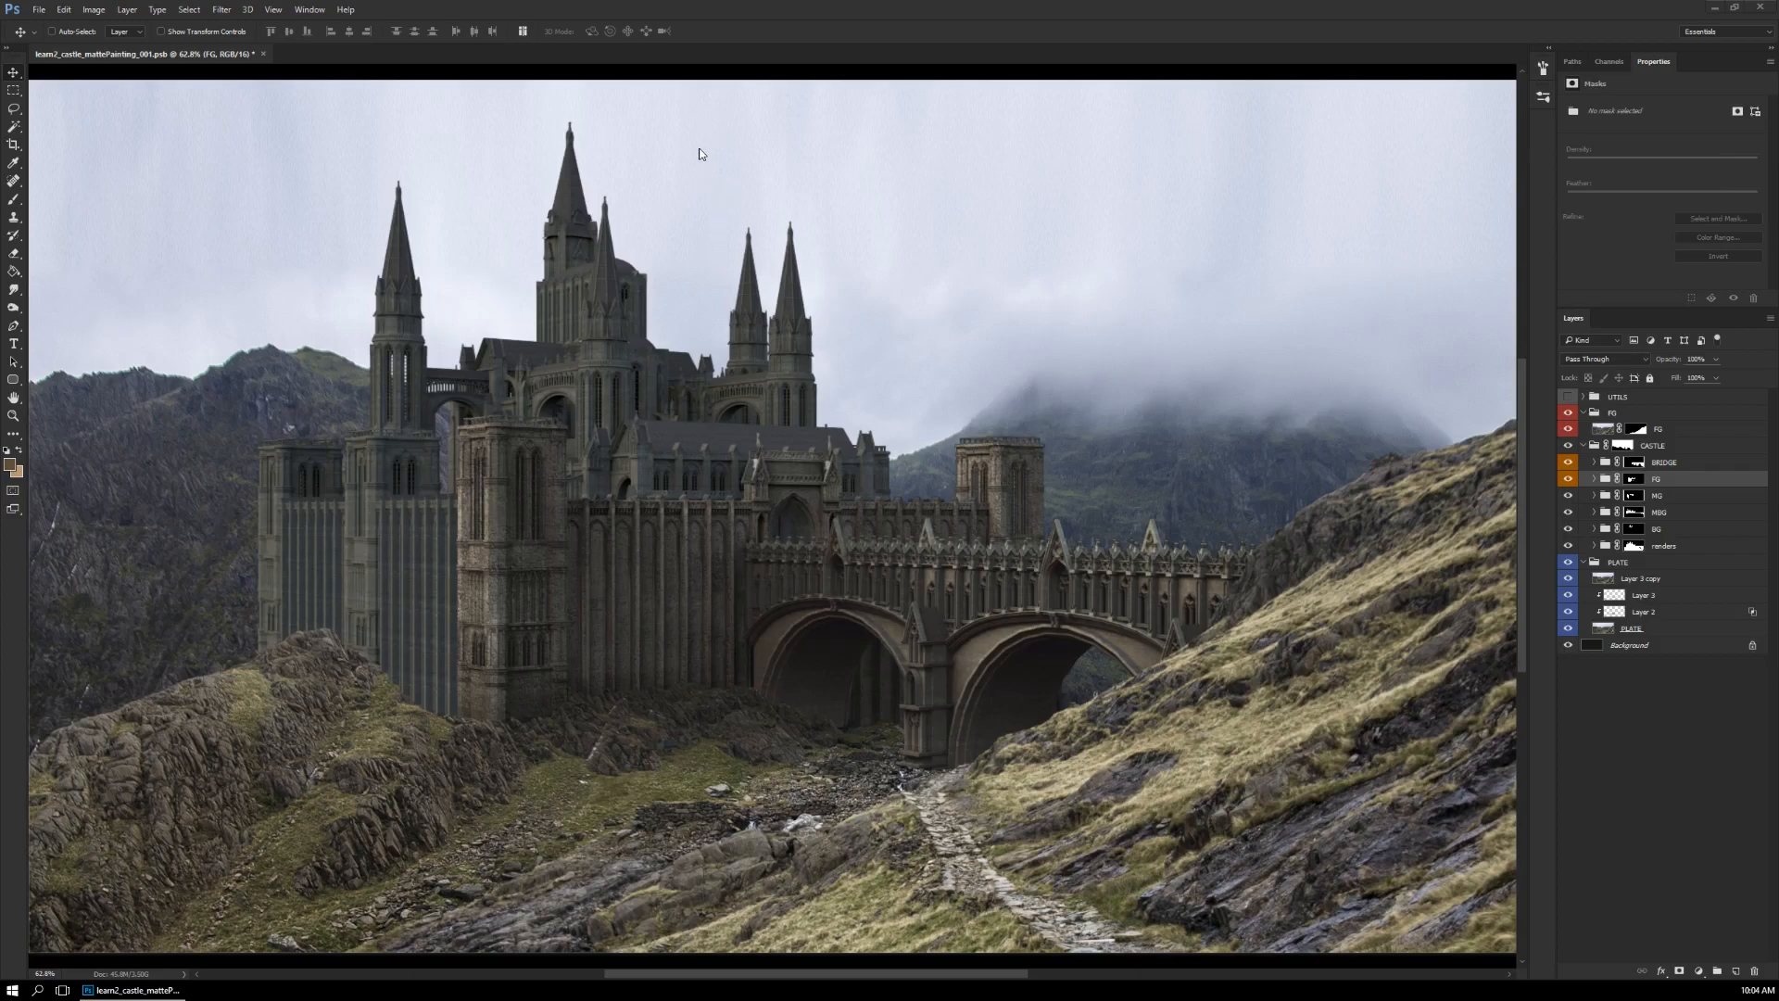
Examine the textured castle tower, curtain wall and bridge up close against the surrounding matte painting.
key(f)
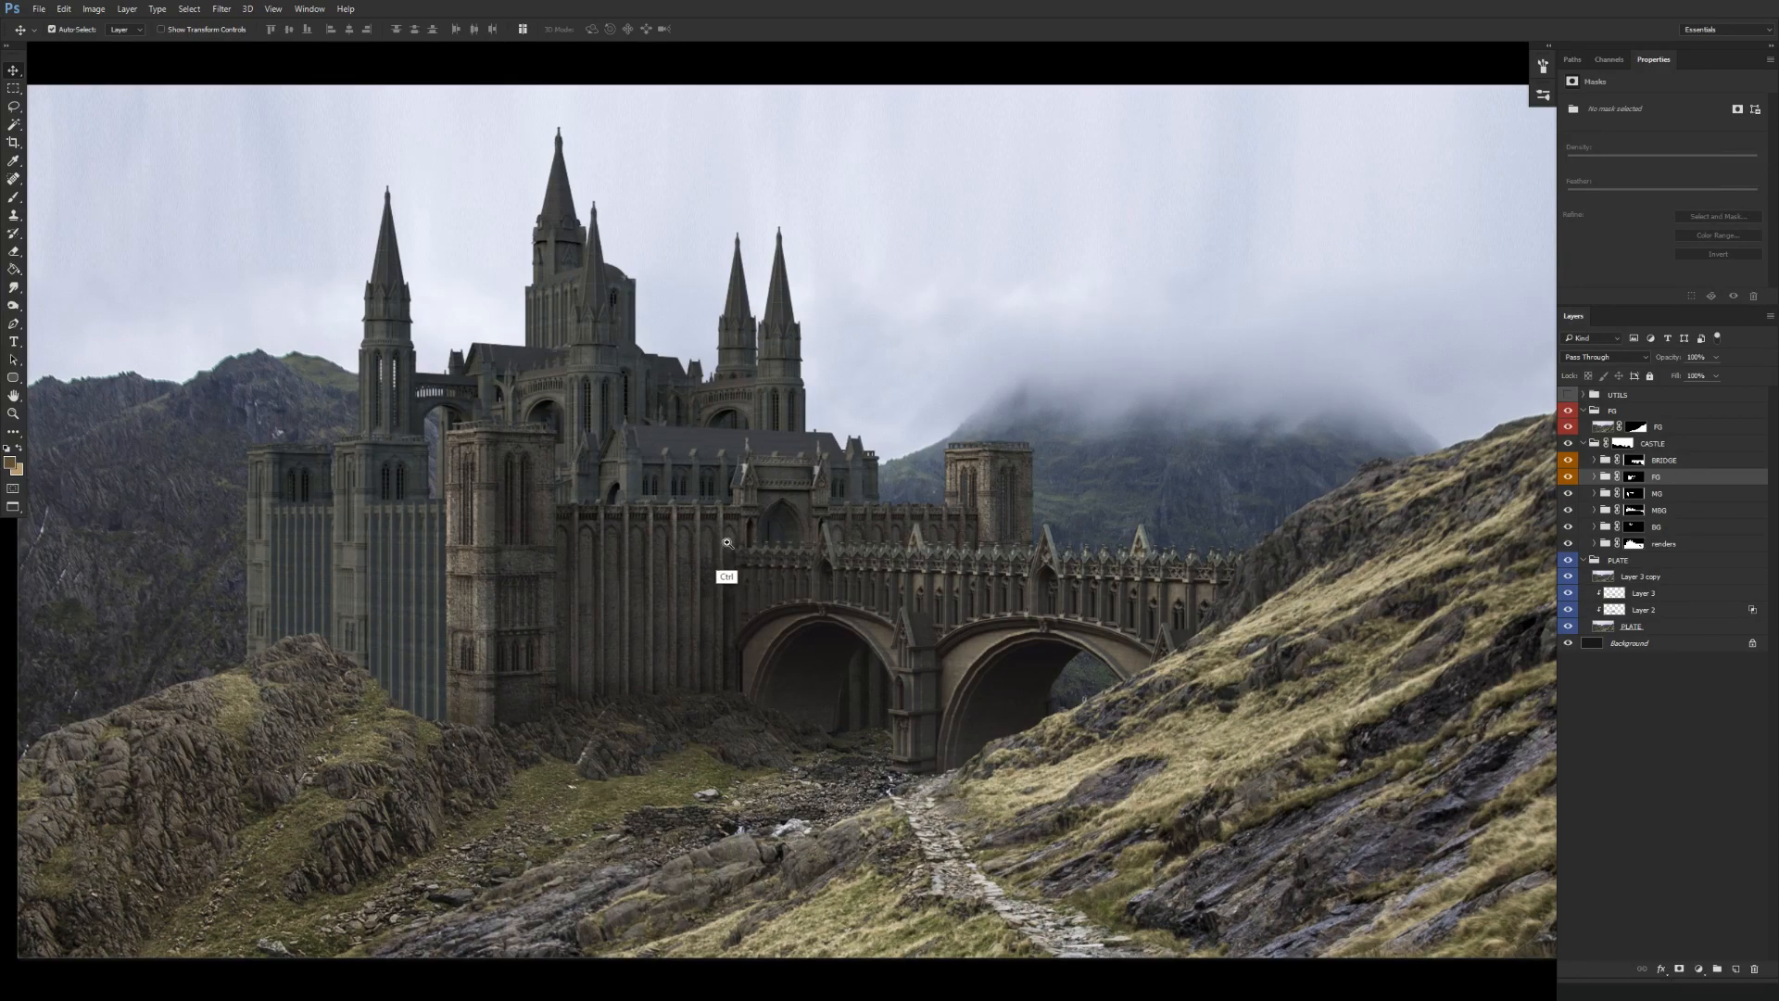
key(f)
key(f)
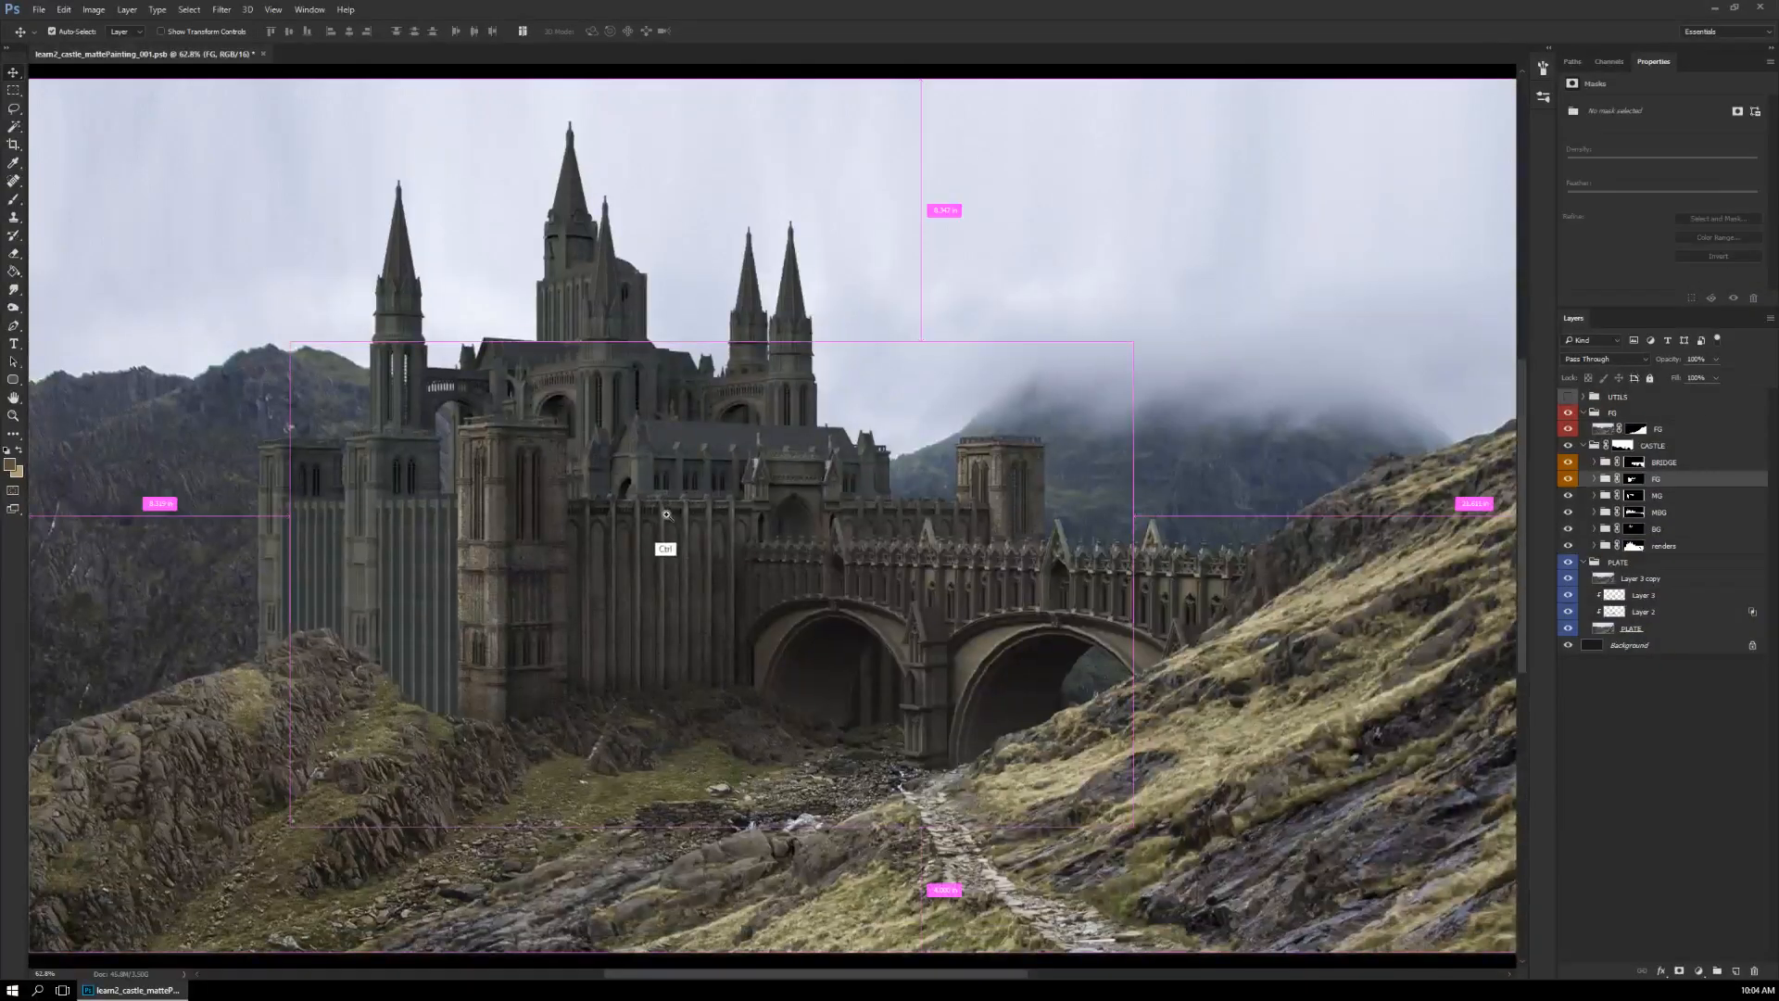
ctrl+click(680, 531)
ctrl+click(682, 535)
drag(596, 532, 866, 556)
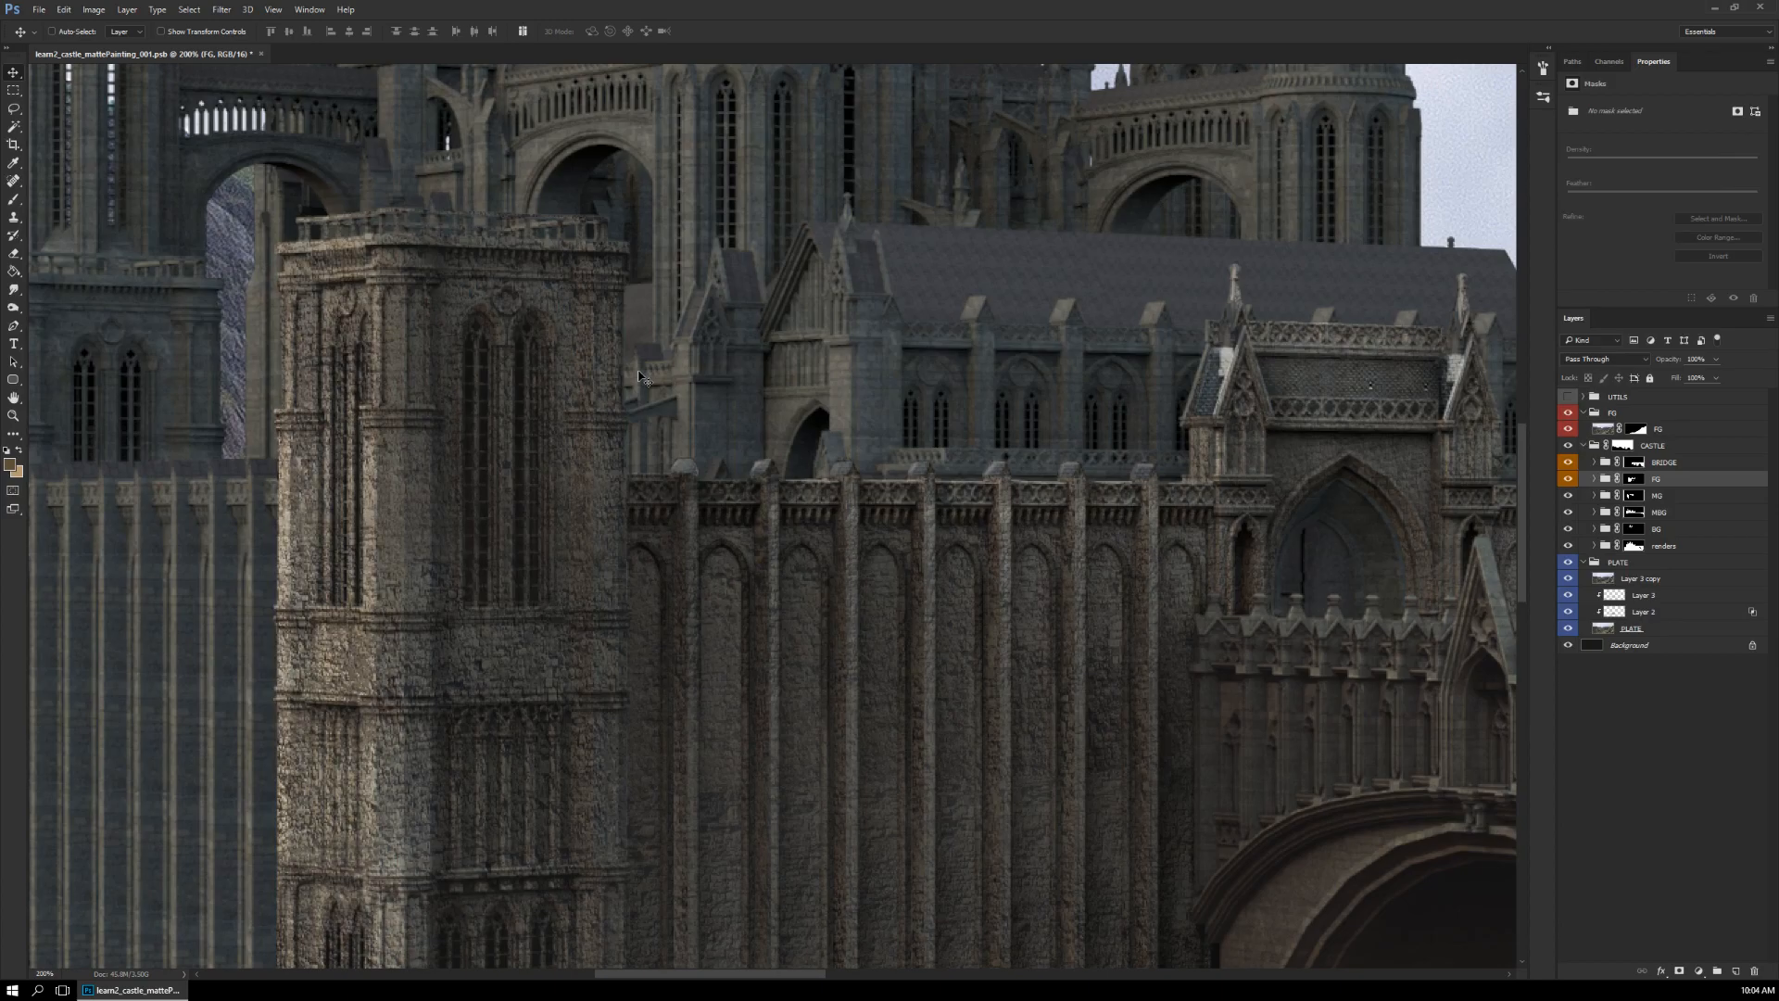
drag(712, 560, 584, 603)
ctrl+alt+click(1013, 544)
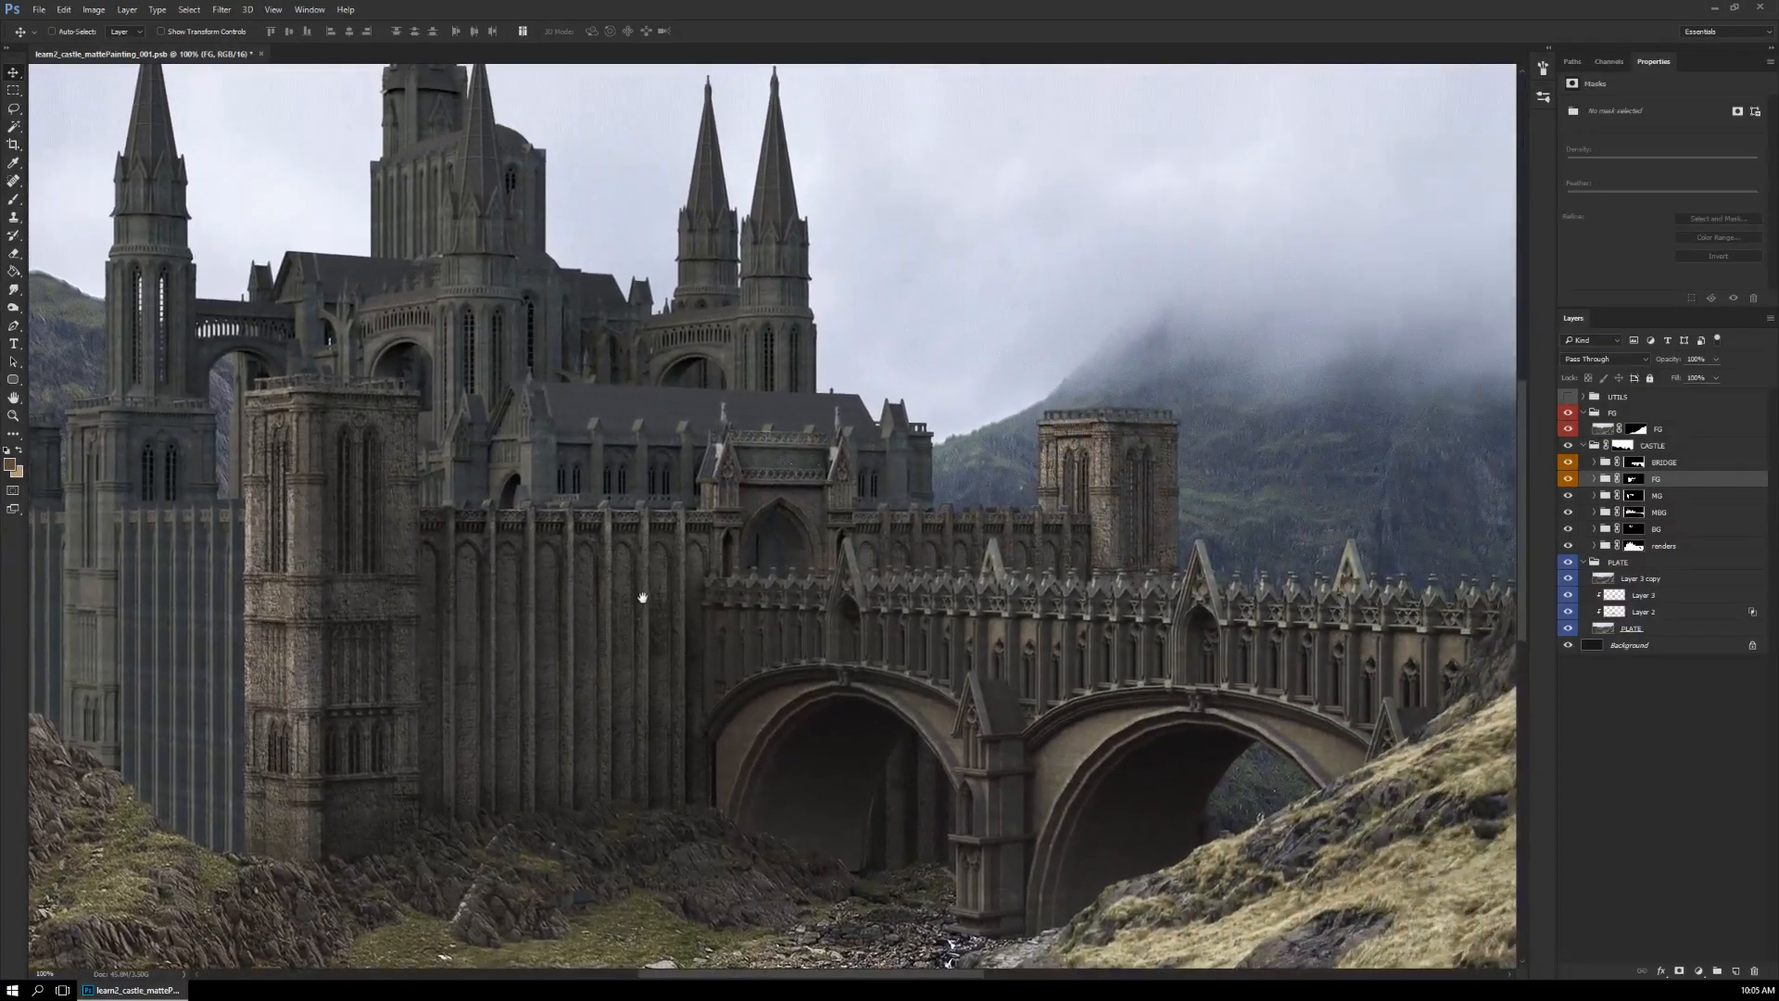
drag(715, 676, 679, 759)
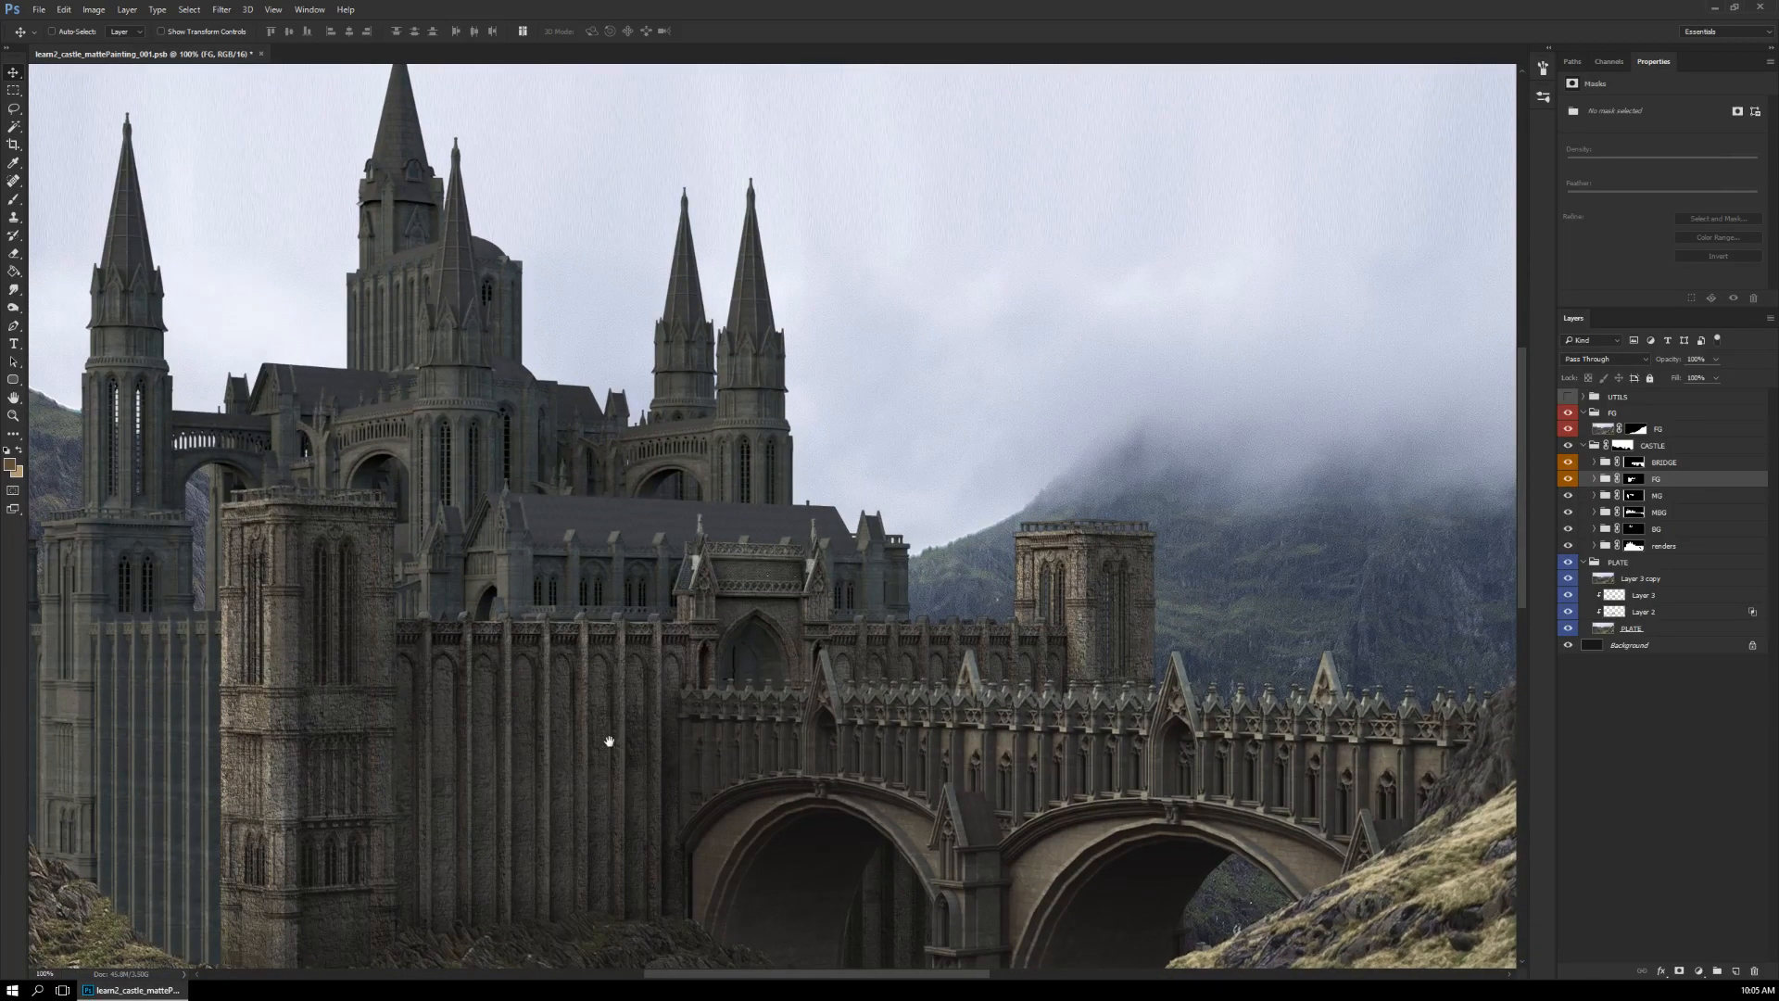
drag(608, 739, 687, 719)
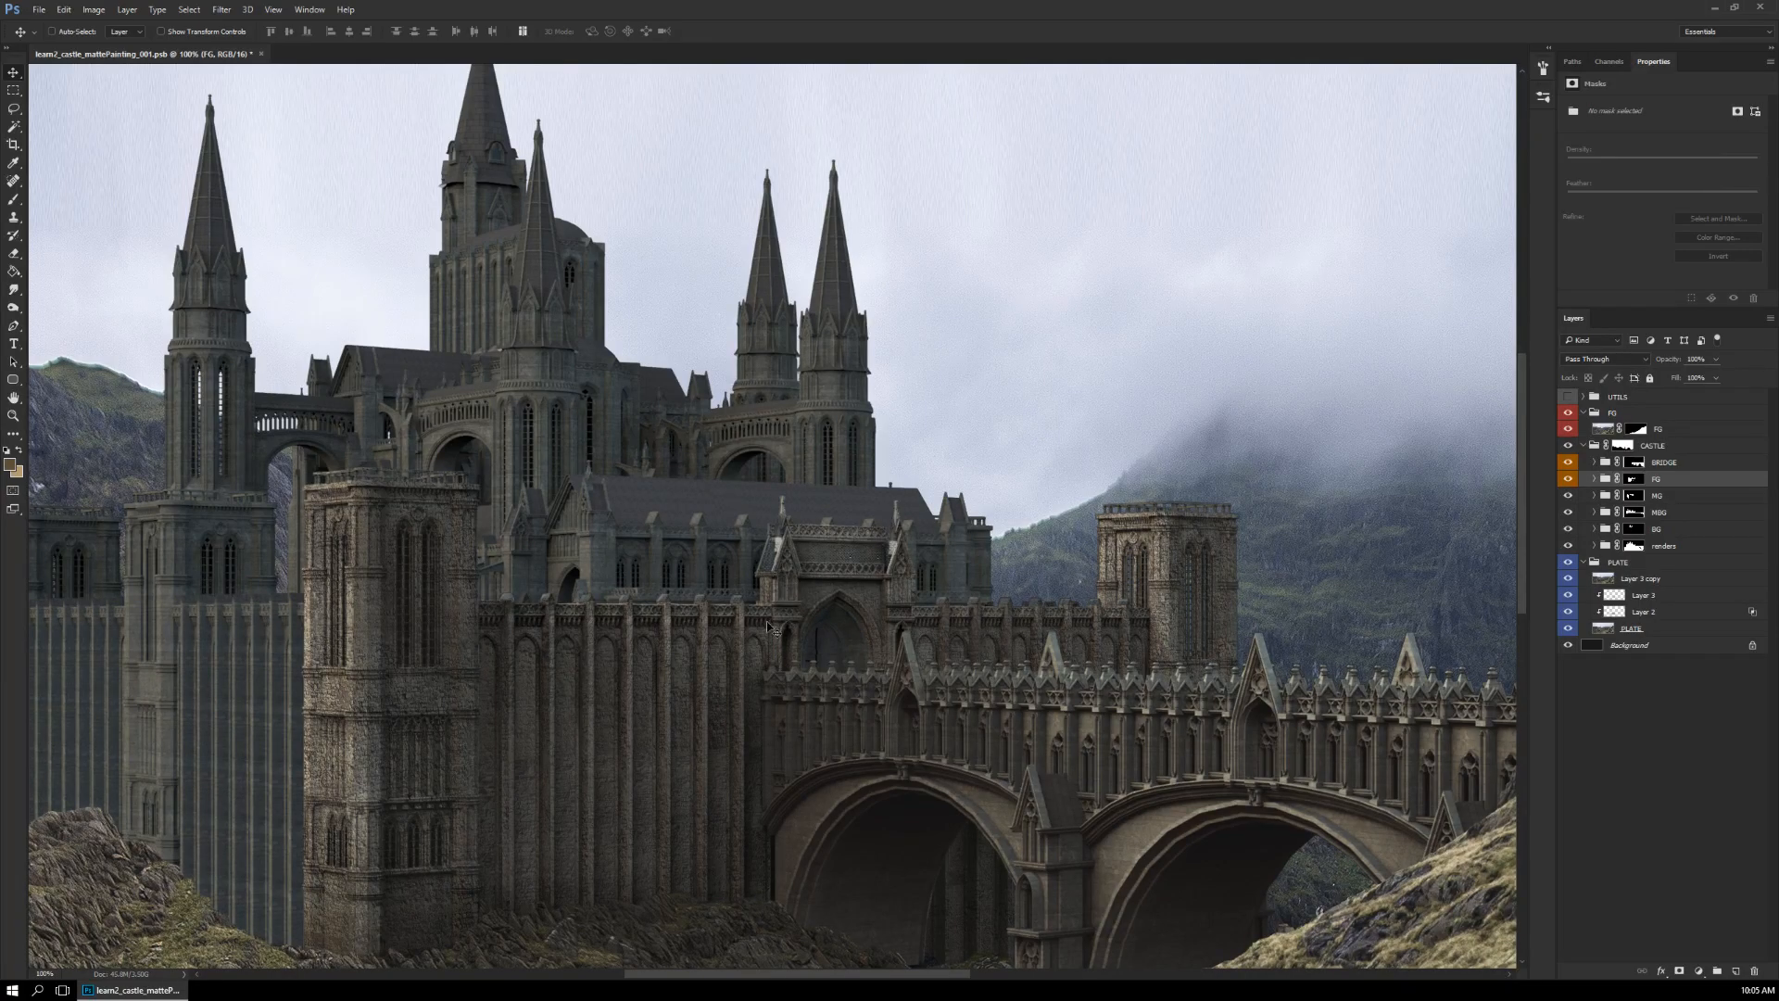
Examine the full castle composition and how the unpainted rear towers sit beside the finished stone tower.
key(Tab)
key(ctrl+0)
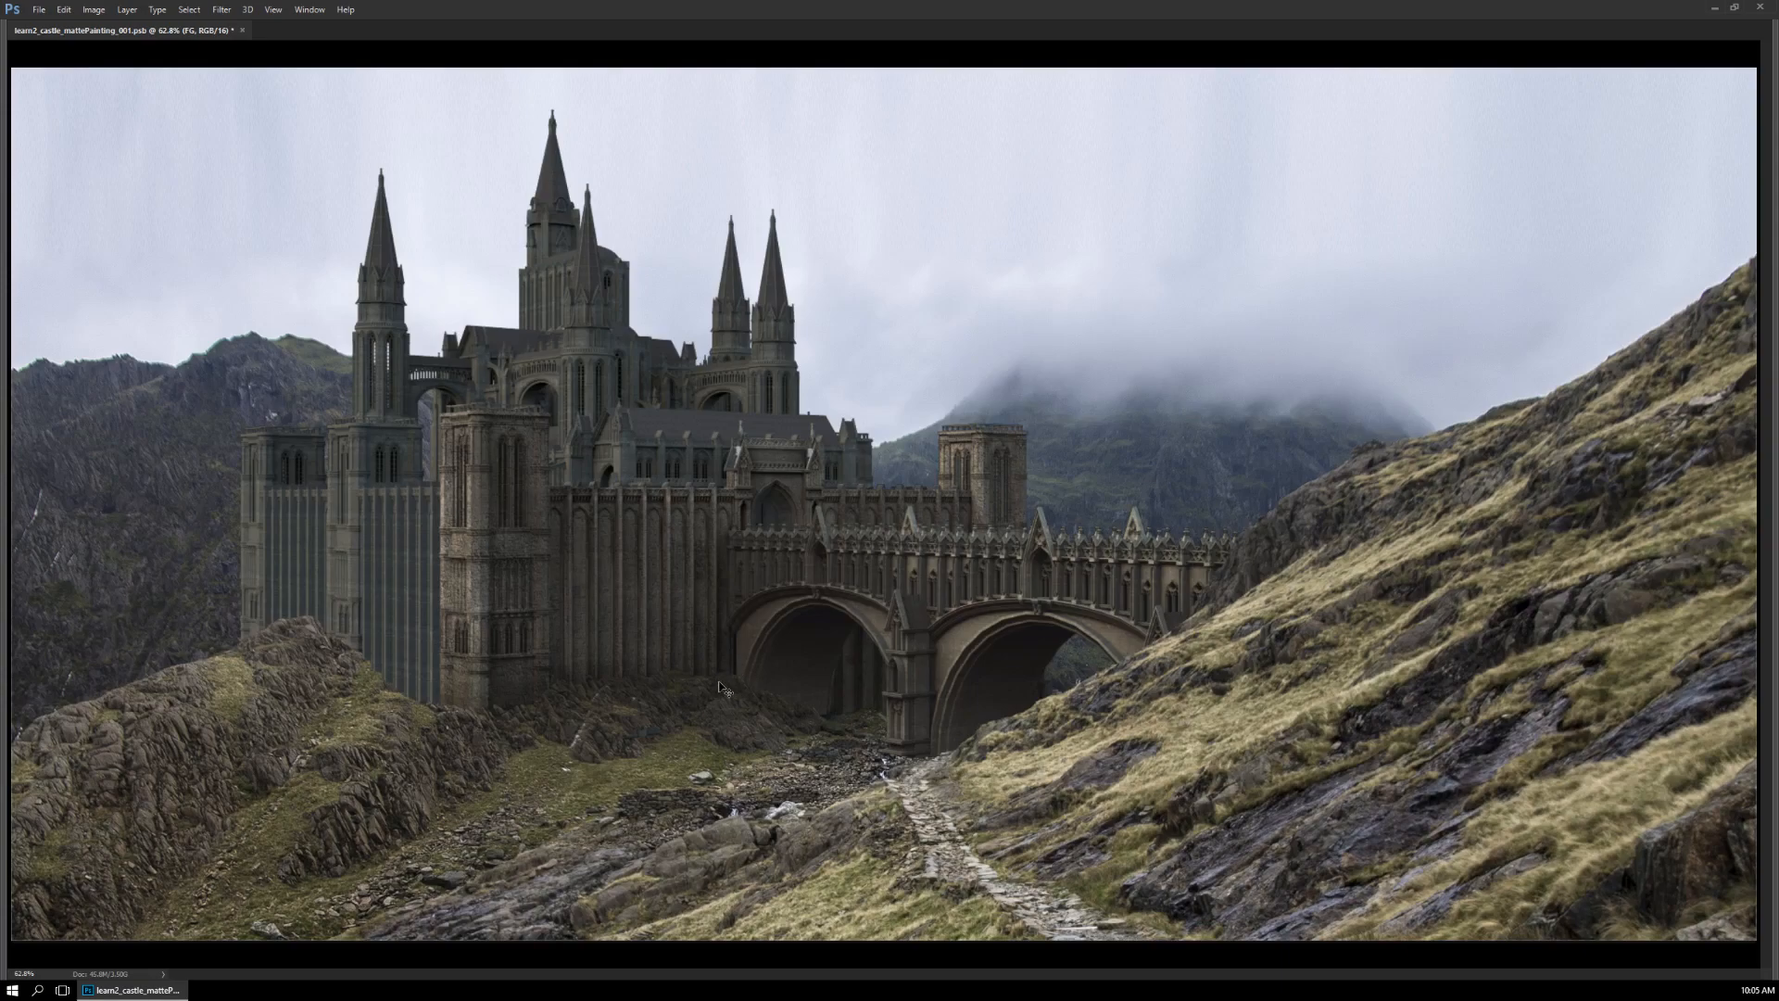
key(Tab)
click(820, 648)
click(823, 648)
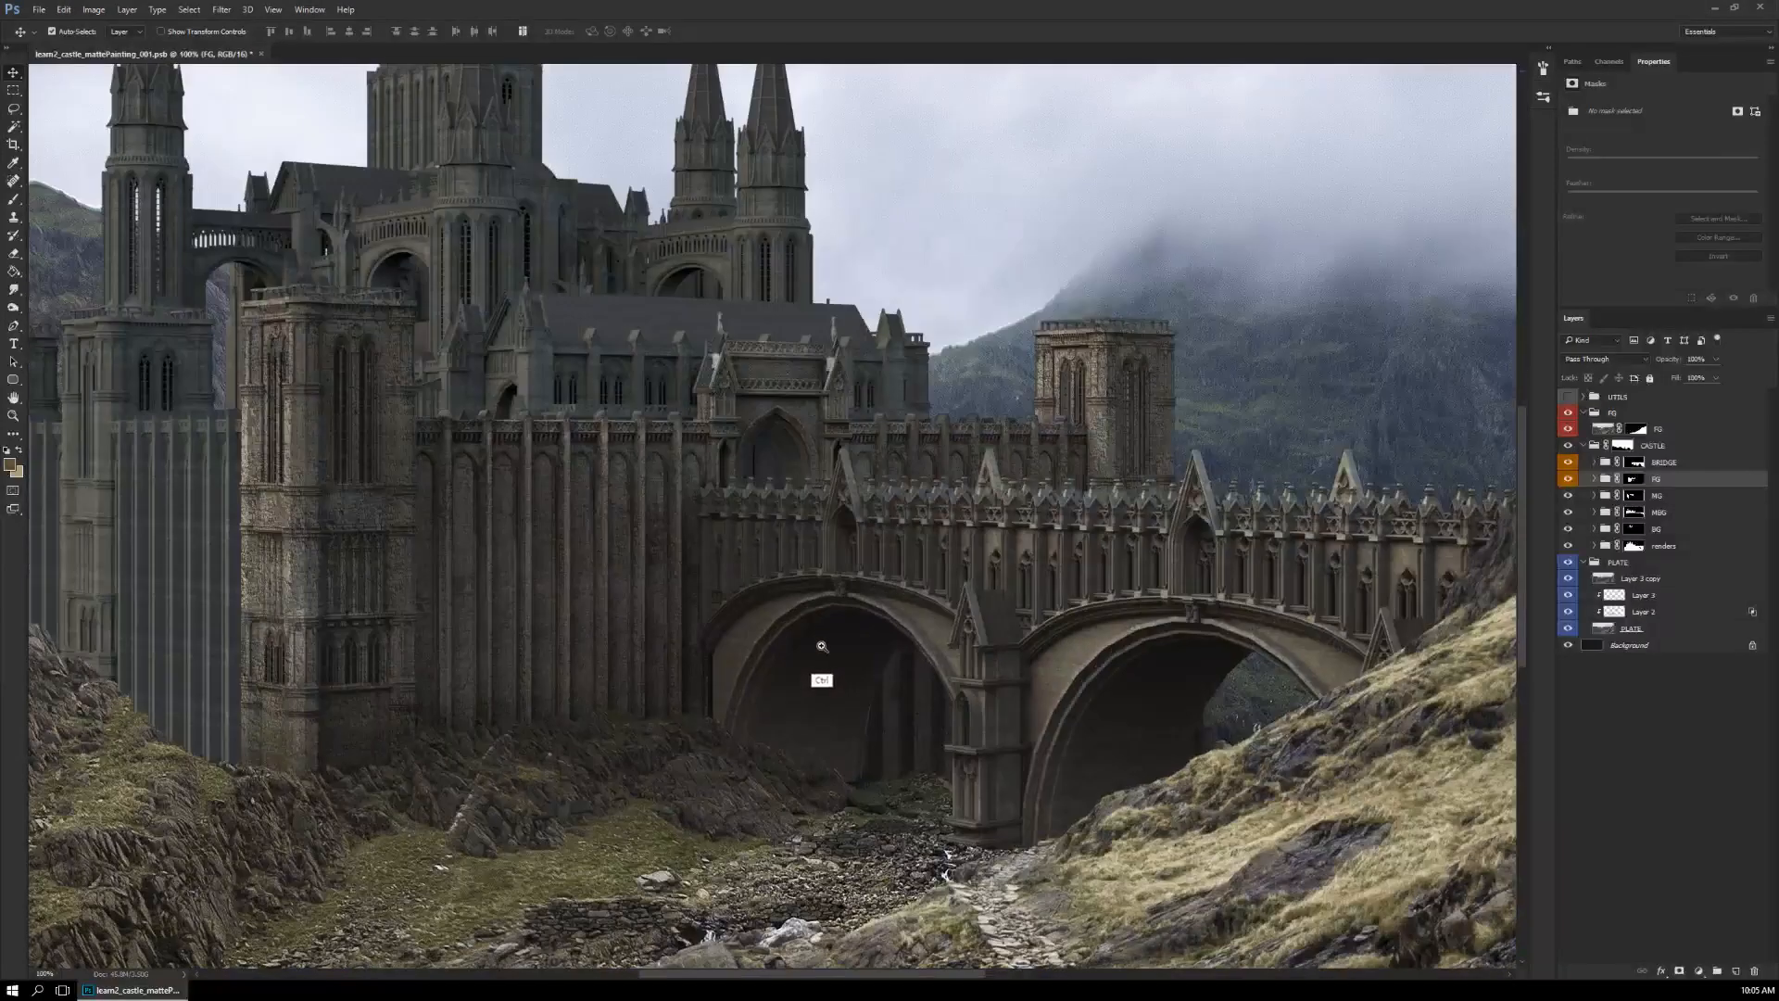
drag(751, 664, 877, 742)
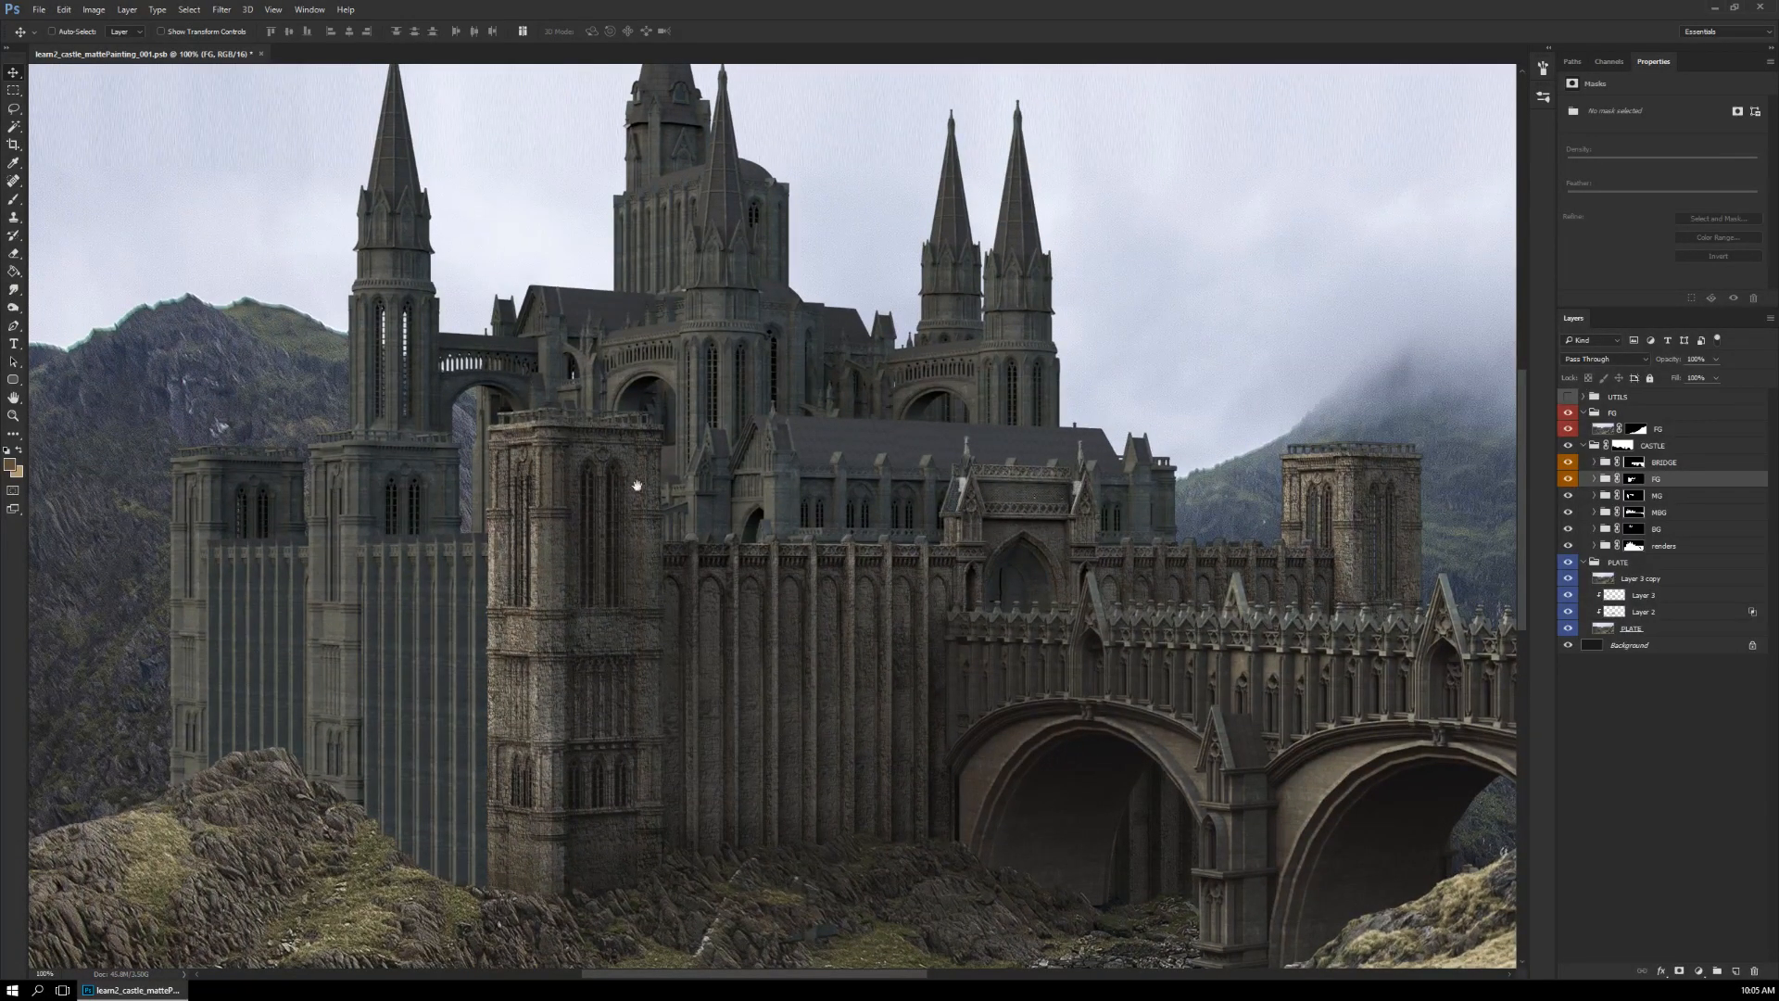
drag(695, 527, 692, 610)
ctrl+alt+click(691, 610)
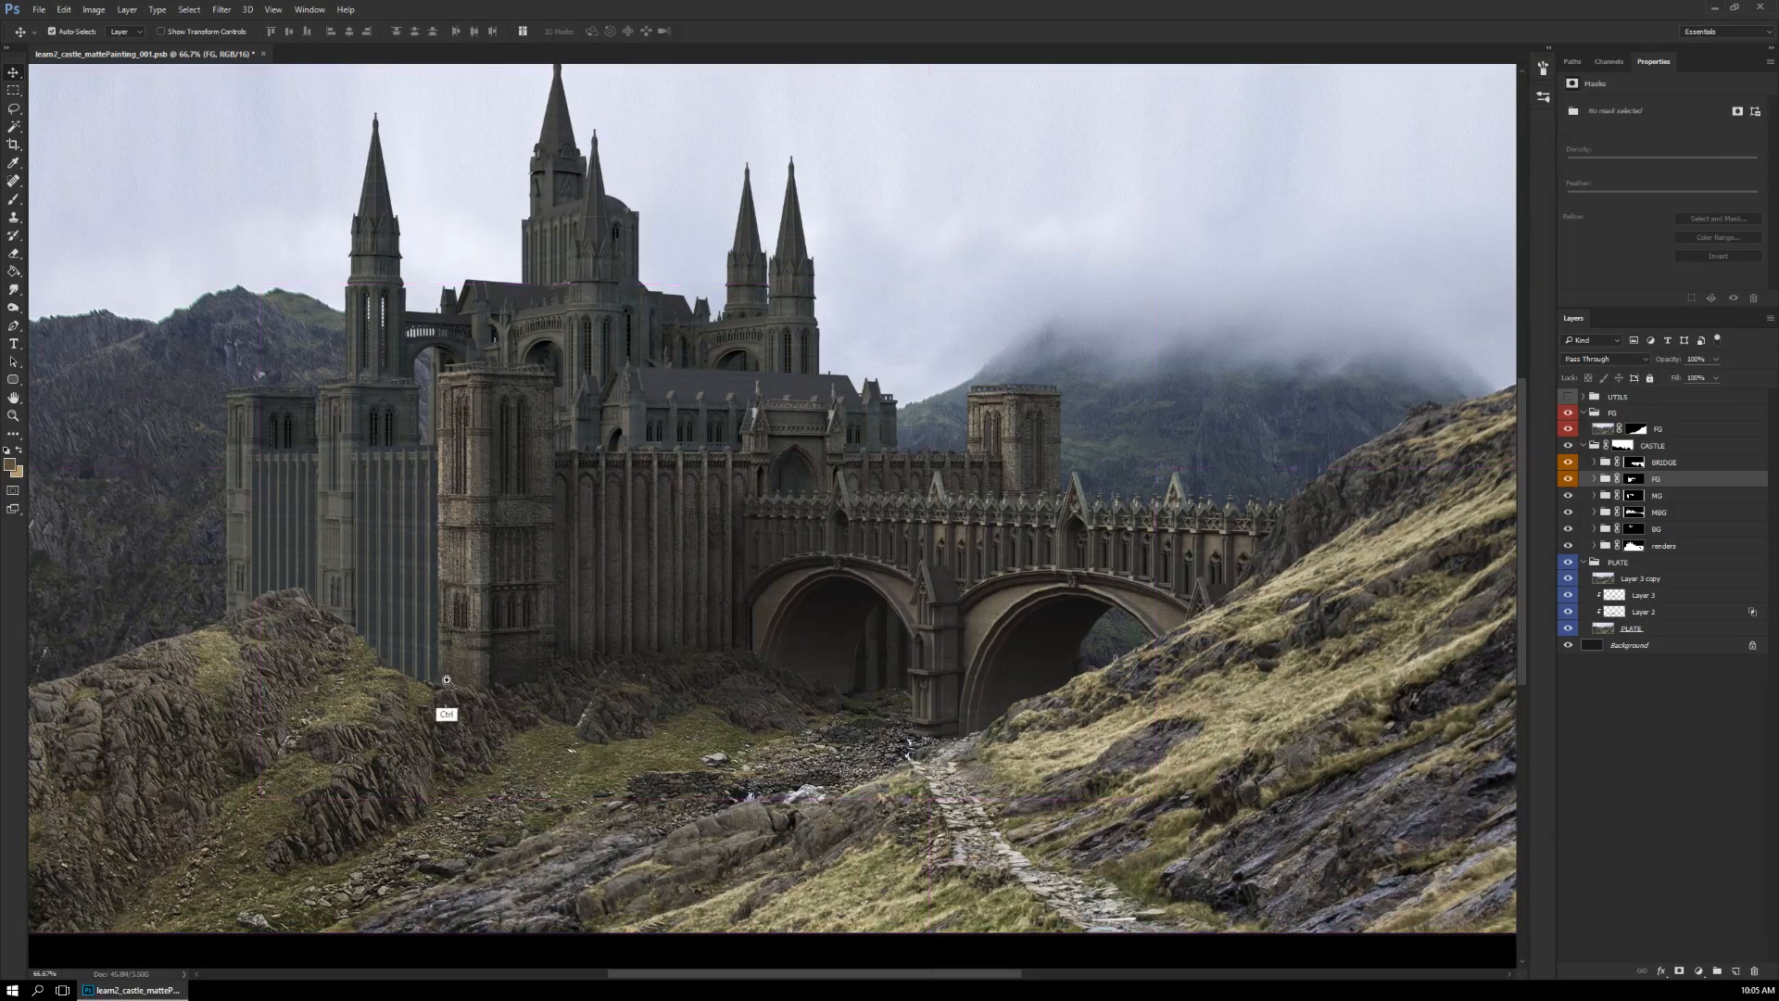
ctrl+alt+click(447, 717)
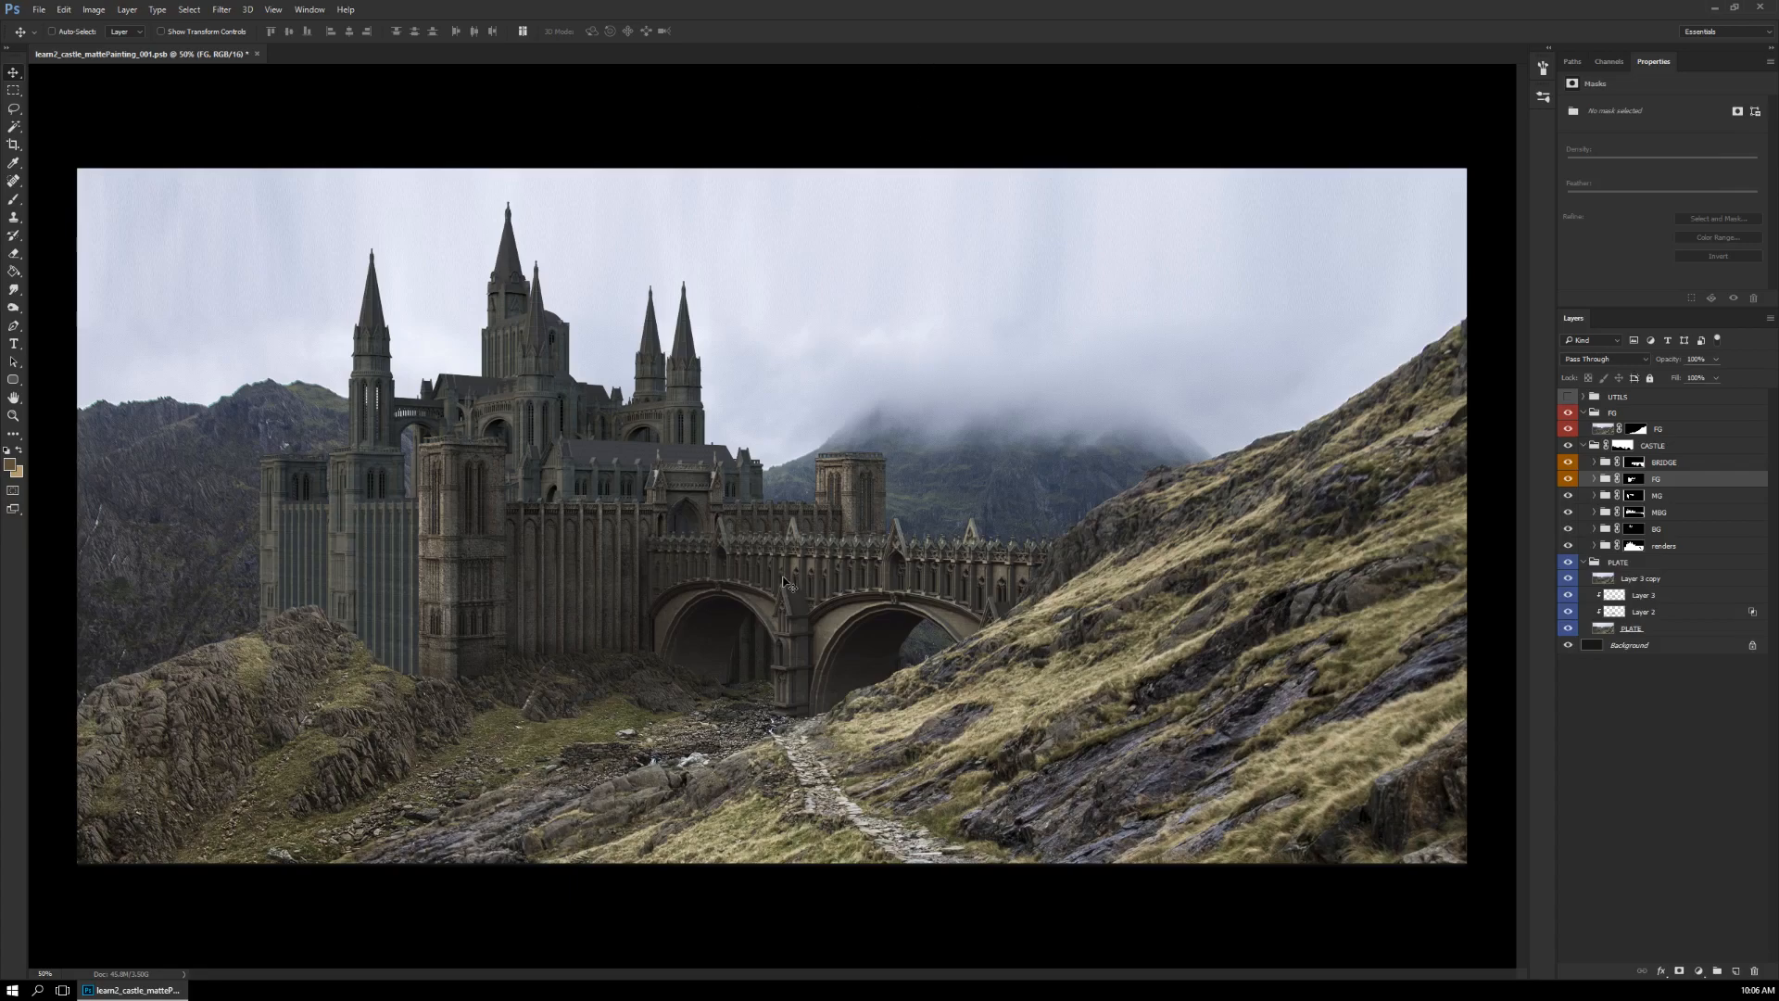
Compare the foreground tower and wall with the castle's FG group hidden and shown in full-screen view.
key(f)
ctrl+click(702, 614)
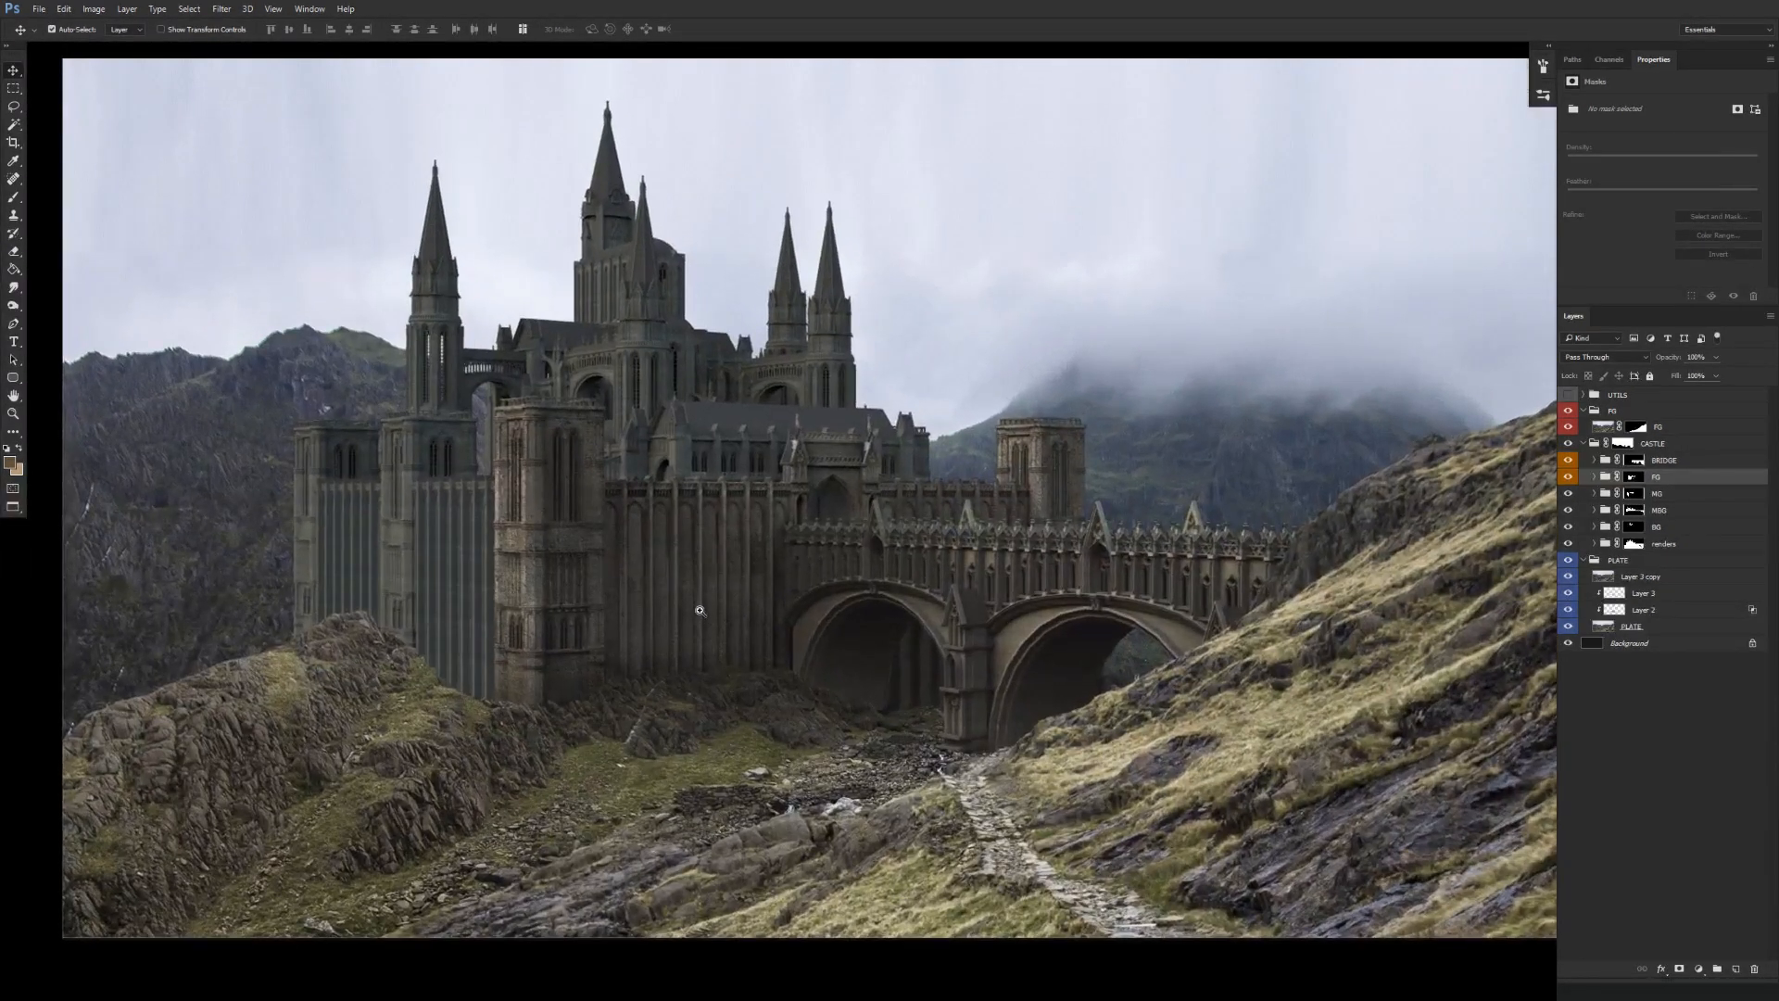
drag(697, 601, 1027, 630)
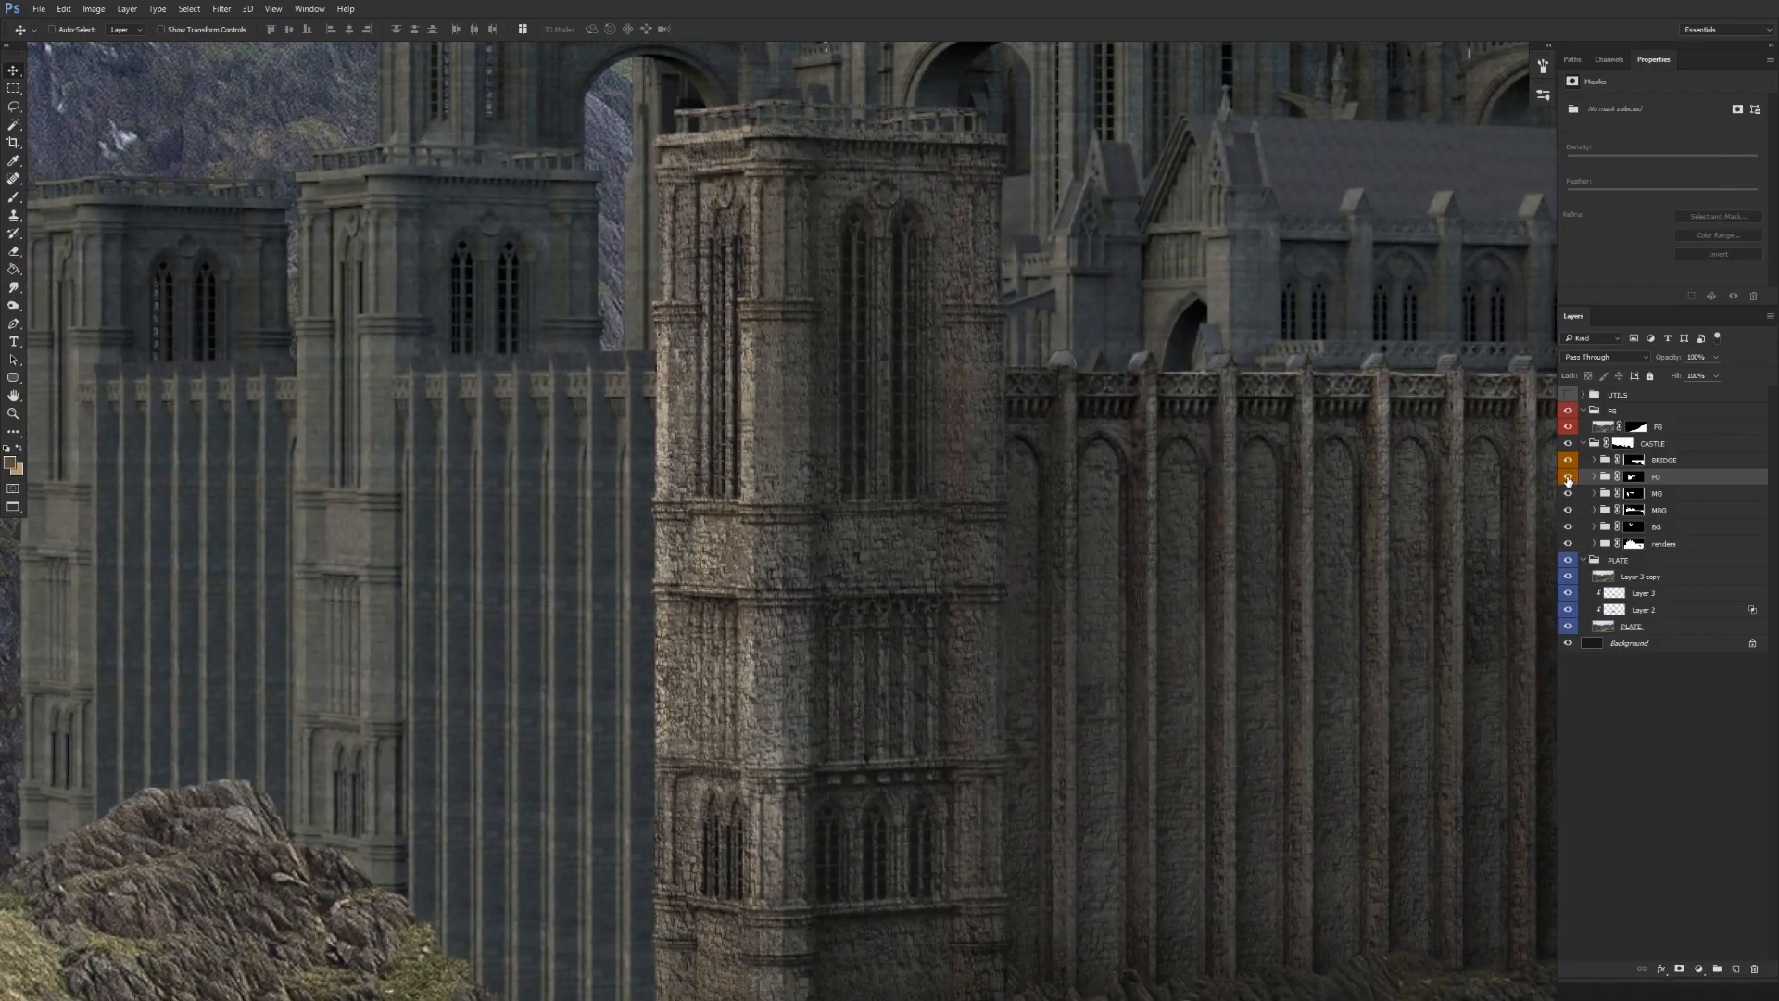
click(1568, 476)
click(1568, 477)
click(1568, 478)
drag(790, 710, 1092, 653)
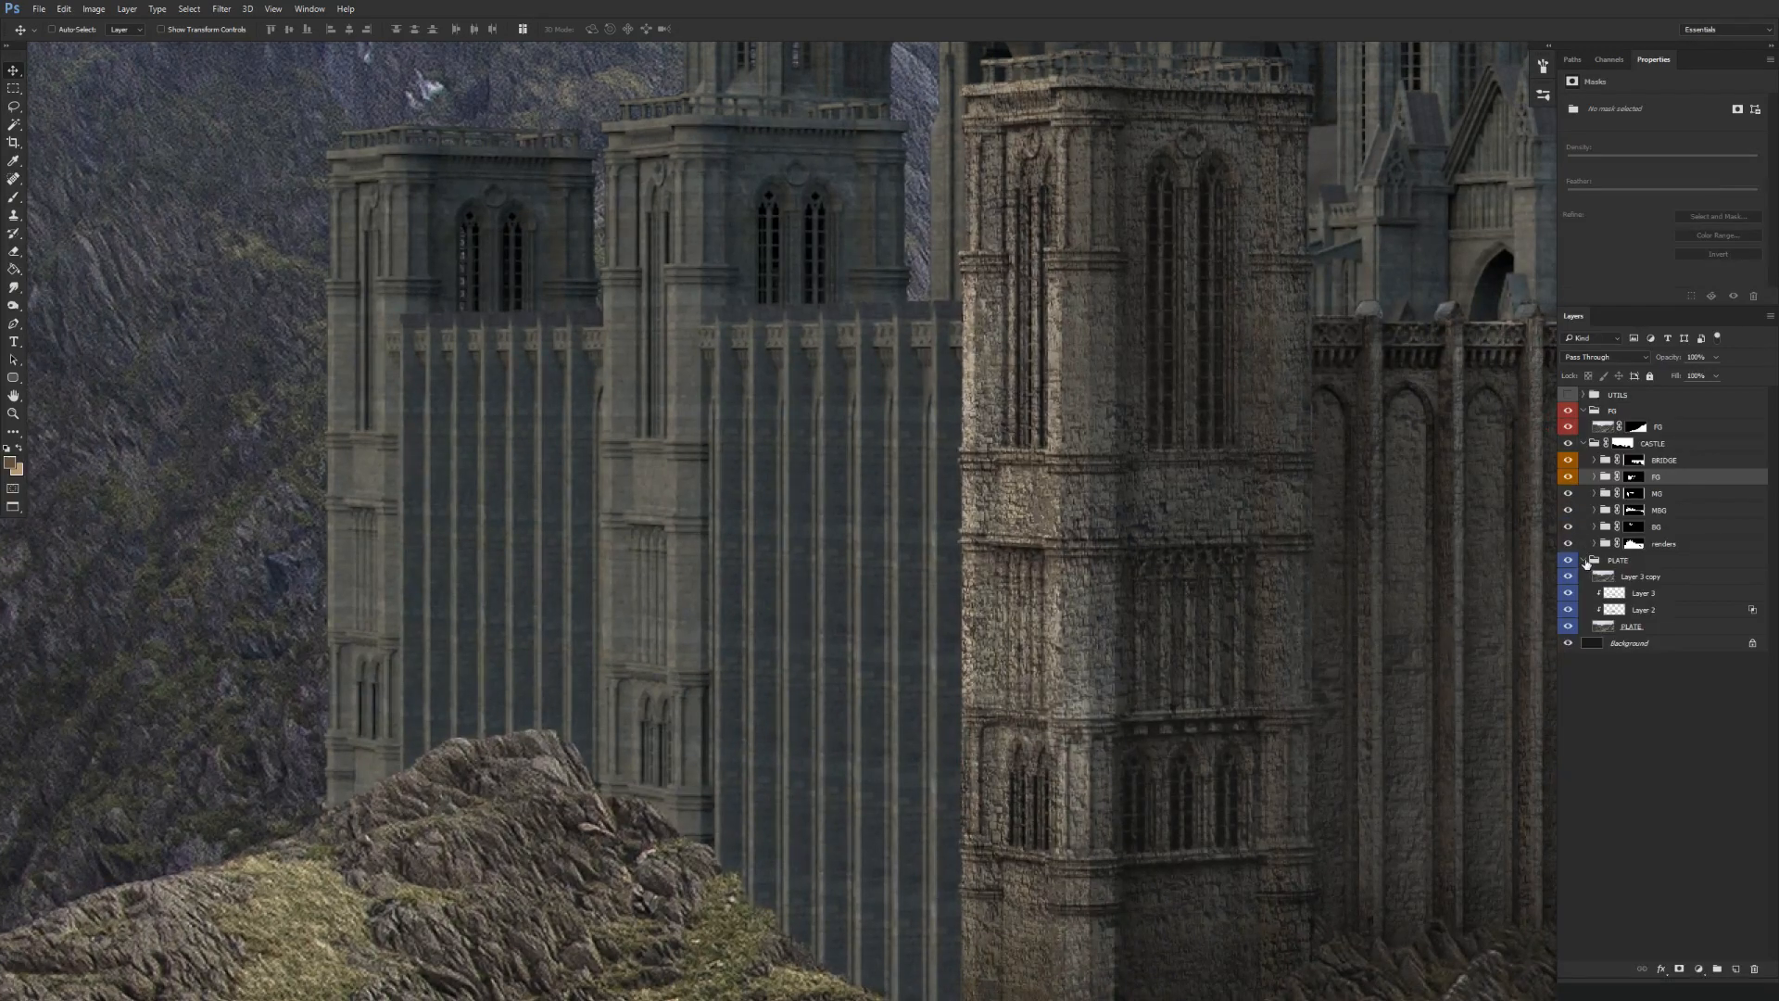
Hide the renders, BG and MBG groups, collapse PLATE, and expand the castle's MG and FG groups.
click(1585, 560)
drag(1571, 545, 1575, 493)
drag(973, 598, 695, 673)
click(1595, 493)
click(1594, 476)
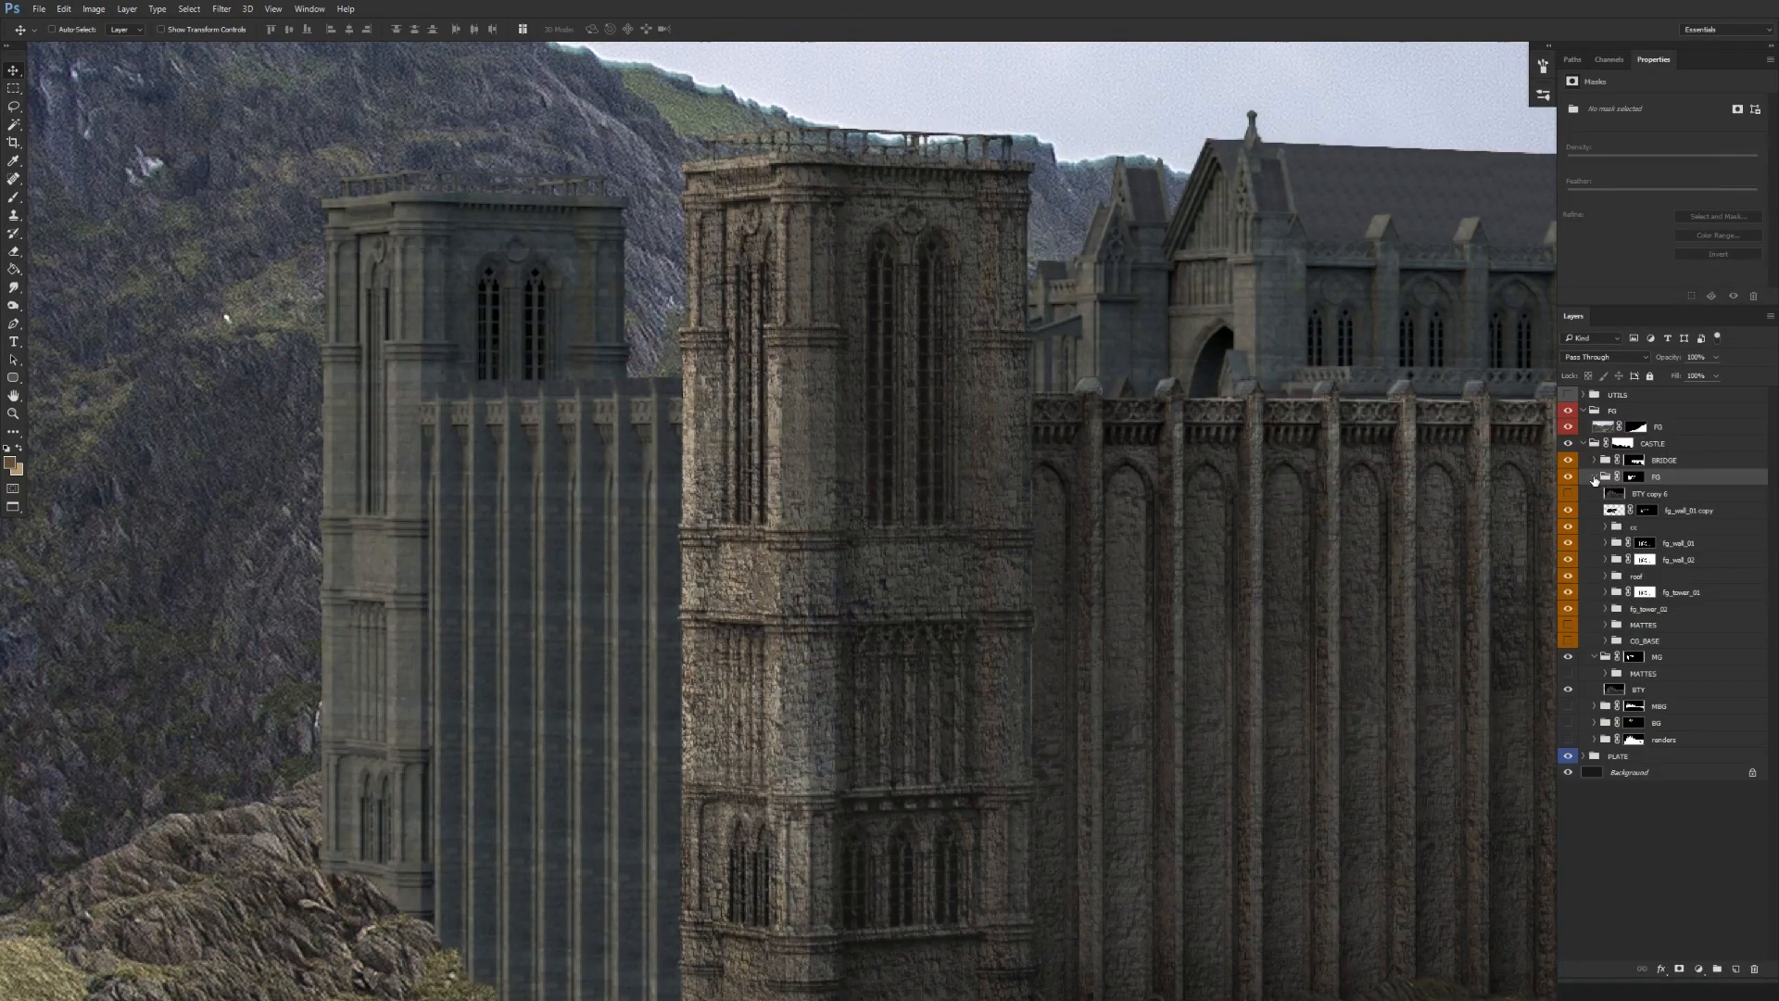
Delete the unused, hidden BTY copy layer at the top of the castle's FG group.
click(1711, 515)
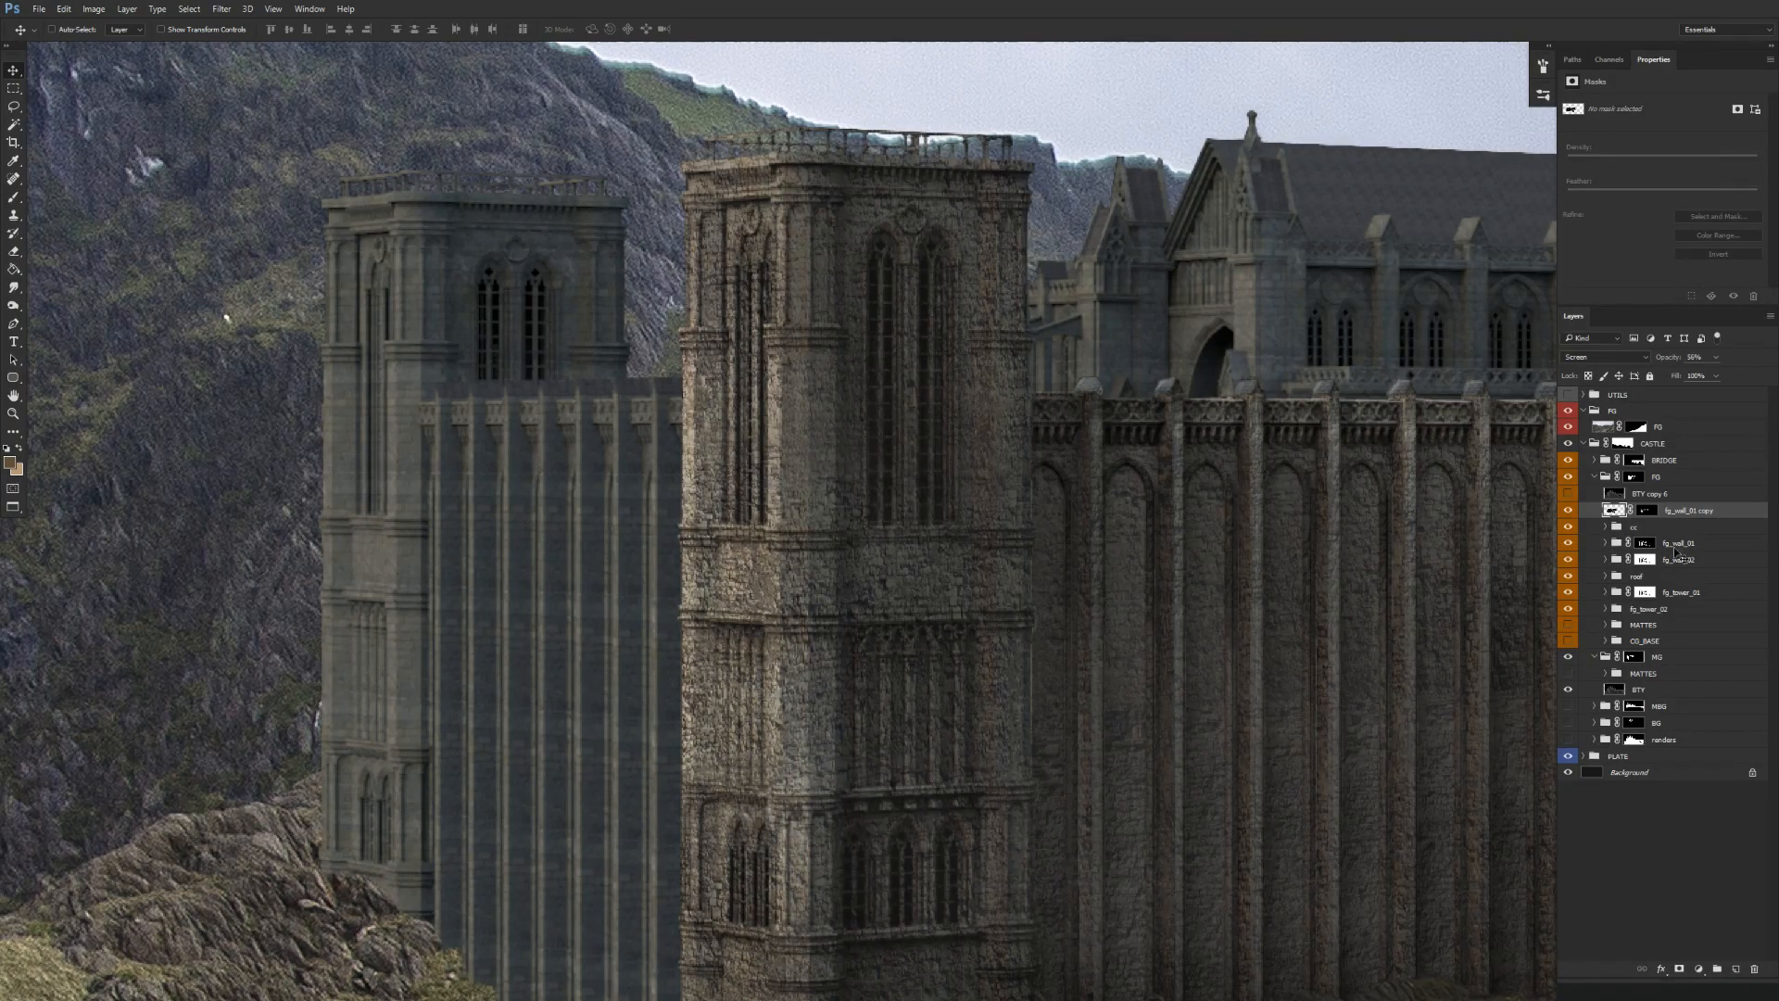
click(1705, 546)
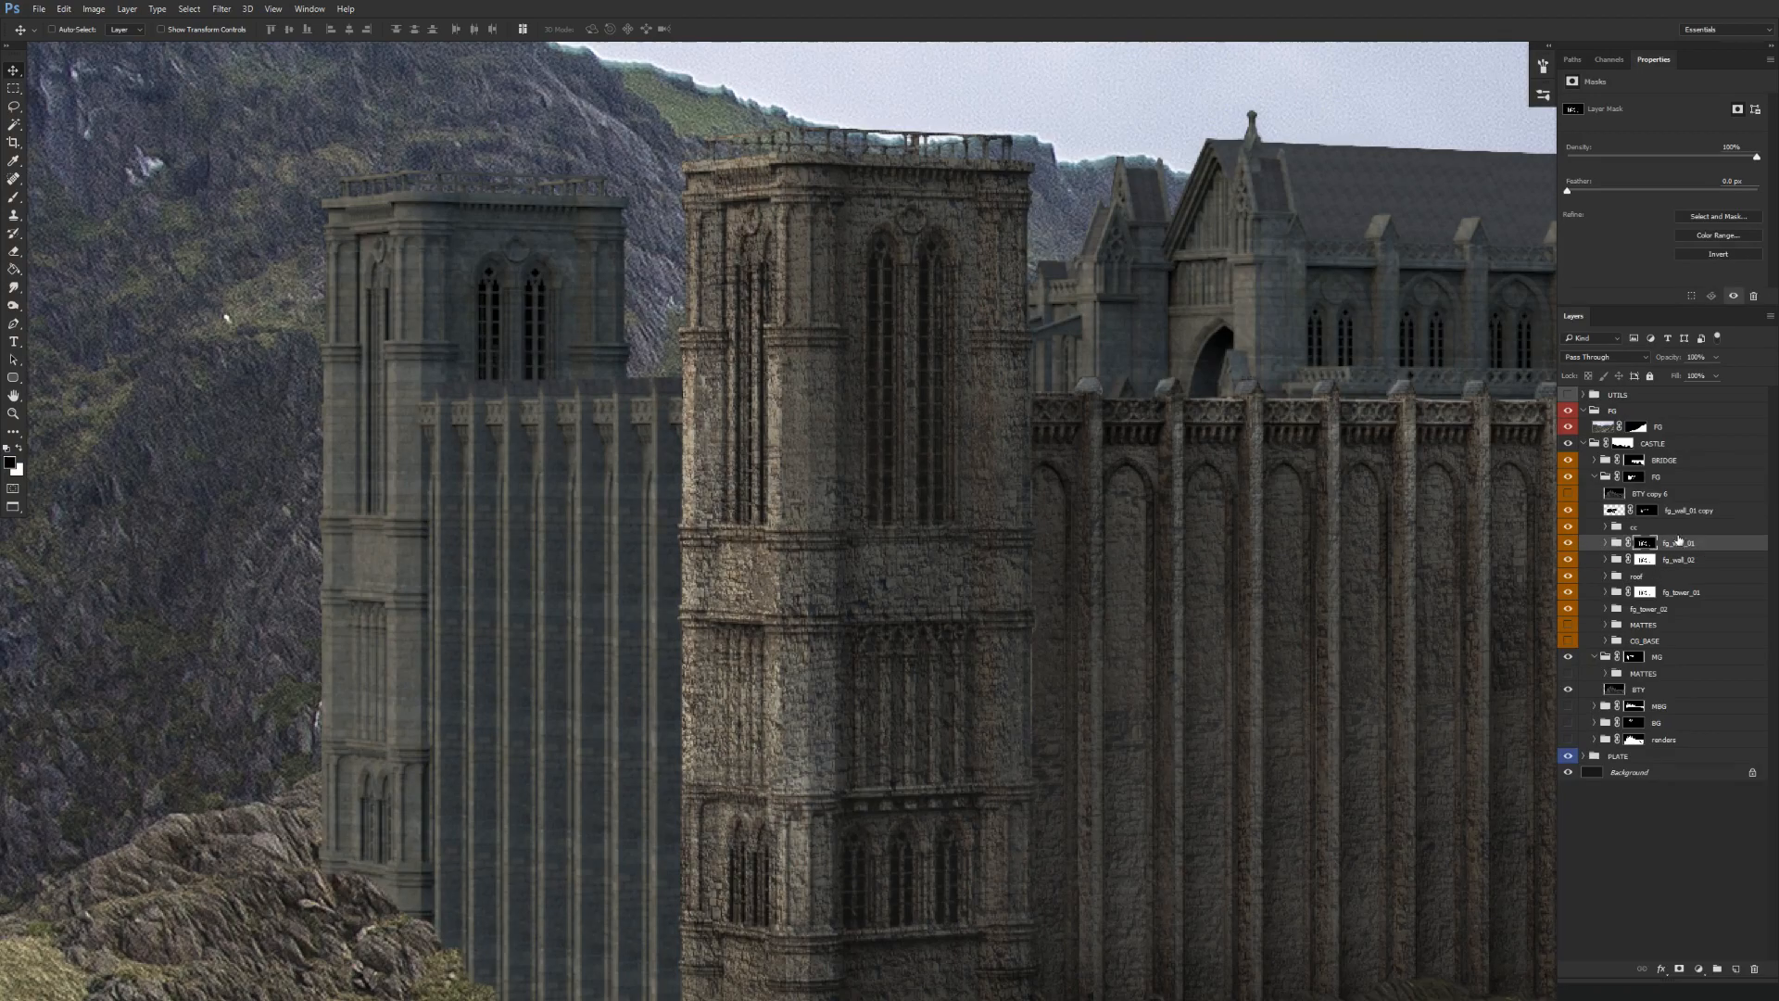
click(1657, 508)
click(1668, 495)
key(Delete)
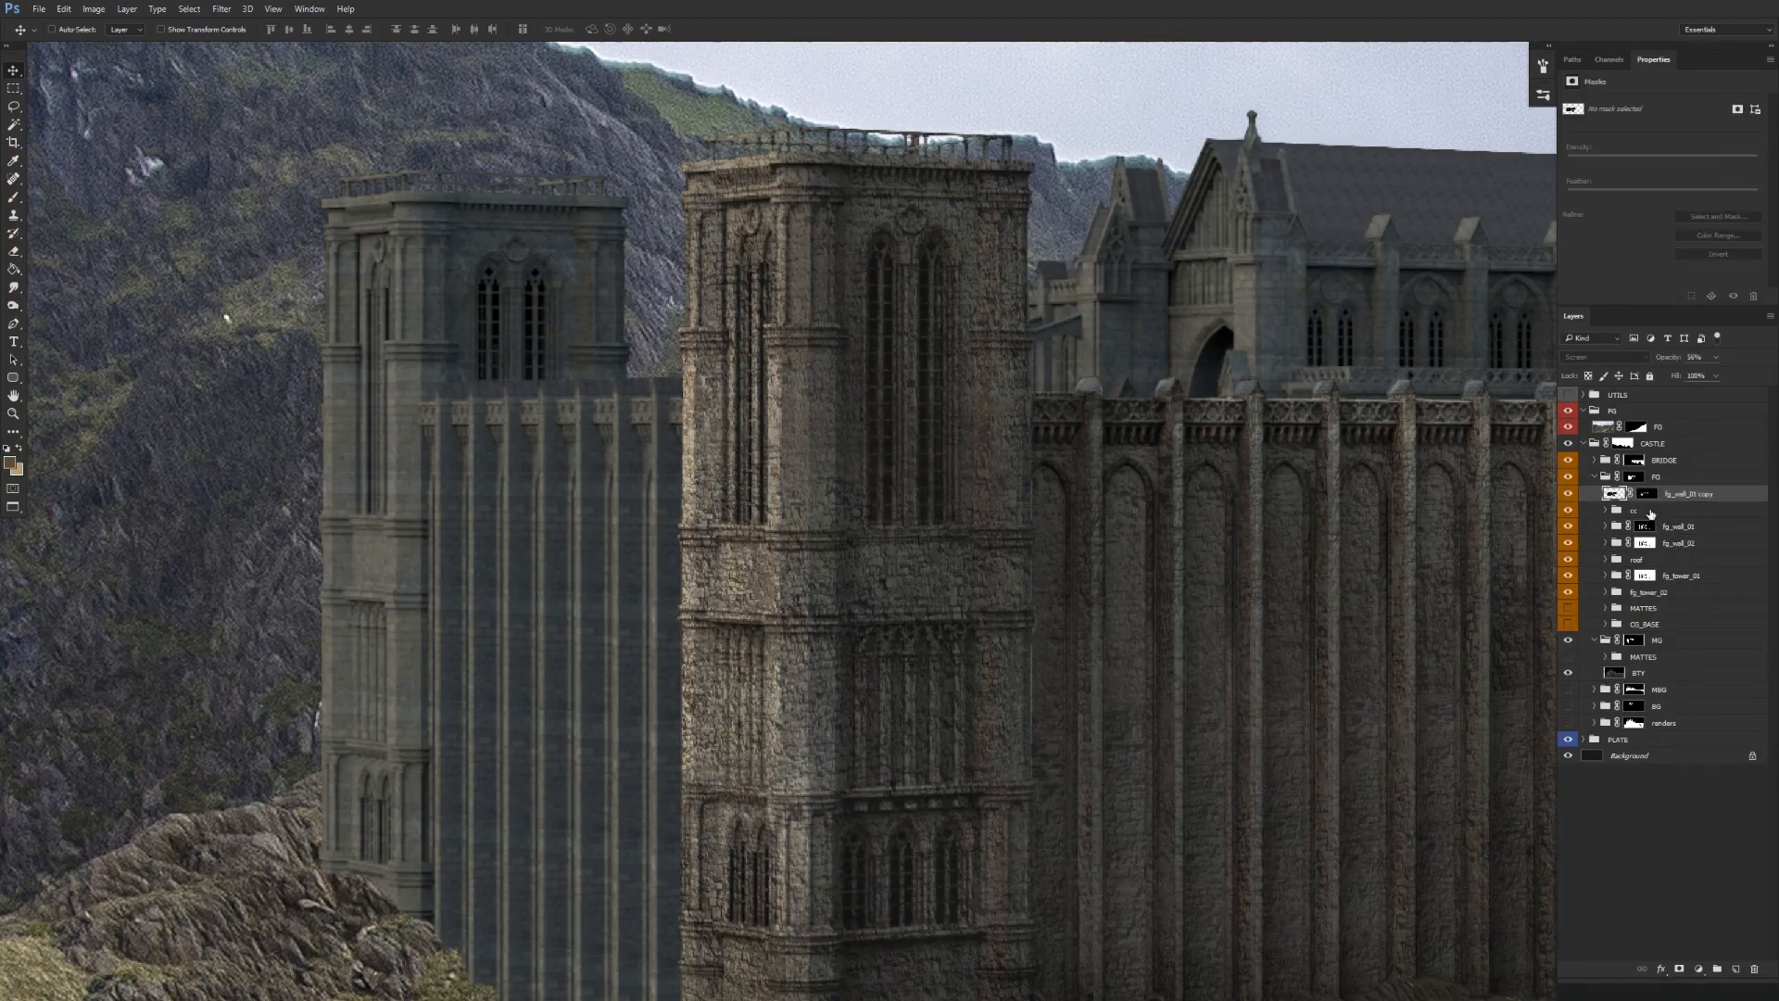
Hide all layers and subgroups inside the castle's FG group, including the fg_wall_01 copy layer.
drag(1566, 611, 1568, 493)
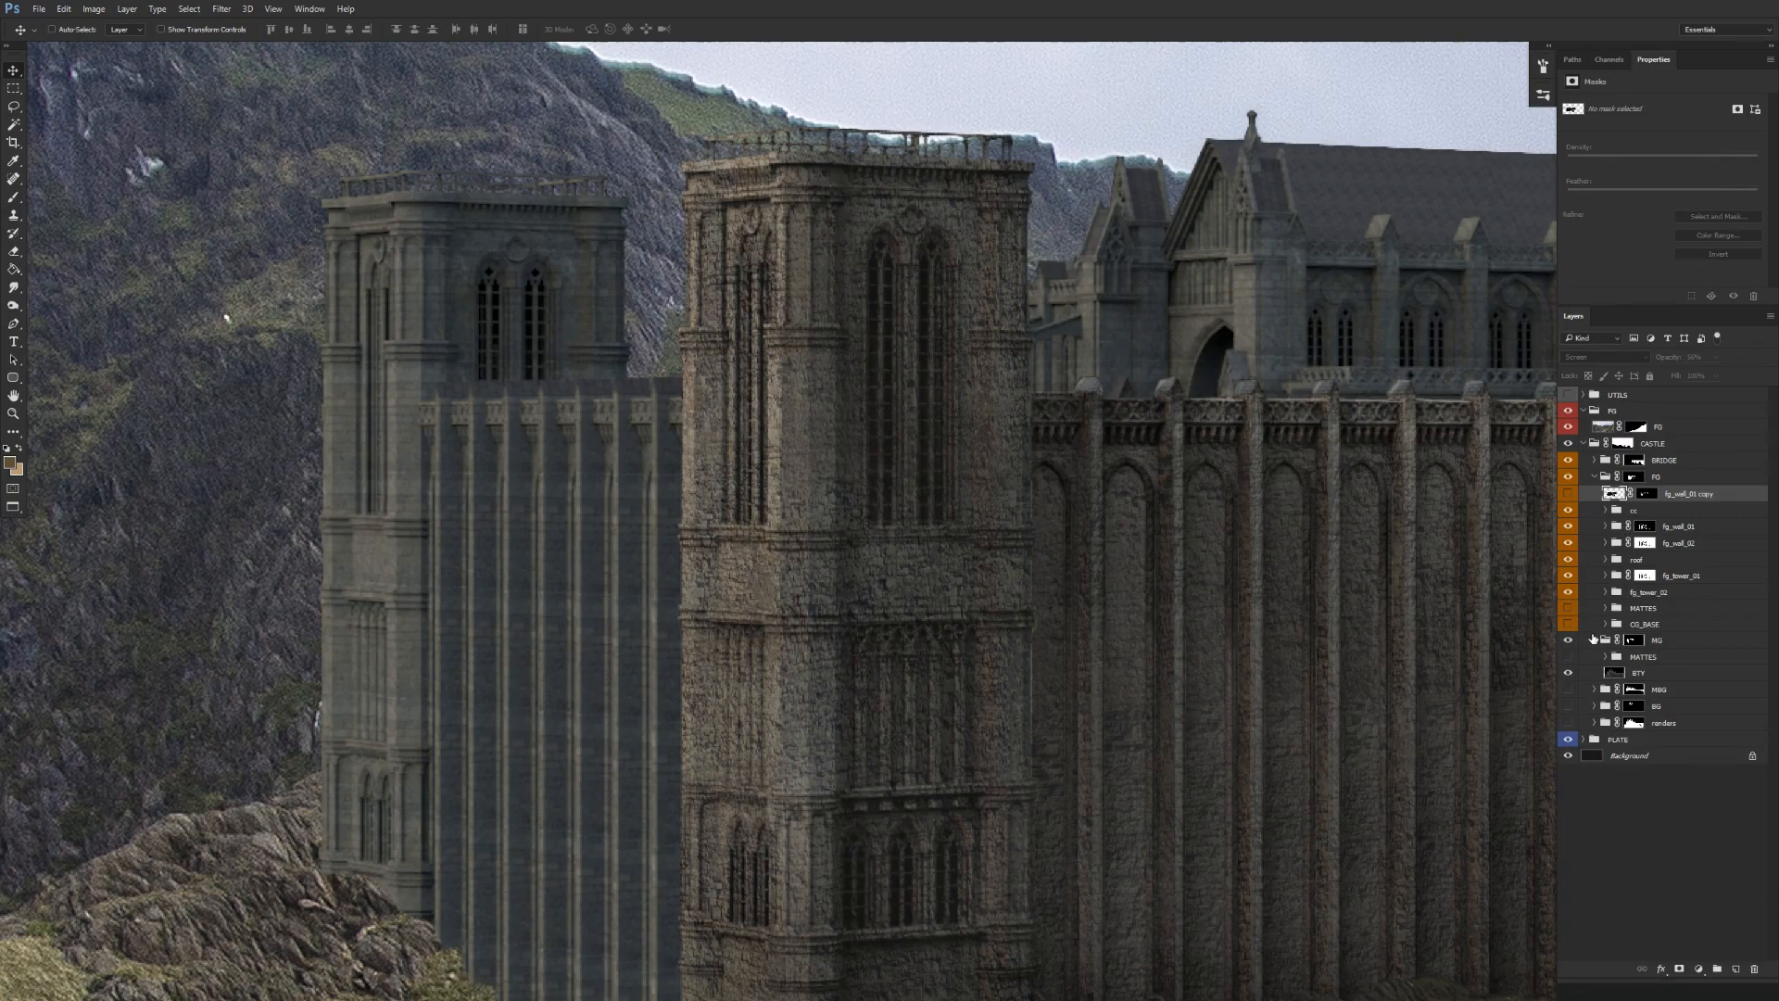
click(1568, 510)
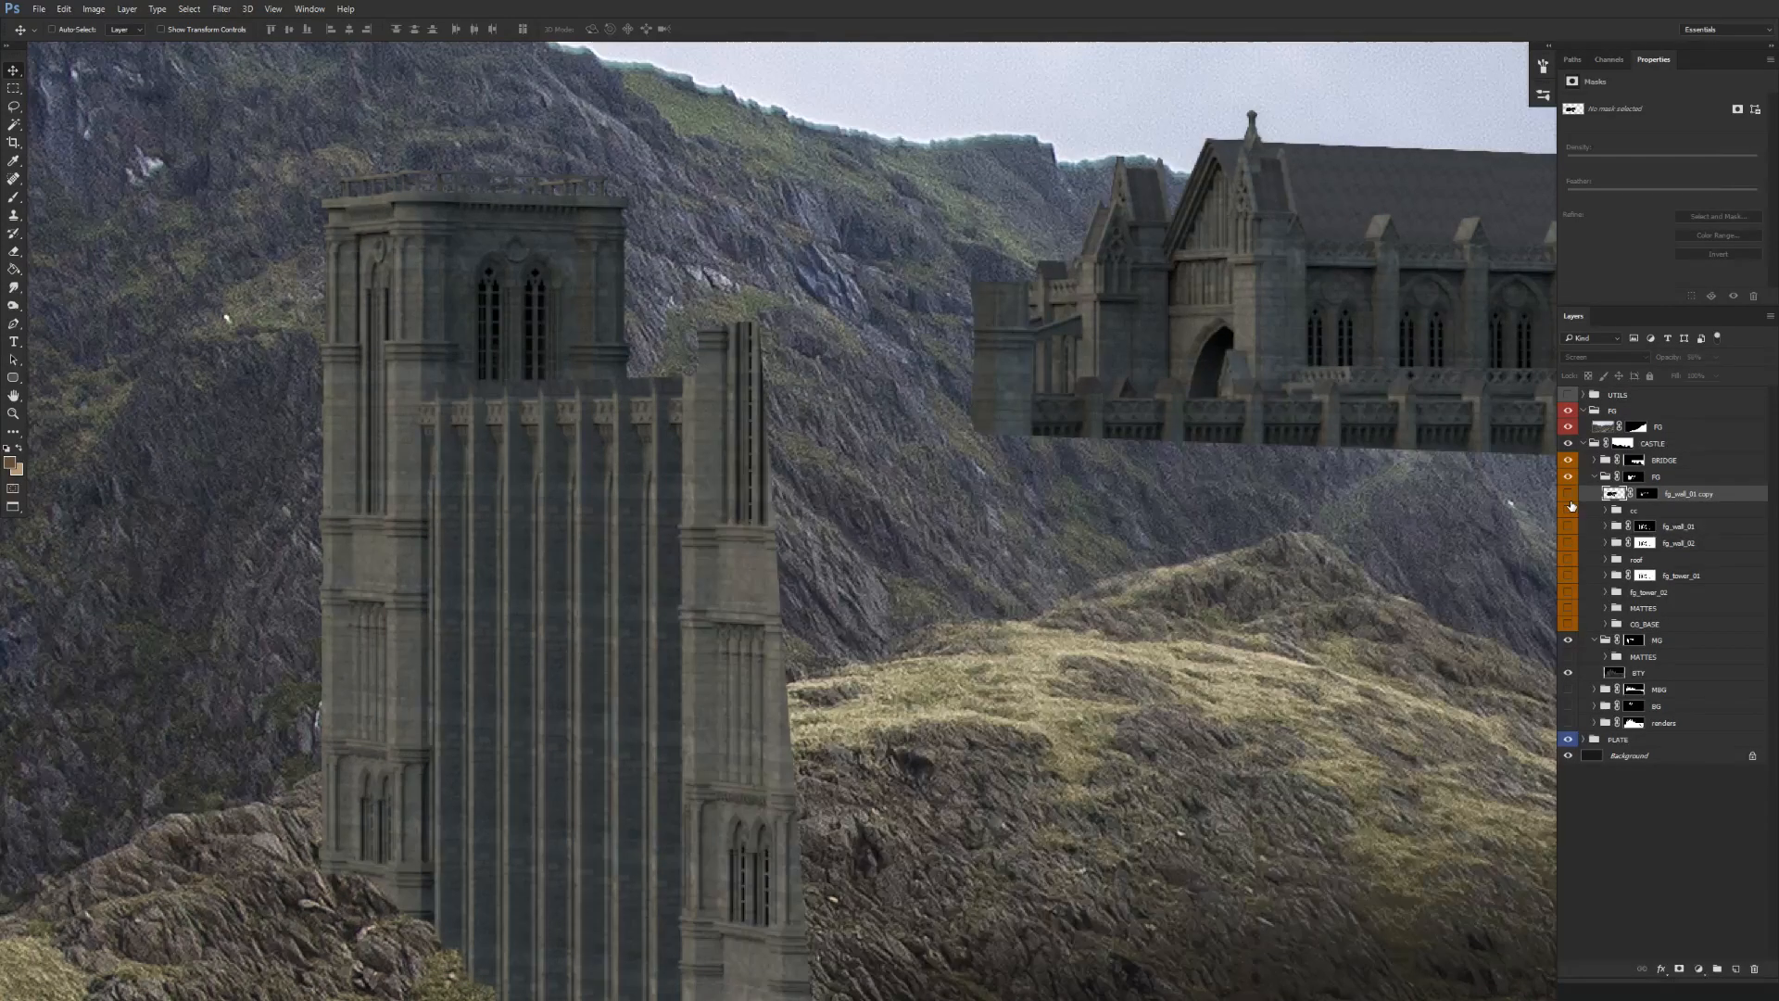
drag(1202, 739, 1011, 656)
Show the FG tower groups, roof, fg_wall_02, fg_wall_01 and the group above it one after another.
click(1569, 576)
click(1568, 559)
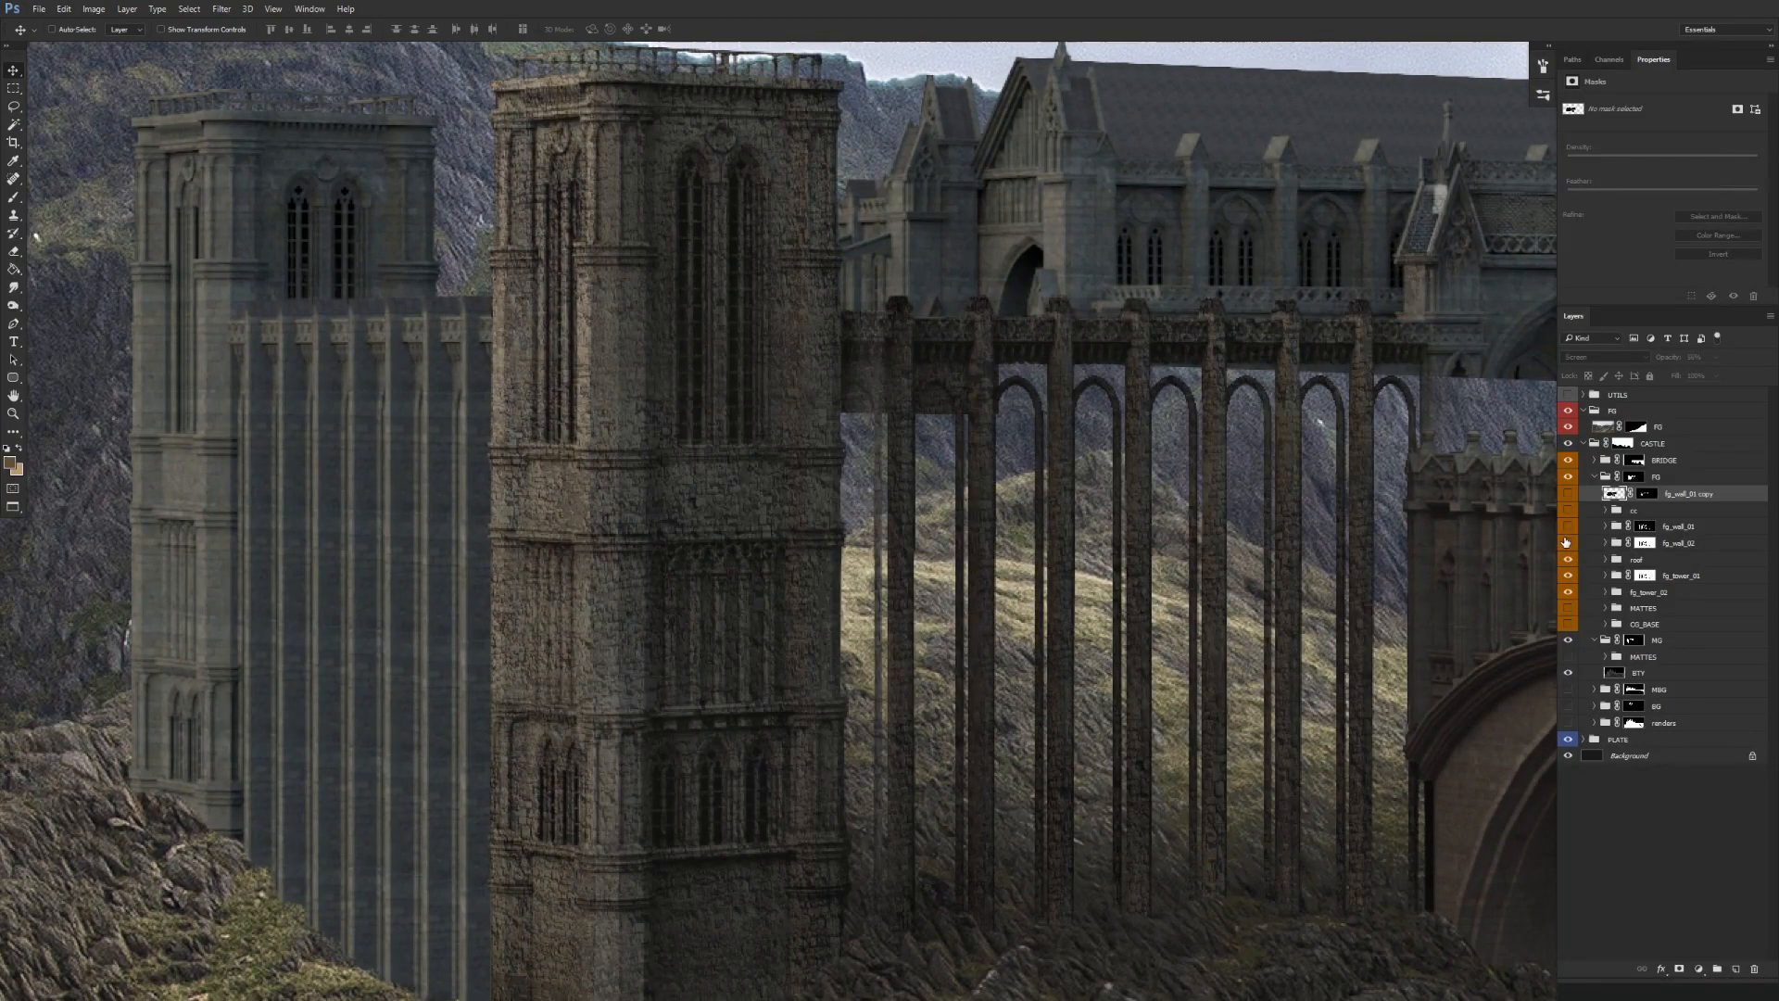
click(1568, 542)
click(1568, 525)
click(1568, 511)
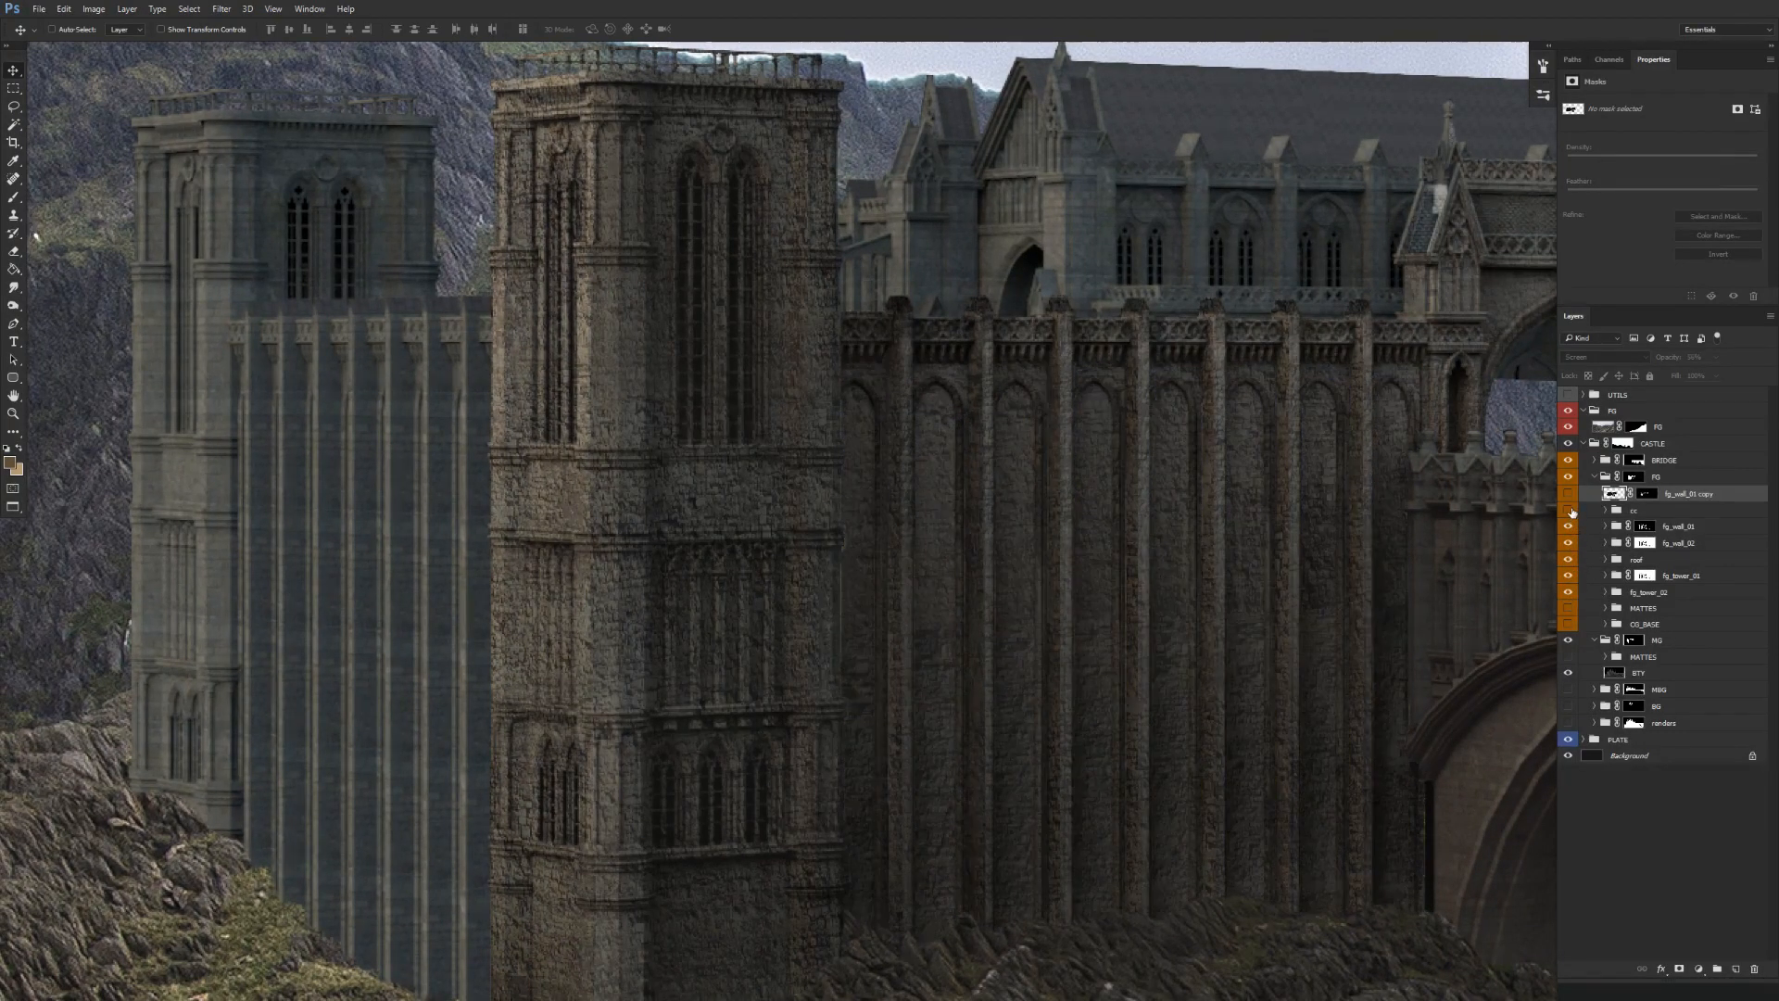
click(1568, 510)
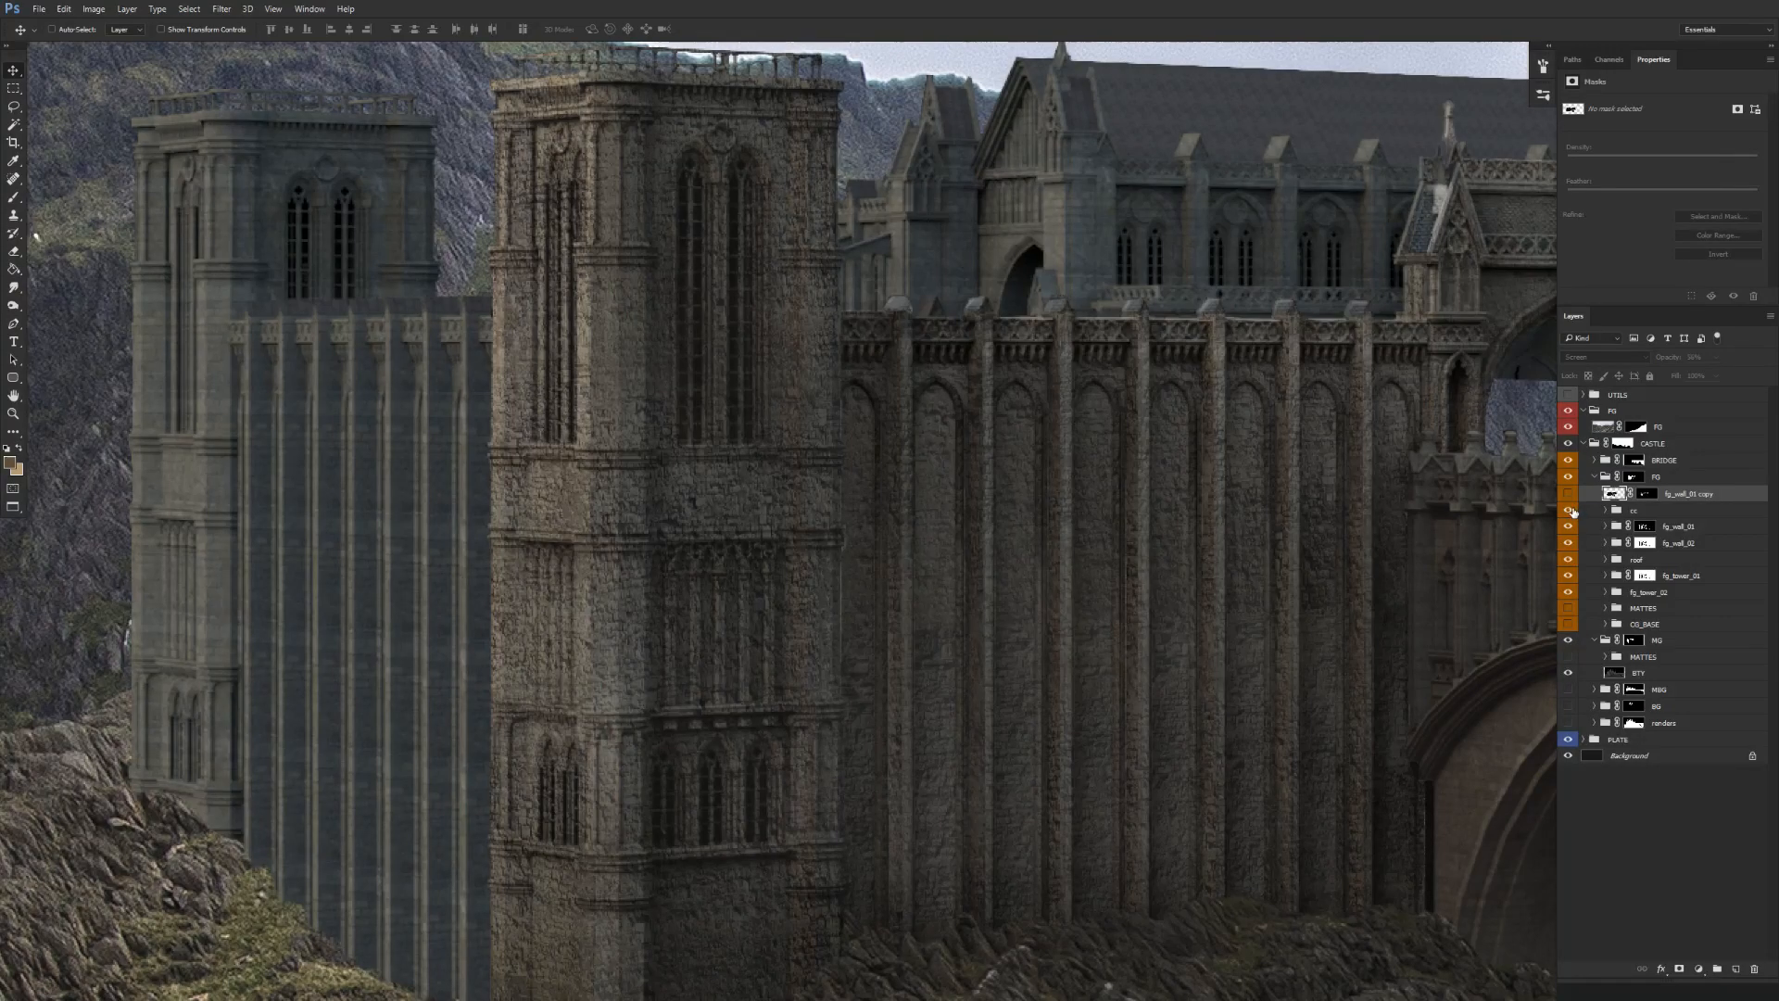
Try duplicating the masked base STONE_TEXTURE layer of fg_wall_02 into the top-level FG group and removing the copy's mask.
click(1609, 545)
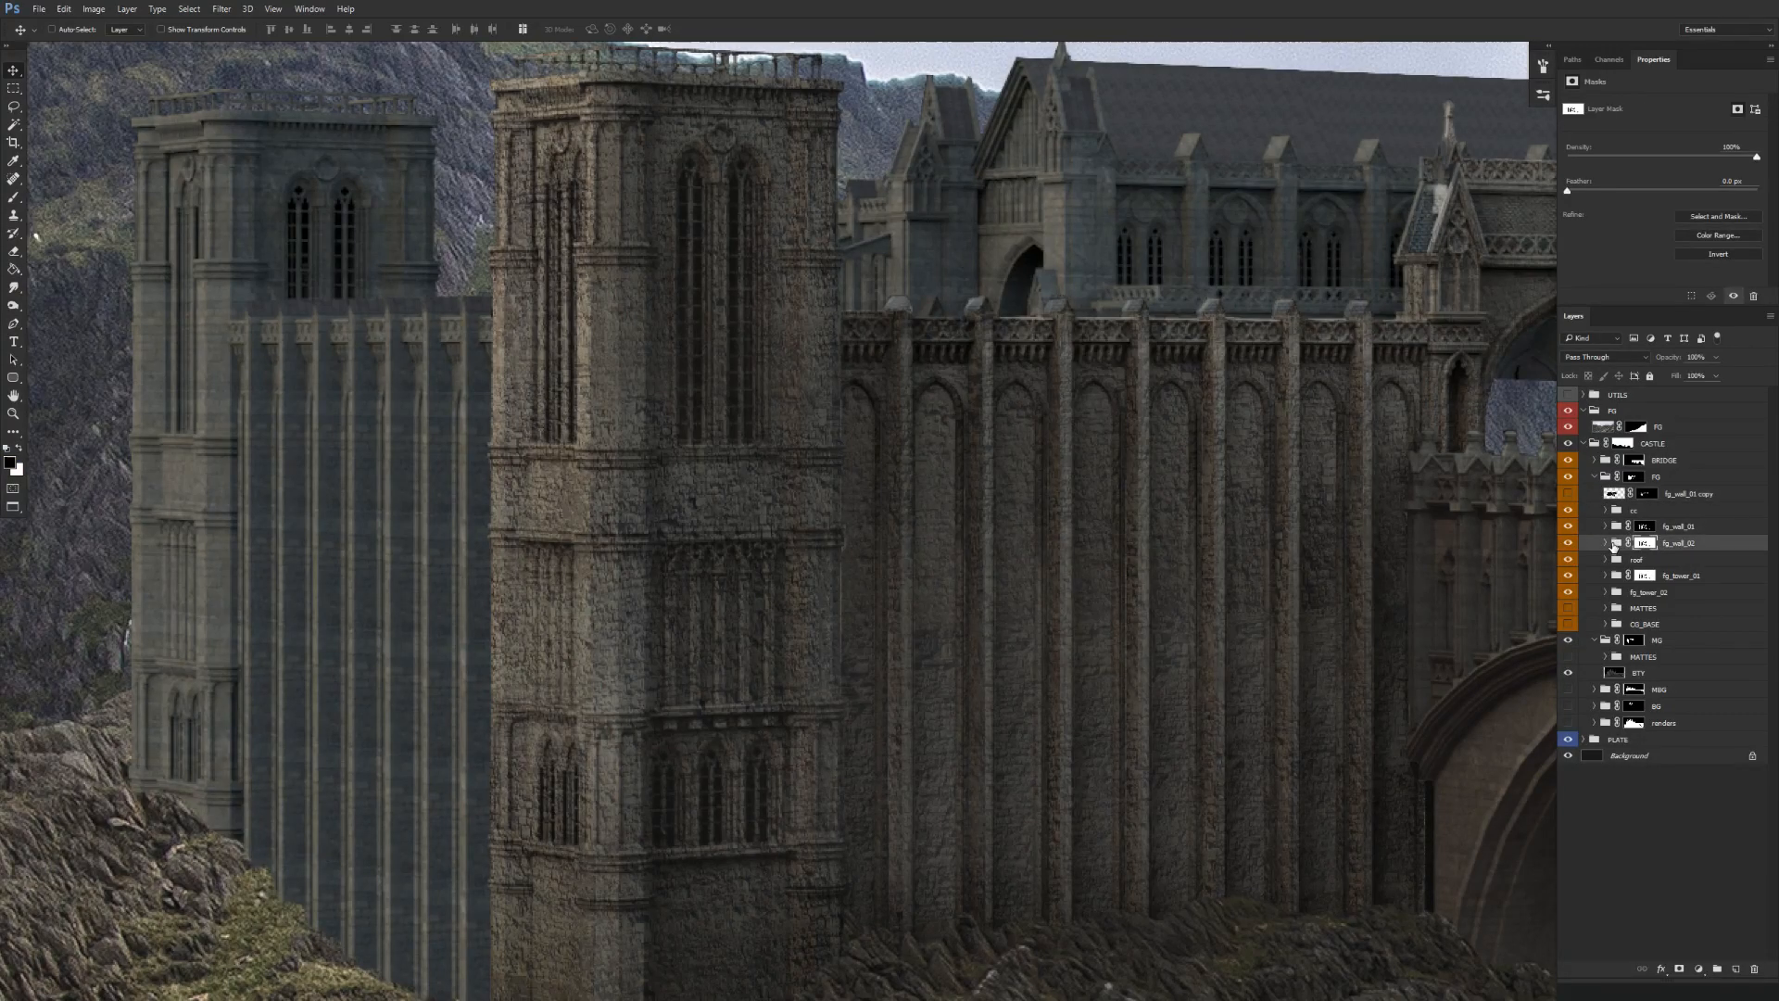
click(1608, 544)
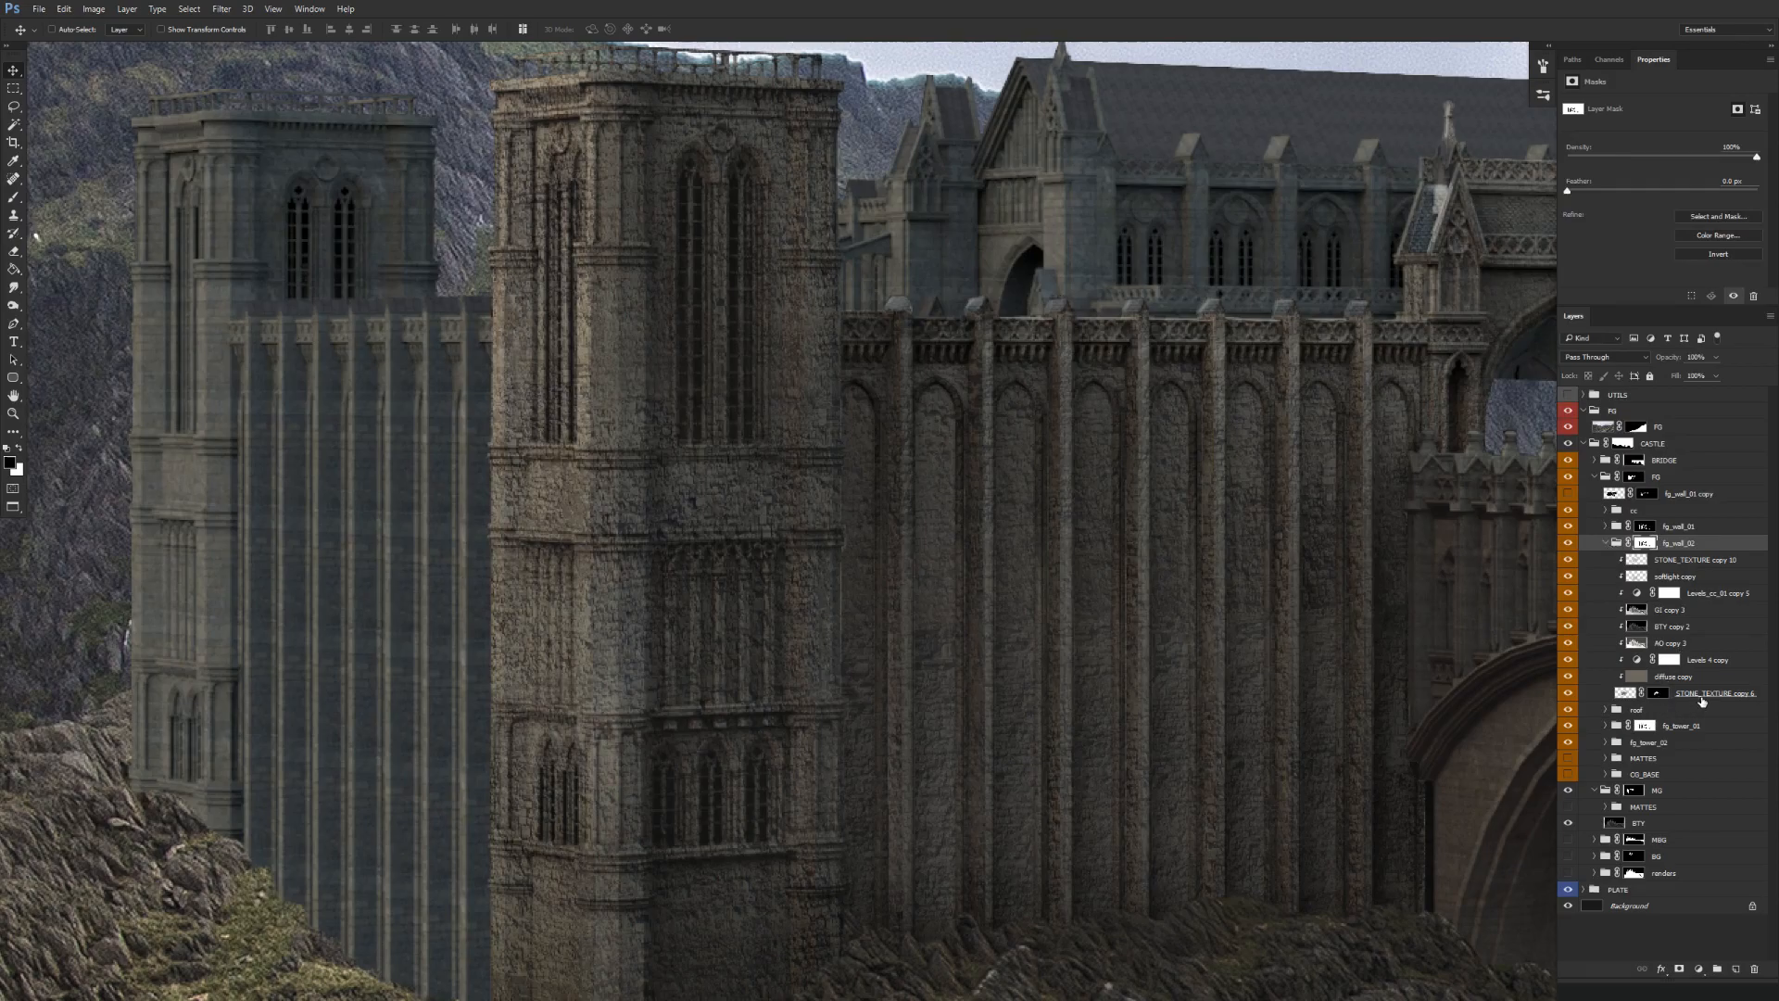
click(1702, 701)
drag(1701, 702, 1666, 420)
right_click(1639, 429)
click(1651, 509)
Inspect the unmasked stone texture copy over the whole castle and delete it.
drag(1173, 796, 793, 684)
scroll(849, 722, down, 5)
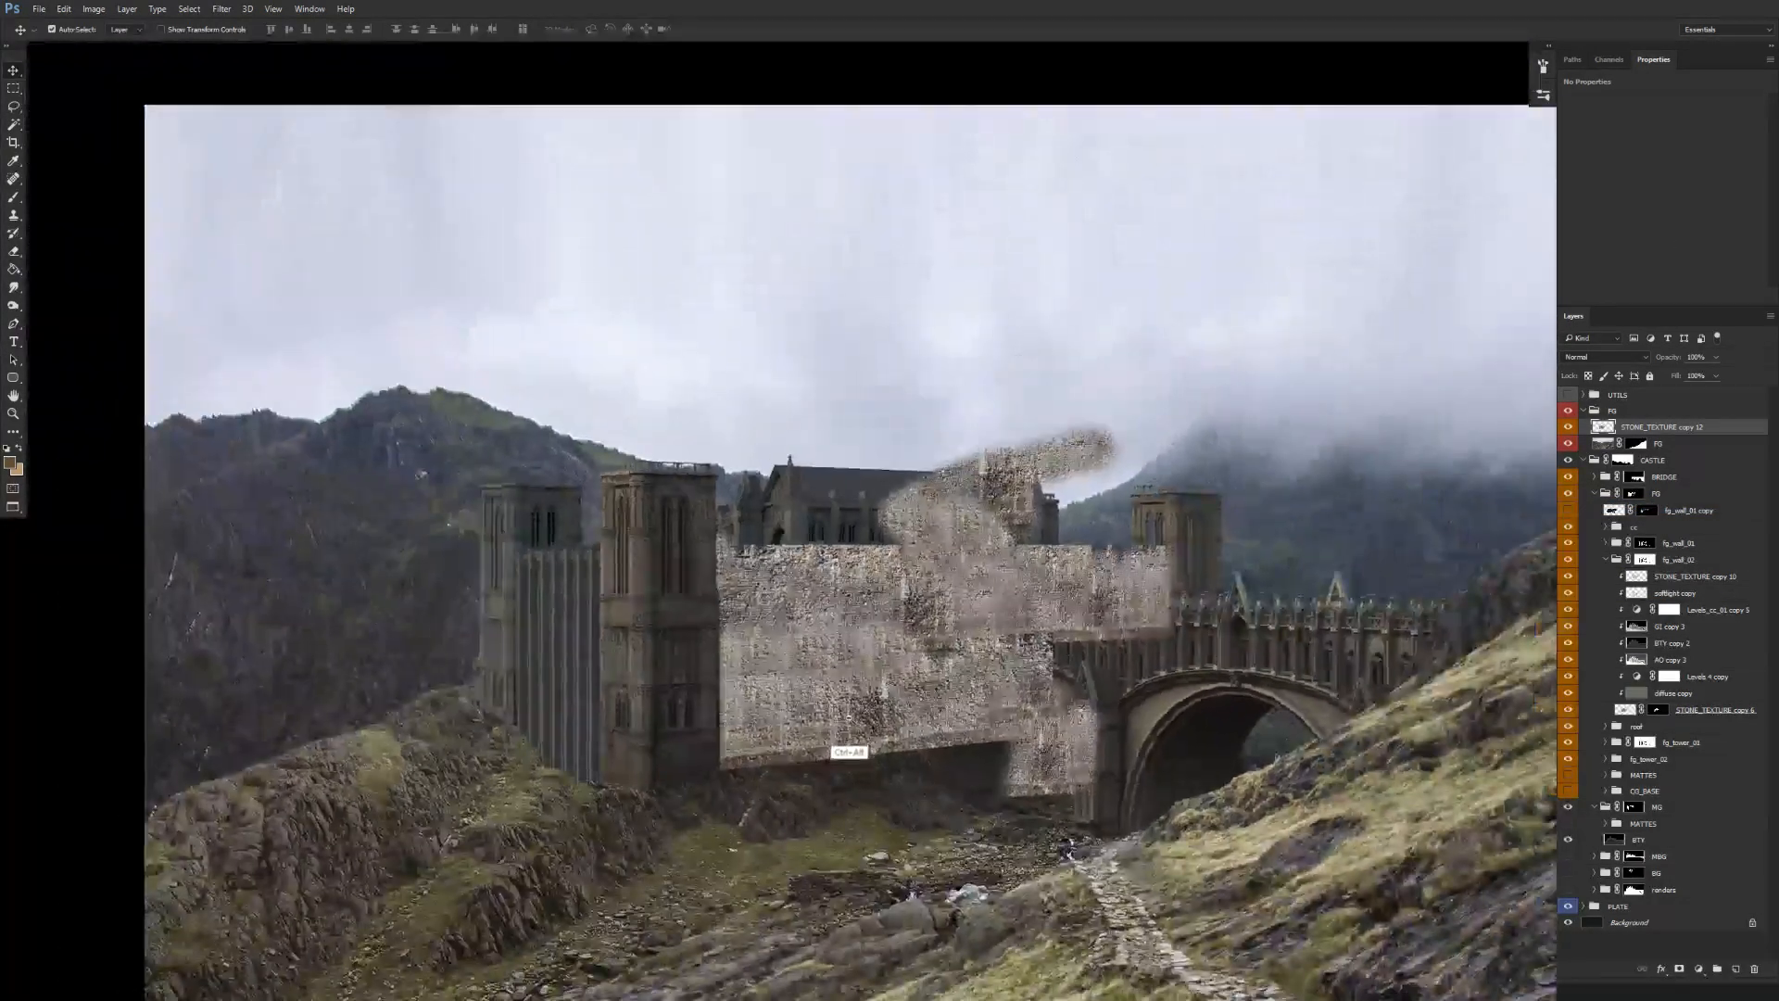
drag(797, 851, 823, 790)
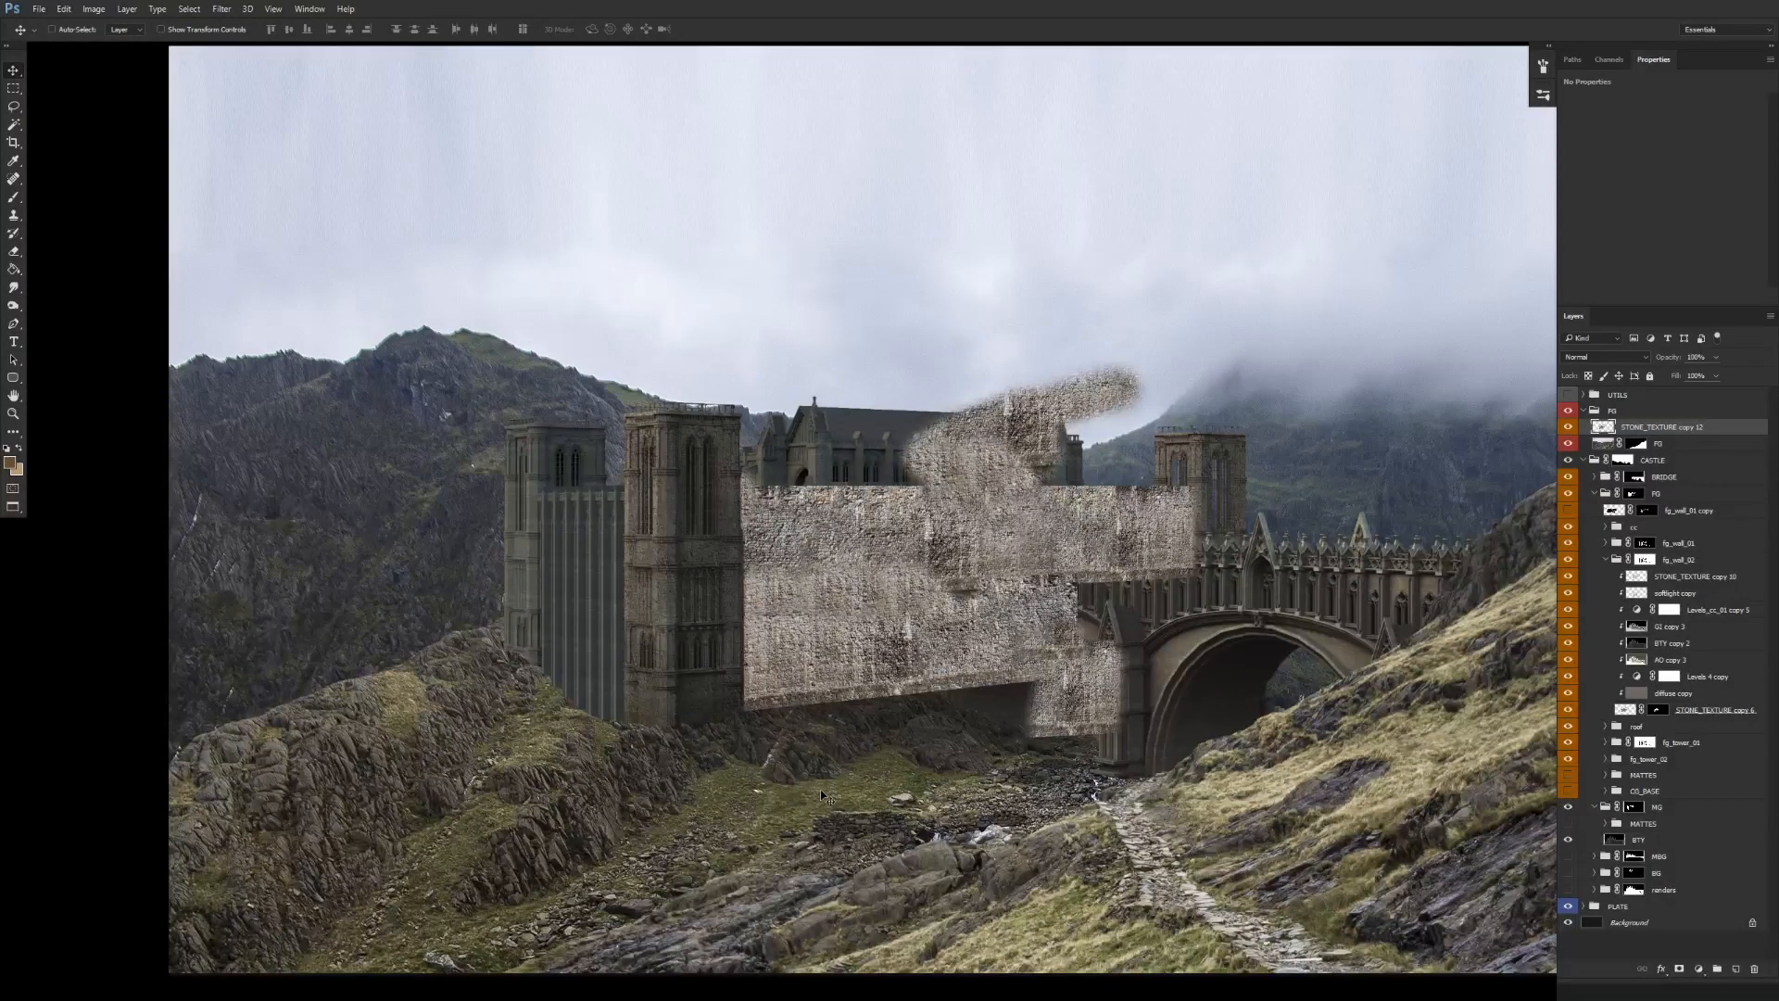
key(Delete)
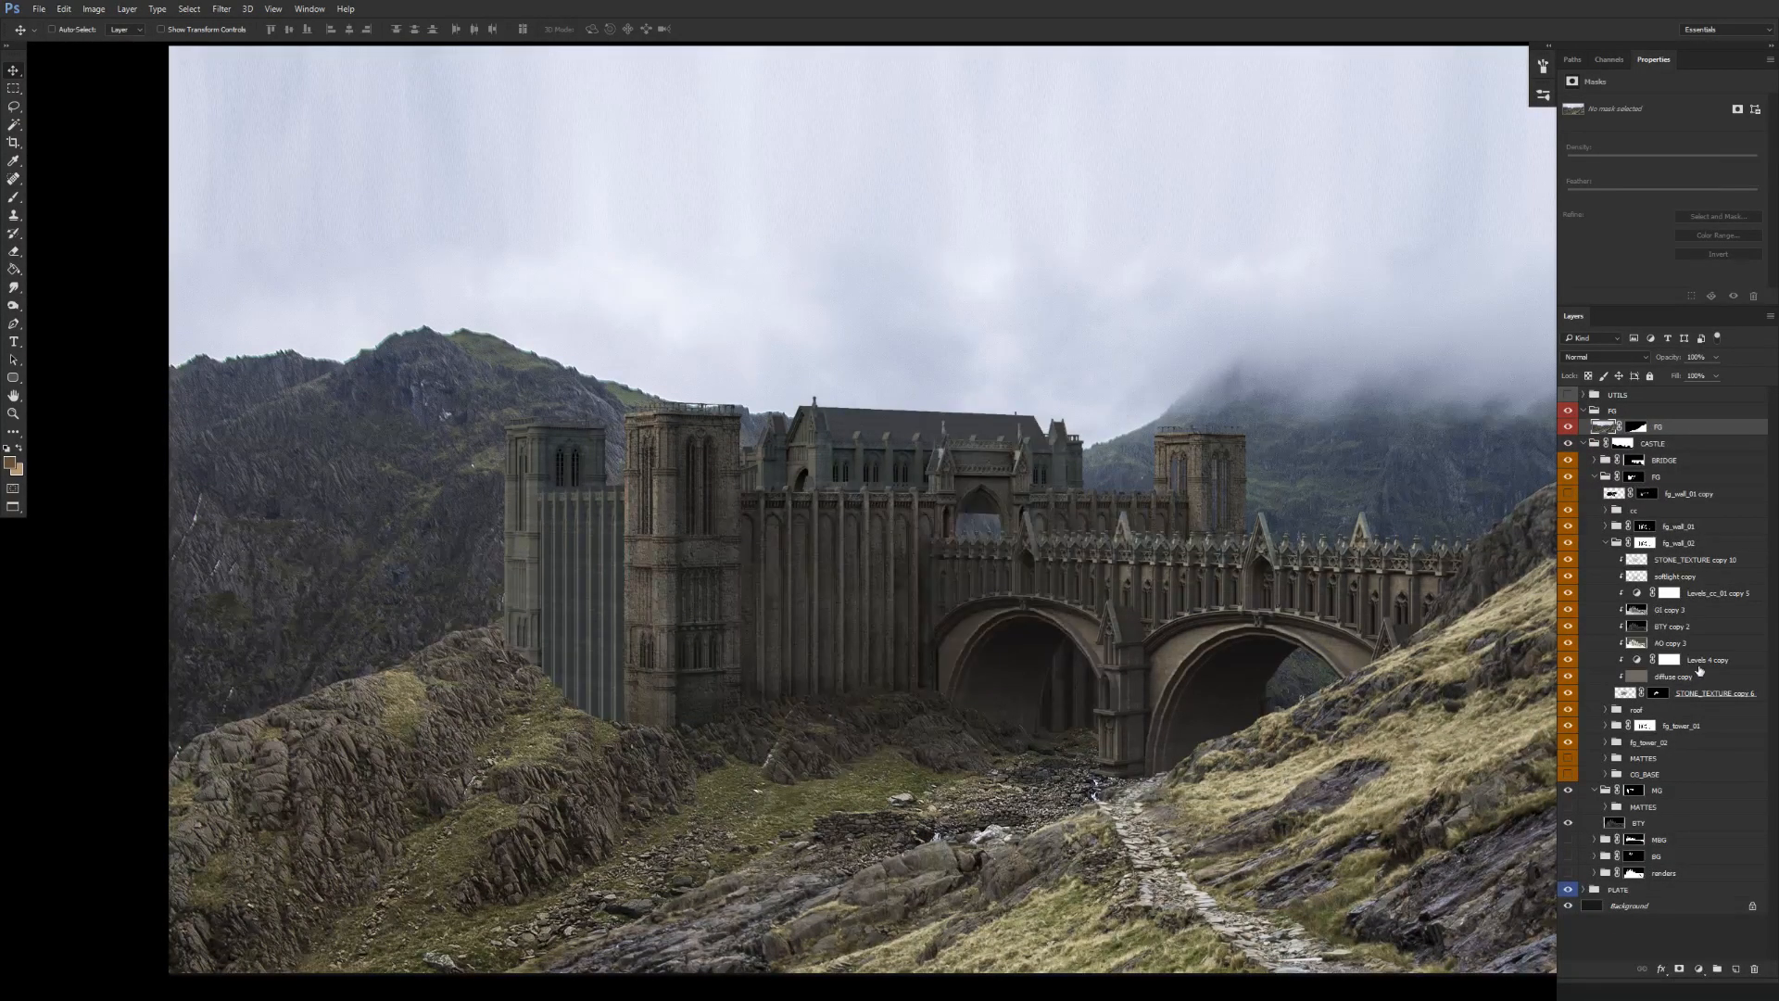
Duplicate the unmasked STONE_TEXTURE smart object from fg_wall_01 into the top-level FG group and collapse the castle's FG group.
click(1611, 545)
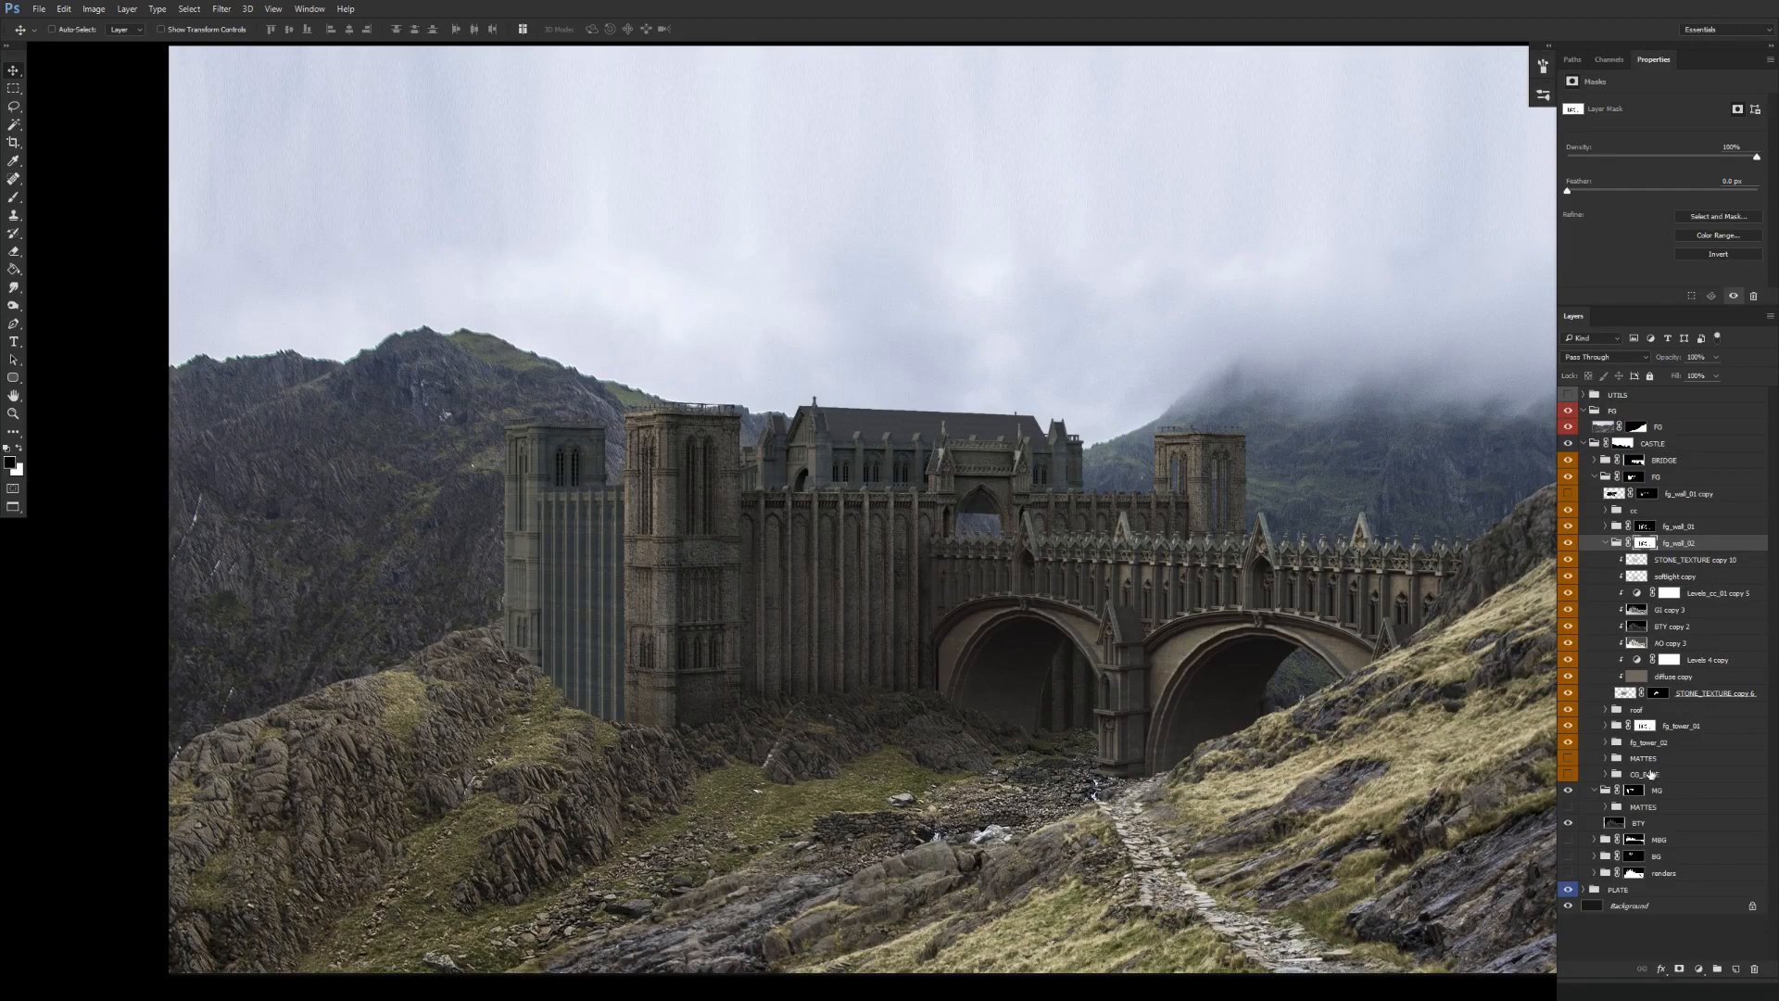
click(1609, 545)
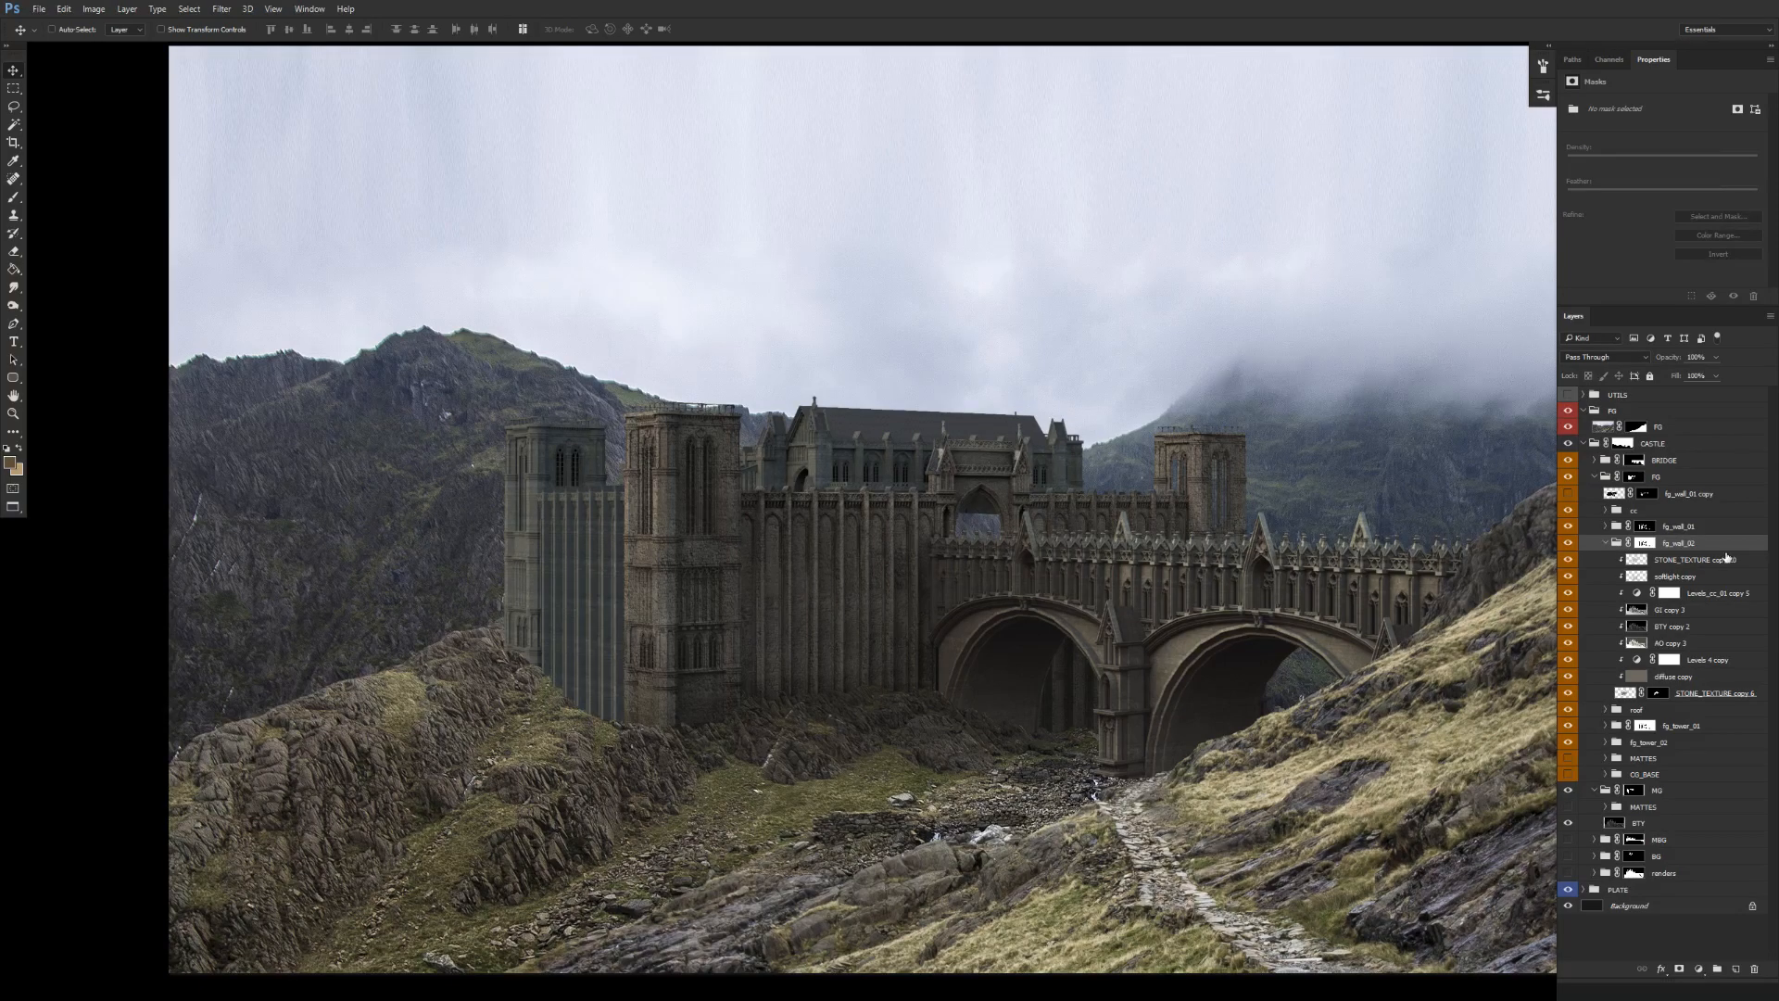
click(1607, 527)
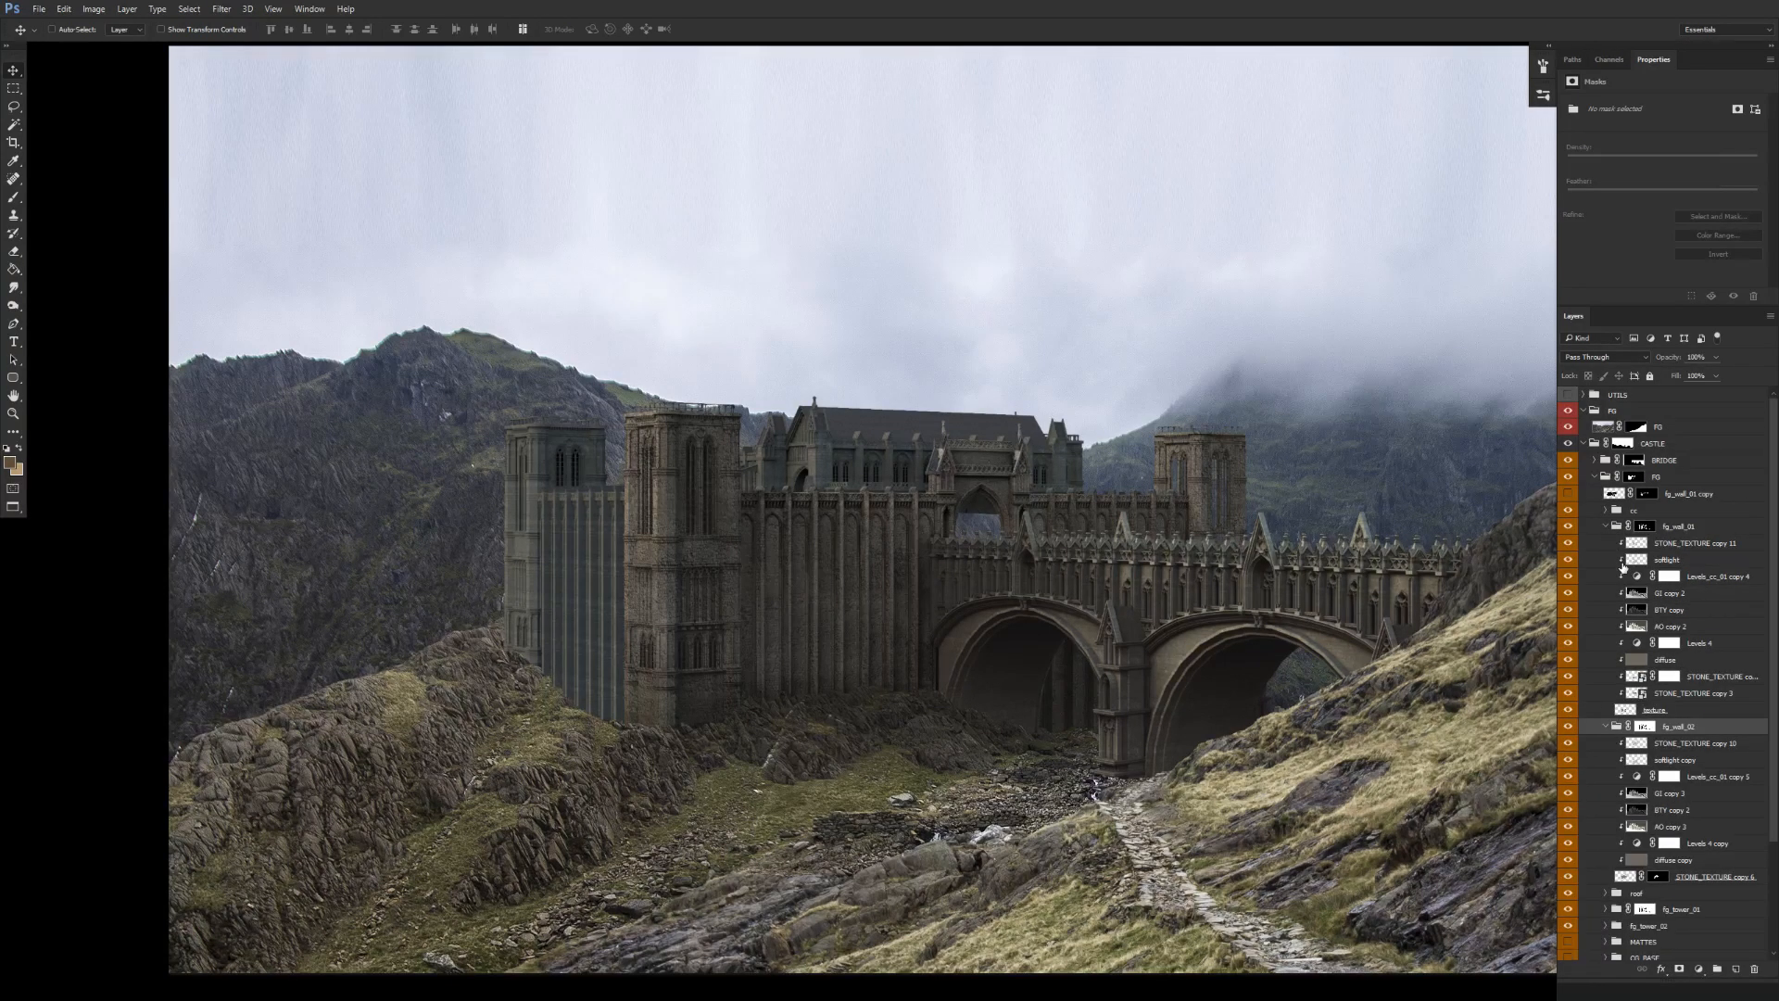
alt+drag(1692, 695, 1647, 420)
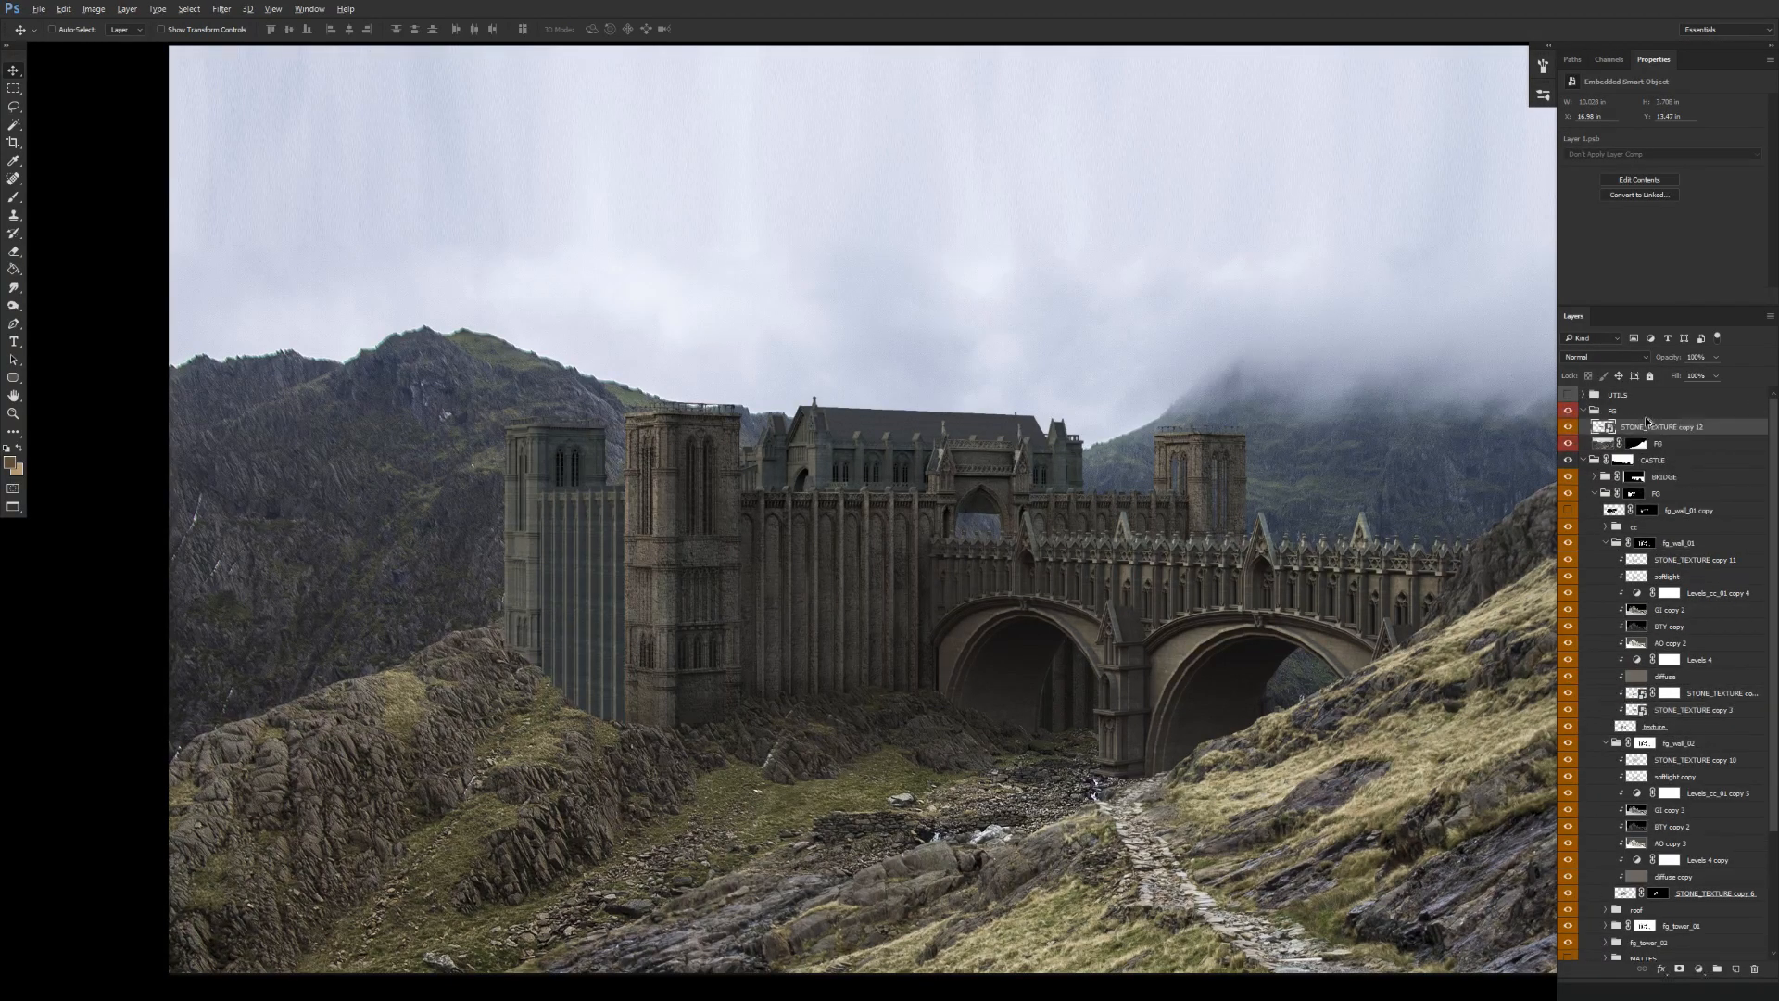
click(1596, 493)
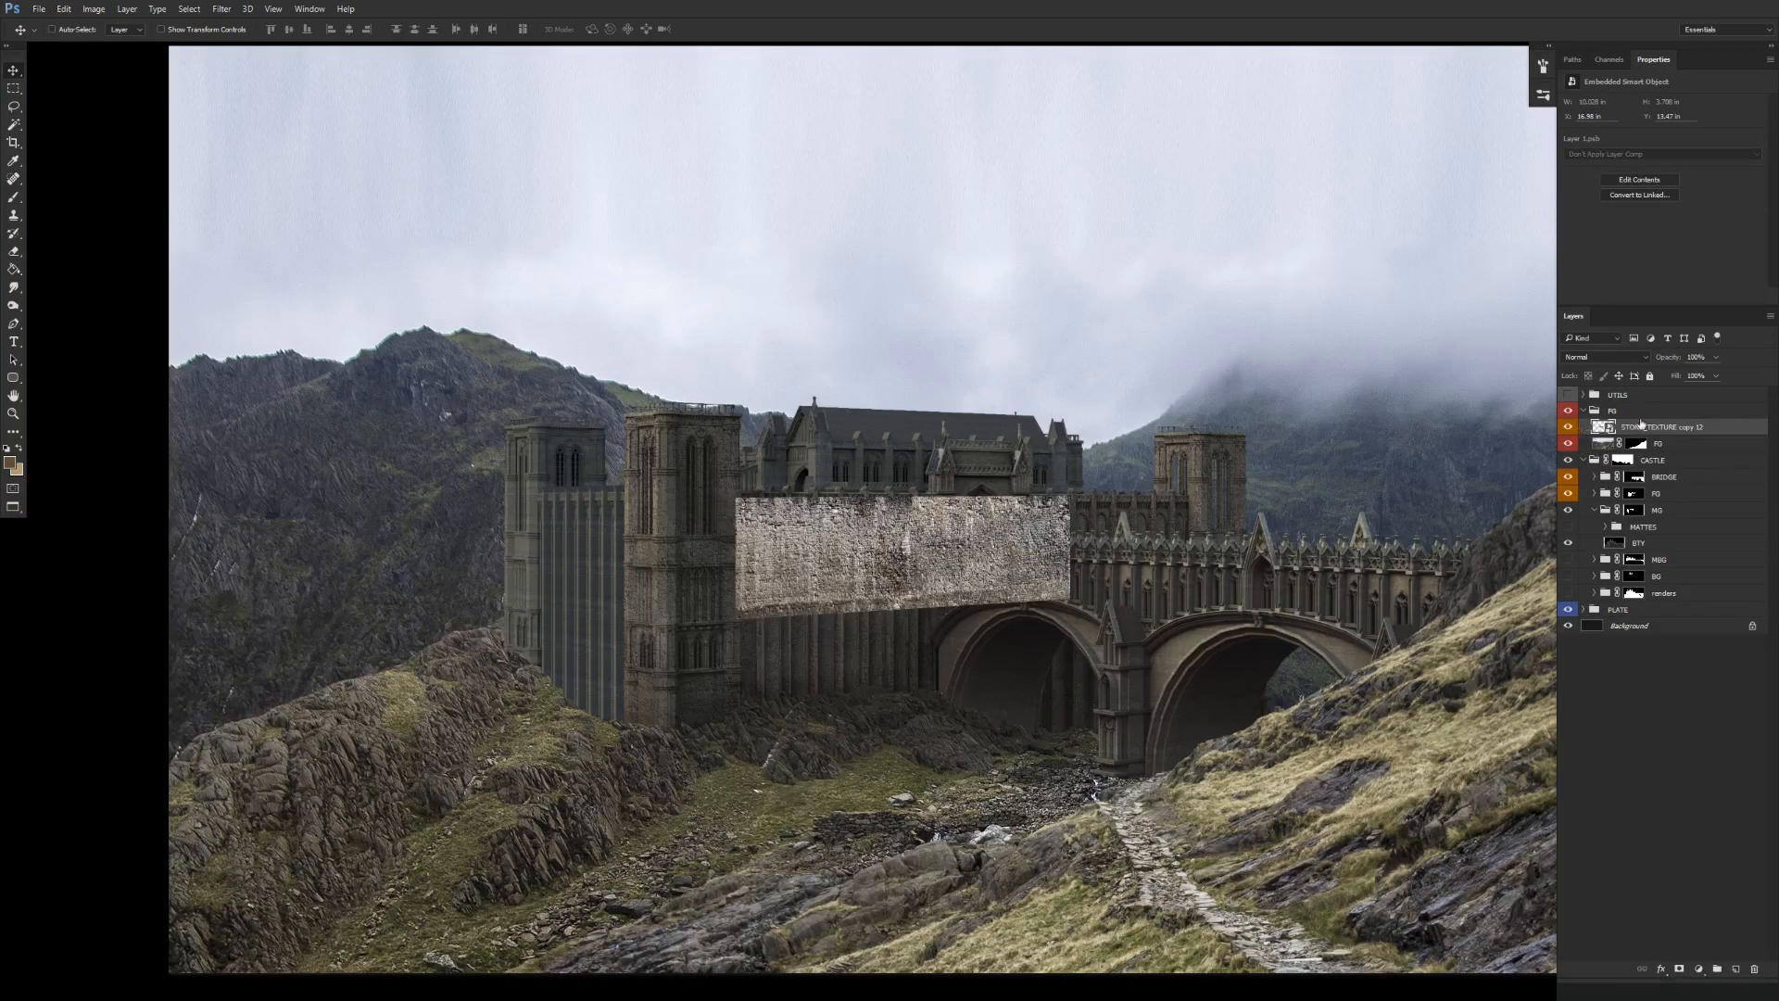
Move the stone texture copy over the upper part of the far-left rear tower and scale it down to span the tower's width.
drag(550, 669, 686, 536)
drag(584, 500, 941, 554)
drag(958, 462, 1048, 505)
key(ctrl+t)
drag(1475, 381, 930, 547)
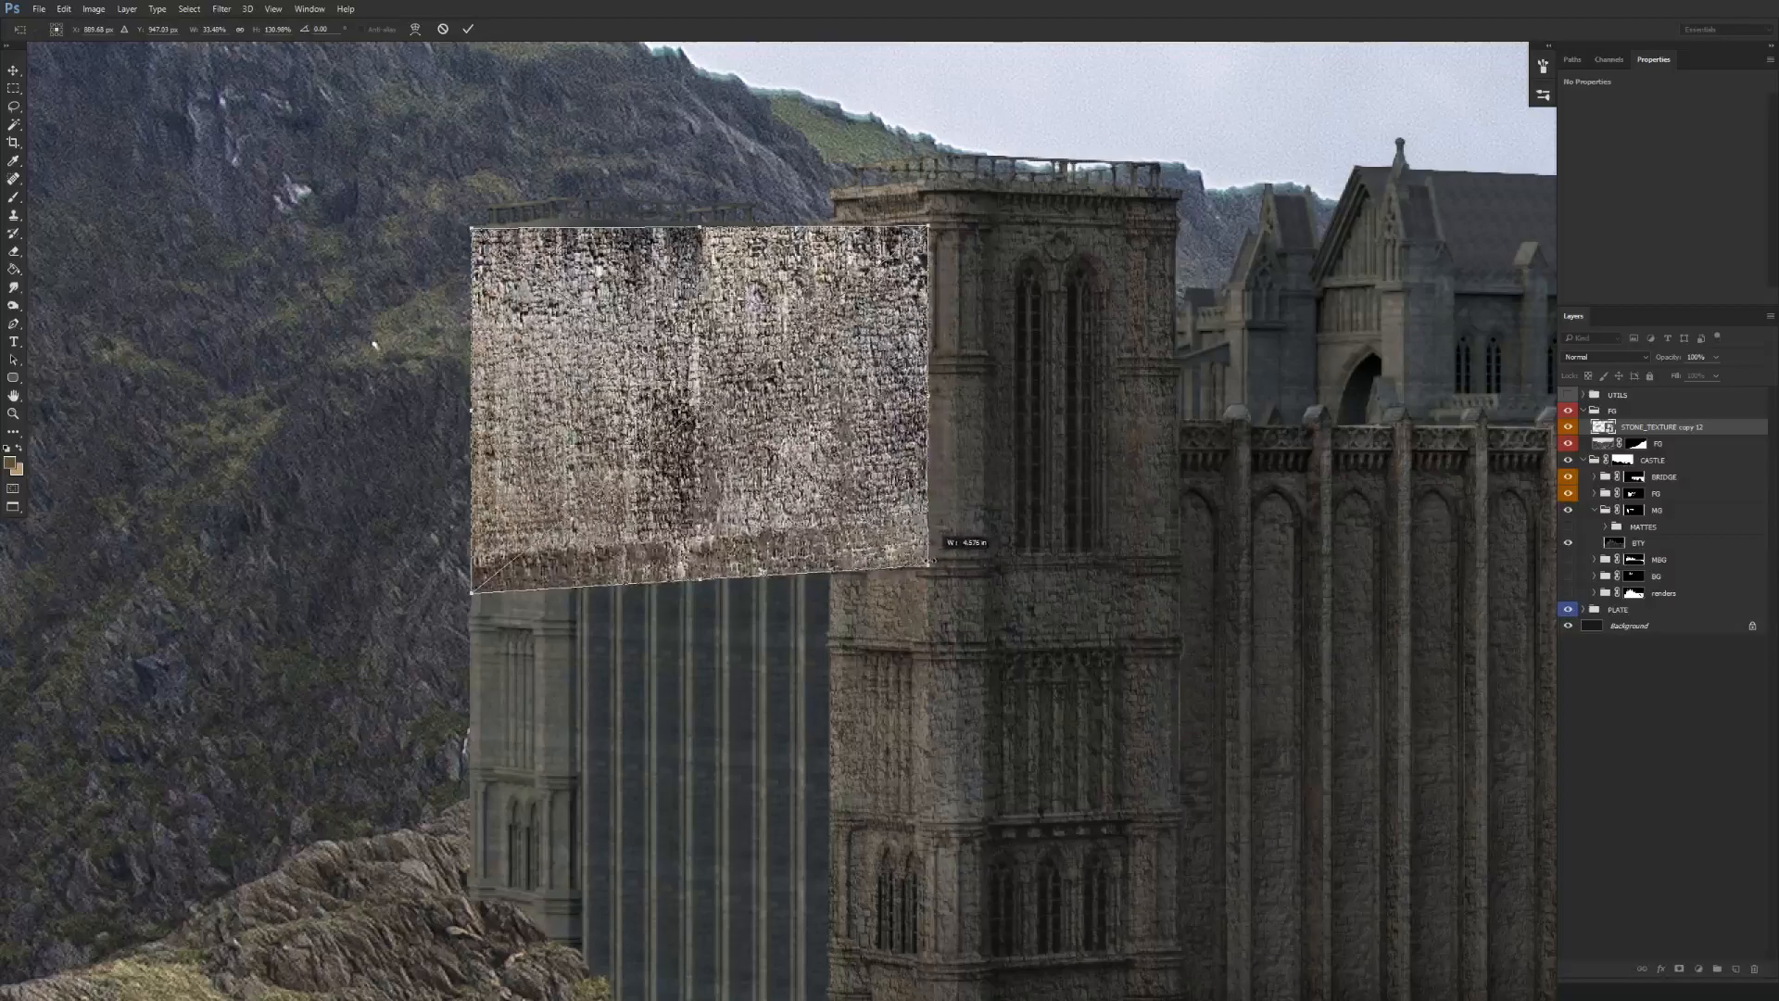
Distort the texture's upper corners so its upper edge slopes with the perspective of the rear tower's cornice.
scroll(930, 547, up, 3)
right_click(841, 532)
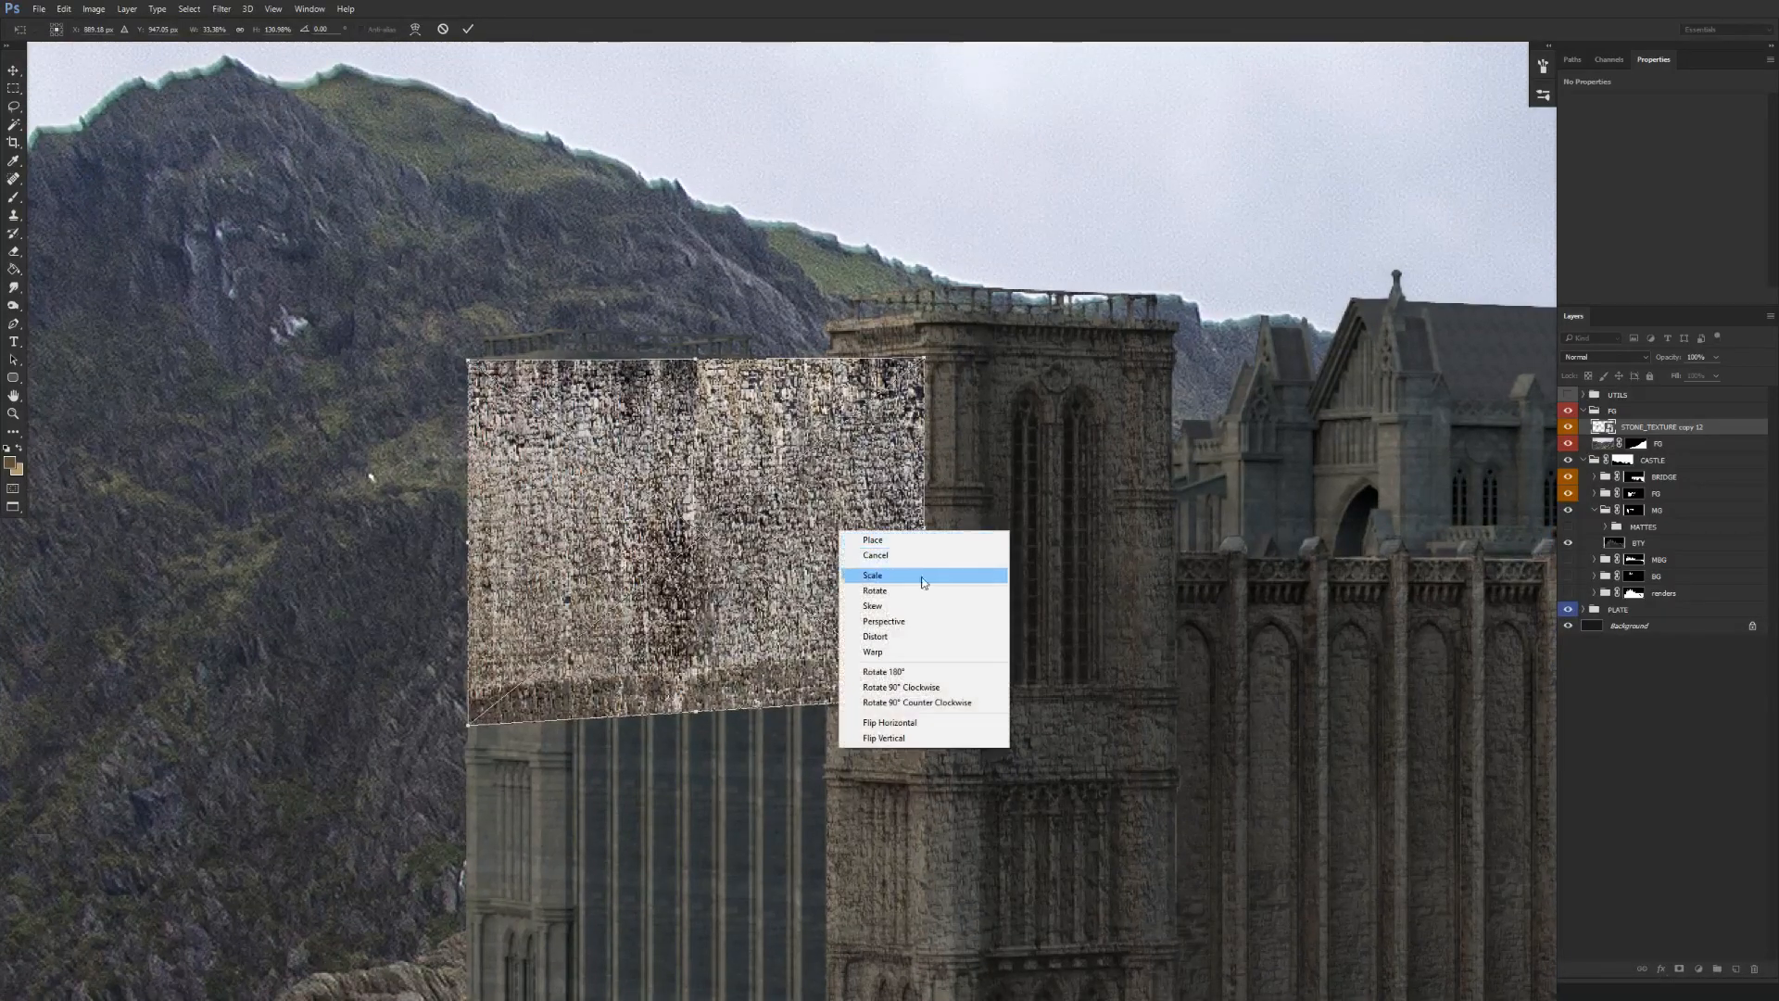
click(874, 637)
drag(468, 360, 481, 394)
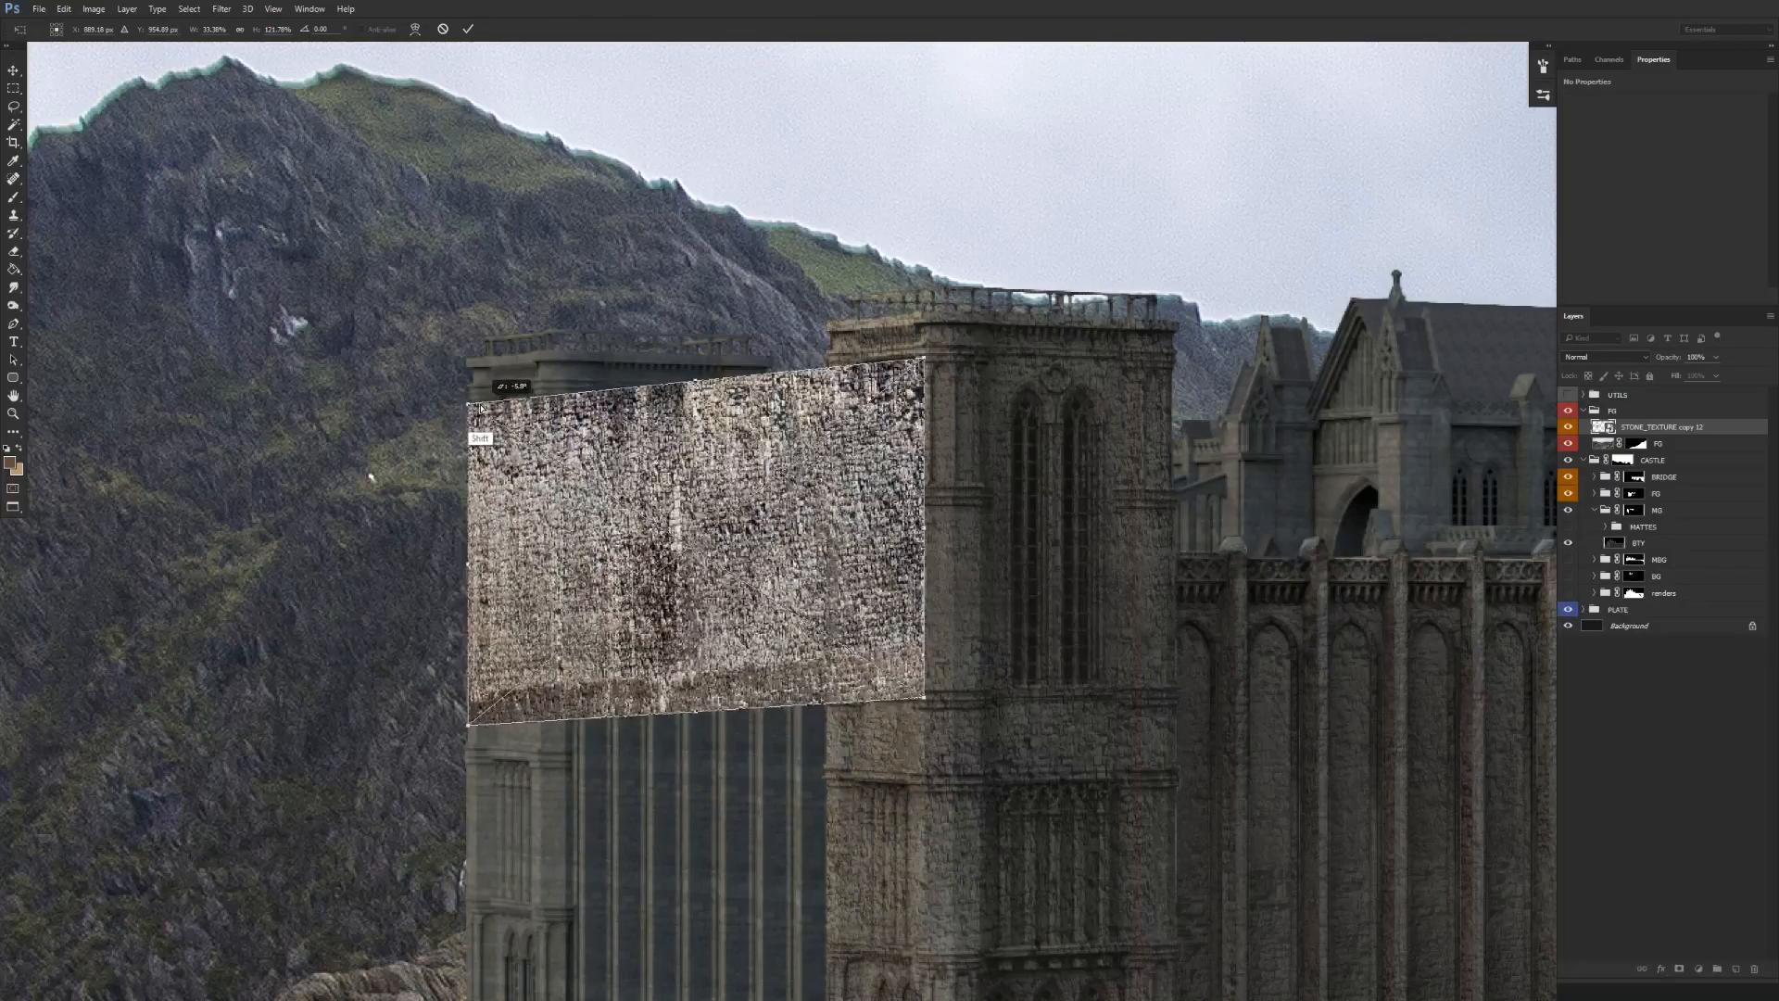
drag(483, 400, 483, 397)
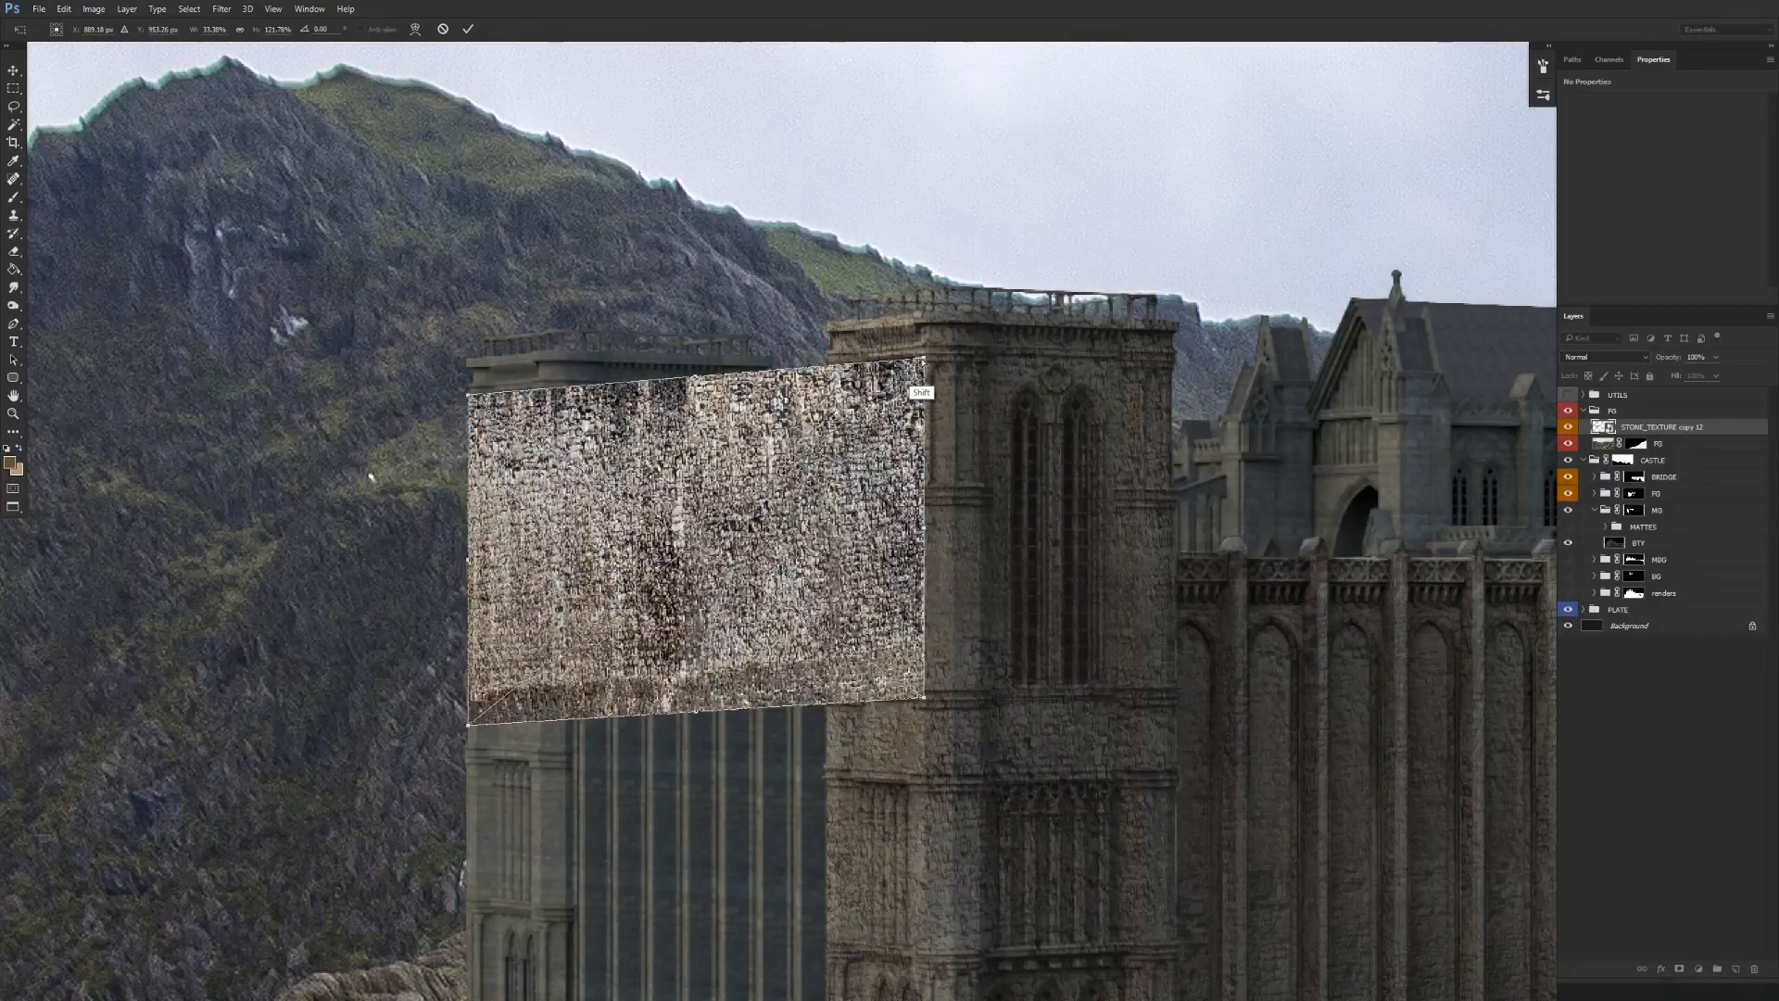
drag(923, 382, 924, 368)
Distort the lower corners to the tower's horizontal ledge, refine the upper corners to match its perspective, and apply the transformation.
mouse_move(925, 696)
mouse_down()
mouse_move(926, 676)
mouse_move(928, 691)
mouse_up()
drag(468, 725, 465, 682)
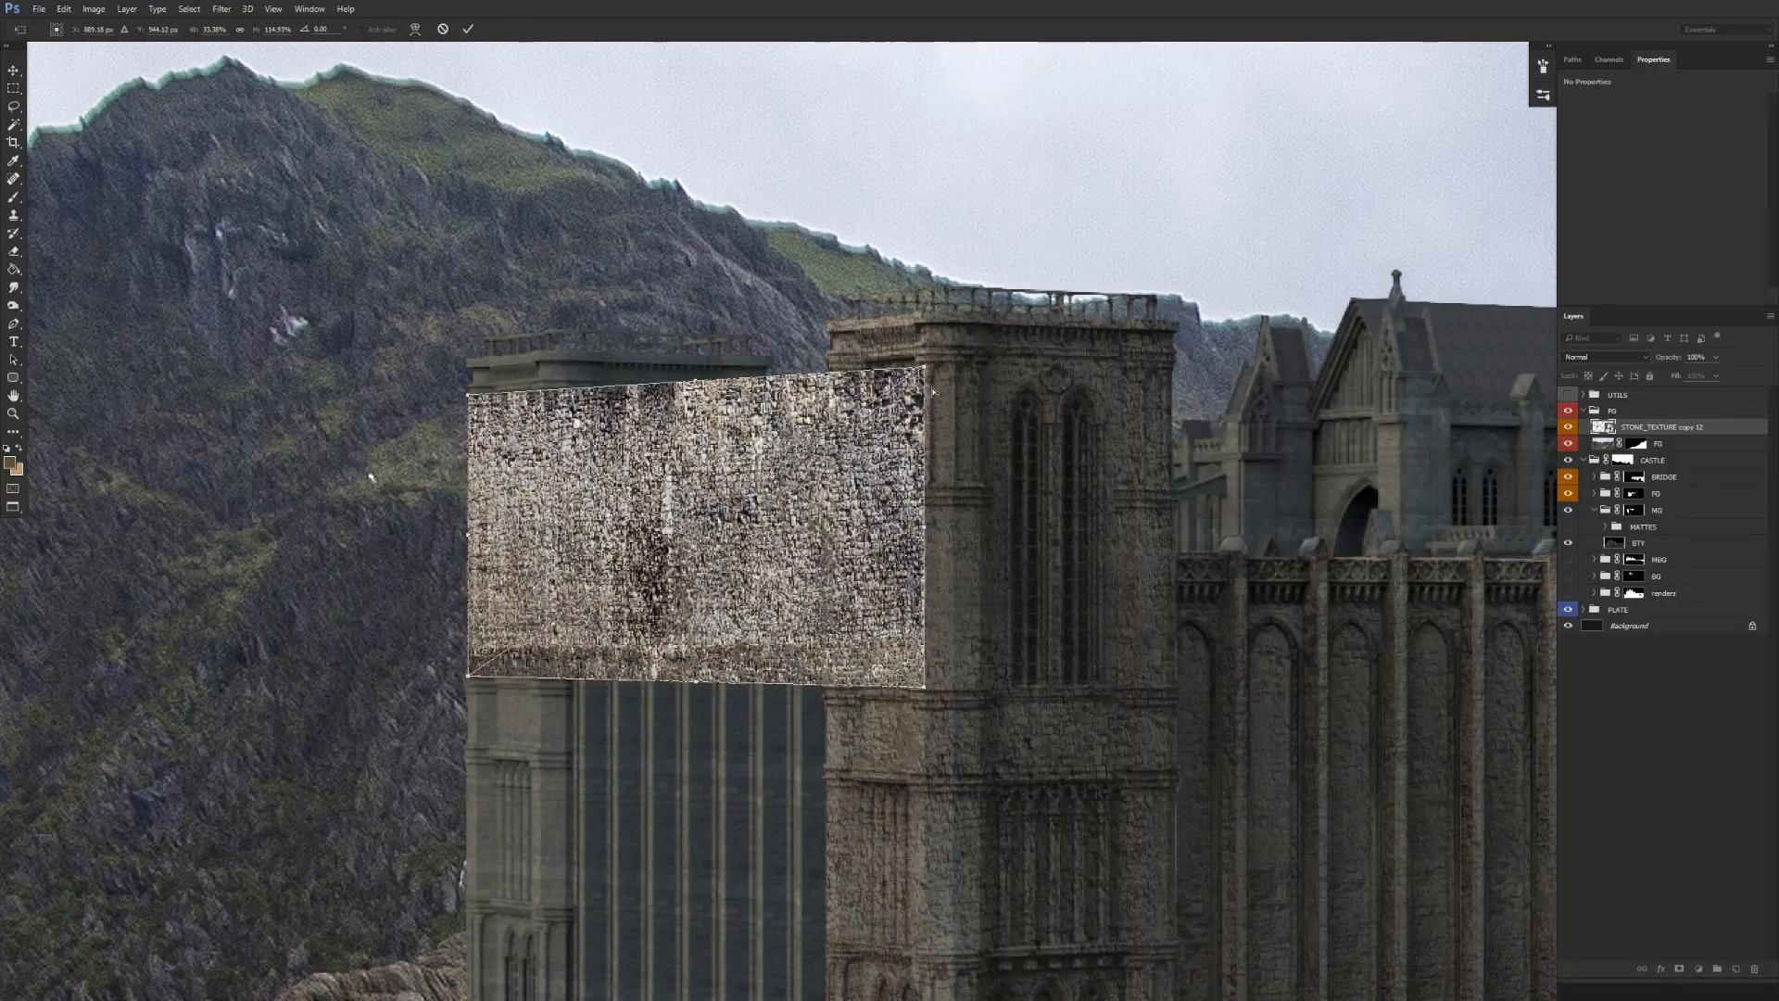
drag(467, 394, 469, 391)
drag(924, 369, 929, 352)
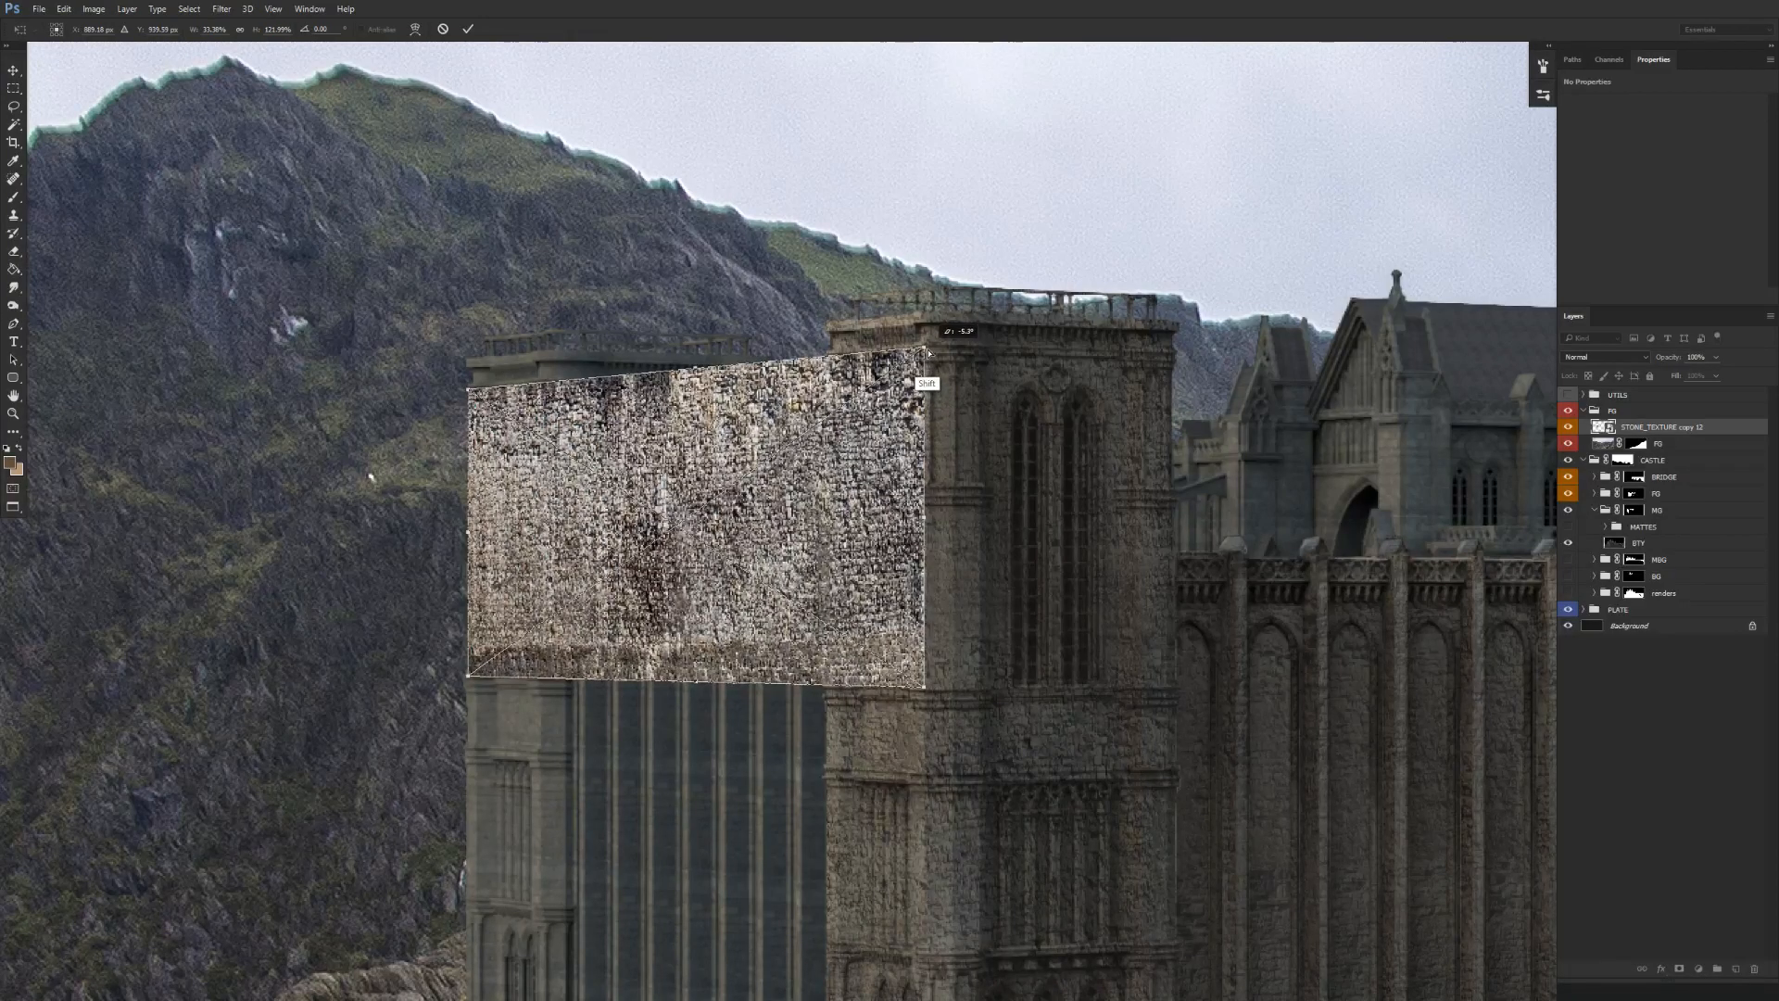
scroll(925, 490, down, 2)
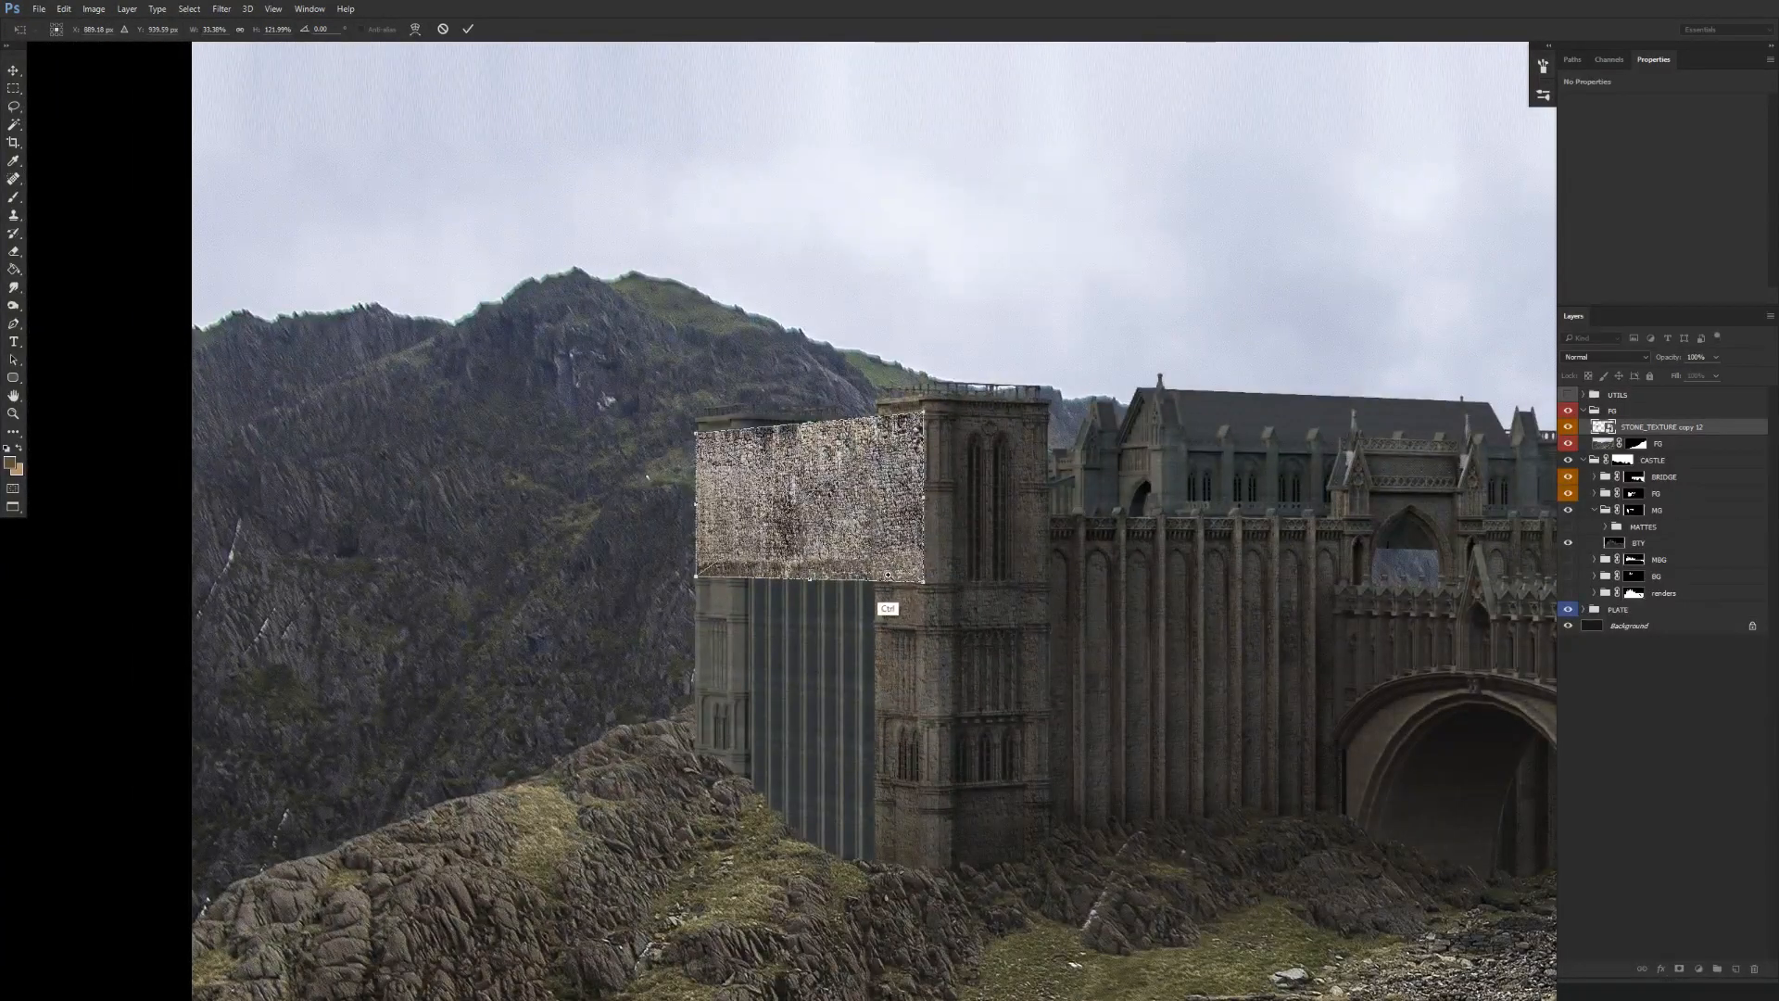
scroll(888, 575, up, 2)
scroll(880, 571, down, 1)
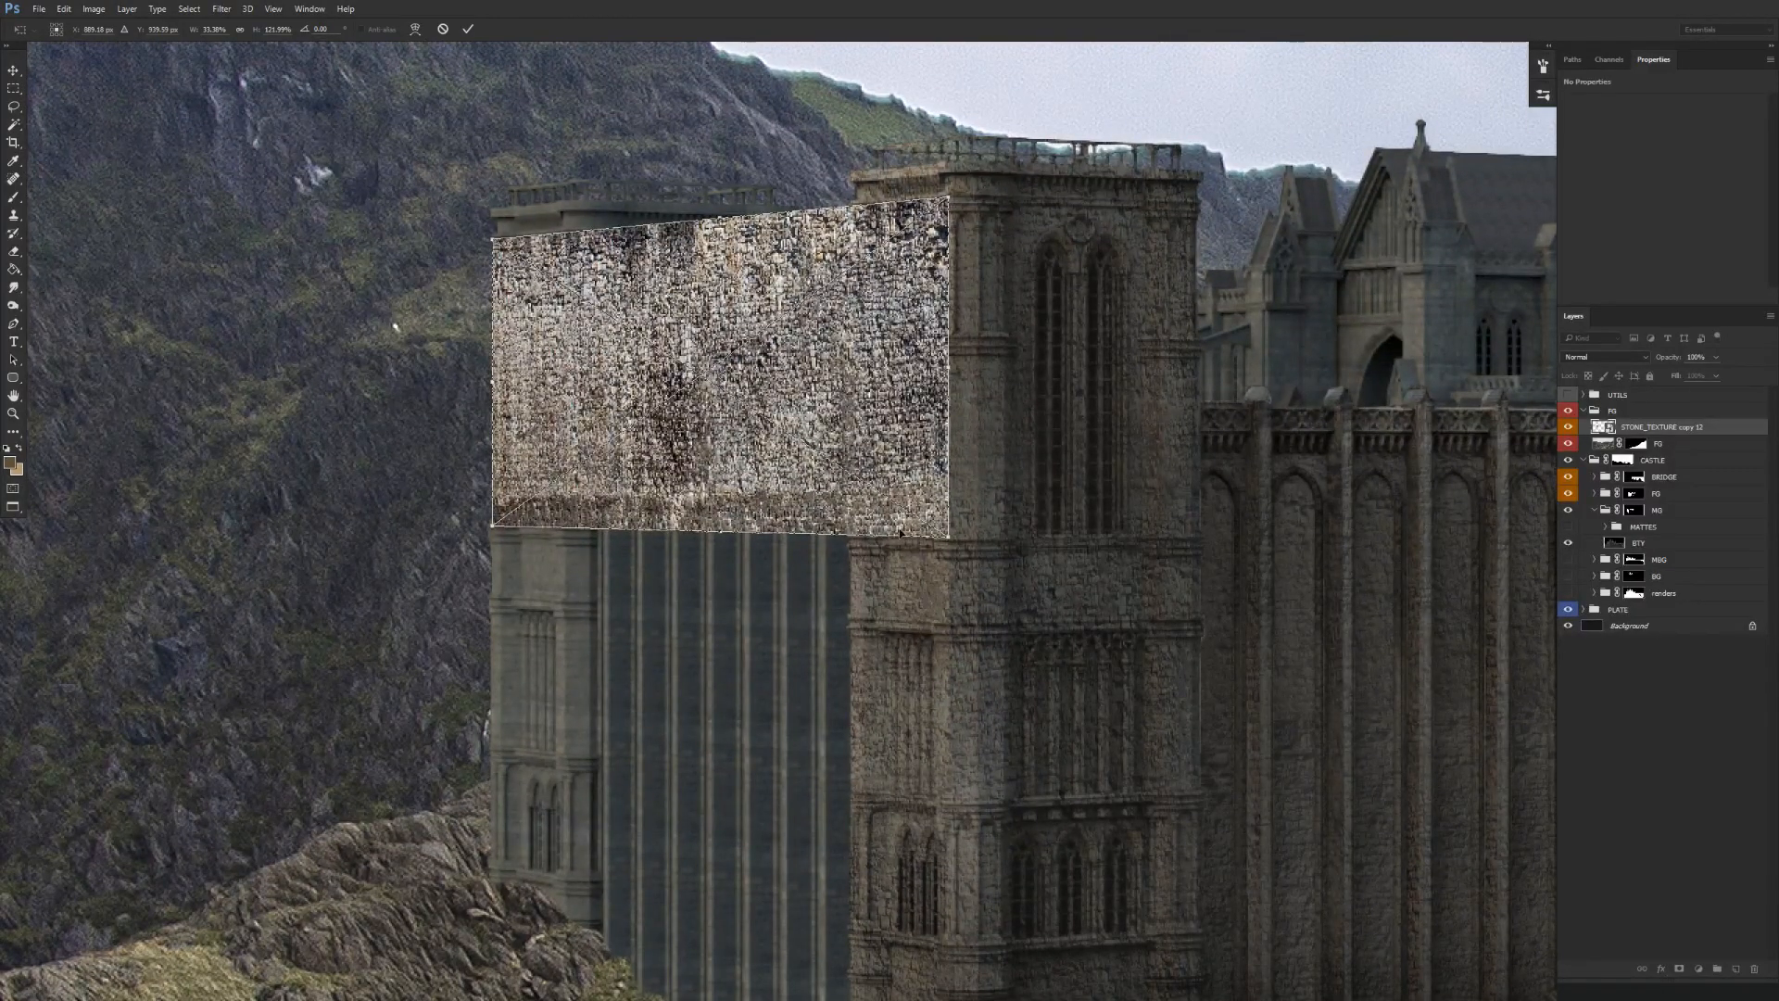
key(Return)
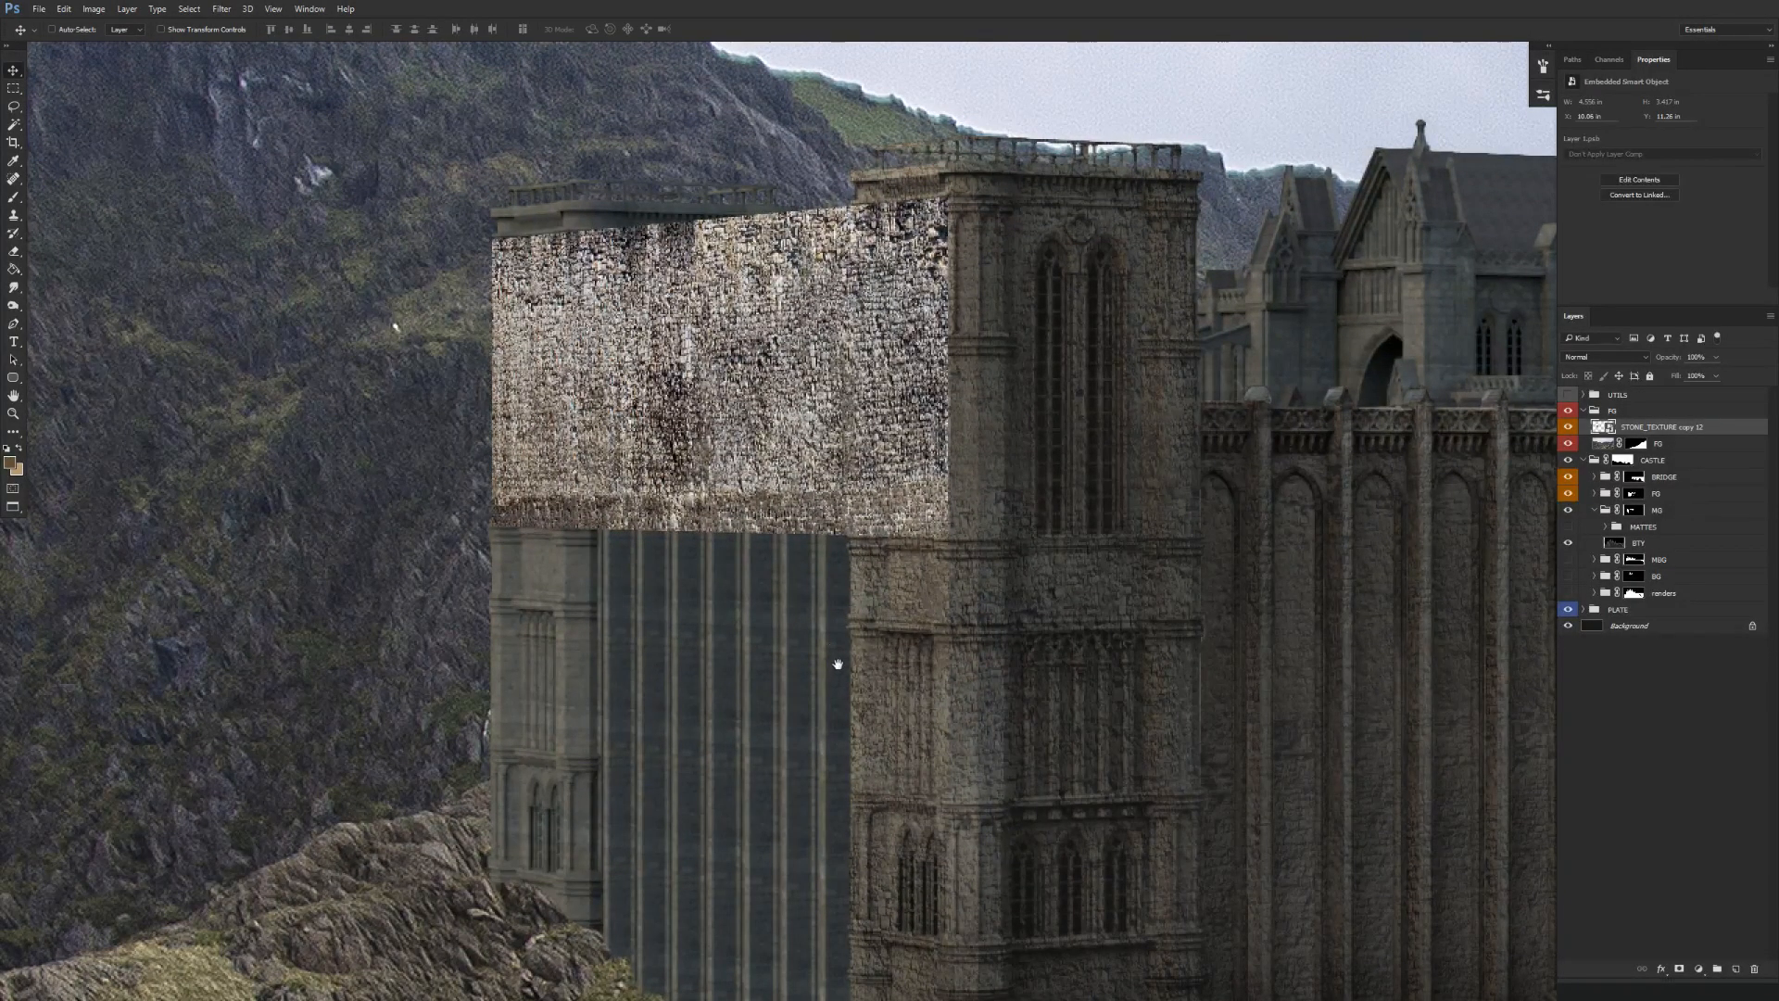
Enlarge the distorted stone texture slightly above and below and shift its sides outward to cover the rear tower's upper section.
drag(834, 660, 867, 587)
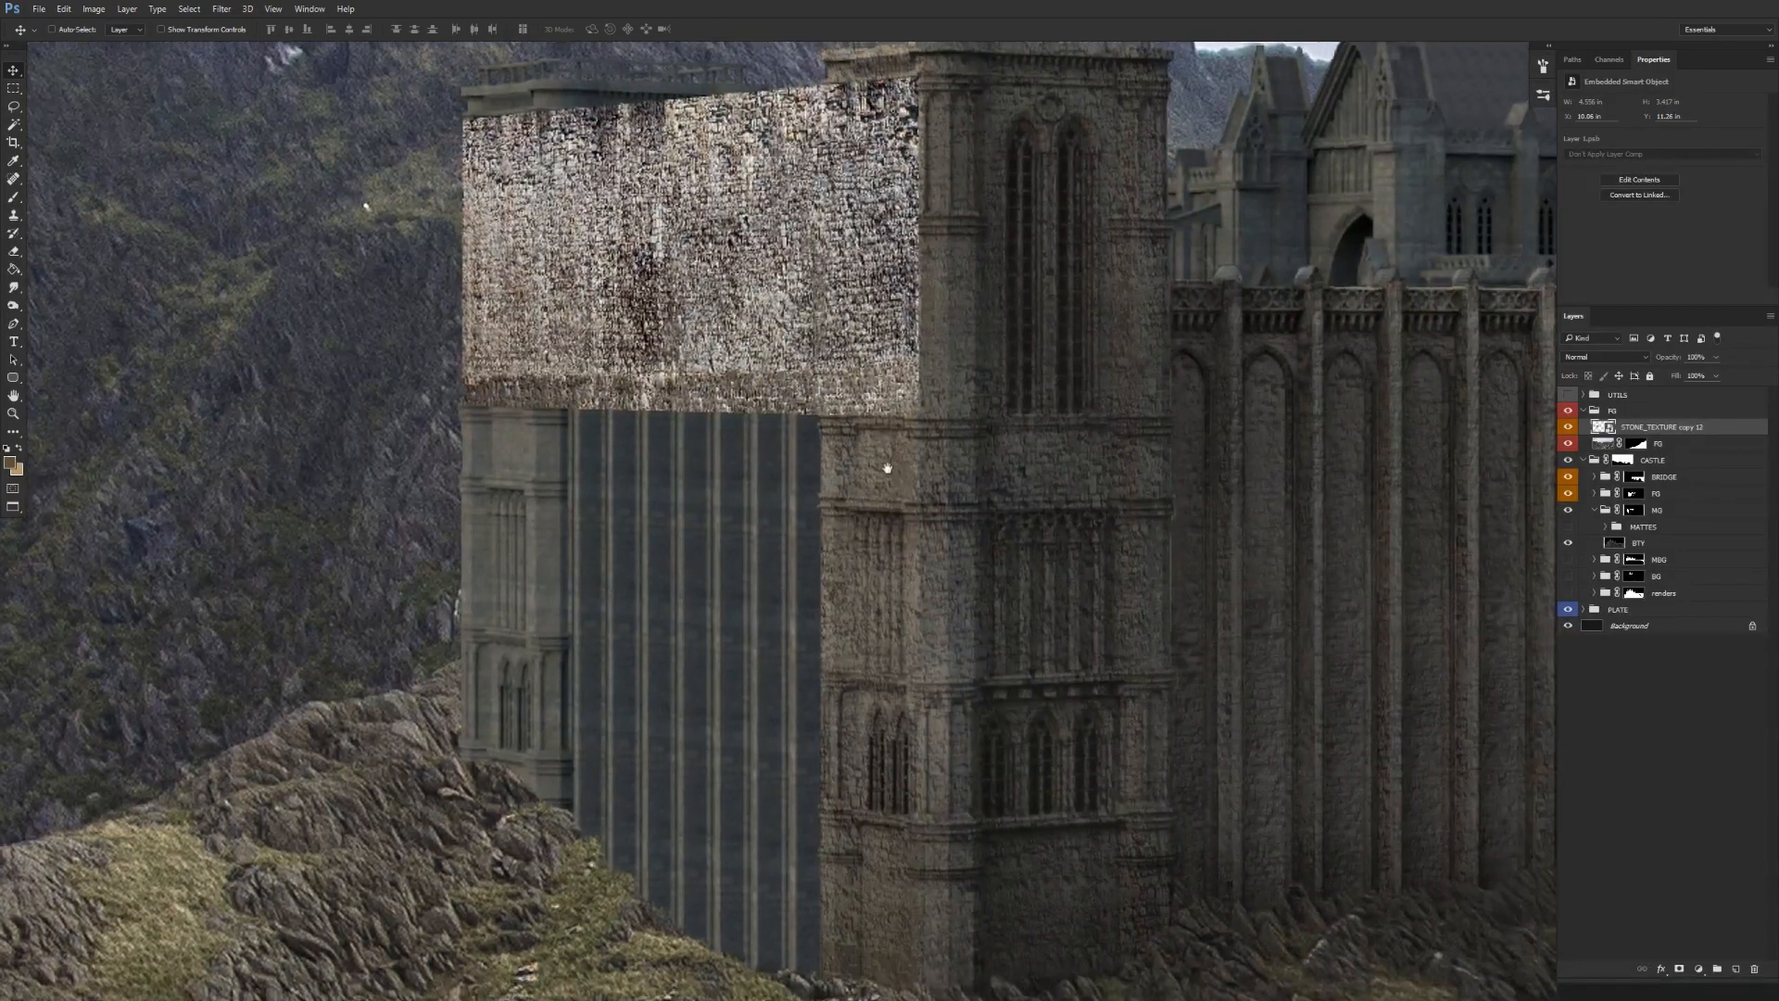
drag(950, 502, 890, 470)
key(ctrl+t)
drag(742, 352, 720, 491)
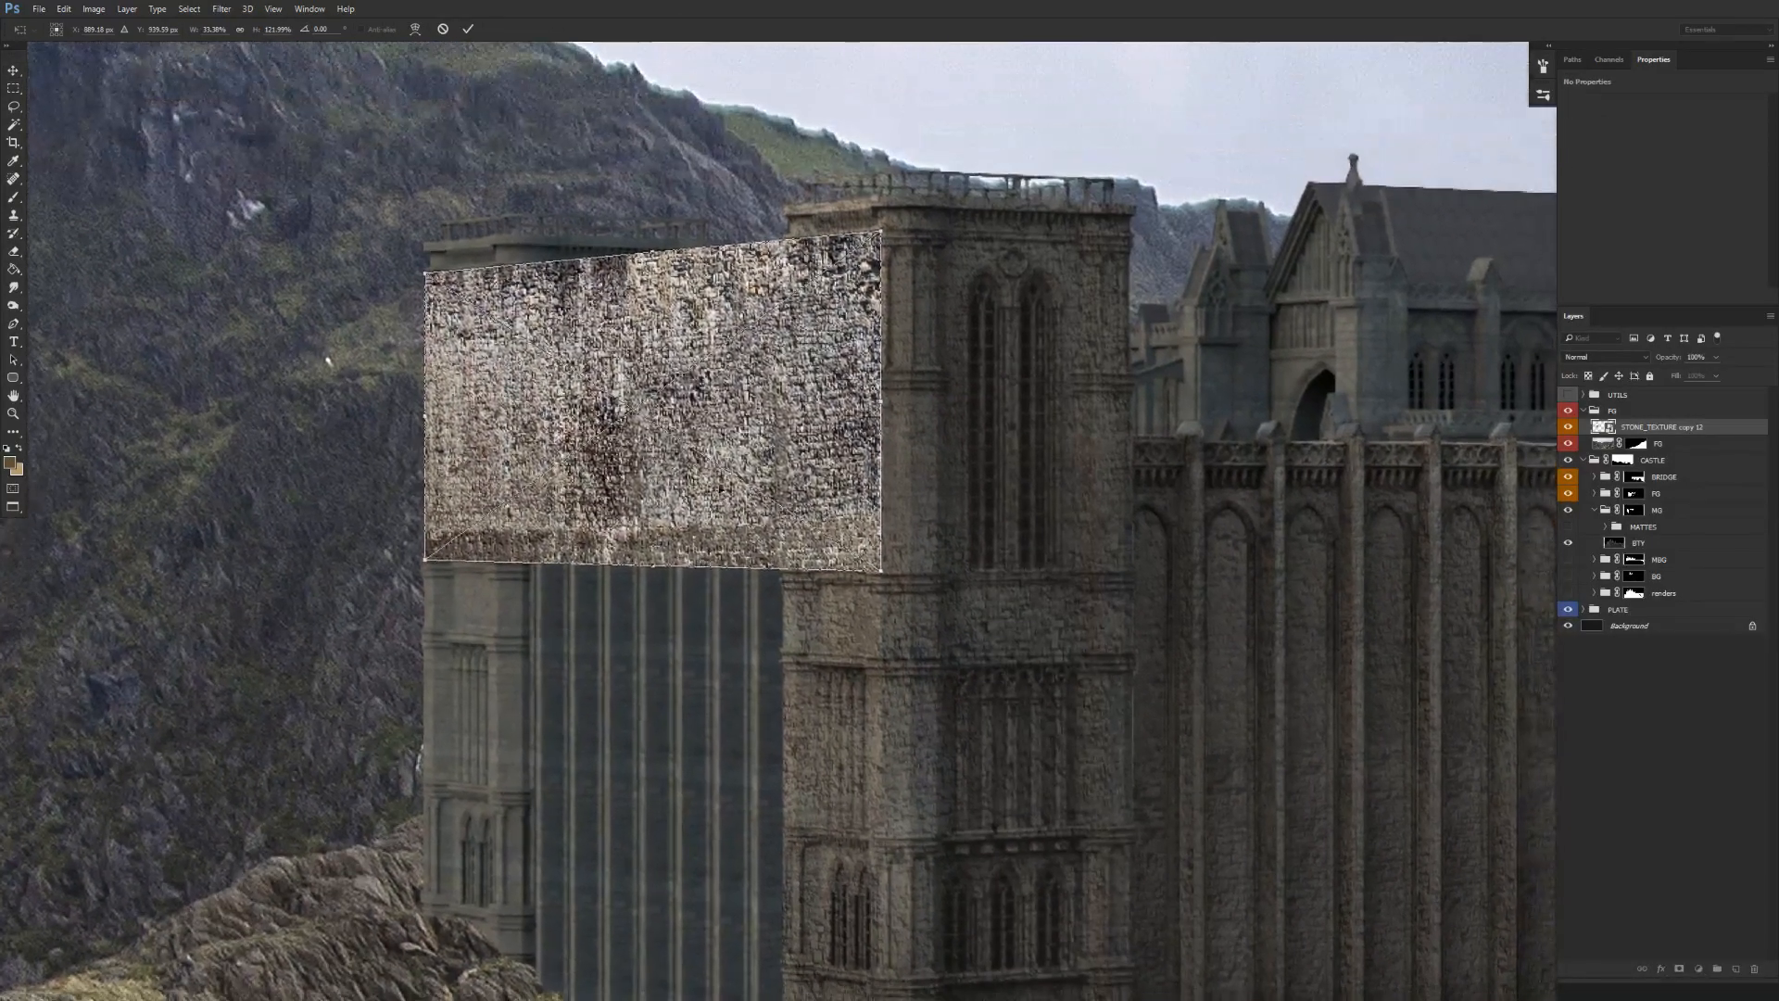
drag(652, 252, 653, 214)
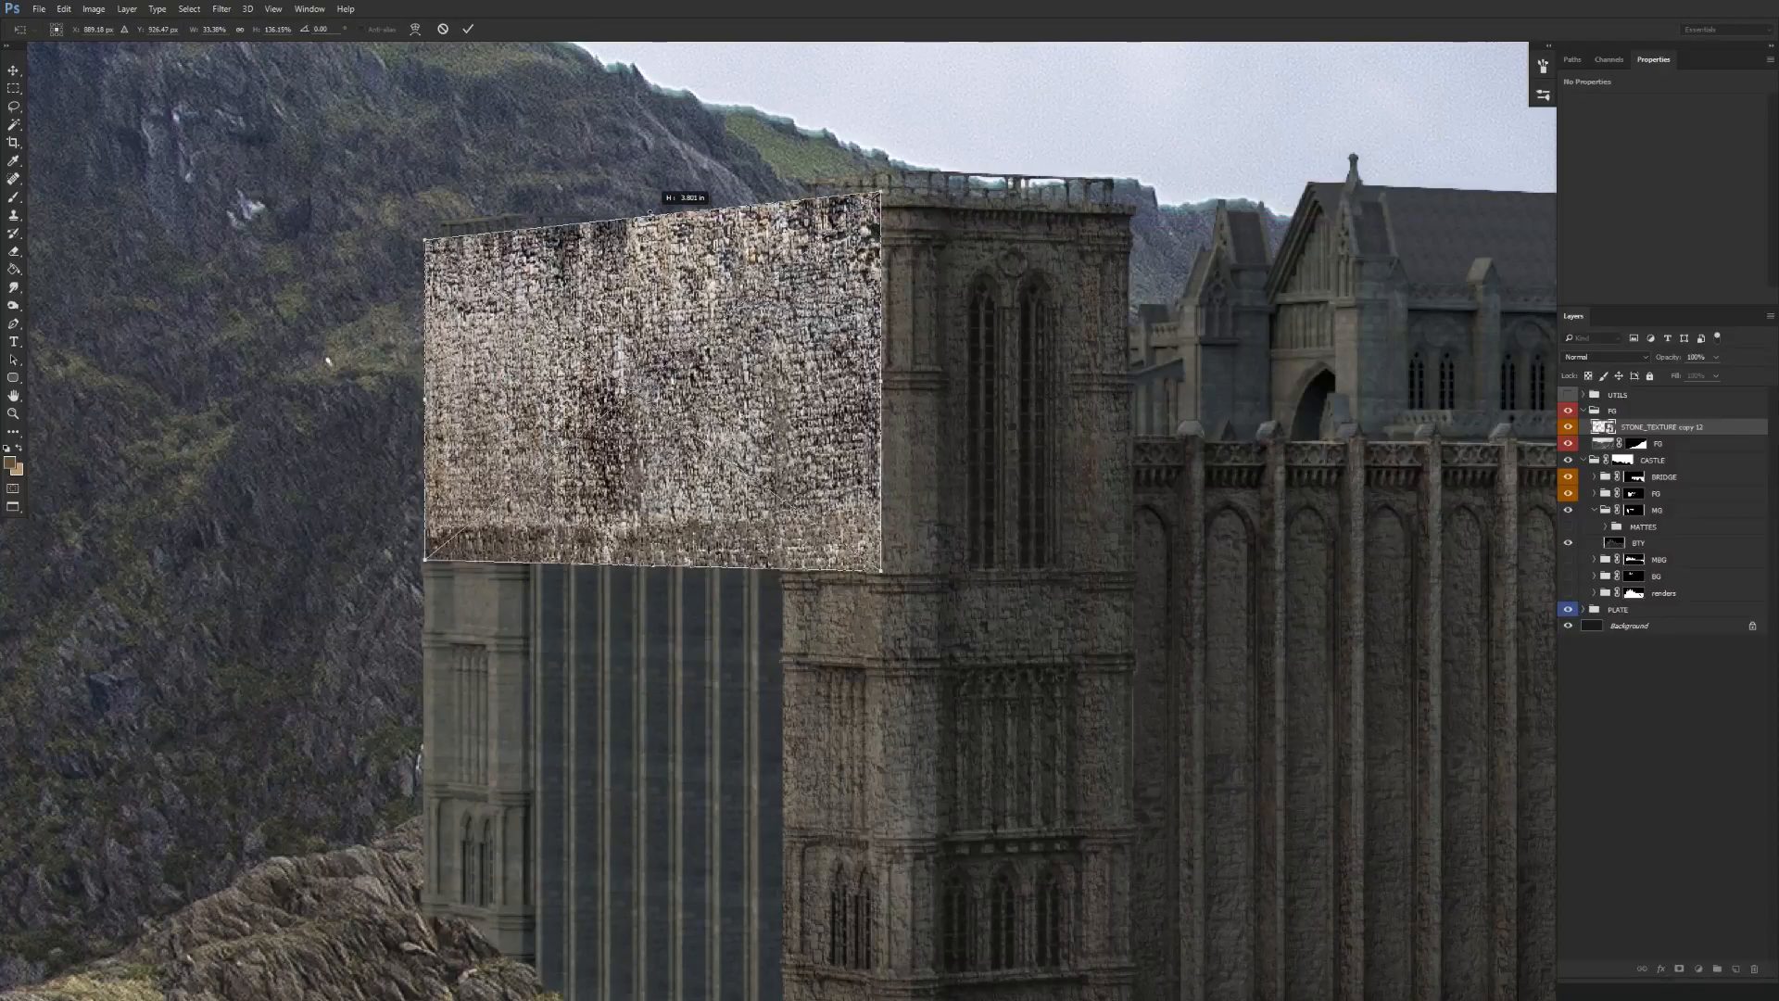
drag(416, 389, 409, 391)
drag(653, 567, 649, 580)
drag(880, 399, 865, 400)
drag(418, 407, 404, 412)
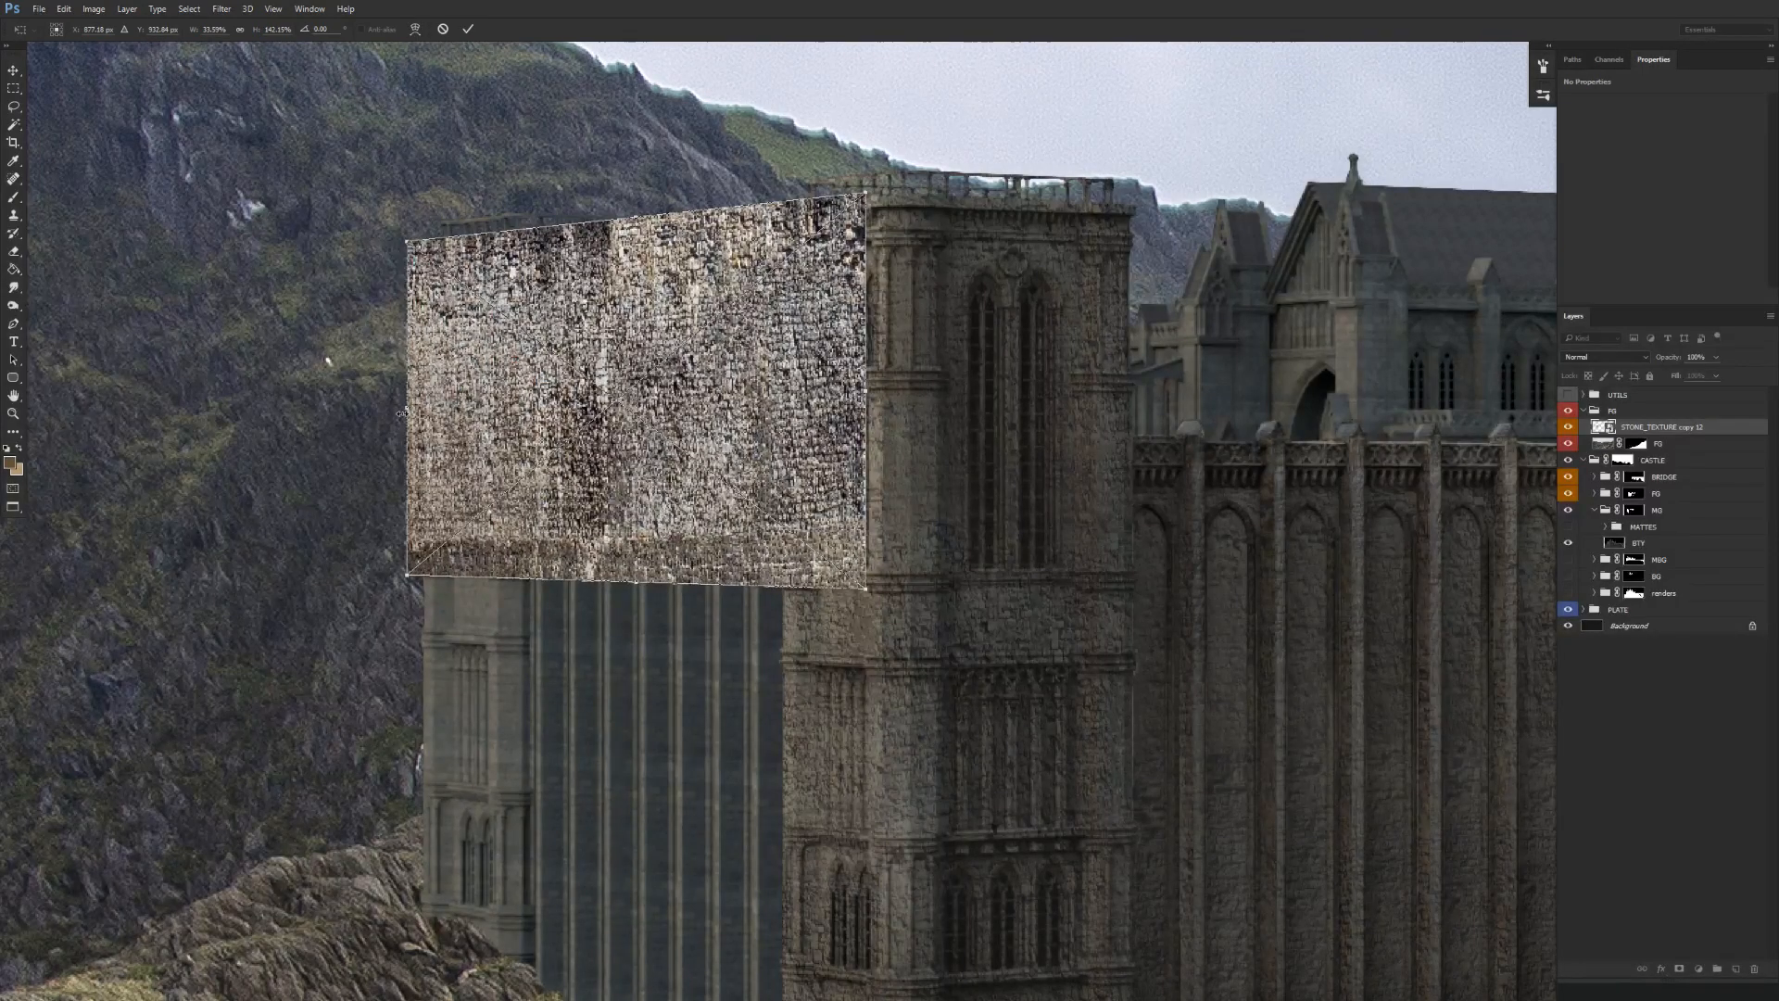
key(Return)
Duplicate the stone texture and fit the copy over the rear tower's lower section, with its lower edge sloping down toward the front tower.
key(ctrl+j)
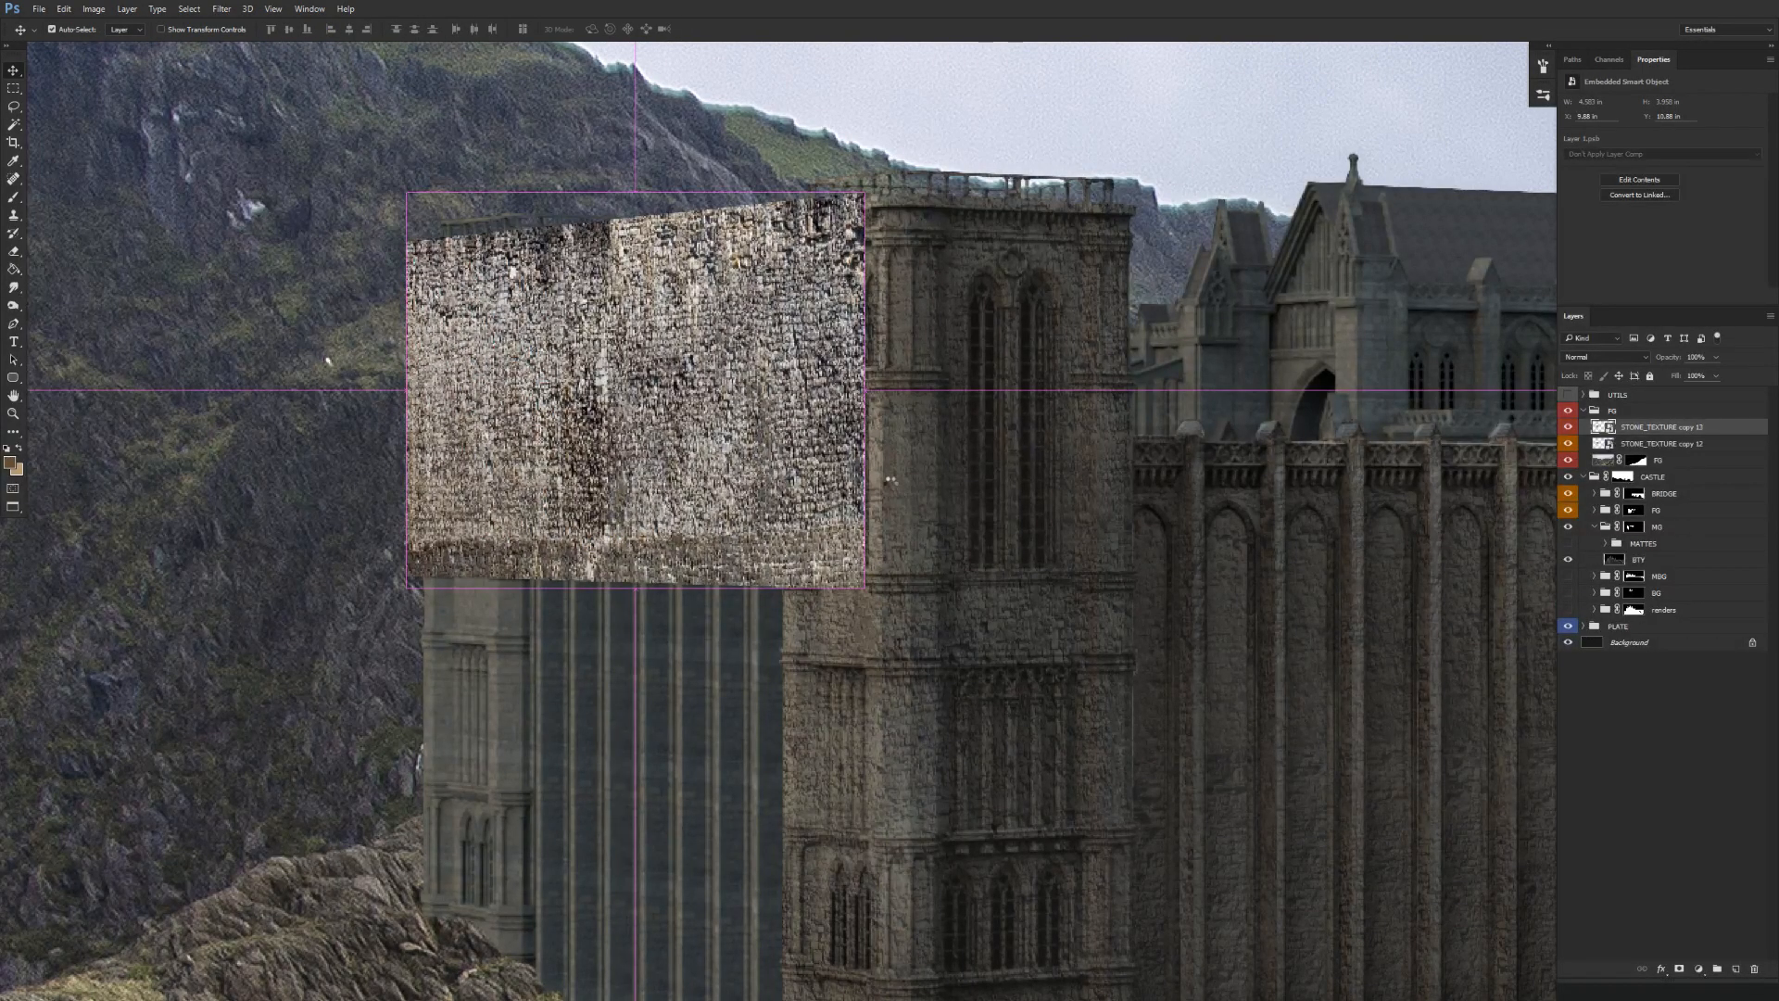
key(ctrl+h)
key(ctrl+t)
drag(405, 409, 257, 452)
drag(477, 578, 477, 950)
drag(548, 226, 548, 627)
drag(818, 954, 921, 817)
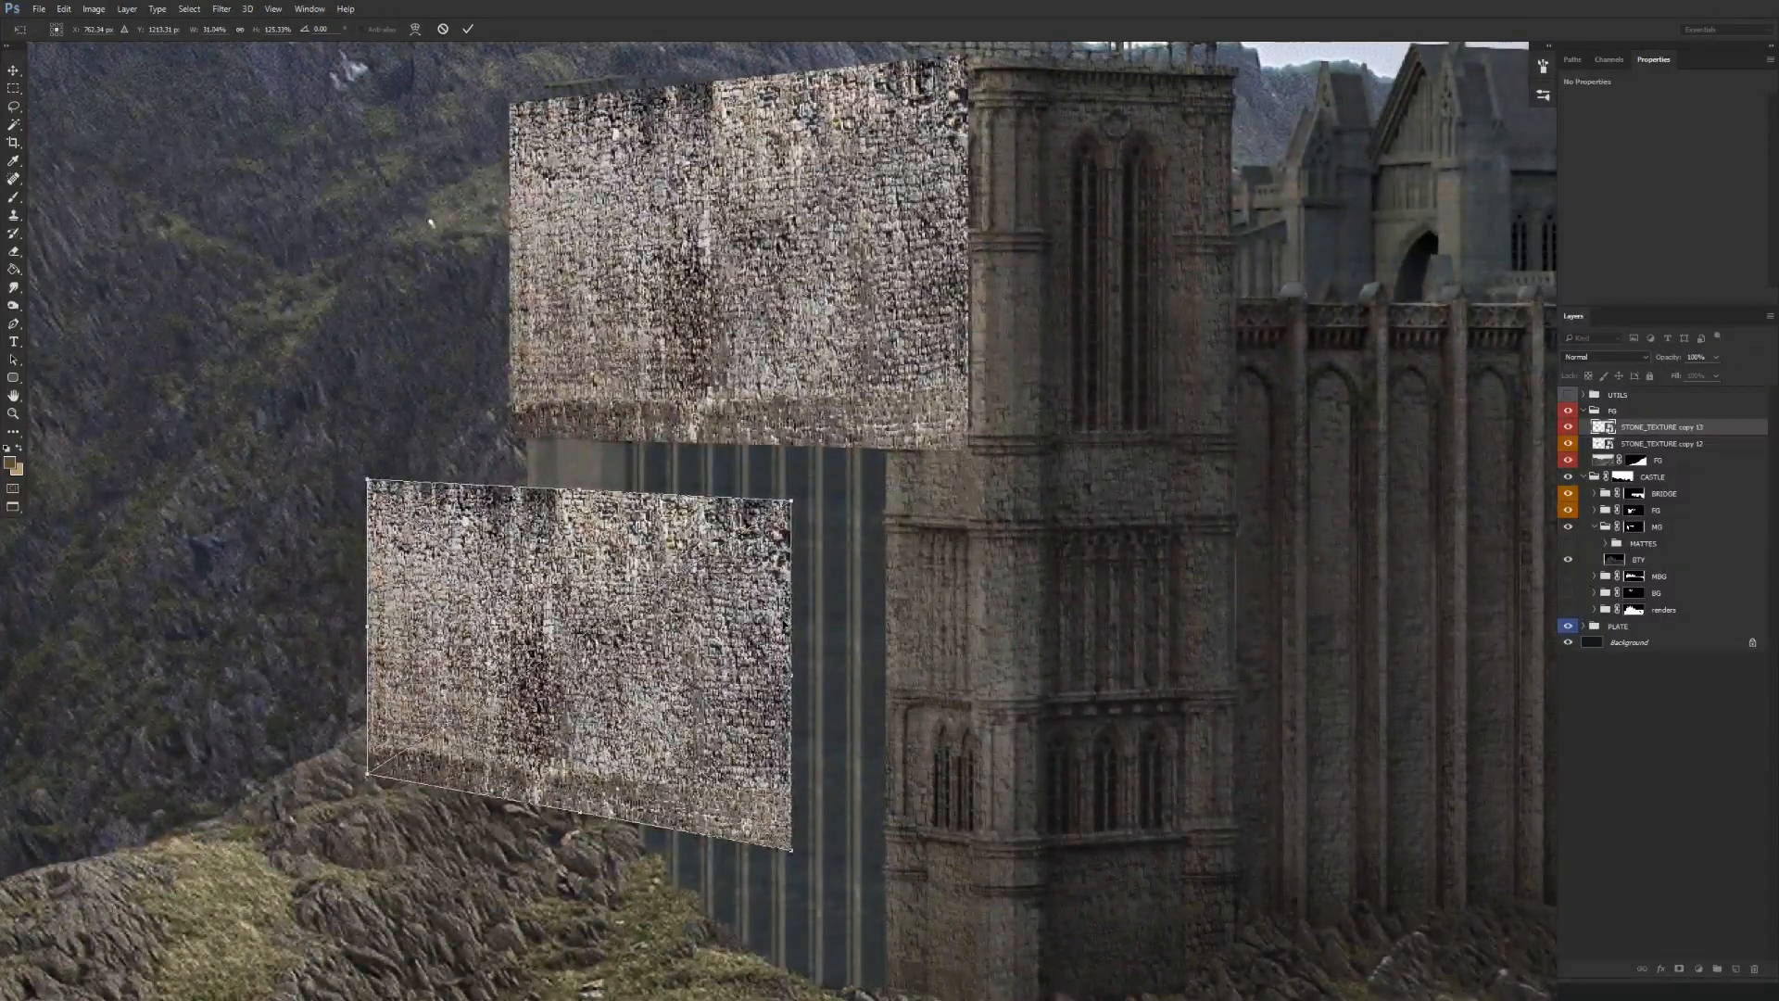
drag(367, 623, 346, 623)
drag(792, 690, 780, 690)
key(Return)
Duplicate the lower stone texture and reposition and widen the copy to cover the gap between the two existing pieces.
key(ctrl+j)
key(ctrl+t)
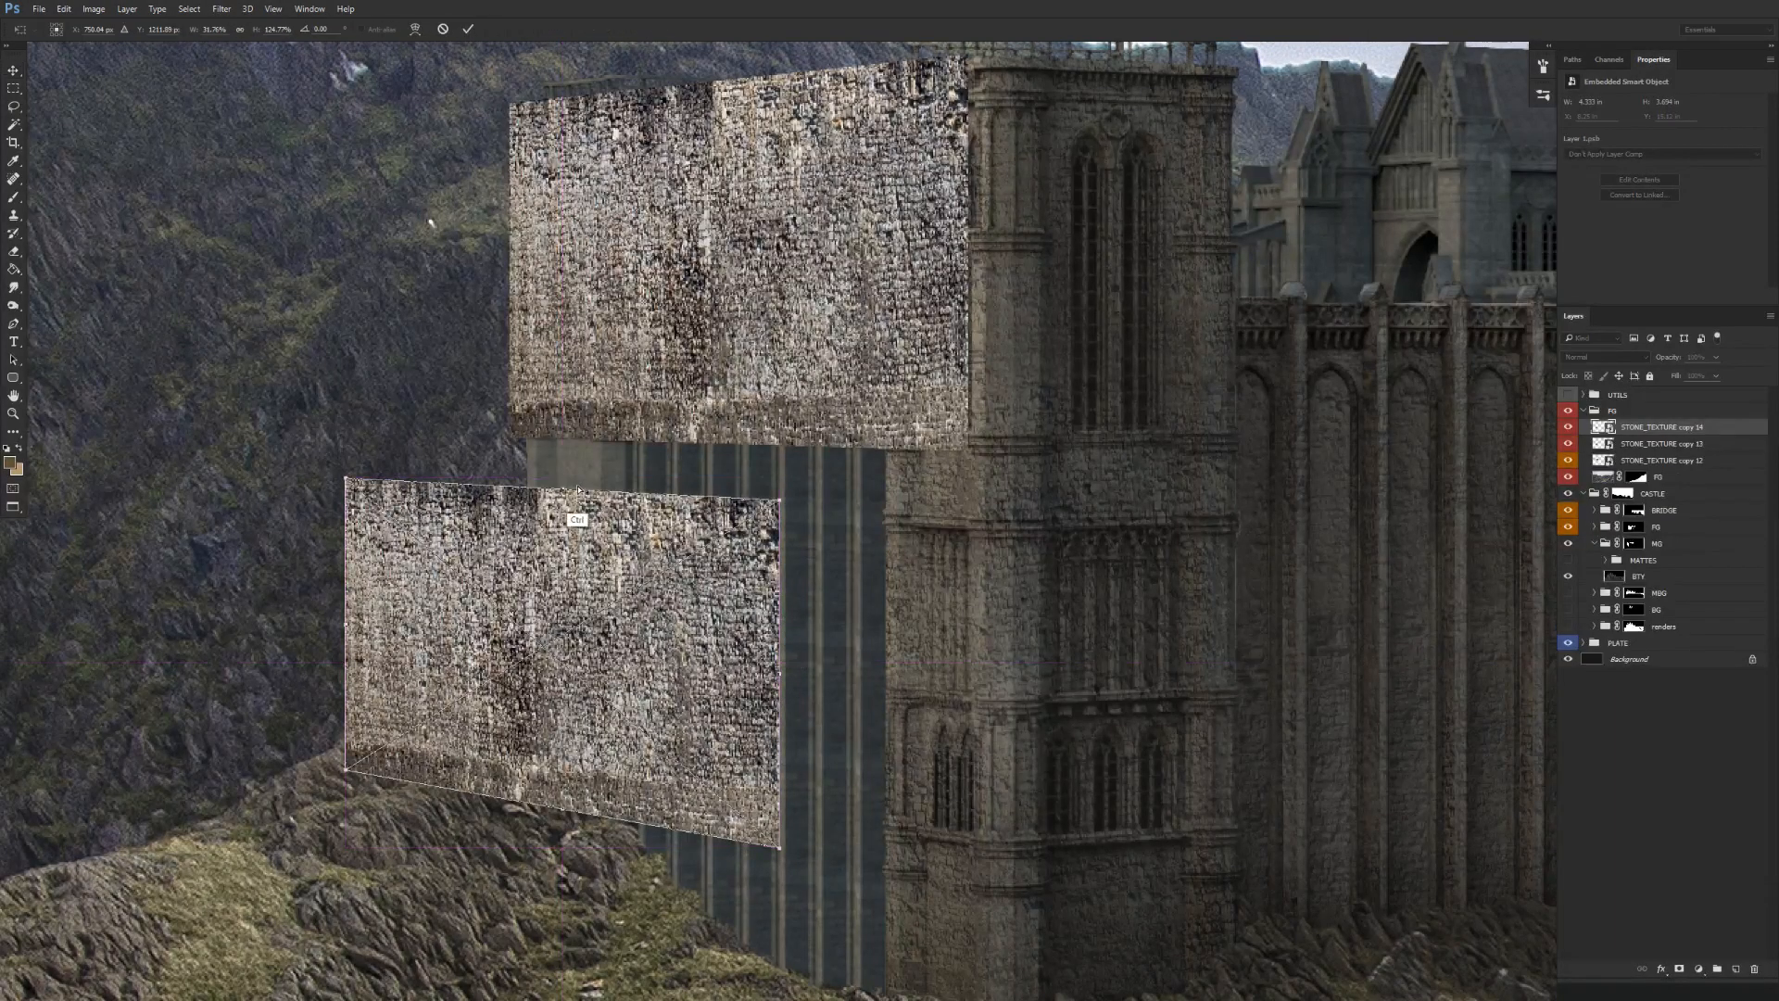
drag(565, 469, 612, 313)
drag(574, 815, 575, 685)
drag(566, 312, 575, 265)
drag(345, 489, 215, 492)
drag(779, 485, 700, 491)
key(Return)
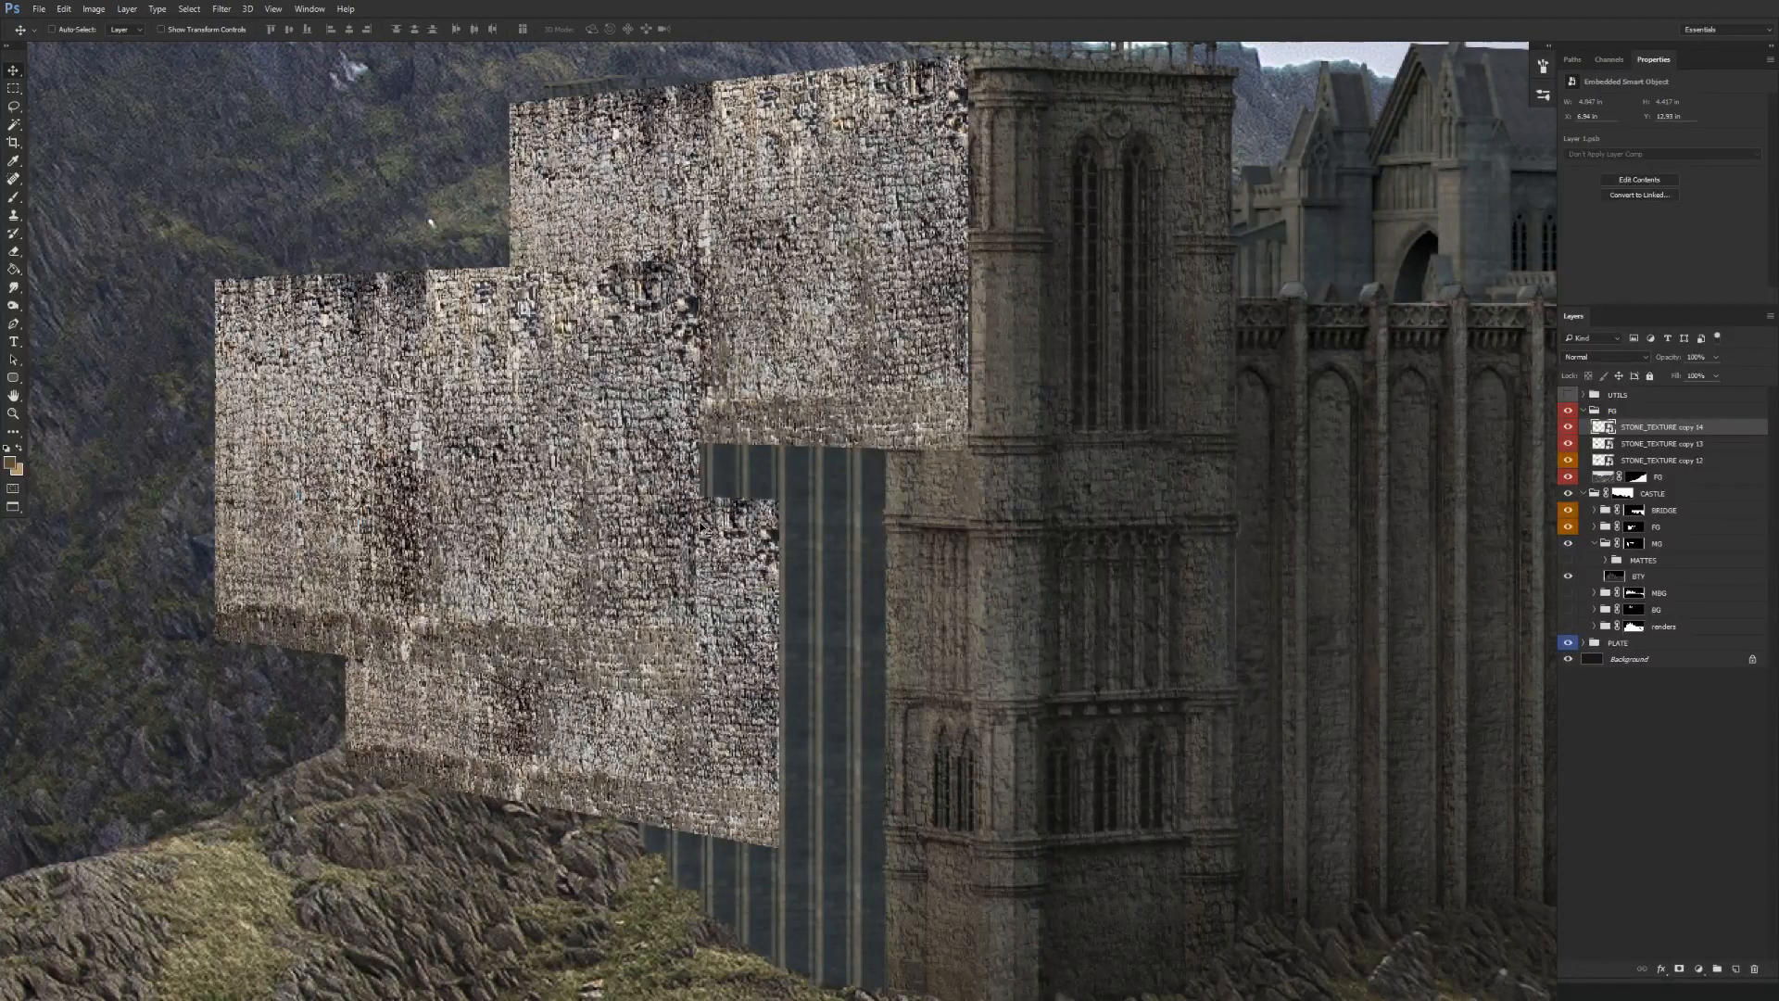
Move the three STONE_TEXTURE copies into the castle's MG group, above MATTES, so the group's mask clips them.
shift+click(1647, 462)
drag(1648, 462, 1649, 554)
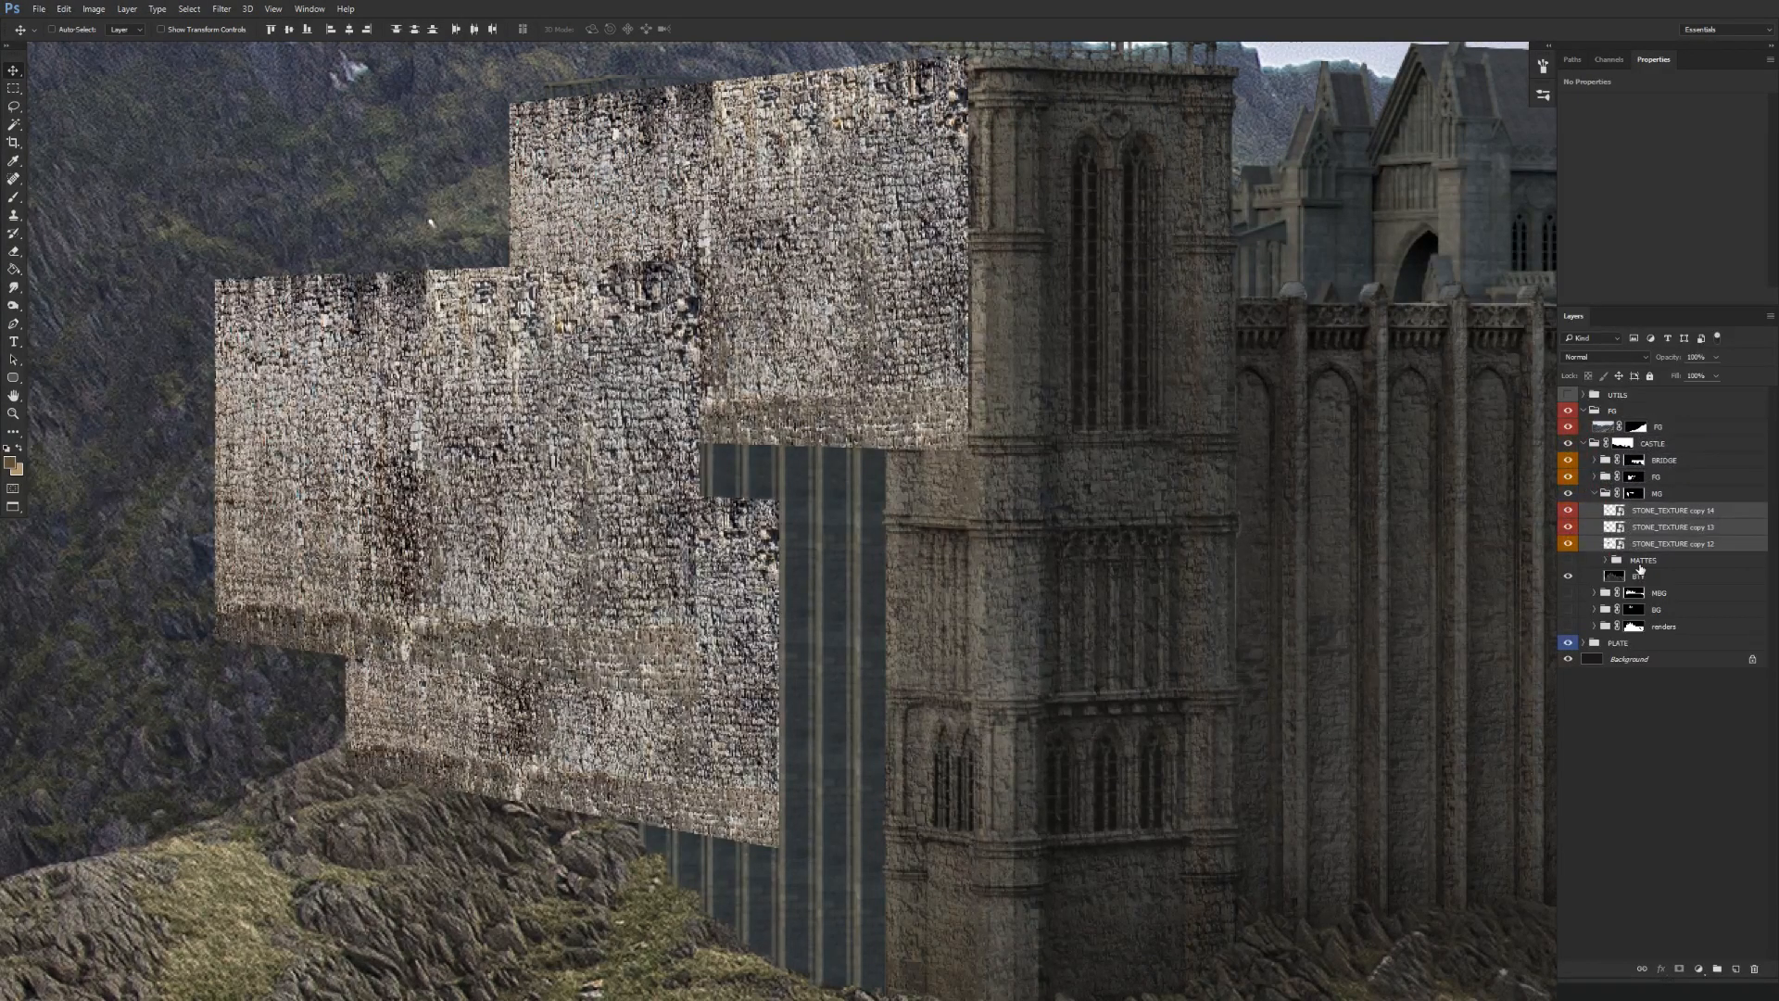
drag(990, 676, 898, 668)
Toggle STONE_TEXTURE copy 14 off and on to compare how it overlaps the other two pieces on the rear tower.
click(1616, 511)
click(1565, 511)
click(1565, 511)
click(1565, 511)
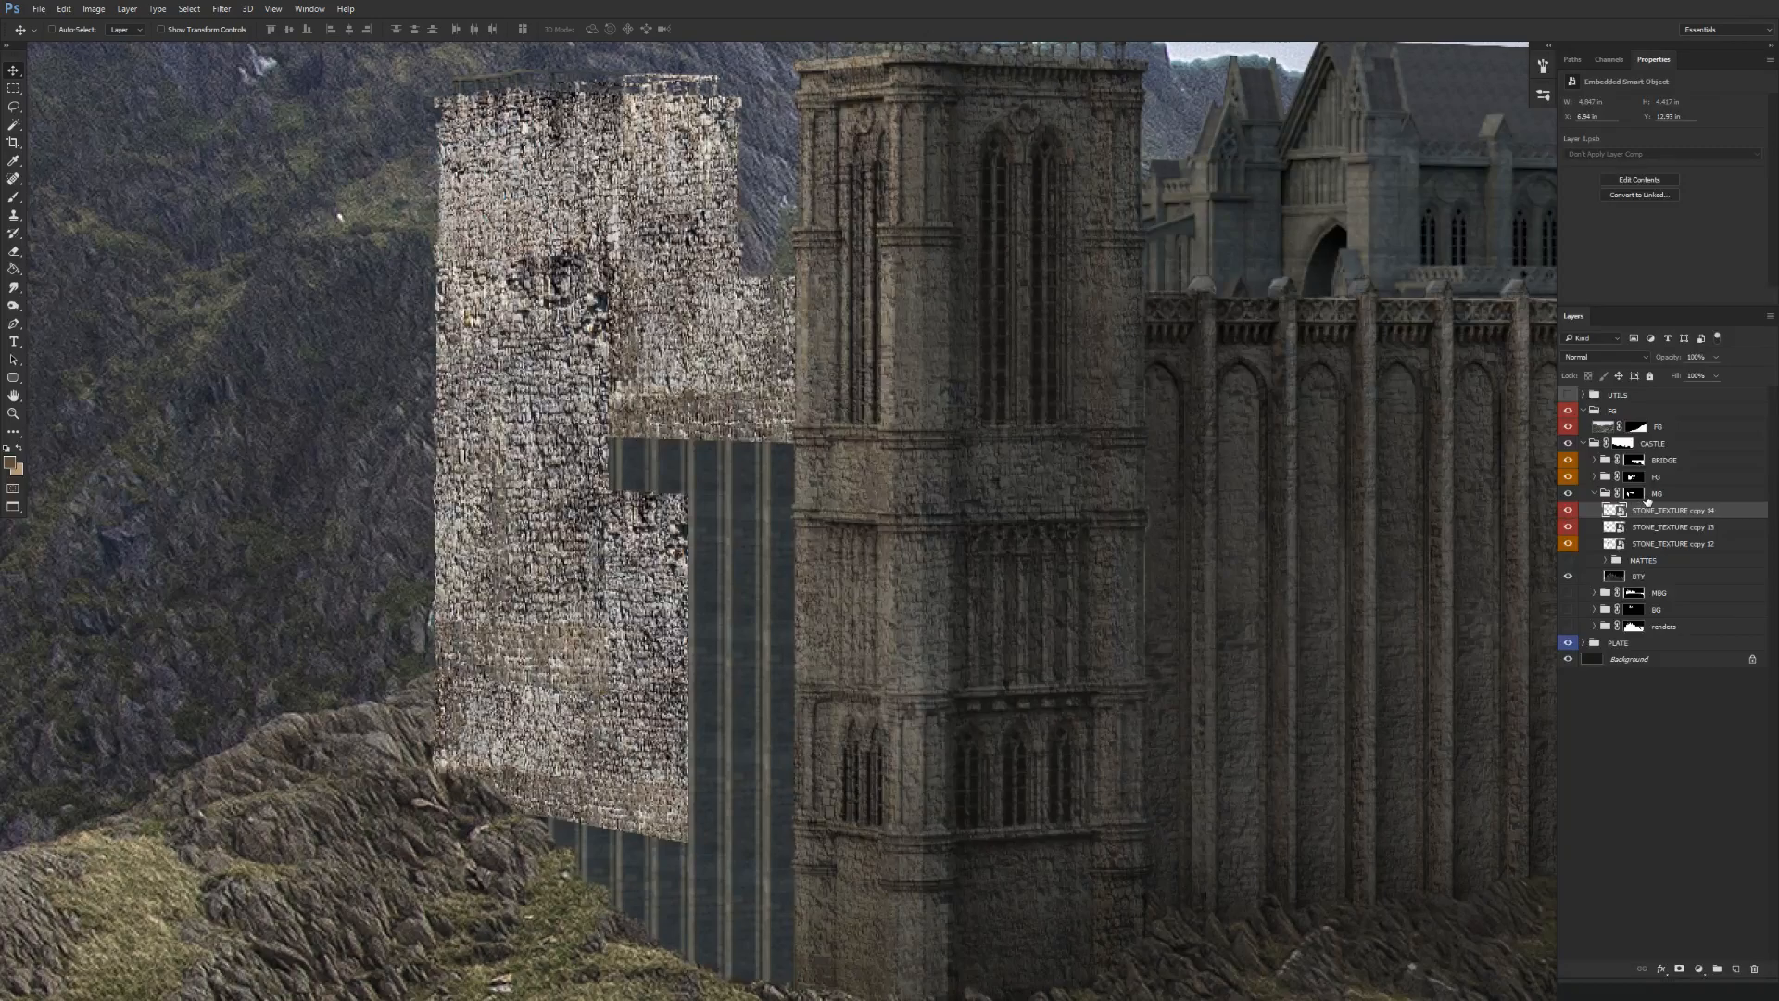
click(1645, 496)
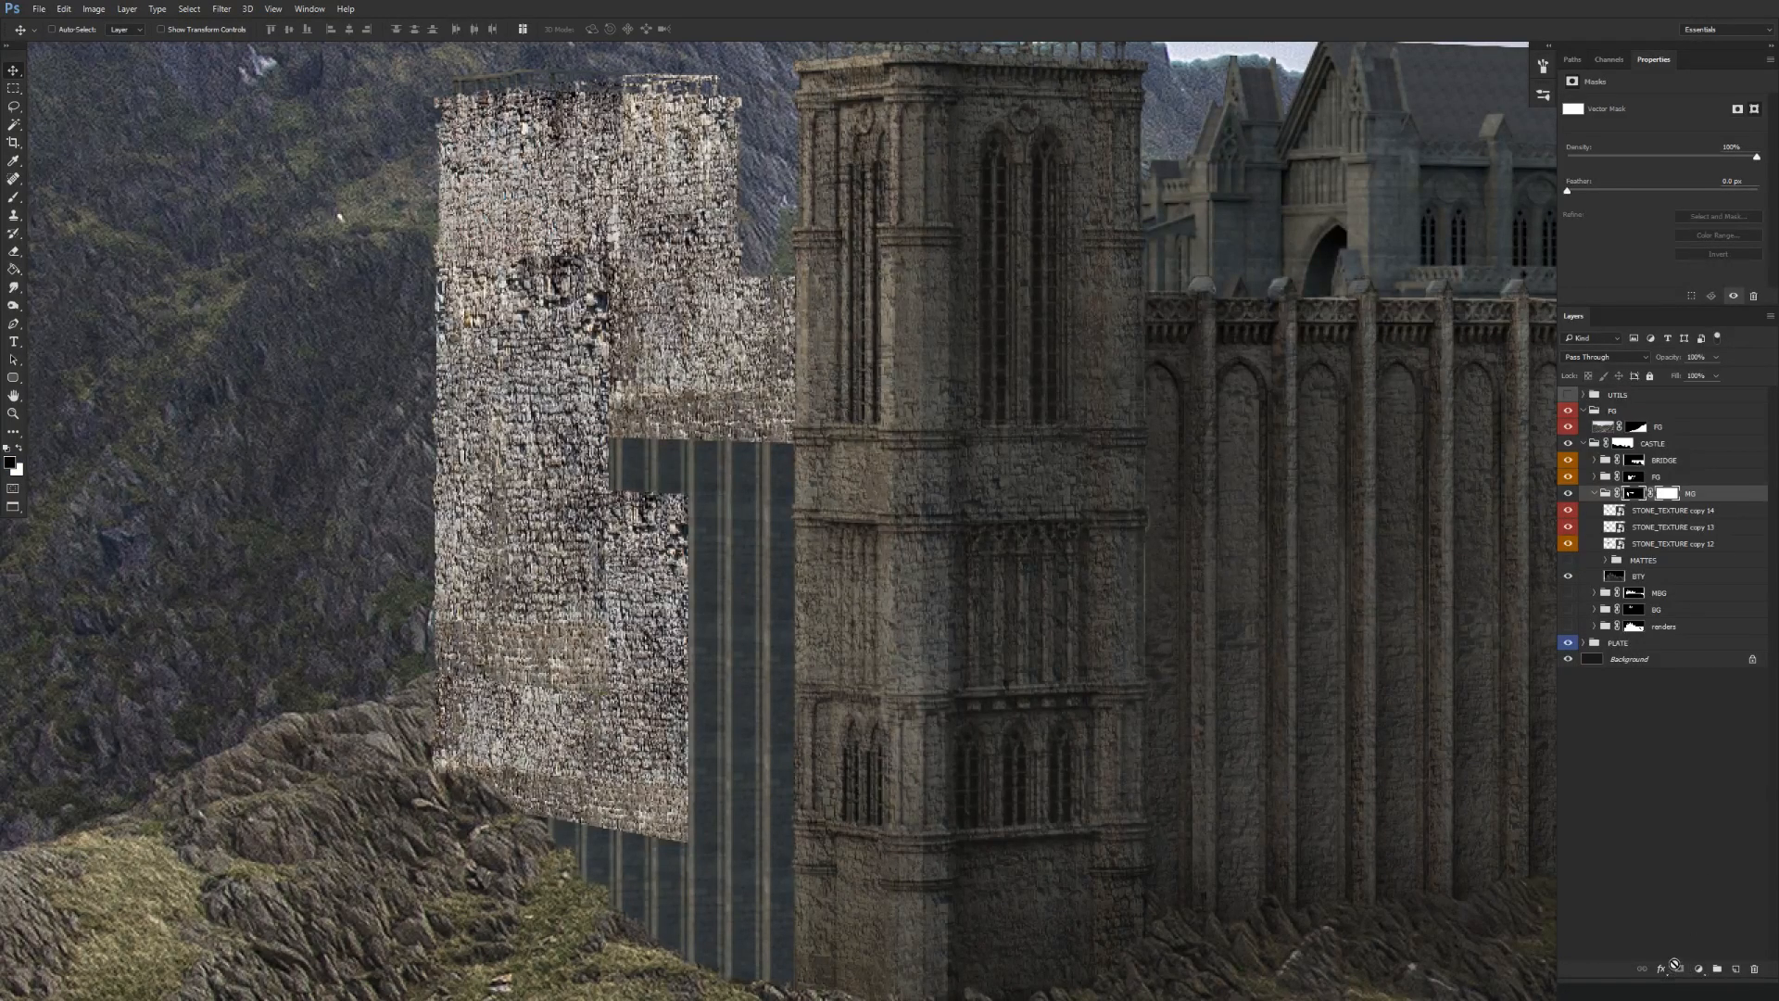
click(1566, 512)
click(1566, 512)
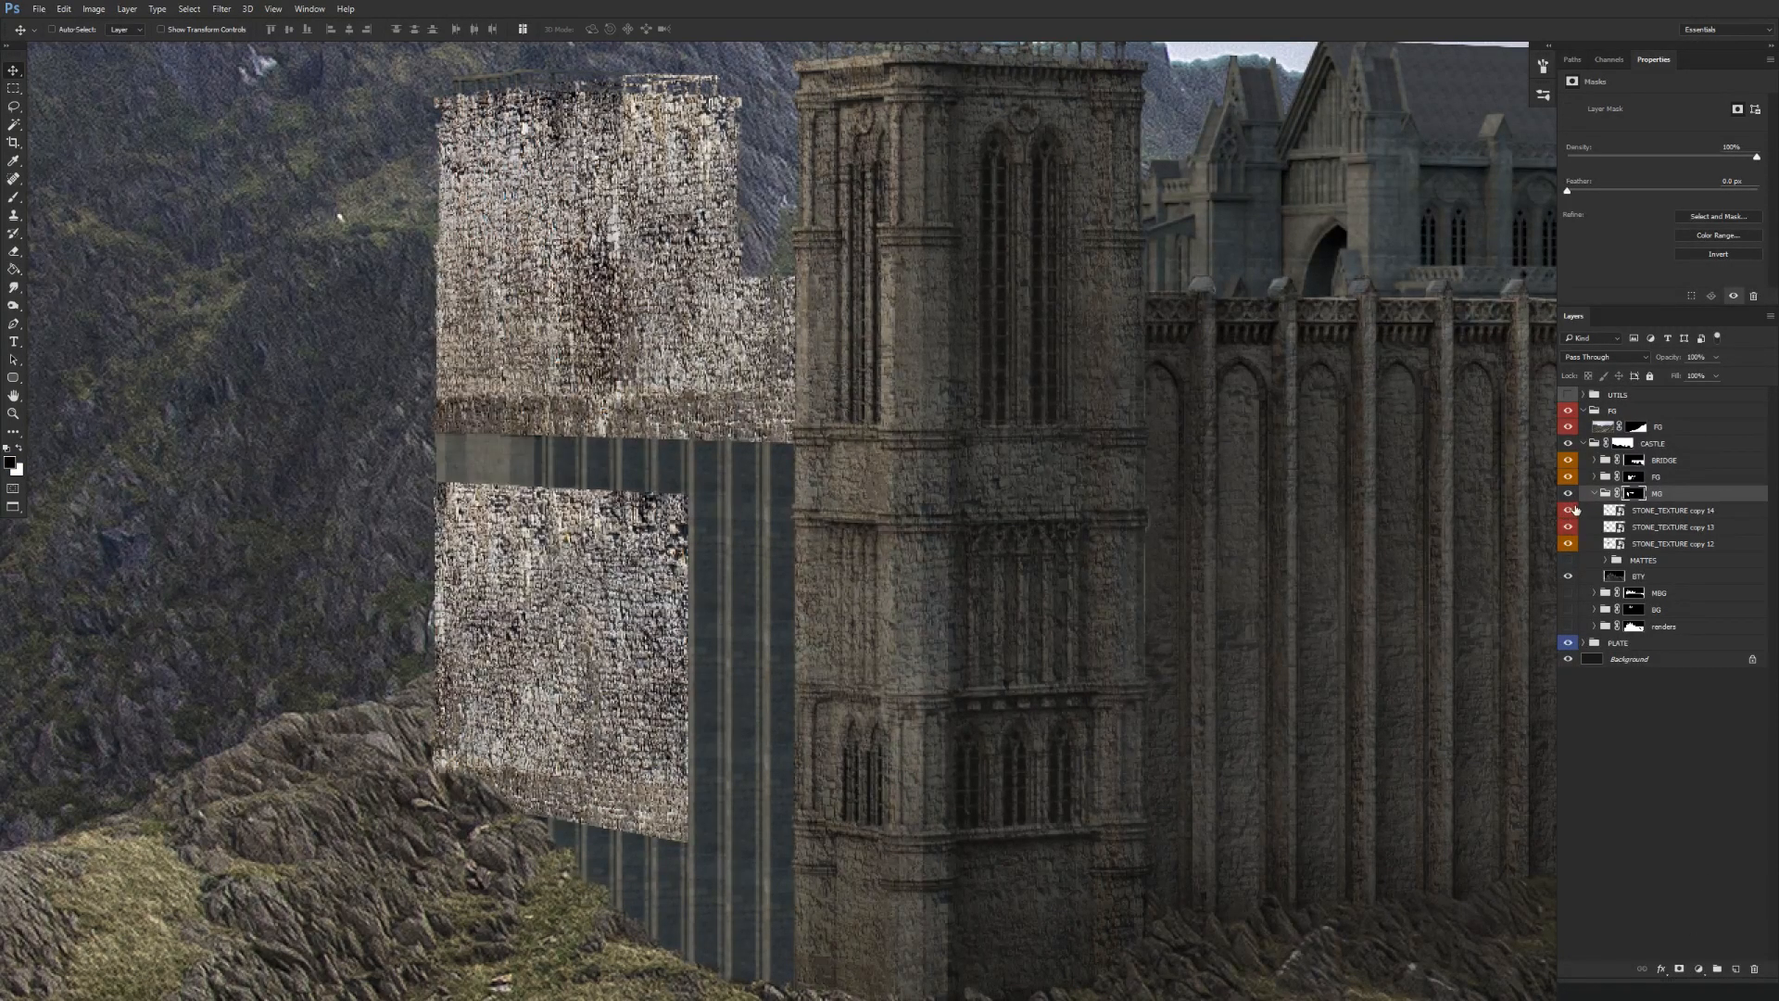
Add a layer mask to STONE_TEXTURE copy 14 and choose a soft round brush for painting on it.
click(1638, 511)
click(1679, 968)
key(b)
drag(747, 711, 814, 655)
drag(530, 604, 569, 600)
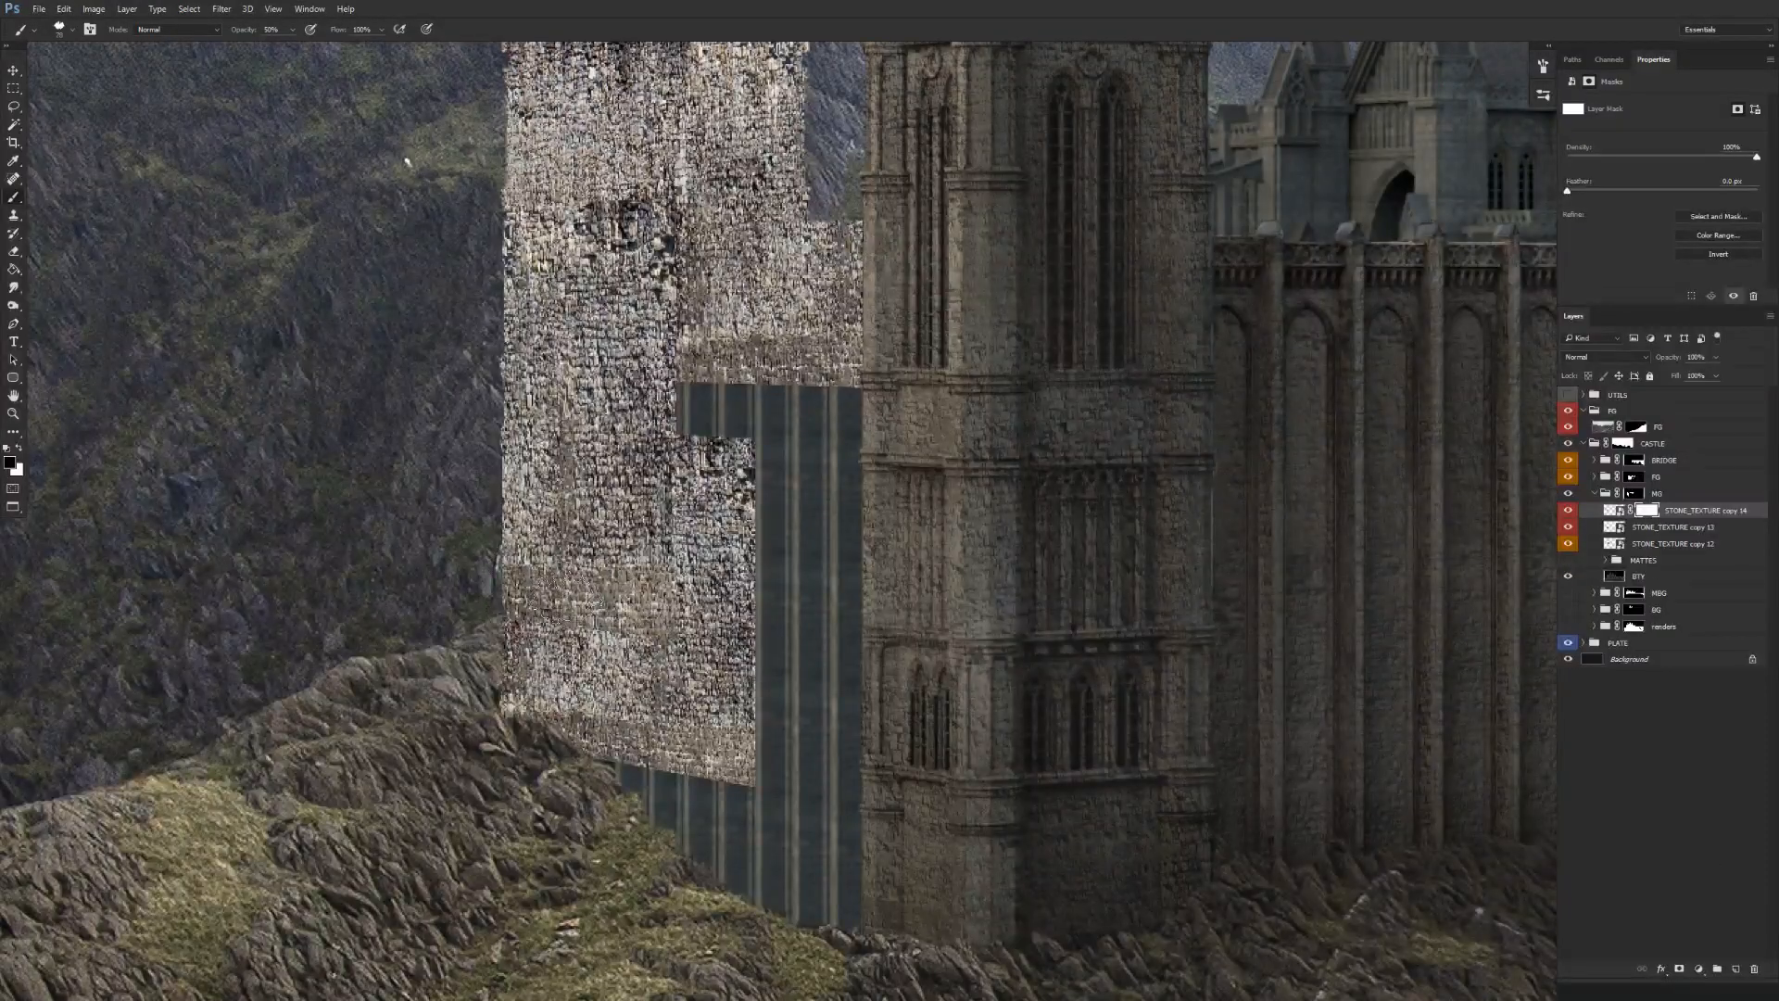
right_click(569, 601)
scroll(984, 664, up, 10)
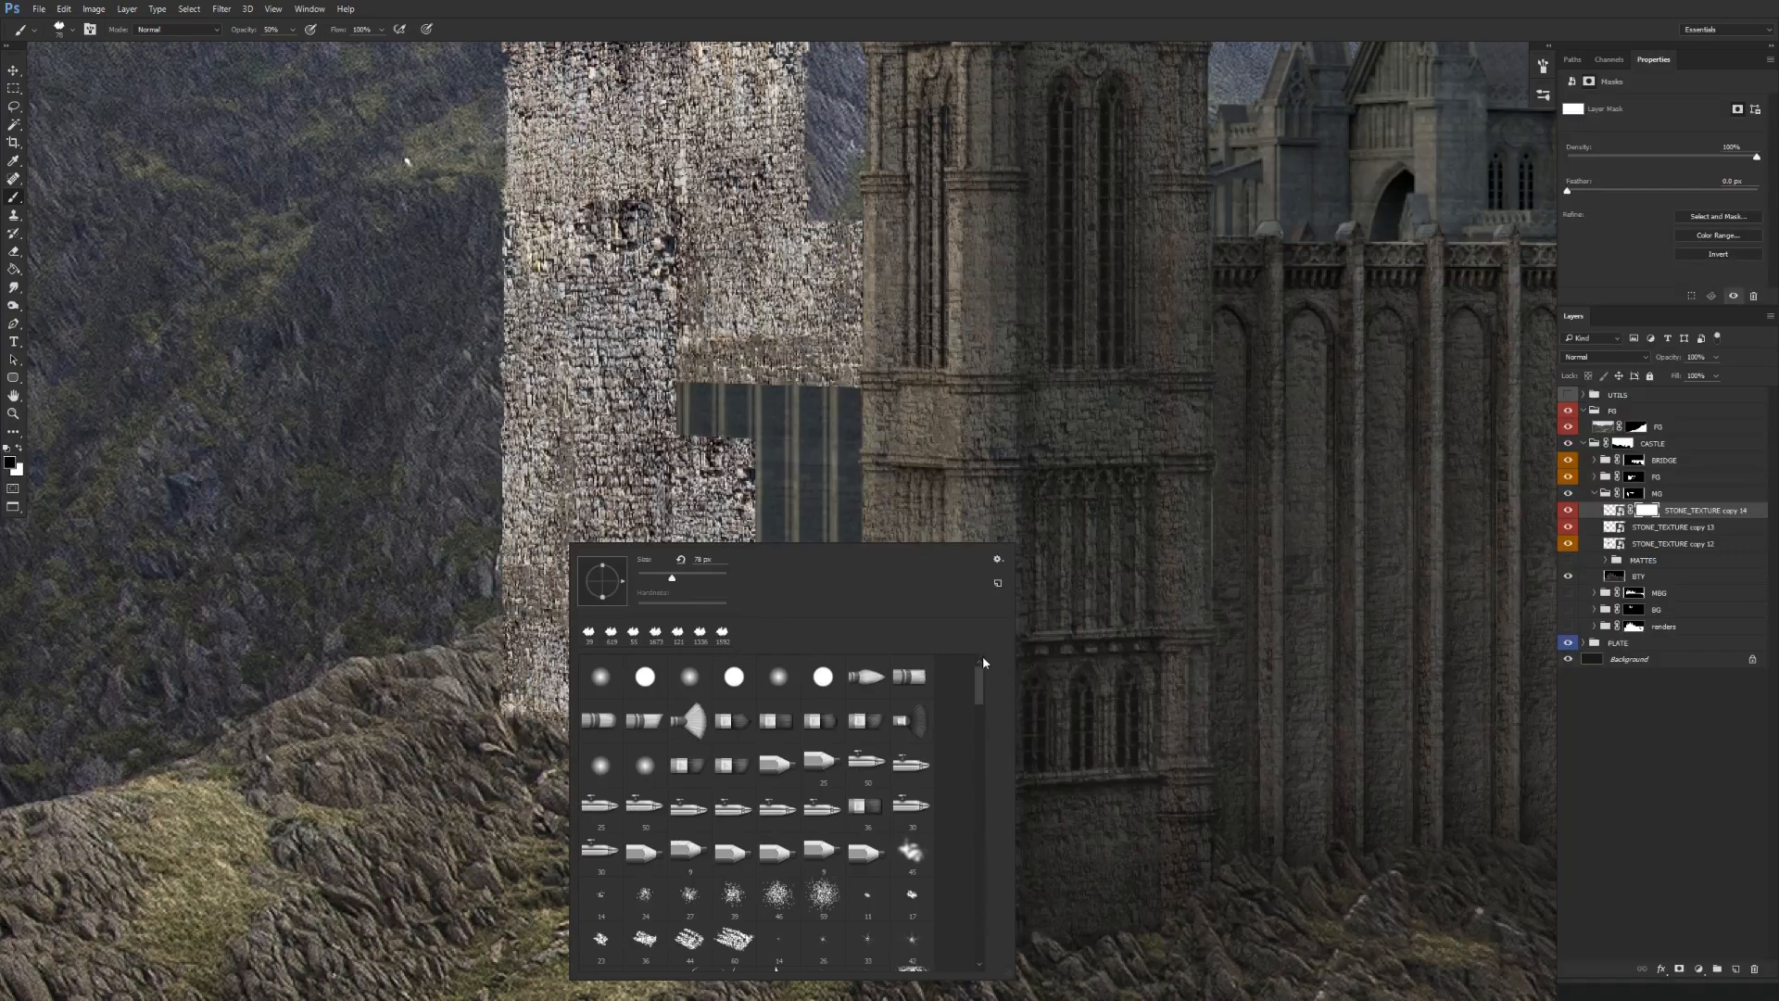
click(741, 677)
click(655, 605)
key(Return)
Paint black on the copy 14 mask at 100% brush opacity to blend its upper edge and dark patch into the texture above.
mouse_move(506, 581)
mouse_down()
mouse_move(541, 588)
mouse_move(520, 562)
mouse_move(700, 599)
mouse_up()
key(0)
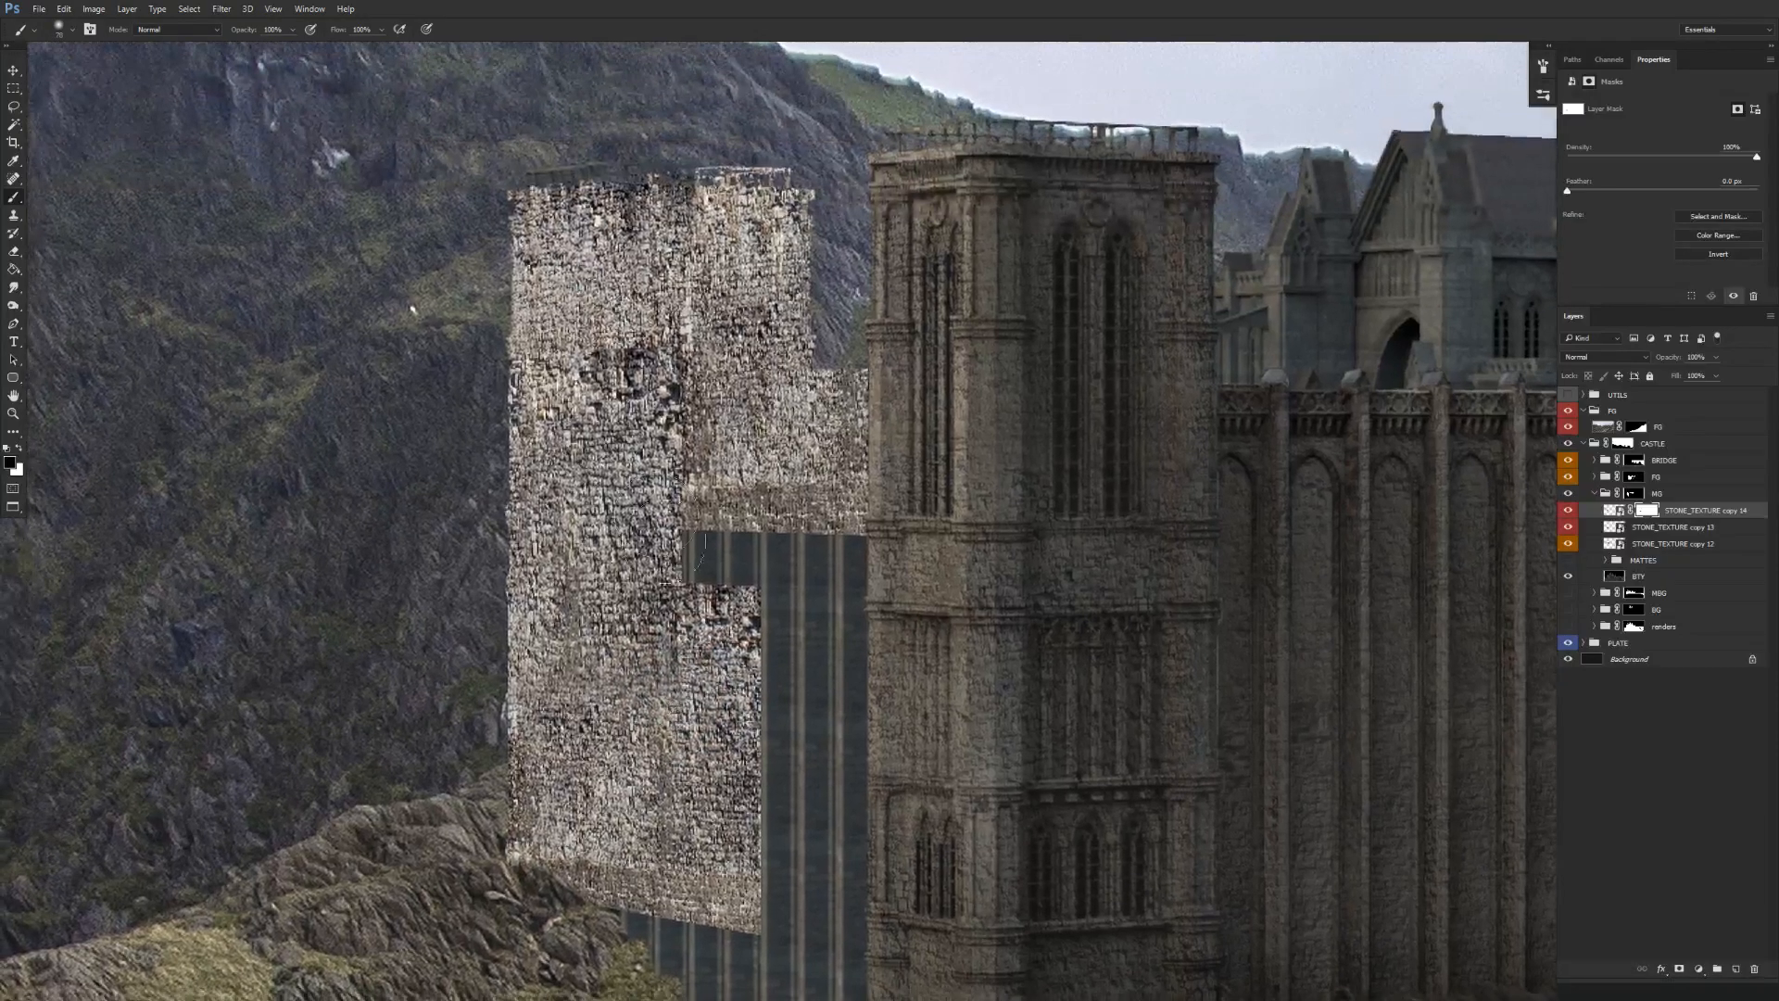
drag(488, 365, 839, 385)
drag(667, 405, 636, 430)
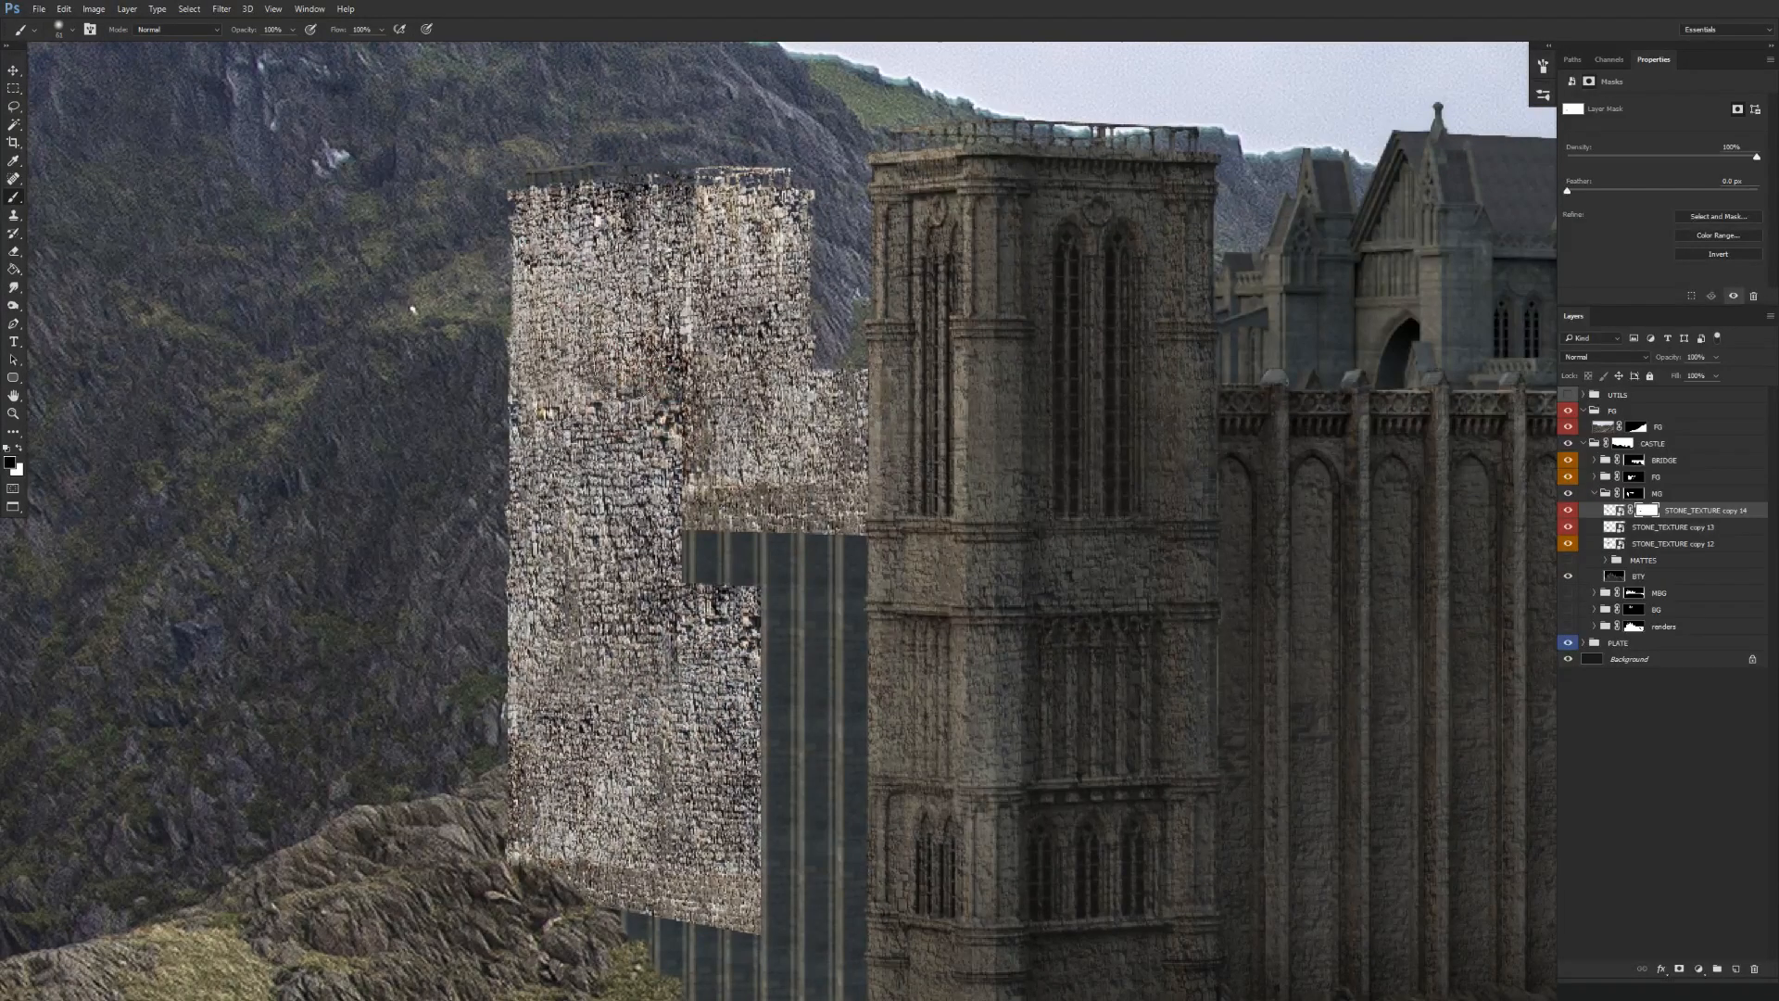
key(ctrl+z)
key(ctrl+alt+z)
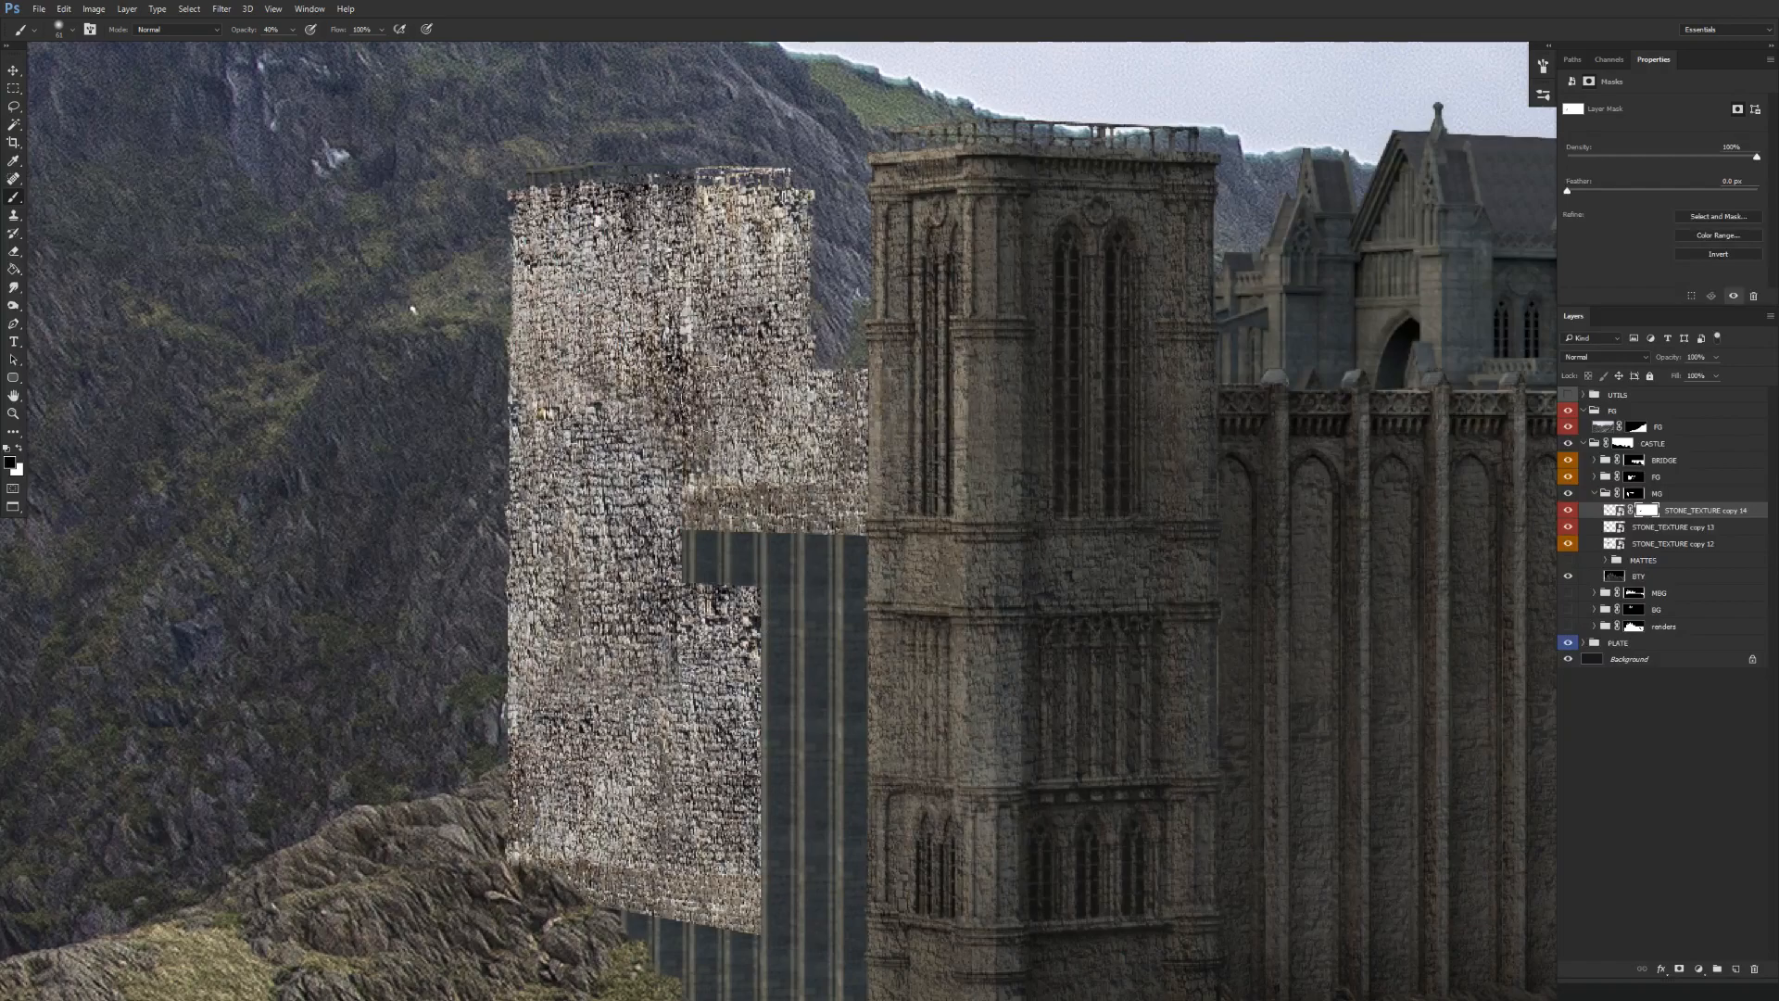
Blend the remaining overlap of STONE_TEXTURE copy 14 by painting on its mask at 40% brush opacity.
drag(754, 447, 721, 478)
click(724, 508)
key(ctrl+alt+z)
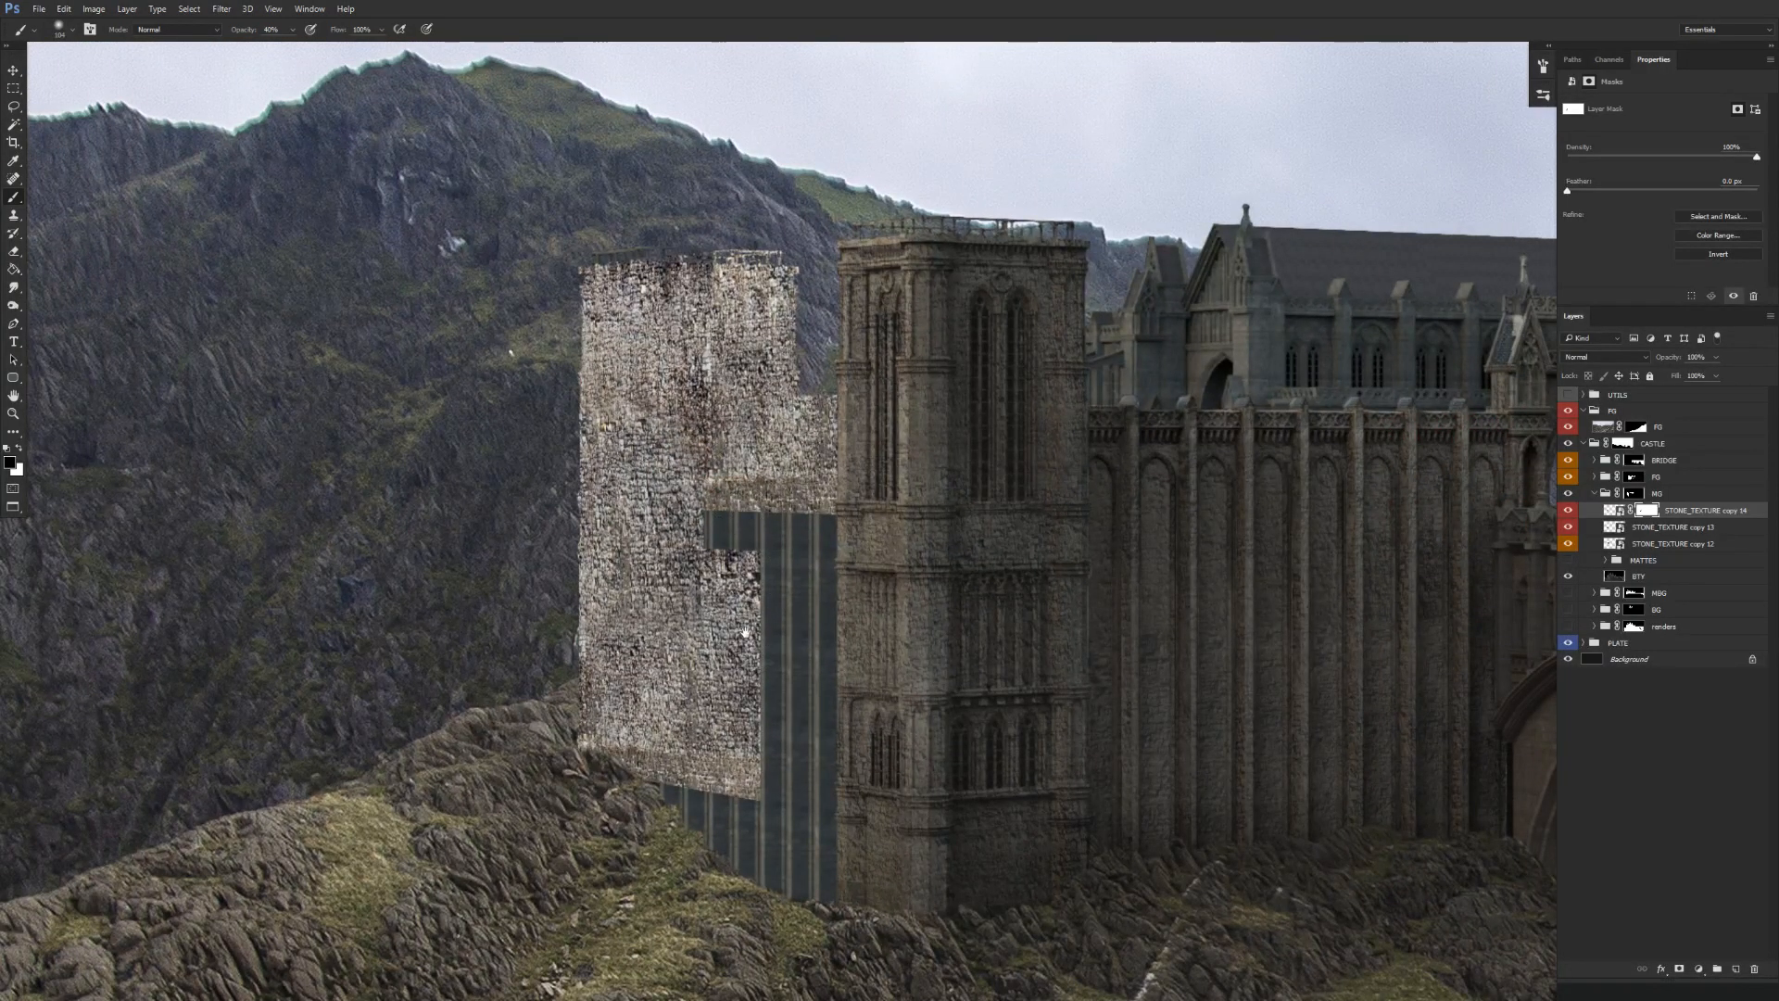
drag(748, 639, 740, 605)
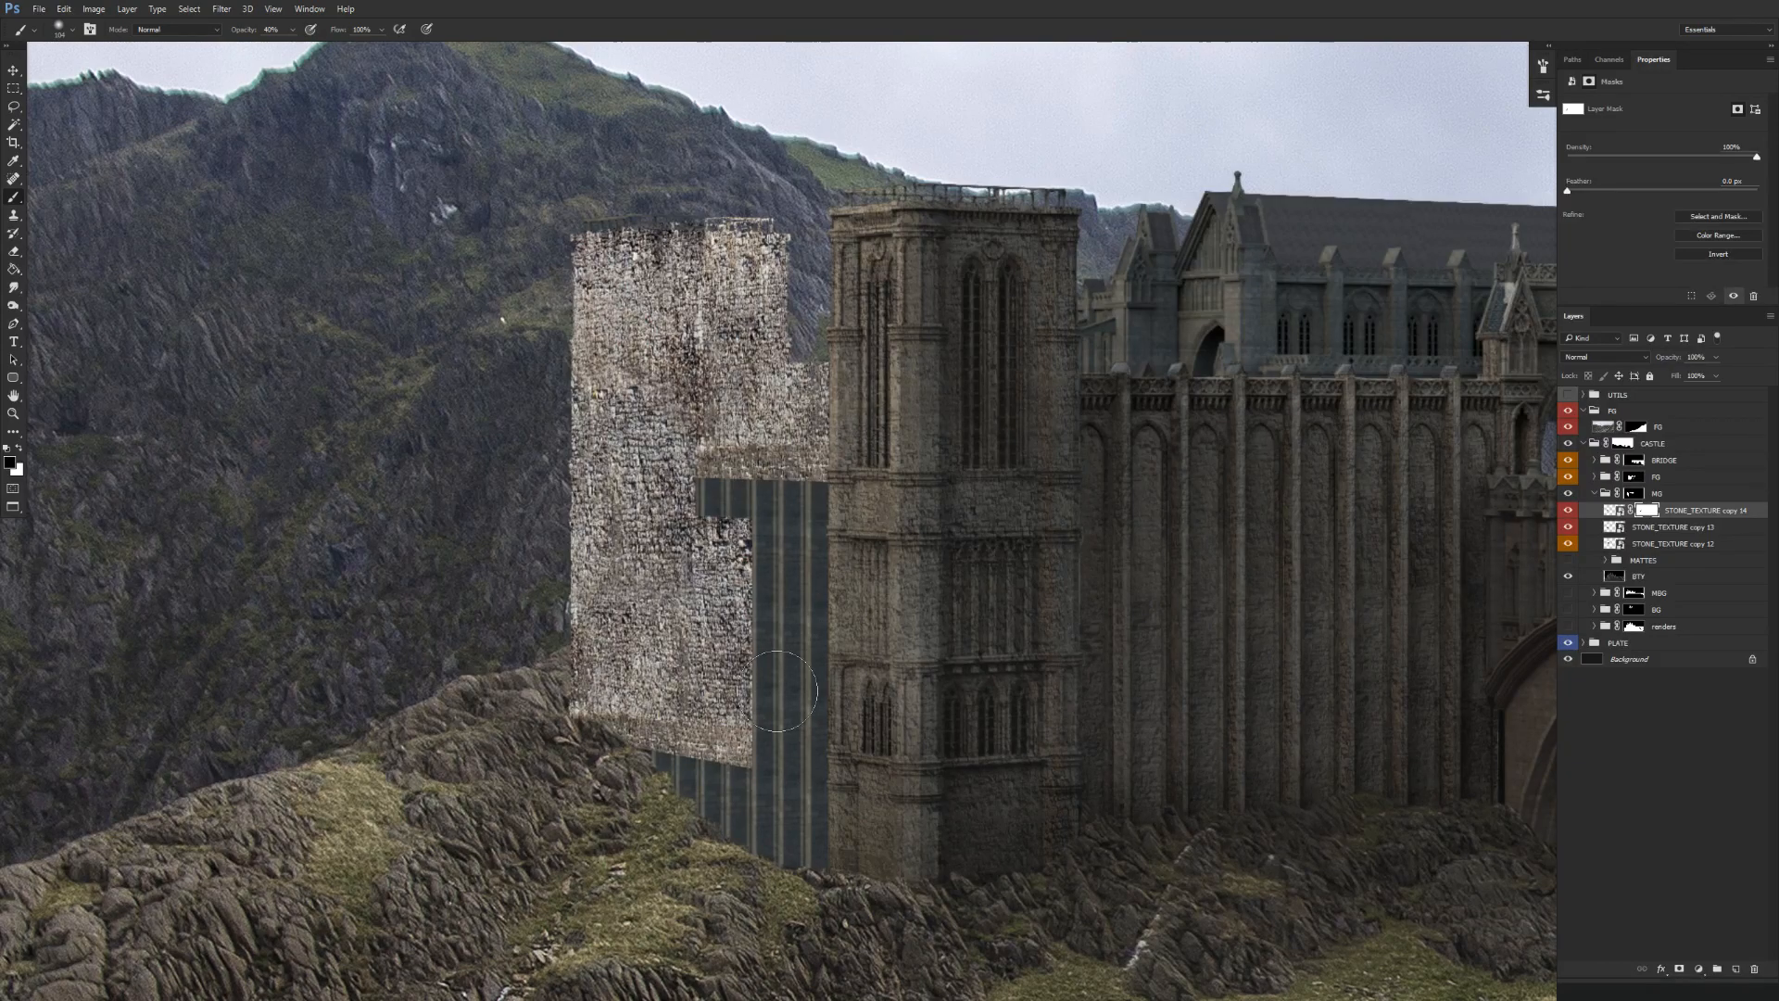
drag(776, 690, 735, 610)
Keep a duplicate of STONE_TEXTURE copy 12 beneath the originals and merge the three original stone texture layers into one.
key(v)
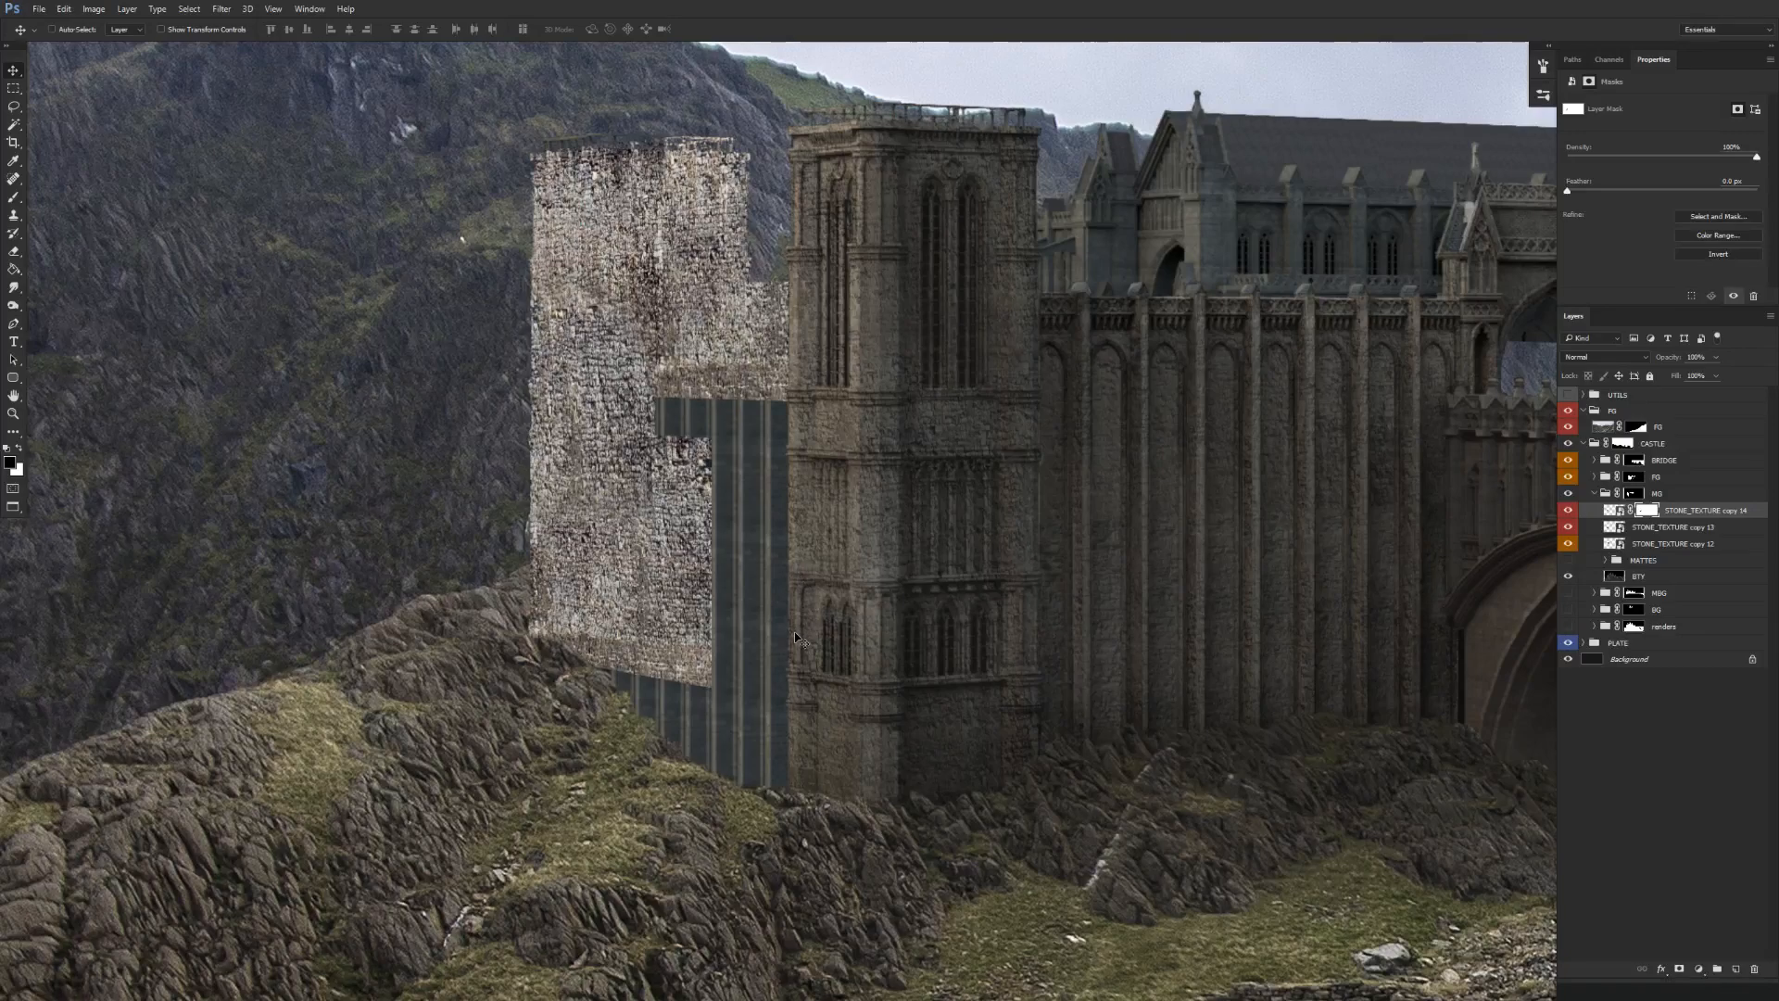
shift+click(1646, 542)
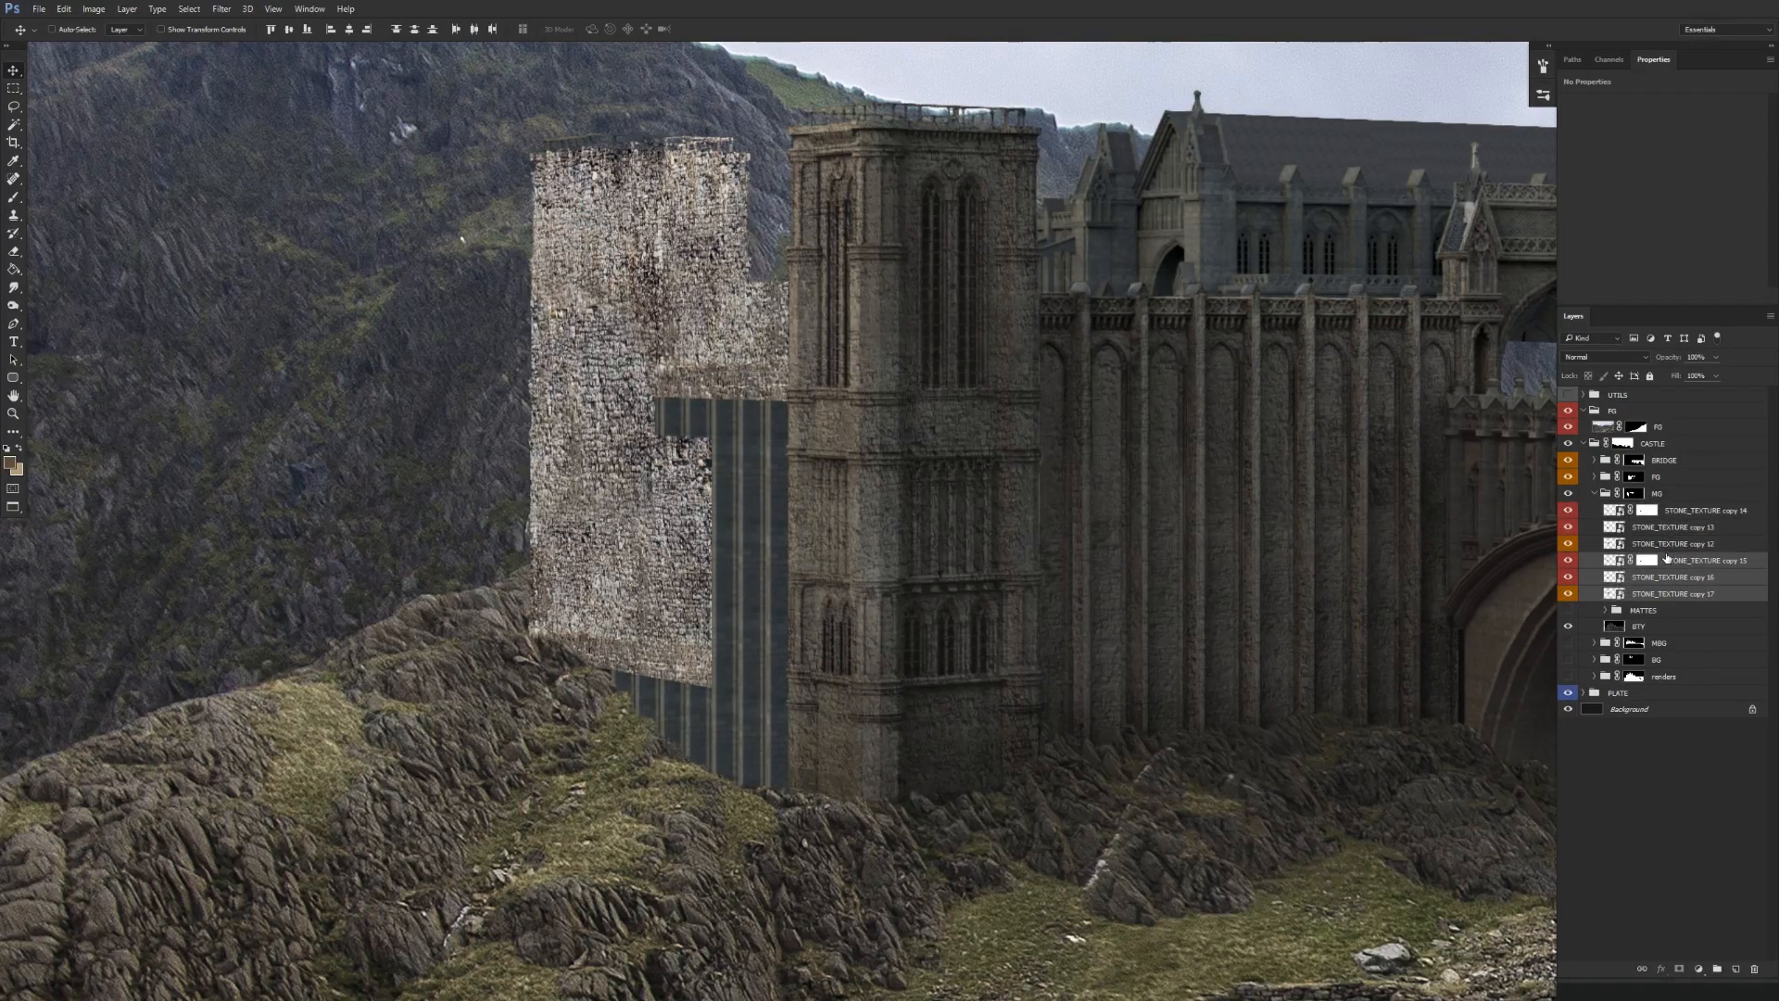
click(1668, 545)
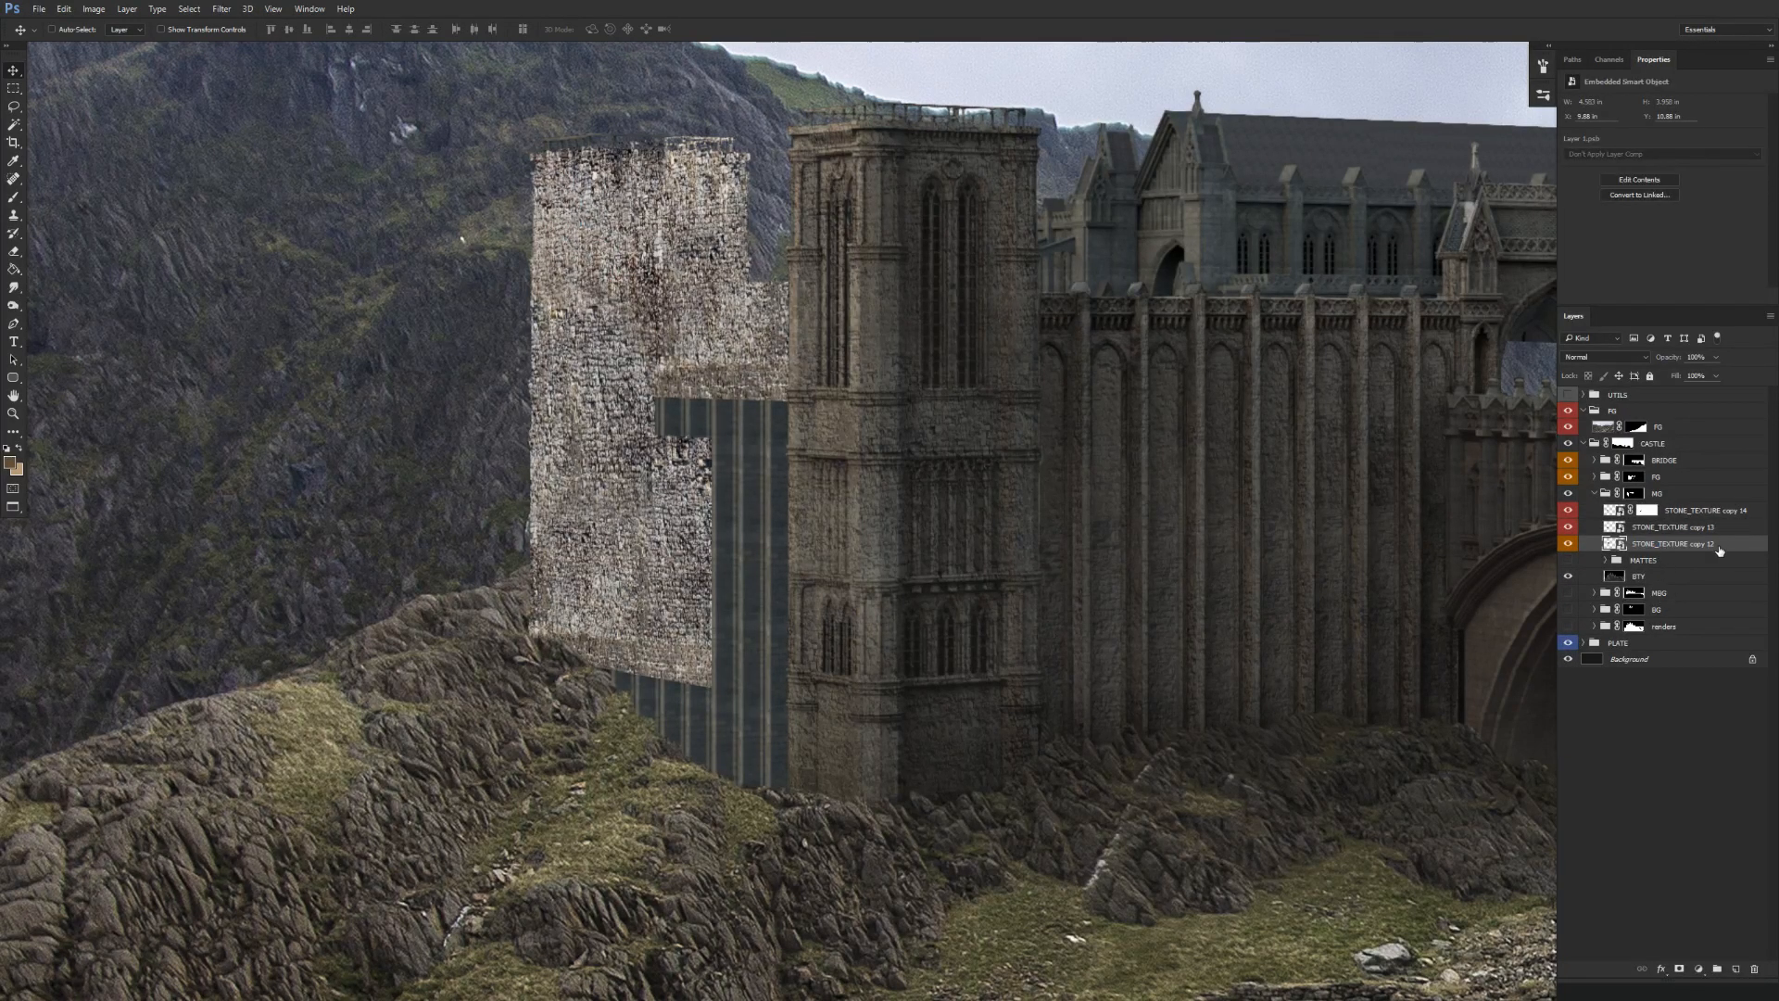
drag(1689, 552, 1688, 556)
click(1679, 543)
shift+click(1692, 512)
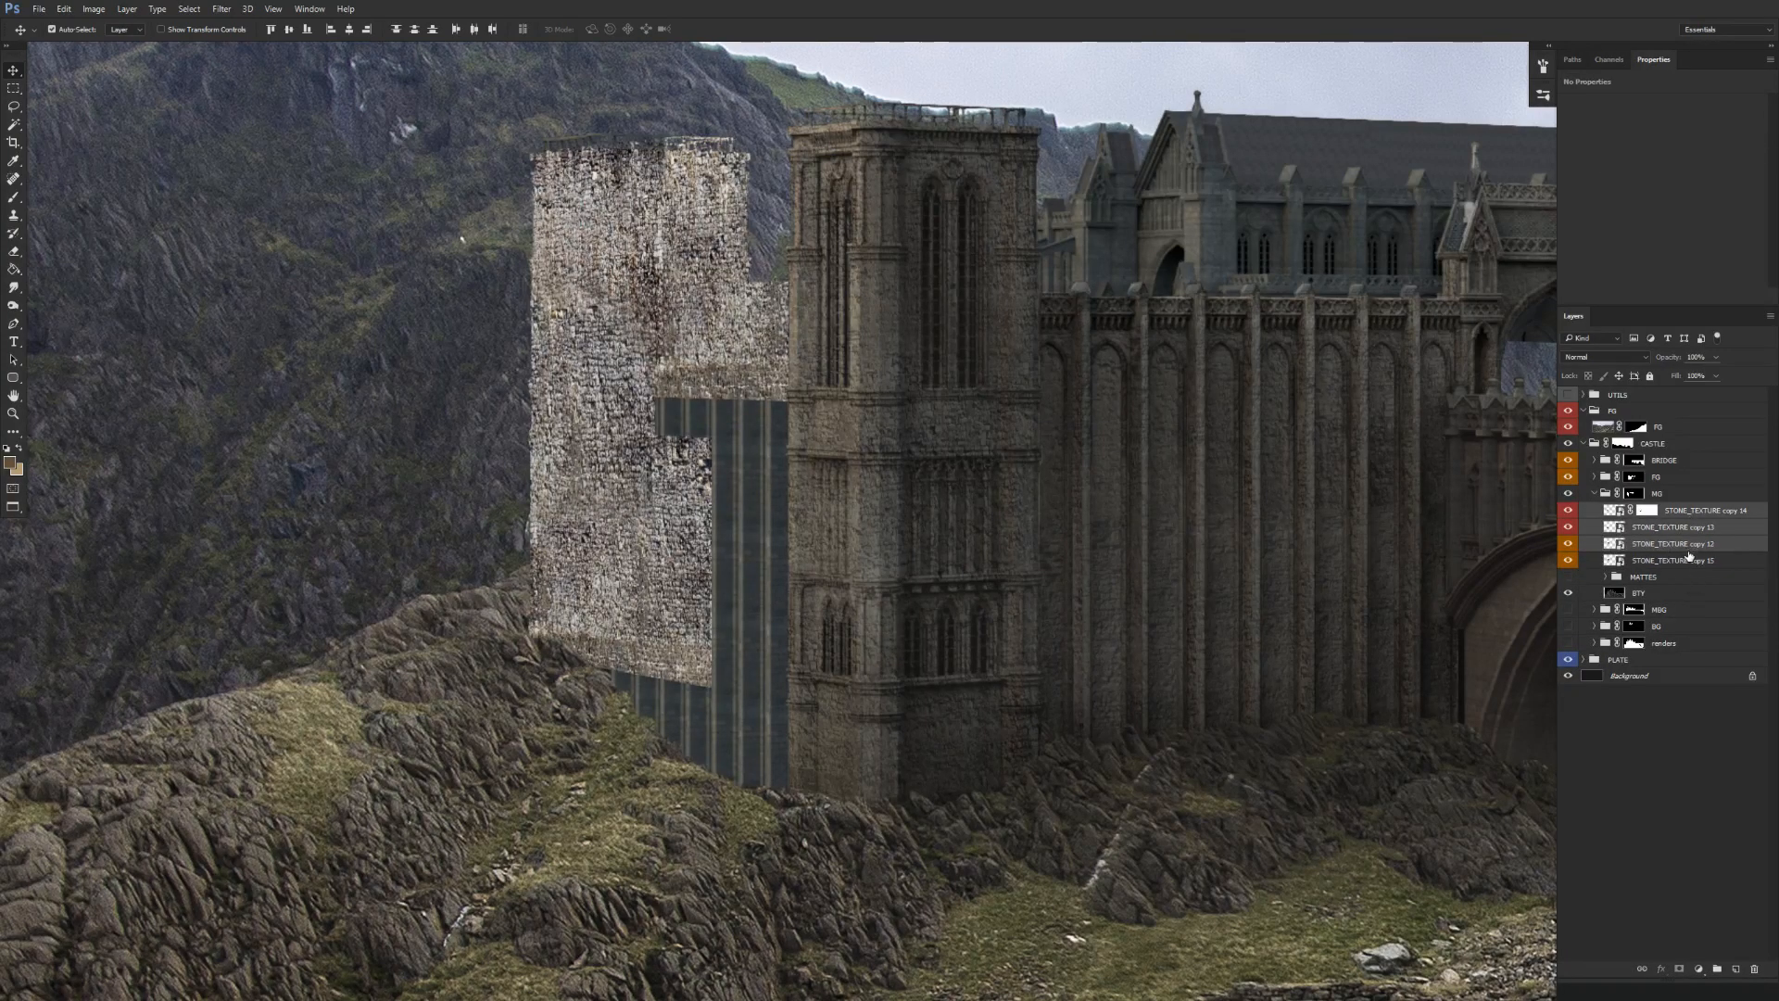
key(ctrl+e)
Load the matte_03 mask from the MG group's MATTES as a selection and apply it as the merged stone texture's layer mask.
drag(819, 672, 863, 644)
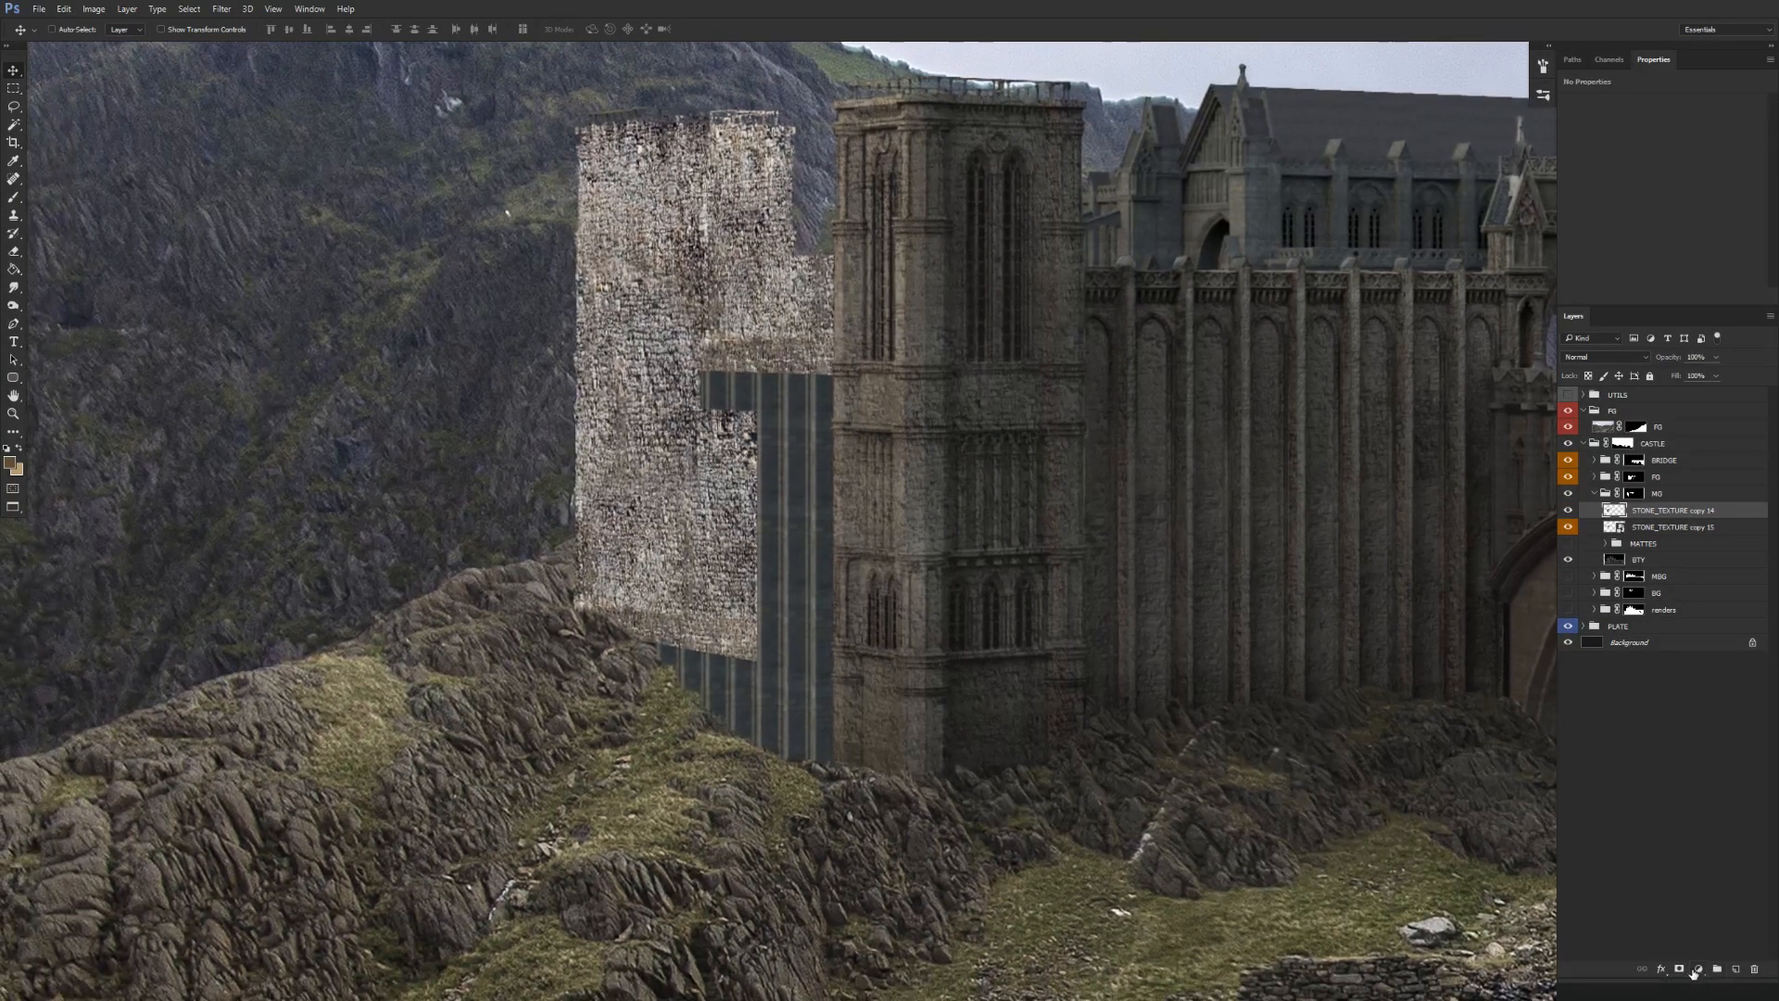
click(1609, 544)
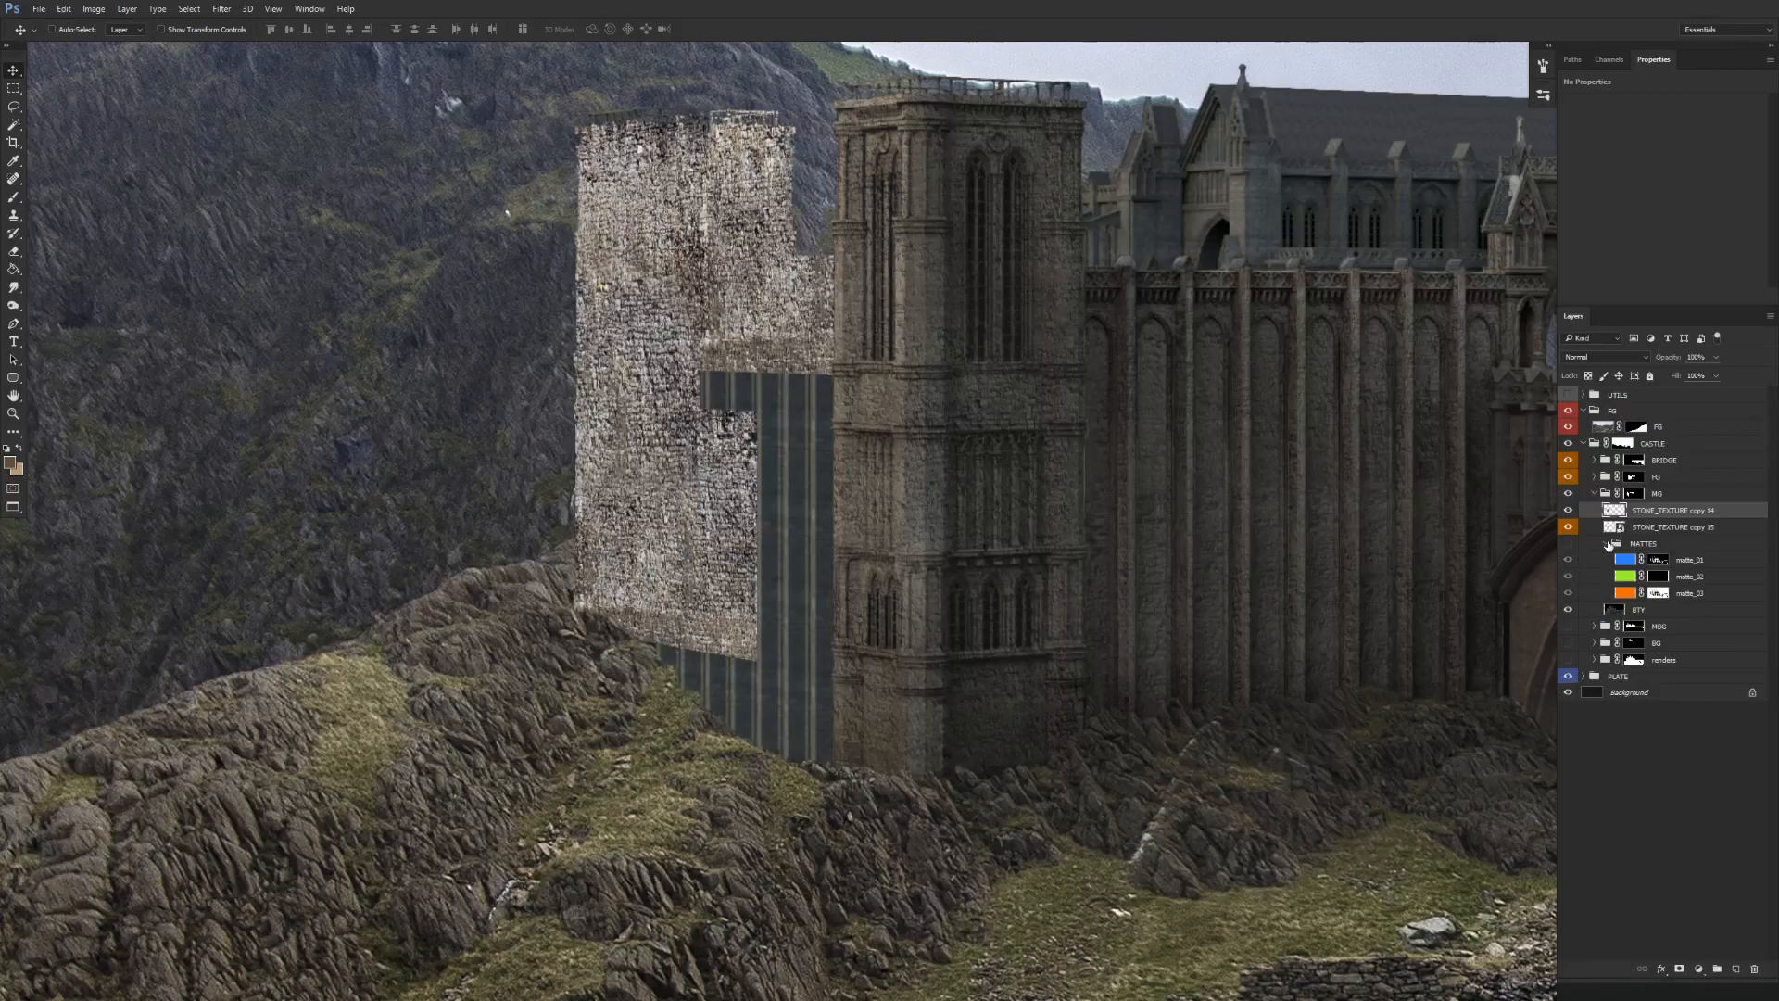
ctrl+click(1655, 561)
ctrl+click(1658, 577)
ctrl+click(1658, 594)
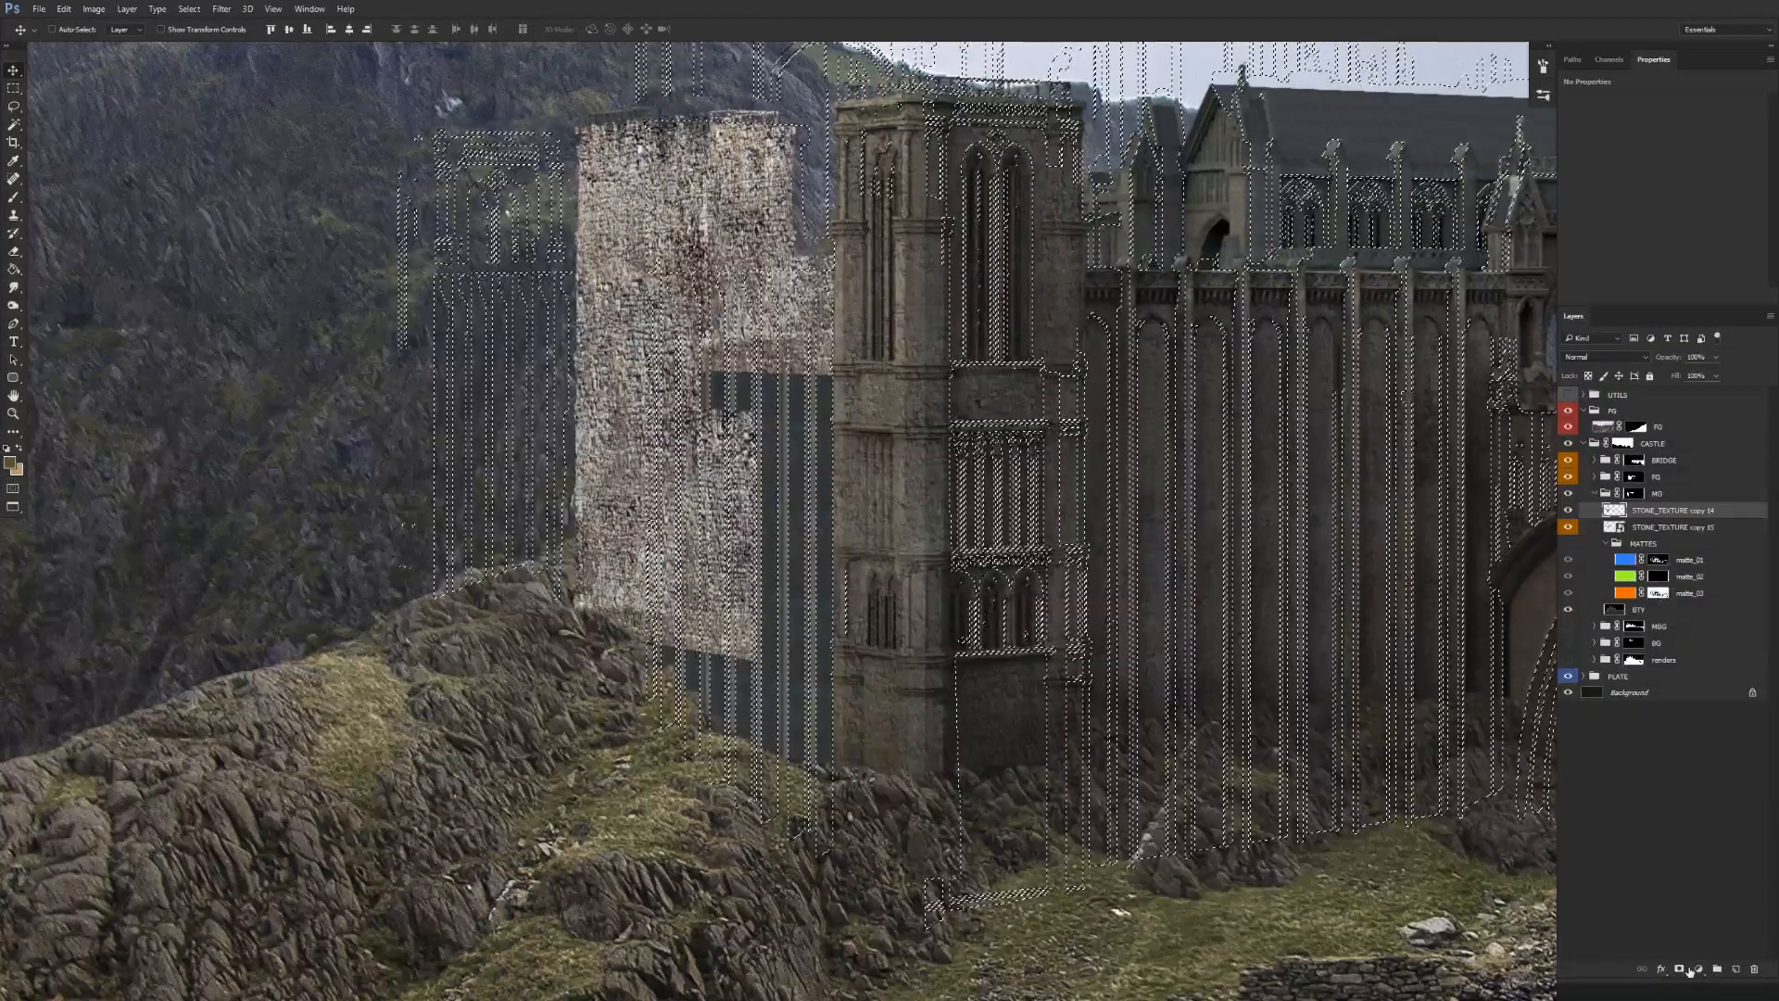
click(1680, 970)
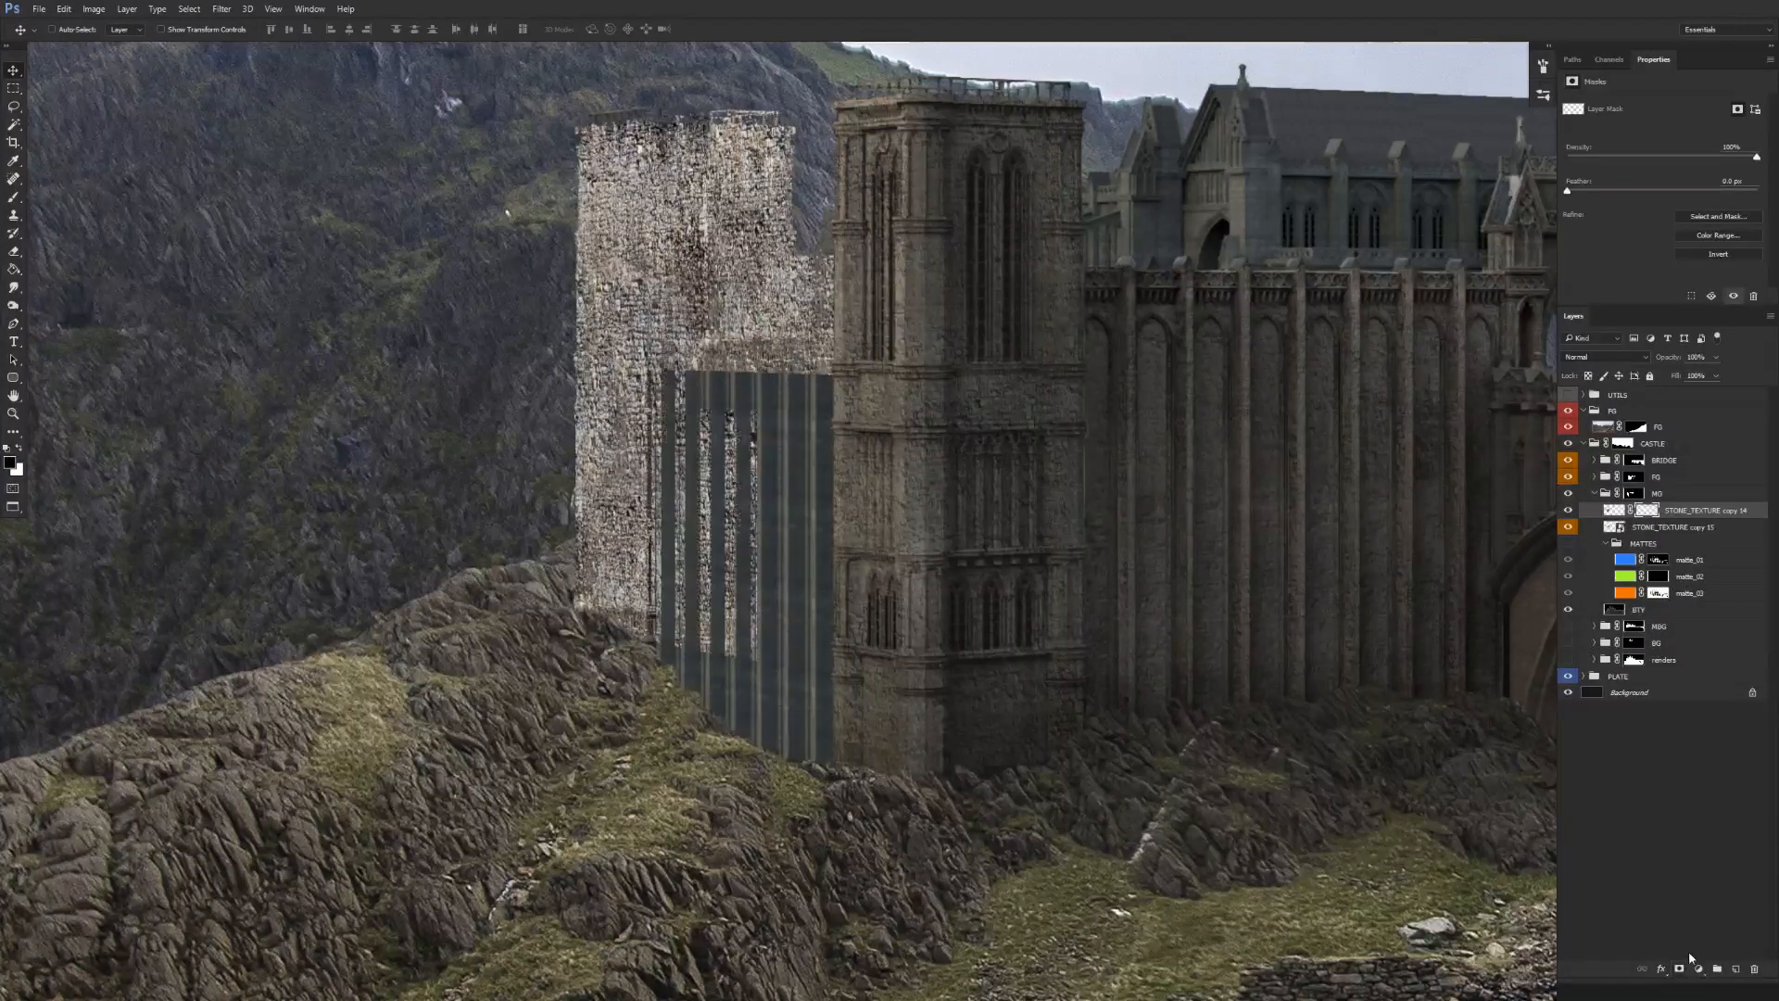
Hide STONE_TEXTURE copy 15 and compare the castle with STONE_TEXTURE copy 14 off and on.
click(1570, 528)
click(1569, 511)
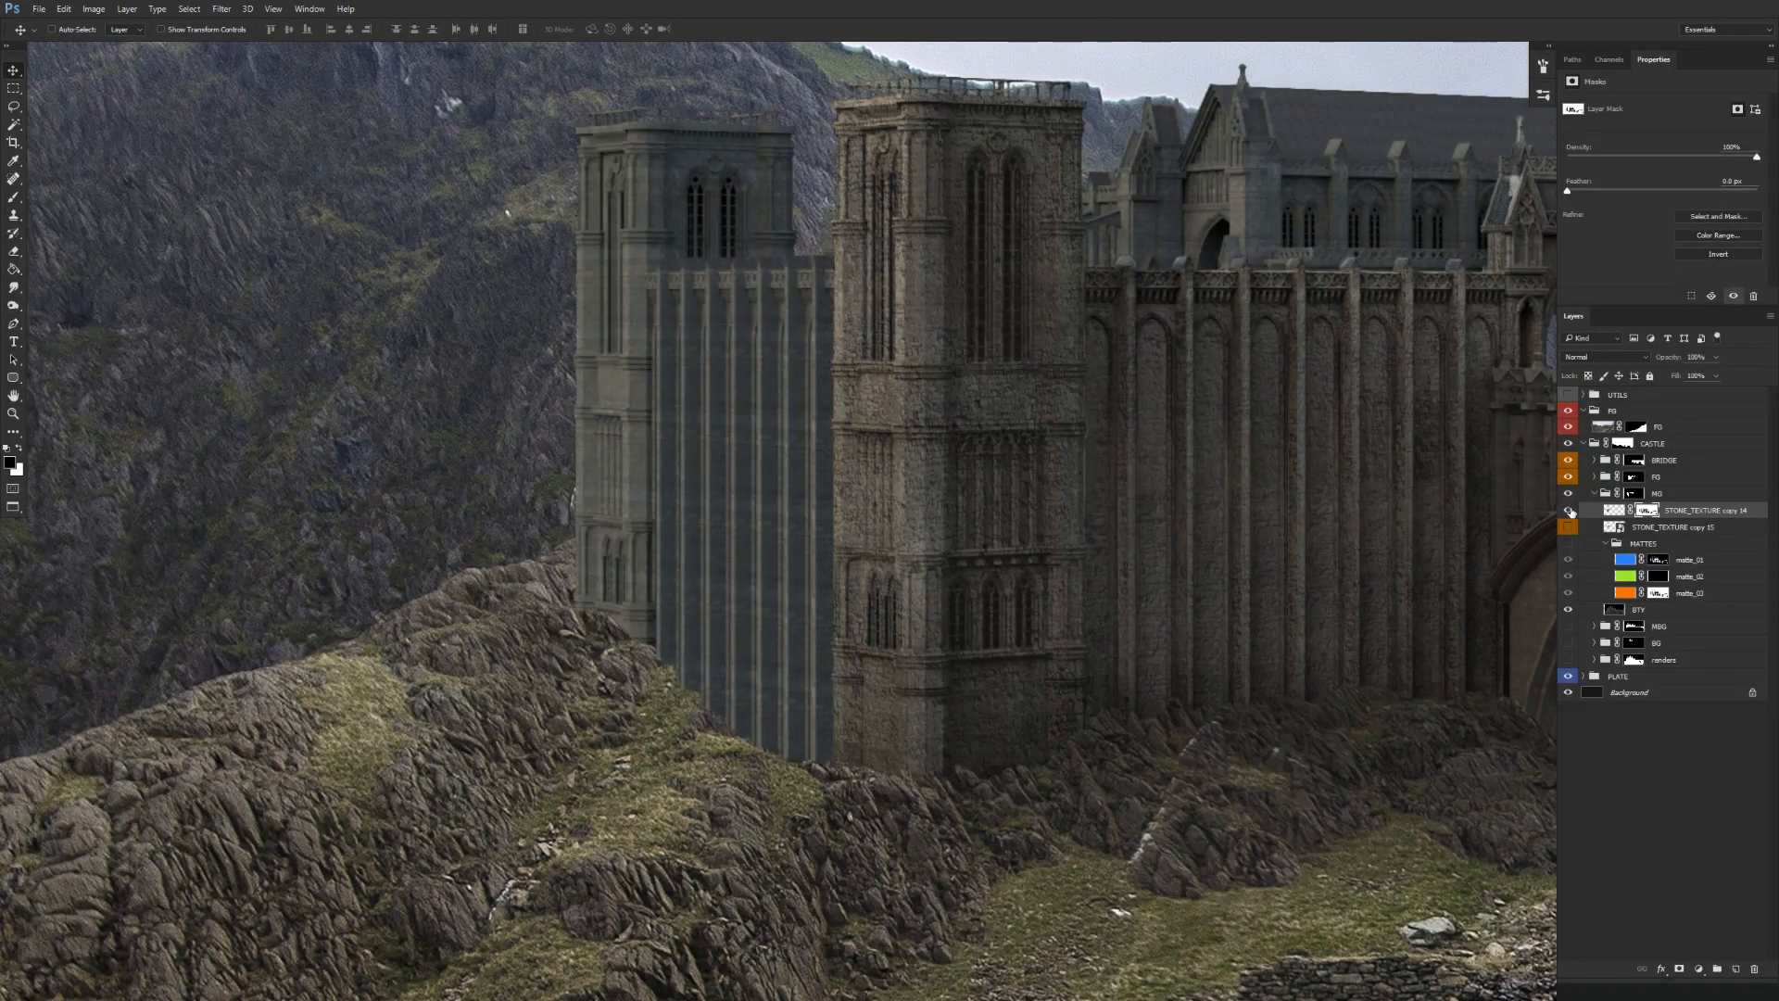
click(1569, 510)
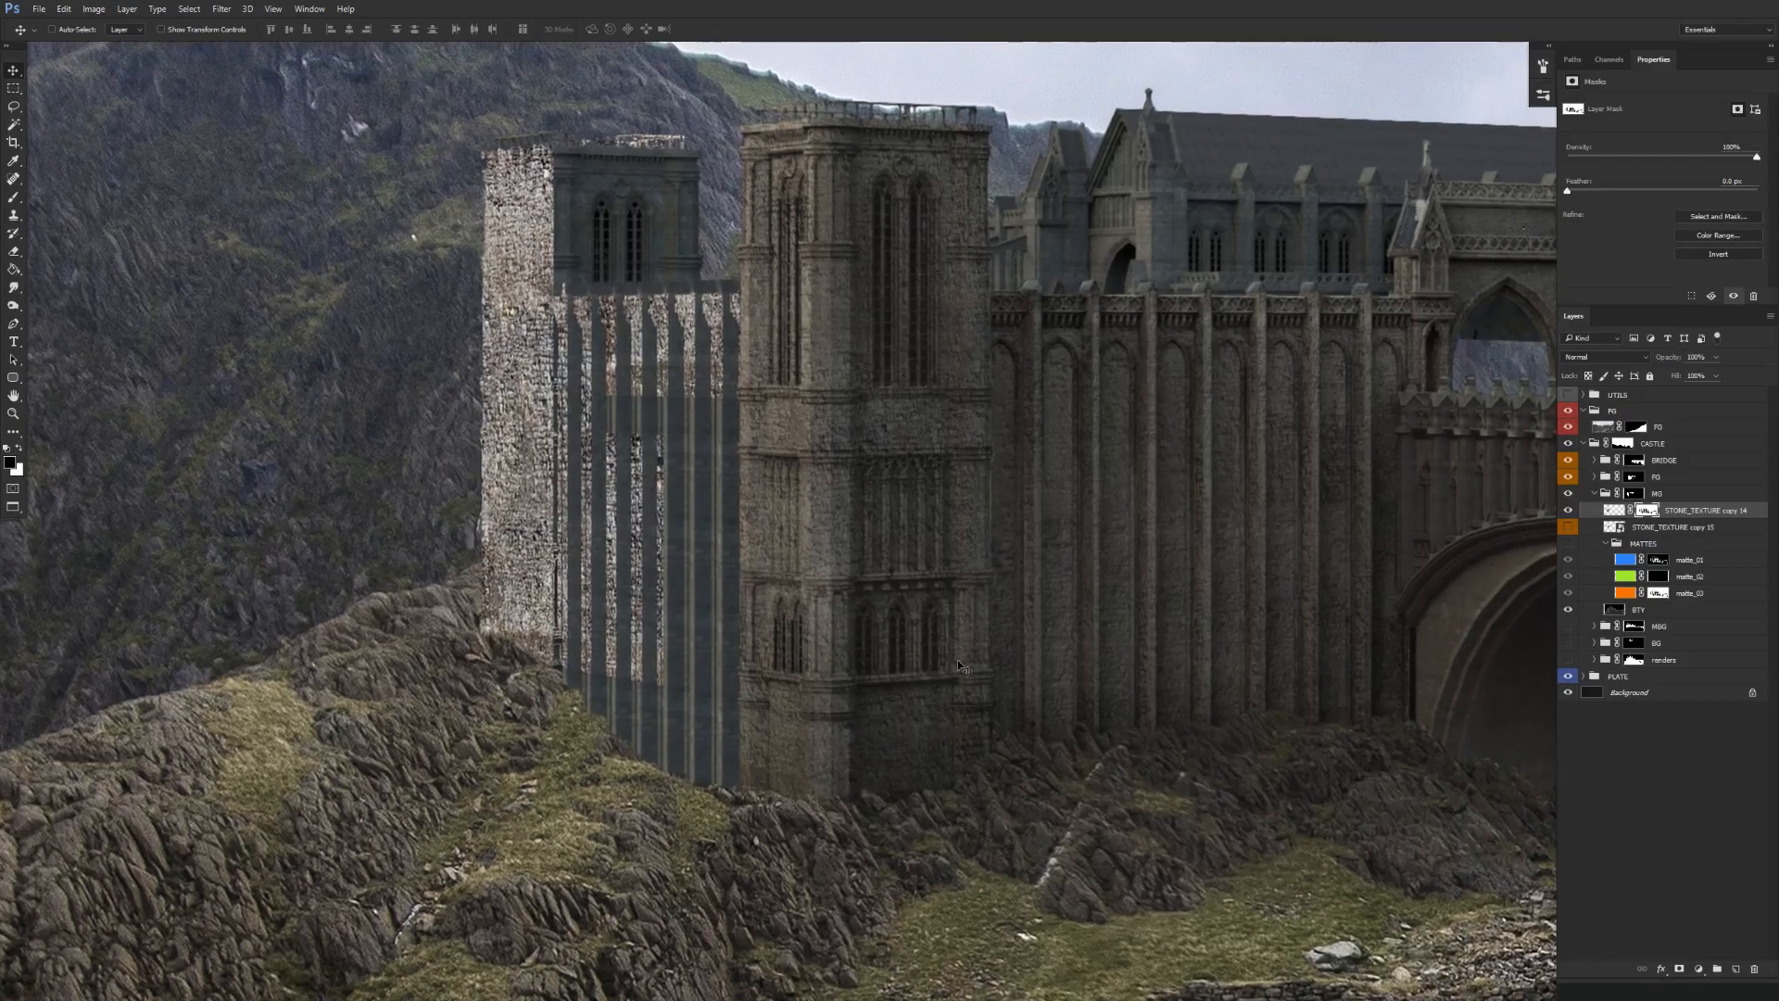
On the STONE_TEXTURE copy 14 image, clone stone with a smaller Clone Stamp brush over the bare middle of the wall's buttress strips.
click(1616, 511)
key(s)
alt+click(637, 410)
right_click(628, 412)
drag(706, 478, 642, 478)
key(Return)
drag(614, 403, 658, 463)
alt+click(514, 426)
drag(660, 402, 659, 470)
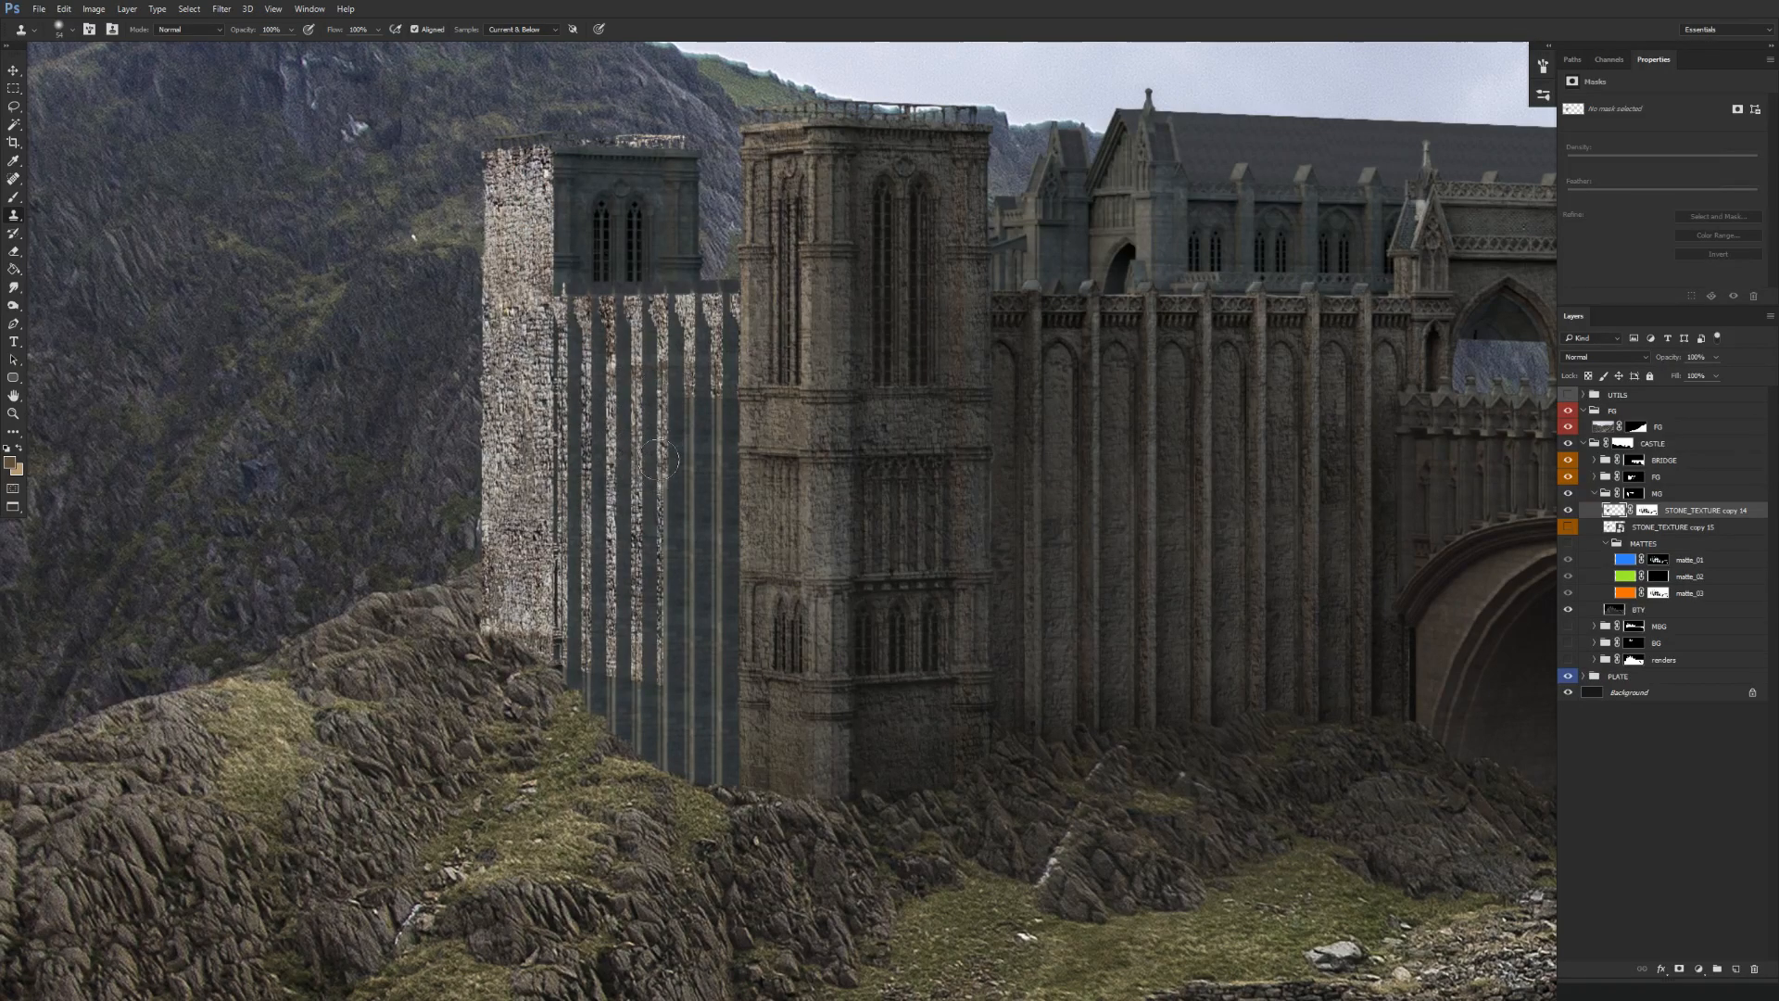
Clone stone sampled from the far-left tower down the untextured buttress strips nearest the large tower.
alt+click(497, 432)
drag(690, 404, 688, 539)
alt+click(505, 445)
drag(713, 401, 712, 468)
drag(678, 532, 682, 557)
alt+click(518, 401)
drag(665, 434, 671, 669)
alt+click(516, 410)
mouse_move(692, 564)
mouse_down()
mouse_move(690, 546)
mouse_move(692, 725)
mouse_up()
Fill the remaining gaps in the rightmost buttress strips and near the wall's rocky base with cloned tower stone.
drag(593, 625, 512, 566)
key(f)
alt+click(432, 285)
drag(634, 445, 639, 690)
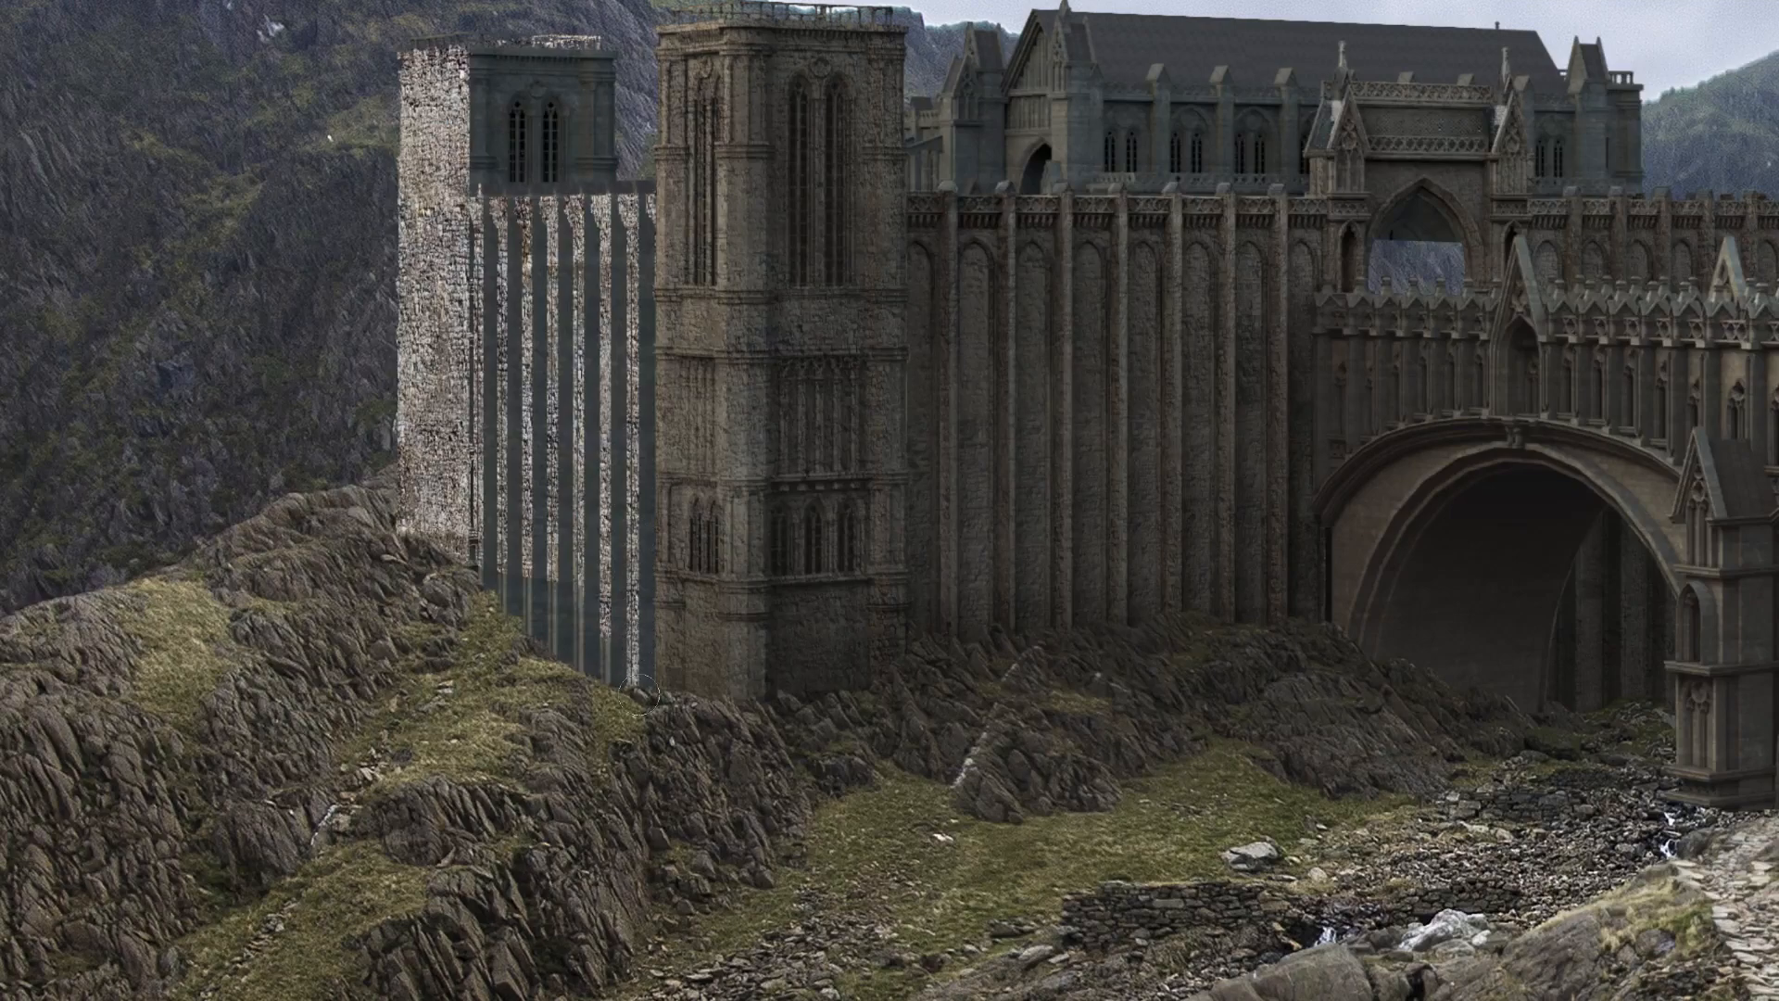
alt+click(452, 304)
mouse_move(607, 617)
mouse_down()
mouse_move(604, 665)
mouse_move(579, 673)
mouse_move(576, 598)
mouse_move(544, 577)
mouse_up()
alt+click(443, 349)
alt+click(437, 352)
mouse_move(512, 661)
mouse_down()
mouse_move(503, 588)
mouse_move(503, 663)
mouse_up()
alt+click(442, 330)
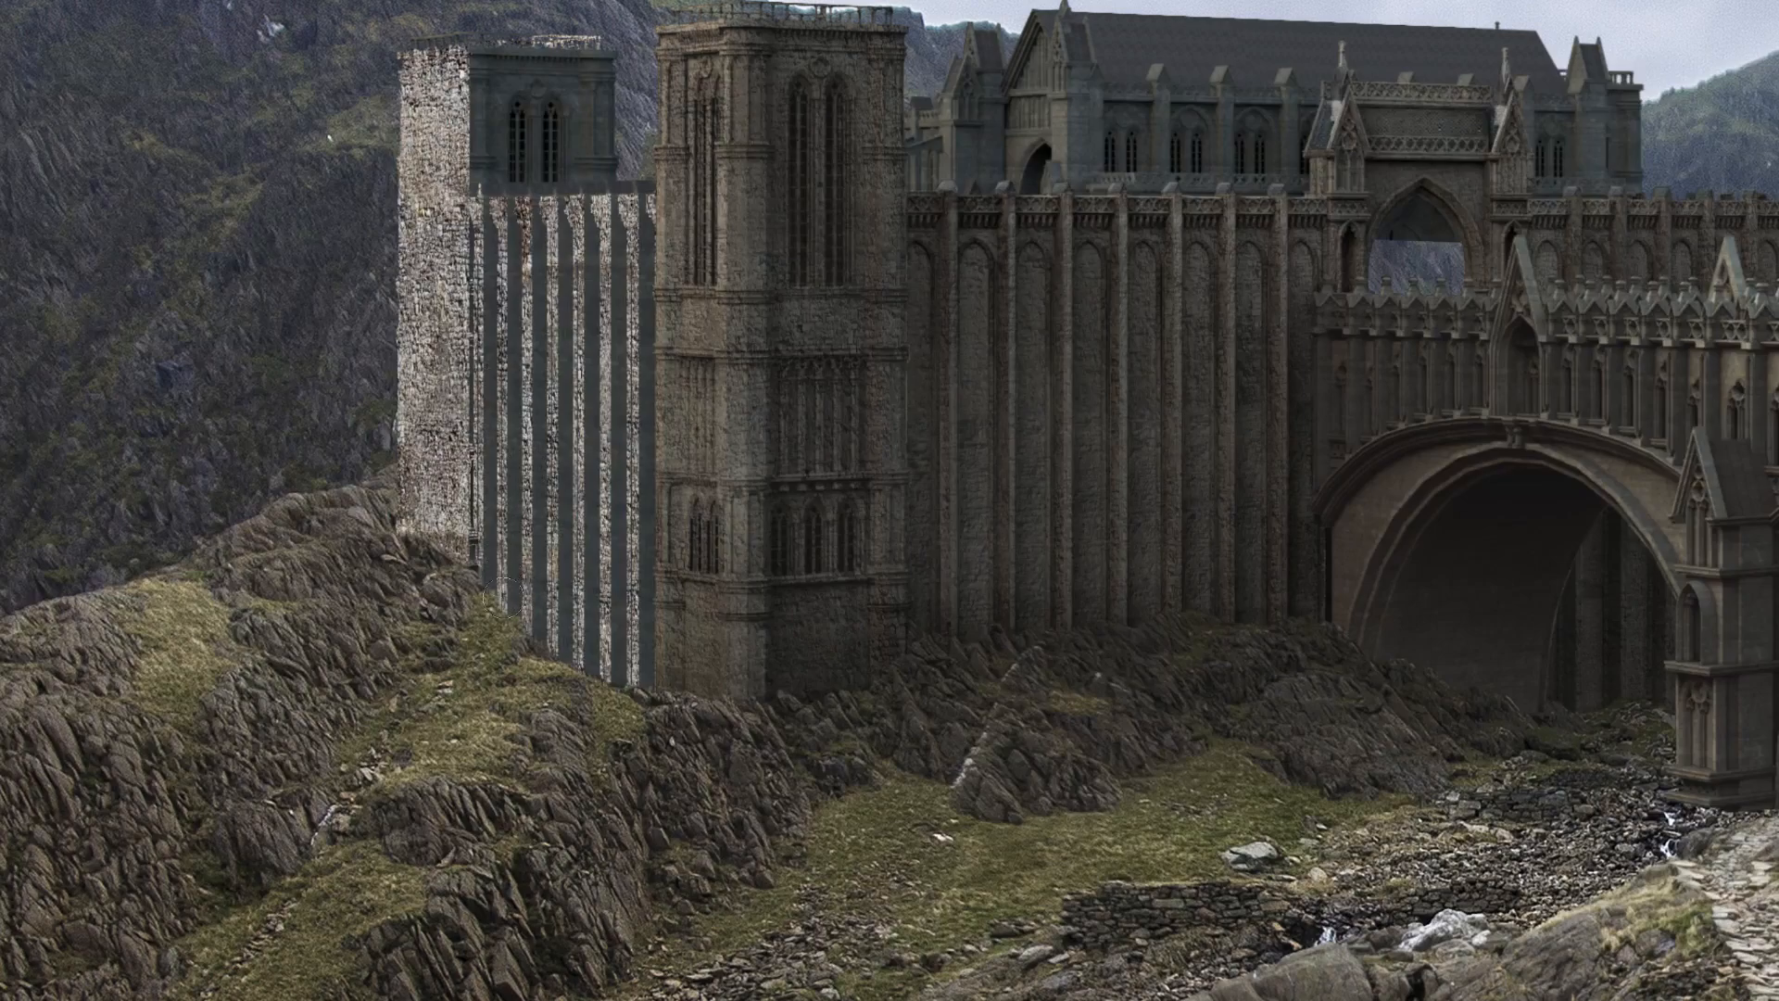
Examine the cloned stone on the midground wall and tower up close and in the full scene, with the texture layer off and on.
drag(607, 569, 574, 602)
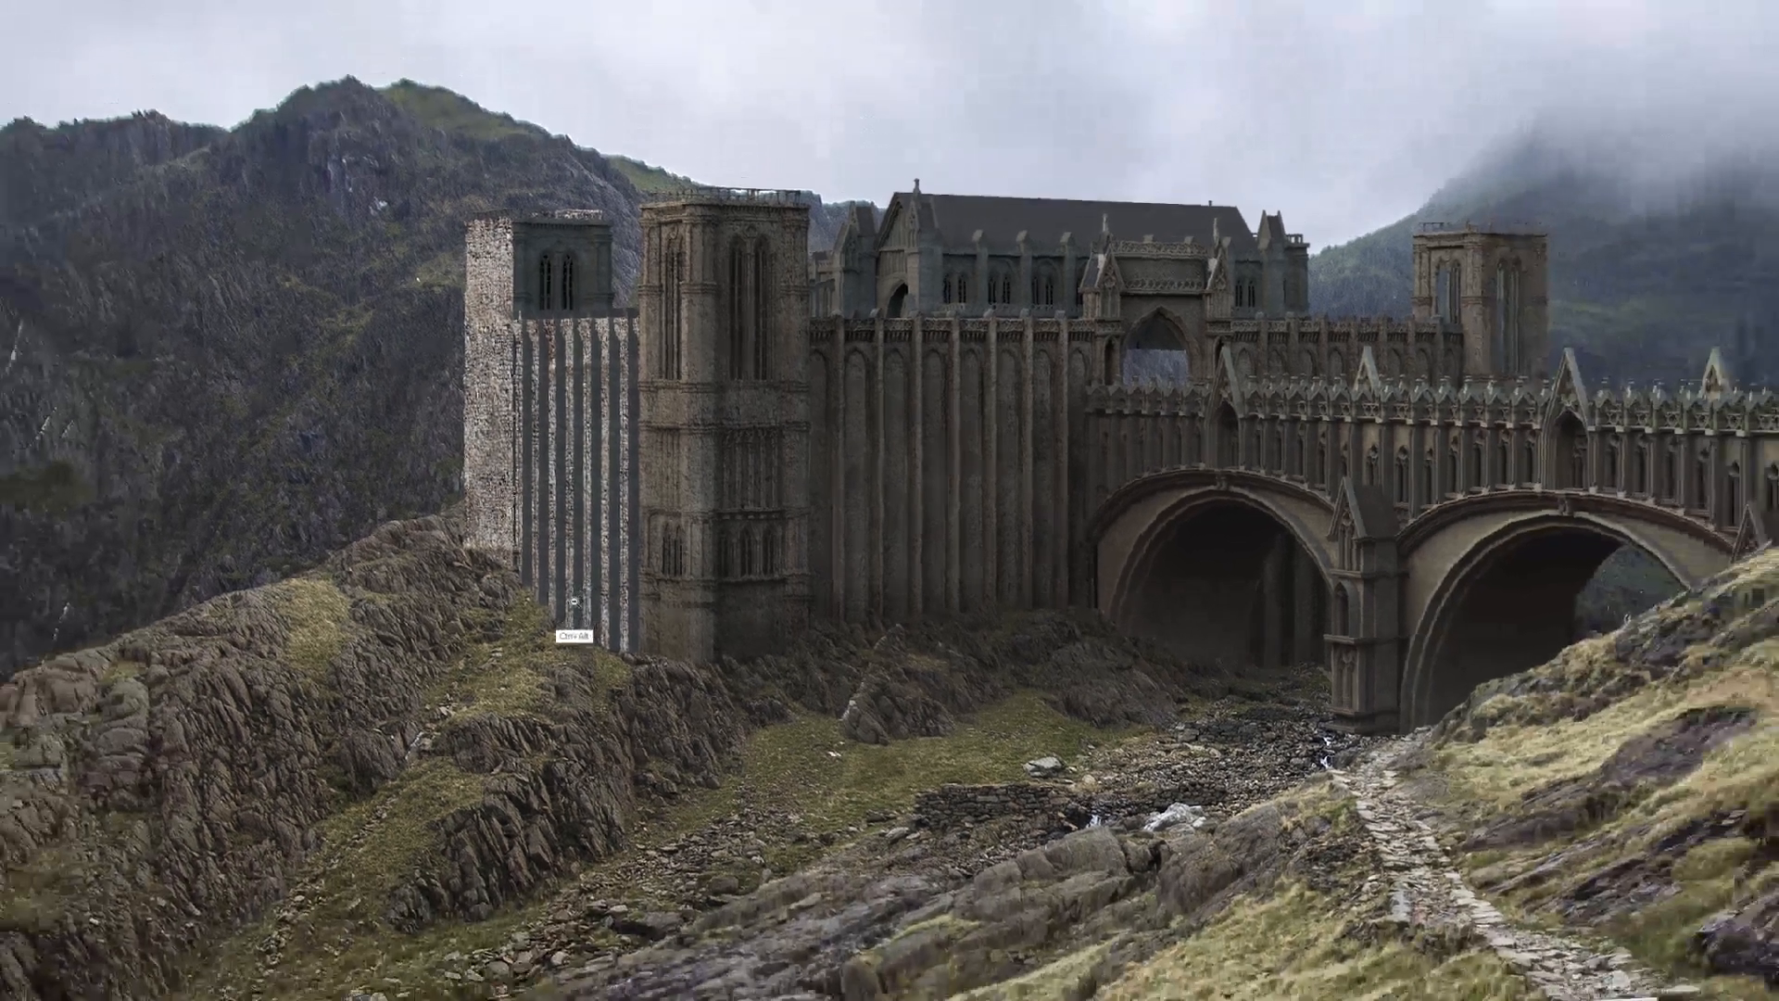
key(f)
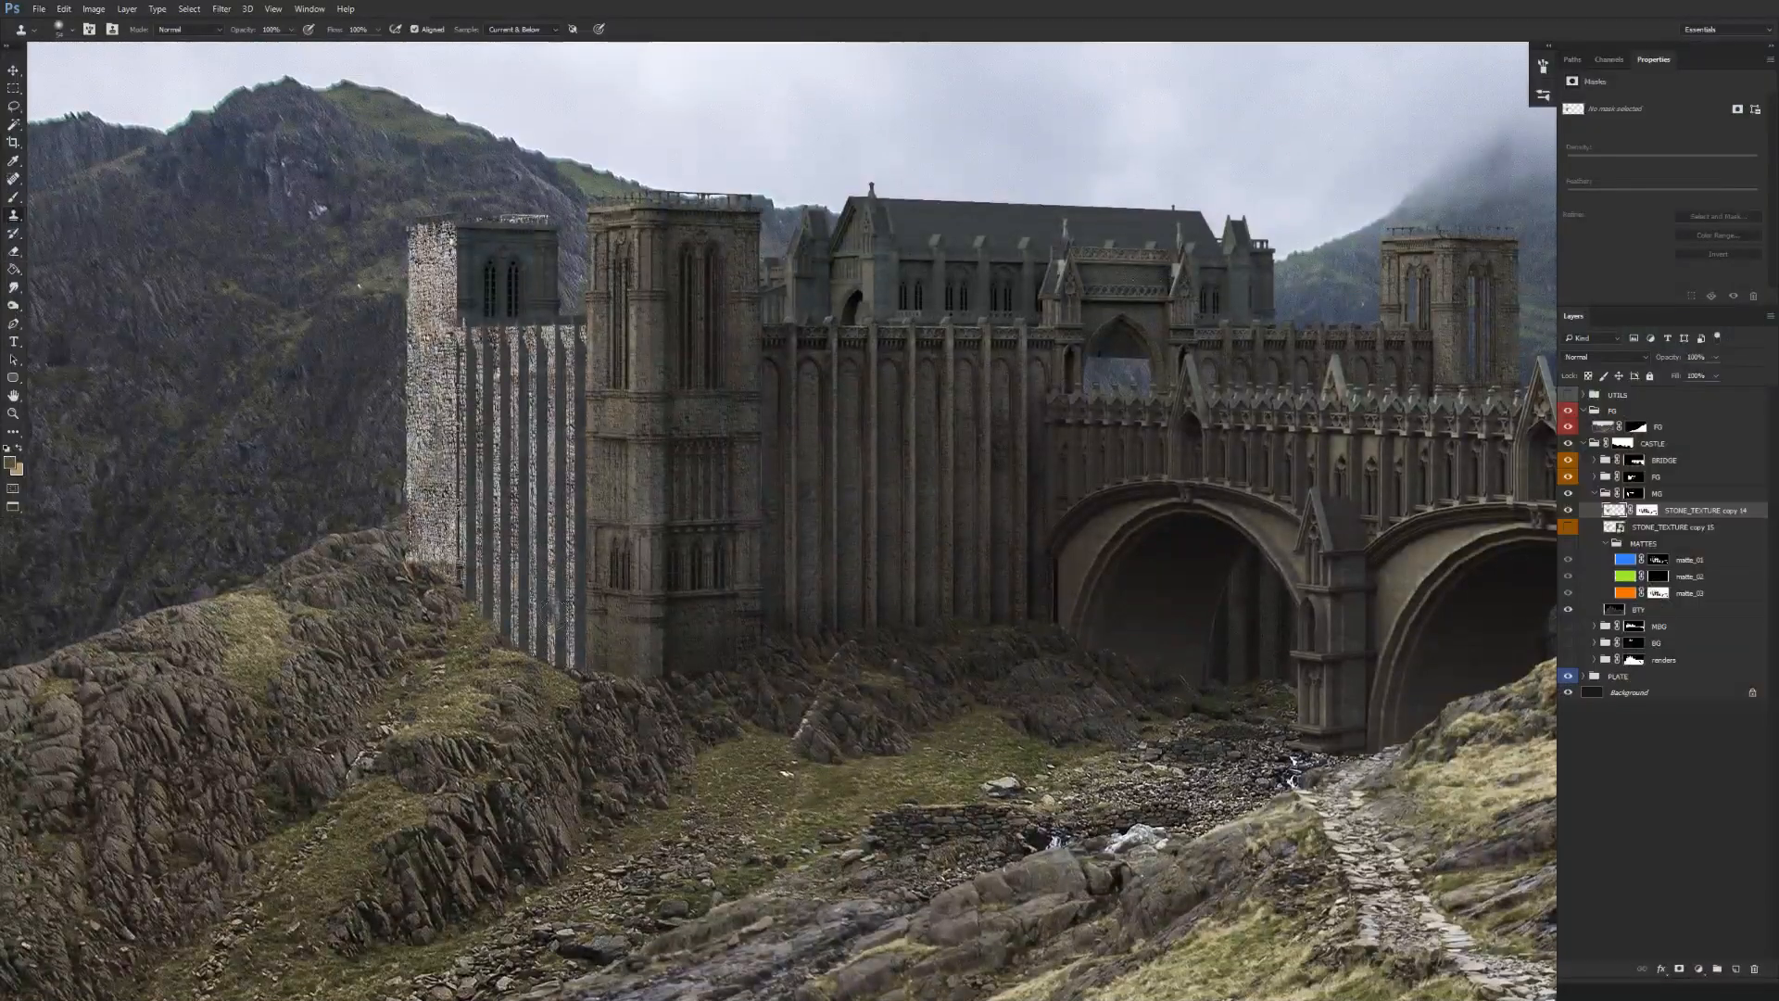
key(f)
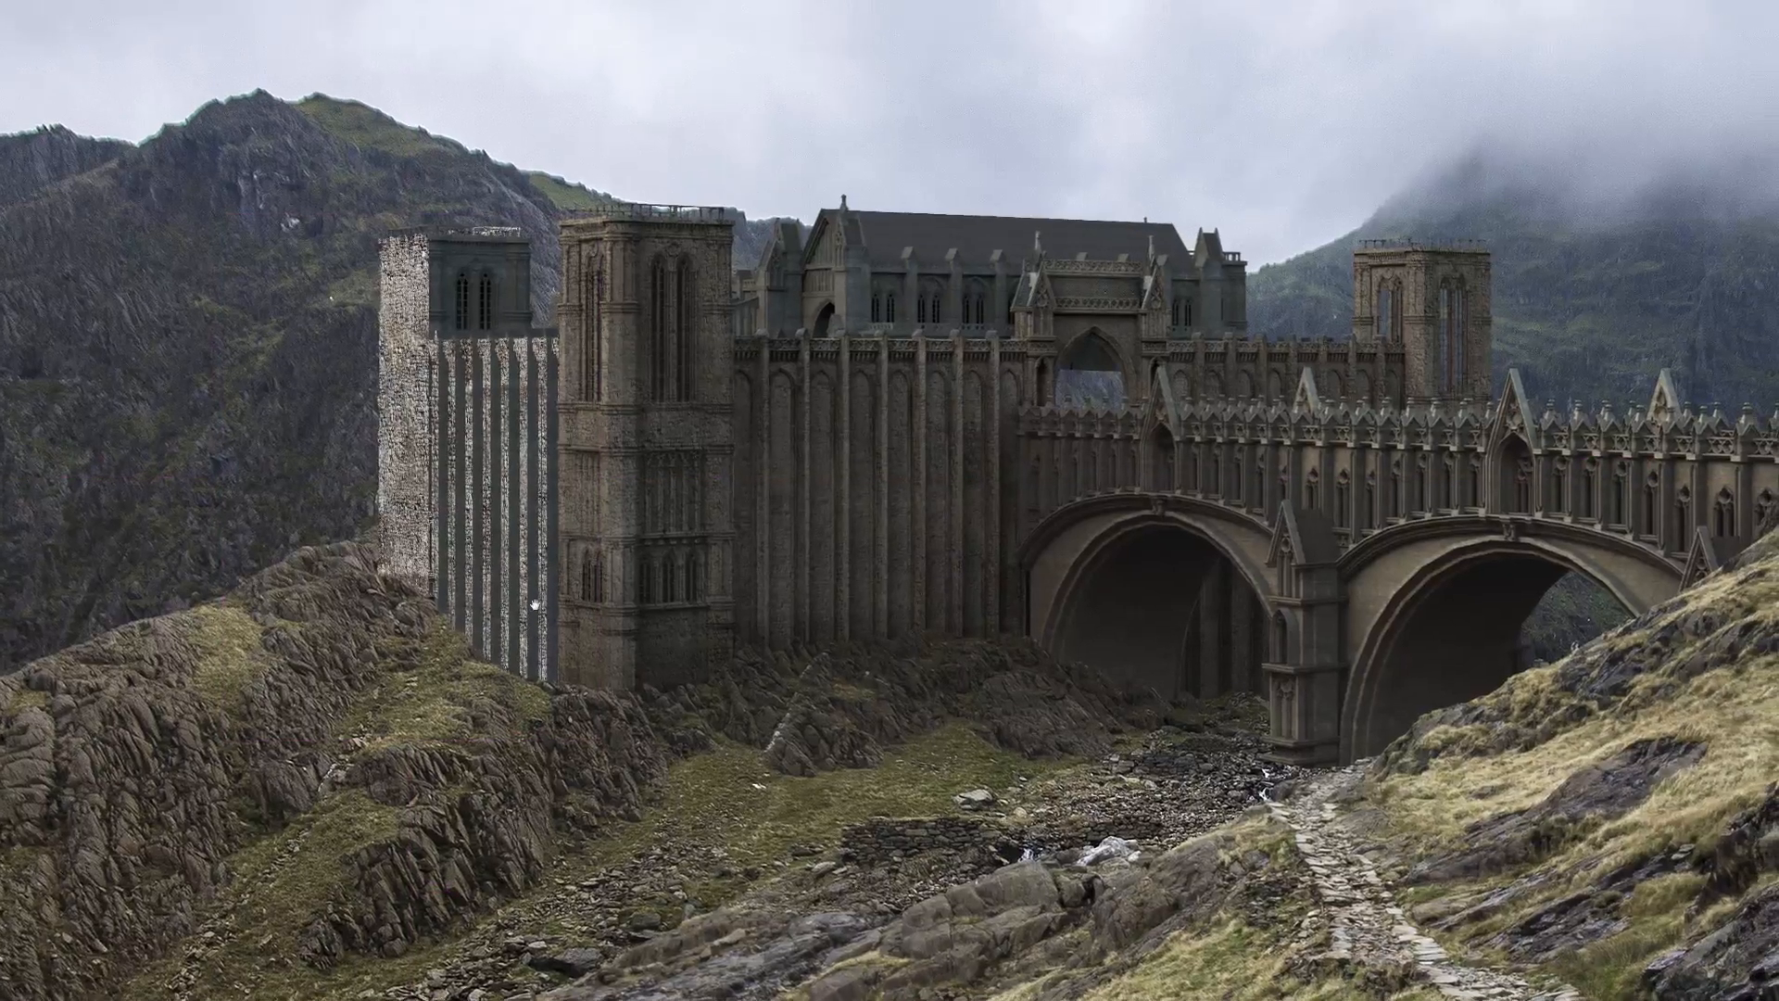
scroll(419, 591, up, 5)
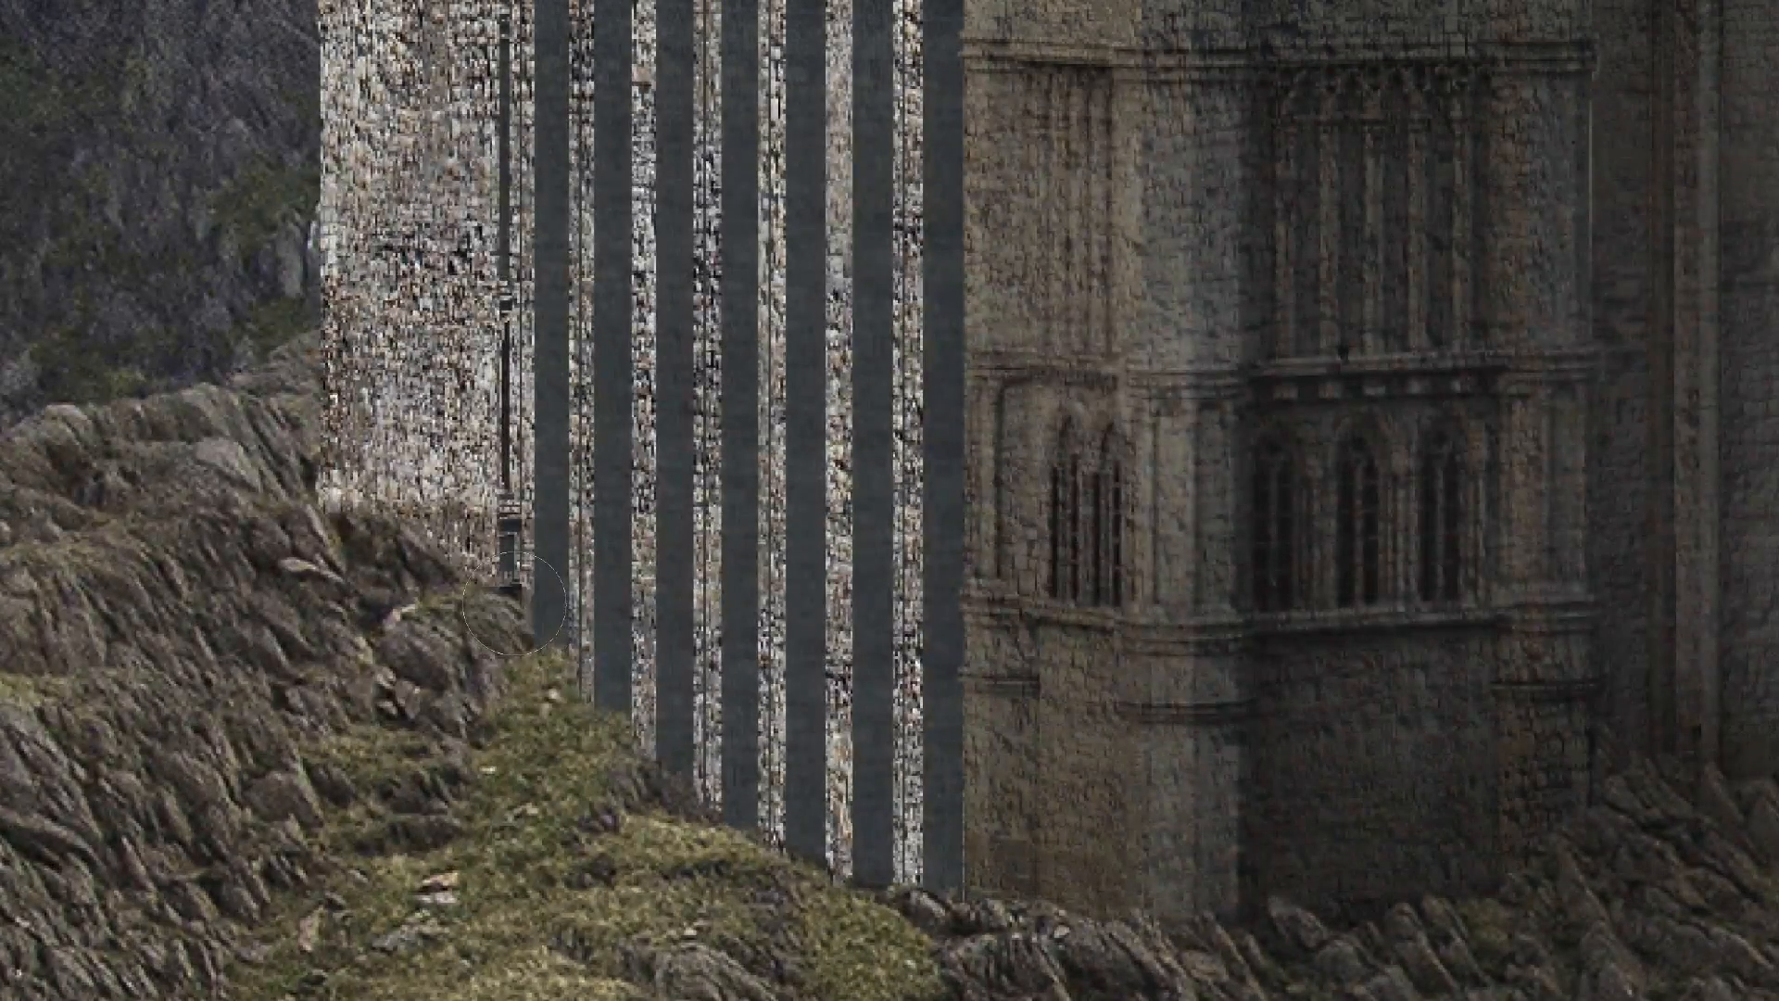
key(space)
key(ctrl+0)
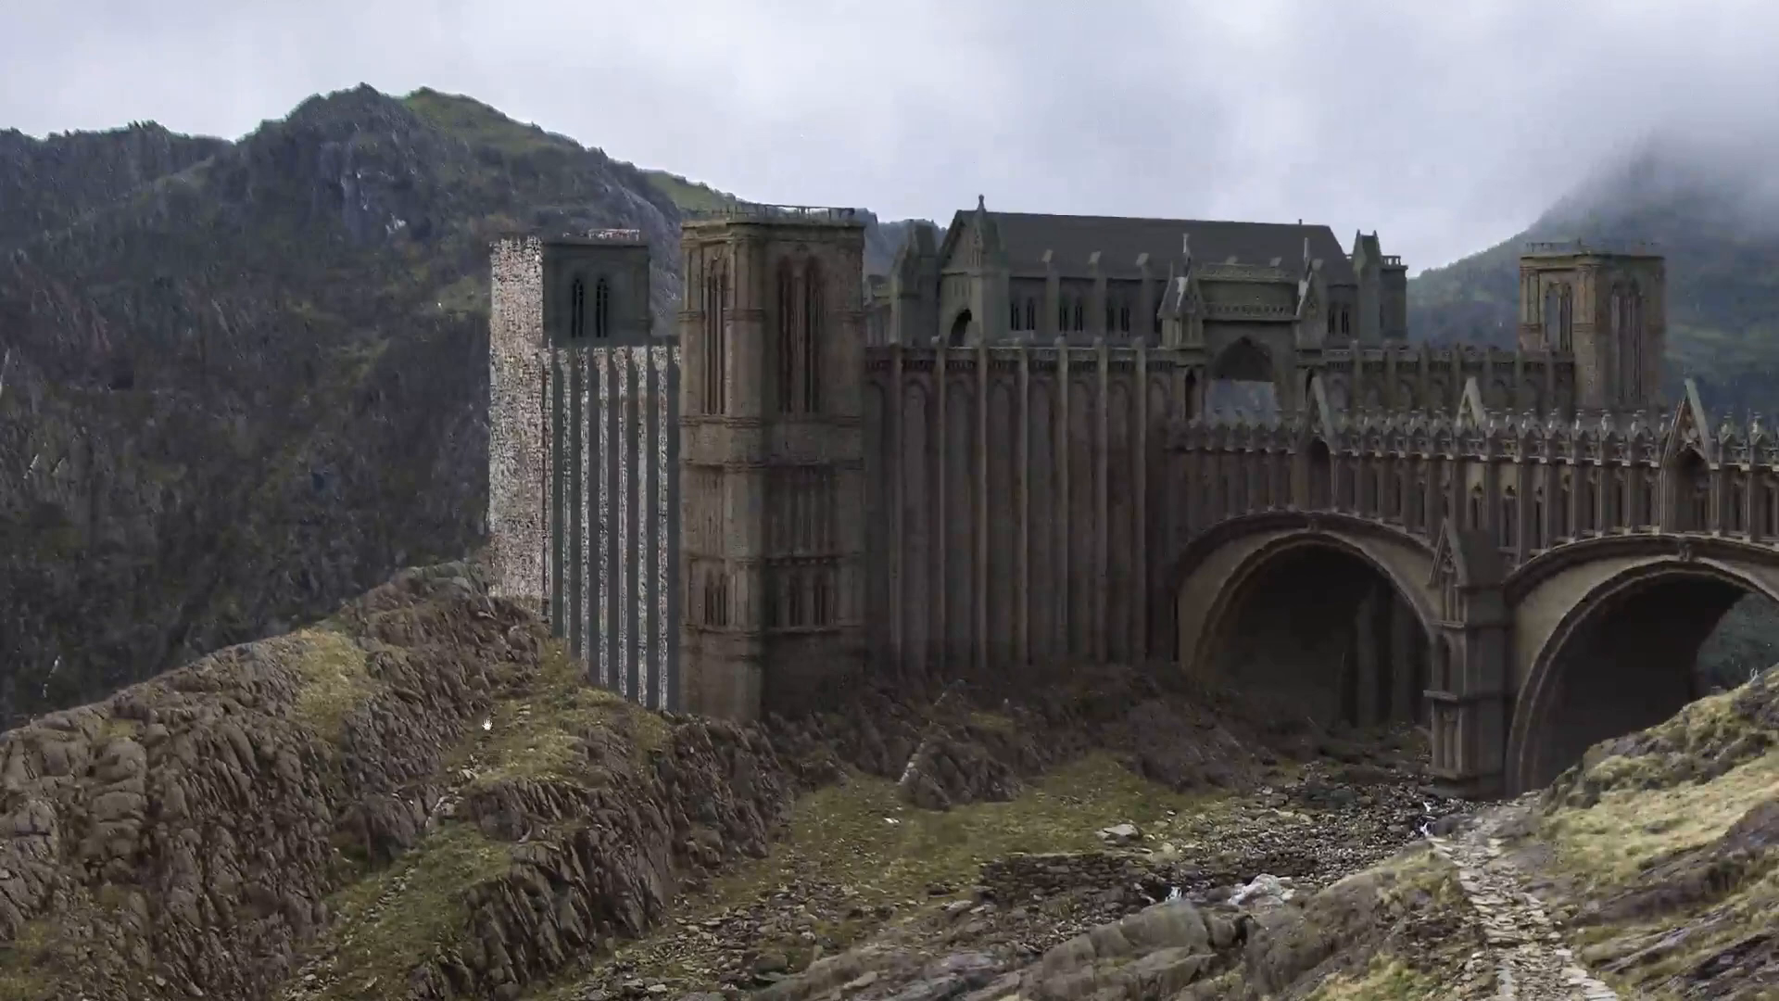
key(f)
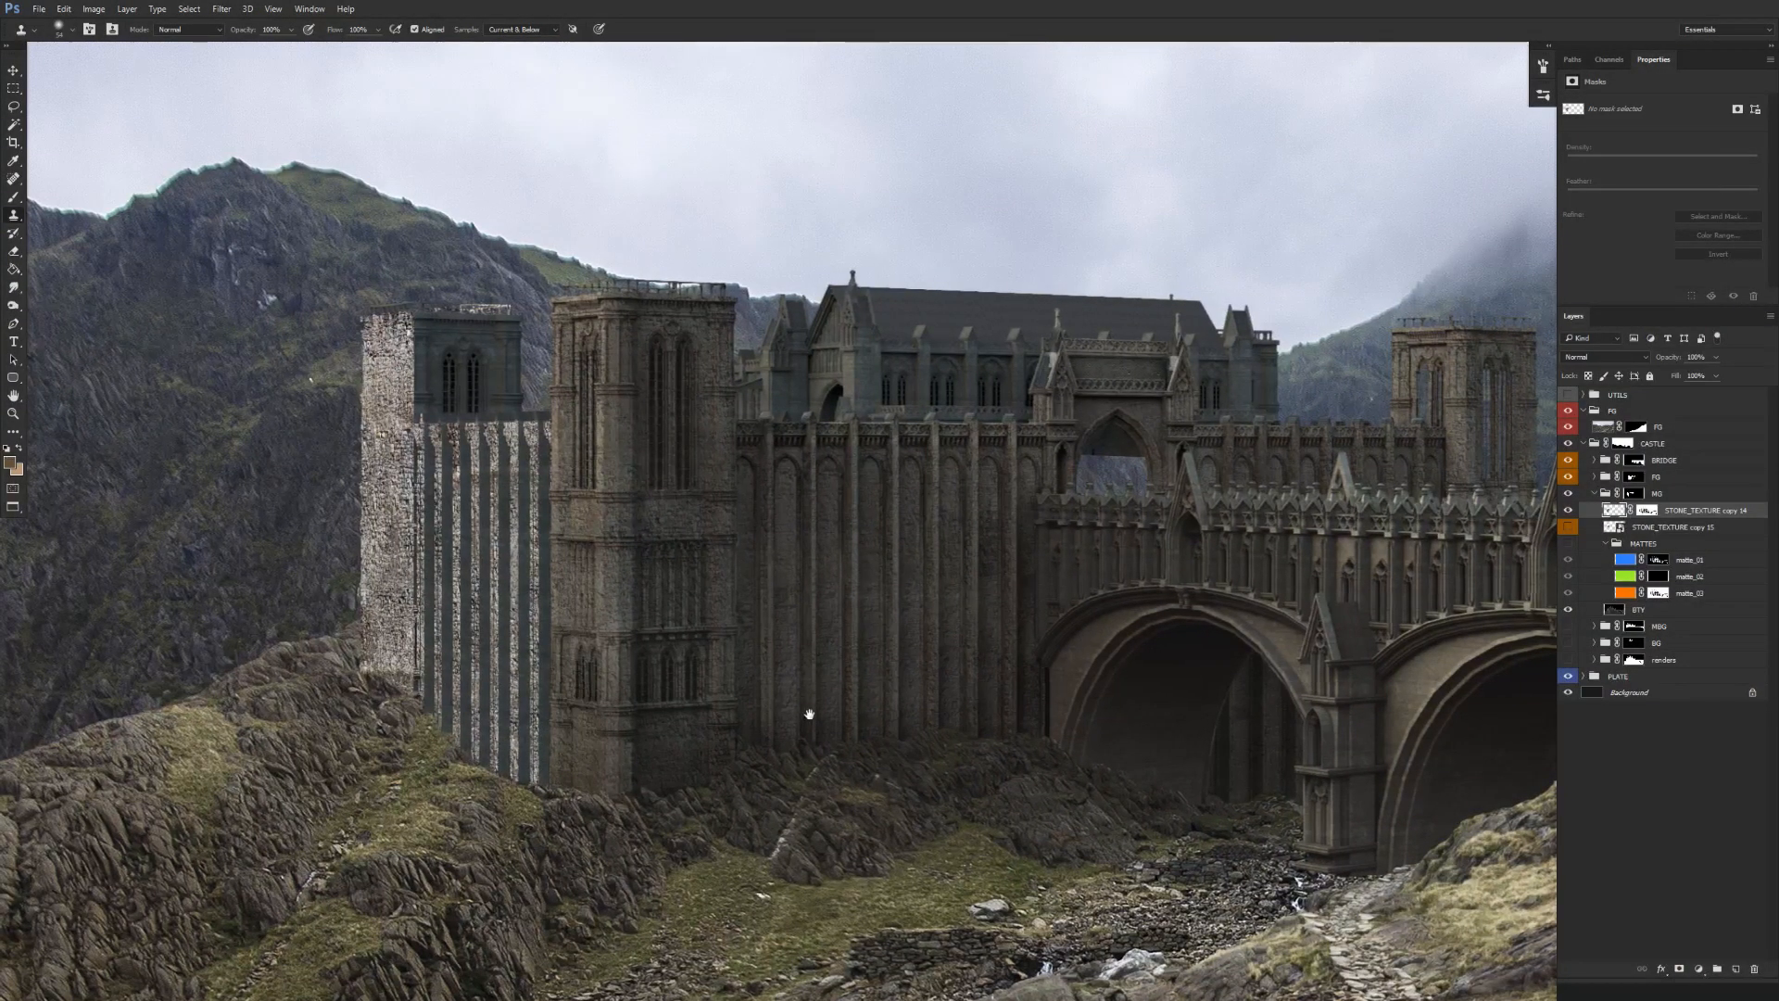
drag(809, 714, 820, 653)
key(v)
click(1569, 511)
click(1569, 511)
key(s)
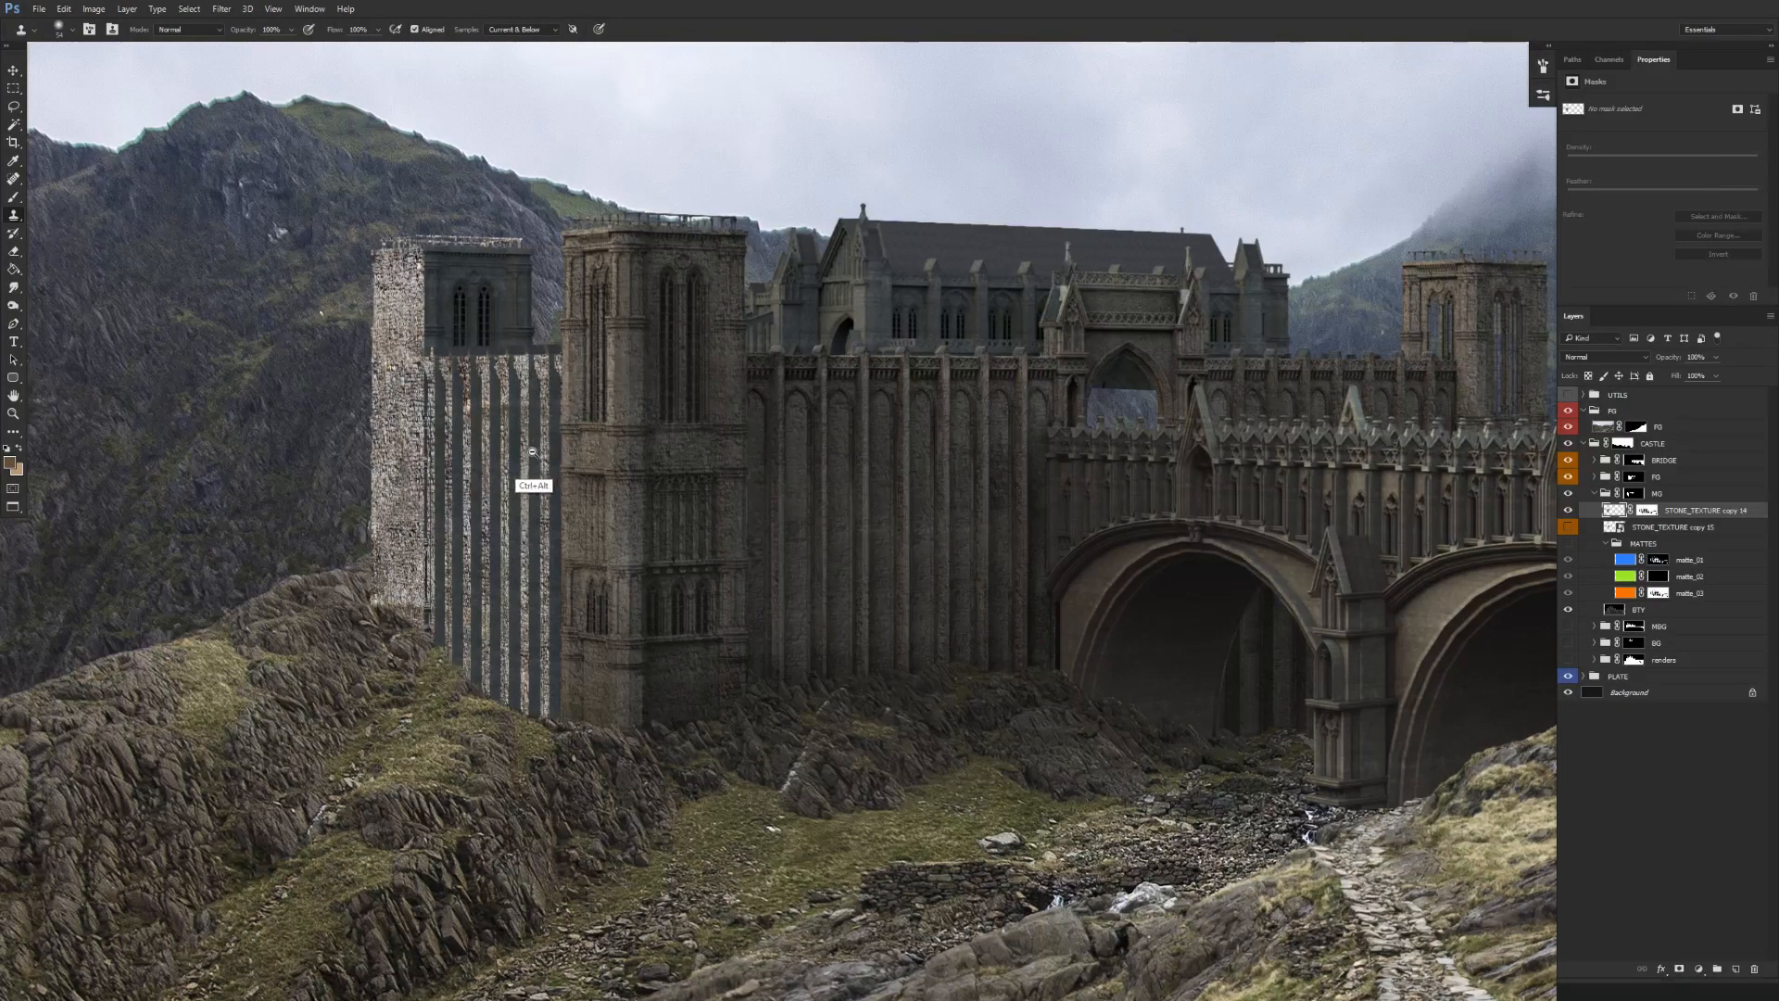
drag(534, 451, 499, 490)
drag(487, 568, 451, 570)
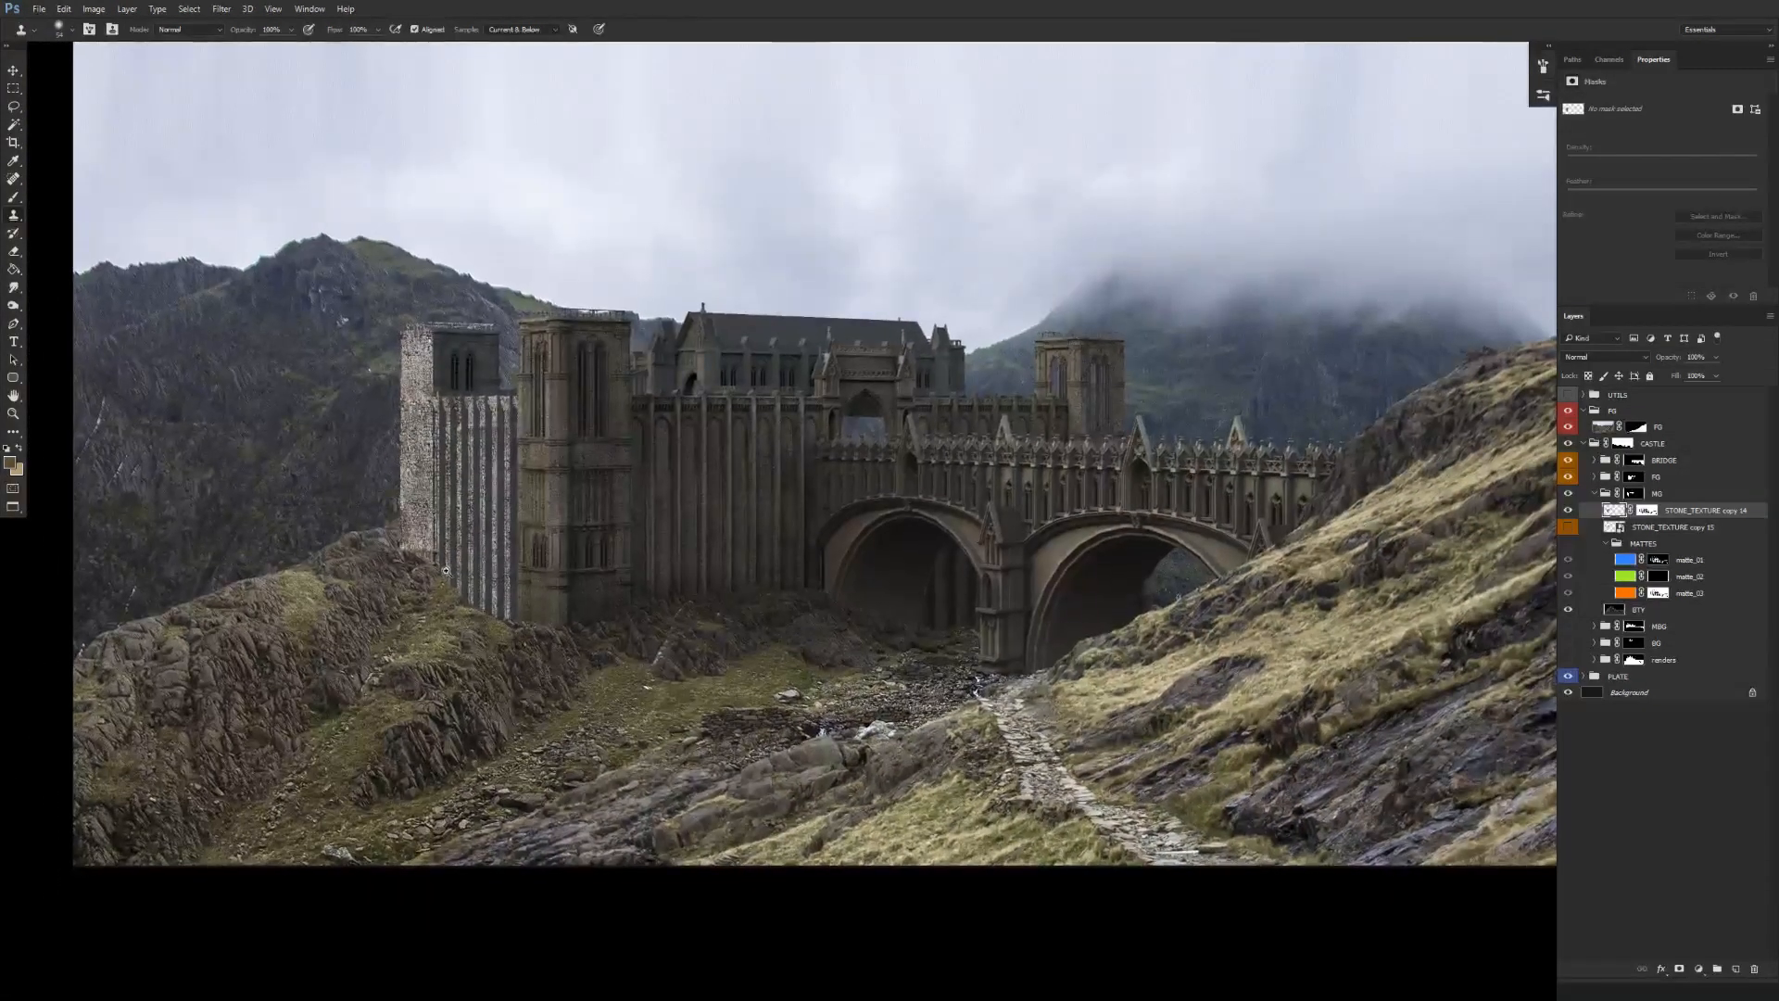
scroll(451, 569, up, 3)
alt+click(475, 567)
mouse_move(470, 572)
mouse_down()
mouse_move(452, 519)
mouse_move(458, 591)
mouse_up()
alt+click(420, 457)
scroll(468, 616, down, 5)
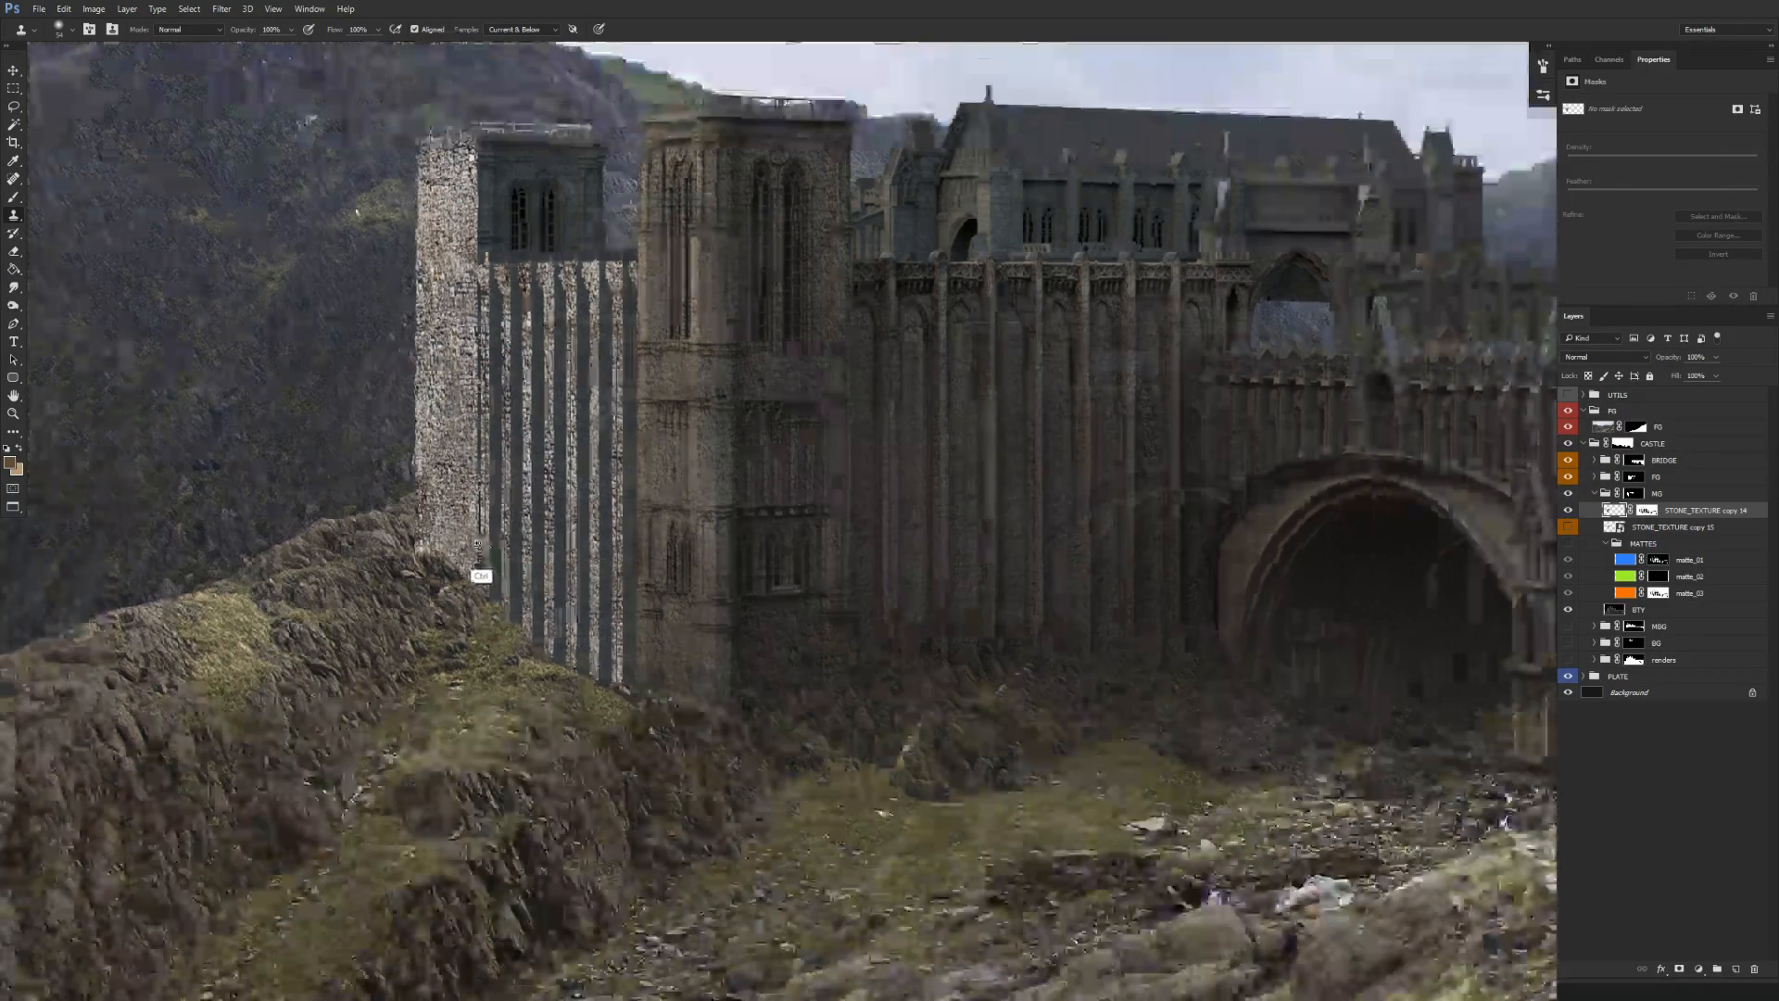
key(v)
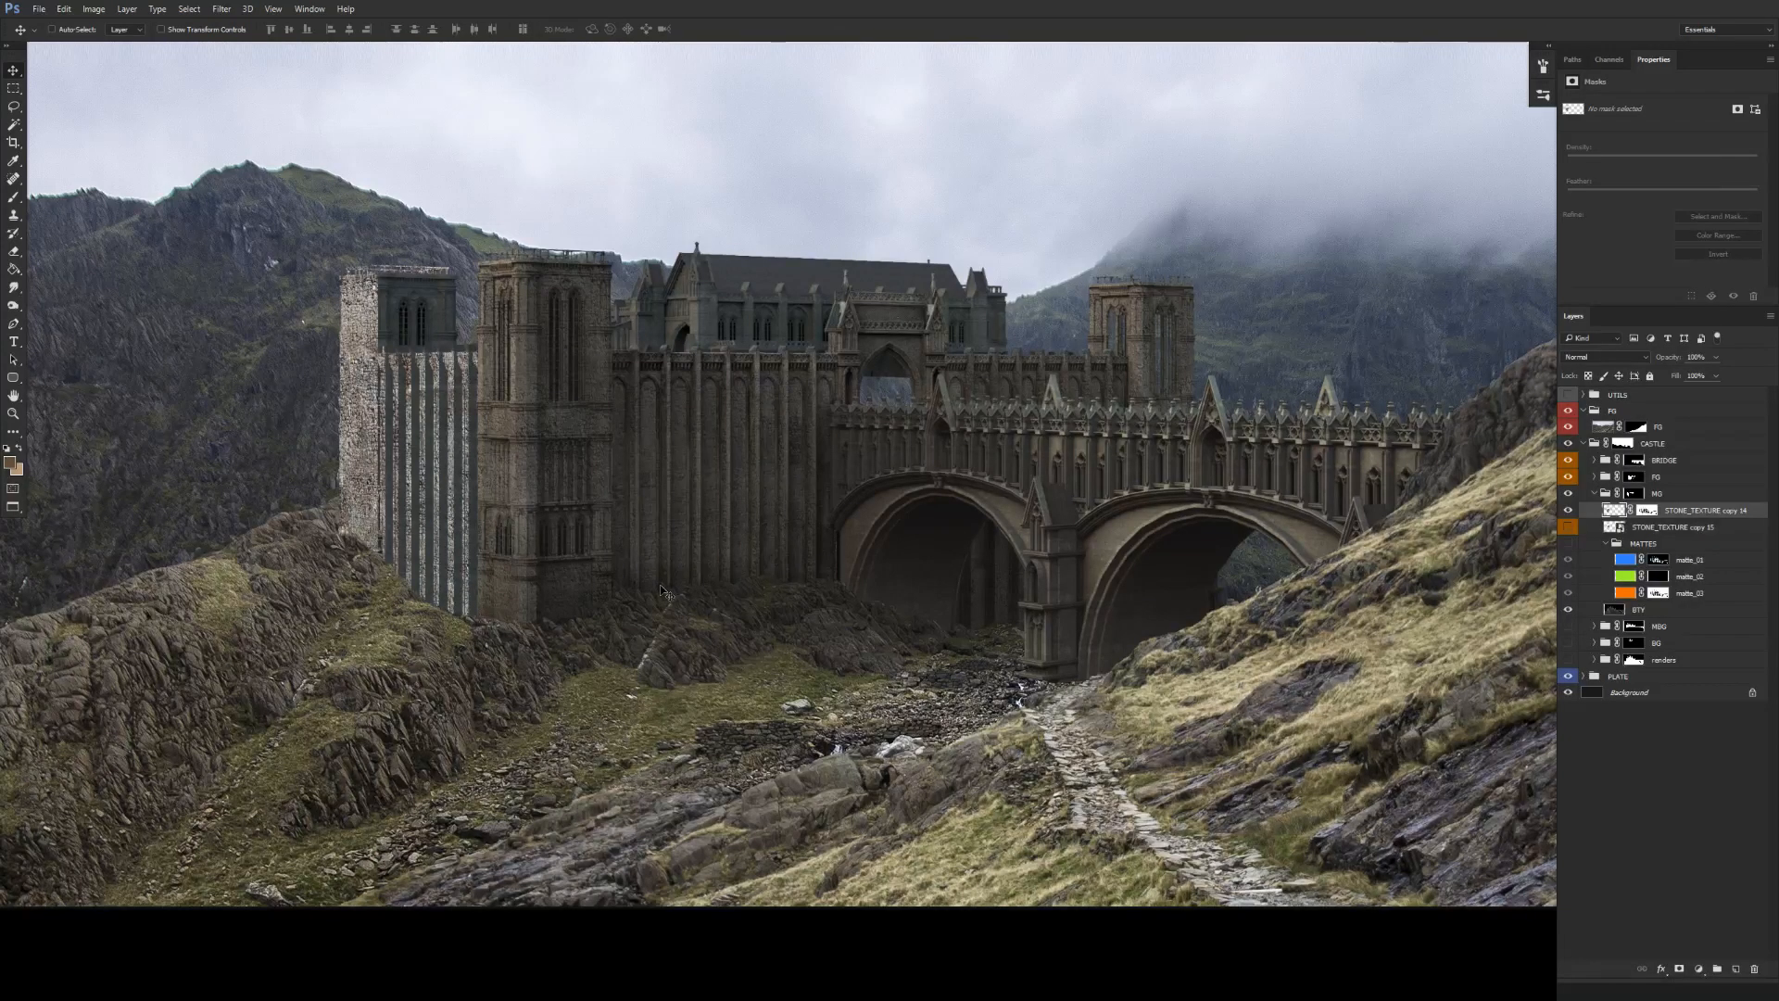
scroll(368, 391, up, 2)
key(s)
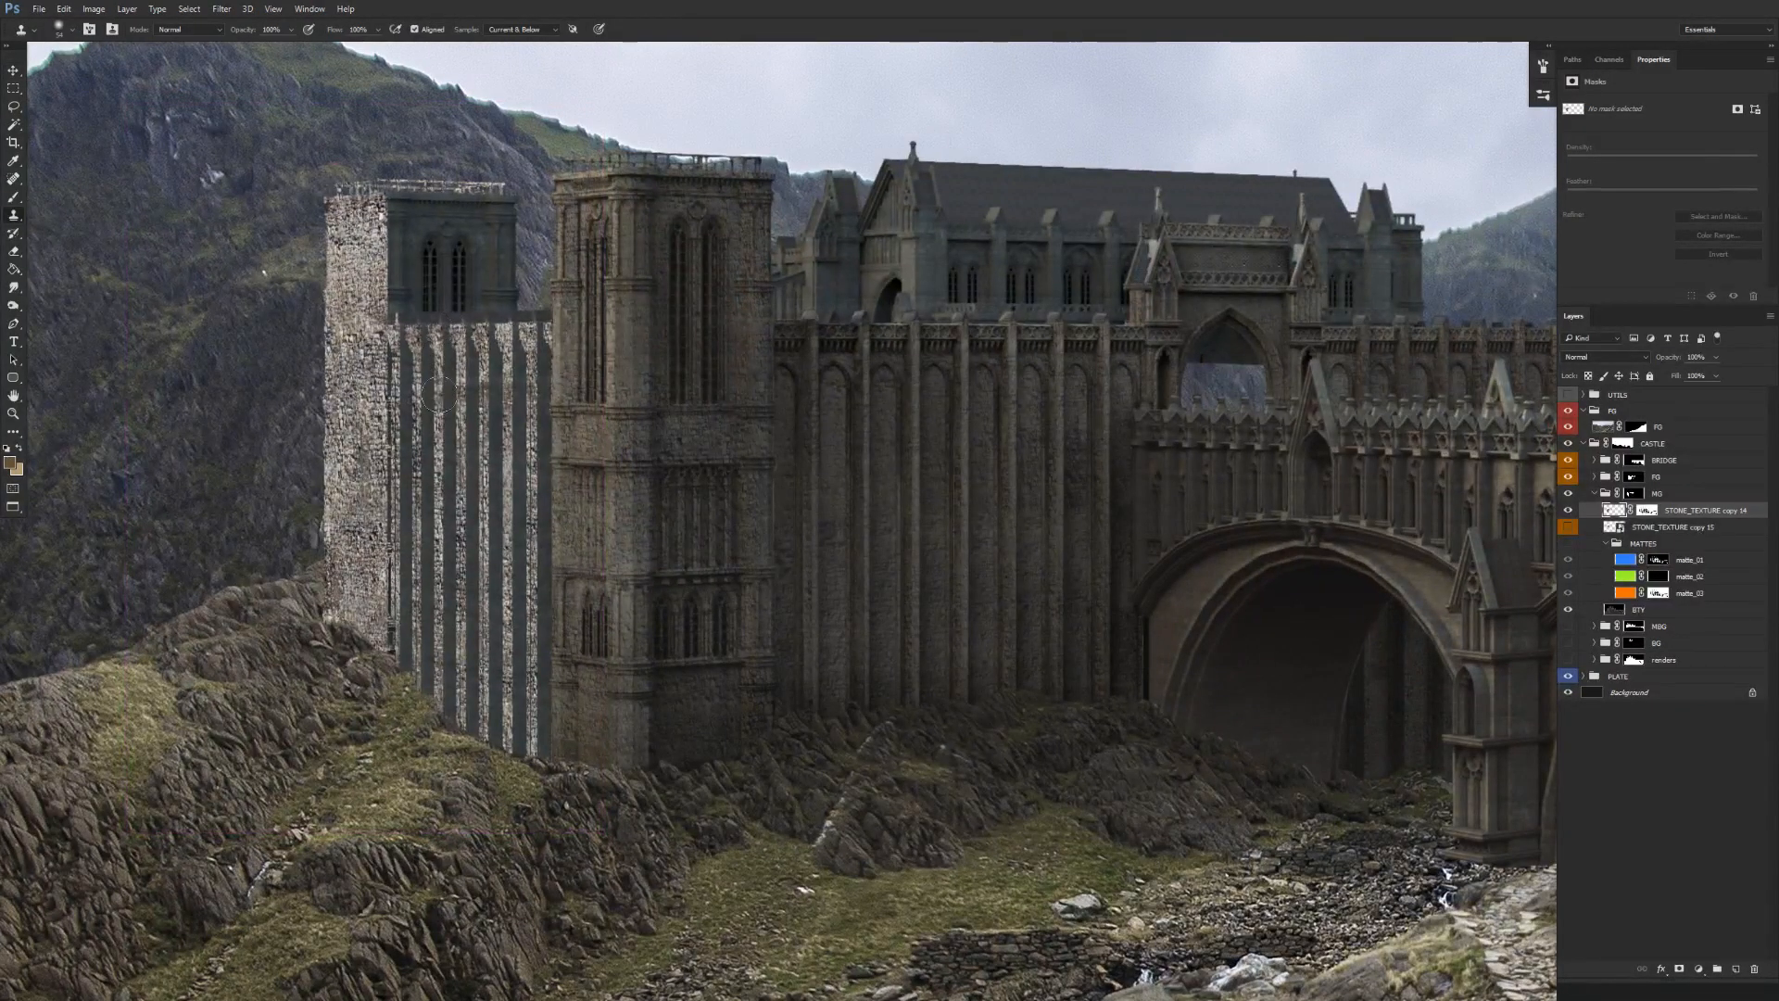
scroll(491, 519, down, 3)
key(v)
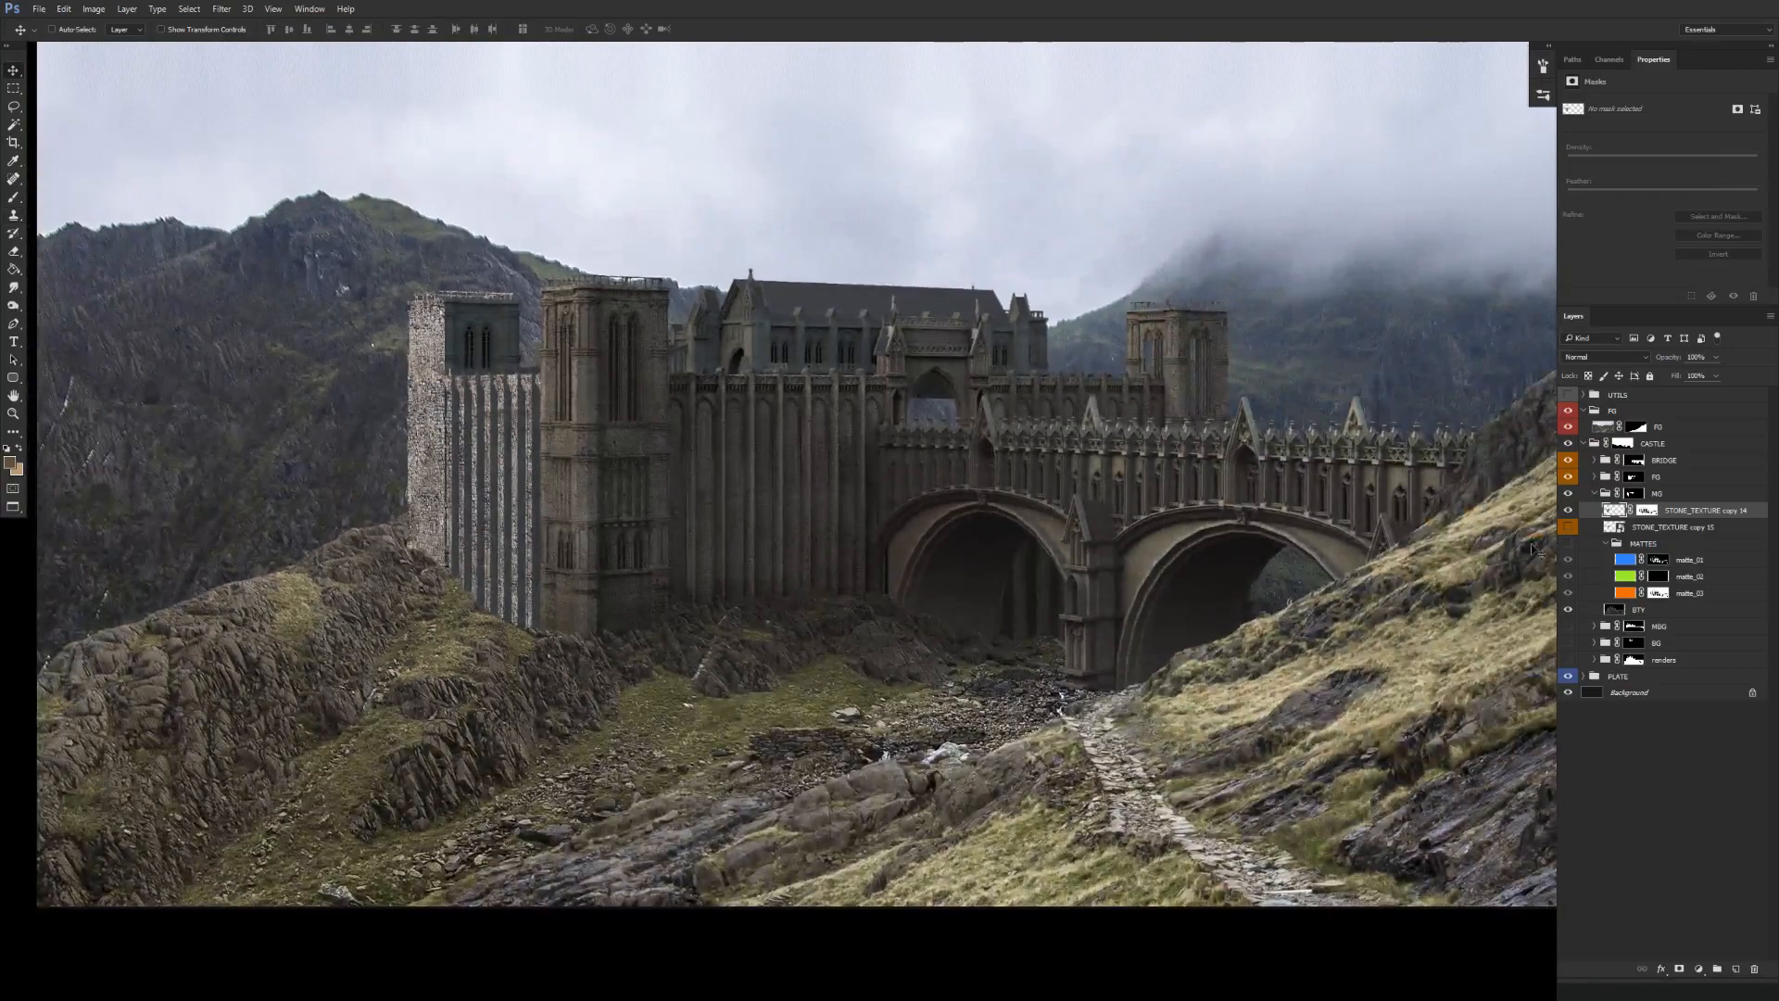
Make STONE_TEXTURE copy 15 visible and active, and collapse the MATTES group.
click(1568, 512)
click(1648, 530)
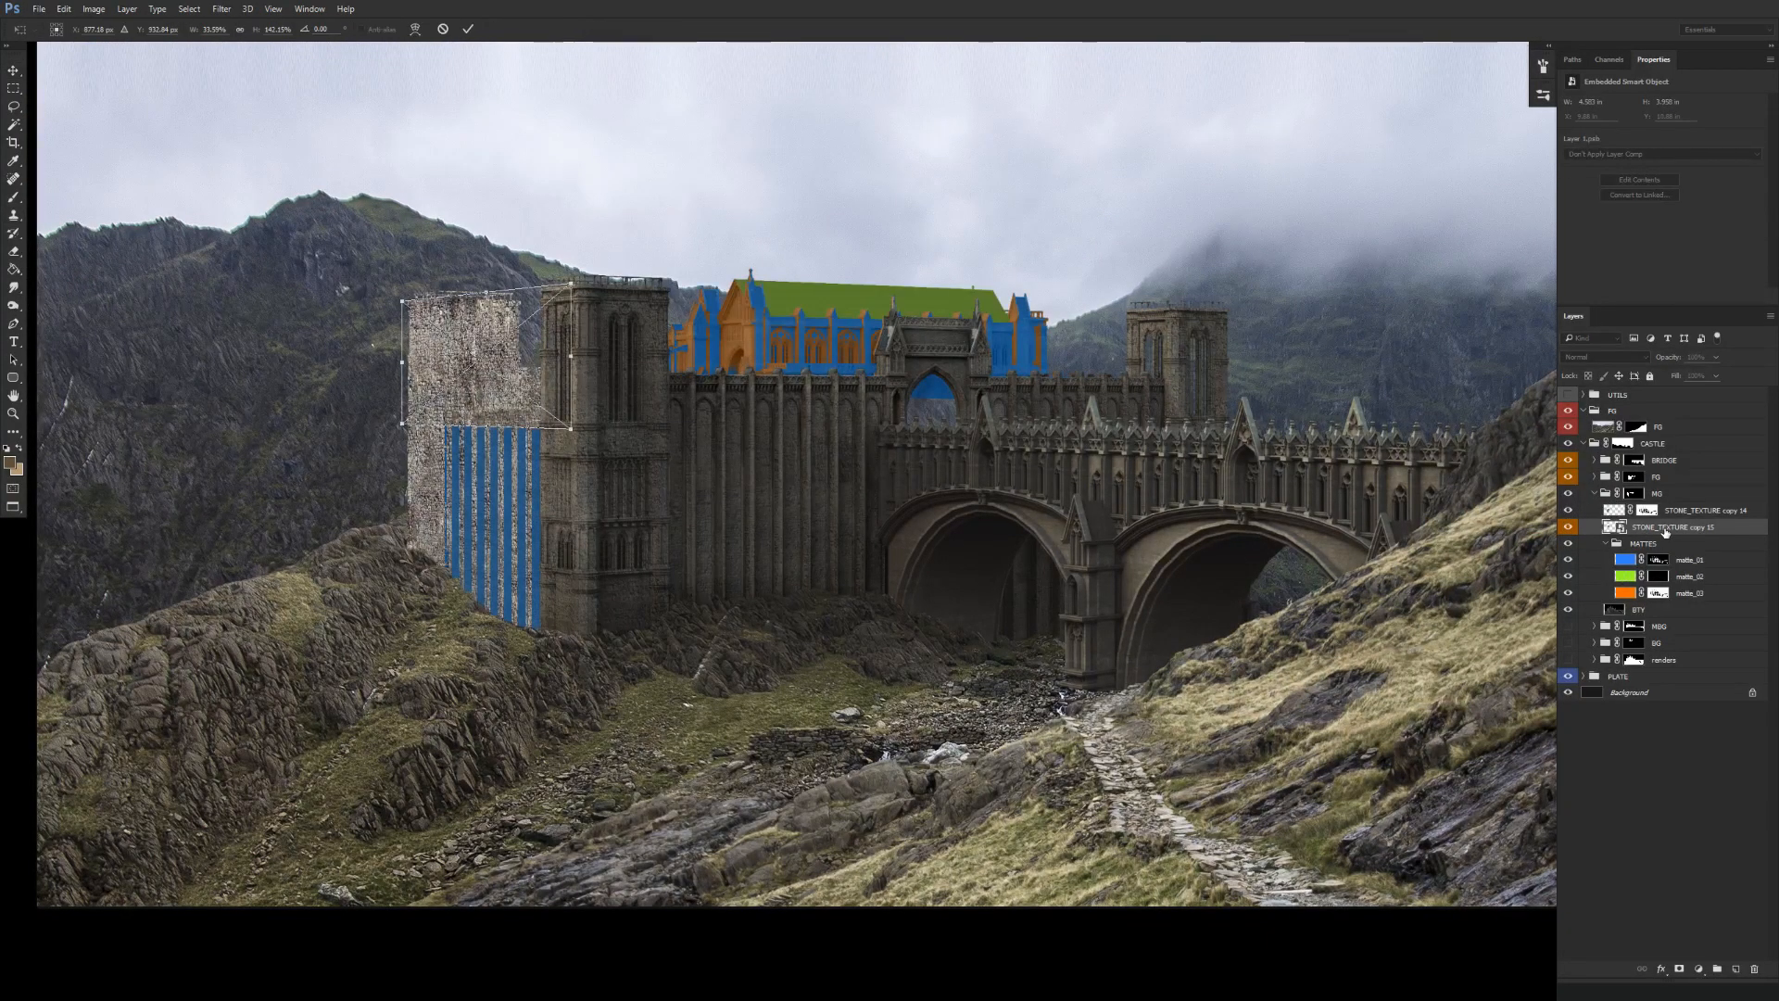
key(ctrl)
click(1612, 544)
click(1642, 528)
click(1606, 544)
key(ctrl+t)
drag(505, 363, 570, 366)
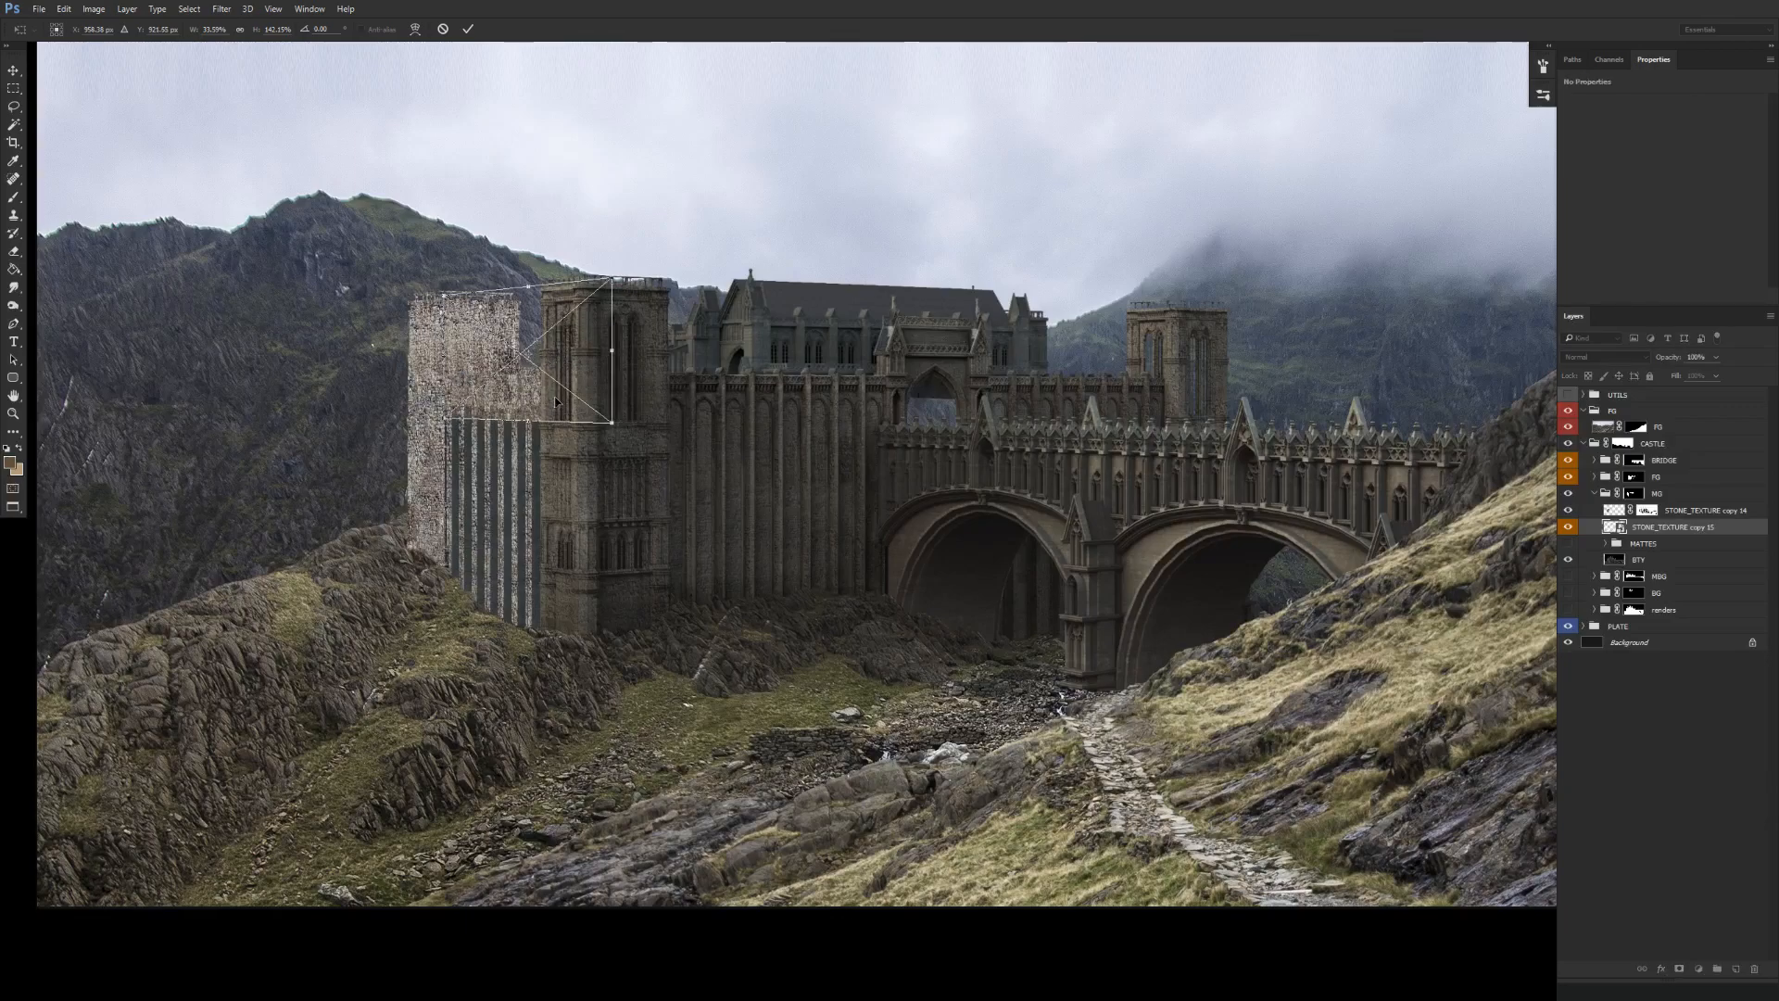
right_click(550, 402)
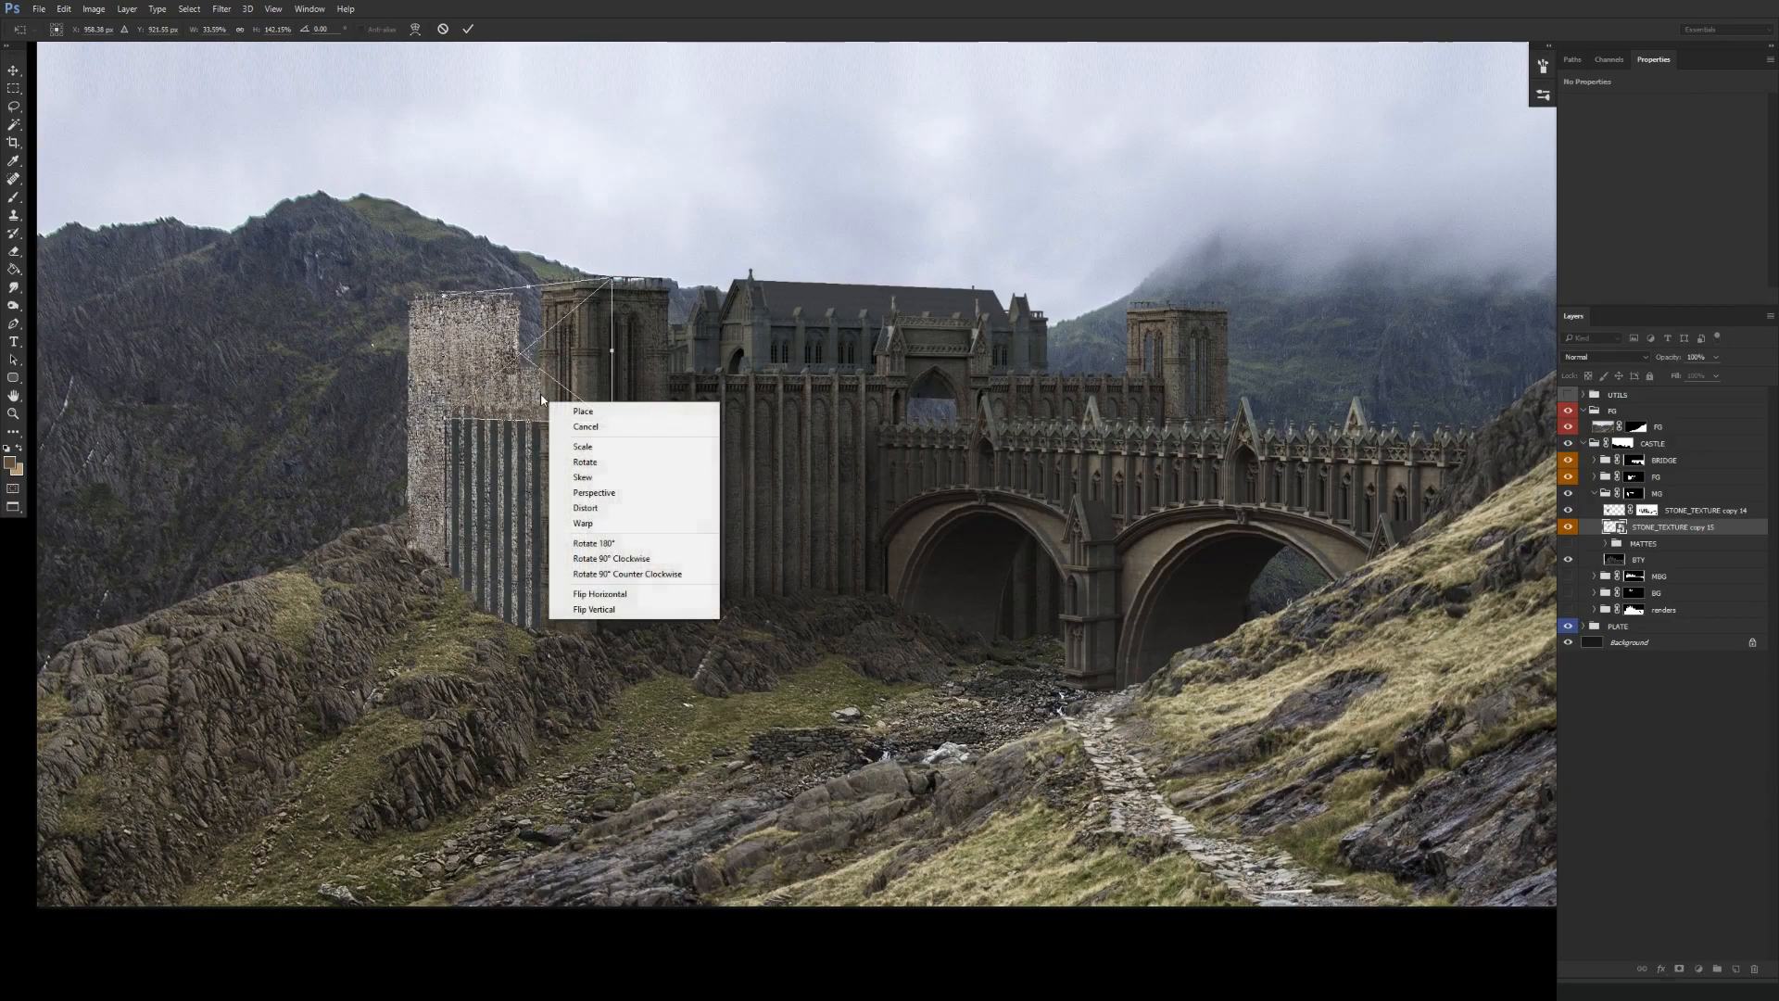
click(503, 363)
drag(539, 354, 607, 287)
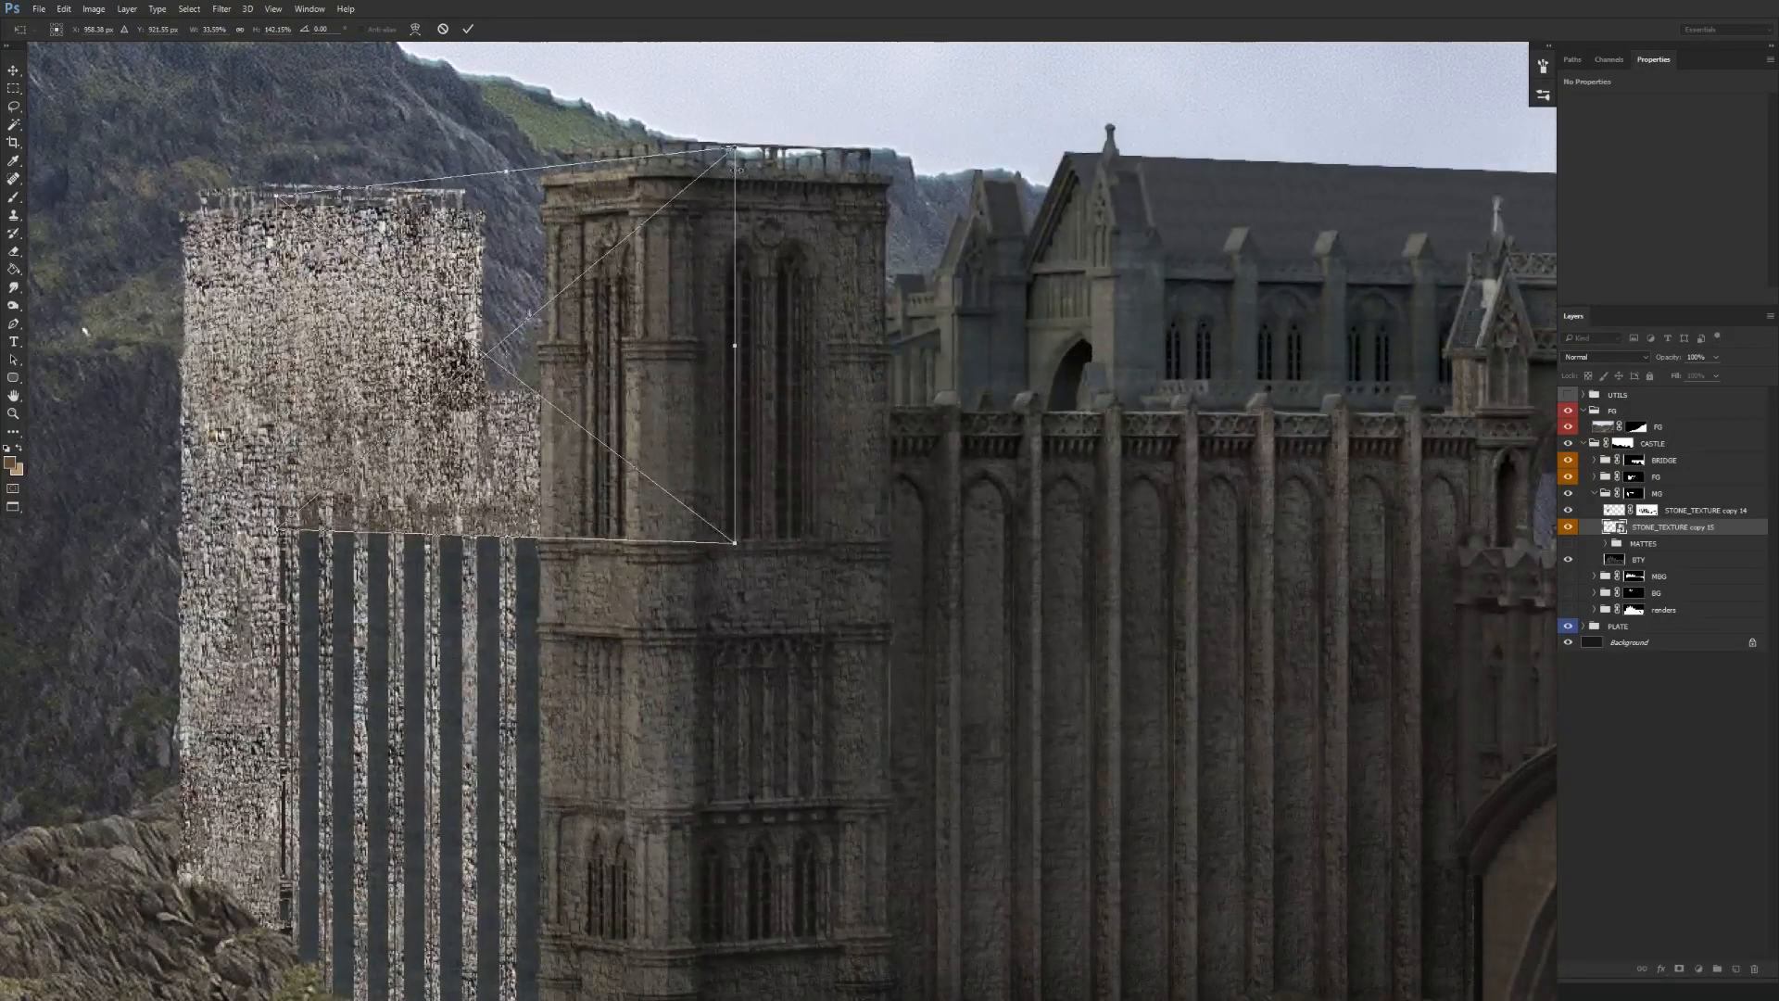
right_click(656, 238)
click(723, 329)
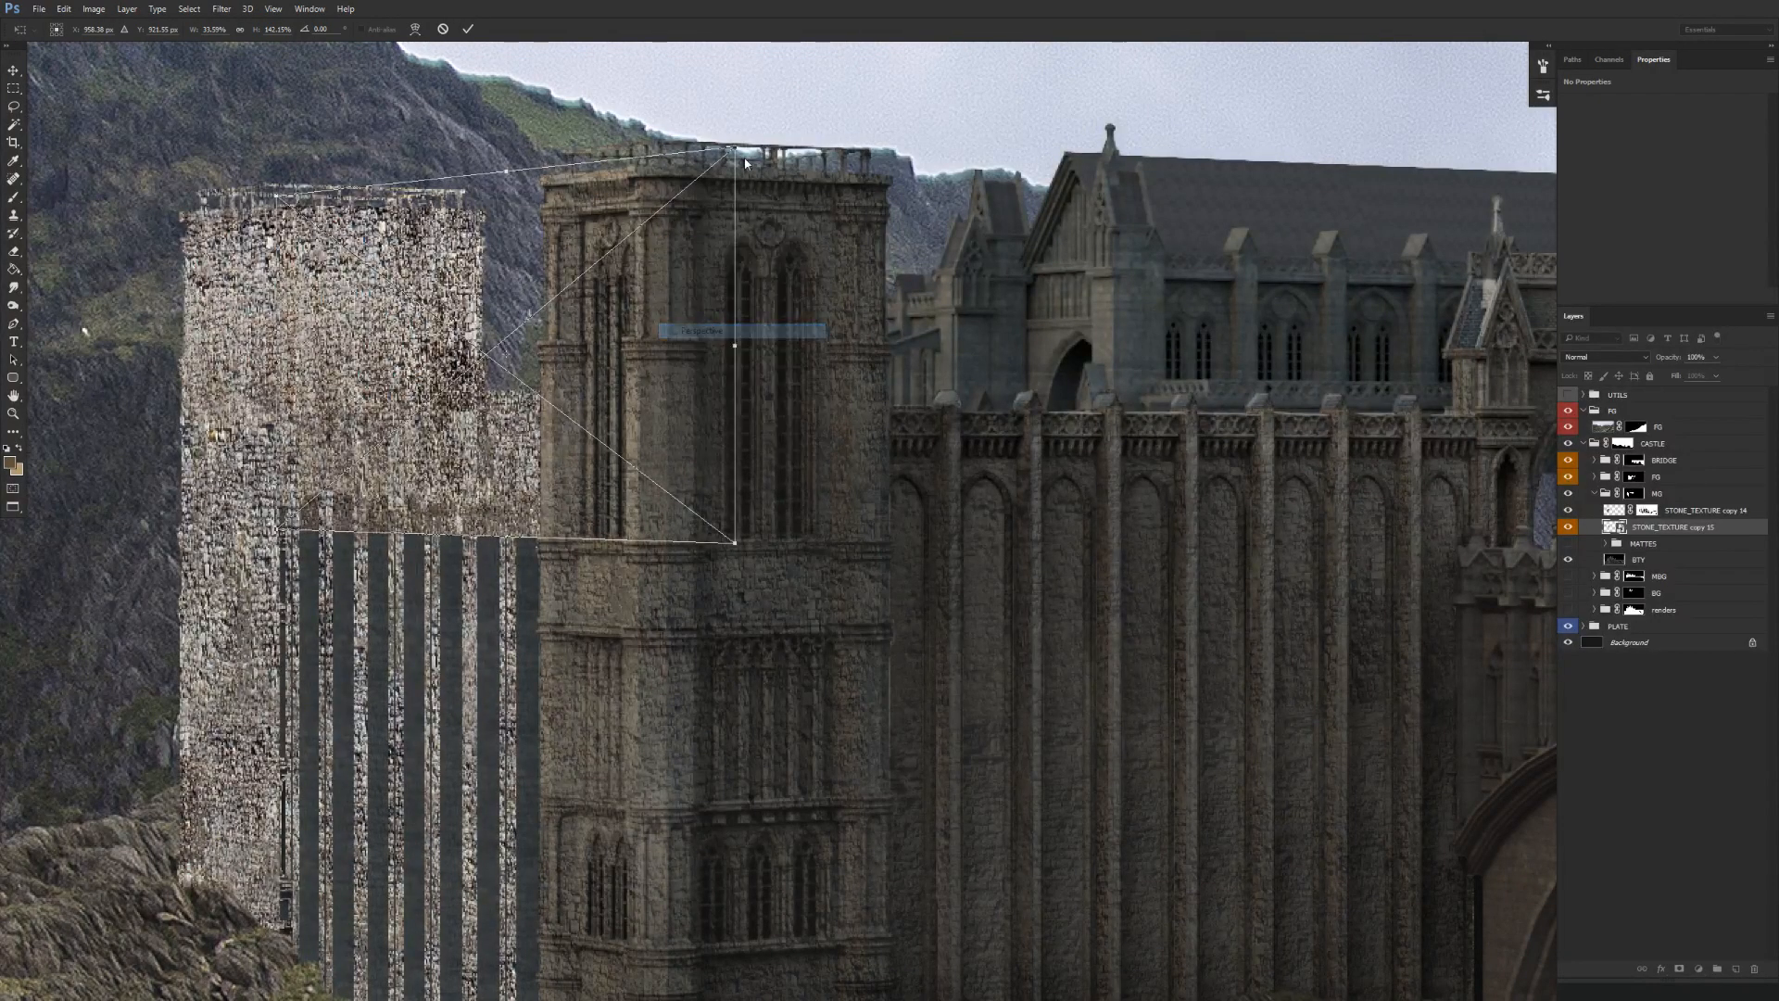
key(Return)
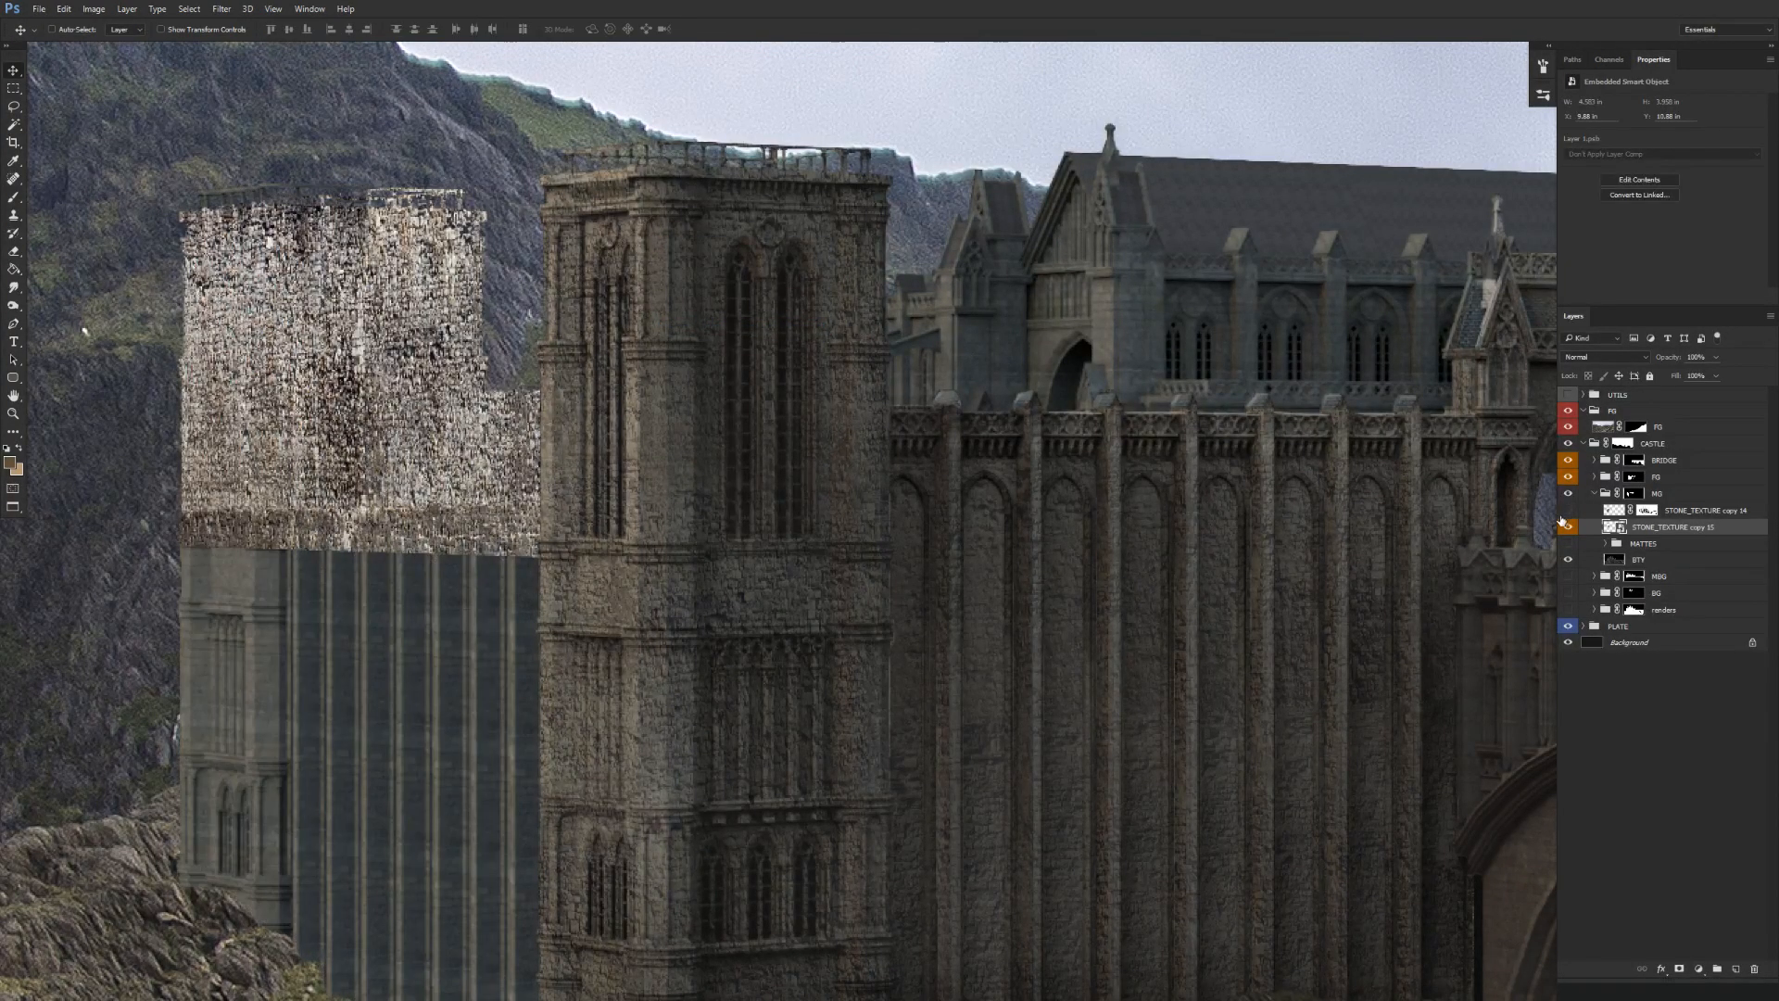
Shift STONE_TEXTURE copy 15 onto the far-left tower's front face and distort its right corners to follow the wall's perspective.
key(ctrl+t)
drag(413, 419, 515, 412)
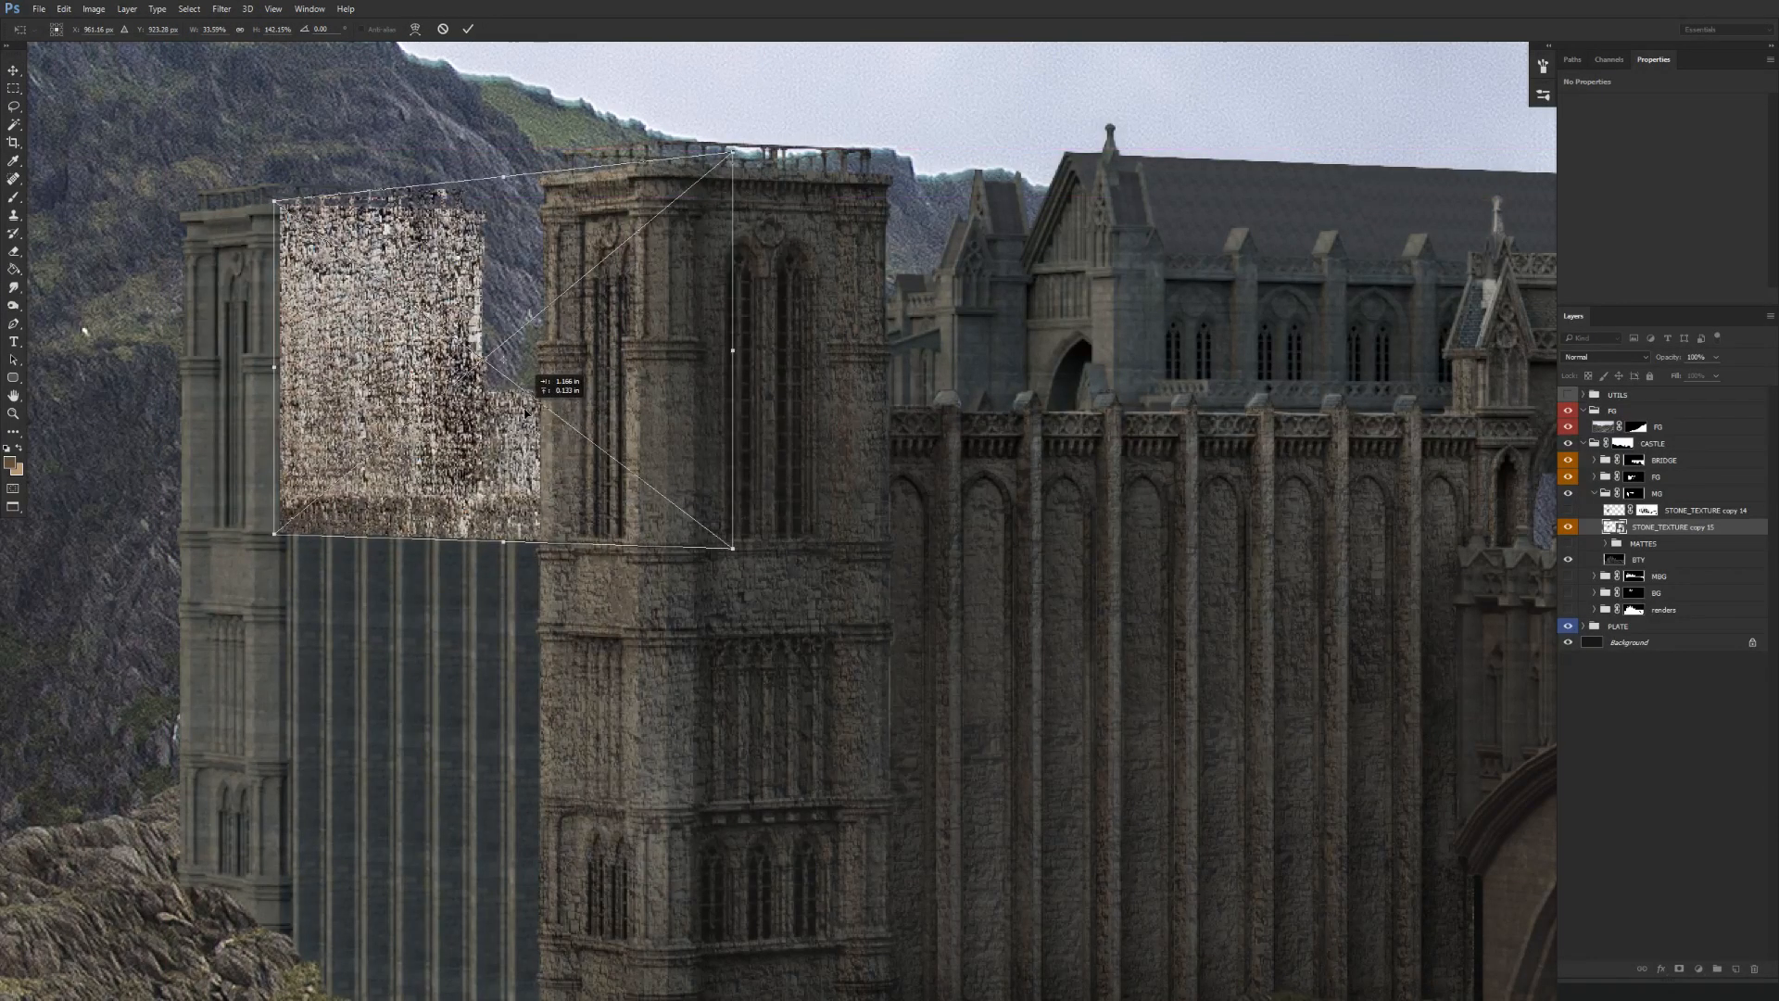
right_click(524, 432)
click(602, 538)
drag(735, 154, 731, 220)
drag(736, 552, 684, 602)
key(Return)
Duplicate STONE_TEXTURE copy 15 and place the duplicate lower on the wall, against the original's bottom edge.
drag(684, 607, 658, 459)
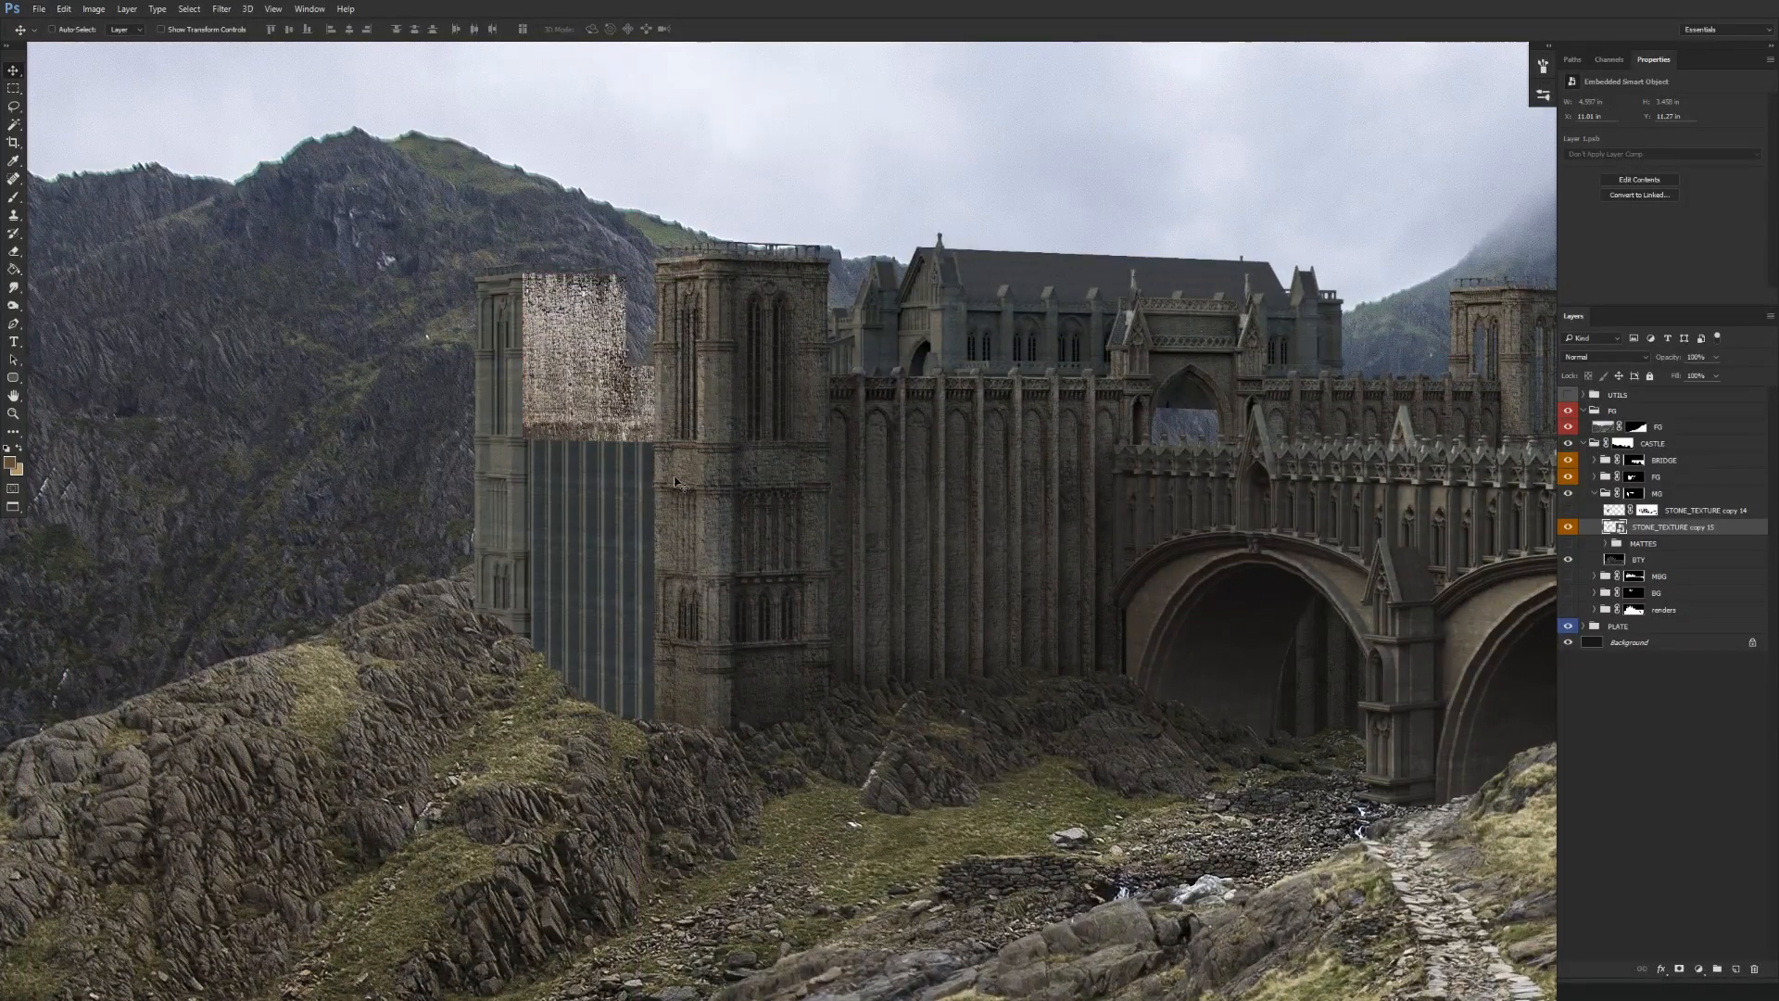
drag(697, 519, 653, 623)
drag(619, 482, 638, 516)
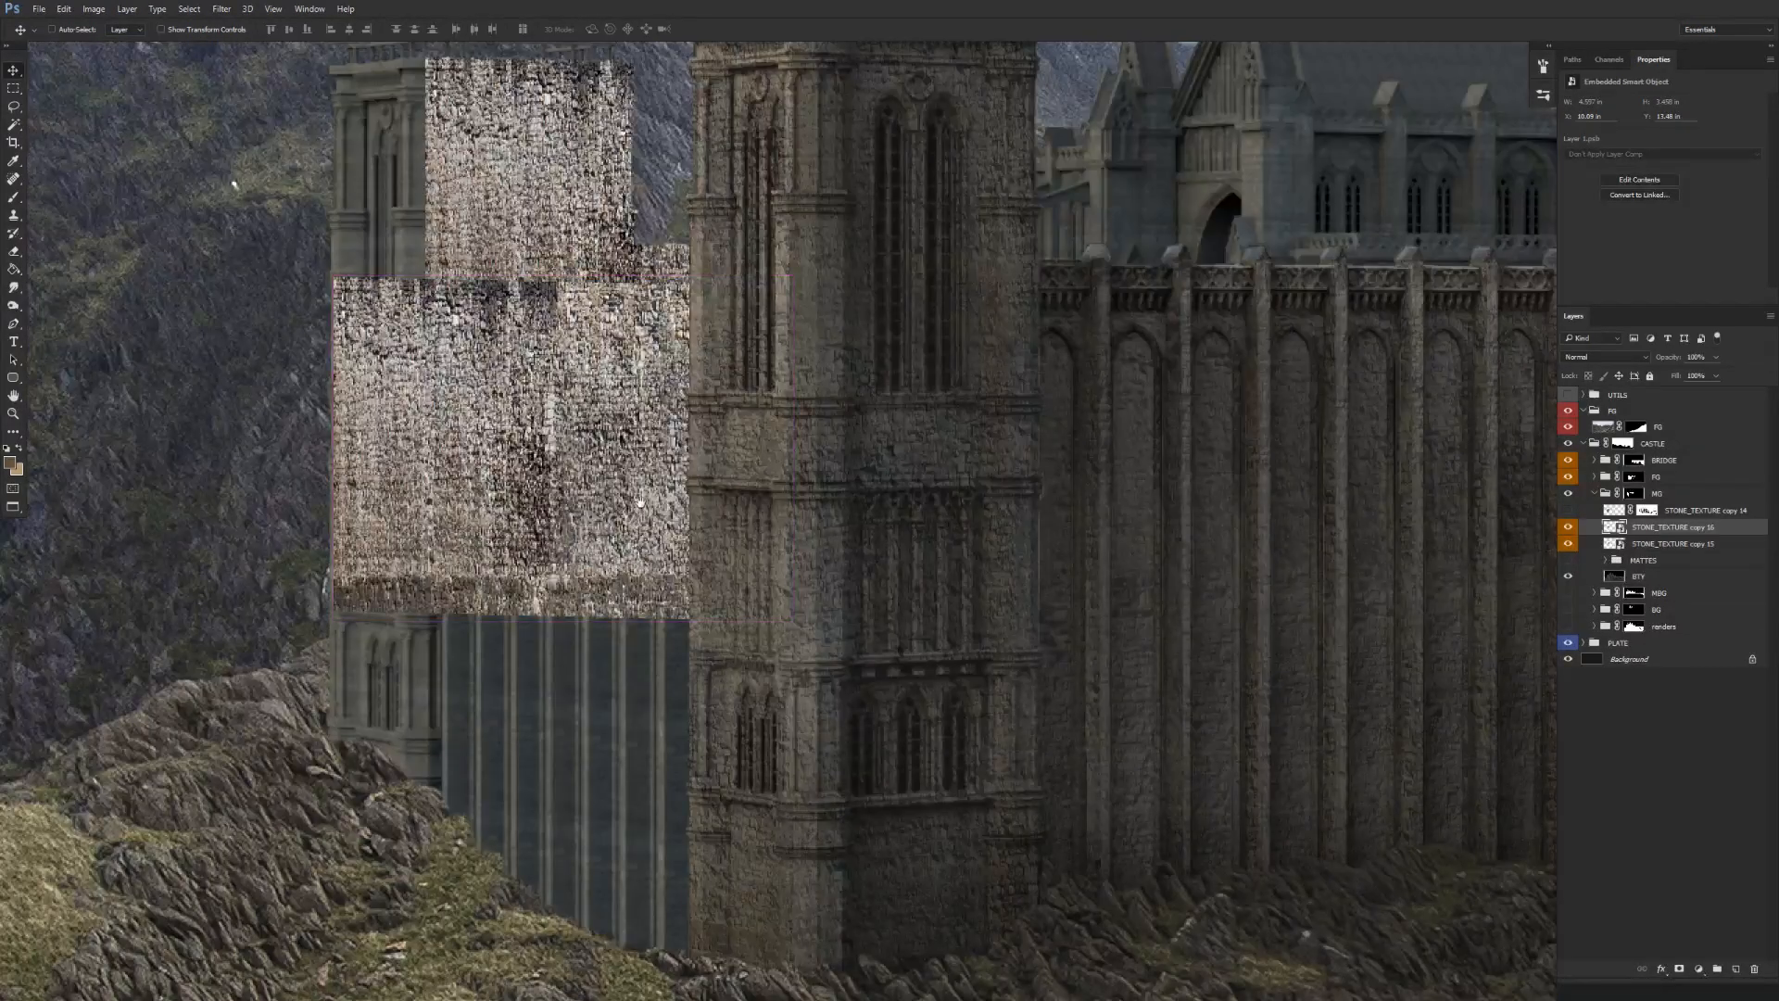
scroll(639, 500, up, 1)
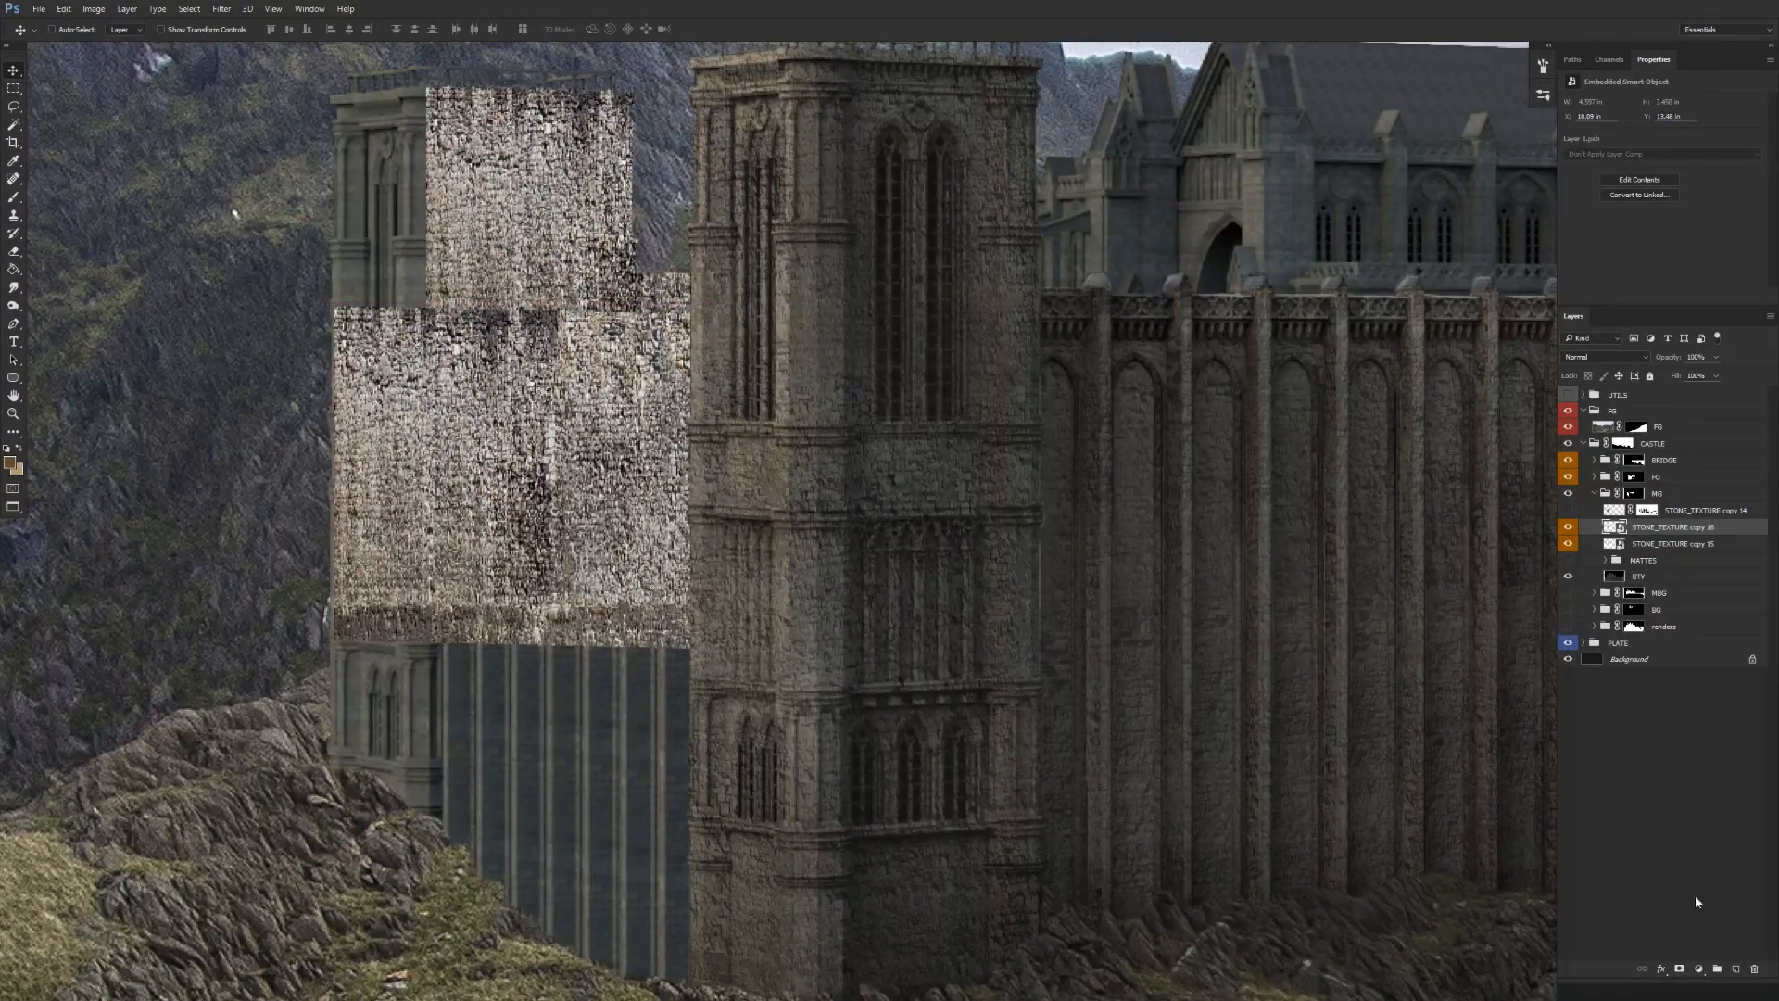
Add a layer mask to STONE_TEXTURE copy 16 and blend its upper edge by painting at 100% and 50% brush opacity.
click(1681, 970)
key(d)
key(b)
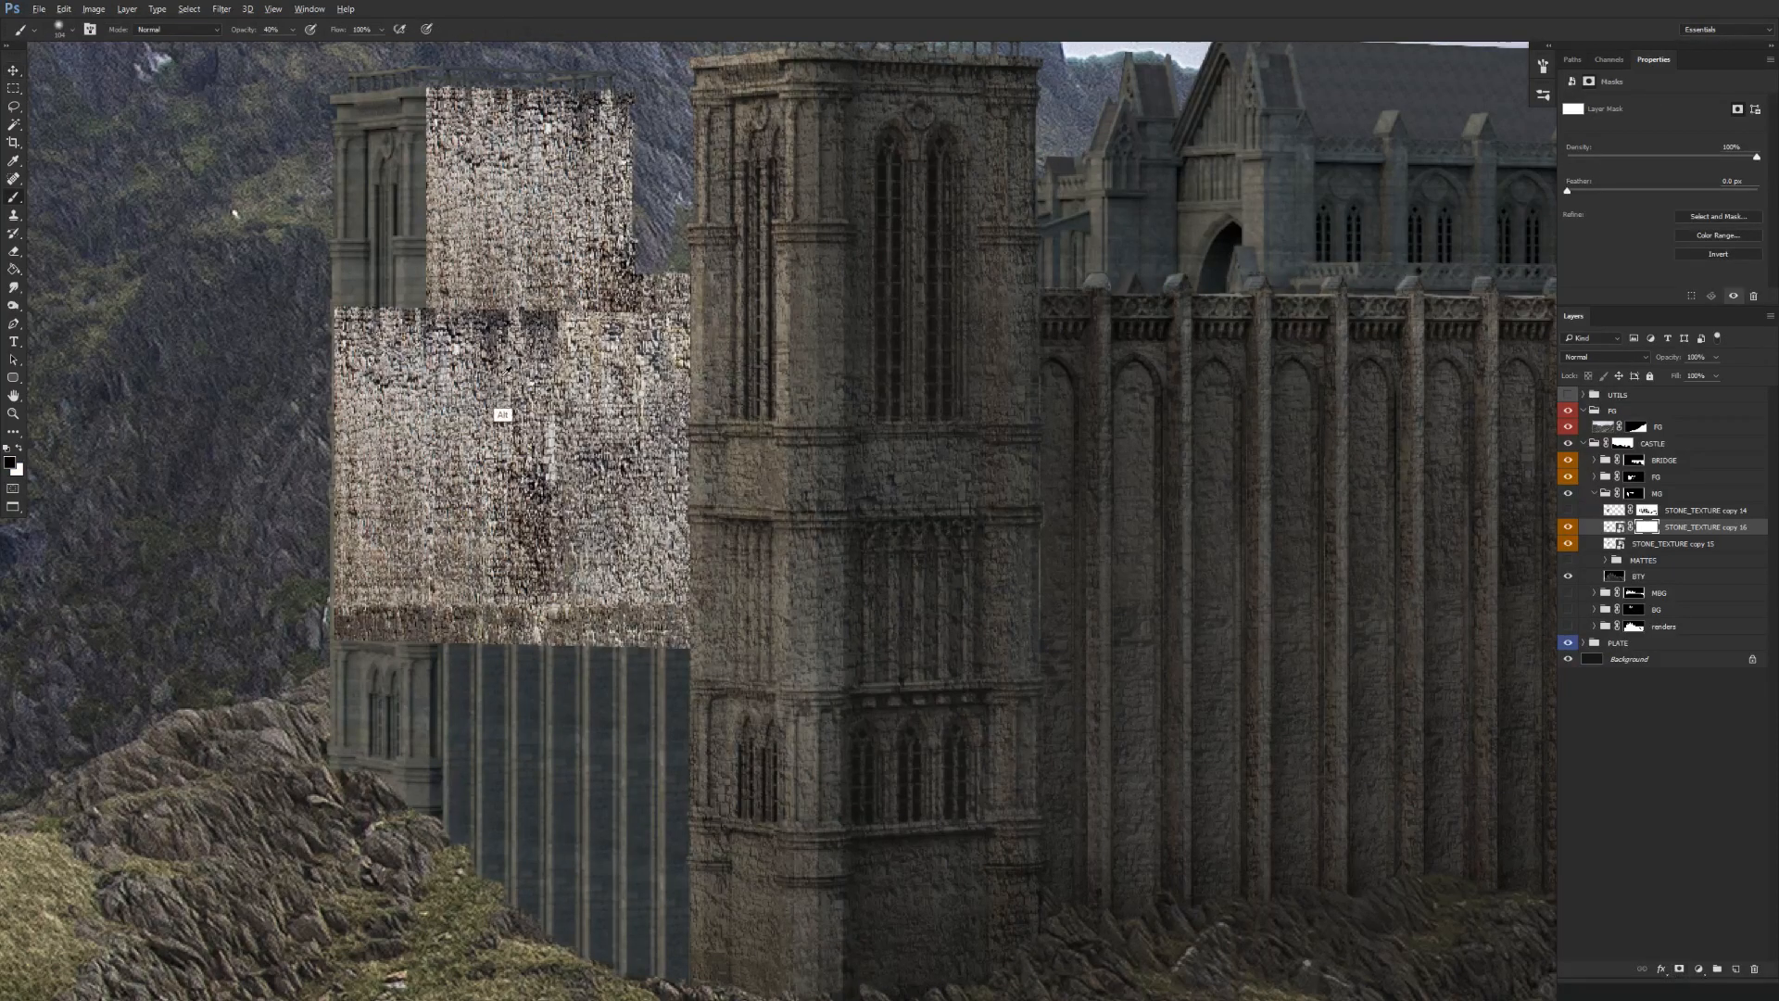
mouse_move(533, 334)
mouse_down()
mouse_move(389, 338)
mouse_move(758, 326)
mouse_up()
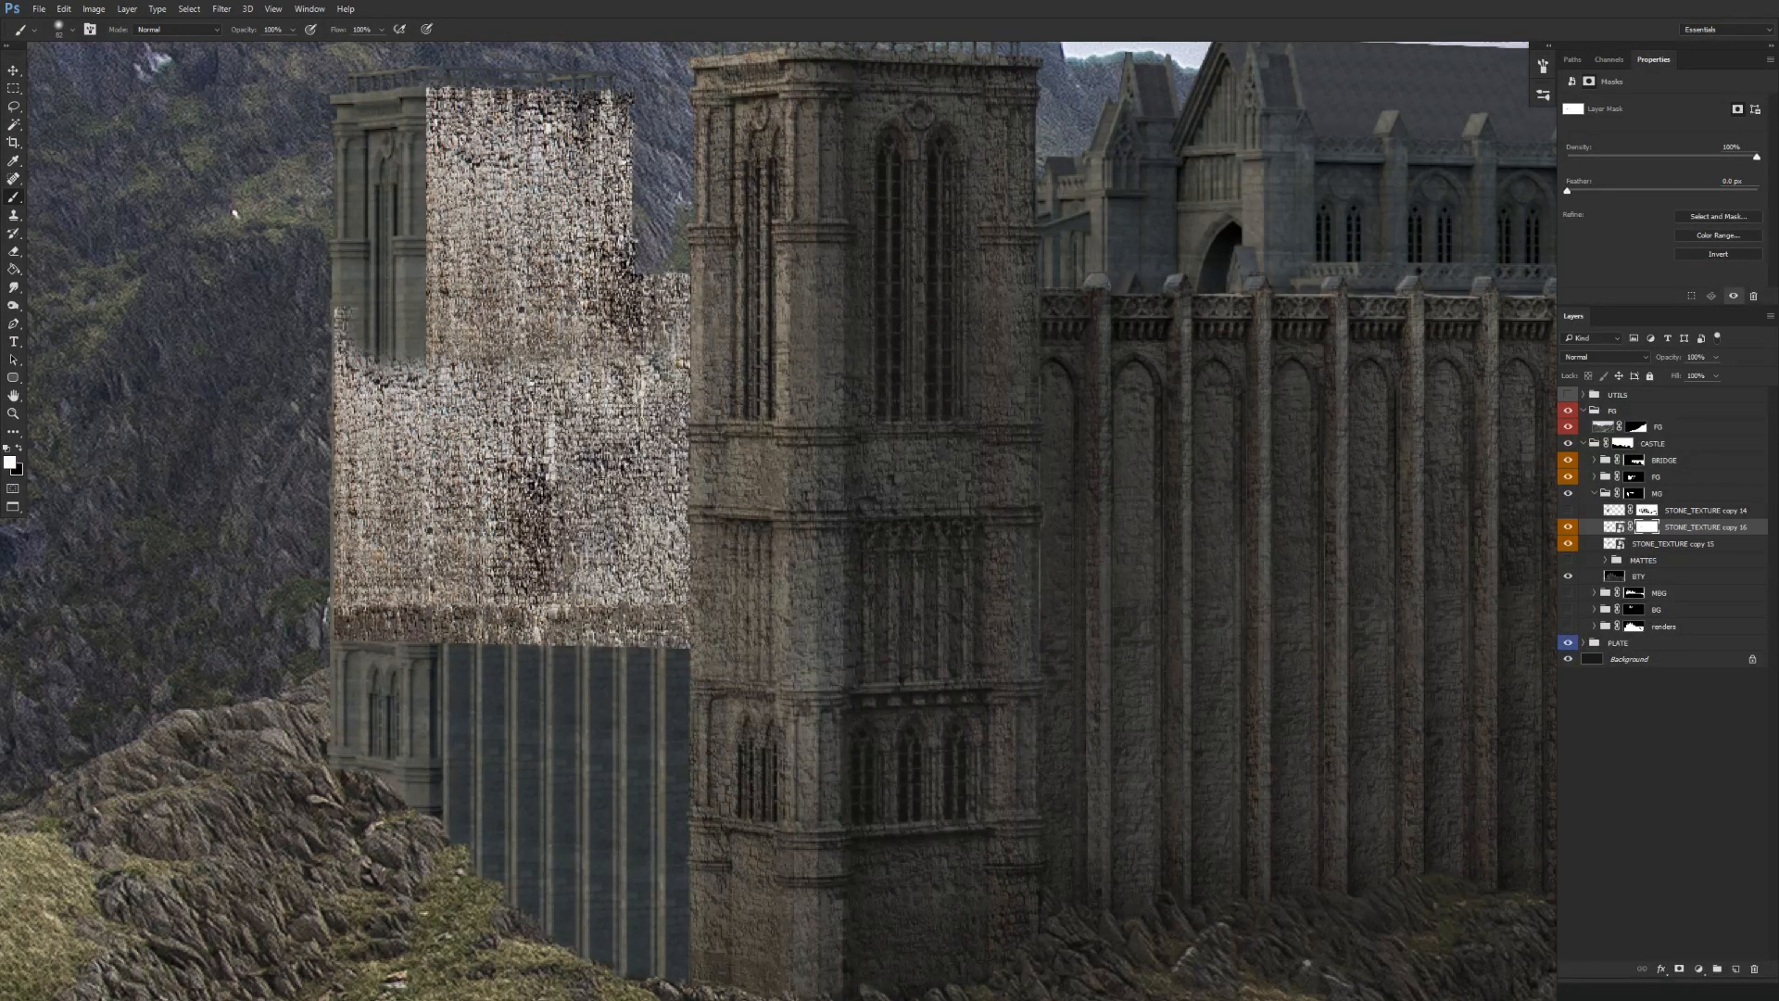
key(5)
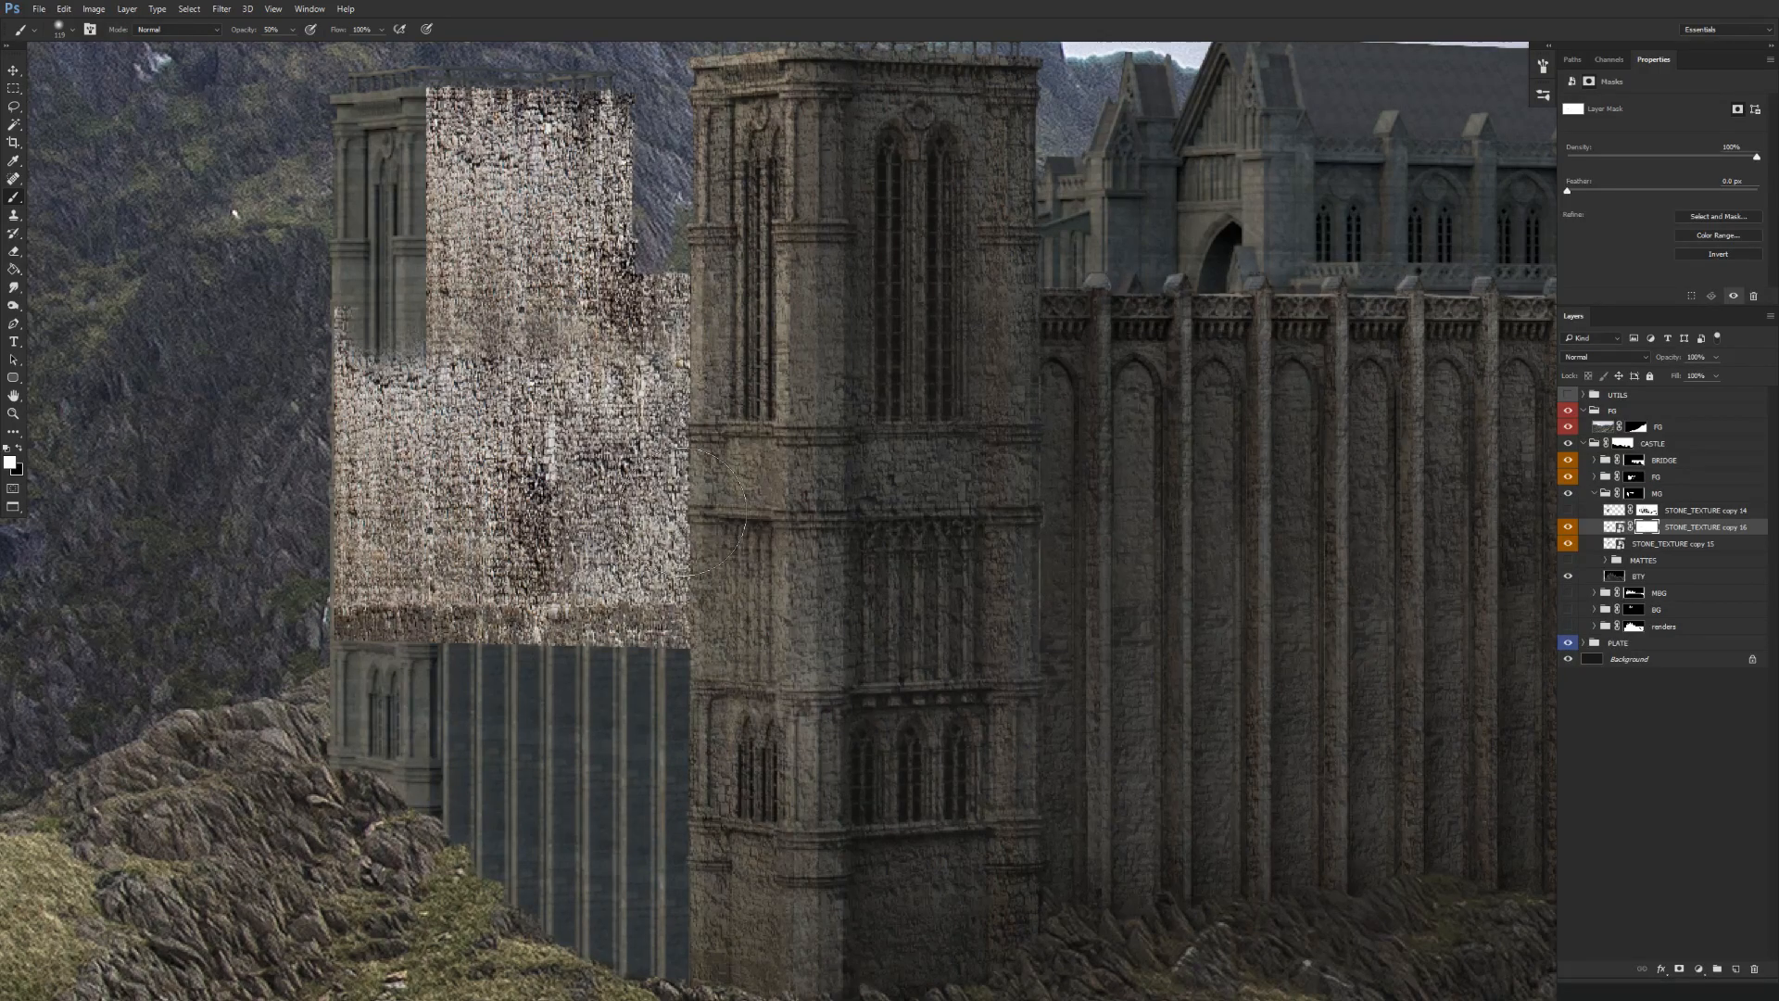
drag(684, 624, 698, 557)
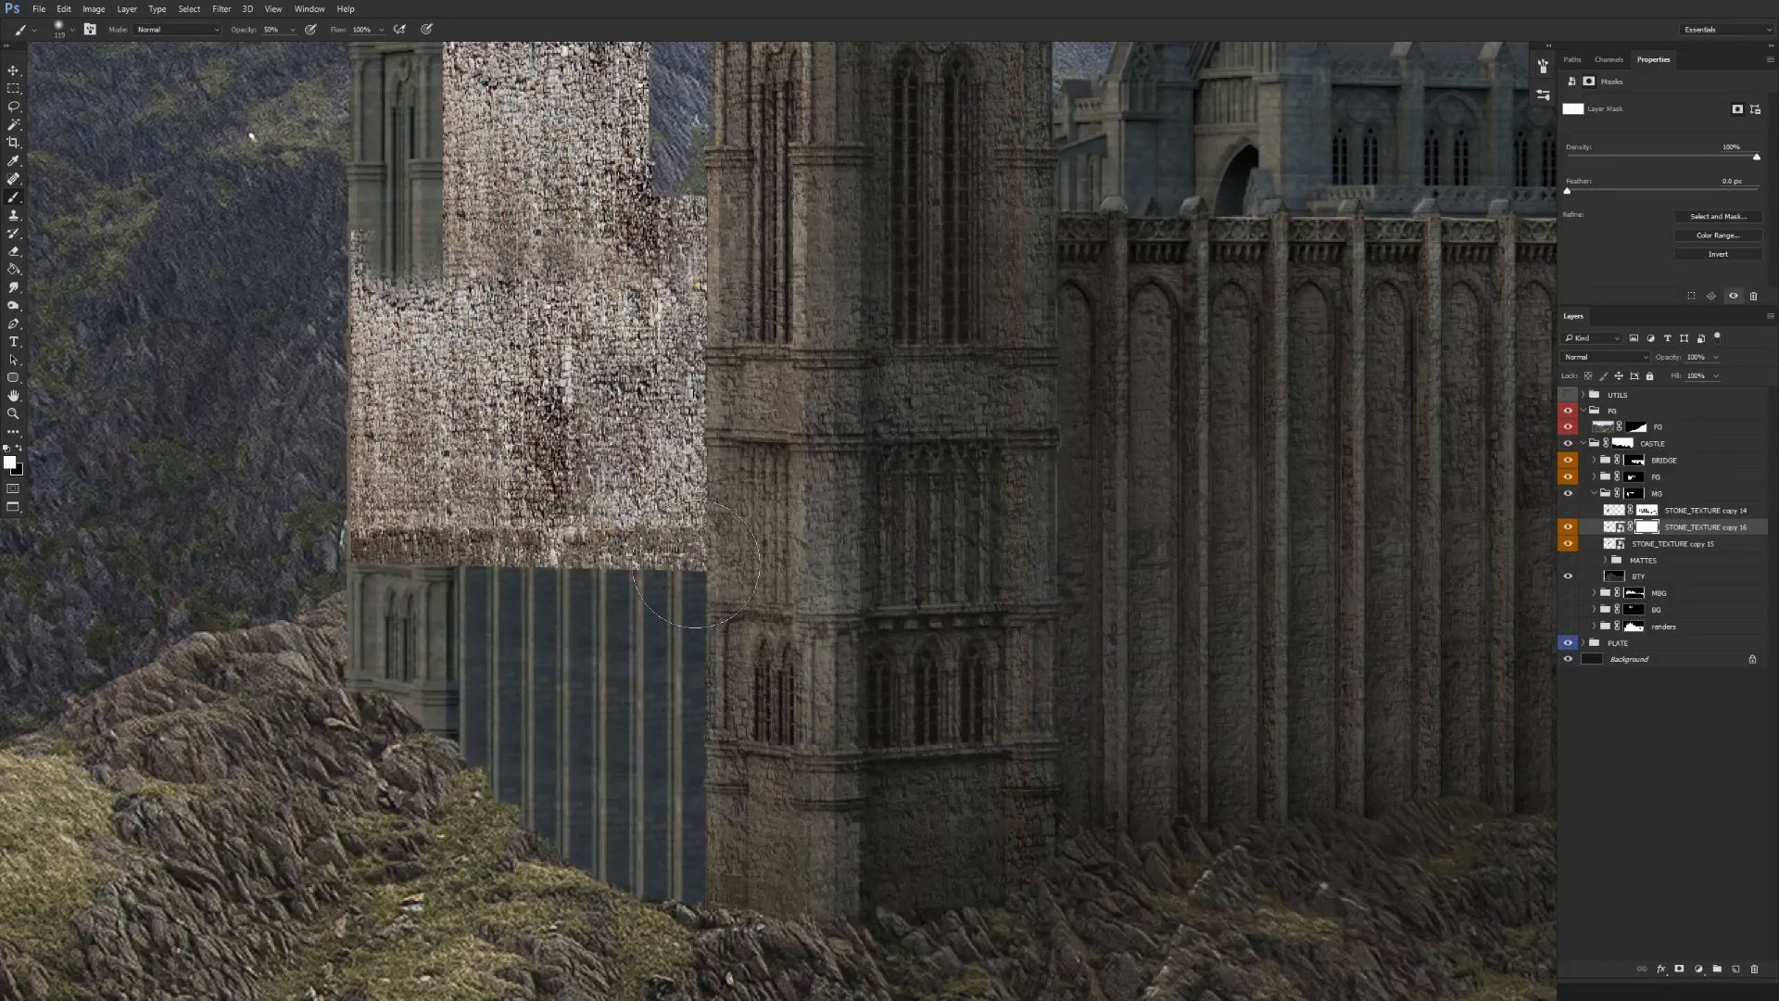
Place an unmasked duplicate of STONE_TEXTURE copy 16 farther down the wall, overlapping its bottom edge.
drag(763, 675, 777, 617)
key(ctrl+j)
click(1613, 526)
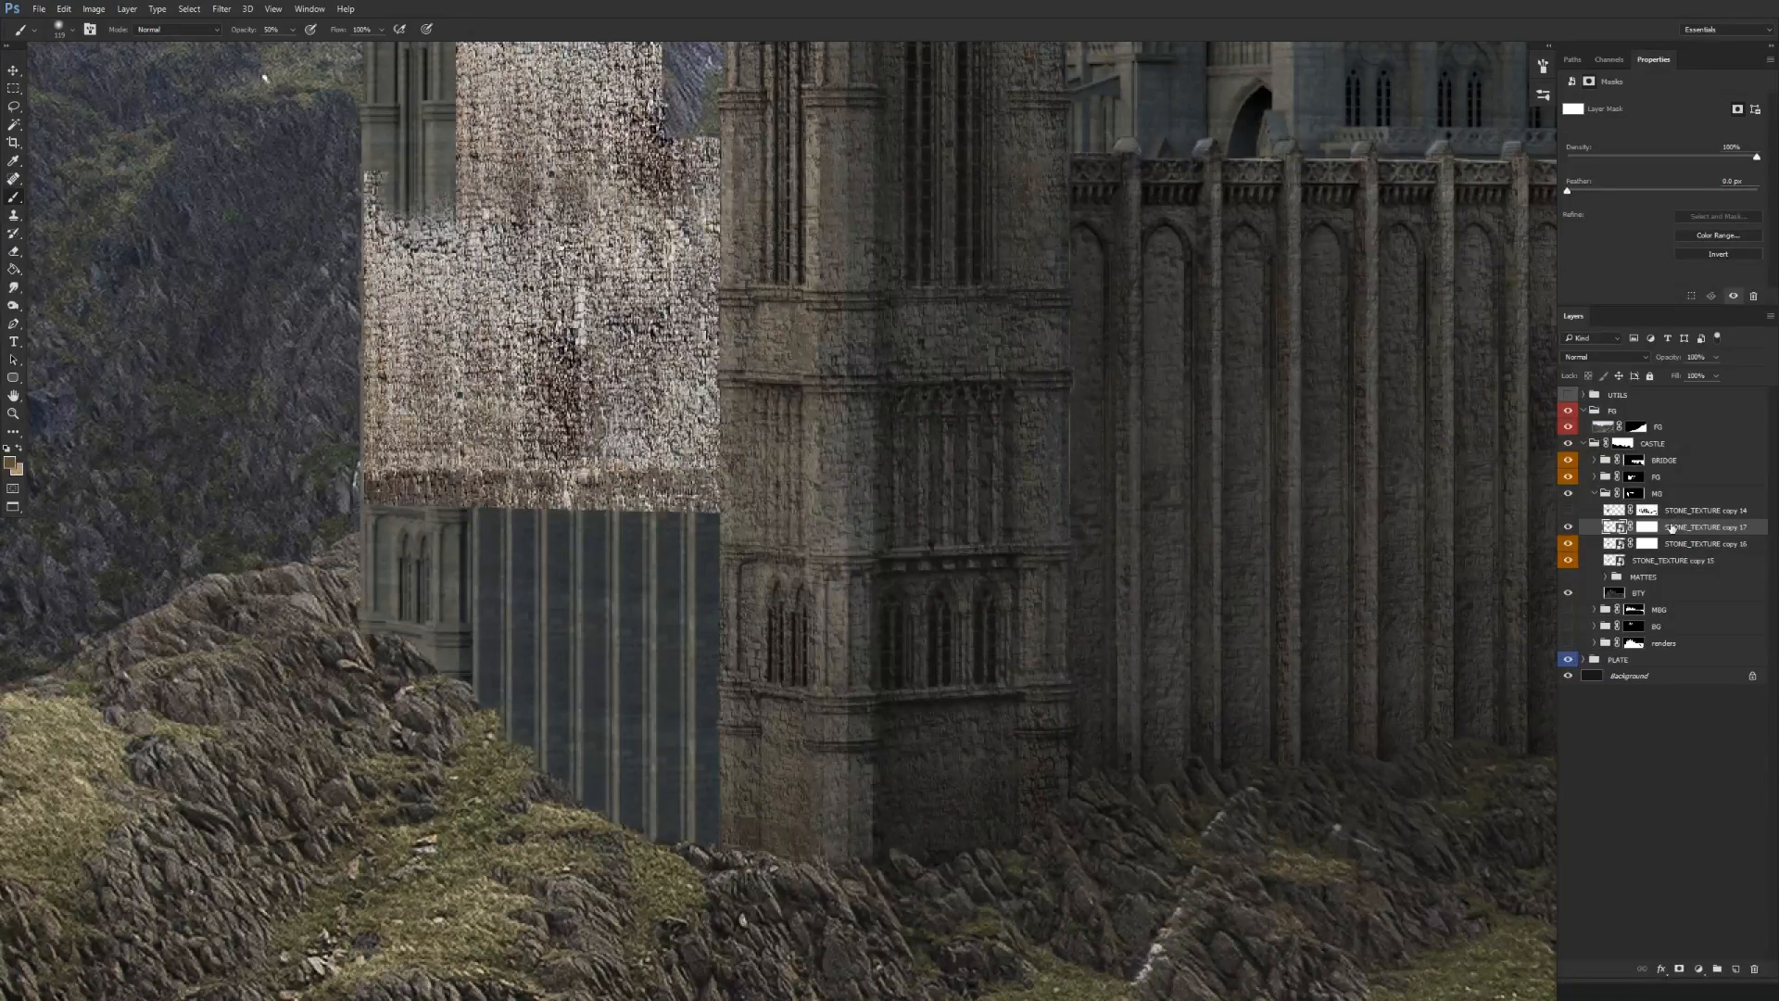
right_click(1648, 526)
click(1677, 550)
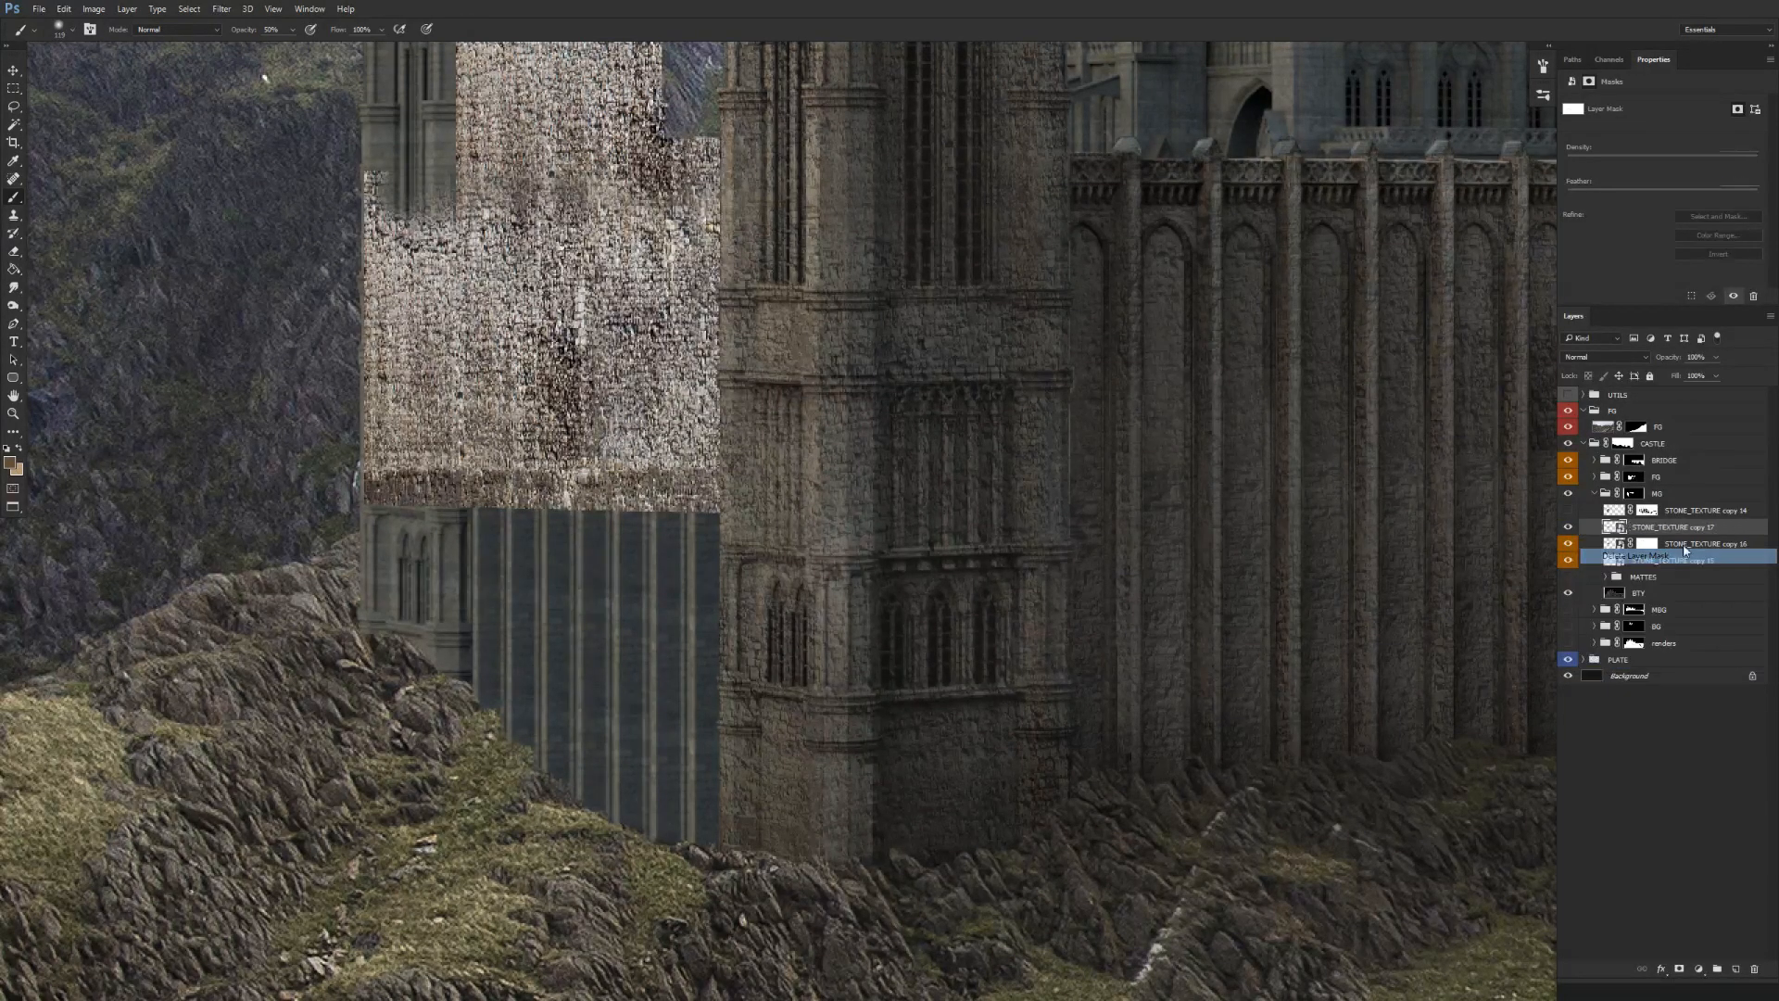
key(v)
mouse_move(843, 735)
mouse_down()
mouse_move(781, 803)
mouse_move(811, 737)
mouse_move(823, 783)
mouse_move(838, 754)
mouse_up()
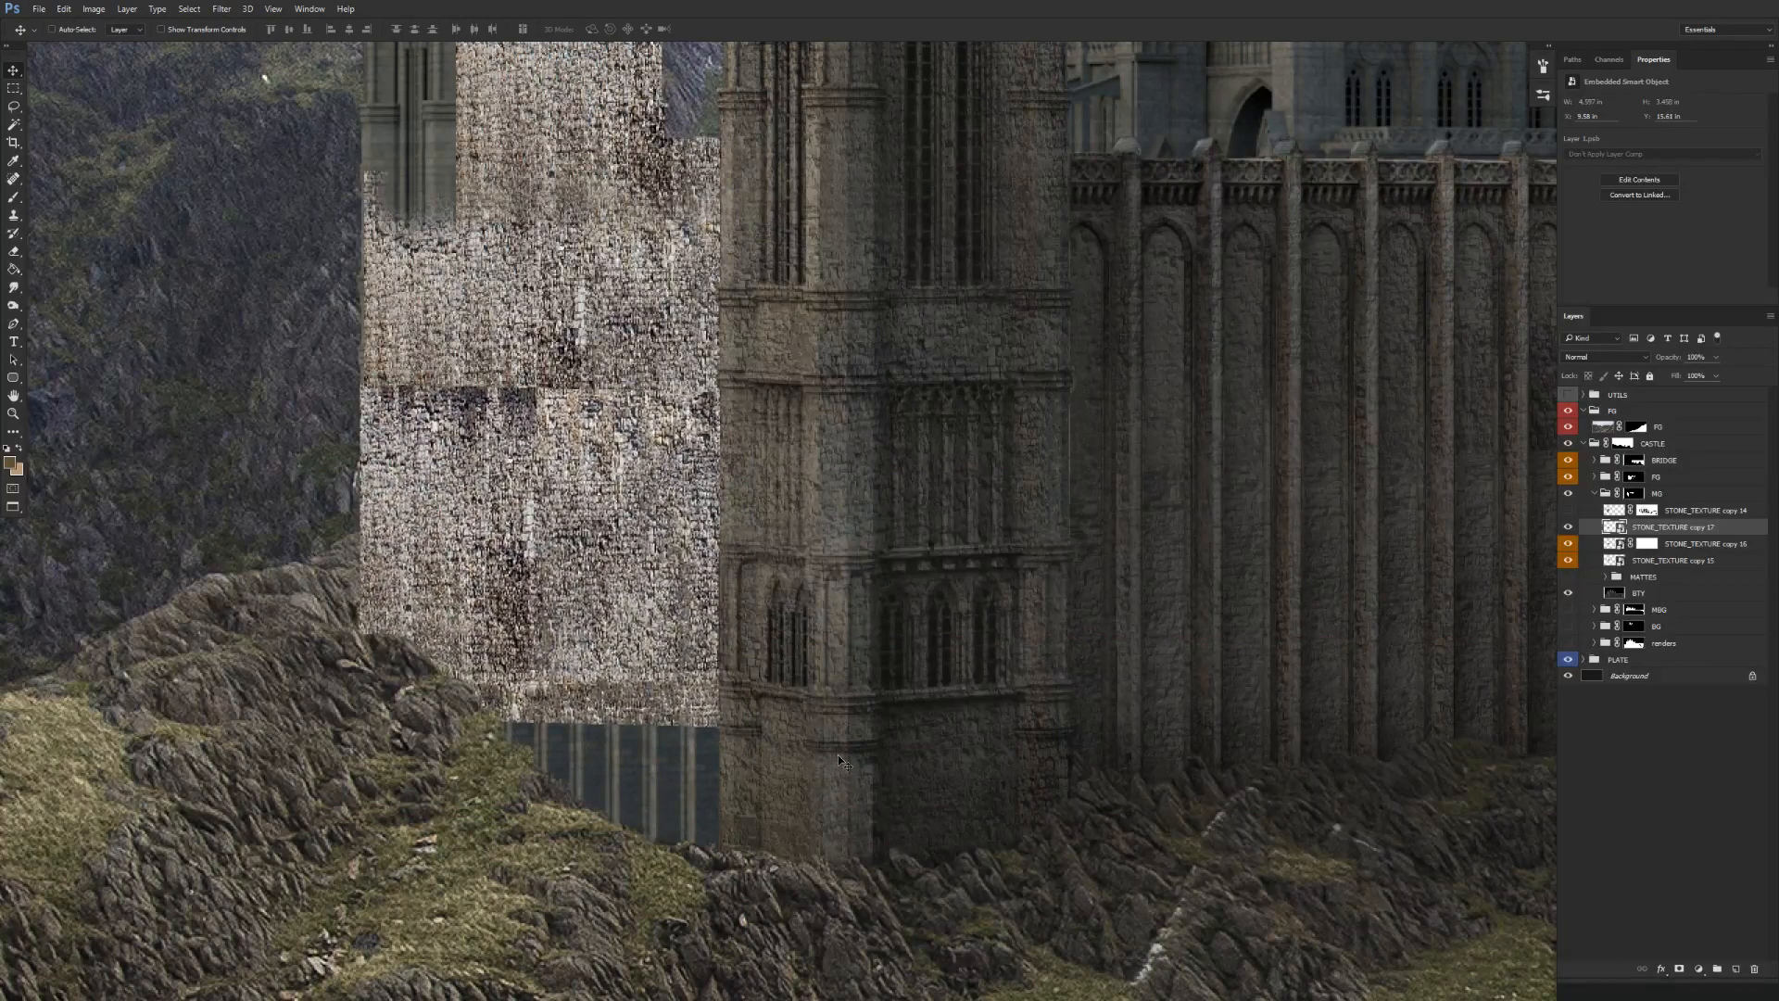
Add a layer mask to STONE_TEXTURE copy 17 and paint black at 50% opacity to blend its upper edge into the texture above.
click(1684, 971)
key(b)
key(d)
click(596, 378)
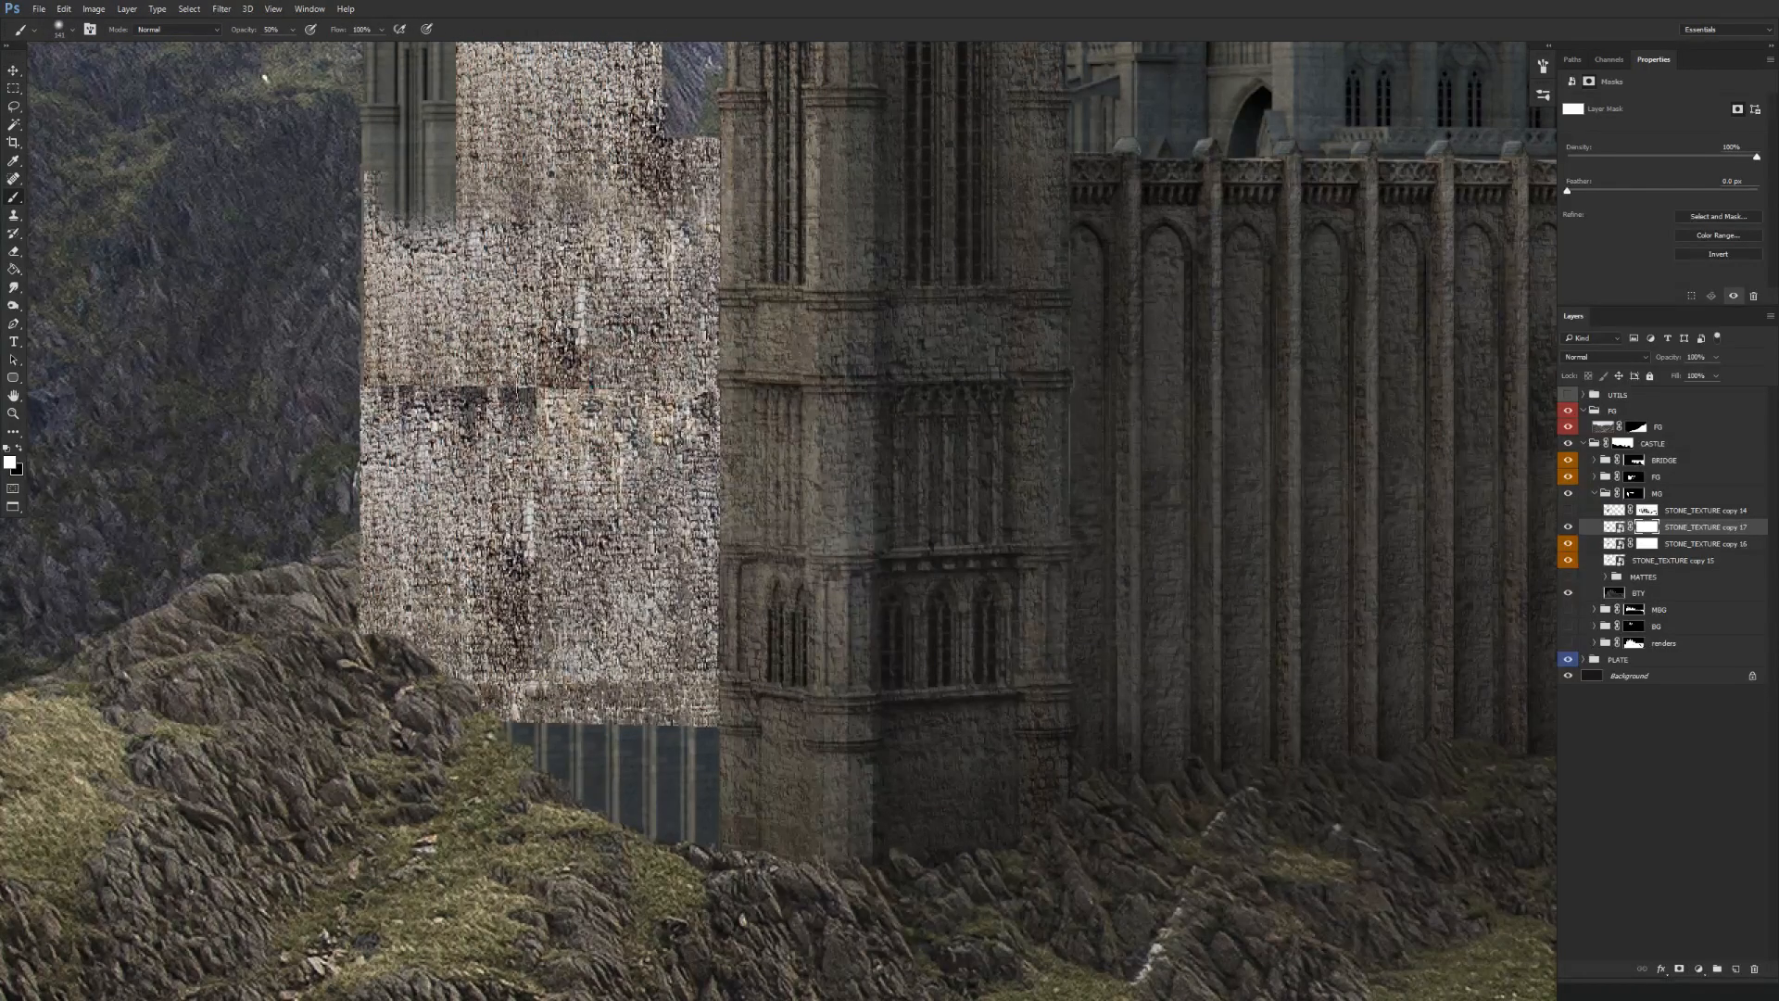
key(x)
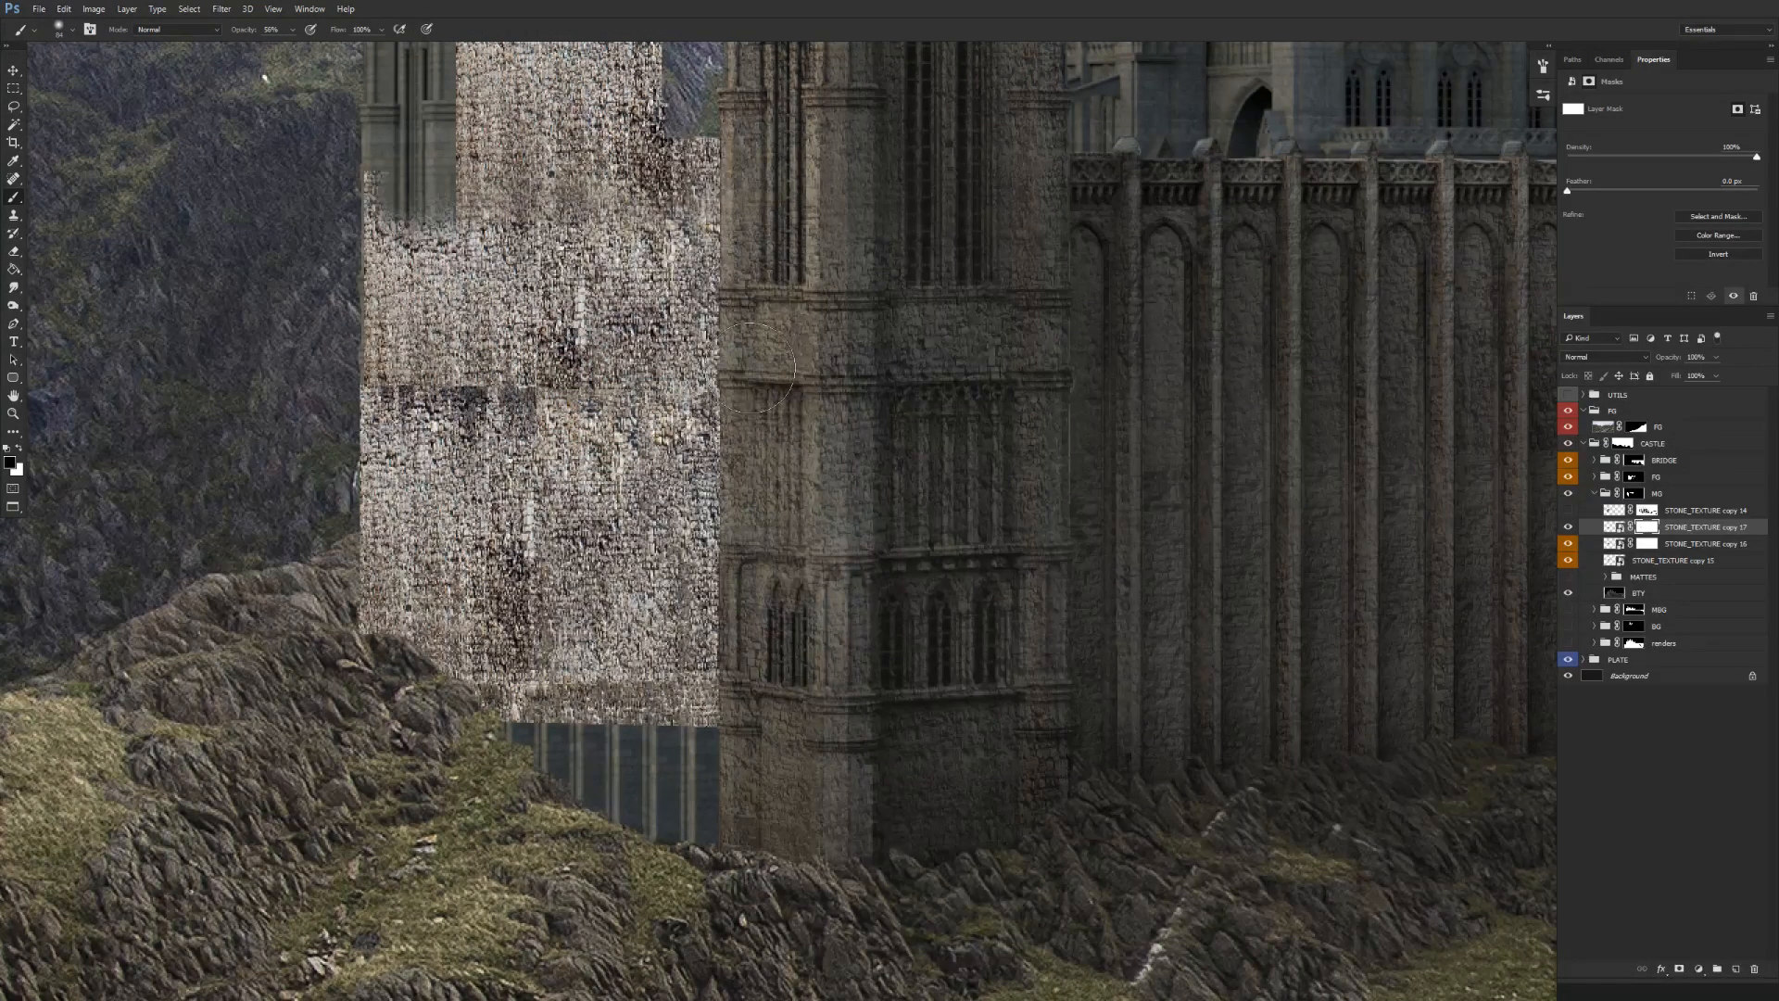
drag(352, 388, 556, 397)
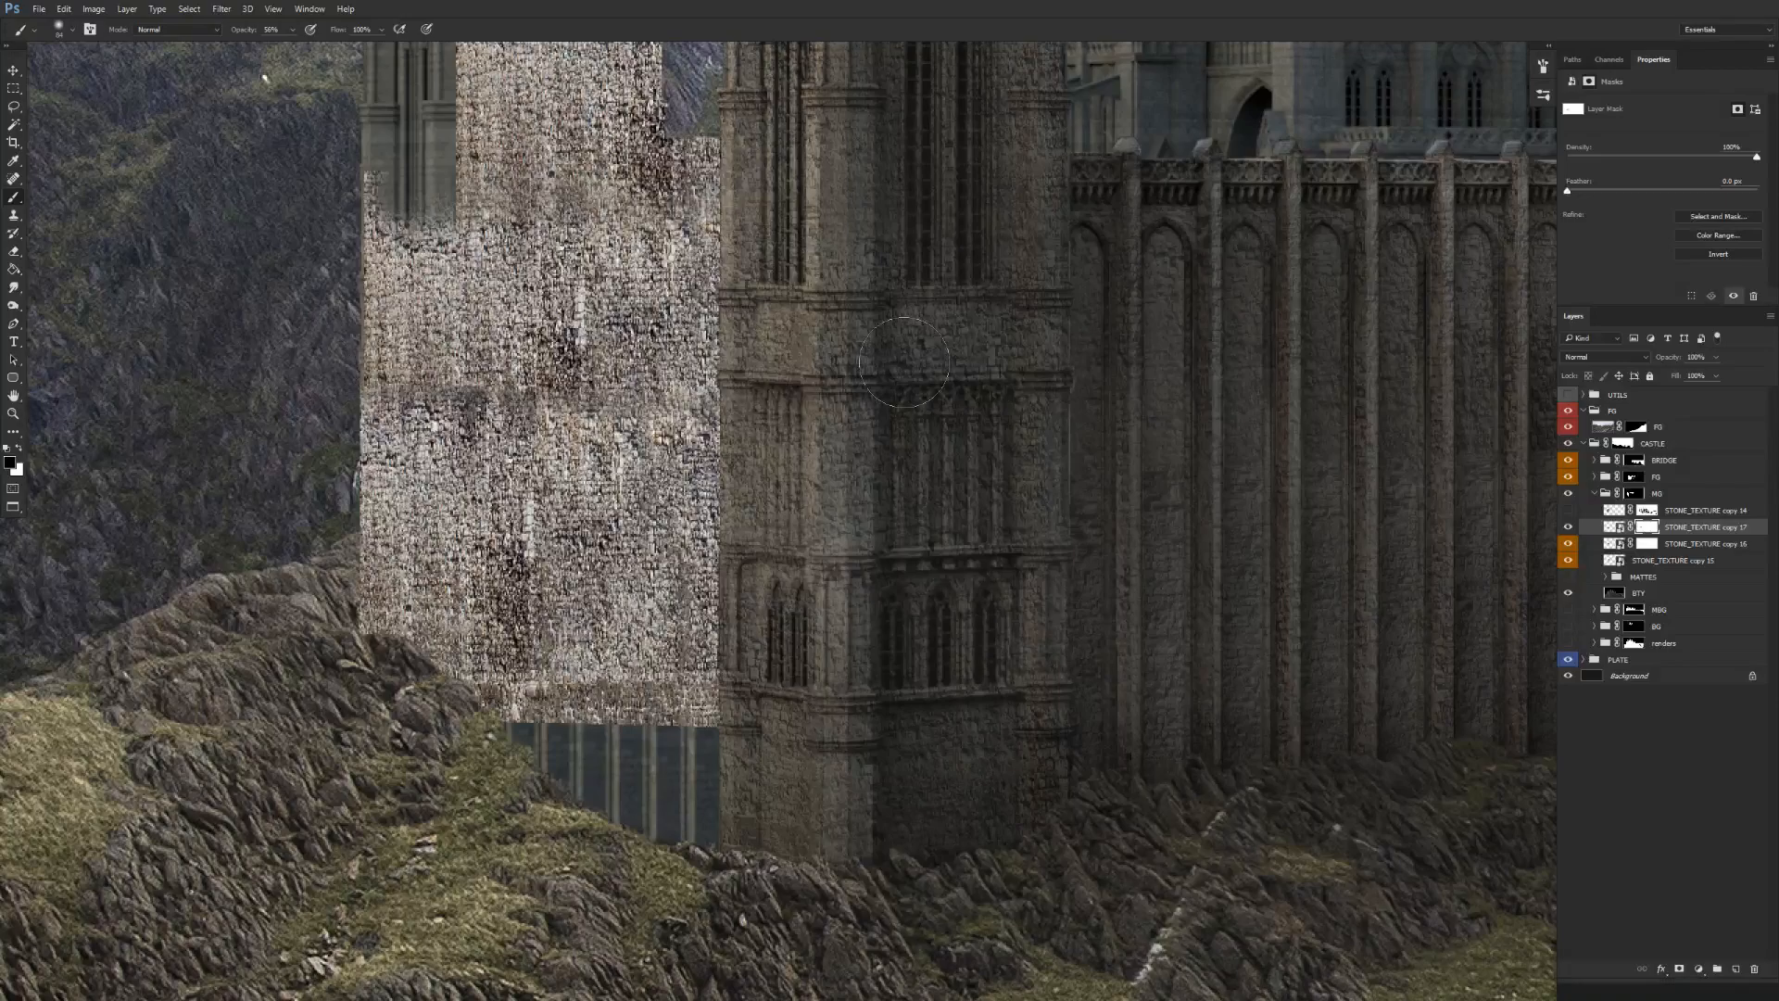
Duplicate STONE_TEXTURE copy 17 down over the wall's uncovered base and merge STONE_TEXTURE copies 15 to 18 into one layer.
drag(854, 596, 879, 535)
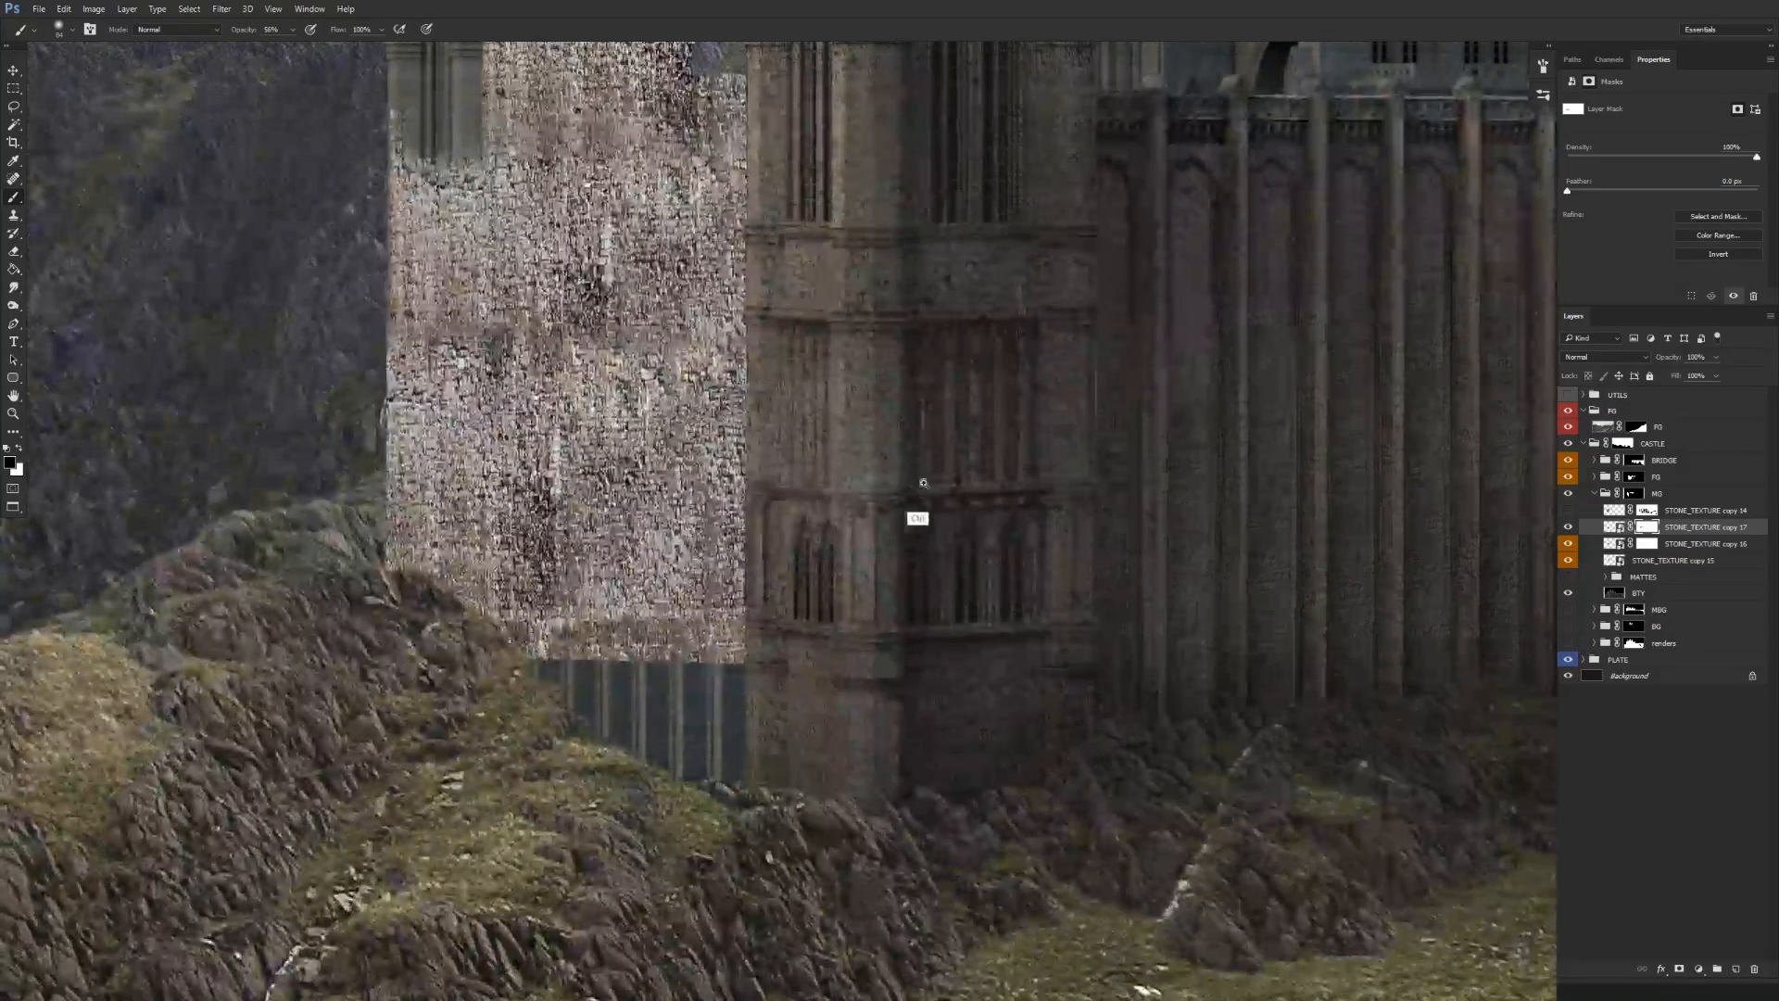
key(ctrl+0)
key(v)
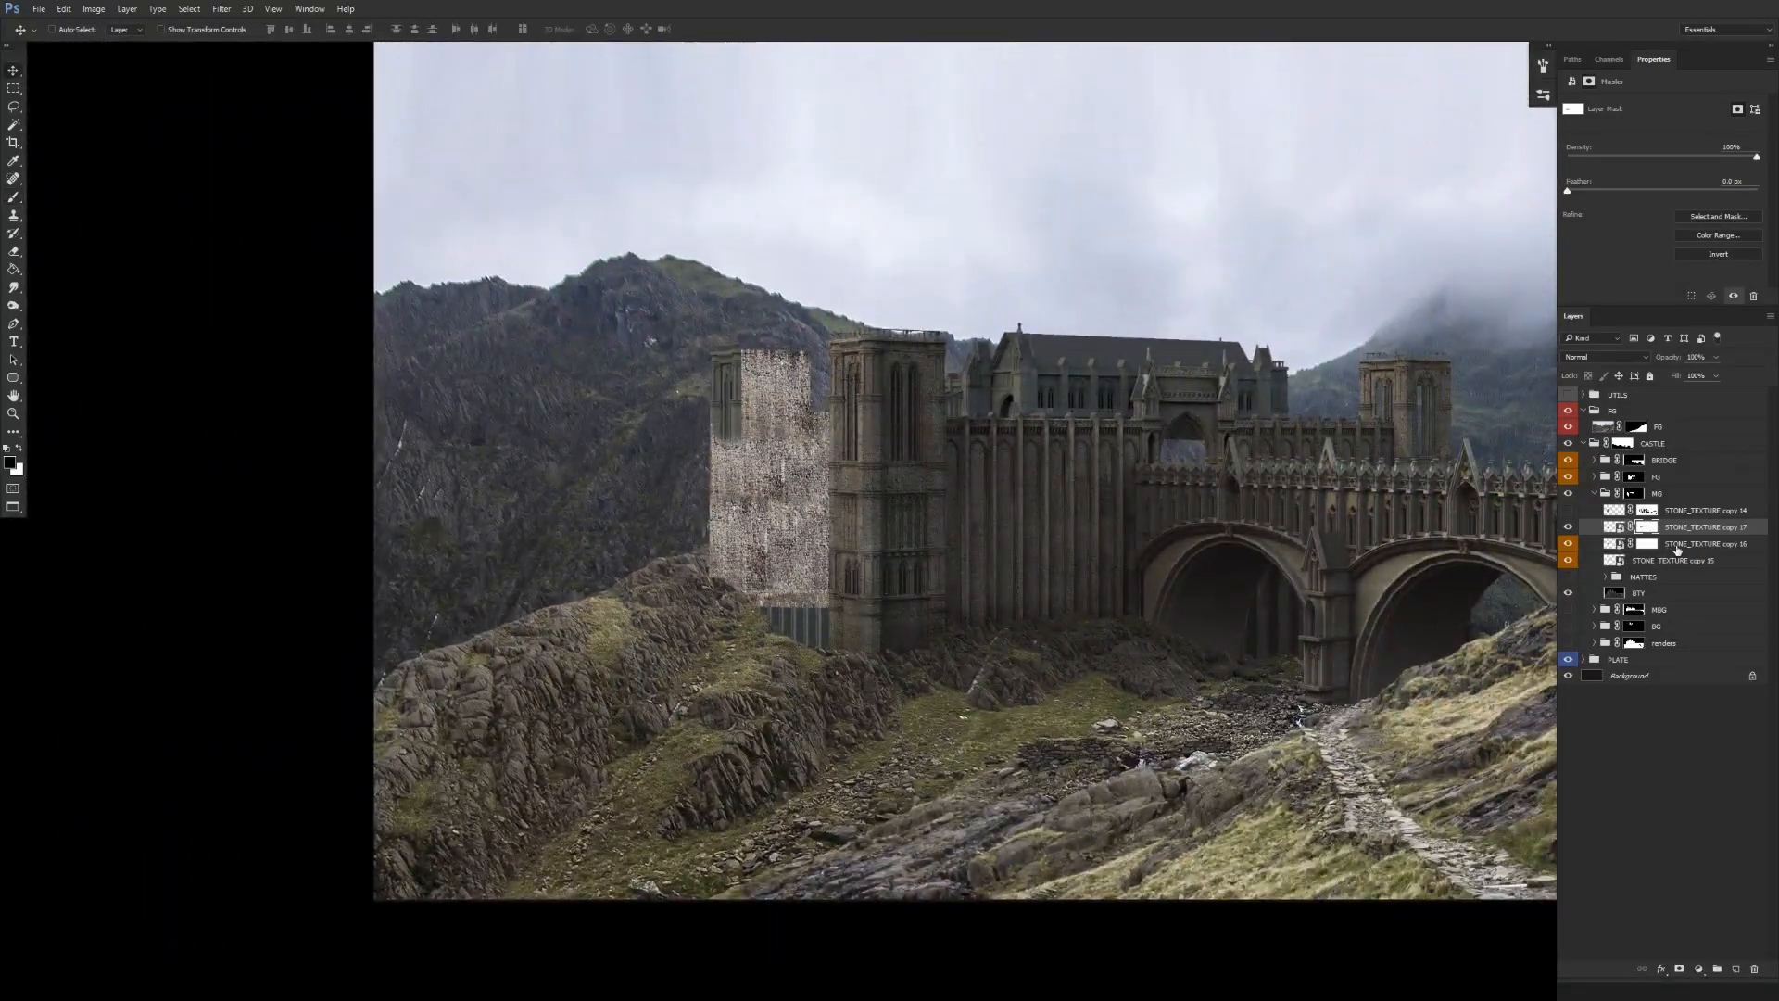
key(ctrl+j)
drag(936, 673, 846, 707)
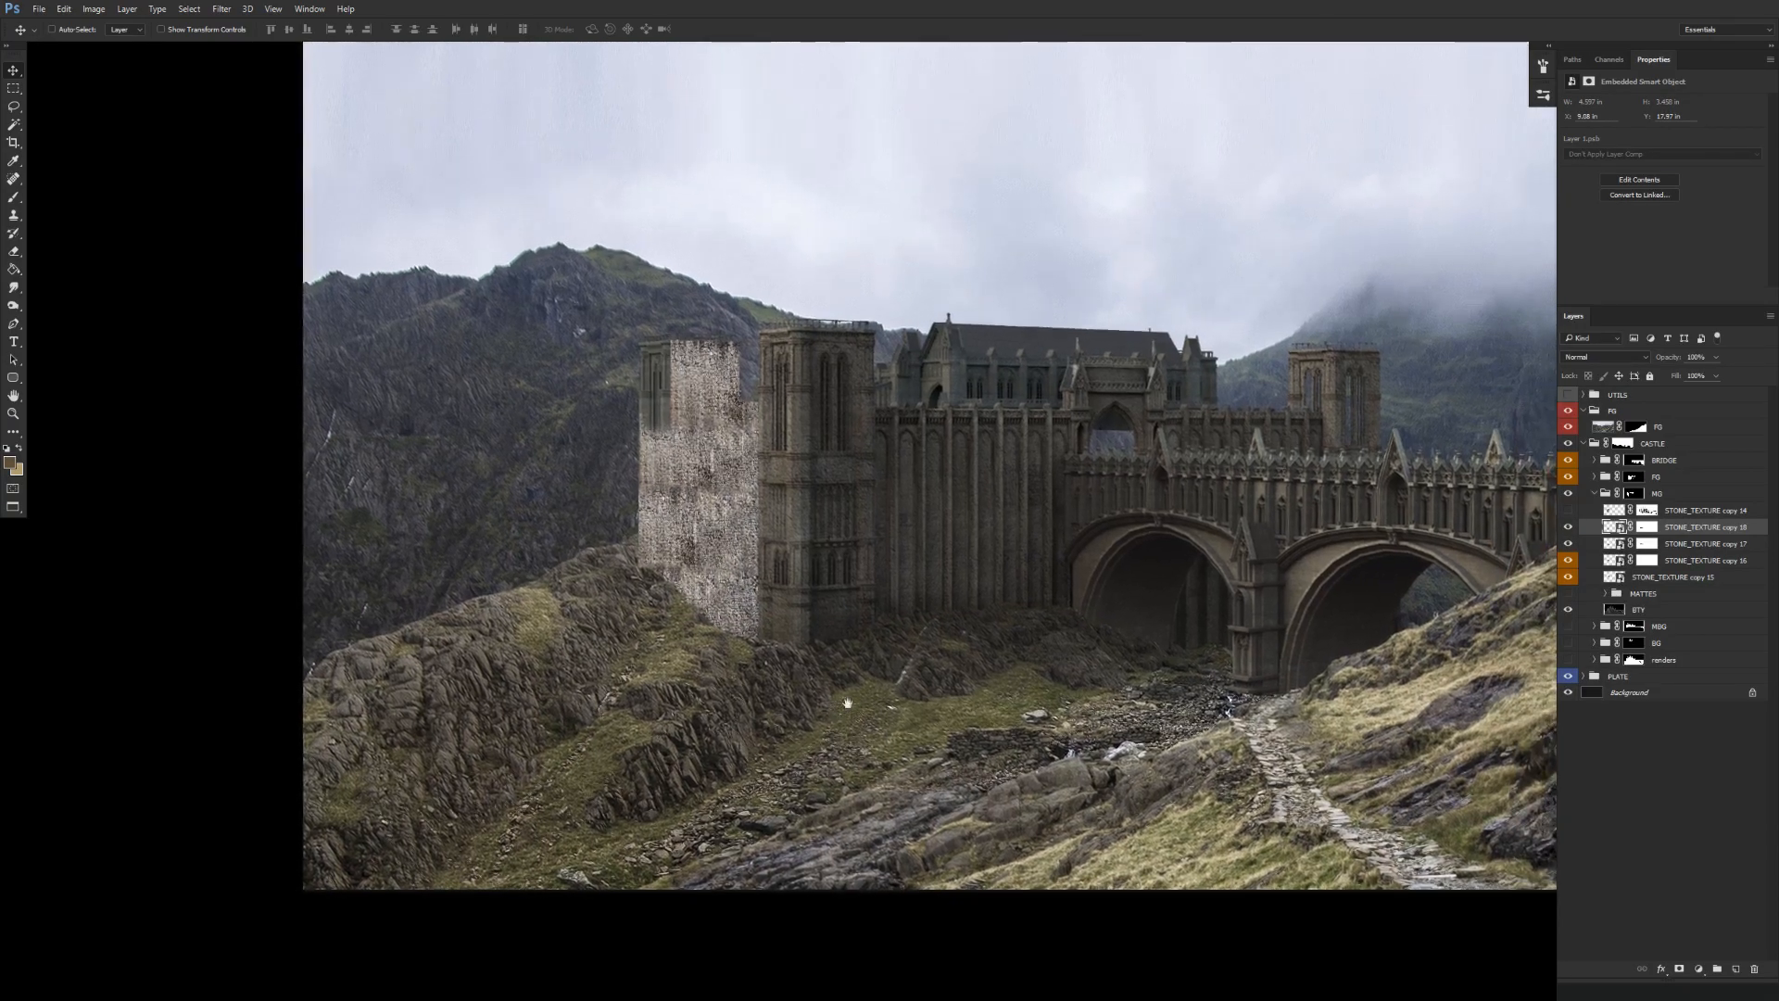
shift+click(1665, 577)
key(ctrl+e)
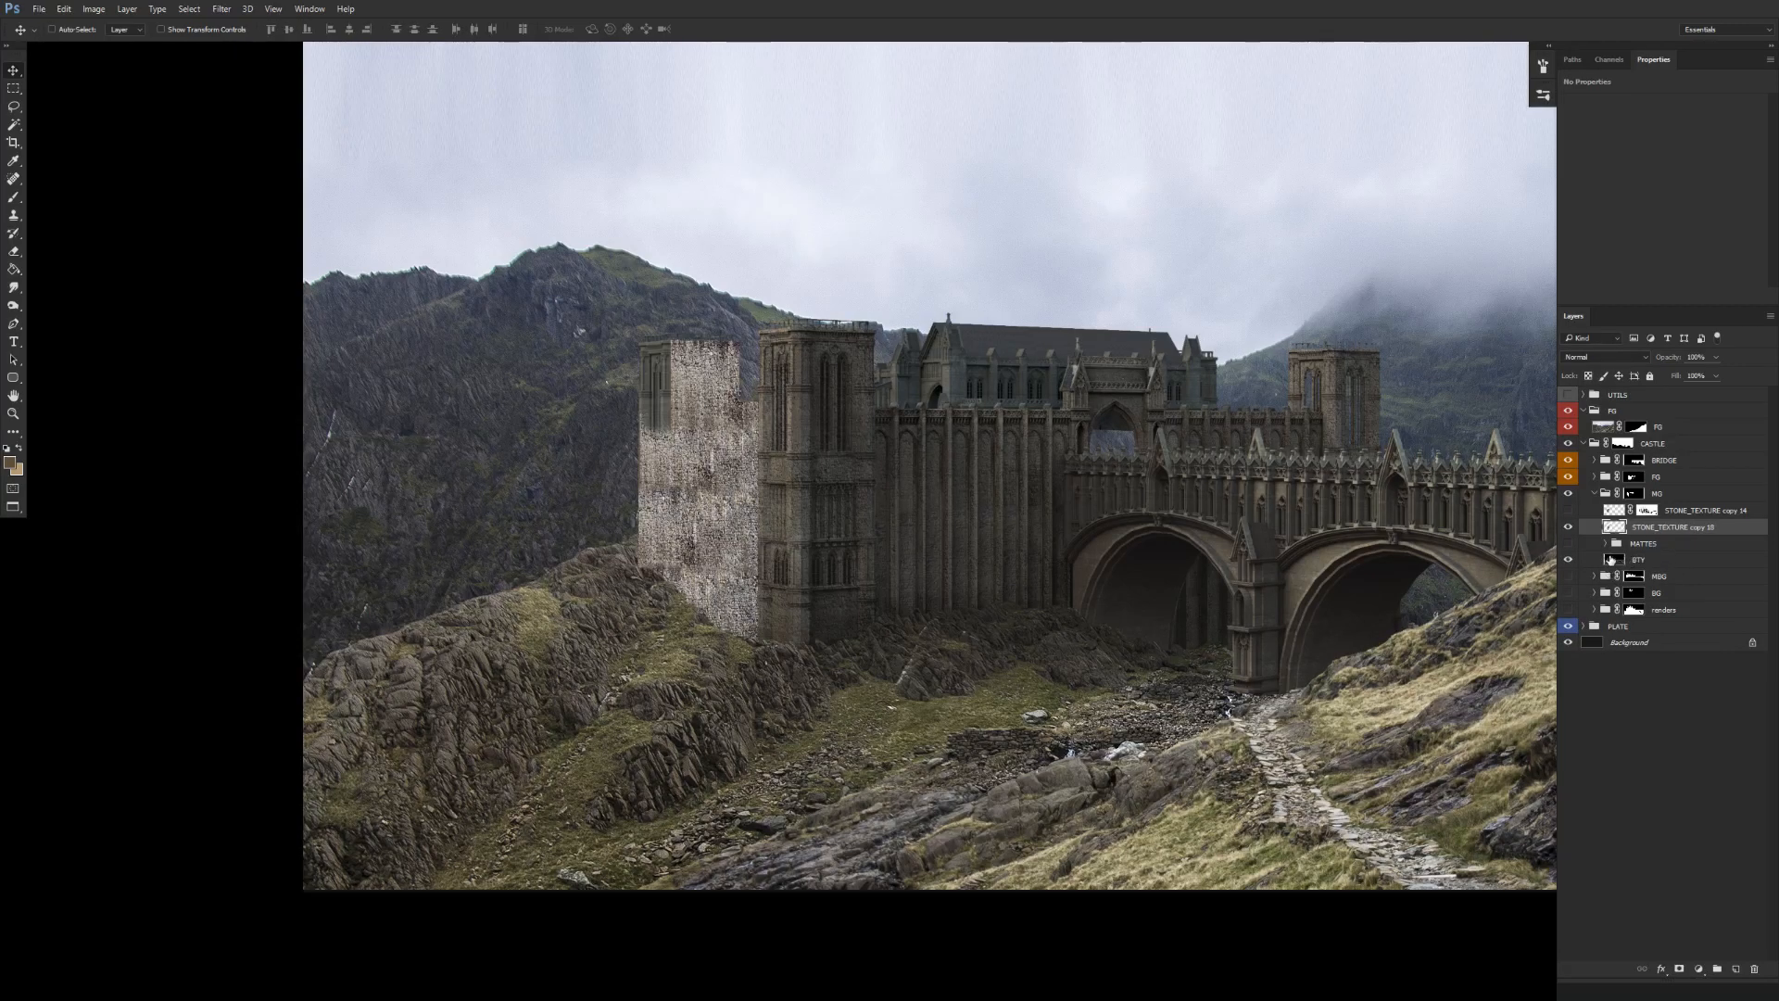
Mask the merged STONE_TEXTURE copy 18 to the wall and tower front faces using the MATTES group, and compare it on and off.
click(1607, 544)
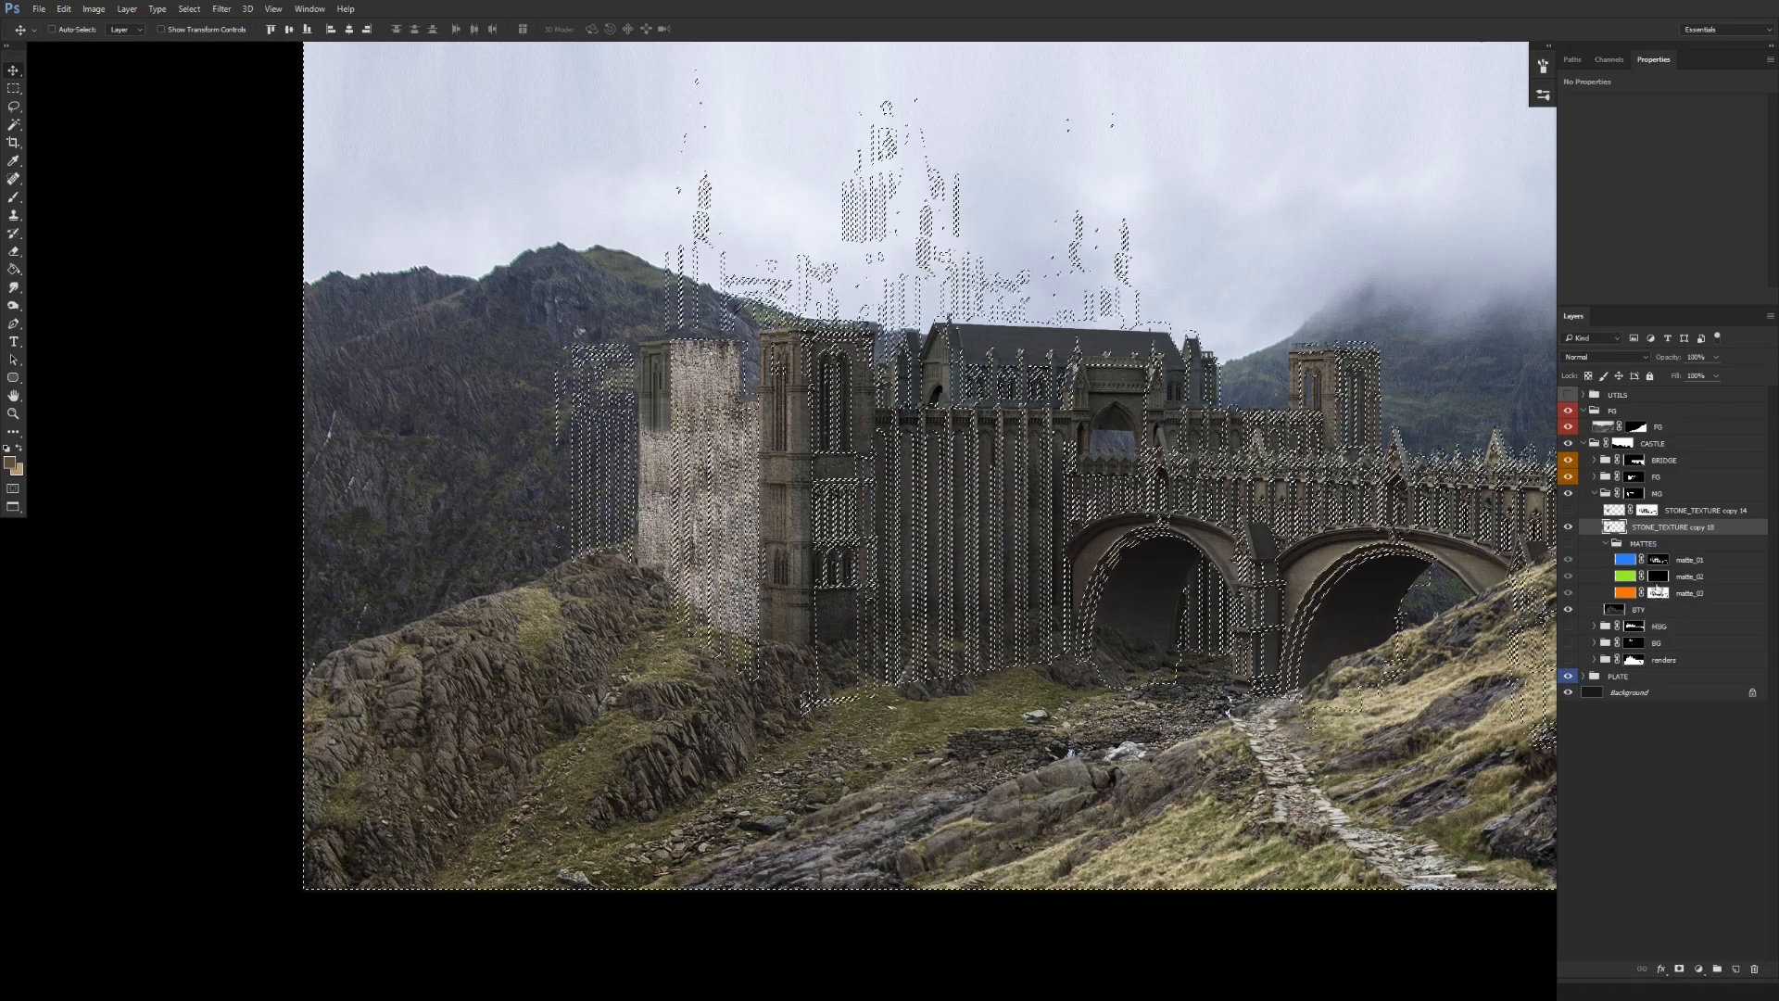
drag(1661, 591, 1668, 530)
click(1568, 526)
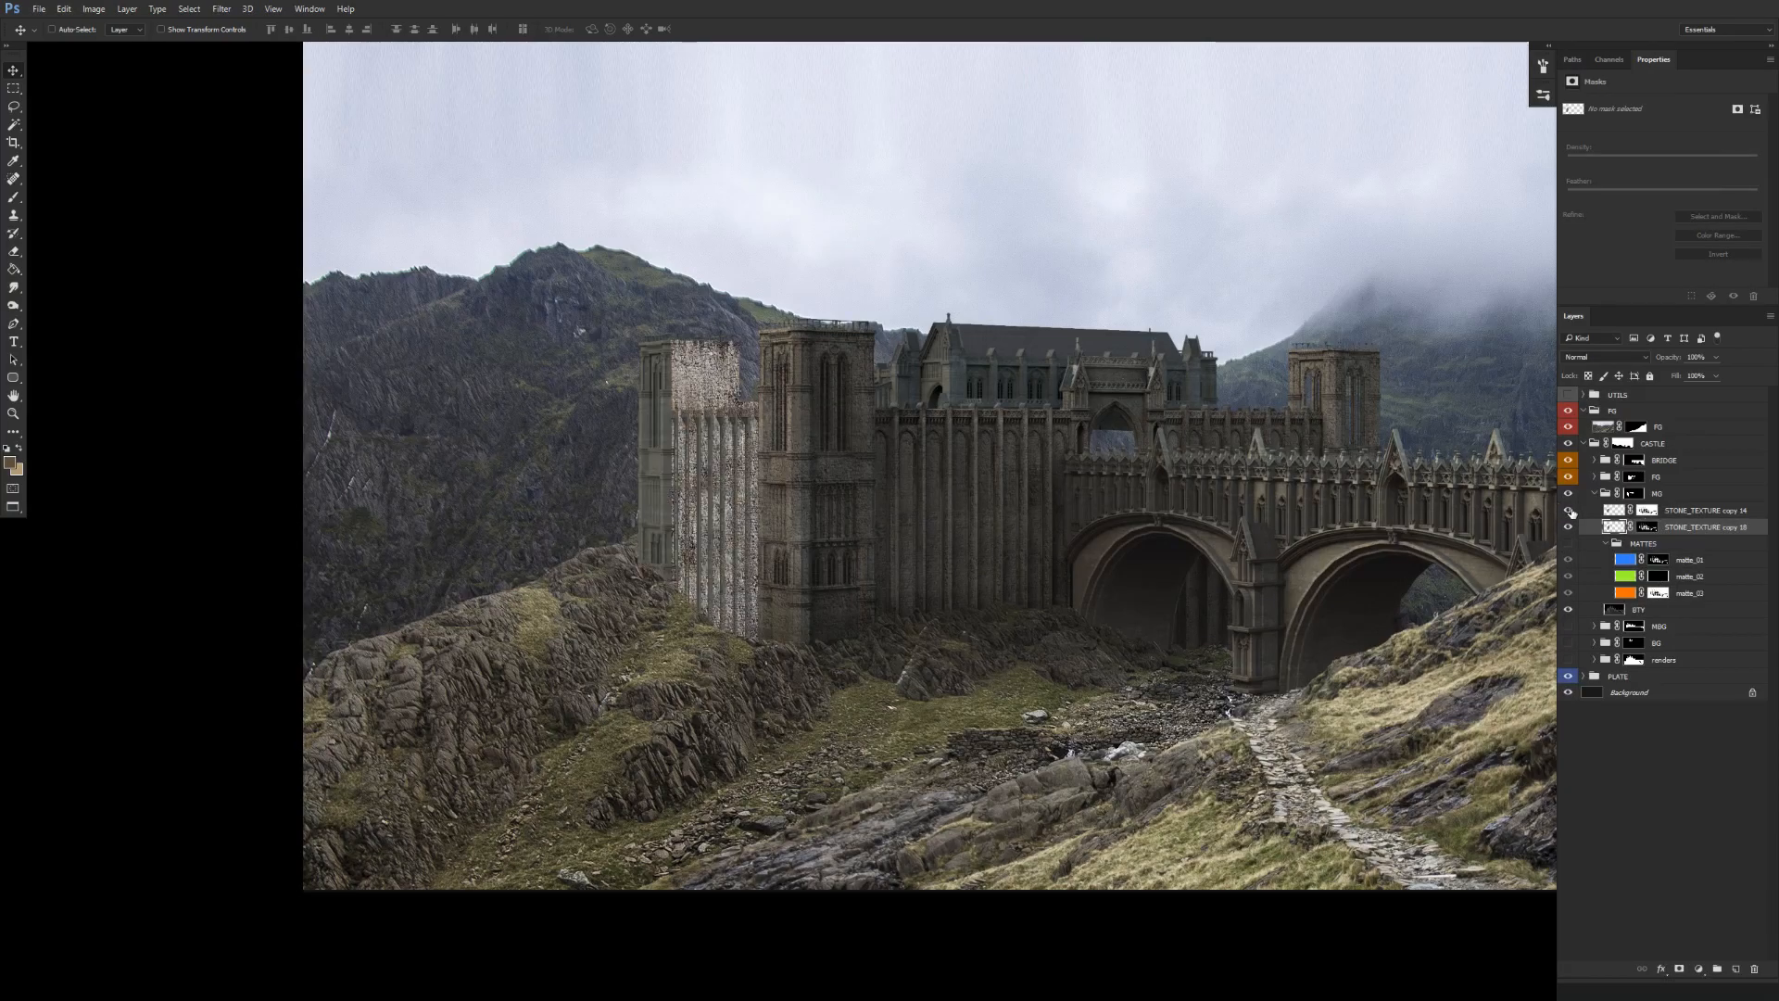
click(1568, 527)
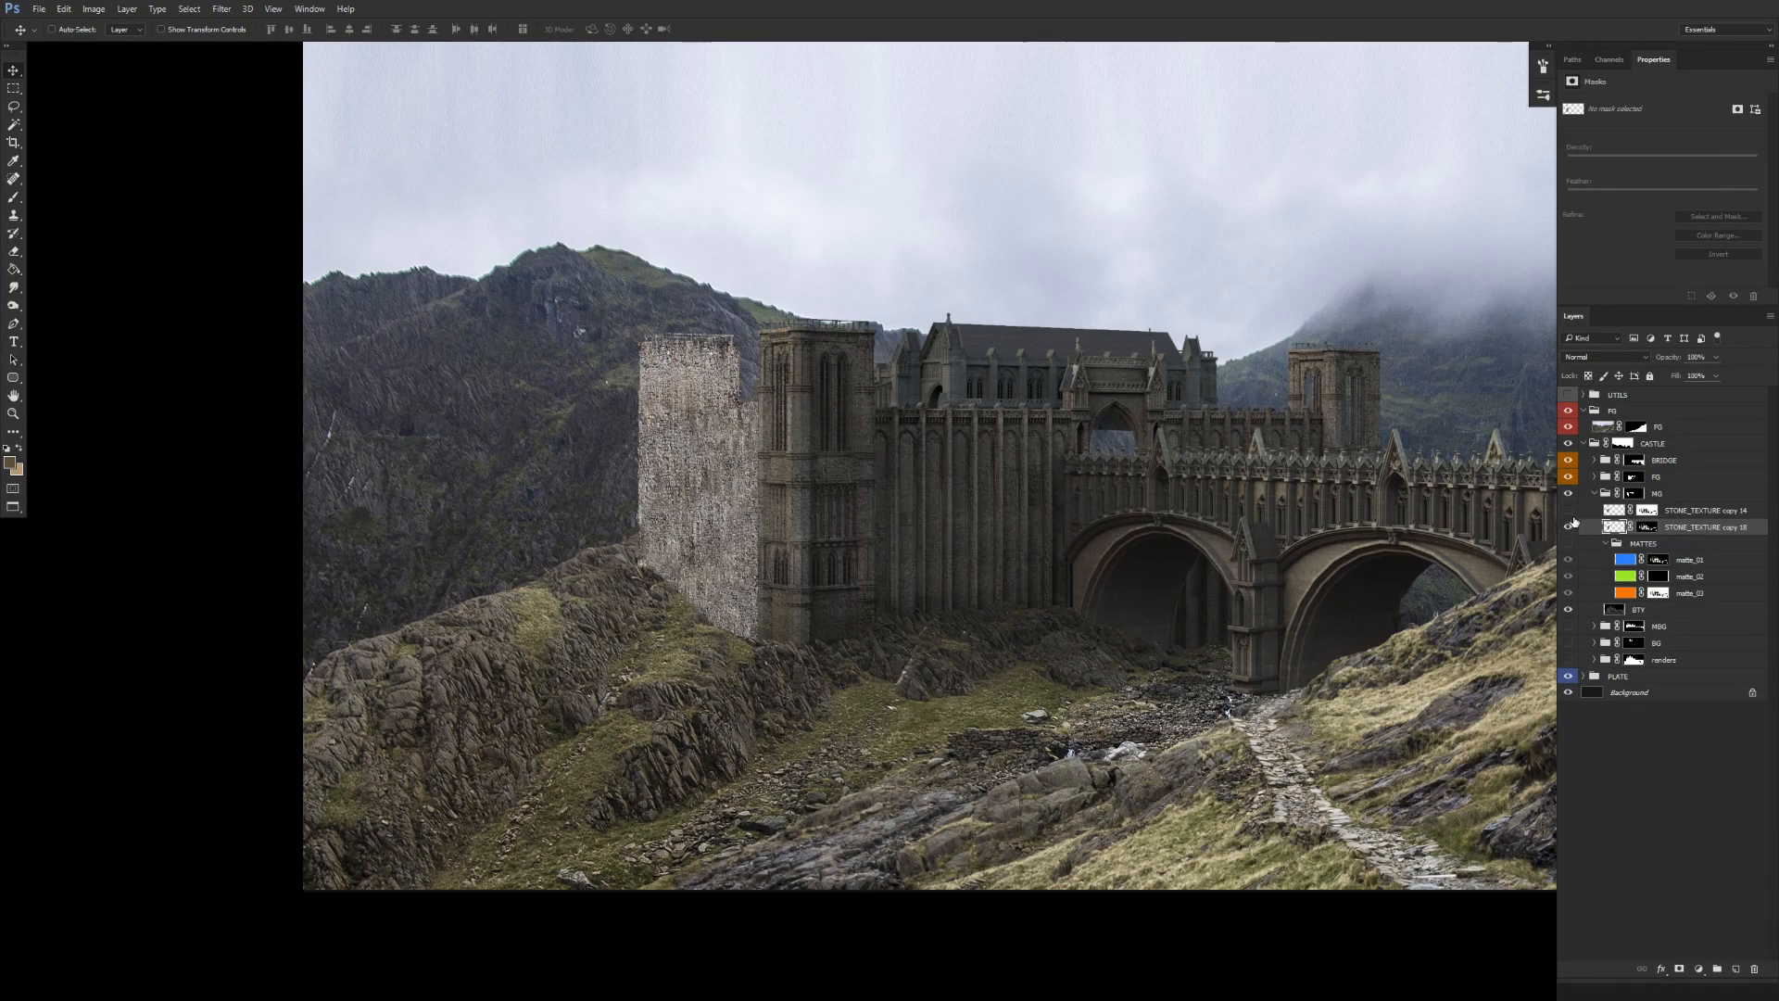
click(1568, 526)
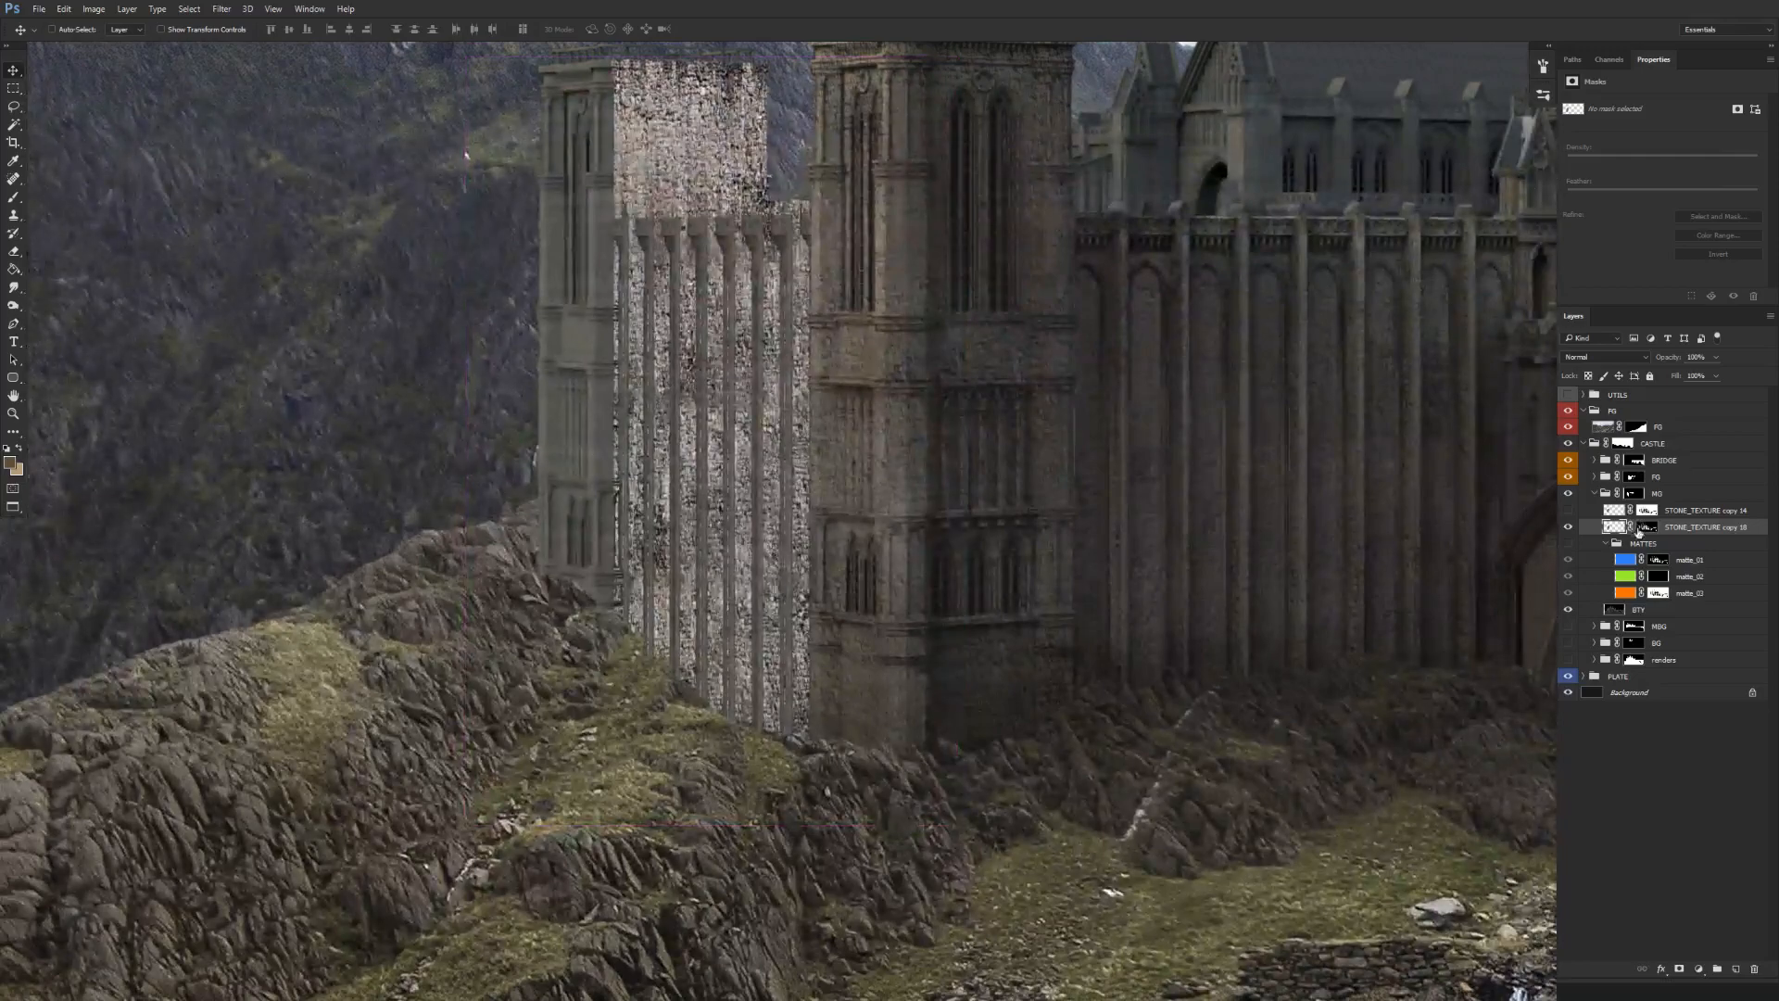
Clone-stamp over the repeating dark patches in STONE_TEXTURE copy 18 between the wall's buttresses, sampling the current layer at 100% opacity.
key(s)
click(528, 29)
click(507, 41)
scroll(649, 371, right, 3)
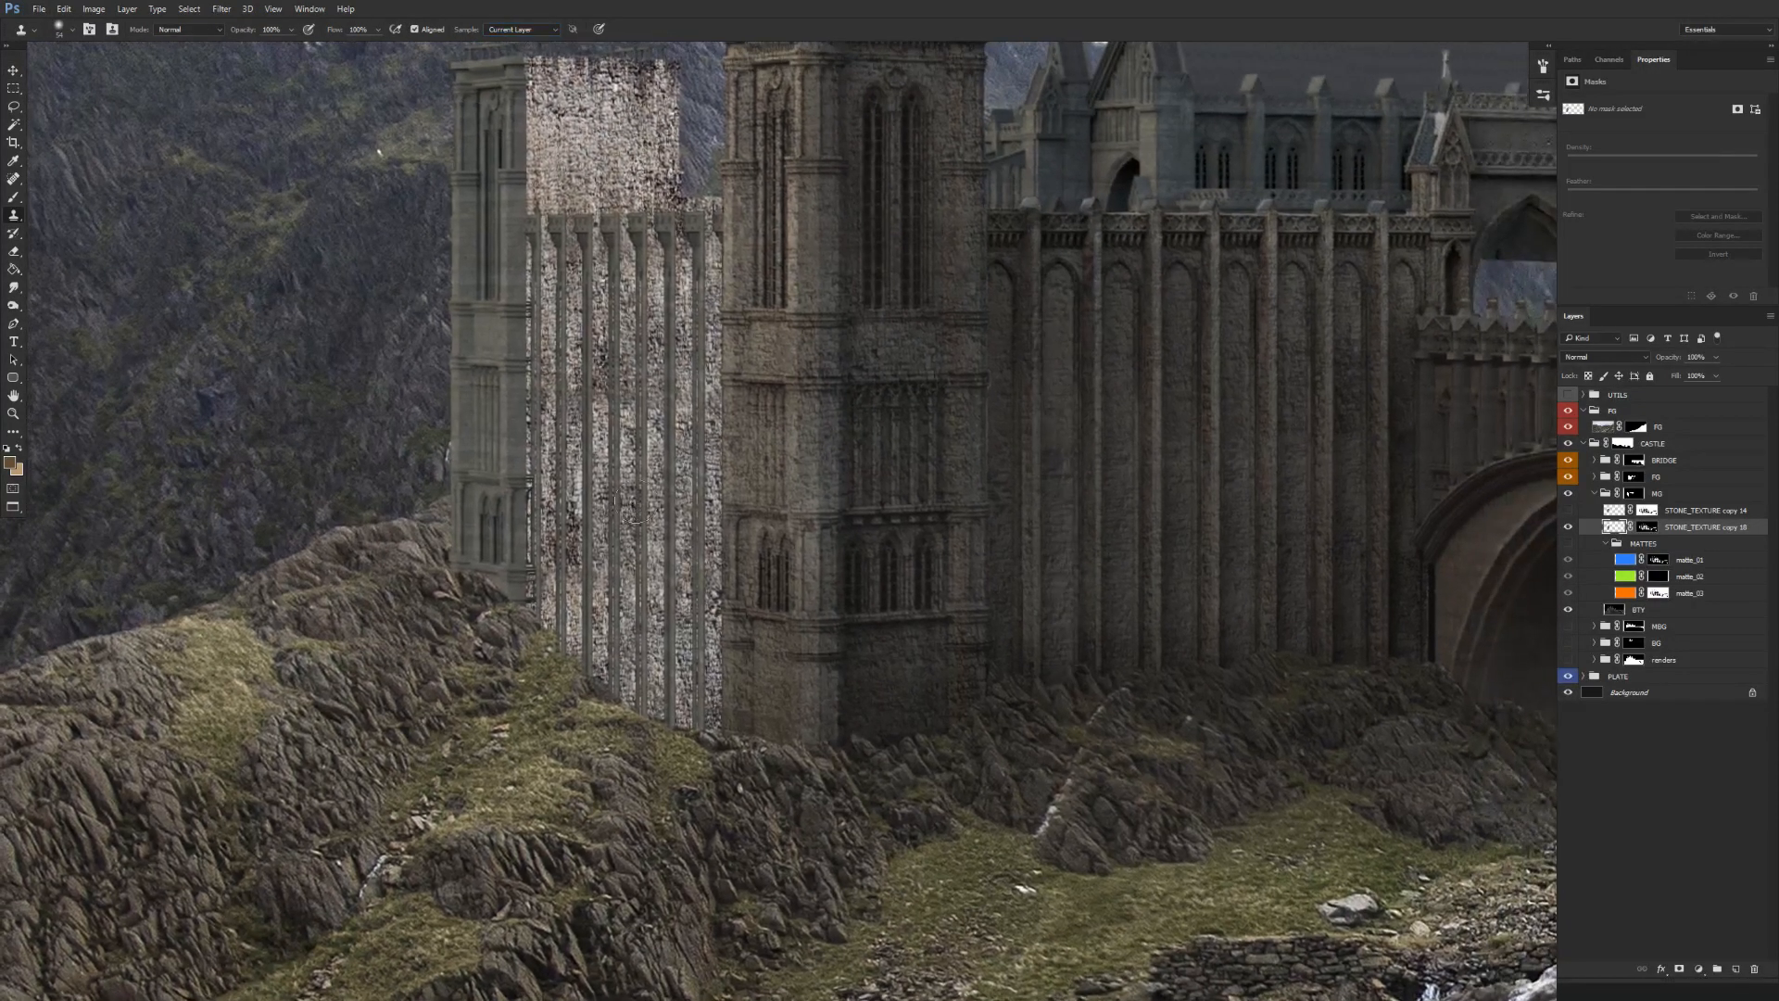
alt+click(675, 402)
drag(559, 536, 577, 582)
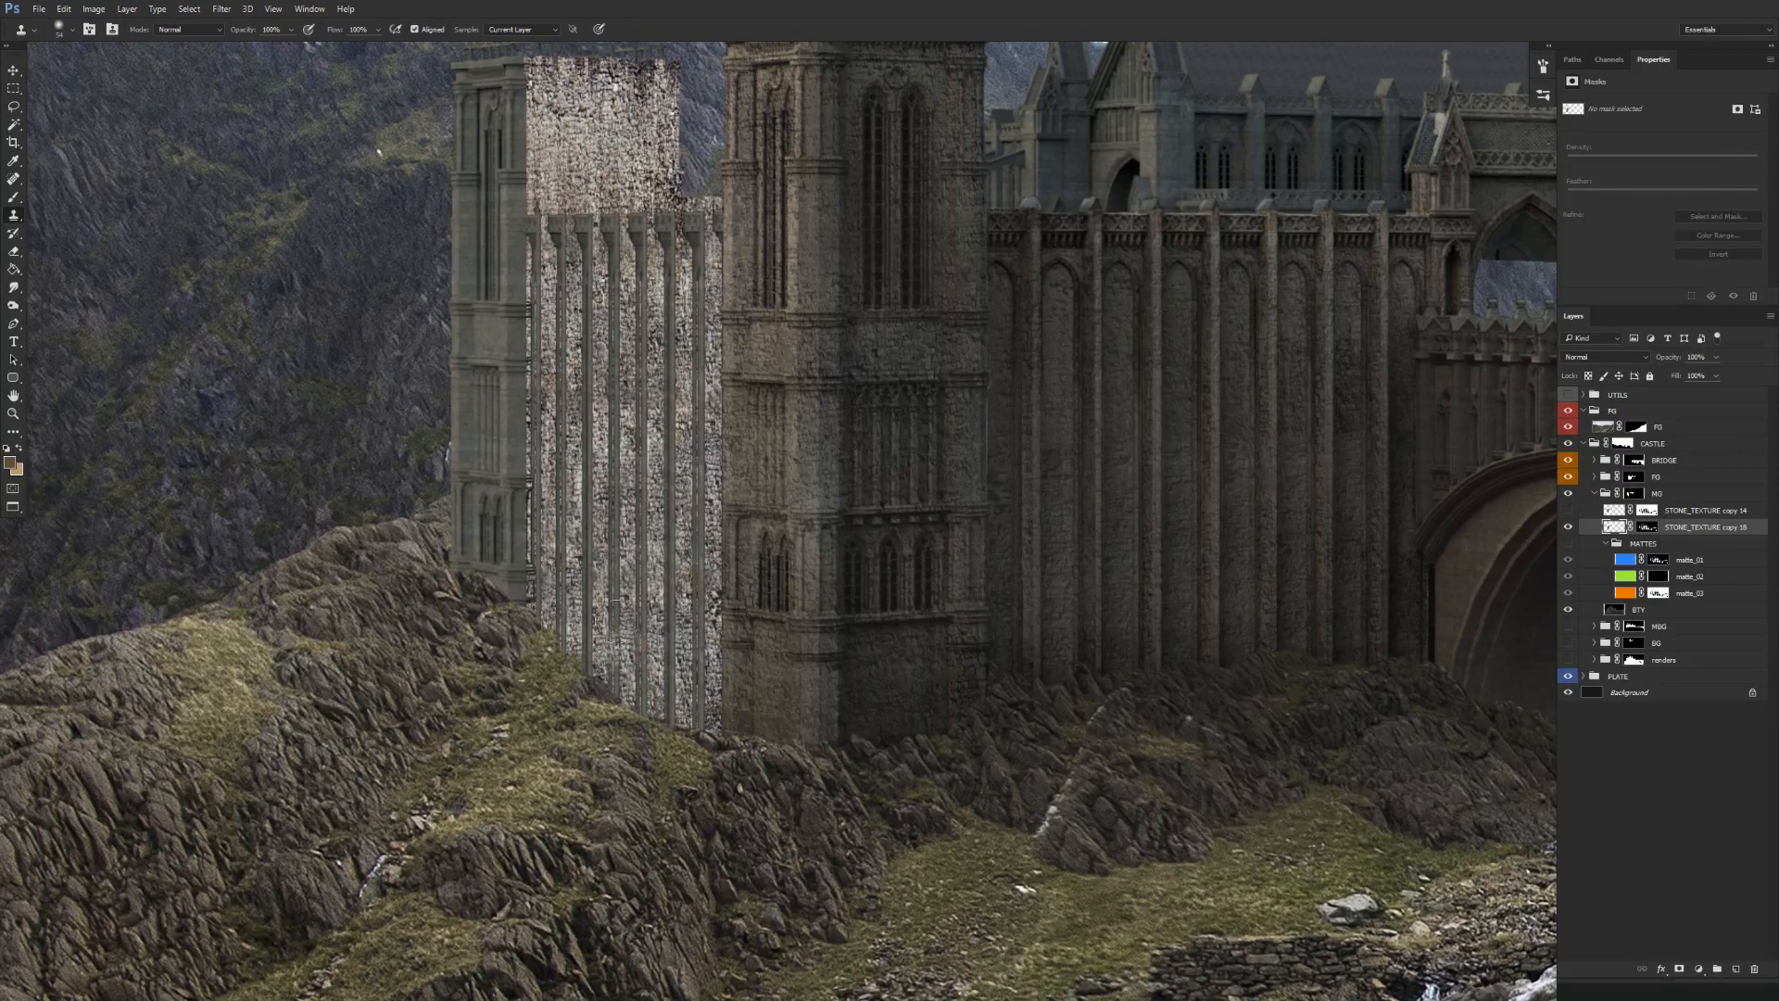
key(alt)
alt+click(648, 528)
drag(629, 399, 627, 401)
click(630, 346)
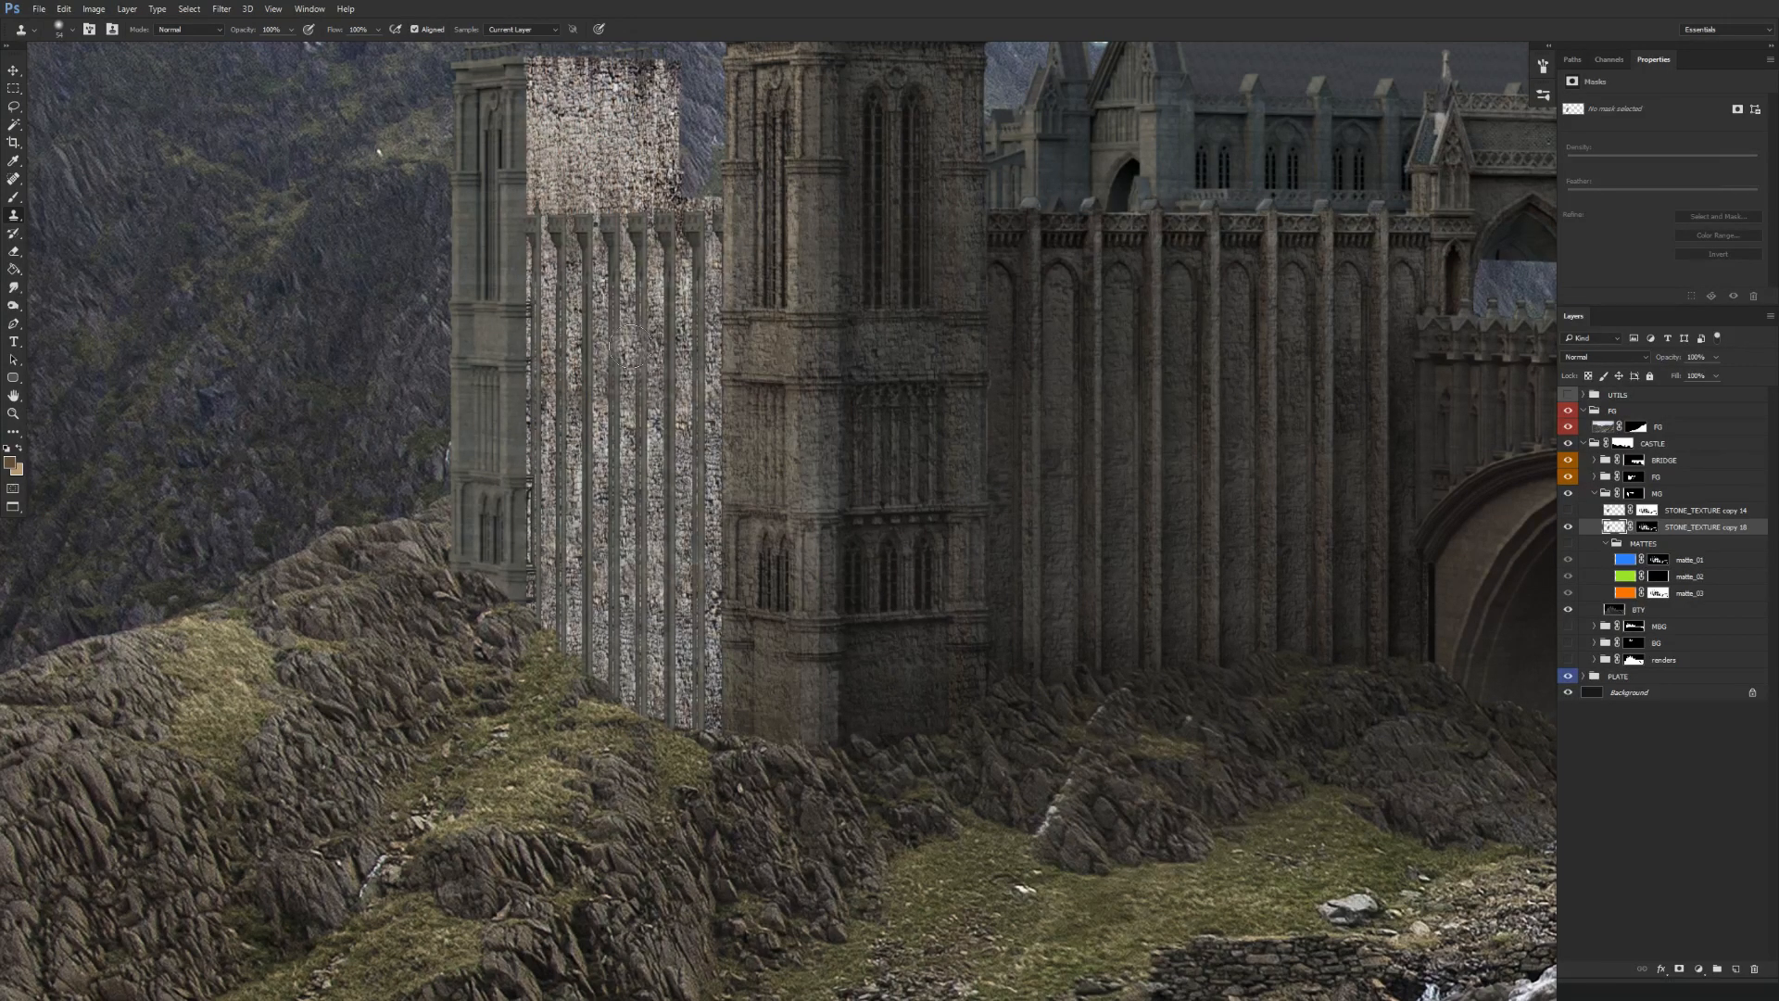
drag(759, 591, 679, 695)
scroll(689, 691, down, 3)
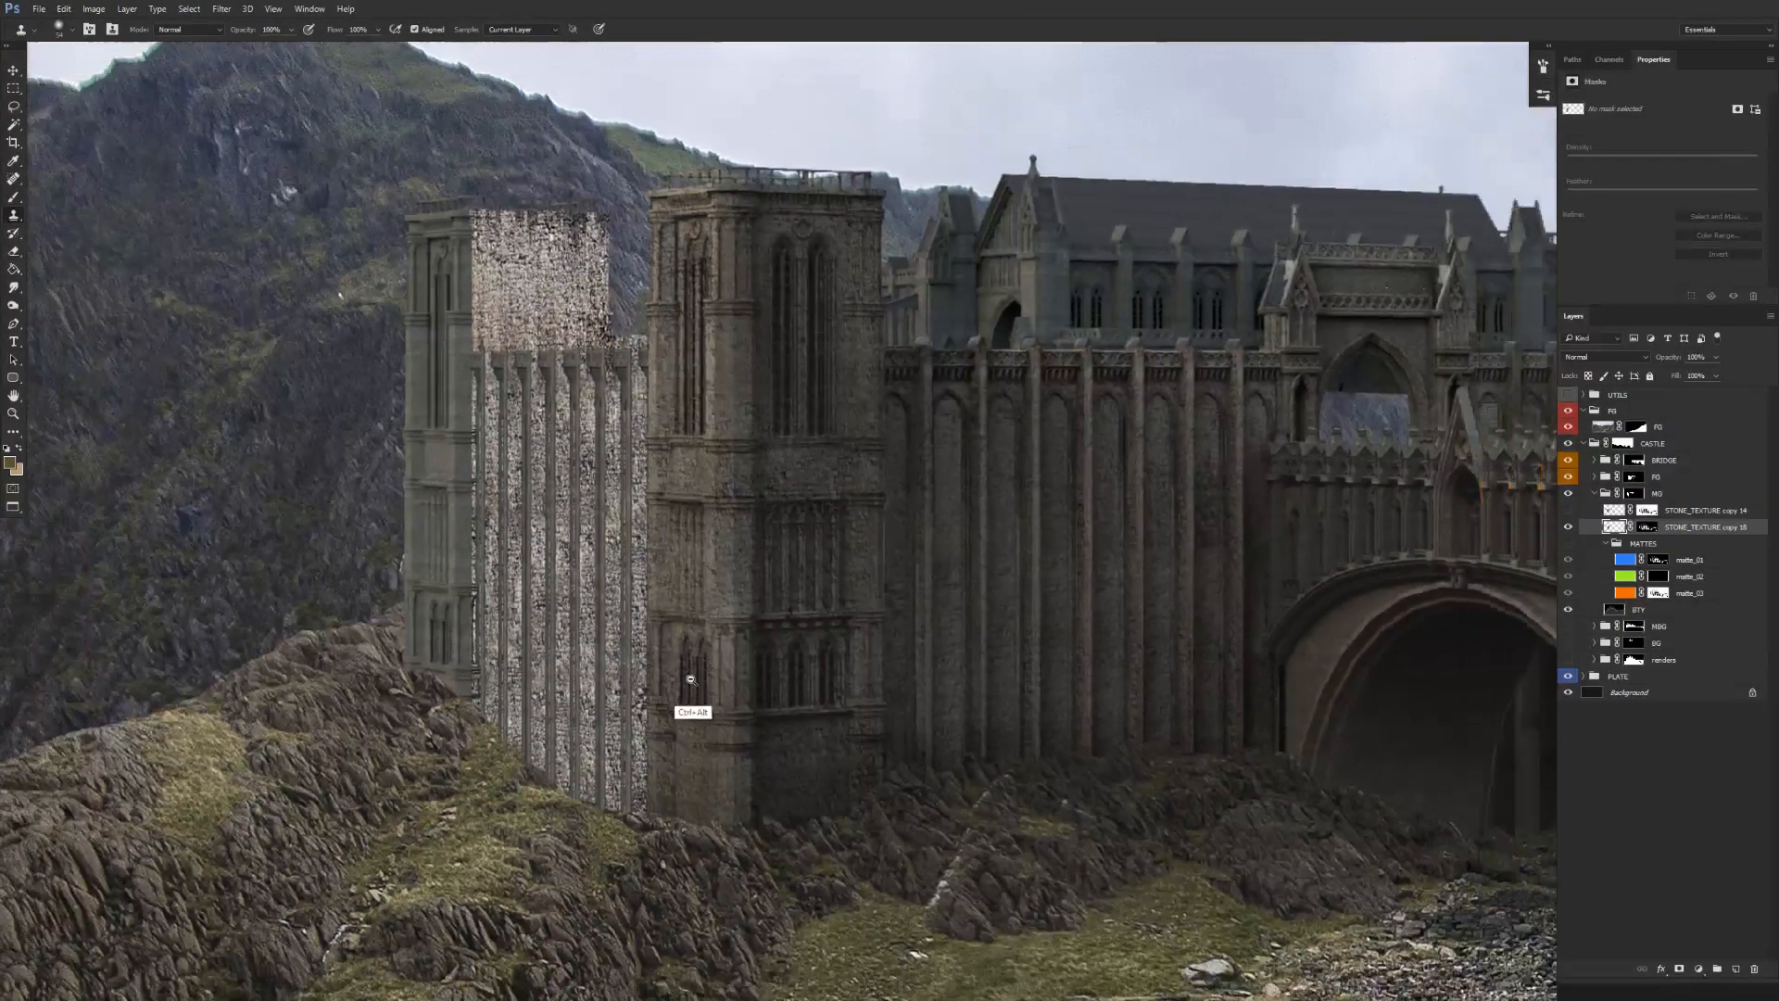
Toggle STONE_TEXTURE copy 14 on and off to compare both masked textures together, and collapse the MATTES group.
key(v)
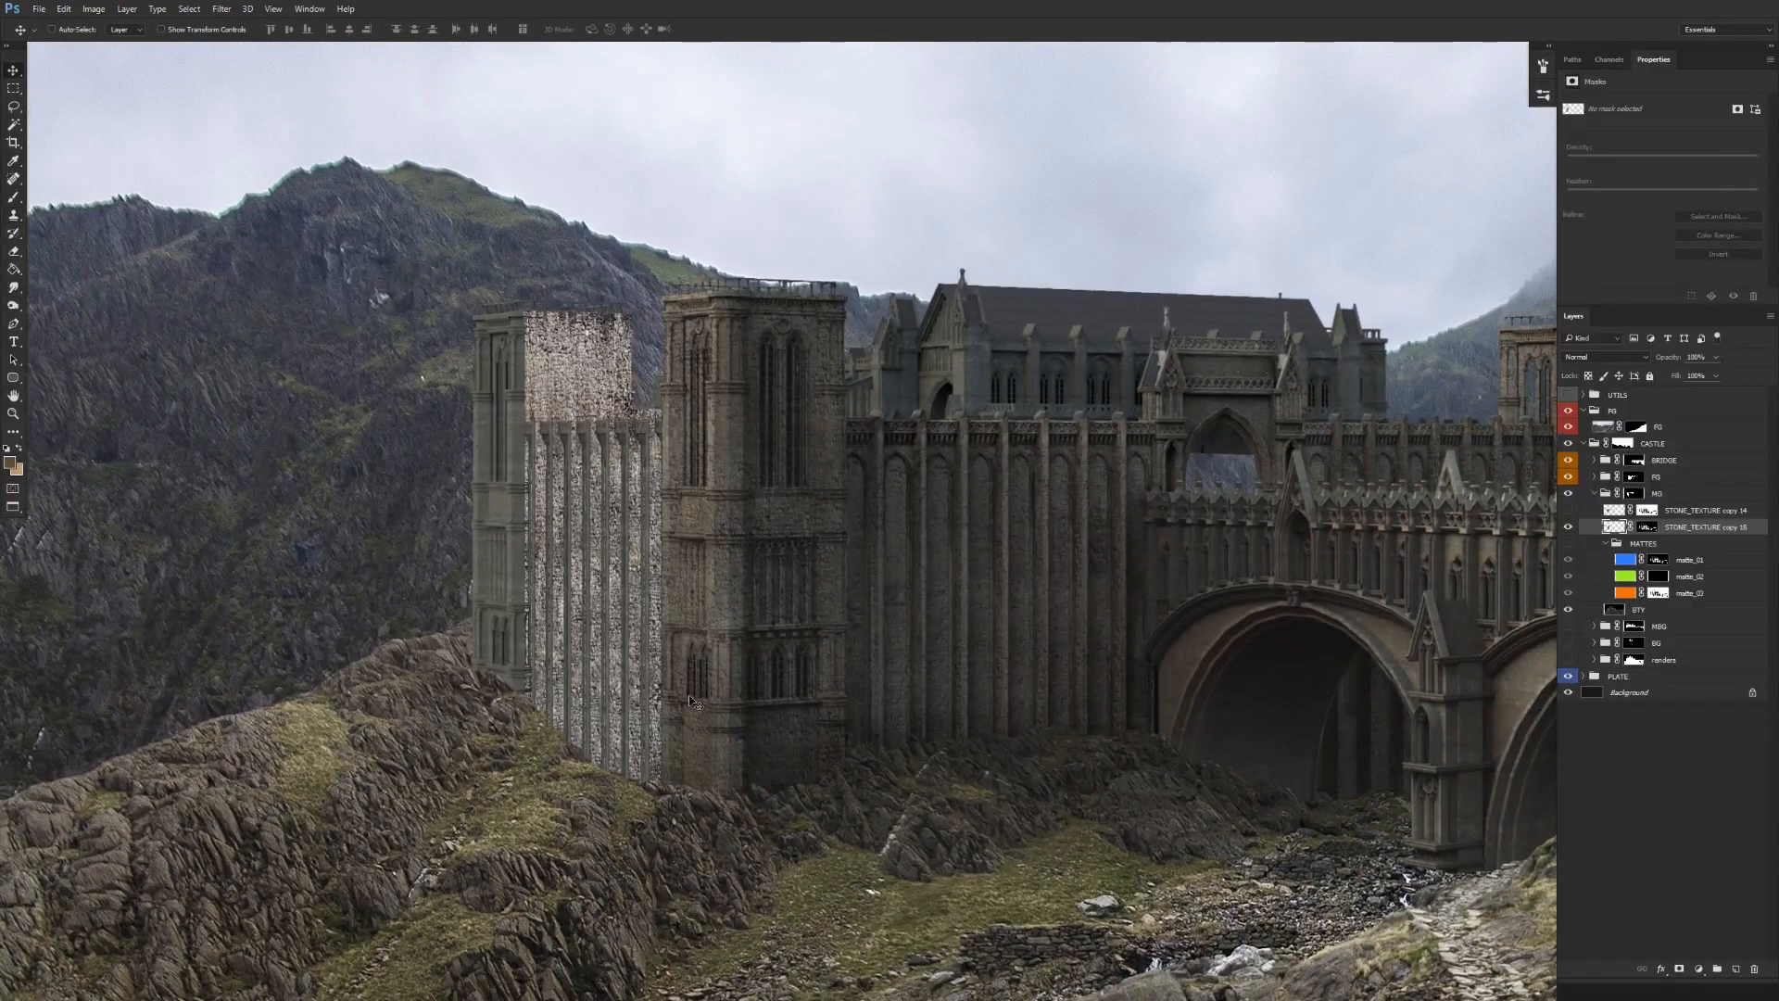
click(1567, 510)
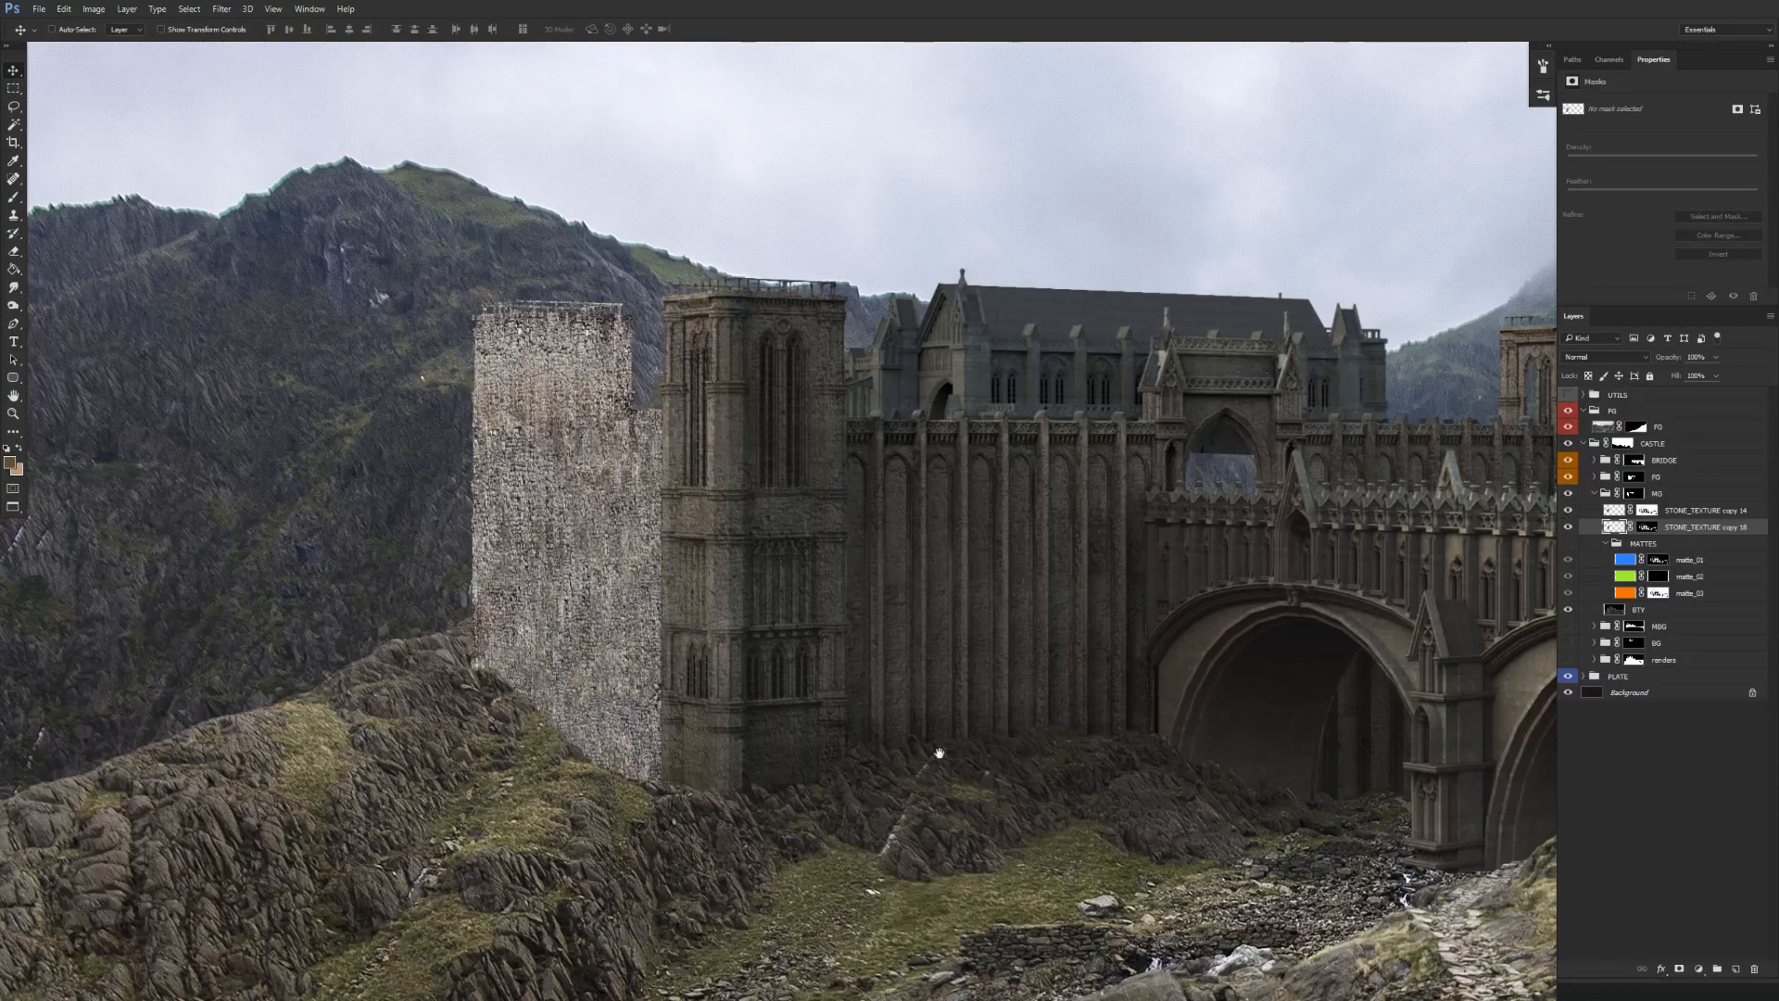
drag(957, 751, 823, 709)
ctrl+click(1664, 586)
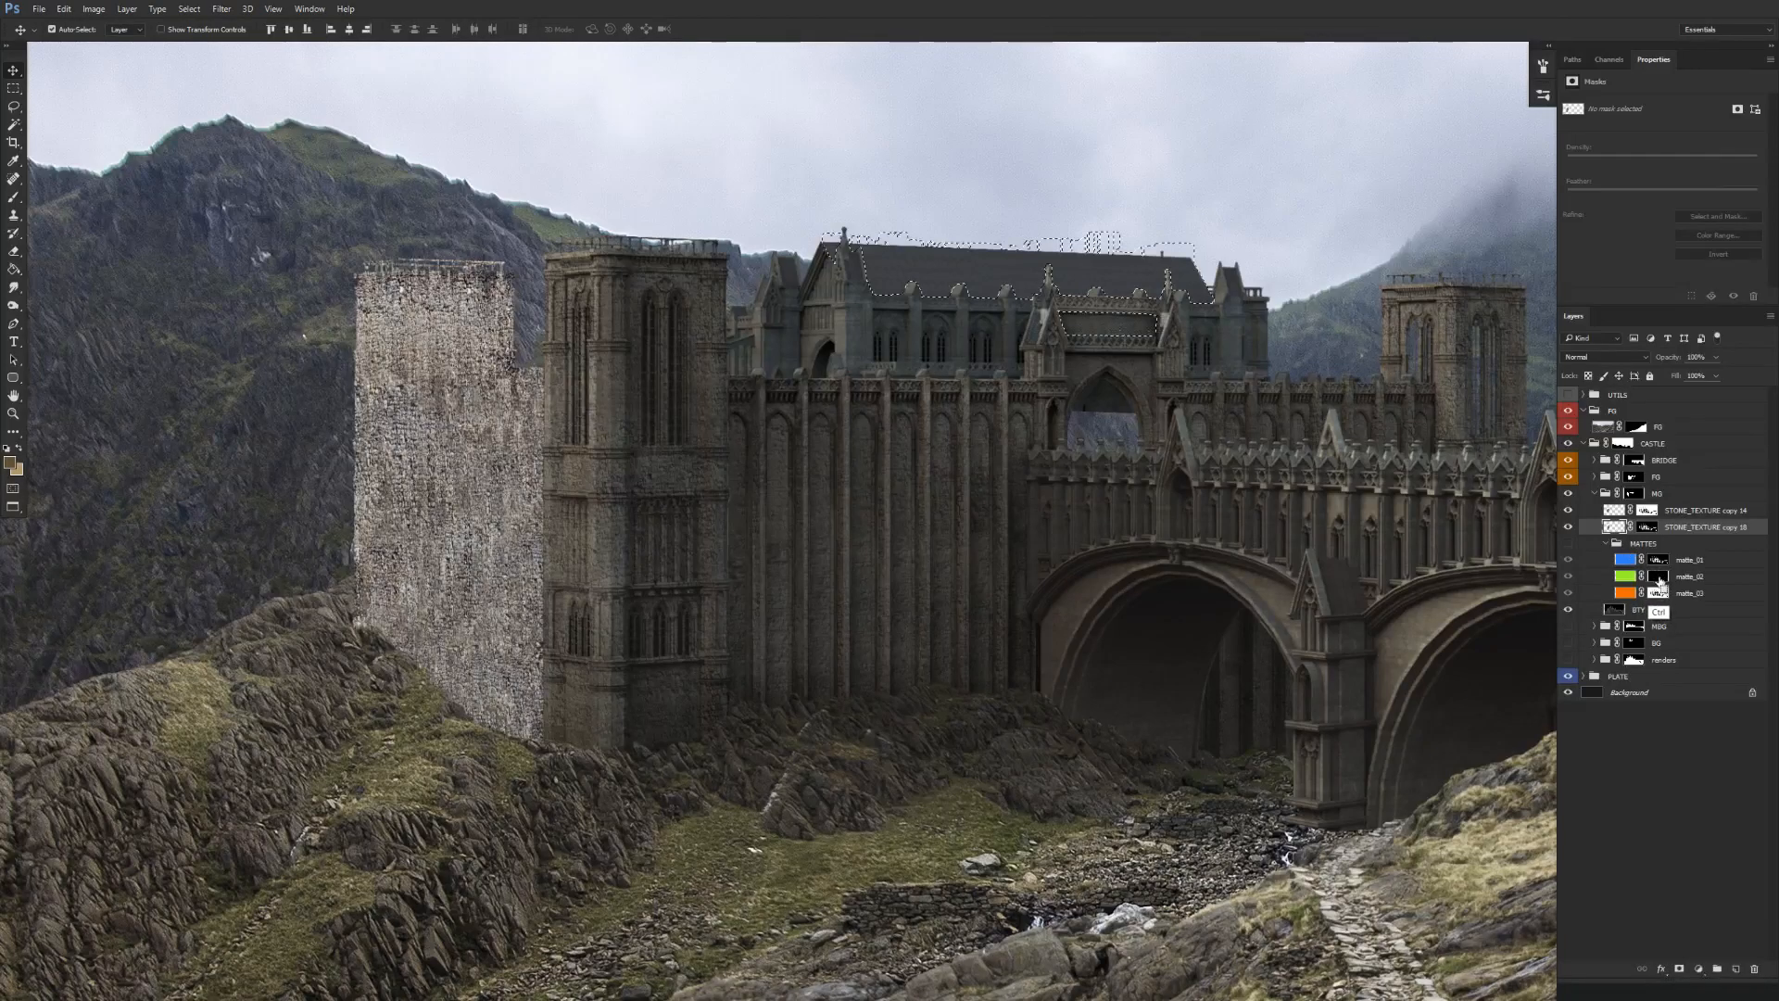
click(1624, 545)
click(1607, 544)
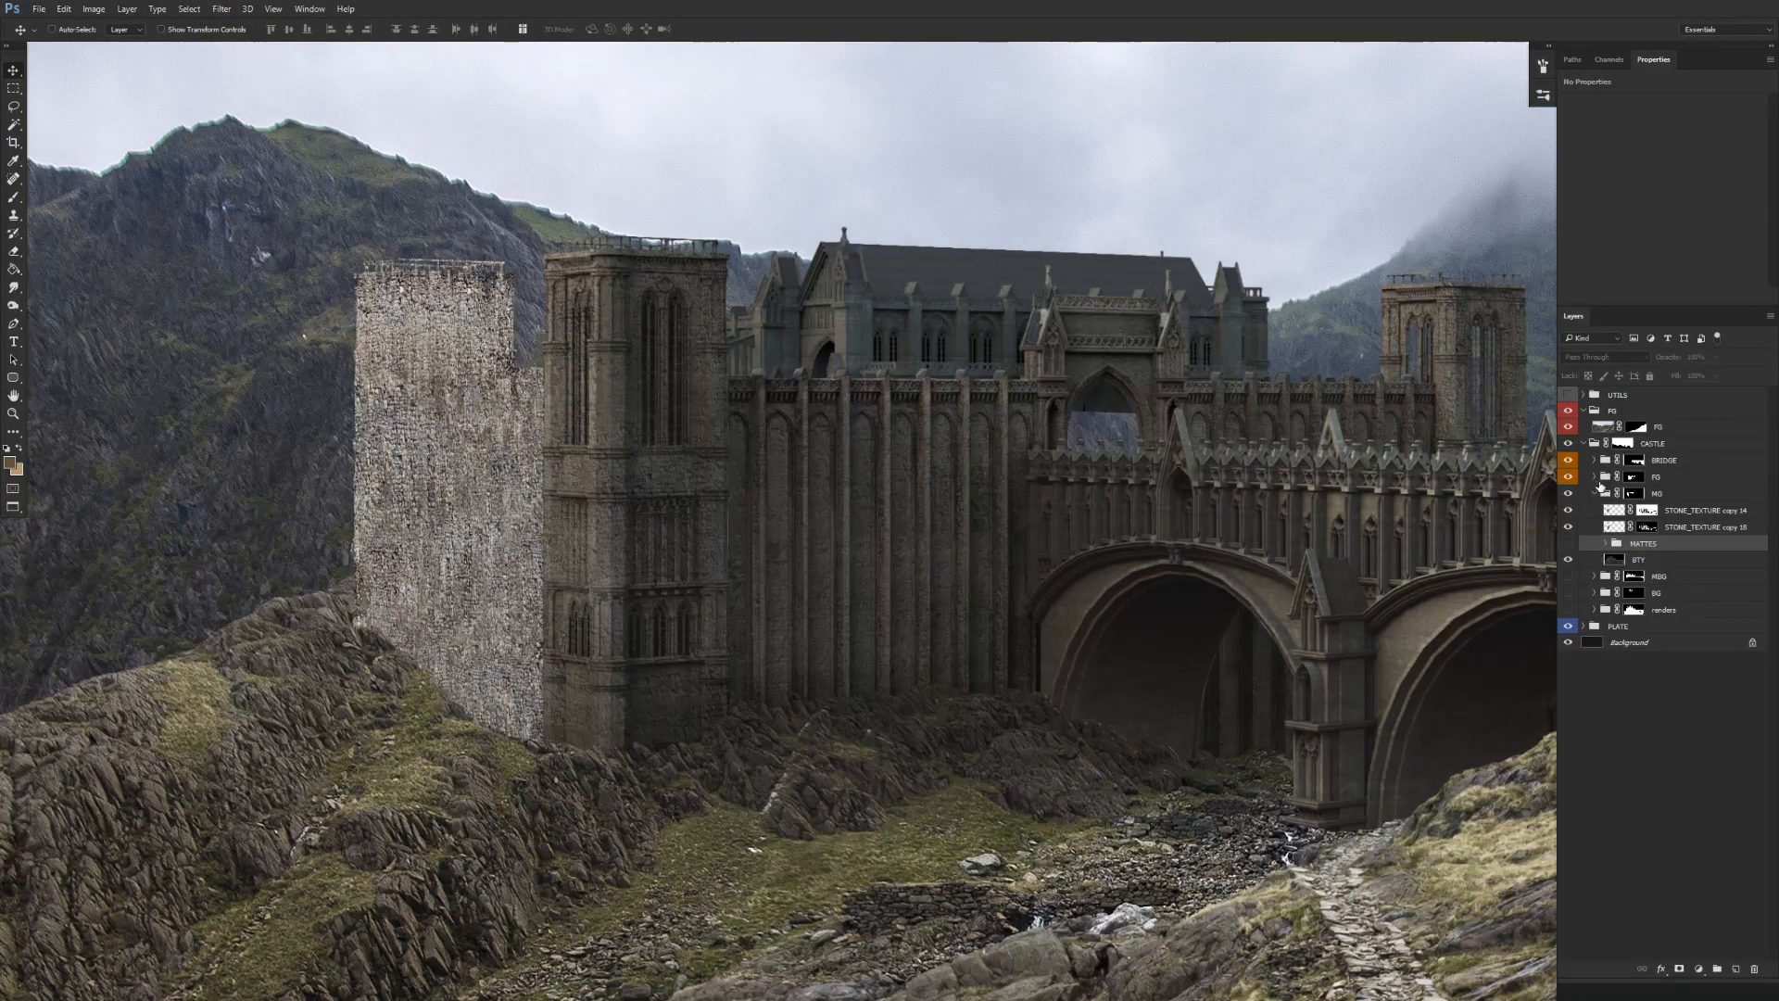
click(1601, 478)
click(1592, 481)
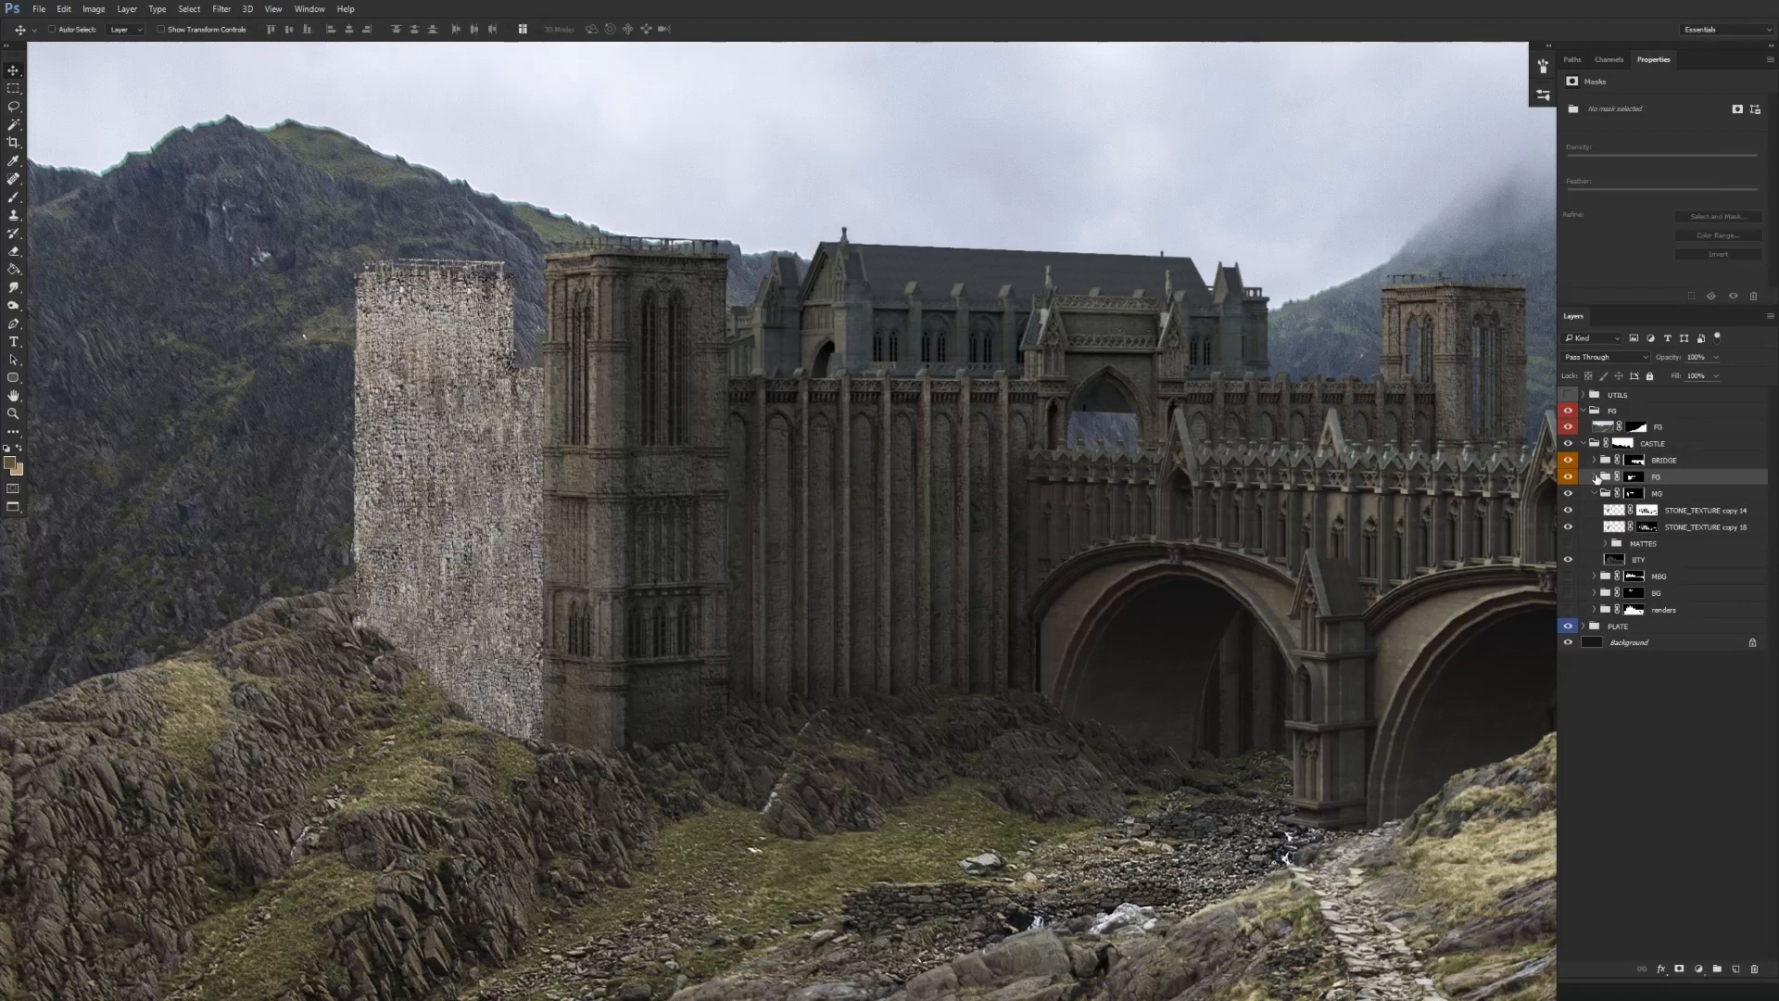
click(1649, 526)
click(1568, 510)
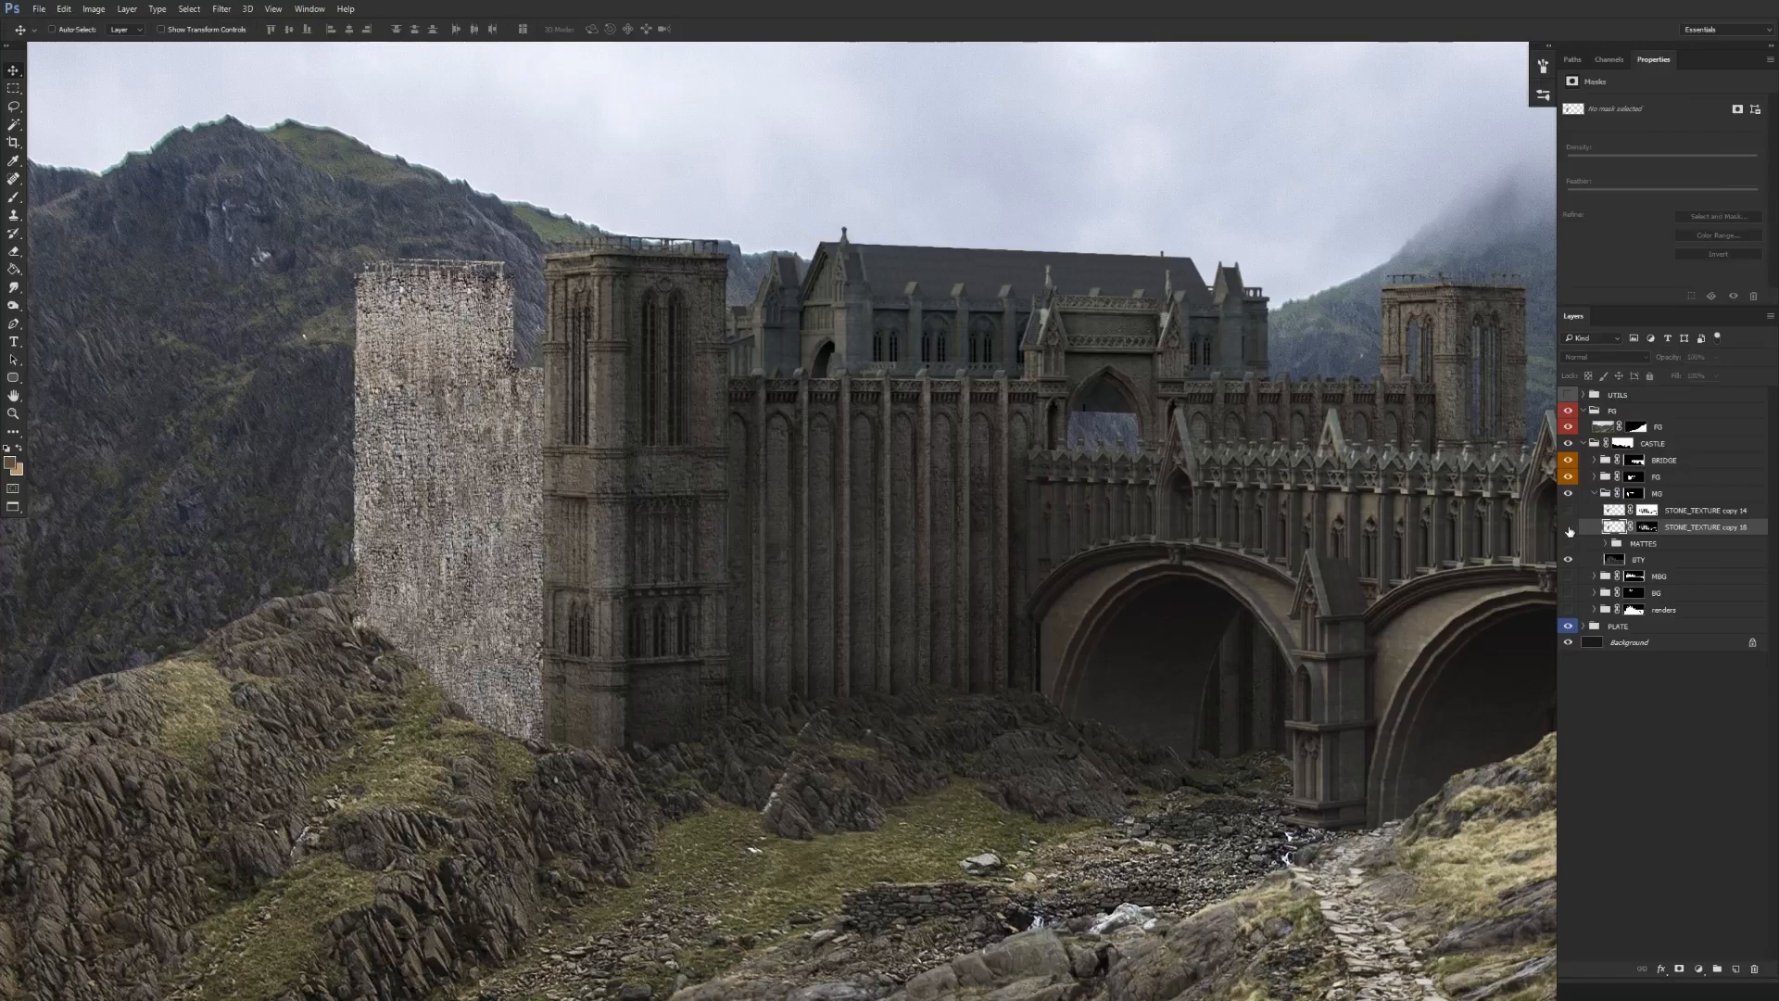
Put STONE_TEXTURE copy 18 in a new group named "front".
double_click(1706, 527)
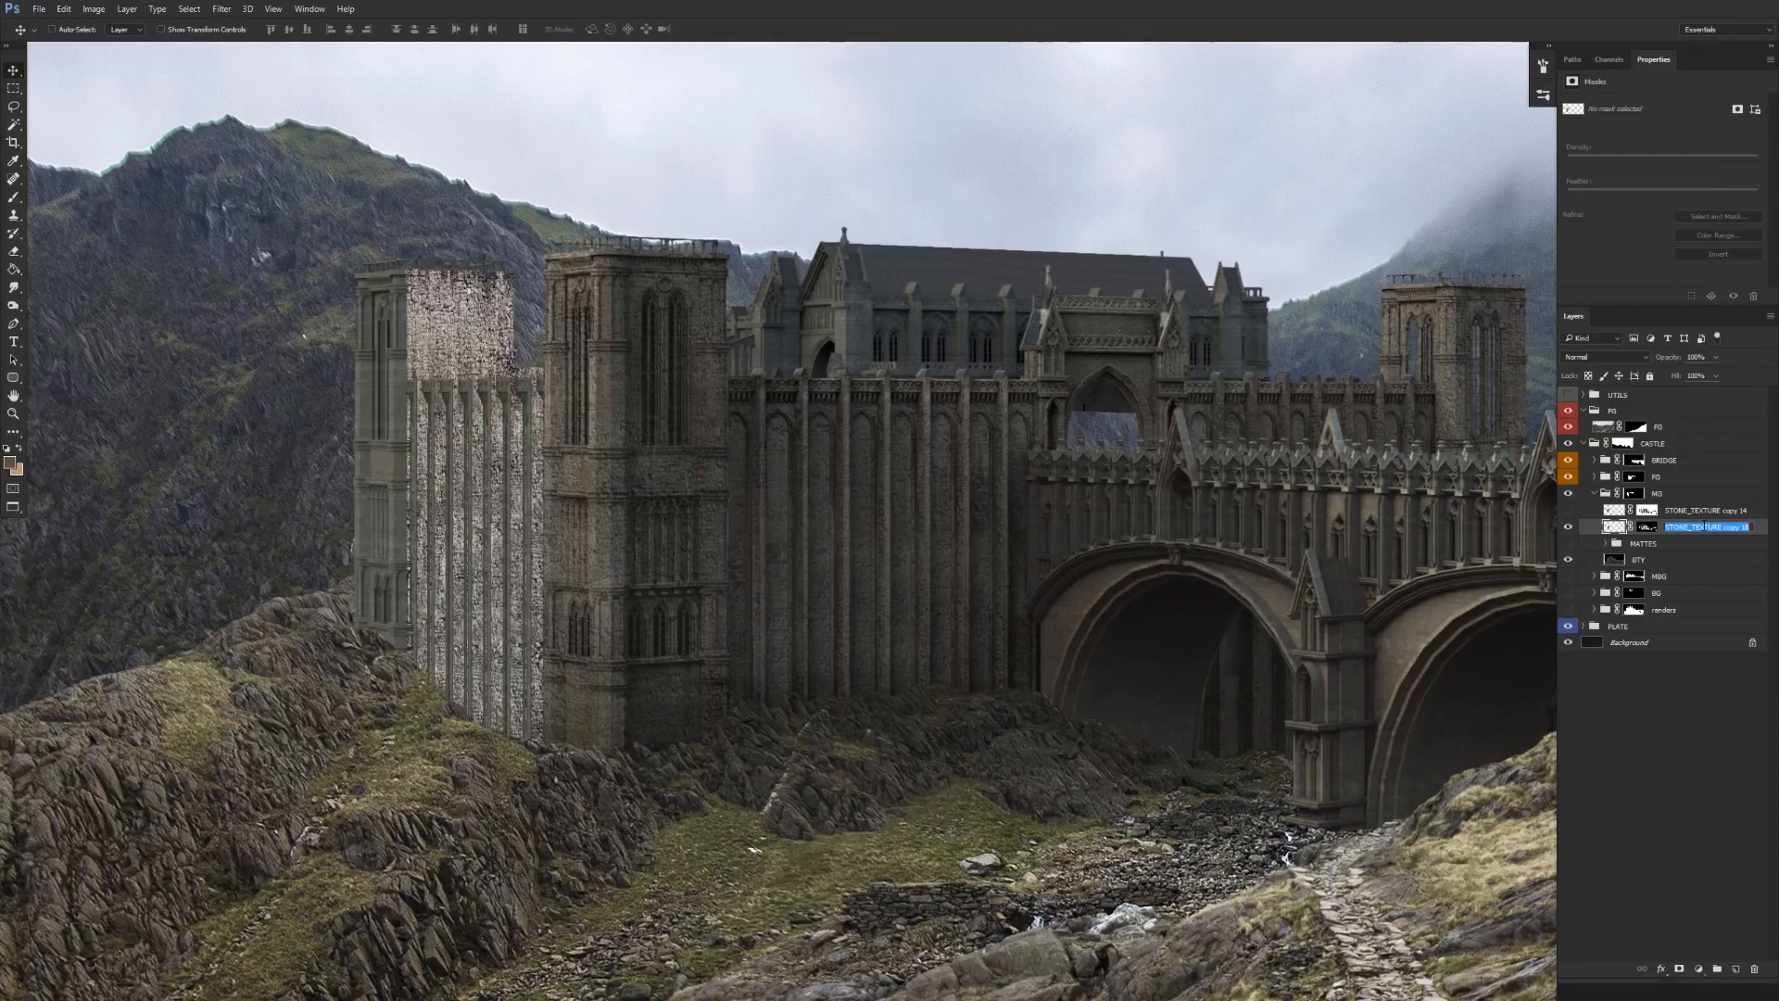
key(Return)
key(ctrl+g)
double_click(1643, 526)
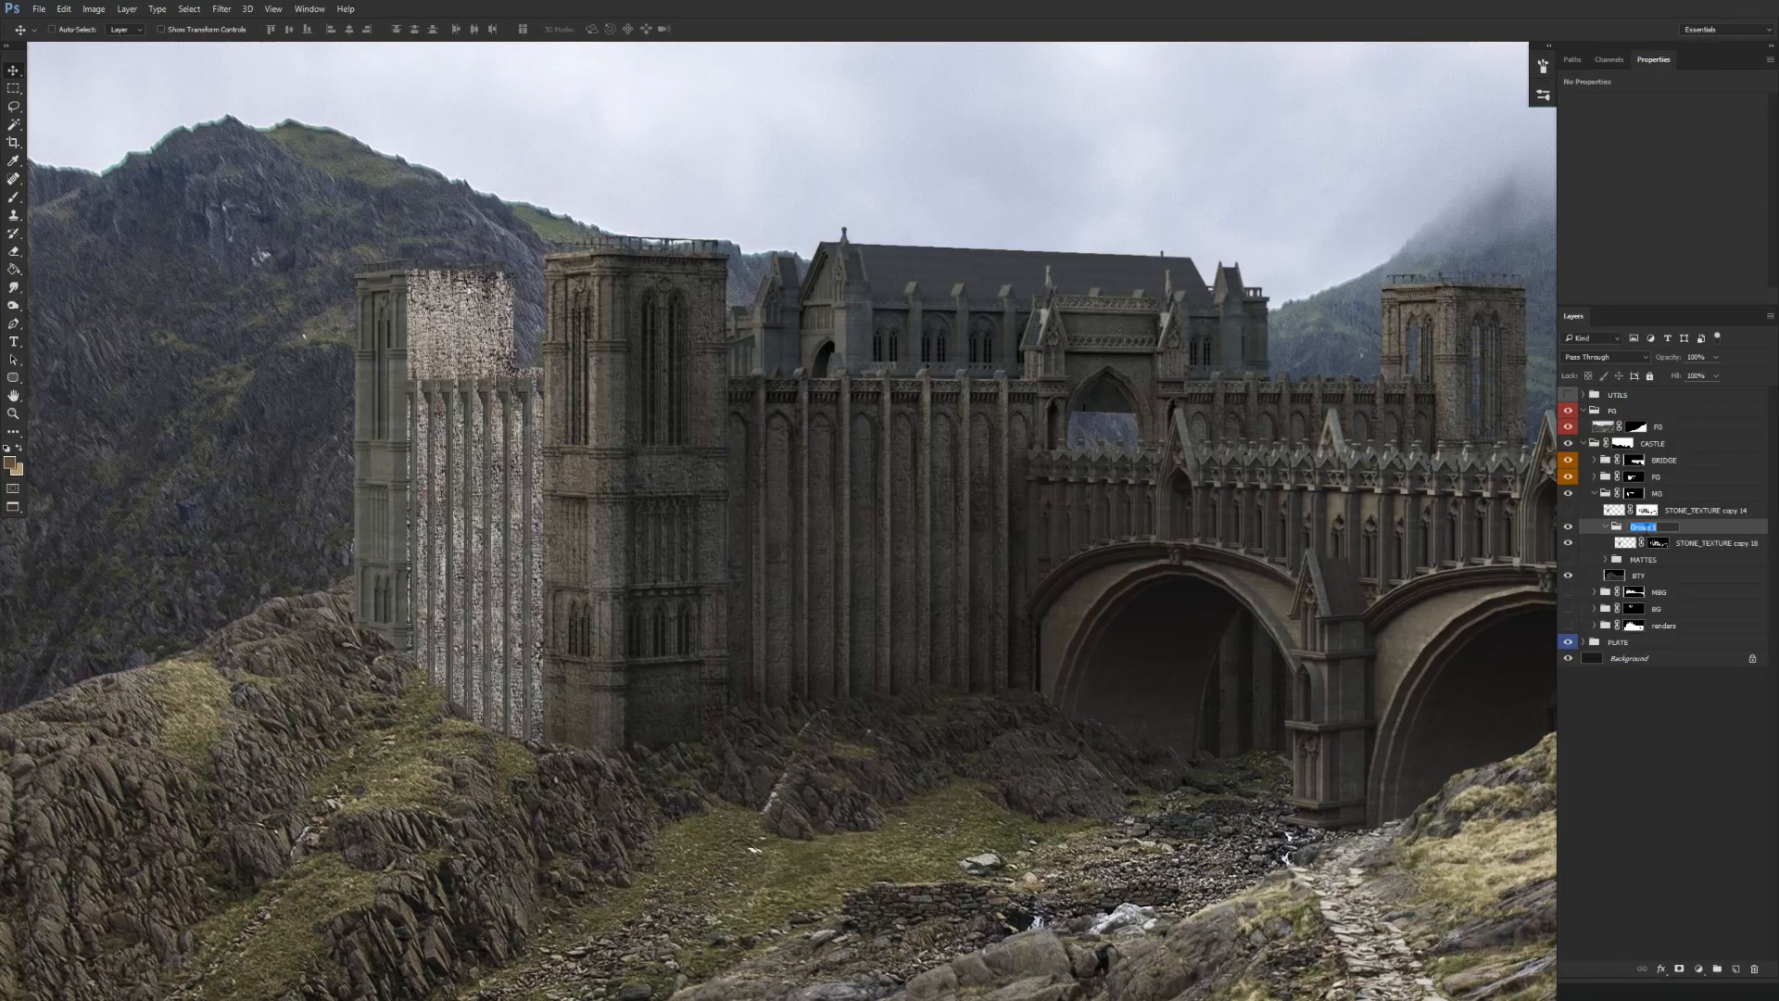
key(ctrl+a)
text(front)
key(Return)
Put STONE_TEXTURE copy 14 in a new group named "side".
click(1705, 511)
key(ctrl+g)
double_click(1643, 510)
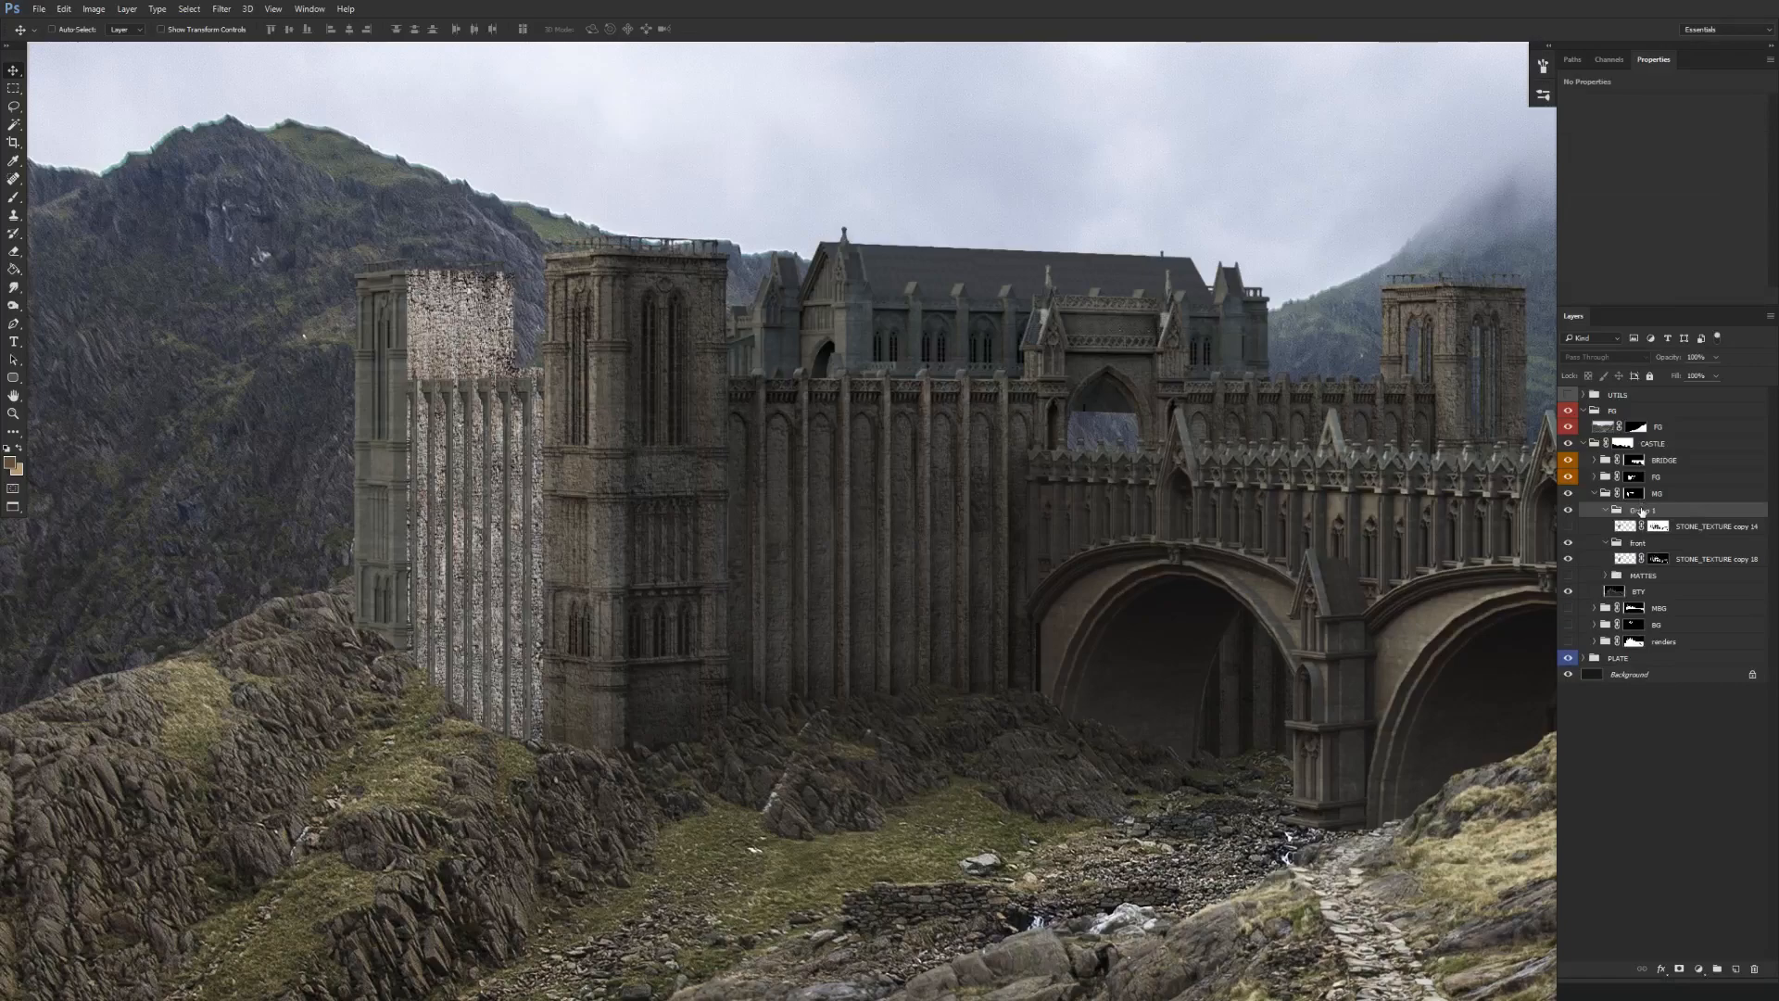
text(side)
key(Return)
Duplicate the Levels_cc_01 copy 4 adjustment from FG's fg_wall_01 group into the side group and clip it to STONE_TEXTURE copy 14.
click(1597, 478)
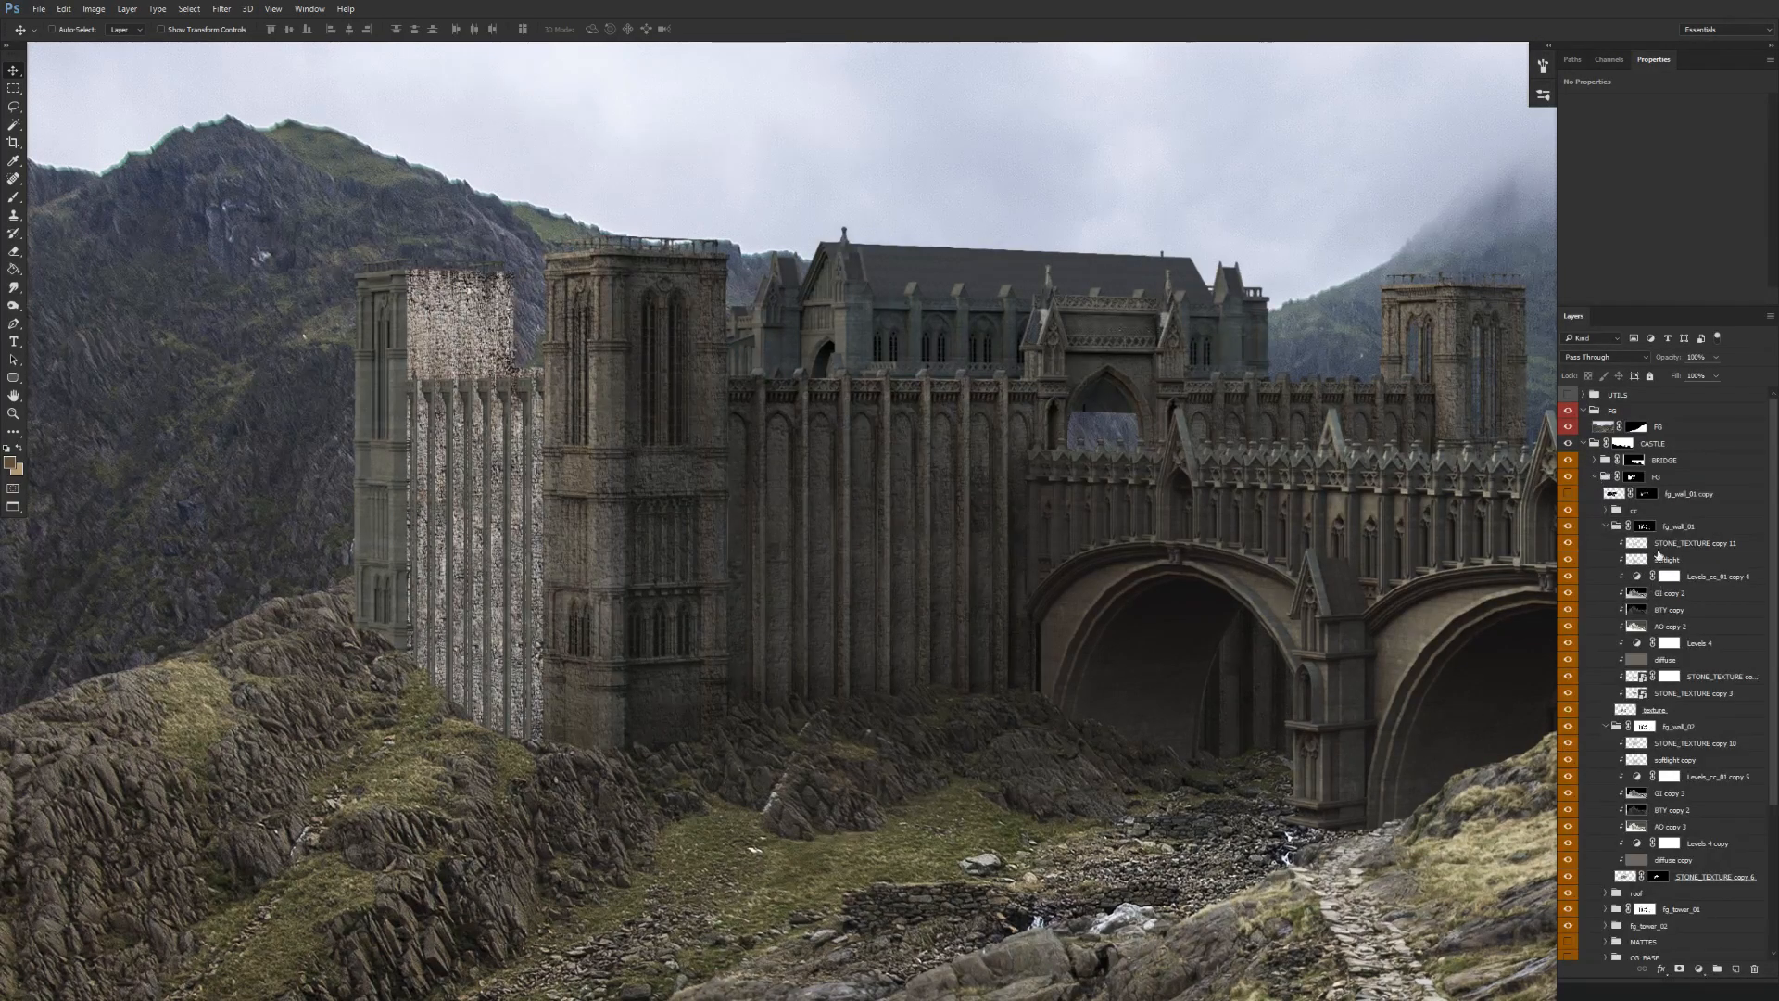
click(1606, 726)
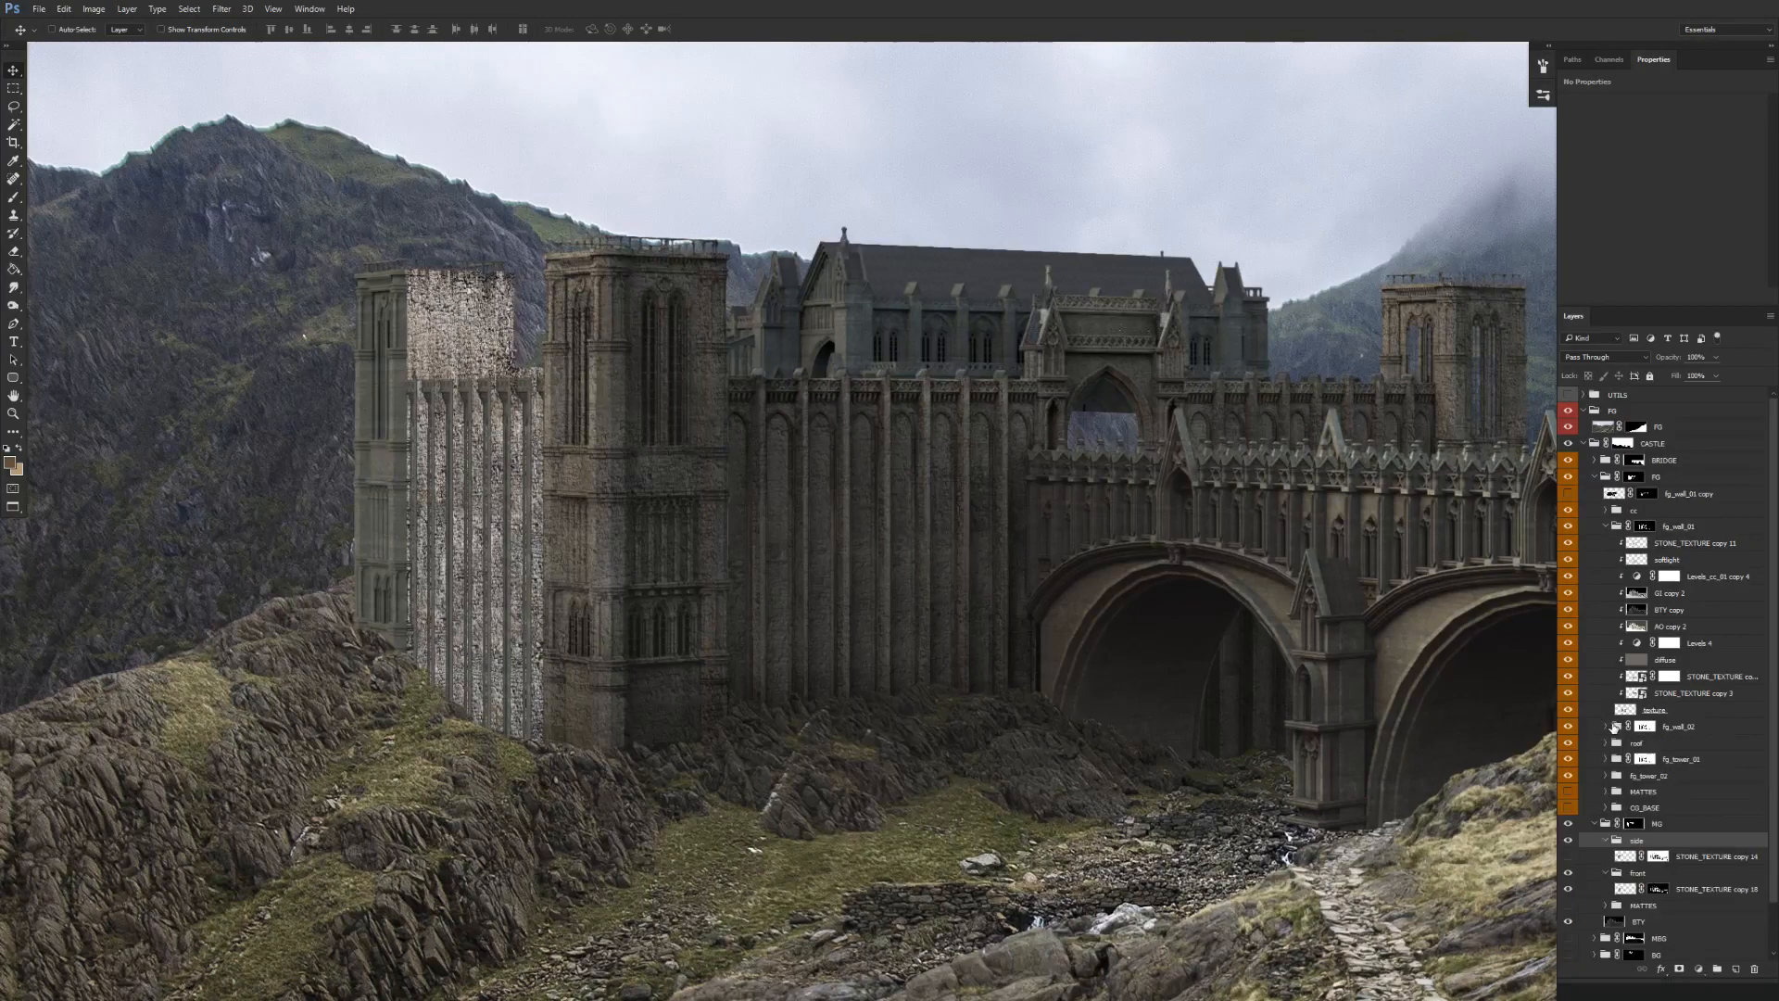
scroll(1771, 598, down, 3)
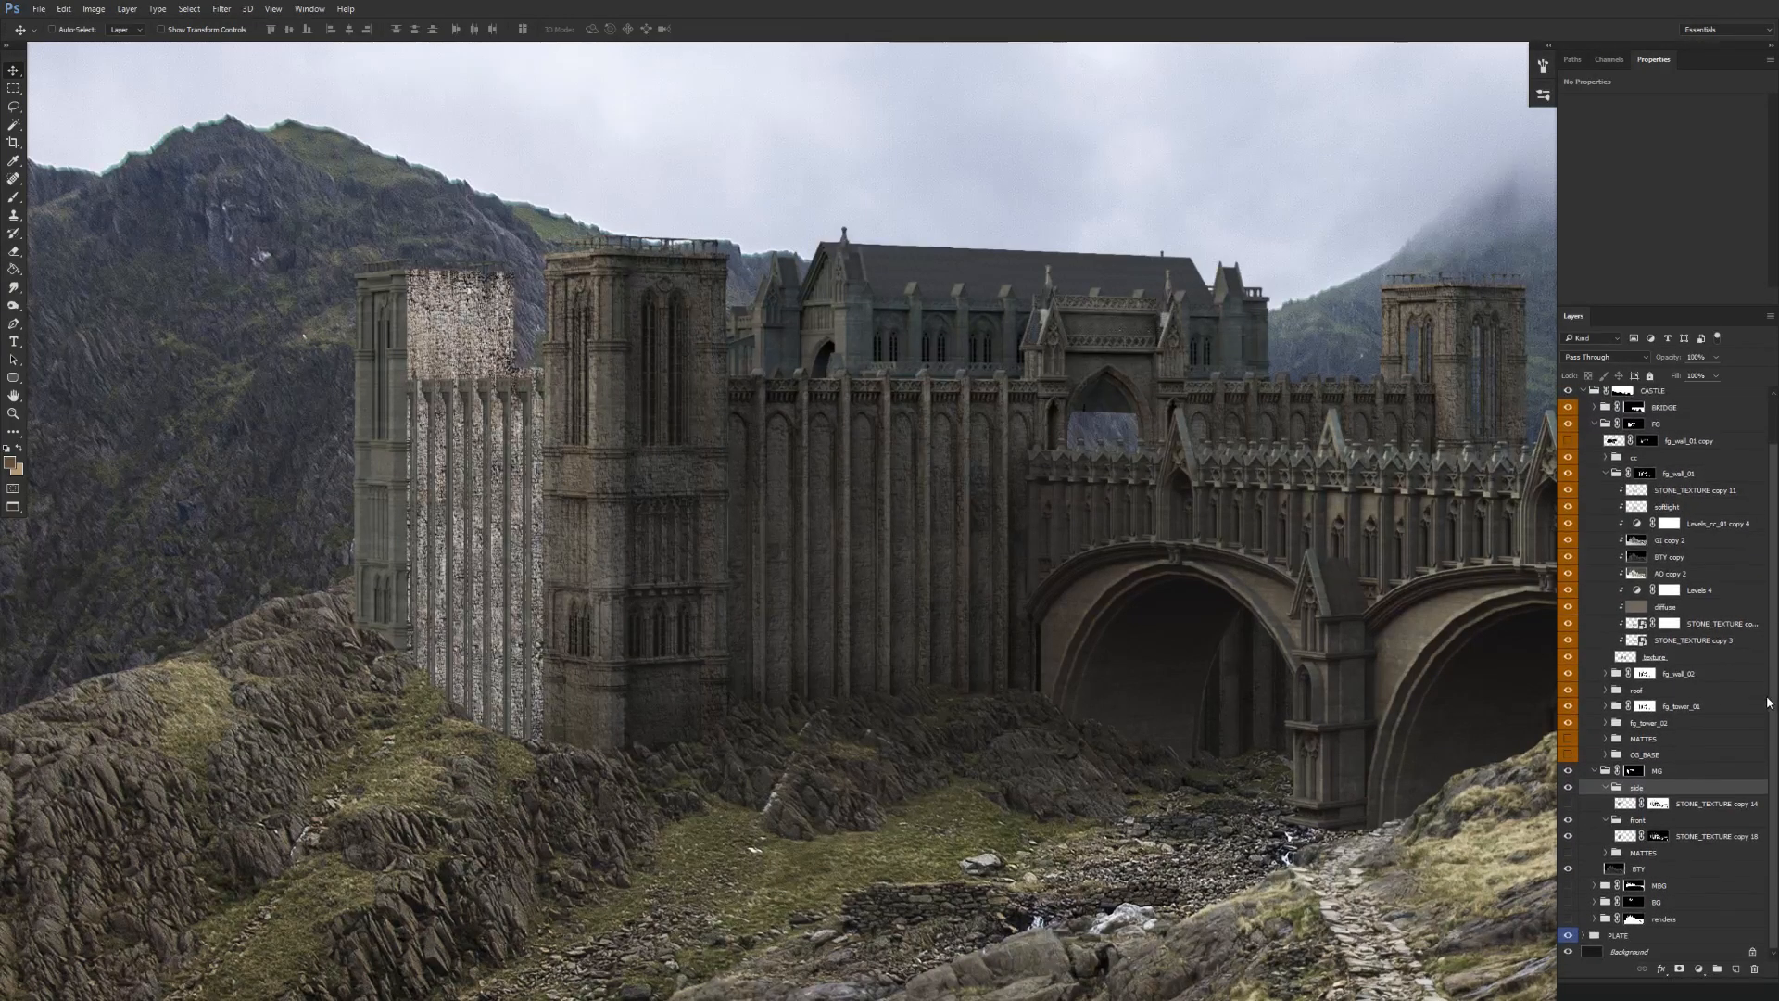
click(1735, 526)
click(1717, 624)
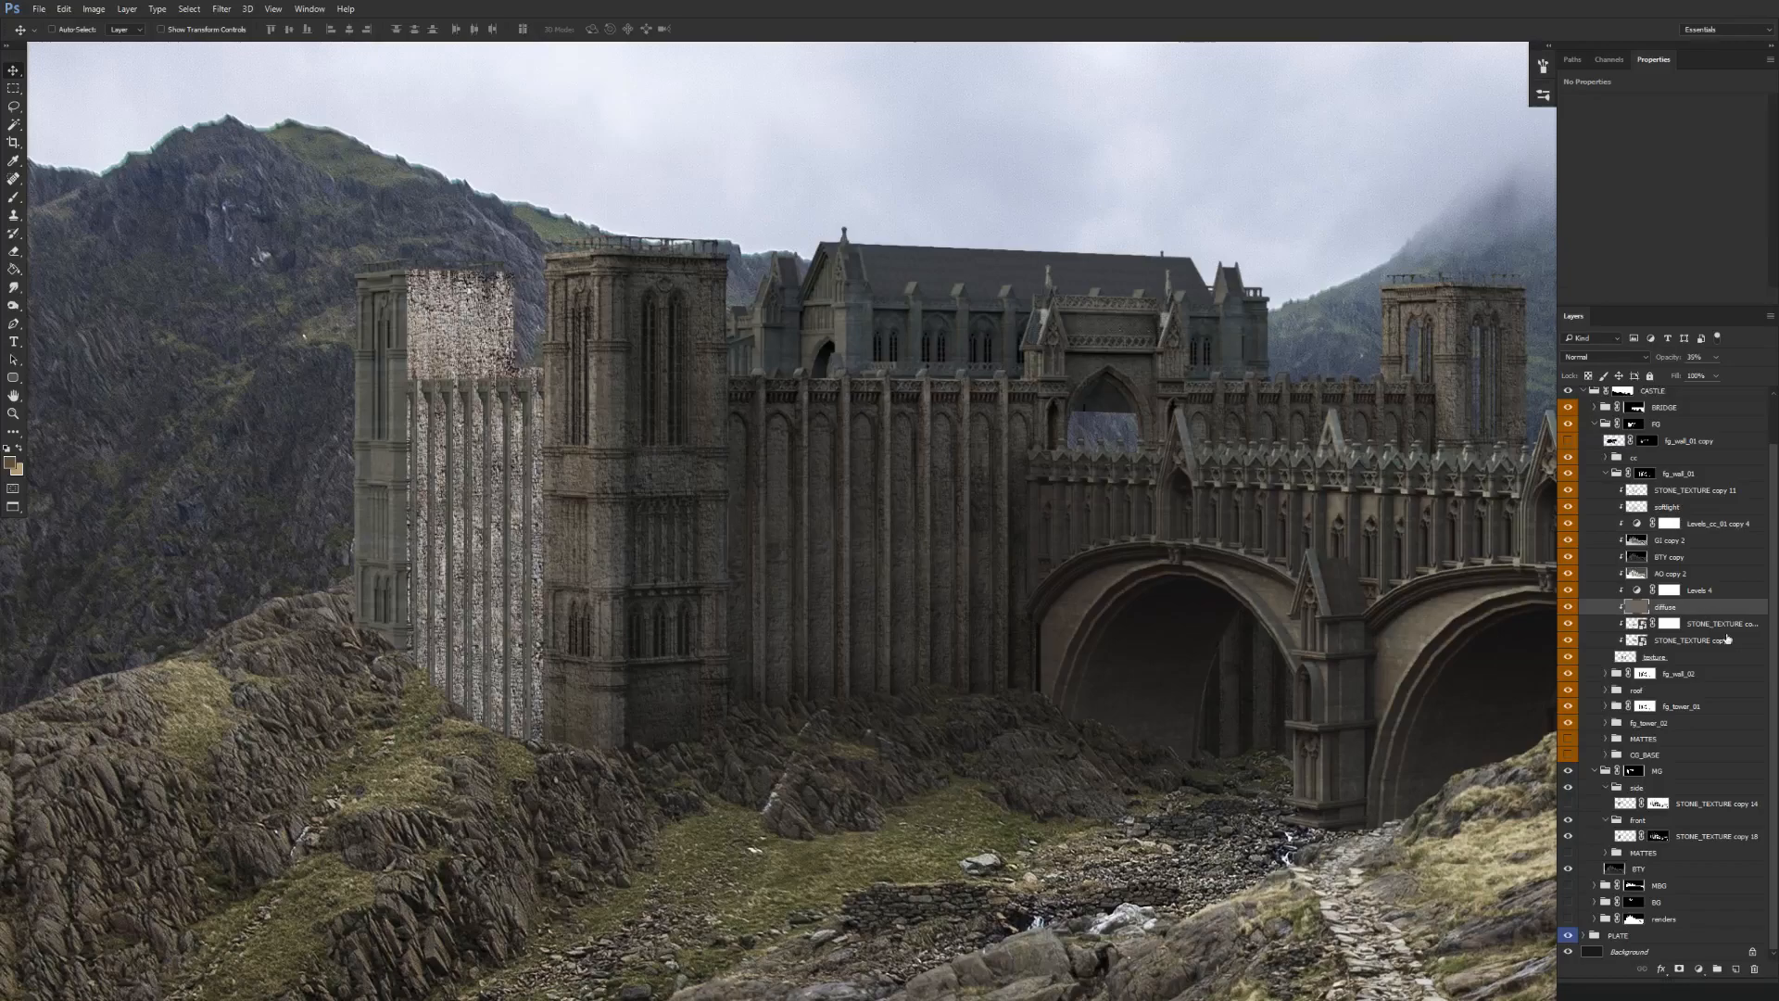
click(1712, 644)
click(1714, 625)
click(1710, 610)
key(shift)
shift+click(1715, 525)
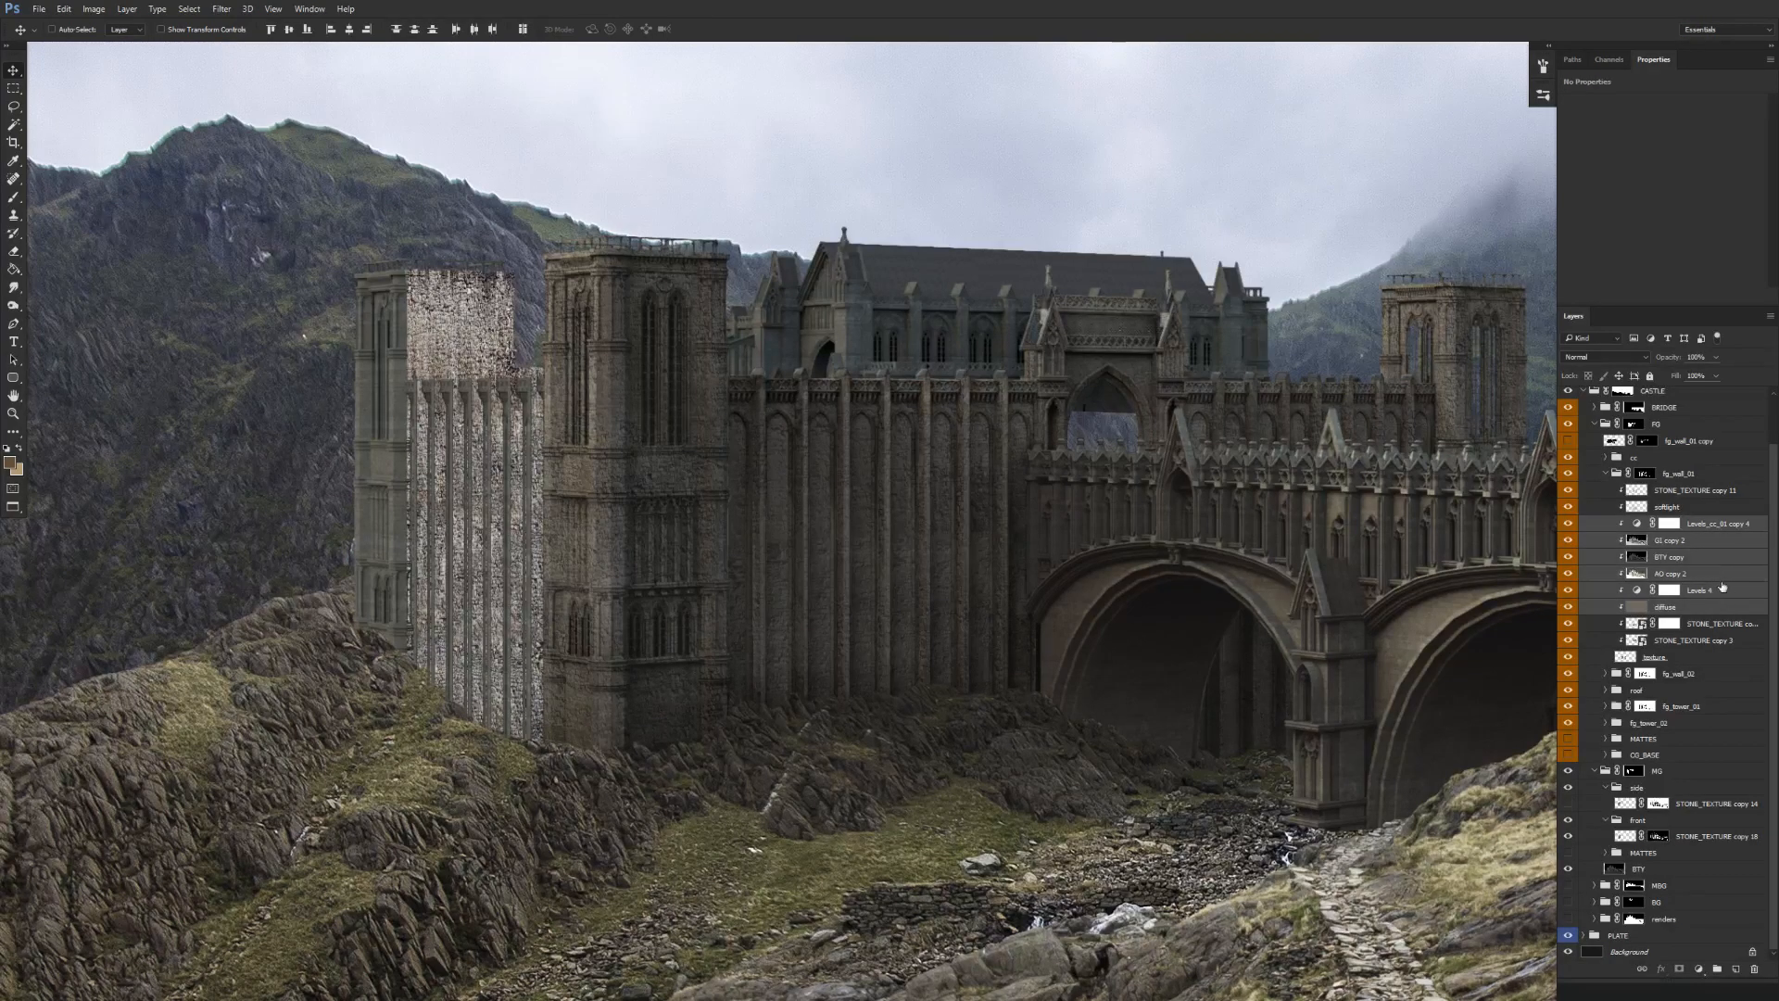
click(1710, 525)
drag(1710, 525, 1710, 807)
alt+click(1703, 811)
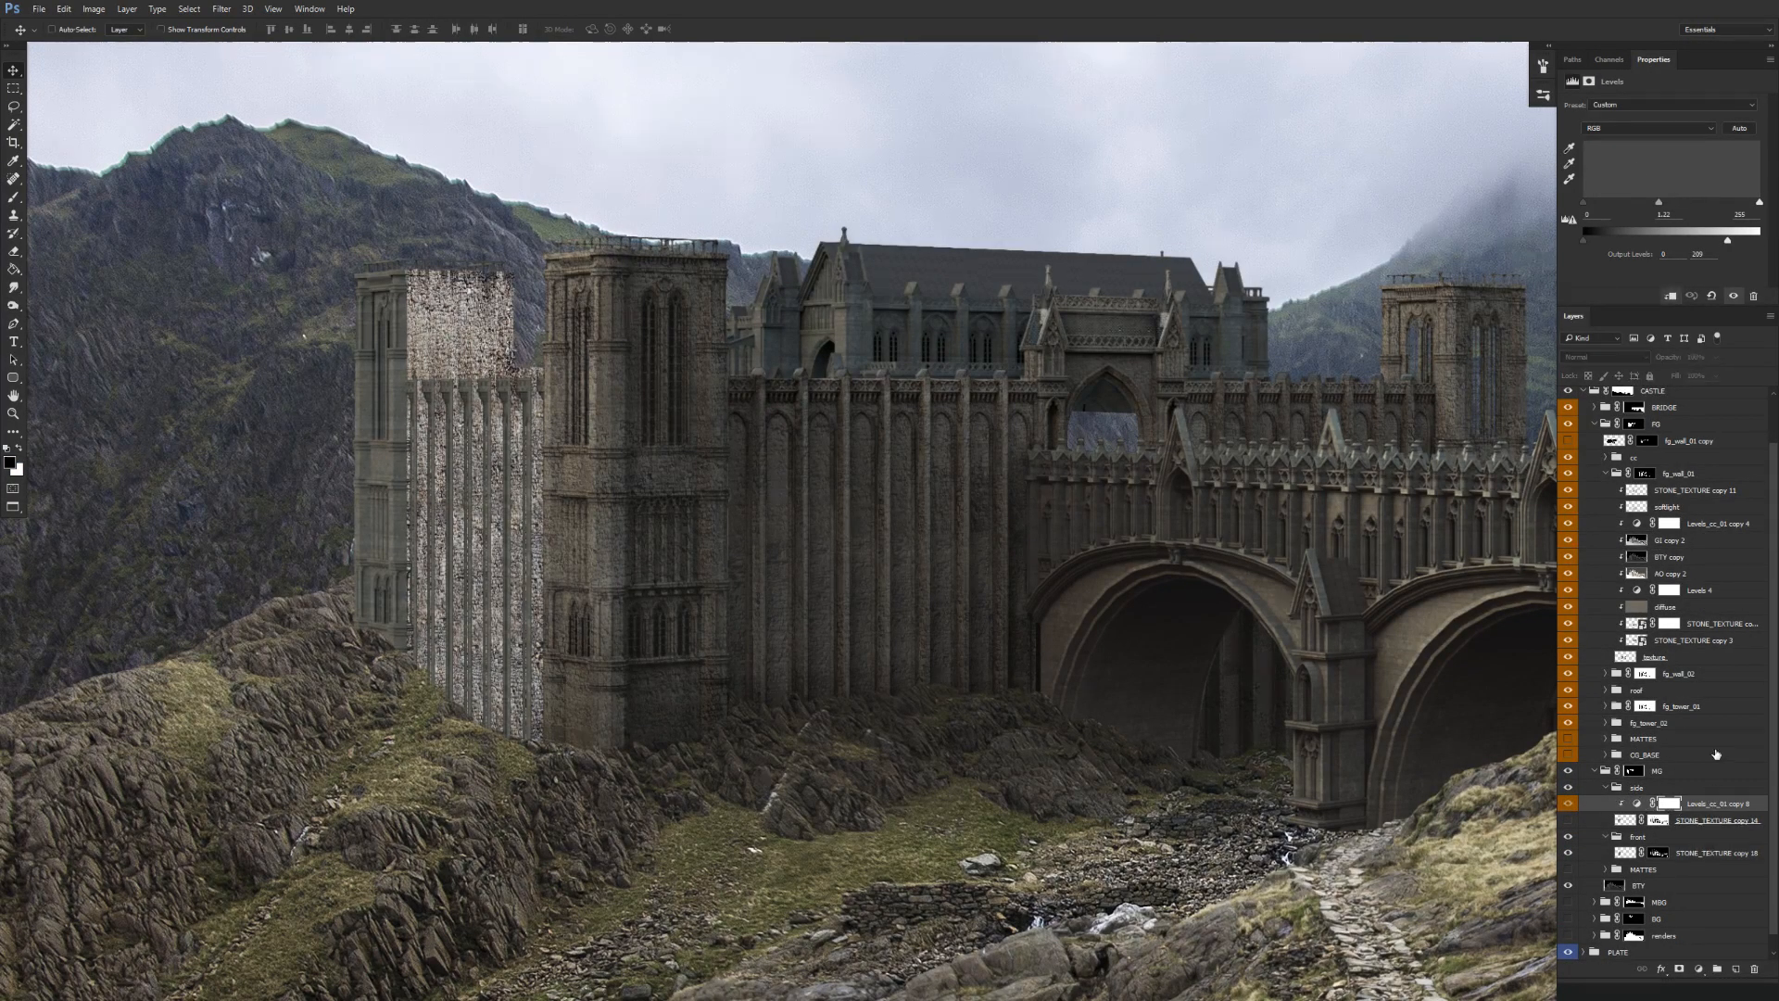
Duplicate fg_wall_01's GI, BTY, AO, Levels 4 and diffuse layers into the side group's clipping stack and show STONE_TEXTURE copy 14.
click(1684, 544)
shift+click(1701, 611)
double_click(1705, 608)
key(Escape)
shift+click(1688, 541)
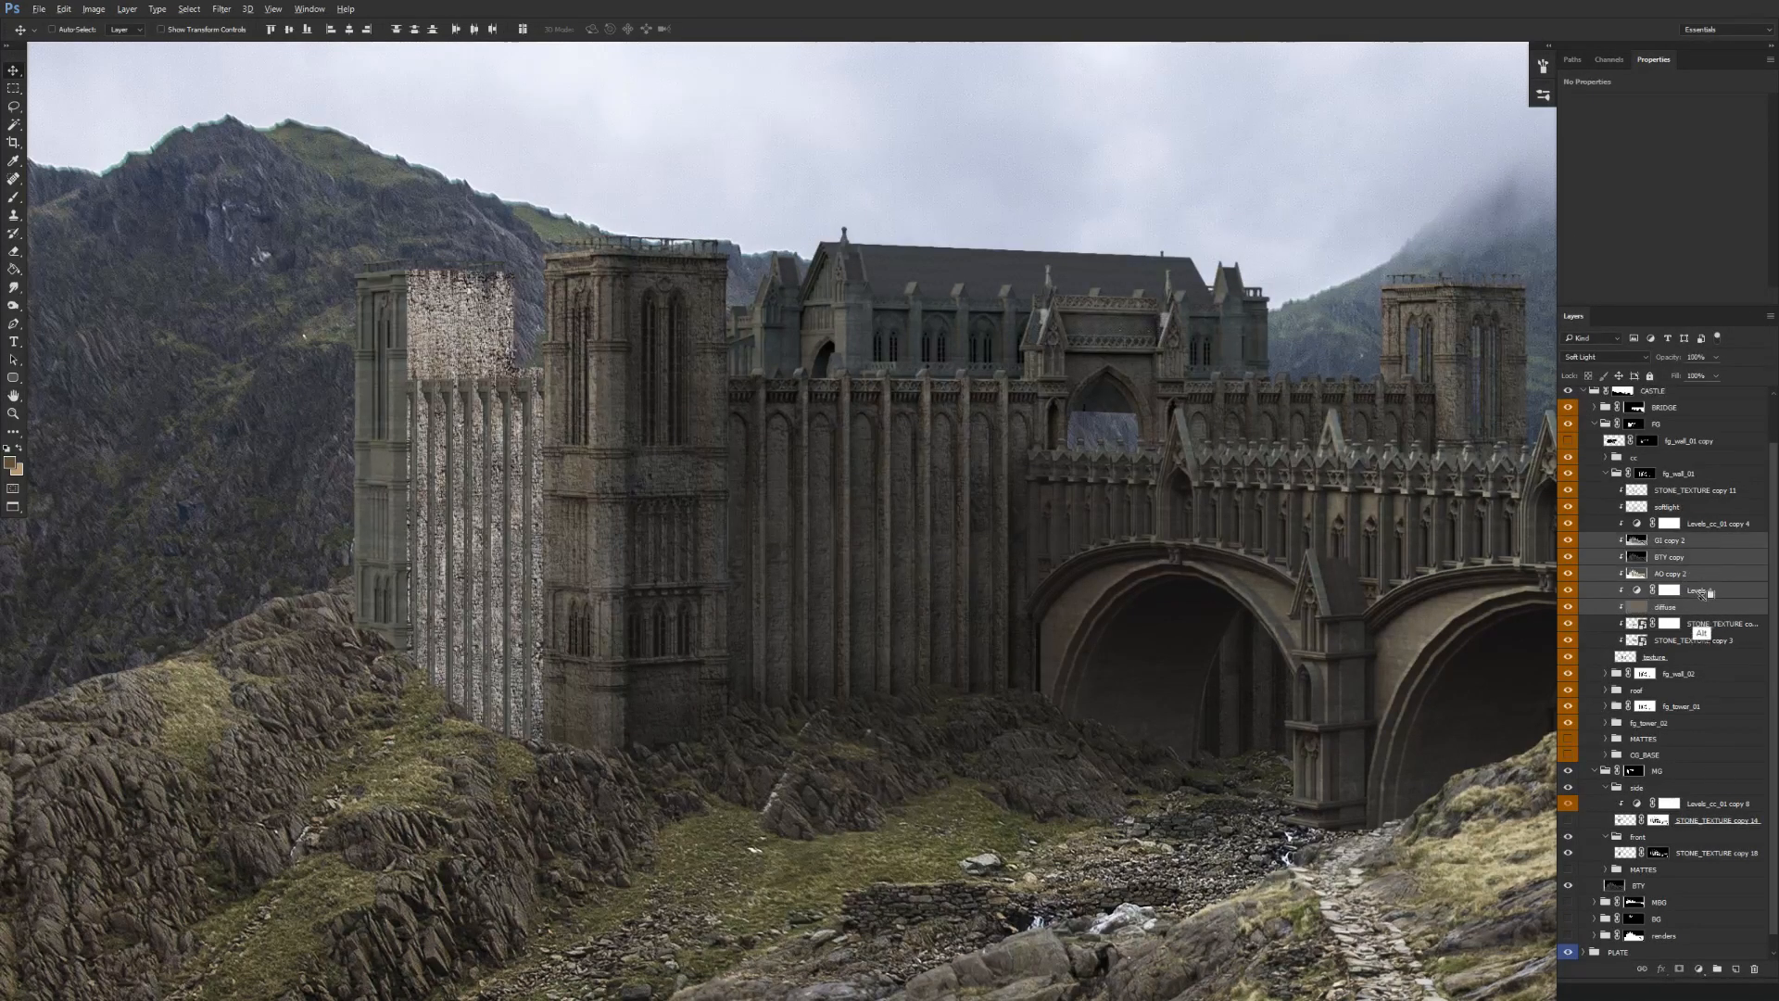
drag(1692, 814, 1692, 812)
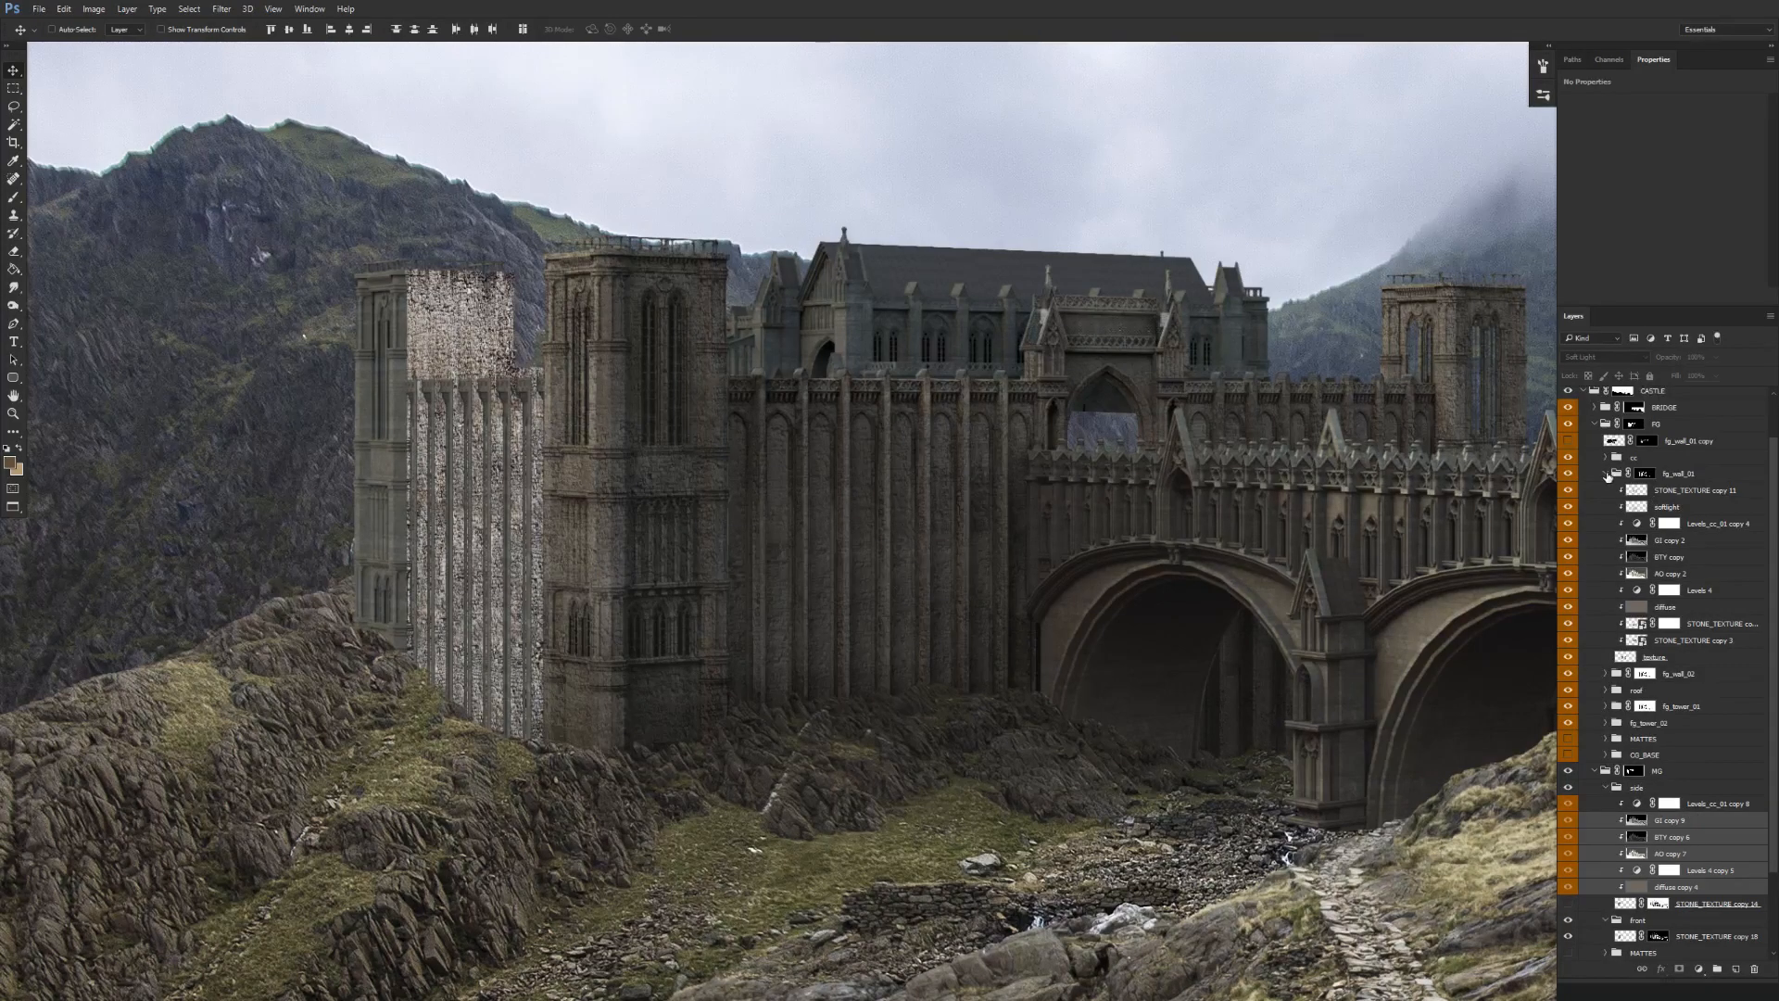
click(1607, 474)
click(1568, 773)
Duplicate the side group's Levels_cc_01, GI, BTY, AO, Levels 4 and diffuse layers into the front group, clipped to STONE_TEXTURE copy 18.
drag(1713, 673, 1707, 809)
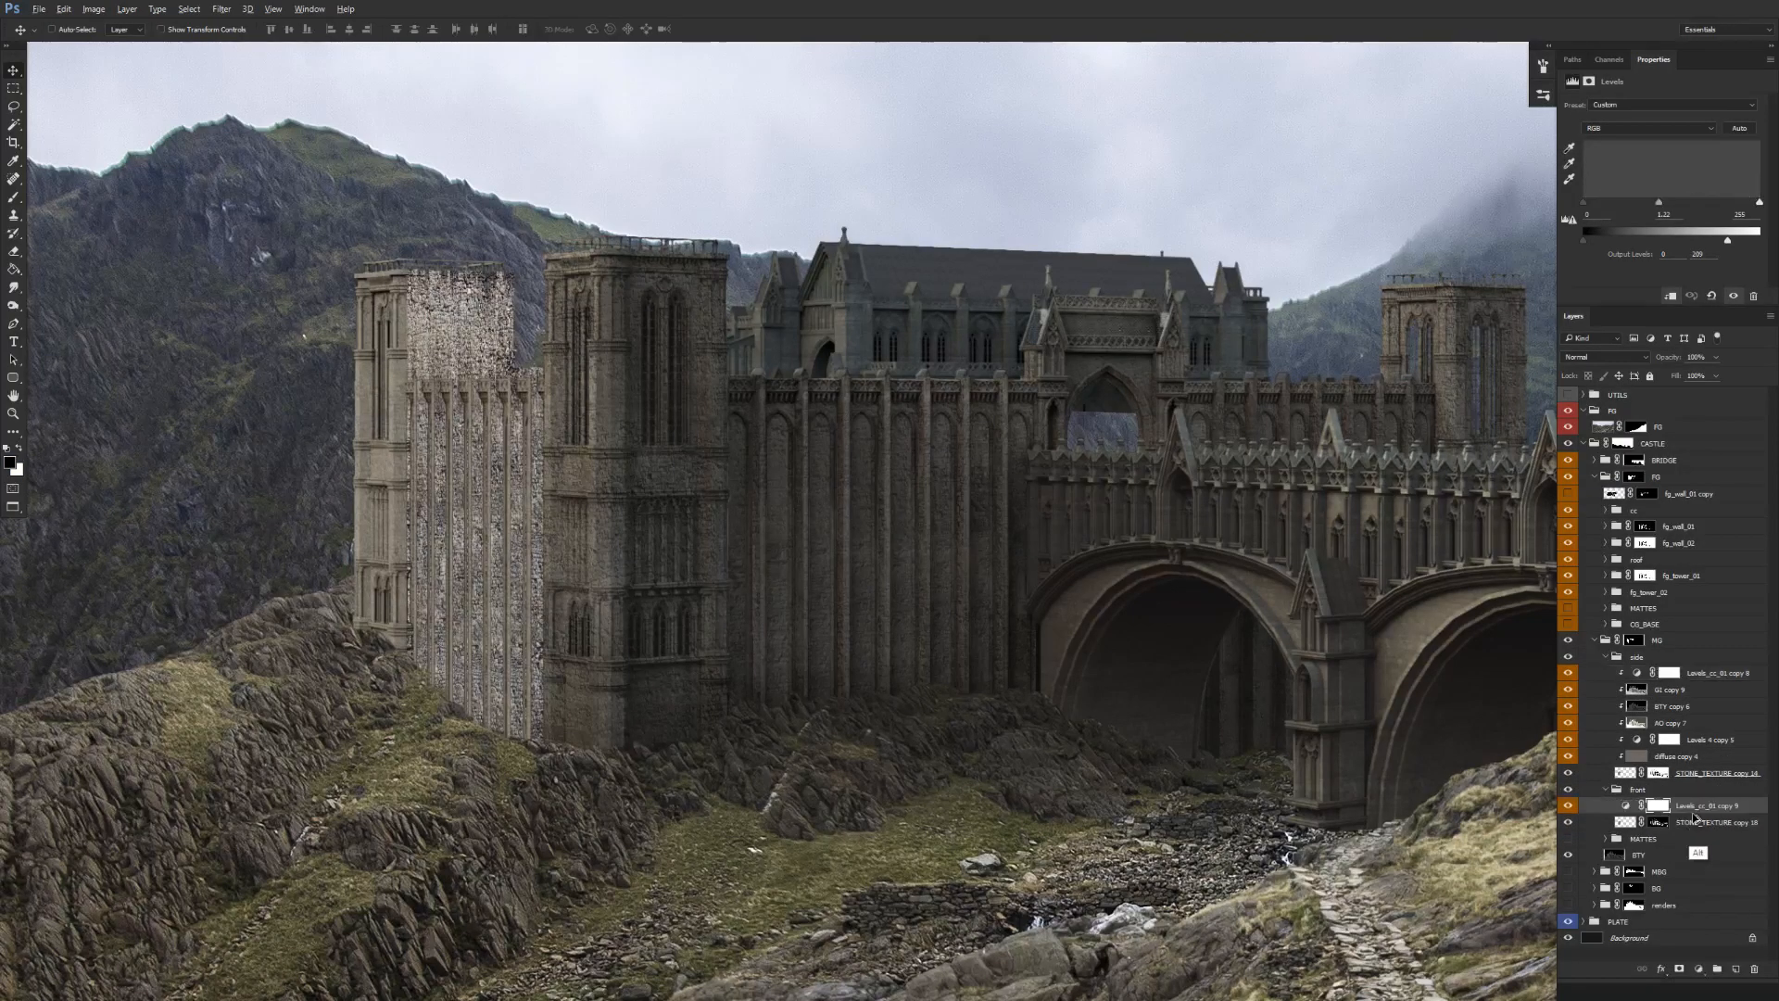
click(1684, 692)
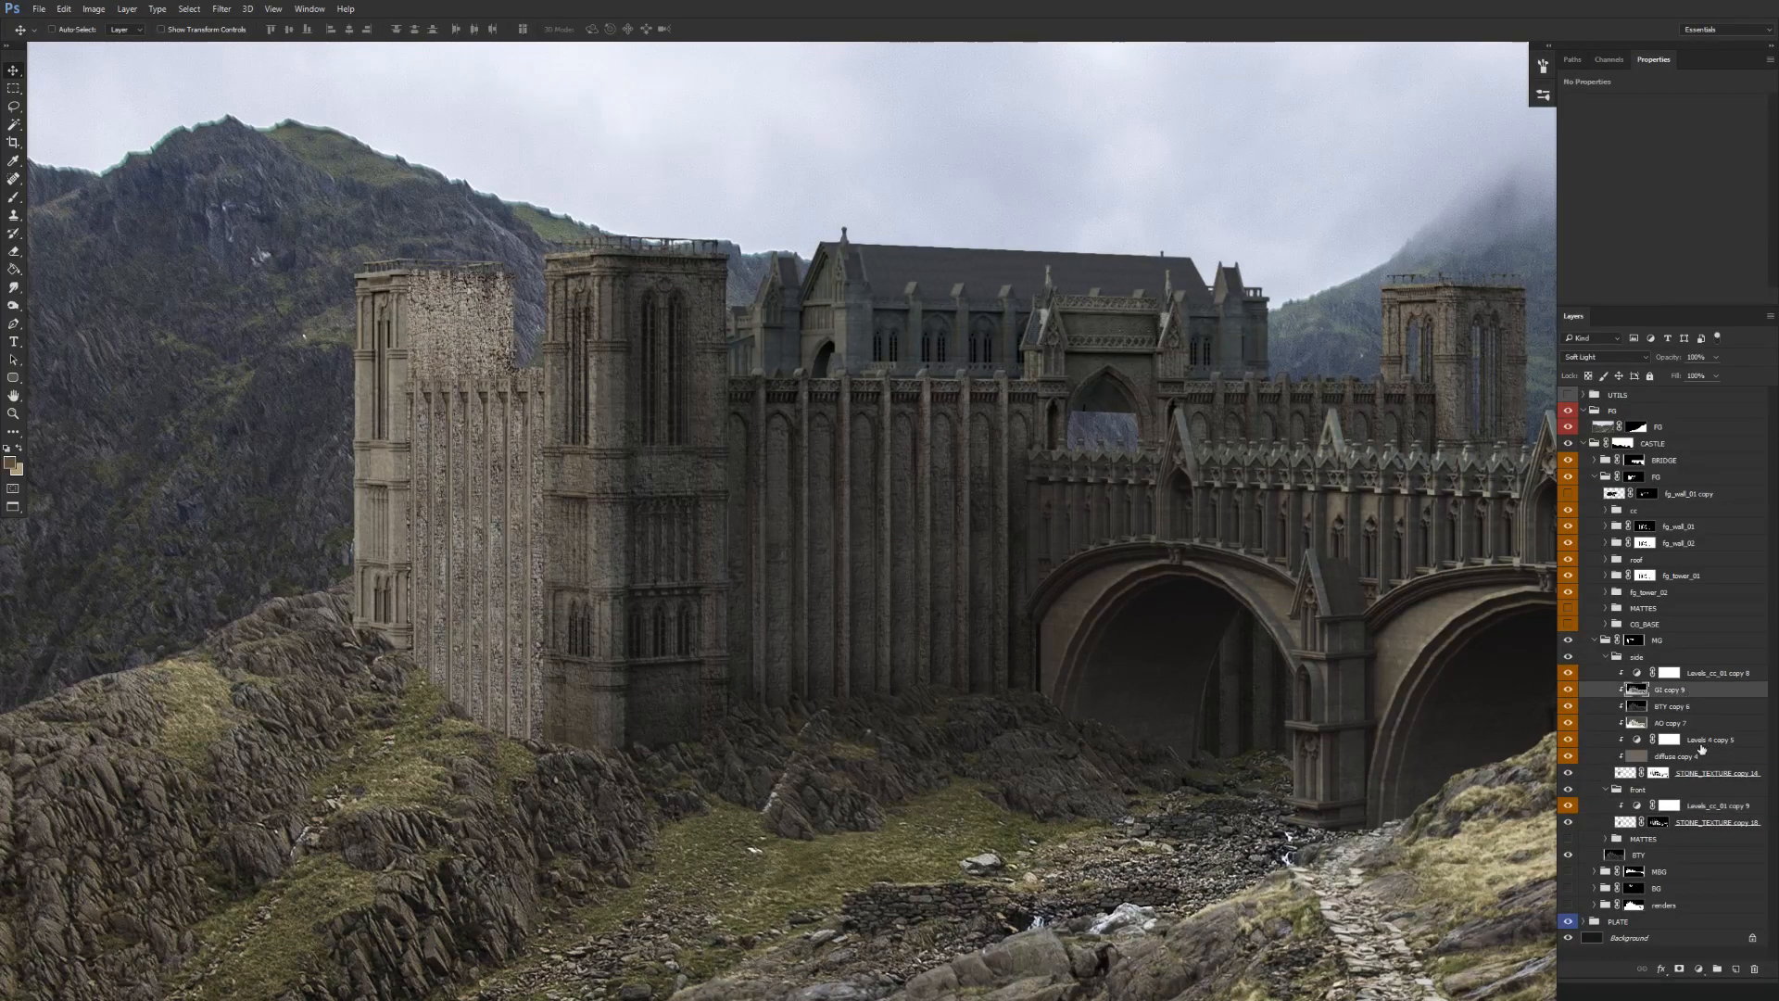
shift+click(1702, 758)
drag(1701, 769, 1701, 816)
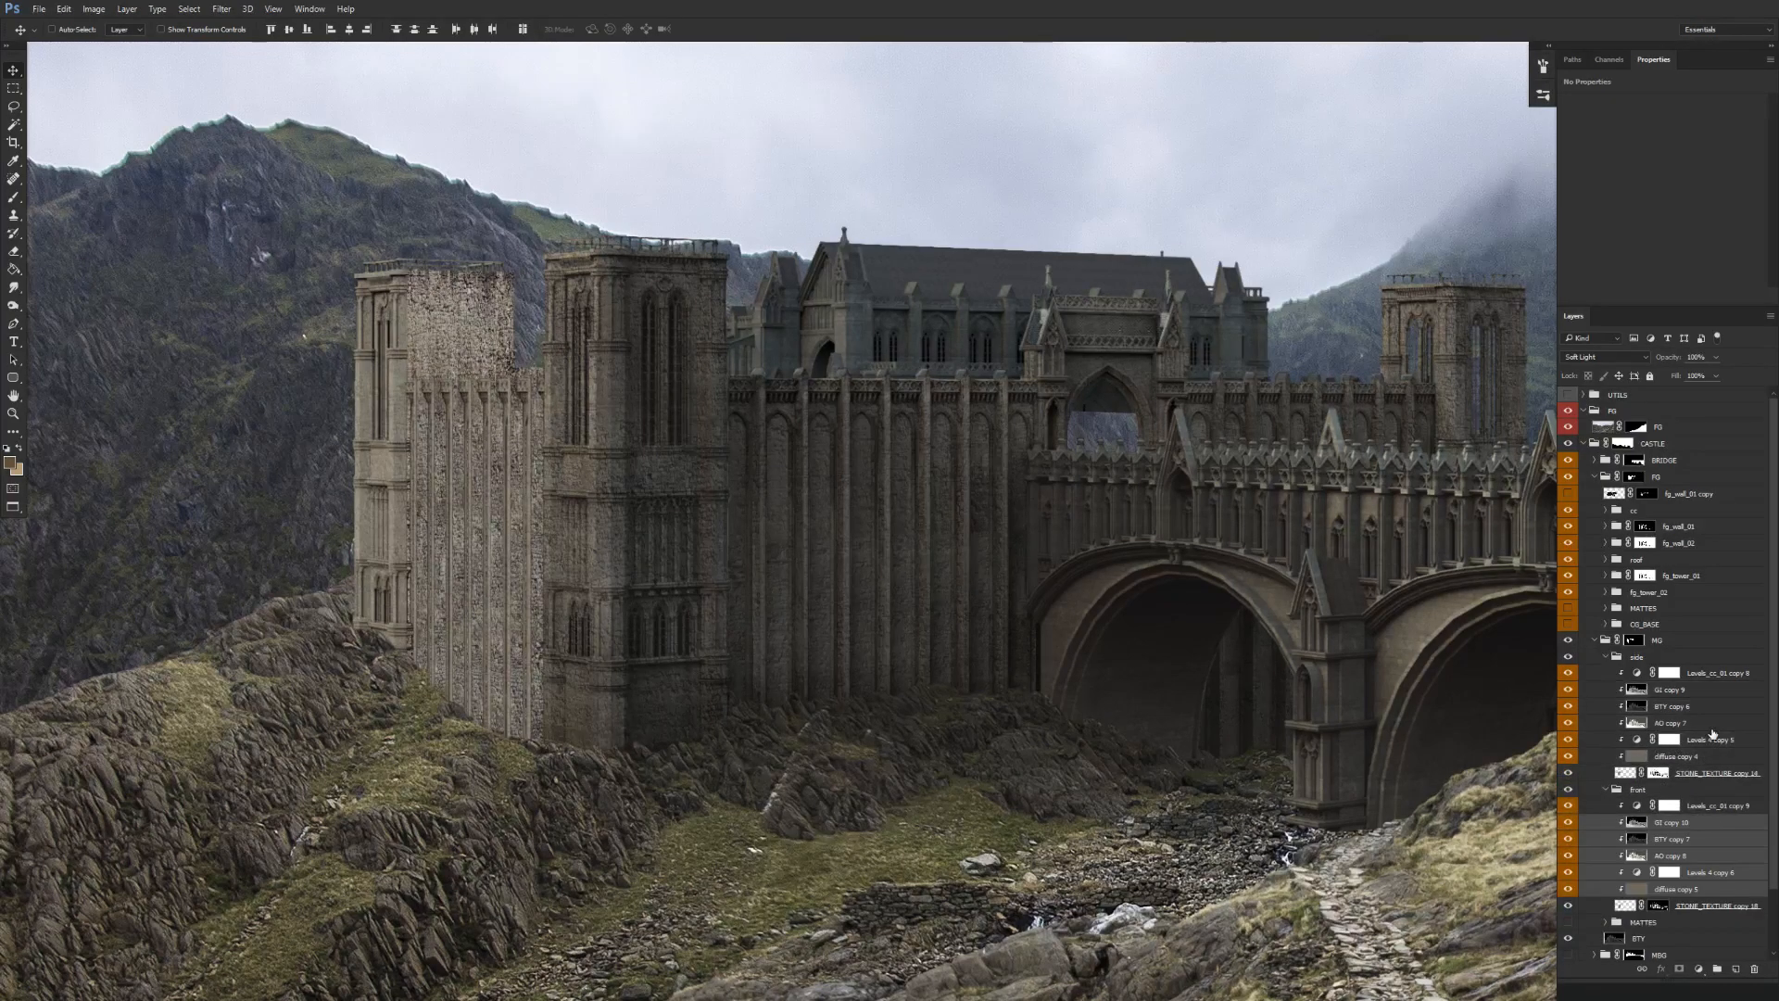
Rename the front group's clipped GI, BTY and AO copies to GI, BTY and AO, without the copy suffixes.
click(1606, 657)
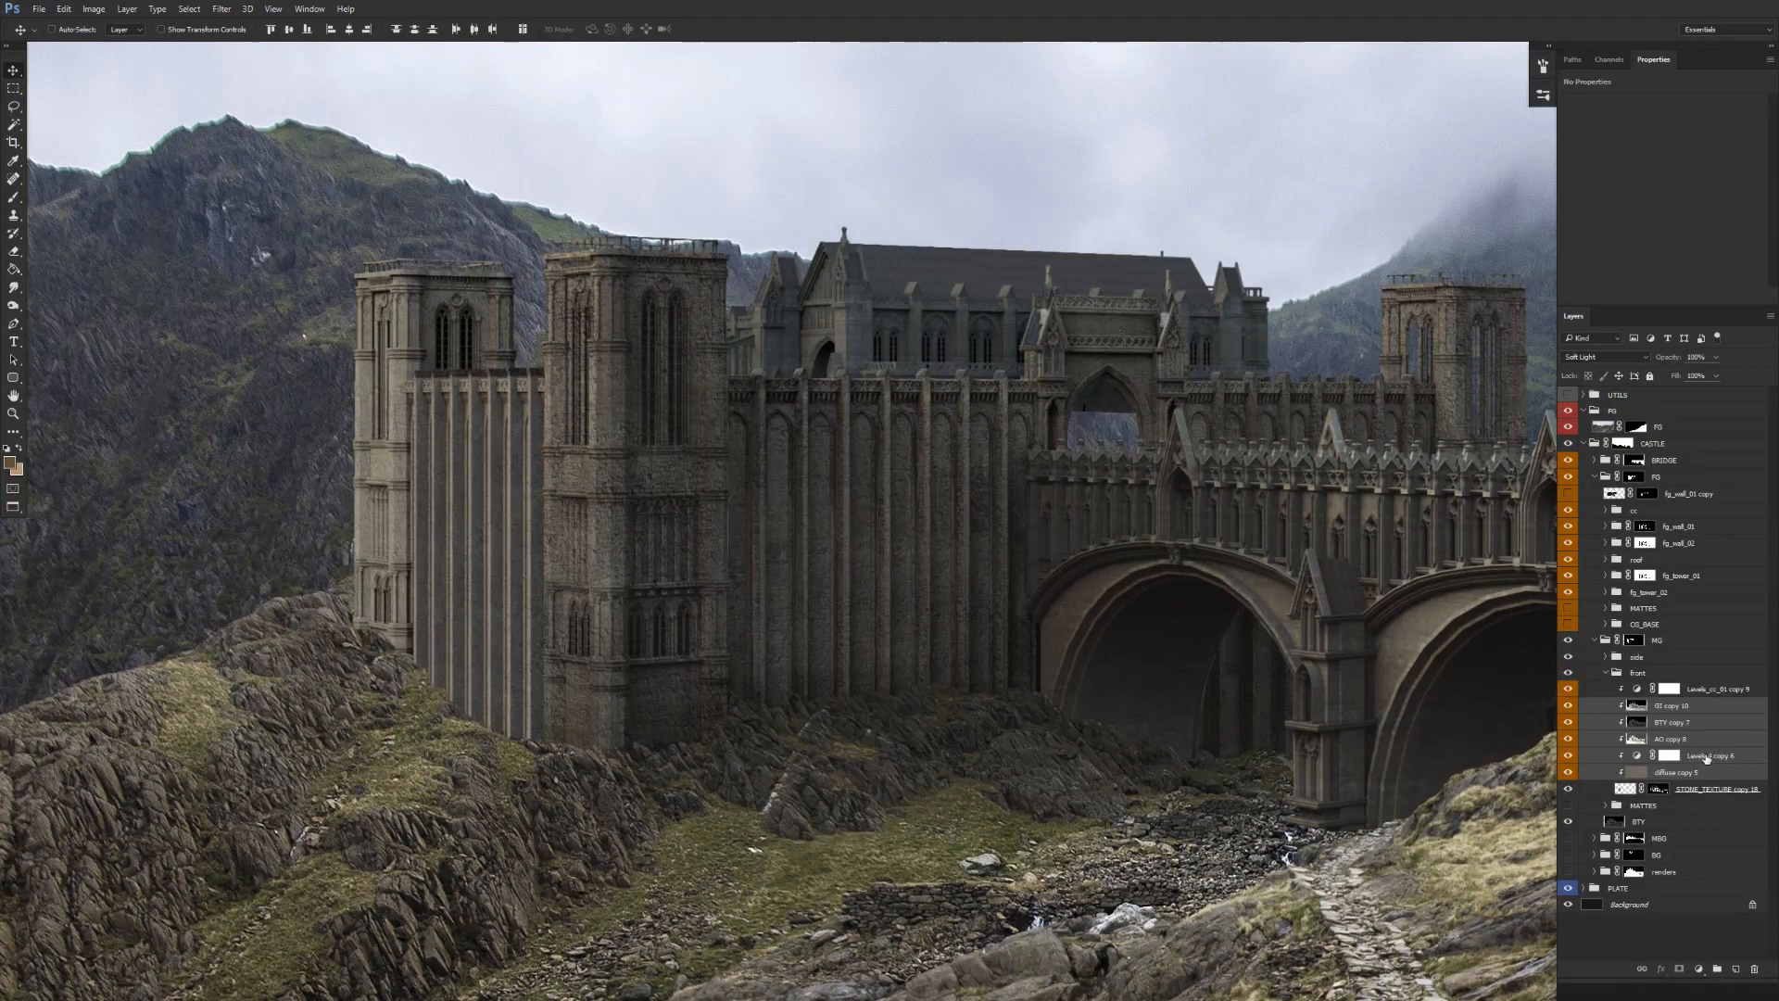
drag(870, 681, 871, 718)
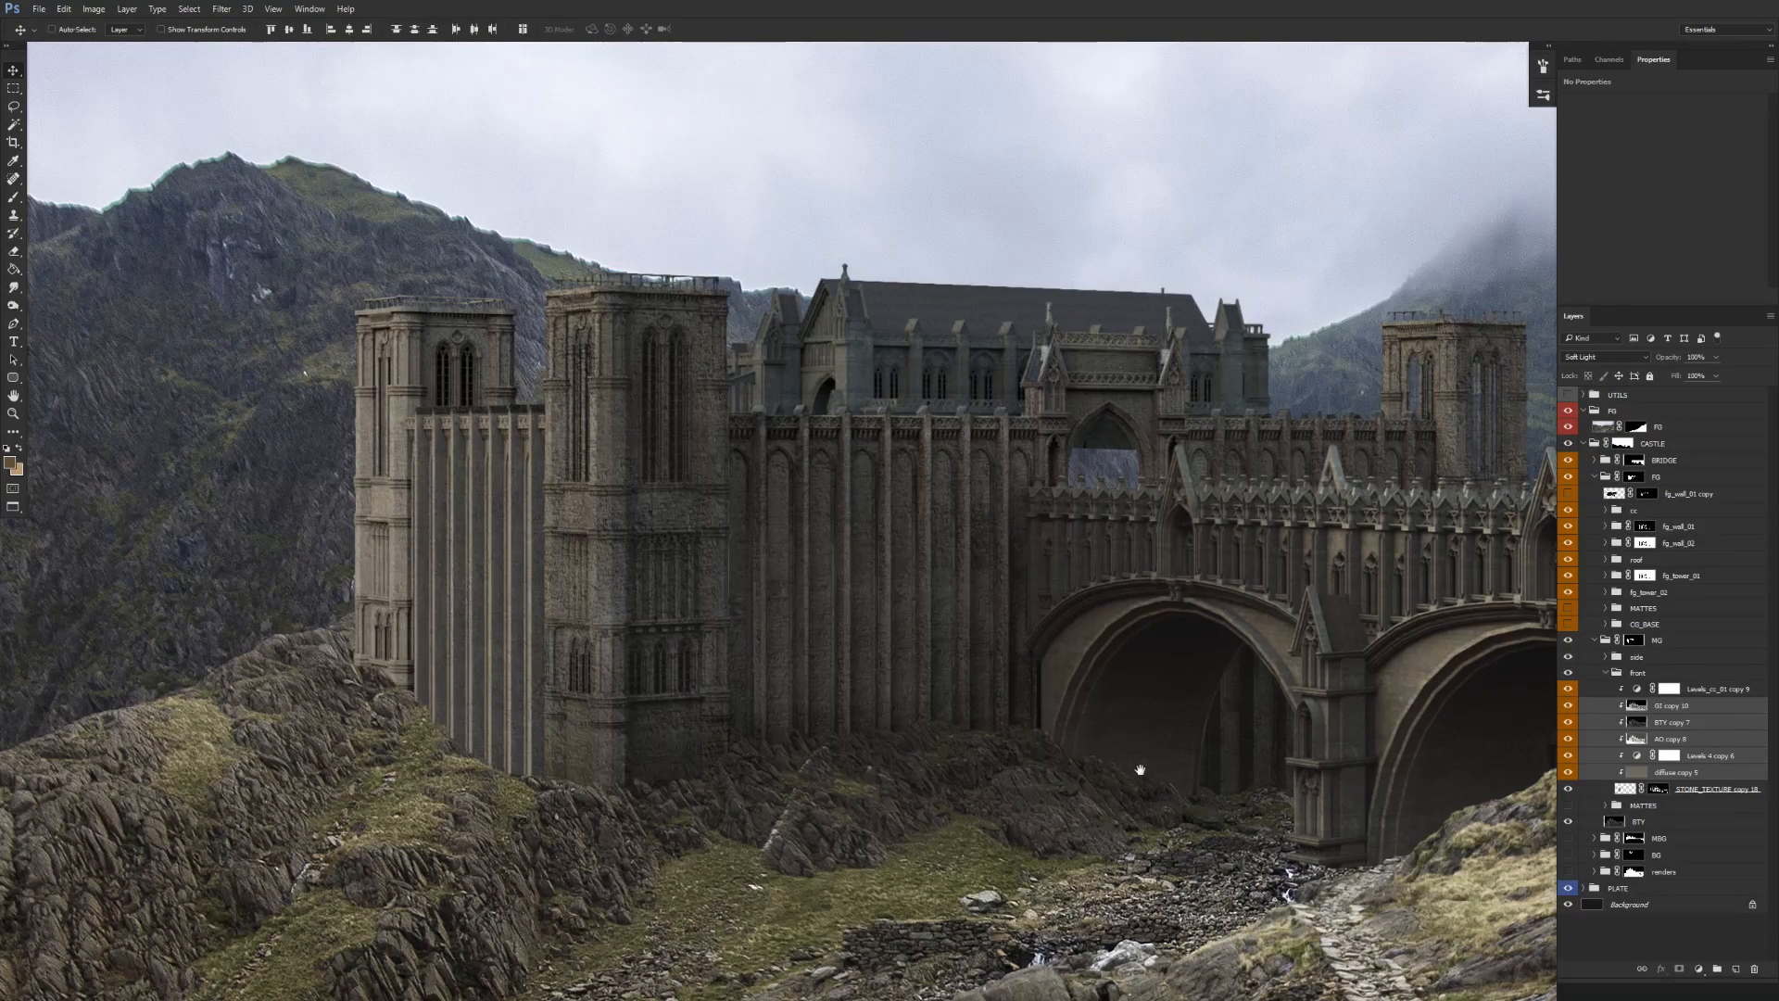
drag(1069, 803, 997, 769)
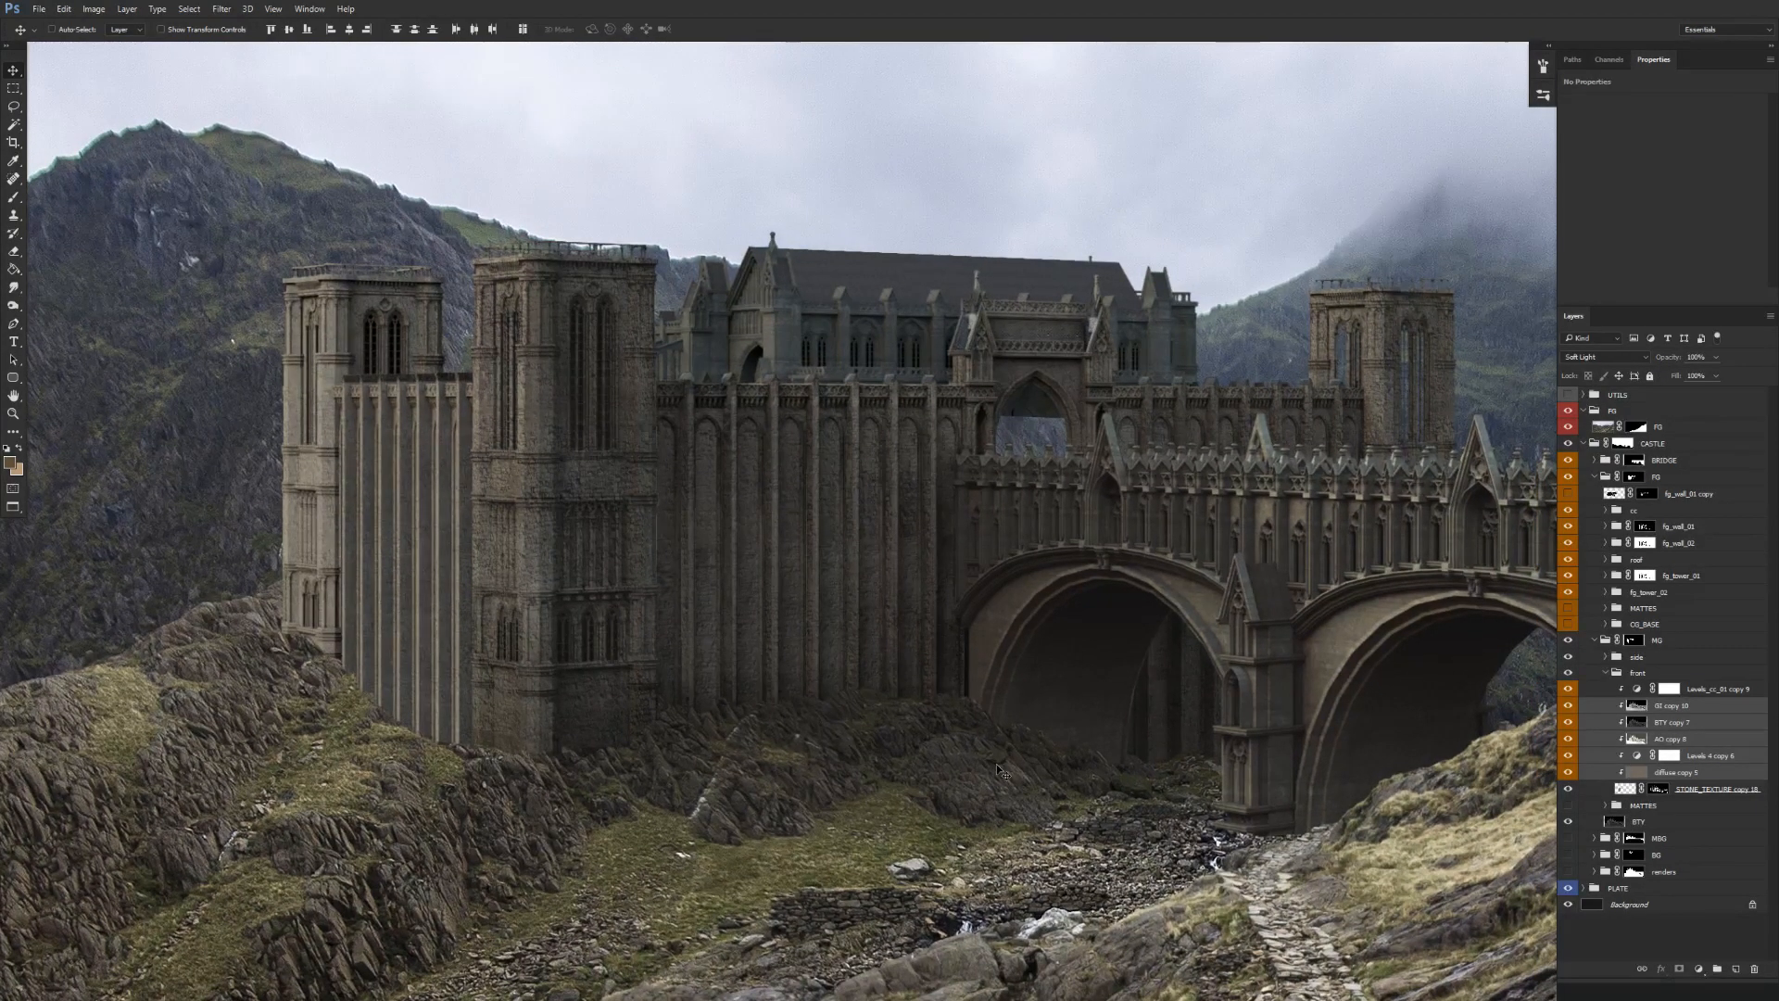
double_click(1672, 705)
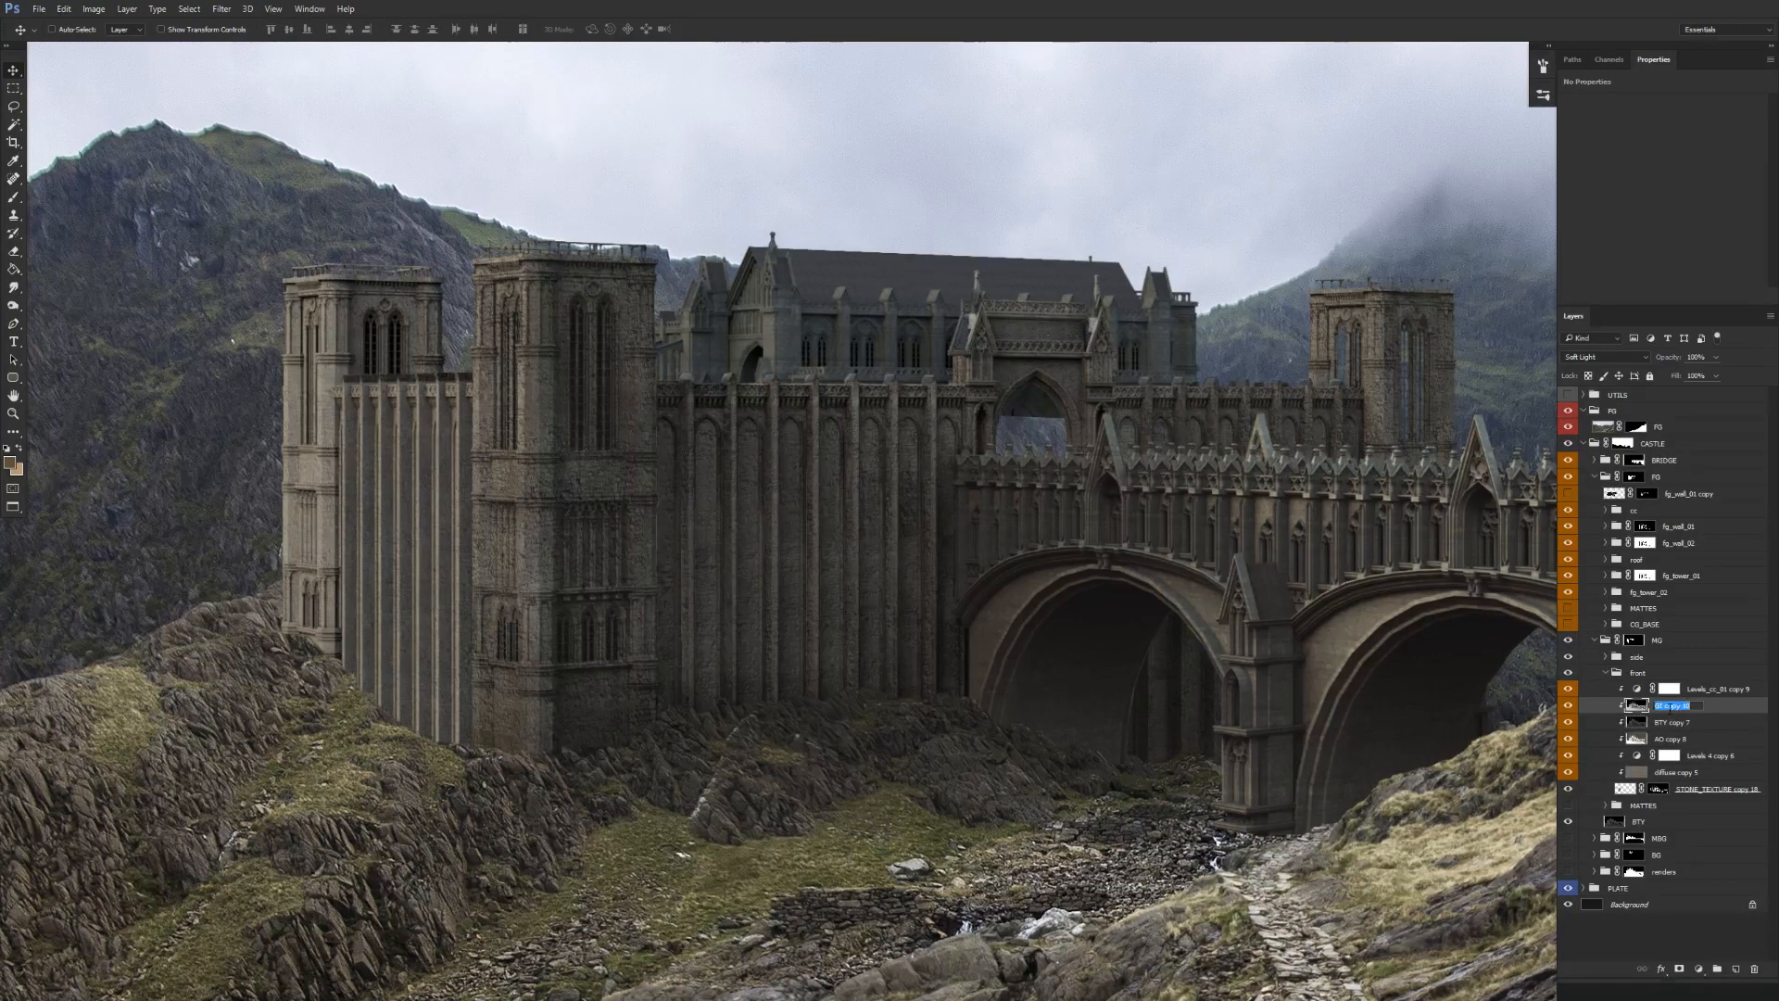
text(GI)
double_click(1674, 722)
text(BTY)
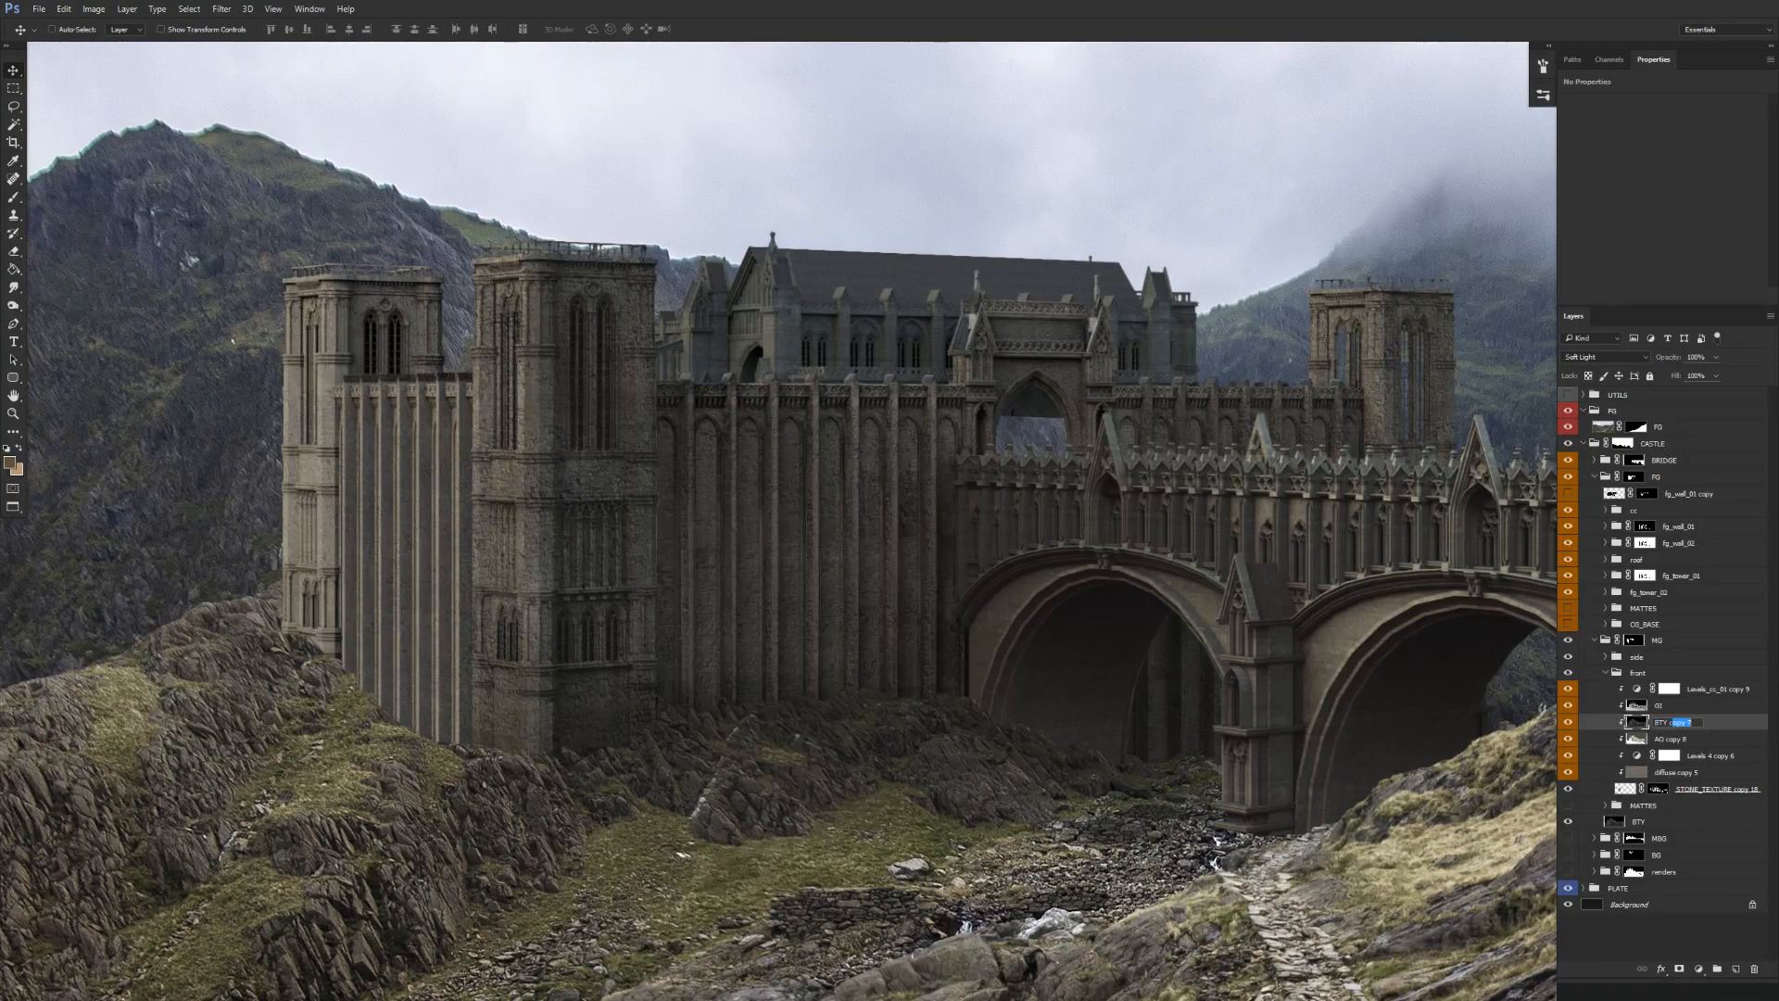
key(Return)
double_click(1674, 738)
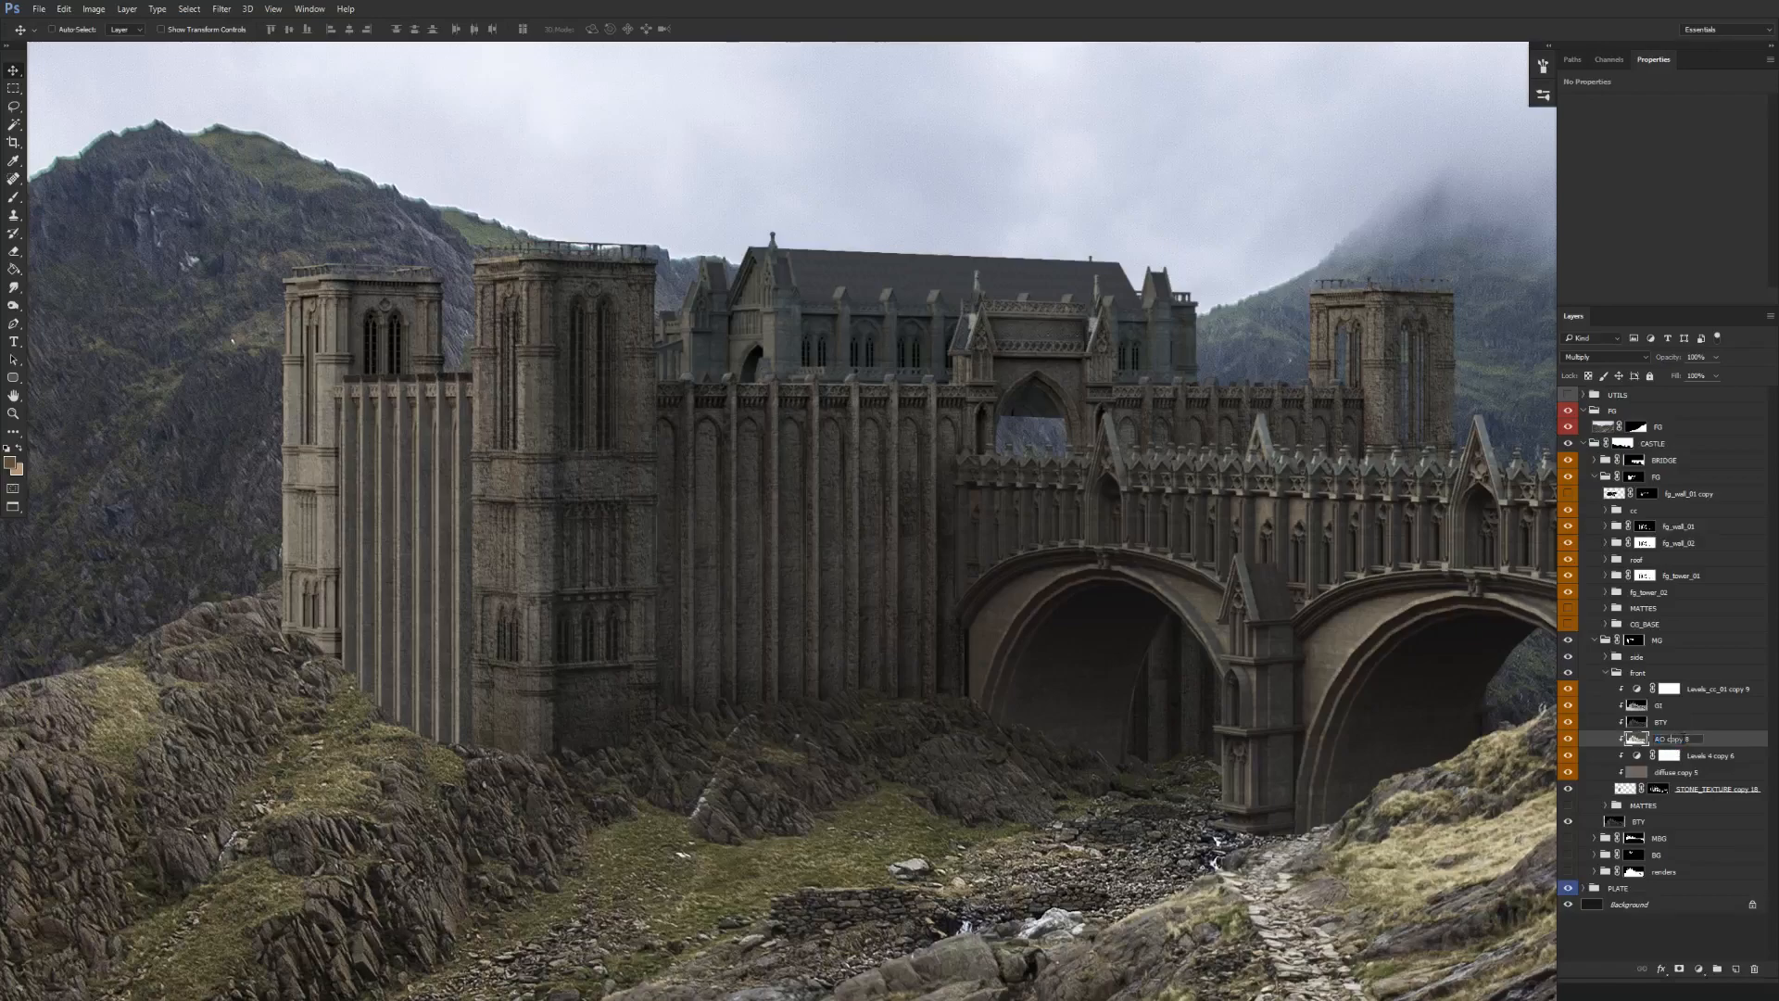
key(Return)
Rename the front group's lower Levels adjustment Levels_cc_01, the diffuse copy diffuse, and the upper Levels adjustment Levels_cc_02.
double_click(1711, 756)
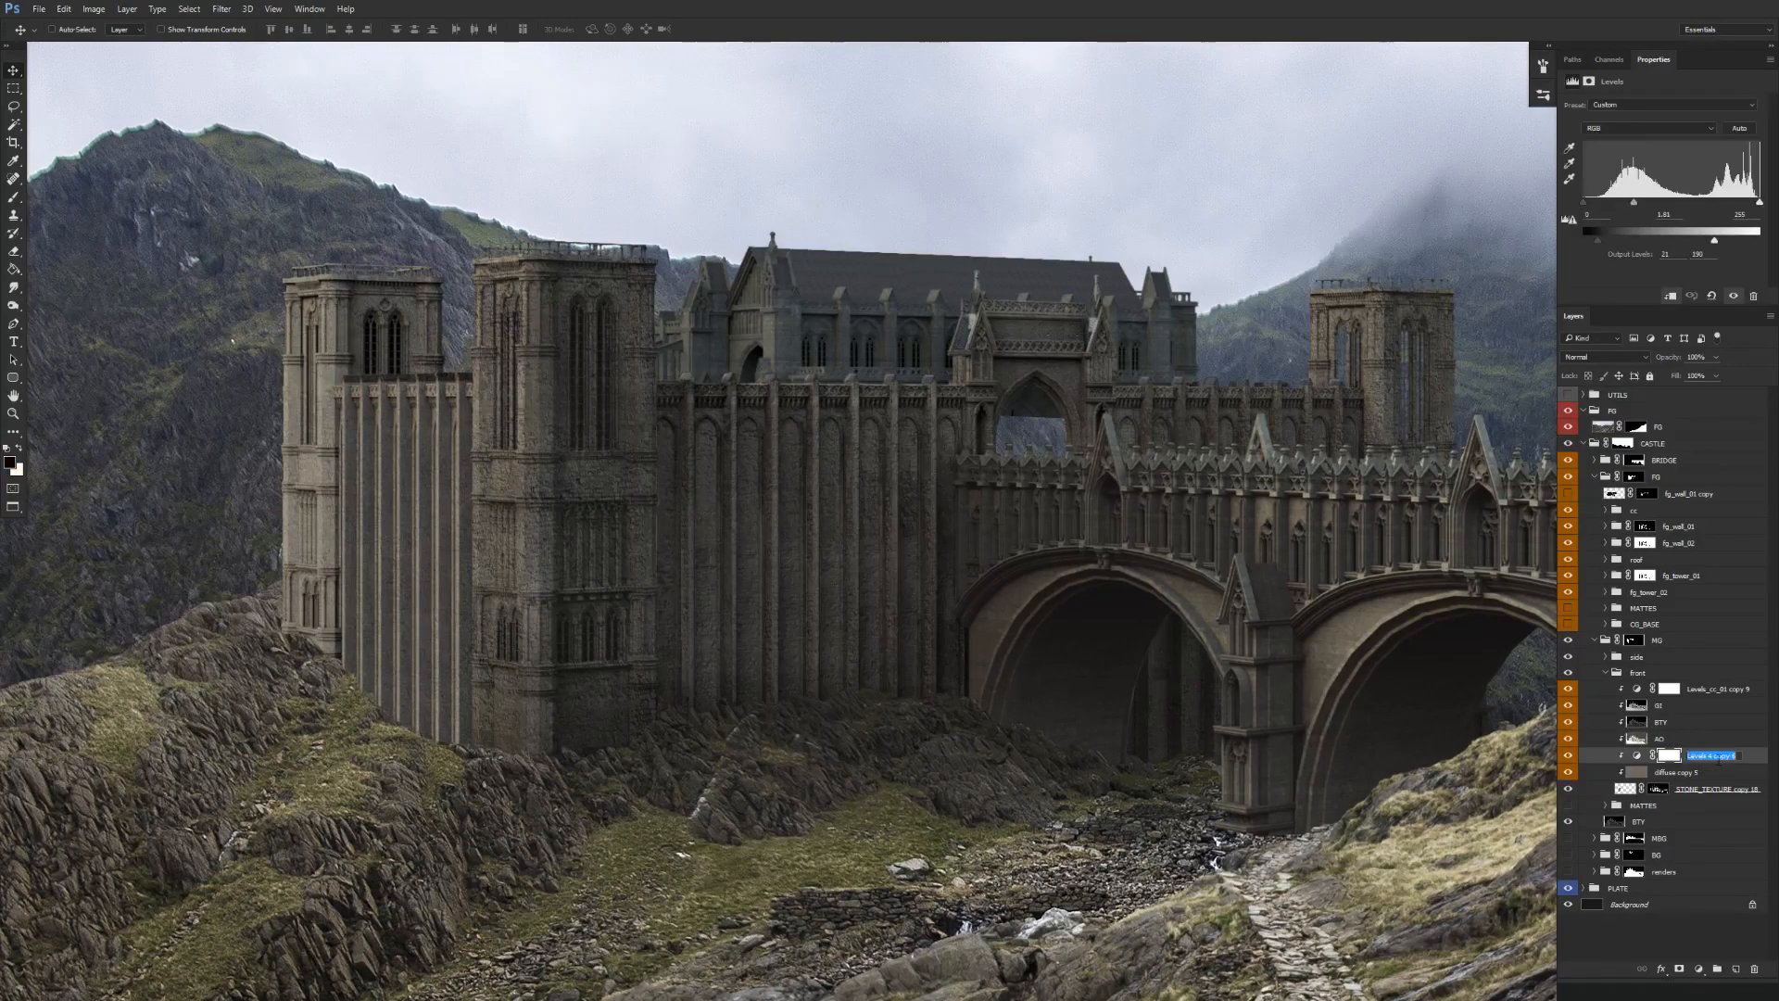
key(BackSpace)
text(_cc_01)
key(Return)
double_click(1683, 774)
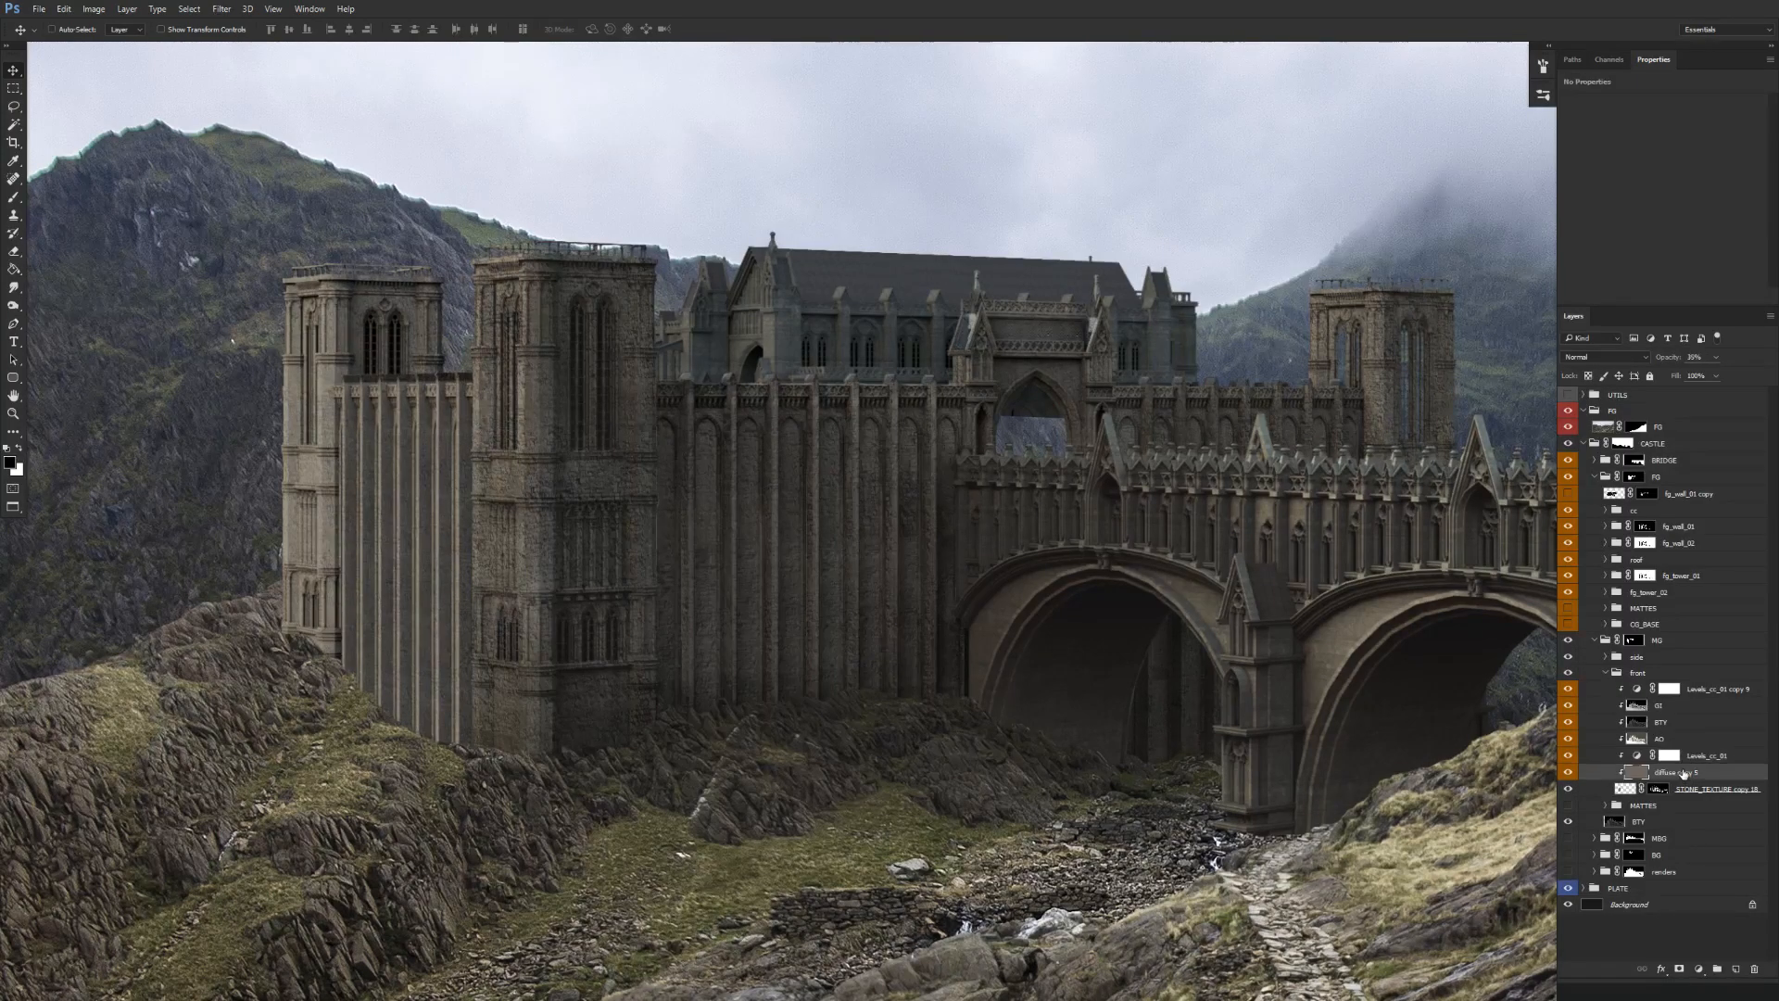
key(BackSpace)
click(1707, 755)
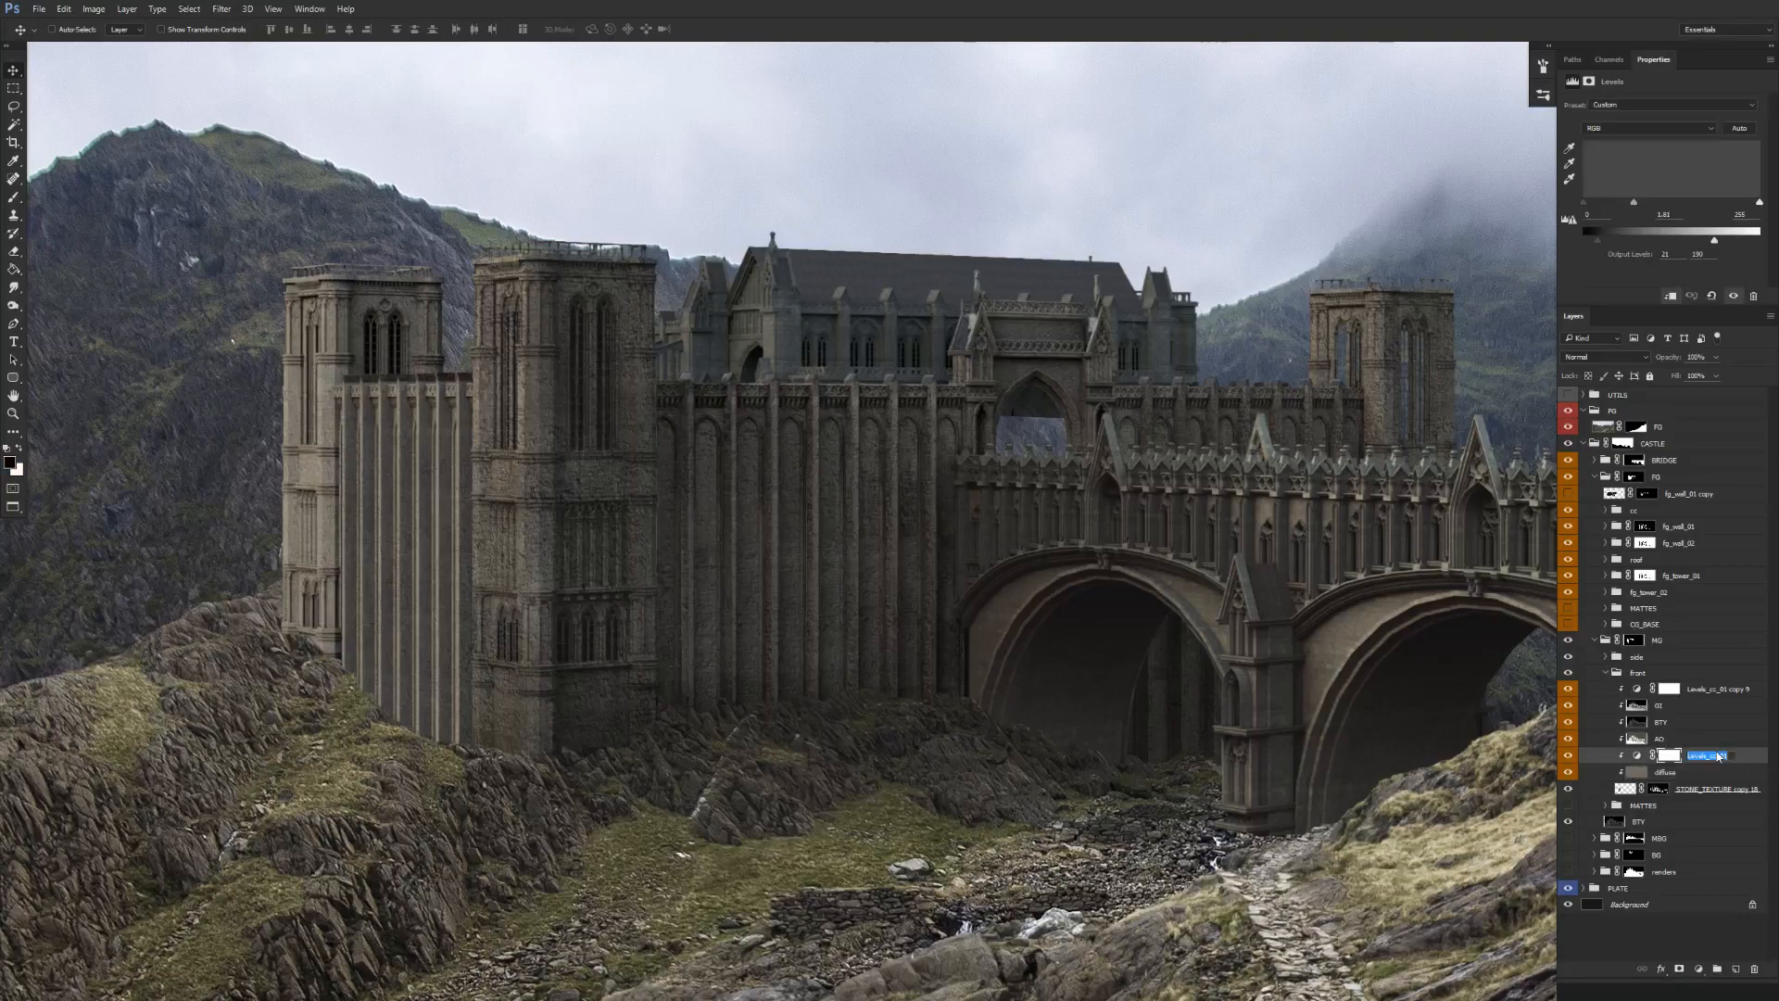
double_click(1719, 688)
text(Levels_cc_01)
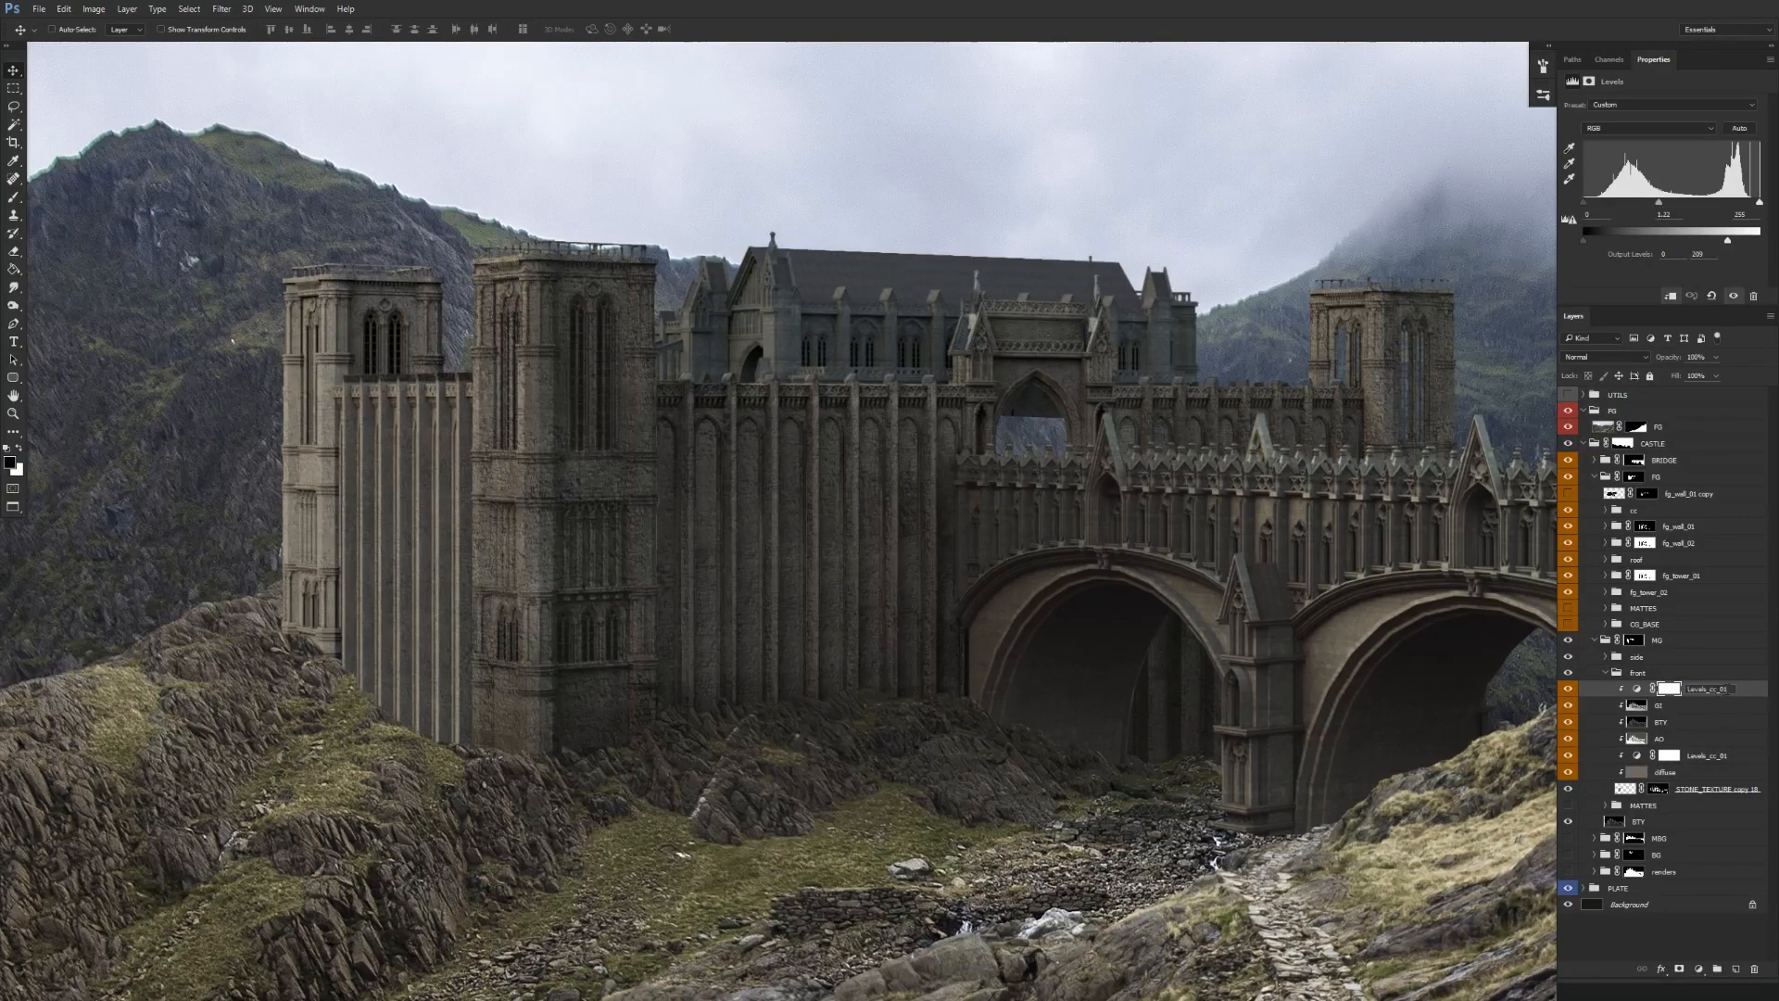
text(2)
key(Return)
Hide the front group's stone texture and clipped layers and show them one by one to compare their effects.
drag(1568, 688, 1568, 772)
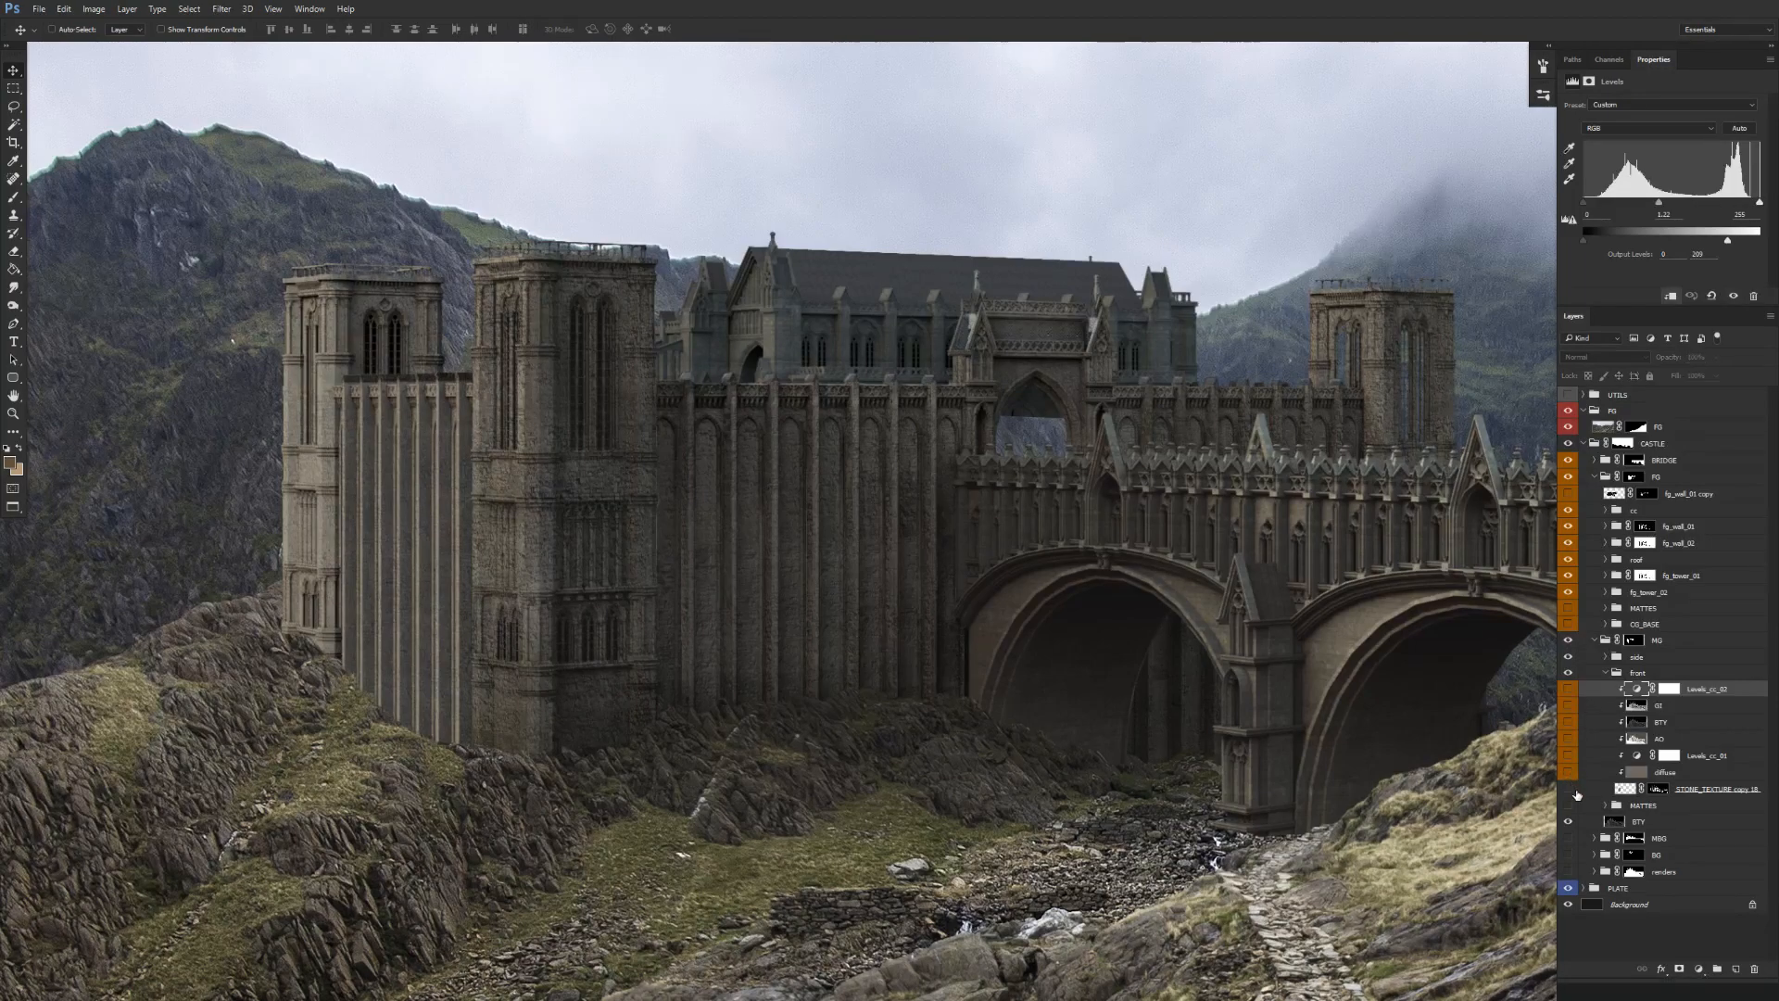
click(1568, 789)
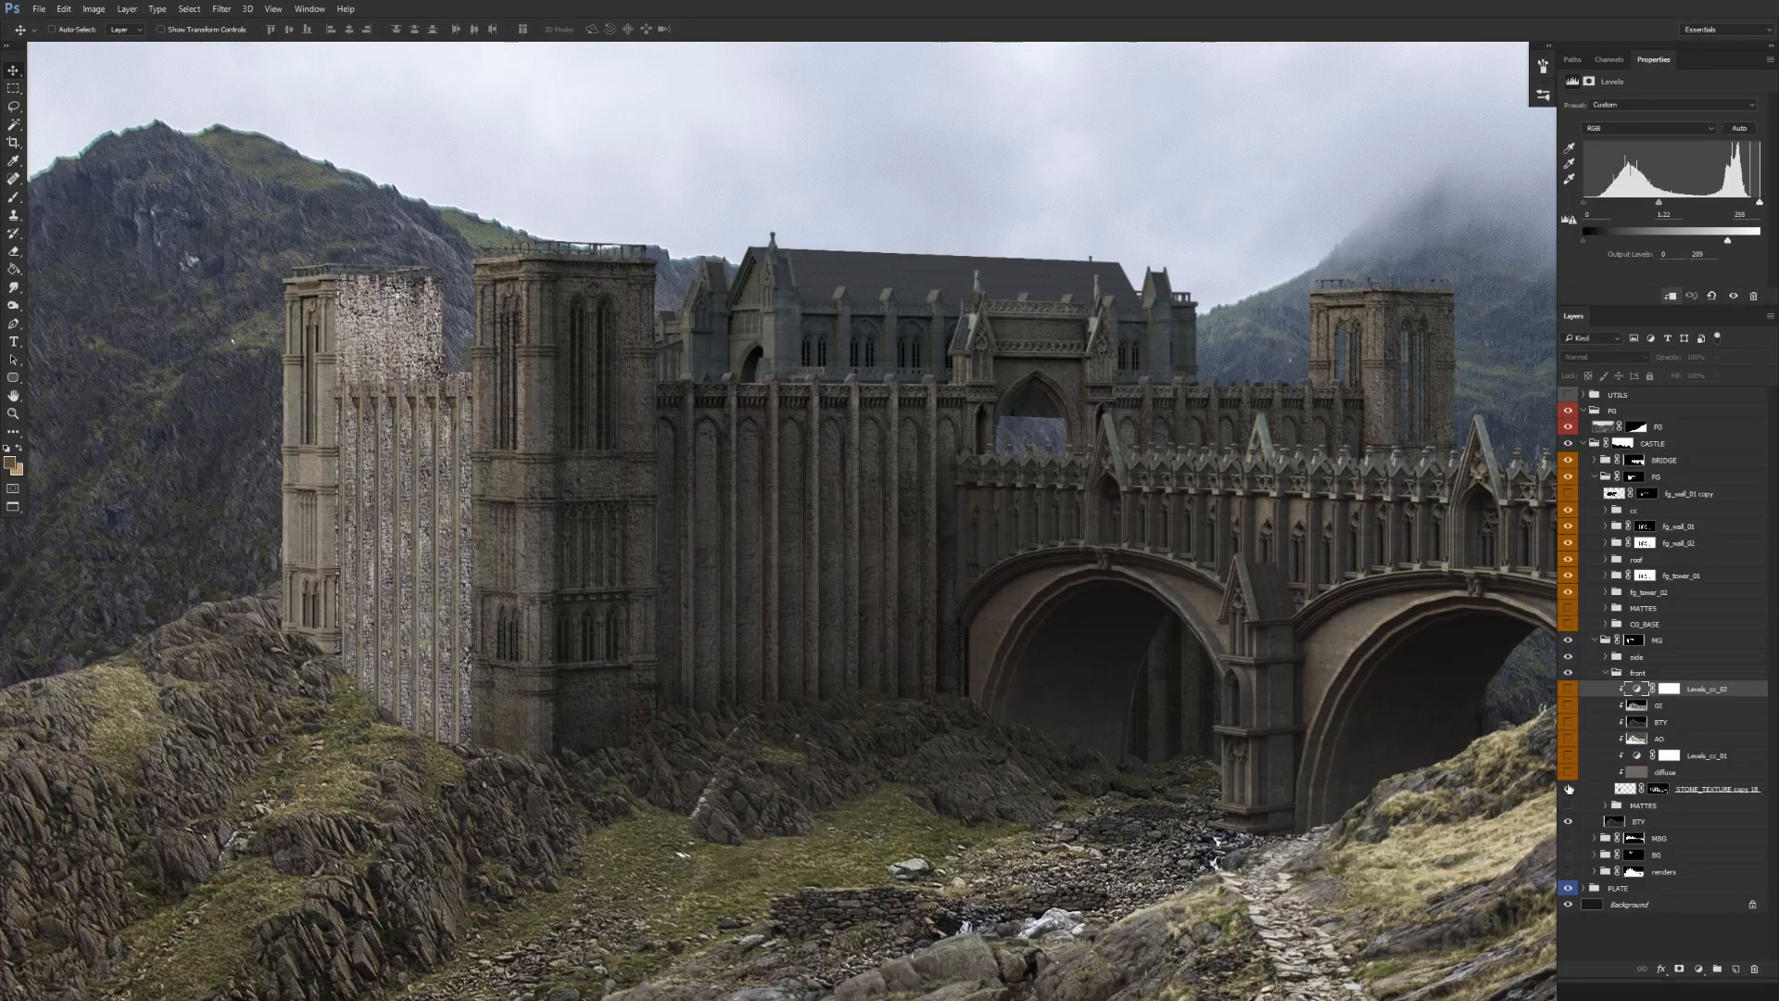
click(1568, 772)
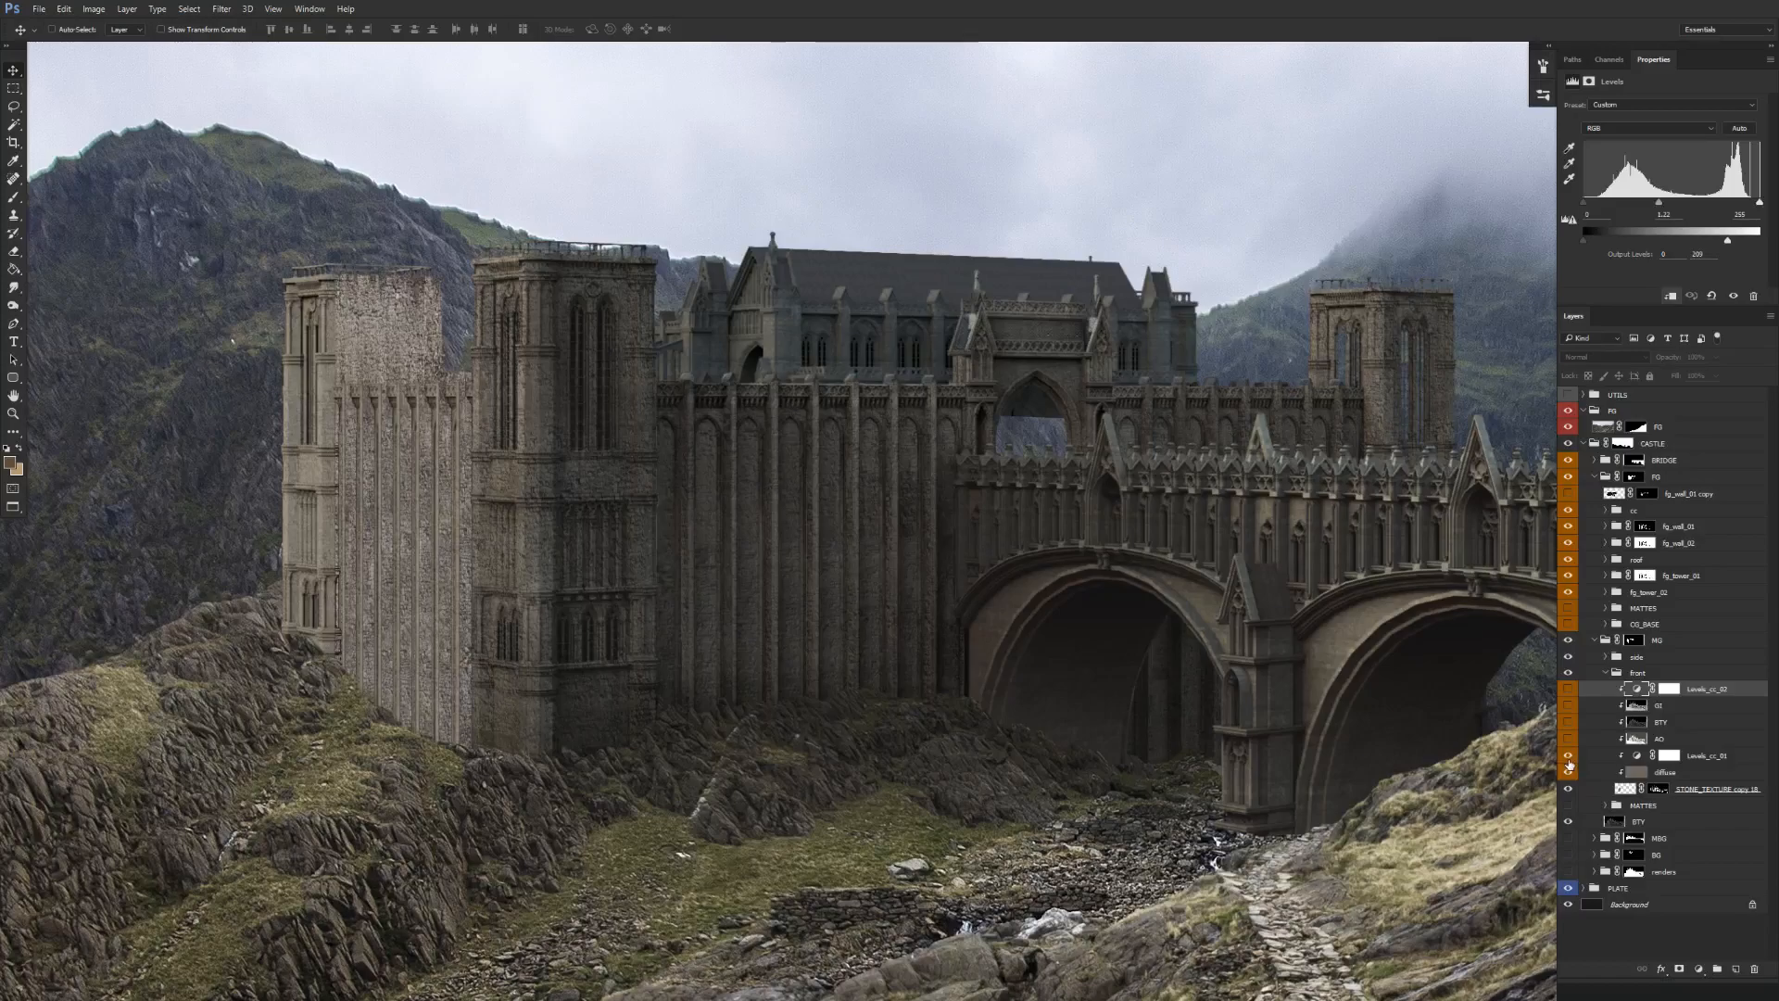
click(1568, 757)
click(1568, 740)
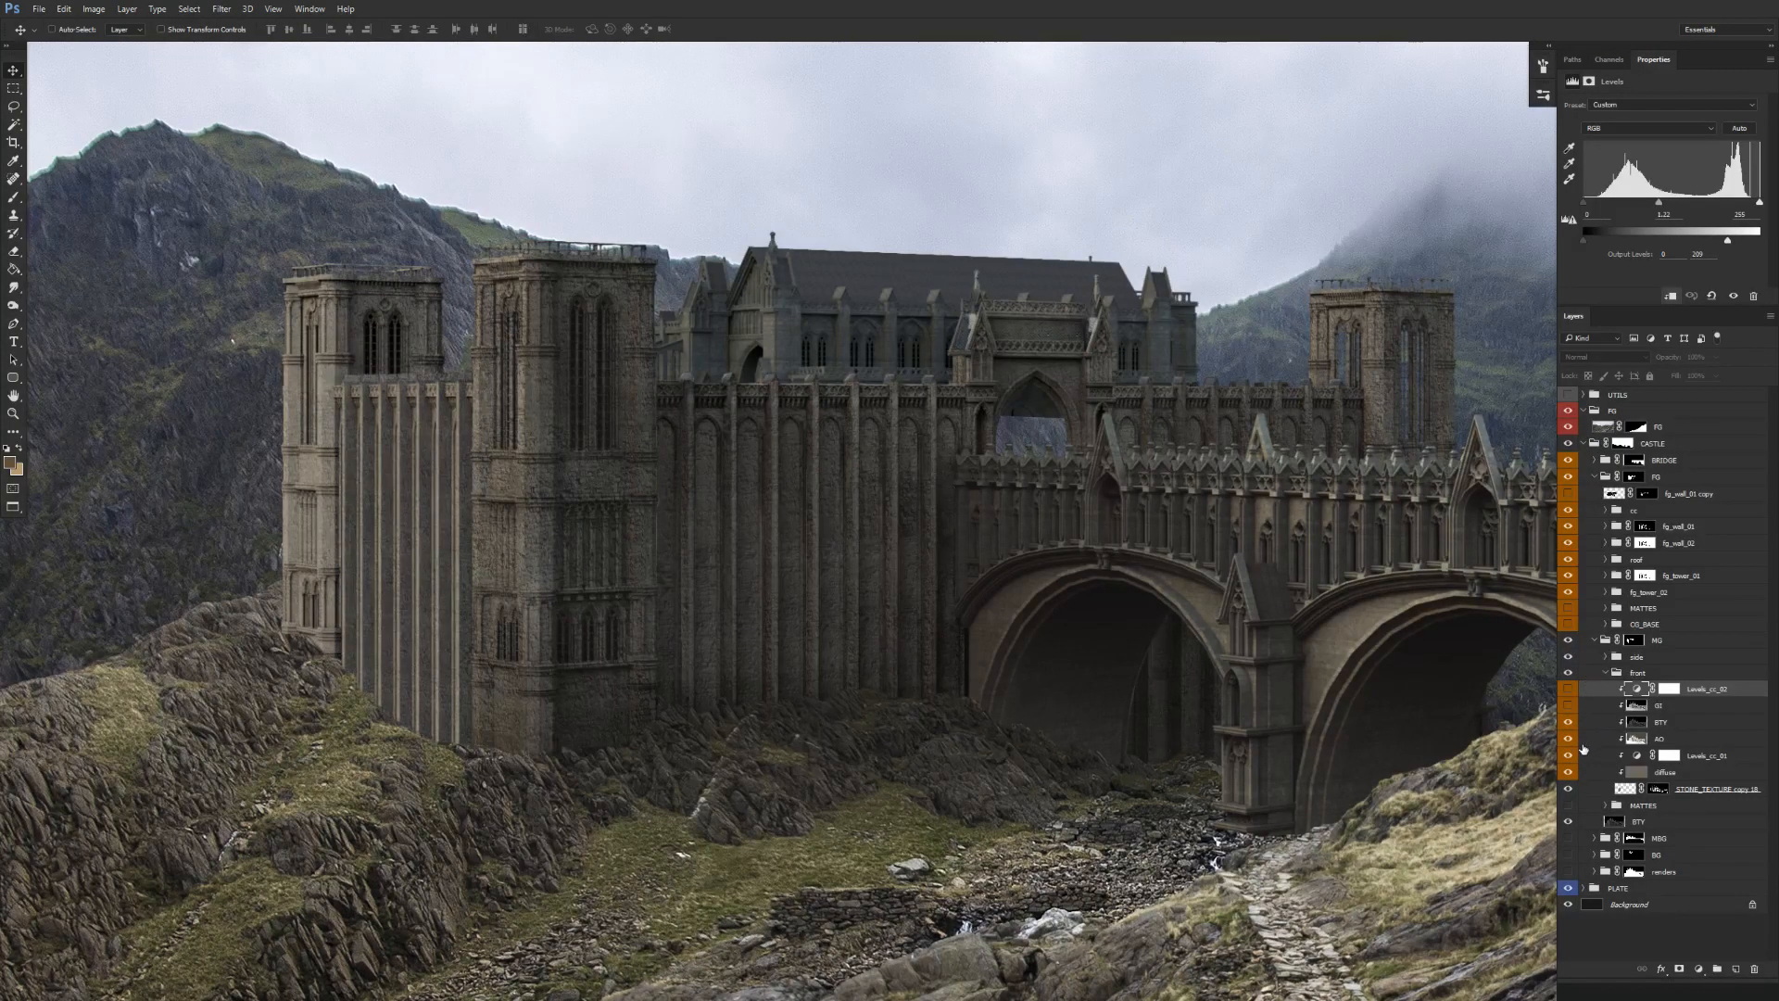
click(1568, 706)
click(1568, 689)
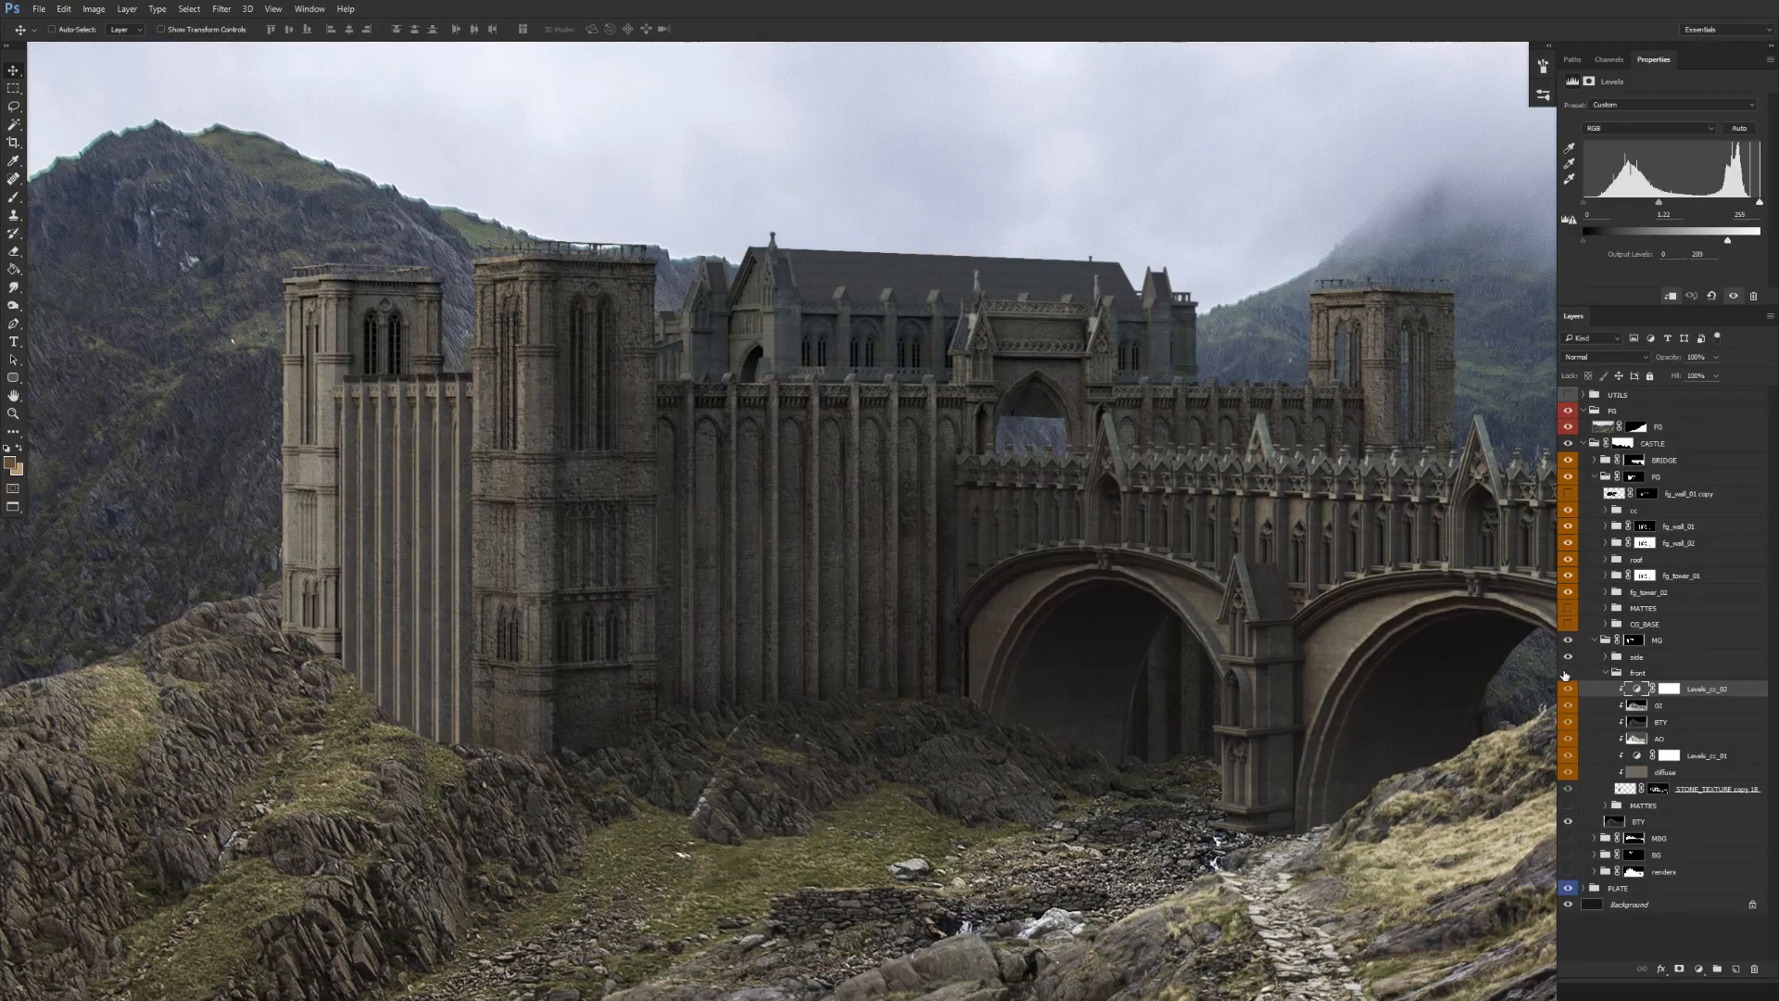
Set the midtone input of the front group's Levels_cc_02 to 1.00 and compare the towers with the adjustment off and on.
drag(660, 711, 854, 716)
click(1703, 688)
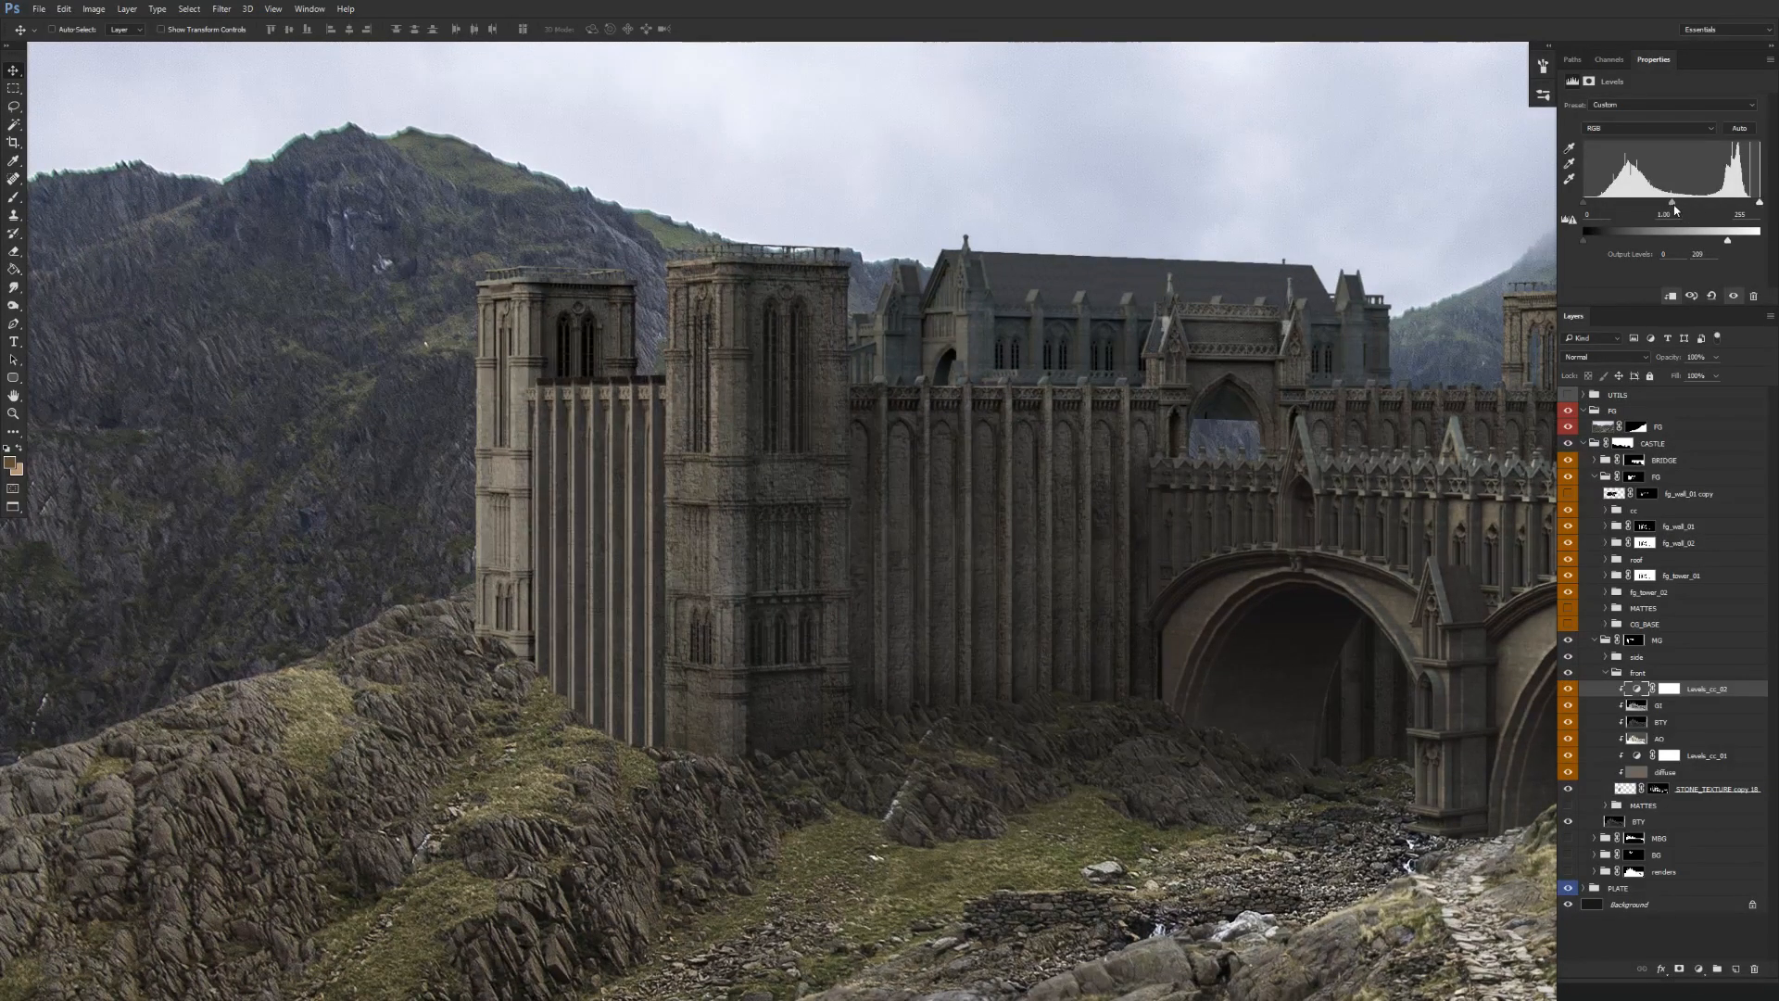
scroll(584, 500, up, 6)
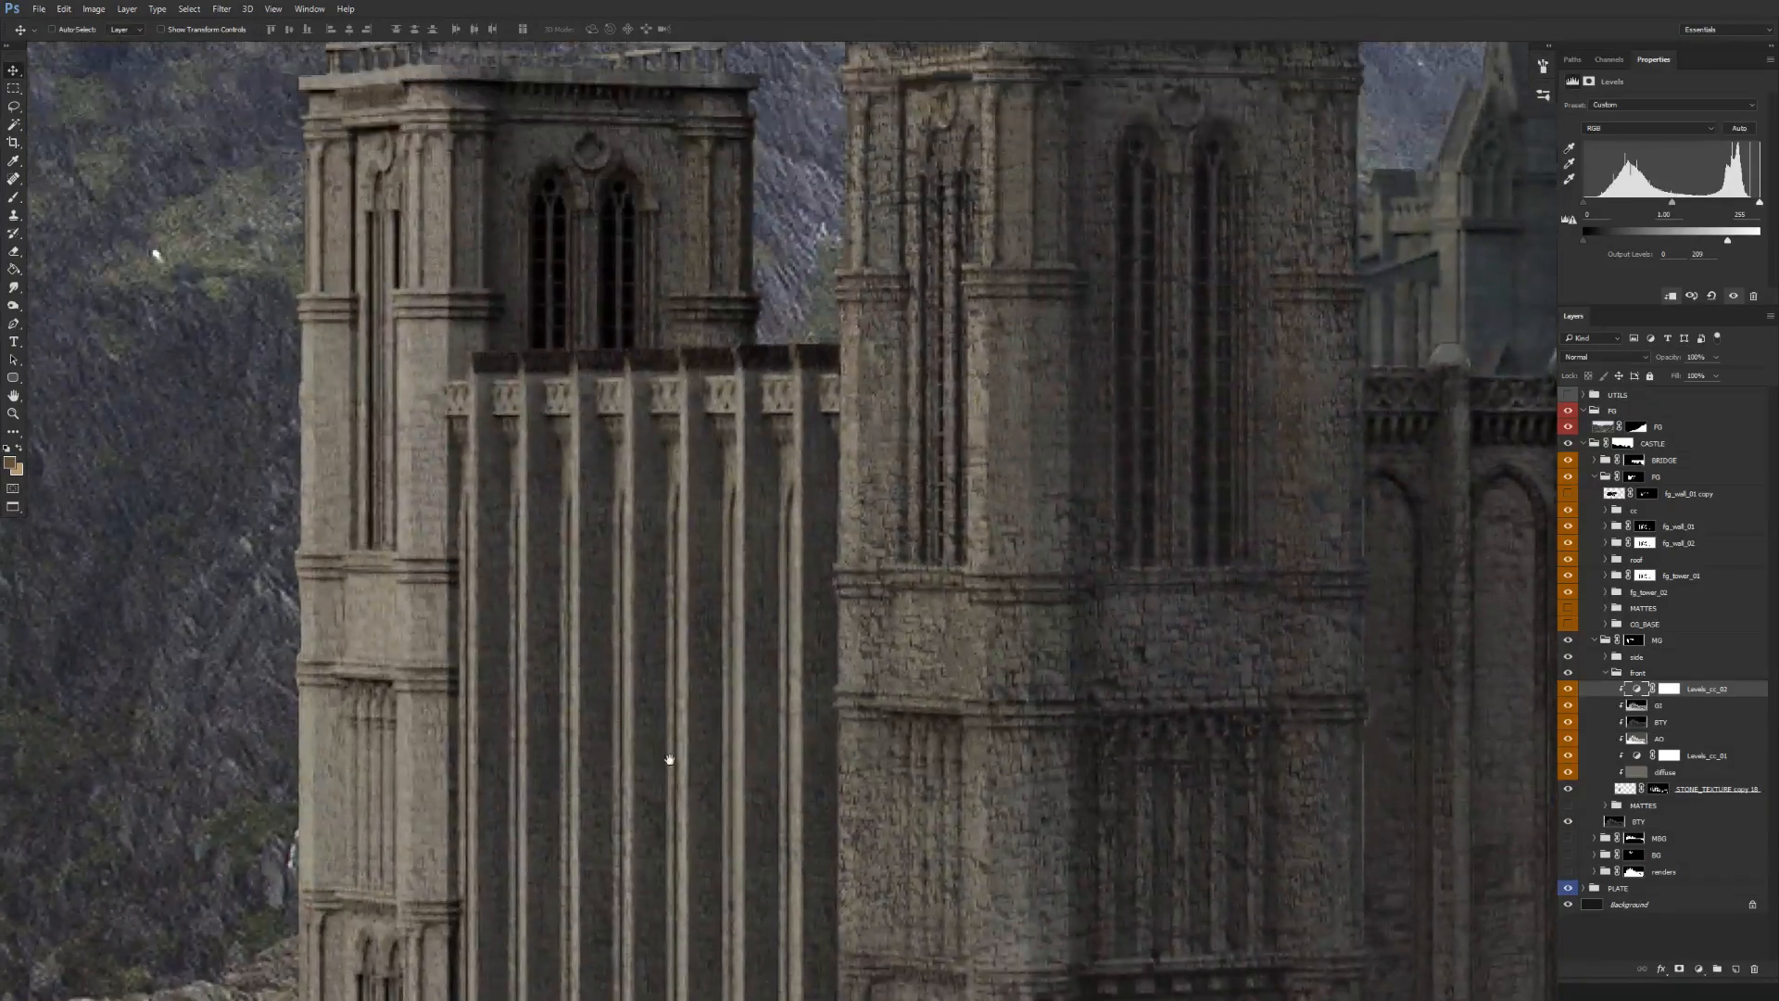
scroll(659, 688, down, 3)
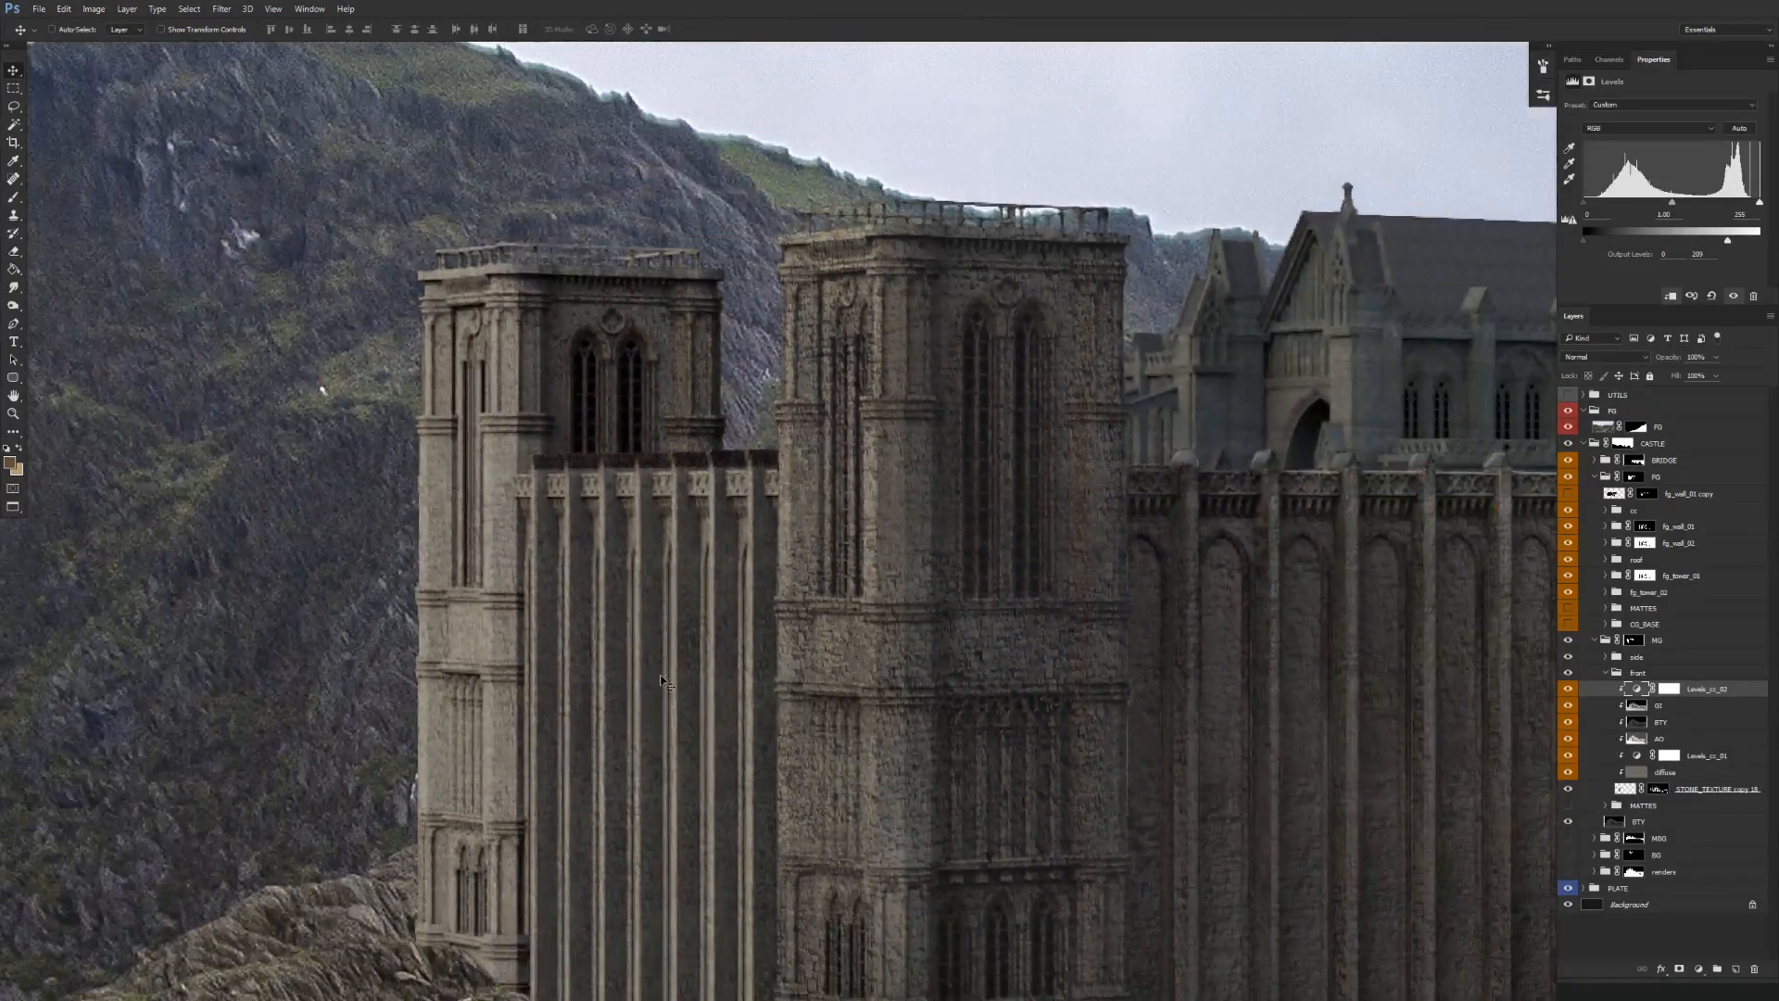
click(1568, 687)
click(1568, 686)
click(1567, 687)
drag(1108, 782, 1020, 689)
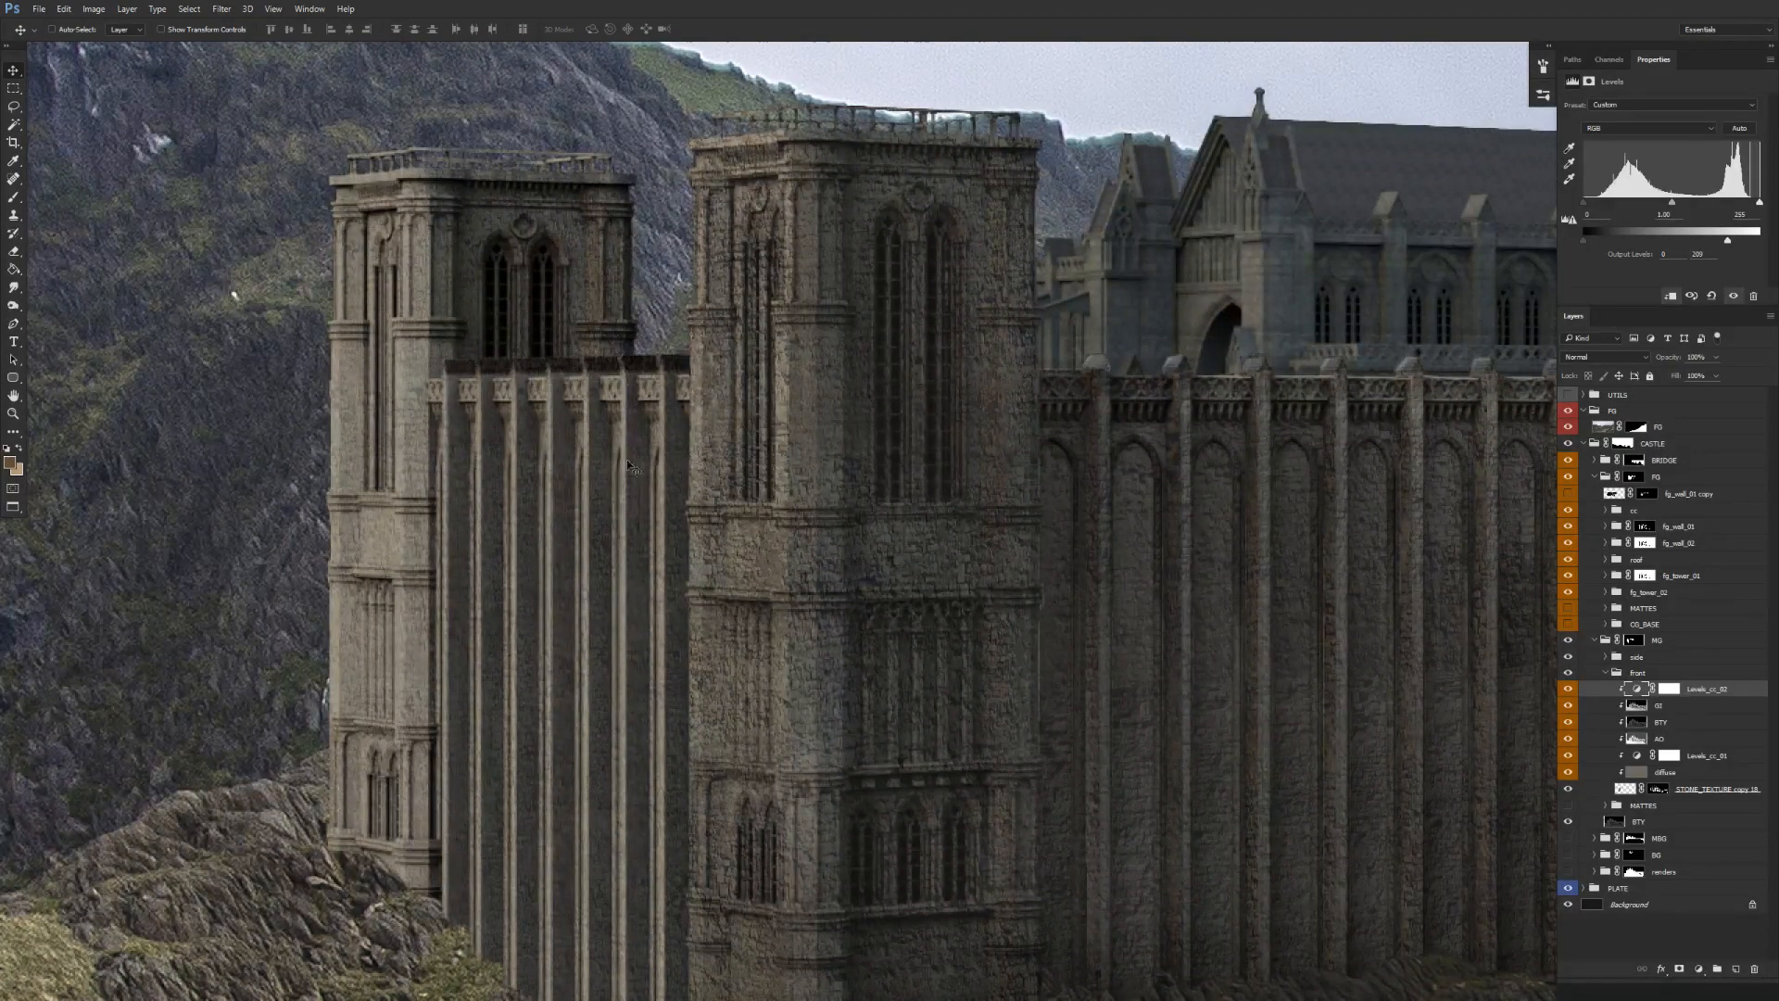
drag(769, 602, 666, 659)
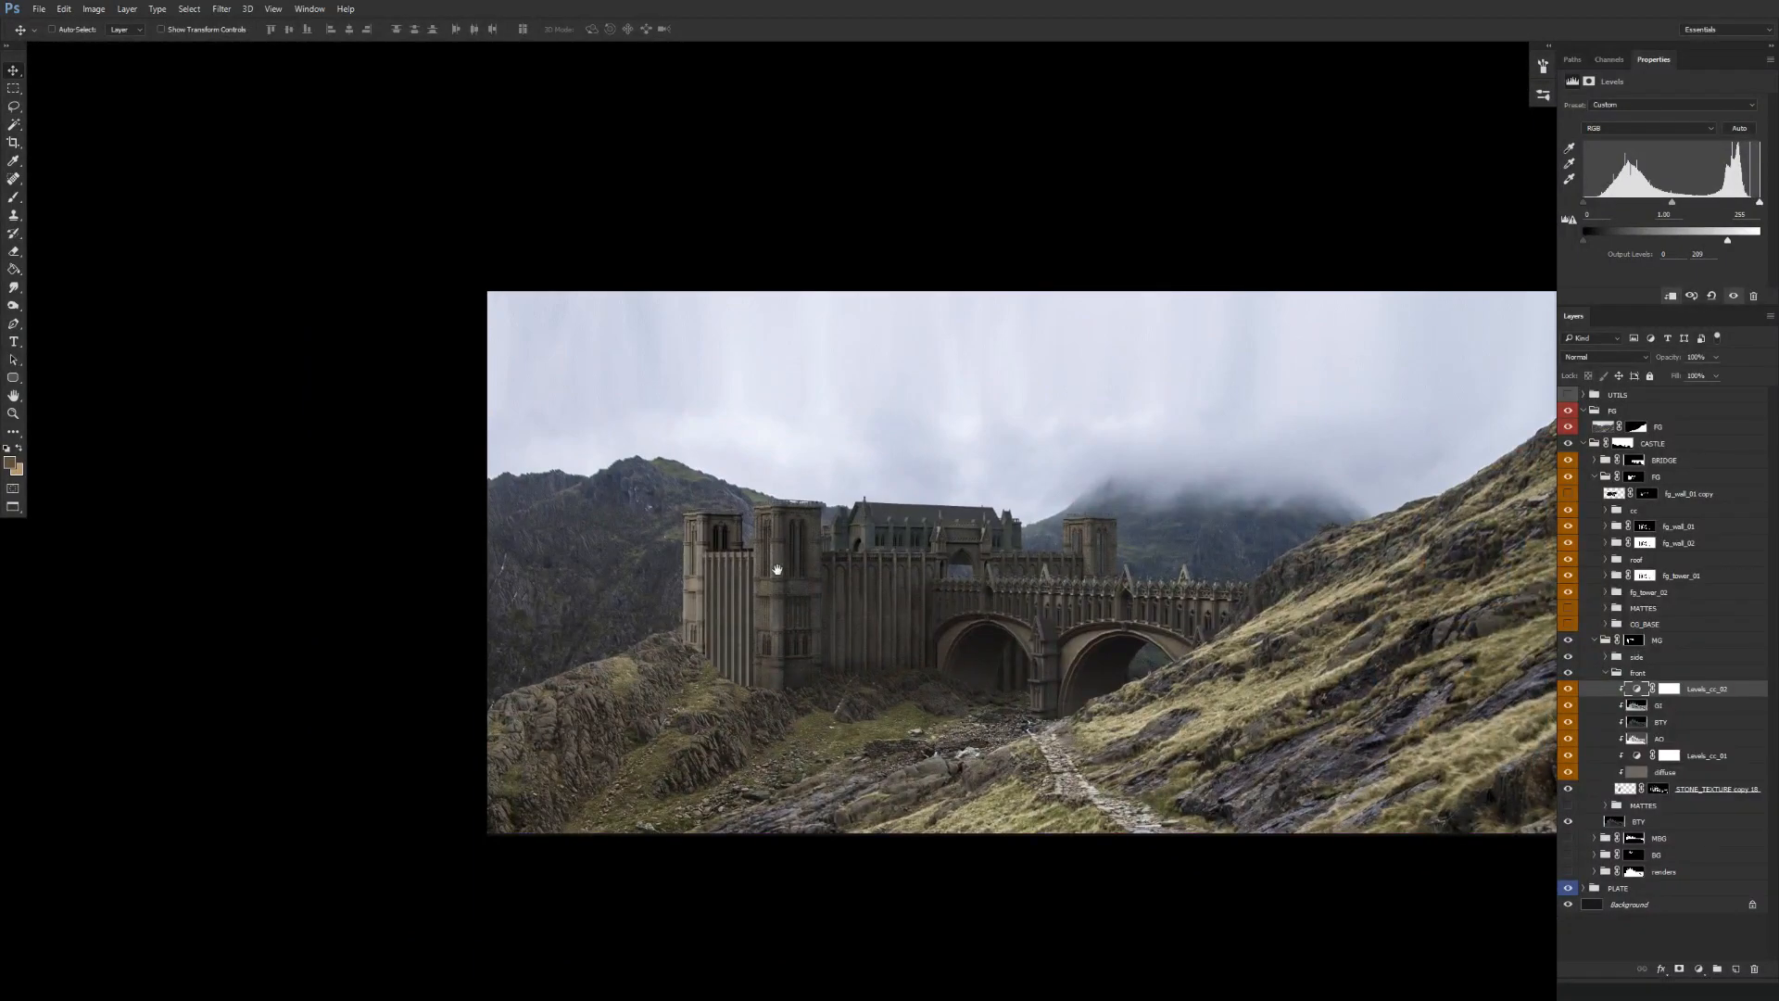
scroll(787, 635, up, 5)
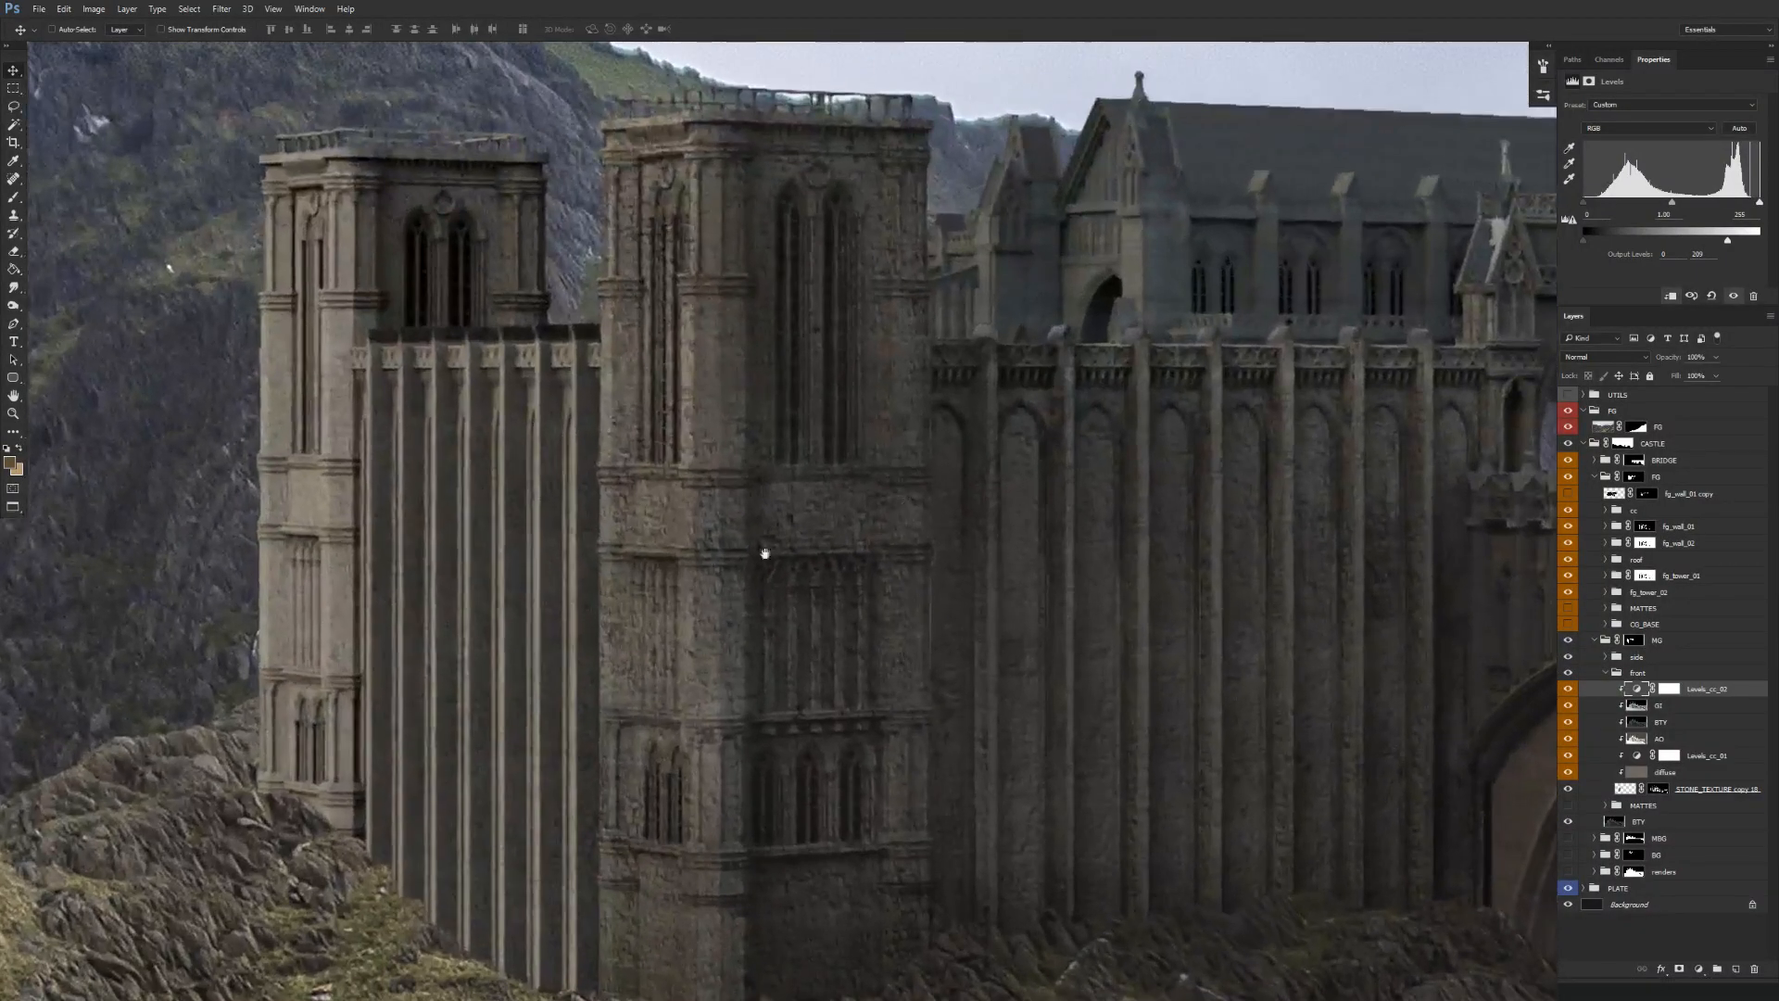
drag(759, 544, 876, 585)
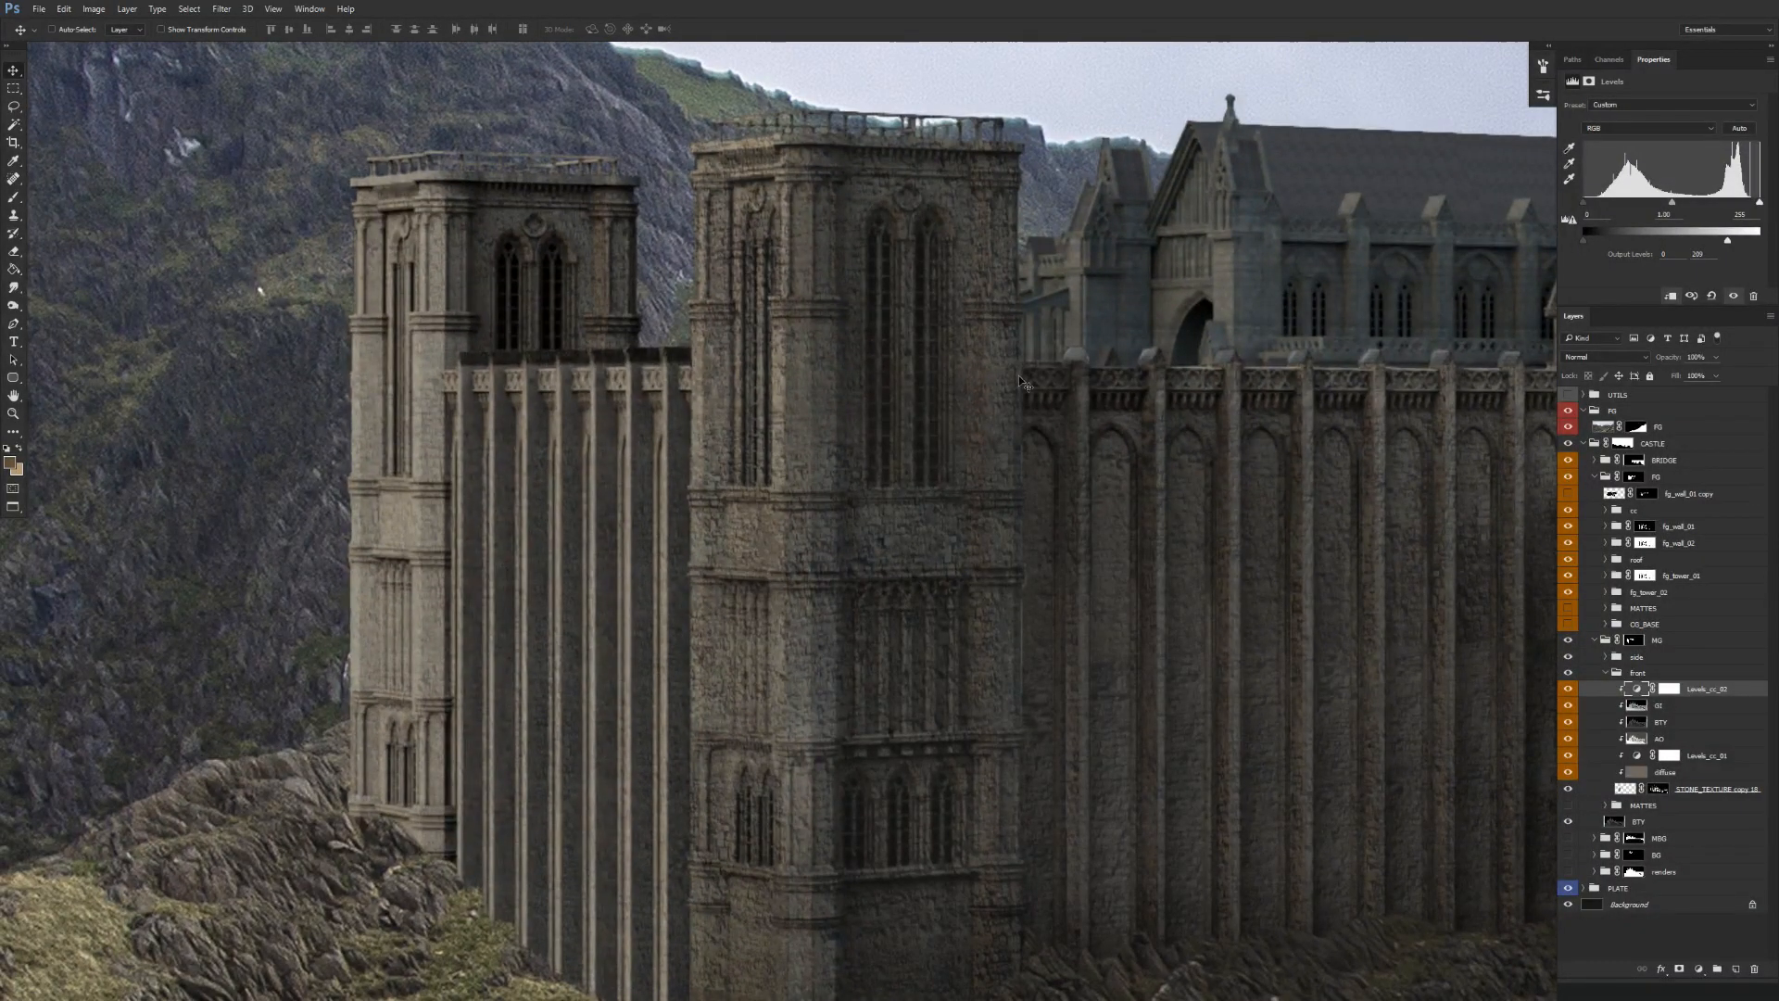
Collapse the front group, expand the side group and toggle its visibility to compare the stone texturing with the base render.
click(1606, 672)
click(1605, 656)
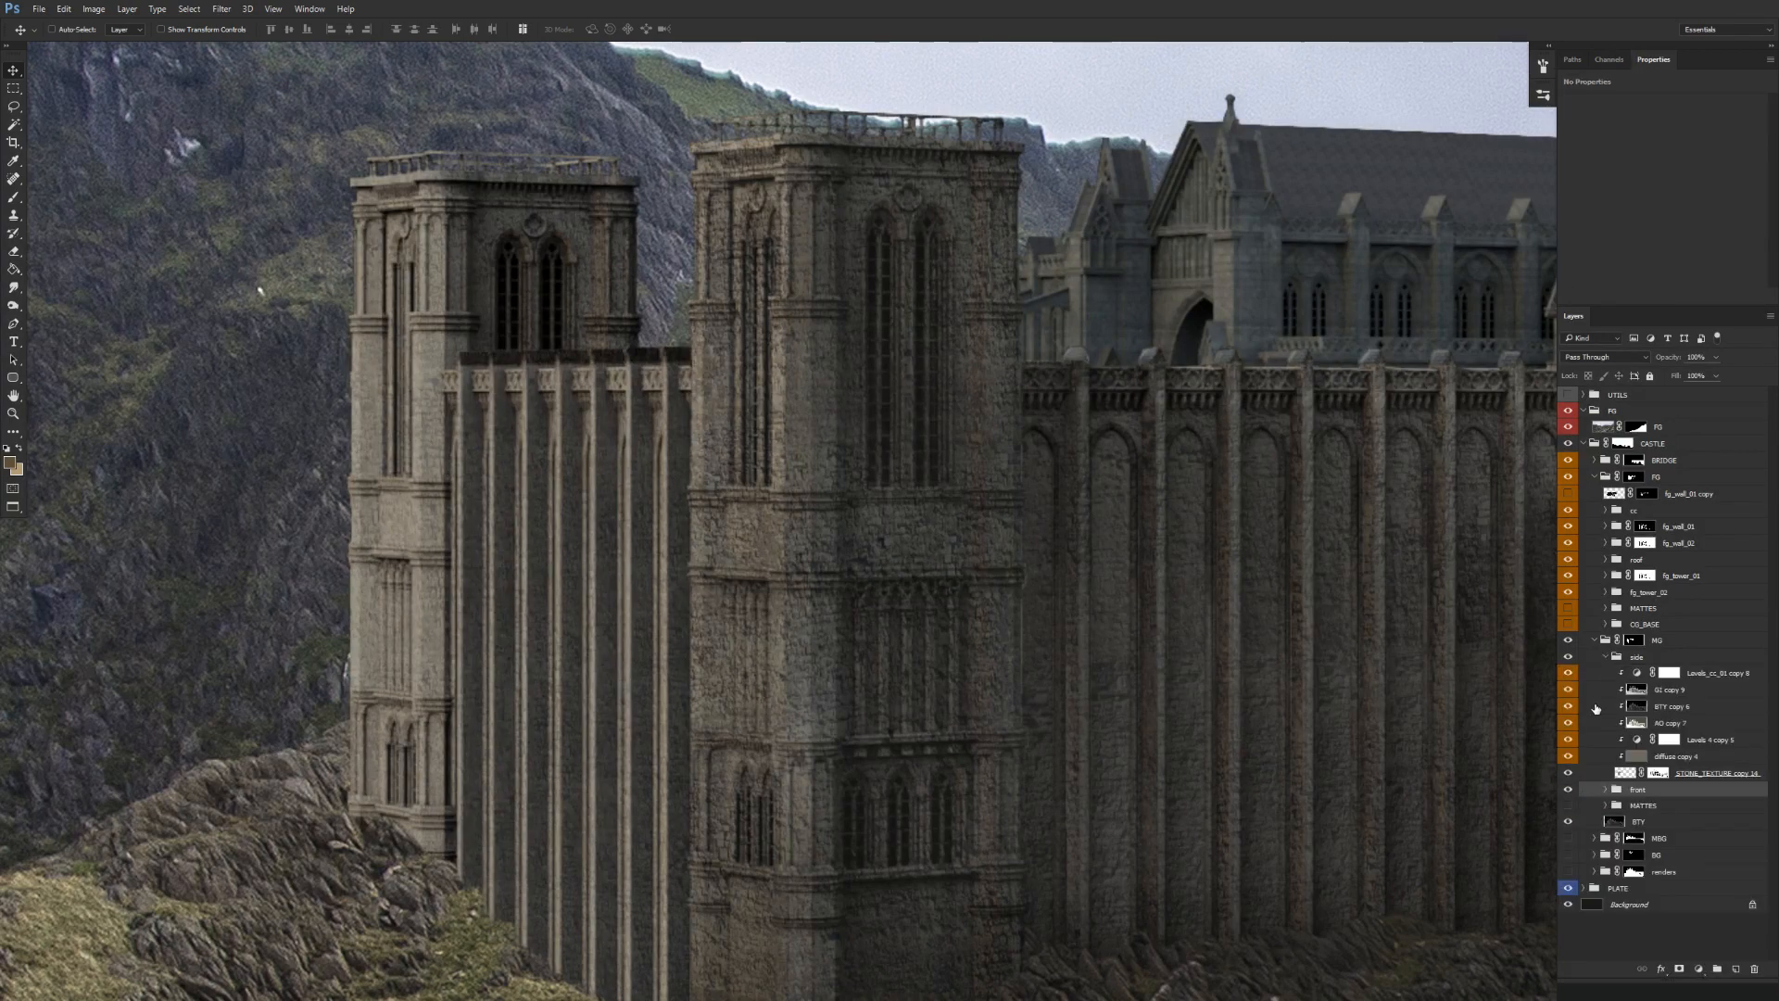
click(1570, 654)
click(1569, 655)
click(1569, 671)
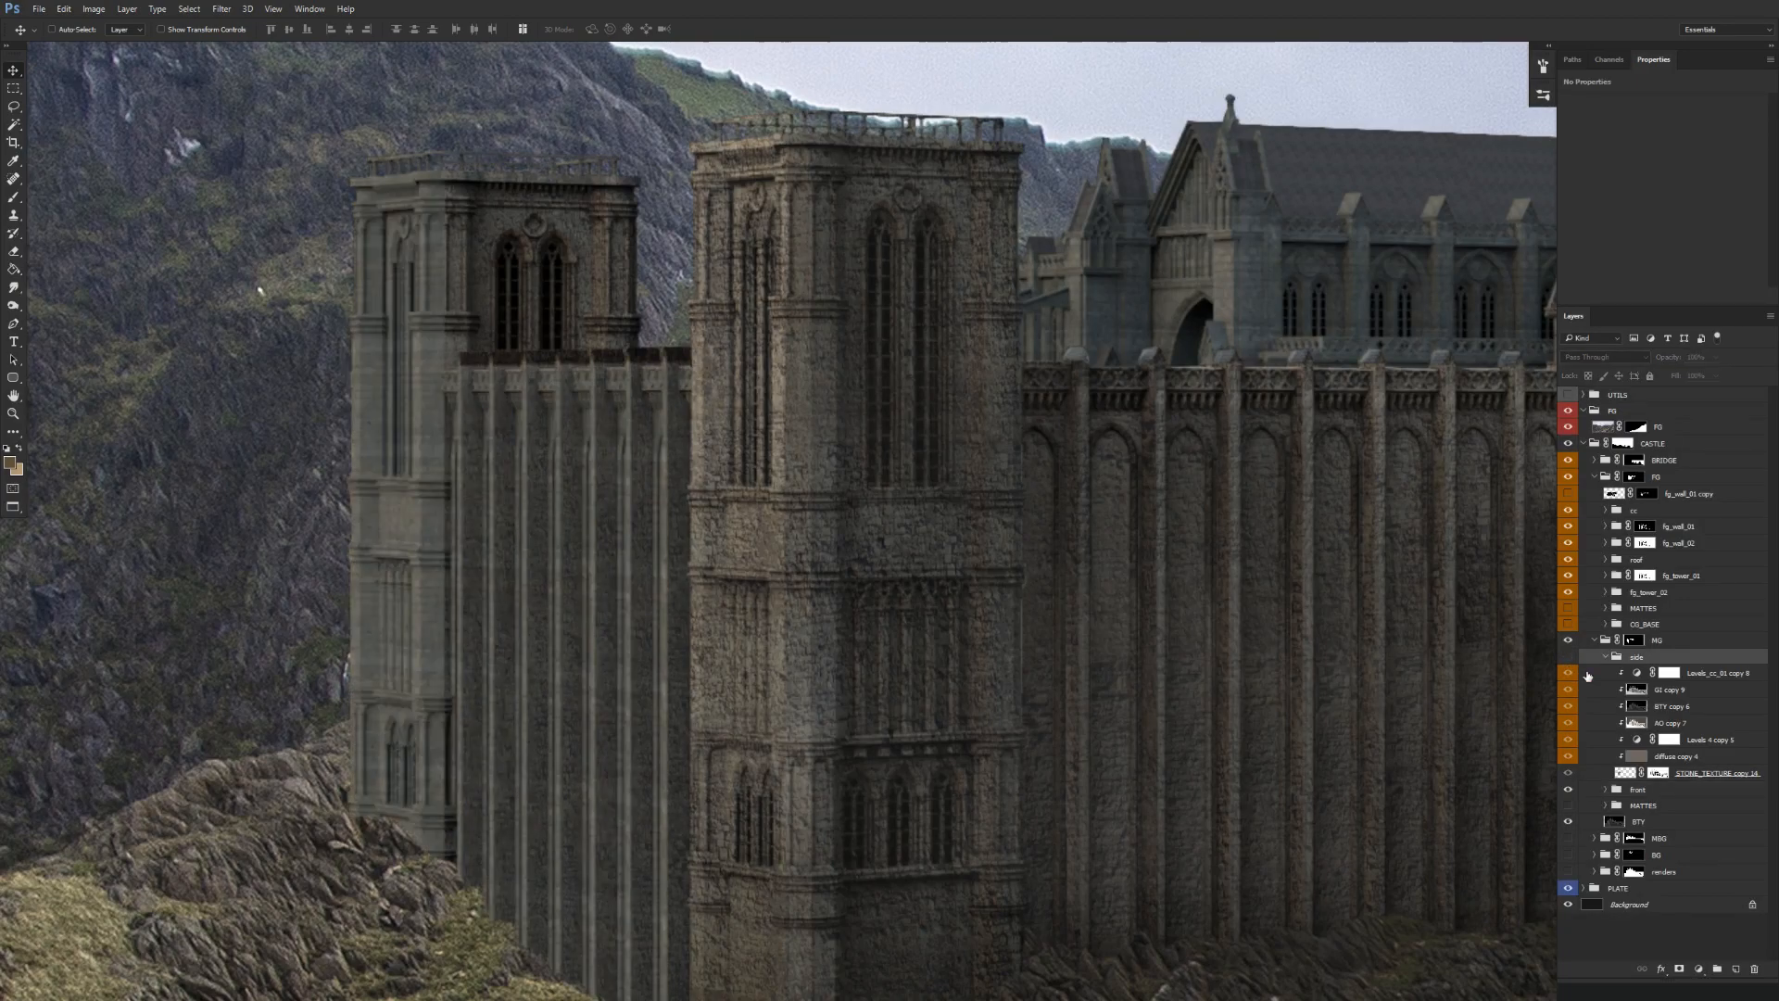
click(1568, 656)
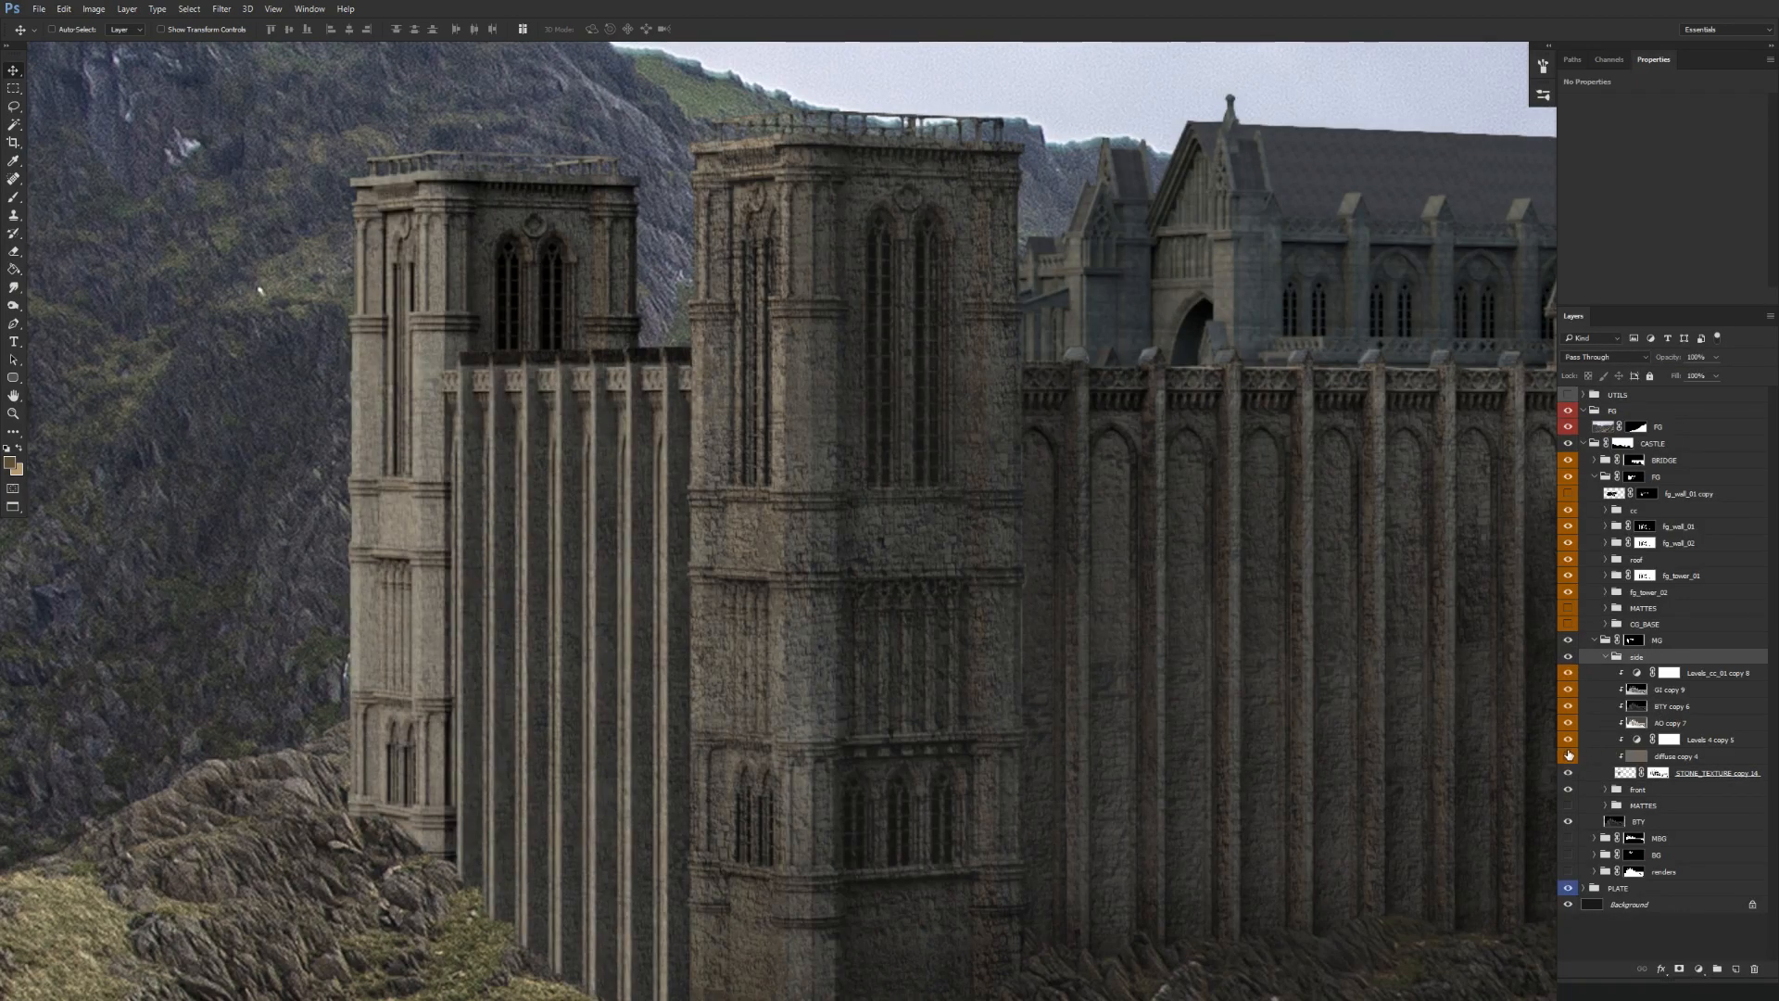
Set the opacity of the side group's diffuse copy 4 layer to 20%.
click(1657, 760)
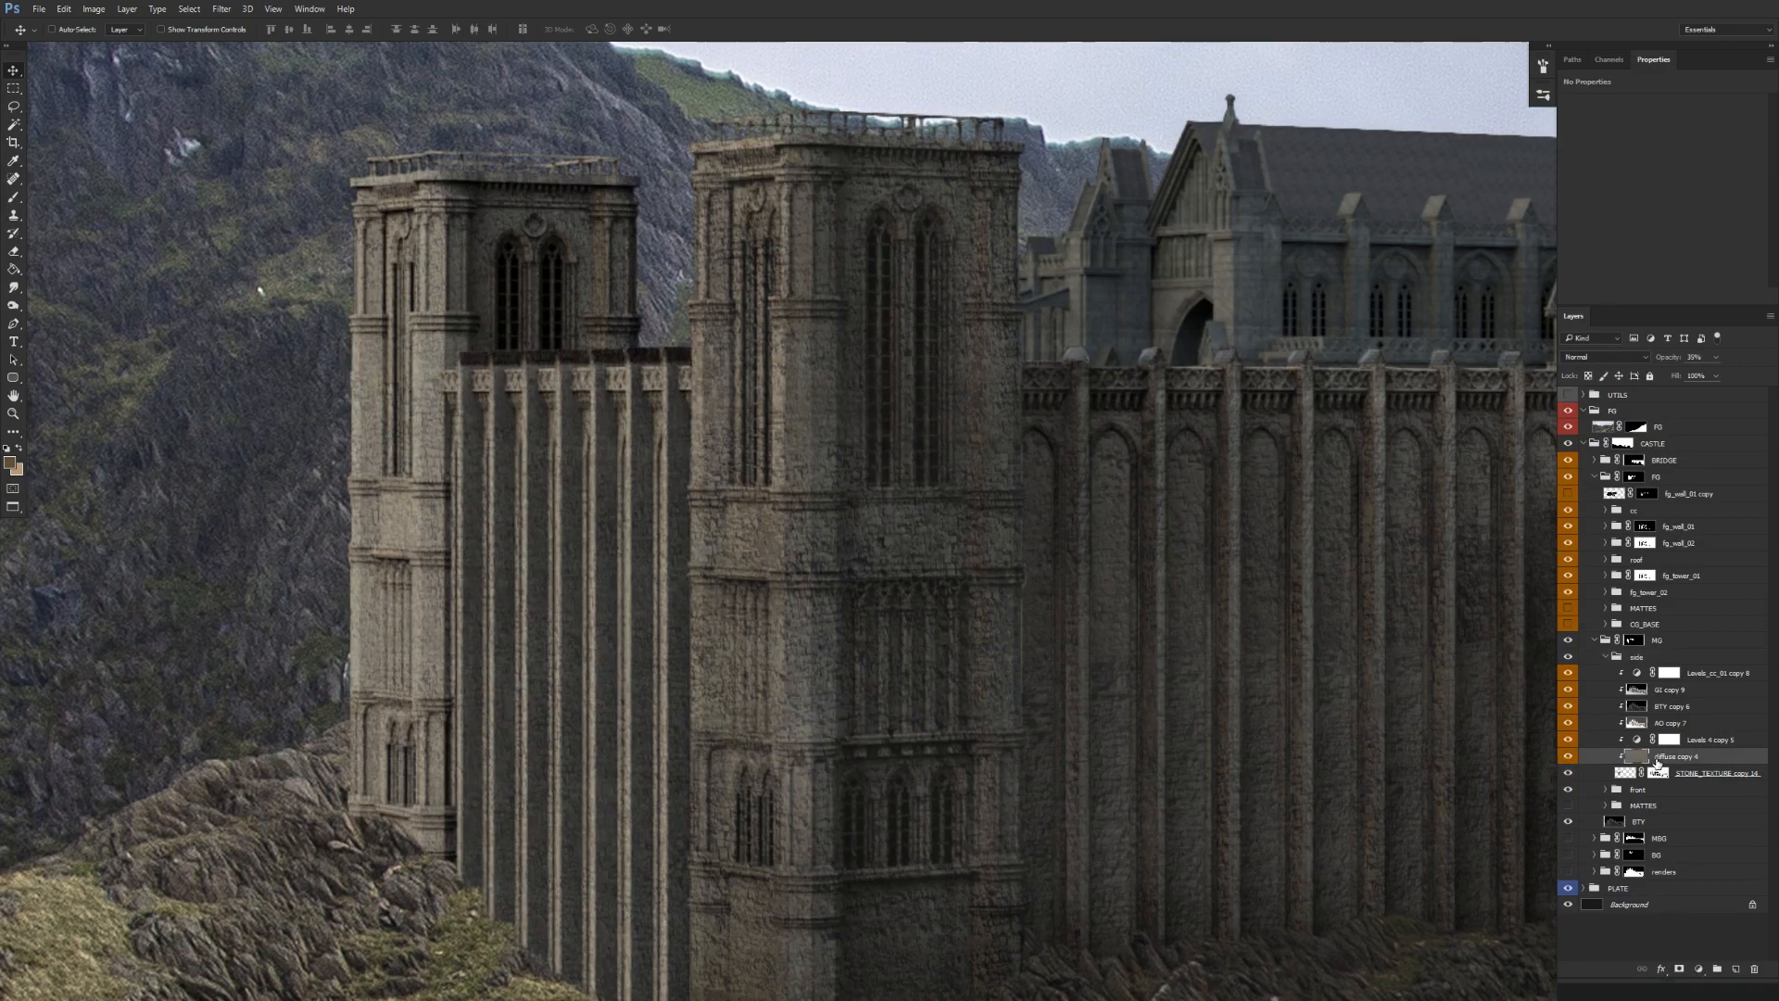
key(2)
drag(1034, 695, 954, 695)
scroll(973, 714, down, 5)
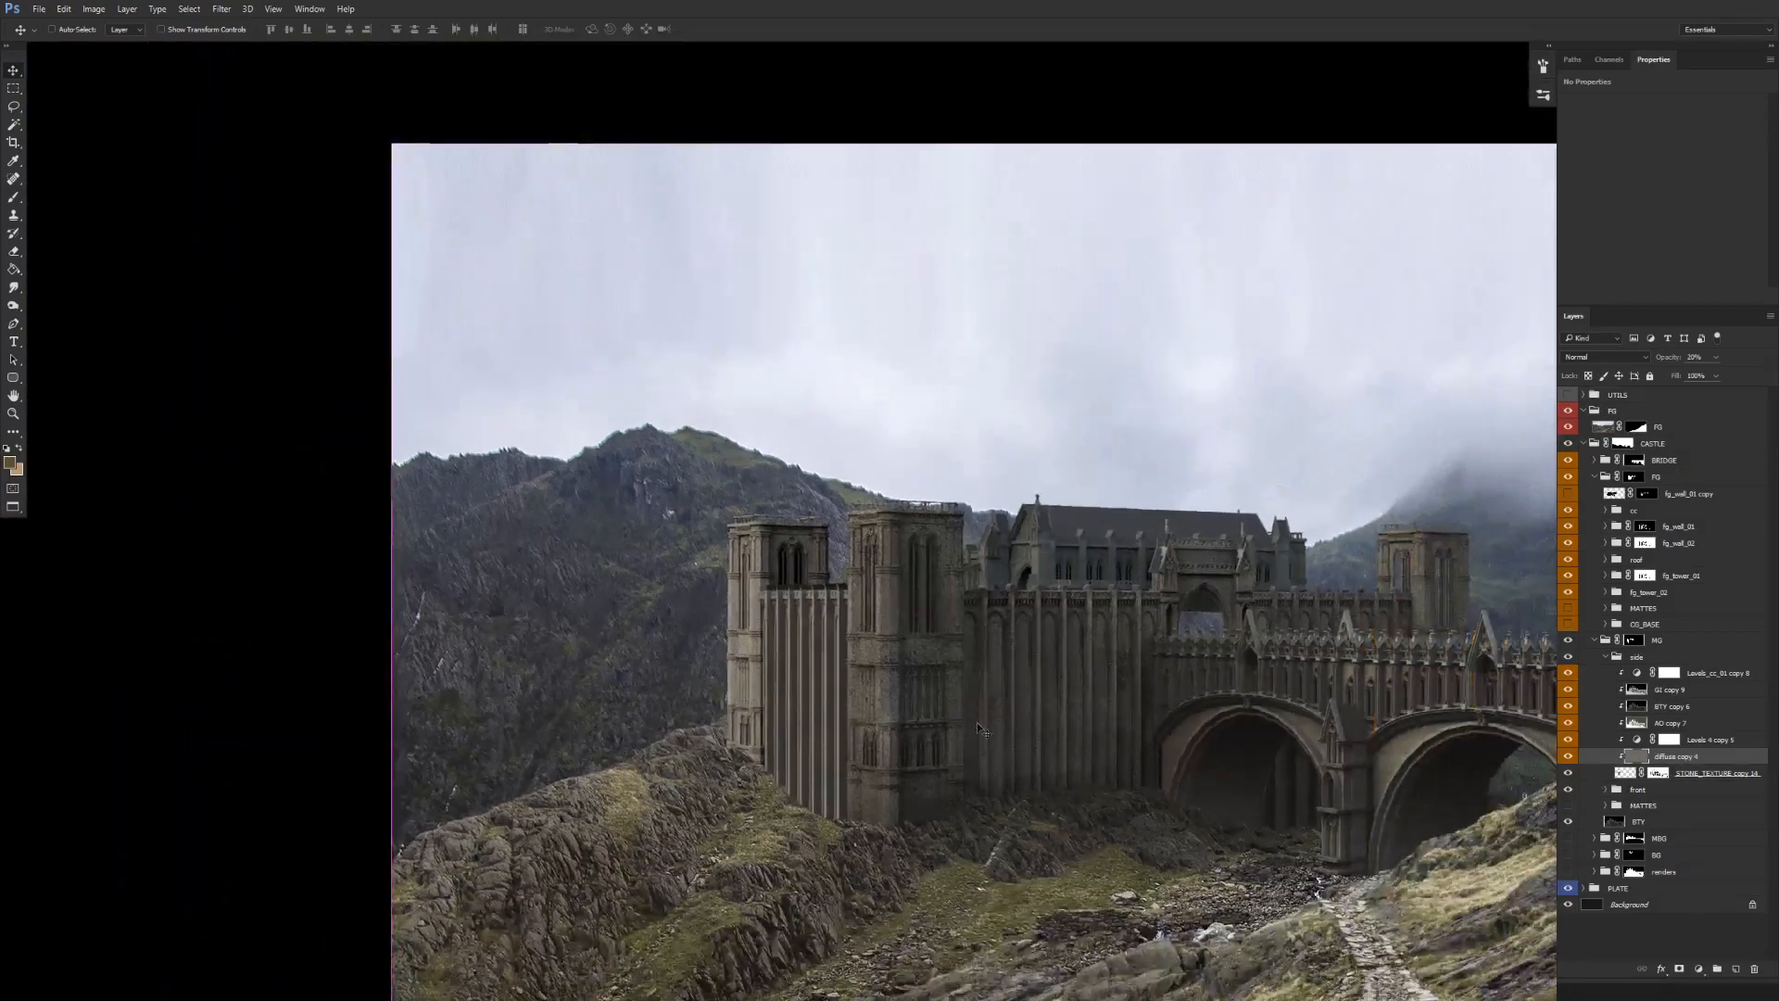
Examine the FG correction group containing Levels, patch, paint and softLight by toggling its visibility and expanding it.
click(1613, 657)
click(1623, 511)
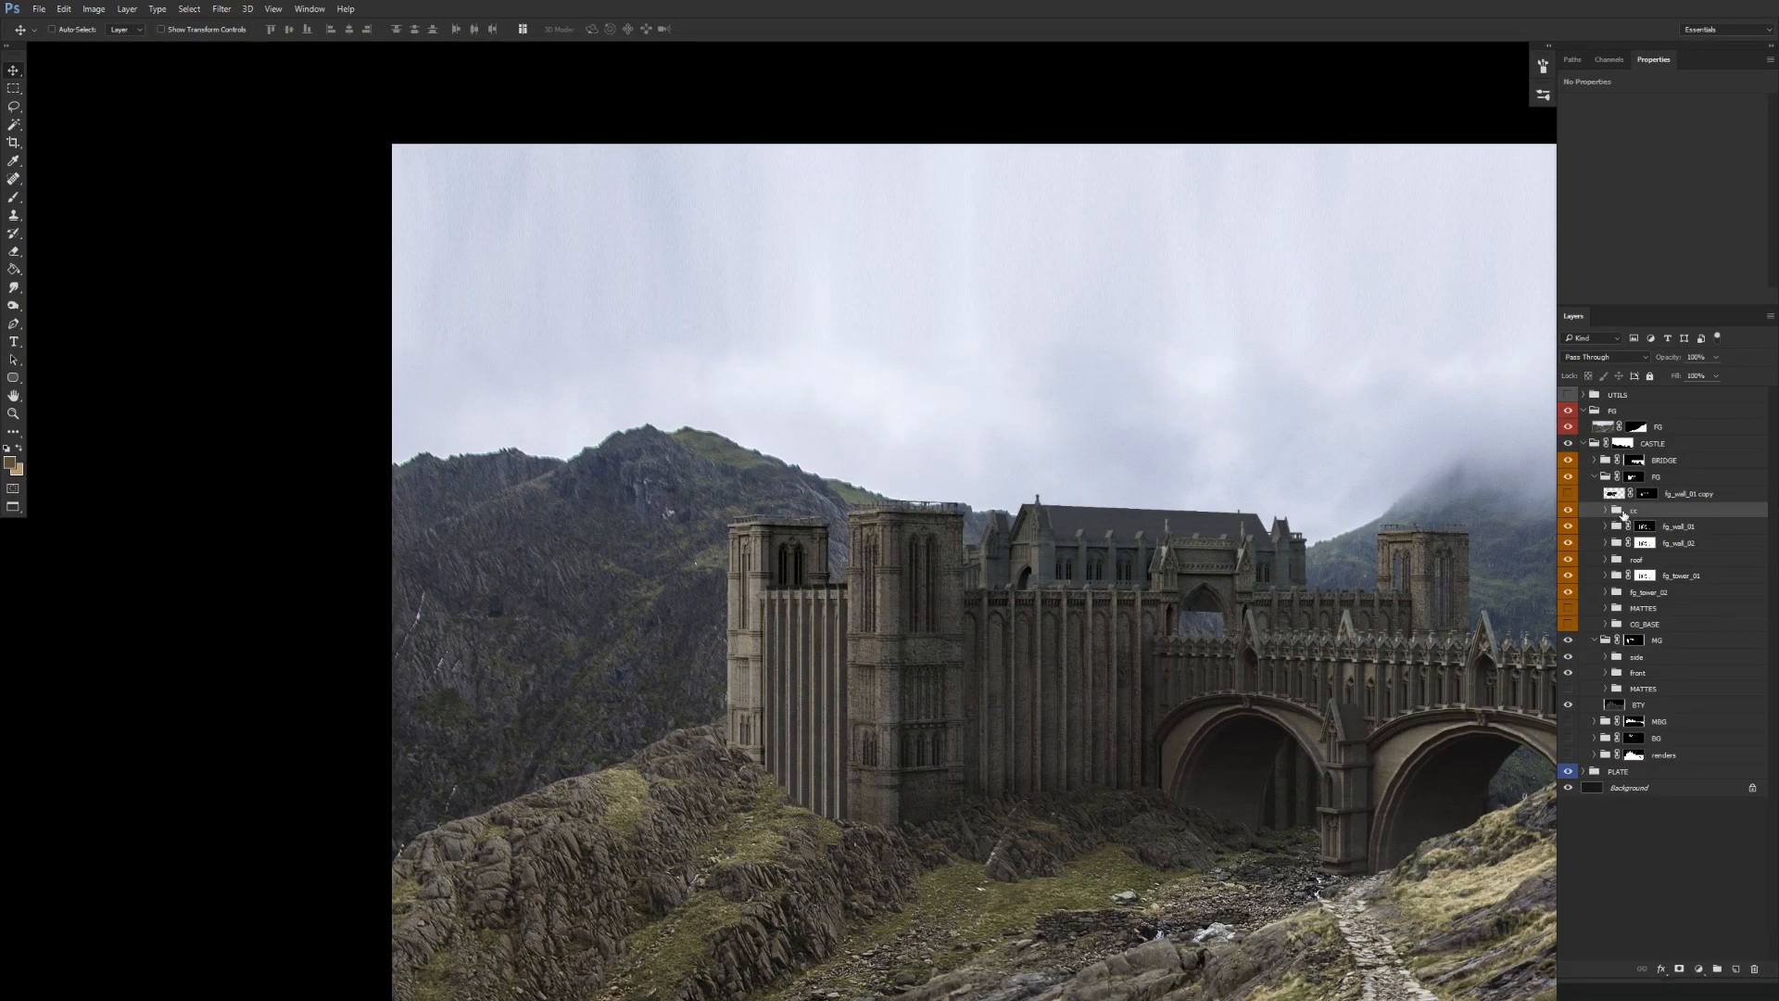
click(1568, 511)
click(1568, 512)
click(1607, 510)
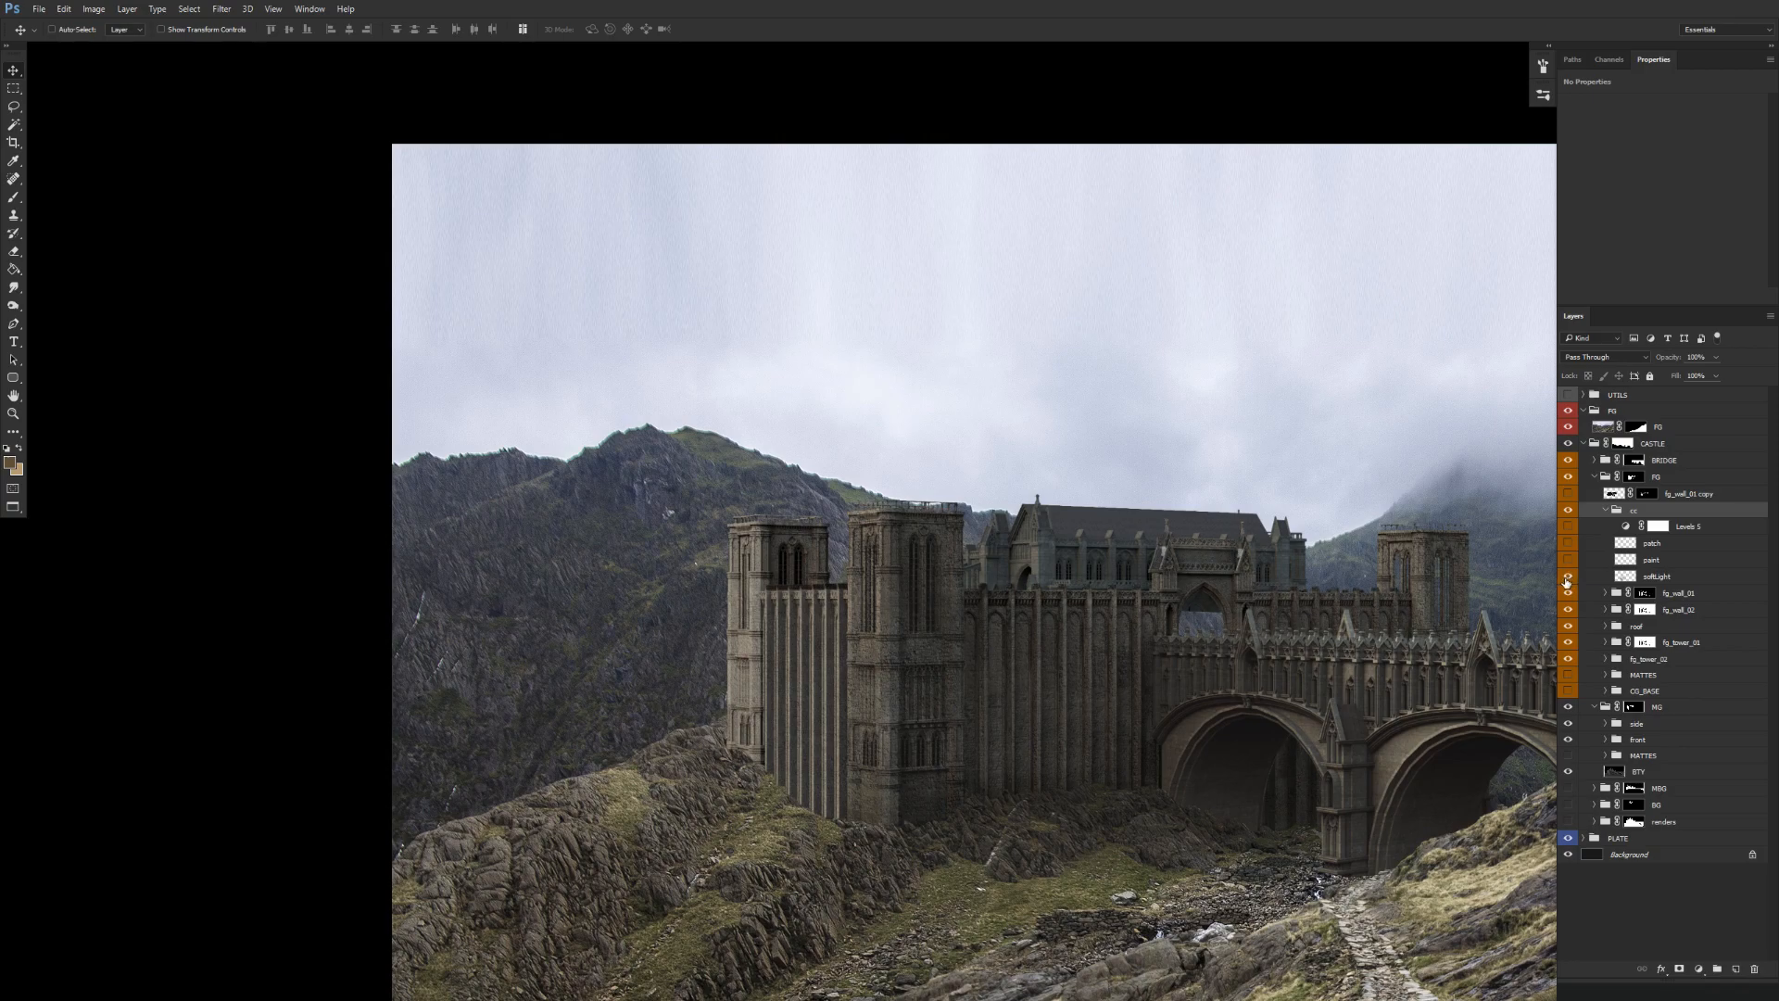
click(1568, 577)
Try to bring the Levels adjustment from FG's correction group into the MG group above side, then undo it.
click(1671, 527)
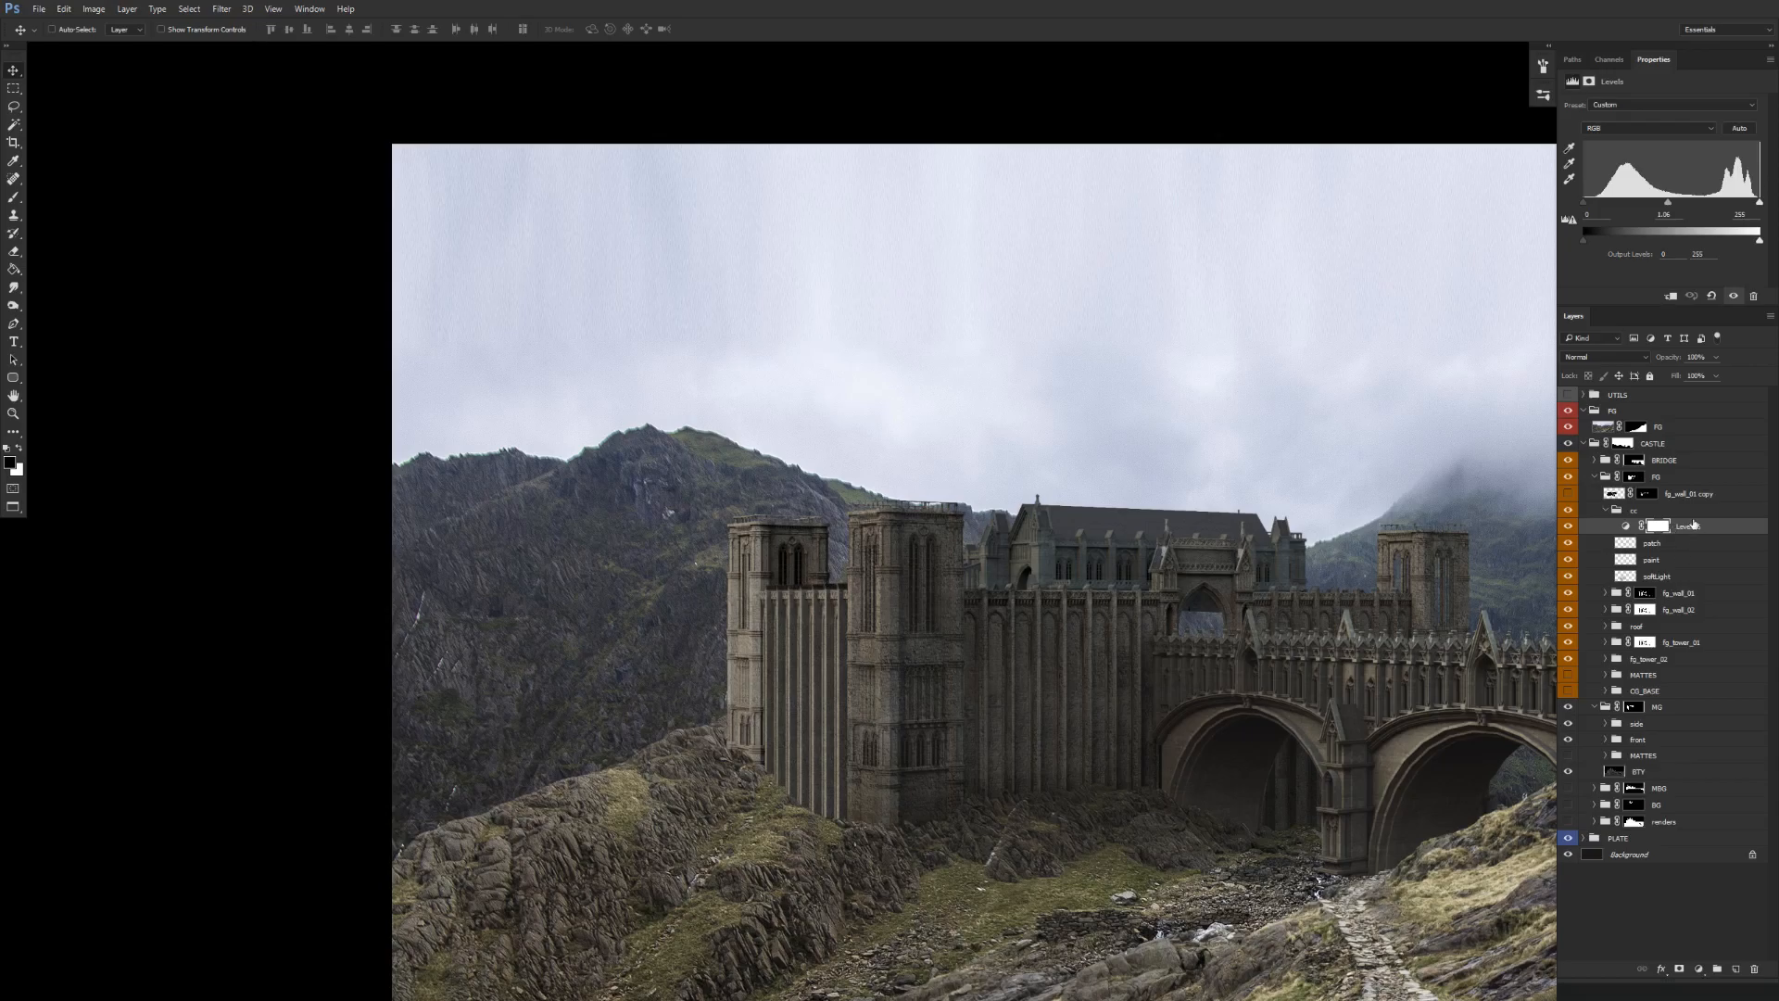
click(1673, 728)
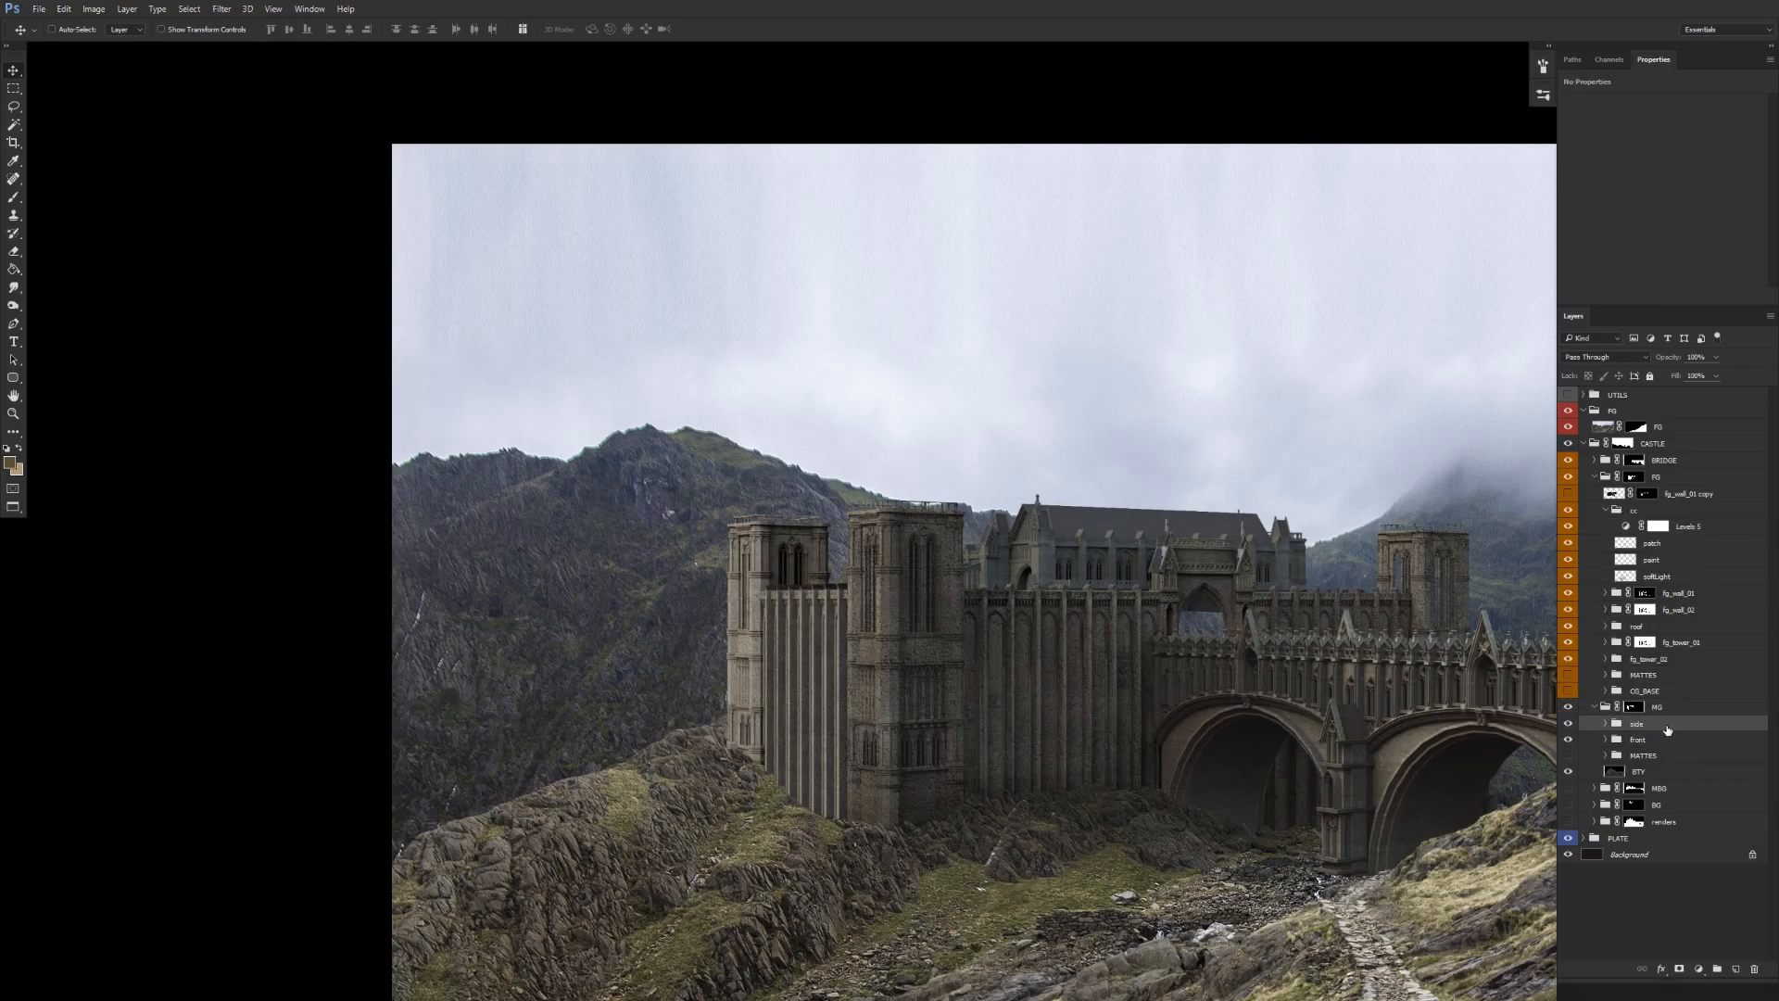
key(ctrl+z)
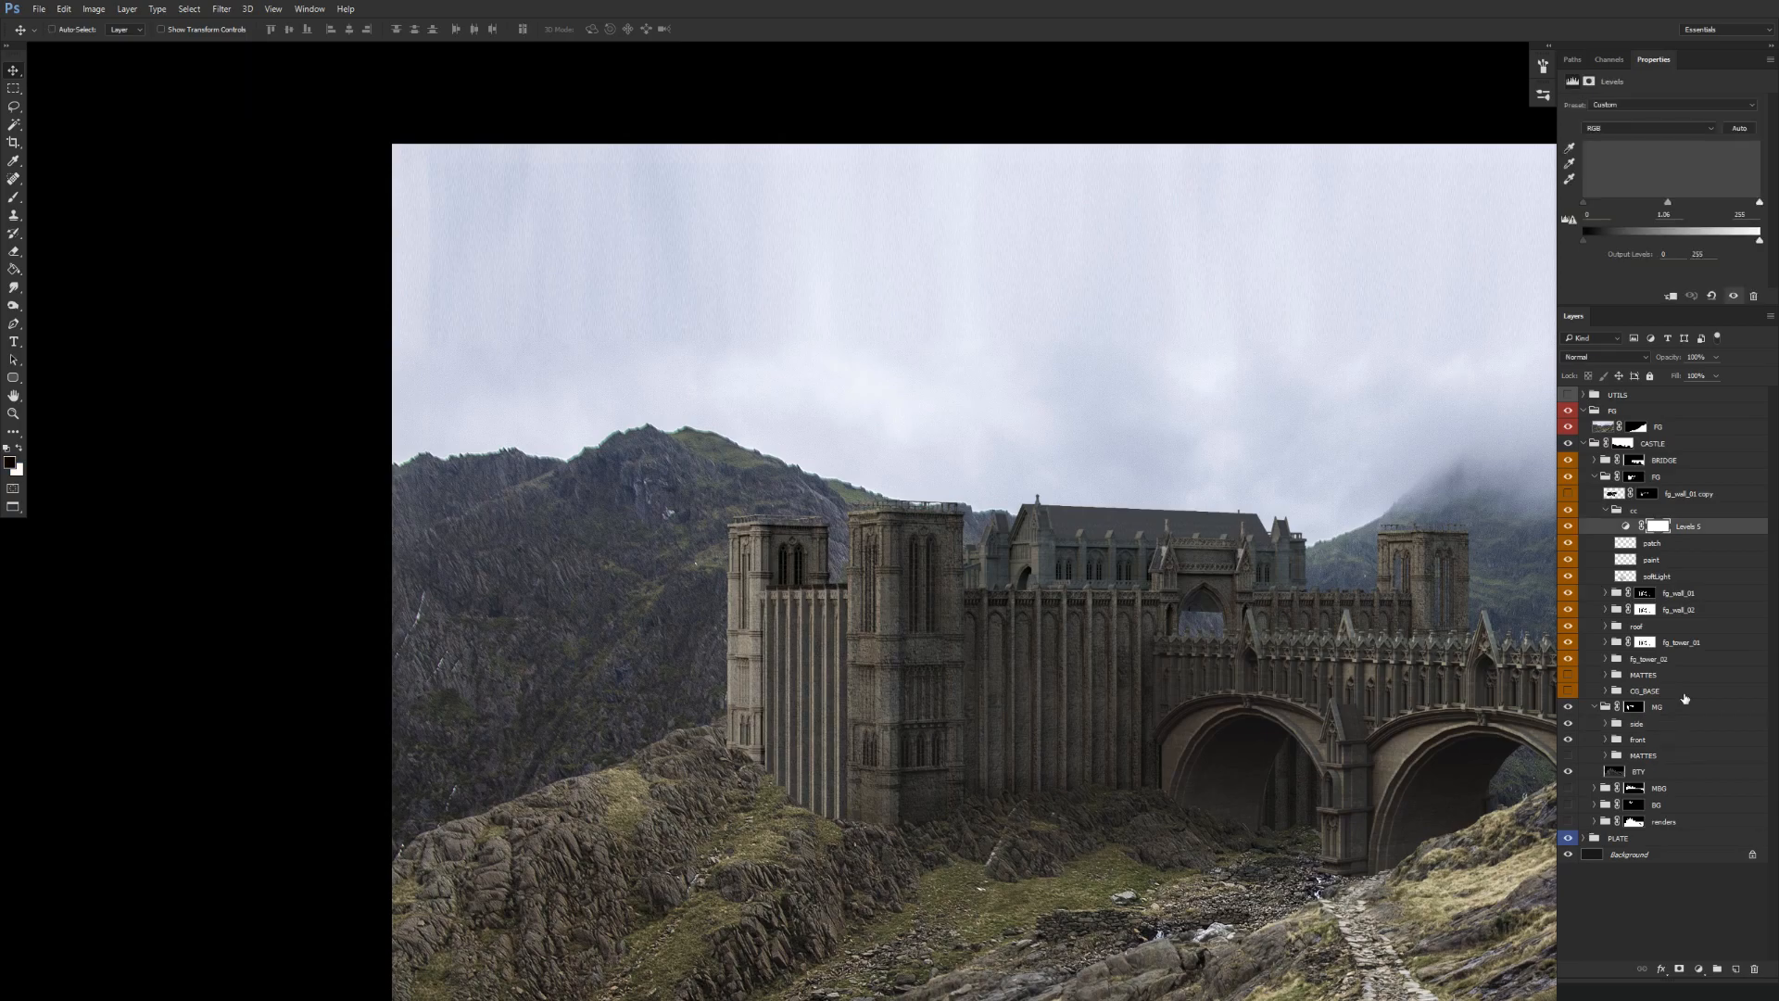
Collapse FG's correction group above fg_wall_01 and select the FG group.
drag(803, 747, 736, 650)
drag(724, 585, 778, 613)
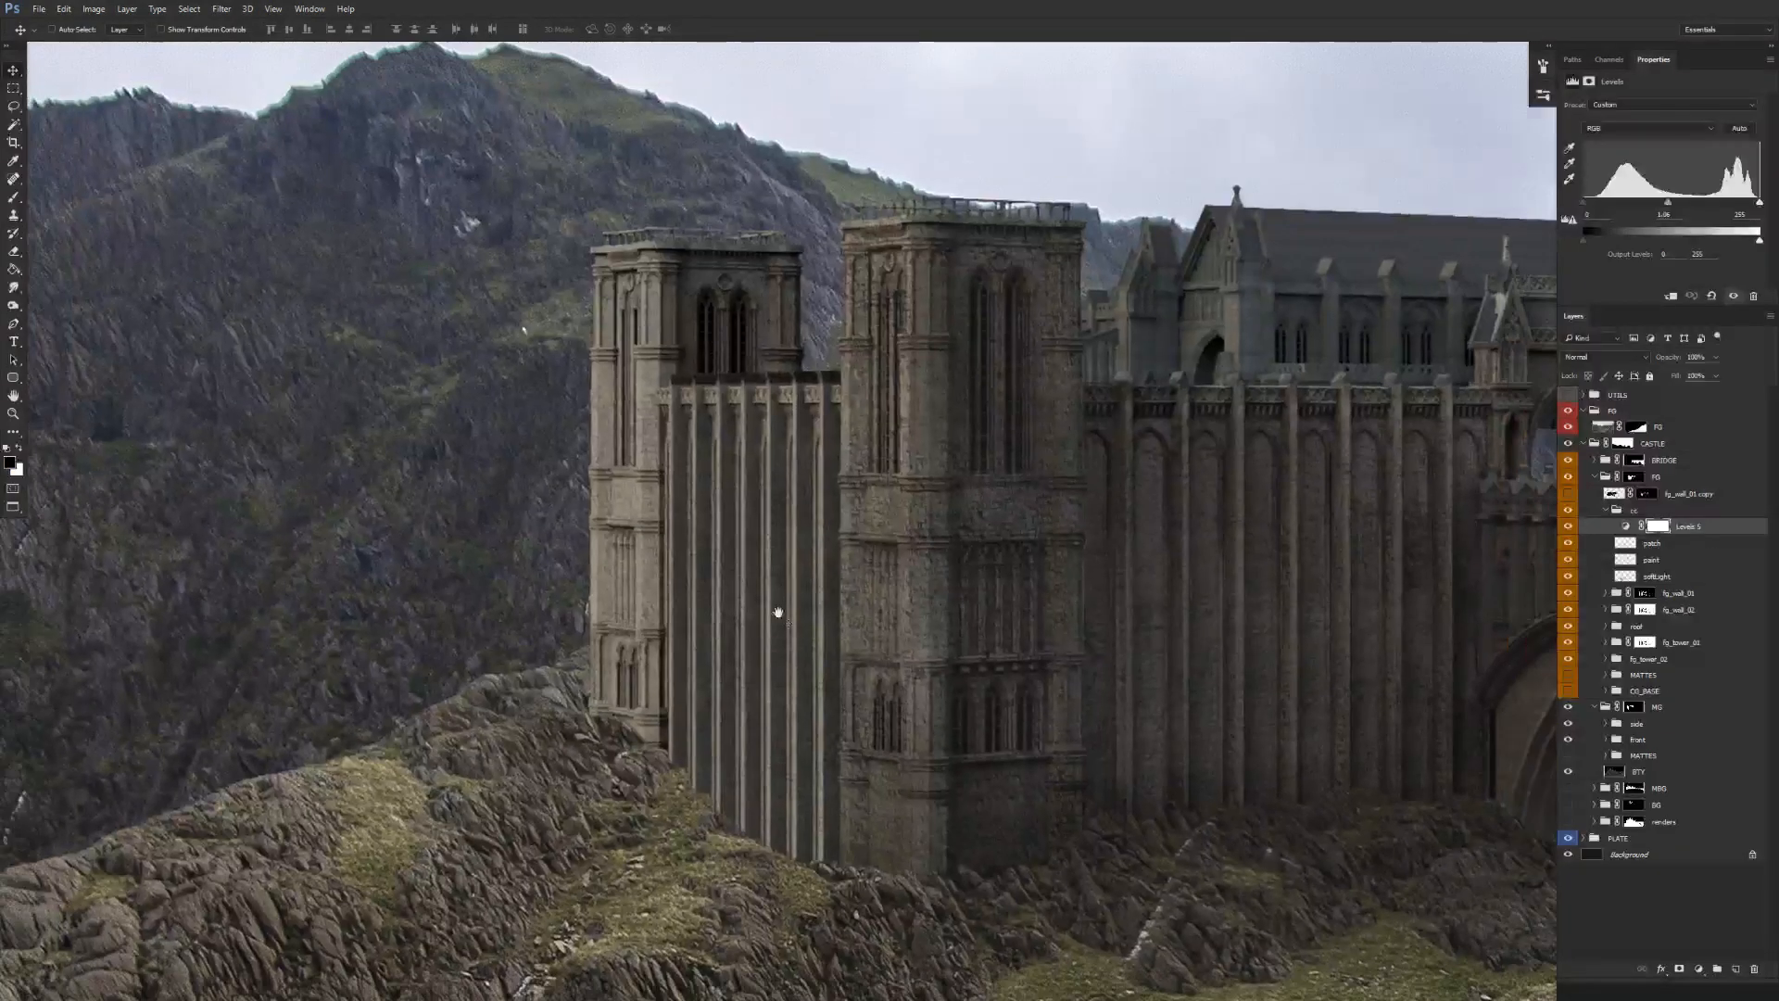
drag(957, 717, 874, 742)
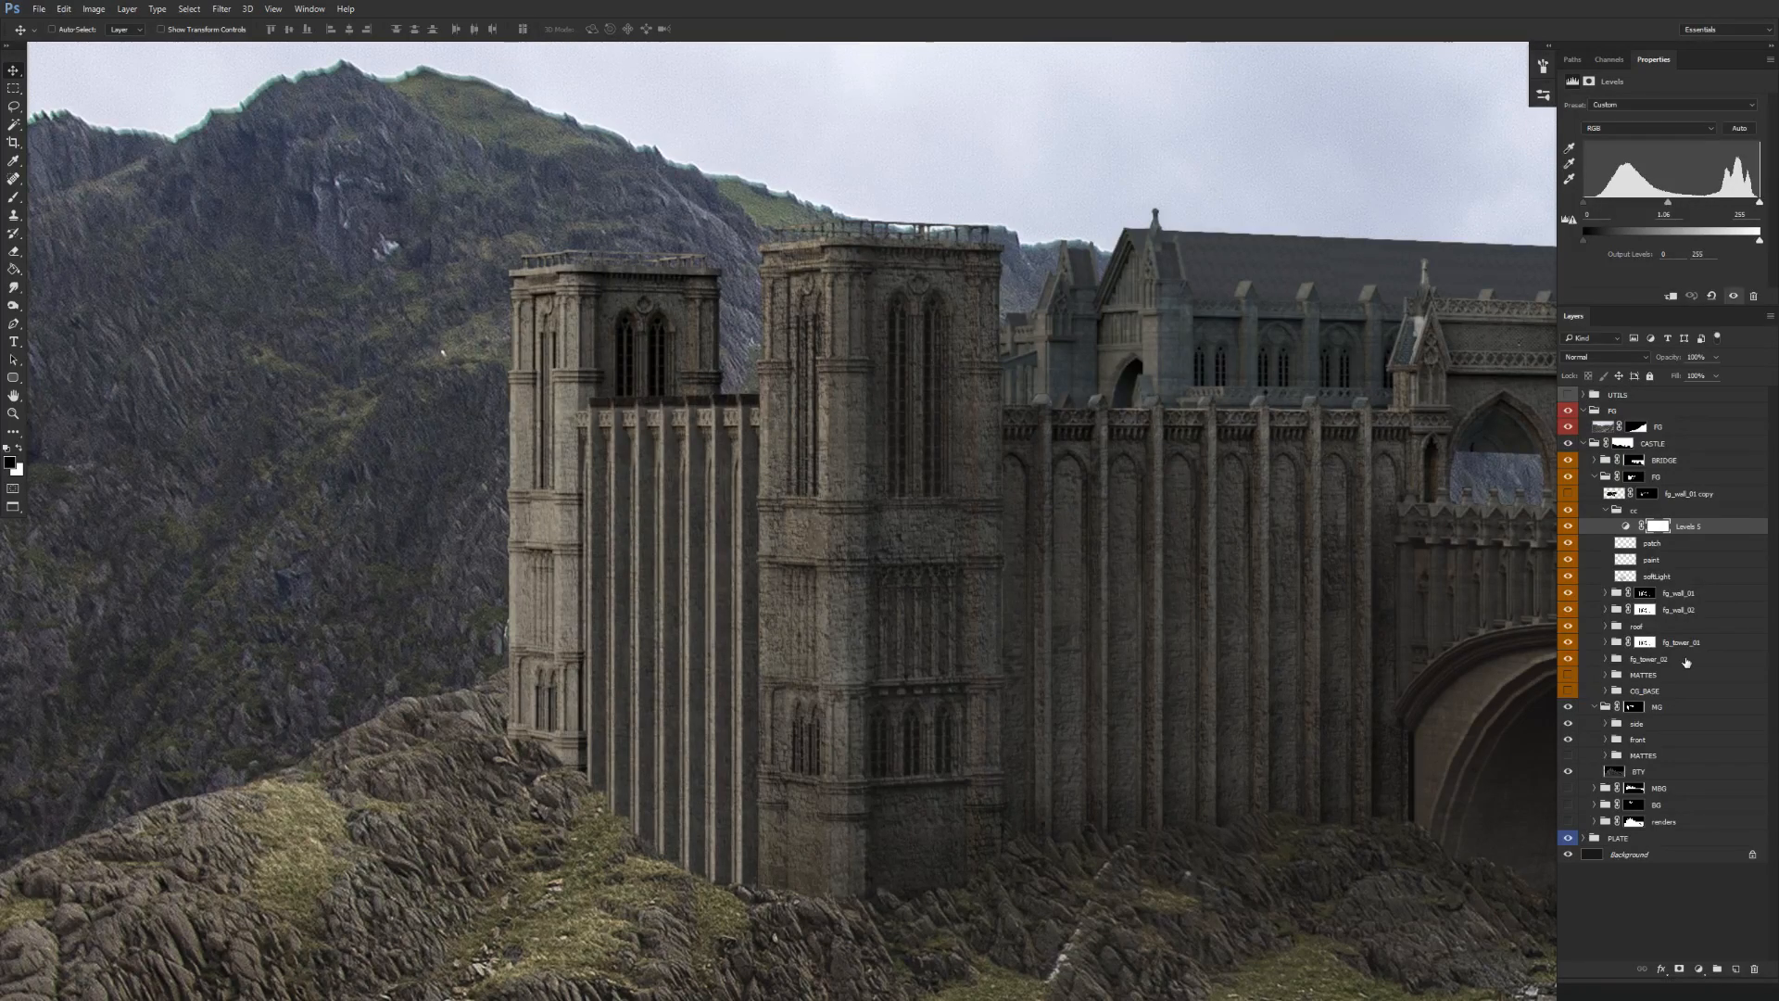
click(1606, 509)
click(1599, 478)
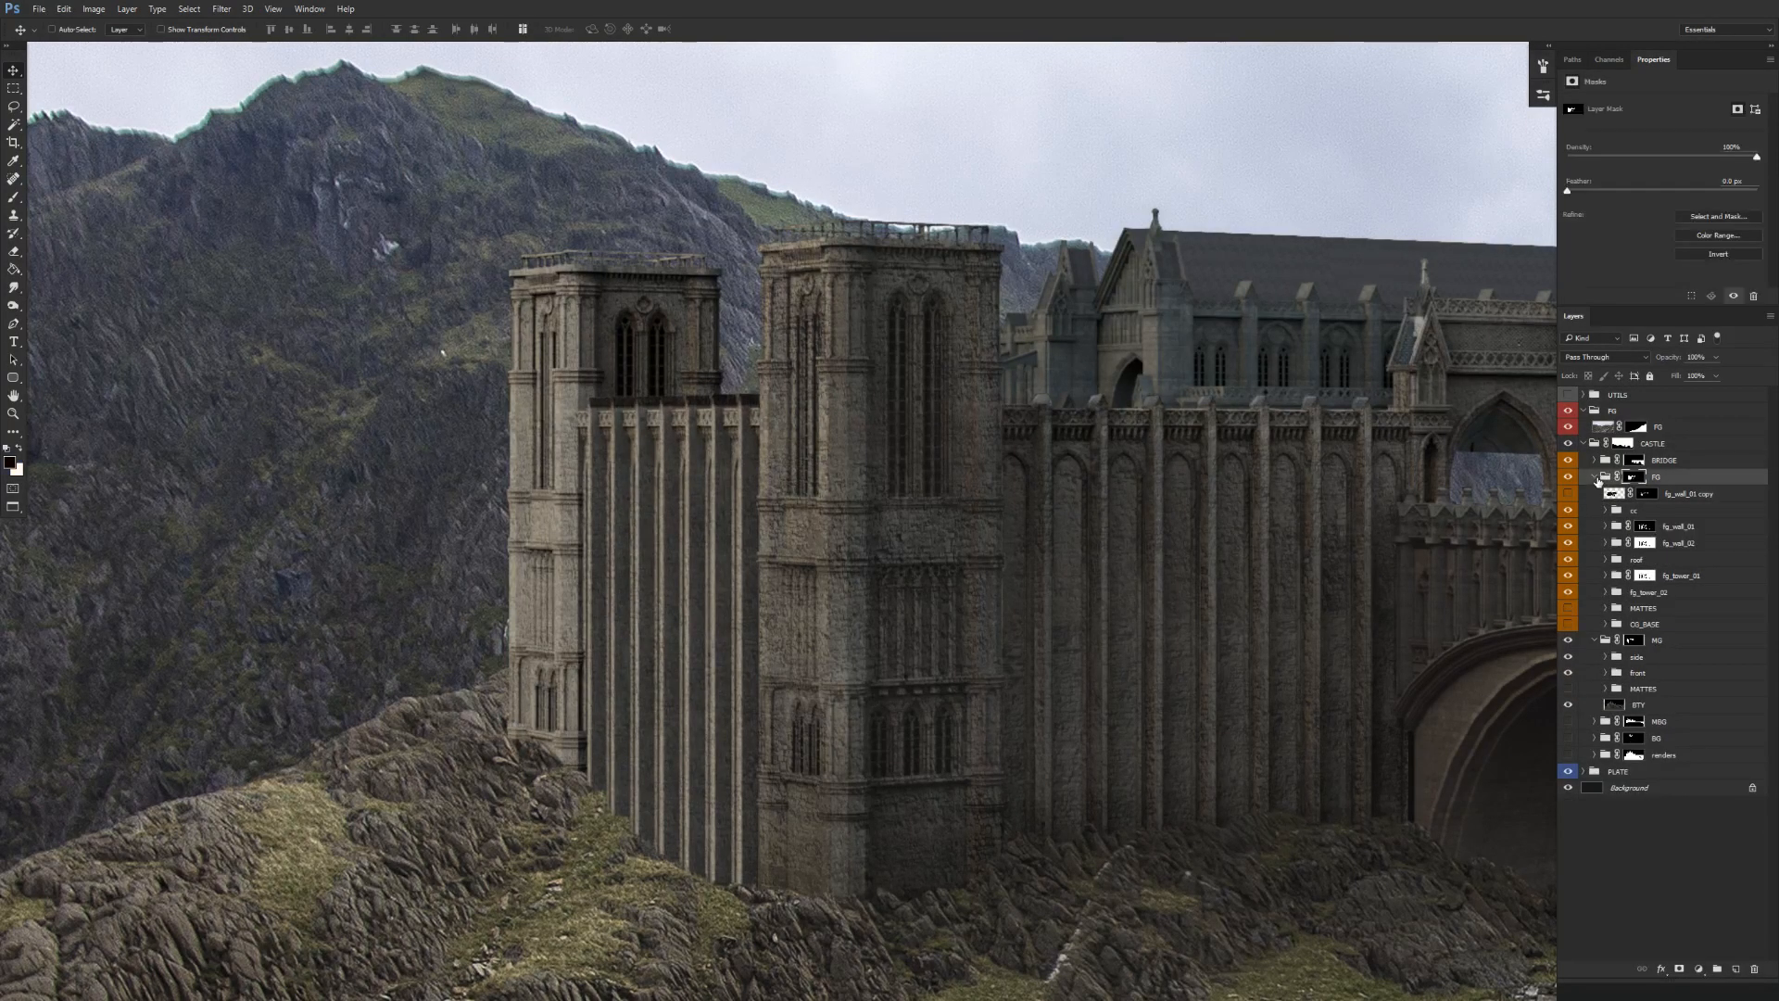
Copy the side group's stone texture layer to the top of its clipped stack in the MG group.
click(1595, 476)
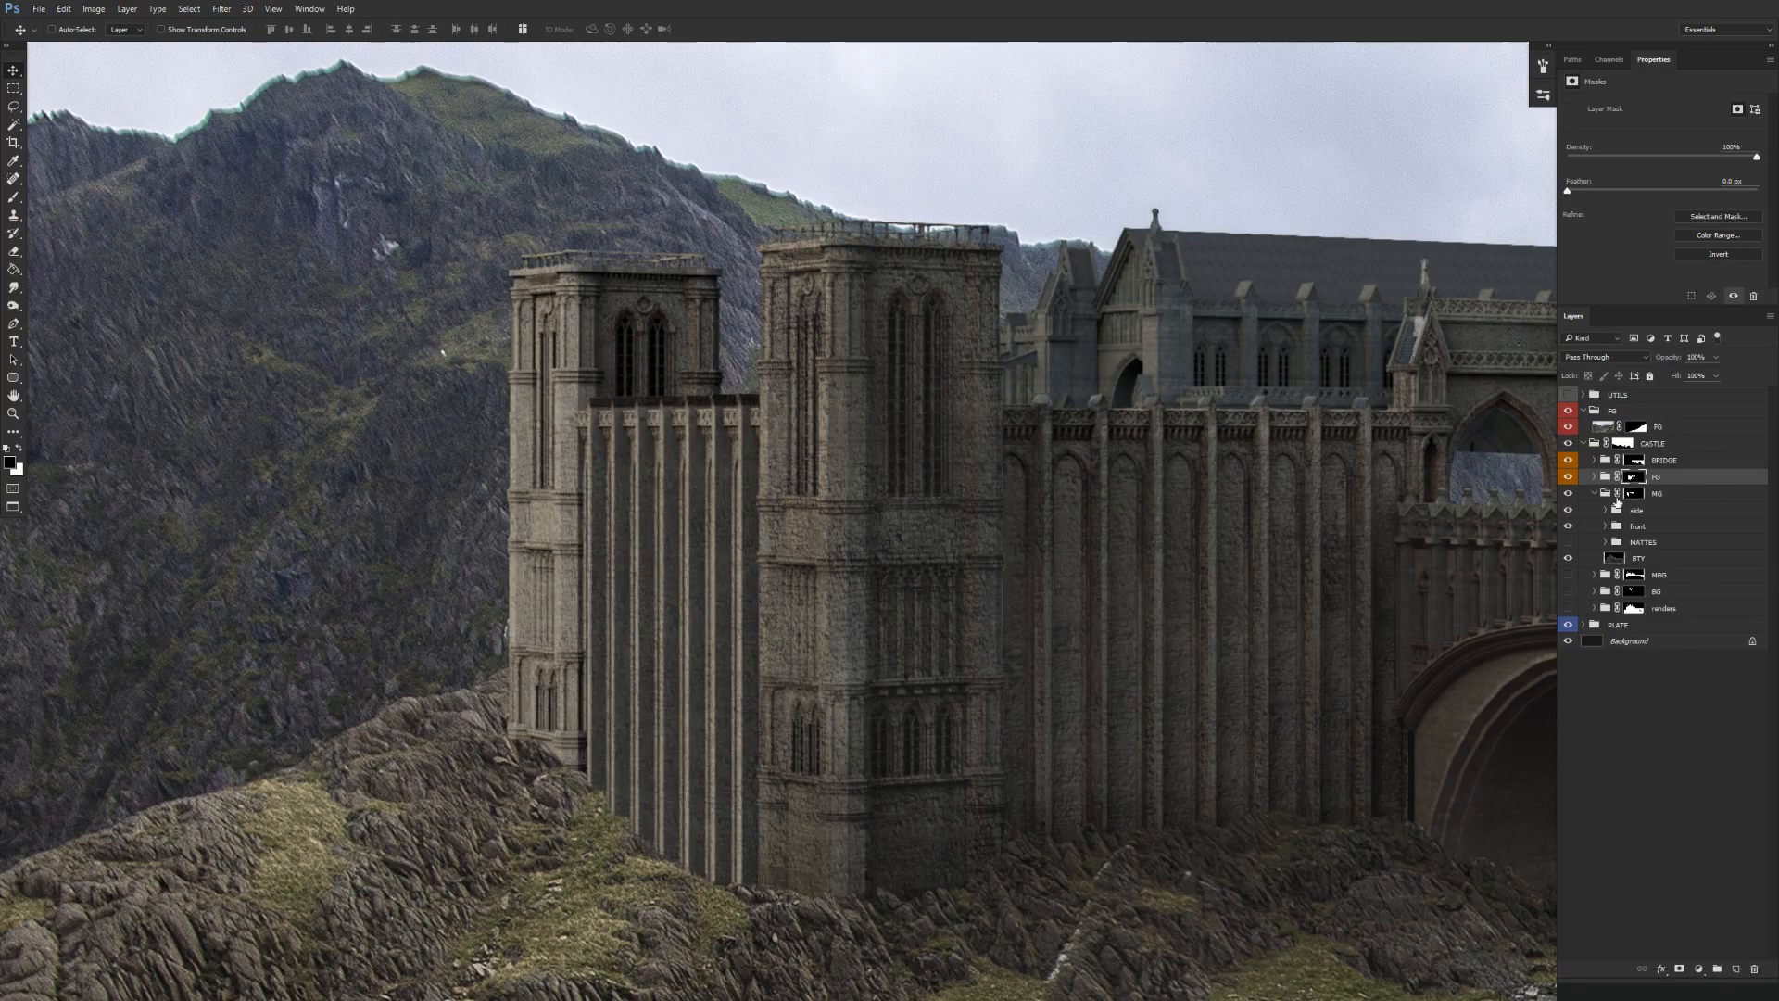
click(1568, 528)
click(1568, 529)
click(1606, 509)
drag(1696, 626, 1705, 519)
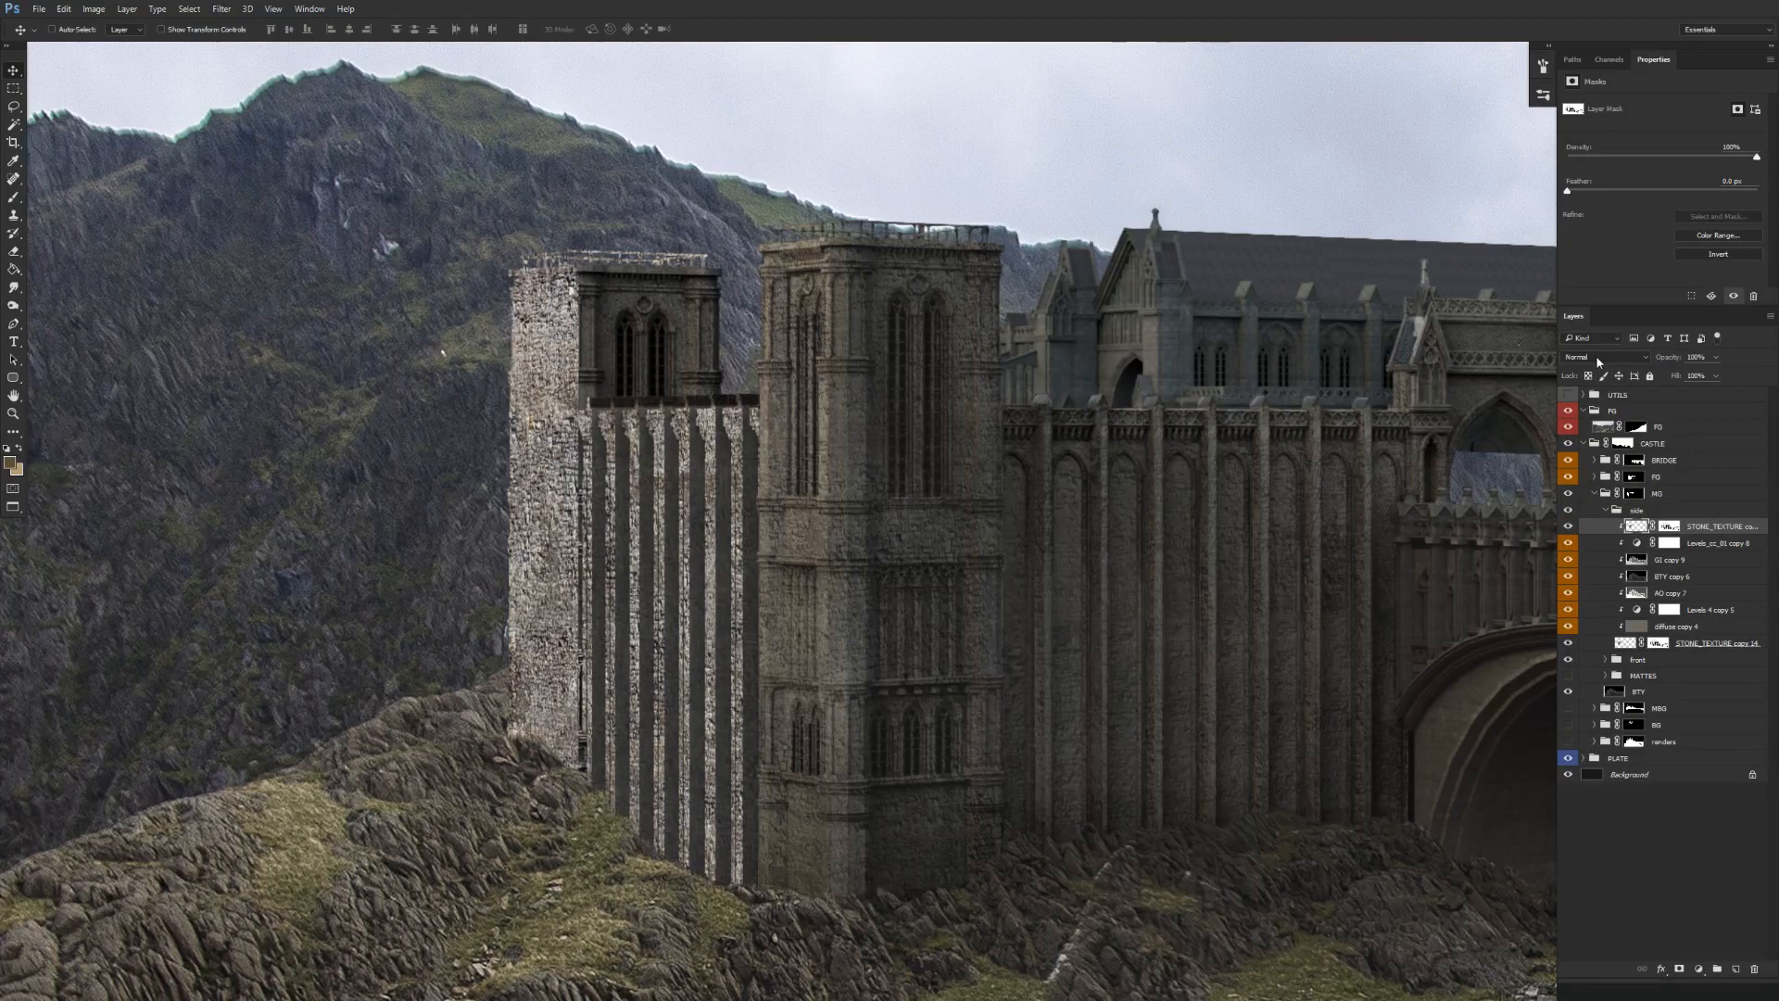
Blend the side group's clipped stone texture copy with Multiply at 34% opacity.
click(1596, 362)
click(1589, 394)
drag(1007, 665, 962, 649)
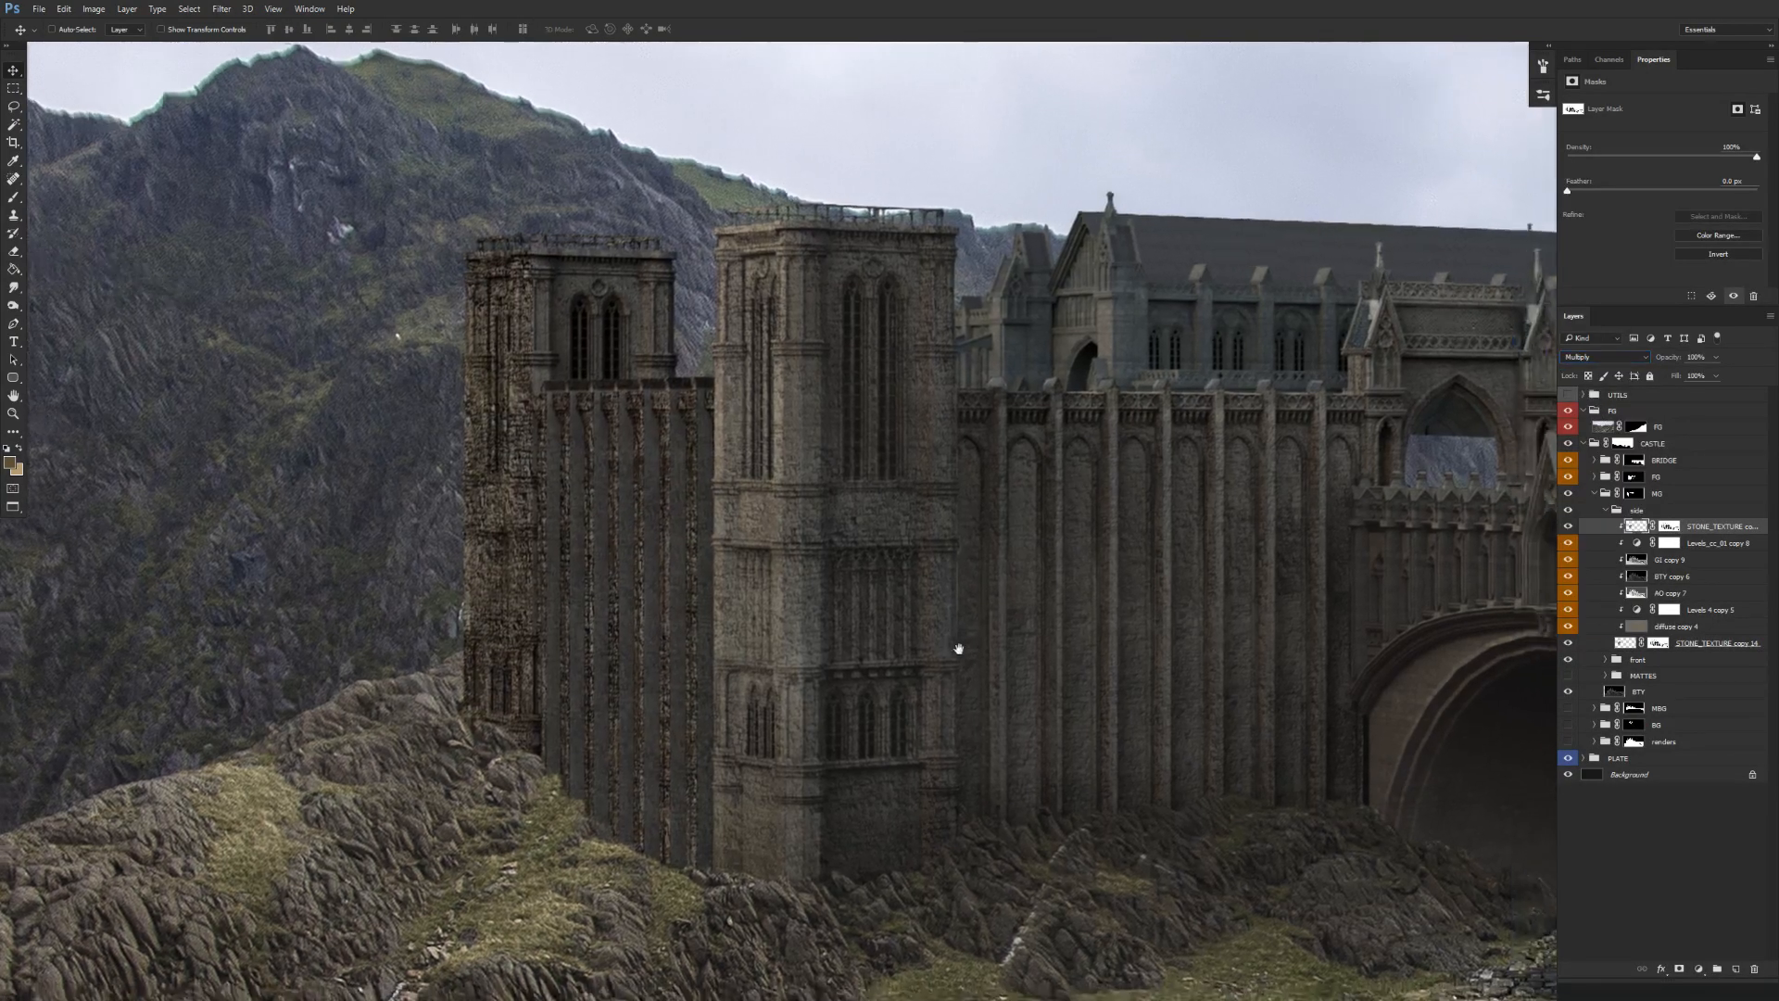
key(2)
key(3)
key(4)
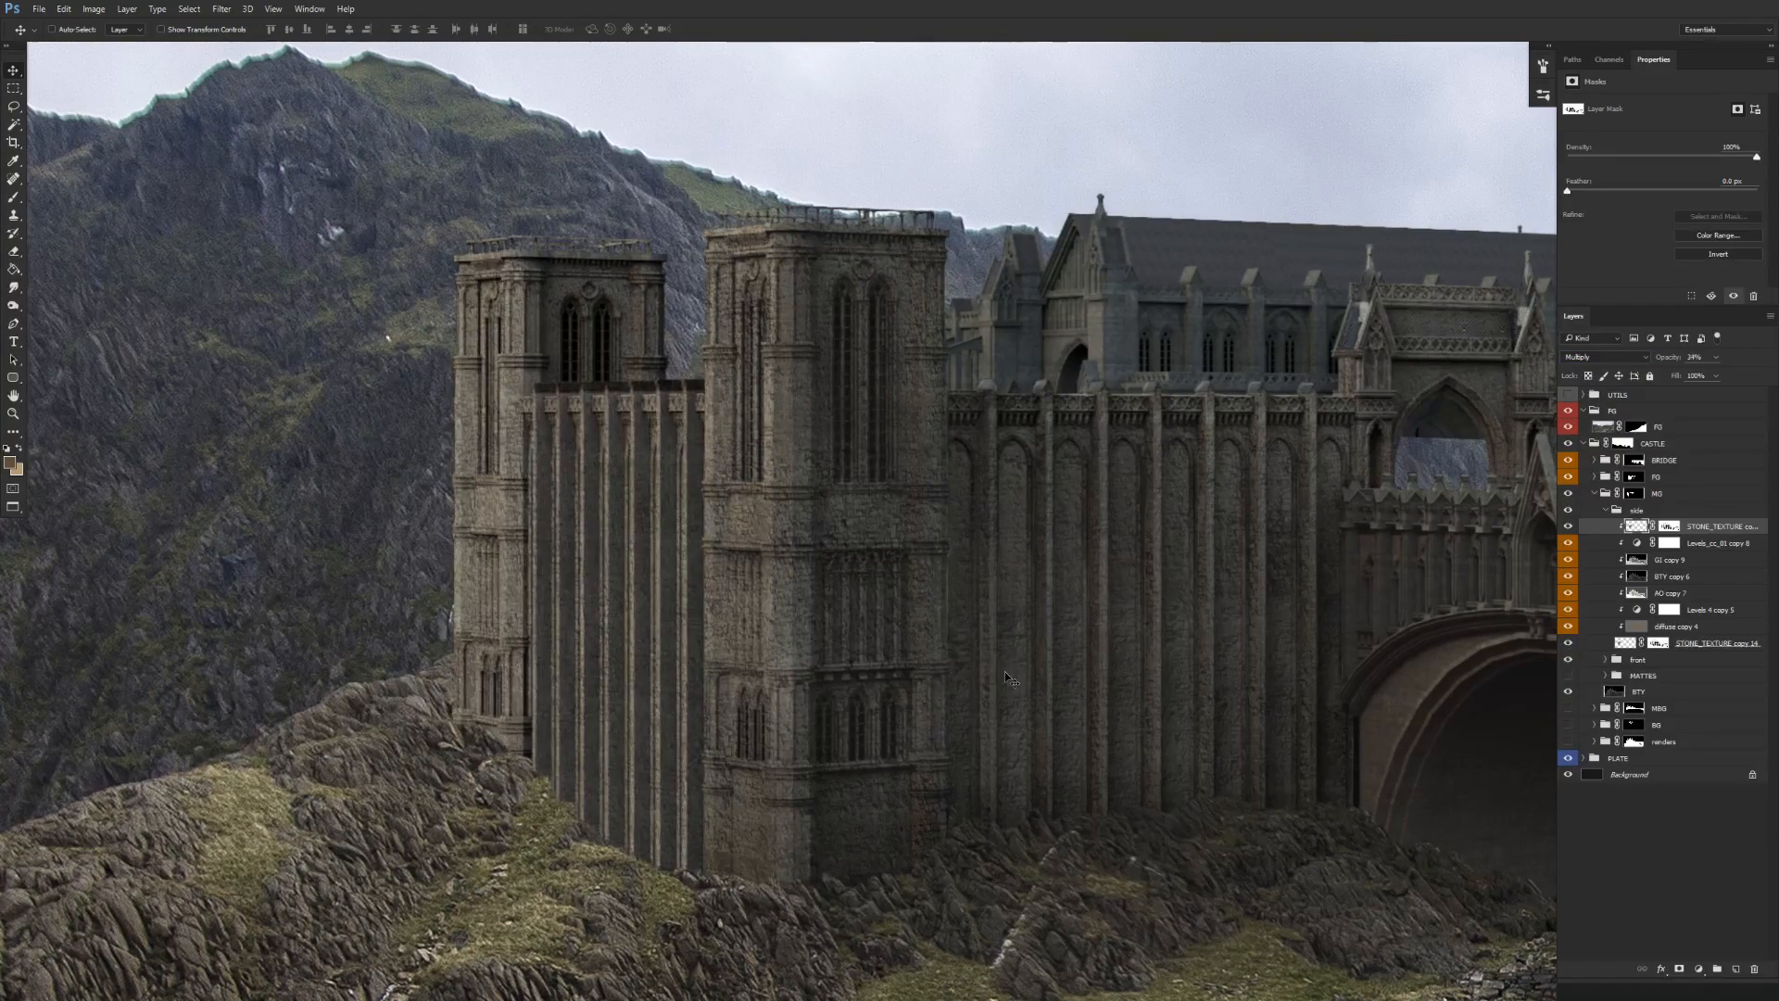
click(1569, 527)
click(1569, 527)
Split the Underlying Layer white slider in the stone copy's Blend If options, then compare the castle with and without the layer.
right_click(1721, 530)
click(1558, 360)
mouse_move(1558, 451)
mouse_down()
mouse_move(1468, 451)
mouse_move(1531, 450)
mouse_up()
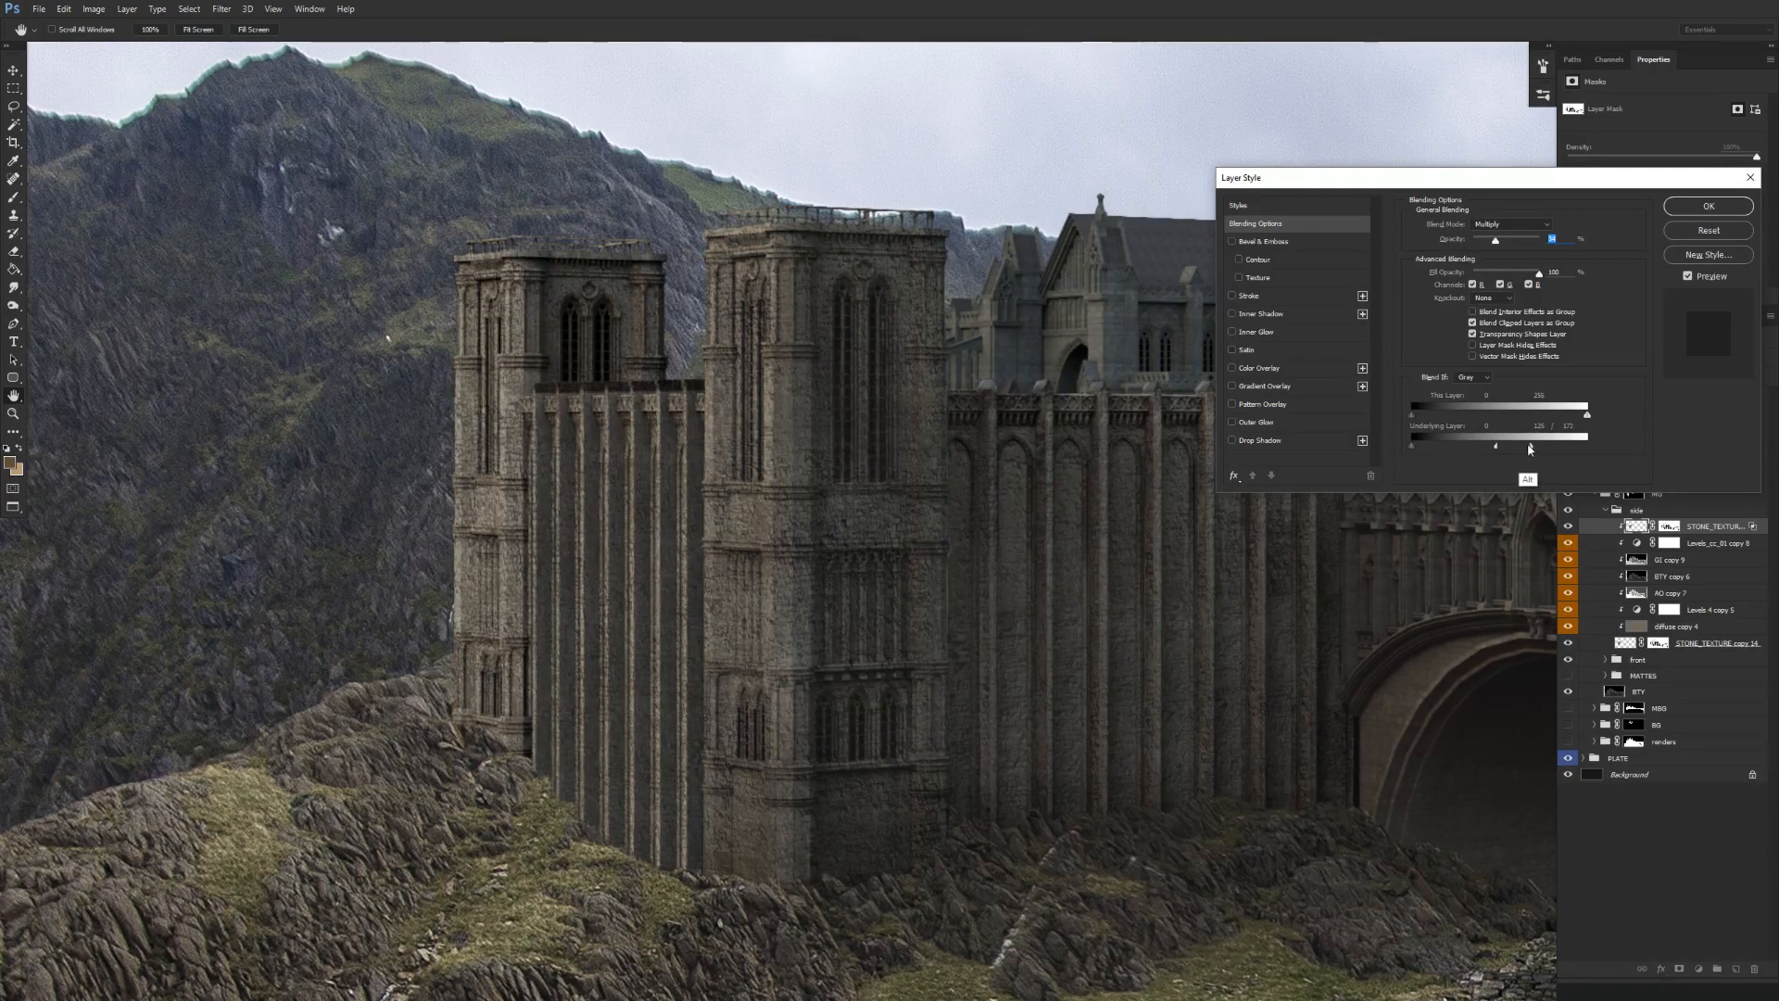
key(Return)
click(1567, 526)
click(1568, 527)
drag(858, 767, 783, 789)
scroll(784, 789, down, 2)
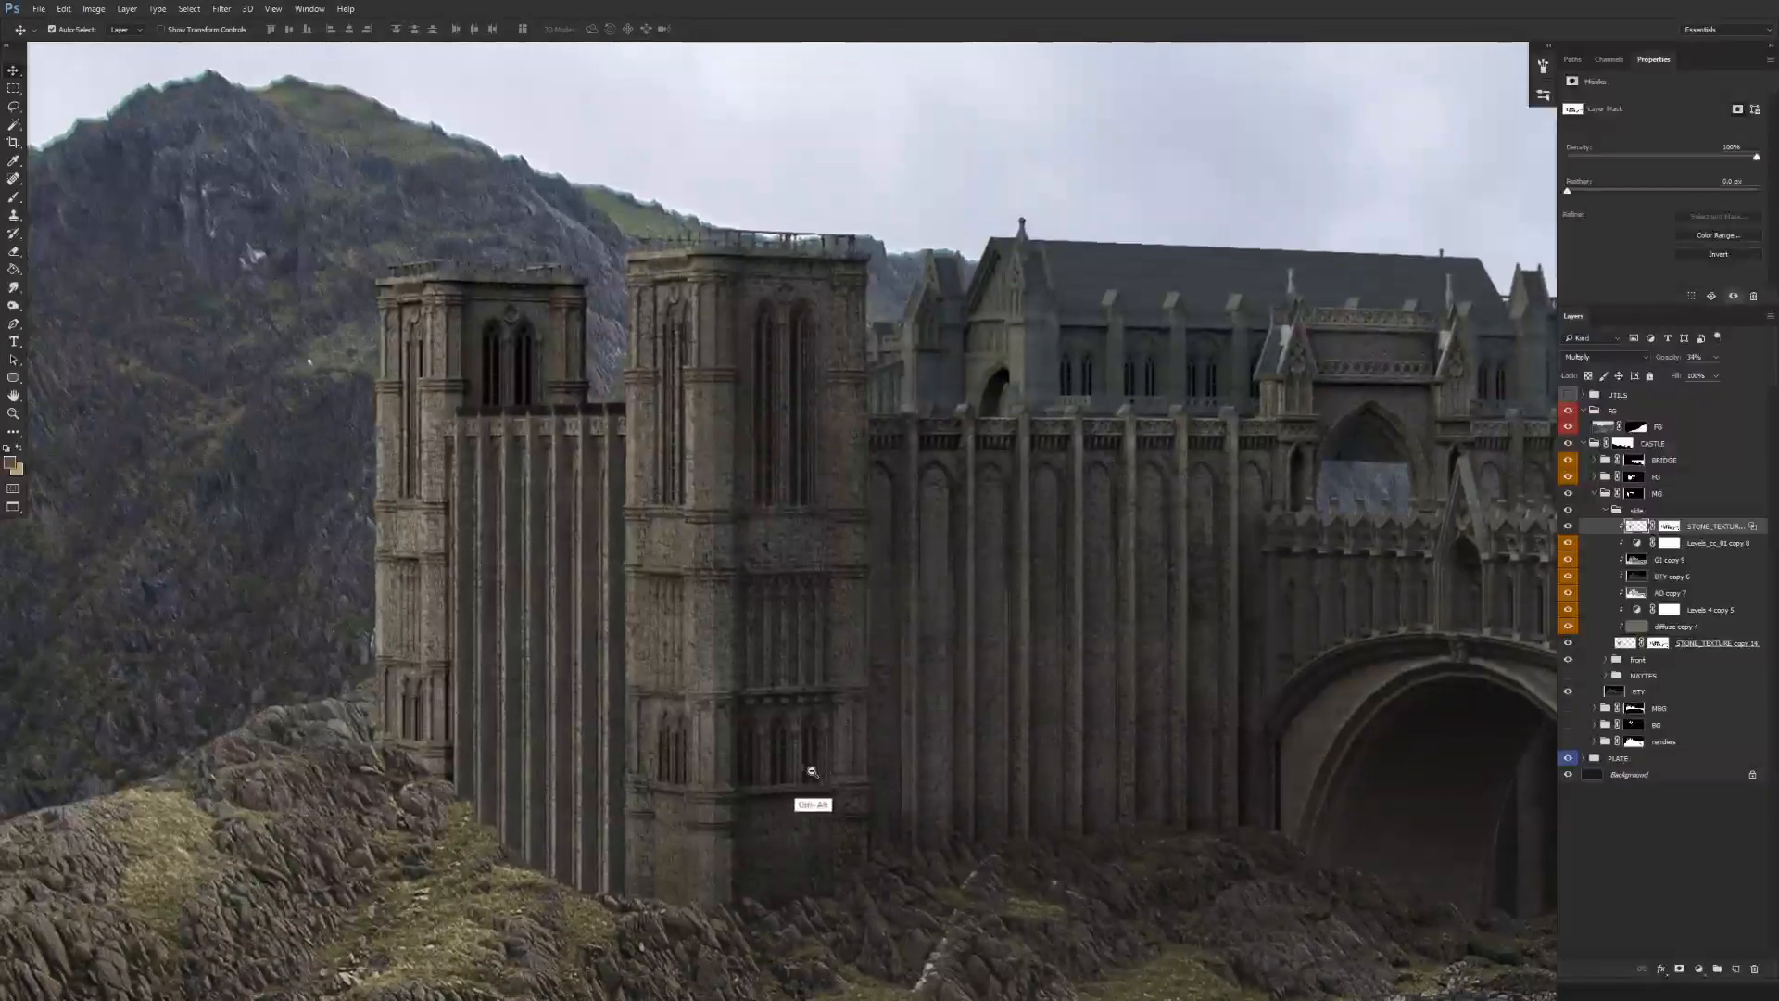
click(1570, 528)
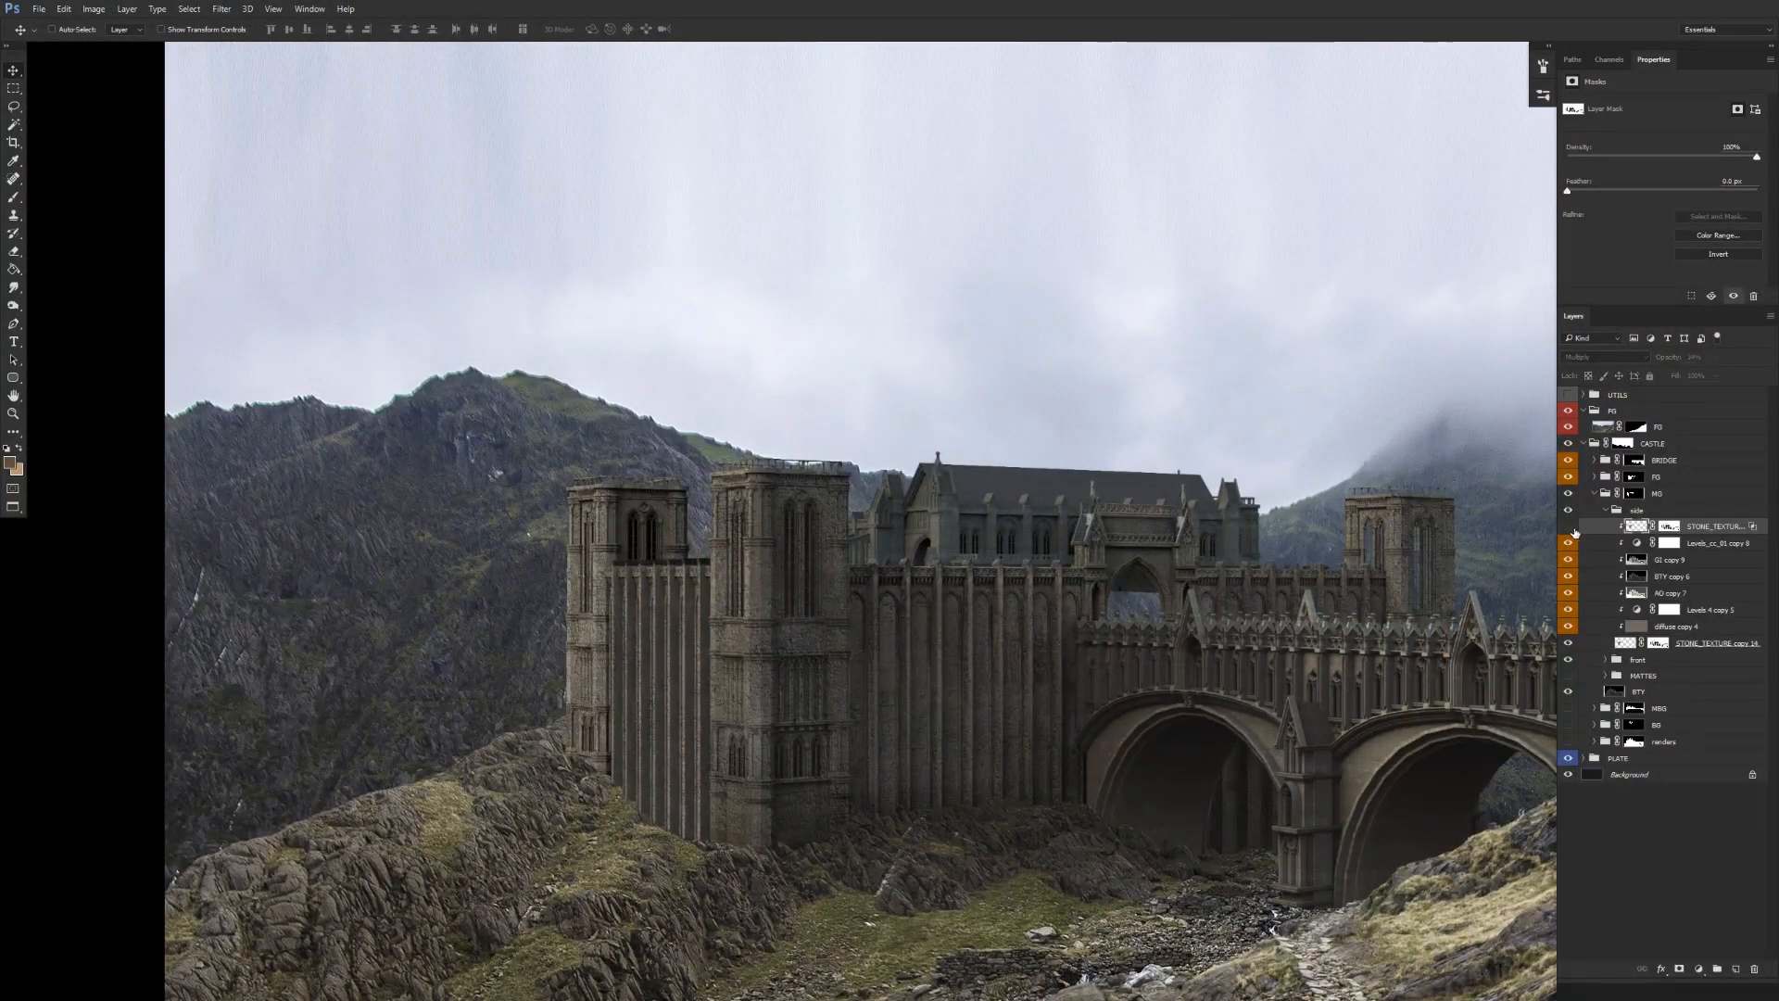
click(1569, 528)
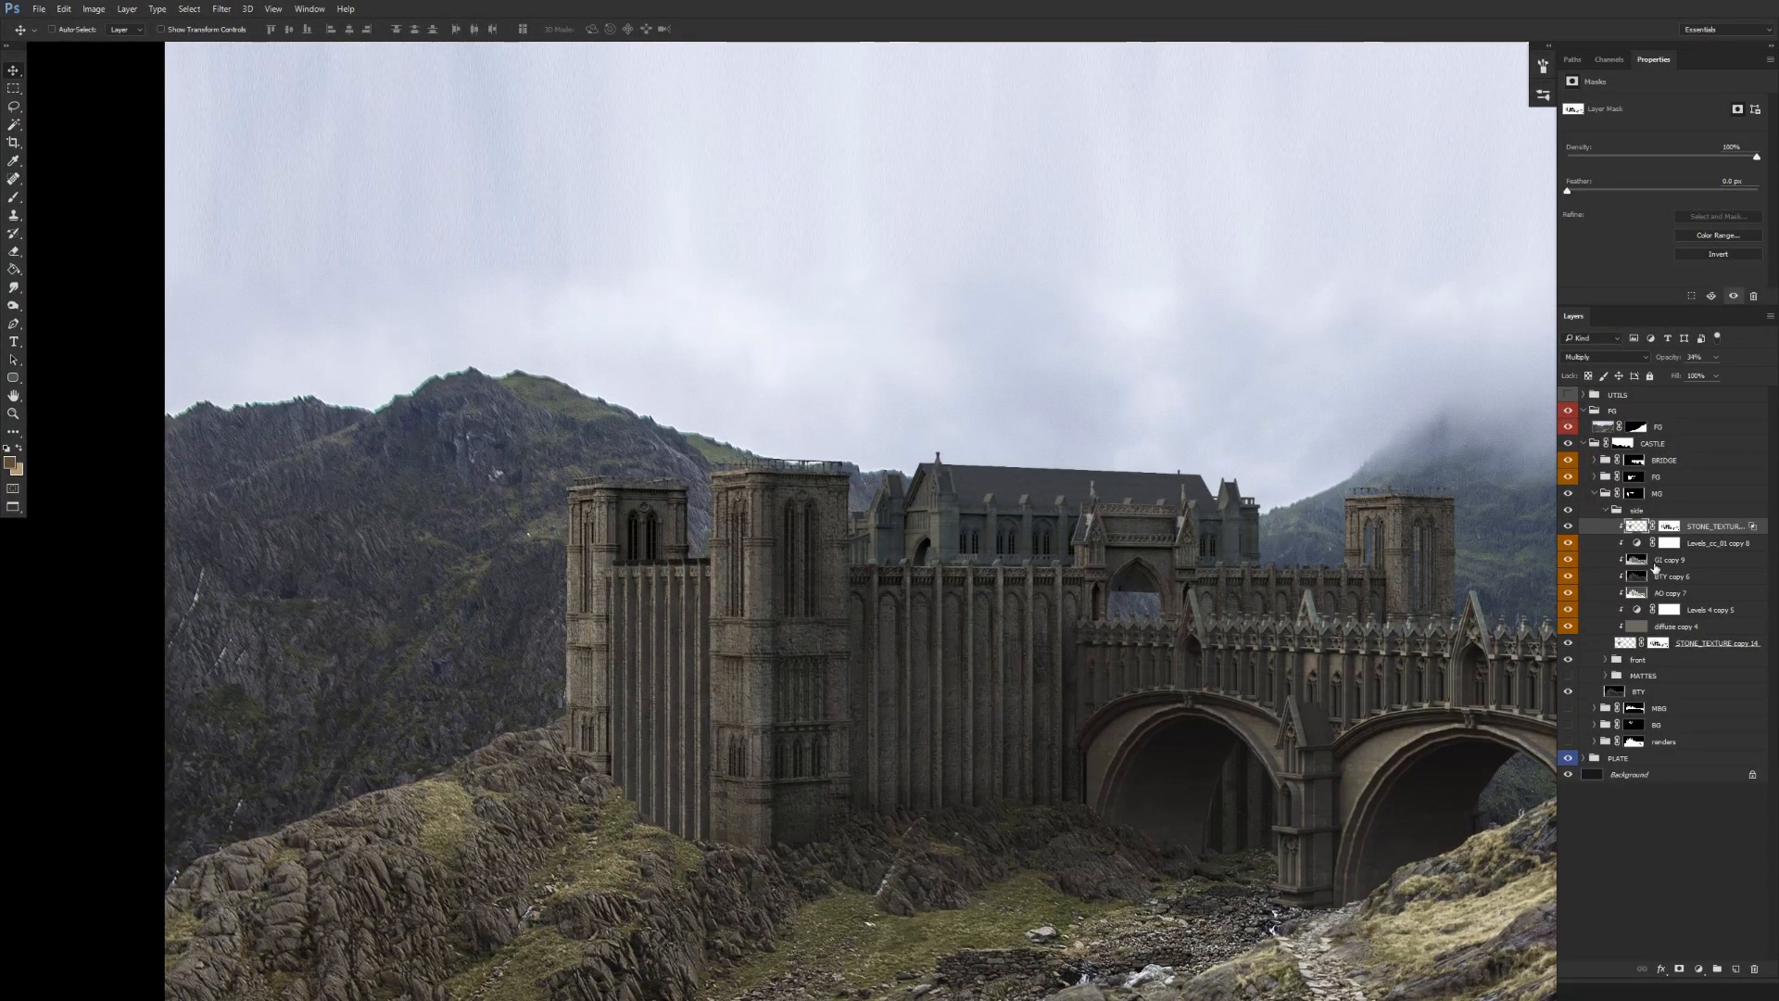
Add a clipped layer named softLight above the side group's multiplied stone texture copy.
click(1736, 968)
double_click(1666, 526)
text(scr)
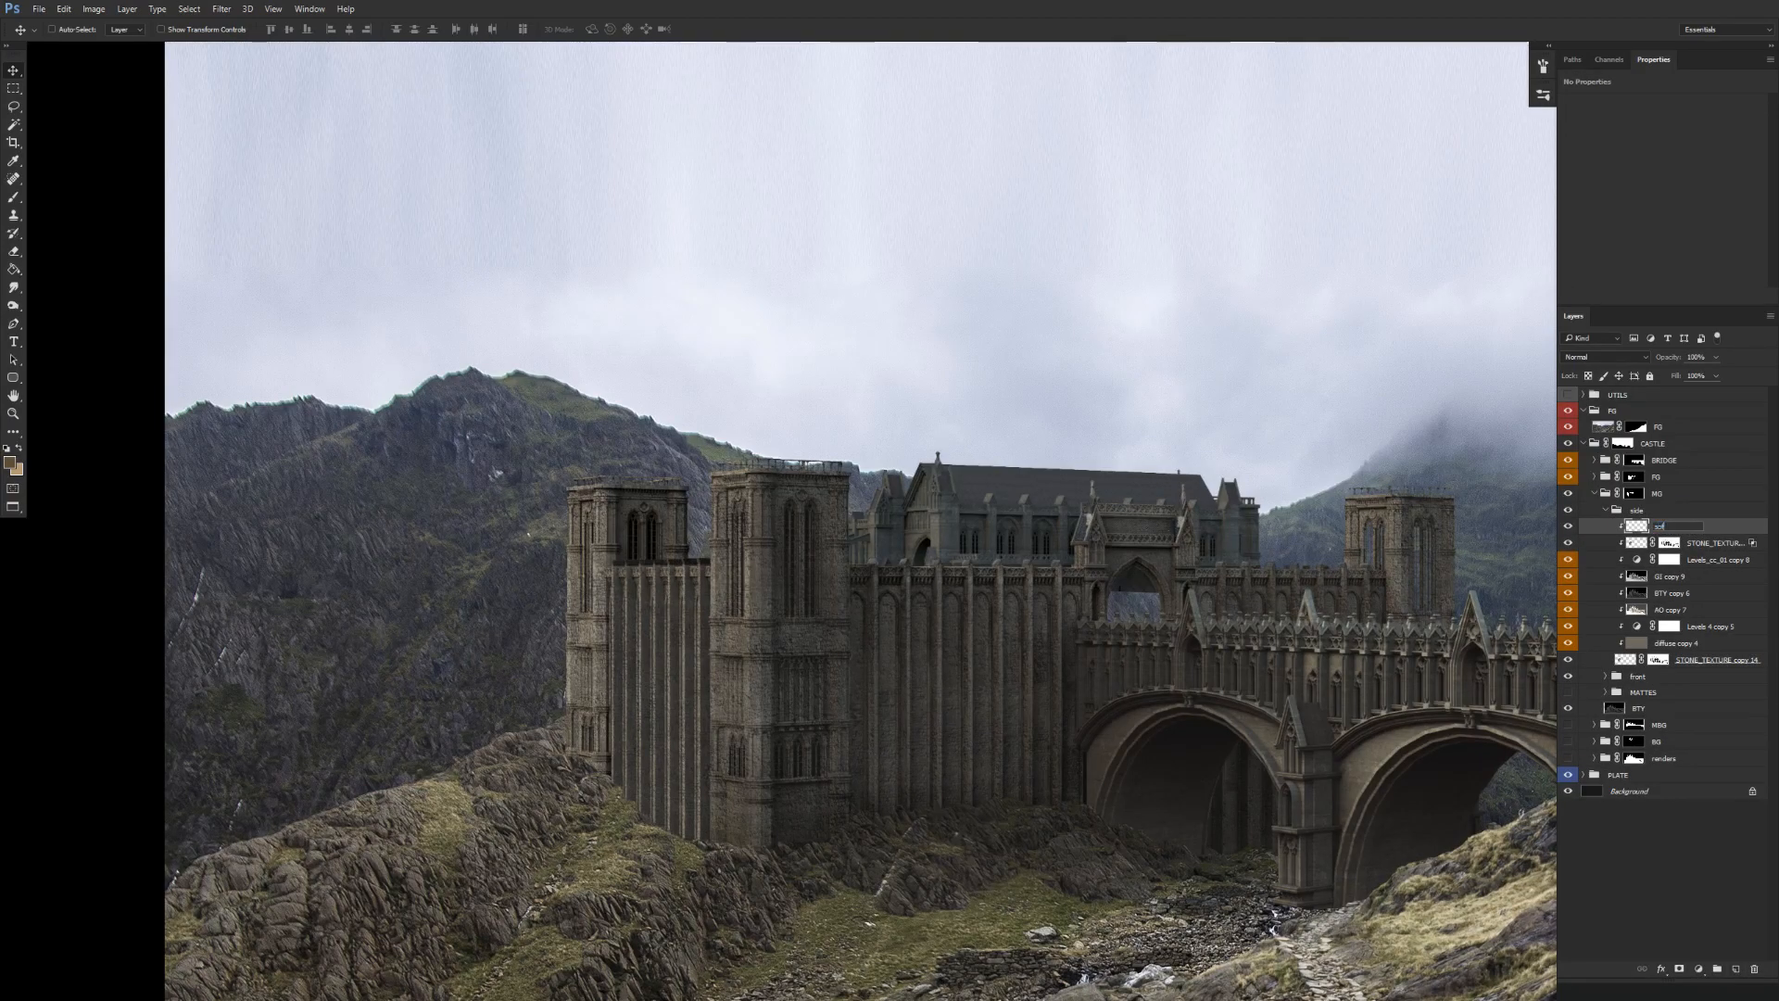
key(Return)
Paint soft black shading along the foot of the side wall and far tower on softLight at low brush opacities.
drag(840, 780, 837, 584)
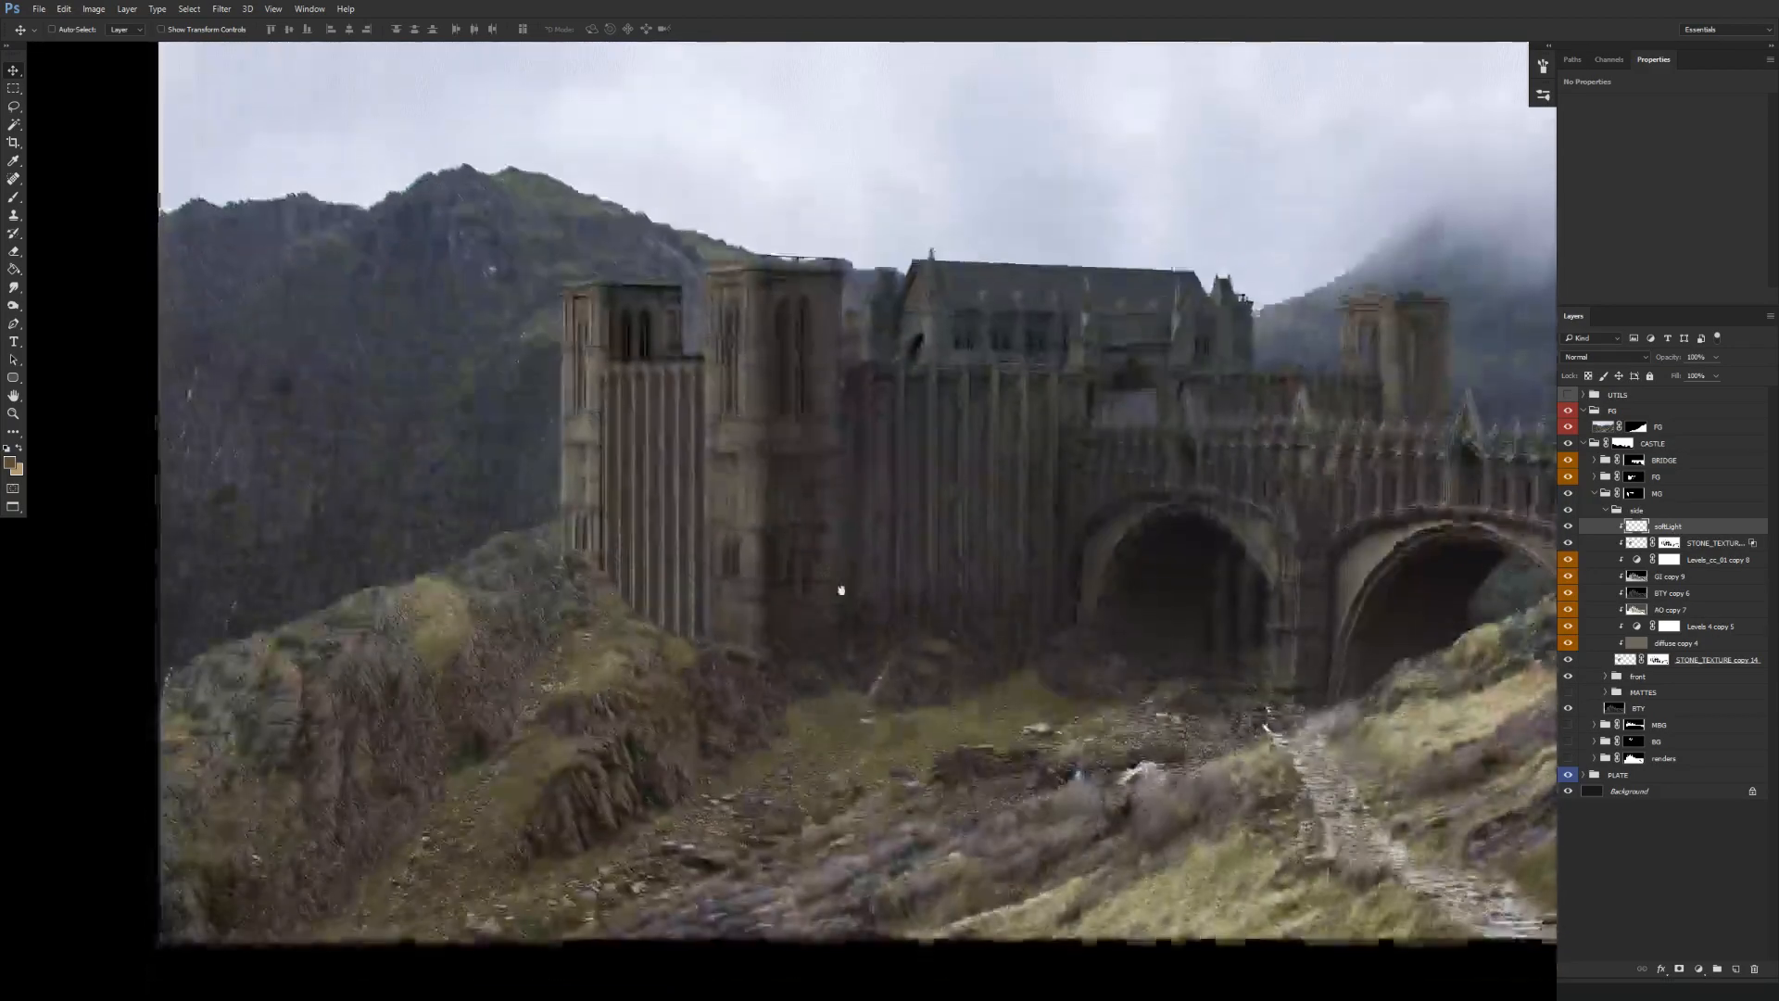
ctrl+click(710, 642)
key(b)
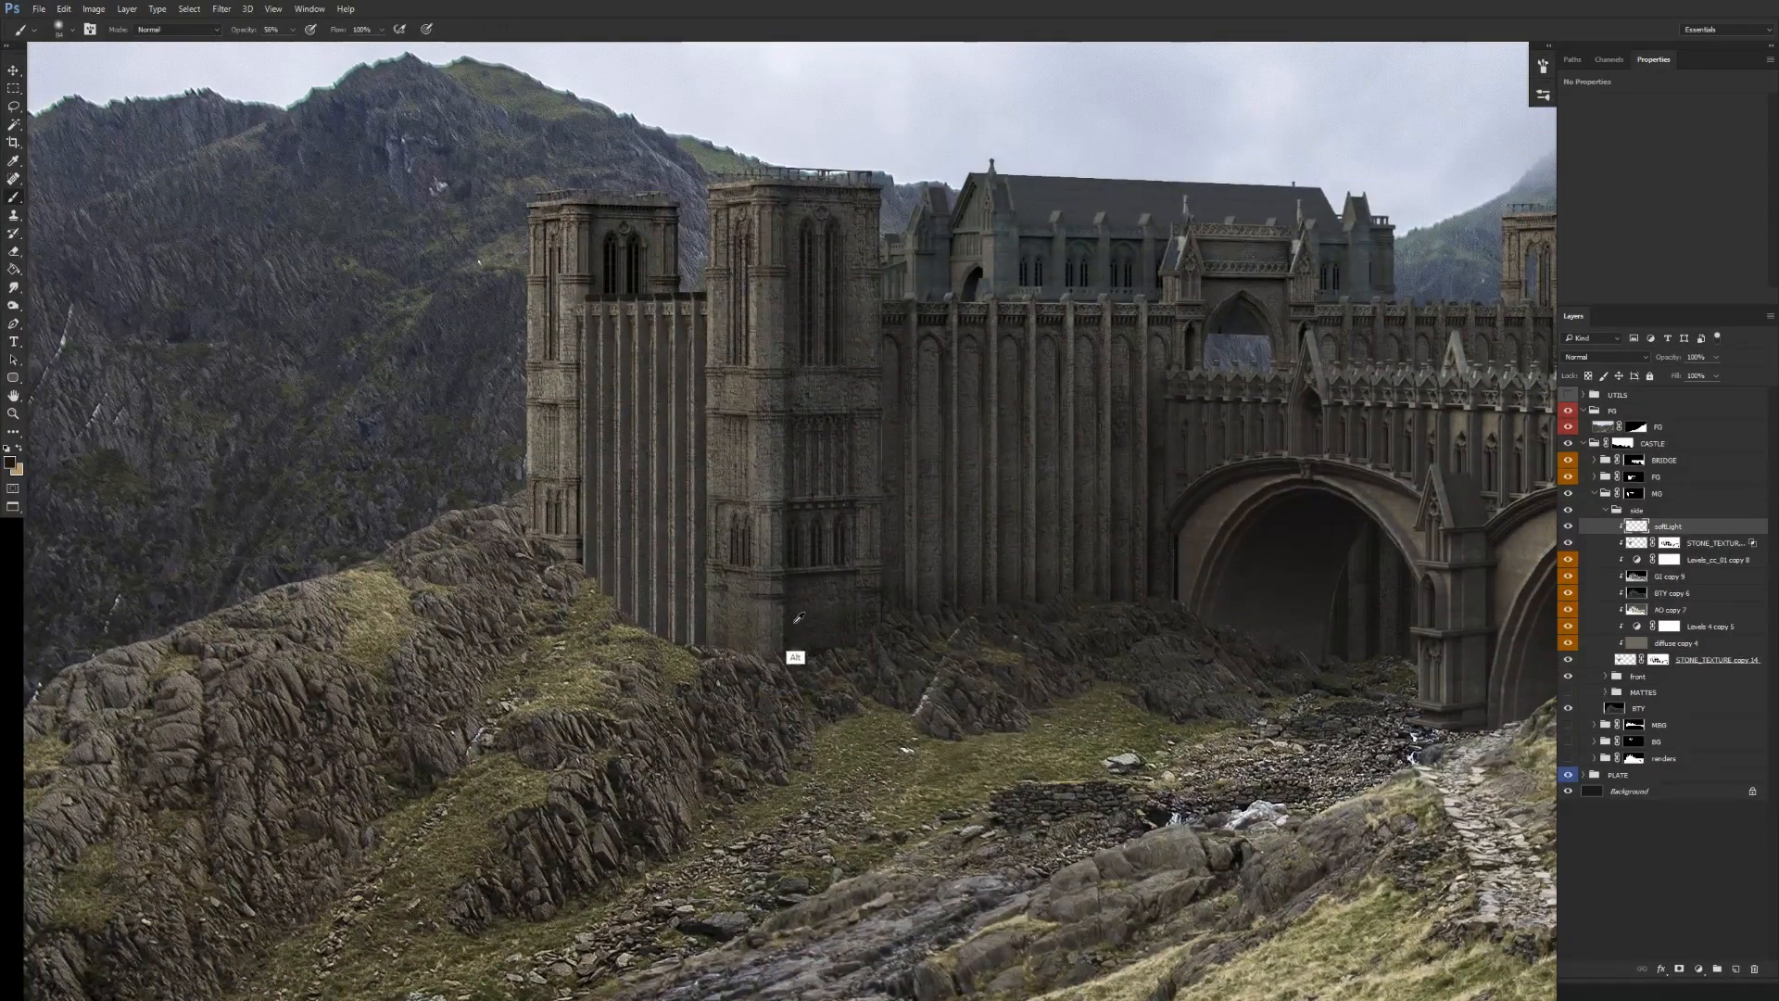
right_click(770, 655)
key(Return)
drag(602, 649, 629, 684)
key(2)
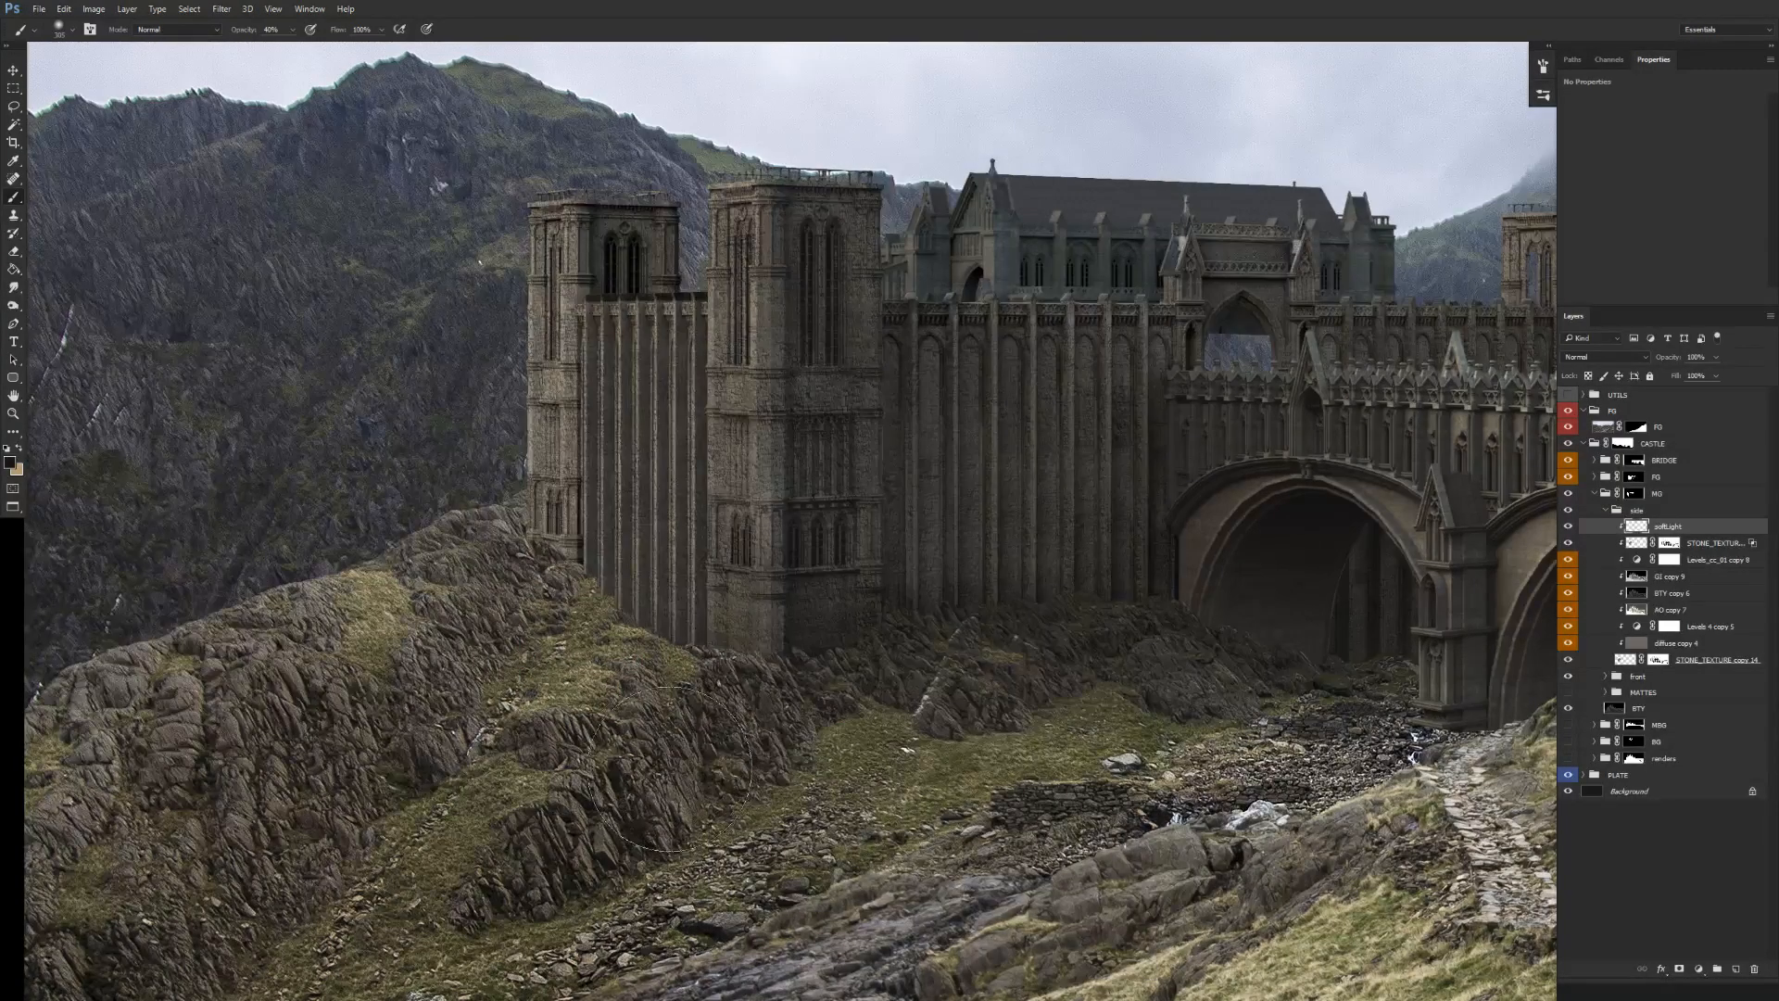
alt+click(792, 643)
key(4)
drag(575, 565, 623, 757)
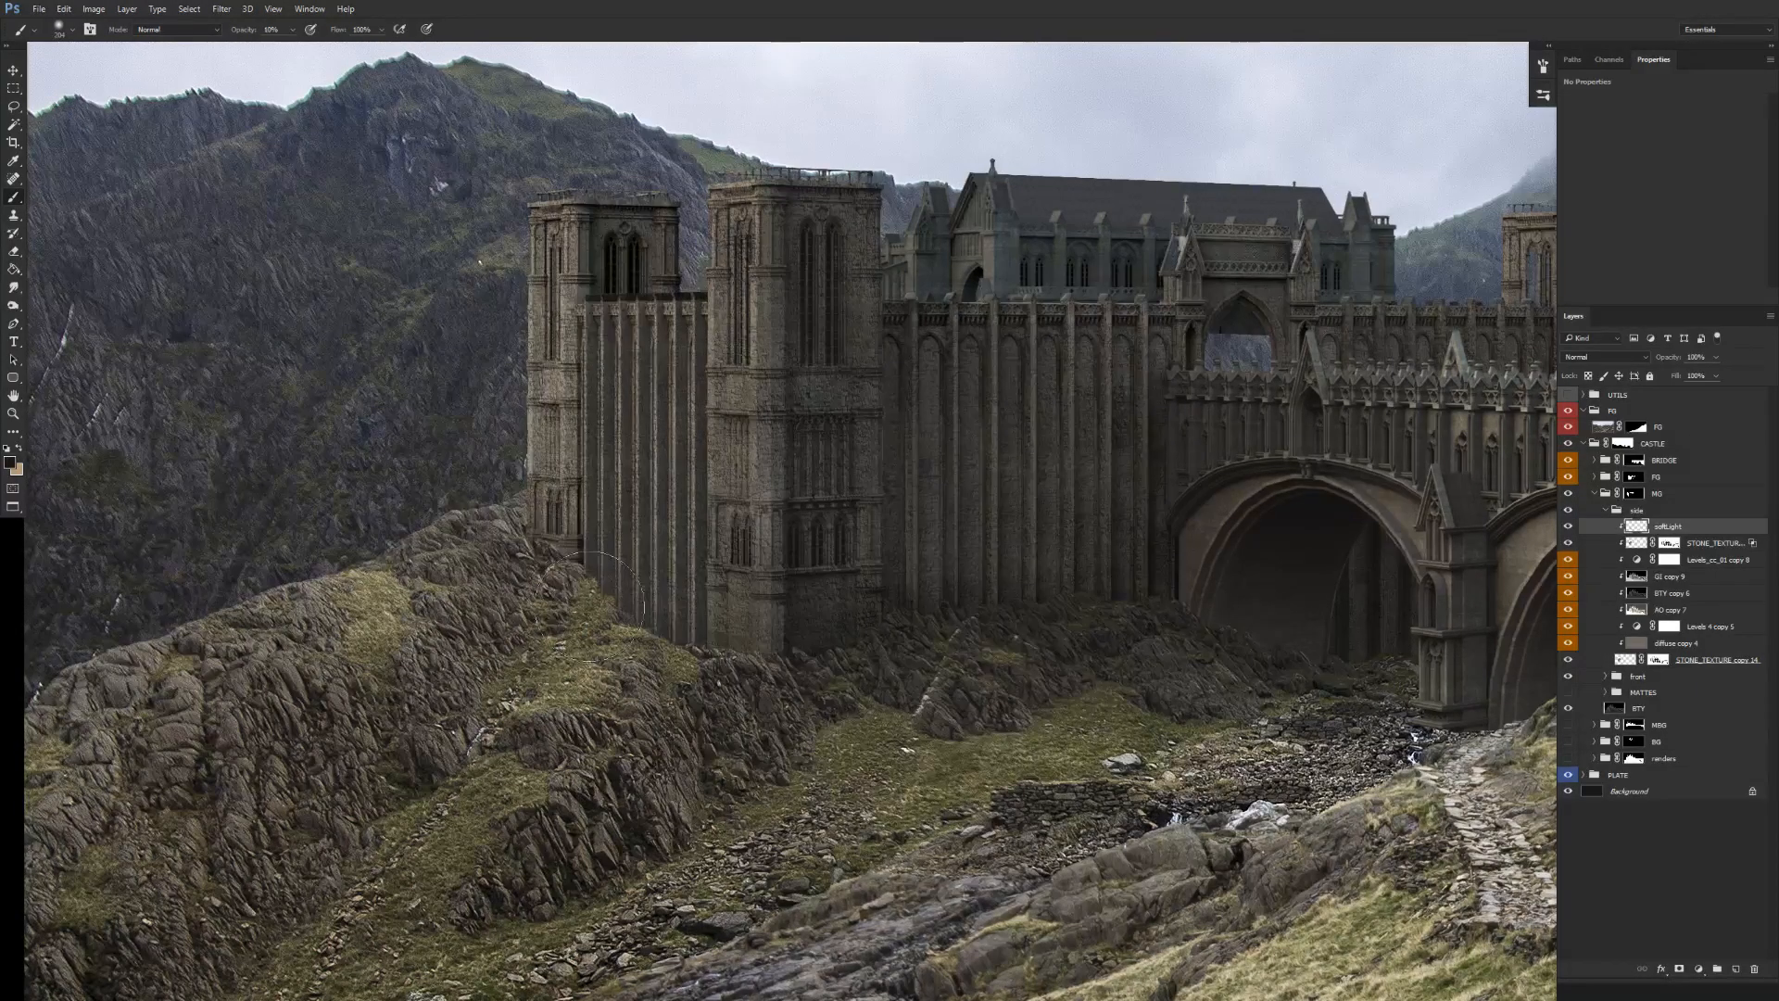
key(1)
mouse_move(556, 548)
mouse_down()
mouse_move(579, 545)
mouse_move(484, 573)
mouse_up()
key(2)
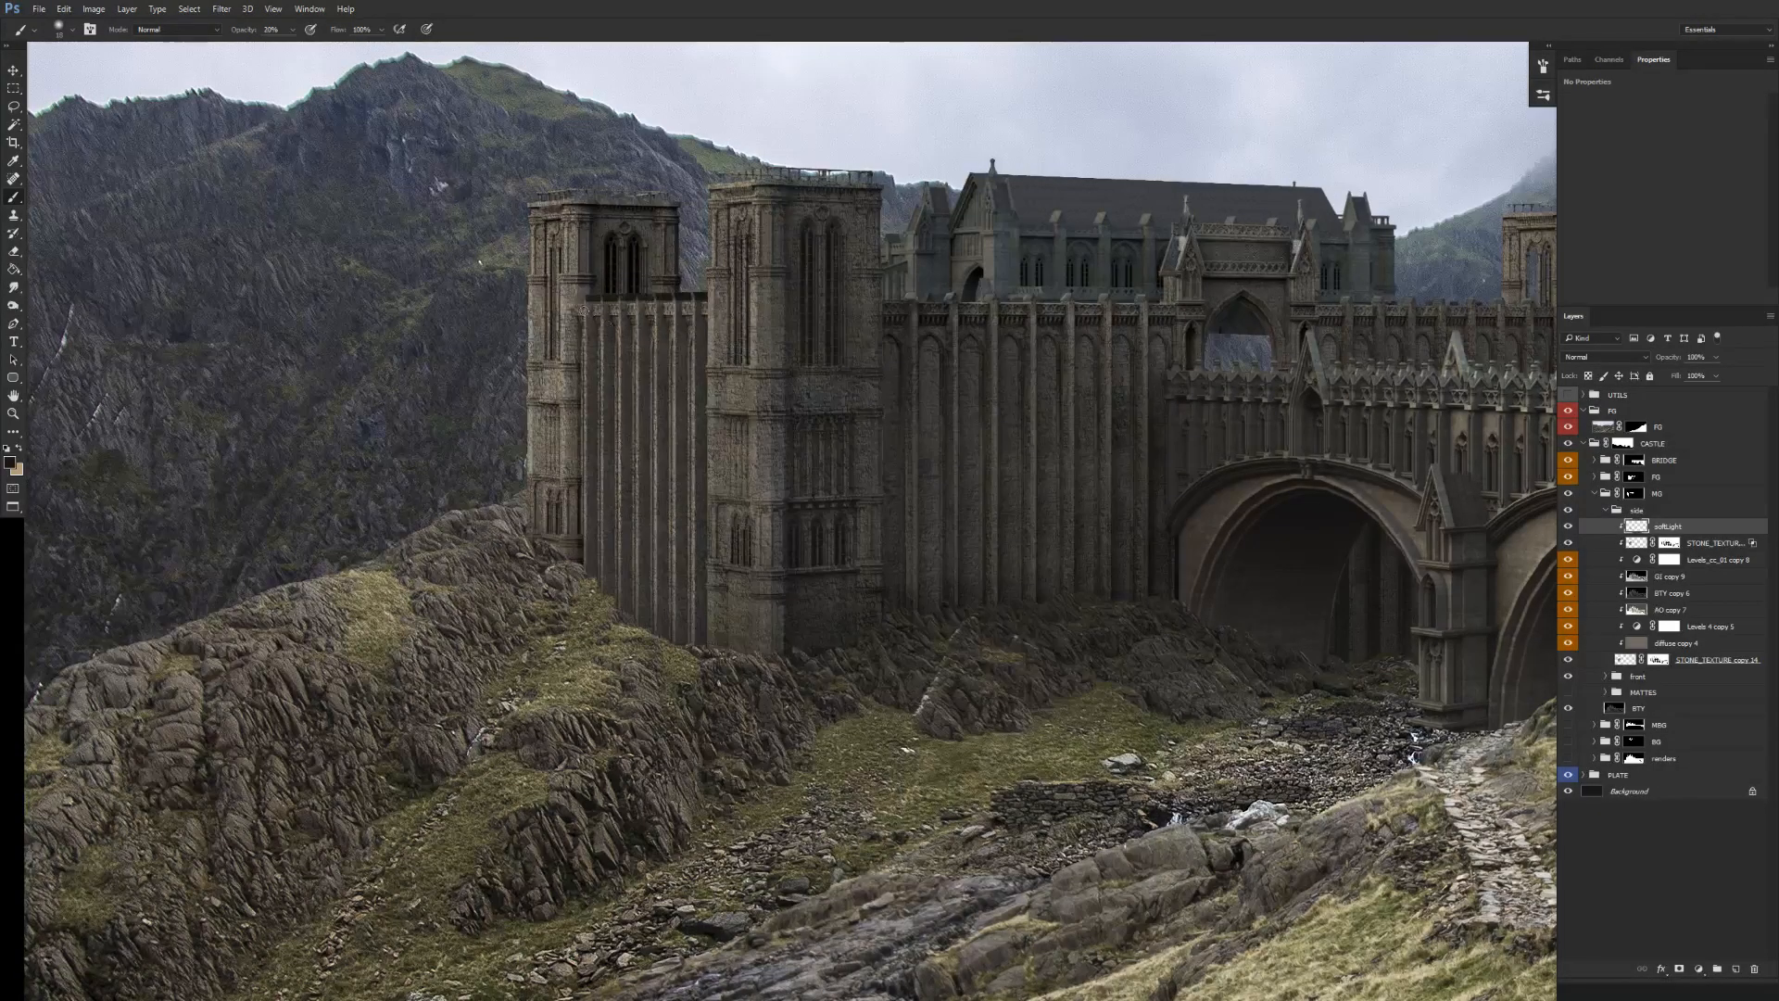
Darken the recesses between the side wall's buttresses with straight vertical brush strokes at 20% opacity.
key(shift)
click(614, 324)
shift+click(637, 790)
click(629, 314)
shift+click(630, 743)
shift+click(630, 876)
click(644, 313)
shift+click(673, 817)
click(669, 315)
shift+click(673, 709)
click(685, 317)
shift+click(678, 700)
key(shift)
key(shift)
Adjust the brush hardness and shade the outer edge of the far tower's lower section.
right_click(593, 429)
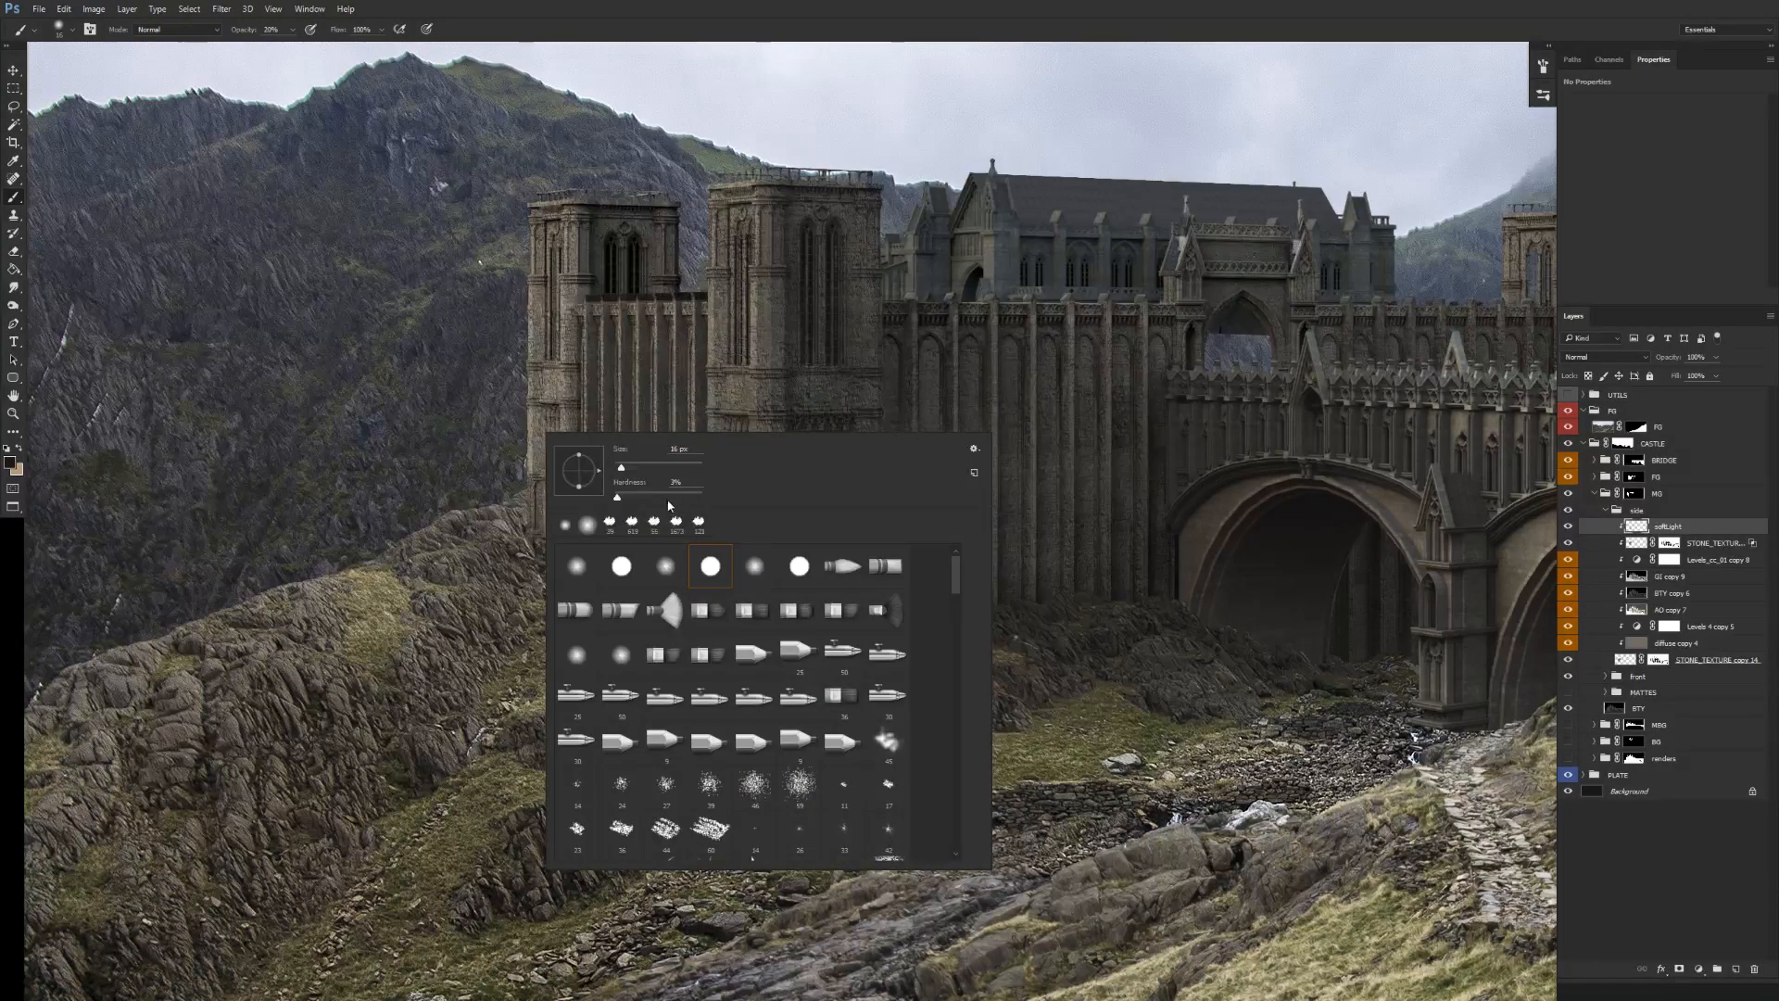
click(664, 494)
key(Return)
mouse_move(541, 429)
mouse_down()
mouse_move(588, 411)
mouse_move(535, 440)
mouse_move(550, 699)
mouse_up()
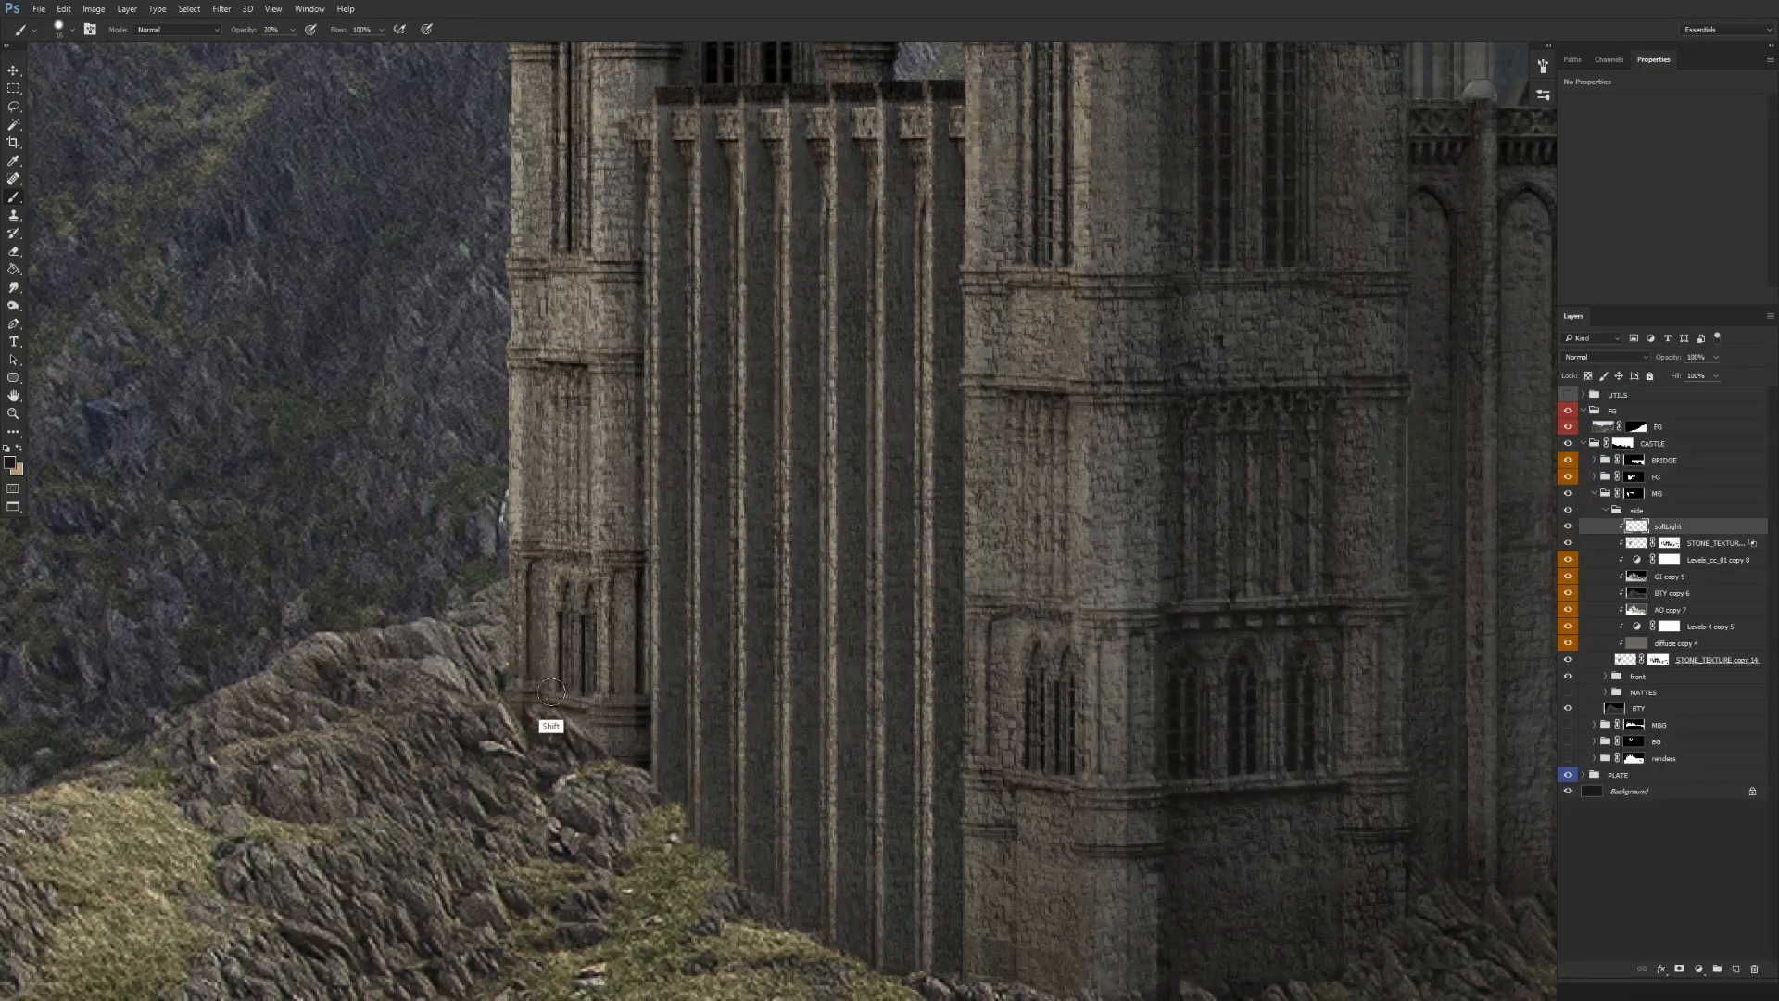
drag(535, 374, 535, 531)
drag(556, 351, 528, 561)
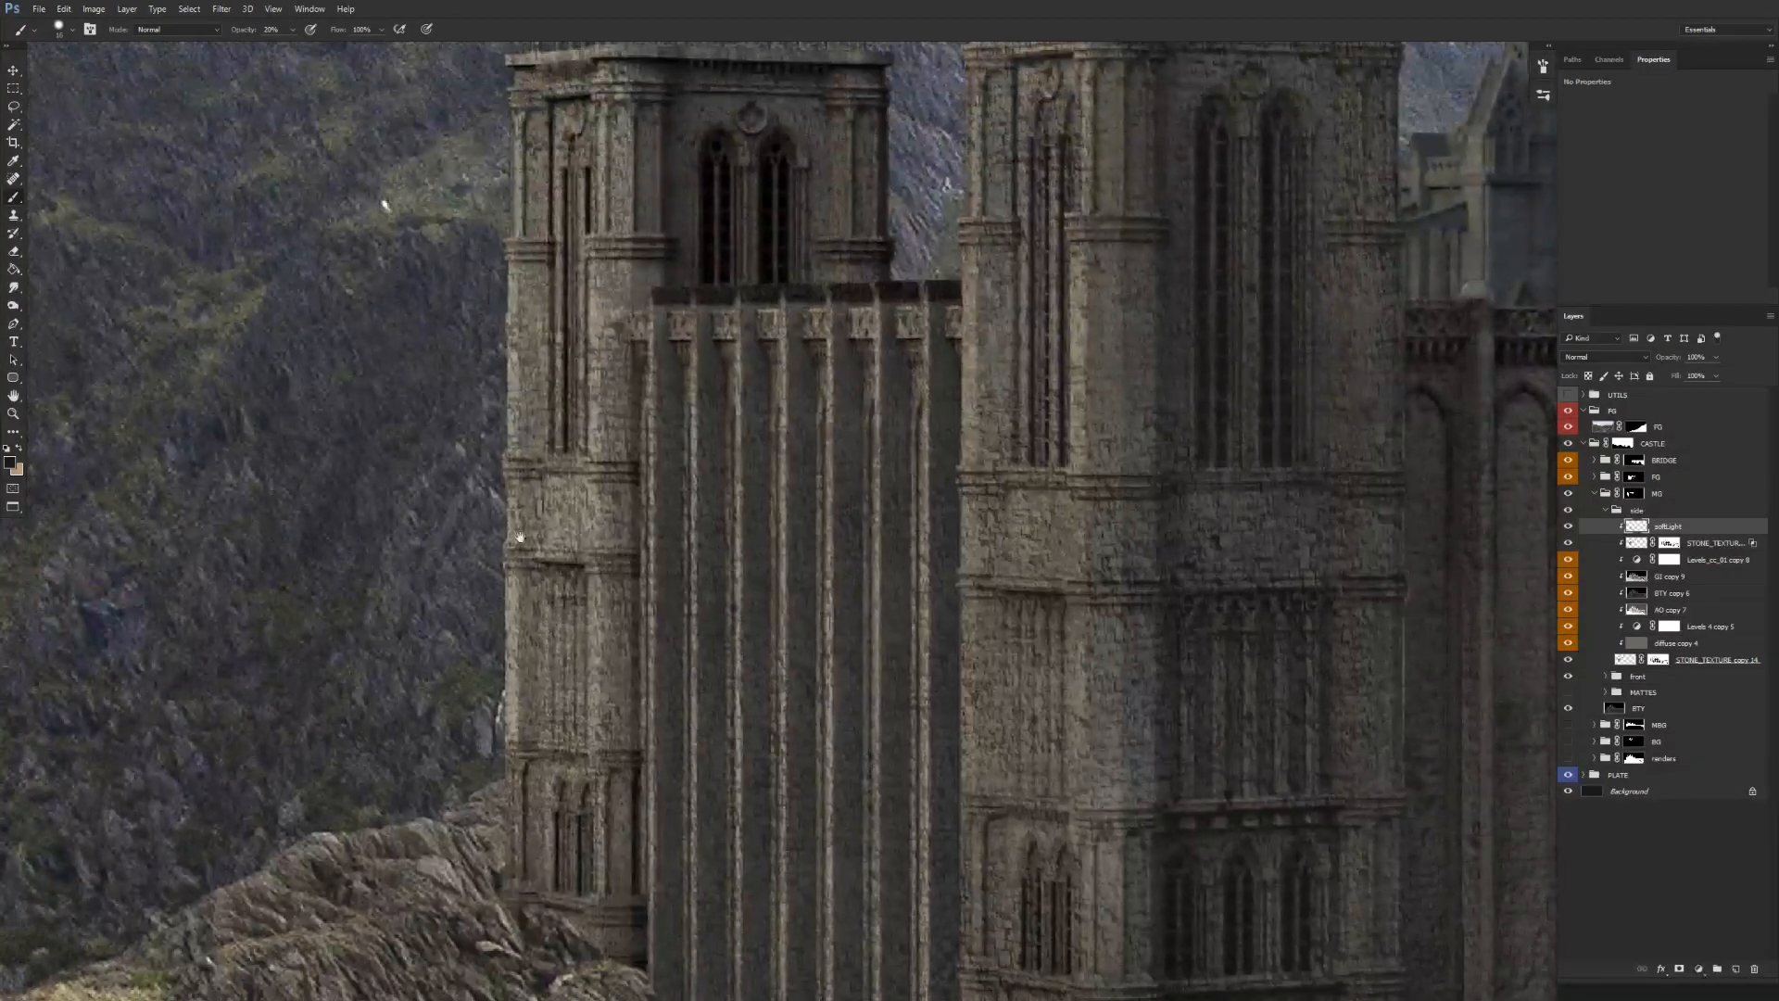
Darken the far tower's recessed columns and windows with vertical brush strokes at 30% opacity.
mouse_move(537, 265)
mouse_down()
mouse_move(524, 491)
mouse_move(550, 749)
mouse_up()
shift+click(536, 746)
key(5)
key(ctrl+z)
key(3)
drag(553, 586, 553, 742)
mouse_move(563, 602)
mouse_down()
mouse_move(565, 746)
mouse_move(584, 713)
mouse_move(585, 740)
mouse_move(560, 750)
mouse_up()
Shade the far tower's upper window recesses and side edge, then compare the castle with and without the side group.
scroll(559, 748, up, 1)
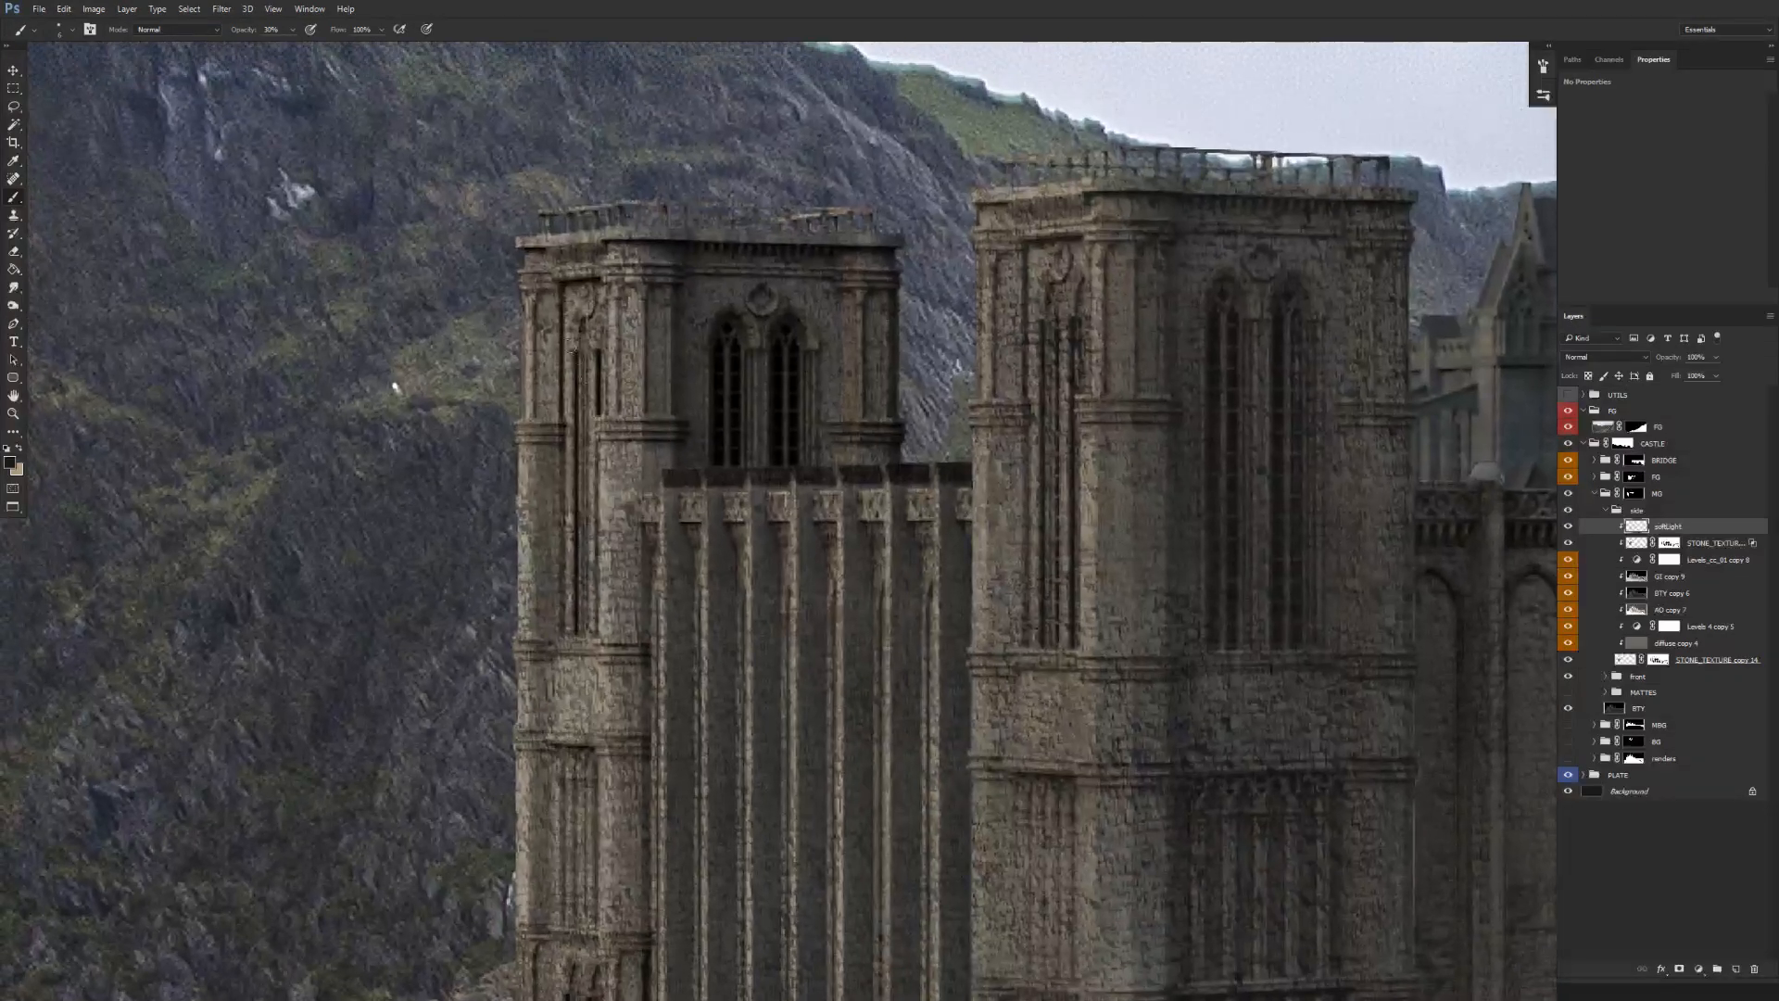
drag(534, 315, 539, 409)
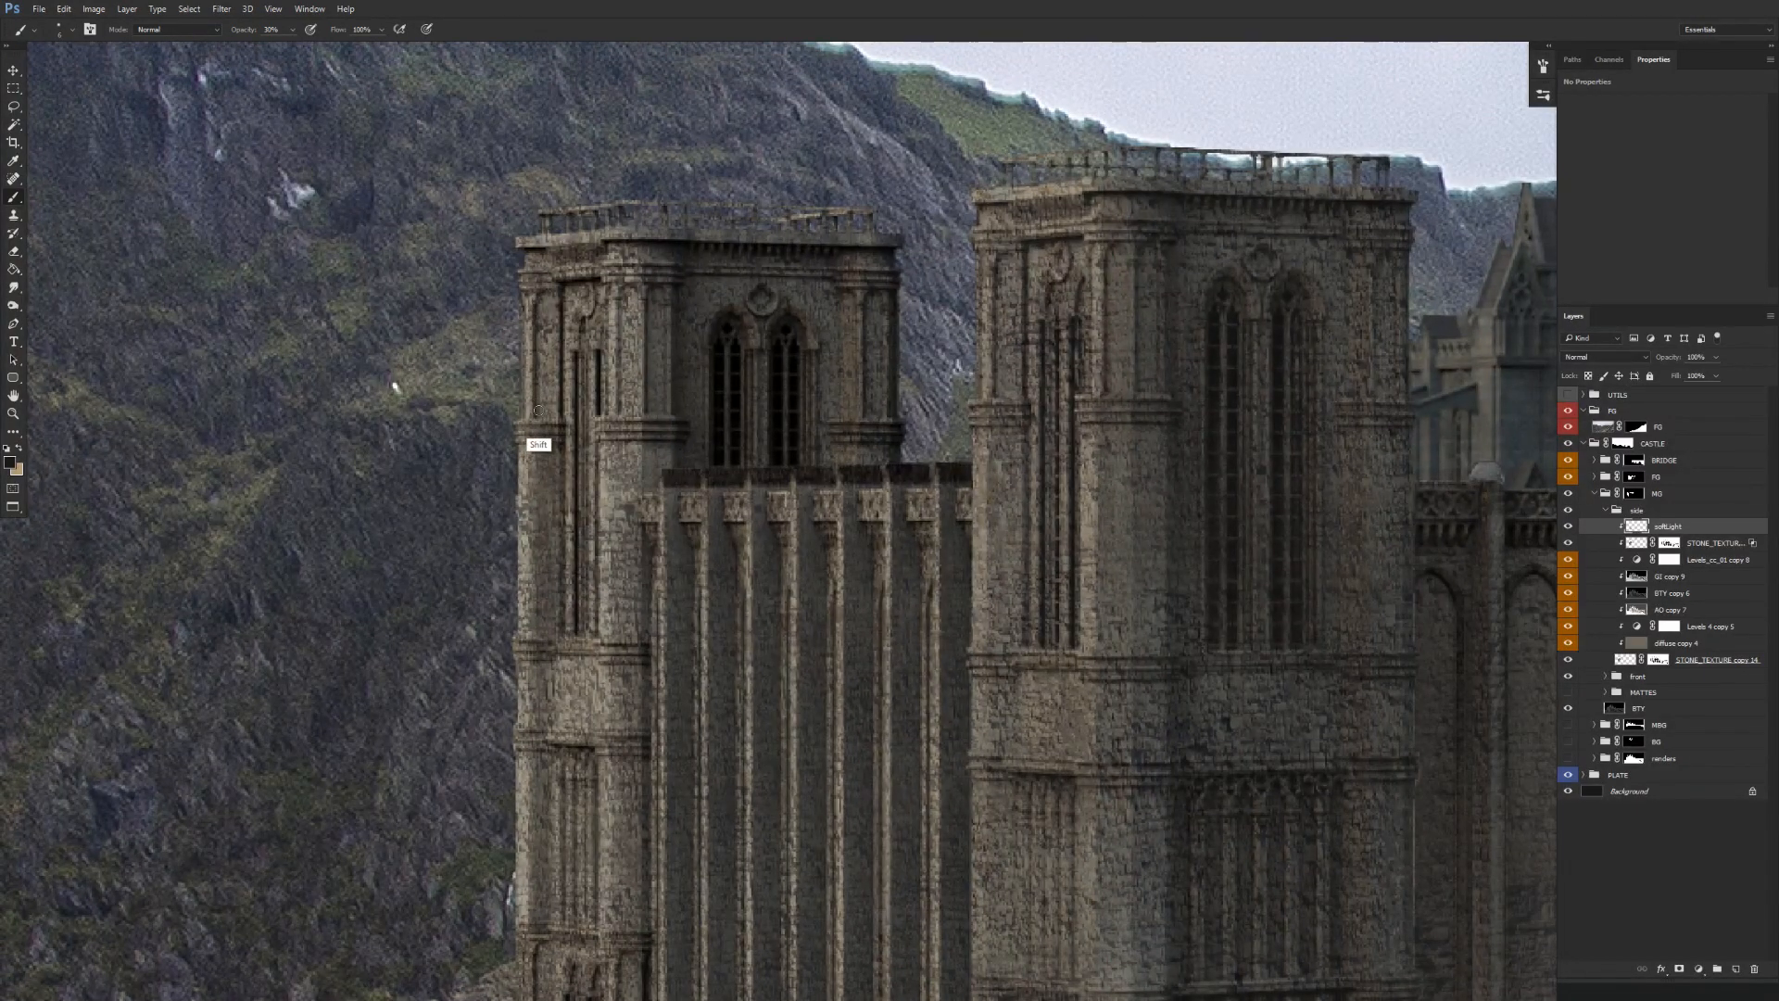
mouse_move(682, 540)
mouse_down()
mouse_move(645, 605)
mouse_move(669, 487)
mouse_up()
alt+right_click(657, 499)
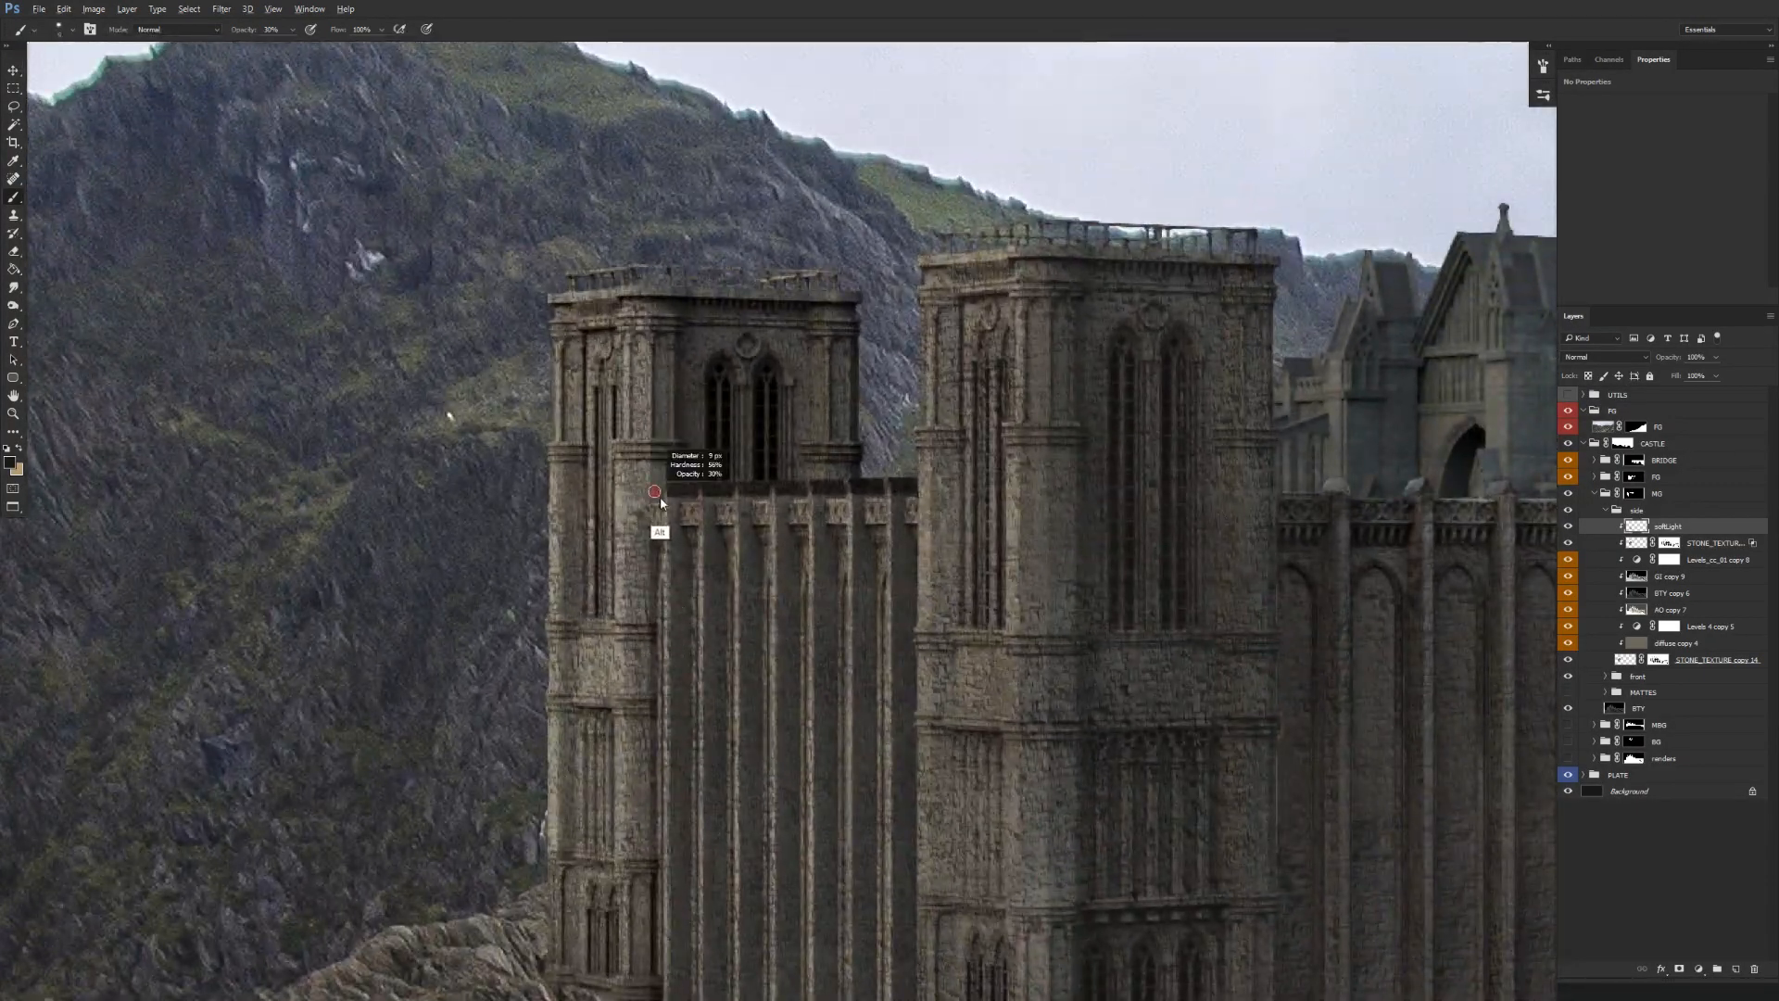
alt+right_click(639, 355)
click(632, 347)
shift+click(632, 429)
scroll(719, 561, down, 4)
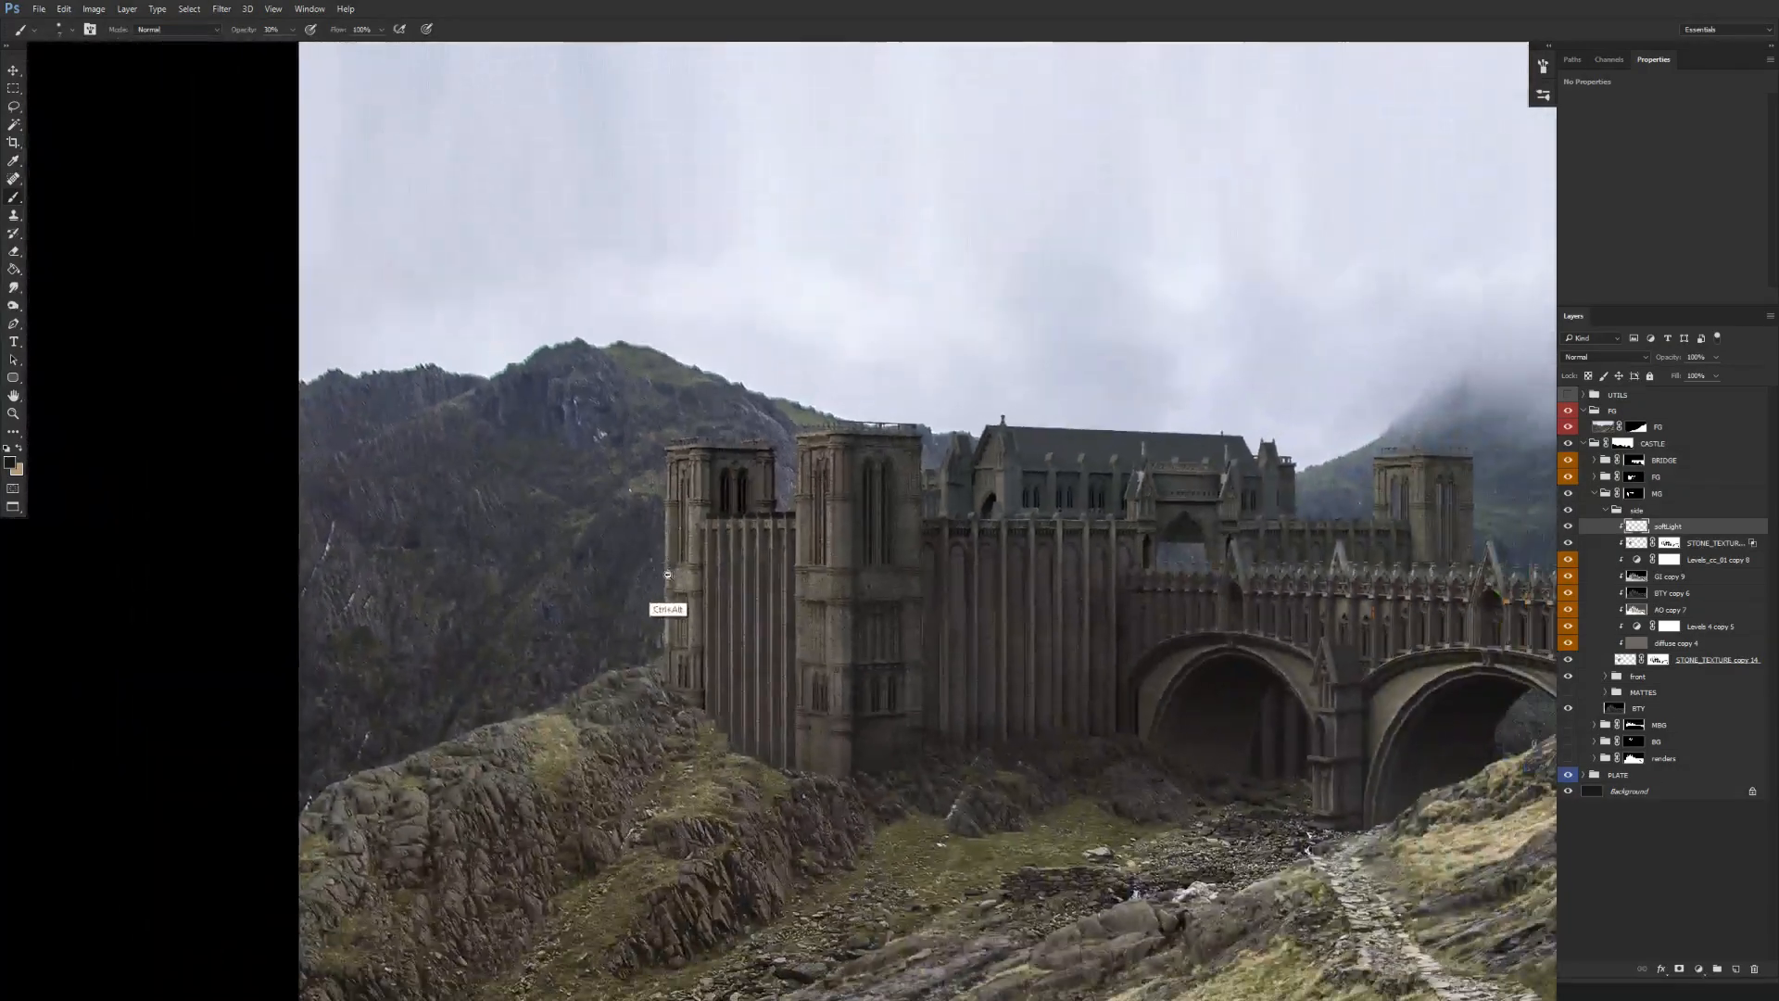
scroll(613, 492, up, 2)
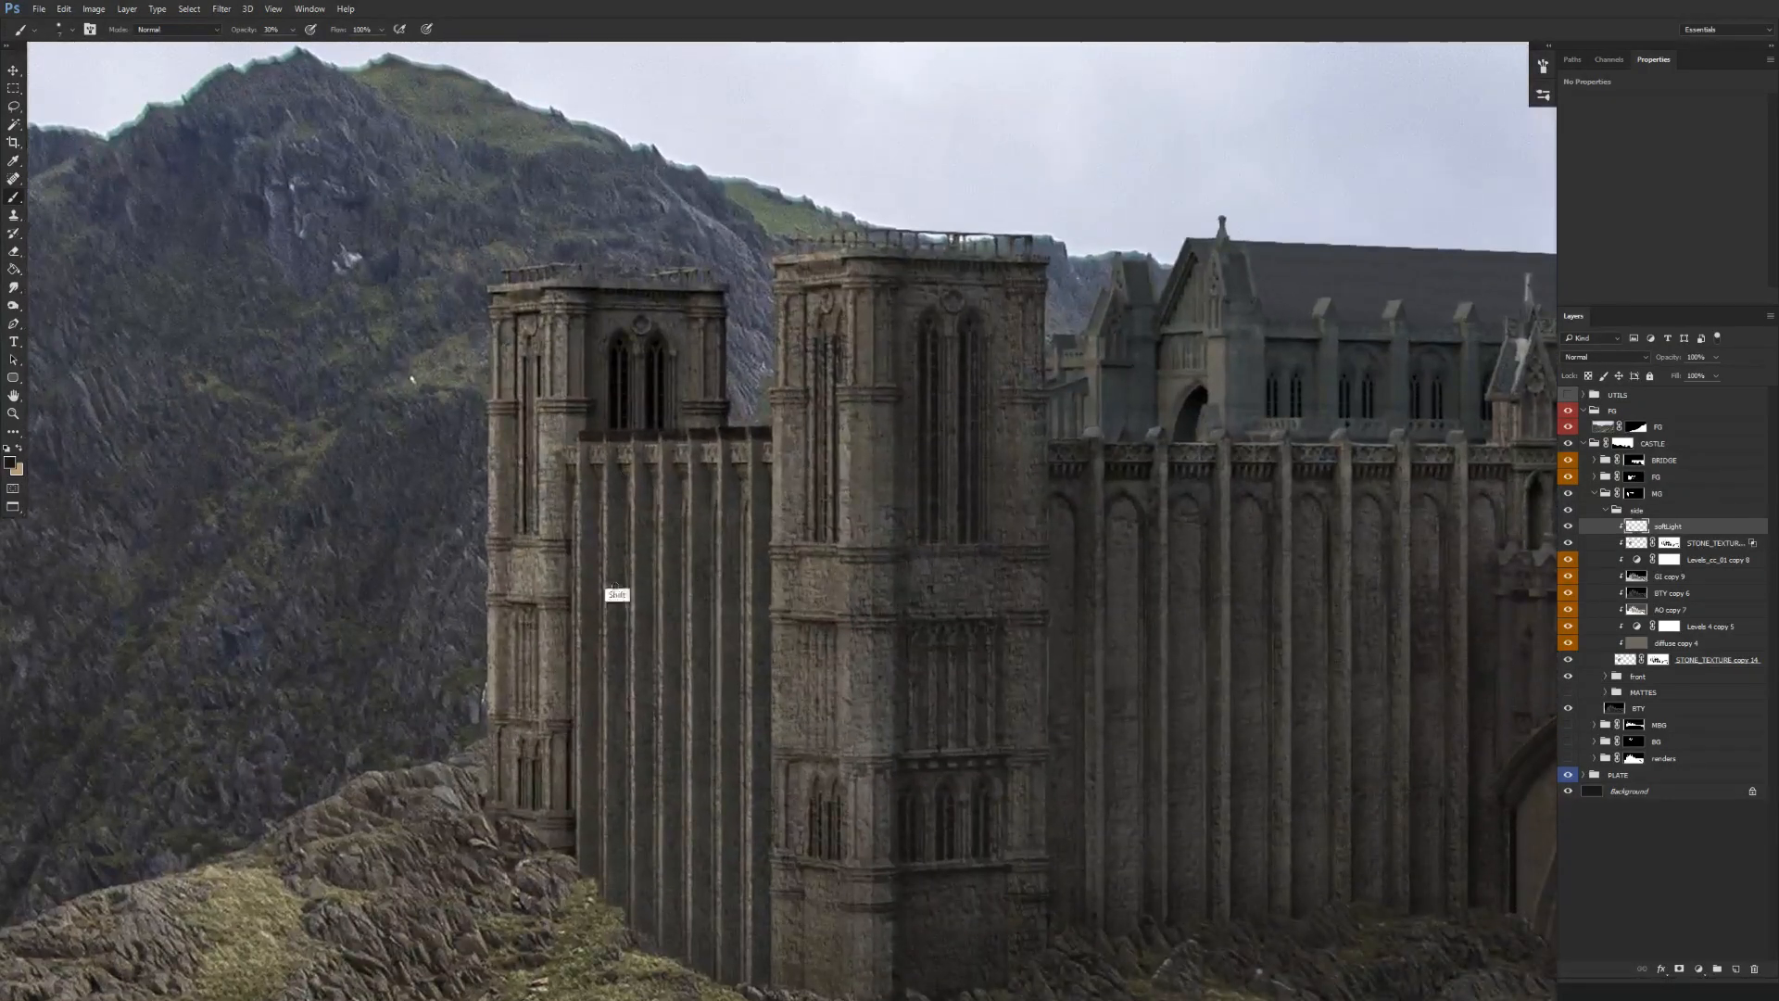
scroll(630, 964, down, 2)
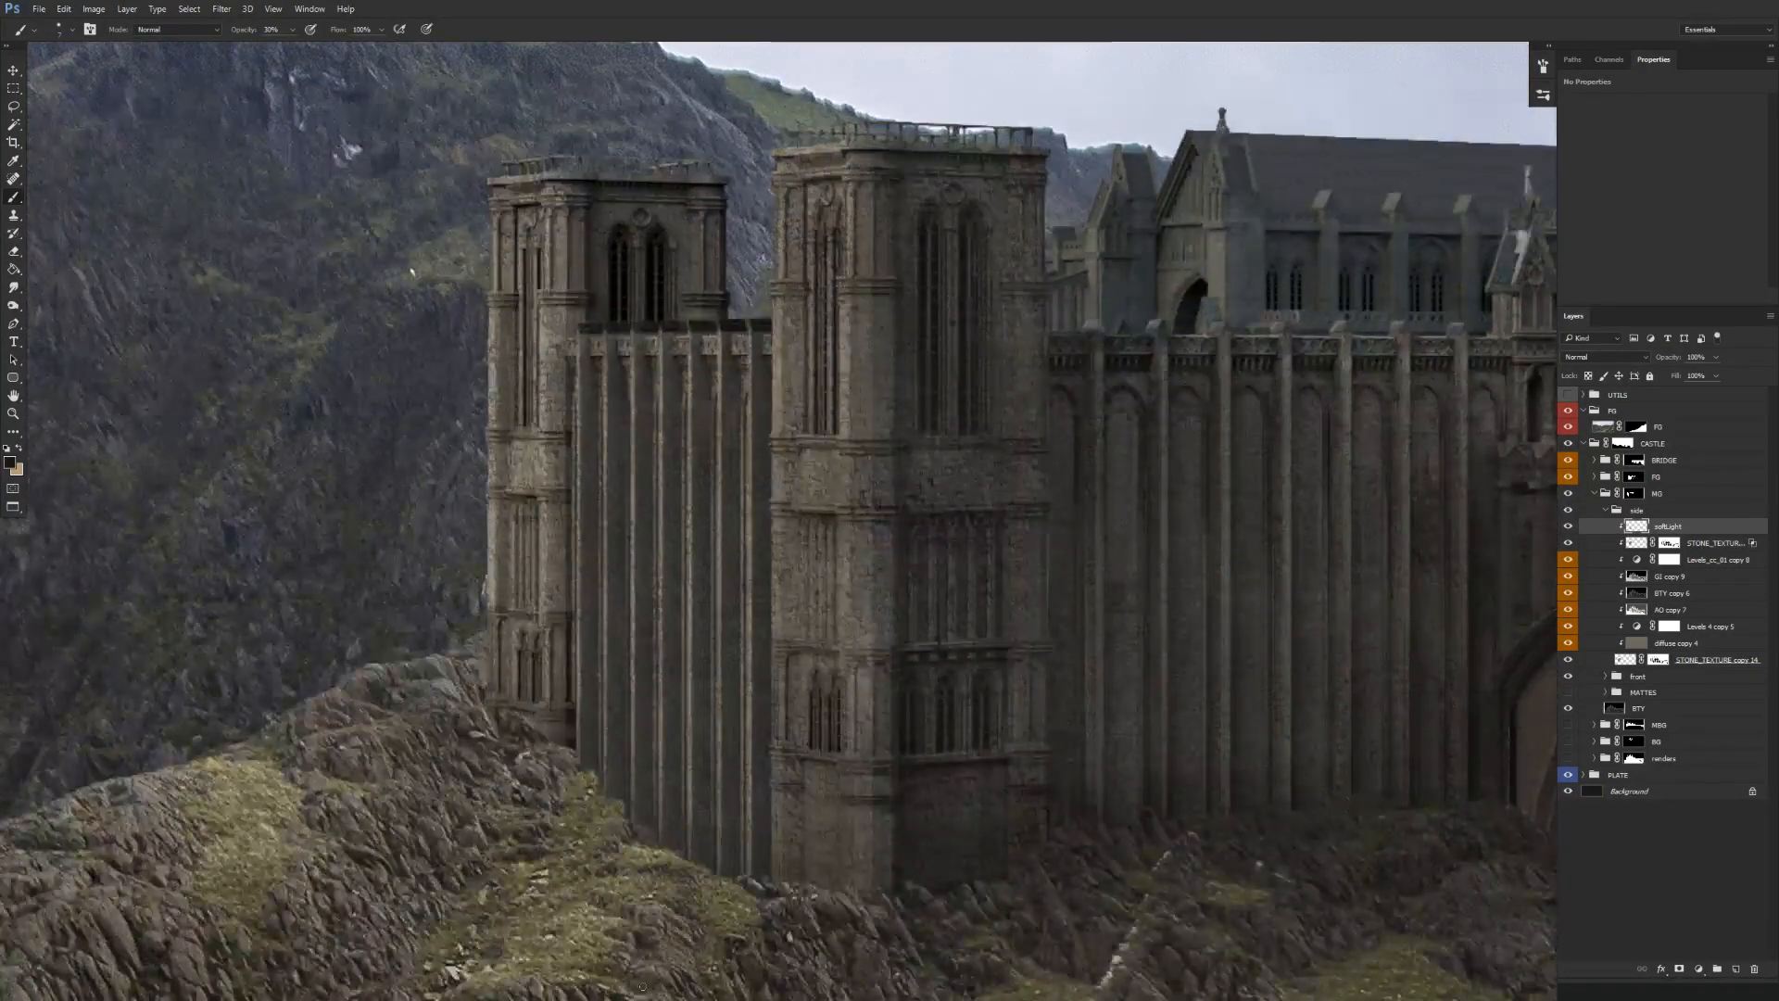
click(1574, 510)
click(1575, 510)
Set the side group's softLight layer to Soft Light blending and adjust its painted tones with Levels.
key(v)
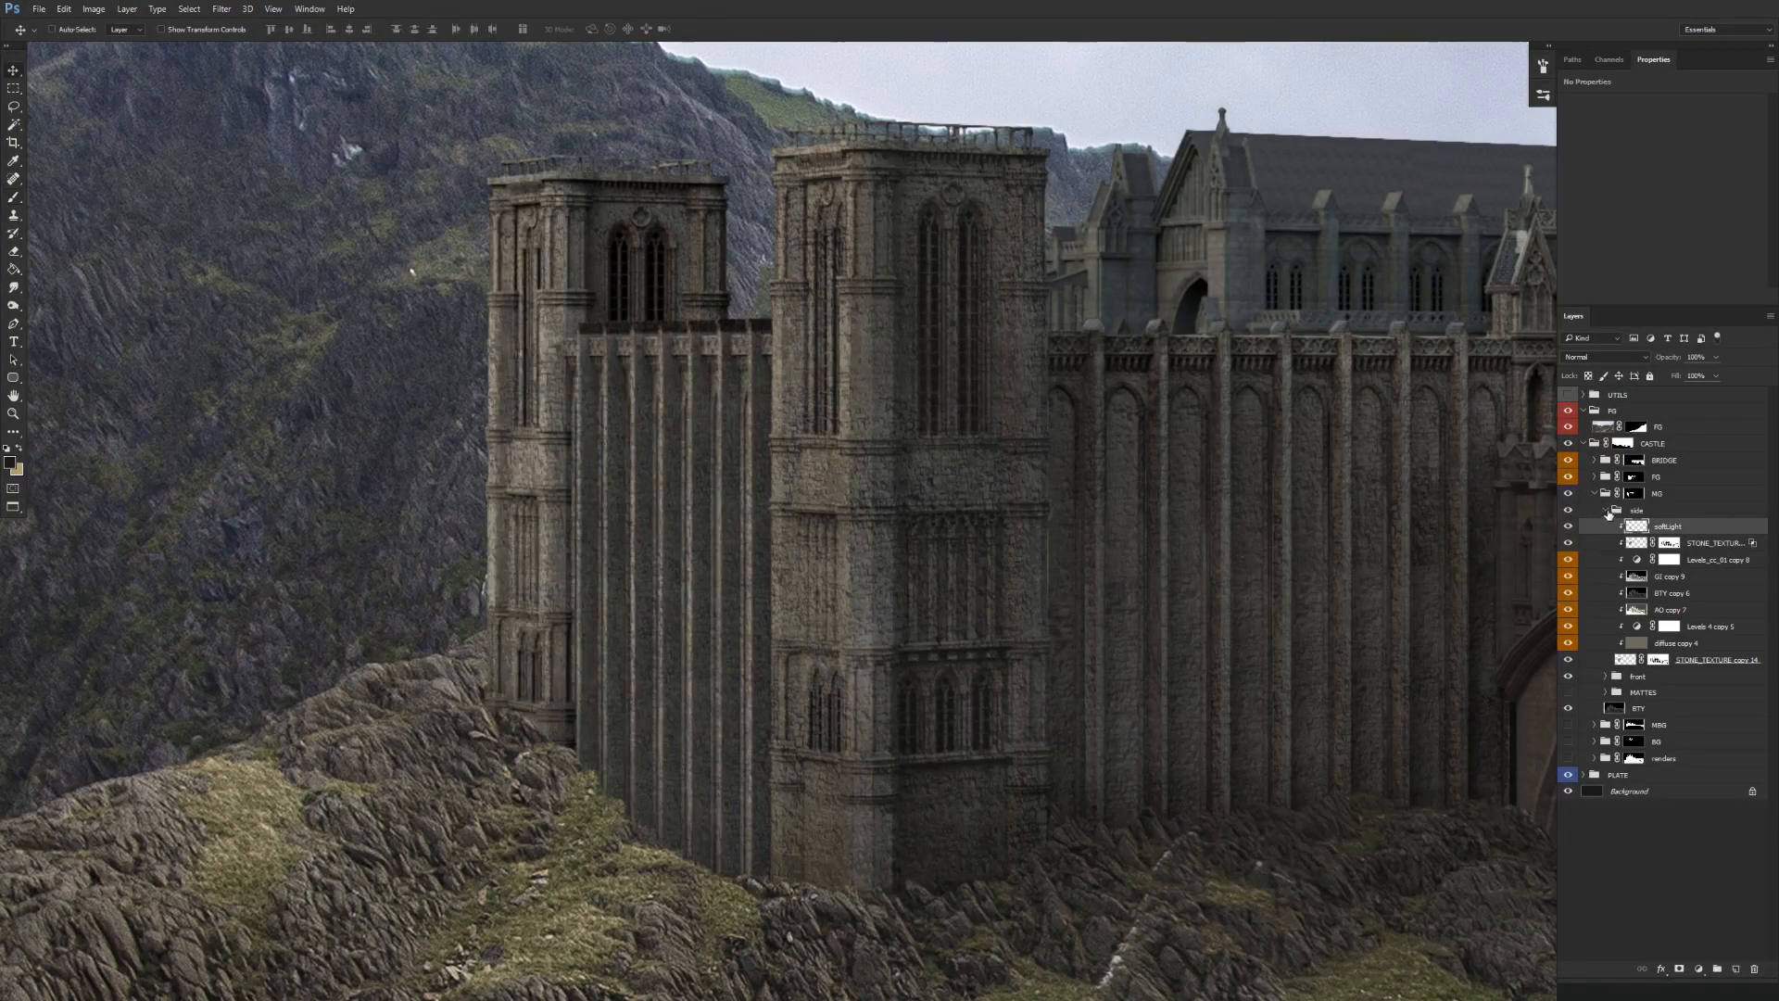
click(1614, 511)
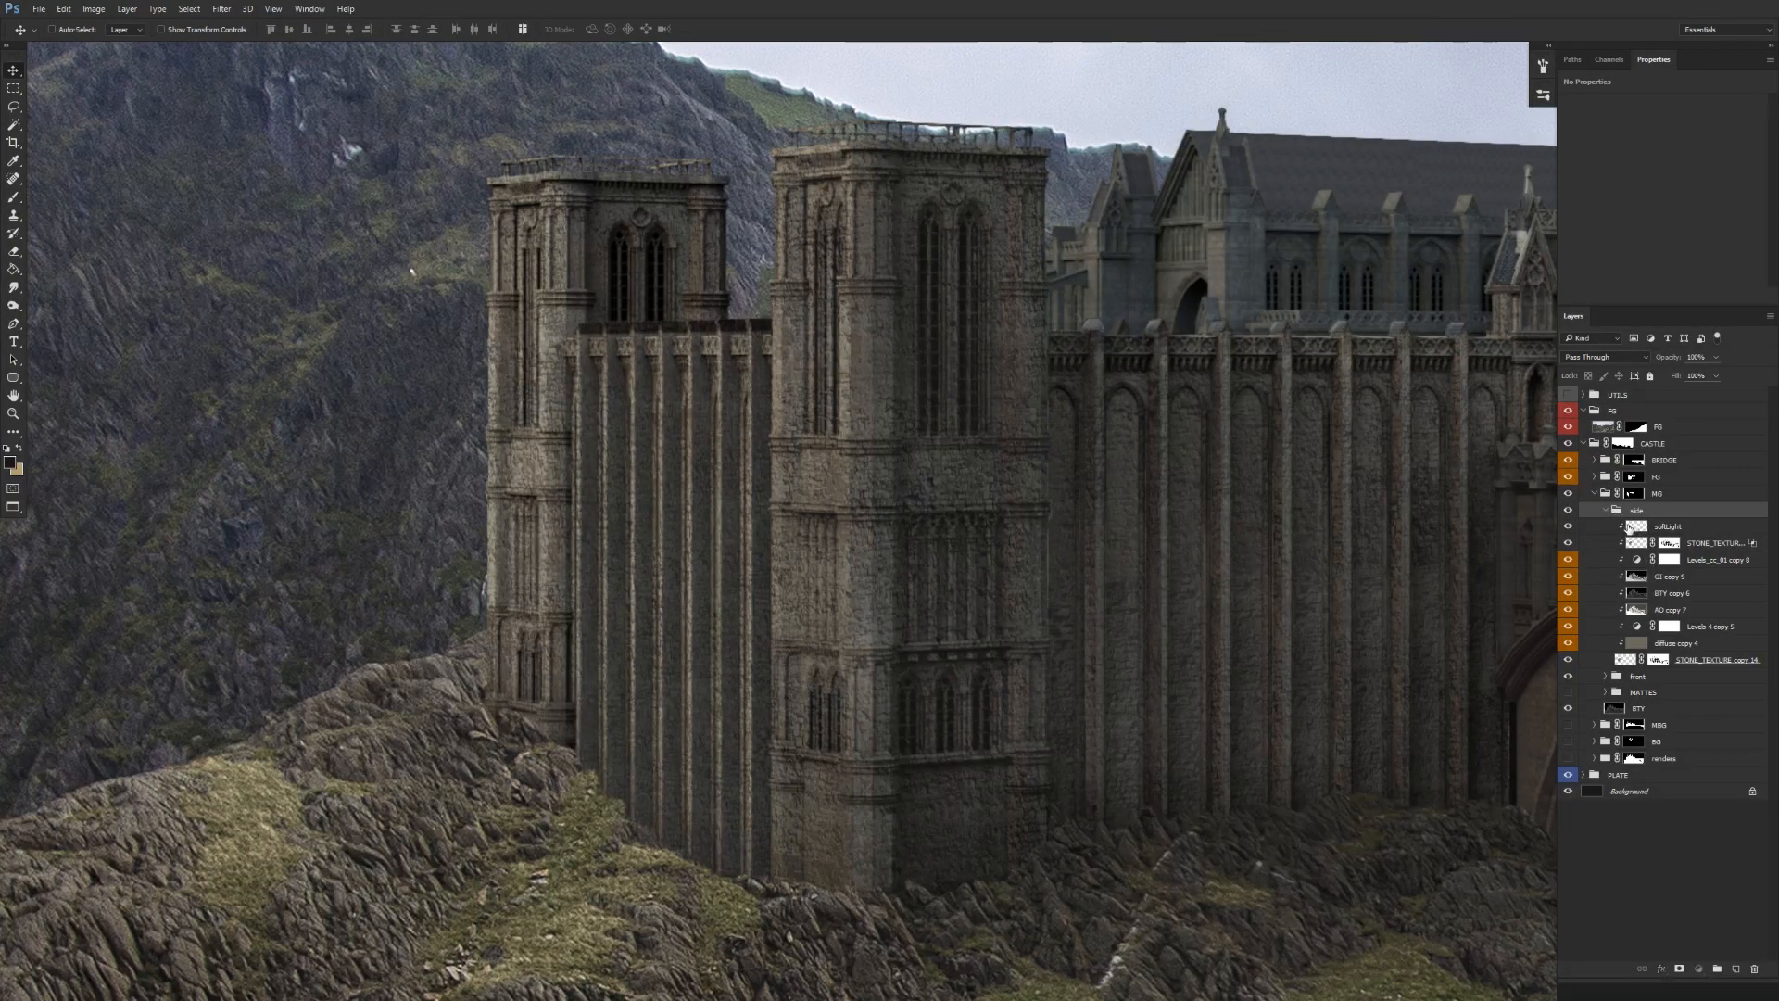
click(1630, 525)
click(1606, 356)
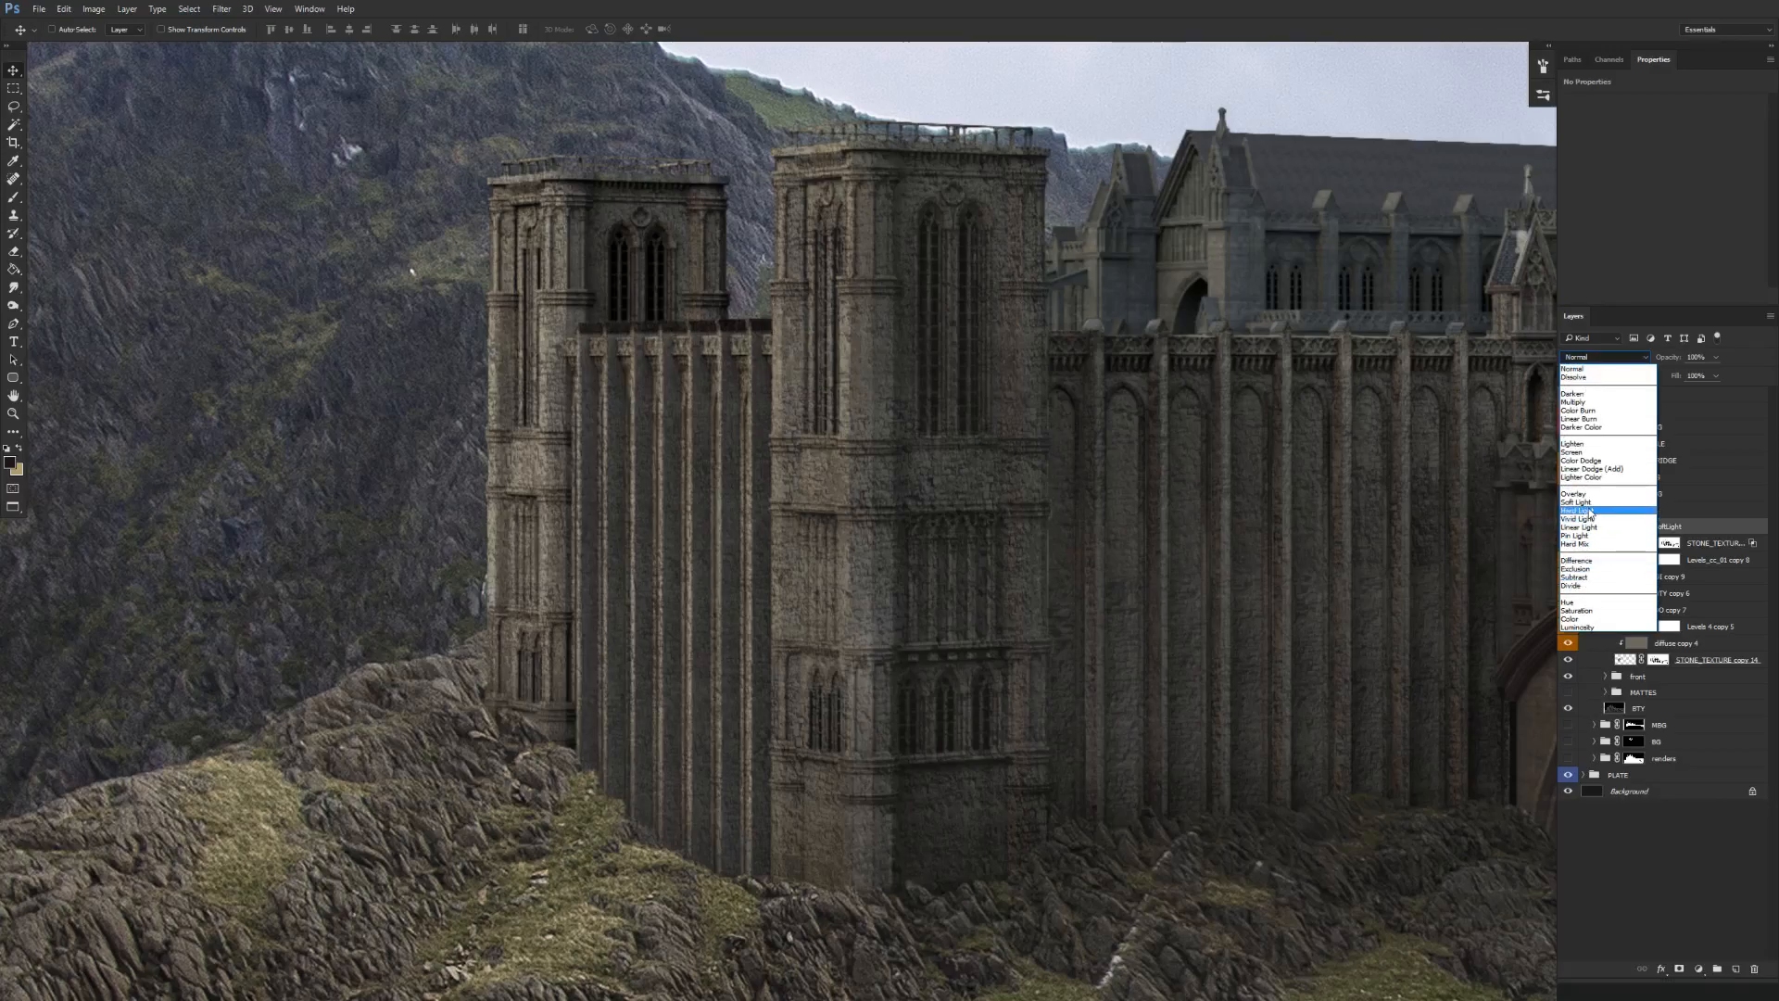
click(1615, 514)
drag(835, 725, 786, 738)
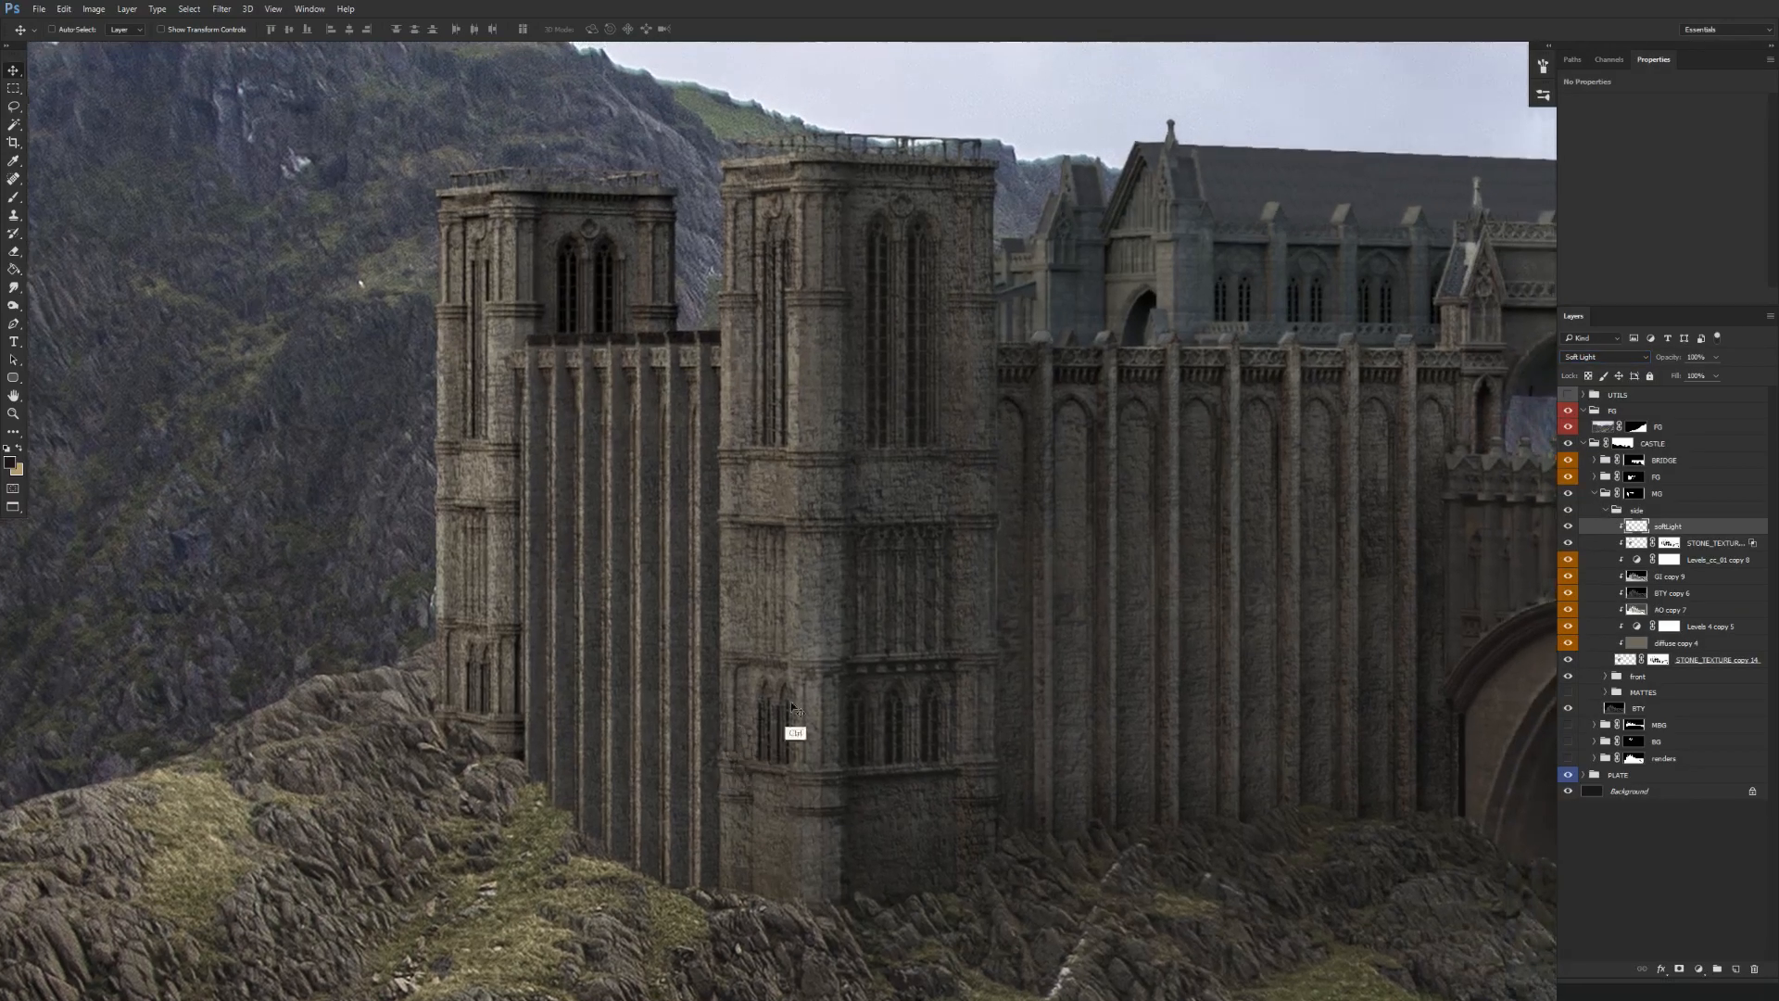
key(ctrl+l)
drag(1287, 507, 1349, 508)
key(Return)
Add a clipped layer named softLight at the top of the front group, above Levels_cc_02.
click(1606, 510)
click(1607, 526)
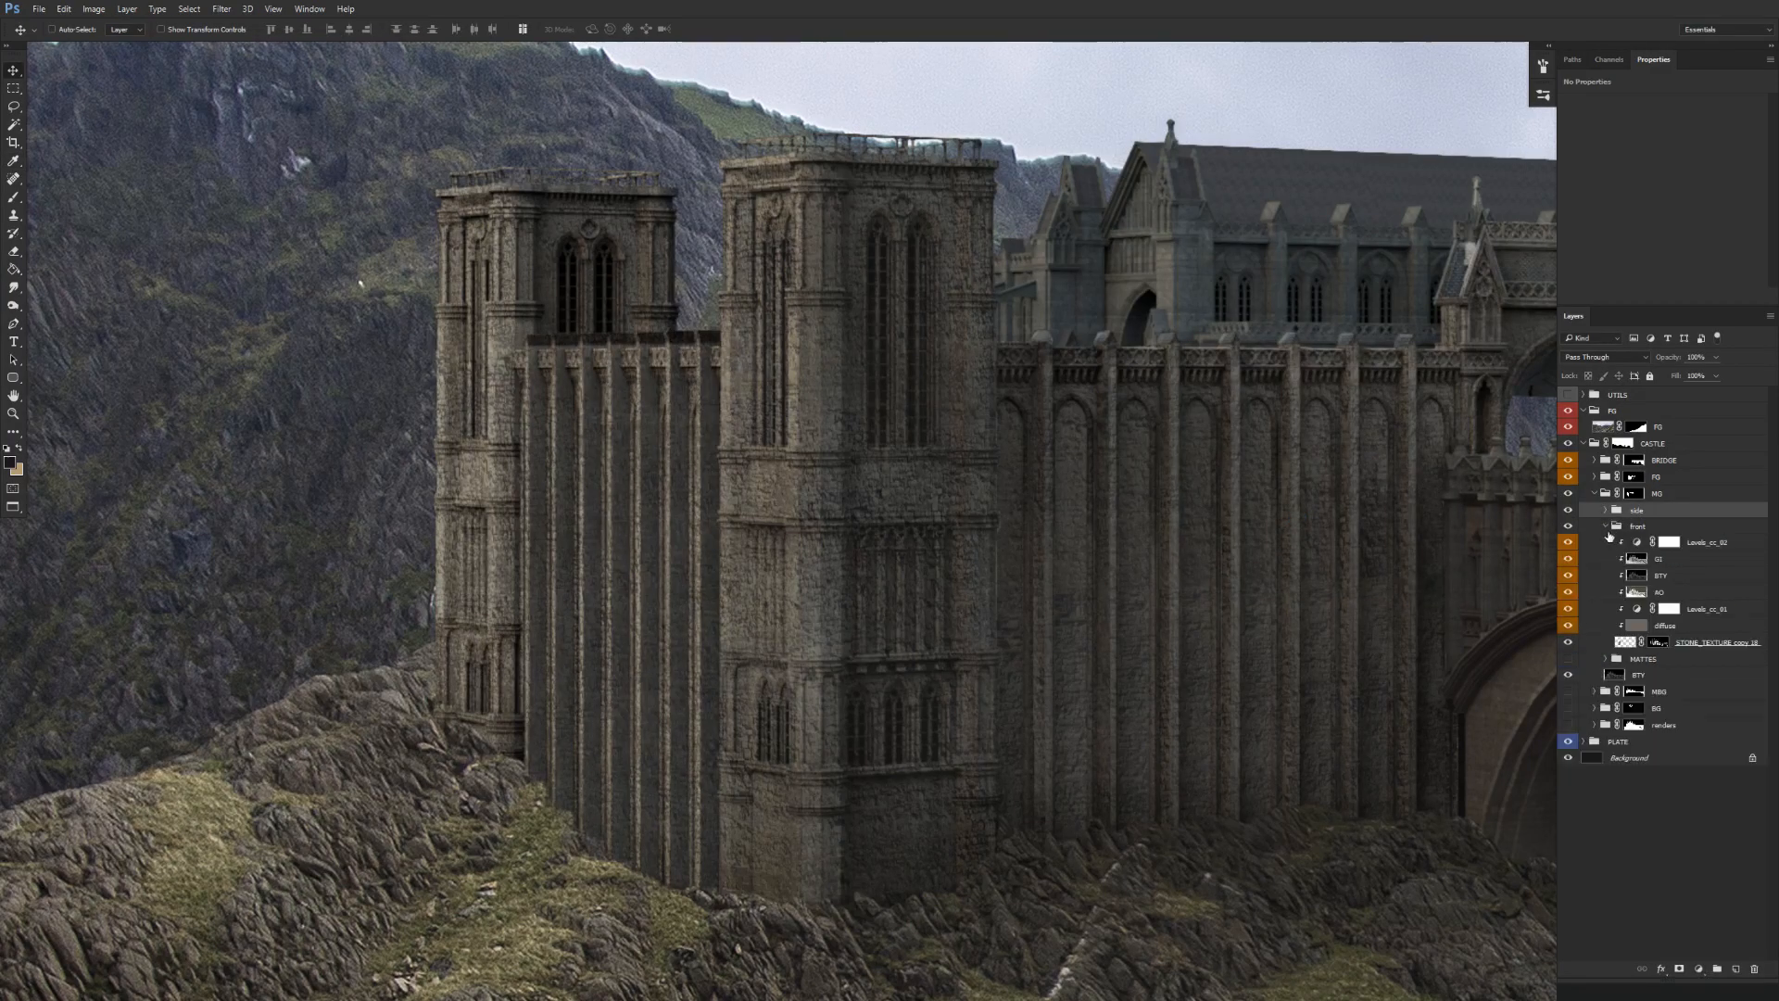
click(1701, 561)
click(1735, 969)
drag(1668, 559, 1699, 537)
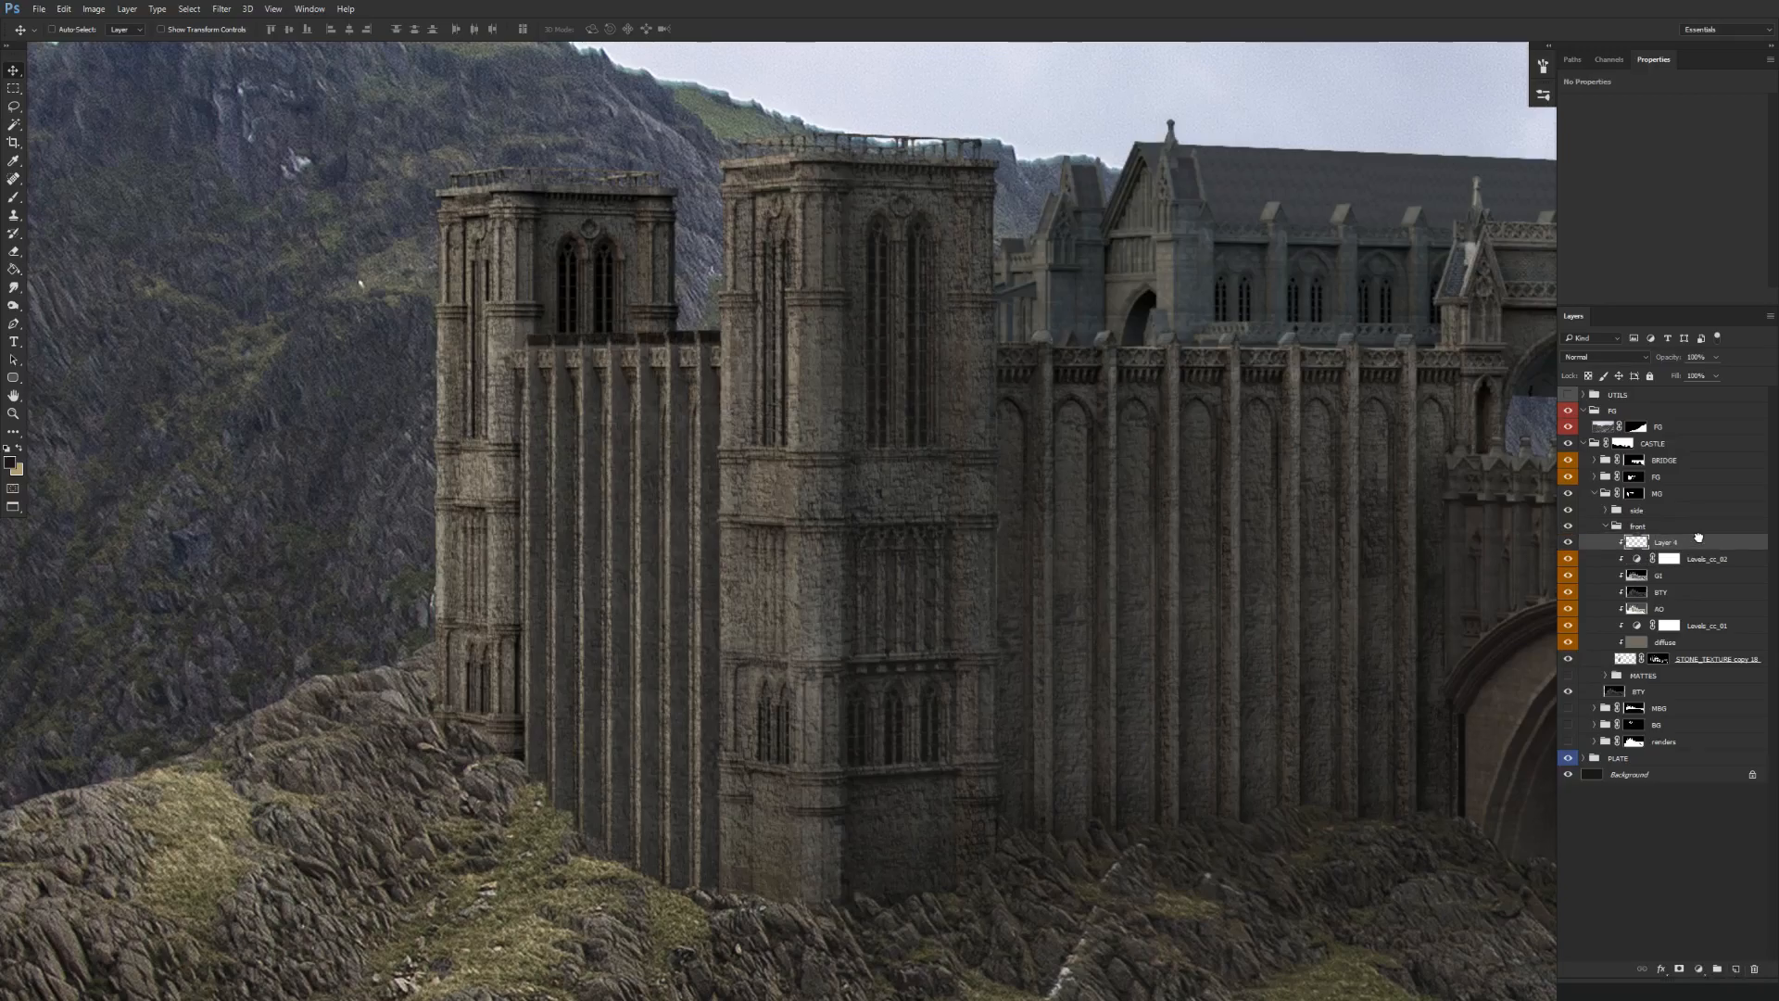
double_click(1666, 543)
text(softLight)
key(Return)
Set the front group's softLight layer to Soft Light blending.
drag(790, 746, 796, 710)
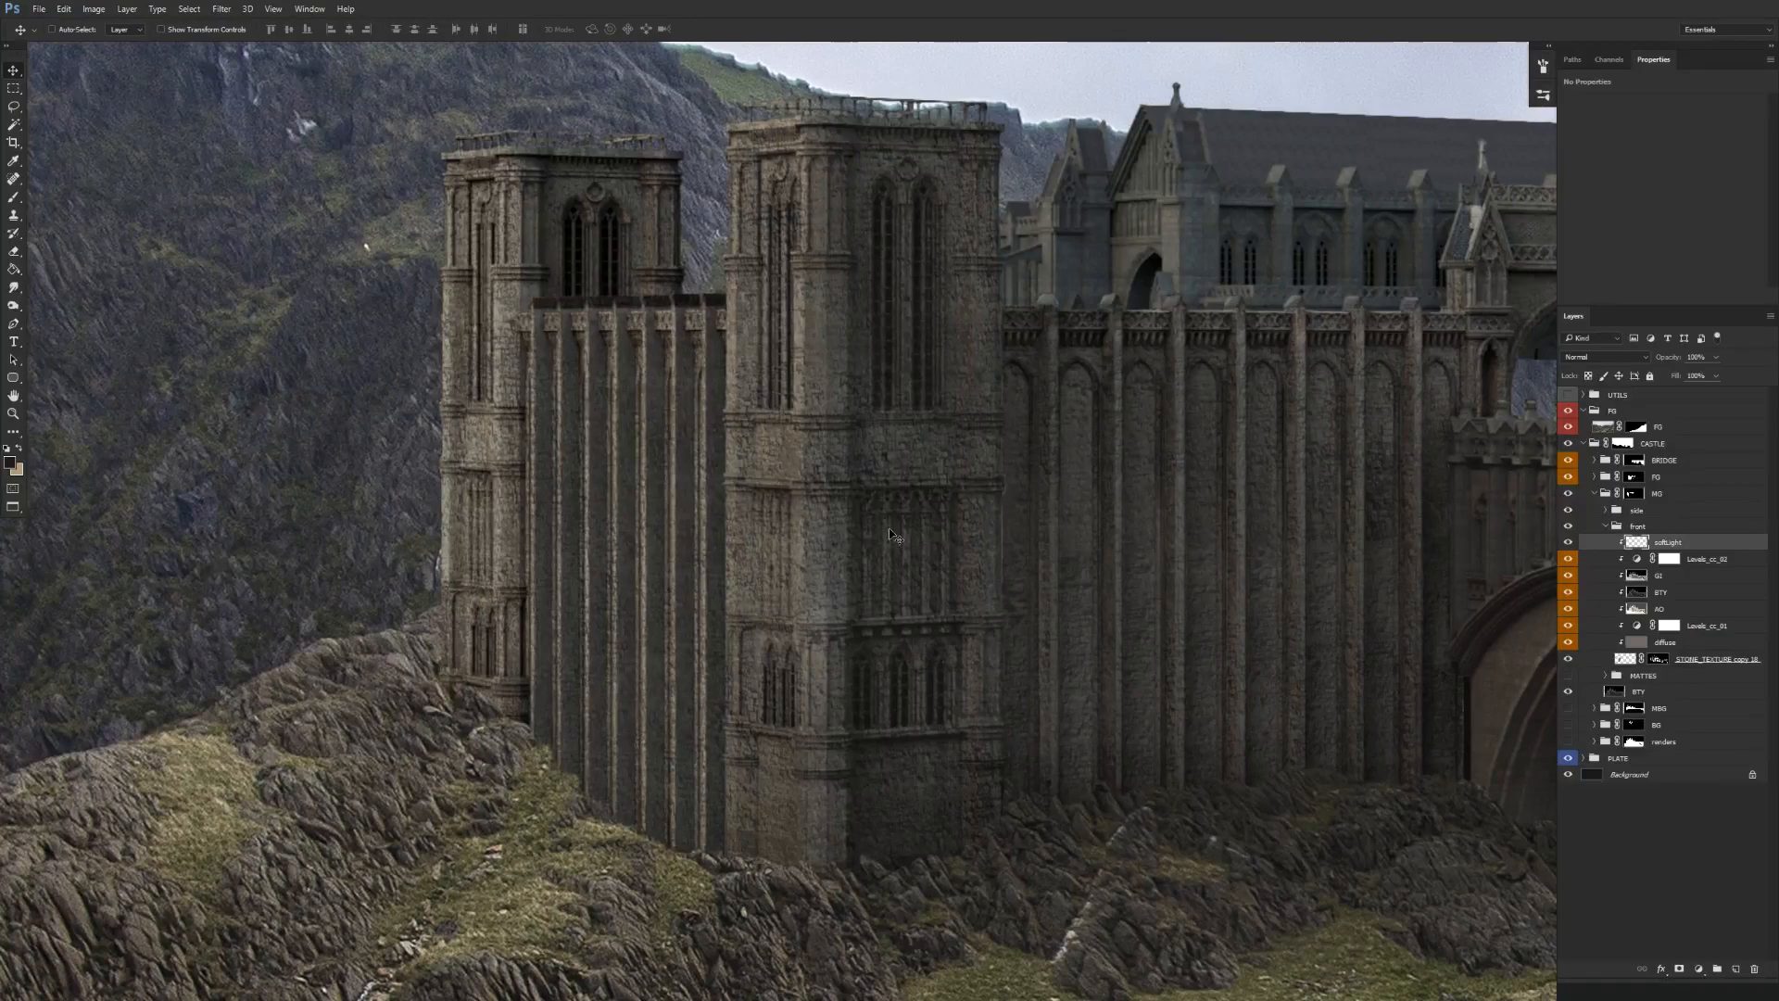
drag(901, 651, 905, 635)
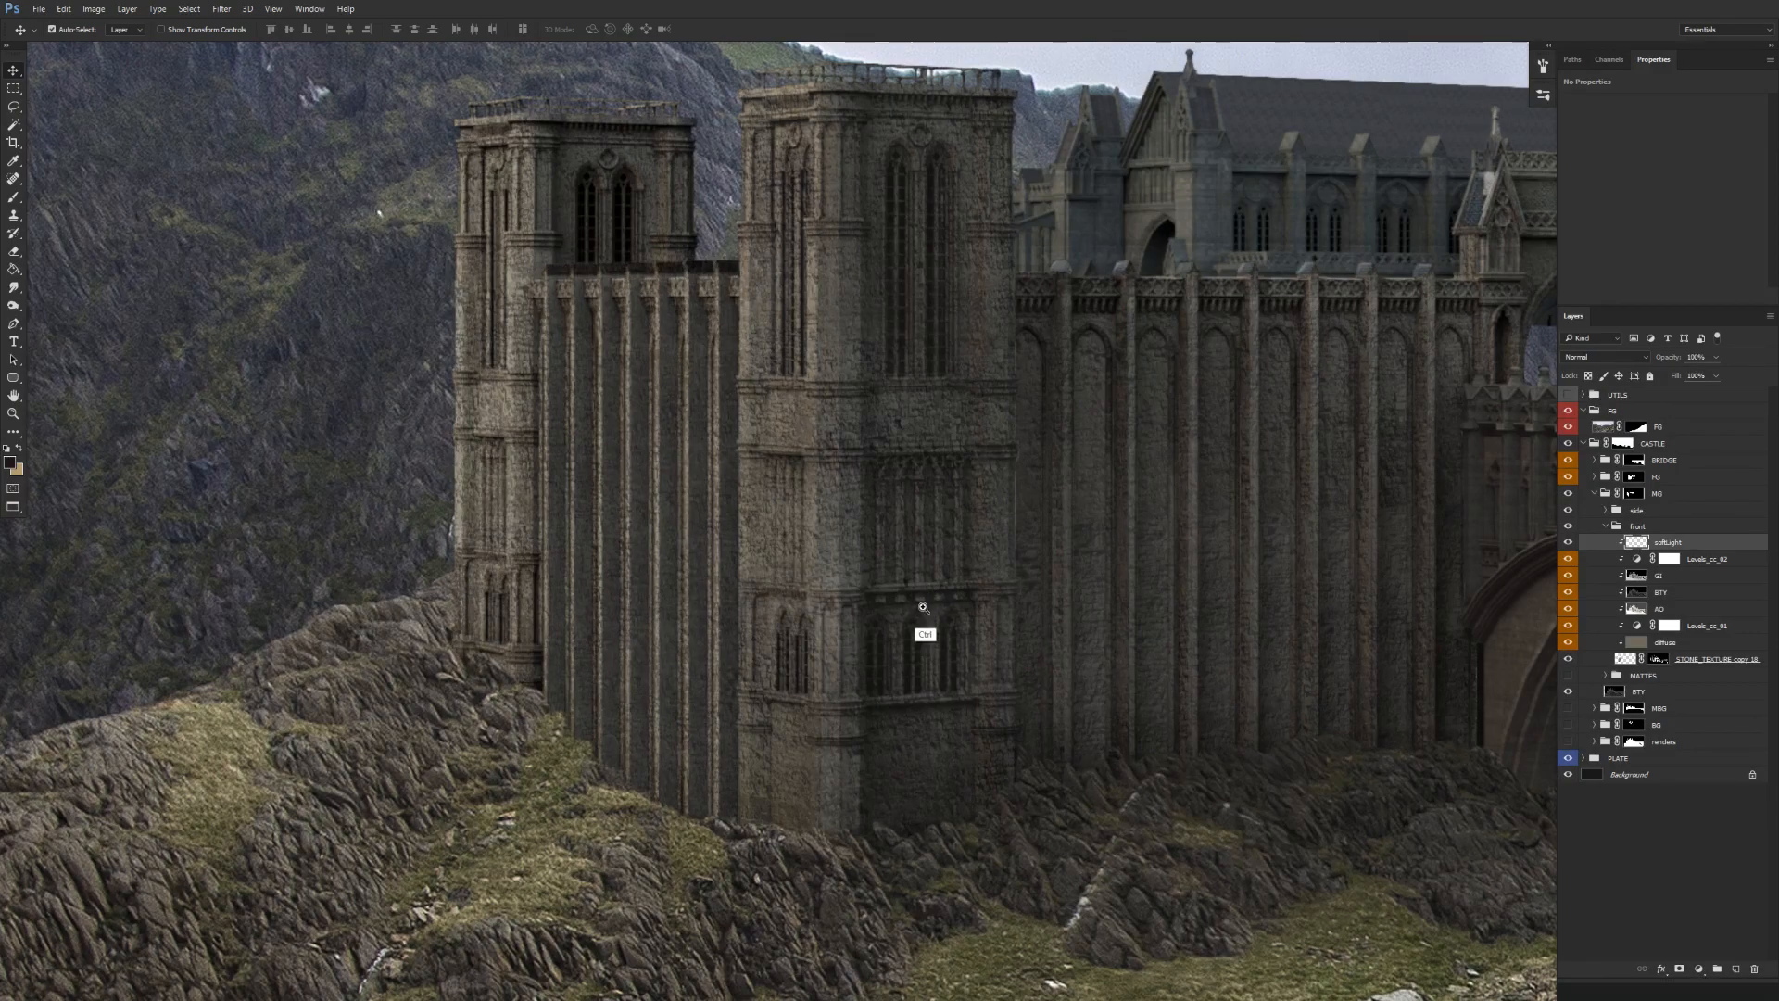
drag(923, 608, 687, 636)
drag(679, 496, 723, 511)
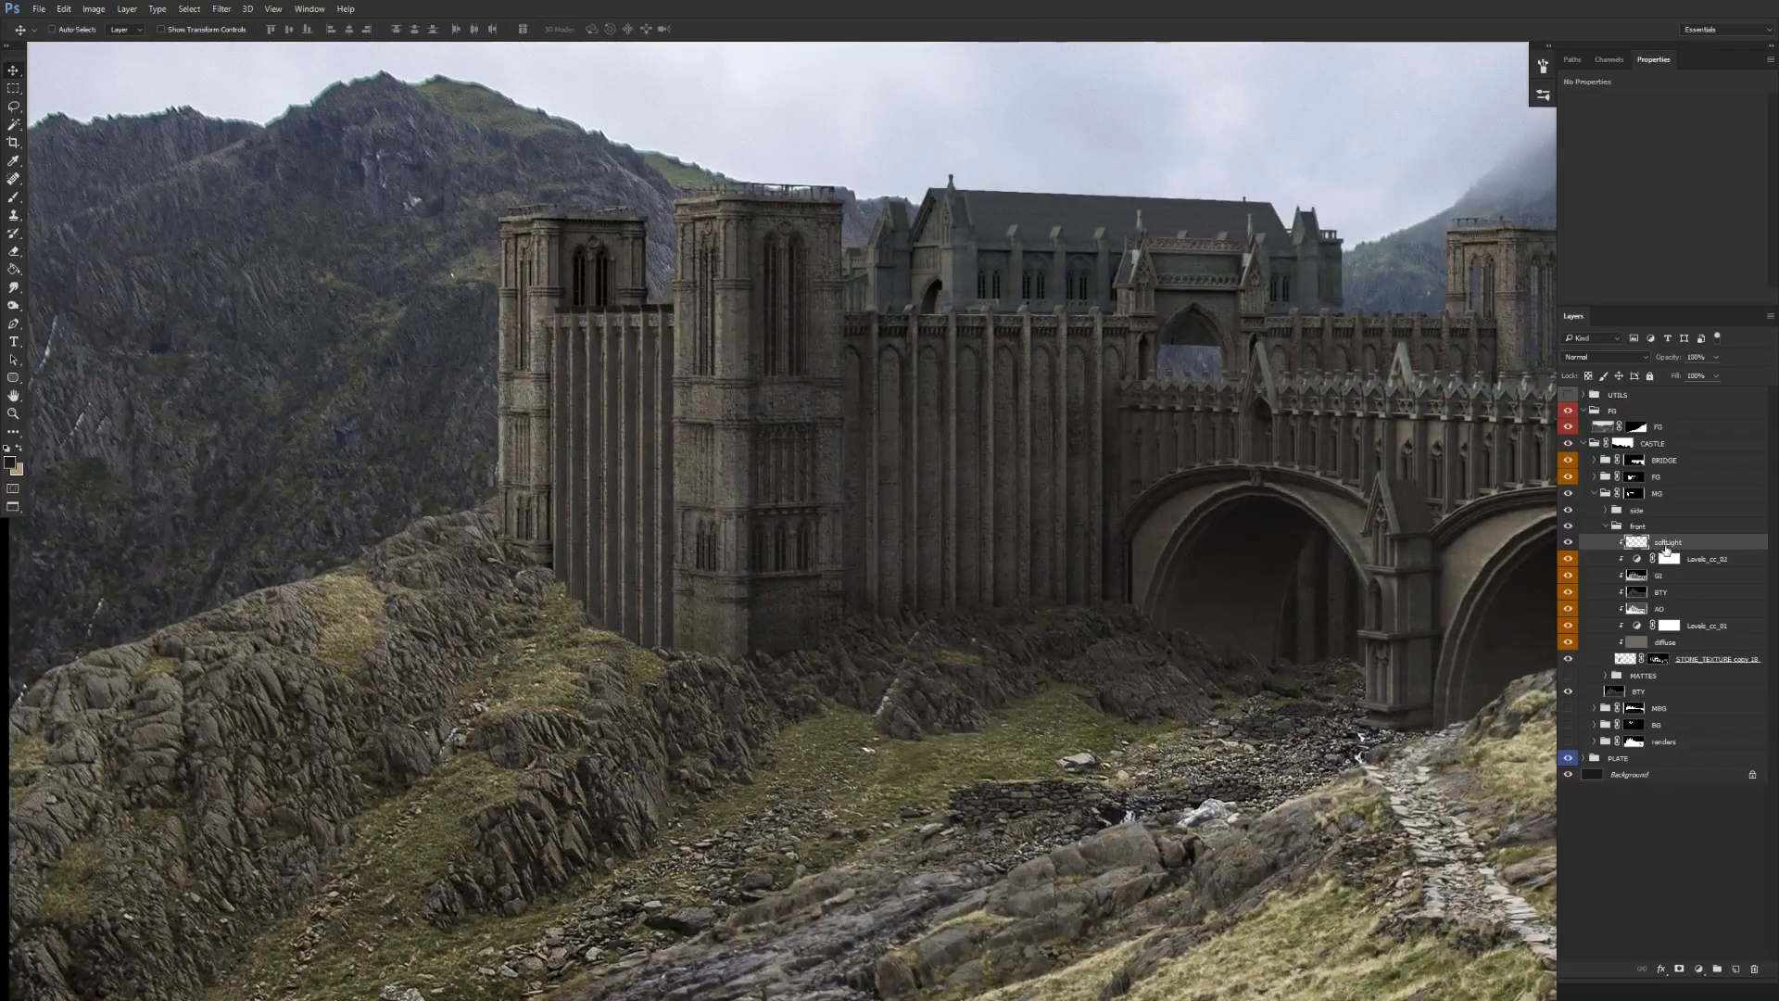
click(1604, 357)
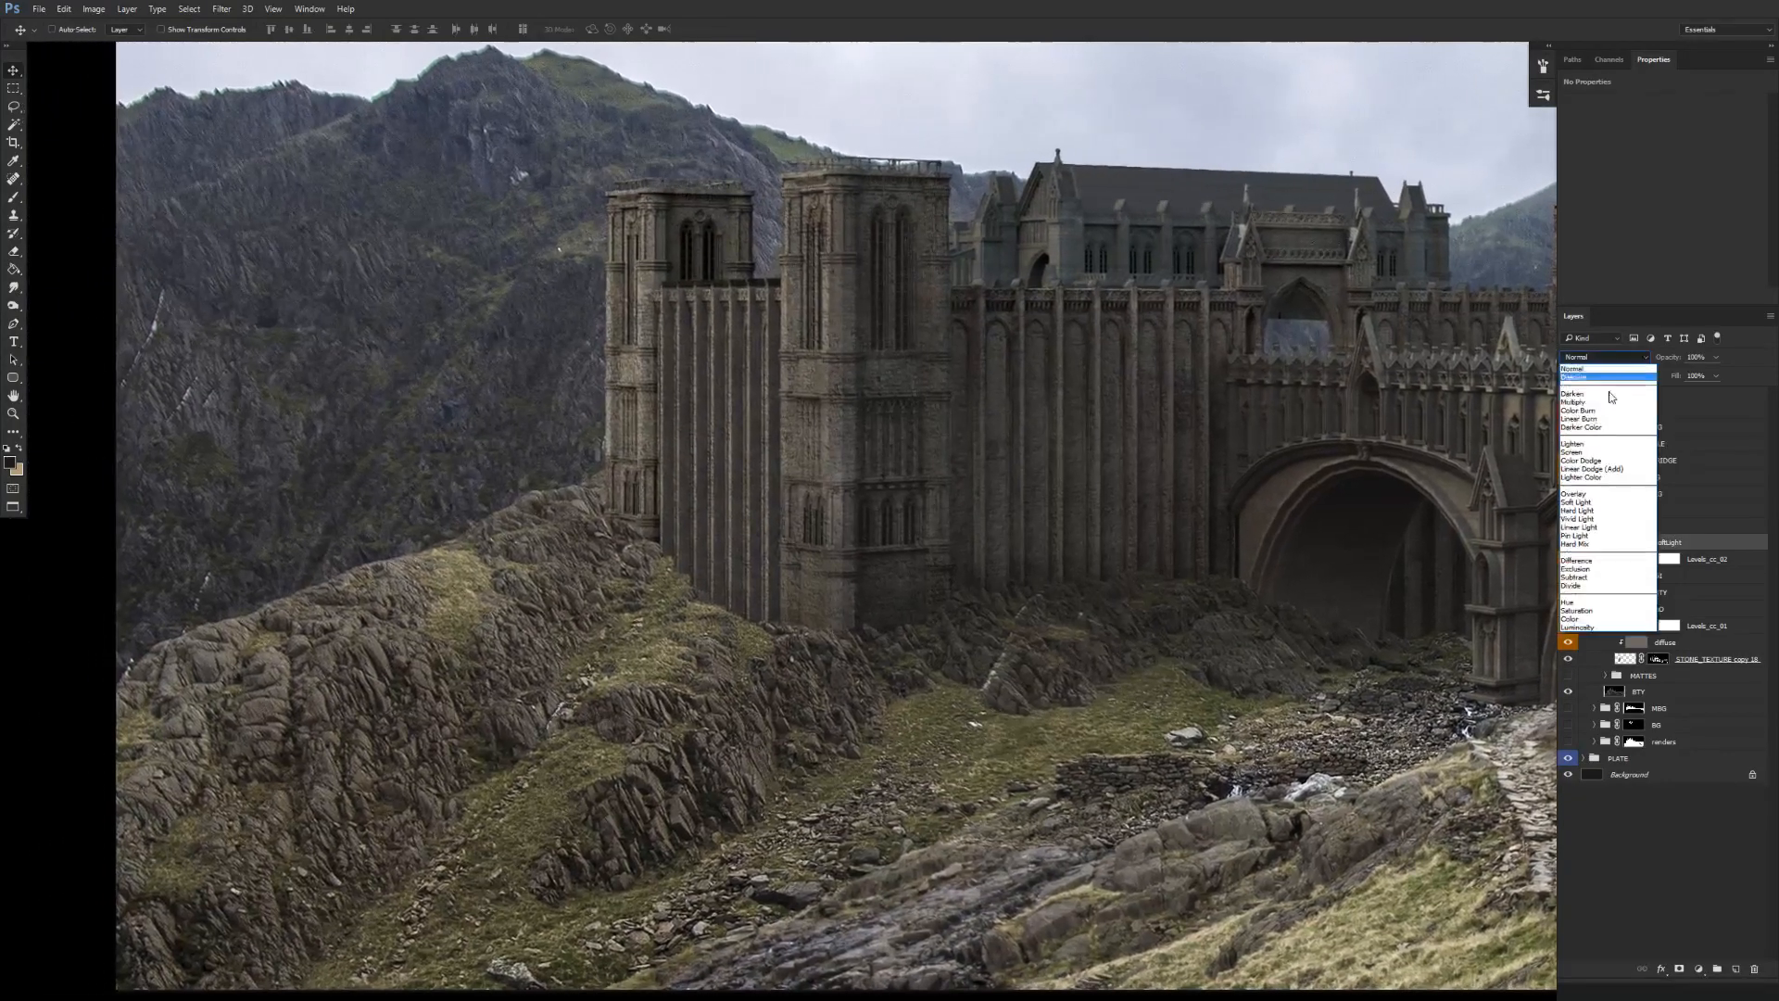
click(1590, 477)
Paint black shading at 30% brush opacity into the upper recesses between the left wall's buttresses on the front group's softLight layer.
drag(874, 625, 807, 653)
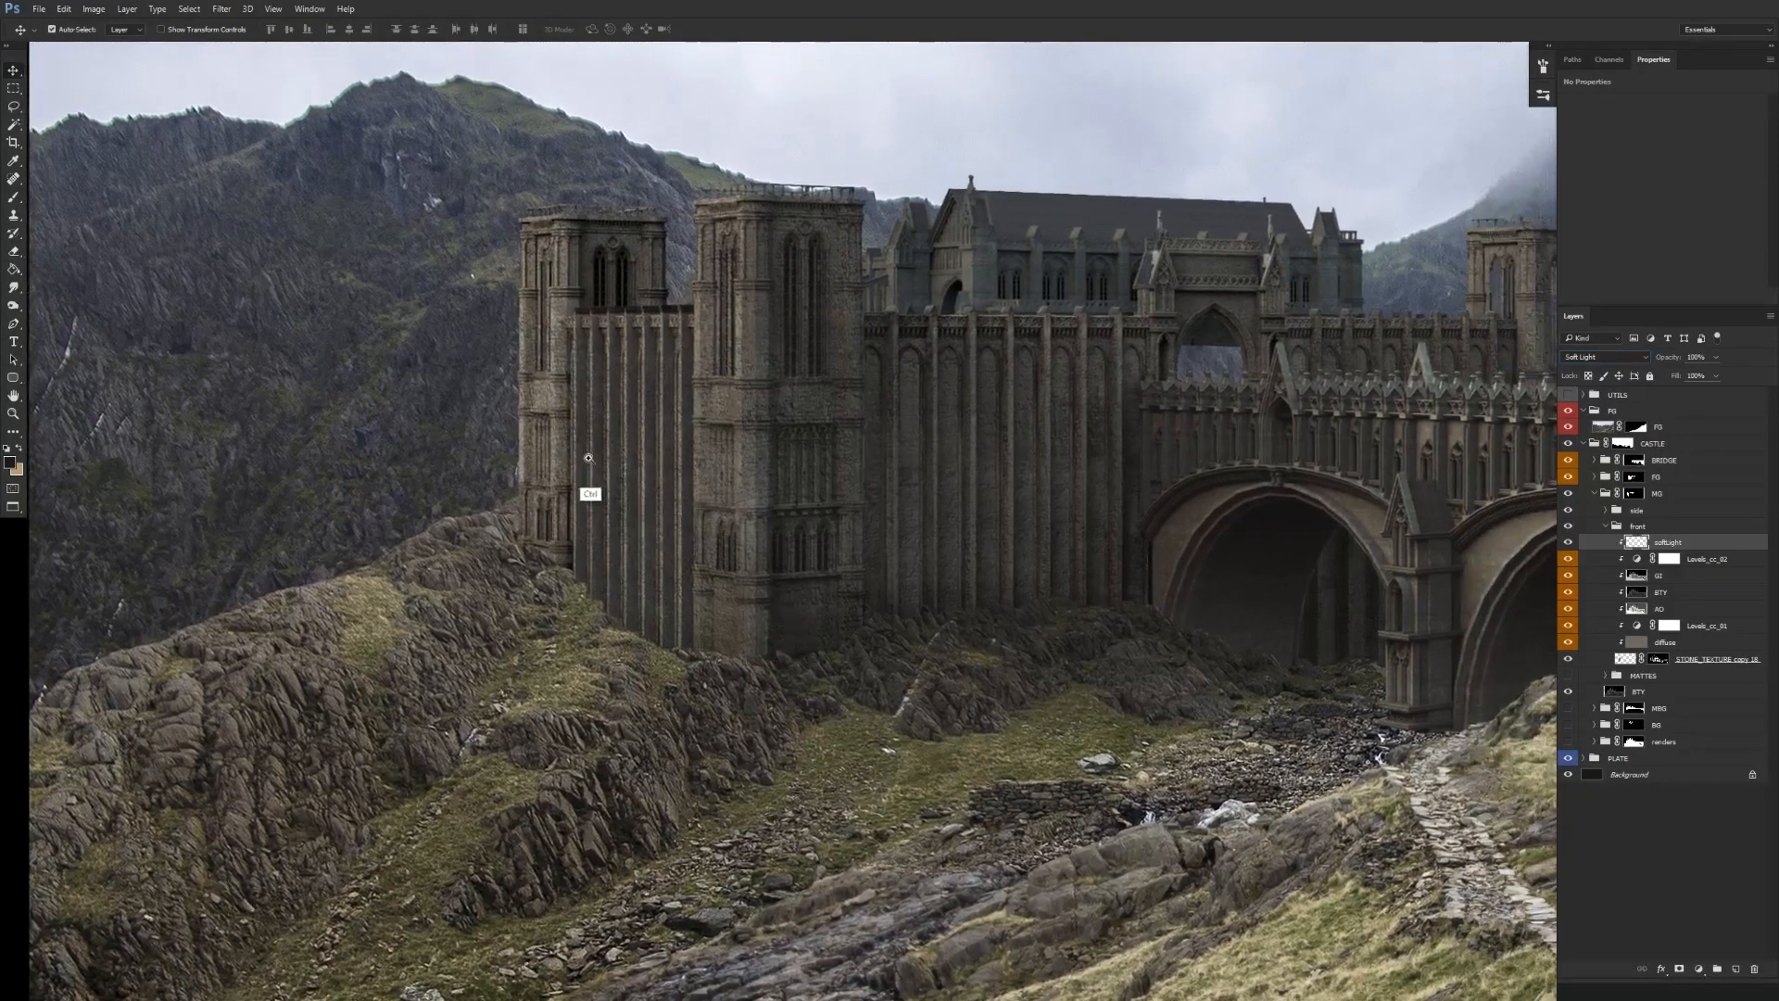
scroll(592, 476, up, 3)
key(b)
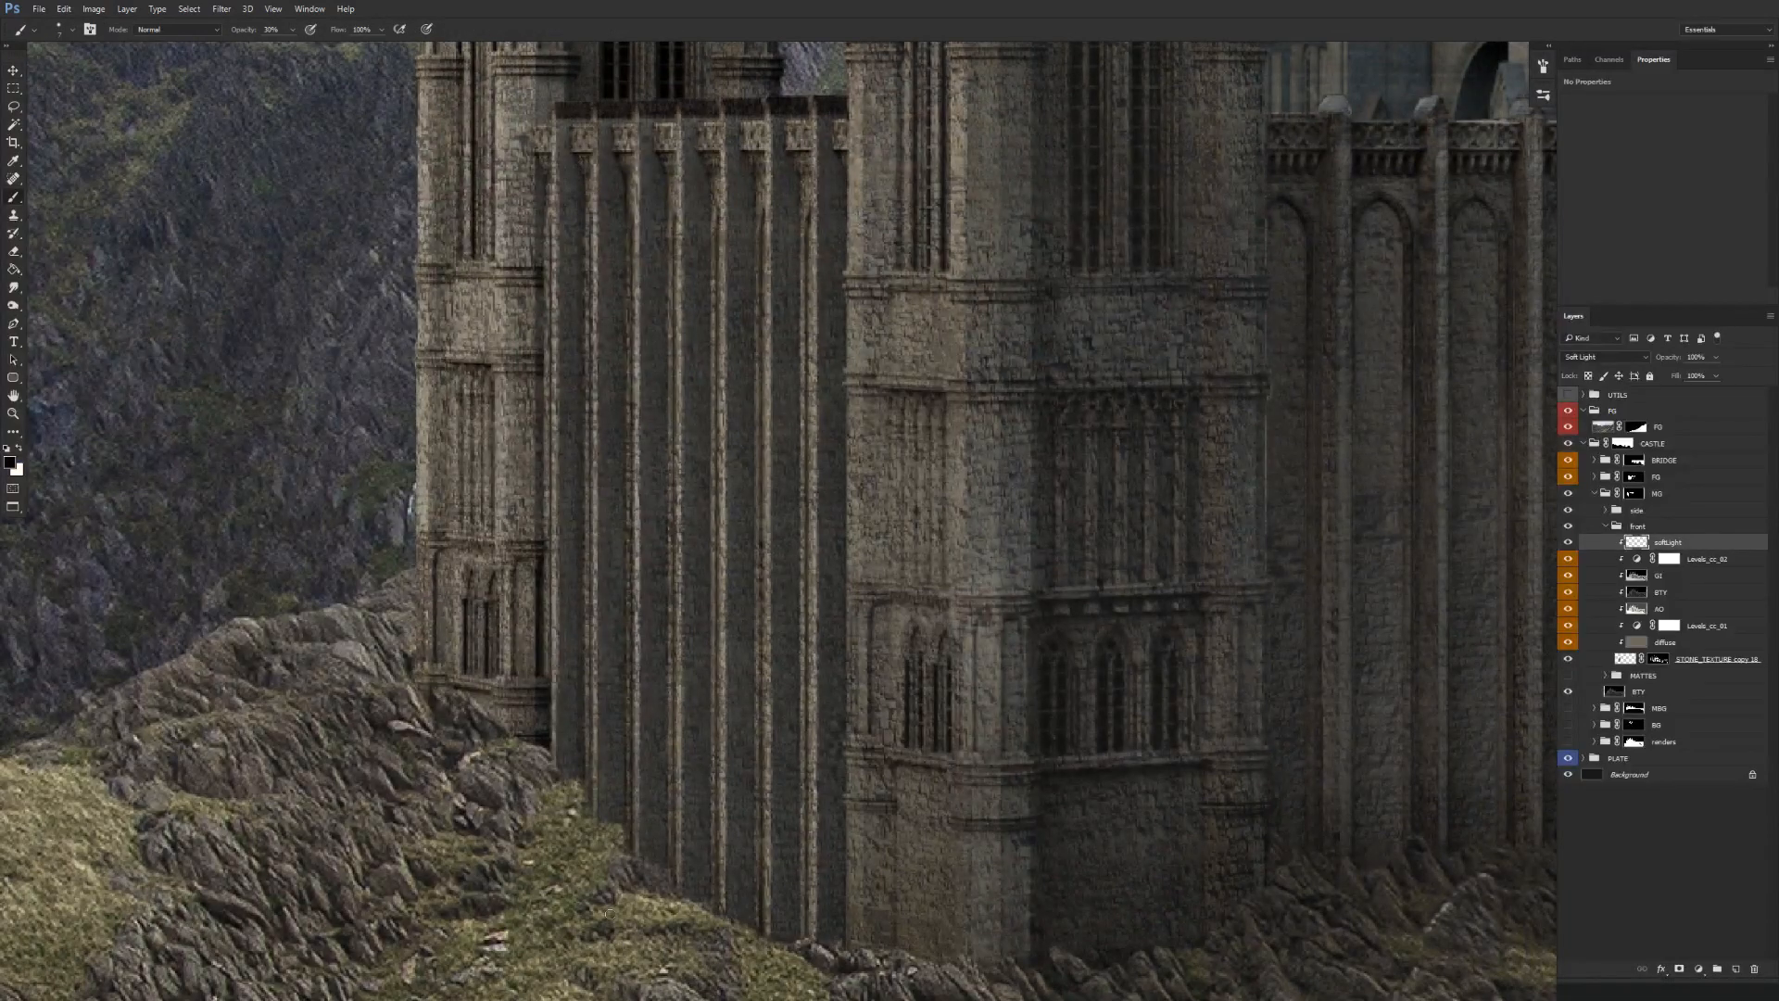
alt+right_click(624, 179)
right_click(641, 183)
click(575, 335)
right_click(687, 246)
key(Escape)
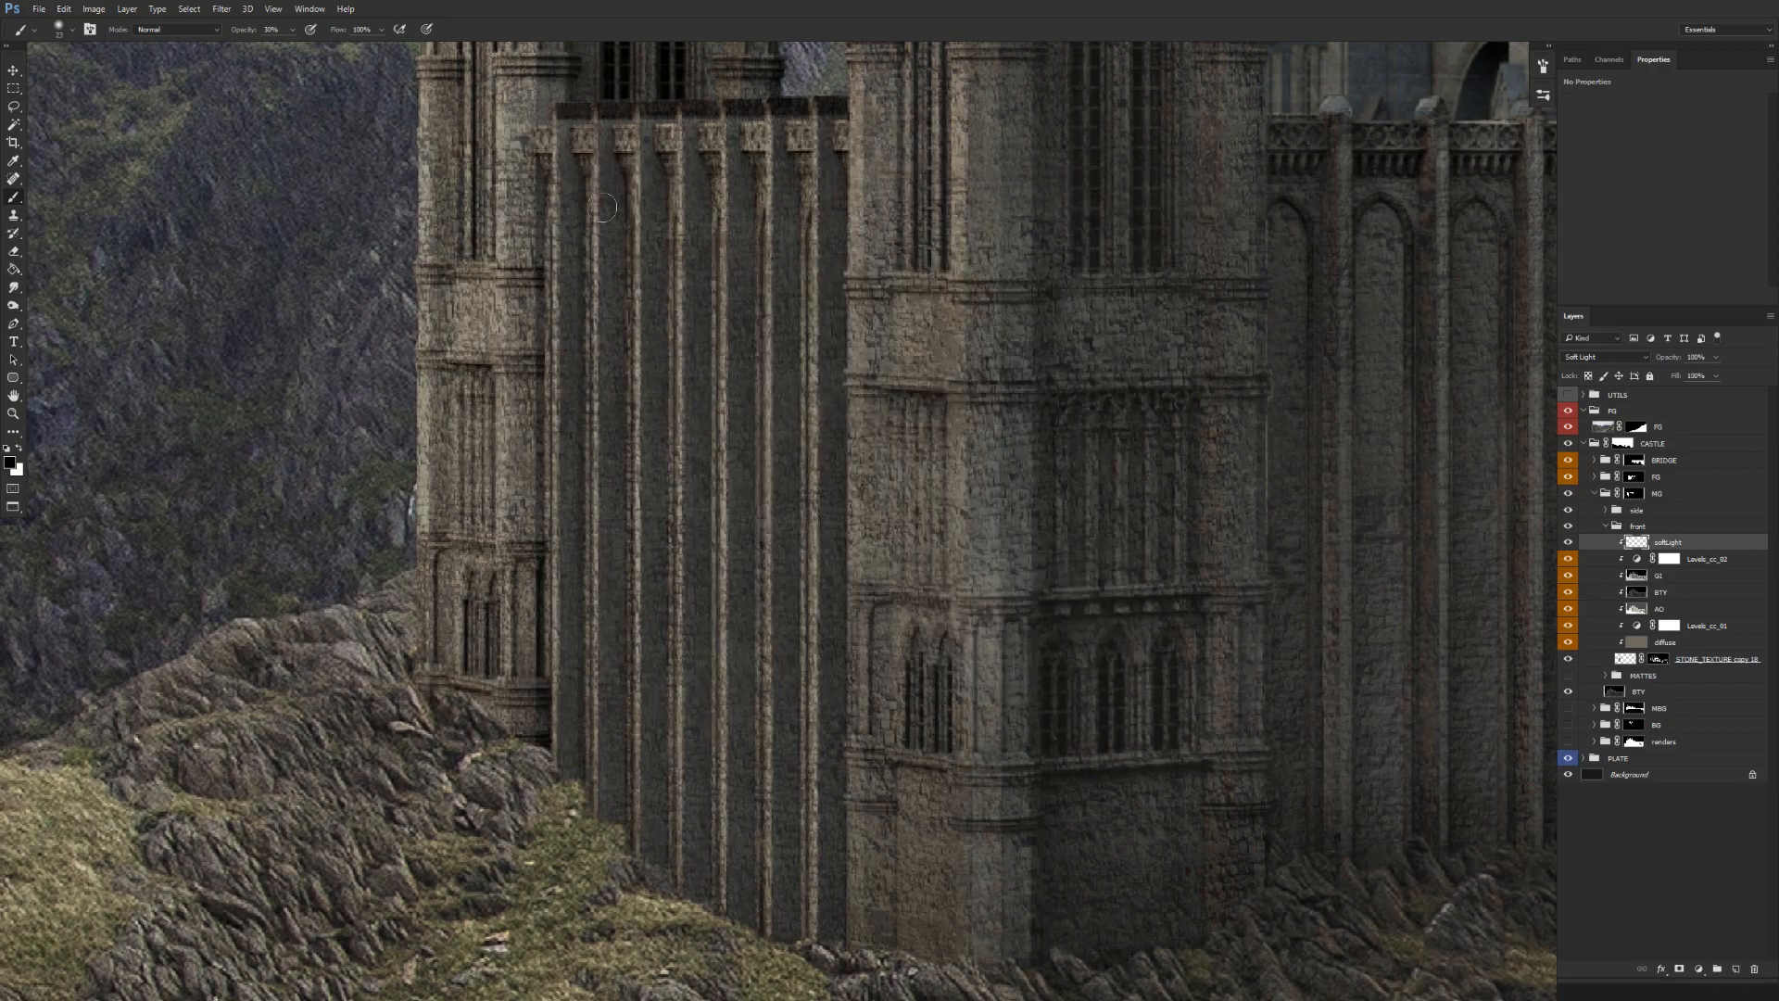
drag(647, 248, 702, 394)
scroll(712, 292, down, 1)
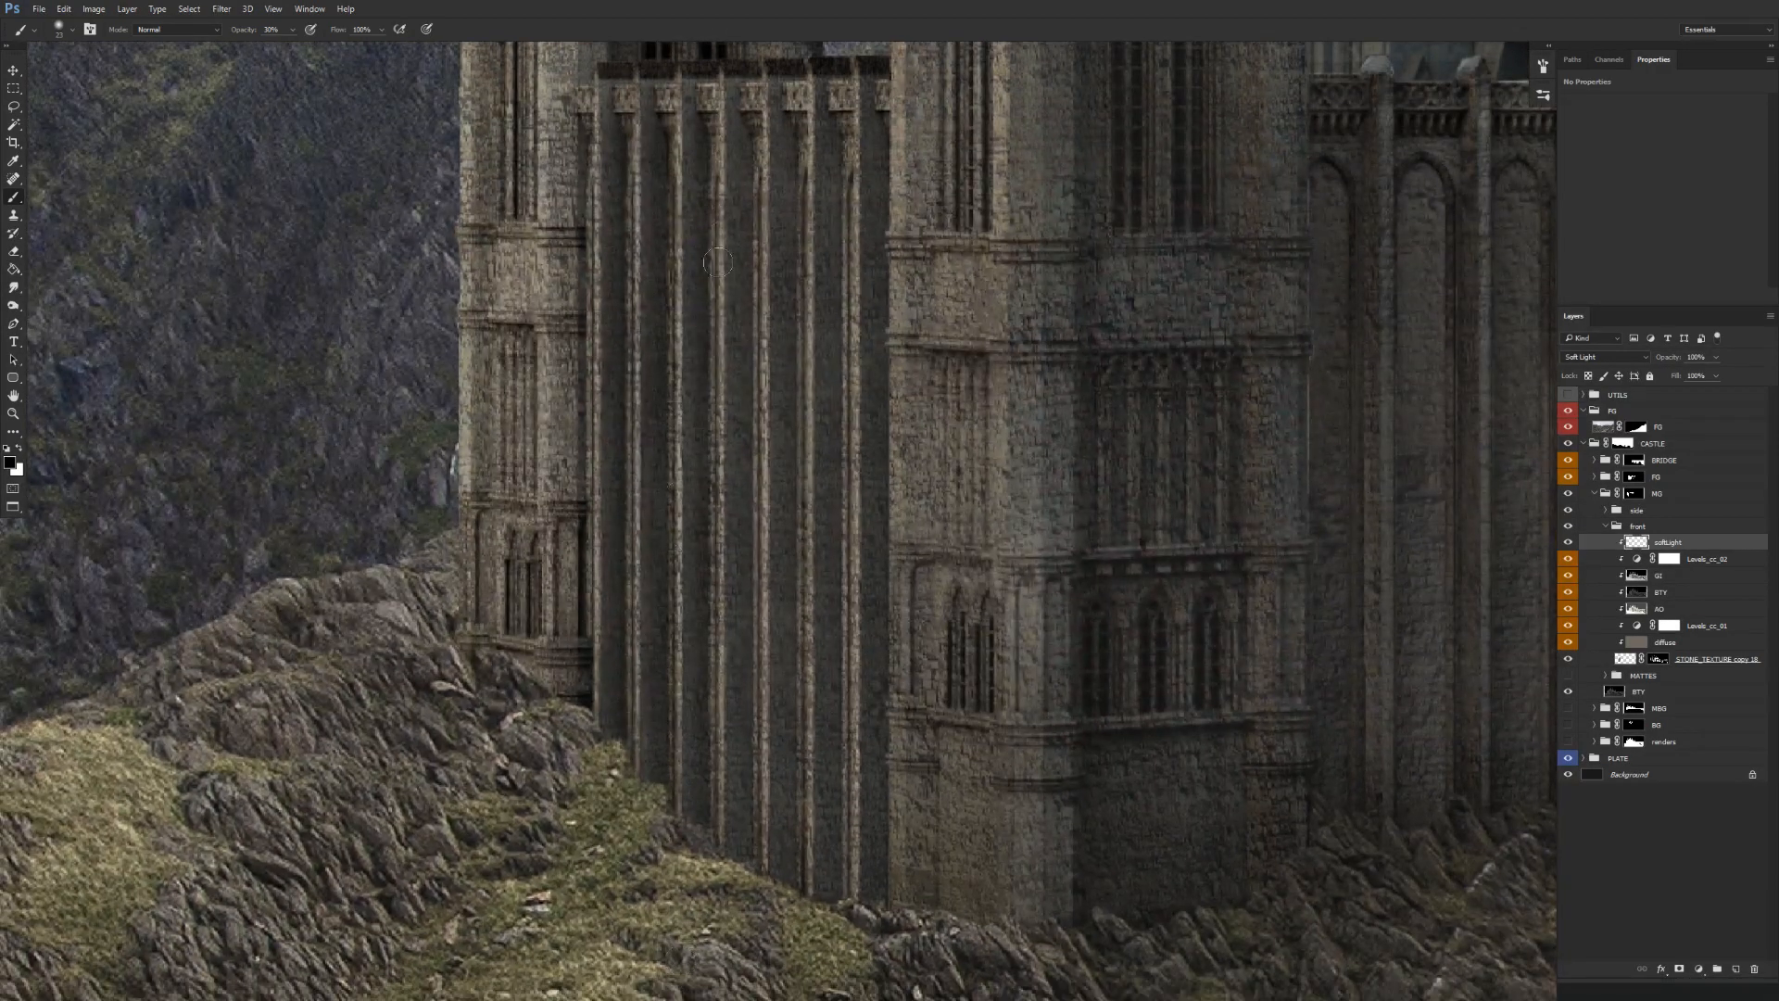
Extend the soft-light shading down the remaining wall recesses and along the wall's edge beside the near tower.
drag(730, 639, 727, 567)
drag(799, 104, 792, 493)
scroll(860, 983, down, 1)
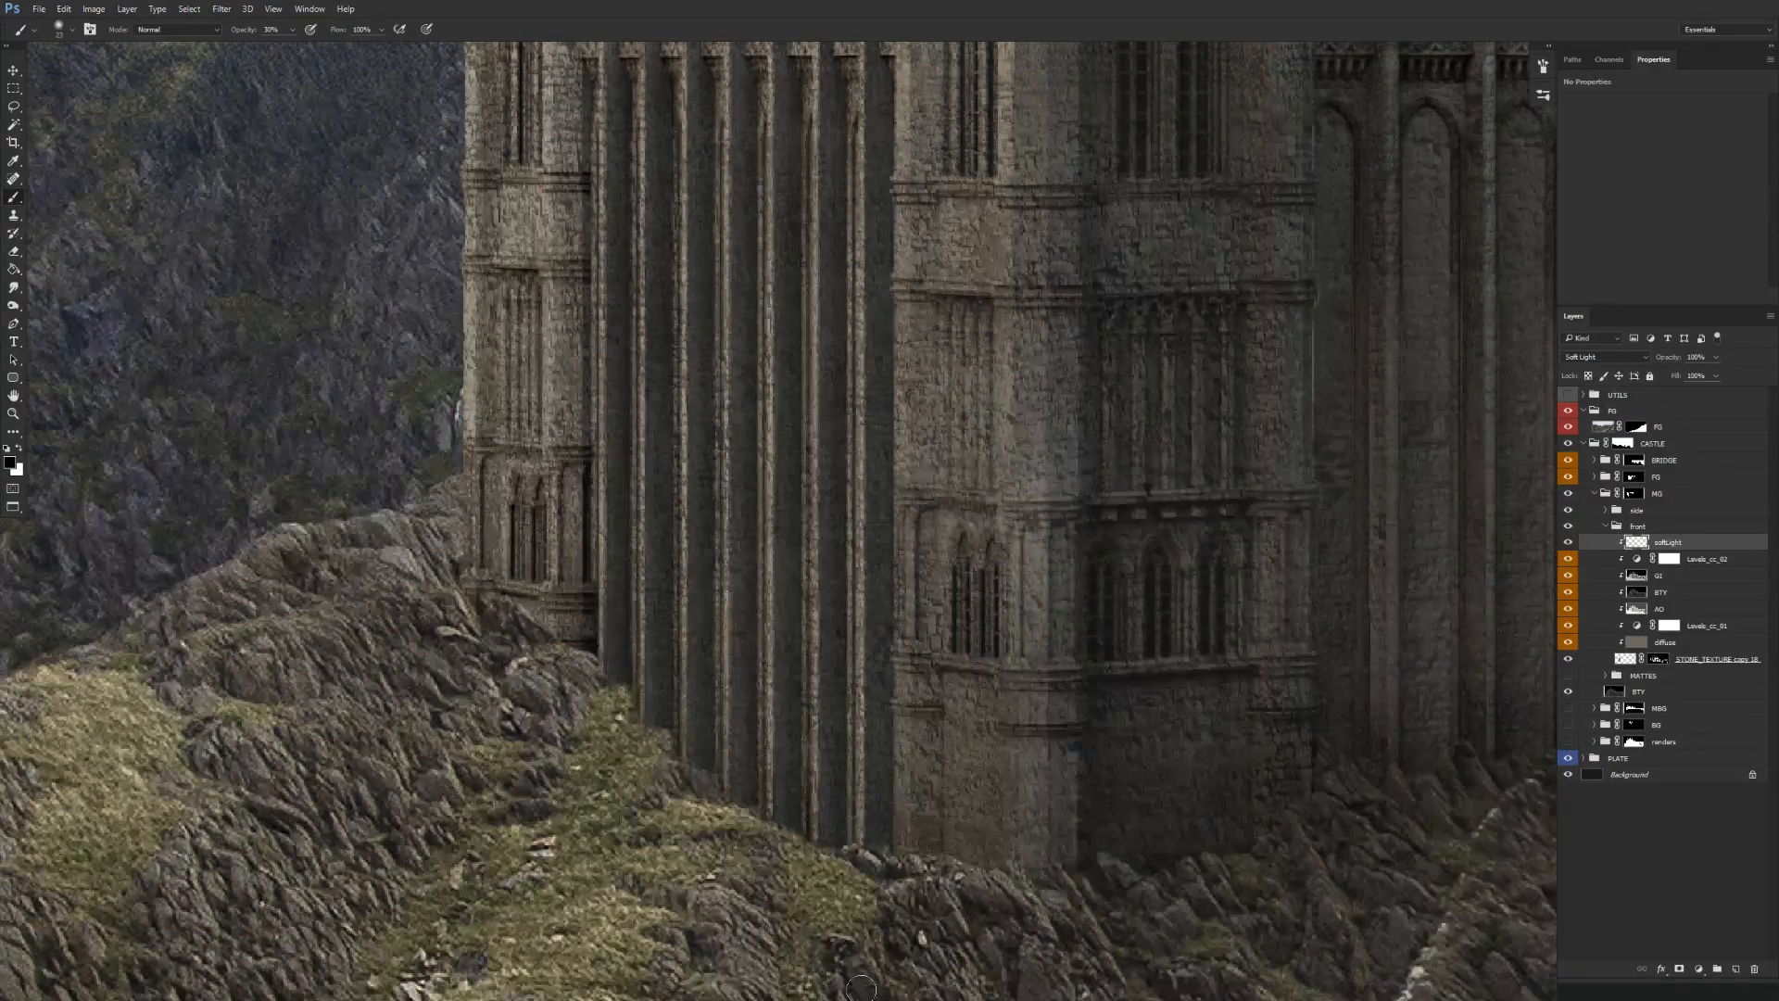
drag(883, 58, 885, 607)
drag(973, 572, 921, 615)
key(v)
drag(1009, 733, 935, 693)
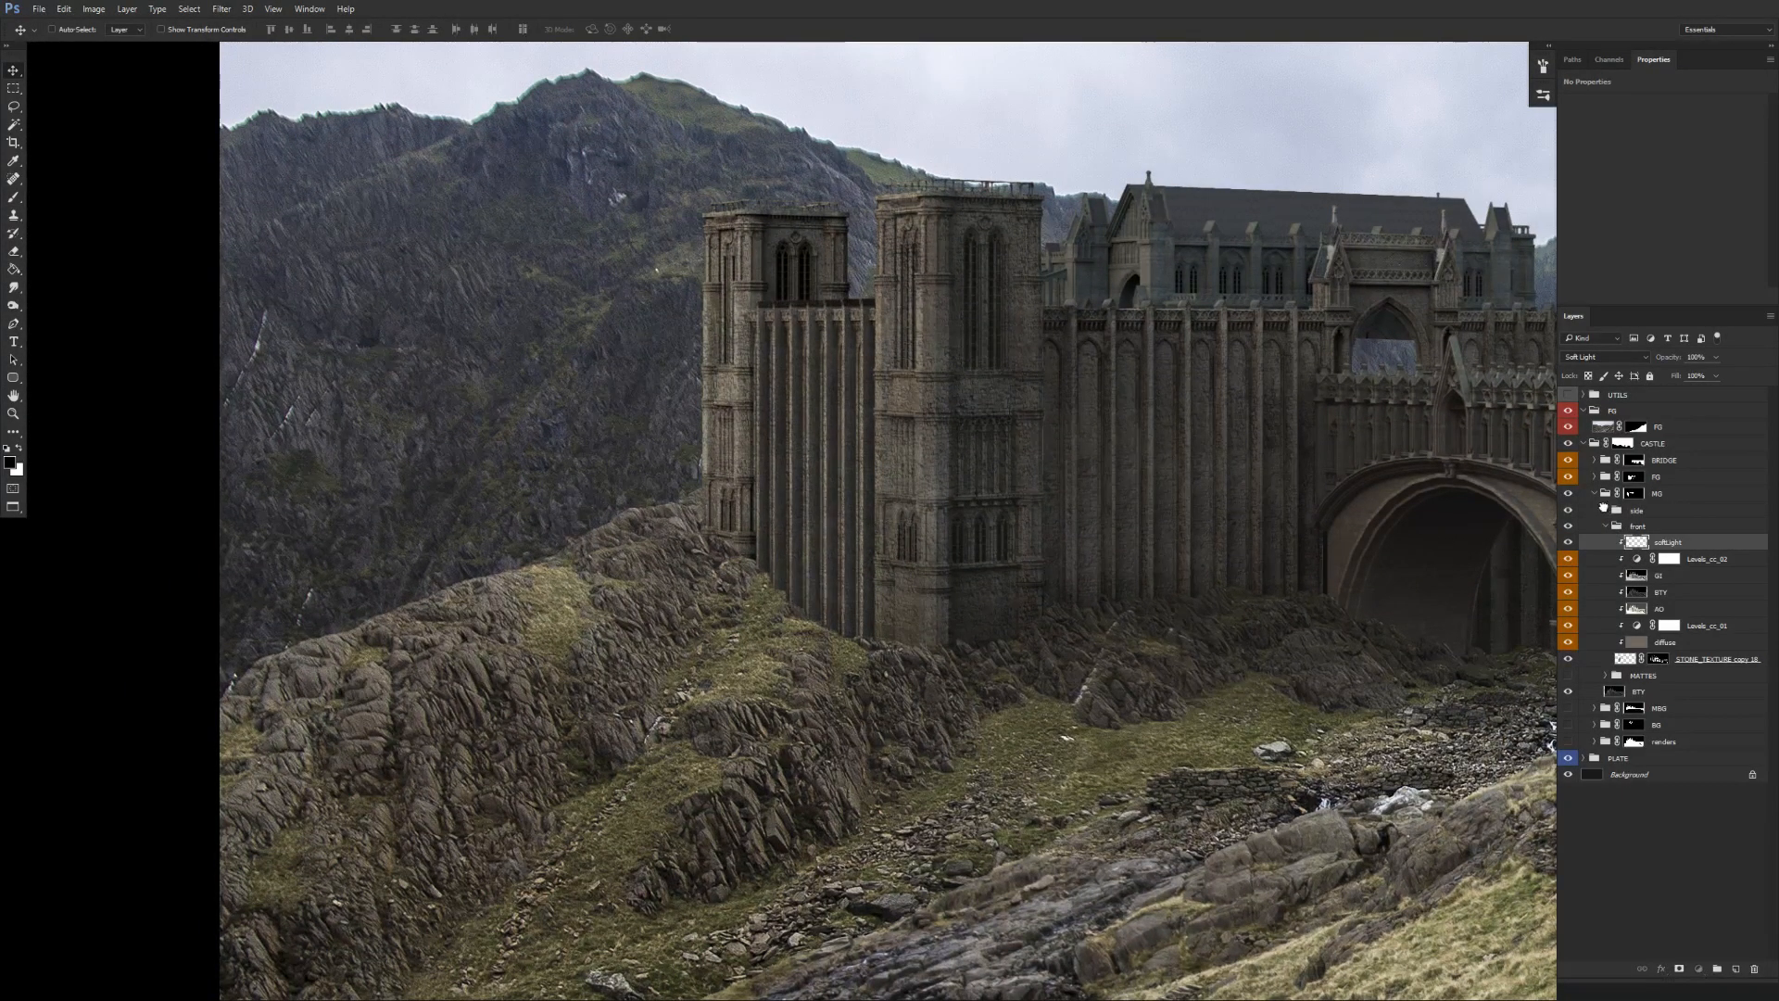
Paint shadow at 20% brush opacity around the near tower's lower side on the side group's softLight layer.
click(1606, 510)
click(1668, 526)
key(b)
drag(824, 573, 867, 570)
key(2)
mouse_move(798, 483)
mouse_down()
mouse_move(835, 803)
mouse_move(840, 593)
mouse_move(894, 607)
mouse_move(726, 703)
mouse_move(798, 608)
mouse_up()
key(v)
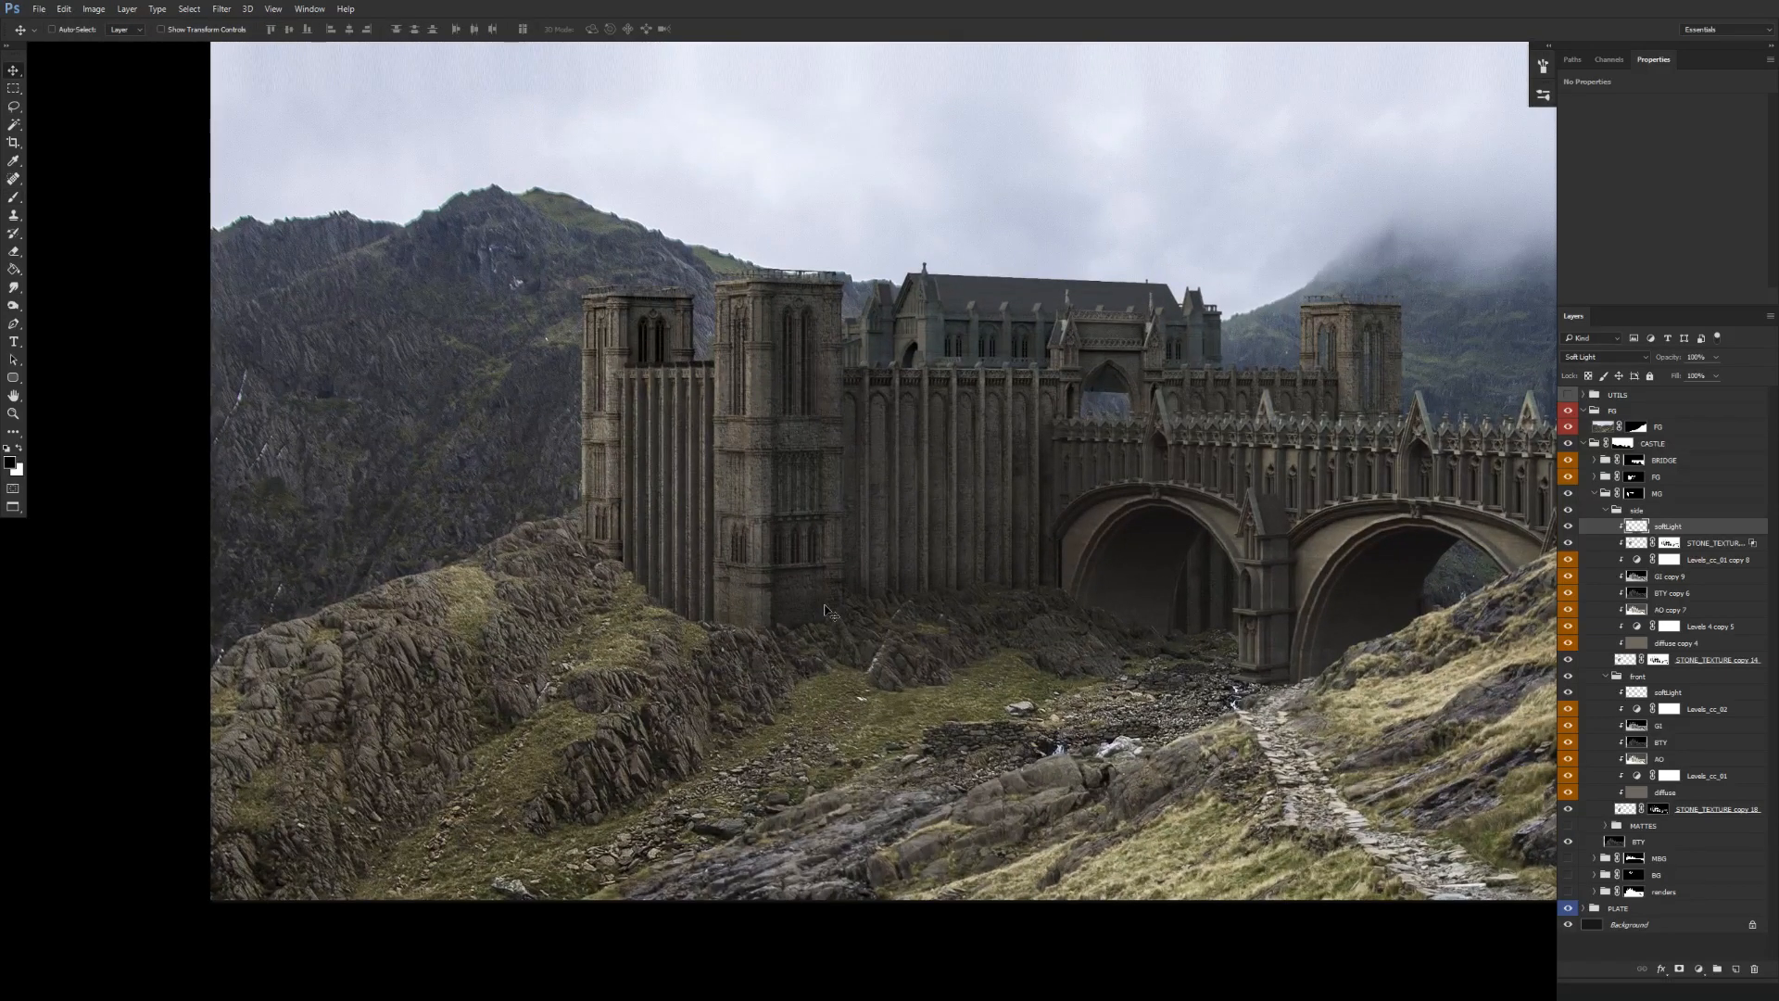
Collapse the side and front groups in the layer stack and look over the castle.
click(1608, 510)
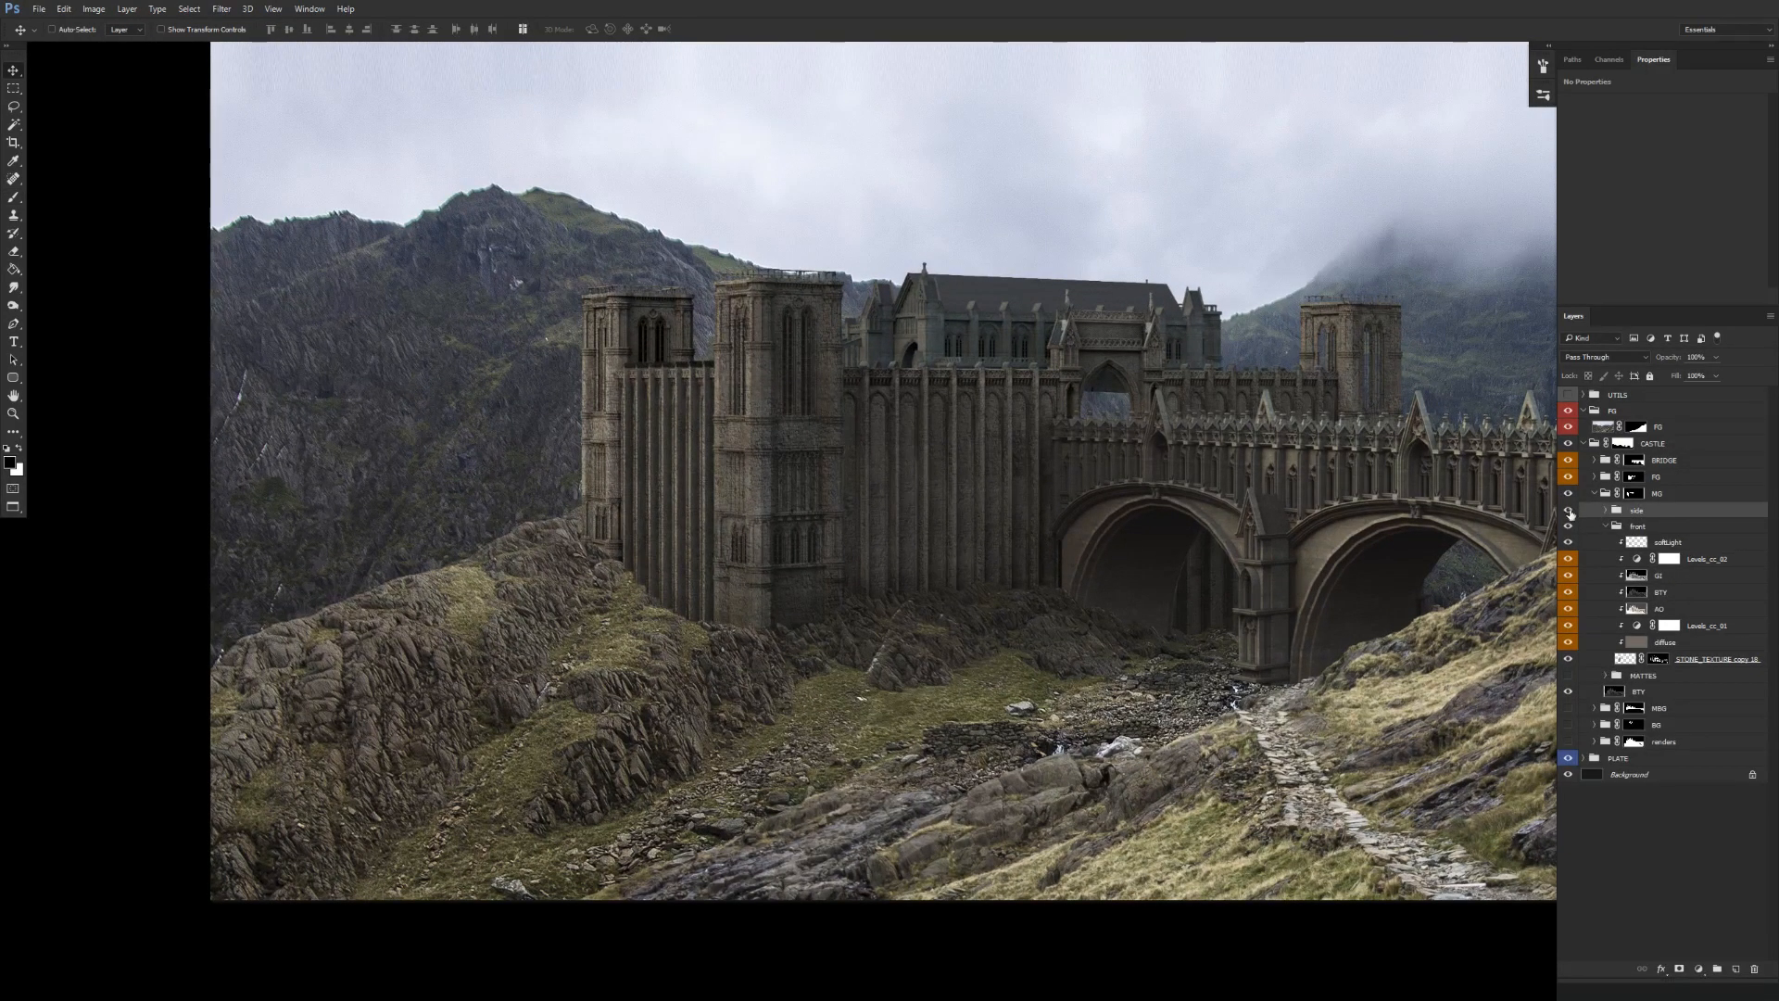
click(1610, 526)
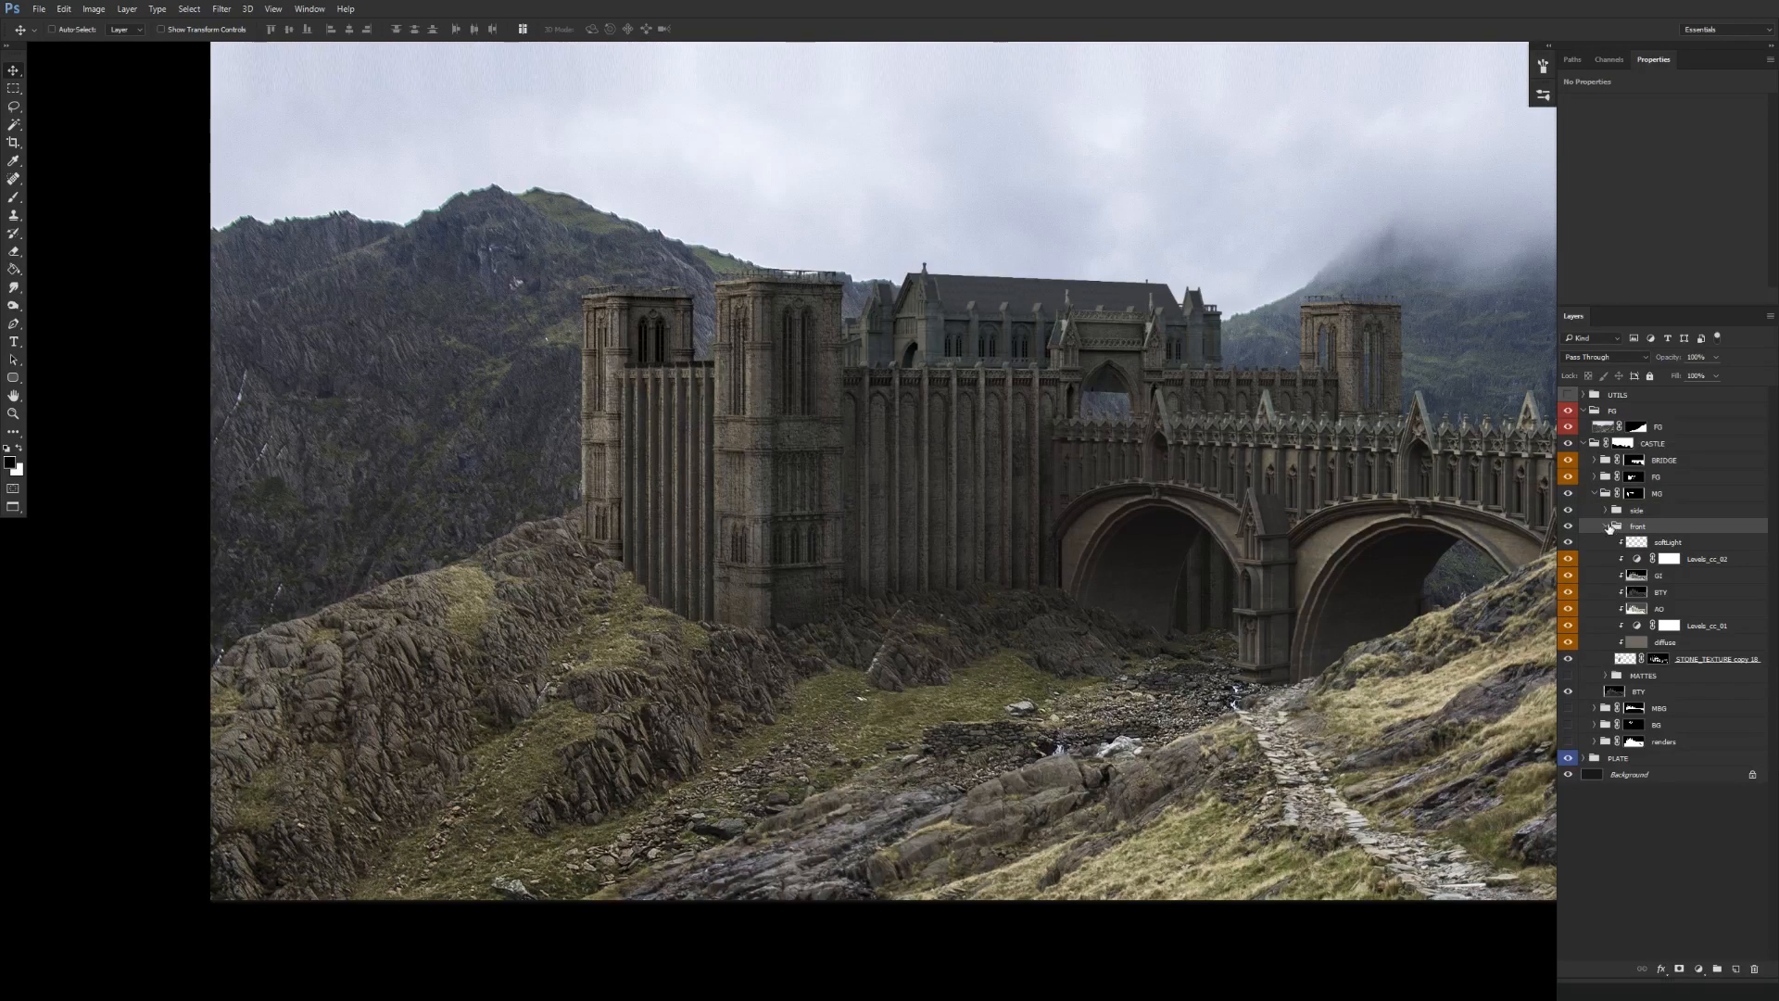
click(1606, 526)
drag(1161, 651, 1047, 649)
drag(806, 556, 809, 631)
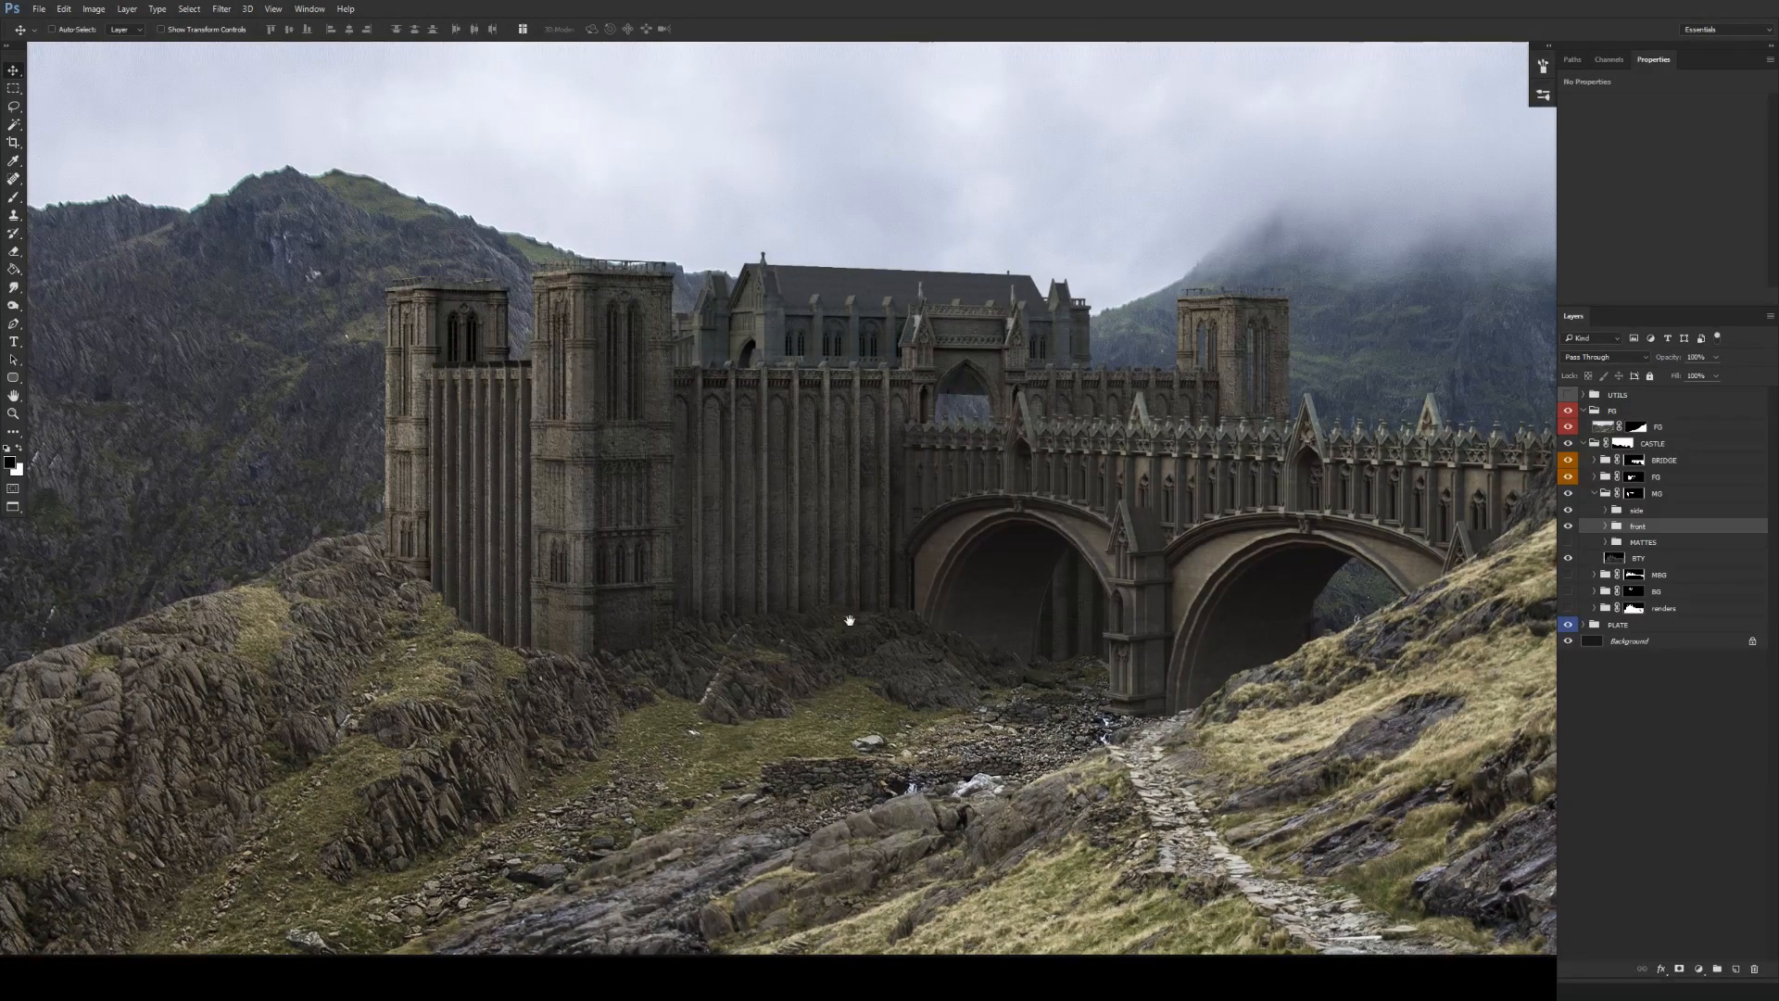
drag(953, 627, 909, 635)
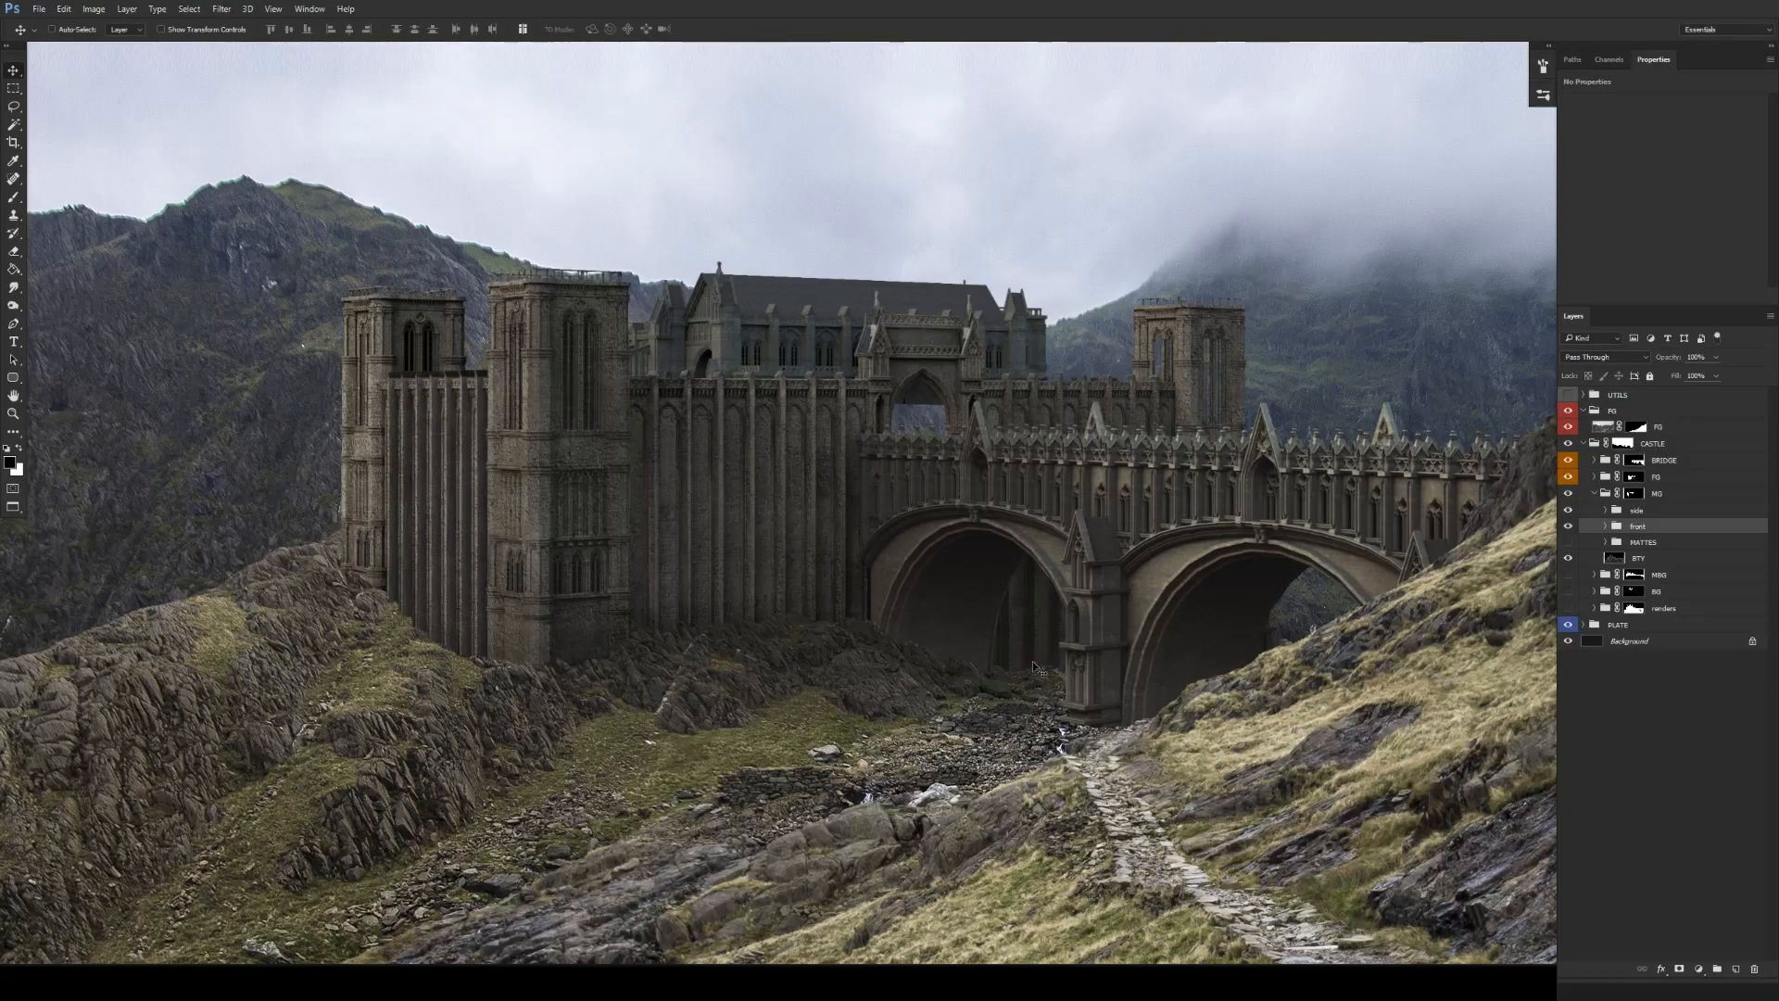
drag(1032, 636, 1052, 638)
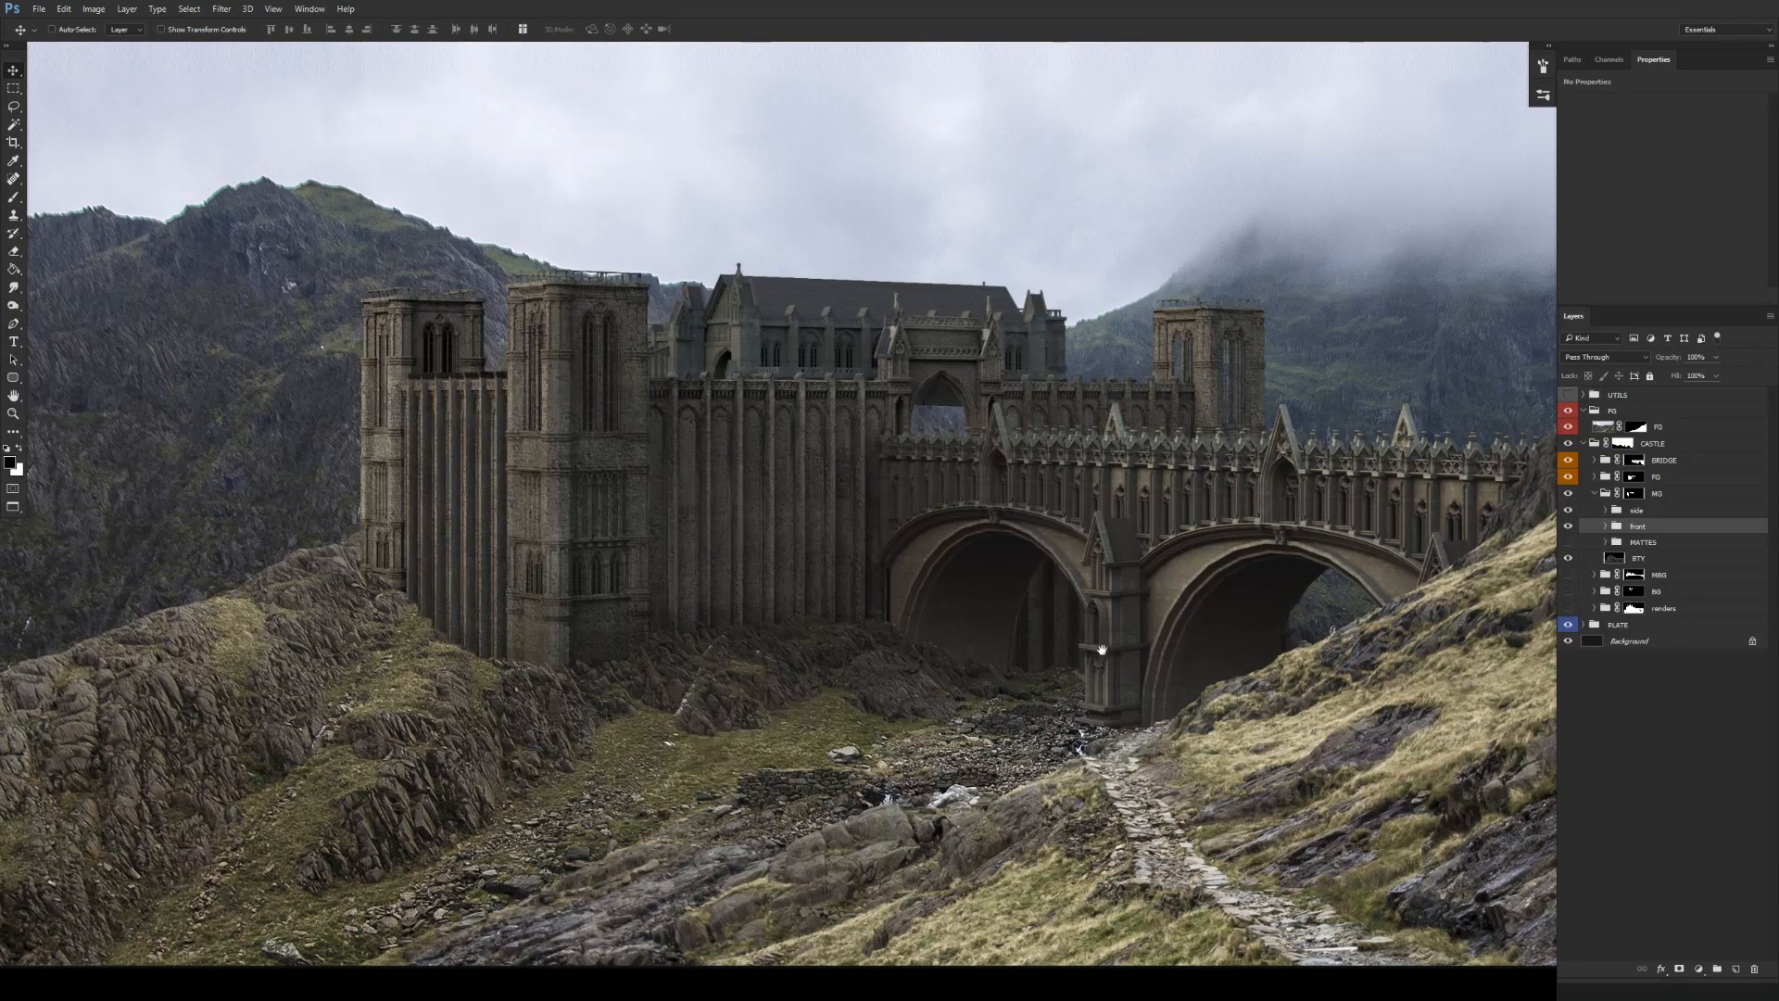
Add a new test layer at the top of the MG group and move it above the foreground FG group.
click(1668, 495)
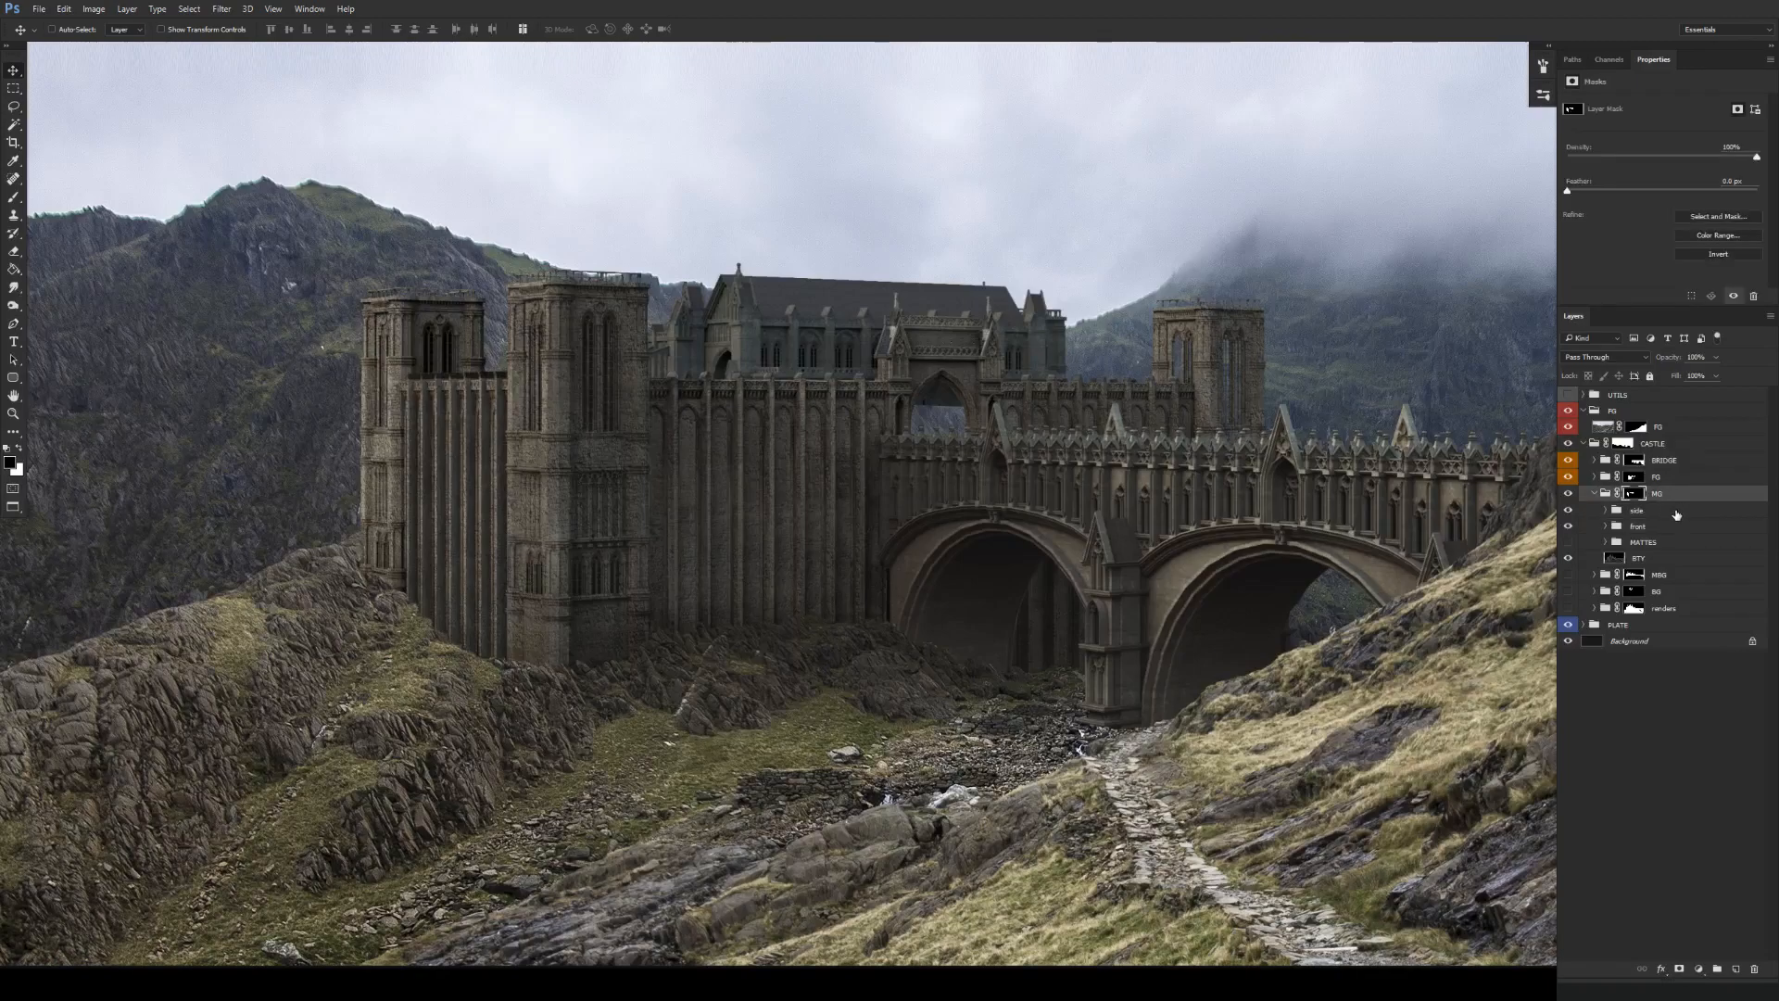
click(1735, 970)
key(b)
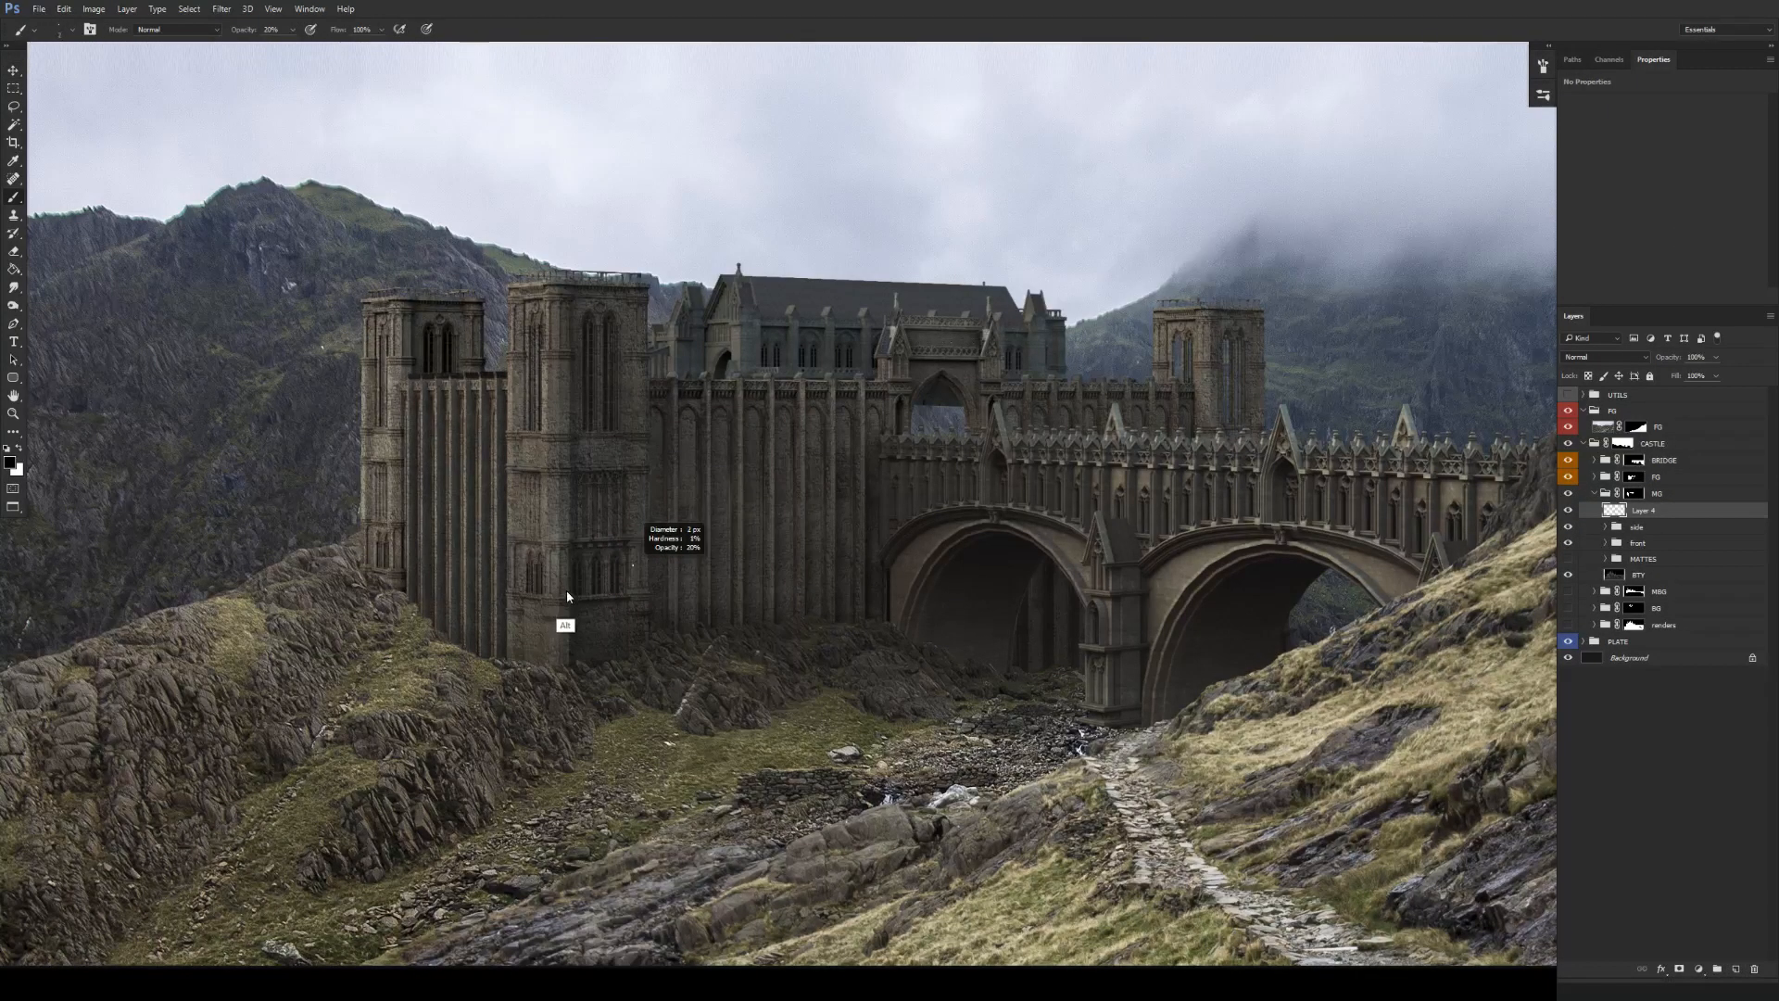
right_click(569, 593)
click(734, 615)
click(740, 677)
key(Return)
drag(575, 617, 677, 602)
drag(699, 507, 705, 507)
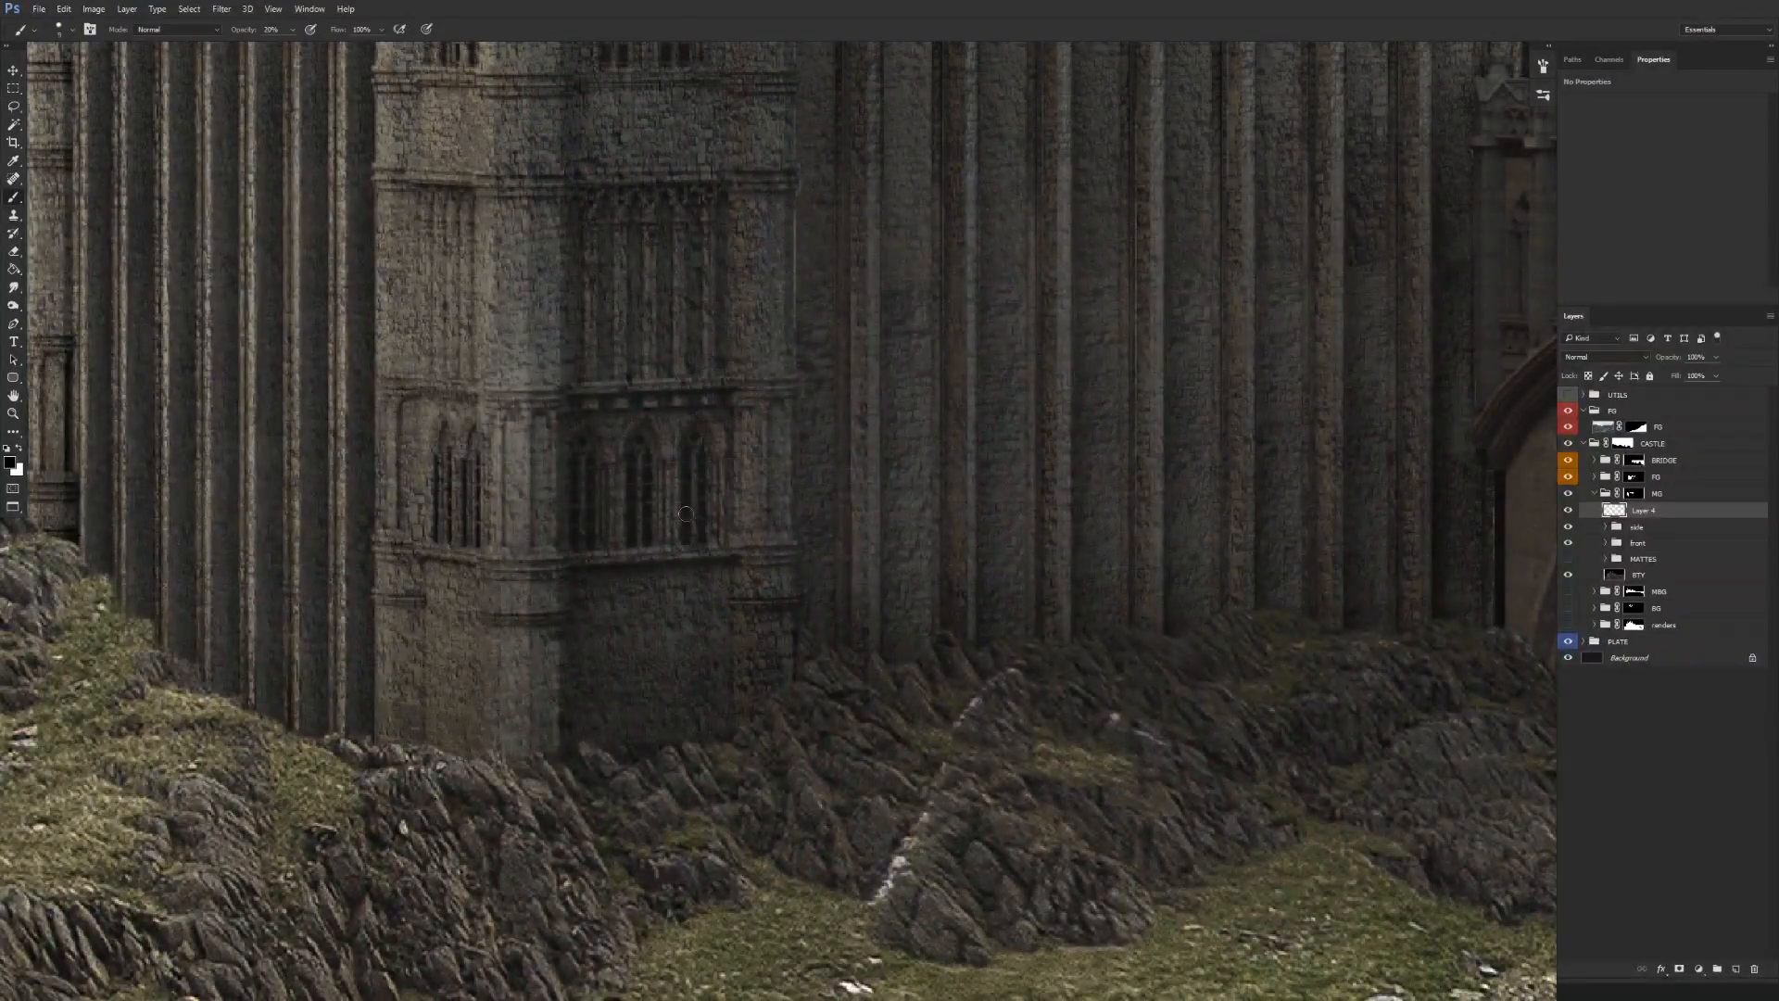
scroll(775, 552, down, 5)
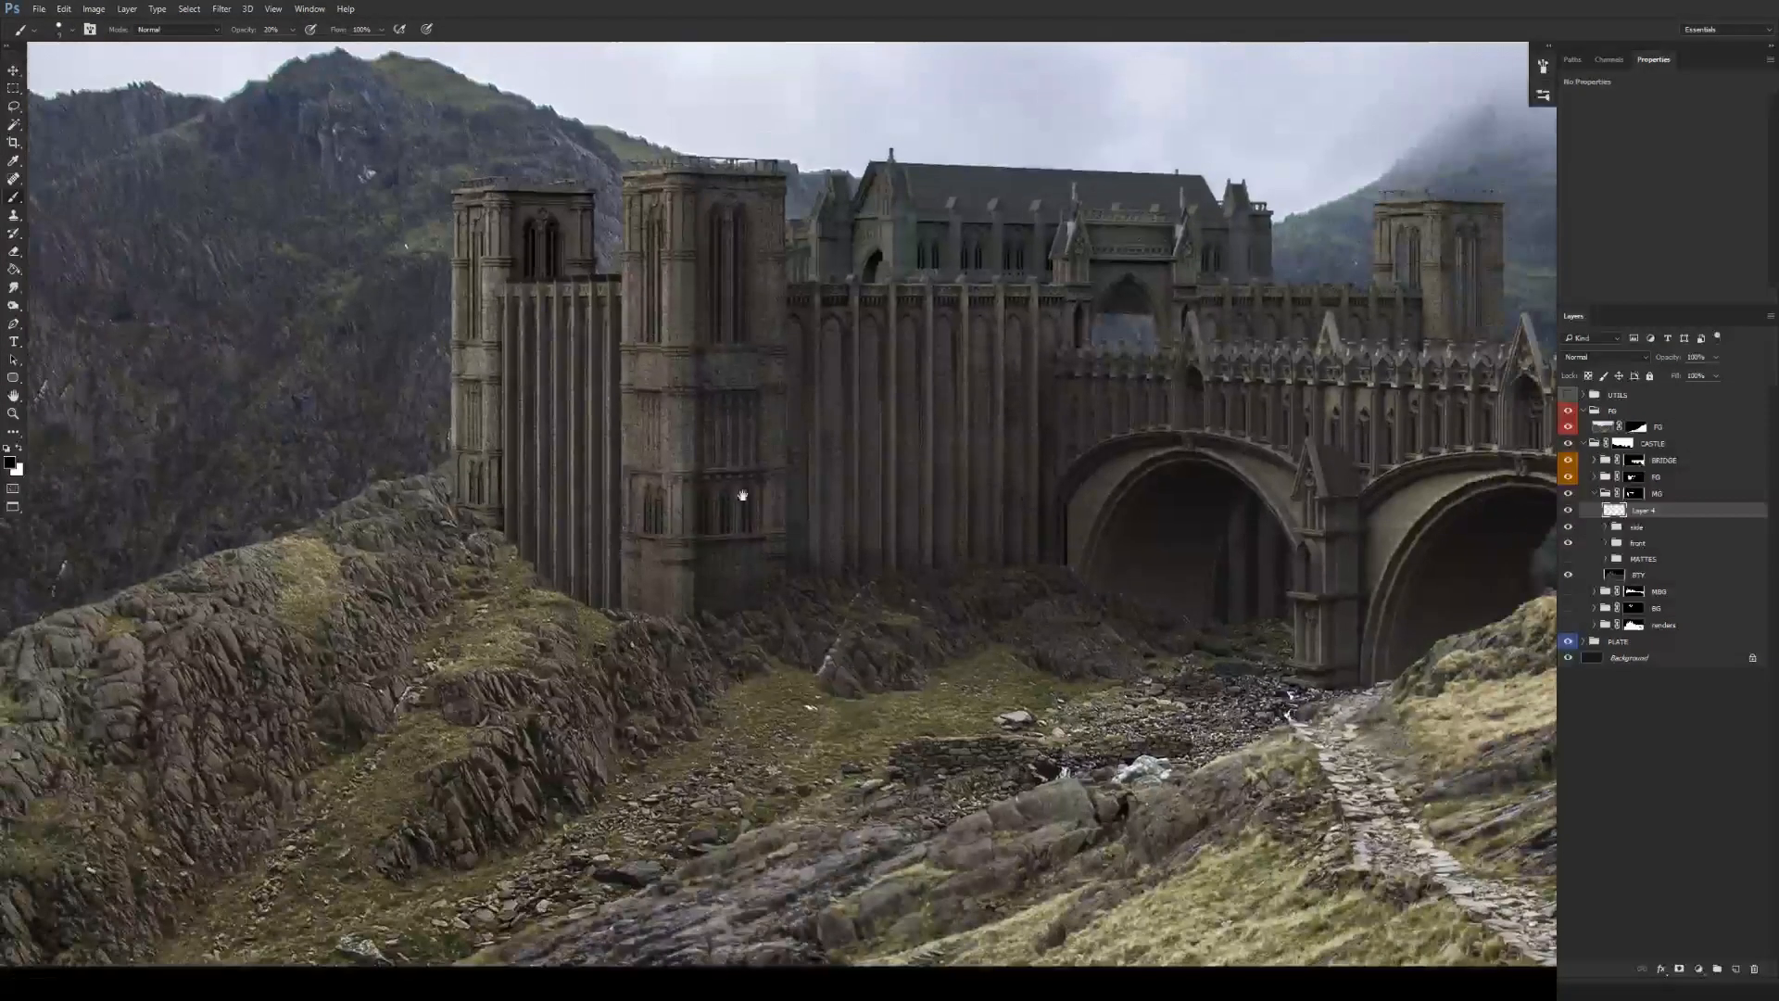
scroll(748, 562, down, 3)
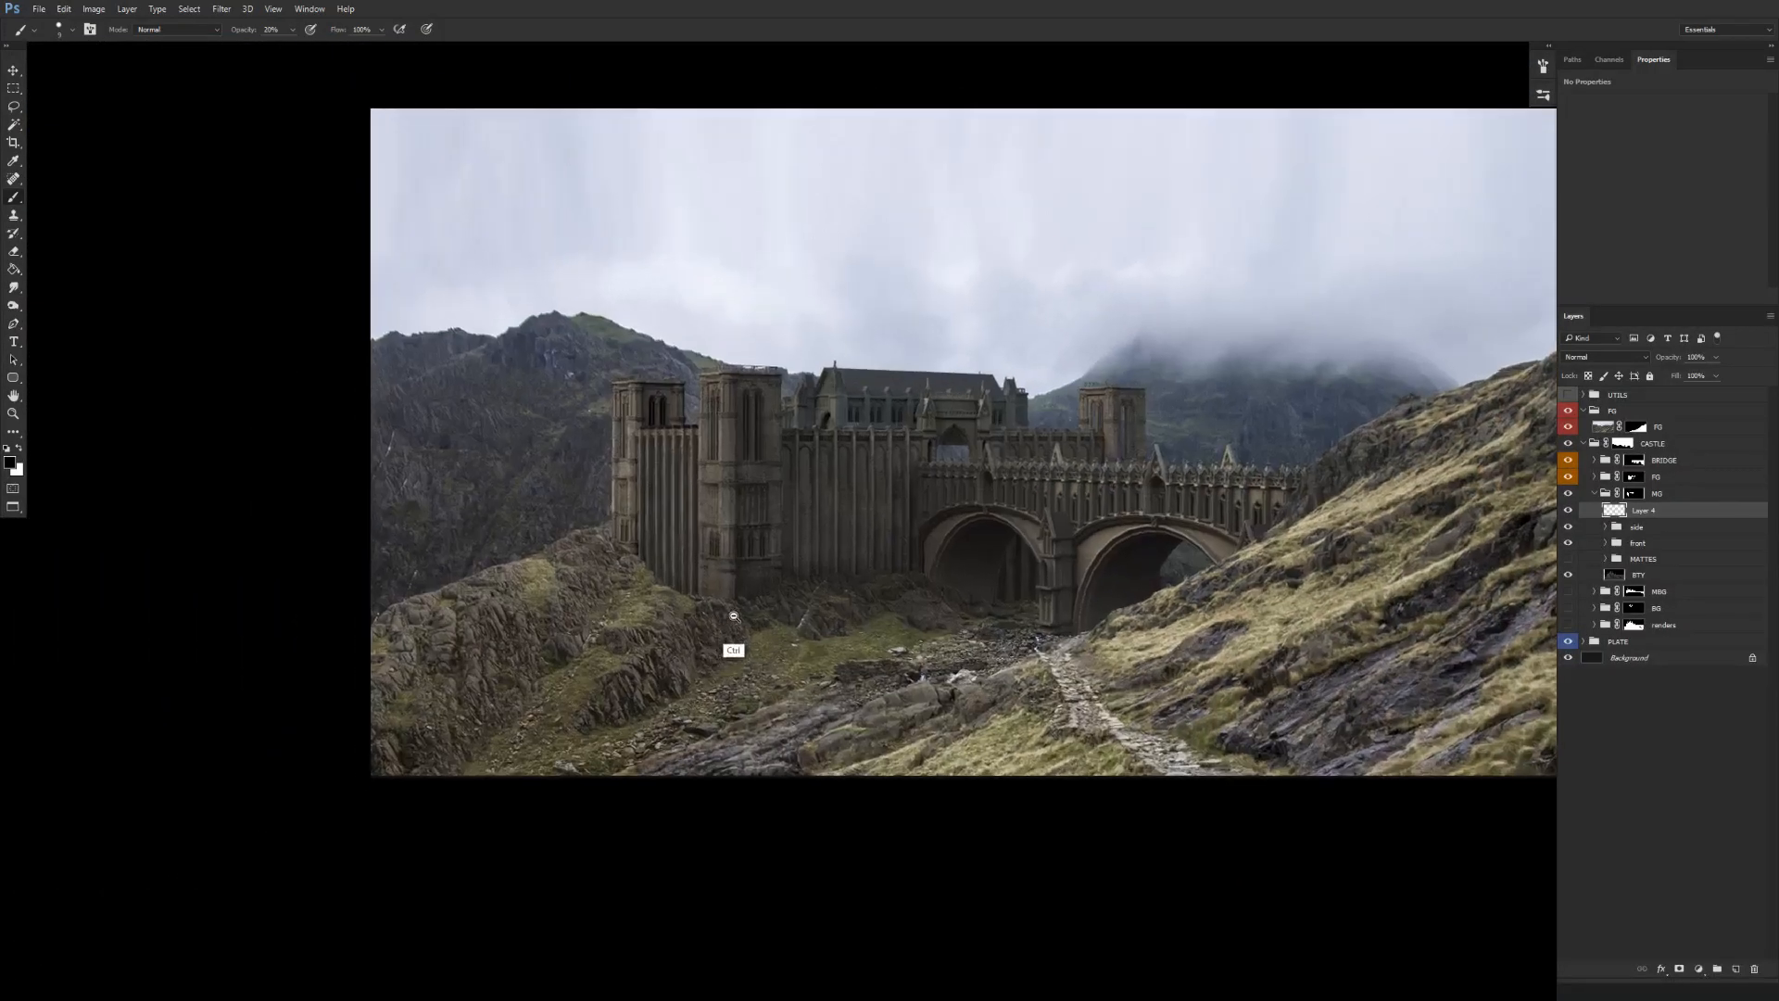
drag(1658, 511, 1650, 408)
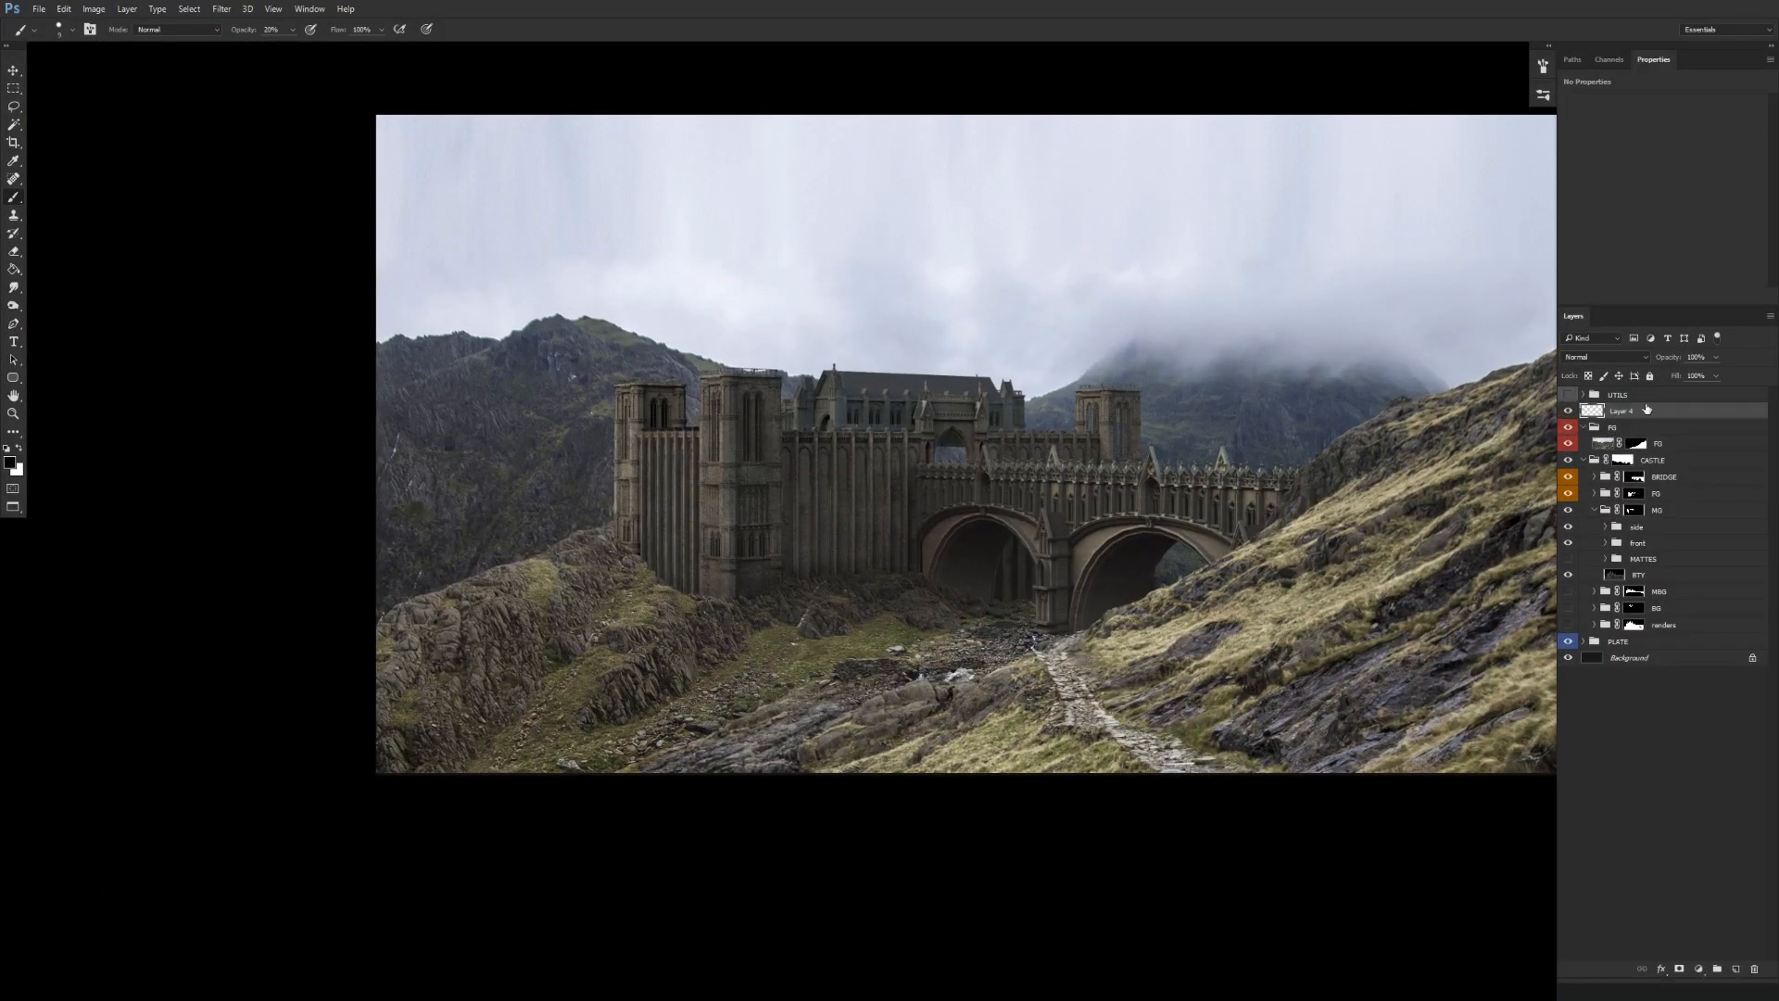
Cover the near tower's side windows with a flat stone tone and paint rows of small black openings at 100% brush opacity.
scroll(748, 561, up, 2)
drag(833, 556, 1061, 618)
alt+click(738, 572)
mouse_move(706, 519)
mouse_down()
mouse_move(775, 476)
mouse_move(782, 529)
mouse_move(741, 514)
mouse_move(742, 545)
mouse_up()
key(0)
key(d)
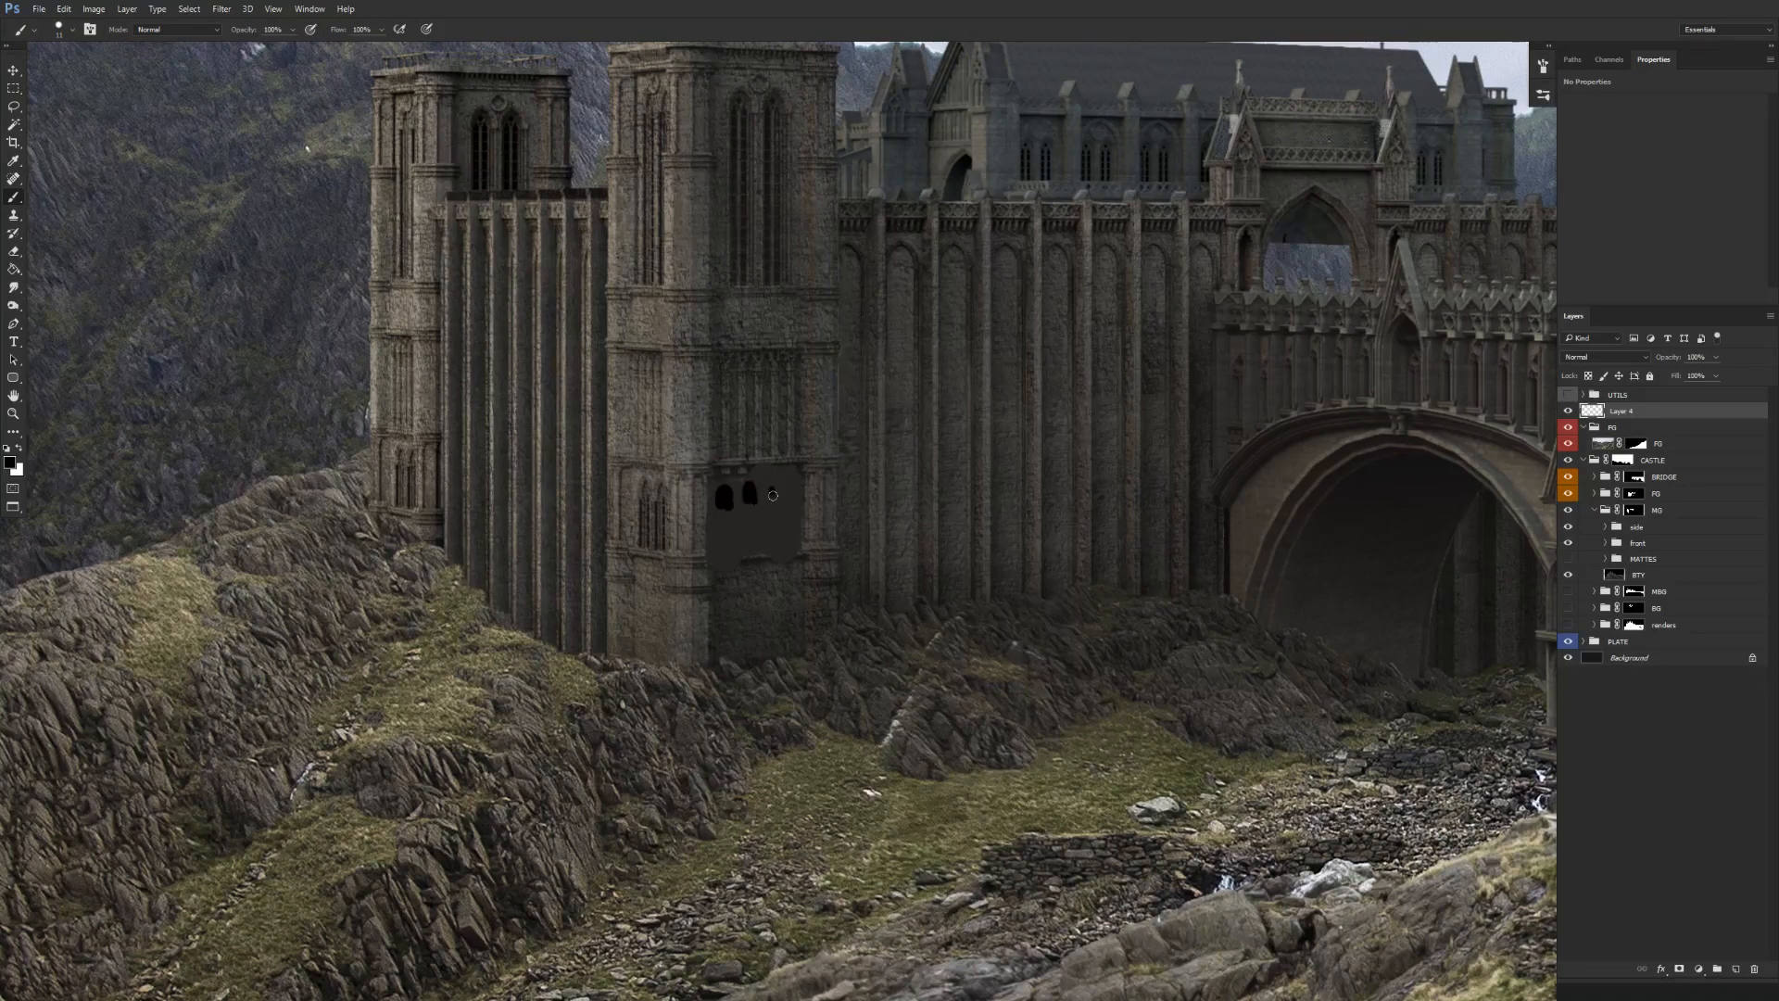
scroll(783, 536, down, 5)
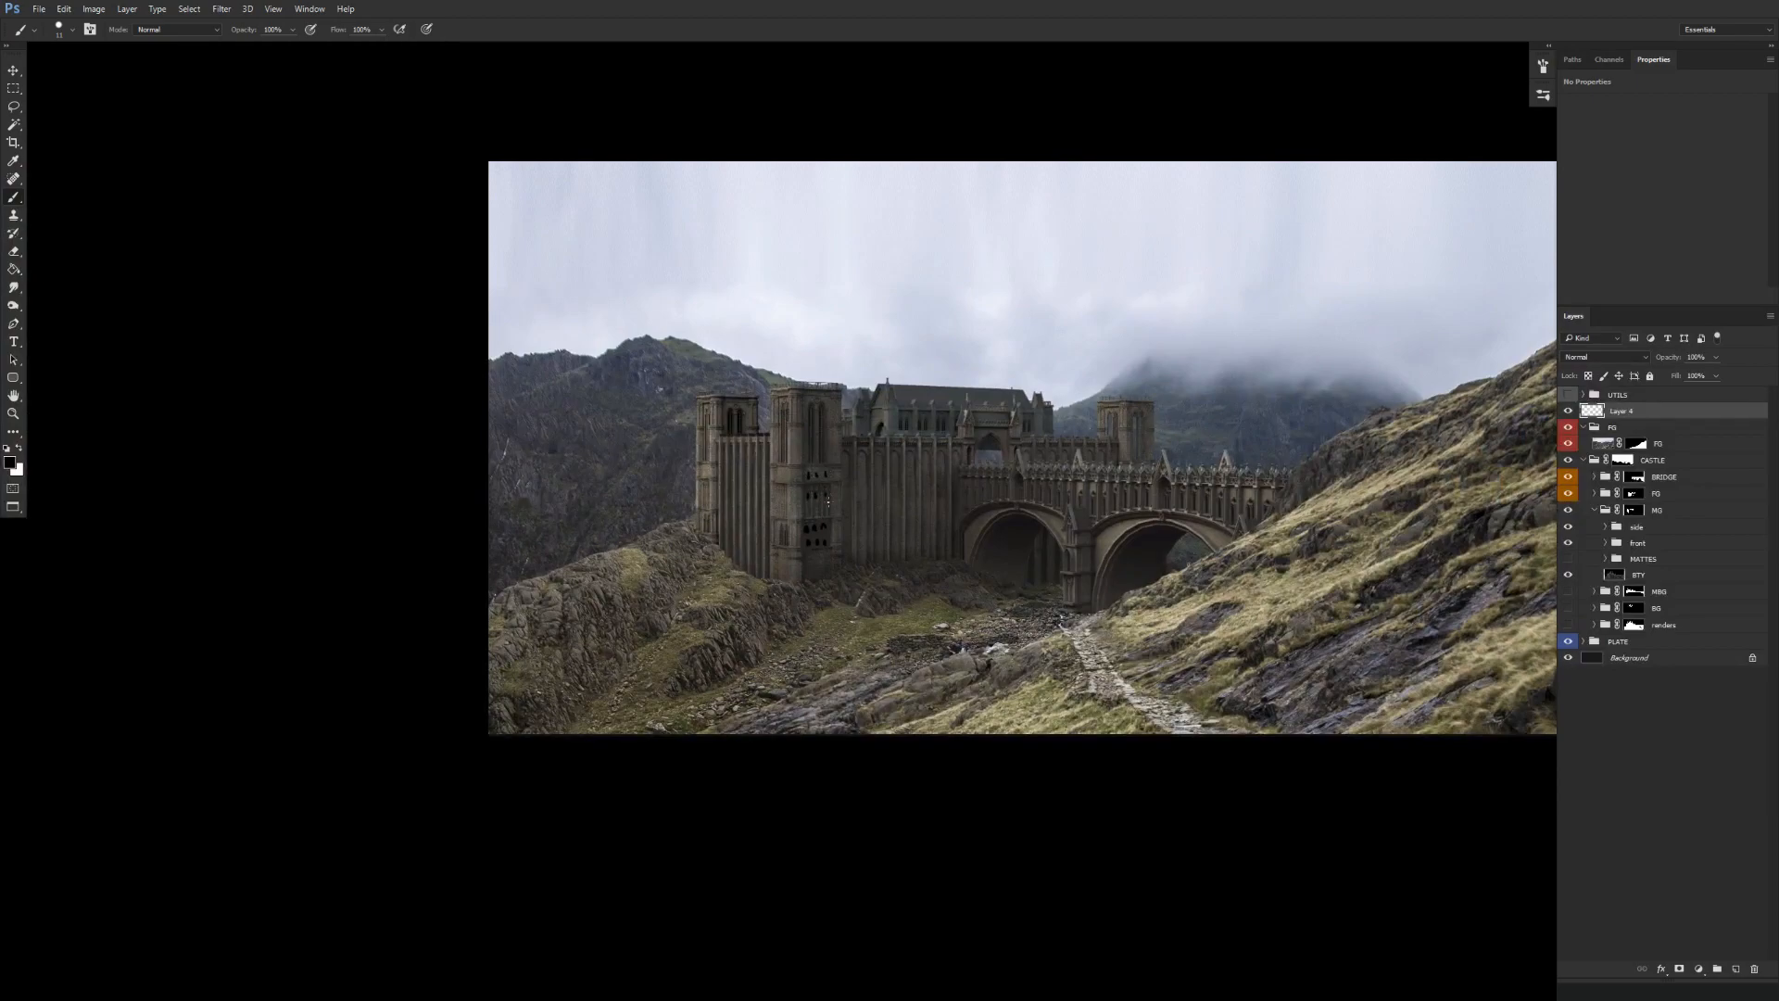
key(ctrl+z)
key(x)
drag(897, 717, 789, 721)
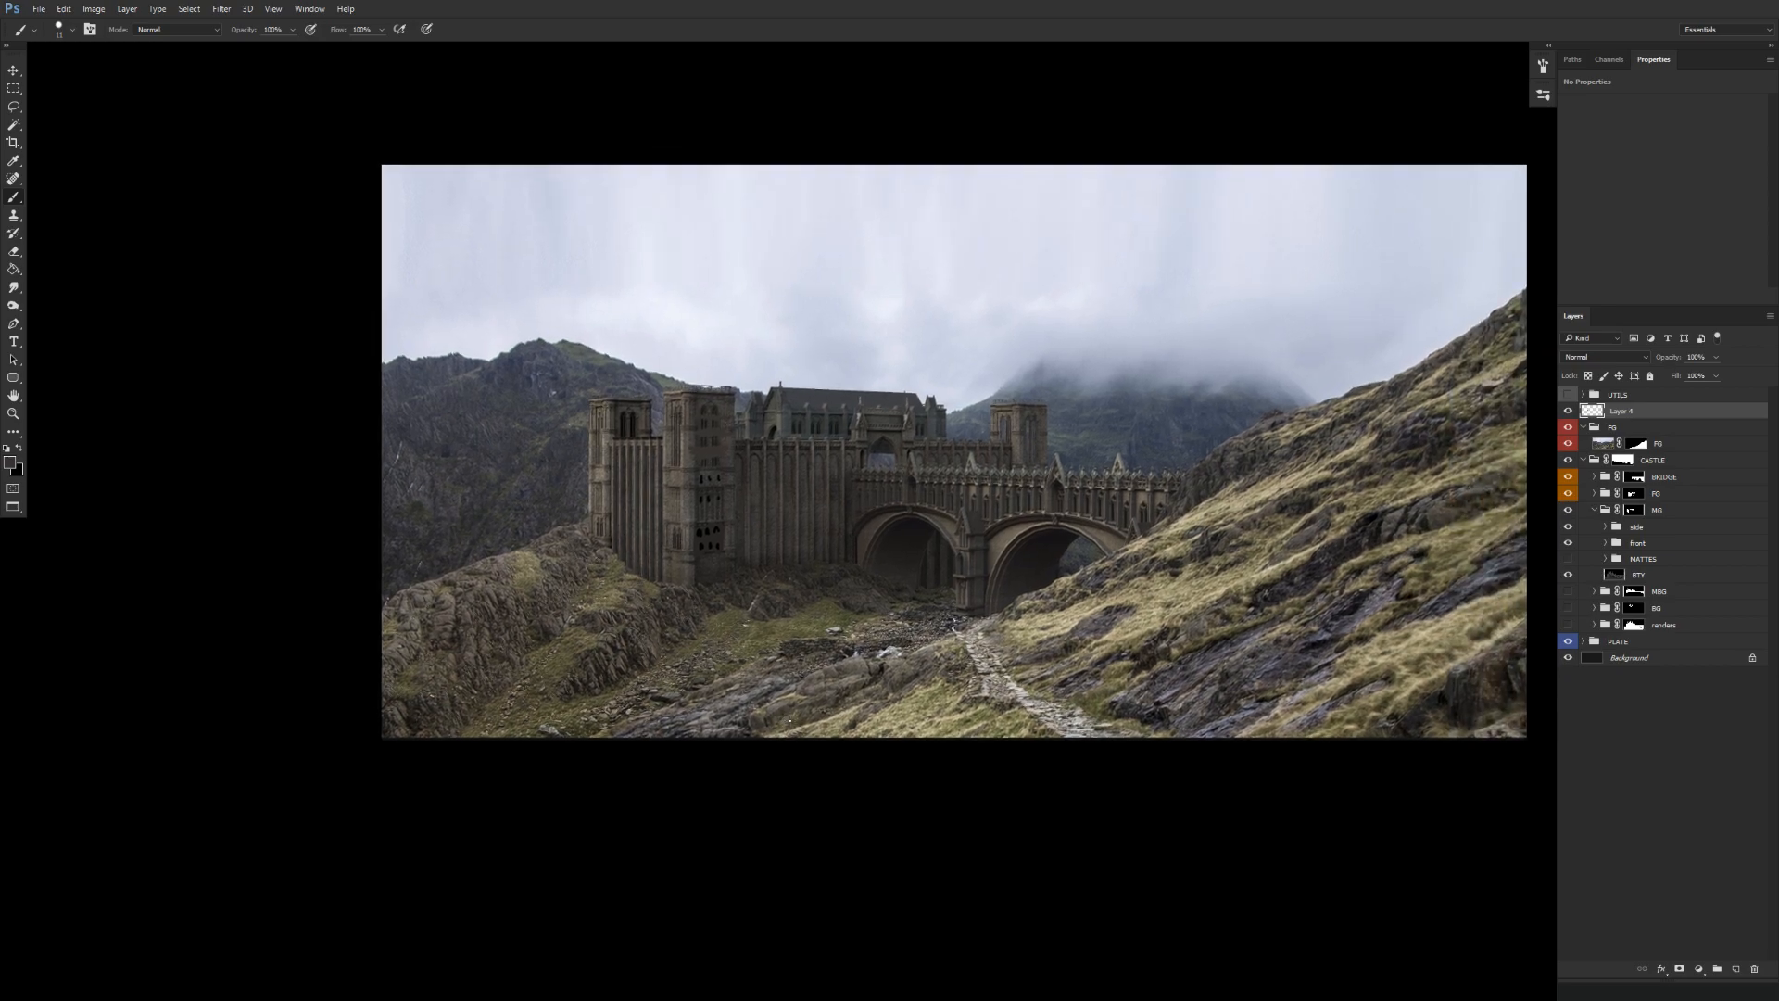
key(x)
Paint a small black figure with a raised arm standing on the near tower's roof, redoing the first strokes.
mouse_move(680, 384)
mouse_down()
mouse_move(796, 373)
mouse_move(810, 428)
mouse_up()
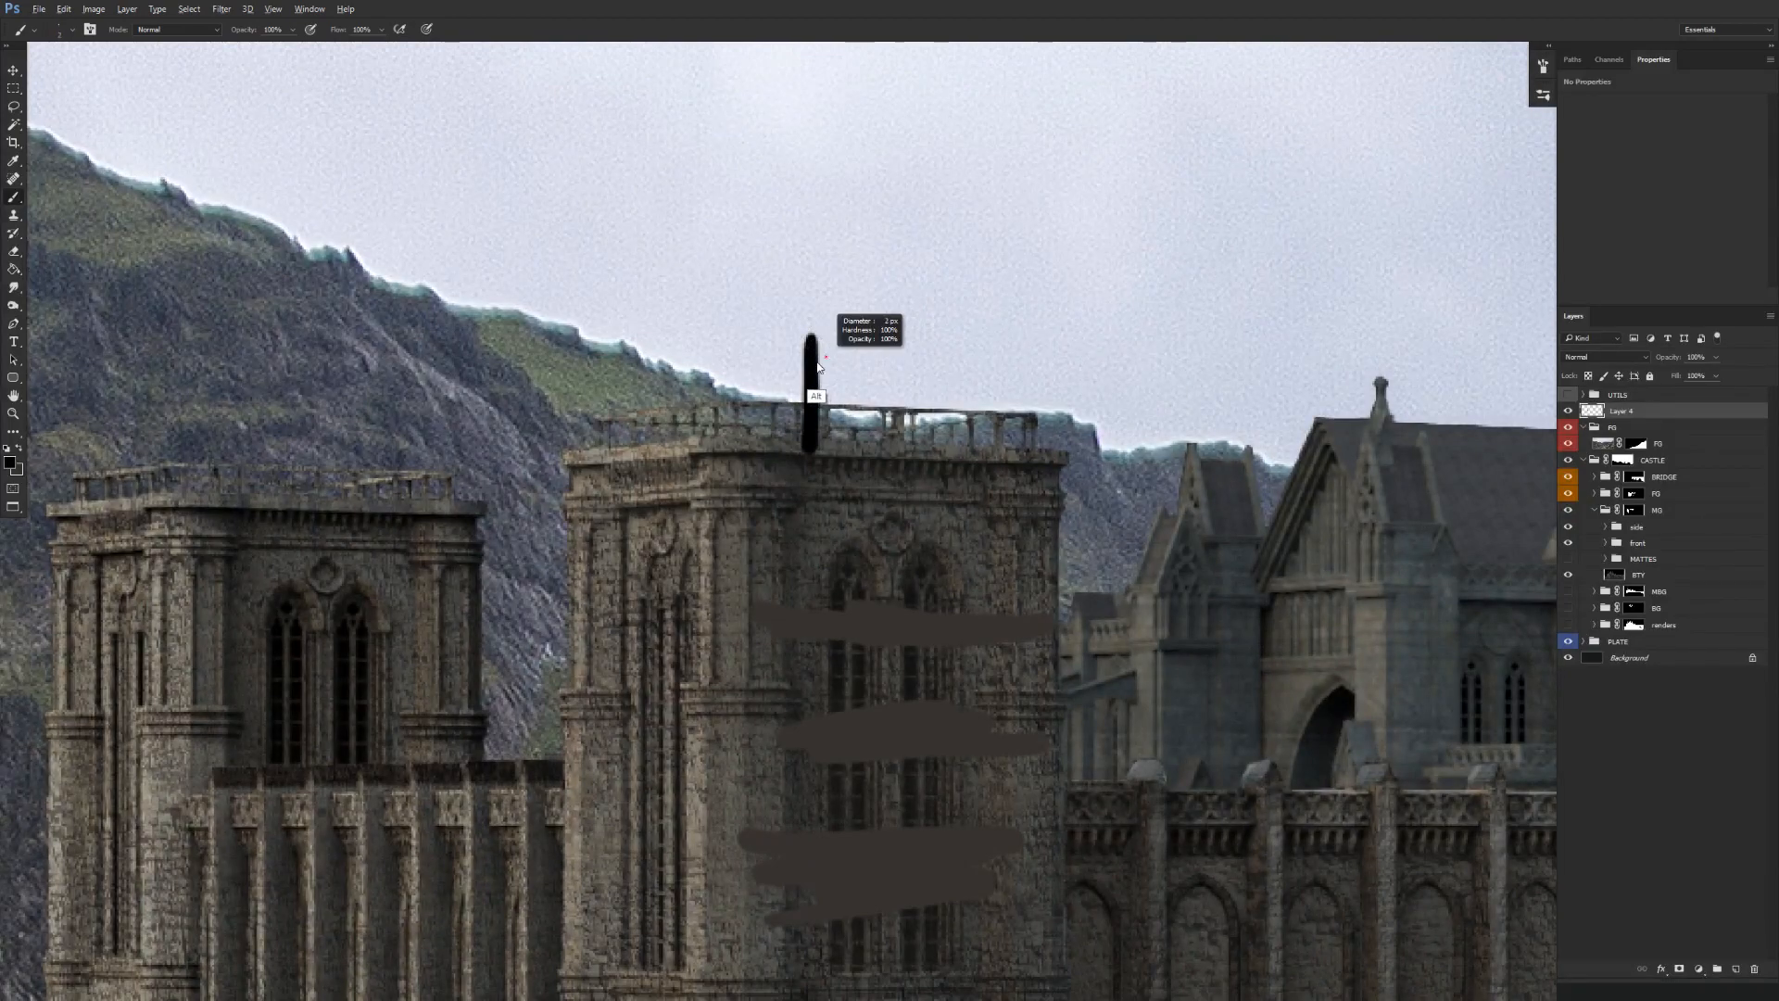
key(ctrl+z)
drag(833, 361, 848, 437)
key(ctrl+z)
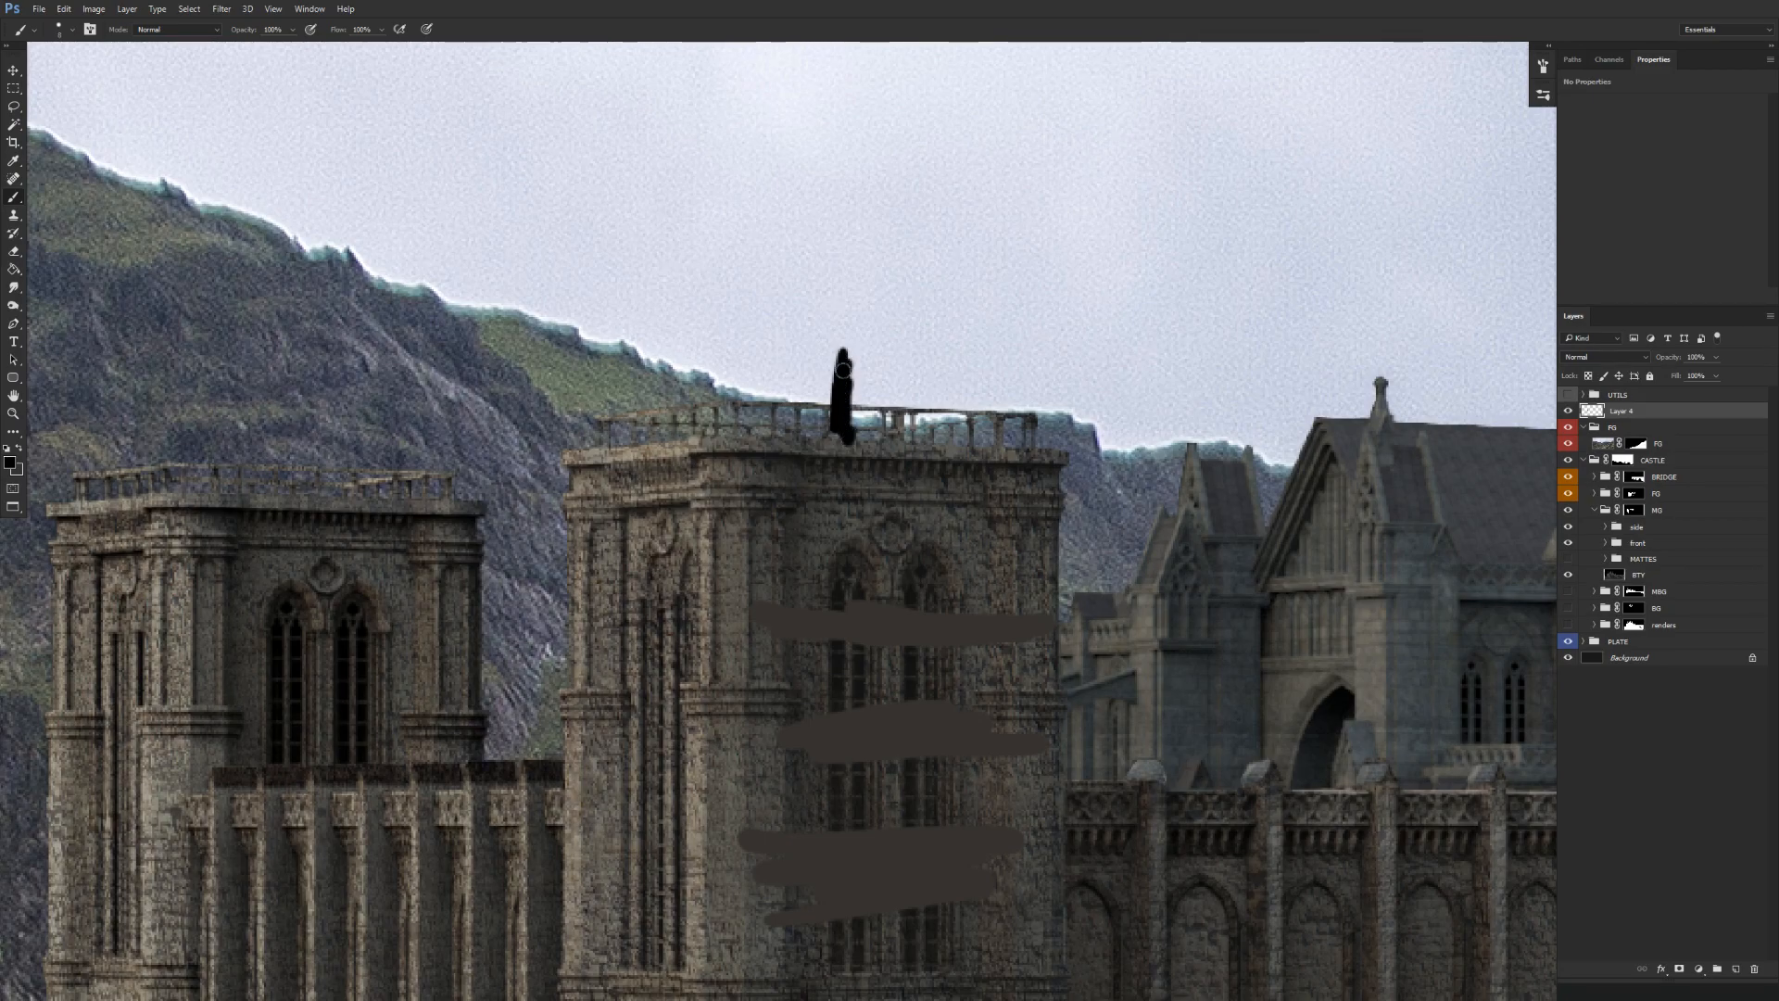
drag(845, 362, 845, 420)
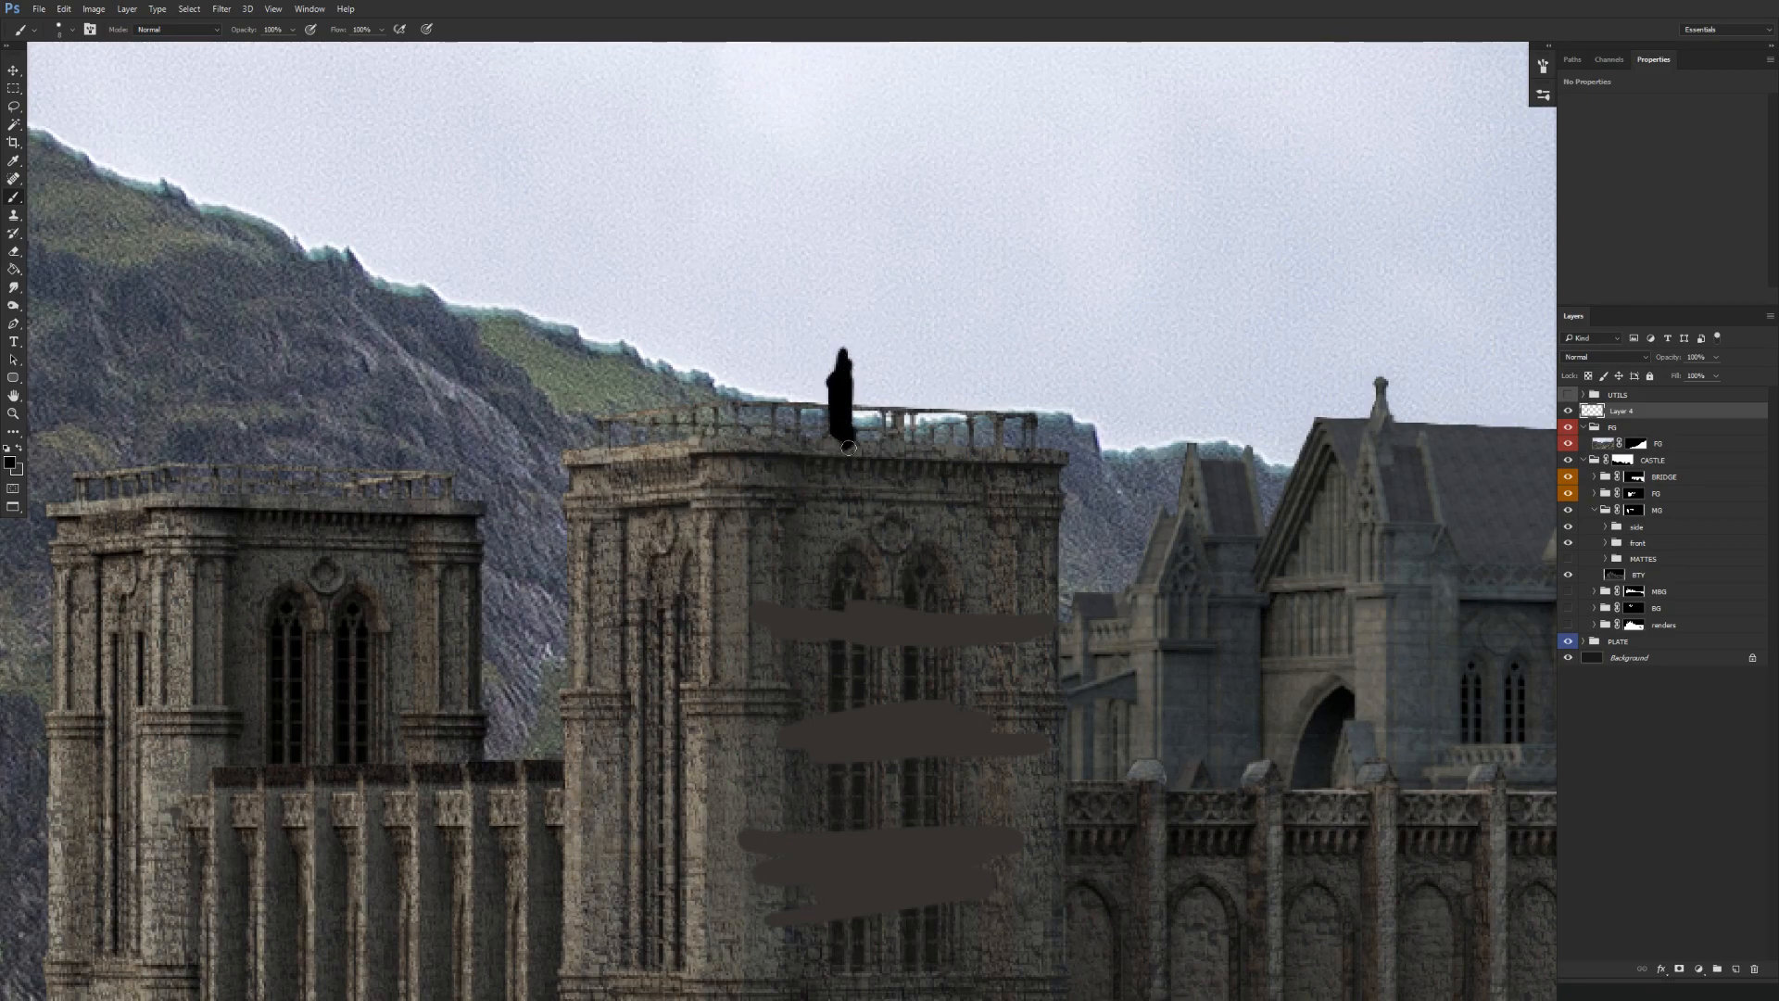
mouse_move(874, 313)
mouse_down()
mouse_move(859, 467)
mouse_move(865, 395)
mouse_move(850, 447)
mouse_up()
mouse_move(851, 384)
mouse_down()
mouse_move(864, 376)
mouse_move(825, 397)
mouse_up()
scroll(873, 460, down, 5)
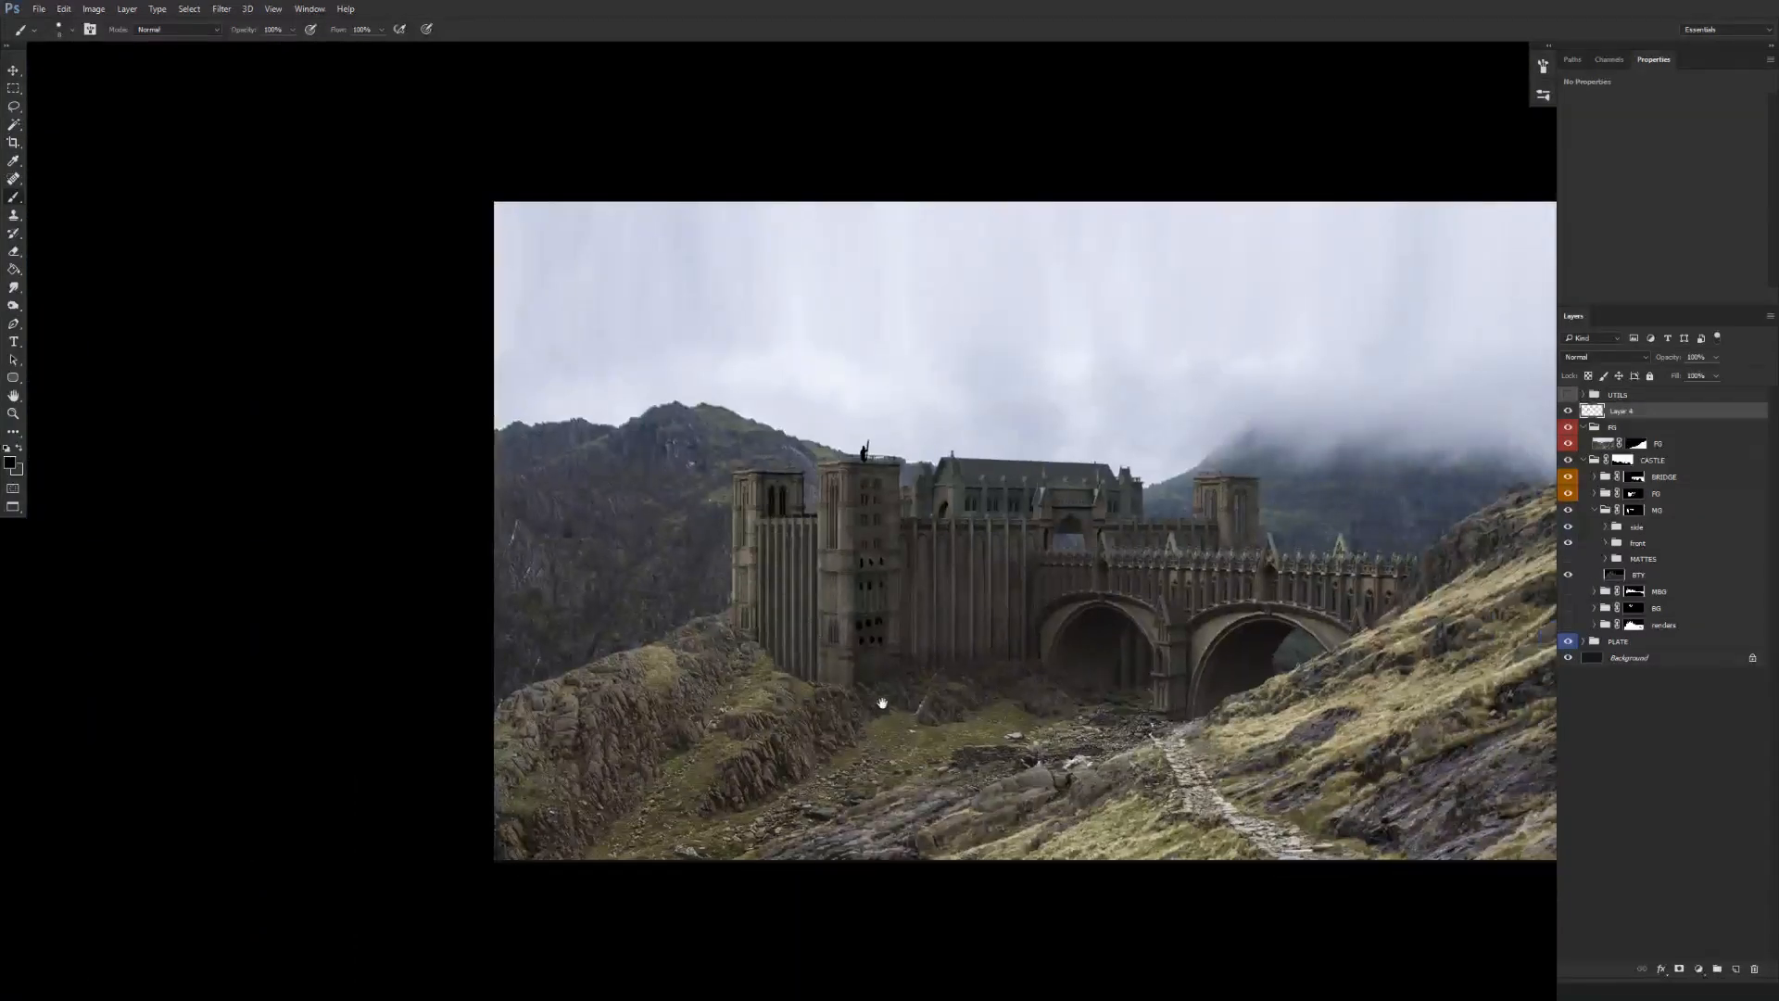
Select the figure on the tower roof, try a free transform on it, and delete the test layer.
drag(881, 702, 639, 678)
scroll(731, 569, up, 2)
key(v)
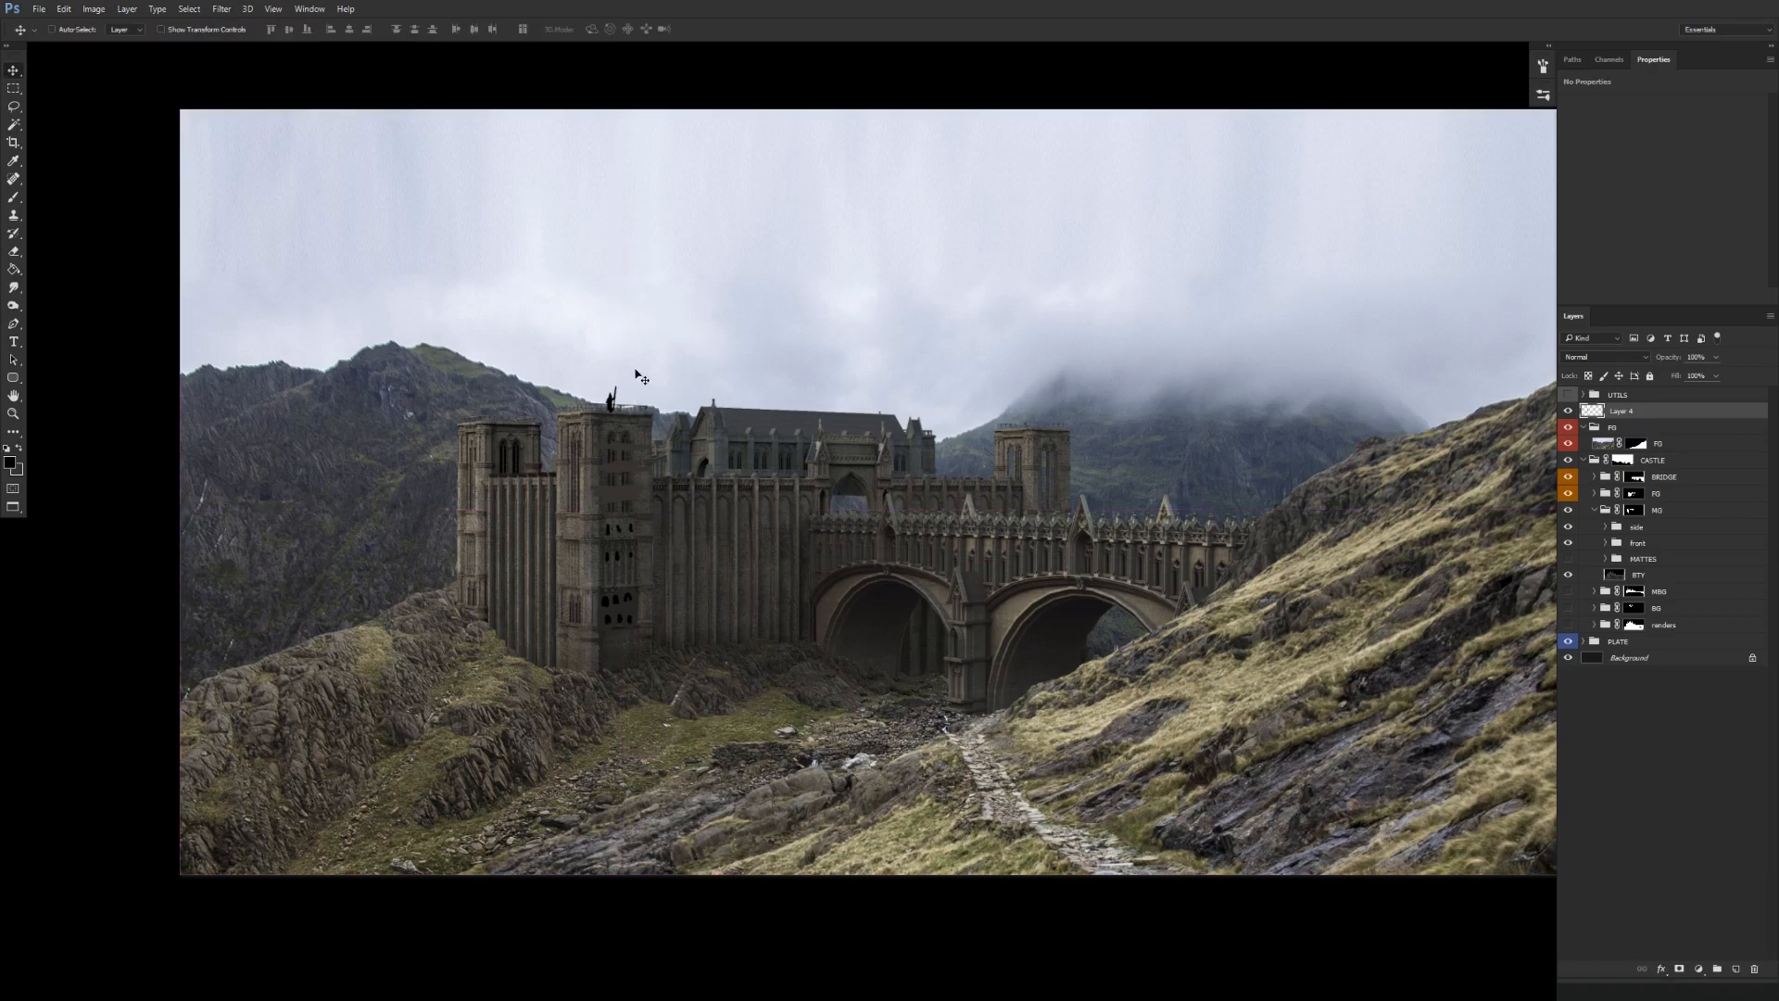
key(m)
mouse_move(594, 377)
mouse_down()
mouse_move(634, 415)
mouse_move(628, 381)
mouse_up()
key(ctrl+t)
key(Return)
key(Delete)
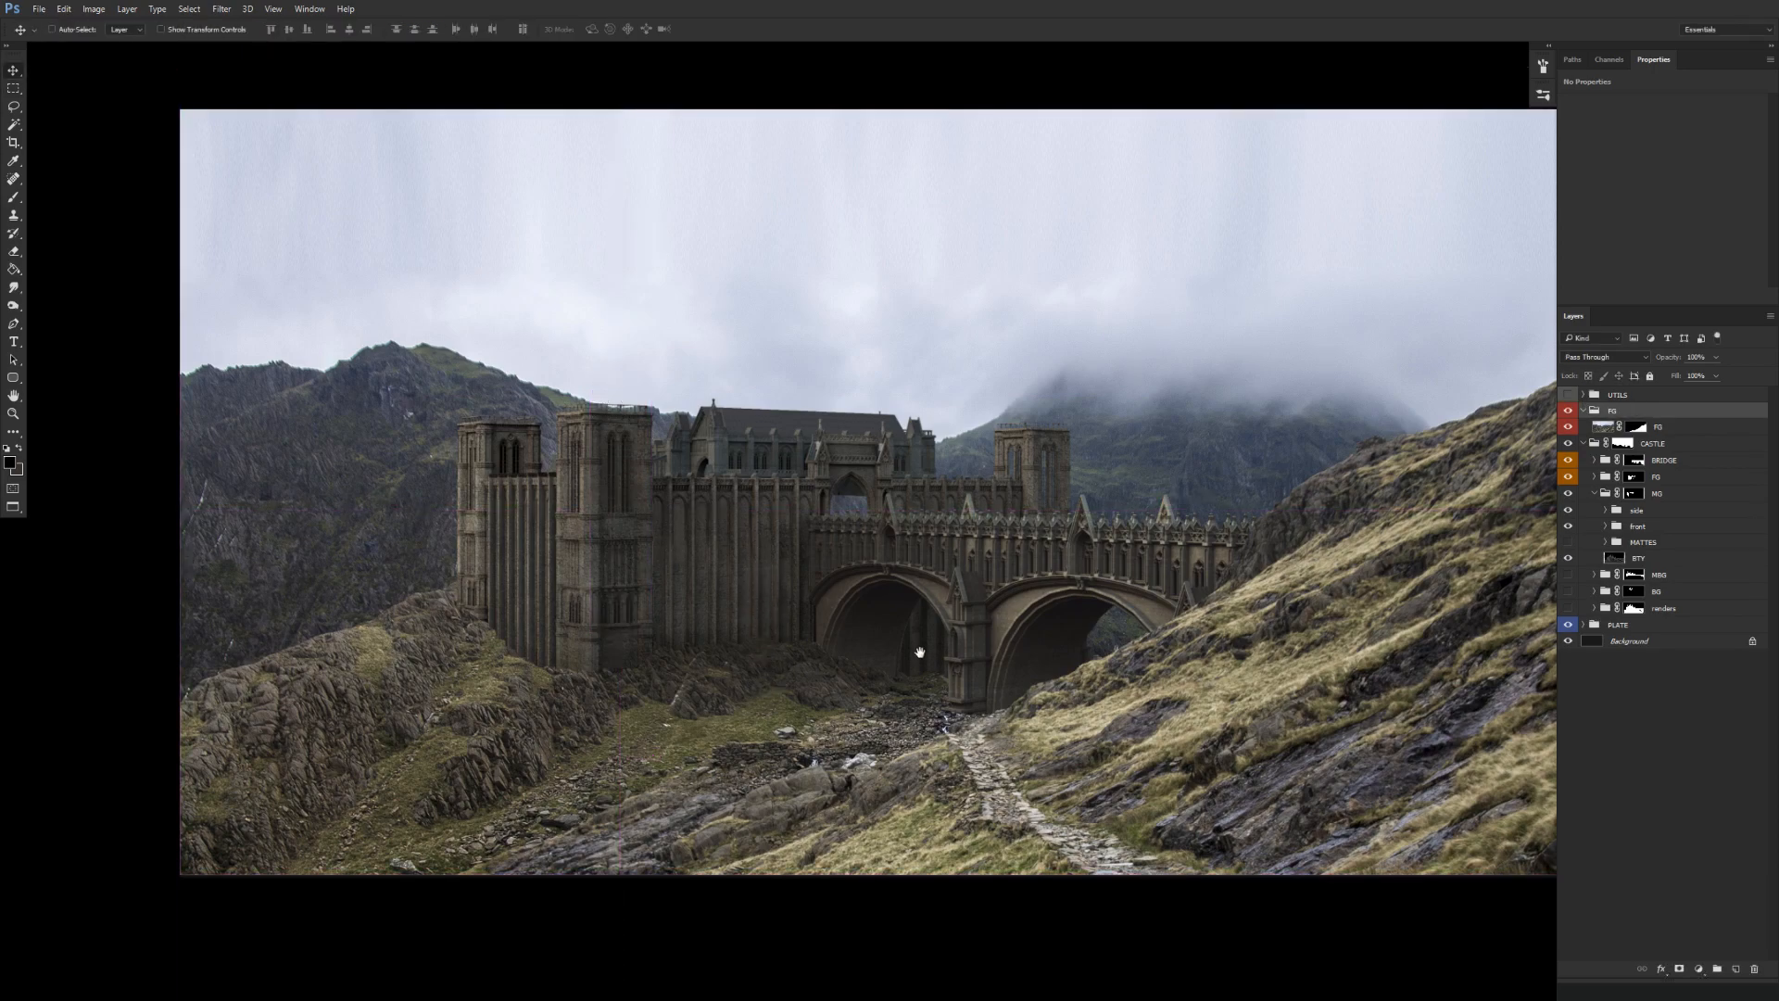
Compare the castle with the front and side texture groups hidden and shown, and inspect the towers' upper stonework up close.
drag(920, 646, 928, 621)
scroll(786, 570, up, 1)
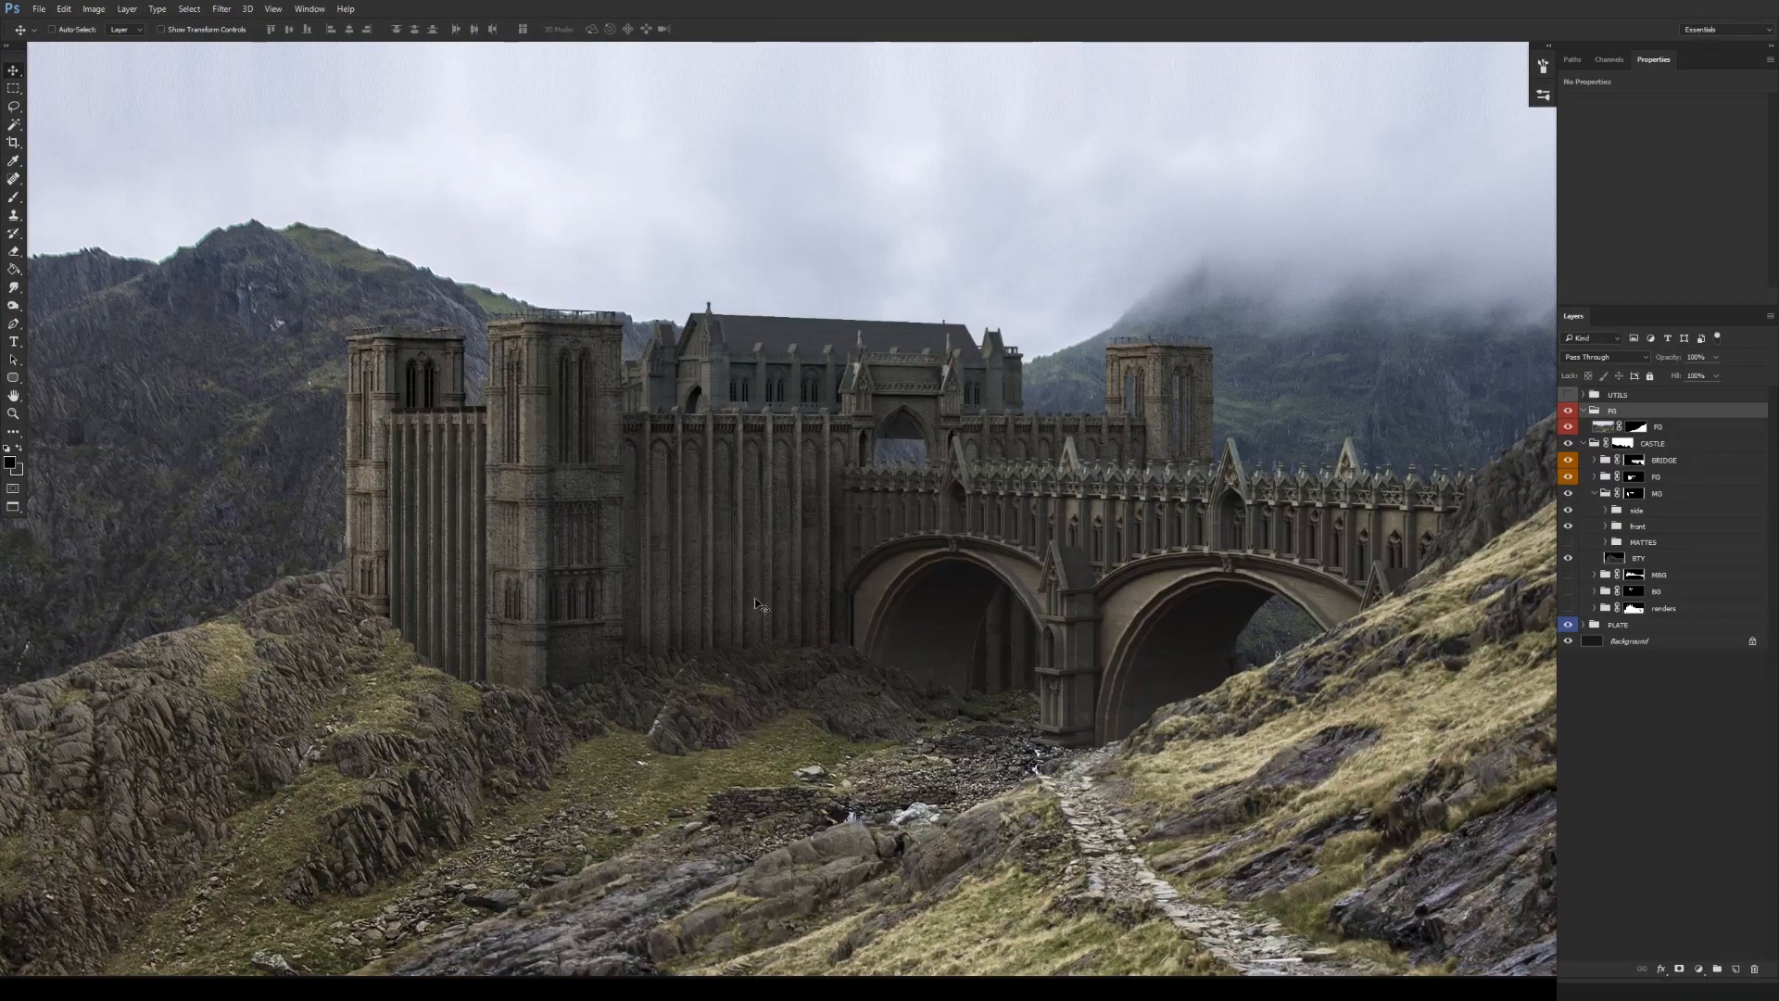
drag(752, 622, 783, 587)
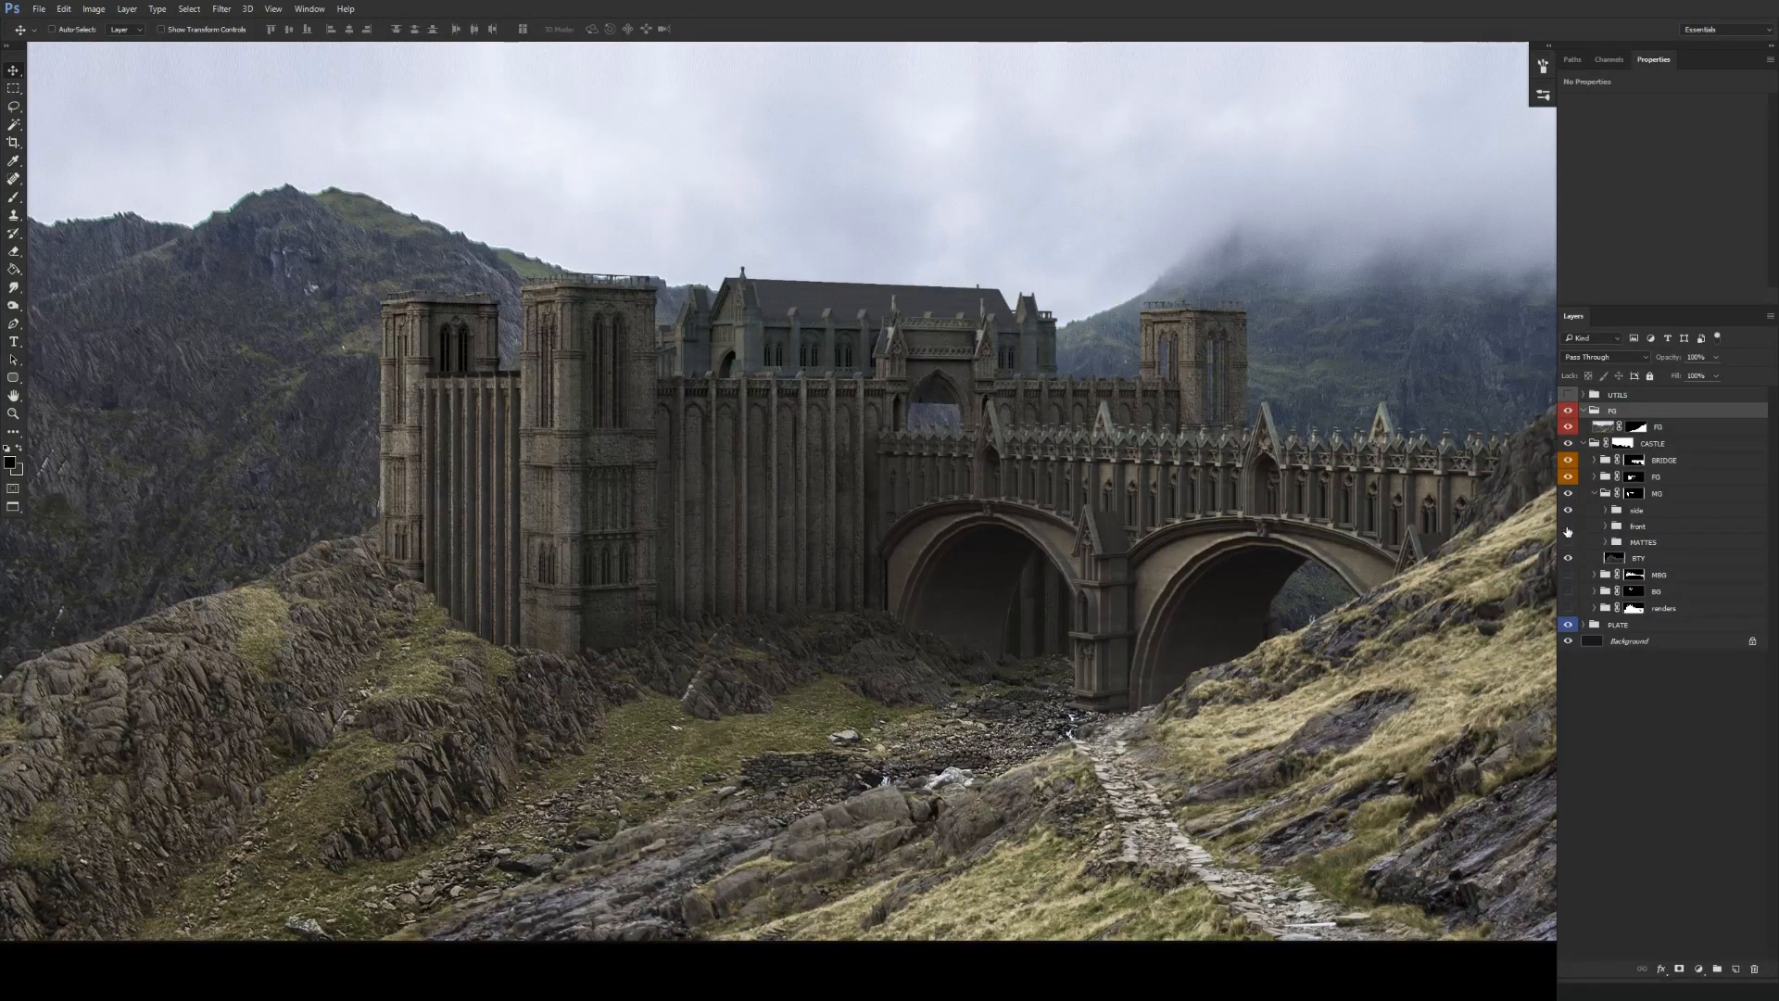
click(1568, 542)
drag(1141, 668, 1102, 677)
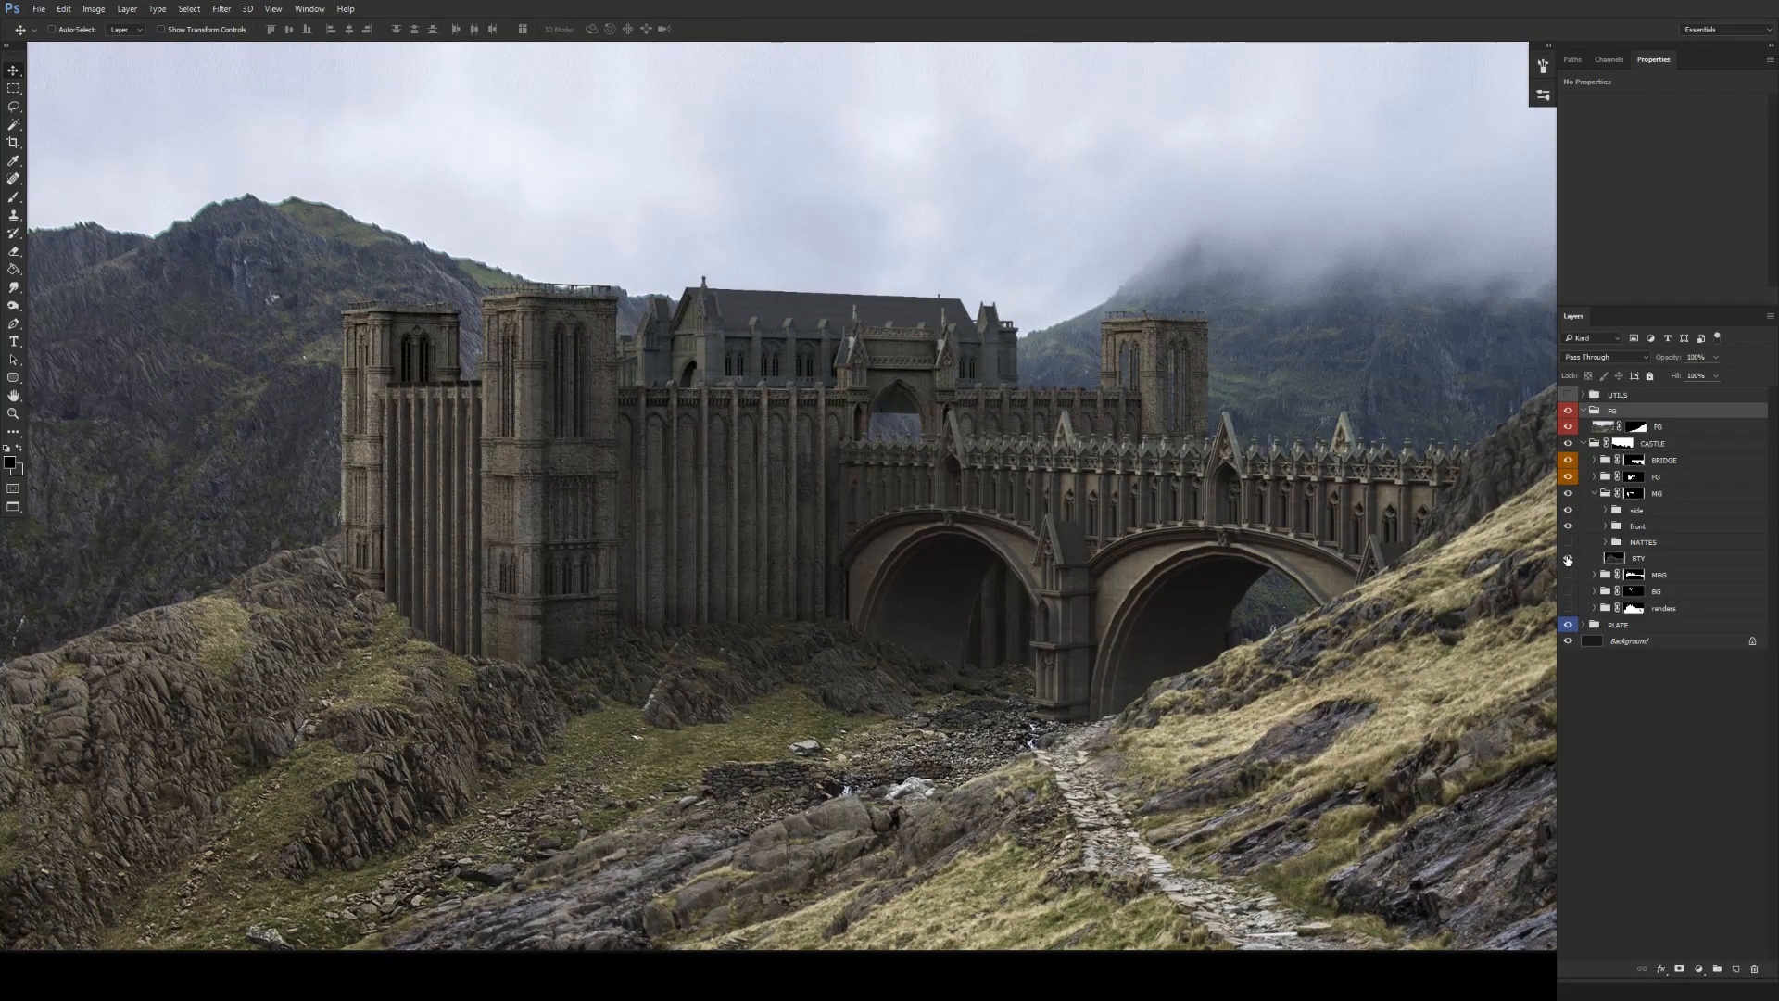
click(1569, 563)
click(1568, 526)
click(1568, 510)
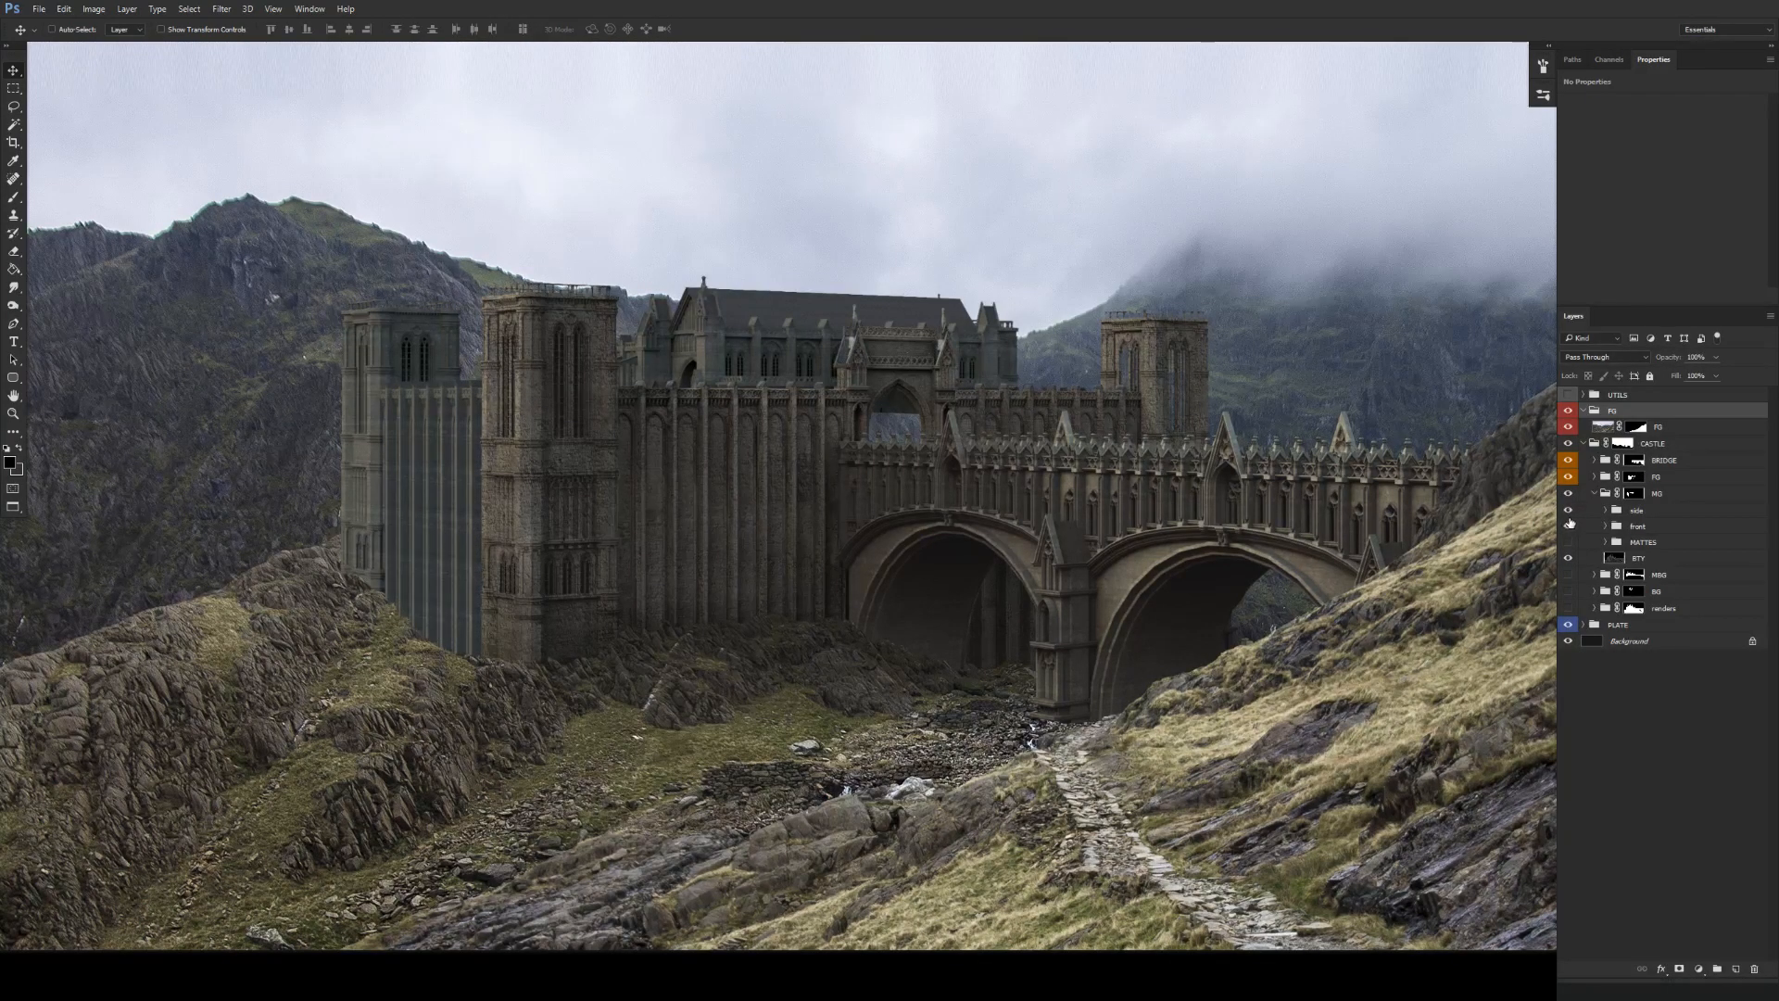
click(1568, 519)
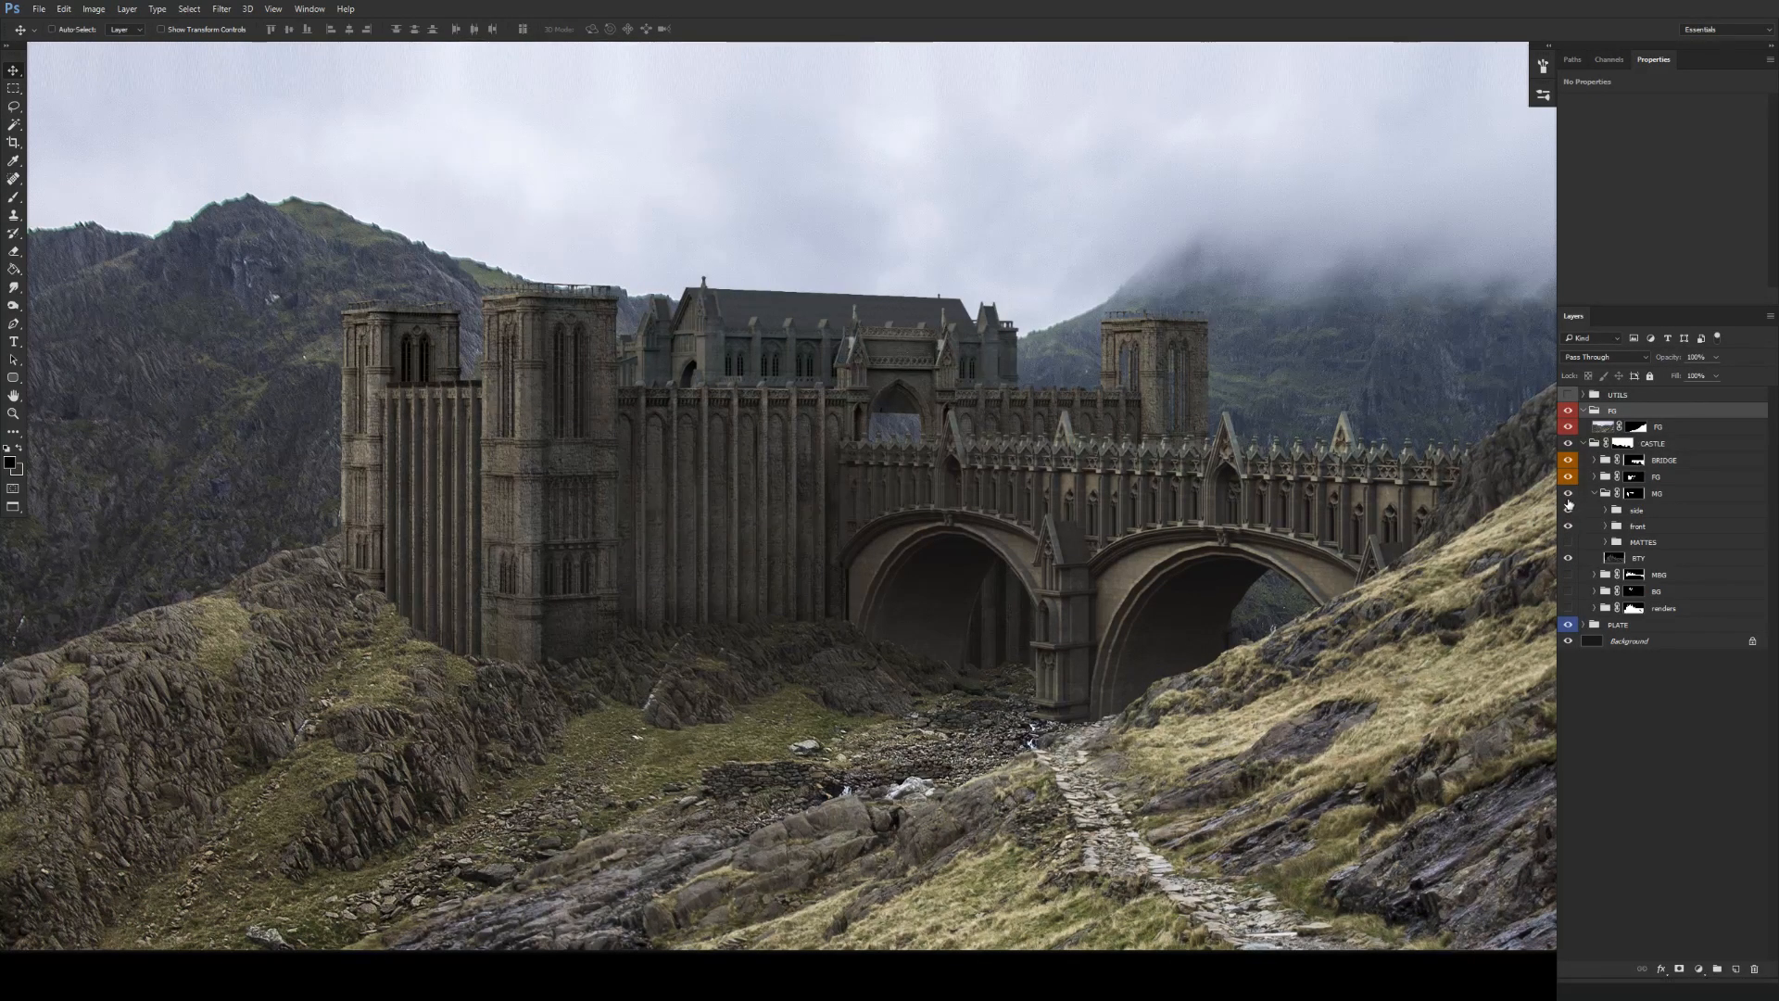
click(1568, 511)
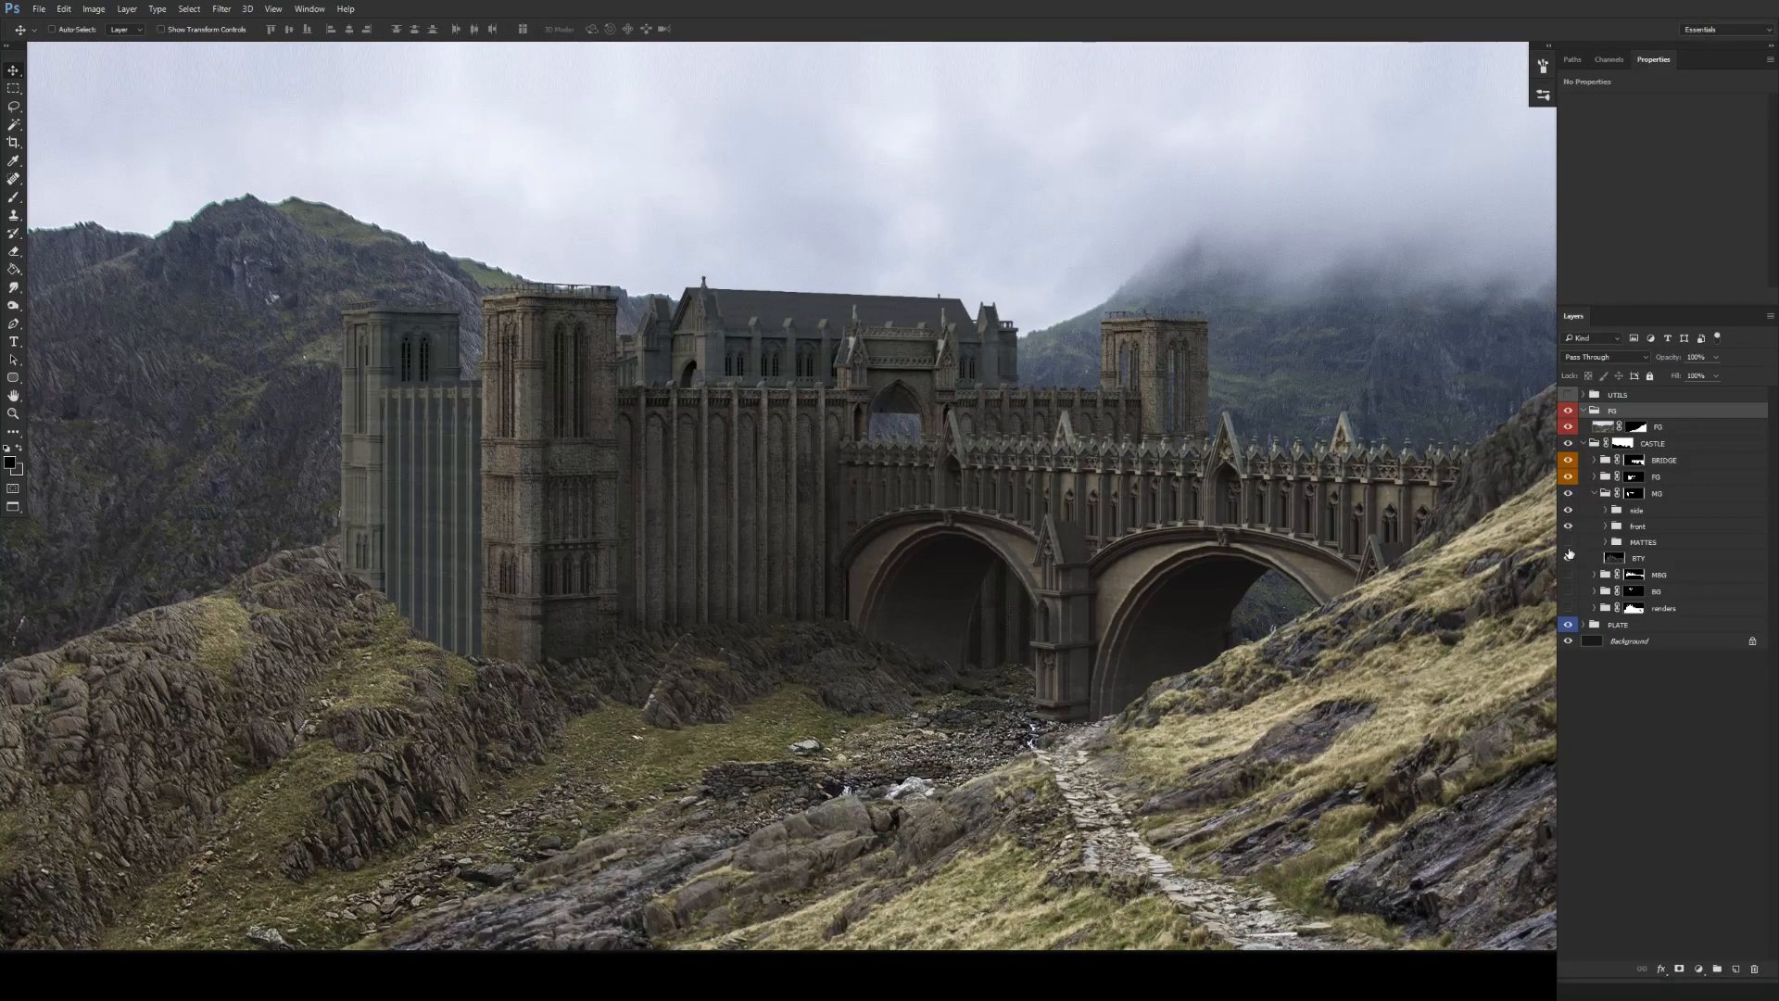
drag(934, 649, 910, 678)
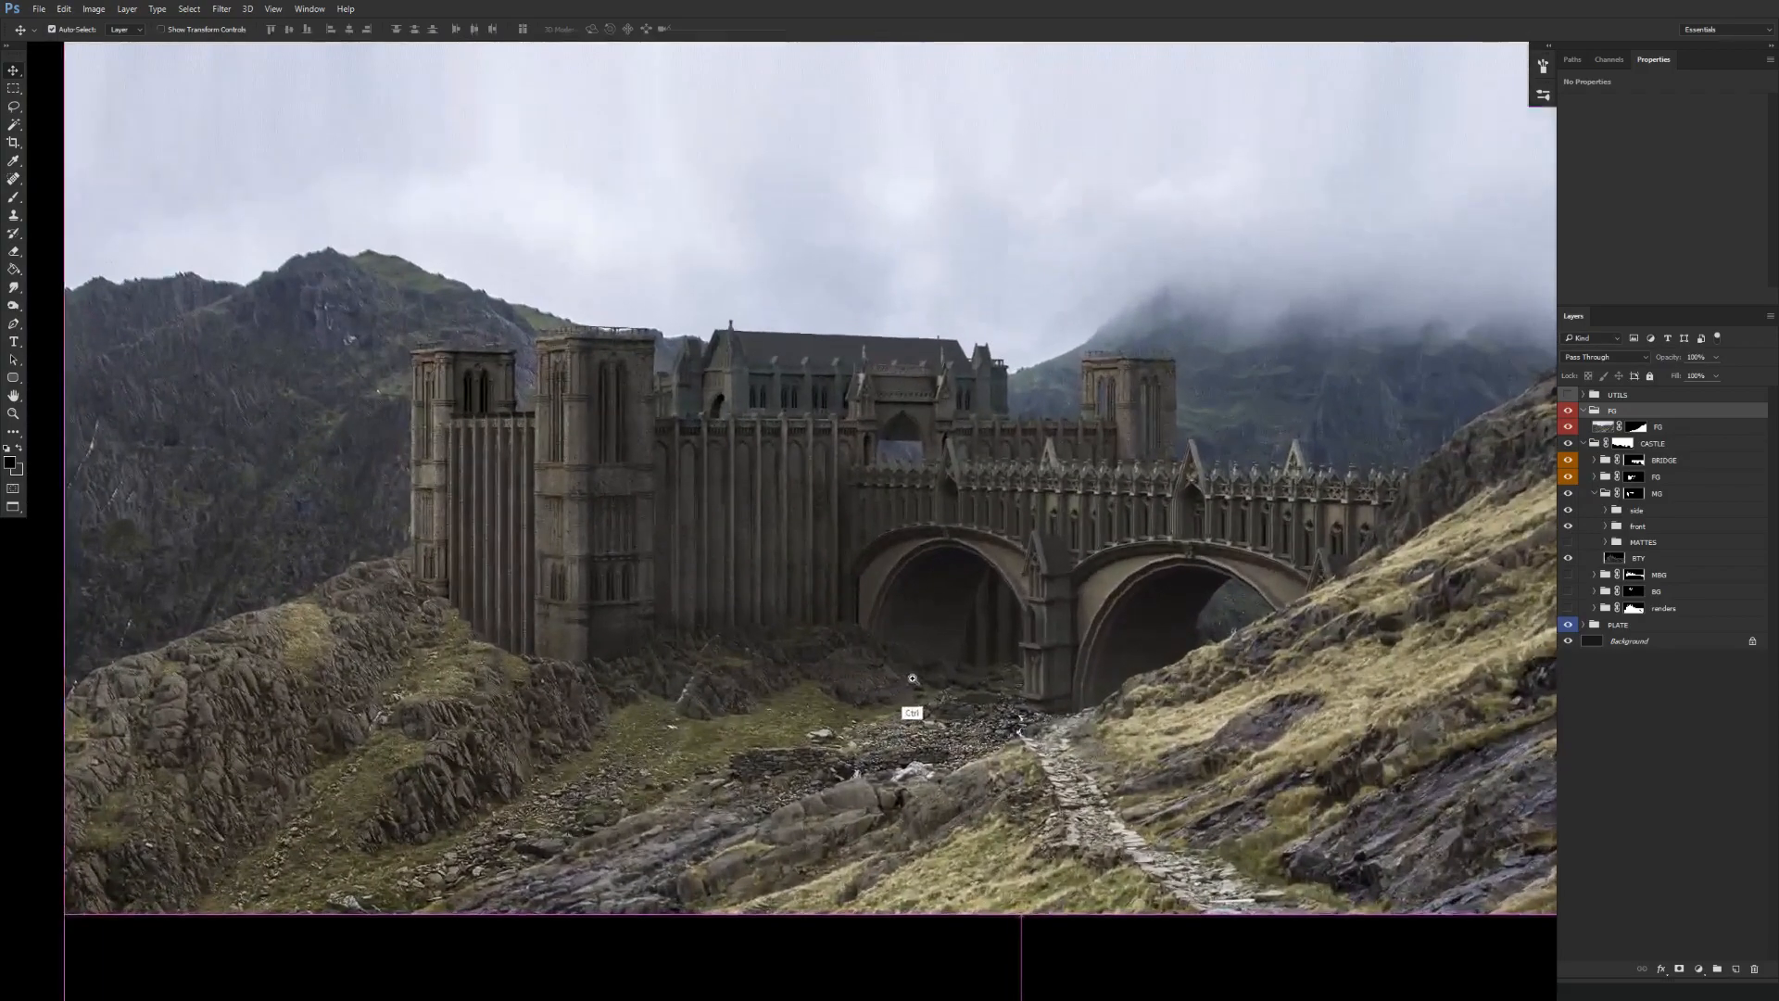
drag(508, 428, 579, 607)
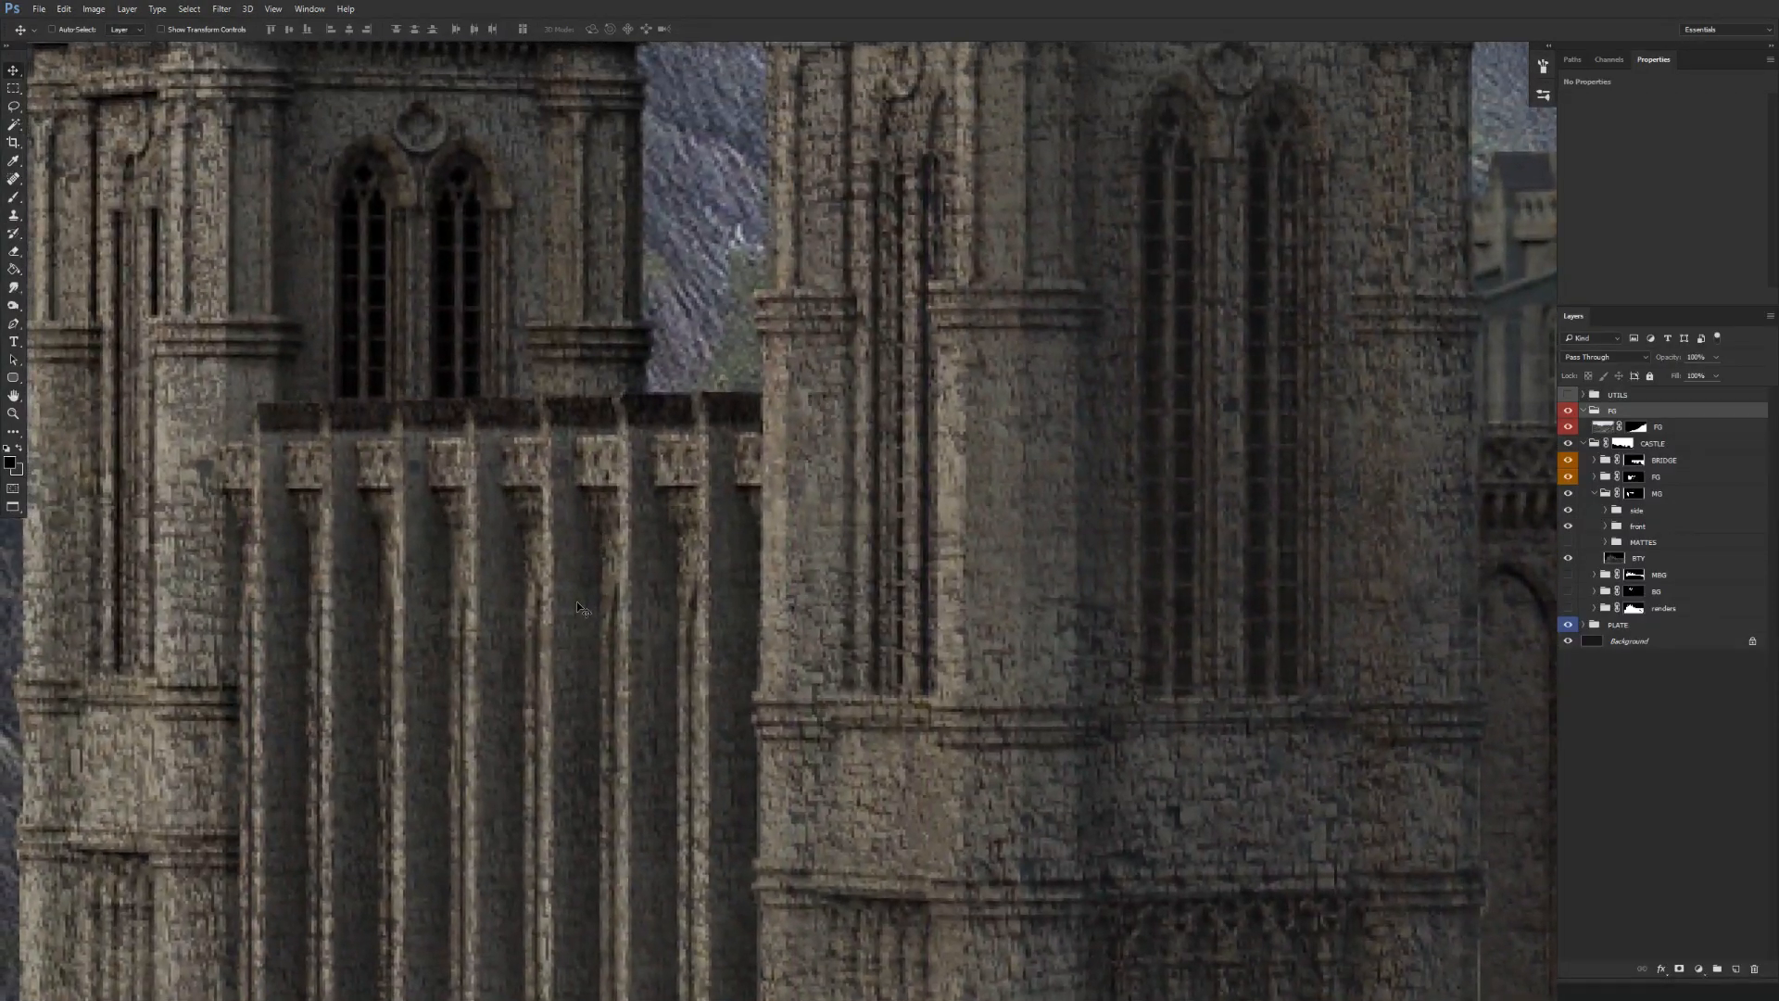
Compare the left tower and ribbed wall with the front stone texture group hidden and shown.
click(1568, 510)
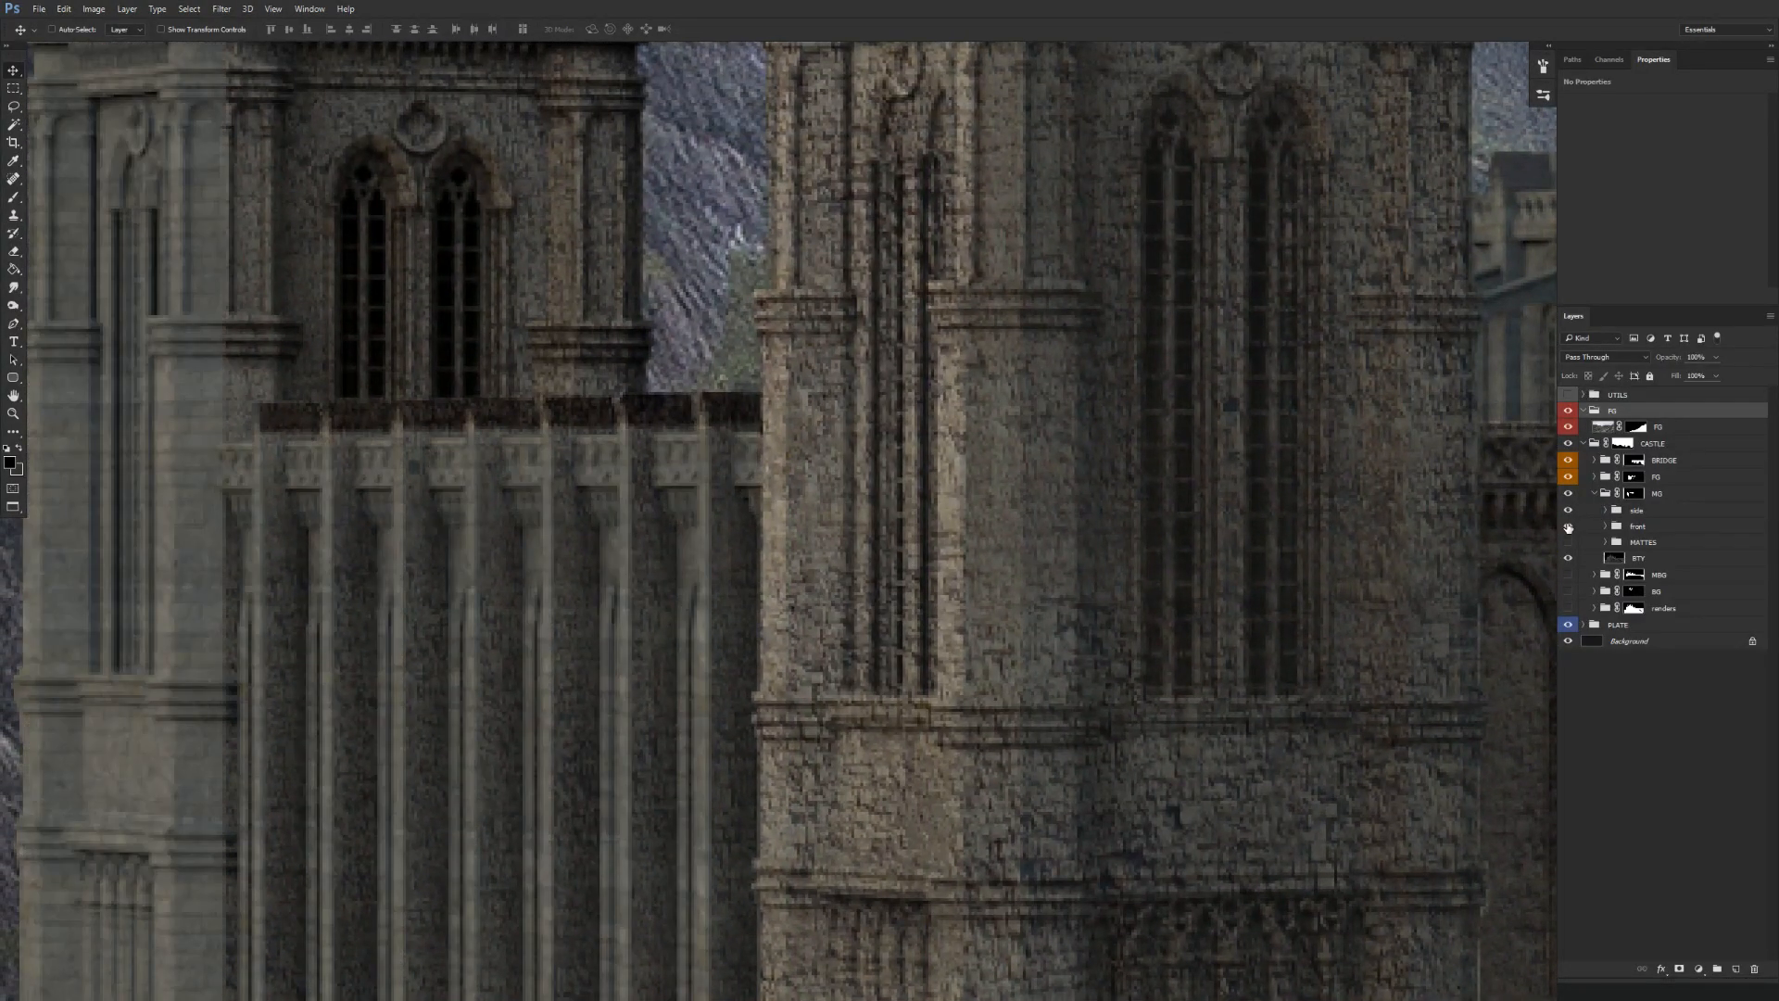
click(1568, 526)
click(1567, 526)
On the front group's softlight layer, brush white at 30% opacity along the dark top edge of the wall between the two towers.
click(1606, 526)
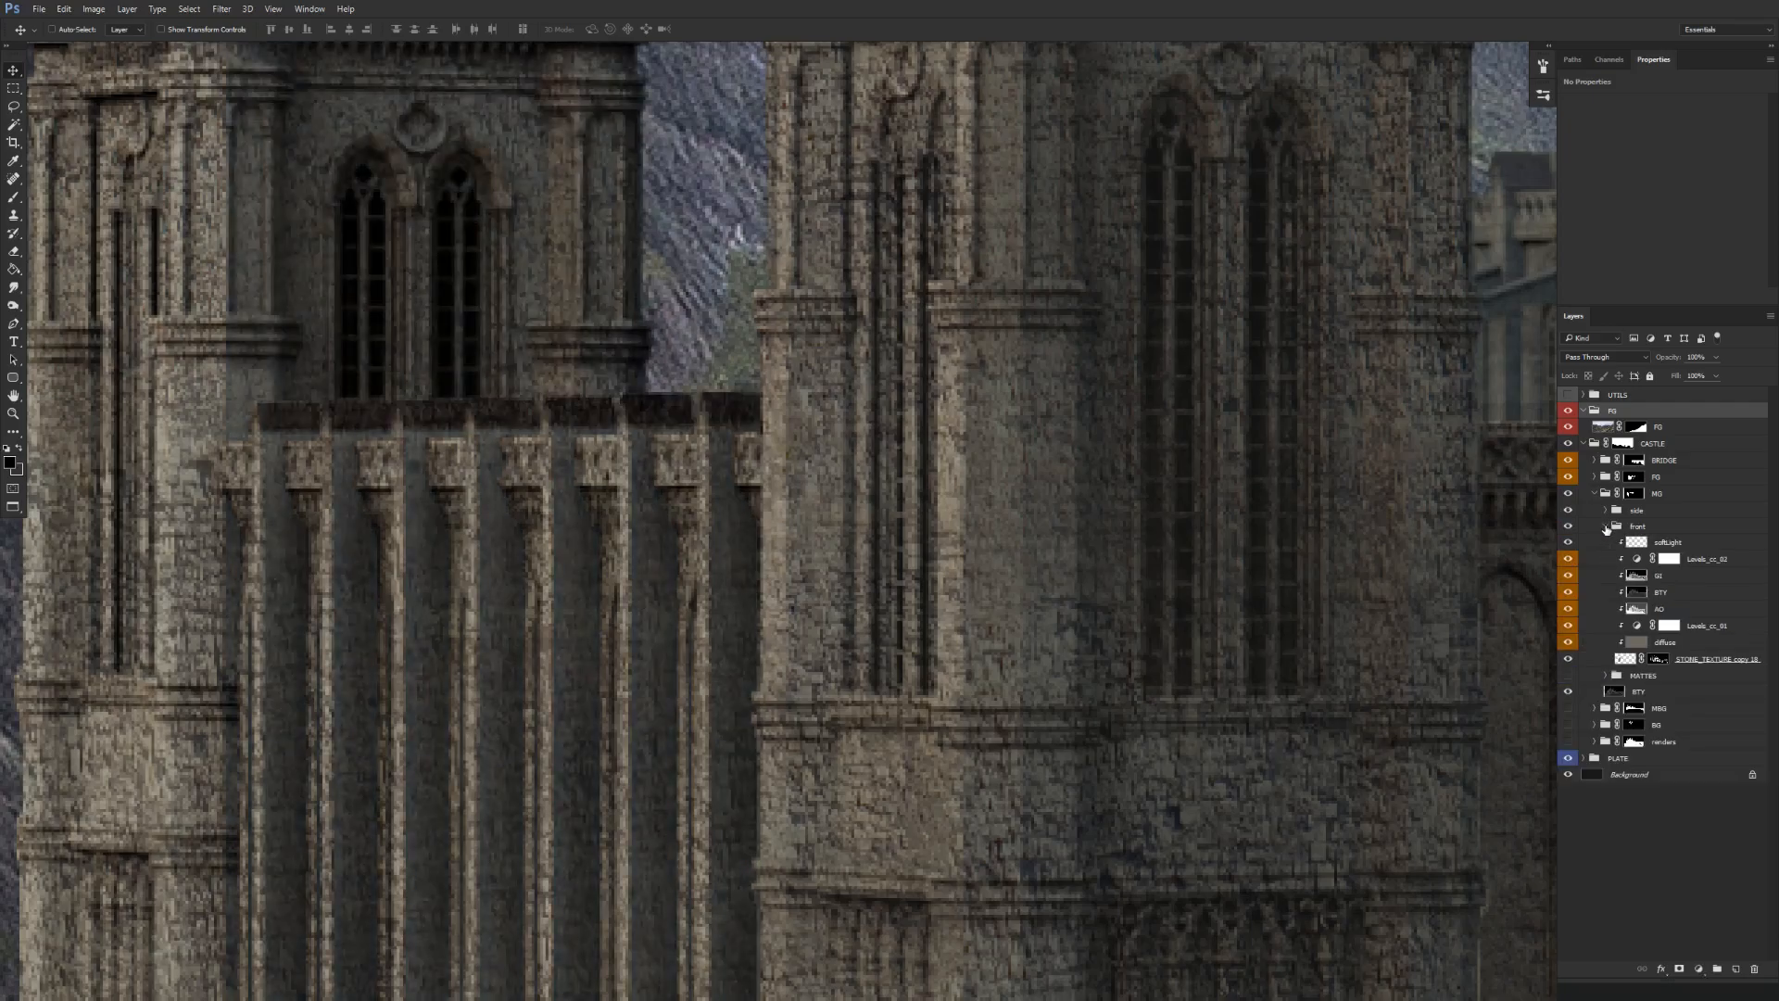
click(1676, 546)
key(b)
drag(556, 524, 1005, 544)
key(d)
alt+click(617, 449)
key(5)
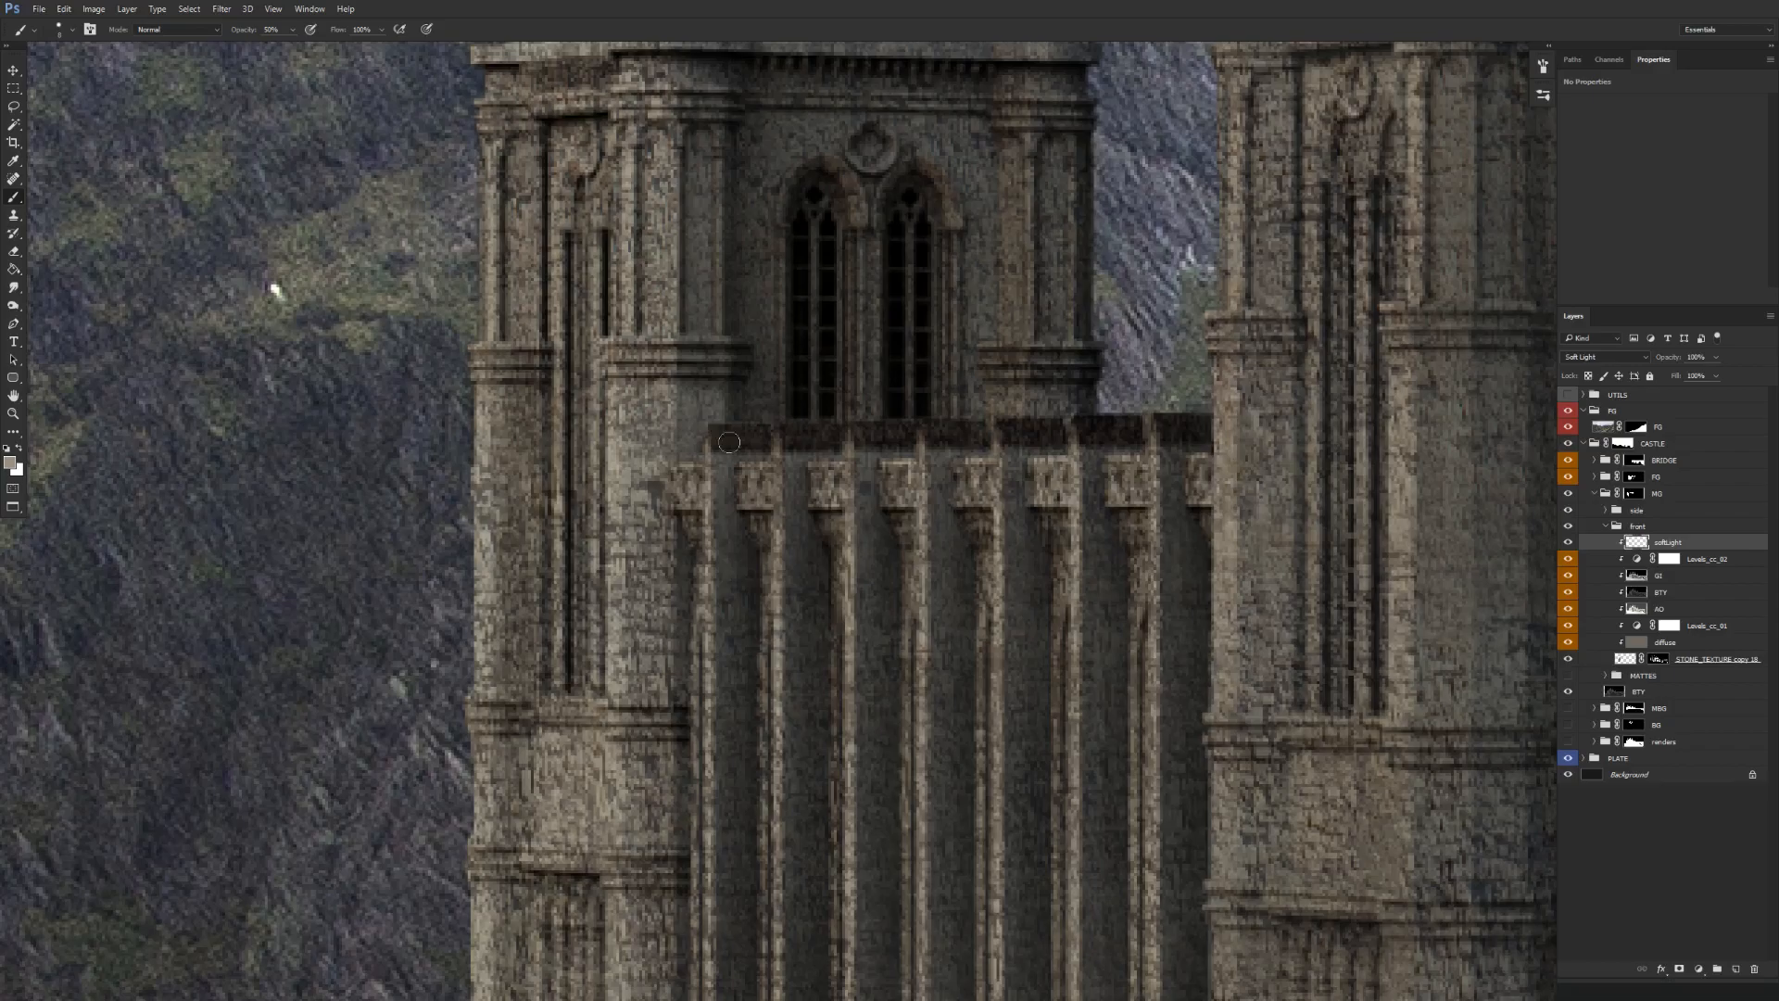
key(d)
key(x)
key(3)
mouse_move(766, 436)
mouse_down()
mouse_move(718, 434)
mouse_move(1183, 426)
mouse_up()
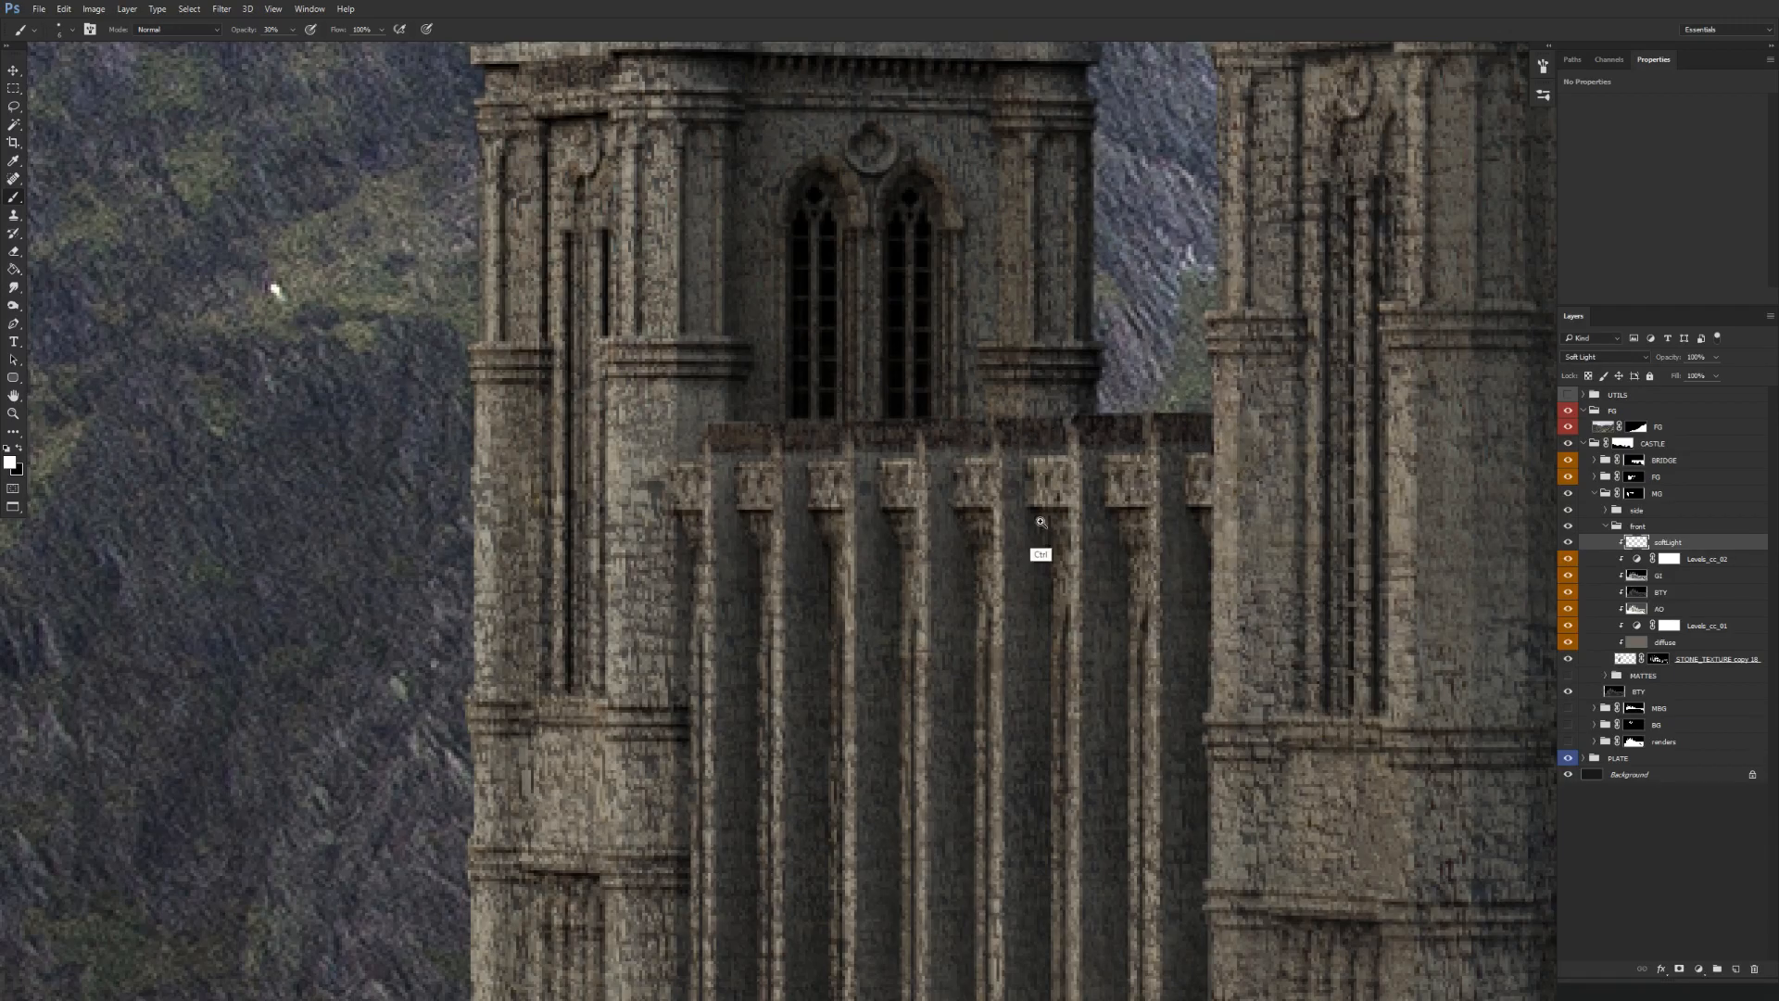
drag(1046, 516, 946, 554)
Color-code the MG group orange with its contents collapsed, and make the MBG group visible.
drag(1104, 646, 593, 583)
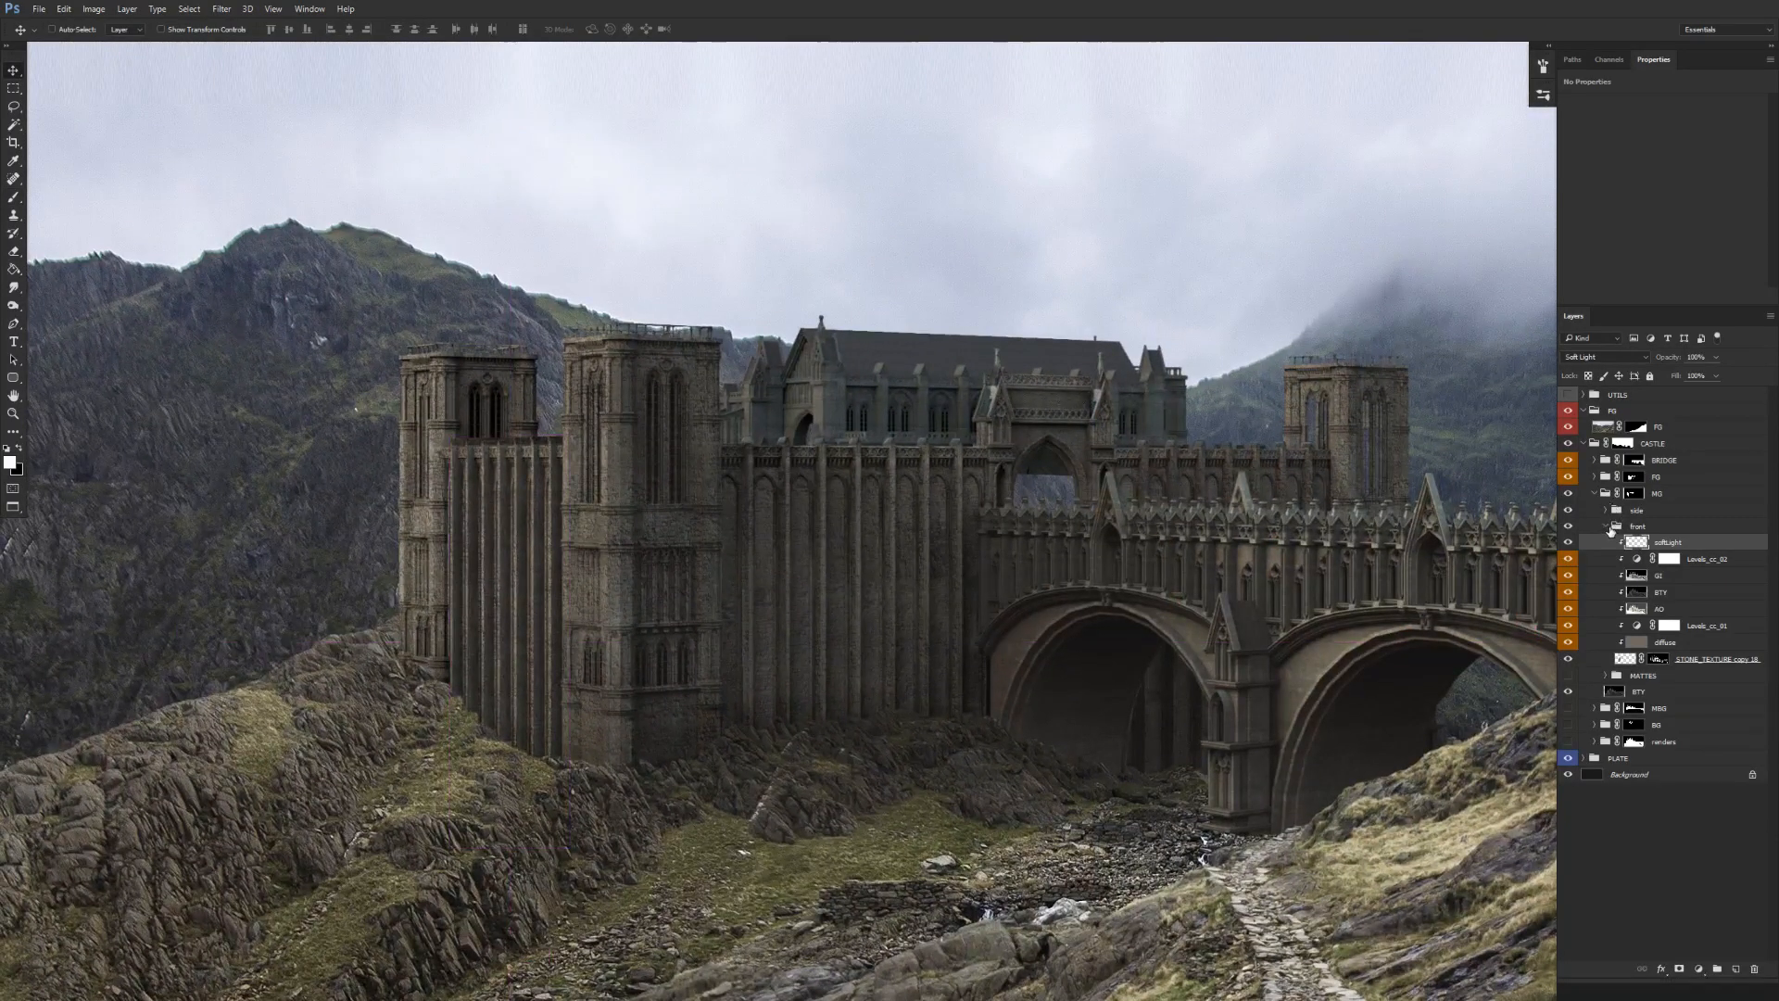
click(1607, 526)
click(1605, 494)
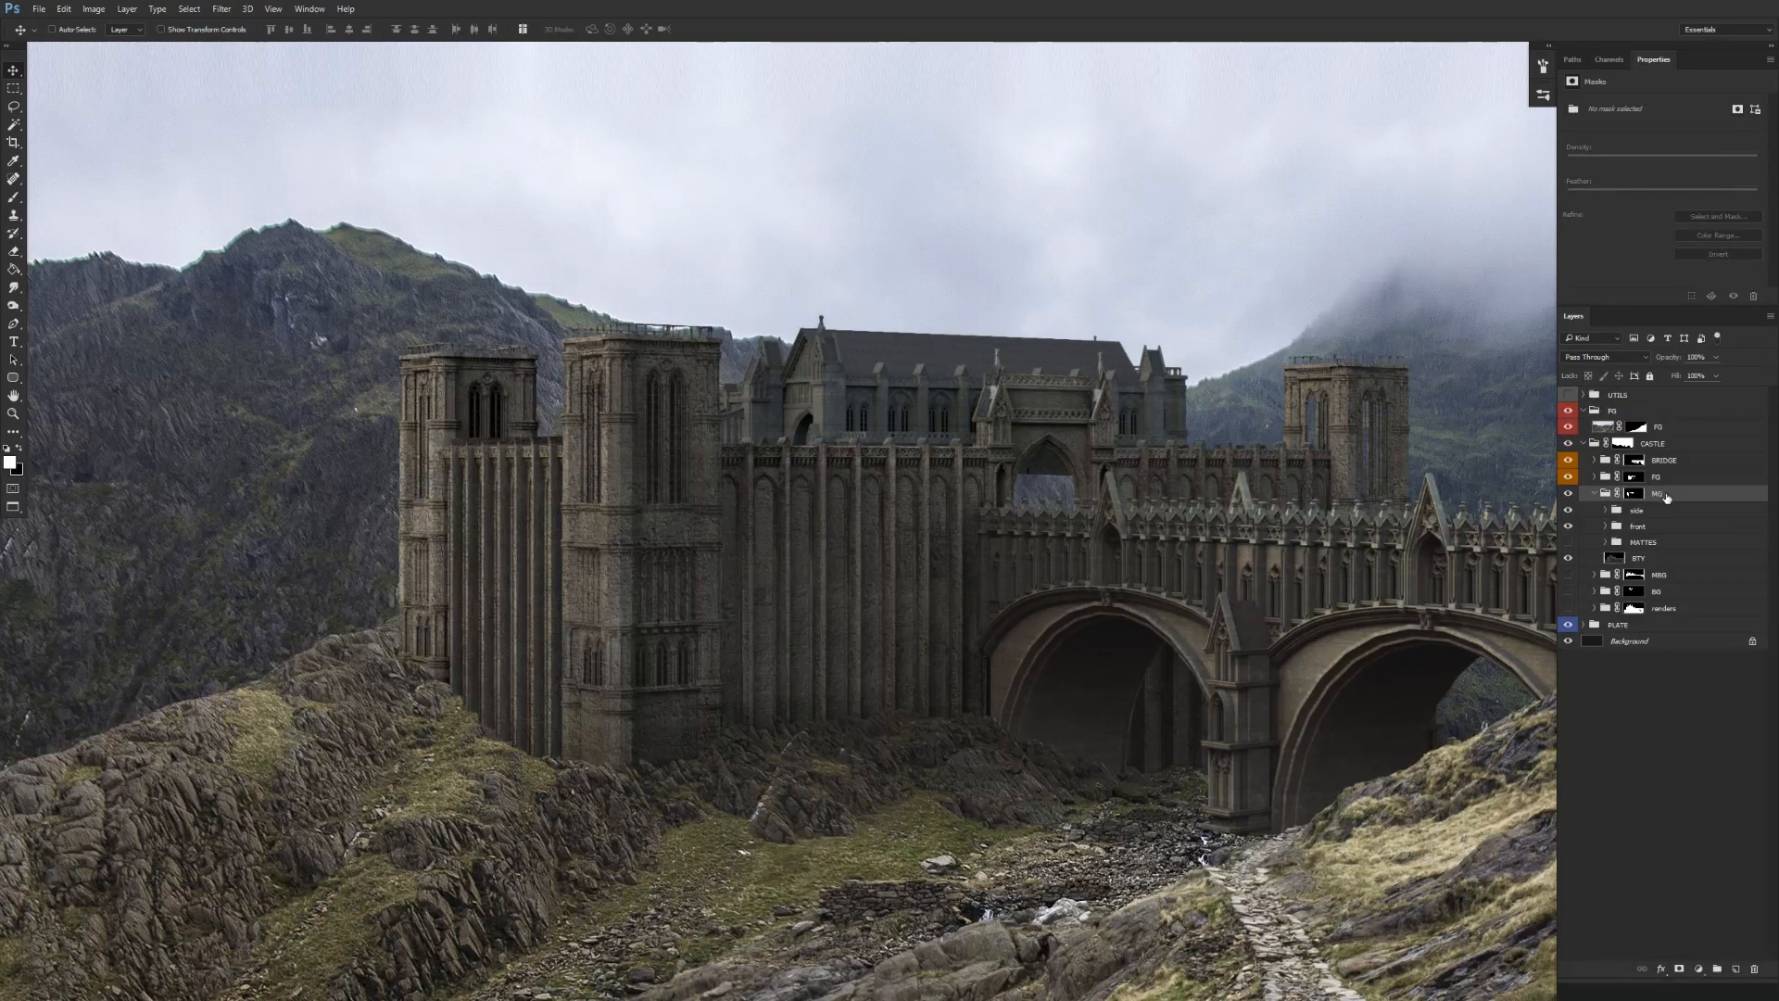
right_click(1578, 493)
click(1640, 872)
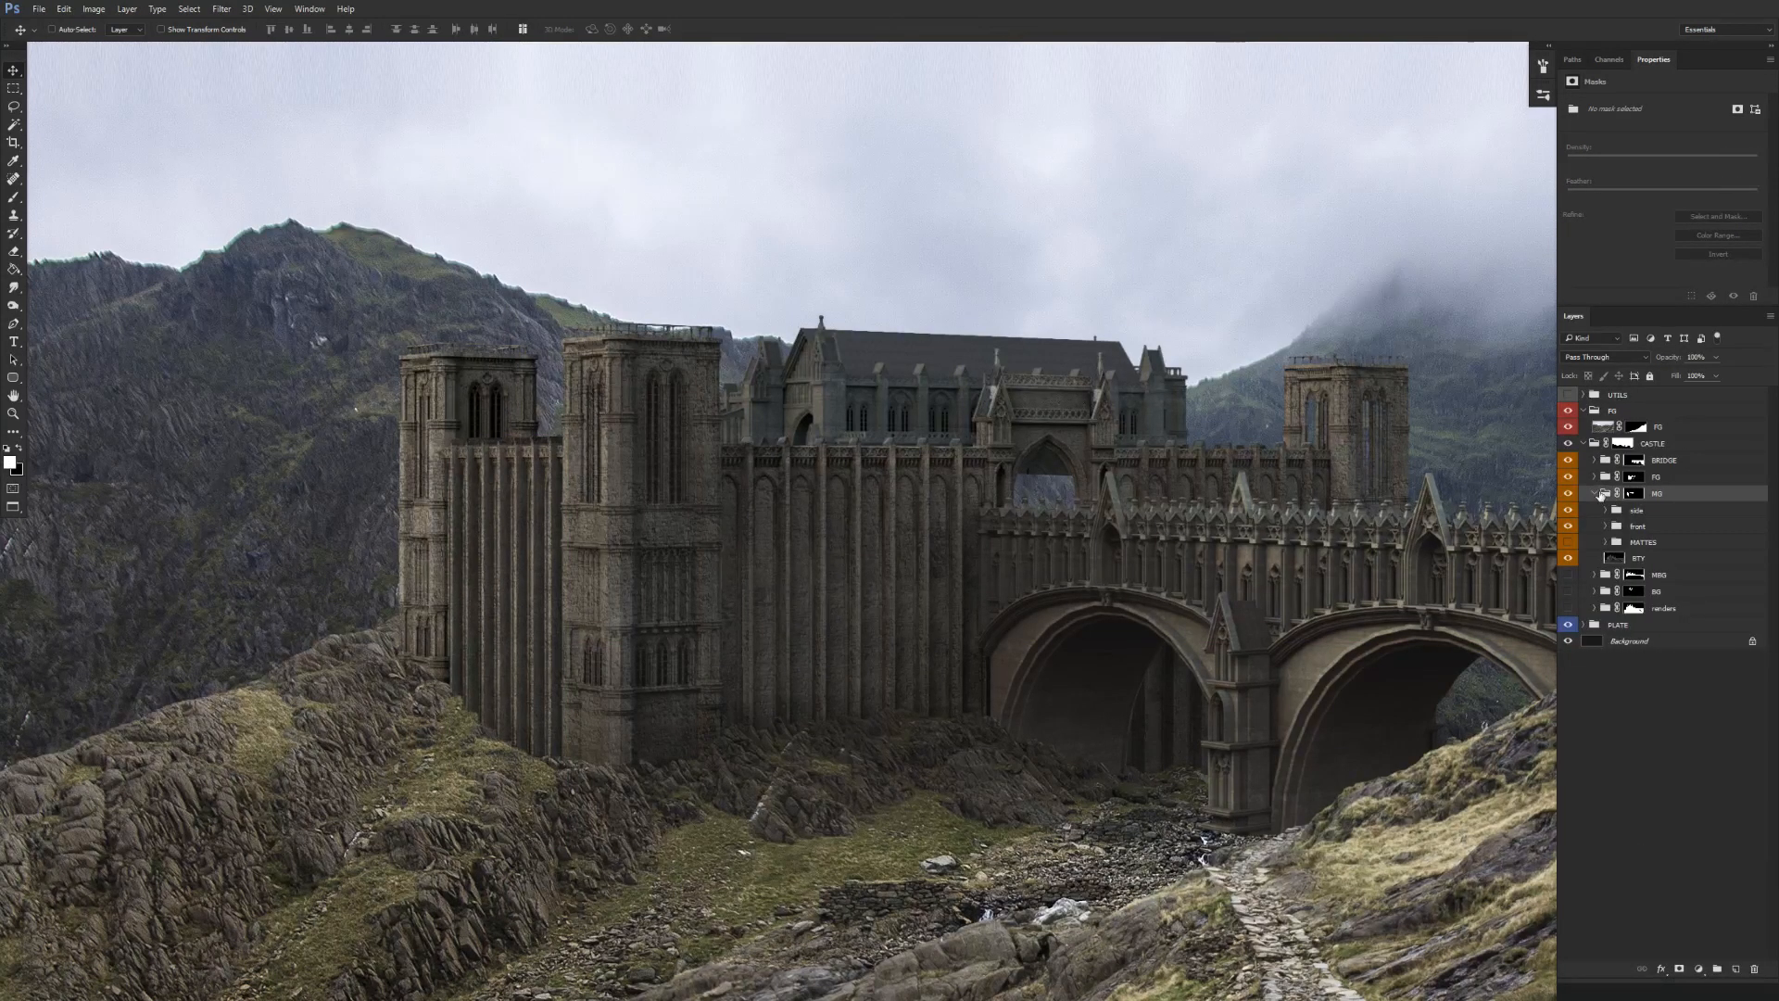
click(1595, 493)
click(1568, 510)
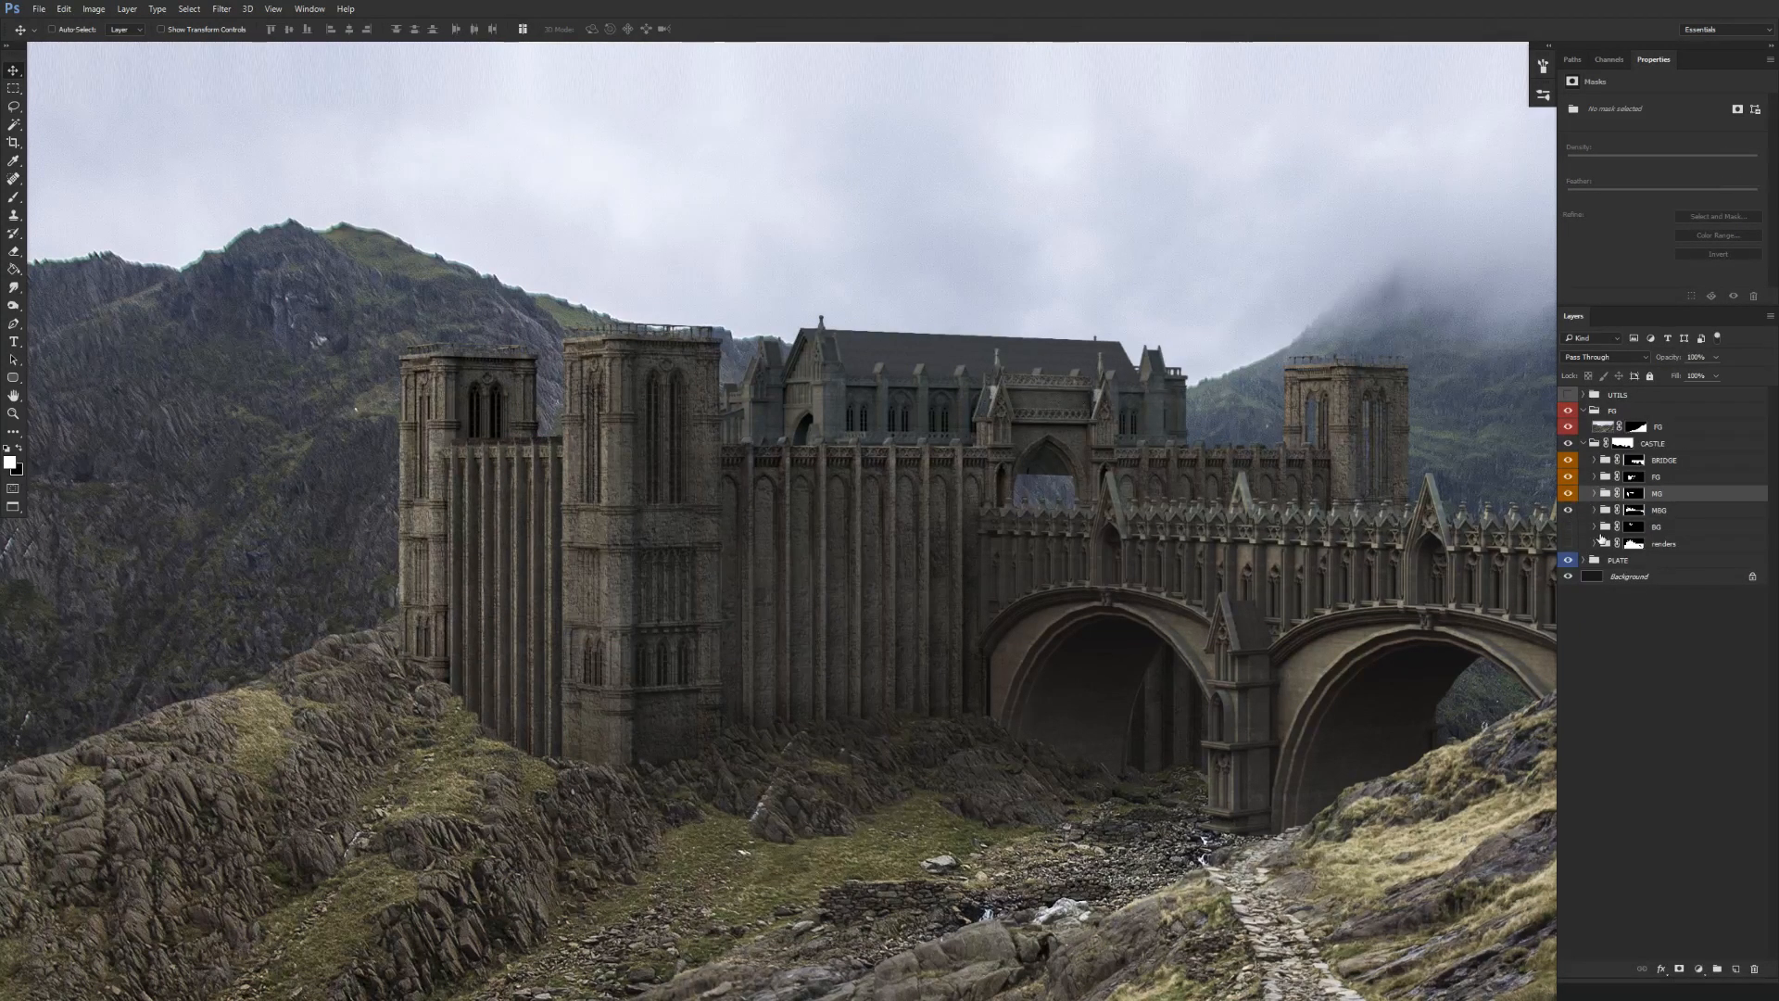
drag(1061, 667, 1000, 644)
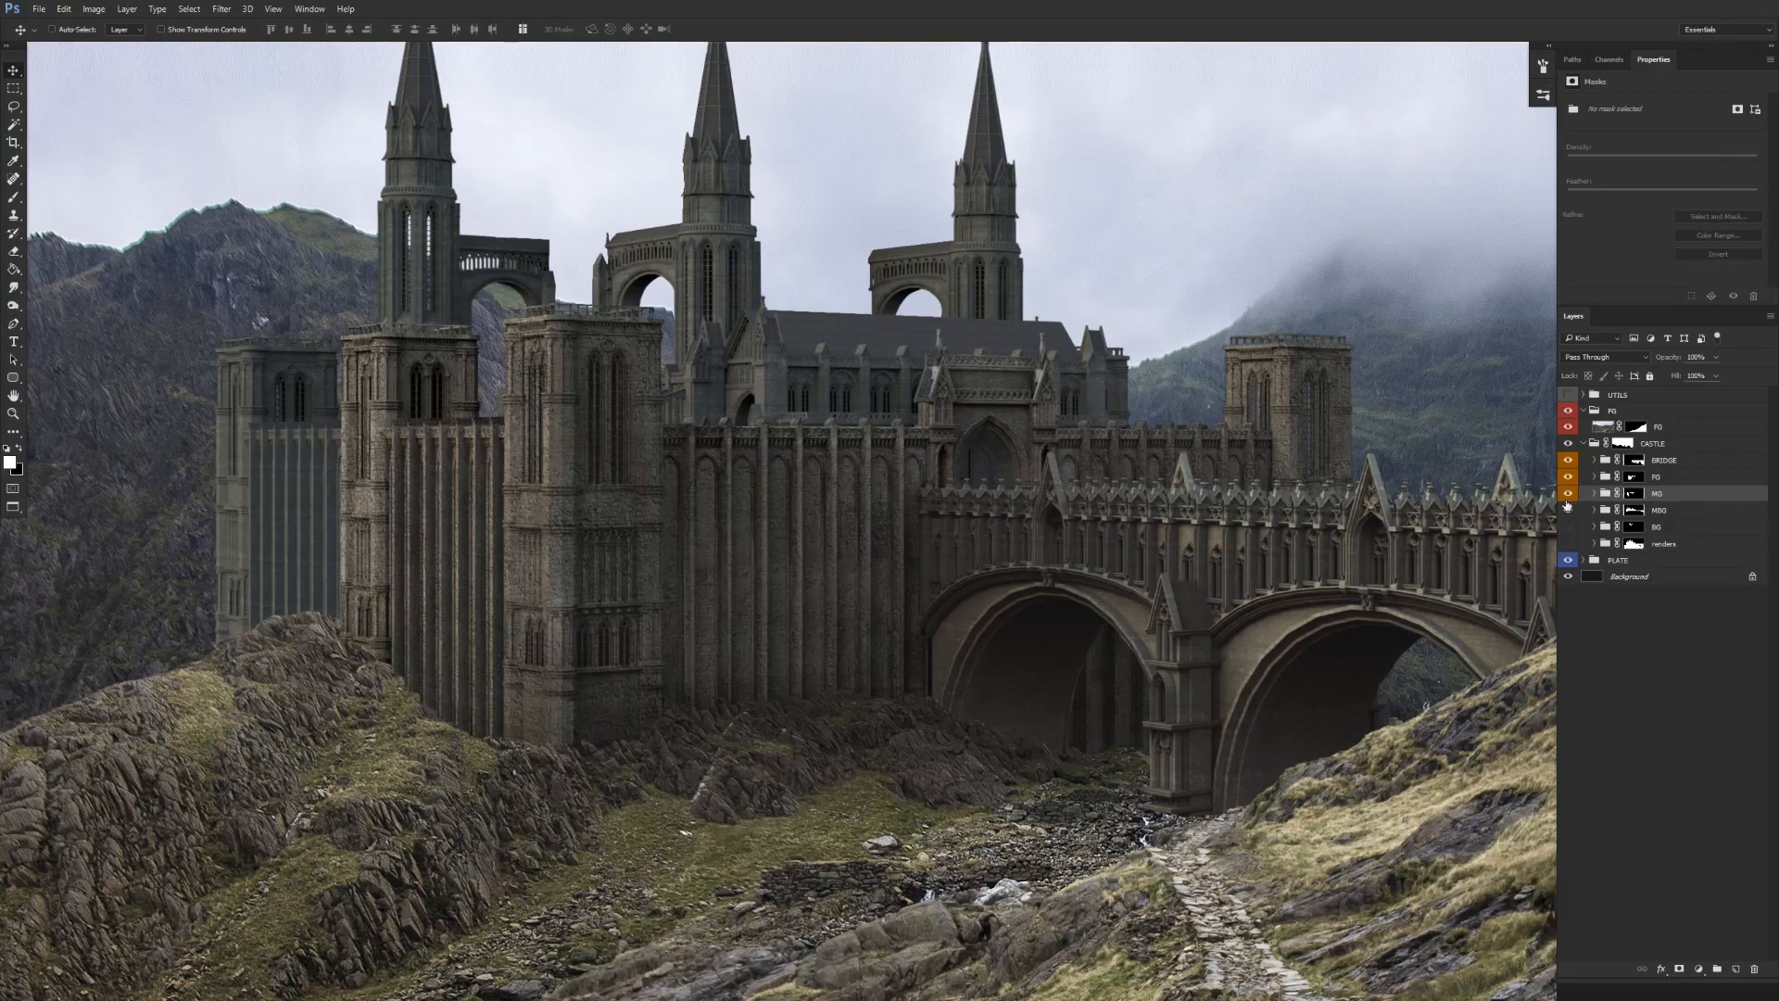
Make the MBG group visible and expand it, and look through the side and front texture groups inside MG.
click(1568, 509)
drag(1196, 689, 1229, 670)
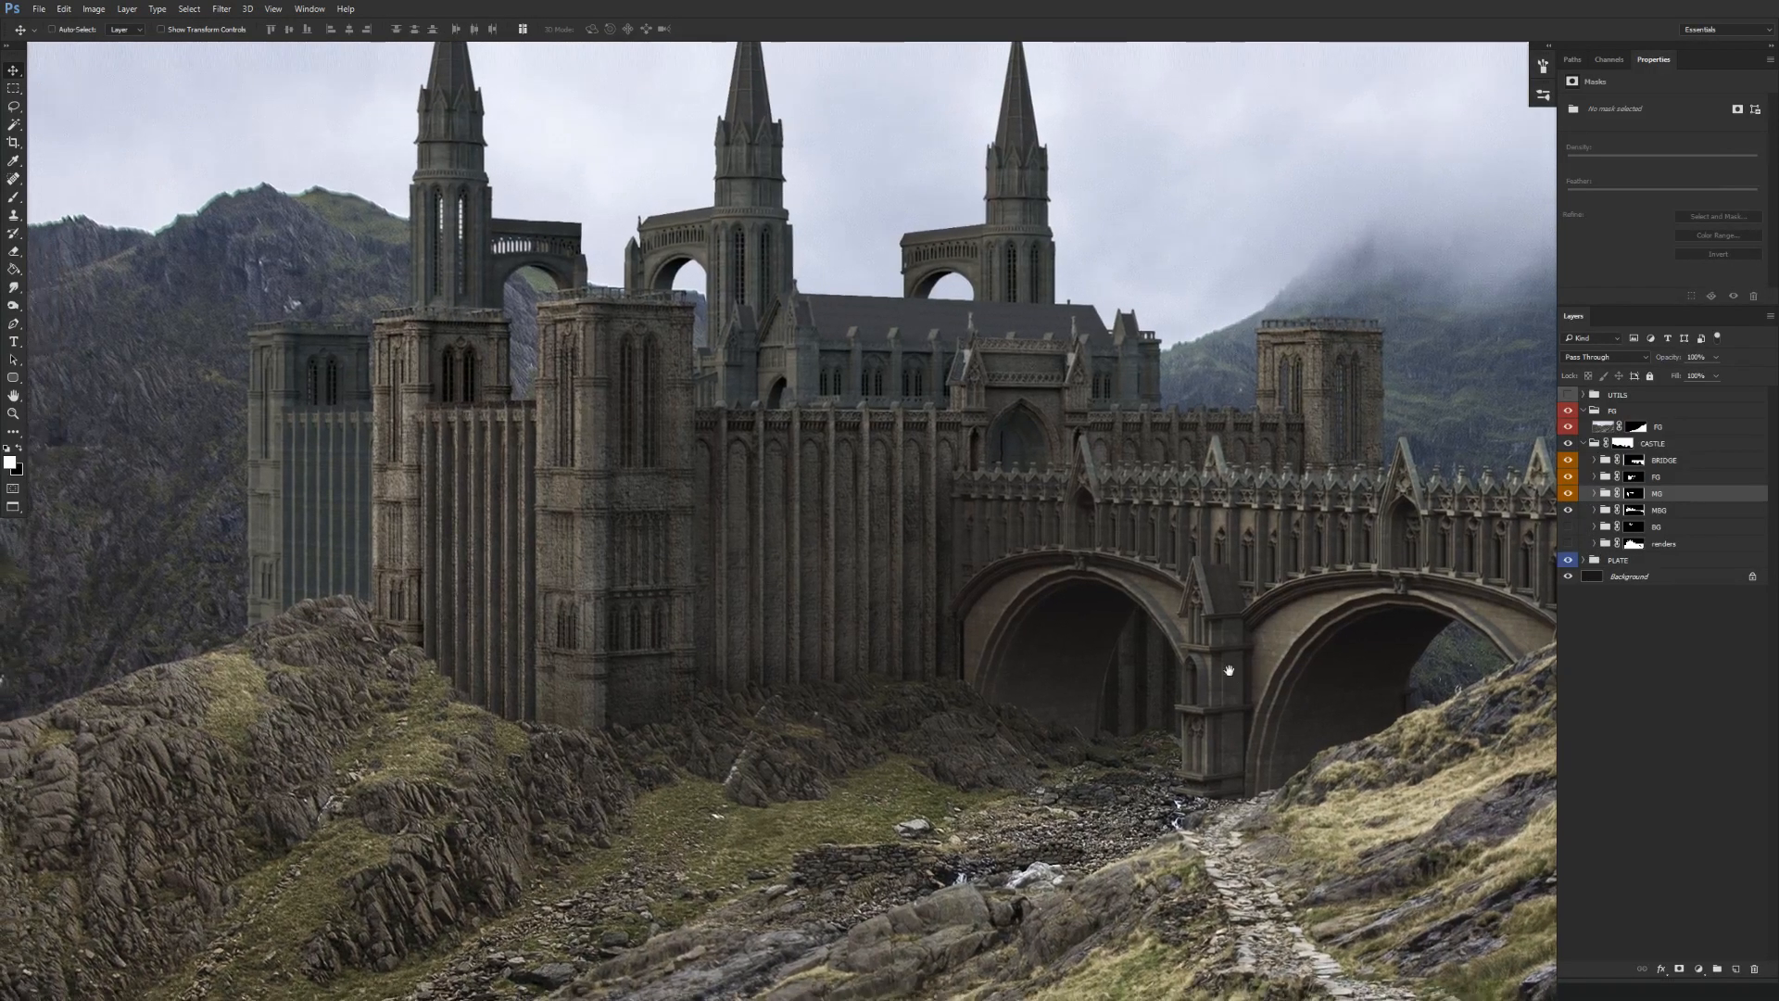
click(1595, 510)
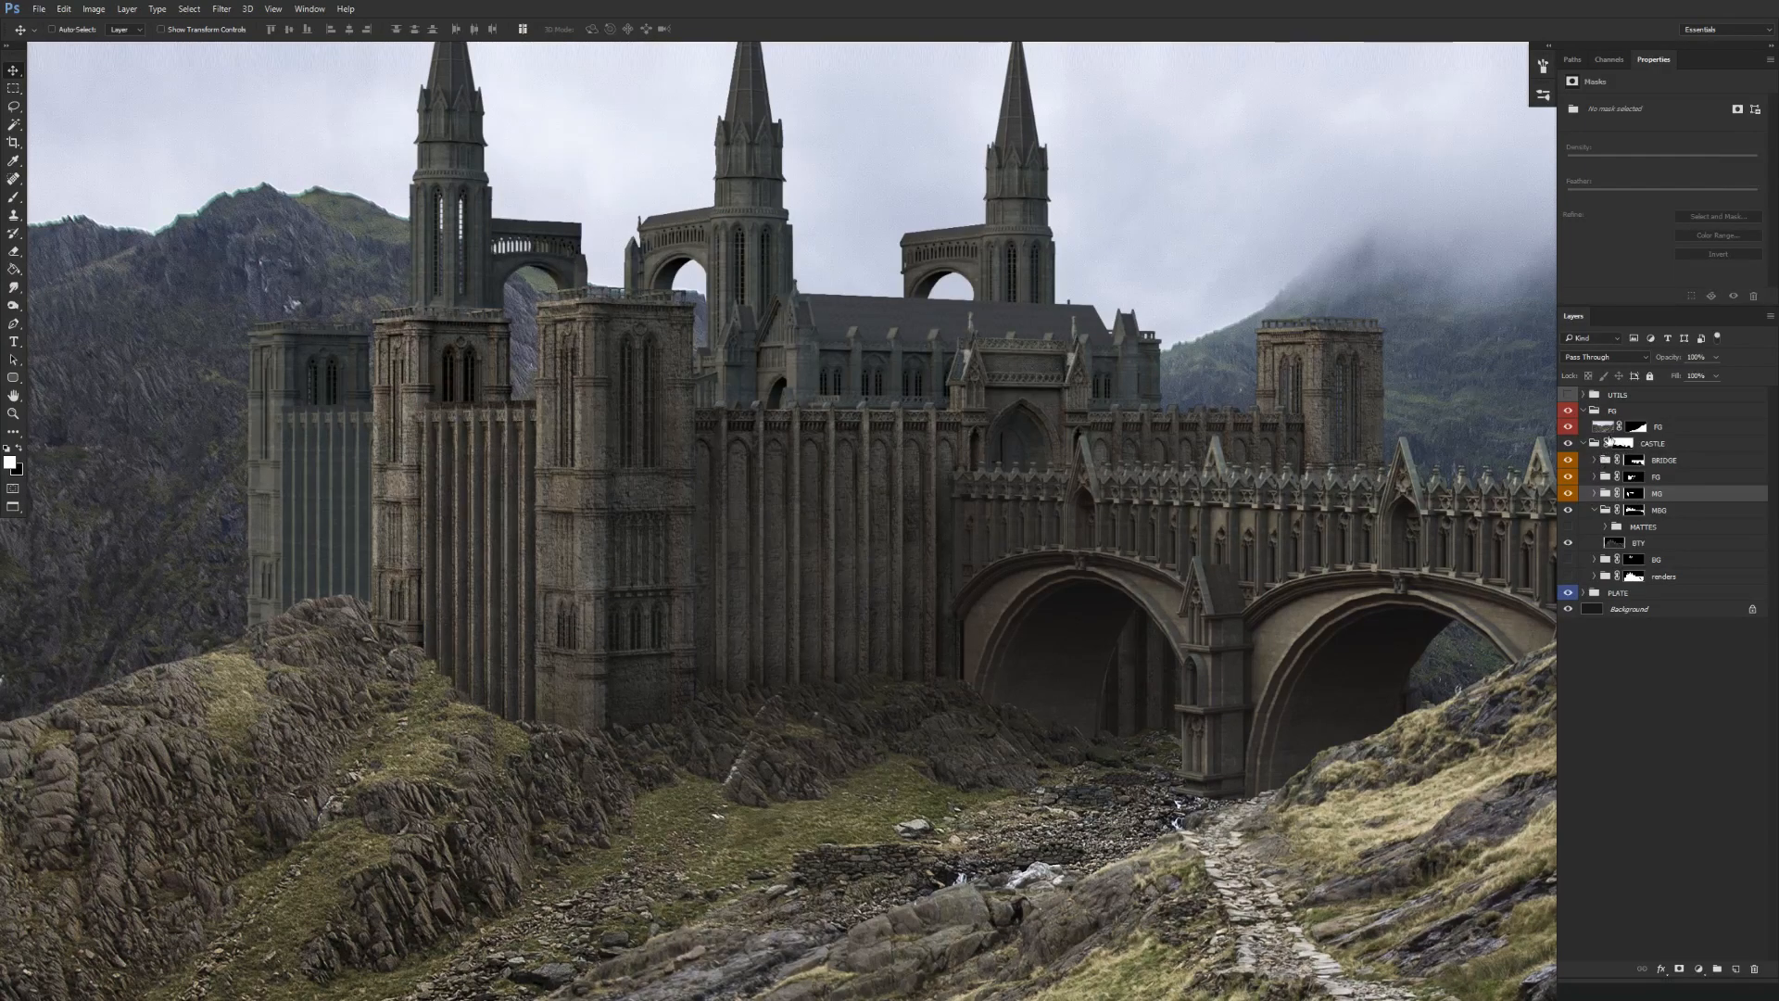
click(1598, 493)
click(1606, 526)
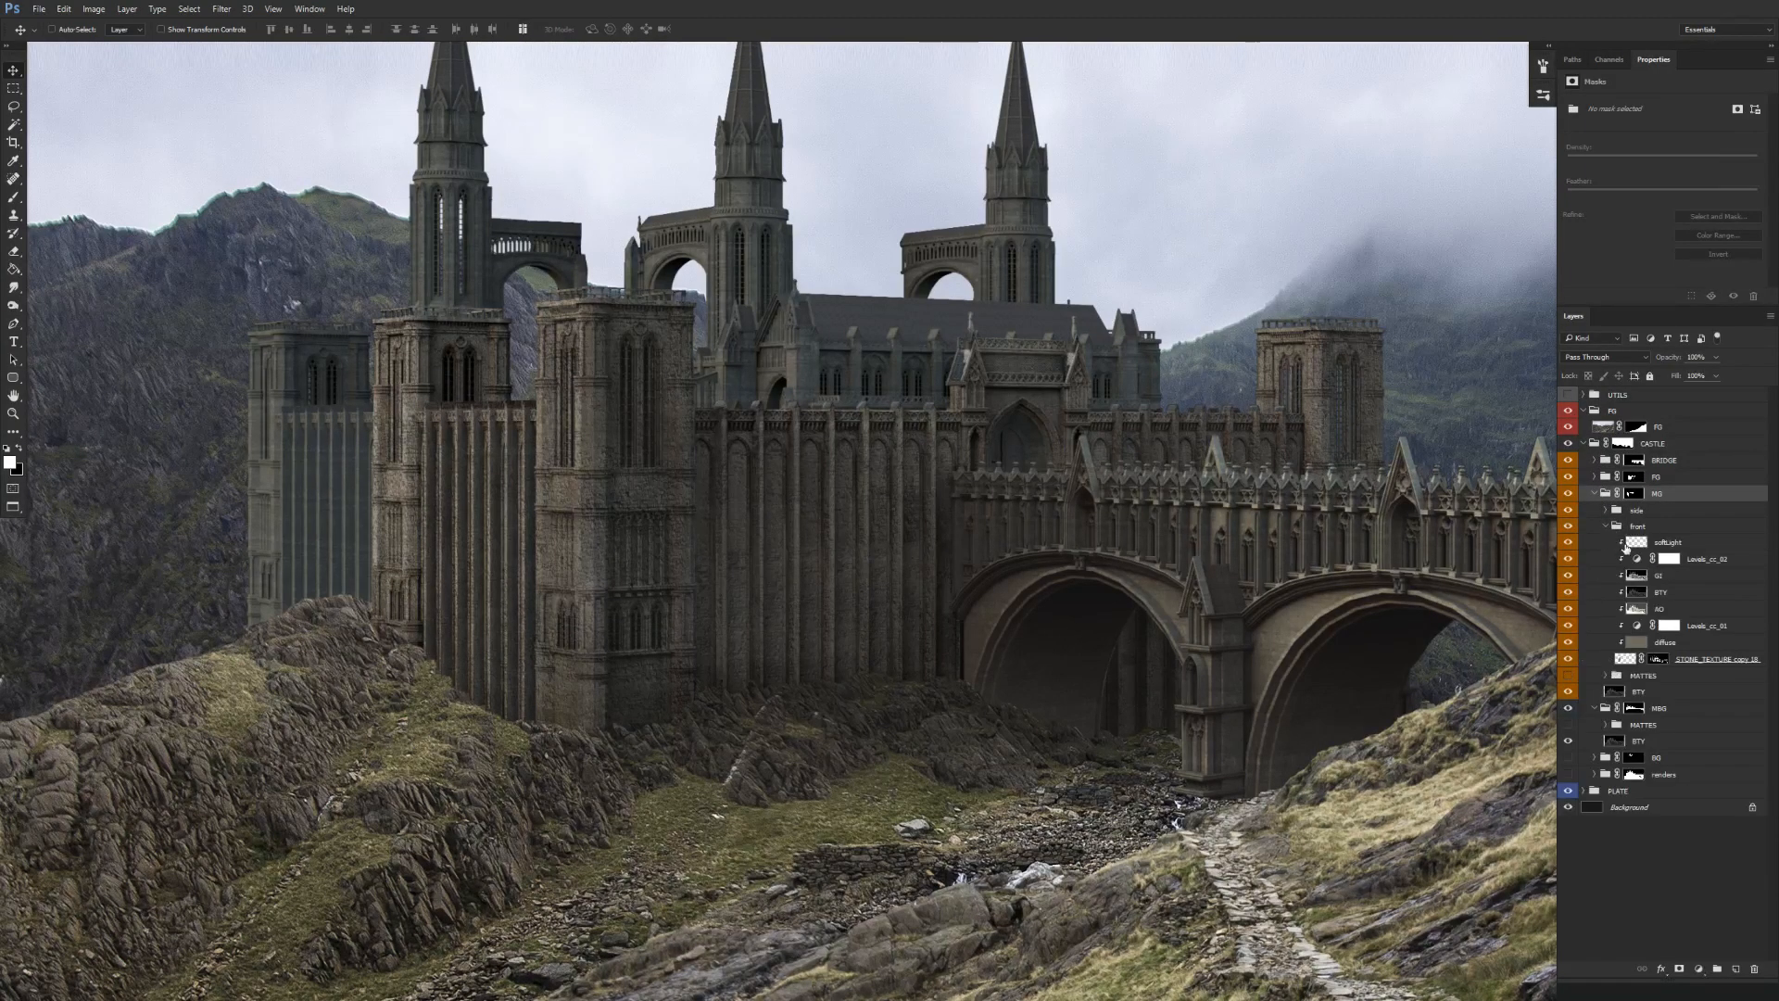
click(1610, 510)
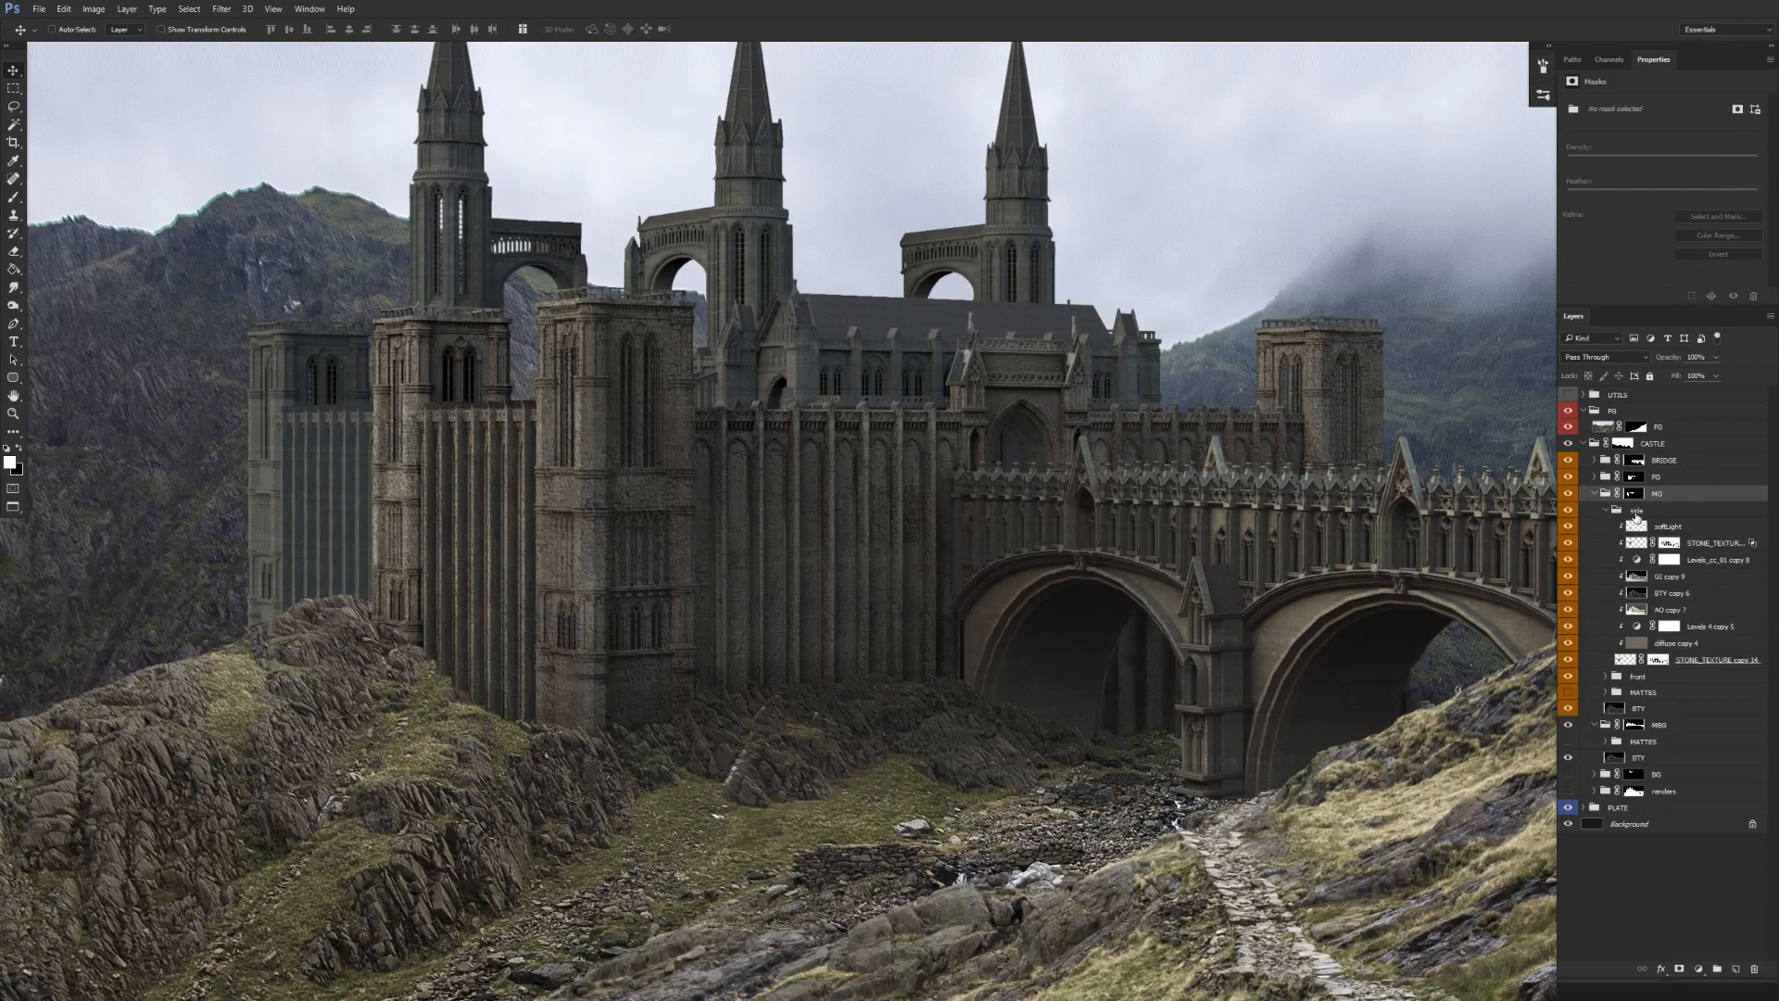
click(1610, 512)
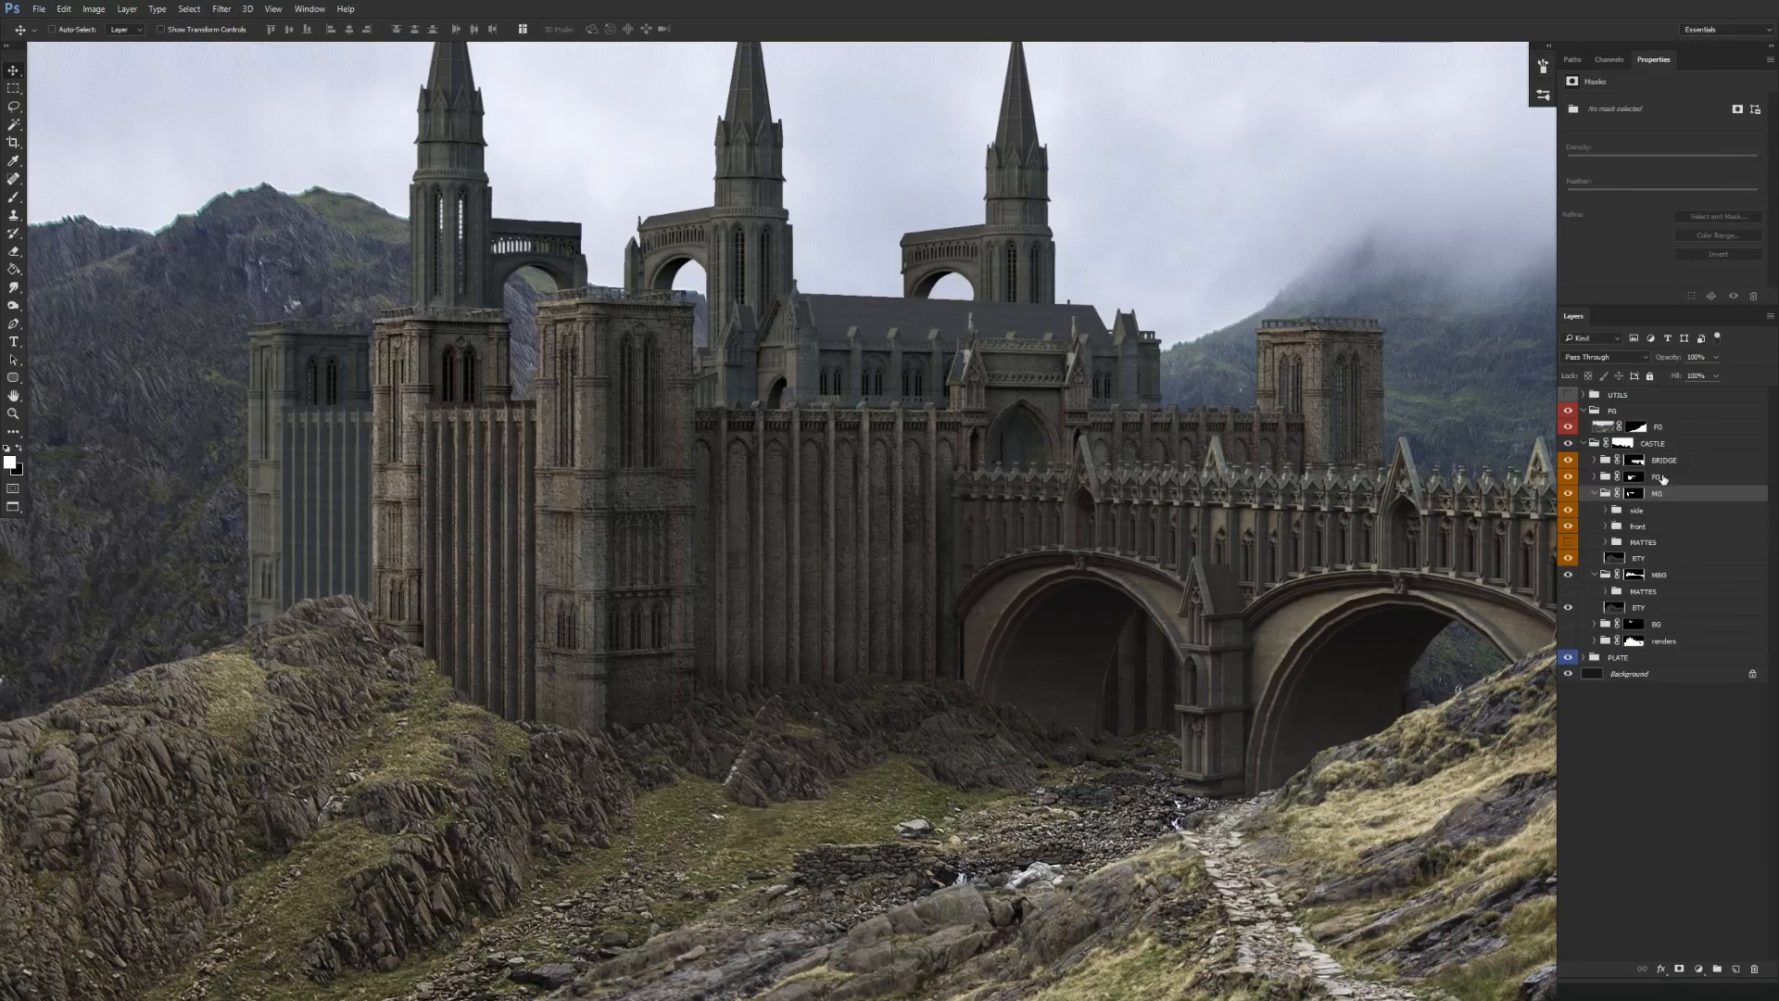
Duplicate a stone texture layer from the FG group's fg_wall_01 to above the CASTLE group, and collapse the FG group.
click(1594, 476)
click(1608, 593)
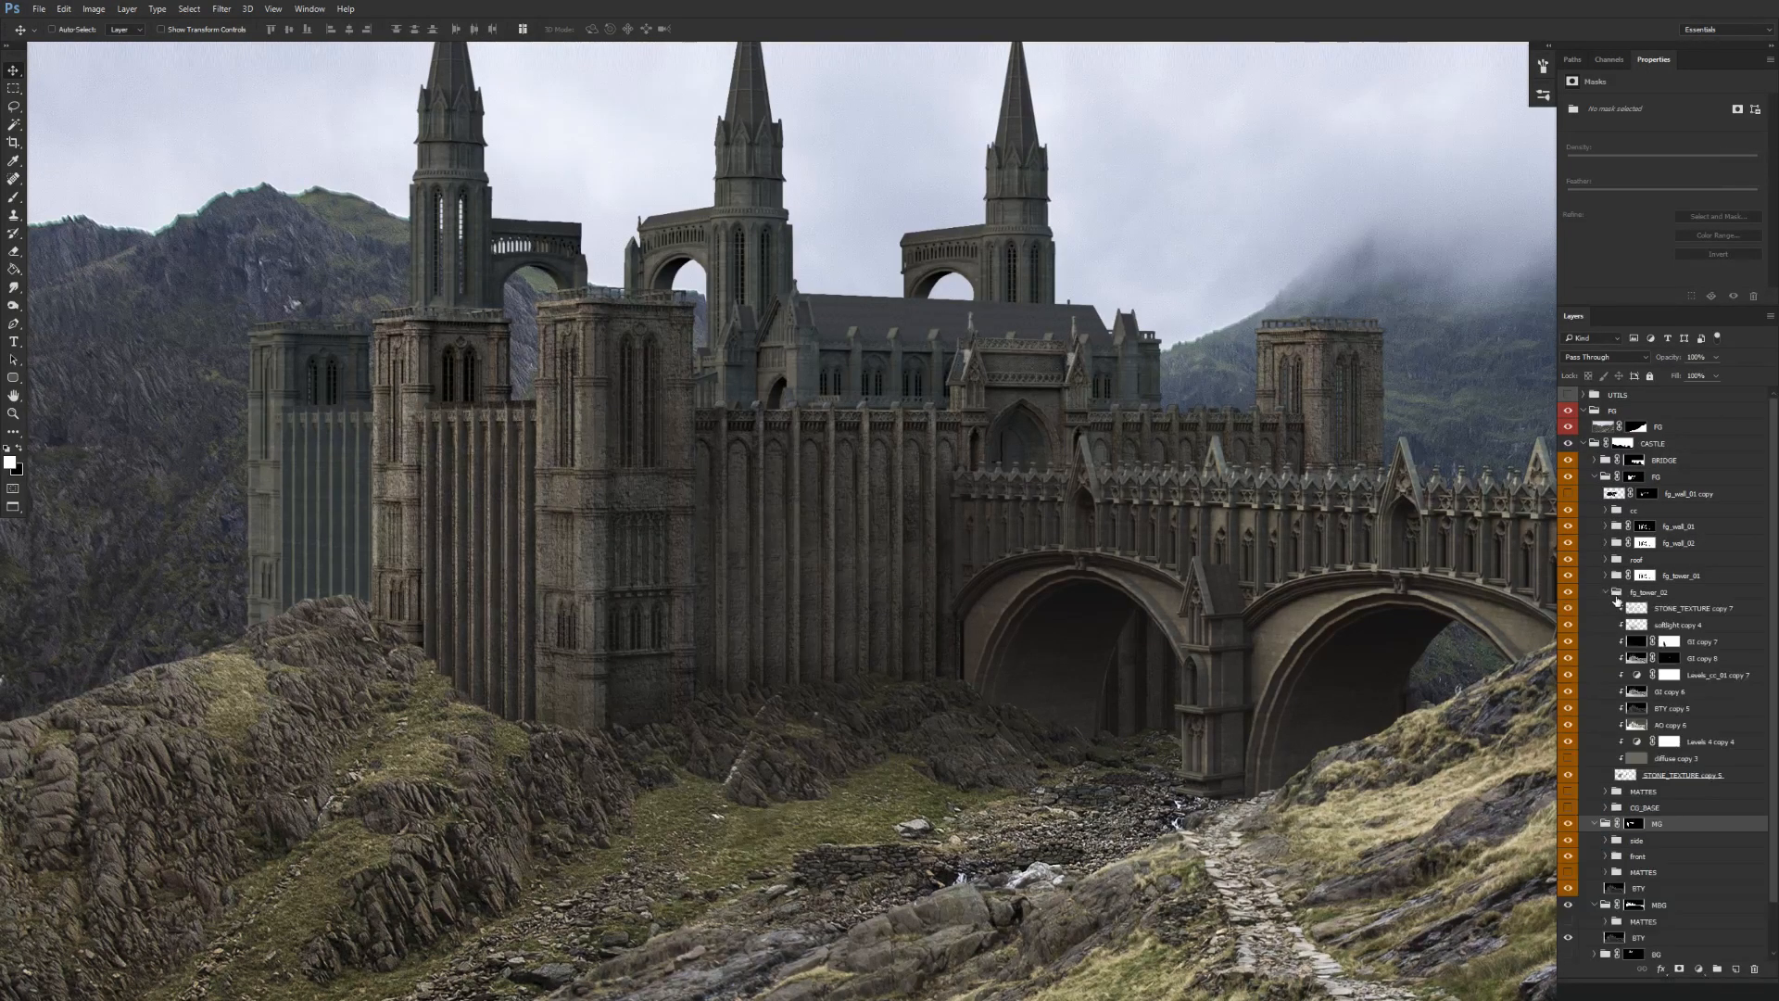
click(1618, 593)
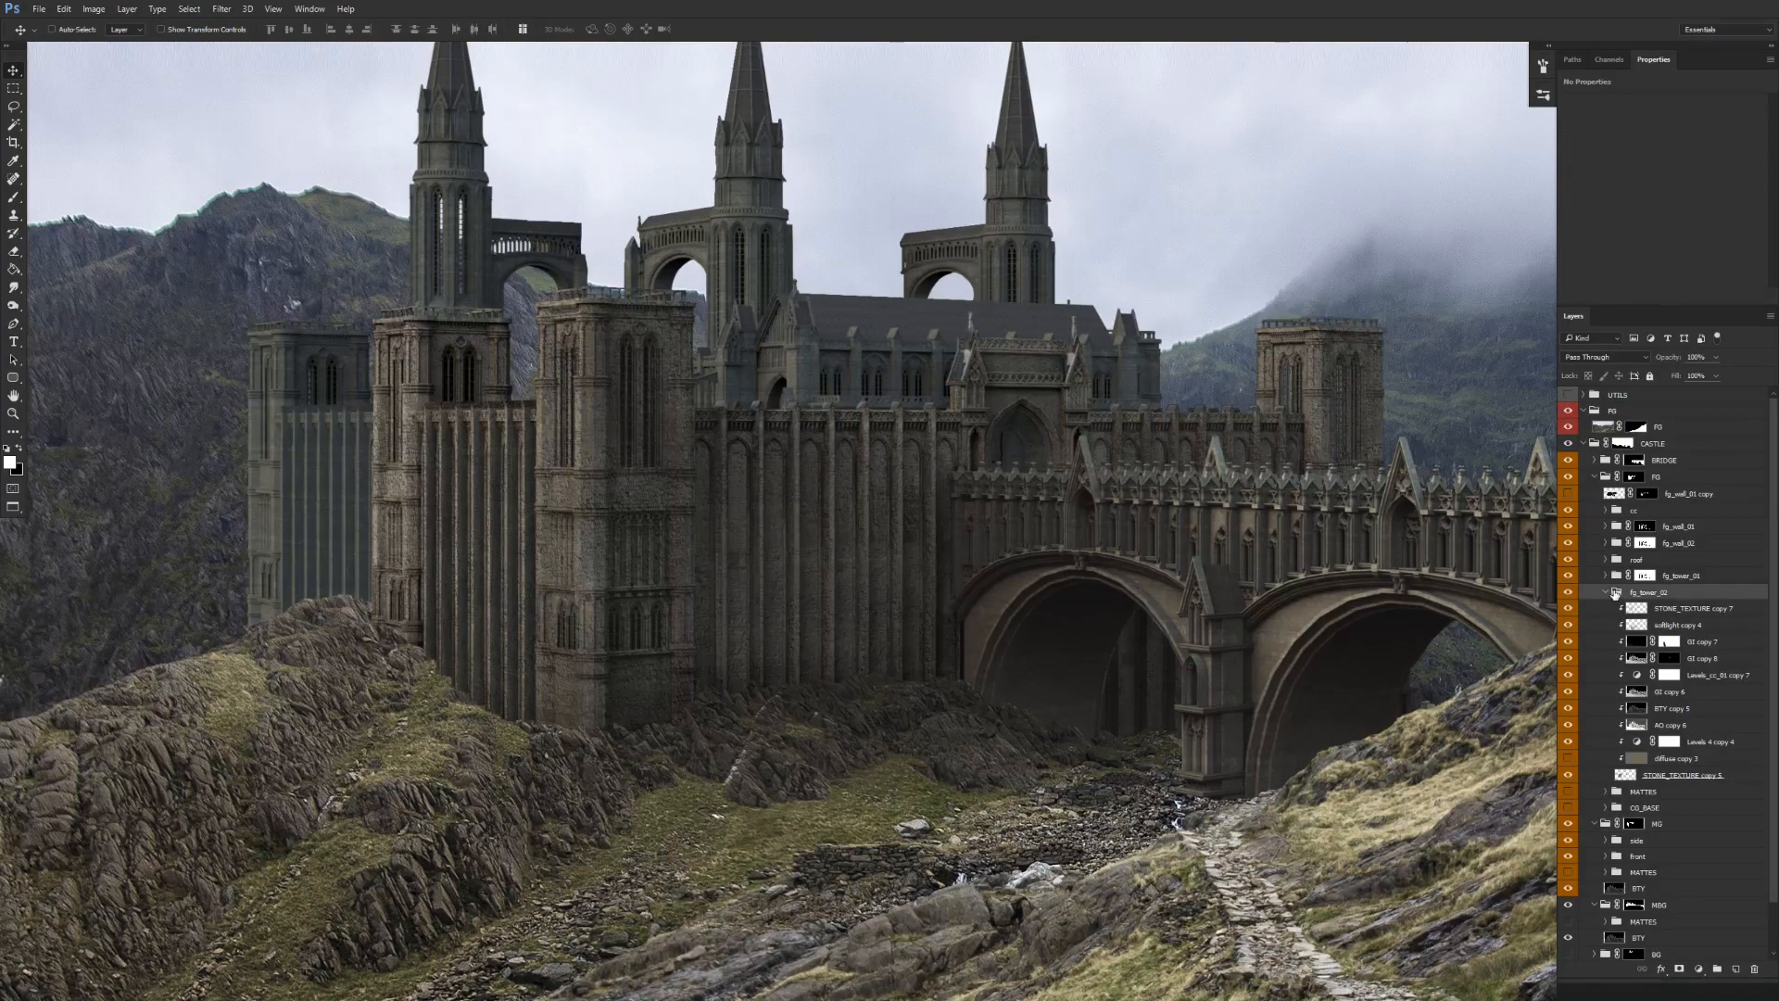
click(1607, 593)
click(1609, 526)
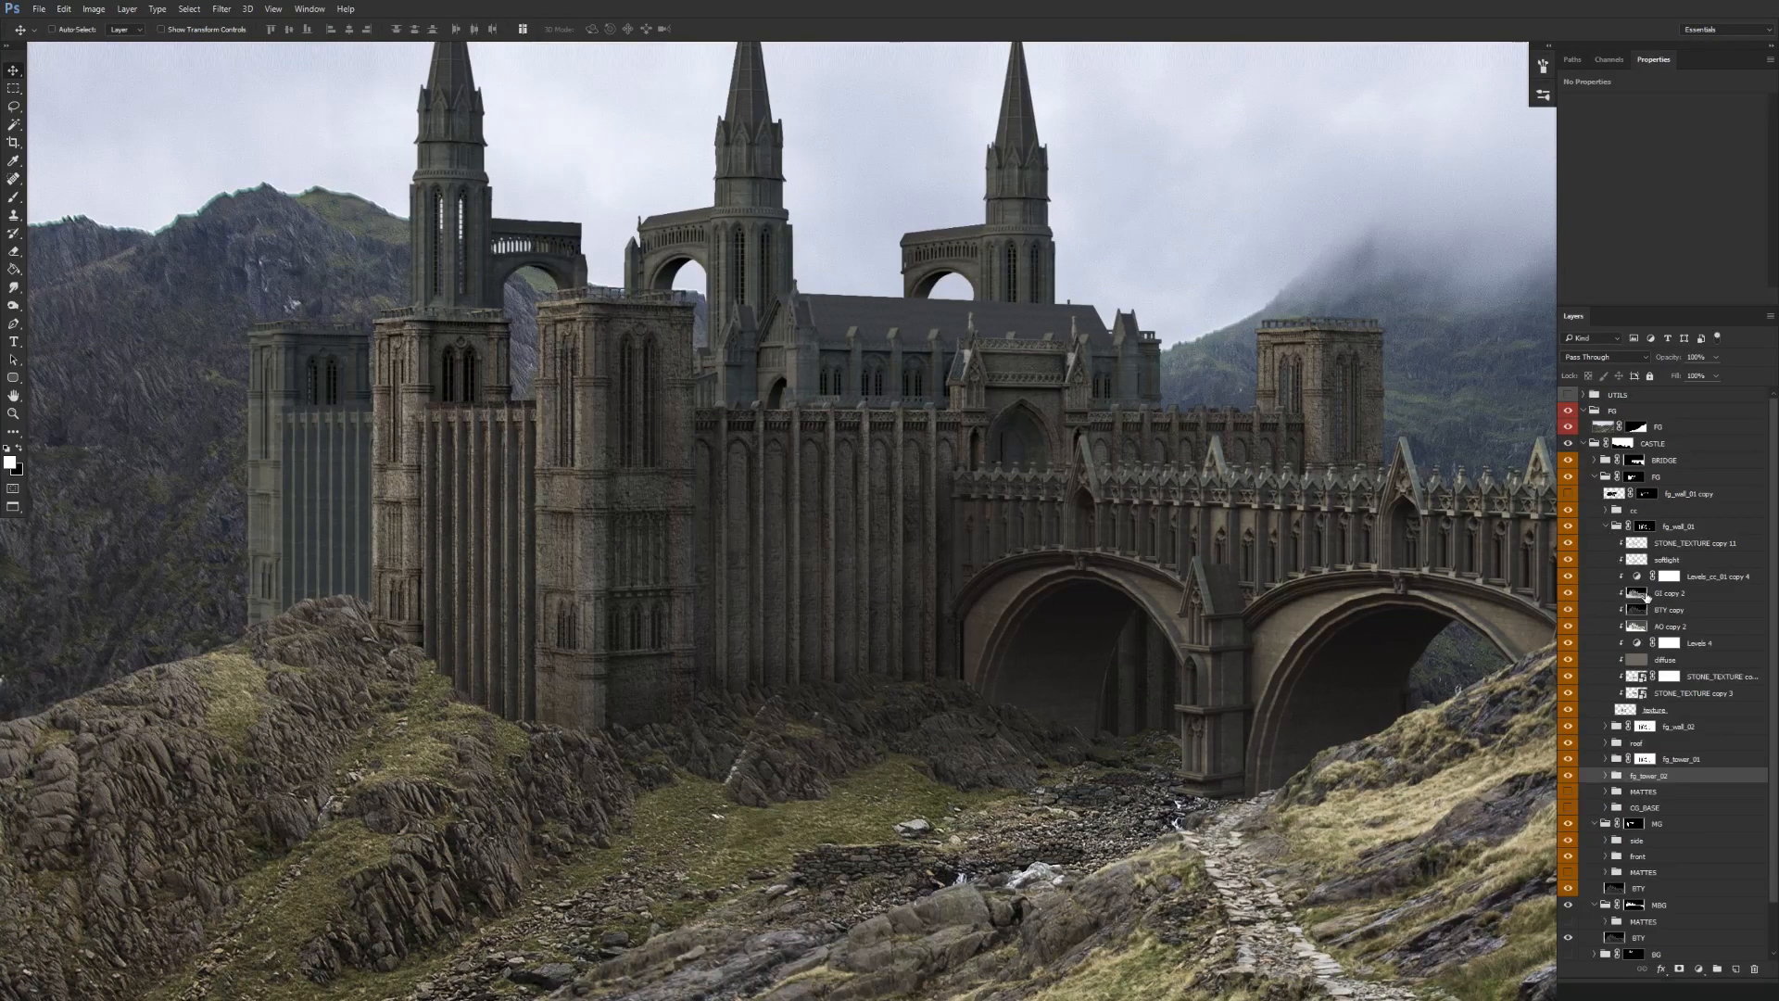
drag(1685, 691, 1664, 436)
click(1616, 542)
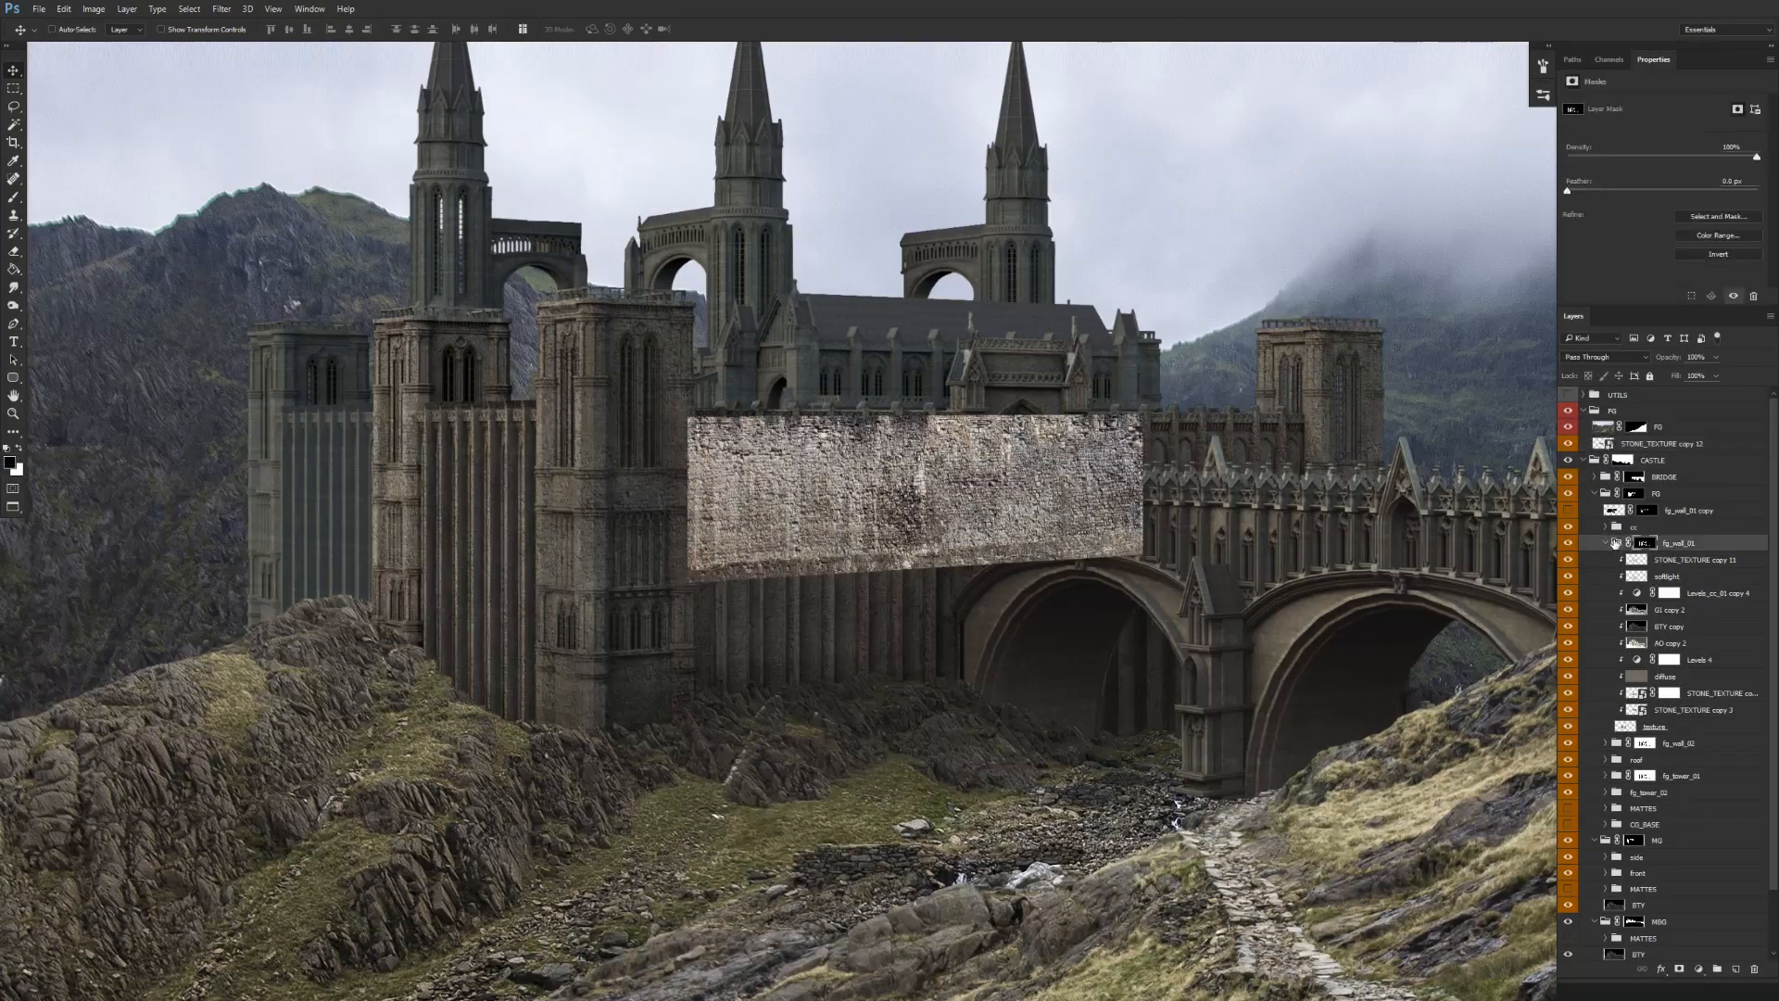
click(1607, 542)
click(1604, 493)
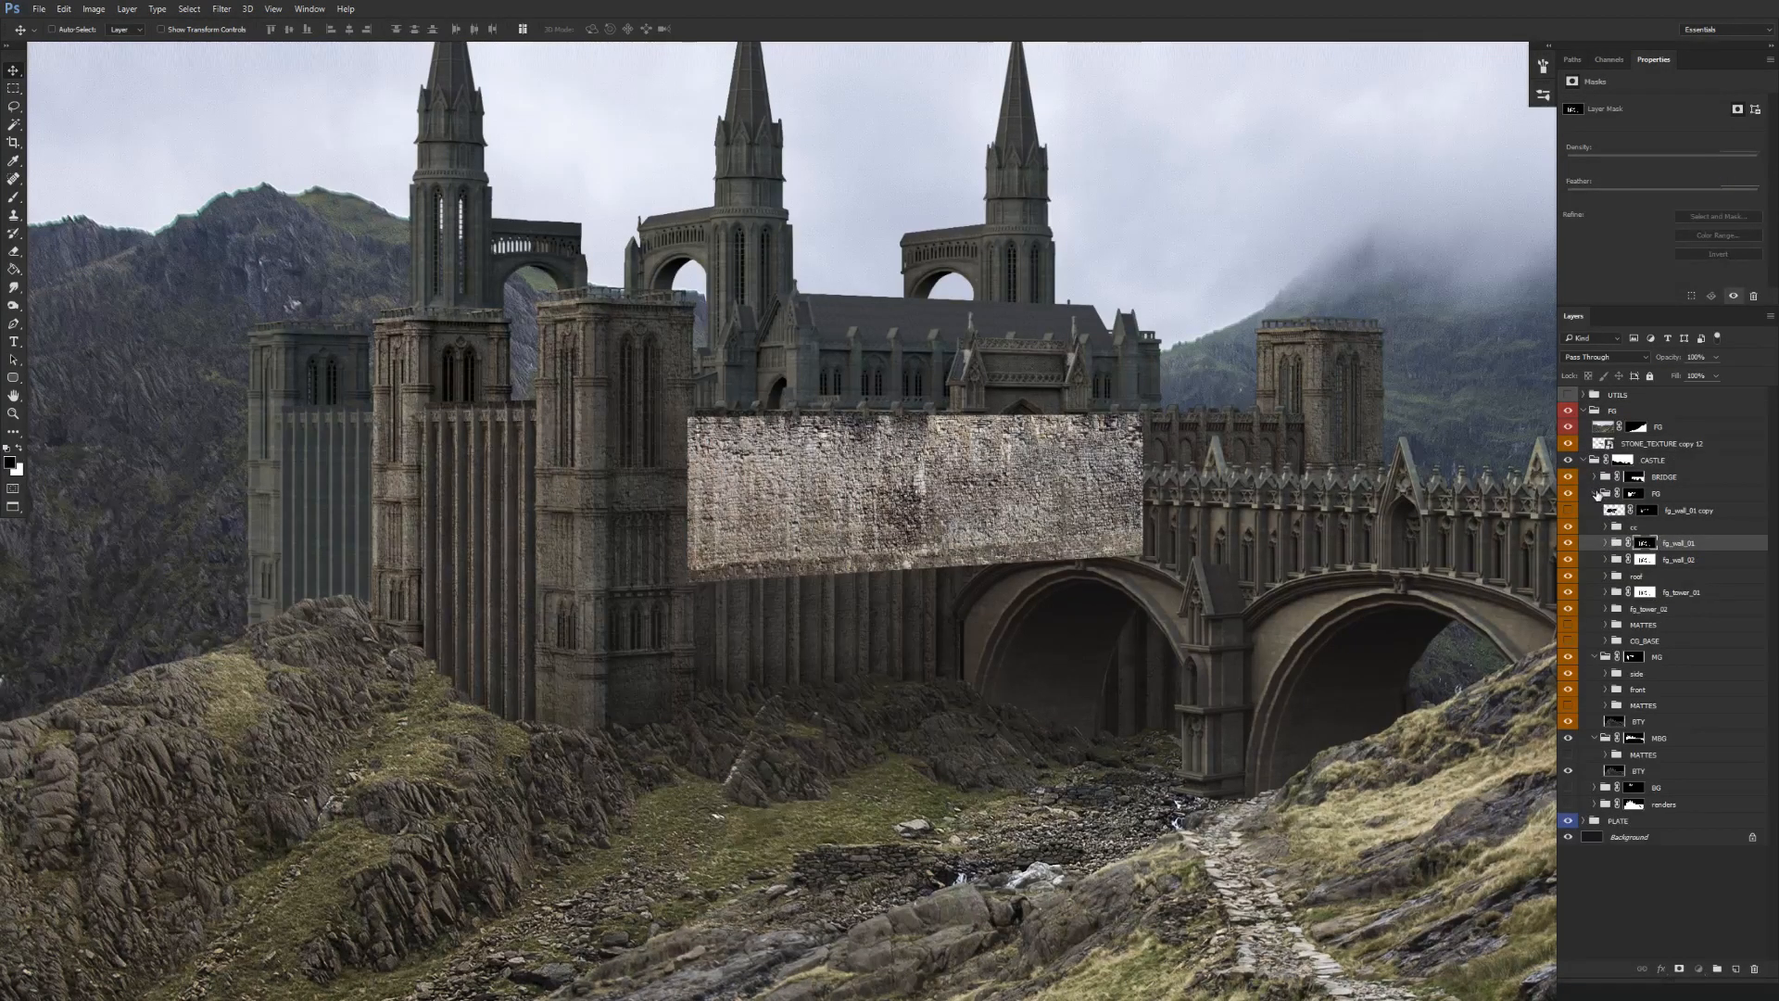
click(1595, 493)
Move the duplicated stone texture over the unpainted tower at the castle's far left and scale its width down to the tower.
click(1584, 443)
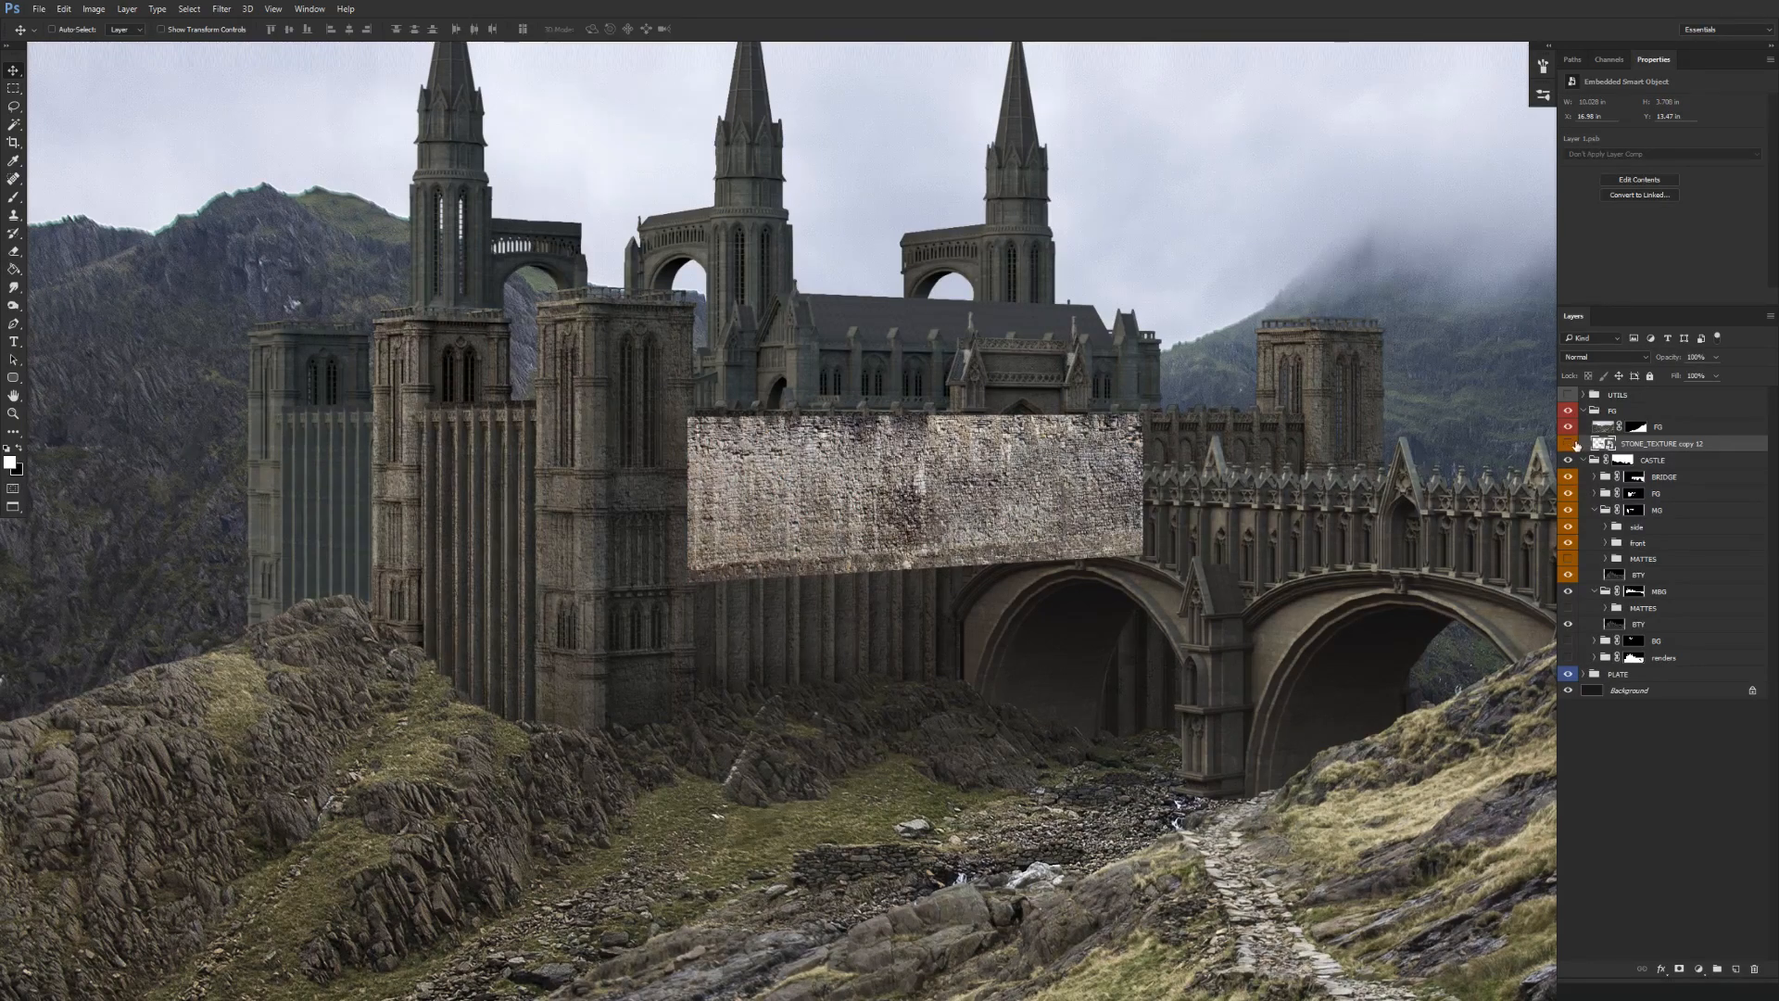
click(1576, 445)
click(1576, 444)
drag(620, 627, 827, 721)
drag(764, 635, 743, 619)
key(ctrl+t)
right_click(754, 432)
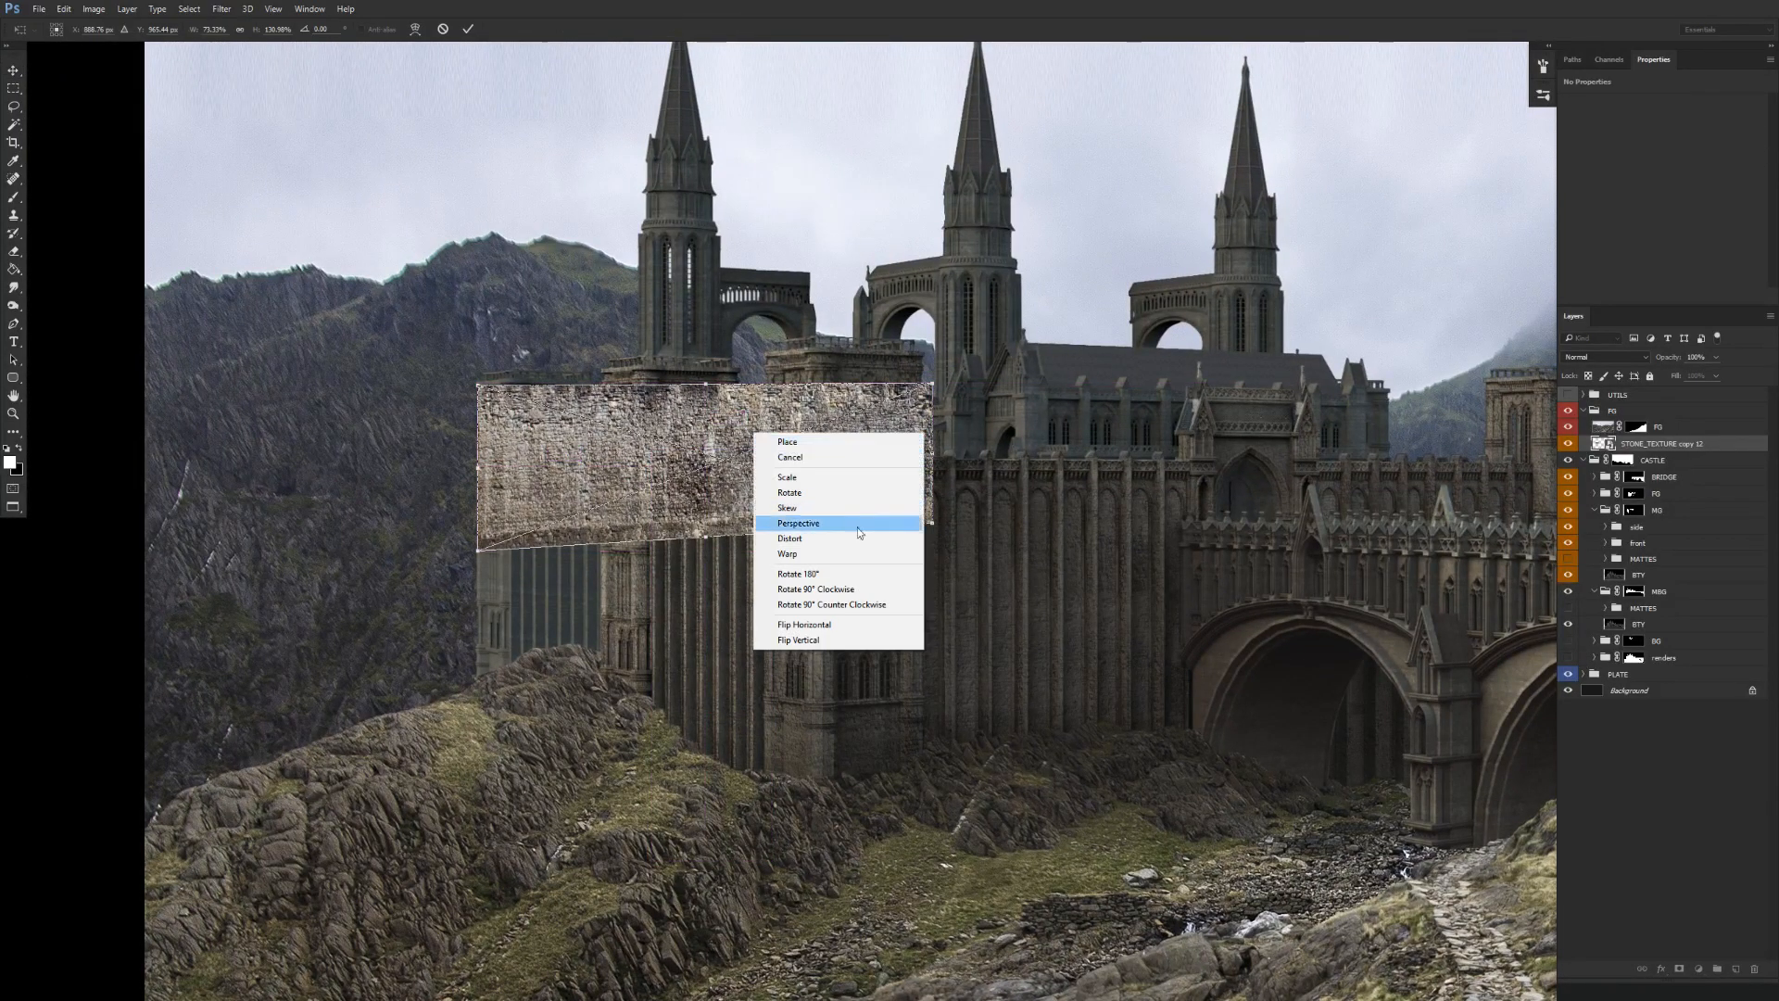
click(839, 480)
drag(936, 466, 670, 556)
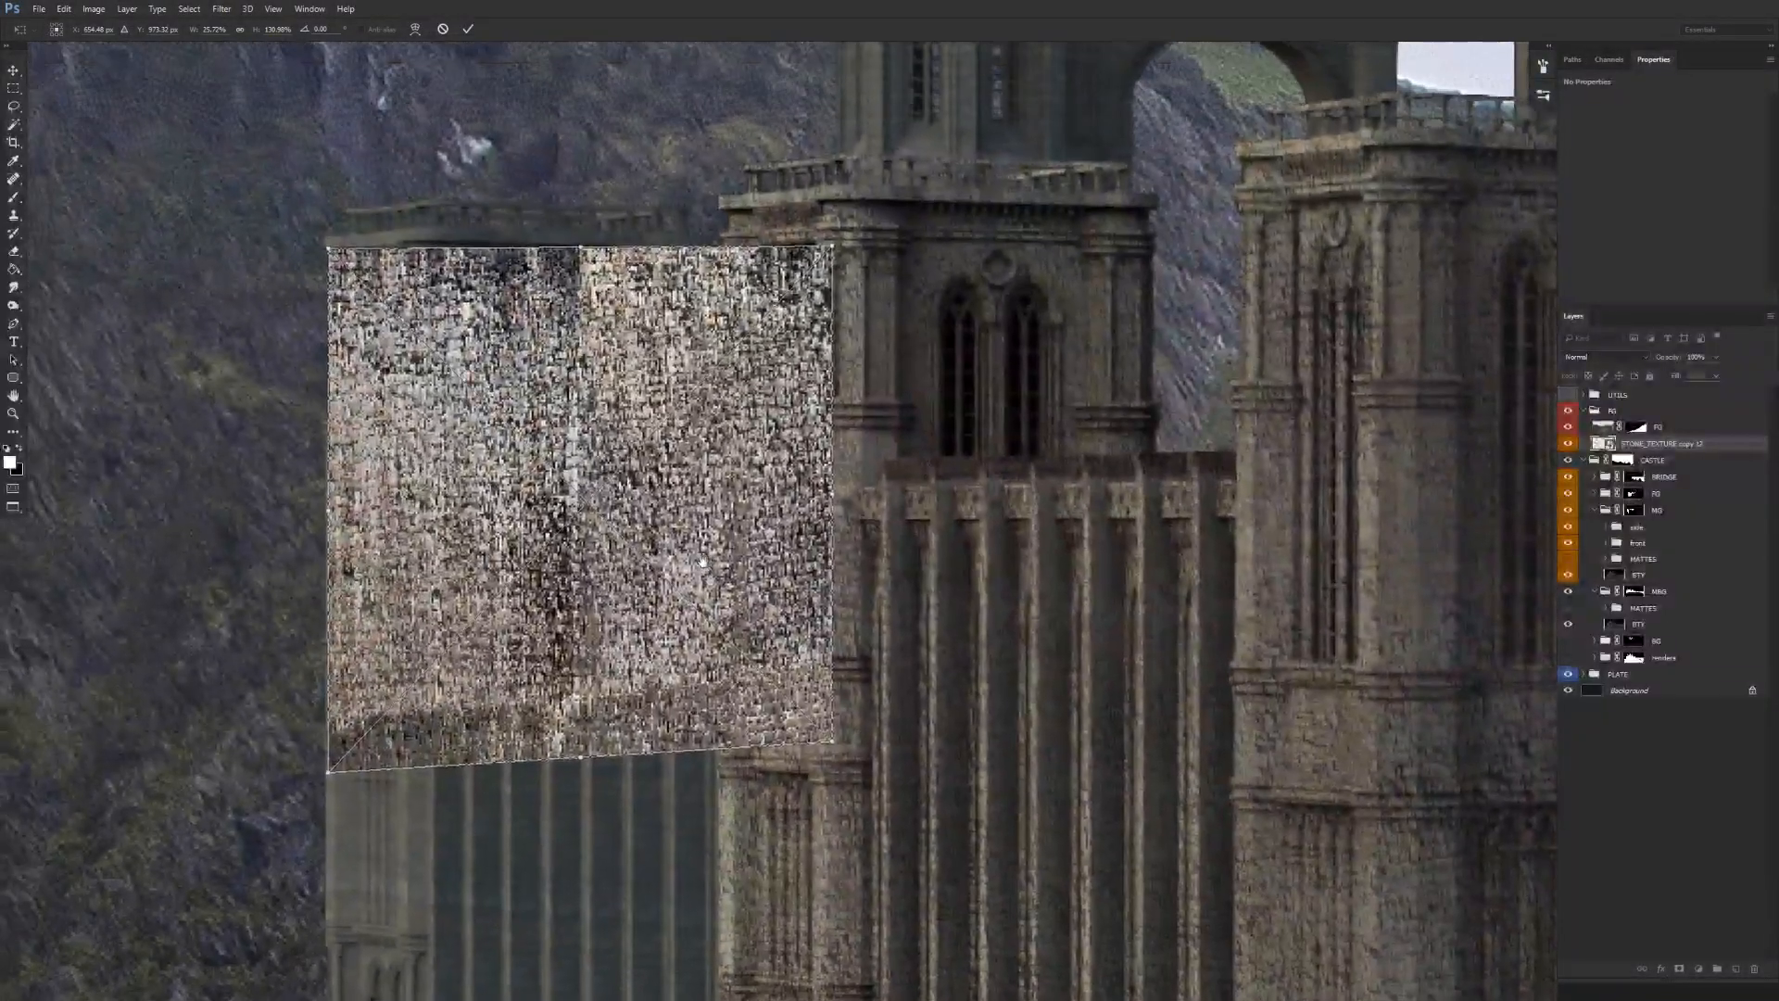
Distort the stone texture's upper and lower corners to follow the perspective of the far-left tower, and apply the transform.
right_click(714, 462)
click(794, 569)
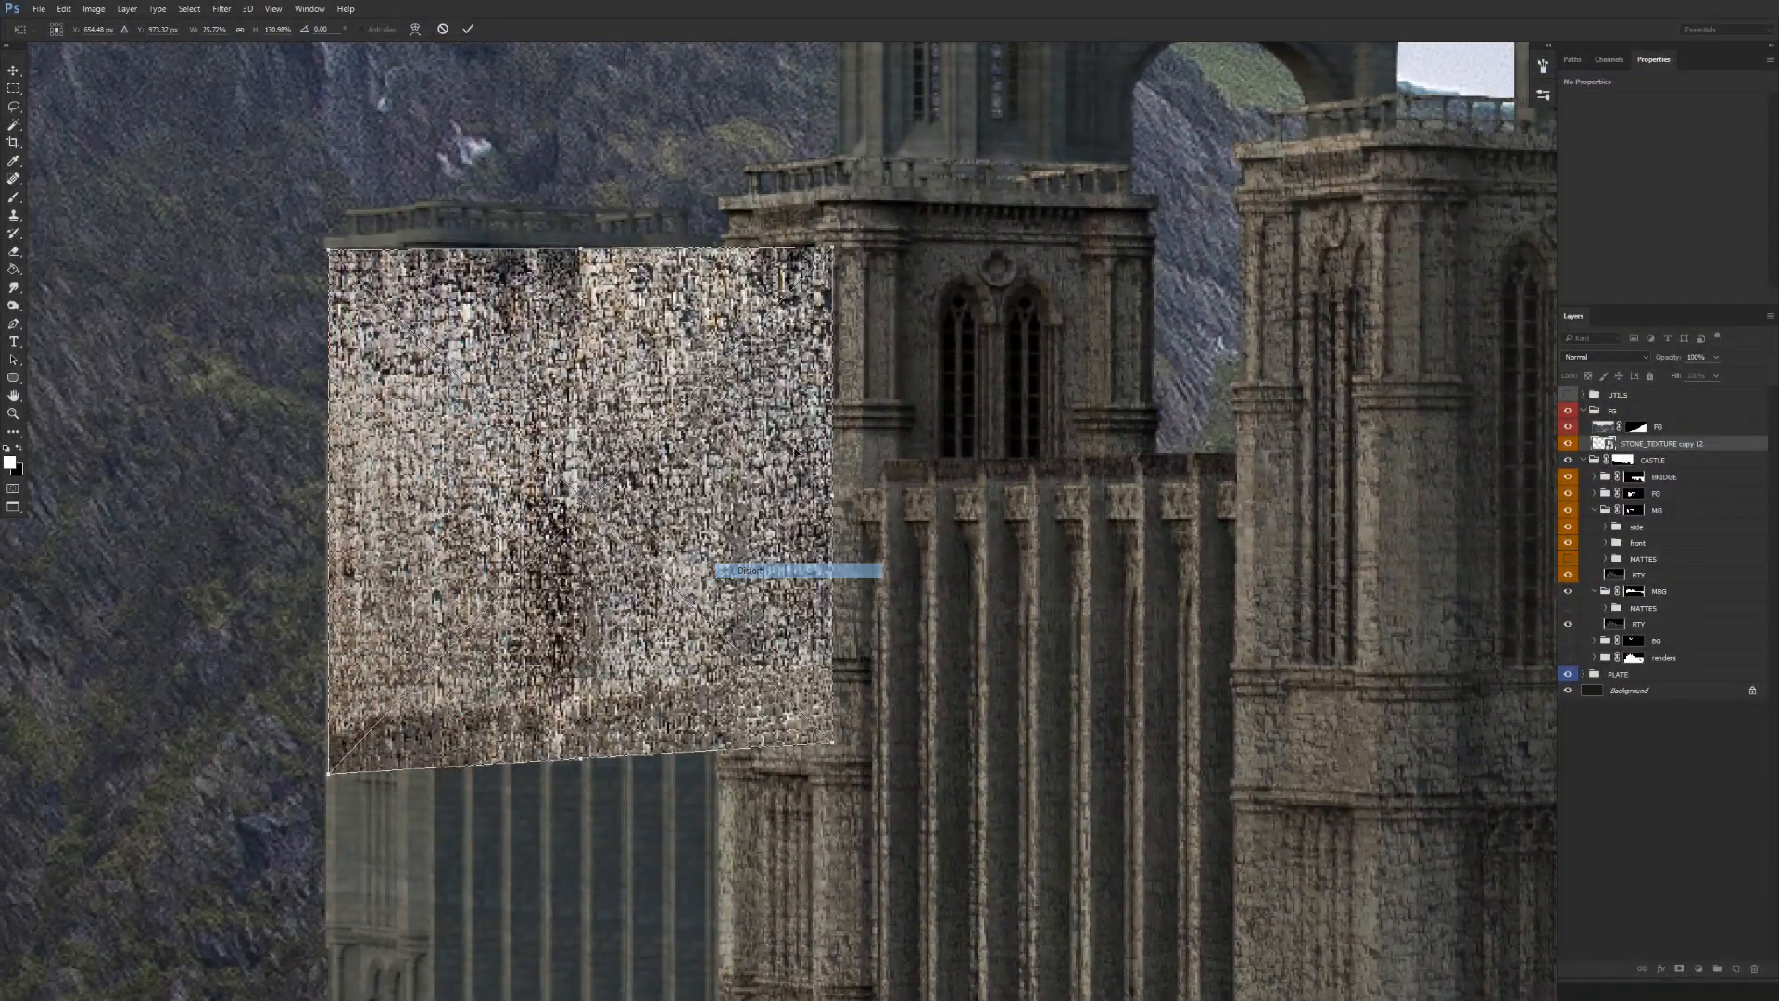
drag(832, 248, 836, 200)
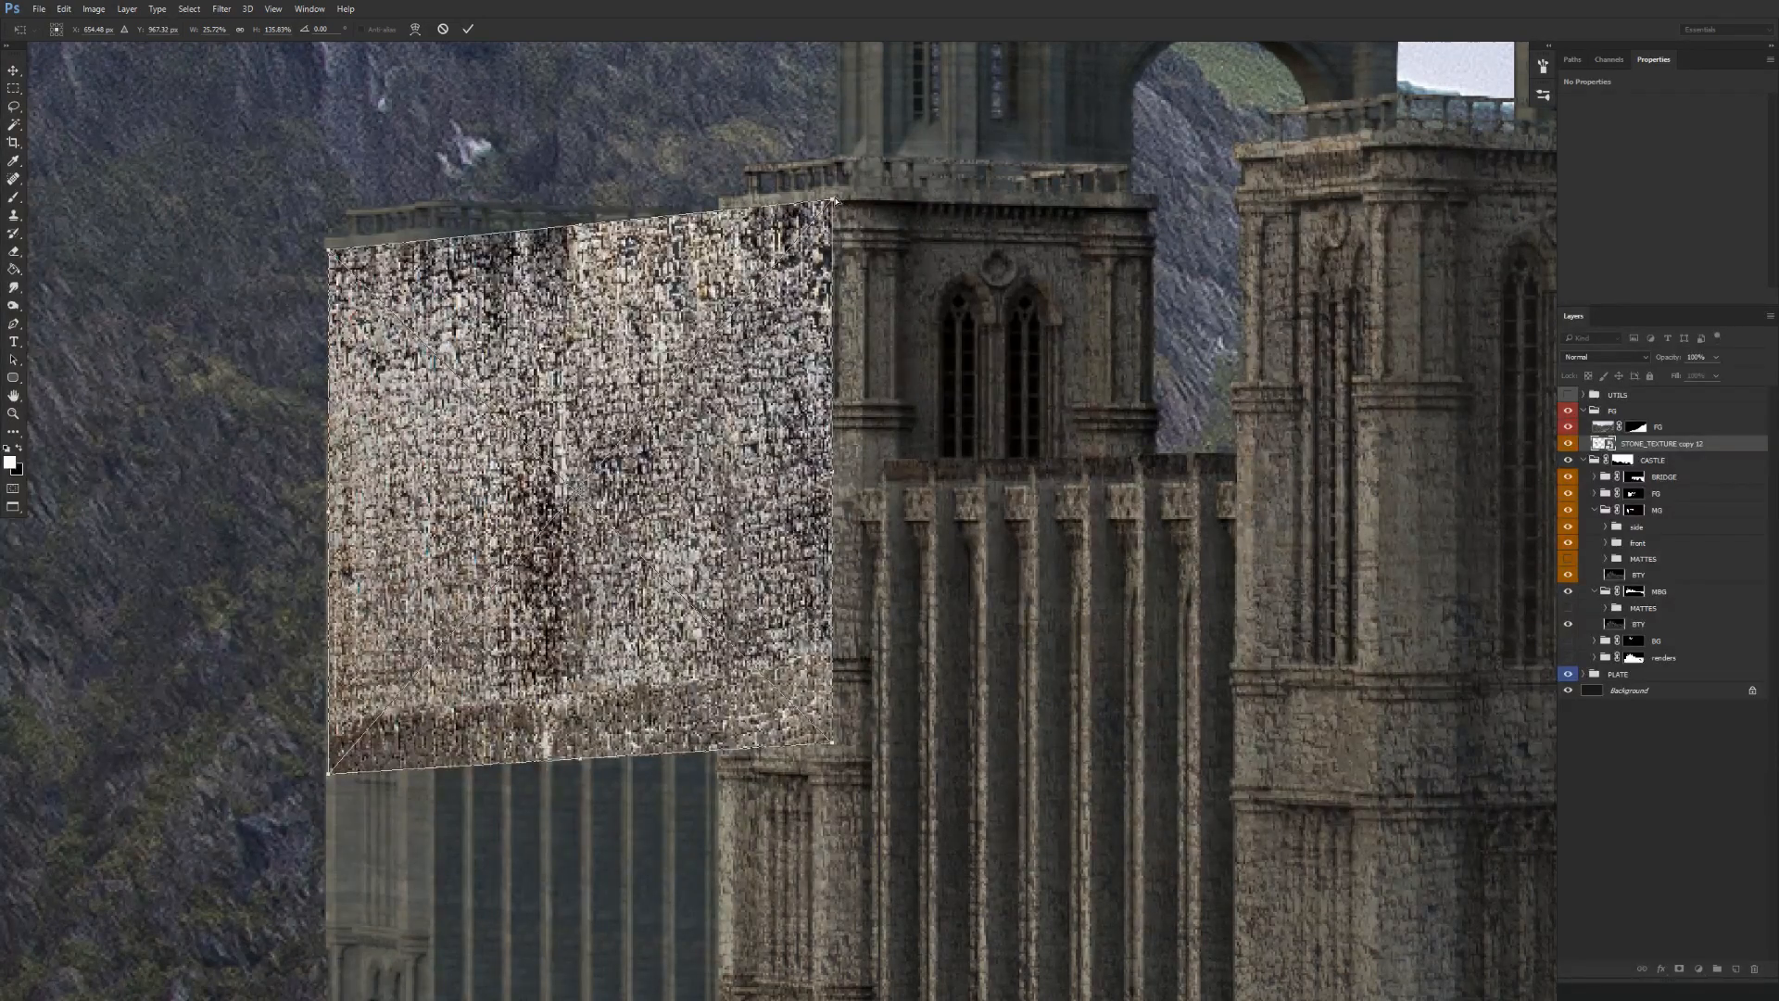
drag(795, 586, 852, 418)
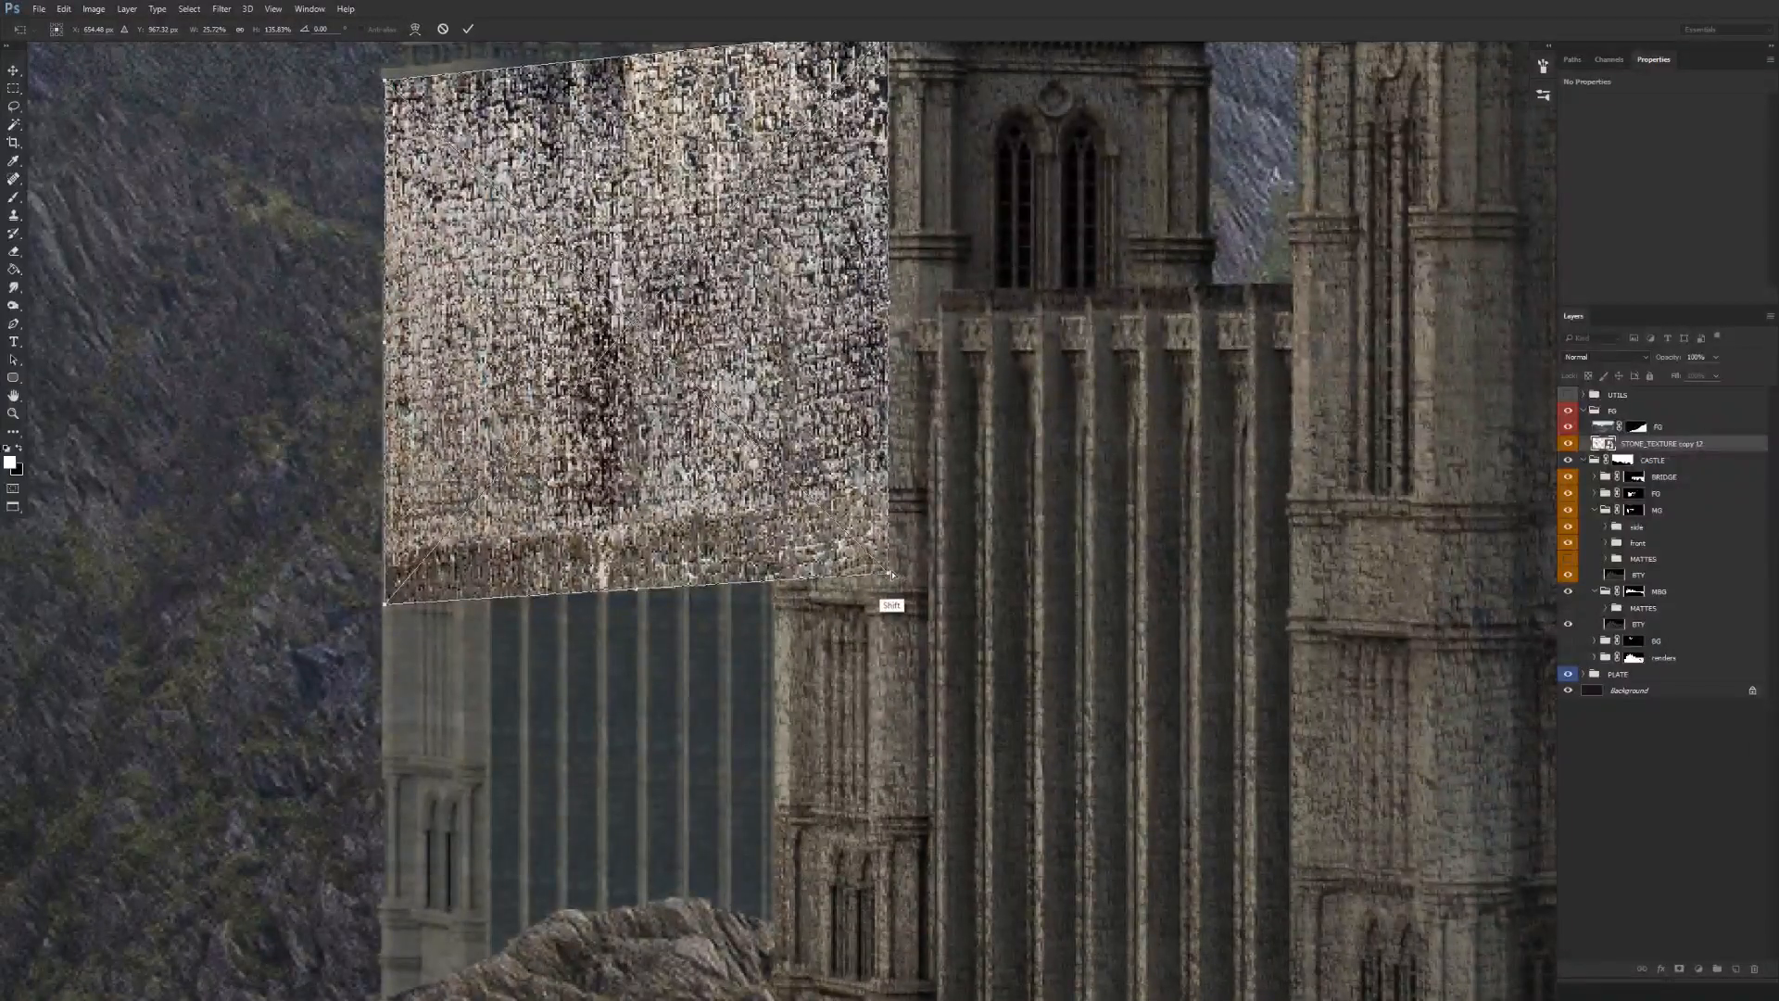
mouse_move(383, 605)
mouse_down()
mouse_move(408, 547)
mouse_move(385, 610)
mouse_move(382, 575)
mouse_up()
ctrl+alt+click(488, 573)
ctrl+alt+click(487, 578)
ctrl+alt+click(486, 593)
key(Return)
drag(511, 573, 693, 502)
ctrl+click(697, 471)
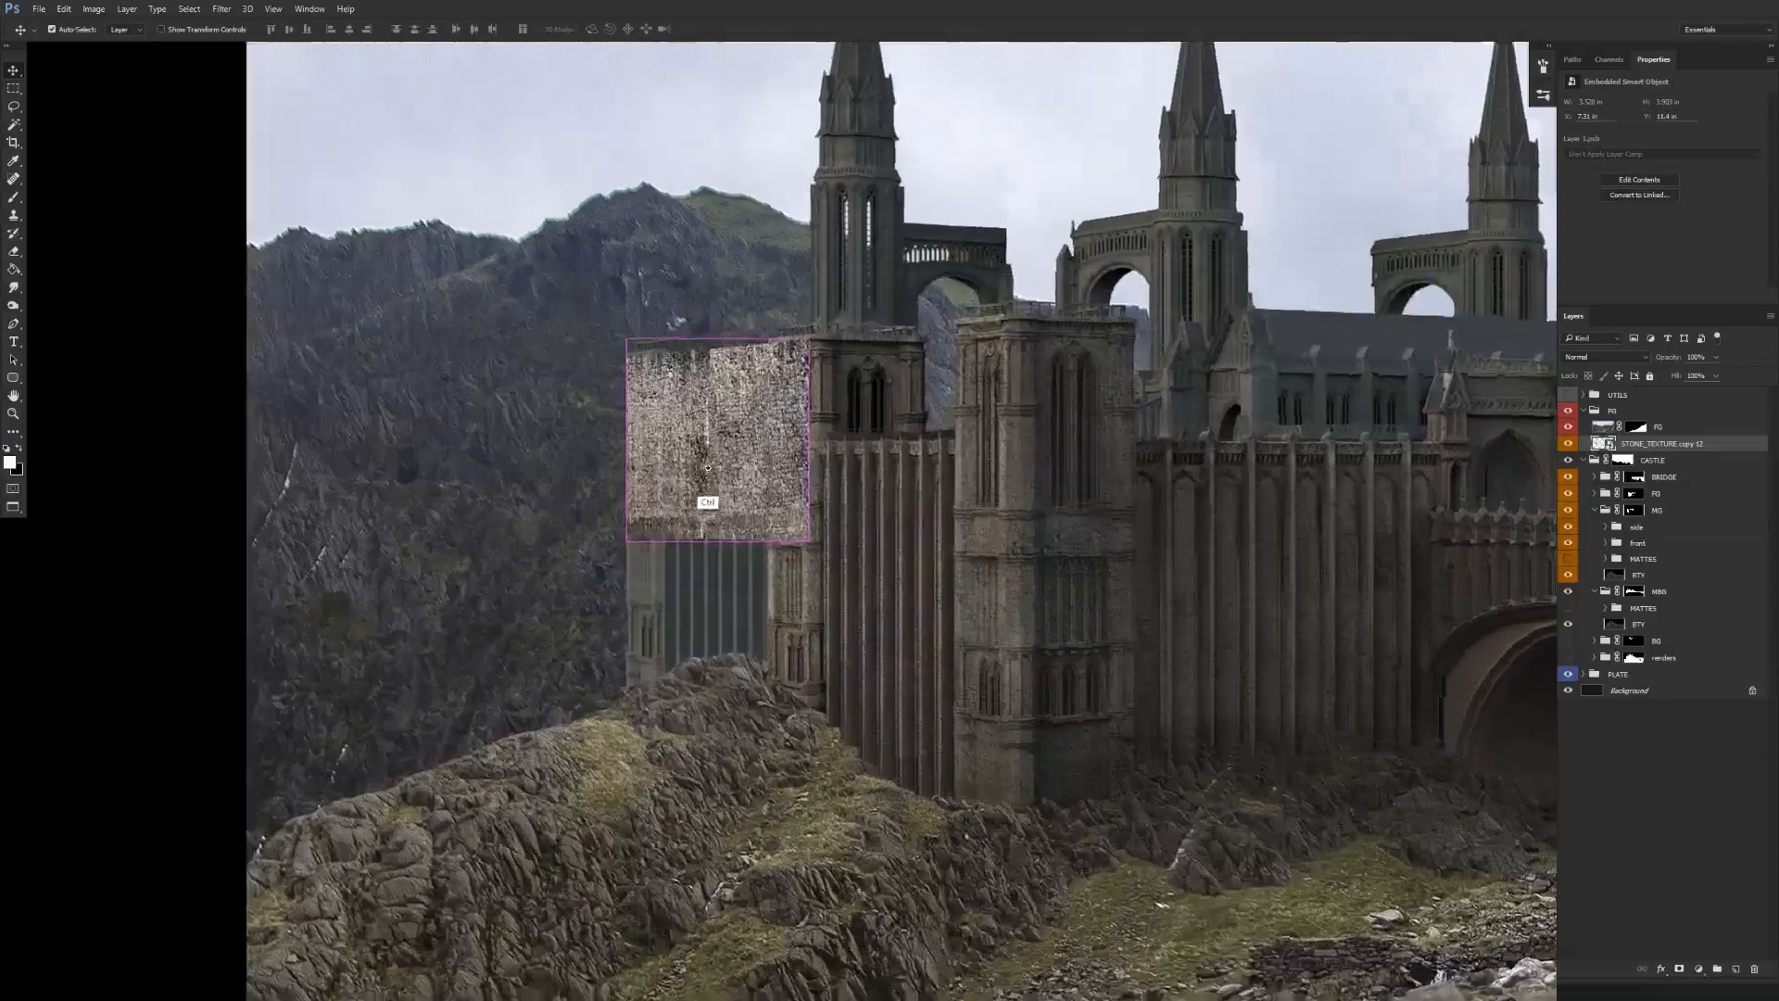
Enlarge the stone texture sideways and upward so that it extends past the far-left tower's top and side edges.
key(t)
key(ctrl+t)
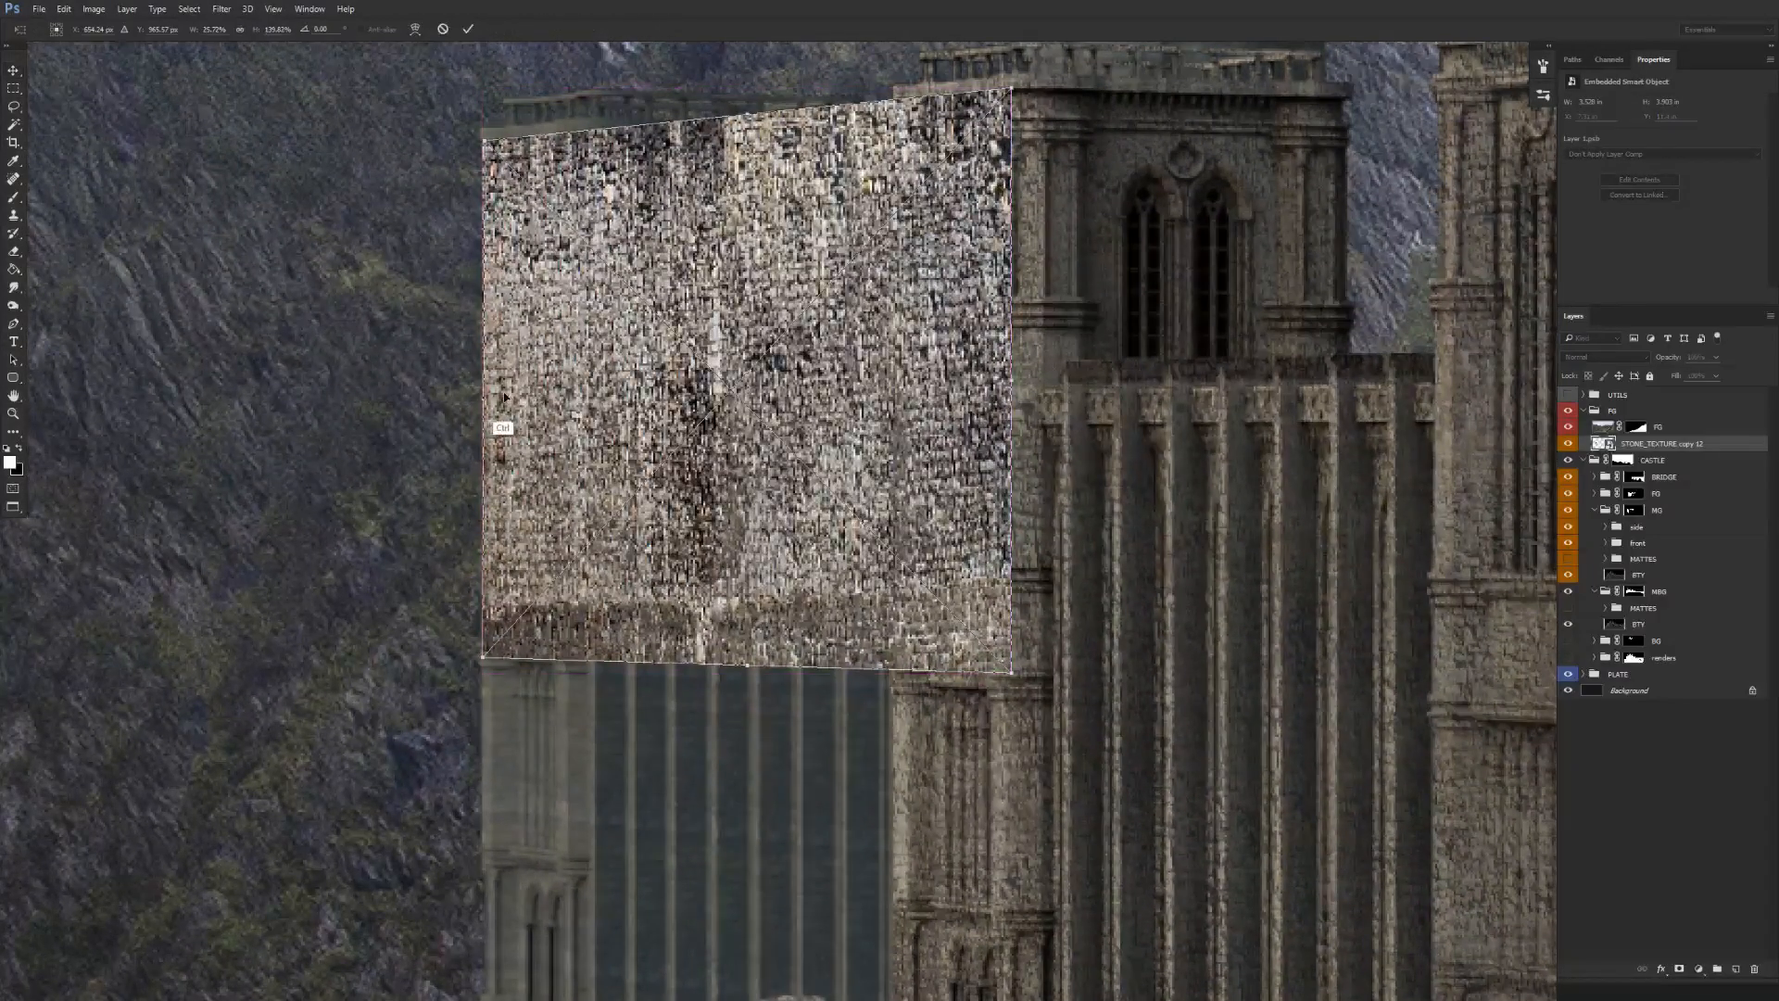
drag(482, 399, 463, 400)
drag(733, 115, 733, 70)
drag(1012, 357, 1044, 356)
drag(1067, 449, 1002, 491)
key(Return)
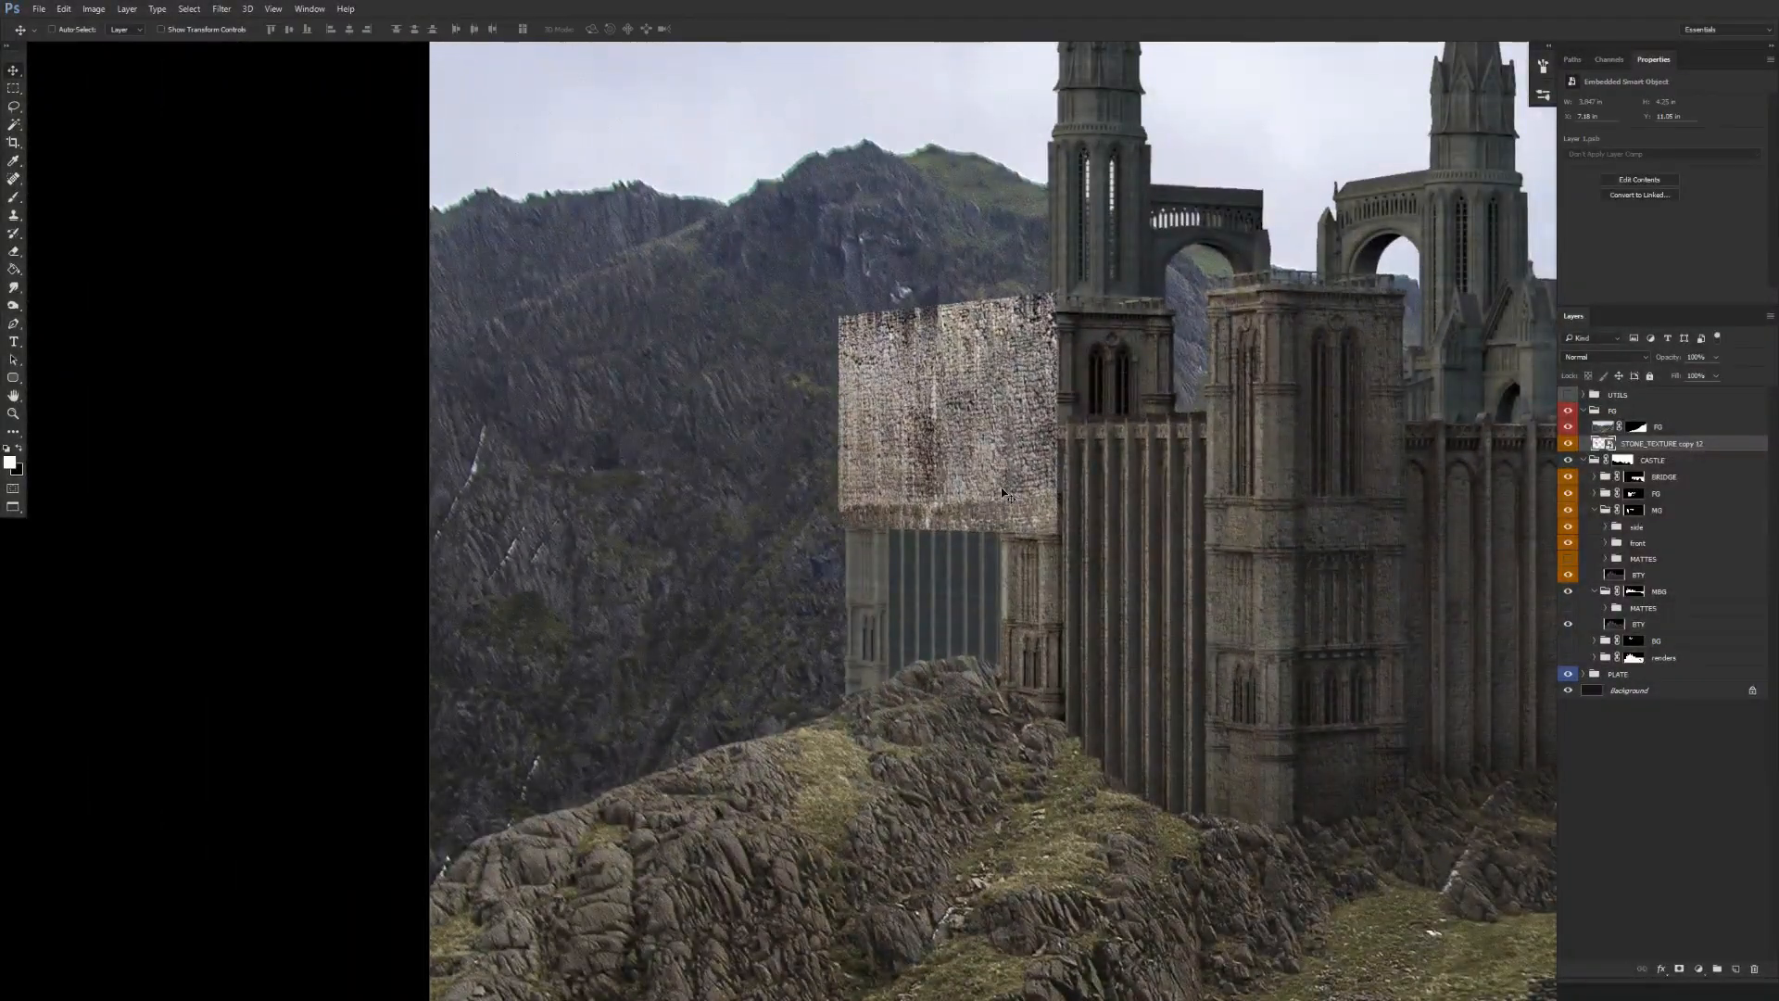
Duplicate the stone texture and reshape the copy into a narrower patch over the lower outer part of the far-left tower.
key(ctrl+alt+t)
drag(1058, 426, 778, 426)
drag(852, 527, 853, 697)
drag(853, 315, 881, 454)
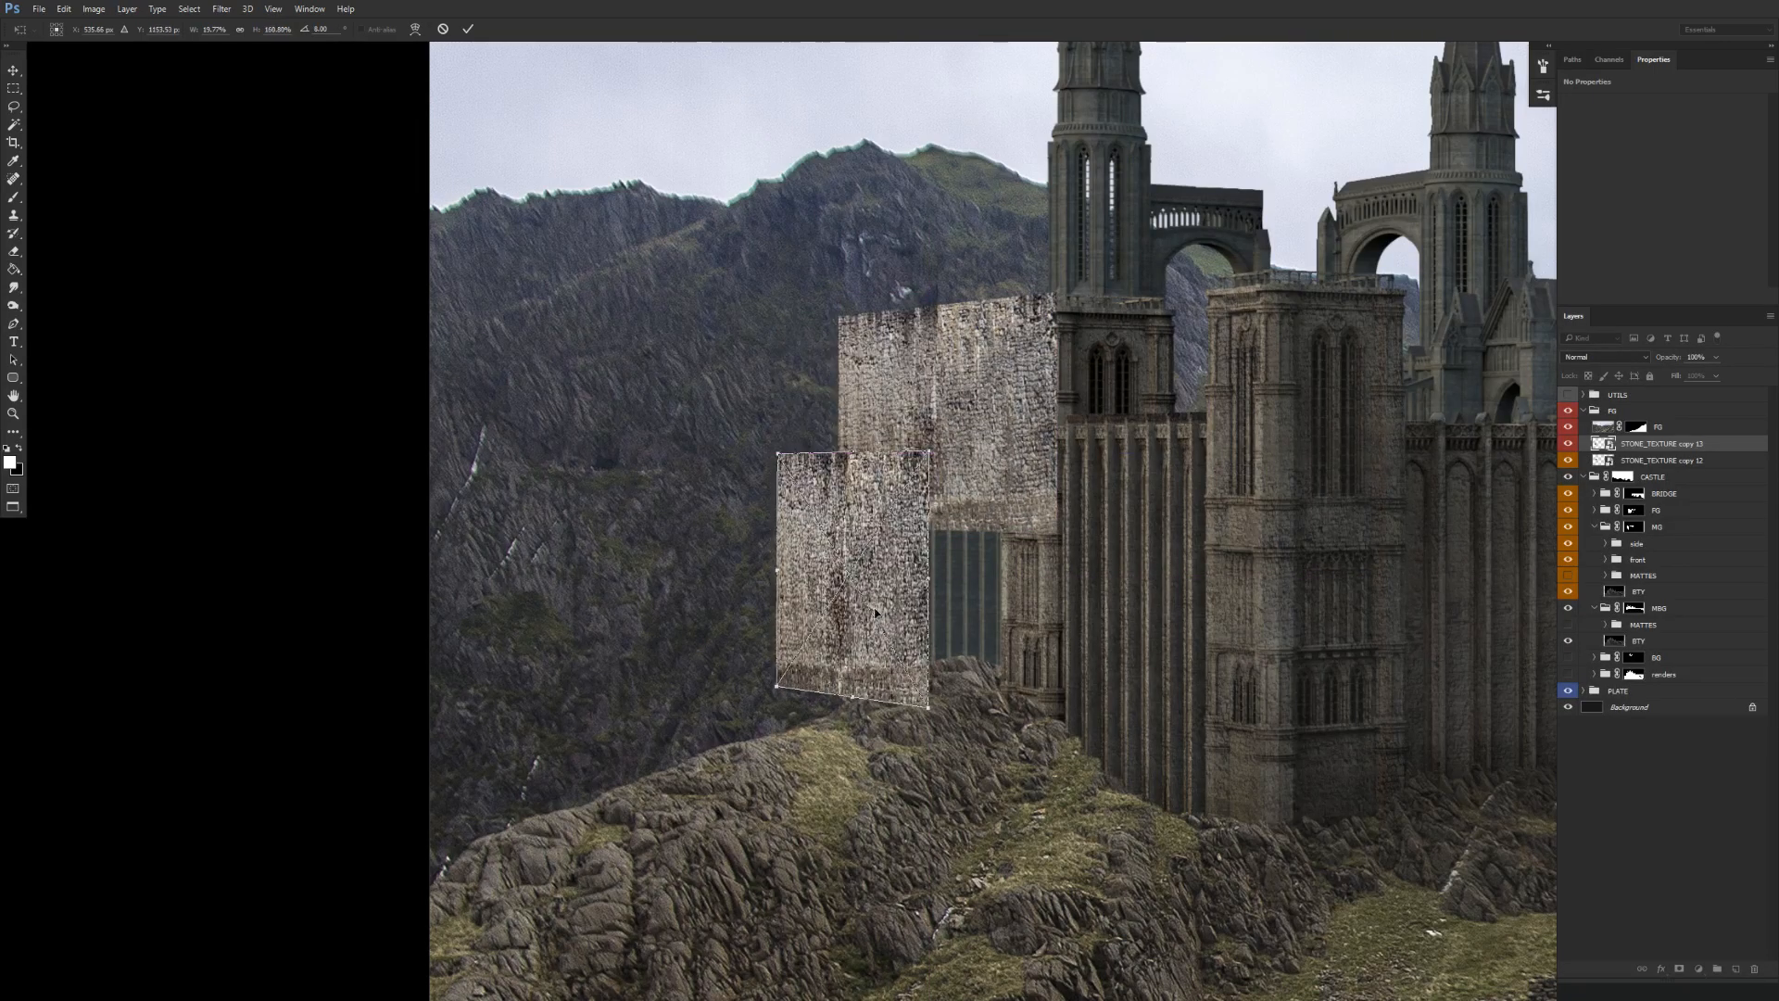
mouse_move(850, 697)
mouse_down()
mouse_move(857, 630)
mouse_move(861, 661)
mouse_move(908, 658)
mouse_move(907, 609)
mouse_move(830, 648)
mouse_move(831, 666)
mouse_up()
key(Return)
Add a mask to the lower patch and fade its top and inner edges with a black brush at 0% hardness, 30% opacity.
click(1679, 968)
drag(833, 478, 892, 508)
key(b)
right_click(831, 435)
click(847, 503)
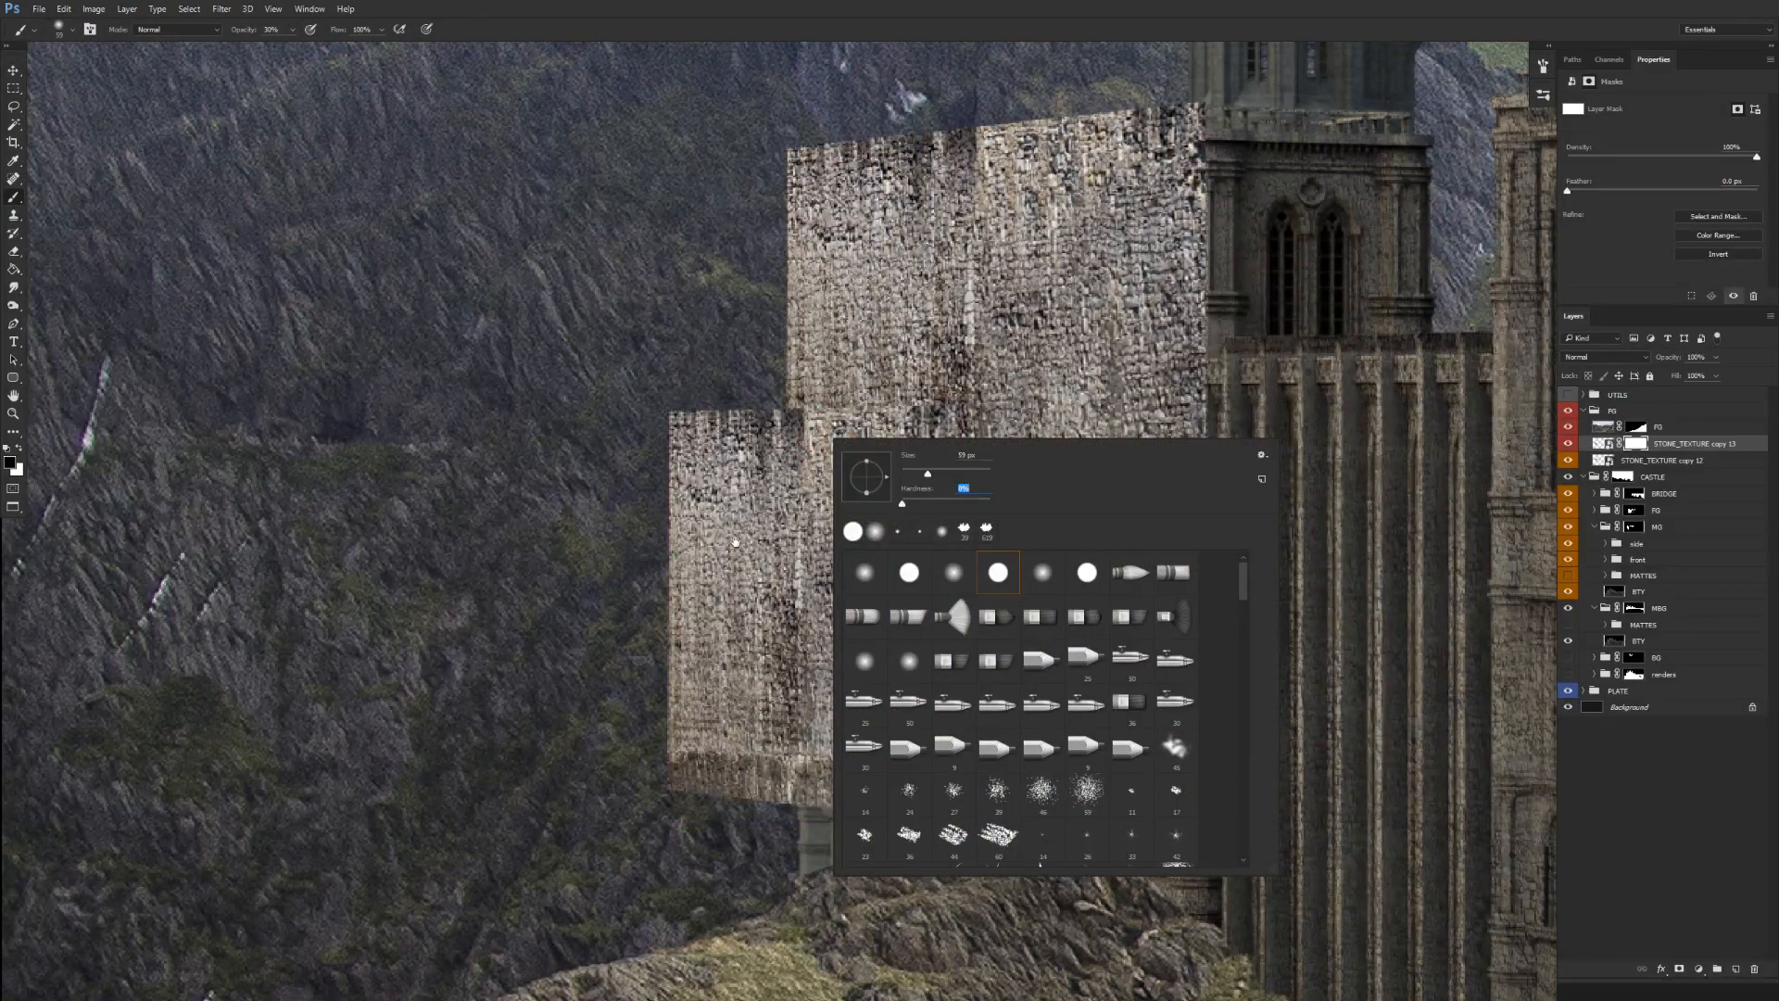
key(Return)
drag(714, 451, 745, 455)
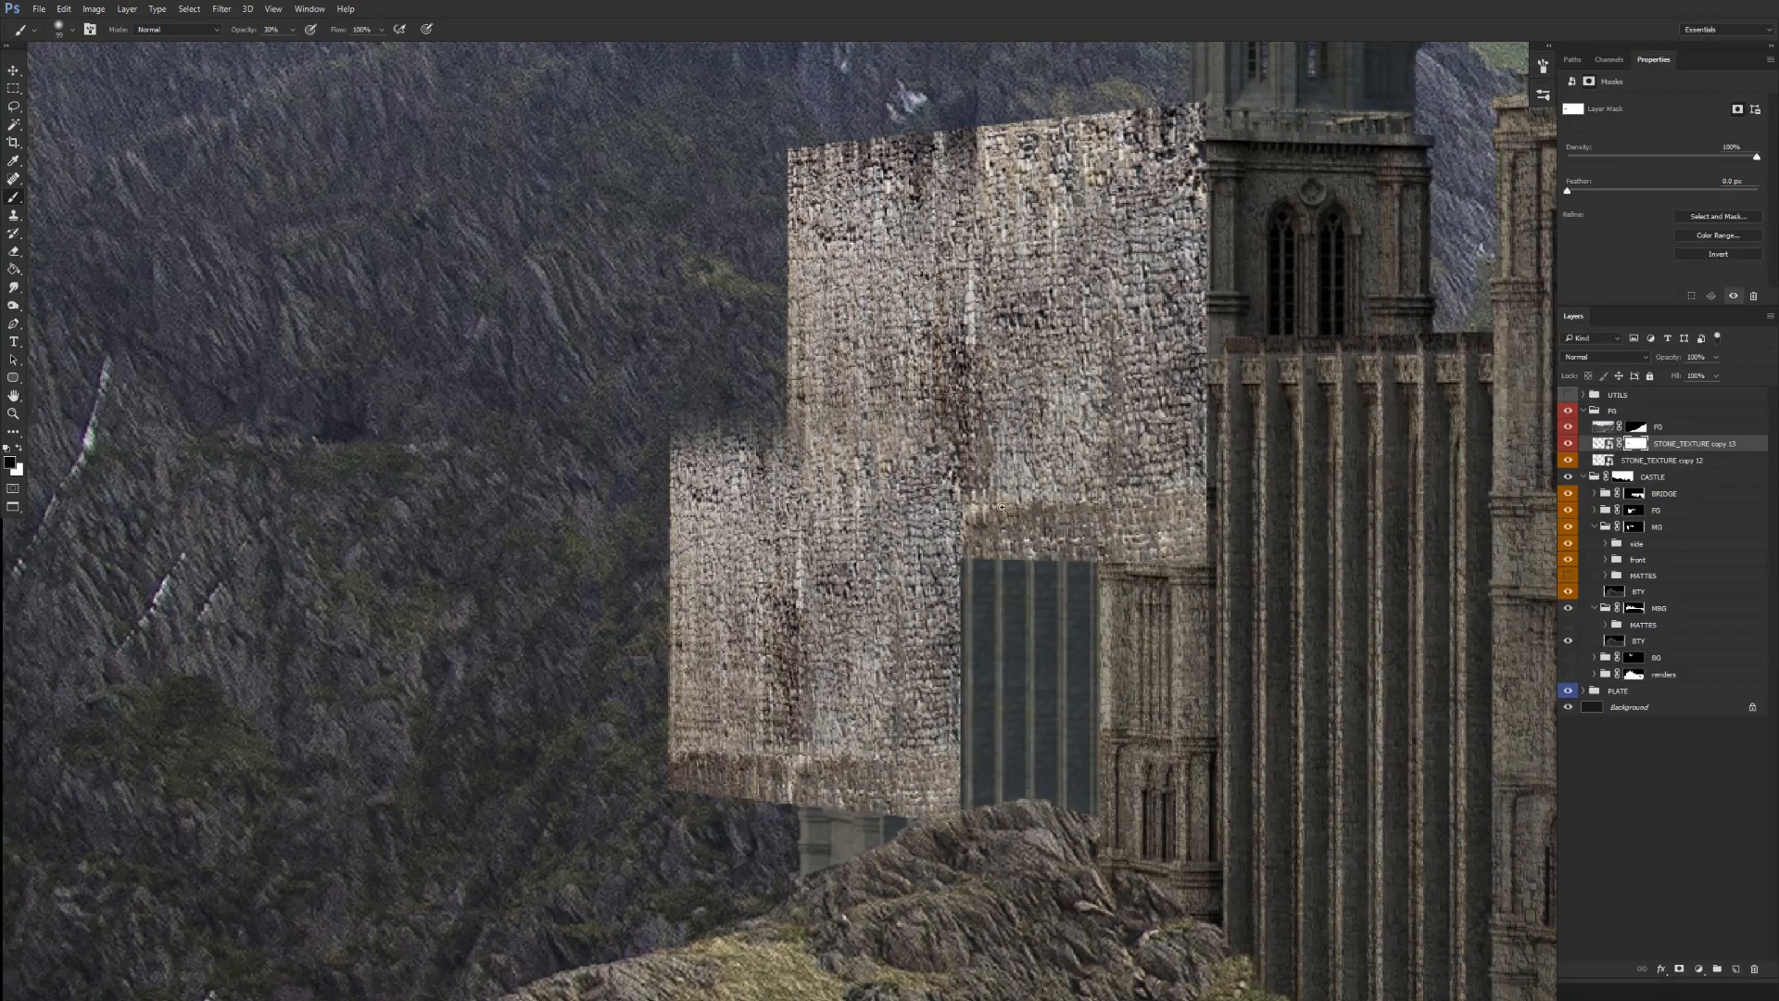
drag(993, 556, 945, 587)
drag(964, 653, 802, 572)
key(v)
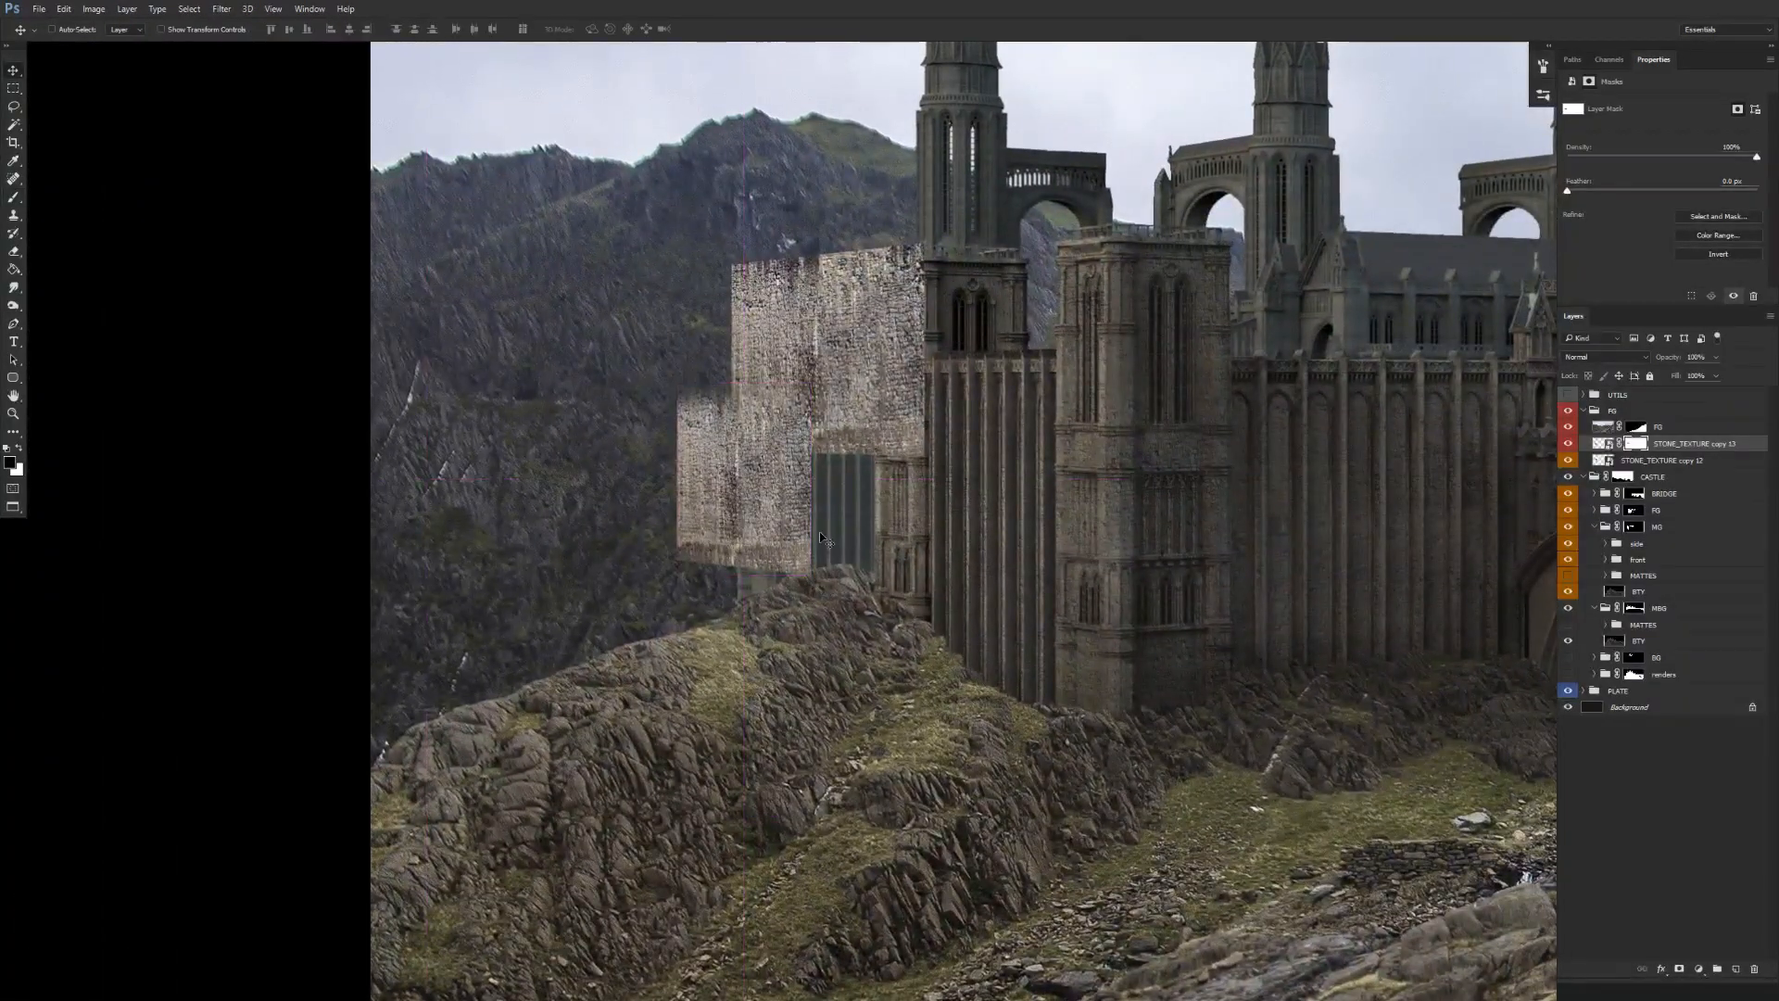
Duplicate the masked patch, delete the copy's mask, and stretch the copy down over the tower's base at the rocks.
key(ctrl+j)
right_click(1637, 443)
click(1658, 472)
key(ctrl+t)
drag(679, 474, 662, 474)
drag(737, 566, 736, 609)
drag(758, 384, 756, 427)
drag(812, 524, 803, 525)
key(Return)
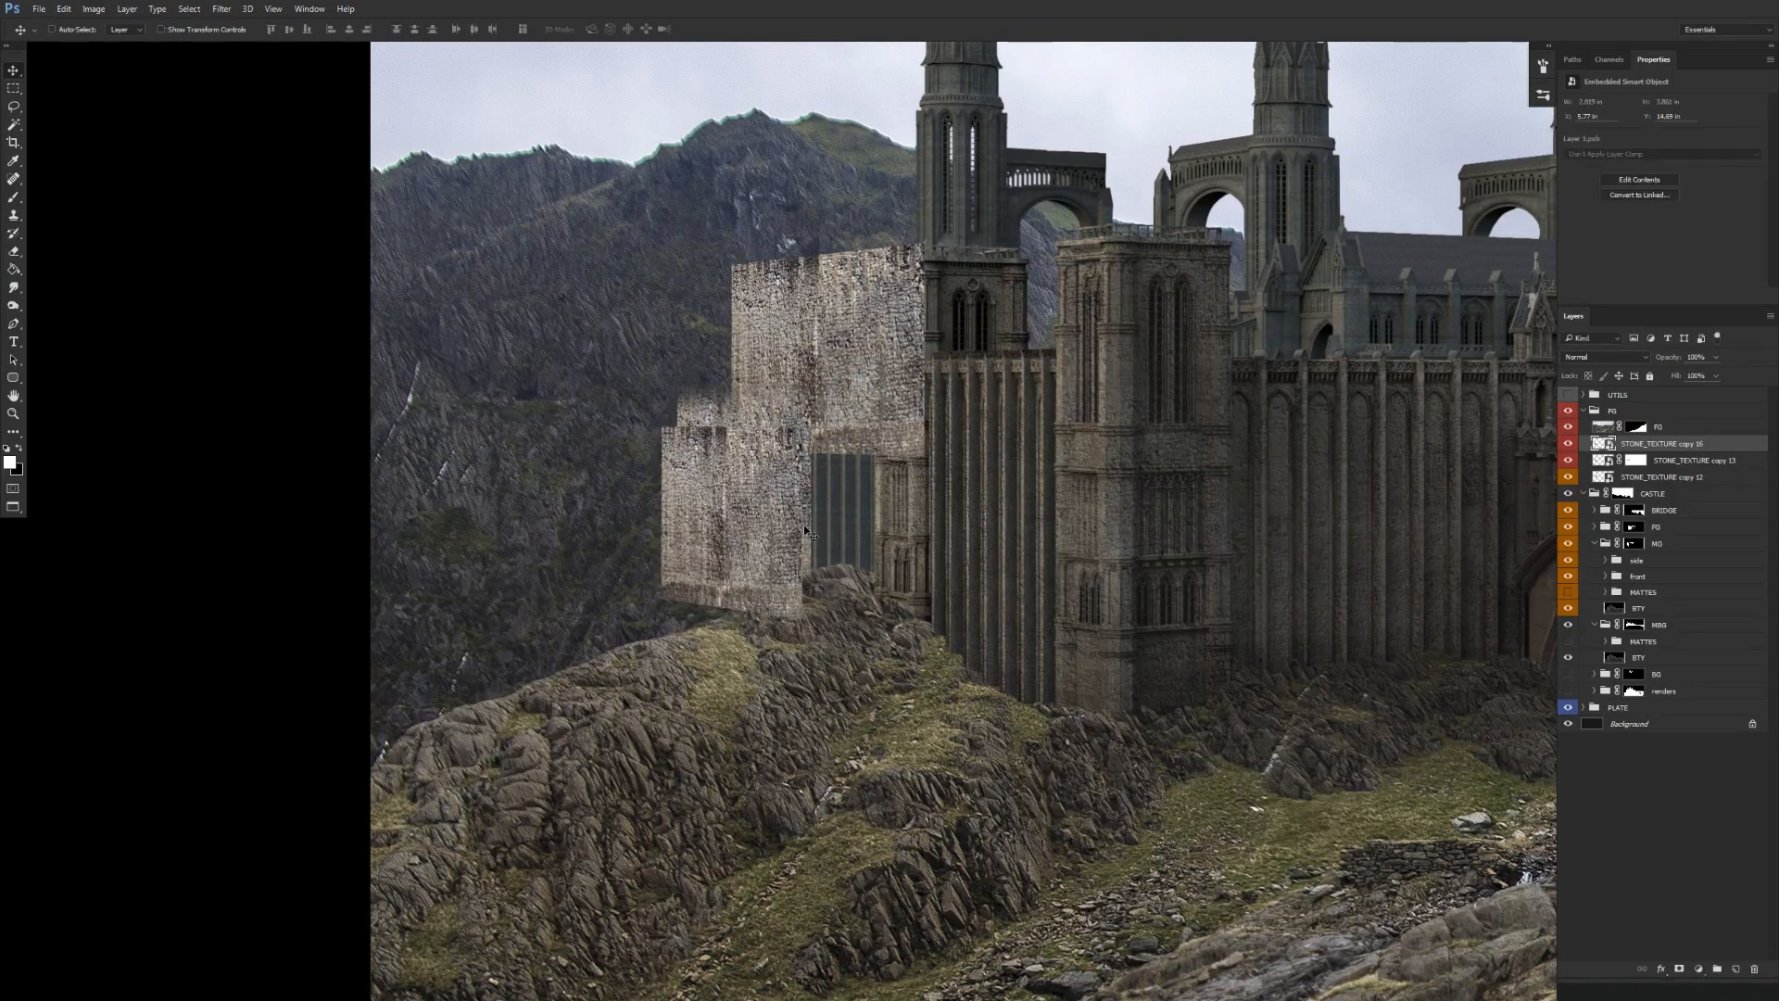
Give the base patch an inverted layer mask and reveal the texture along the tower's foot with white at 100% brush opacity.
click(1680, 969)
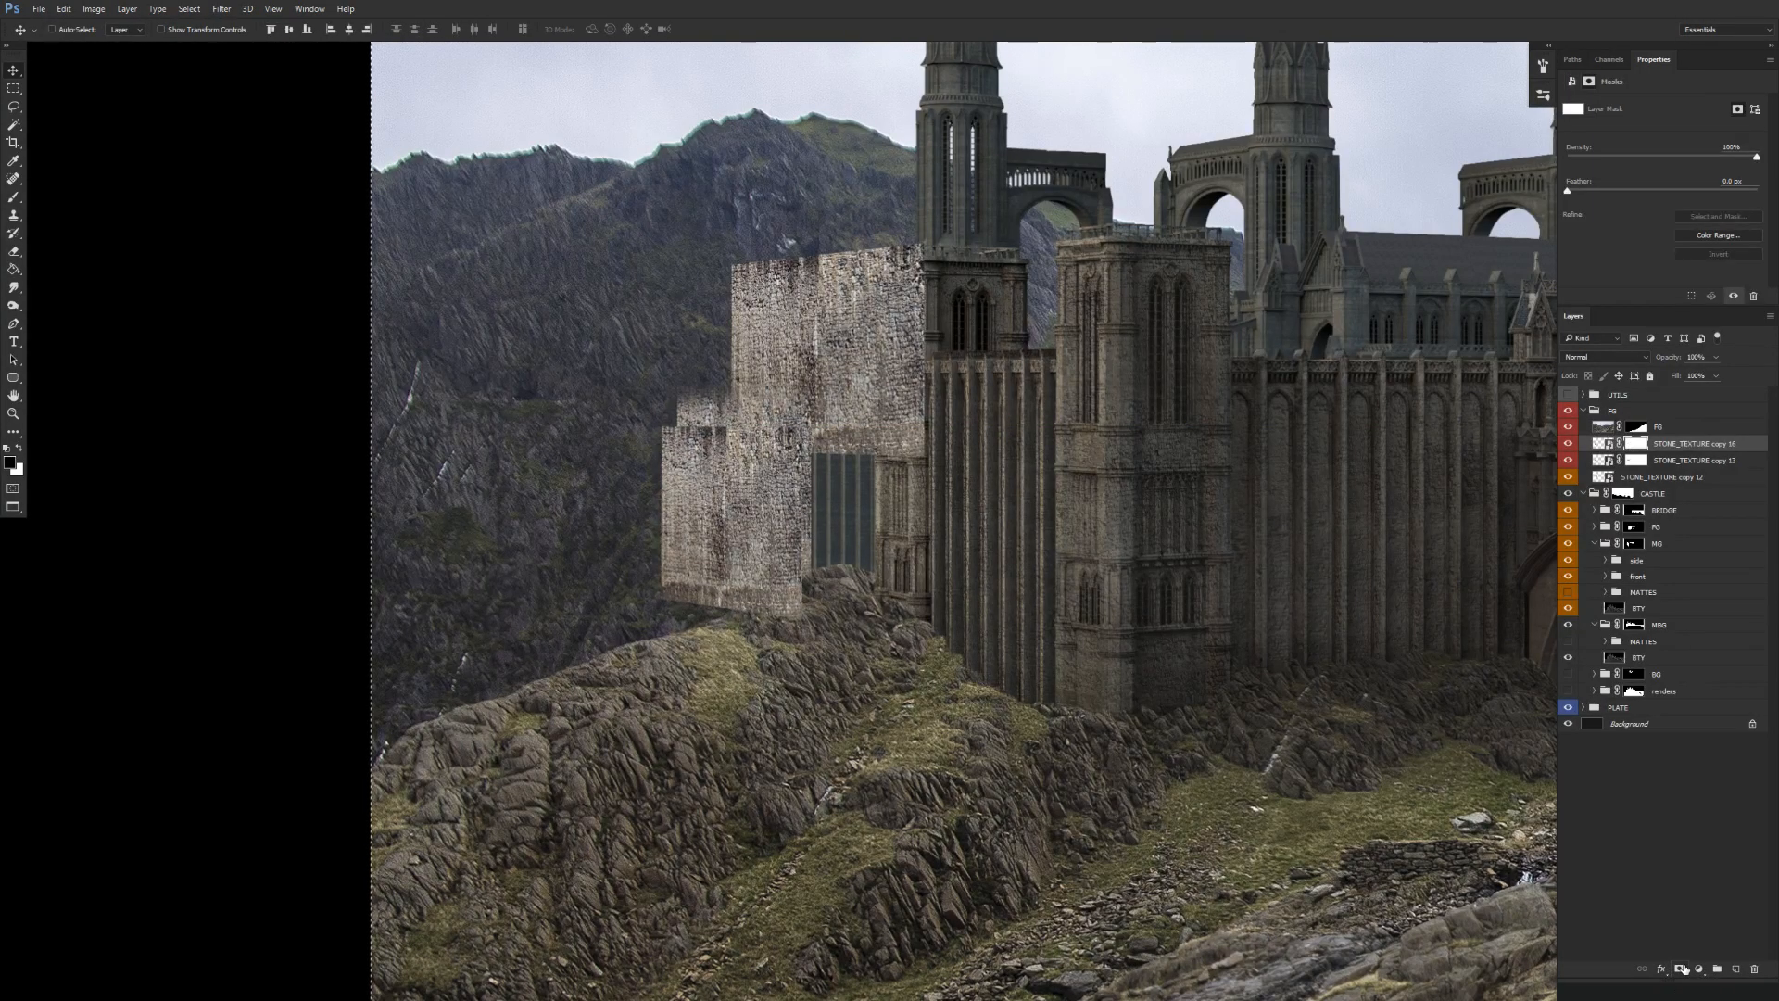
key(ctrl+i)
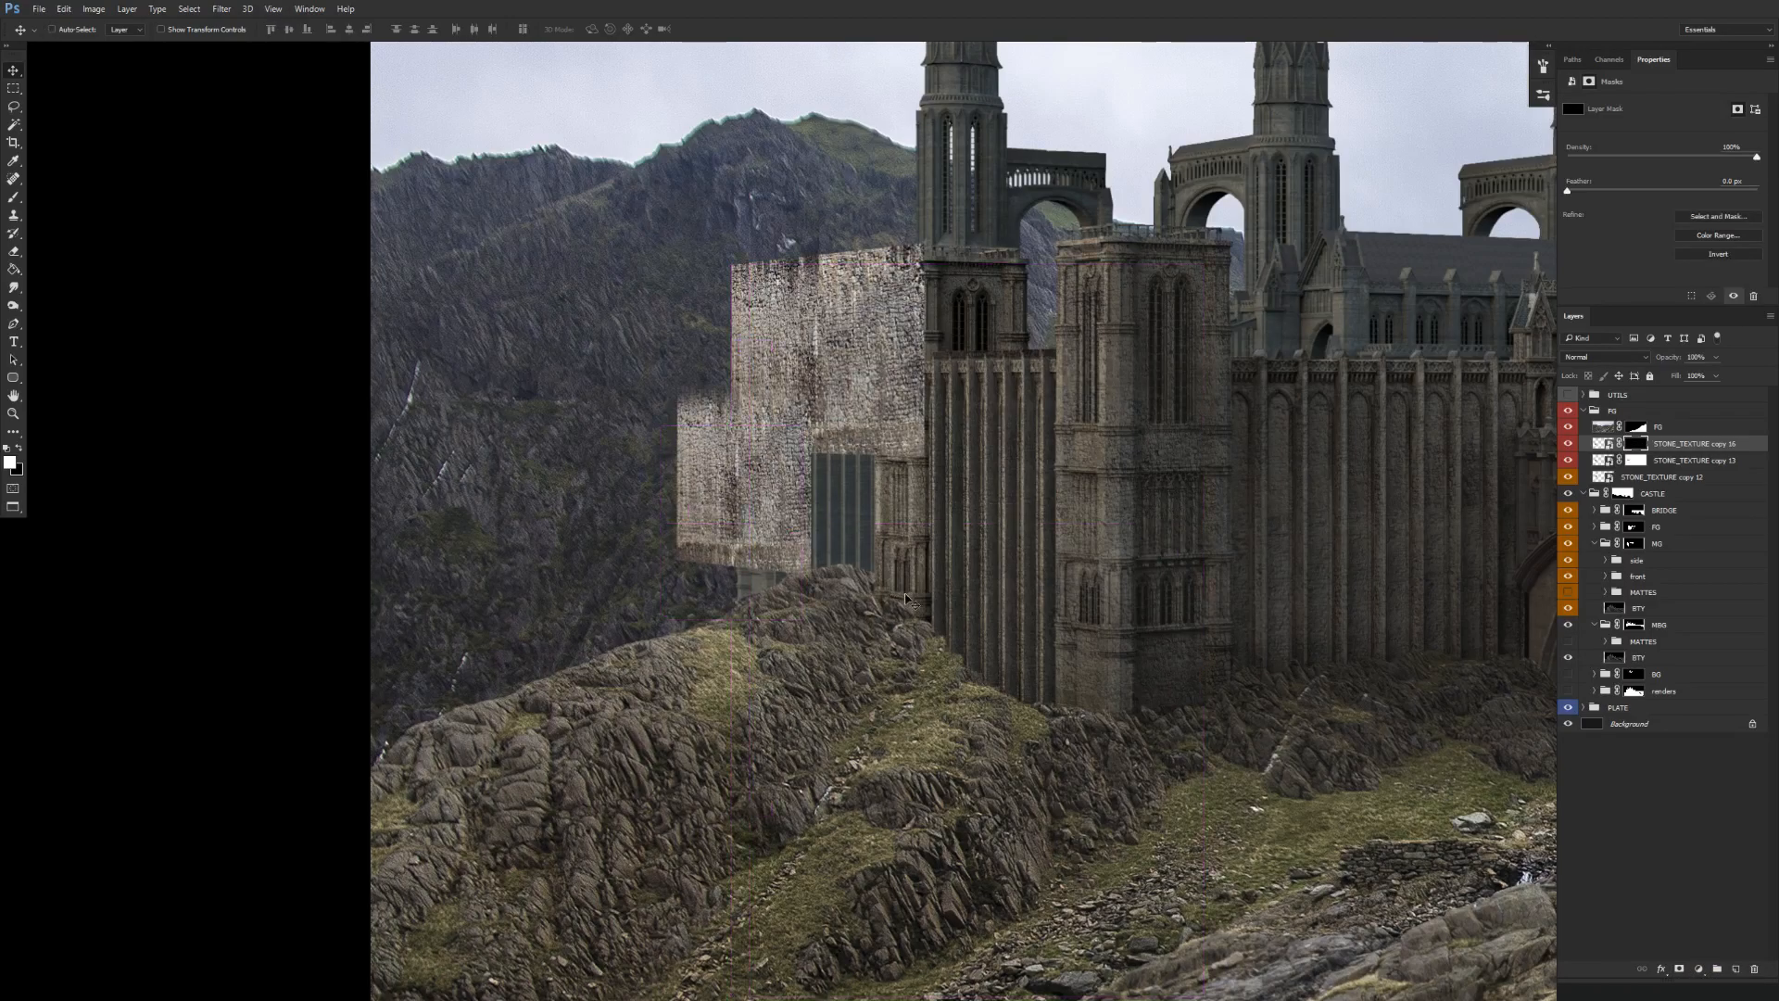
drag(791, 602, 821, 606)
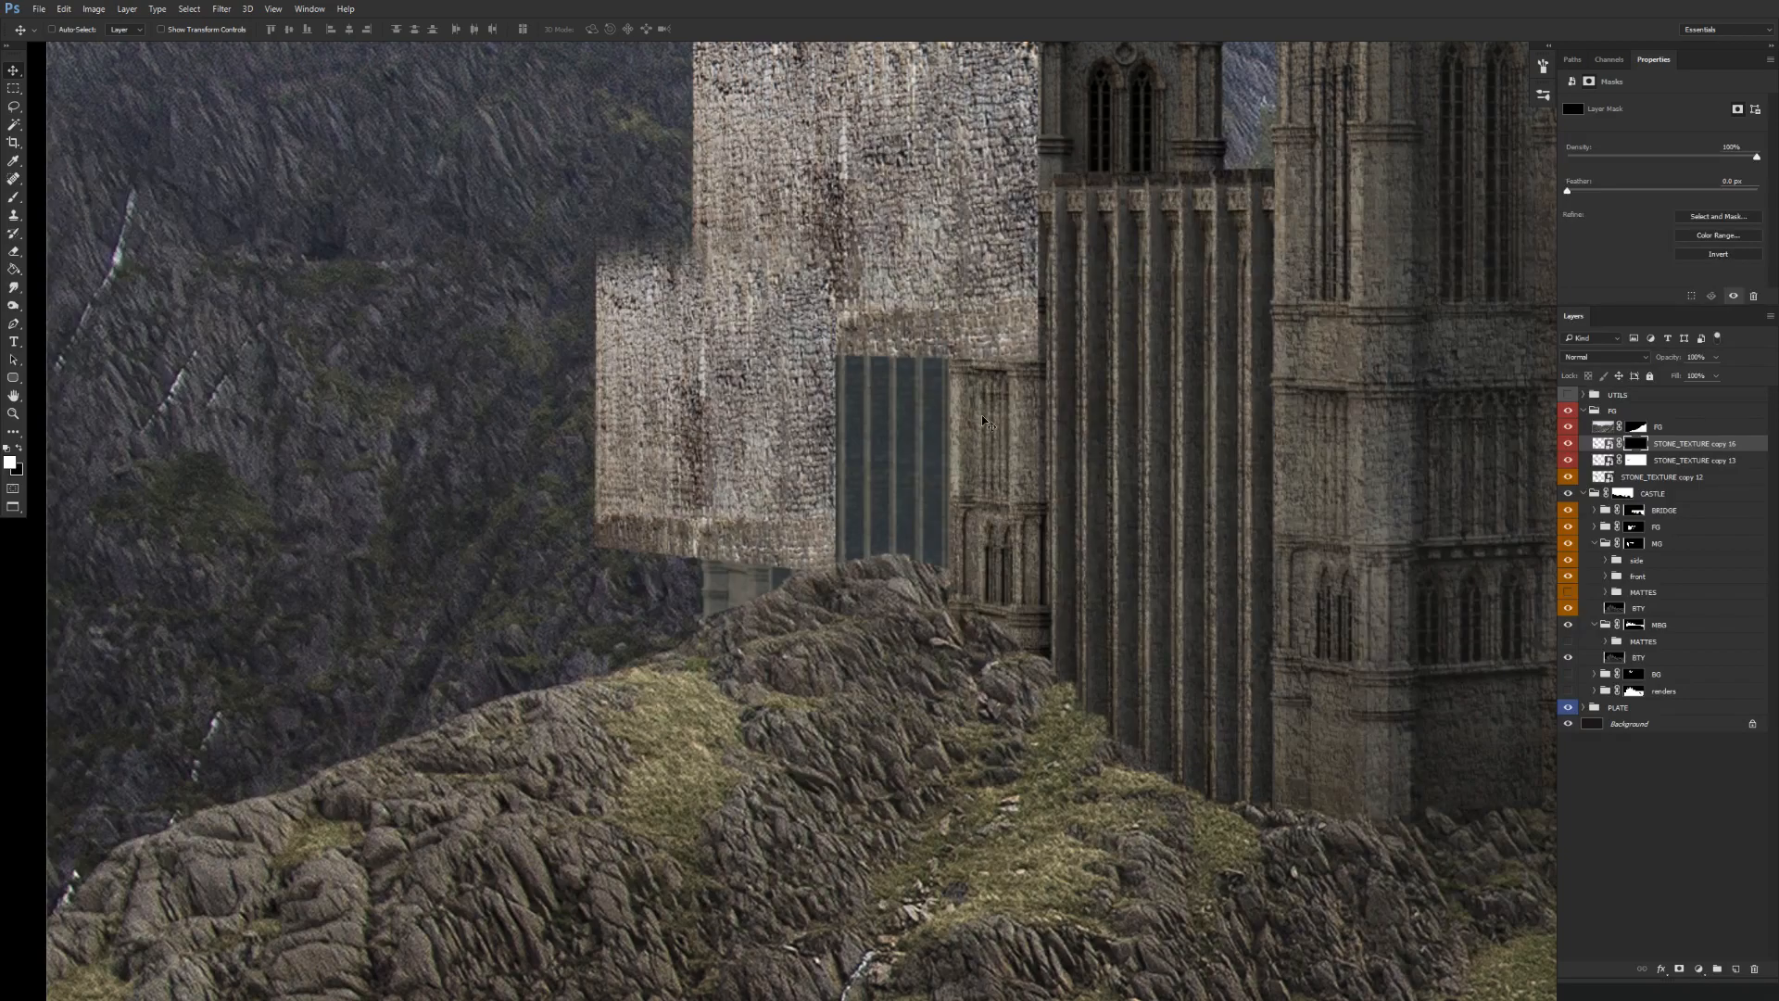
drag(956, 574, 965, 536)
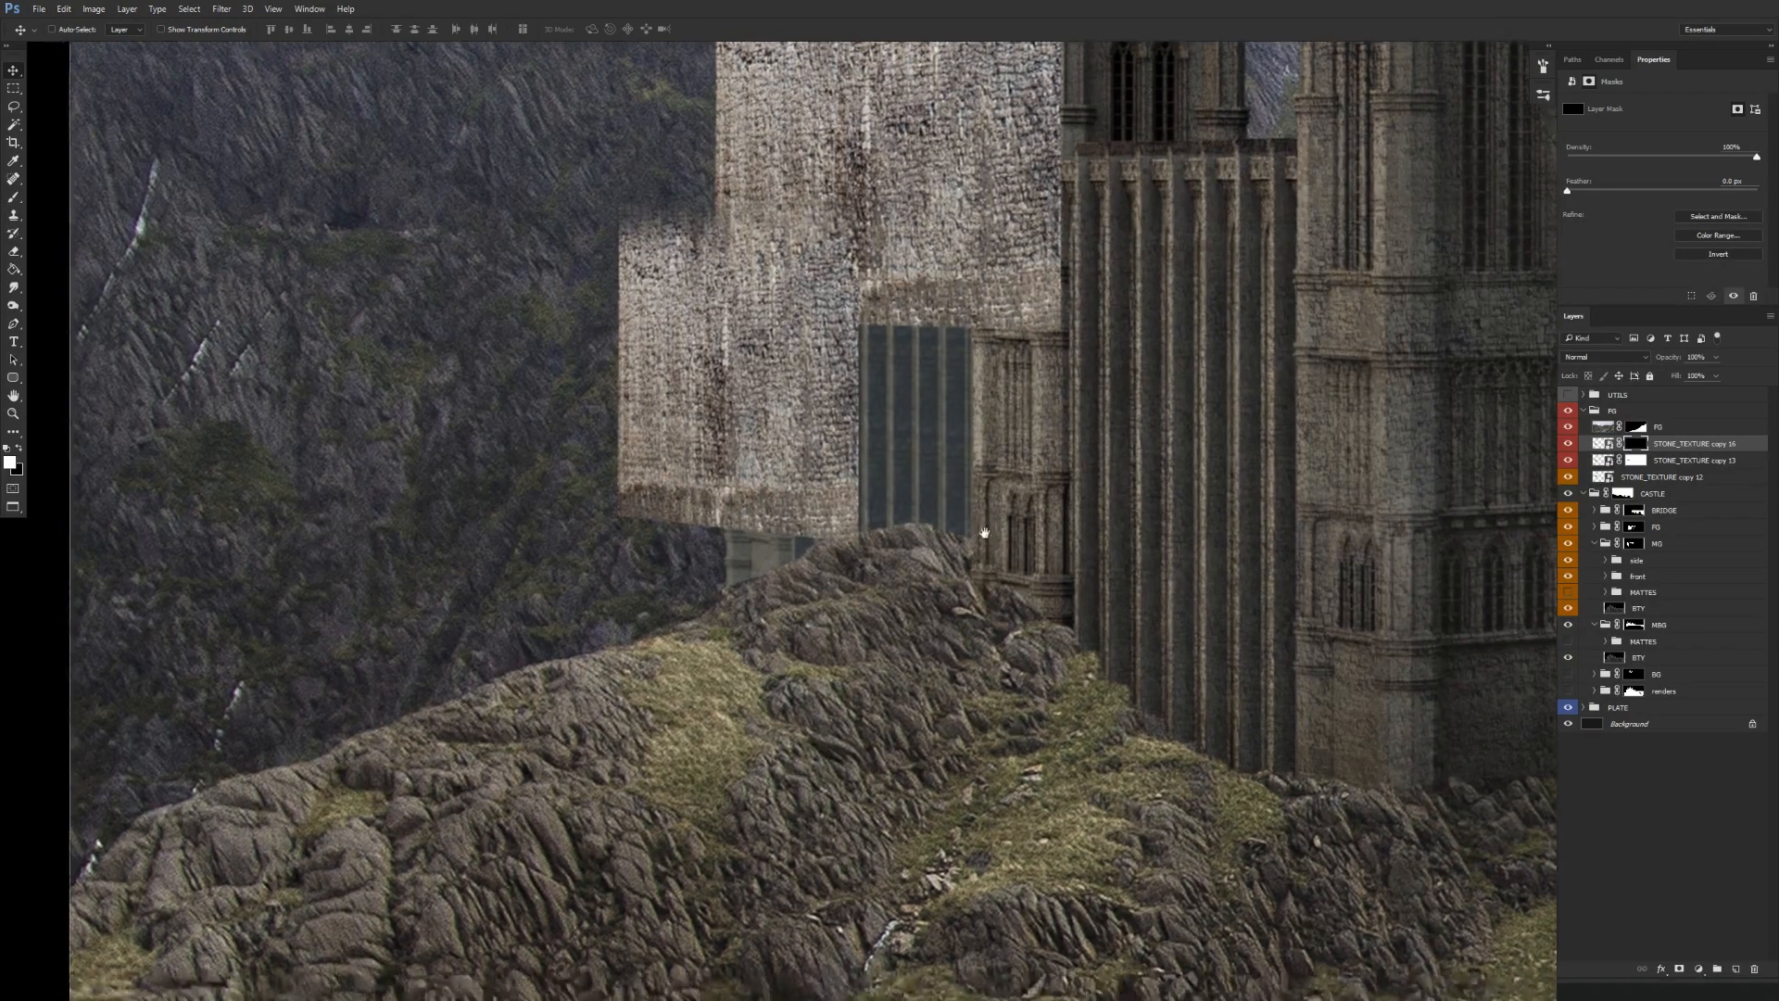
drag(990, 431, 1054, 378)
key(b)
key(0)
mouse_move(837, 458)
mouse_down()
mouse_move(836, 512)
mouse_move(816, 487)
mouse_move(796, 526)
mouse_move(800, 476)
mouse_move(797, 533)
mouse_move(874, 507)
mouse_move(880, 534)
mouse_move(902, 486)
mouse_move(735, 627)
mouse_up()
key(x)
key(v)
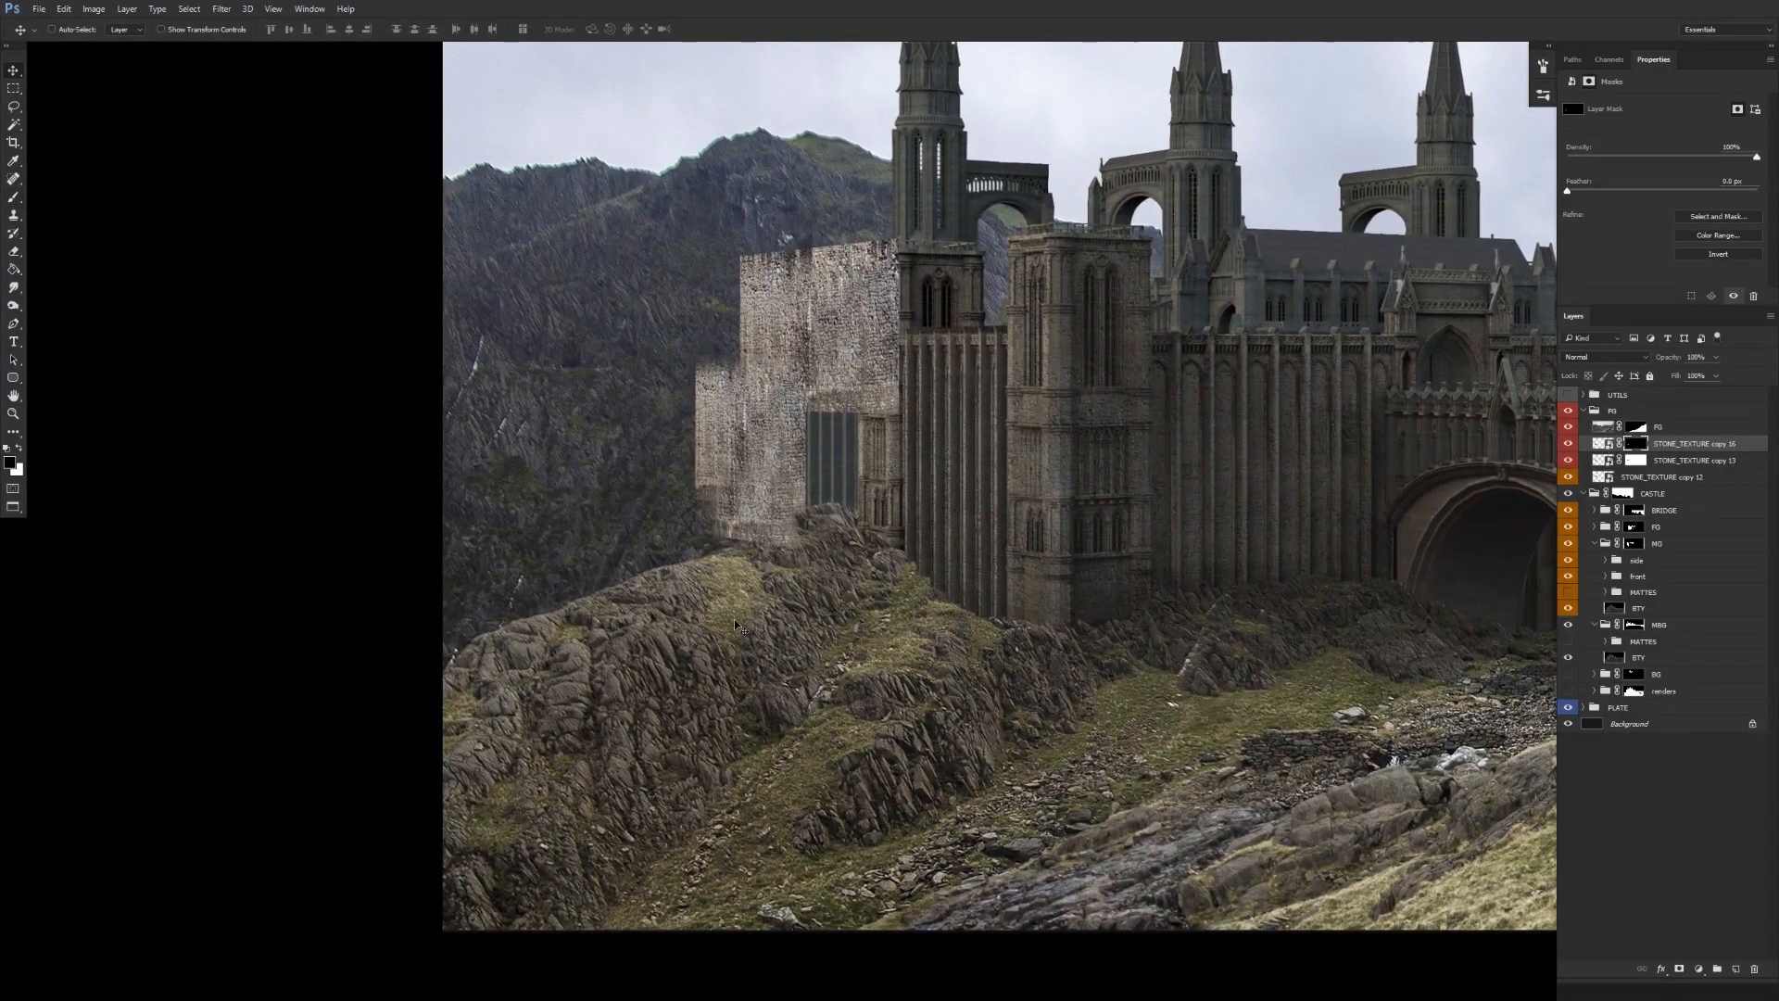
Keep a hidden duplicate of the original tower texture on top, and merge the three visible stone texture layers into one.
click(1668, 478)
alt+drag(1668, 480, 1668, 433)
click(1568, 443)
click(1678, 461)
shift+click(1678, 493)
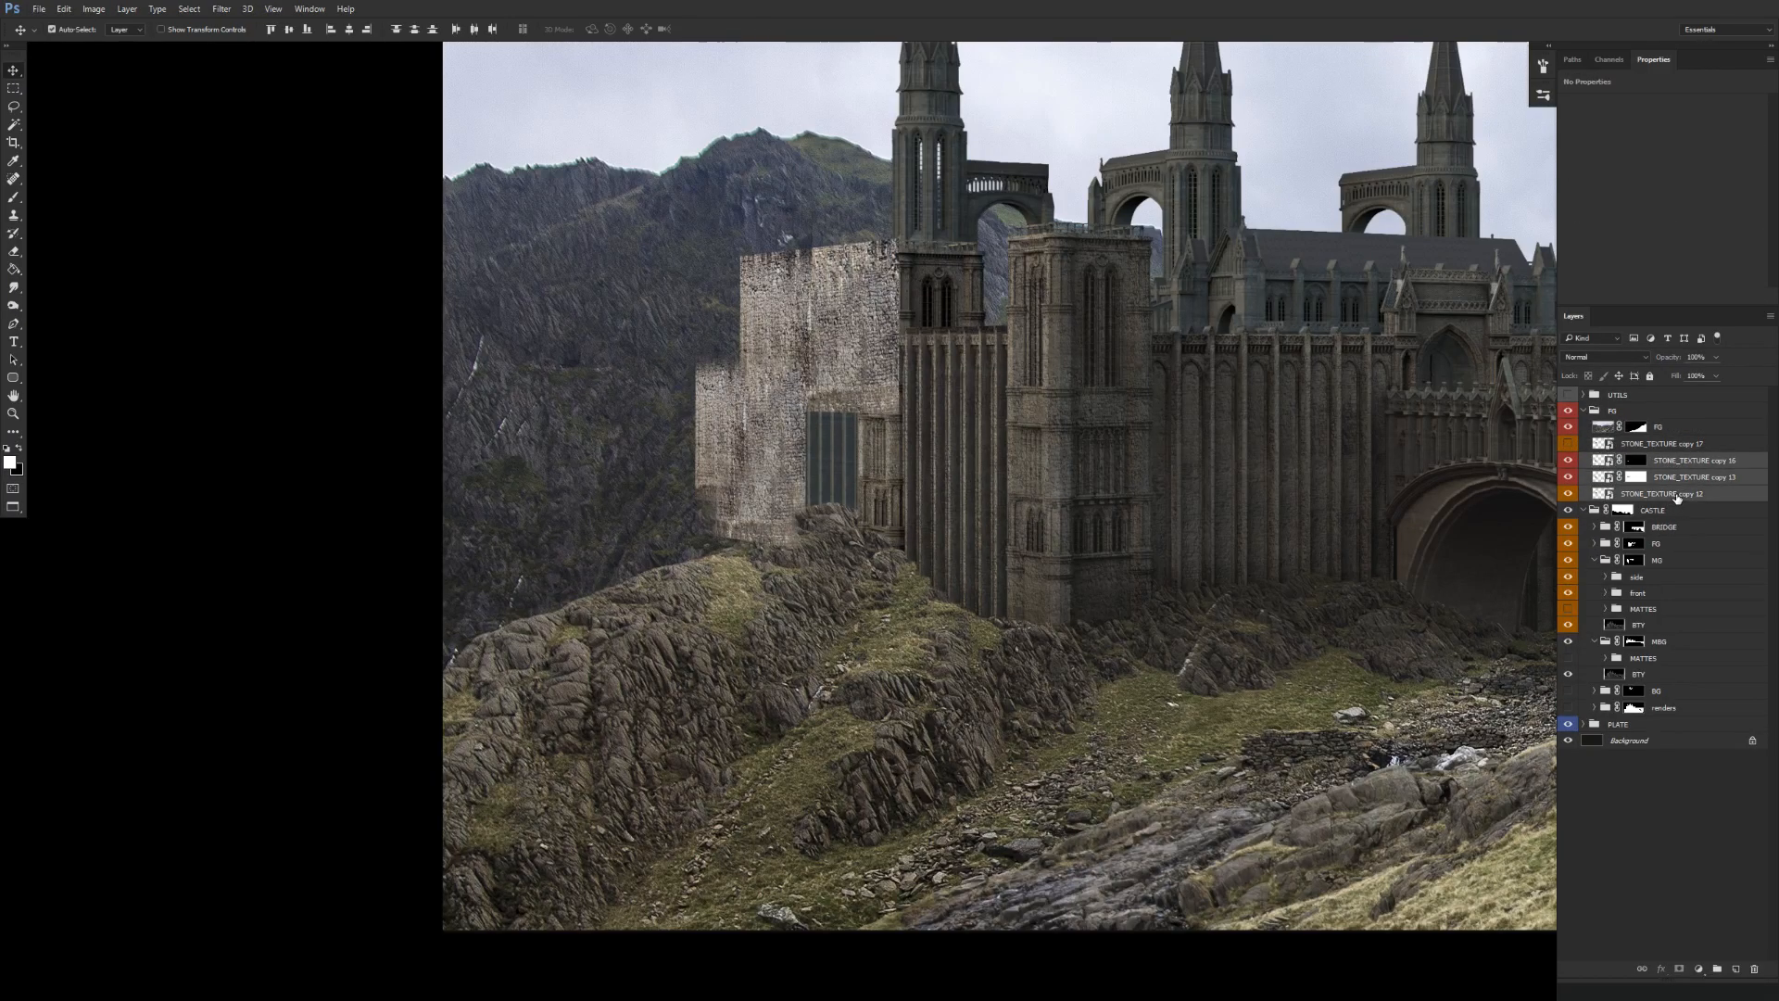
key(ctrl+e)
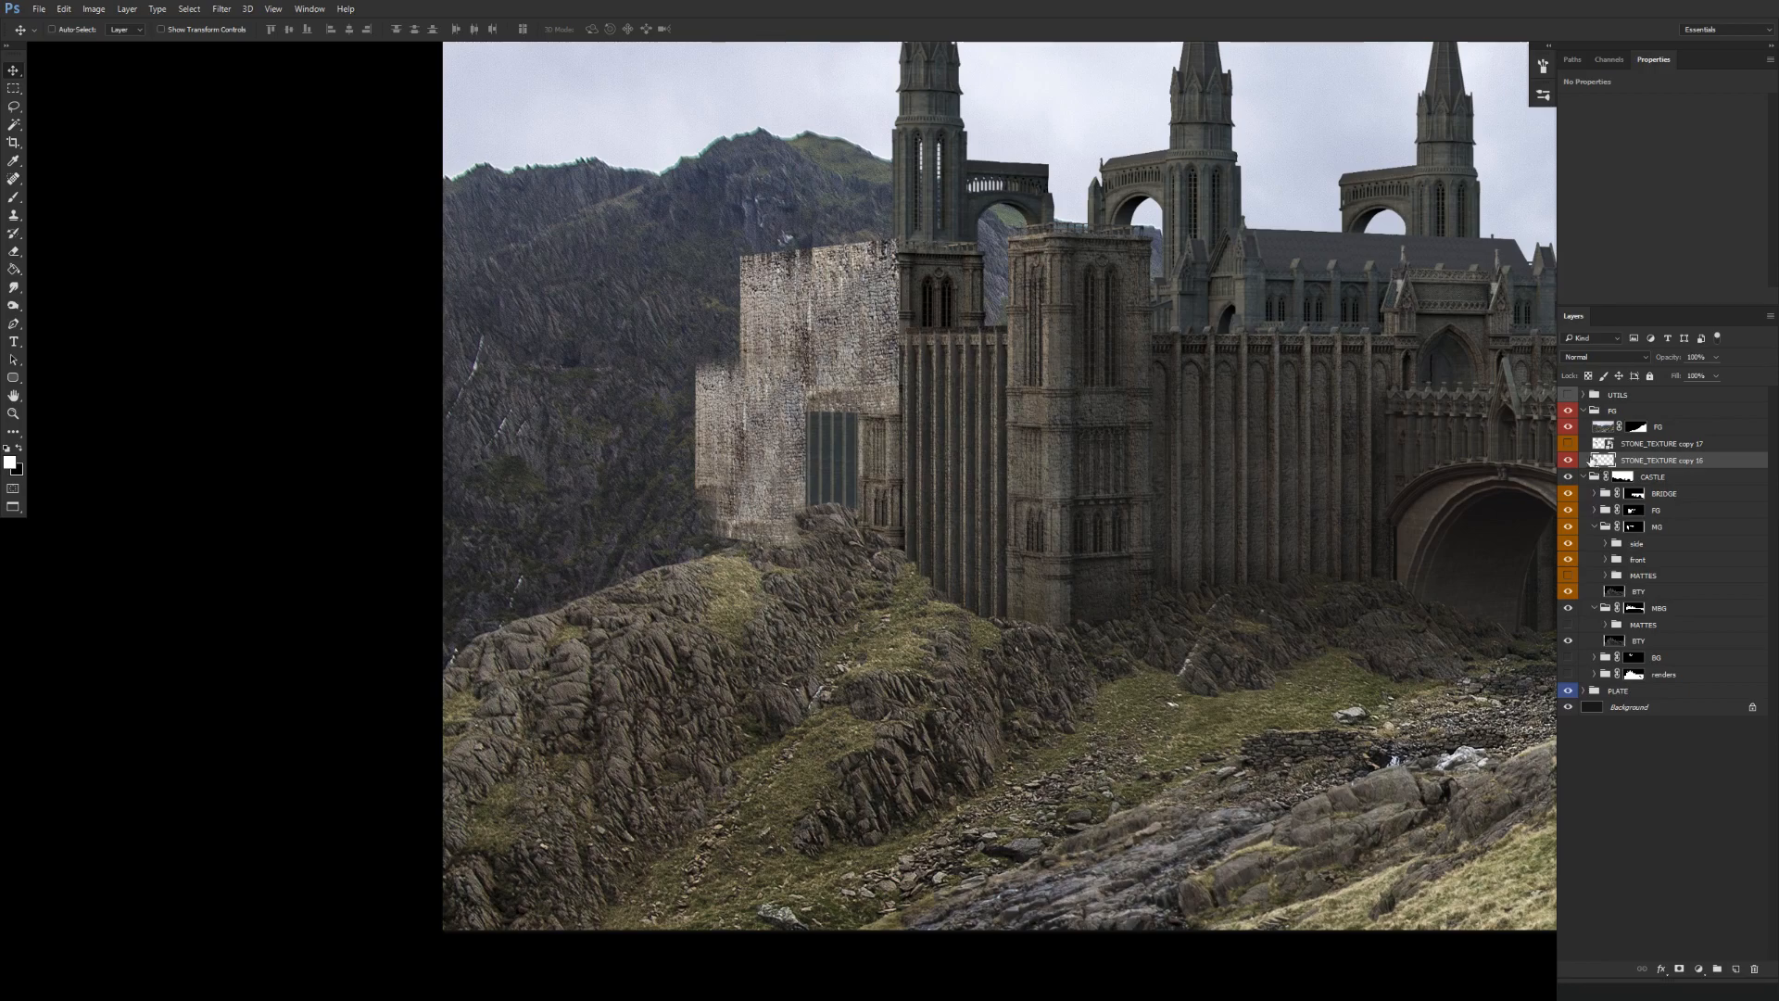
click(1568, 461)
click(1568, 461)
click(1568, 460)
click(1568, 461)
Duplicate the hidden spare texture, show the copy, and reshape it over the bare ribbed wall beside the far-left tower.
drag(1641, 444, 1639, 460)
click(1568, 443)
key(ctrl+t)
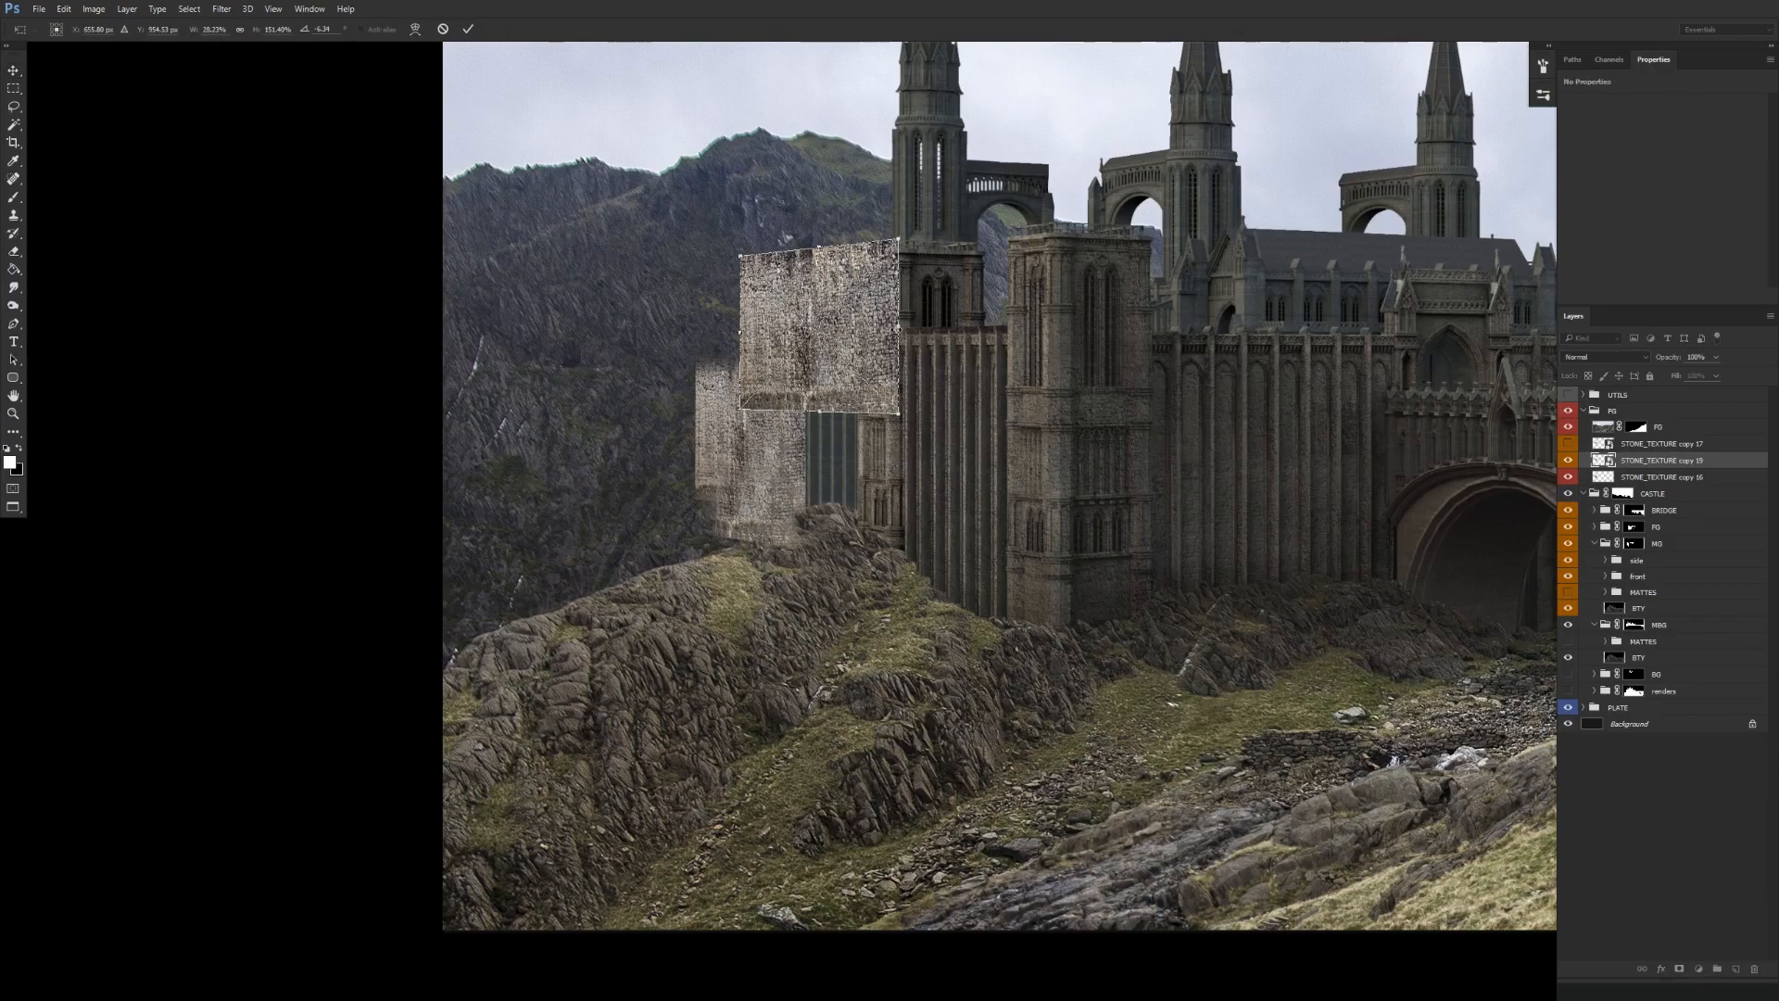
drag(896, 326, 912, 326)
drag(742, 334, 802, 349)
drag(857, 413, 856, 553)
drag(861, 243, 870, 325)
drag(800, 437, 792, 437)
drag(913, 440, 938, 445)
key(Return)
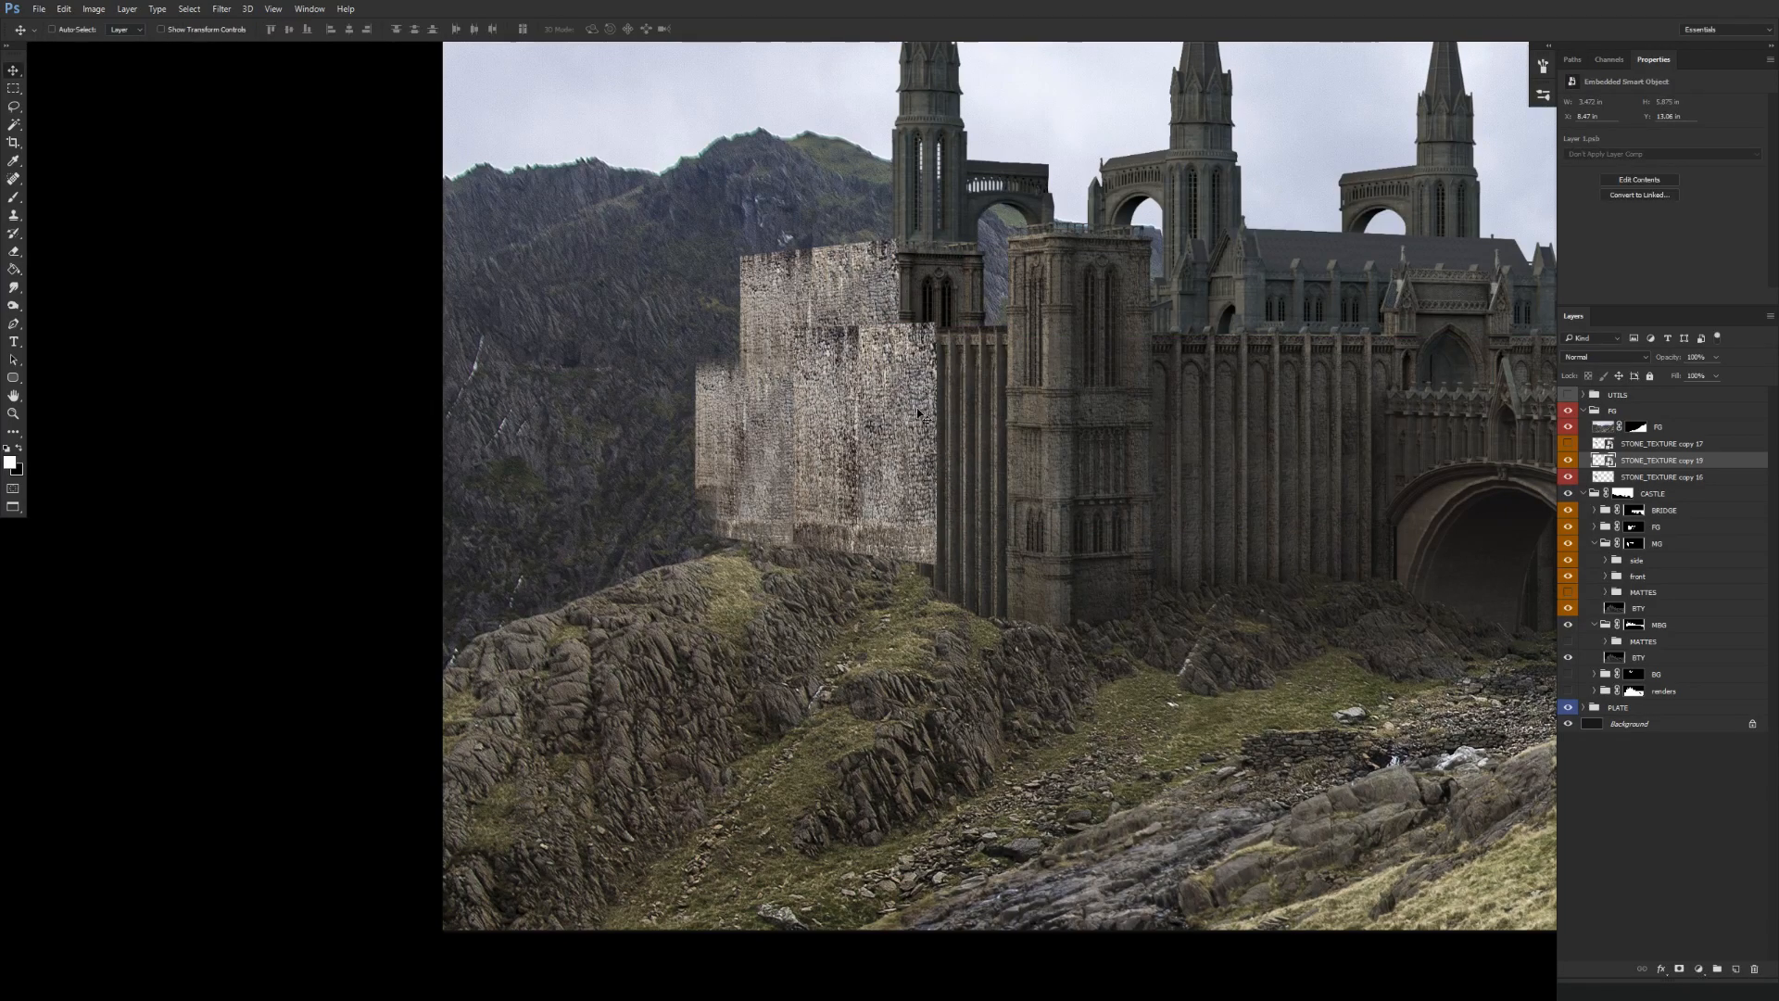
Mask the new wall patch and paint black at 100% opacity along its outer edge to blend it into the merged texture.
click(1679, 968)
key(b)
key(x)
drag(785, 434, 776, 433)
click(798, 320)
shift+click(795, 574)
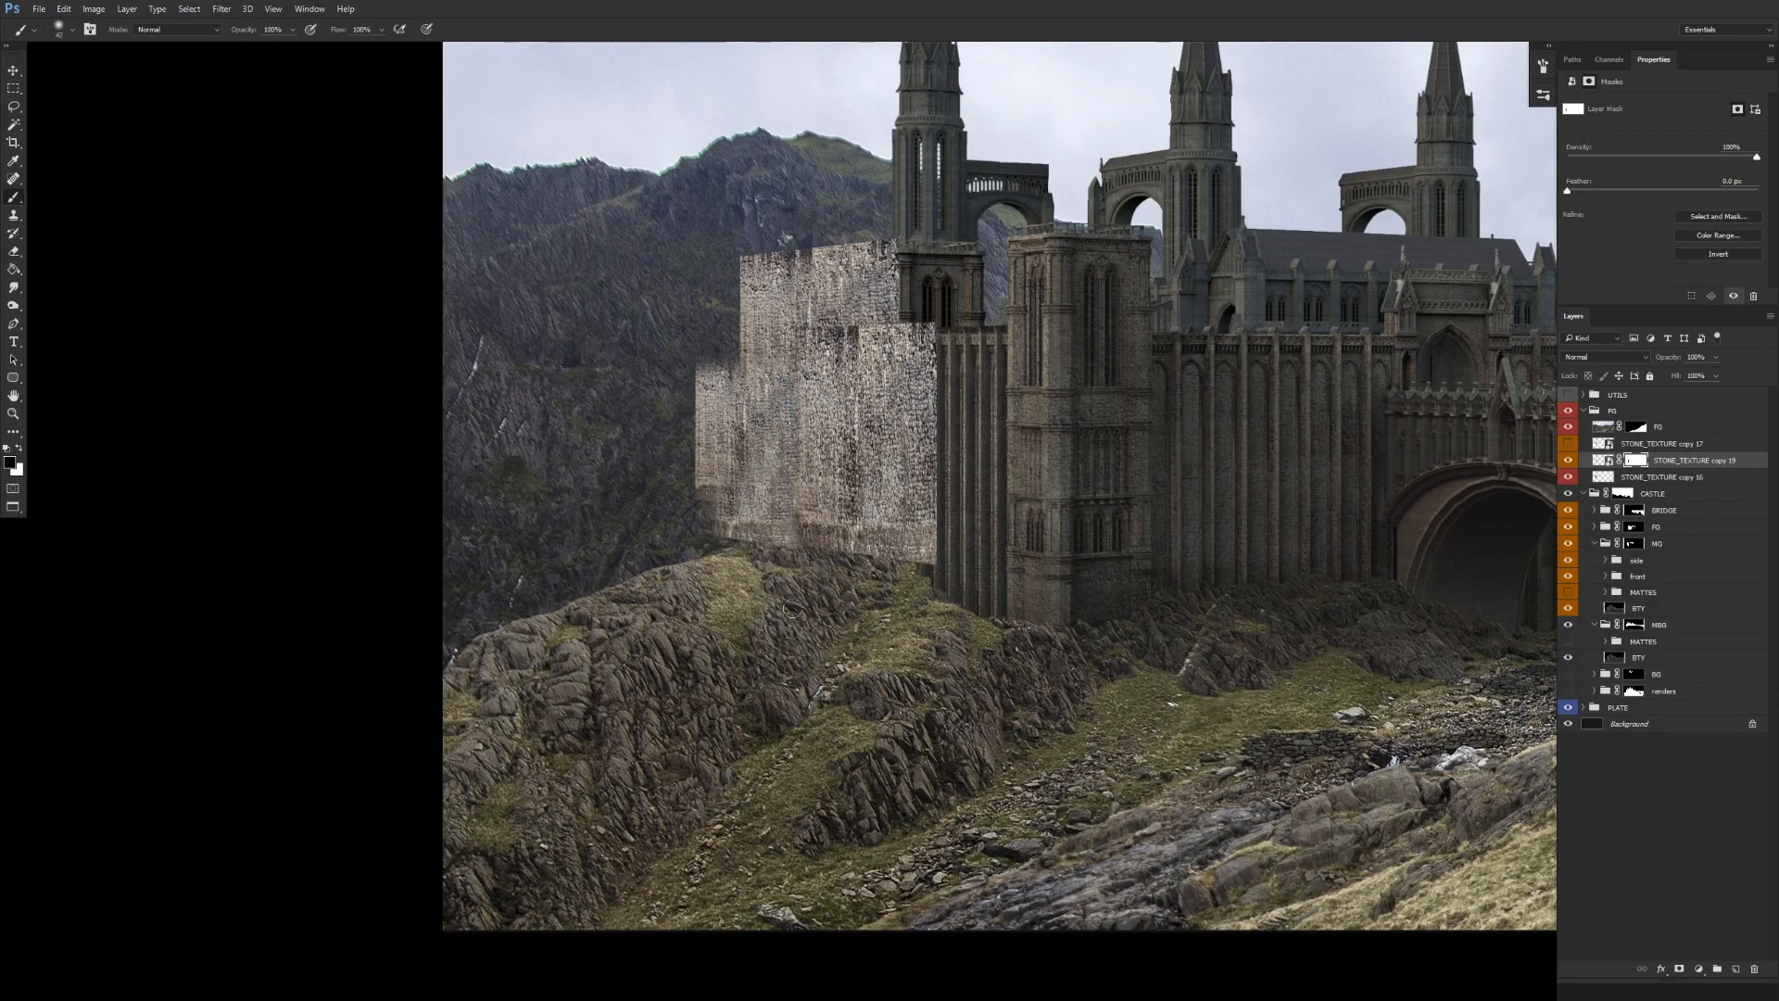
key(v)
drag(792, 608, 755, 566)
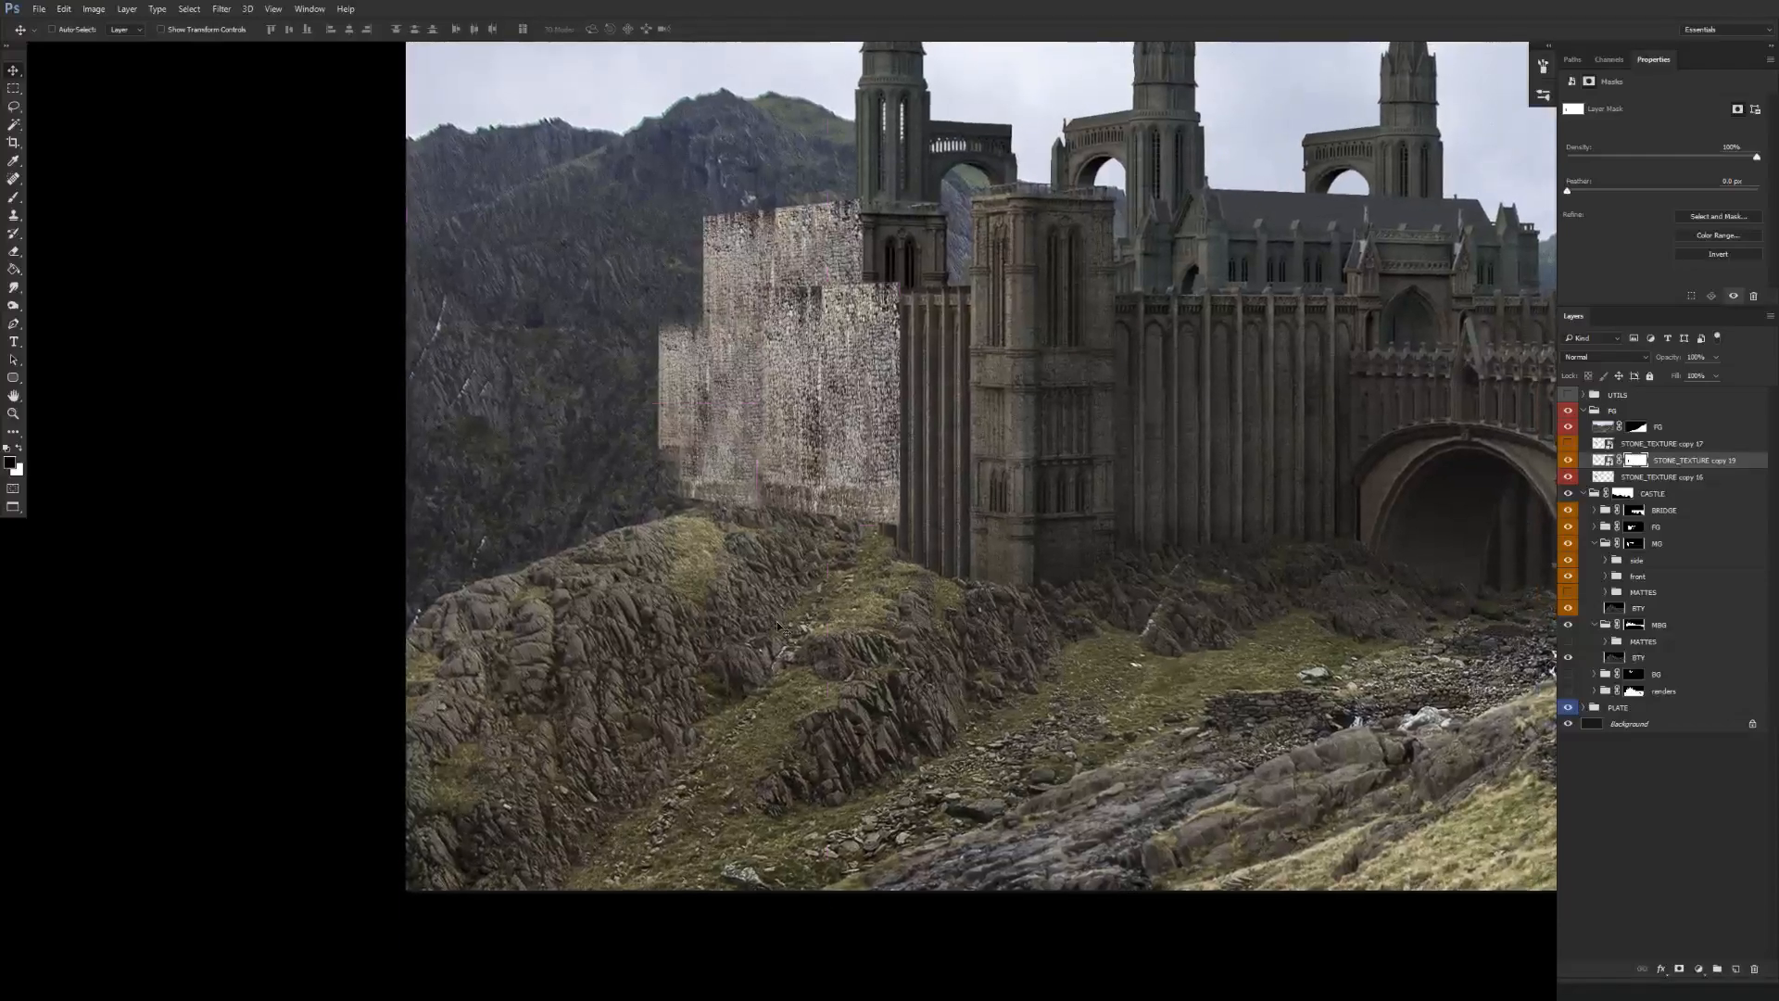
Merge the masked wall patch with the stone texture layer beneath it and check the merged layer by toggling its visibility.
shift+click(1659, 477)
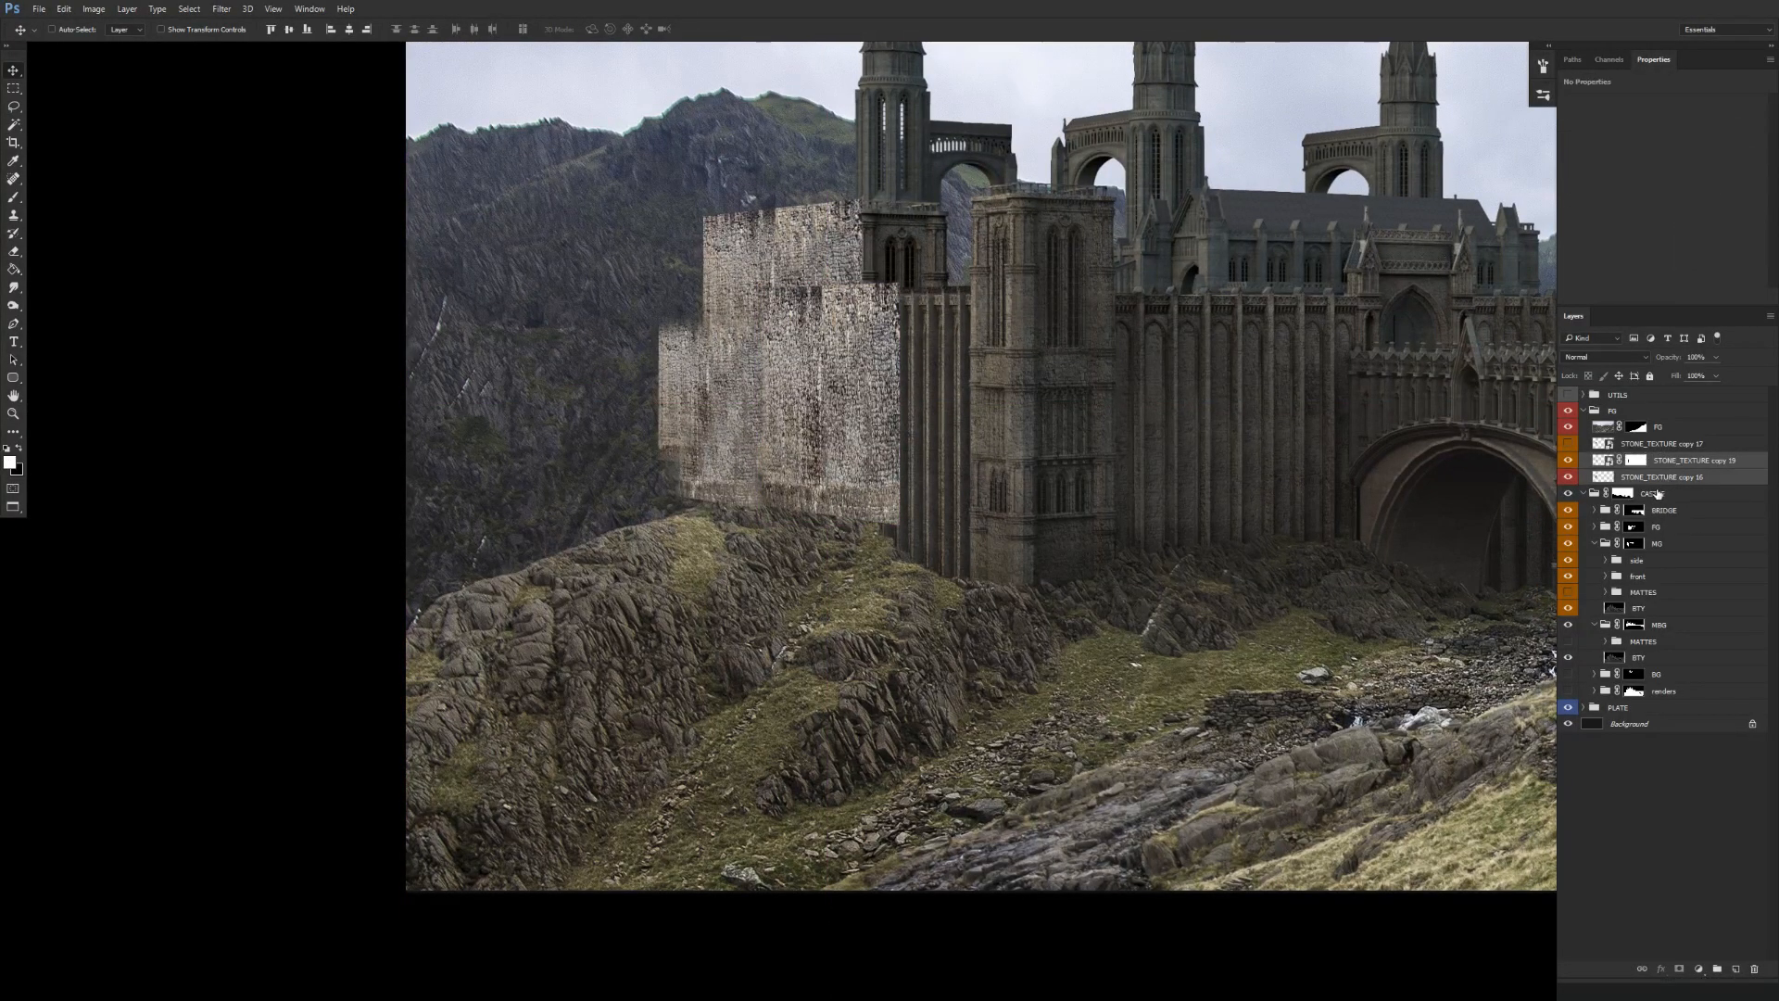
key(ctrl+e)
click(1568, 460)
click(1568, 461)
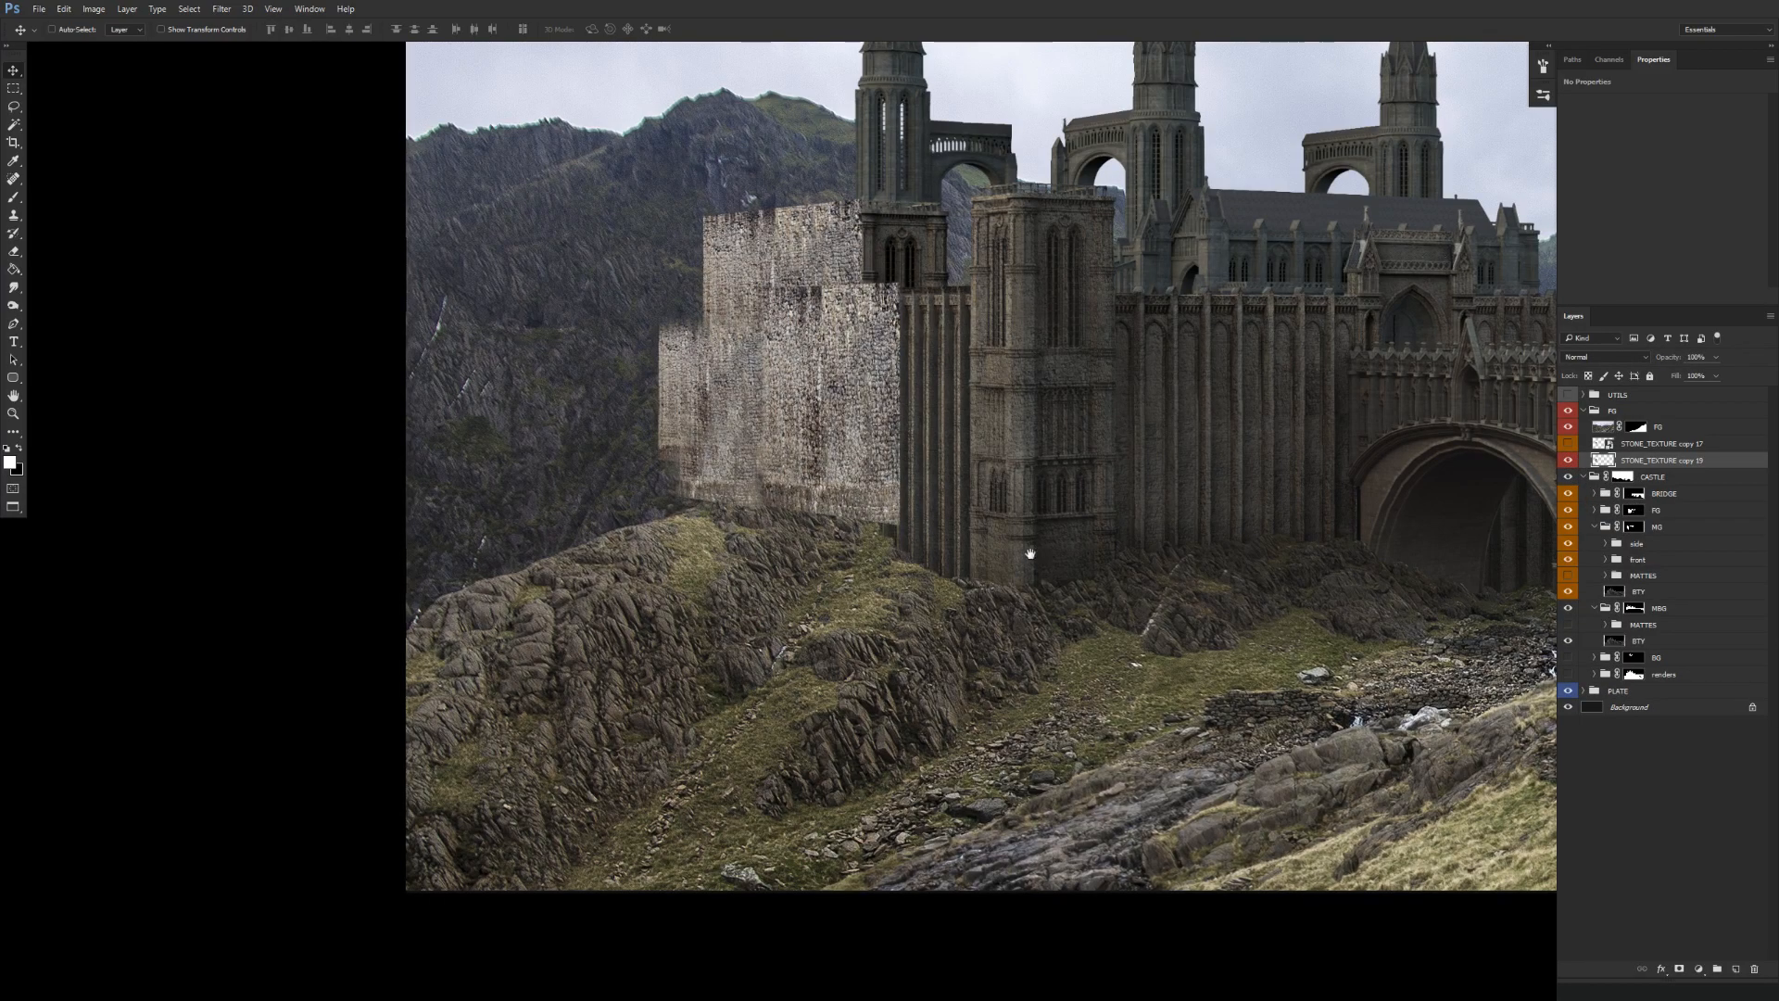
drag(1033, 554, 1000, 542)
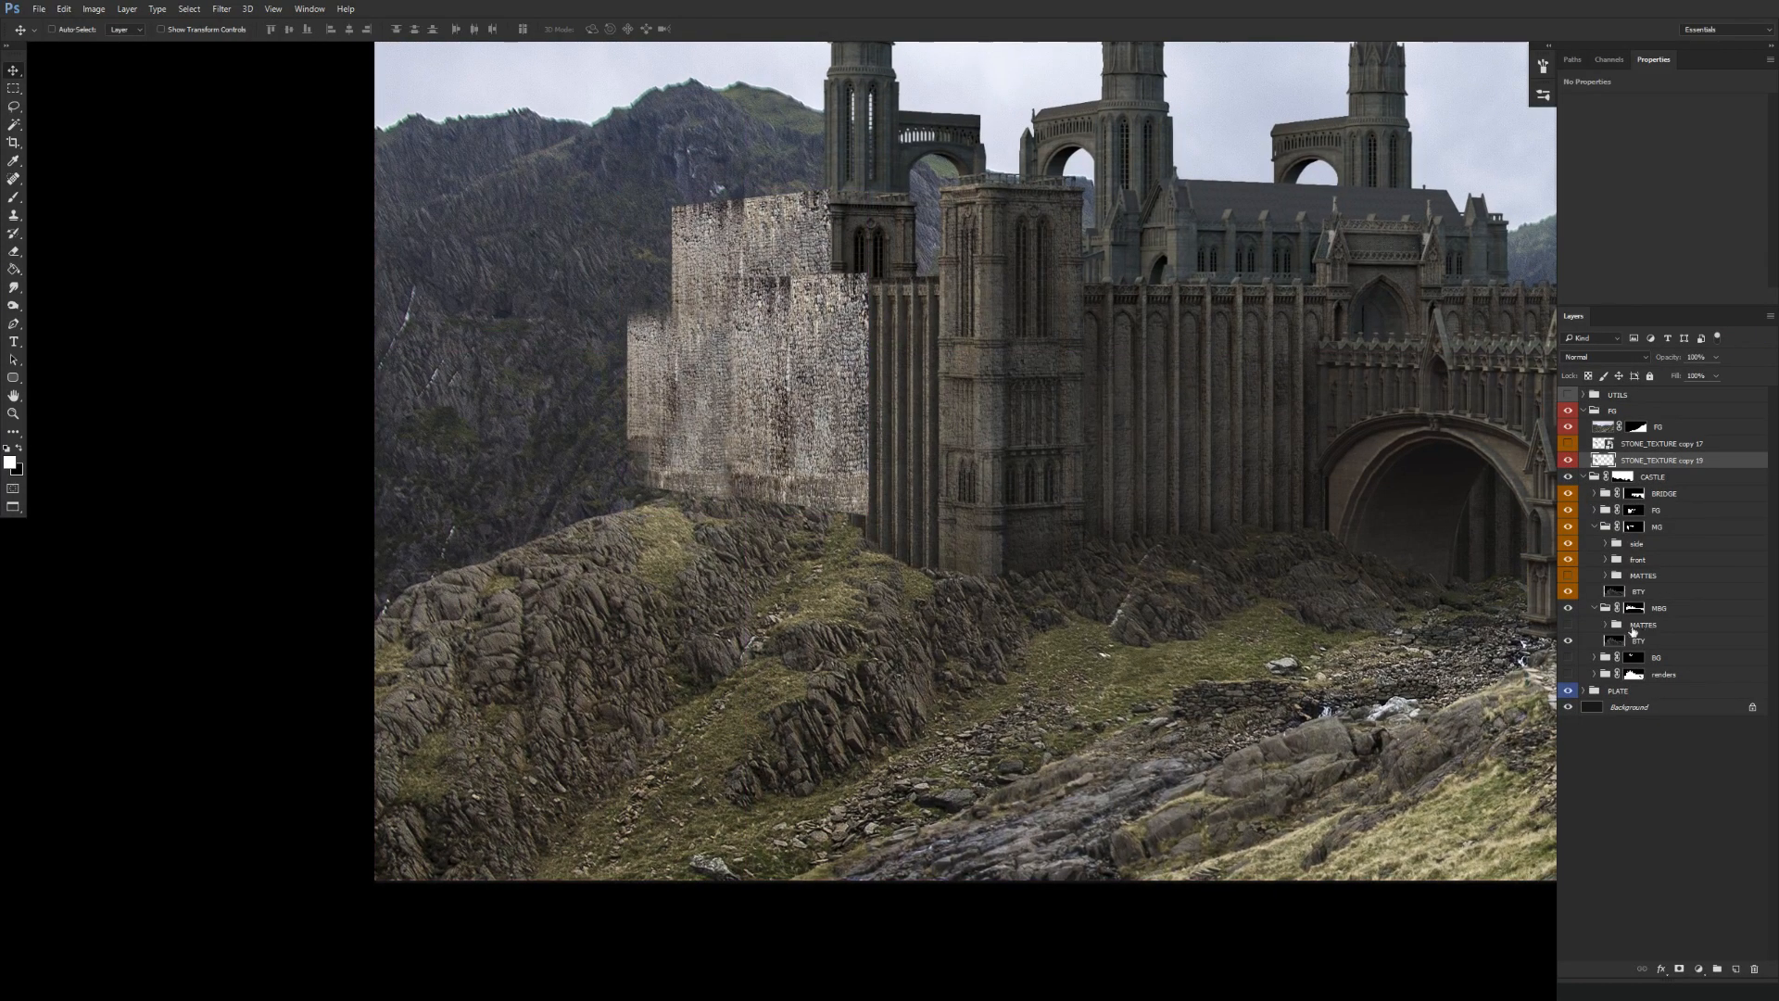
Move the merged stone texture into the MBG group above MATTES and give it a copy of the matte_03 mask.
drag(1658, 460, 1667, 612)
click(1606, 625)
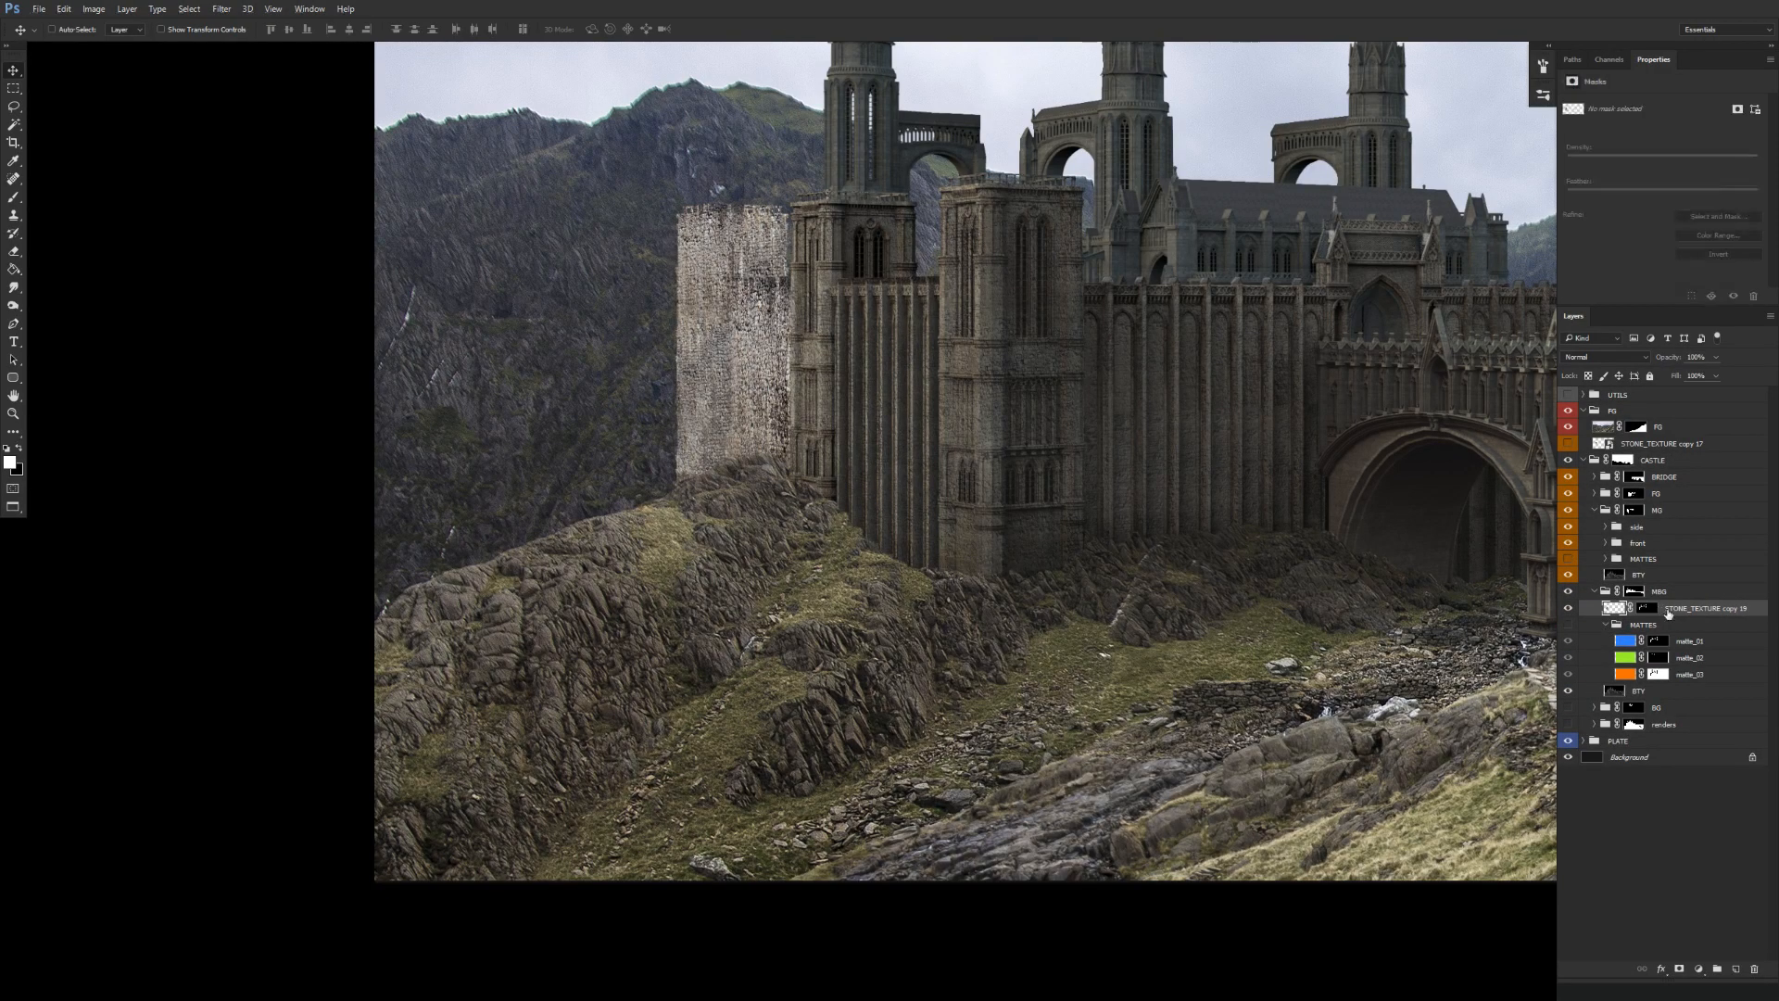
drag(1659, 674, 1651, 608)
key(Return)
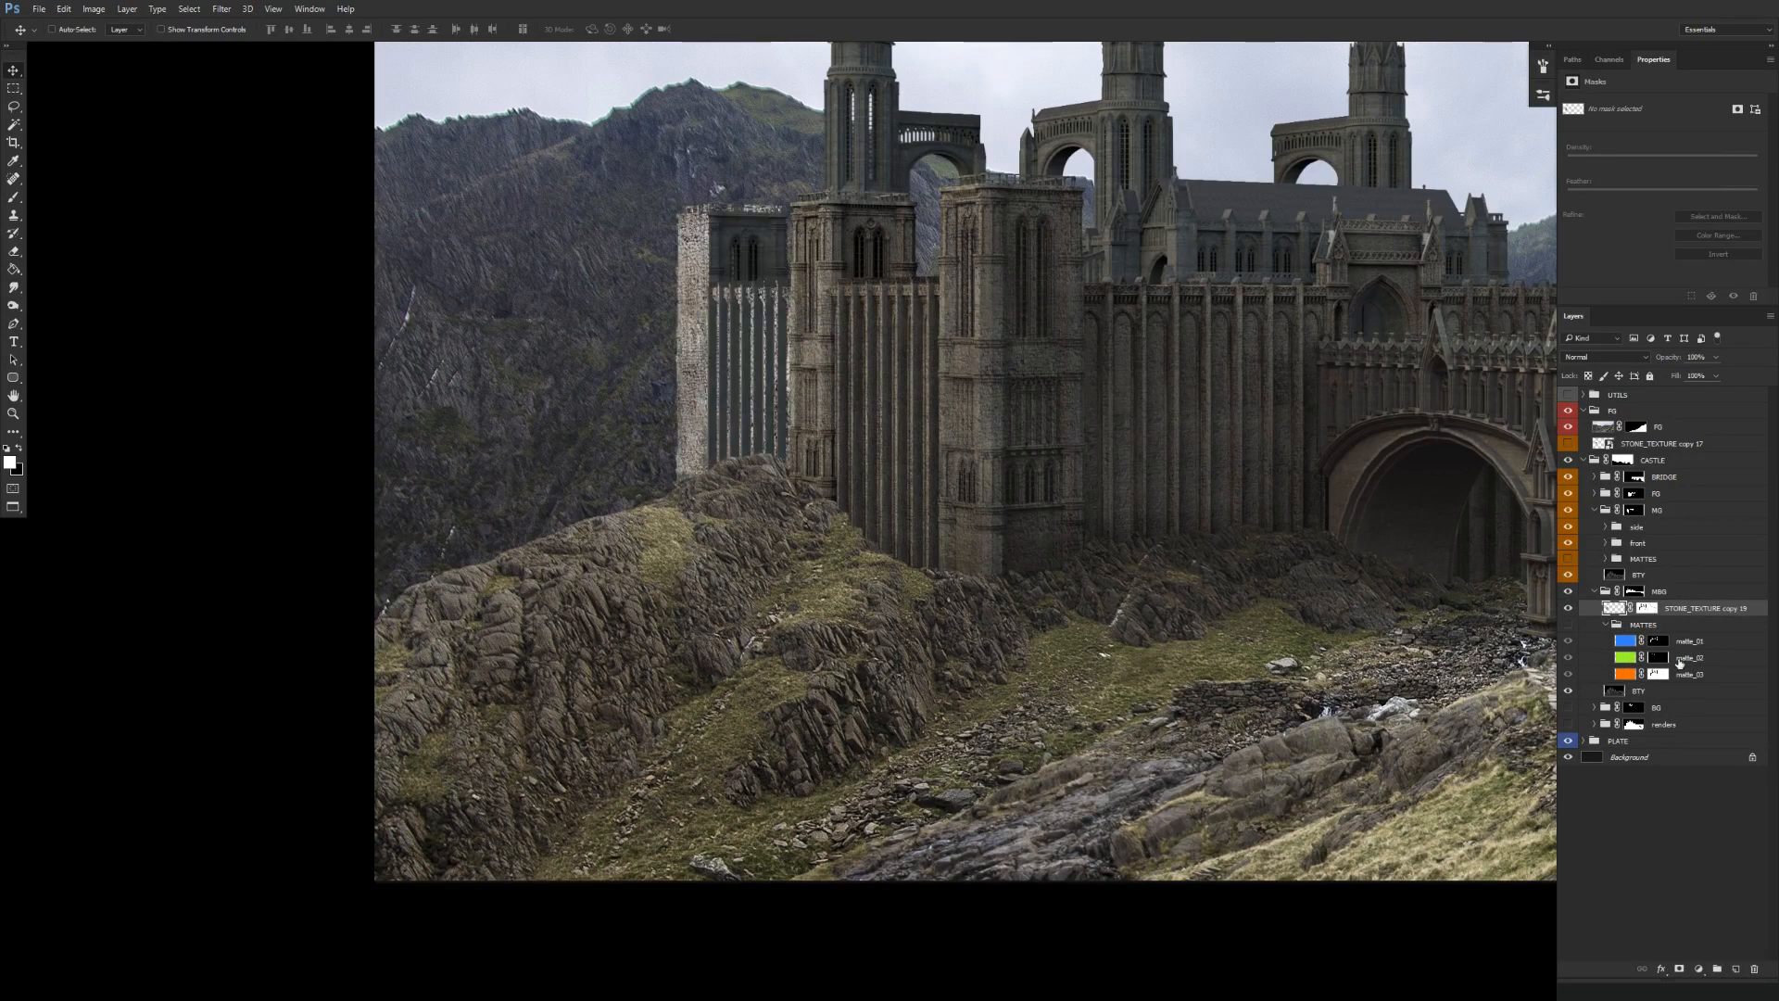
Compare the far-left tower with the masked stone texture shown and hidden.
drag(757, 349, 830, 492)
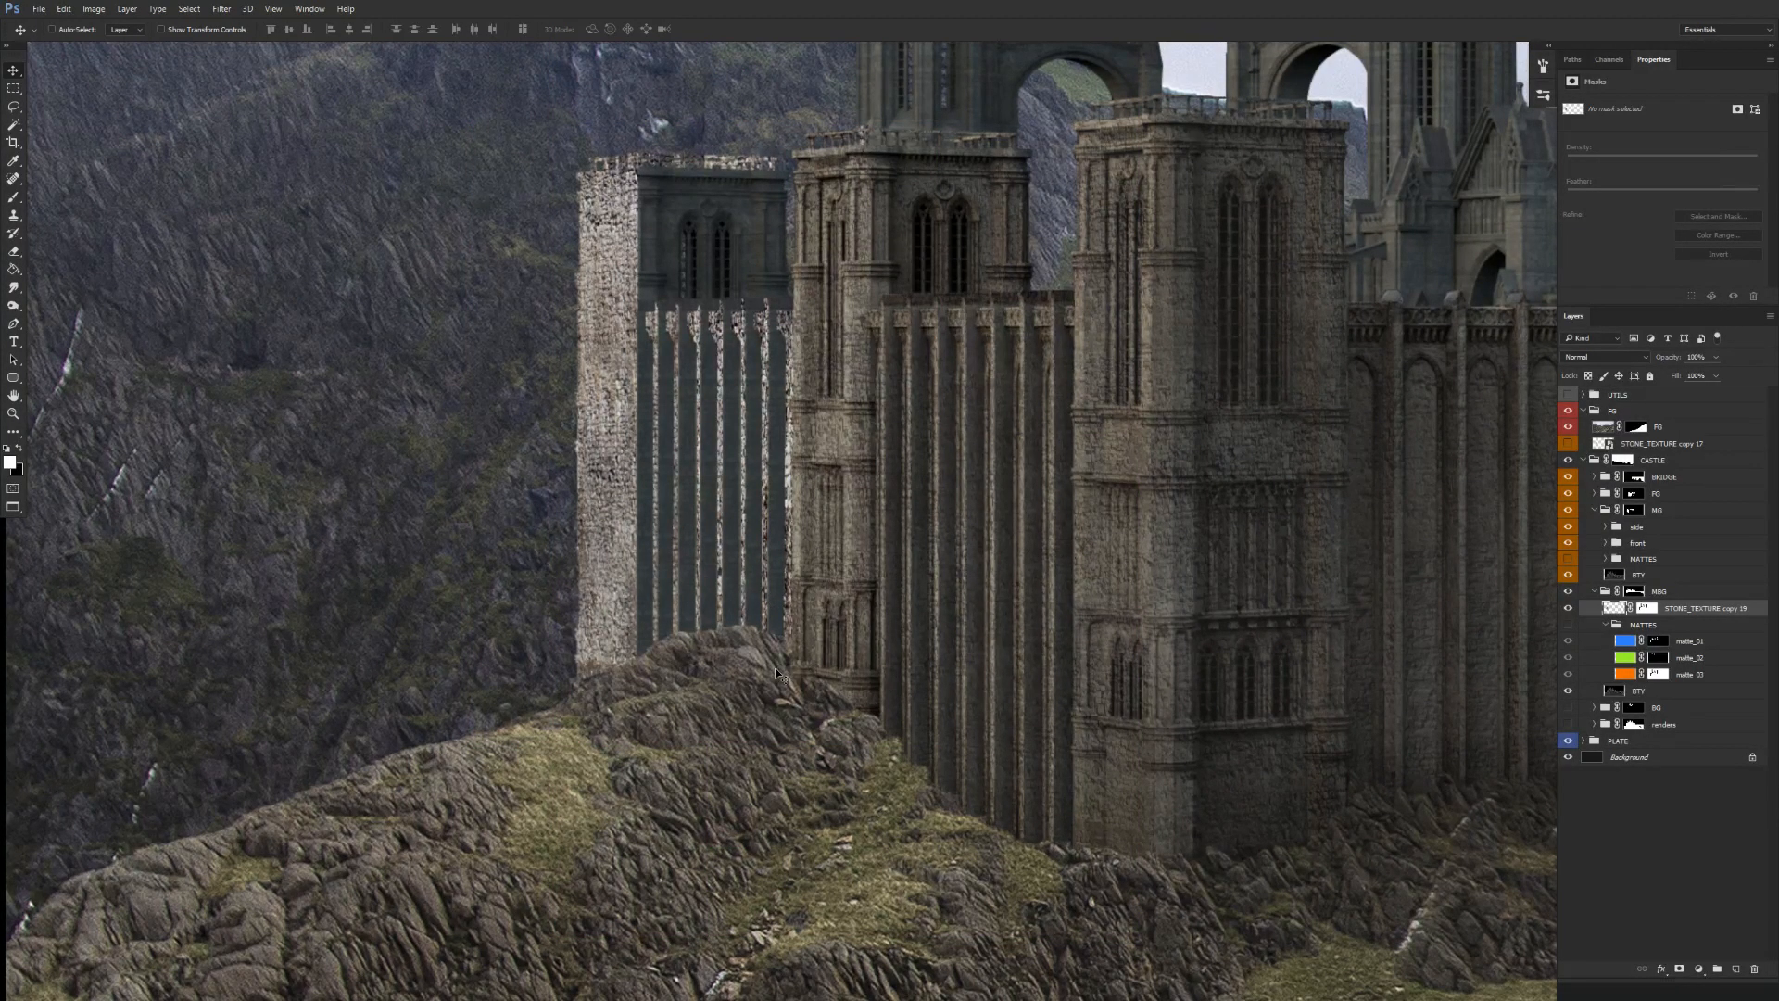
drag(790, 691, 793, 591)
drag(793, 525, 743, 616)
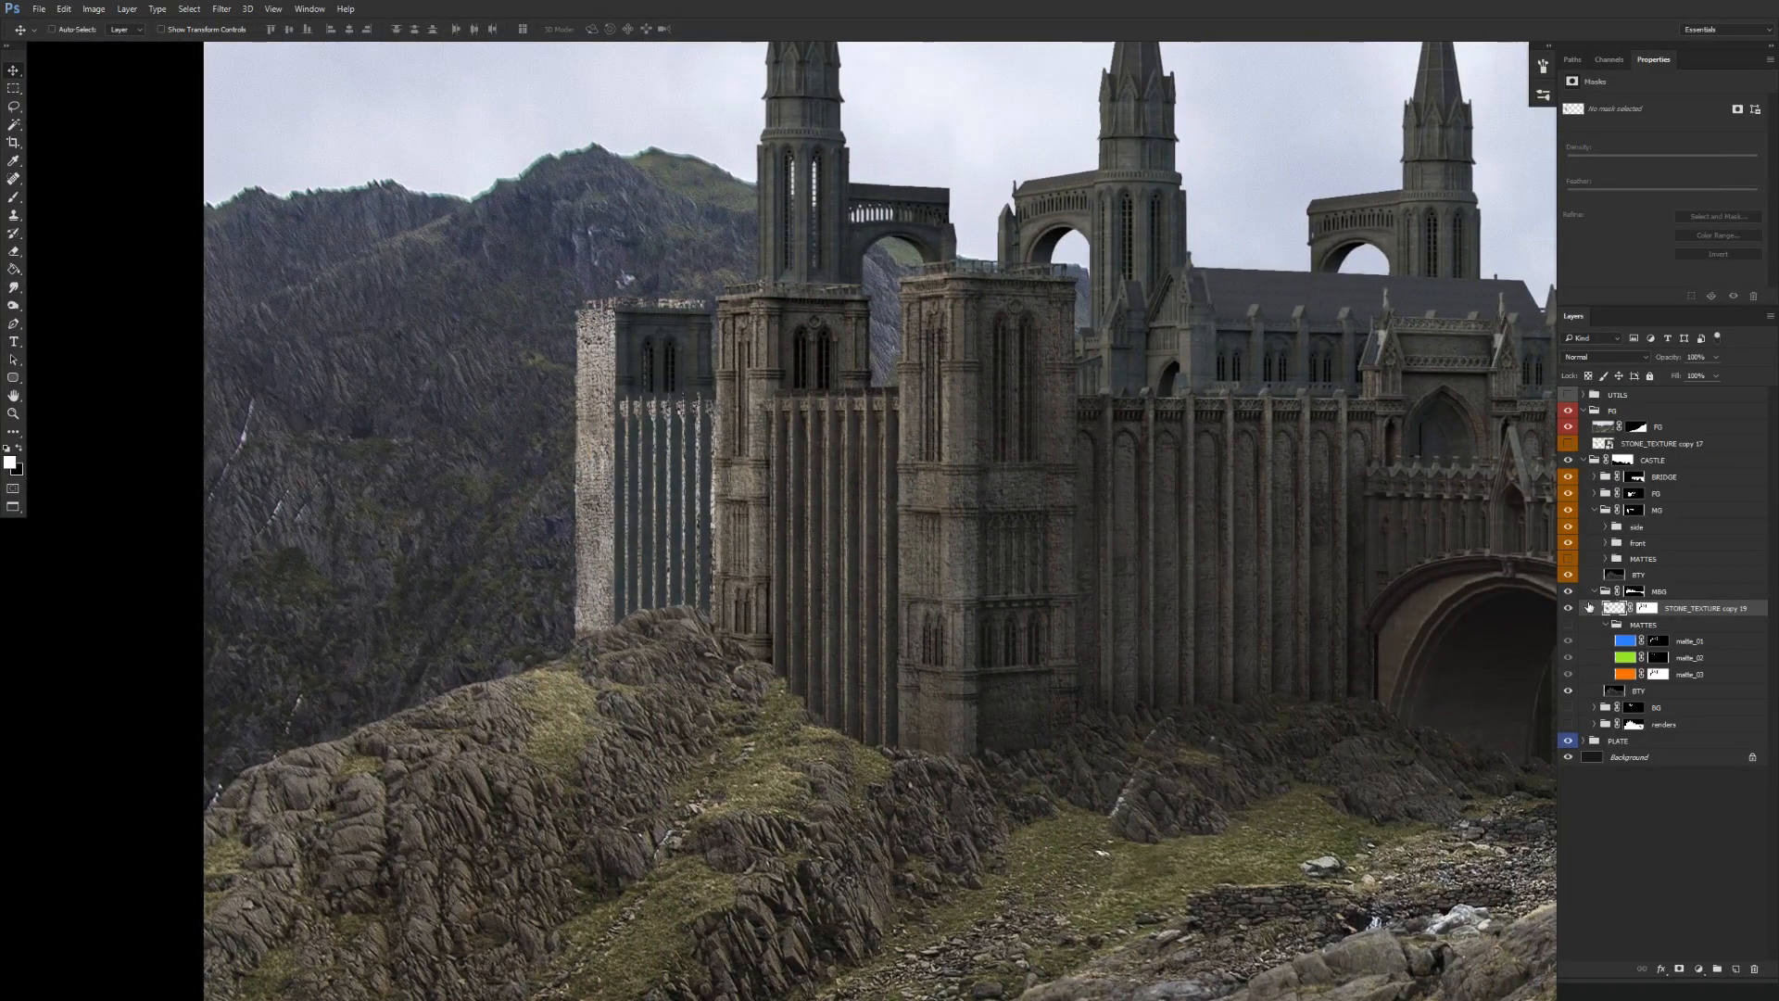
click(1568, 609)
click(1568, 610)
click(1568, 609)
Collapse MATTES, move the spare stone texture into MBG below the masked one, show it, and hide the masked texture.
click(1611, 627)
click(1607, 627)
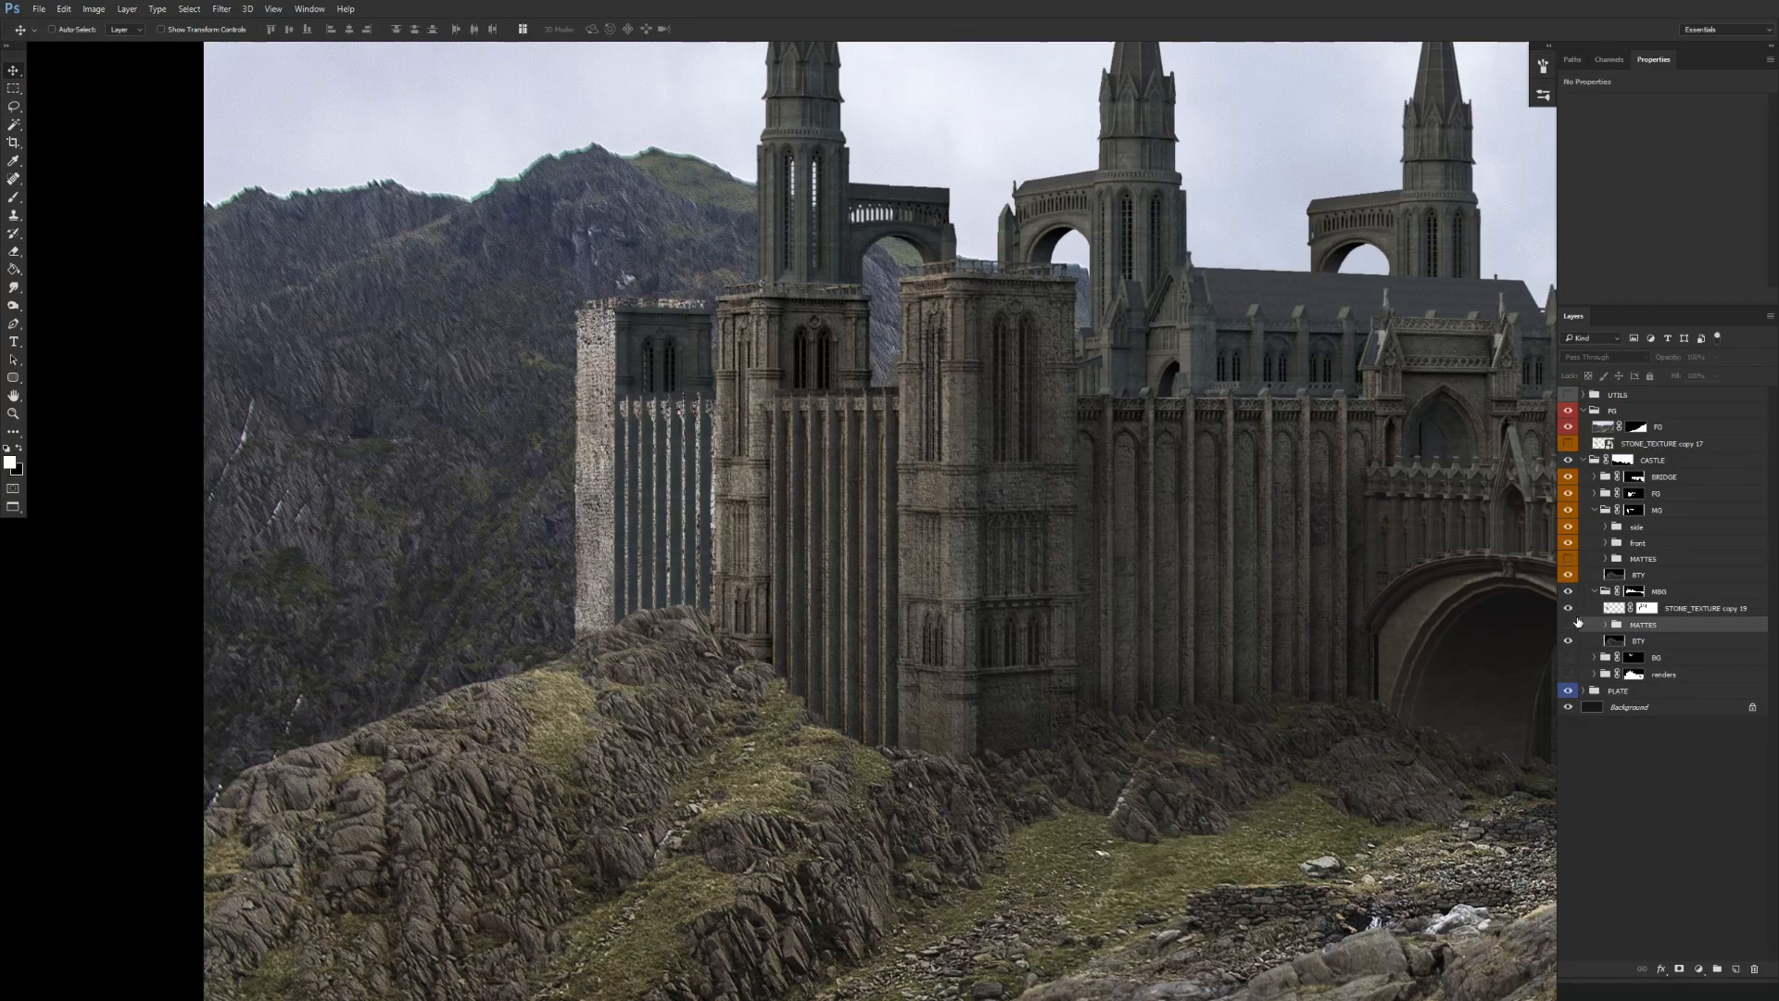
drag(860, 607, 841, 652)
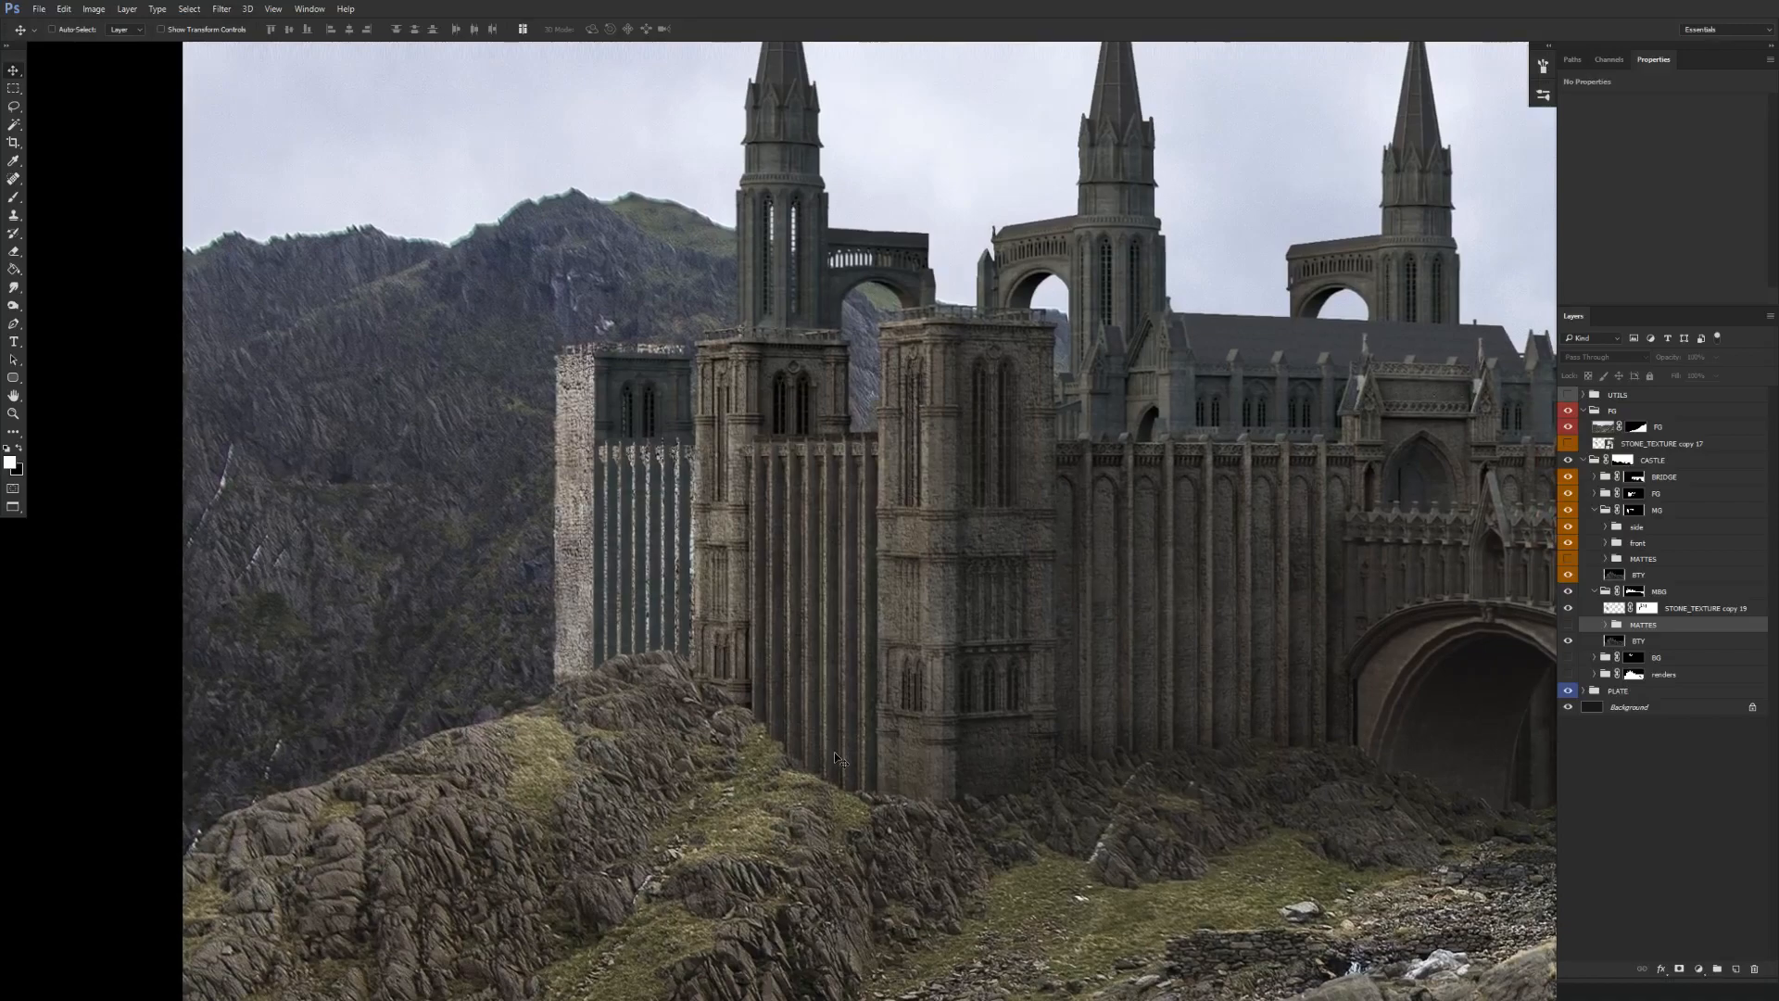
click(1713, 608)
drag(1669, 437, 1592, 611)
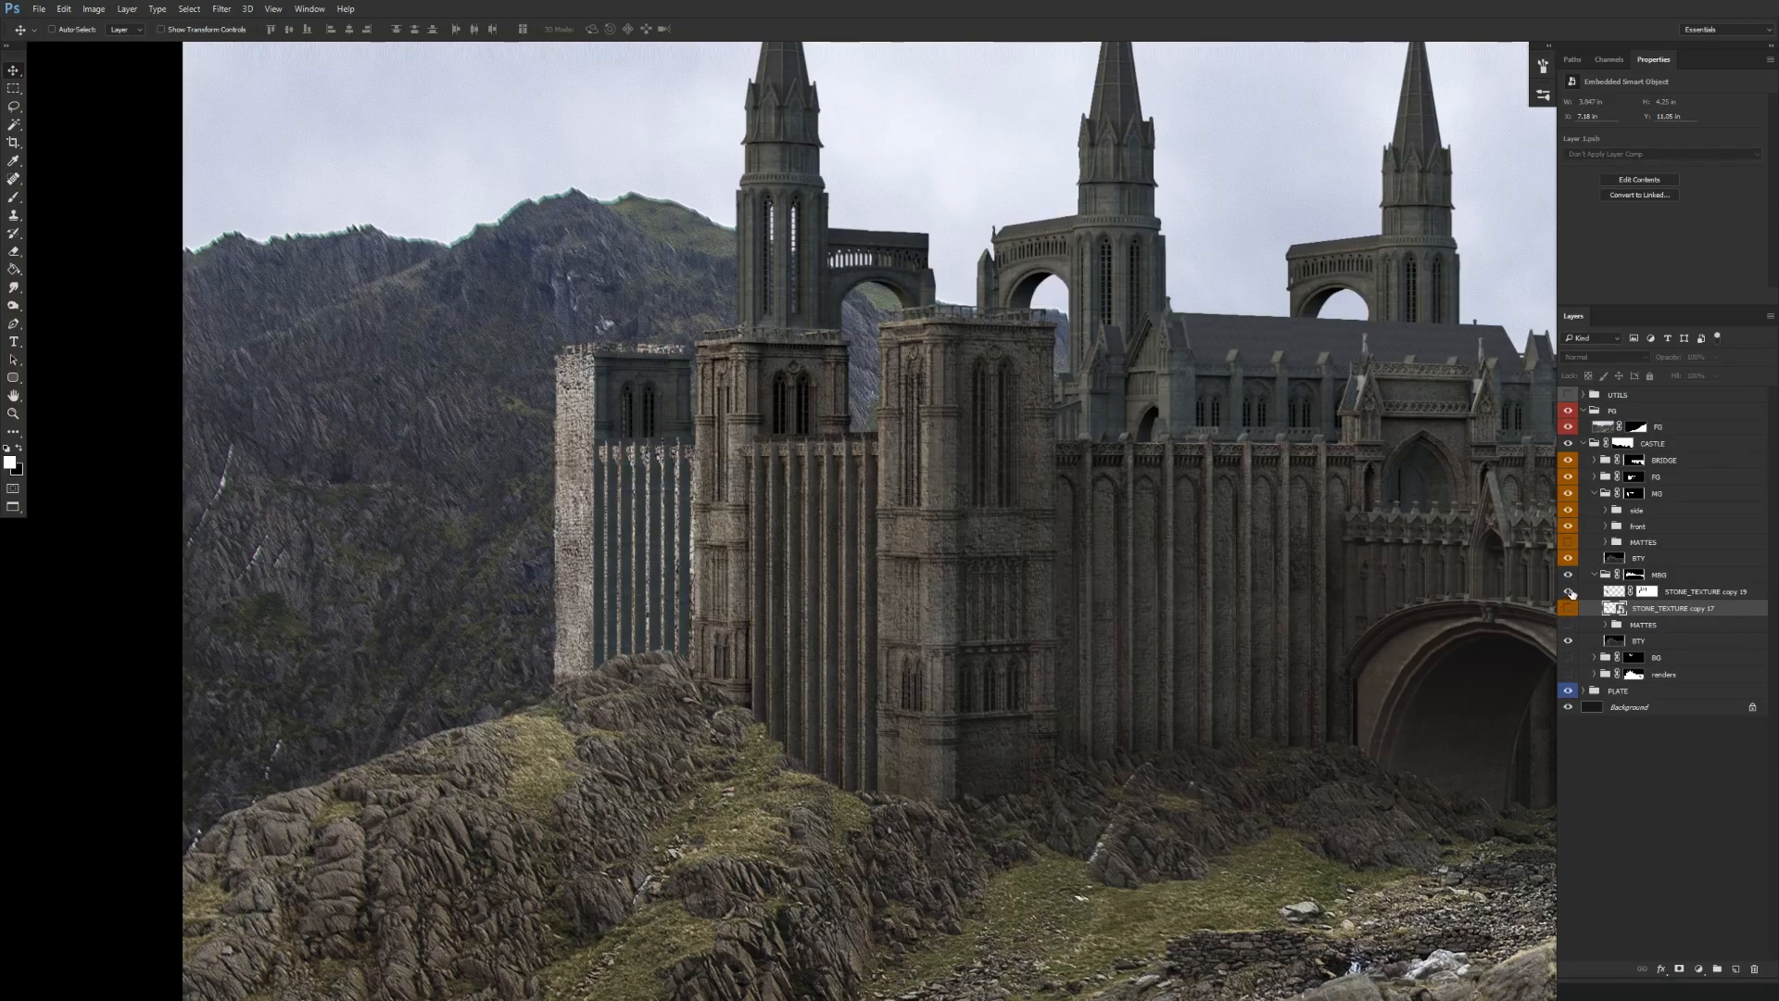
click(1569, 612)
Position, skew and scale the spare stone texture to cover the upper part of the far-left tower's front face.
key(ctrl+t)
mouse_move(656, 467)
mouse_down()
mouse_move(738, 493)
mouse_move(685, 472)
mouse_up()
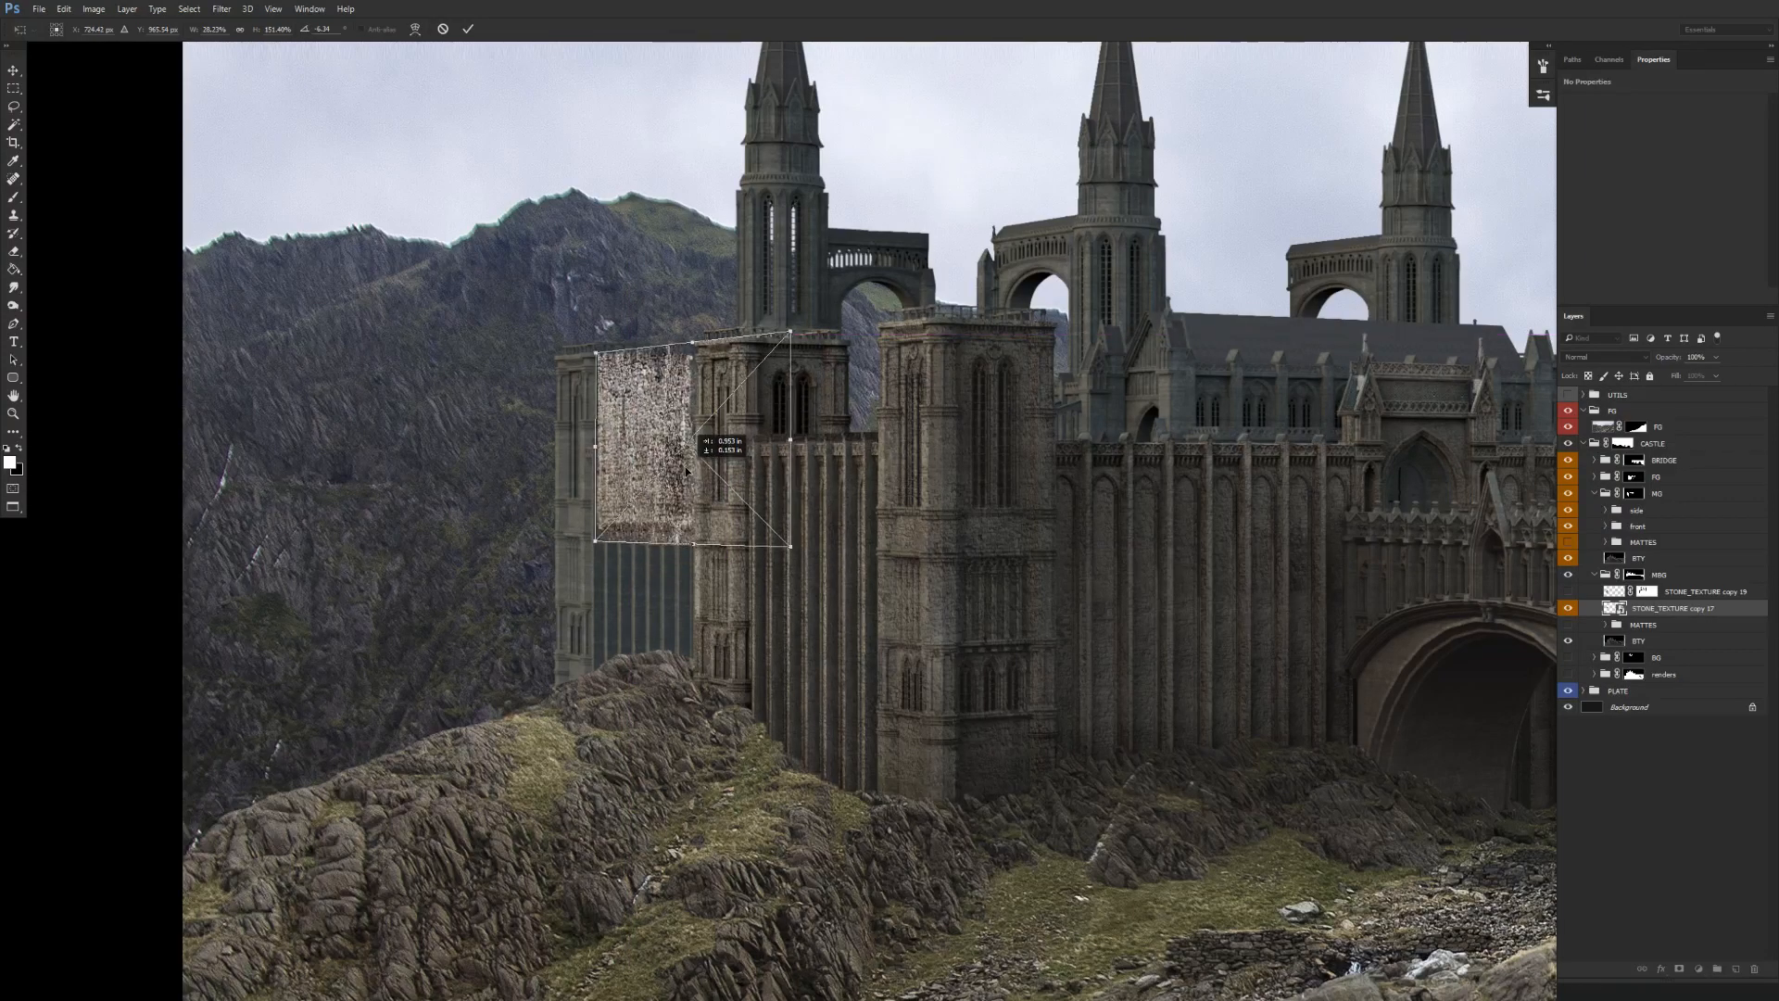
right_click(704, 456)
click(762, 559)
mouse_move(790, 331)
mouse_down()
mouse_move(793, 375)
mouse_move(790, 353)
mouse_up()
drag(793, 547, 792, 552)
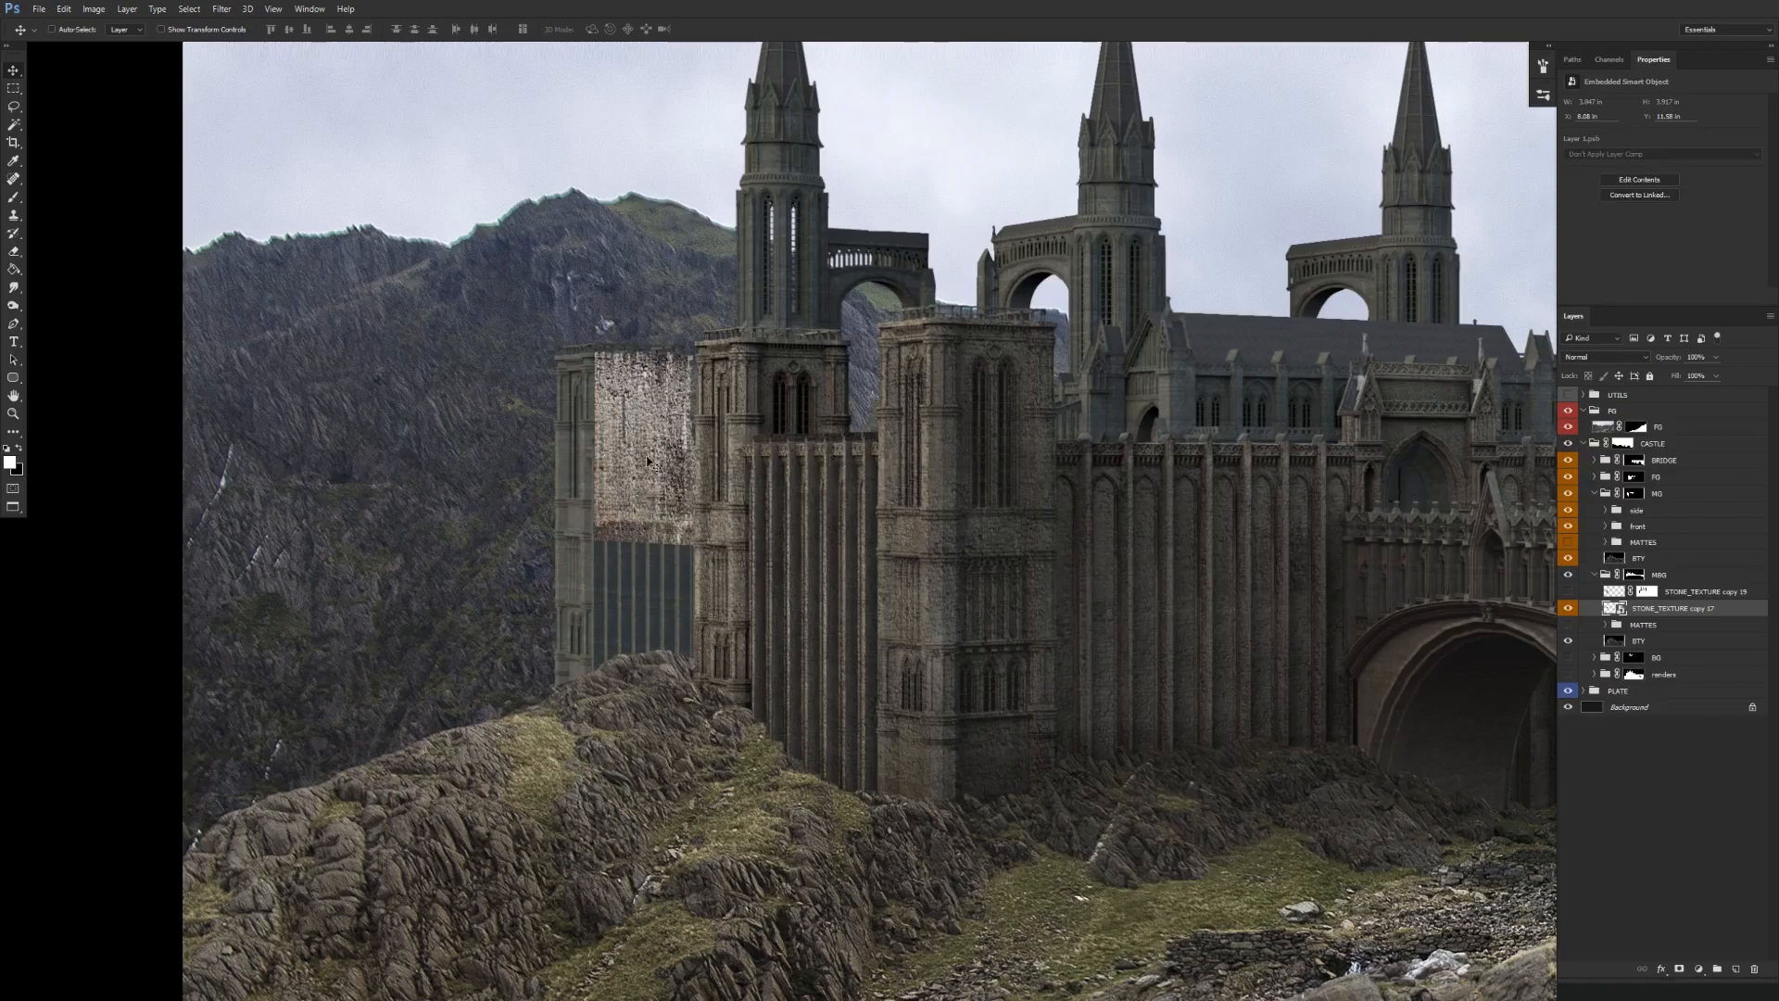
drag(594, 446, 585, 446)
drag(586, 446, 588, 445)
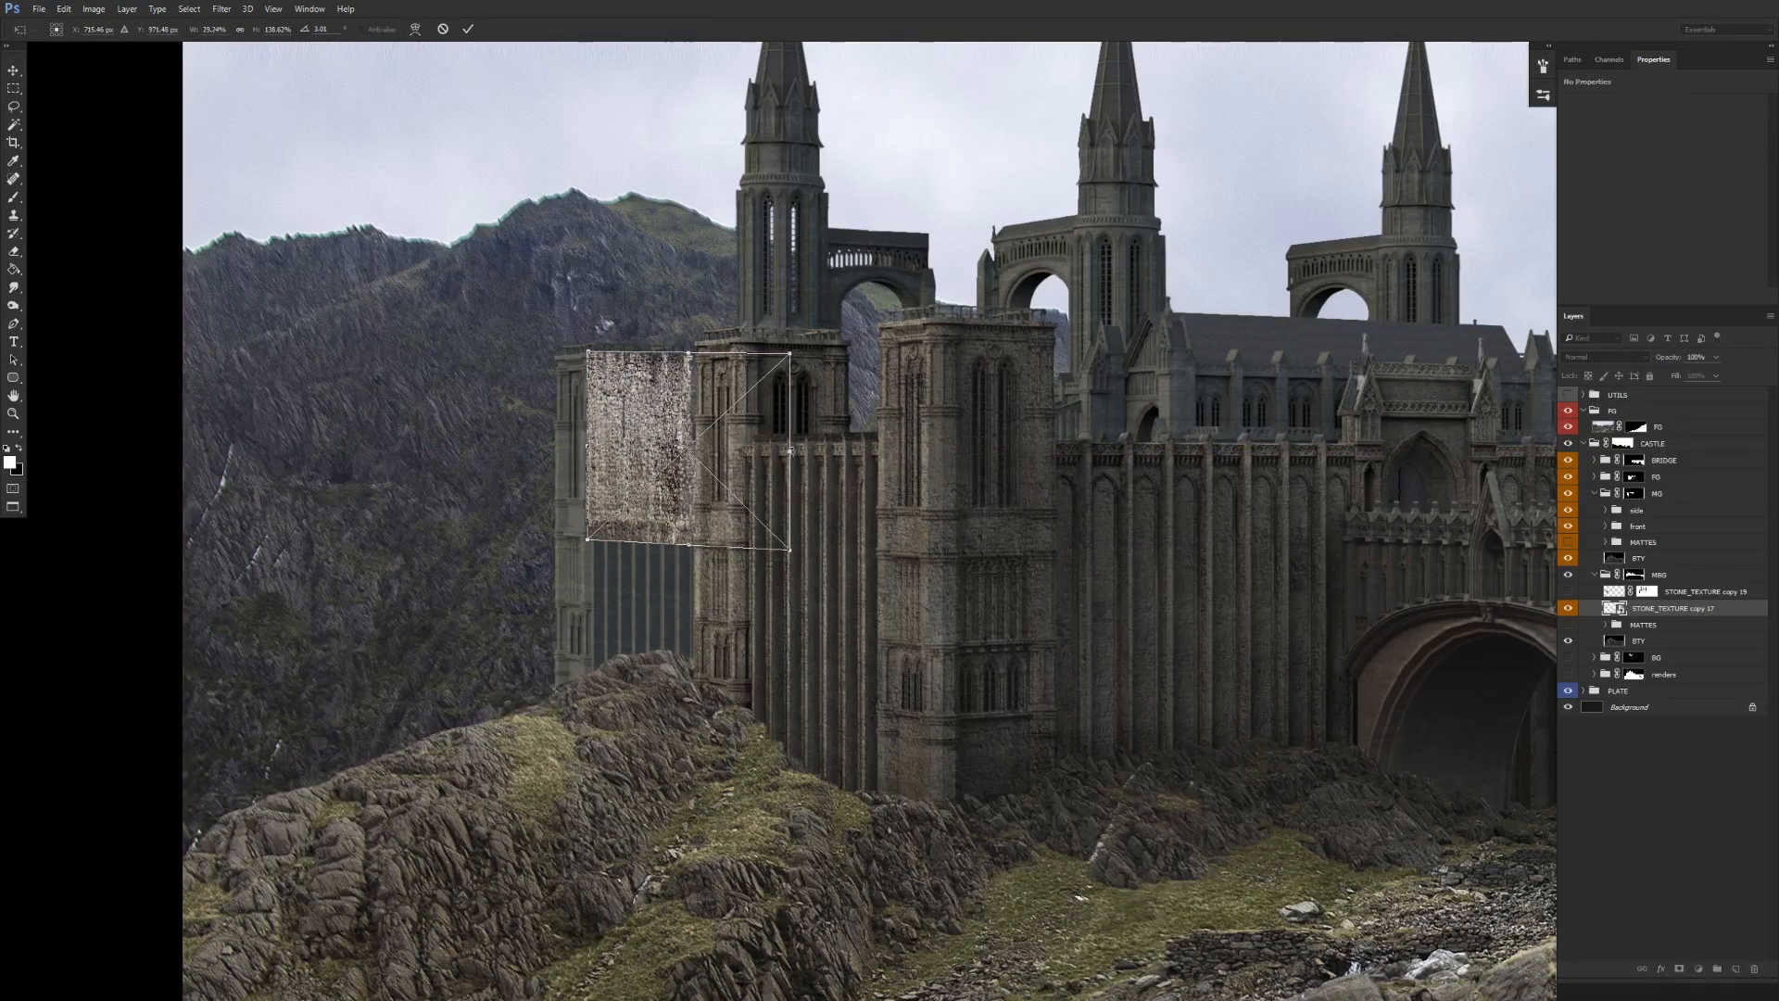
drag(790, 451, 782, 453)
key(Return)
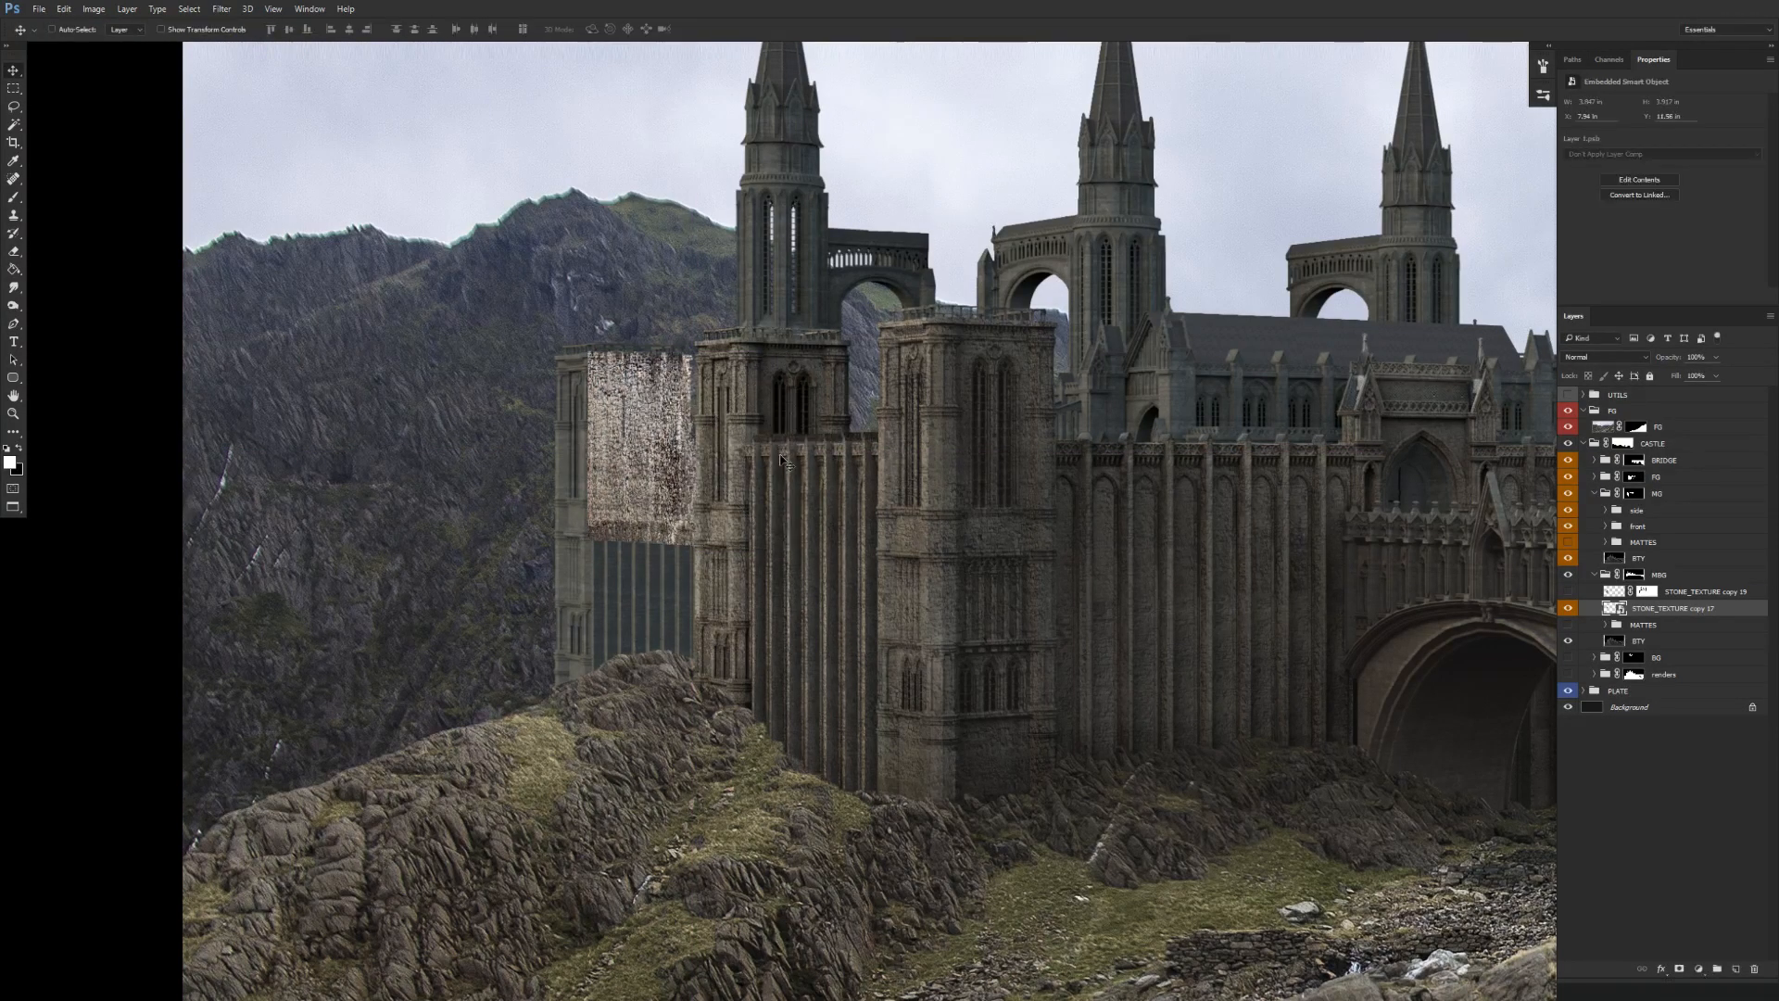
Duplicate the front-face texture, stretch the copy to the tower's foot, level its lower edge and lower its top edge.
key(ctrl+j)
key(ctrl+t)
drag(686, 549, 685, 701)
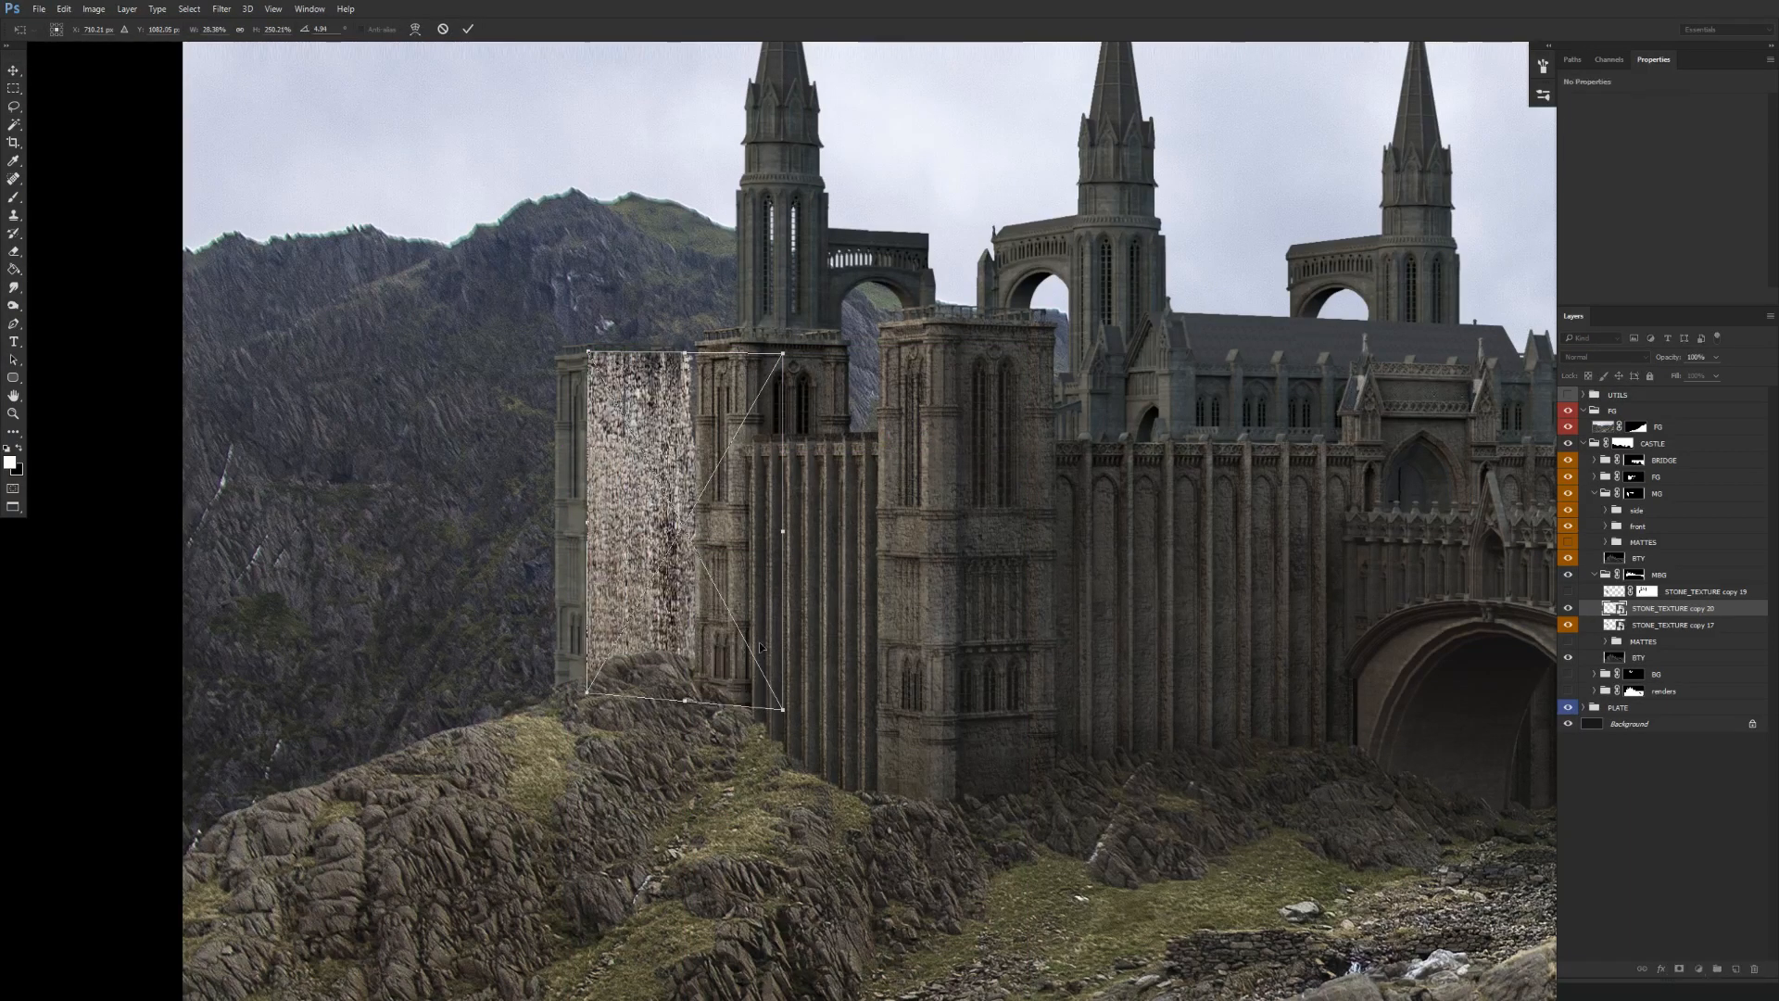
right_click(732, 656)
click(793, 762)
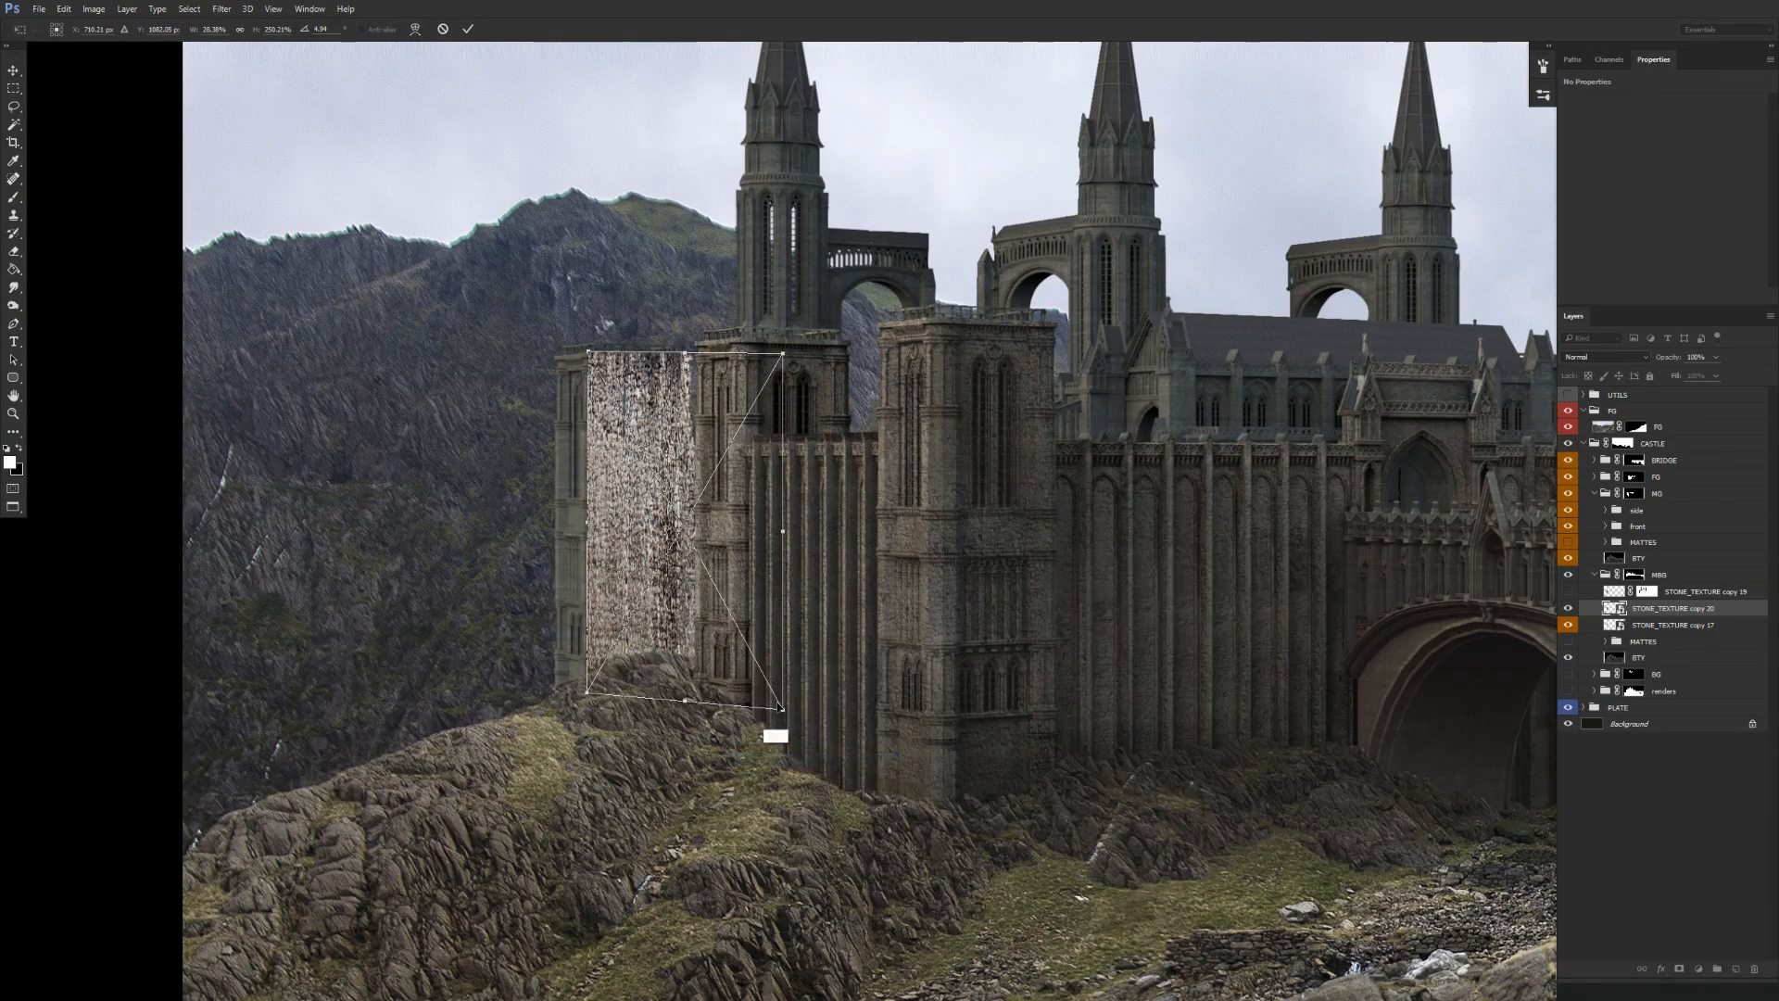
drag(784, 709, 787, 693)
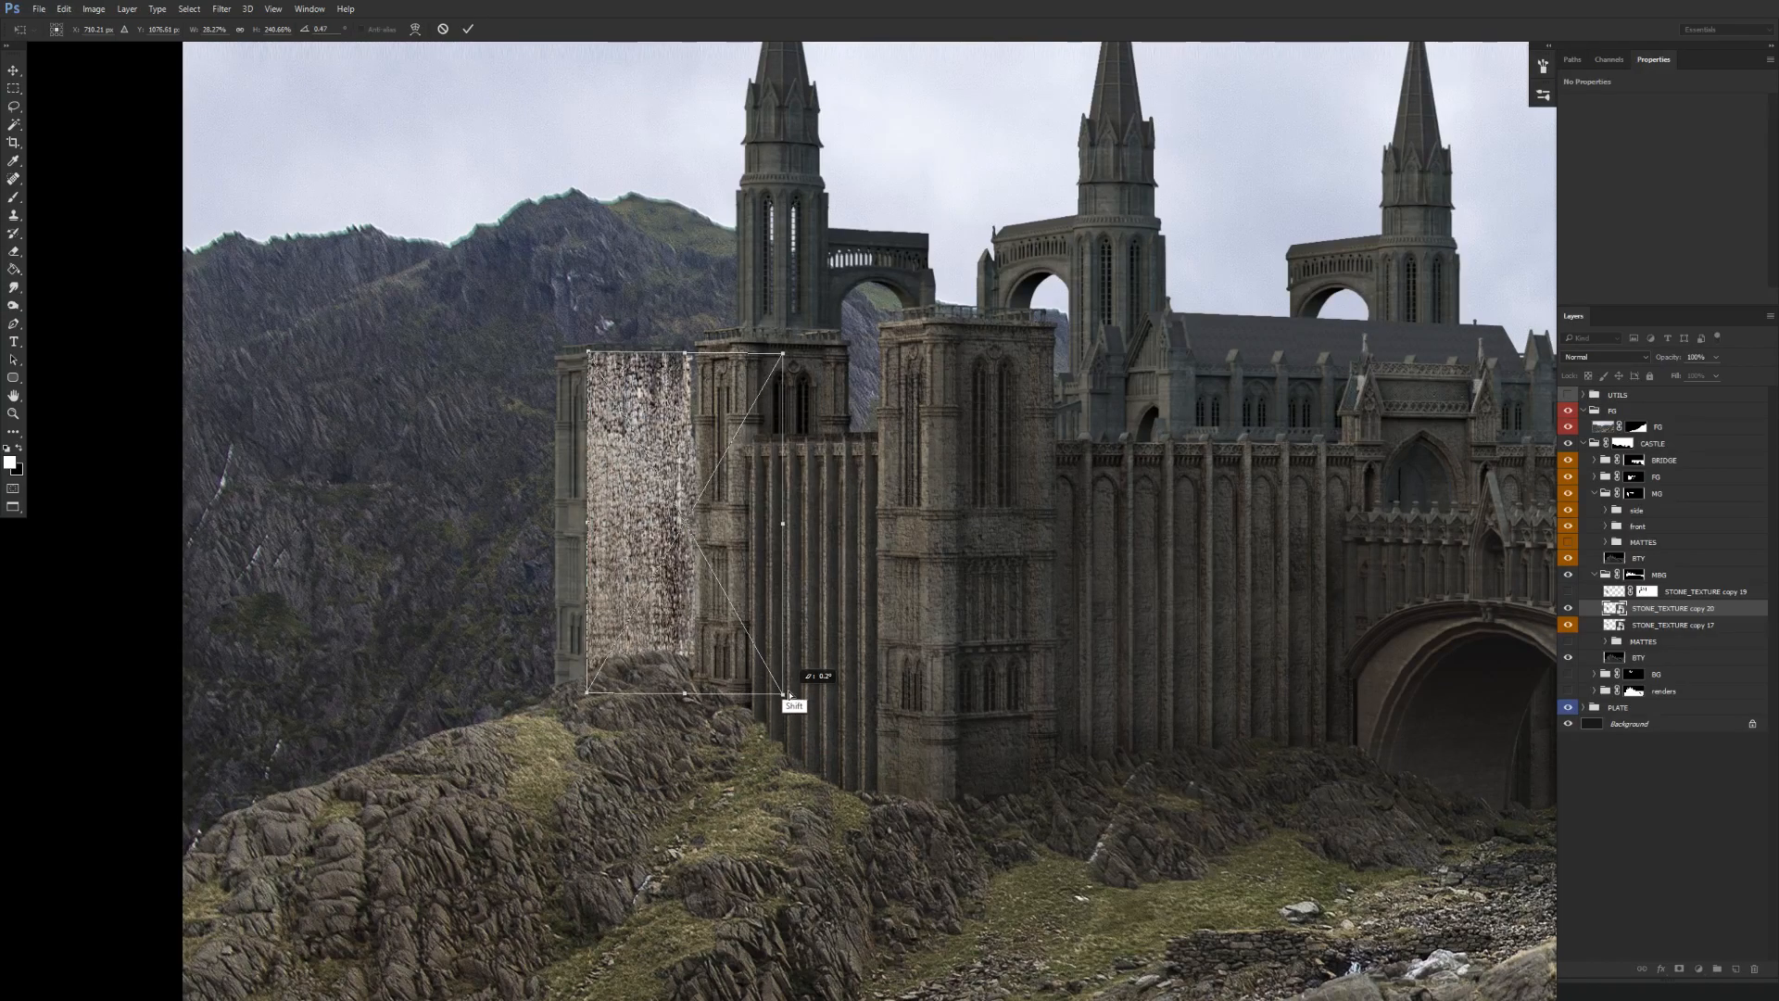
right_click(713, 574)
click(774, 616)
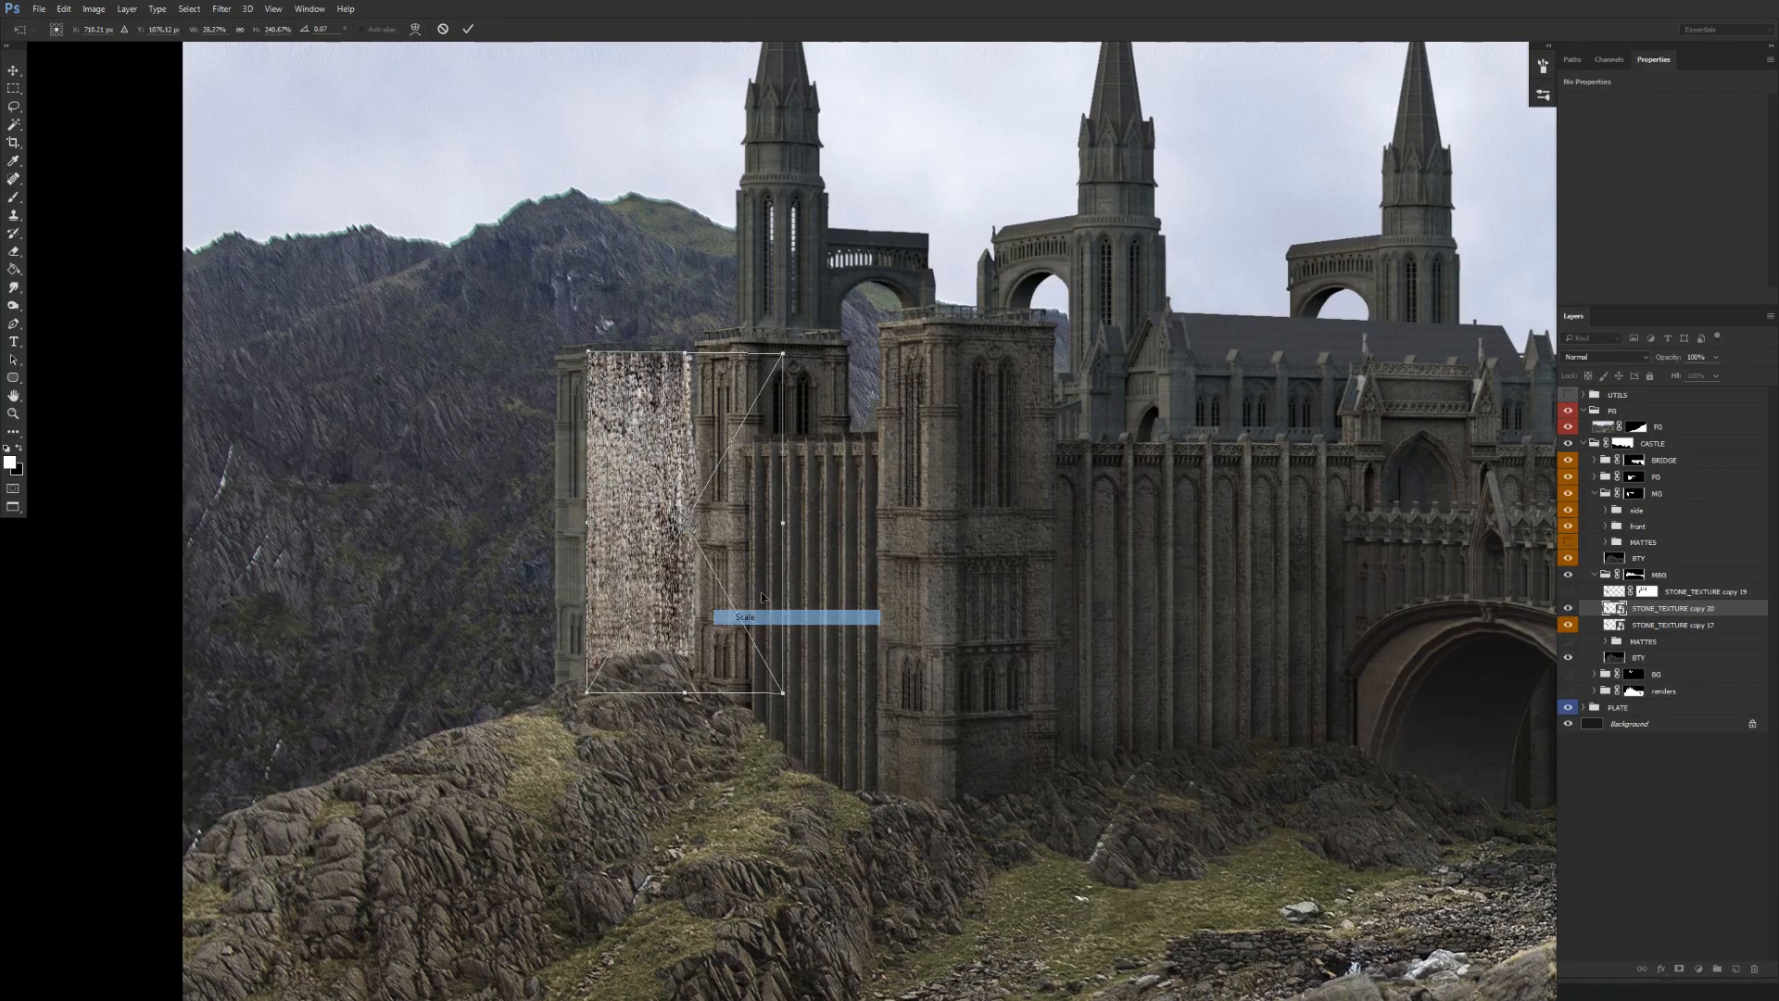
drag(686, 353, 714, 491)
key(Return)
Scale and shift the duplicate texture sideways so it covers the tower's lower section out to its outer edge.
key(ctrl+t)
drag(587, 589, 526, 610)
drag(783, 590, 706, 596)
drag(530, 597, 490, 596)
key(Return)
Mask the lower patch and paint black at 100% opacity along its upper edge to blend it into the upper patch.
click(1678, 969)
key(b)
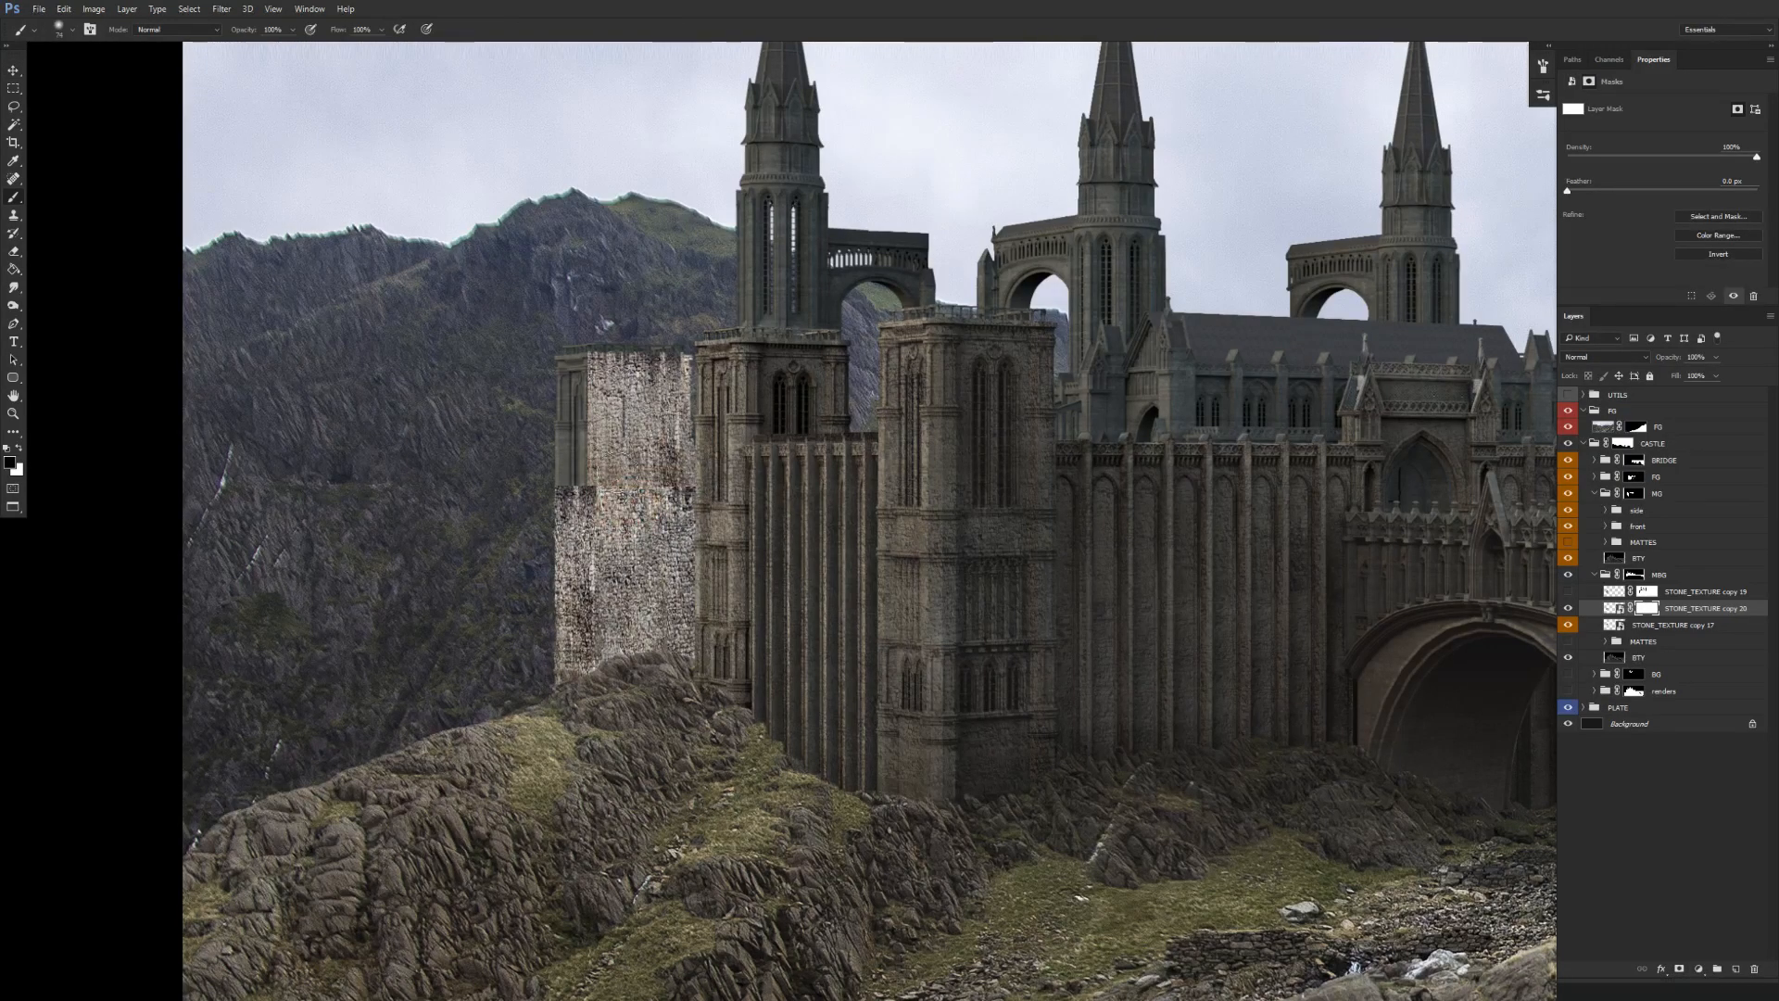
drag(639, 507, 661, 516)
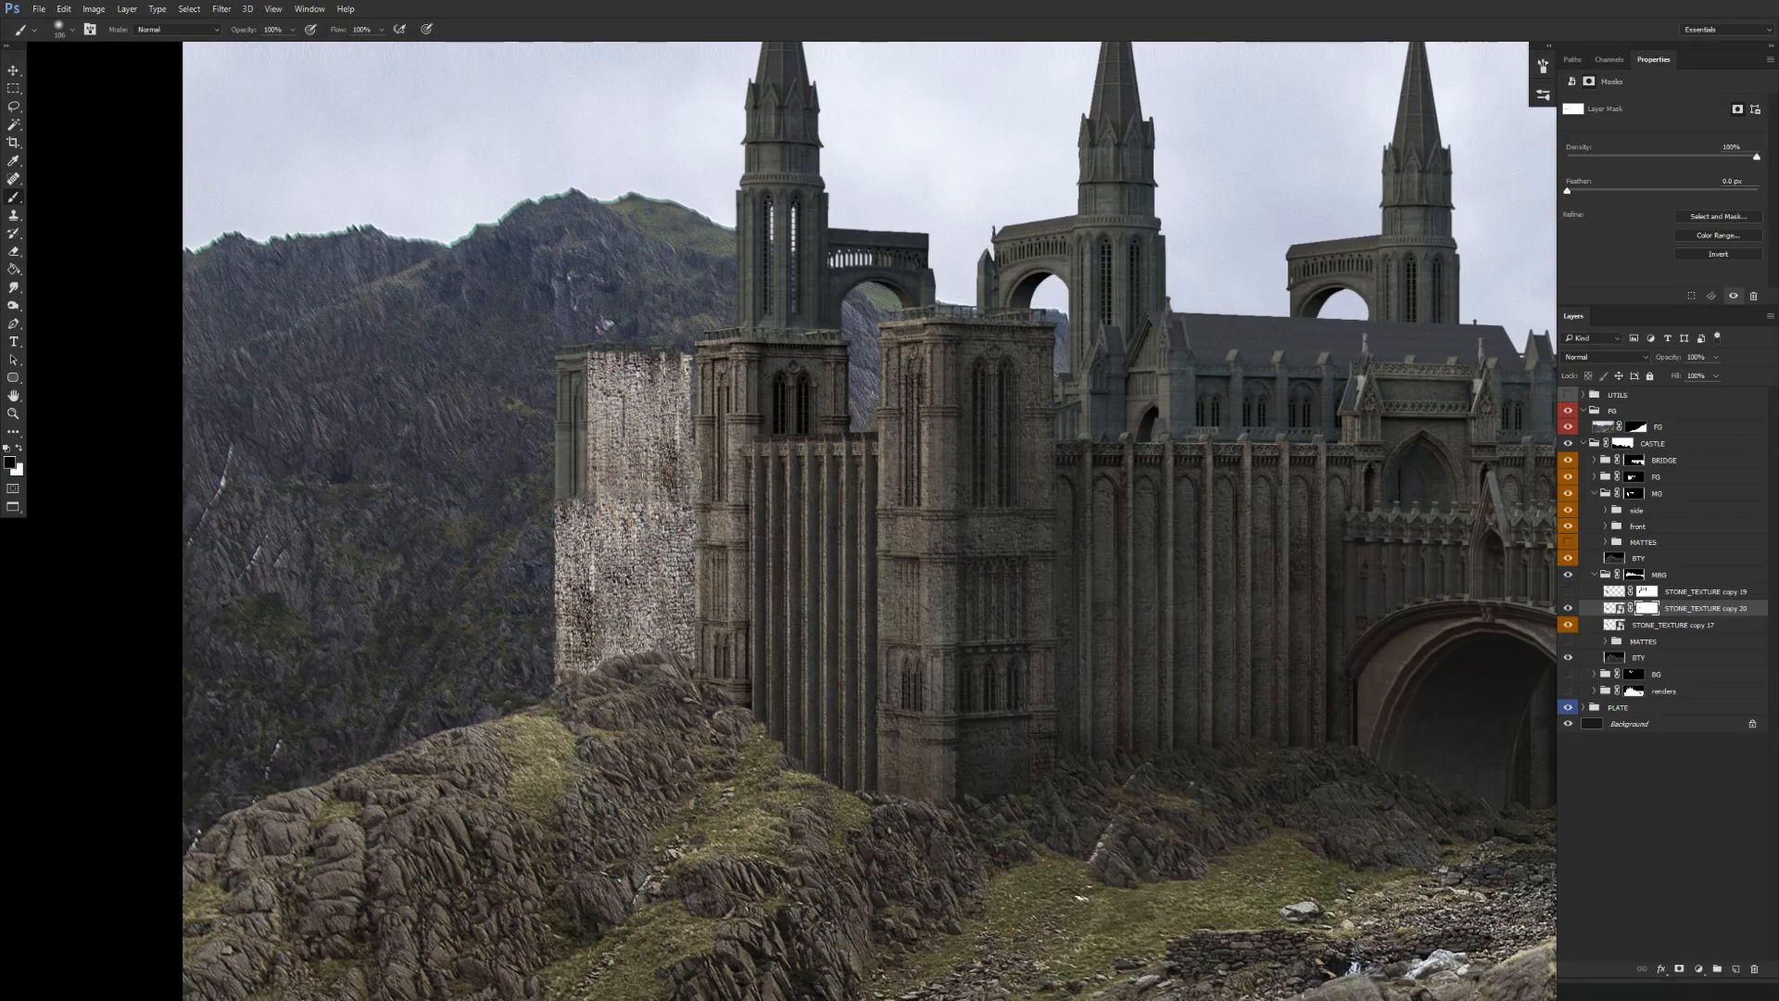
click(558, 513)
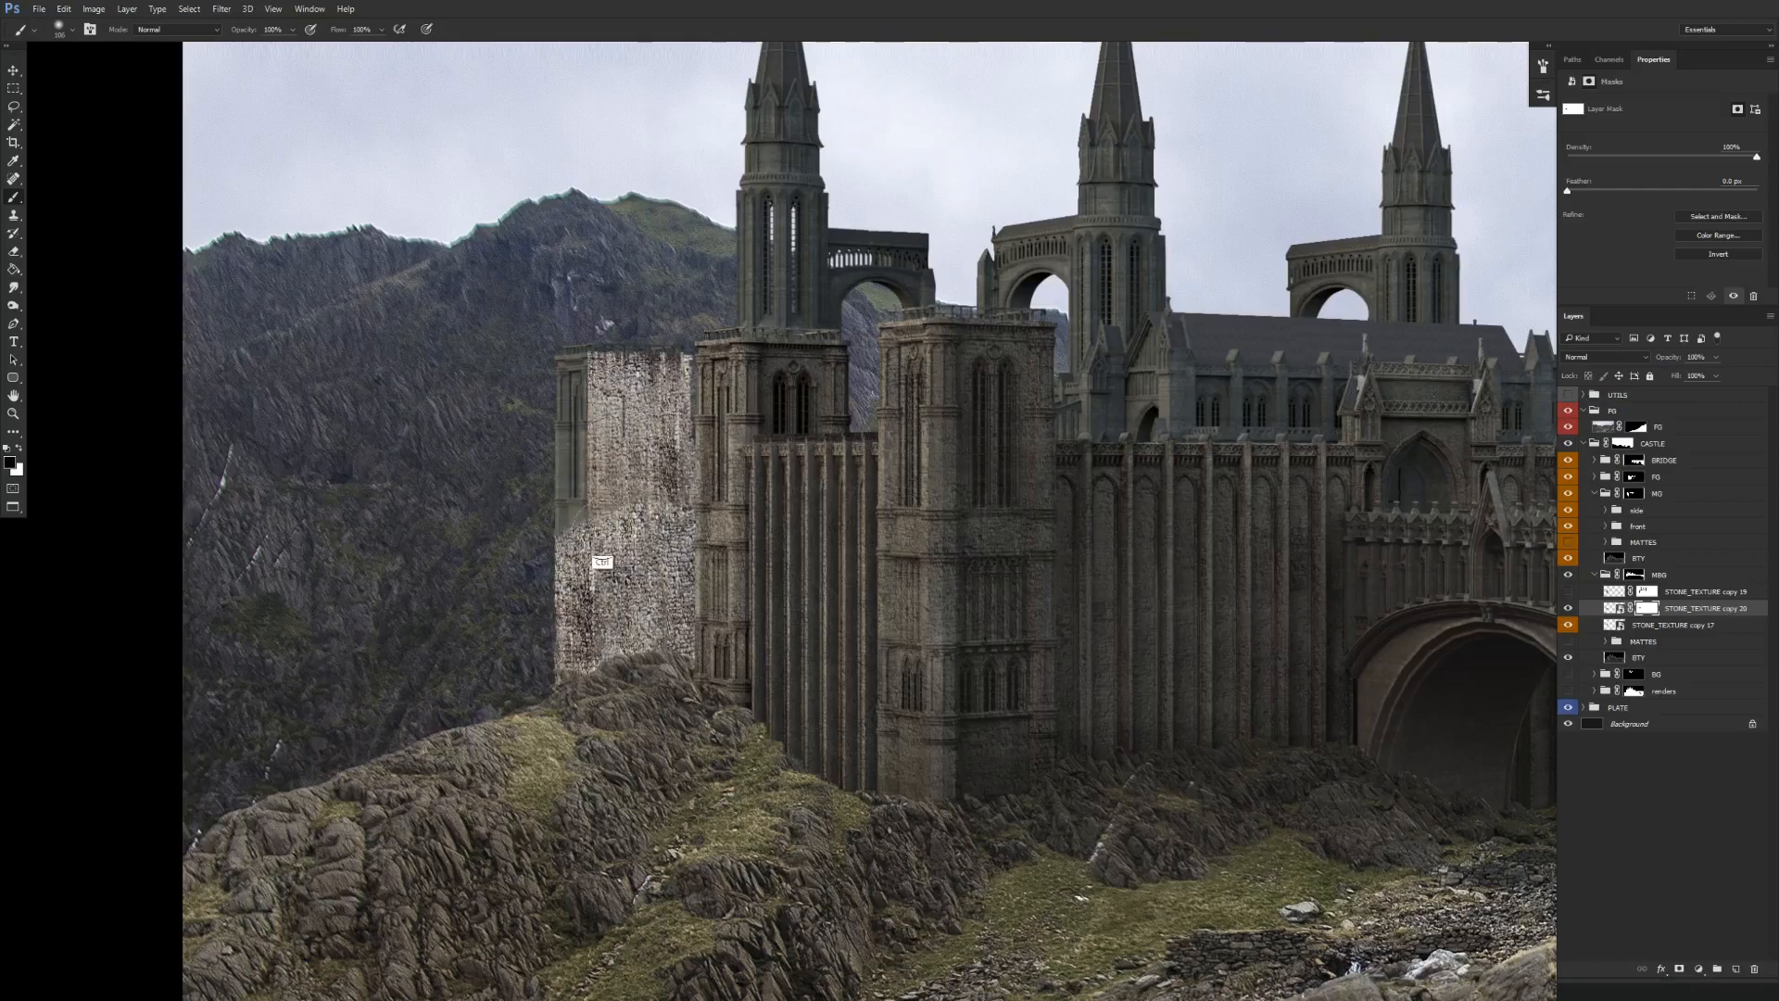
key(x)
Merge the lower patch with the upper front-face texture and check the merged layer by toggling its visibility.
key(v)
click(1686, 625)
key(ctrl+e)
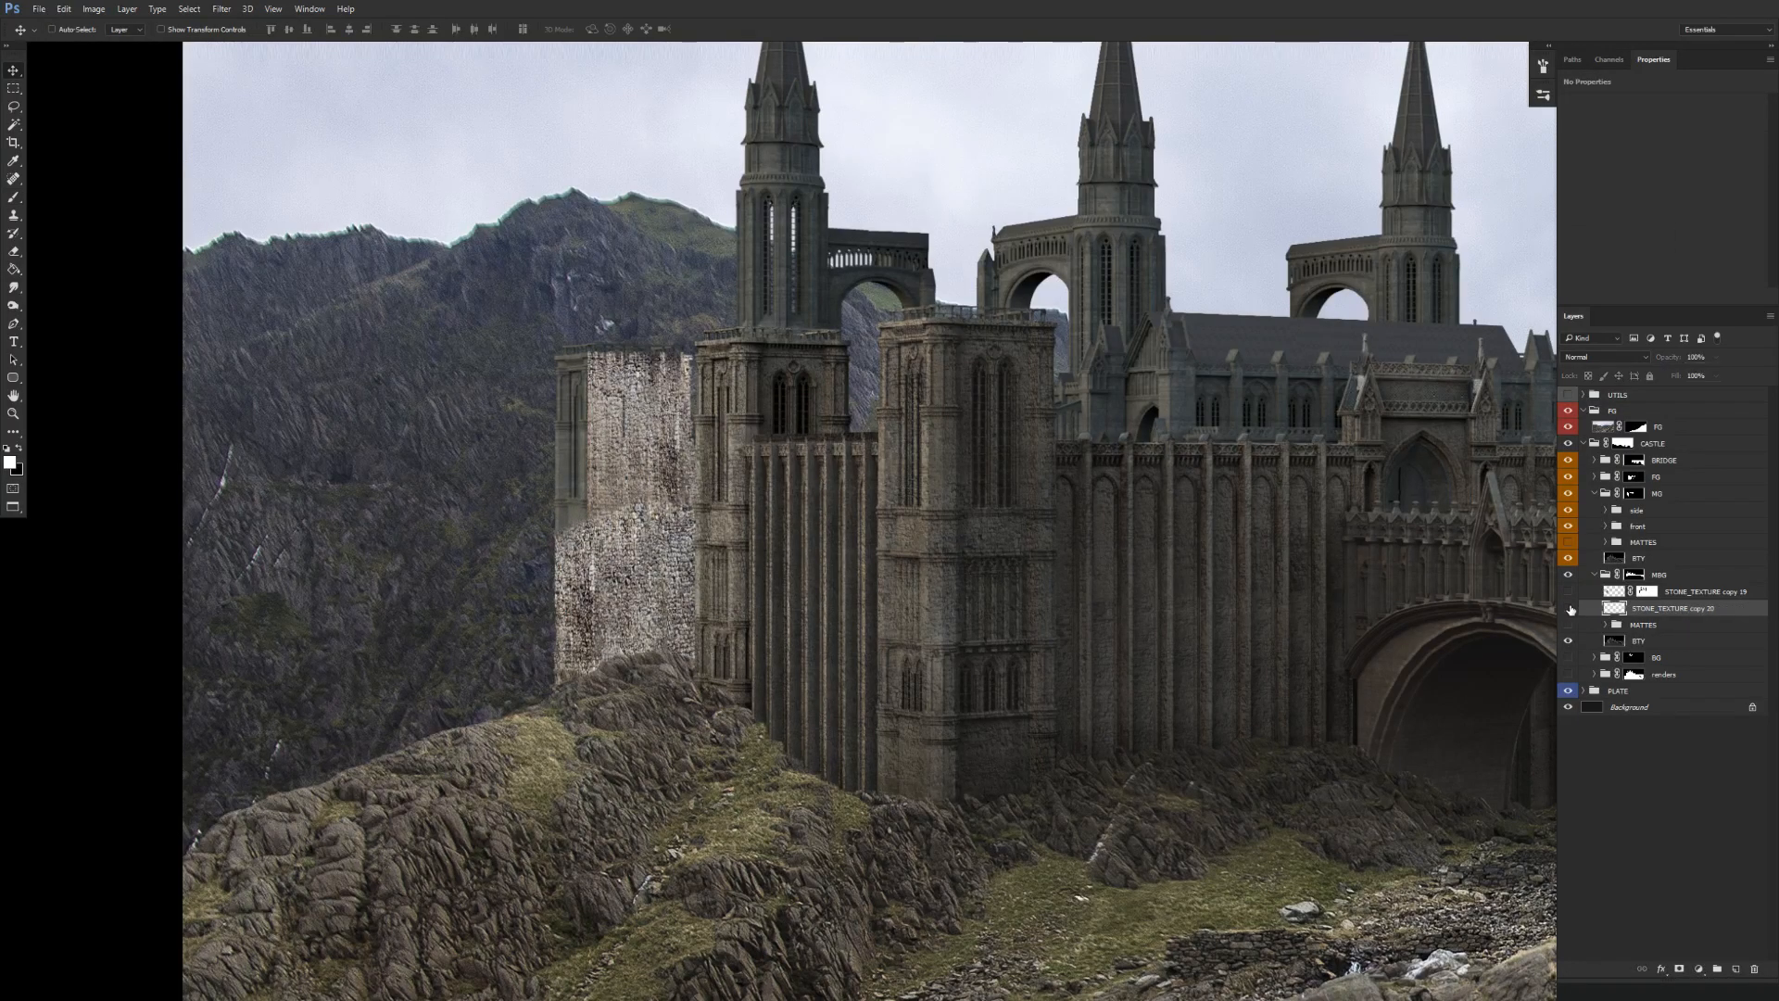
click(1569, 609)
click(1568, 608)
Clone stone detail with the Clone Stamp at 100% opacity over the seam and uneven areas of the merged front-face texture.
drag(1025, 651, 1033, 712)
key(s)
alt+click(626, 506)
drag(610, 404, 679, 407)
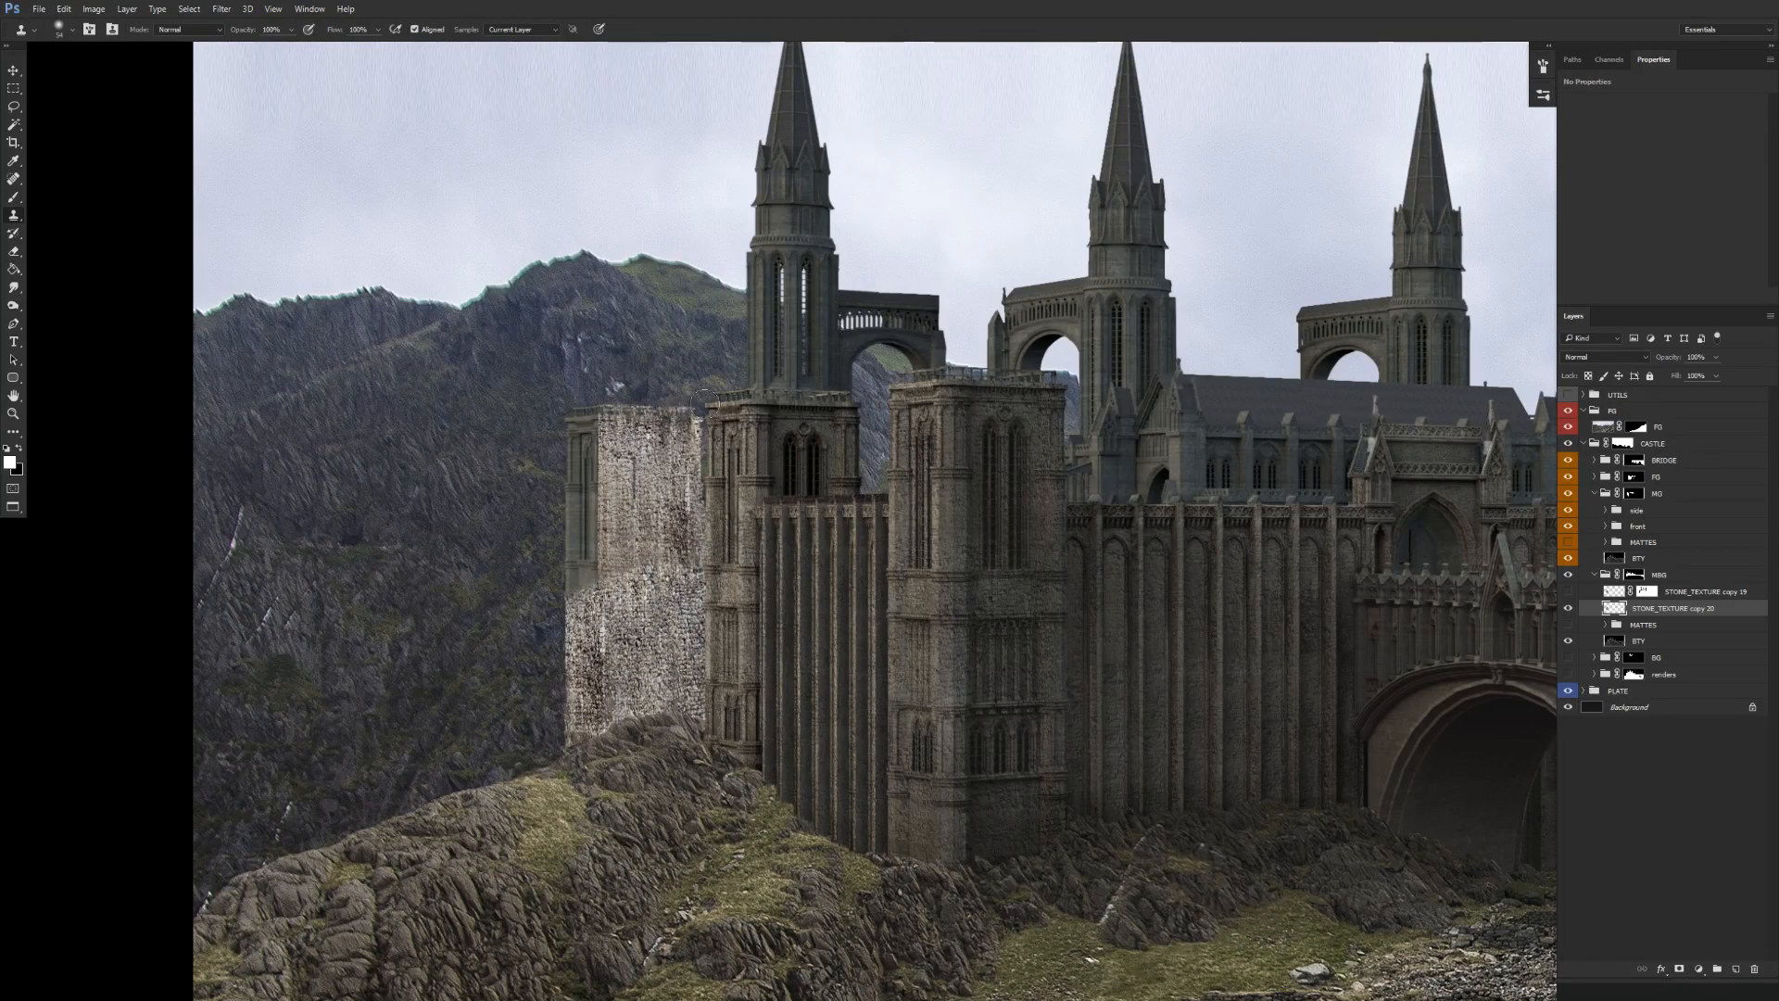
drag(998, 572, 986, 522)
key(v)
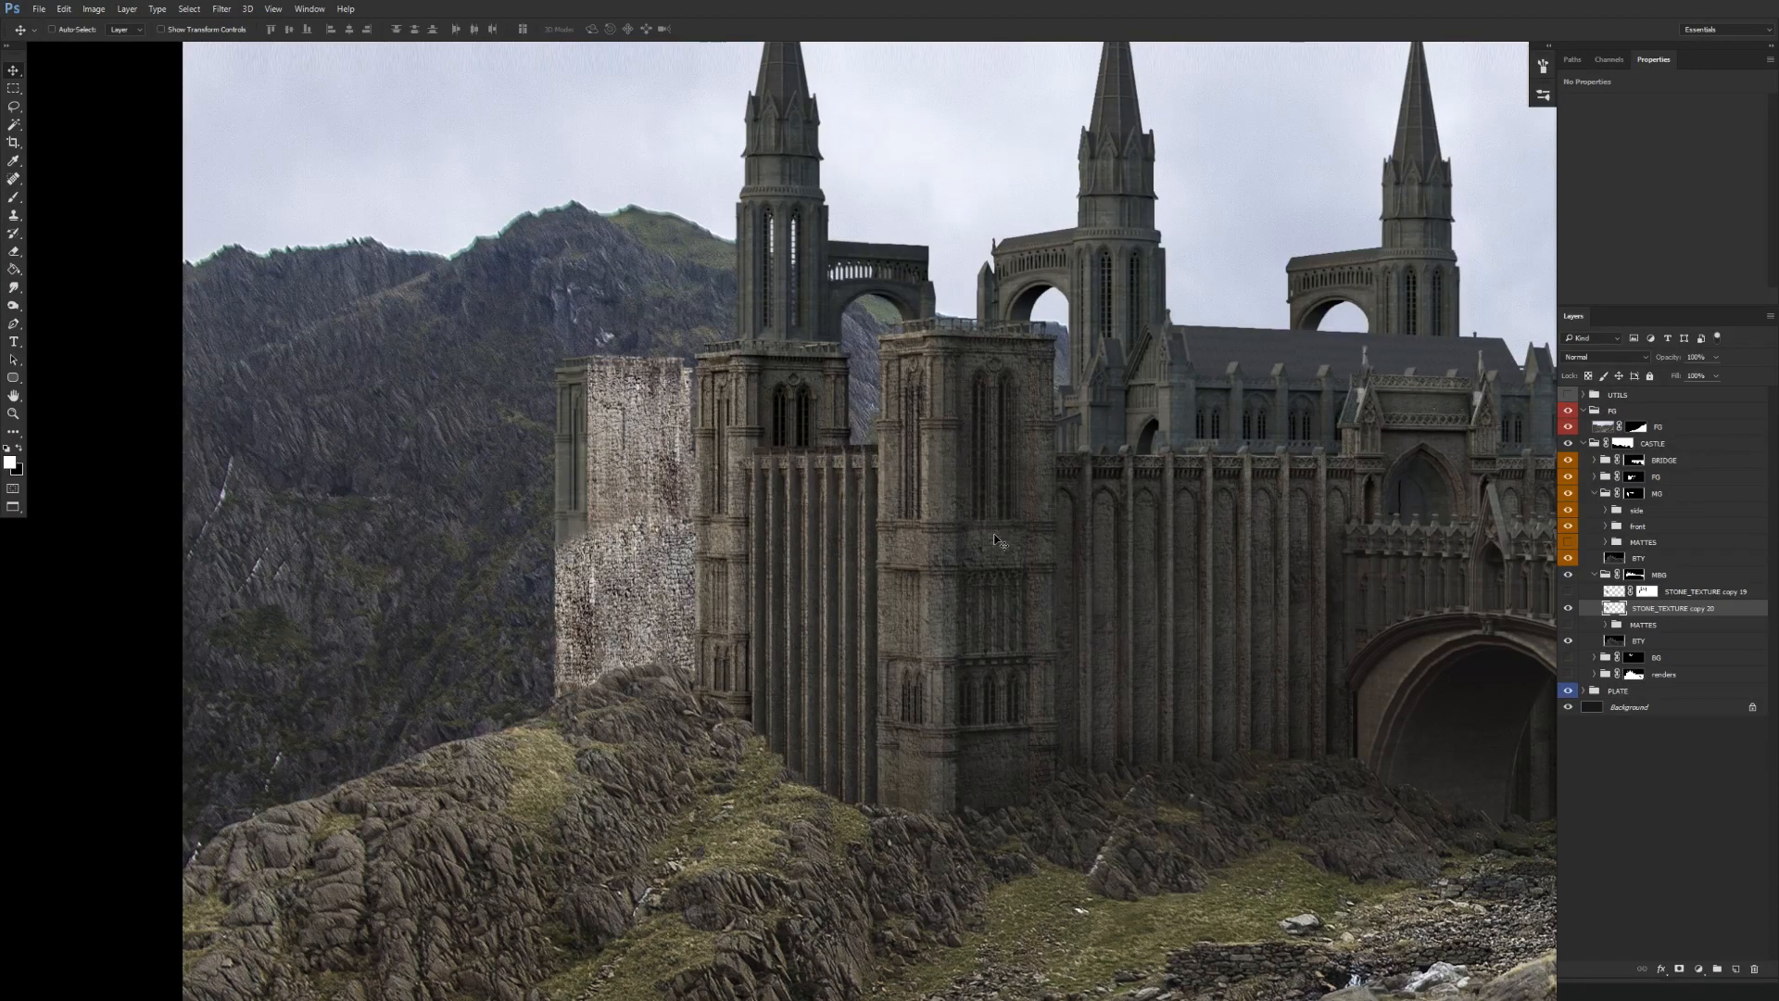
drag(977, 607, 998, 557)
key(s)
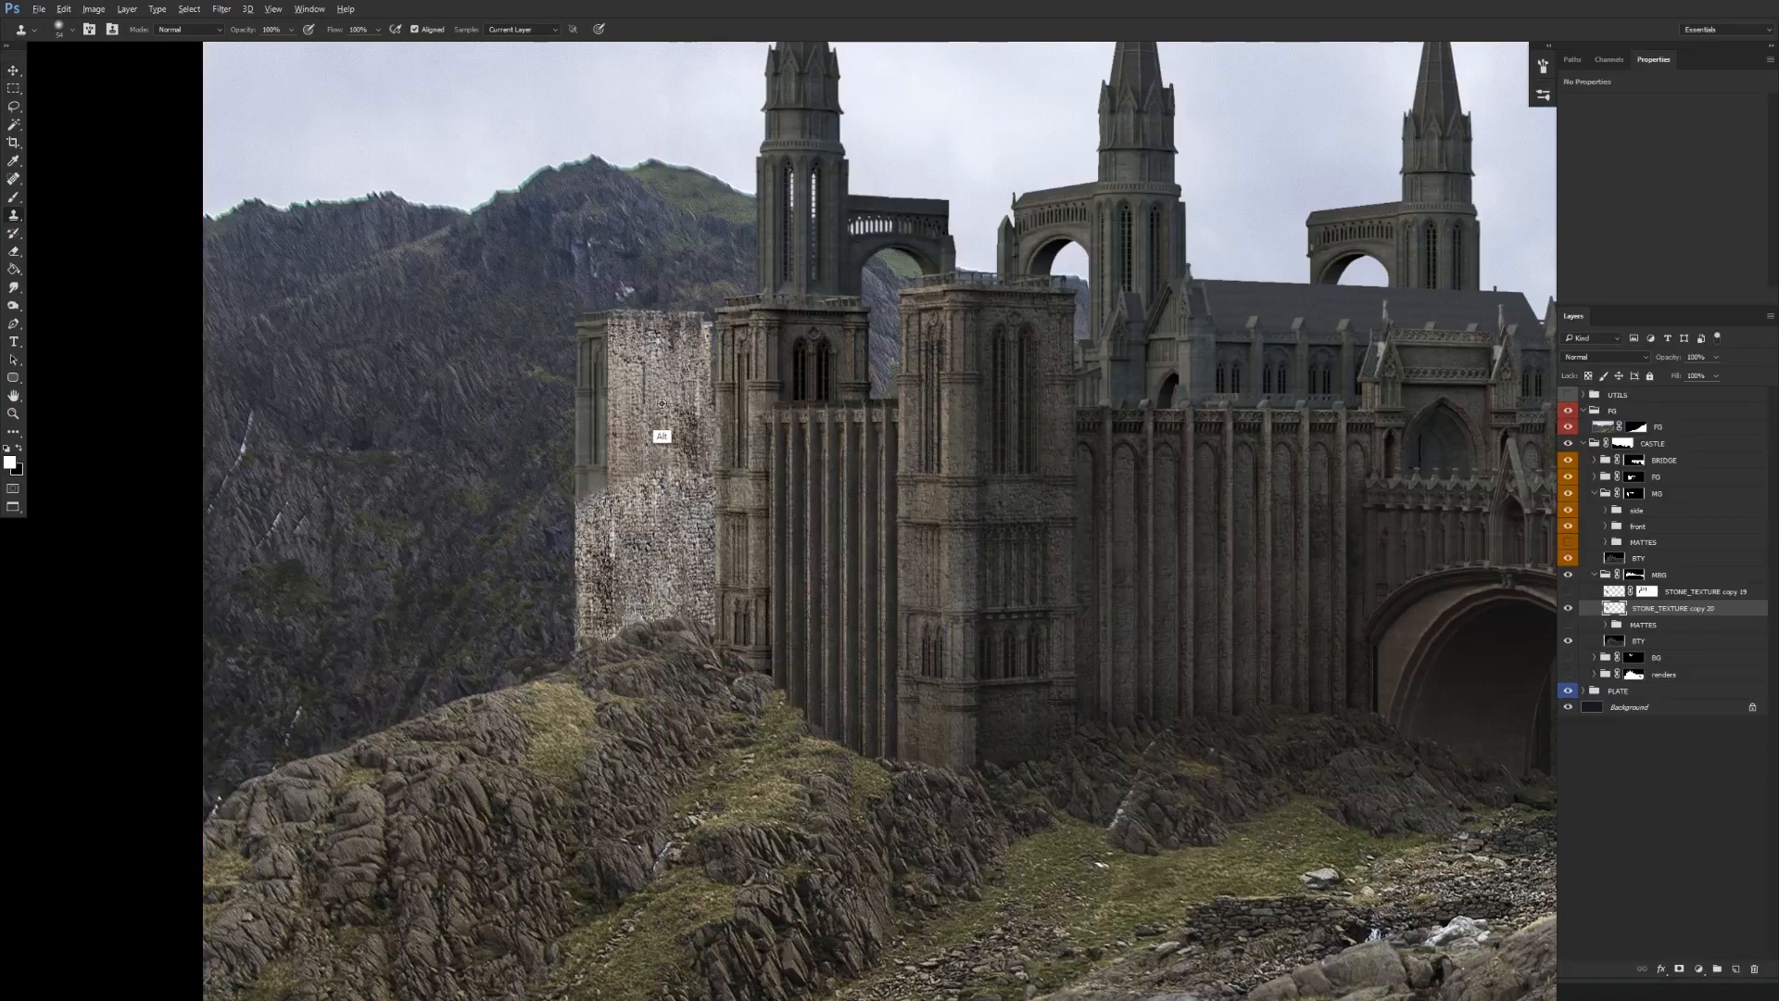
alt+click(655, 469)
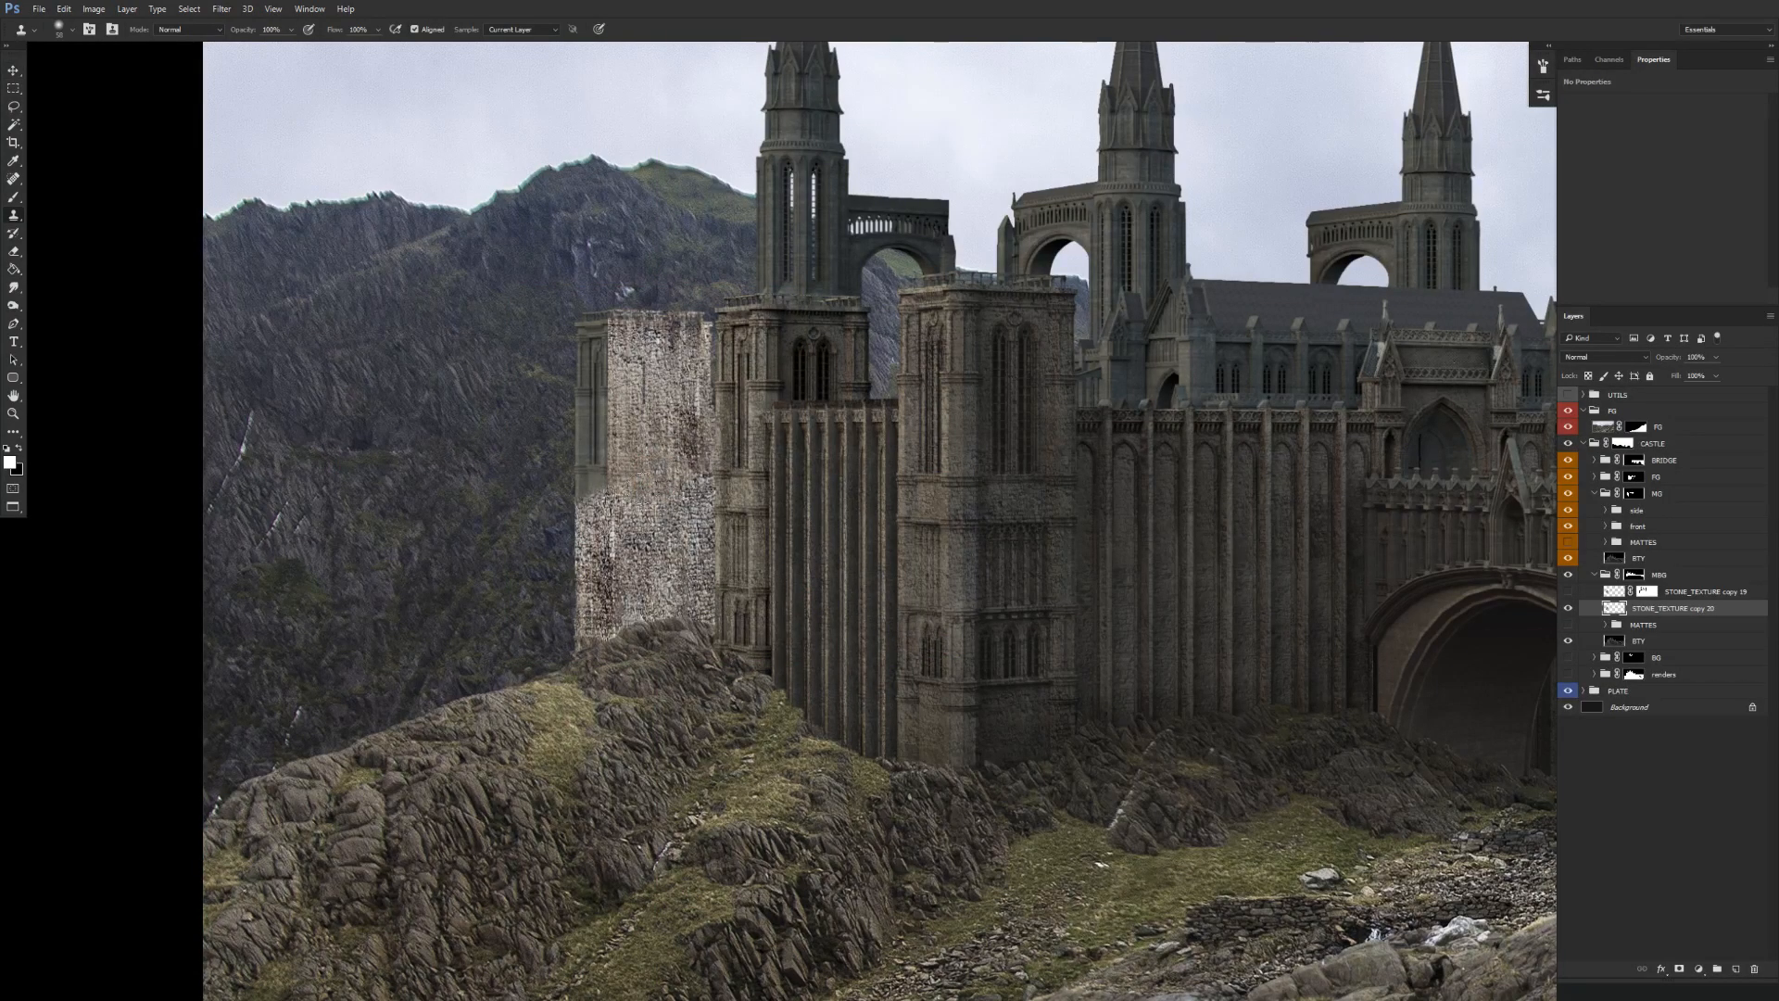
alt+click(684, 444)
alt+click(677, 442)
click(659, 496)
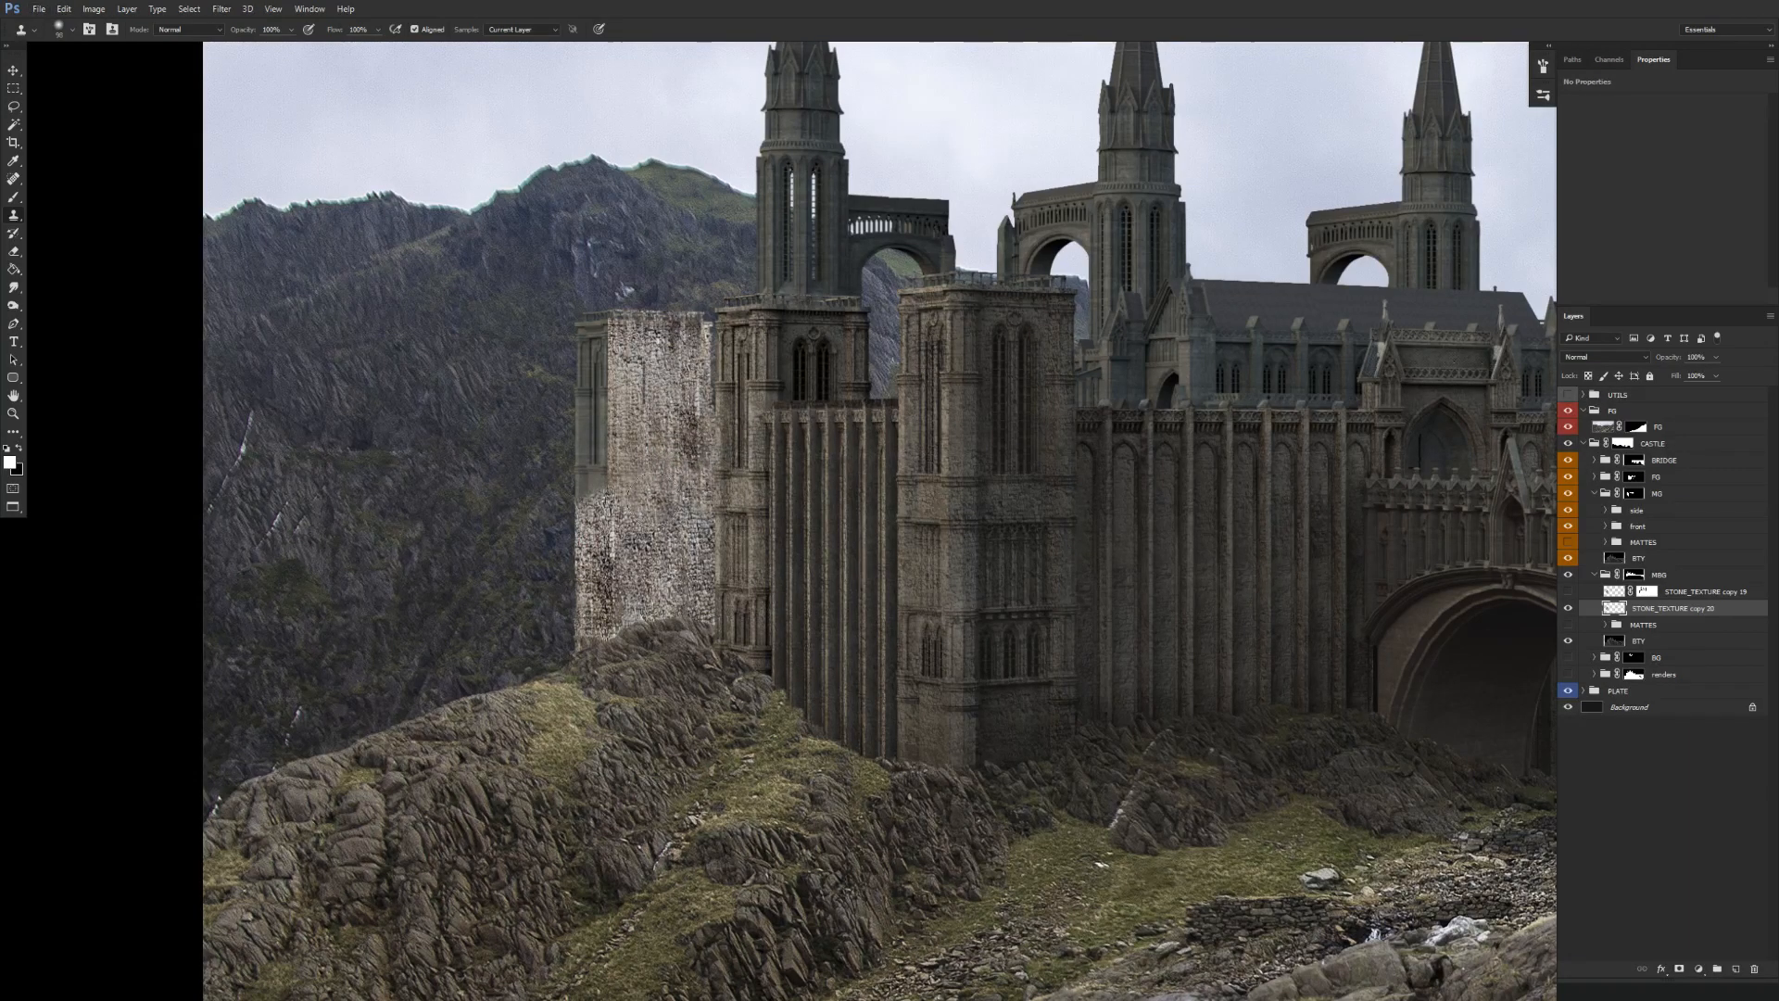
drag(641, 516, 636, 488)
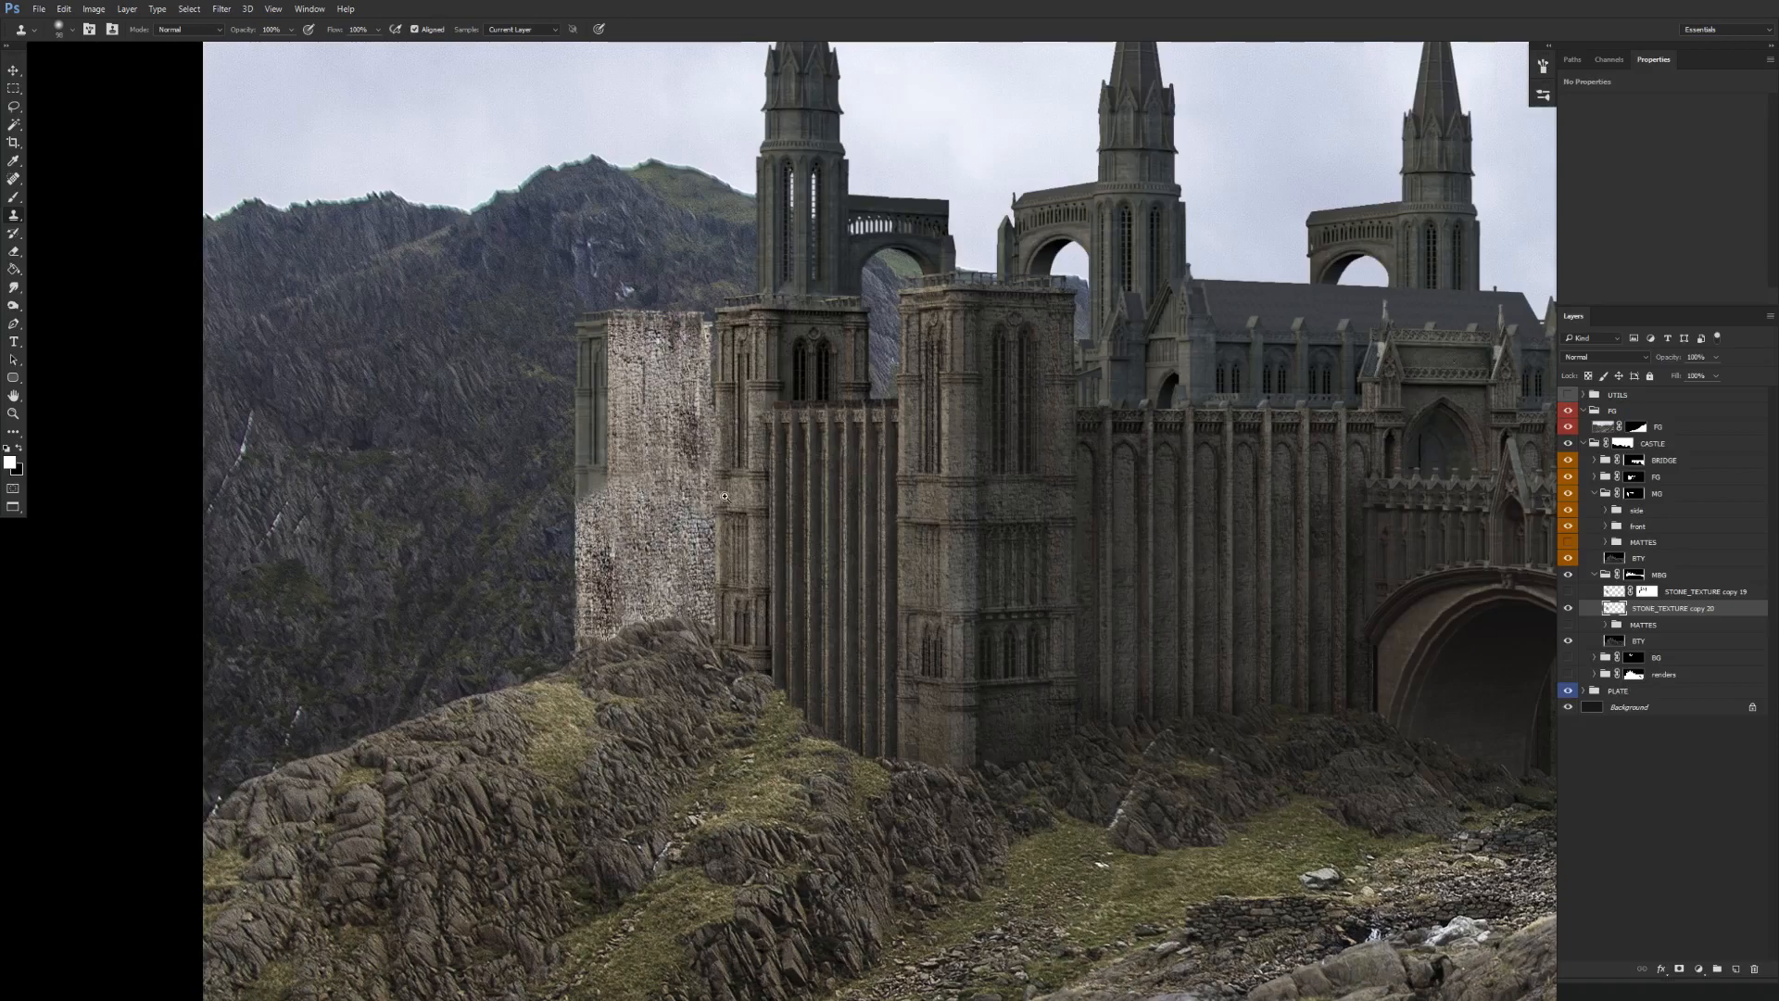
scroll(695, 491, down, 4)
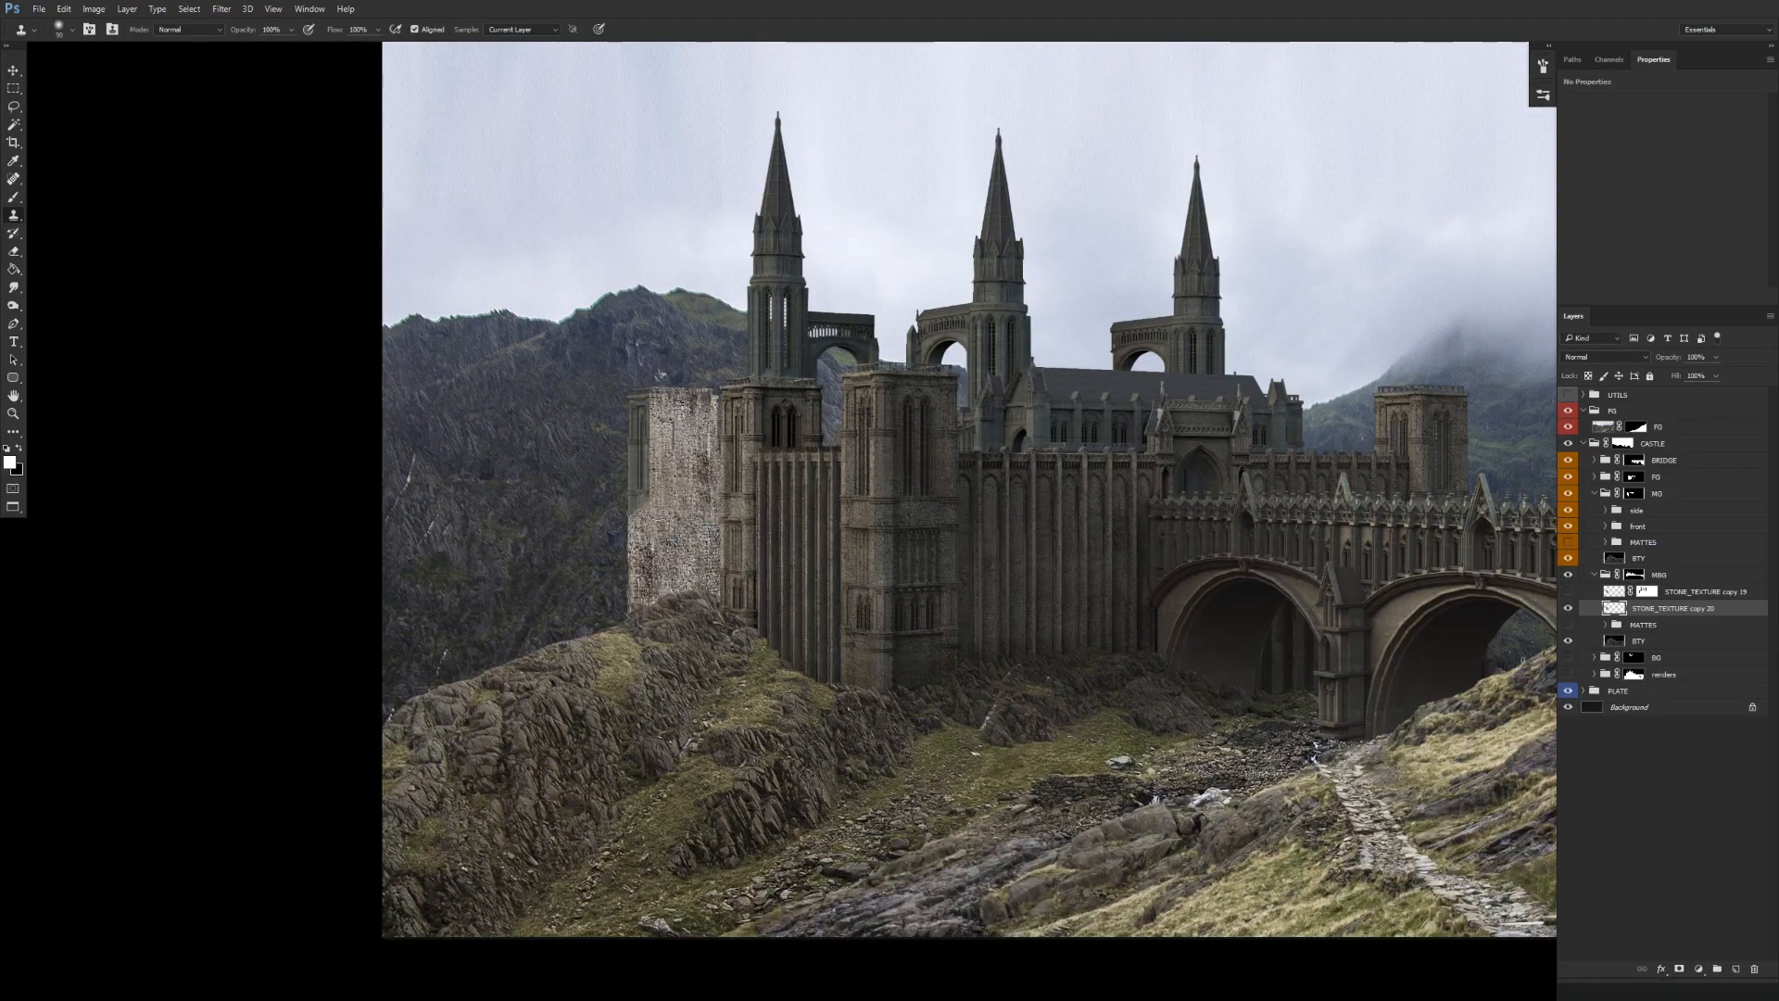
Expand MATTES and give the merged front-face texture a copy of the matte_01 mask in place of matte_03's.
key(alt)
click(1606, 624)
drag(1664, 677, 1646, 608)
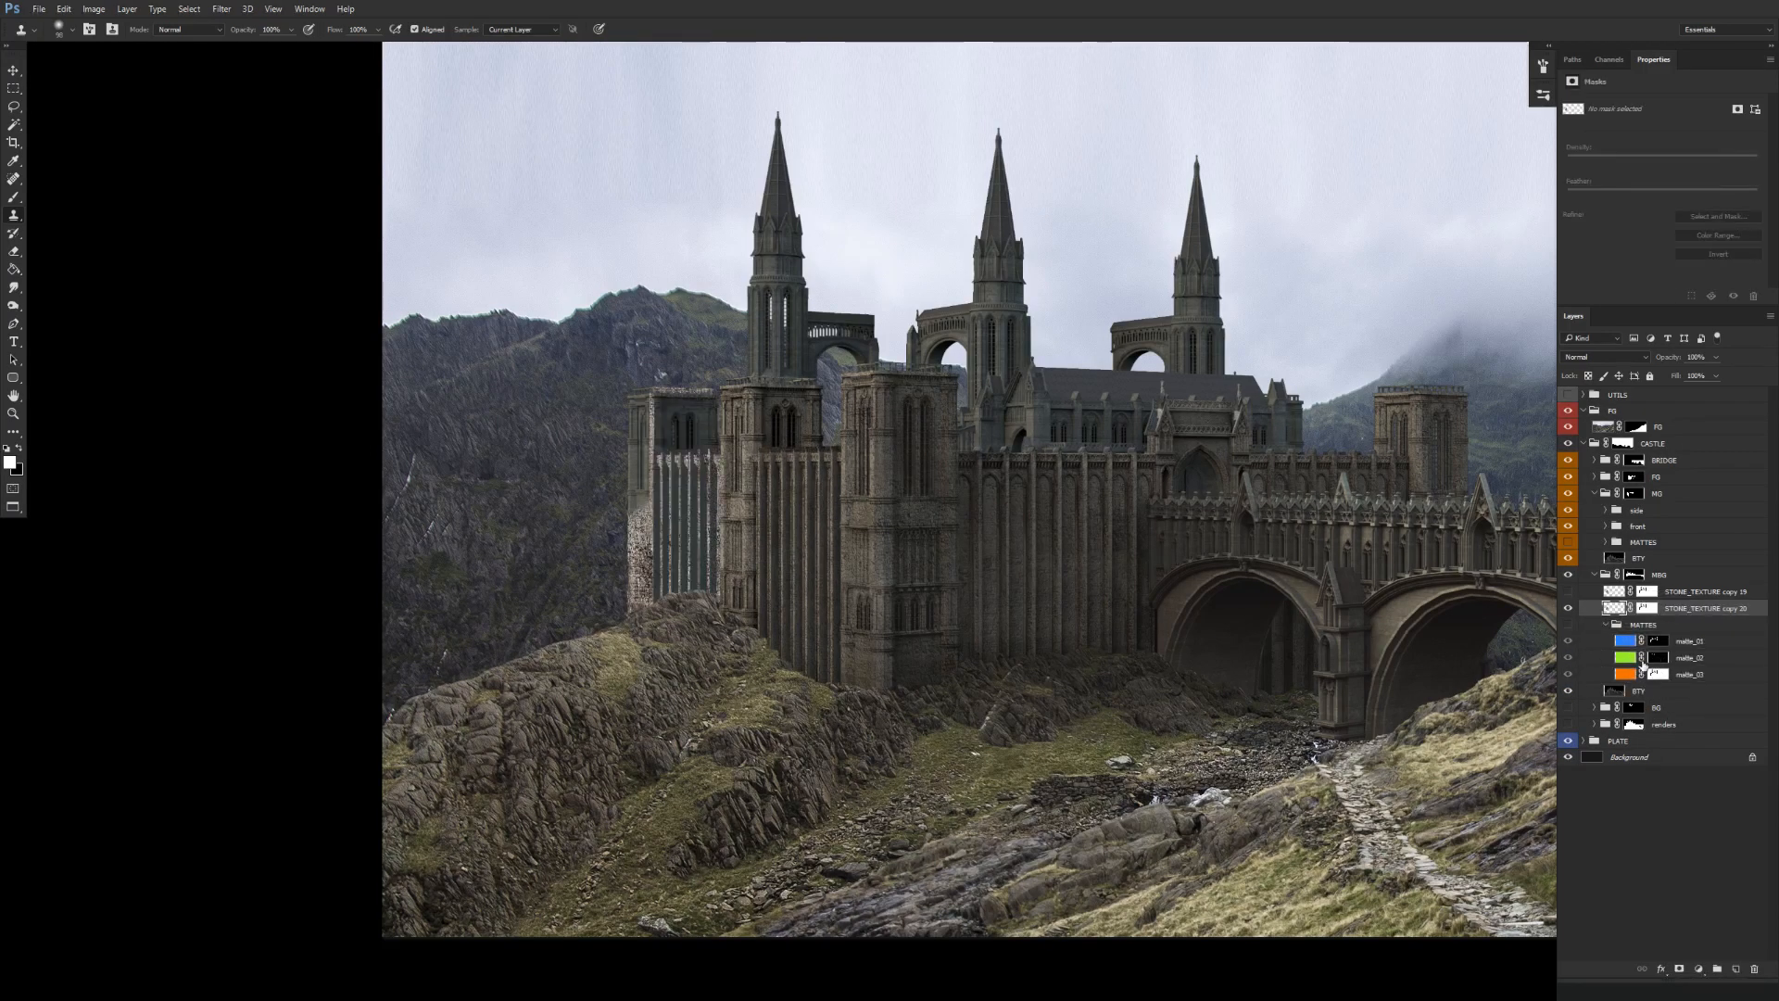
scroll(754, 636, up, 3)
drag(1658, 673, 1649, 608)
key(Return)
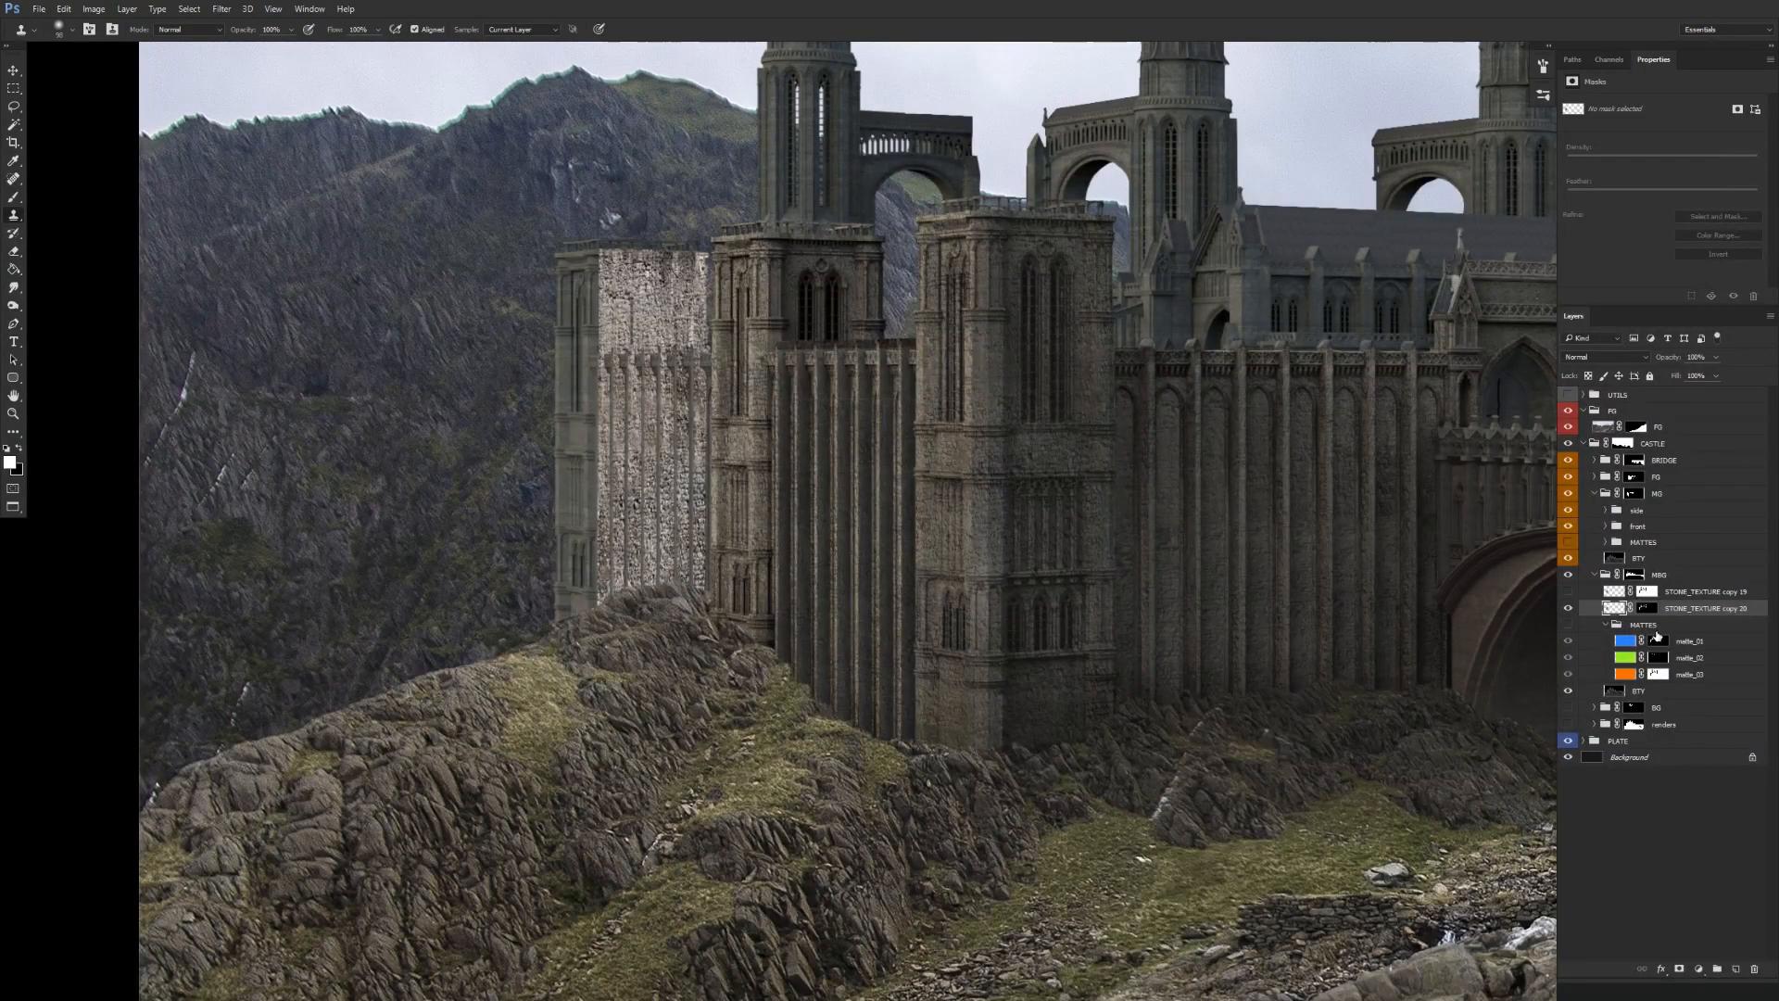
drag(787, 660, 777, 710)
key(v)
scroll(799, 670, down, 5)
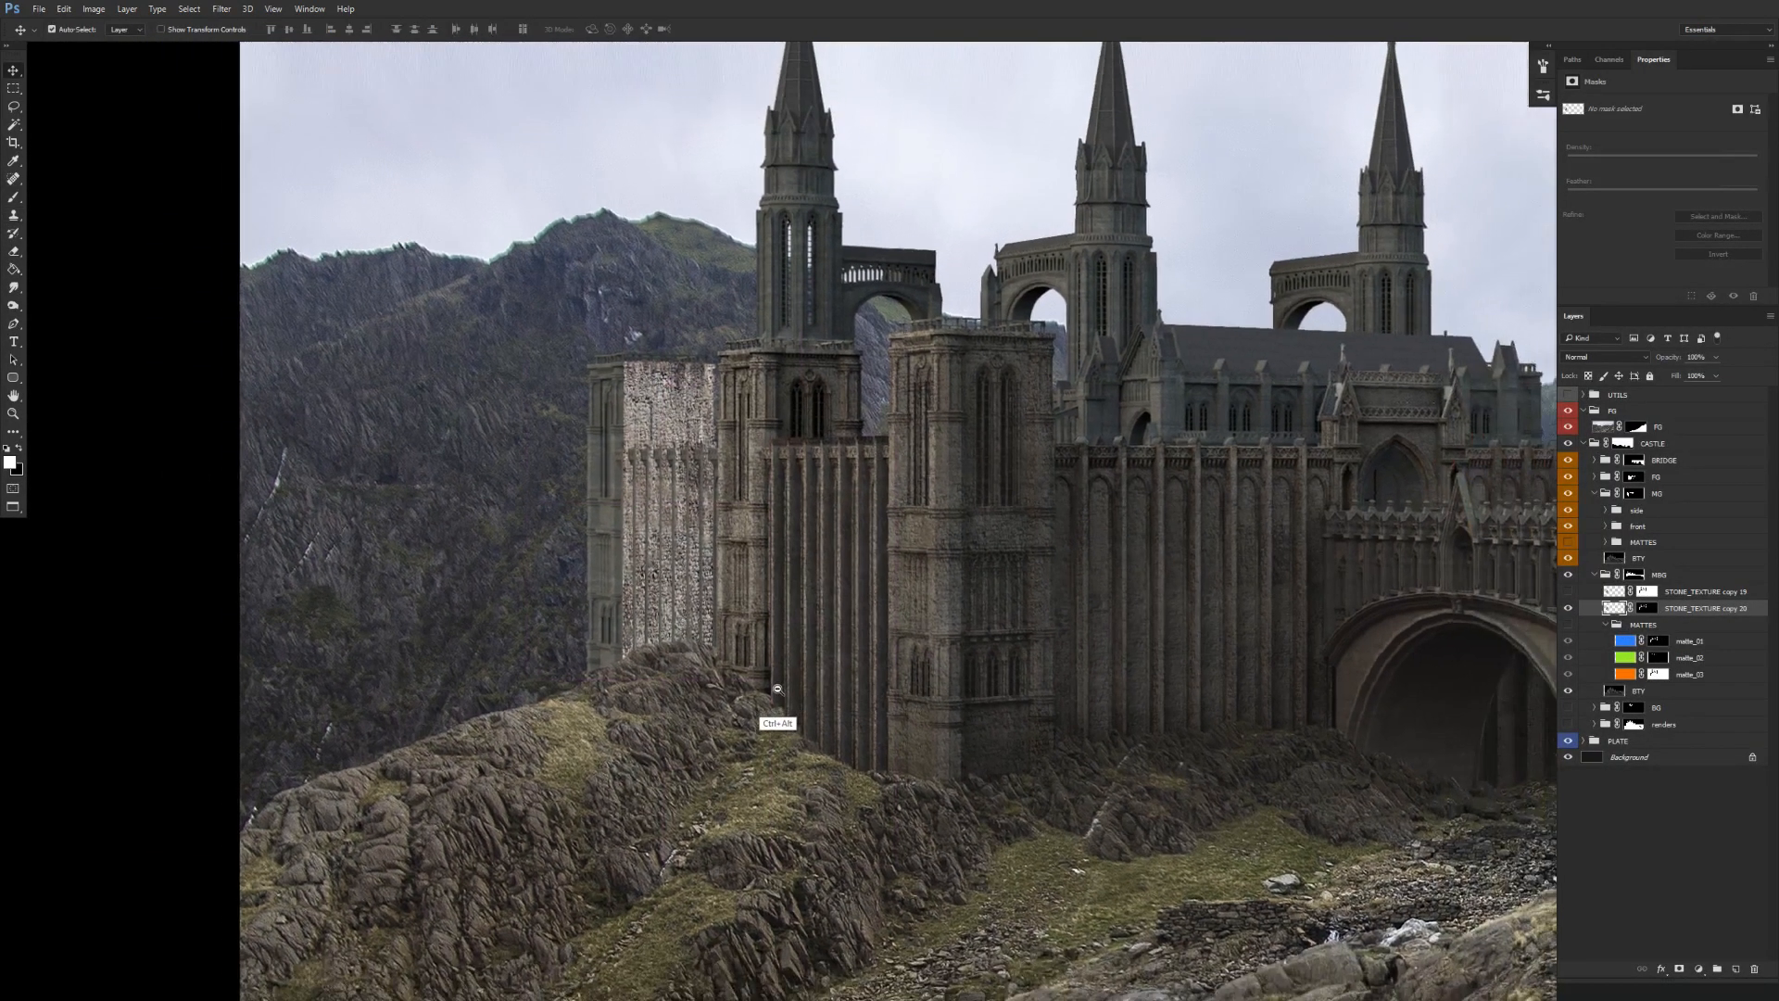
scroll(727, 522, up, 3)
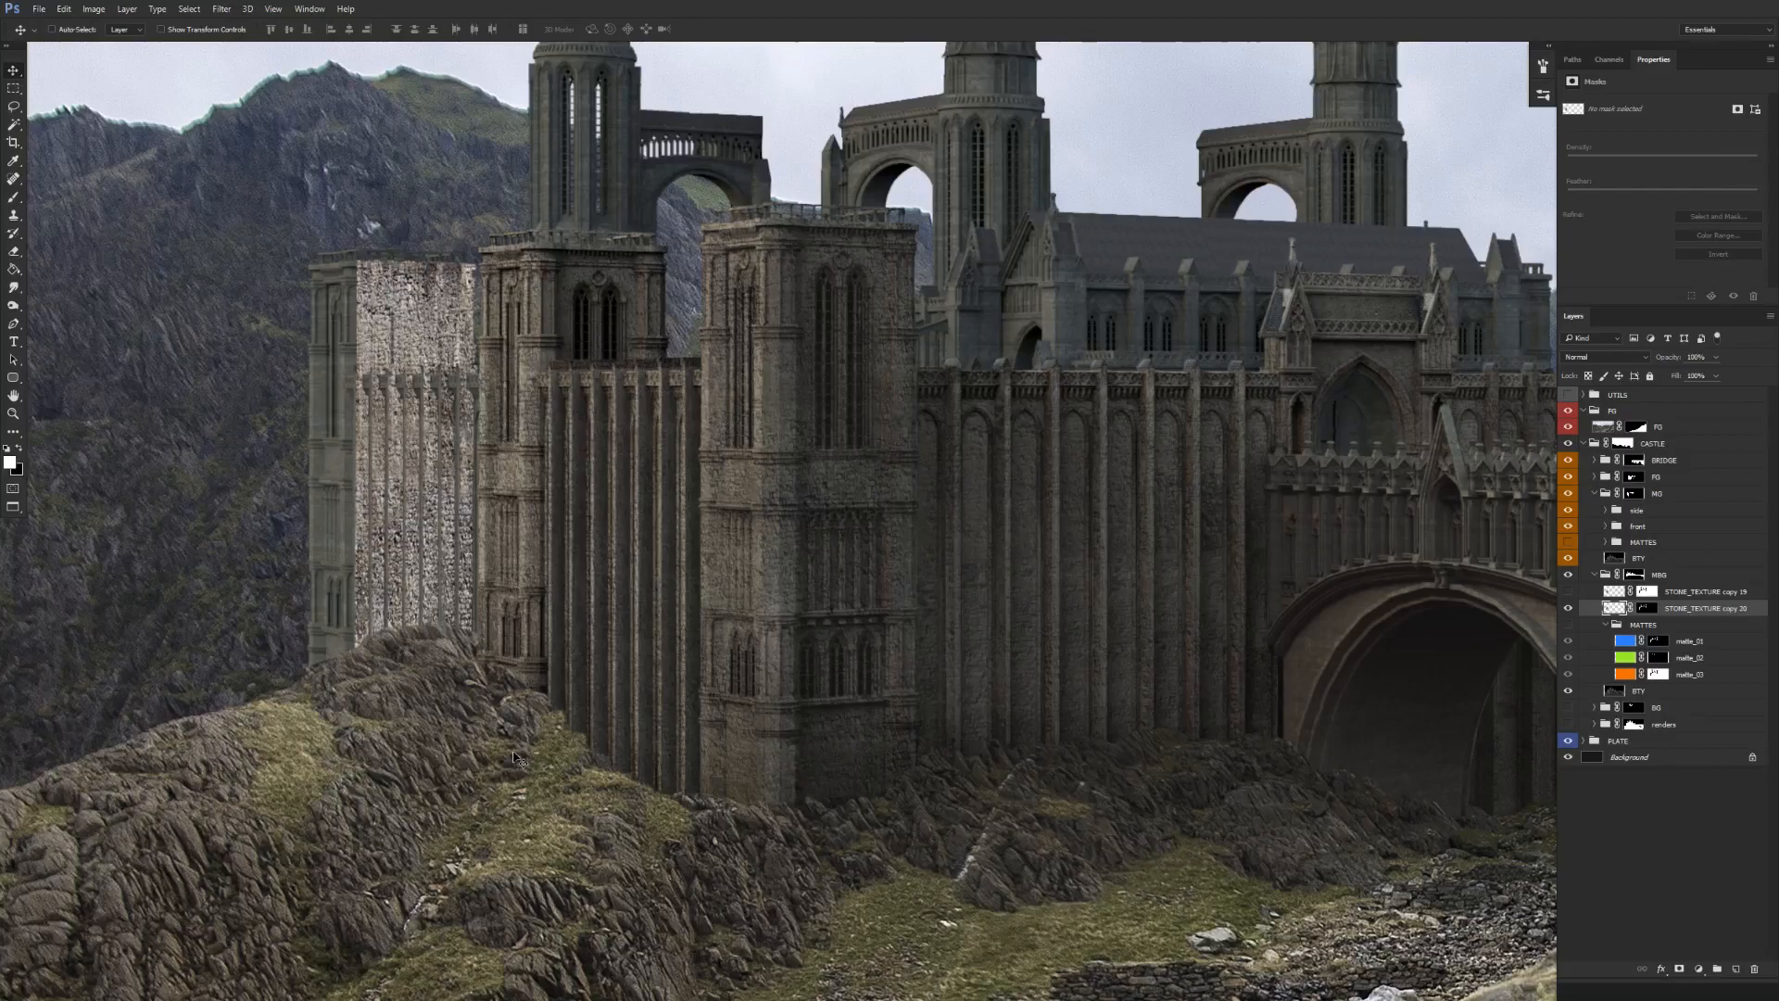
mouse_move(789, 674)
mouse_down()
mouse_move(816, 684)
mouse_move(812, 663)
mouse_up()
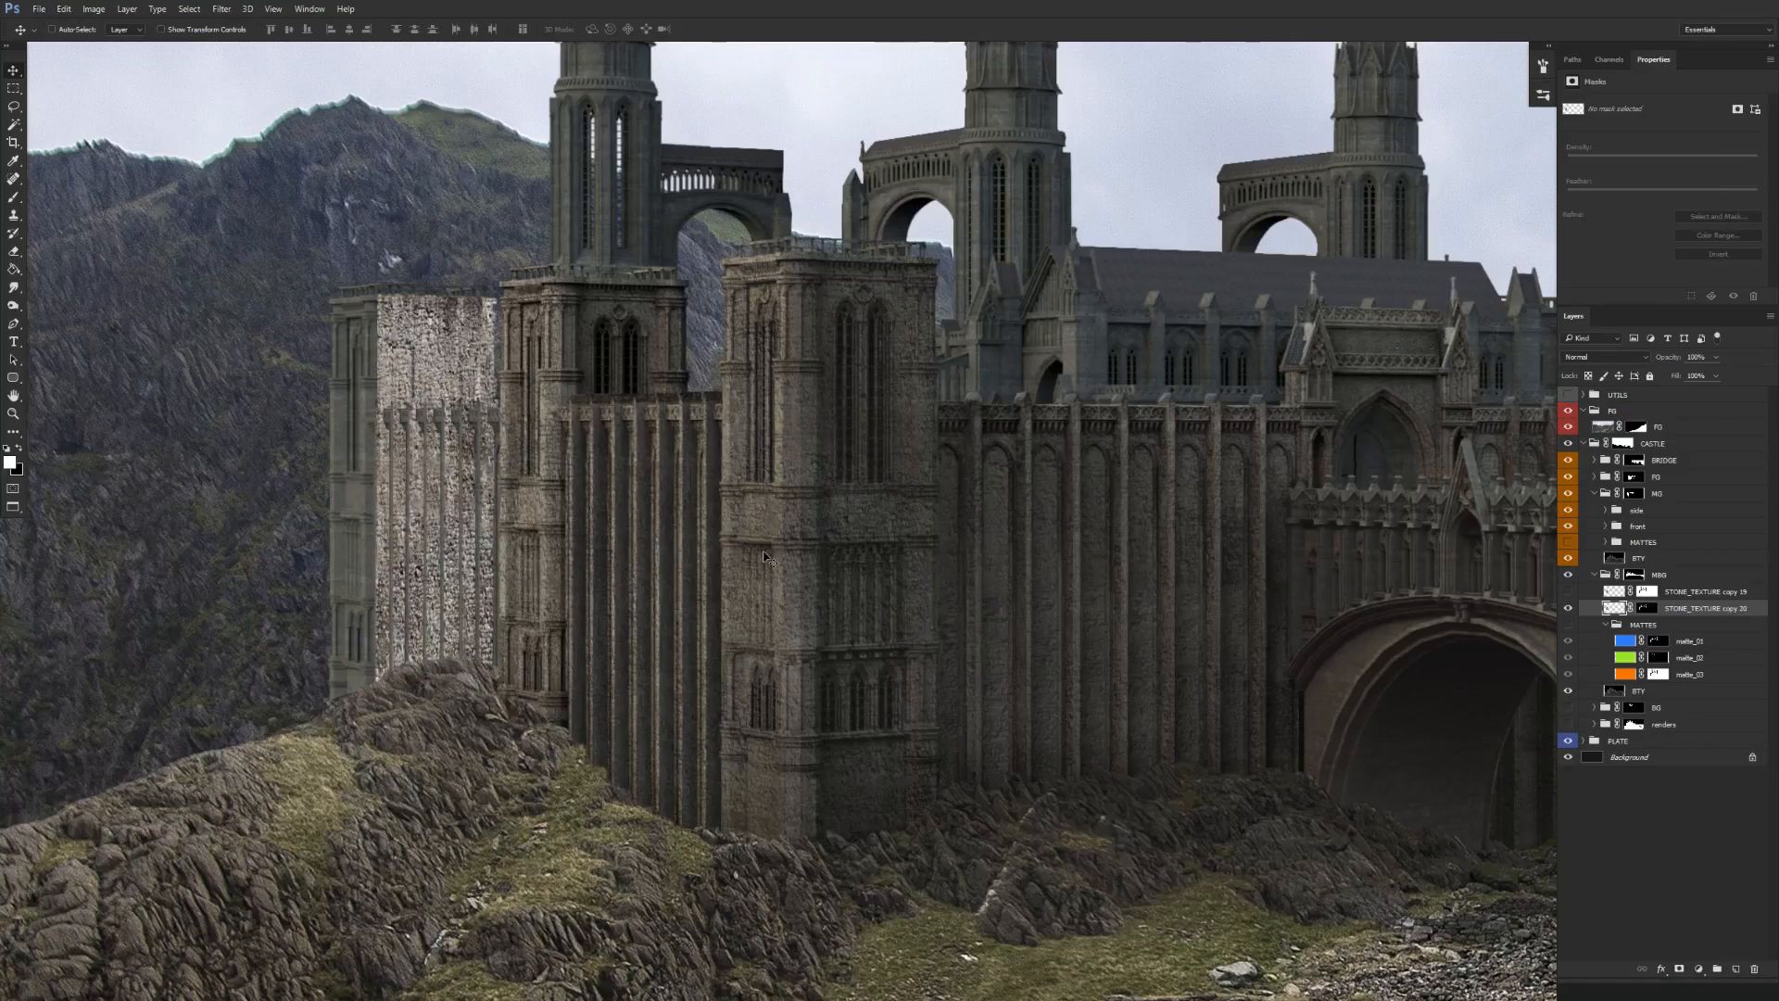
drag(787, 564, 785, 587)
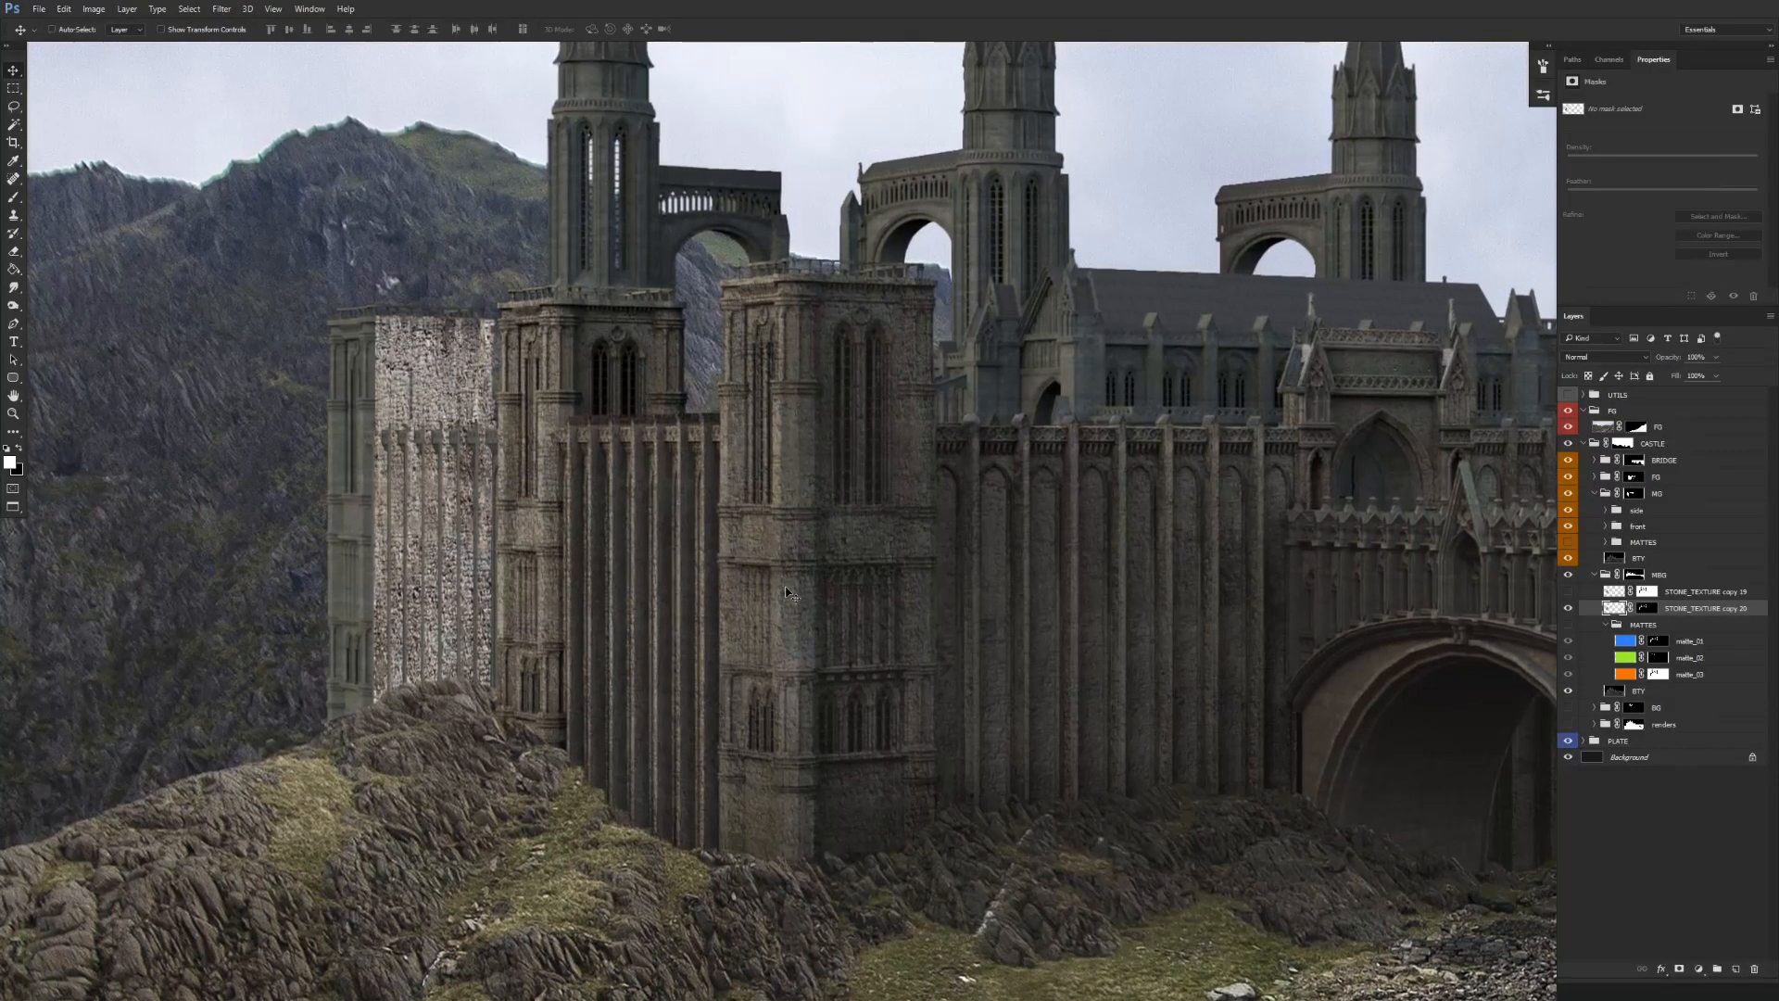
Collapse MATTES, show the STONE_TEXTURE copy 19 layer, and place it in its own group named side.
drag(812, 526, 858, 592)
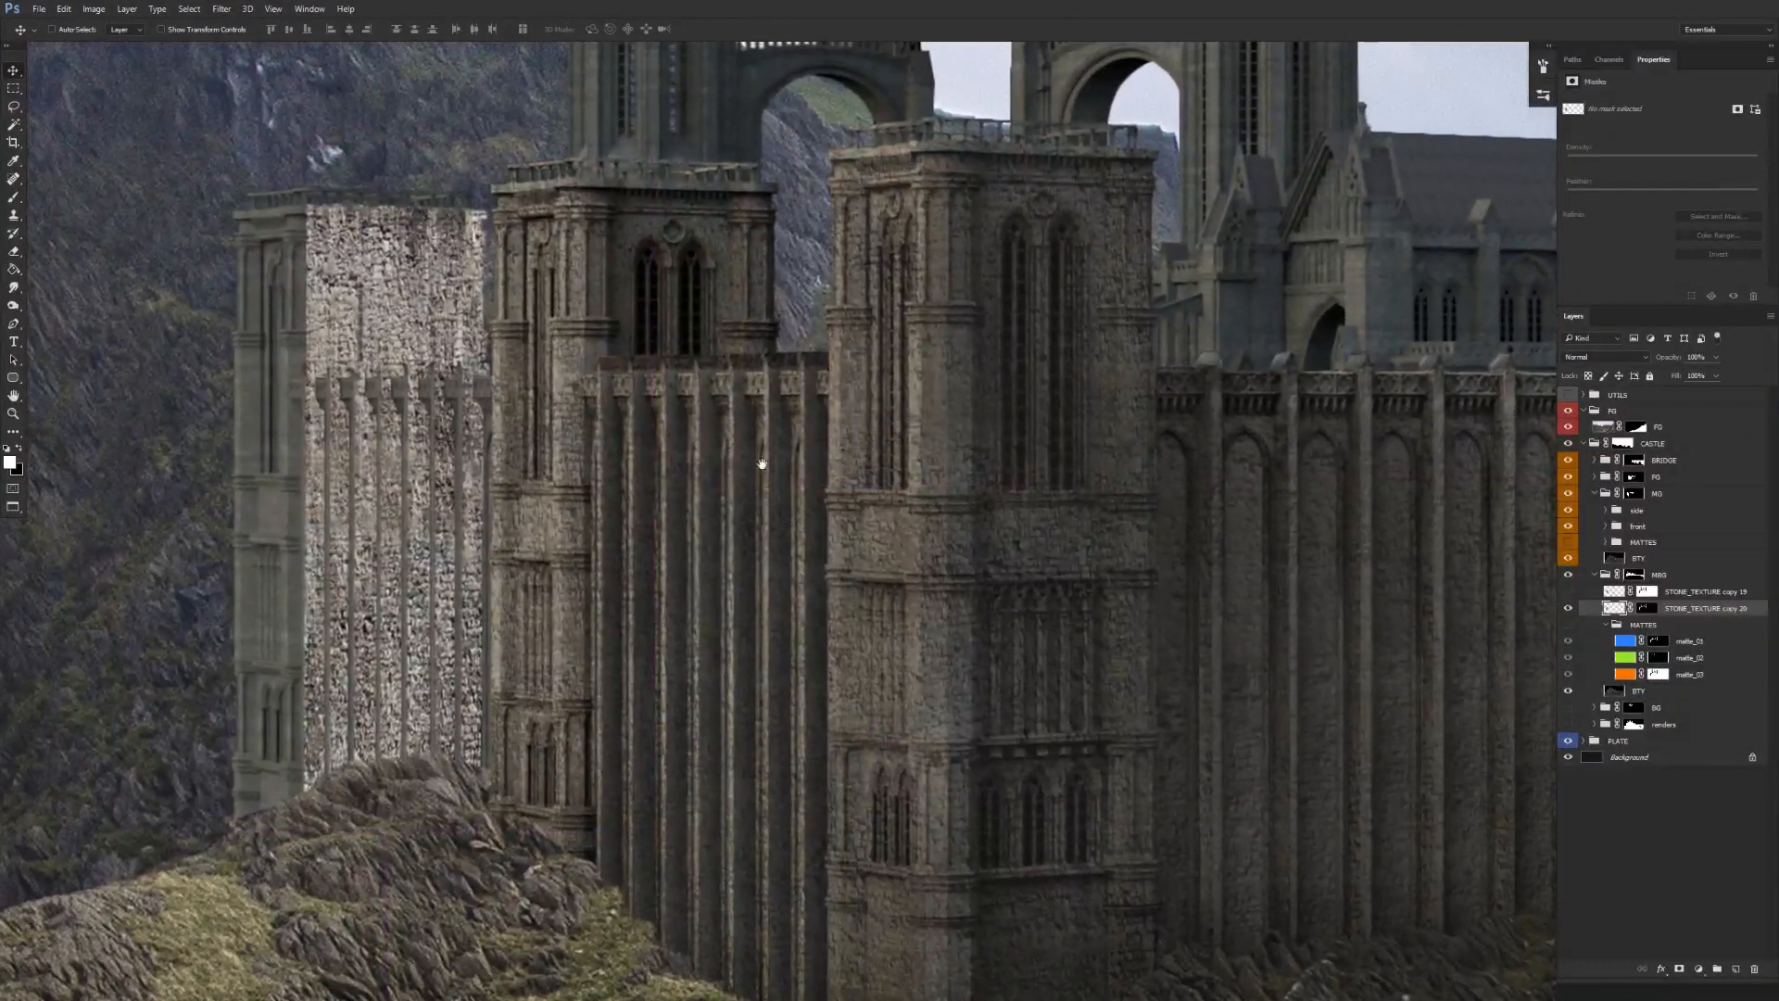
drag(768, 498, 735, 520)
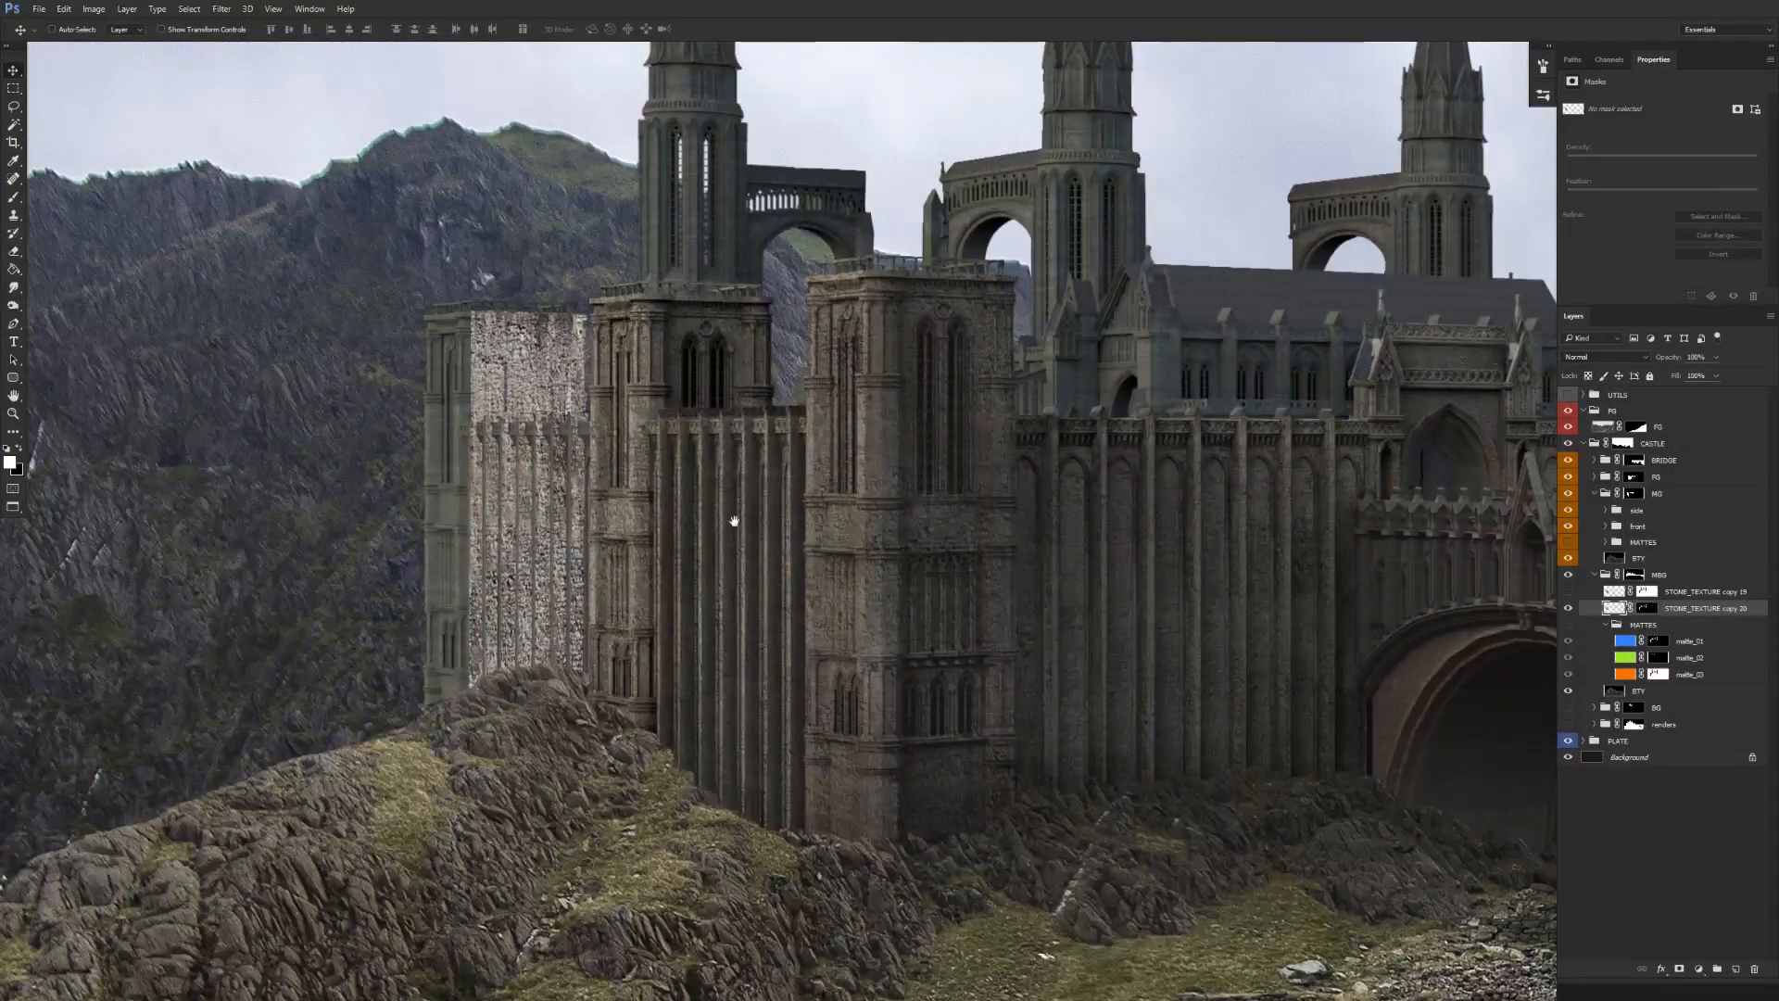
click(1604, 624)
click(1569, 592)
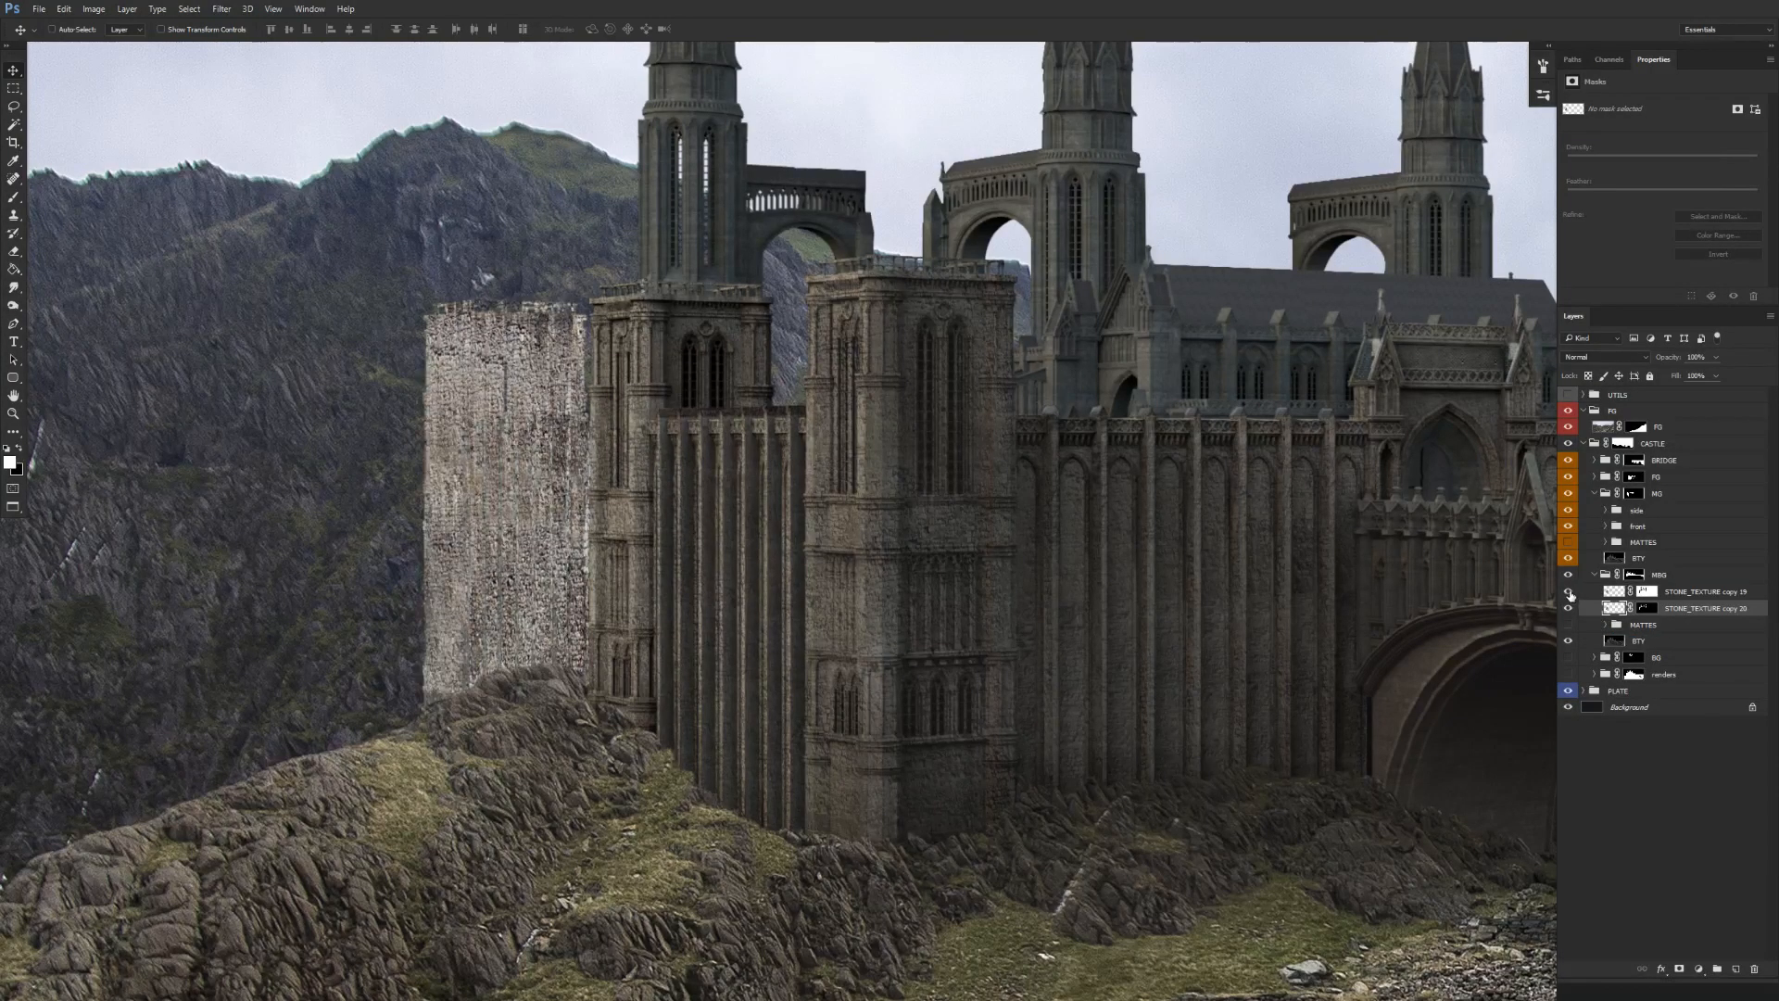
click(1691, 594)
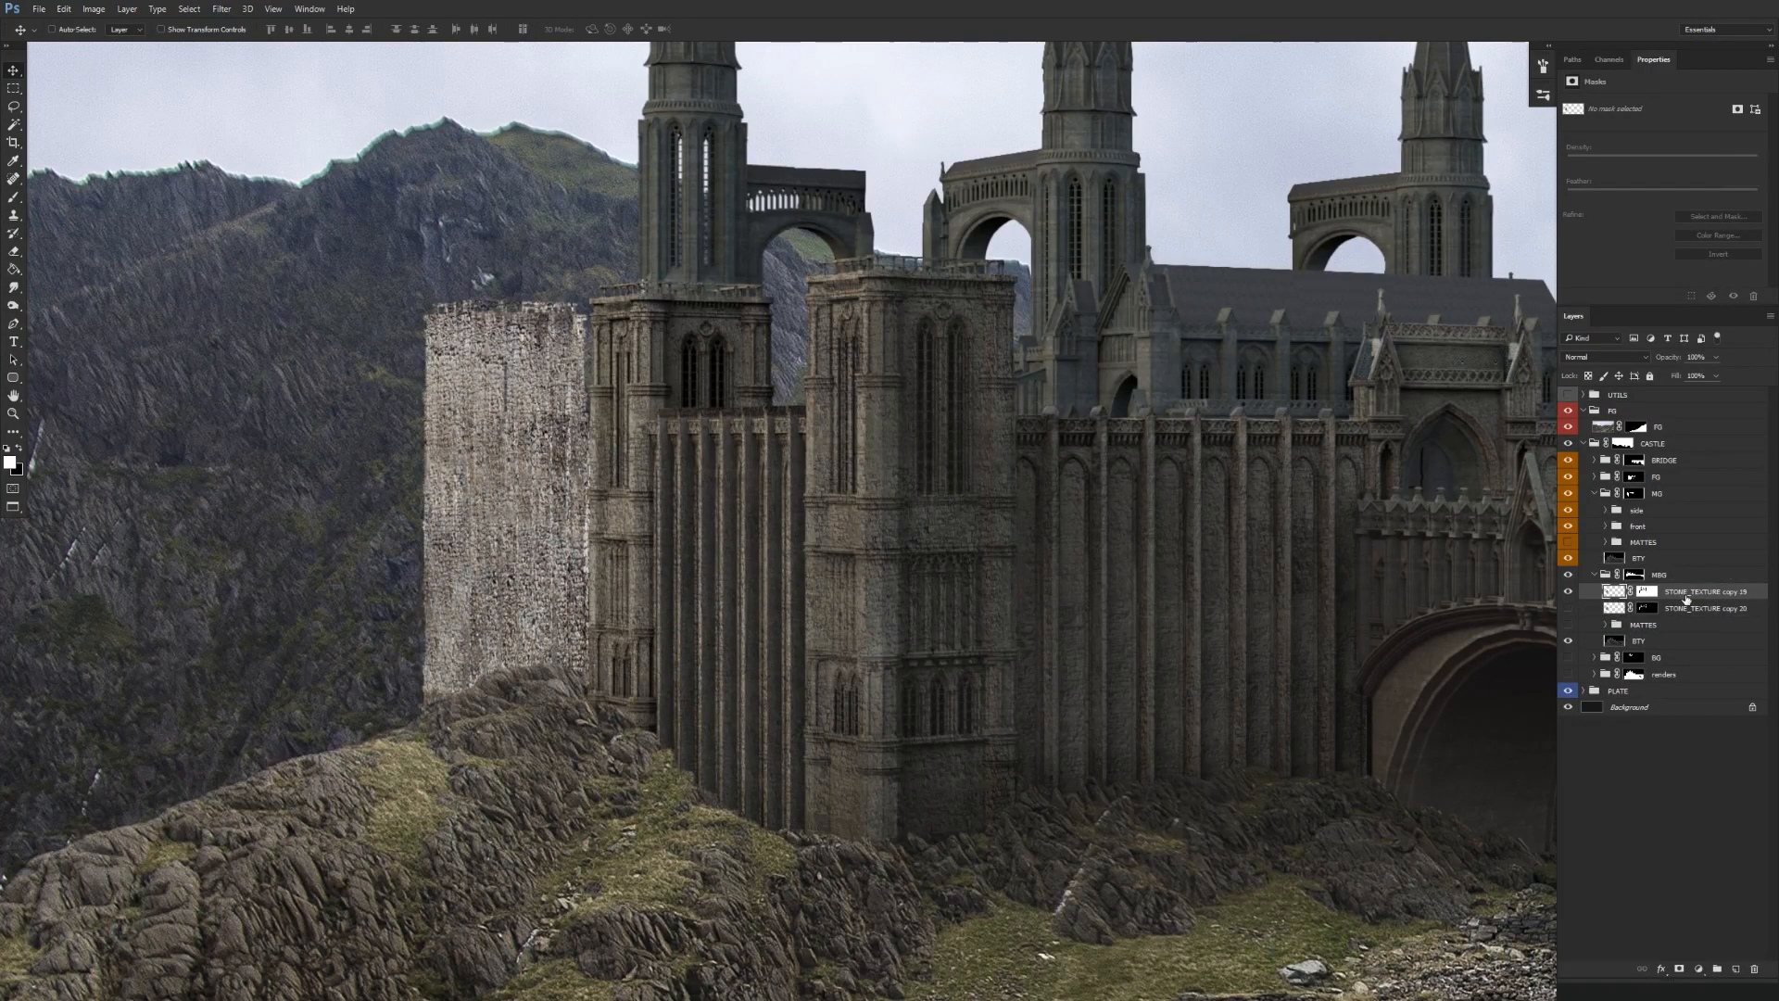
key(ctrl+g)
double_click(1641, 591)
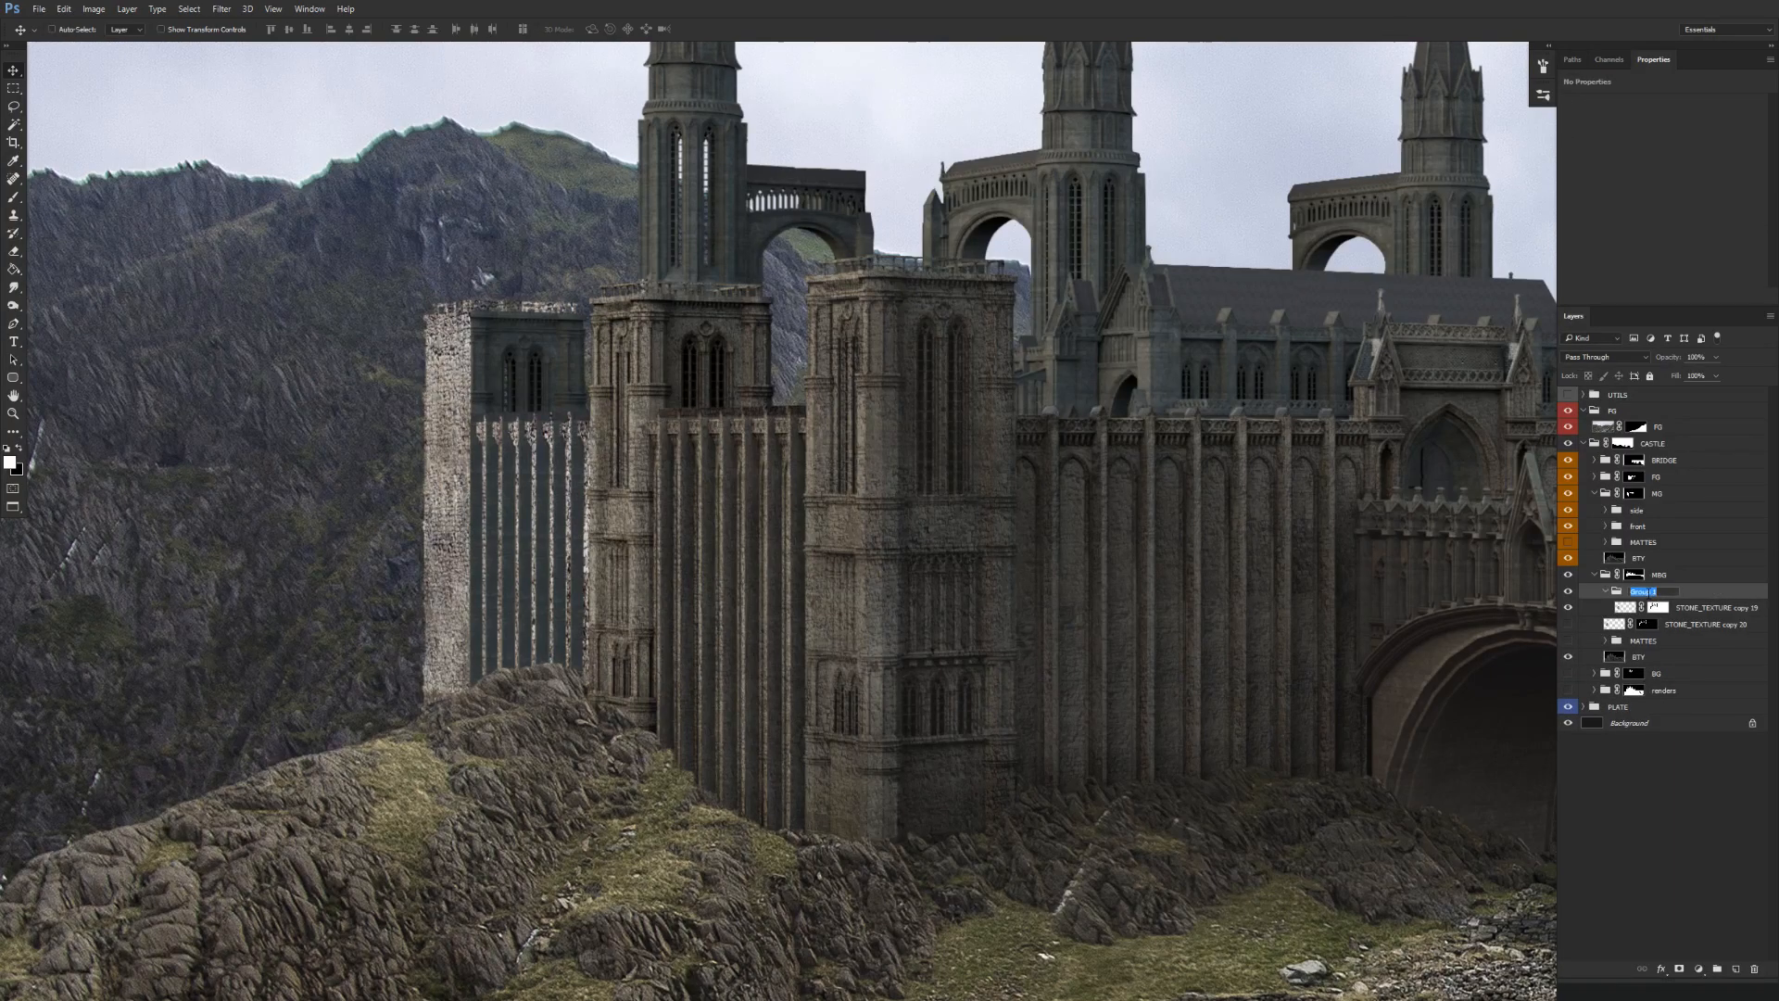
key(Return)
click(1606, 592)
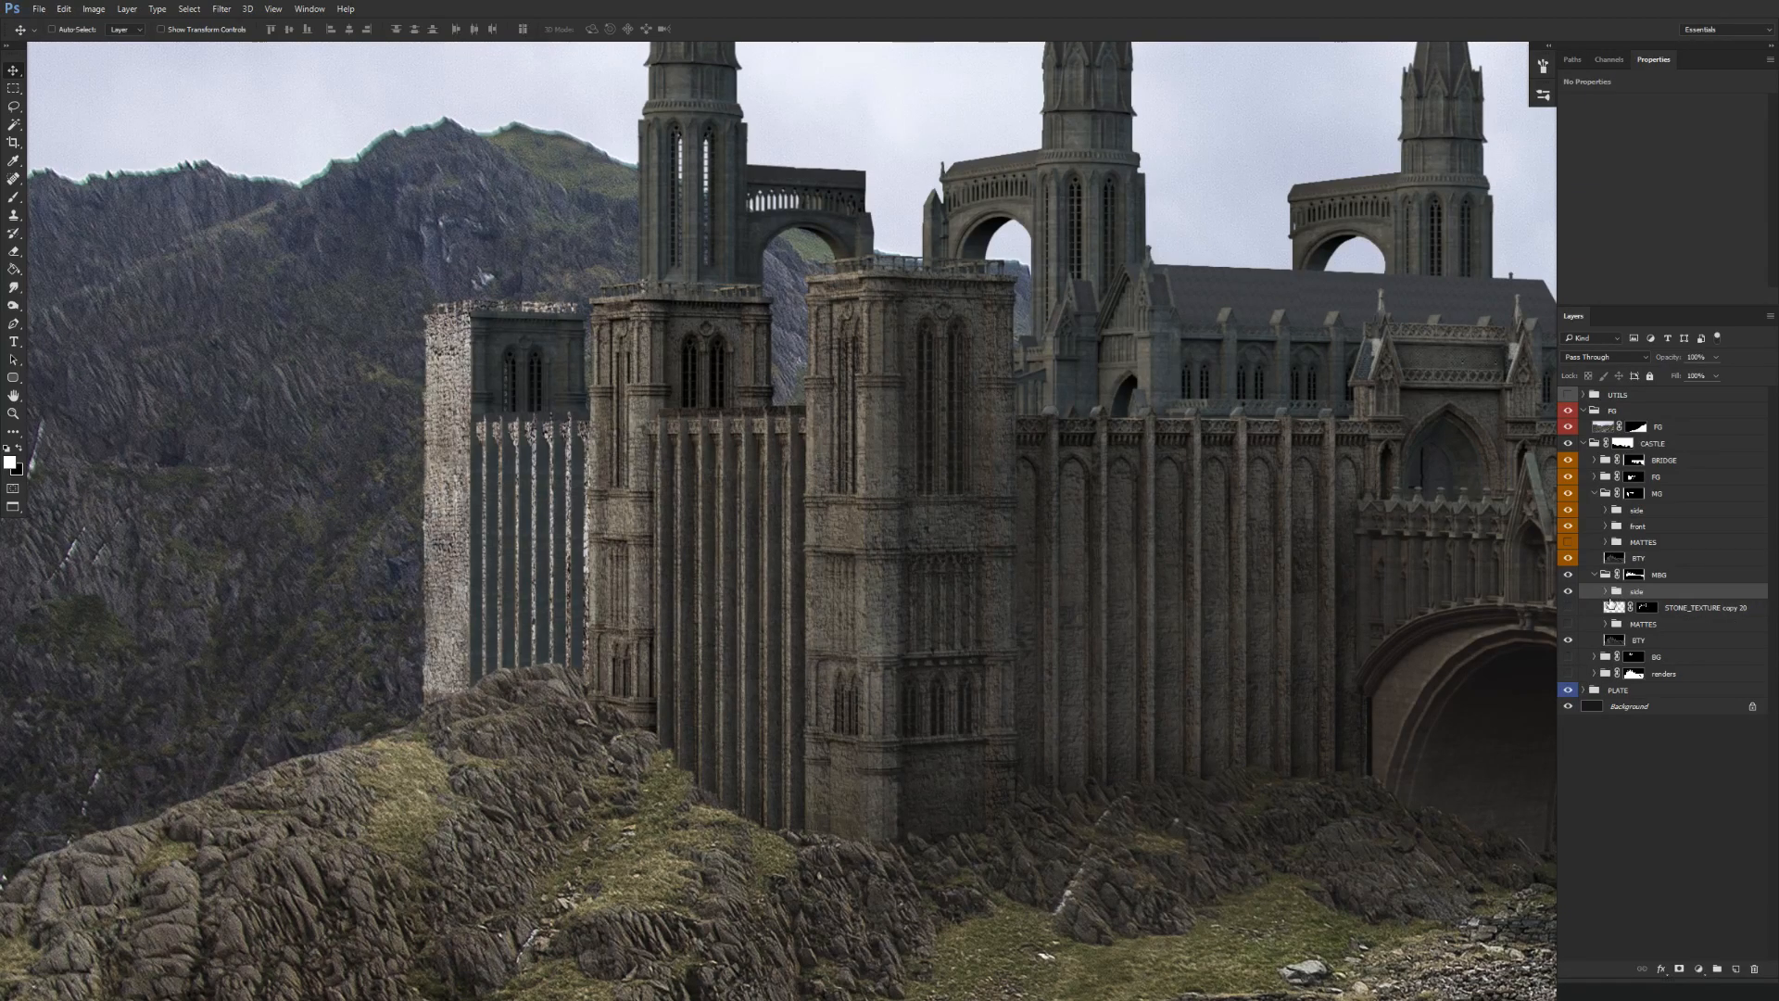
Place the STONE_TEXTURE copy 20 layer in its own group named front.
click(1685, 608)
key(ctrl+g)
double_click(1651, 607)
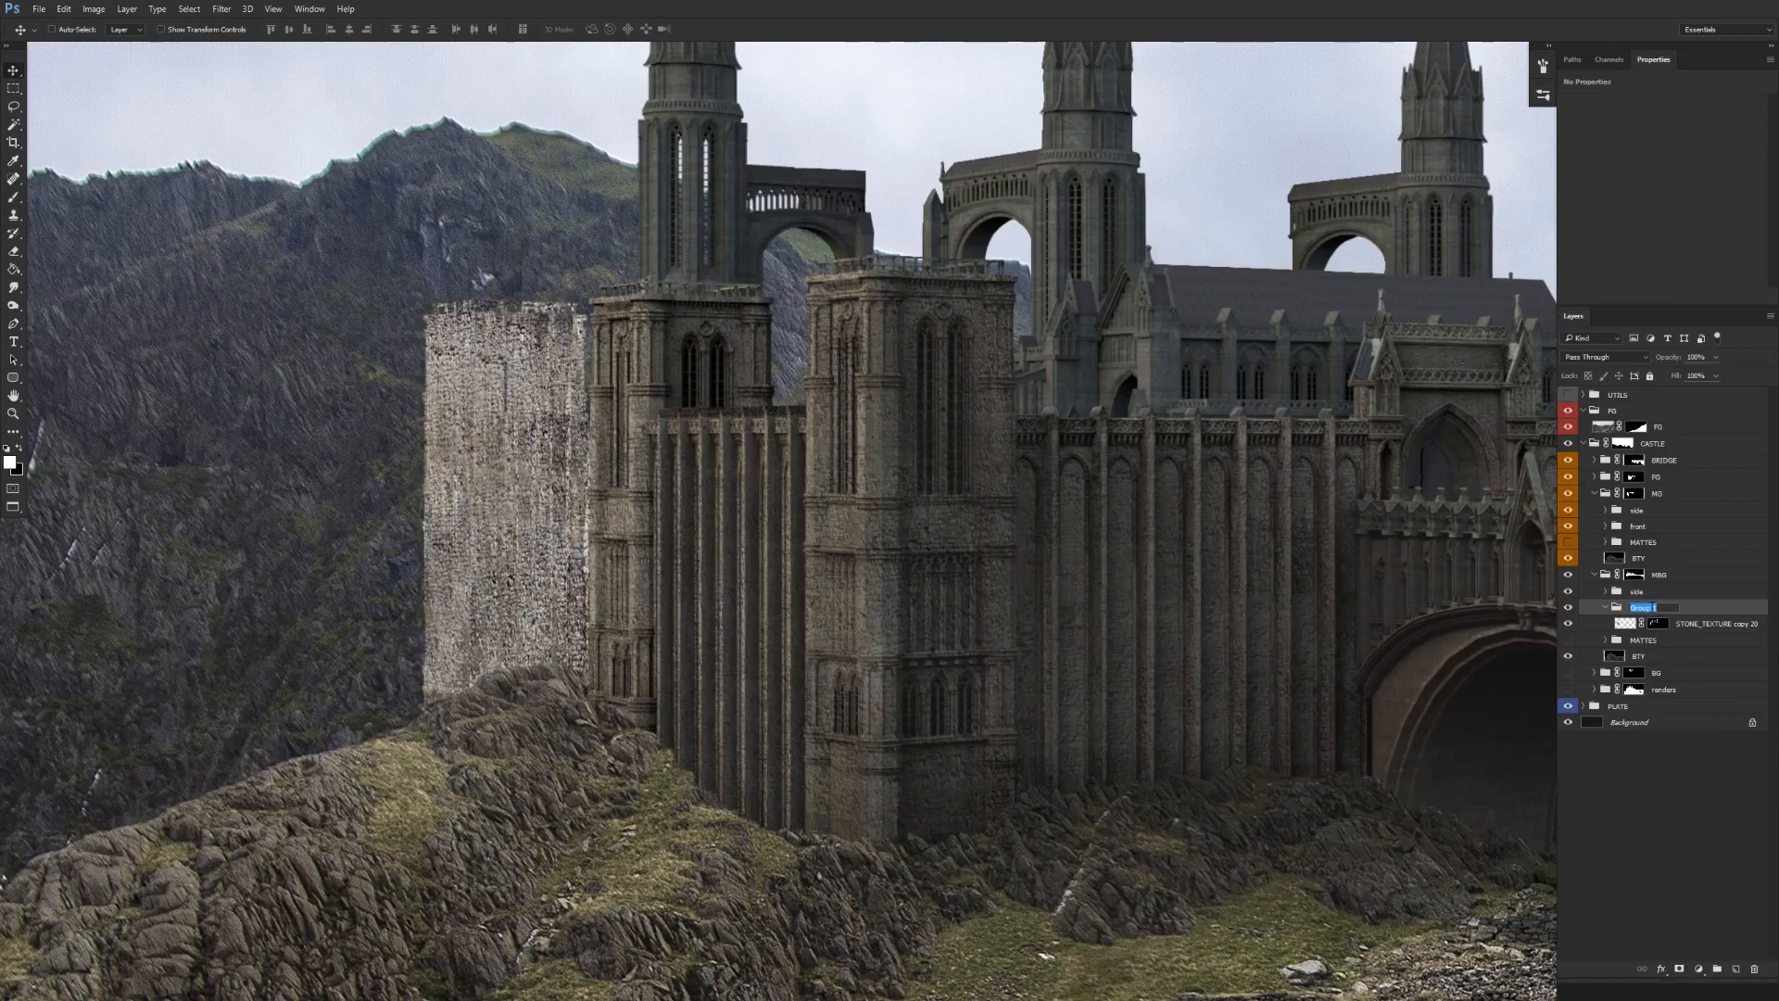
text(front)
key(Return)
Duplicate Levels_cc_02 from MG's front group into MBG's side group and clip it to the stone texture.
click(1607, 592)
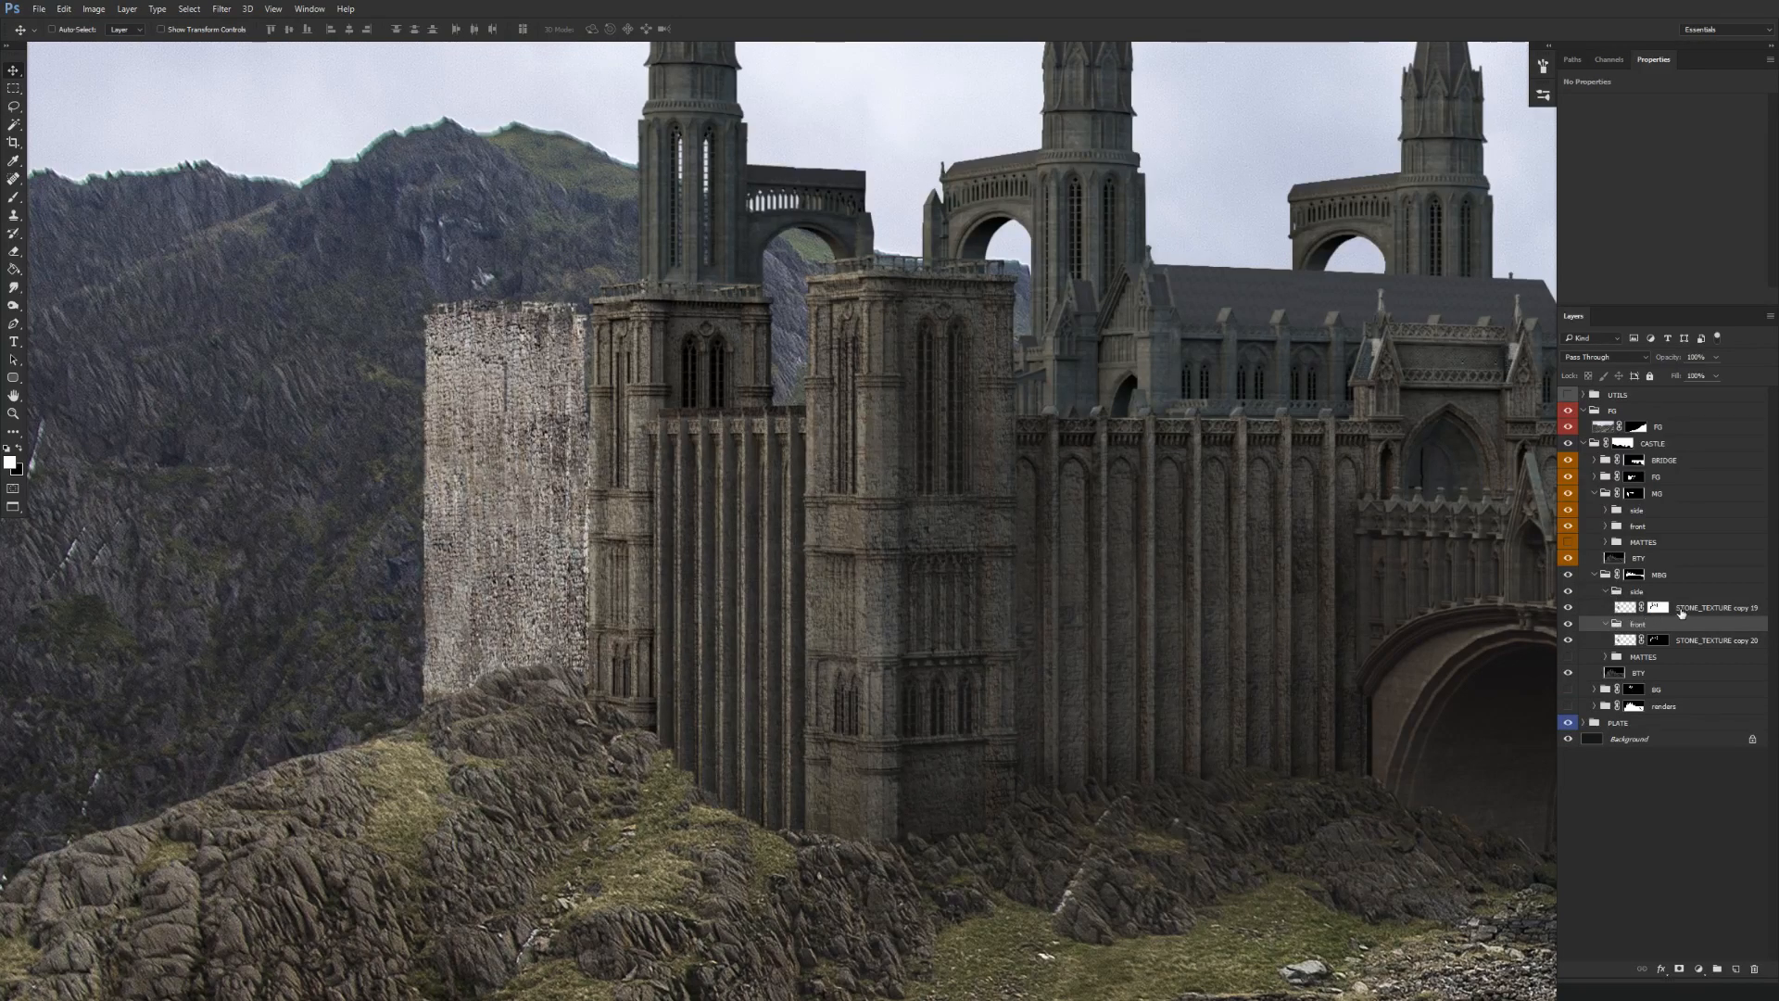
click(1696, 609)
click(1605, 526)
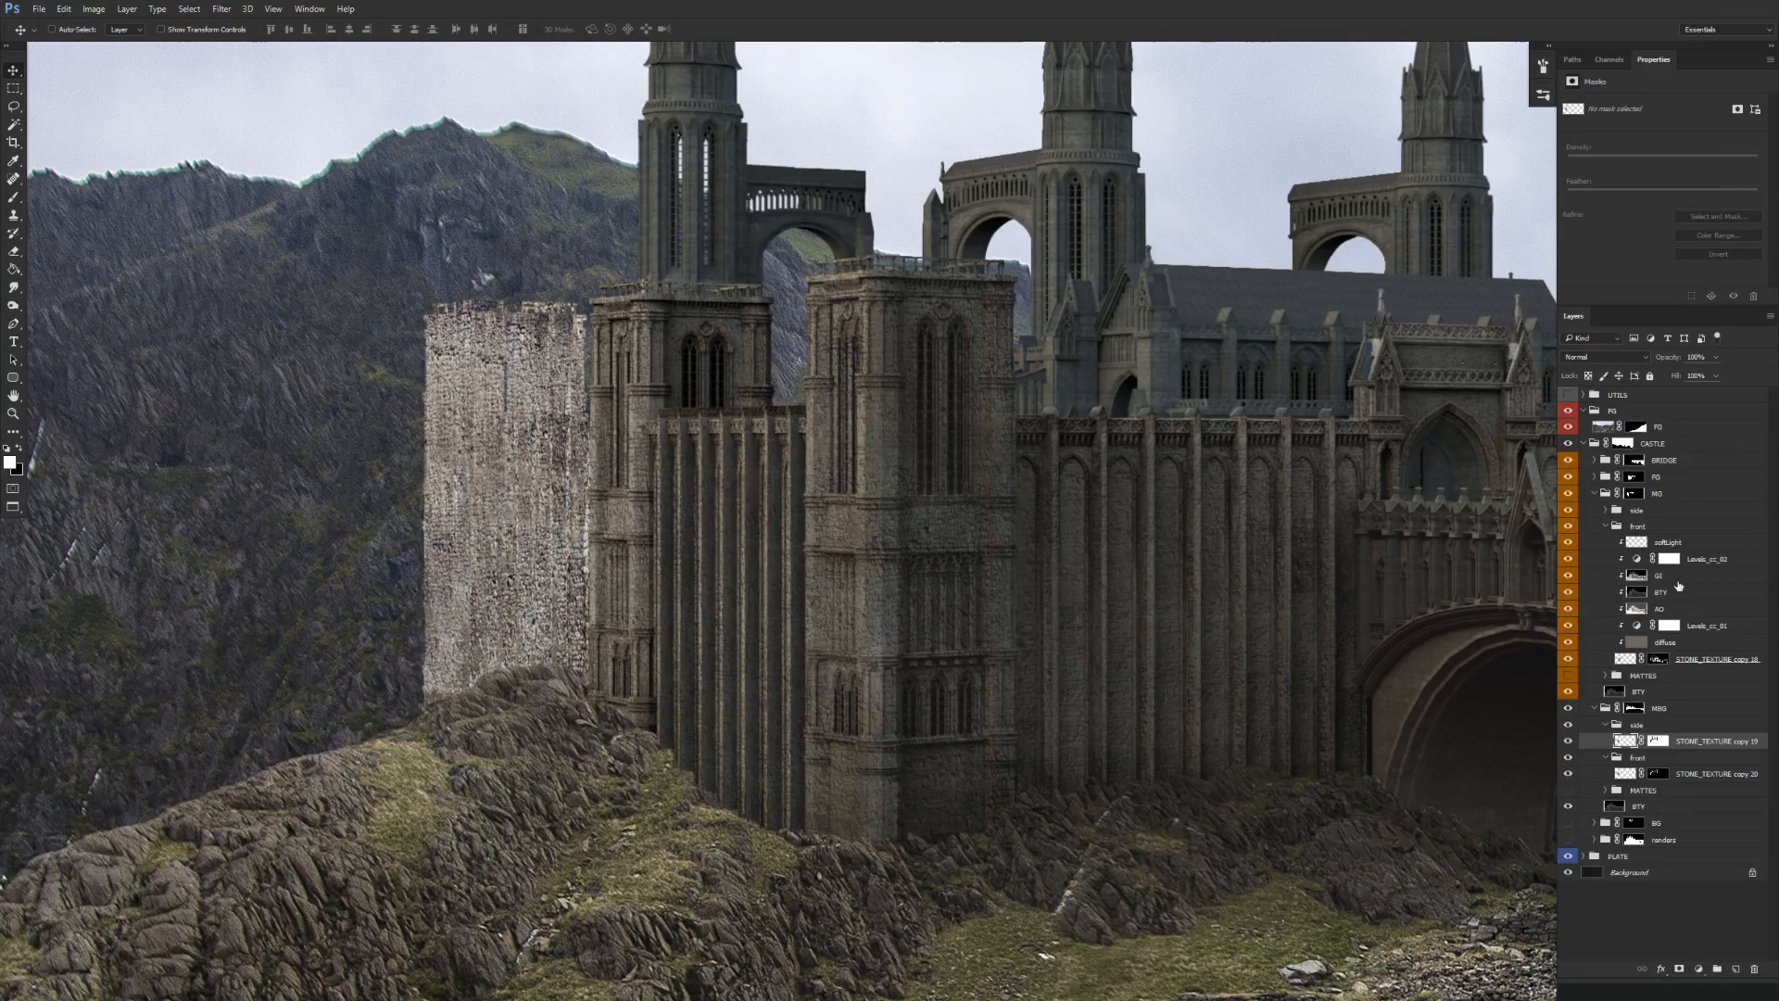
click(1711, 561)
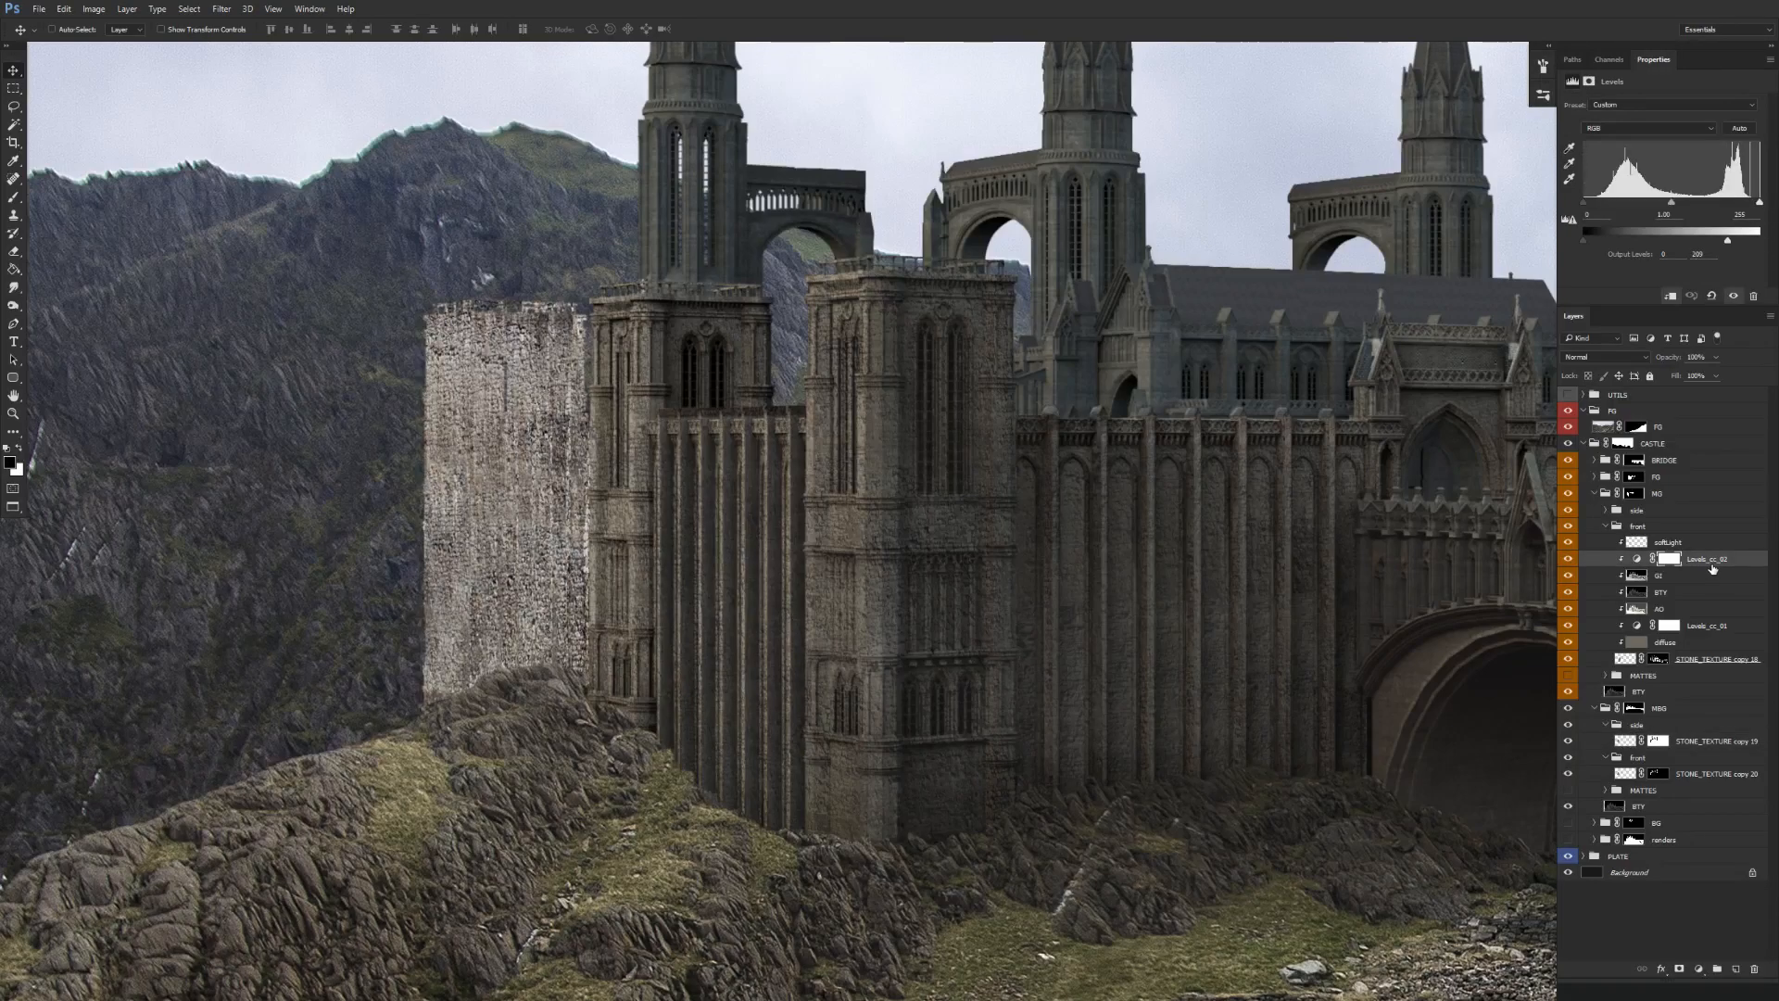
key(alt)
drag(1688, 741, 1688, 737)
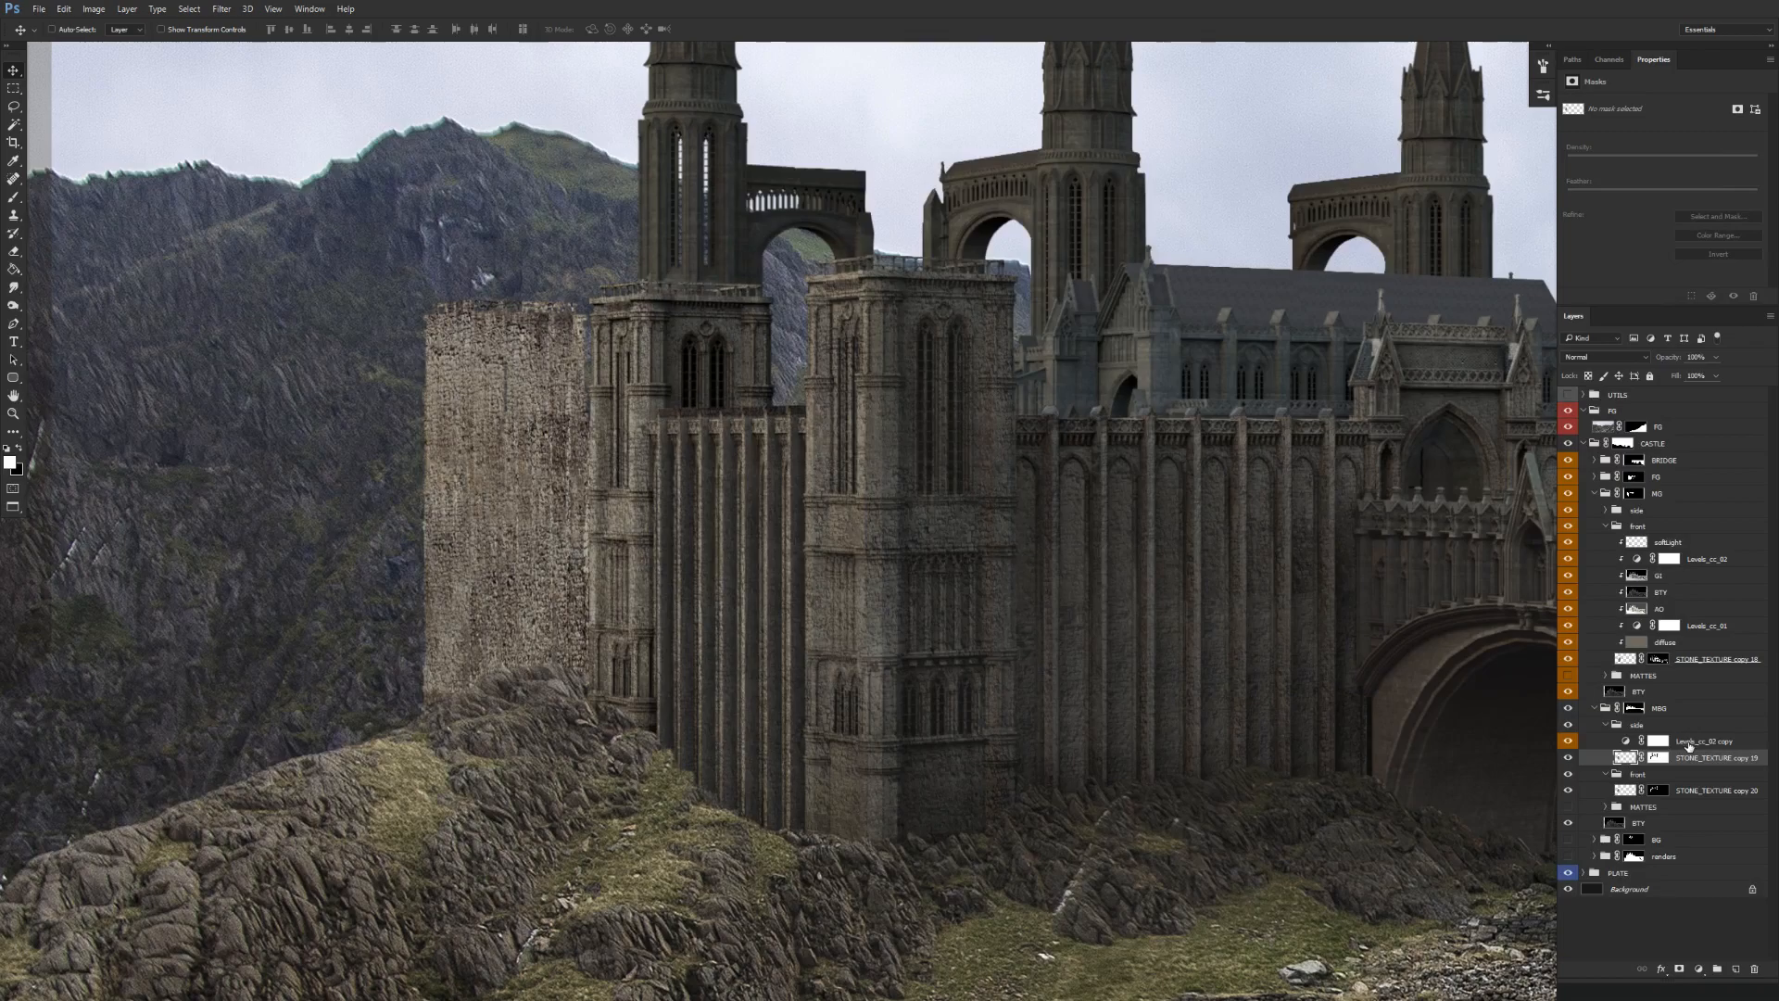
click(1713, 739)
key(ctrl+alt+g)
Duplicate MG front's GI, BTY, AO, Levels_cc_01 and diffuse layers into MBG's side group, between its stone texture and Levels layer.
click(1672, 578)
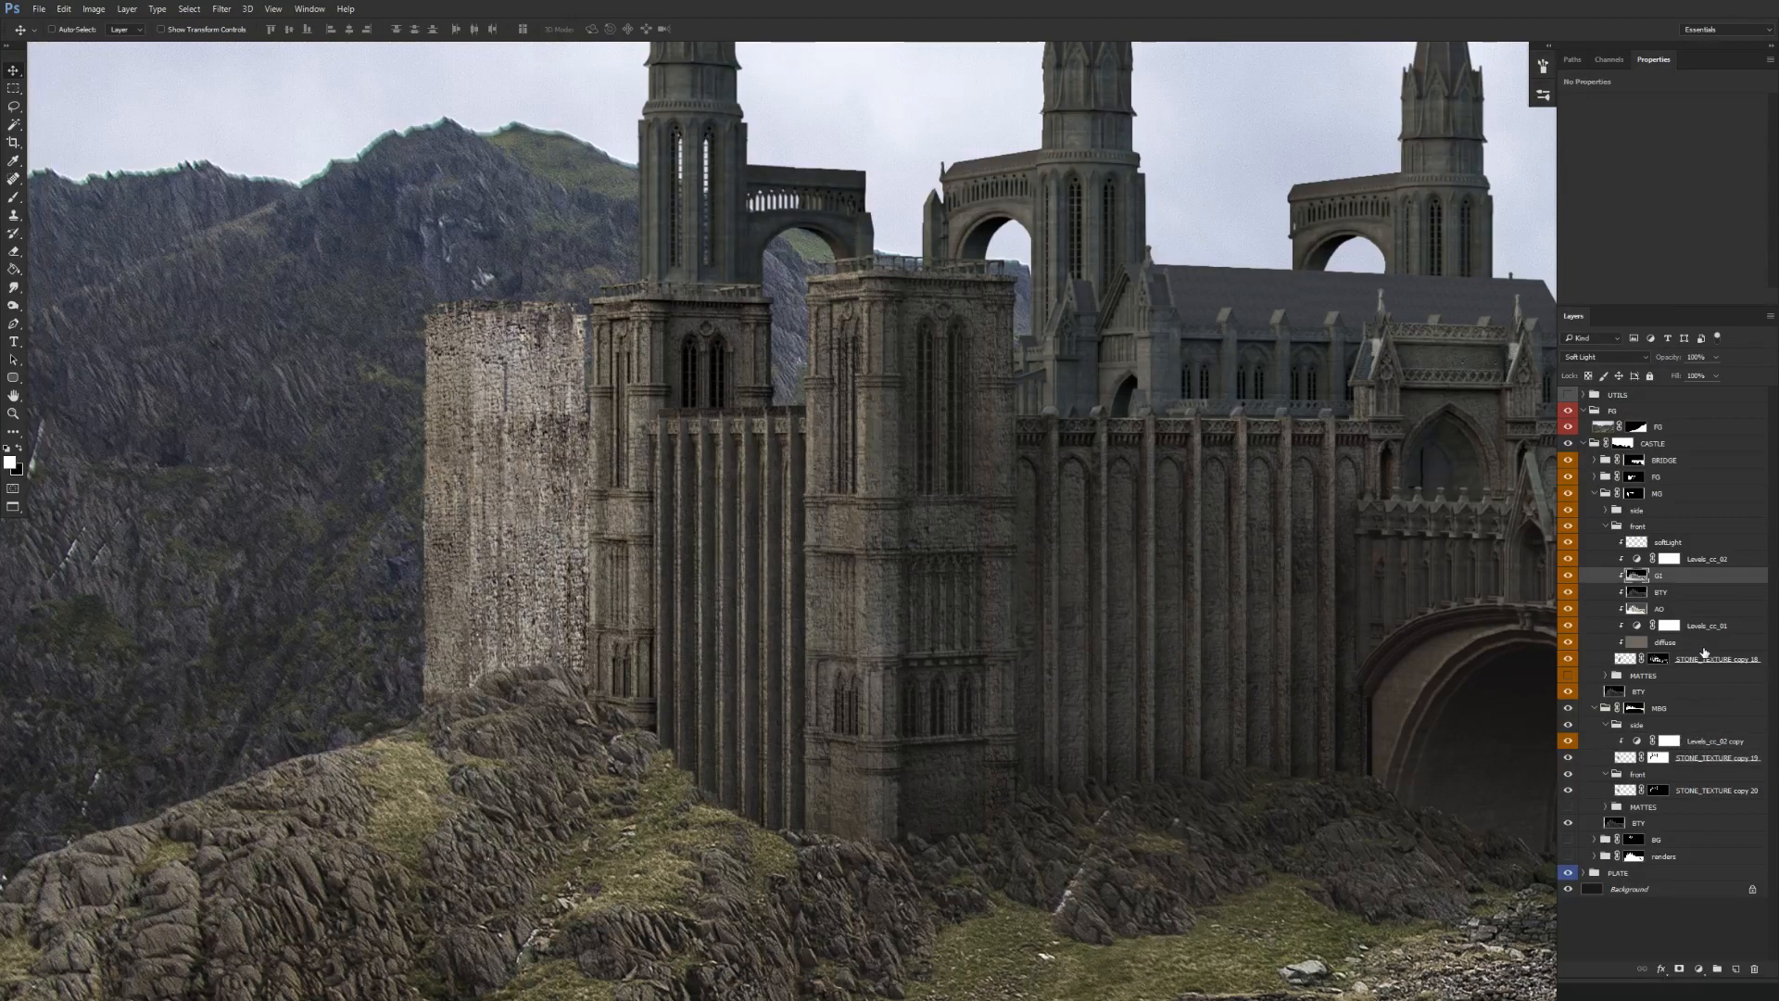
shift+click(1703, 642)
drag(1703, 642, 1712, 756)
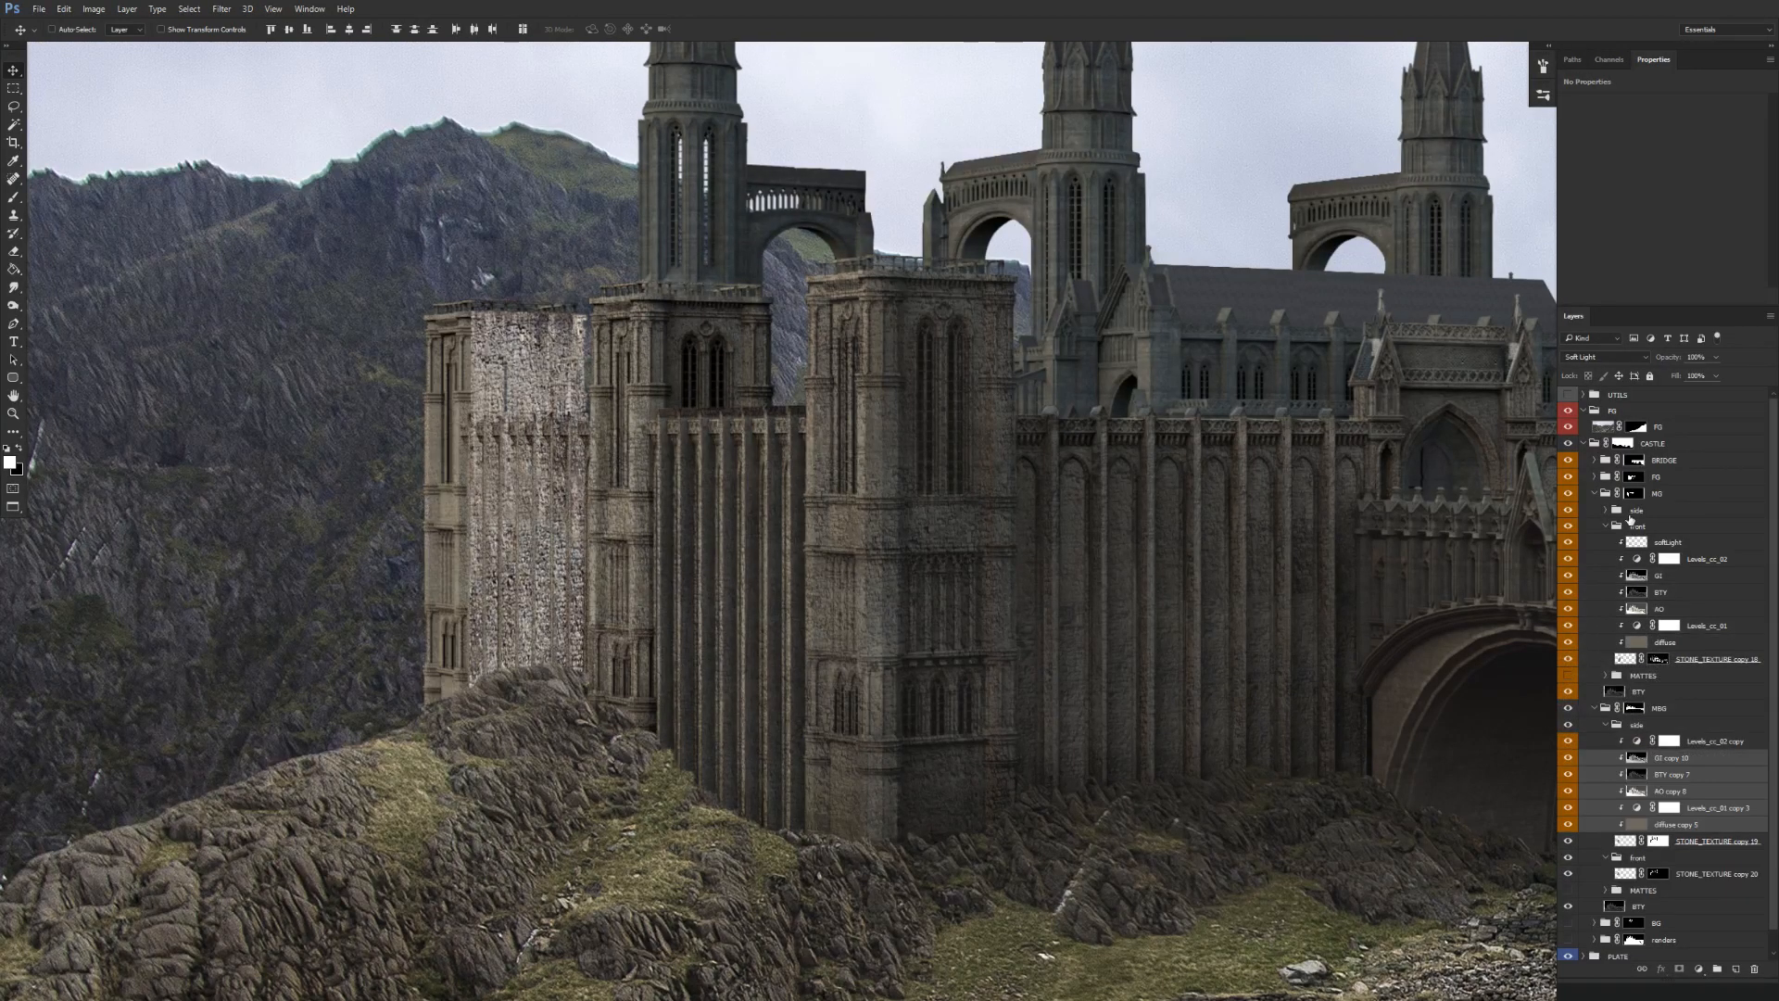
click(1609, 526)
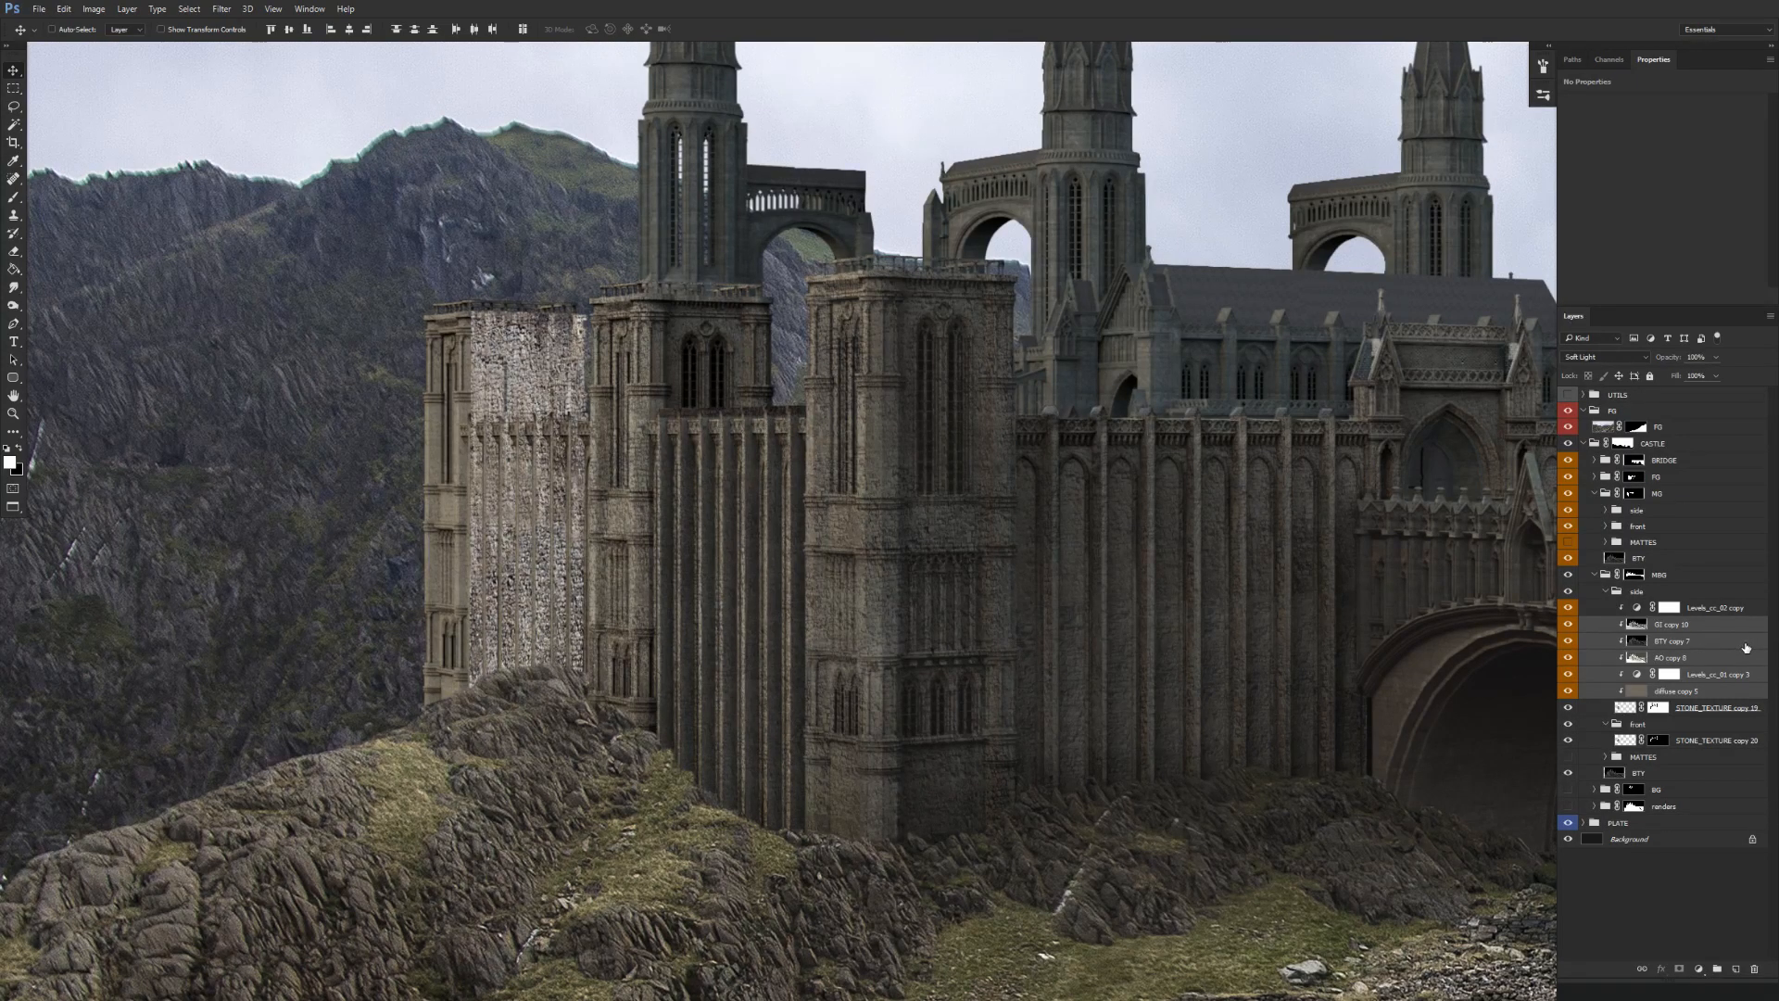
Duplicate the side group's Levels_cc_02, GI, BTY, AO, Levels_cc_01 and diffuse layers into MBG's front group, clipped above its stone texture.
click(1715, 610)
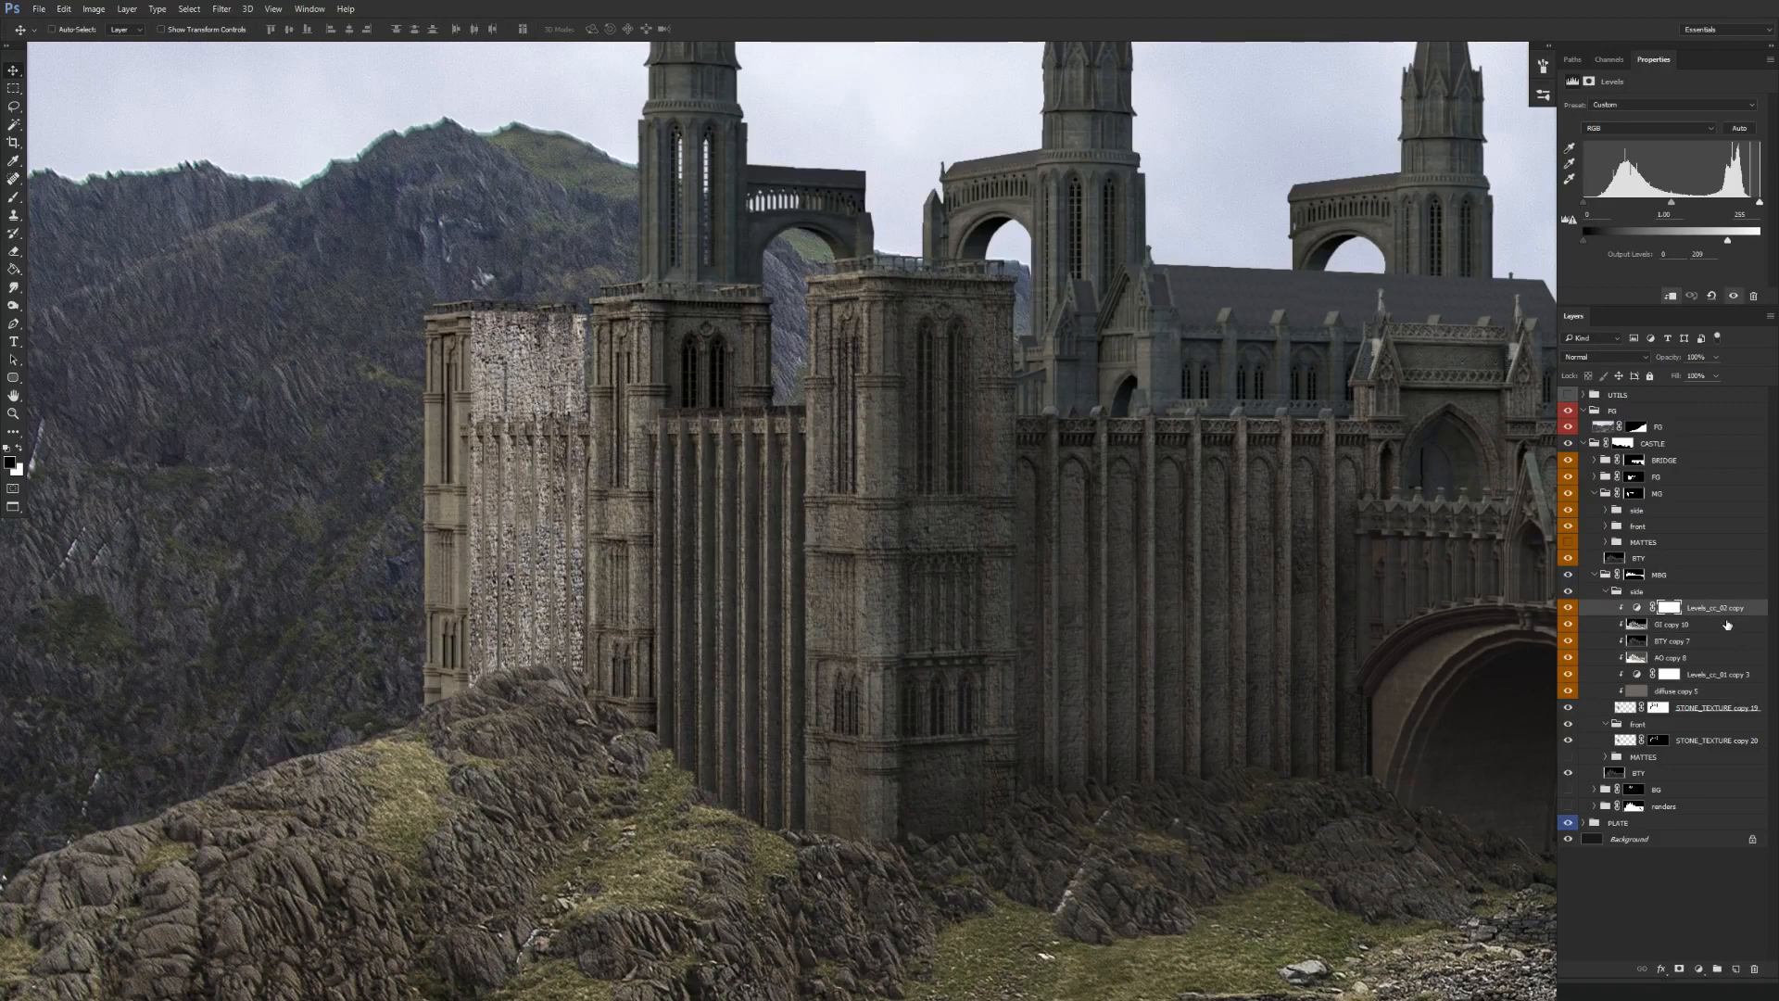
drag(1726, 615, 1708, 756)
alt+click(1708, 750)
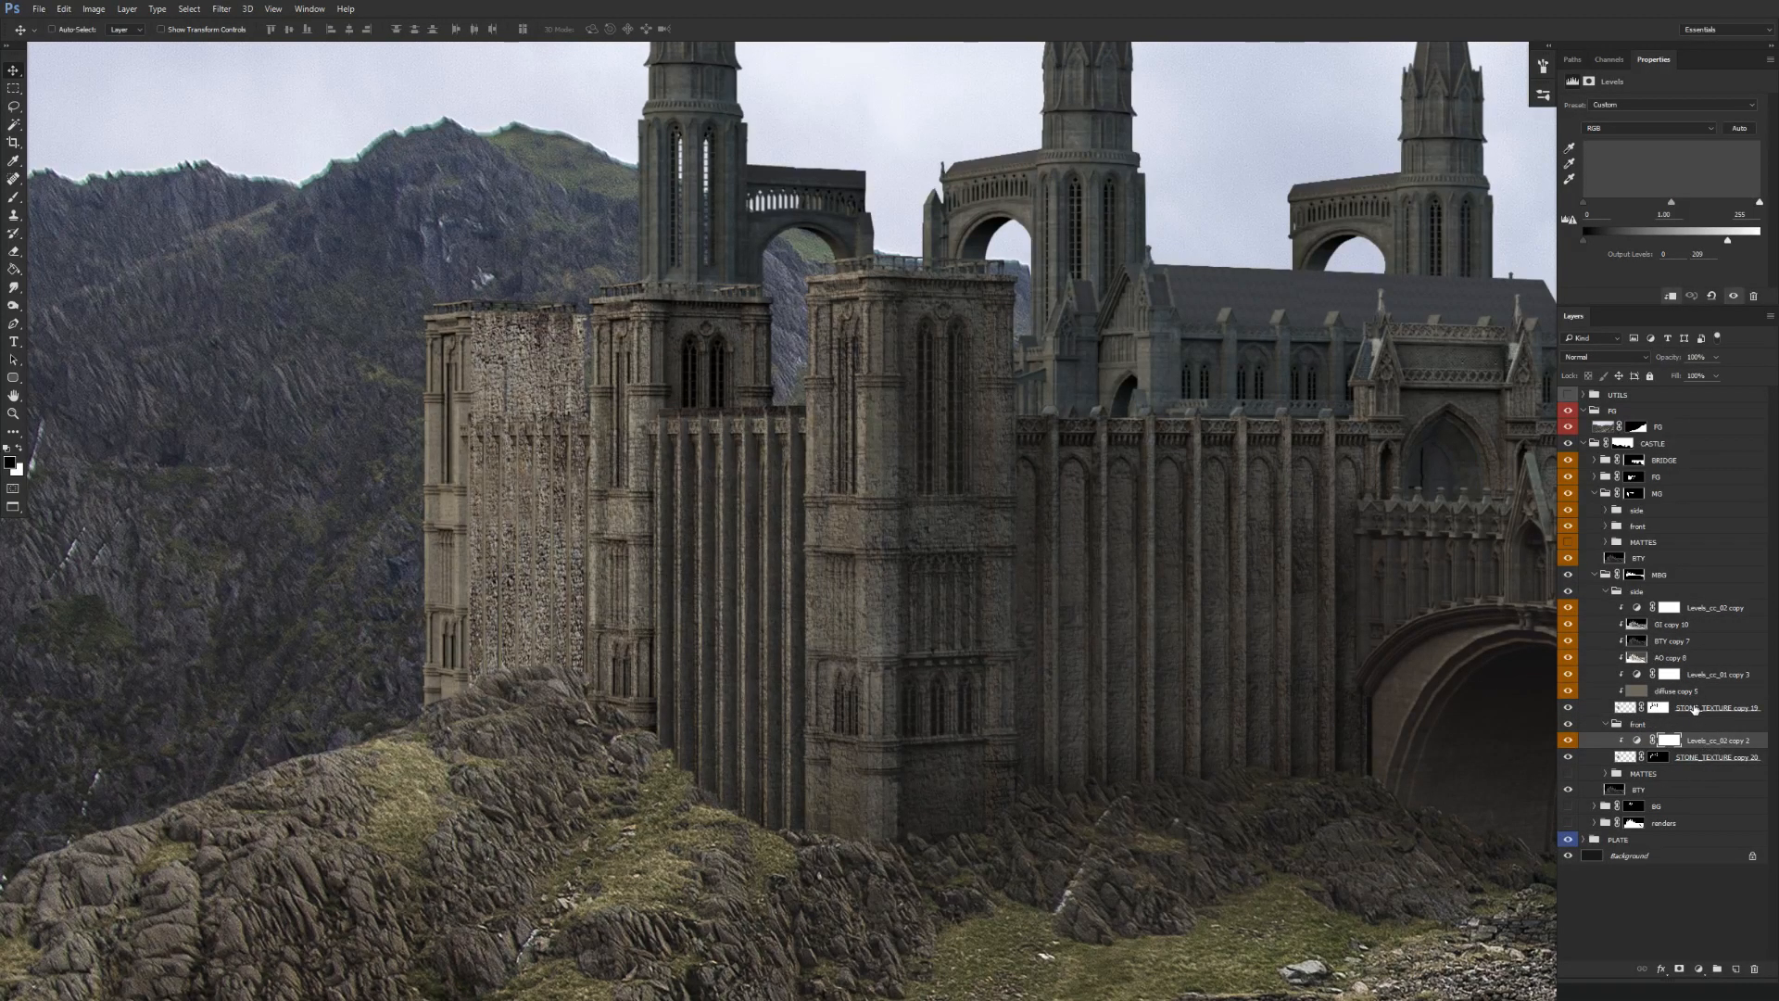
click(1693, 694)
shift+click(1691, 628)
drag(1704, 682, 1696, 750)
click(1606, 591)
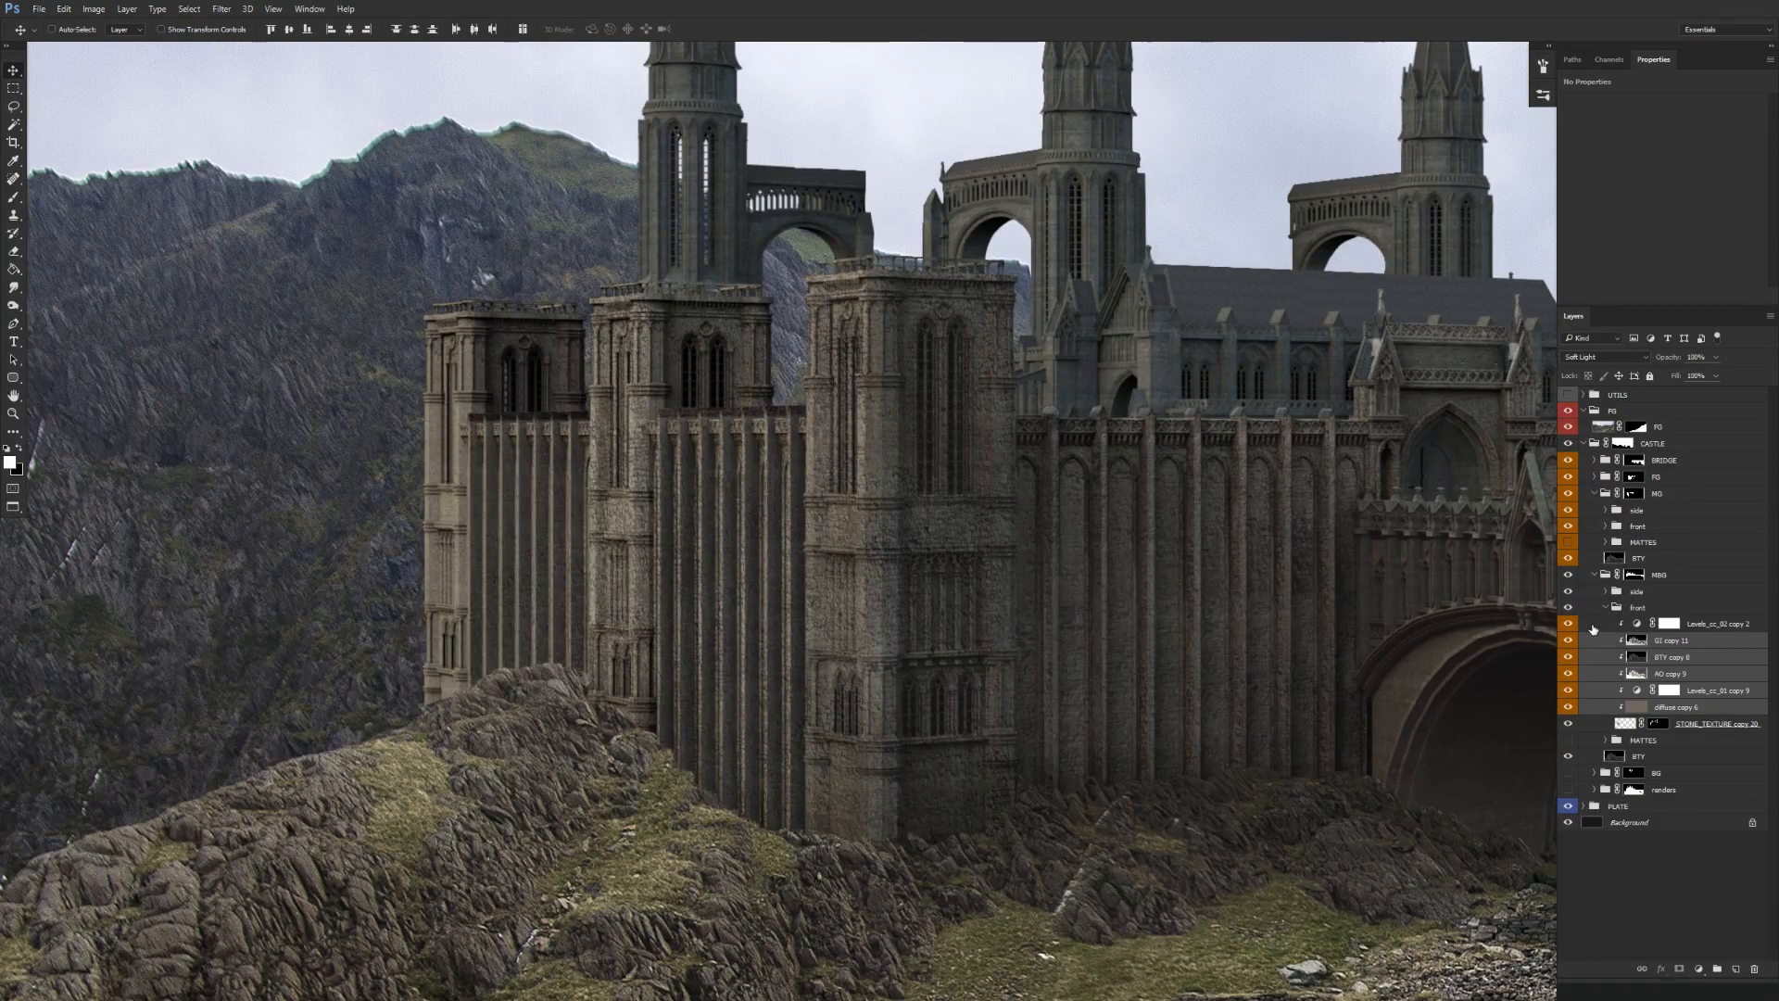
Compare the front group's shaded texture with its visibility off and on, and review it against the whole castle.
click(1567, 608)
click(1567, 608)
scroll(1017, 662, down, 6)
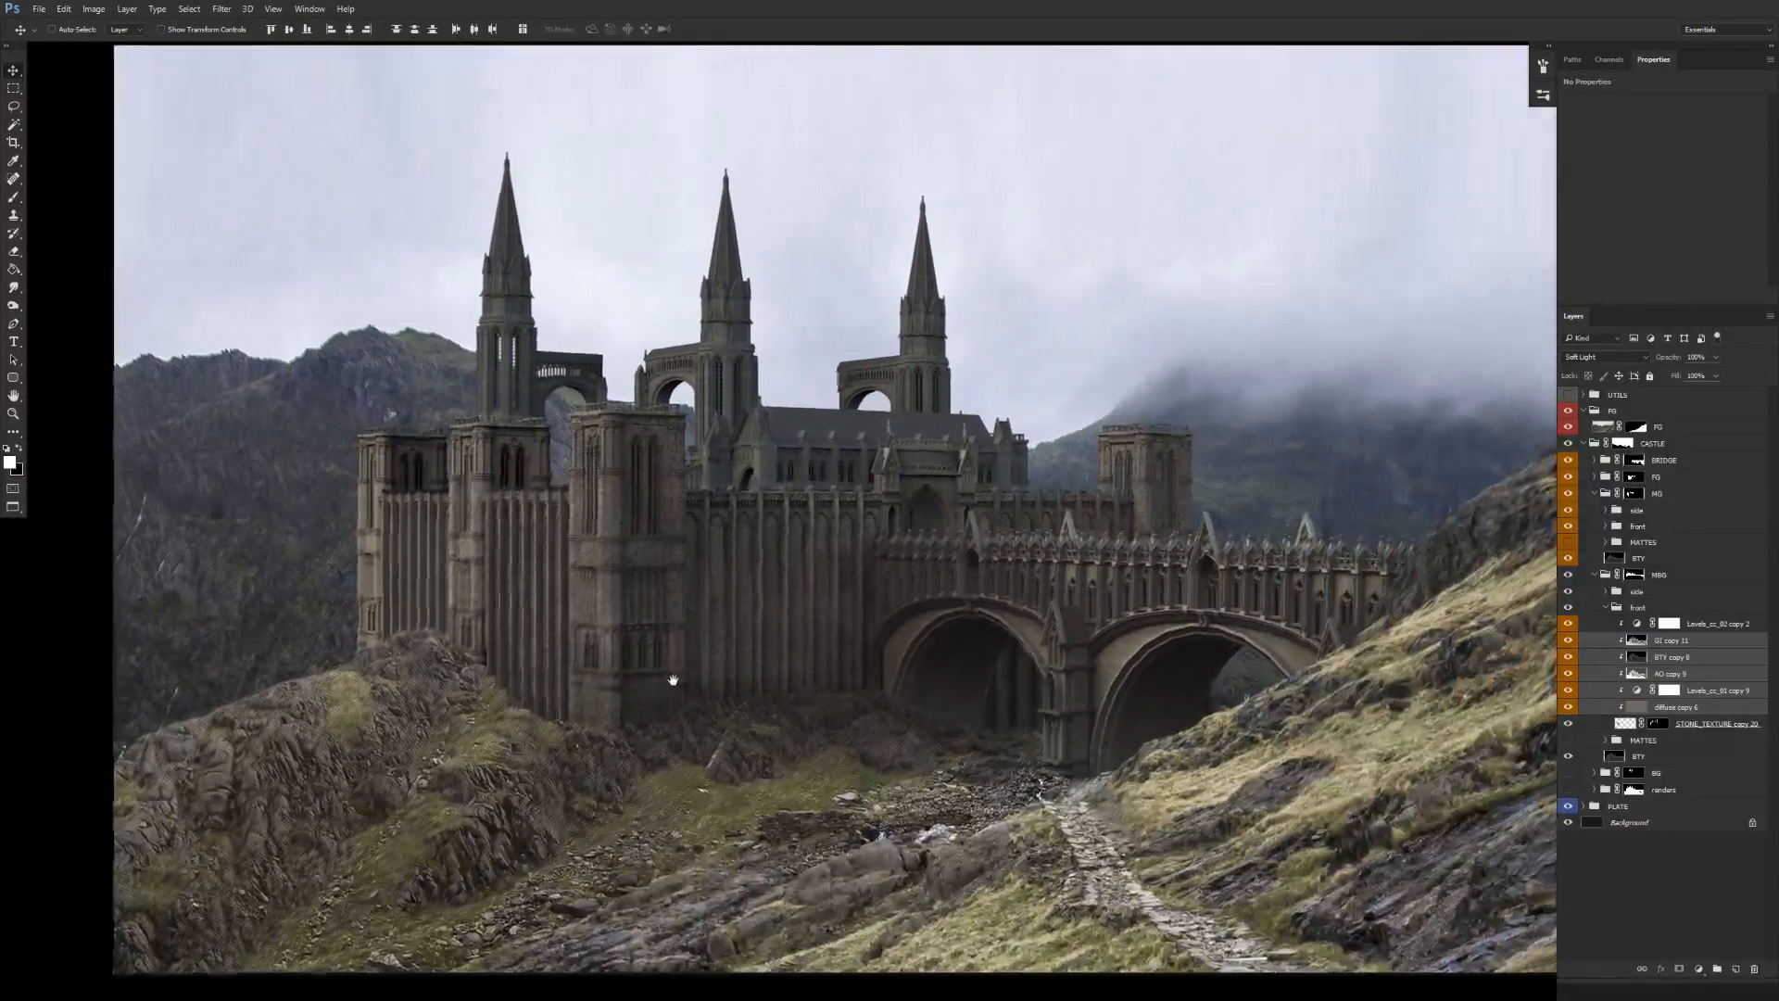
drag(673, 680, 661, 692)
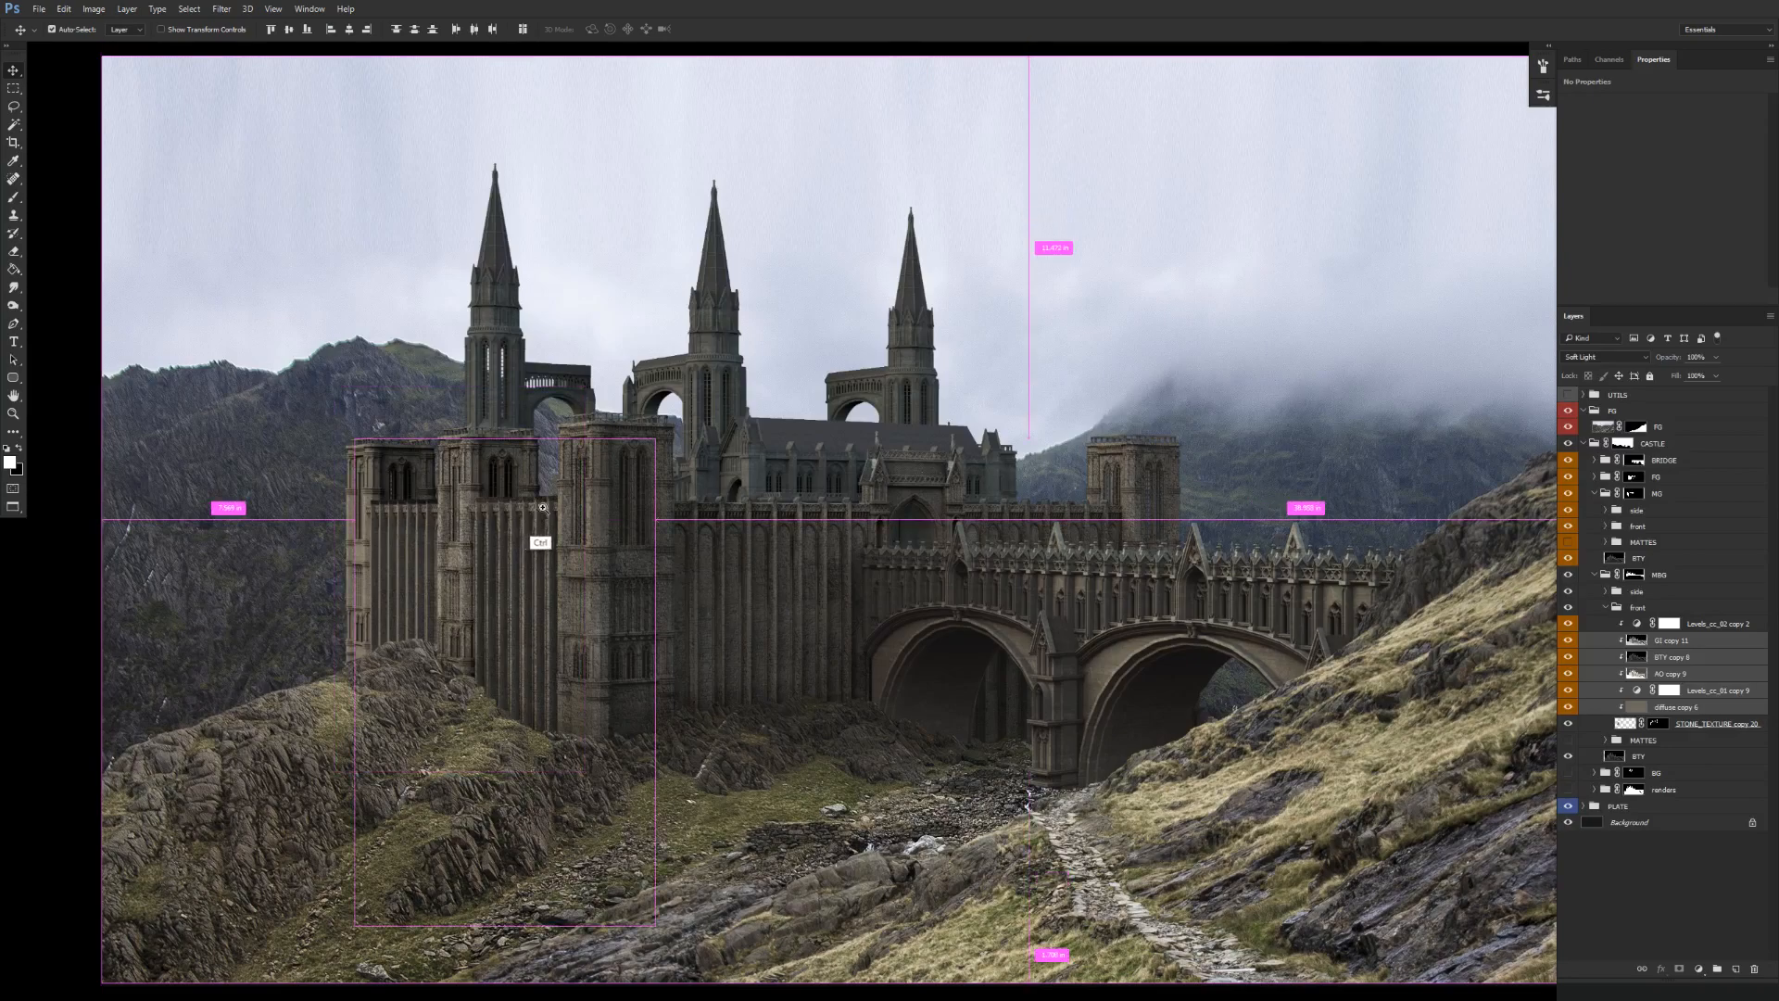
drag(531, 506, 564, 502)
scroll(616, 607, up, 1)
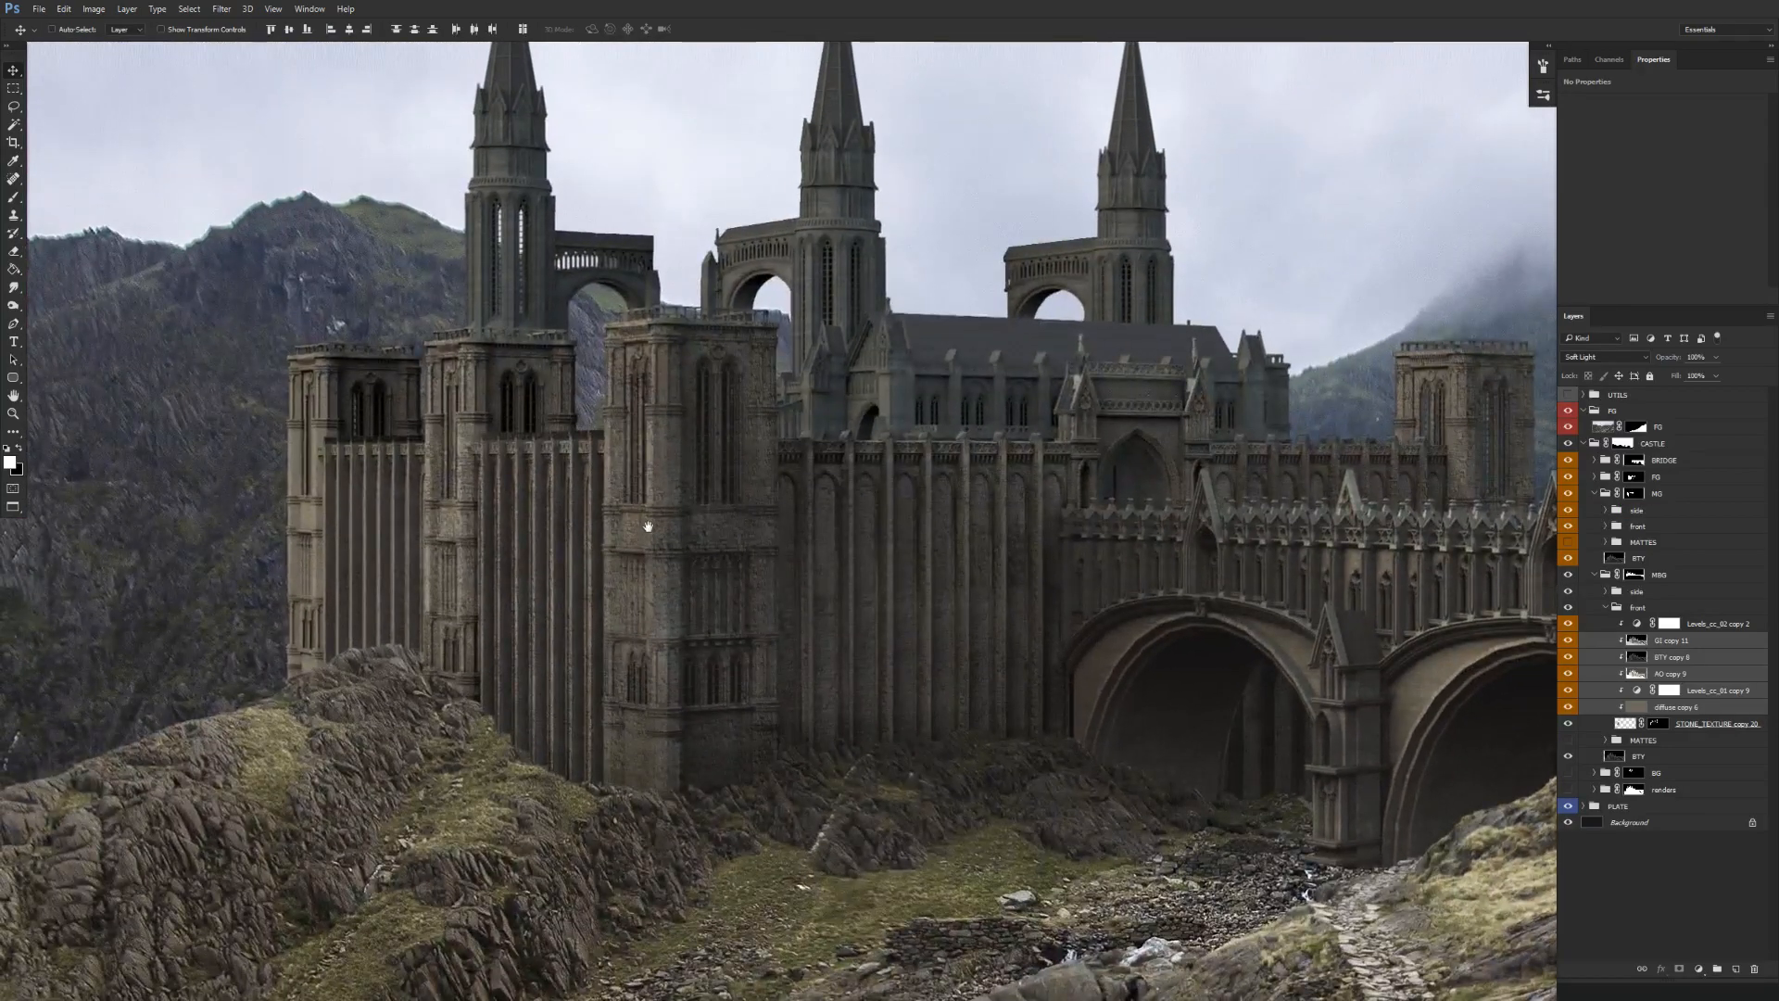
Add a clipped layer named softLight at the top of MBG's front group and set its blend mode to Soft Light.
click(1659, 640)
click(1735, 968)
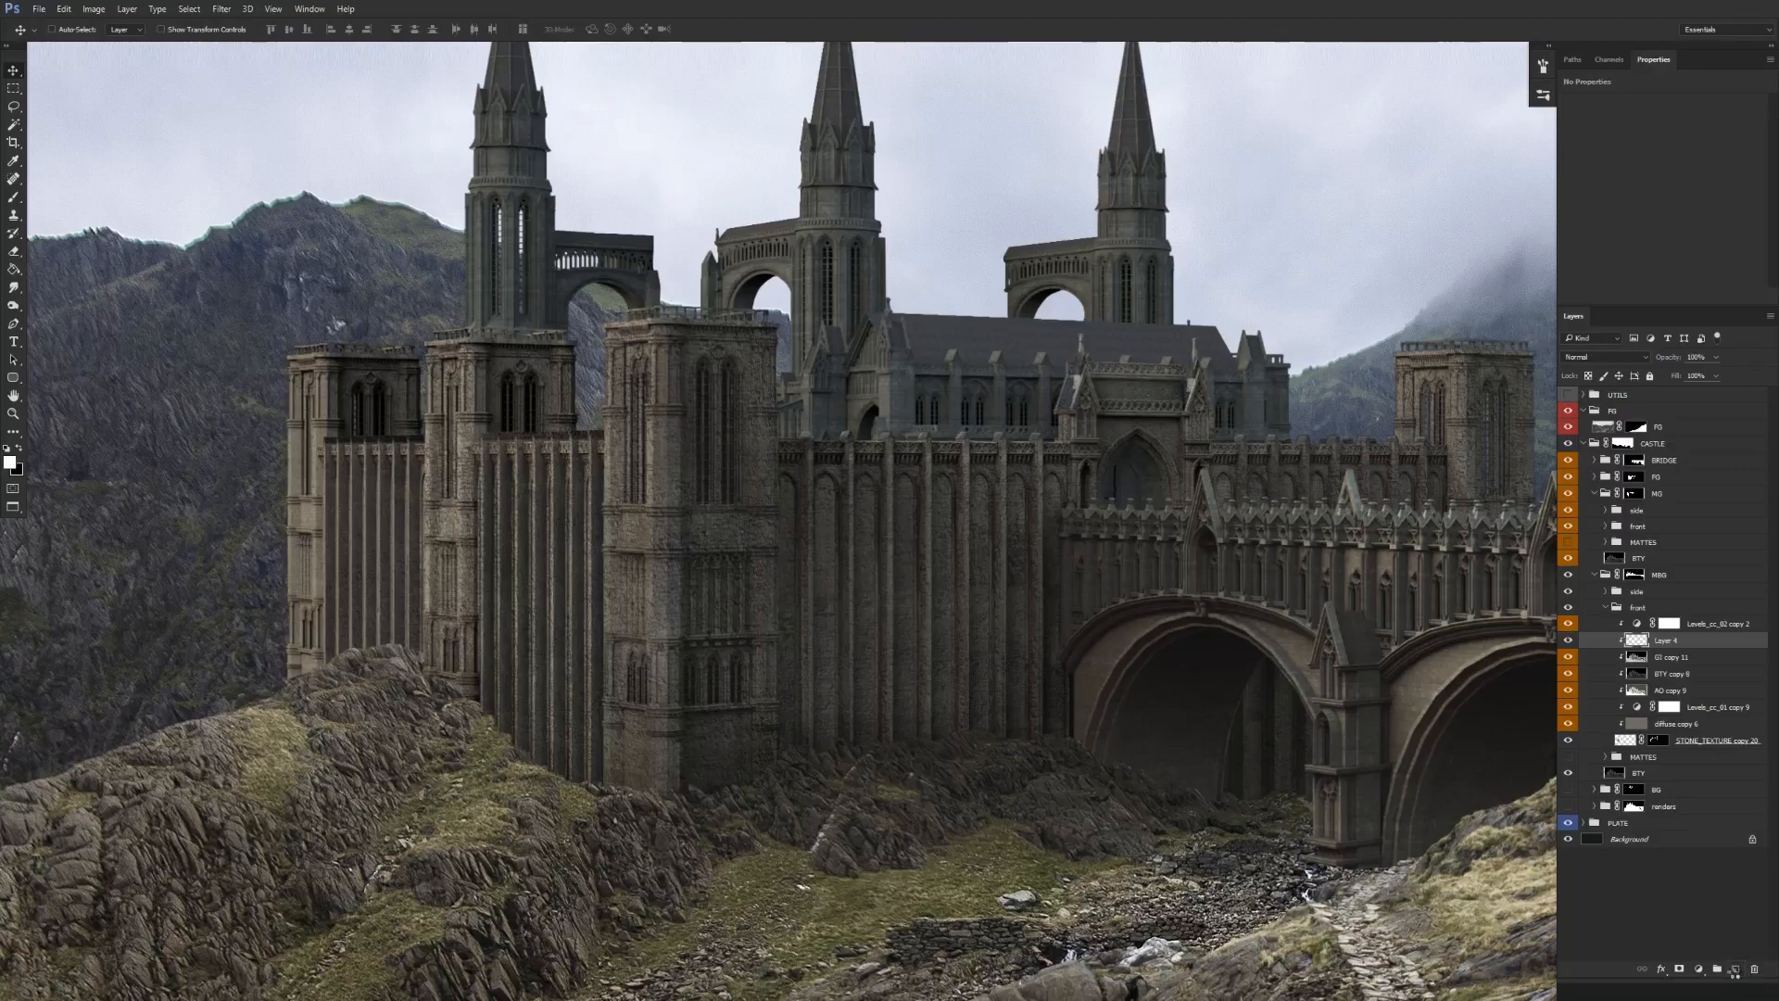
drag(1673, 640, 1701, 615)
double_click(1665, 624)
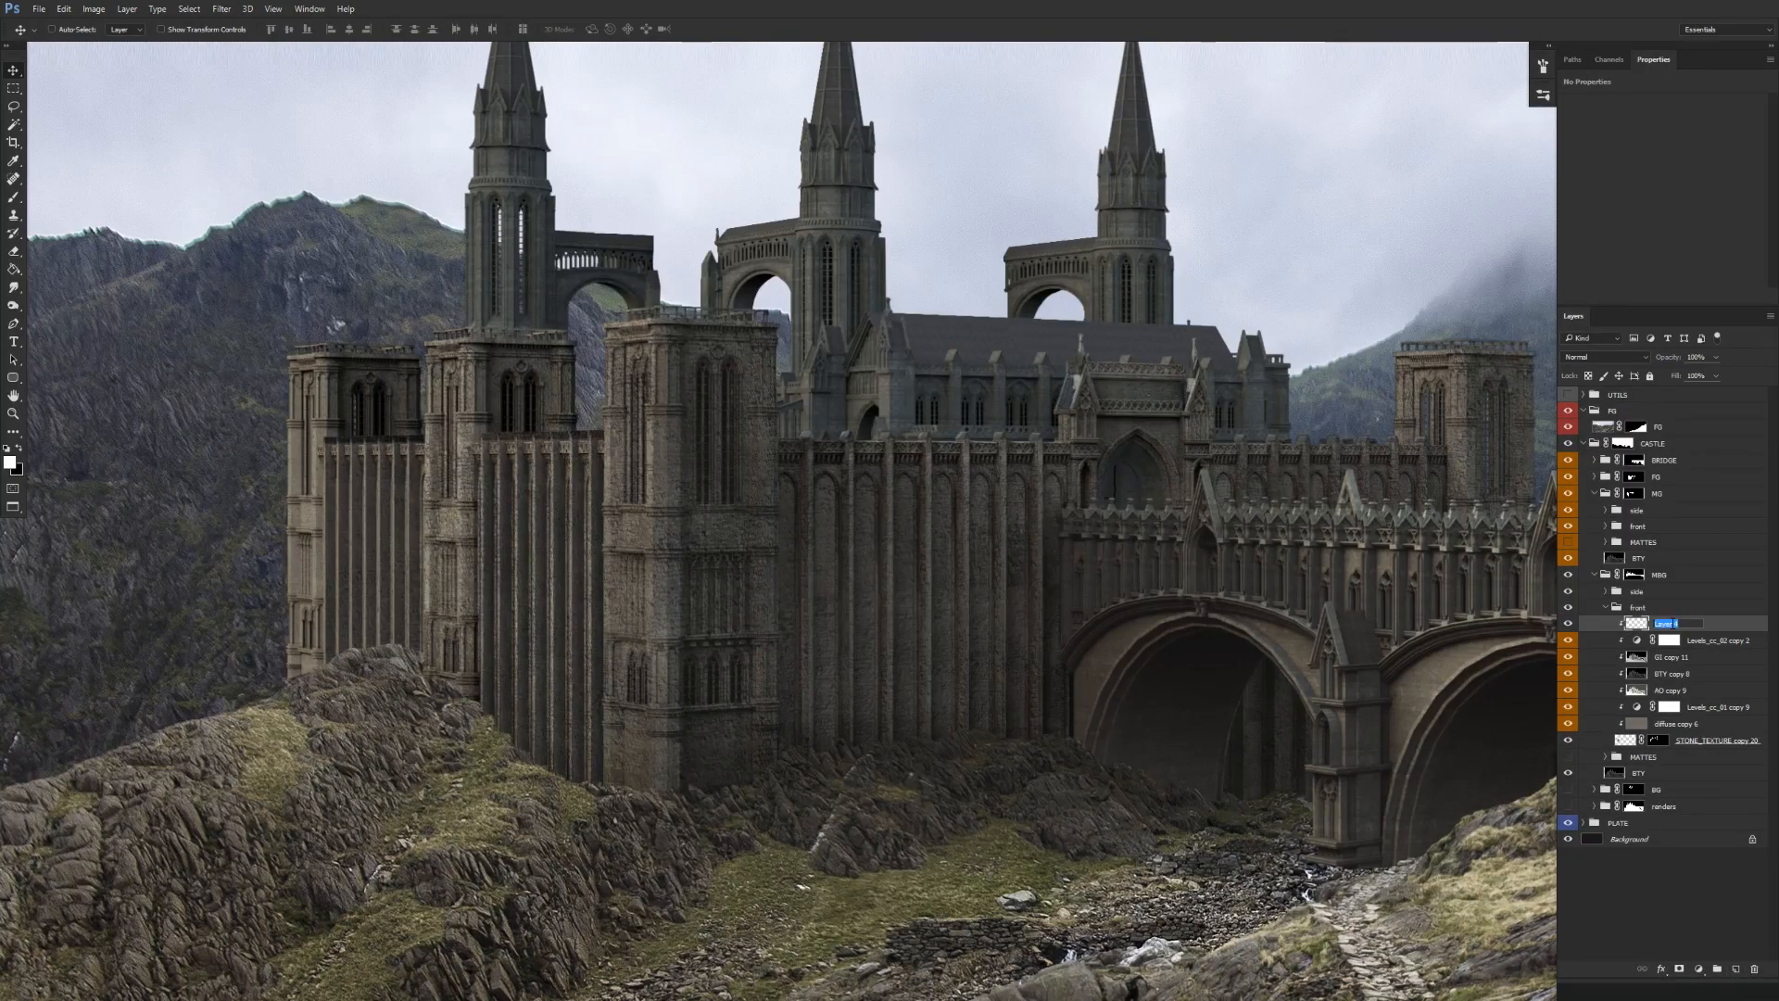
text(softLight)
key(Return)
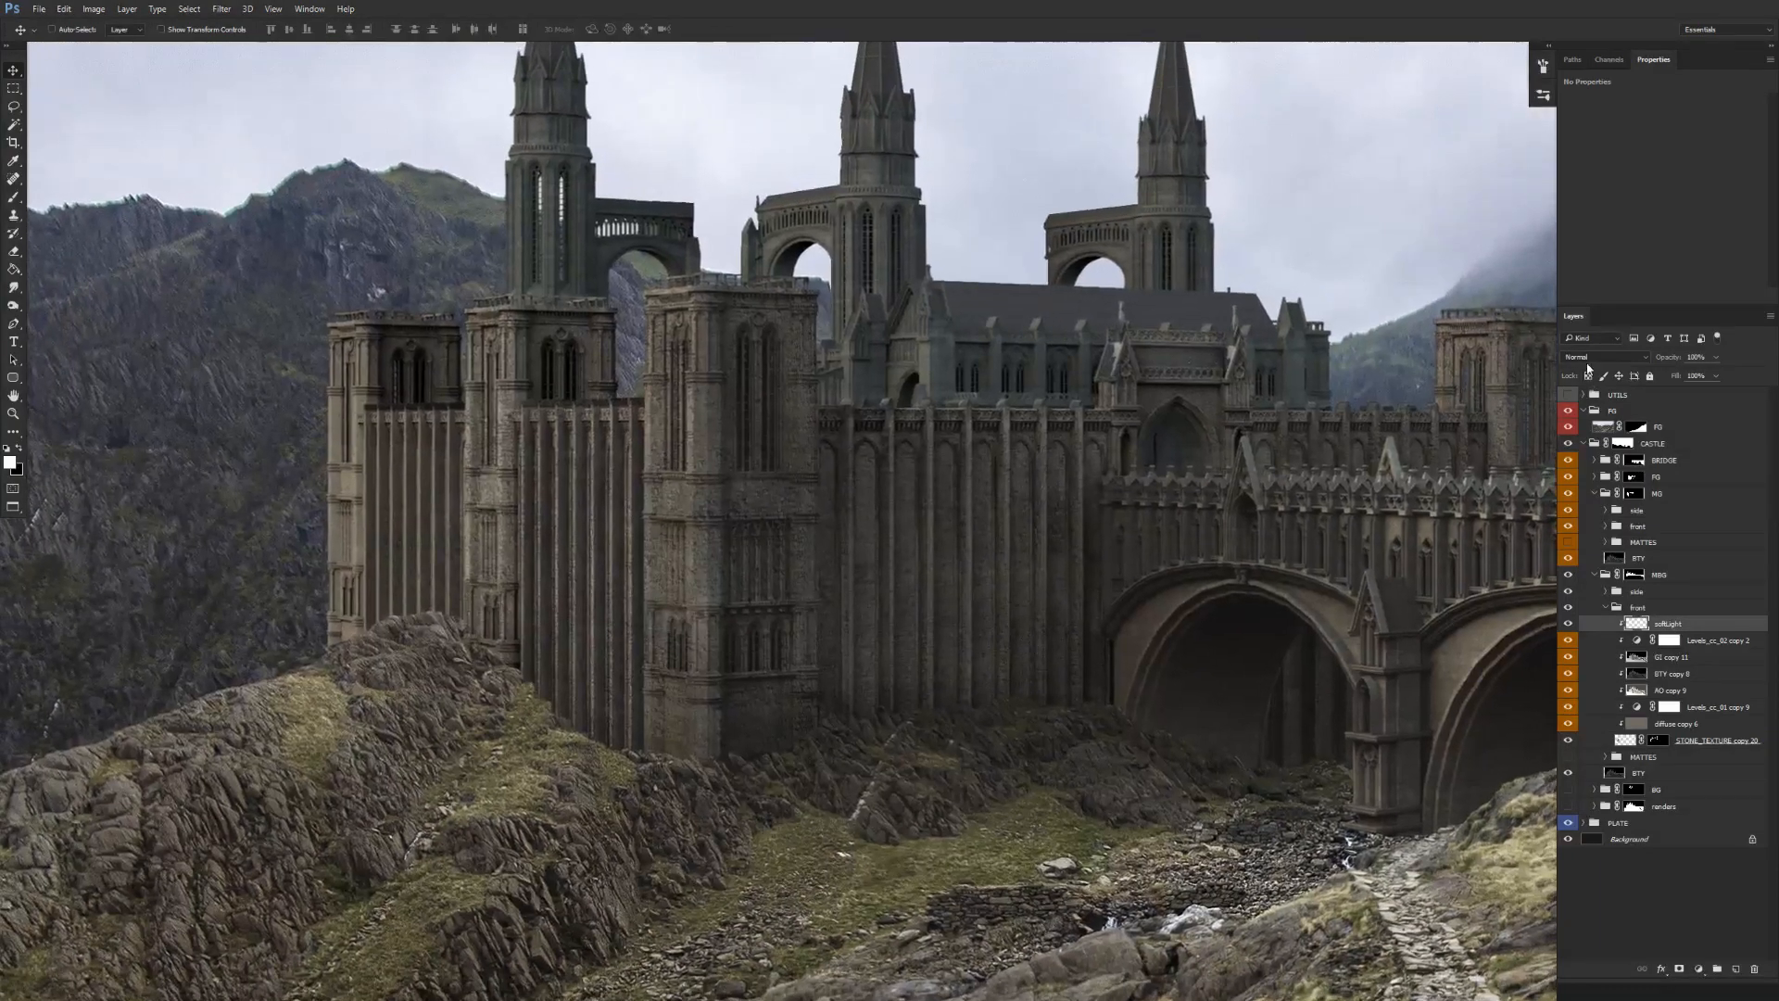
click(1606, 356)
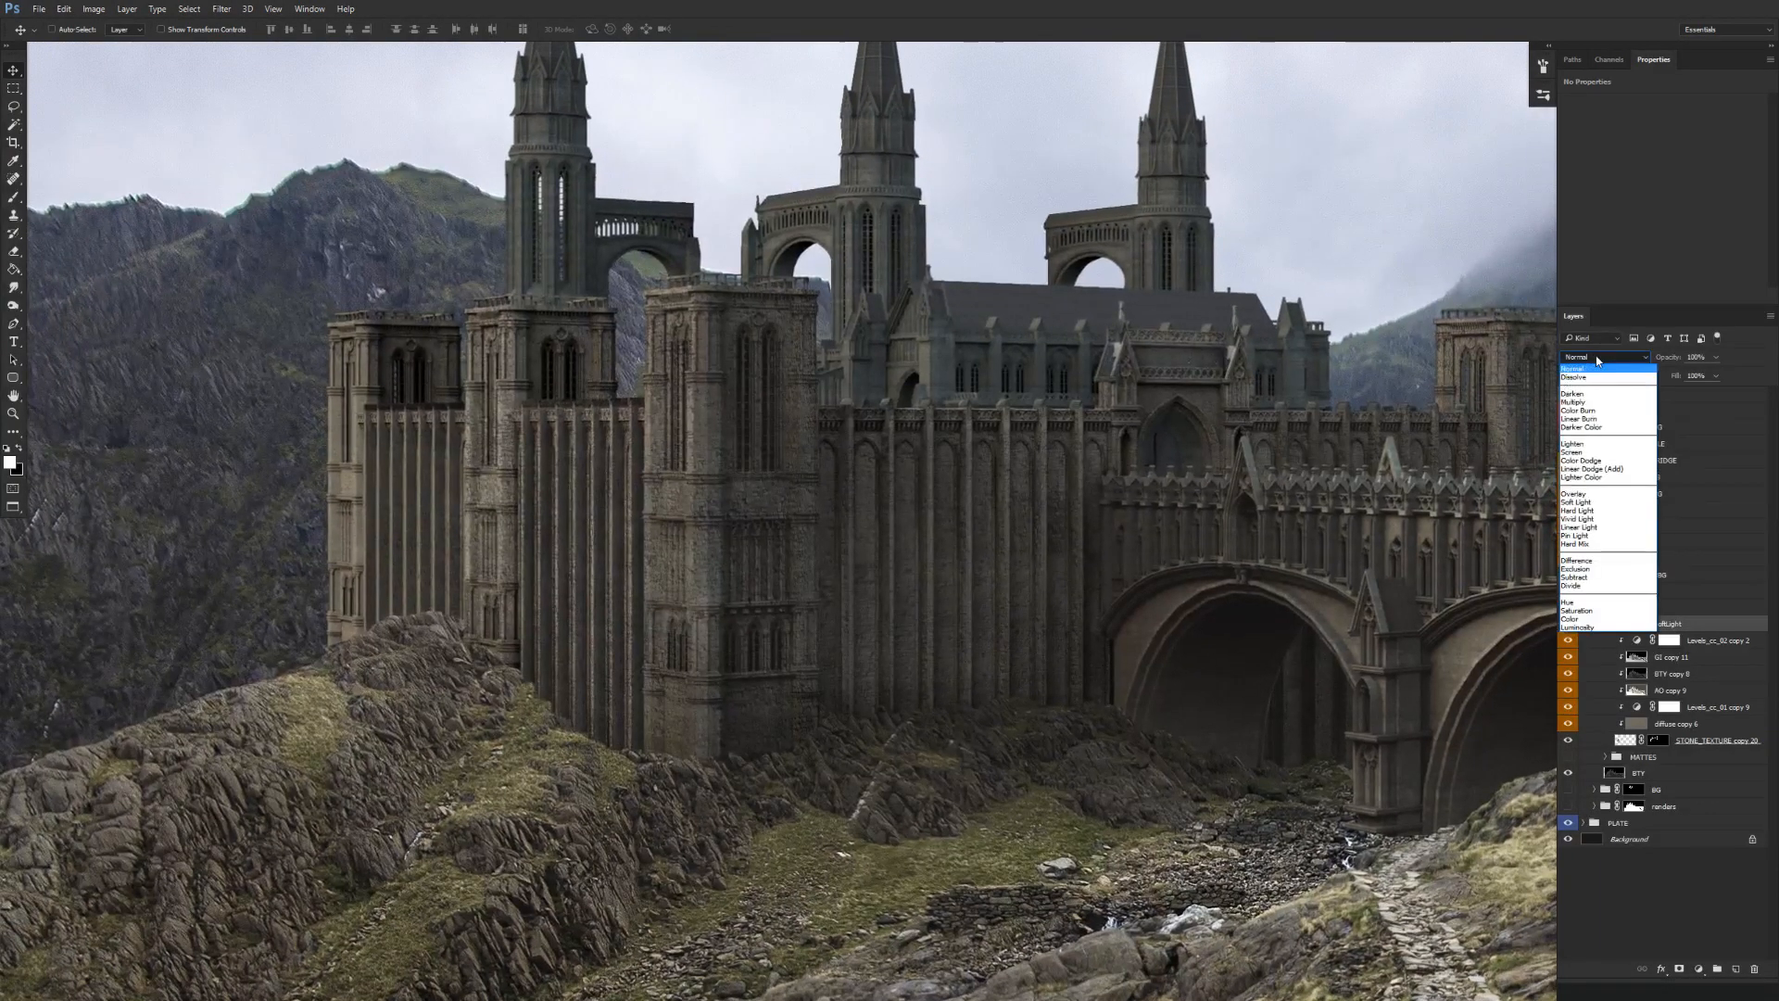
click(1610, 505)
Resize the brush and paint white at 40% opacity over the upper tower area on the softLight layer.
scroll(582, 454, up, 3)
key(b)
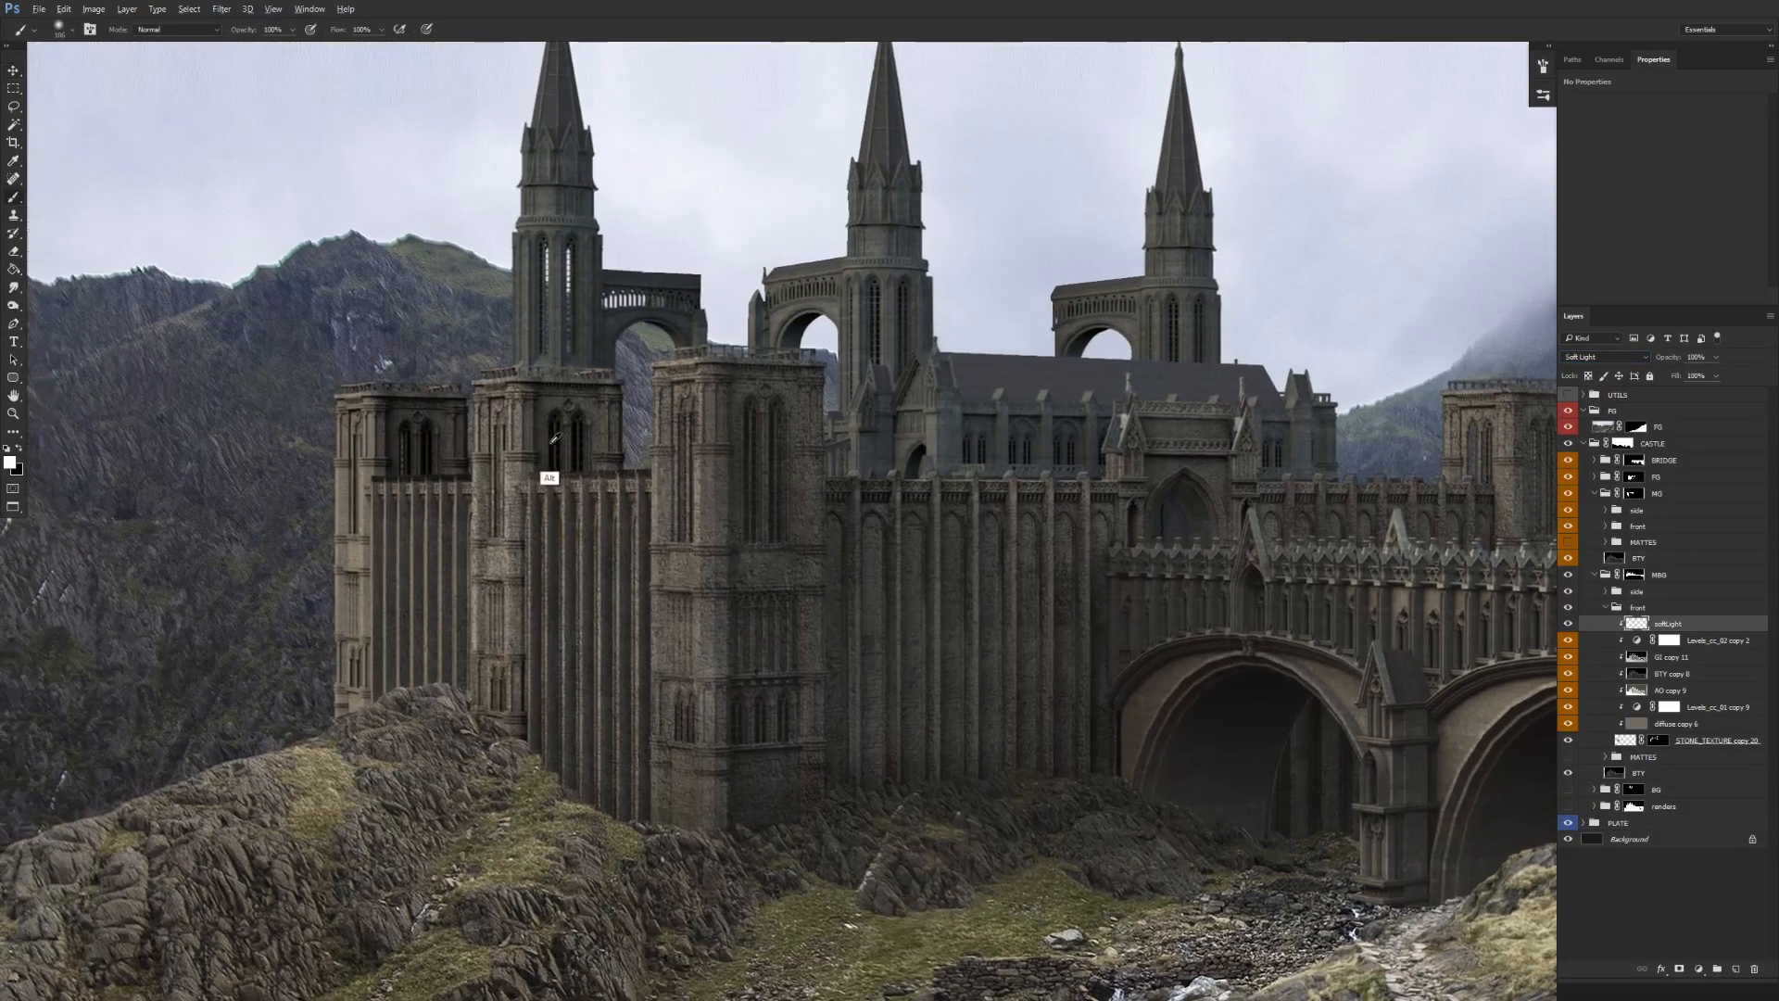
right_click(584, 455)
drag(695, 503, 719, 503)
key(Return)
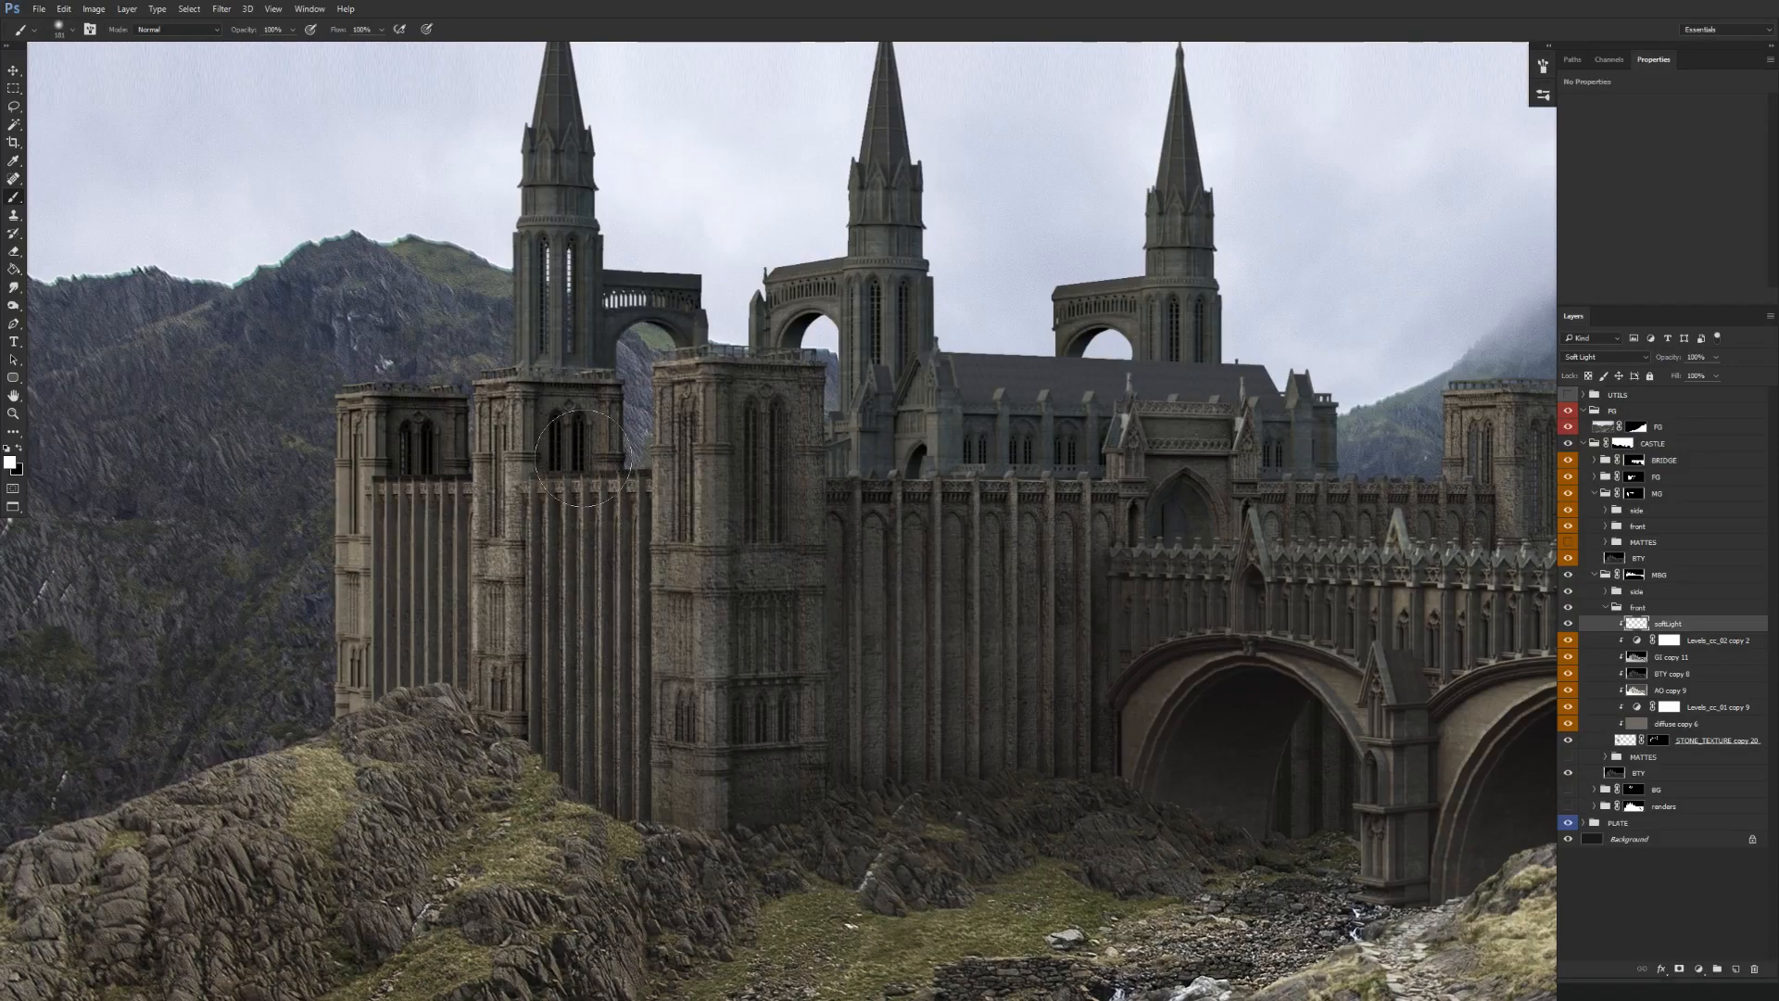
key(4)
mouse_move(589, 398)
mouse_down()
mouse_move(556, 403)
mouse_move(575, 445)
mouse_up()
key(5)
key(4)
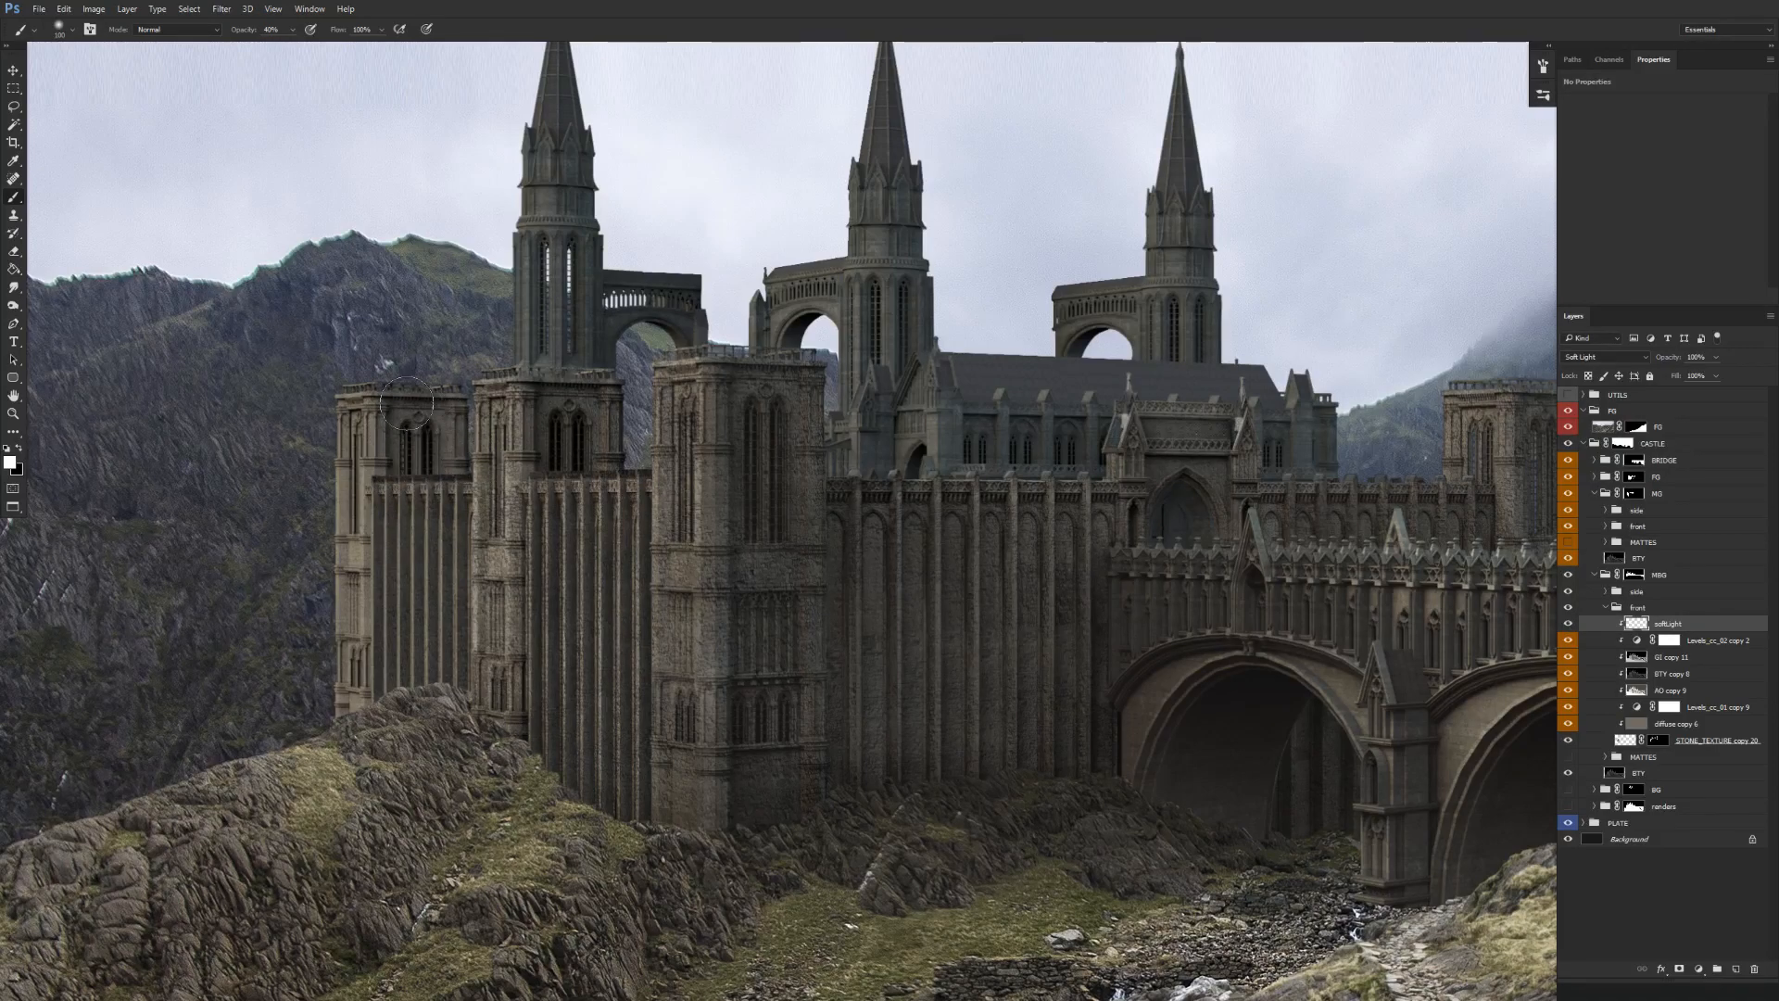
Erase softly at 30% opacity over the top of the far-left tower's front face on the softLight layer.
key(e)
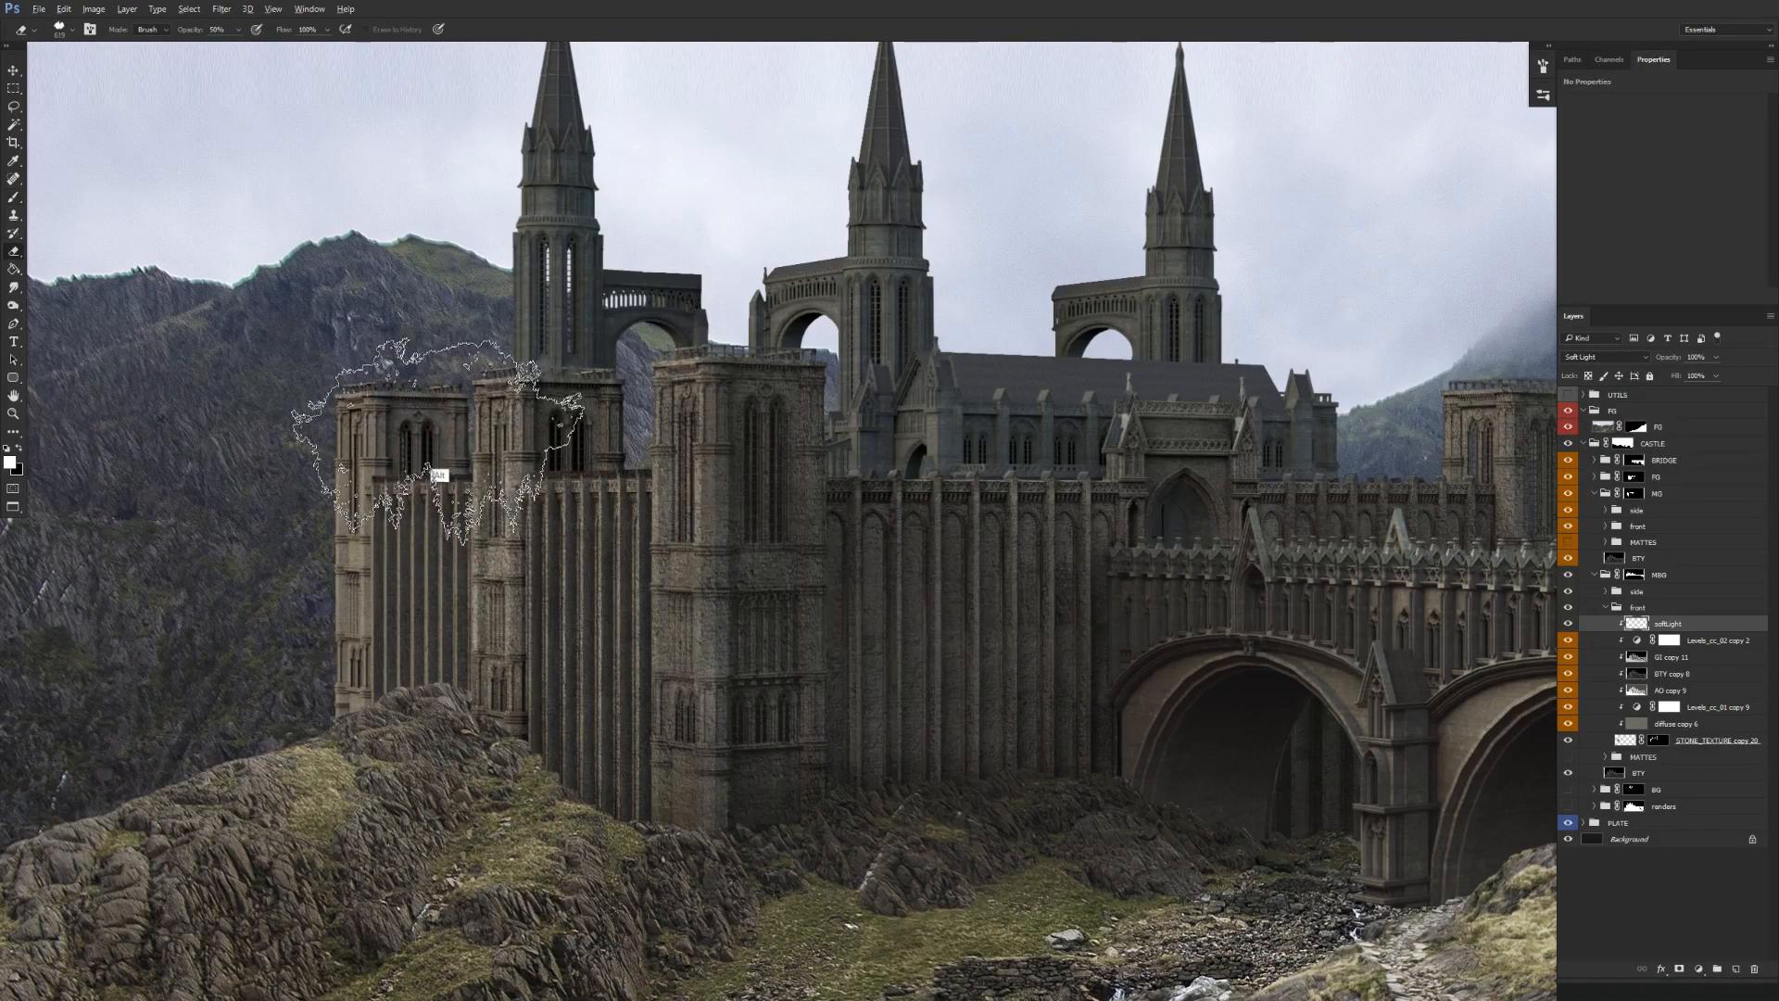
right_click(363, 459)
scroll(794, 587, up, 10)
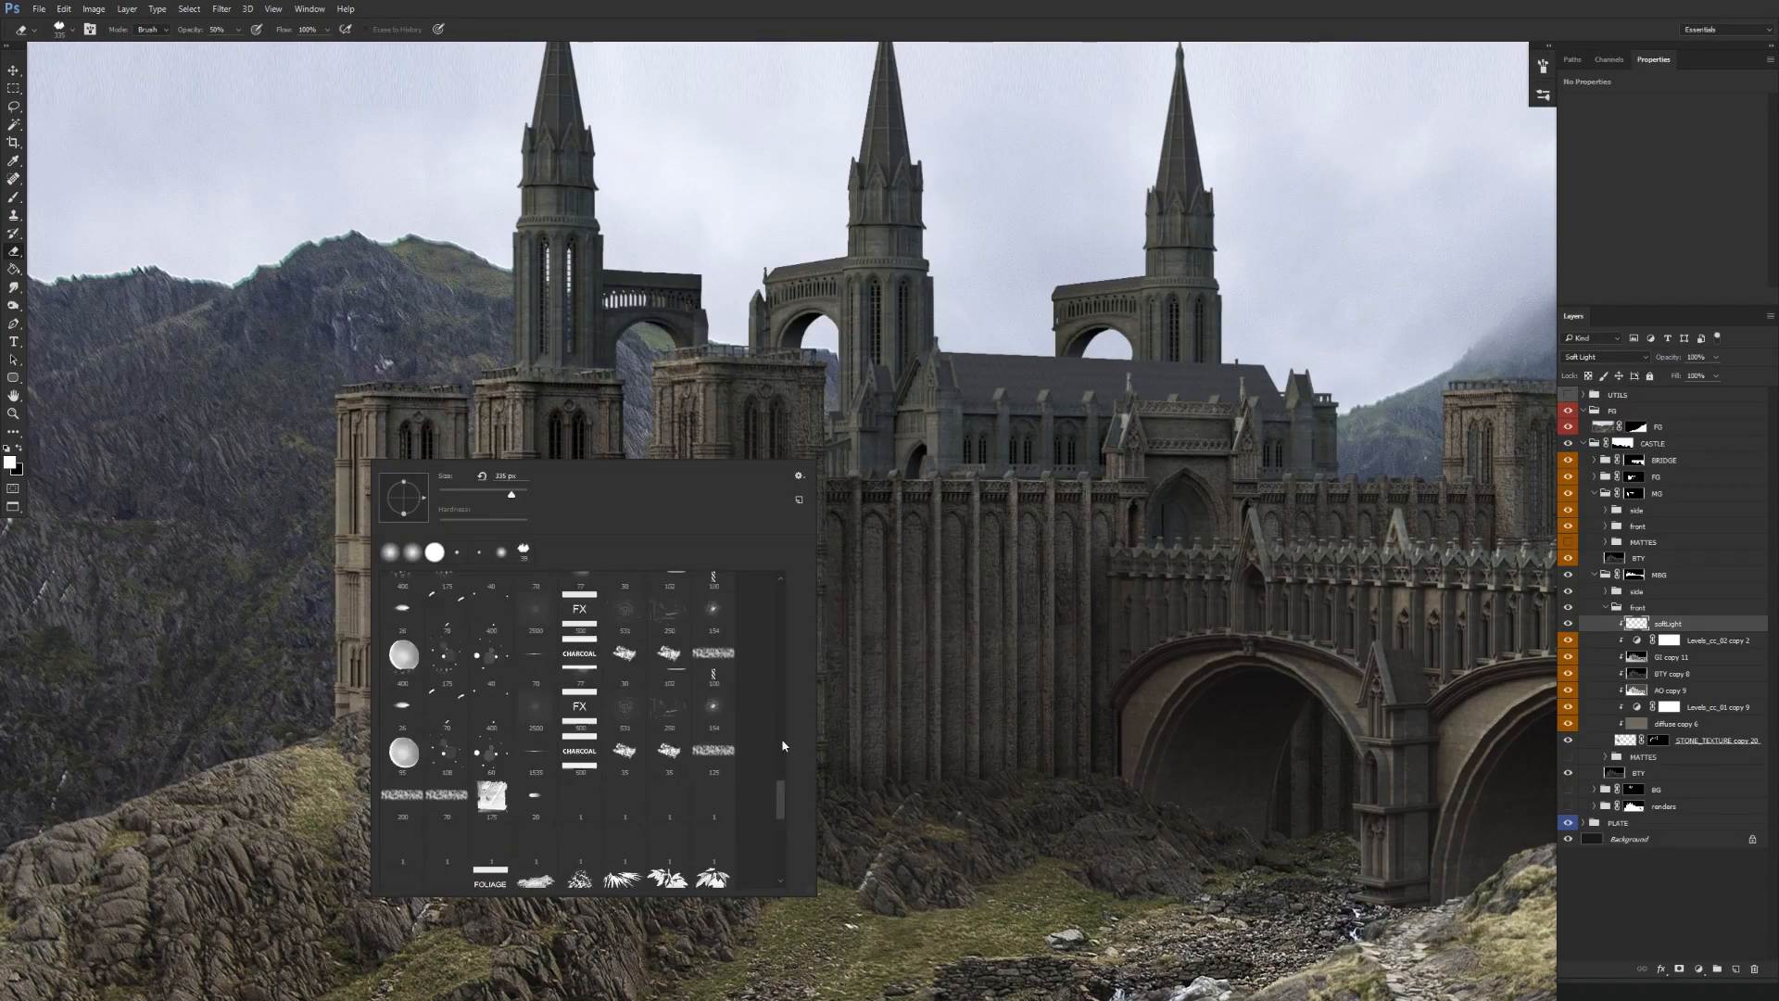
click(532, 588)
drag(526, 519, 440, 519)
key(Return)
alt+right_click(402, 440)
alt+right_click(403, 441)
key(3)
mouse_move(404, 438)
mouse_down()
mouse_move(448, 474)
mouse_move(434, 369)
mouse_move(397, 432)
mouse_up()
Examine the shaded far-left tower against the neighbouring towers, both in the full composition and close up at the rocky base.
key(v)
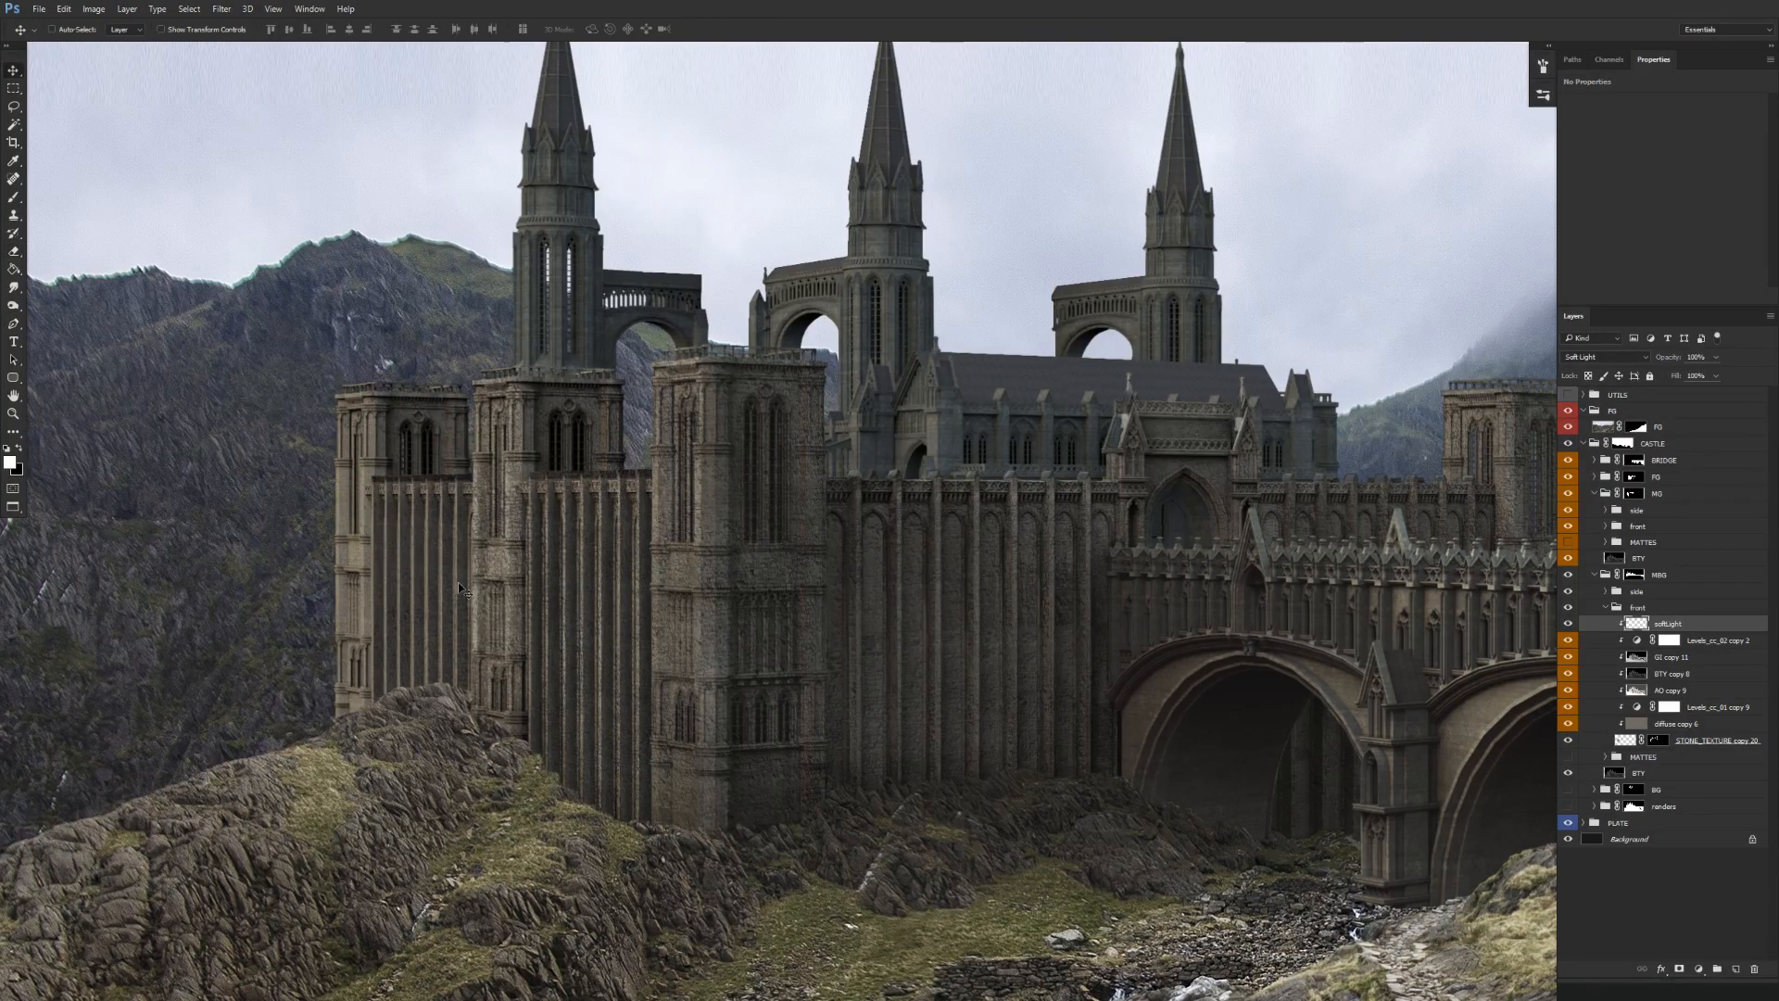
drag(778, 662, 858, 476)
drag(830, 588, 668, 719)
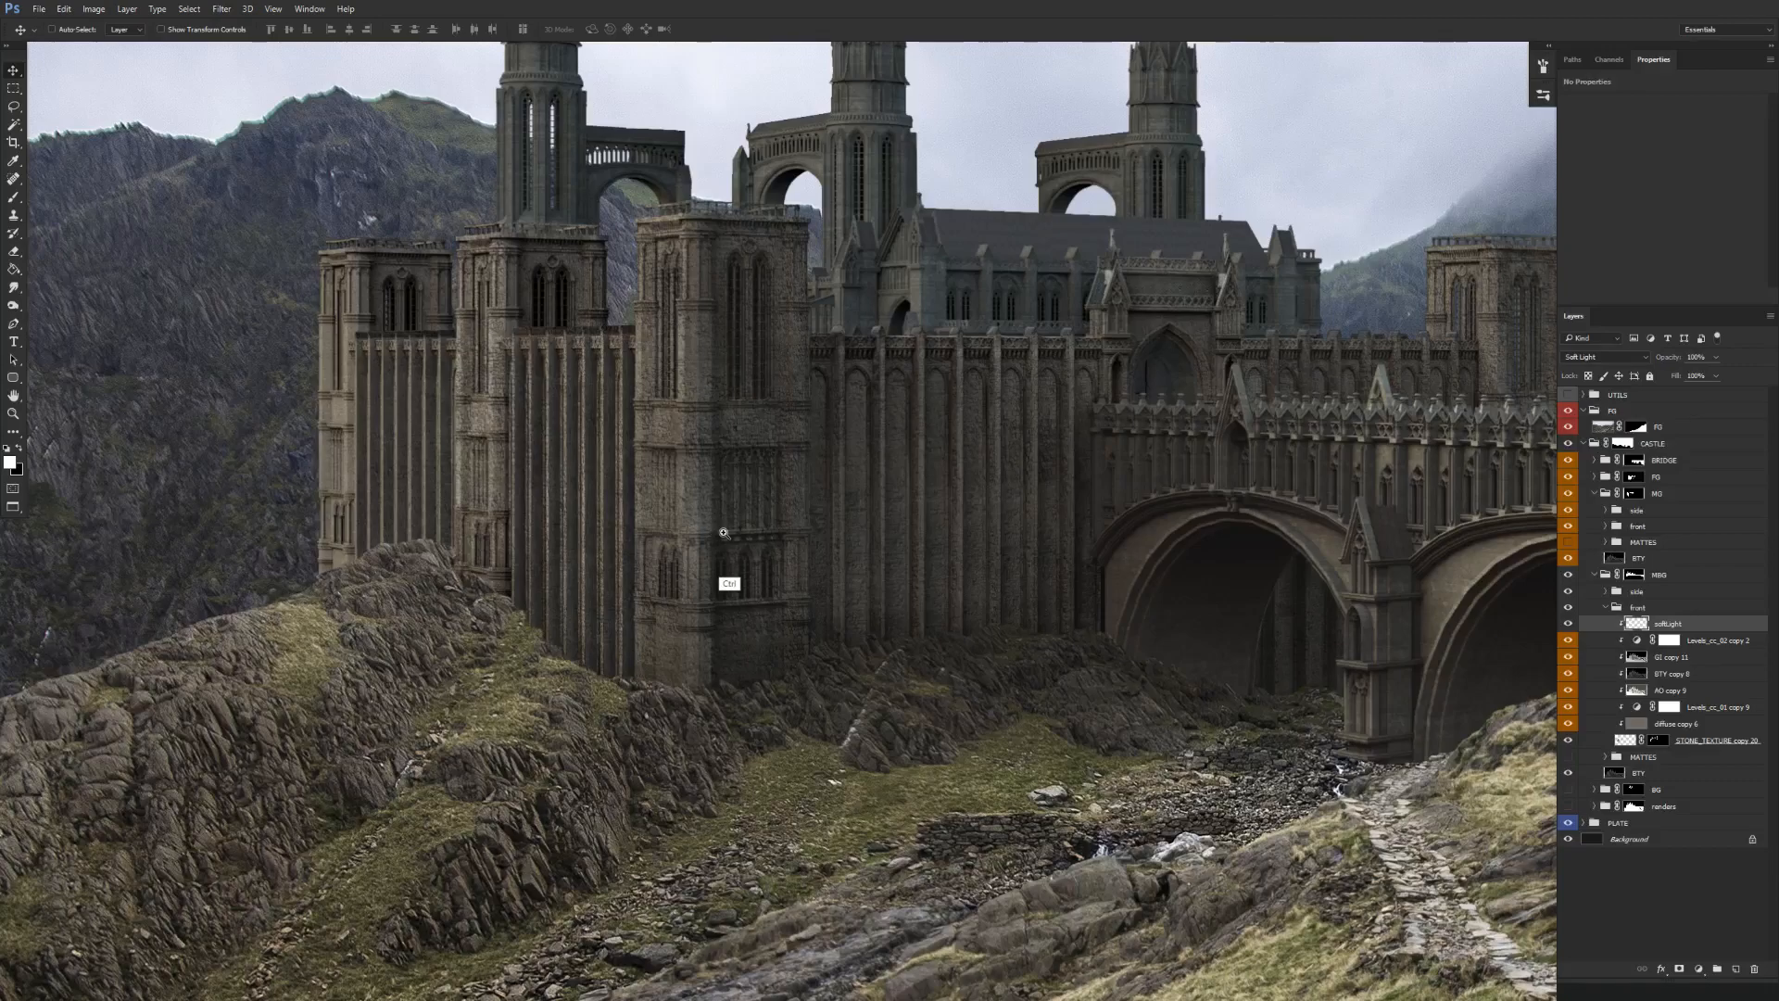
scroll(700, 574, down, 1)
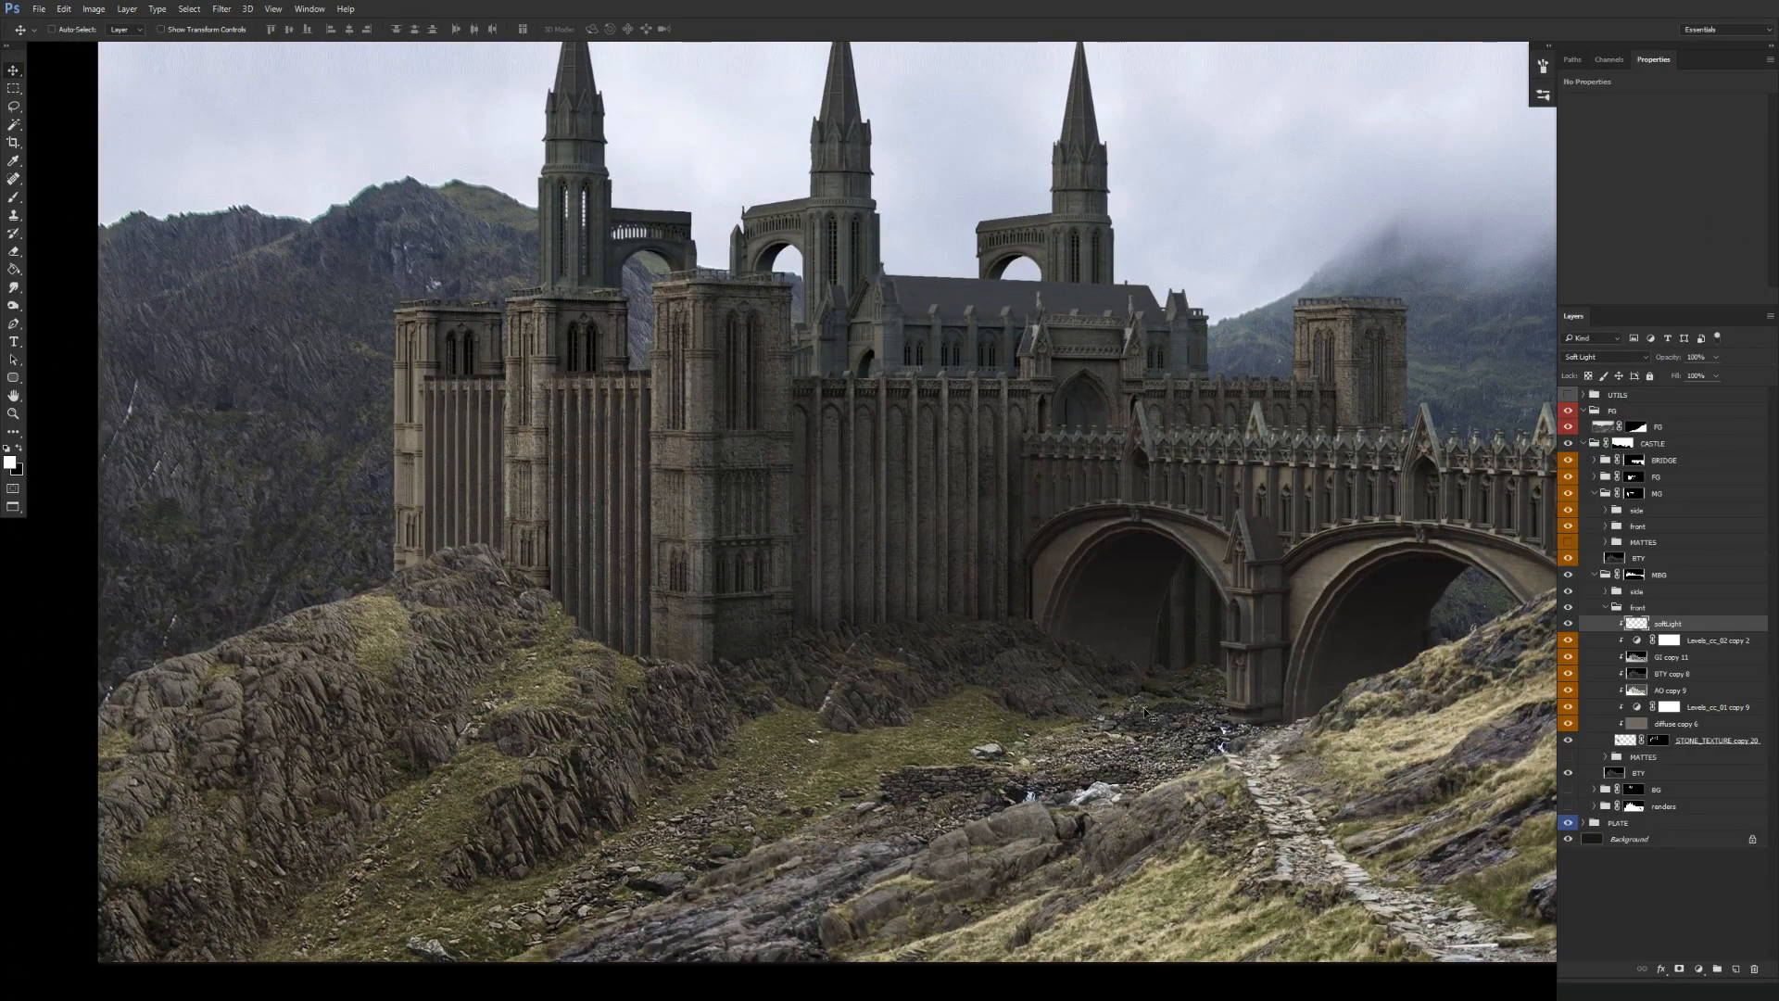
drag(830, 609, 782, 701)
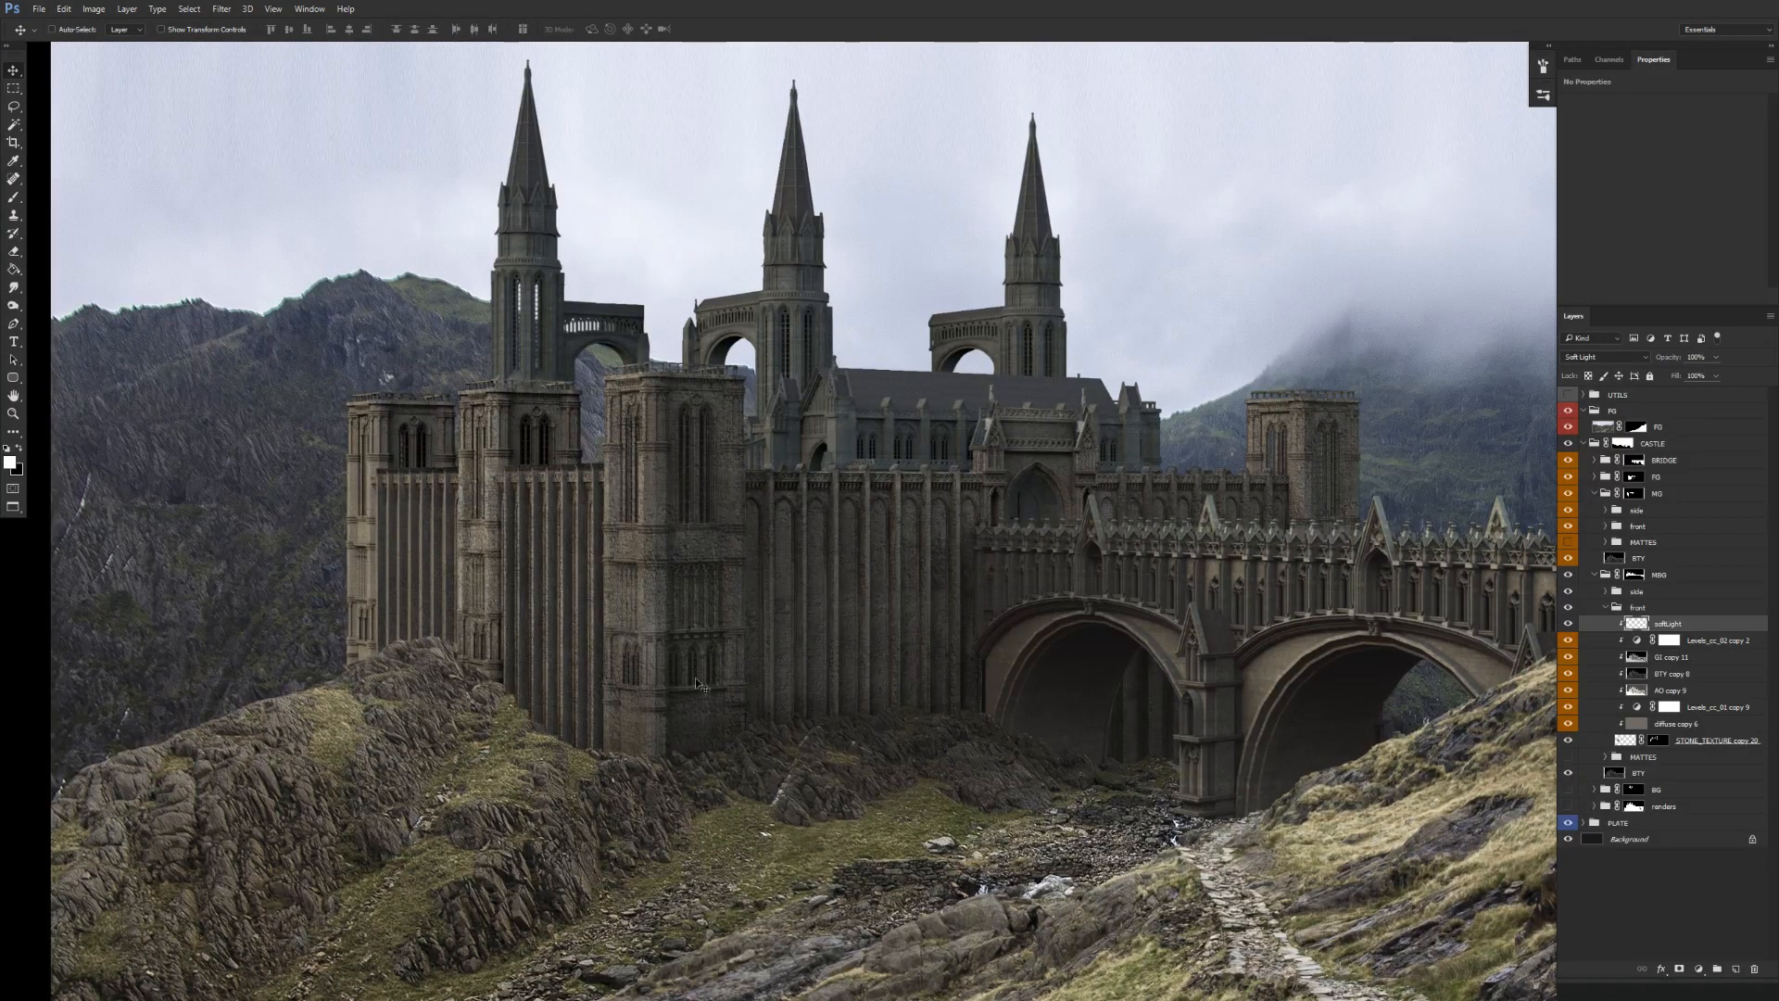
drag(677, 653, 728, 626)
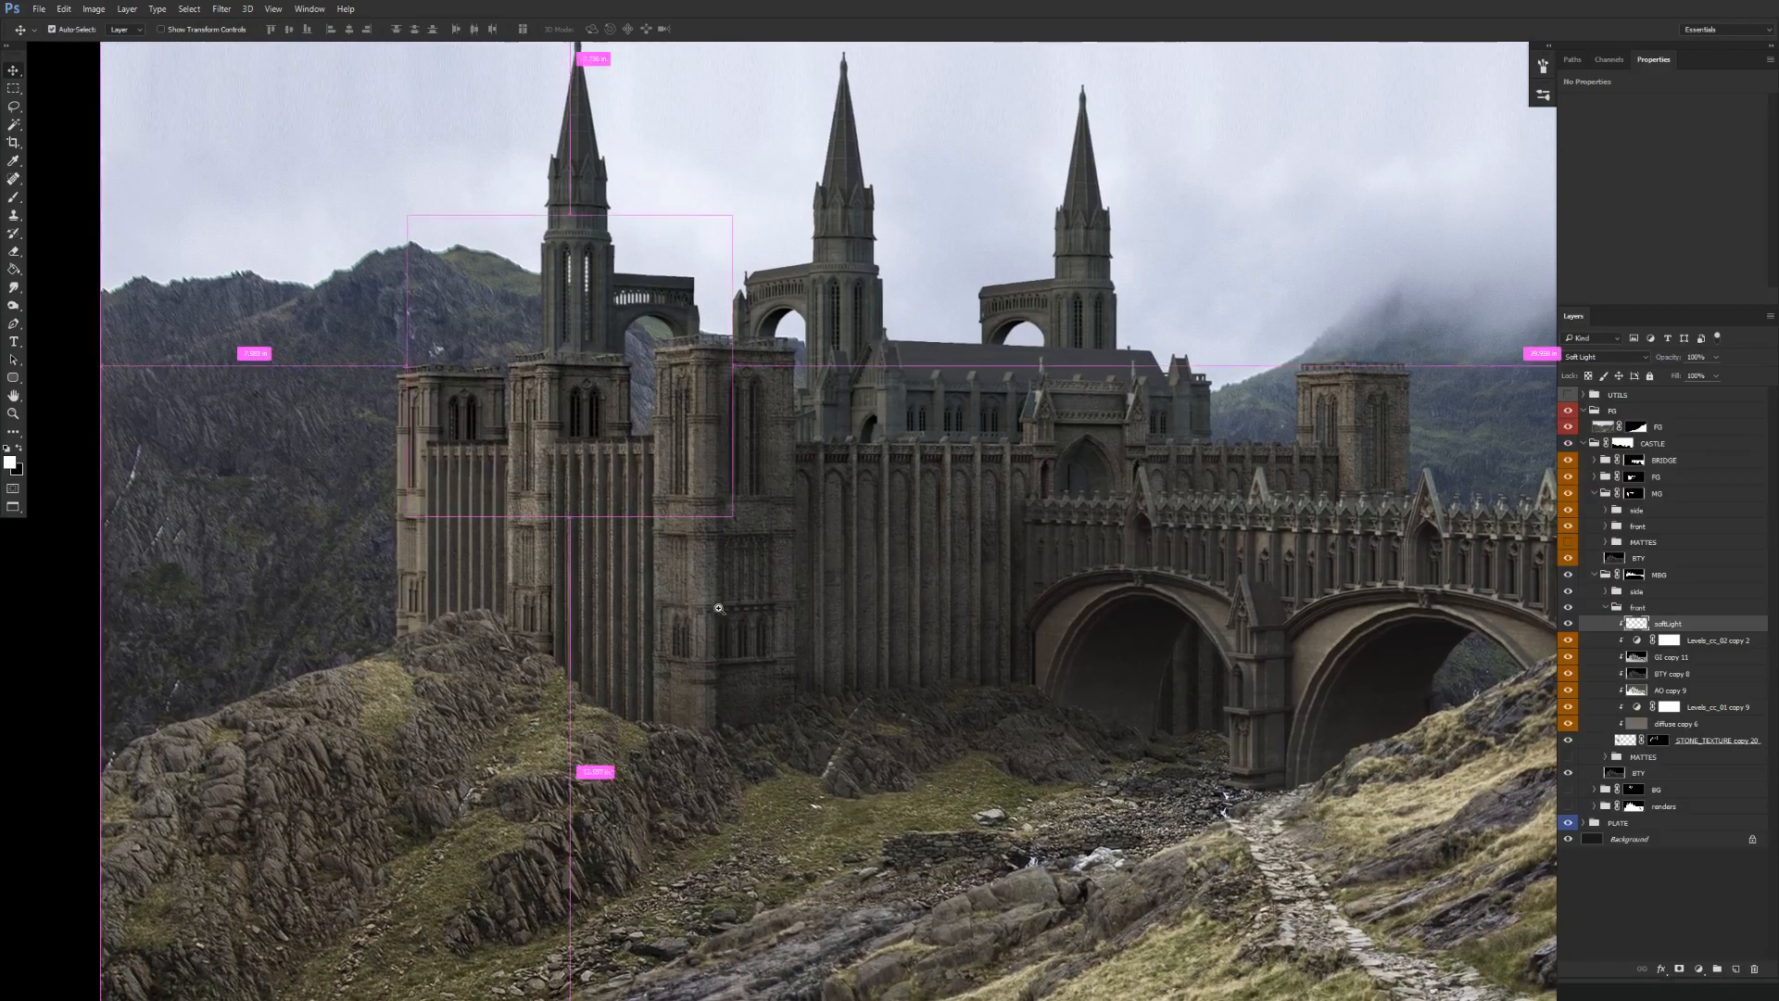
scroll(416, 569, up, 3)
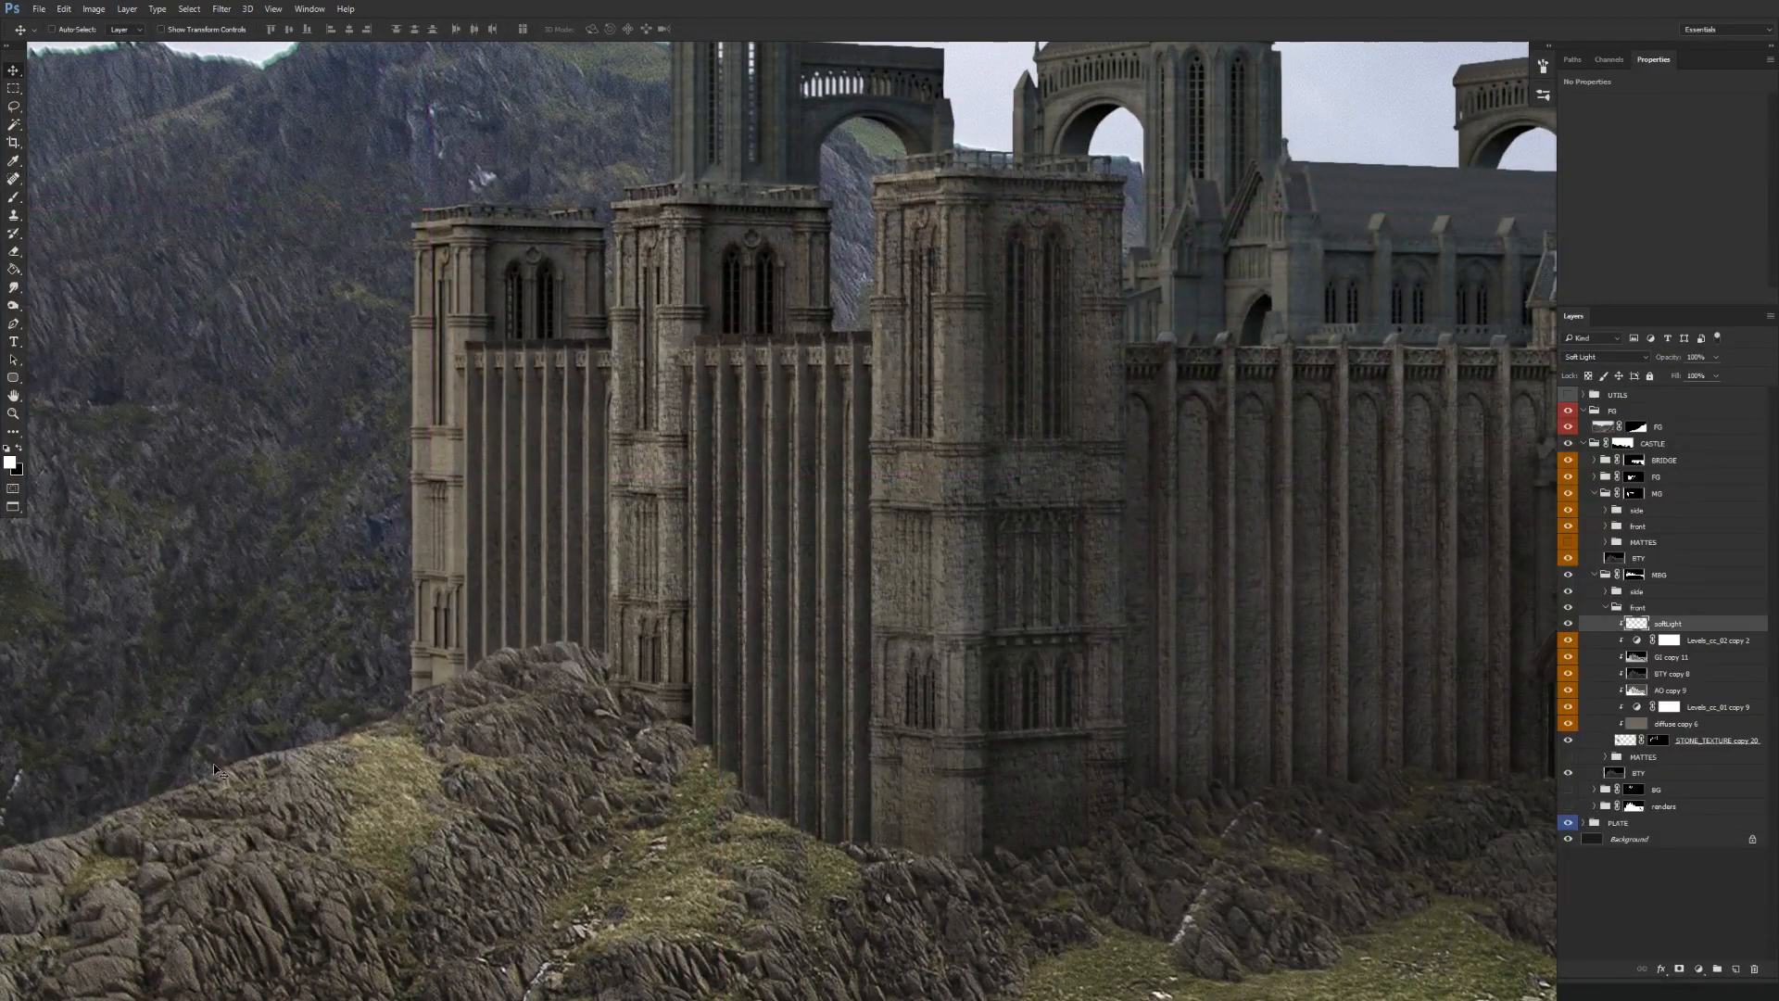
scroll(215, 771, down, 3)
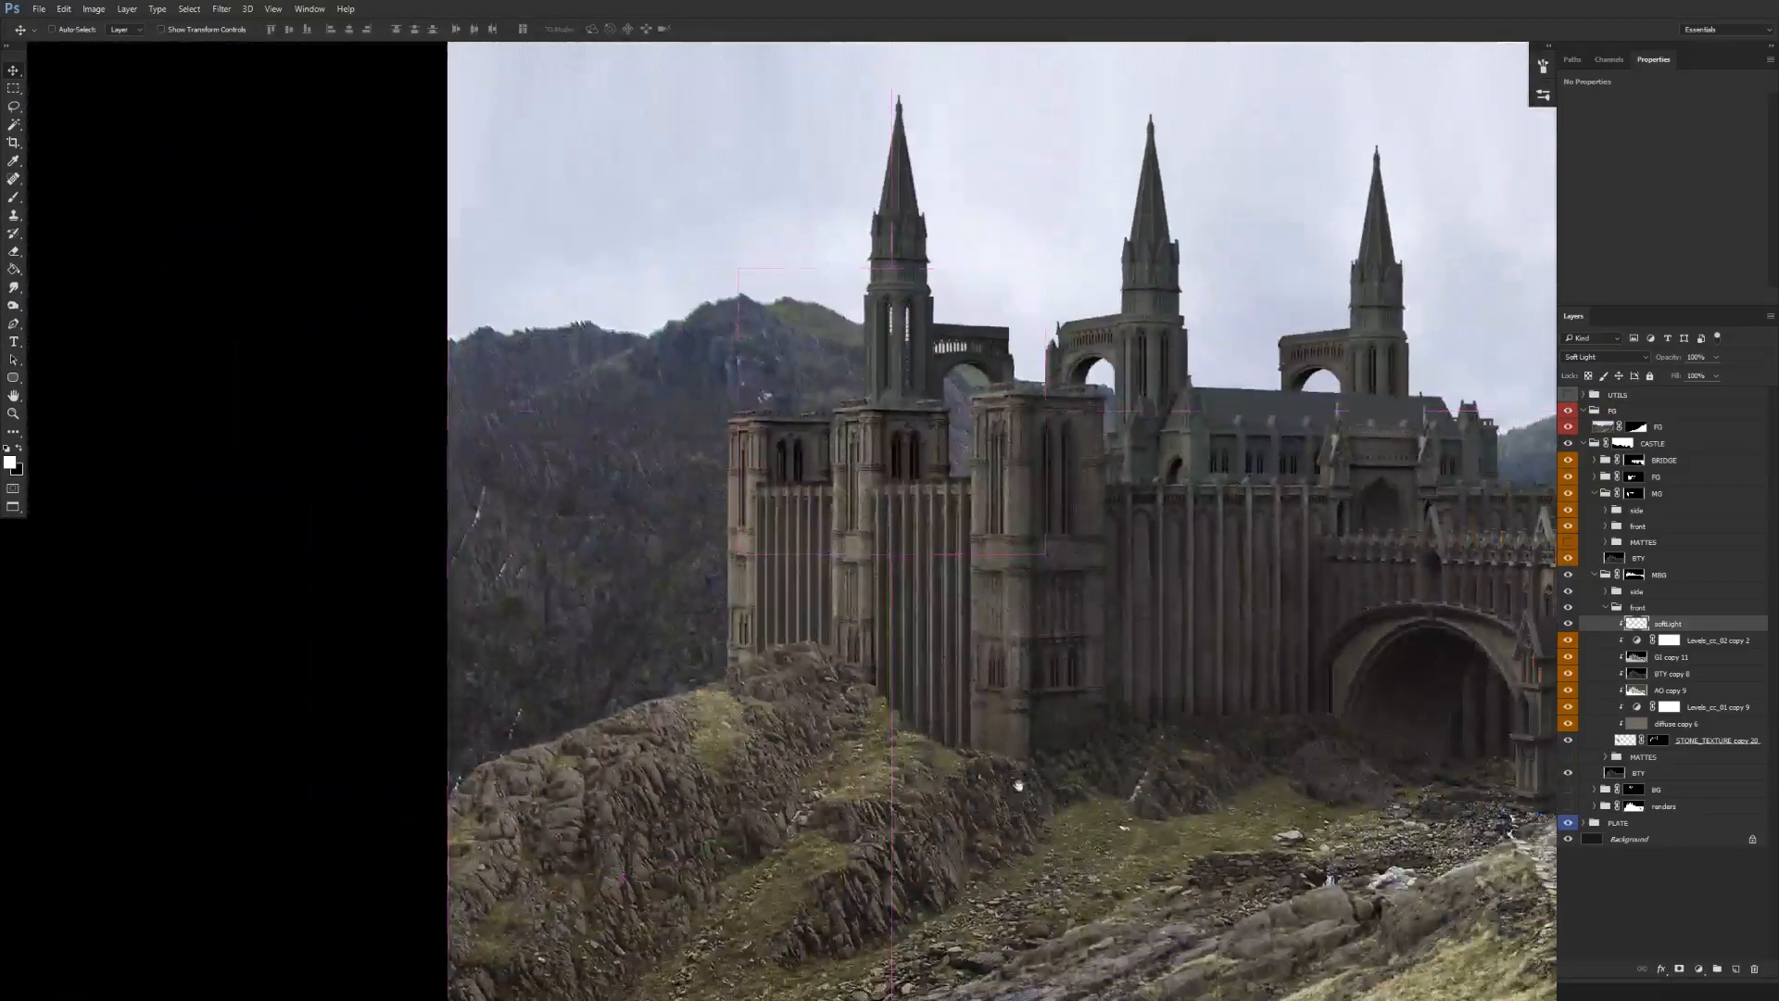
Paint white at 23% opacity on the softLight layer along the dark ledge of the wall beside the far-left tower.
scroll(722, 666, up, 2)
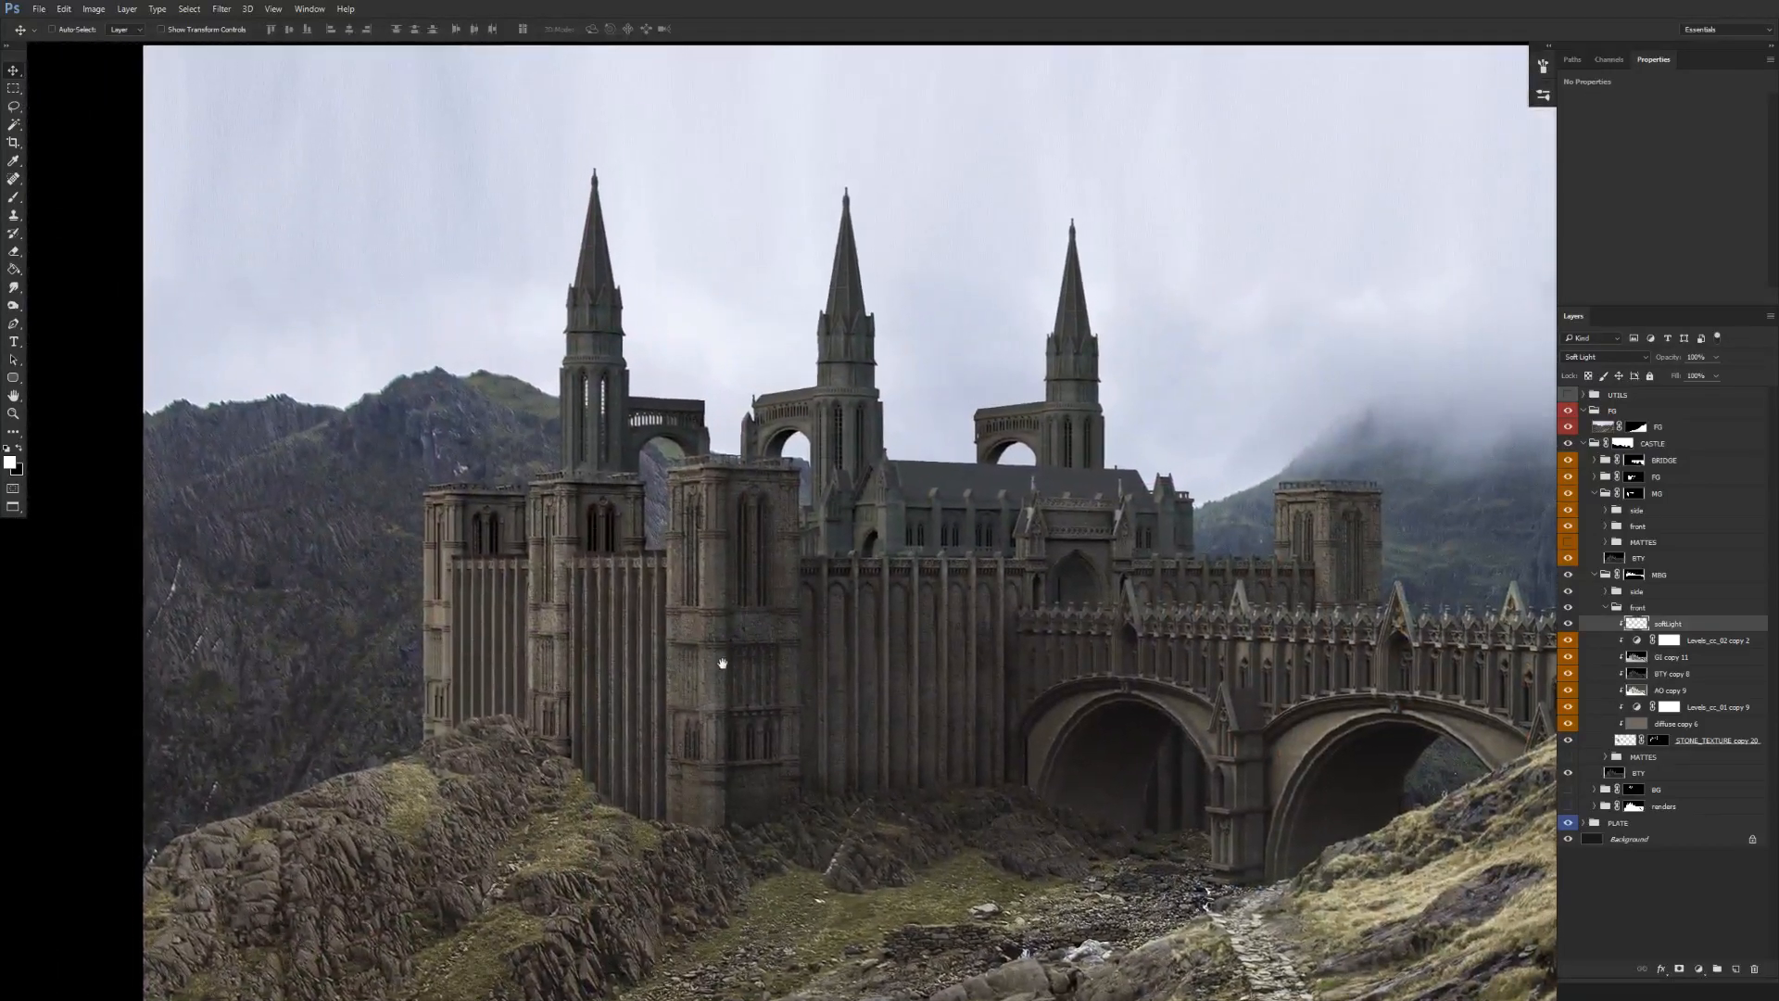
click(1567, 625)
click(1566, 626)
drag(406, 579, 513, 581)
key(b)
drag(833, 484, 554, 506)
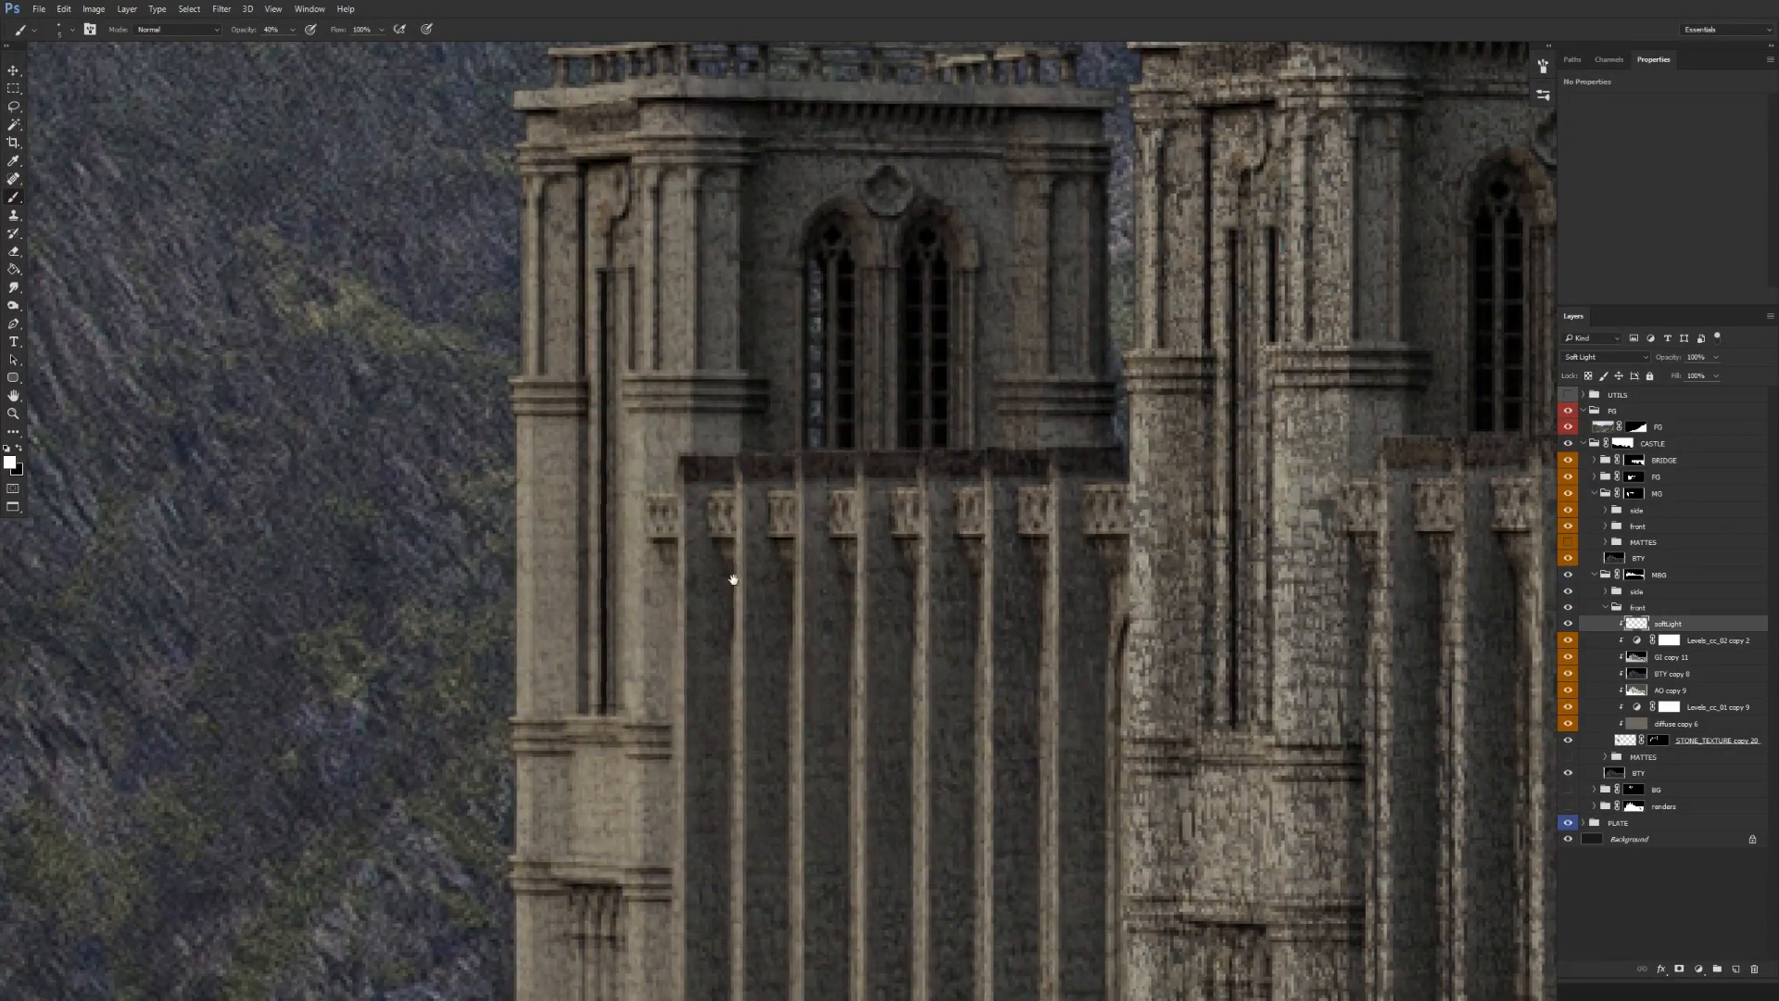
drag(732, 575, 846, 503)
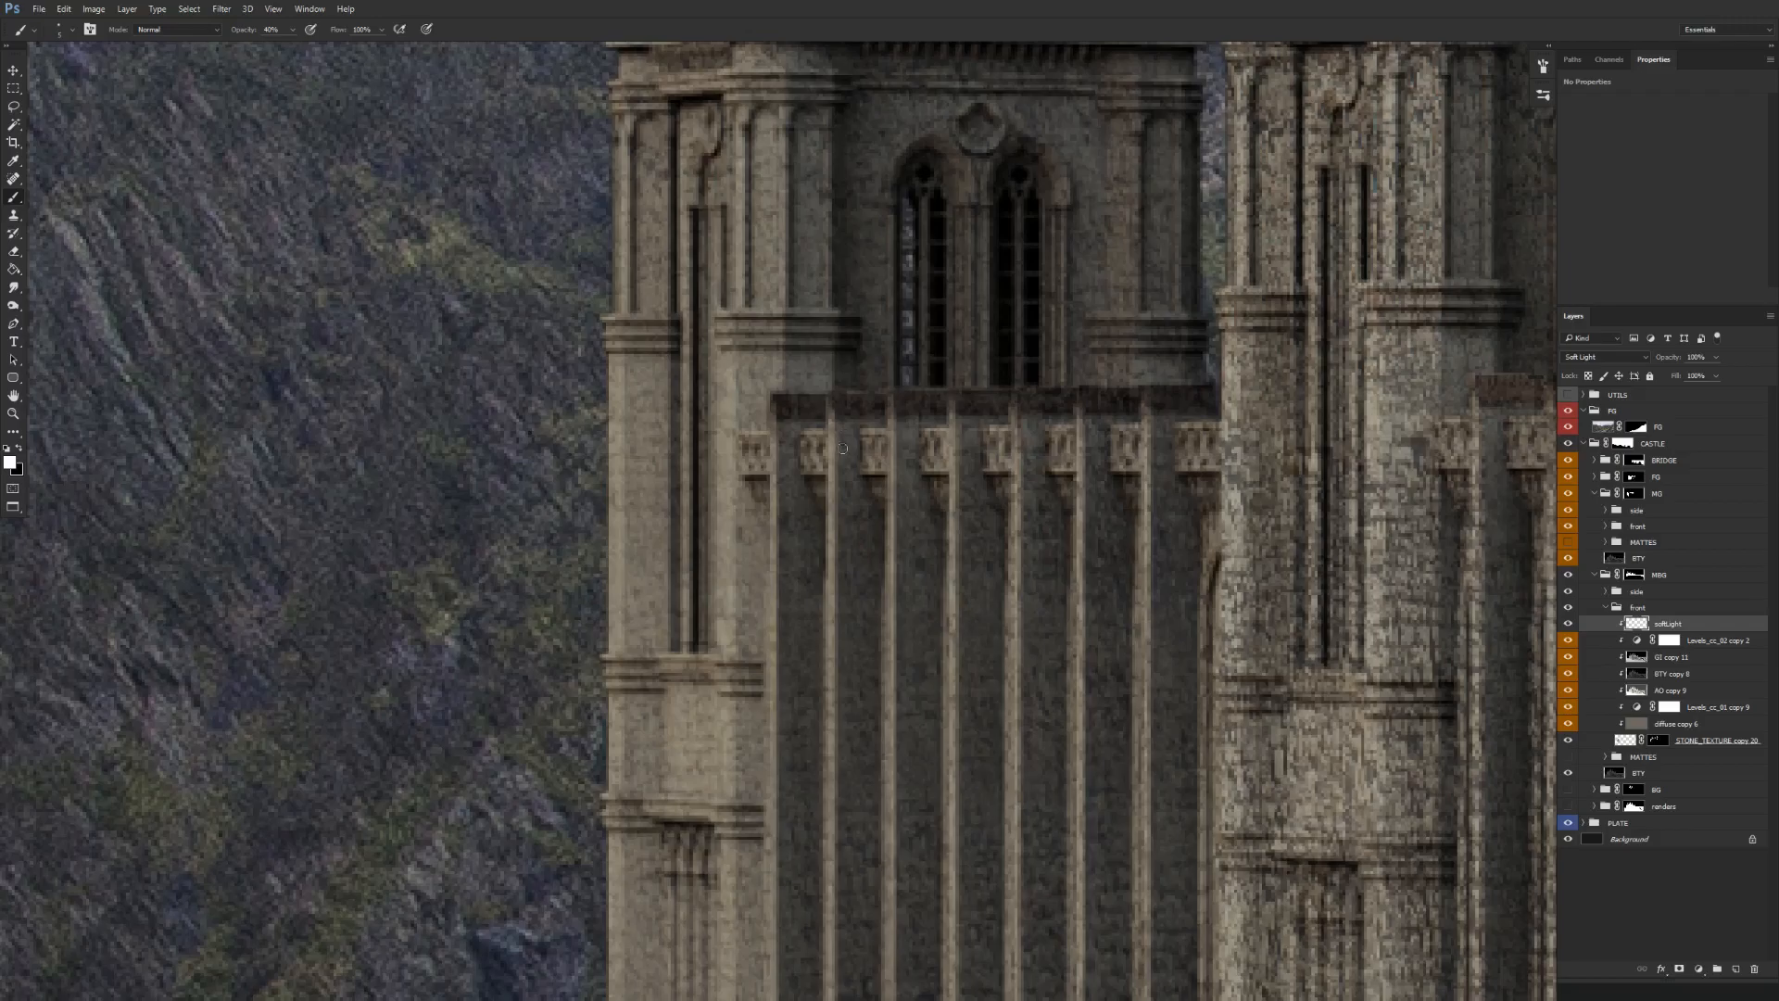
drag(833, 502, 802, 521)
drag(832, 461, 839, 456)
mouse_move(750, 421)
mouse_down()
mouse_move(790, 434)
mouse_move(758, 421)
mouse_up()
key(ctrl+z)
key(2)
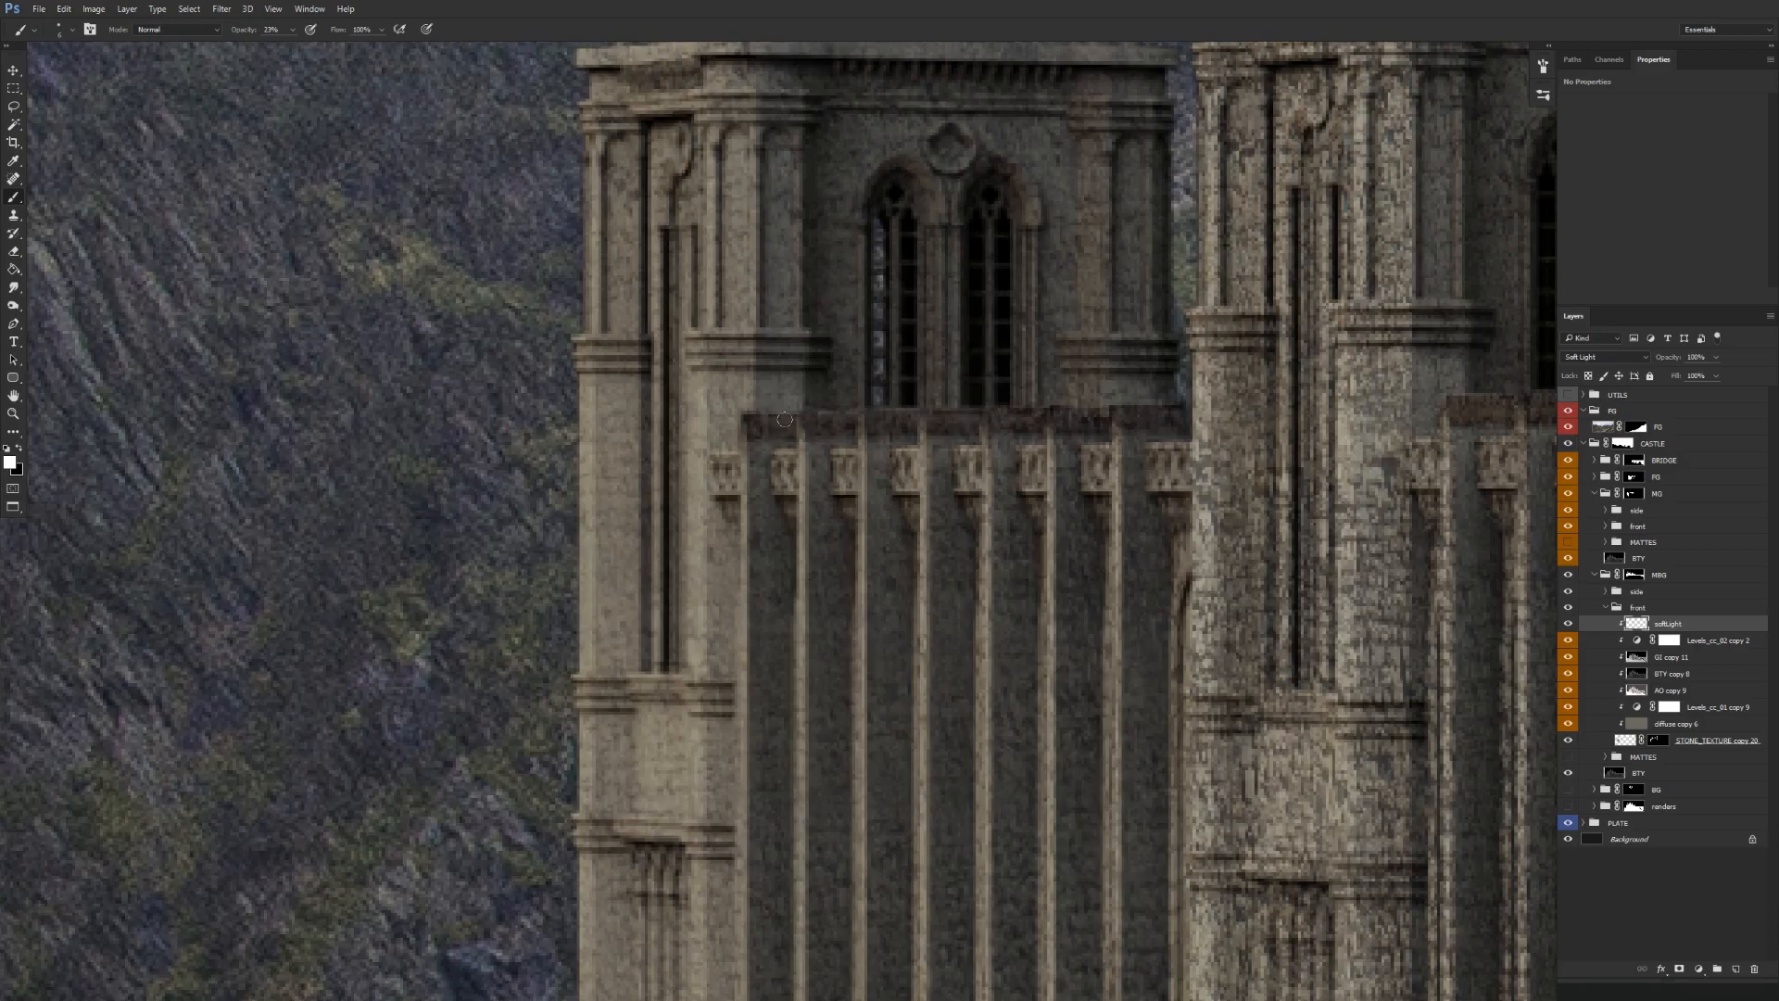
drag(799, 510, 683, 532)
drag(759, 697, 641, 626)
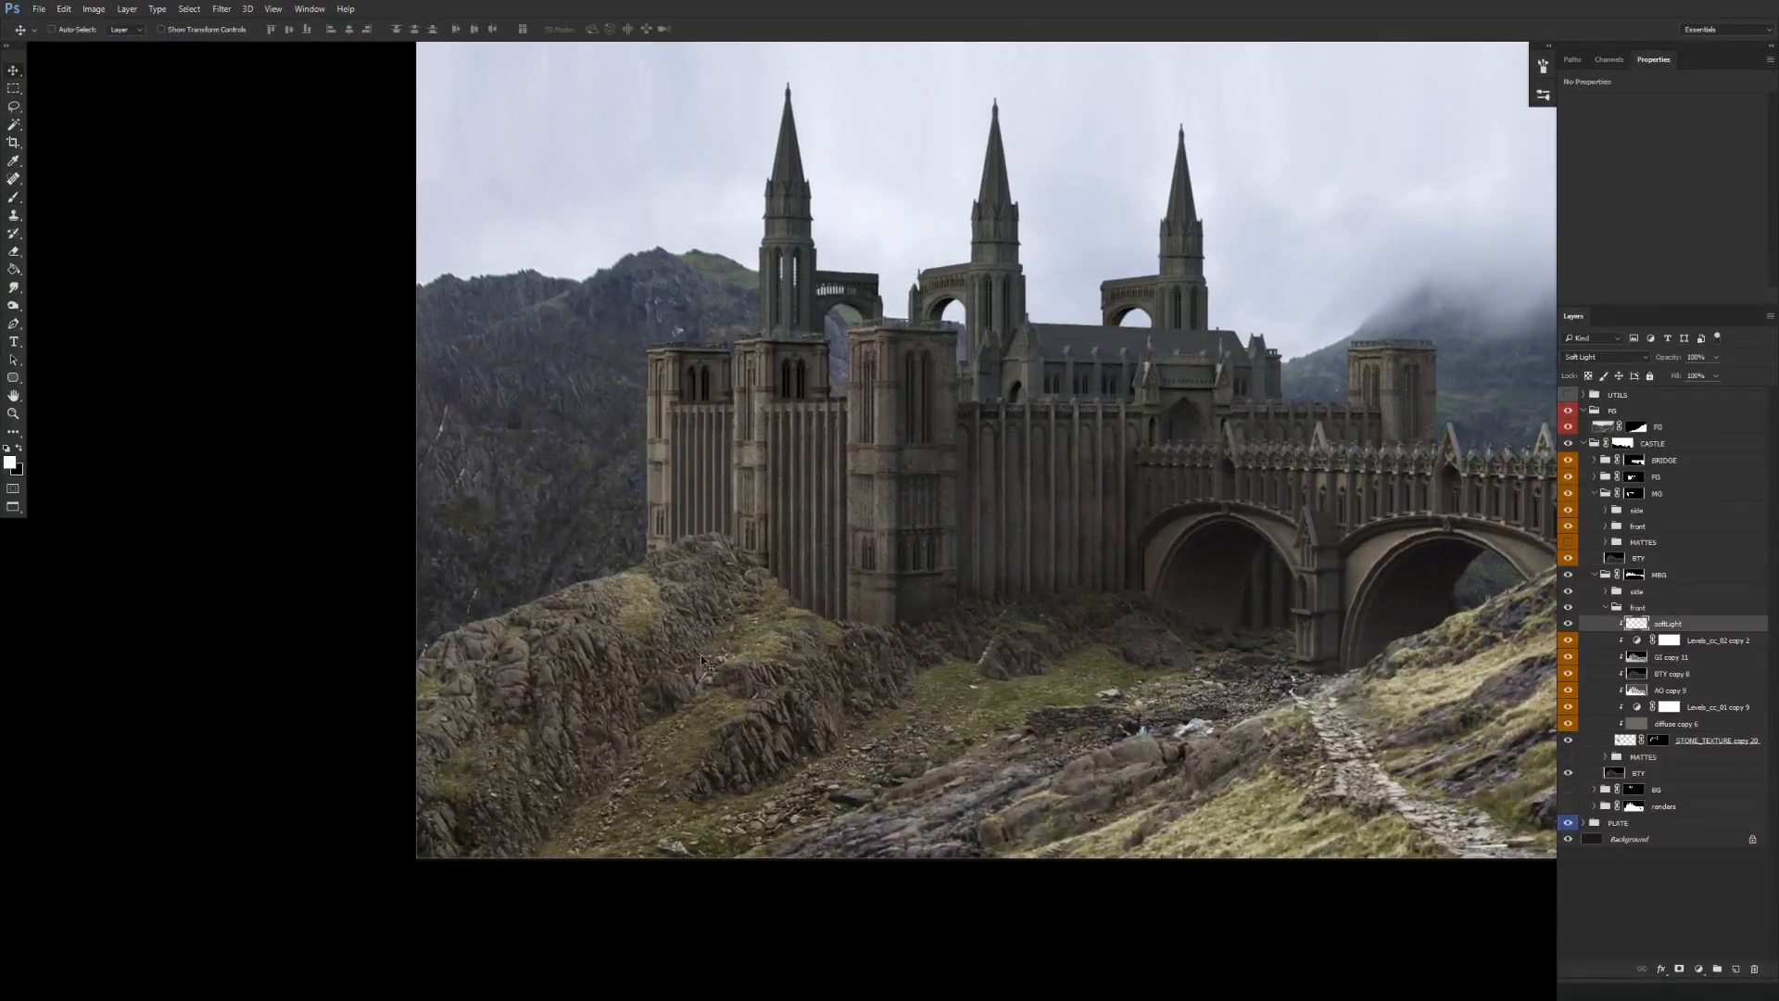
Add a new layer at the top of the layer stack and set the brush colour to bright red.
ctrl+click(822, 545)
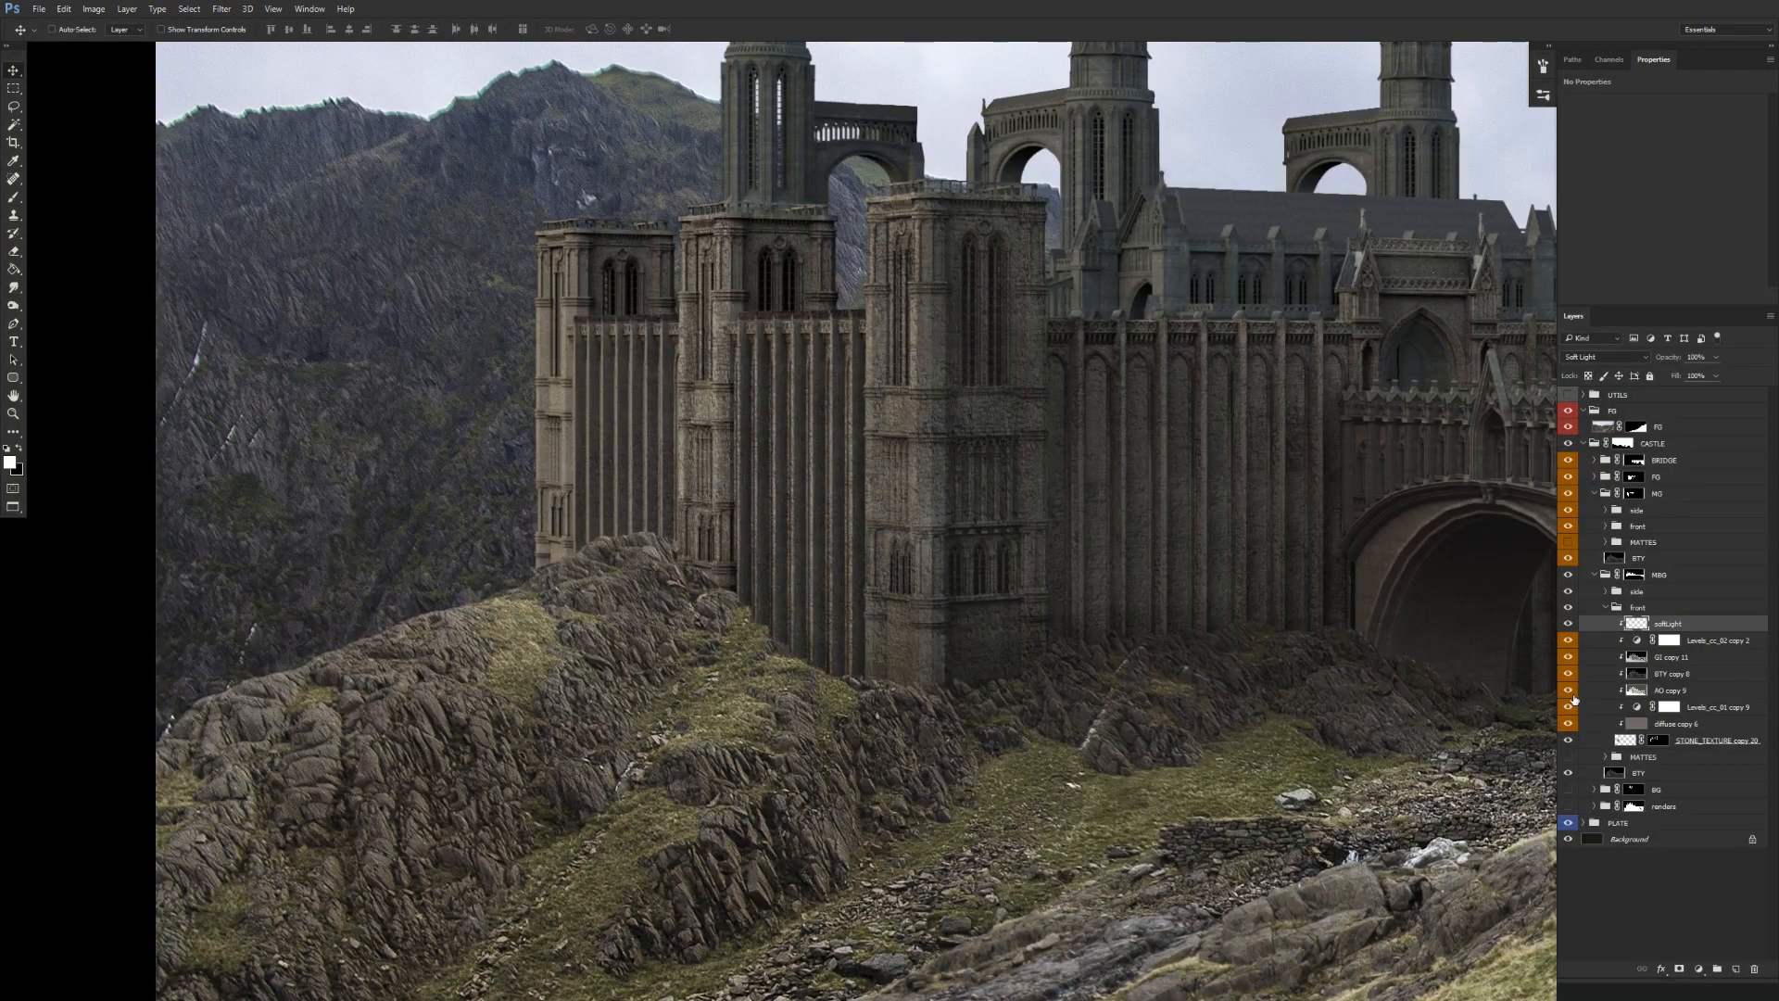
drag(1166, 708, 703, 735)
scroll(922, 702, down, 5)
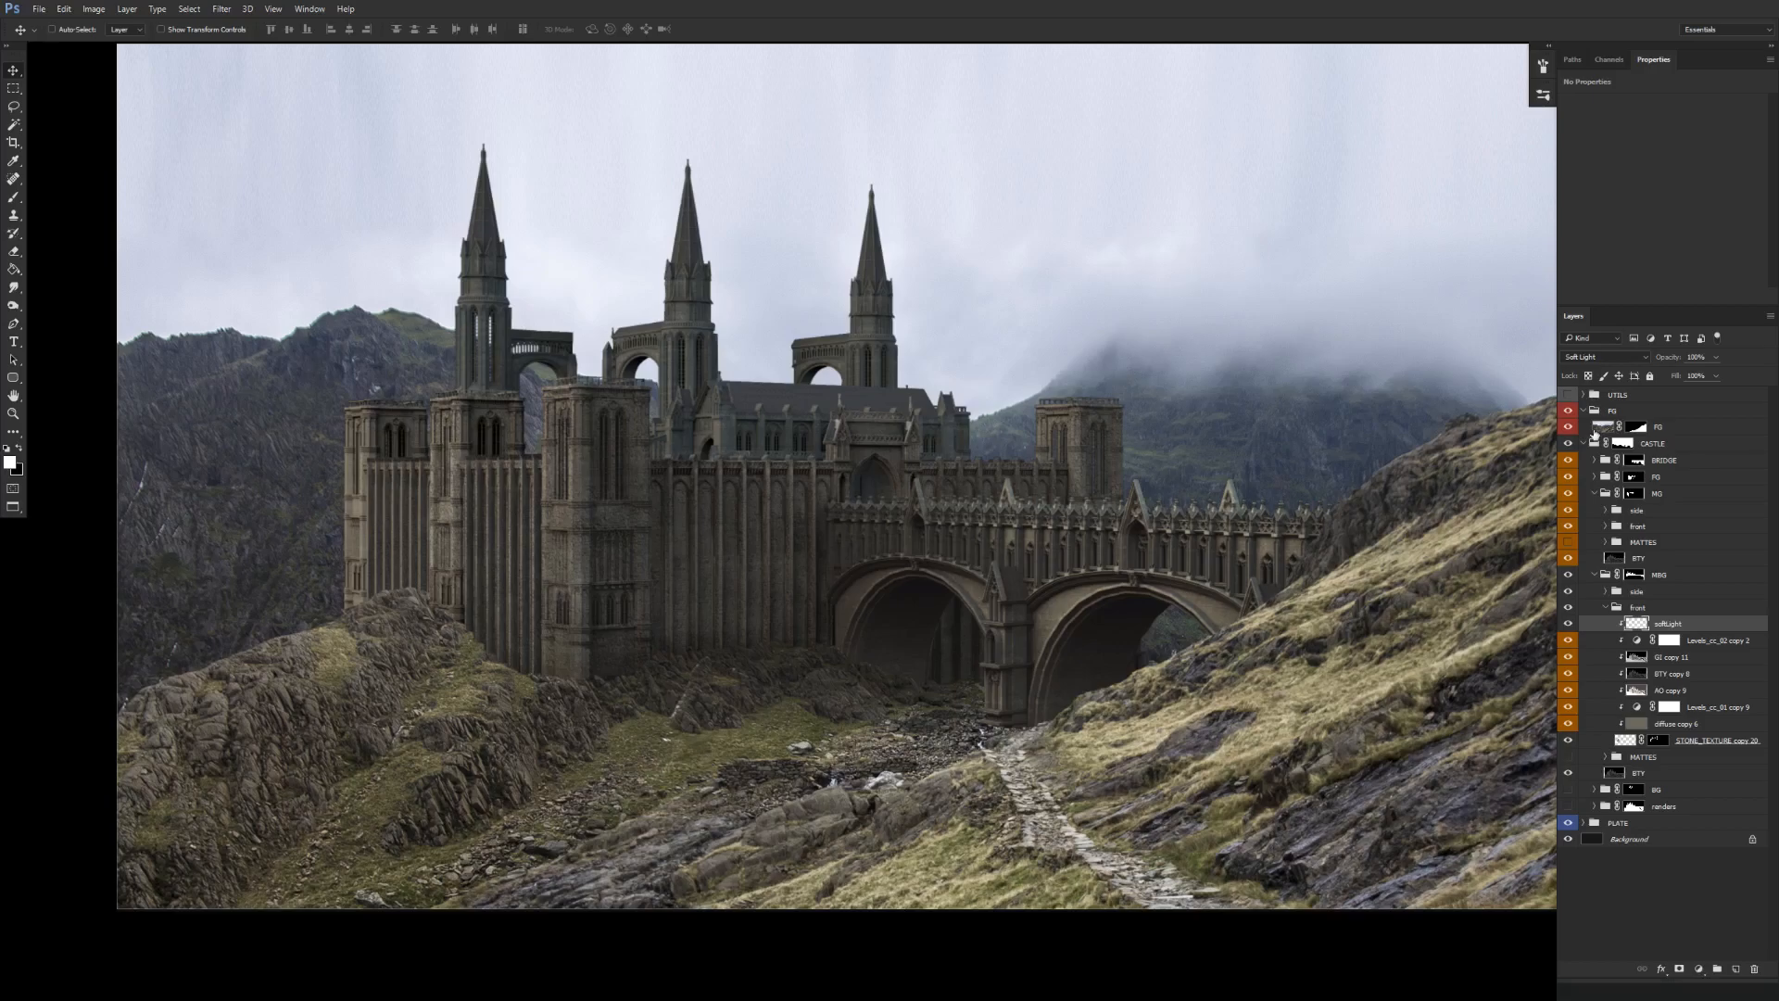
click(1630, 397)
click(1736, 968)
key(b)
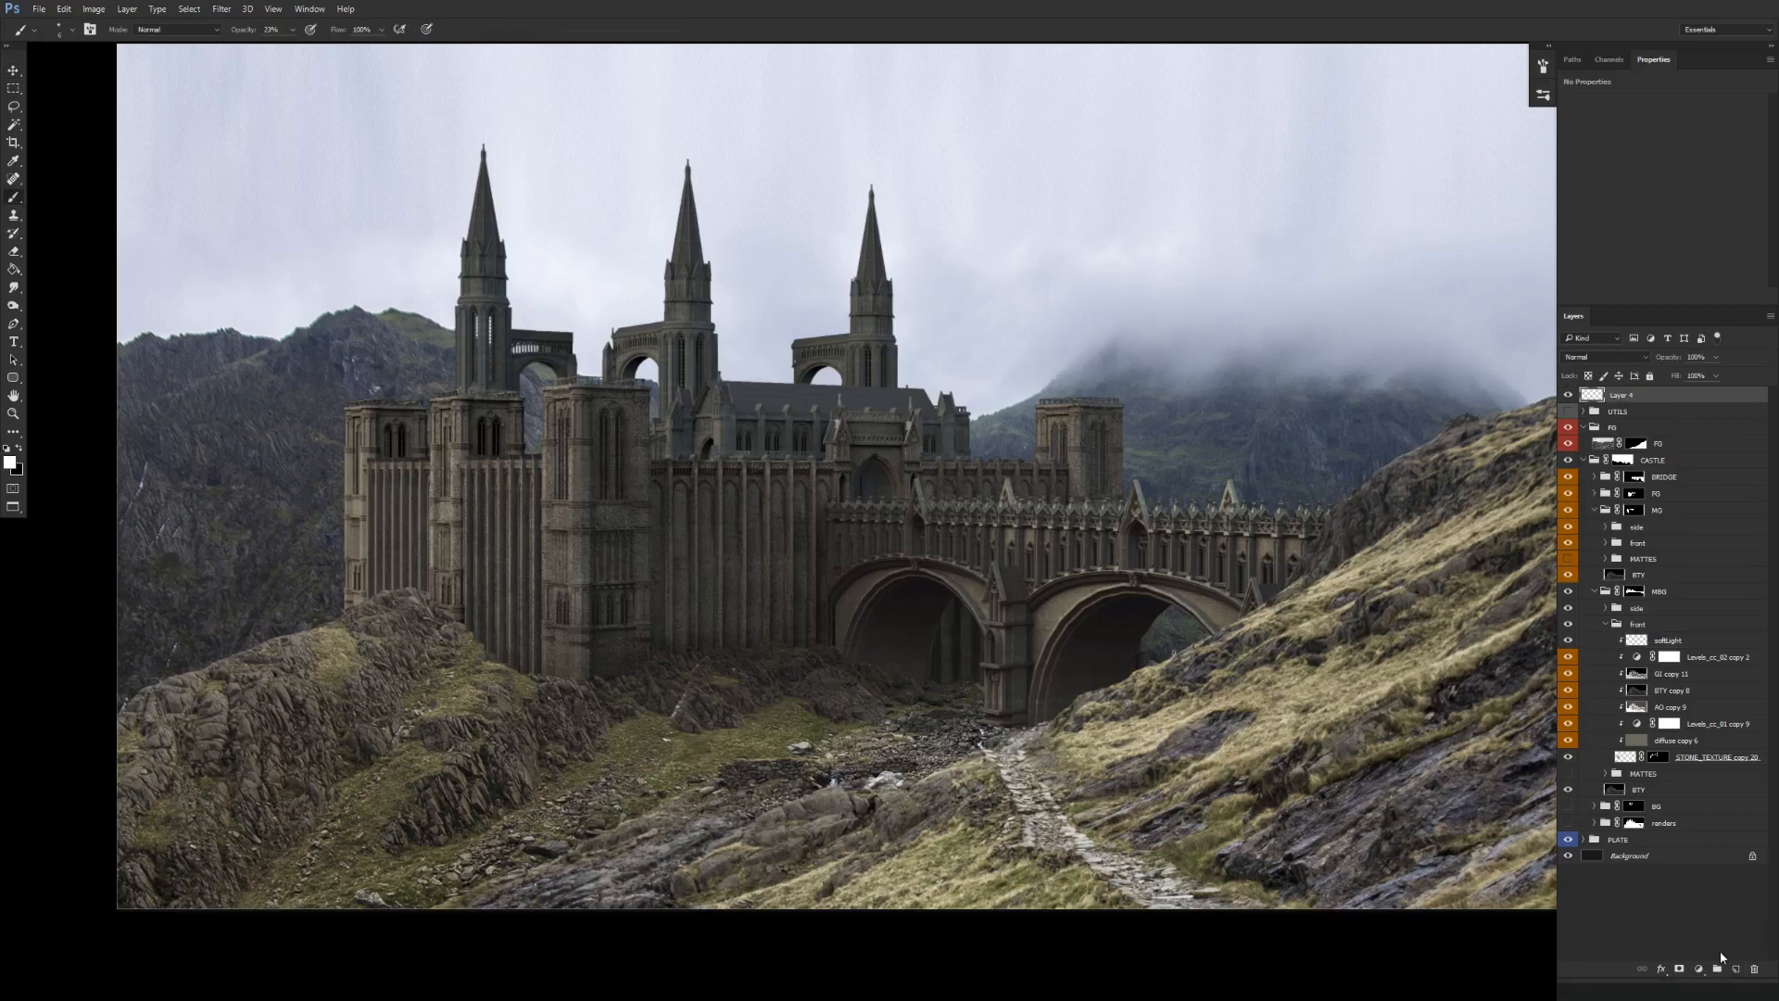
right_click(877, 486)
drag(209, 484, 209, 485)
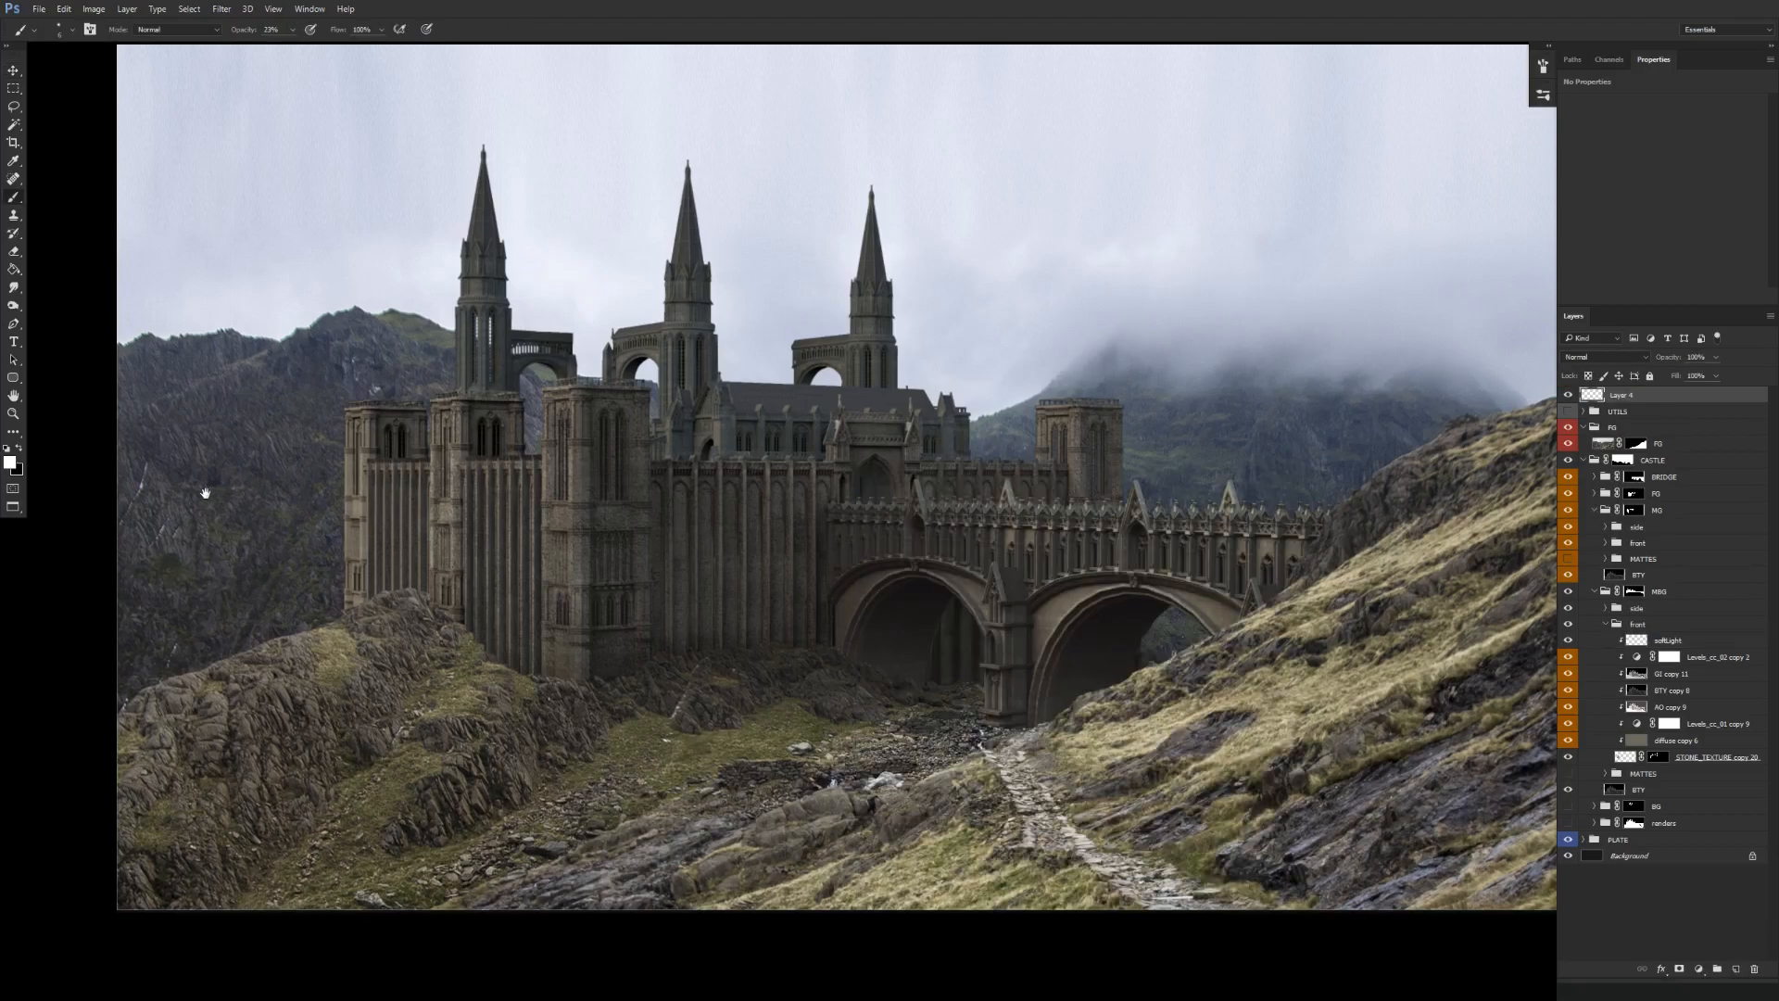
click(9, 463)
drag(544, 337, 807, 171)
key(Return)
mouse_move(963, 601)
mouse_down()
mouse_move(891, 639)
mouse_move(838, 555)
mouse_move(816, 582)
mouse_up()
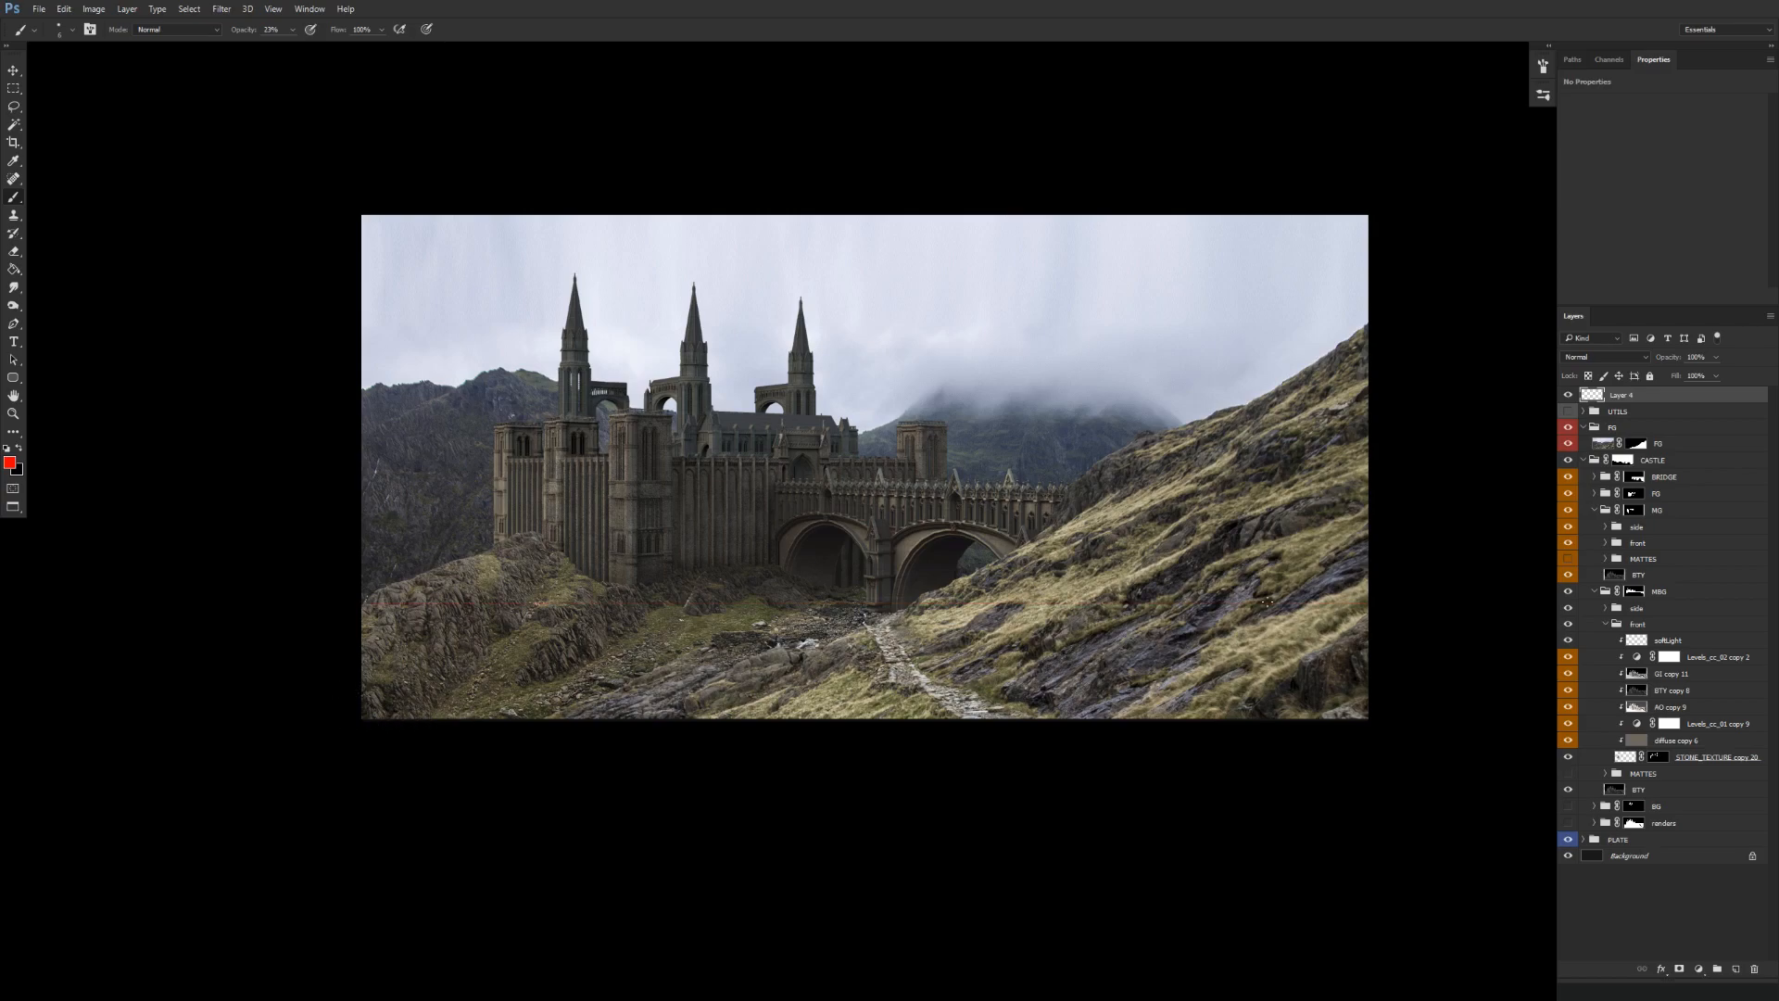
Draw straight red horizontal lines across the lower and upper parts of the whole composition and undo them.
shift+click(1373, 625)
mouse_move(1381, 317)
mouse_down()
mouse_move(492, 493)
mouse_move(317, 550)
mouse_up()
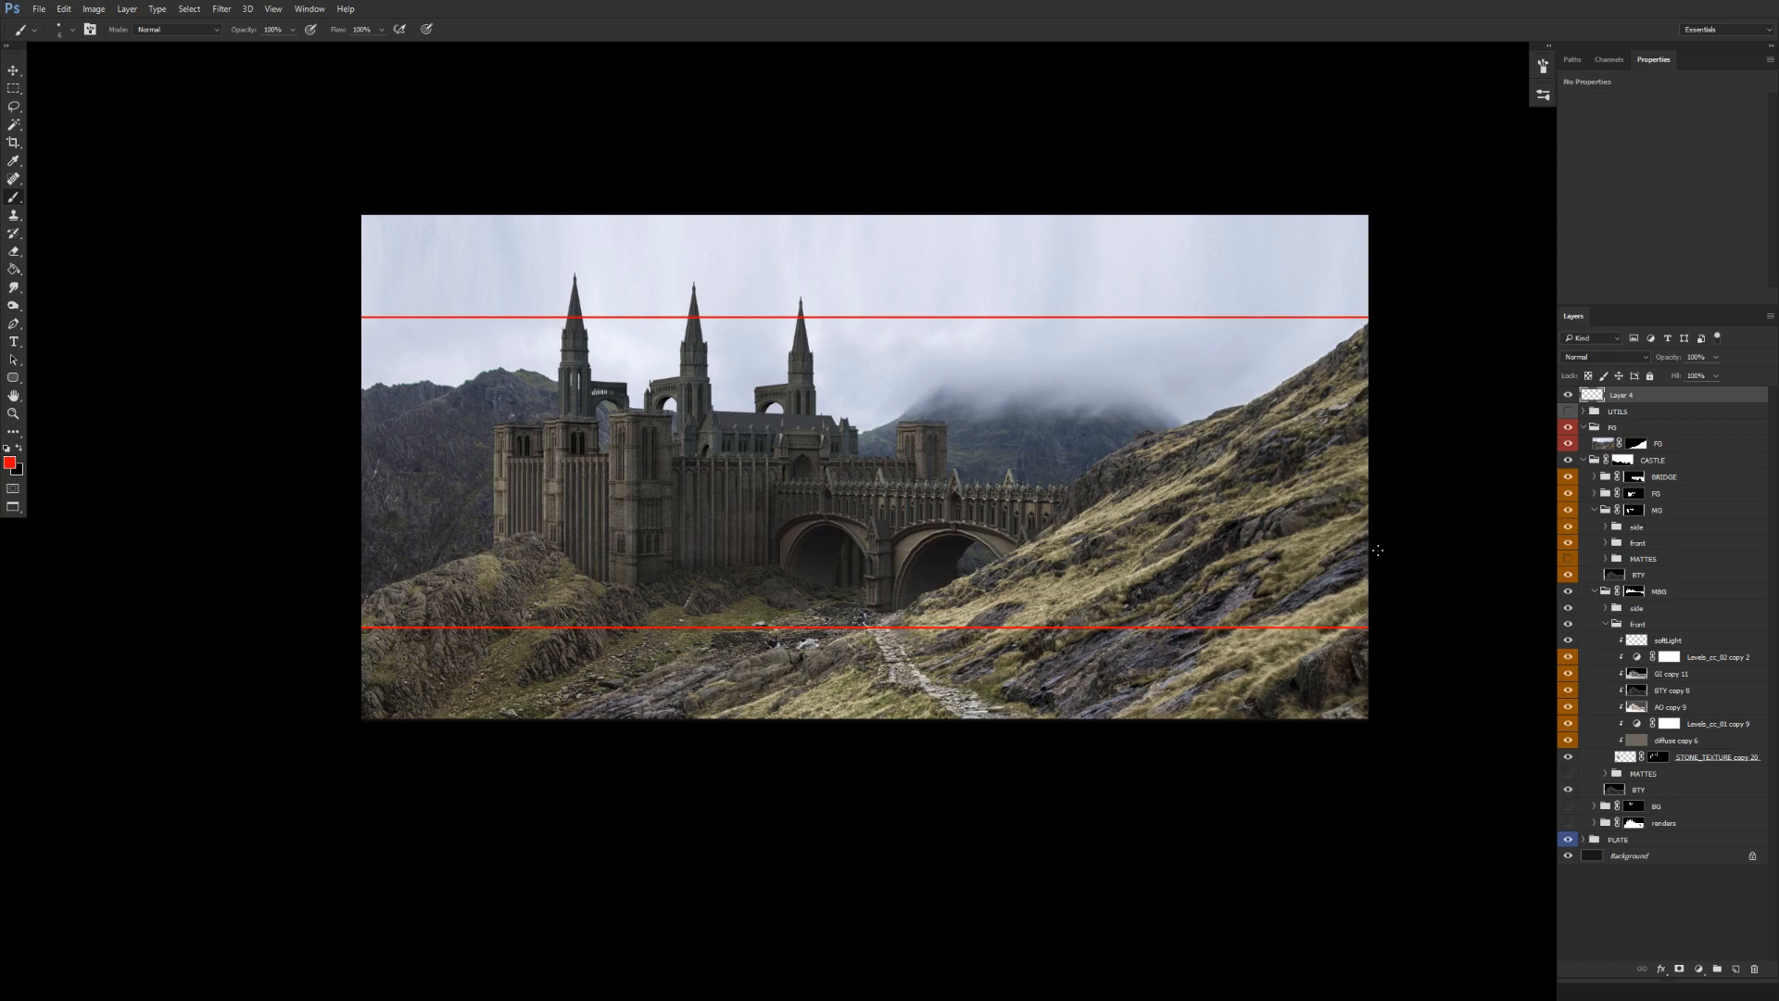
key(ctrl+alt+z)
key(ctrl+alt+z)
Enlarge the brush and sketch red figures on the stone path and hillside with arrows showing their viewing directions.
alt+right_click(917, 574)
drag(915, 569, 917, 648)
mouse_move(889, 562)
mouse_down()
mouse_move(824, 500)
mouse_move(825, 526)
mouse_up()
drag(824, 499, 864, 514)
key(ctrl+alt+z)
key(ctrl+alt+z)
key(ctrl+alt+z)
key(ctrl+alt+z)
key(ctrl+alt+z)
mouse_move(1218, 328)
mouse_down()
mouse_move(1221, 408)
mouse_move(1113, 381)
mouse_move(1146, 376)
mouse_up()
mouse_move(925, 591)
mouse_down()
mouse_move(924, 677)
mouse_move(934, 622)
mouse_move(870, 537)
mouse_up()
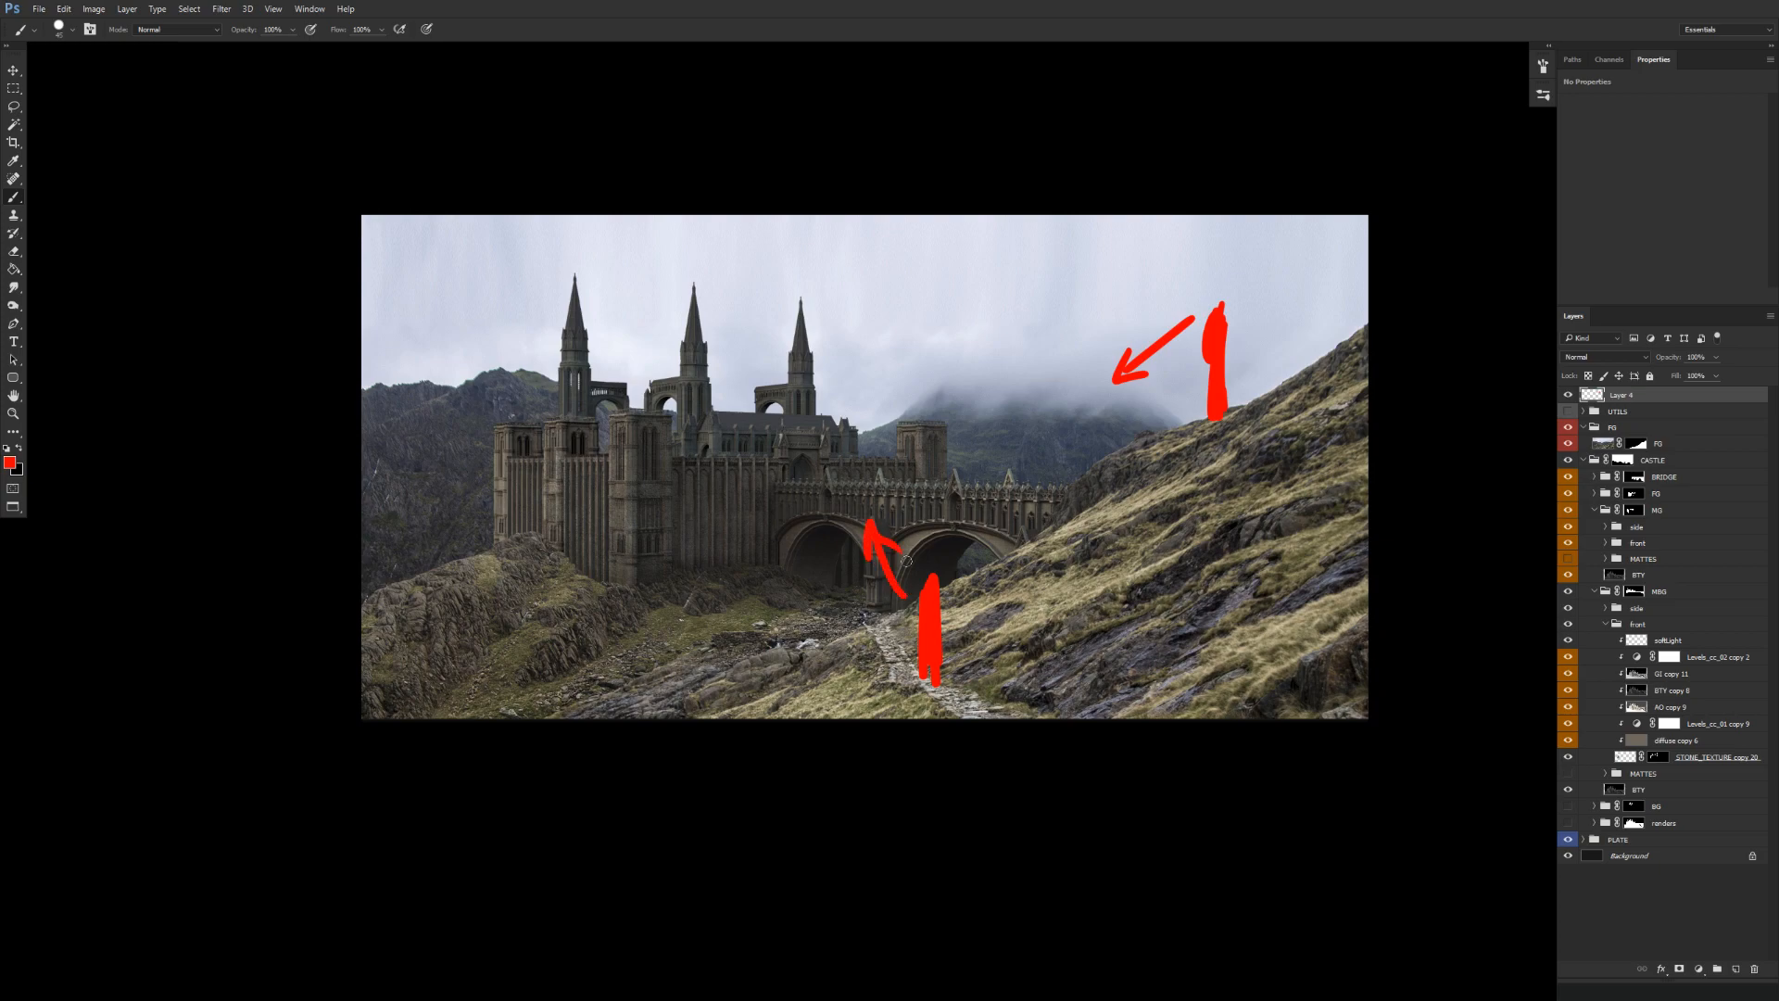
Sketch more red viewpoint marks: an outline over the castle, arrows from the hillside figure and a circle around the path figure.
key(ctrl+z)
mouse_move(560, 389)
mouse_down()
mouse_move(651, 252)
mouse_move(836, 273)
mouse_move(964, 488)
mouse_up()
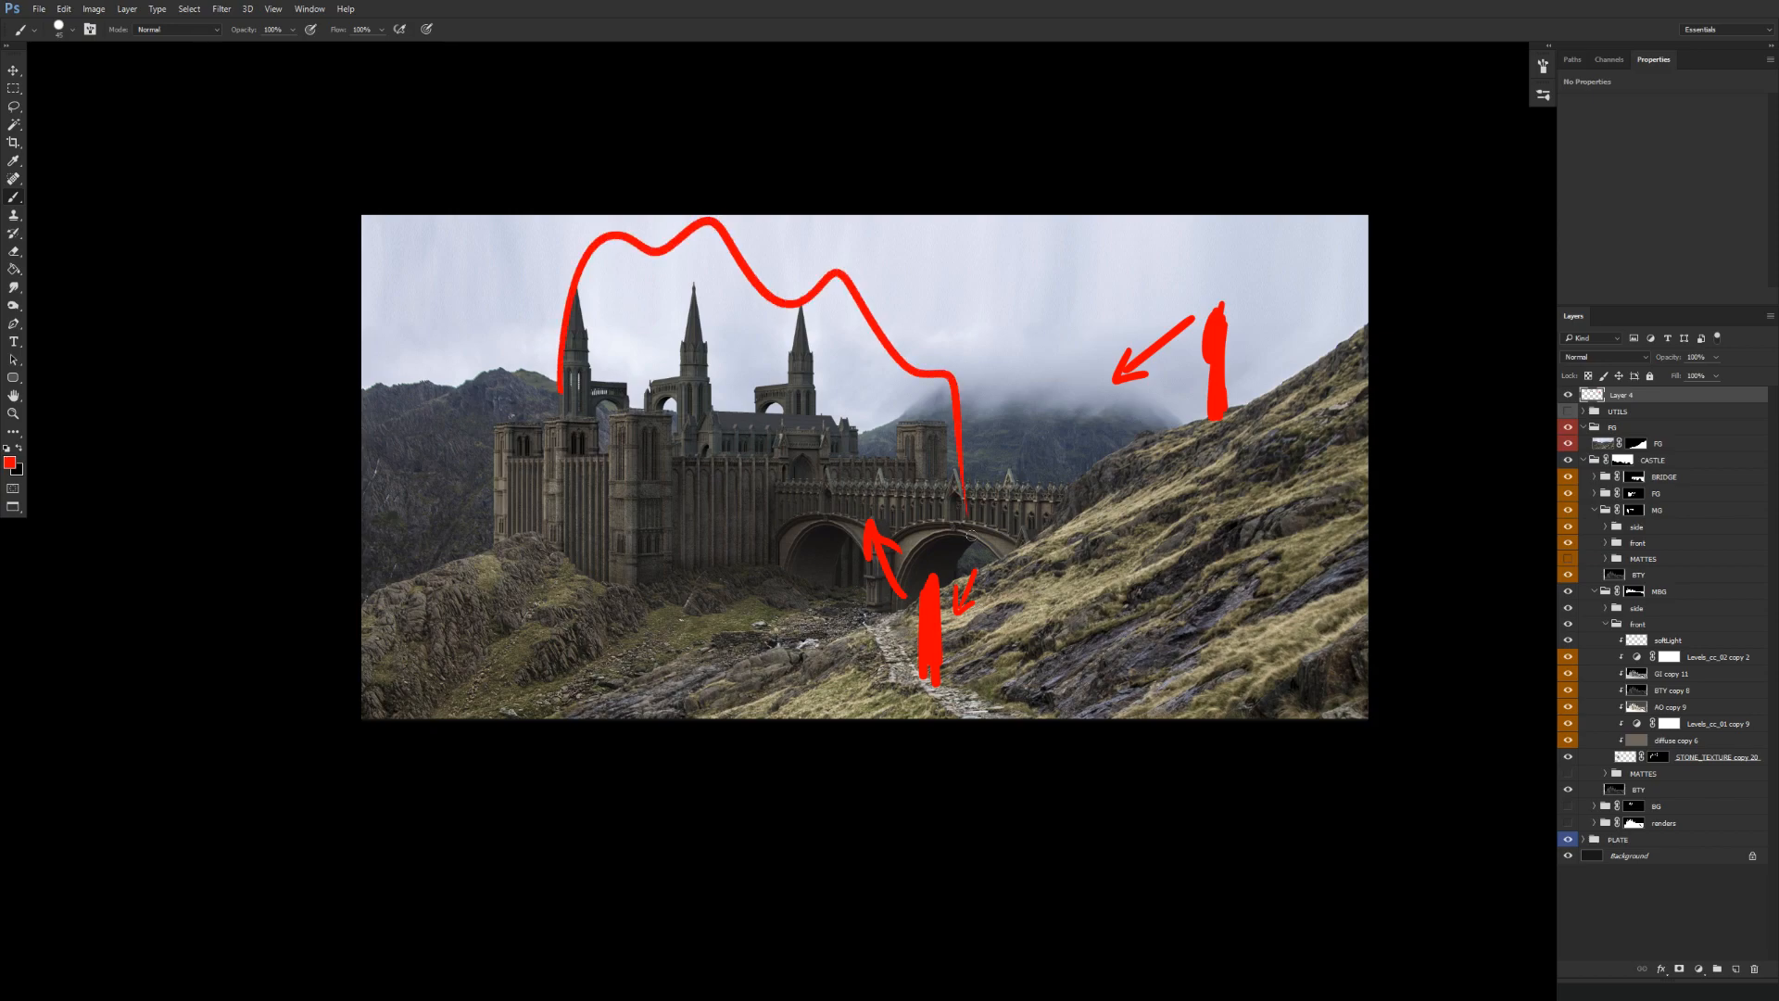
key(ctrl+z)
key(ctrl+z)
mouse_move(1138, 329)
mouse_down()
mouse_move(1237, 295)
mouse_move(1200, 259)
mouse_move(996, 343)
mouse_move(1037, 372)
mouse_up()
key(ctrl+z)
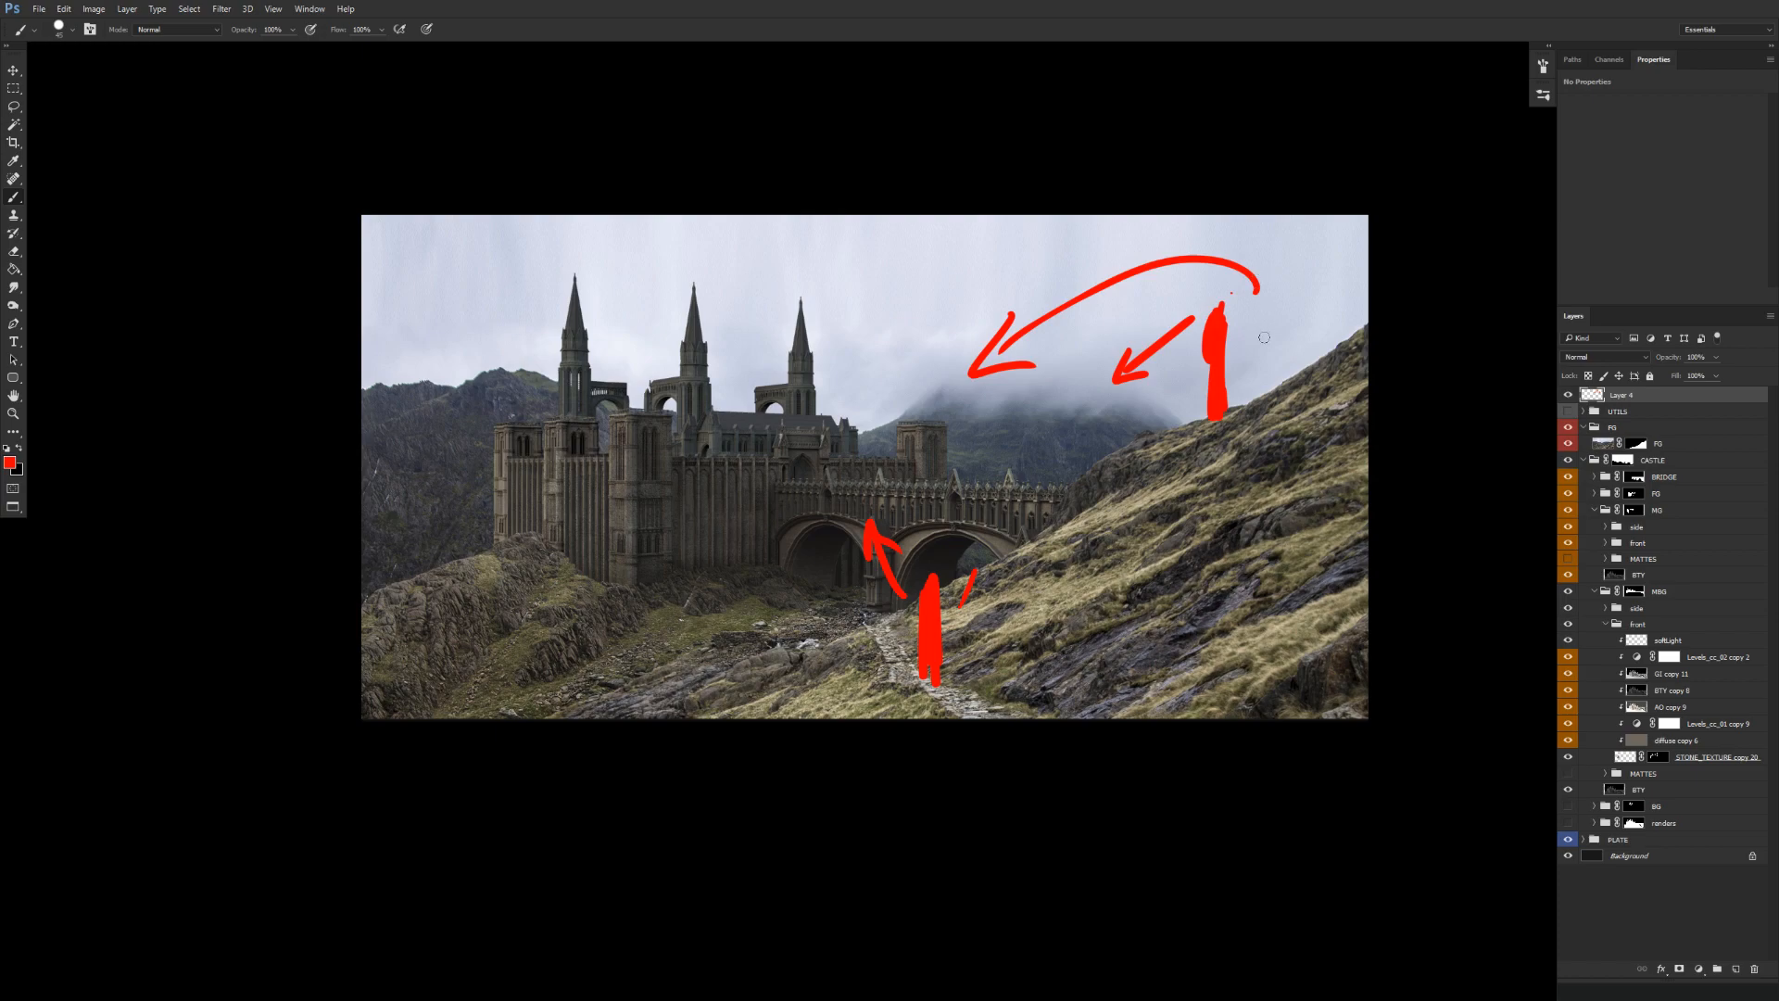
mouse_move(1275, 374)
mouse_down()
mouse_move(1274, 329)
mouse_move(1290, 354)
mouse_up()
mouse_move(815, 412)
mouse_down()
mouse_move(597, 419)
mouse_move(969, 478)
mouse_move(751, 424)
mouse_up()
drag(961, 549, 978, 554)
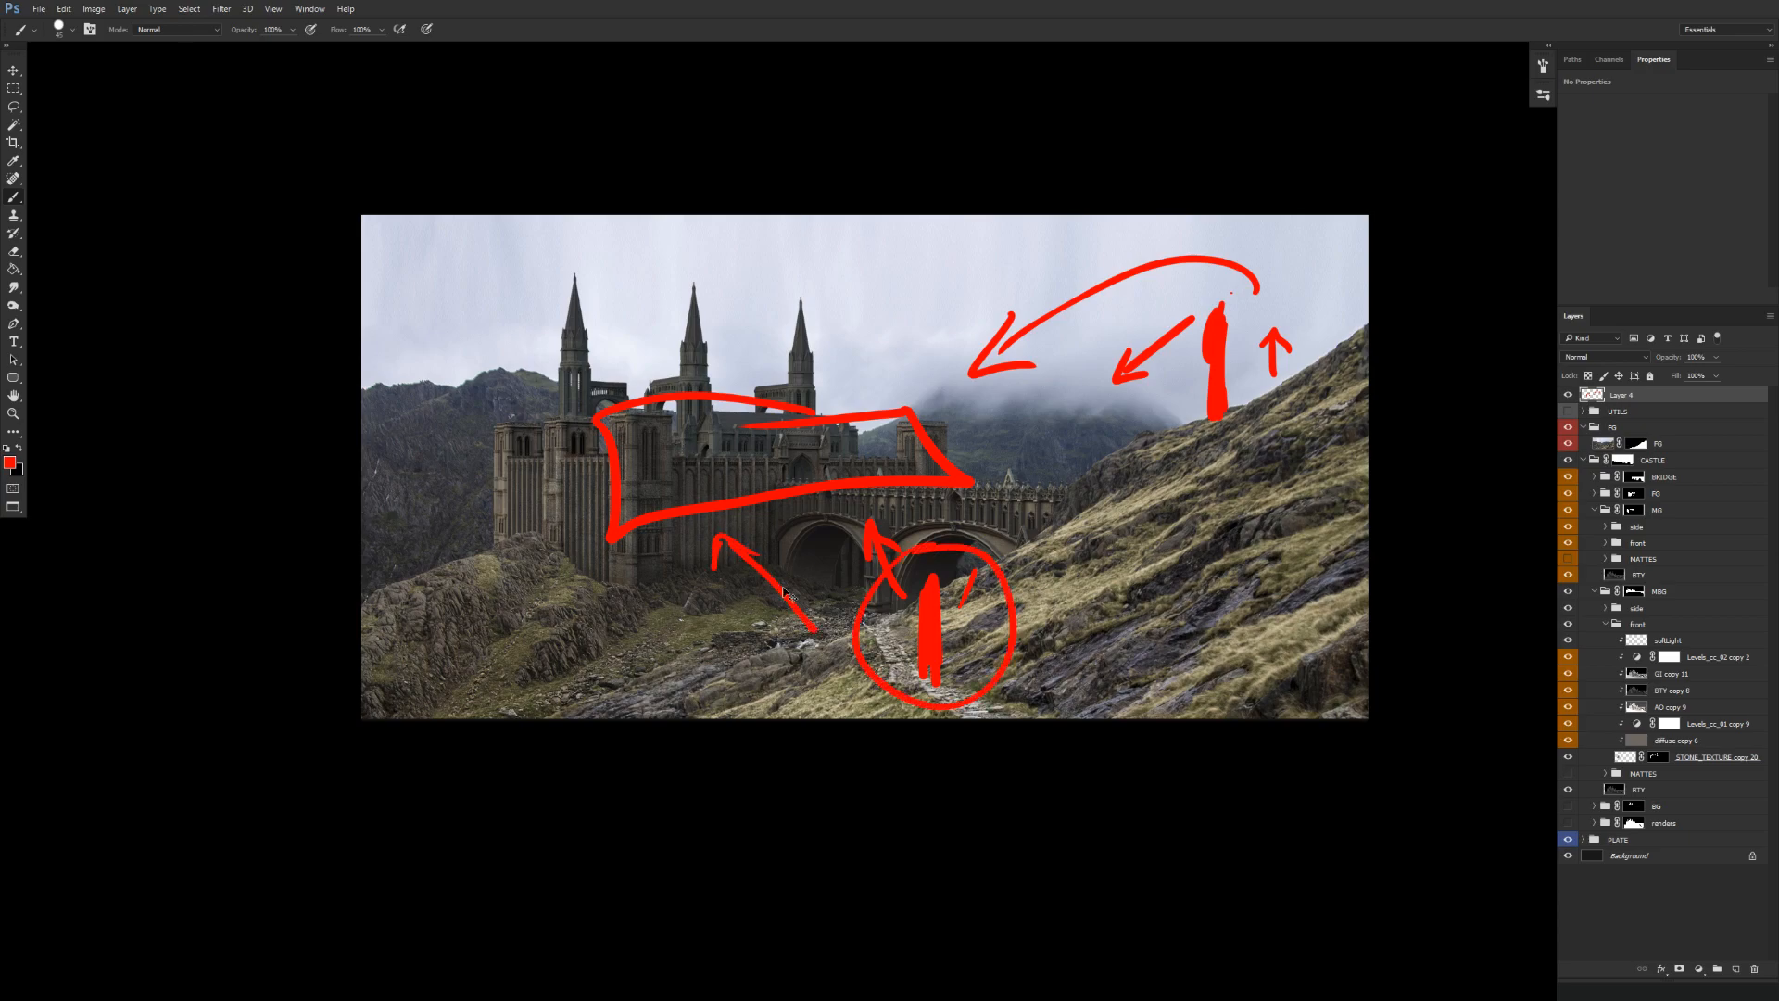
Undo all the red figures, arrows and outlines sketched over the composition.
key(ctrl+alt+z)
key(ctrl+alt+z)
key(ctrl+alt+z)
key(ctrl+alt+z)
key(ctrl+alt+z)
key(ctrl+alt+z)
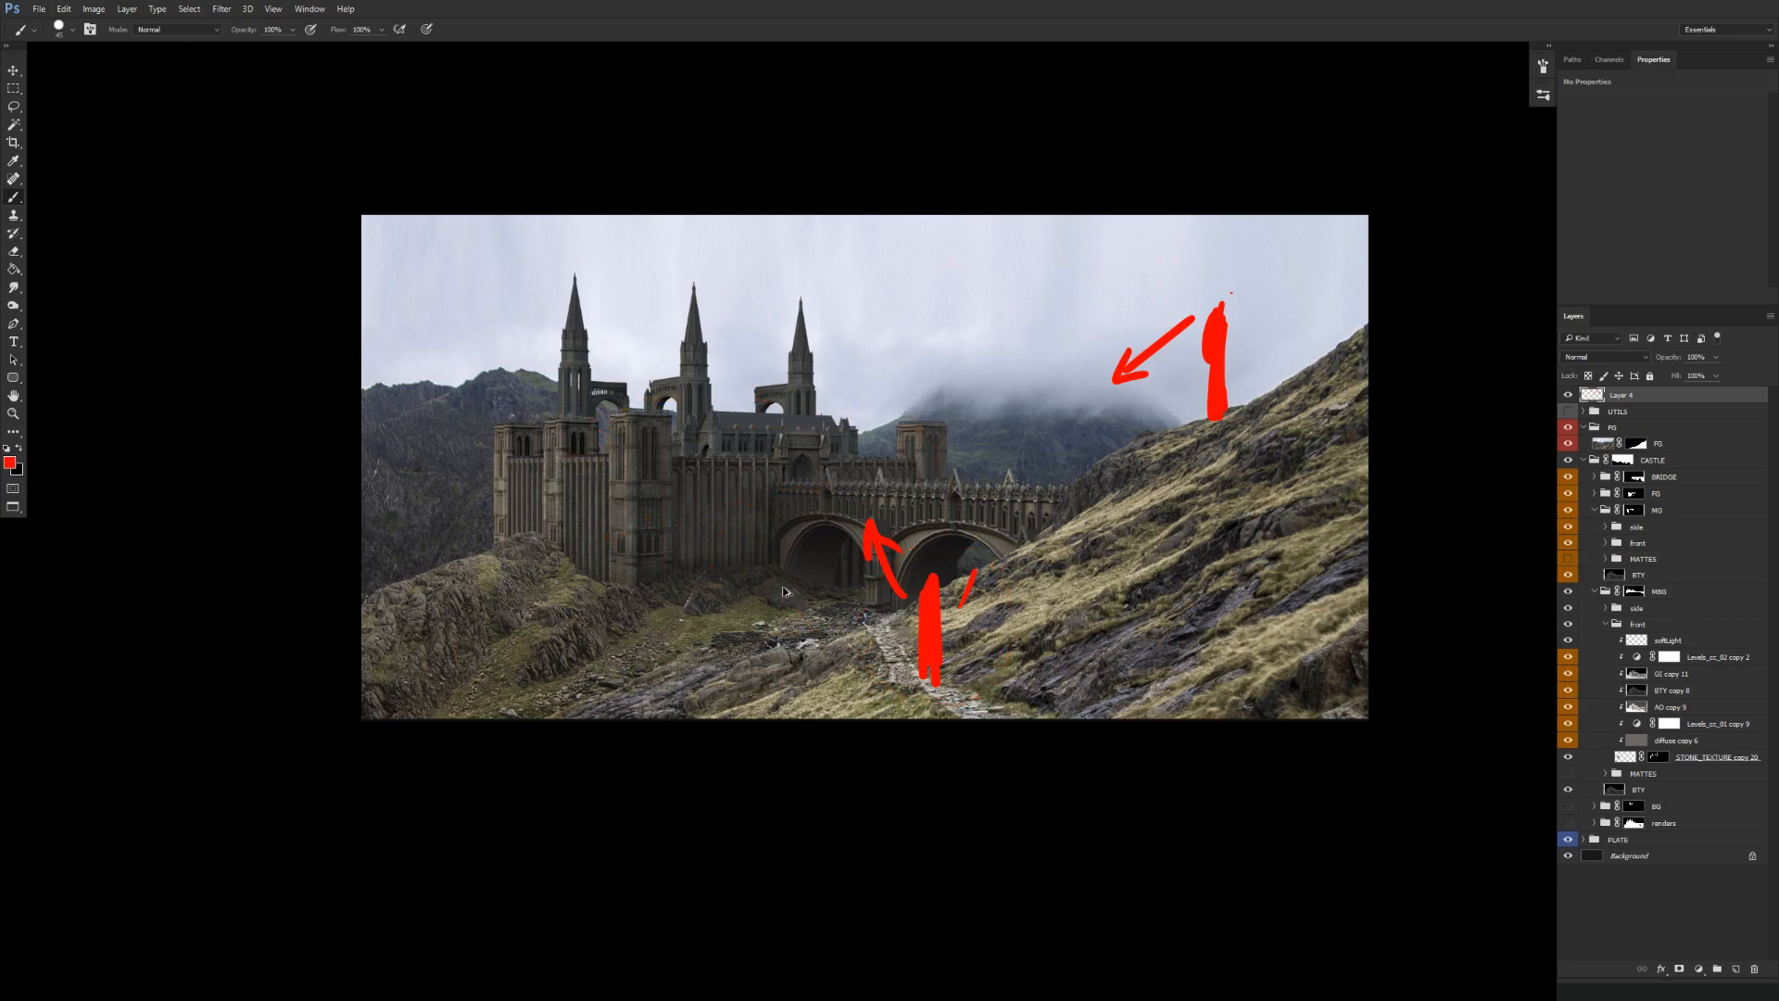
key(ctrl+alt+z)
key(ctrl+alt+z)
key(ctrl+alt+z)
key(ctrl+alt+z)
key(ctrl+alt+z)
key(ctrl+alt+z)
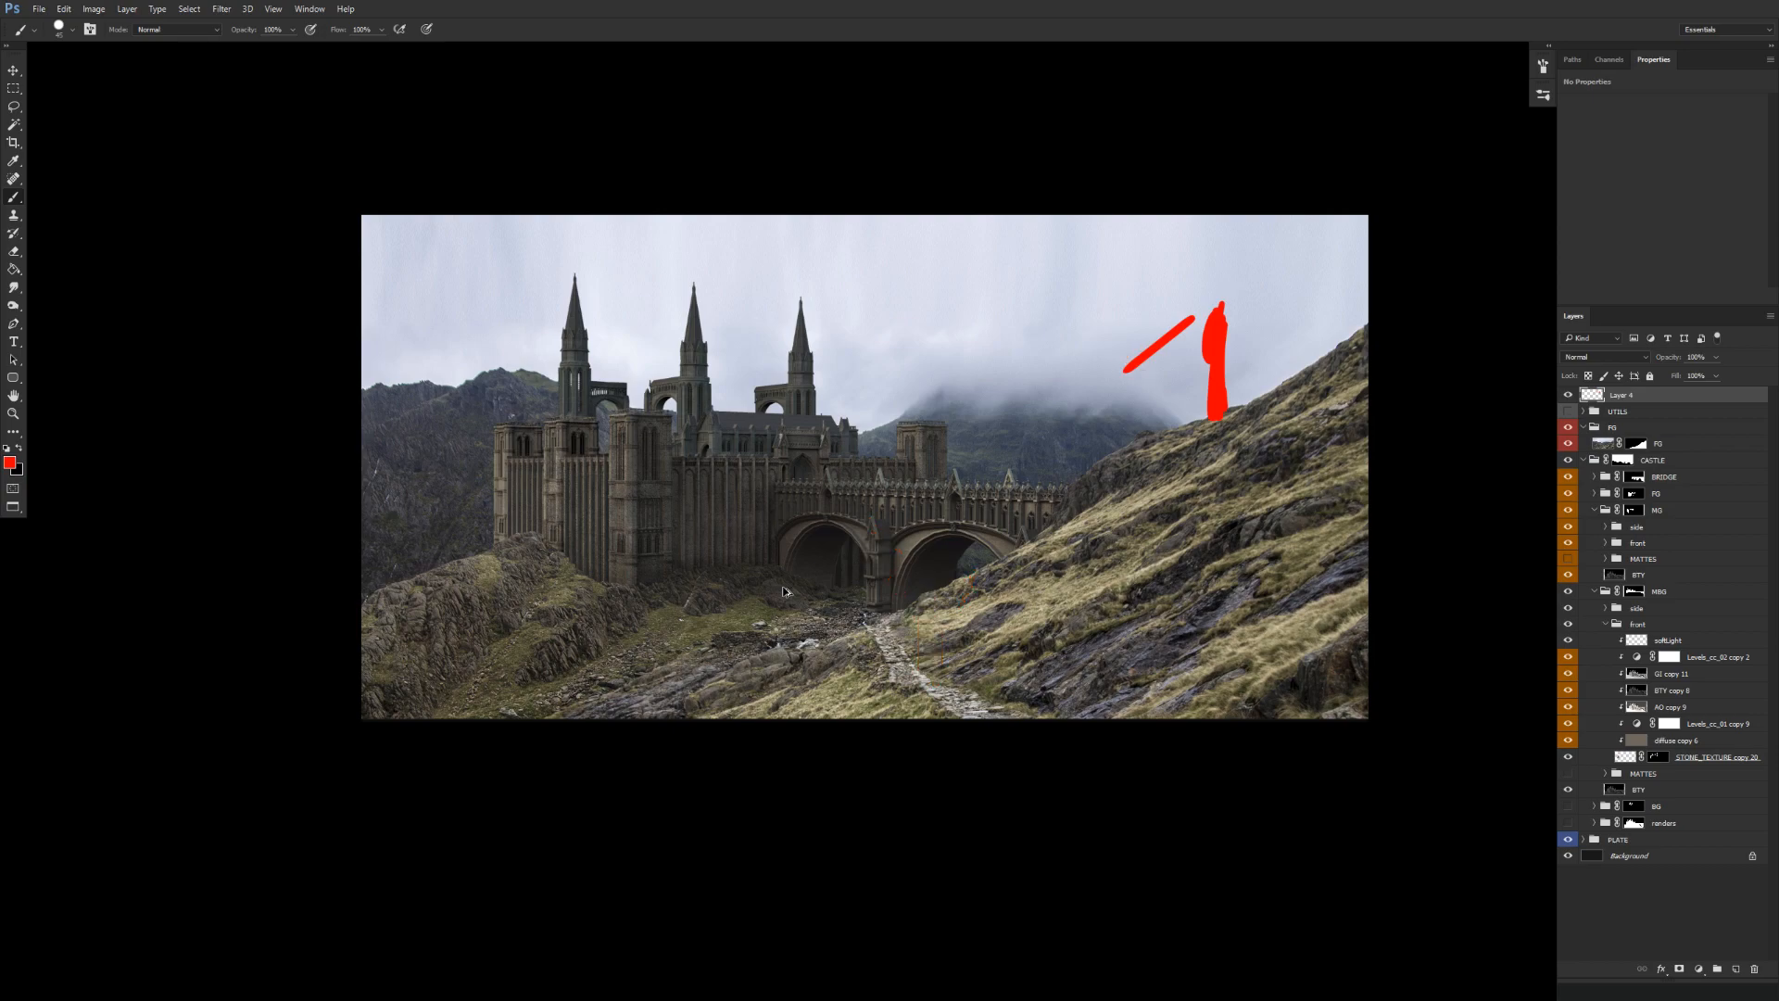
key(ctrl+alt+z)
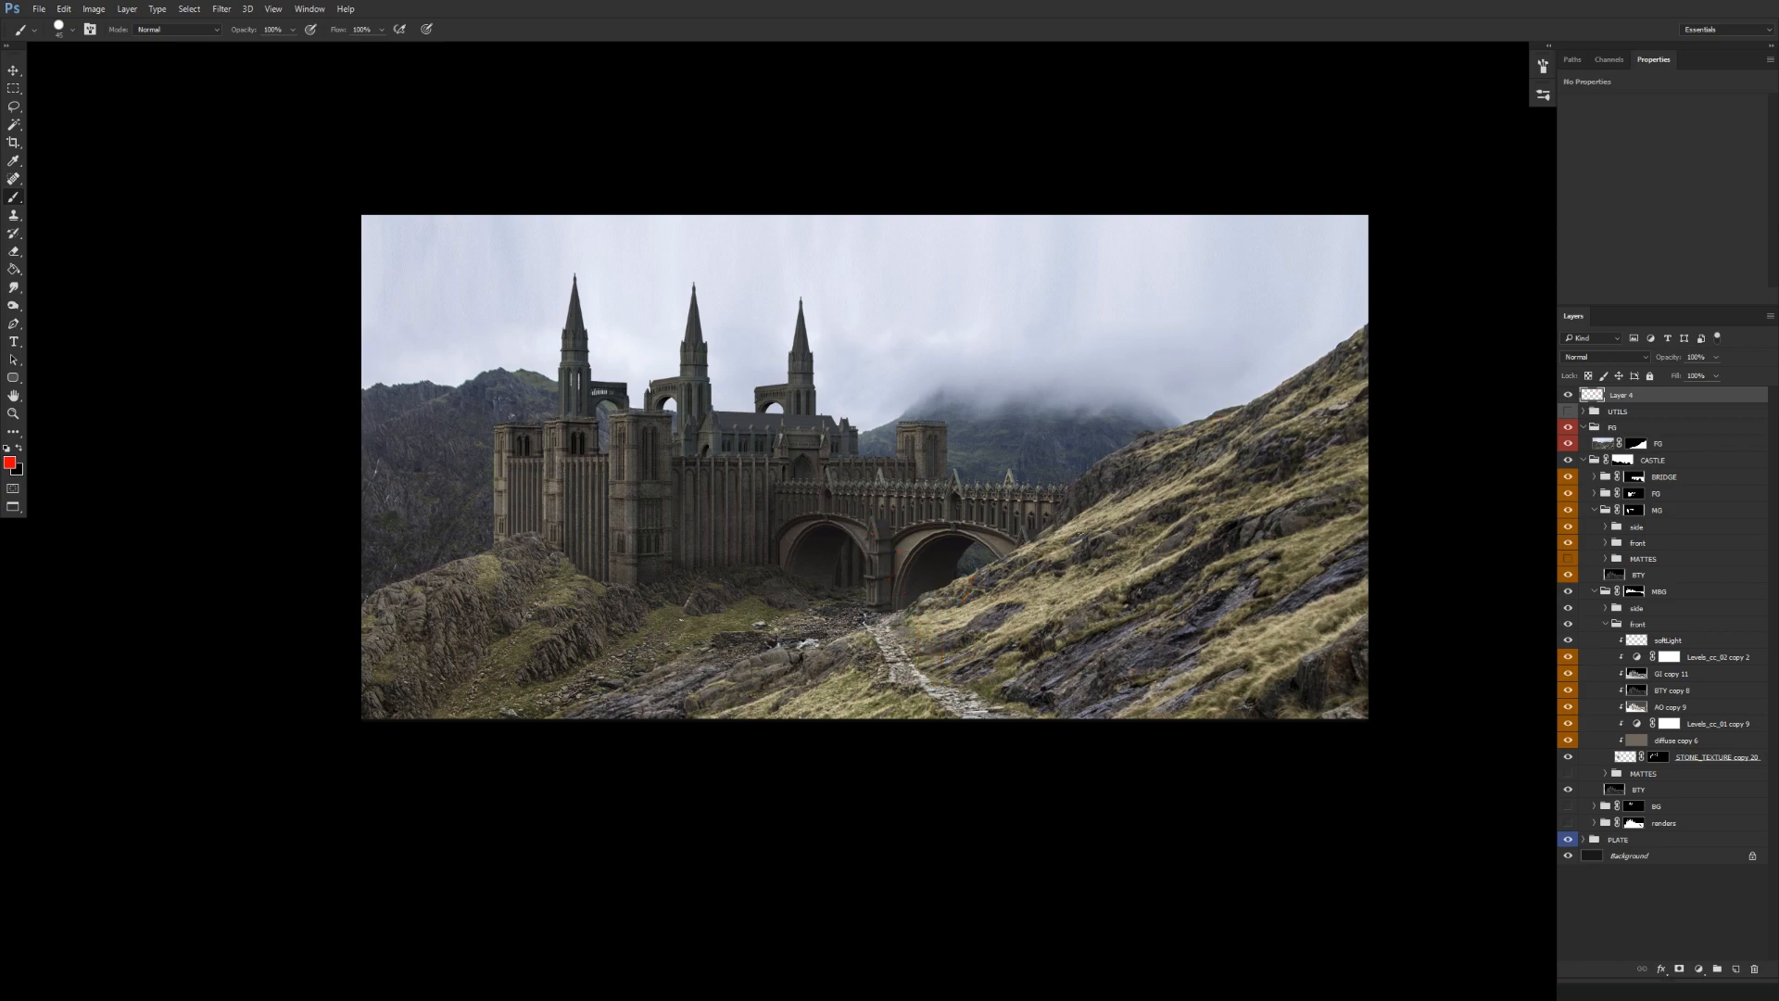
Try red vertical dividing lines at several positions through the castle and the bridge, undoing the unwanted ones.
drag(940, 646, 951, 625)
drag(851, 234, 850, 627)
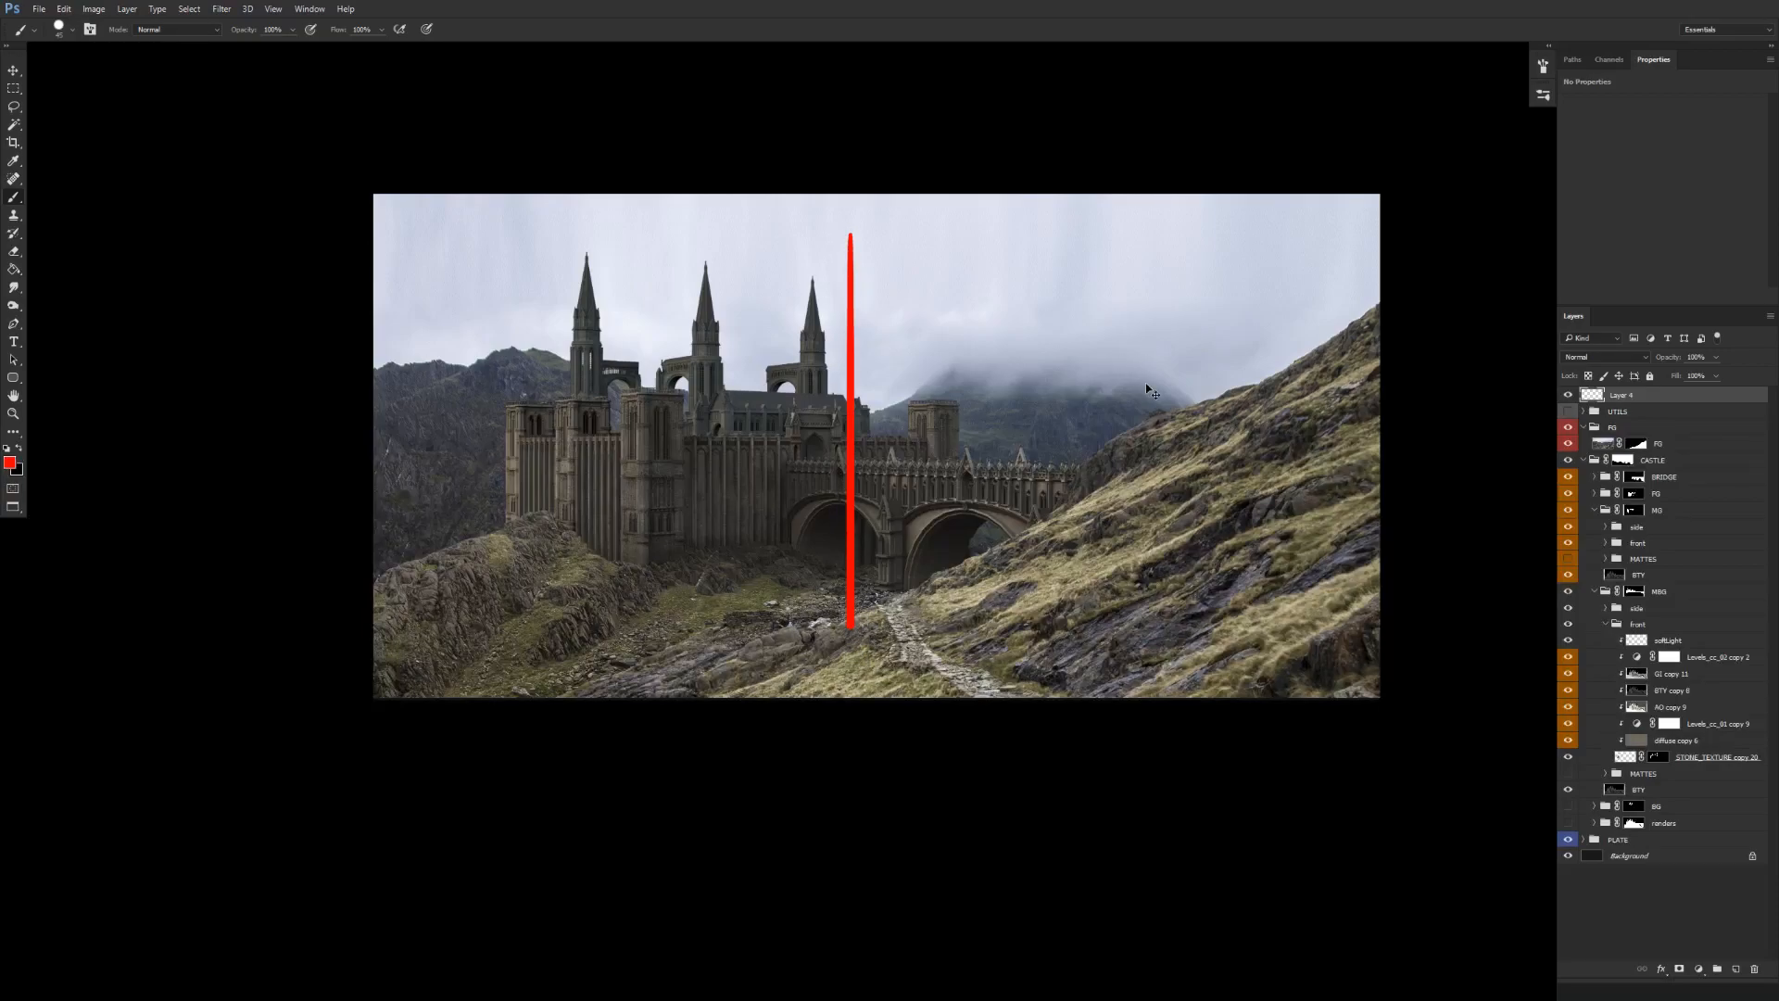
key(ctrl+alt+z)
drag(863, 236, 865, 622)
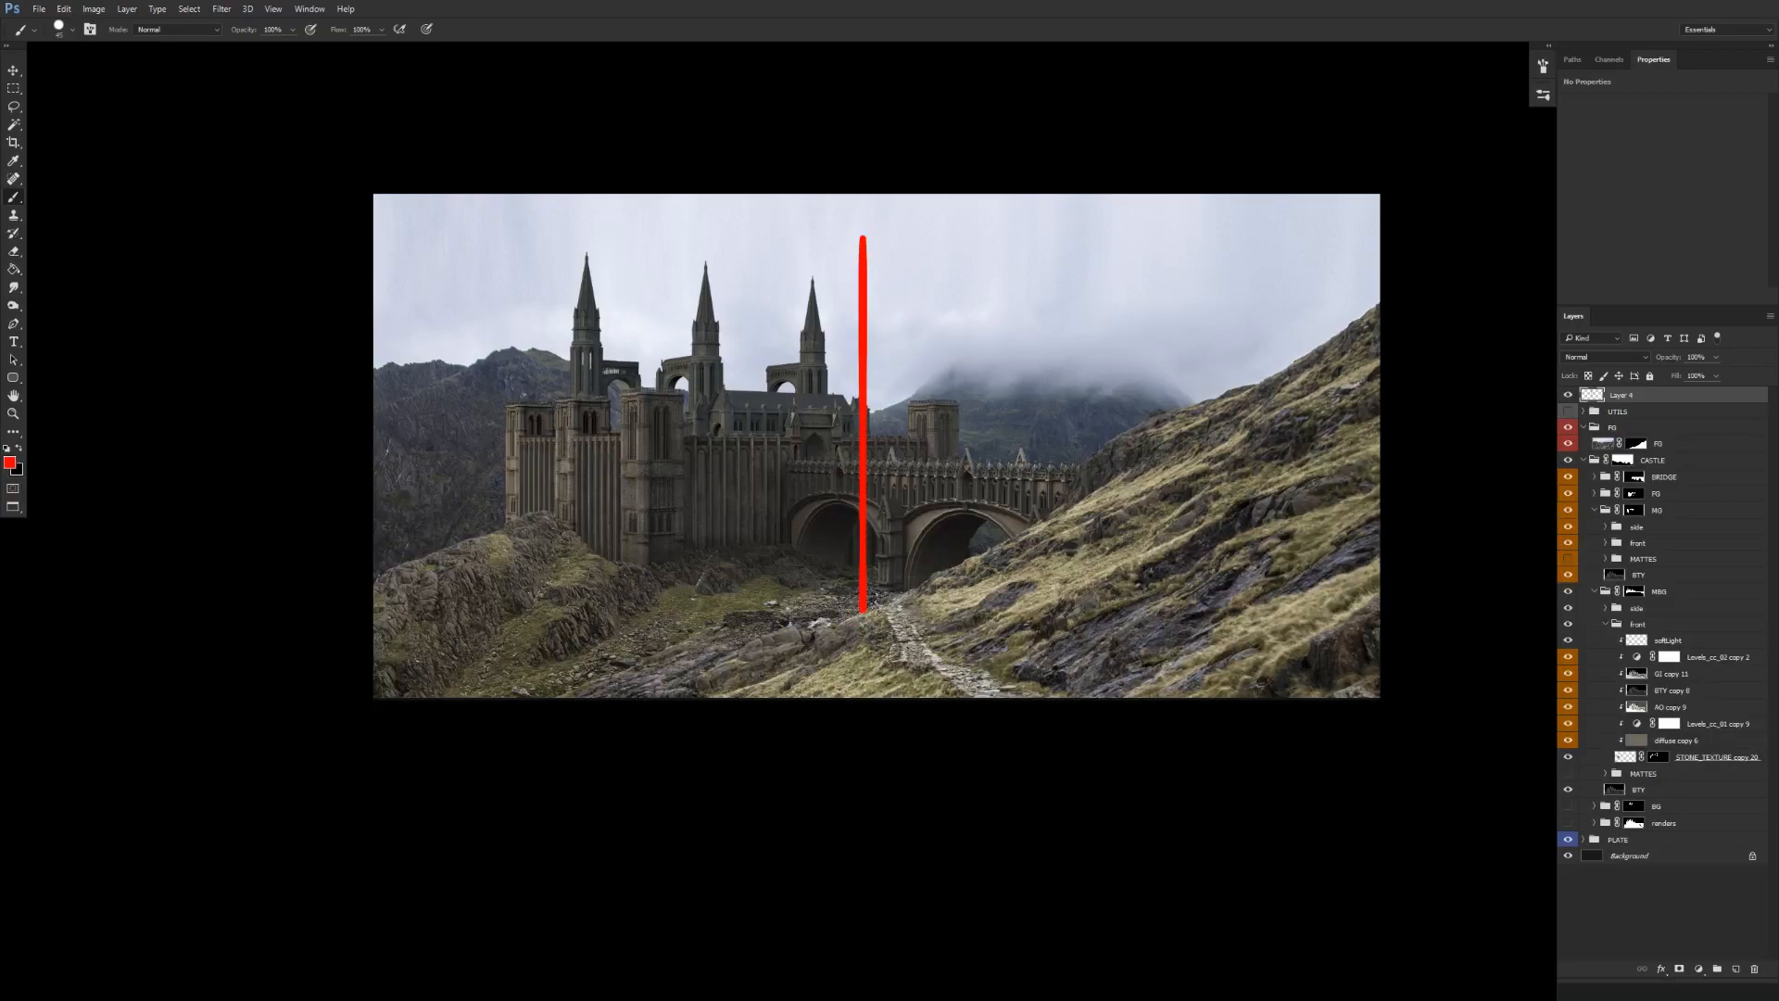
key(ctrl+z)
mouse_move(777, 234)
mouse_down()
mouse_move(771, 556)
mouse_move(748, 610)
mouse_up()
drag(646, 228, 636, 607)
key(ctrl+z)
drag(776, 245, 775, 616)
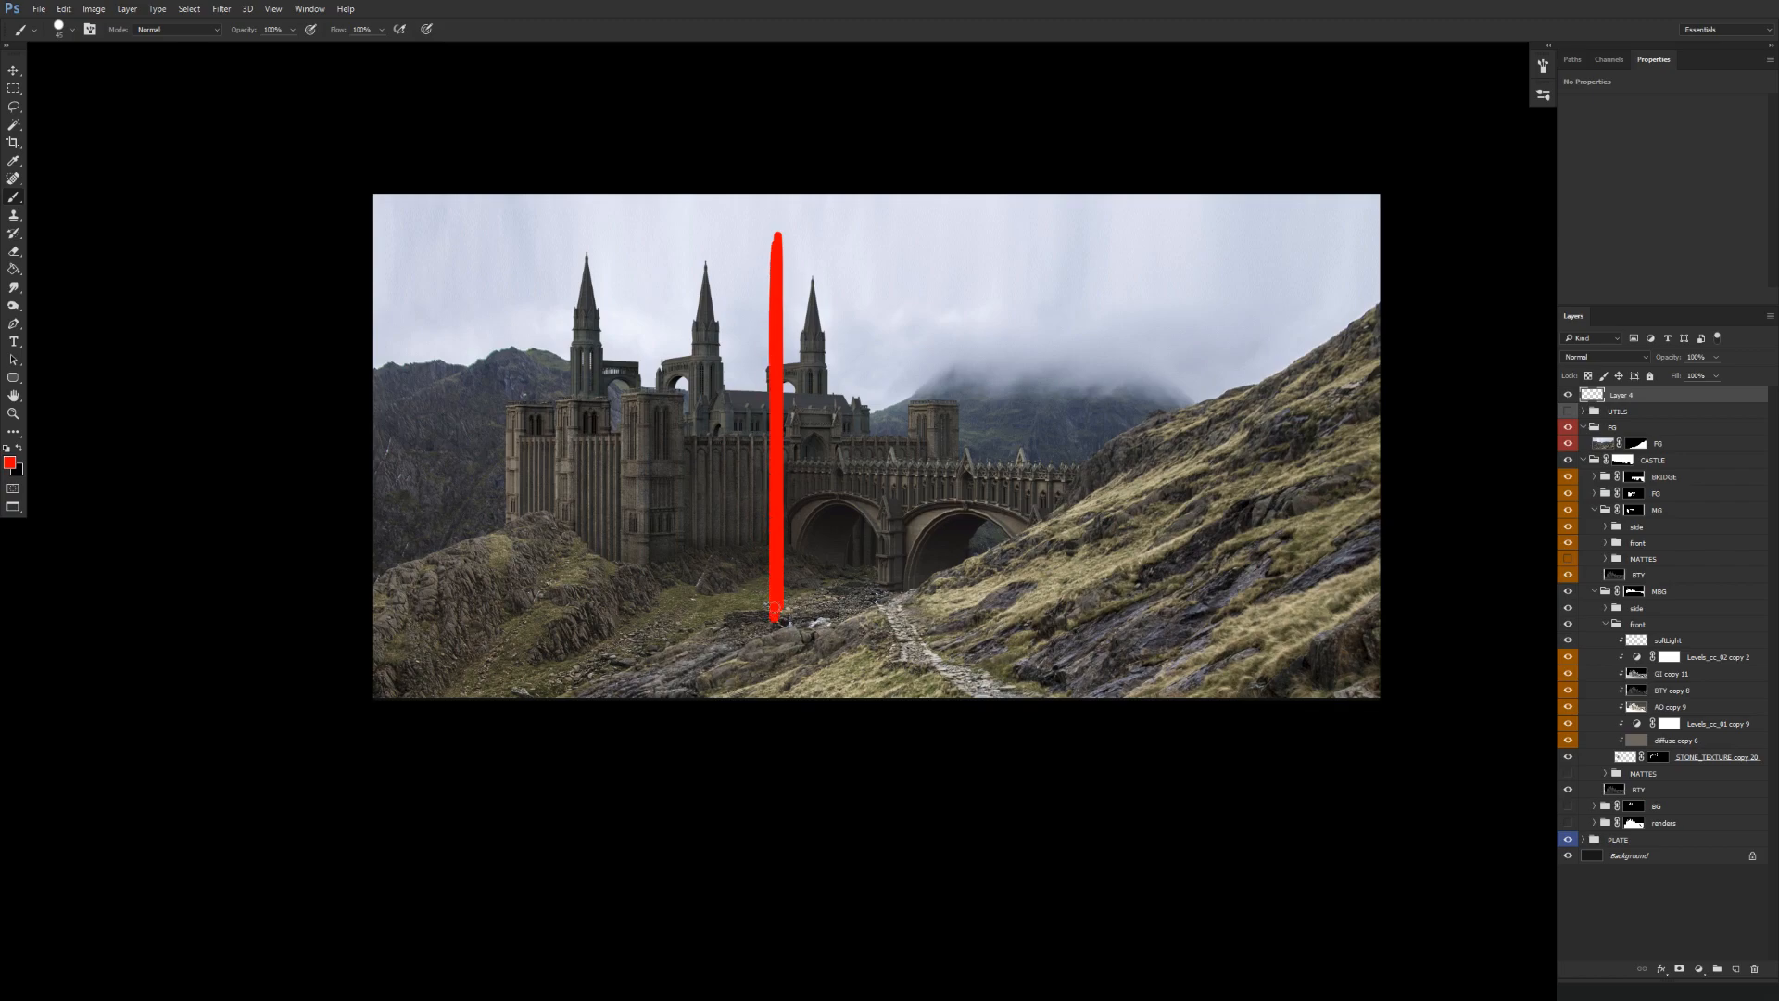
Undo the last vertical line and delete the red annotation layer.
key(ctrl+z)
key(v)
key(Delete)
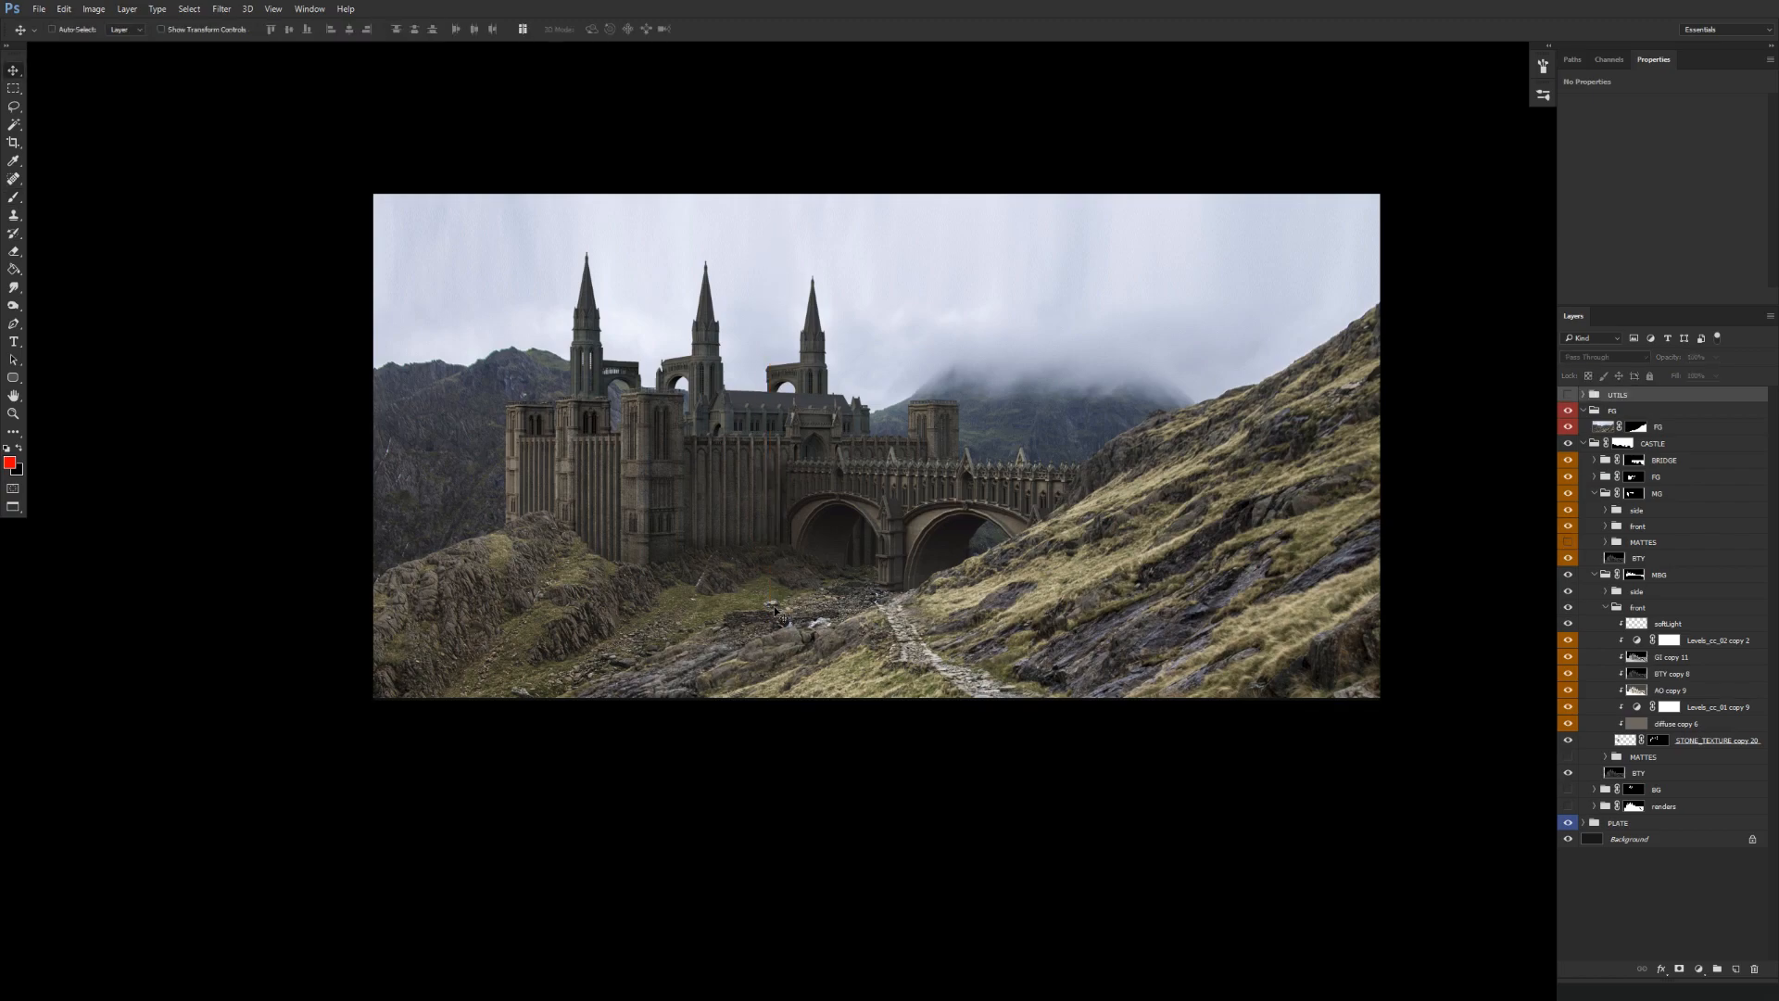
Compare the far-left tower close up with the softLight layer and MBG's front group hidden and shown.
drag(732, 500, 816, 503)
drag(796, 516, 825, 620)
drag(738, 500, 772, 524)
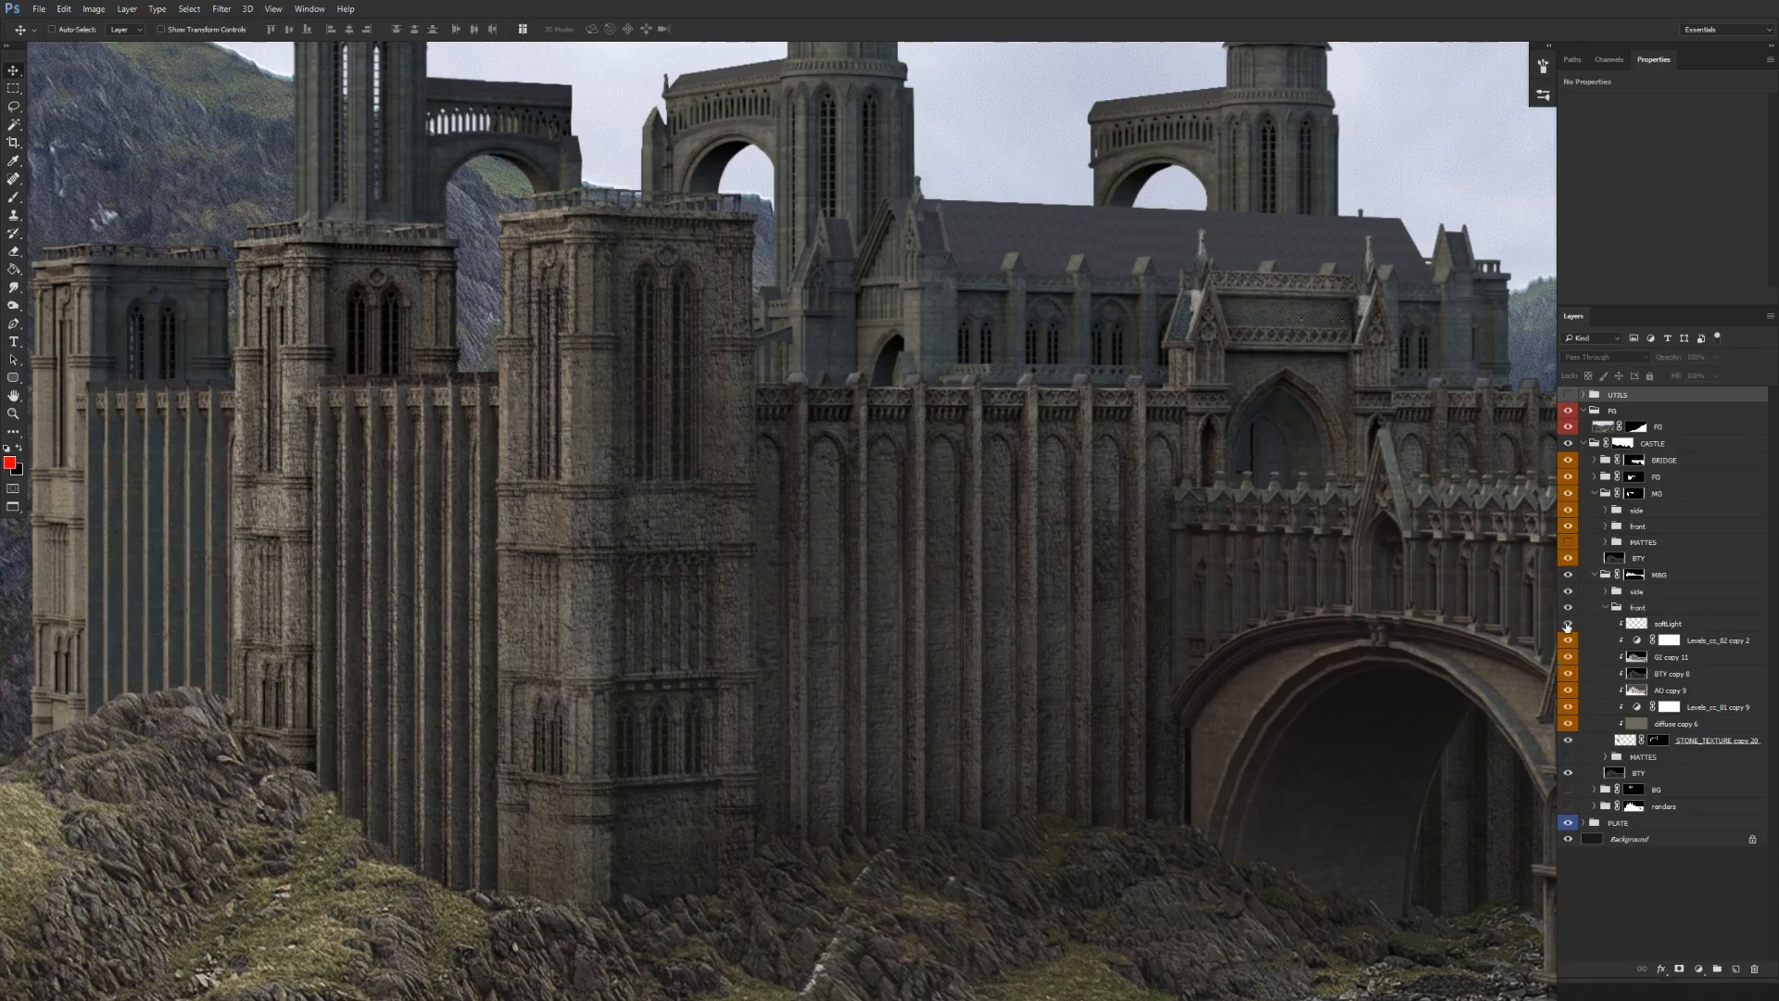
drag(641, 688, 857, 665)
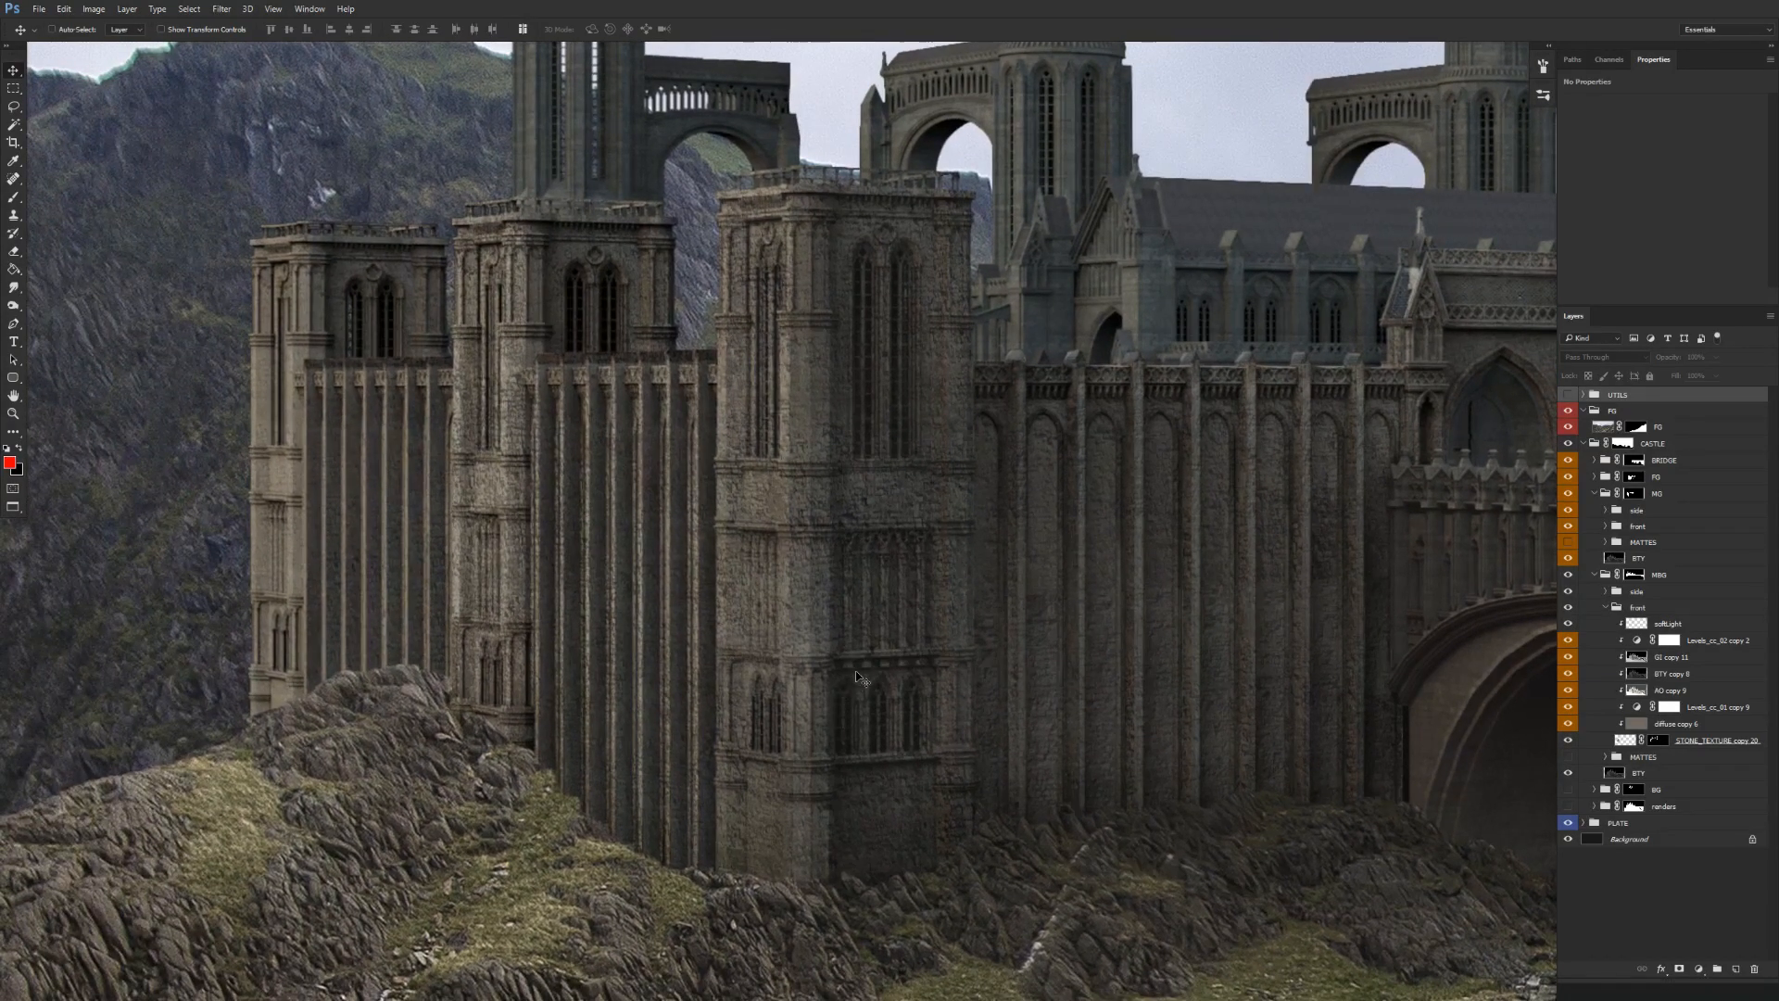
click(1569, 610)
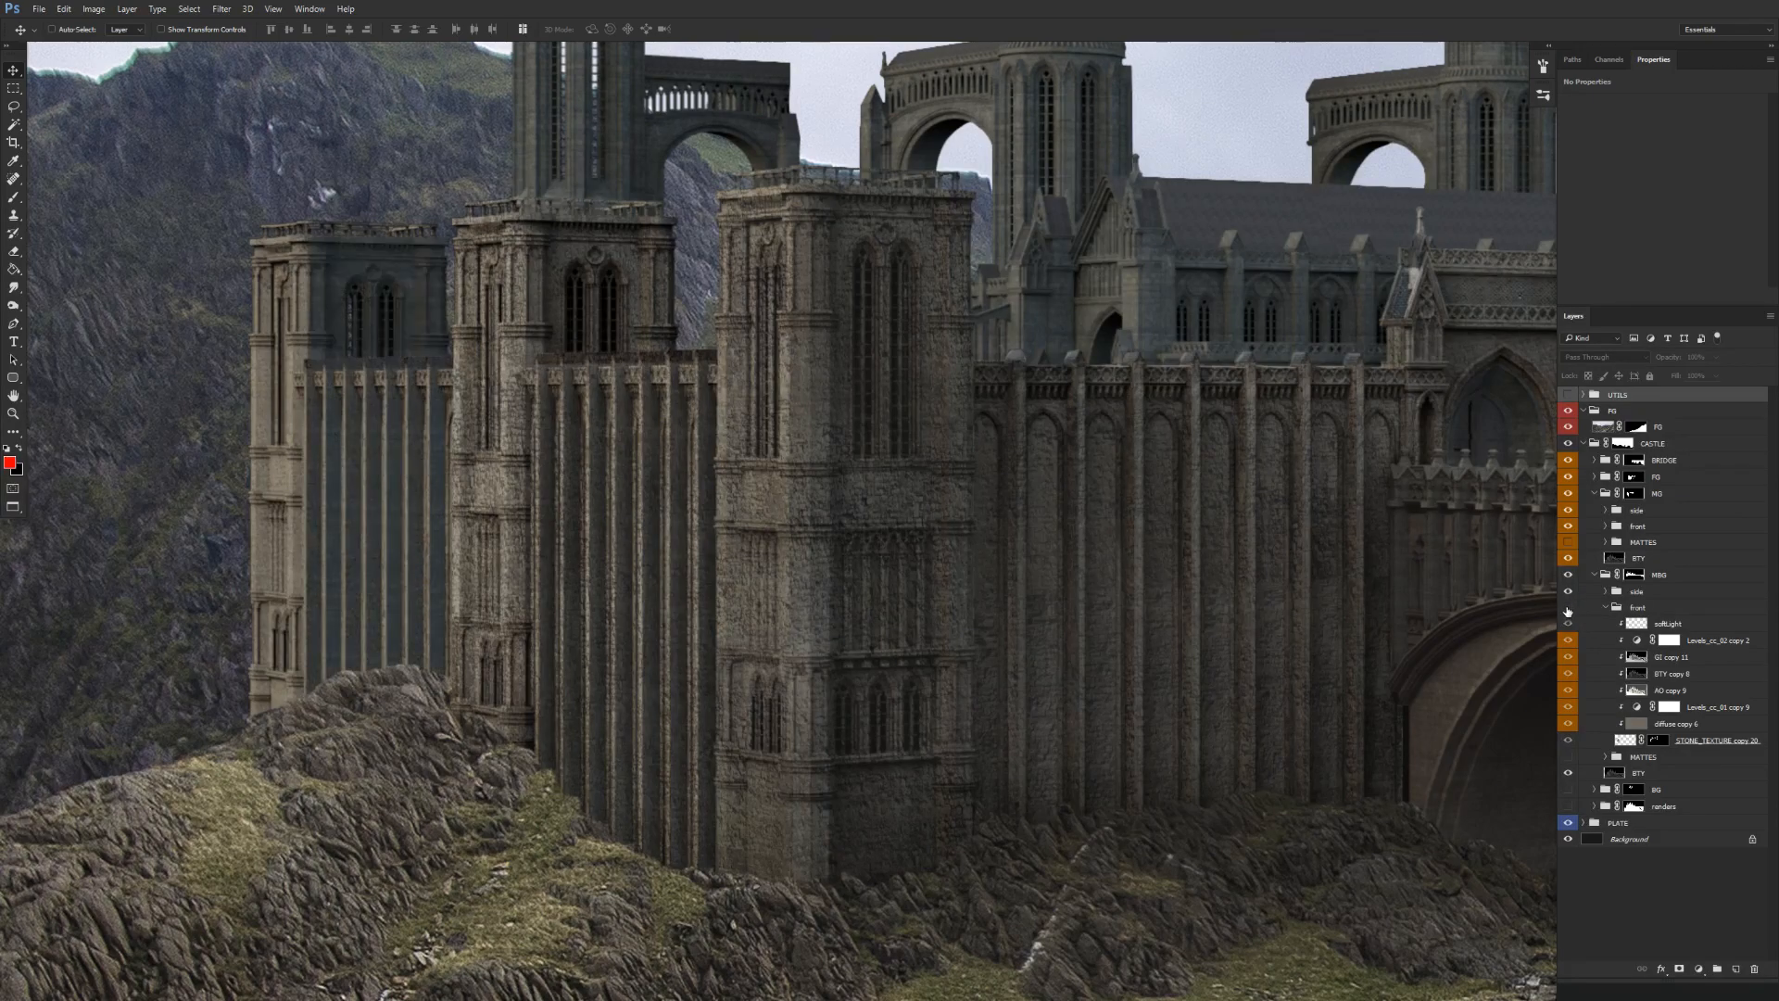
click(1568, 610)
Select the softLight layer and set up the brush with black at 20% opacity.
click(1679, 627)
key(b)
right_click(615, 509)
double_click(780, 643)
key(d)
drag(467, 490, 453, 501)
key(2)
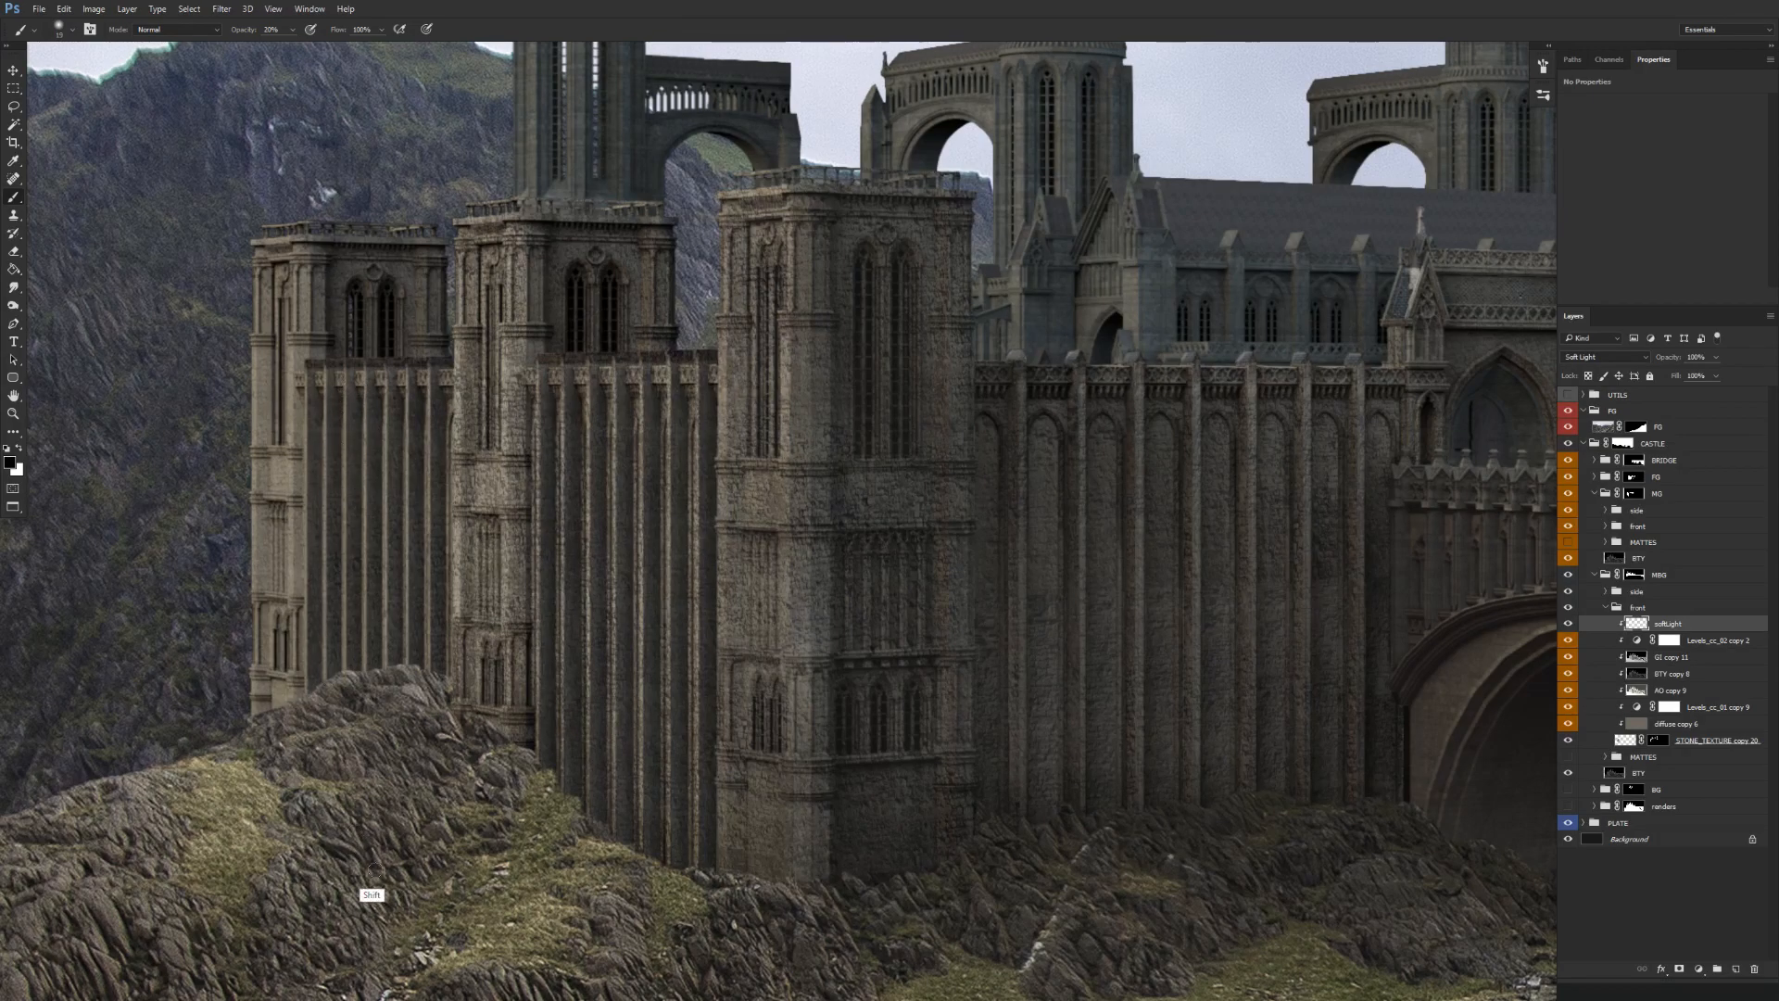
Duplicate the front group's STONE_TEXTURE layer as a clipped layer directly below softLight and set it to Multiply.
key(v)
drag(1695, 735, 1698, 634)
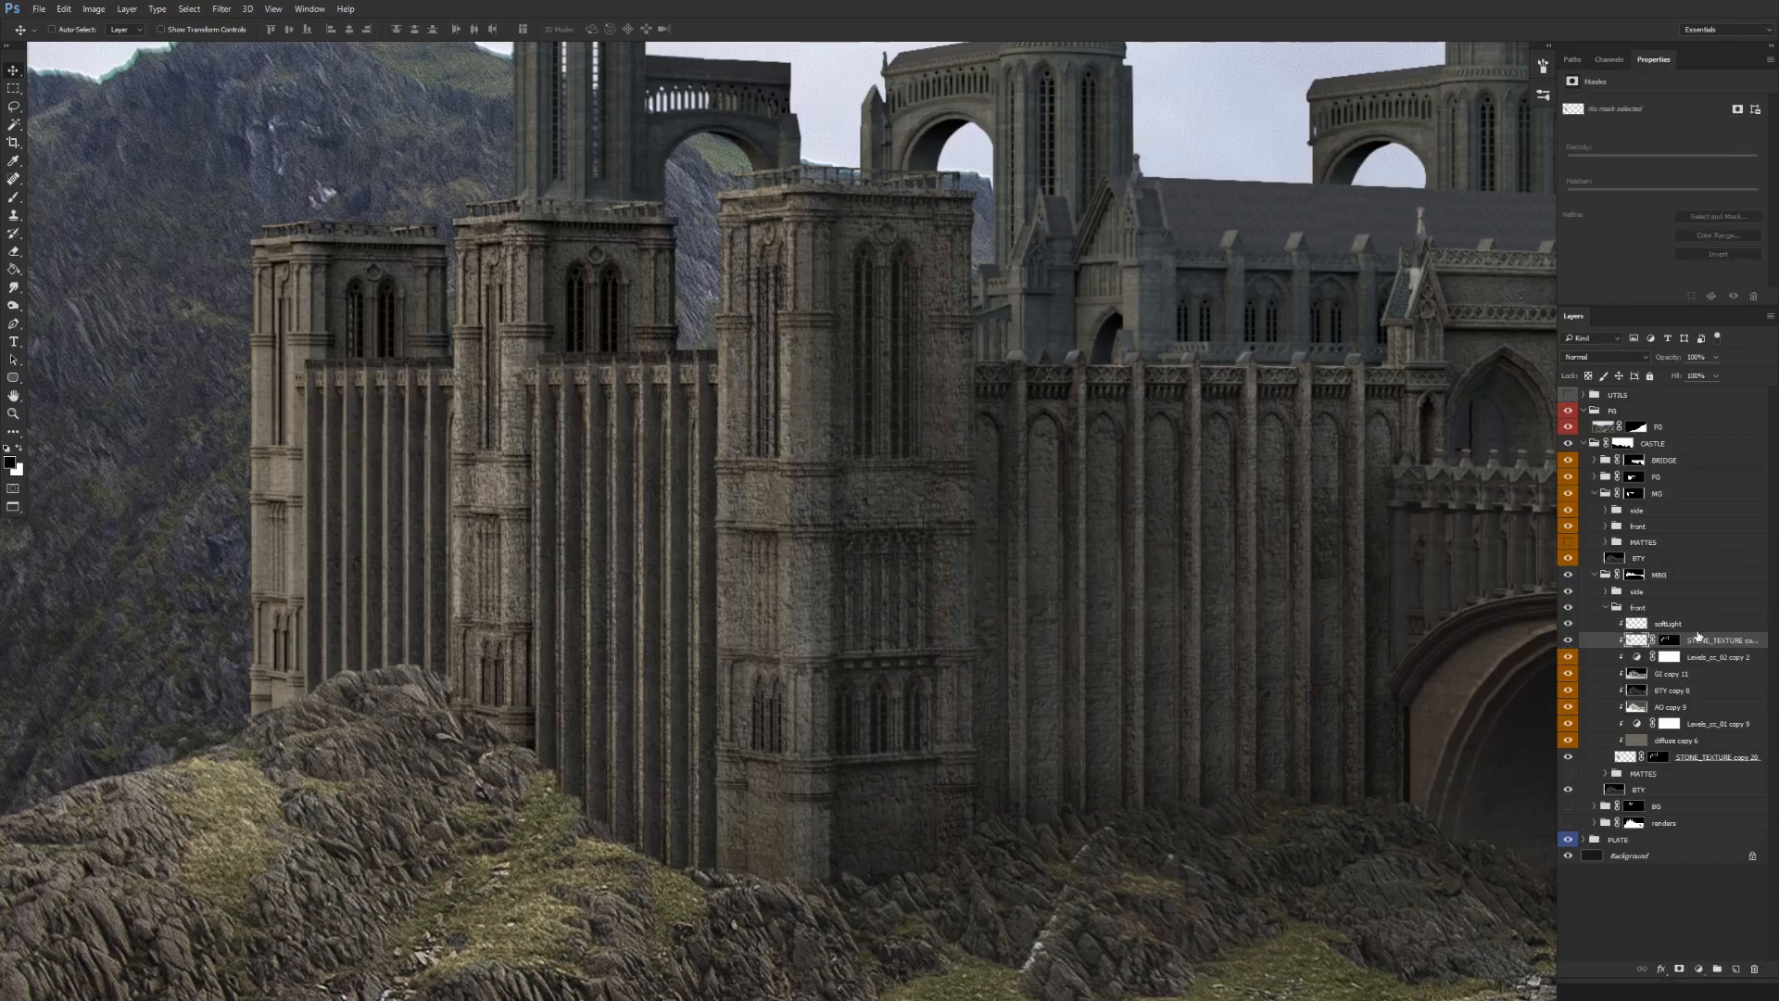
click(1589, 357)
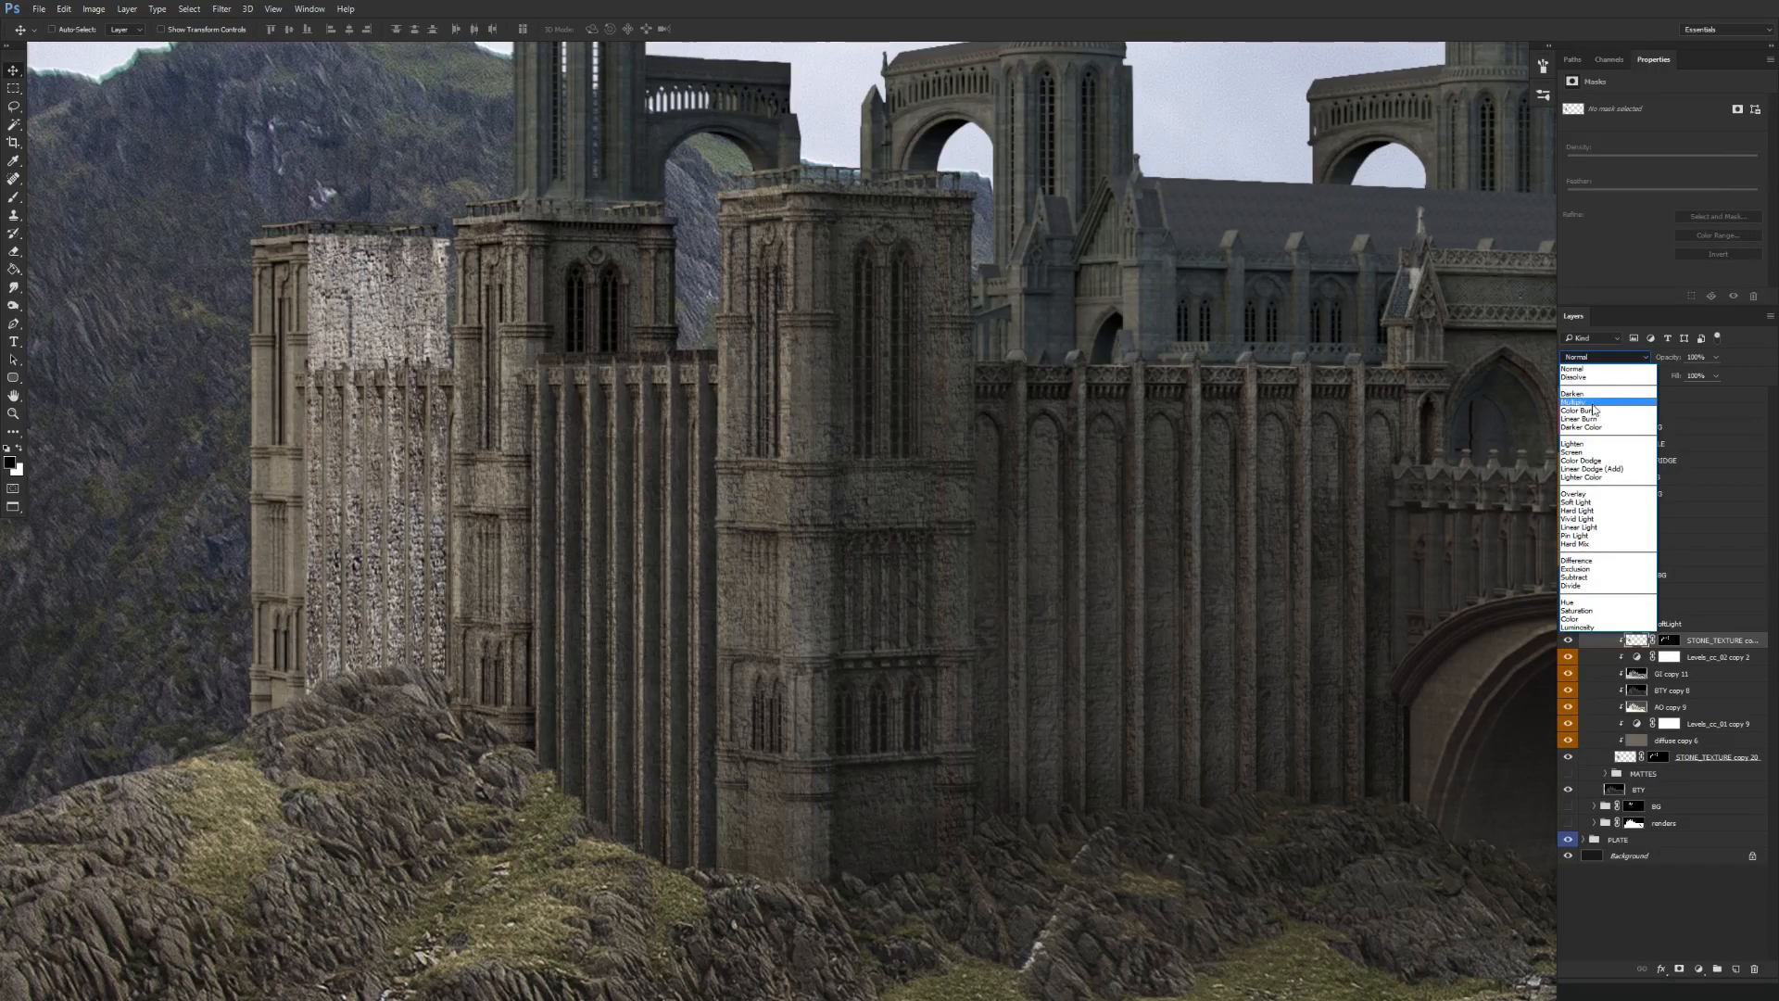
click(1604, 397)
Split and lower the Underlying Layer highlight limit in the stone copy's Blend If options and set its opacity to 30%.
right_click(1706, 644)
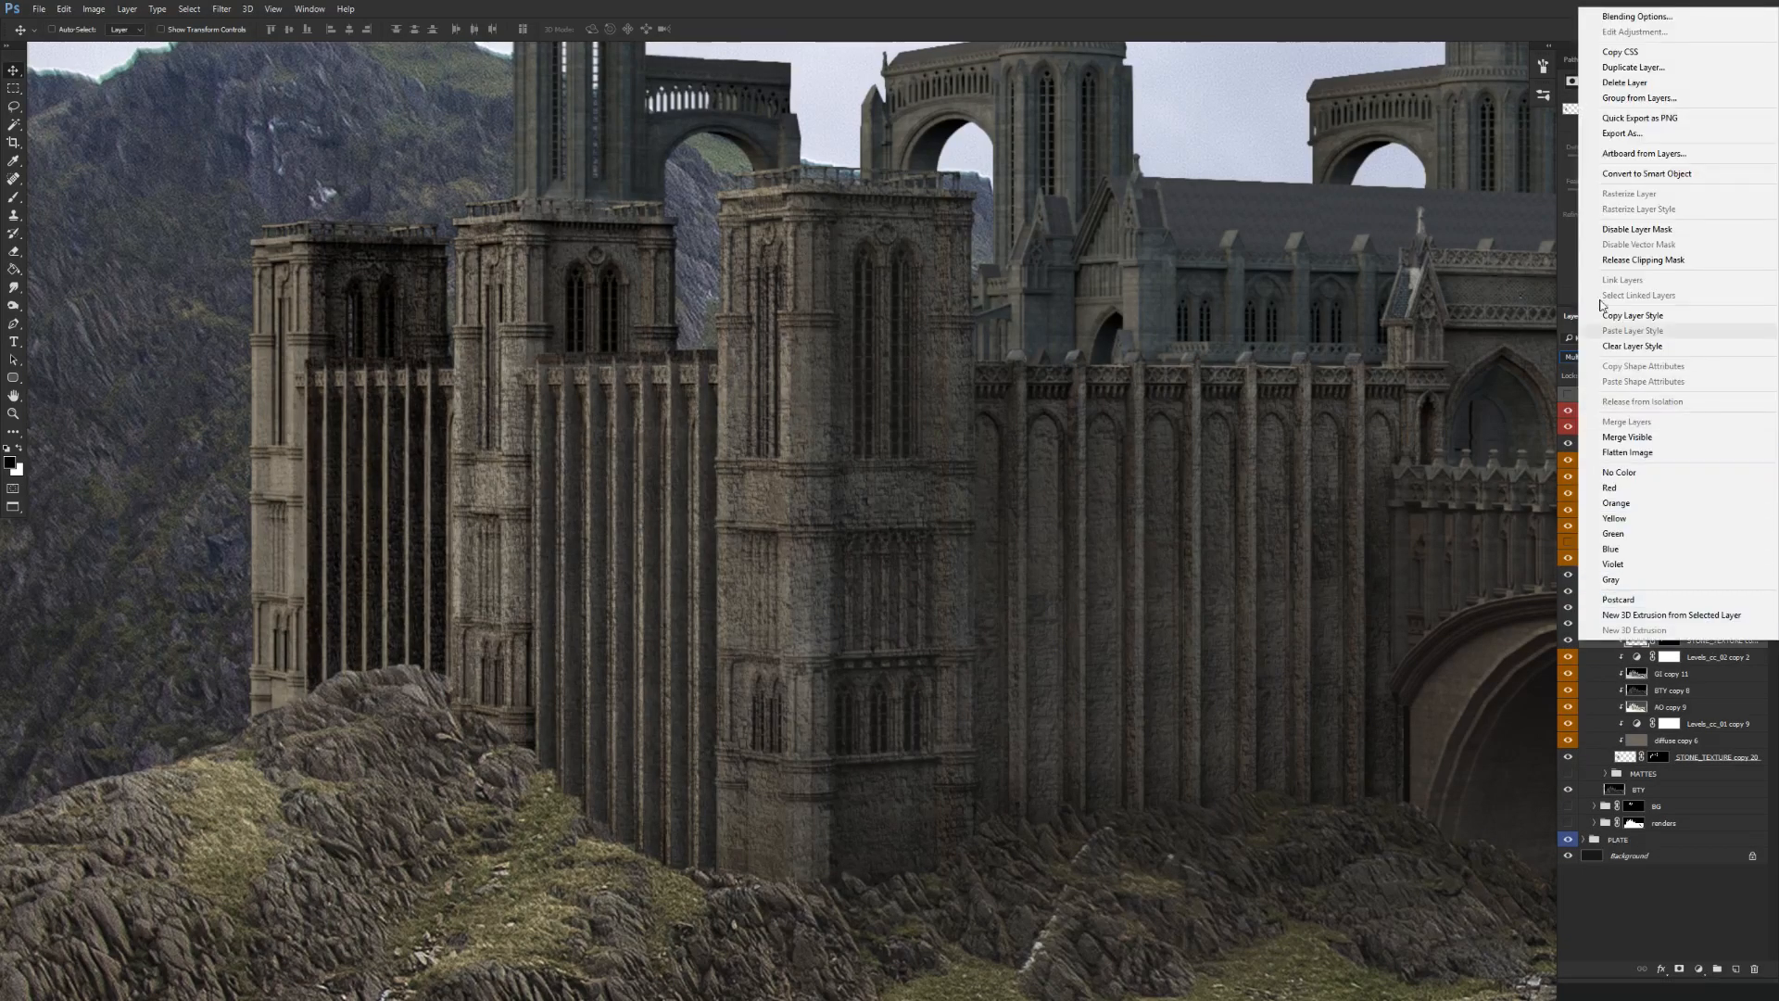
click(1620, 14)
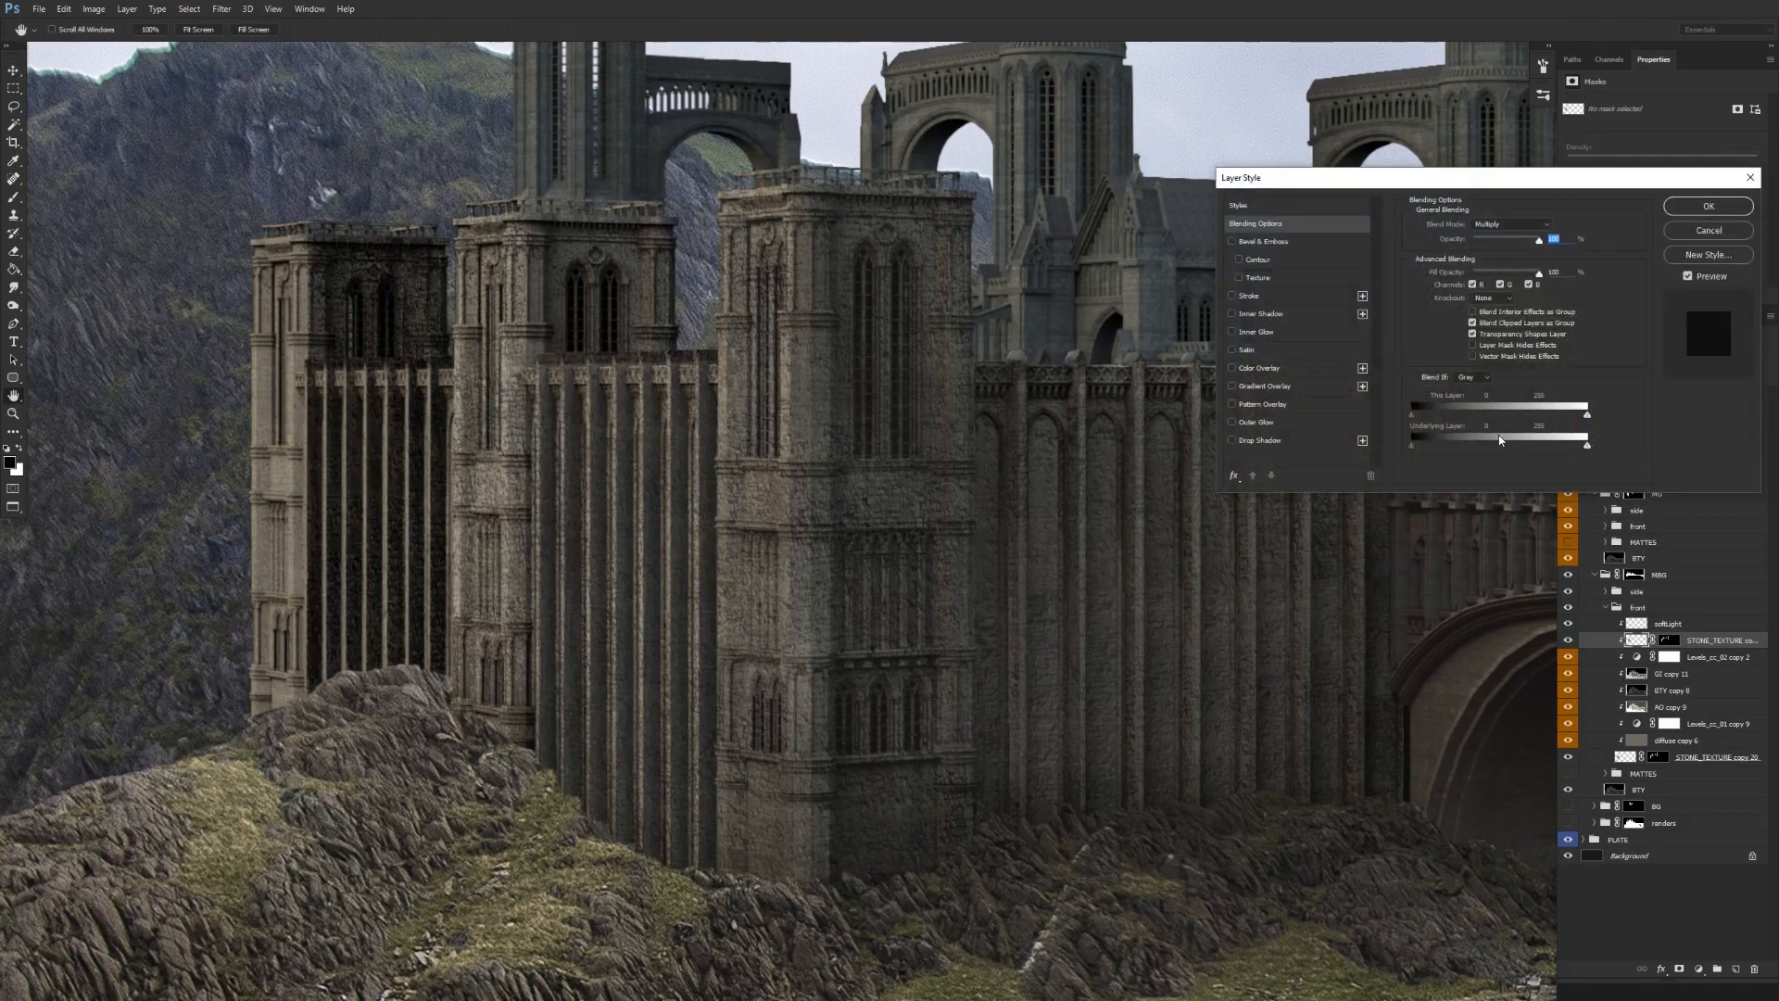
drag(1521, 451, 1442, 452)
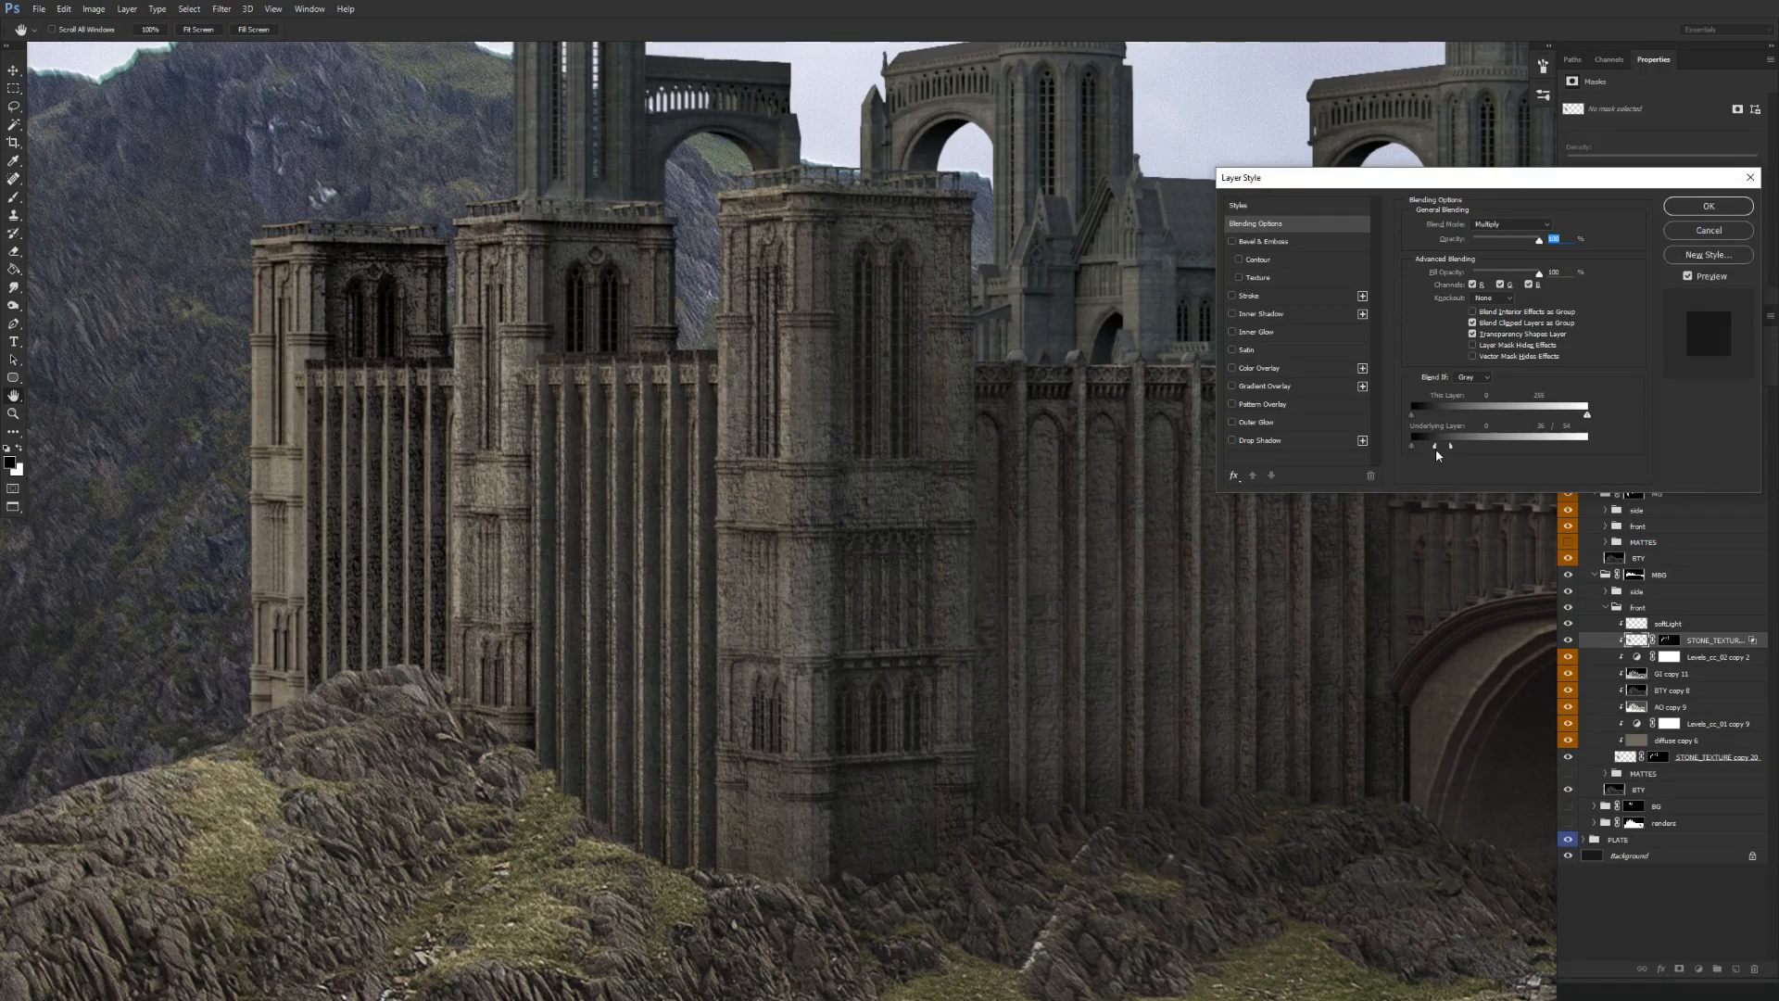
key(Return)
key(3)
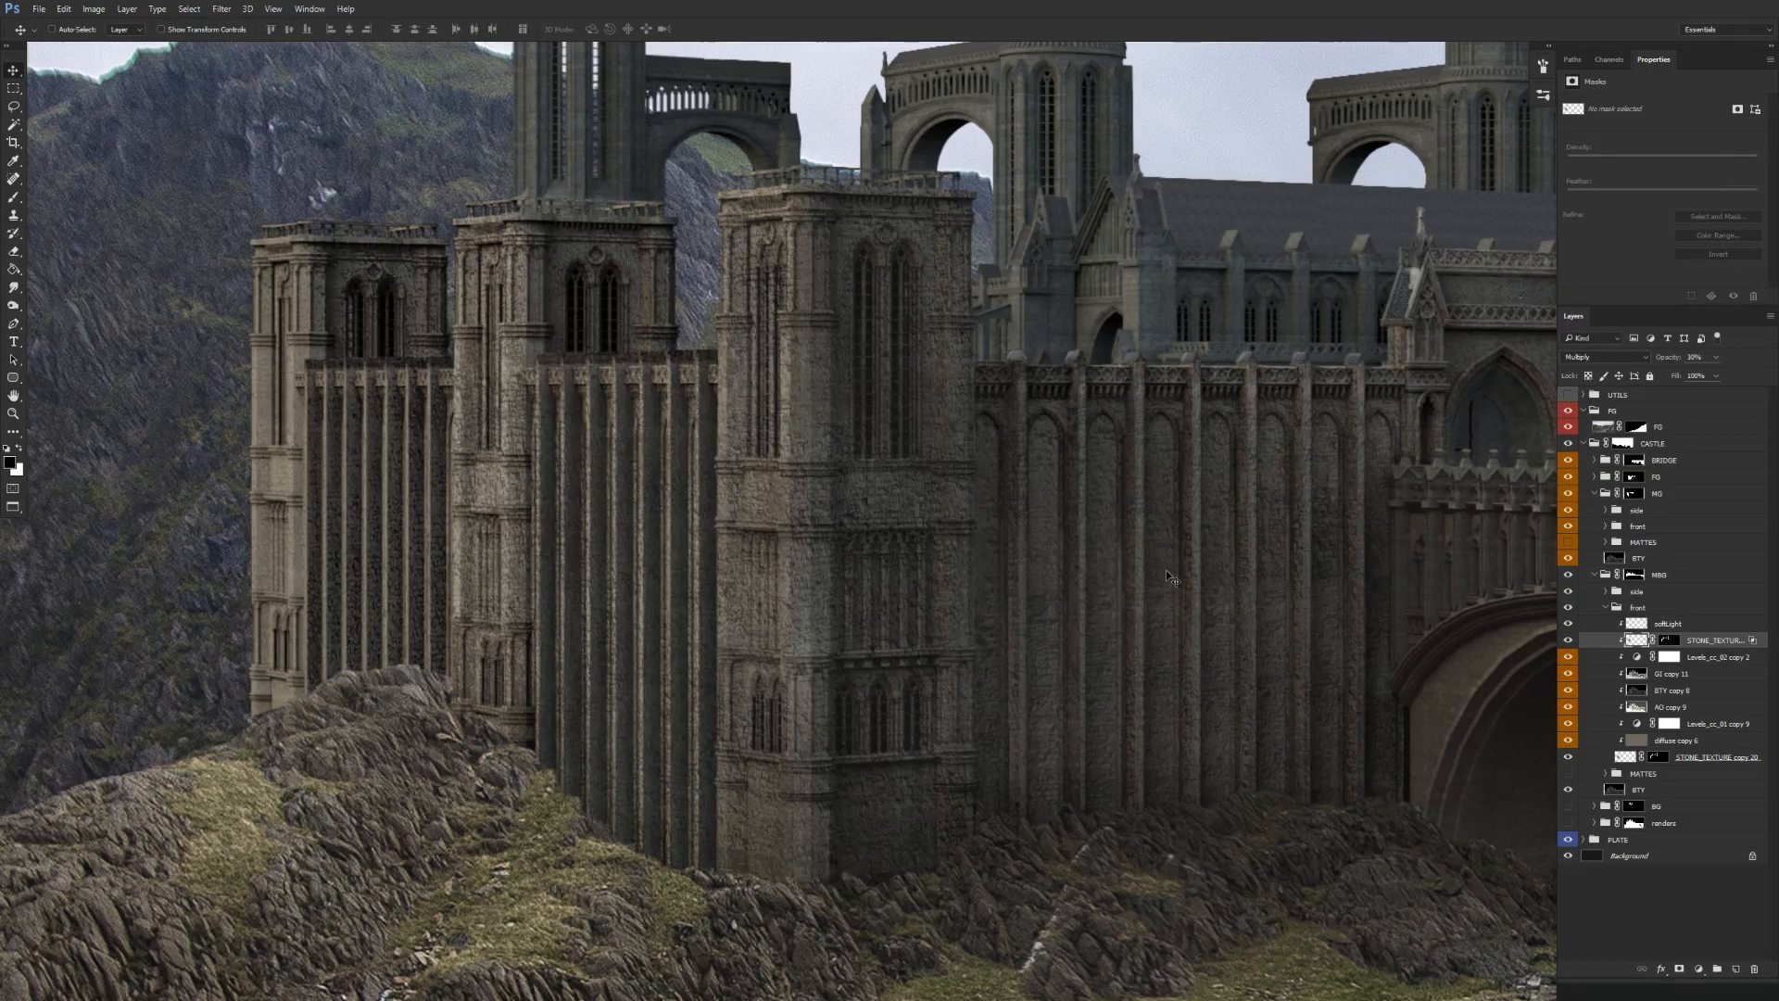
Duplicate the STONE_TEXTURE layer of MBG's side group as a clipped layer at the group's top and set it to Multiply.
click(1606, 608)
click(1617, 593)
drag(950, 696, 1037, 614)
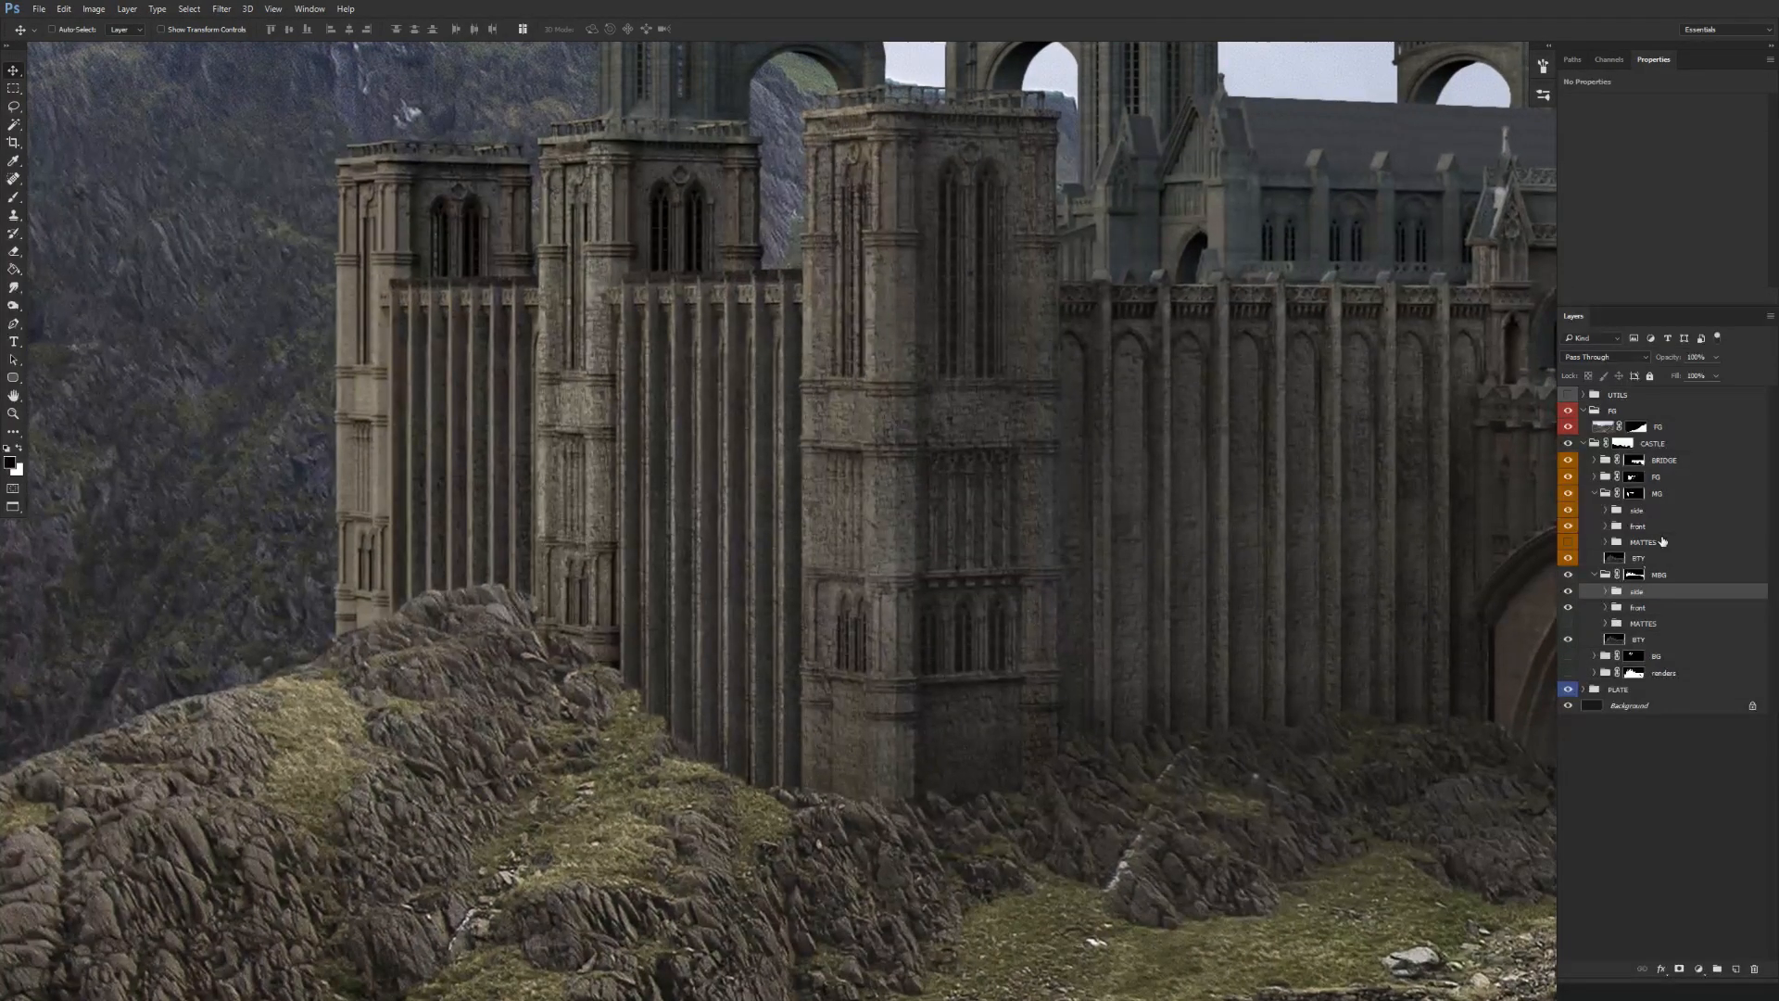
click(1568, 591)
click(1568, 592)
click(1606, 591)
drag(1686, 708, 1716, 608)
drag(688, 721, 786, 710)
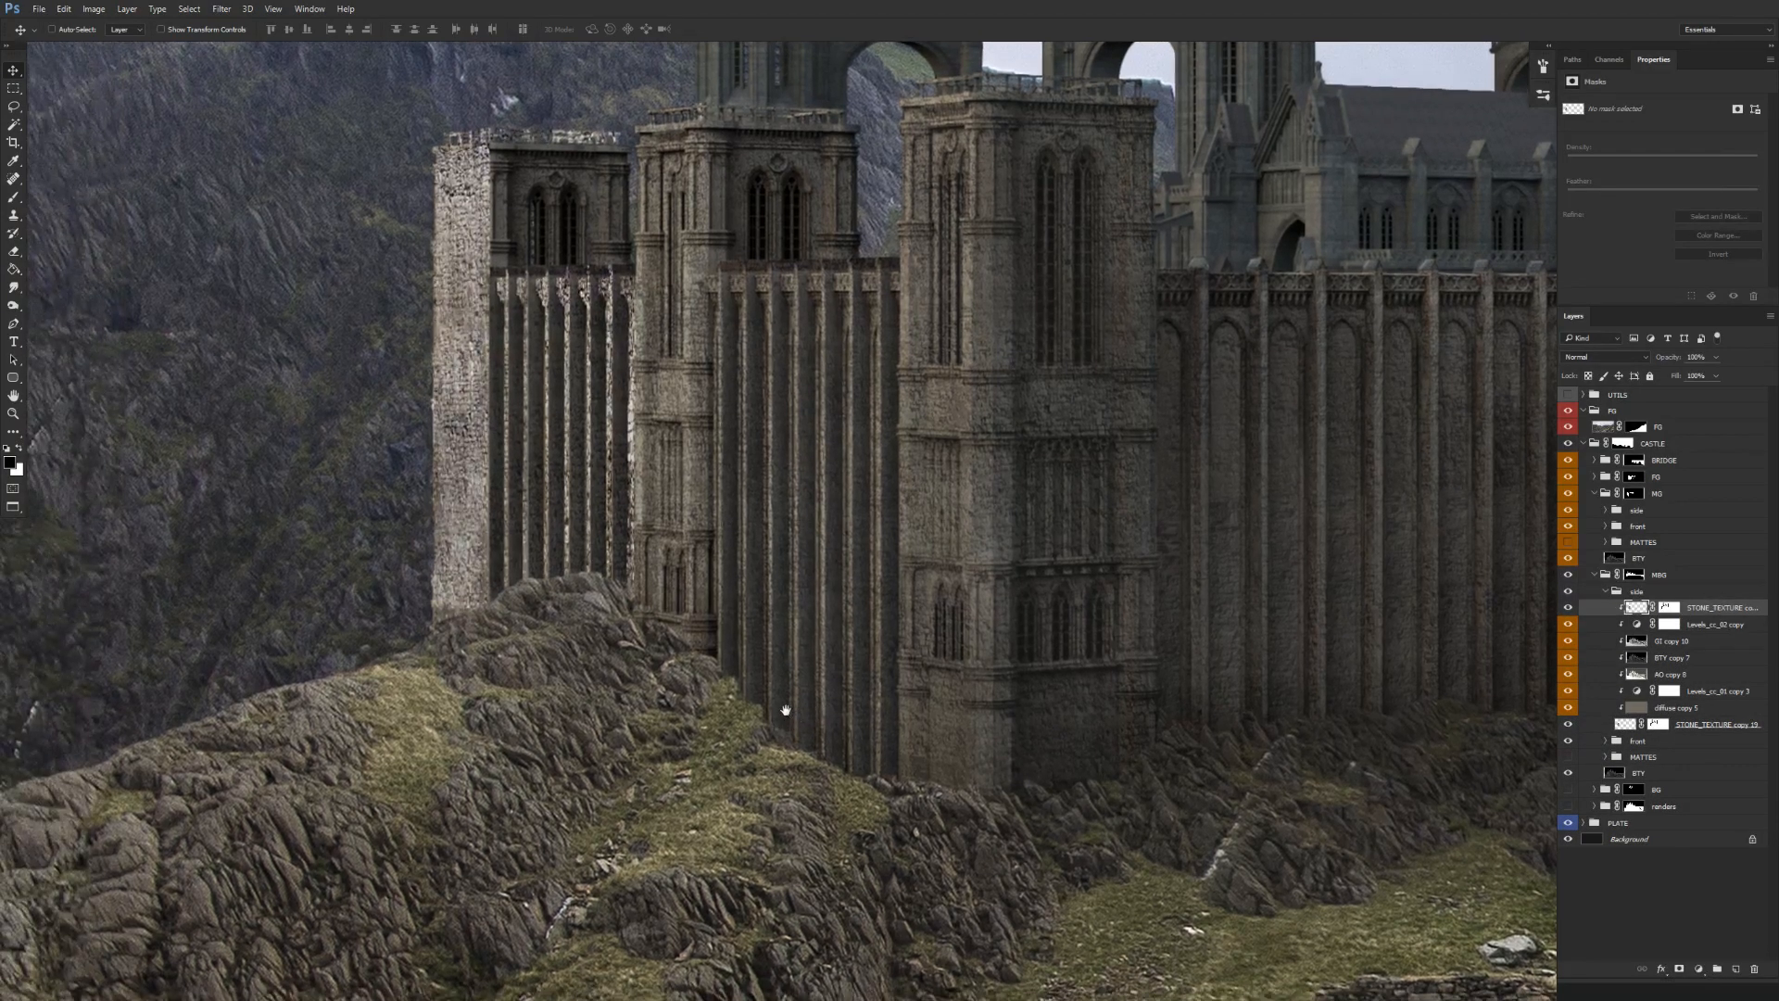
click(1594, 357)
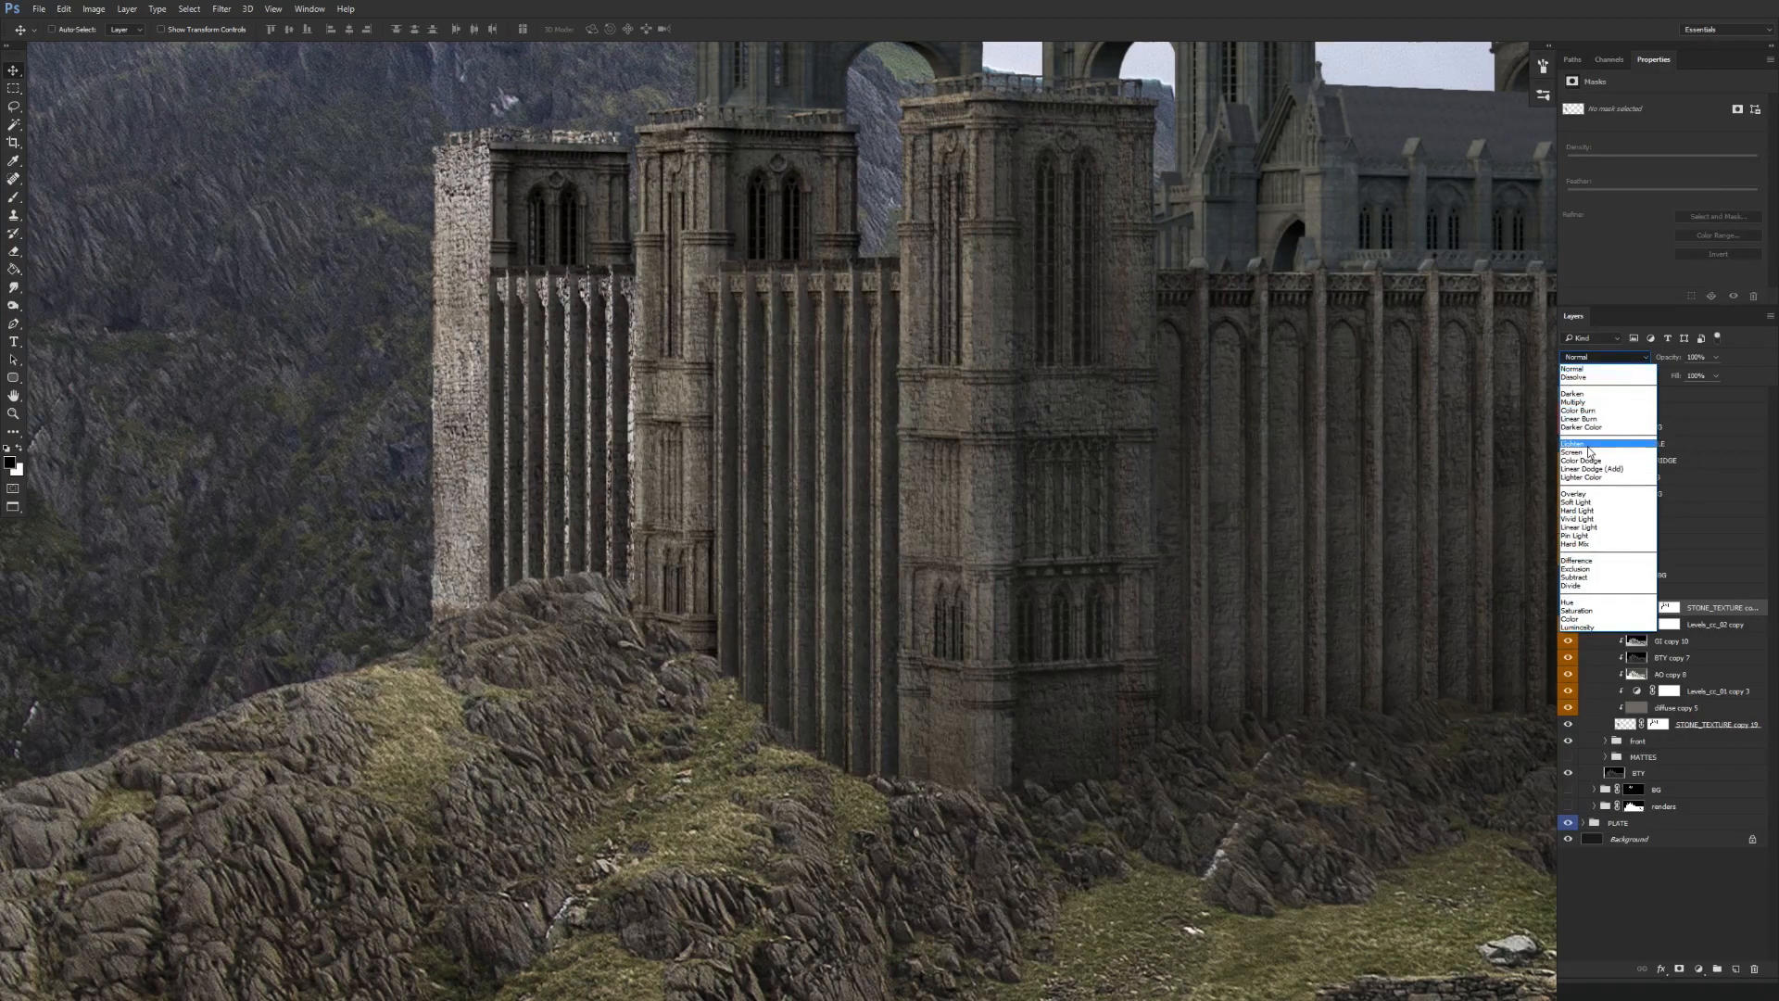
click(1596, 406)
drag(981, 658, 992, 652)
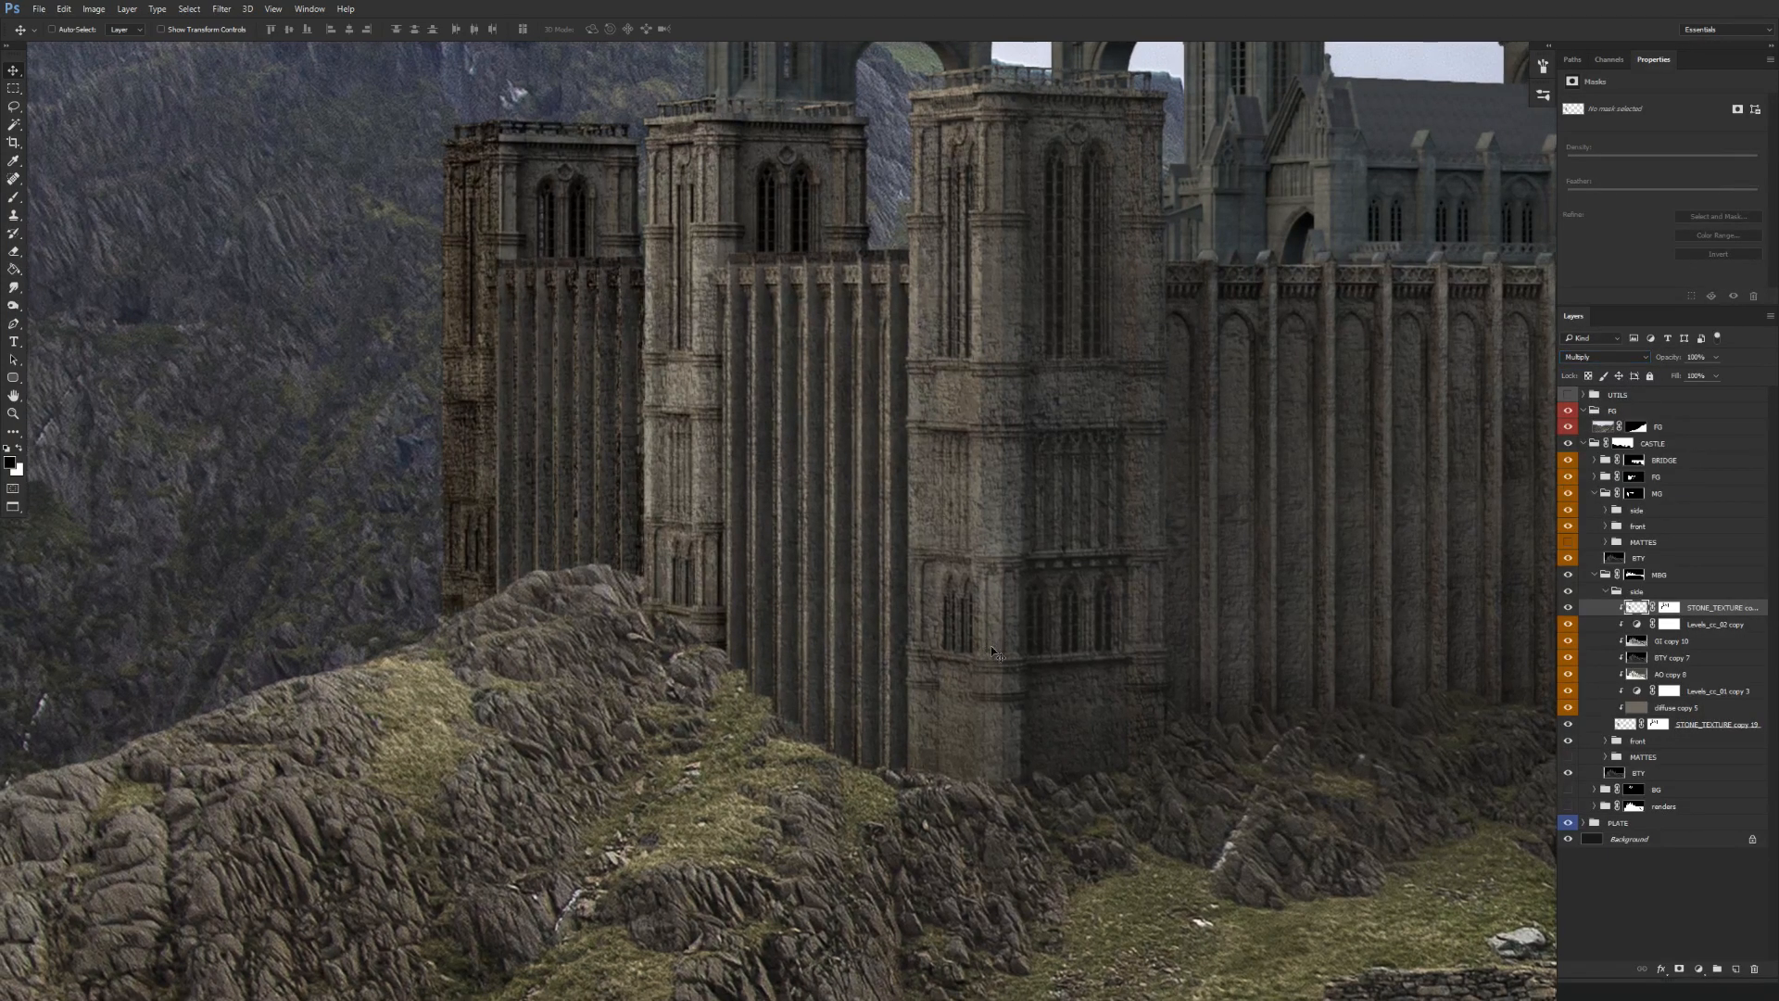
Split and lower the Underlying Layer highlight limit in the side stone copy's Blend If options and reduce its opacity.
right_click(1704, 614)
click(1575, 354)
drag(1063, 591, 924, 625)
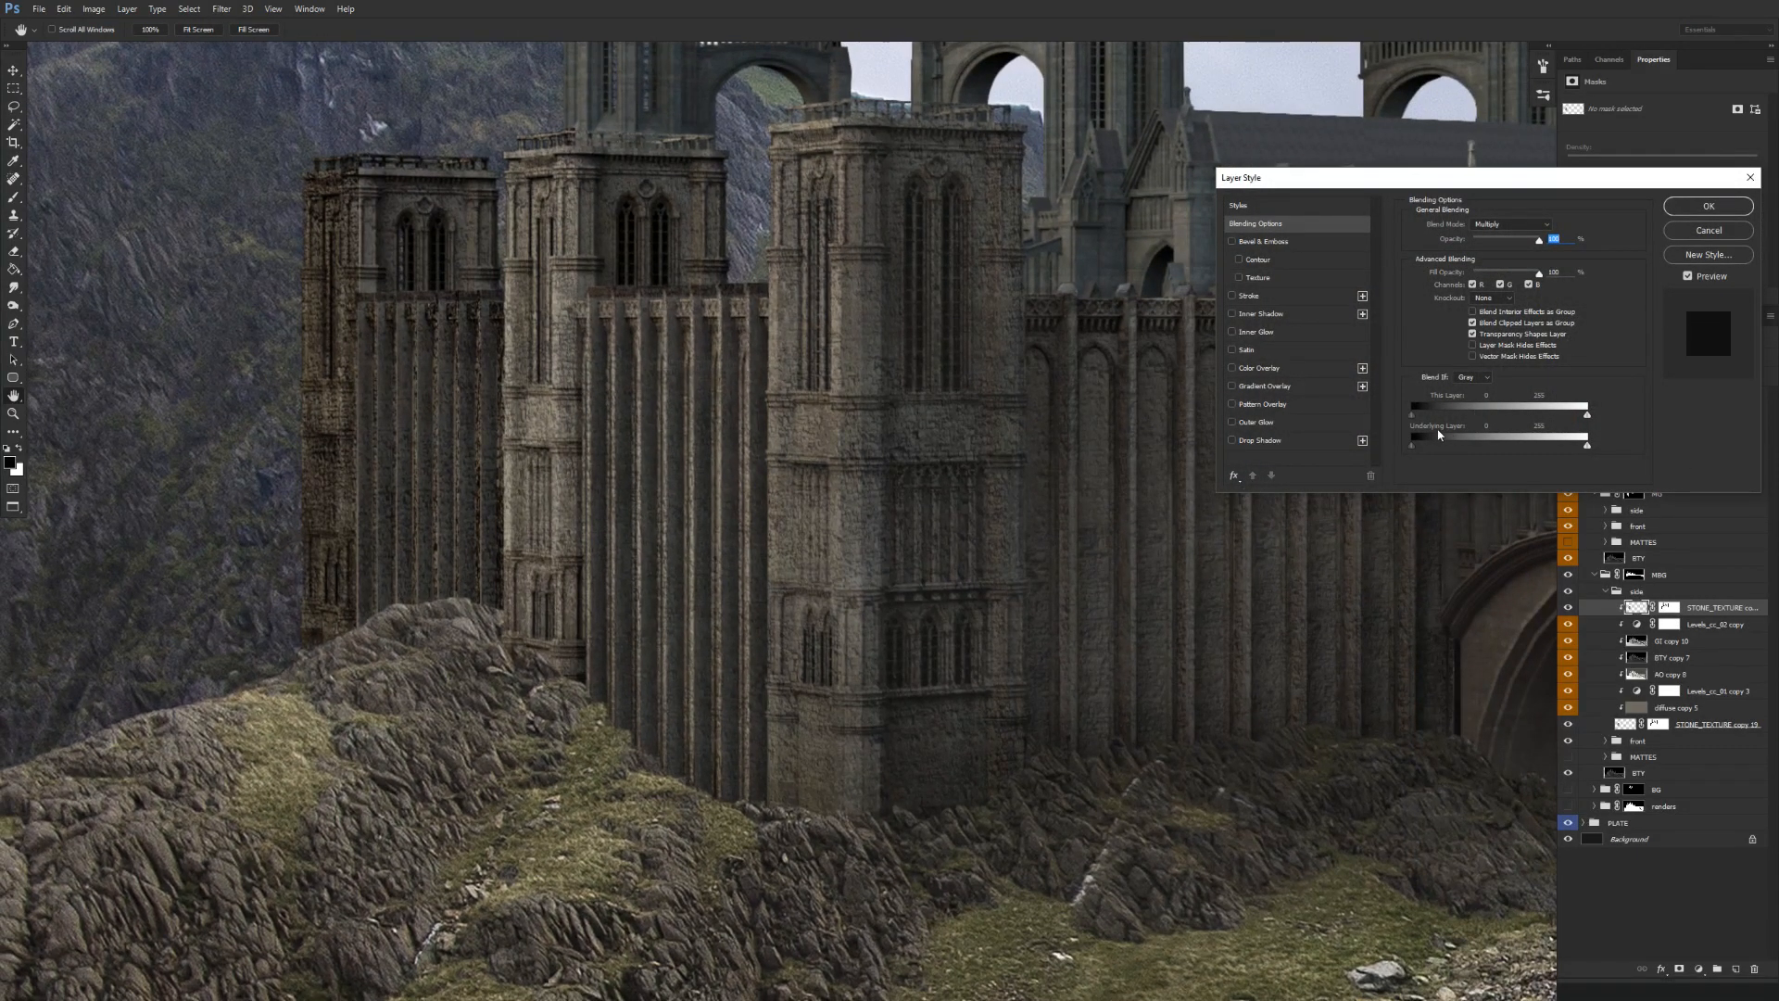
drag(1575, 448, 1473, 454)
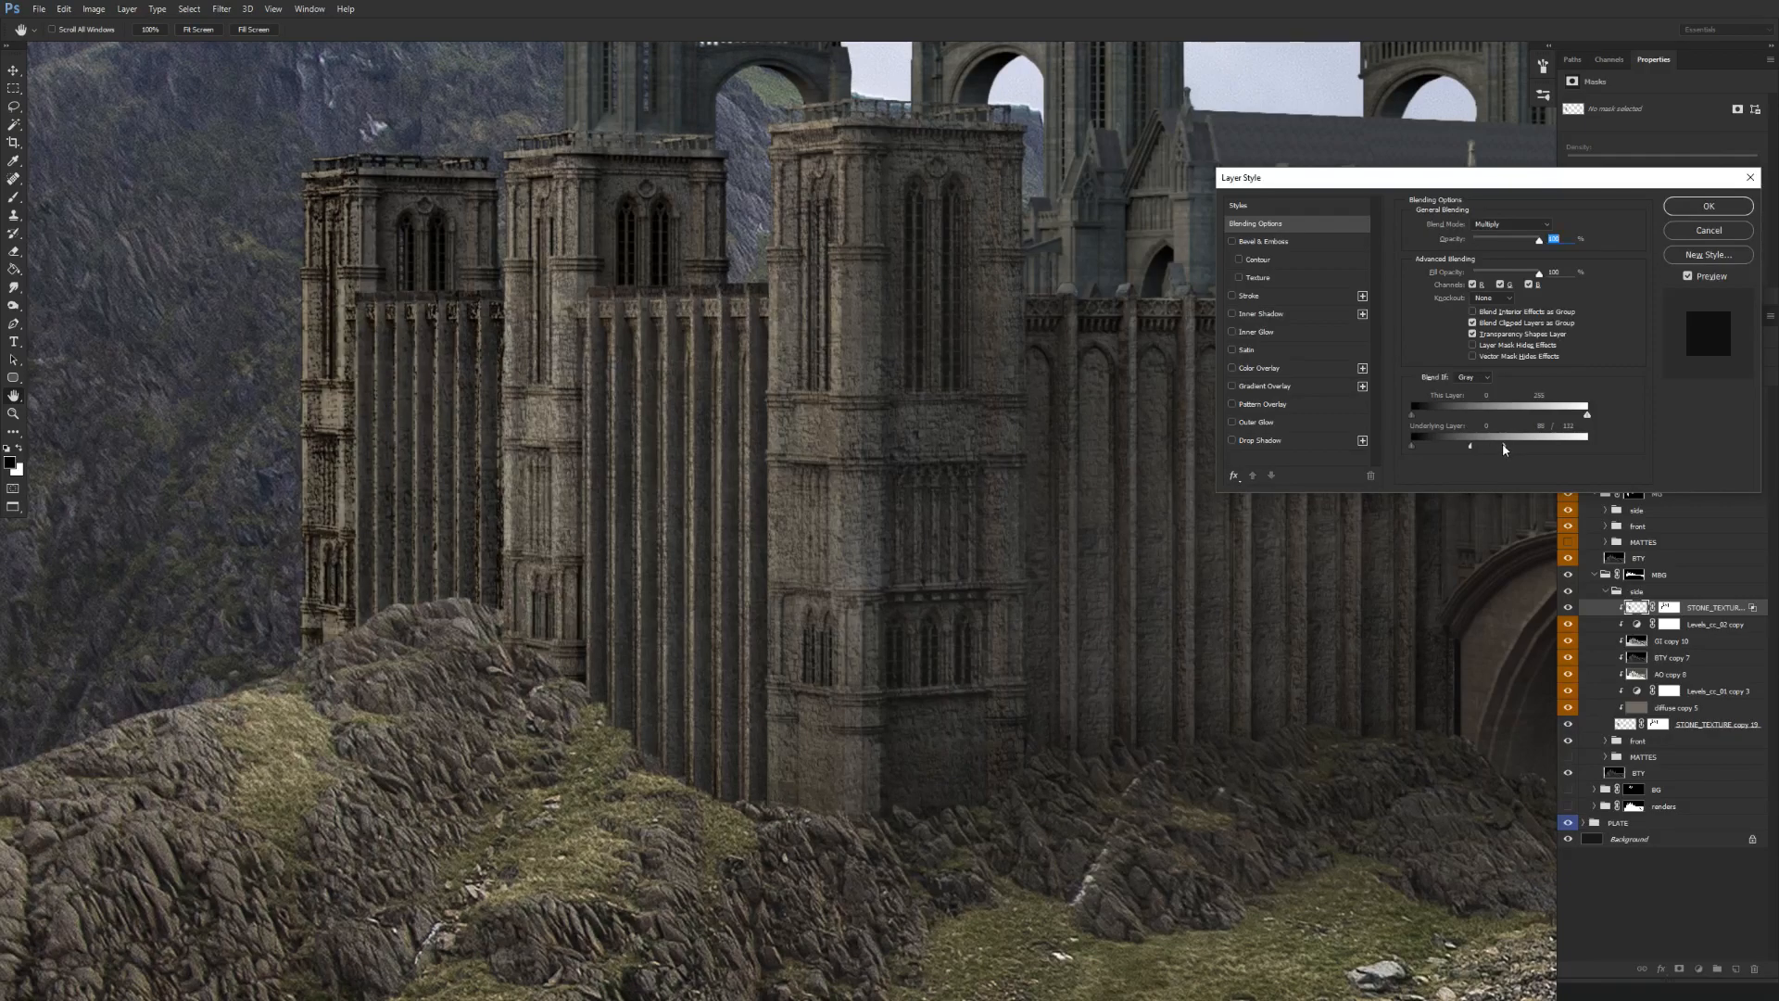
key(Return)
drag(918, 600, 967, 631)
key(3)
key(2)
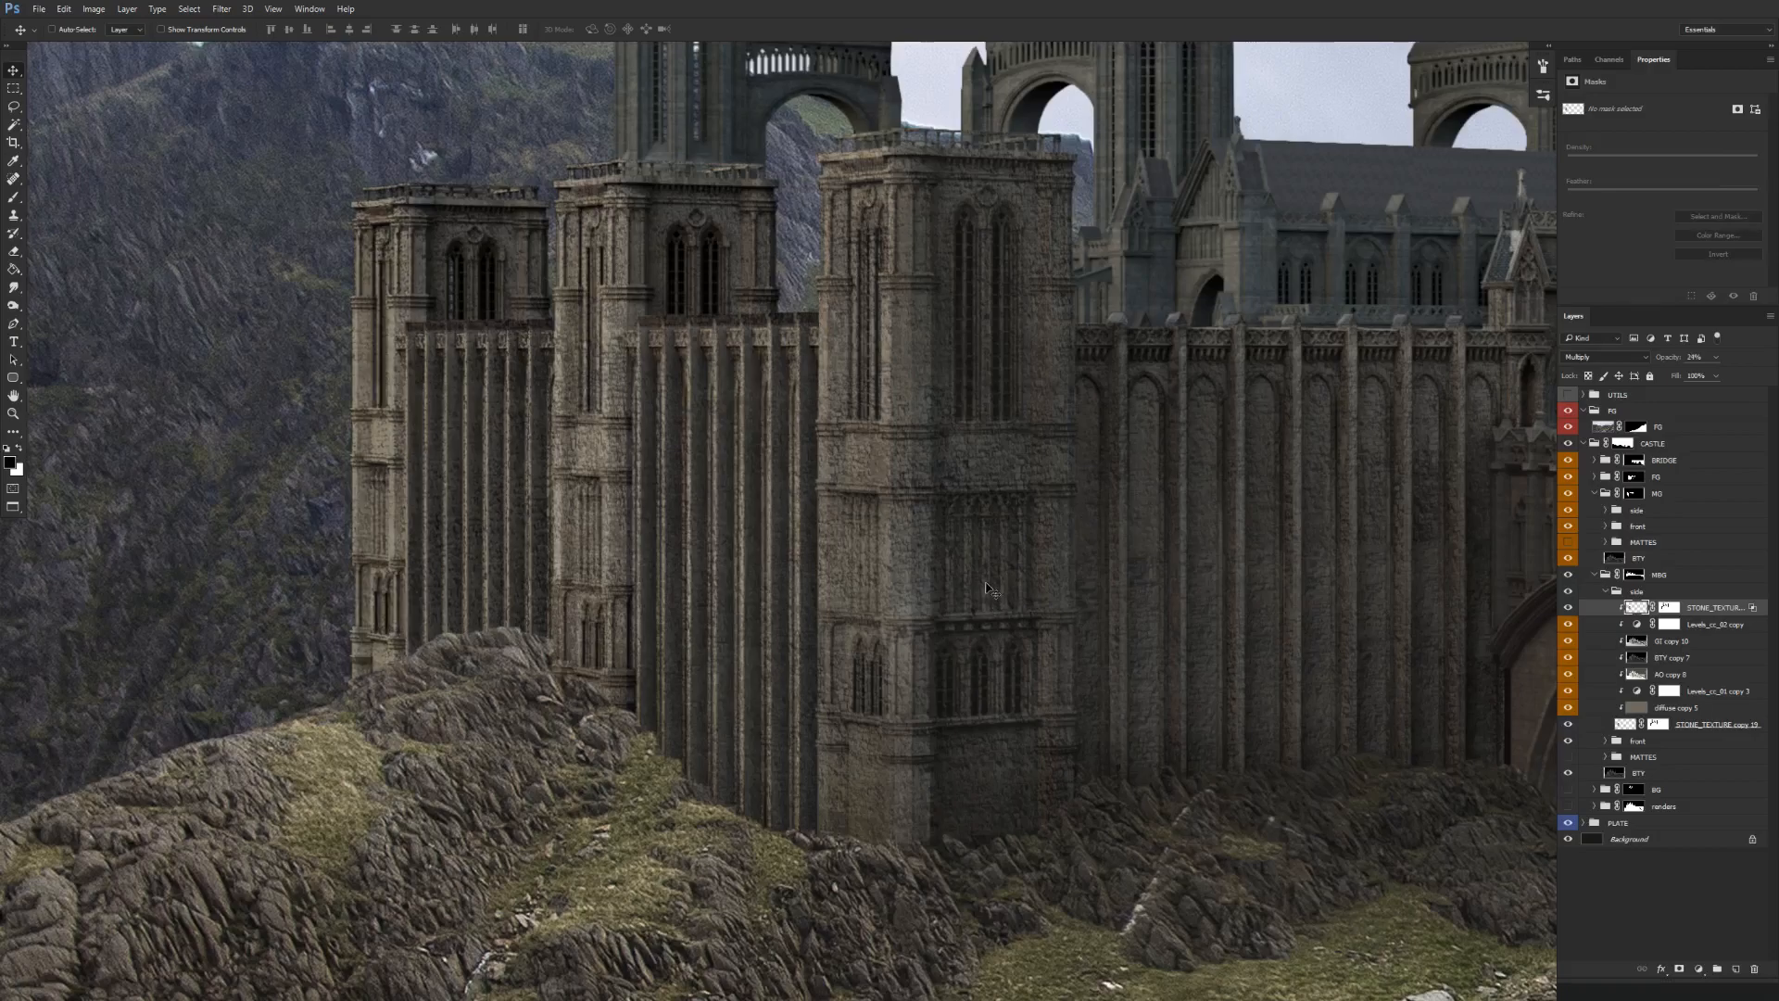
Add a new clipped layer at the top of MBG's side group and set it to Soft Light.
key(ctrl+minus)
key(ctrl+minus)
key(ctrl+minus)
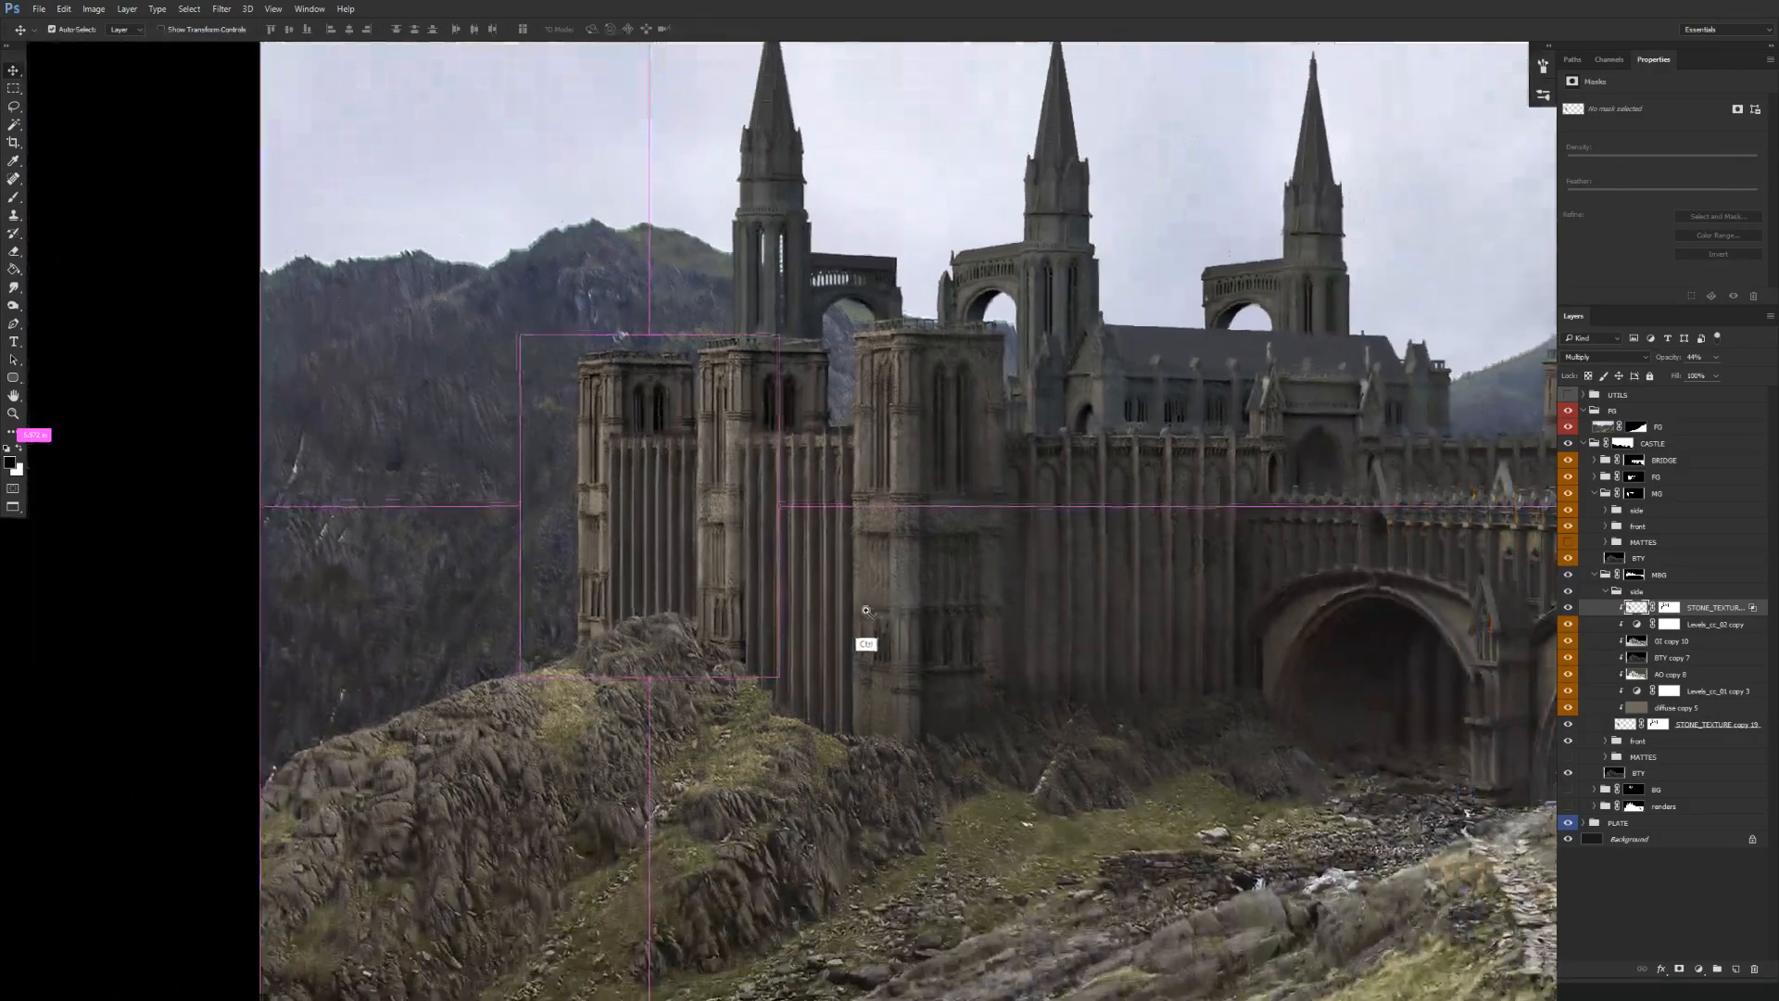
drag(874, 724, 602, 708)
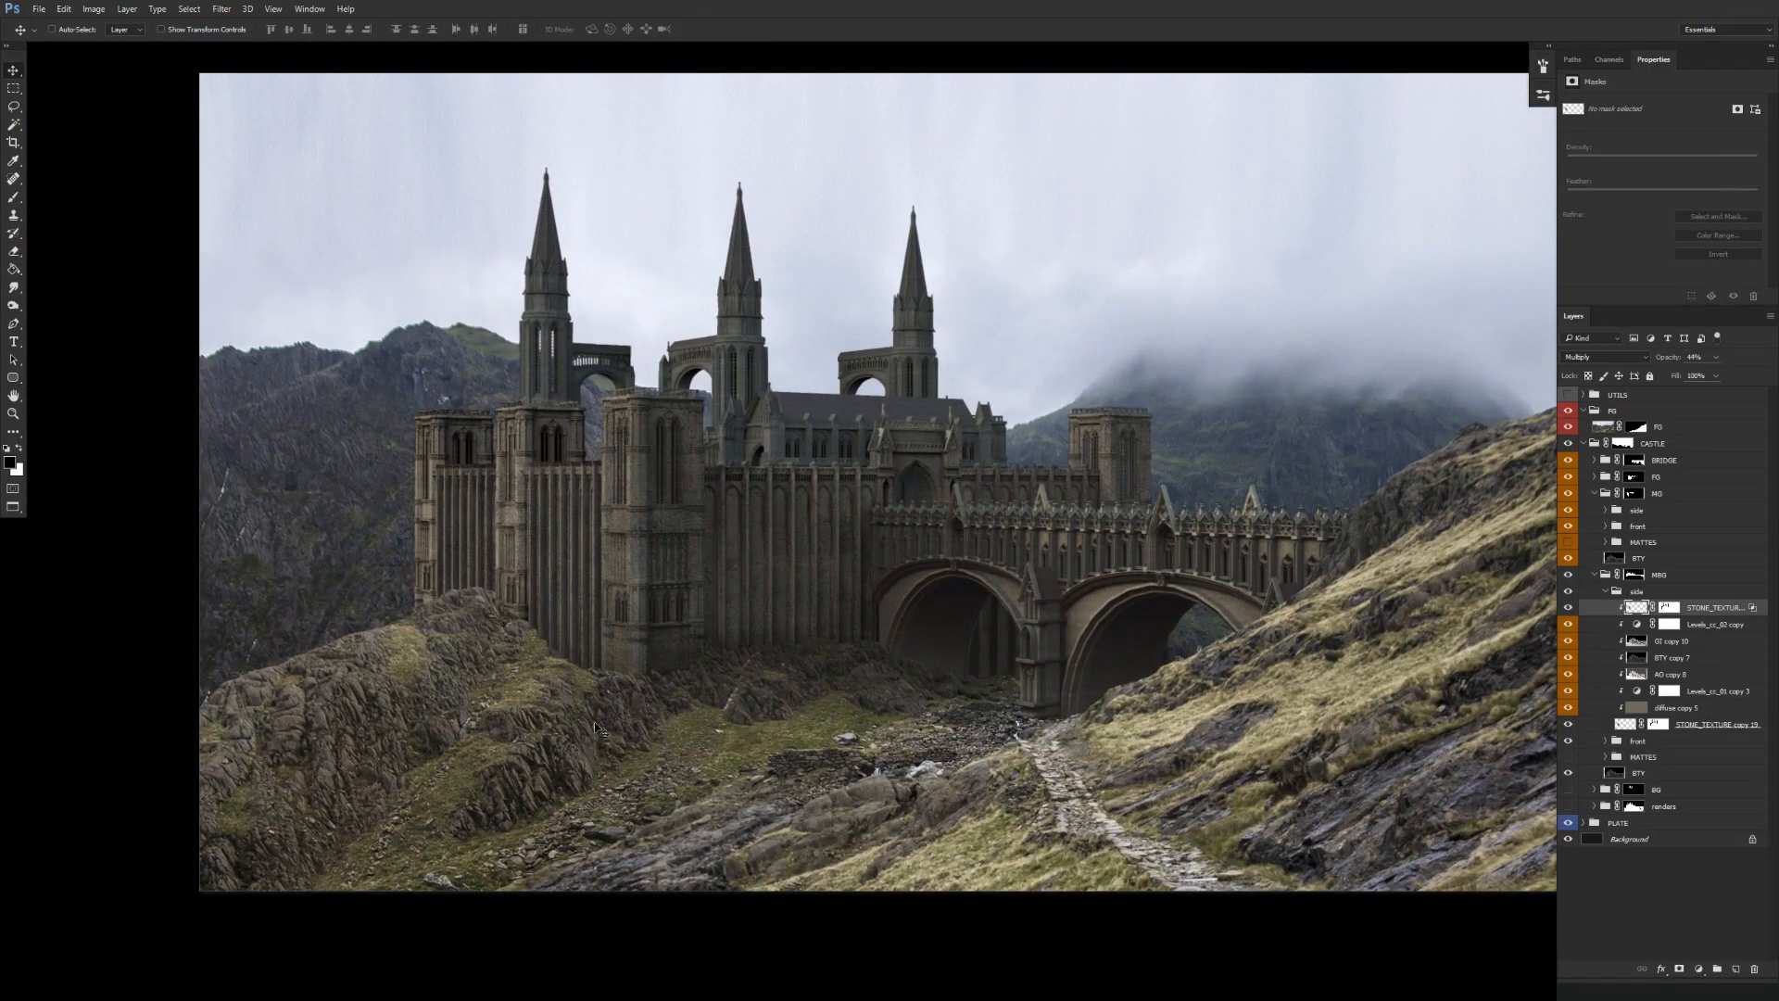
click(1715, 625)
click(1735, 970)
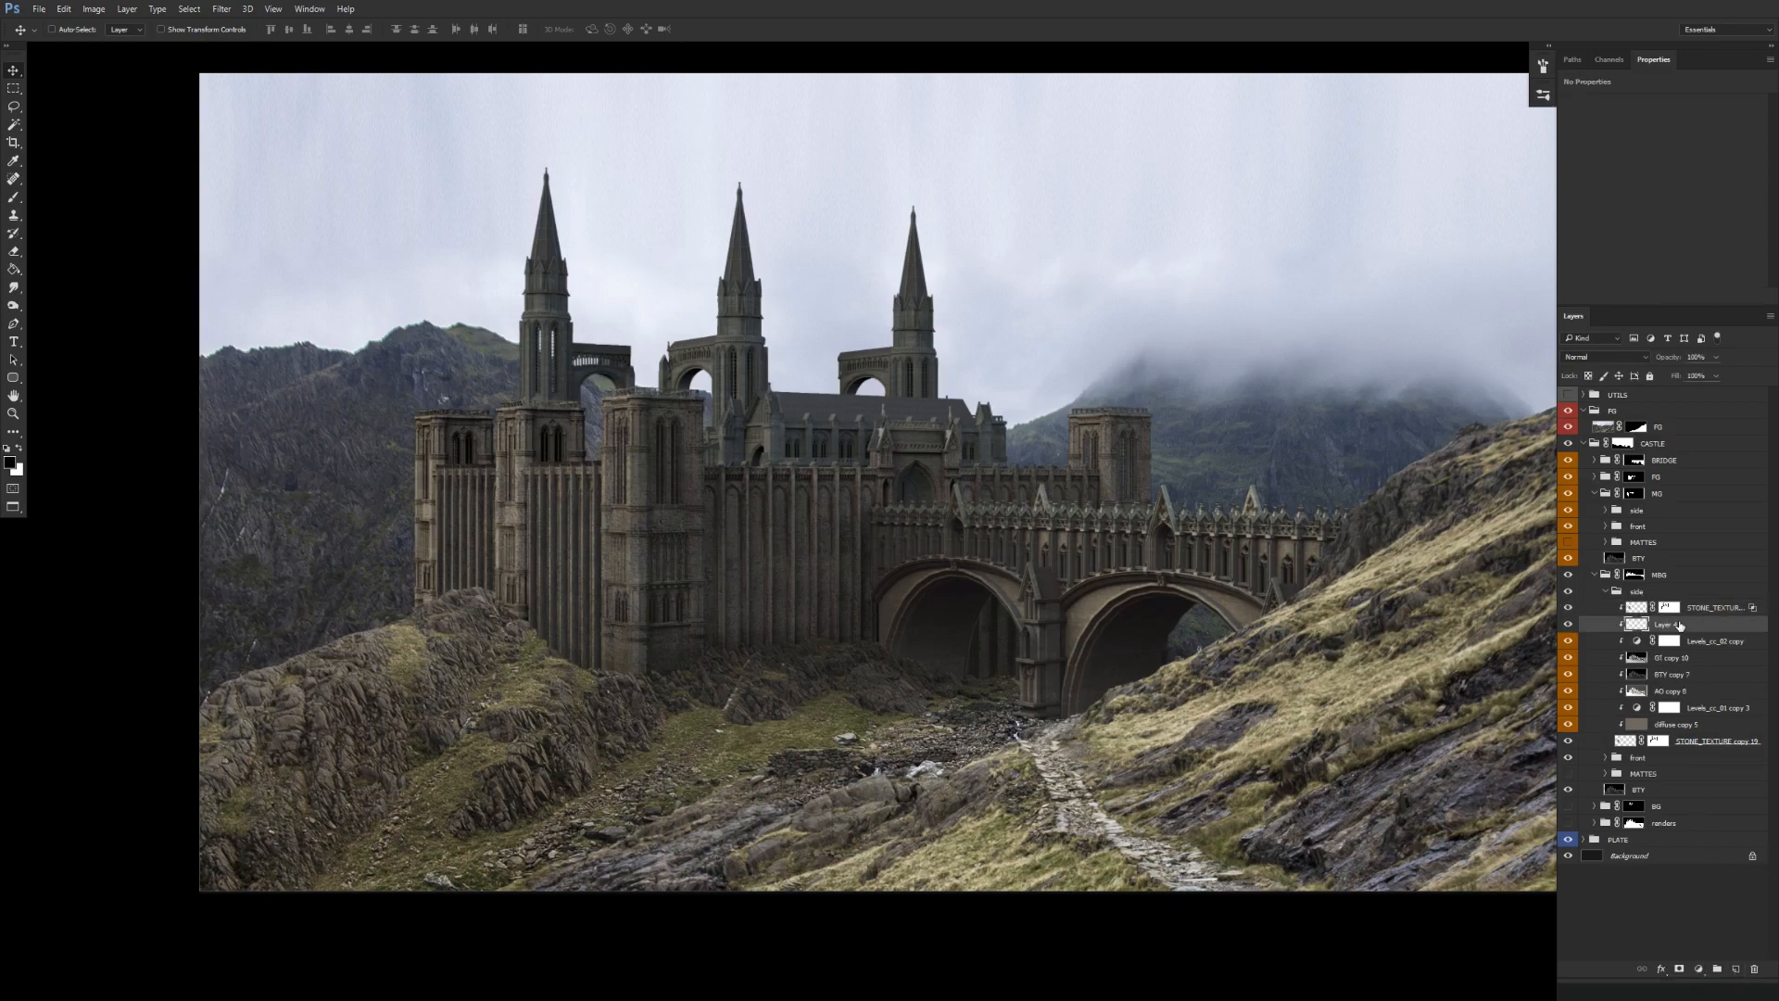
click(1592, 360)
click(1604, 506)
drag(702, 622, 846, 550)
Prepare a larger soft brush with black at 10% opacity for shading the side walls.
key(b)
alt+right_click(588, 492)
right_click(634, 507)
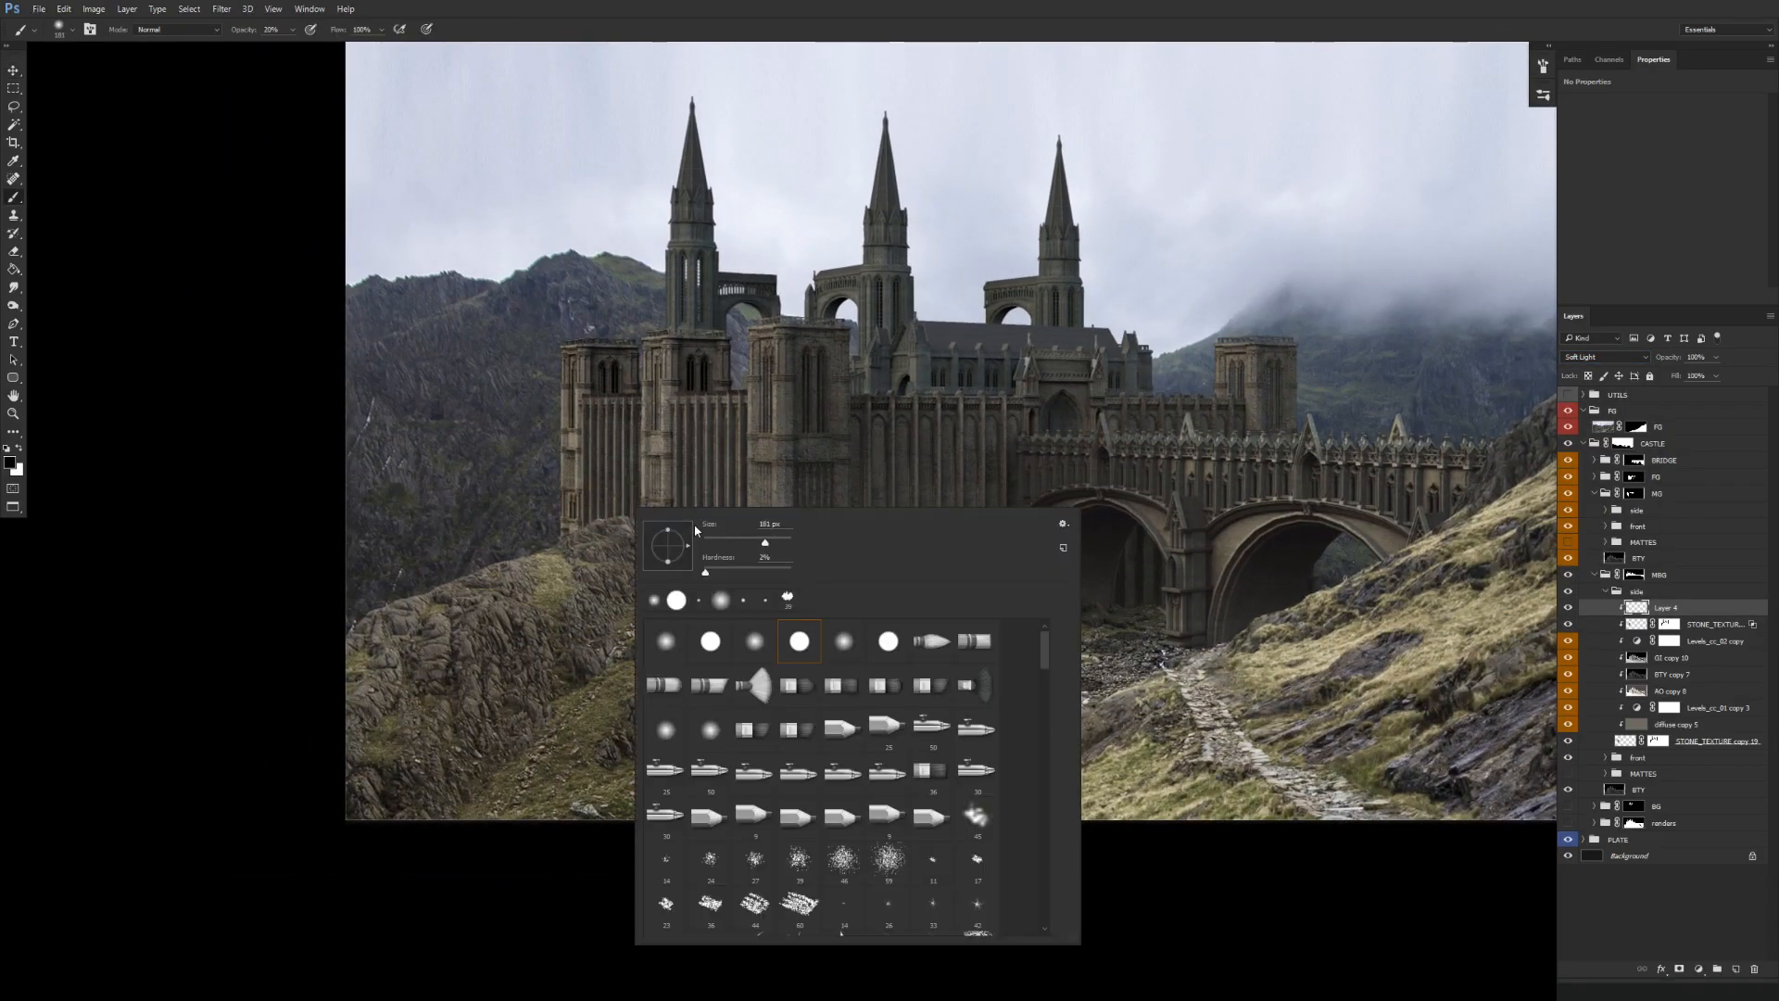
key(Return)
drag(524, 570, 569, 570)
key(1)
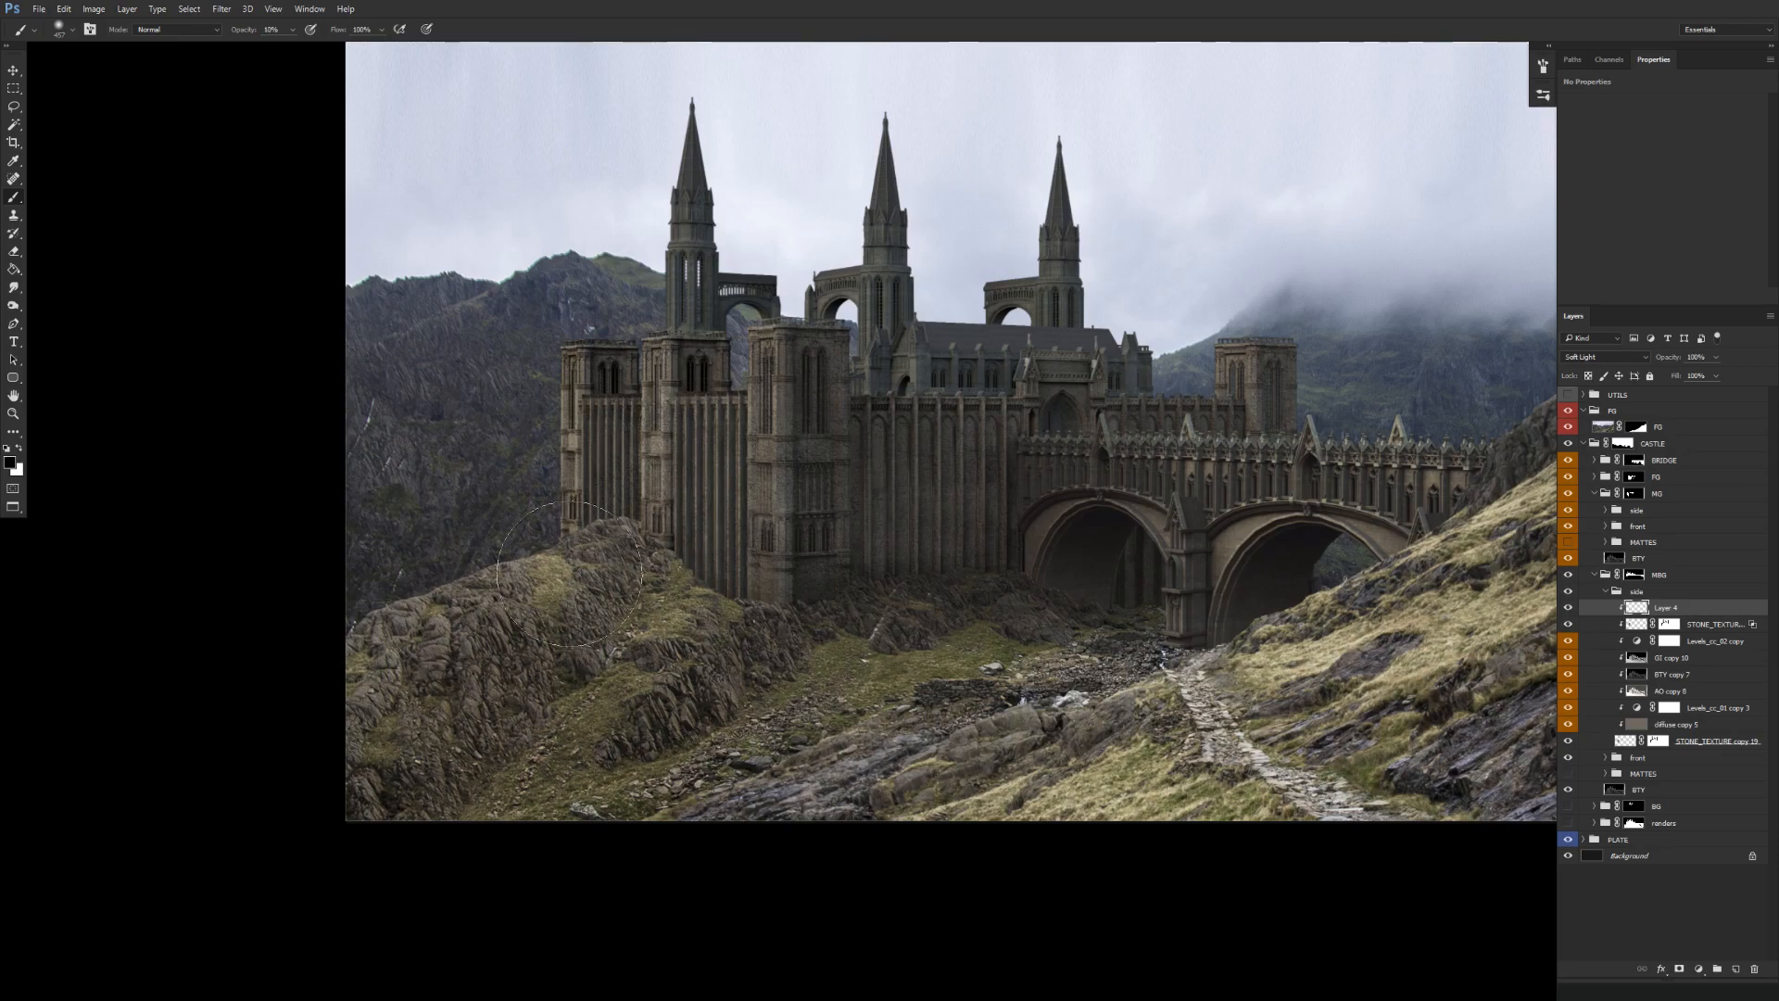
Collapse the side, MBG and MG groups and label the MBG group orange.
key(v)
click(1607, 591)
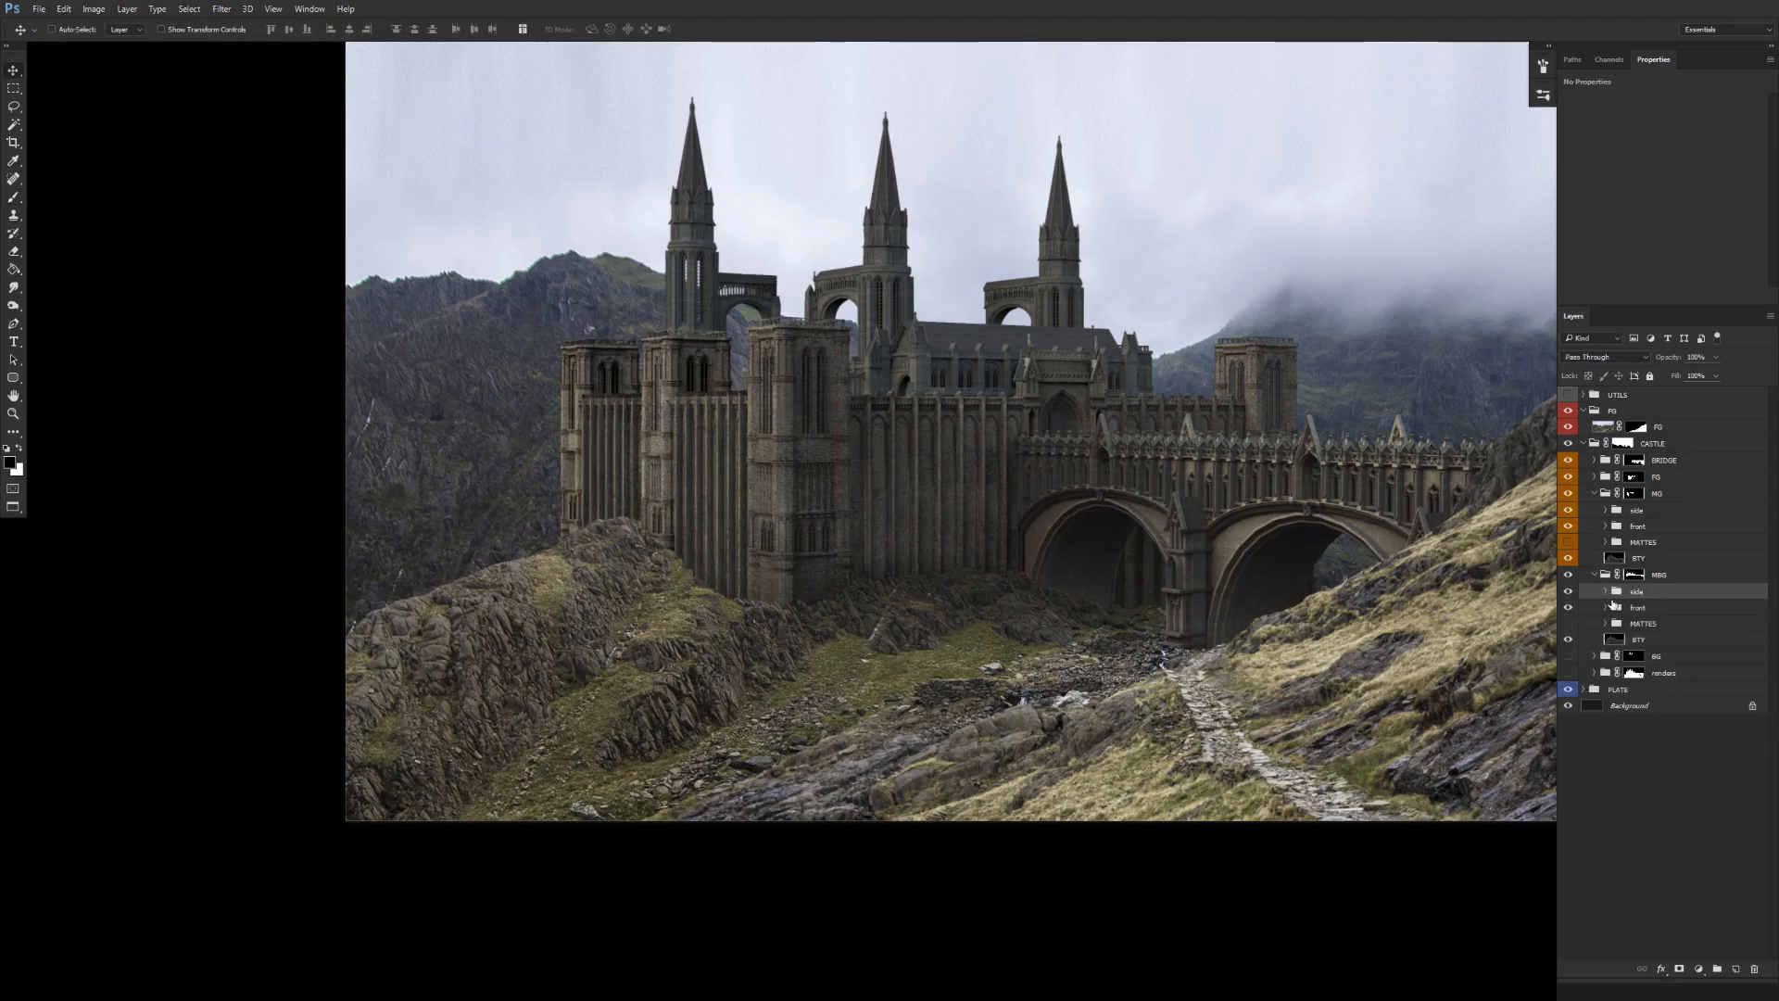
click(1595, 574)
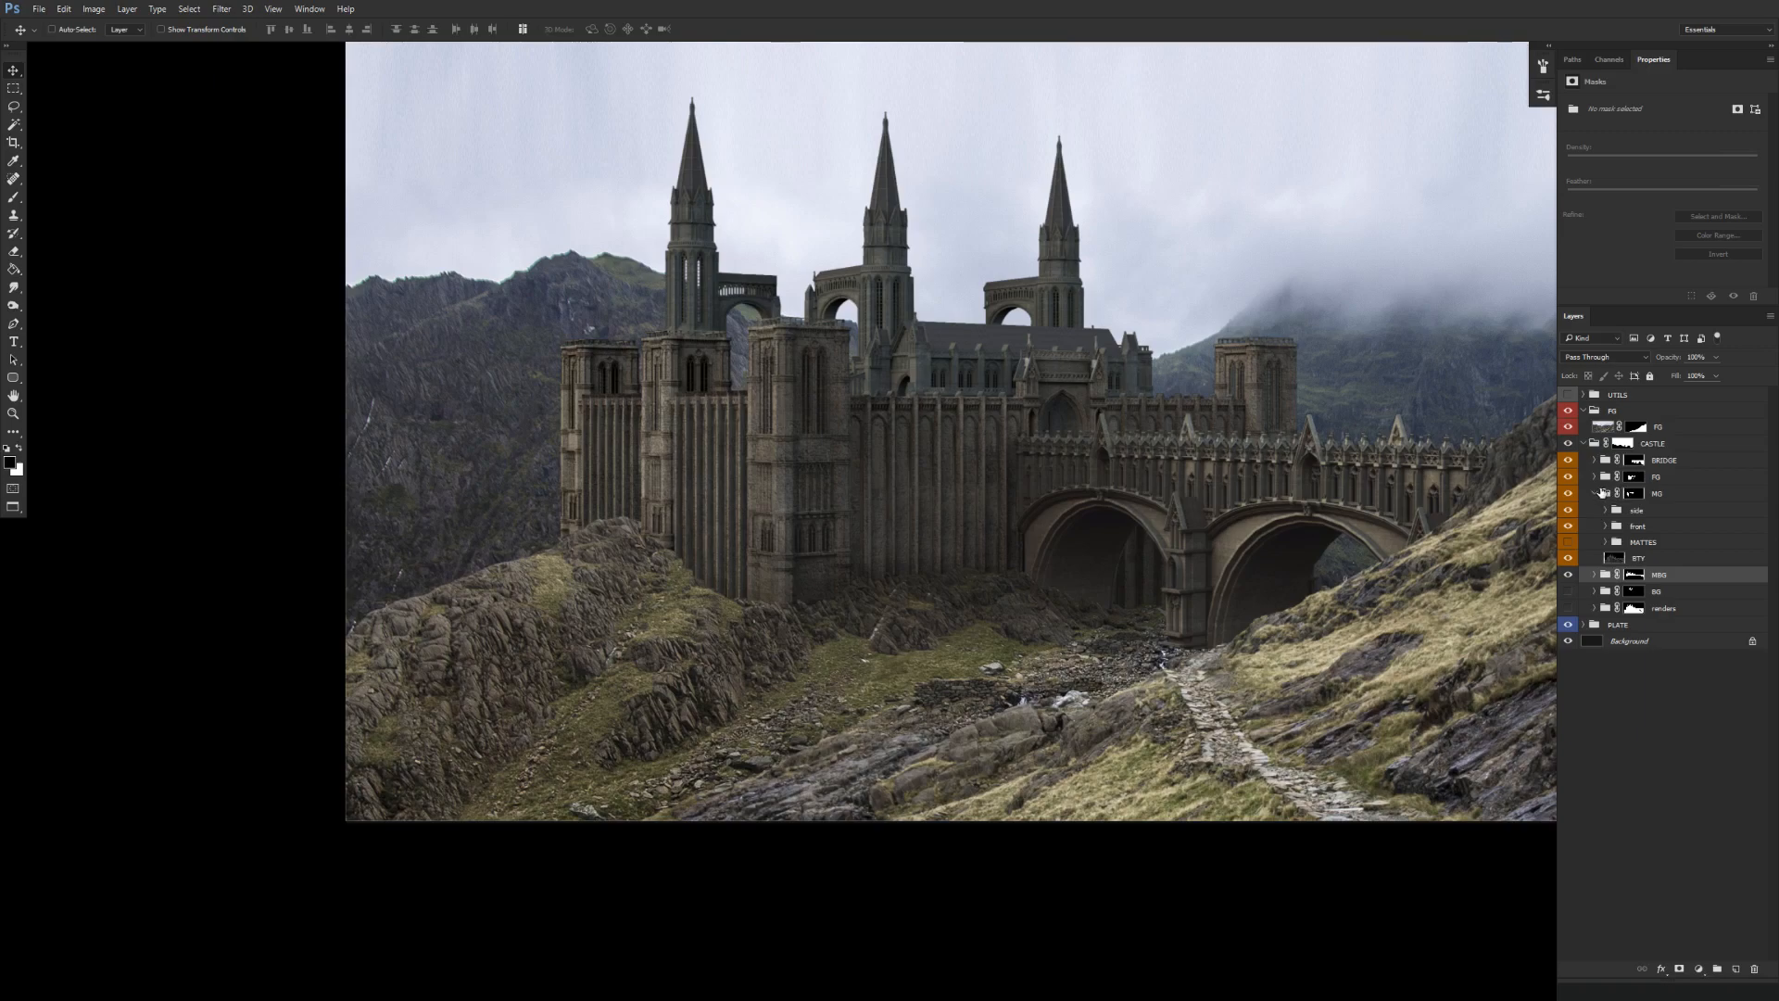
click(1604, 494)
click(1594, 493)
right_click(1601, 508)
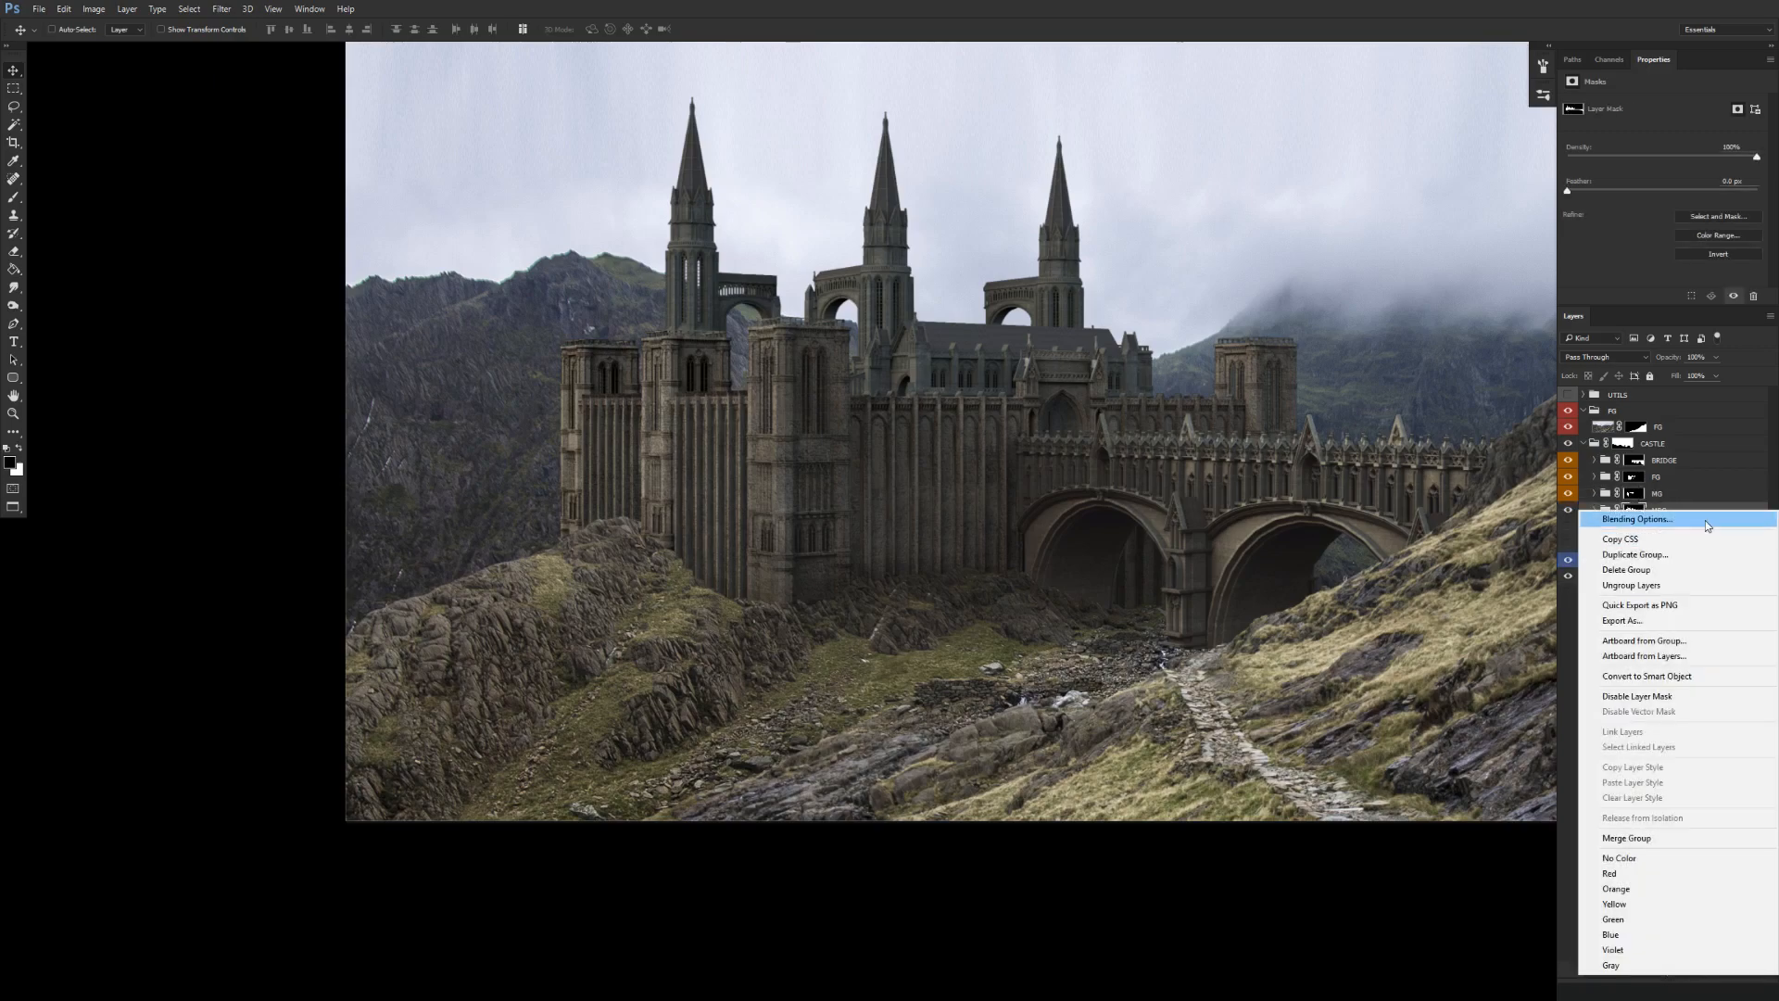
click(1638, 890)
Set the opacity of the topmost STONE_TEXTURE copy in FG's fg_wall_01 group to 20%.
drag(1016, 583, 878, 664)
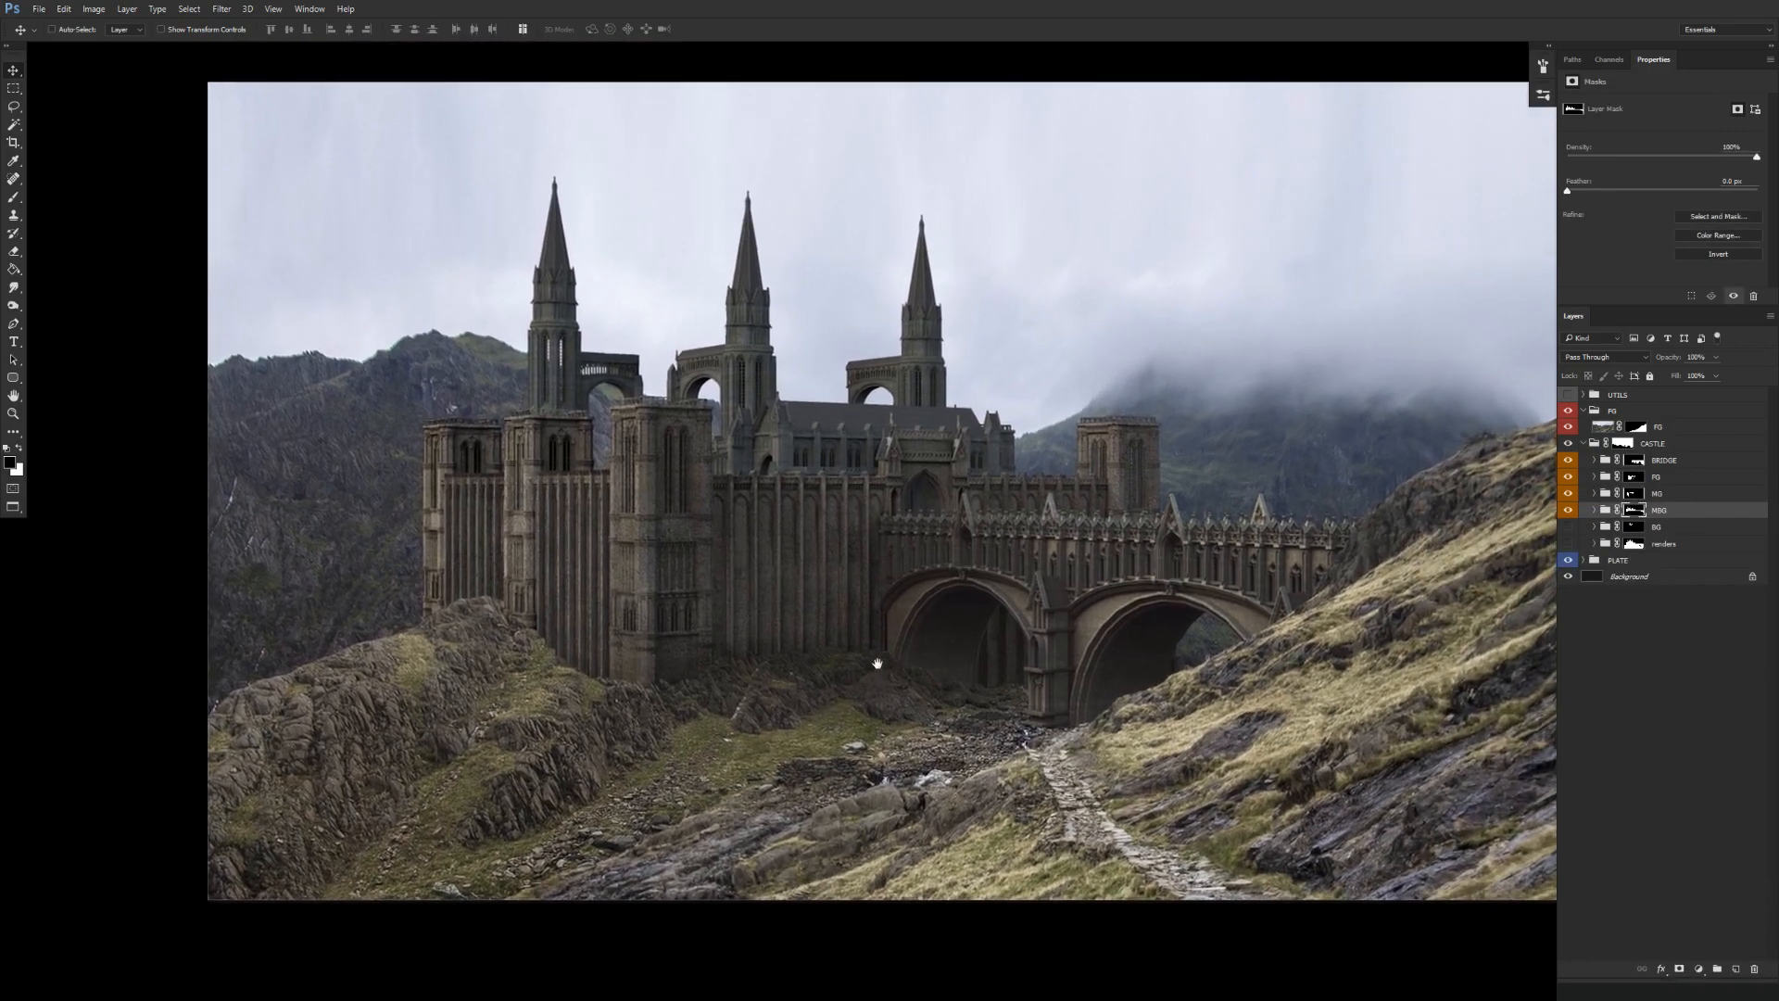
mouse_move(999, 471)
mouse_down()
mouse_move(1053, 471)
mouse_move(1002, 499)
mouse_move(999, 473)
mouse_up()
scroll(719, 603, up, 3)
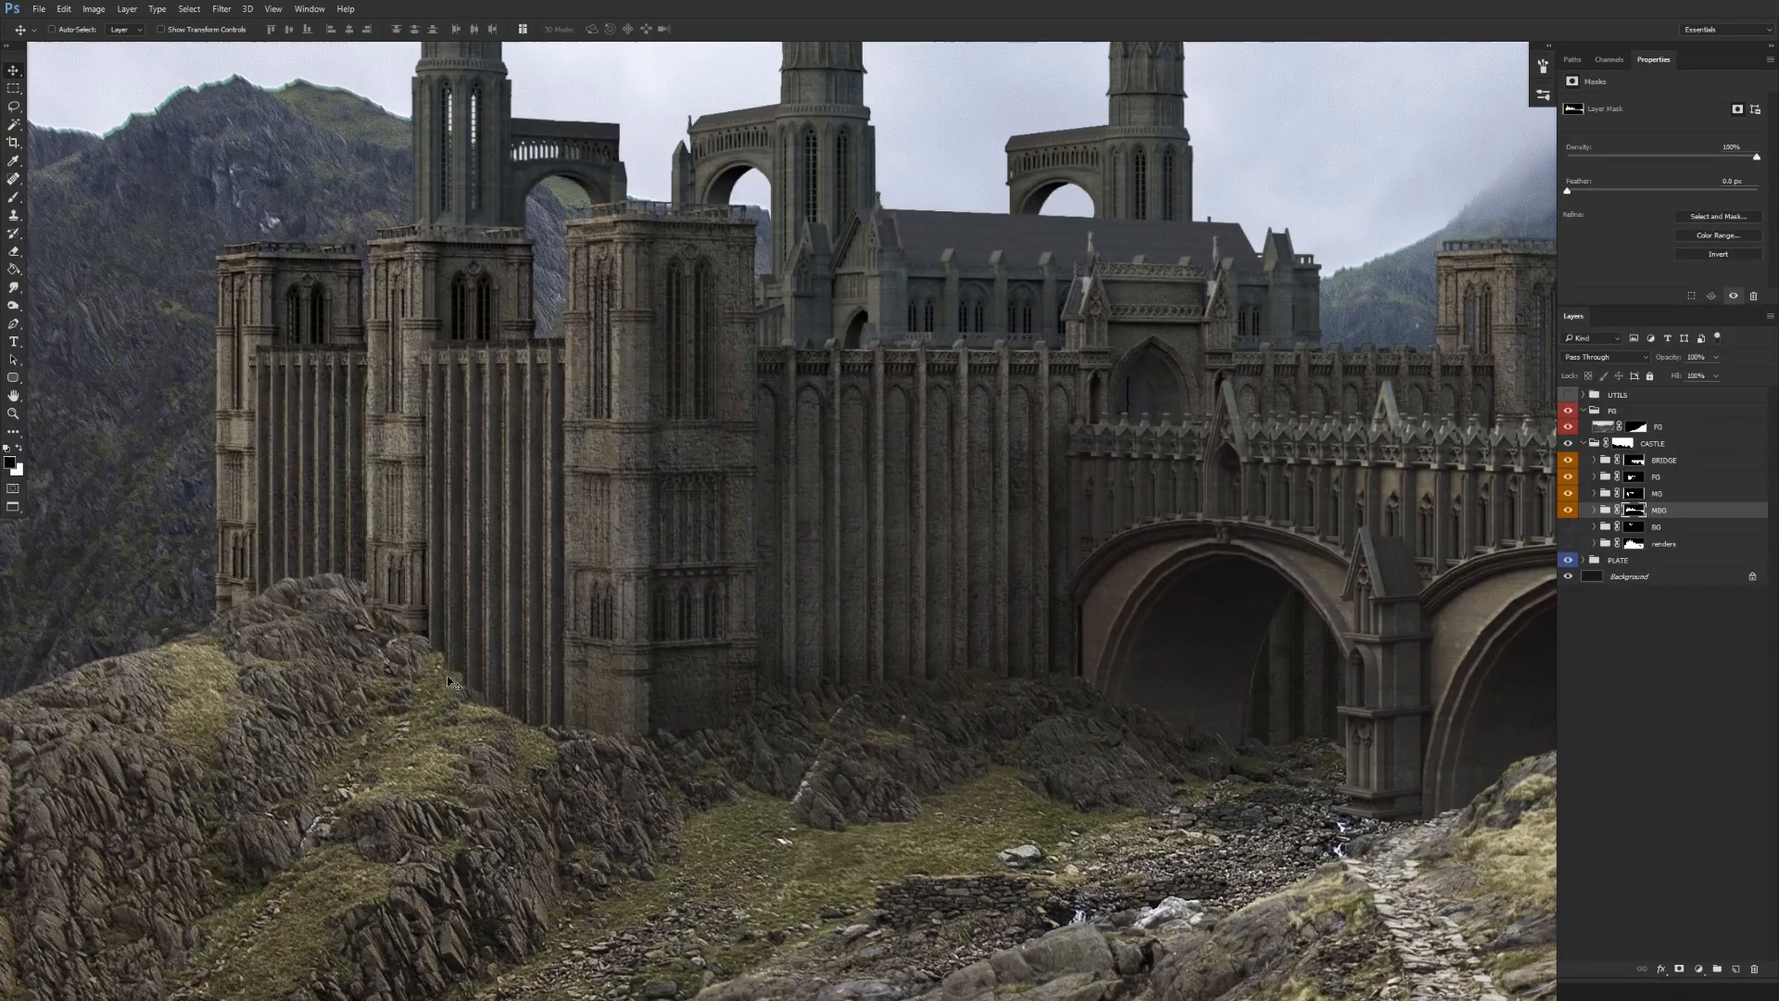
click(1594, 476)
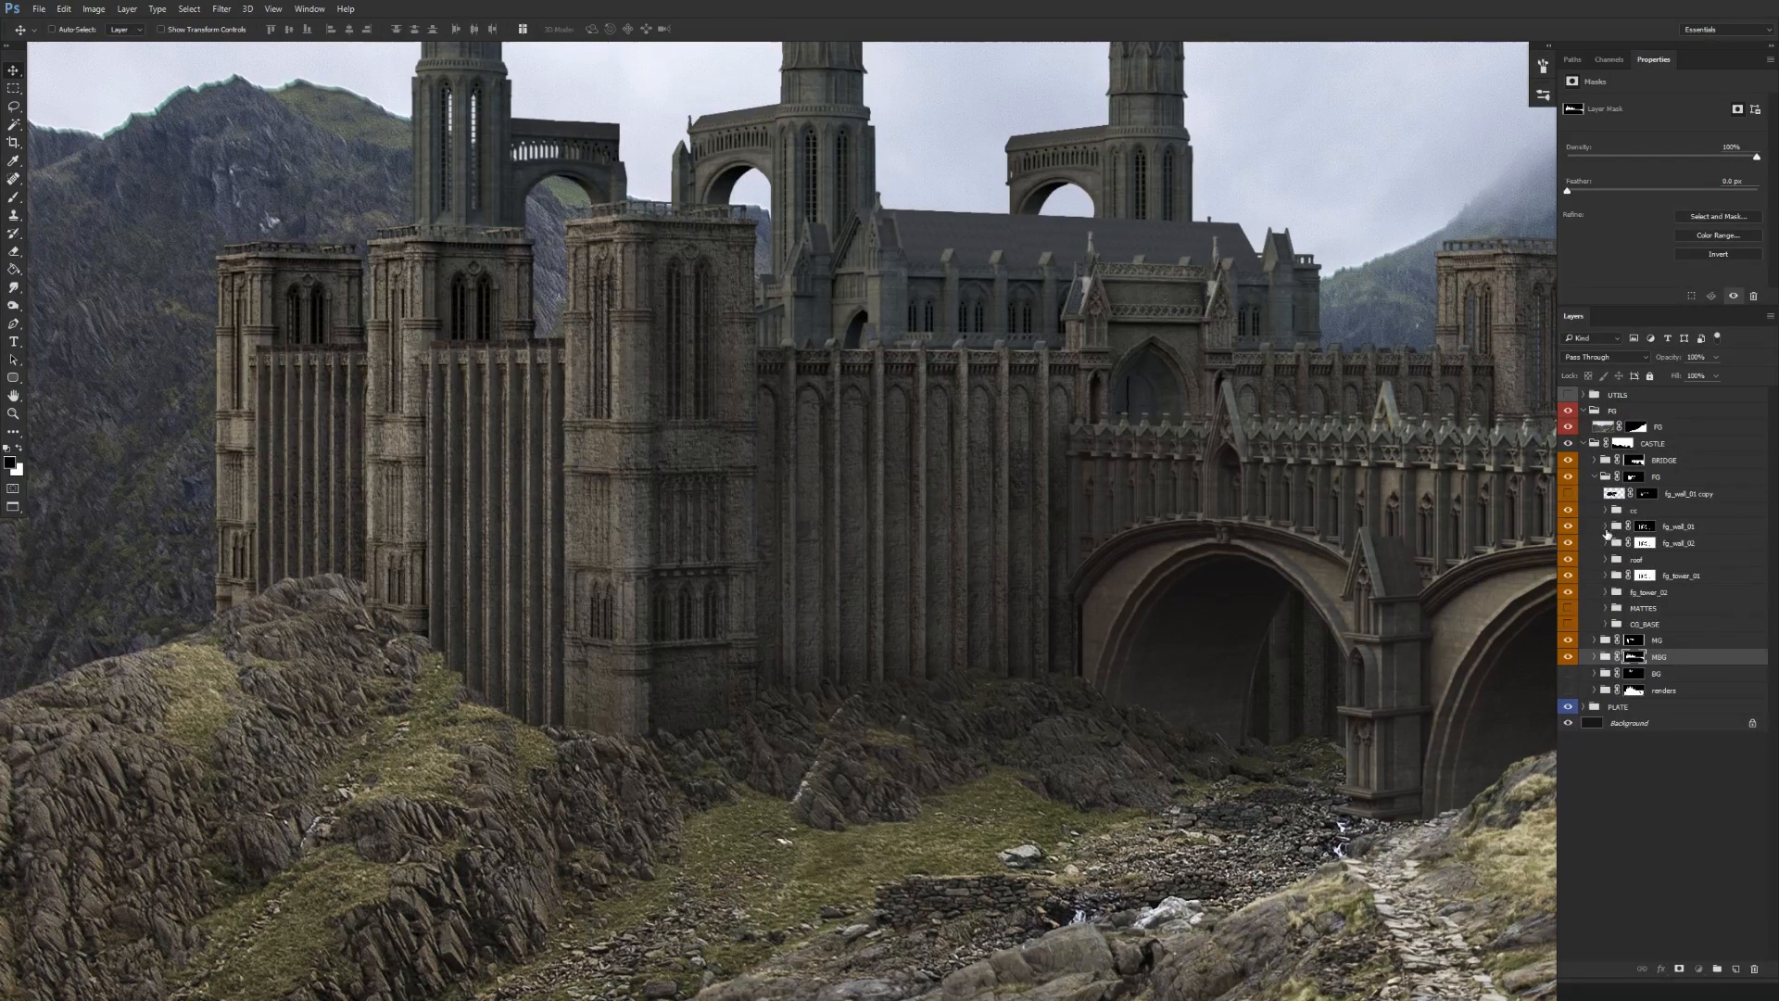
click(1606, 525)
click(1682, 543)
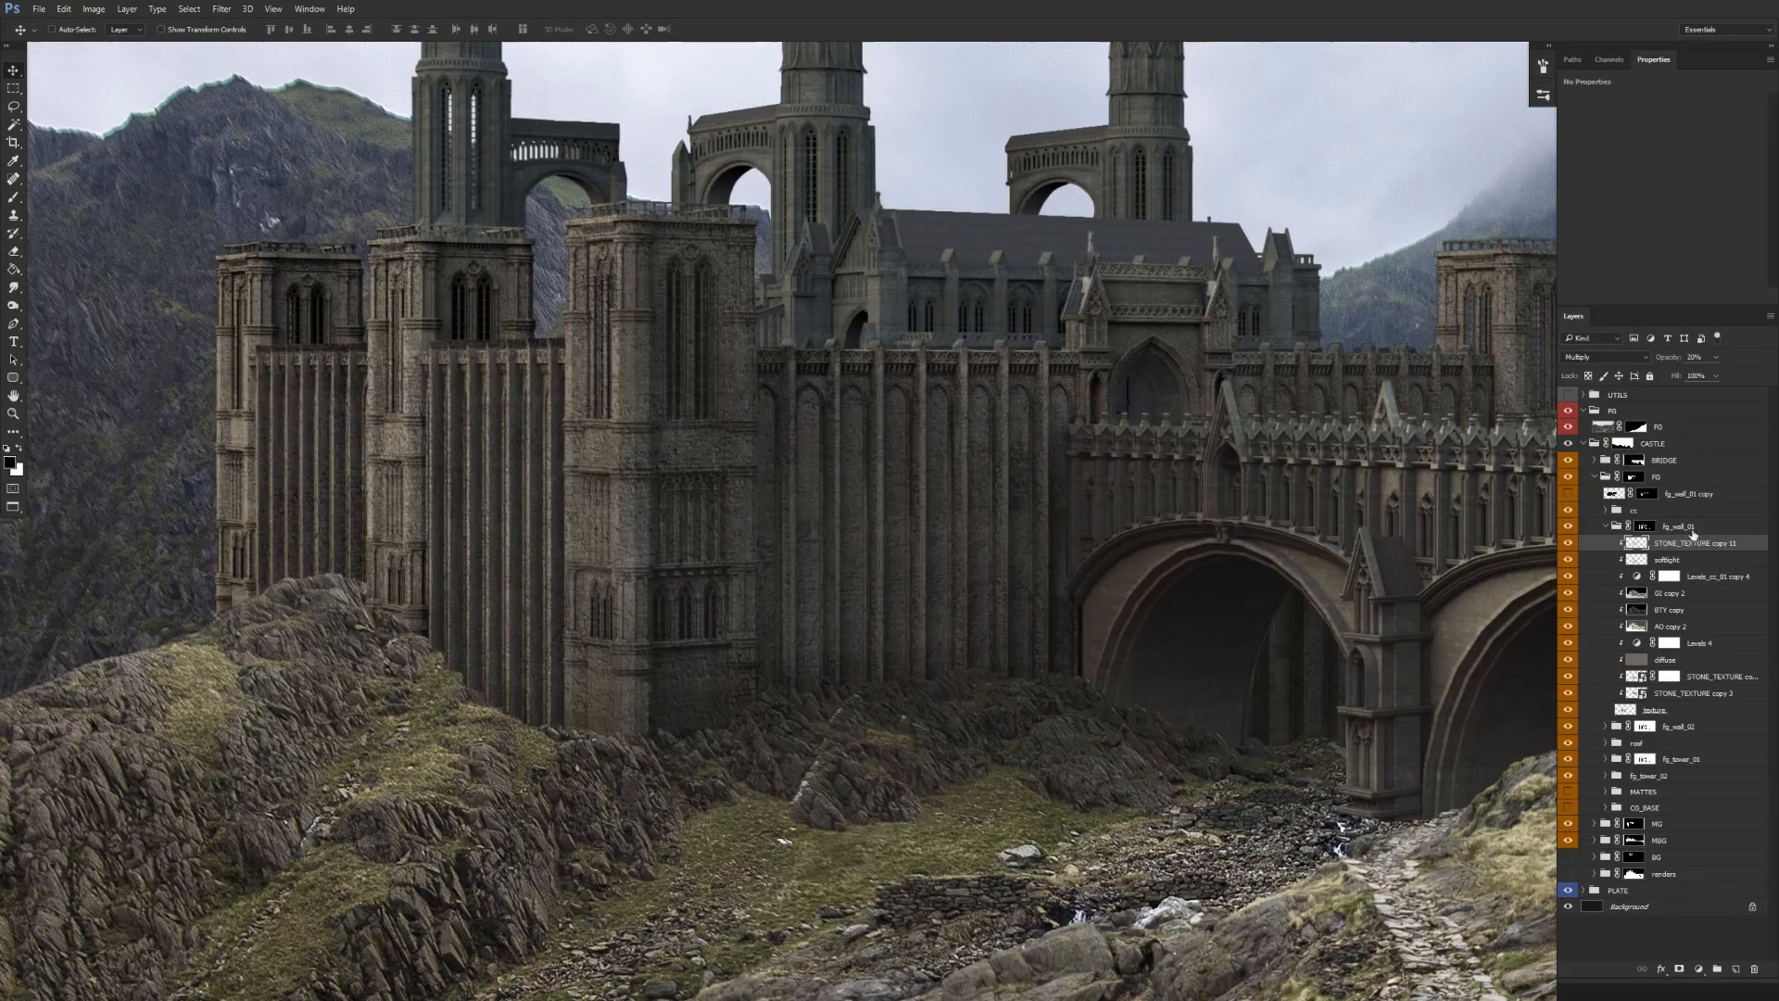
key(2)
Compare the castle with the topmost STONE_TEXTURE copy in fg_wall_02 hidden and shown.
click(1608, 526)
click(1606, 542)
click(1673, 560)
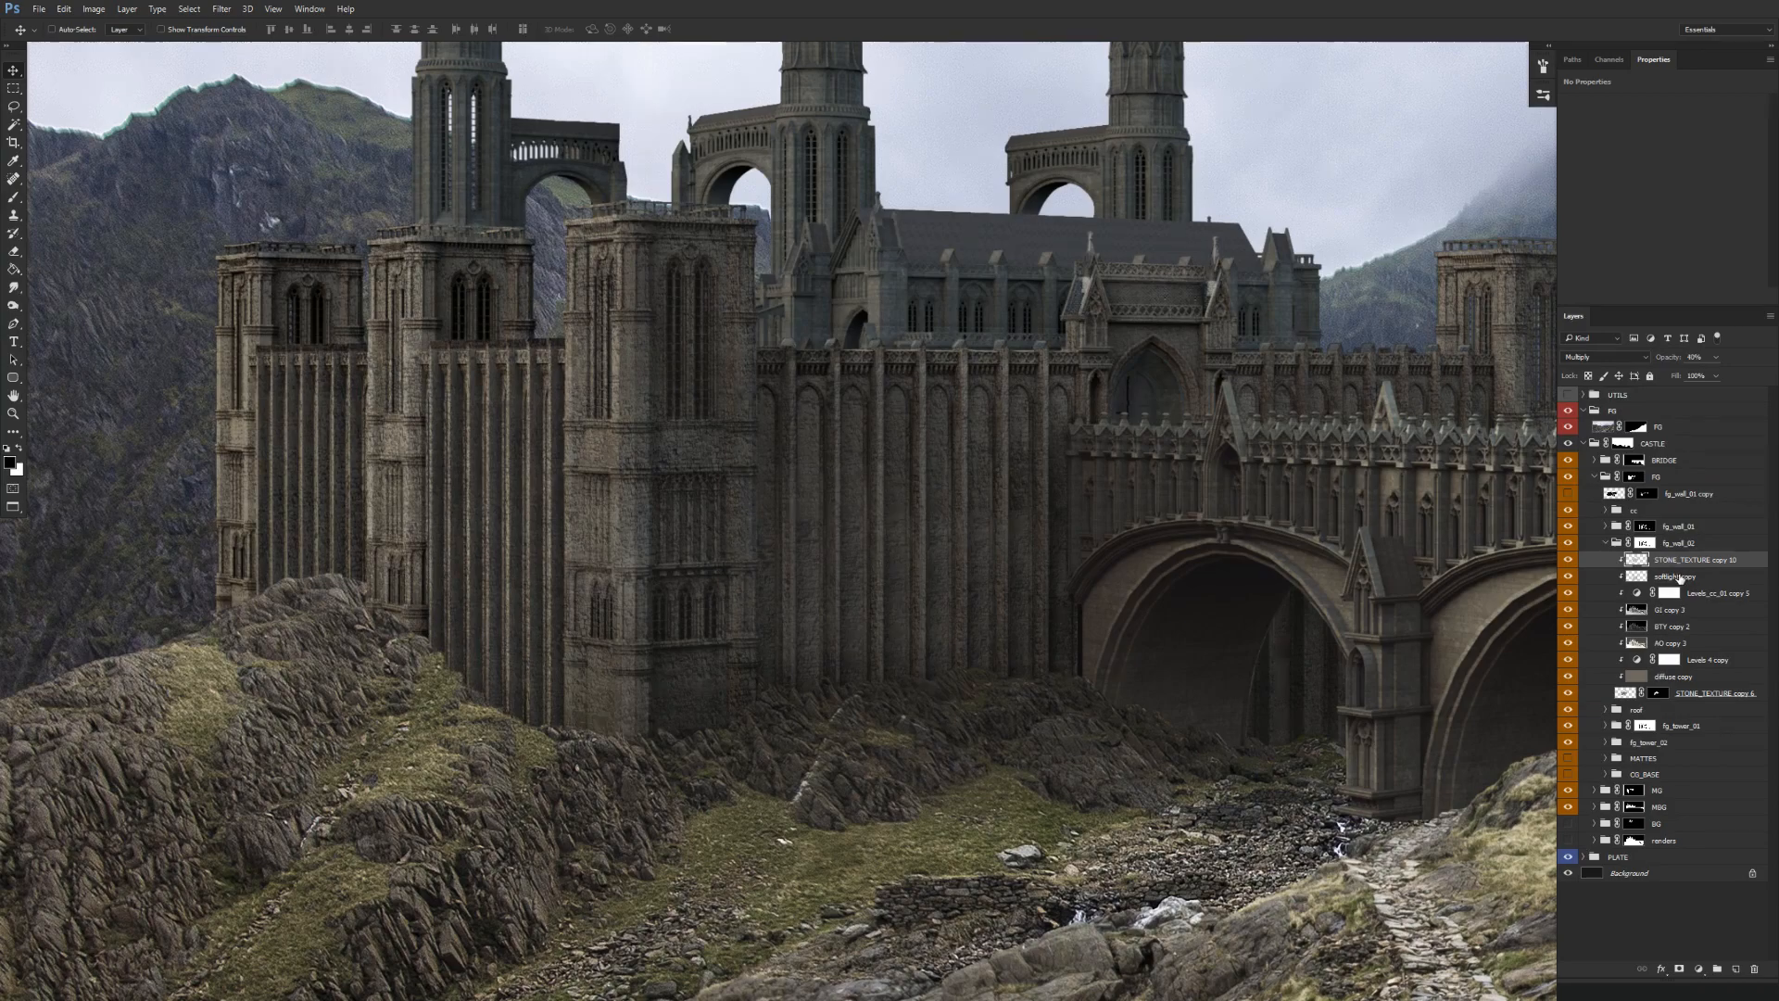
click(1568, 560)
click(1568, 560)
click(1605, 544)
Check which towers the fg_tower_01 and fg_tower_02 groups cover by hiding and showing them.
click(1568, 575)
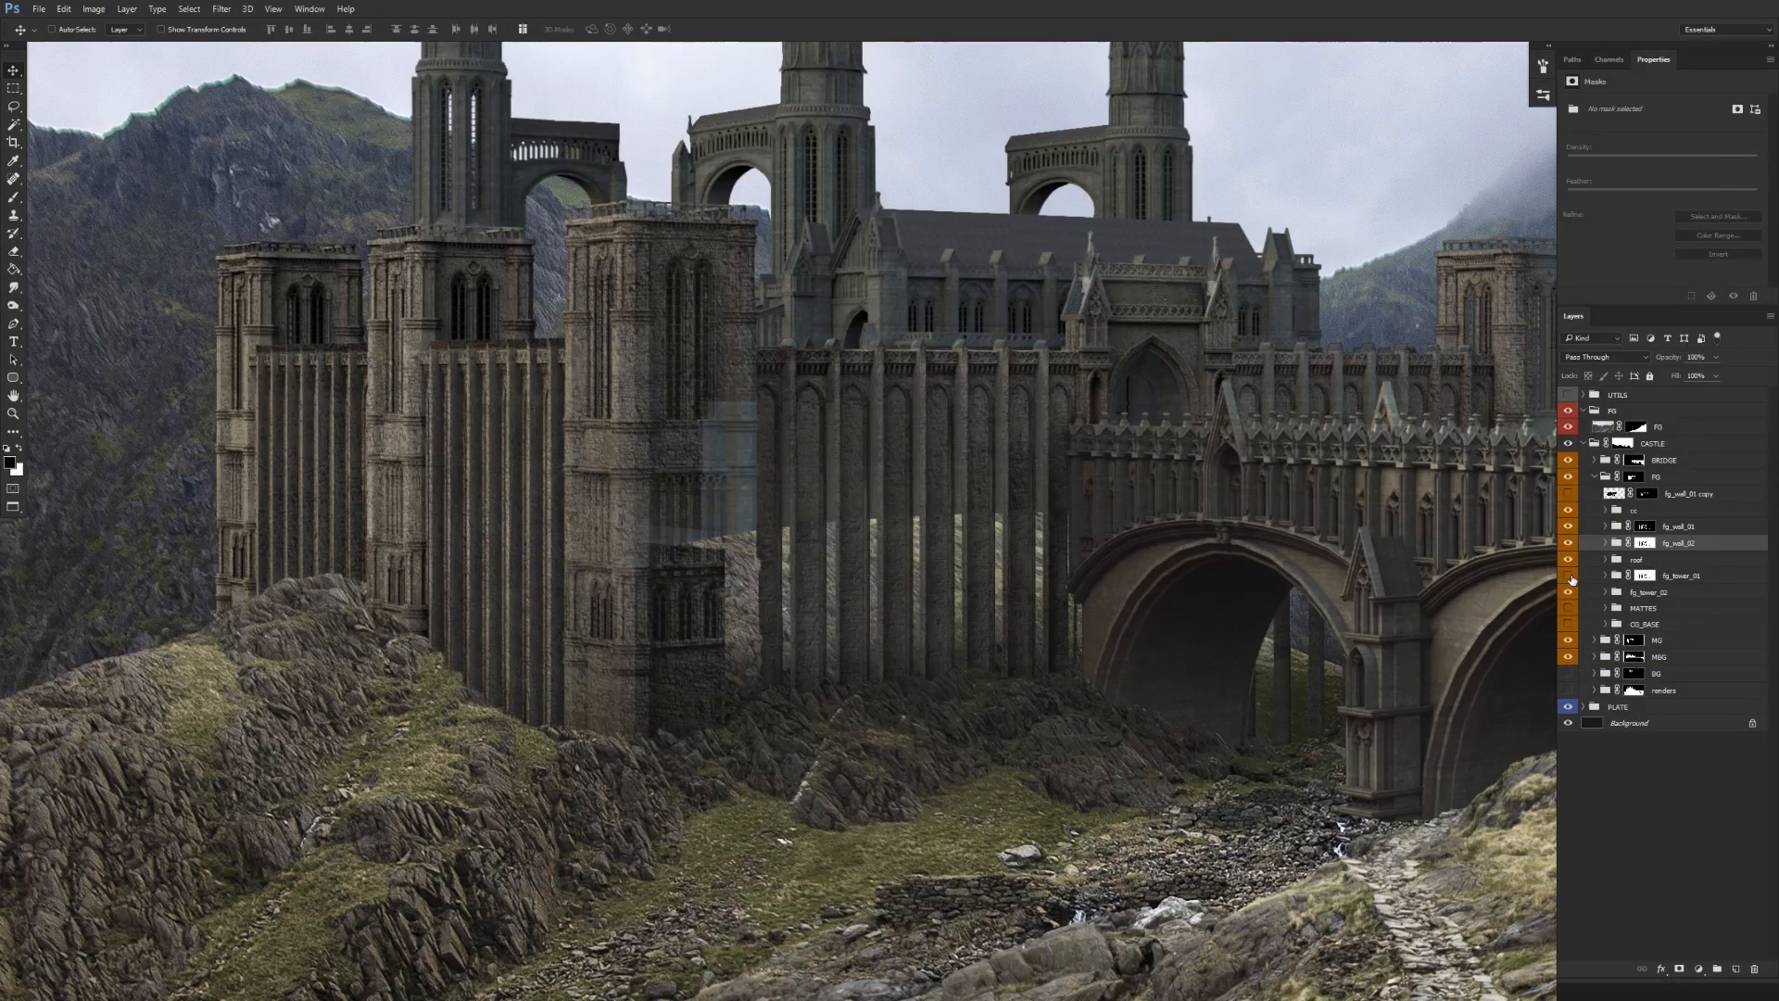
click(1568, 593)
click(1567, 593)
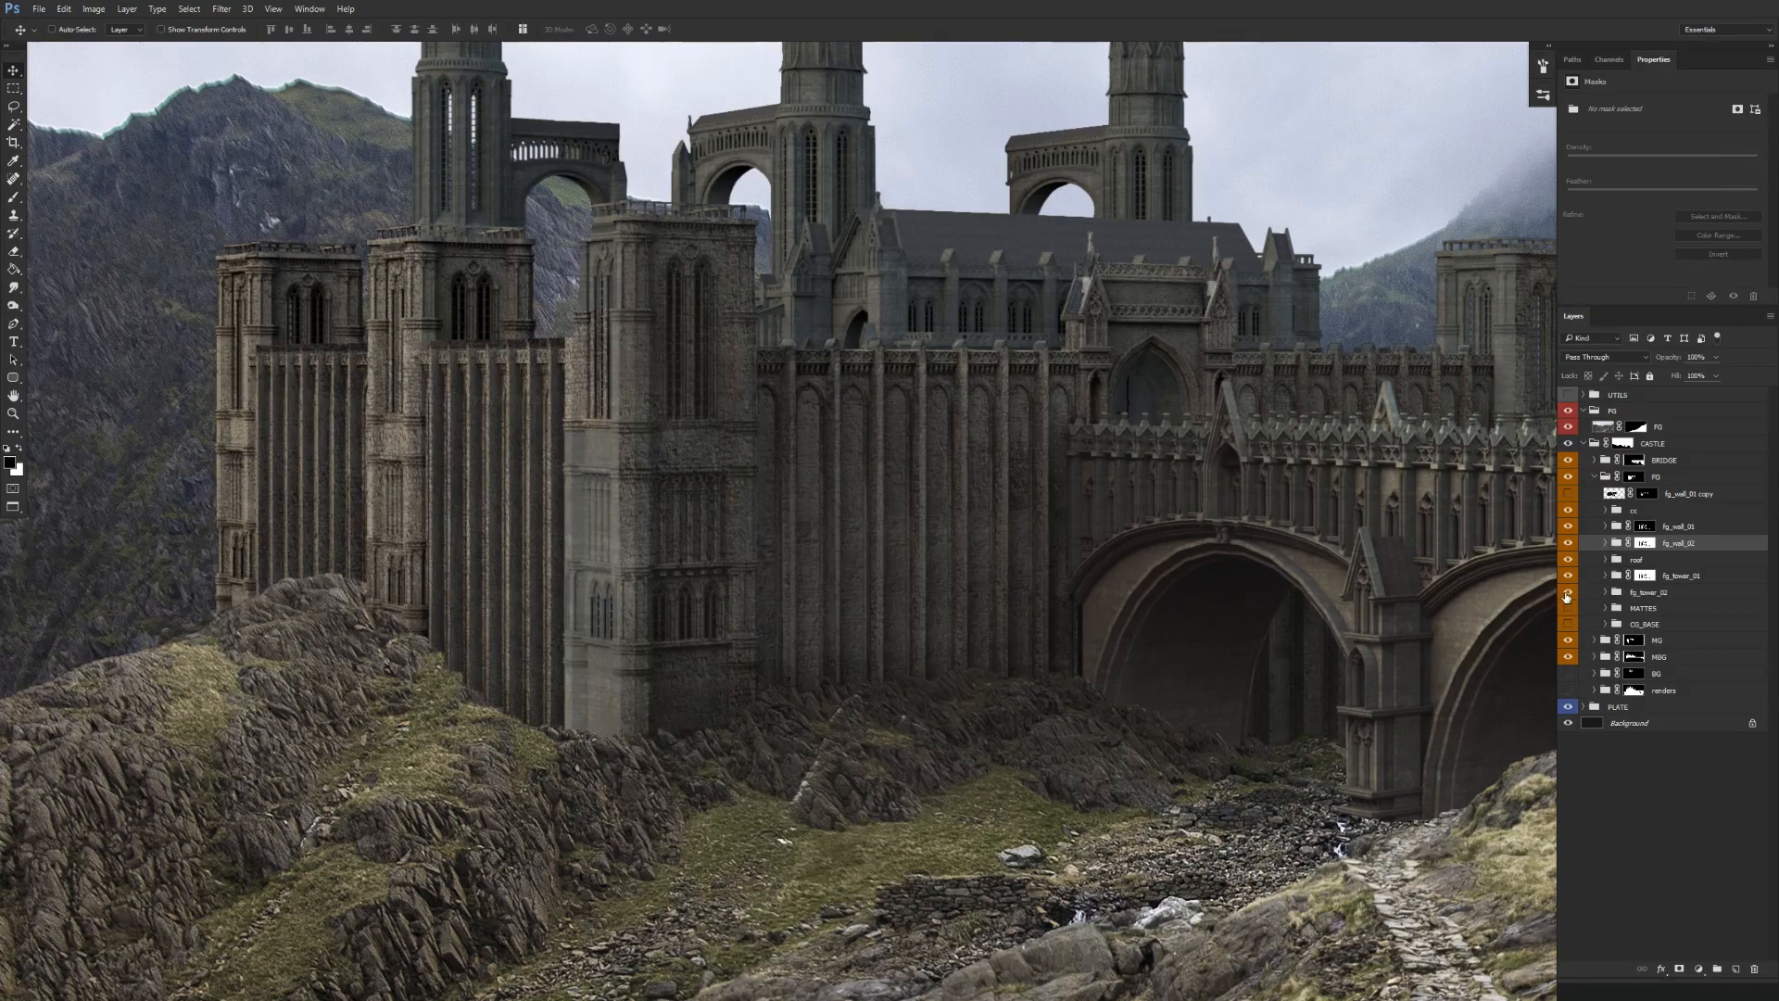
Duplicate the base STONE_TEXTURE layer of fg_tower_02 as a clipped layer at the top of the group.
click(1606, 592)
click(1694, 609)
click(1694, 609)
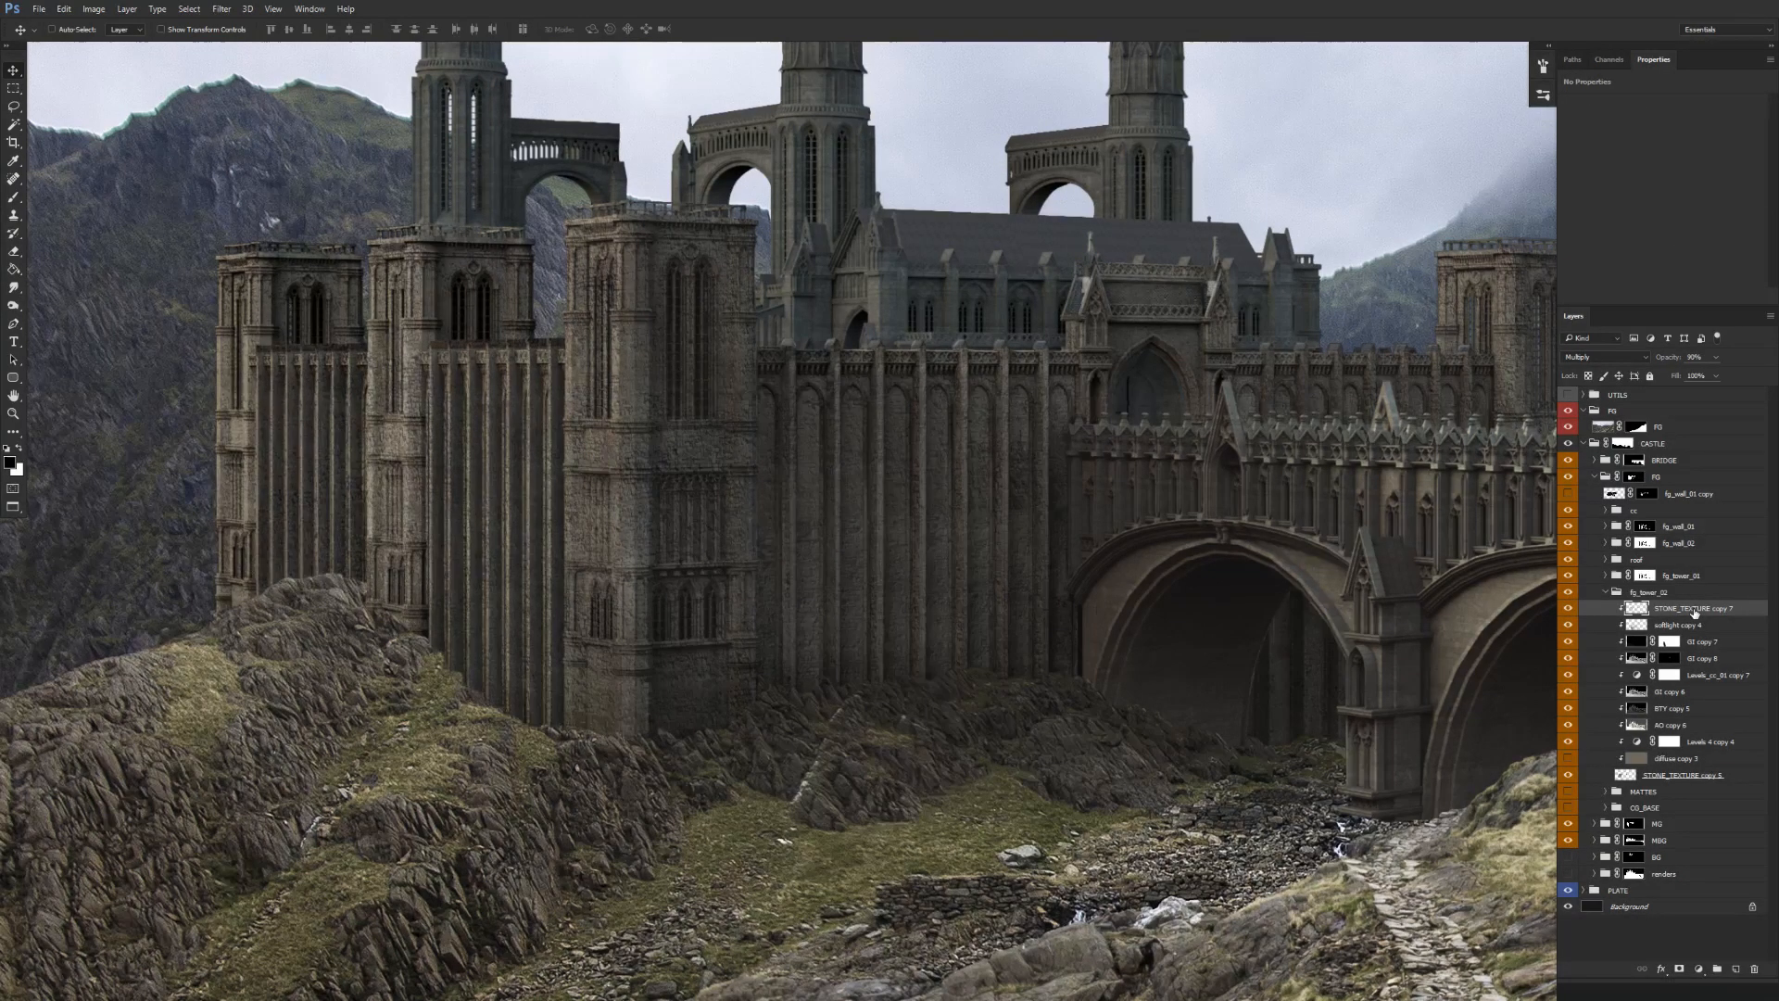
key(ctrl)
drag(1682, 776, 1680, 611)
right_click(1682, 608)
click(1520, 356)
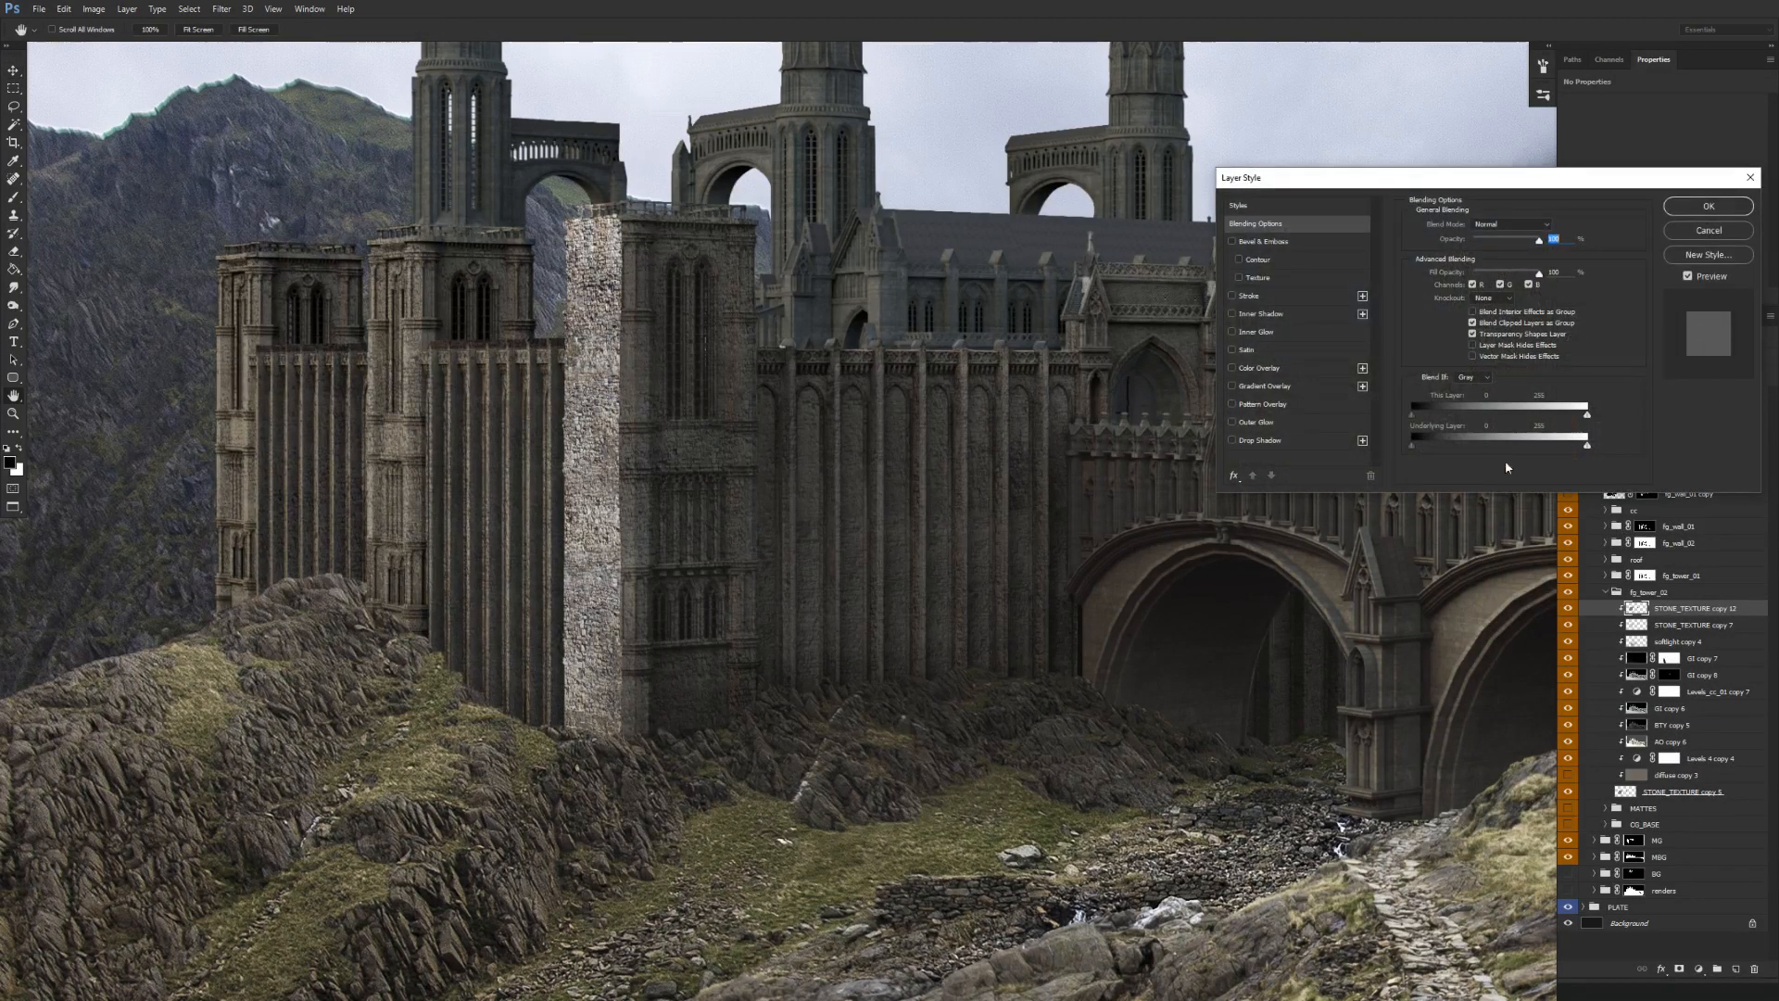
drag(1588, 448, 1472, 450)
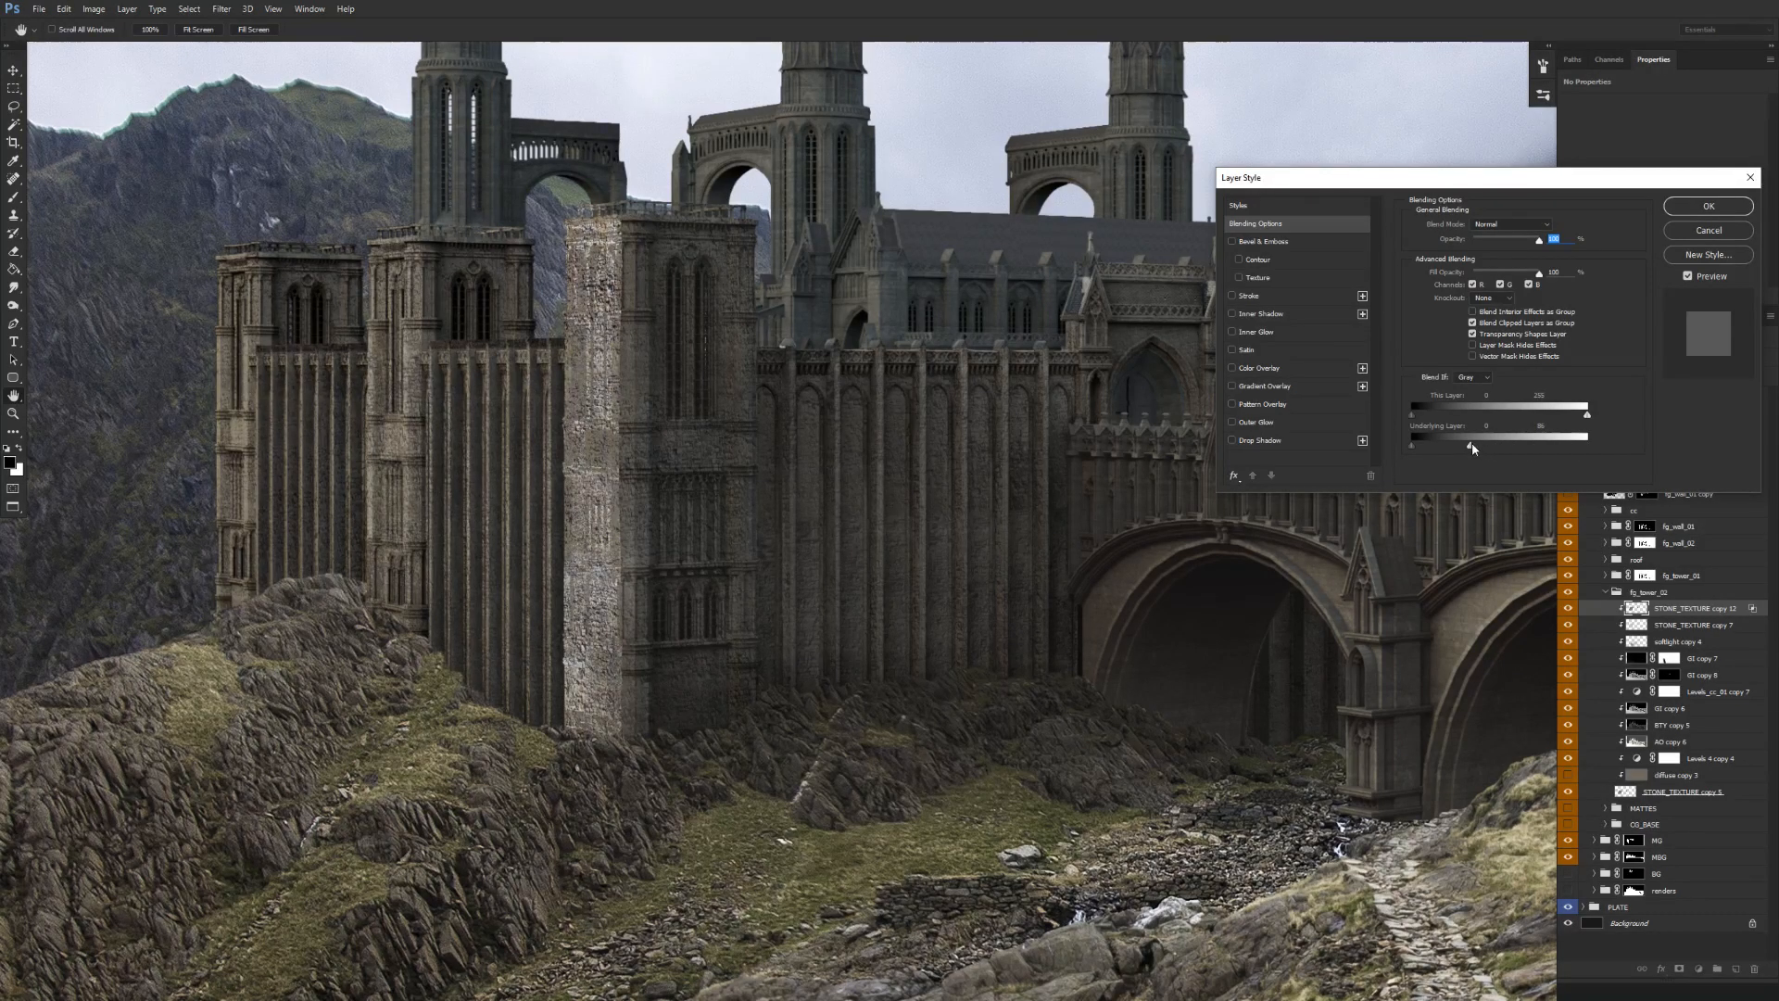
key(Escape)
Set the new top stone texture copy in fg_tower_02 to Multiply.
click(1603, 356)
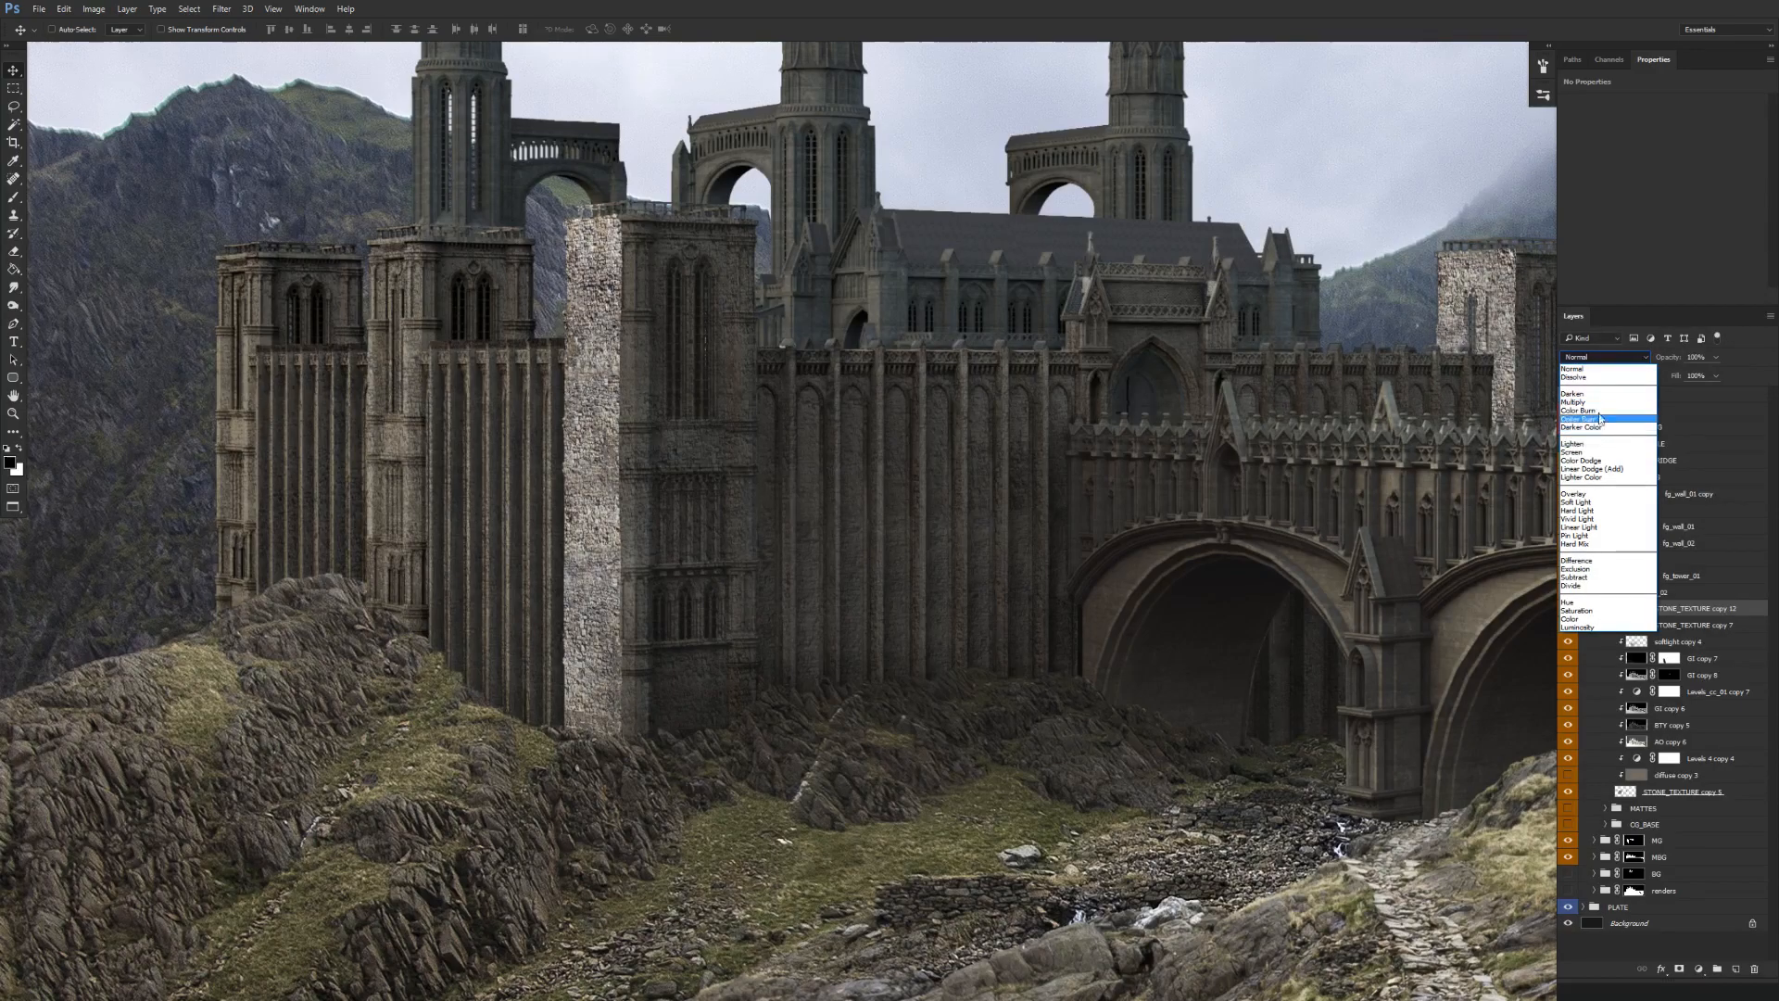
click(1585, 402)
drag(867, 692, 942, 701)
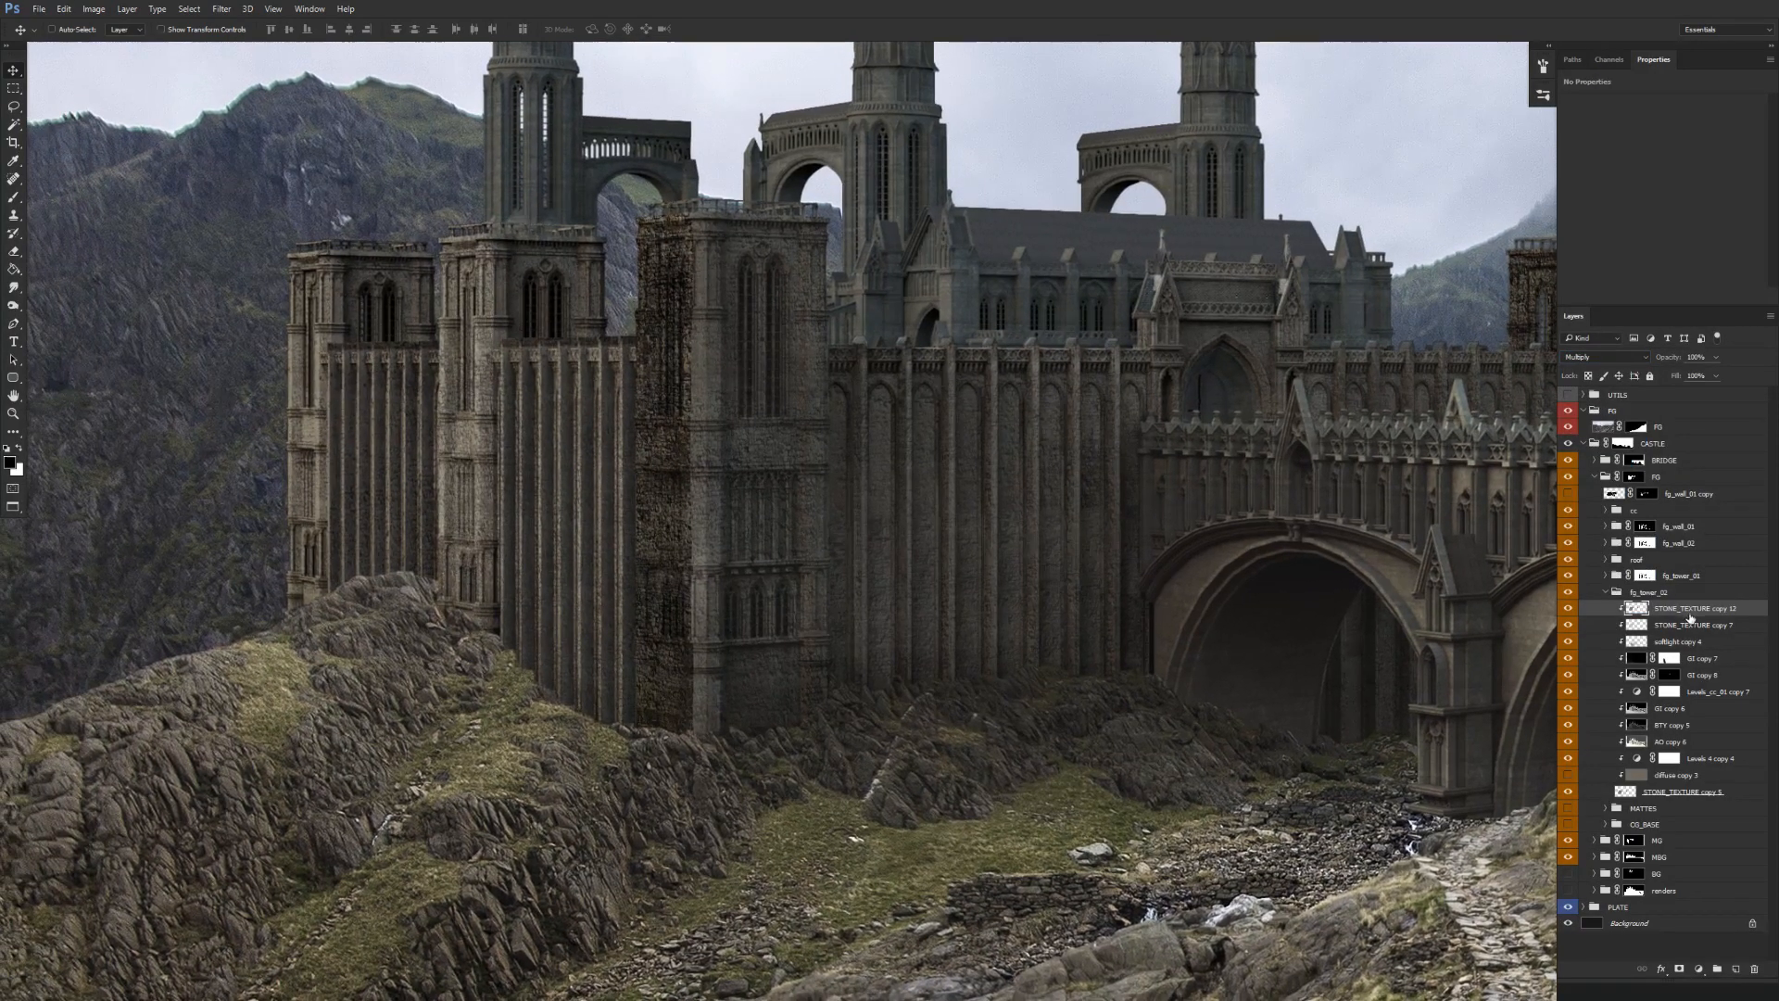
Split and lower the Underlying Layer highlight limit in the tower stone copy's Blend If options and set its opacity to 20%.
right_click(1690, 611)
click(1542, 358)
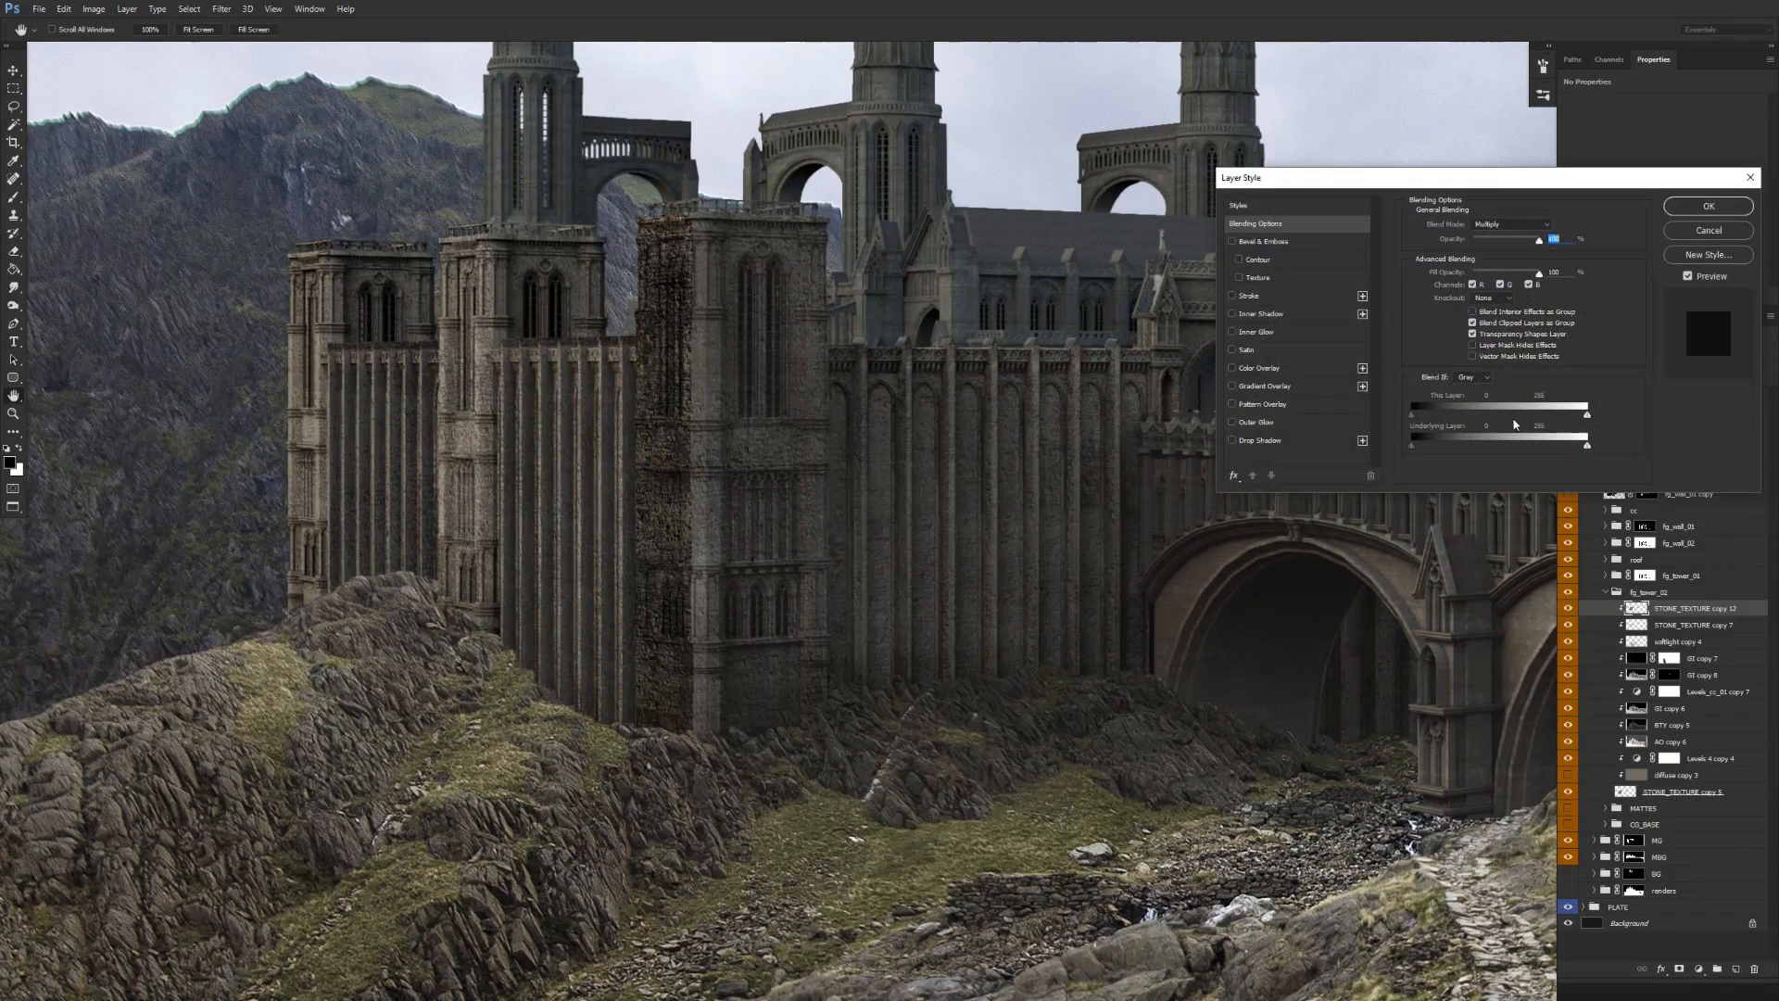
drag(1587, 446, 1471, 470)
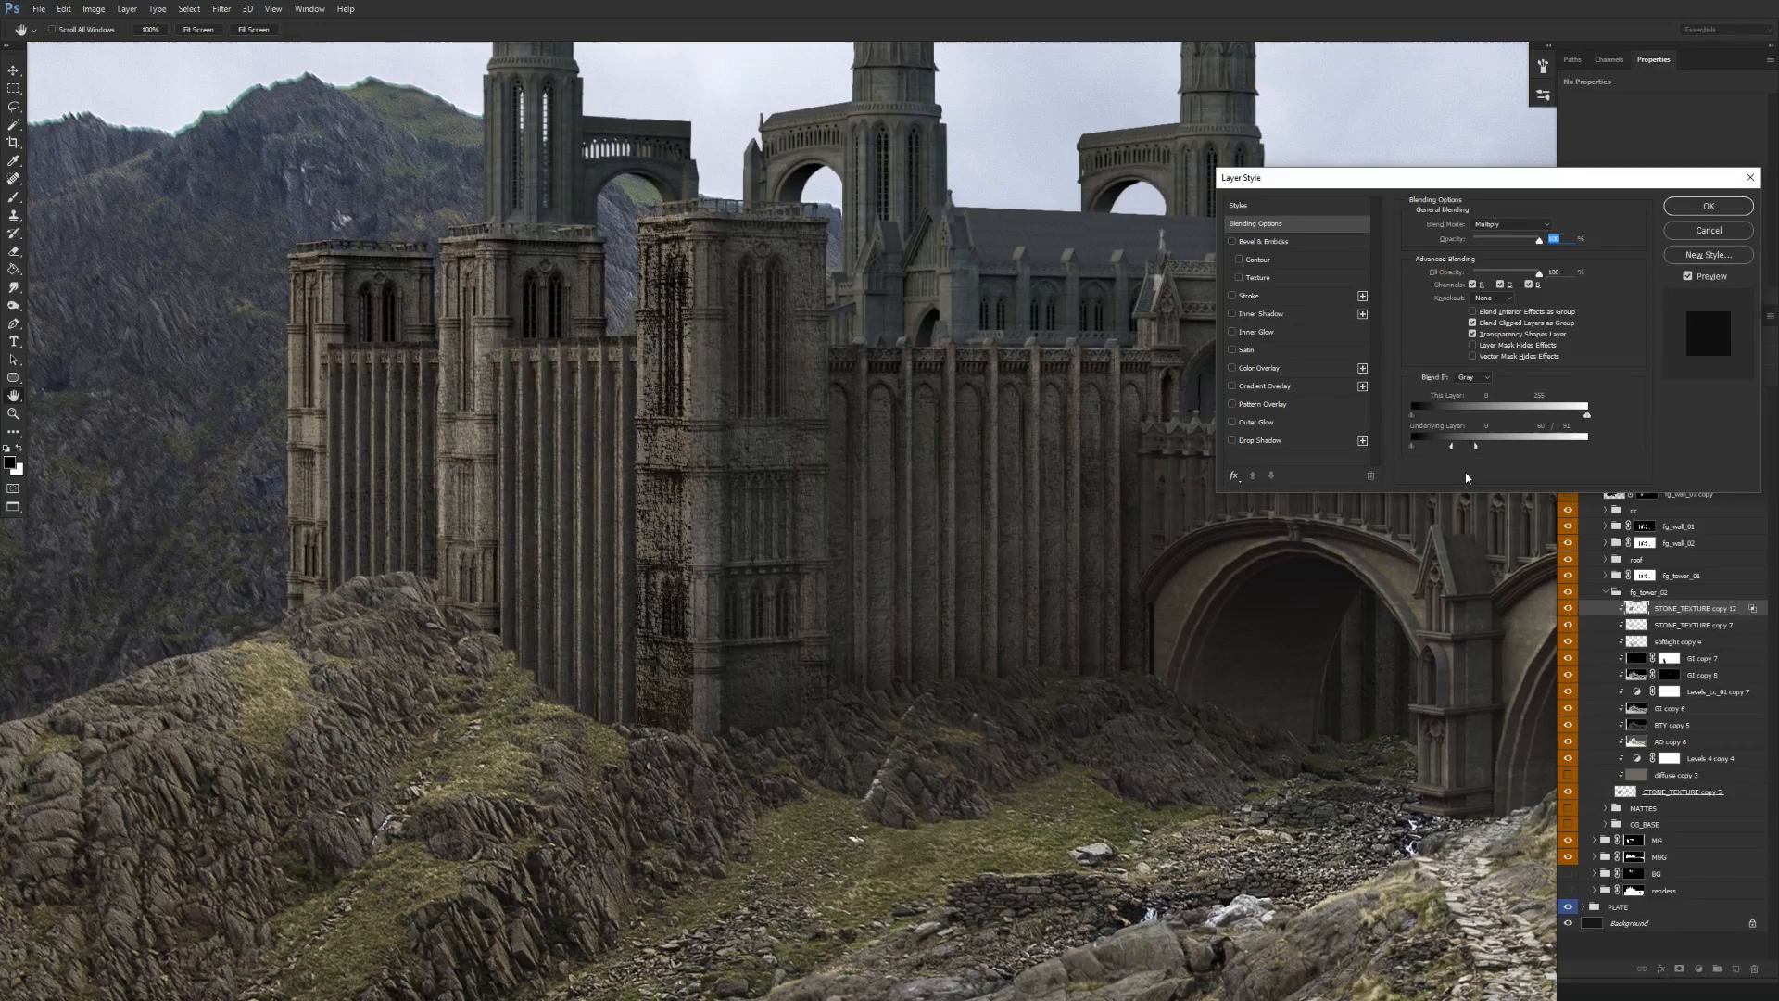
key(Return)
drag(1071, 673, 1052, 629)
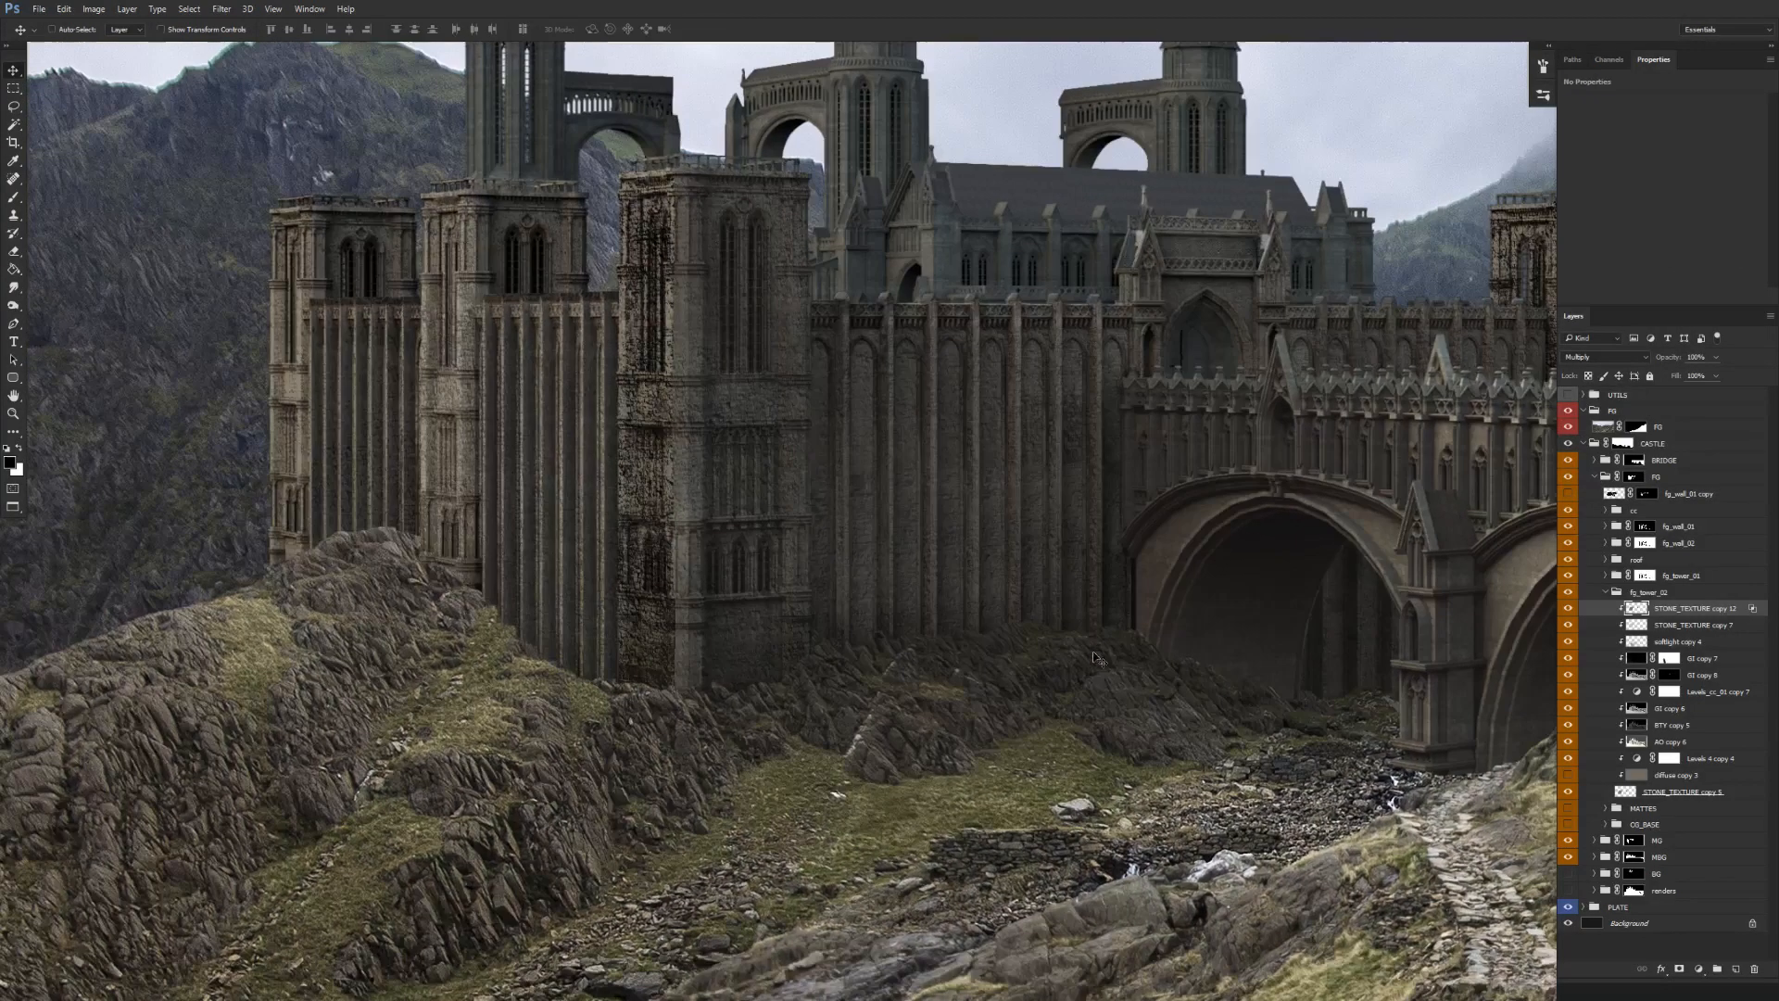
key(3)
key(2)
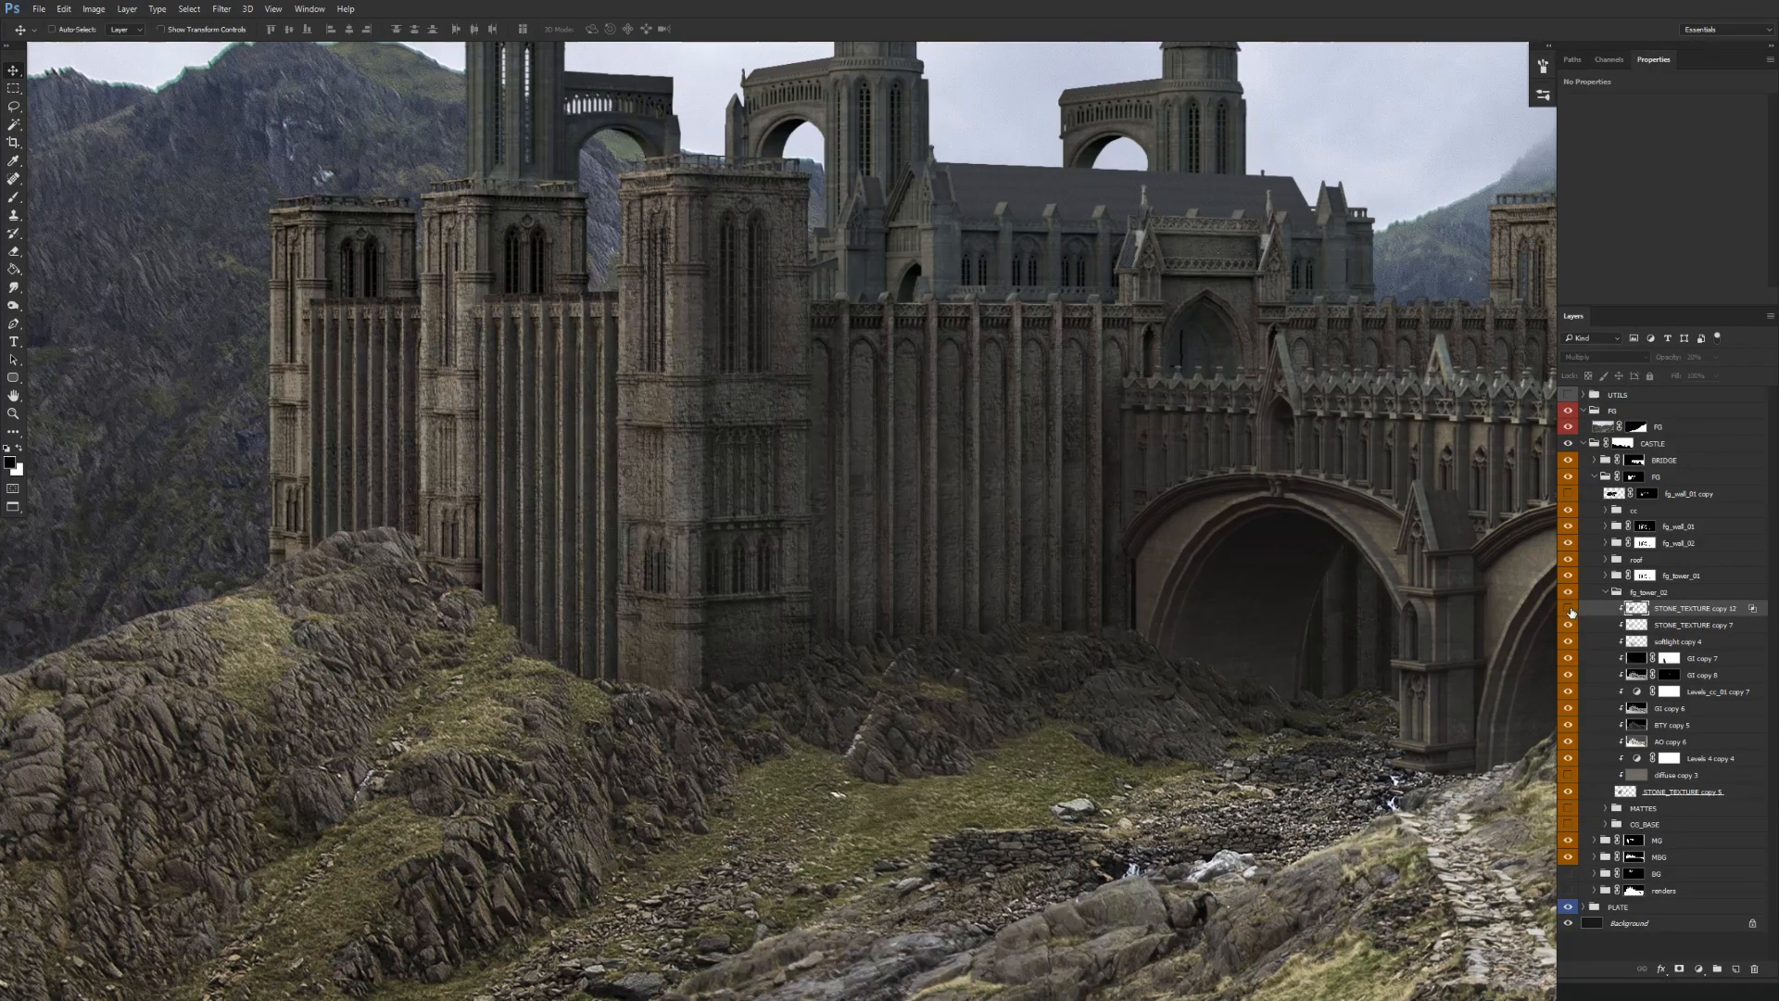
Sample a stone colour from the towers and add a new clipped layer at the top of the fg_tower_02 group.
drag(863, 624, 815, 678)
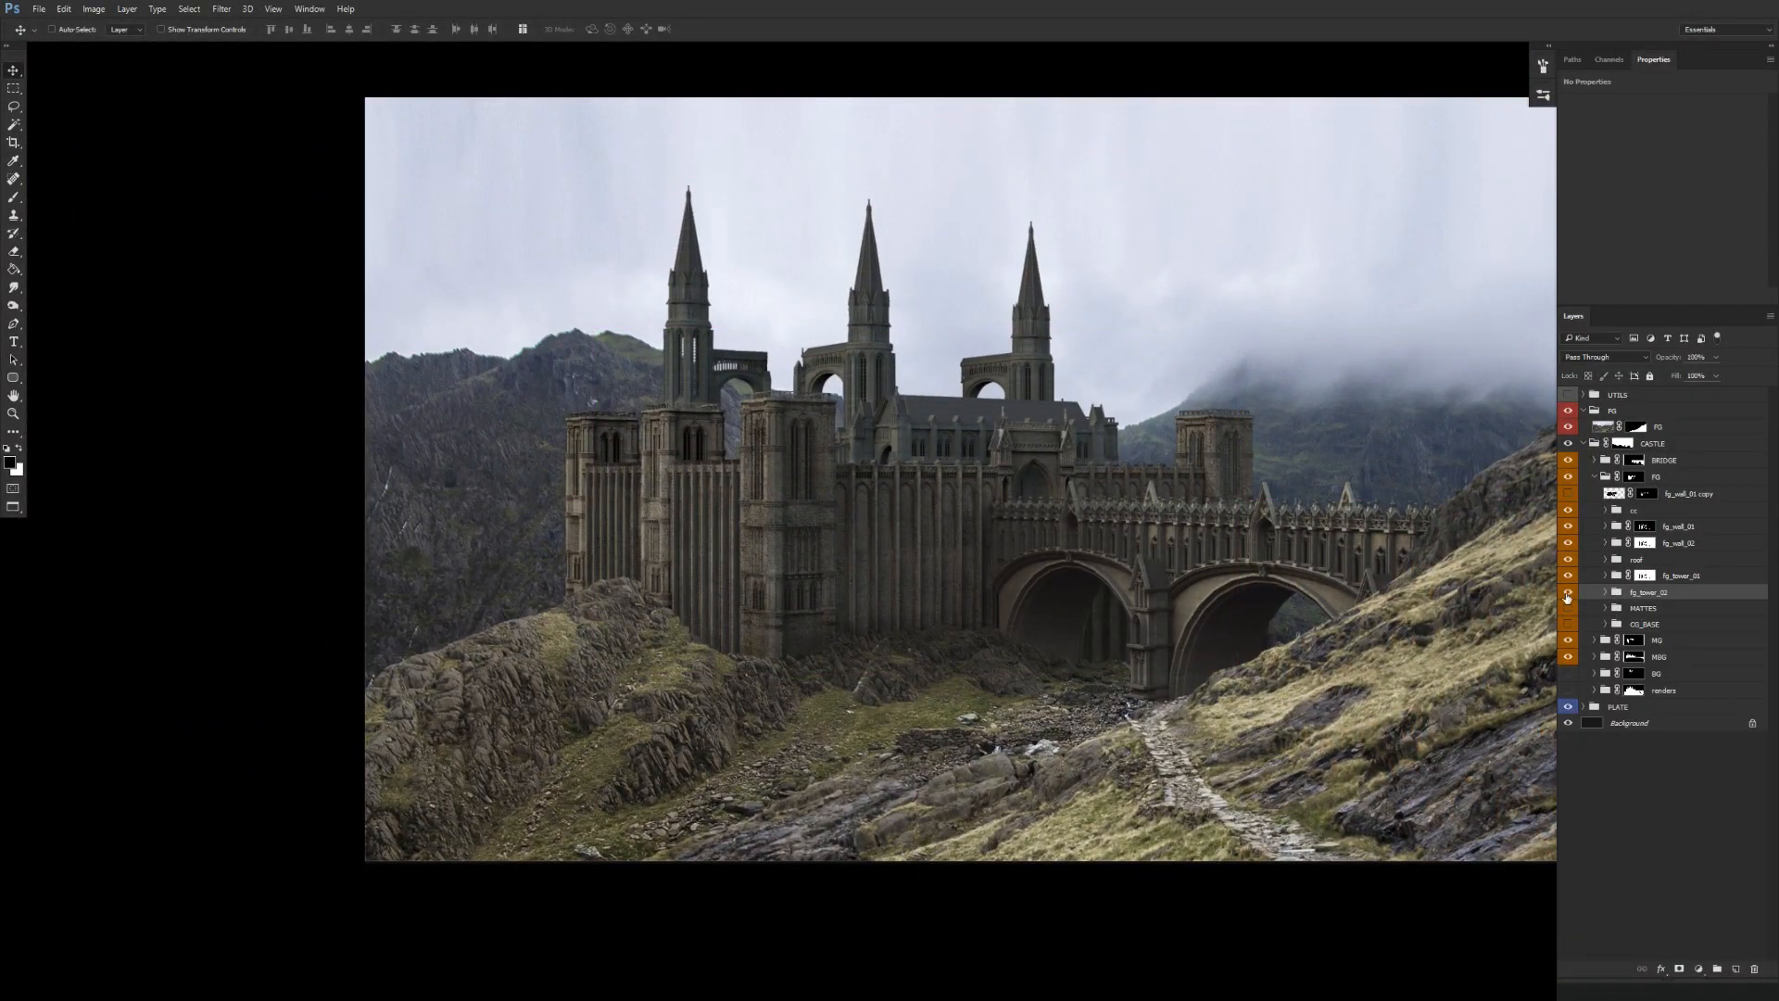
click(1624, 593)
click(1639, 611)
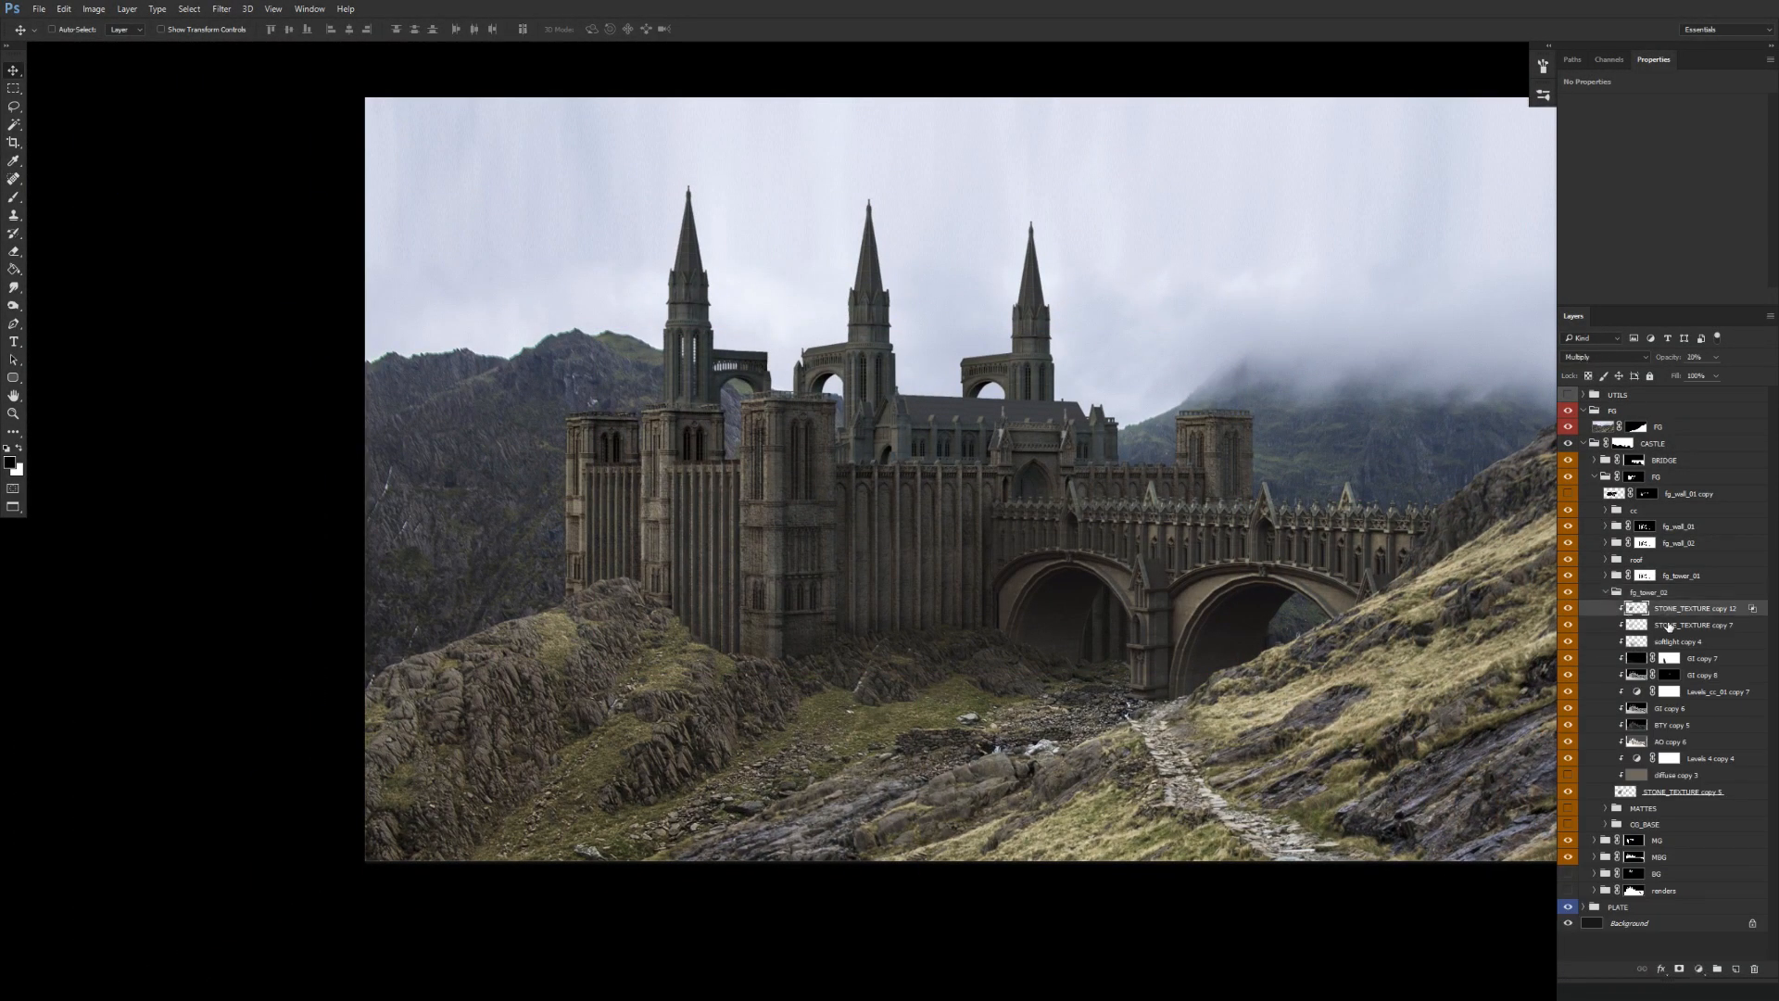
drag(786, 564, 871, 559)
key(b)
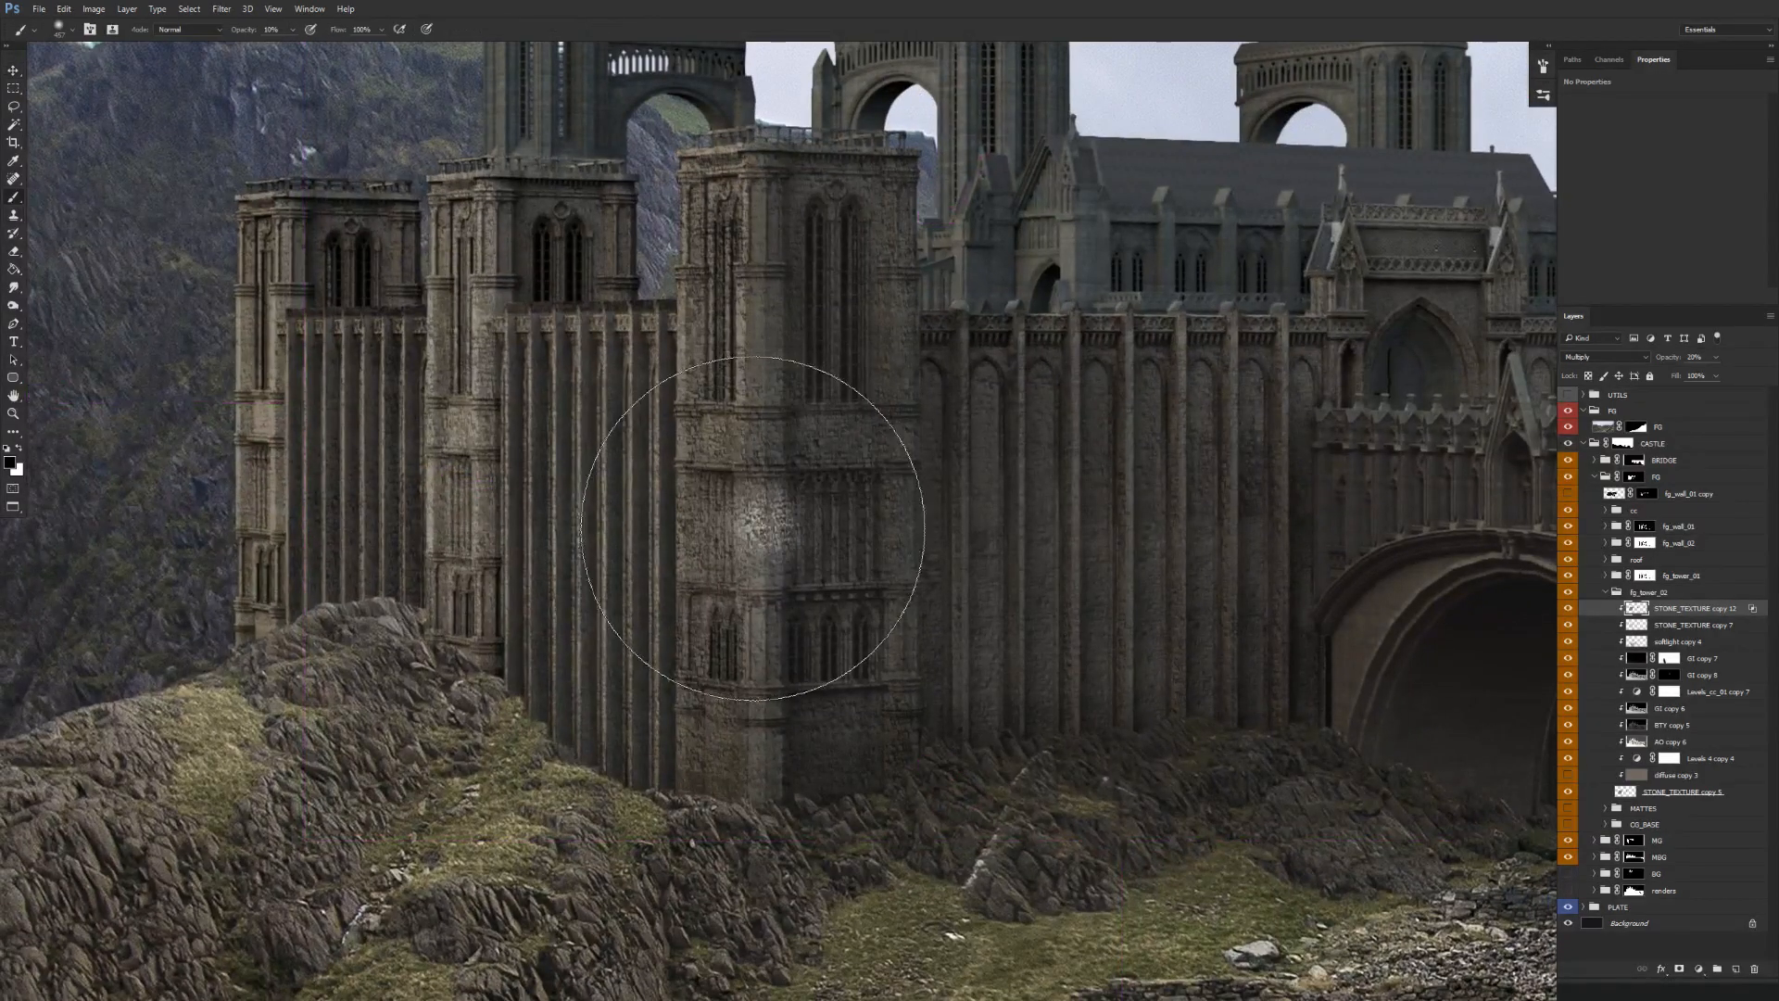
alt+click(434, 470)
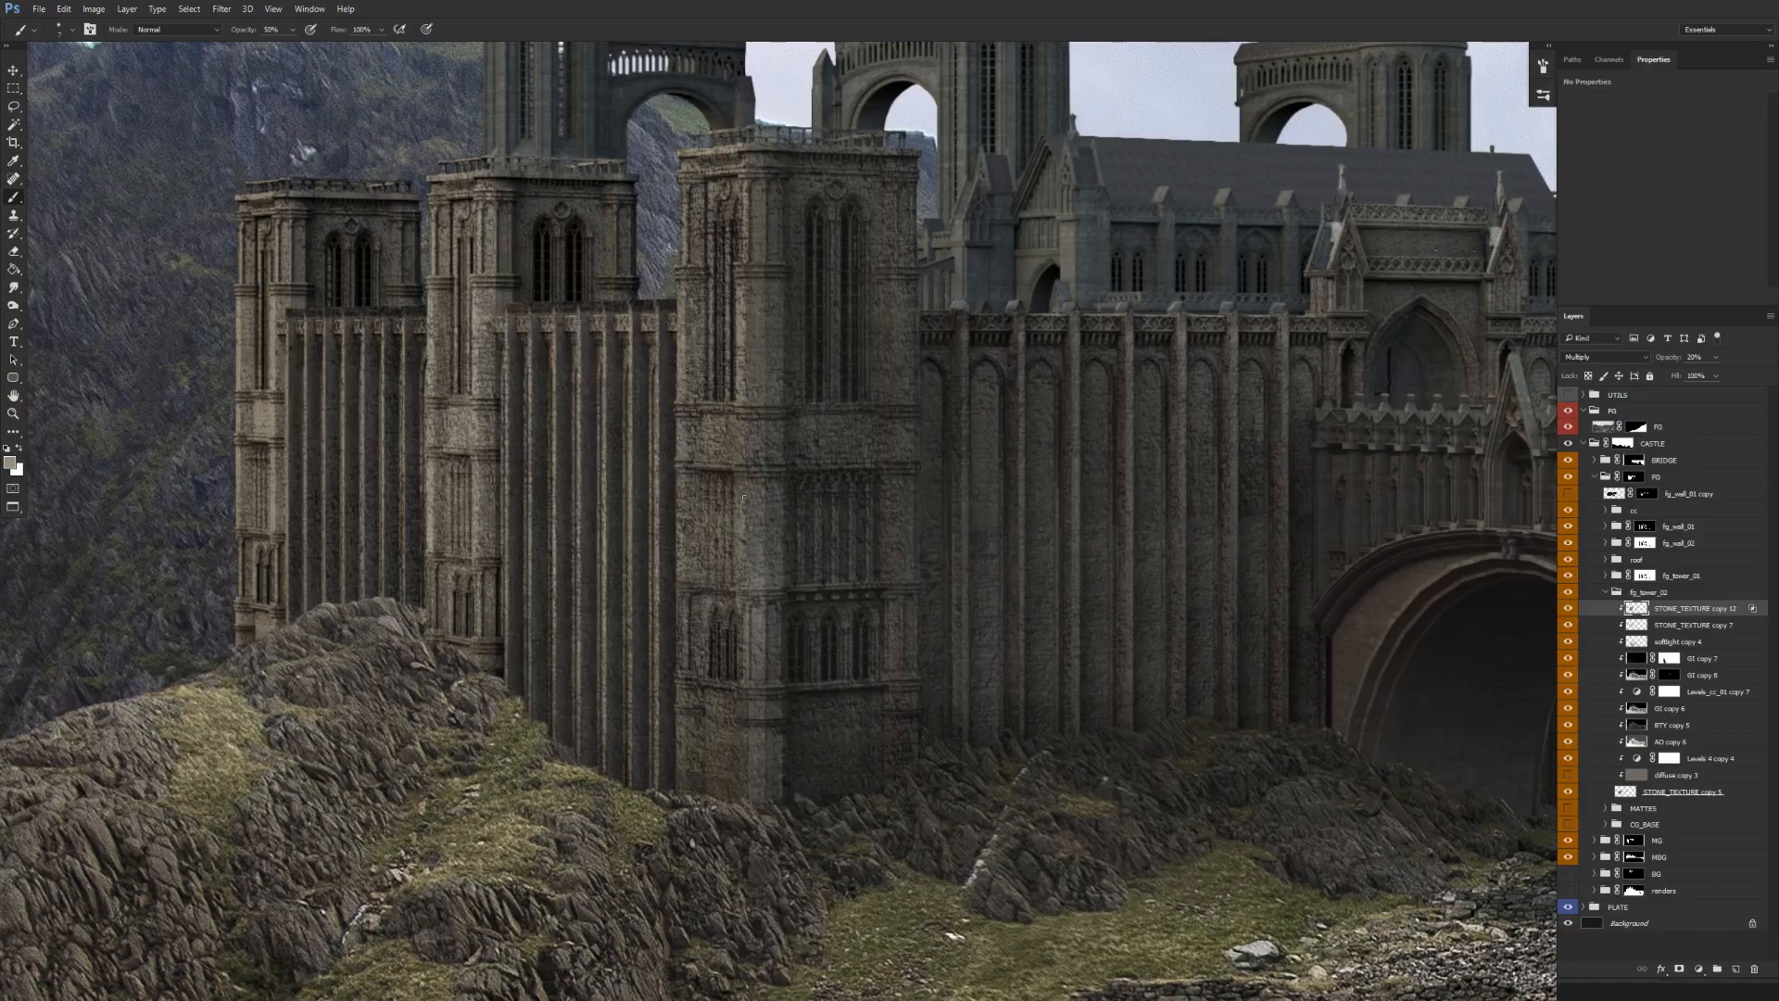
click(1735, 970)
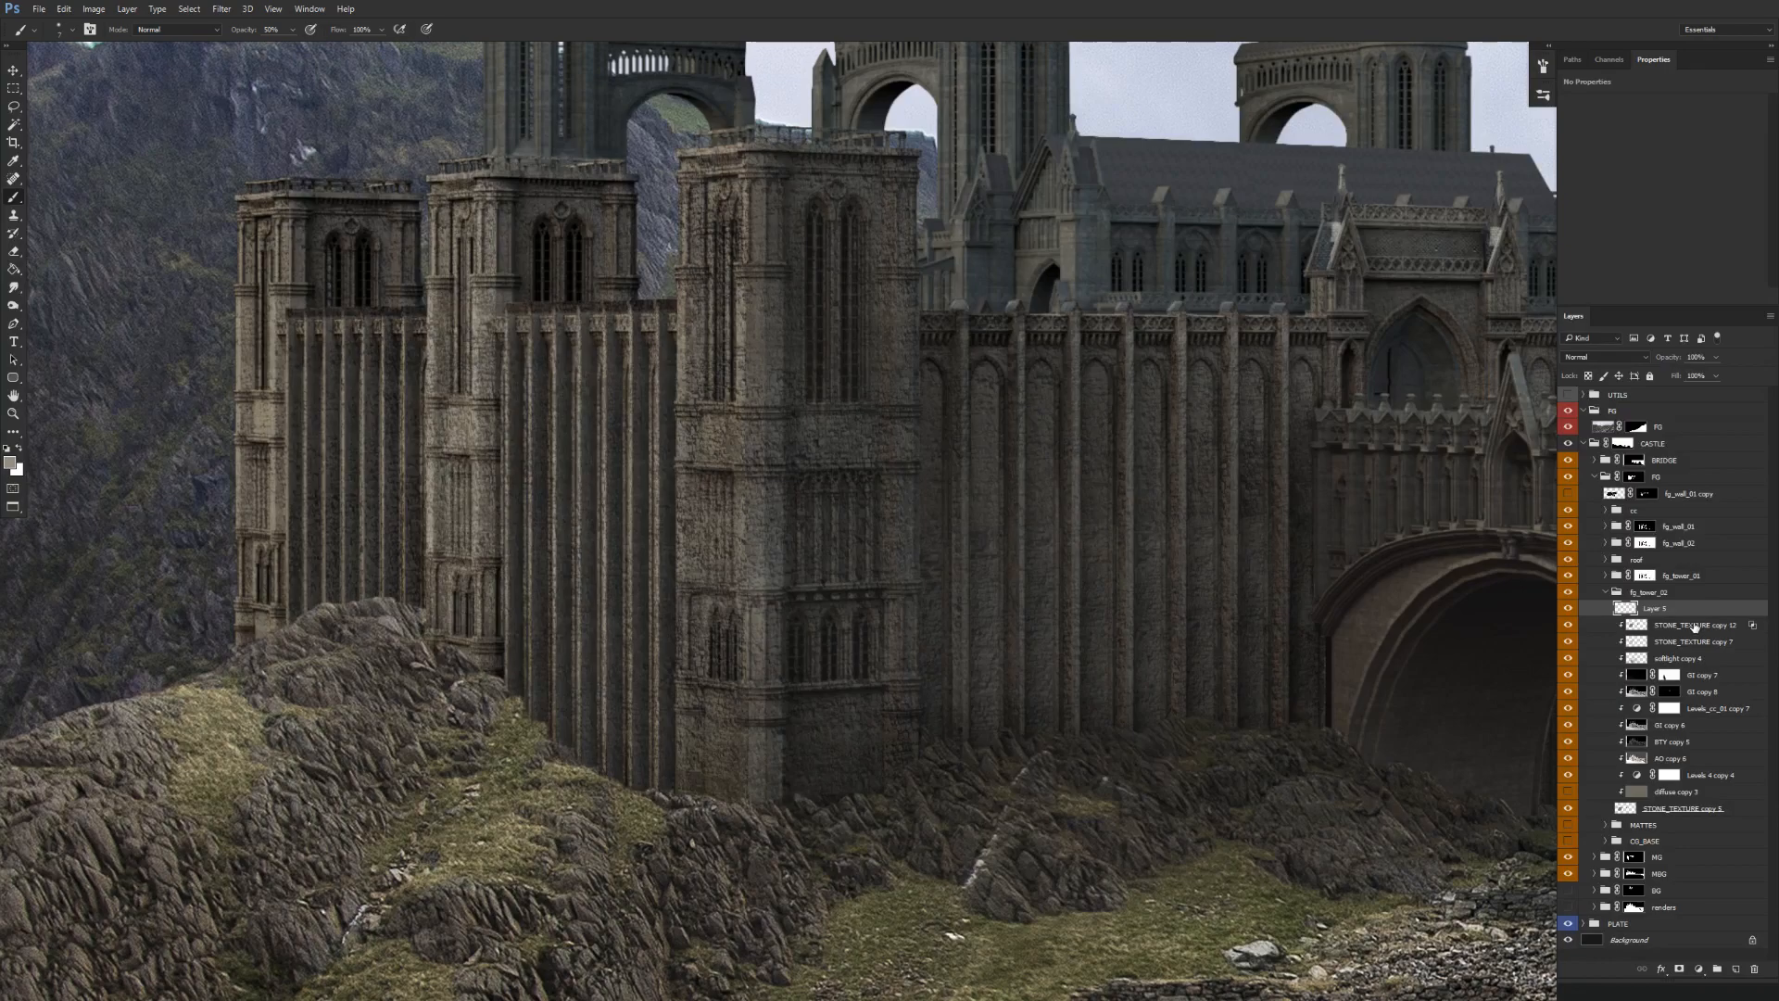
drag(1679, 612, 1694, 628)
drag(1701, 601, 1703, 602)
Brush soft, low-opacity tone over the front towers on the new clipped layer to even out their shading.
drag(772, 629, 748, 576)
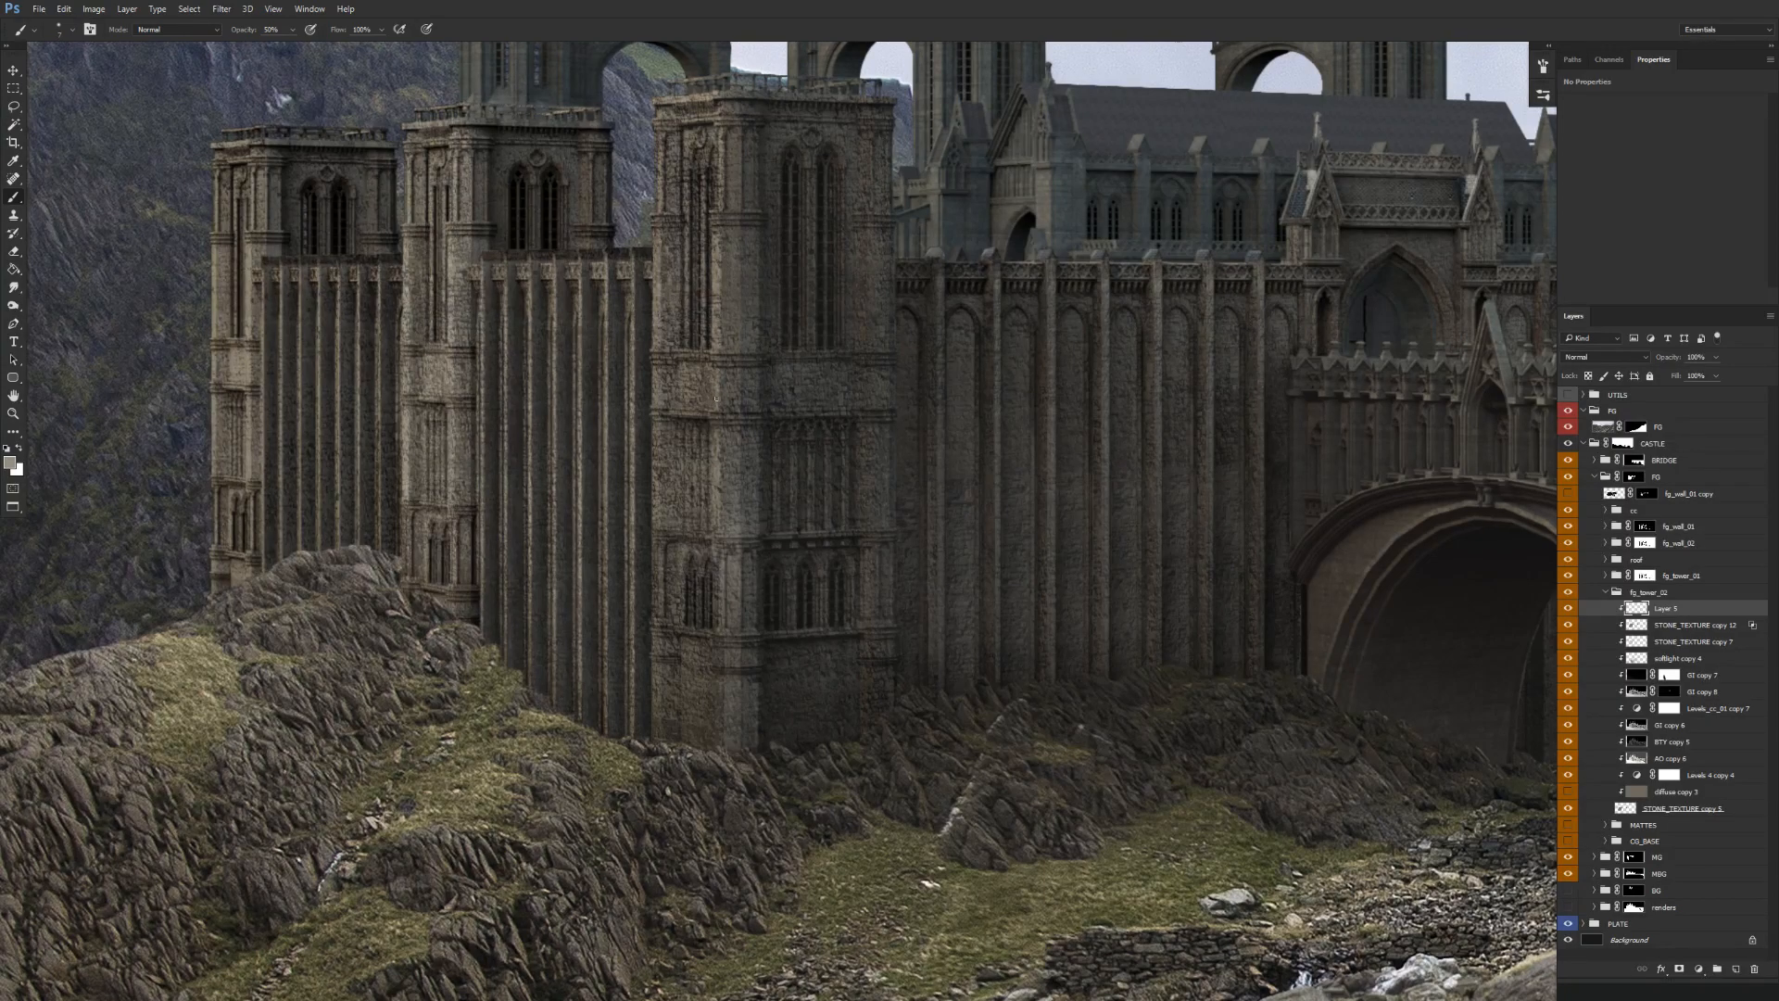
drag(725, 156, 729, 252)
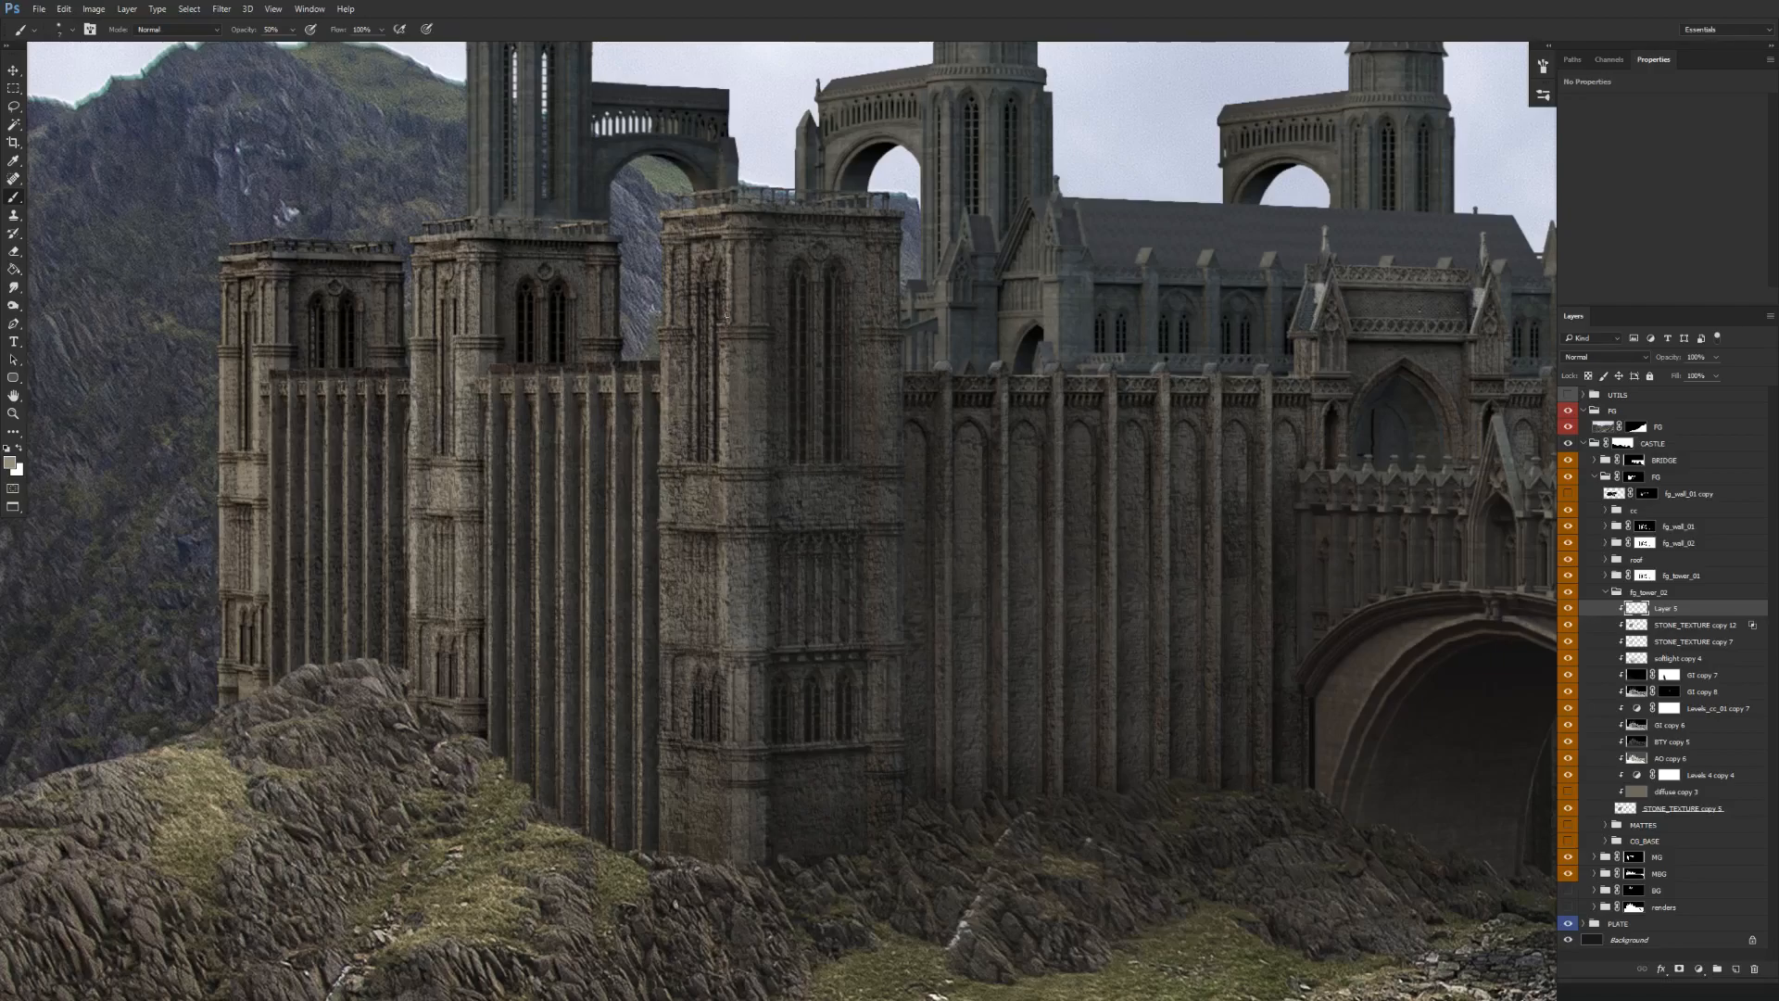
drag(710, 301, 725, 491)
drag(708, 300, 719, 508)
key(ctrl+z)
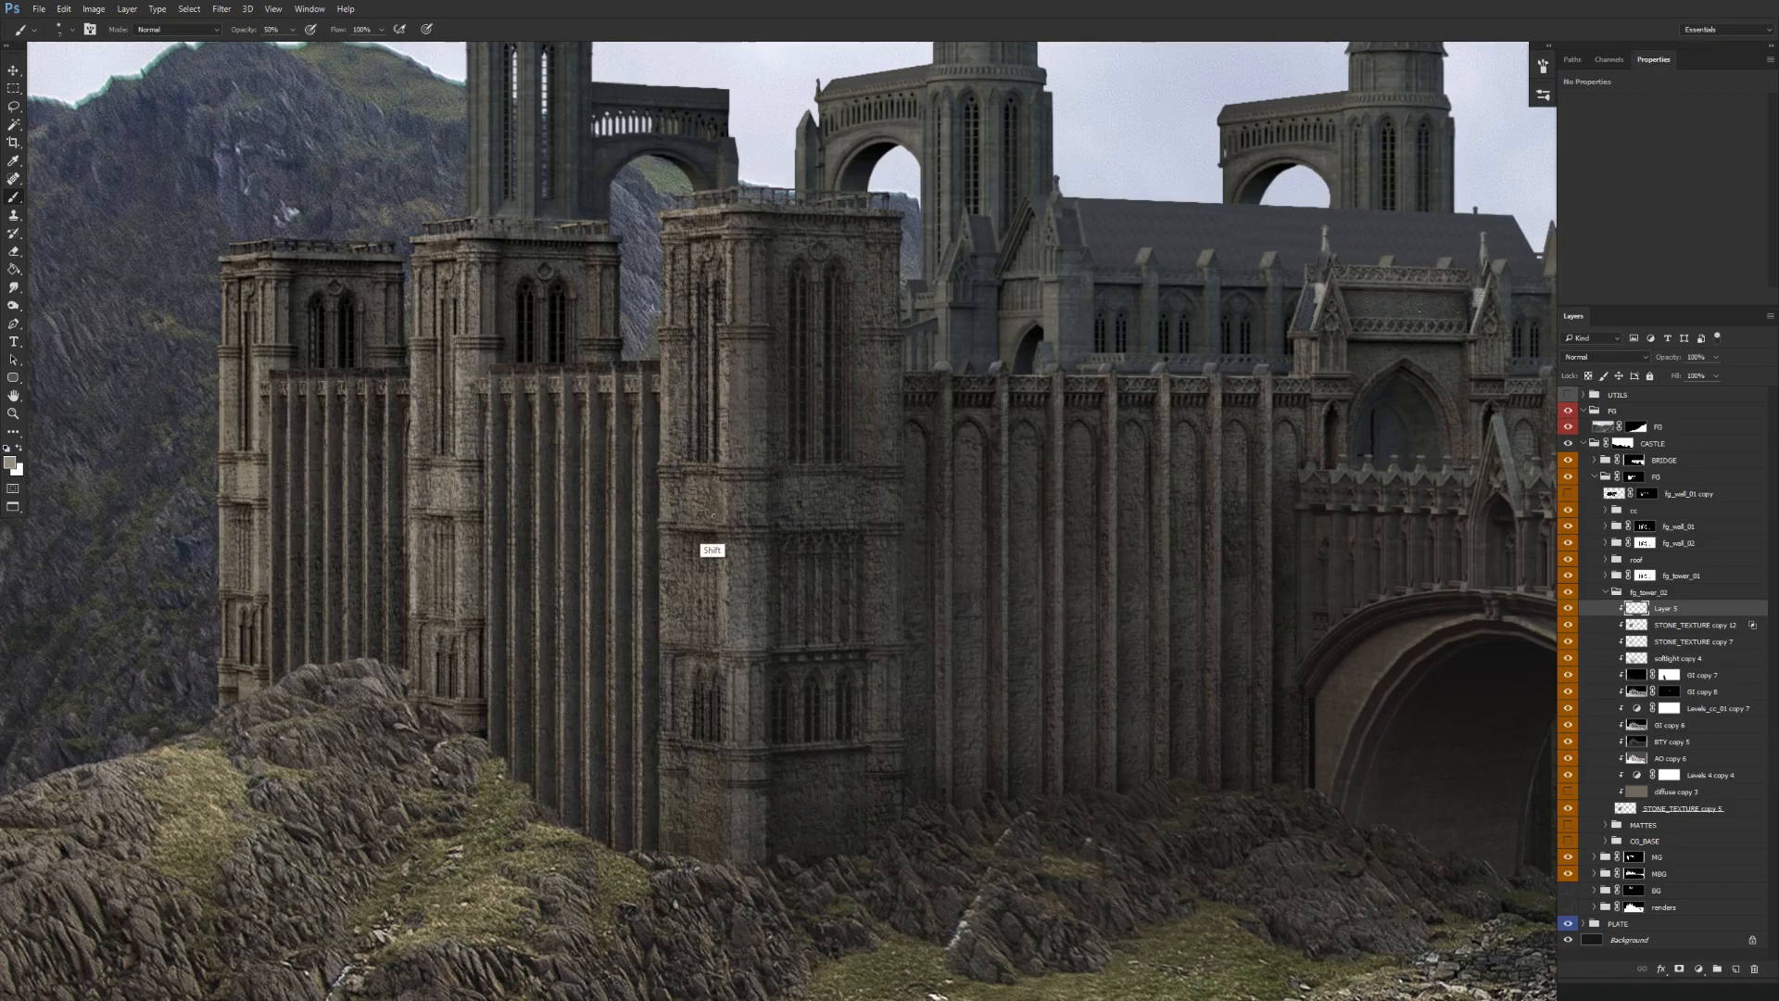
key(ctrl+0)
drag(729, 554, 834, 553)
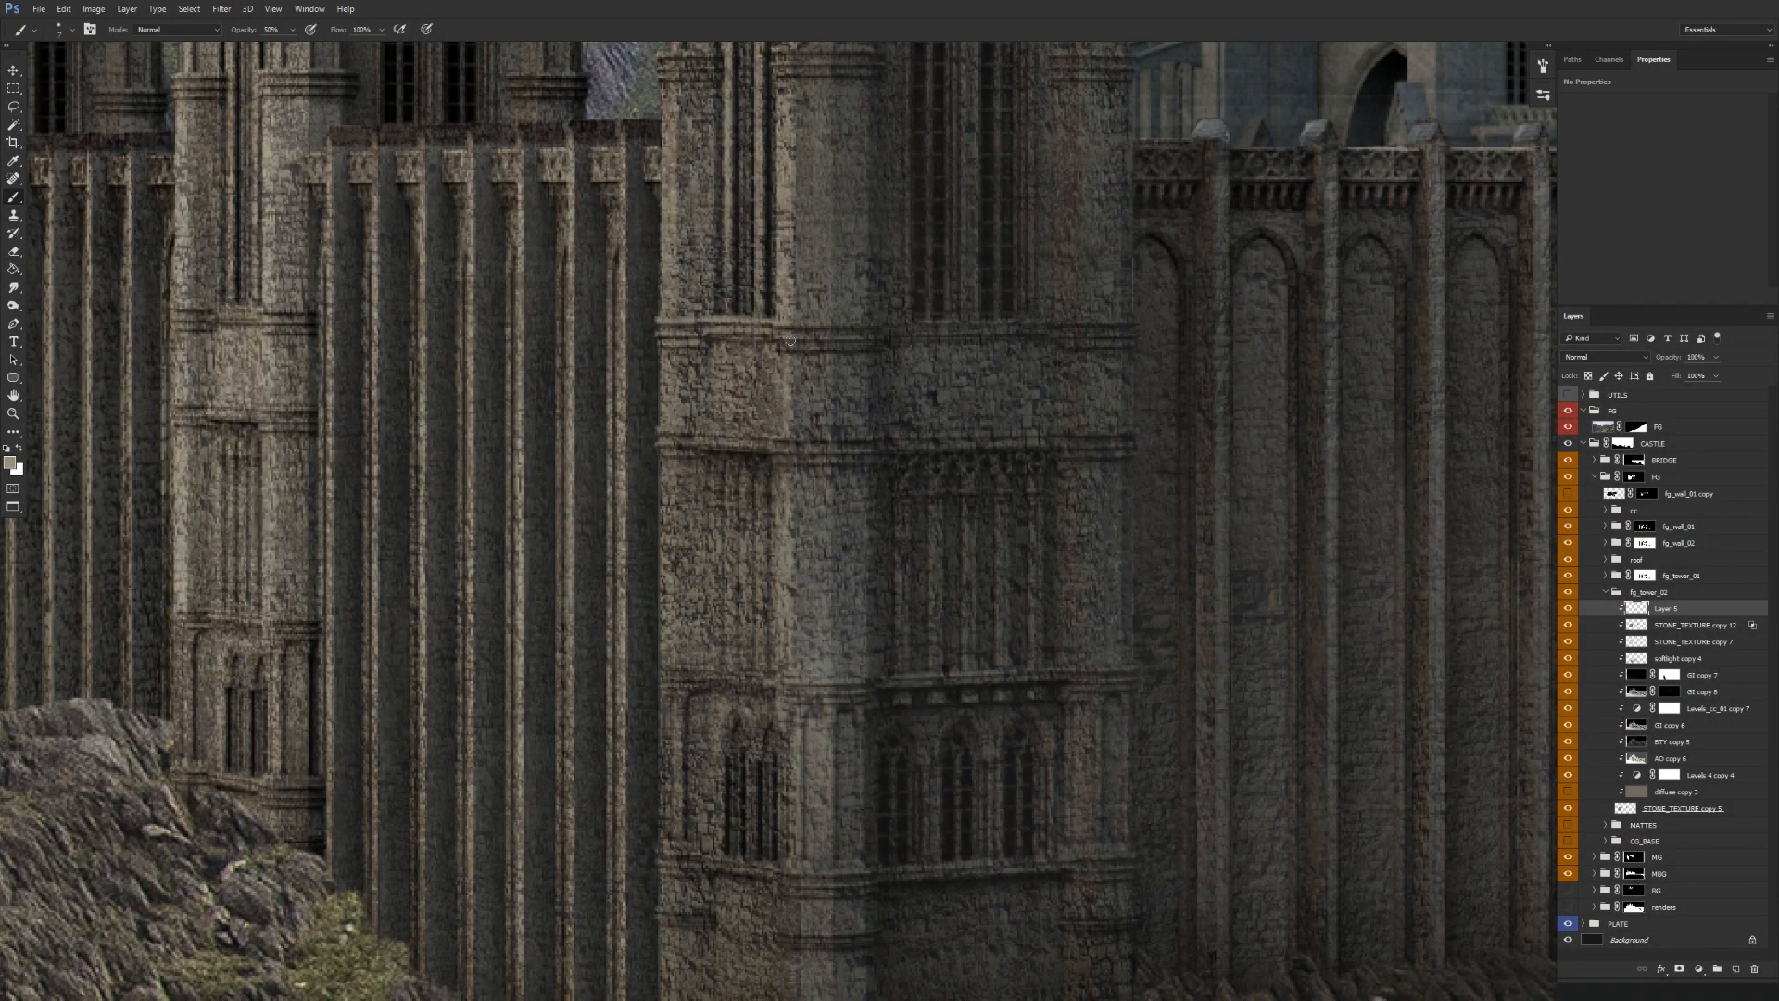
scroll(683, 465, down, 5)
scroll(747, 496, up, 3)
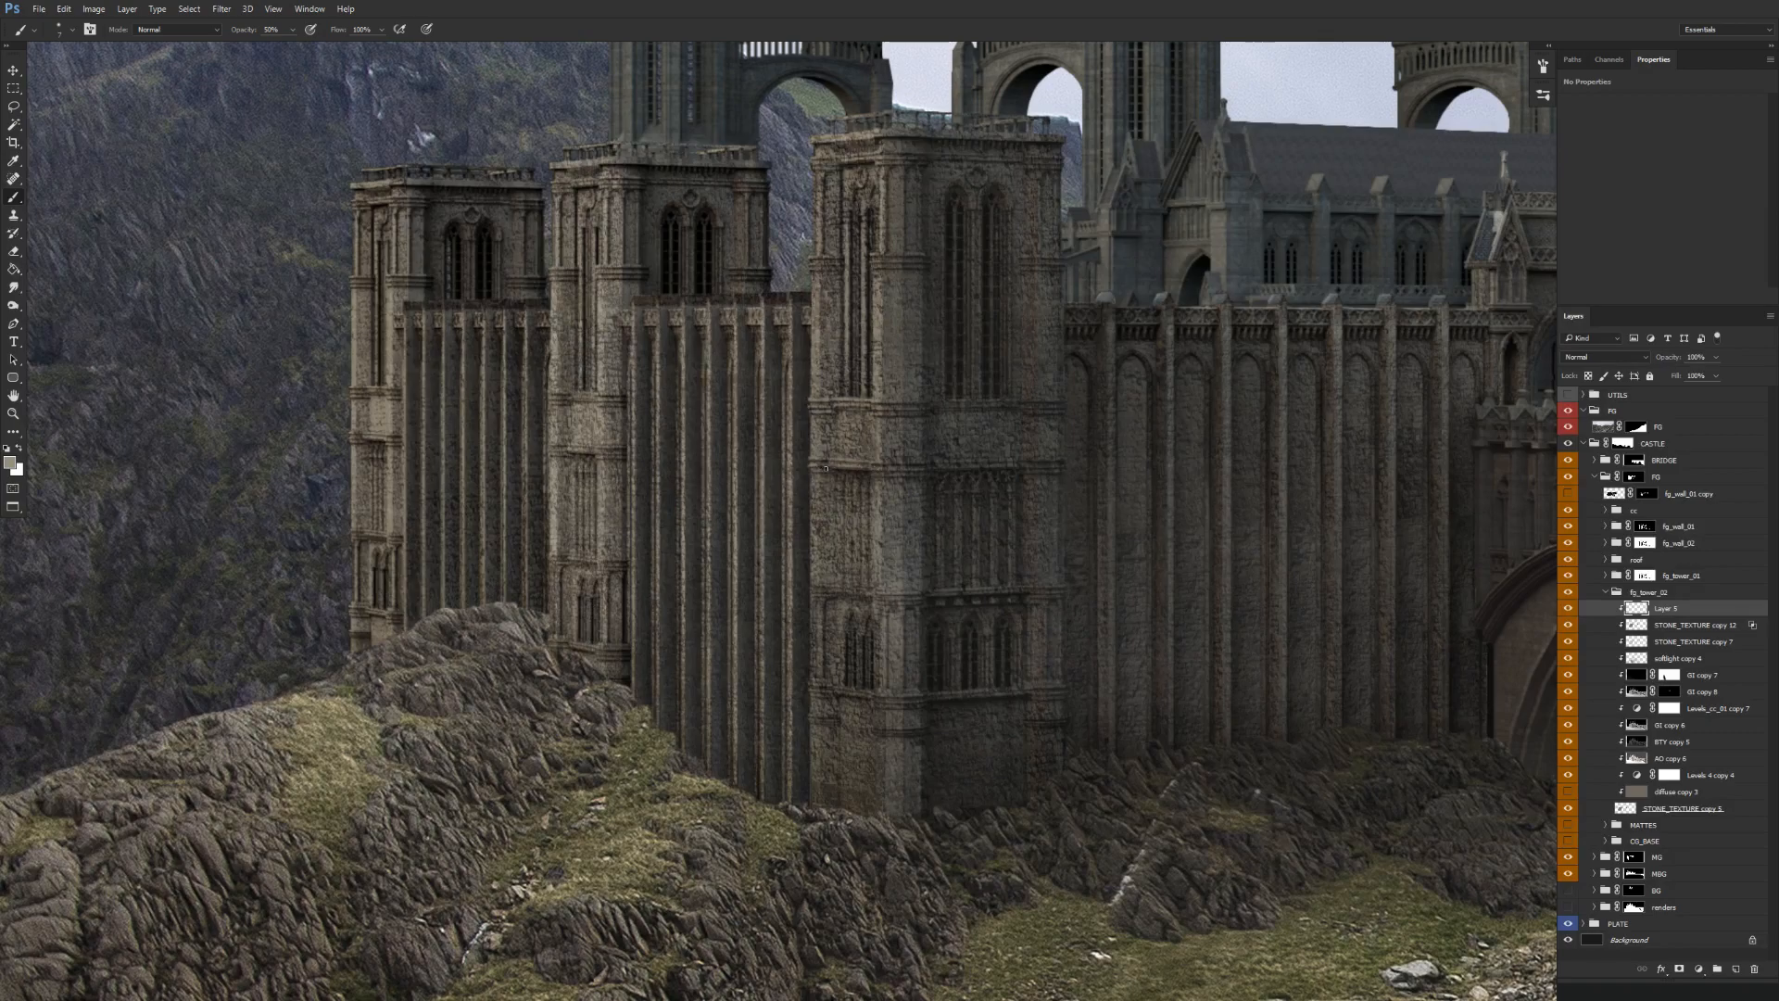
scroll(587, 468, down, 5)
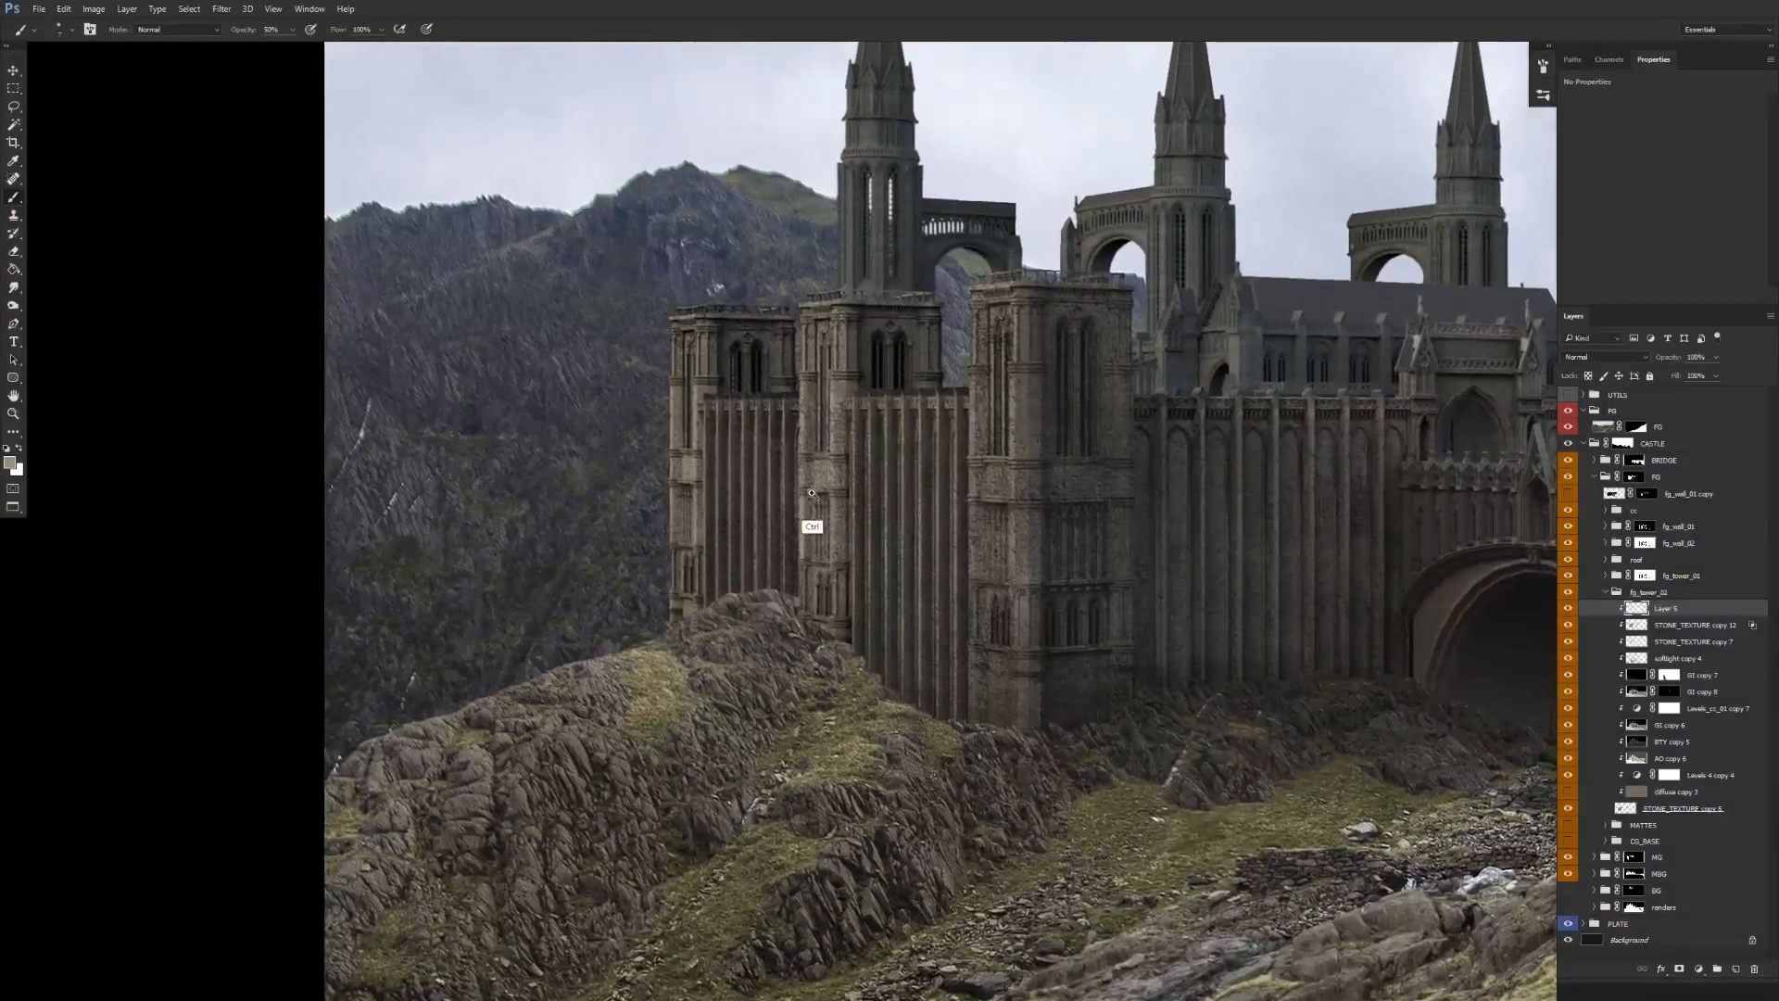
scroll(812, 493, up, 3)
alt+click(899, 677)
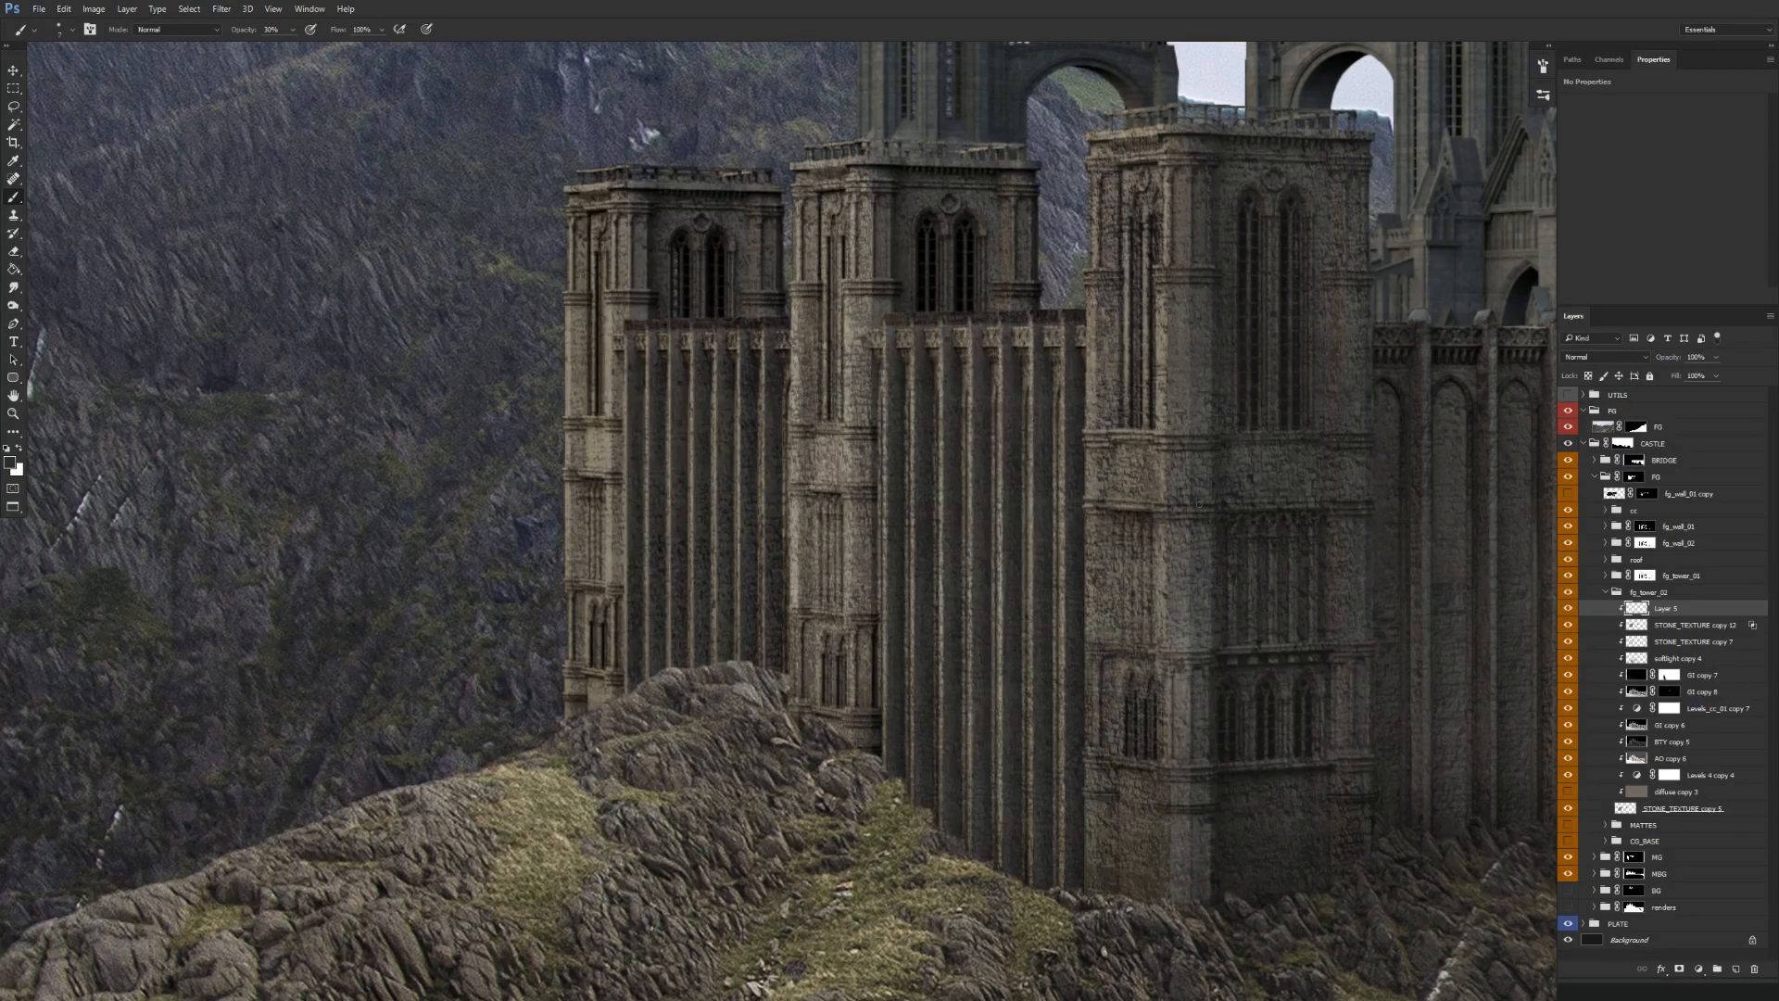
scroll(1204, 516, down, 5)
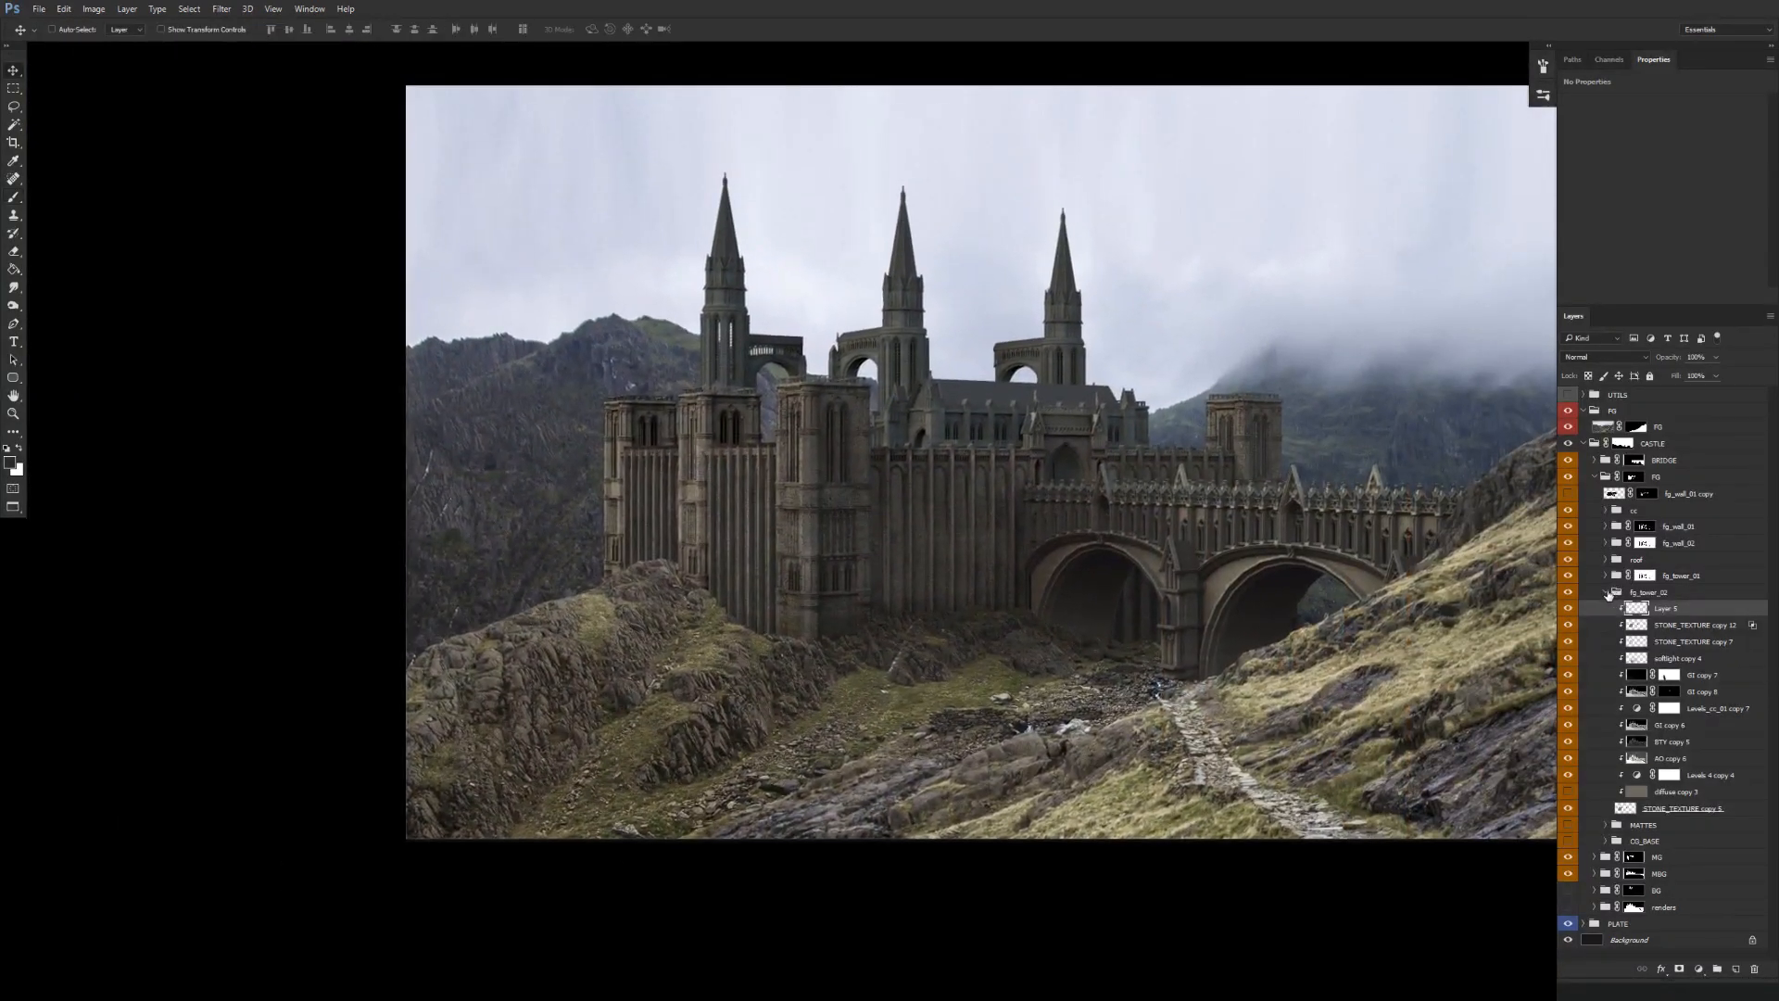
Collapse the fg_tower_02 and FG groups and check which castle parts MBG covers by hiding and showing it.
click(1607, 593)
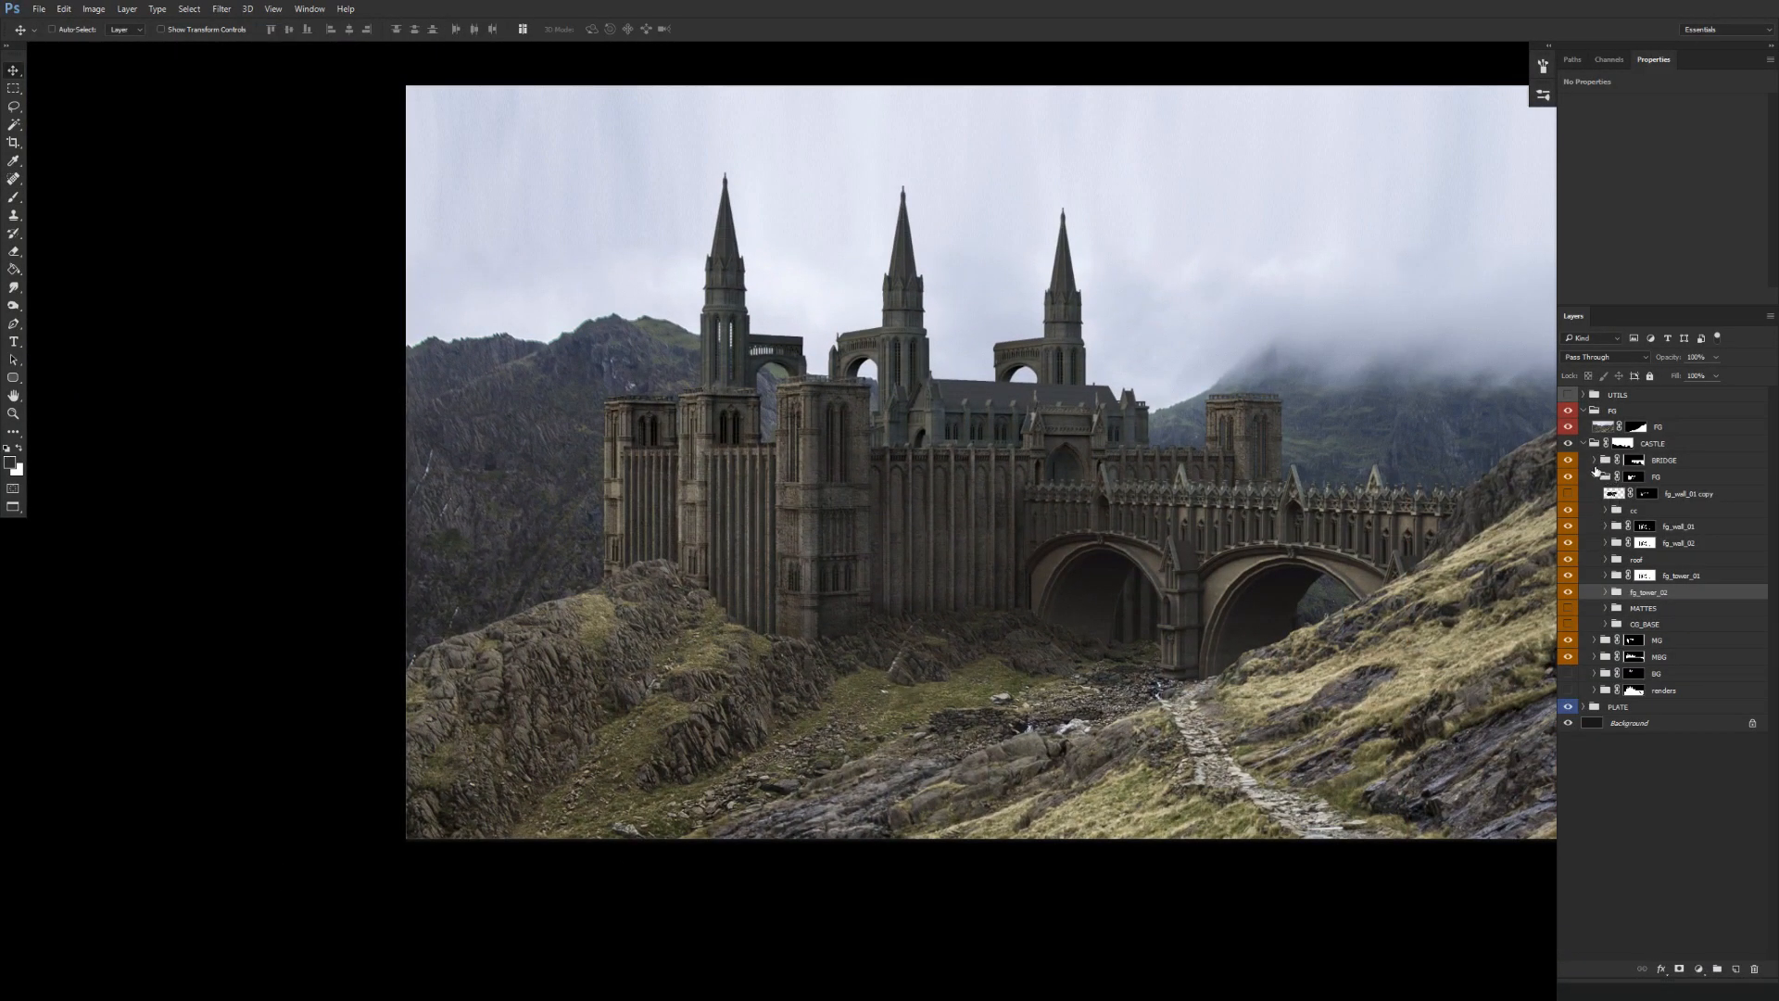
click(1594, 475)
click(1568, 510)
click(1568, 511)
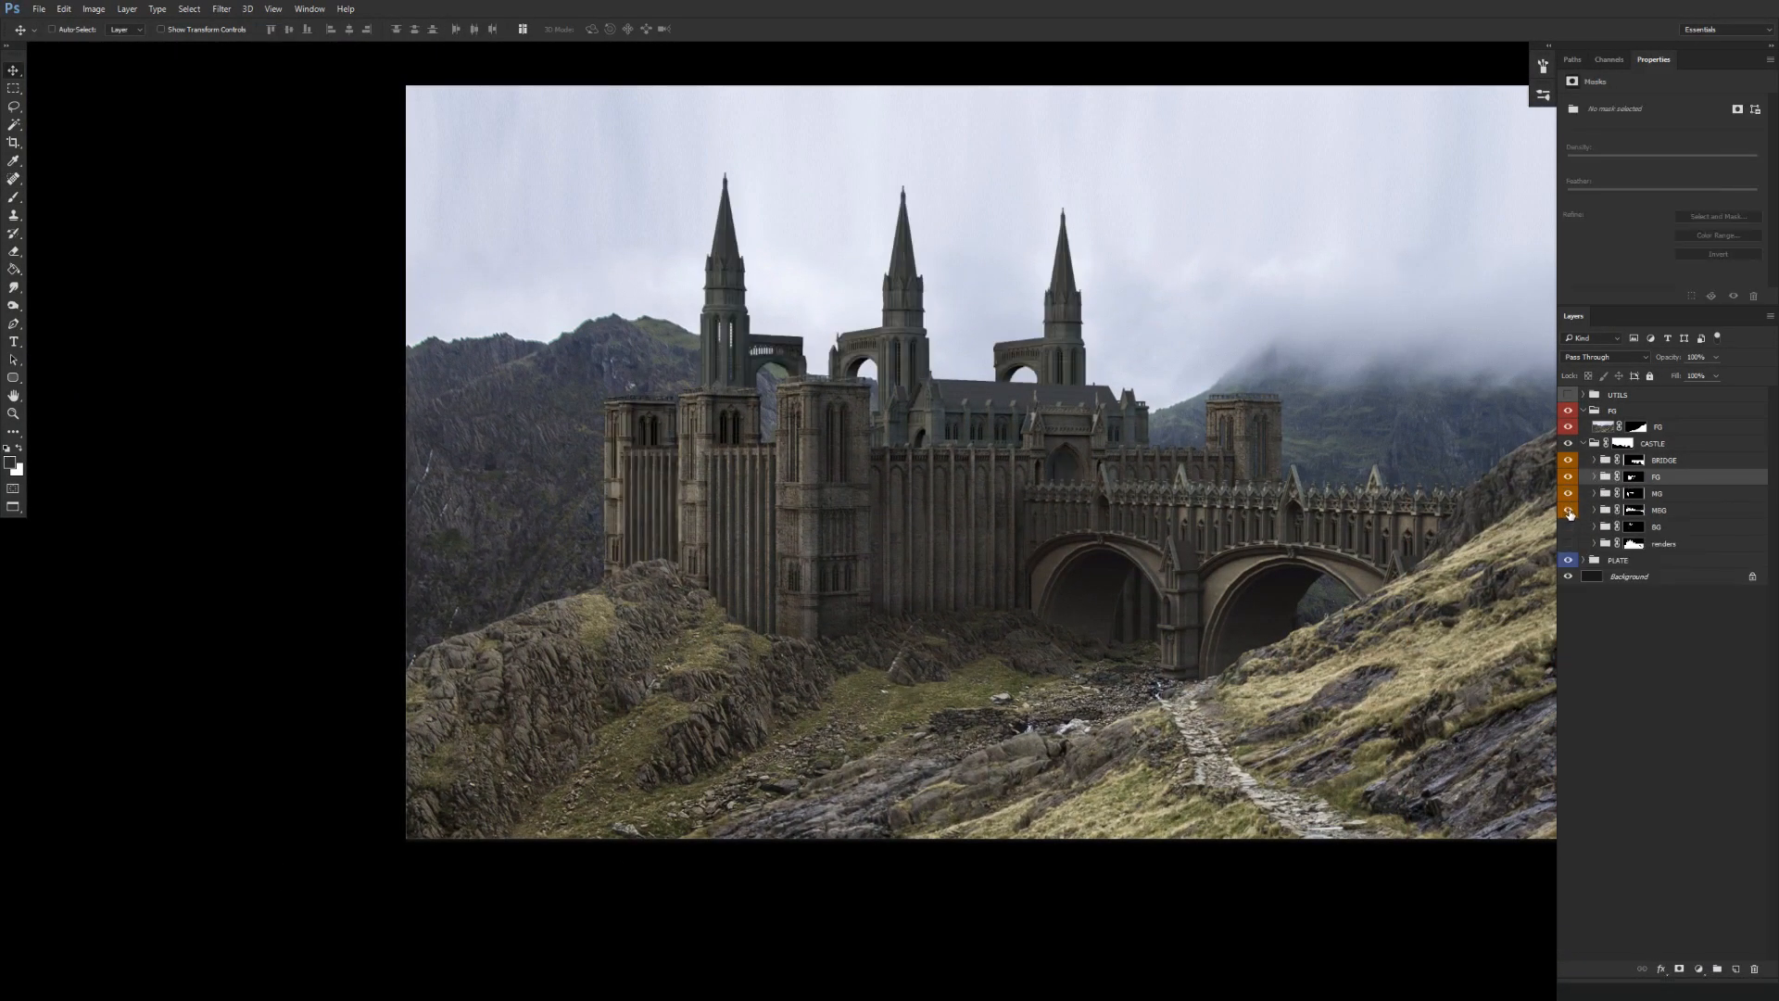
drag(1128, 621, 1017, 610)
click(1571, 514)
click(1569, 516)
click(1599, 514)
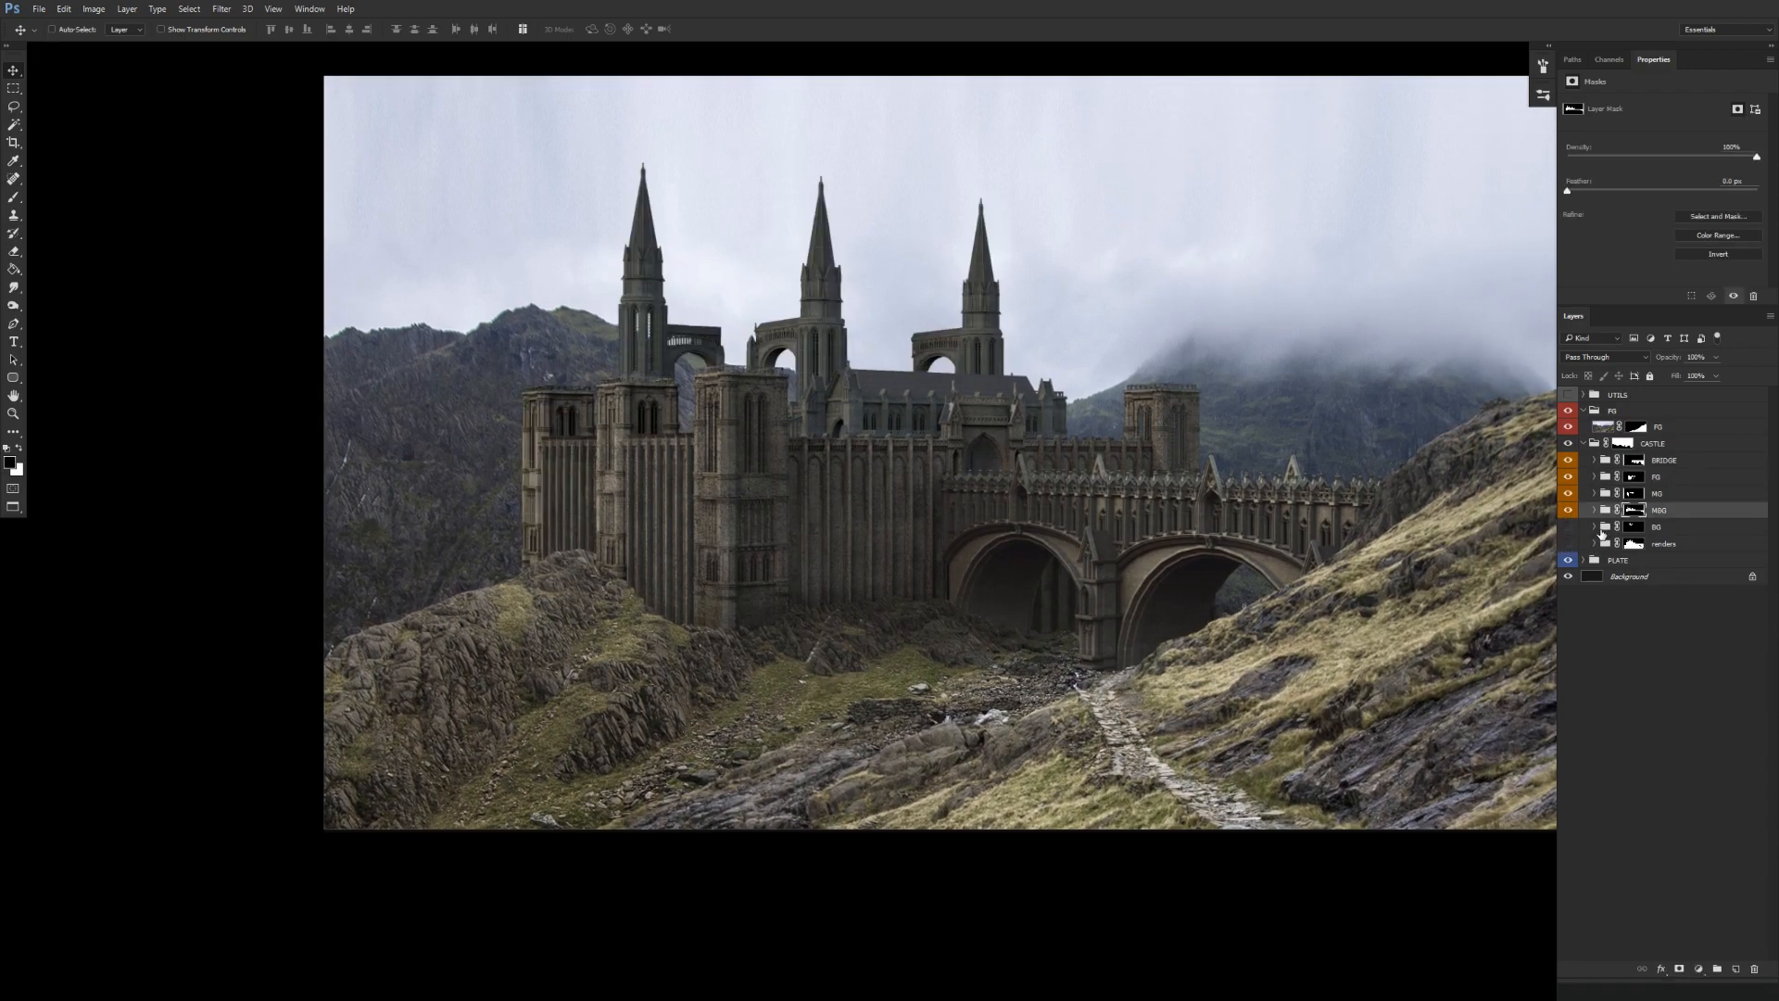
Expand MBG and check which castle parts its side and front subgroups cover by toggling their visibility.
click(1594, 513)
click(1570, 524)
click(1571, 529)
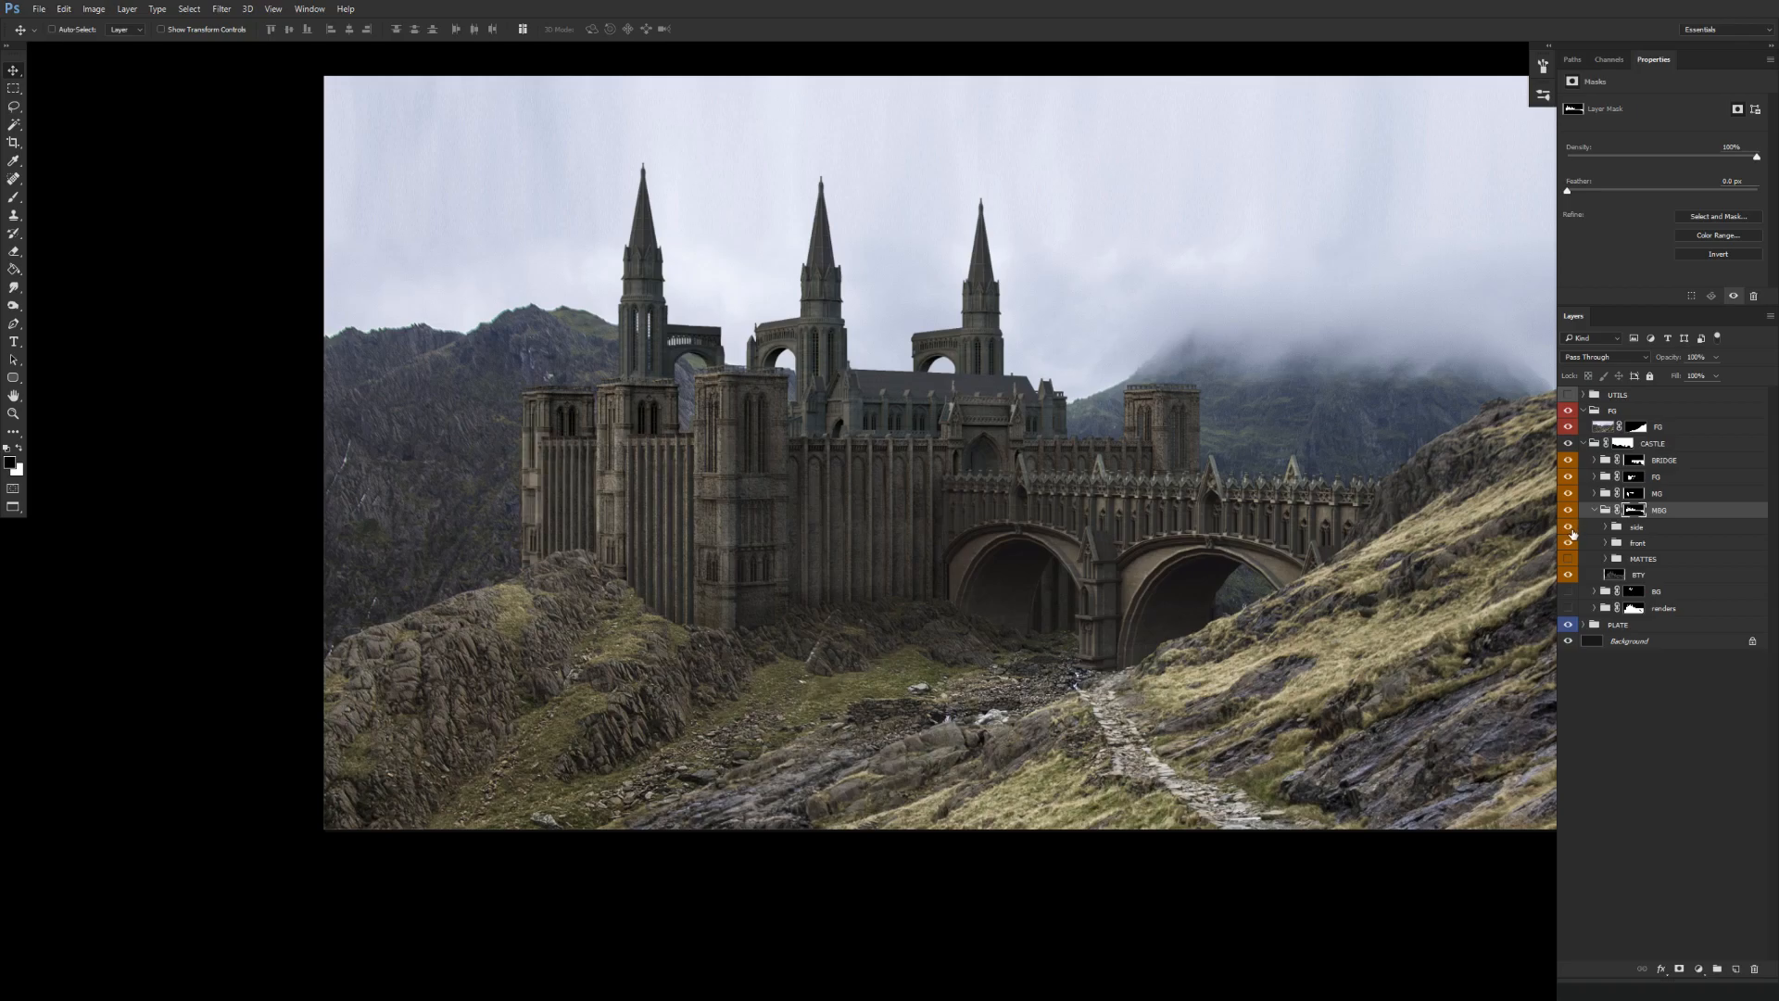
click(1572, 544)
click(1572, 546)
click(1568, 559)
click(1568, 558)
key(ctrl)
drag(643, 306, 798, 325)
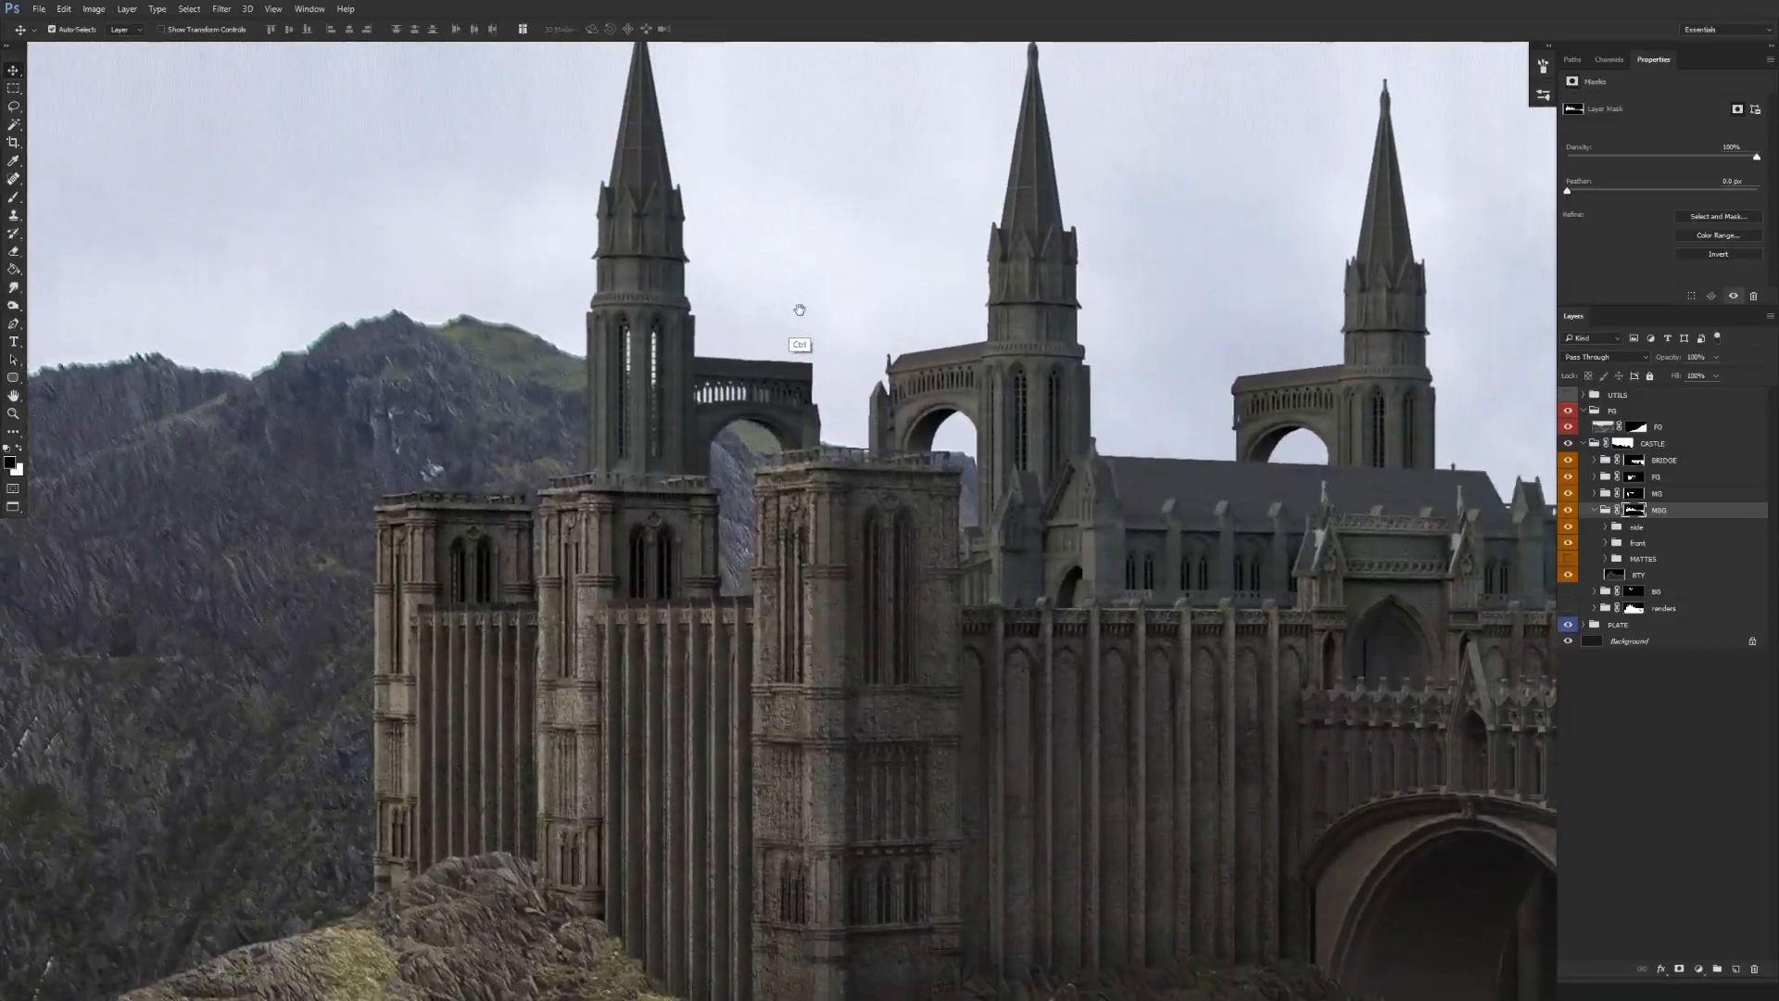
Duplicate the STONE_TEXTURE smart object from FG's fg_wall_01 group into the red group above CASTLE, then collapse FG.
click(1660, 548)
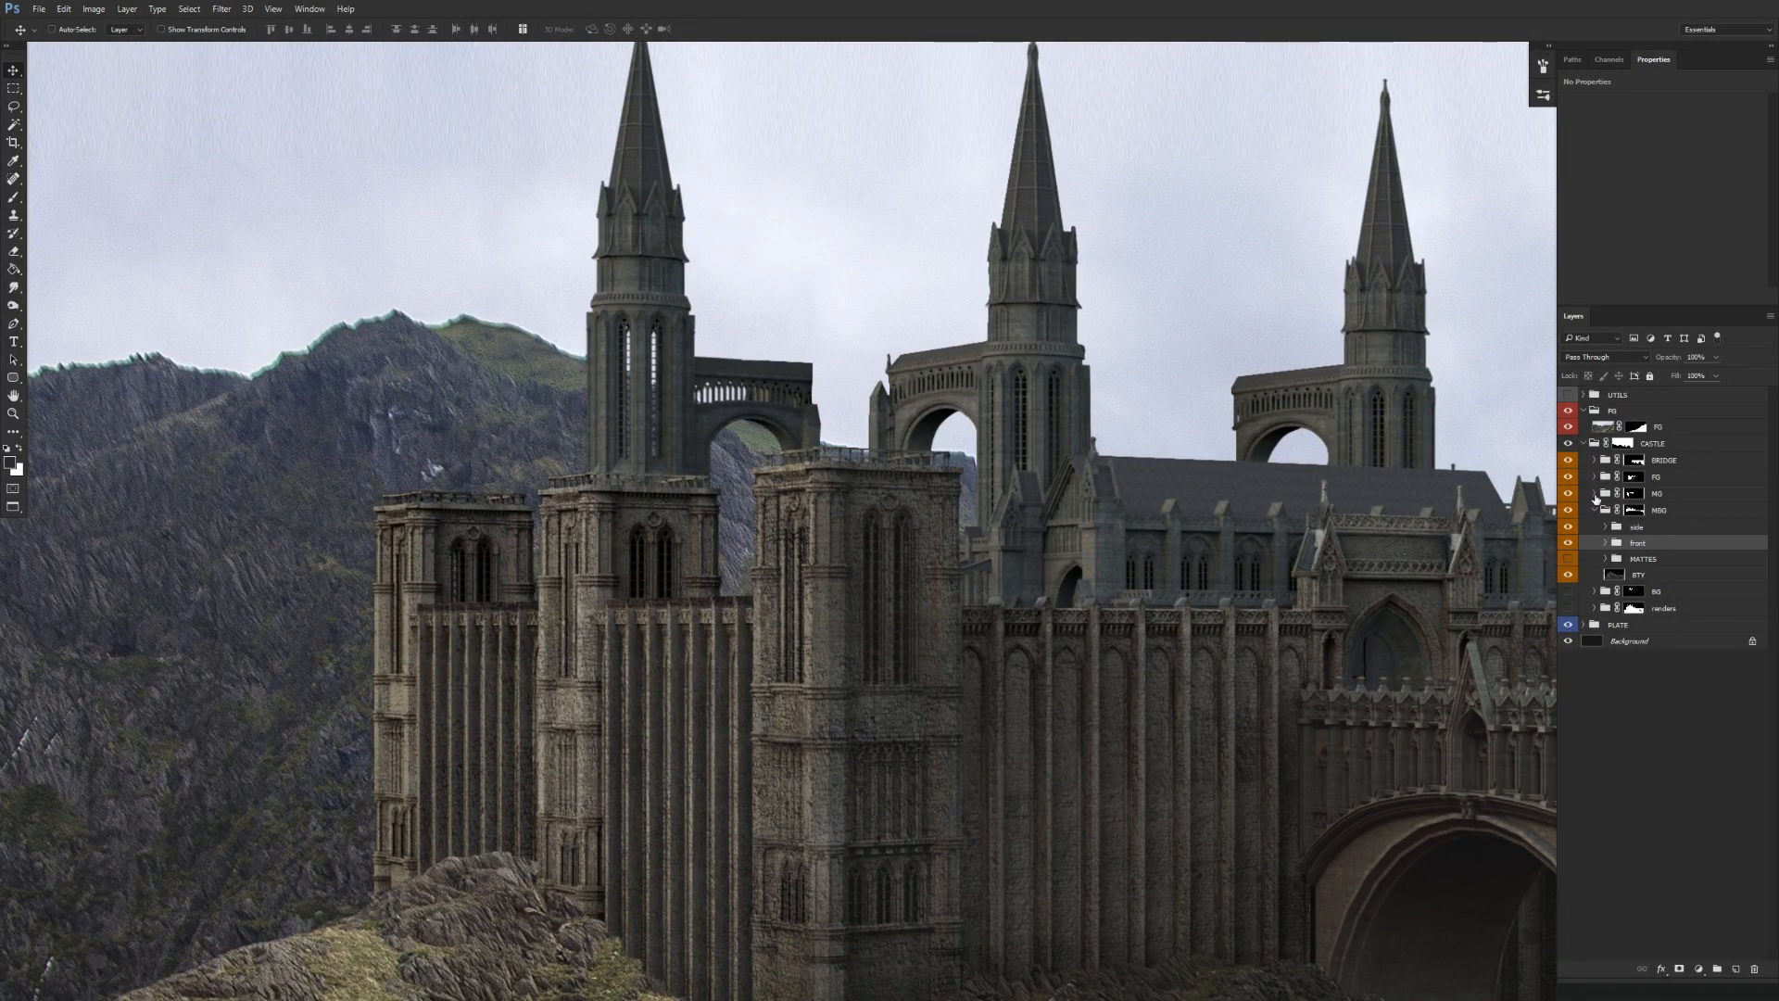
click(1594, 477)
click(1606, 543)
click(1606, 543)
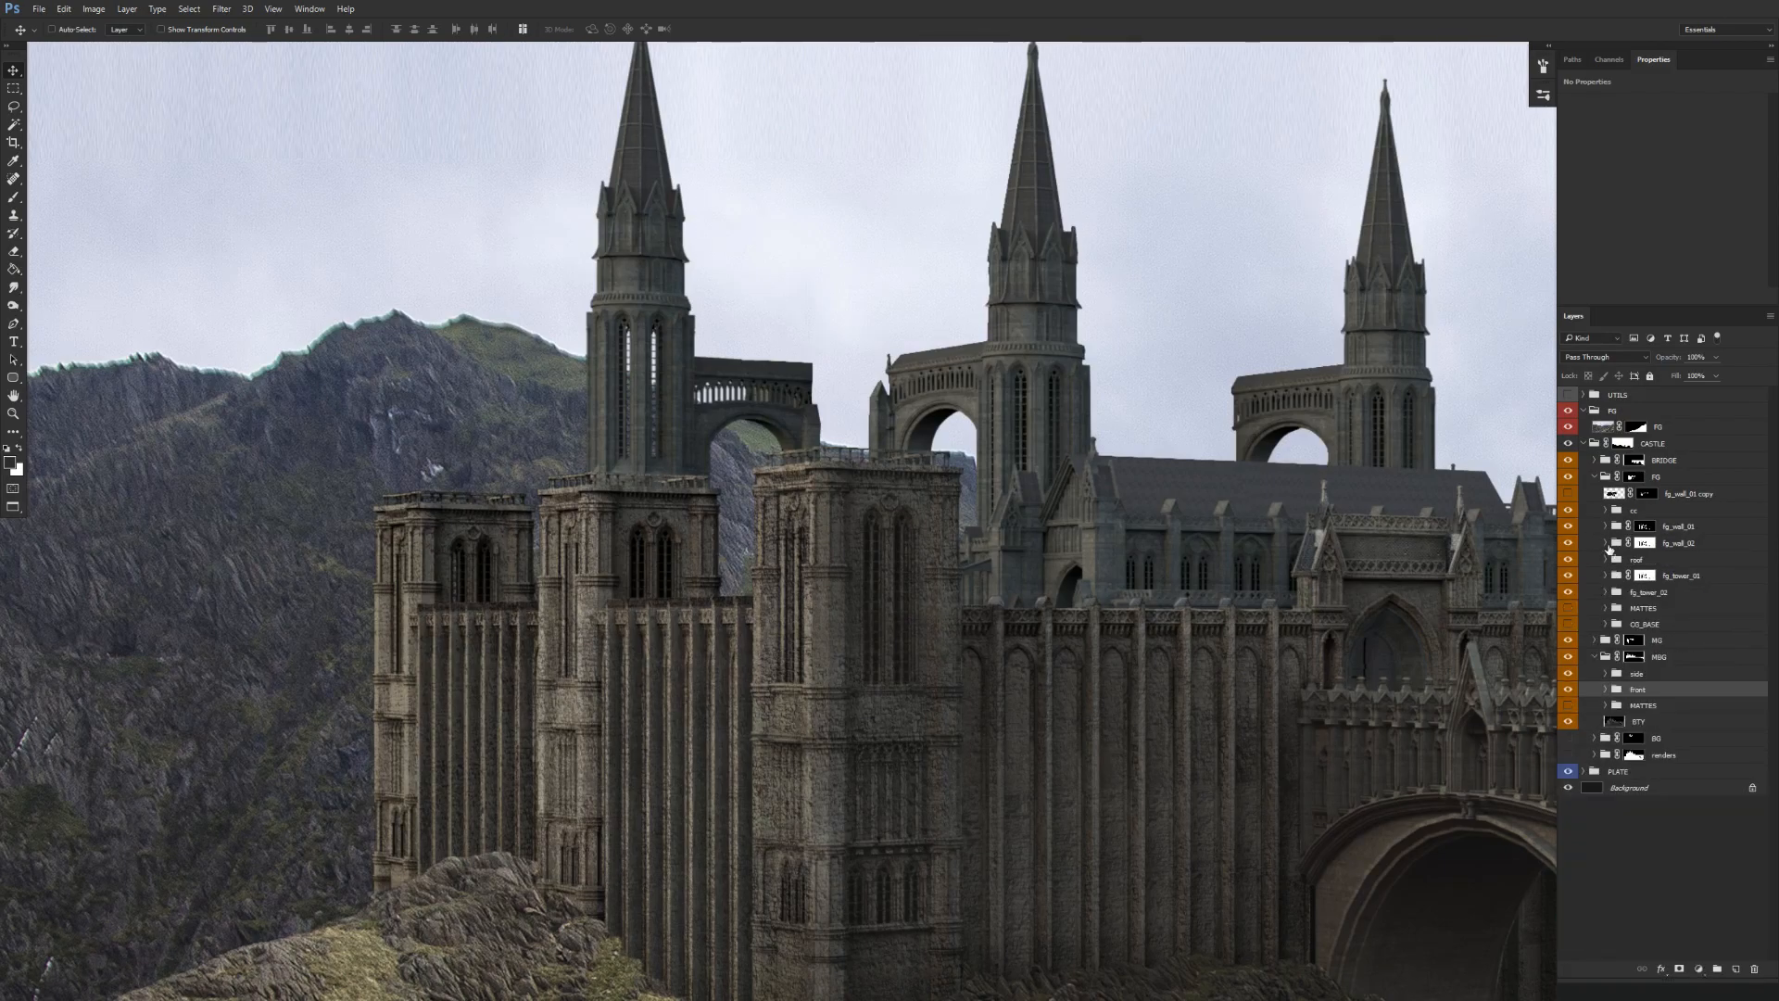
click(1606, 525)
drag(1701, 698, 1663, 419)
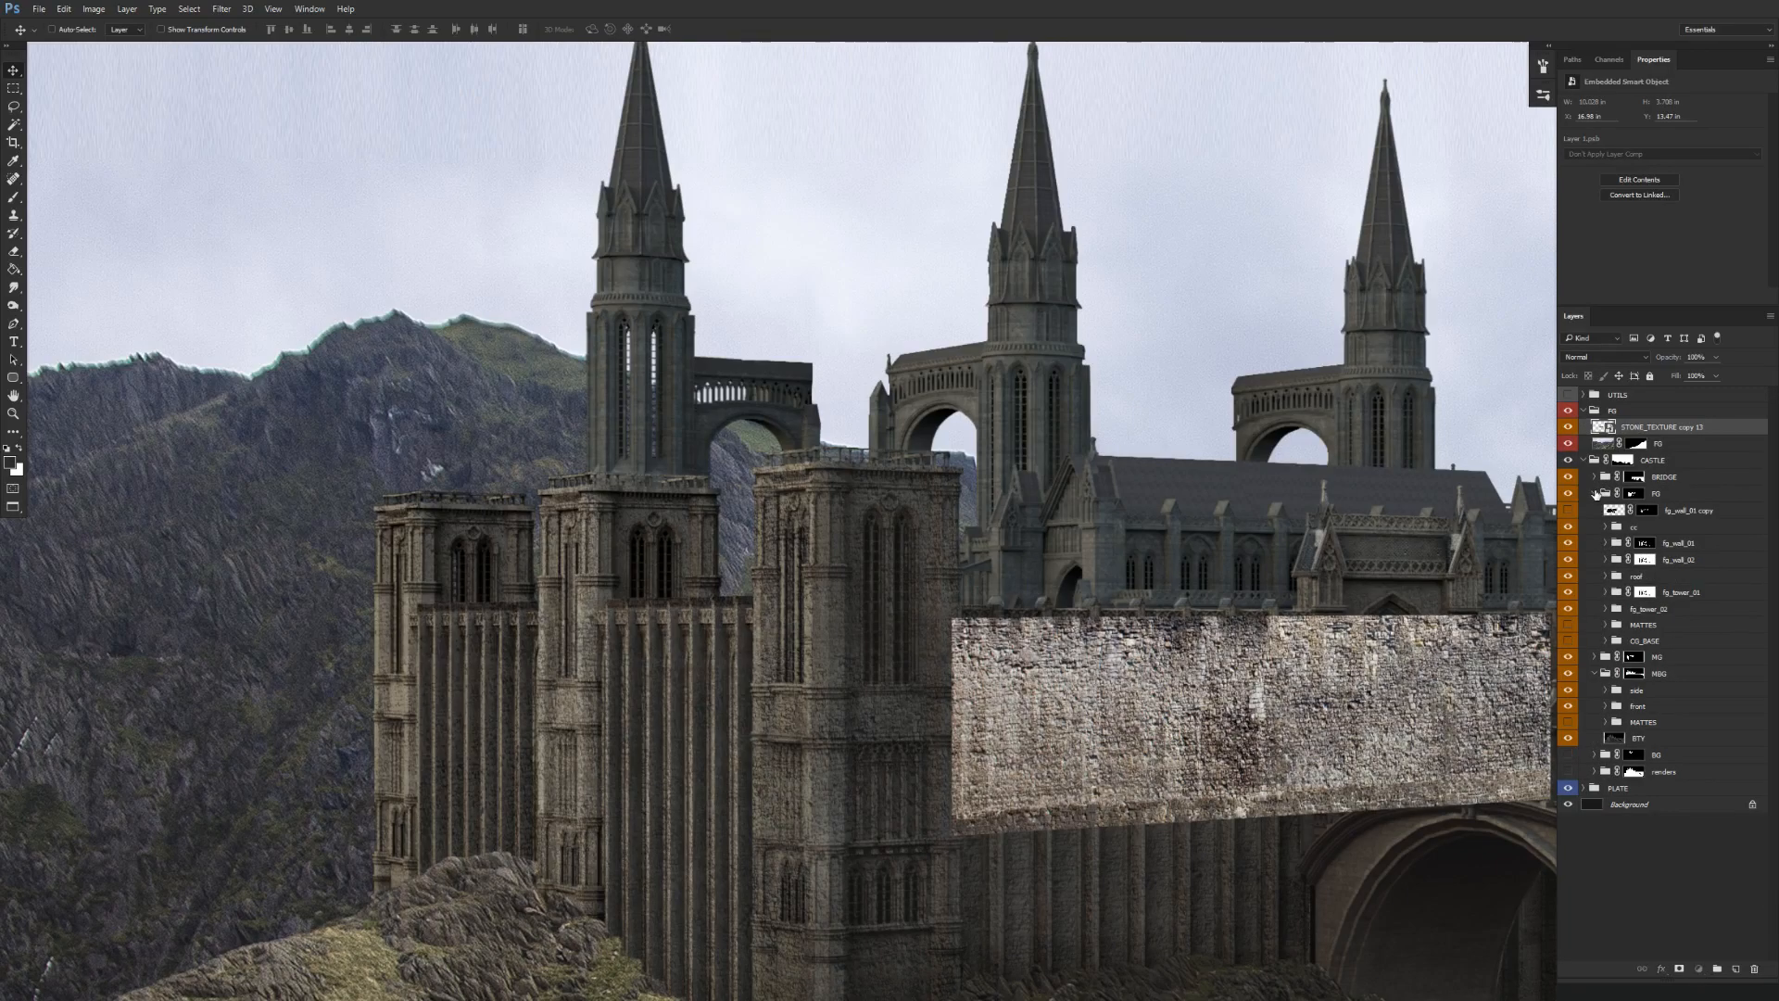
click(1594, 493)
Move the stone texture copy up beside the tall spired tower and scale its width to about 30%.
drag(827, 639, 674, 525)
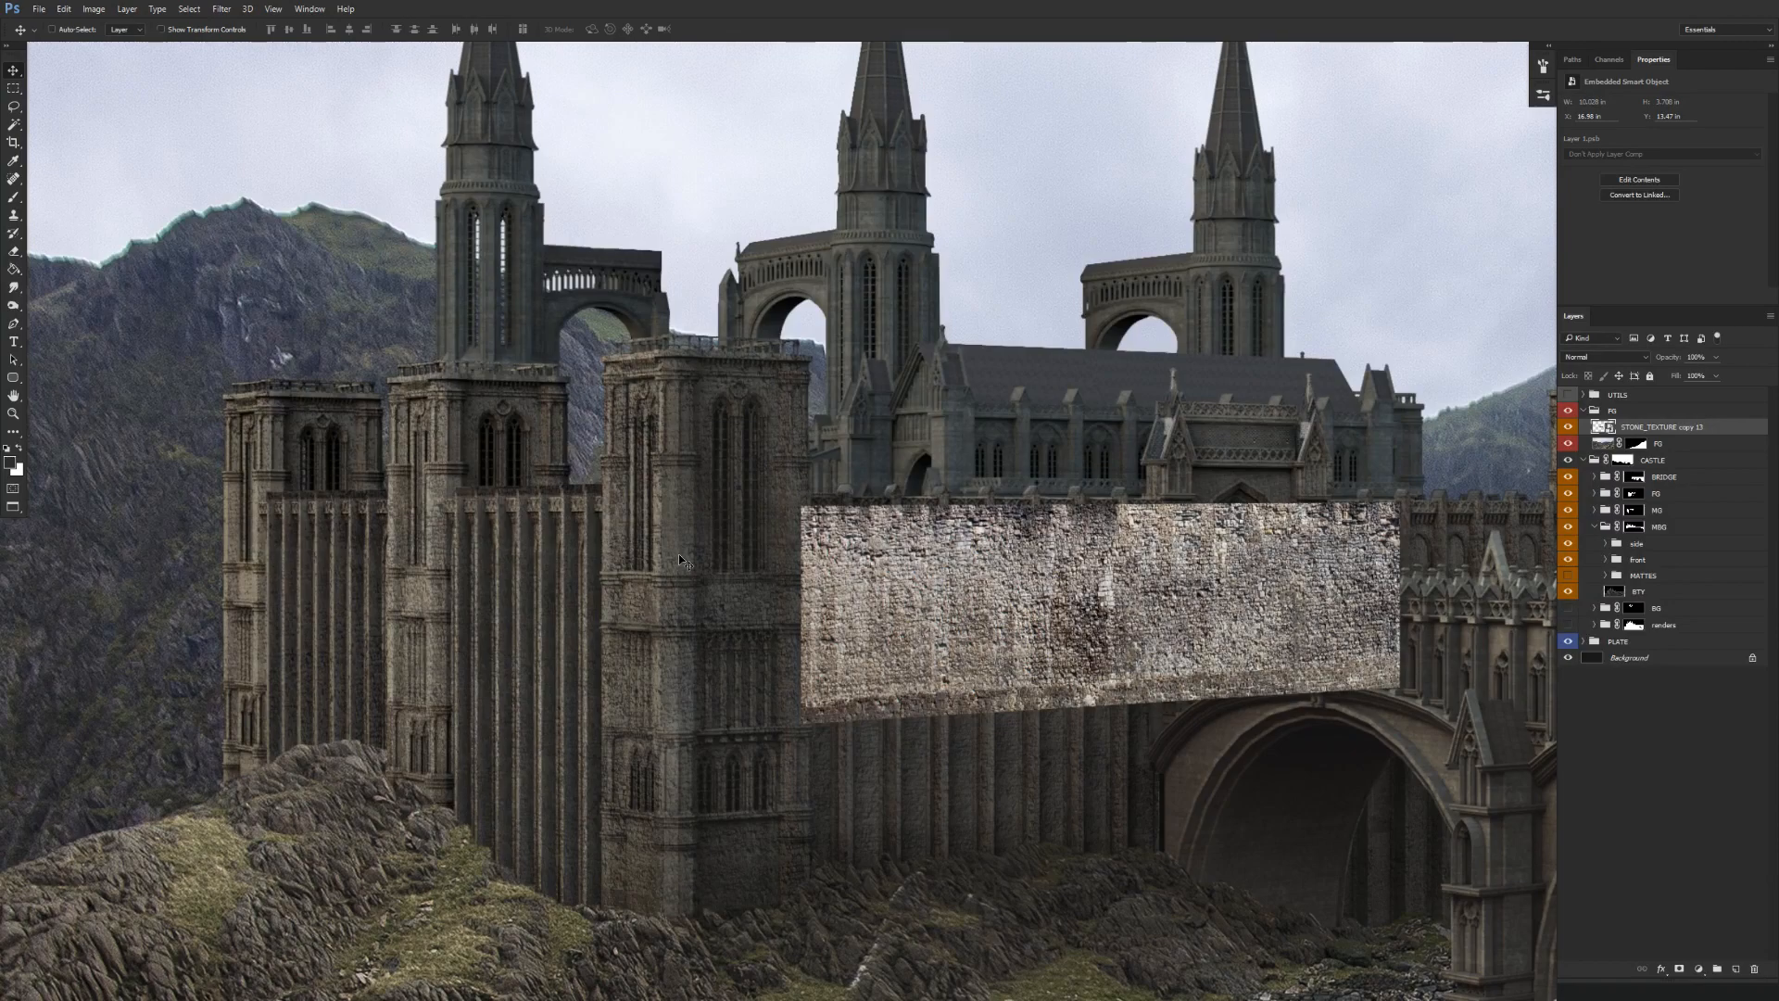
drag(679, 597, 695, 589)
click(1569, 428)
click(1569, 429)
drag(964, 660, 695, 508)
key(ctrl+t)
right_click(930, 442)
click(1015, 502)
right_click(897, 461)
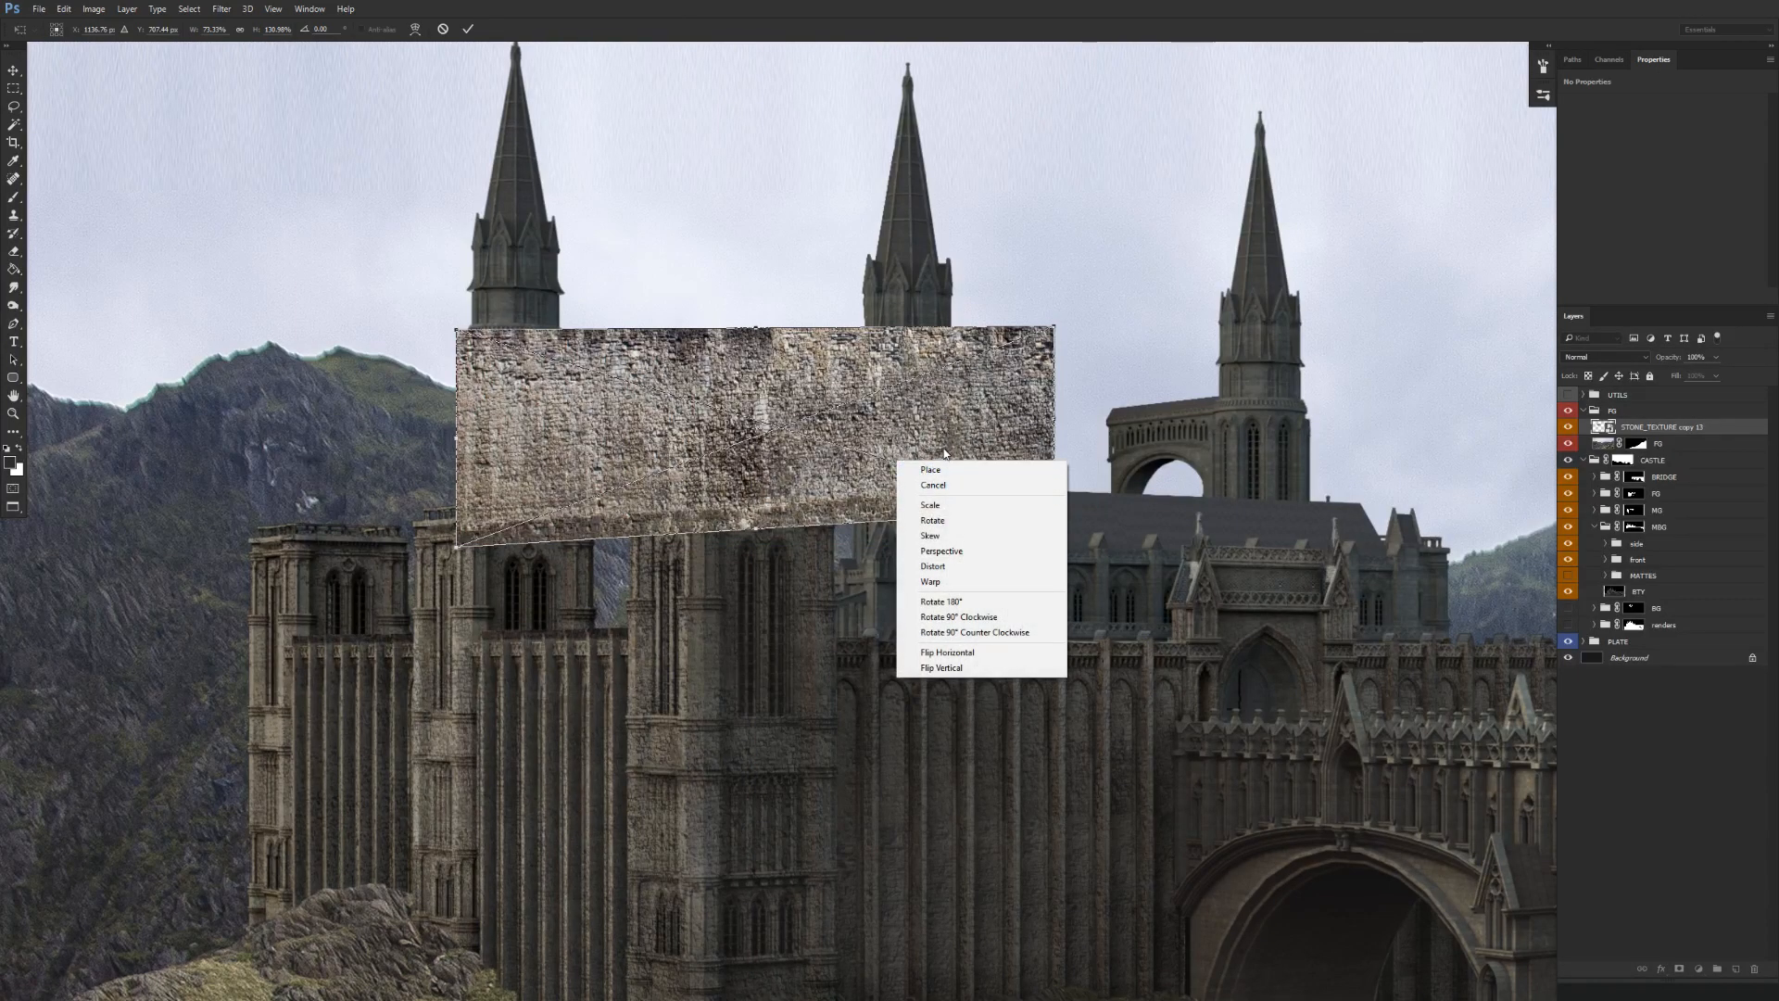
click(931, 505)
drag(1054, 417, 704, 431)
scroll(626, 499, up, 3)
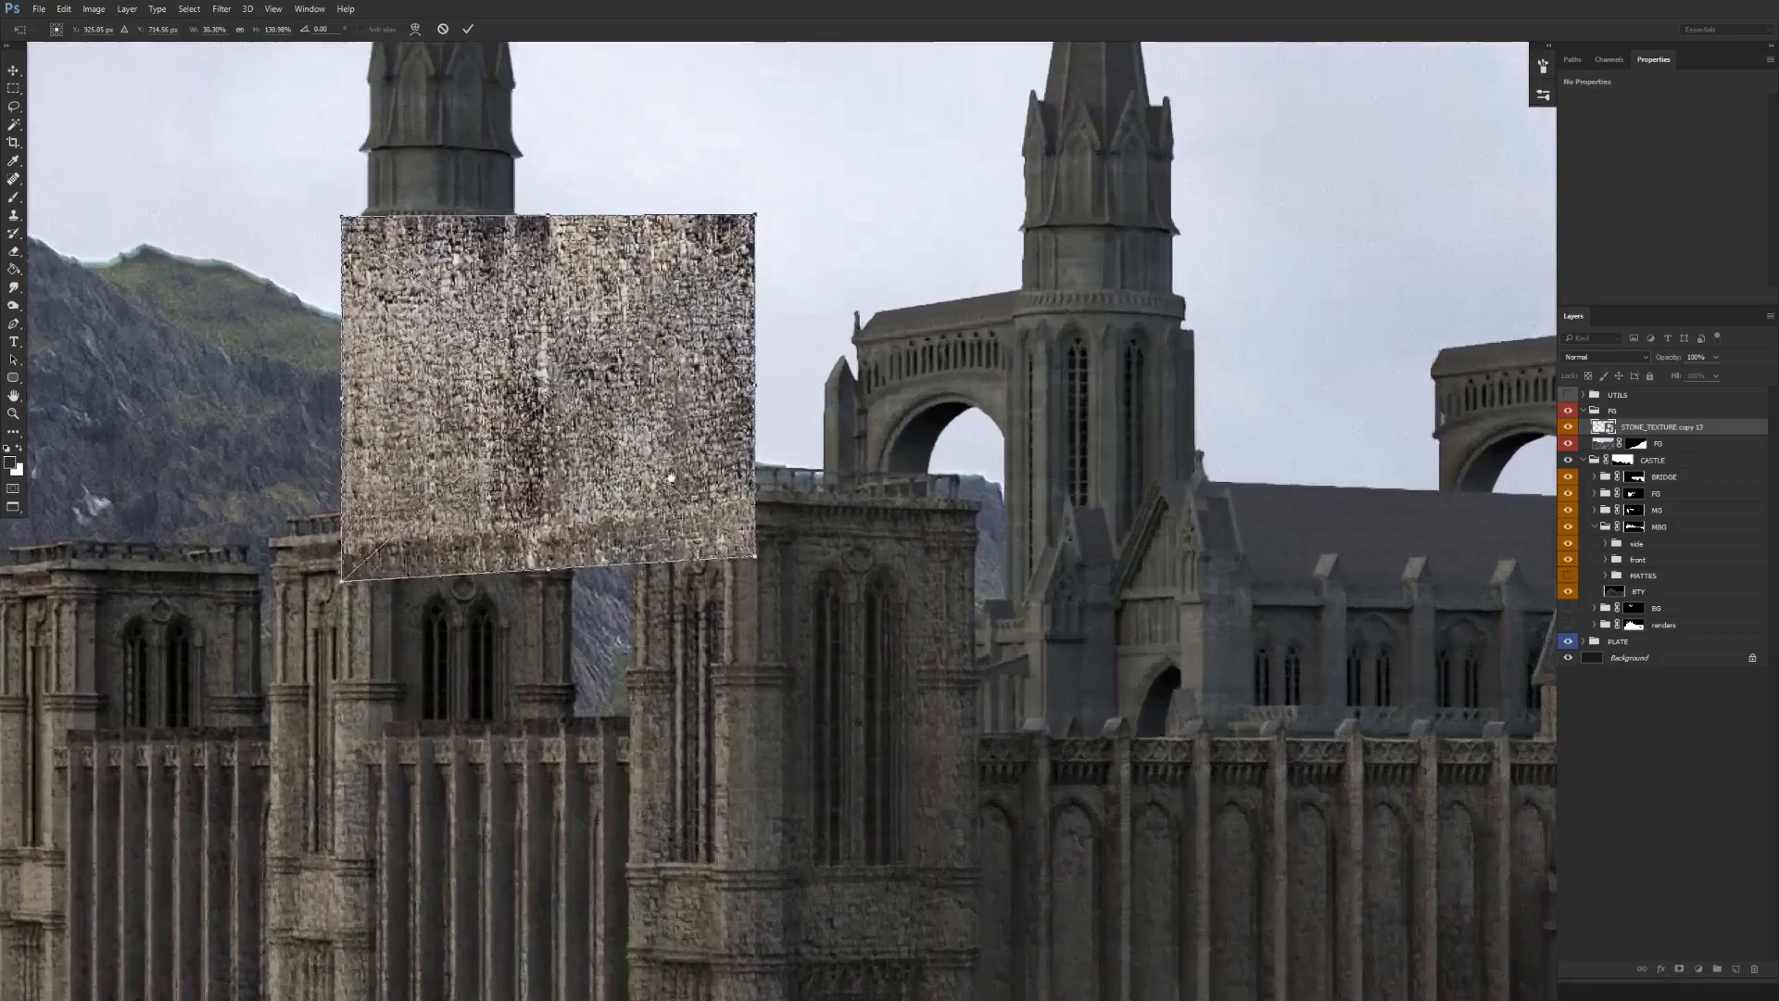
Distort the corners of the stone texture copy to straighten its slanted edges and apply the transform.
right_click(663, 505)
click(726, 614)
drag(752, 554, 755, 585)
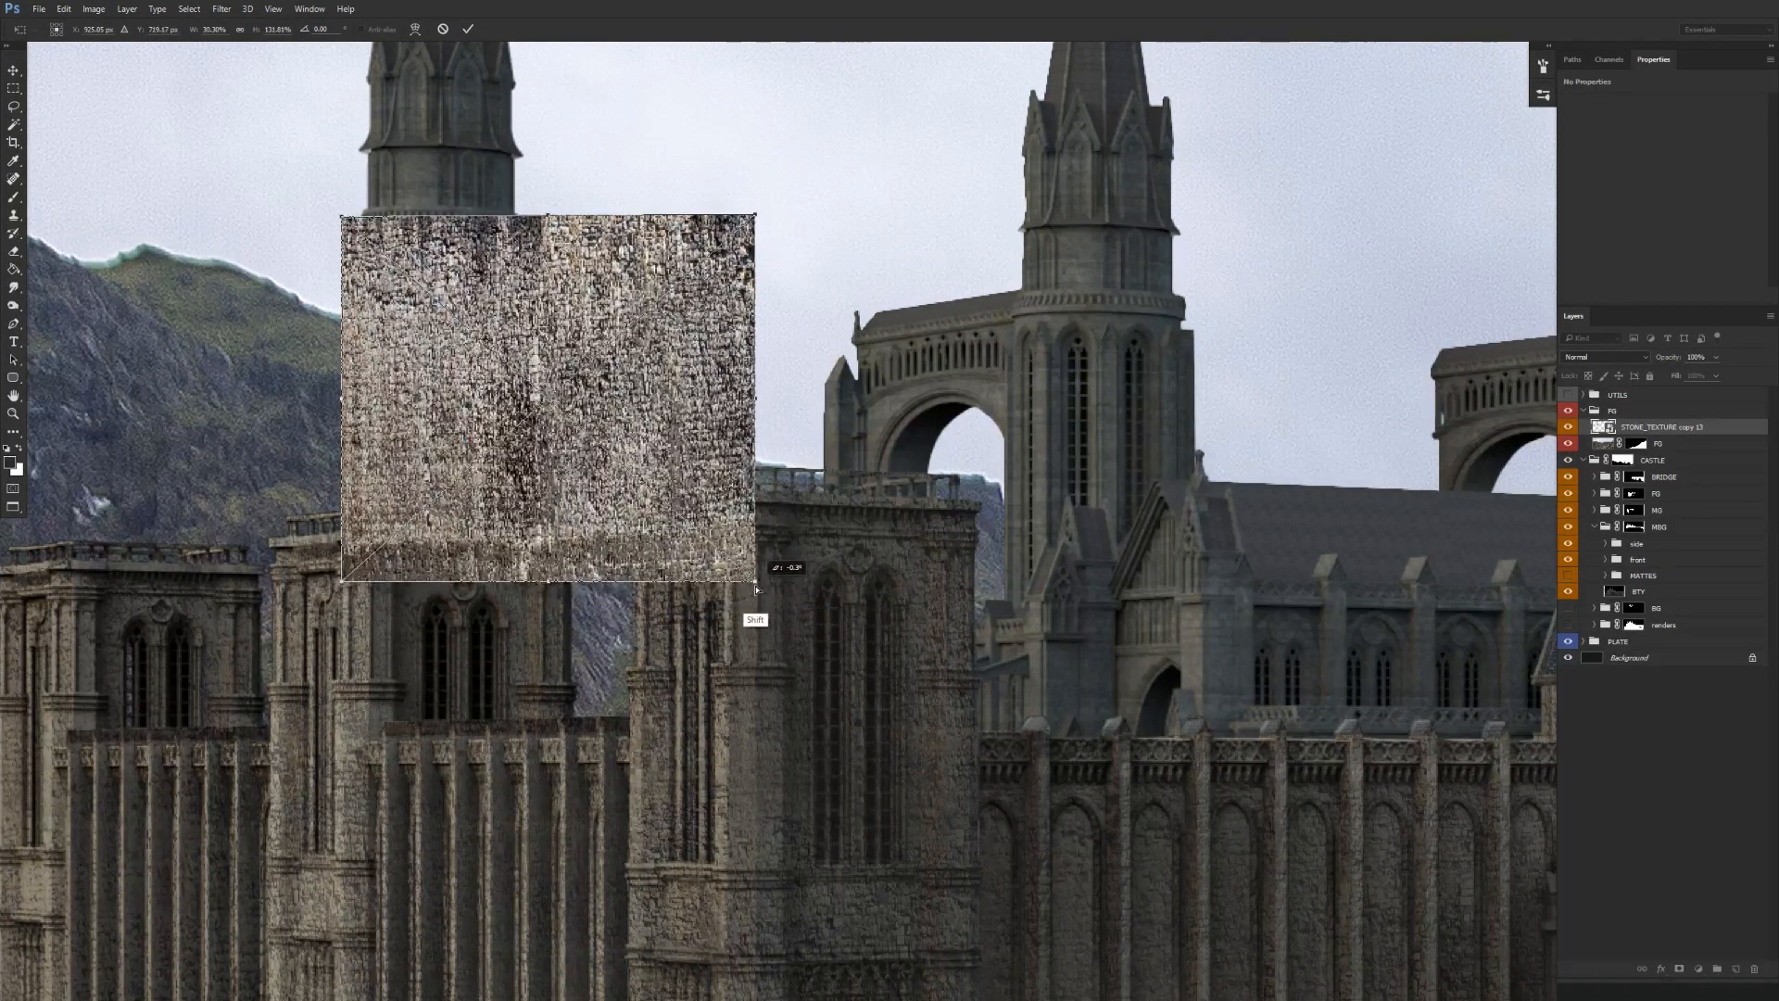
scroll(754, 417, up, 2)
drag(753, 325, 808, 376)
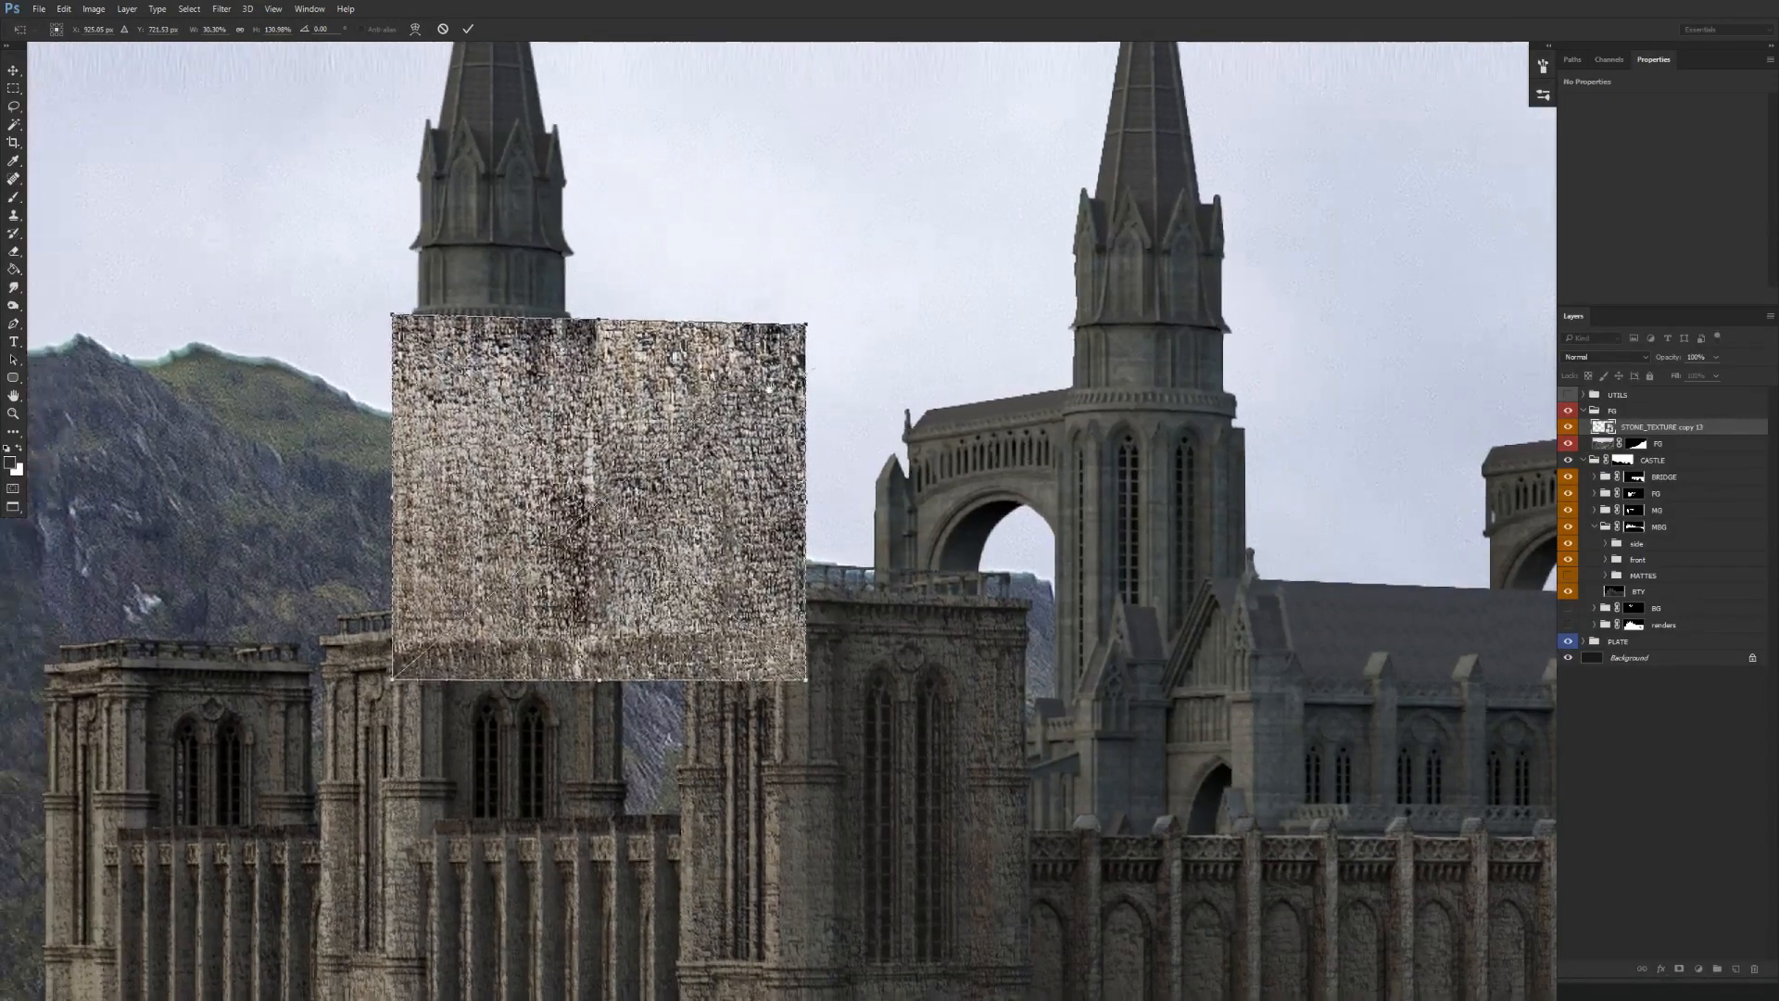
scroll(808, 376, down, 1)
scroll(808, 375, left, 1)
right_click(654, 397)
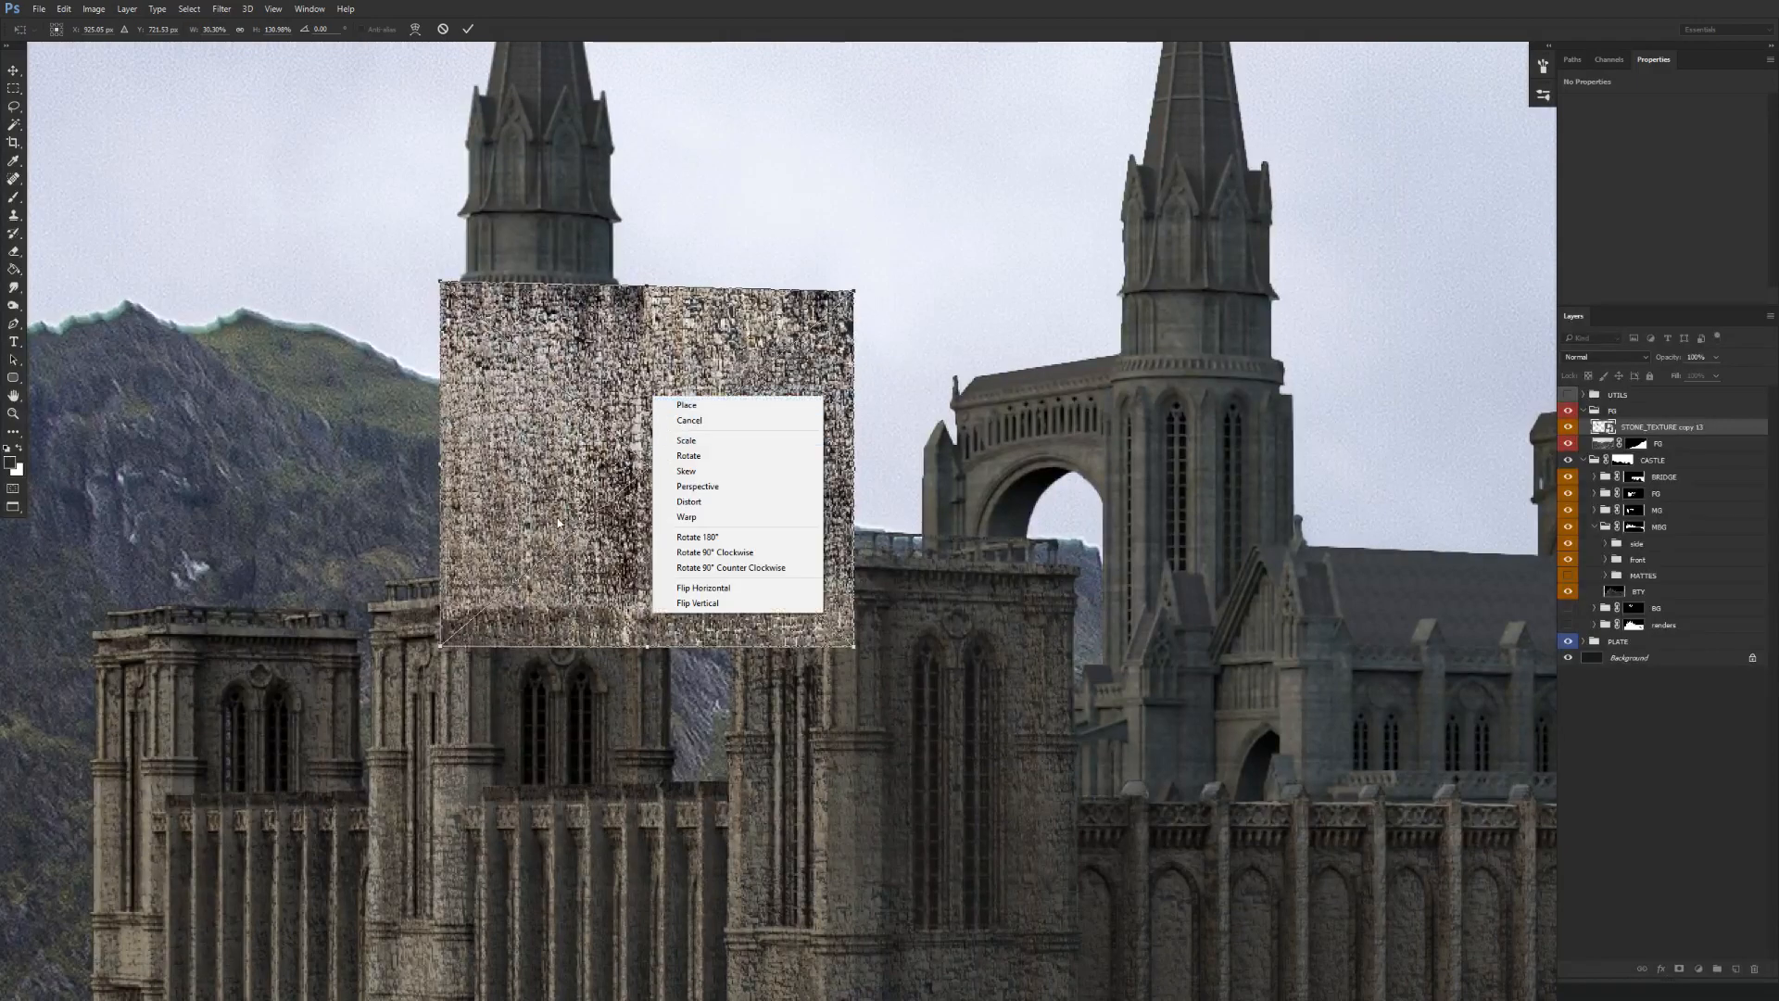
click(687, 501)
drag(684, 502, 635, 543)
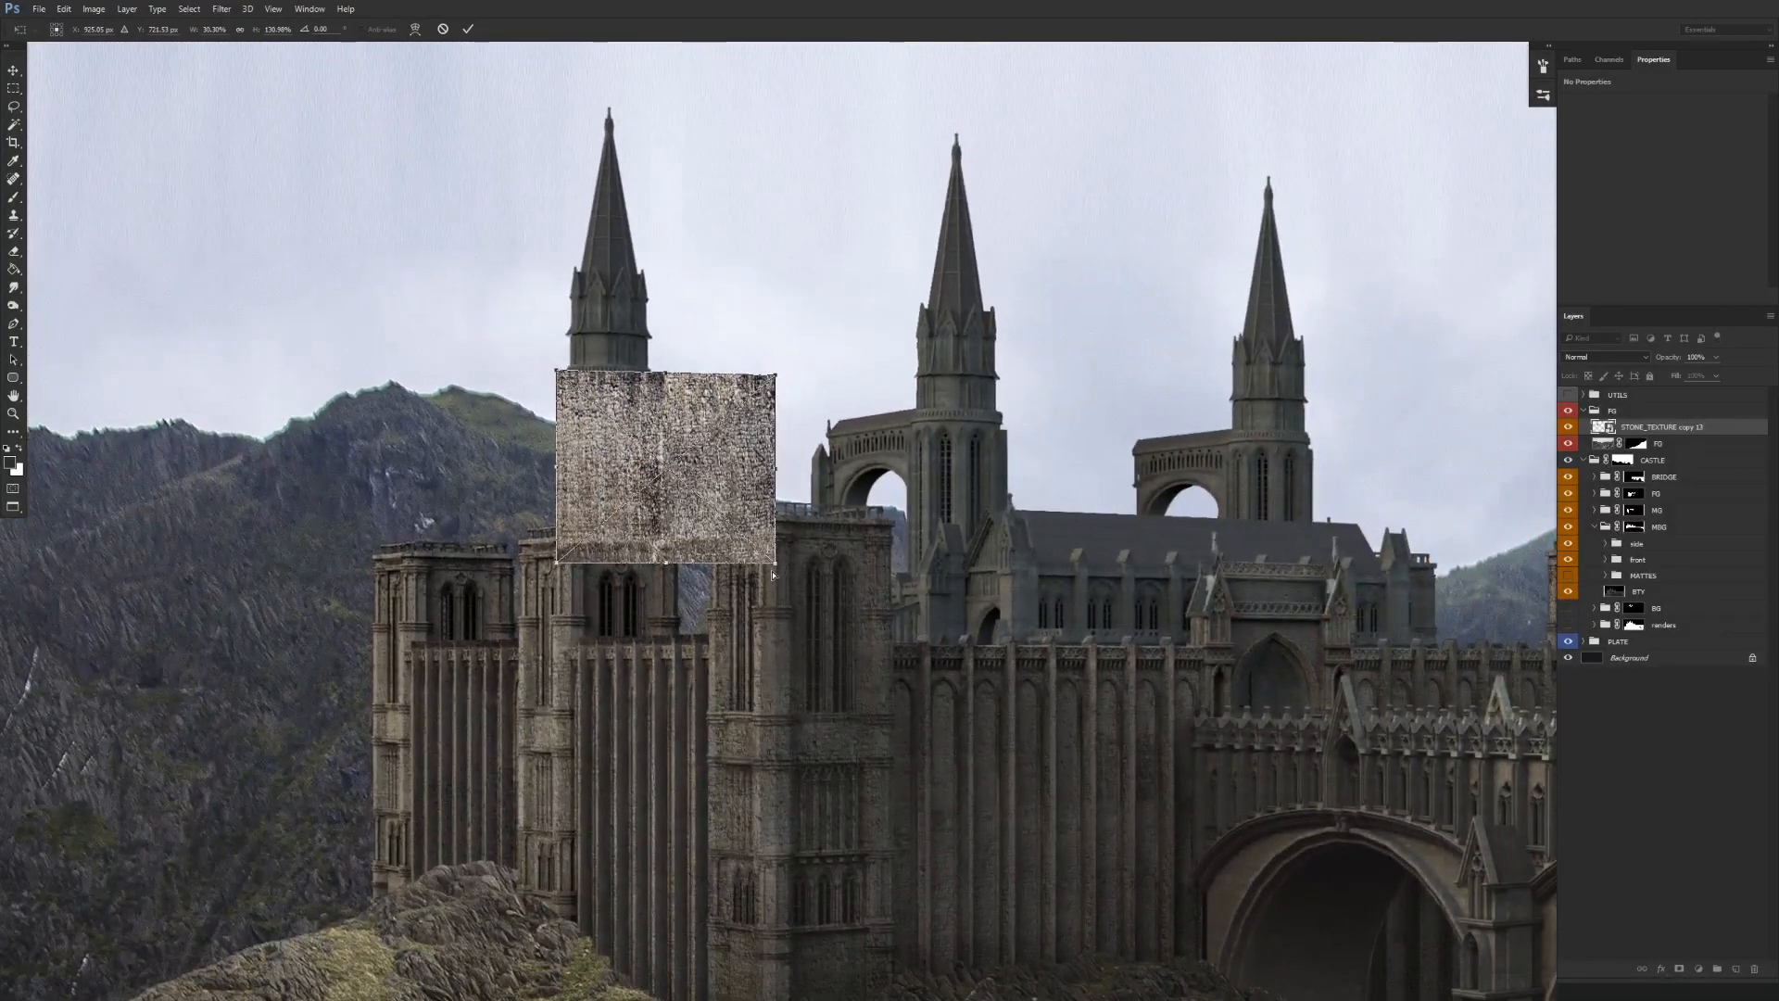
drag(774, 566, 808, 593)
key(Return)
Reposition the stone texture copy over the front towers and skew its vertical sides to follow the towers' perspective.
drag(676, 468, 716, 460)
scroll(716, 460, up, 1)
drag(860, 630, 918, 684)
key(ctrl+t)
right_click(920, 556)
click(954, 630)
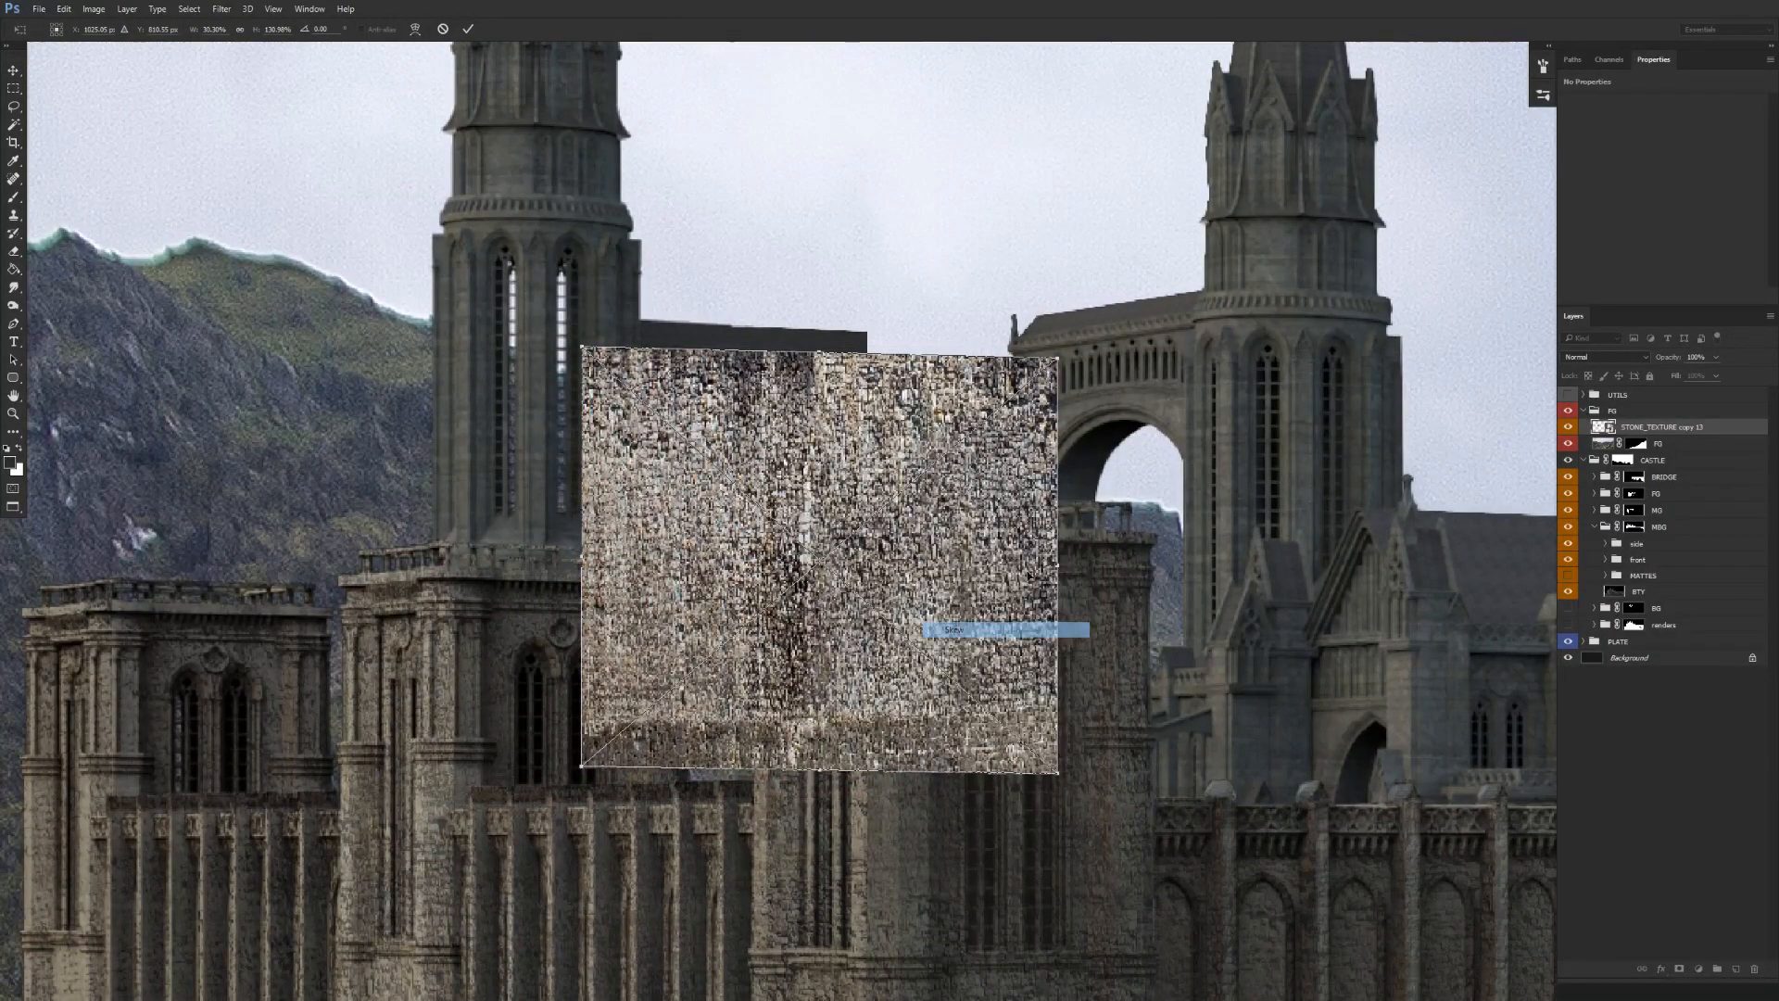
mouse_move(1061, 575)
mouse_down()
mouse_move(1065, 612)
mouse_move(1068, 582)
mouse_up()
drag(570, 584, 570, 589)
drag(1058, 574, 1068, 580)
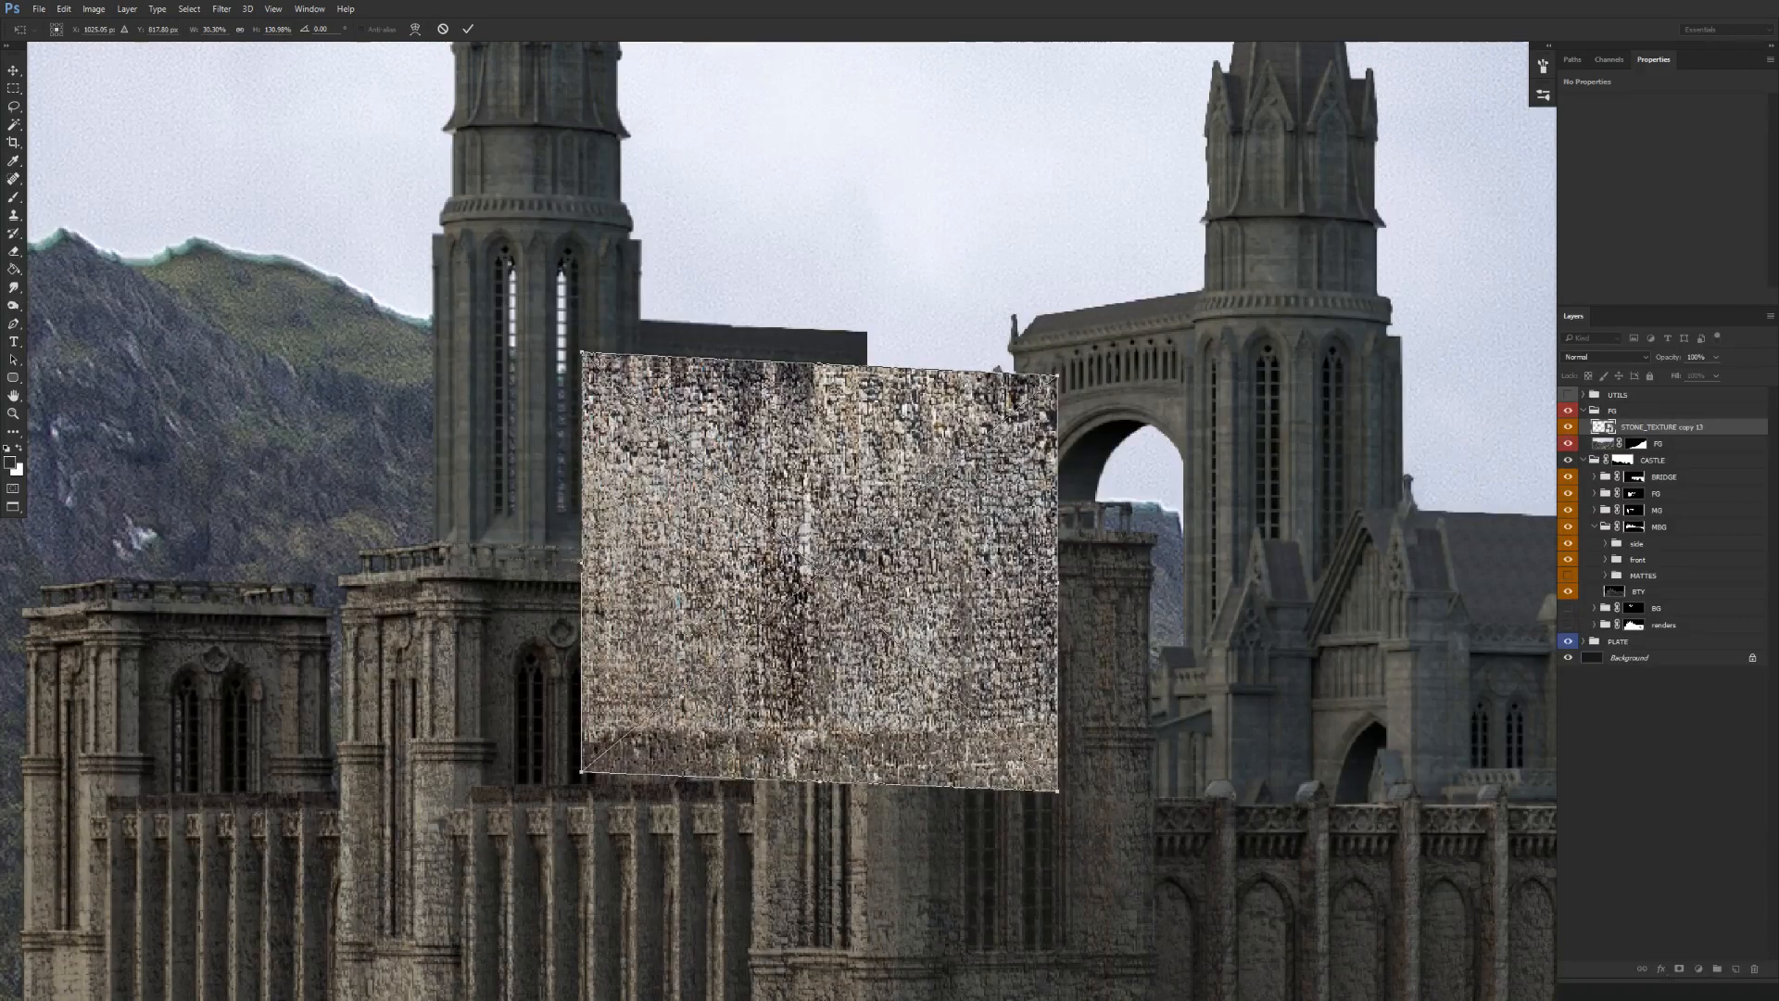
drag(576, 570, 577, 560)
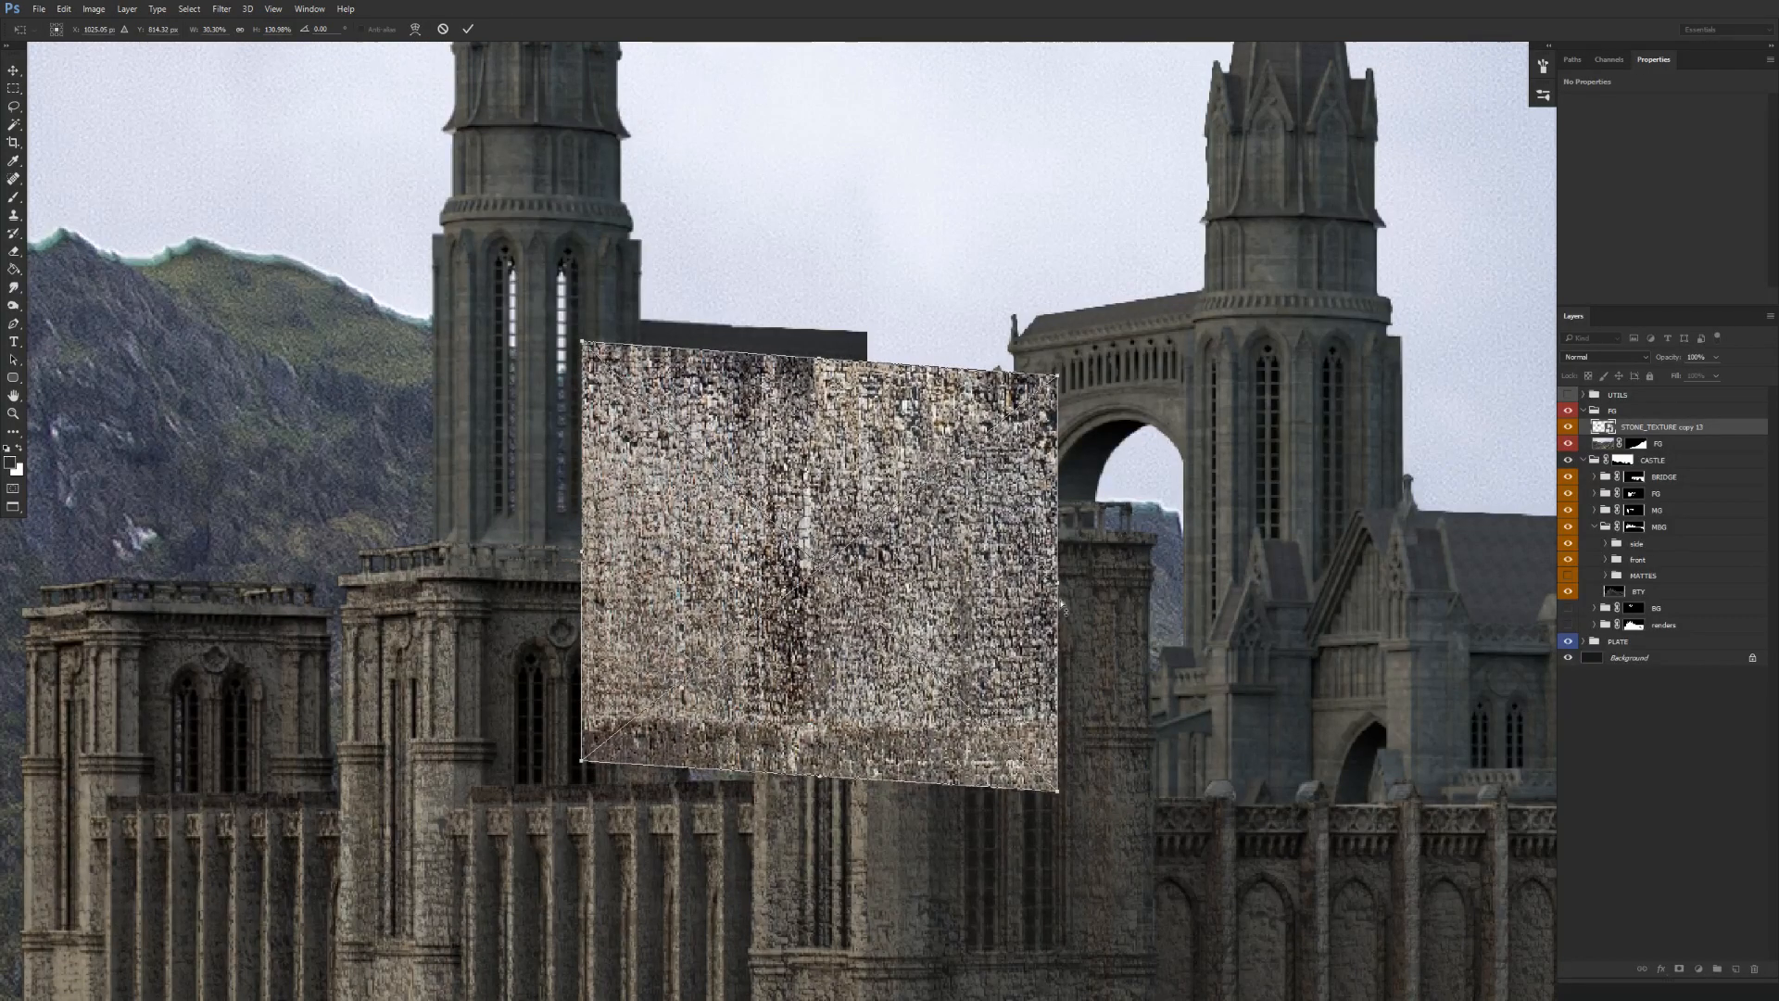
Scale the skewed stone texture narrower and shorter, reposition it and apply the transform.
drag(1063, 604, 935, 557)
drag(786, 766, 795, 541)
drag(834, 415, 806, 737)
key(Return)
Duplicate the skewed stone texture, place the duplicate over the tall tower's shaft and hide the original.
mouse_move(793, 618)
mouse_down()
mouse_move(943, 684)
mouse_move(763, 607)
mouse_move(753, 727)
mouse_move(762, 619)
mouse_up()
key(ctrl+j)
scroll(731, 480, up, 2)
drag(768, 526, 752, 581)
click(1575, 446)
Scale the duplicated stone texture narrower and shorter and position it over the tall tower's shaft.
key(ctrl+t)
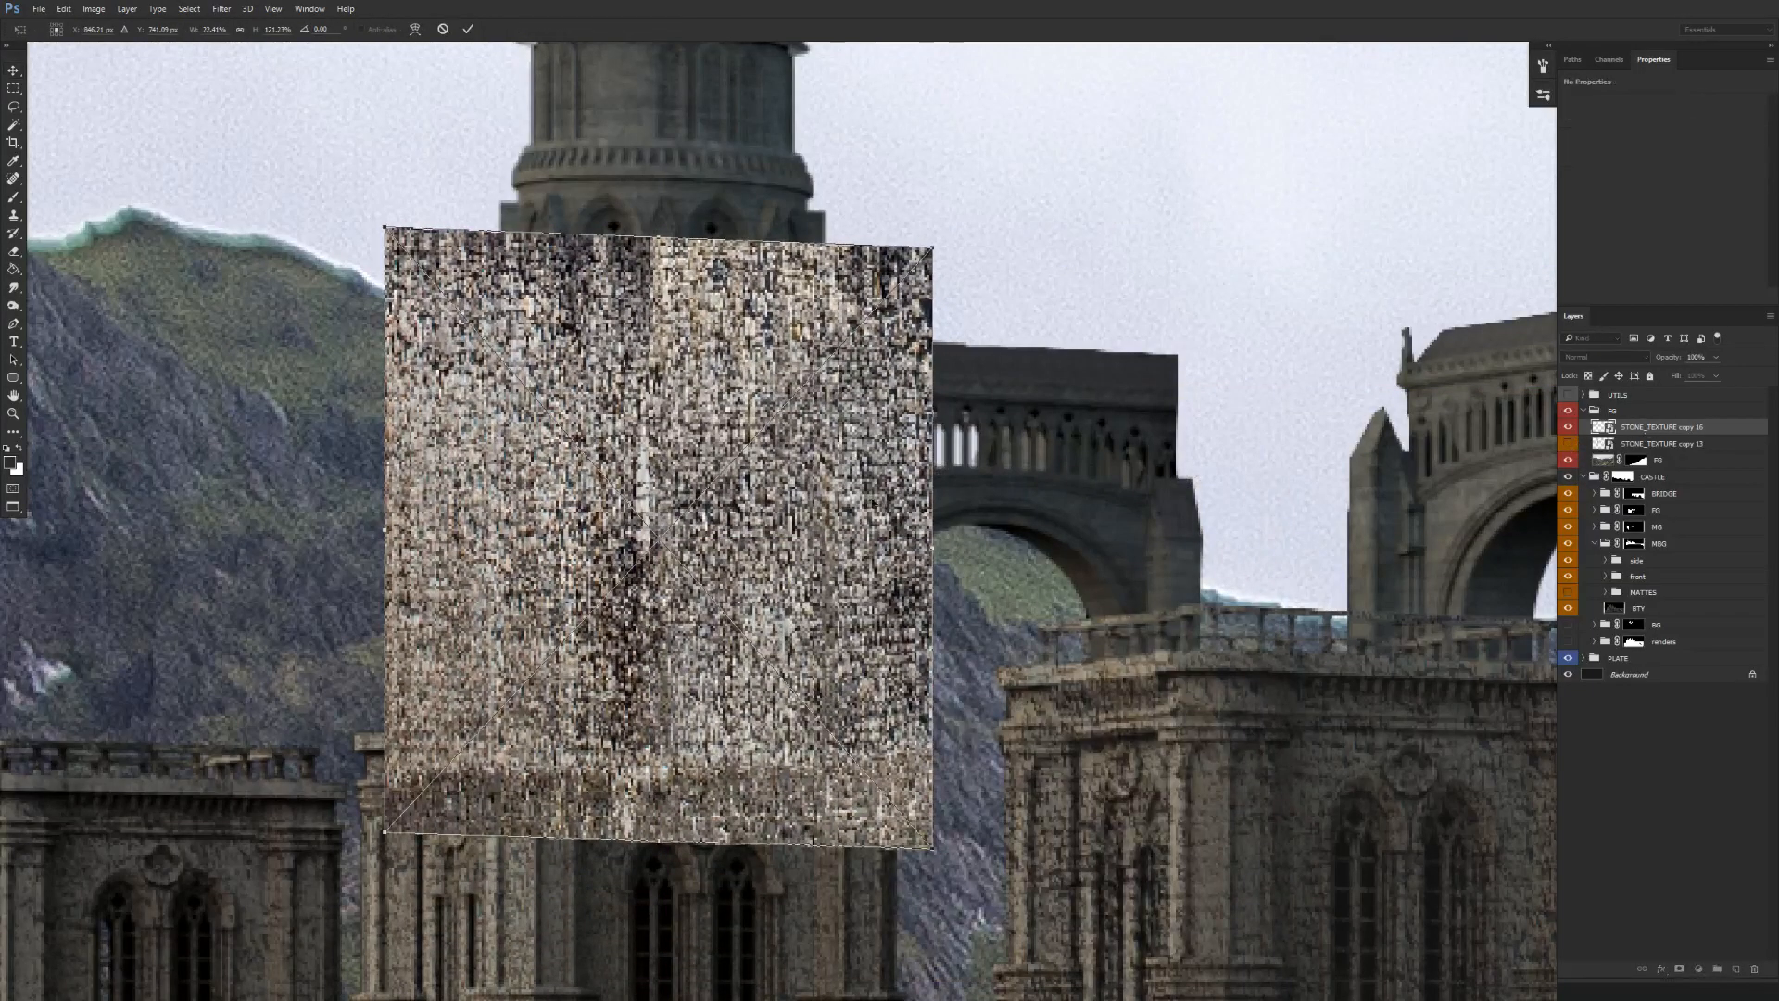
drag(931, 542, 830, 576)
drag(725, 603, 765, 557)
mouse_move(699, 802)
mouse_down()
mouse_move(741, 579)
mouse_move(727, 755)
mouse_move(704, 768)
mouse_up()
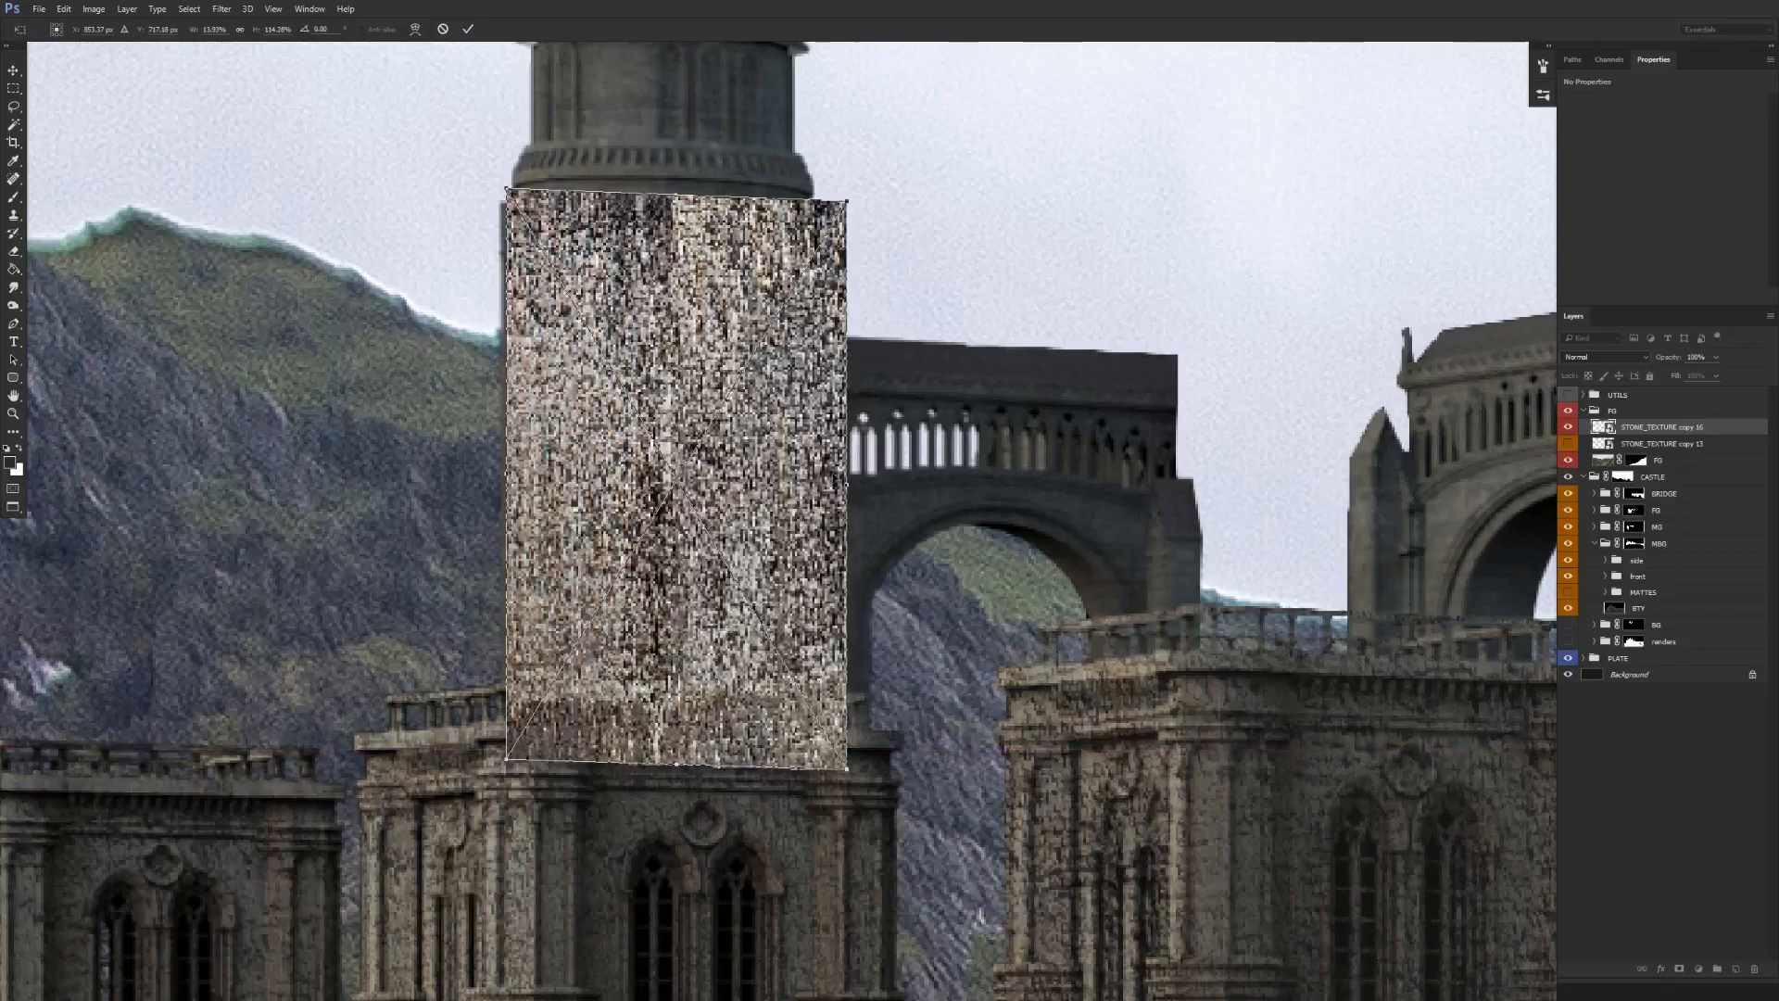
drag(851, 468, 831, 470)
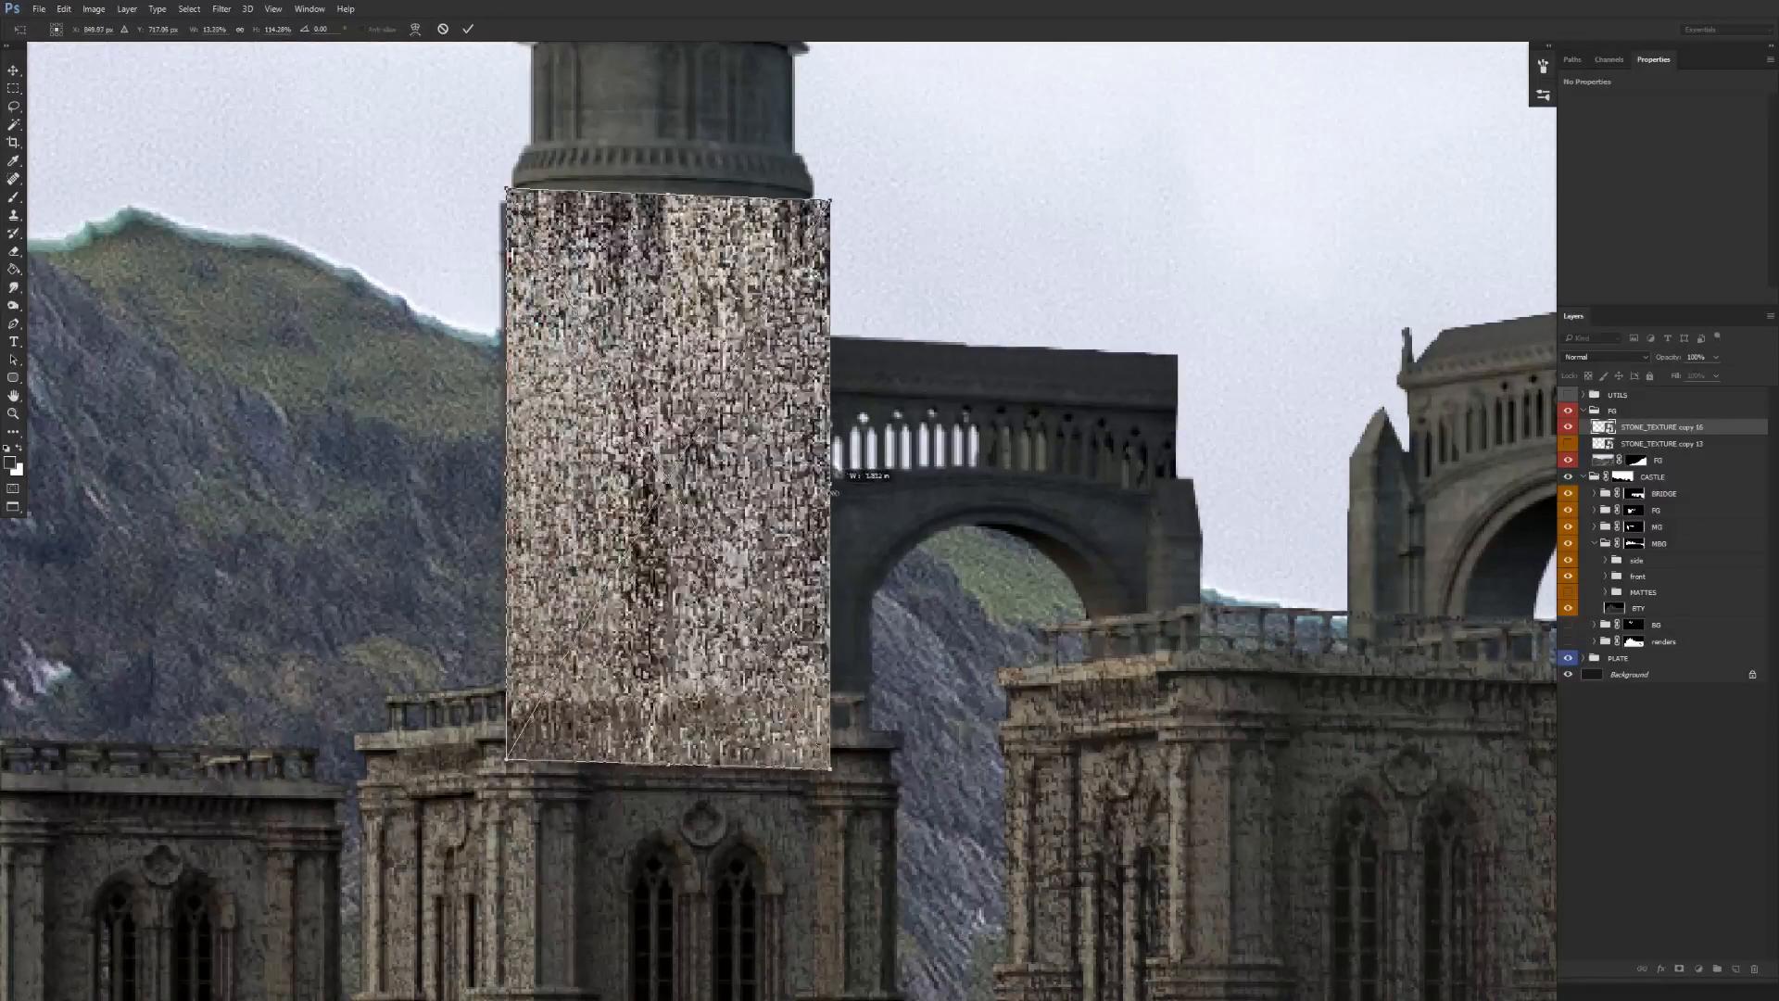
Warp the stone texture so its upper and lower edges curve around the tall tower's shaft.
right_click(699, 465)
click(736, 585)
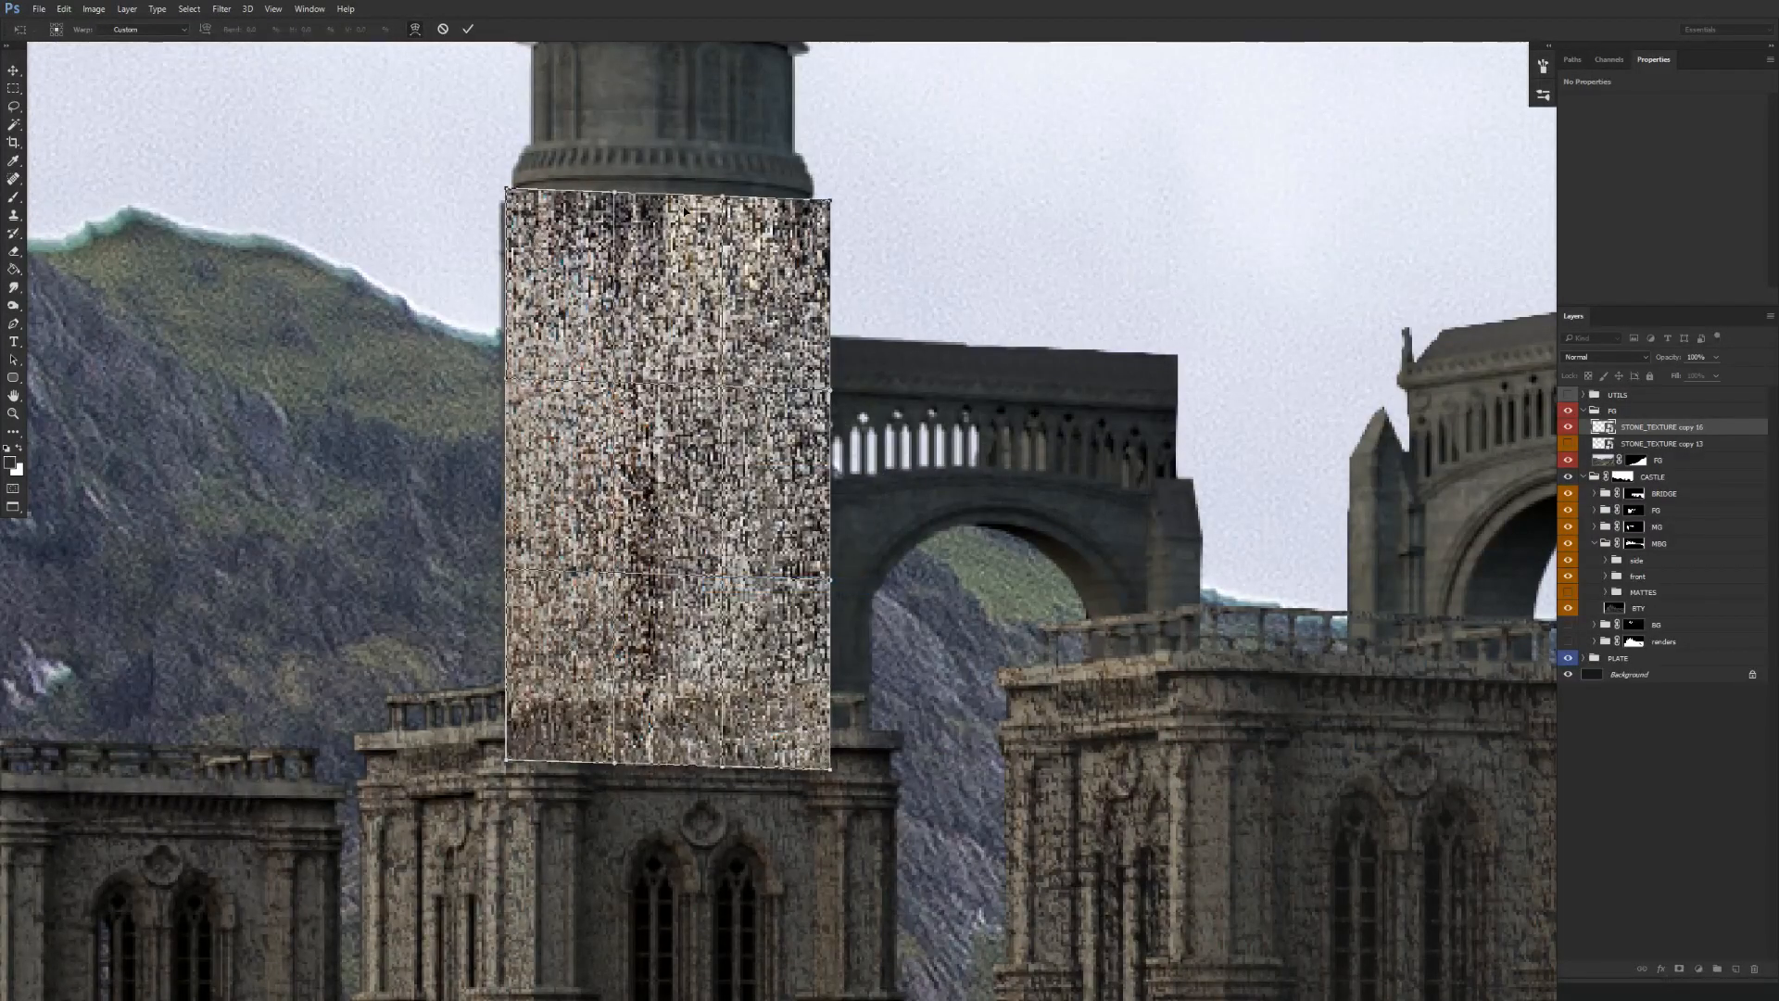
drag(684, 205, 687, 193)
drag(679, 412, 677, 403)
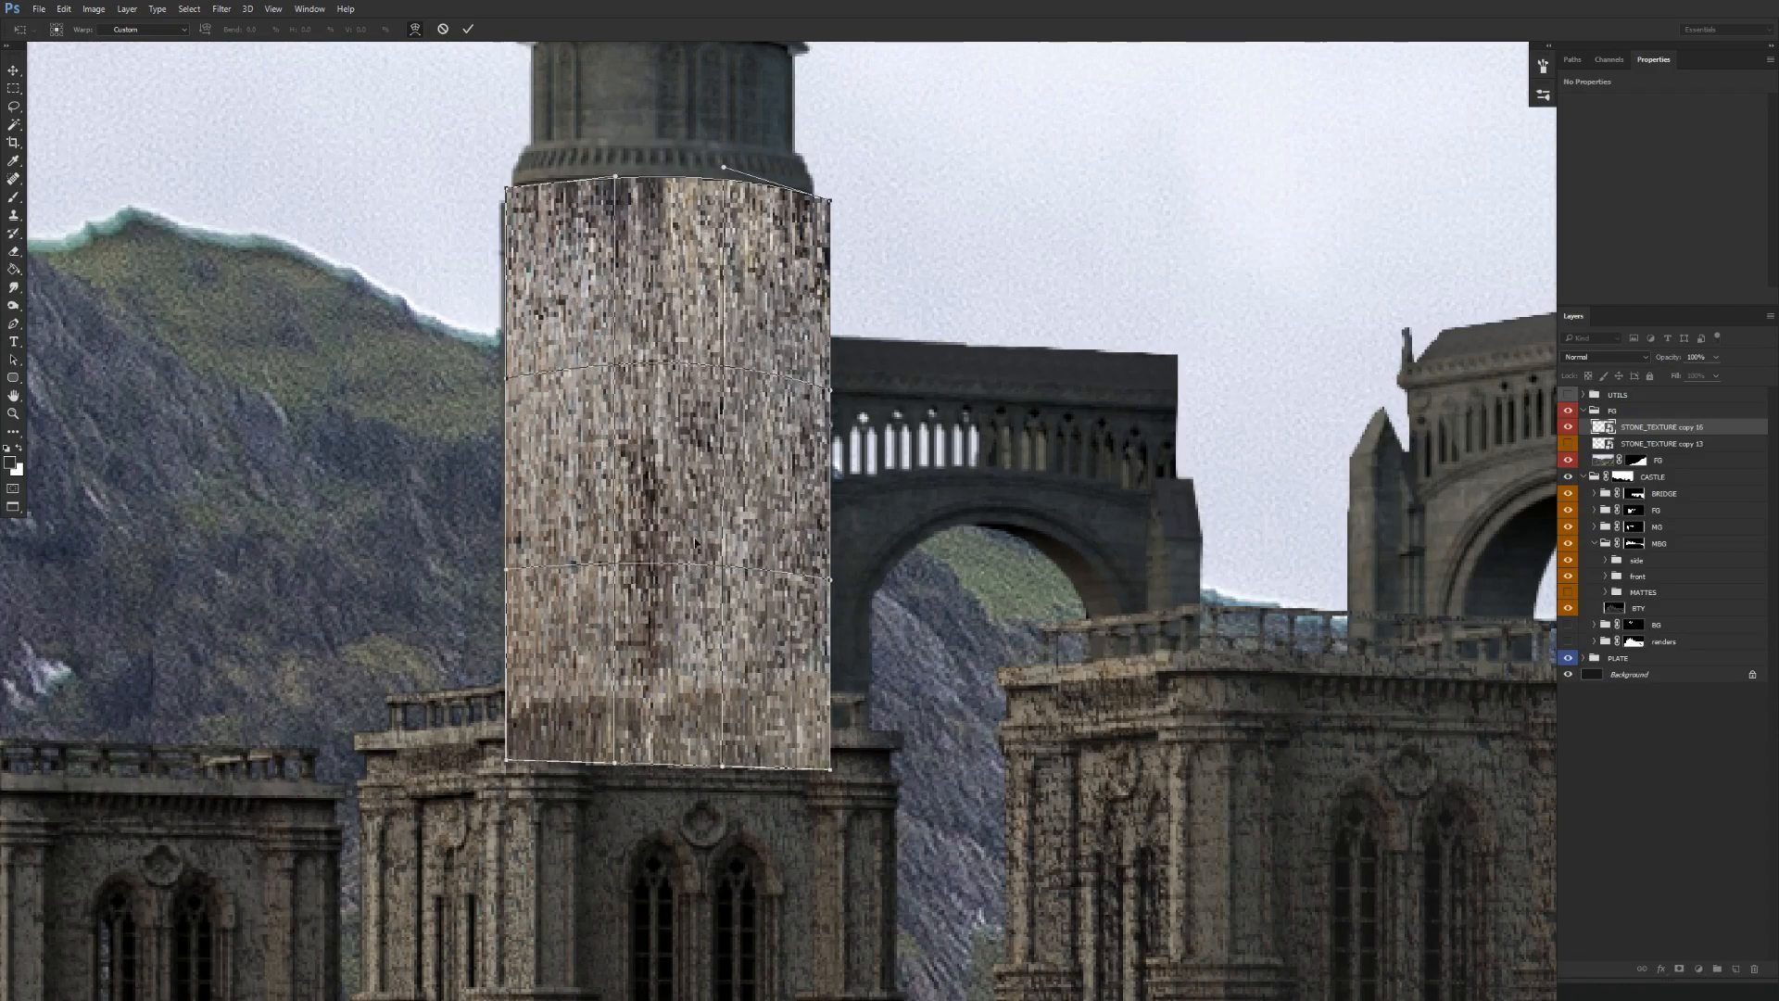
drag(701, 758, 681, 742)
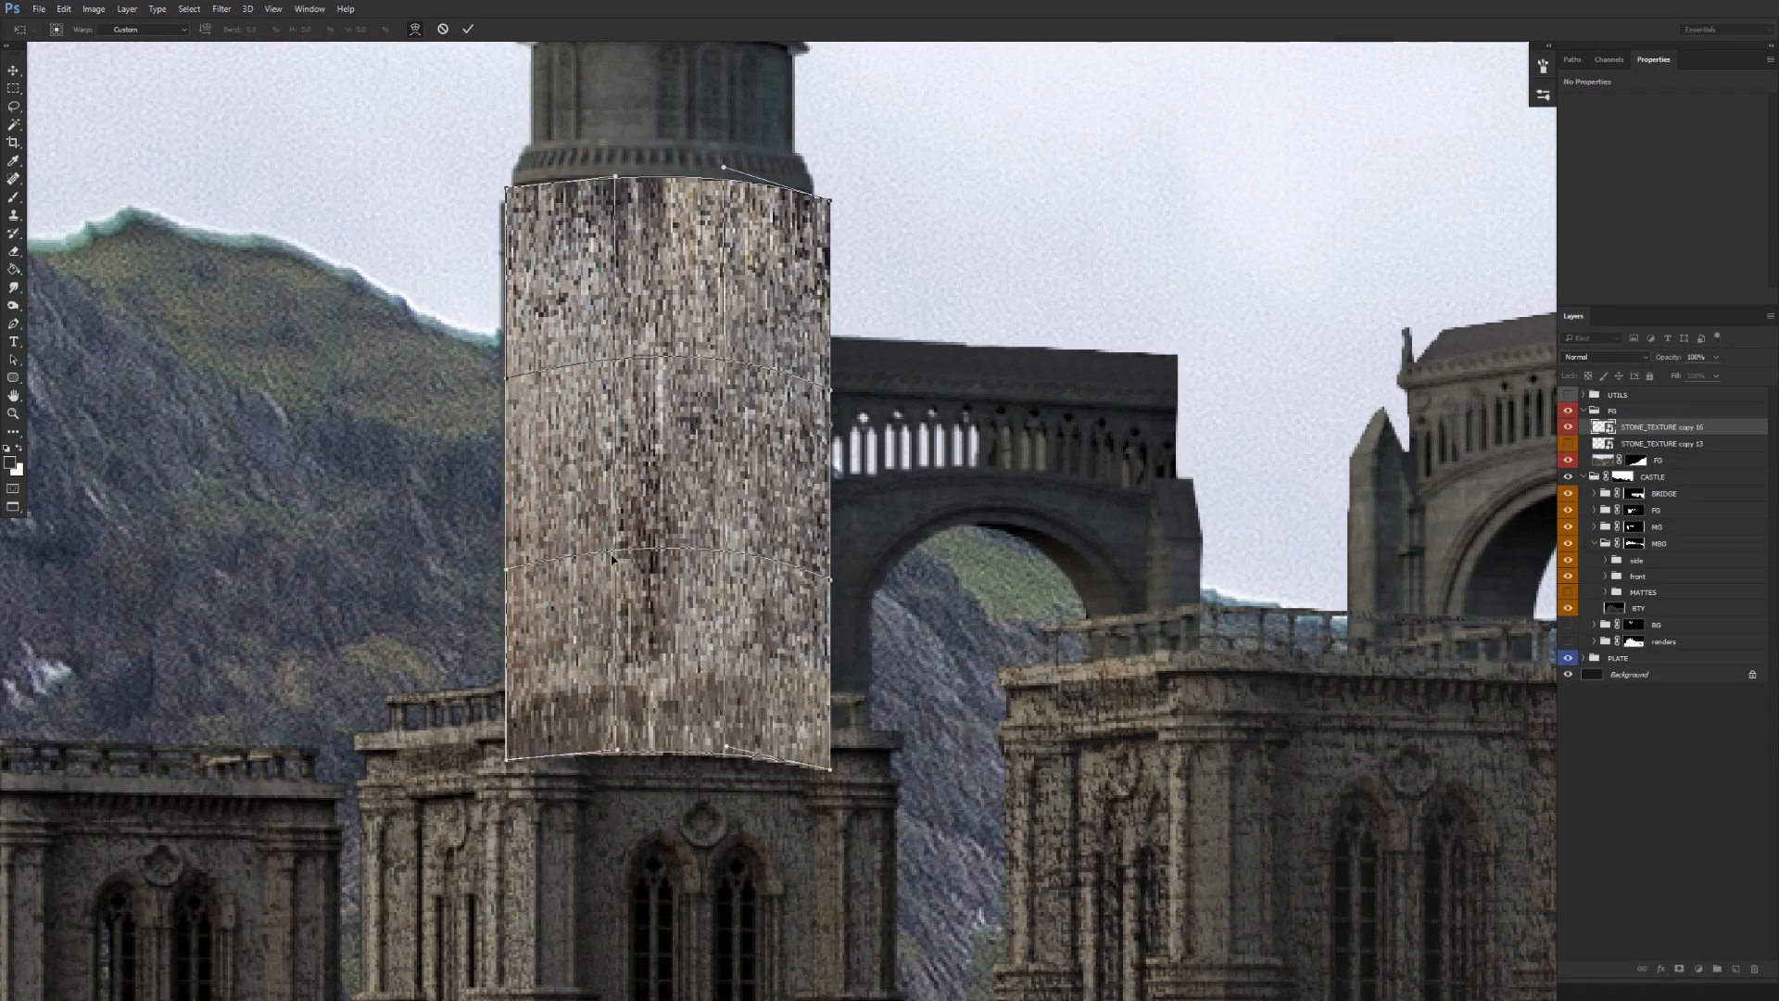
drag(602, 553, 578, 558)
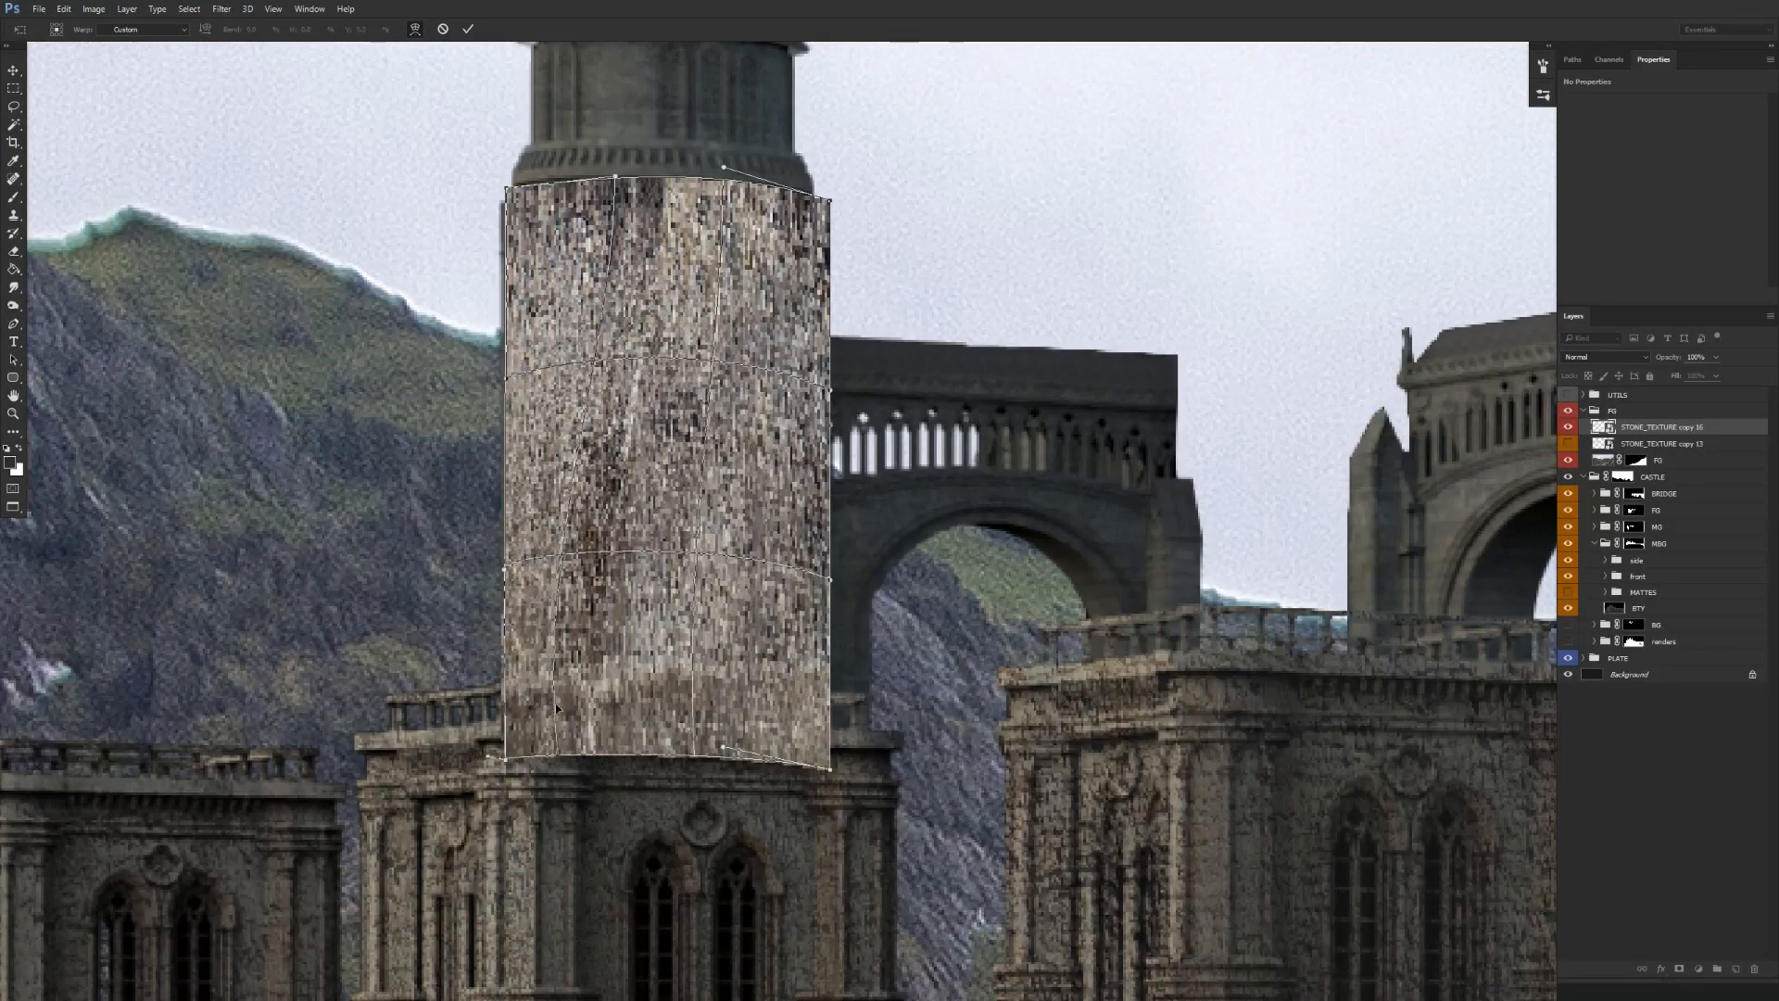
drag(580, 361, 550, 364)
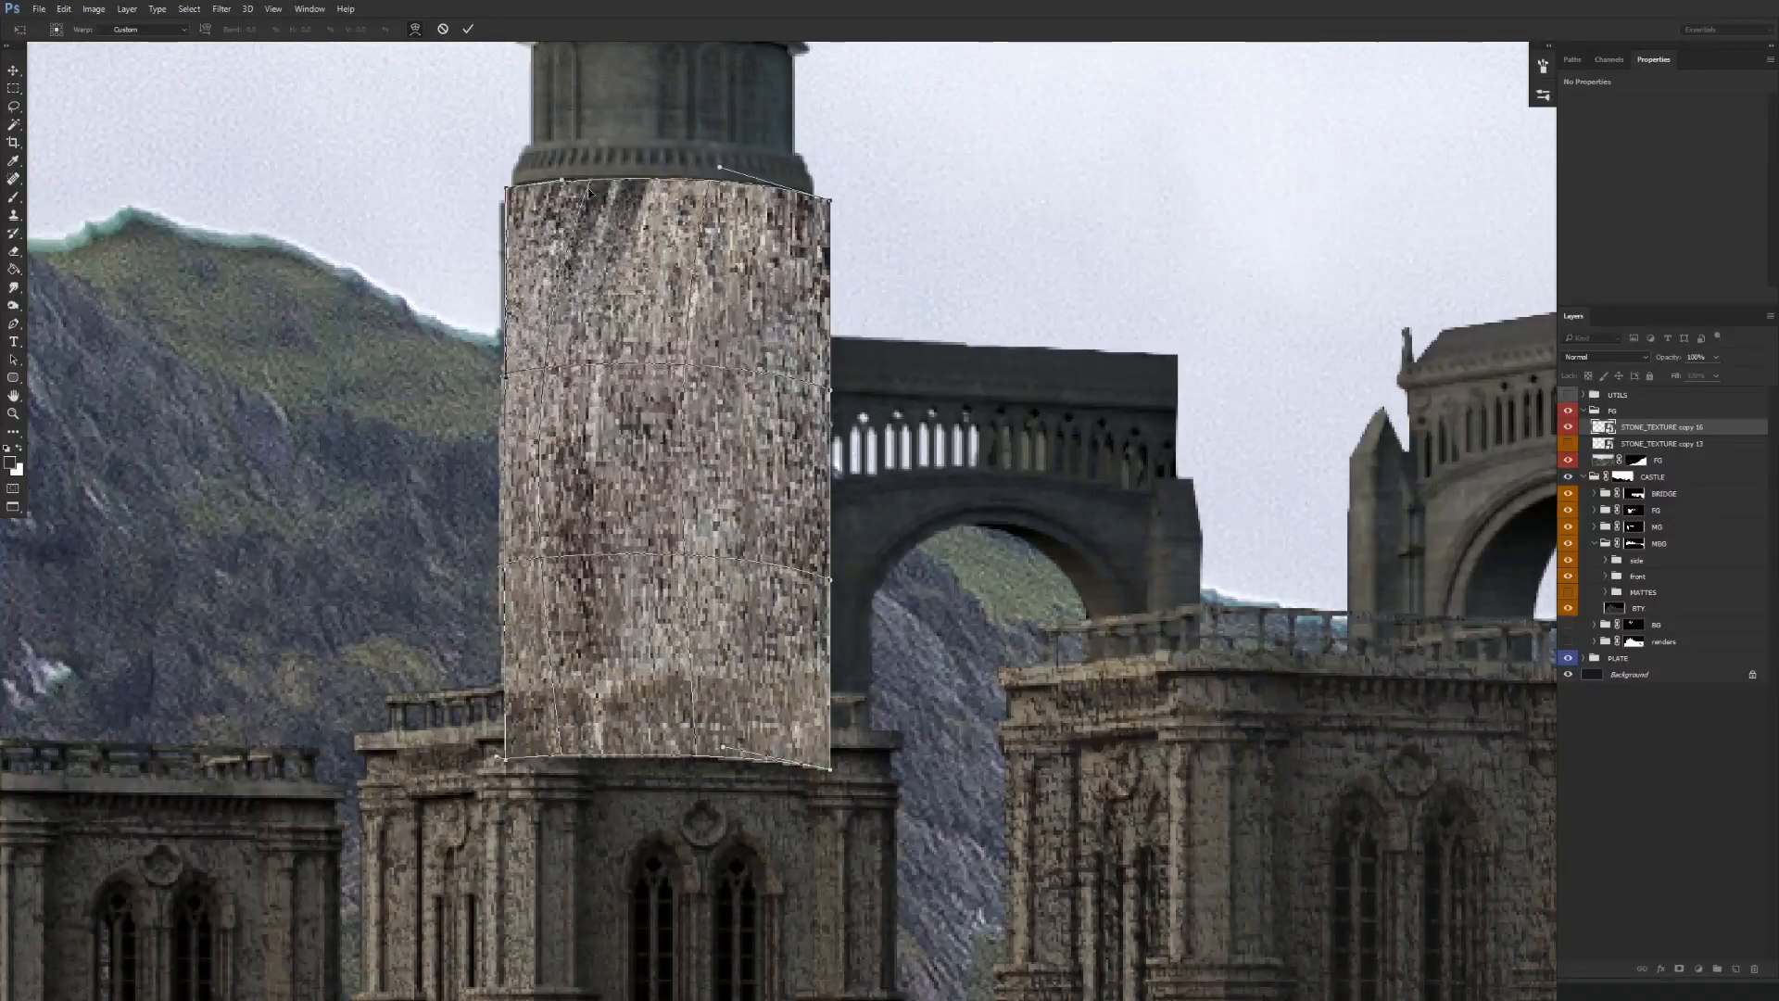
drag(560, 196, 540, 367)
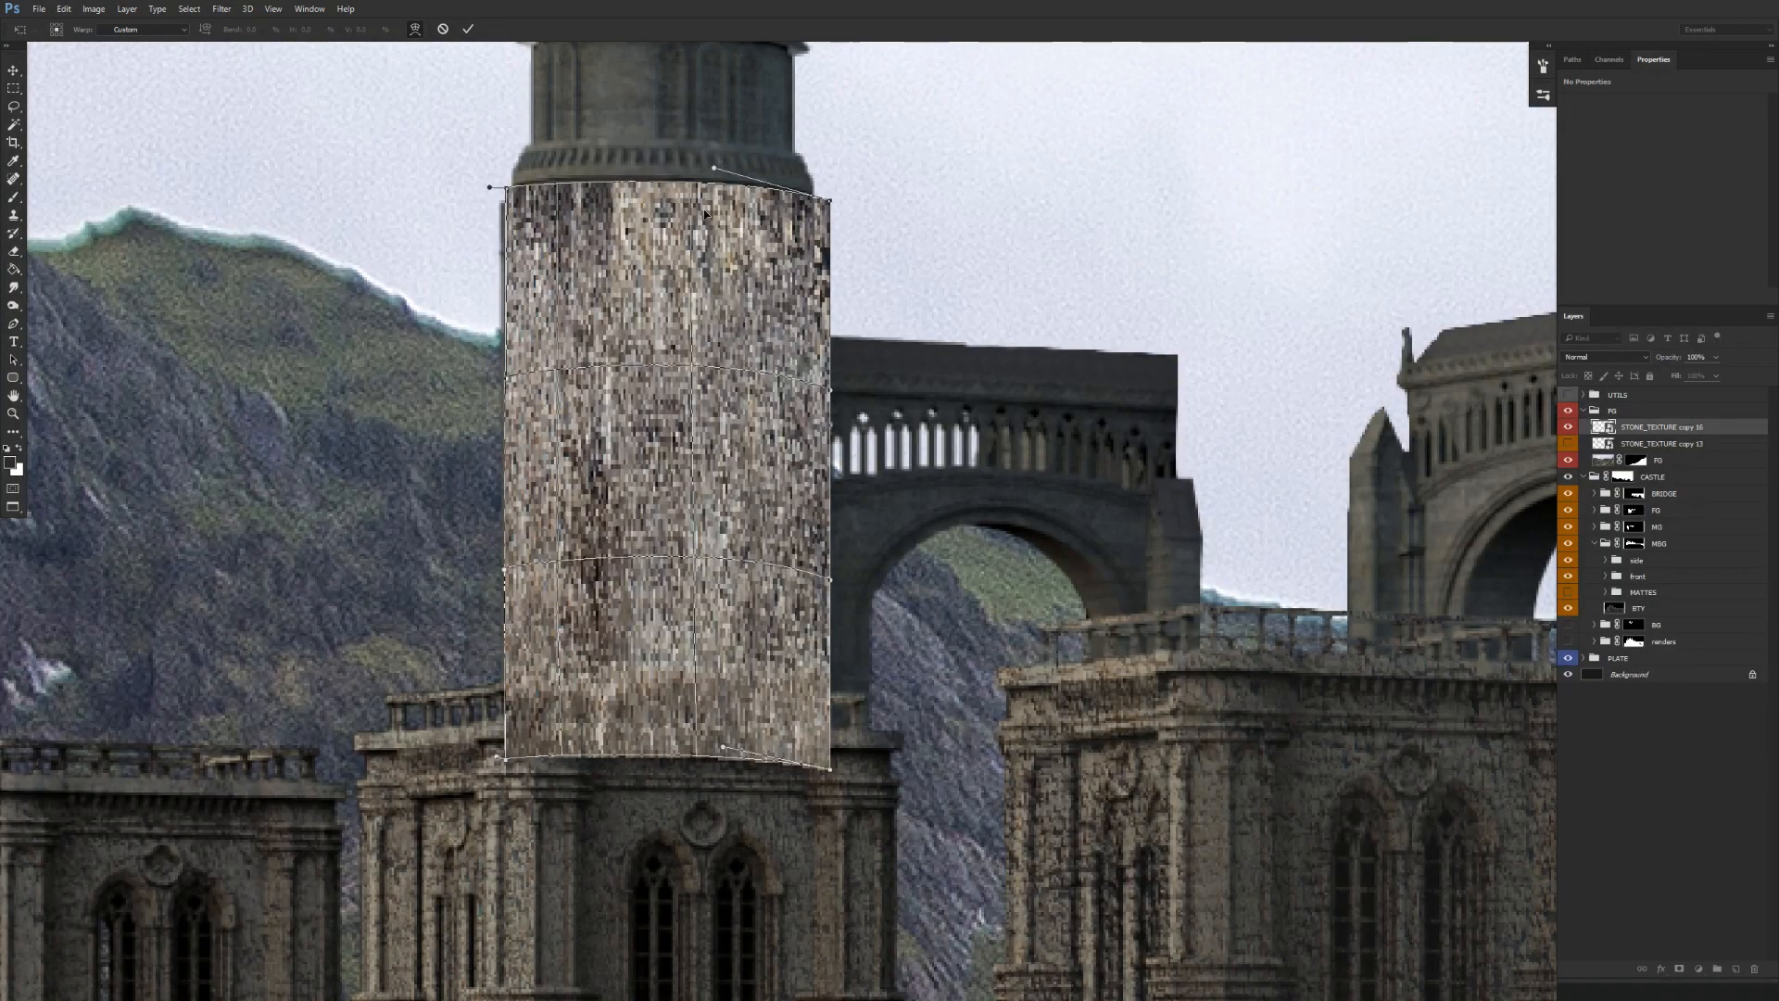
Refine the warp along the stone texture's sides, top and base to wrap the tower's shaft, and apply it.
drag(740, 547, 784, 562)
drag(704, 757, 777, 765)
drag(838, 378, 796, 382)
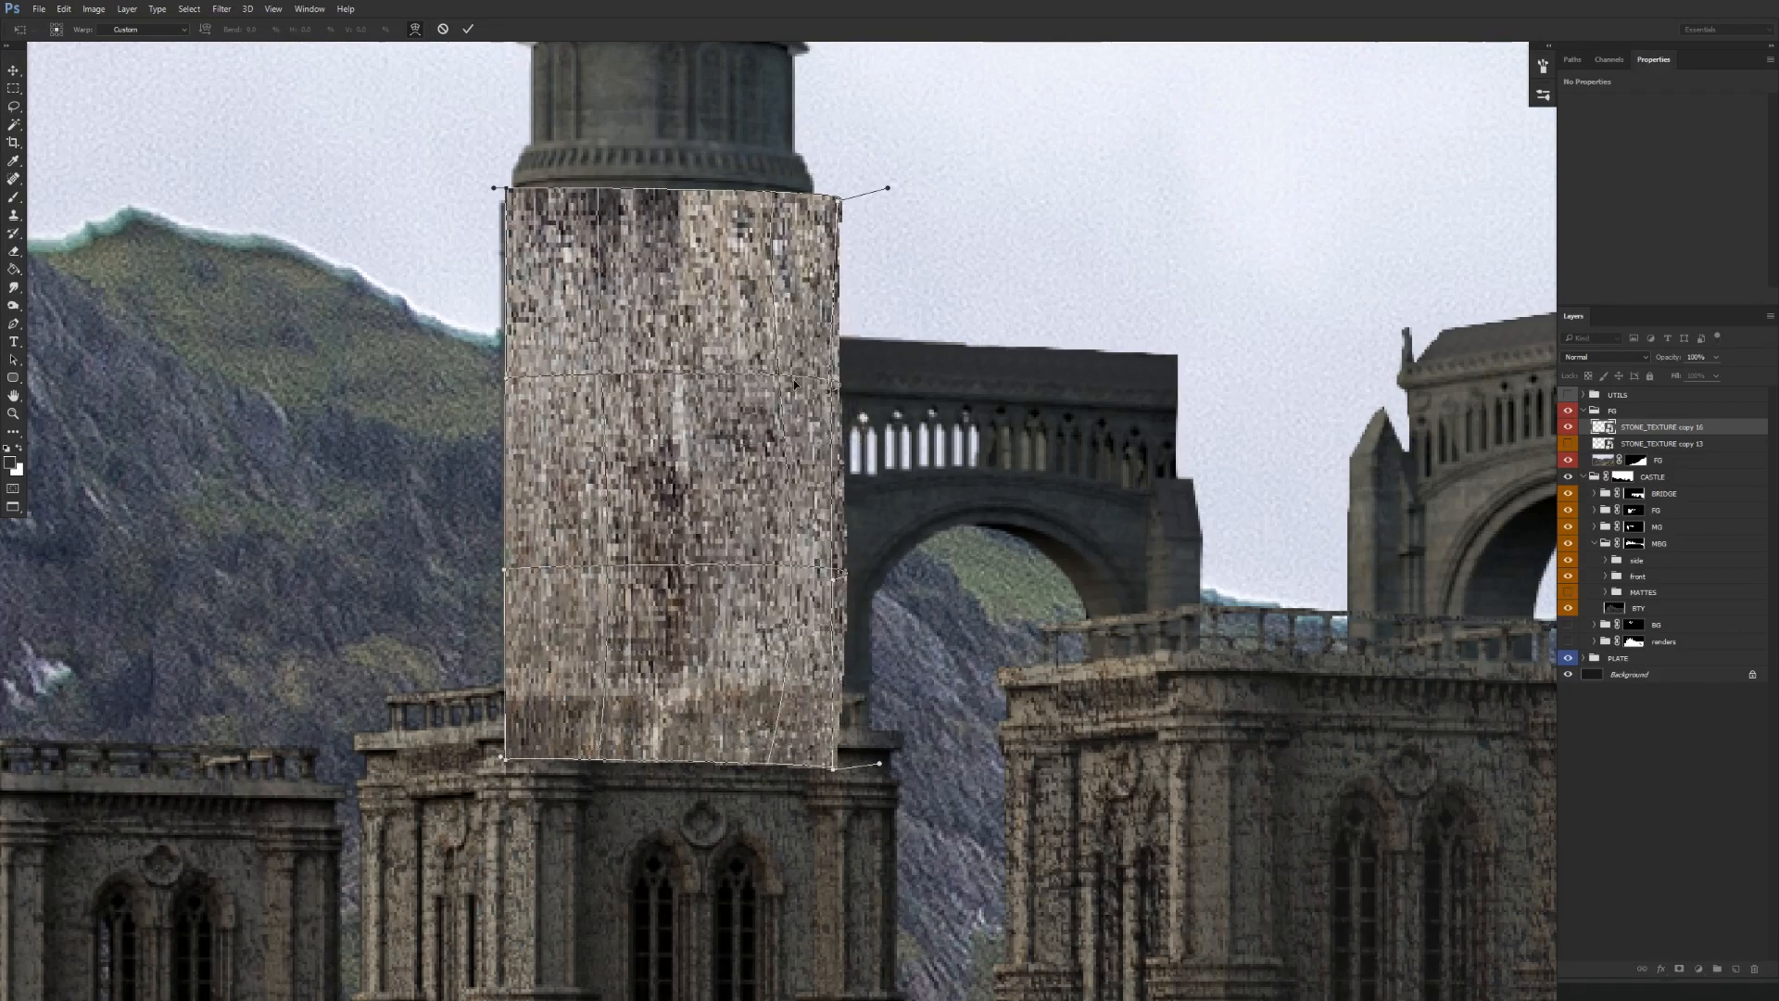
drag(888, 188, 933, 187)
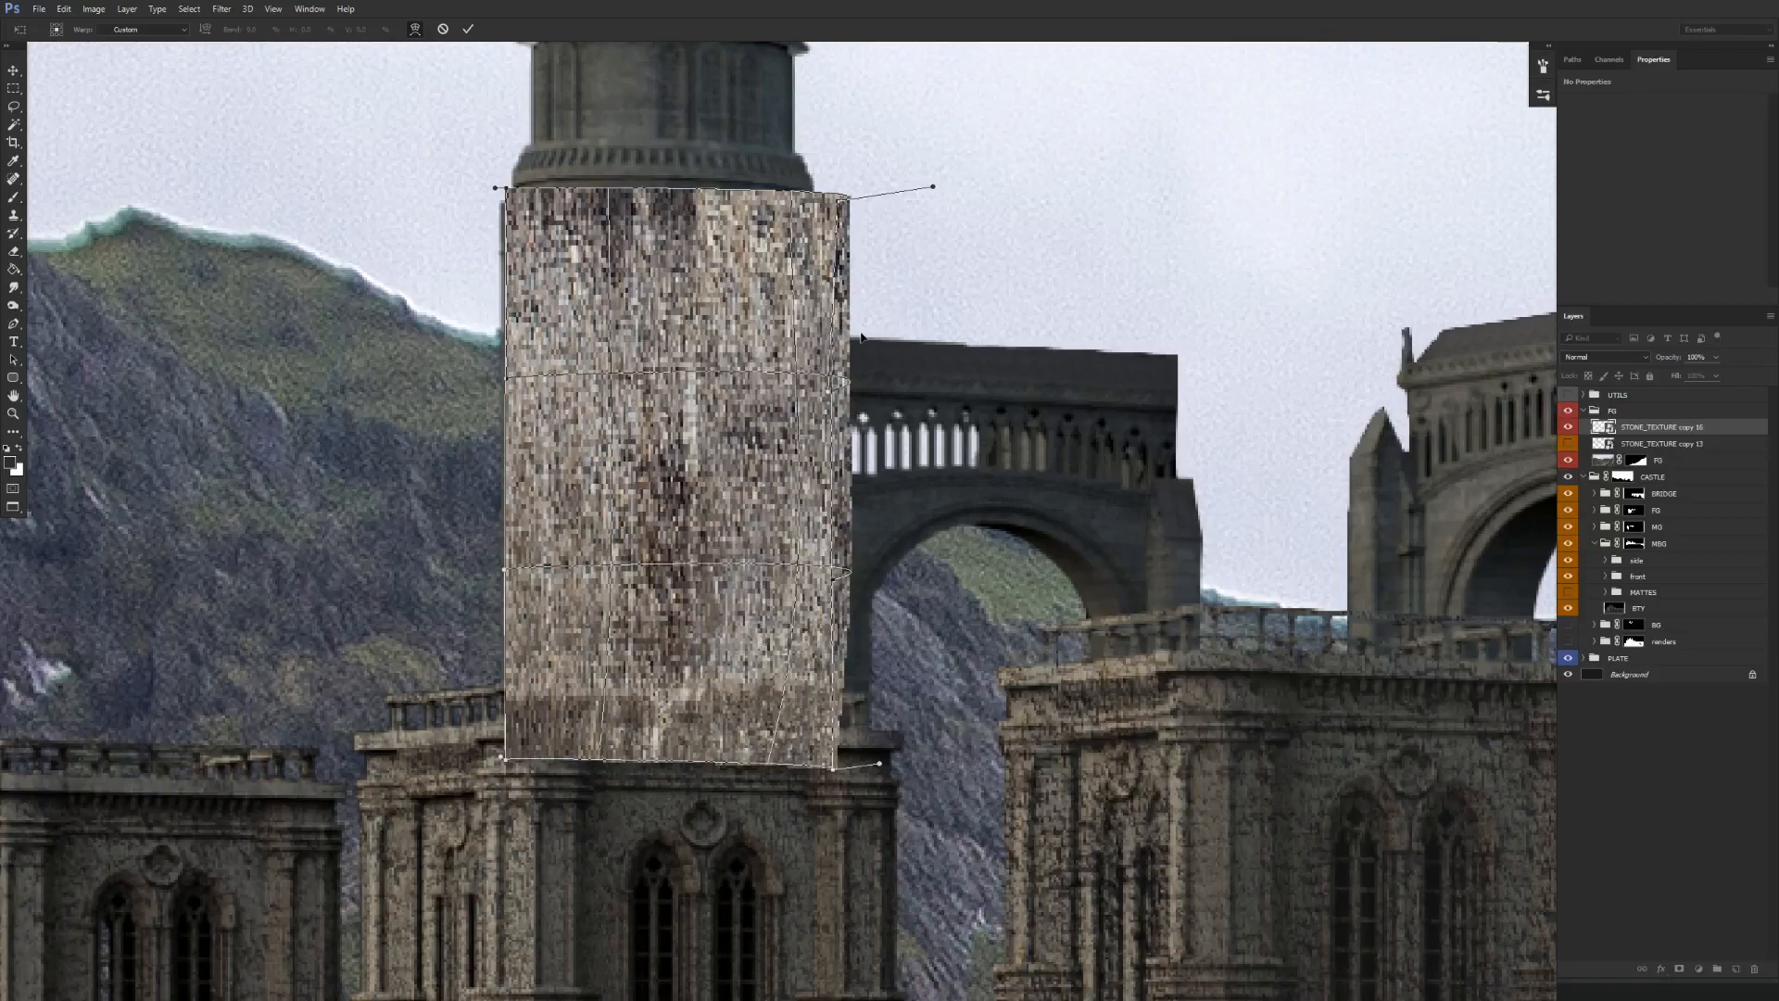
drag(813, 394, 815, 393)
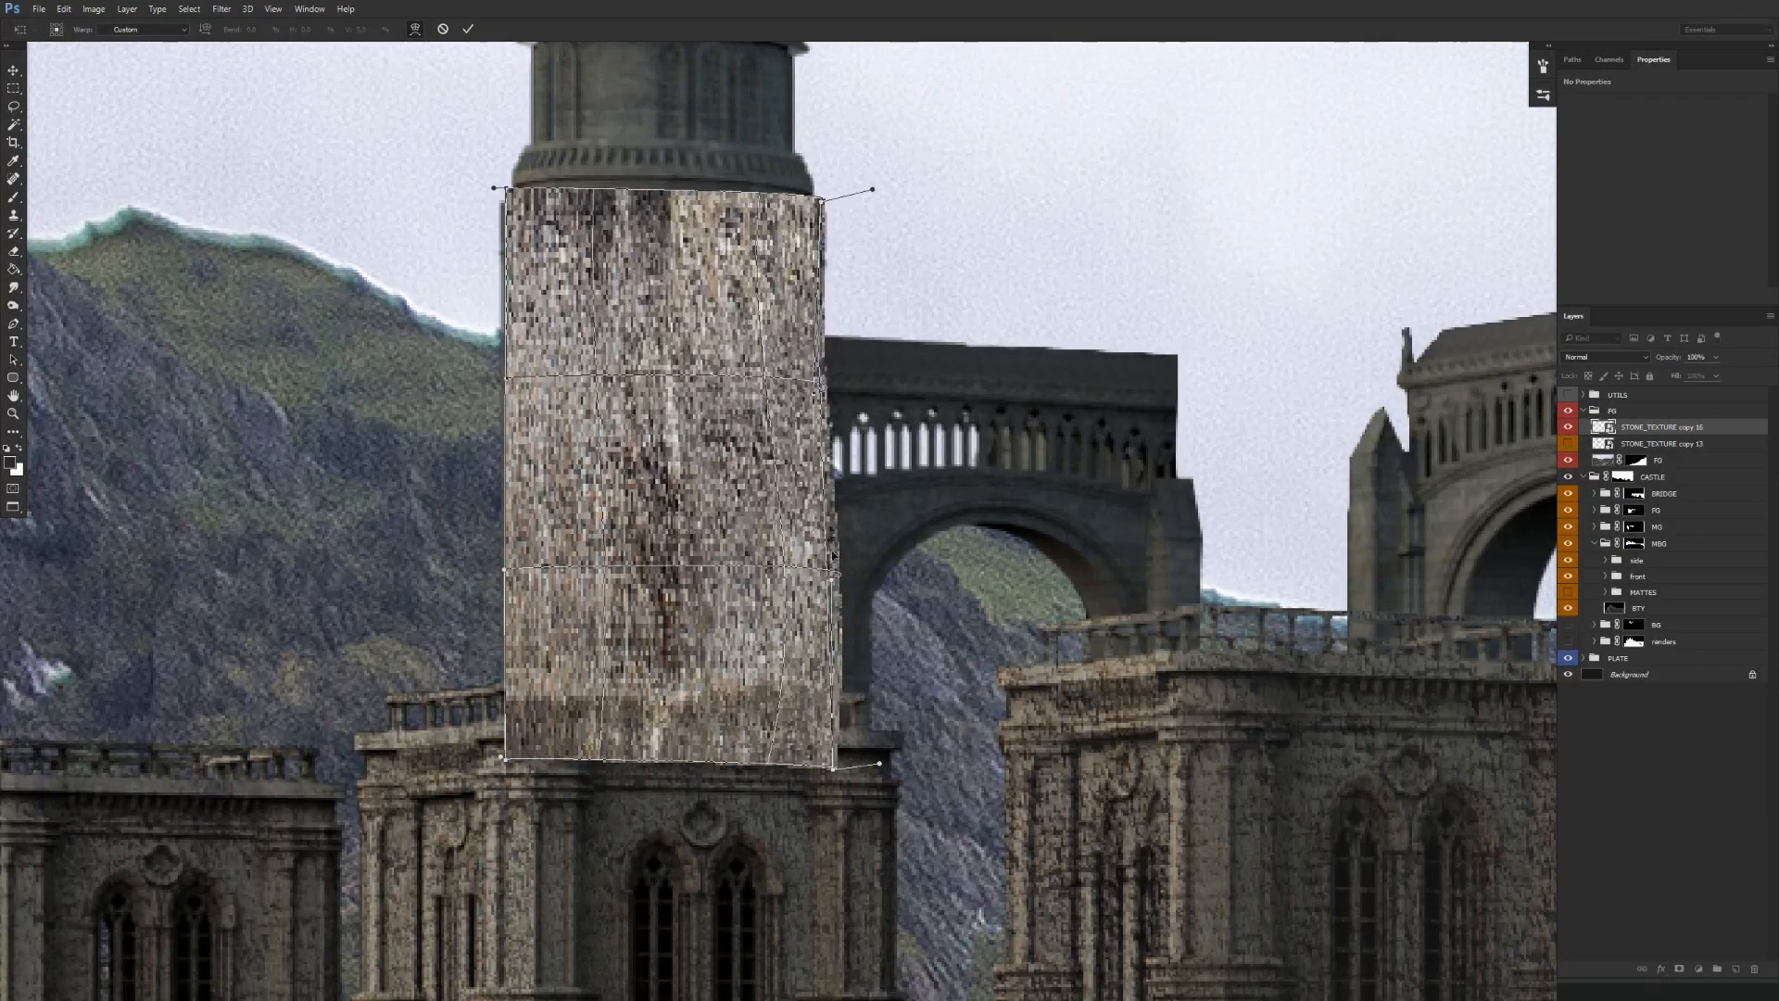
drag(836, 546, 811, 576)
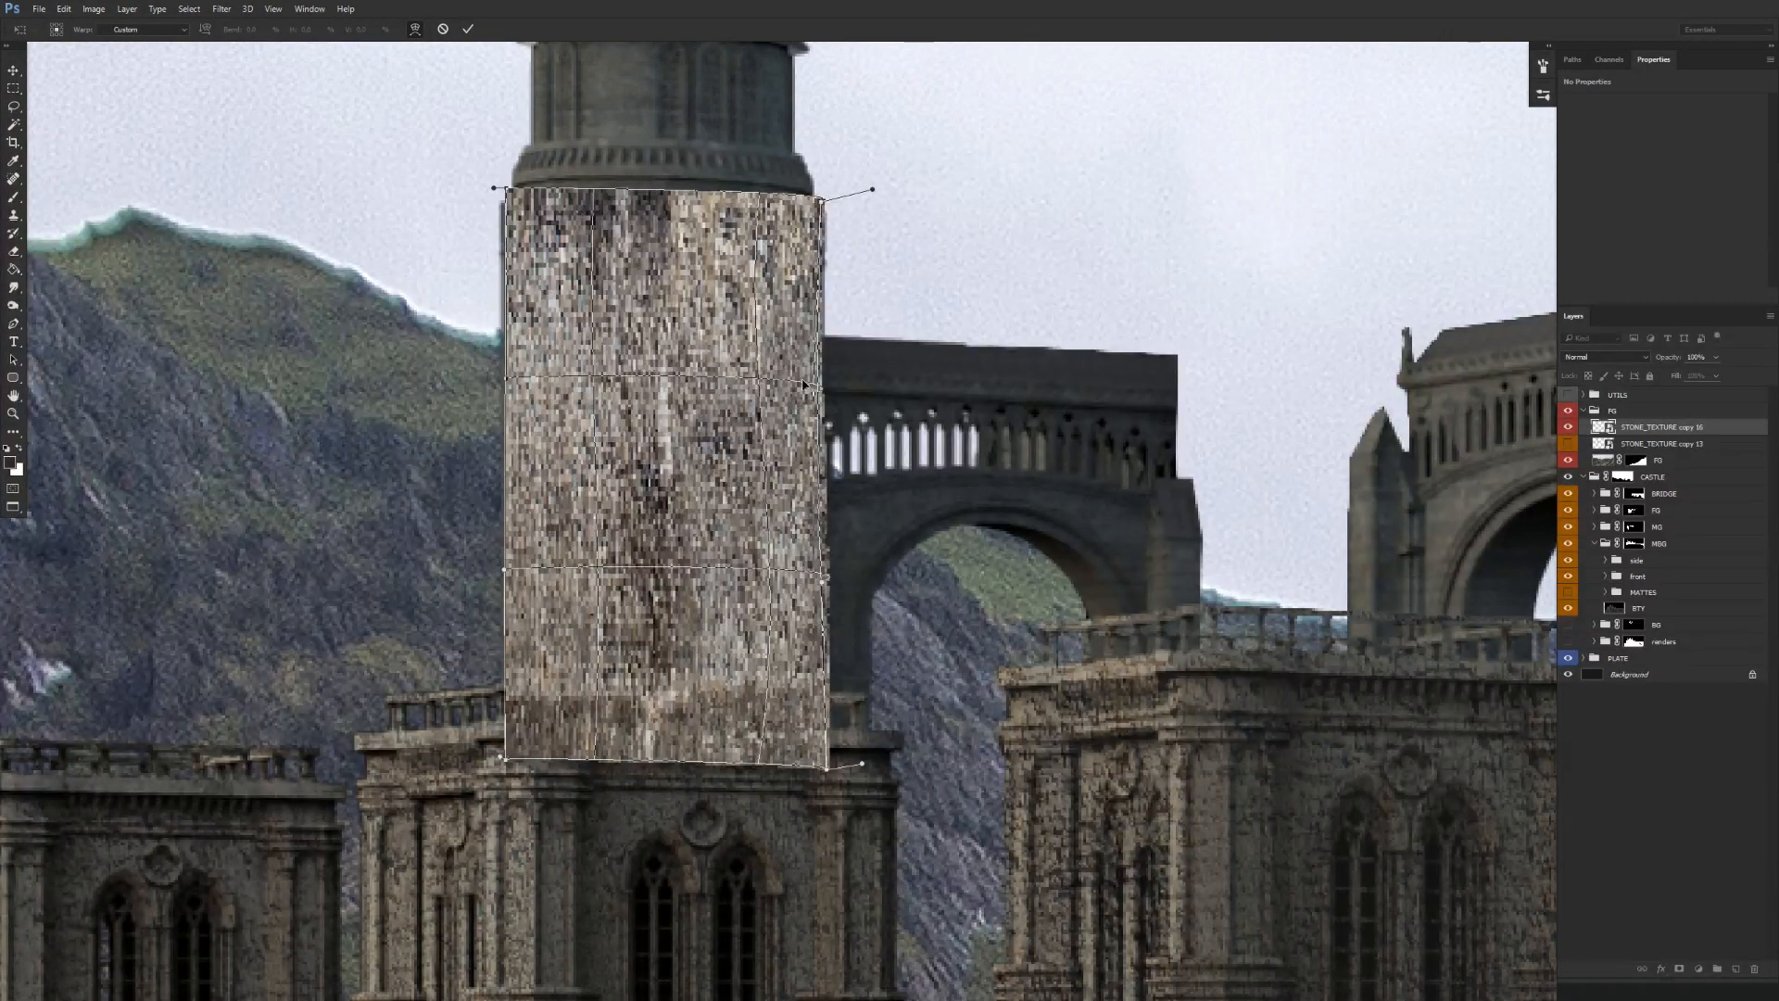
drag(732, 197, 736, 184)
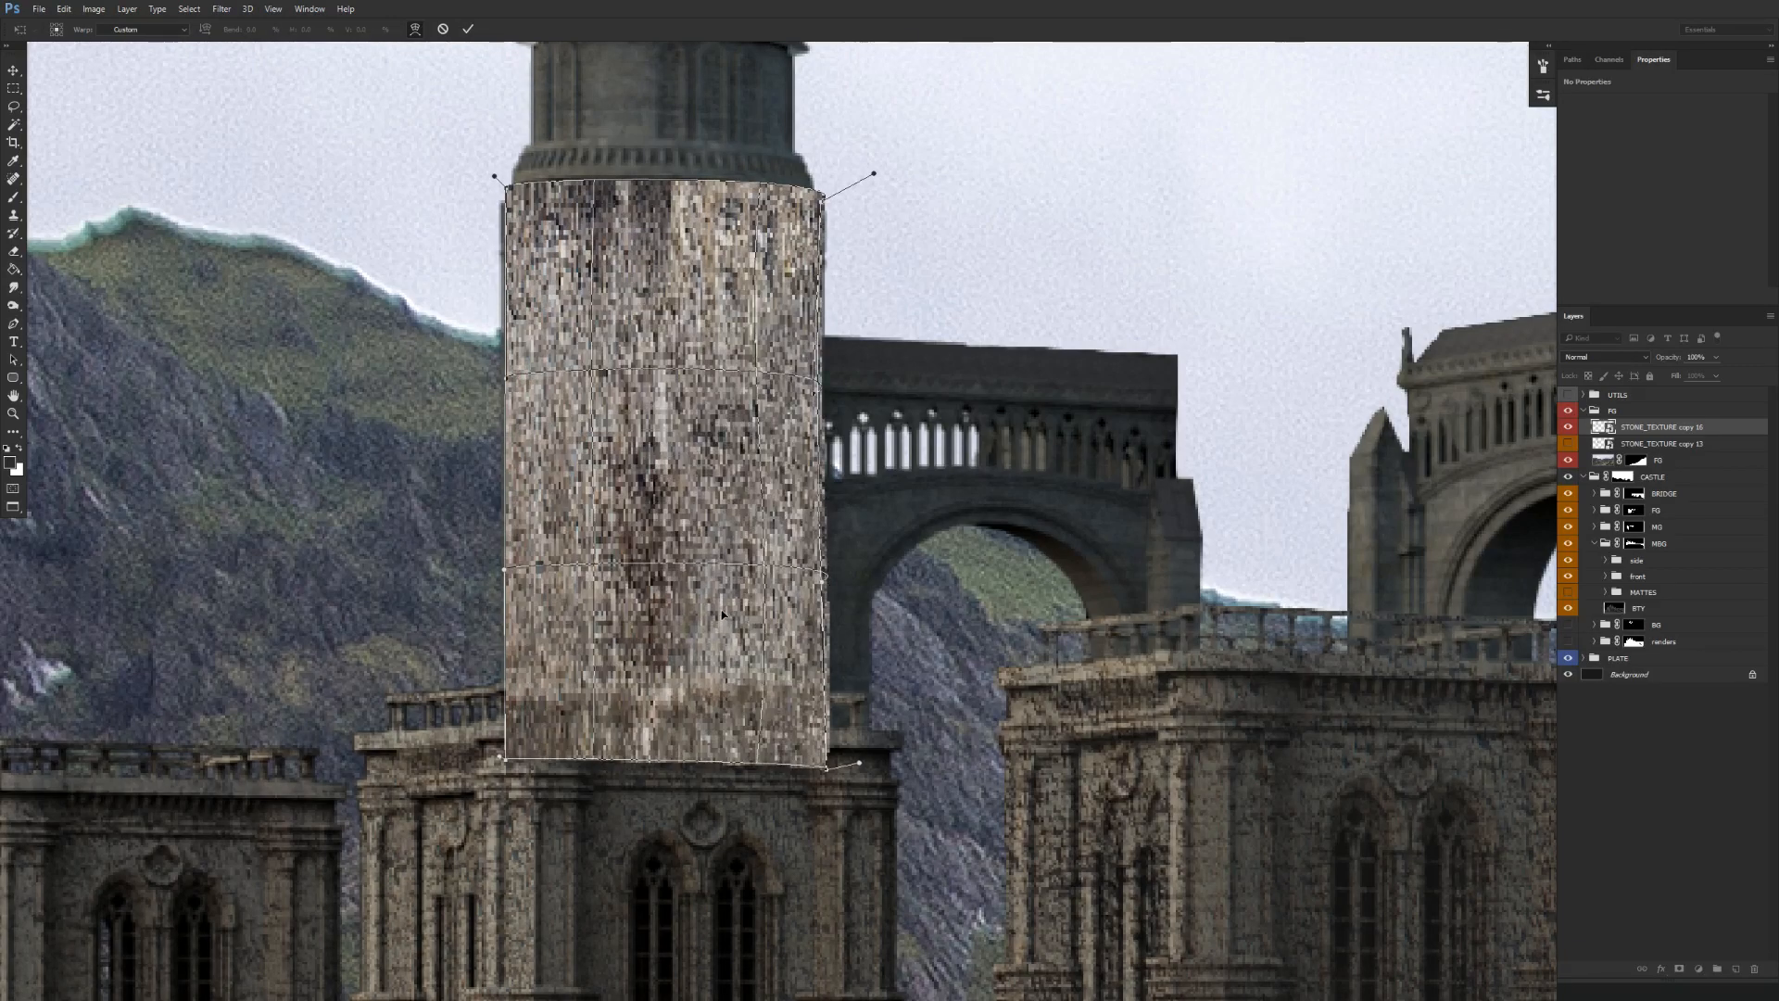
drag(617, 576, 594, 577)
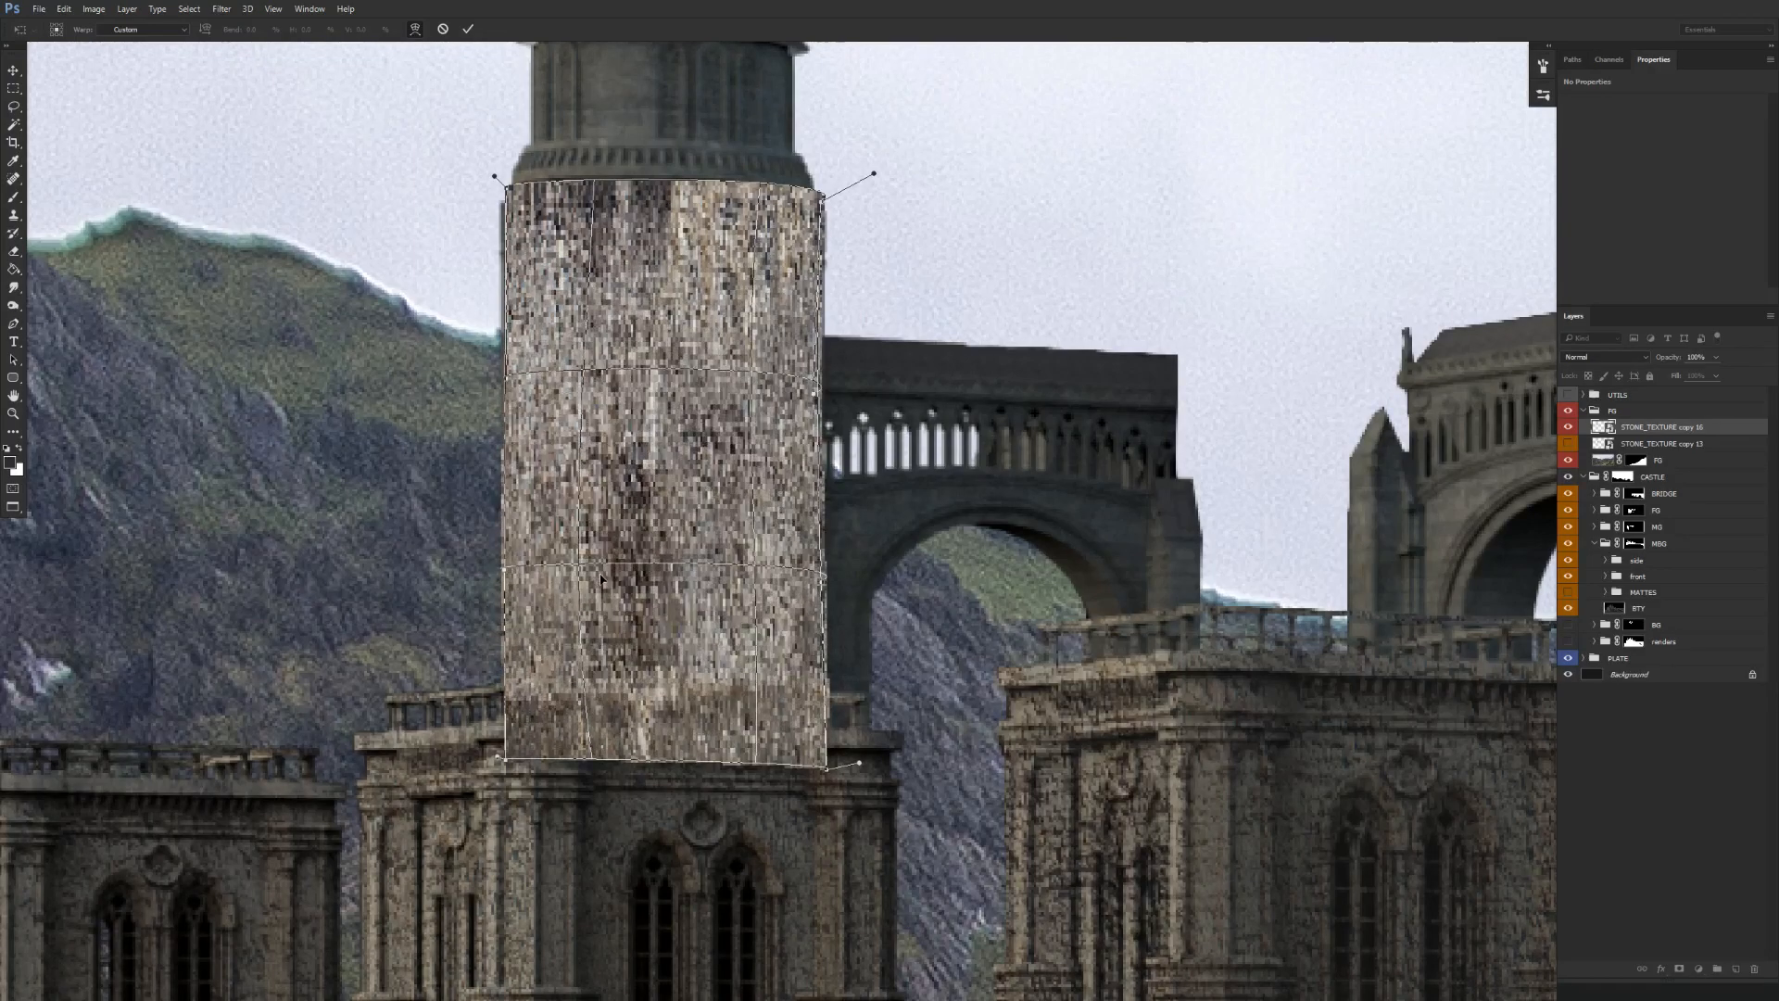
drag(596, 190, 583, 189)
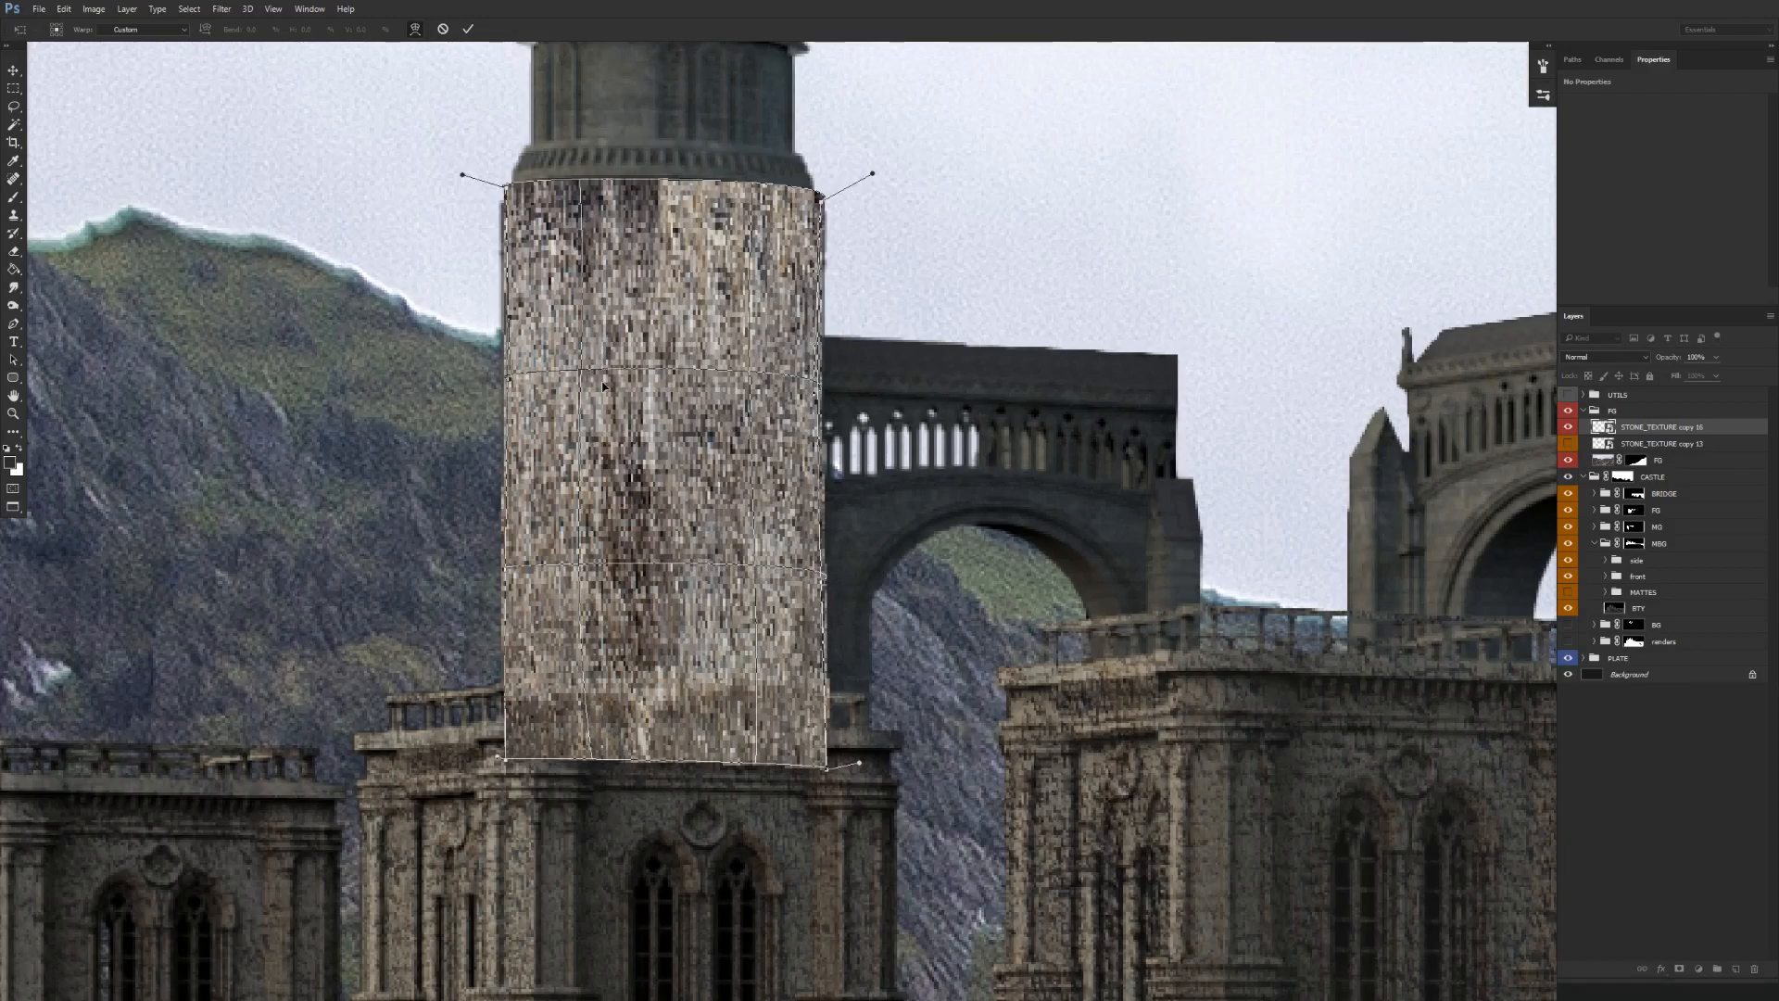
drag(598, 760, 579, 761)
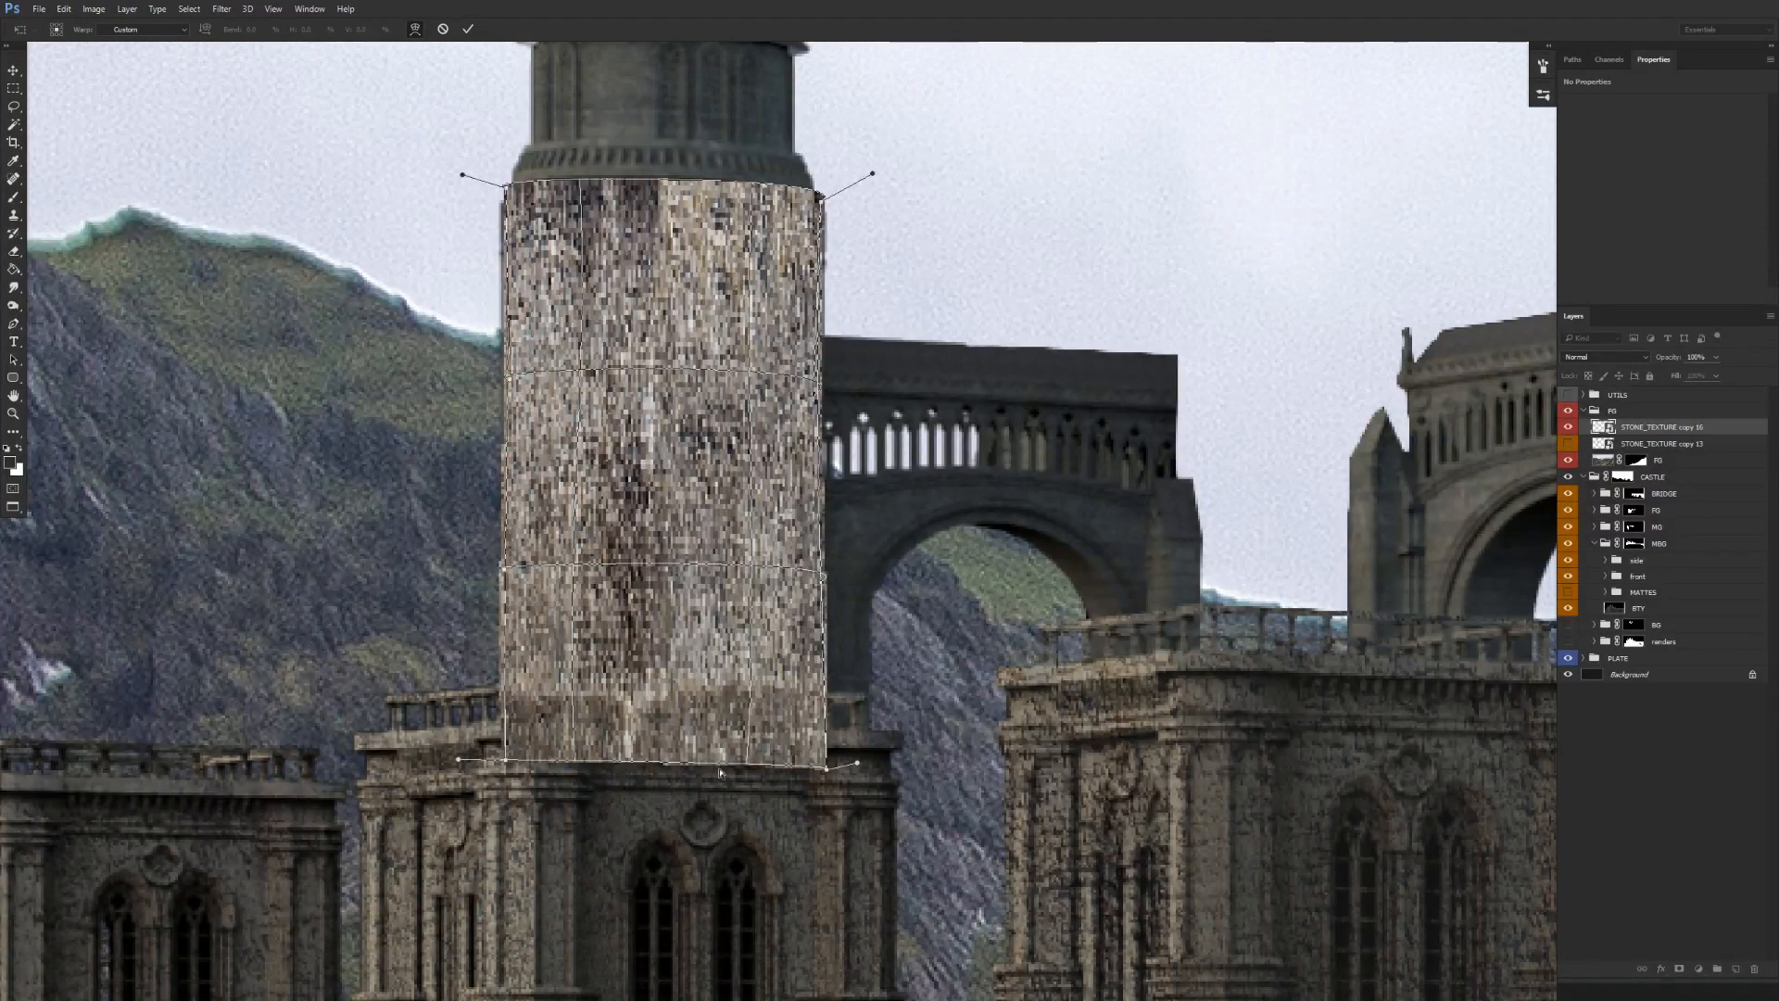
drag(756, 764, 760, 767)
key(Return)
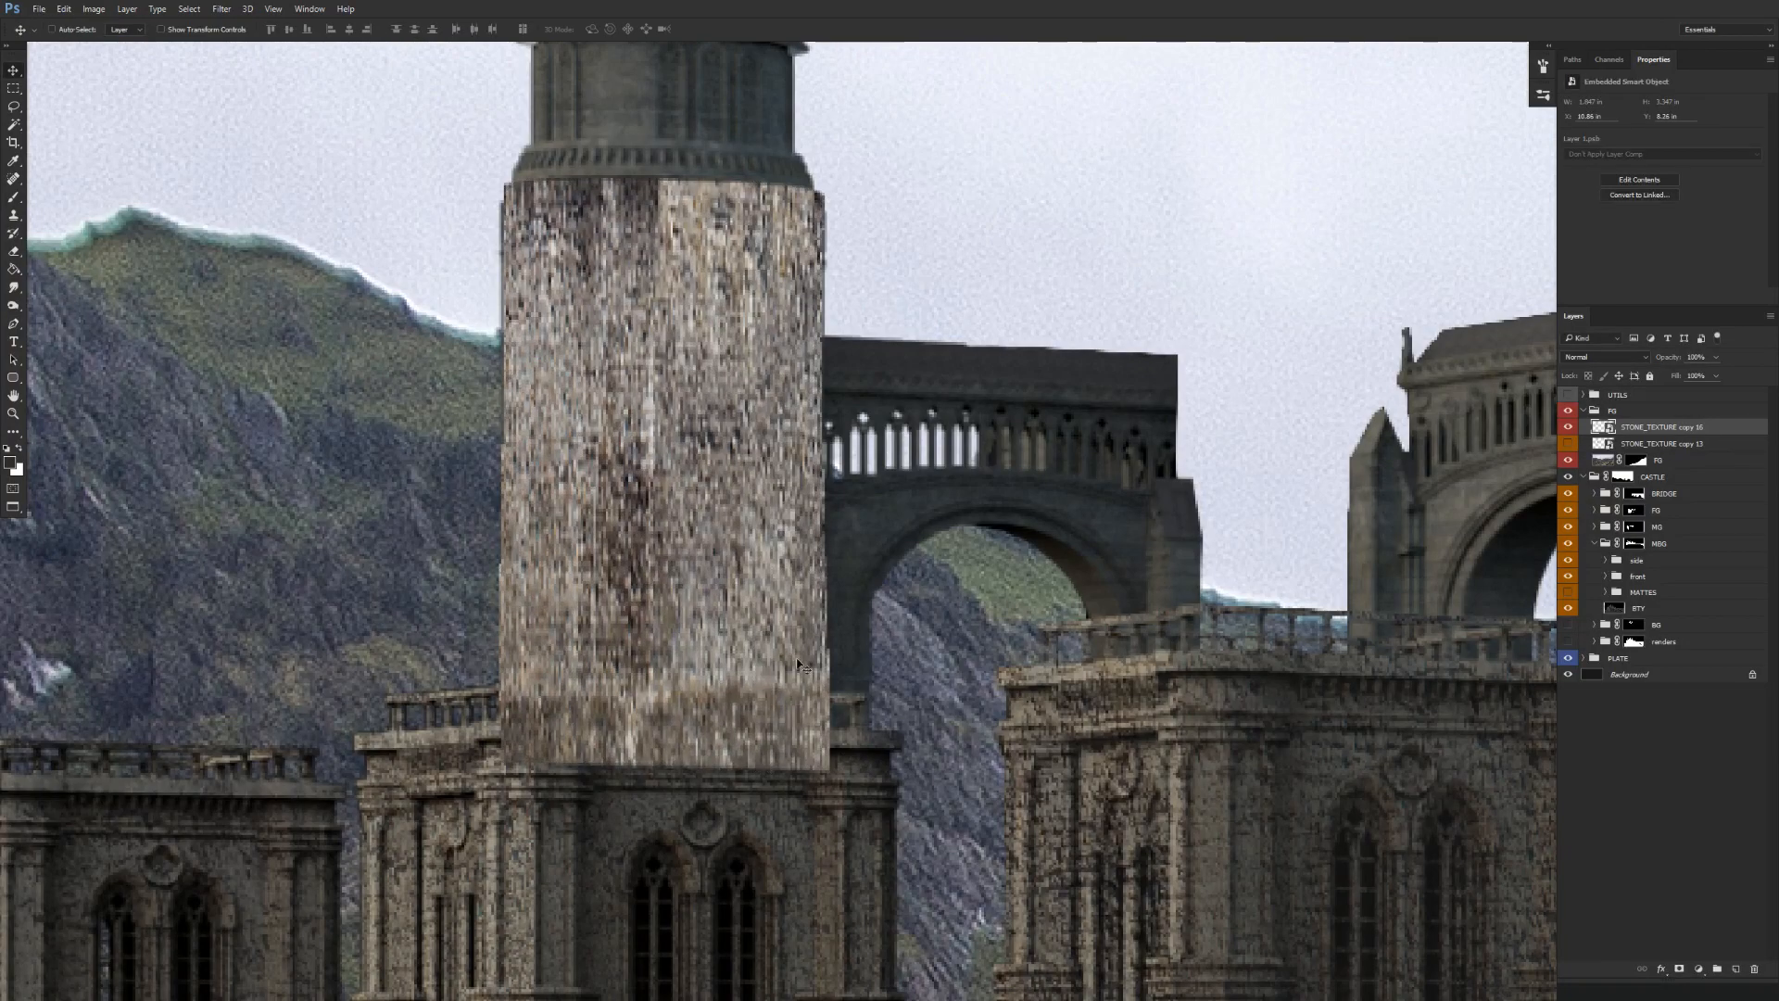
Undo the warp and the scaling of the stone texture on the tall tower.
drag(839, 667, 755, 742)
drag(787, 667, 842, 707)
key(ctrl+z)
key(ctrl+z)
key(ctrl+z)
key(ctrl+z)
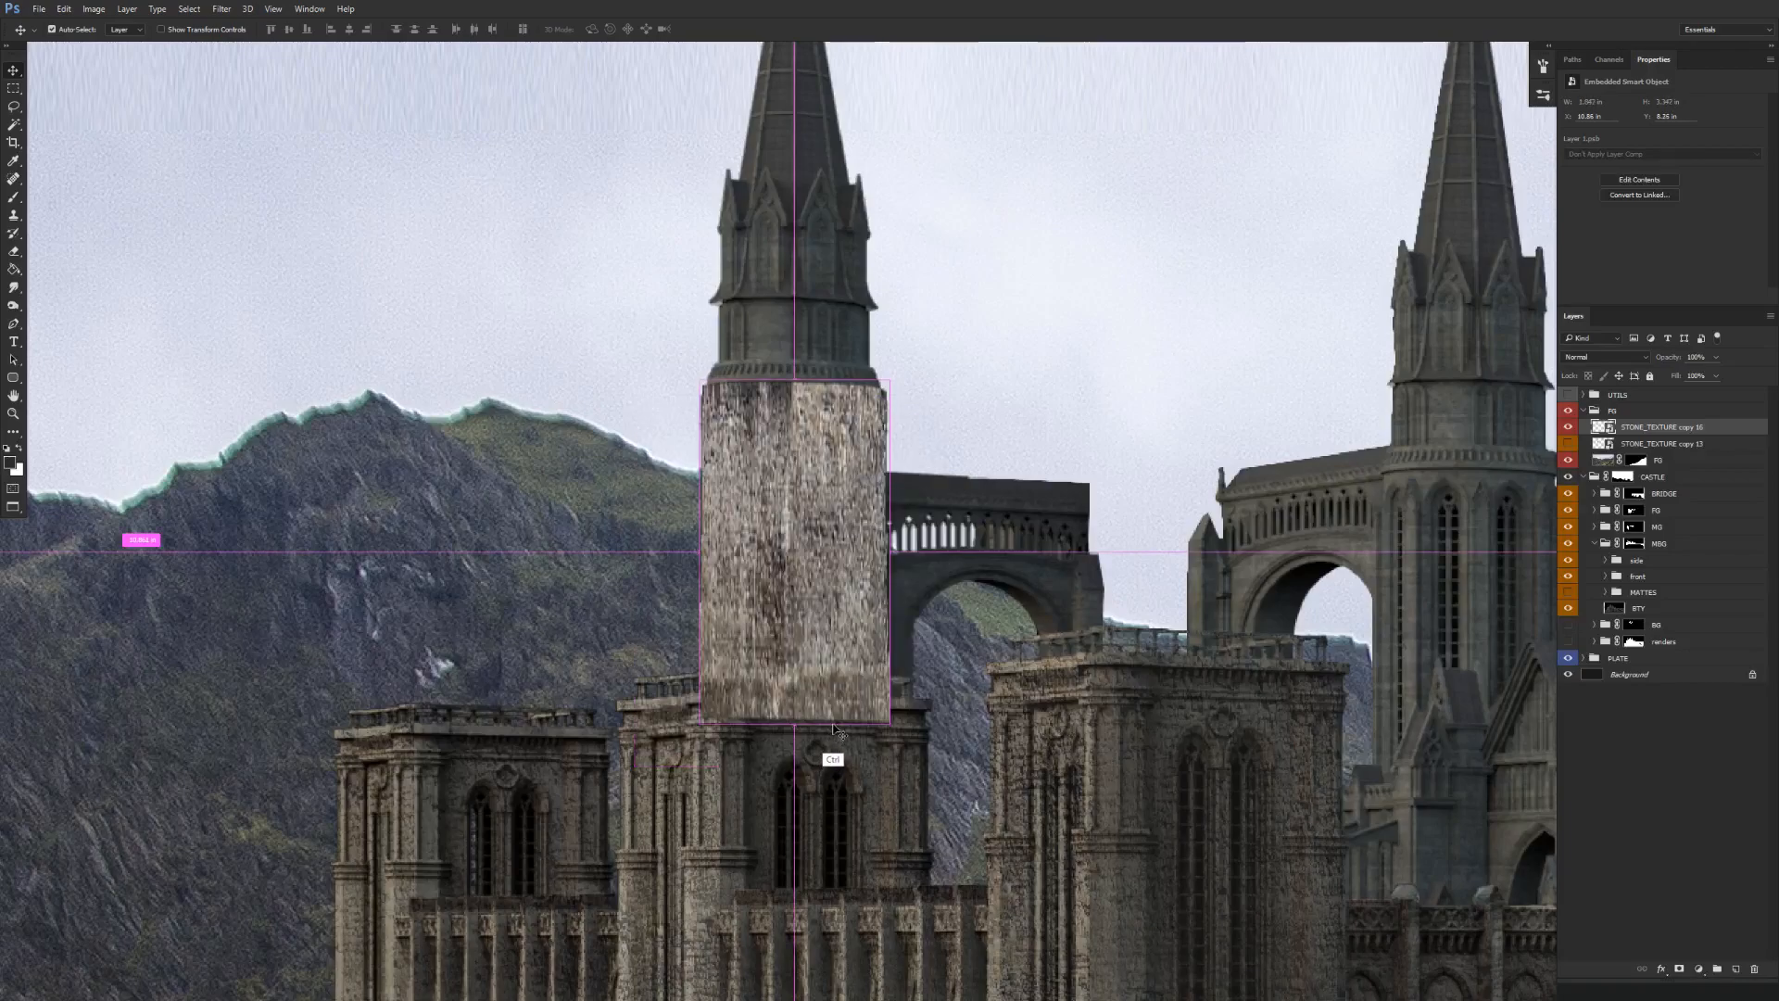
key(ctrl+z)
key(ctrl+z)
key(ctrl+z)
key(ctrl+z)
key(ctrl+z)
key(ctrl+z)
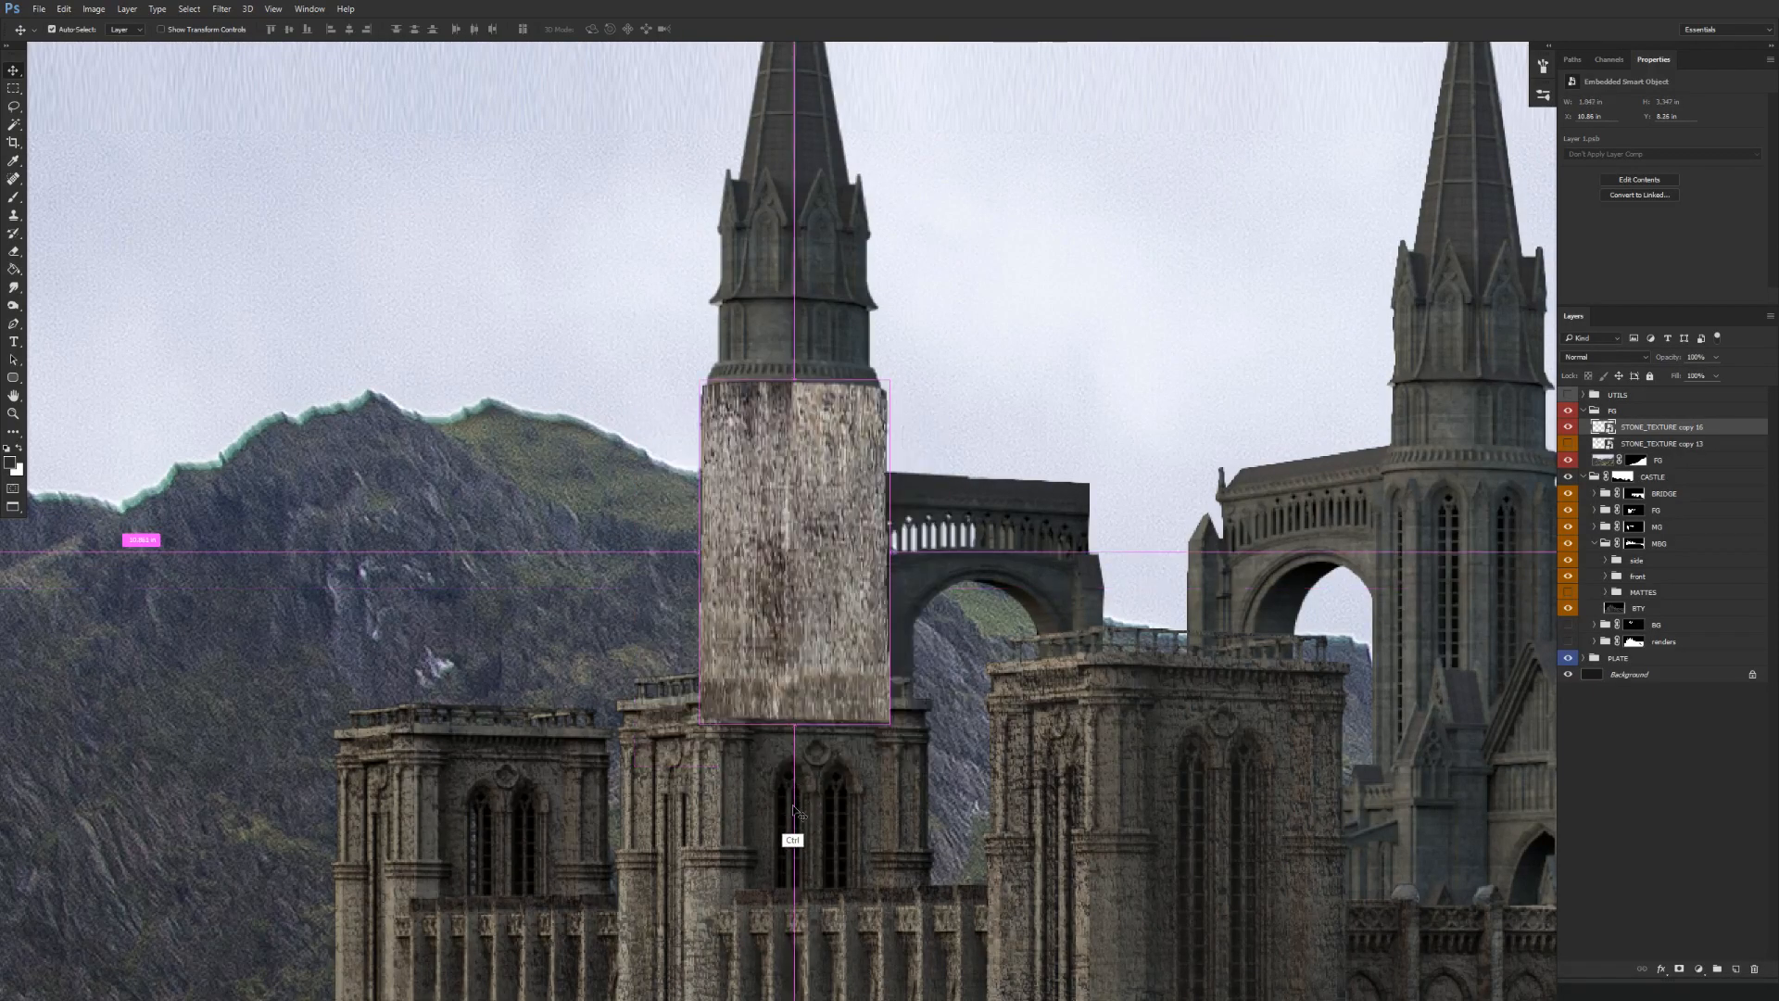
key(ctrl+minus)
key(ctrl+minus)
drag(889, 810, 631, 637)
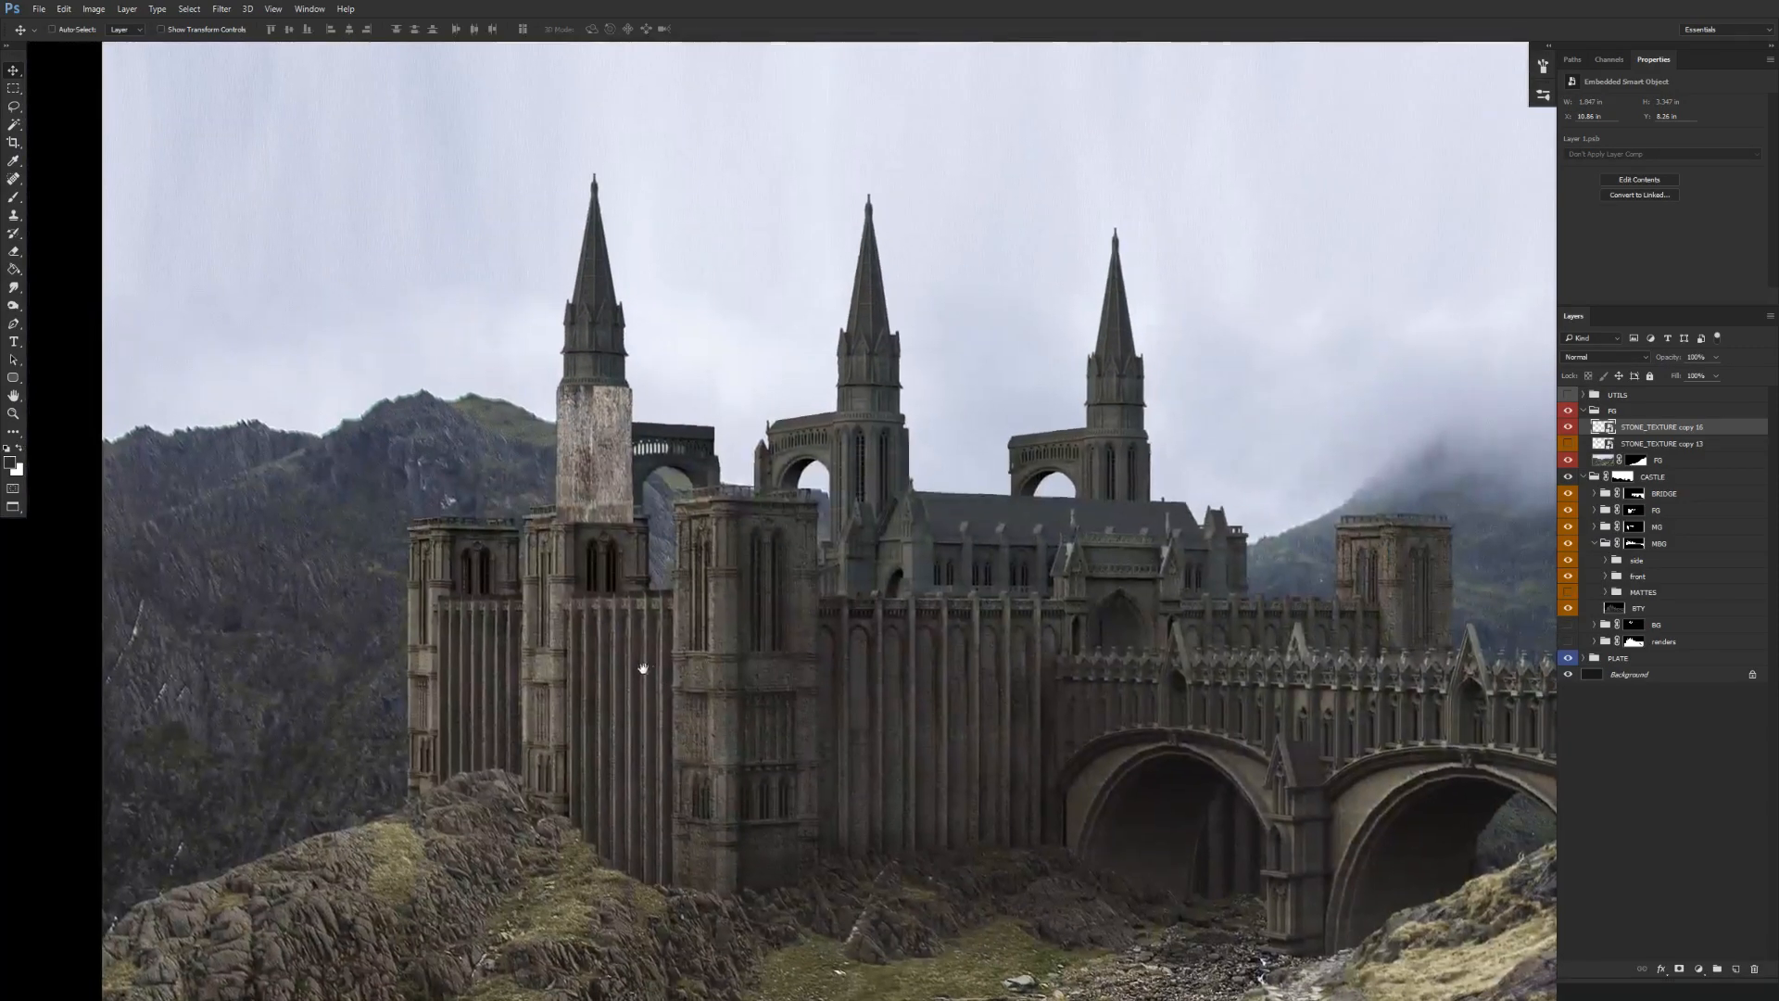
key(ctrl+z)
Scale the stone texture narrower without warping, position it over the tall tower's shaft and apply the transform.
scroll(612, 491, up, 5)
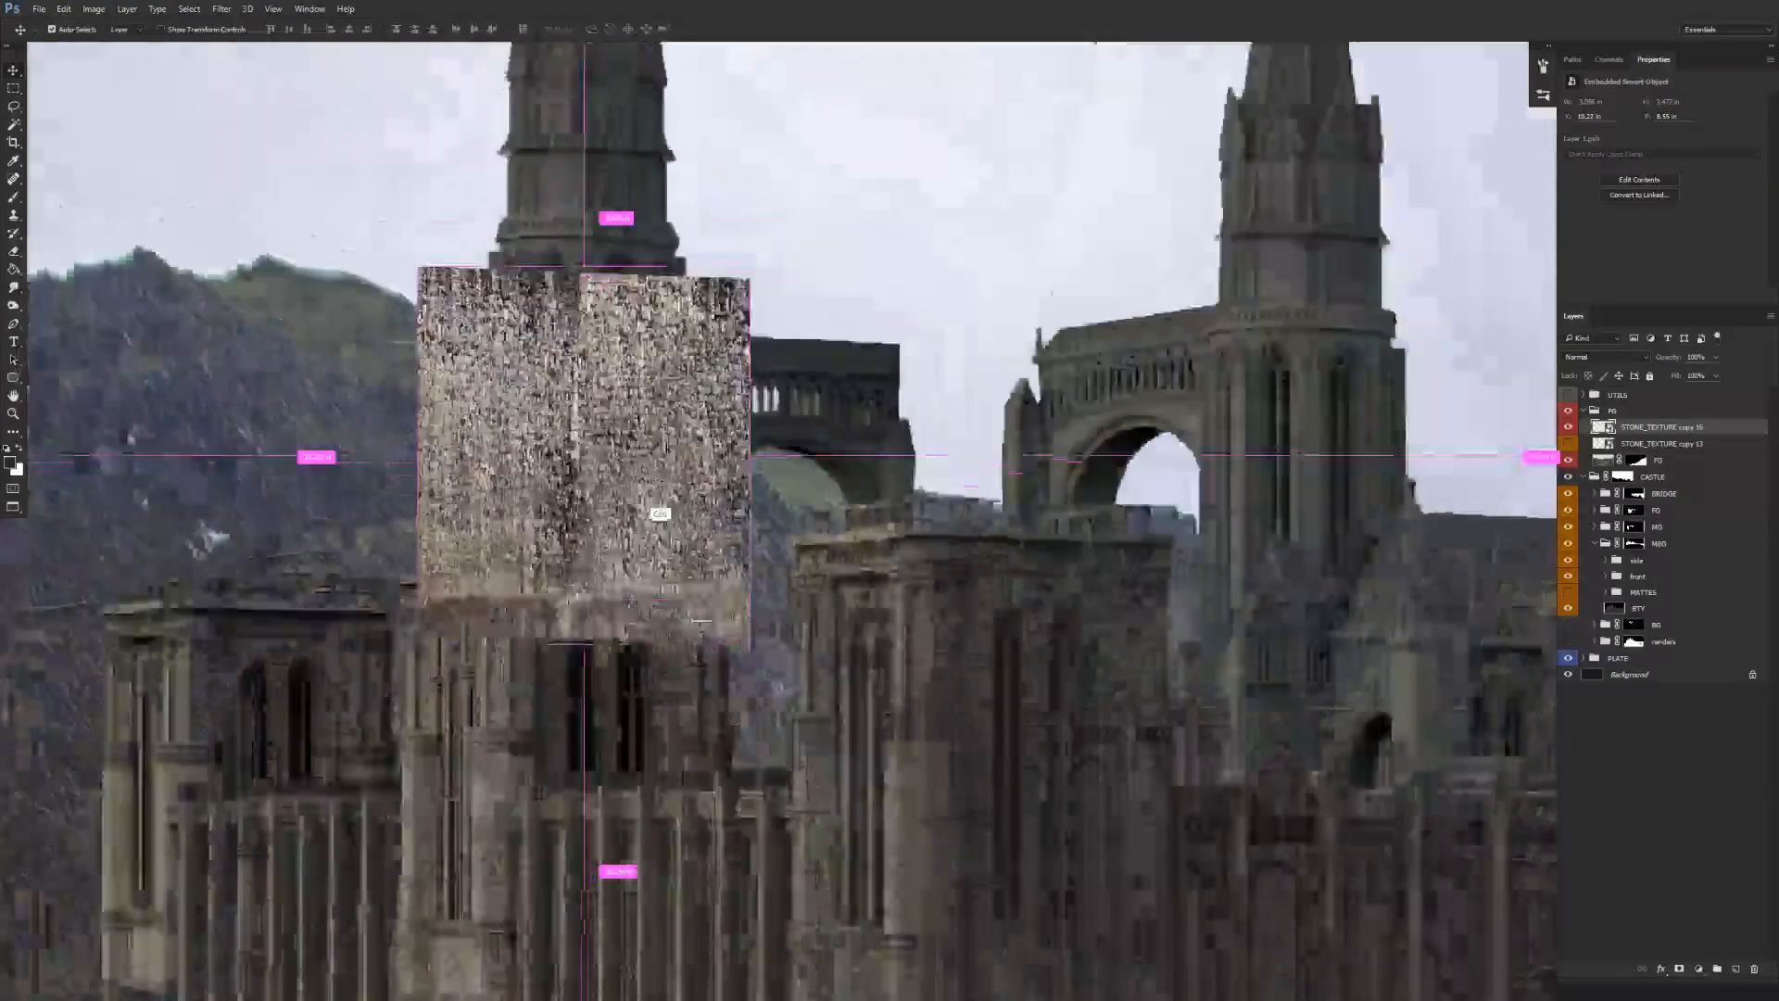
key(ctrl+t)
drag(822, 495, 741, 502)
drag(669, 590, 685, 546)
key(Return)
key(ctrl+0)
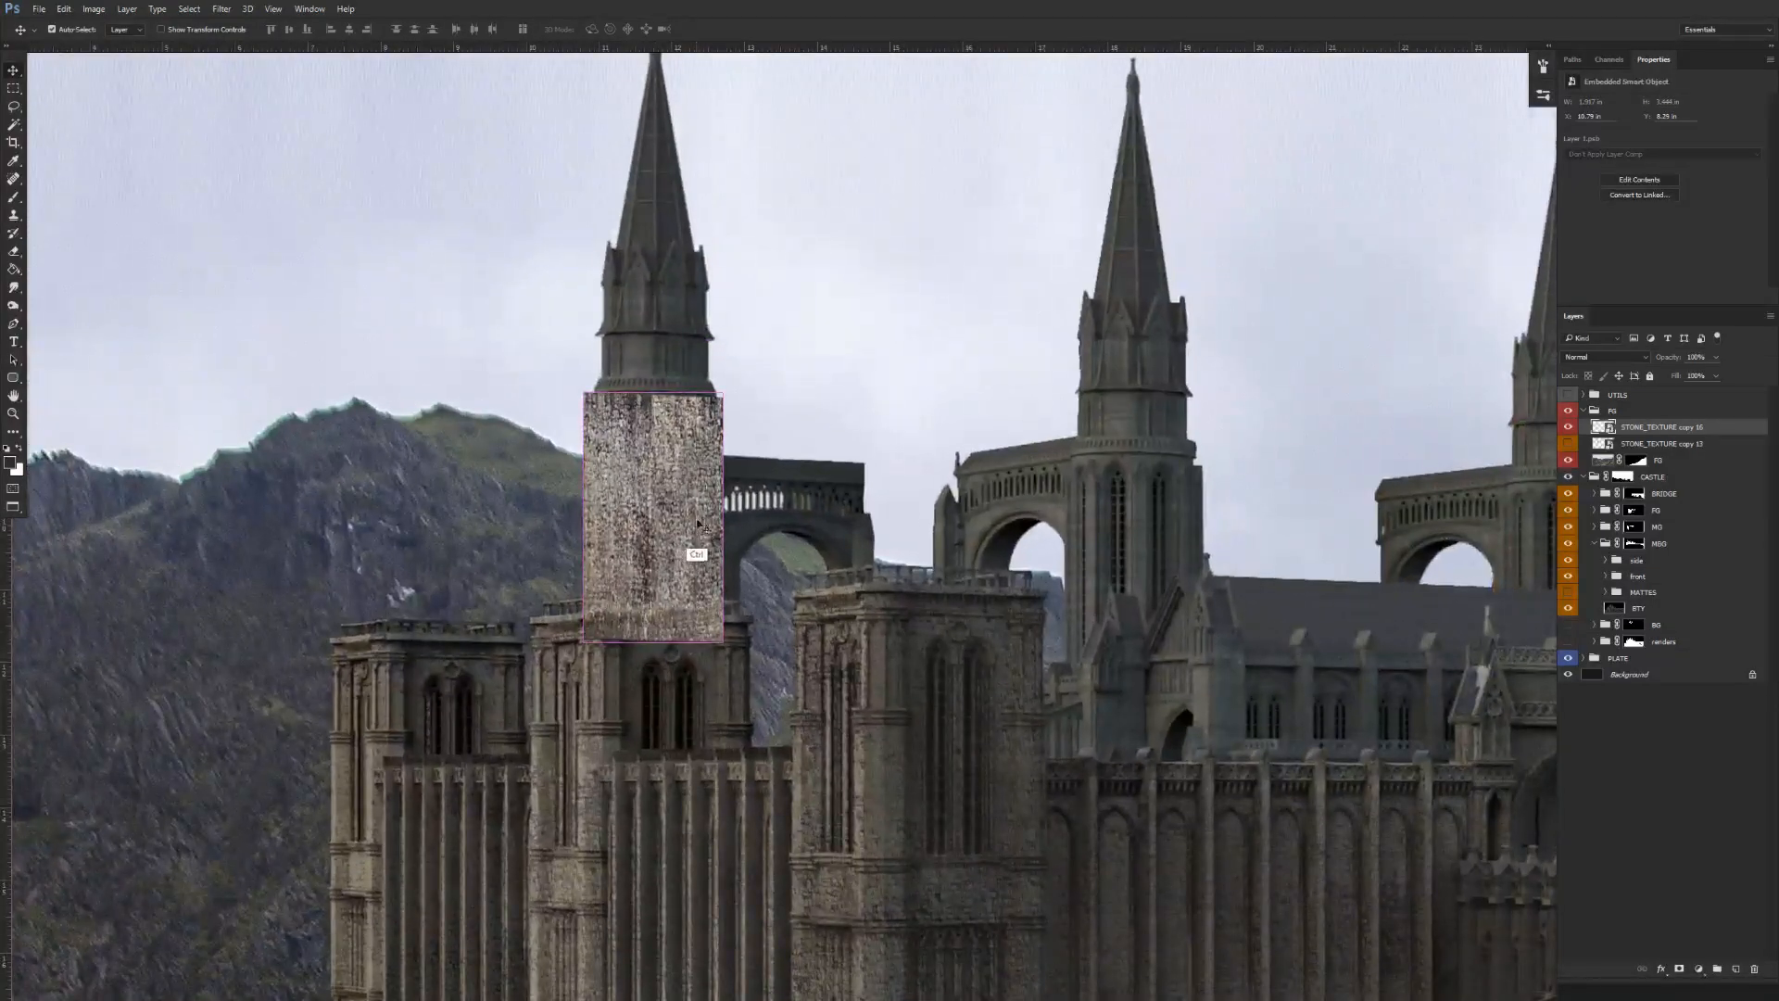
Try to warp the narrowed stone texture's upper edge upward, and undo it.
key(ctrl+t)
right_click(677, 519)
click(730, 644)
drag(657, 404, 660, 394)
key(Return)
key(ctrl+z)
Show the hidden wide stone texture copy and duplicate the narrow texture straight up to cover the tower's upper part.
drag(747, 598, 631, 612)
drag(772, 729, 693, 625)
drag(629, 506, 695, 515)
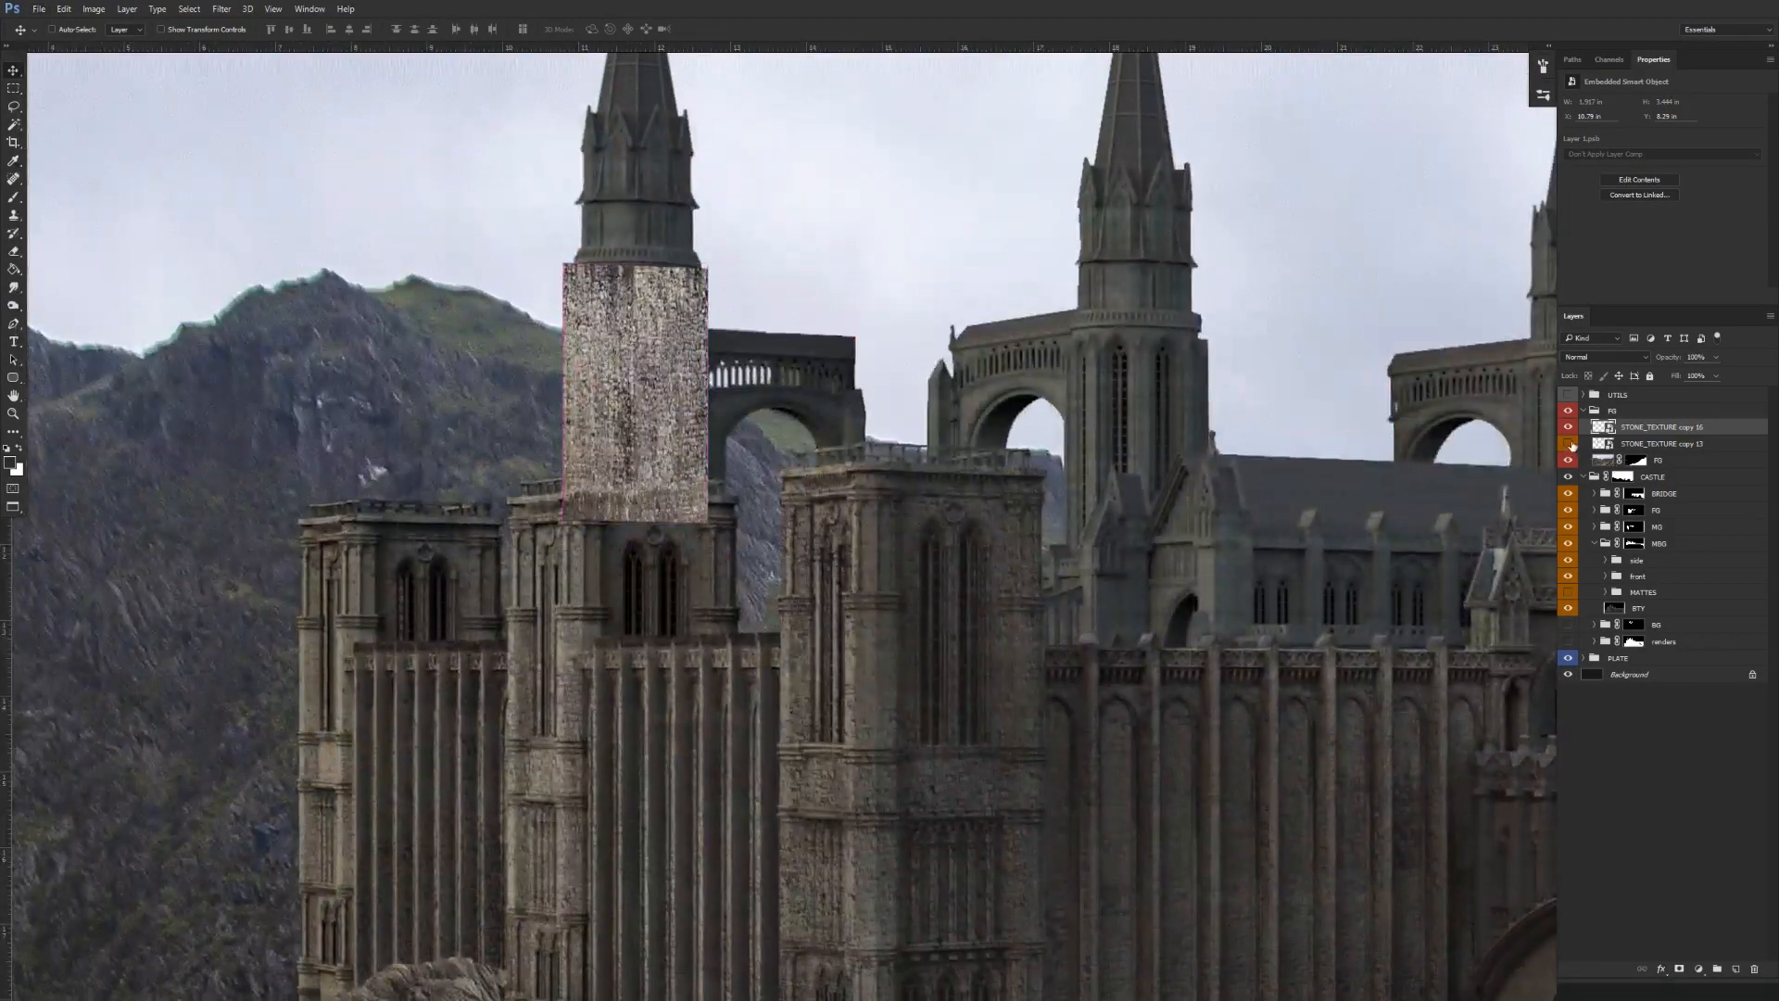
click(1570, 445)
click(1612, 445)
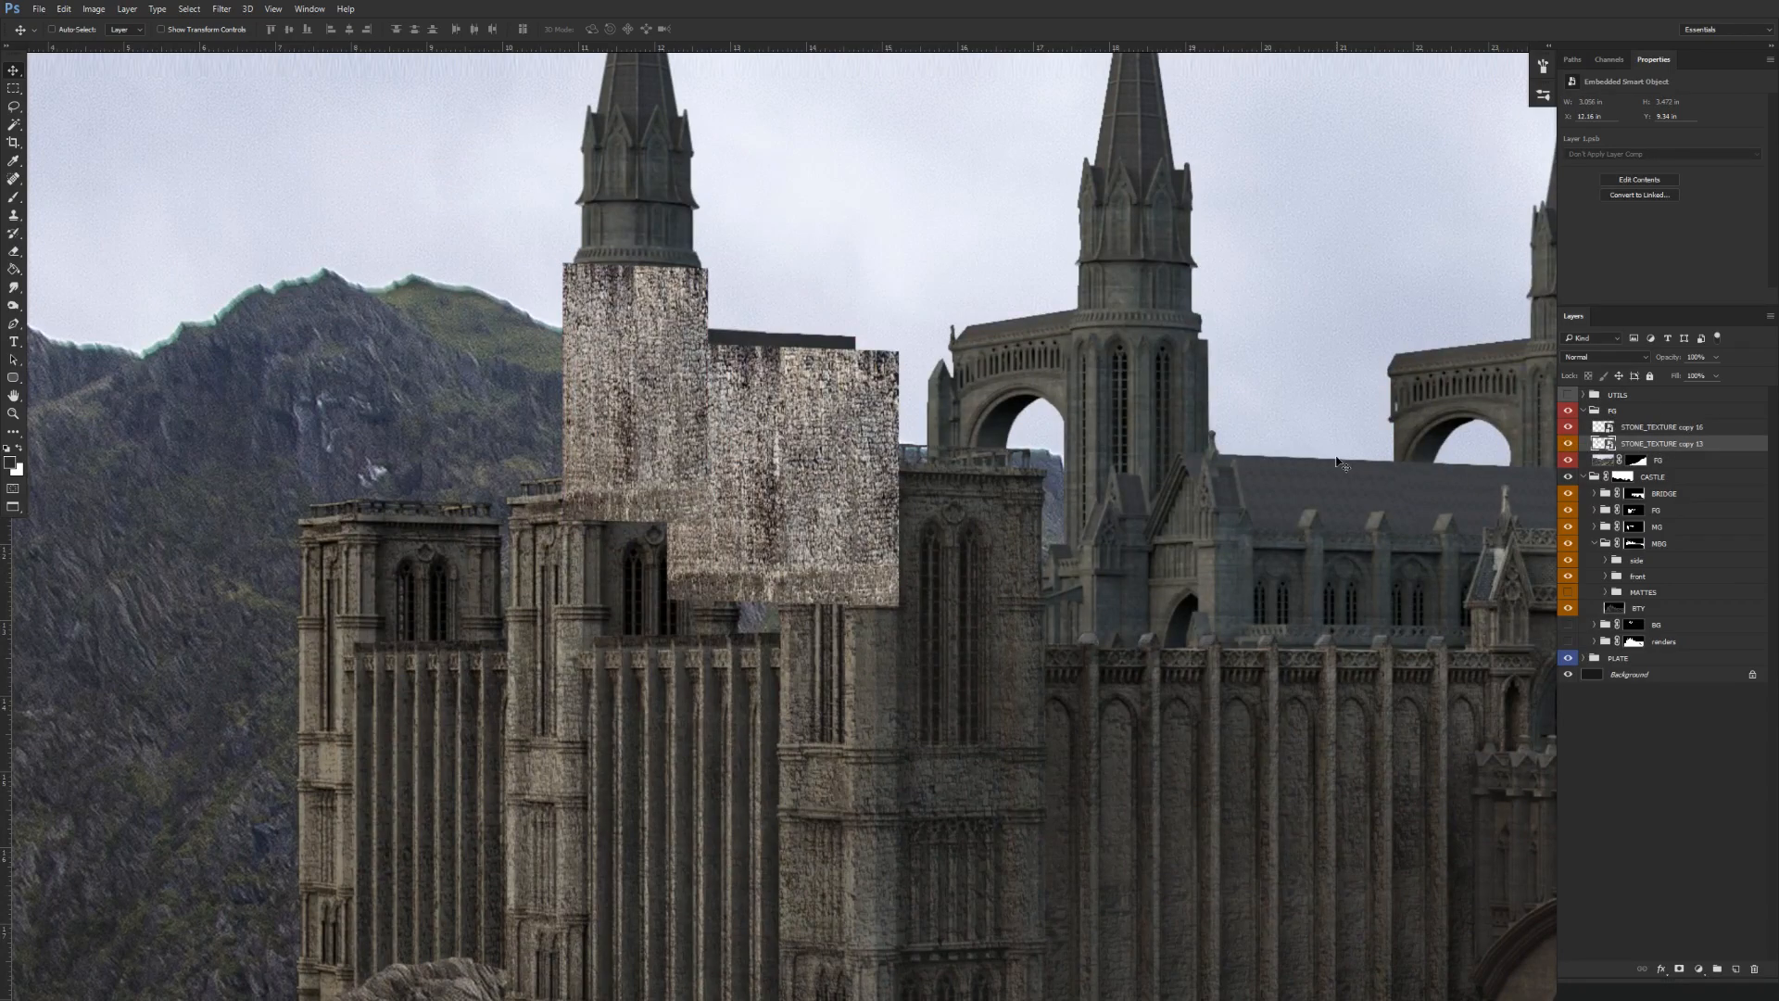
drag(1638, 428, 1638, 436)
drag(755, 719, 758, 552)
drag(906, 495, 906, 516)
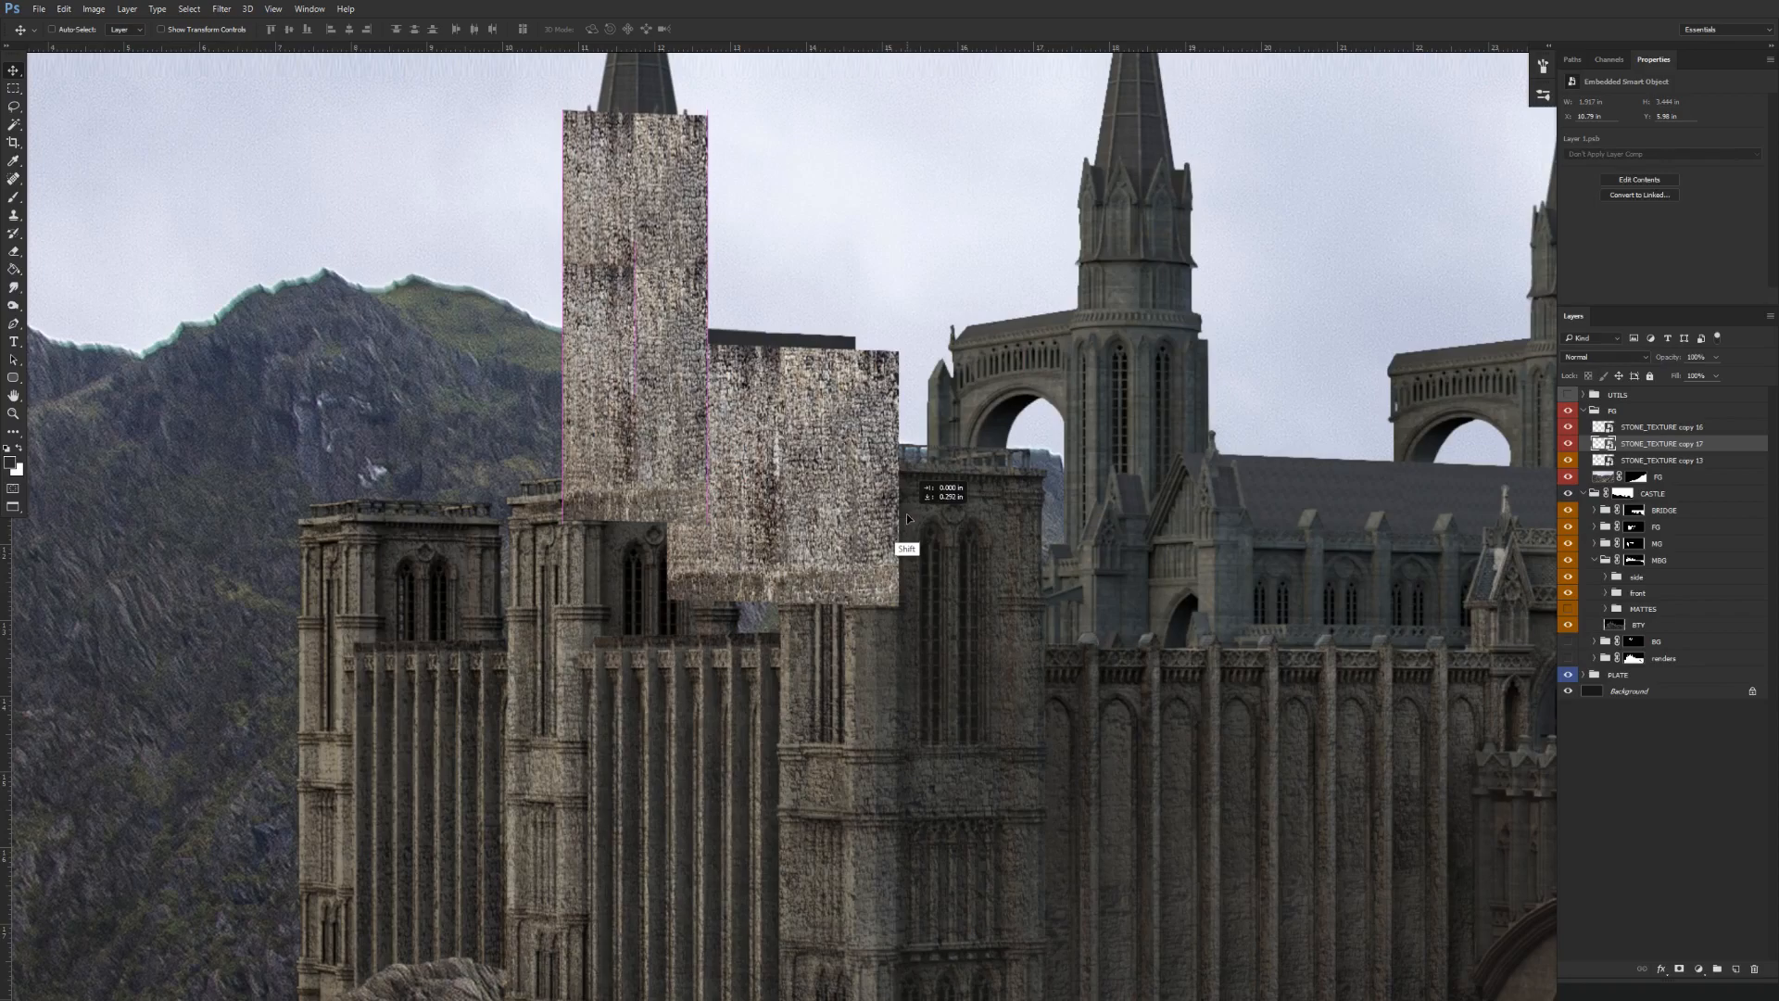
Move the stone texture pieces into the MBG group above the mattes and merge them into one layer.
click(1646, 430)
drag(1645, 428, 1645, 584)
click(1568, 426)
click(1642, 447)
shift+click(1647, 476)
key(ctrl+e)
Show the colour mattes and copy the matte_03 mask onto the merged stone texture, leaving the texture visible.
click(1606, 593)
click(1568, 575)
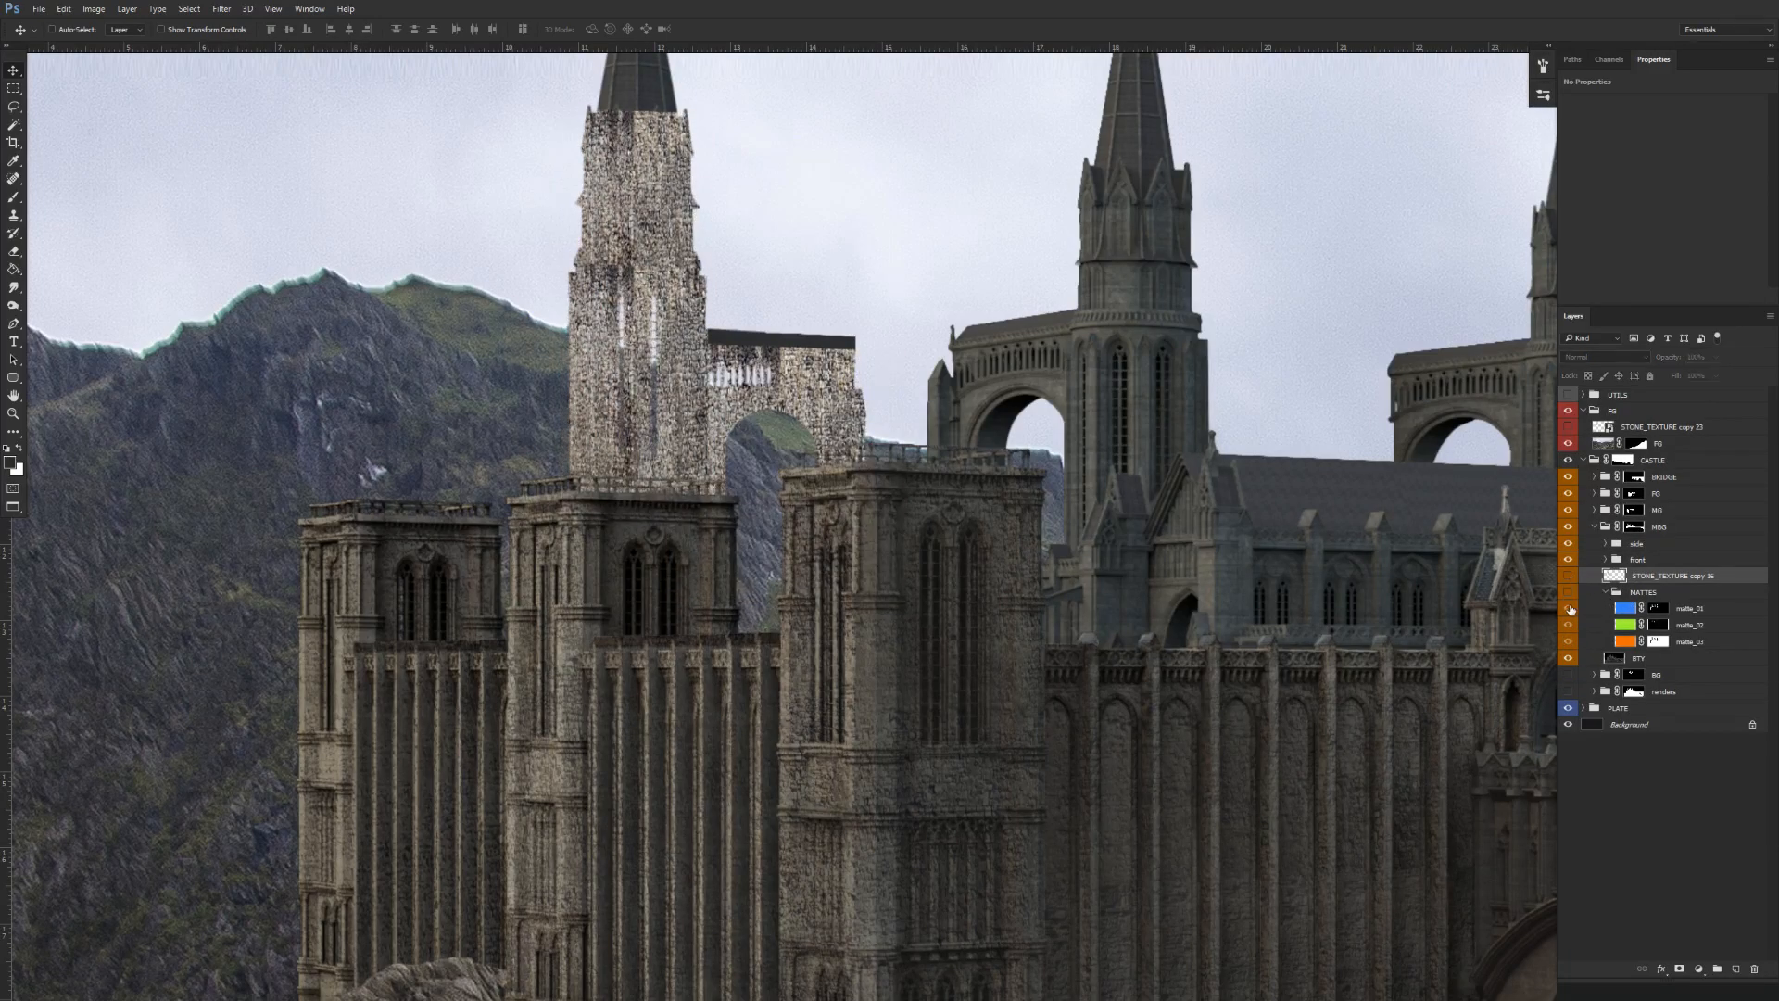
click(1567, 596)
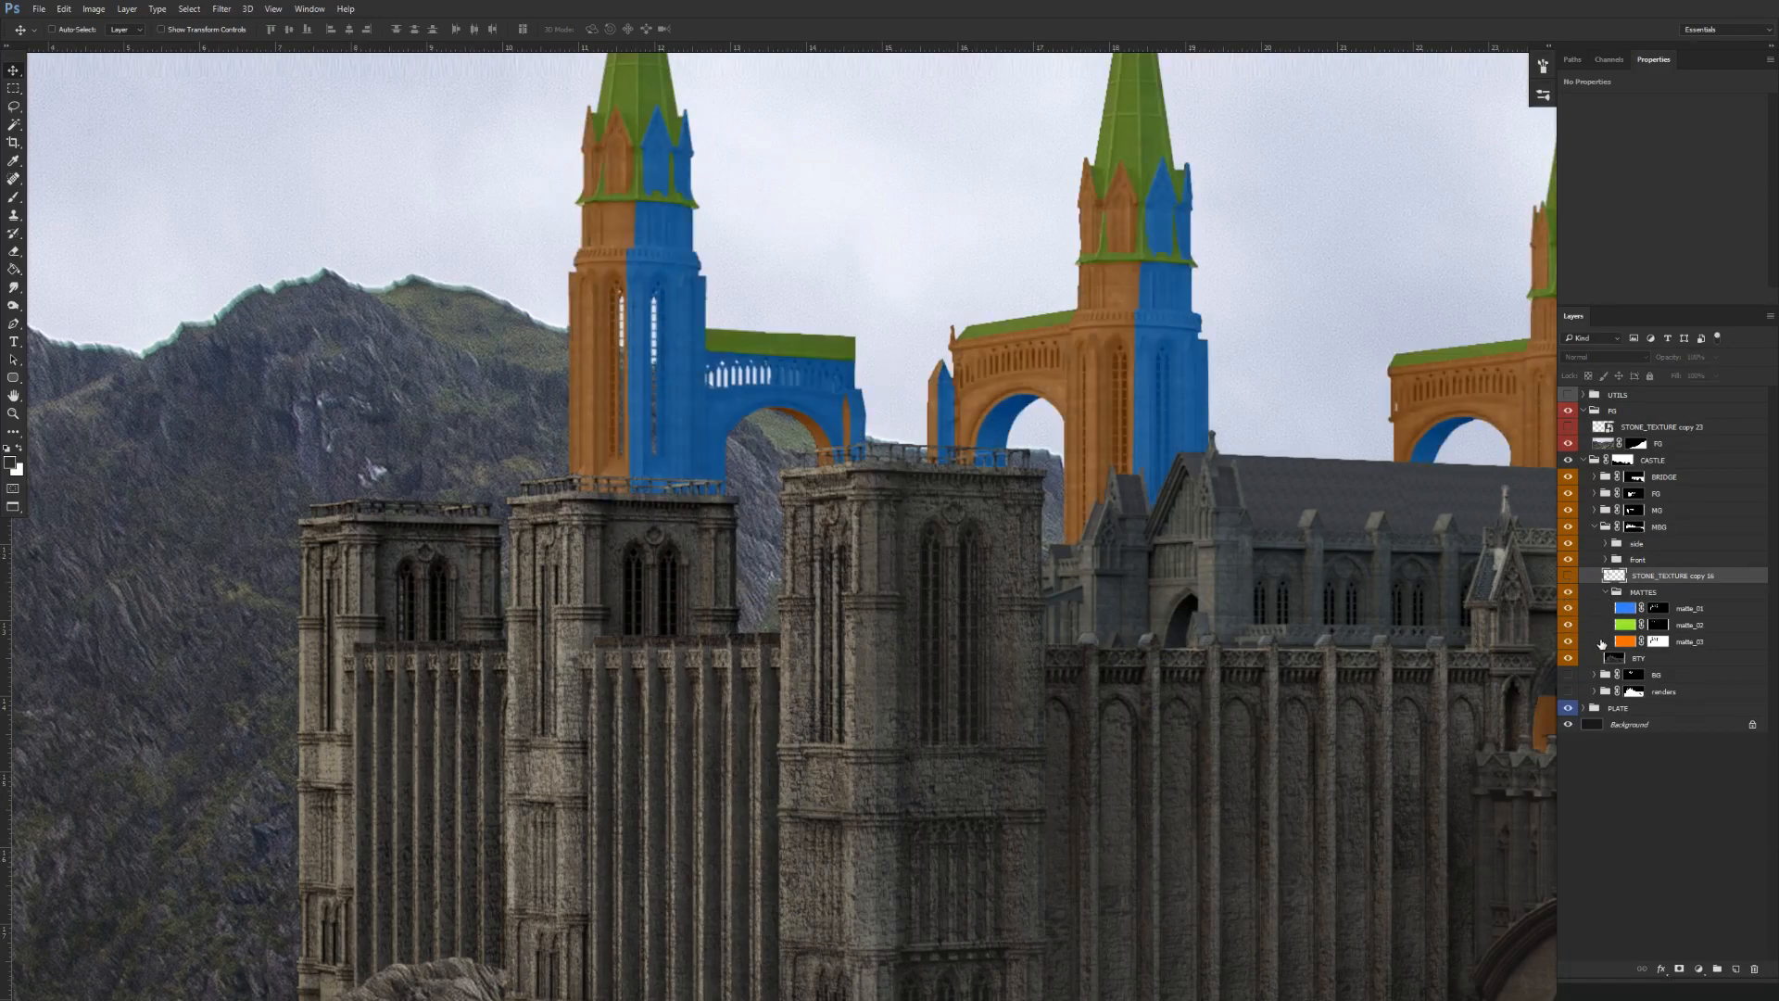
click(1658, 641)
drag(1658, 641, 1649, 575)
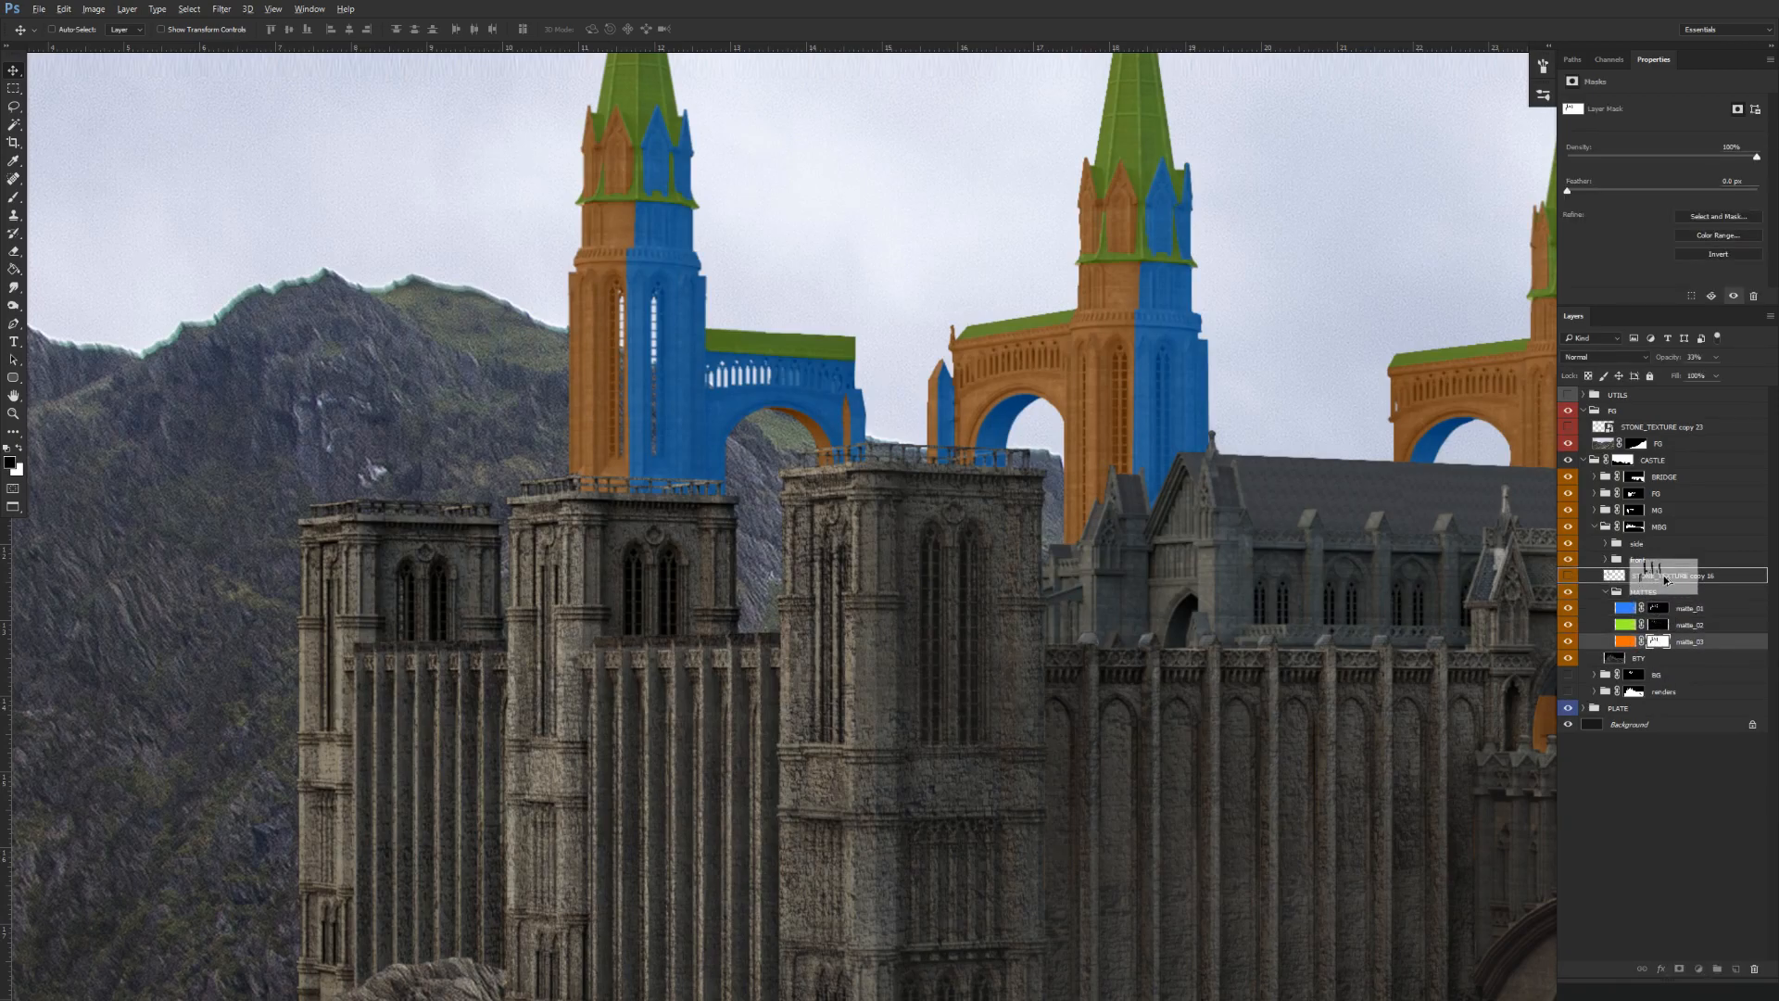
click(1571, 579)
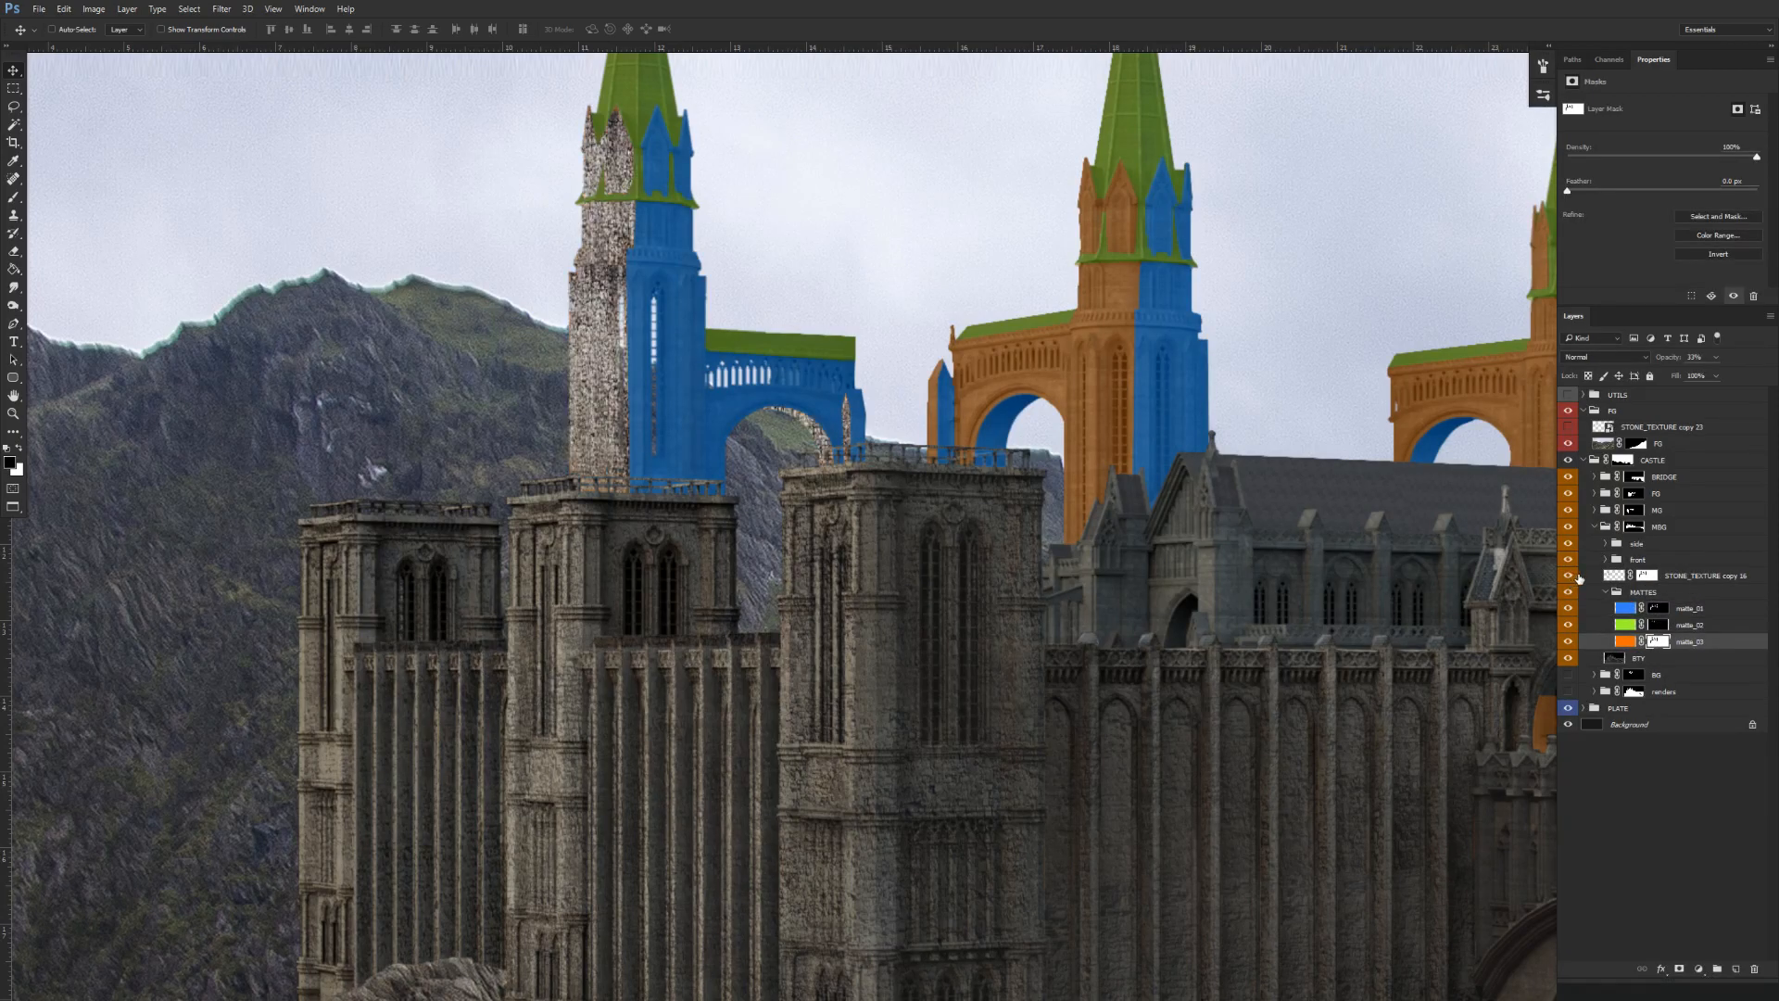
Unlink the merged stone texture from its mask and try to scale the texture narrower.
click(1617, 575)
key(ctrl+t)
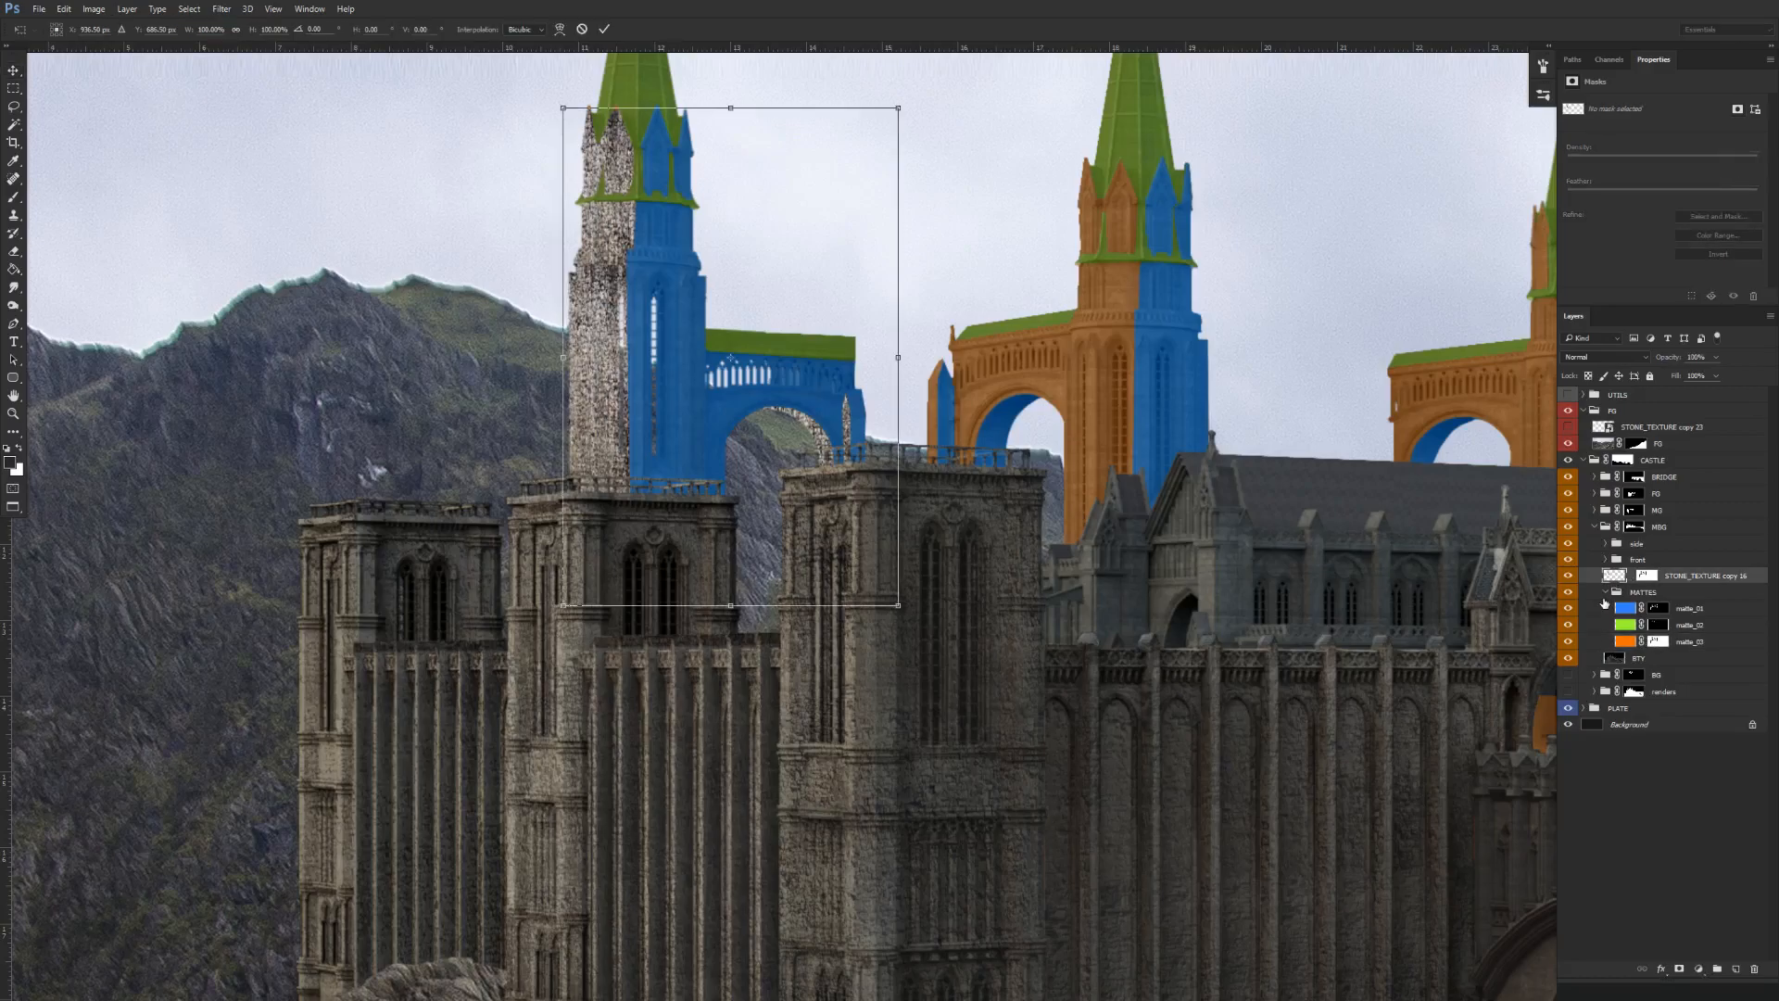
drag(895, 355, 720, 388)
key(Return)
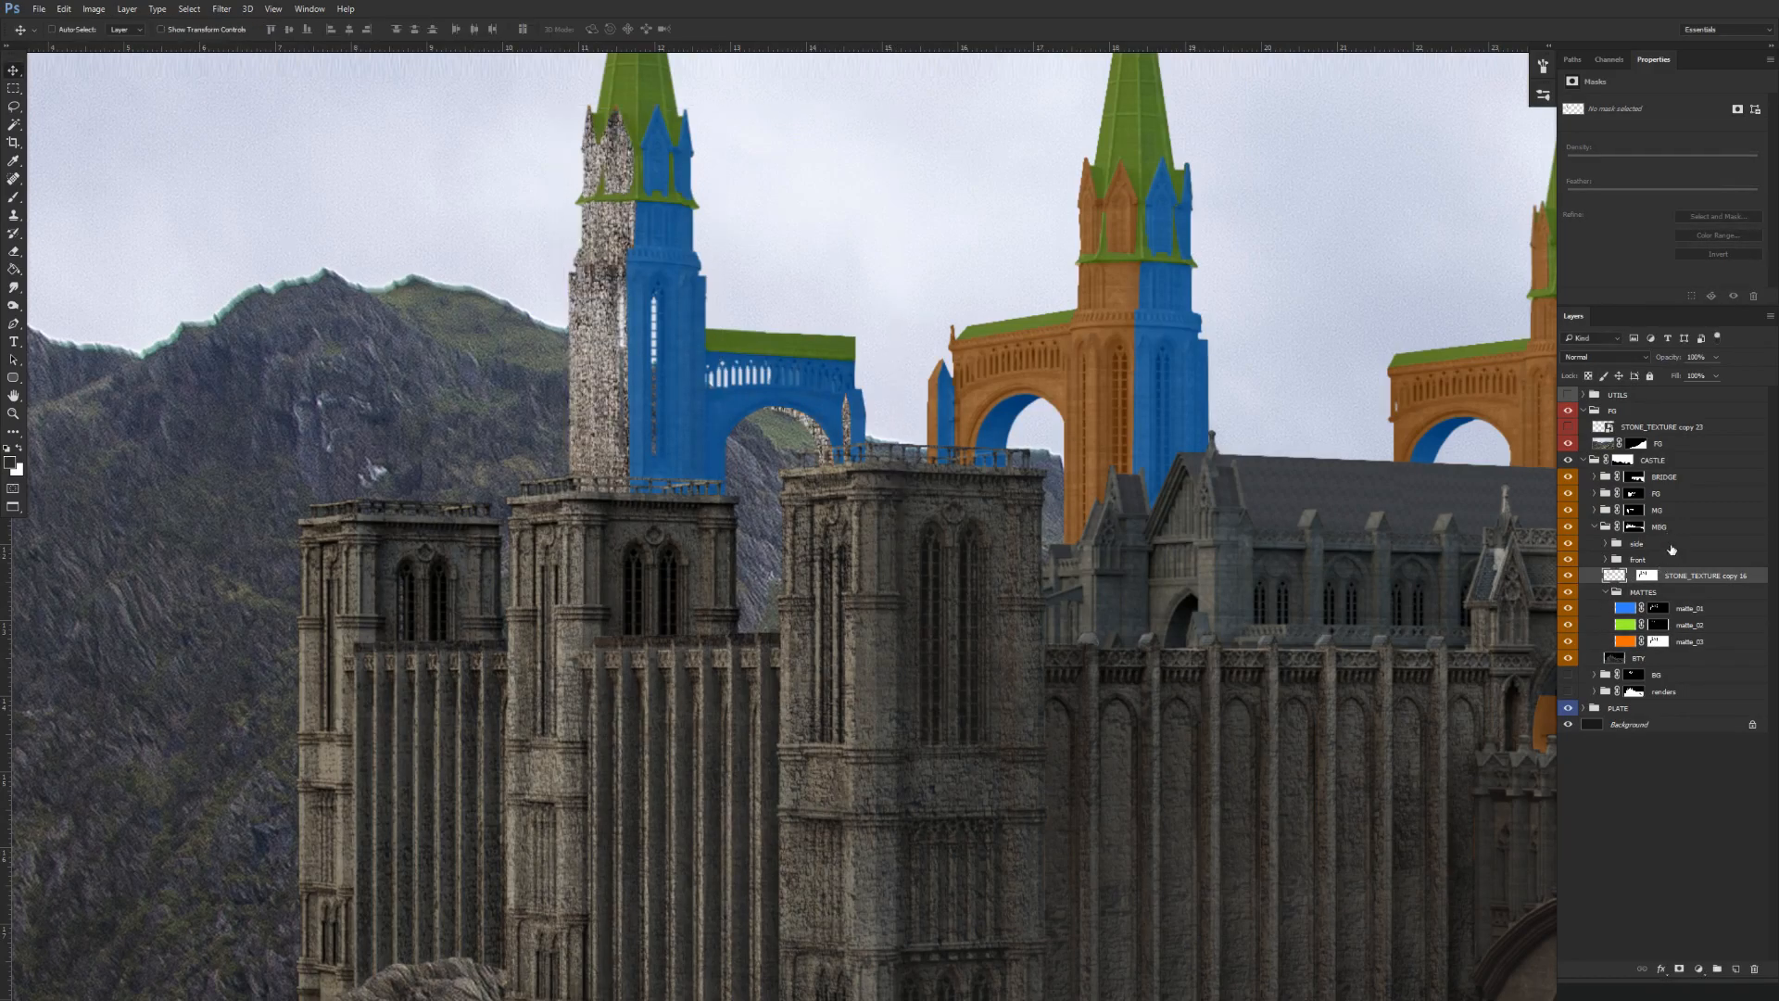
Duplicate the masked stone texture layer and scale the copy to about 62% of its width, leaving its mask untouched.
key(ctrl+j)
key(ctrl+t)
key(Escape)
key(ctrl+t)
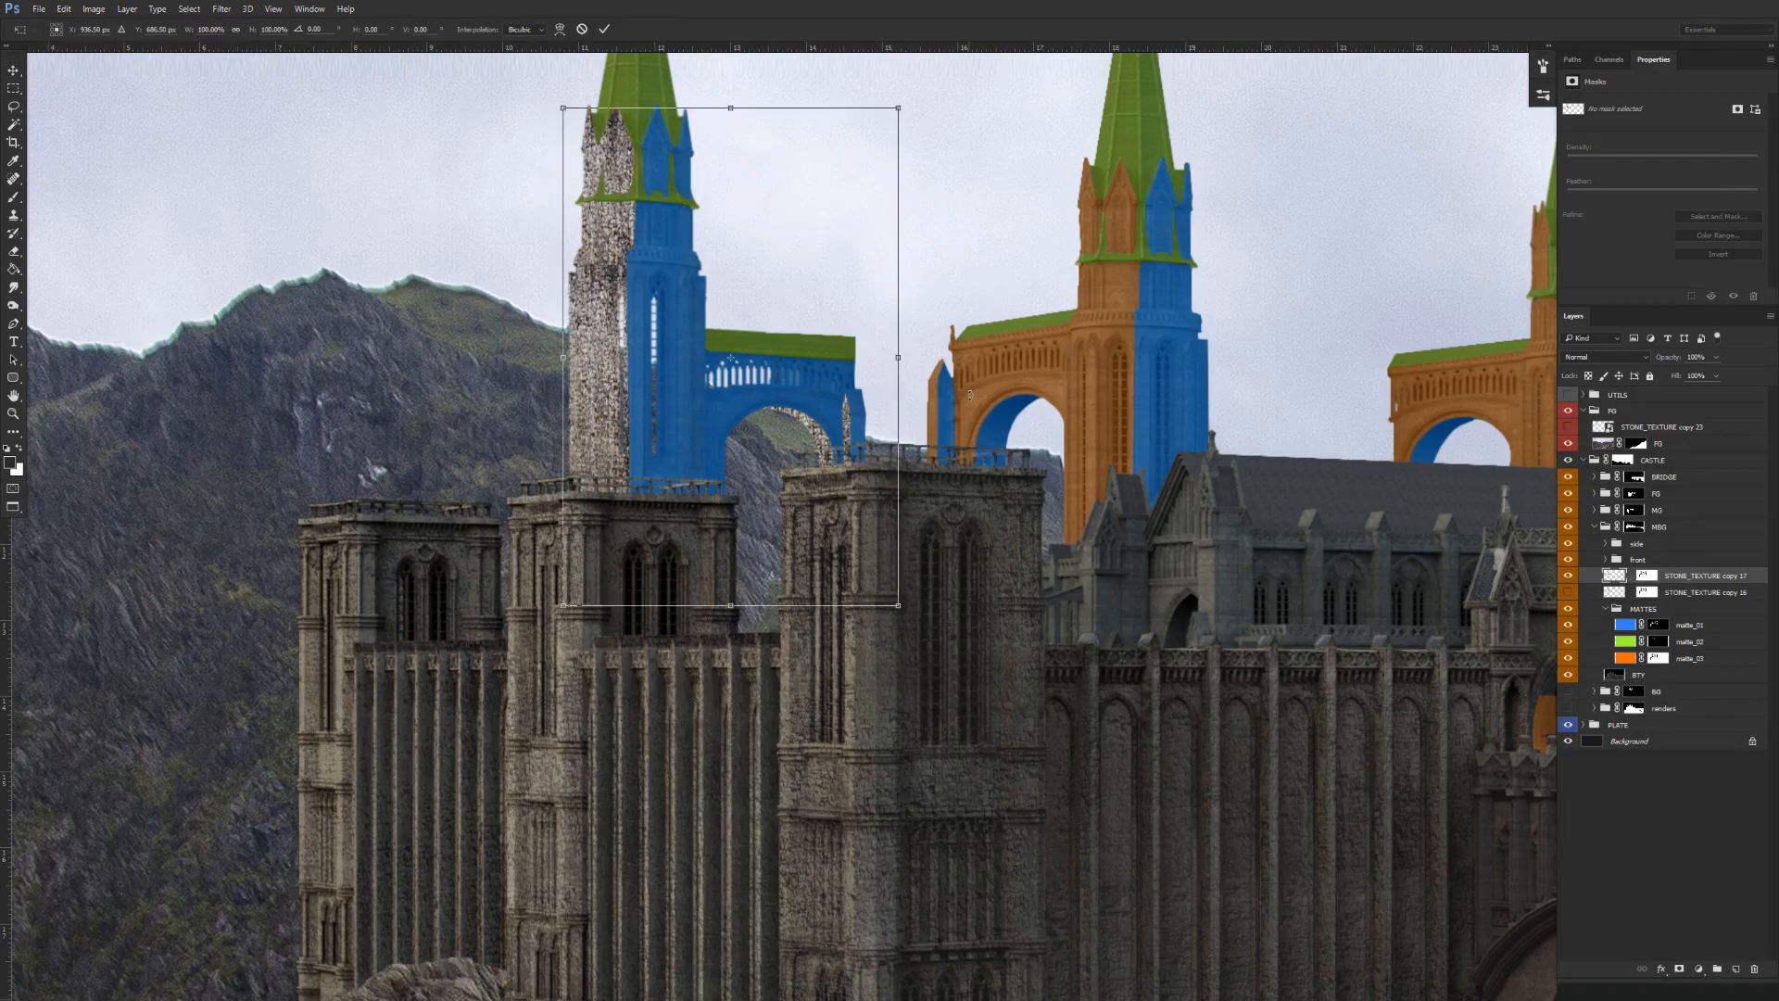
drag(899, 358, 765, 506)
key(Return)
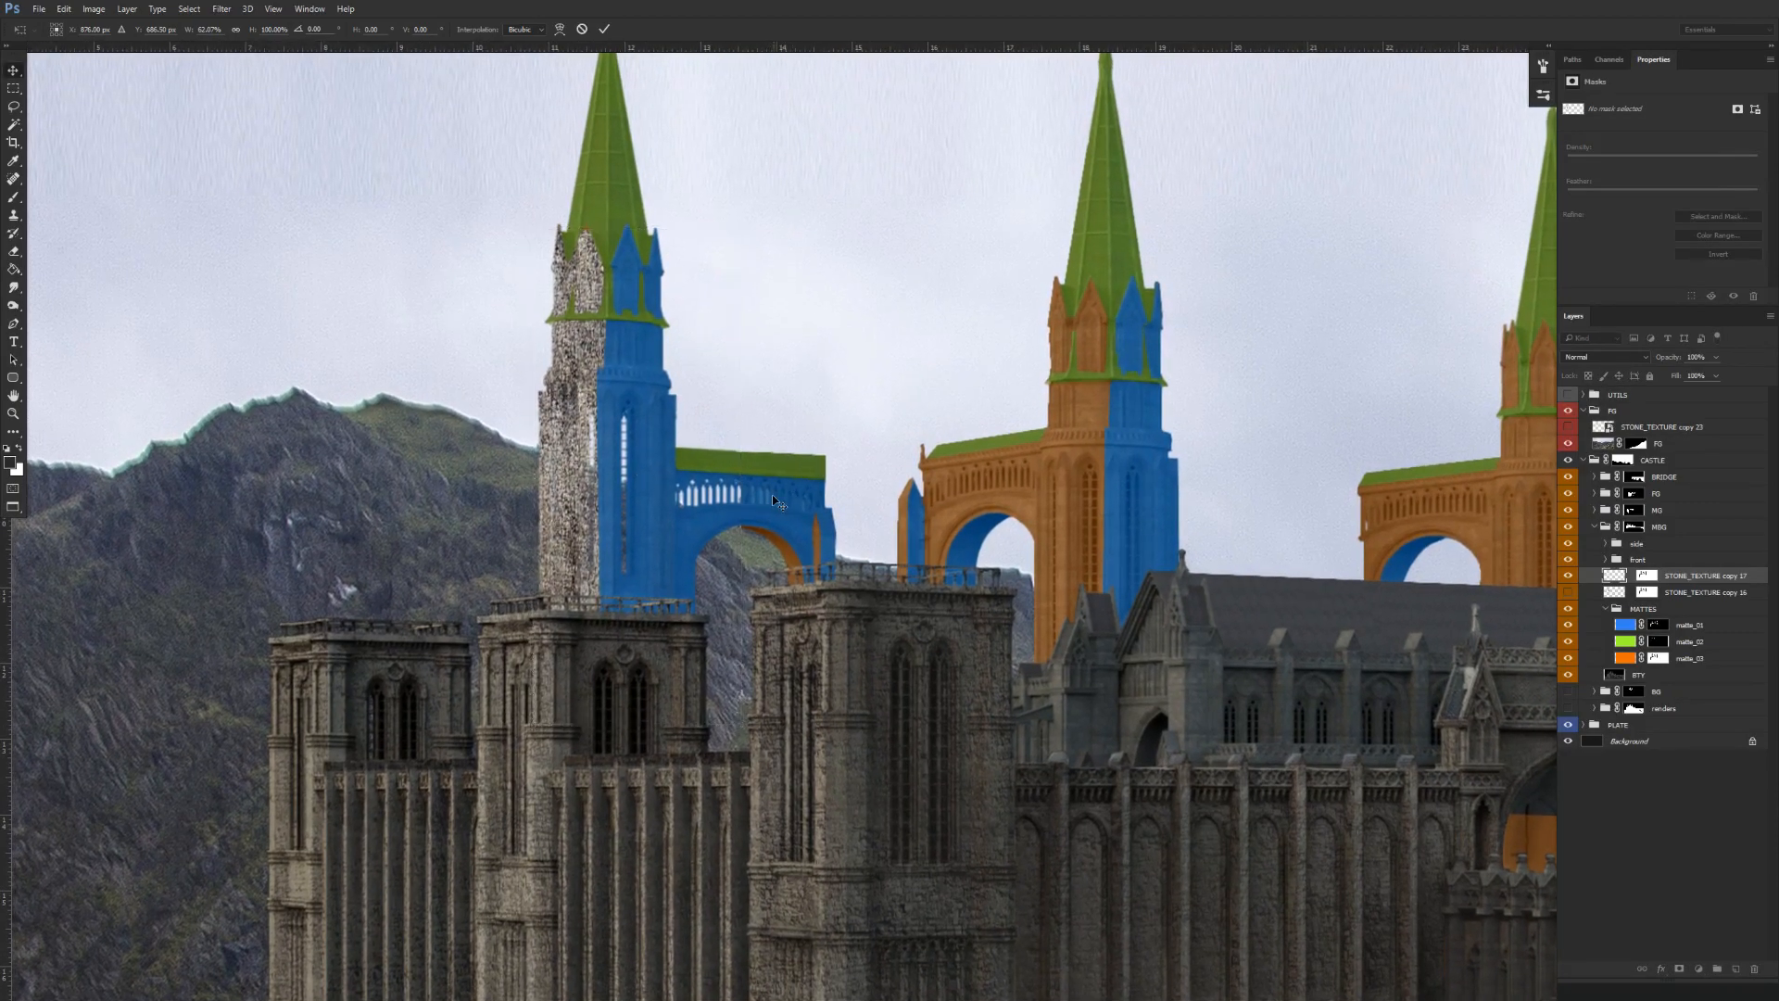
Stretch the narrowed stone texture slightly past the top of the tower's front face and narrow it a little more.
key(ctrl+t)
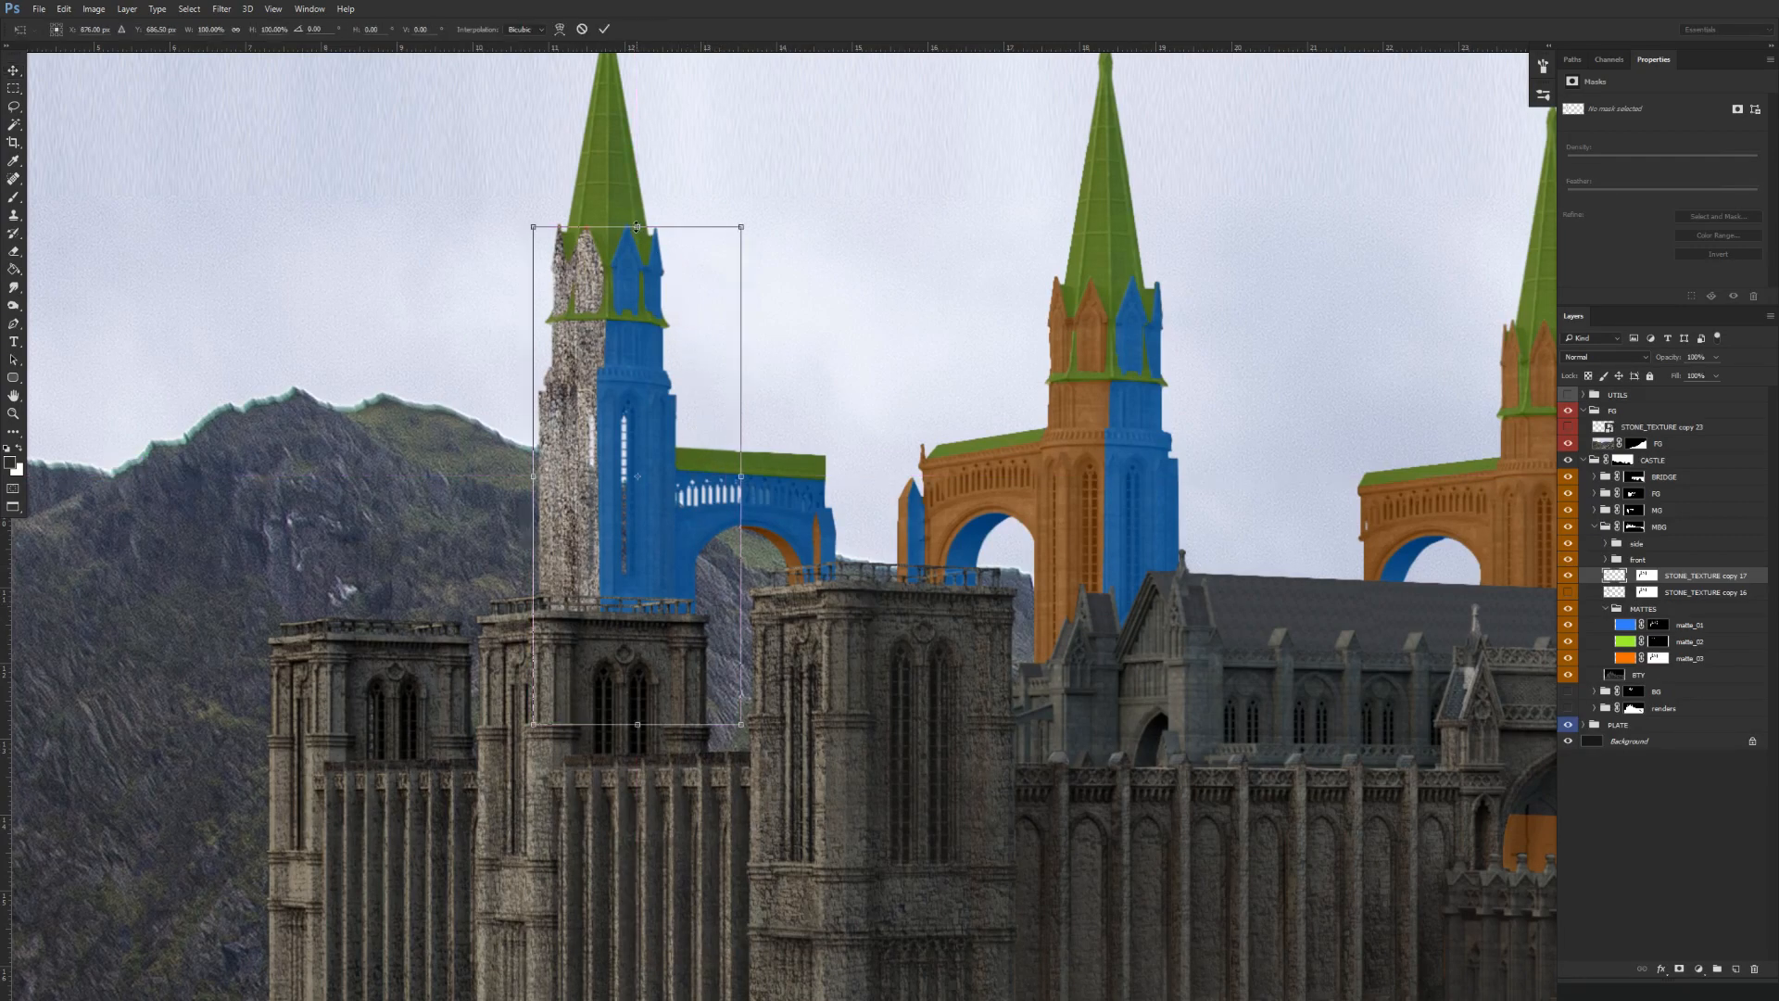
drag(636, 221, 635, 213)
drag(740, 475, 728, 477)
key(Return)
scroll(741, 491, down, 2)
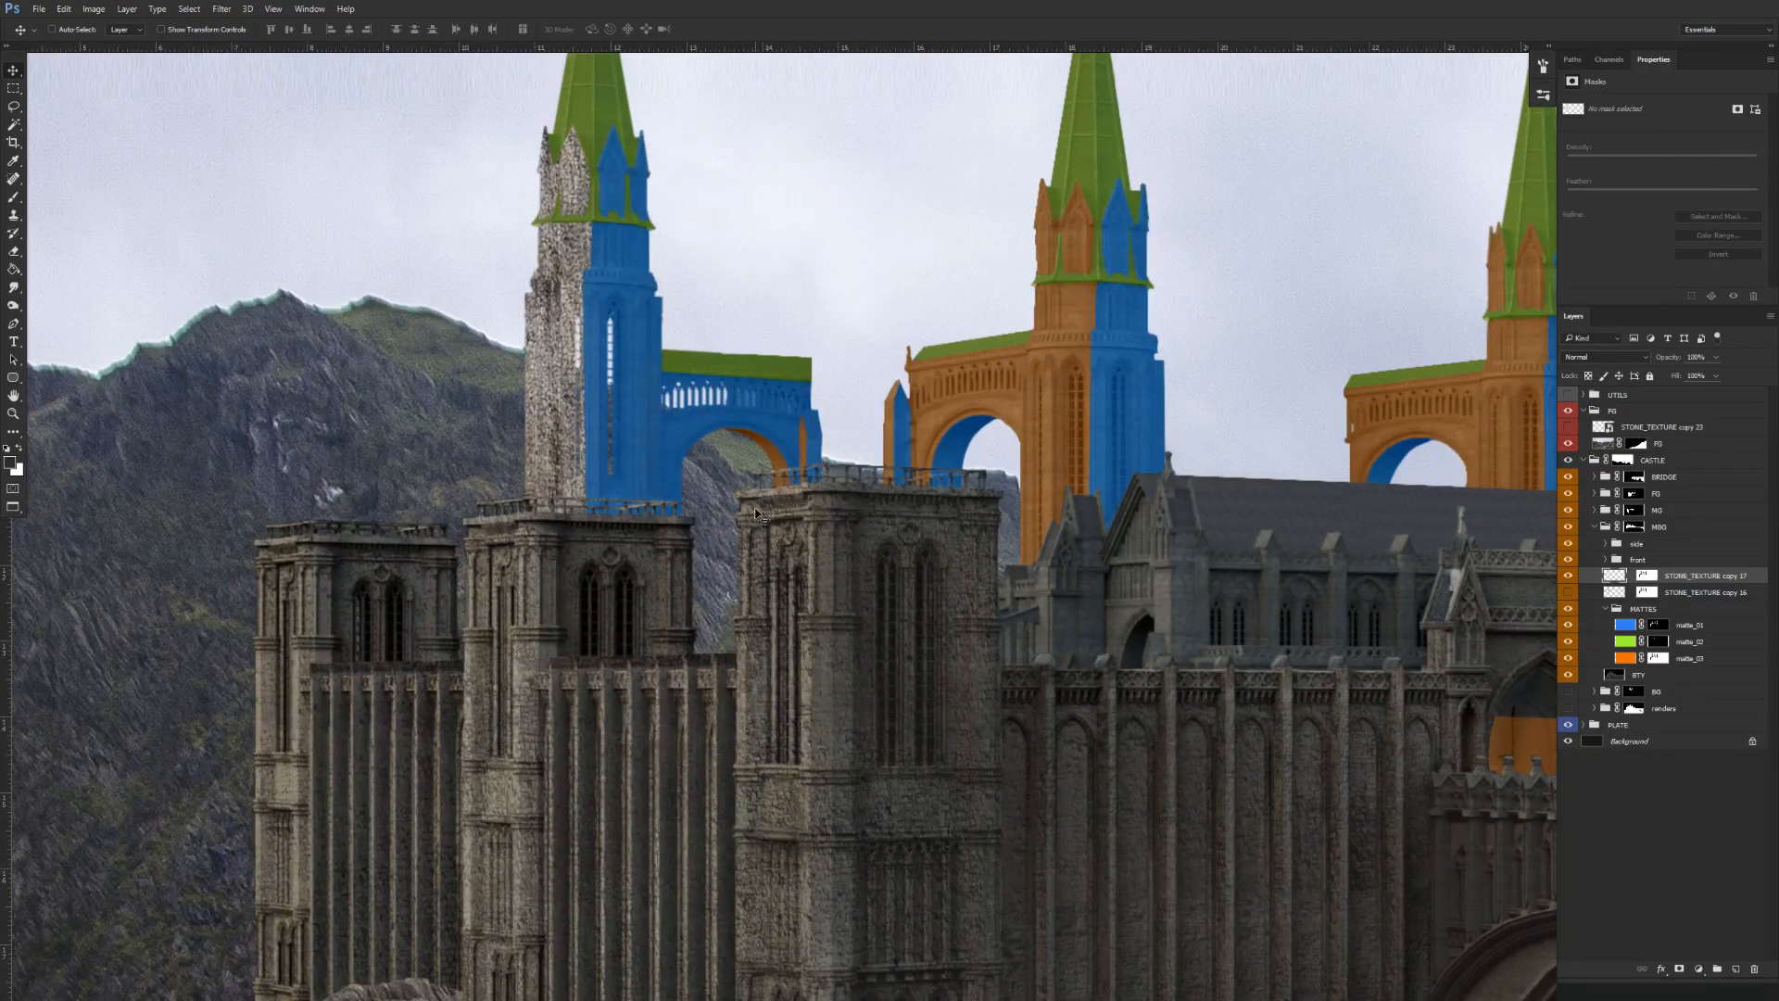
Show the original stone texture layer and replace its mask with a copy of the matte_01 mask.
click(1575, 593)
alt+drag(1657, 625, 1647, 593)
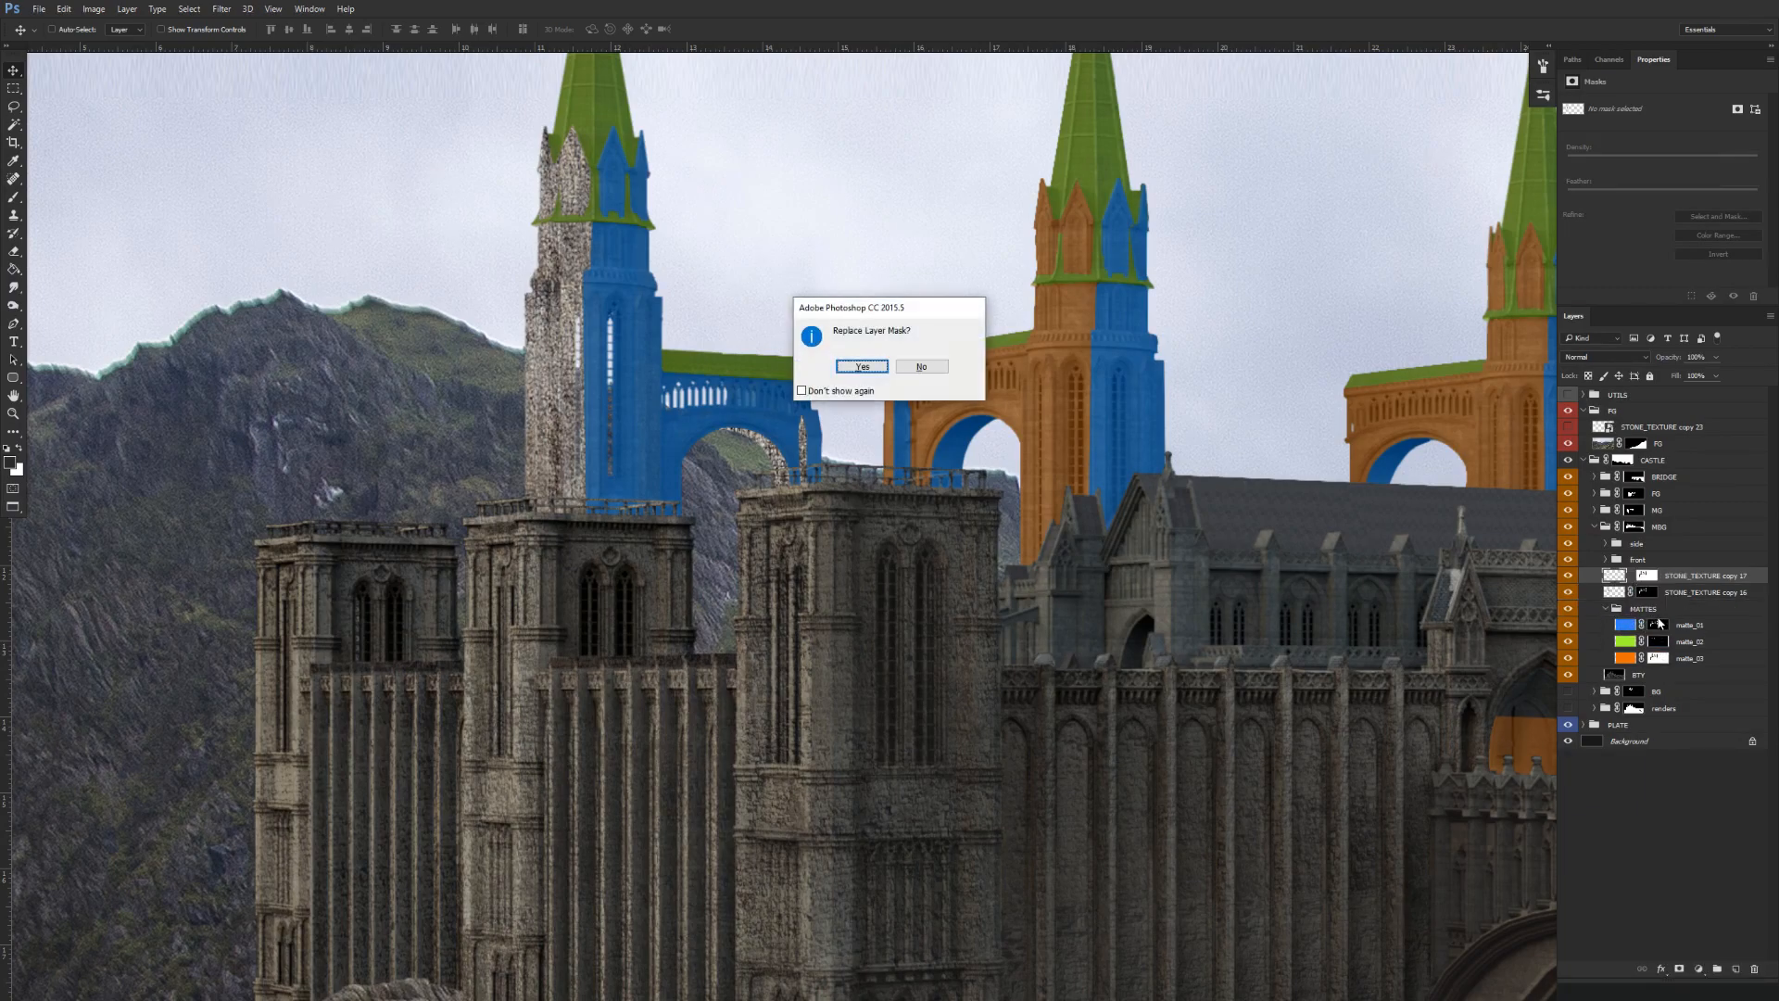
key(Return)
drag(934, 617, 934, 683)
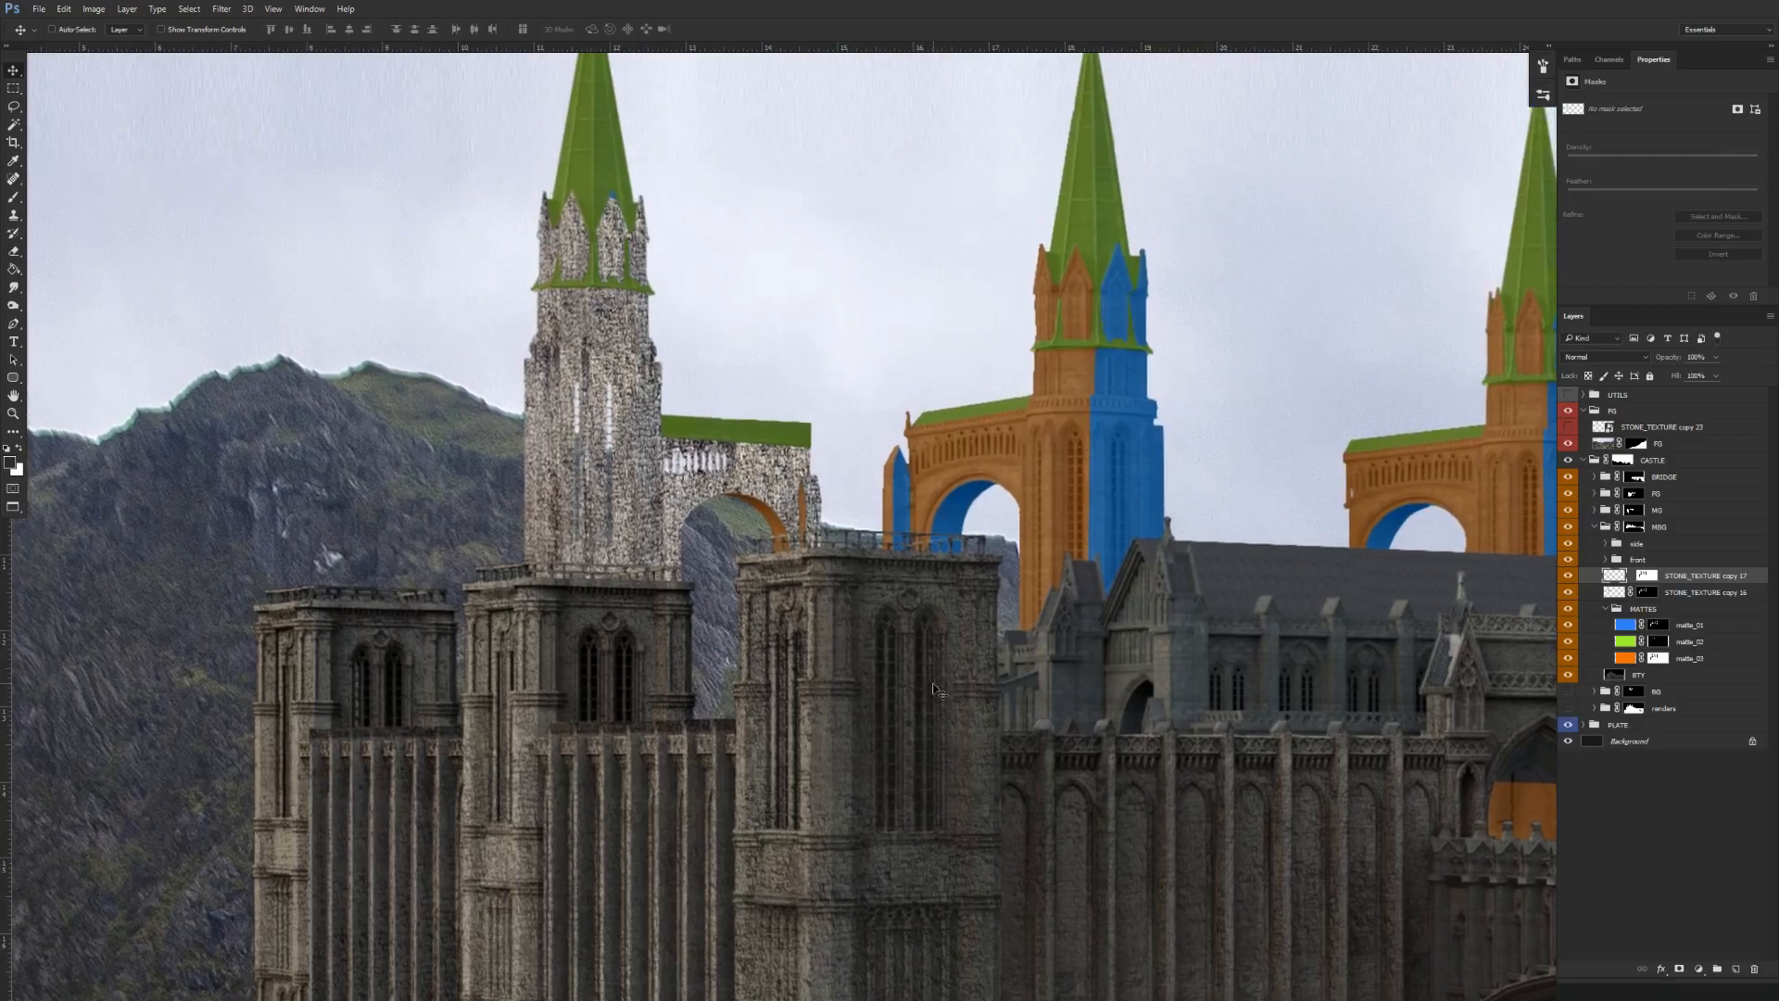
Transform the stone texture under the matte_01 mask to fit the side faces of the first tower and its arch.
click(1628, 595)
key(ctrl+t)
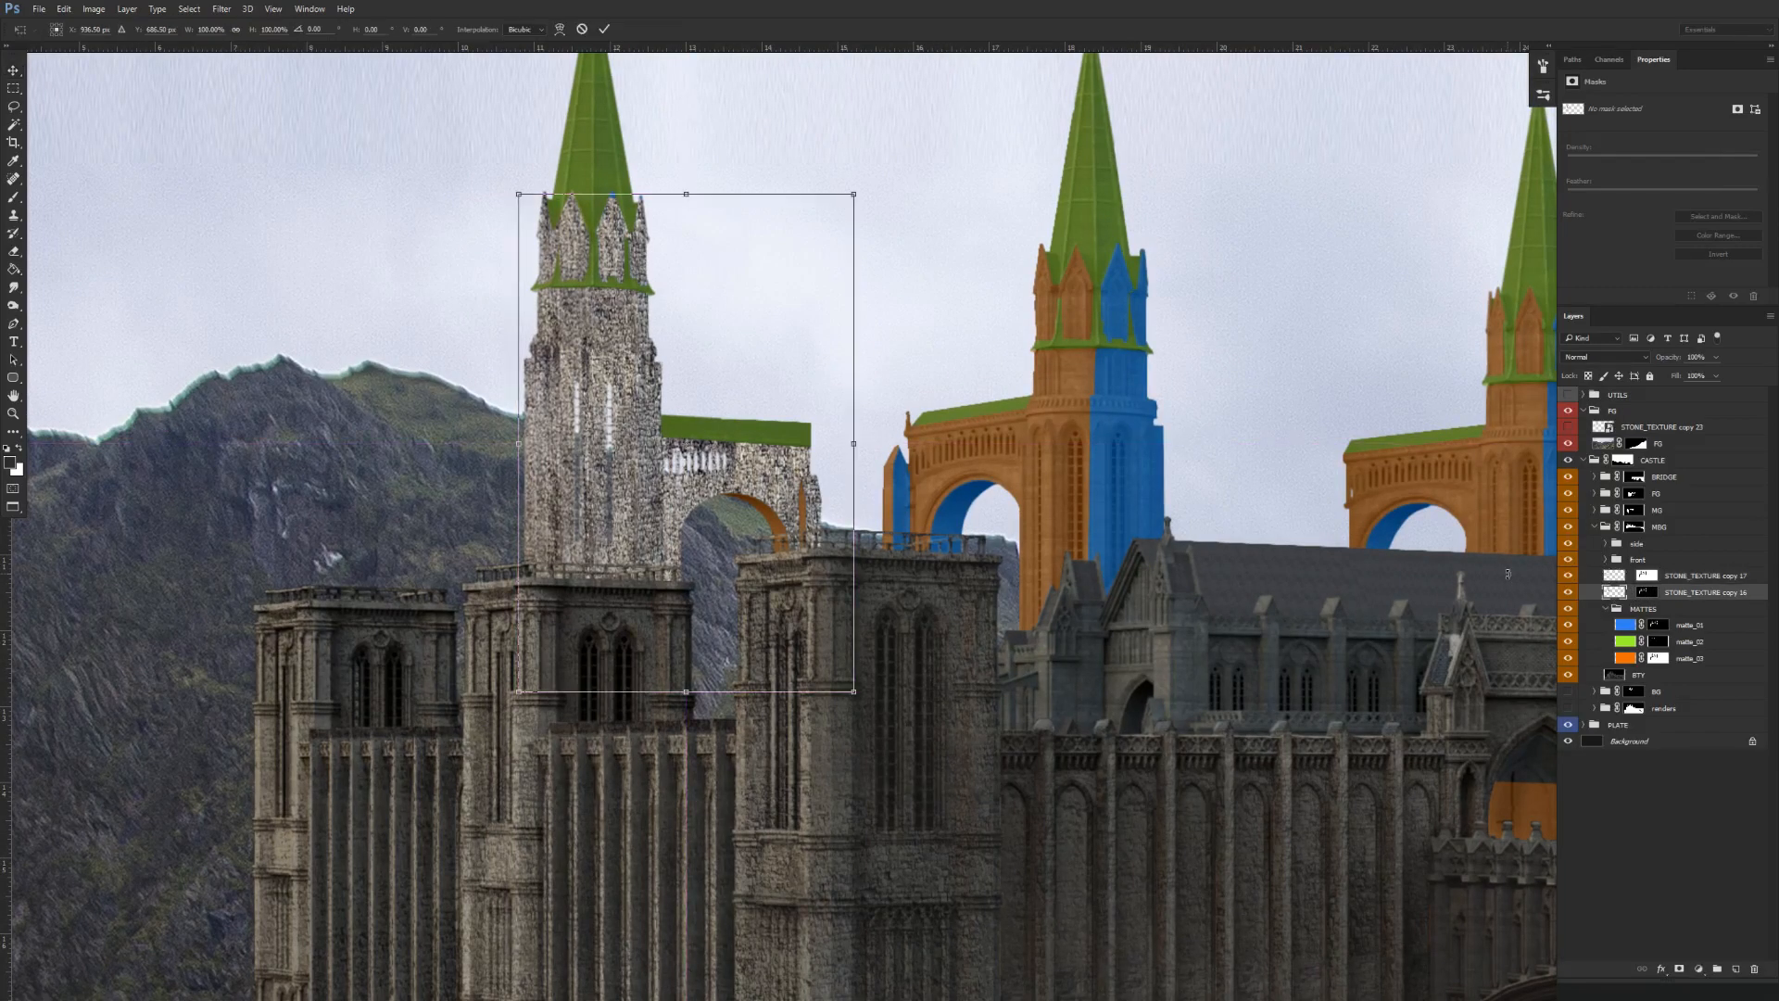
mouse_move(519, 443)
mouse_down()
mouse_move(851, 467)
mouse_move(862, 449)
mouse_move(917, 488)
mouse_move(868, 531)
mouse_up()
key(Return)
Clone stone texture over the uncovered side face of the first tower and the neighbouring arch surfaces with the Clone Stamp.
key(s)
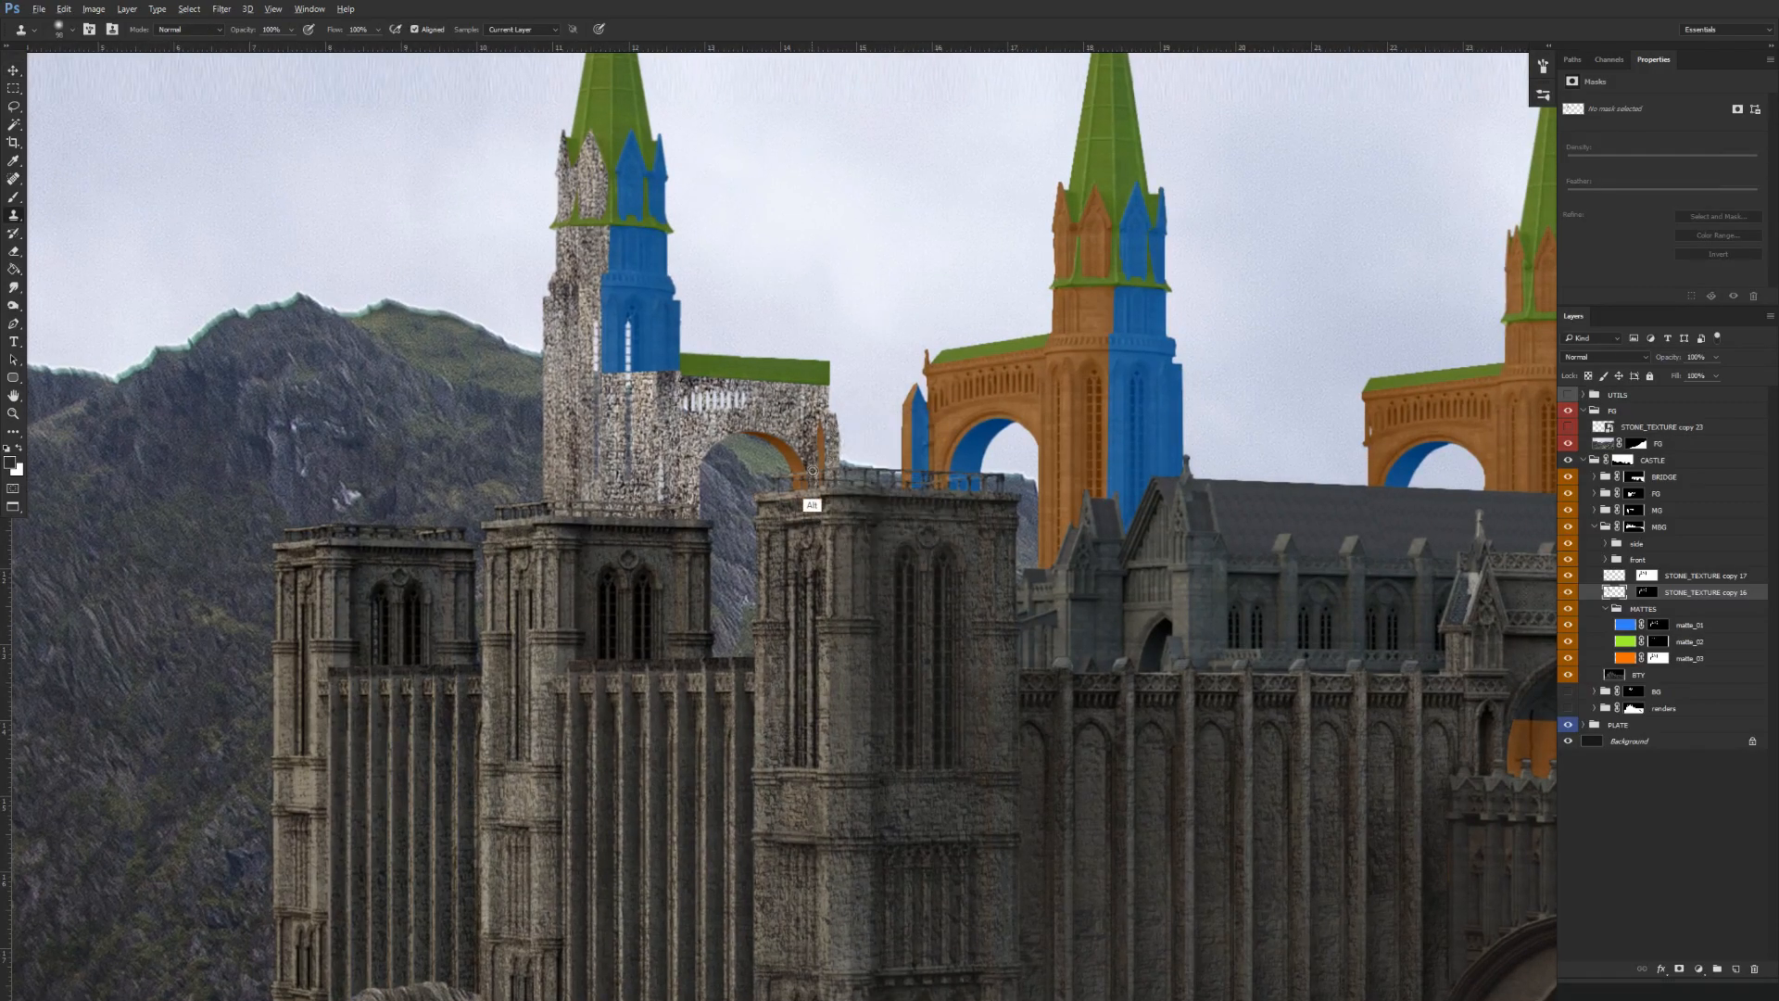
mouse_move(639, 350)
mouse_down()
mouse_move(664, 294)
mouse_move(622, 285)
mouse_move(643, 272)
mouse_move(634, 236)
mouse_move(625, 269)
mouse_move(669, 127)
mouse_move(653, 176)
mouse_up()
alt+click(808, 416)
drag(871, 456, 799, 537)
drag(787, 596, 698, 640)
alt+click(666, 477)
mouse_move(812, 472)
mouse_down()
mouse_move(814, 511)
mouse_move(822, 466)
mouse_up()
alt+click(652, 493)
drag(834, 529, 855, 470)
alt+click(656, 525)
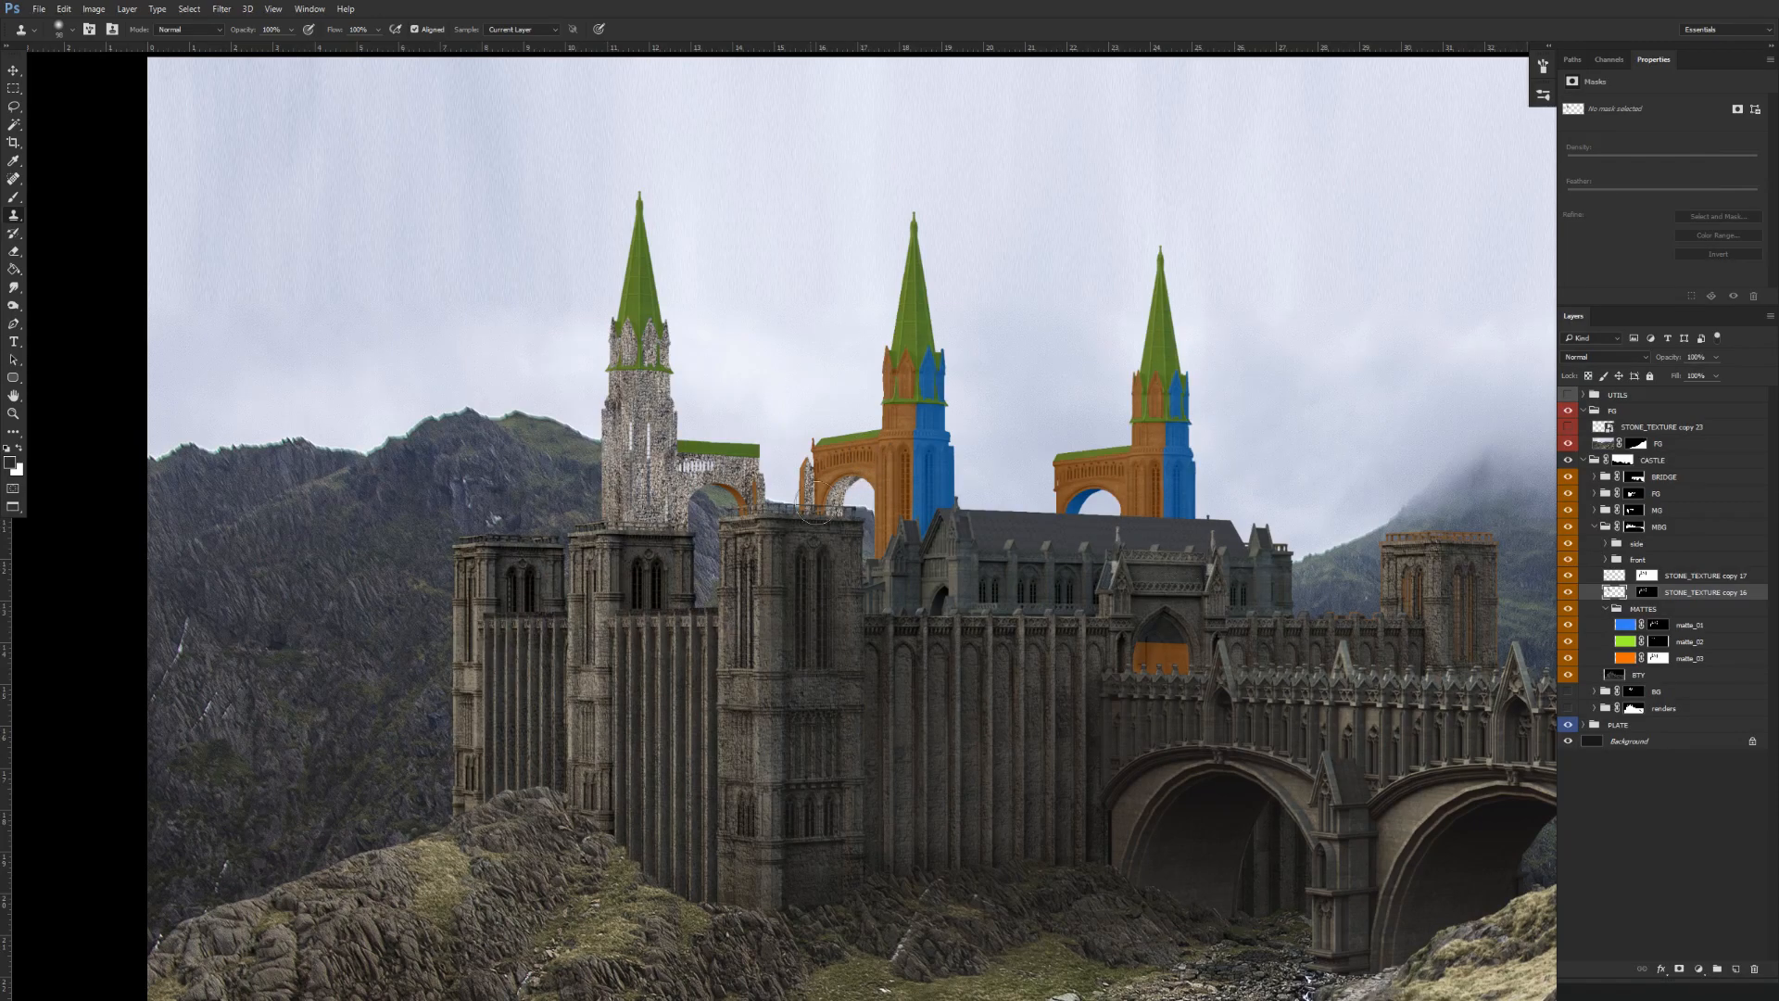
drag(847, 547, 852, 519)
key(ctrl+z)
drag(829, 679, 790, 652)
Collapse the MBG group and toggle the FG, MG and MBG groups off and on to examine which castle parts each holds.
key(v)
drag(840, 457, 894, 471)
key(ctrl+minus)
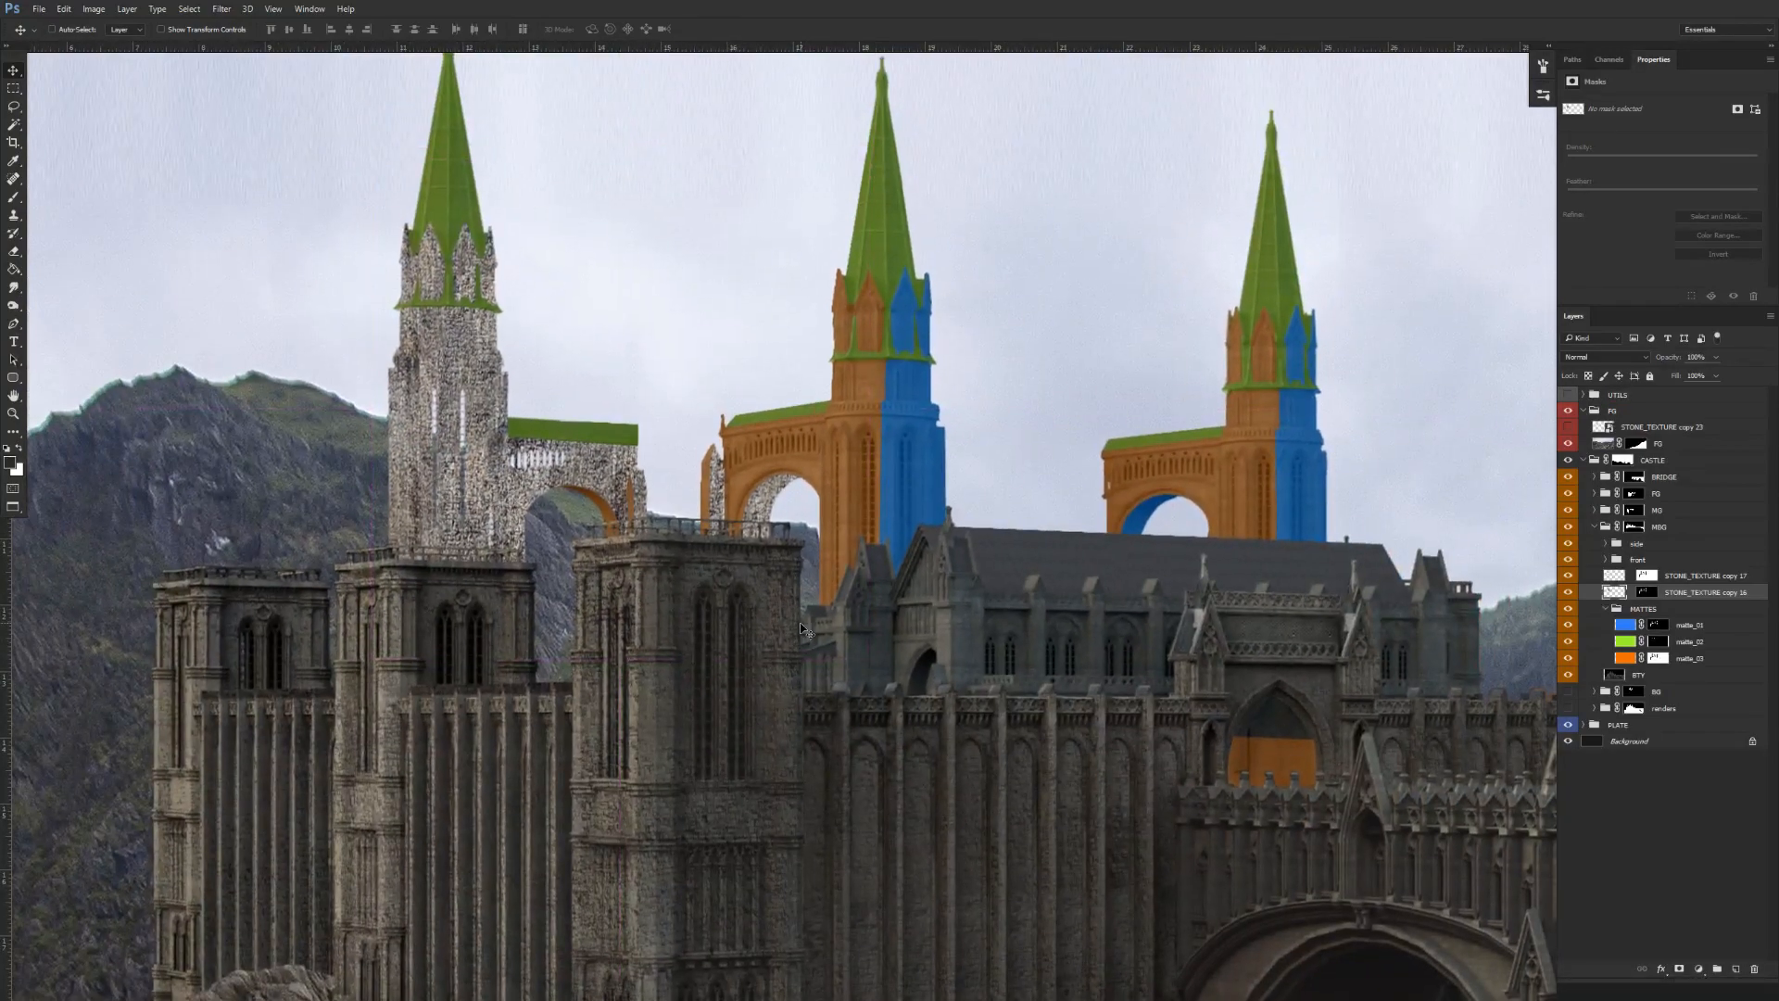
key(ctrl+minus)
mouse_move(805, 584)
mouse_down()
mouse_move(826, 590)
mouse_move(793, 584)
mouse_up()
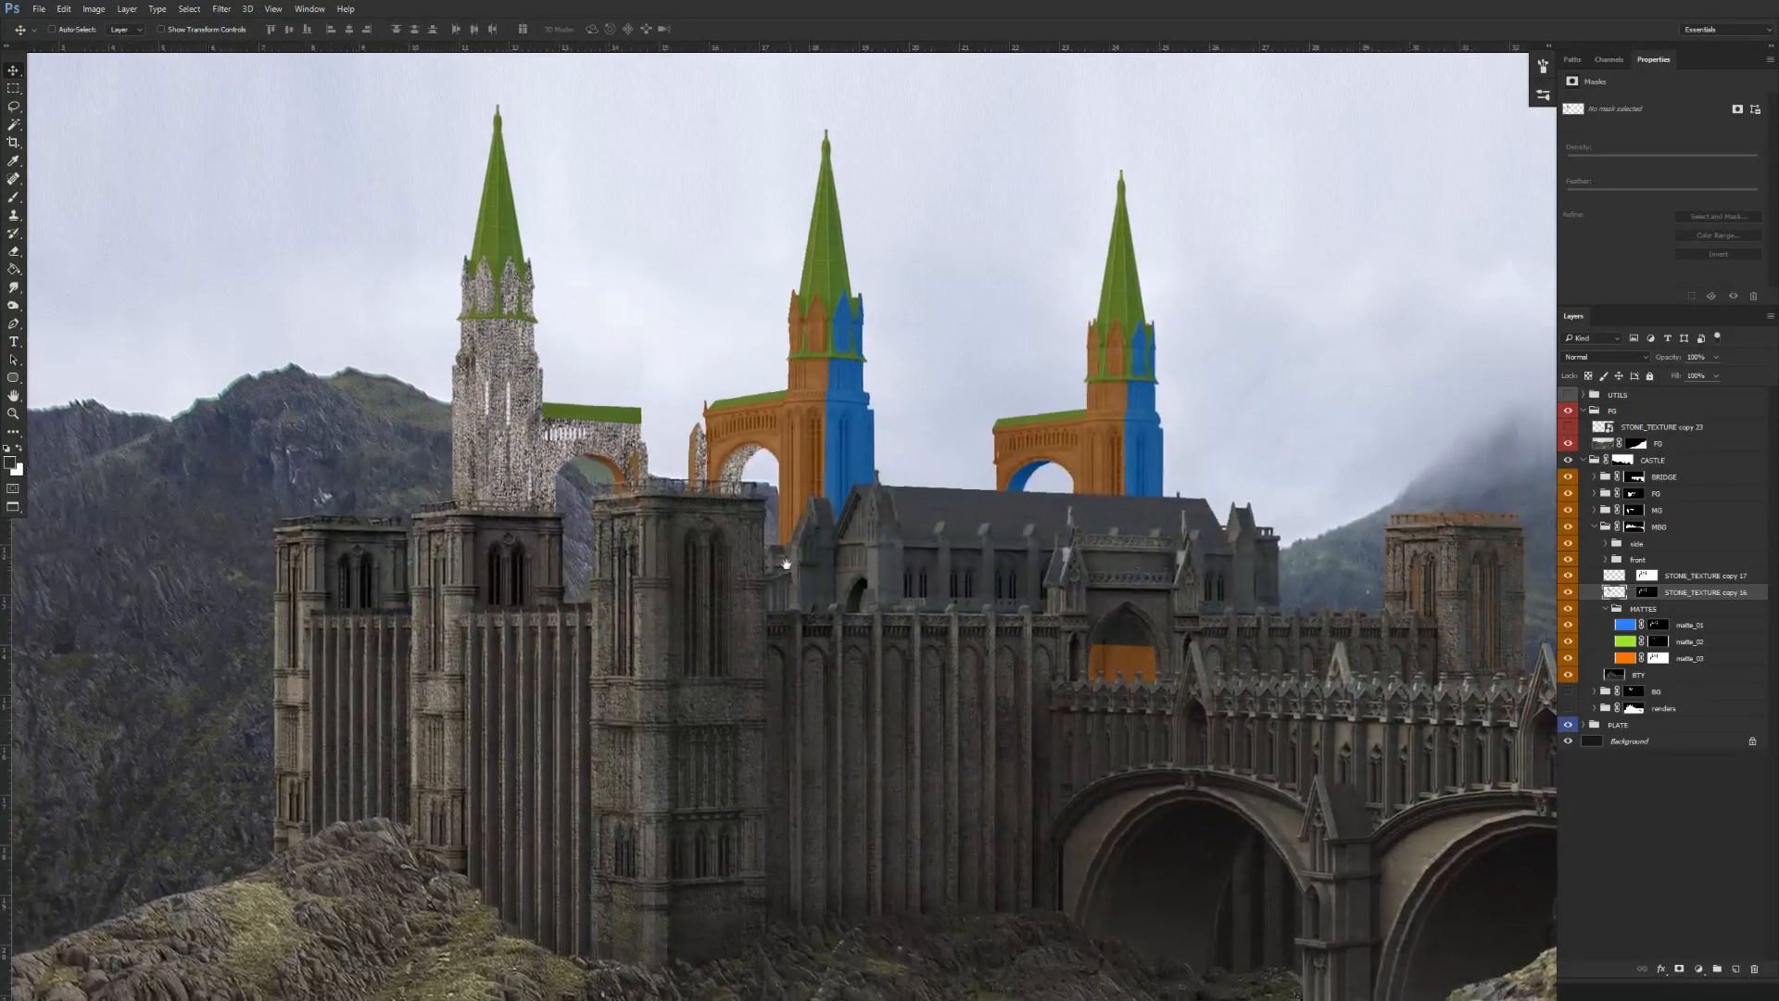
drag(838, 639, 812, 665)
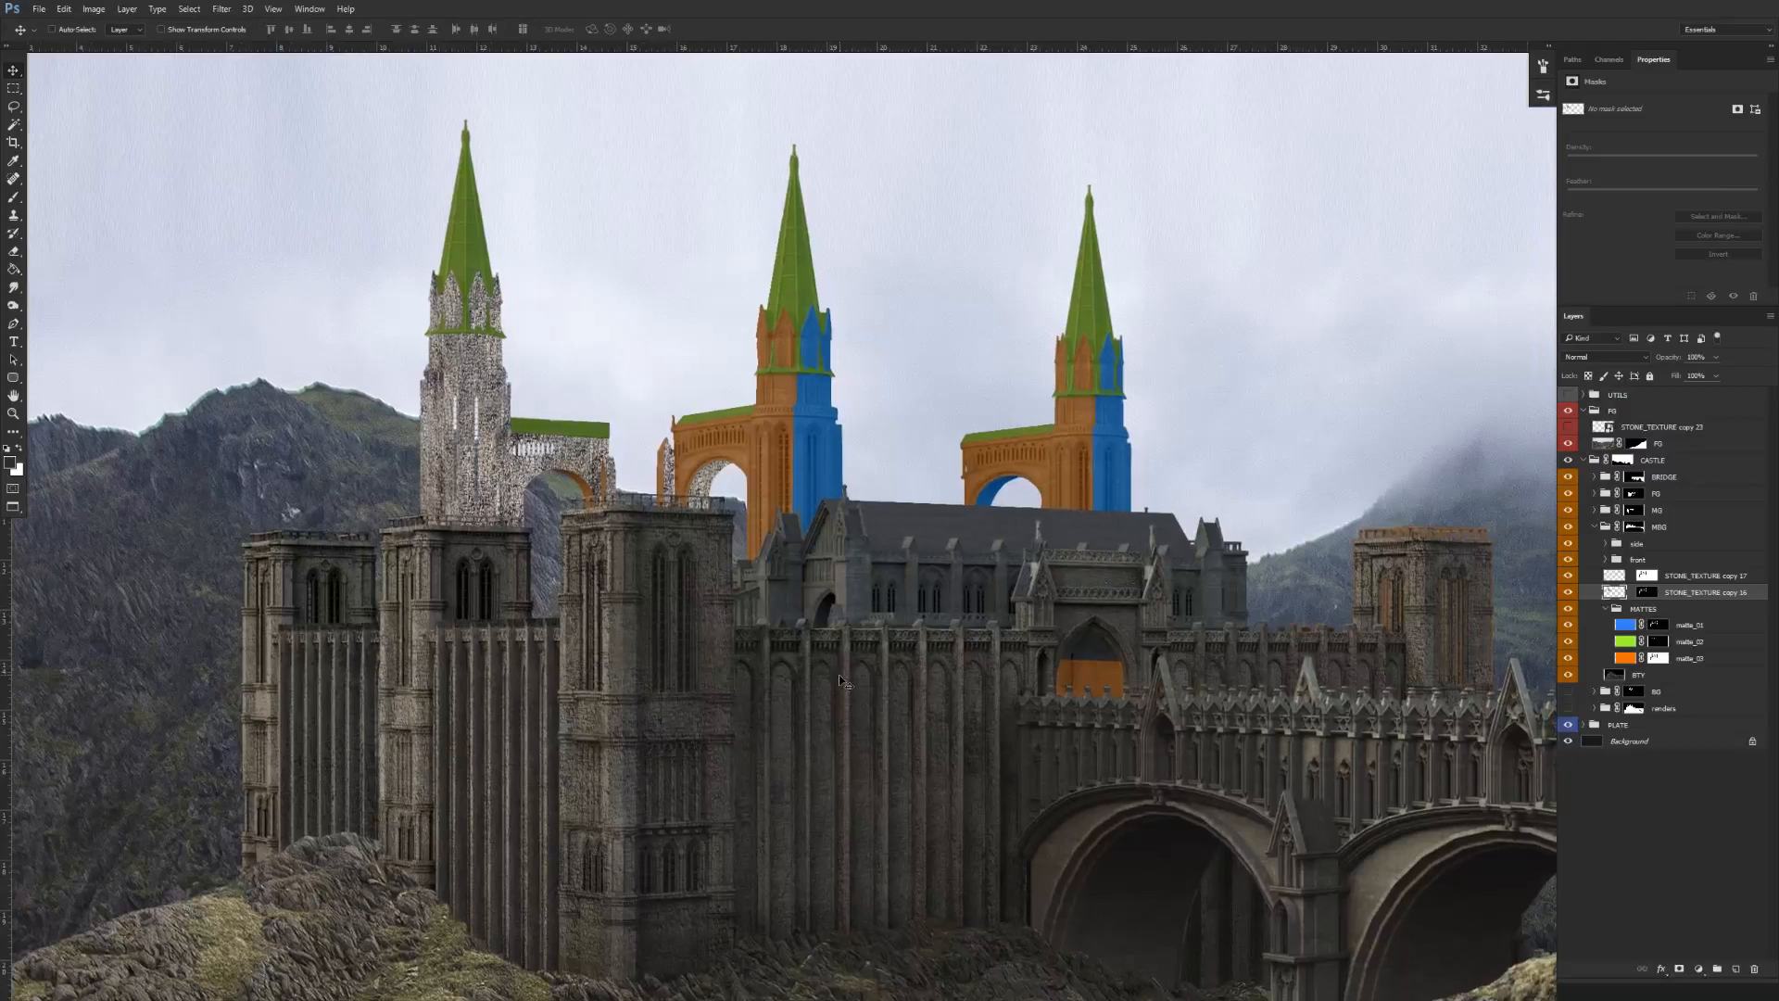
click(1596, 530)
click(1595, 527)
click(1568, 526)
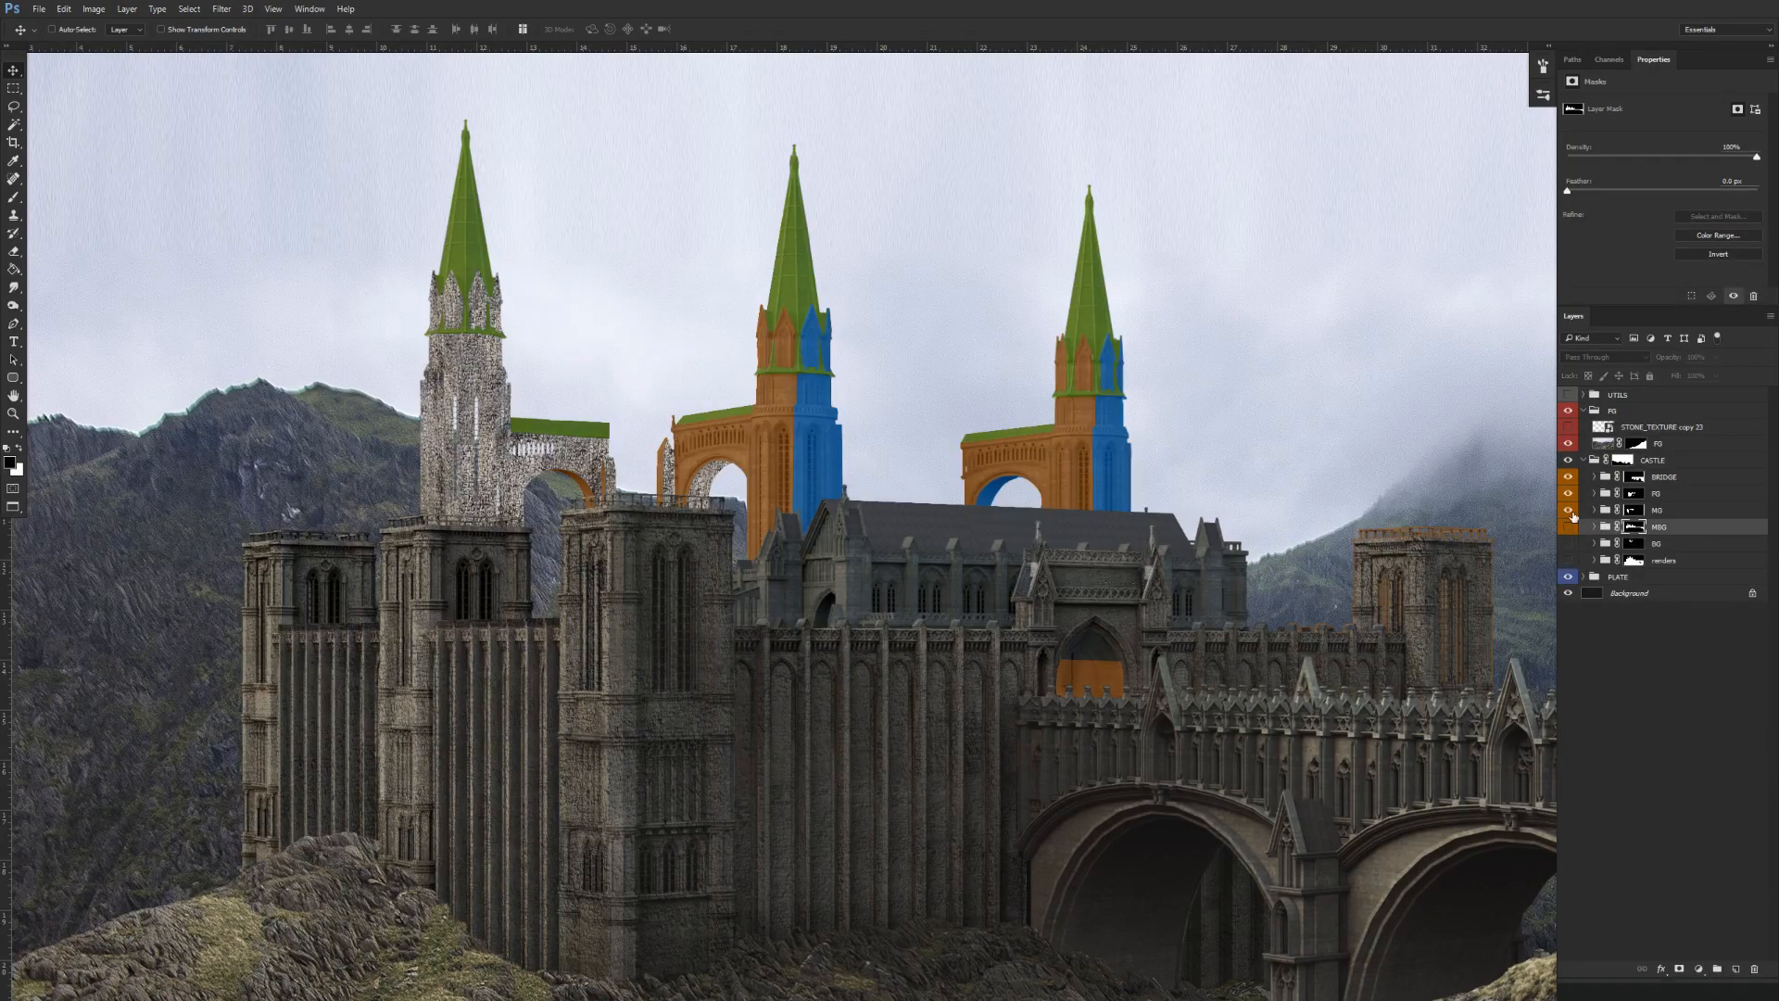
click(1568, 494)
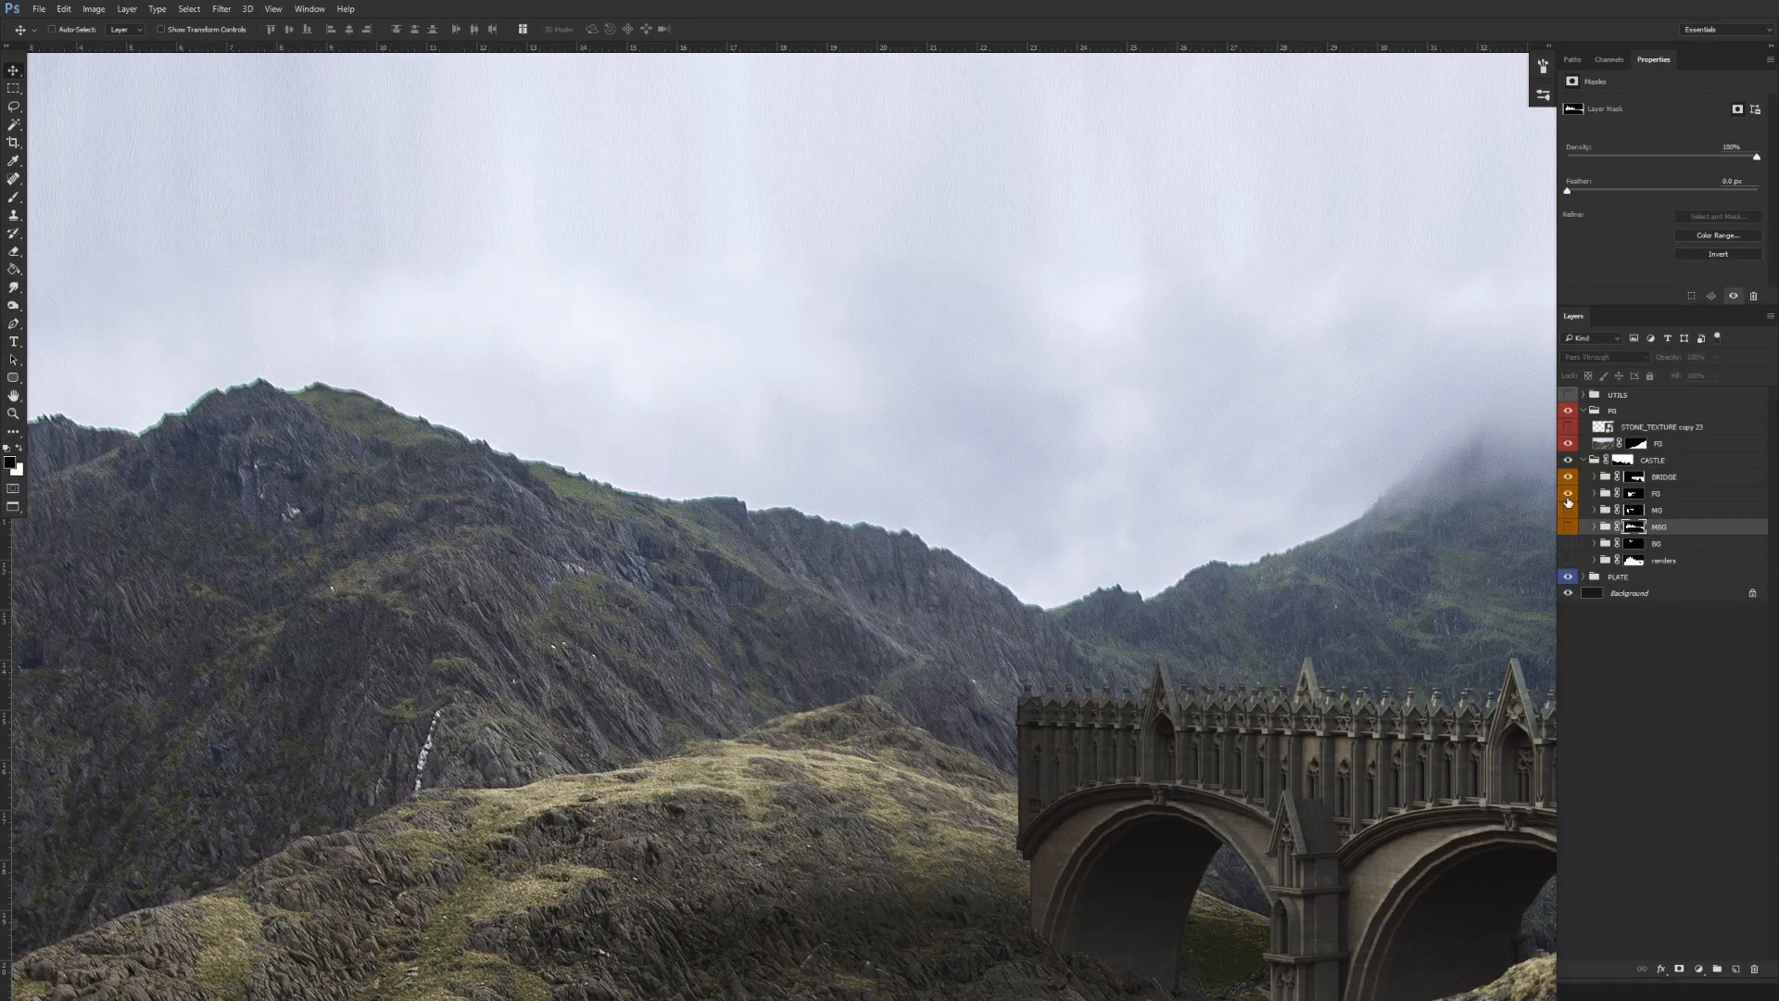
click(1568, 508)
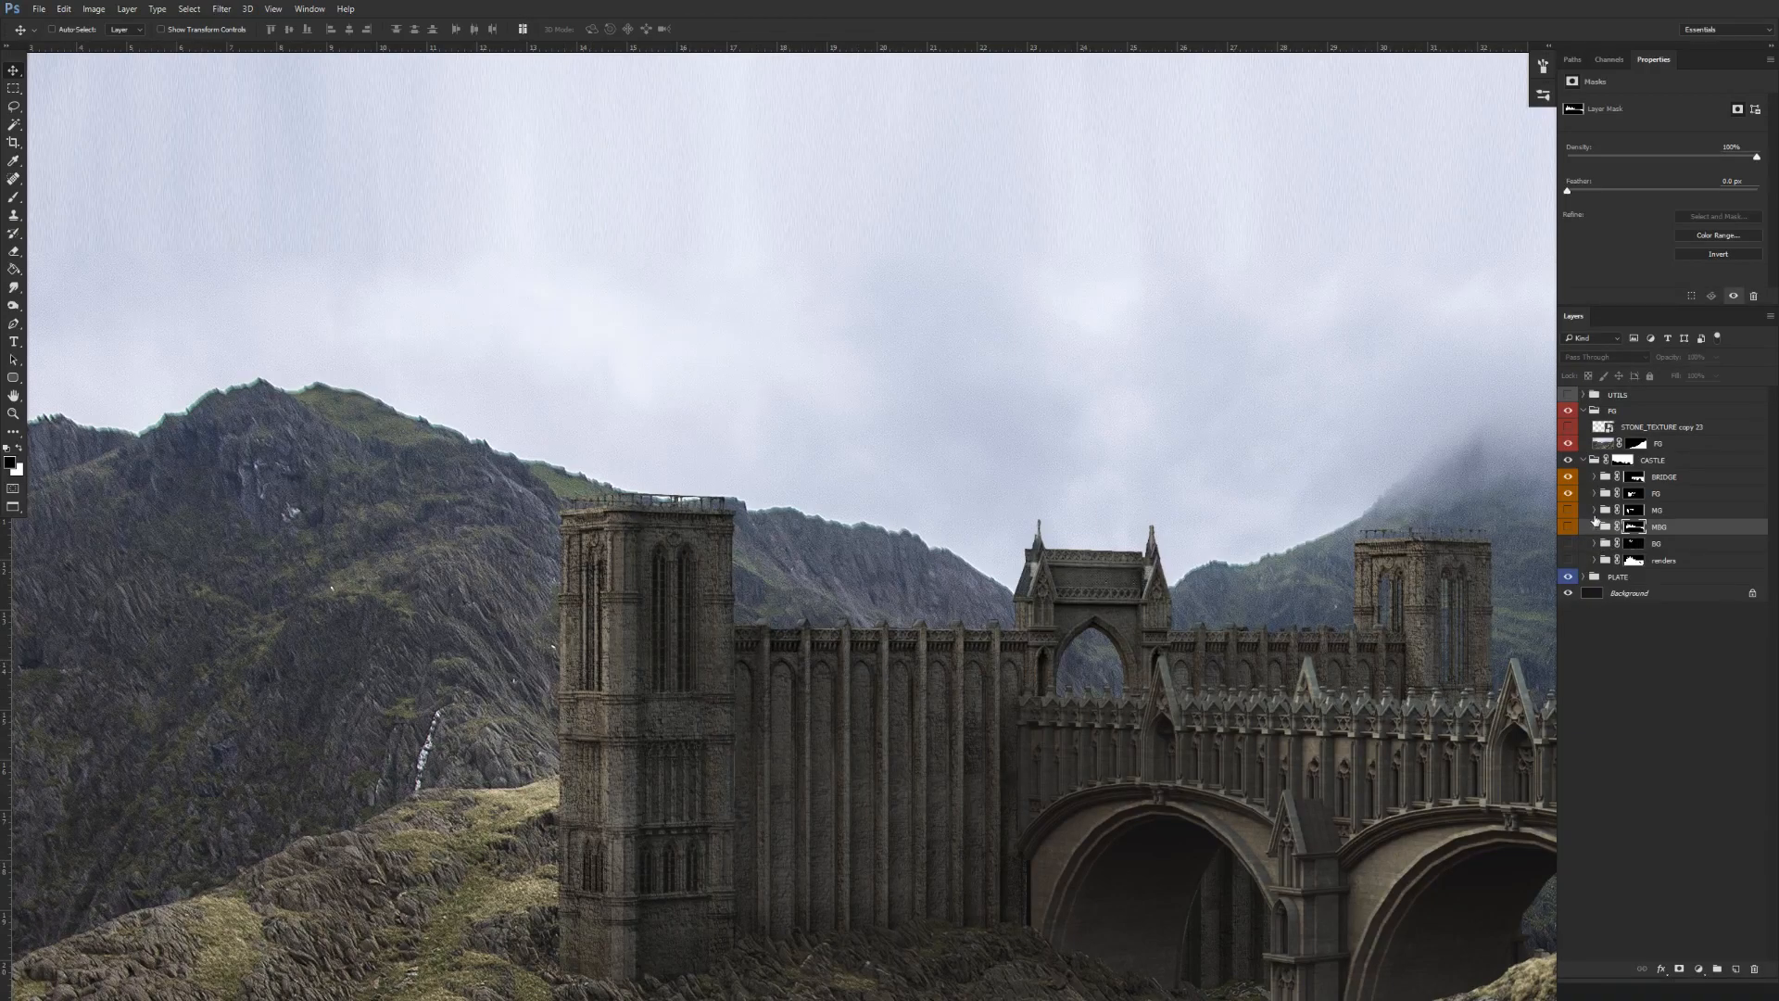
click(1569, 522)
click(1569, 527)
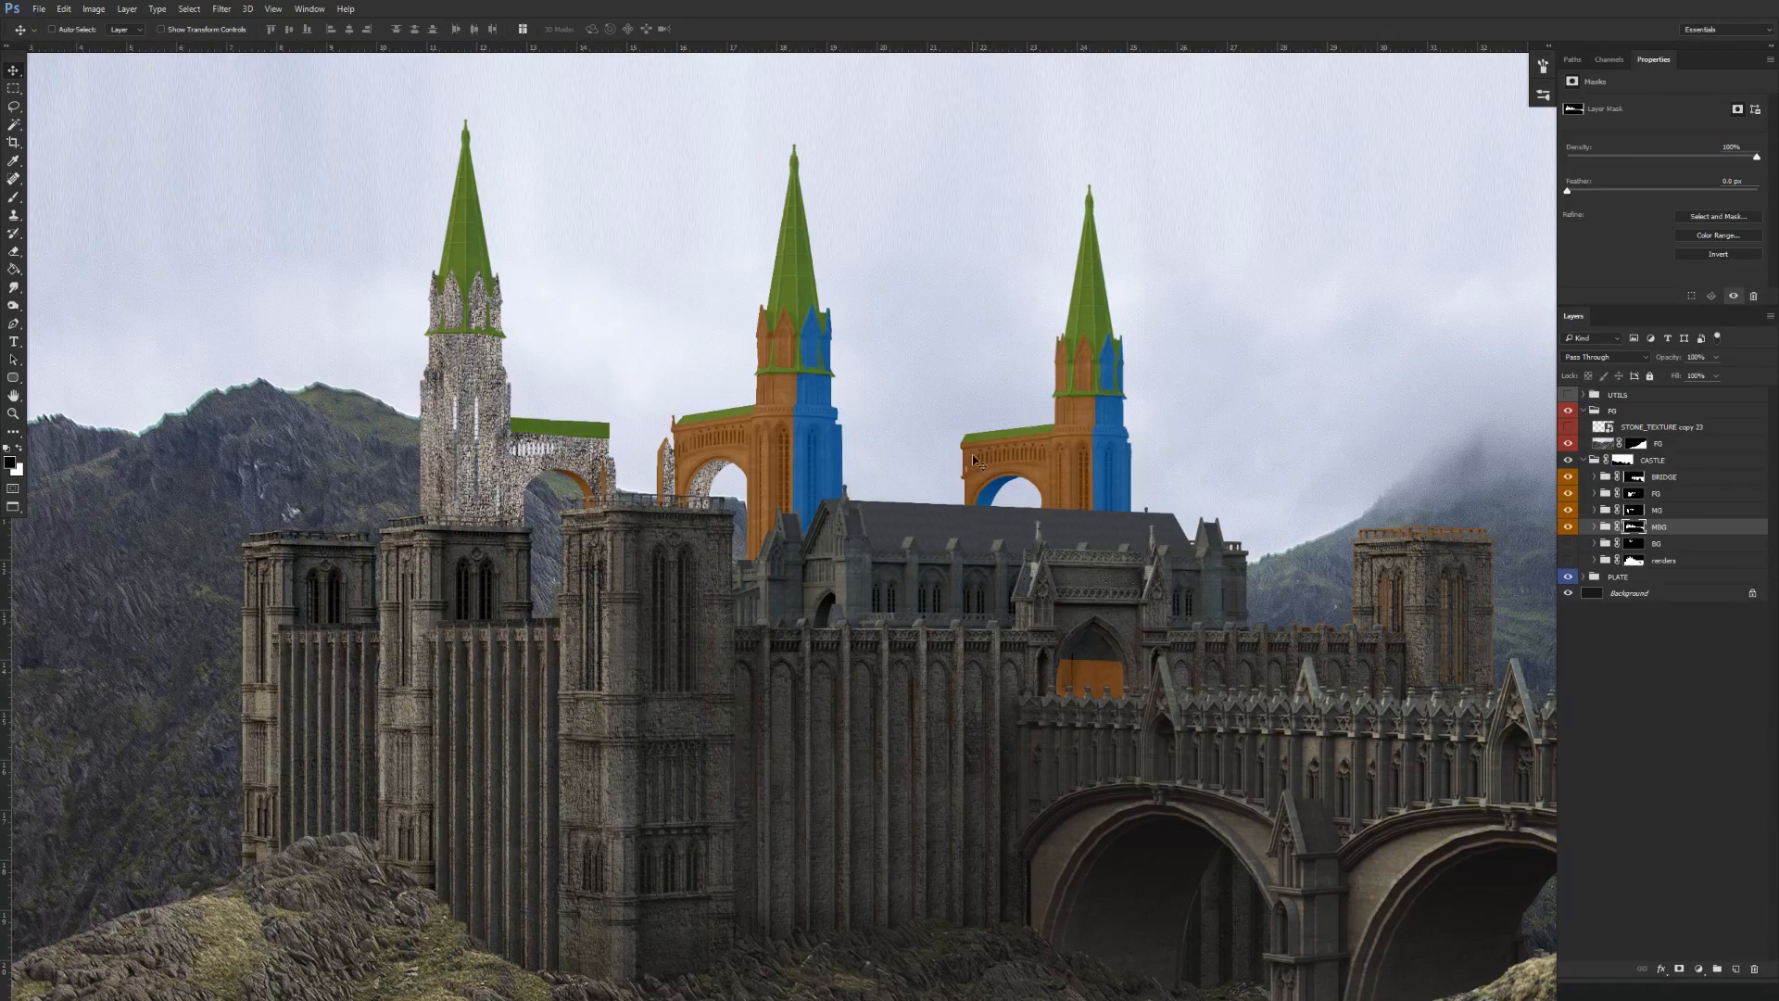
Toggle the MBG group off and on to check what it holds and expand it to show its layers.
drag(877, 723, 834, 624)
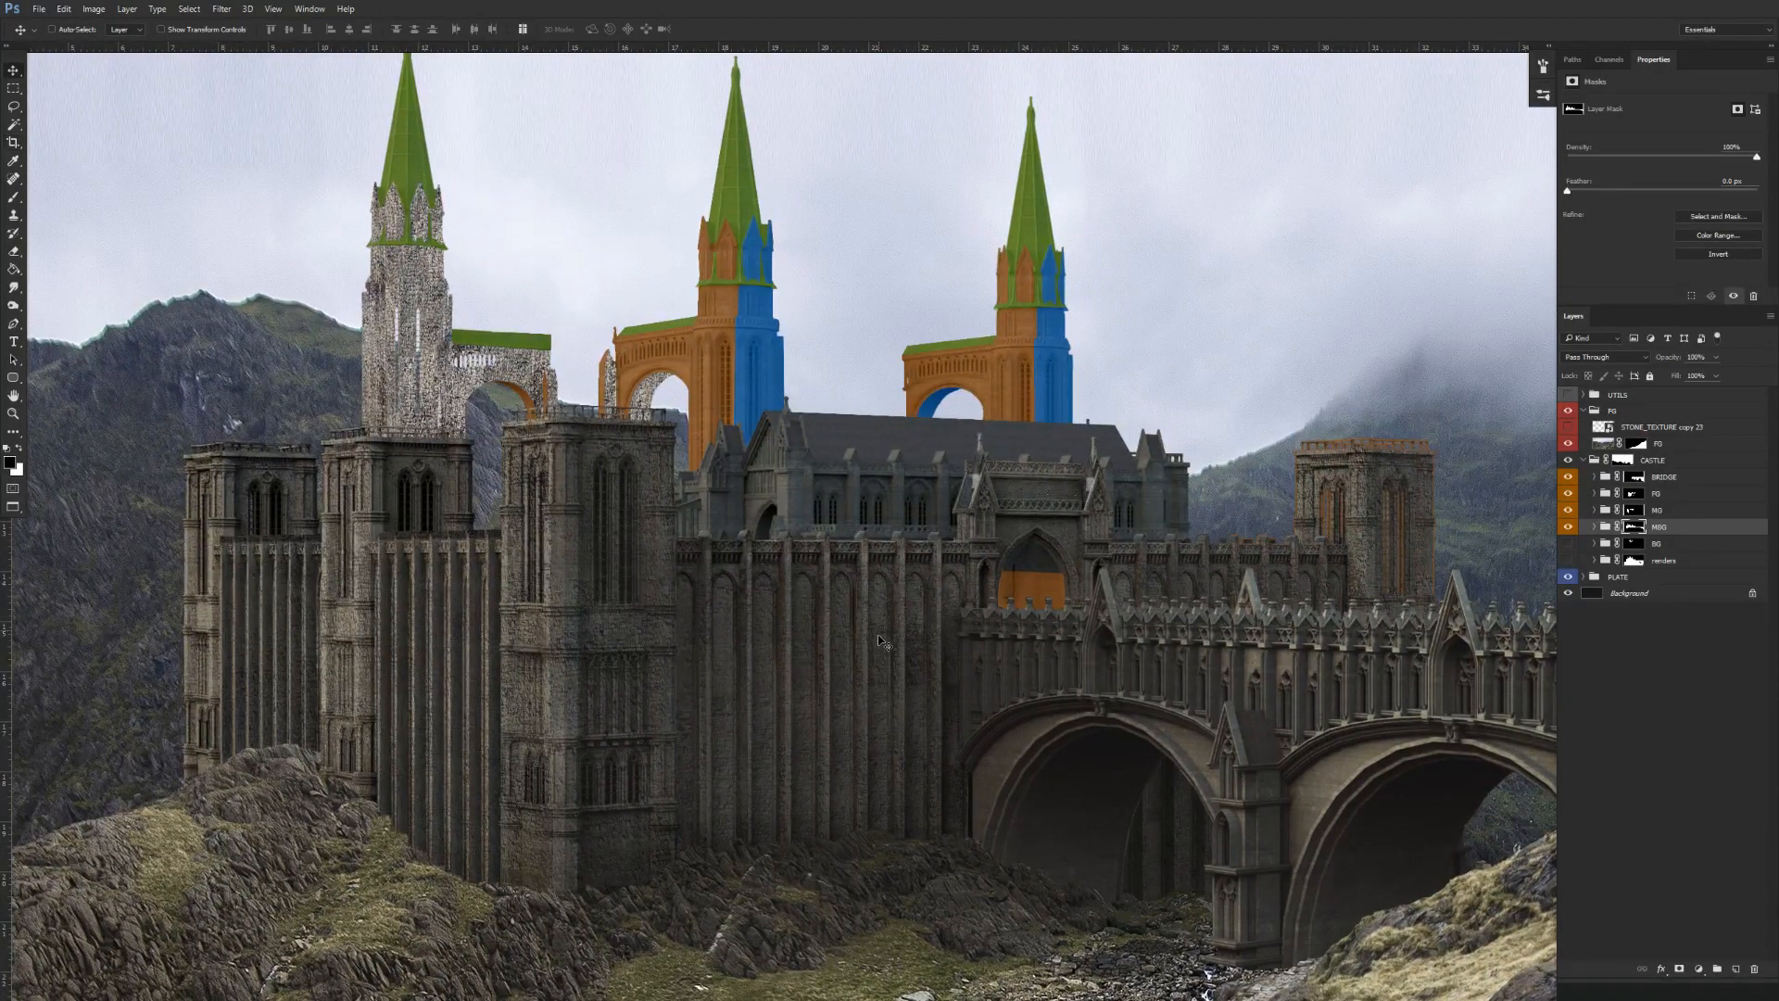
drag(867, 739, 907, 707)
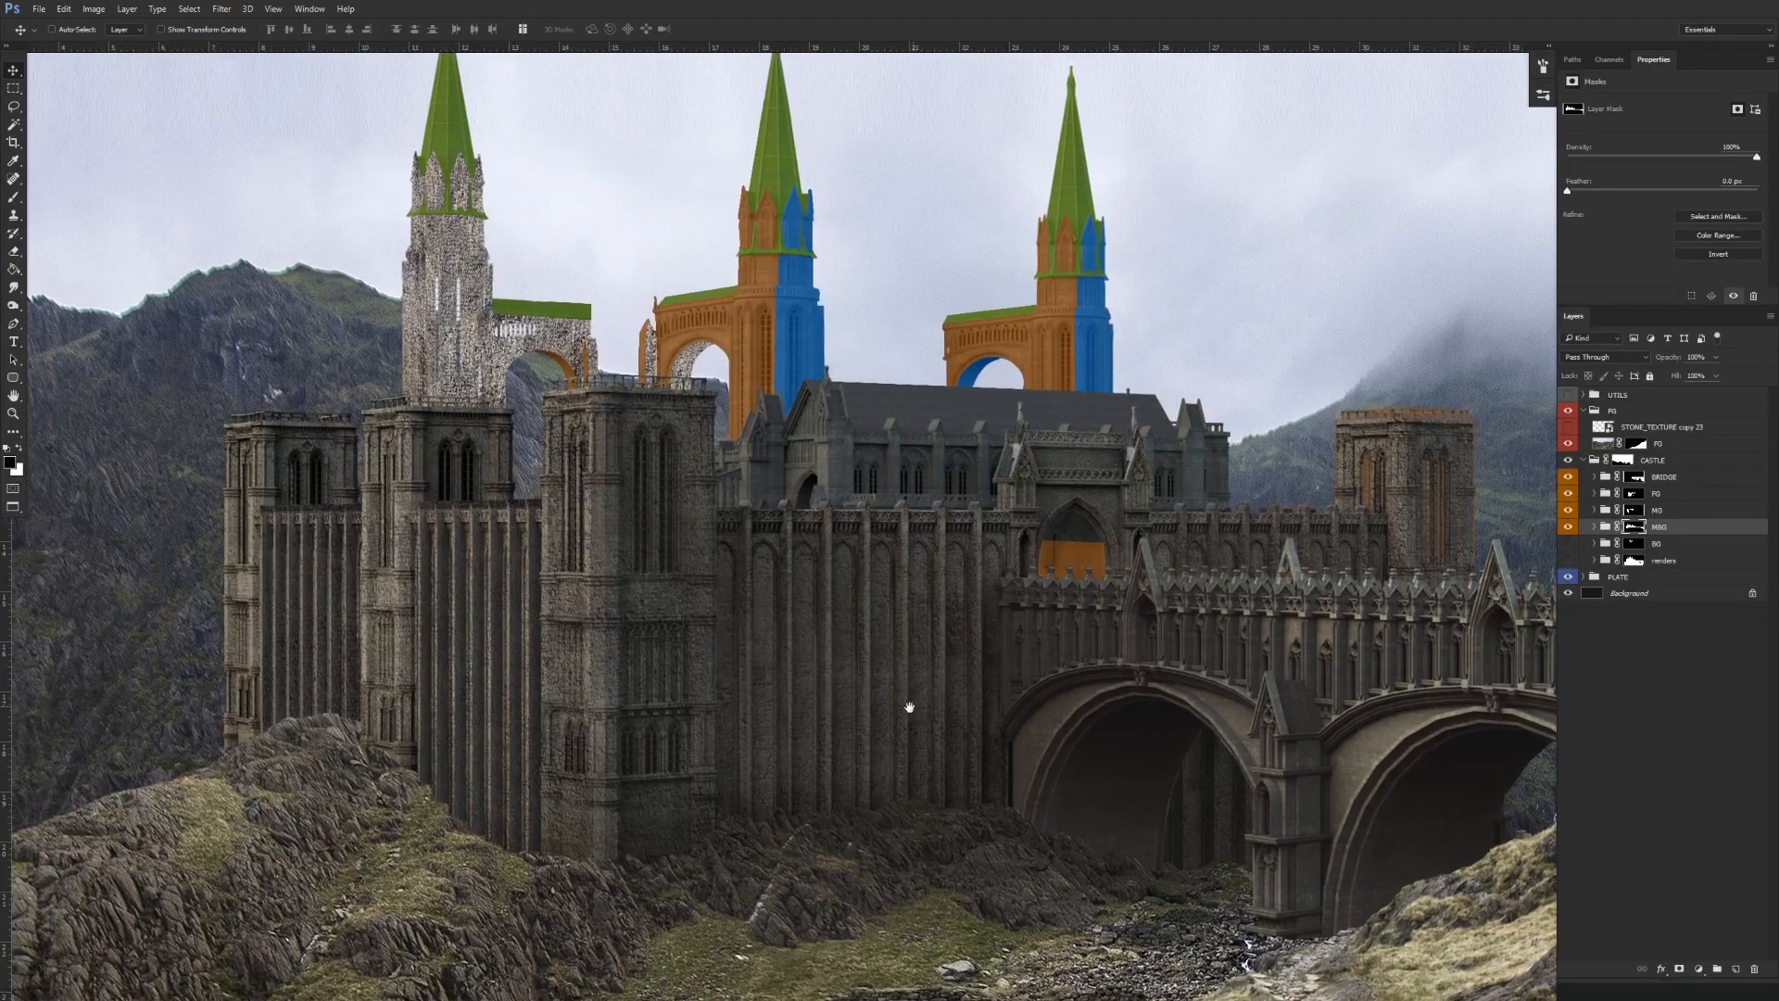
click(1567, 528)
click(1567, 528)
click(1595, 528)
Clone stone texture over the side face of the second tower on the STONE_TEXTURE copy 16 layer.
click(1614, 593)
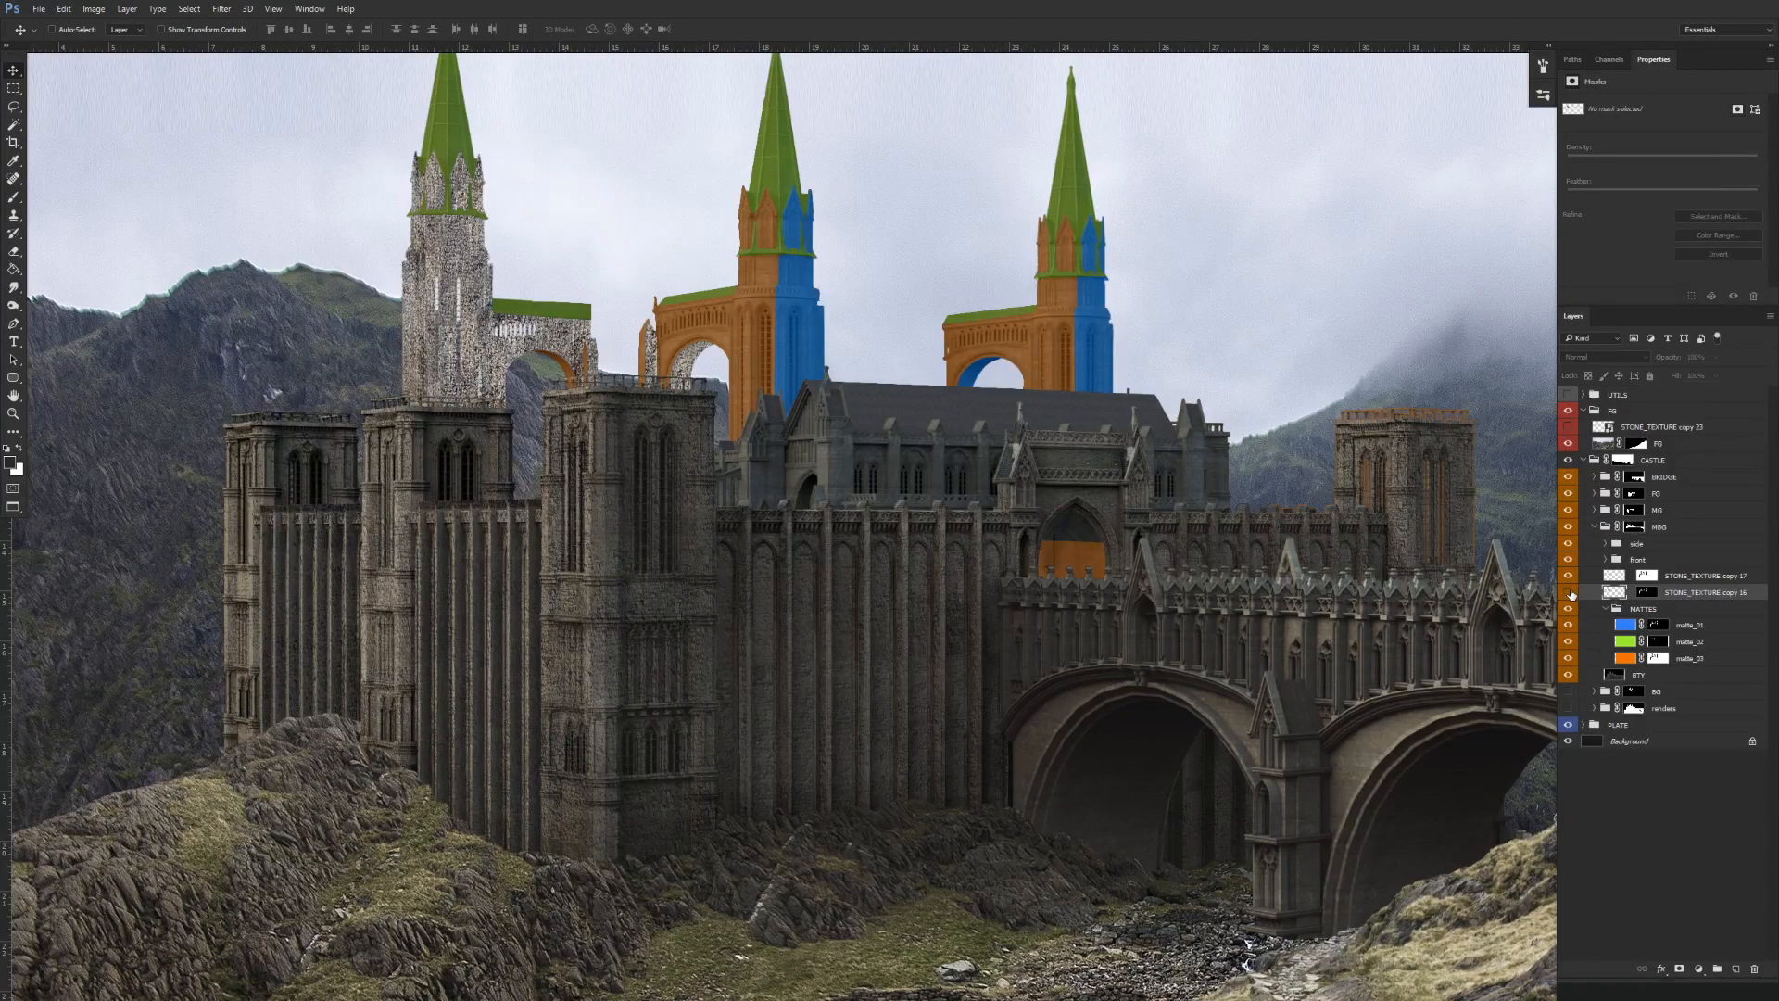
click(1568, 592)
click(1615, 593)
key(s)
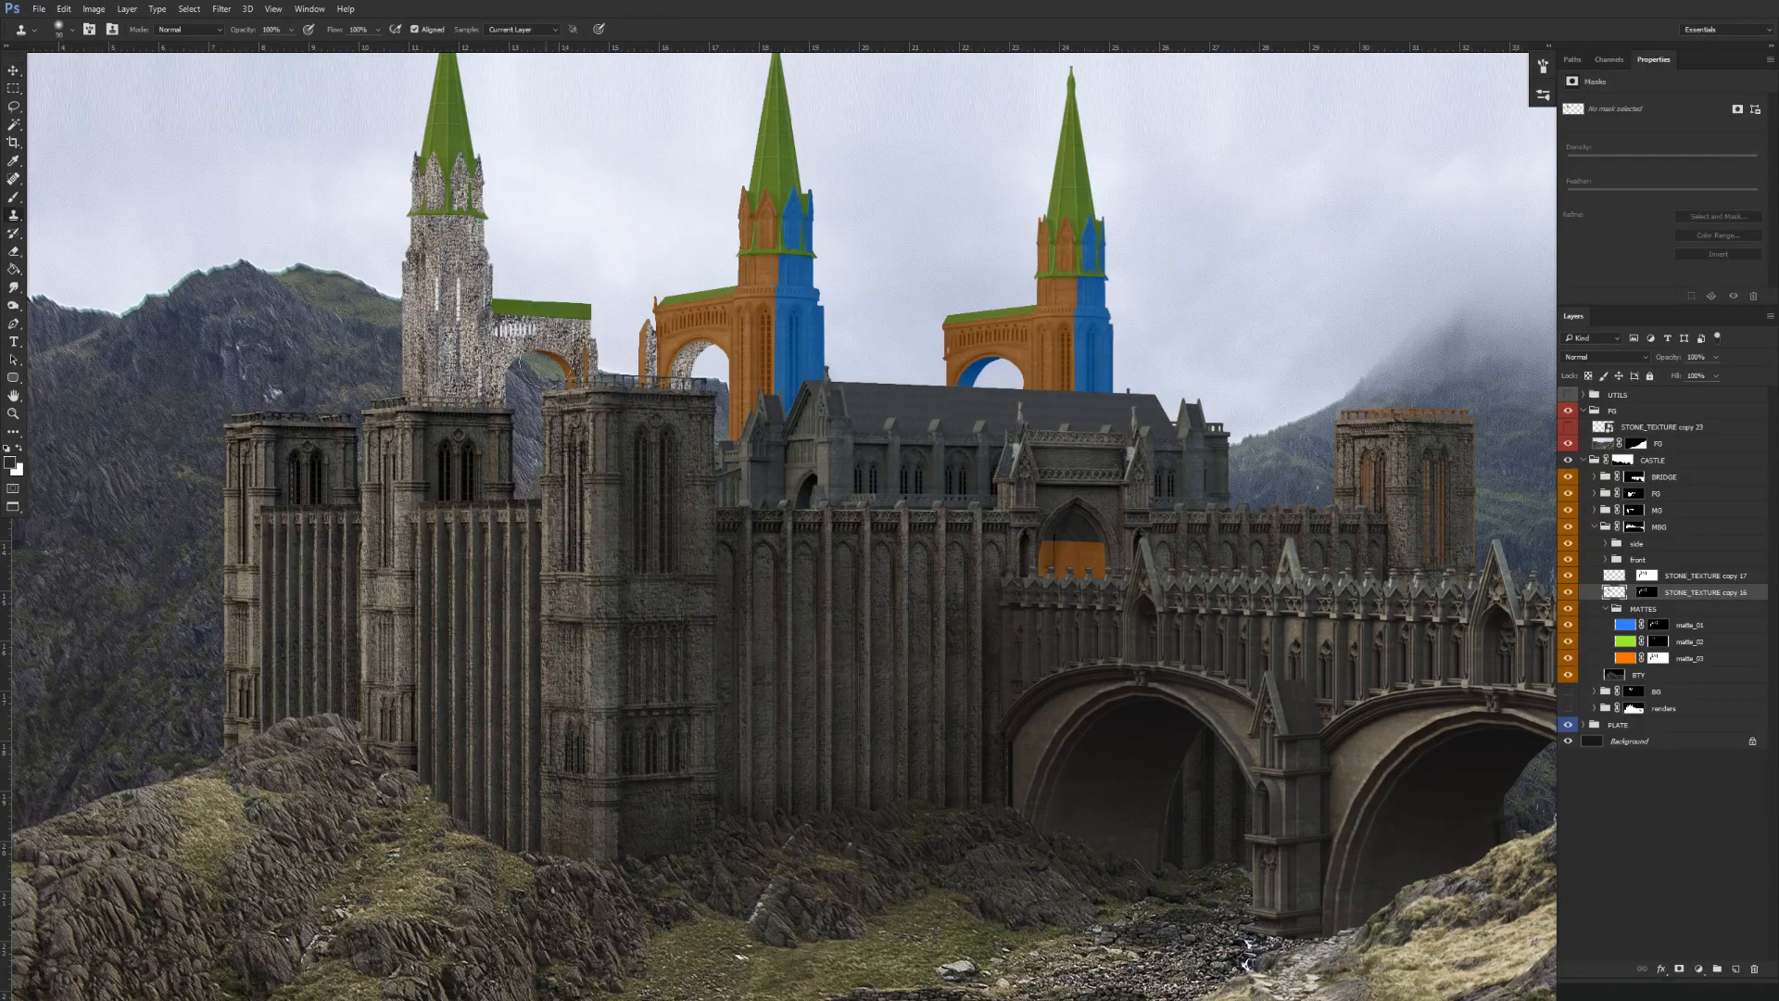
alt+click(512, 336)
mouse_move(825, 369)
mouse_down()
mouse_move(783, 410)
mouse_move(799, 376)
mouse_move(825, 379)
mouse_up()
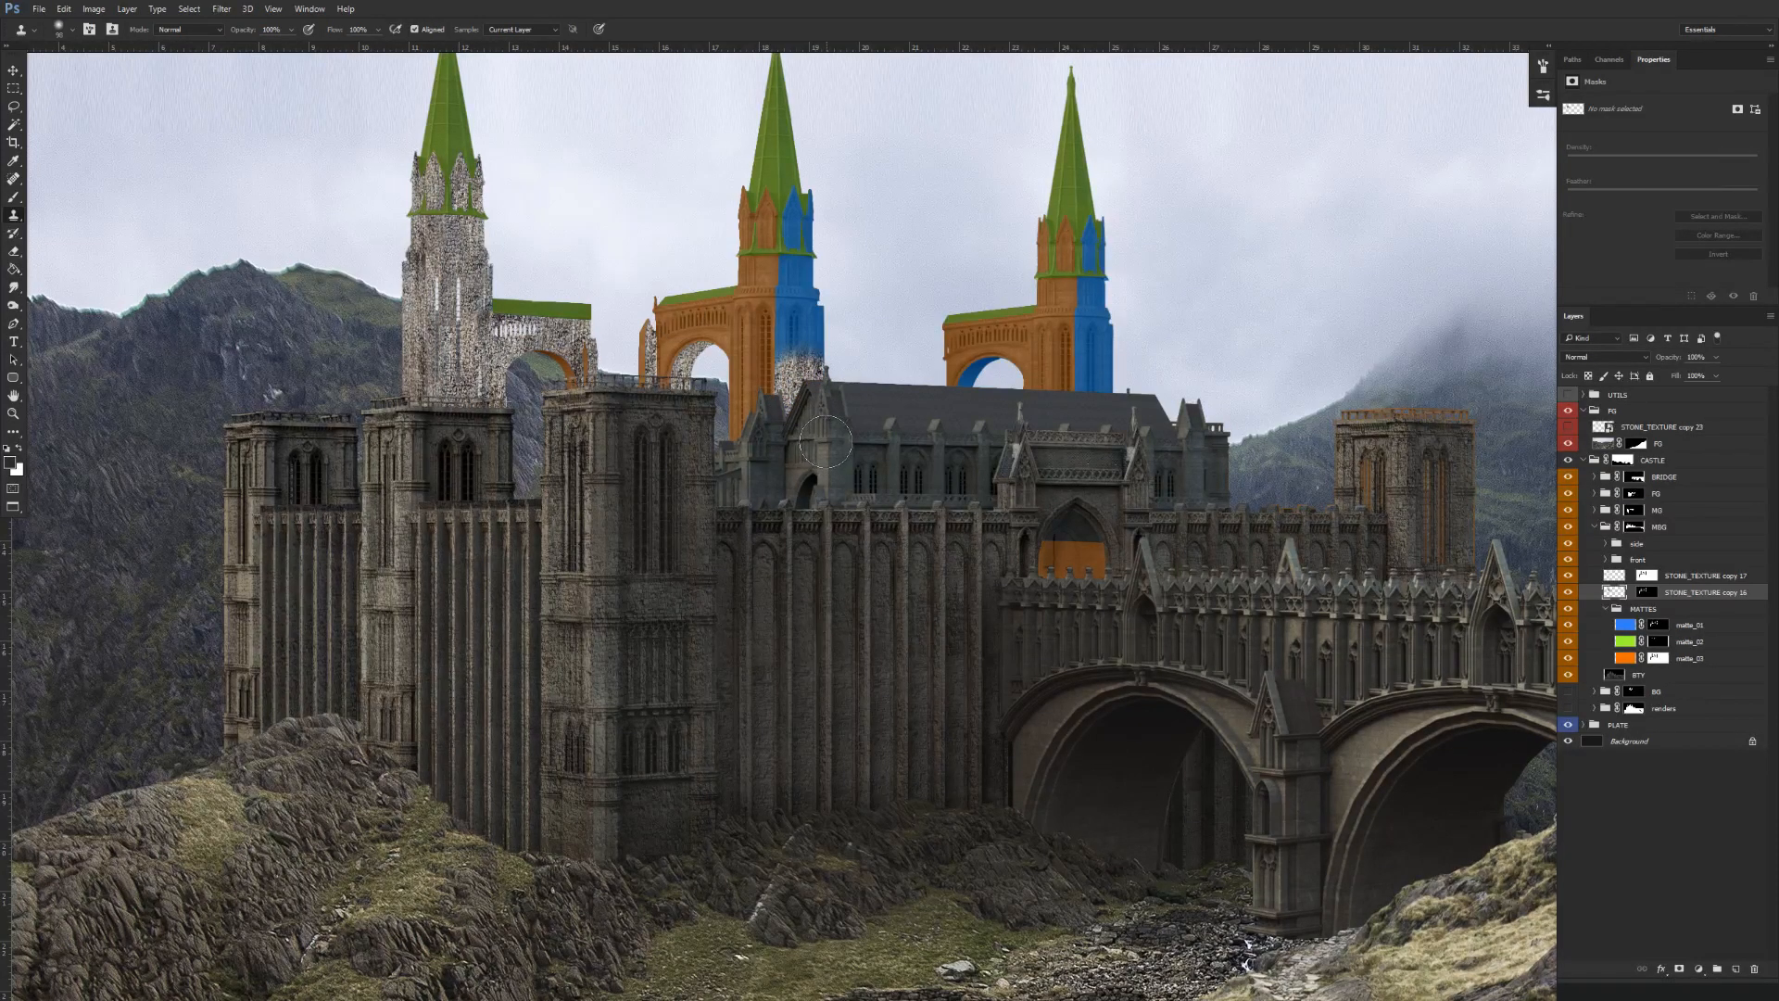
mouse_move(819, 405)
mouse_down()
mouse_move(797, 329)
mouse_move(825, 338)
mouse_move(829, 298)
mouse_move(810, 299)
mouse_move(829, 309)
mouse_move(830, 388)
mouse_move(798, 261)
mouse_move(784, 282)
mouse_move(789, 257)
mouse_move(805, 267)
mouse_move(814, 208)
mouse_up()
Clone stone texture over the third tower's side face and the inner surface of its arch, and check the layer's coverage.
alt+click(458, 402)
alt+click(457, 384)
mouse_move(1089, 408)
mouse_down()
mouse_move(1098, 199)
mouse_move(1132, 268)
mouse_up()
alt+click(466, 367)
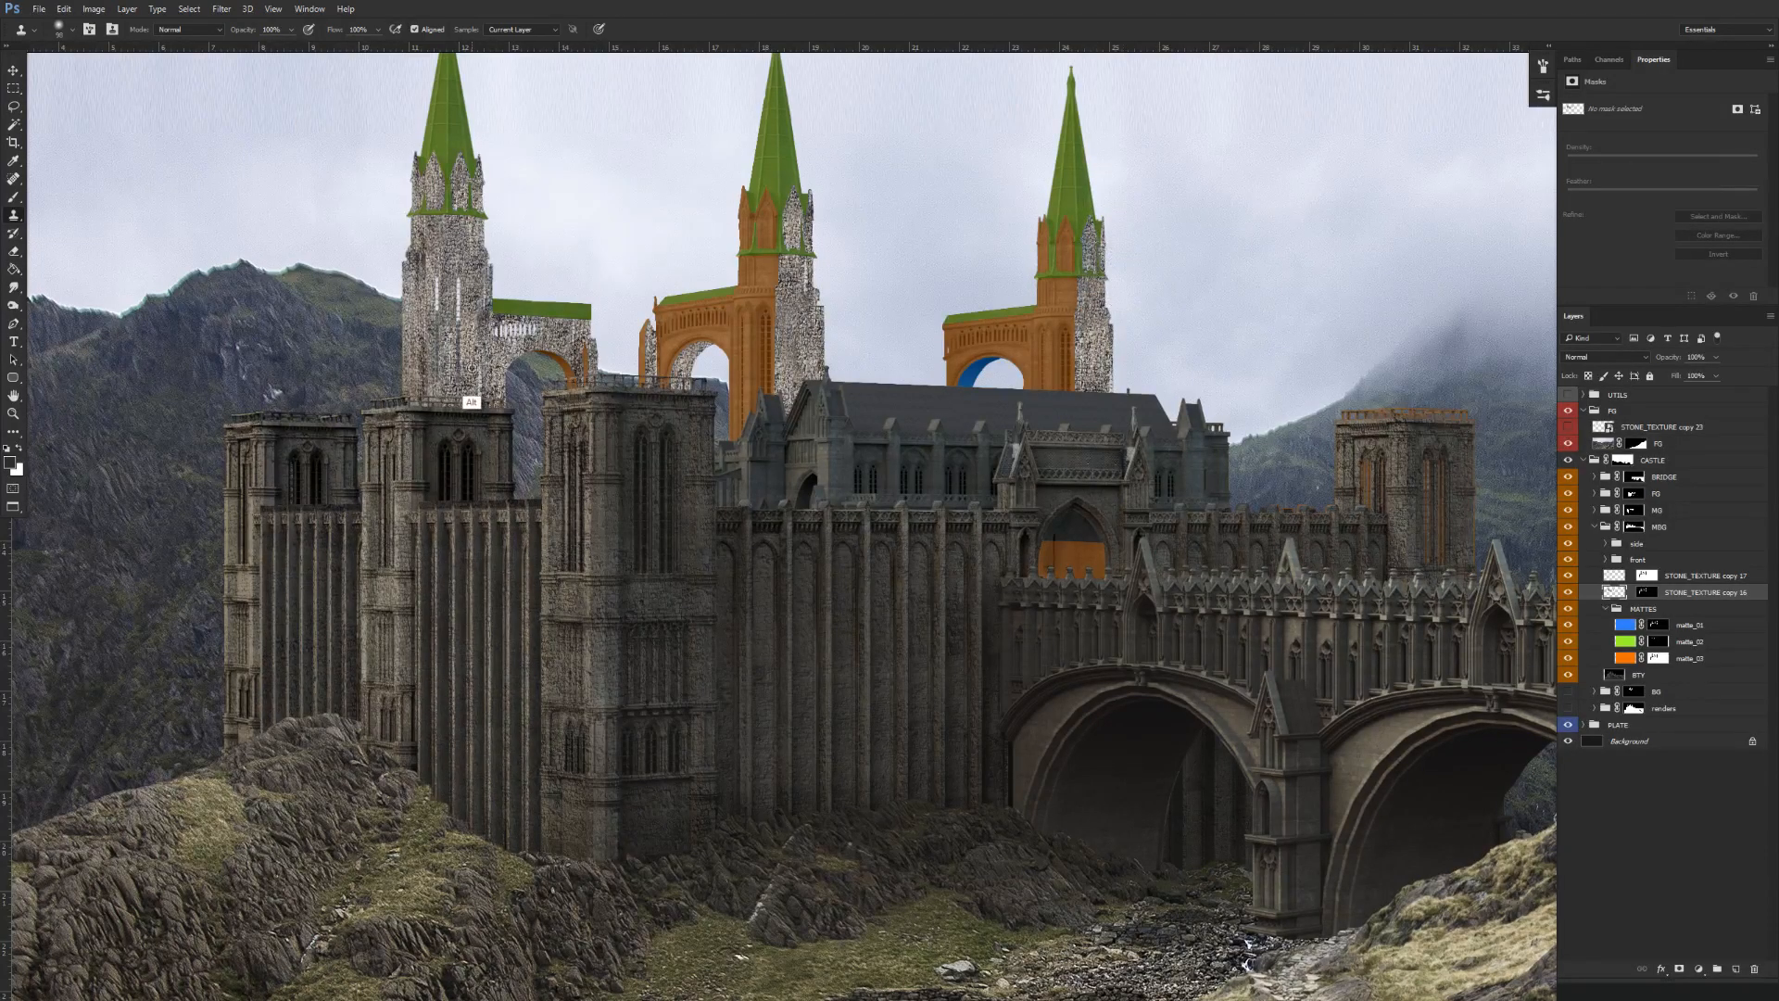
drag(988, 365, 968, 391)
scroll(946, 503, up, 2)
key(v)
click(1574, 595)
click(1569, 595)
Duplicate the STONE_TEXTURE copy 23 layer into the MBG group above STONE_TEXTURE copy 17 and show the duplicate.
click(1685, 578)
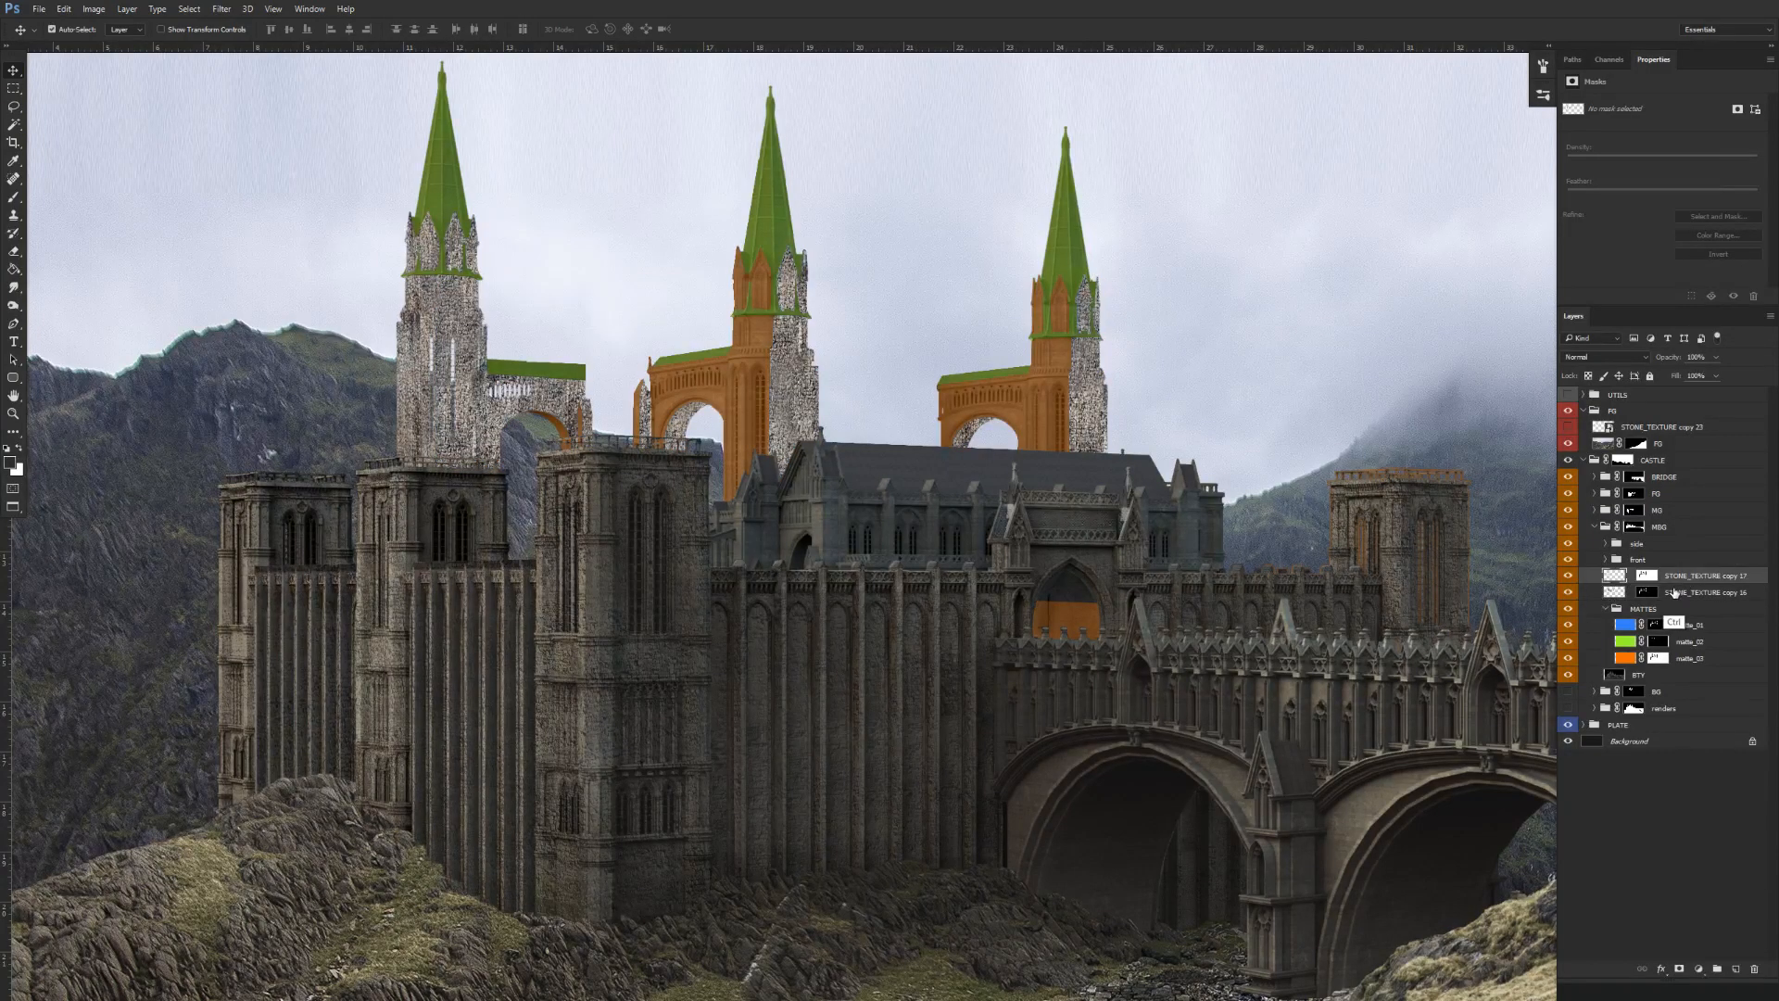
drag(1659, 428, 1599, 576)
click(1569, 577)
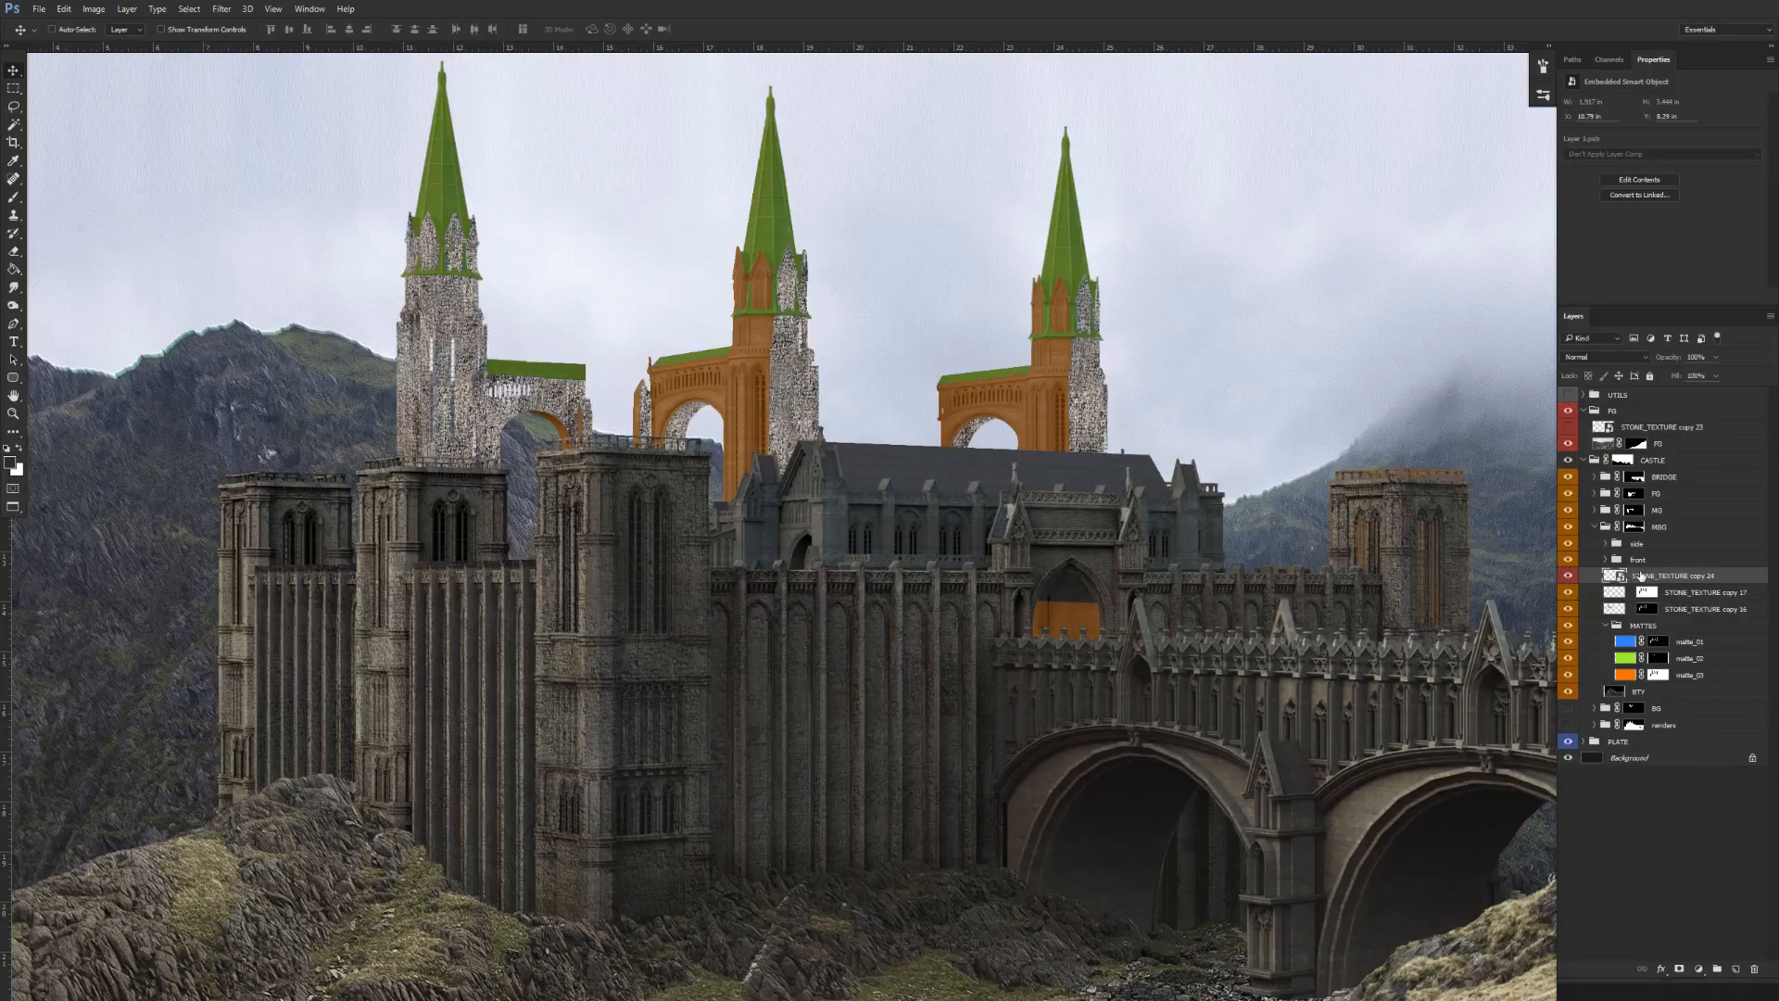
Move the duplicated stone texture over the second tower's arch and widen it to cover the tower's front face.
key(ctrl+t)
drag(447, 450, 686, 456)
right_click(706, 459)
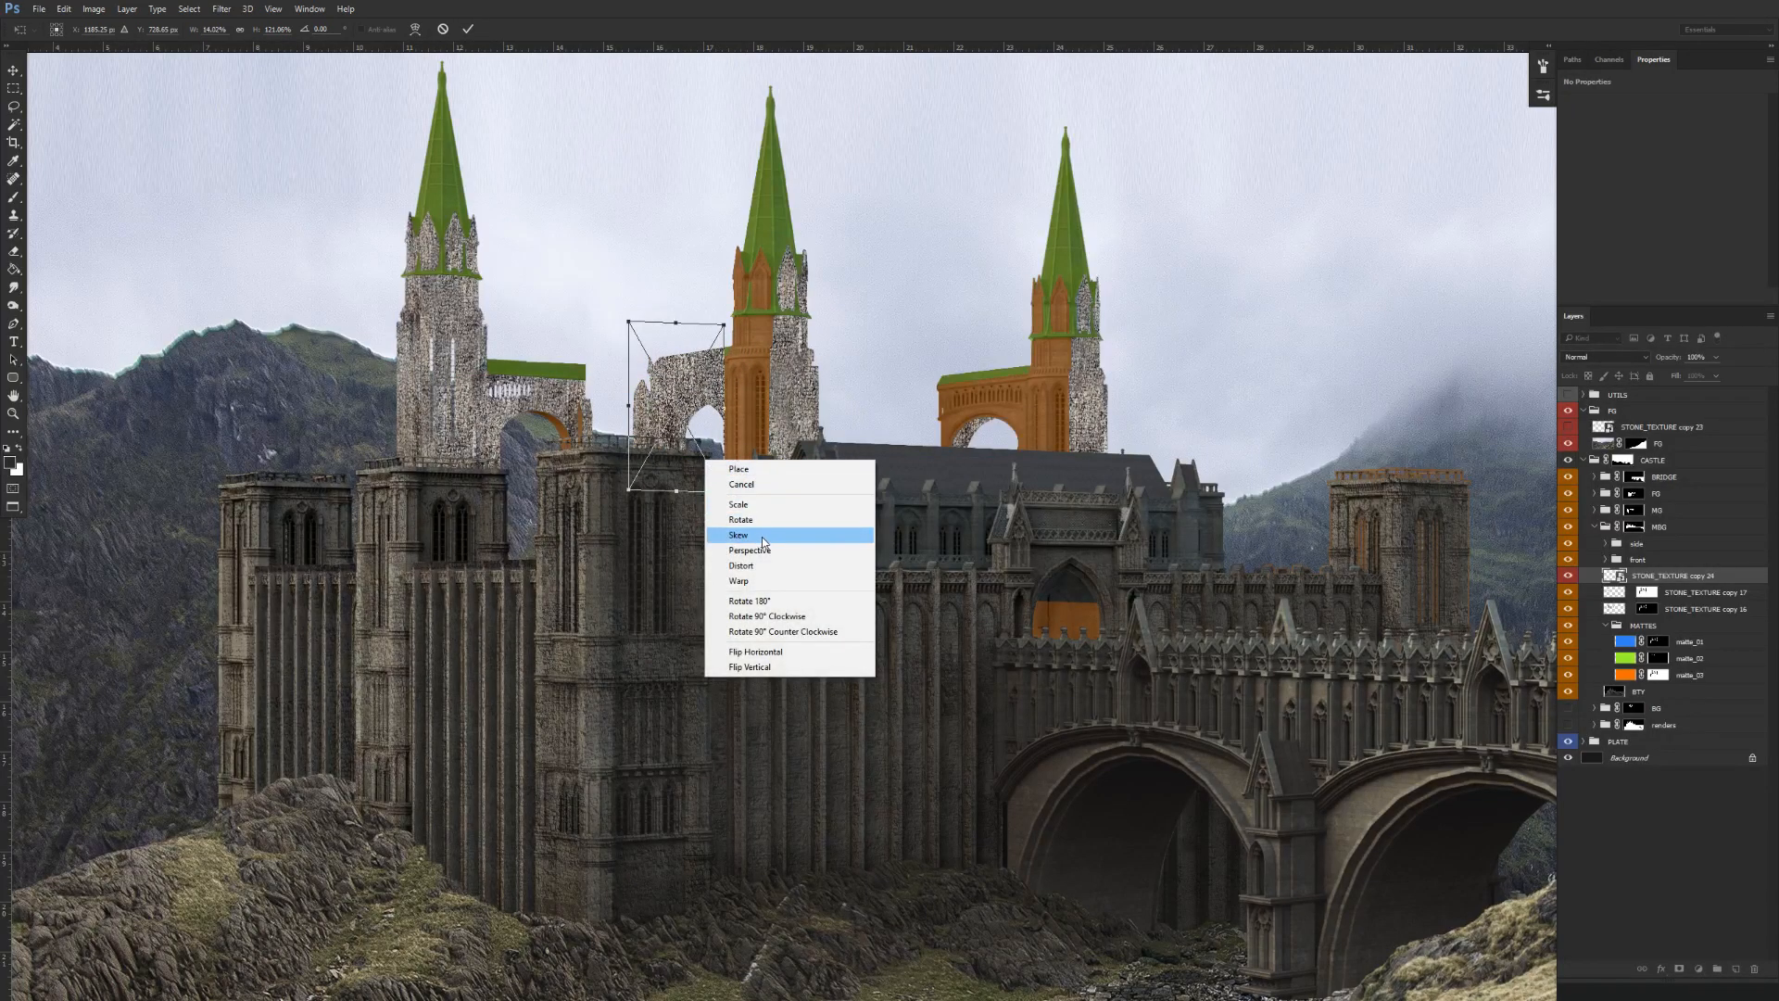
click(705, 409)
drag(771, 407, 776, 417)
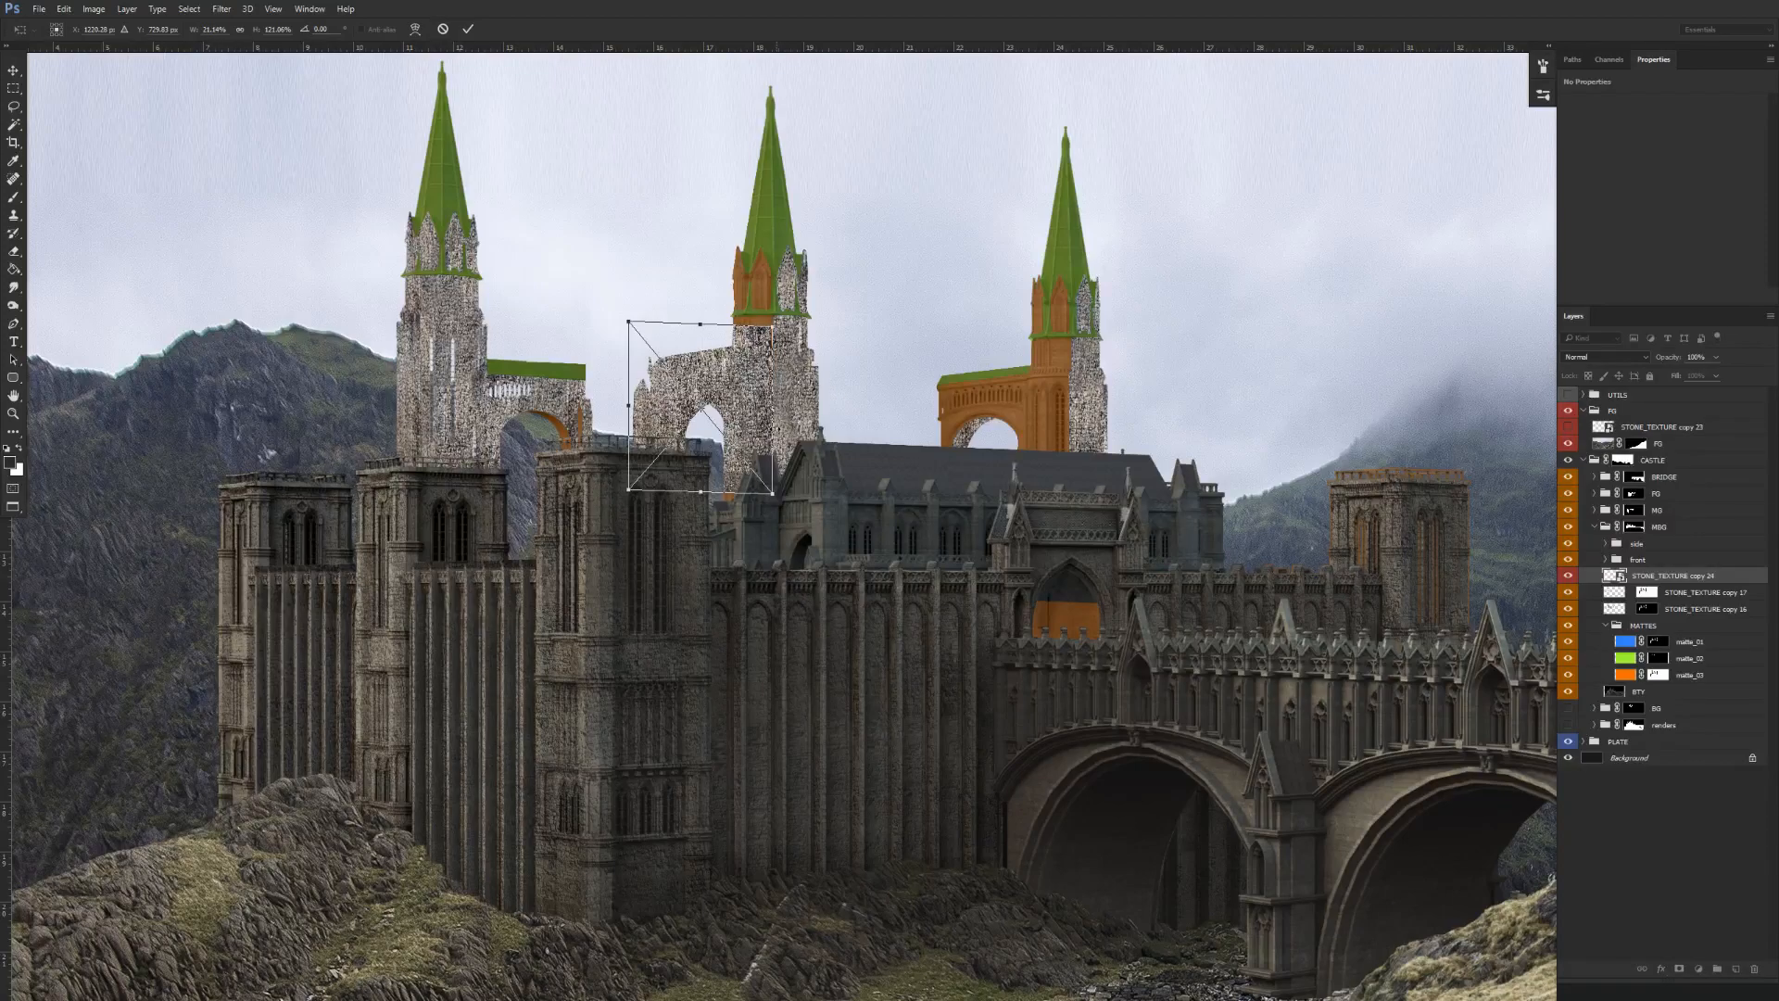
Skew the stone texture's upper edge to match the second arch's perspective and stretch its lower edge downward.
right_click(755, 428)
click(815, 536)
drag(629, 325, 628, 346)
key(shift)
drag(773, 329, 777, 327)
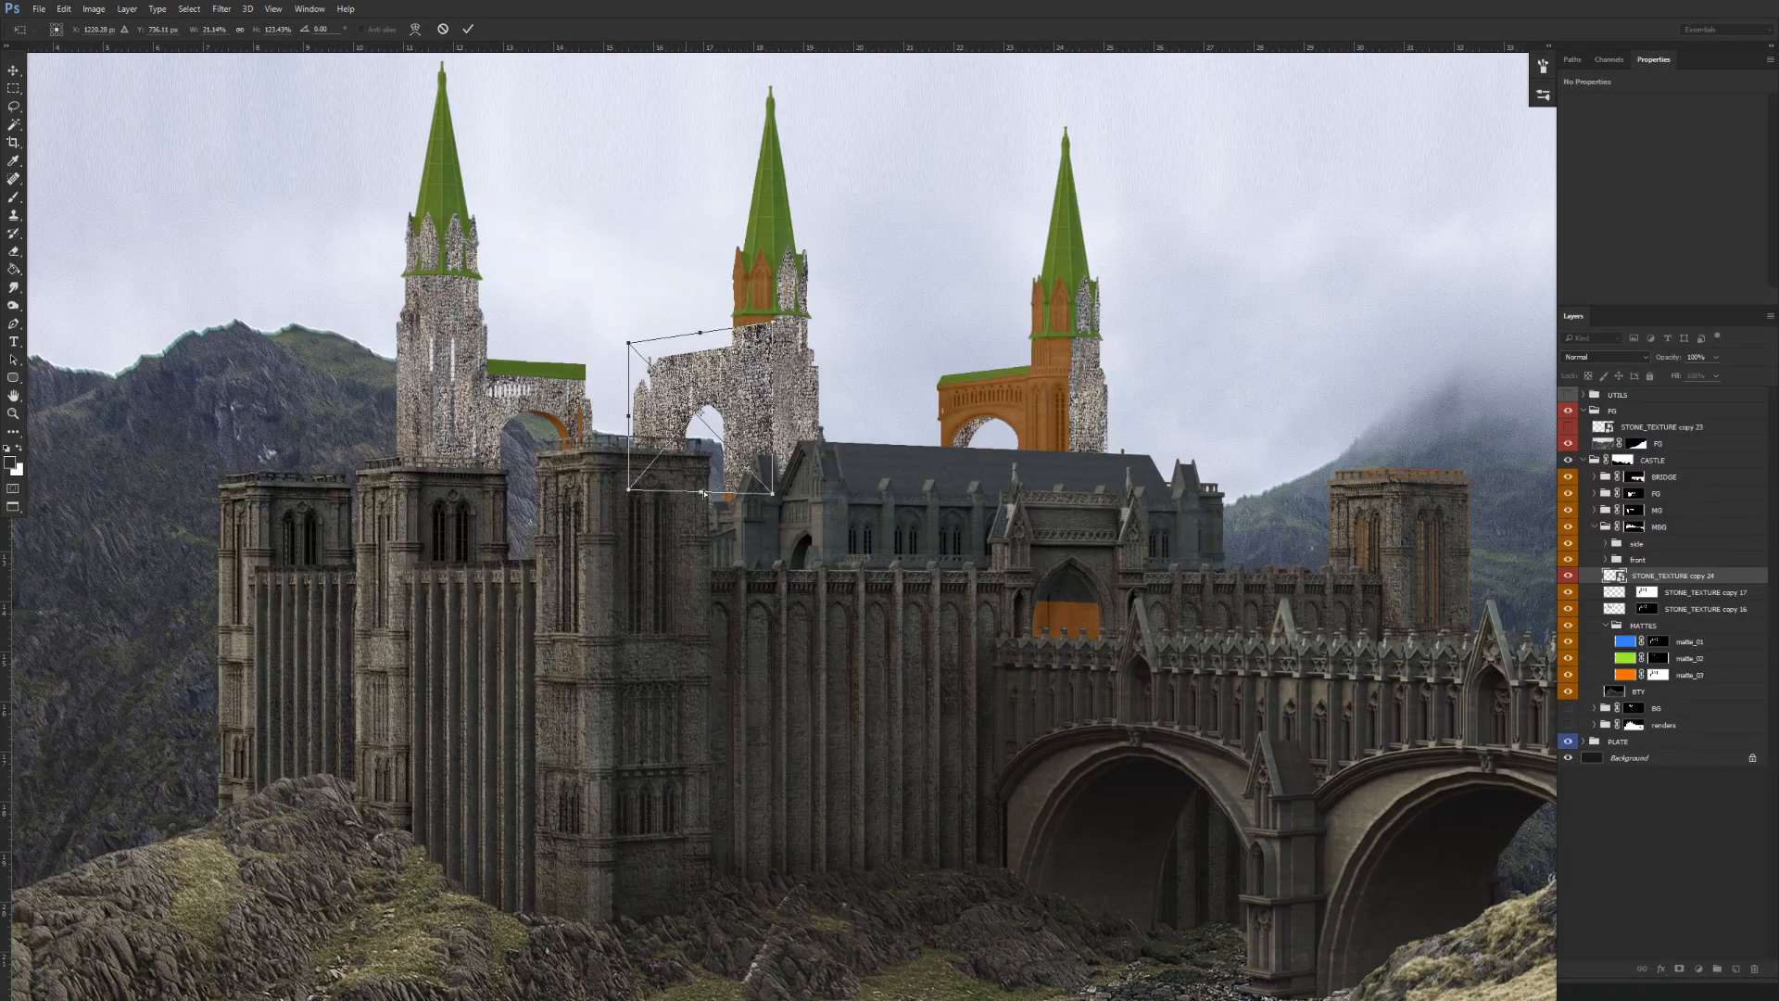
right_click(723, 446)
click(769, 493)
drag(706, 497, 711, 508)
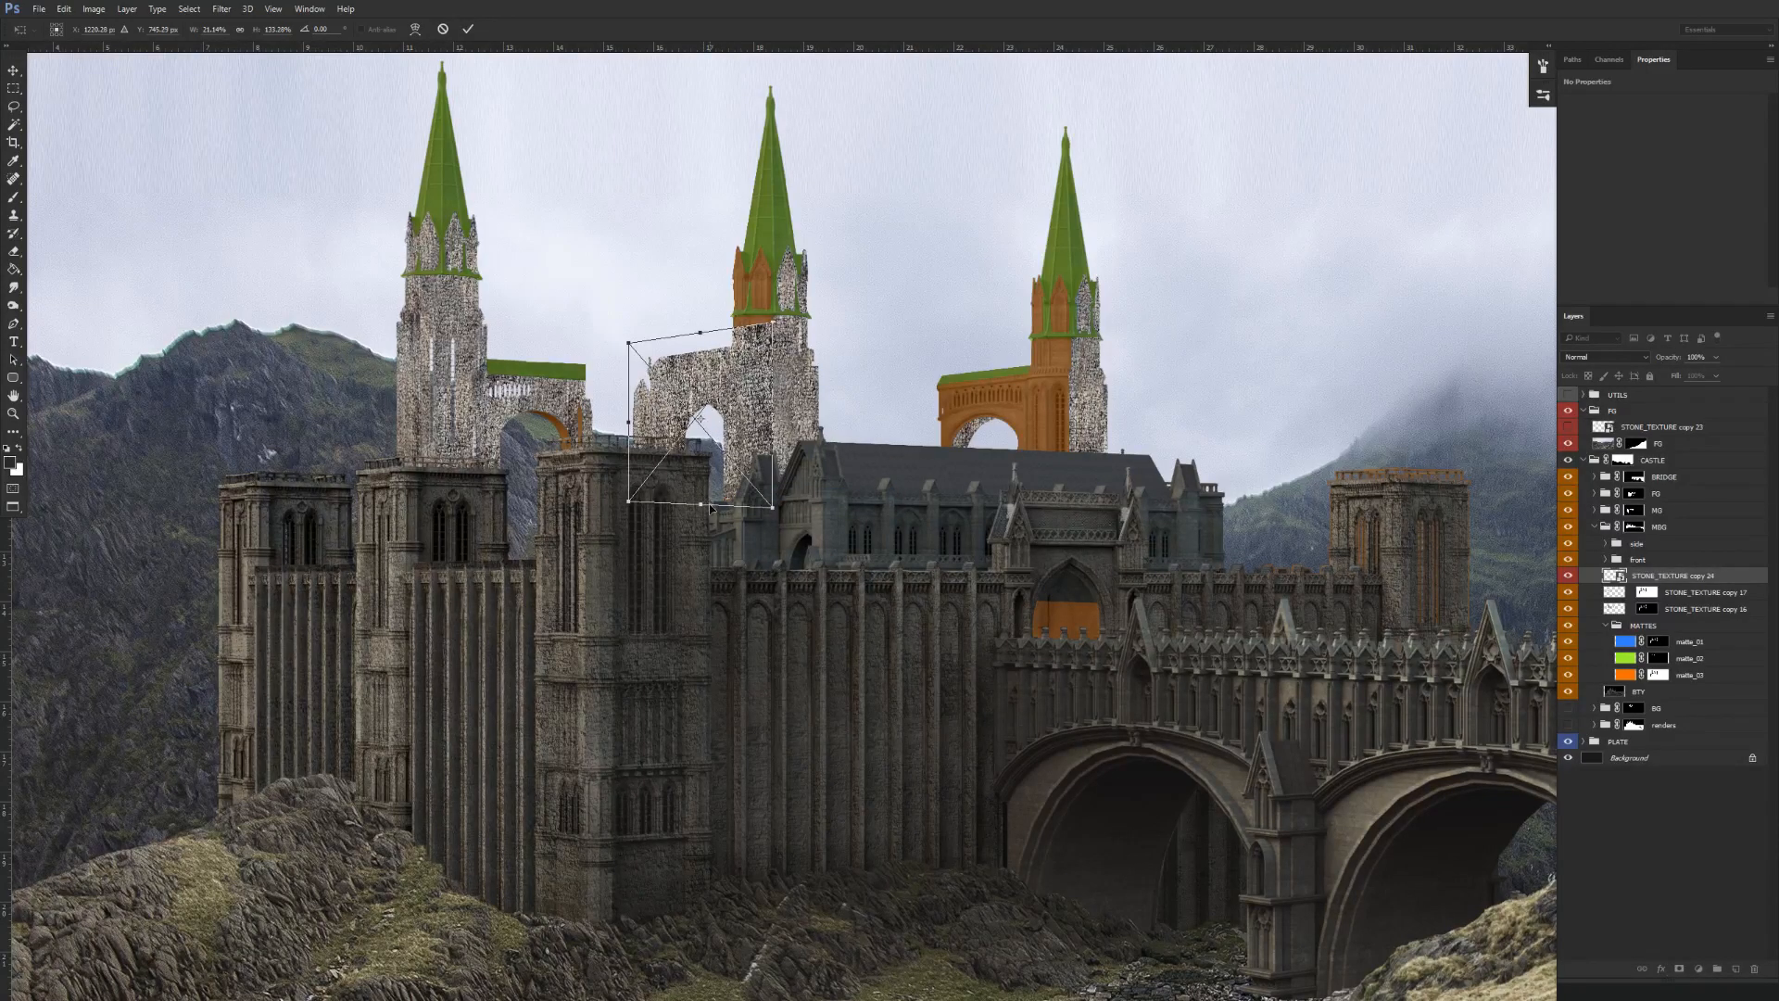
key(Return)
Transform the stone texture again to shift it further onto the second tower's front face.
key(s)
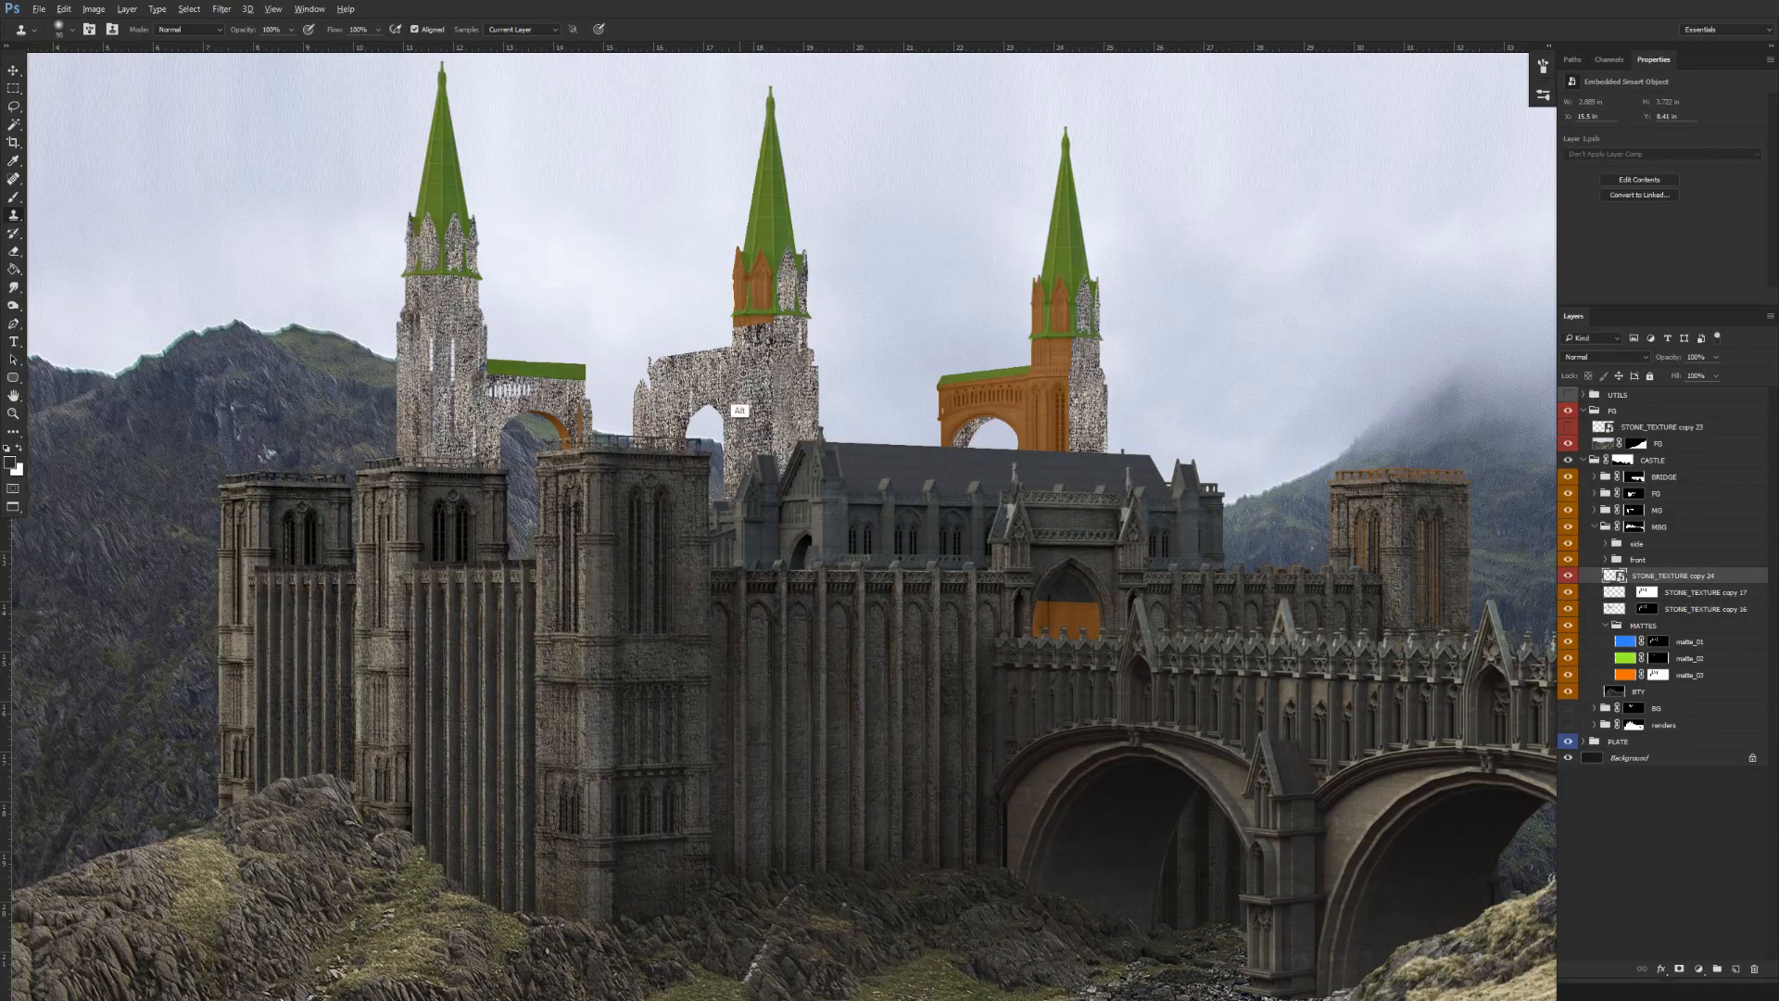
key(ctrl+t)
mouse_move(629, 422)
mouse_down()
mouse_move(774, 448)
mouse_move(673, 463)
mouse_move(784, 436)
mouse_move(753, 421)
mouse_move(805, 439)
mouse_up()
key(Return)
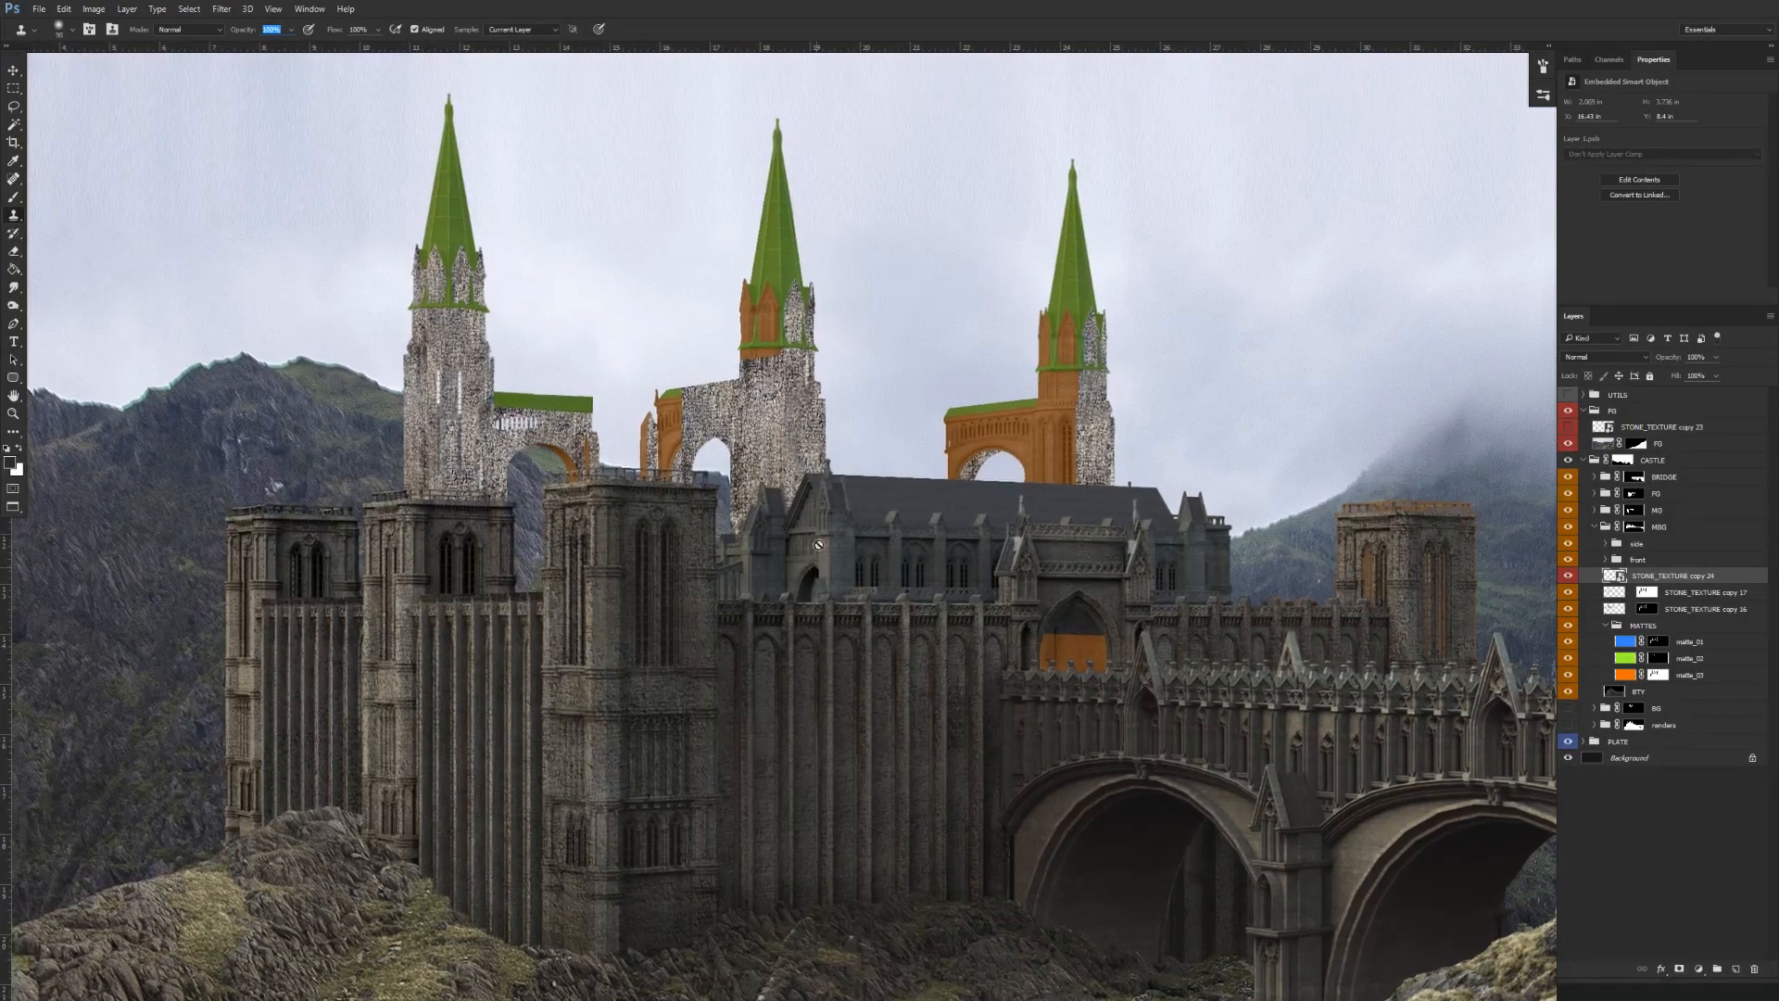
Duplicate the stone texture layer and move the copy over the third tower's front face and arch.
key(ctrl+j)
key(ctrl+t)
drag(683, 451, 1082, 434)
drag(801, 445, 1087, 431)
key(Return)
key(ctrl+t)
key(Return)
Merge the STONE_TEXTURE copy 24 and copy 25 layers into one layer.
key(s)
shift+click(1663, 592)
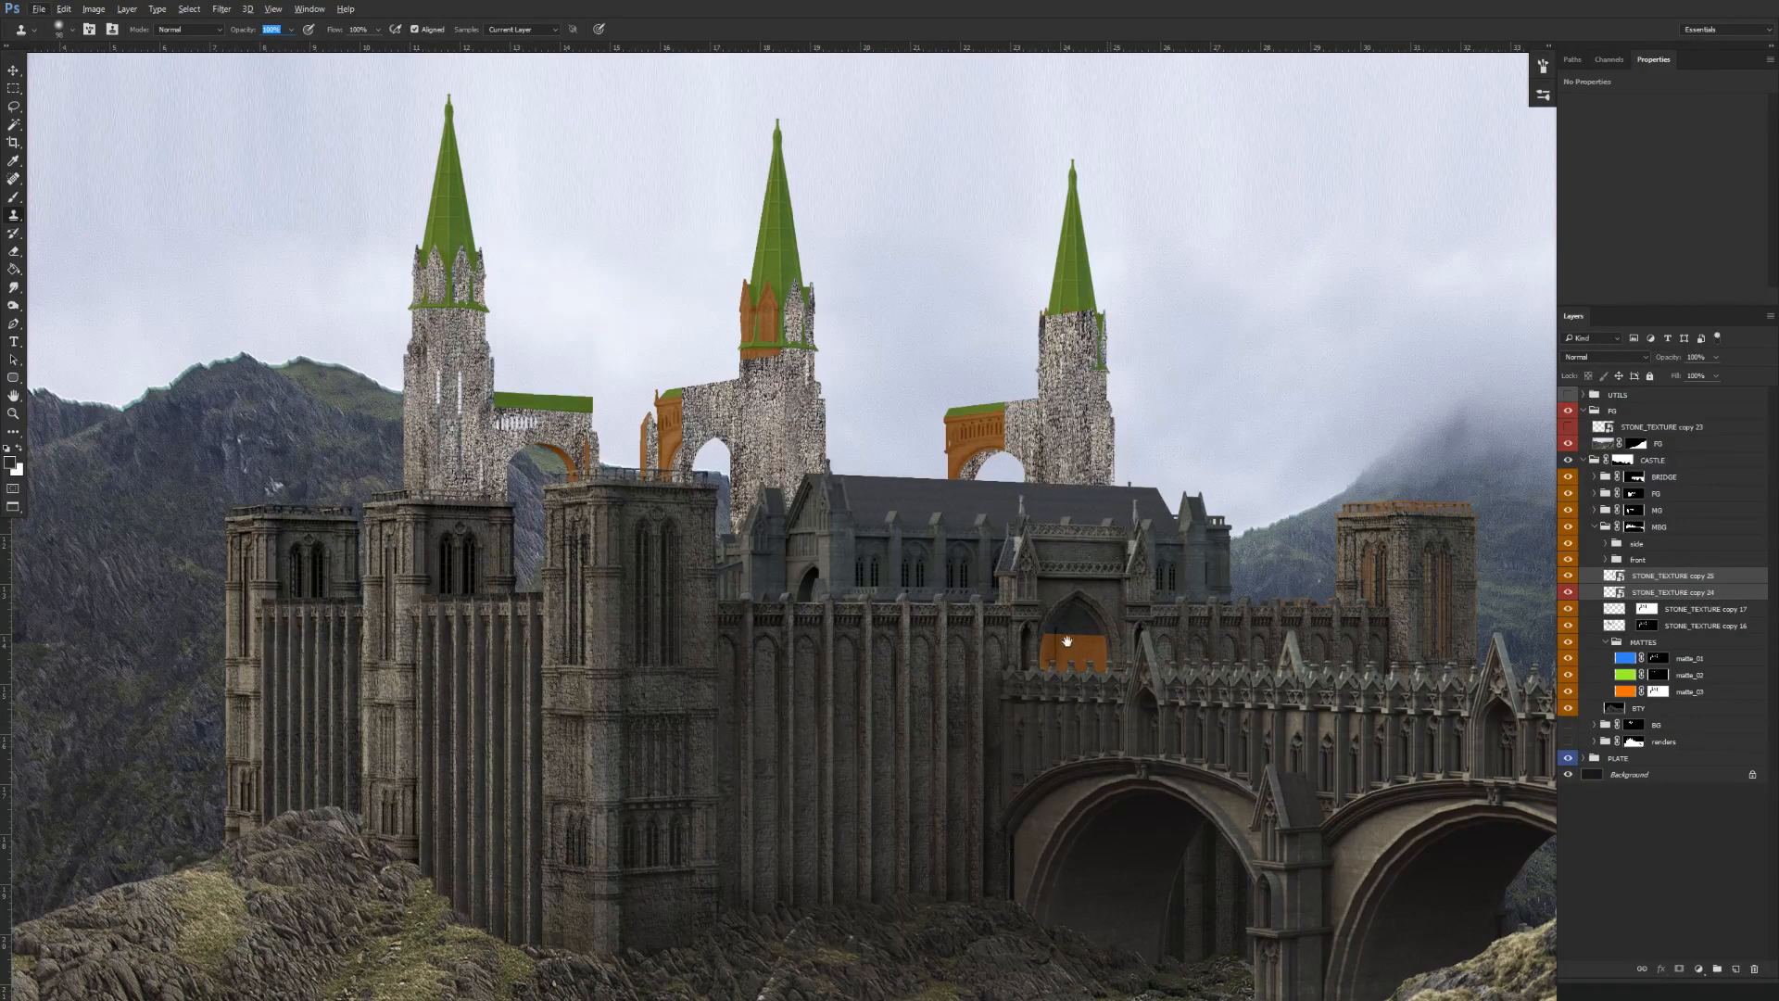
drag(1104, 632, 1032, 610)
key(ctrl+e)
Clone stone texture over the remaining orange front surfaces of the three towers and their arches on the merged layer.
mouse_move(936, 398)
mouse_down()
mouse_move(913, 394)
mouse_move(890, 438)
mouse_move(925, 415)
mouse_move(867, 408)
mouse_move(857, 496)
mouse_up()
key(ctrl+z)
alt+click(998, 376)
mouse_move(617, 435)
mouse_down()
mouse_move(606, 372)
mouse_move(571, 404)
mouse_move(577, 450)
mouse_move(568, 405)
mouse_move(573, 486)
mouse_up()
mouse_move(695, 319)
mouse_down()
mouse_move(688, 264)
mouse_move(657, 341)
mouse_move(670, 256)
mouse_move(660, 320)
mouse_up()
alt+click(695, 438)
mouse_move(517, 417)
mouse_down()
mouse_move(511, 434)
mouse_move(460, 411)
mouse_move(503, 456)
mouse_up()
alt+click(661, 492)
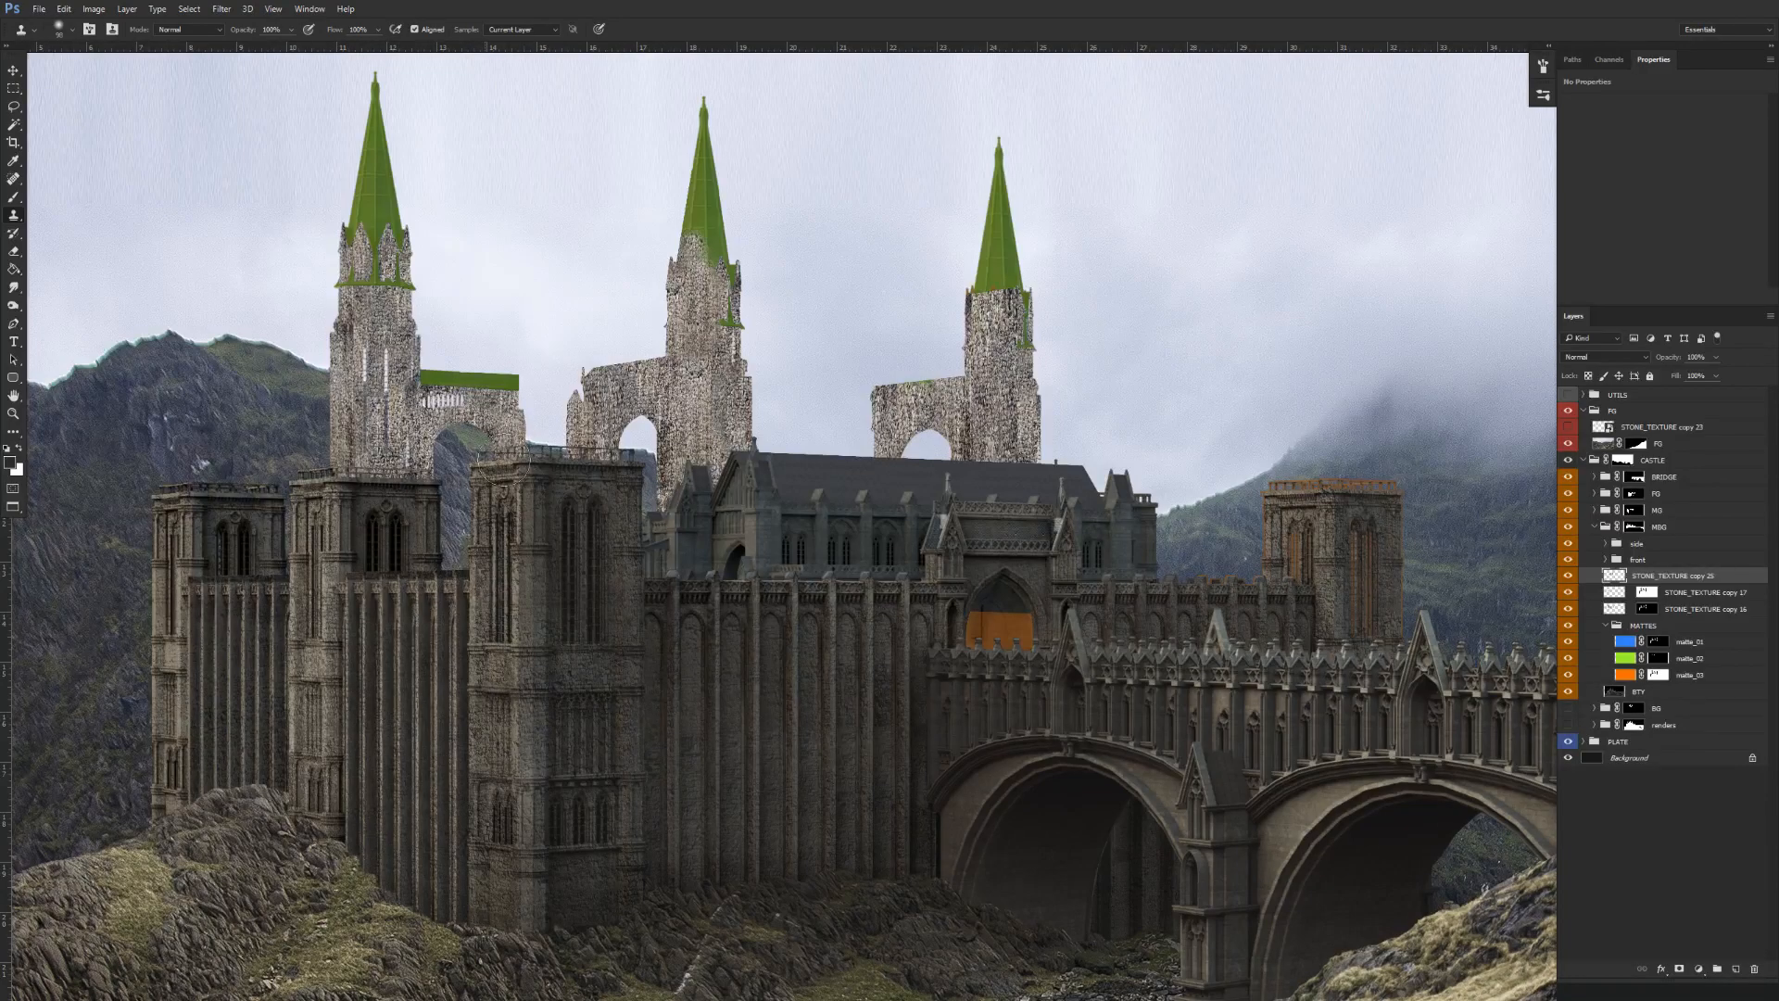
Examine the stone coverage on the towers close up and toggle the merged texture layer to compare.
scroll(617, 568, down, 2)
key(v)
scroll(878, 474, up, 3)
key(s)
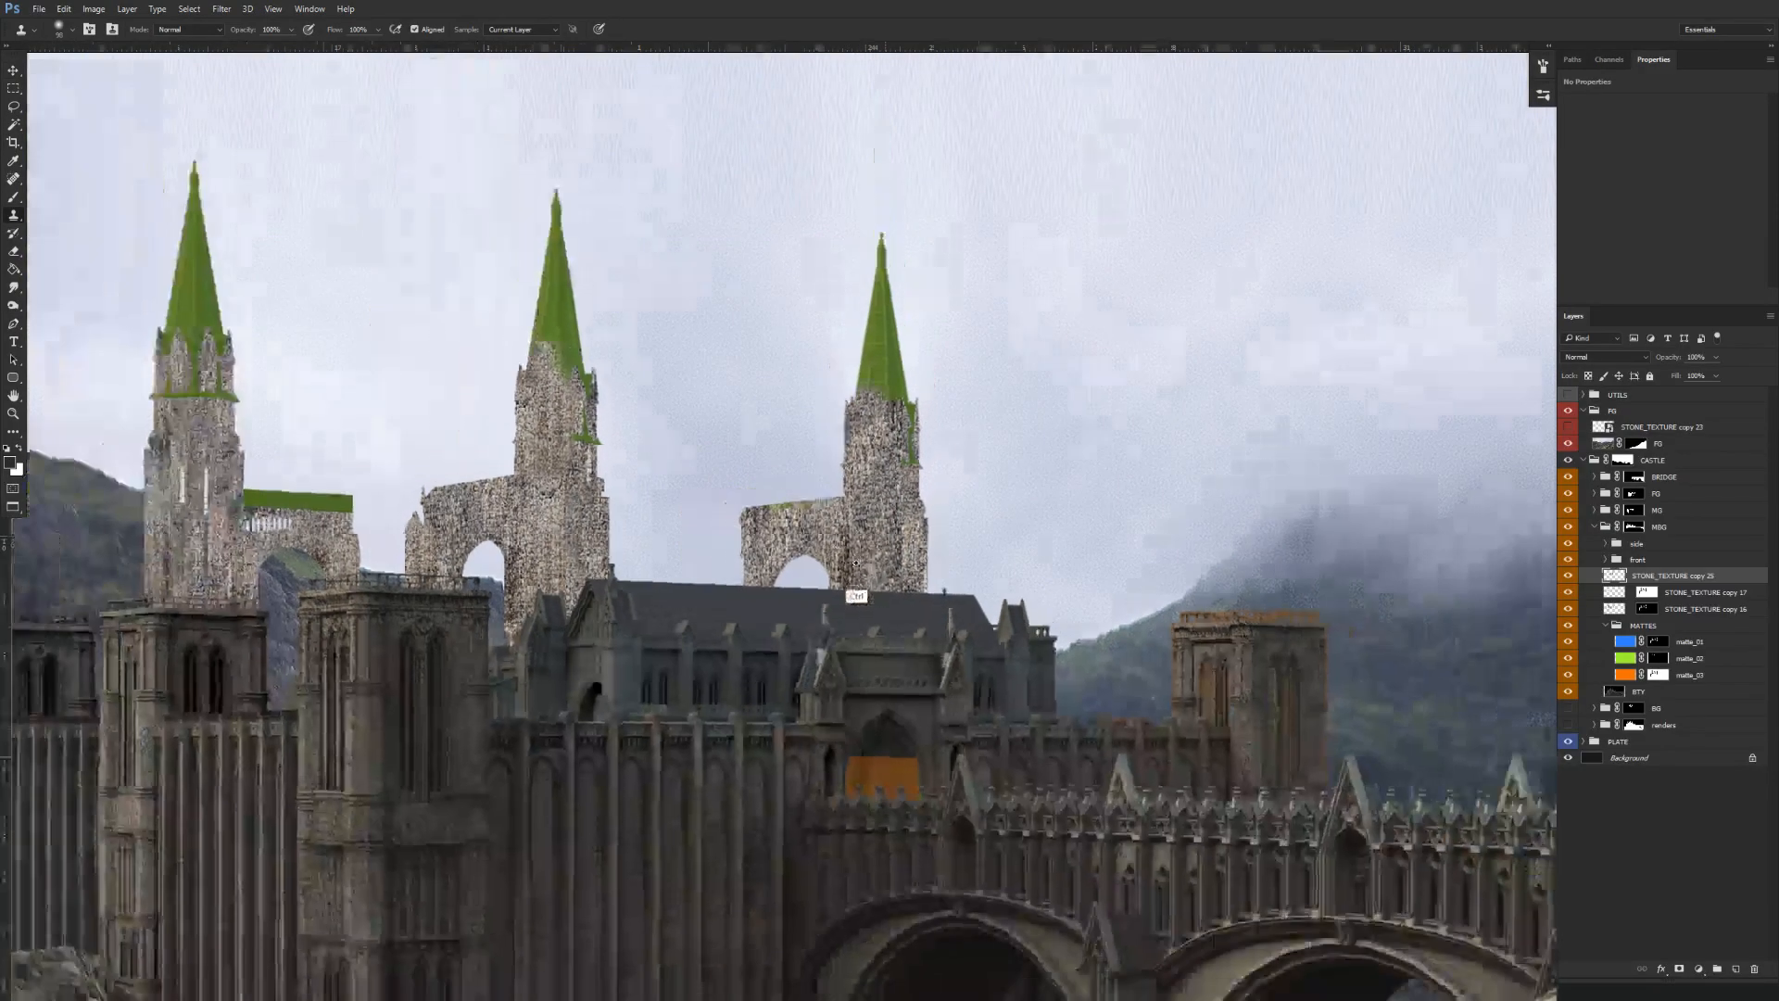
scroll(857, 546, down, 2)
drag(842, 658, 881, 570)
key(v)
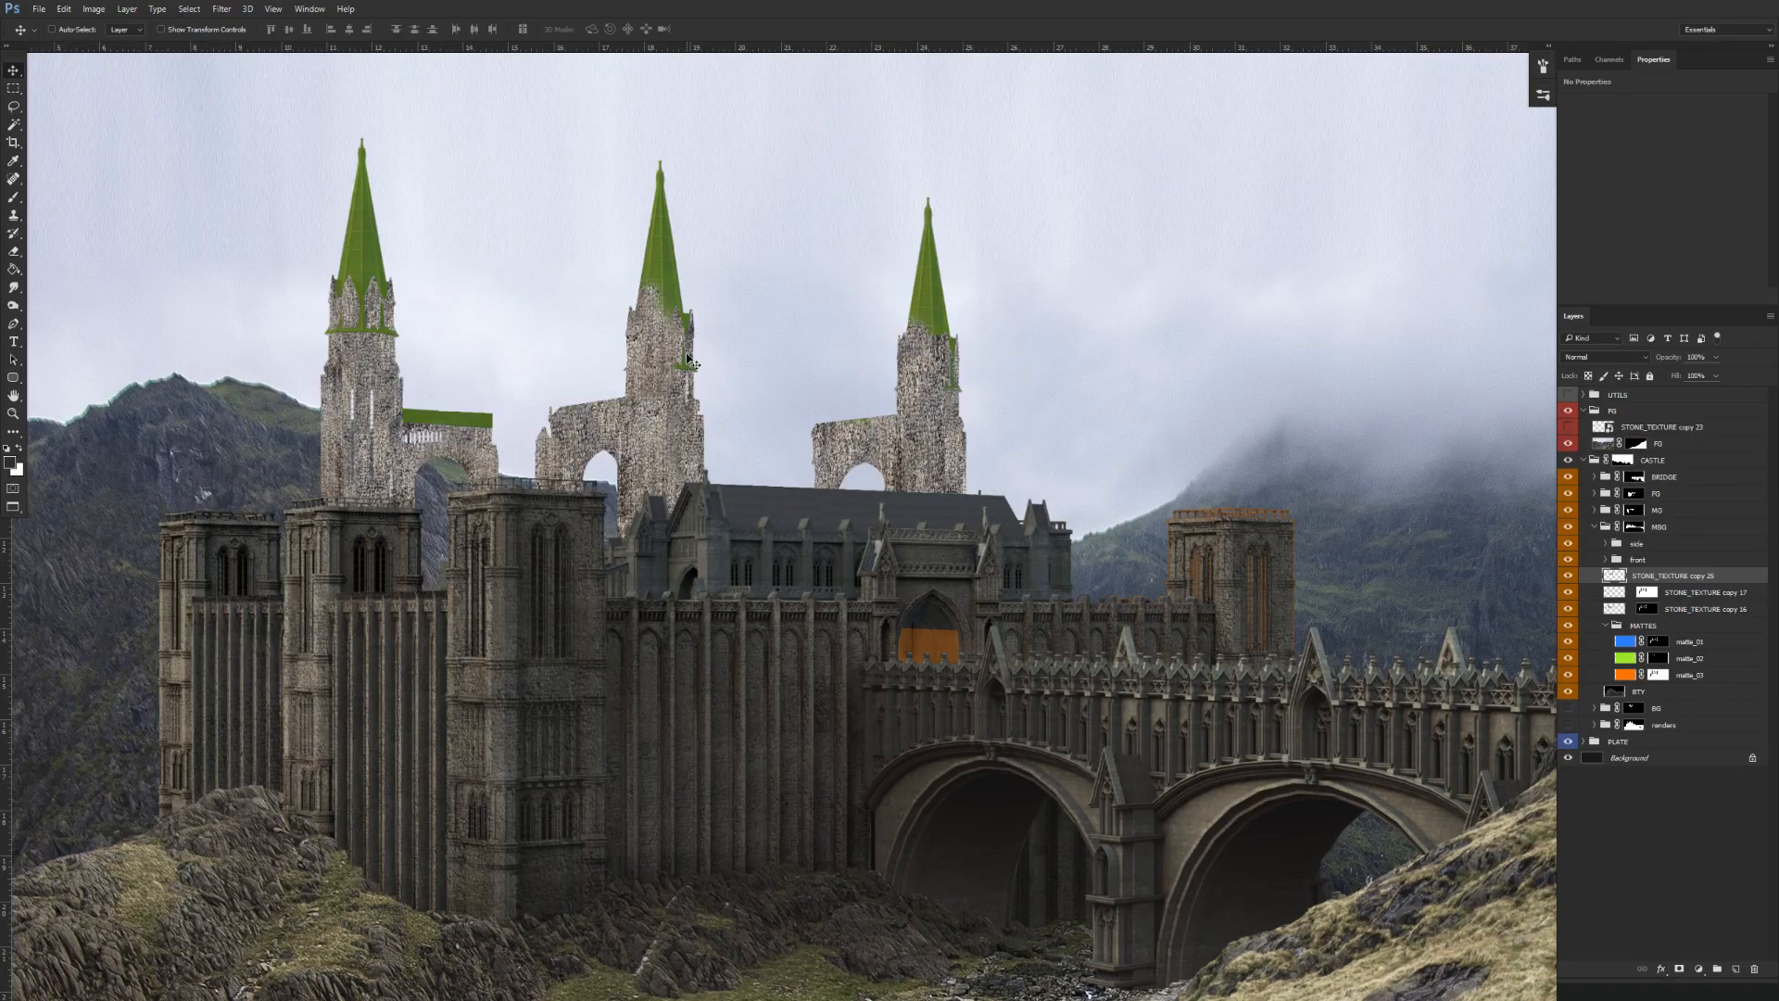
click(1570, 576)
click(1570, 576)
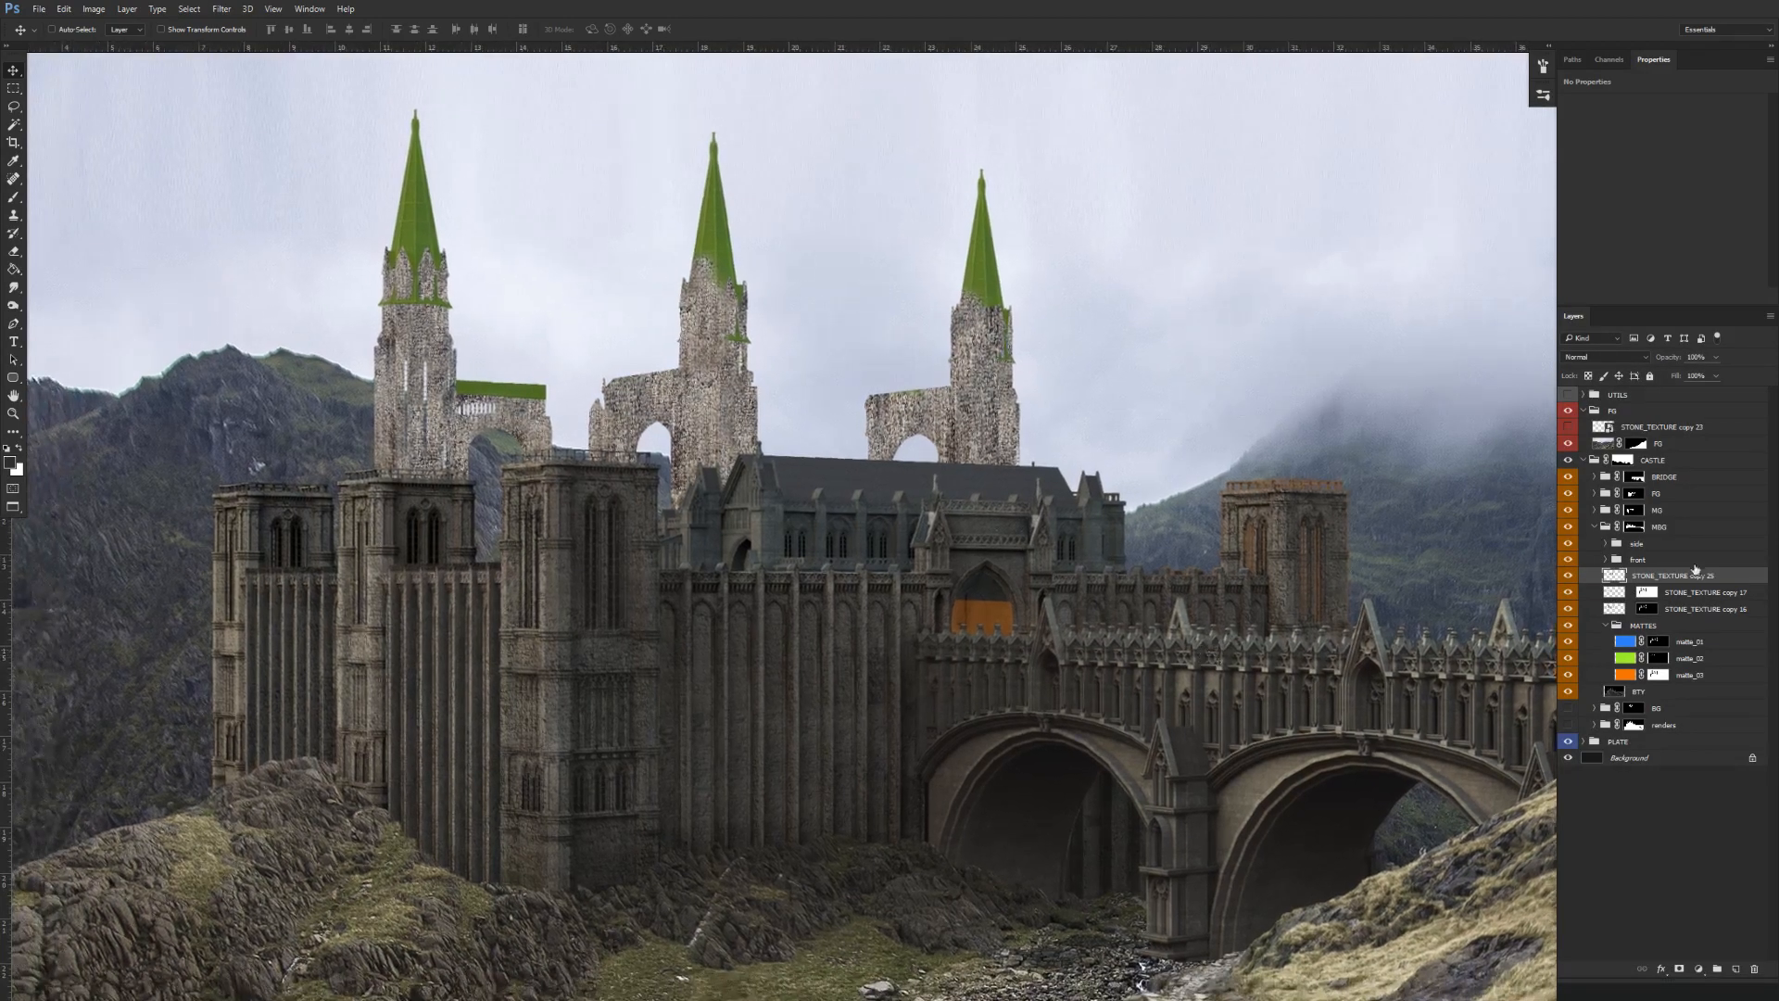
Copy the matte_03 mask onto the STONE_TEXTURE copy 25 layer and toggle the layer to check the result.
drag(1656, 679, 1664, 575)
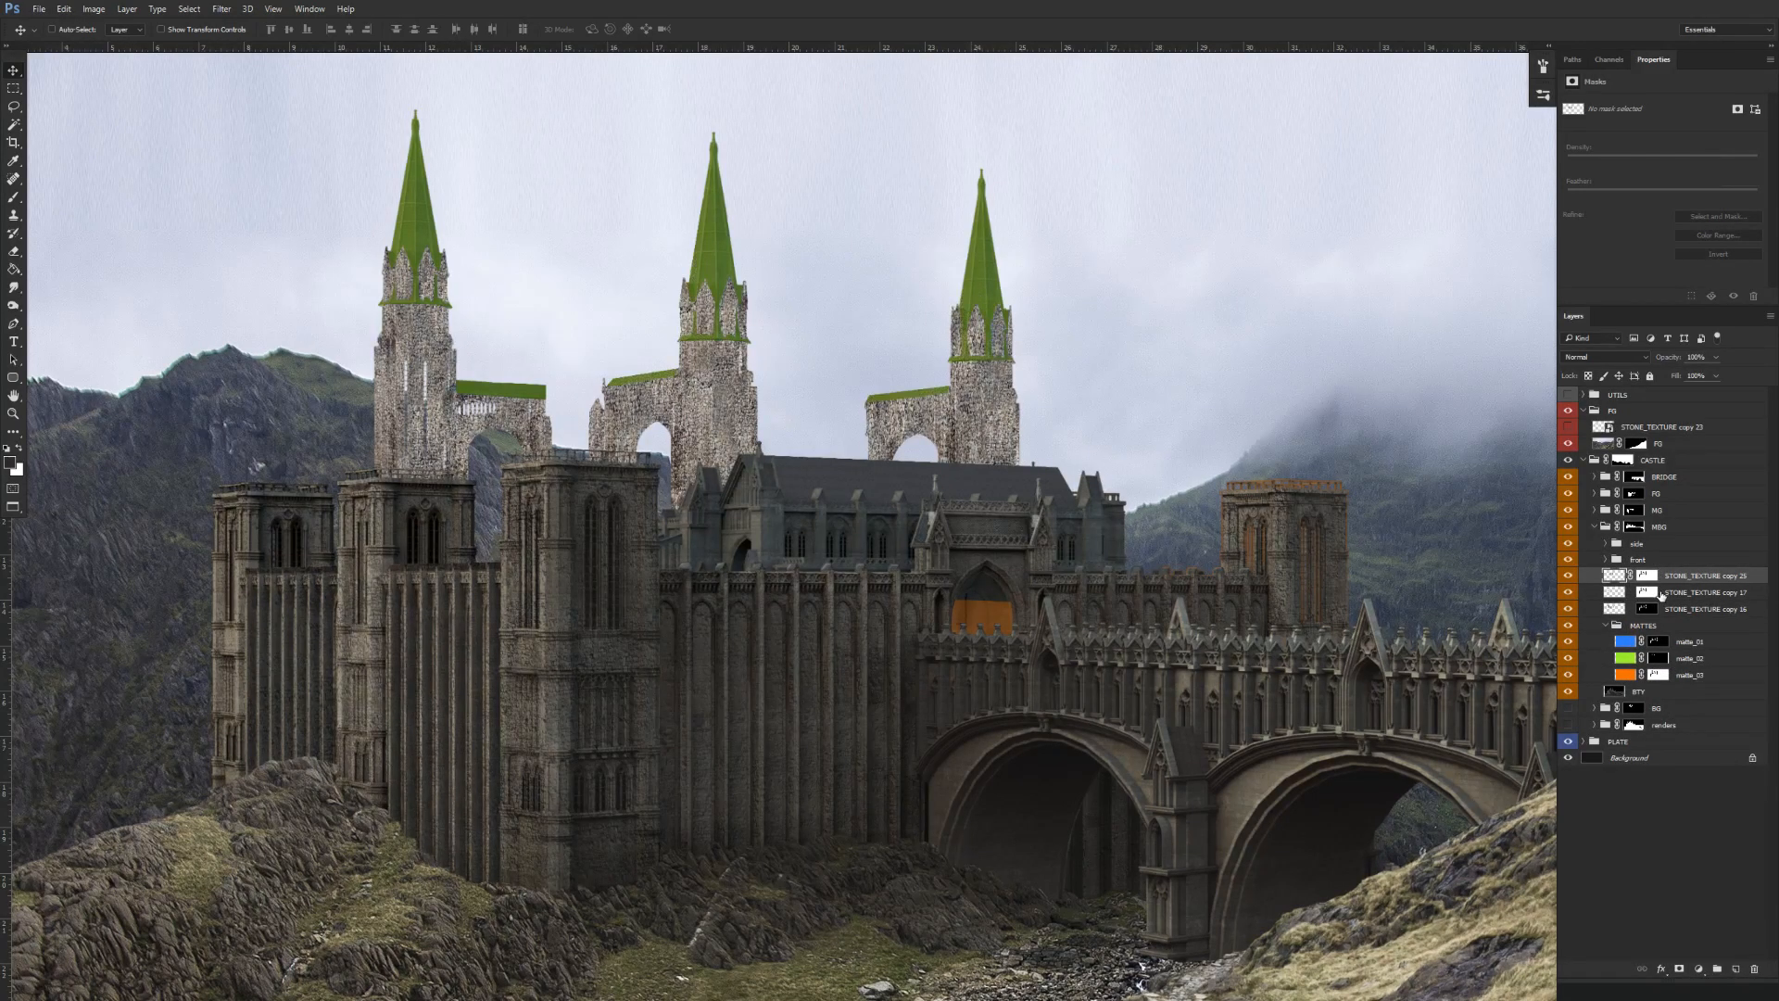
click(1568, 576)
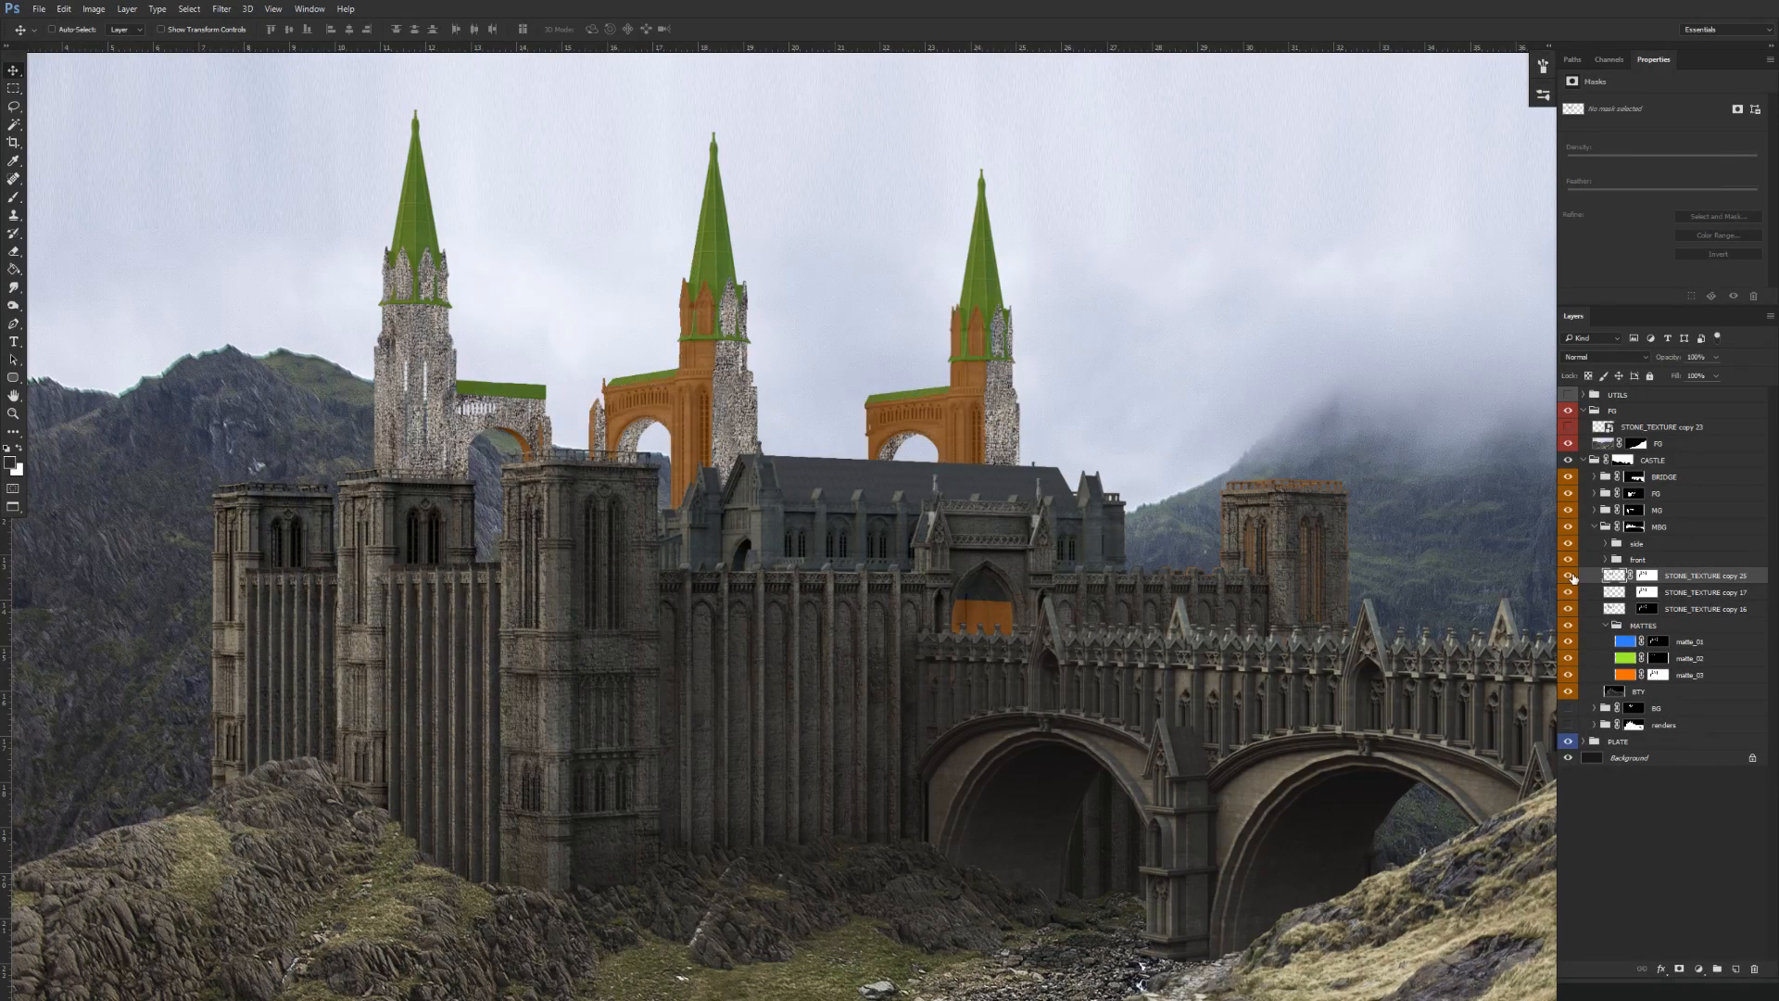
drag(1130, 665, 1107, 733)
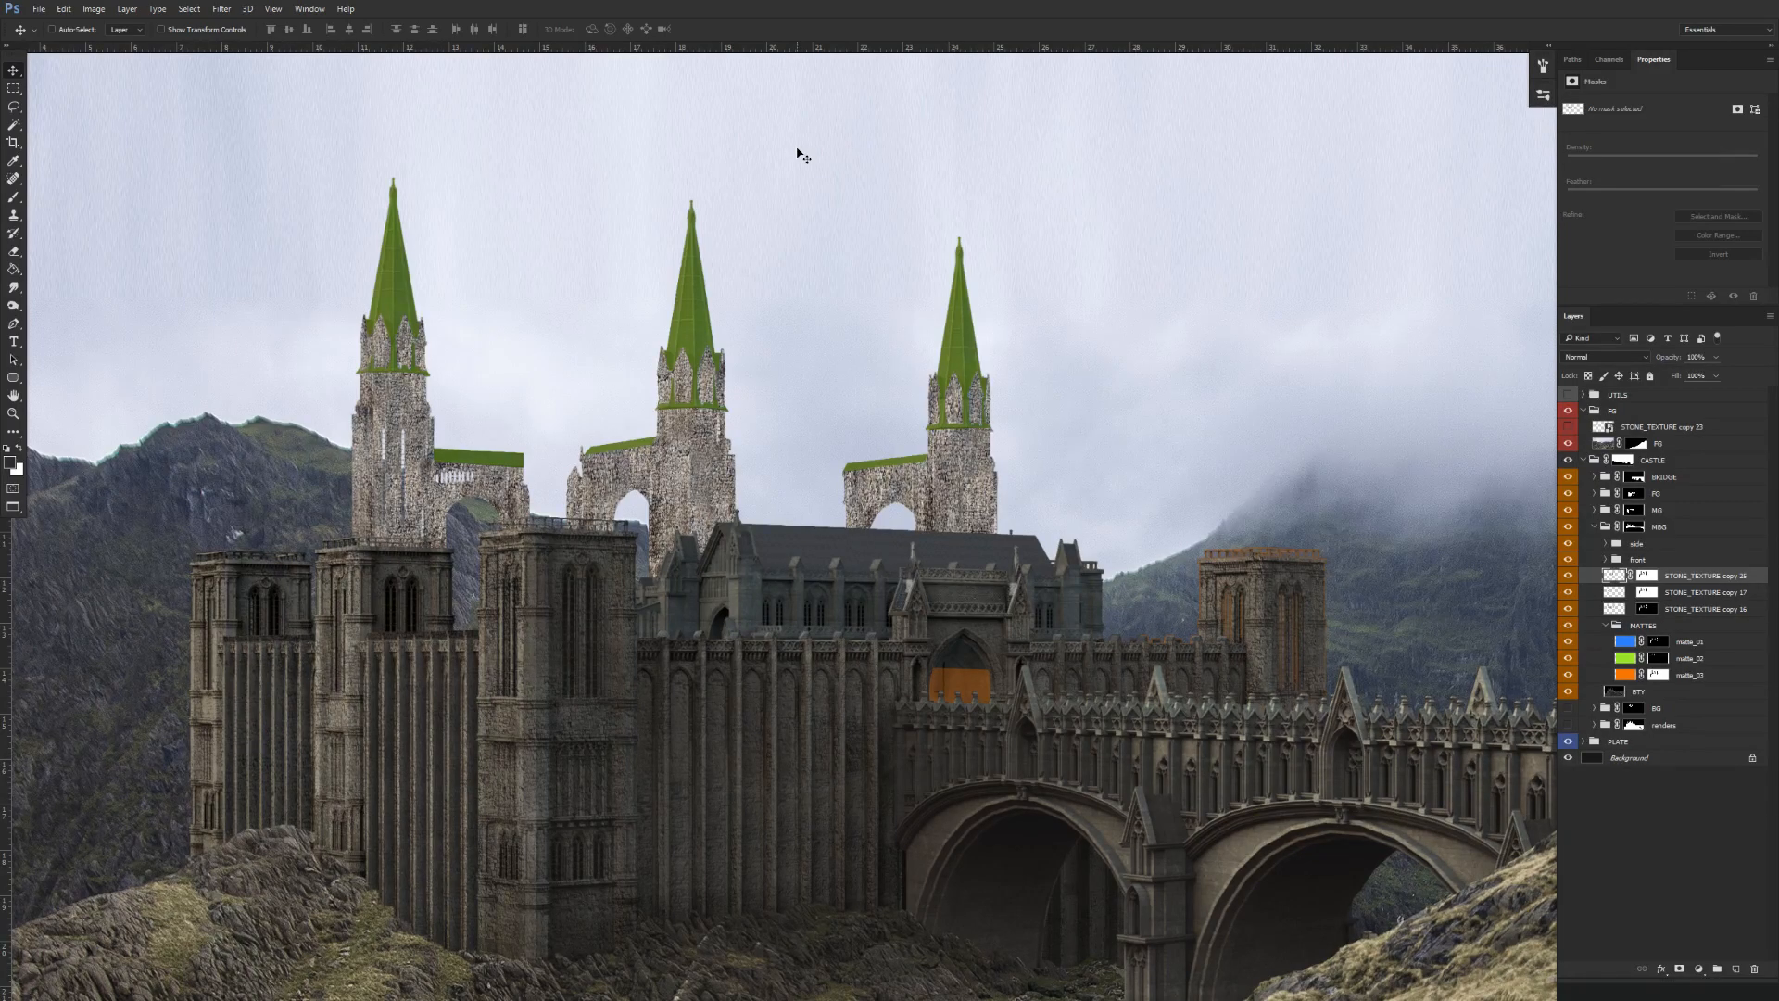
click(1568, 577)
drag(1173, 644, 1203, 605)
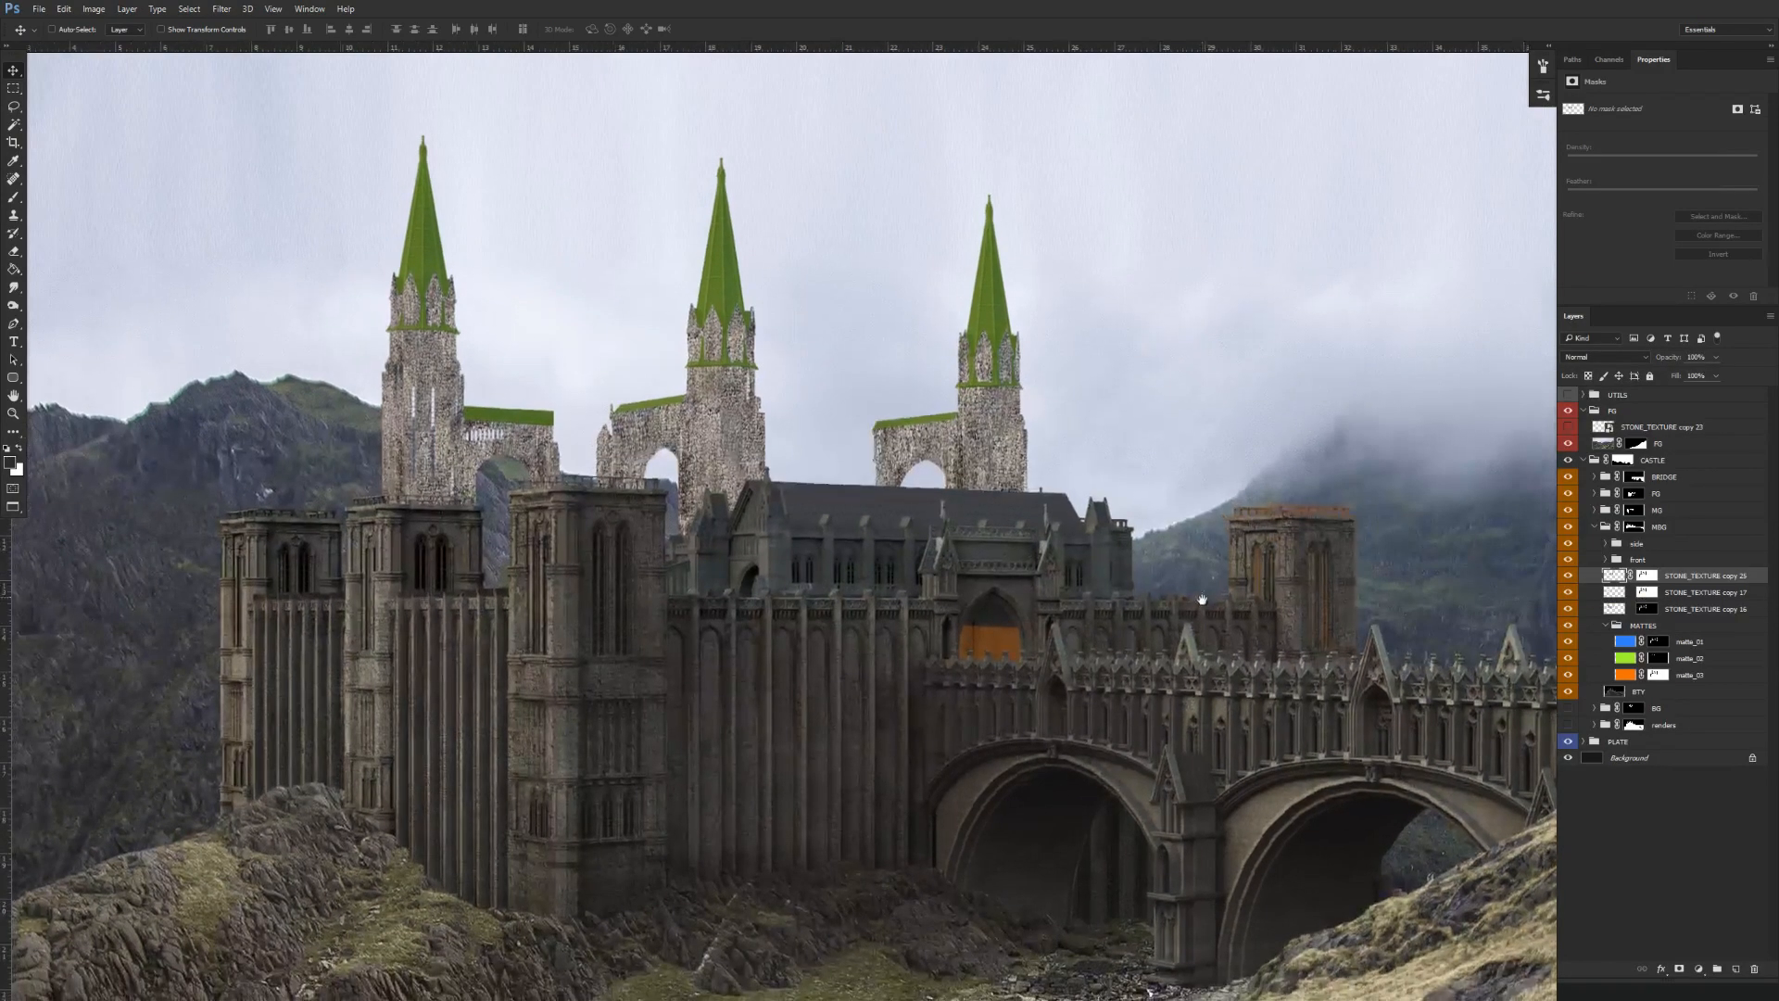
Clone stone texture over the orange area inside the gatehouse archway above the bridge.
key(s)
alt+click(984, 454)
drag(959, 639, 992, 649)
alt+click(987, 461)
click(1005, 647)
scroll(1038, 639, down, 4)
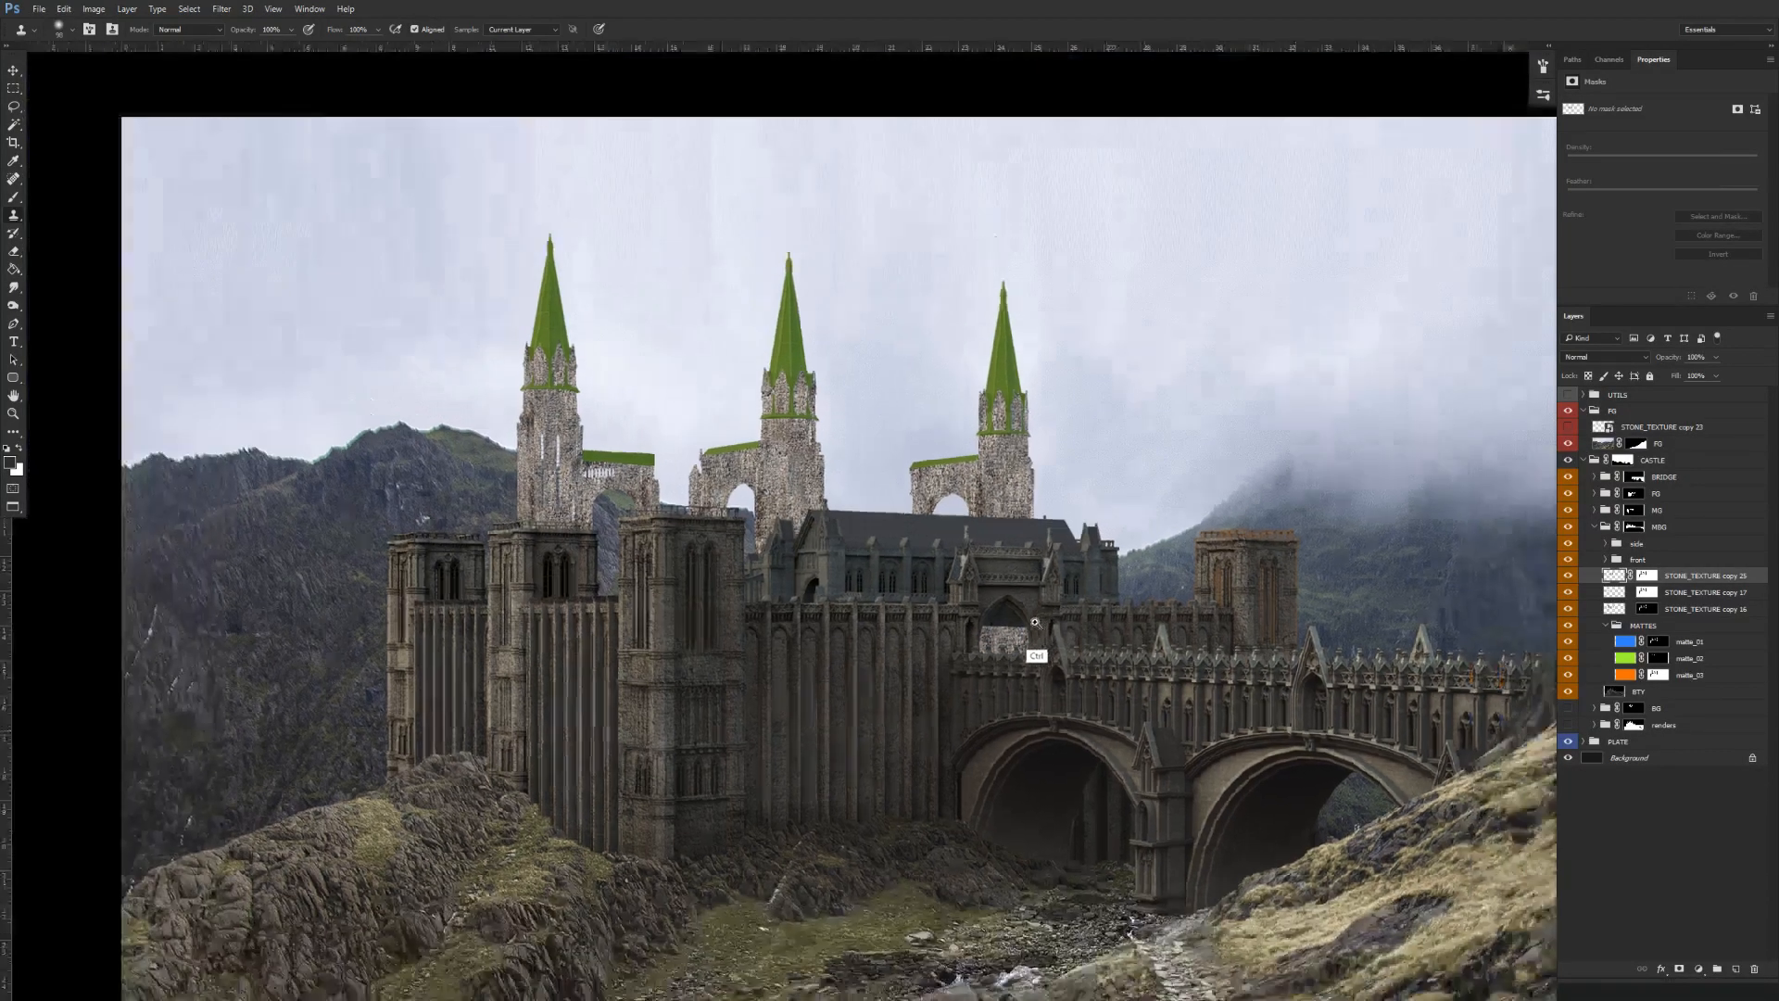
Hide the rulers around the canvas.
drag(1032, 691, 860, 554)
key(v)
key(ctrl+r)
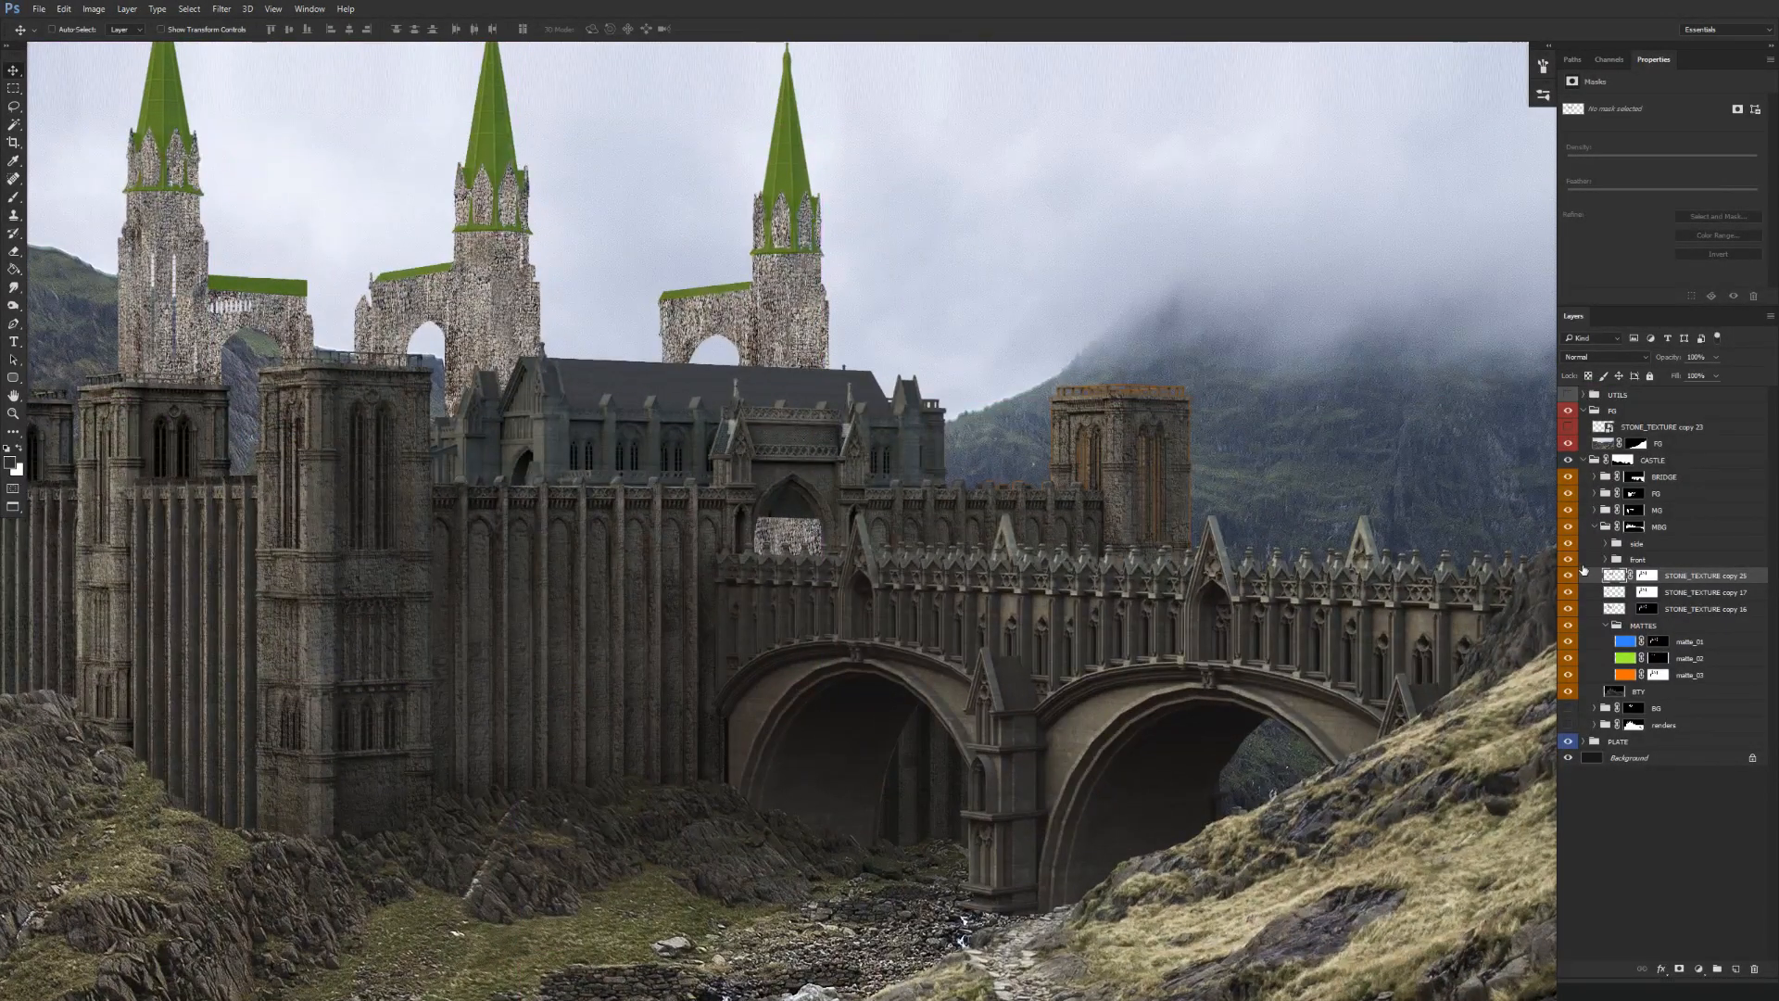
Toggle the MBG group, its mask and the STONE_TEXTURE copy 25 layer to examine the texture coverage.
click(1572, 526)
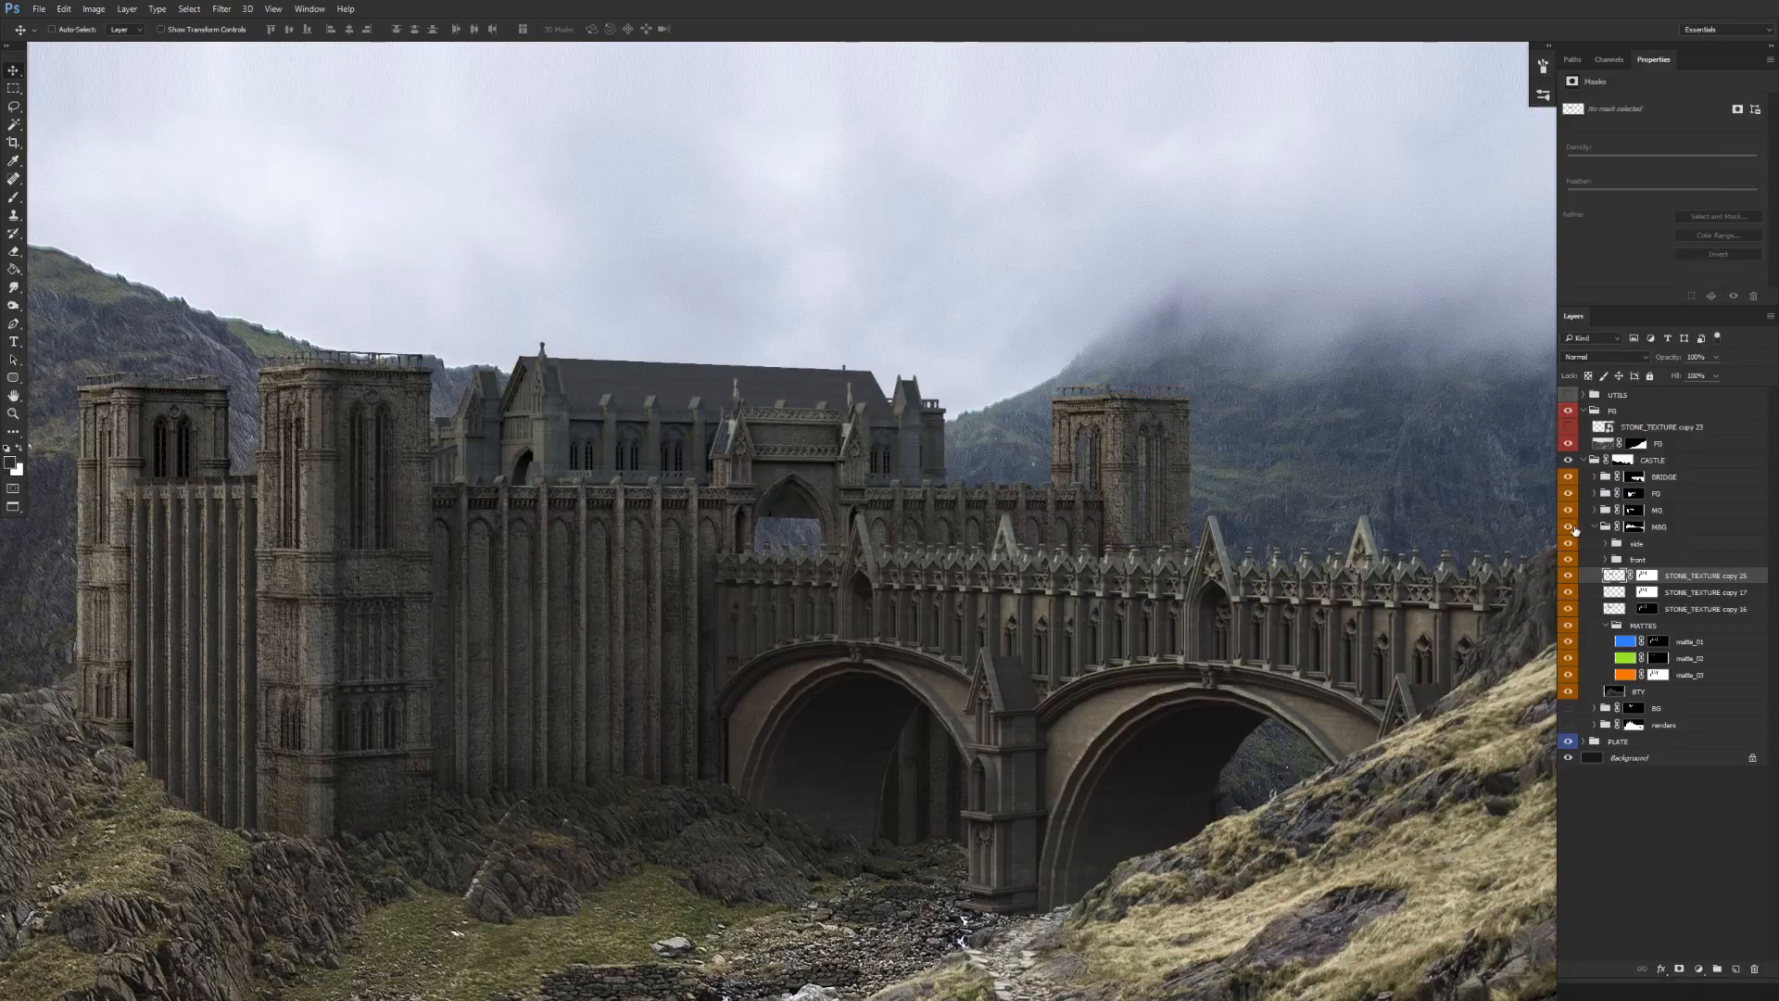
click(1572, 526)
alt+click(1633, 528)
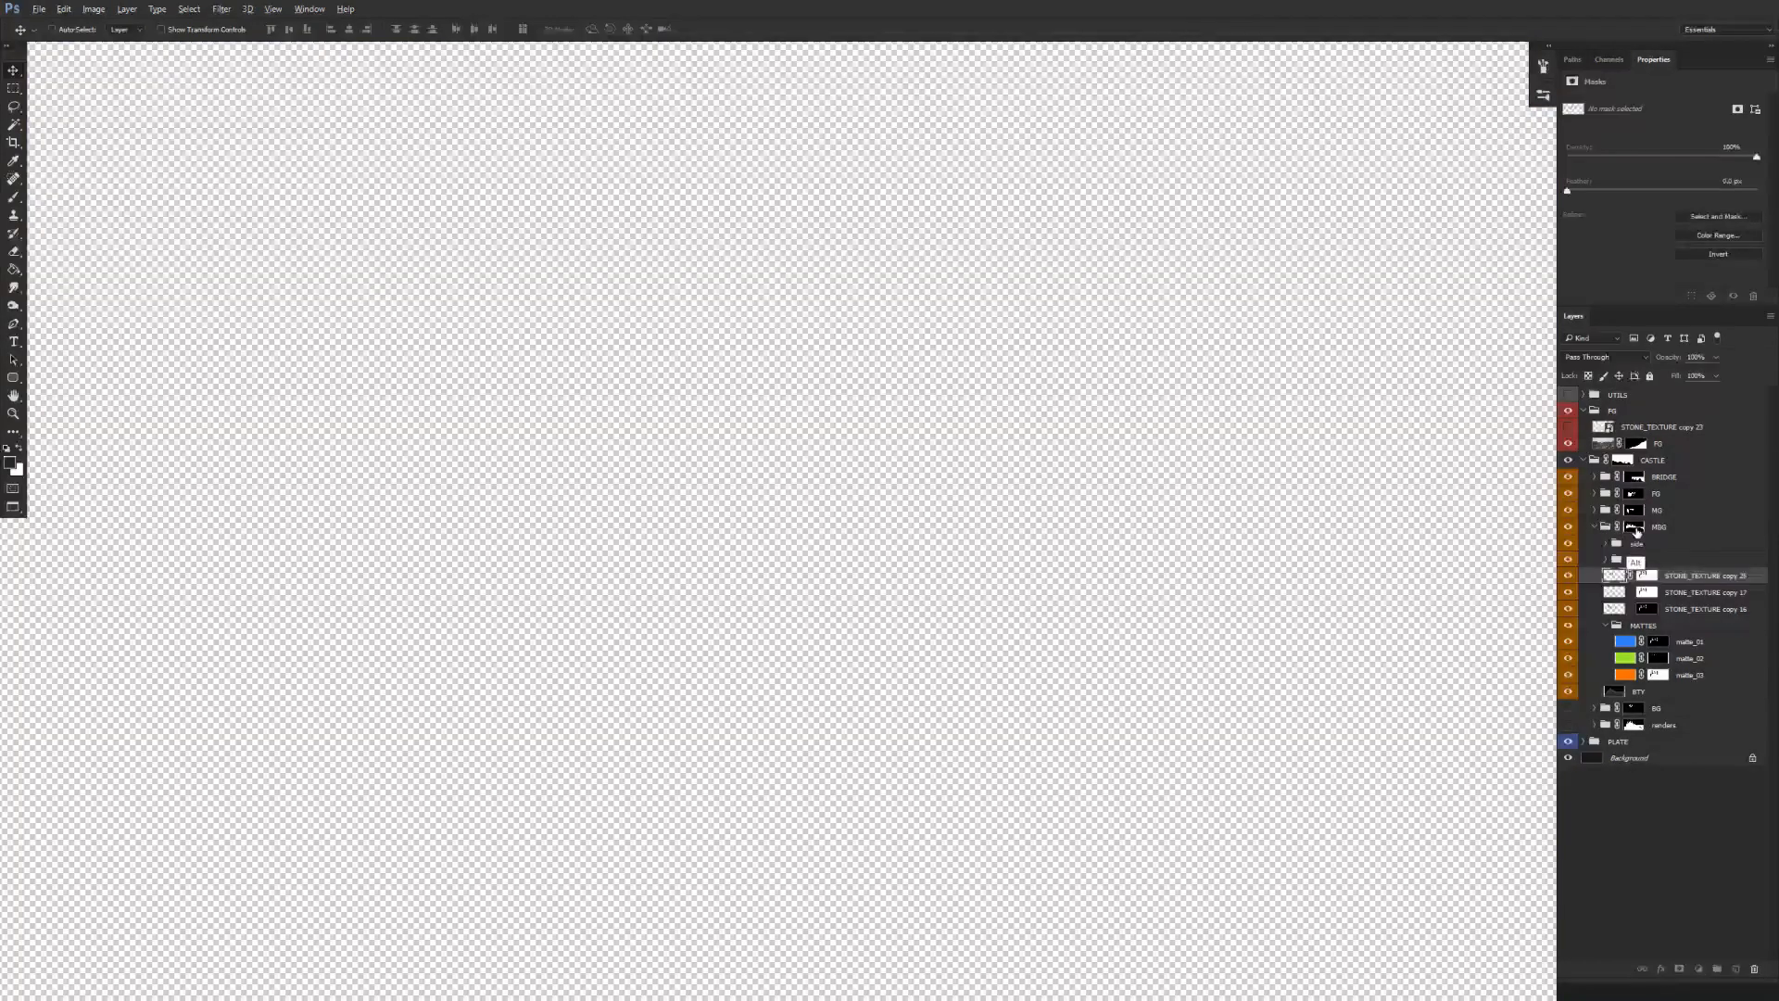
alt+click(1634, 527)
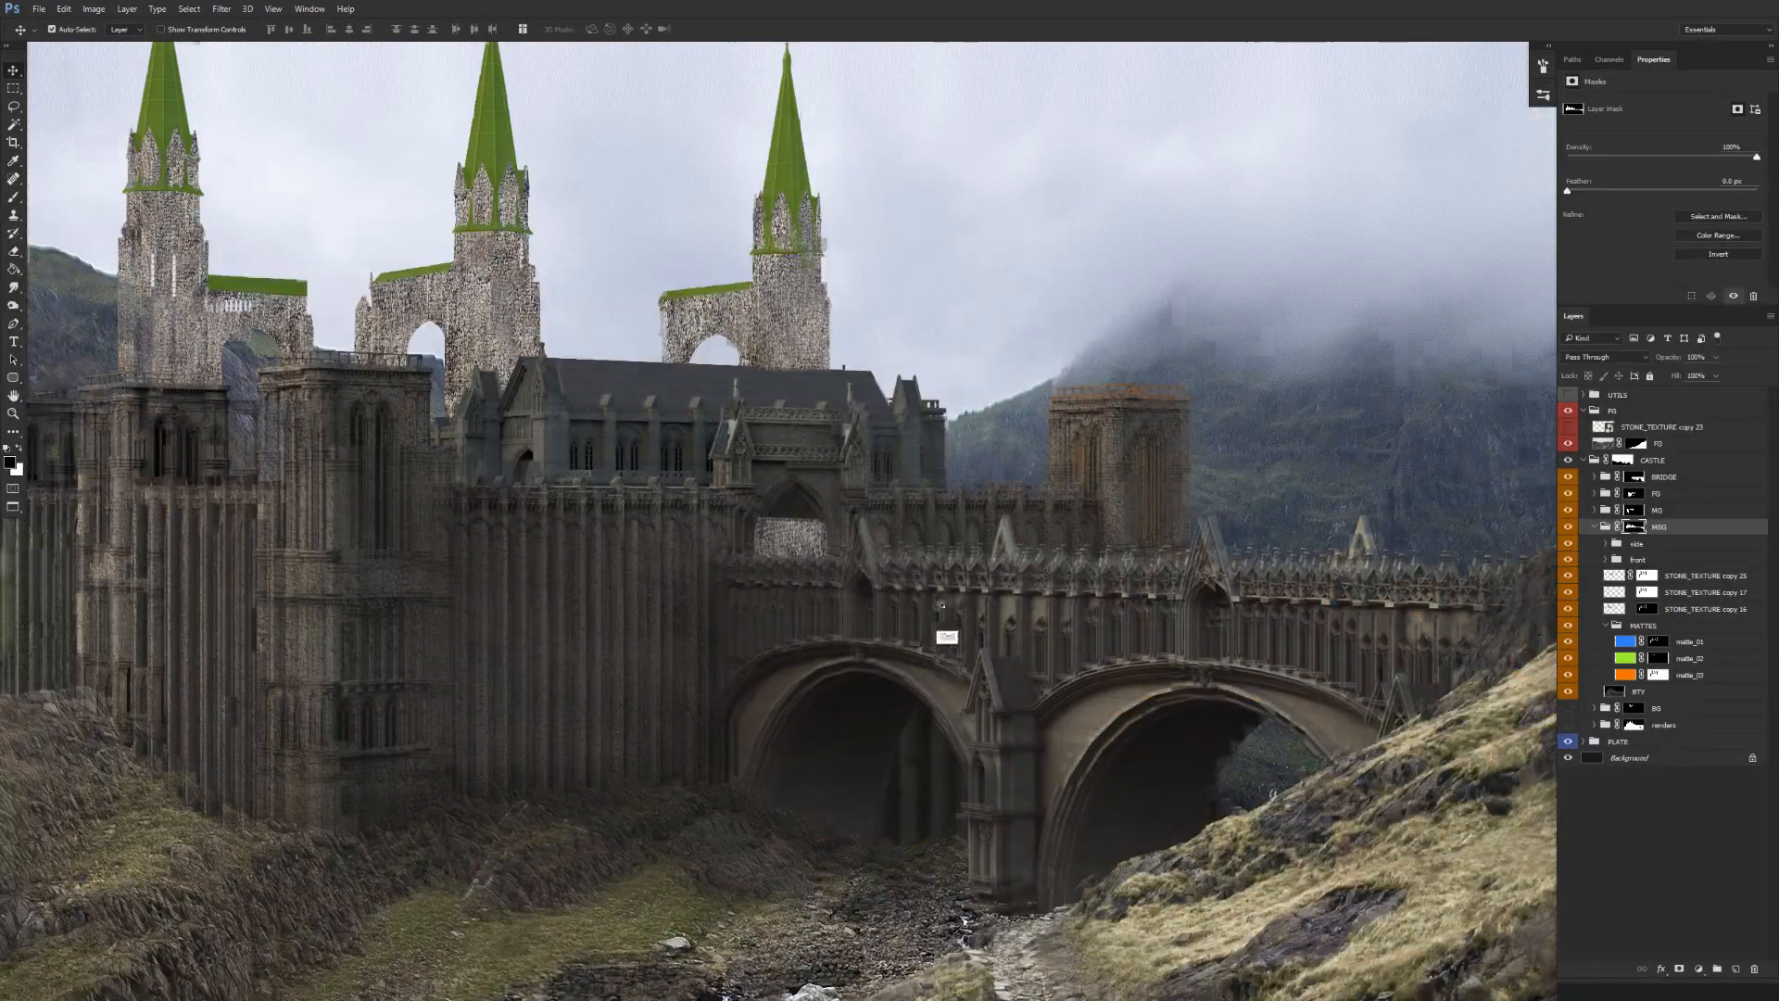
scroll(954, 621, down, 1)
drag(917, 665, 906, 626)
click(1567, 576)
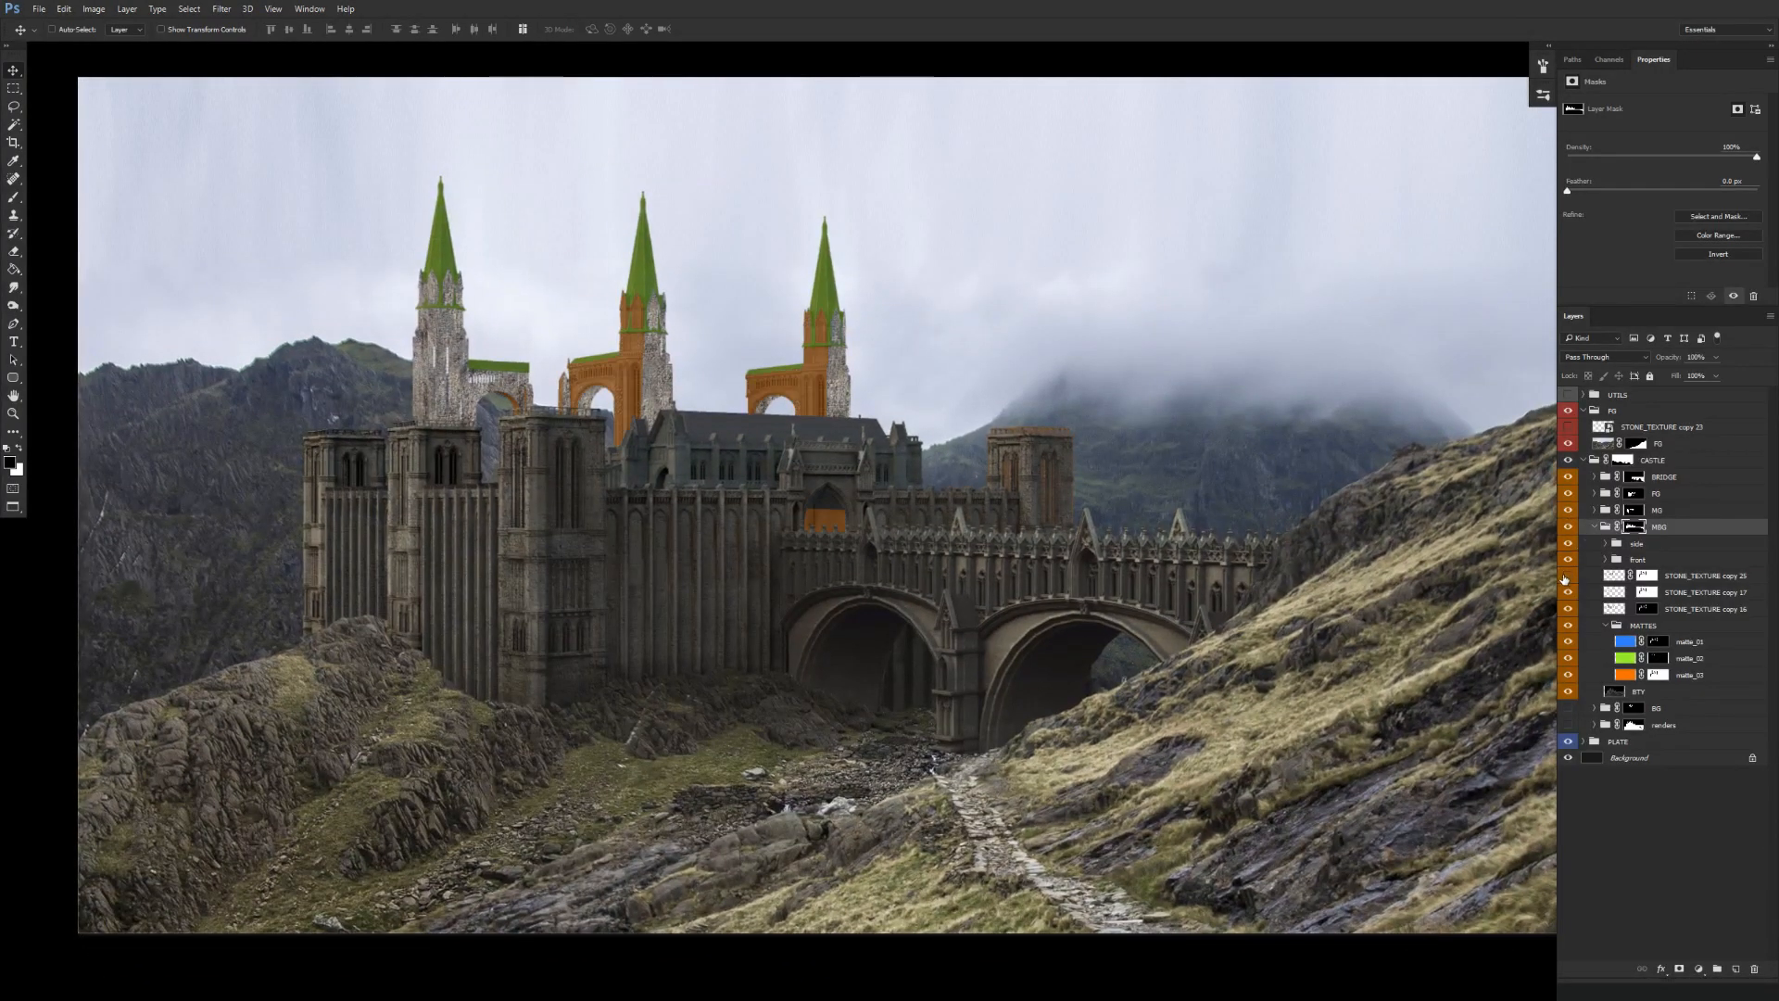
click(1567, 576)
Clone more stone texture over the lower front of the second tower and its arch on the STONE_TEXTURE copy 25 layer.
click(1615, 576)
key(s)
ctrl+click(688, 391)
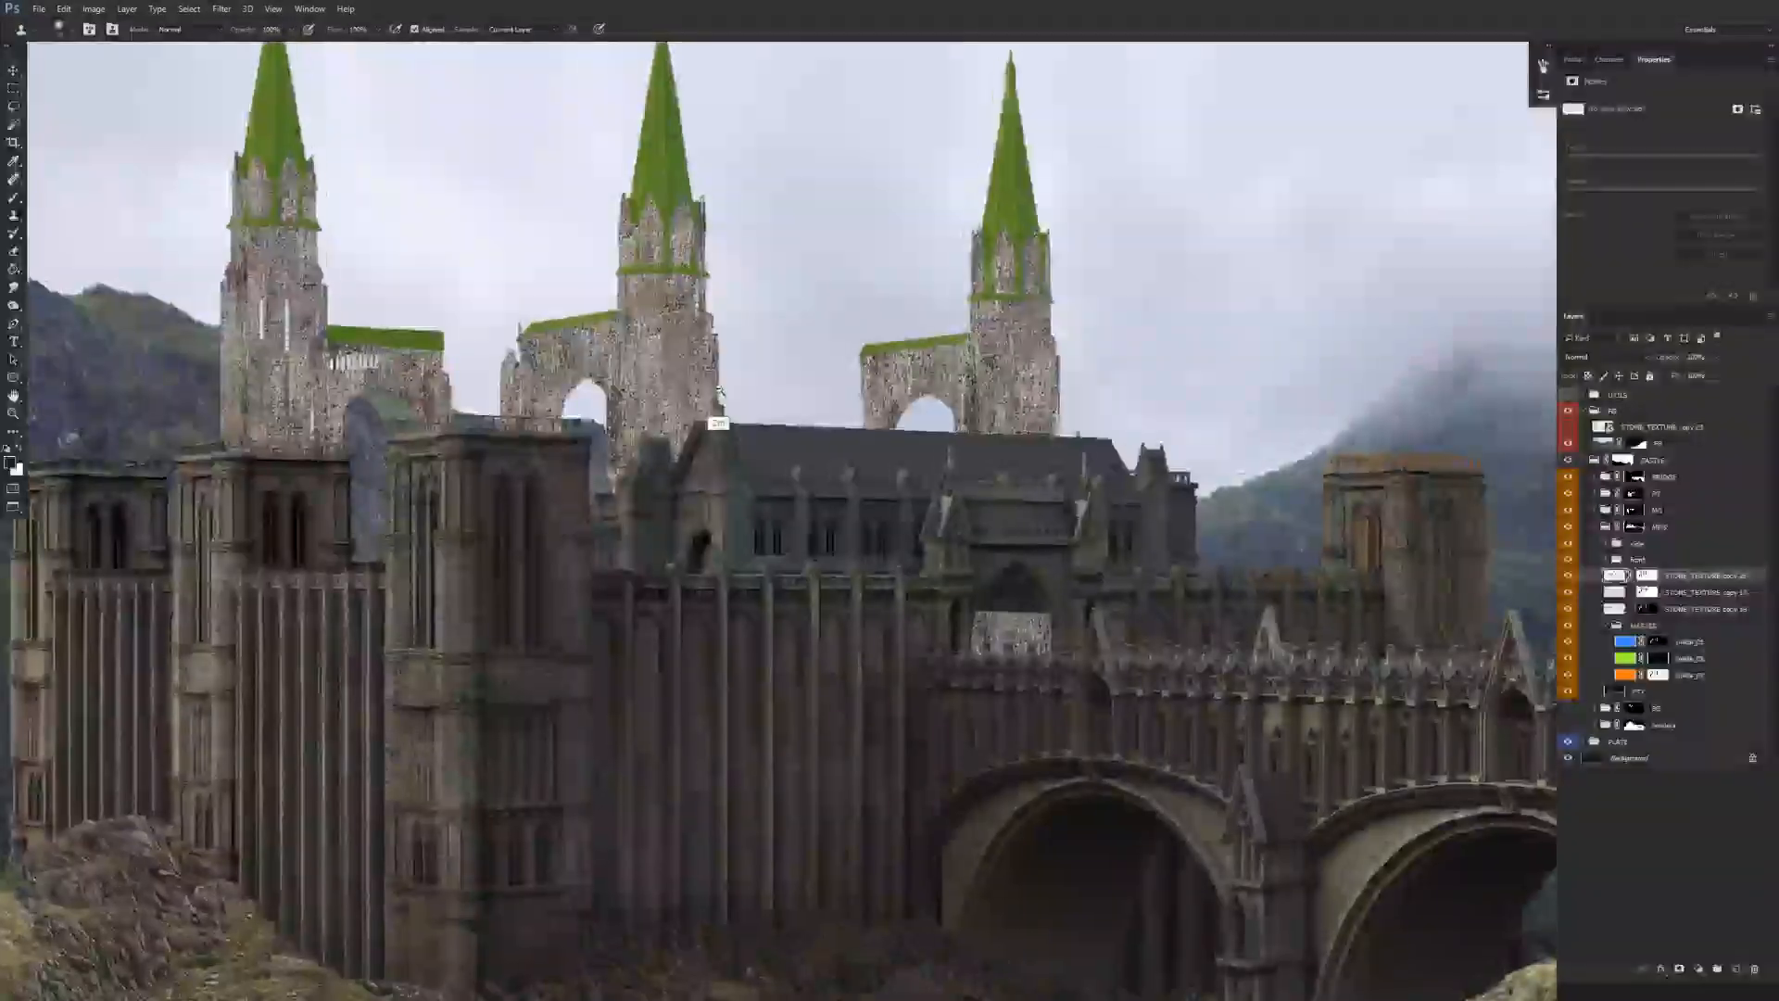
drag(621, 404, 609, 408)
alt+click(636, 436)
drag(603, 494, 601, 536)
key(ctrl+0)
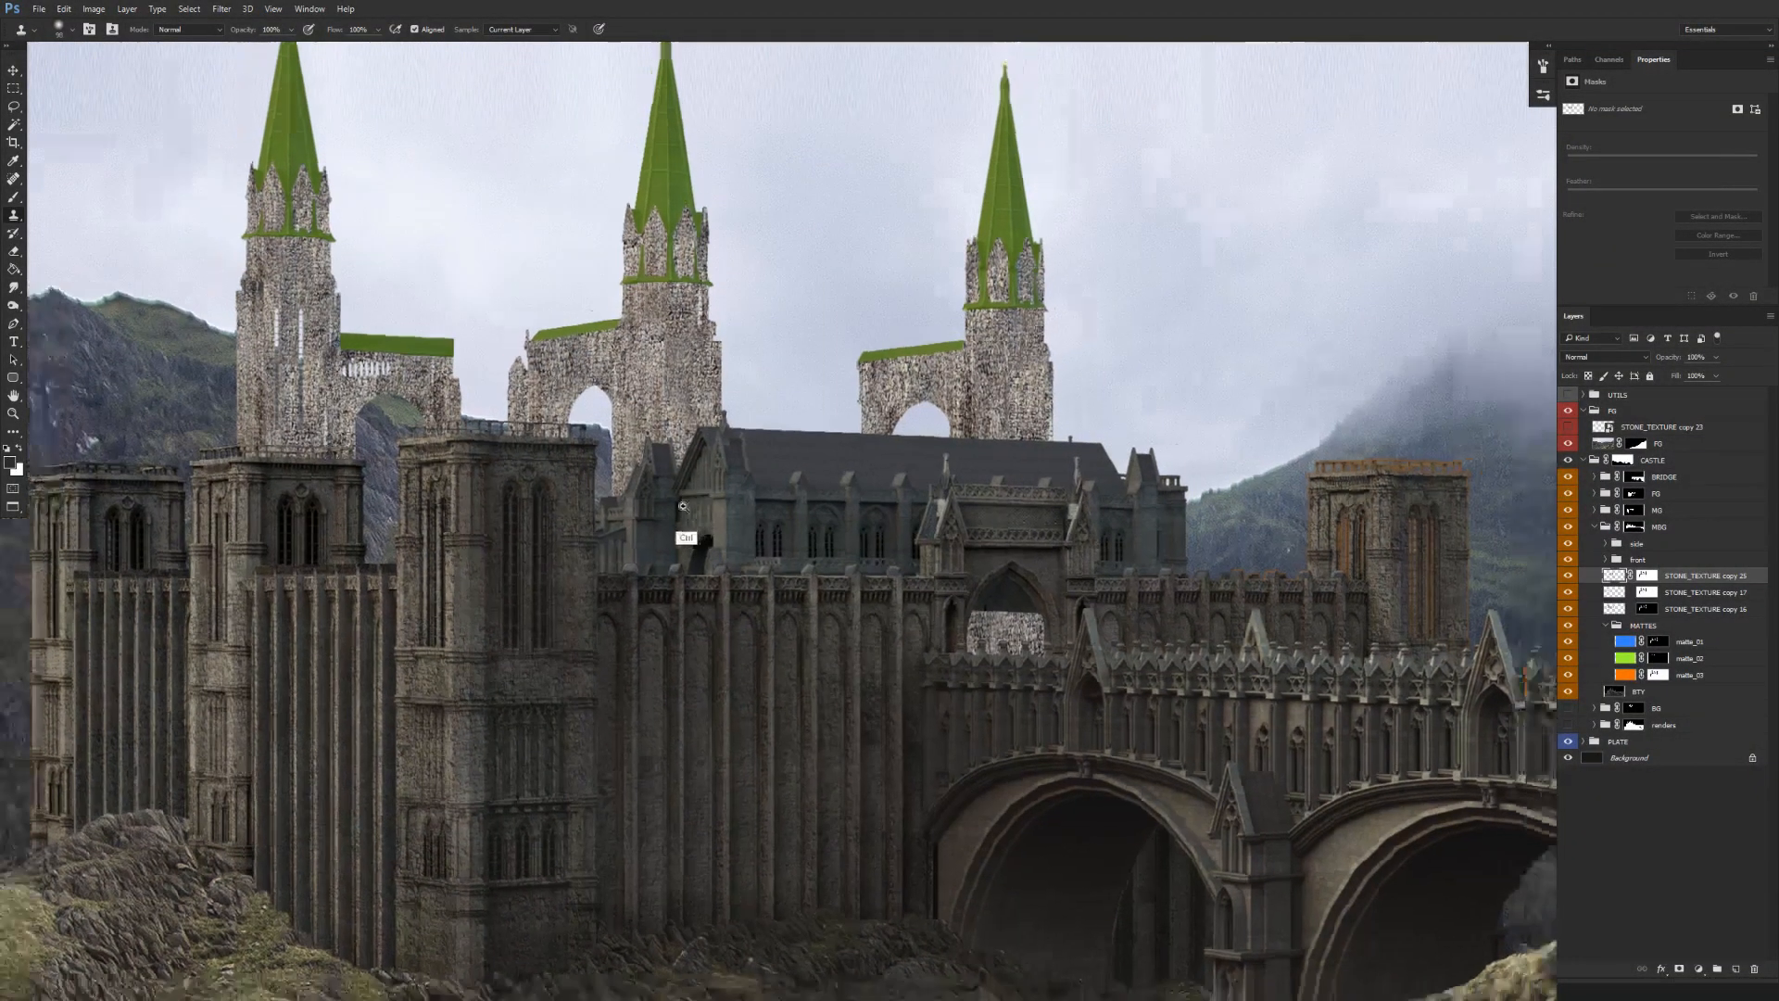
key(v)
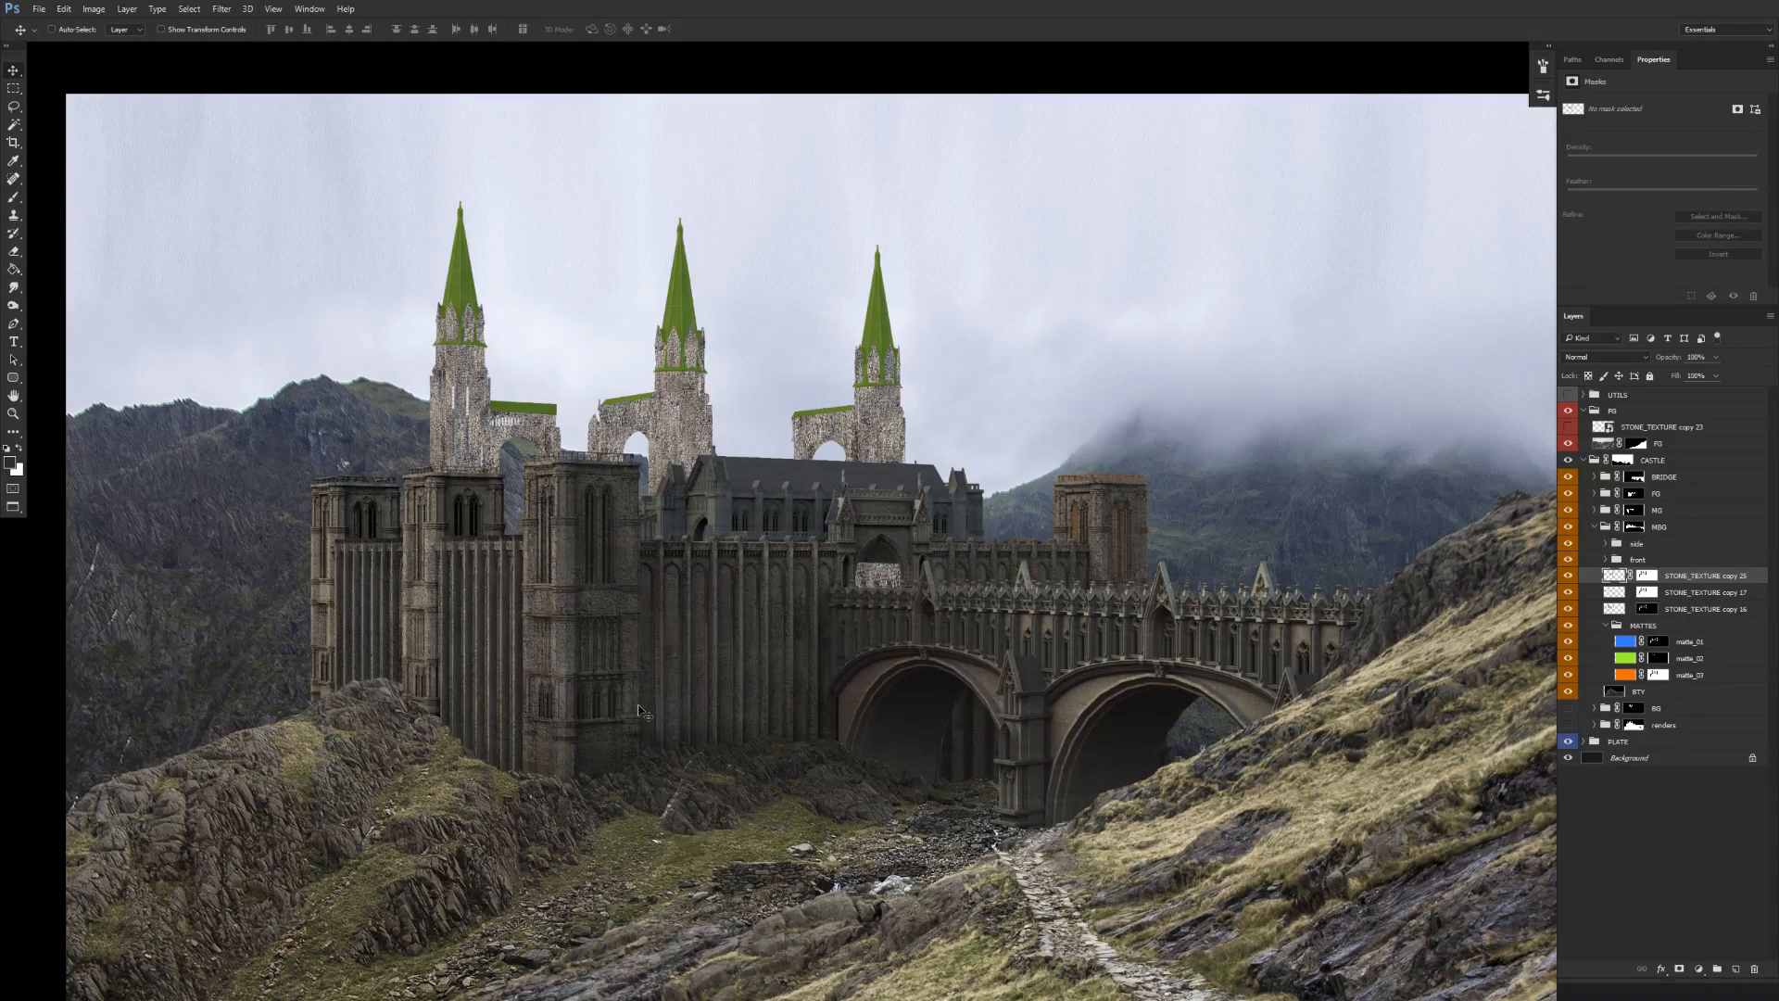
drag(825, 633, 853, 629)
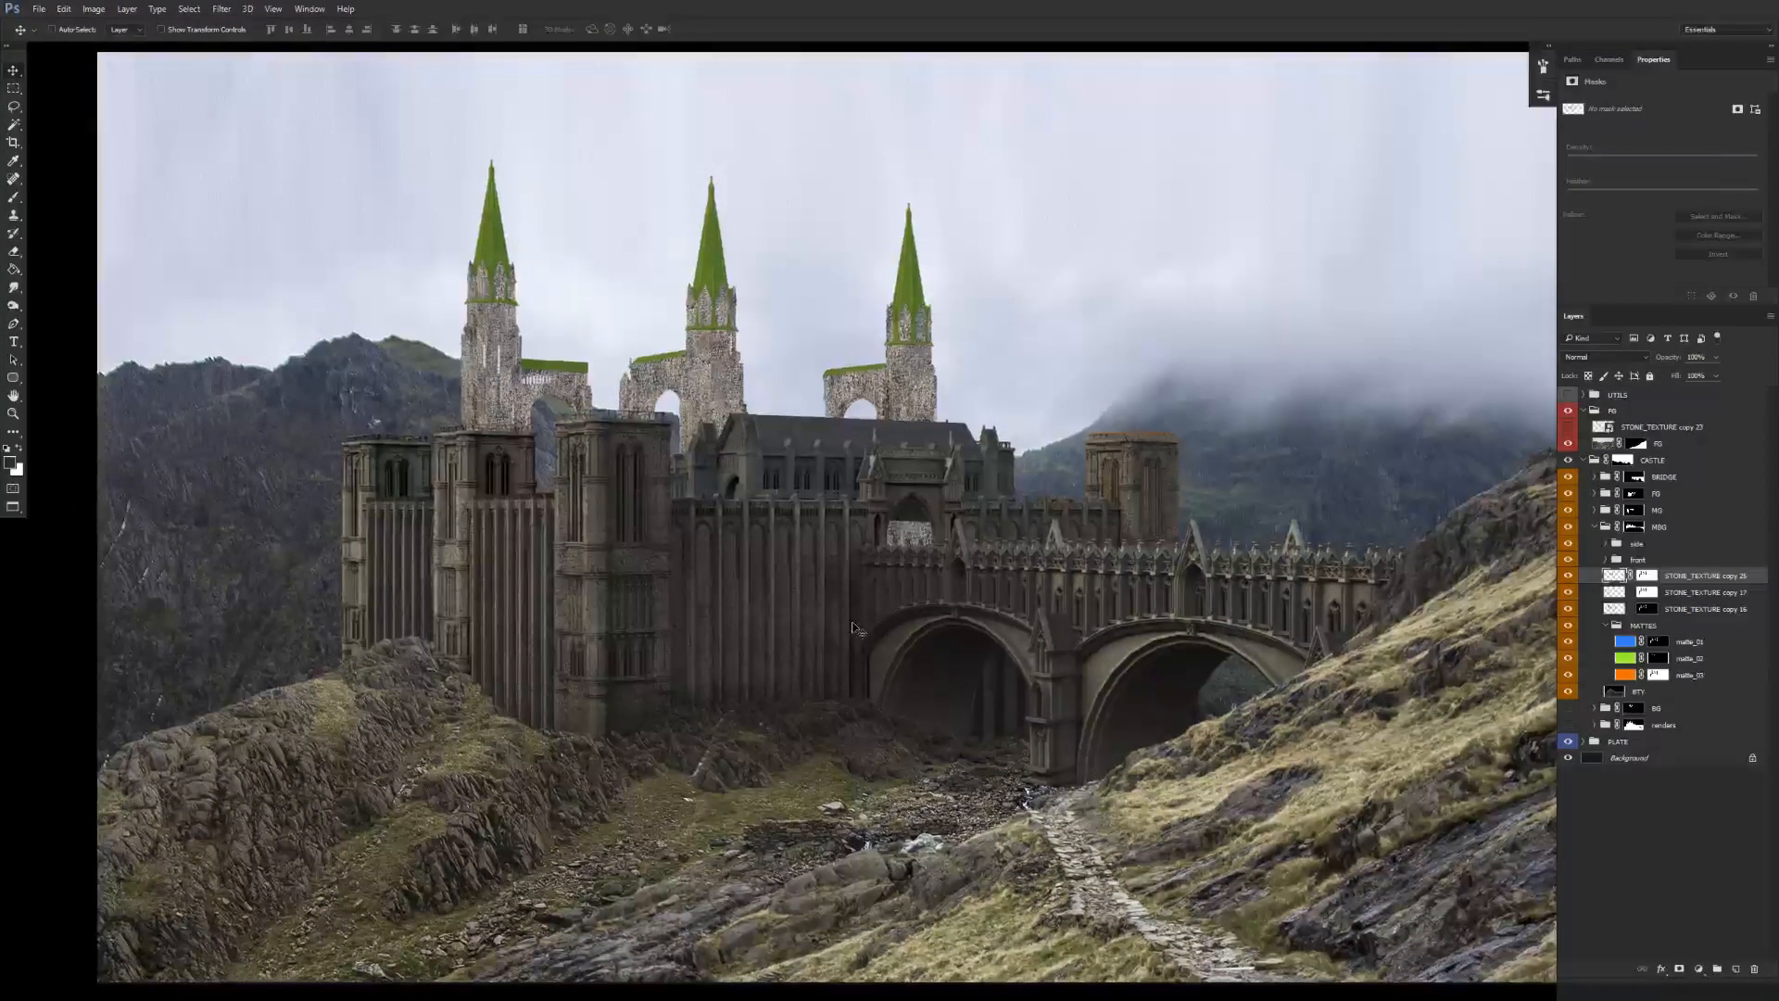
key(ctrl+plus)
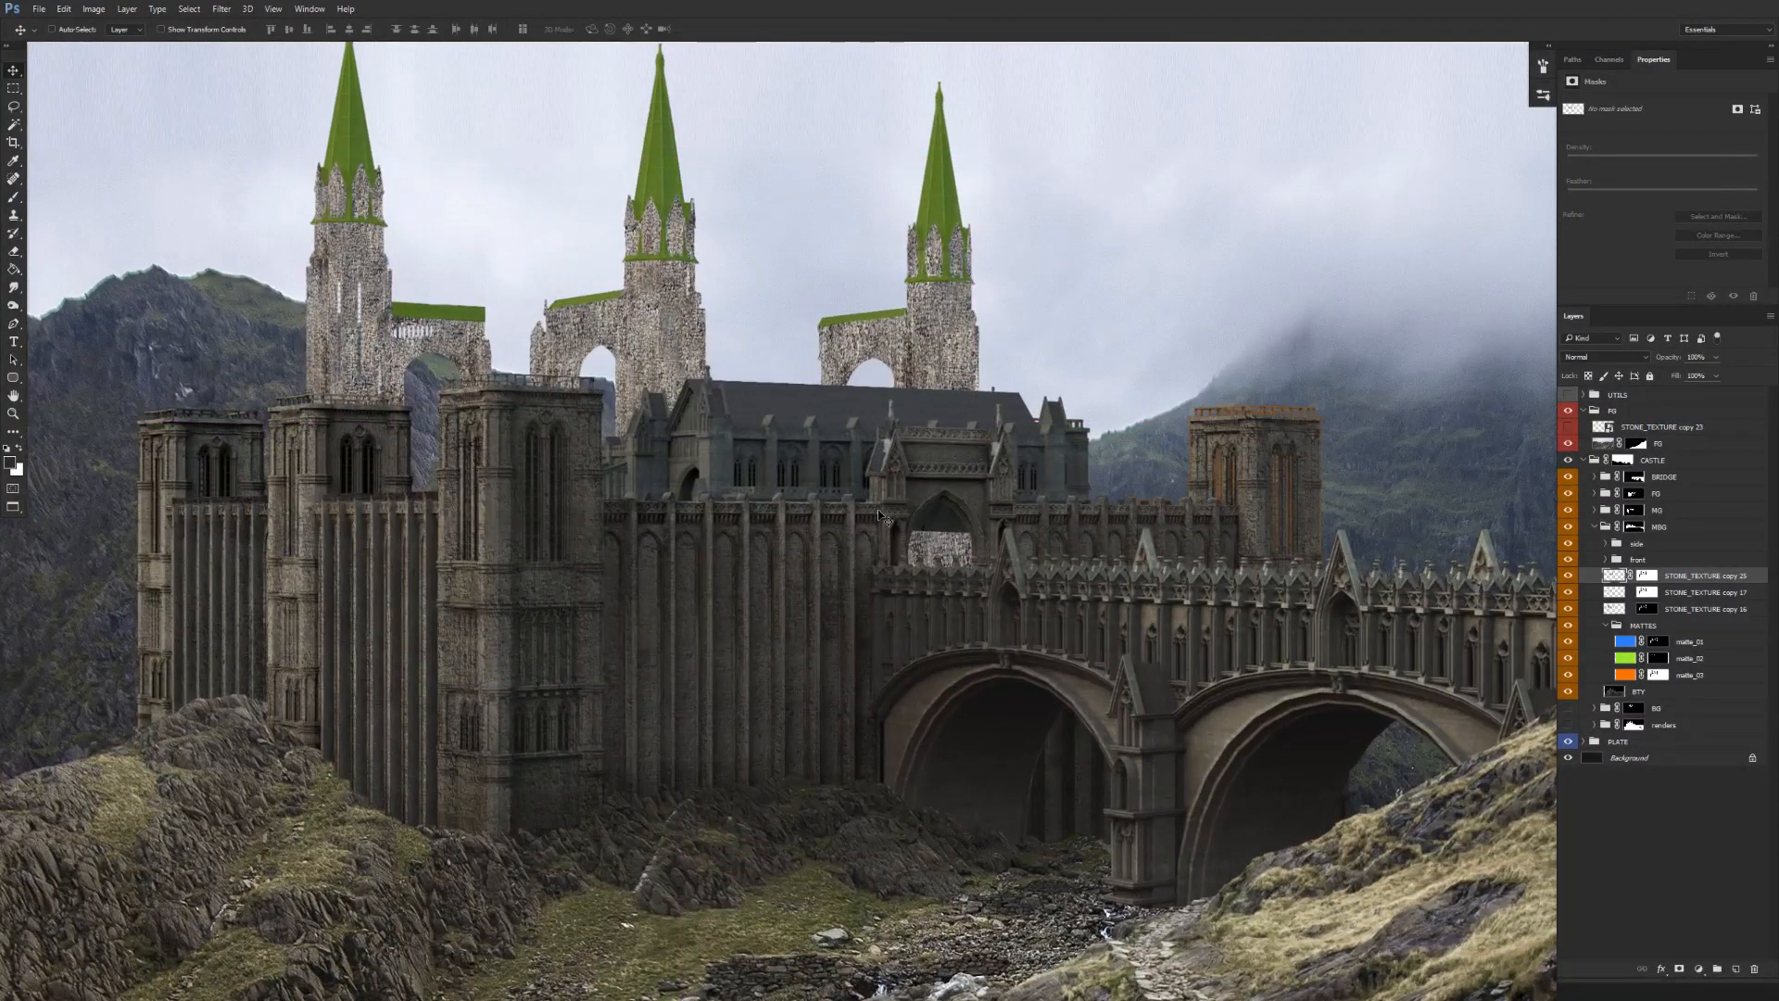
drag(828, 608, 826, 639)
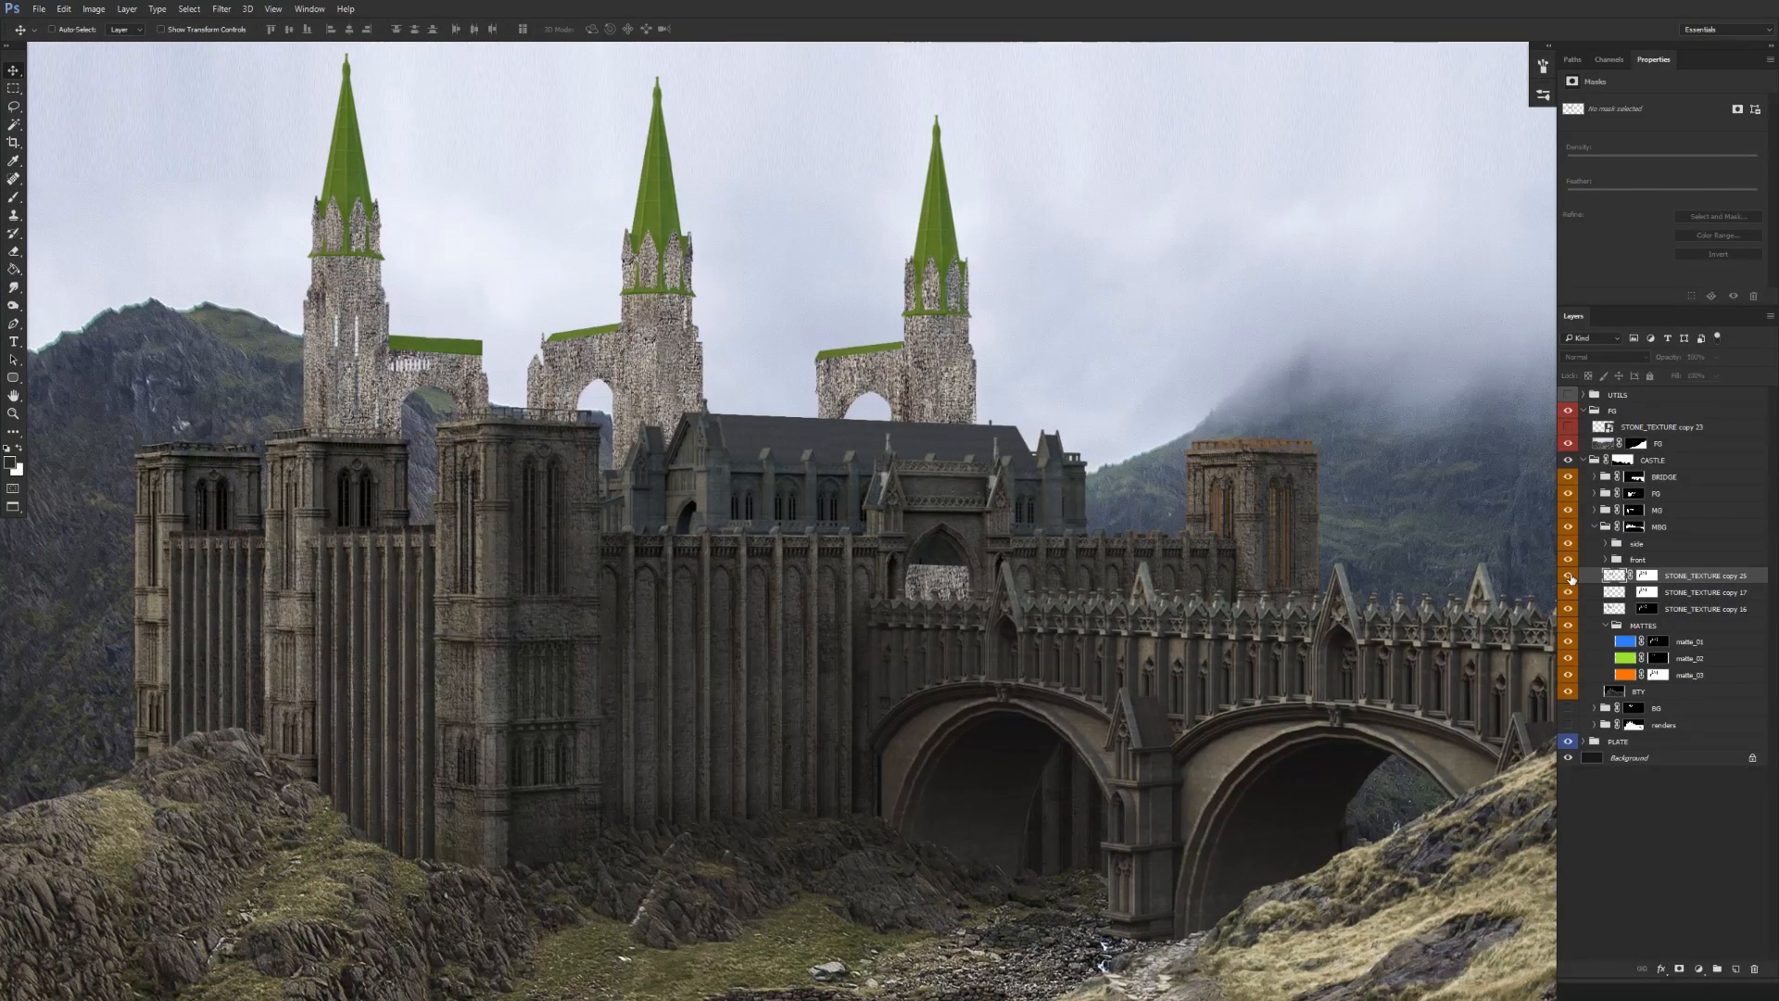
Apply the layer masks of STONE_TEXTURE copy 25 and copy 17, then merge the two layers into one.
key(ctrl+minus)
drag(1037, 702, 834, 661)
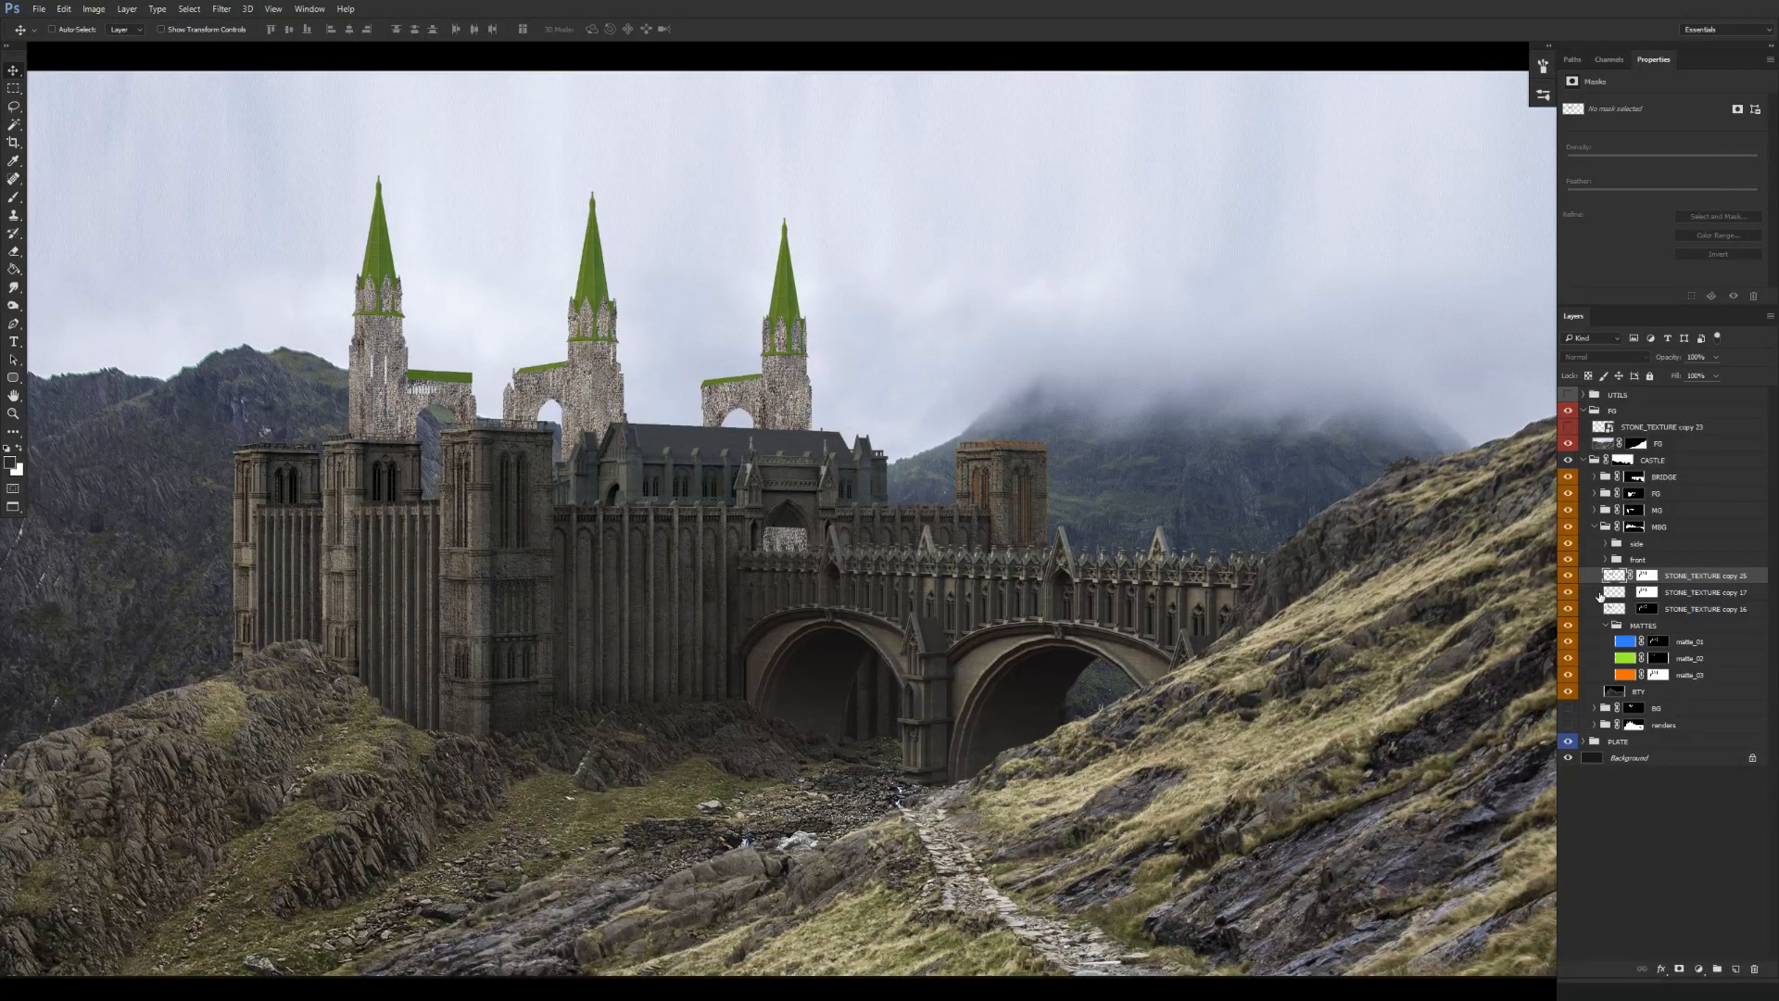
right_click(1649, 578)
click(1703, 608)
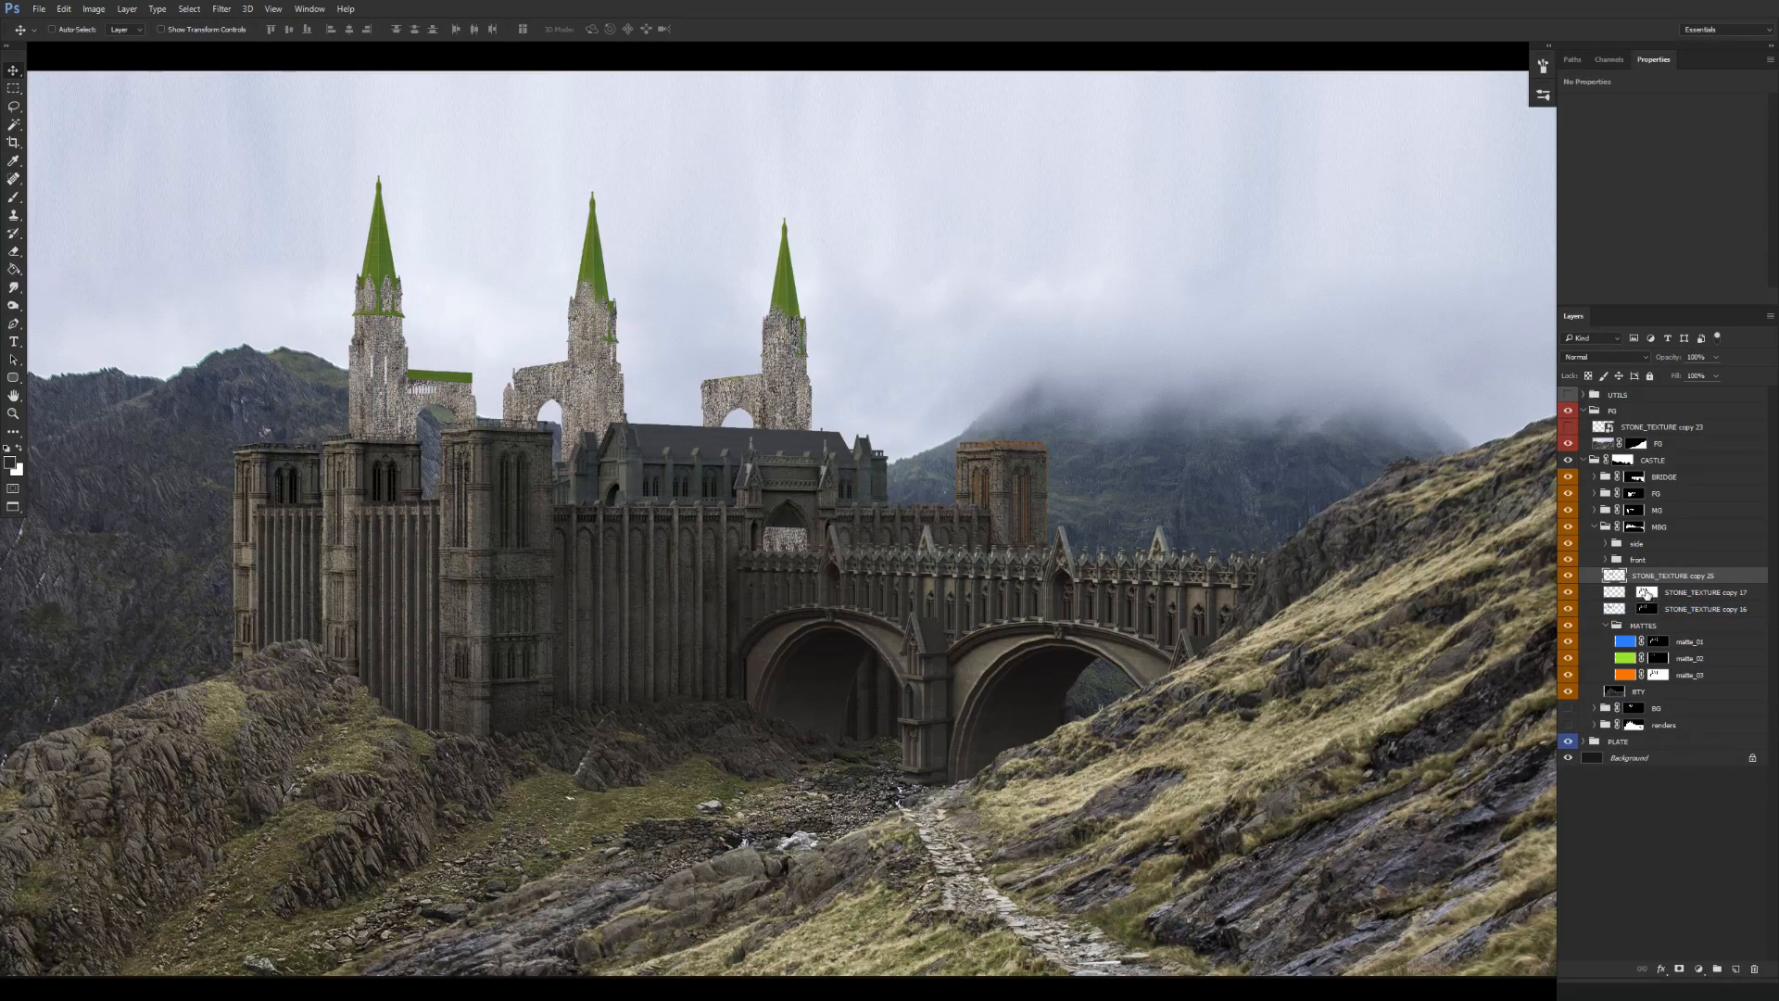
right_click(1647, 592)
click(1674, 623)
click(1676, 578)
key(ctrl+e)
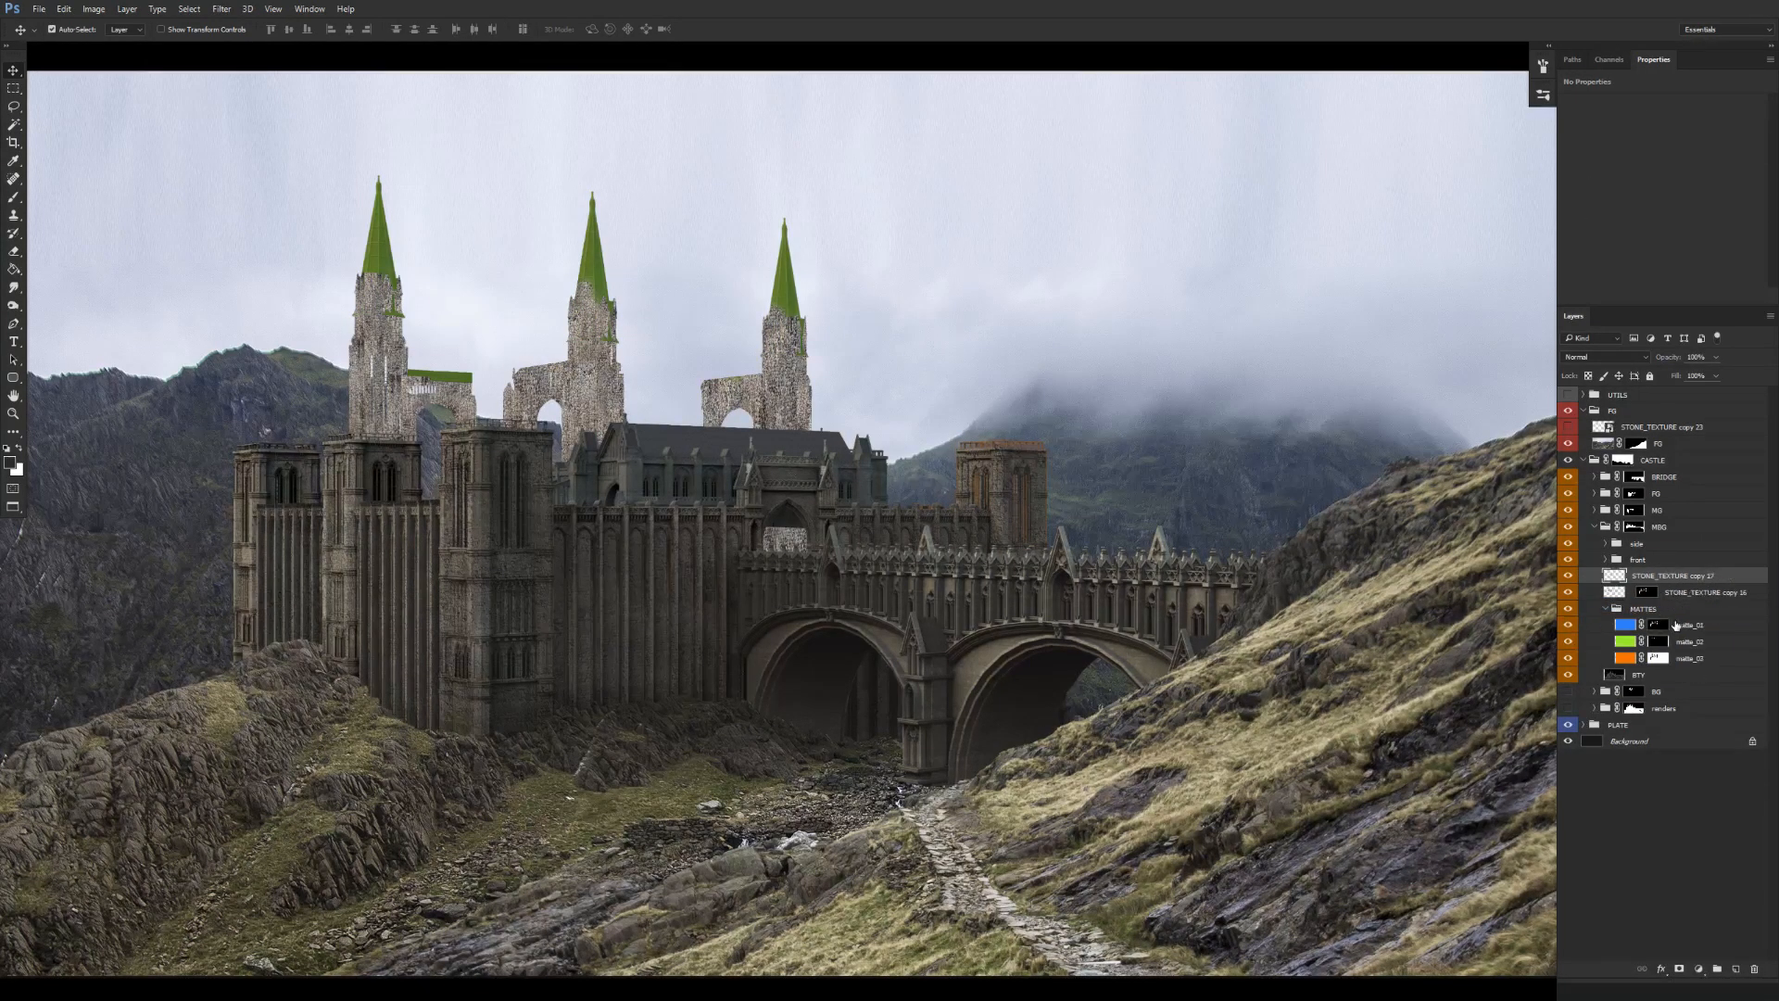
Copy the matte_03 mask onto the merged STONE_TEXTURE copy 17 layer and place the layer in a group named tower_side.
drag(1656, 658, 1654, 576)
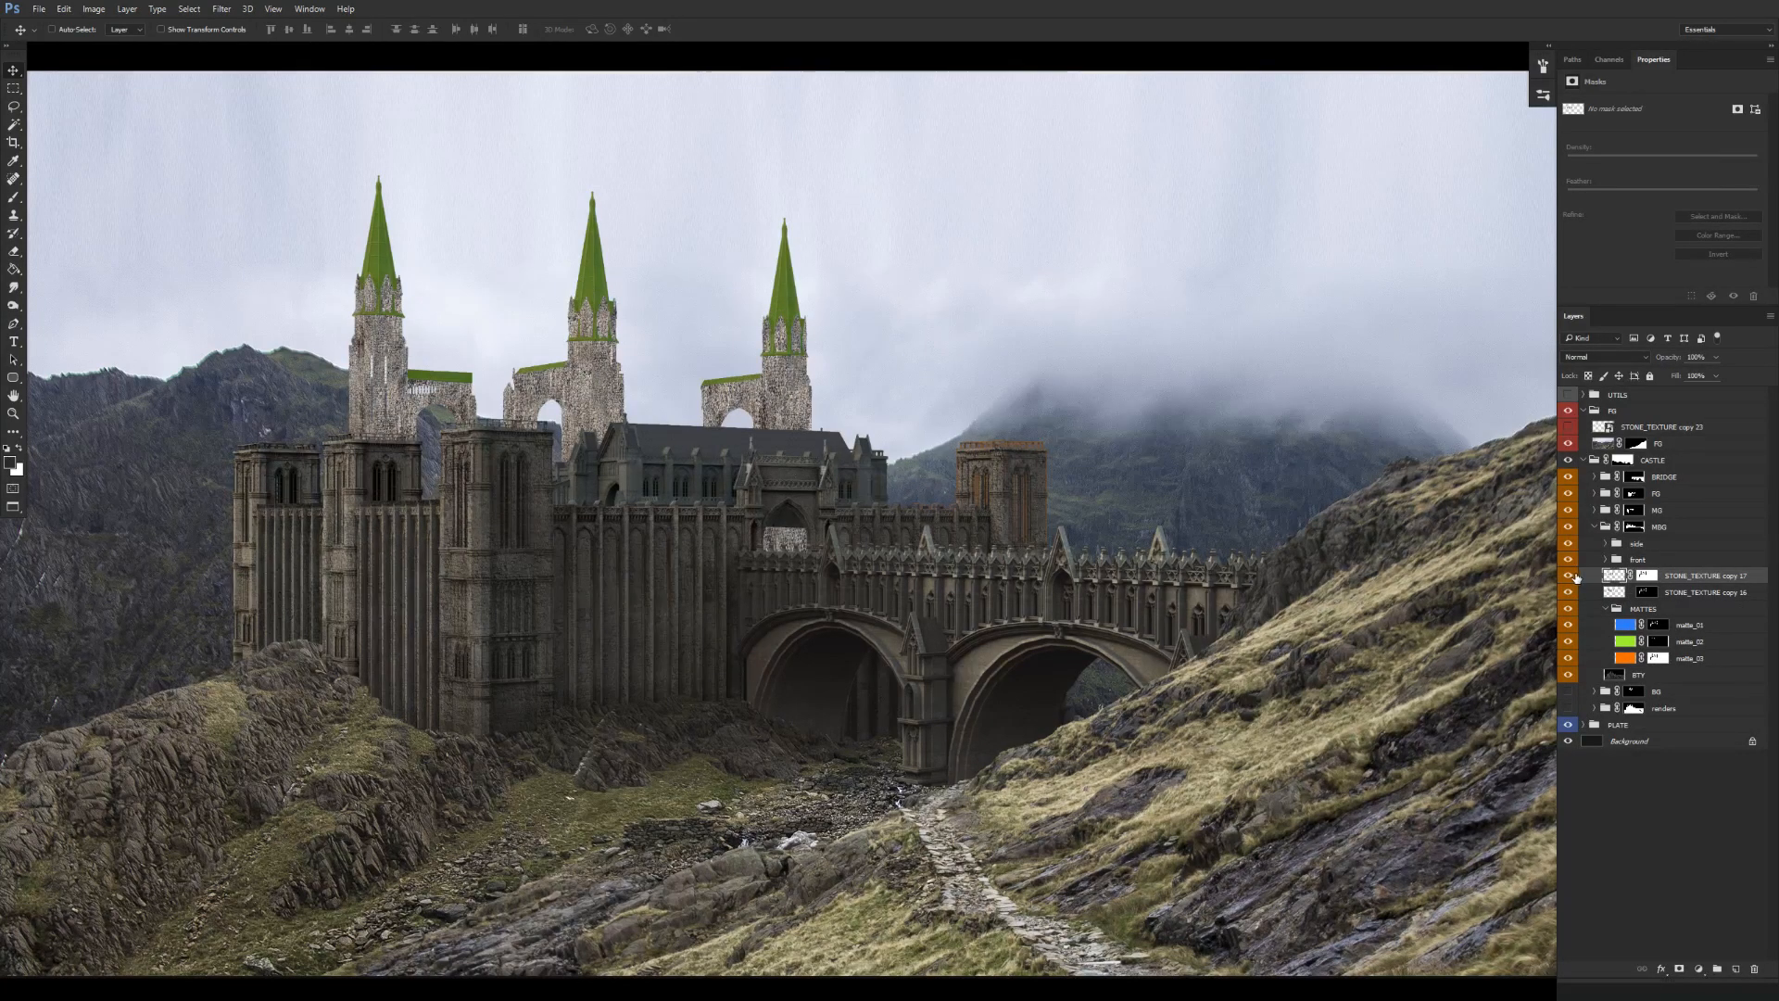
drag(1047, 702, 1123, 666)
click(1629, 593)
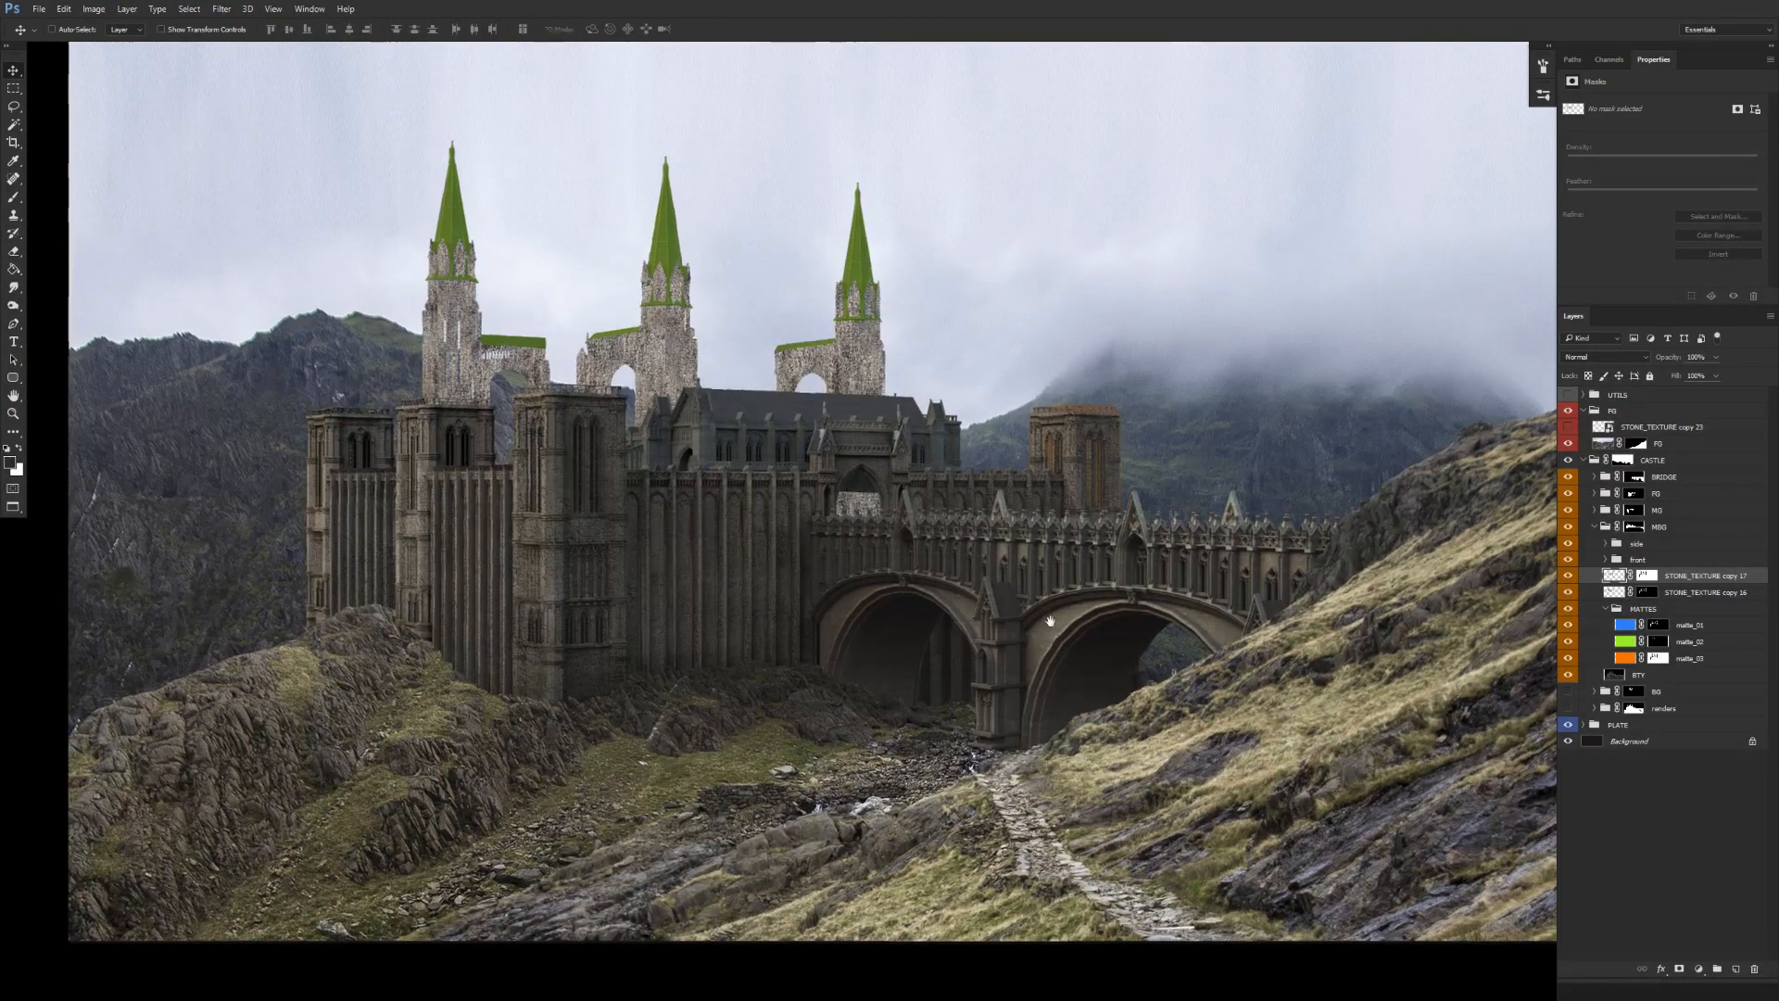
key(ctrl+g)
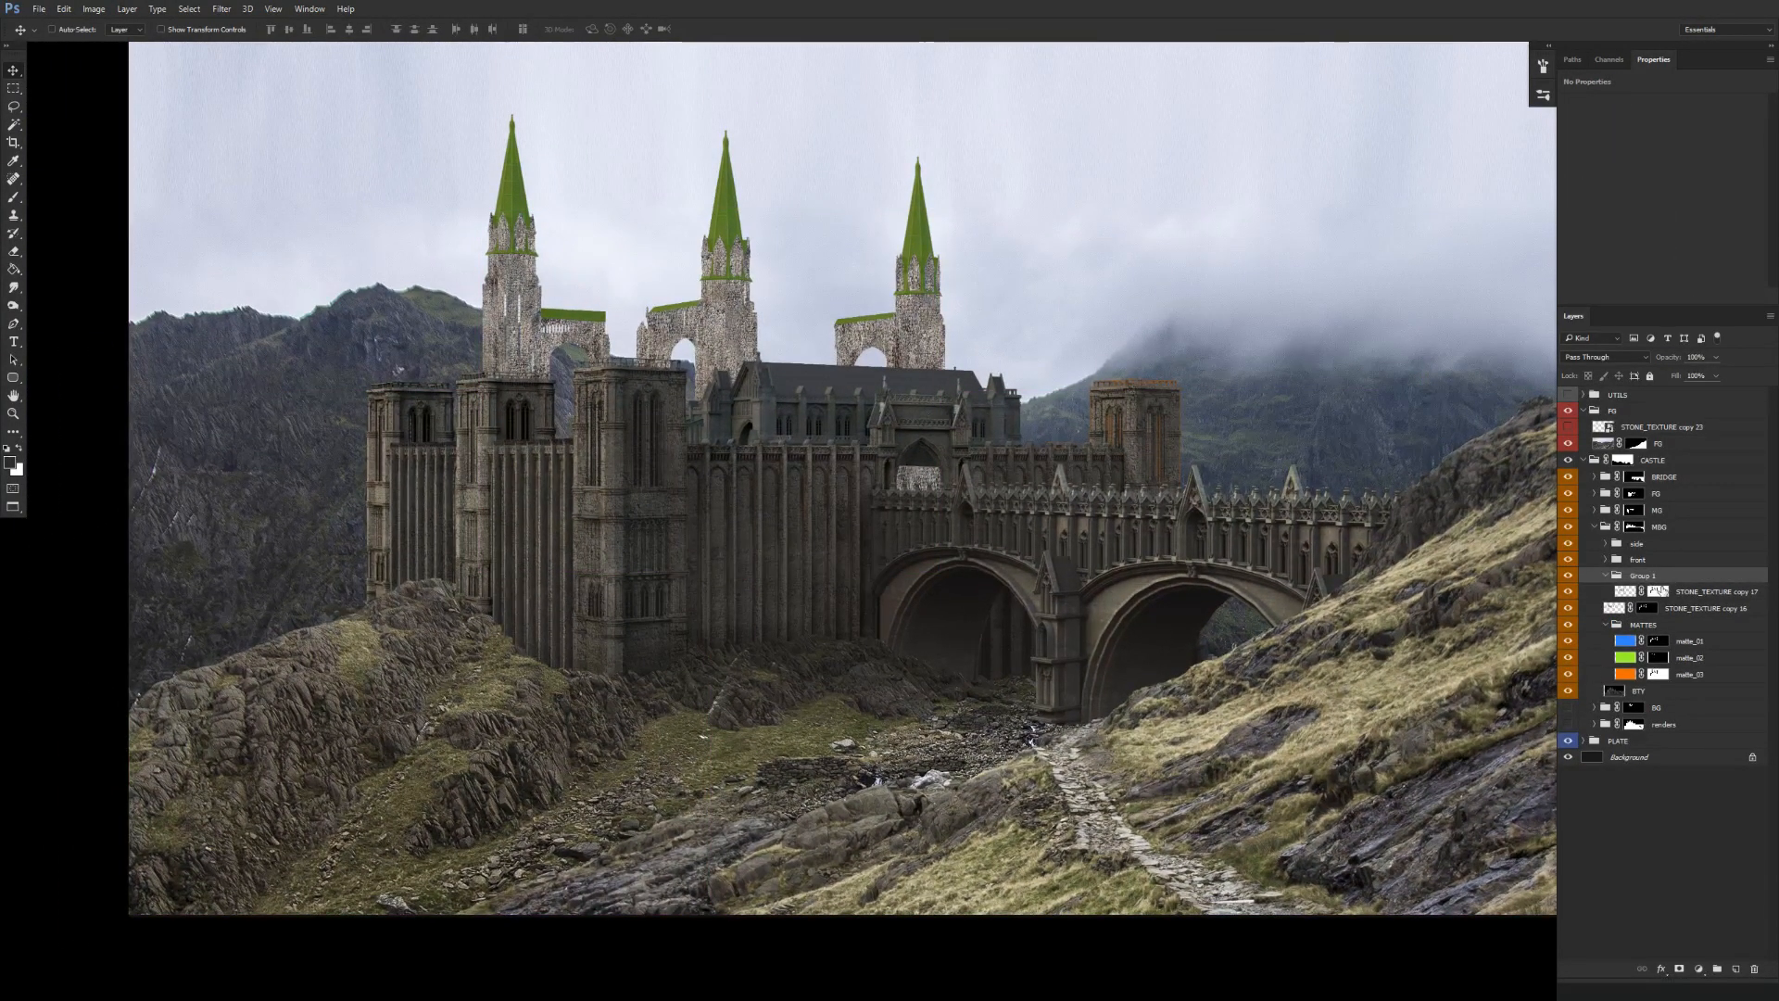
double_click(1644, 576)
text(tower)
key(Return)
Place the STONE_TEXTURE copy 16 layer in its own group named tower_front.
click(1691, 609)
key(ctrl+g)
double_click(1643, 608)
text(tower_f)
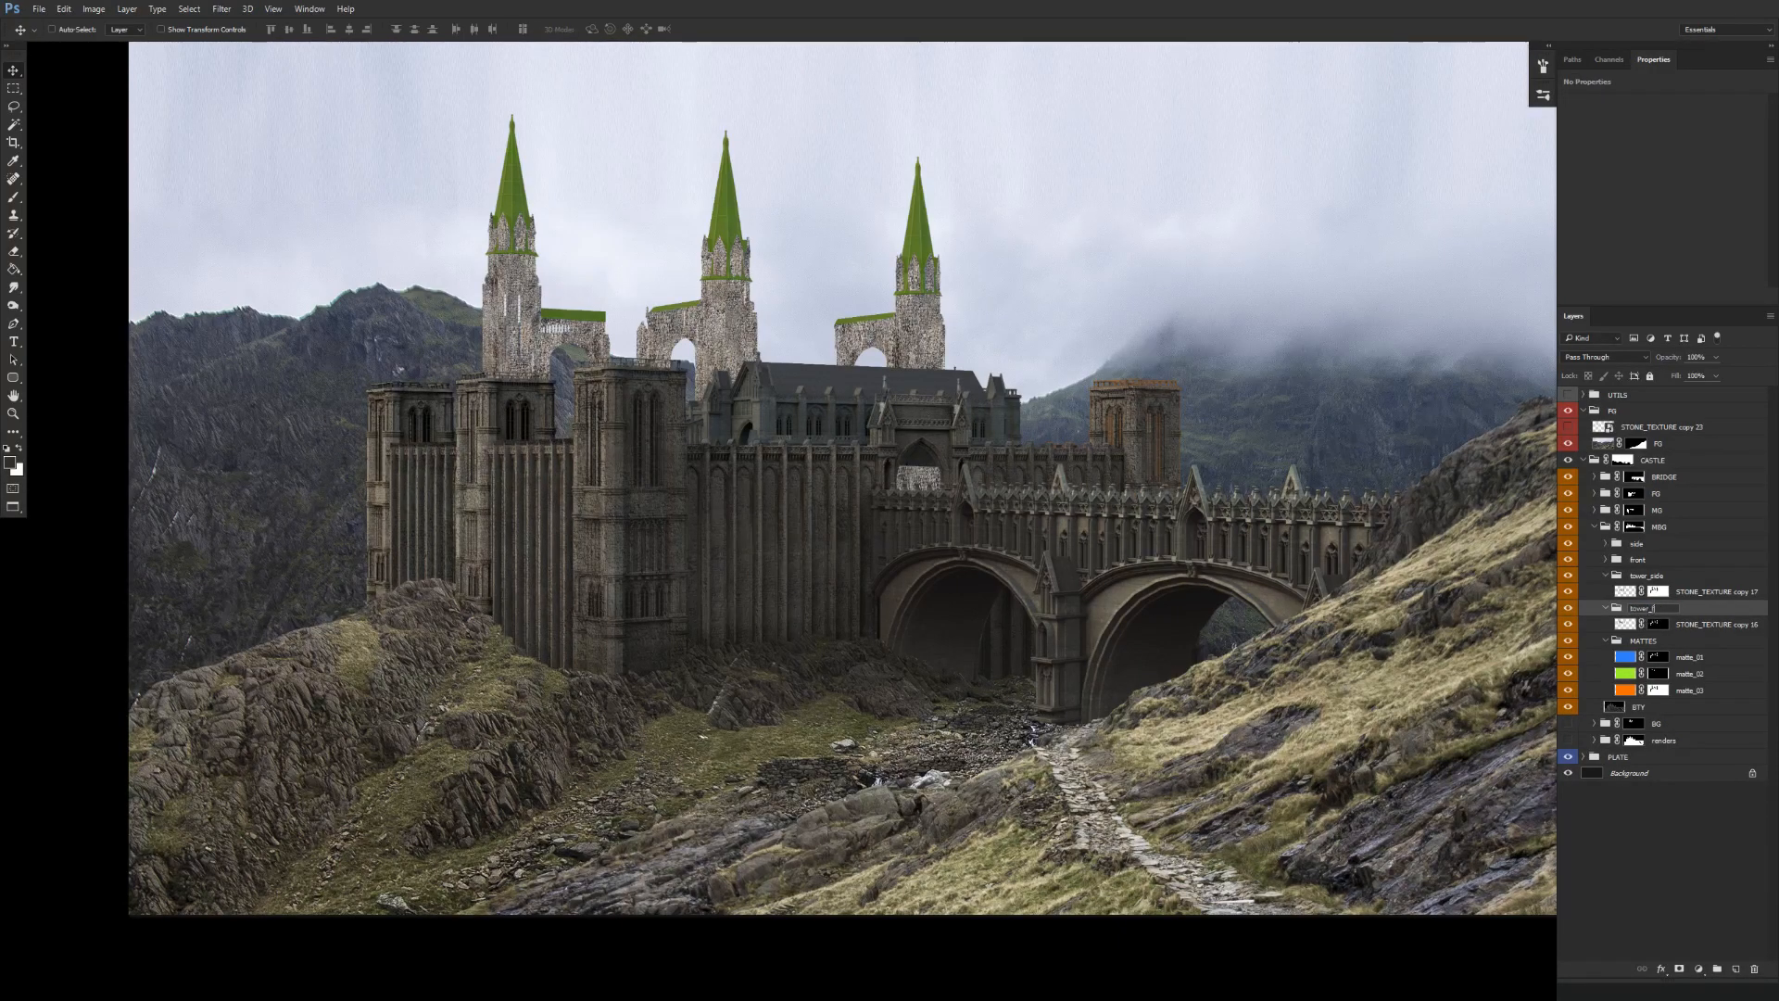
key(Return)
Copy the Levels_cc_02, GI, BTY, AO, Levels_cc_01 and diffuse layers from the MG front group into tower_side, clipped to its stone texture.
click(1595, 510)
click(1606, 542)
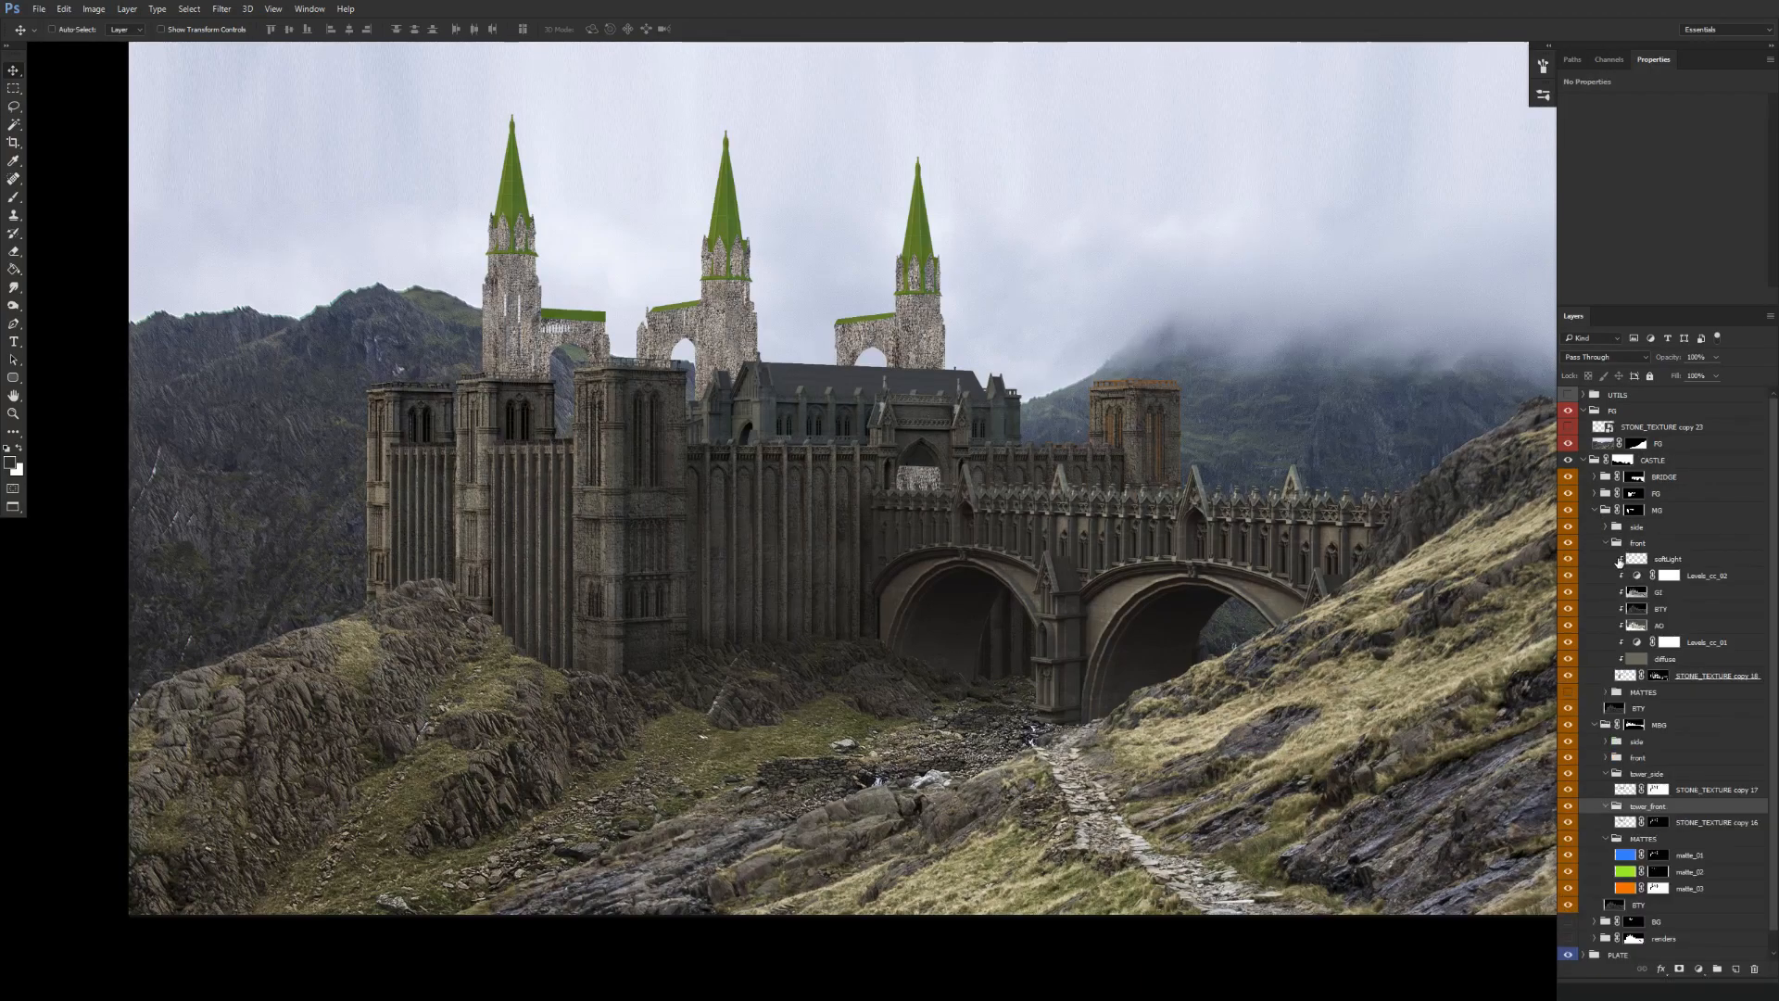
scroll(1668, 556, down, 1)
drag(1719, 557, 1714, 764)
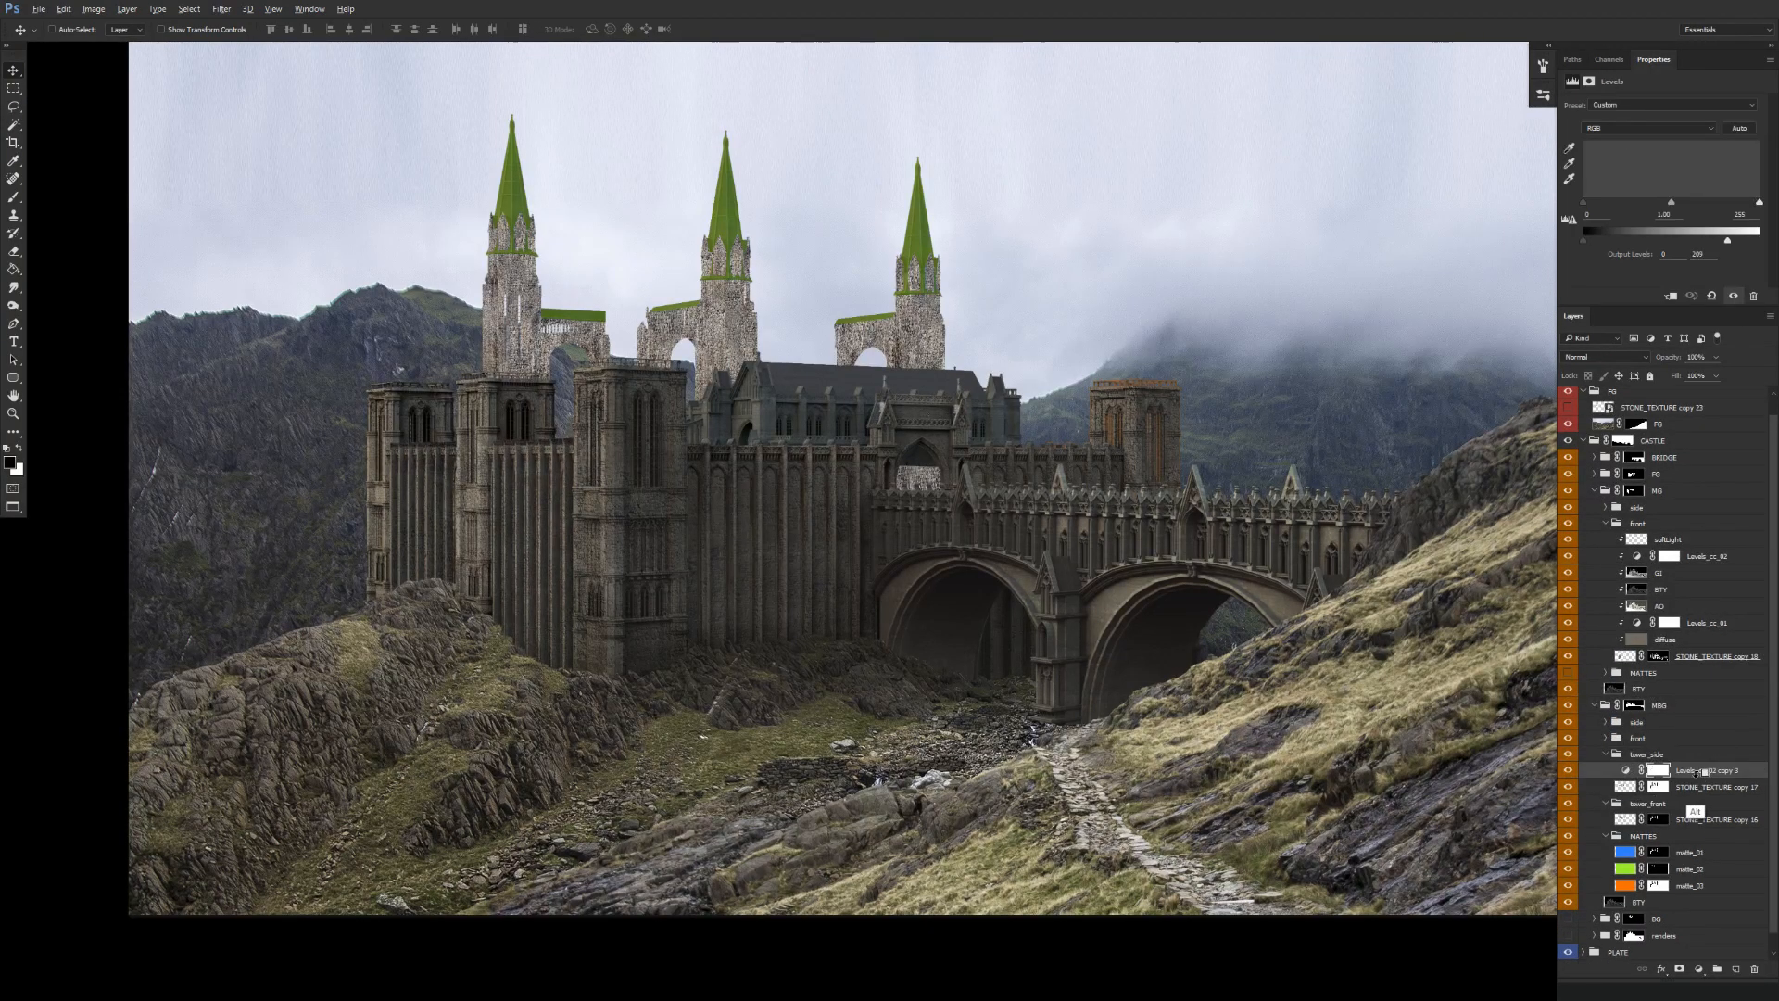
click(1674, 575)
shift+click(1697, 625)
shift+click(1703, 642)
drag(1711, 636, 1714, 786)
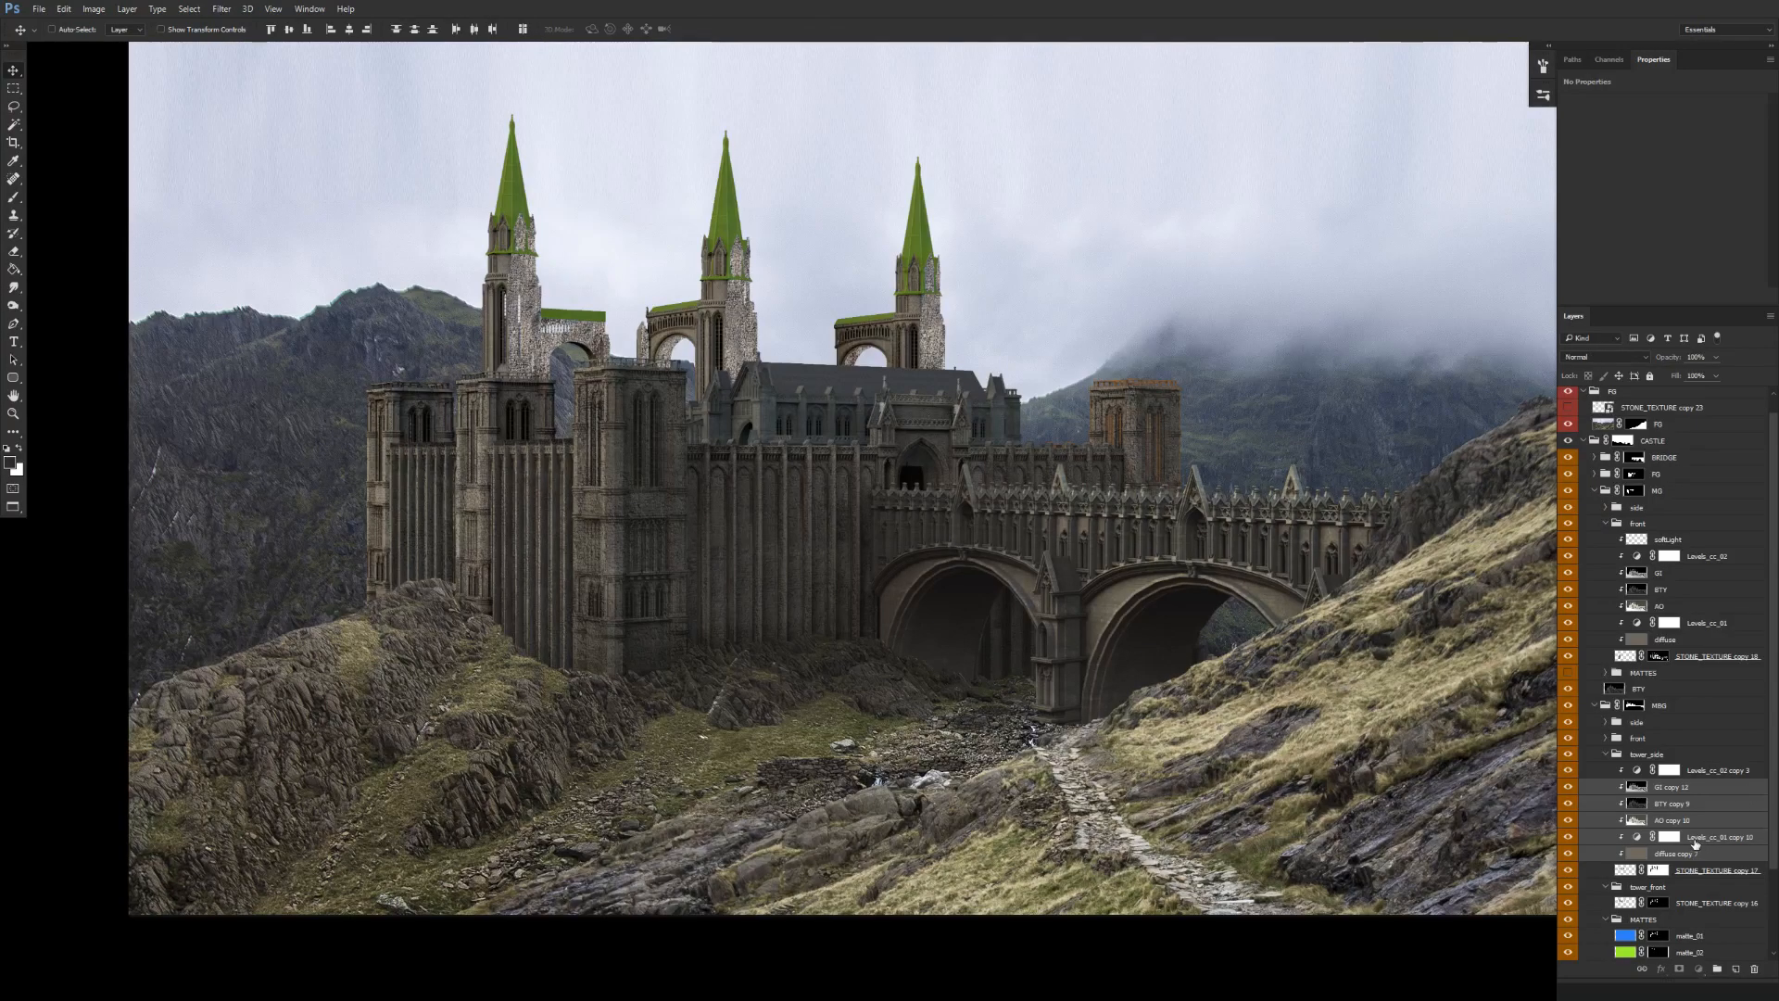
click(1692, 839)
click(1611, 523)
click(1595, 490)
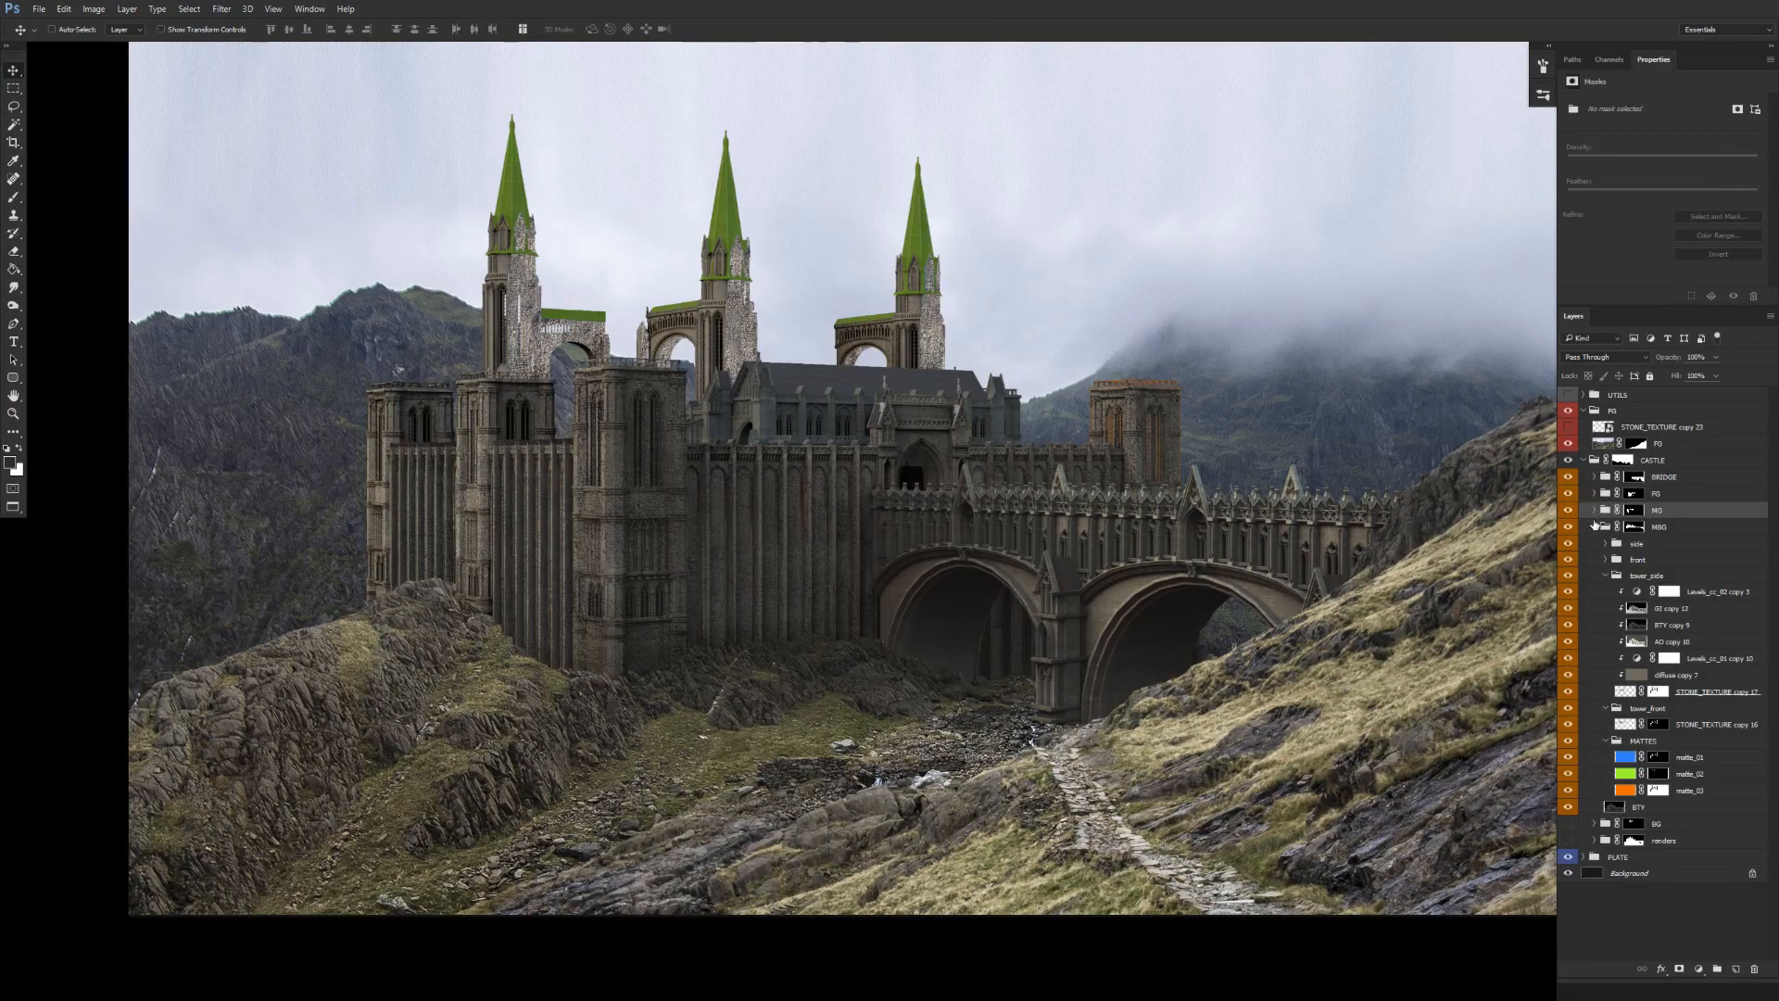
Duplicate the levels, GI, BTY, AO and diffuse shading layers of tower_side into tower_front, clipped to STONE_TEXTURE copy 16.
click(1627, 529)
click(1681, 740)
alt+drag(1707, 593, 1698, 724)
alt+click(1703, 732)
click(1690, 609)
shift+click(1702, 679)
drag(1702, 679, 1704, 734)
Hide the MATTES group and toggle the tower_side and tower_front groups to examine the shaded stone on the towers.
click(1606, 575)
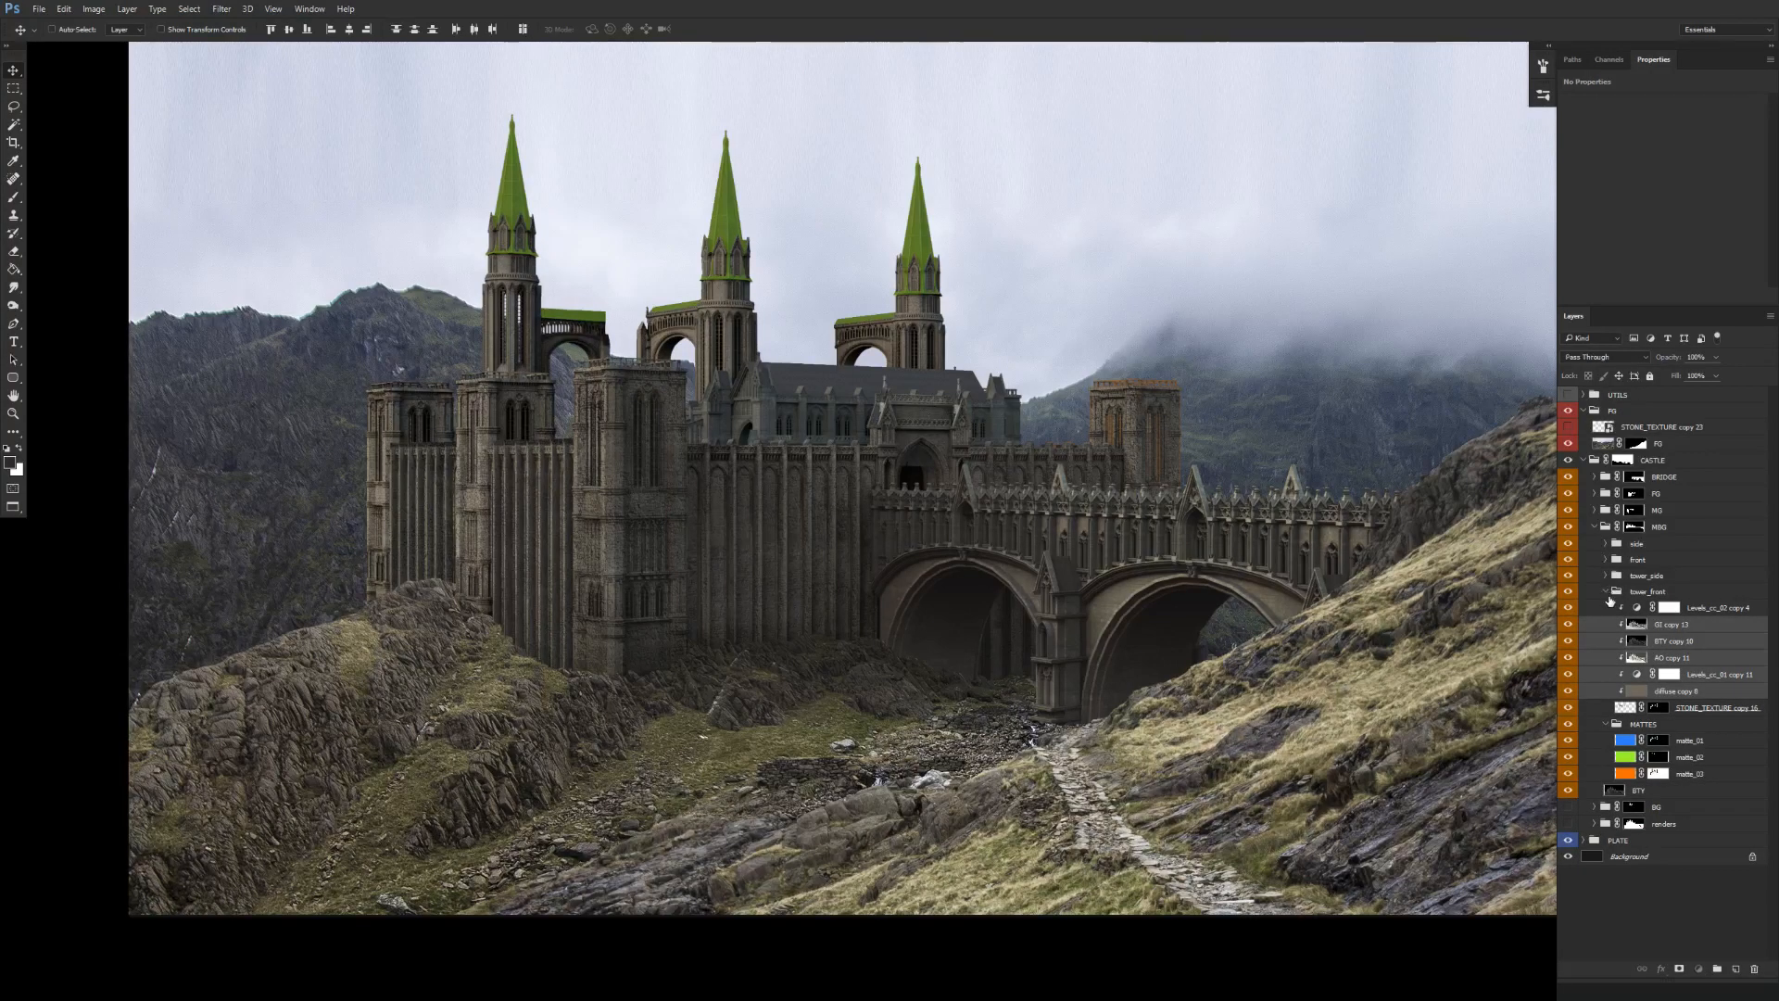
click(1607, 591)
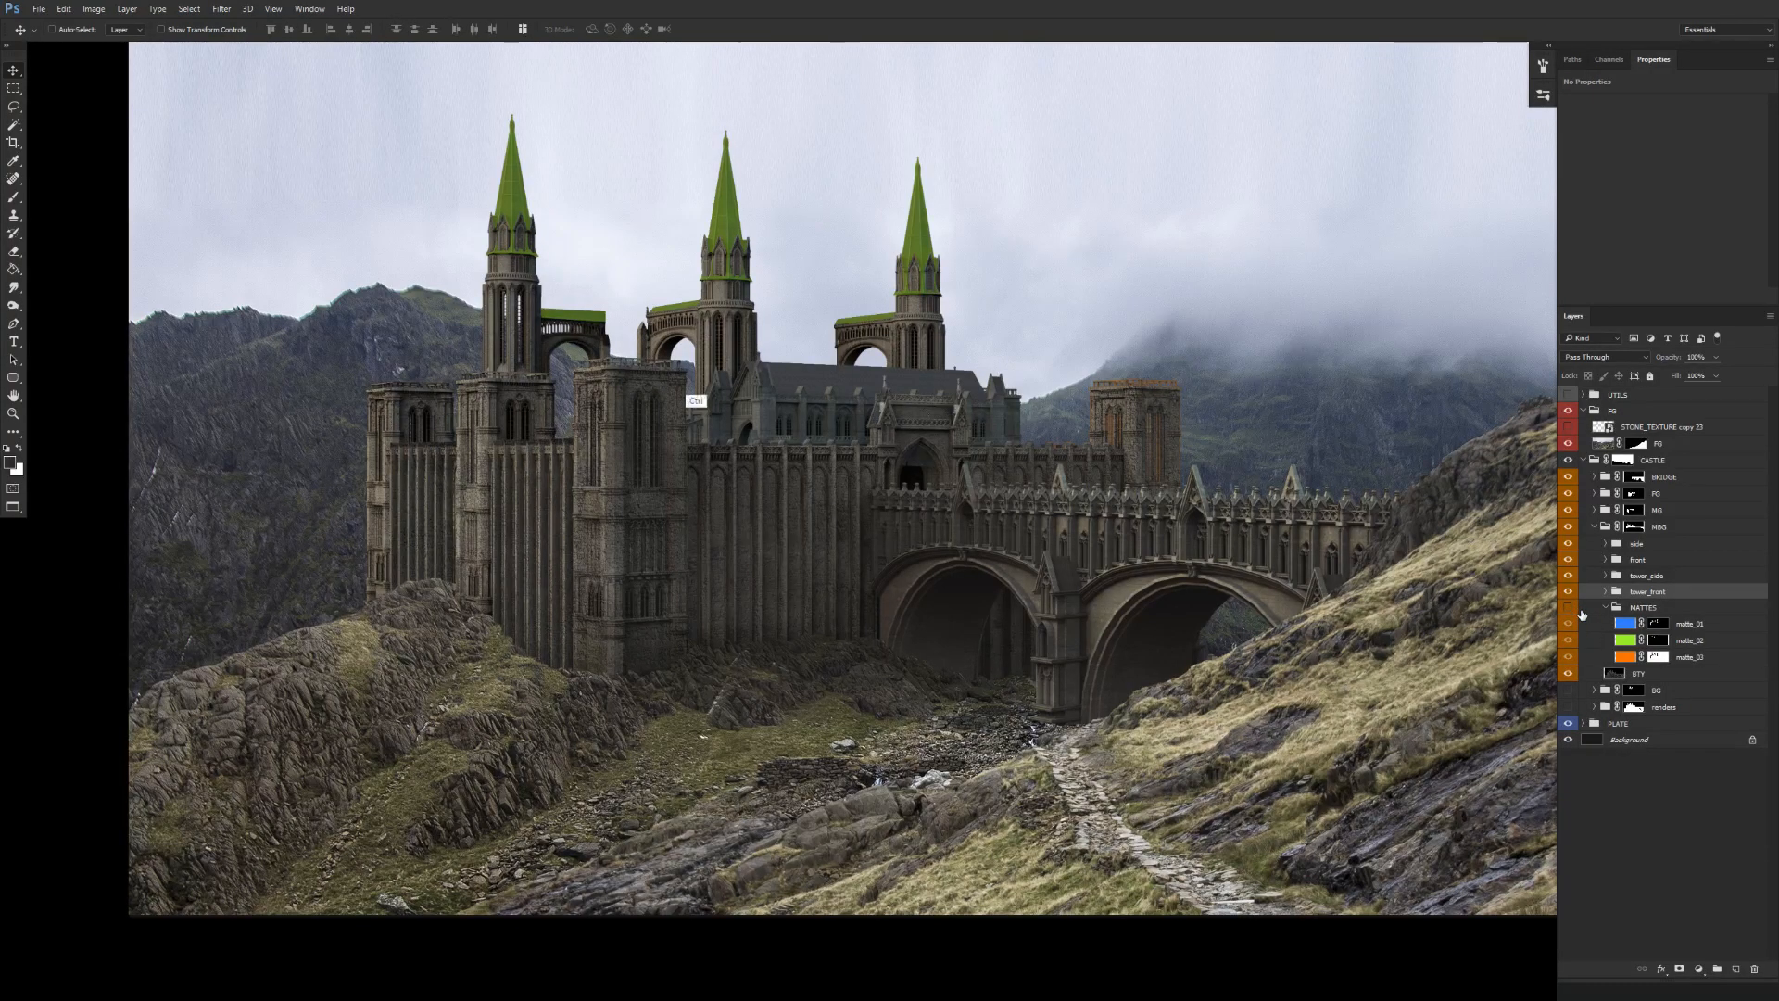
scroll(565, 334, up, 5)
scroll(561, 398, down, 6)
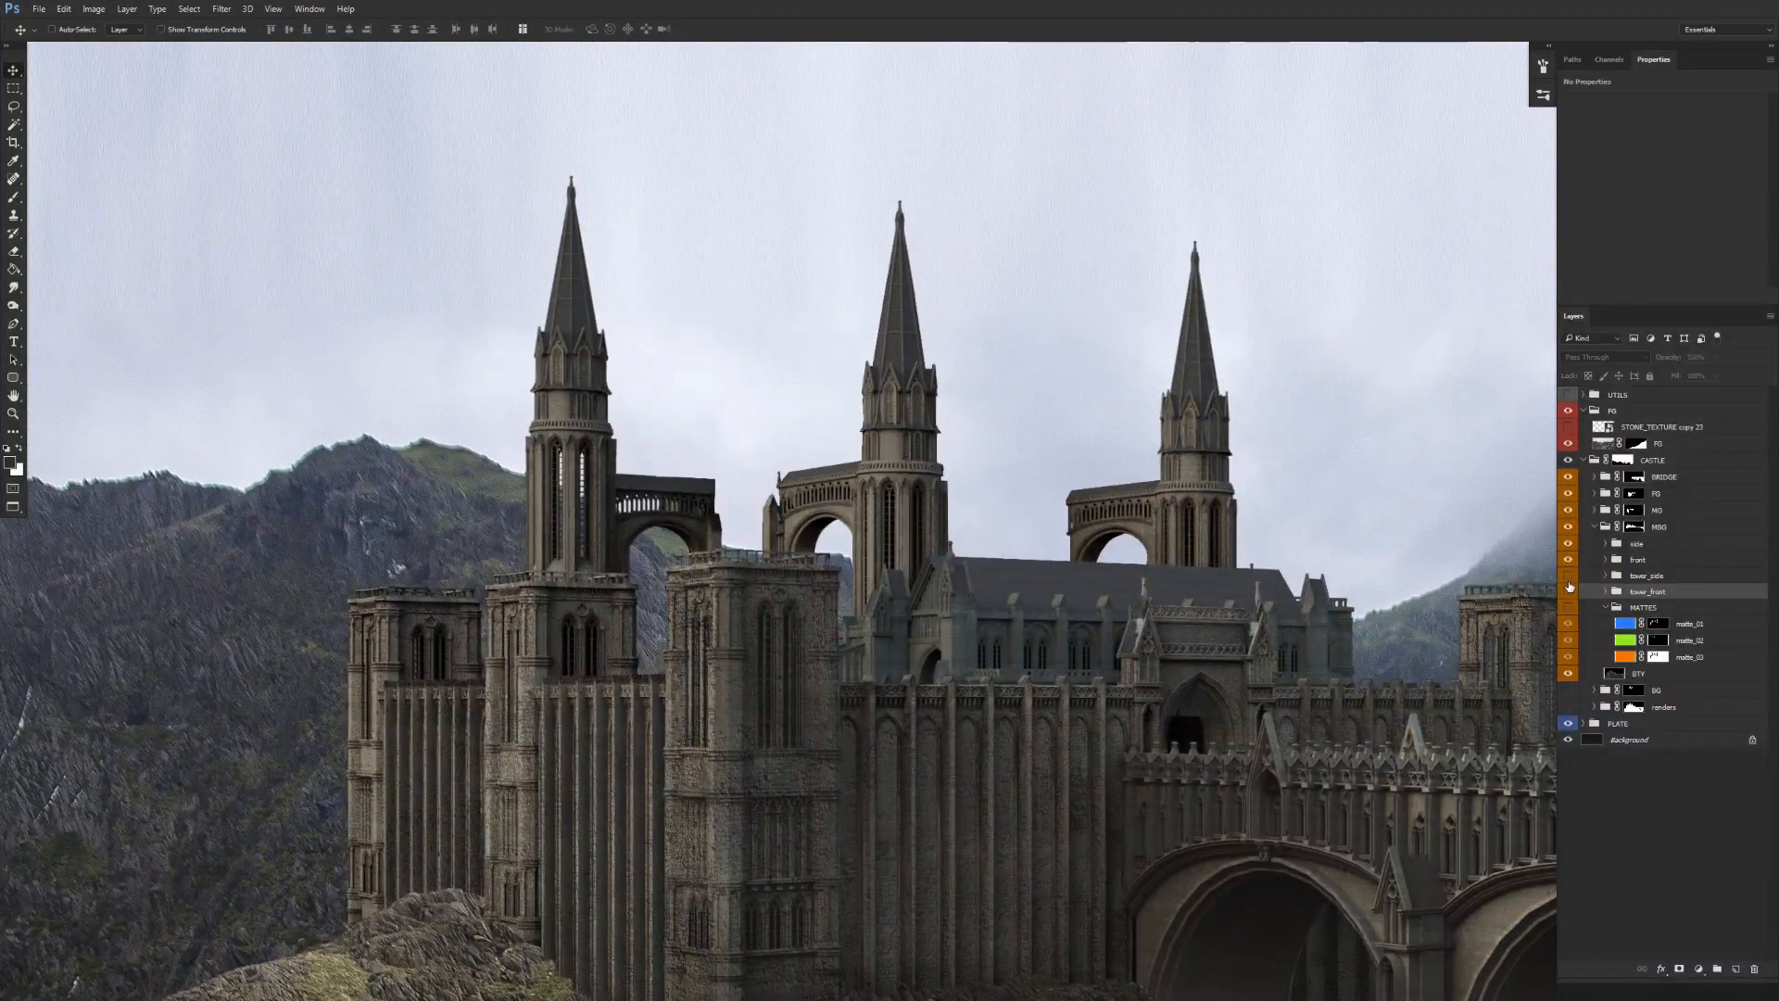
drag(1569, 576, 1569, 595)
click(1570, 589)
click(1568, 591)
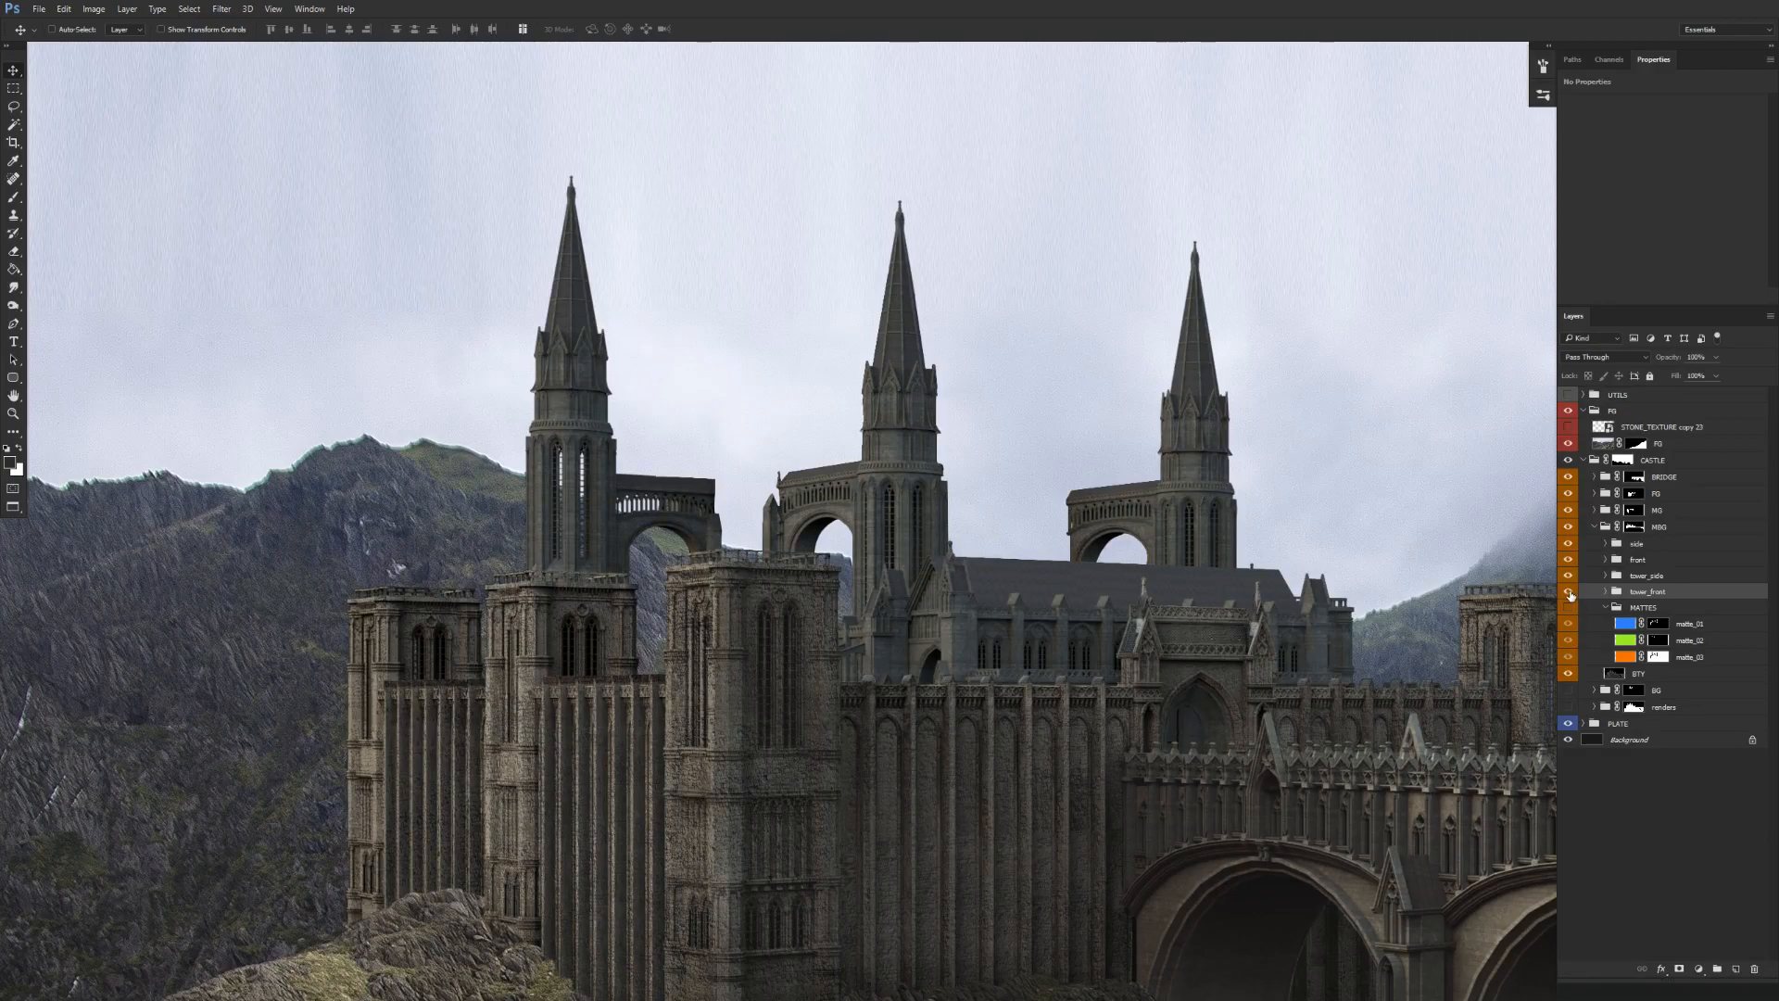
click(573, 539)
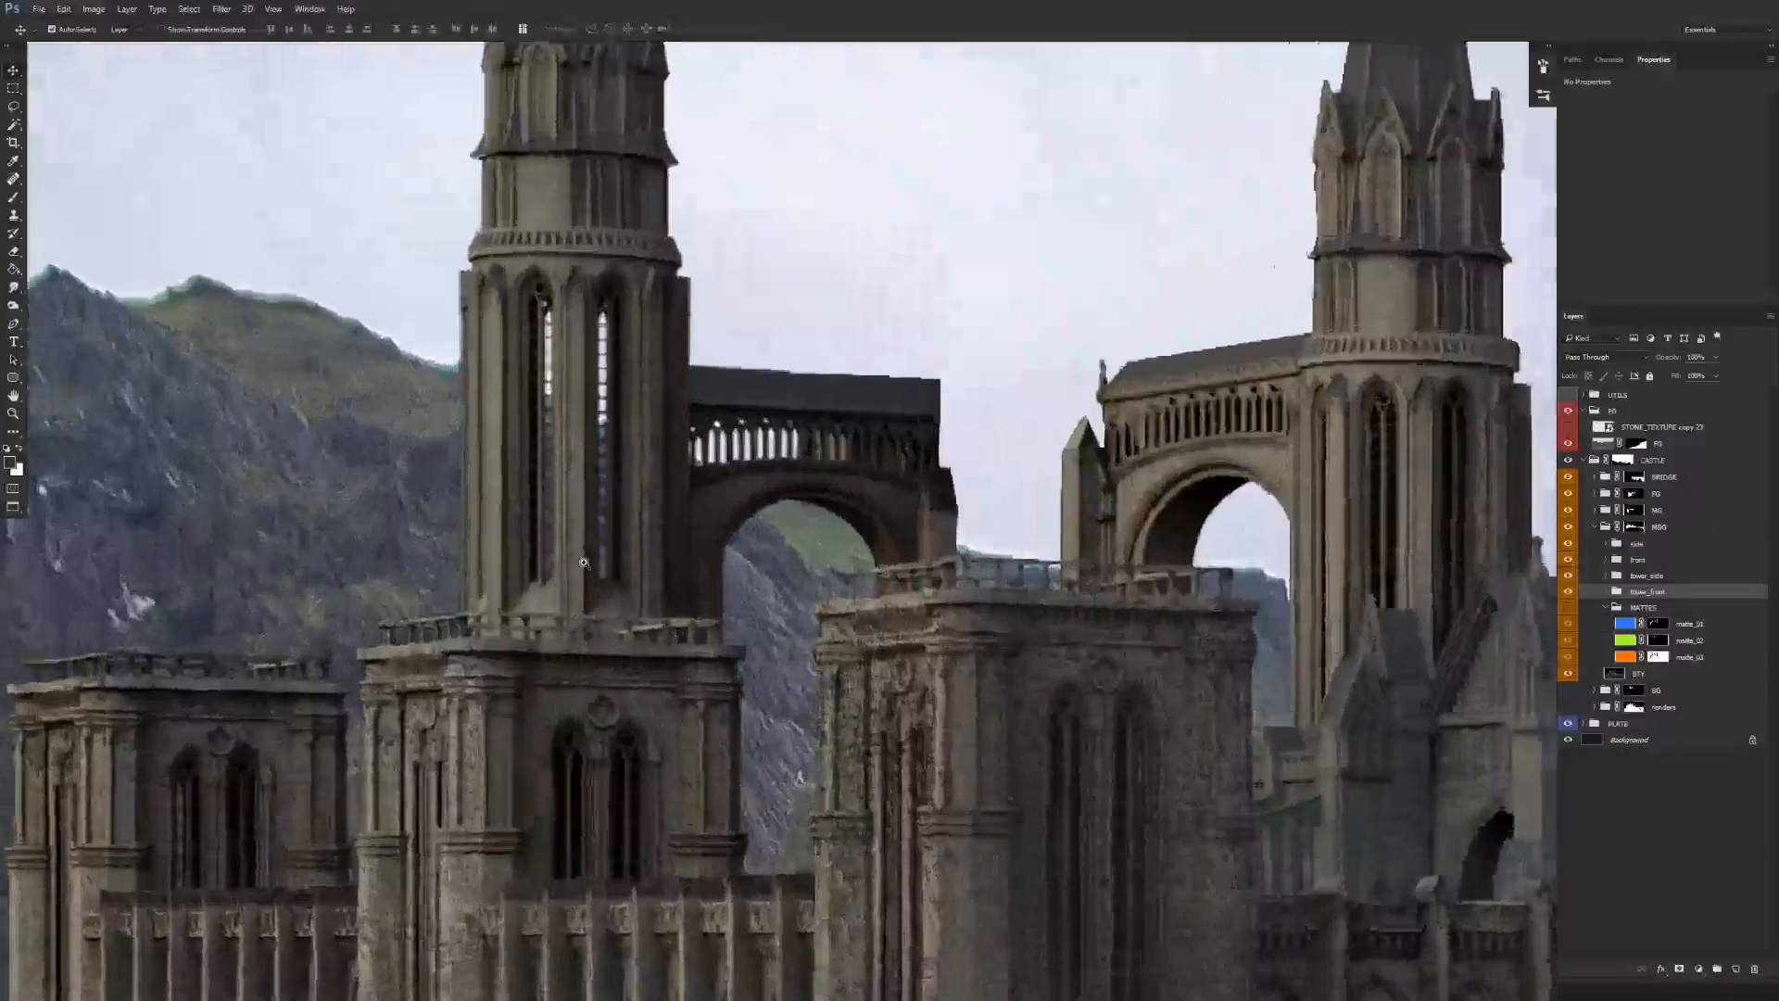
Hide the diffuse copy 8 layer in tower_front and the diffuse copy 7 layer in tower_side.
click(1606, 591)
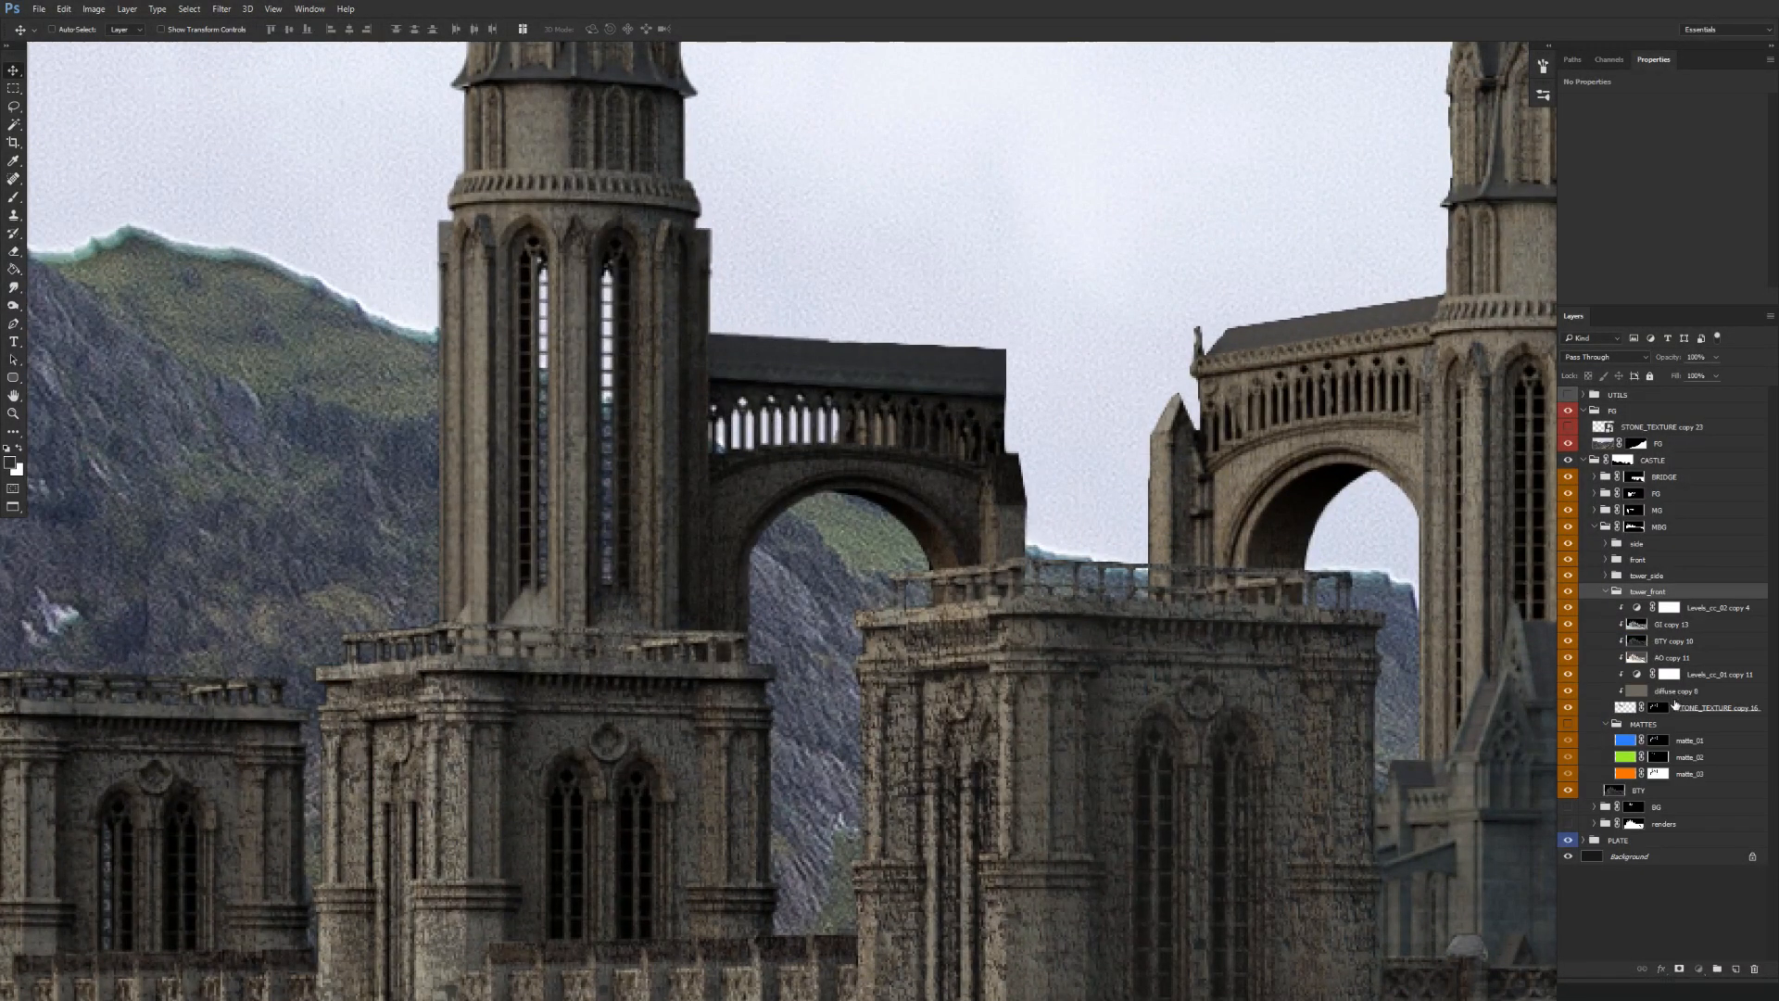
click(1684, 694)
key(1)
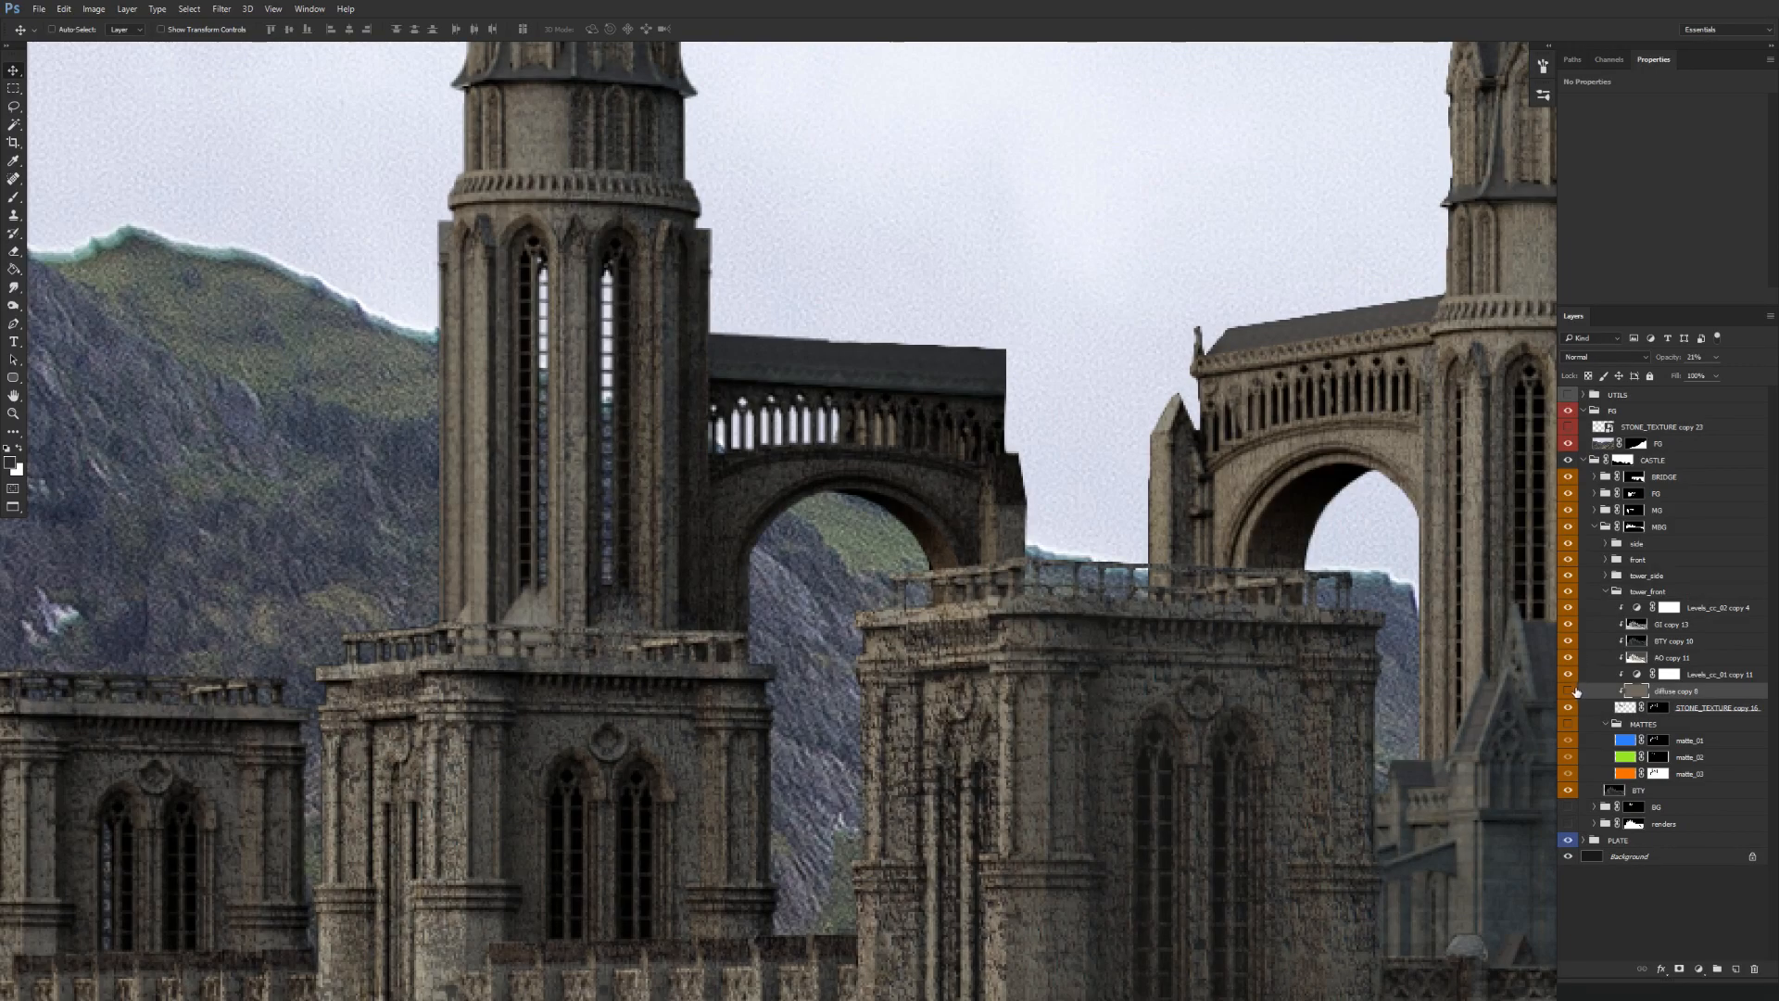
click(1606, 592)
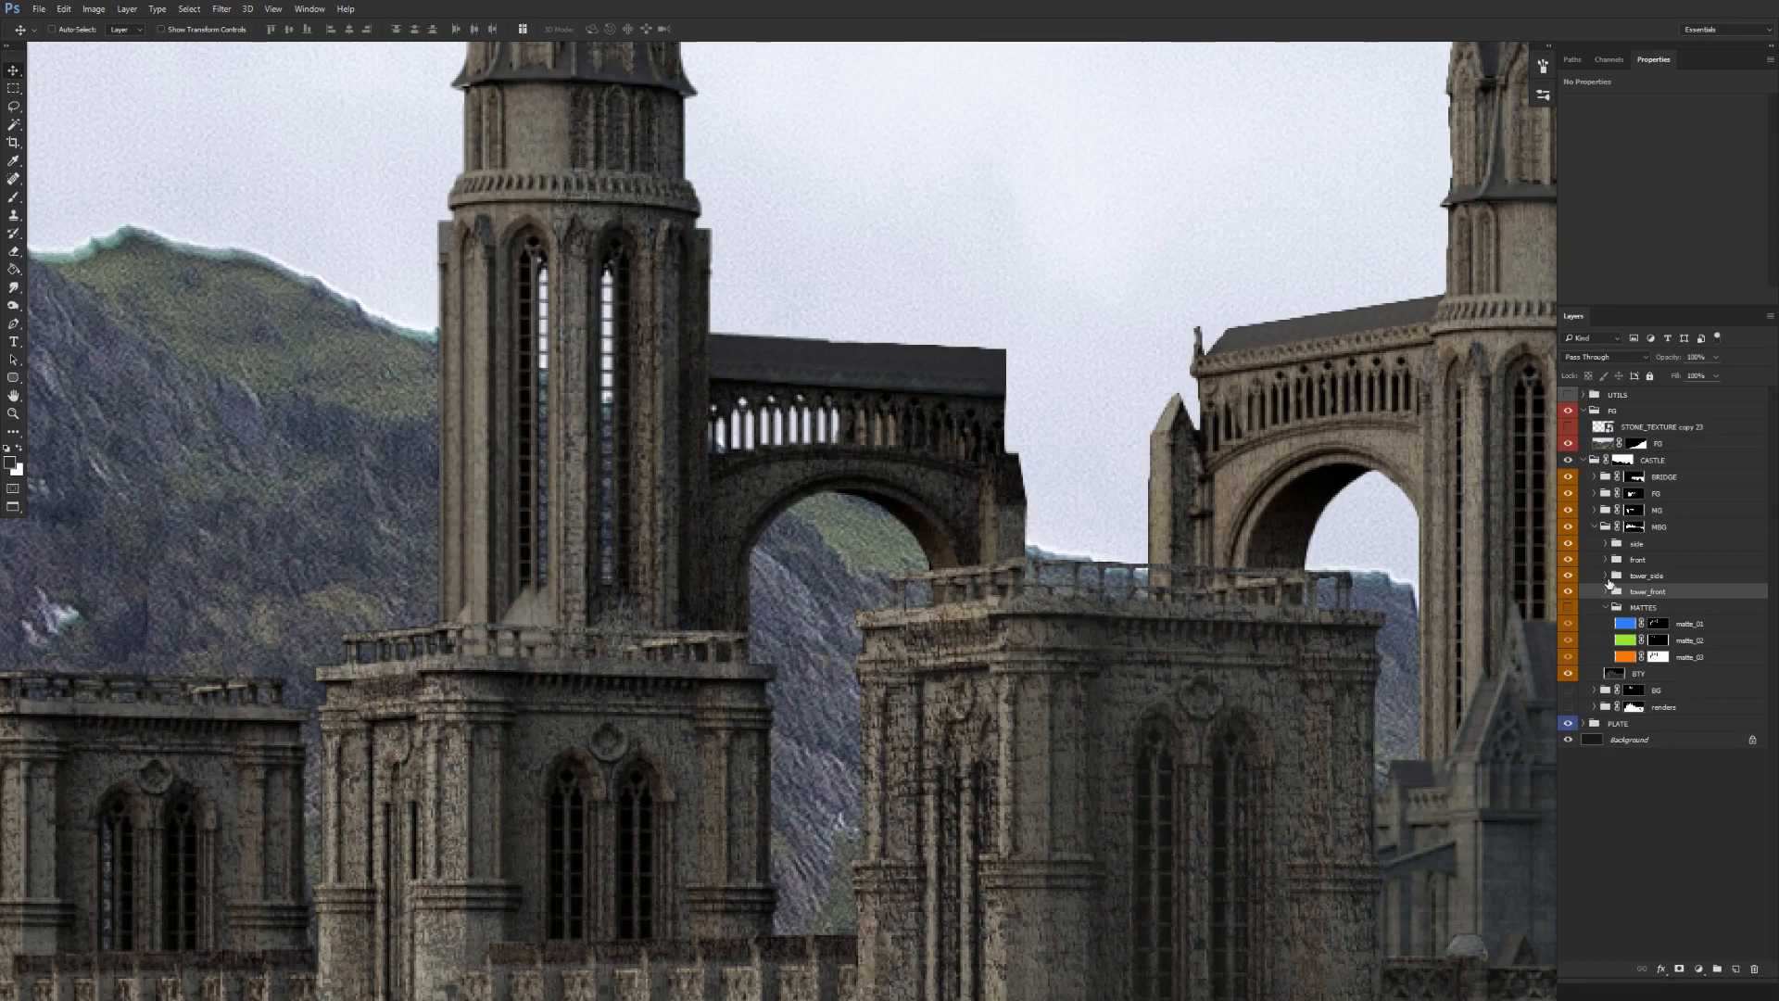
click(1614, 577)
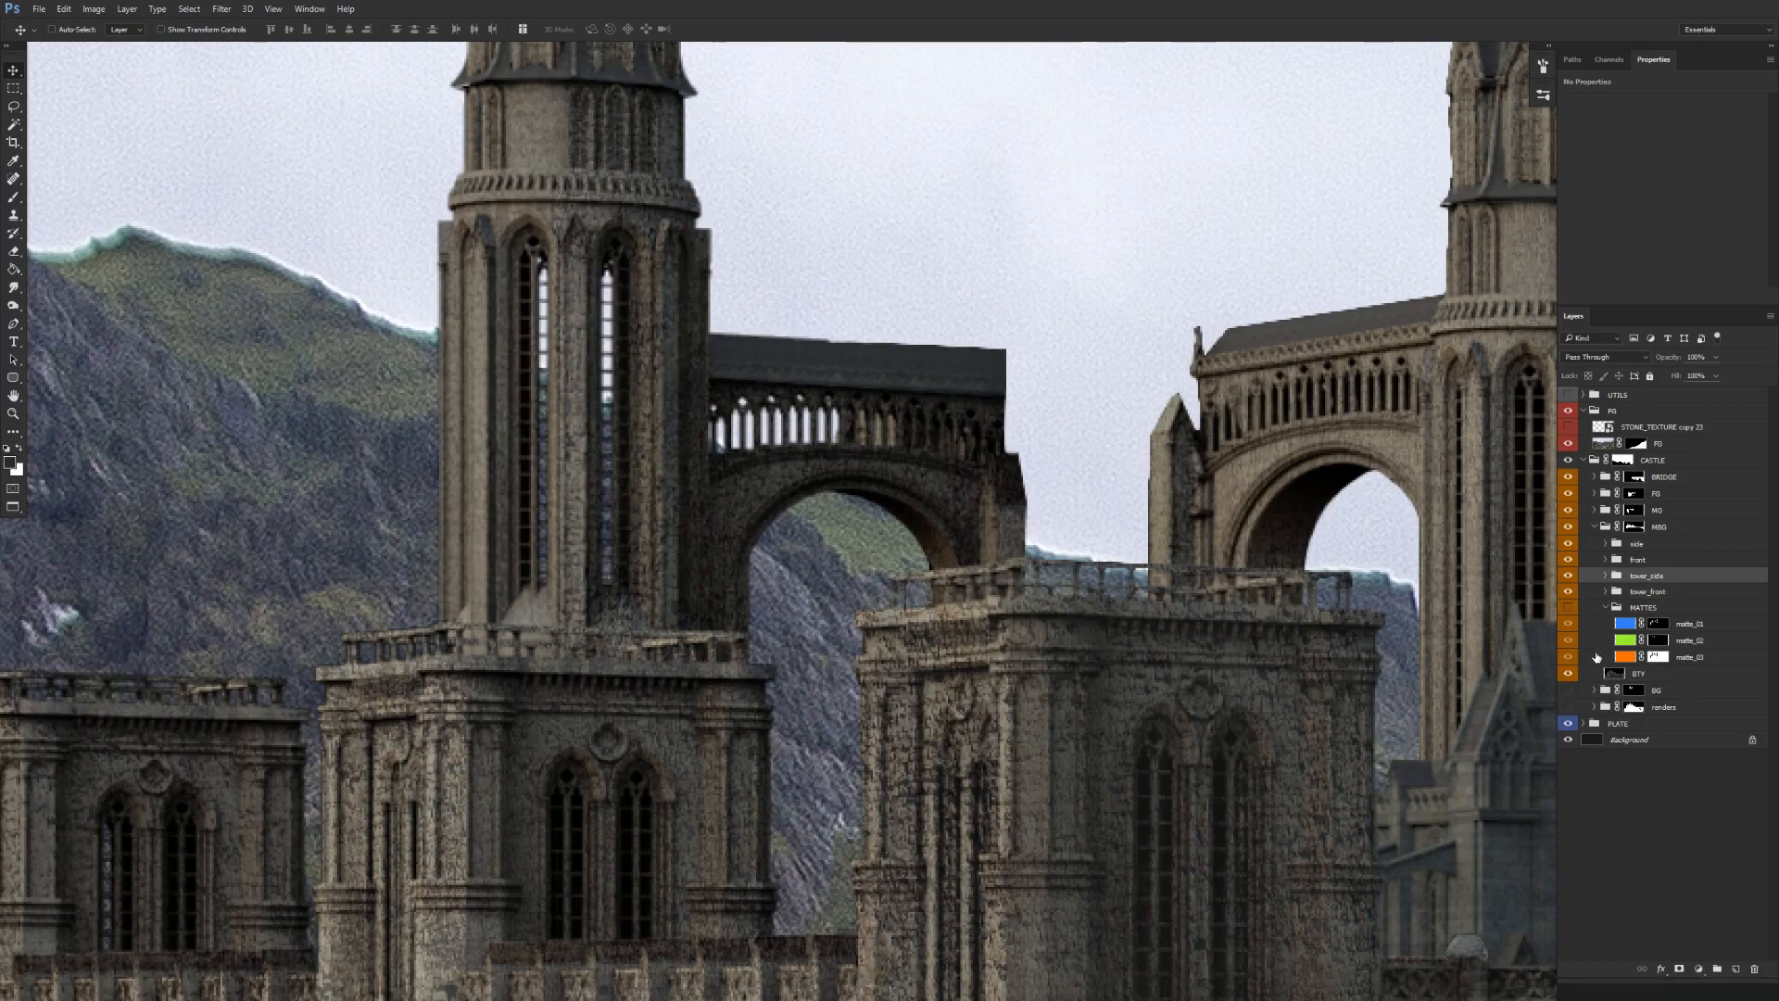
click(1607, 576)
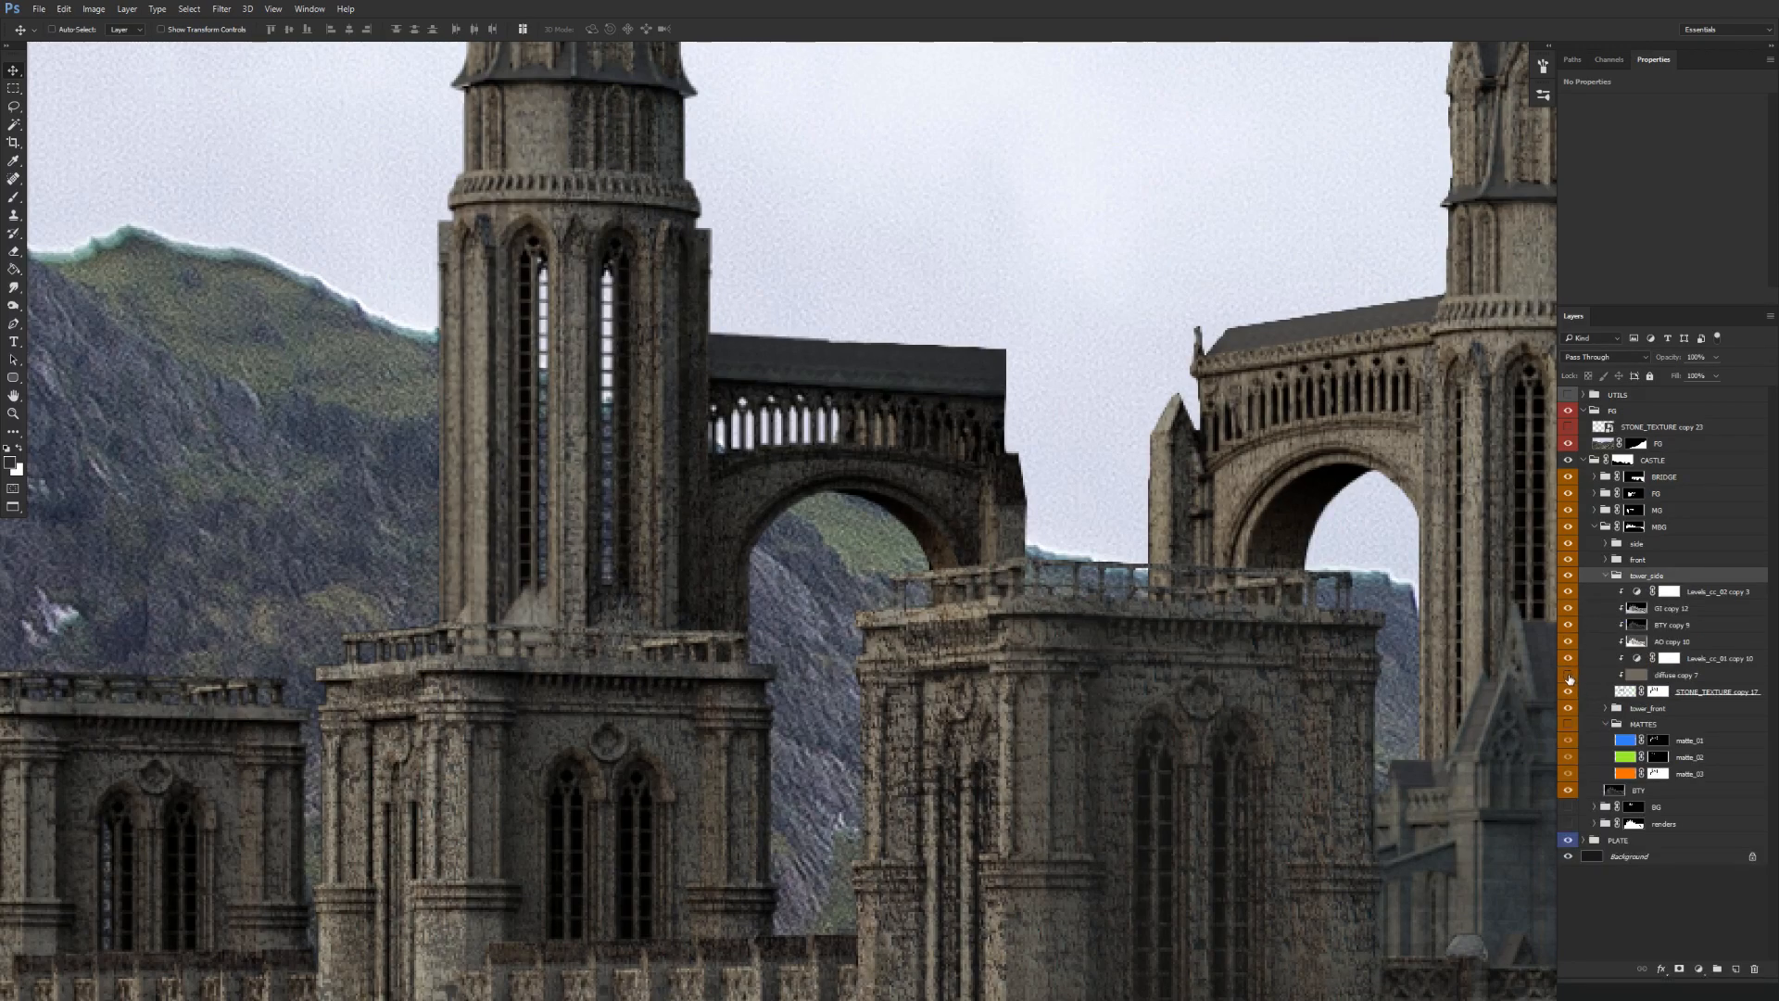
scroll(794, 754, down, 2)
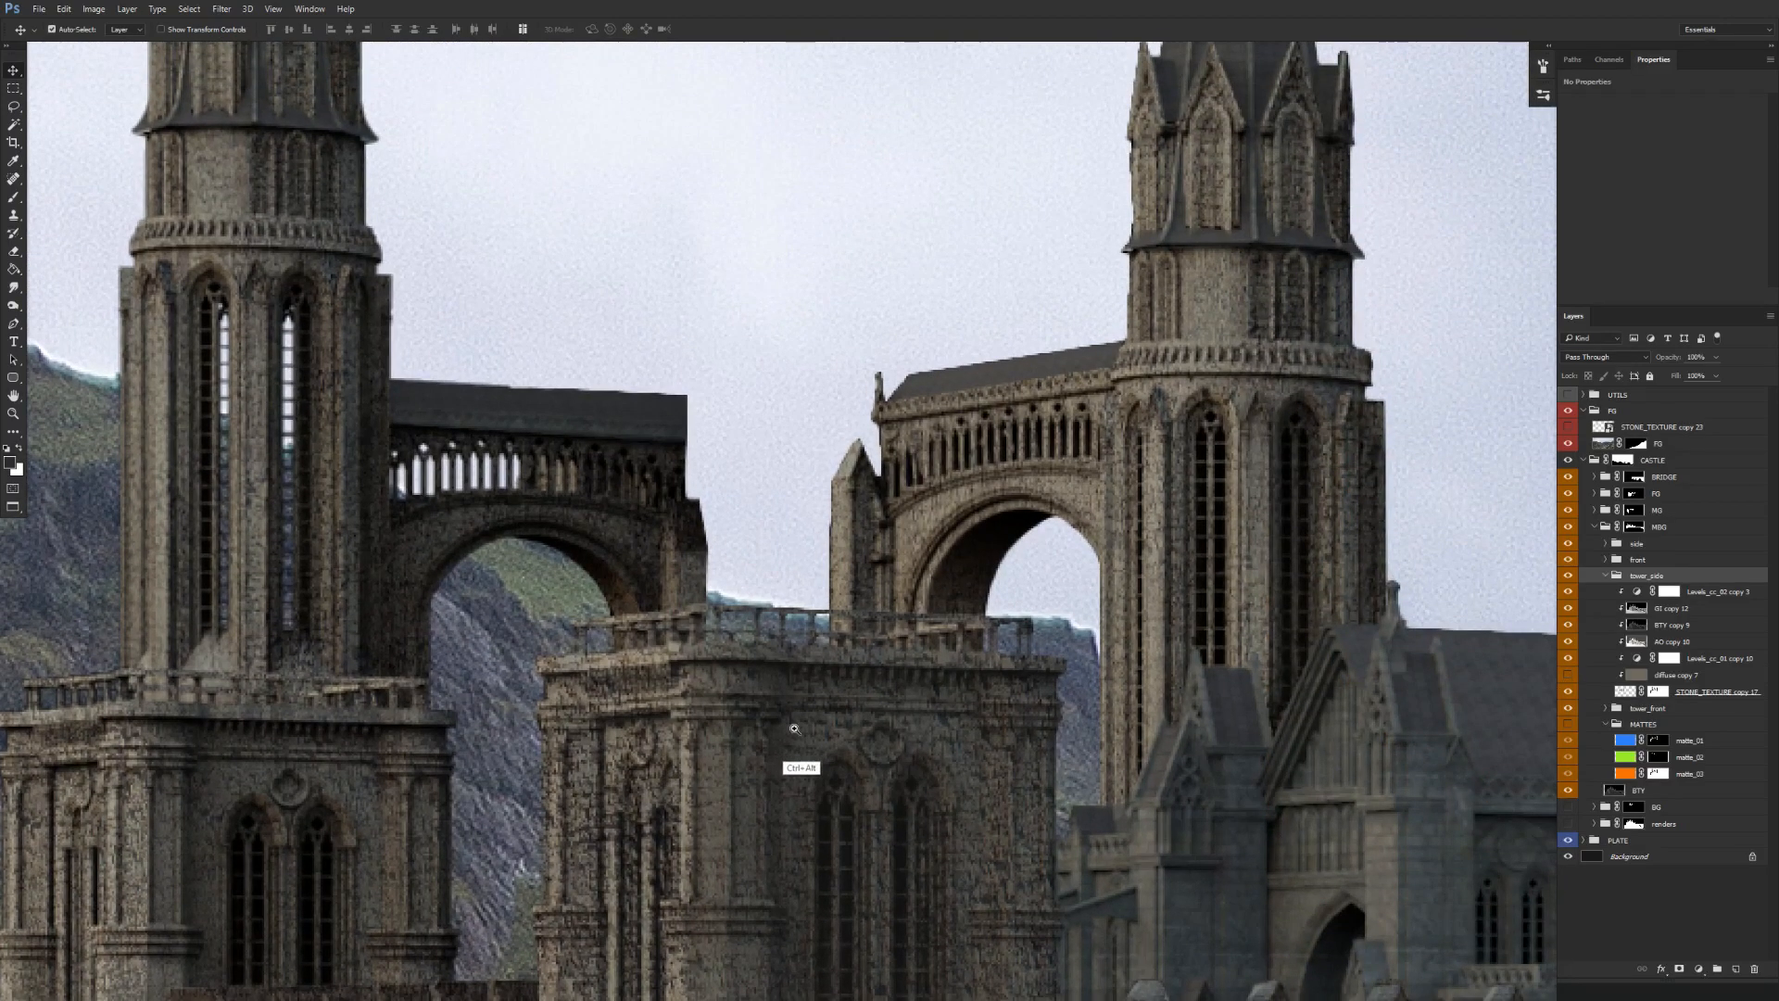
scroll(794, 754, down, 3)
drag(767, 834, 775, 688)
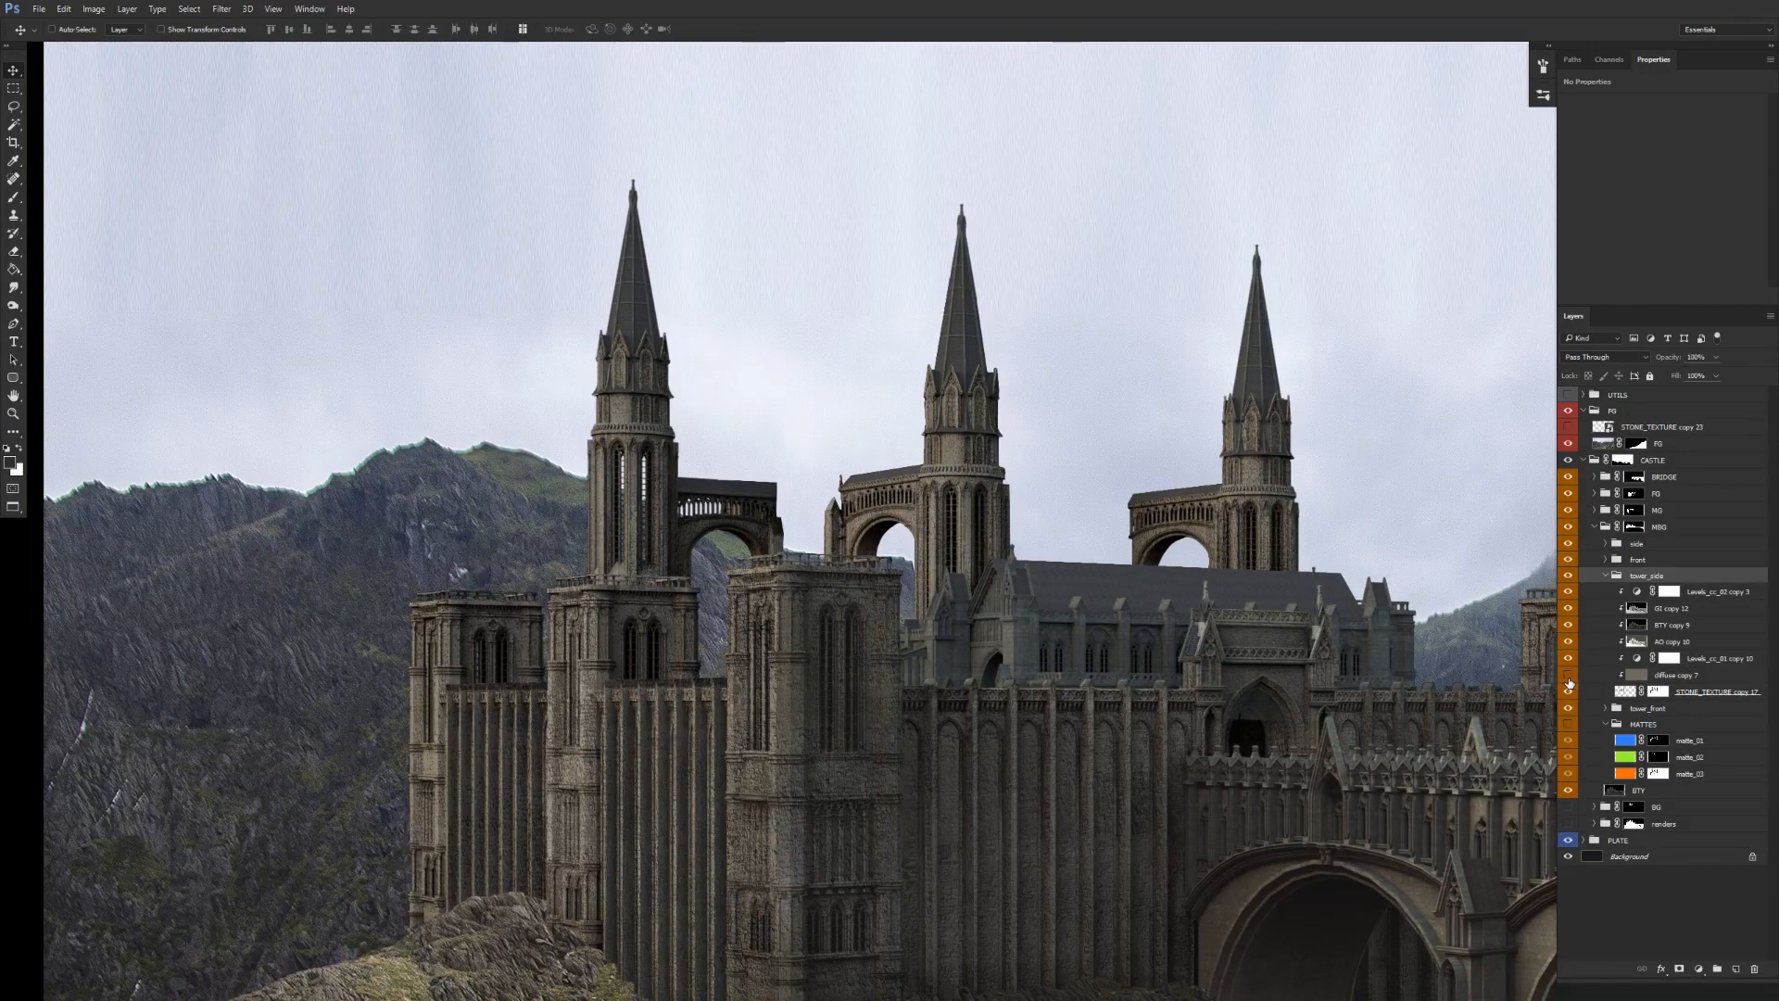
Add a clipped layer named softLight at the top of the tower_side group and set its blend mode to Soft Light.
click(1687, 675)
click(1736, 969)
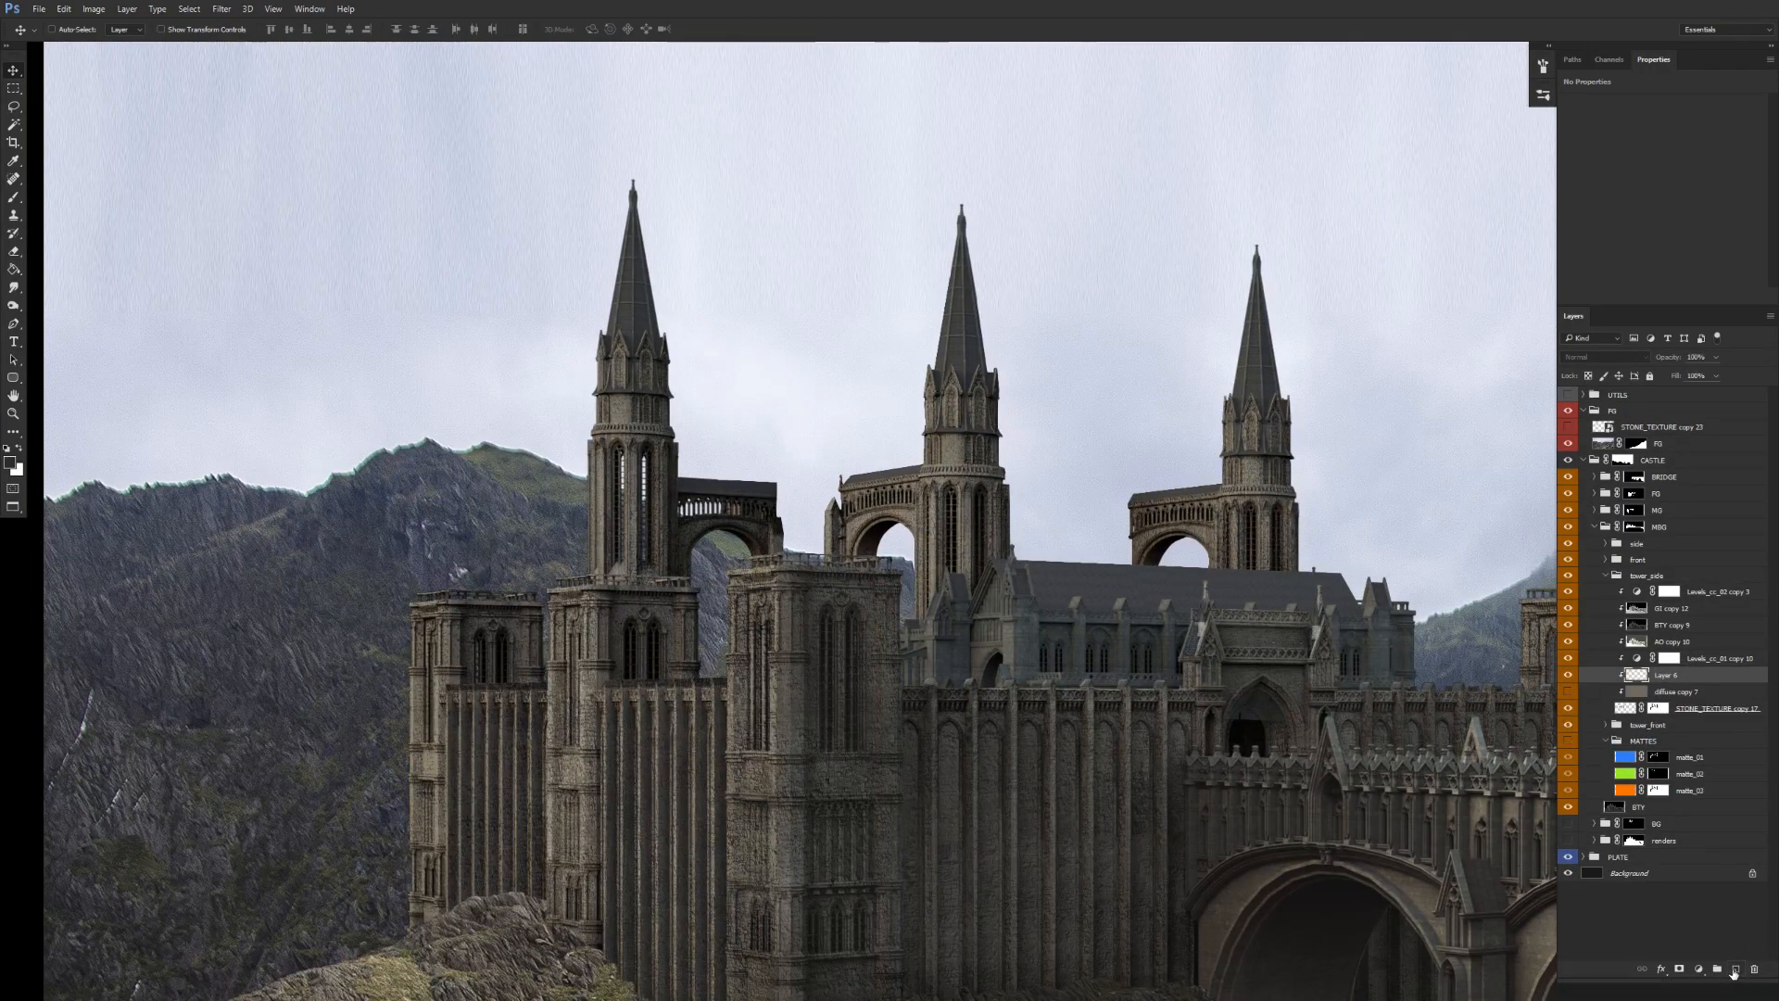
drag(1684, 642, 1685, 634)
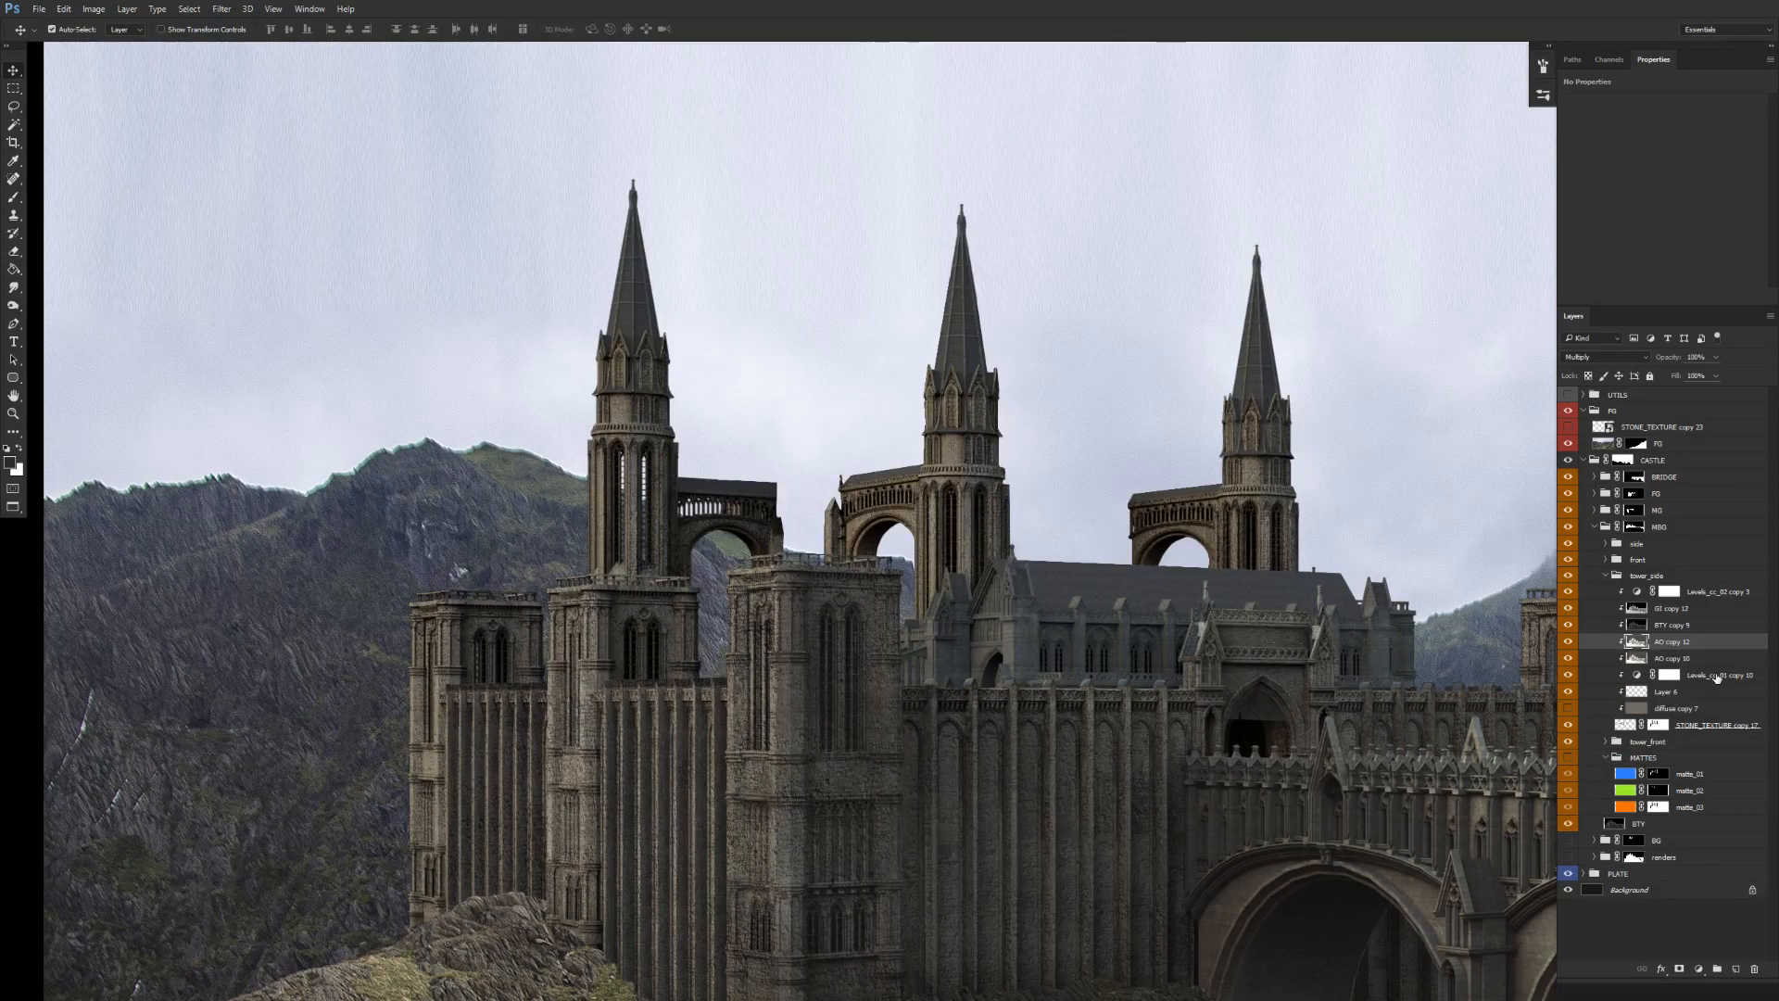
key(Delete)
drag(1718, 677, 1699, 593)
double_click(1665, 592)
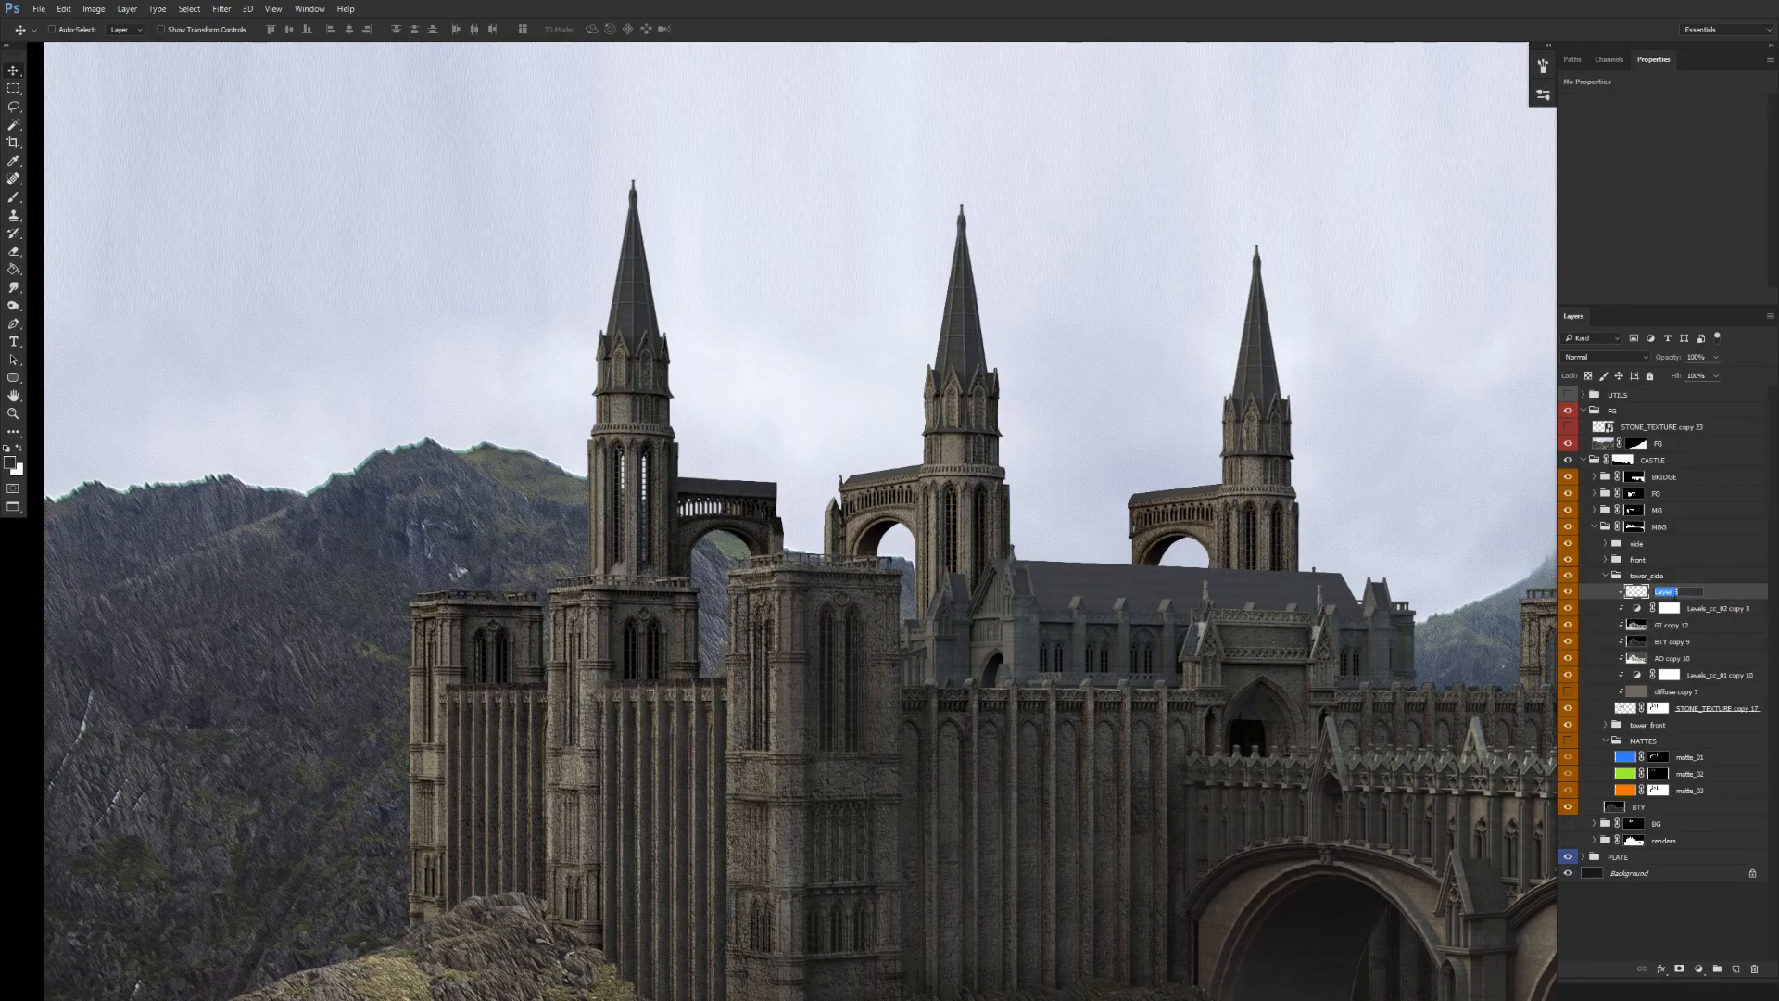
text(softLight)
key(Return)
drag(941, 754, 952, 712)
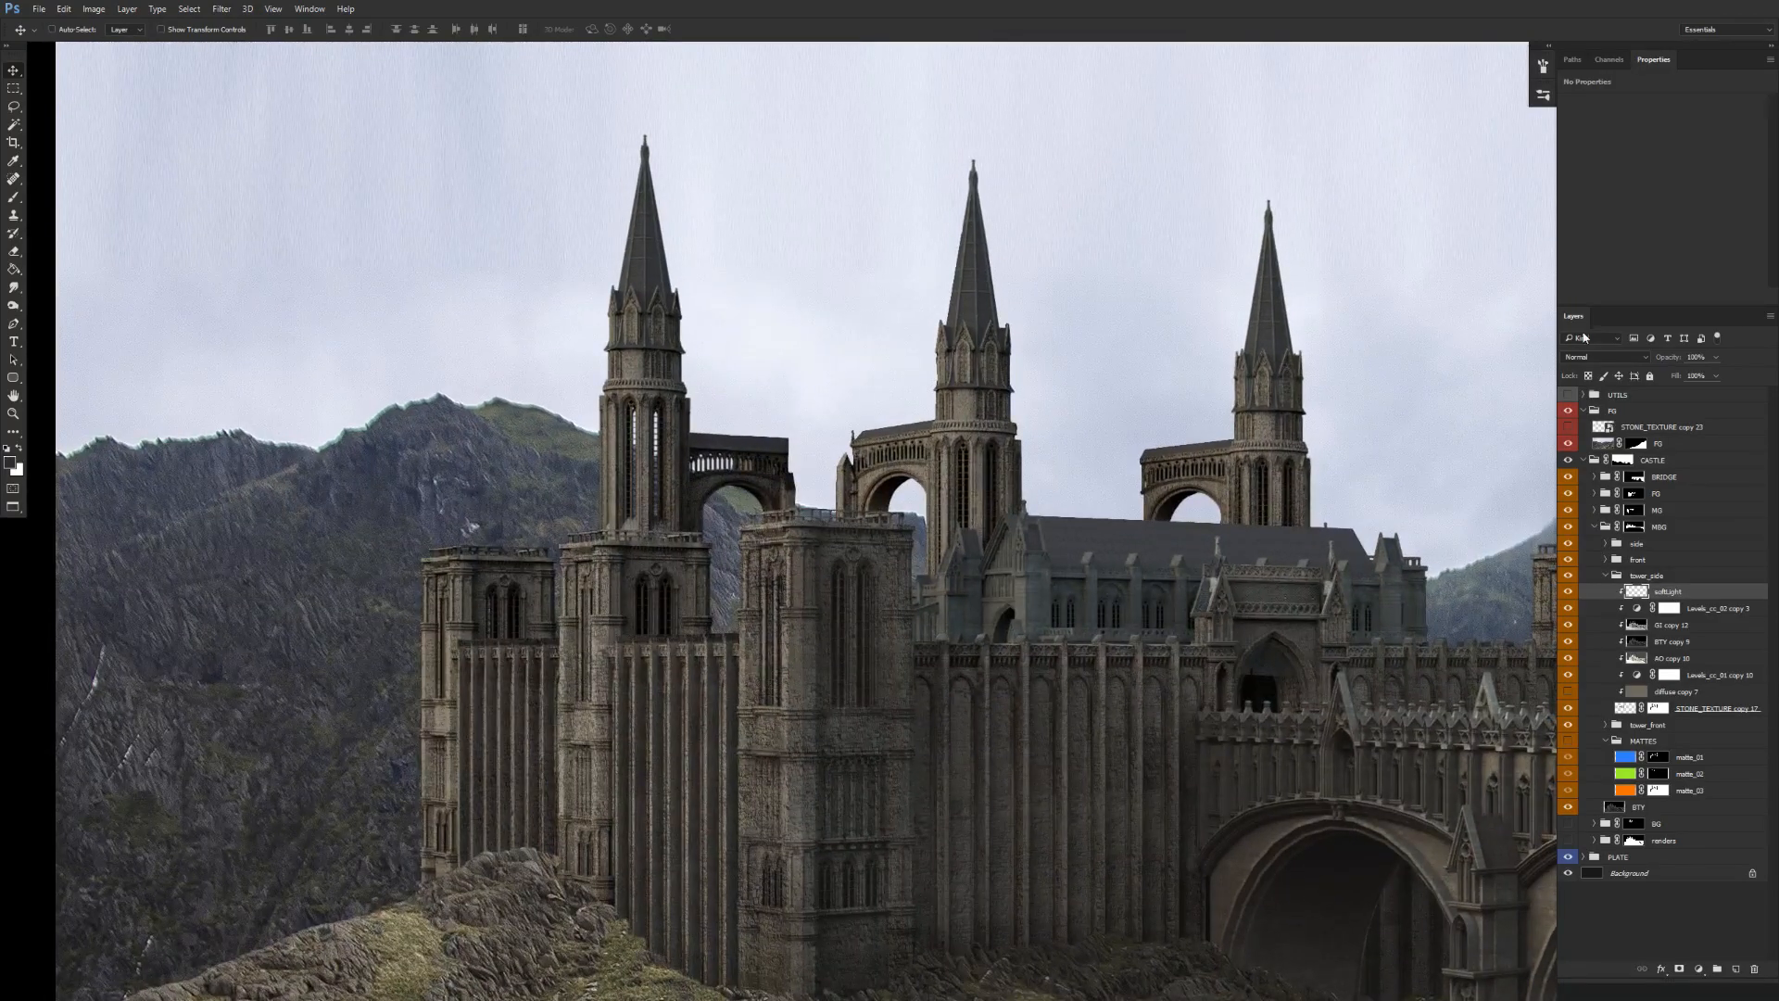
click(1606, 357)
click(1581, 508)
Paint white and black over the tower sides on the softLight layer with a large soft brush at 44% opacity.
drag(760, 612, 787, 671)
key(b)
alt+right_click(611, 411)
right_click(664, 426)
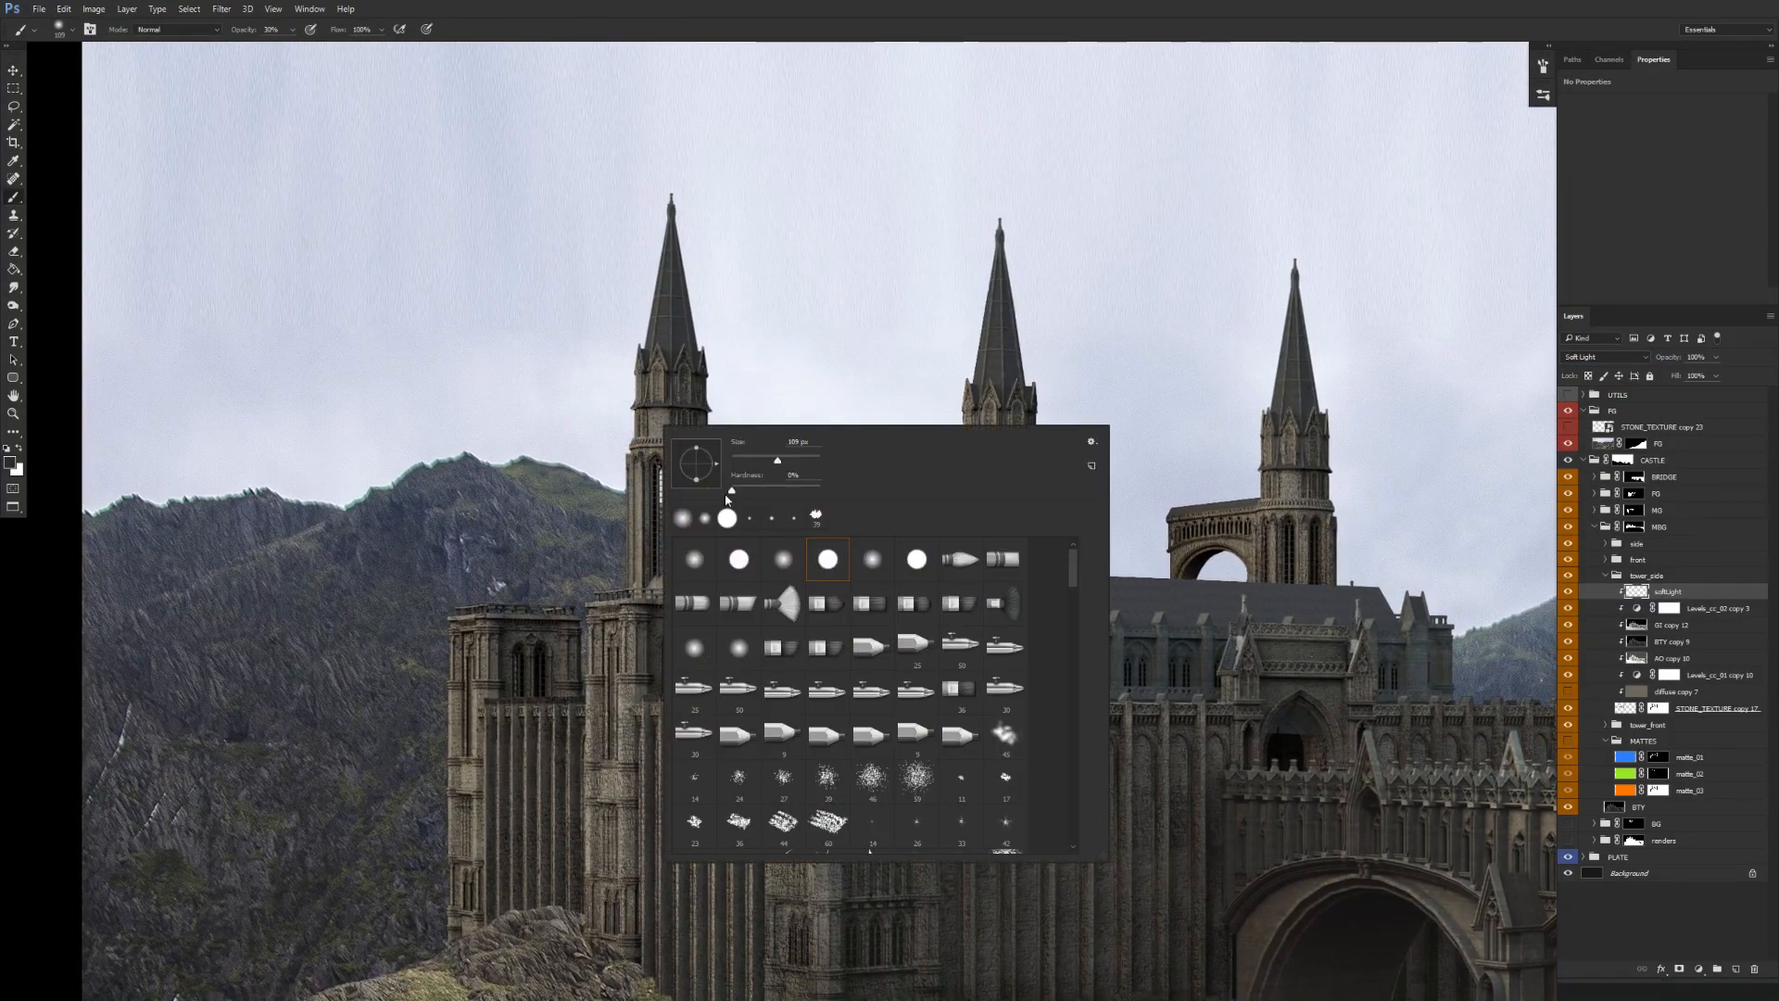
click(548, 556)
alt+right_click(515, 443)
key(x)
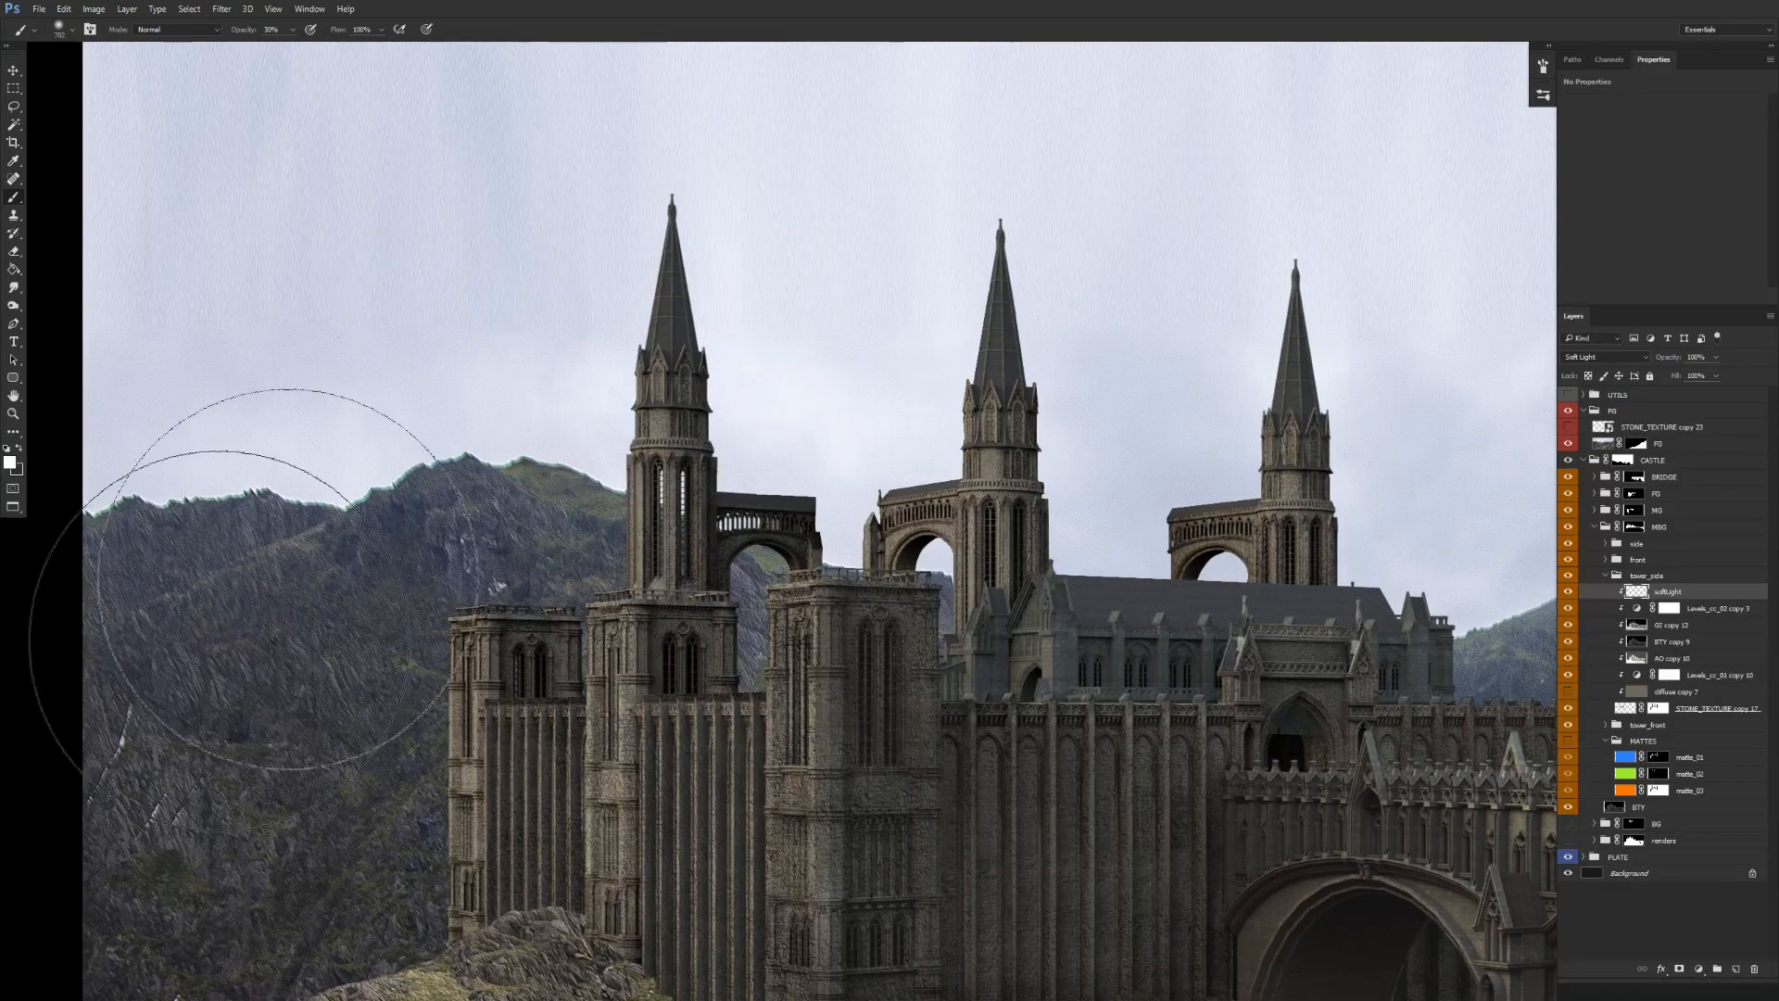
drag(728, 426, 652, 427)
key(4)
drag(793, 596, 723, 596)
key(4)
key(4)
key(x)
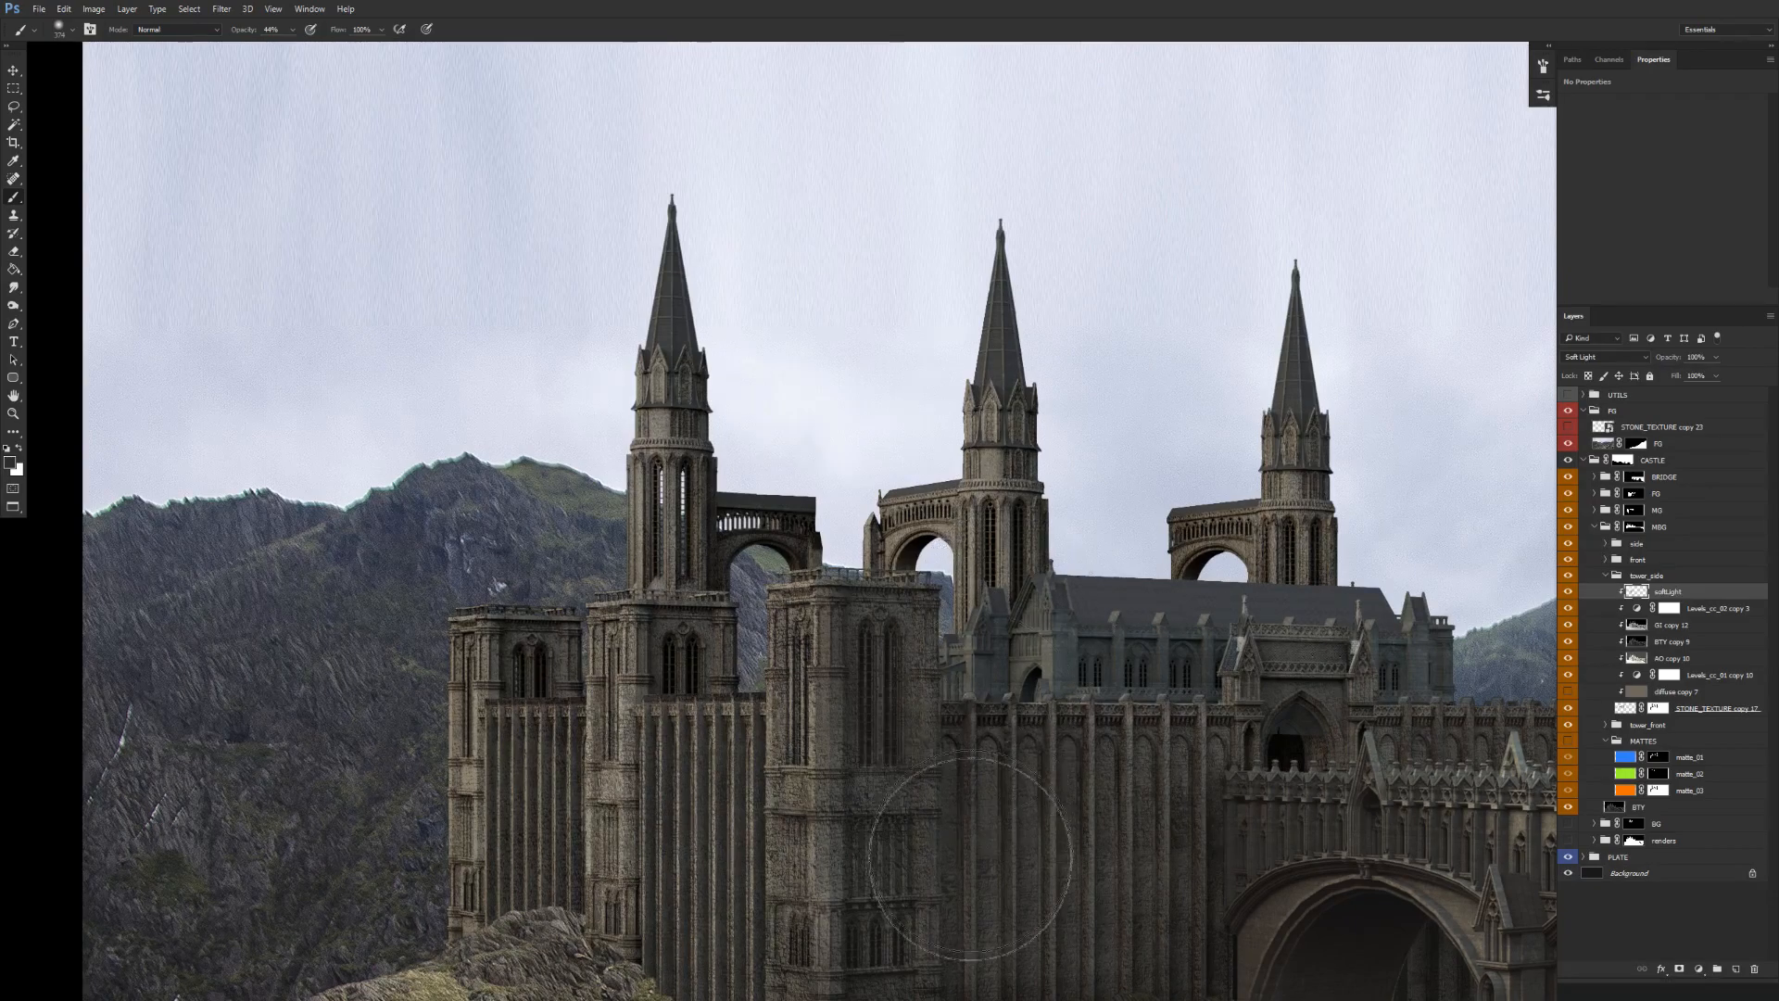
key(x)
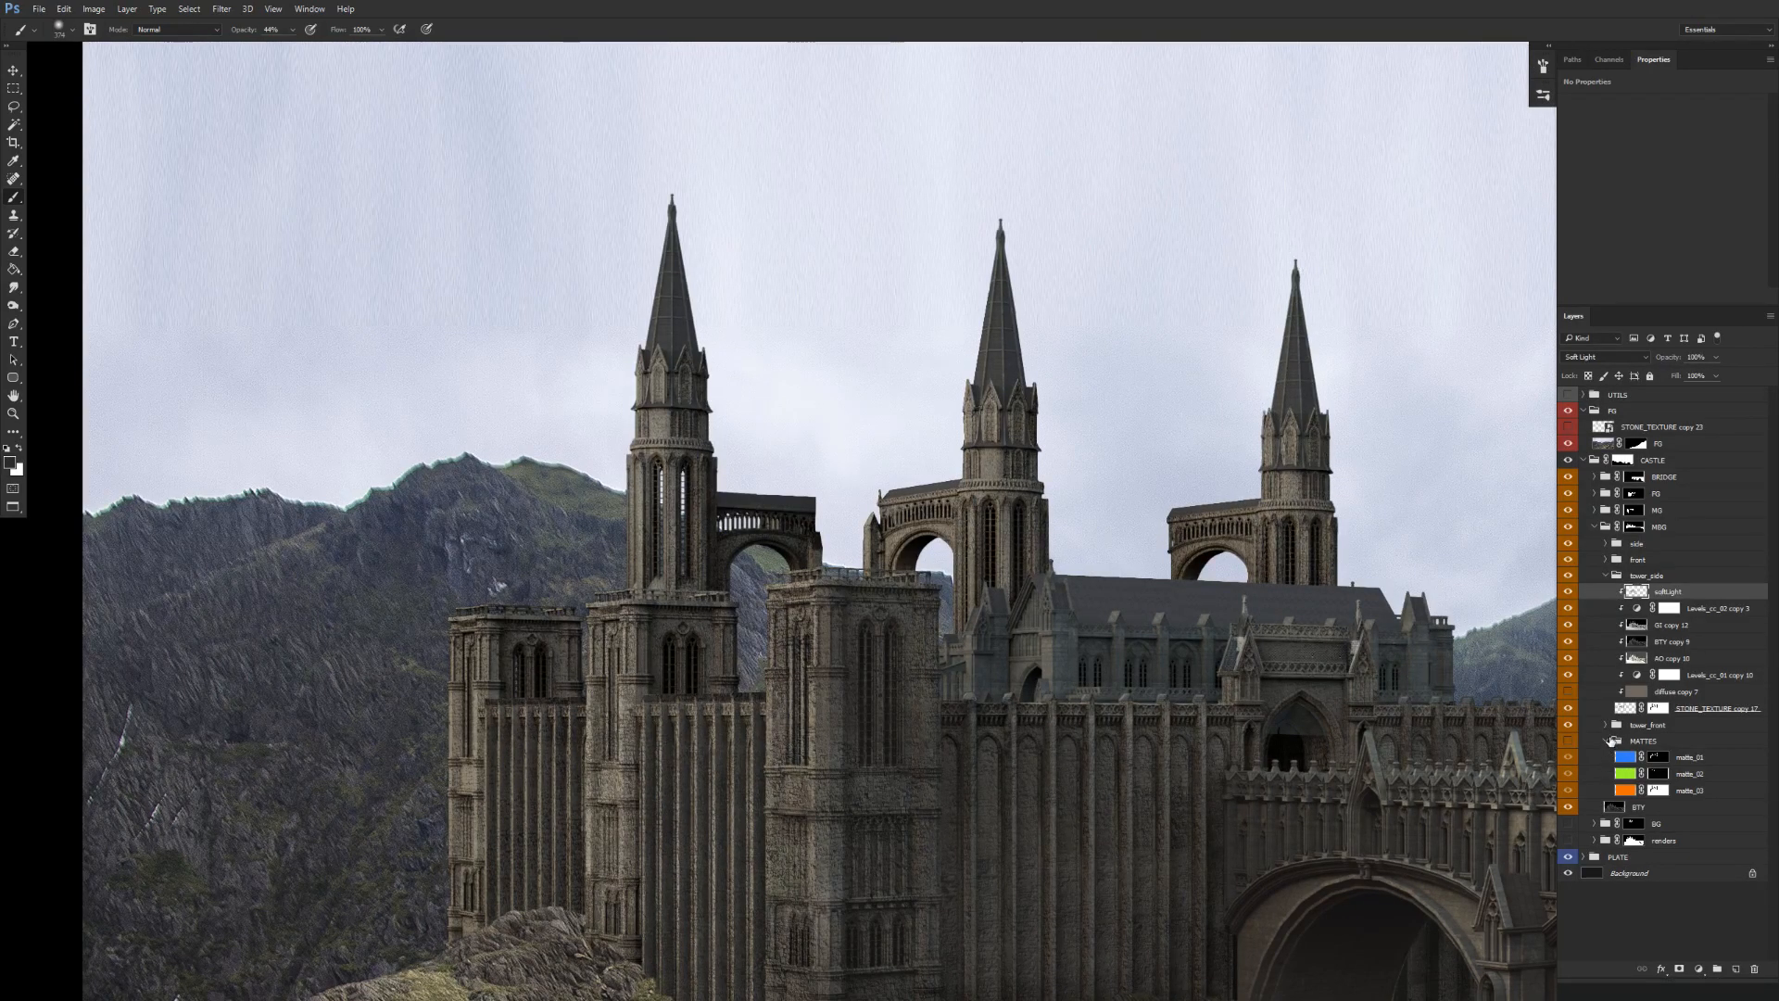
Copy the softLight layer to the top of tower_front and paint soft light shading over the tower fronts, lowering the brush opacity to 20%.
click(1606, 725)
drag(1701, 758, 1705, 741)
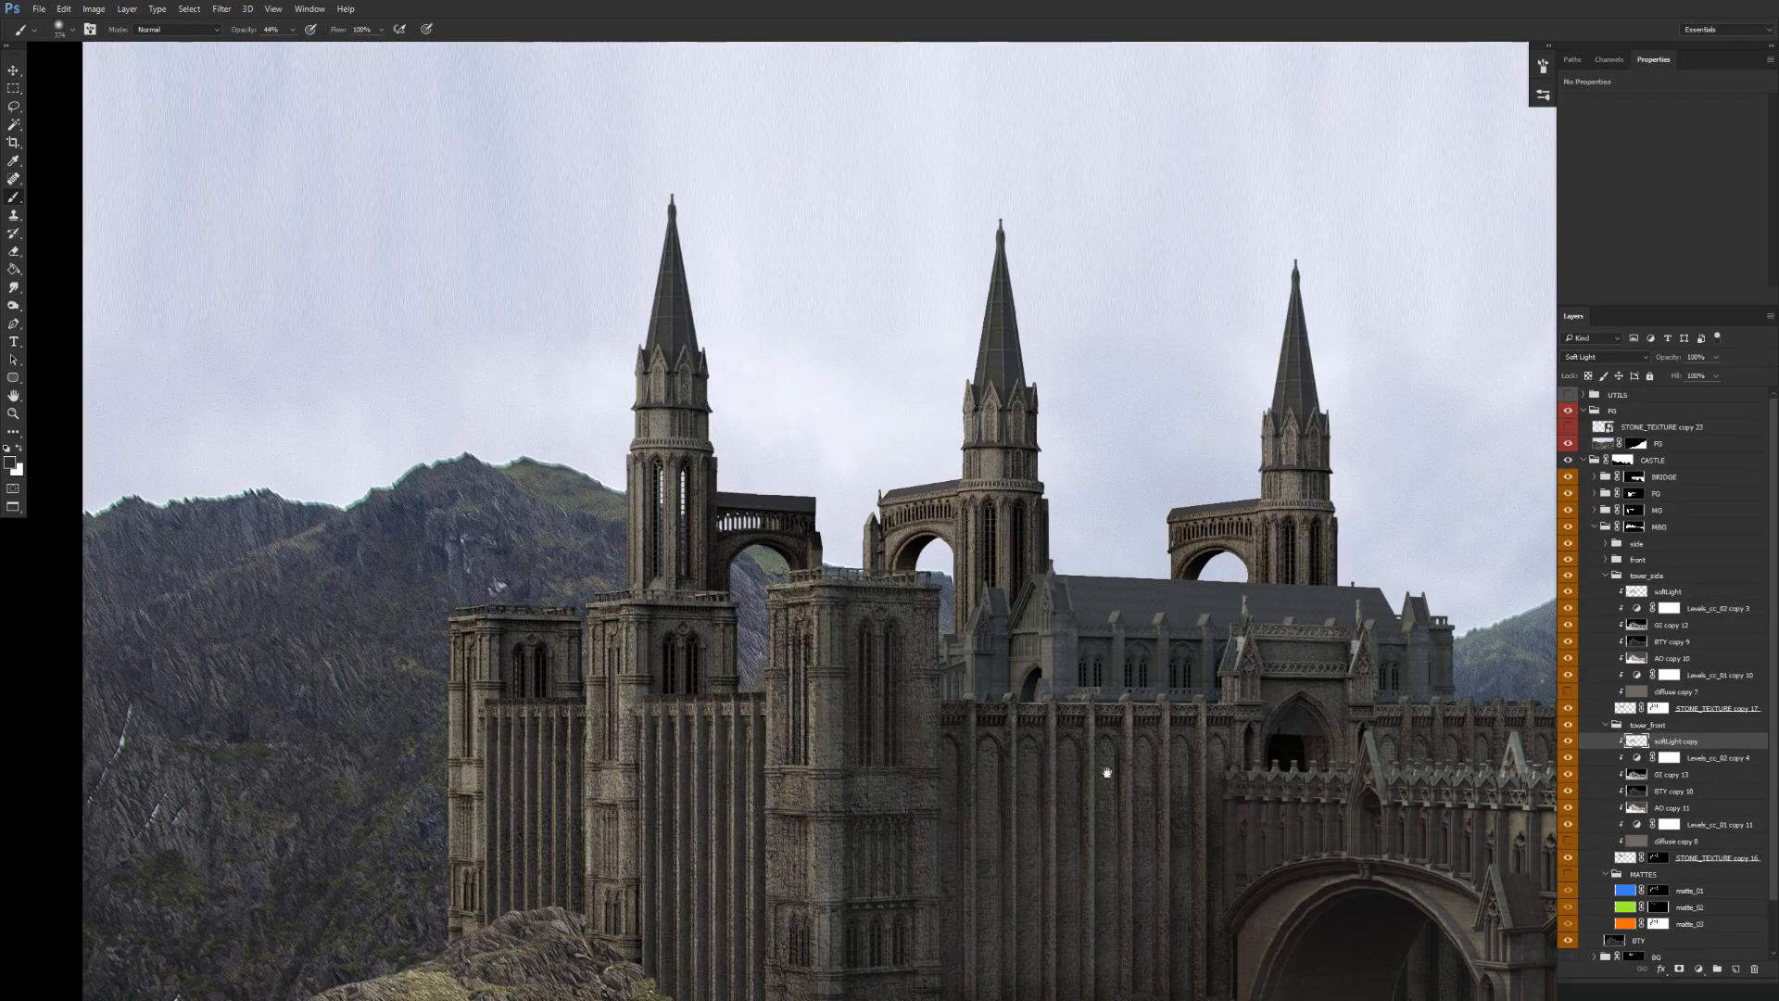
drag(1061, 767, 906, 715)
alt+right_click(649, 496)
key(x)
key(4)
drag(588, 486, 576, 525)
key(2)
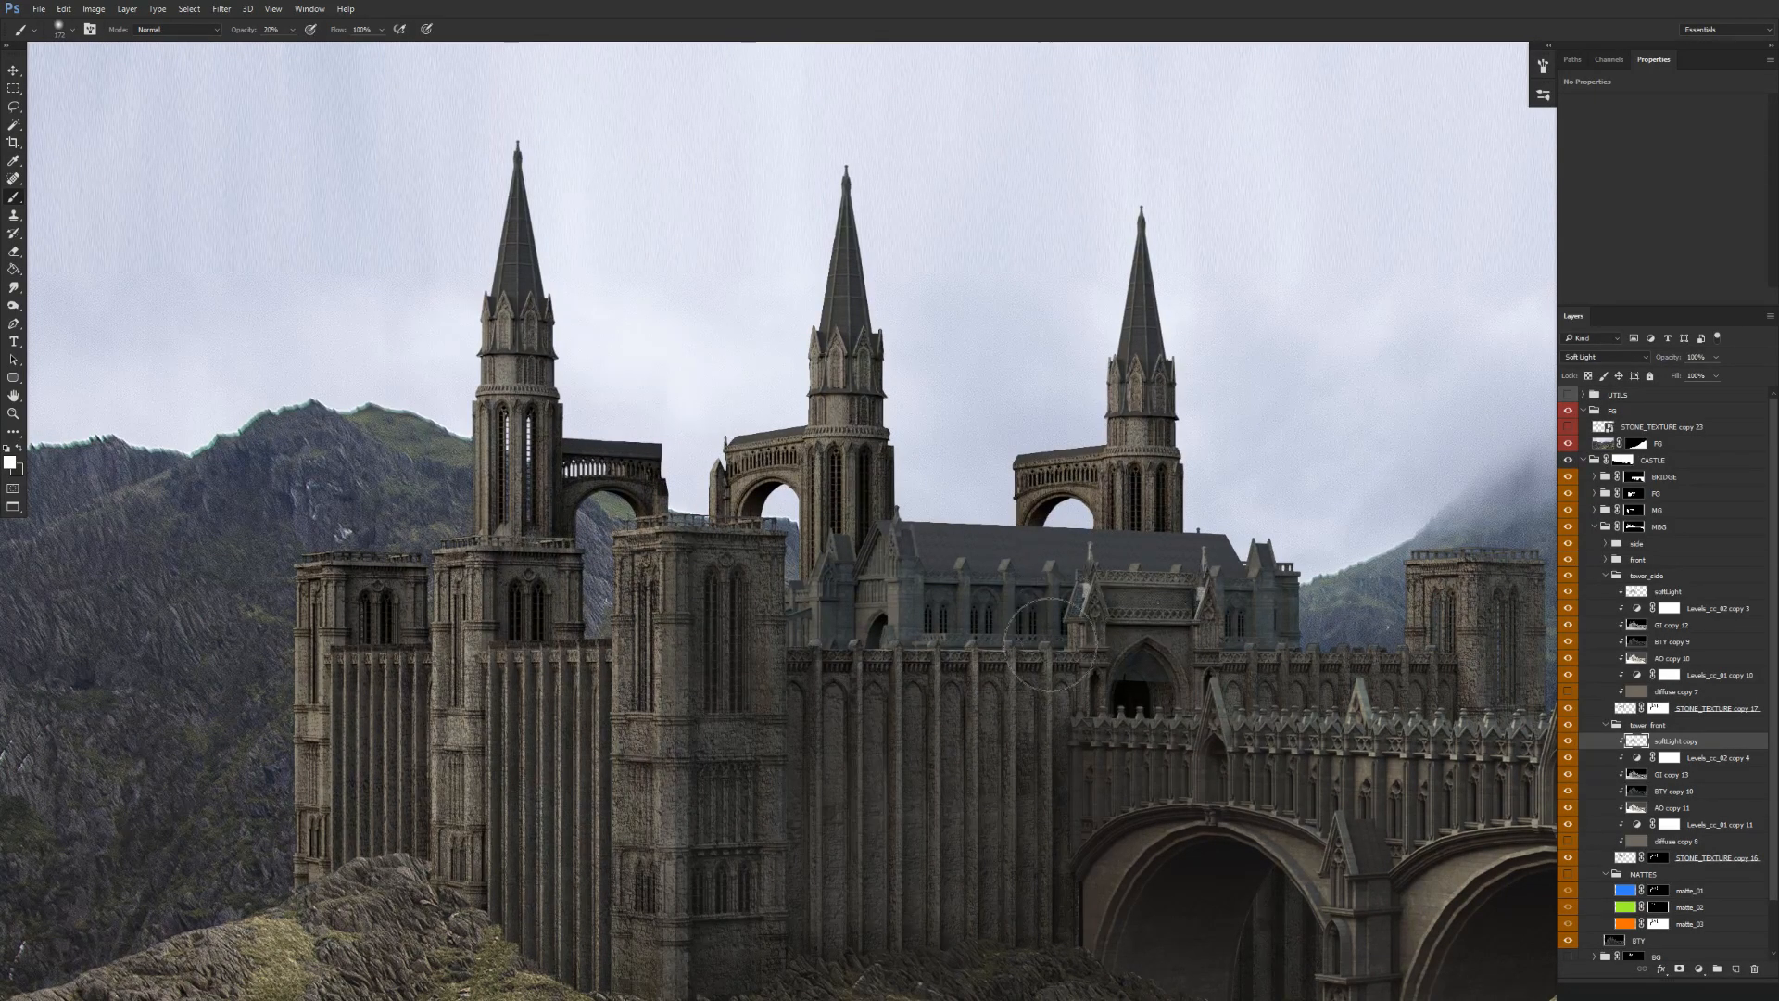
key(x)
key(v)
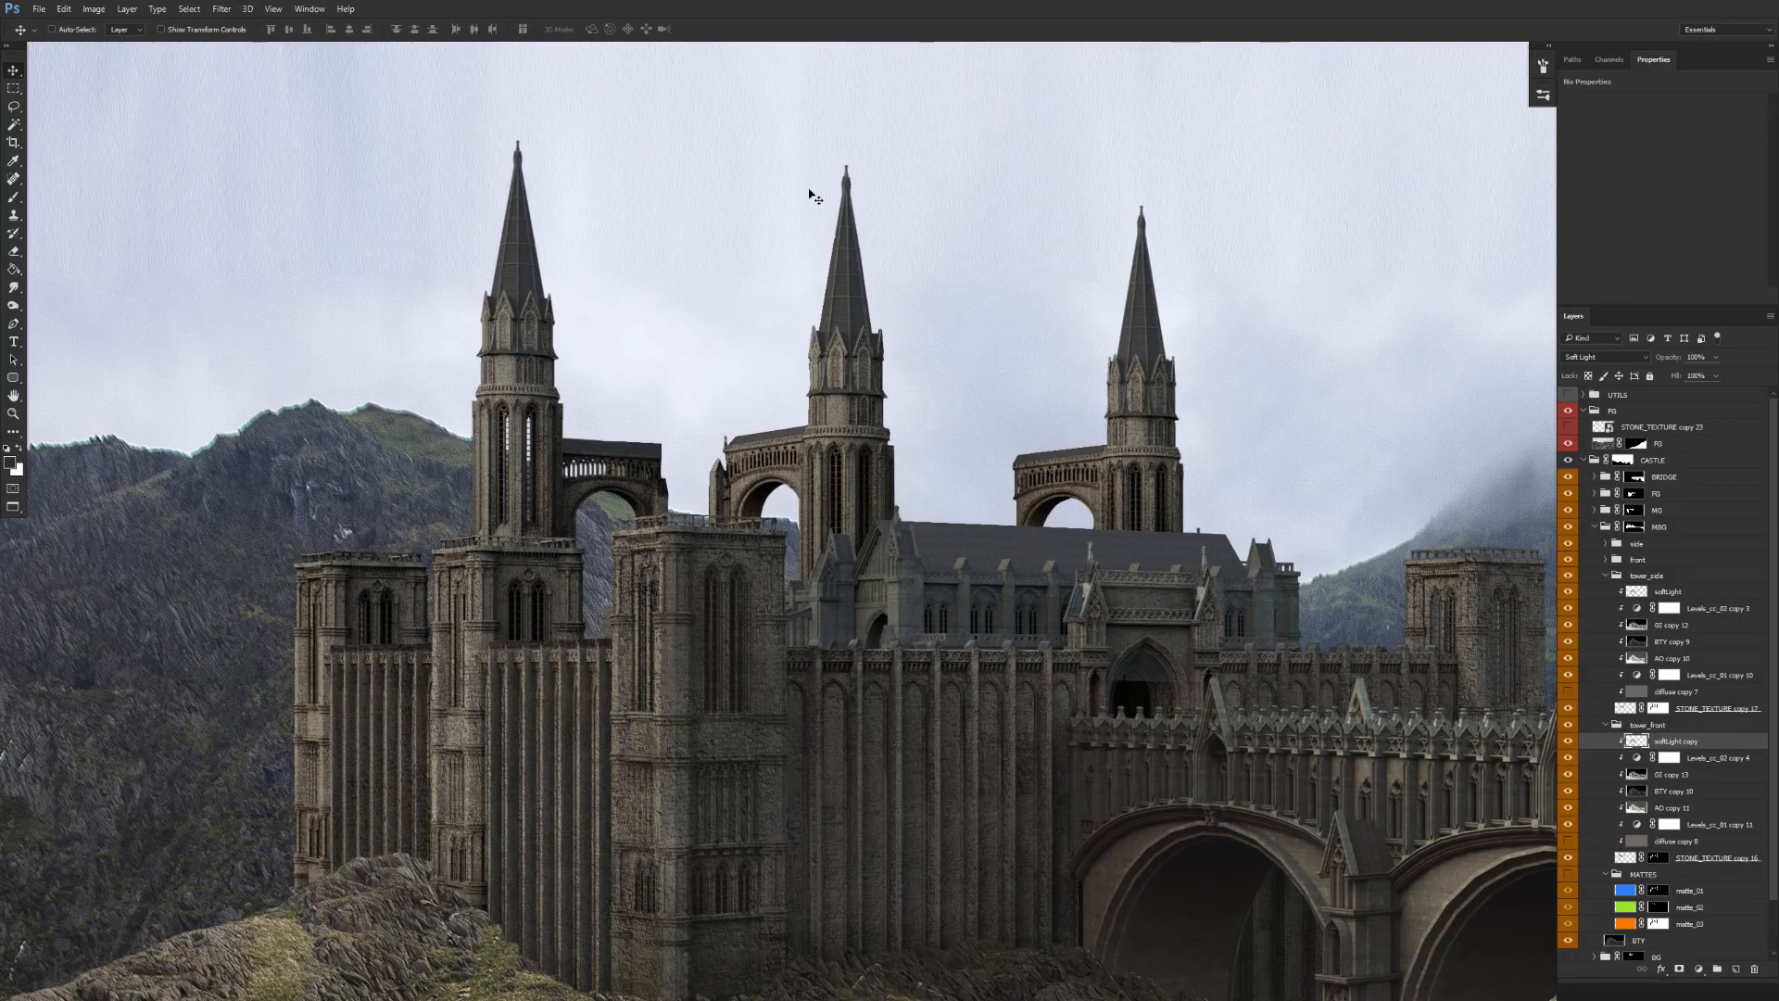
drag(754, 684, 764, 626)
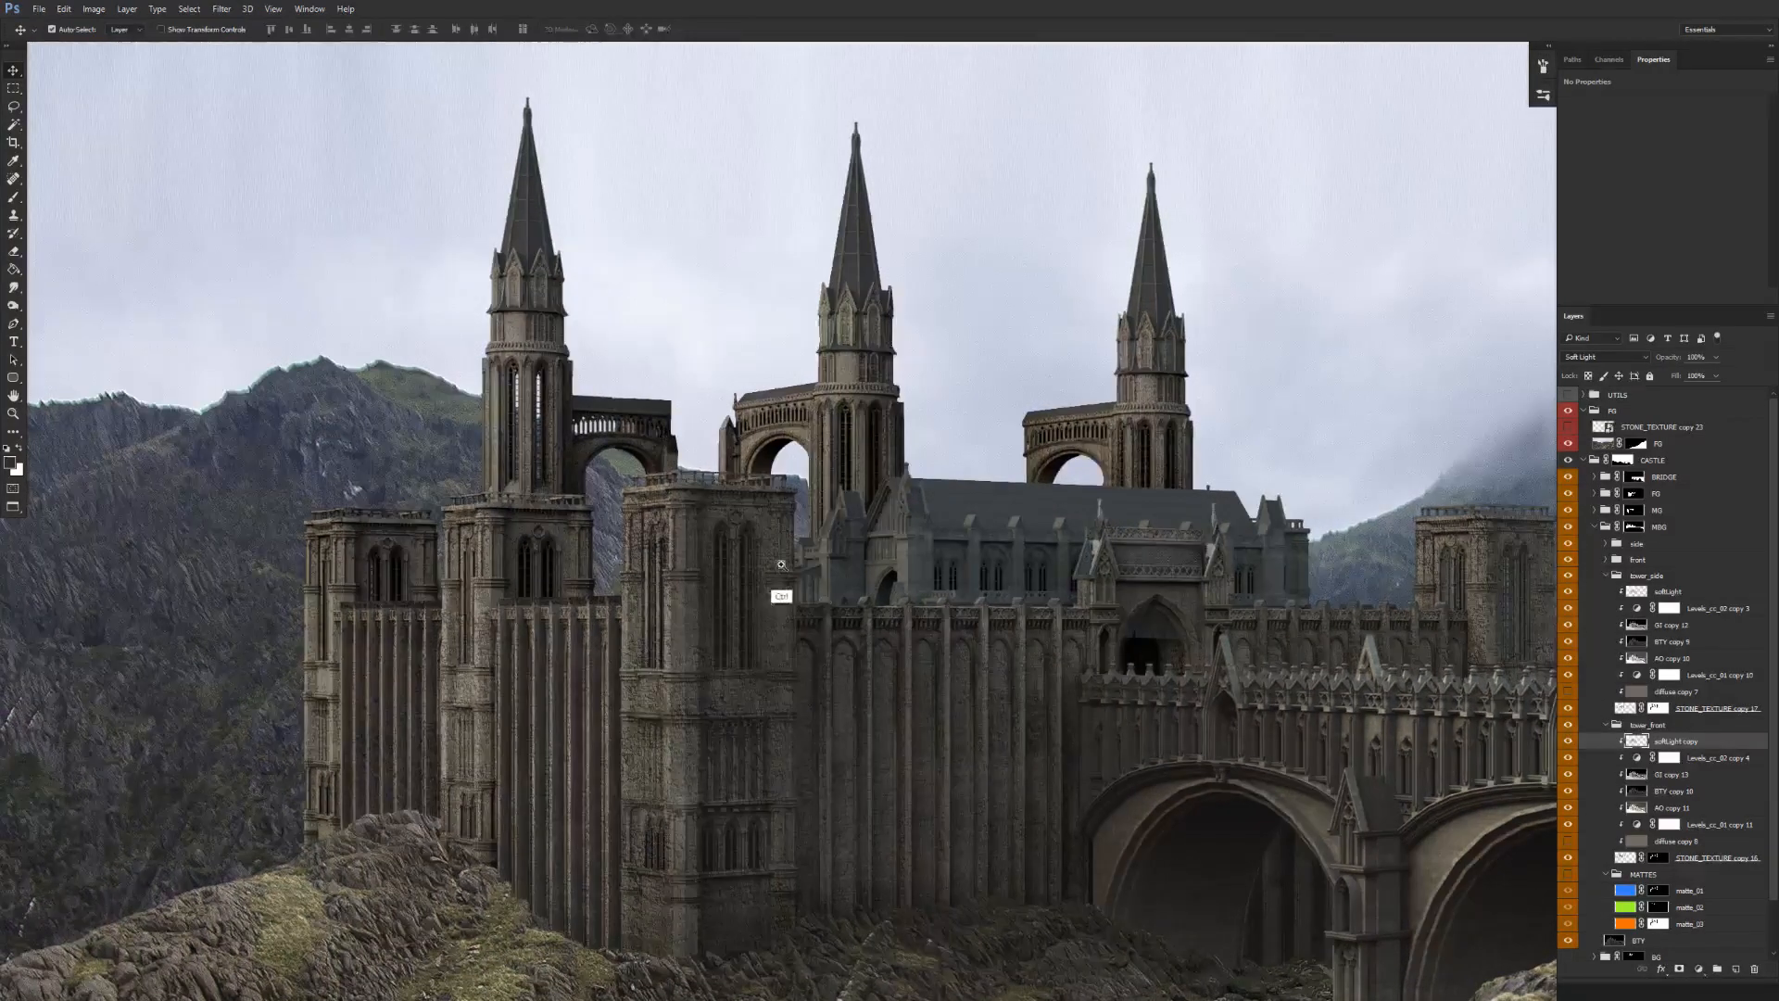
Paint fine soft light shading on the upper sections of the three spires, using the softLight layer in tower_side at 20% brush opacity.
click(1568, 742)
click(1668, 591)
key(ctrl)
drag(490, 273, 567, 250)
key(b)
drag(582, 381, 393, 448)
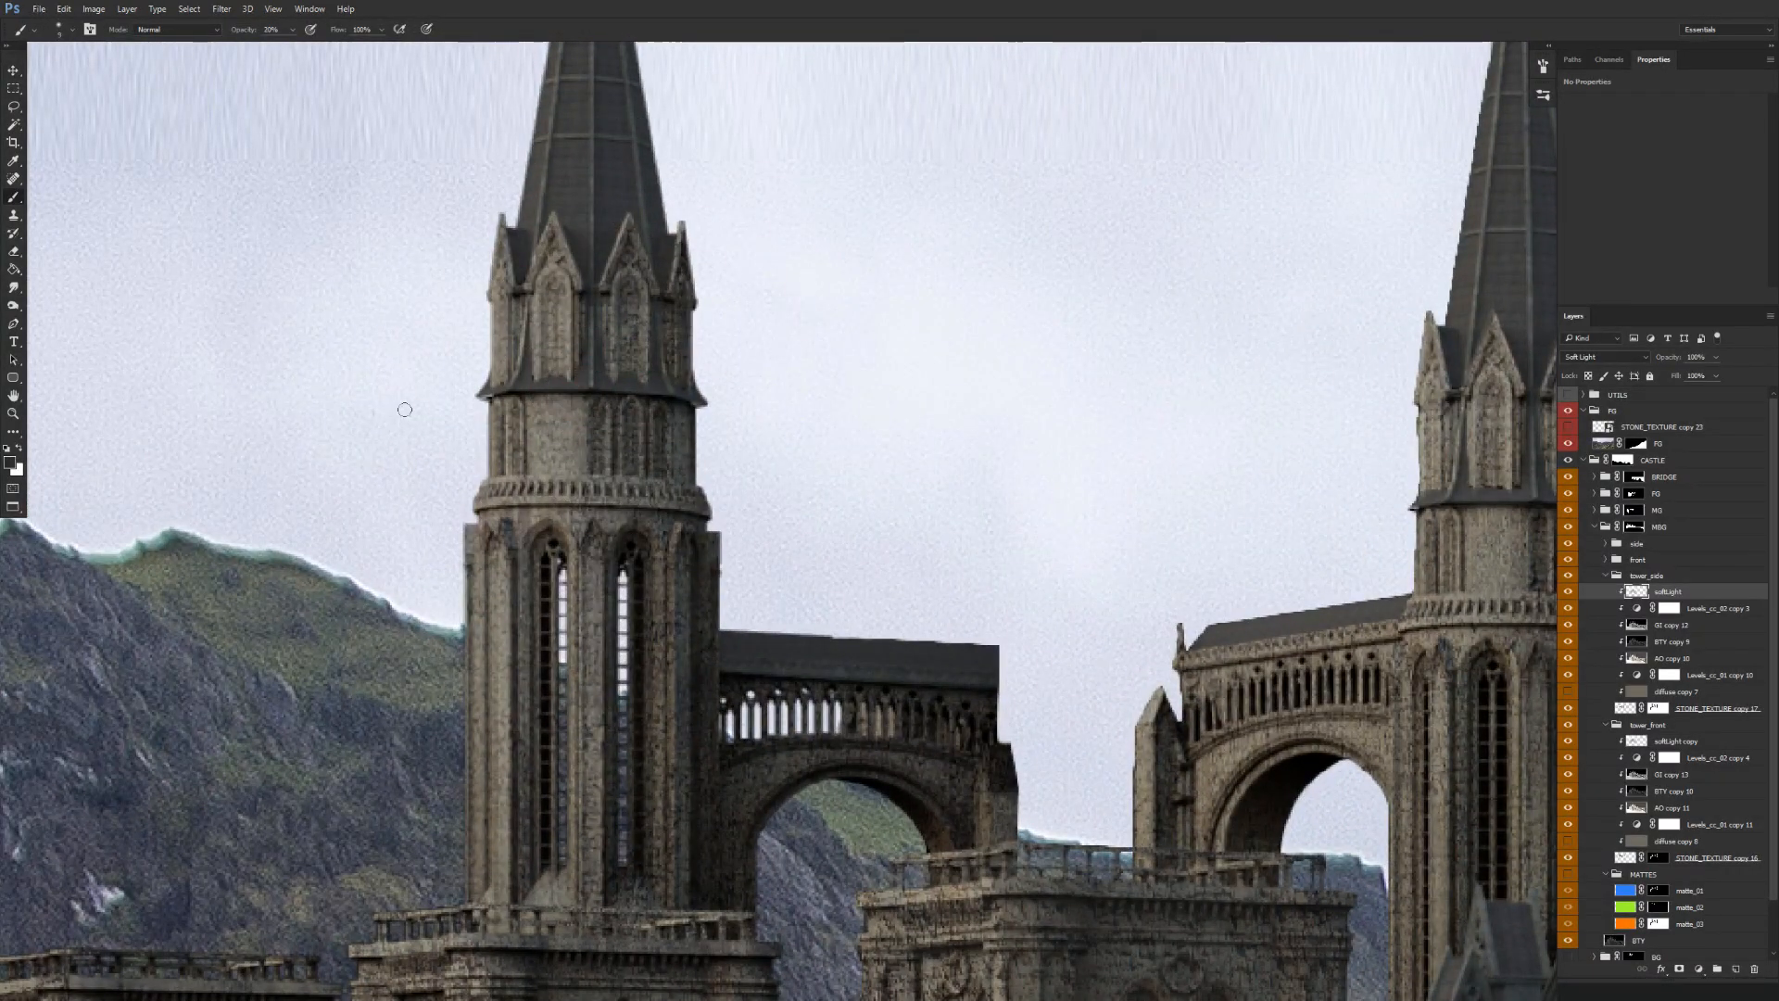
drag(546, 276, 543, 366)
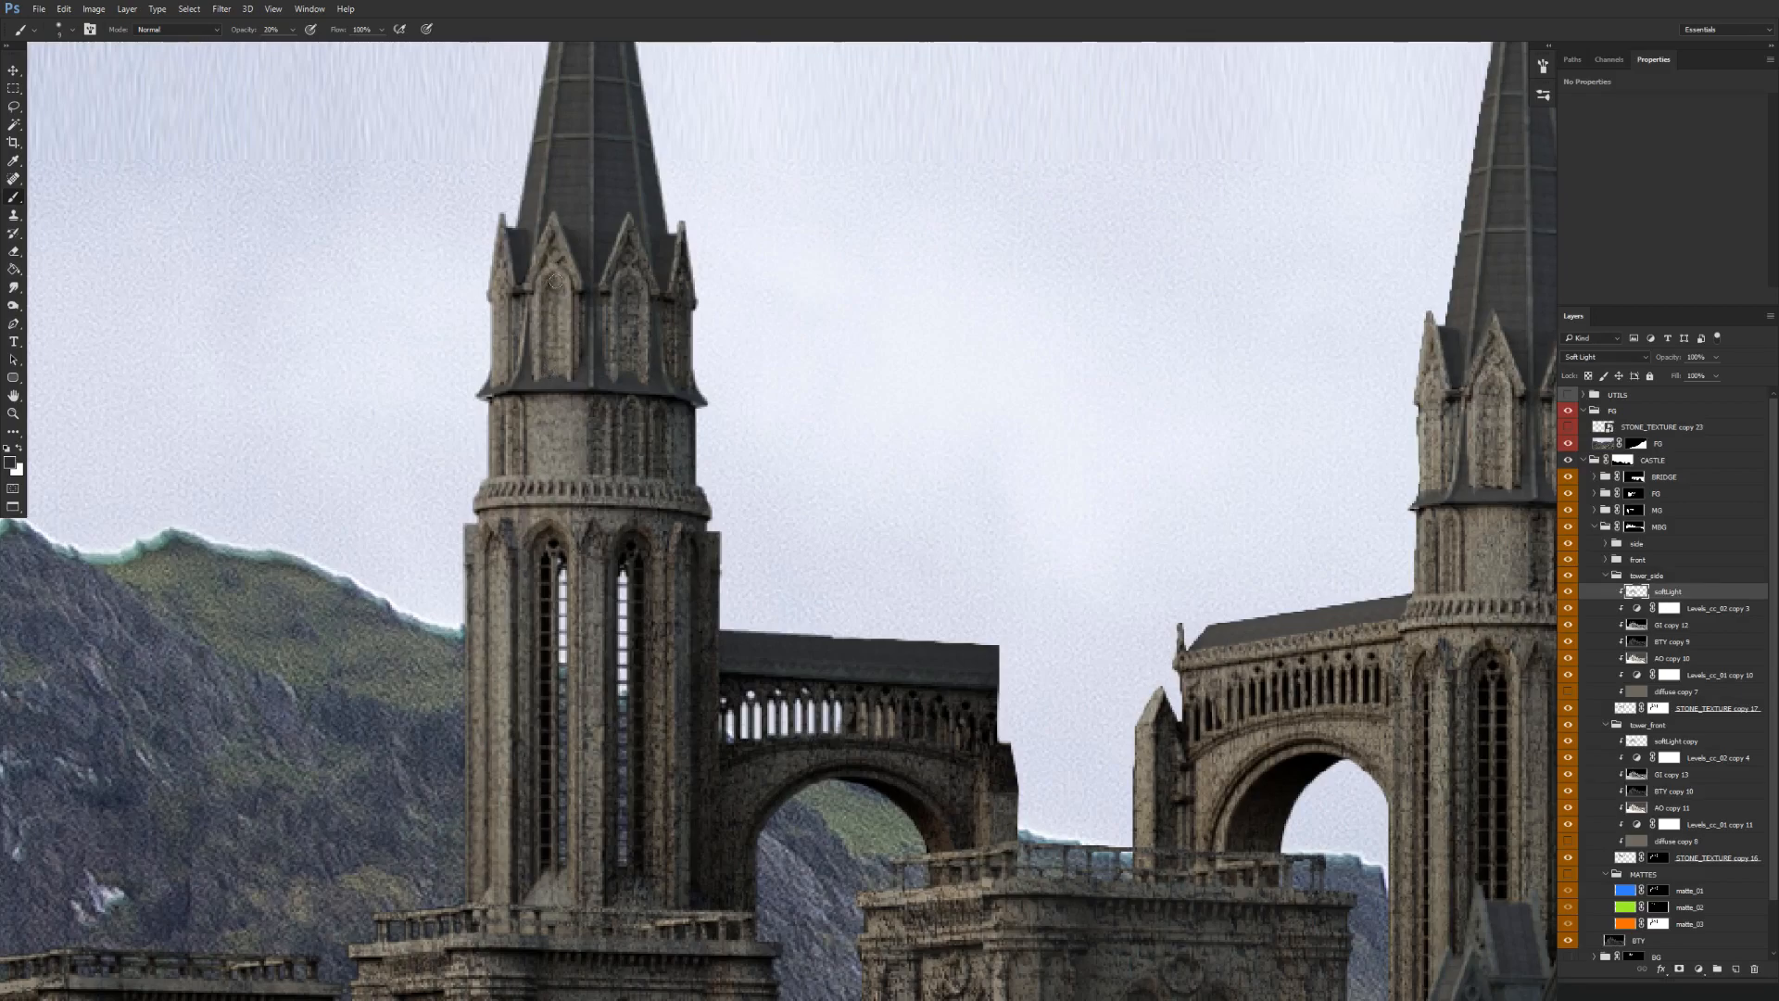
drag(497, 307, 496, 384)
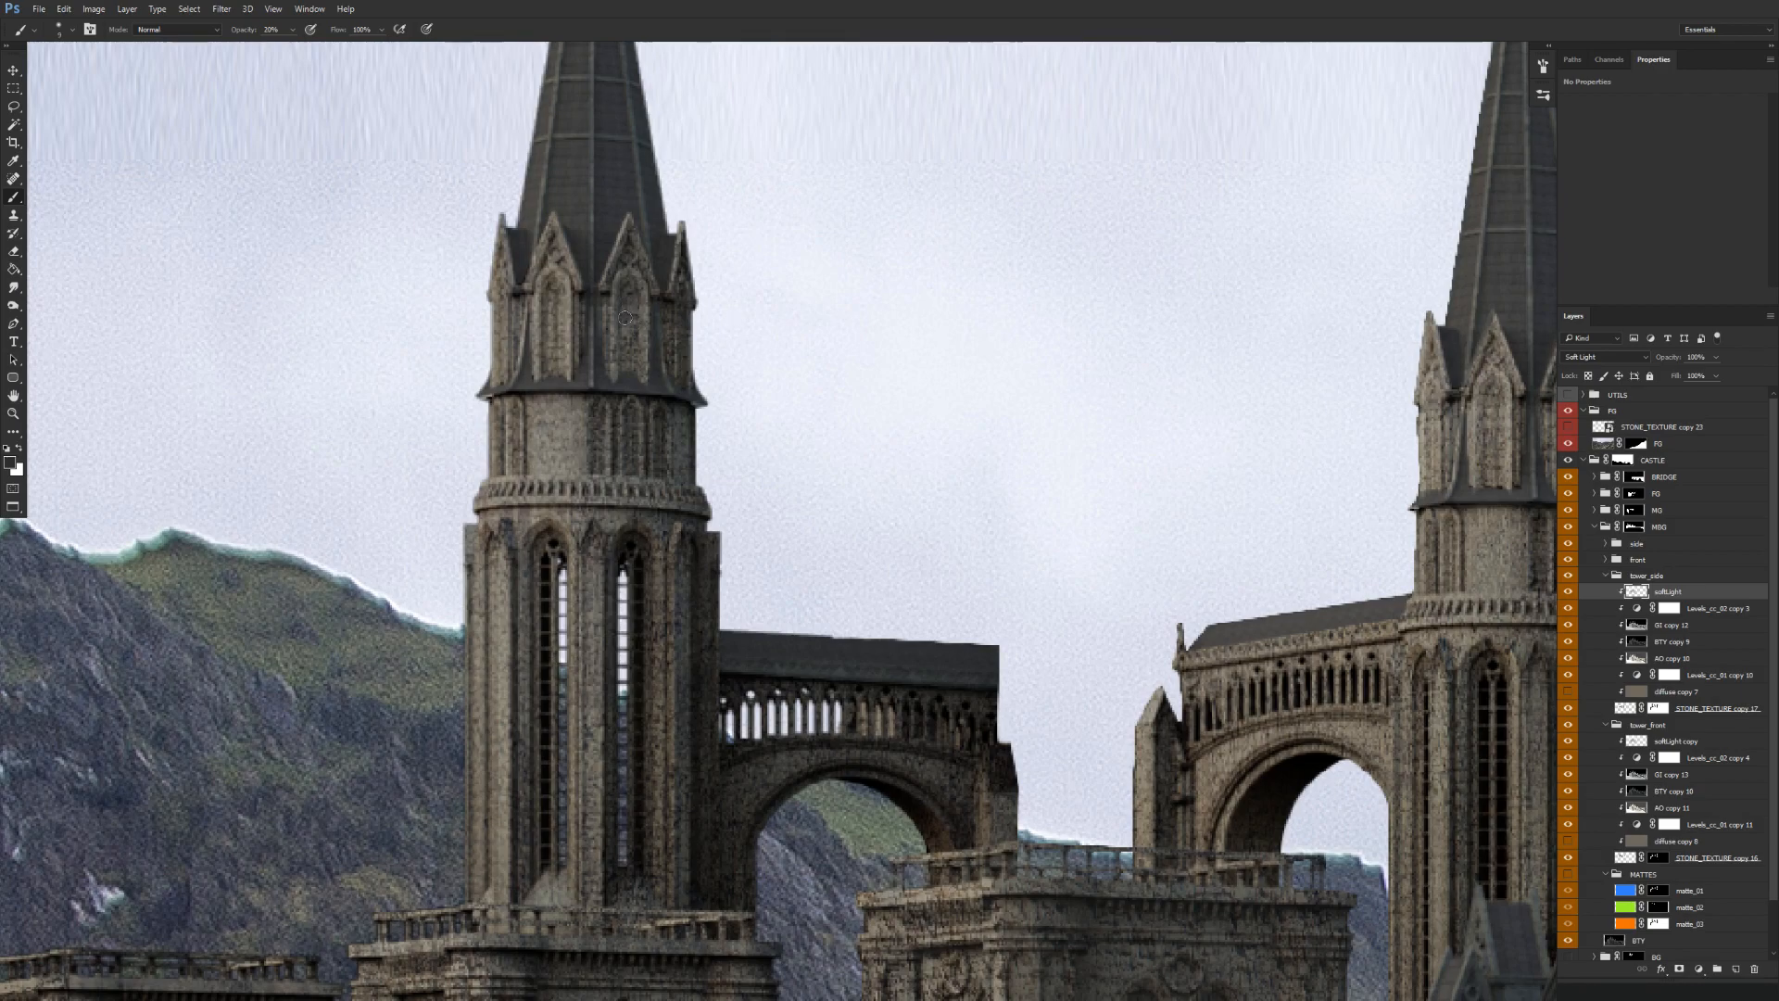
drag(683, 551, 352, 567)
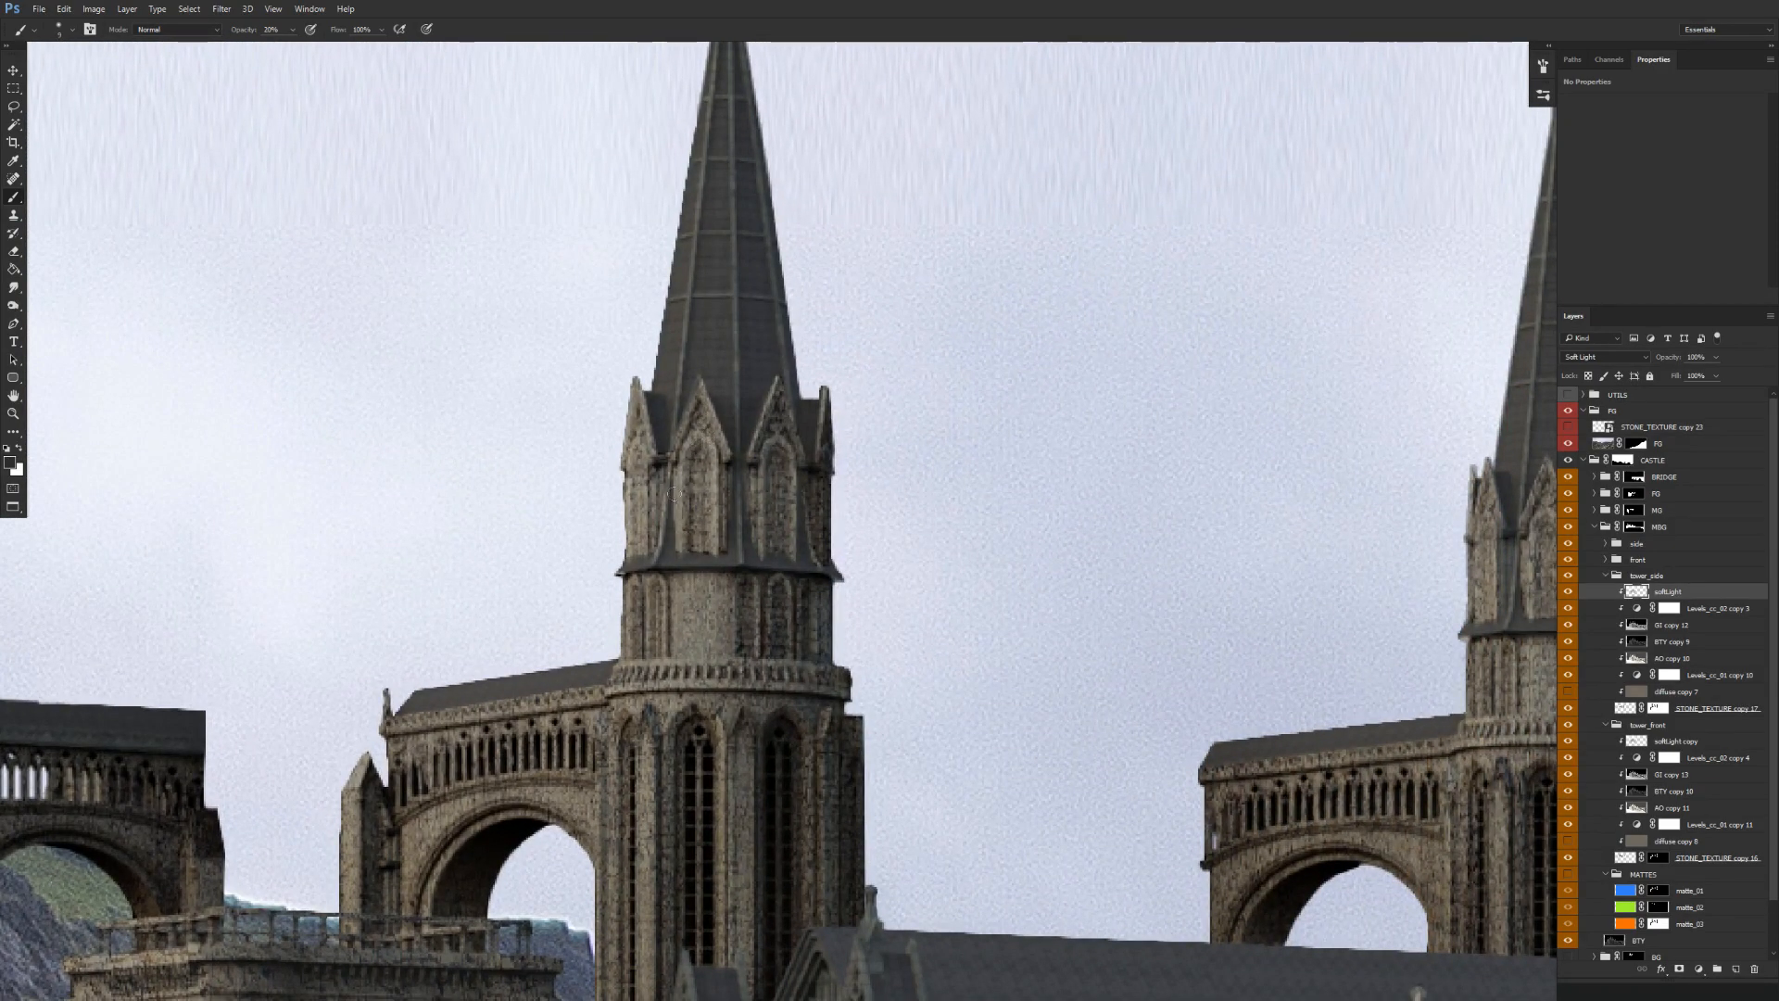
drag(716, 605, 691, 571)
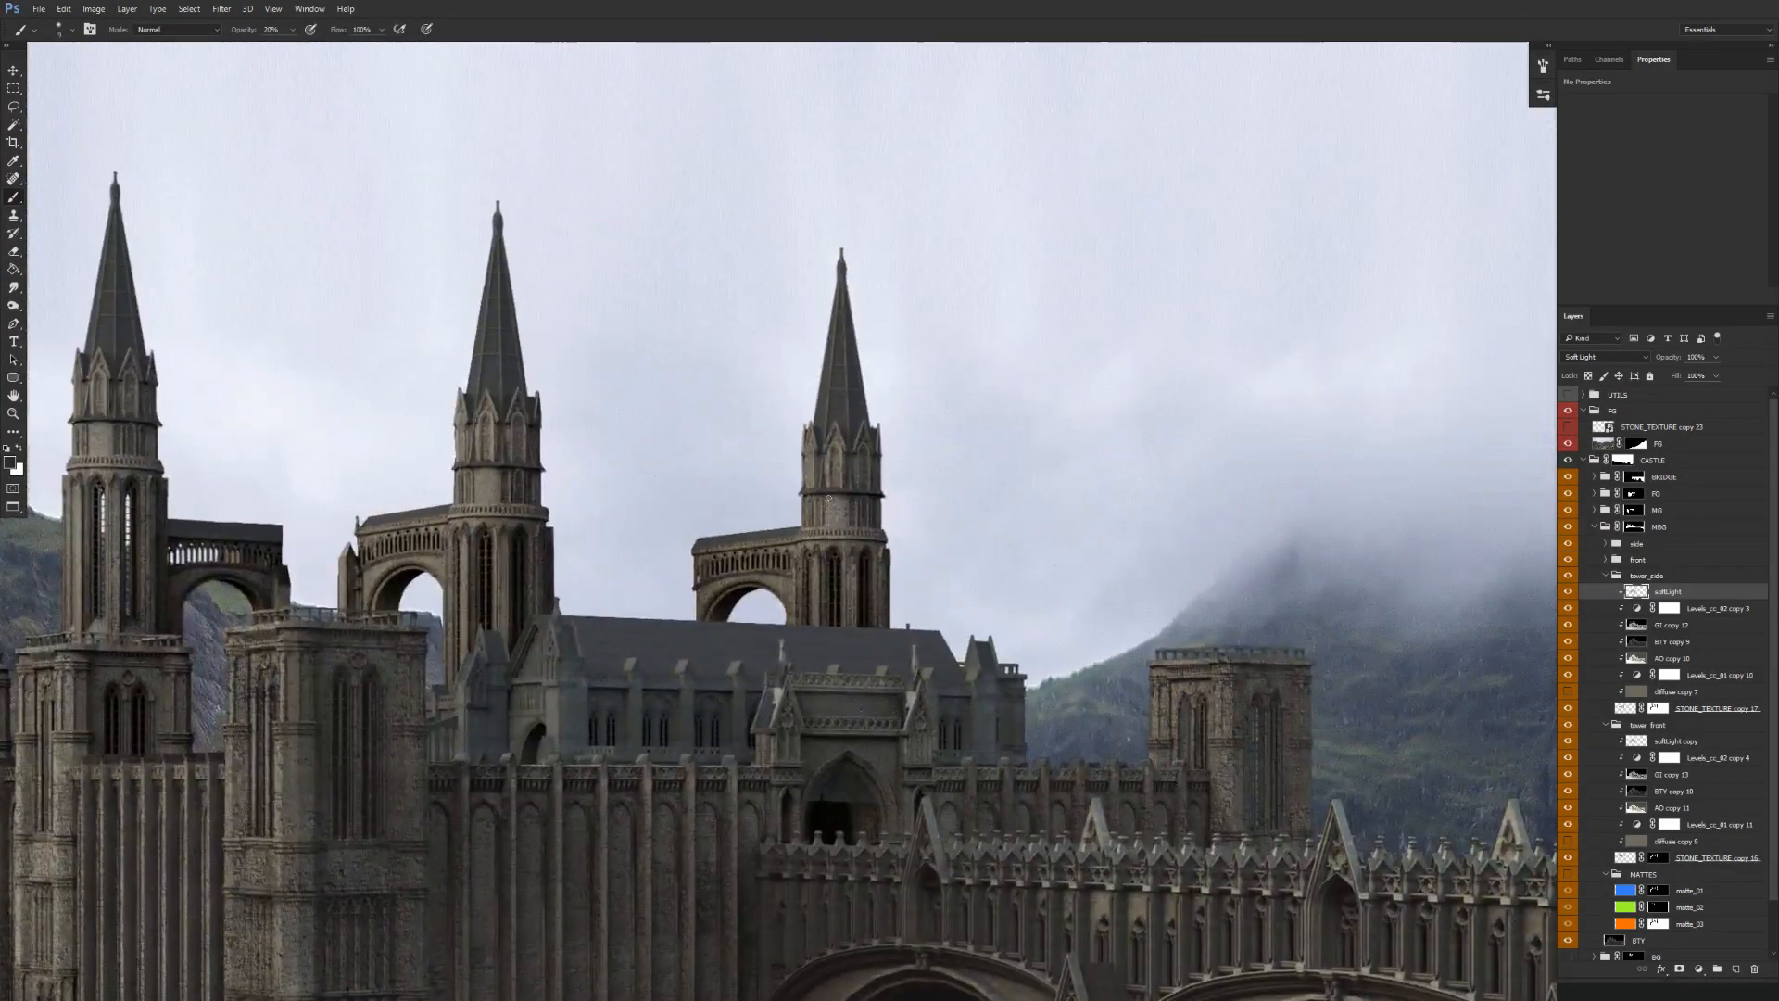
drag(829, 498, 940, 499)
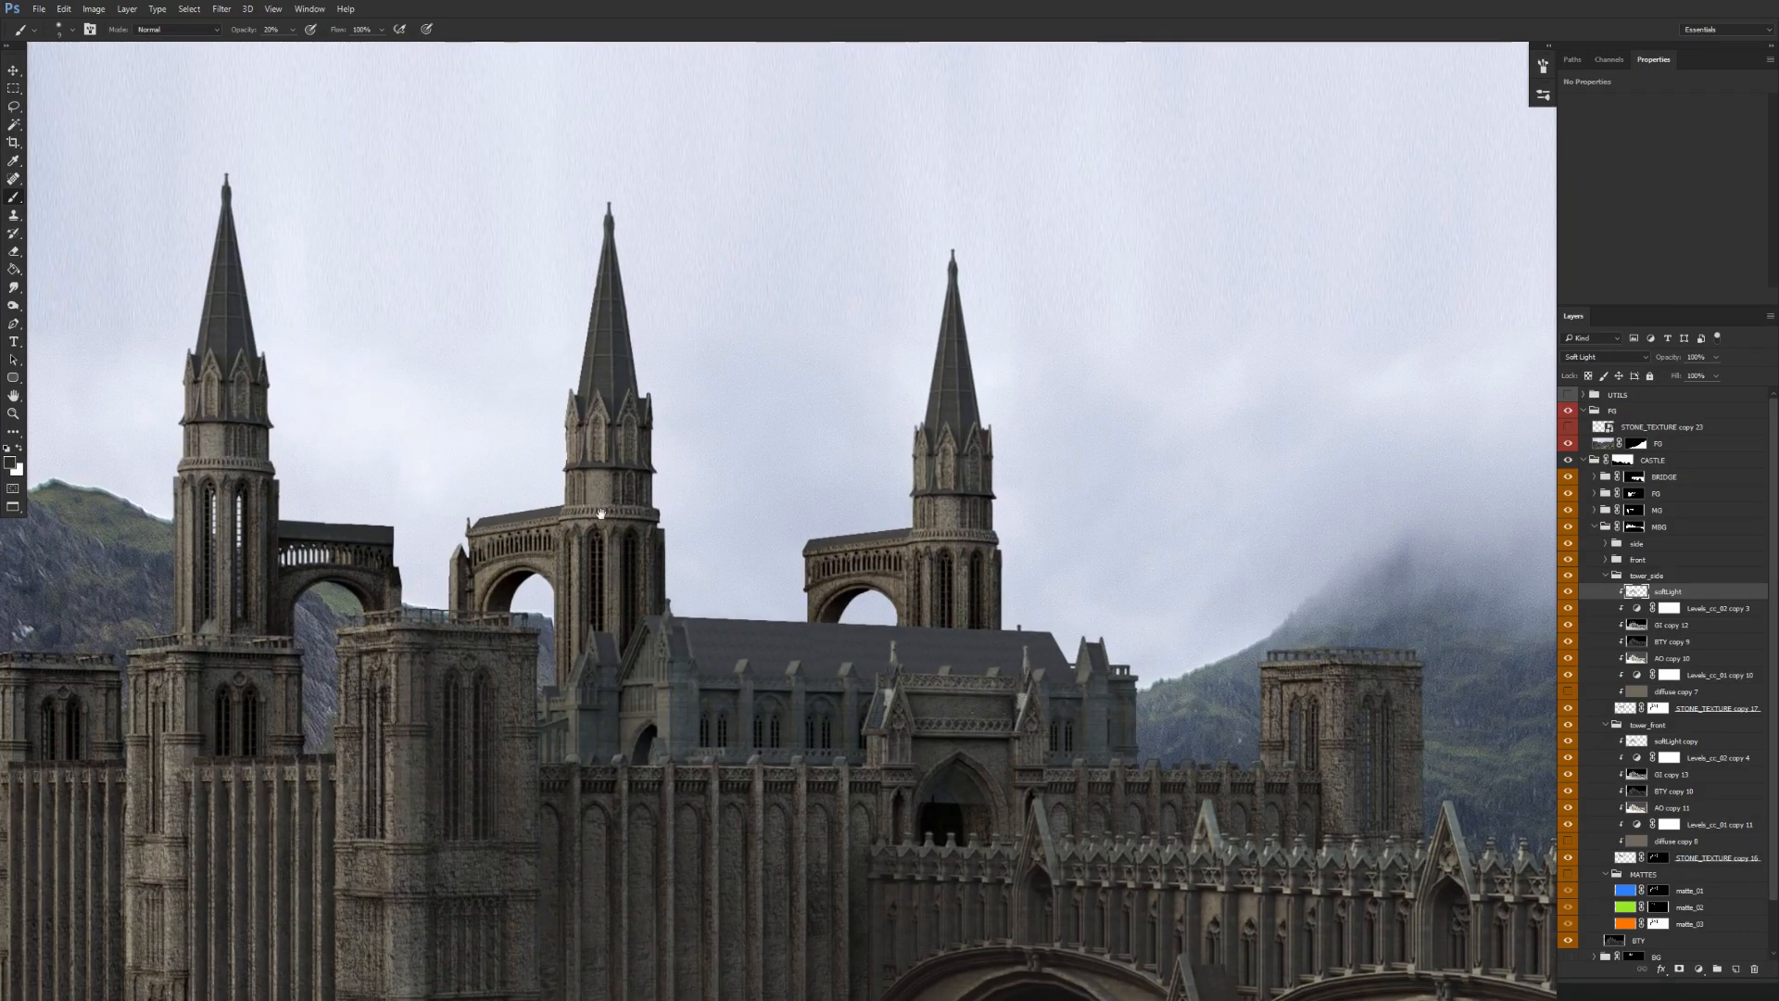
drag(638, 526, 612, 543)
drag(618, 612, 684, 512)
scroll(683, 512, down, 2)
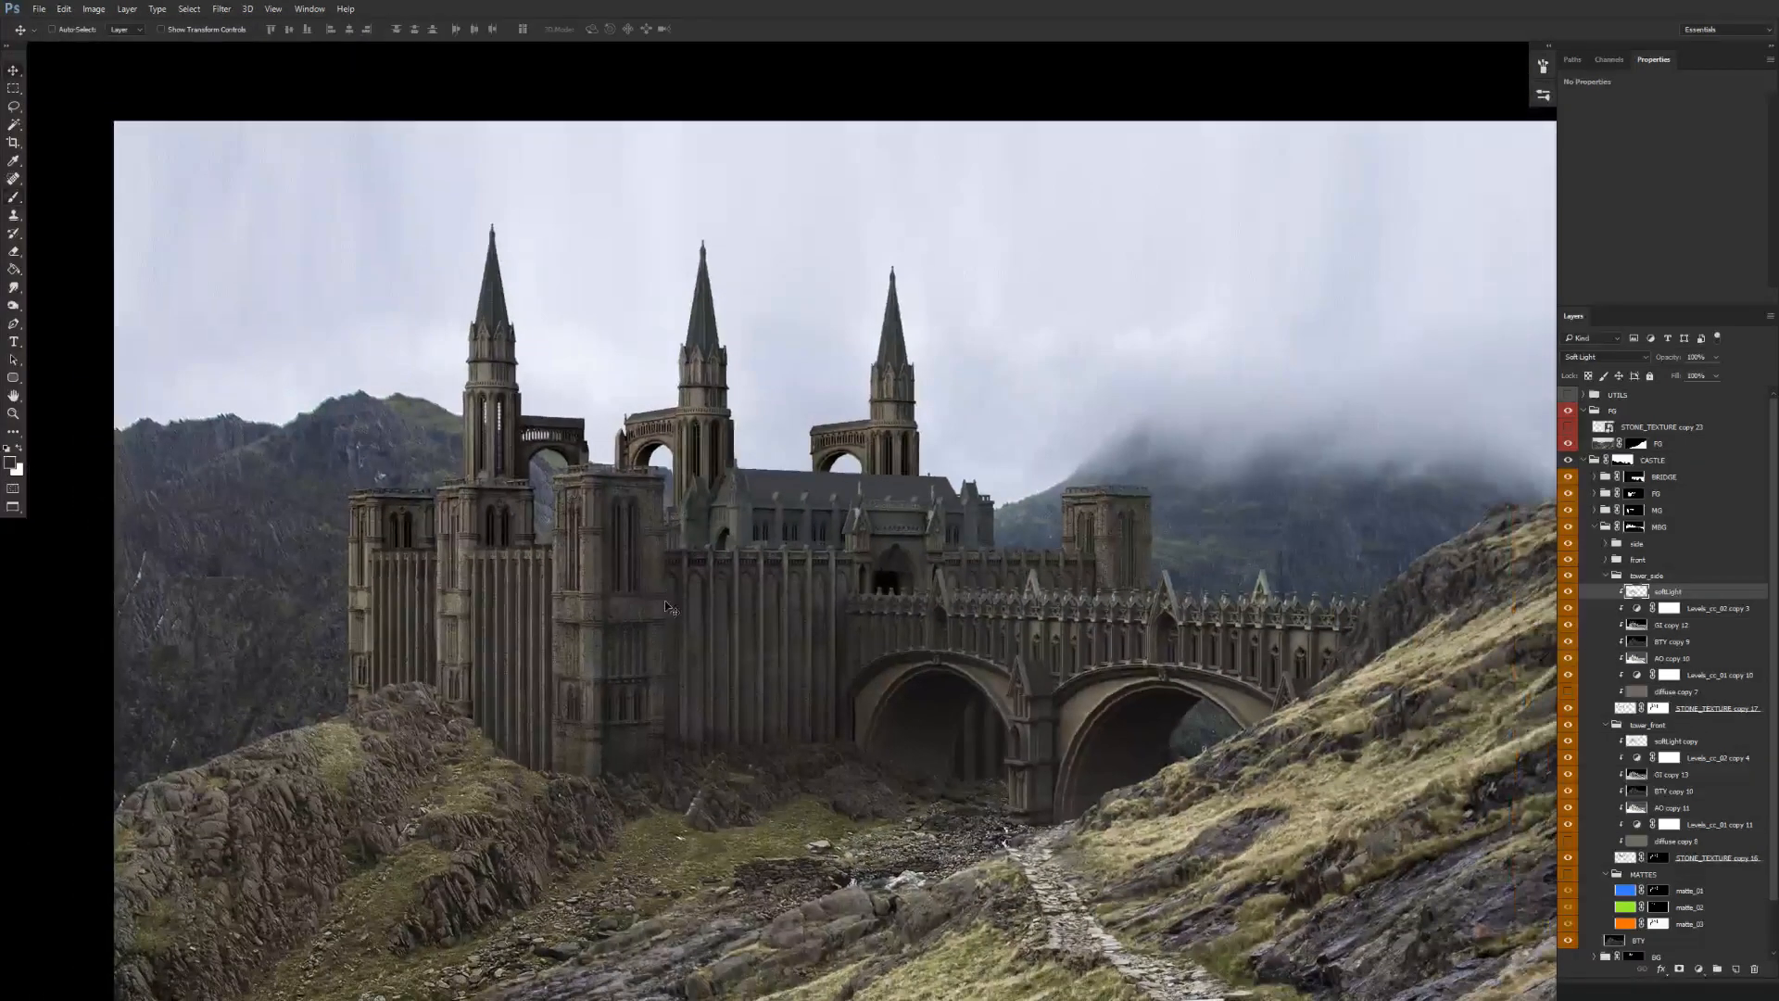
Collapse the tower_side and tower_front groups and review the castle with tower_front hidden and shown.
scroll(613, 578, up, 4)
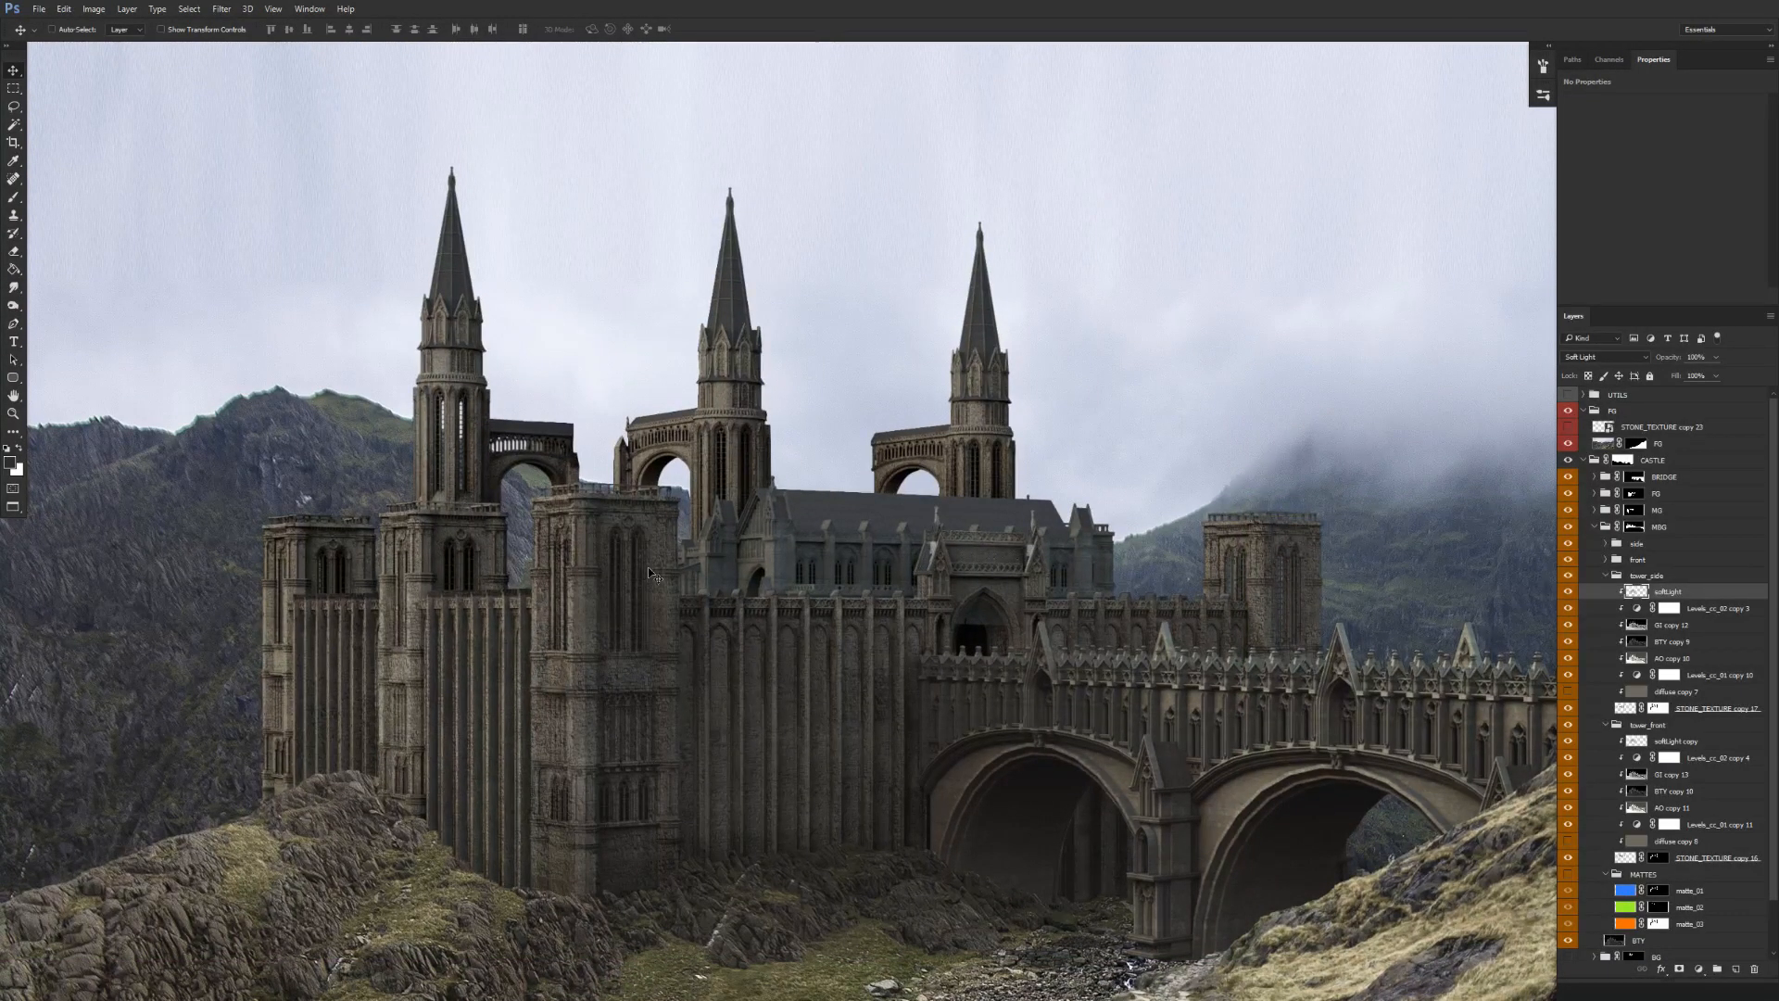
scroll(644, 593, down, 1)
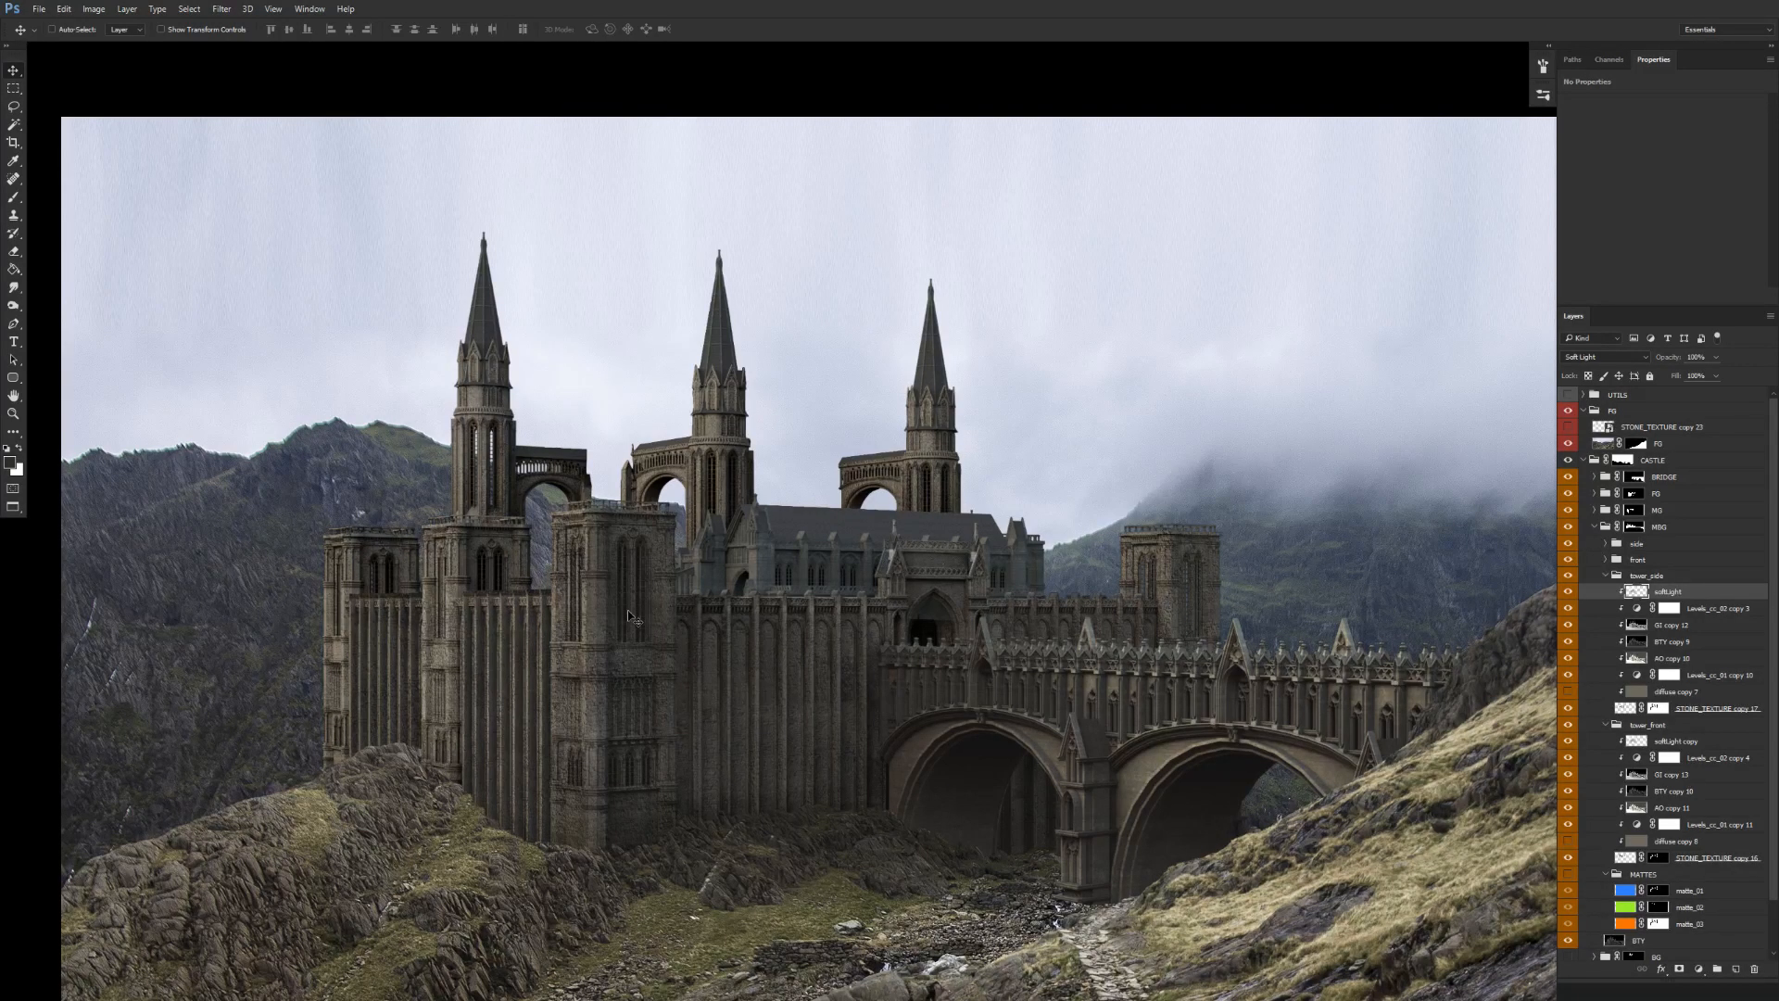
scroll(635, 597, up, 2)
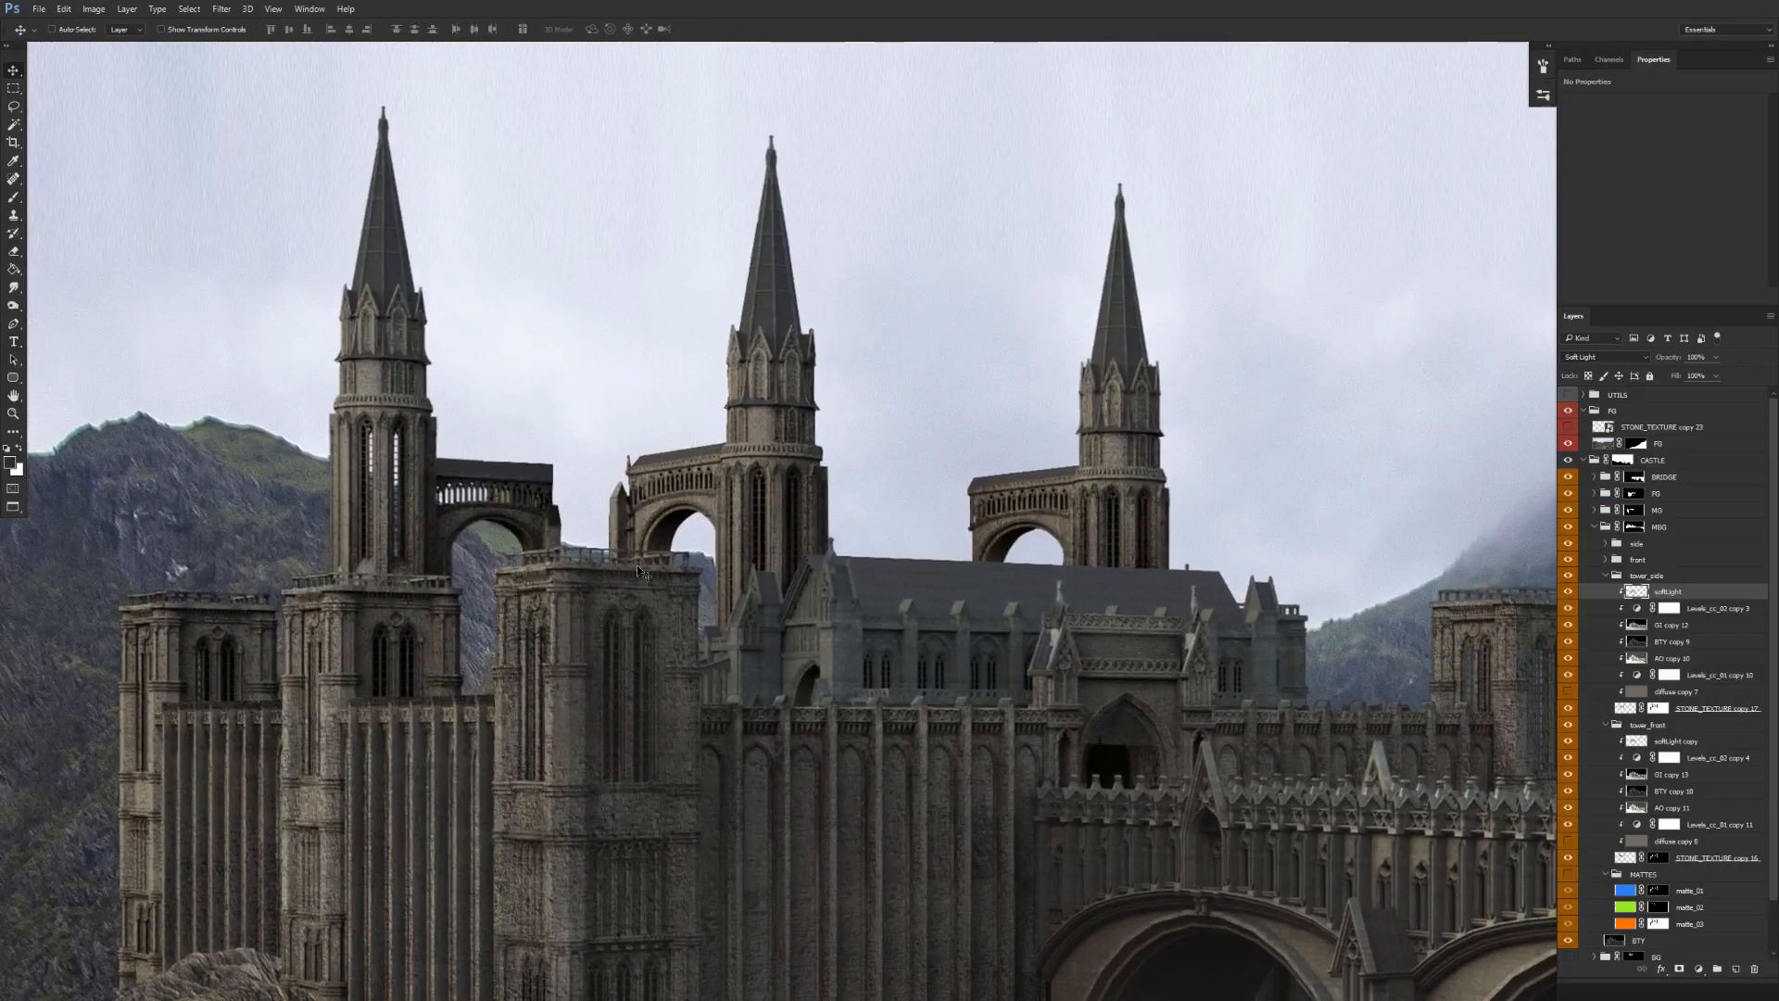
click(1606, 576)
click(1607, 592)
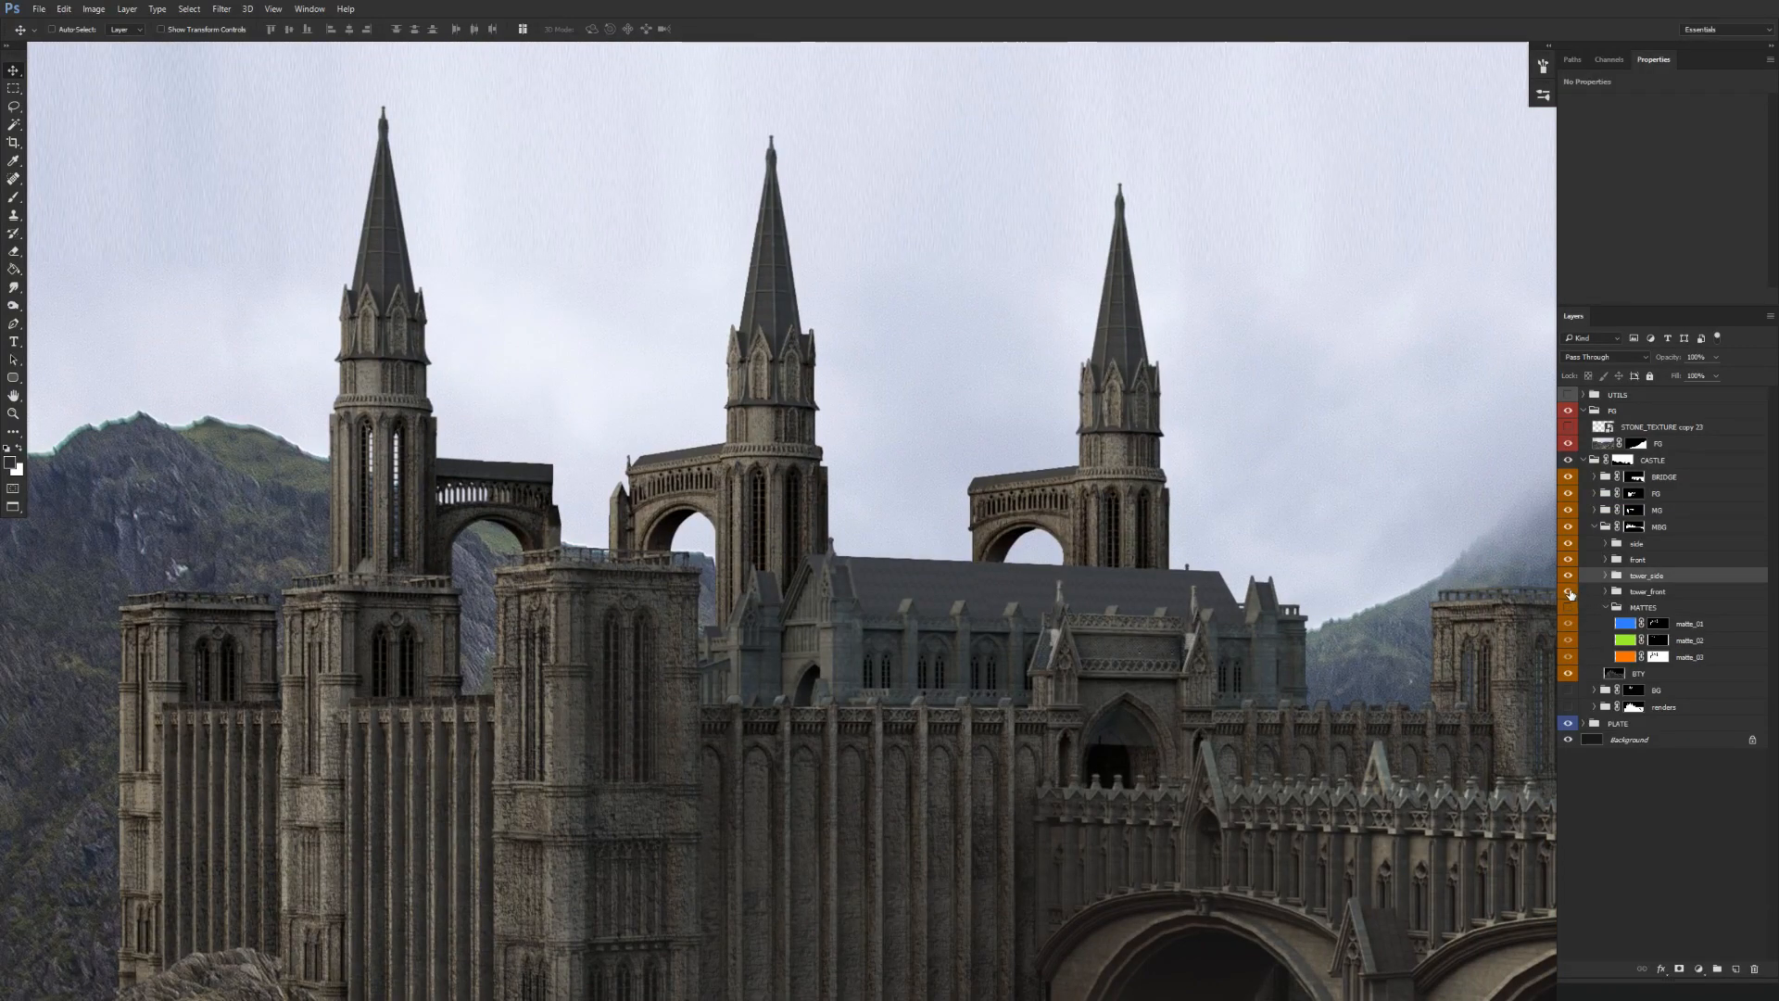
click(1569, 593)
click(1569, 593)
scroll(940, 520, down, 4)
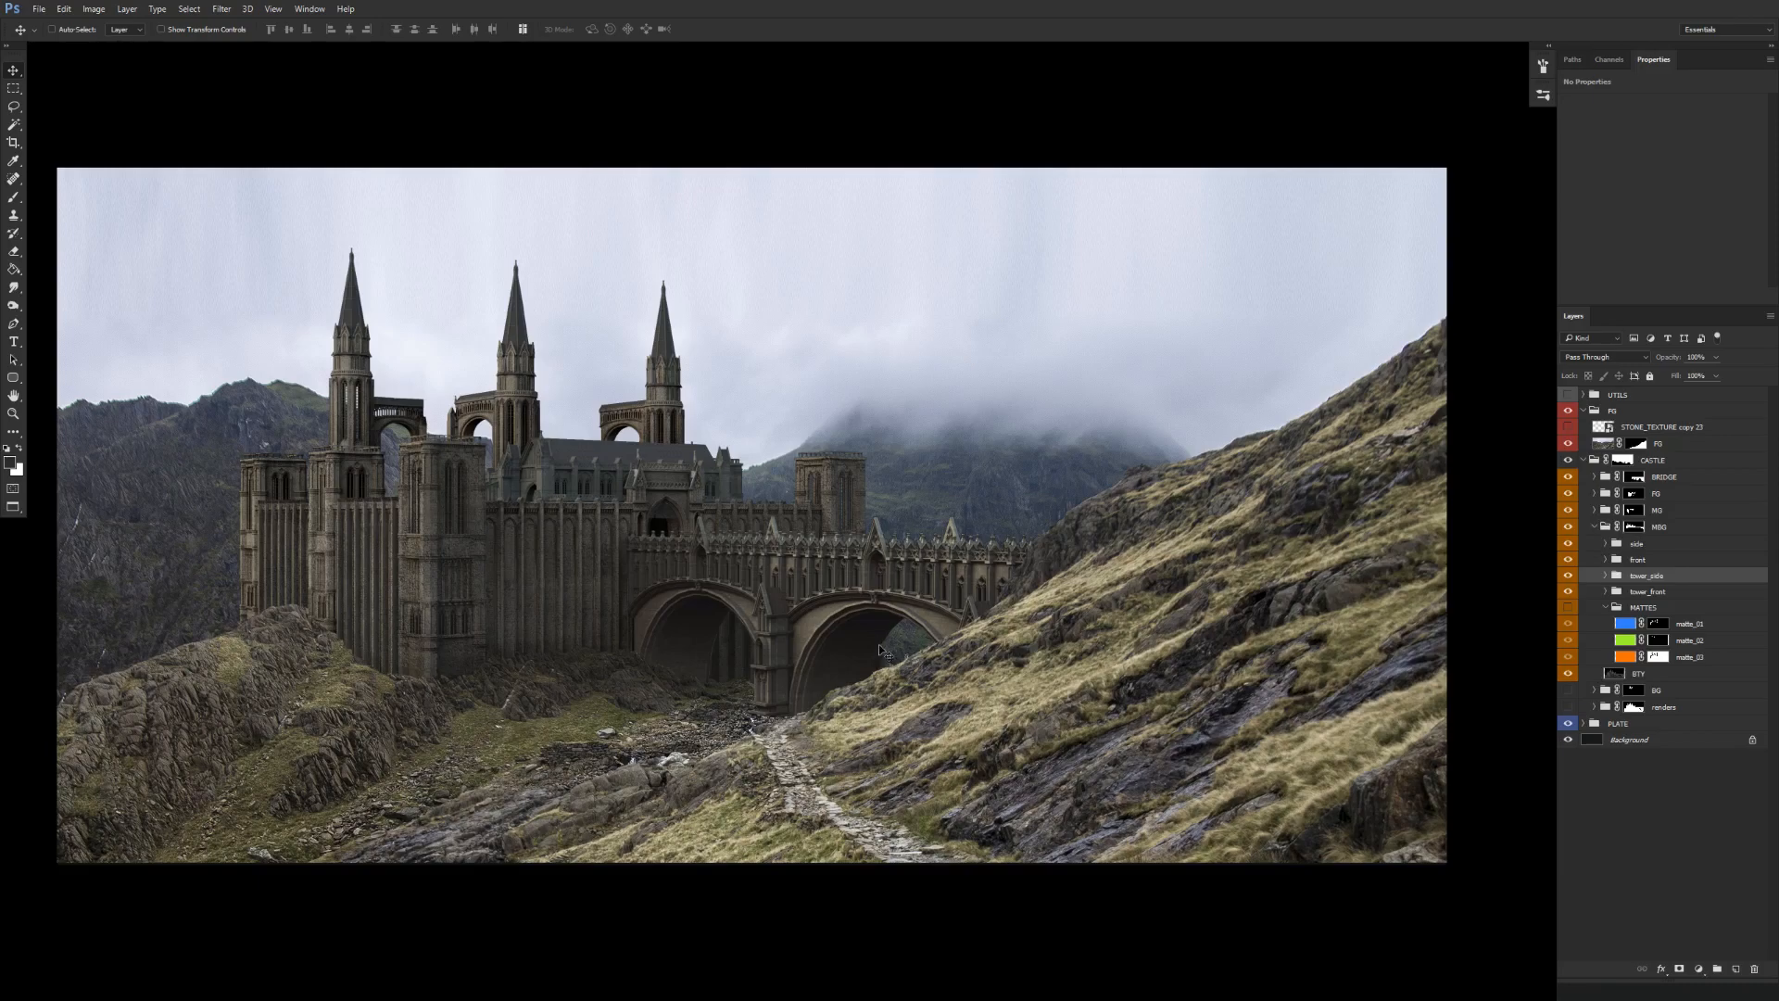
drag(632, 497, 672, 526)
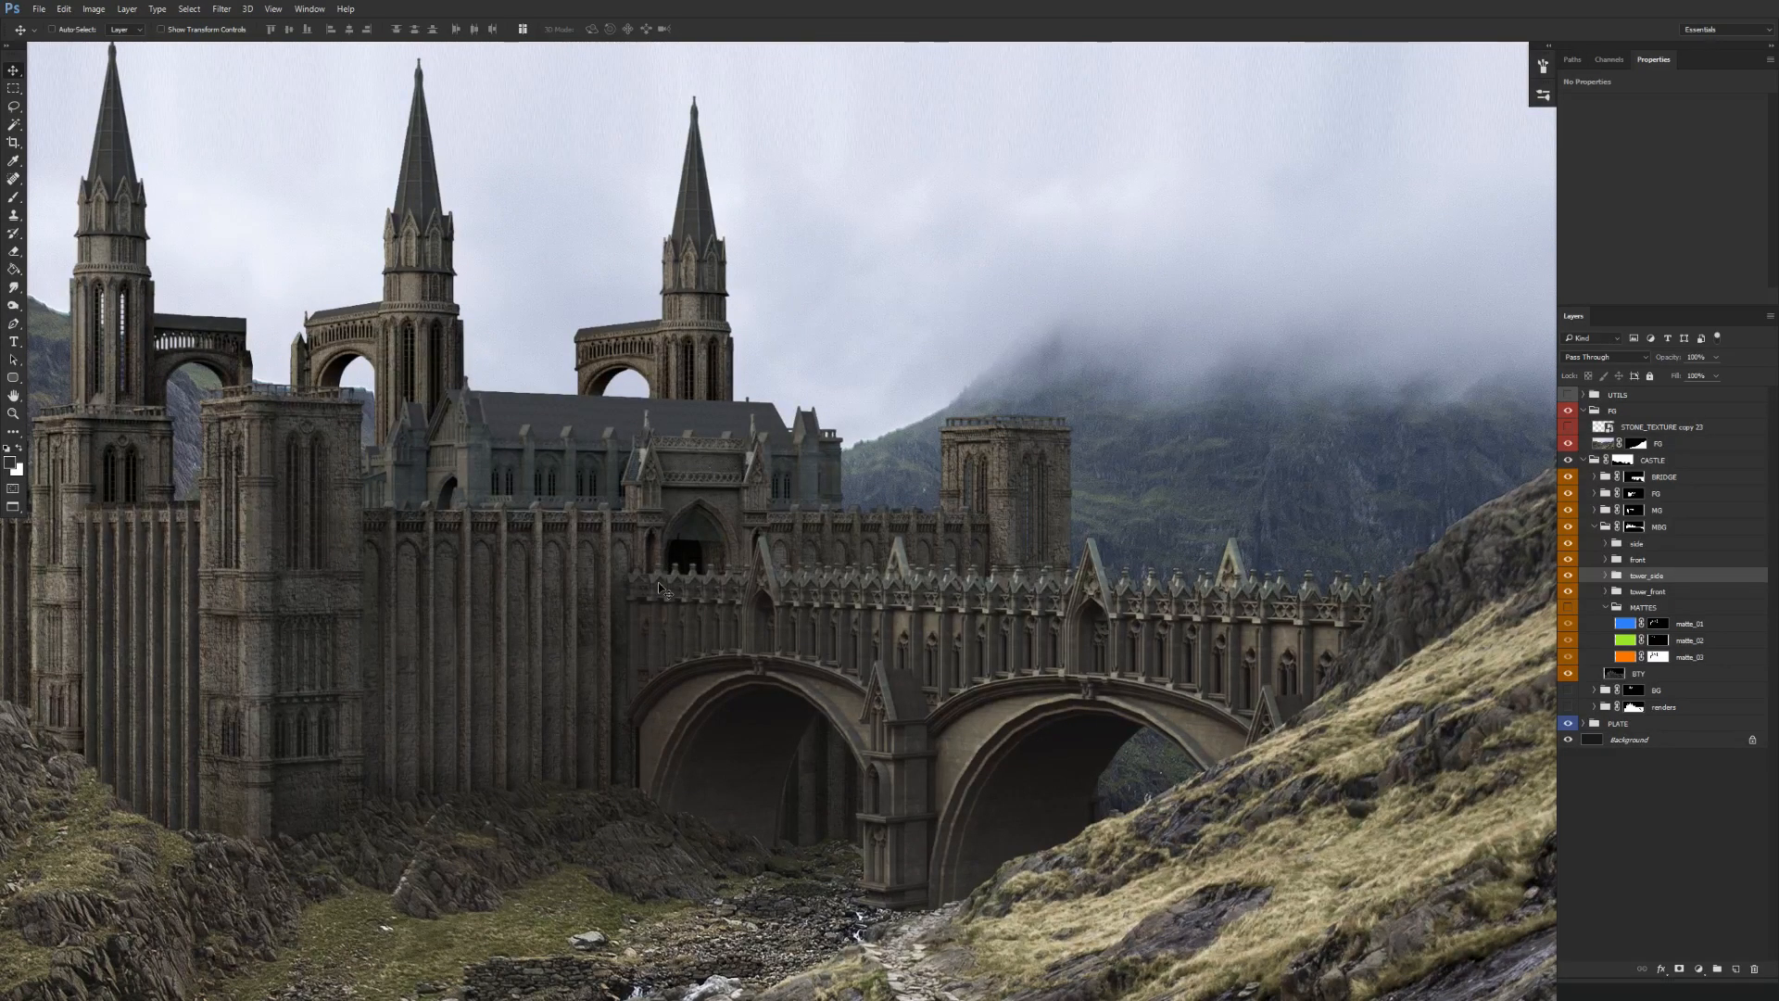
drag(640, 596, 654, 622)
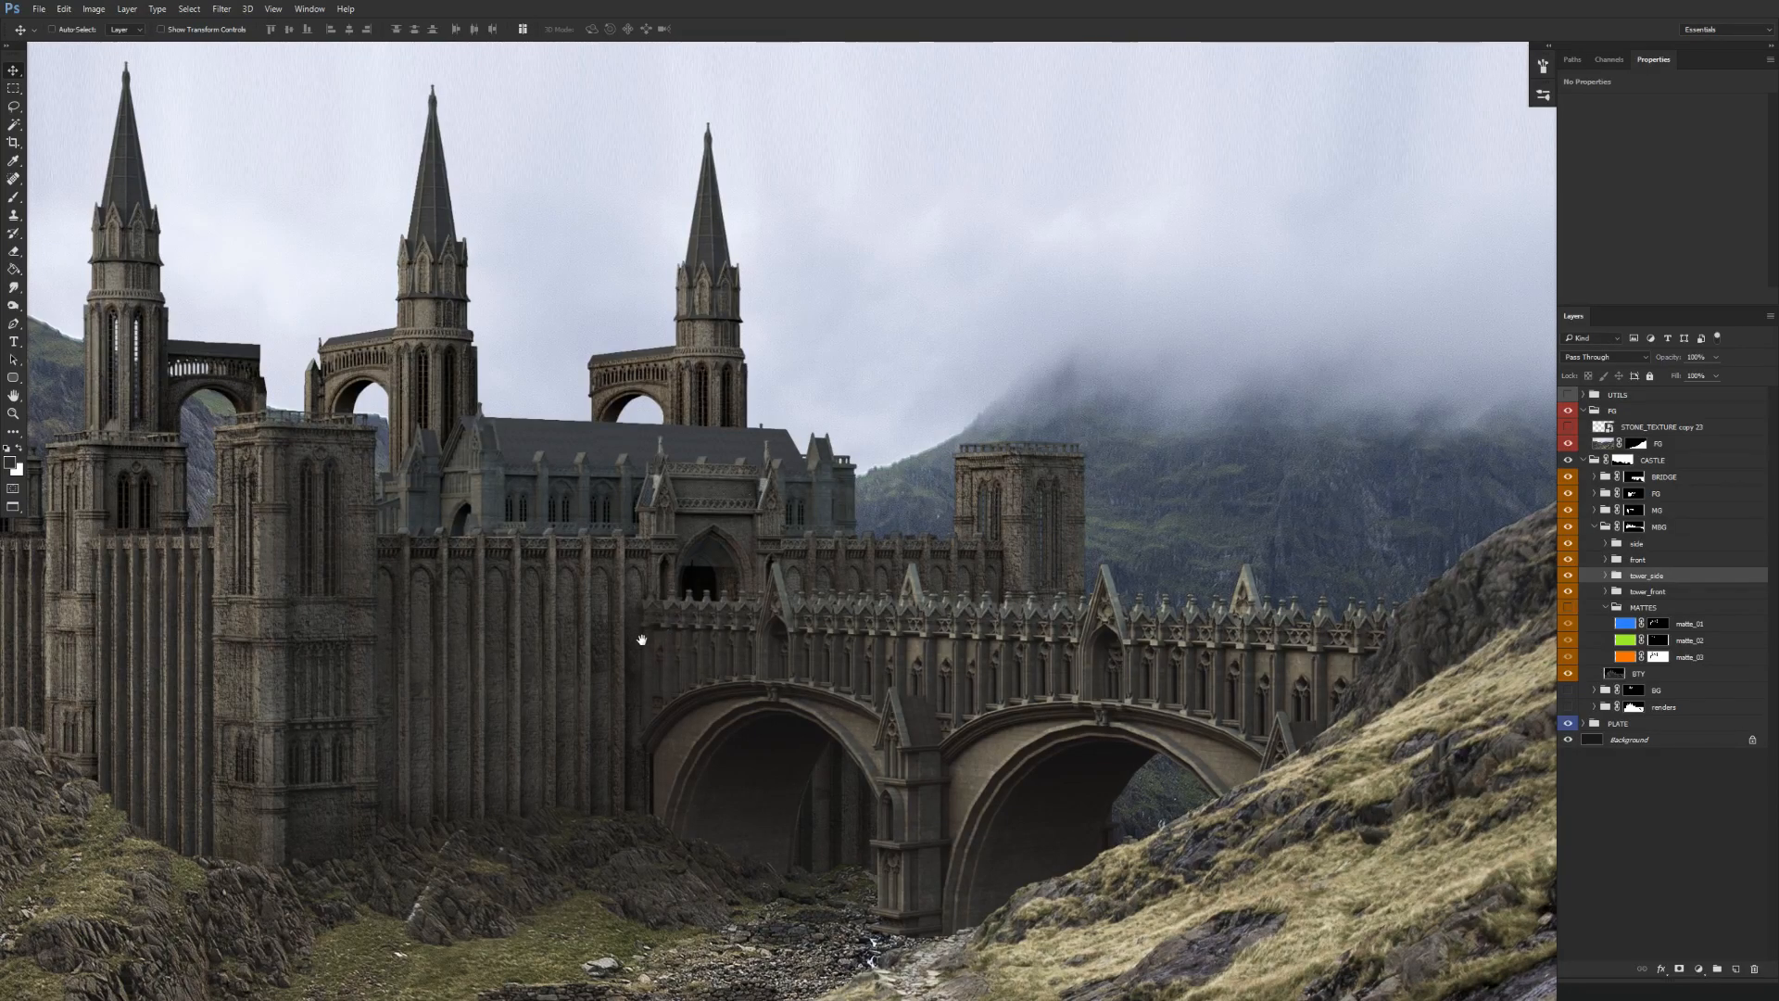
drag(642, 639, 656, 651)
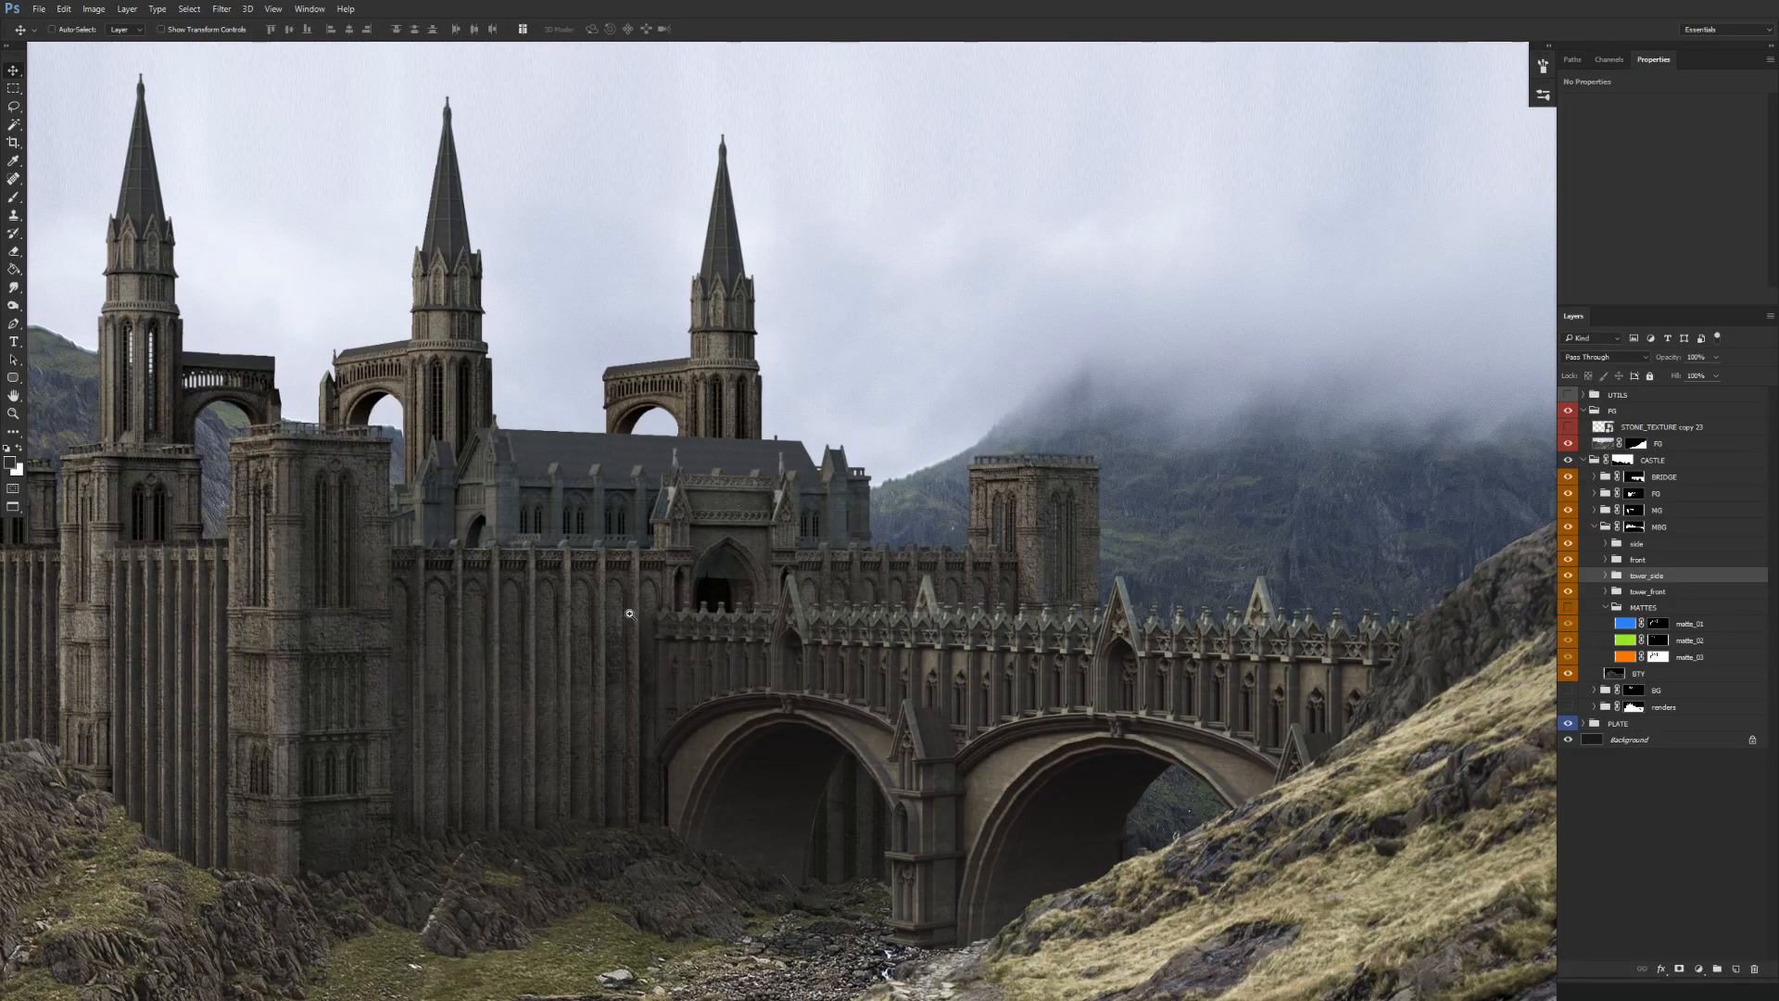
scroll(602, 653, down, 3)
drag(595, 662, 670, 610)
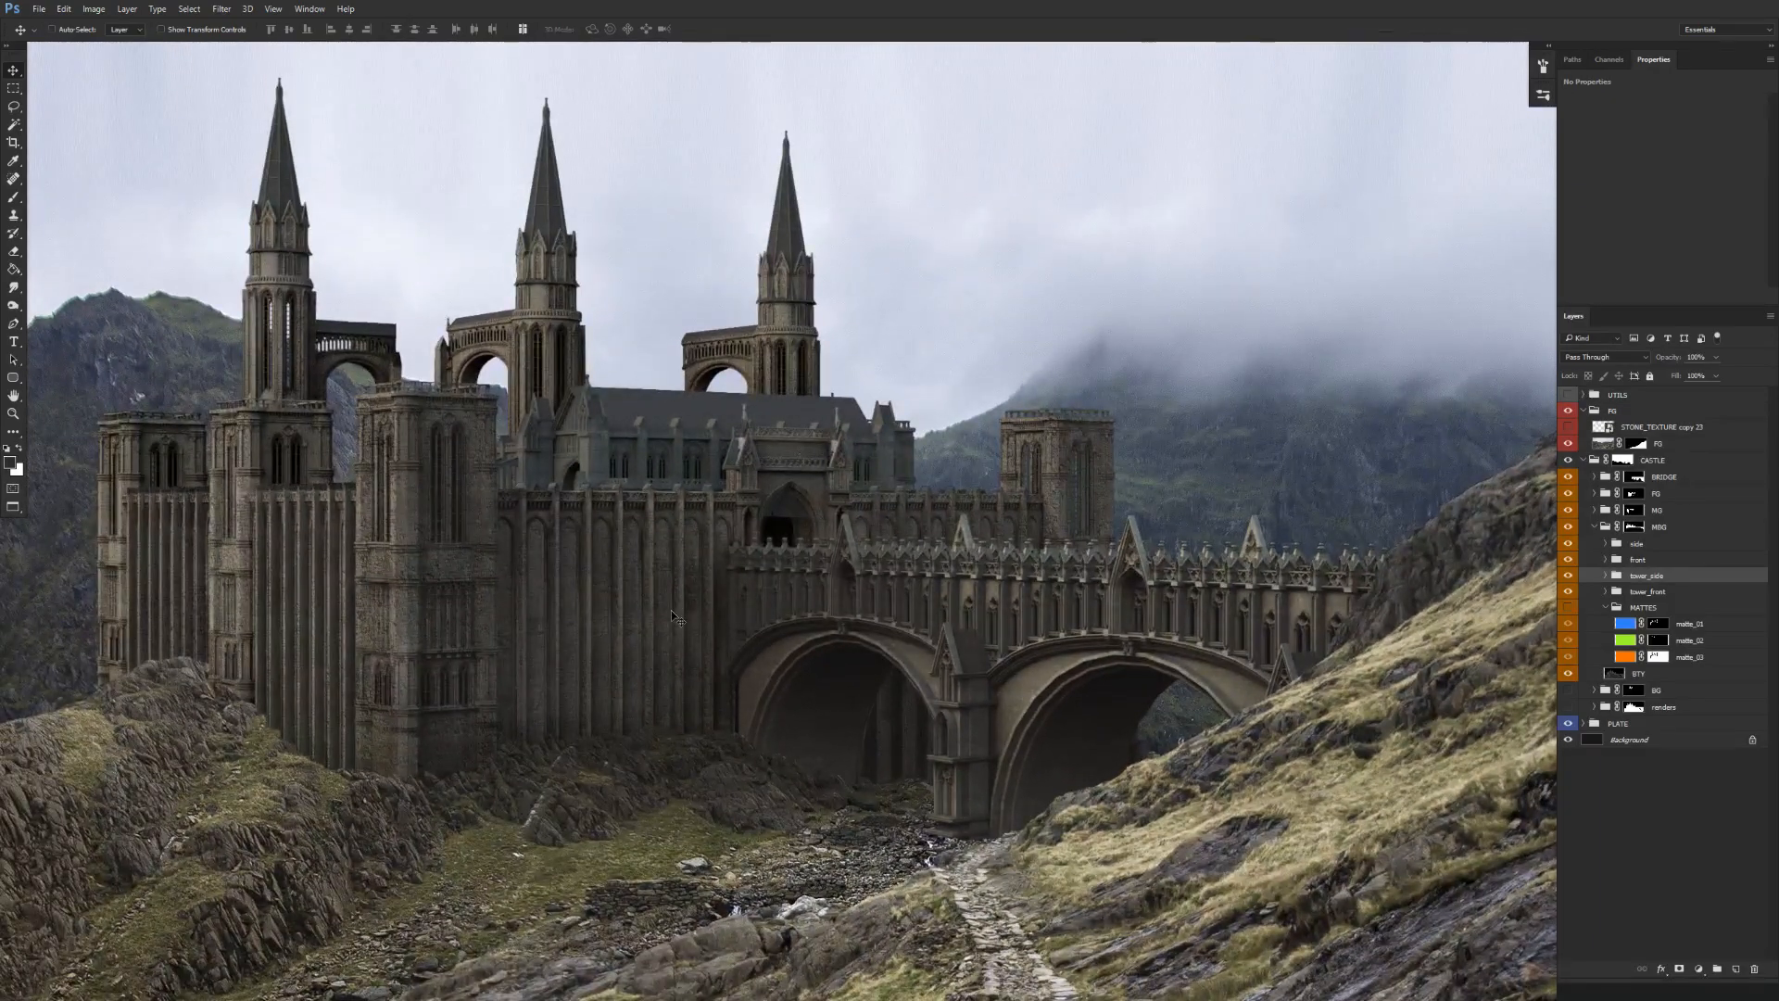
Compare the towers and the entrance doorway with the tower_side group hidden and shown.
click(1567, 578)
click(1568, 580)
click(1568, 579)
click(1568, 579)
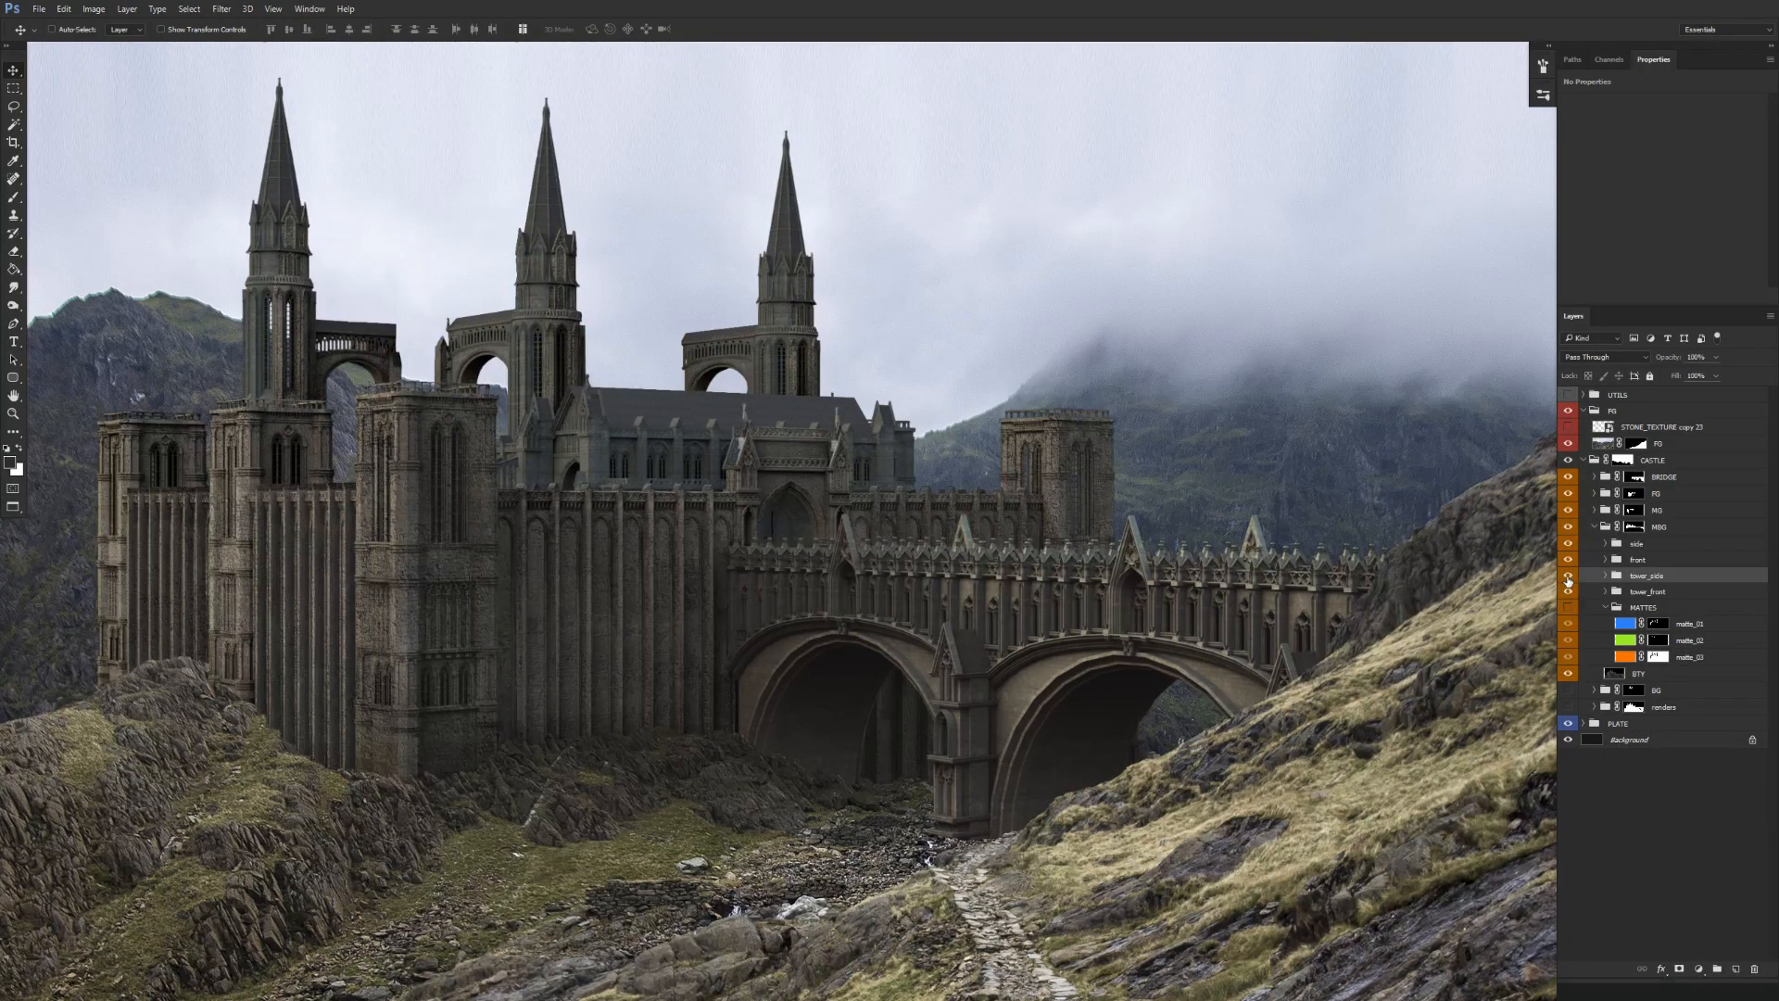
drag(1028, 690, 1090, 646)
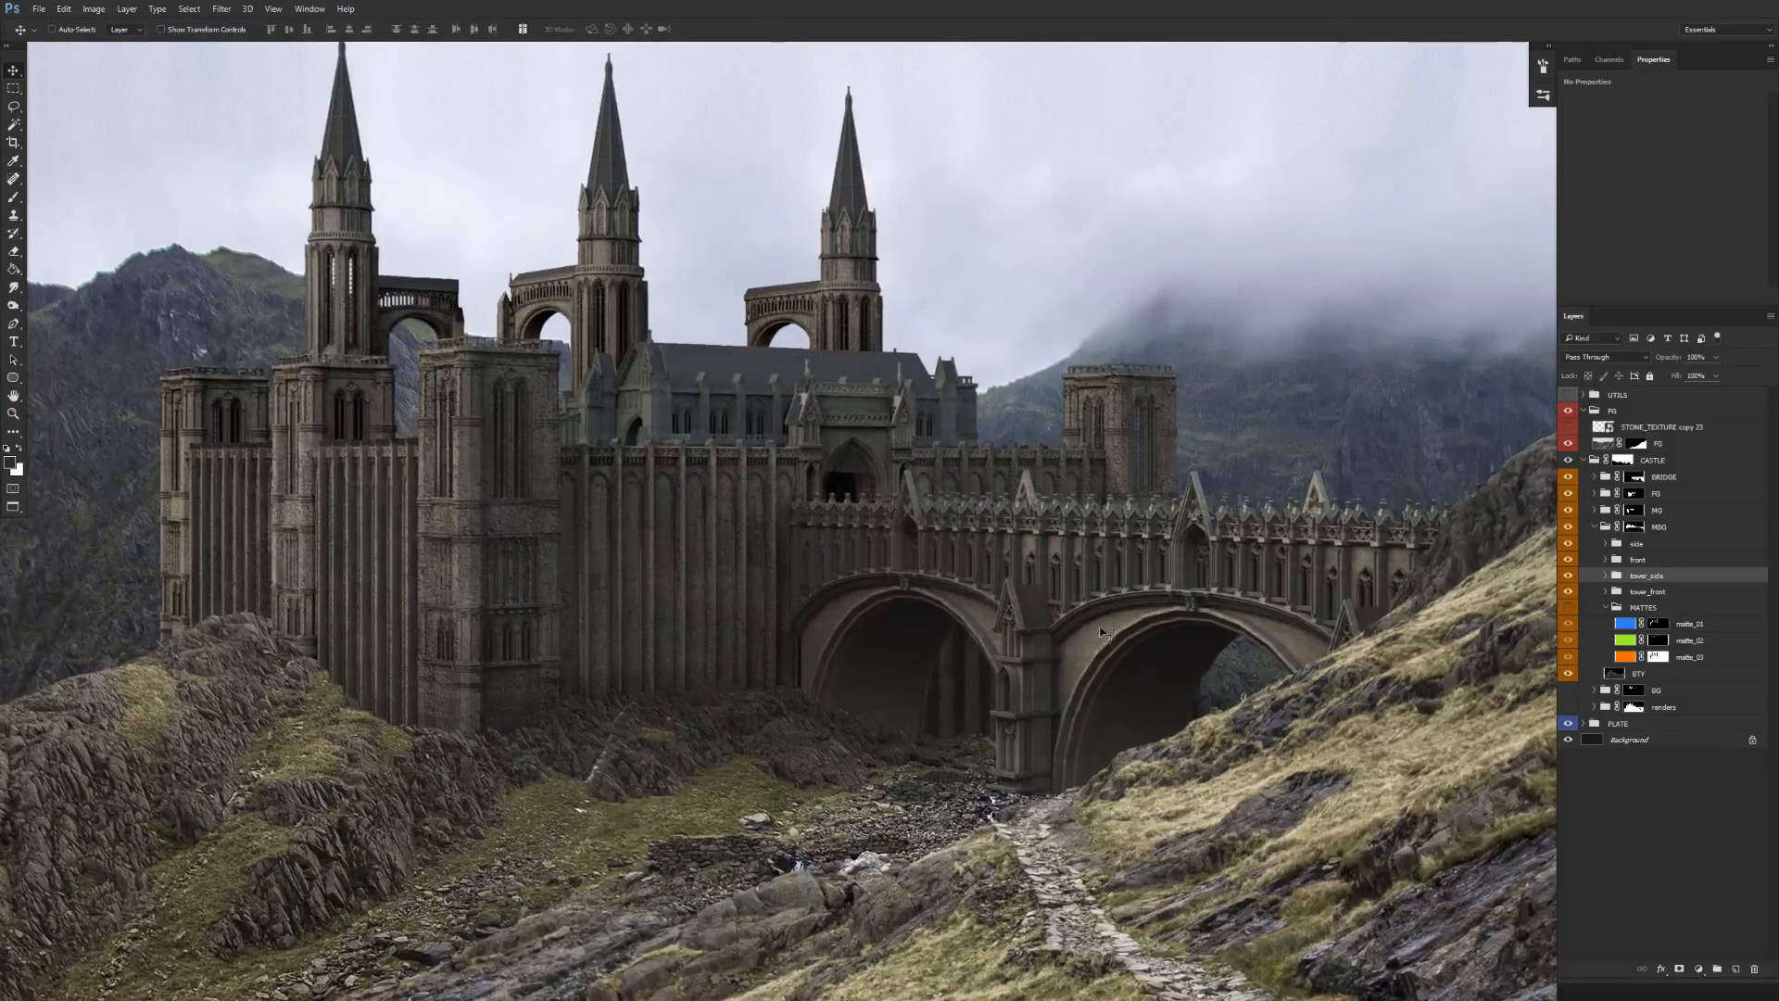
drag(853, 493, 900, 487)
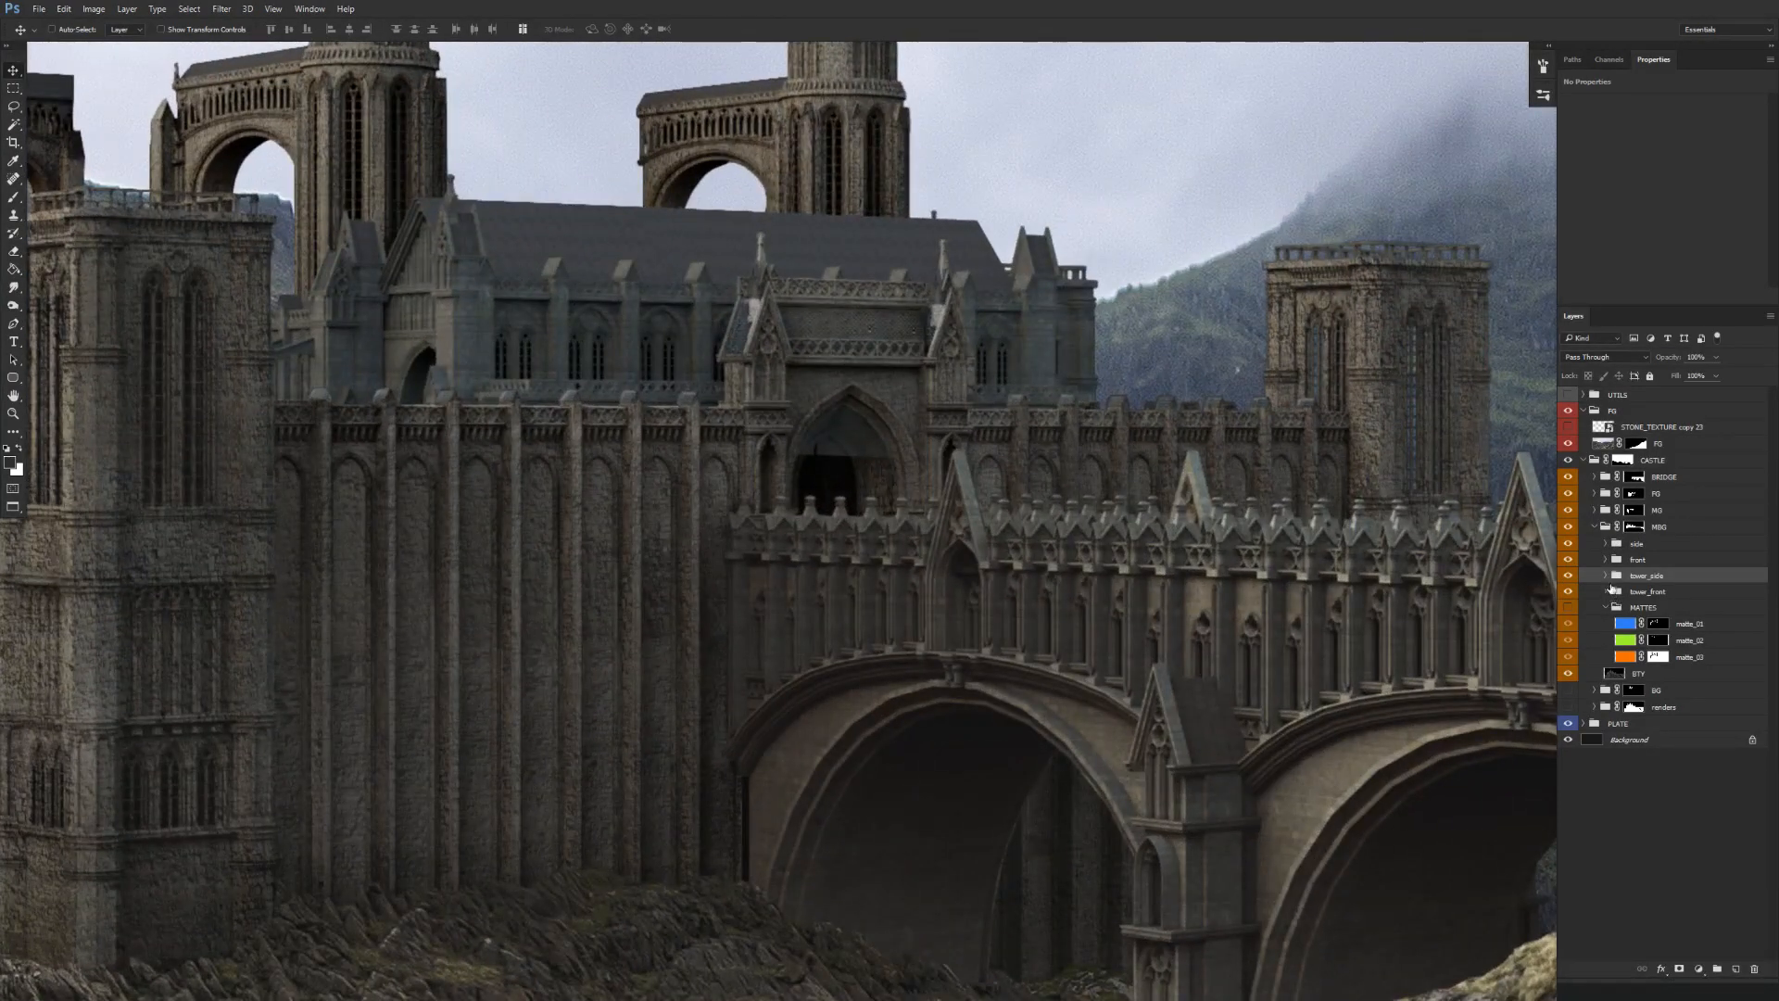
alt+click(1633, 526)
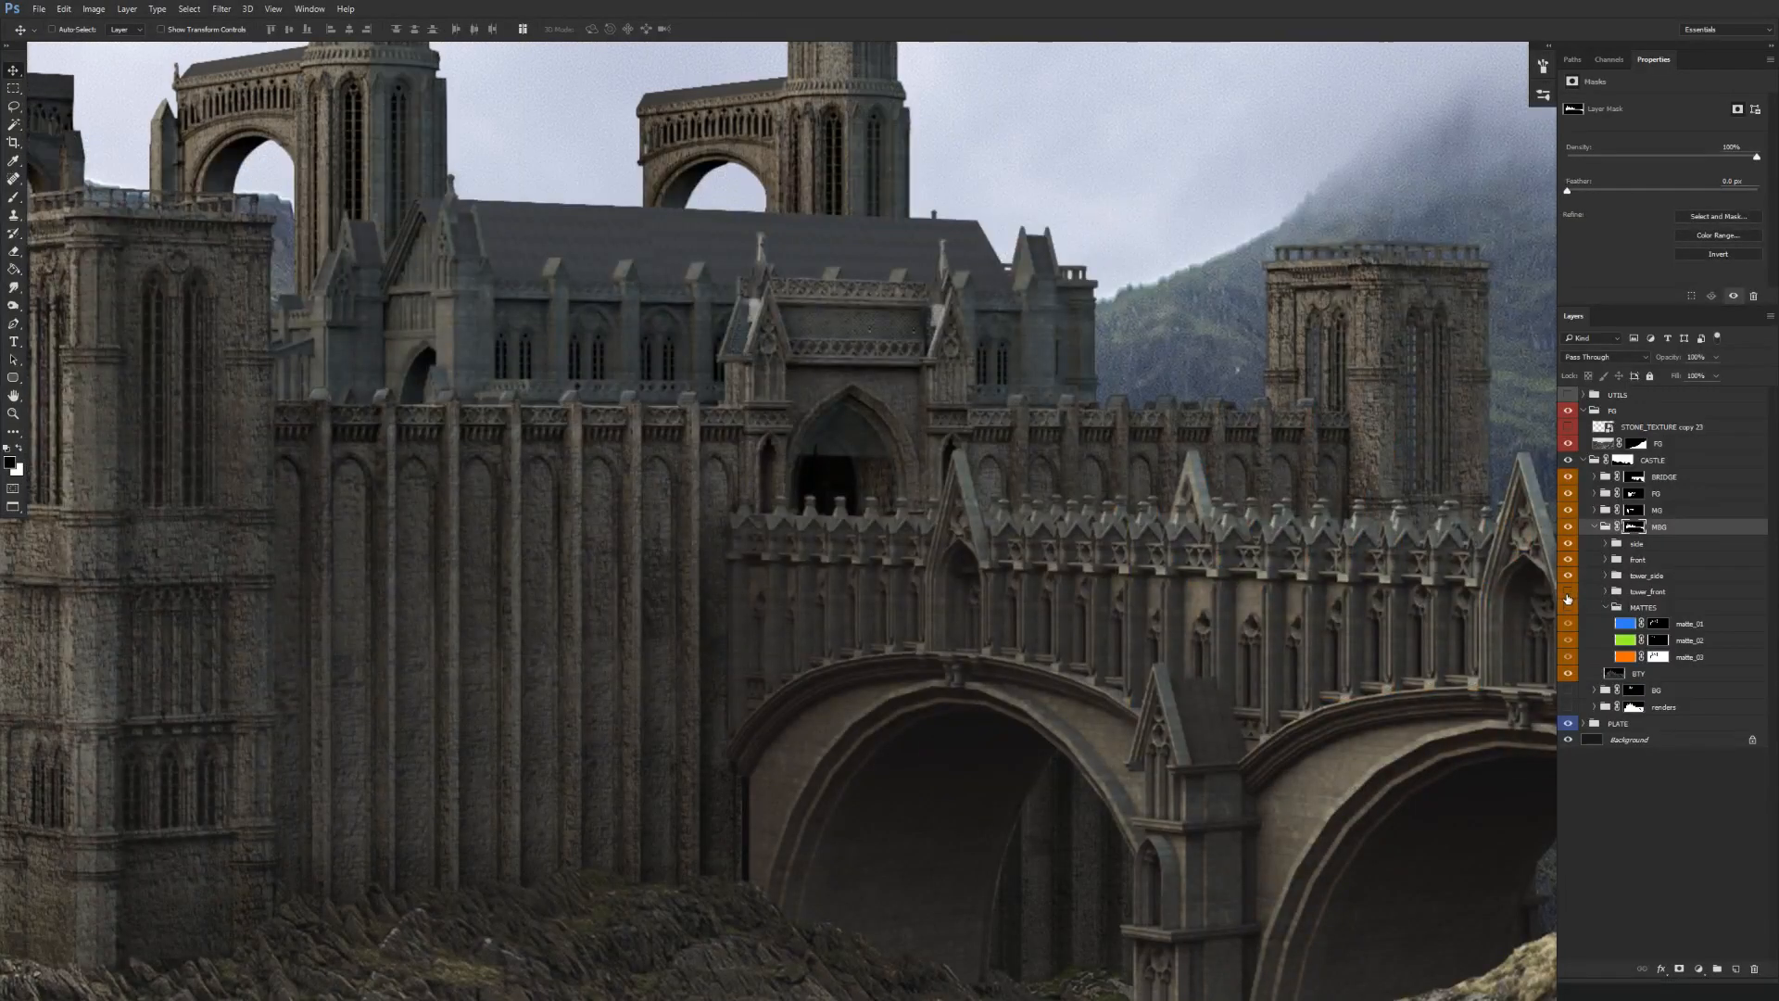
click(1568, 575)
click(1568, 577)
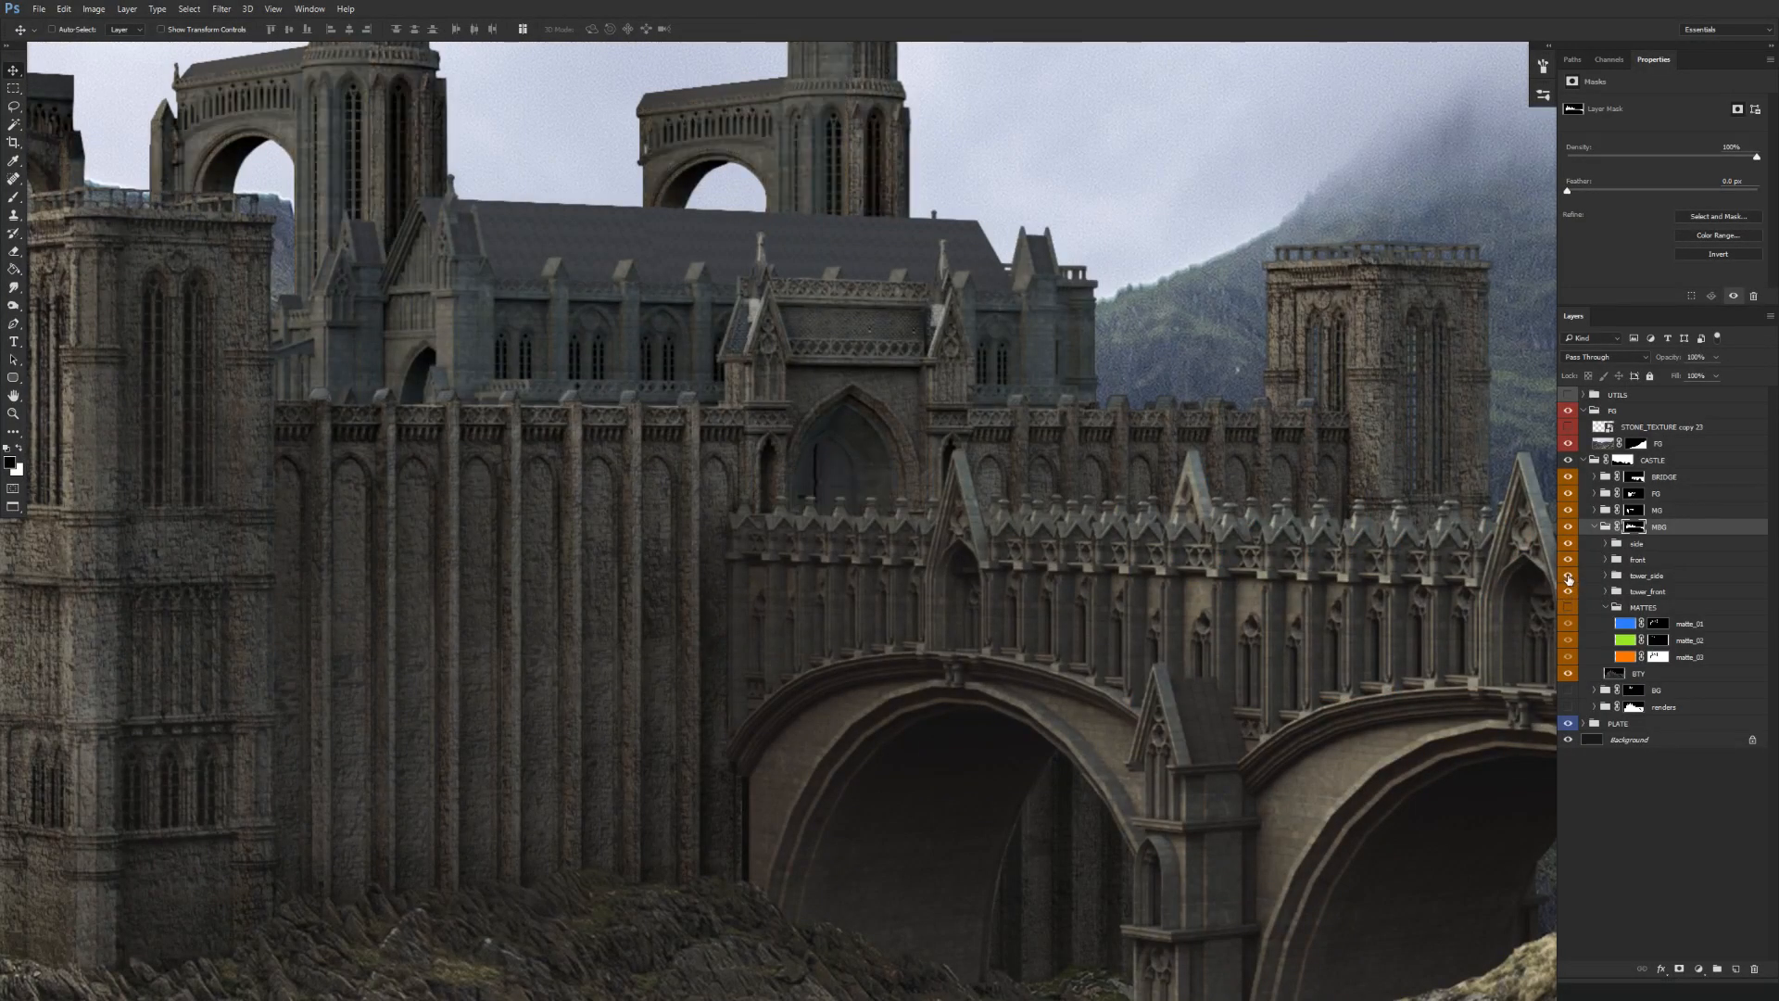
click(1569, 576)
Clone stone texture inside the entrance doorway on the STONE_TEXTURE copy 17 layer of the tower_side group.
click(1605, 576)
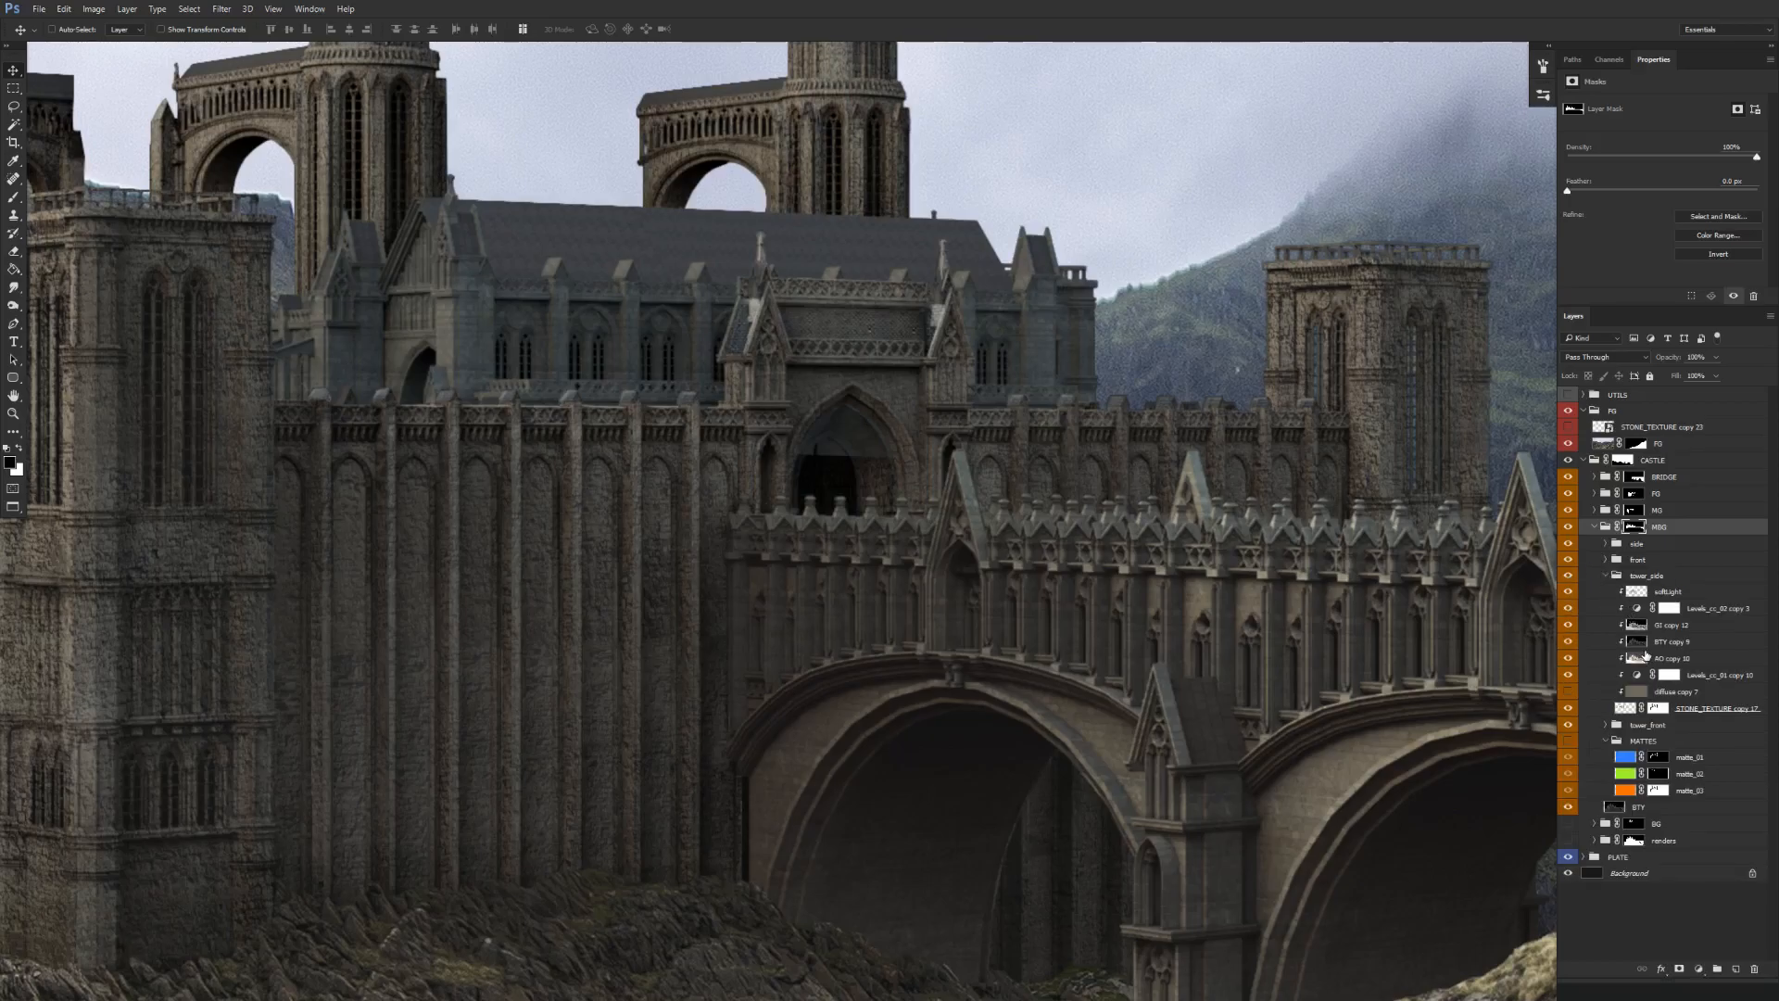
alt+click(1657, 708)
alt+click(1657, 708)
click(1625, 710)
click(1568, 708)
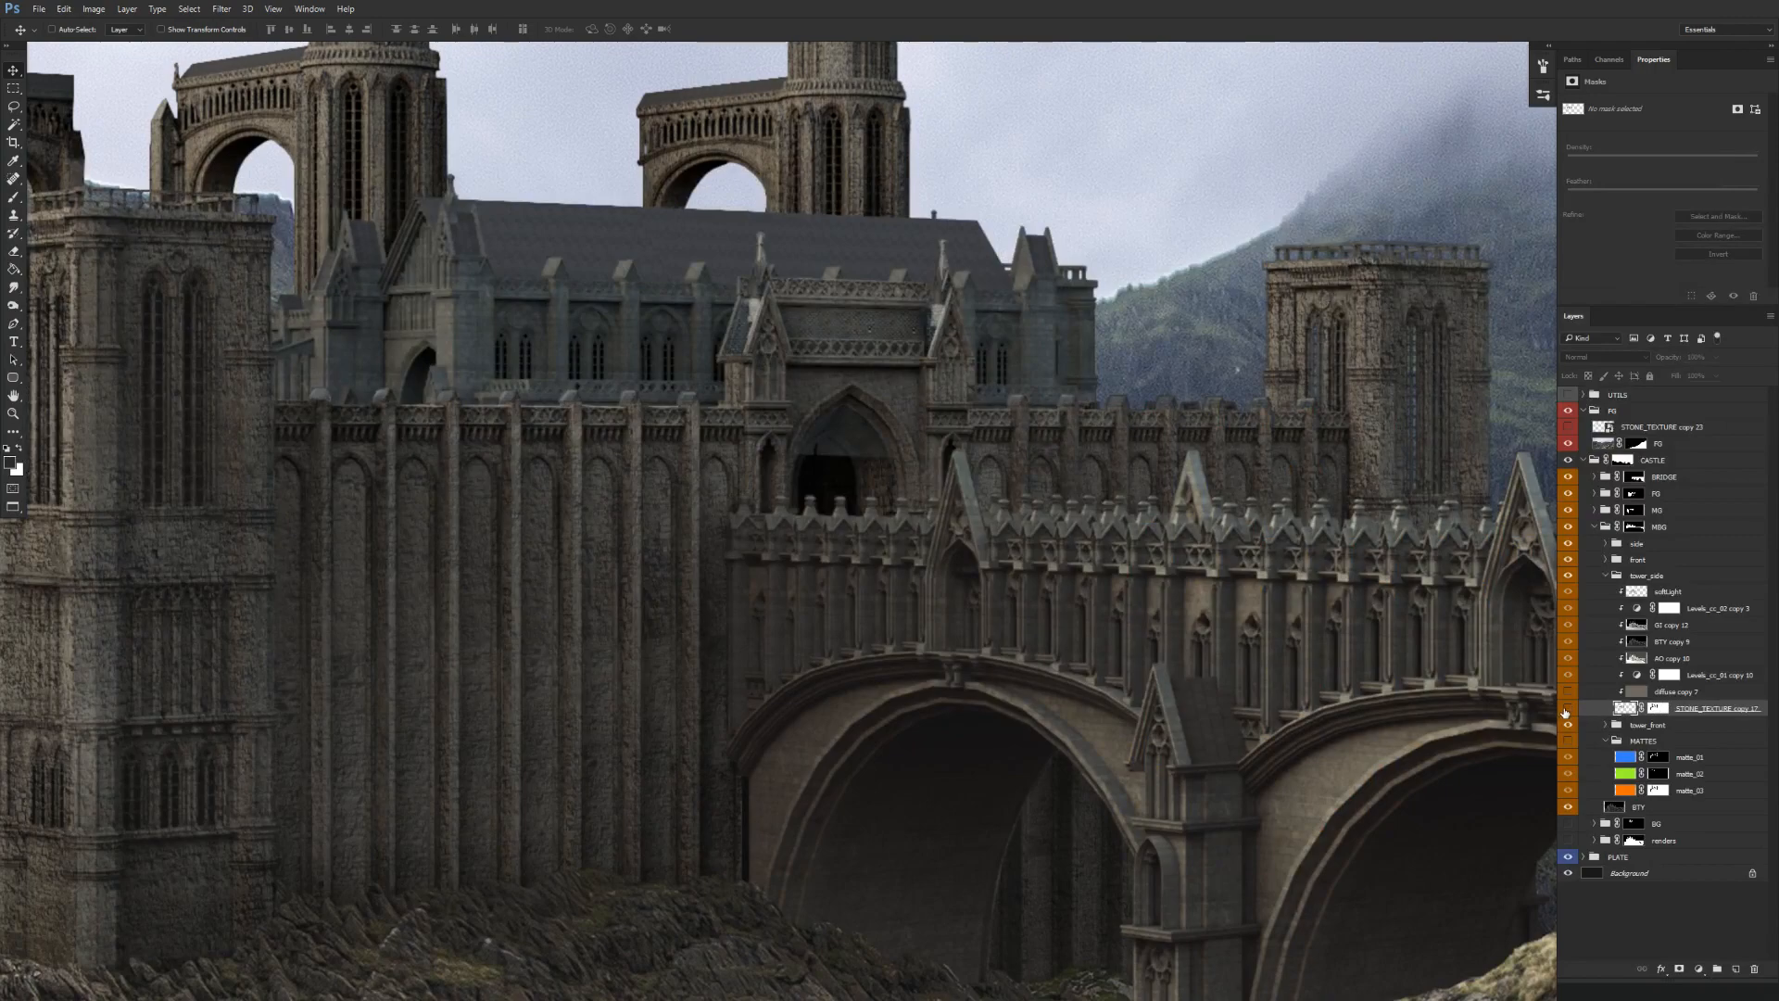
click(1568, 708)
key(s)
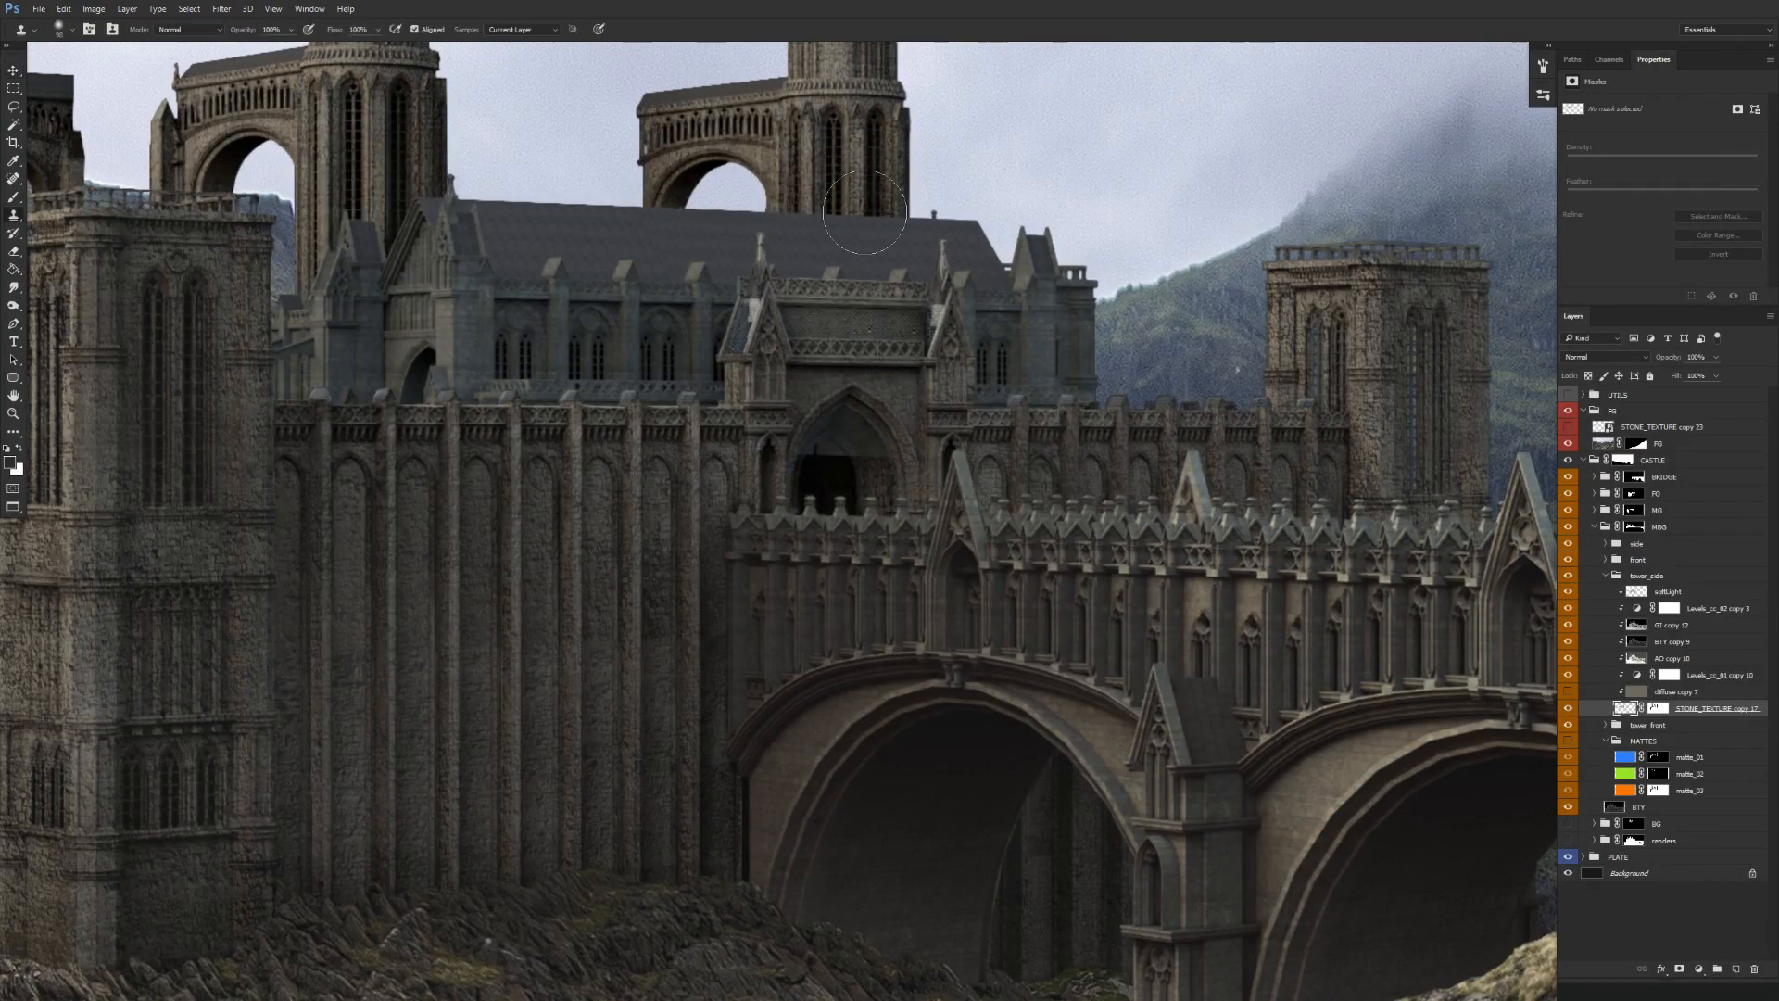
alt+click(861, 512)
mouse_move(872, 455)
mouse_down()
mouse_move(834, 455)
mouse_move(878, 435)
mouse_move(875, 456)
mouse_move(805, 443)
mouse_move(895, 428)
mouse_up()
drag(933, 569, 903, 581)
scroll(903, 581, down, 1)
key(v)
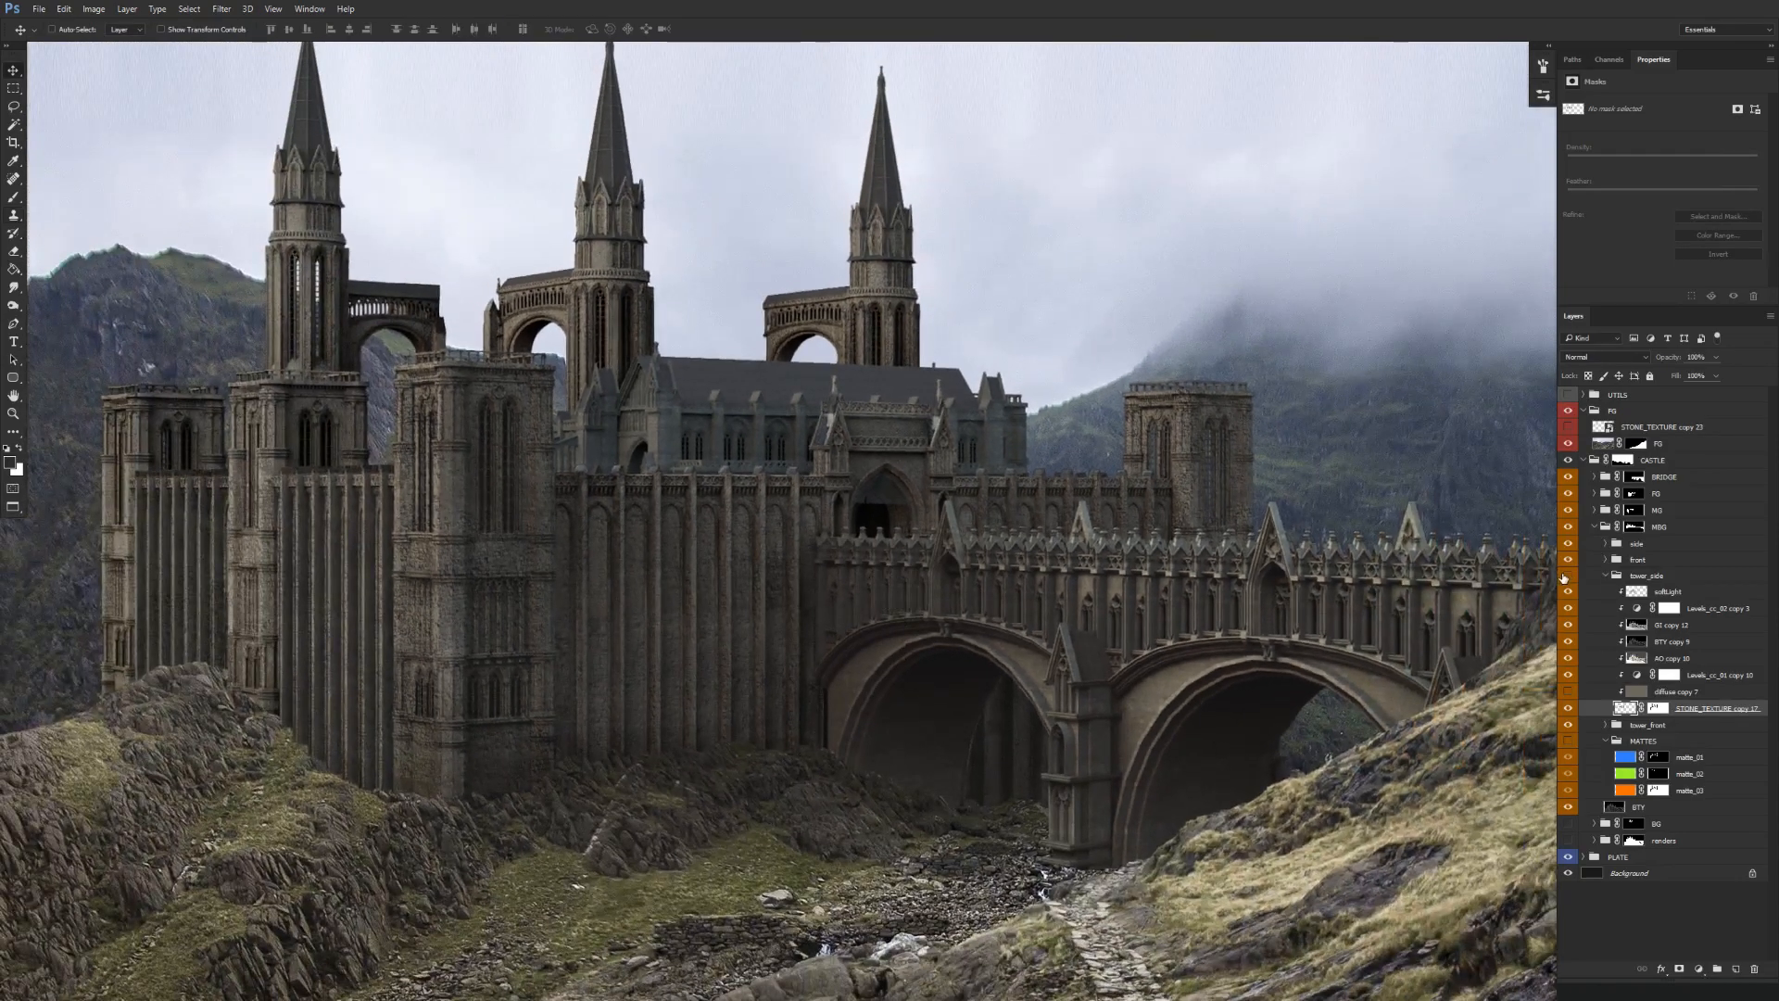
Collapse tower_side and compare the castle with the tower_side, tower_front and MBG groups hidden and shown.
click(1568, 576)
drag(1372, 611, 1346, 614)
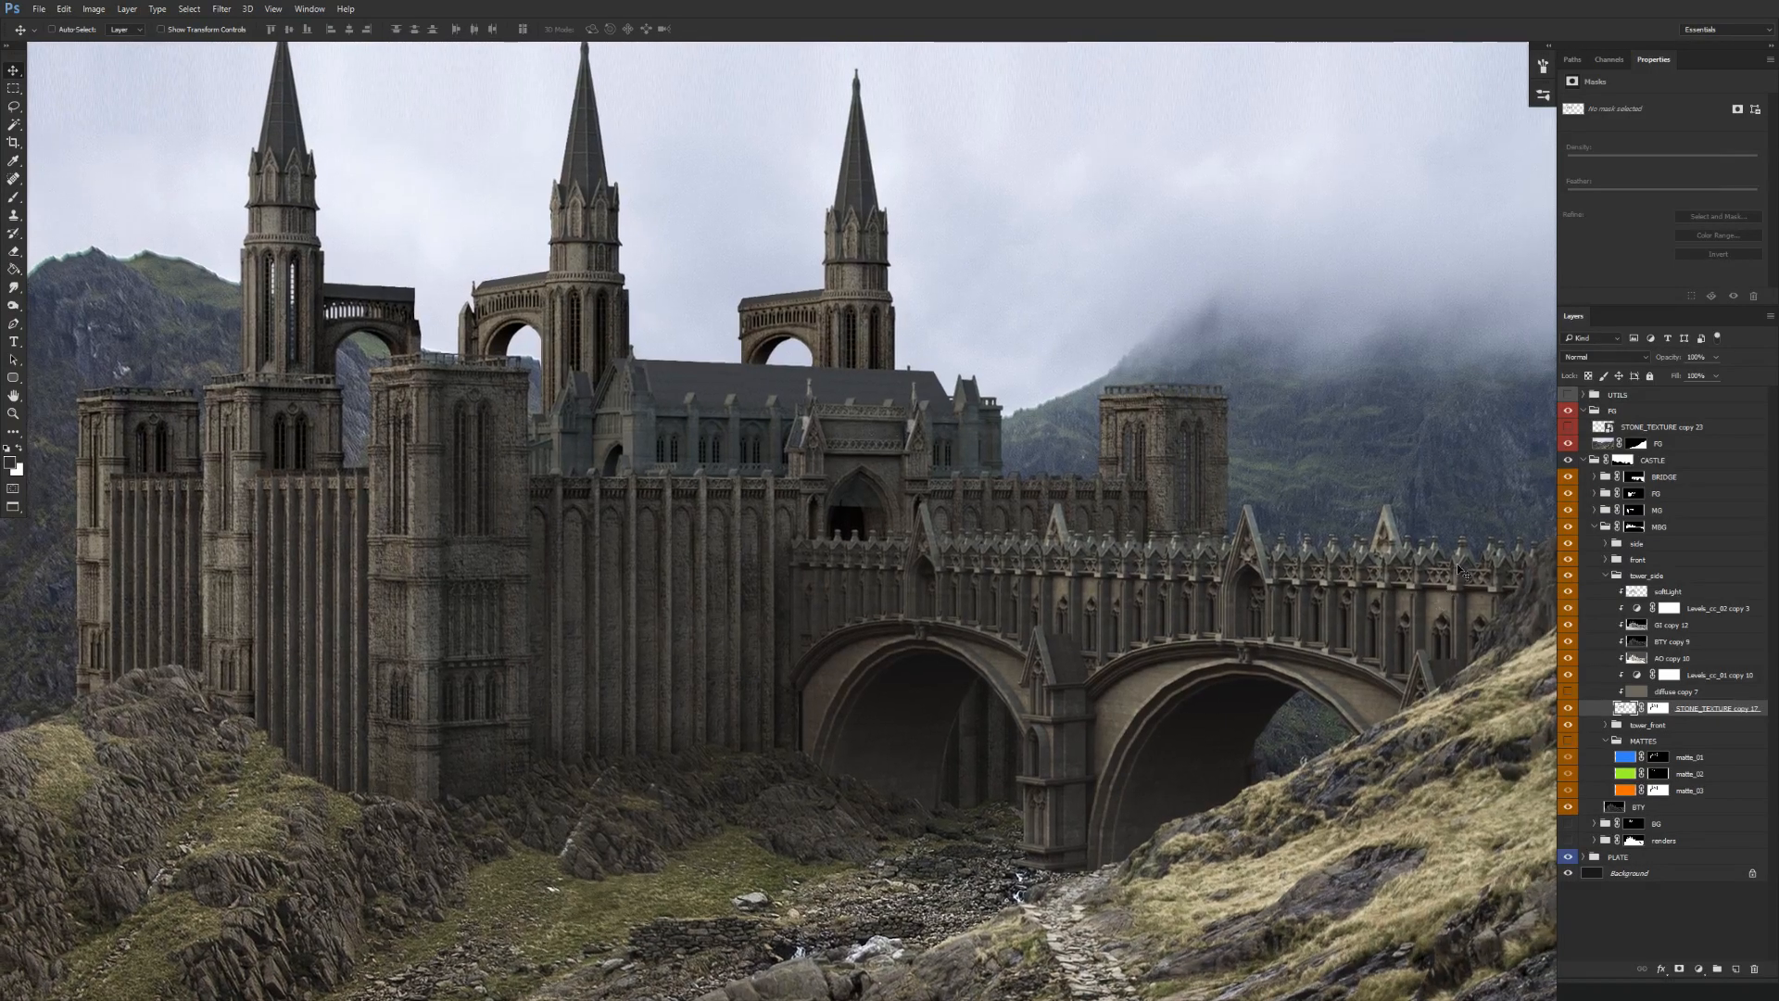
click(1608, 576)
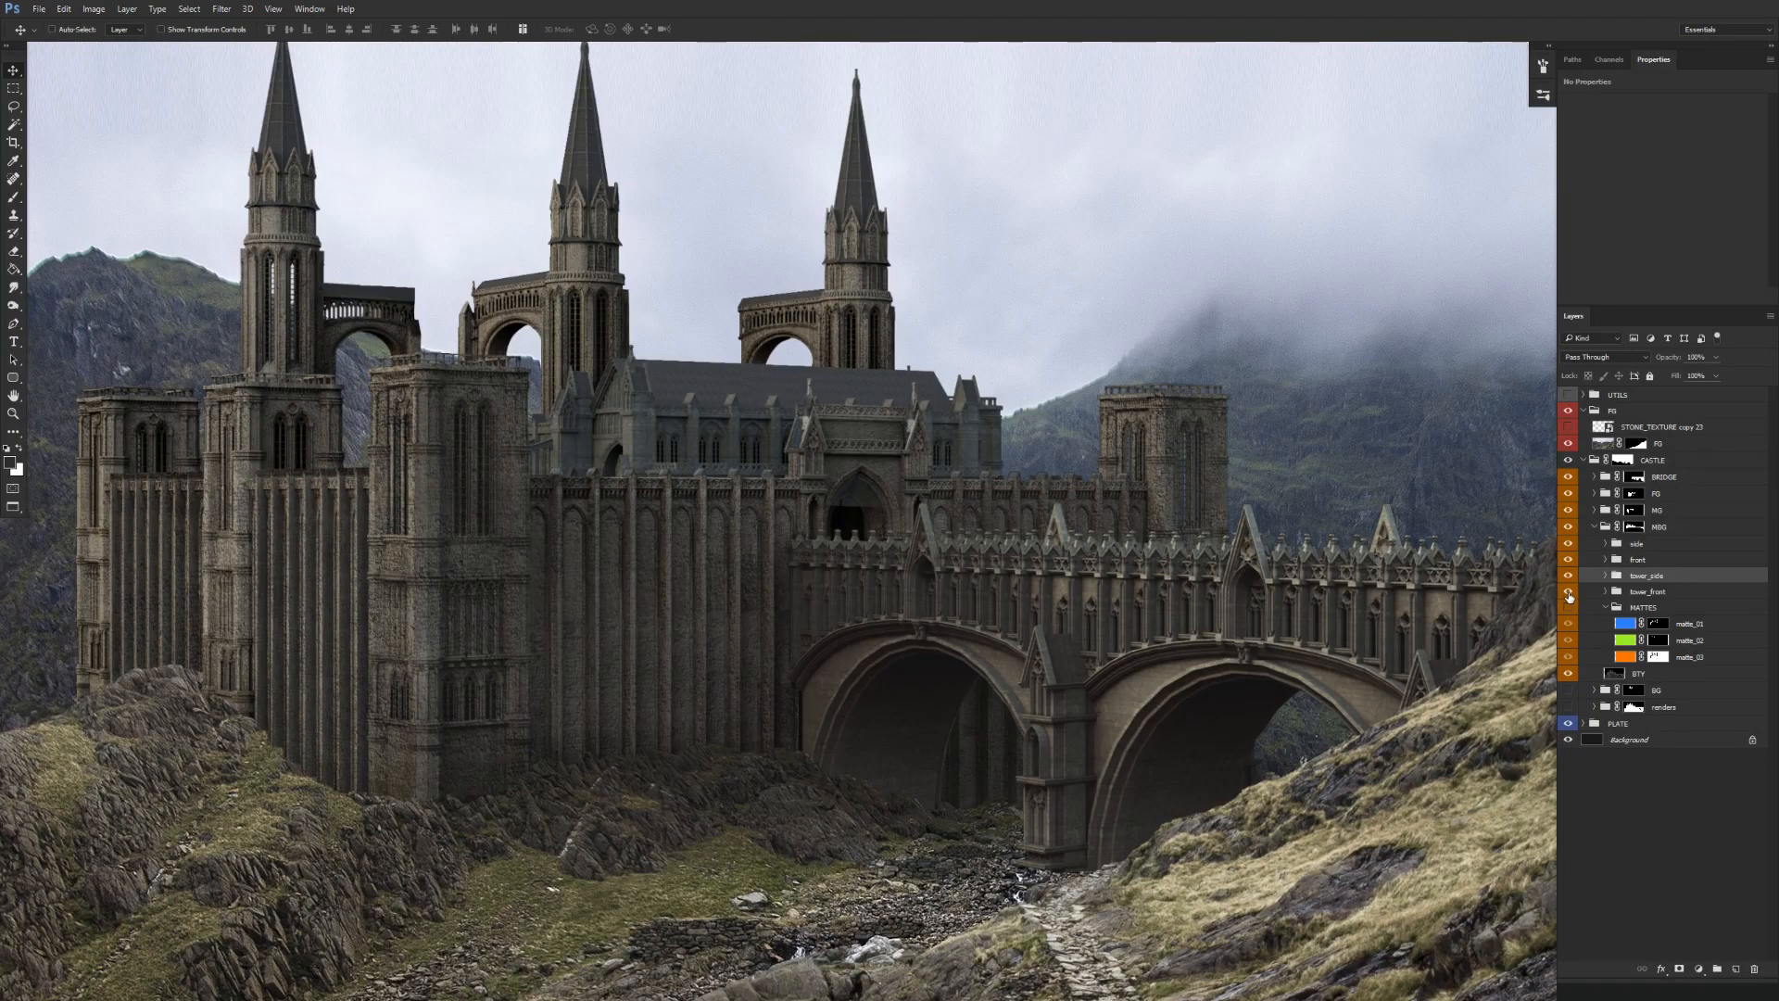
click(1568, 592)
click(1568, 592)
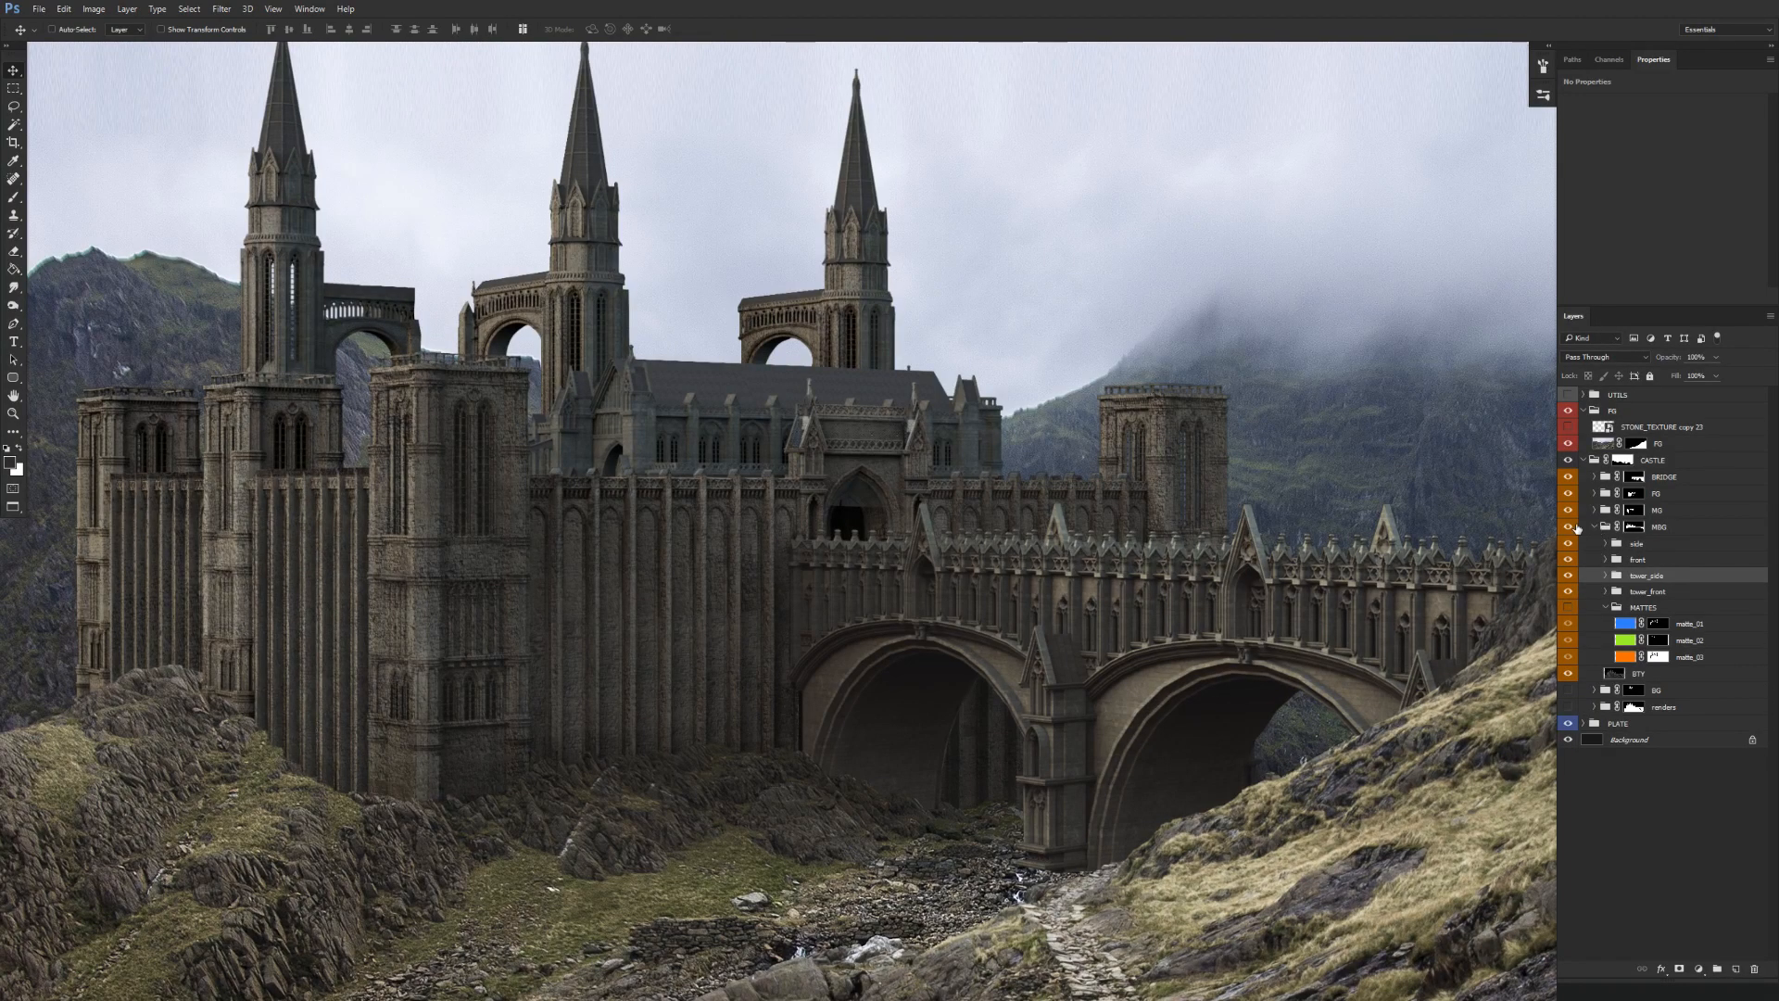
click(1568, 527)
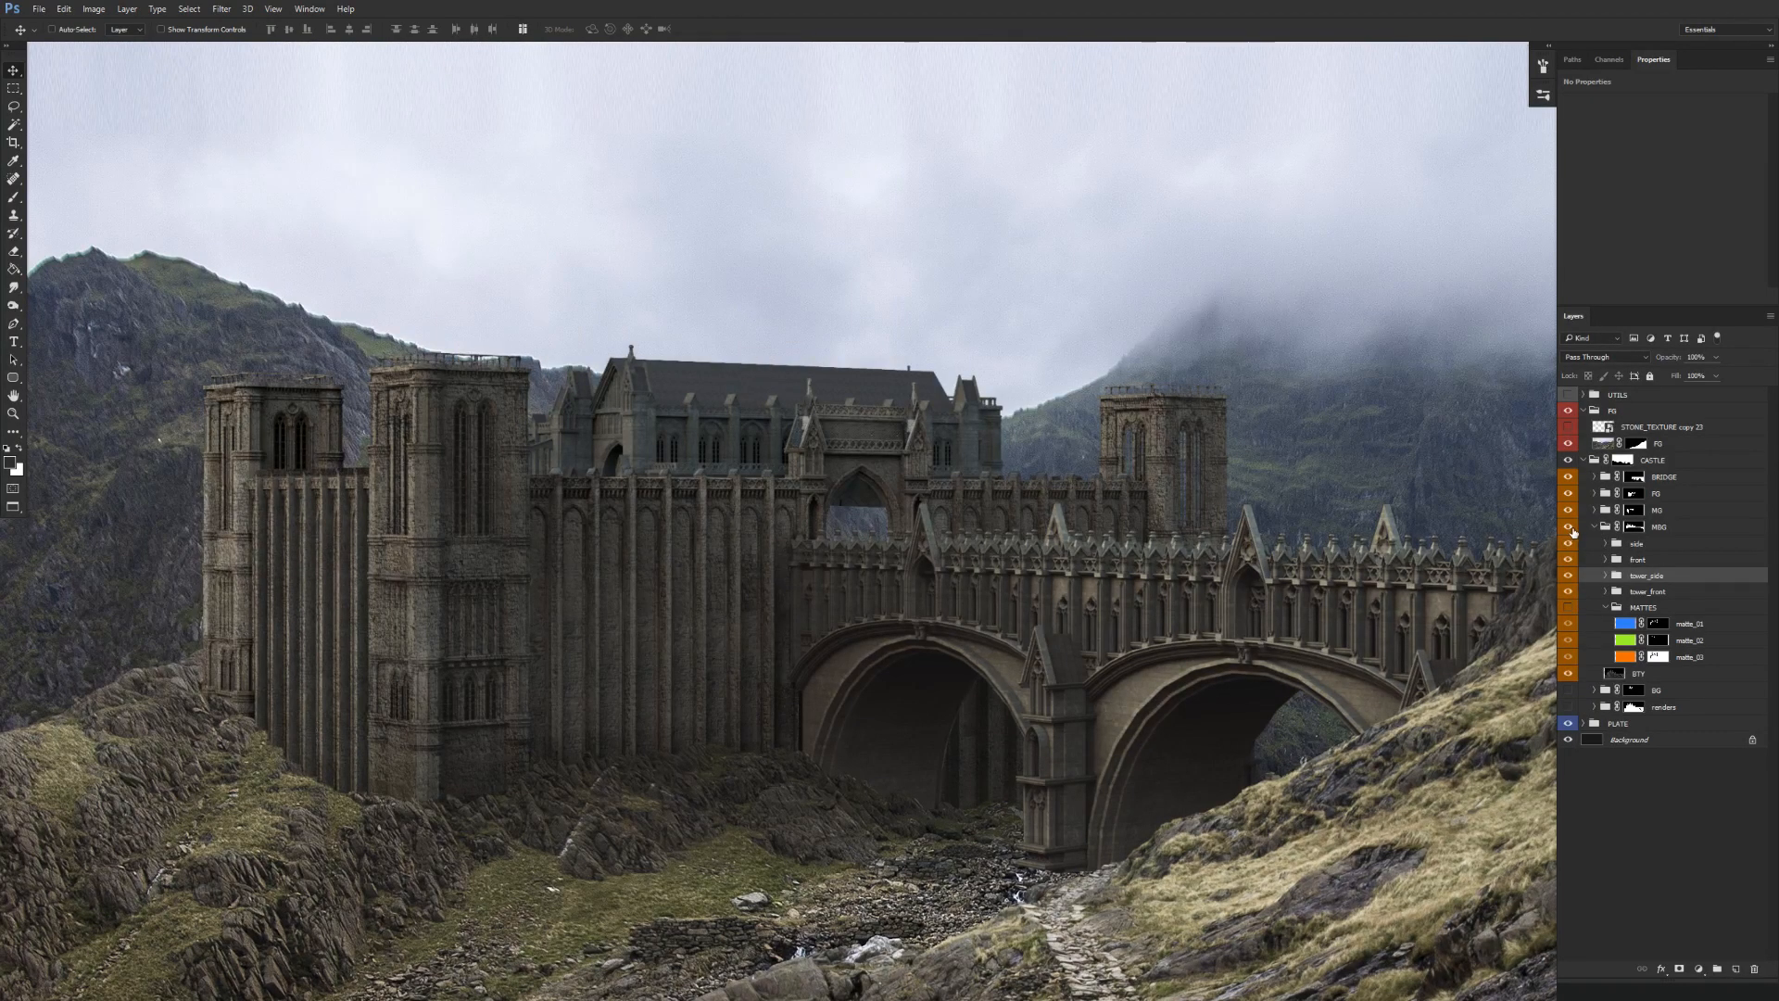
click(1572, 532)
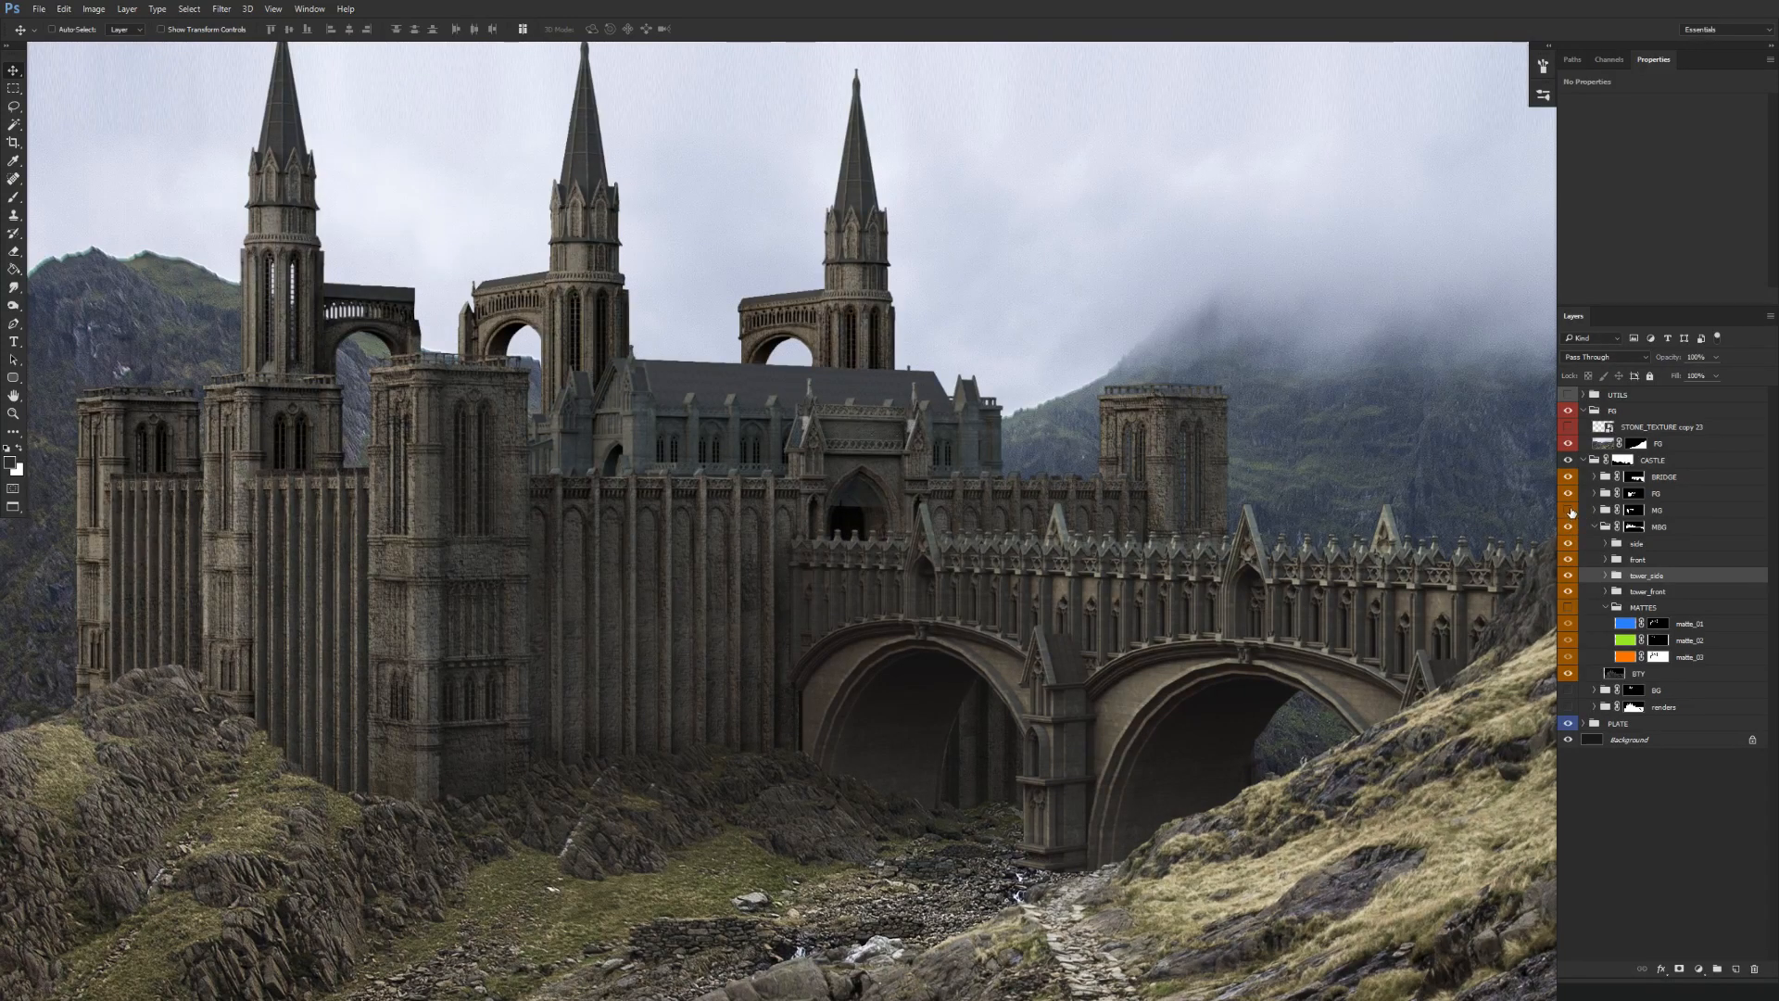
Paint black at 100% opacity on the MG group's mask to clear the leftover fill inside the entrance arch.
click(1569, 511)
click(1634, 510)
scroll(862, 508, up, 5)
key(b)
key(0)
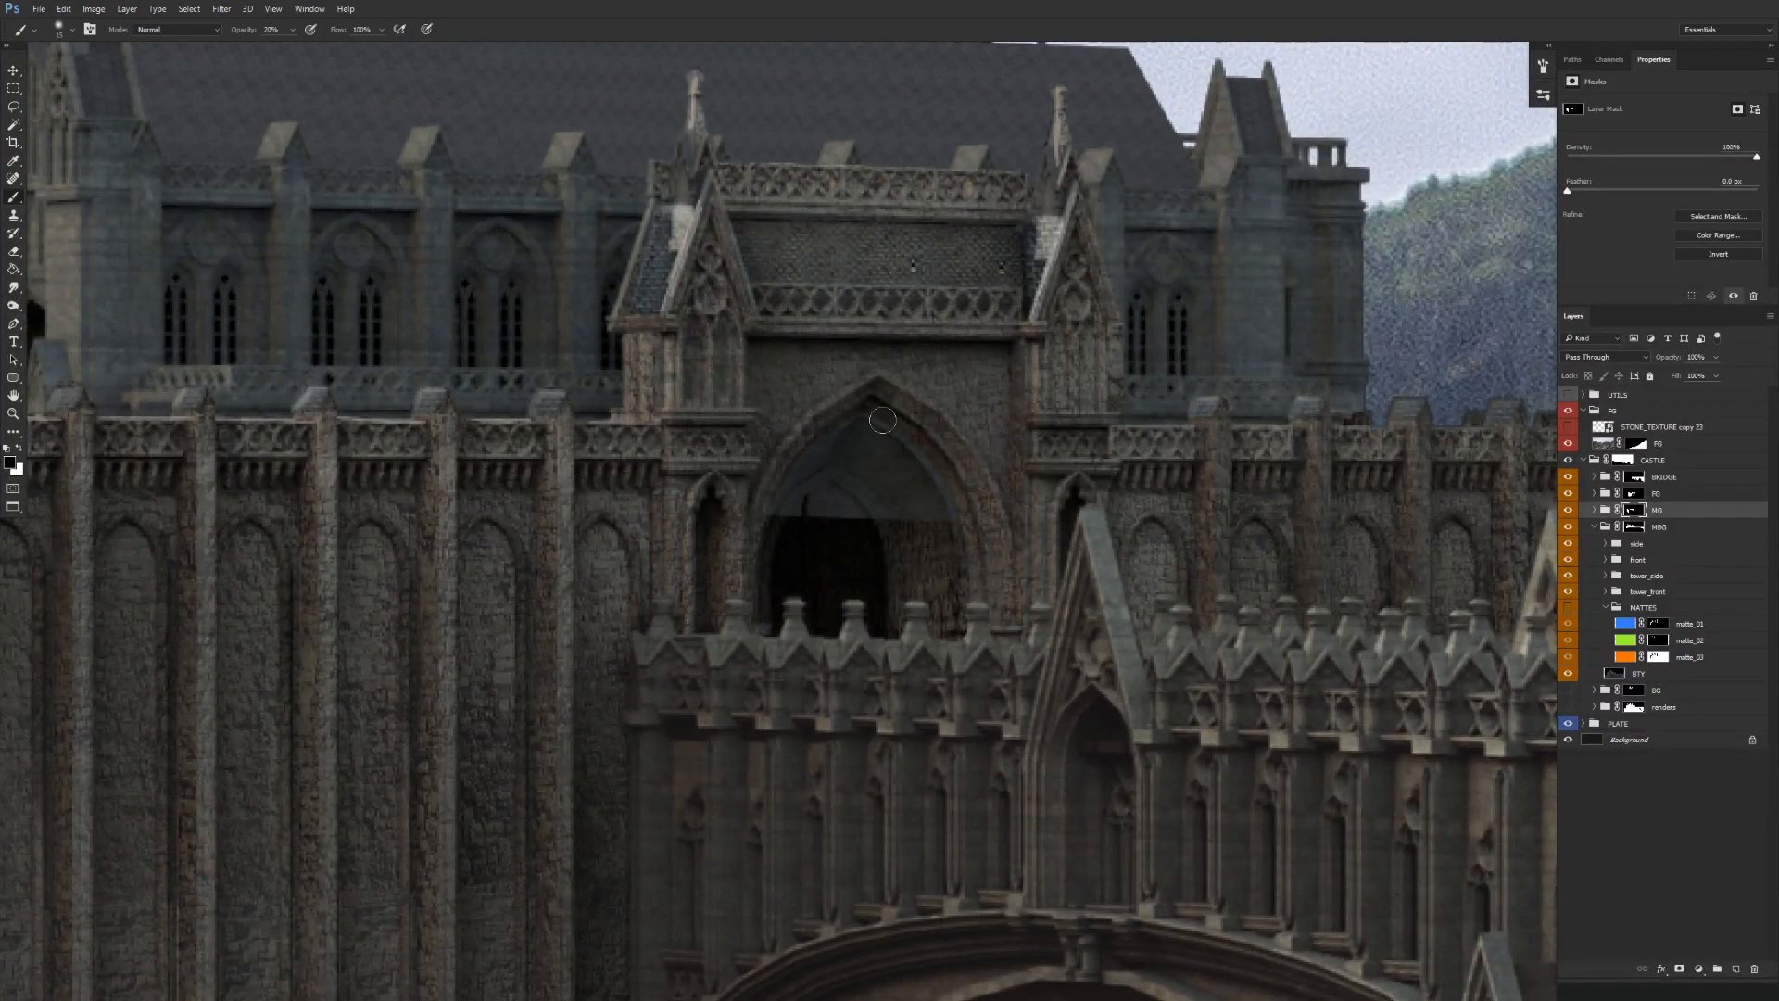
right_click(880, 439)
drag(1024, 496, 1100, 491)
key(Return)
alt+drag(836, 433, 858, 432)
mouse_move(869, 428)
mouse_down()
mouse_move(790, 499)
mouse_move(762, 553)
mouse_move(803, 477)
mouse_move(909, 456)
mouse_move(960, 560)
mouse_move(896, 494)
mouse_move(843, 500)
mouse_up()
mouse_move(878, 665)
ctrl+mouse_down()
mouse_move(831, 669)
mouse_move(863, 667)
ctrl+mouse_up()
key(v)
drag(863, 734, 856, 674)
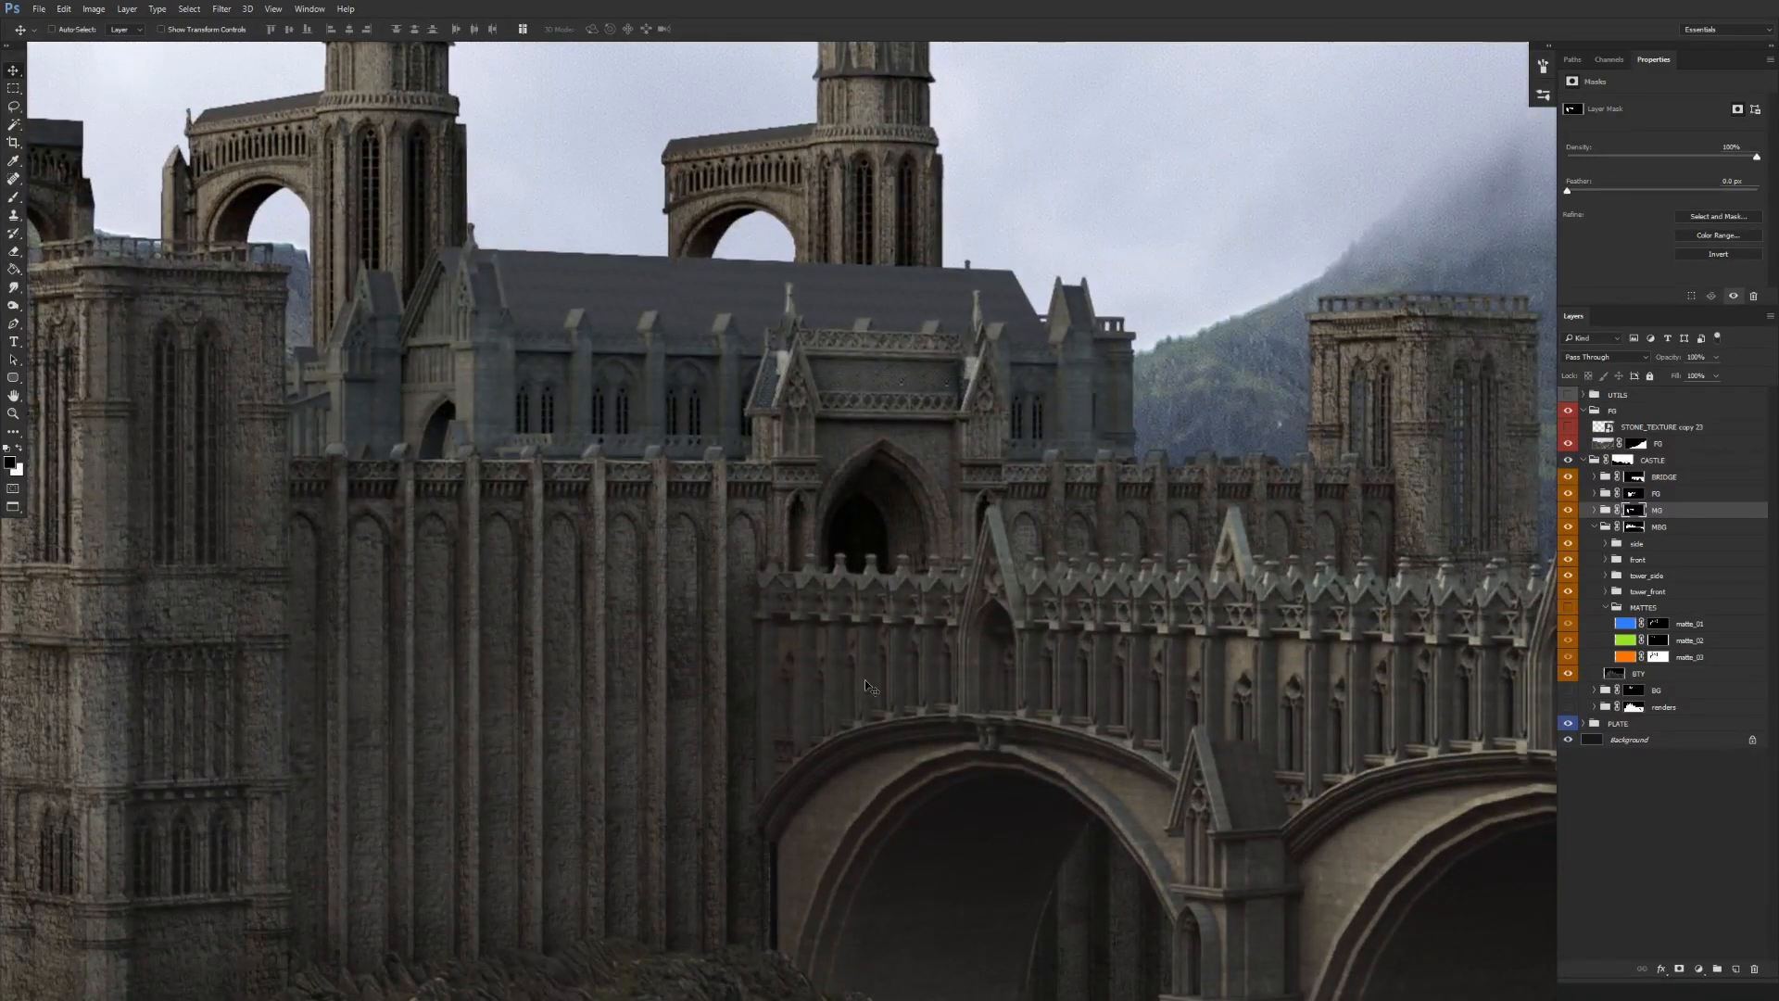
Check what the MBG, tower_front and tower_side groups each contribute behind the entrance arch by hiding and showing them.
click(1568, 526)
click(1568, 527)
click(1568, 526)
click(1568, 526)
click(1568, 593)
click(1569, 591)
click(1569, 577)
click(1569, 577)
Select the softLight layer in tower_side and prepare a resized brush with the foreground and background colours swapped.
click(1606, 576)
click(1659, 594)
key(b)
right_click(910, 543)
click(990, 604)
key(Return)
alt+right_click(794, 566)
key(x)
key(5)
click(867, 508)
alt+right_click(875, 565)
key(ctrl+z)
Brighten the interior of the entrance doorway with soft light dabs at a reduced brush opacity on the tower_side softLight layer.
key(3)
key(4)
alt+right_click(869, 577)
click(856, 514)
alt+right_click(881, 595)
click(863, 515)
drag(923, 656, 845, 683)
mouse_move(917, 619)
mouse_down()
mouse_move(838, 613)
mouse_move(862, 603)
mouse_up()
key(3)
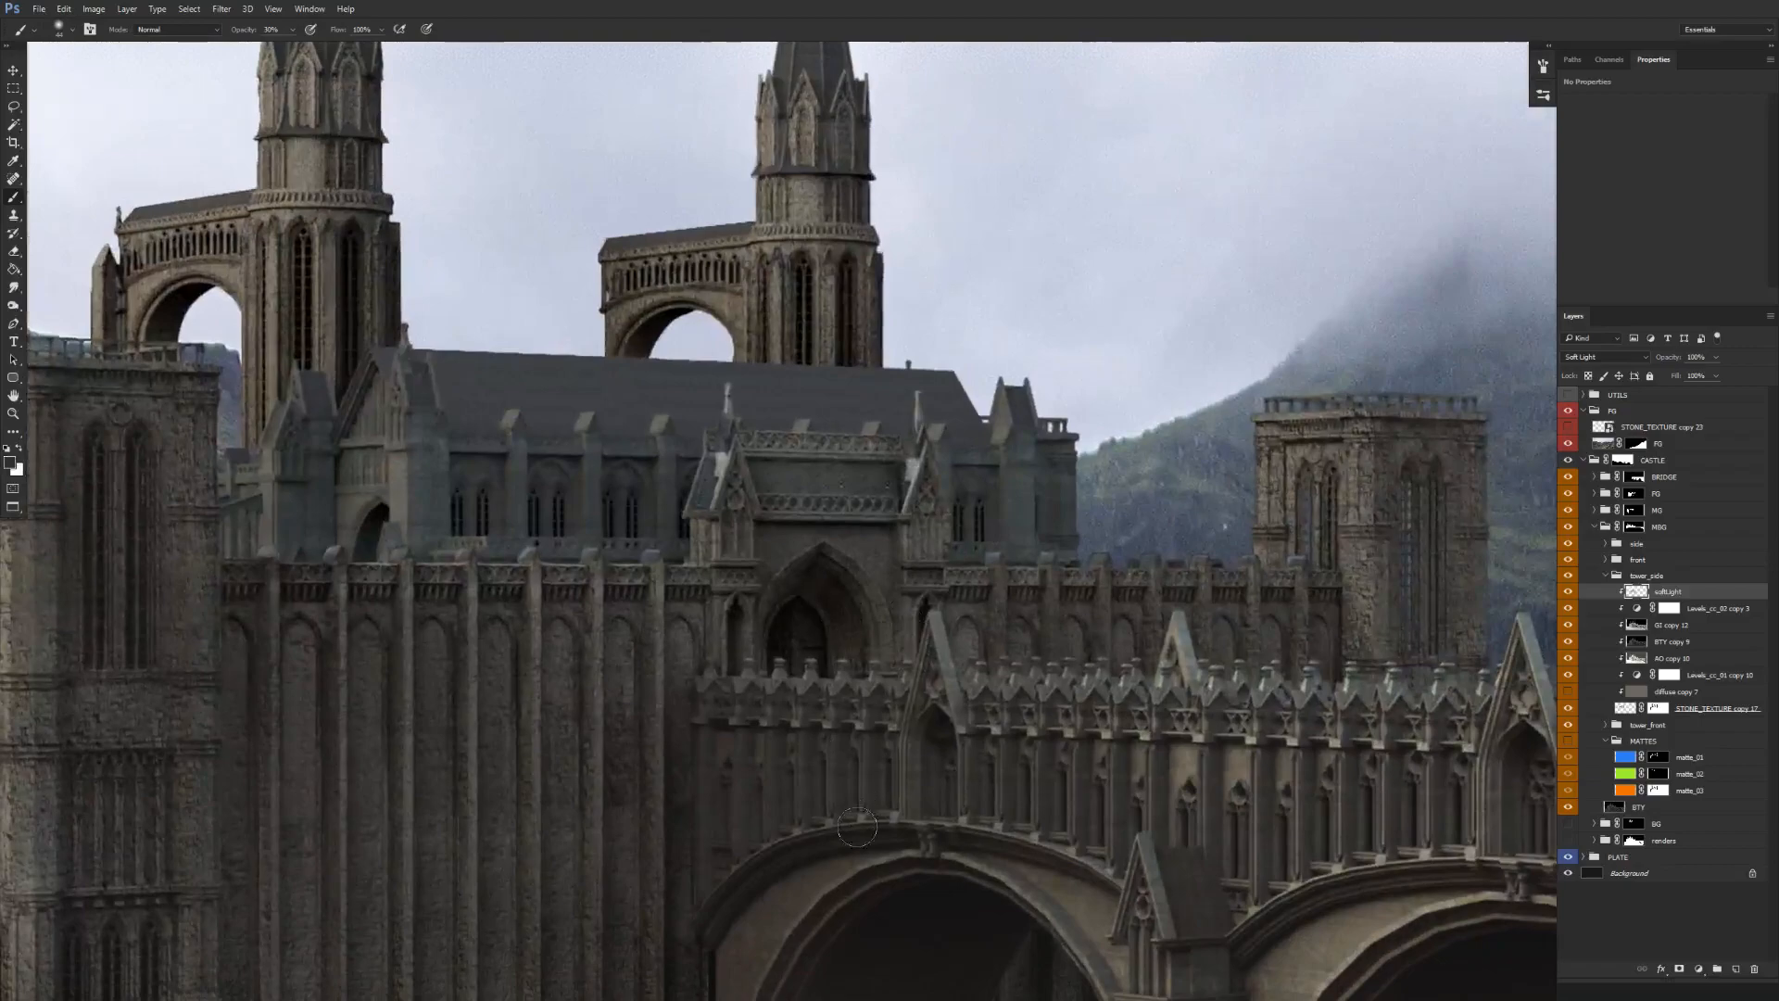
drag(909, 747, 826, 684)
key(v)
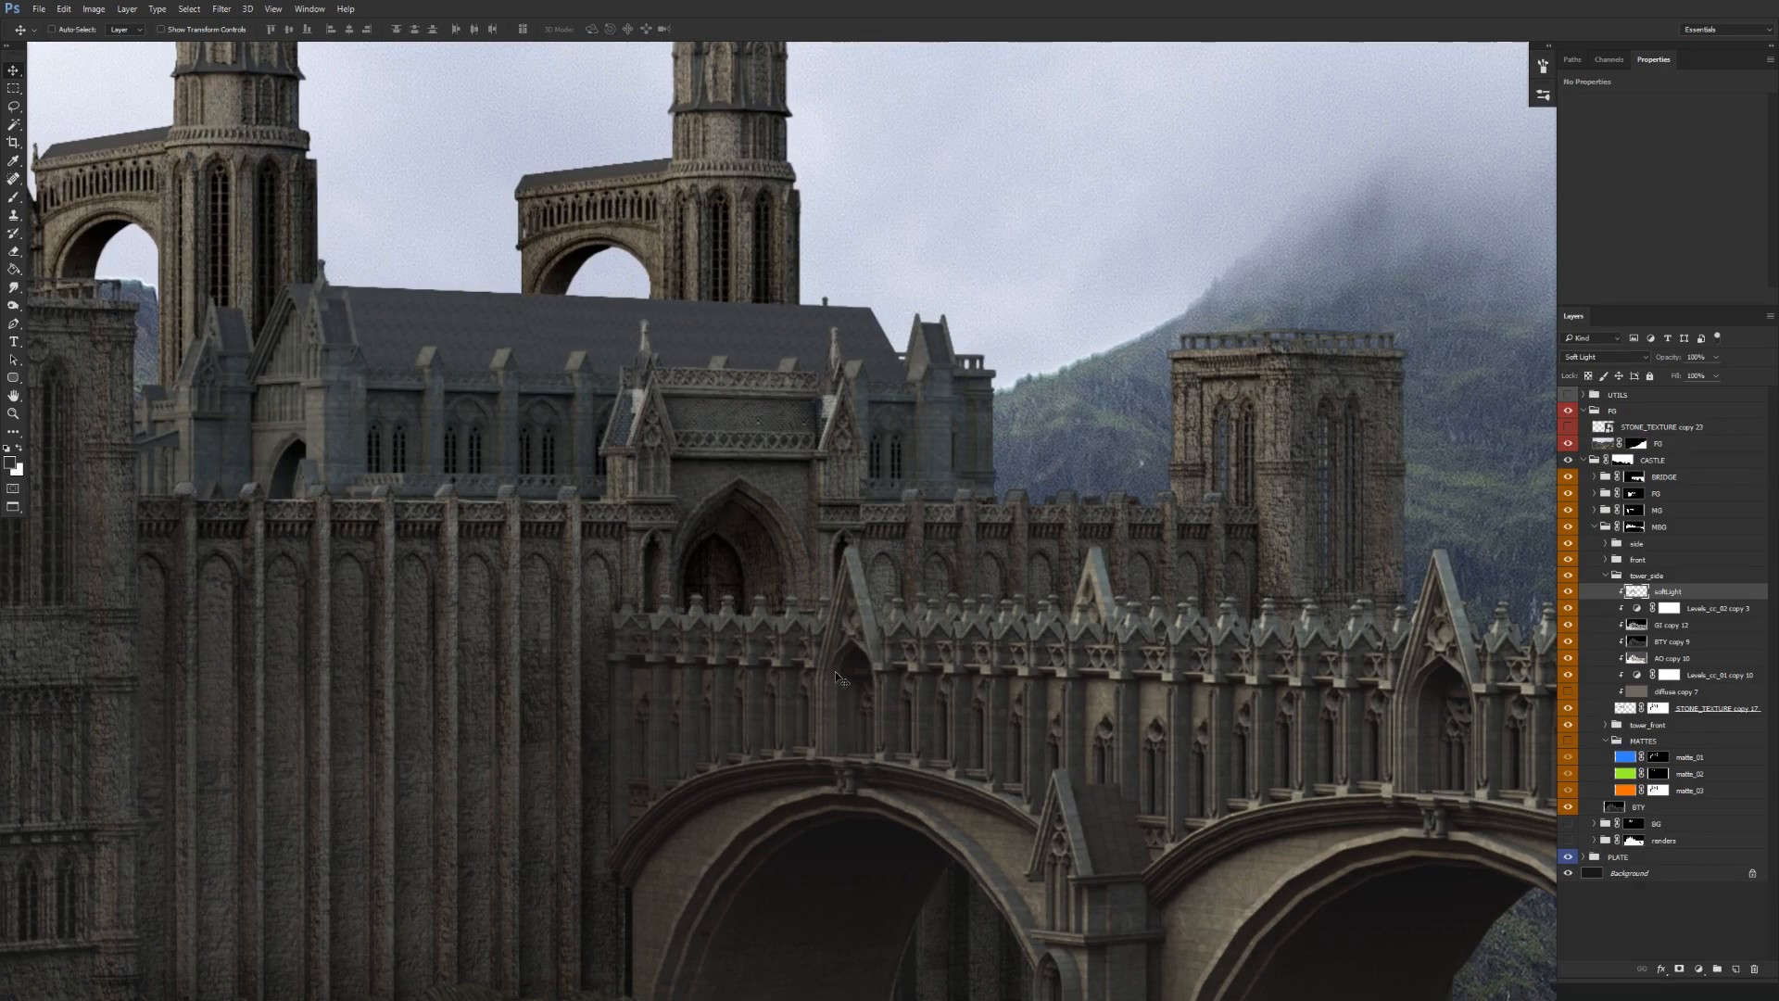
drag(836, 704, 863, 664)
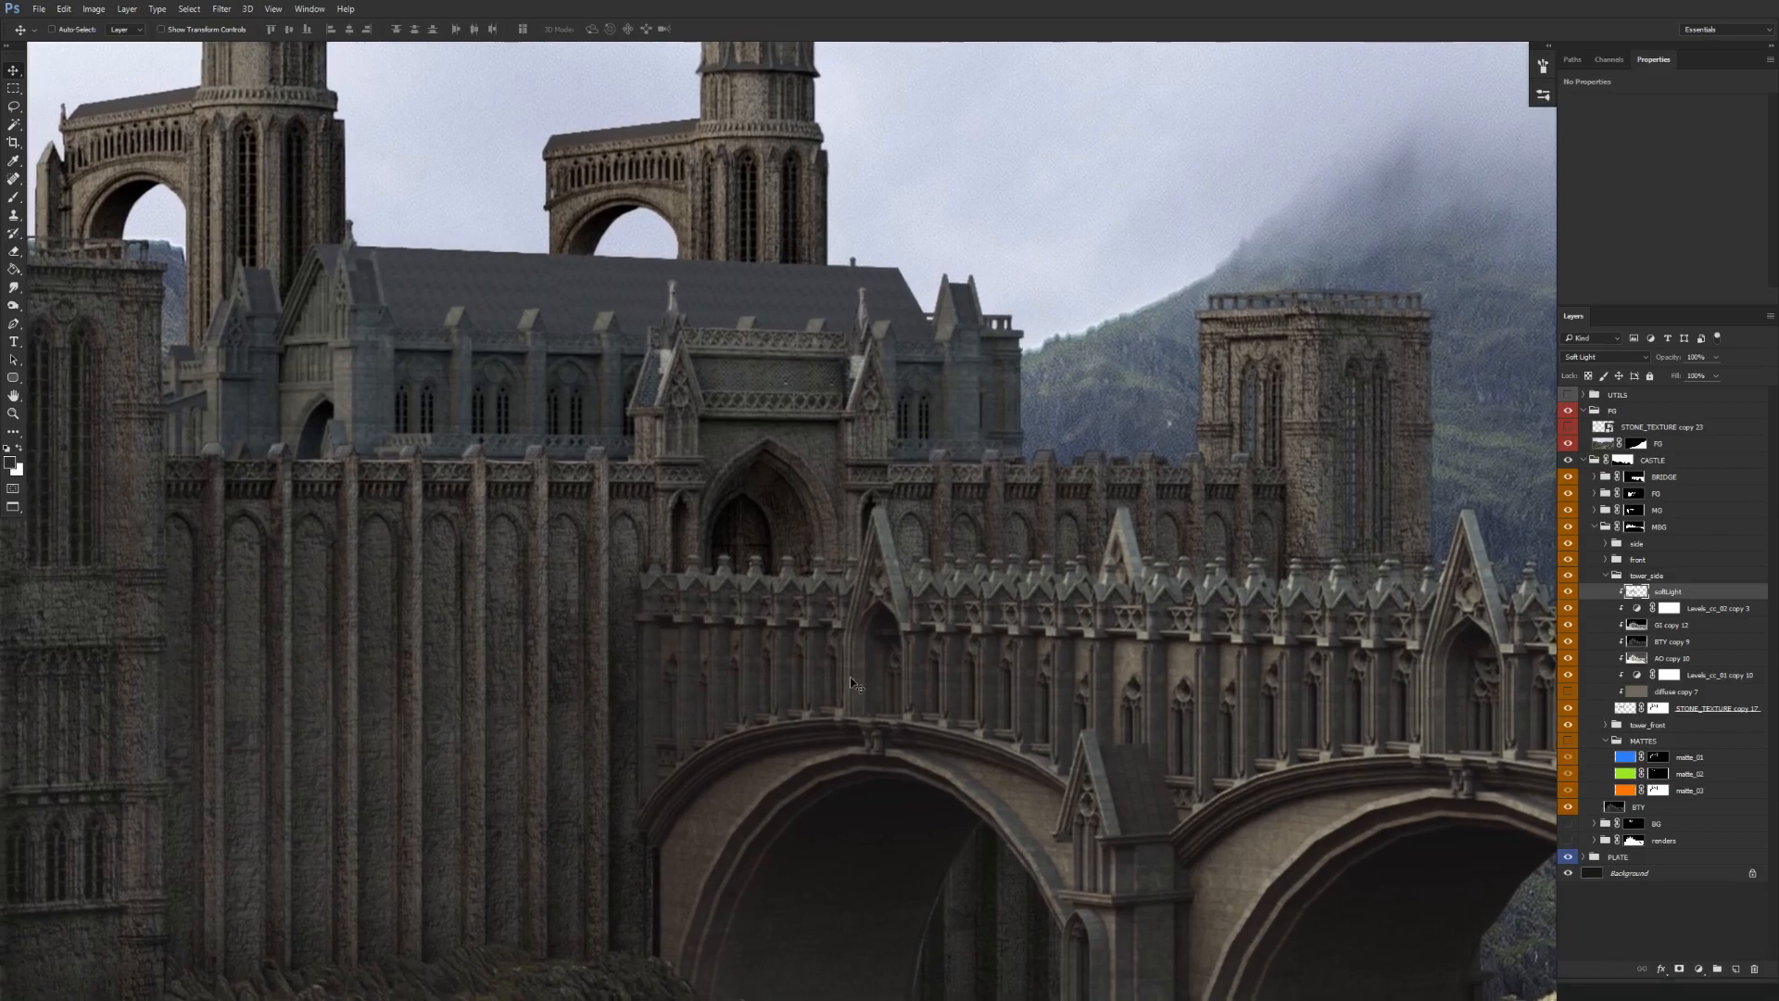
Collapse the tower_side group and check what the tower_front group contributes by hiding and showing it.
click(1605, 575)
click(1568, 591)
click(1568, 592)
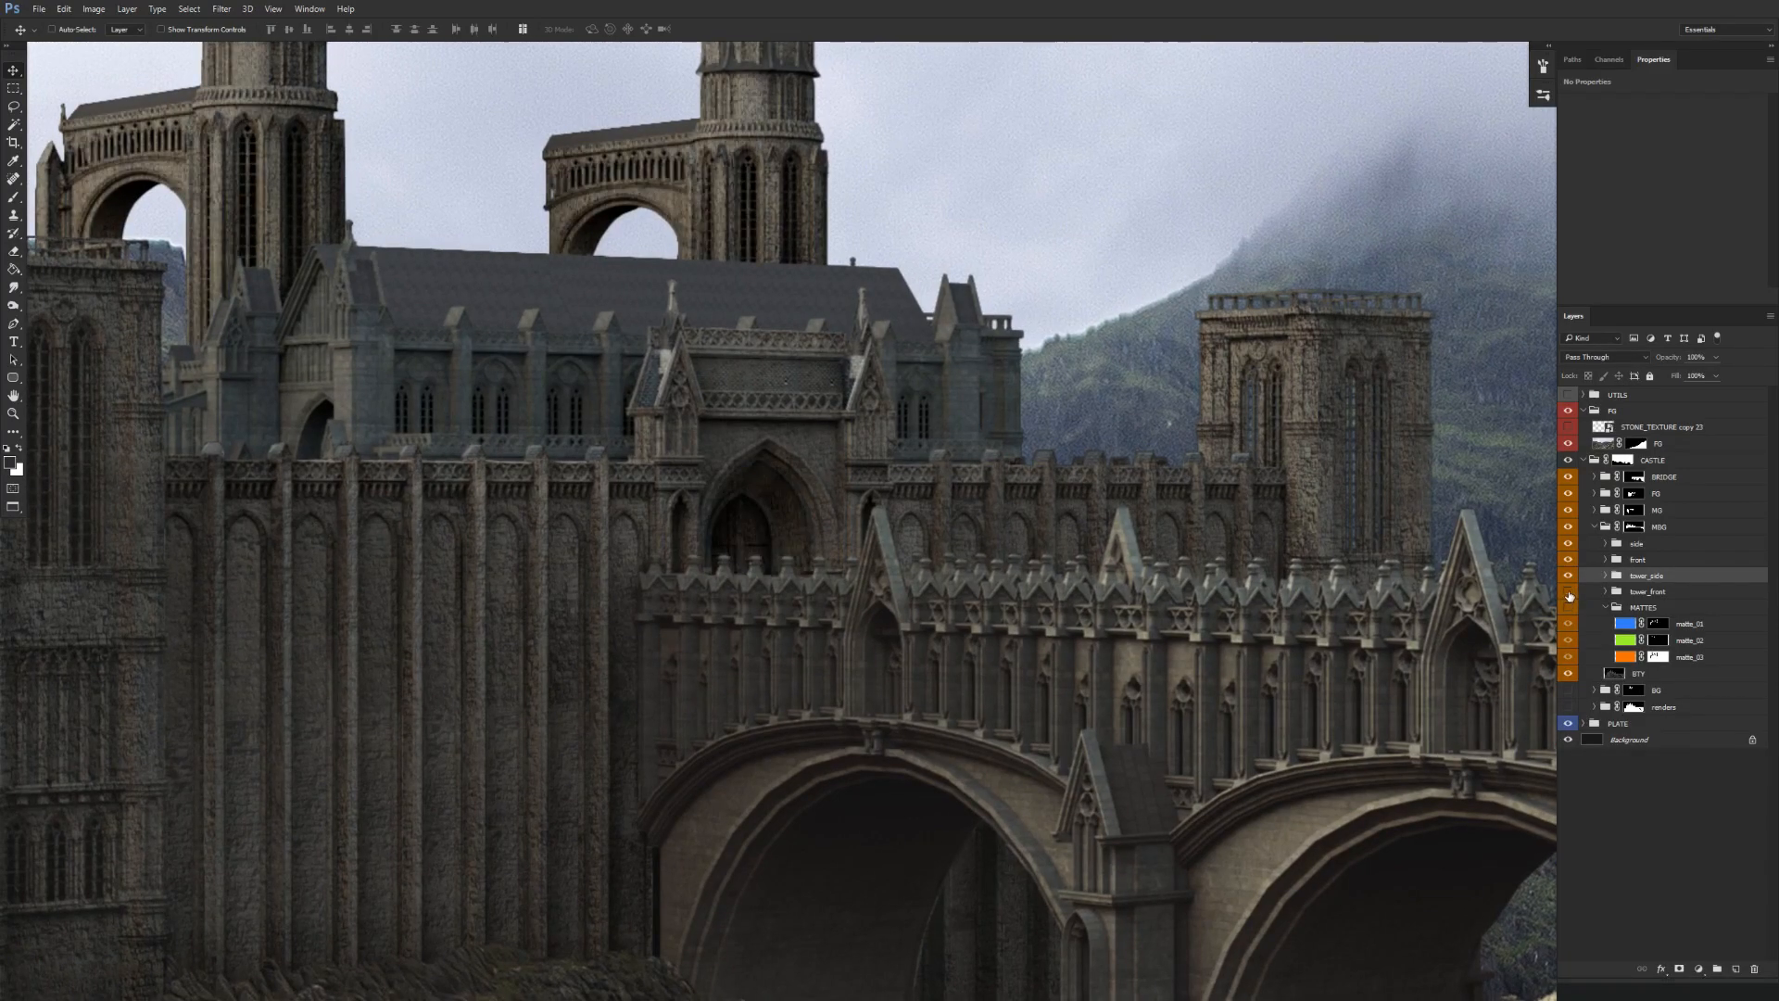
click(1569, 593)
scroll(931, 562, down, 4)
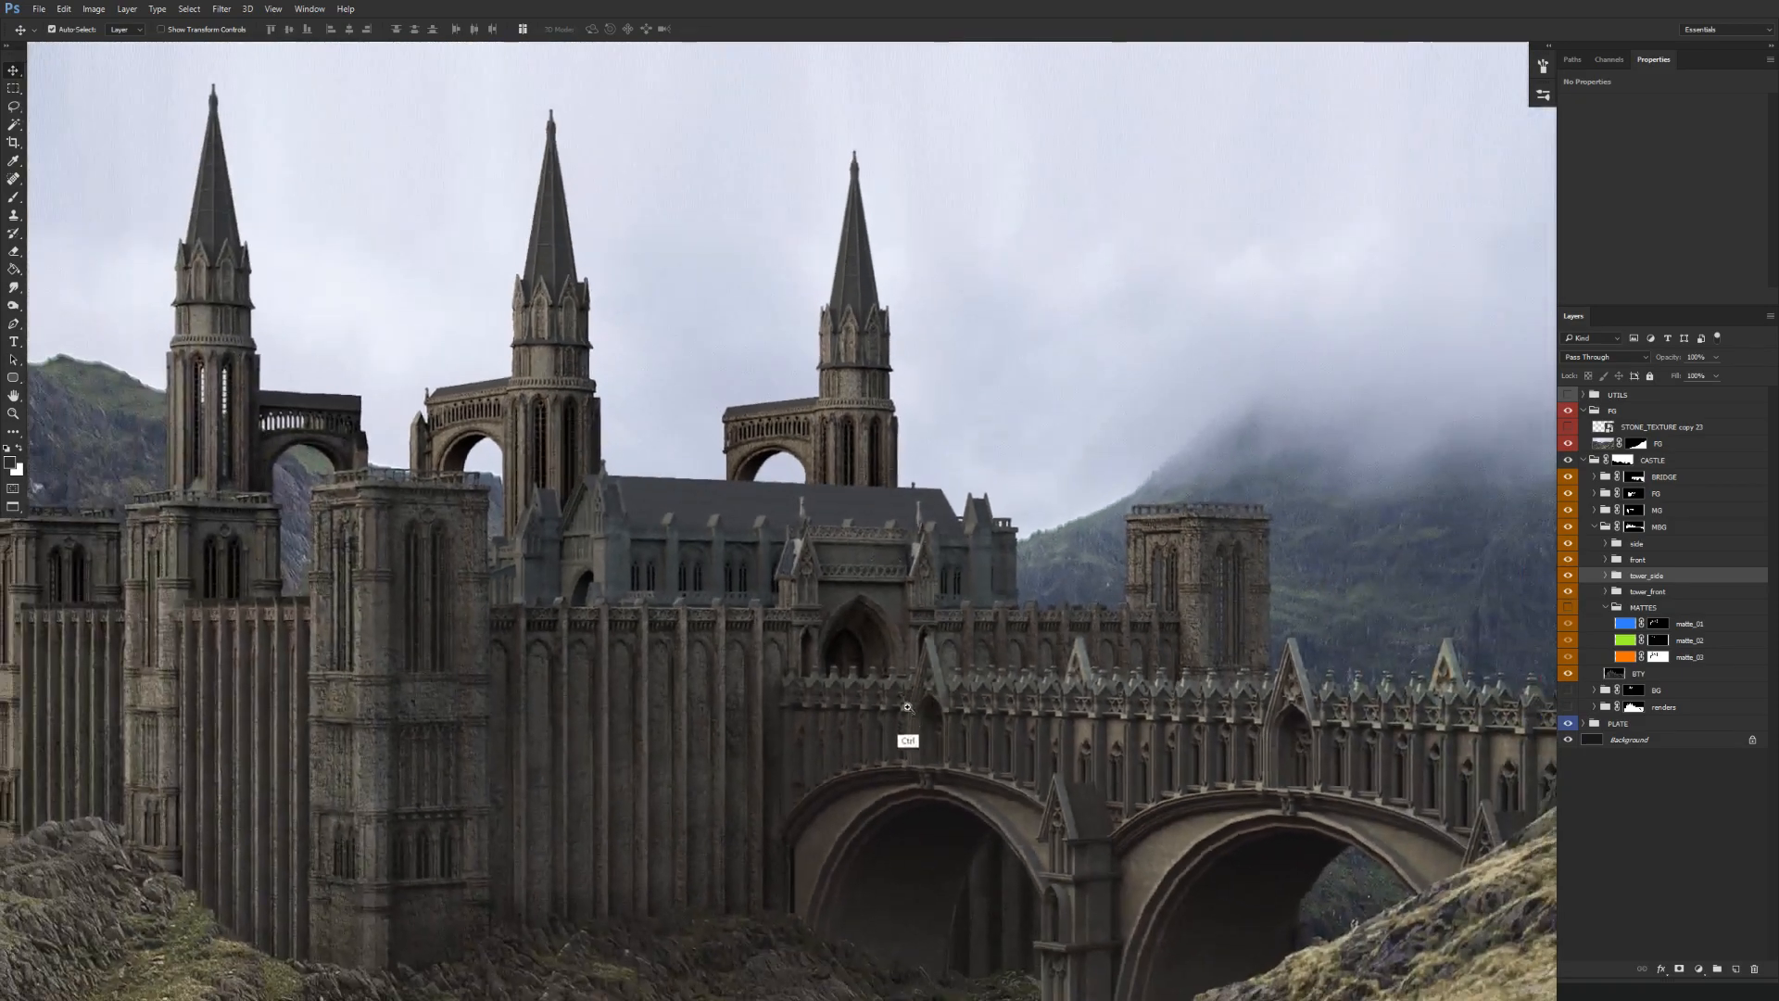
drag(912, 778, 921, 657)
click(1568, 593)
click(1565, 593)
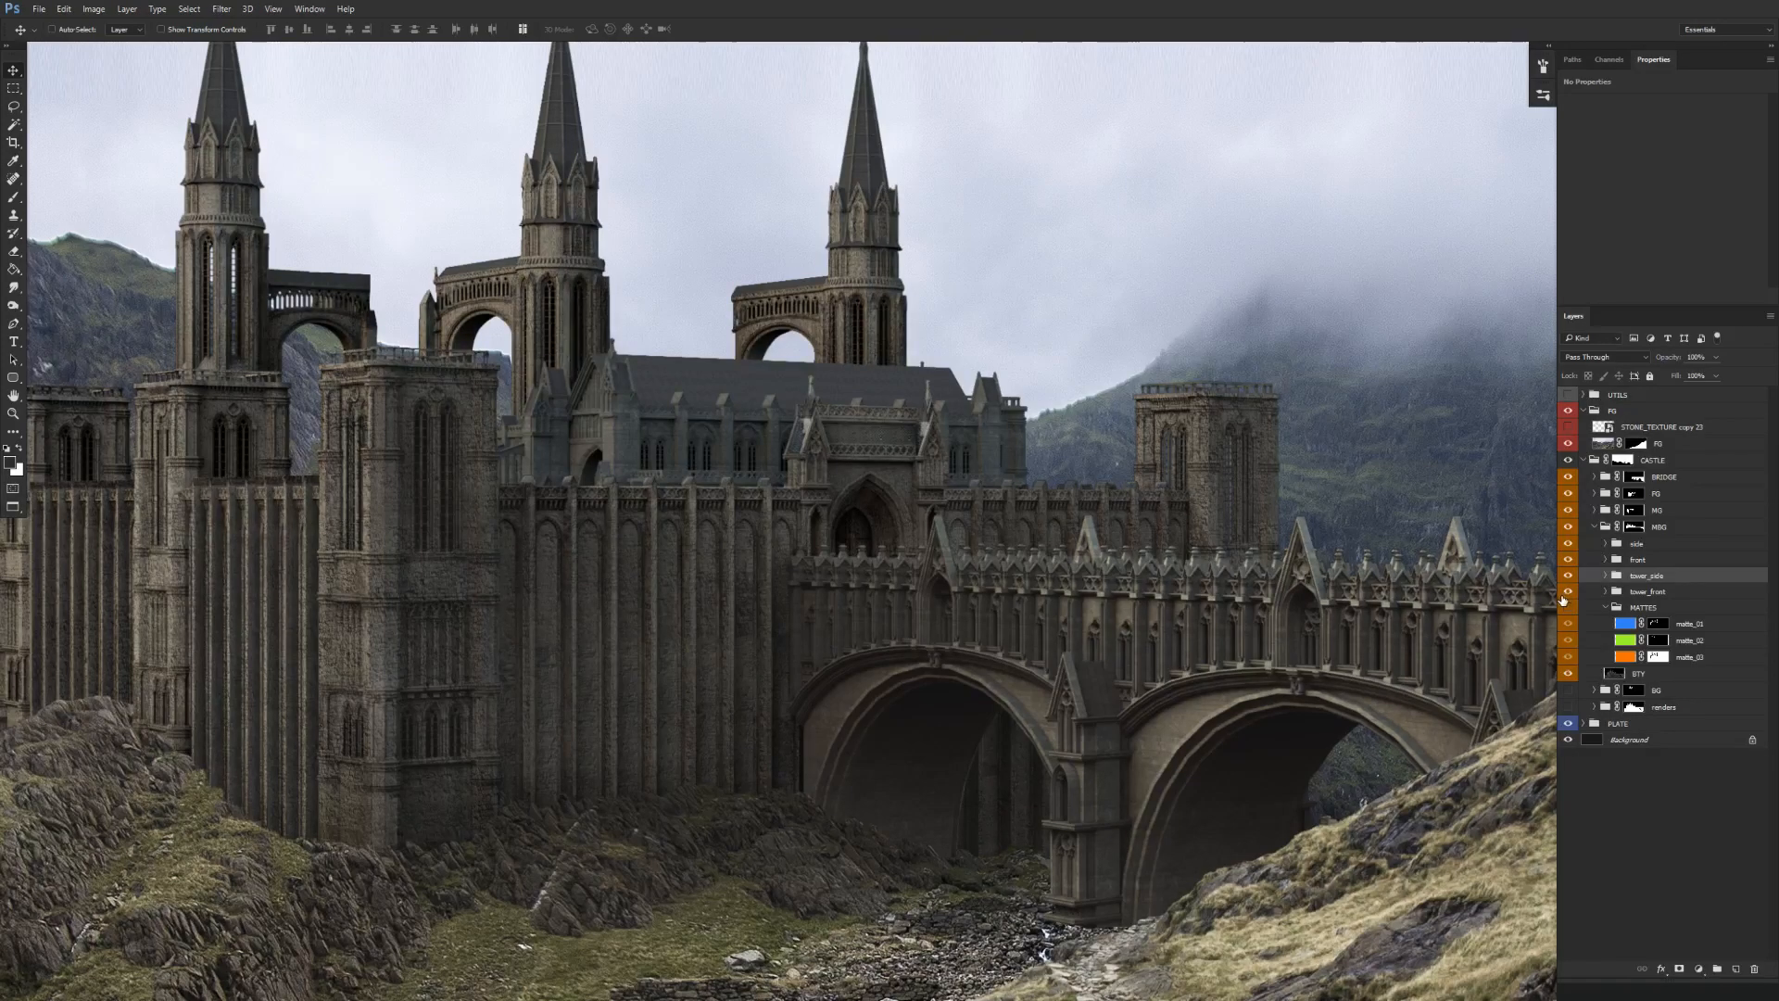
Select the softLight copy layer in tower_front and prepare a resized brush at 20% opacity with the foreground and background colours swapped.
click(1598, 594)
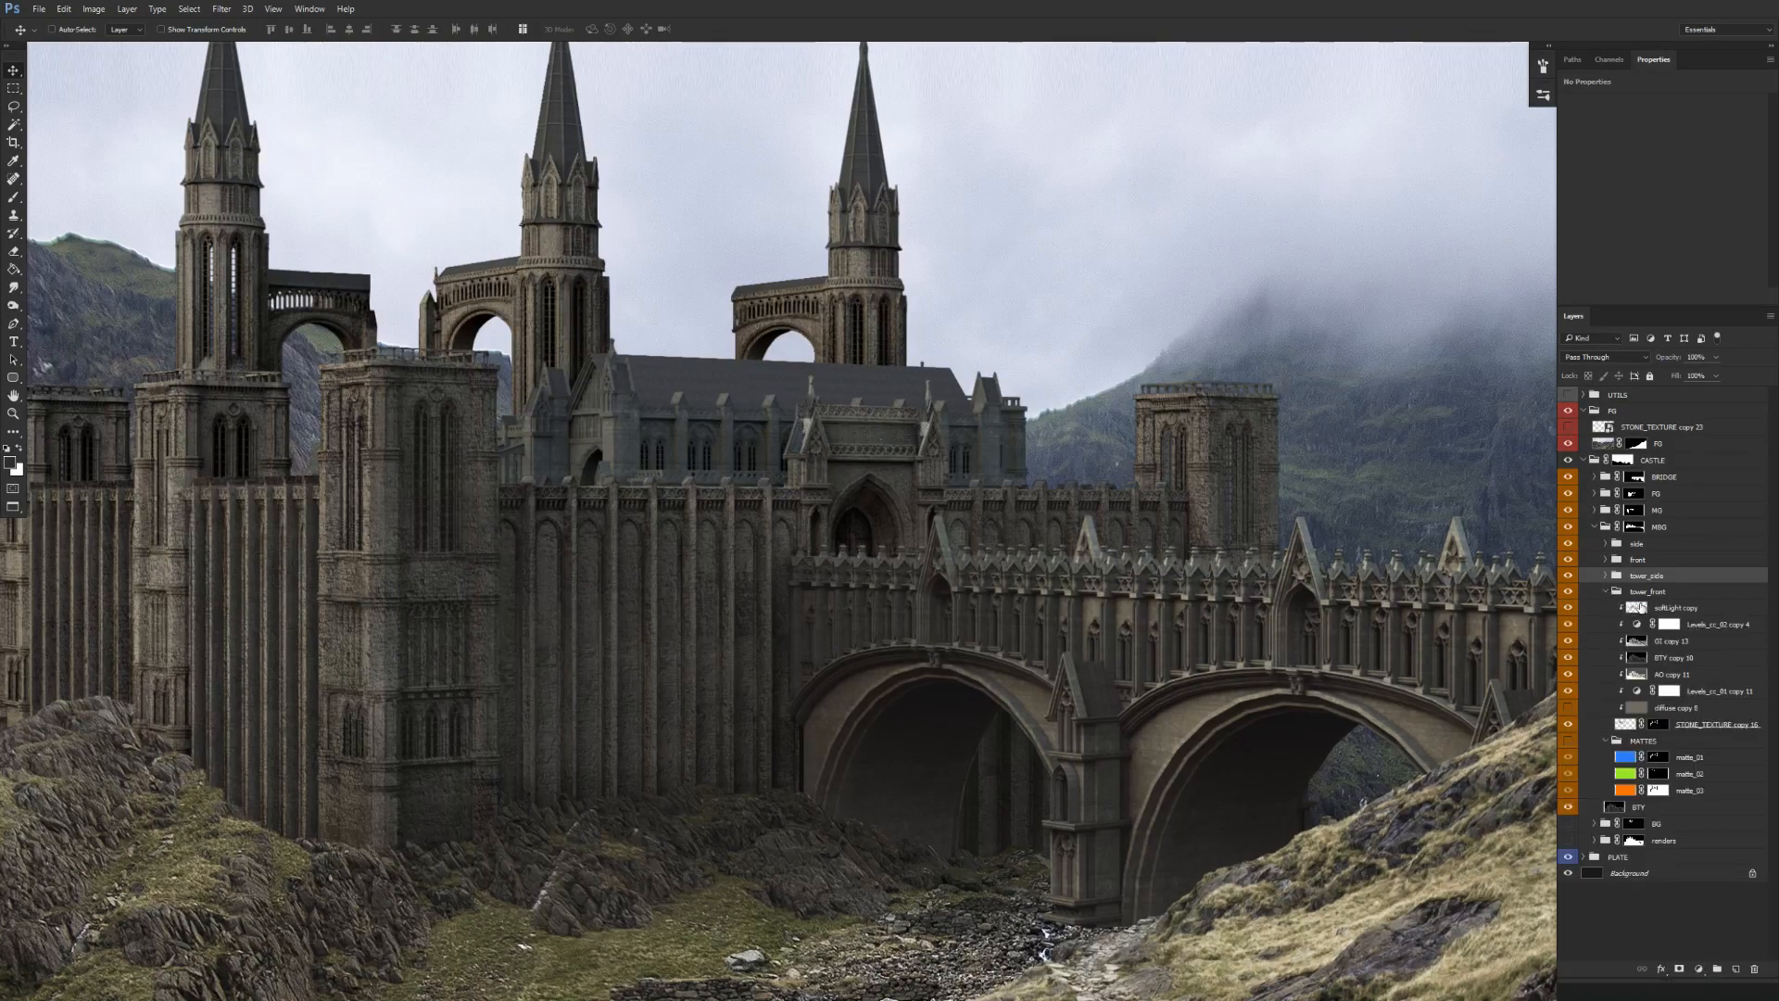
click(1668, 608)
key(b)
alt+drag(569, 361, 559, 360)
key(x)
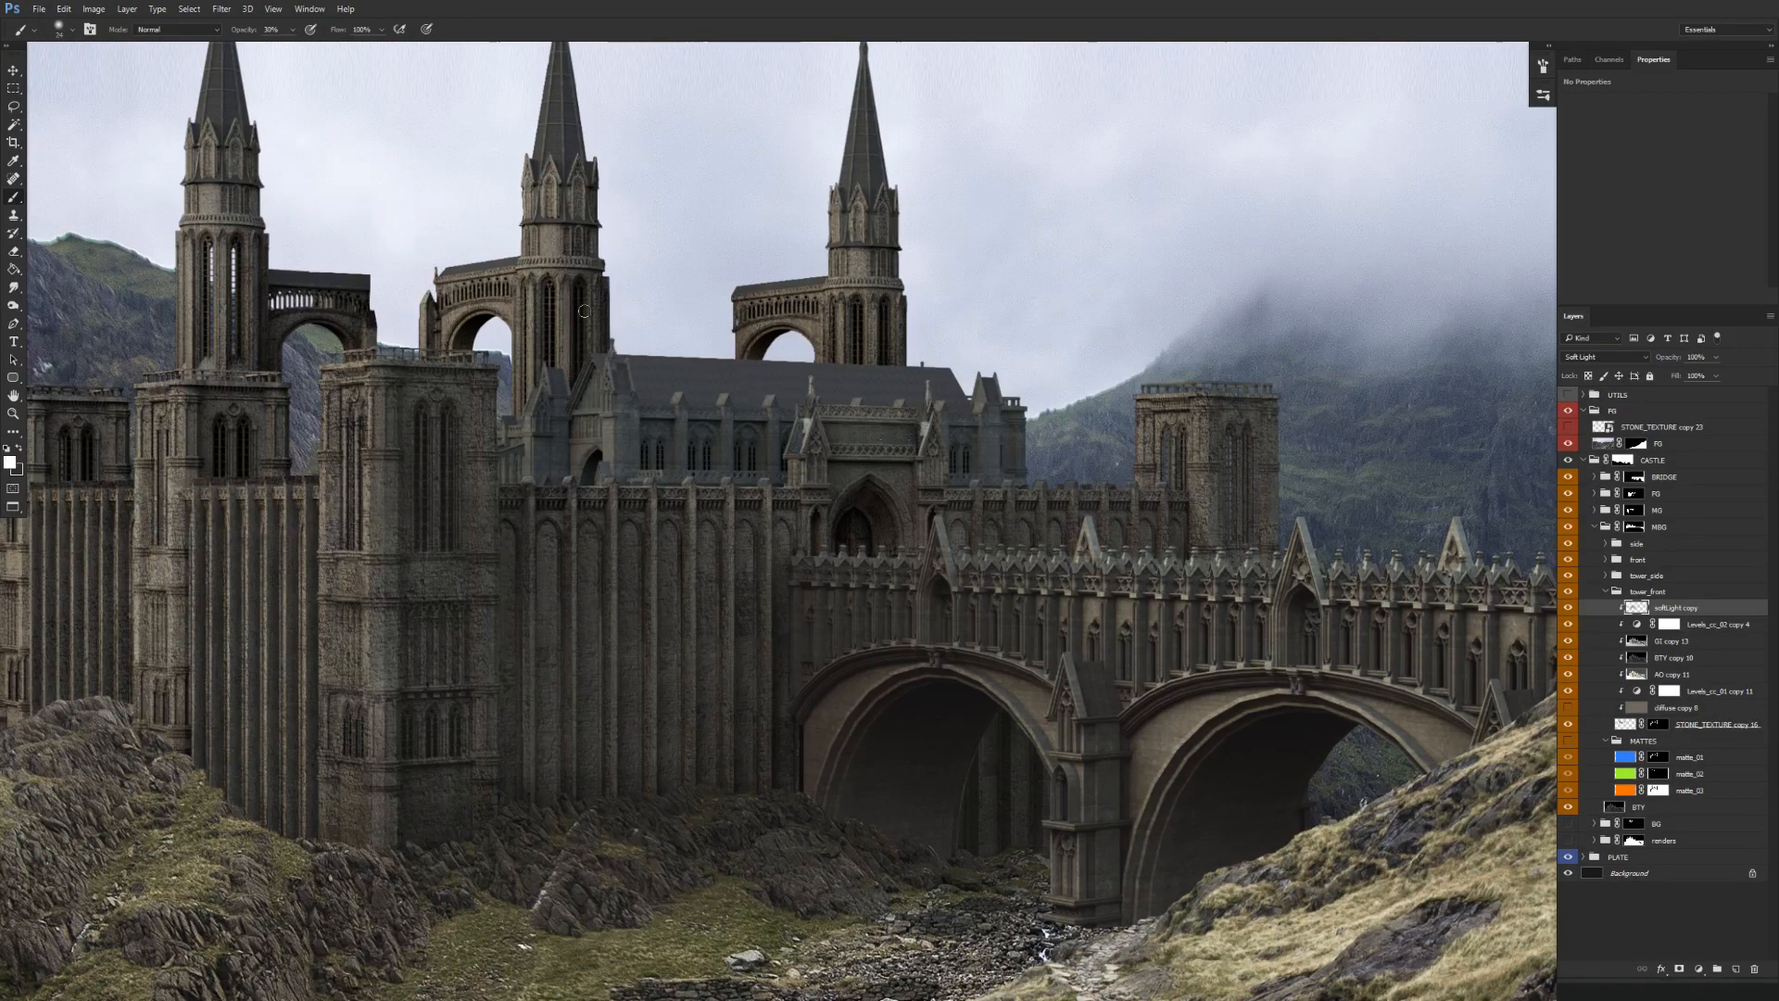
key(2)
drag(846, 470, 898, 505)
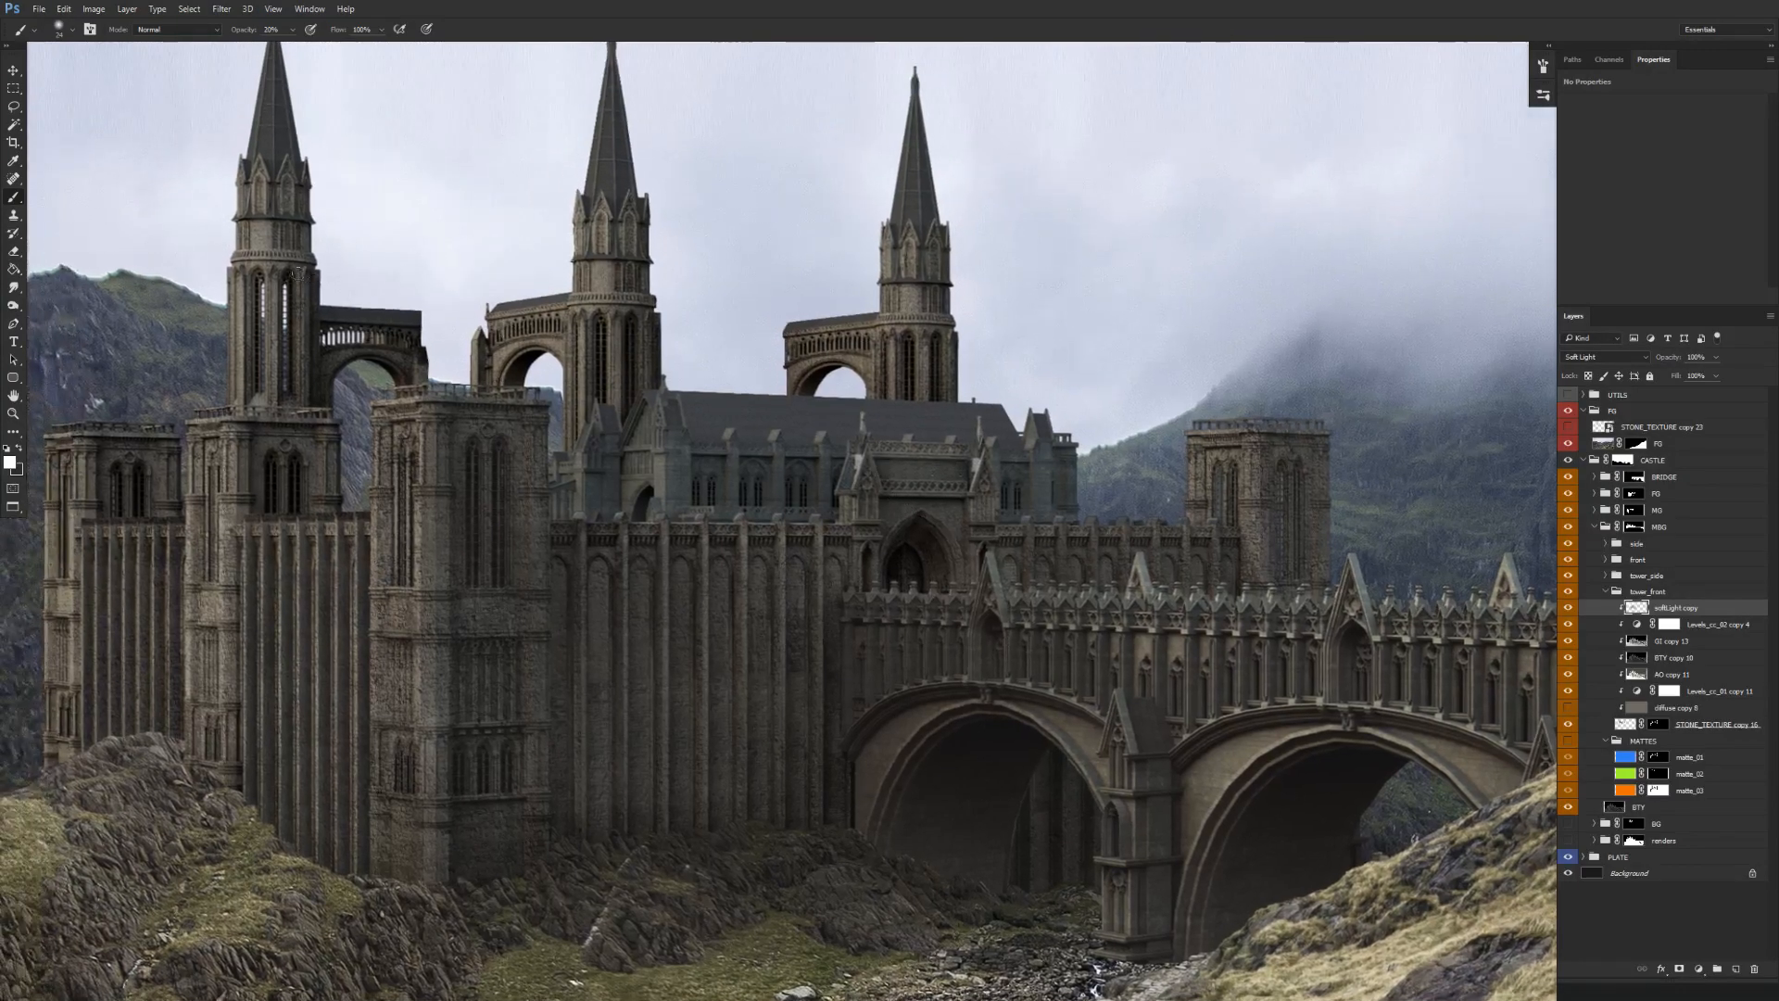
Paint soft light over the front towers on the softLight copy layer with brush opacities between 20% and 50%, and collapse tower_front.
key(4)
alt+right_click(370, 382)
key(2)
key(4)
key(3)
key(4)
key(ctrl+space)
drag(579, 436, 533, 440)
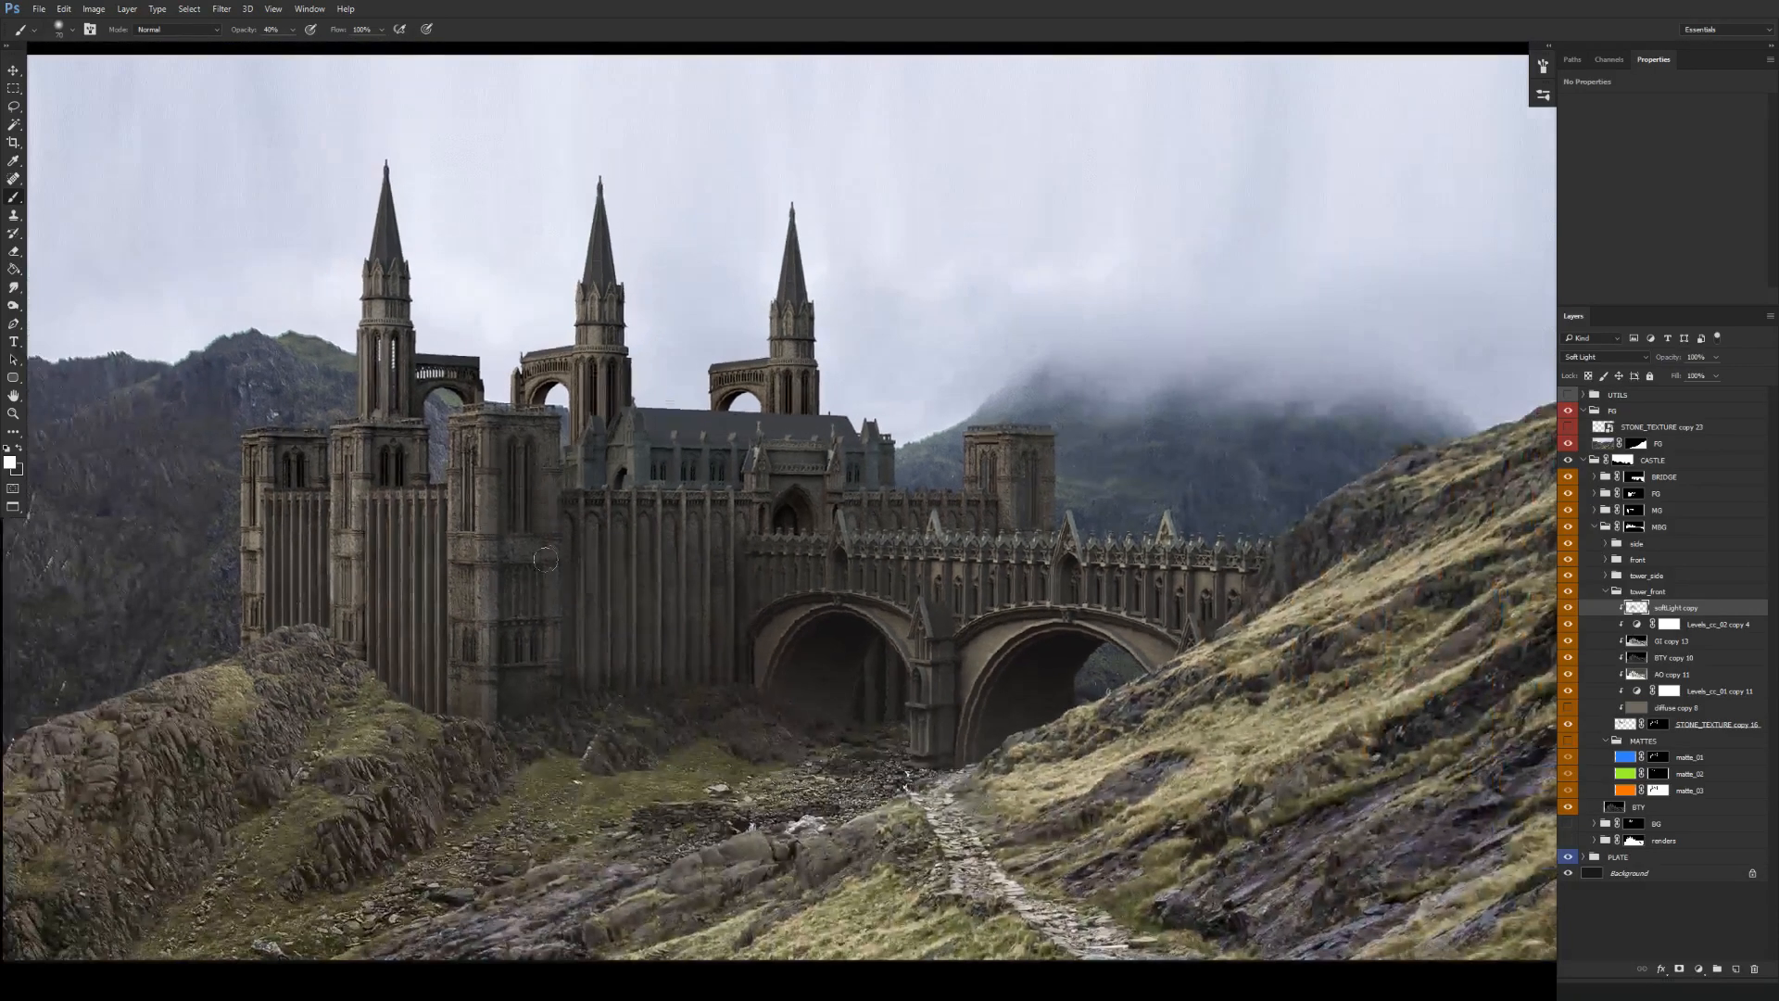
drag(736, 400, 787, 402)
key(5)
key(ctrl+space)
drag(772, 468, 703, 532)
key(v)
click(1608, 591)
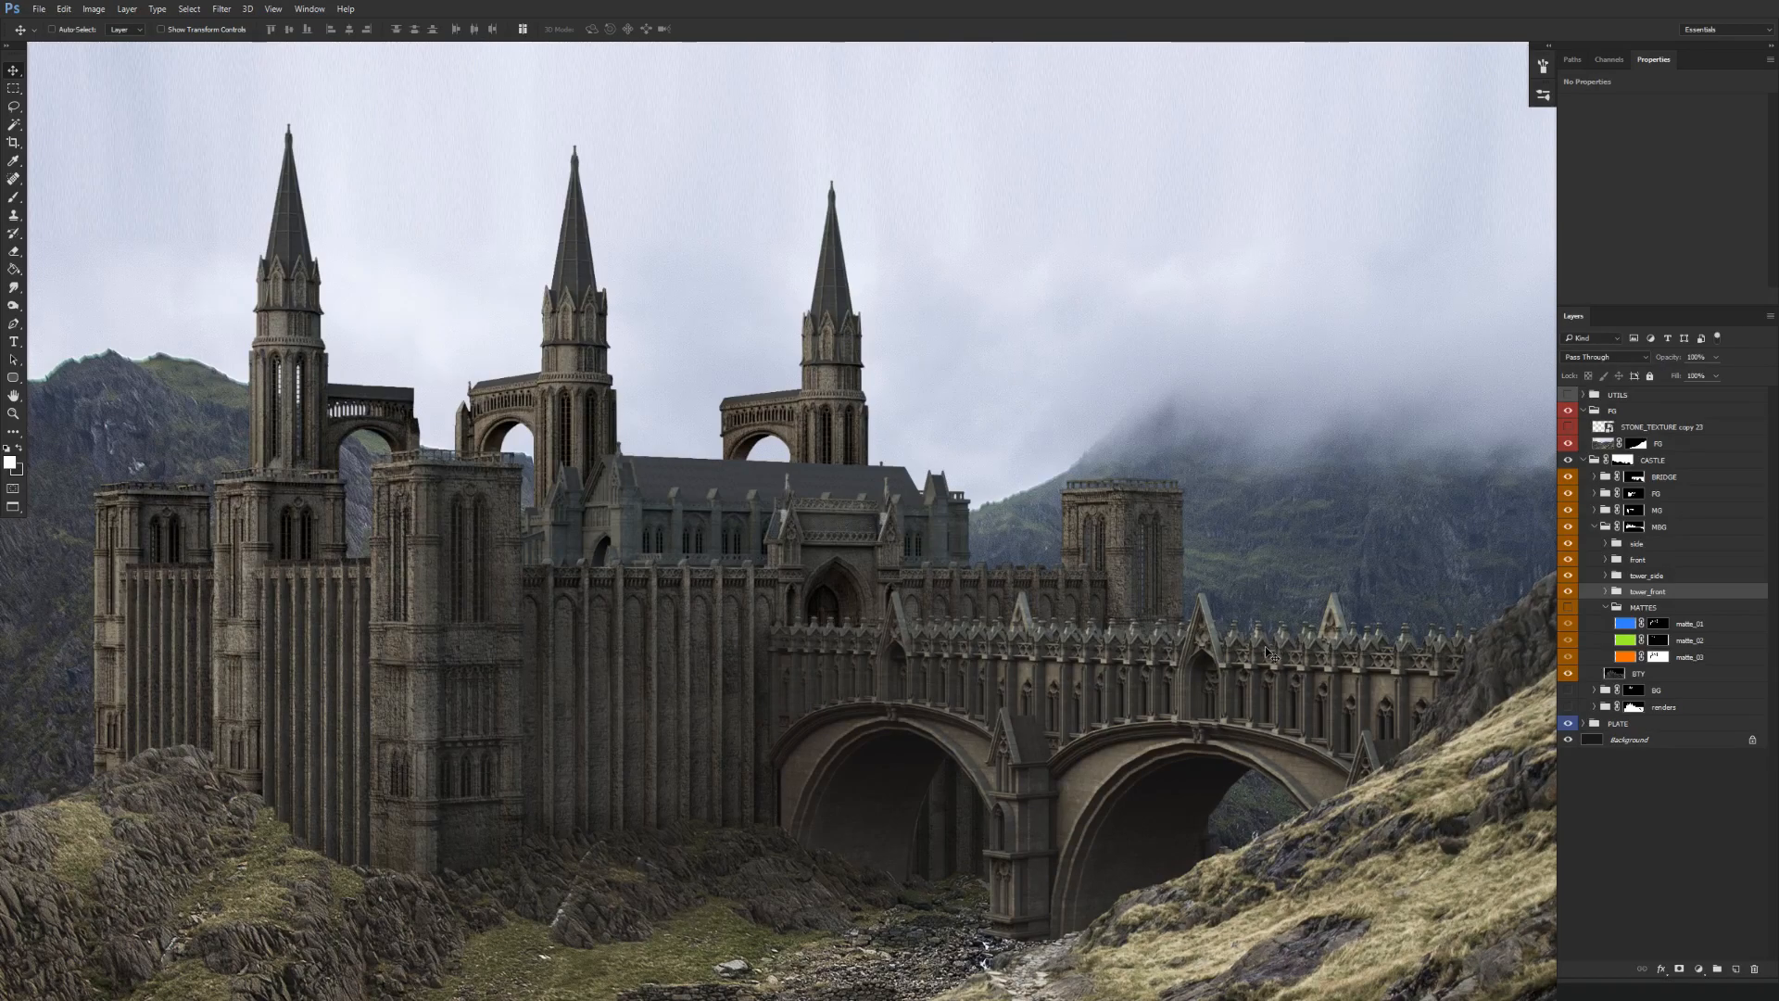
Review the whole castle composition in full-screen view and at different magnifications.
drag(1232, 691, 1279, 644)
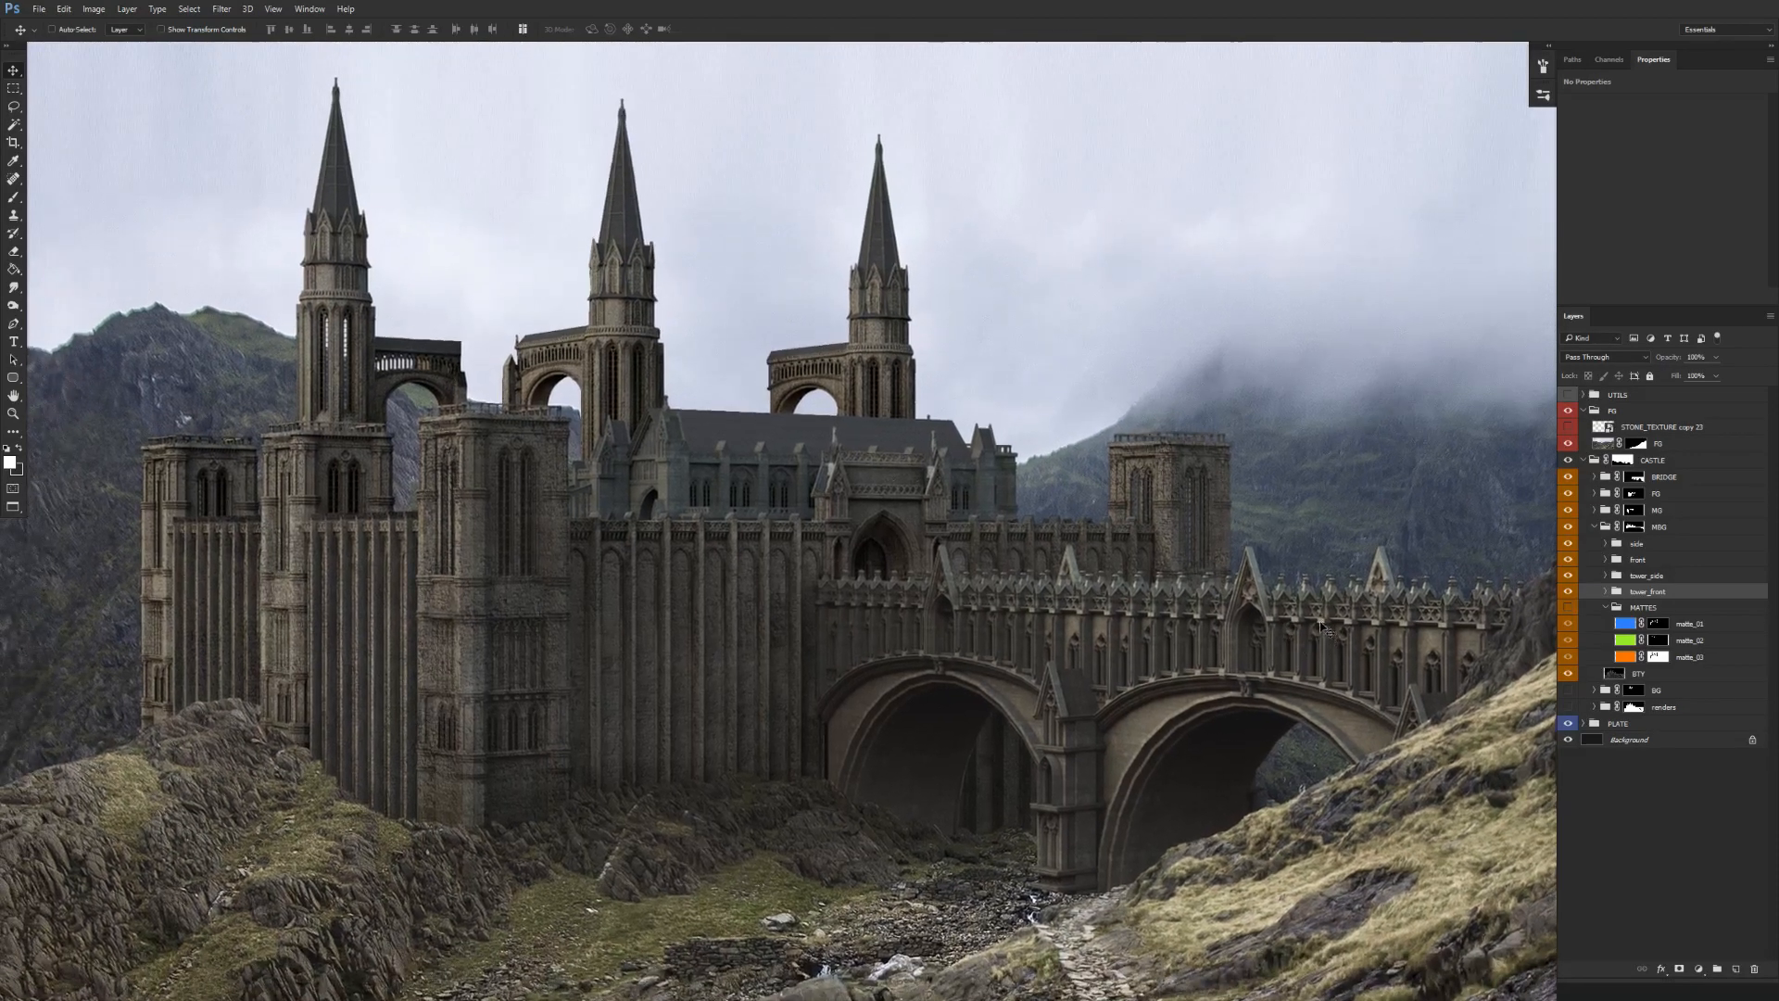
key(f)
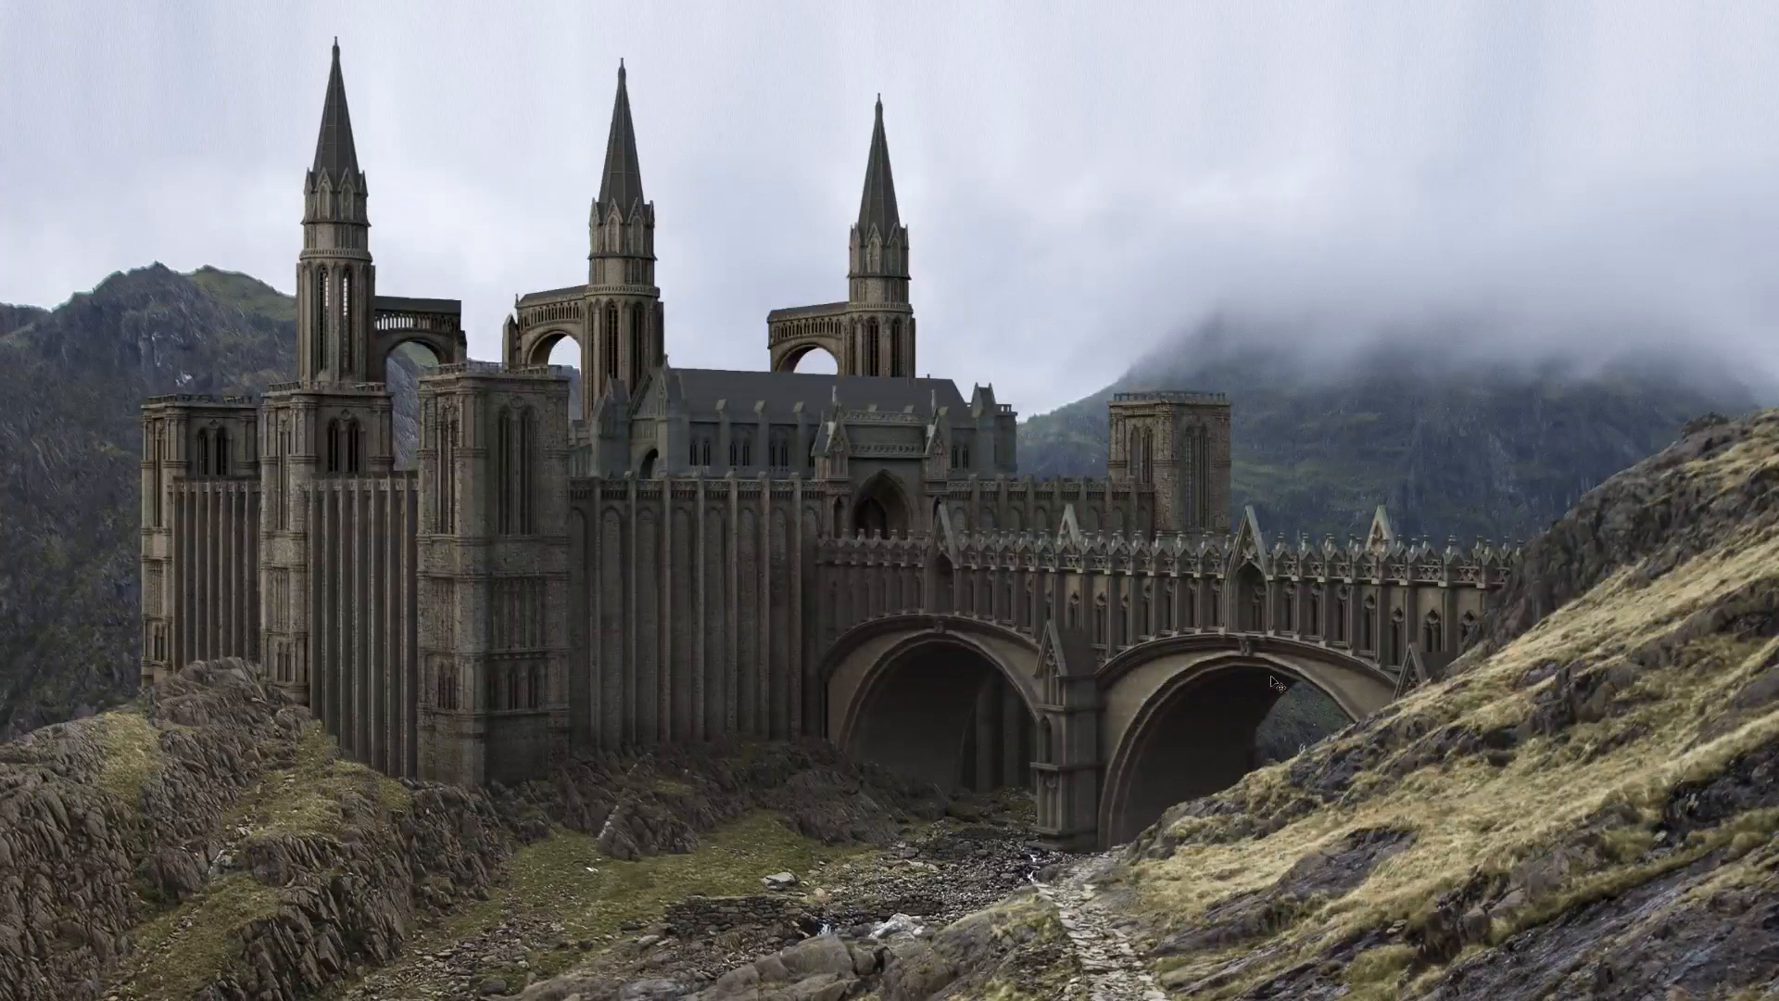
key(f)
key(f)
key(f)
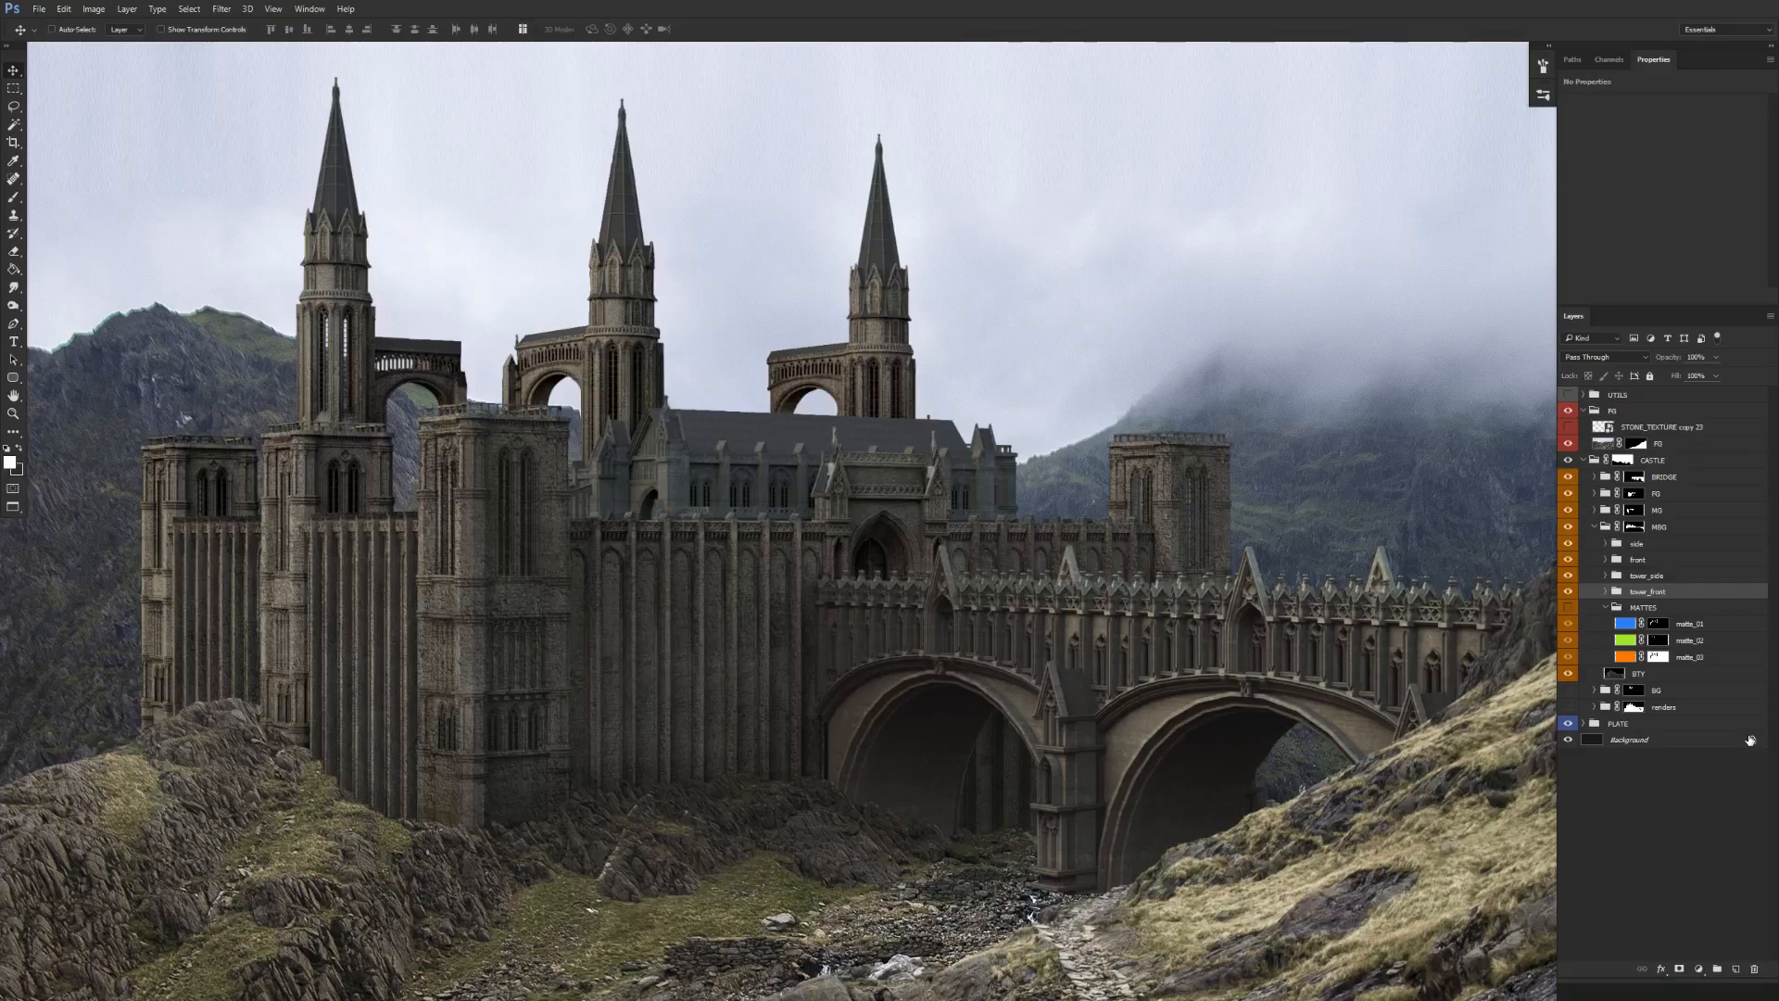
drag(1047, 664, 1015, 677)
drag(1014, 743, 868, 688)
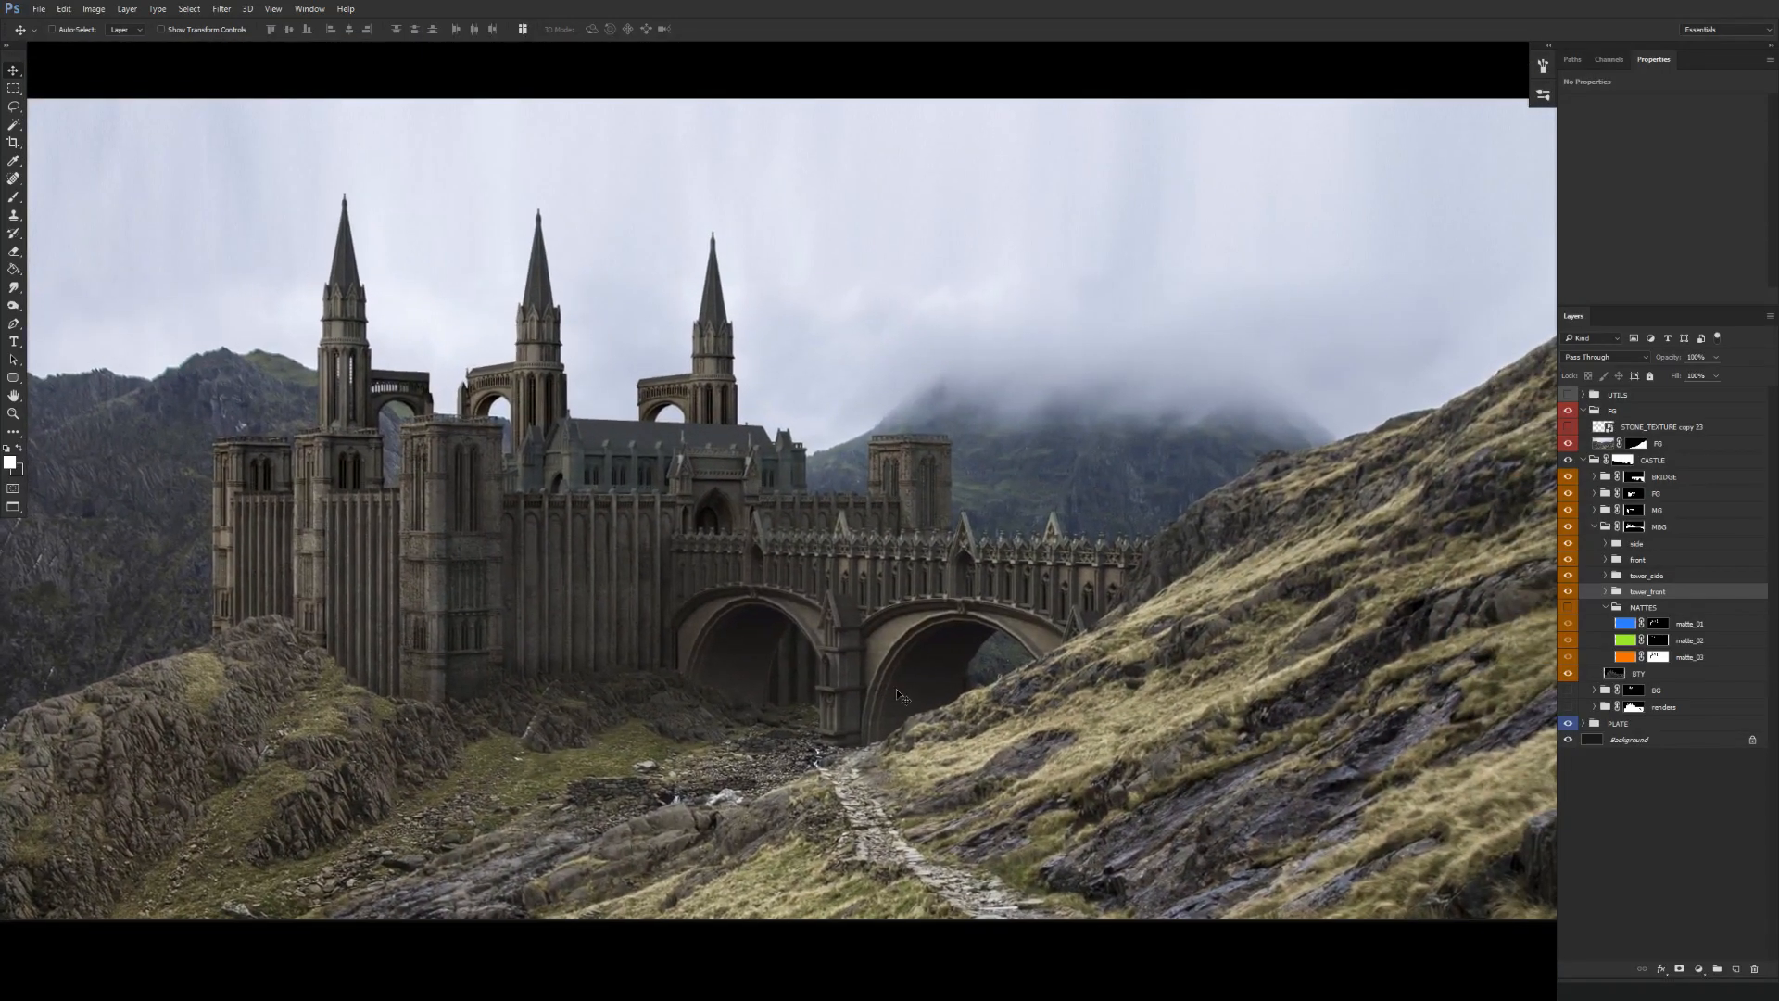
key(ctrl)
click(785, 496)
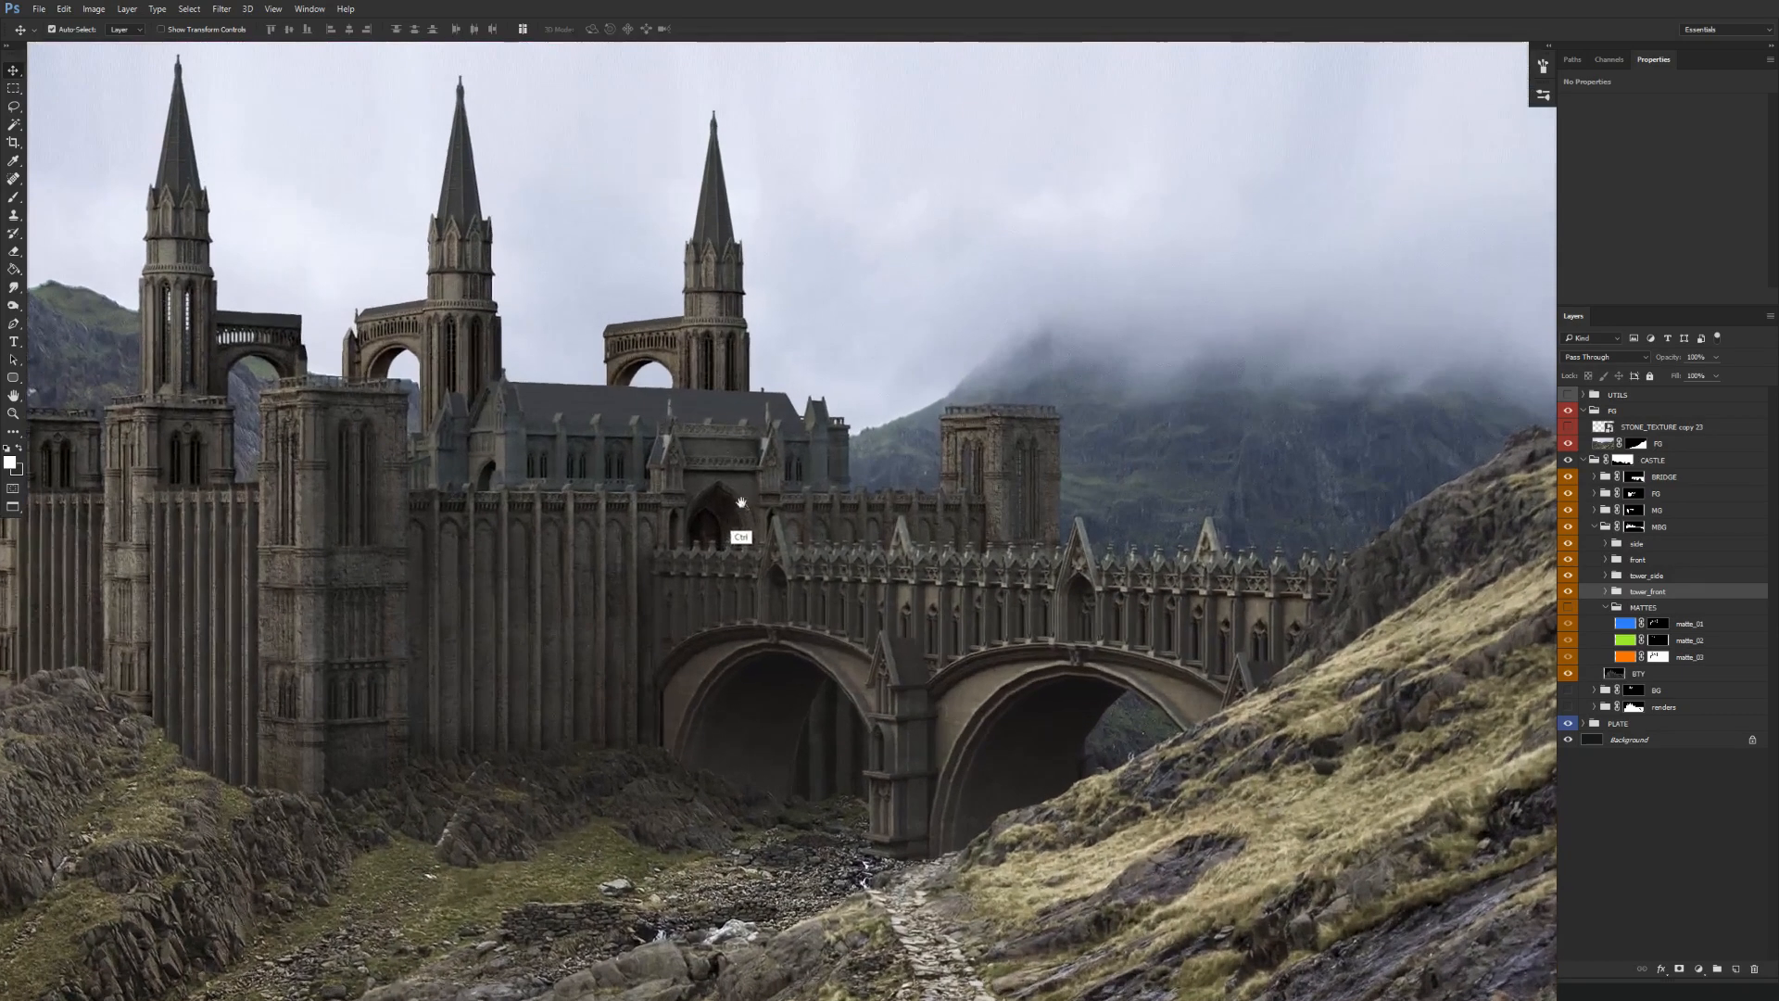
Collapse the MBG group and examine what the MG group and its side subgroup contain and contribute.
click(1595, 527)
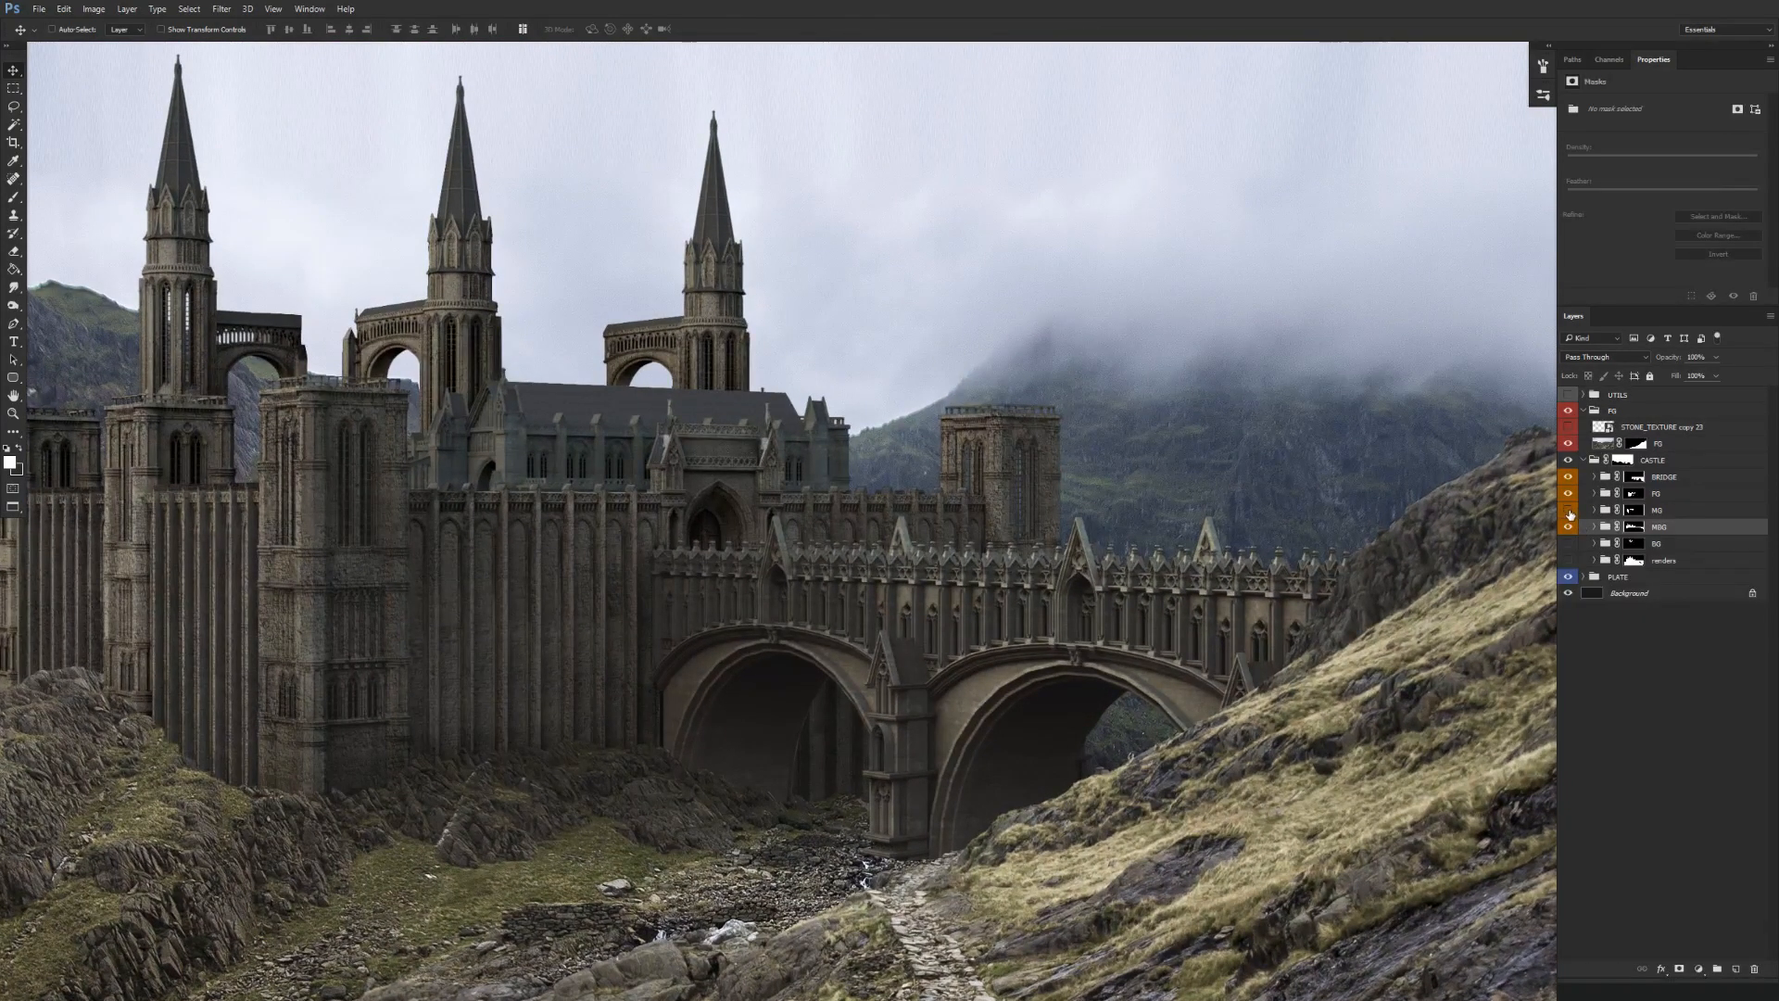
click(1568, 510)
click(1568, 510)
click(1594, 510)
click(1604, 543)
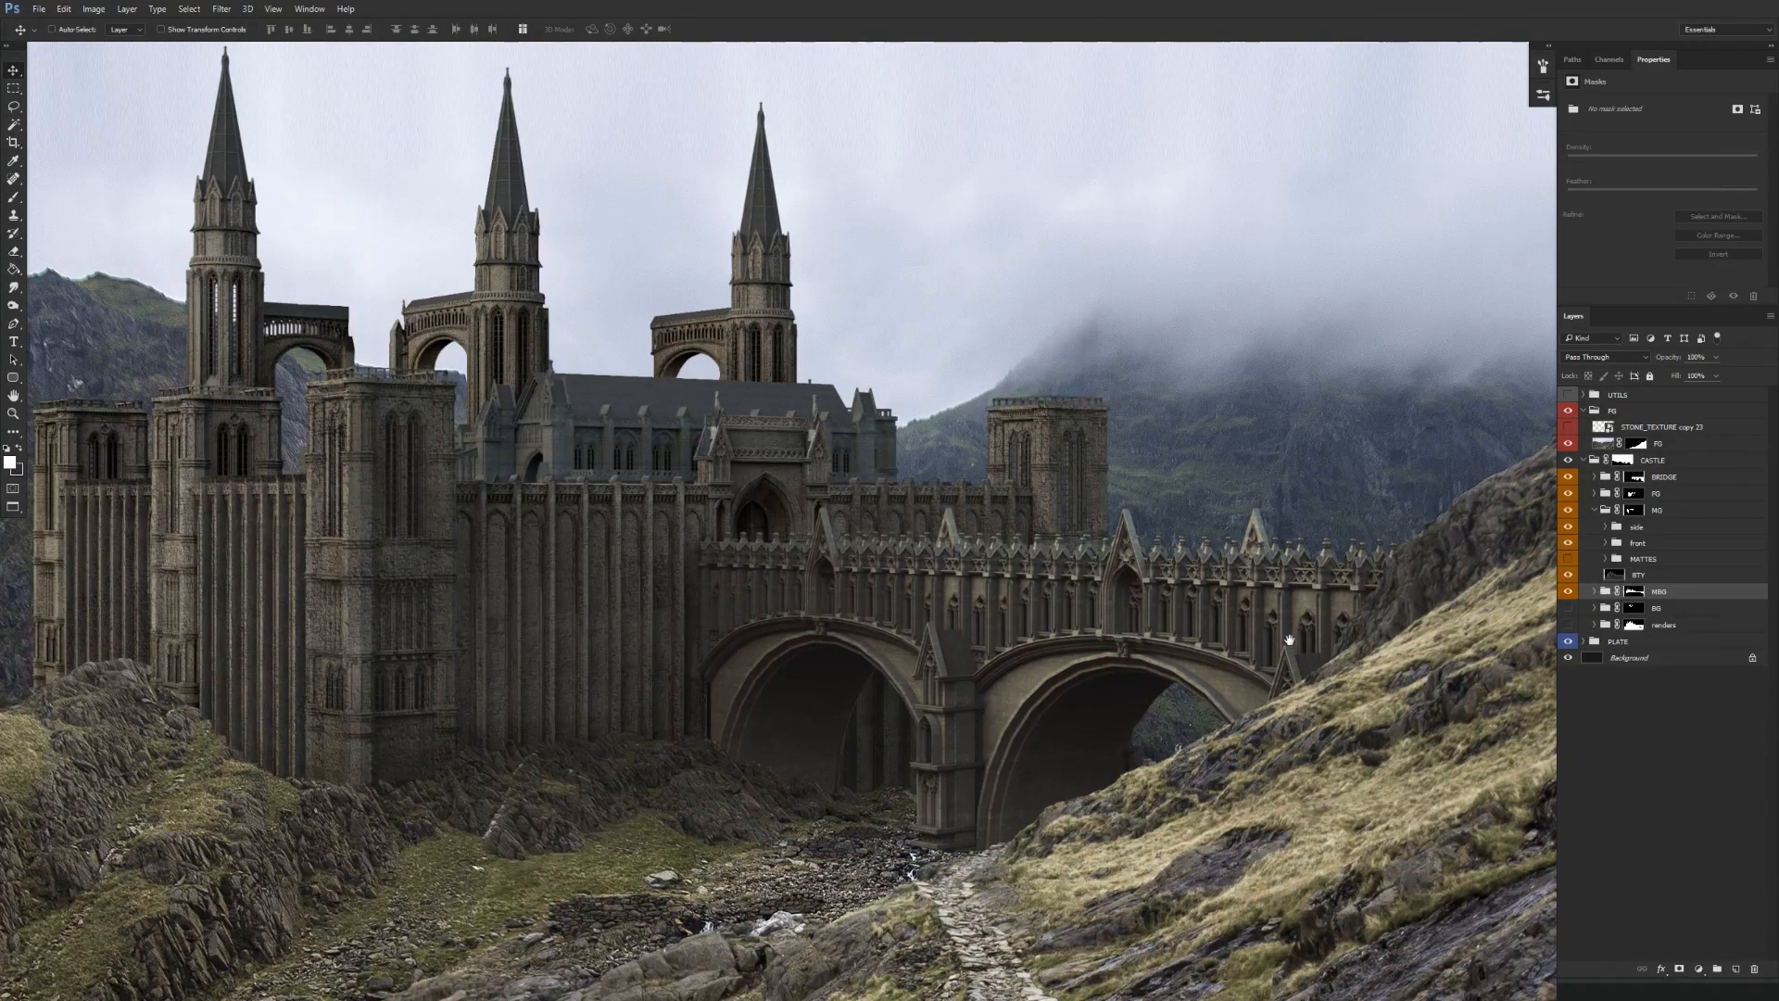
drag(1287, 640, 1340, 620)
click(1569, 532)
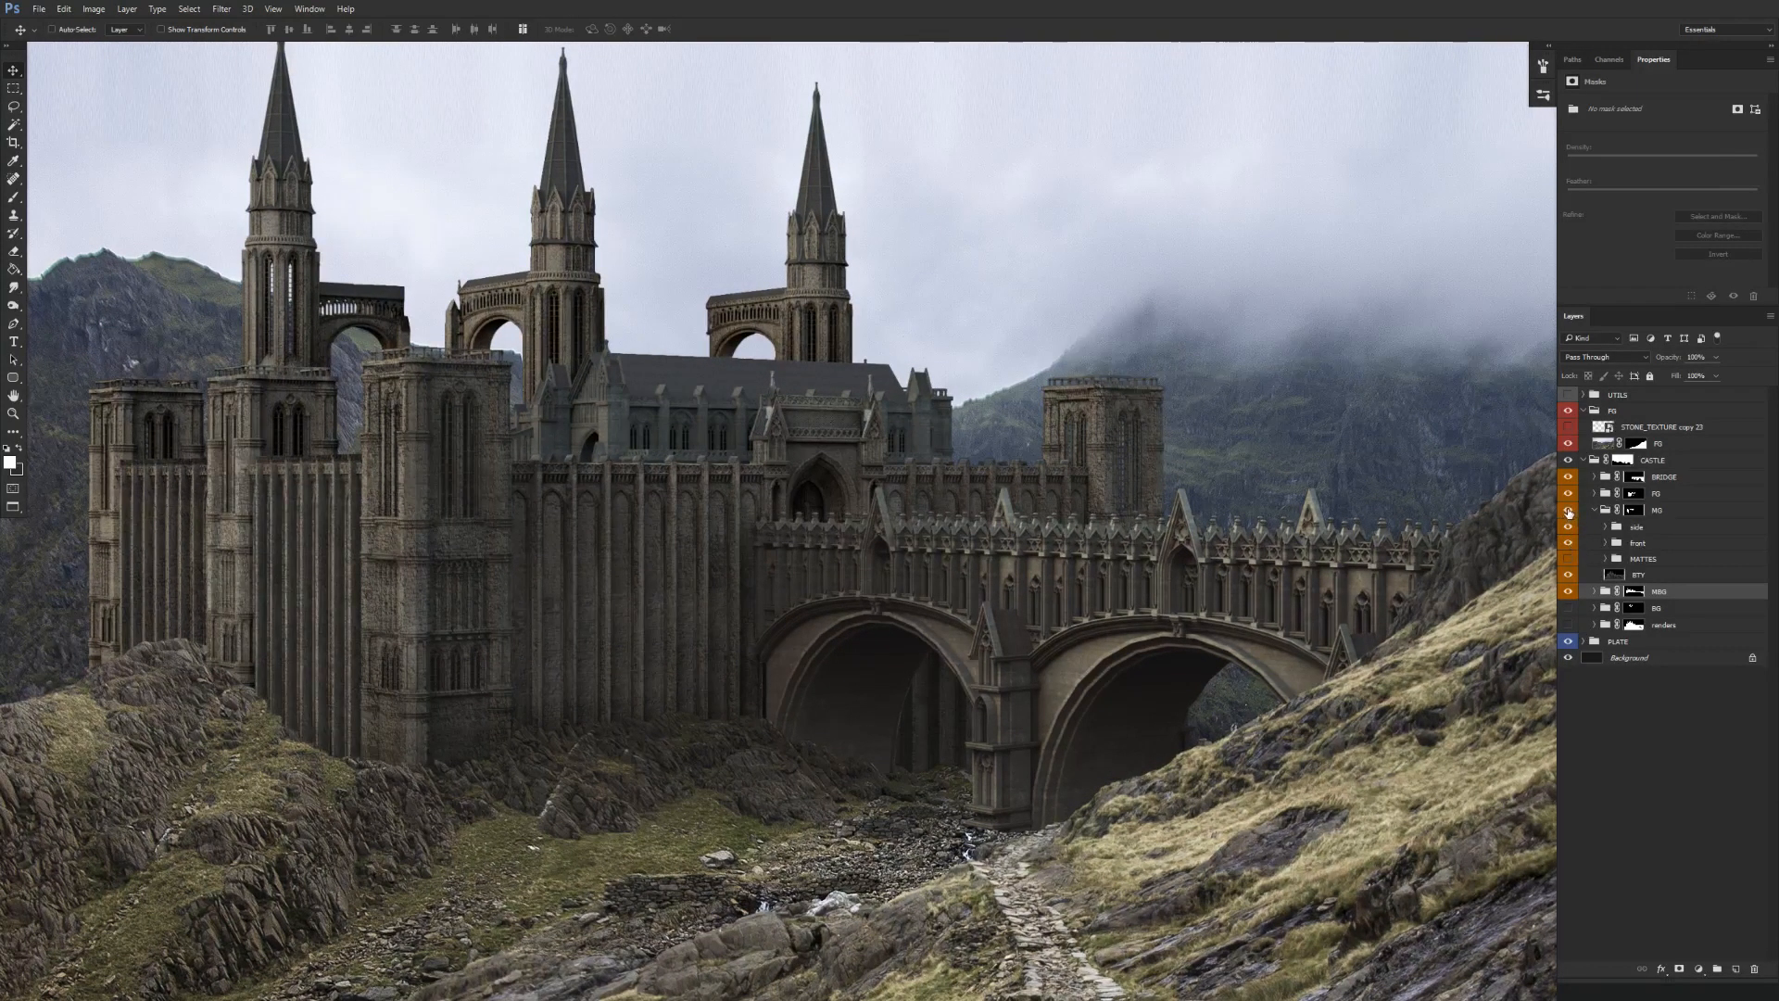
mouse_move(994, 640)
mouse_down()
mouse_move(1048, 615)
mouse_move(1023, 630)
mouse_up()
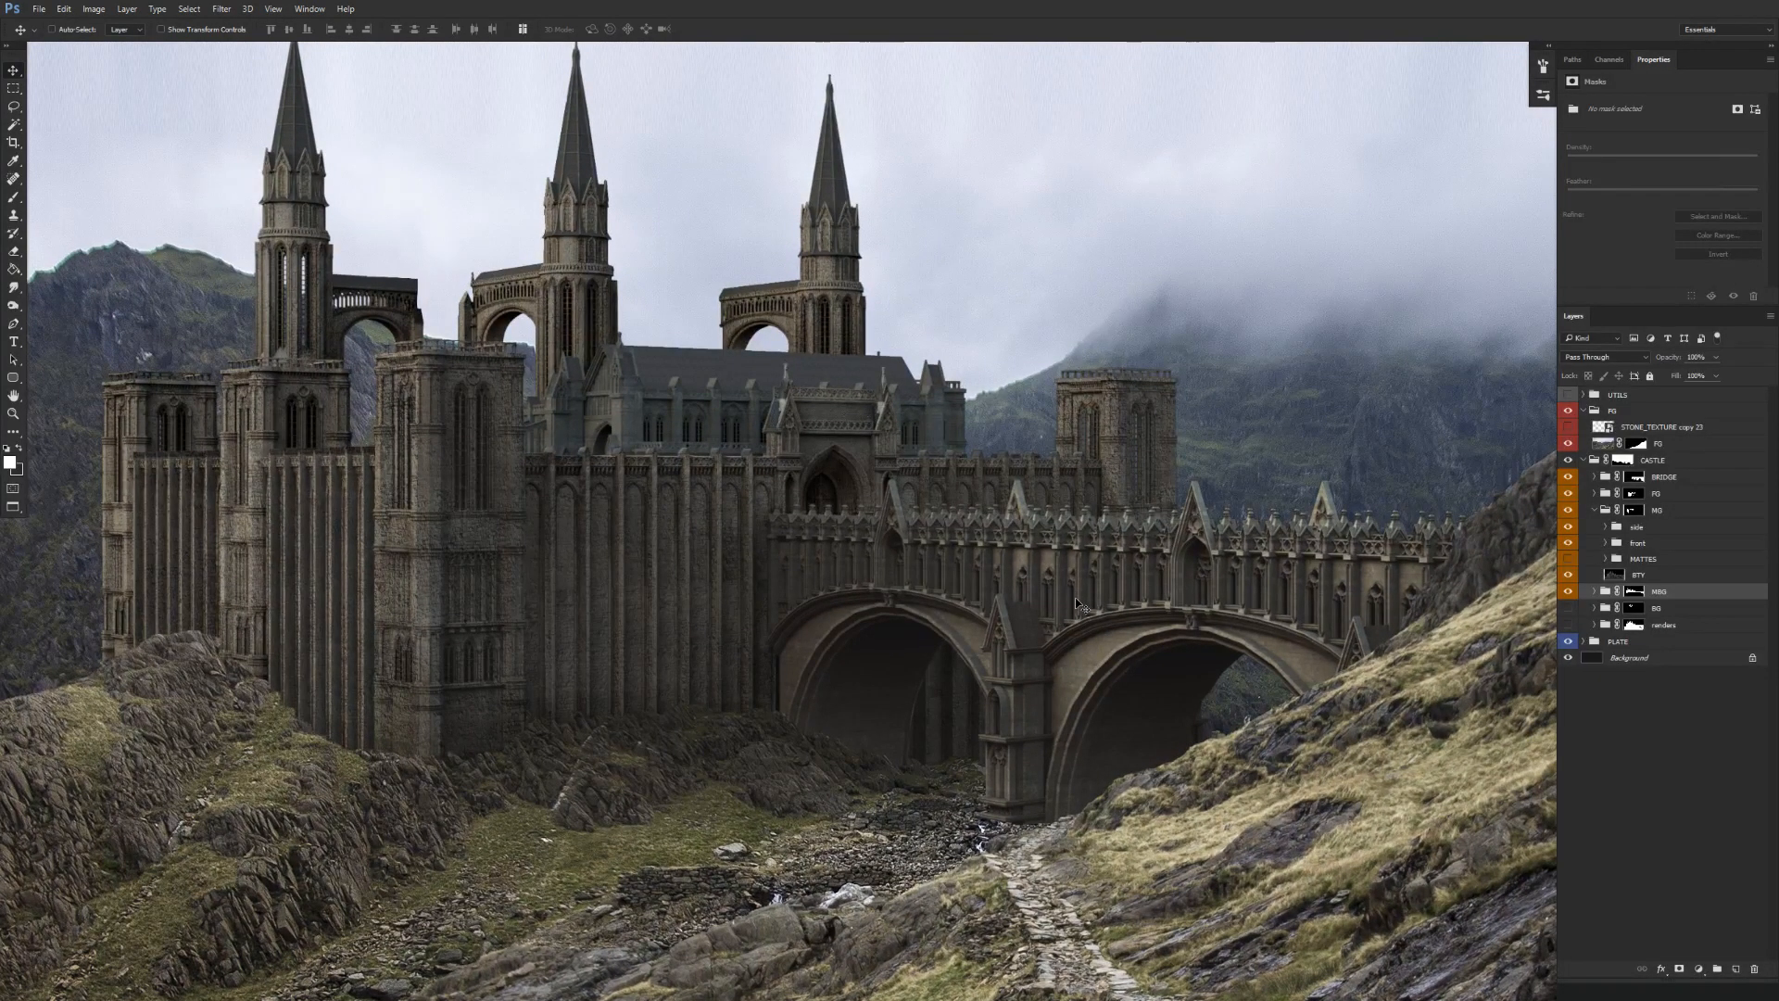
click(1569, 527)
click(1606, 527)
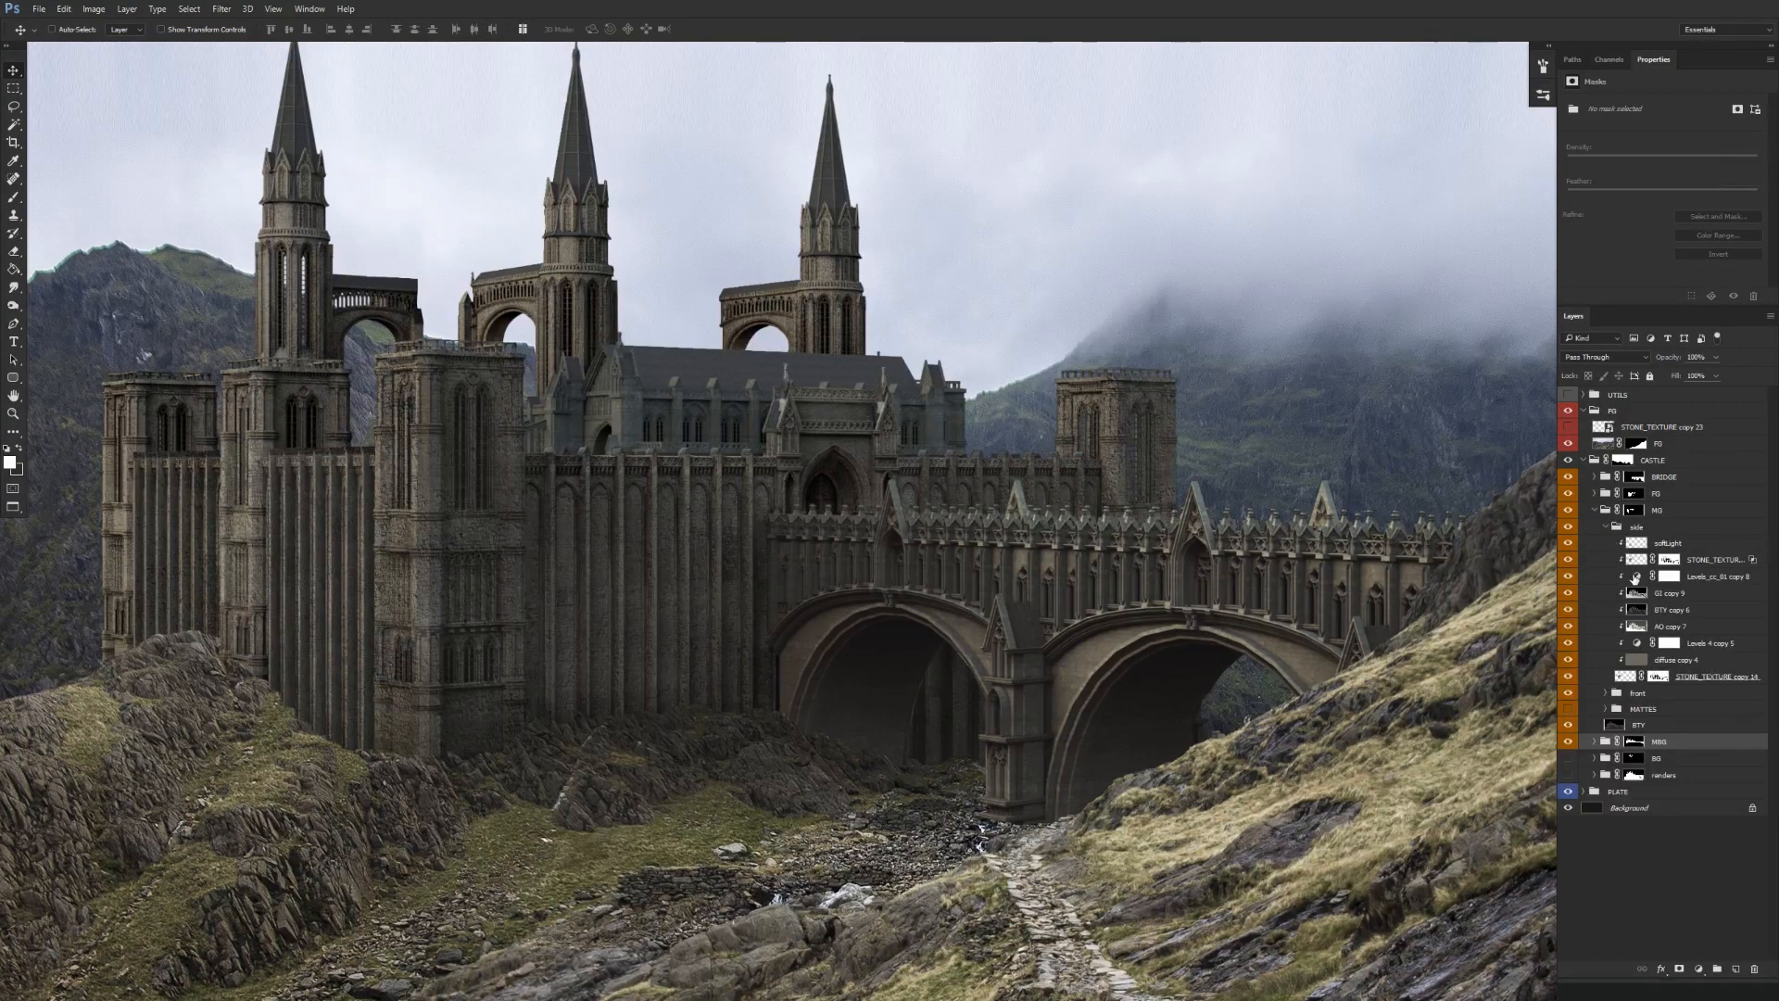
click(1607, 527)
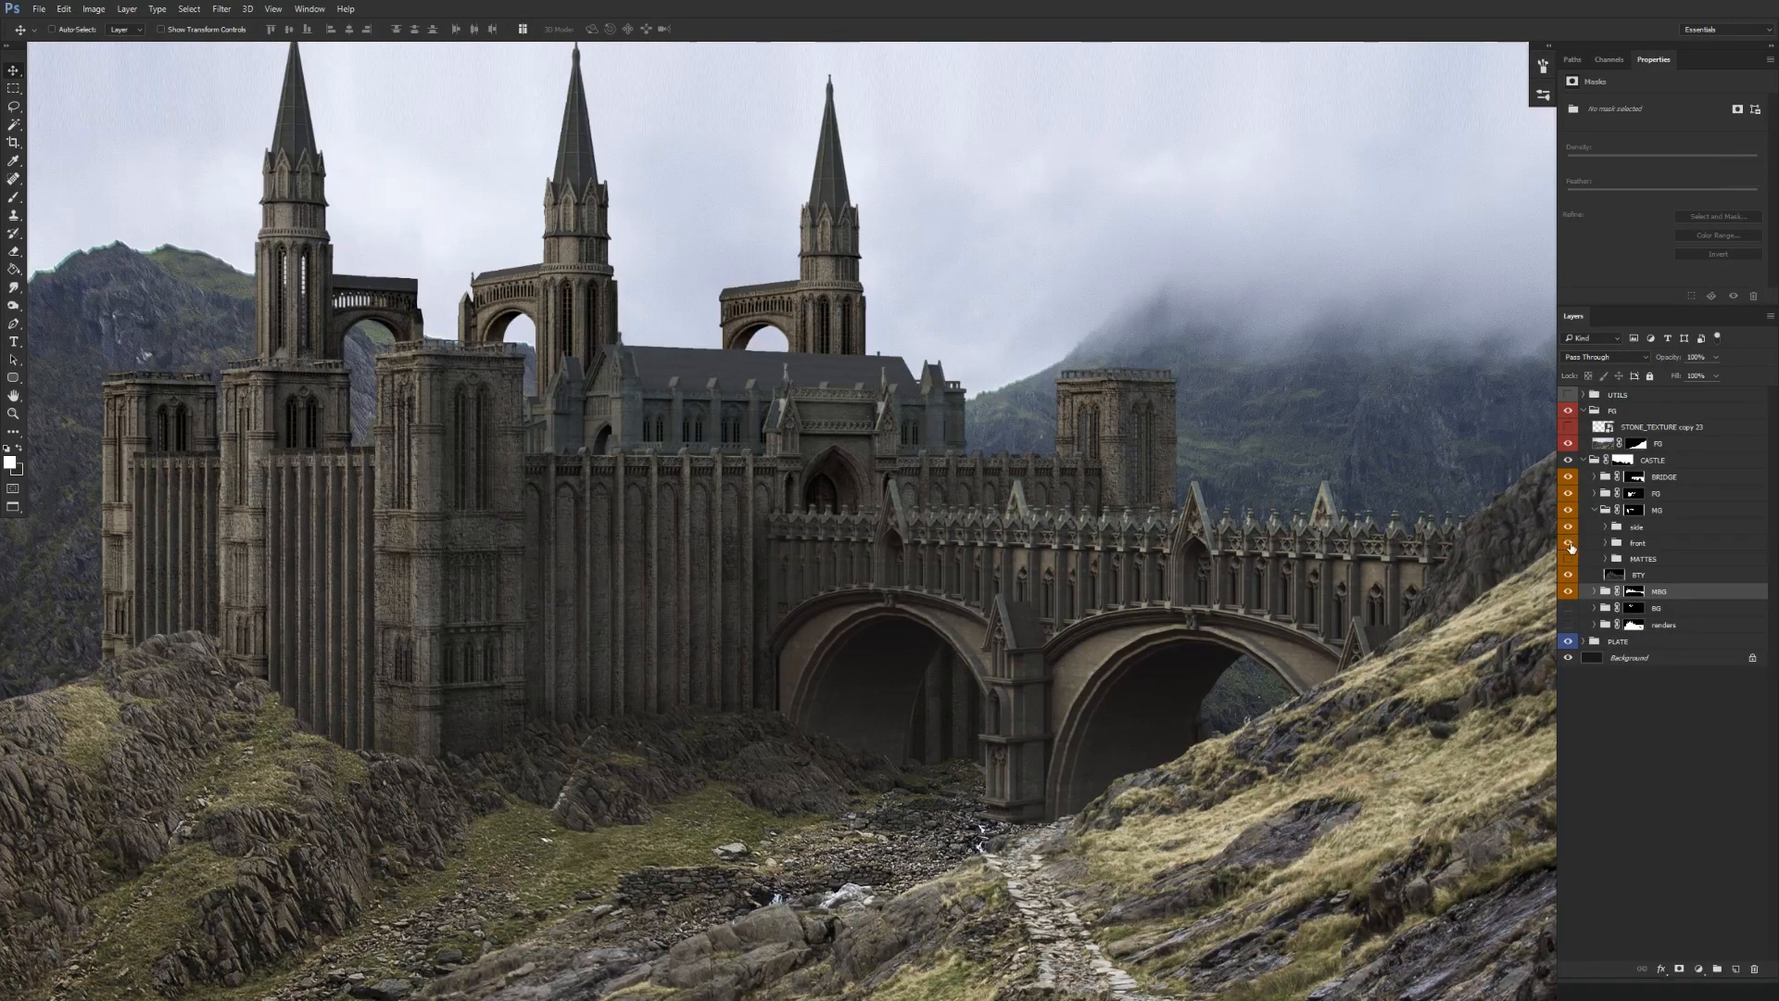
Show the MG group's MATTES and duplicate STONE_TEXTURE copy 23 into the group directly above them.
click(1607, 559)
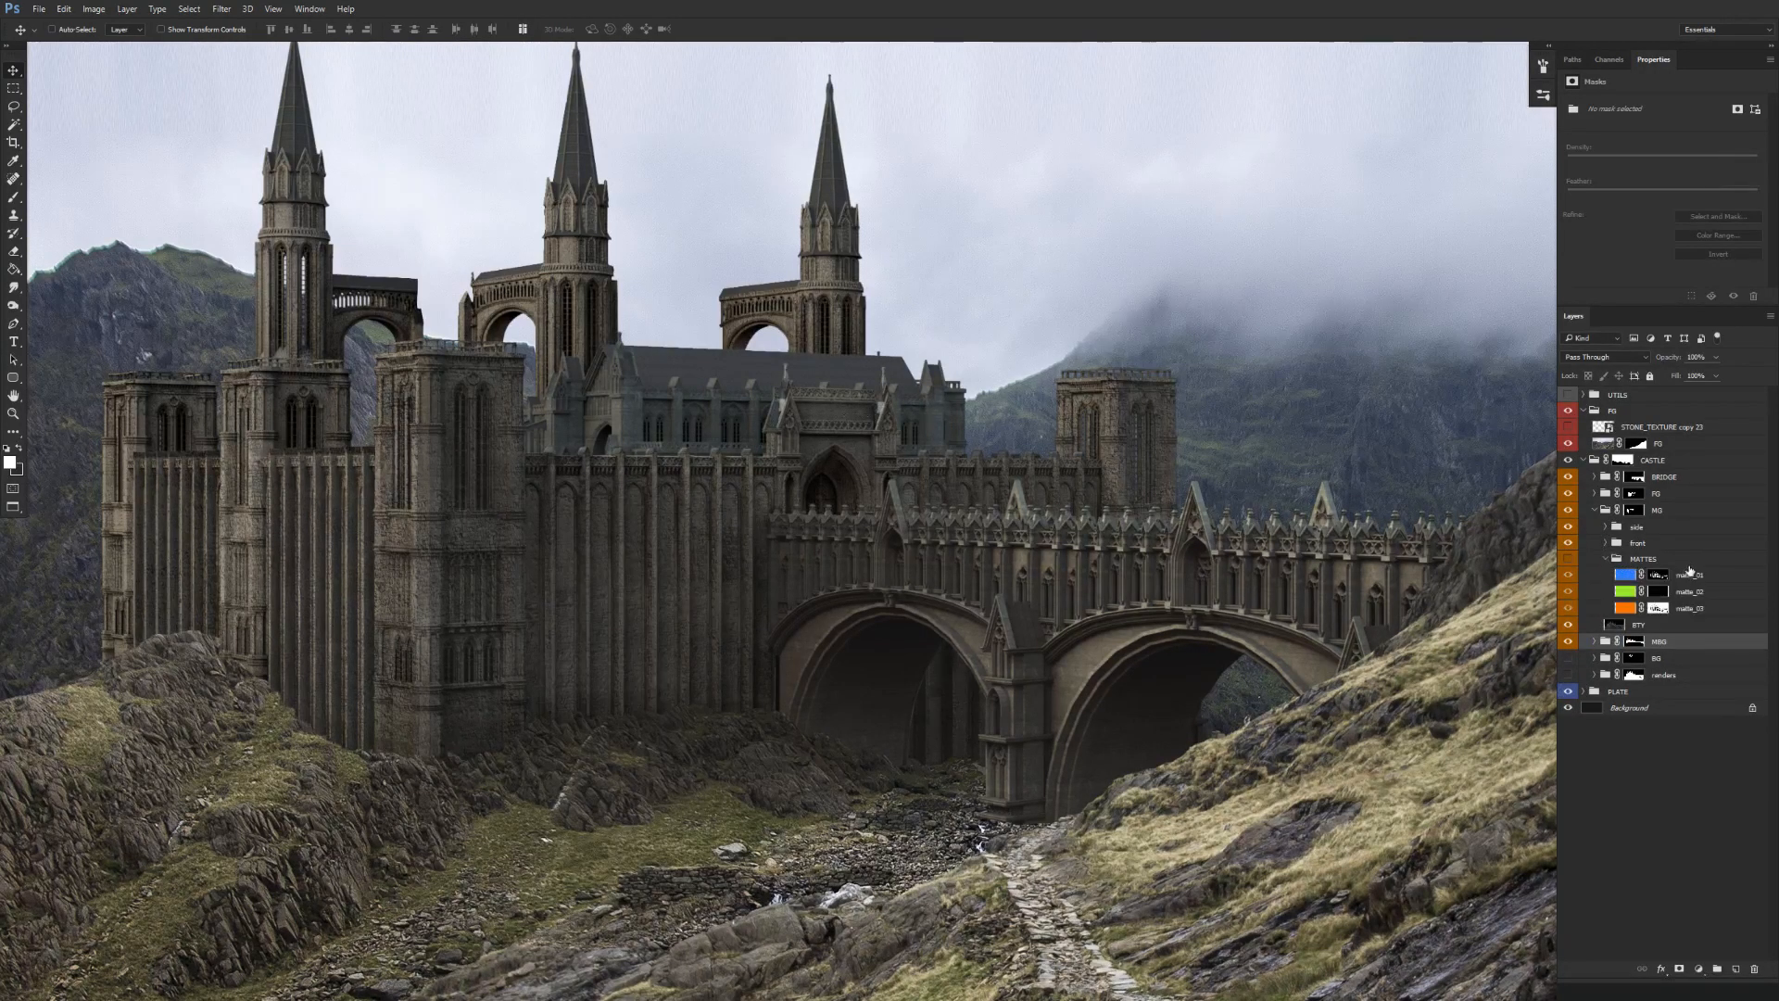
click(1568, 560)
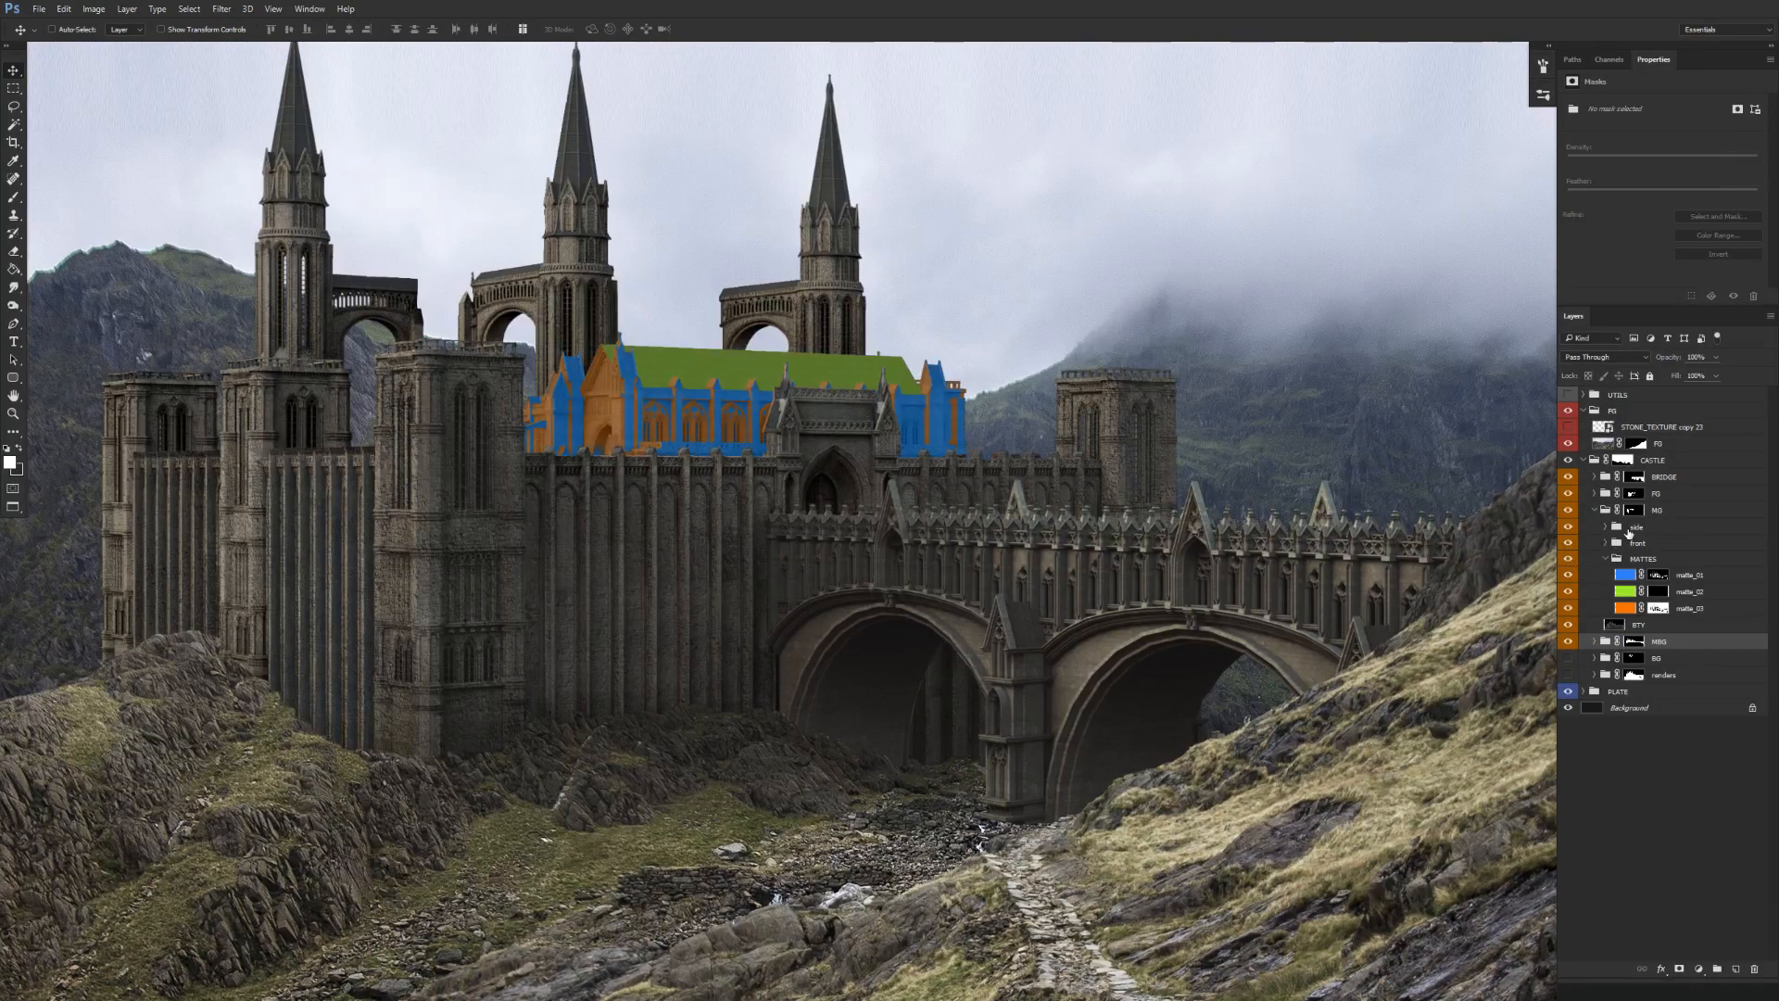
drag(1639, 427, 1656, 556)
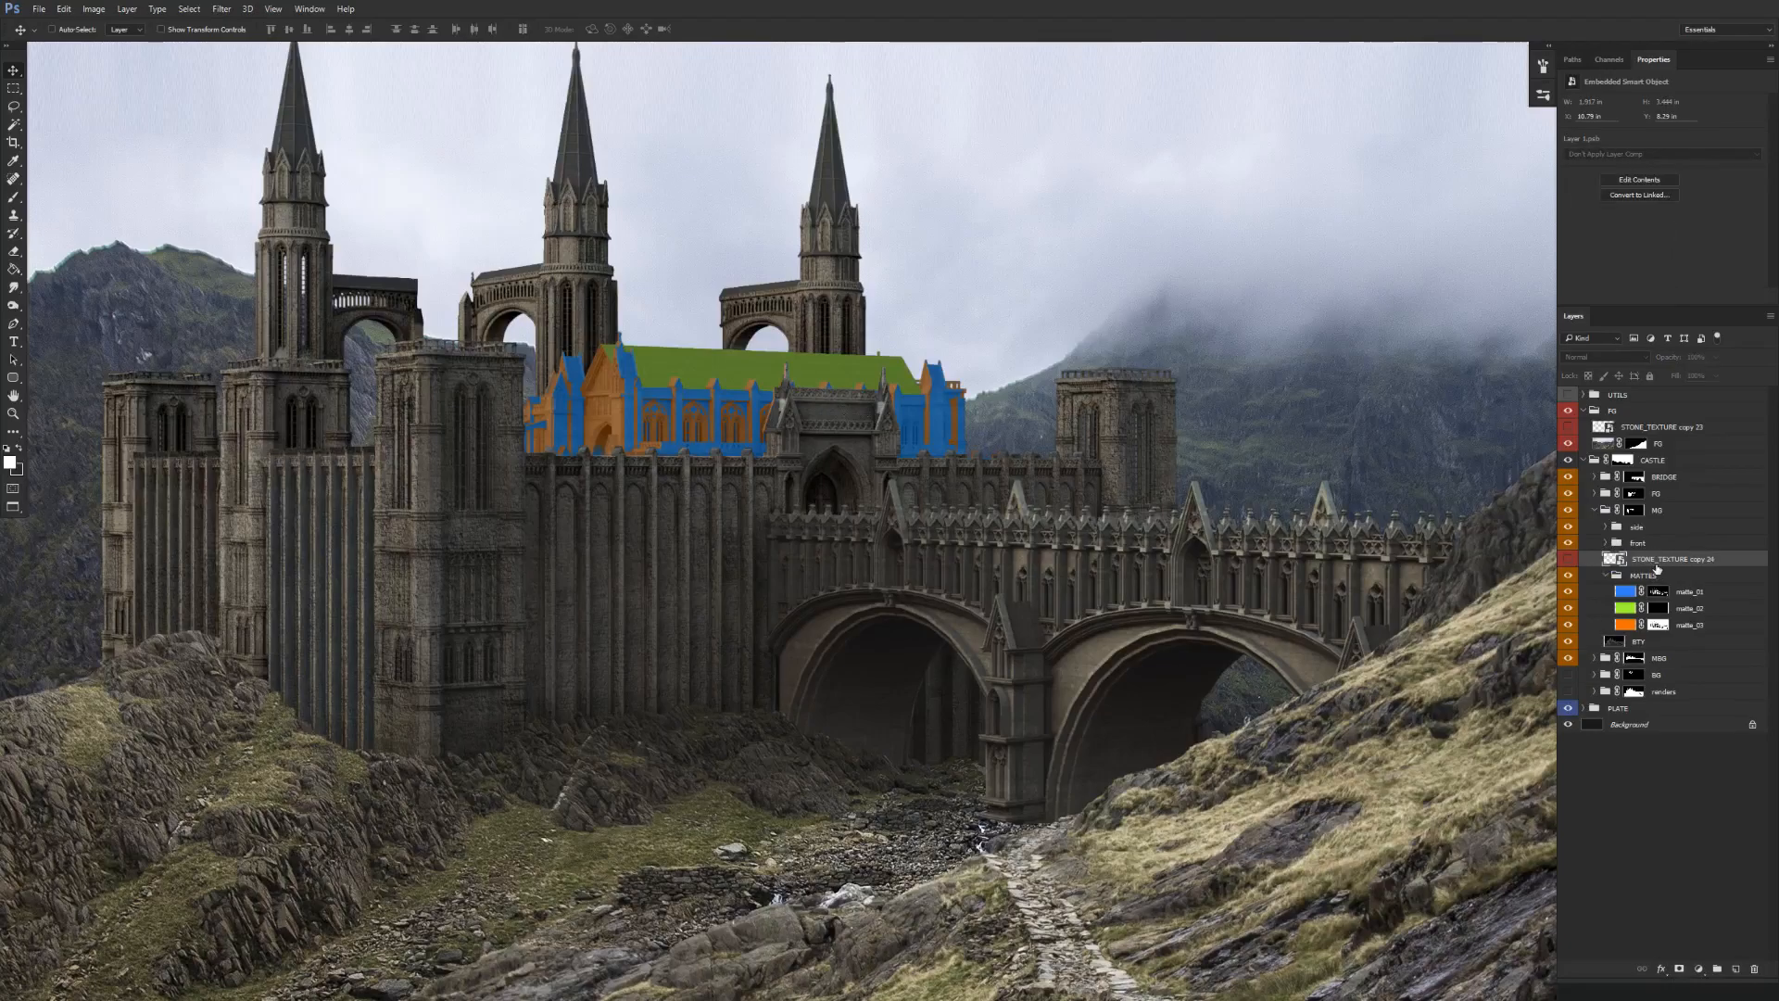
Scale the duplicated stone texture and place it over the long side wall of the main hall.
key(ctrl+t)
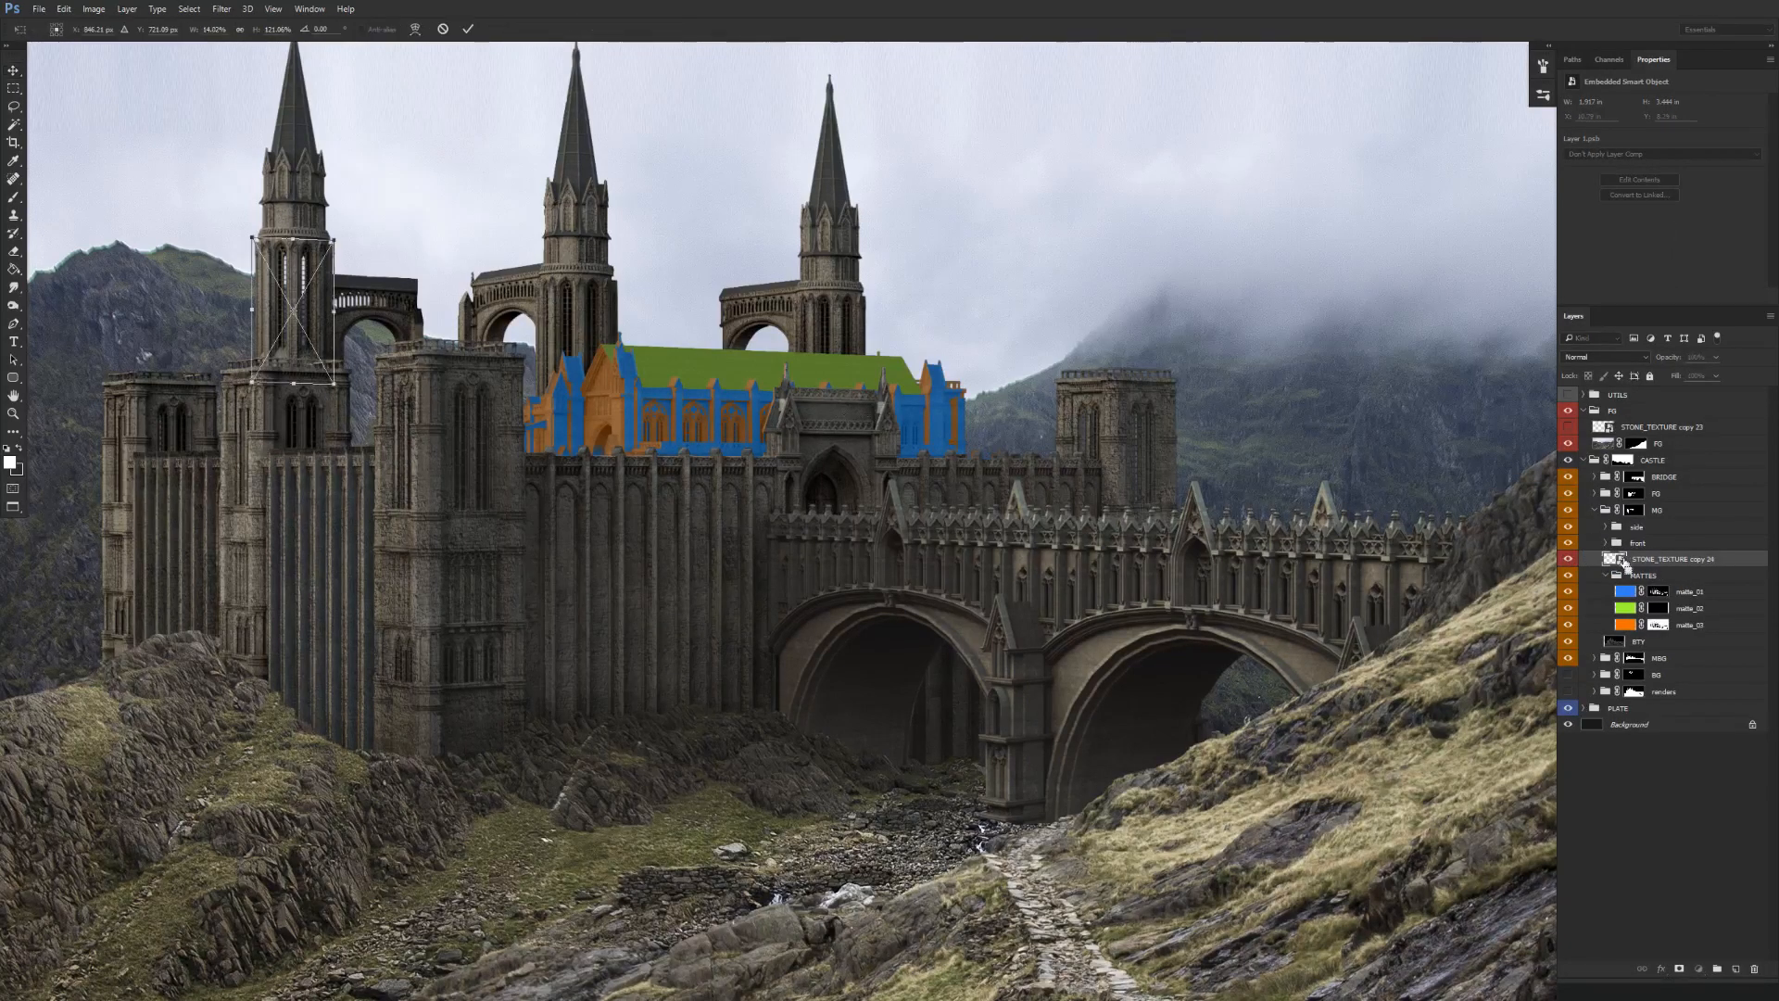
drag(316, 323, 793, 421)
drag(698, 330, 702, 423)
scroll(749, 440, up, 2)
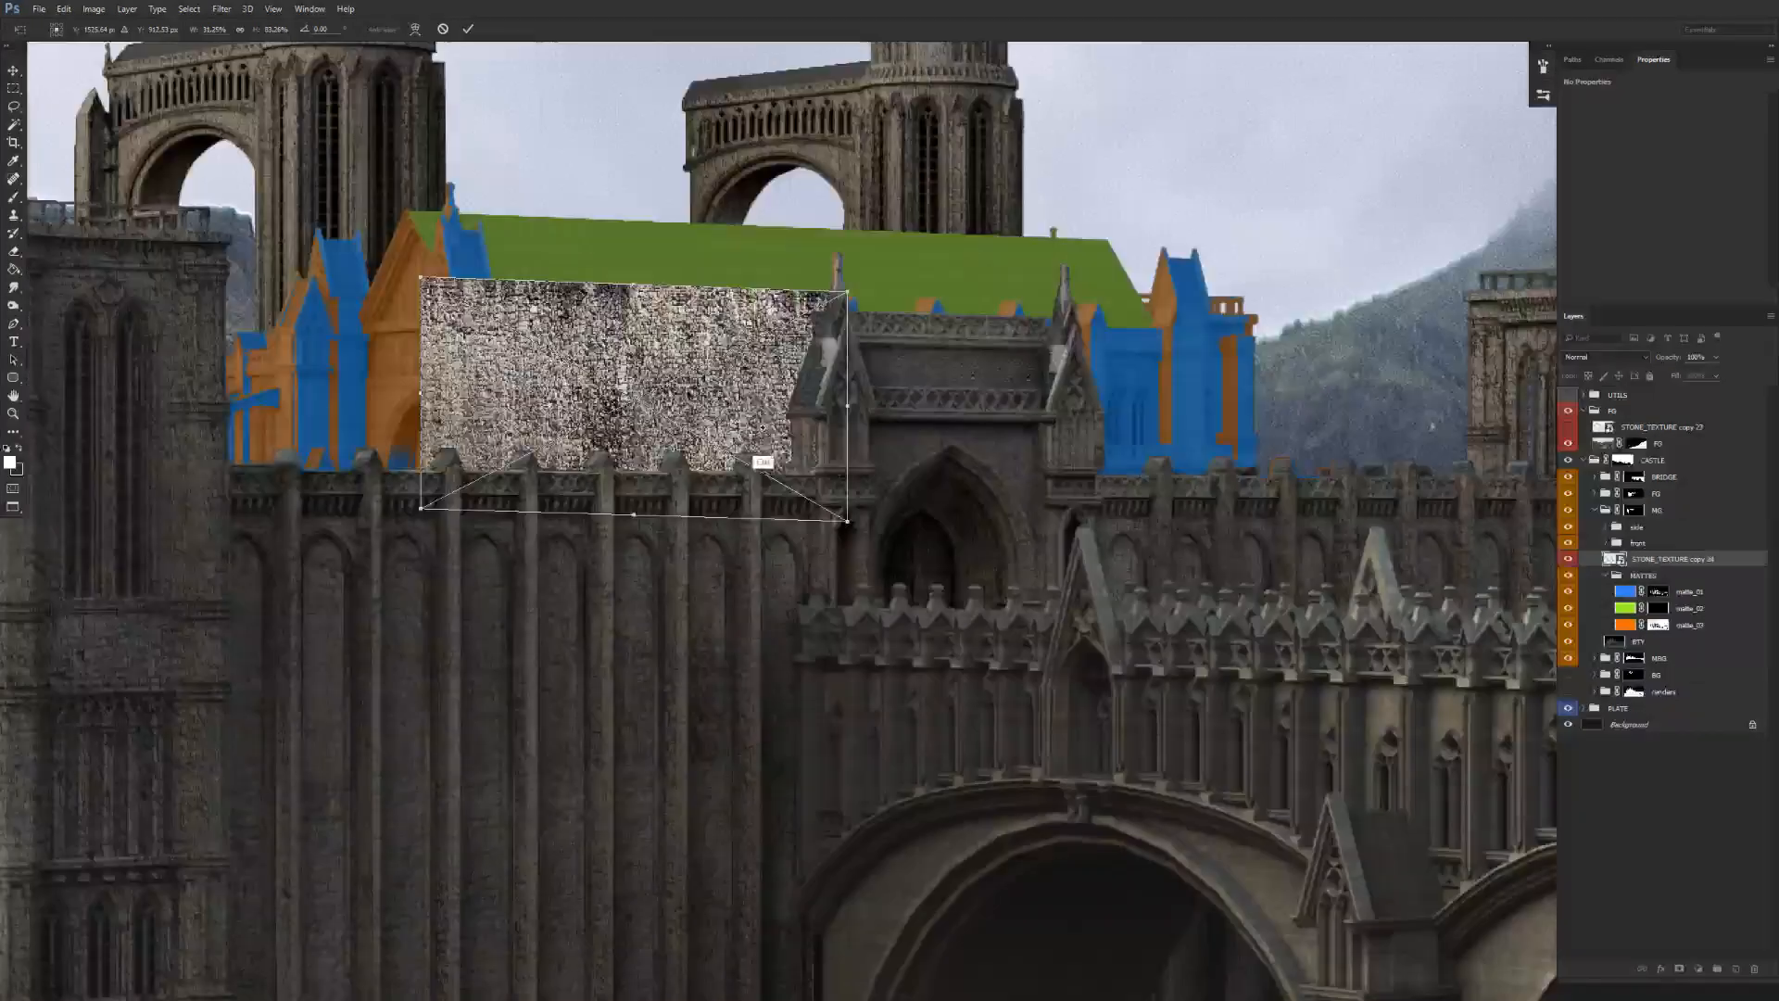
Skew the stone texture to follow the hall wall's perspective and widen it towards the entrance gable.
right_click(759, 449)
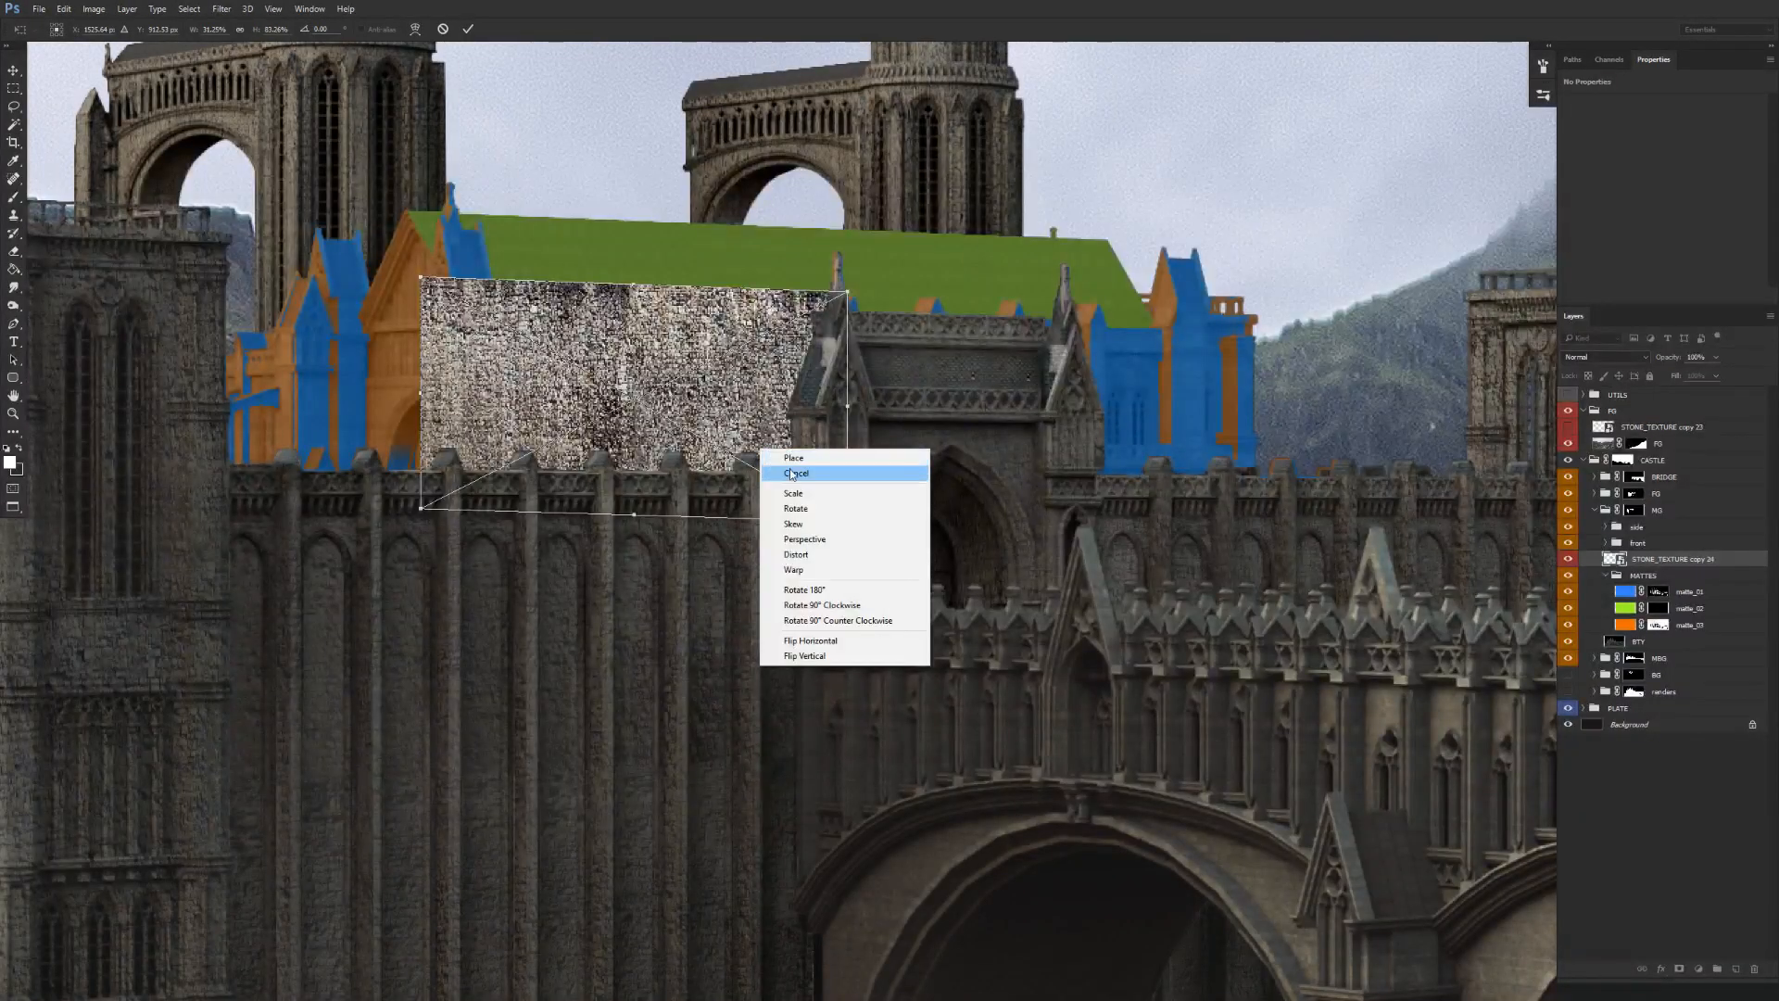
click(816, 523)
drag(858, 413, 861, 405)
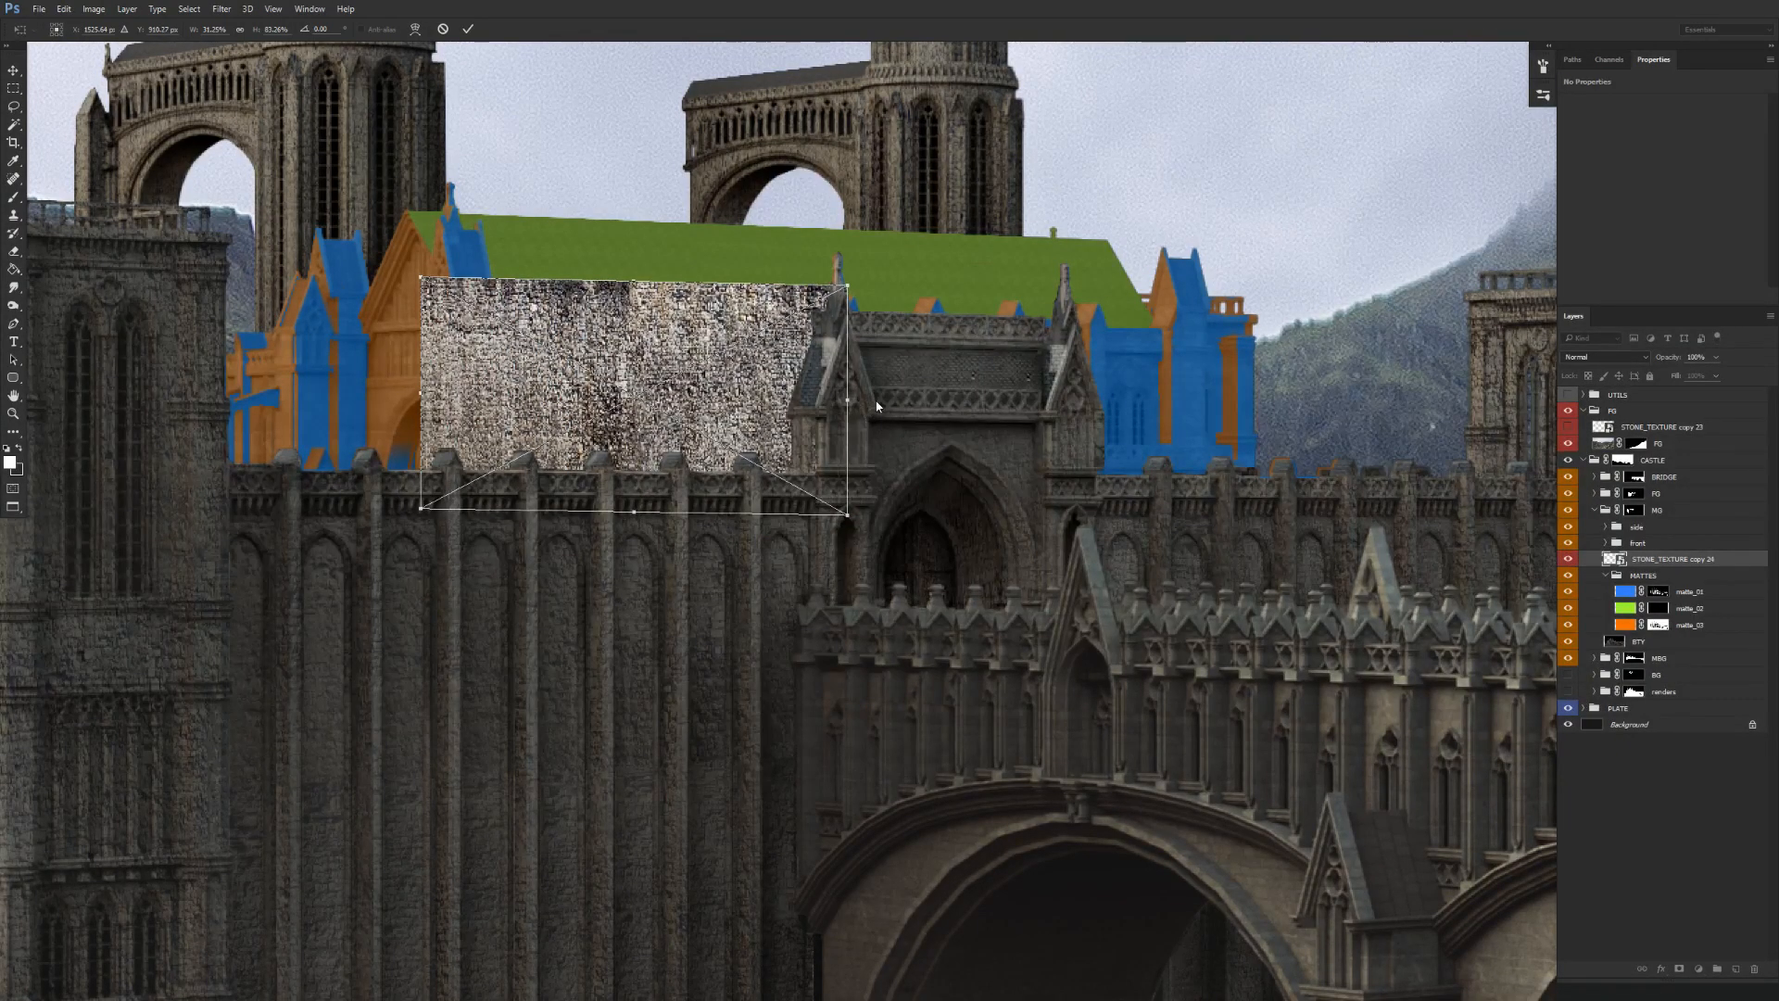
key(Return)
key(ctrl+t)
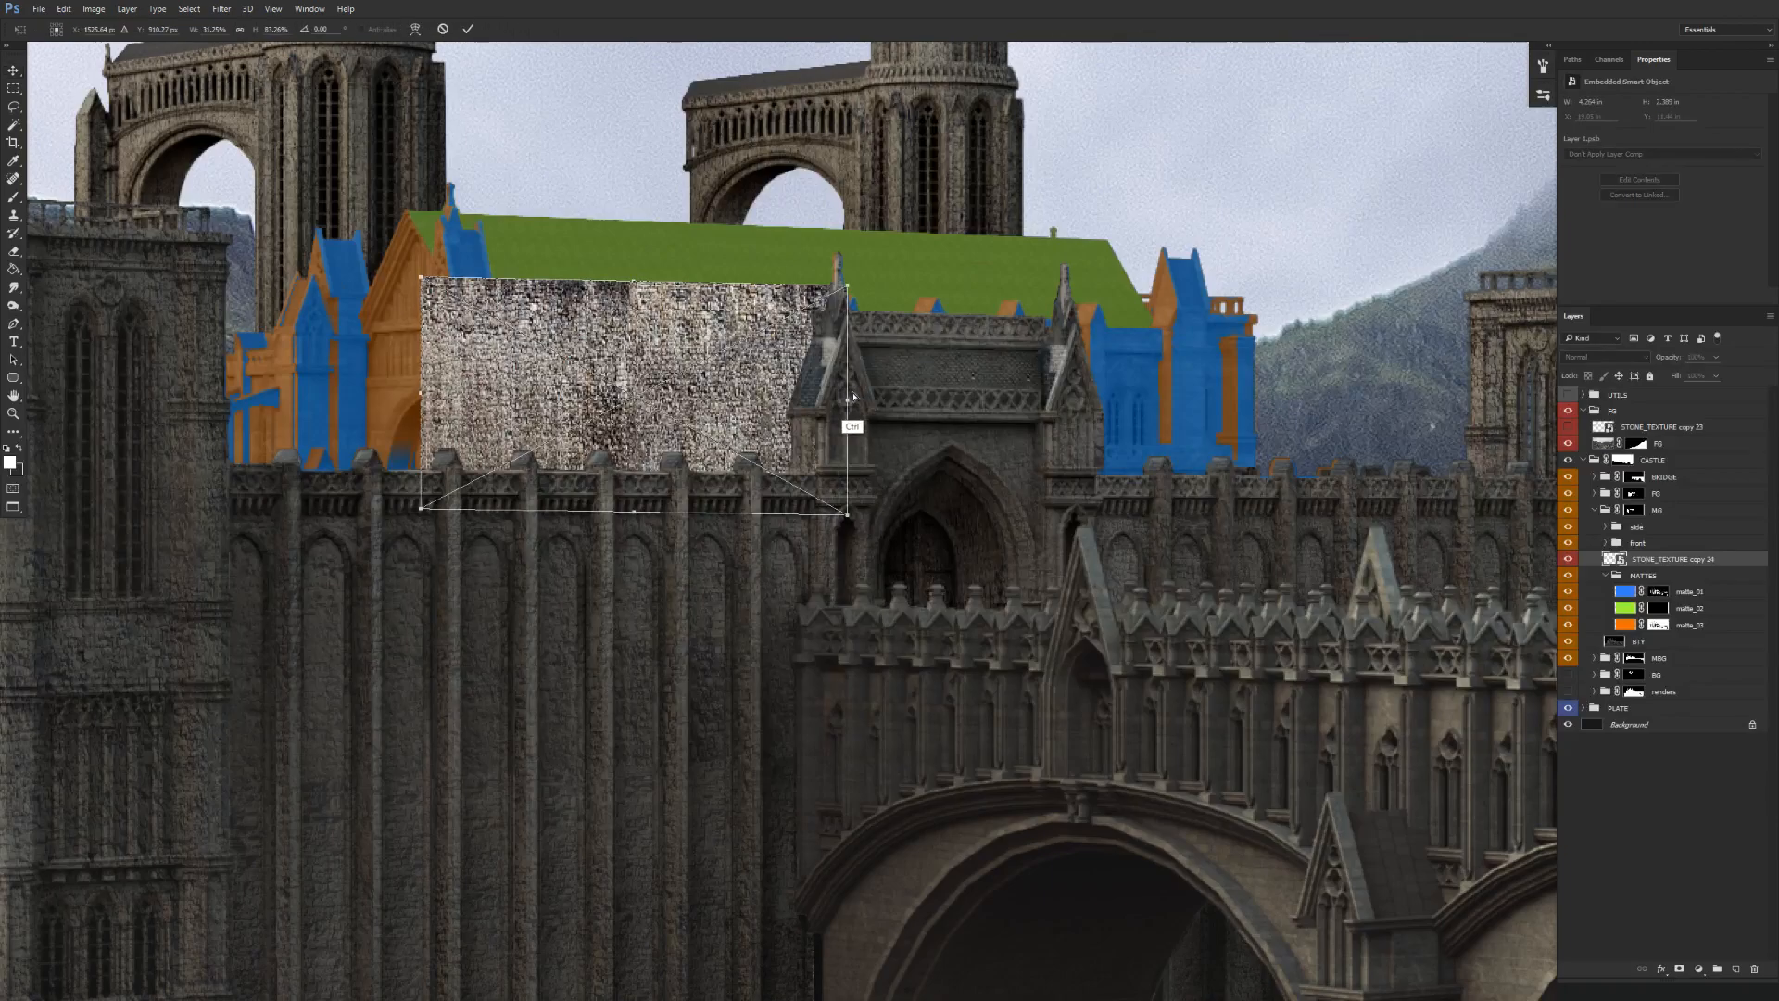
drag(848, 400, 873, 400)
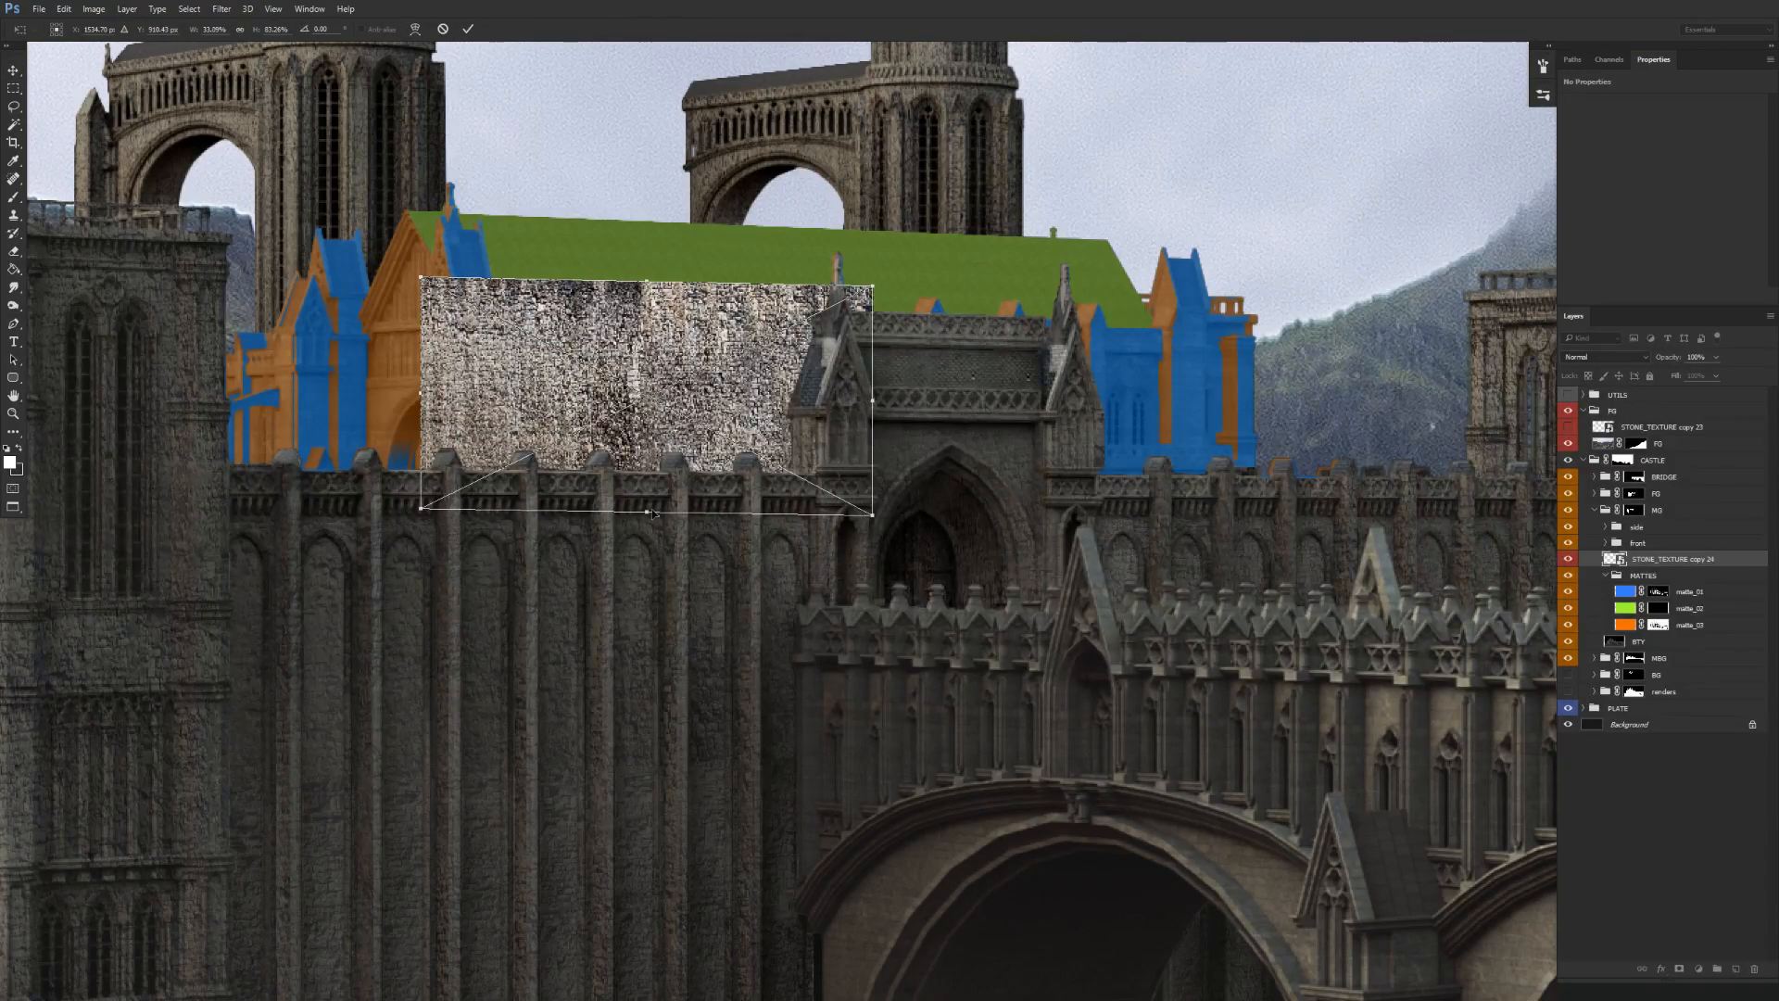
key(Return)
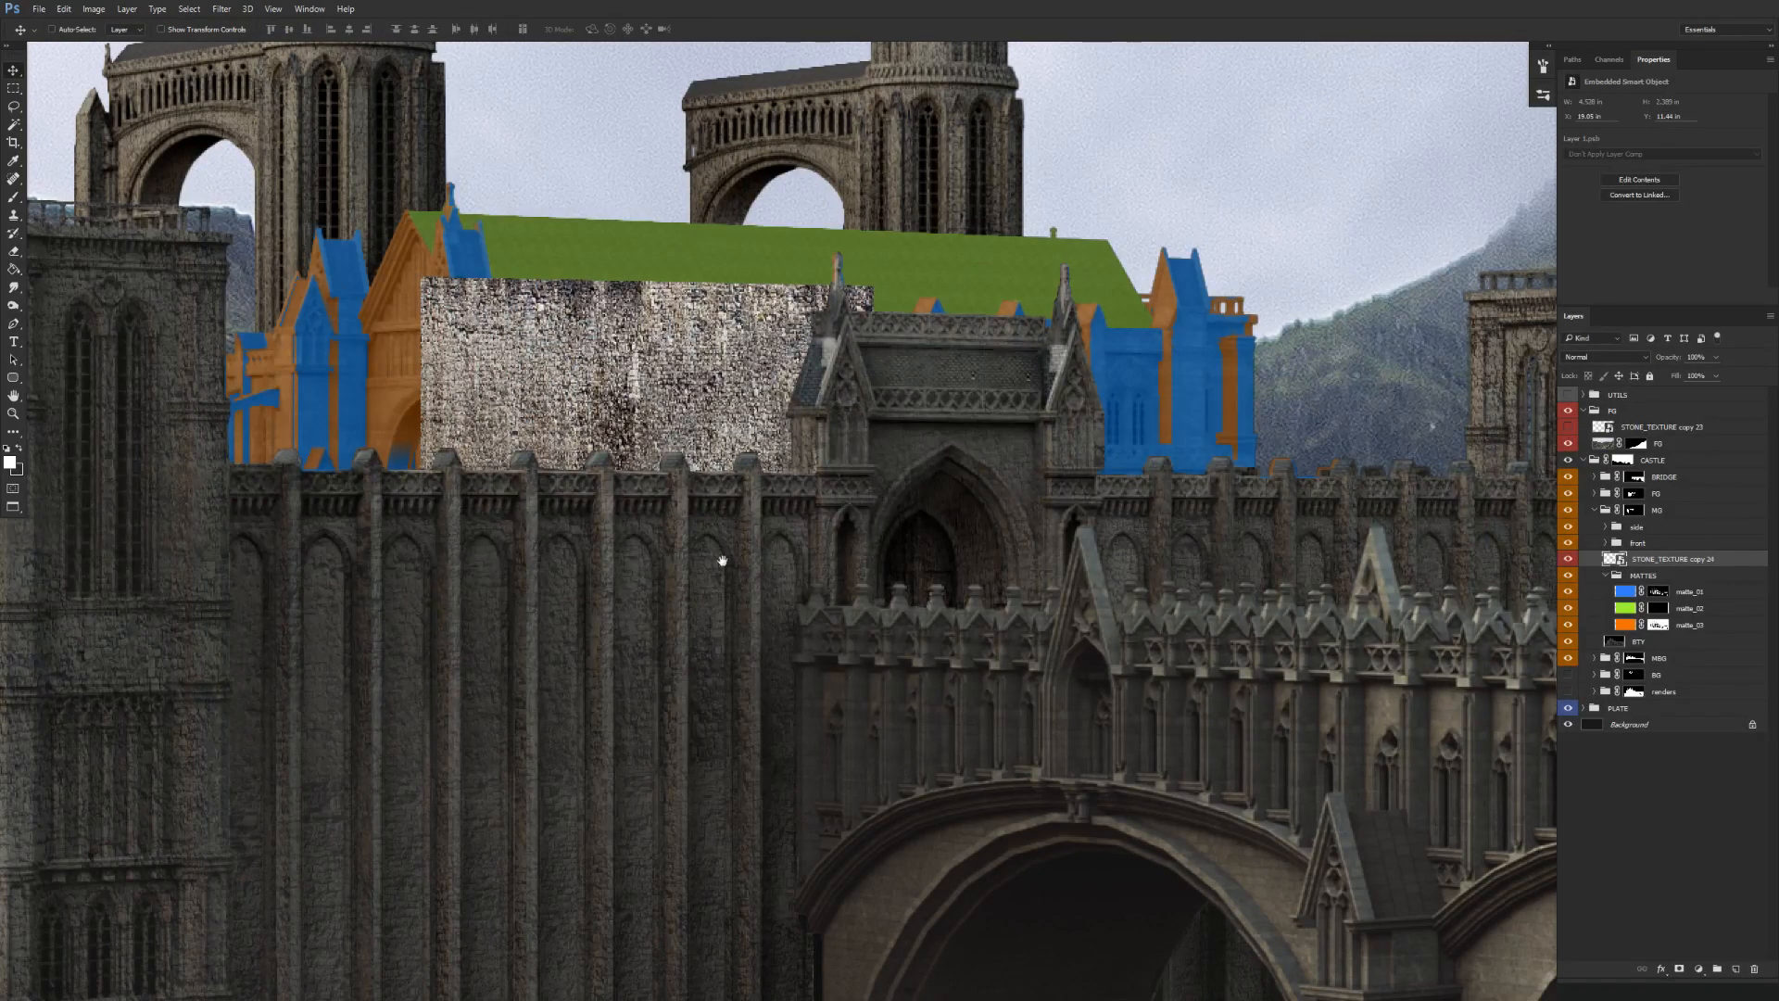
drag(719, 632, 705, 691)
Duplicate the stone texture and place the copy over the far end of the hall beyond the entrance gable.
key(ctrl+j)
key(ctrl+t)
drag(928, 441, 1325, 477)
key(Return)
drag(964, 605, 1081, 639)
Add another stone texture copy below the others, stretched taller and narrowed to cover the hall's gabled front end.
drag(1625, 599, 1627, 586)
key(ctrl+t)
drag(1434, 505, 297, 608)
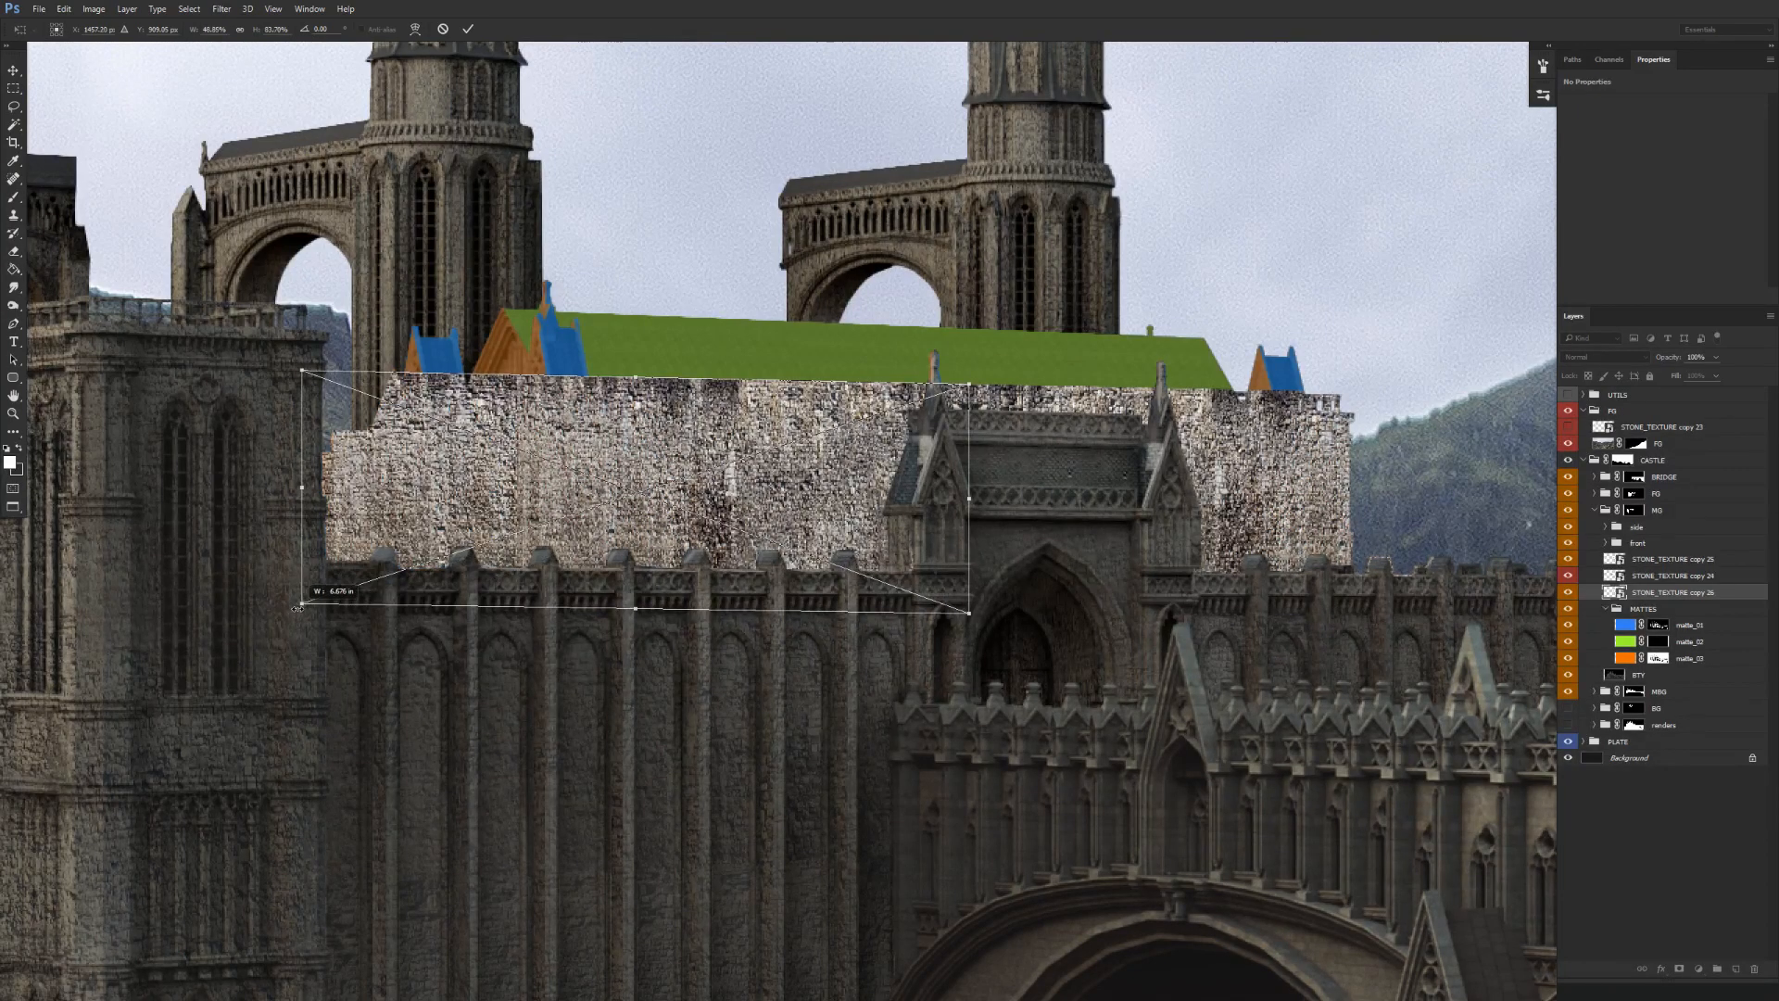
drag(635, 376, 646, 282)
drag(969, 452, 695, 450)
drag(498, 607, 501, 580)
key(Return)
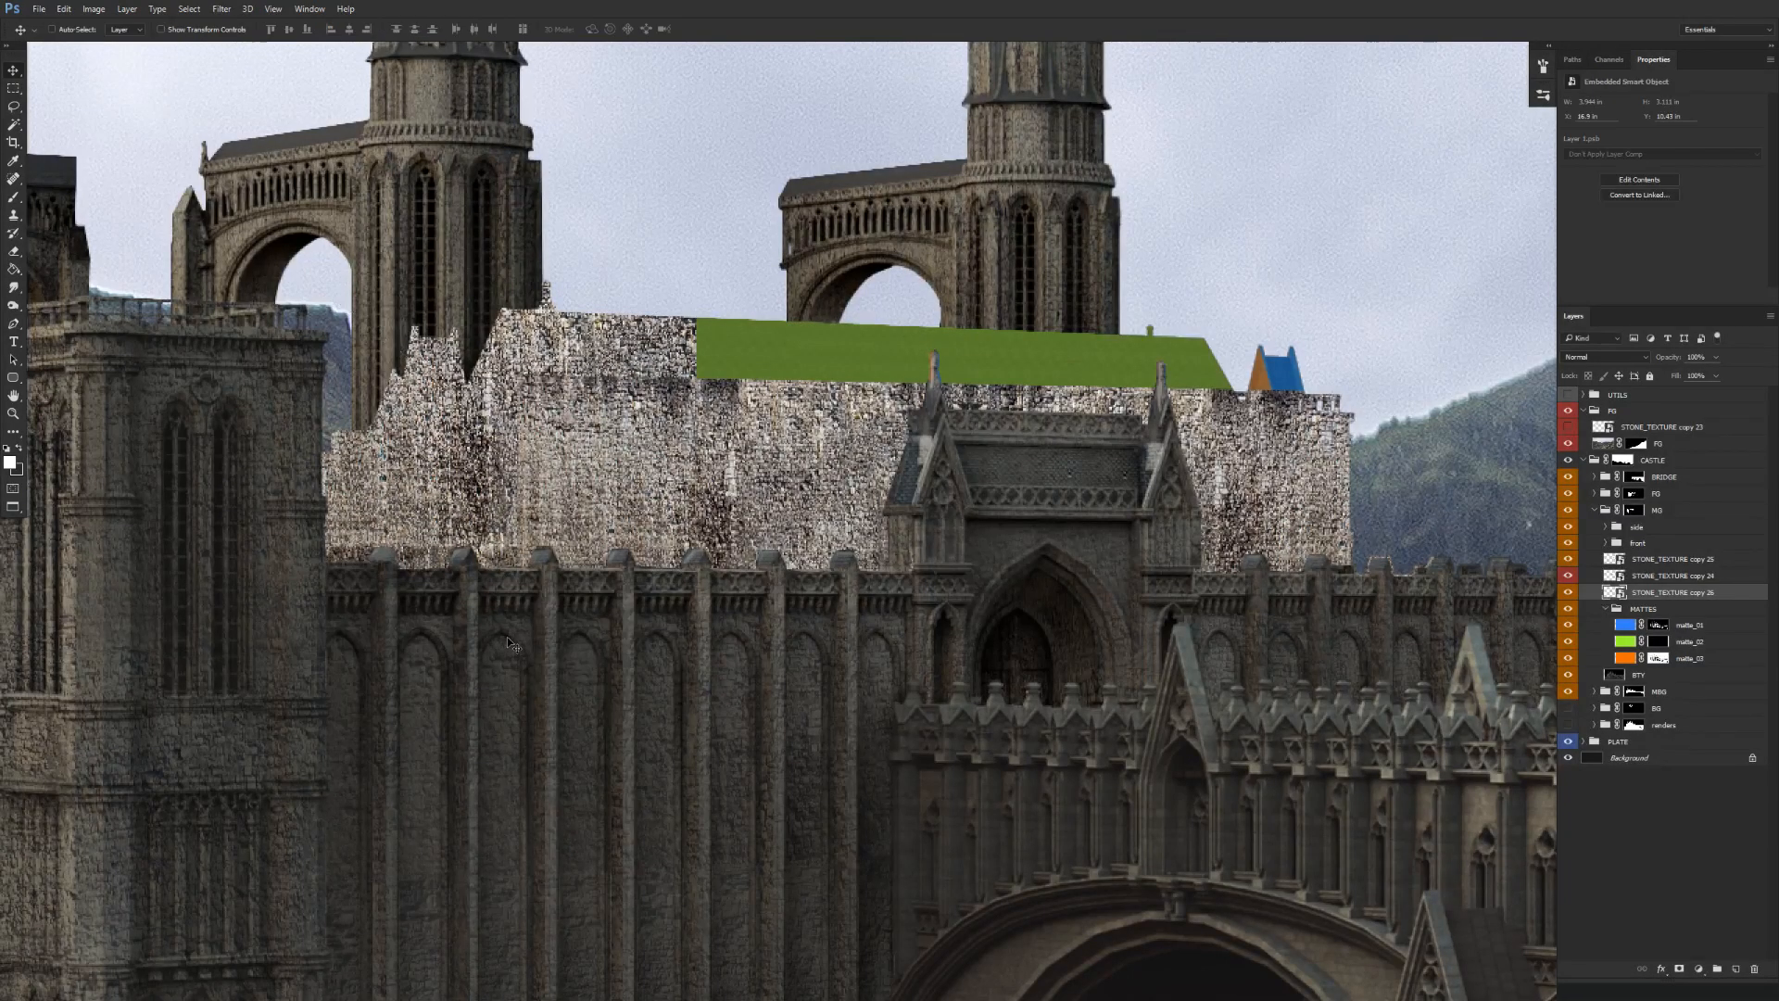
drag(520, 694, 529, 725)
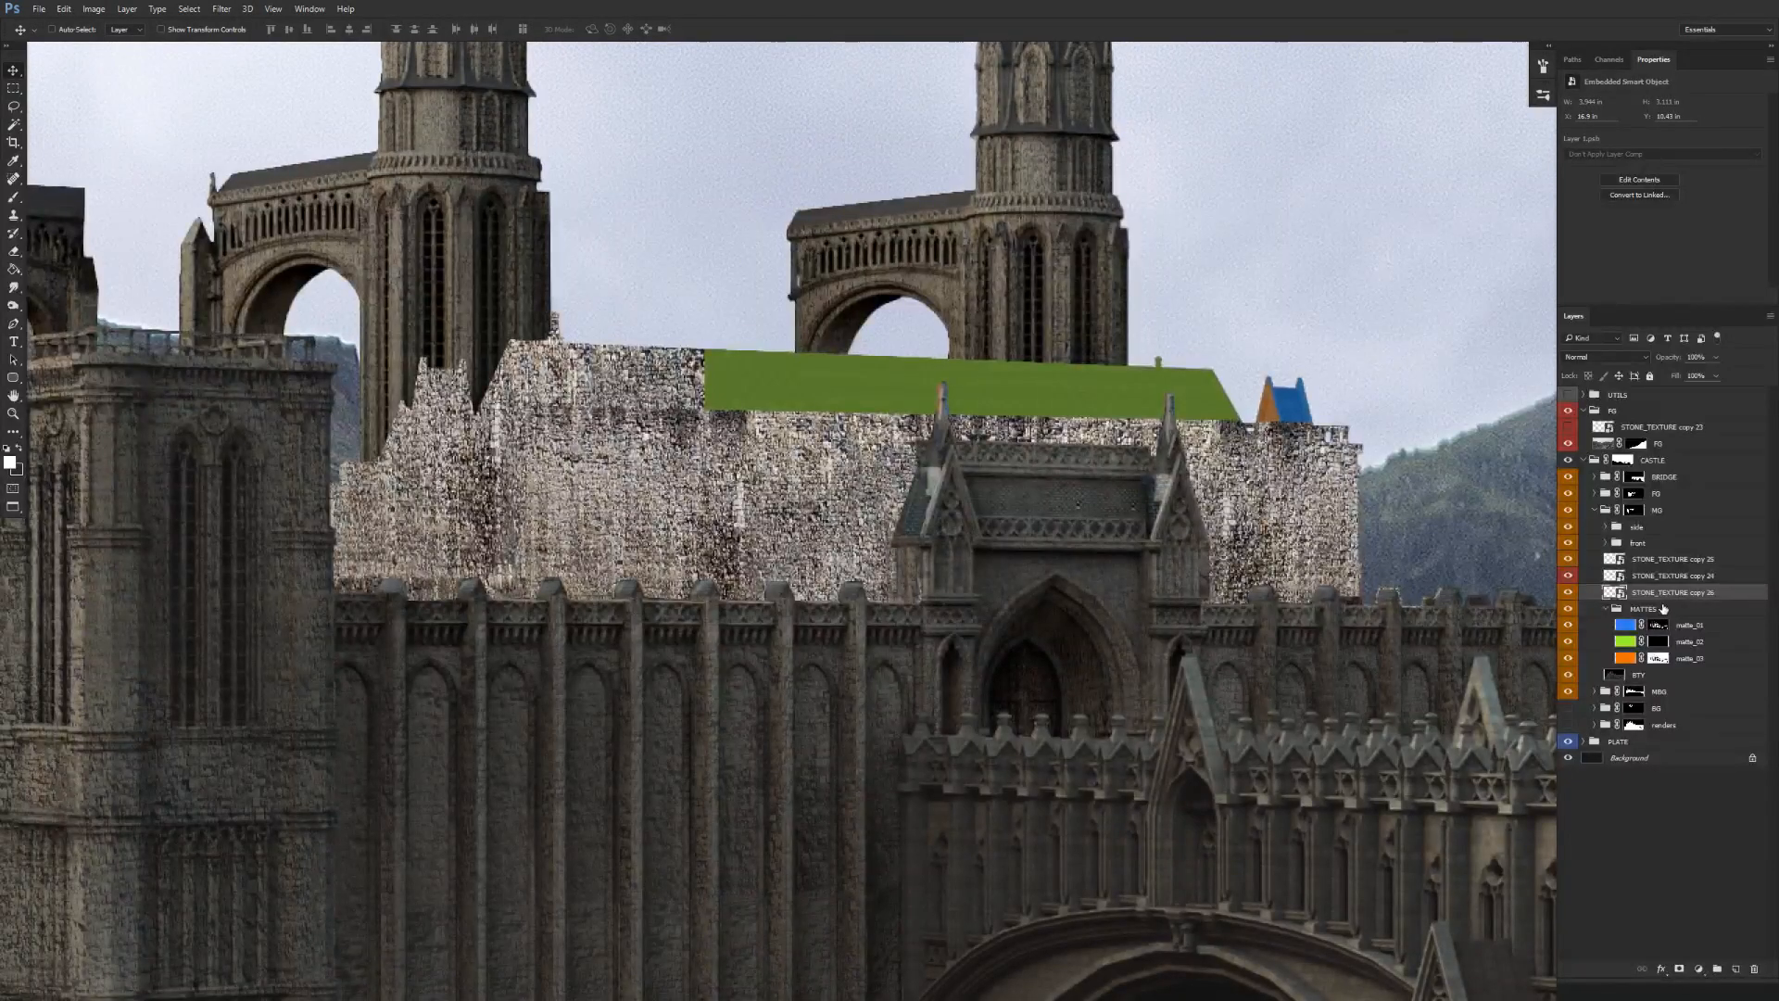
Duplicate STONE_TEXTURE copy 25 as a hidden spare and merge the three placed stone textures into one layer.
click(1666, 559)
key(ctrl+j)
click(1569, 559)
click(1643, 578)
shift+click(1651, 609)
key(ctrl+e)
Clone stone texture over the uncovered turret at the hall's far end and the spot above the entrance gable's pinnacle.
key(s)
alt+click(1280, 471)
mouse_move(1282, 408)
mouse_down()
mouse_move(1307, 381)
mouse_move(1359, 391)
mouse_move(1323, 398)
mouse_up()
drag(1245, 516, 1240, 512)
alt+click(847, 481)
drag(940, 399, 946, 383)
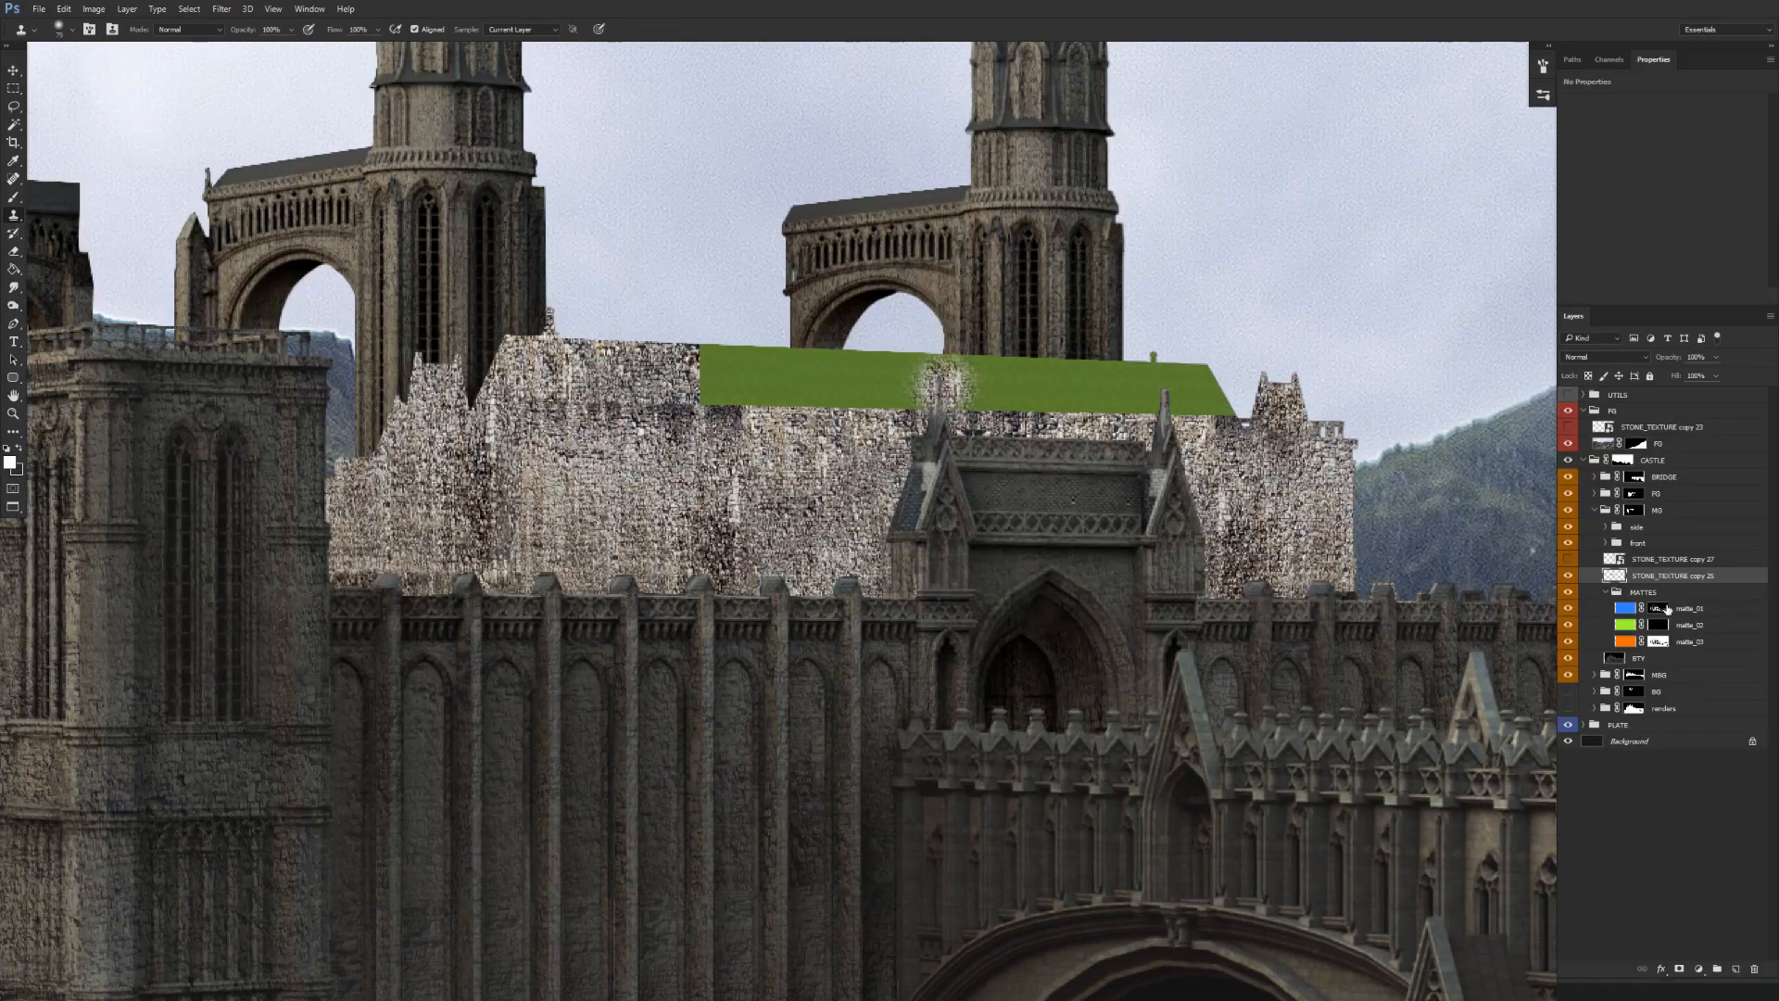
Compare the merged stone texture on and off, and copy the matte_01 mask onto its layer.
click(1577, 577)
click(1576, 577)
drag(1631, 575, 1665, 579)
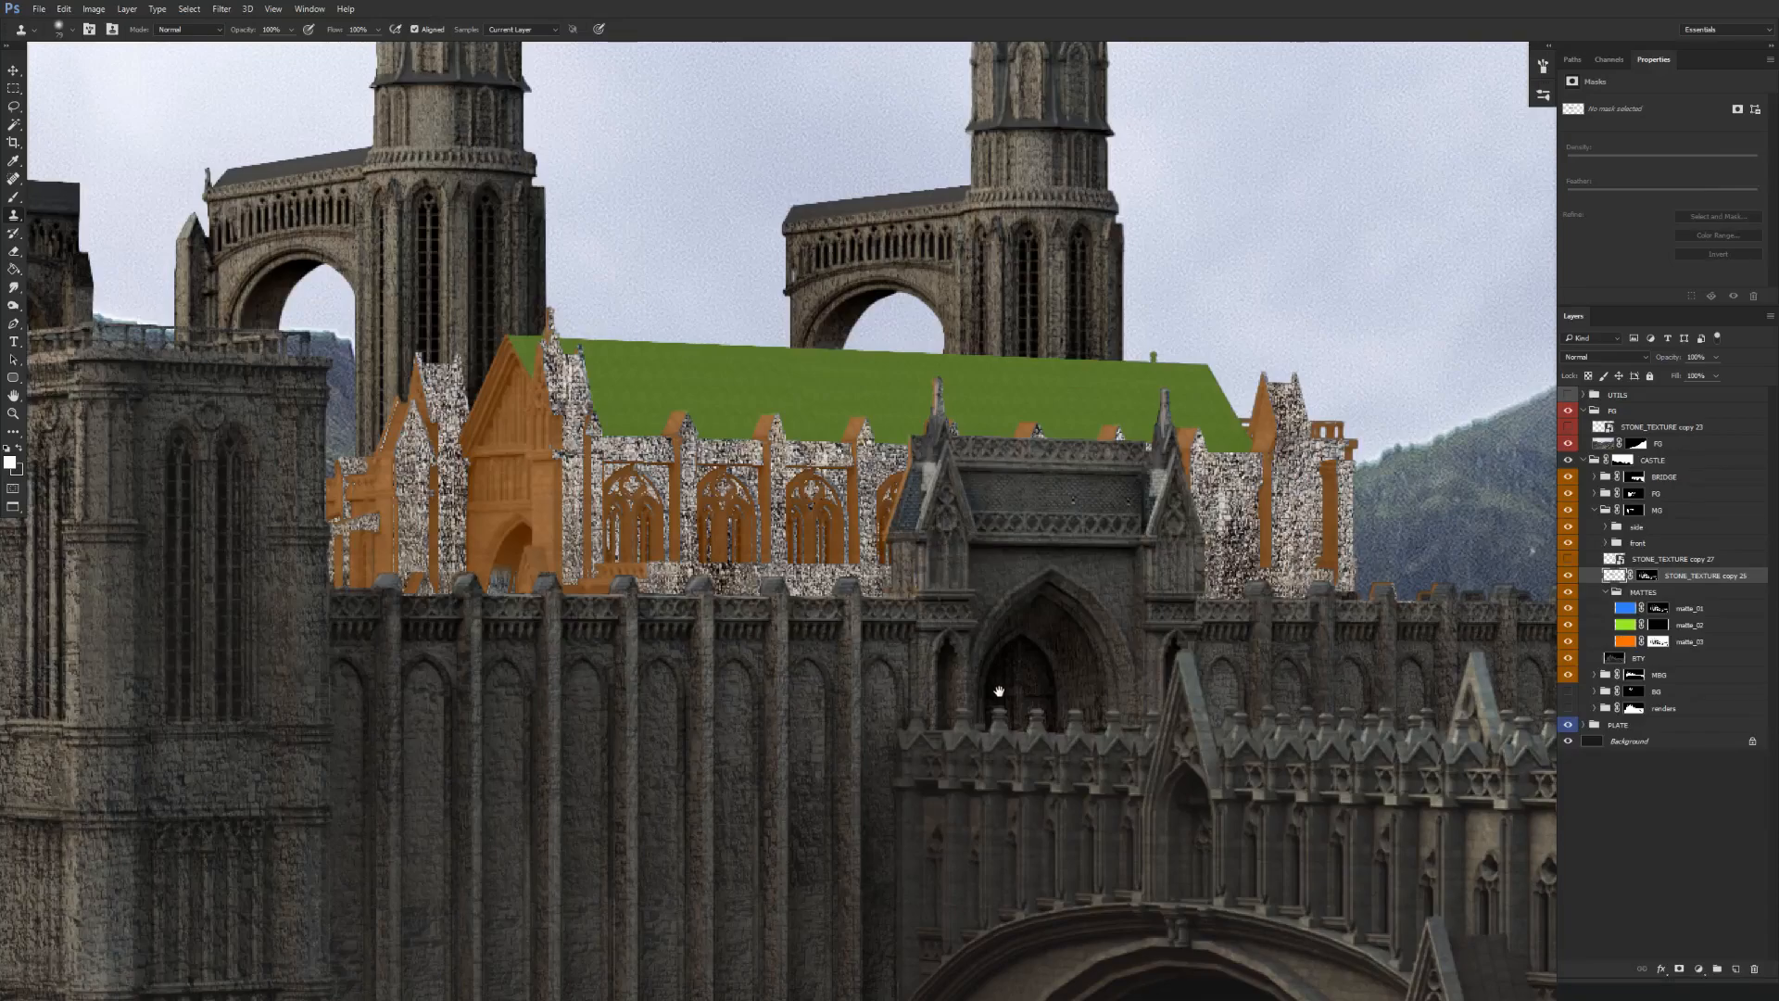
drag(998, 693, 1029, 652)
key(v)
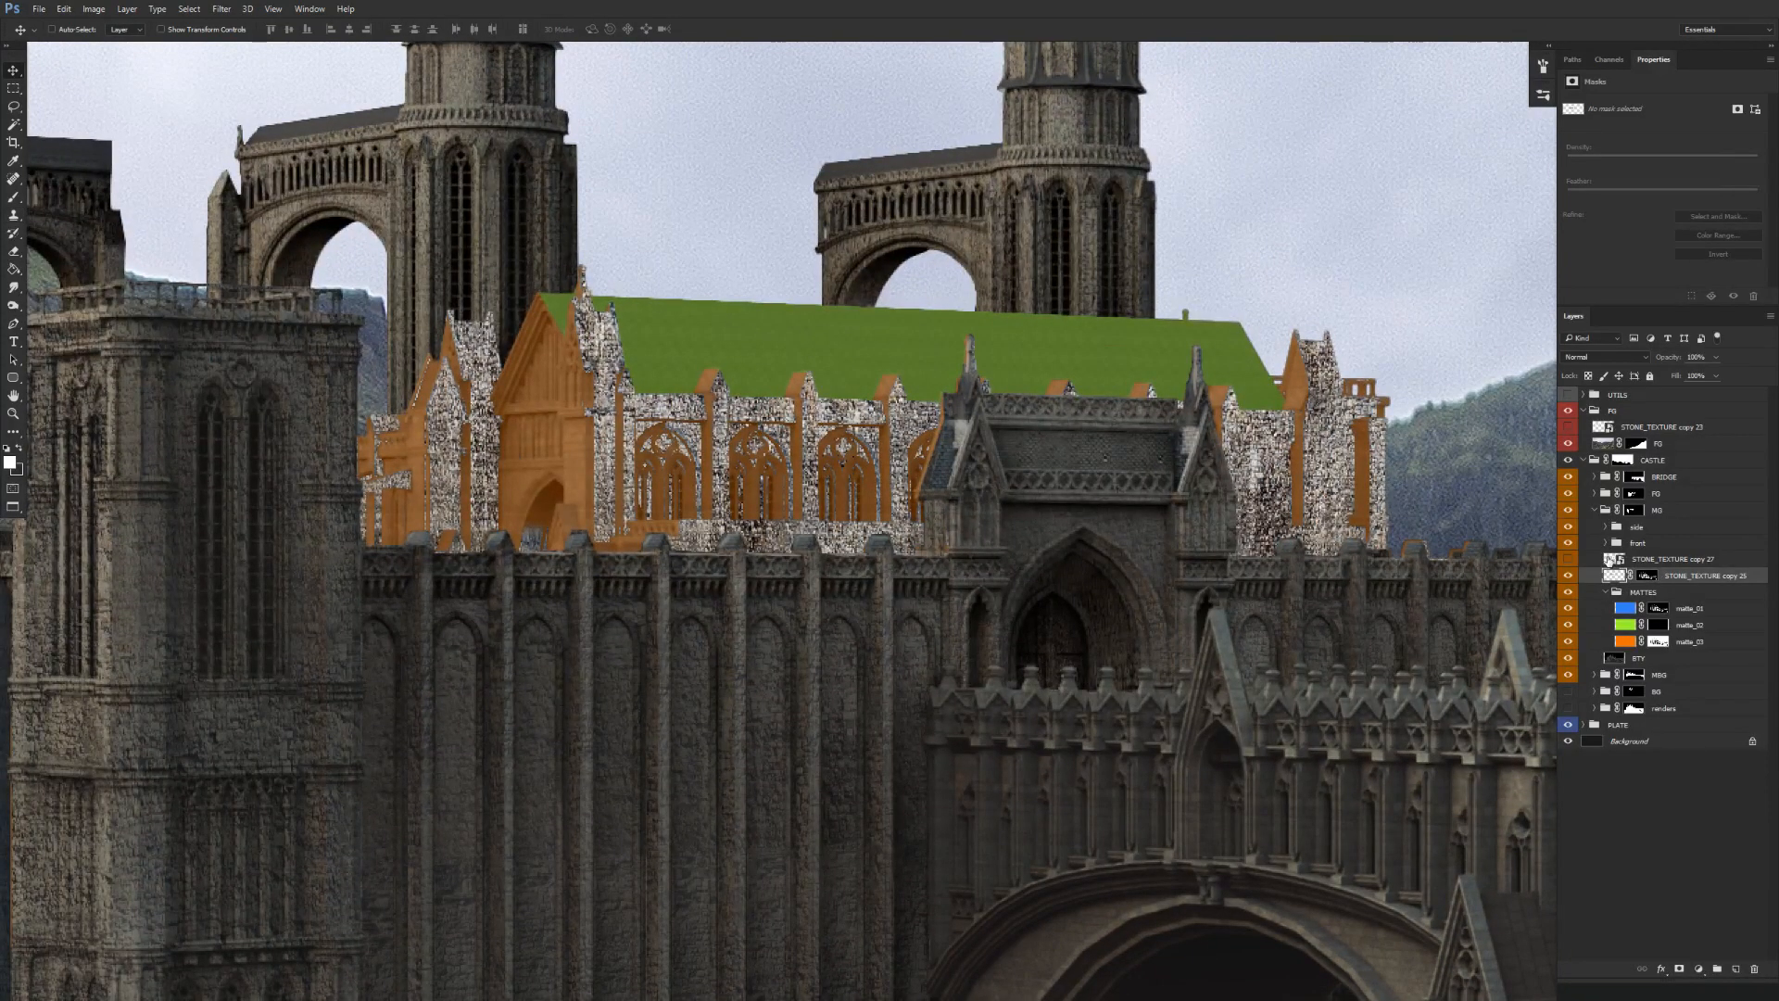
Duplicate the spare stone texture beneath STONE_TEXTURE copy 25 and scale and move it over the lower part of the hall's gabled front.
click(1568, 563)
drag(1666, 564, 1647, 576)
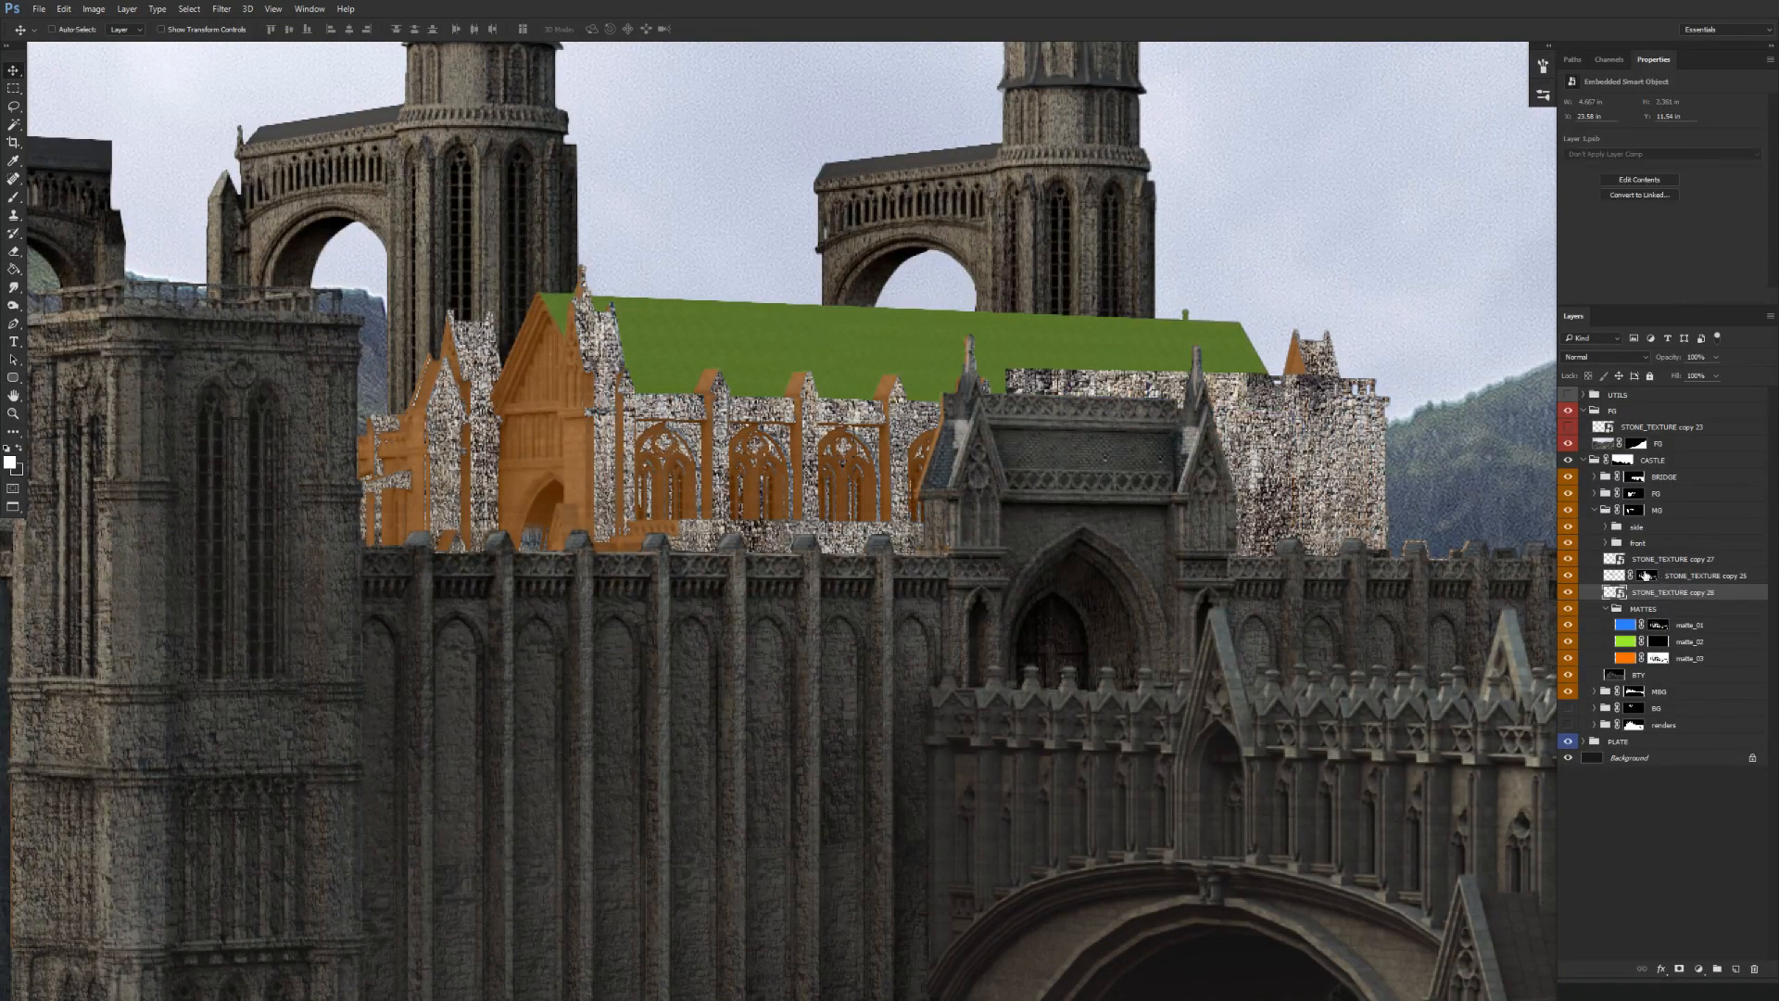
key(ctrl+t)
drag(1232, 537, 1235, 569)
drag(1210, 568, 601, 557)
right_click(627, 548)
click(784, 443)
drag(824, 411, 594, 544)
drag(596, 566, 610, 529)
right_click(617, 543)
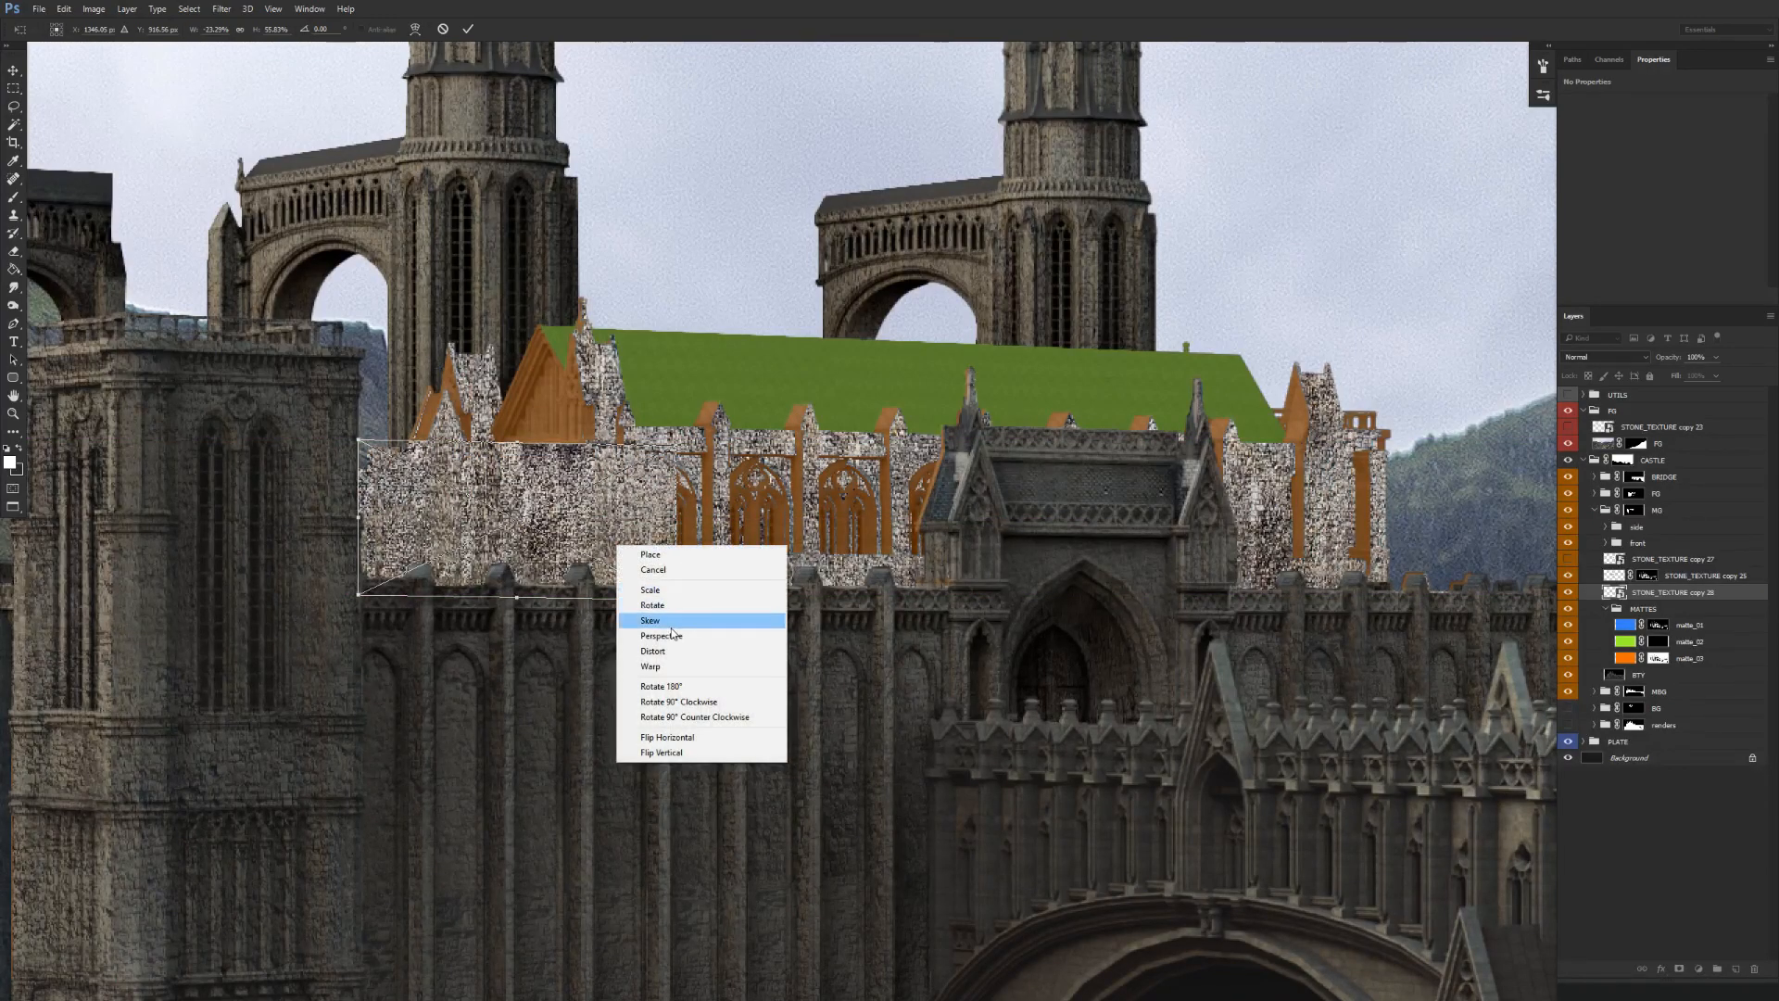
click(671, 653)
drag(676, 445, 676, 422)
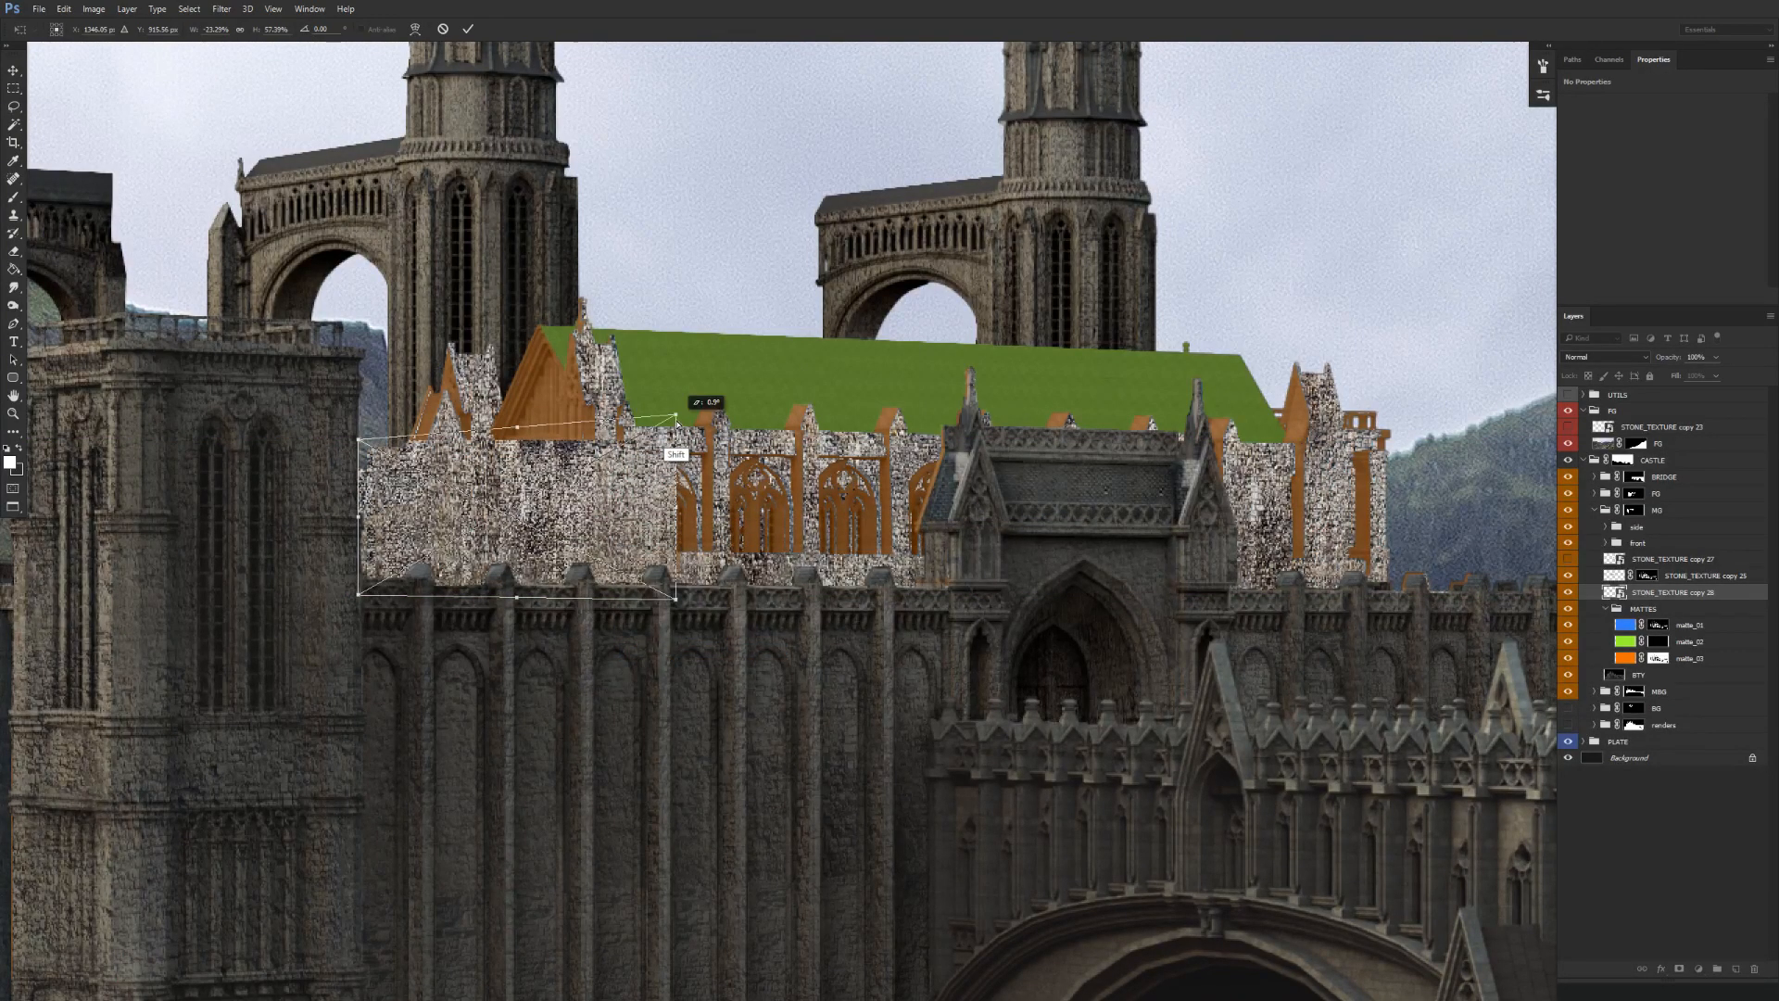
key(ctrl+z)
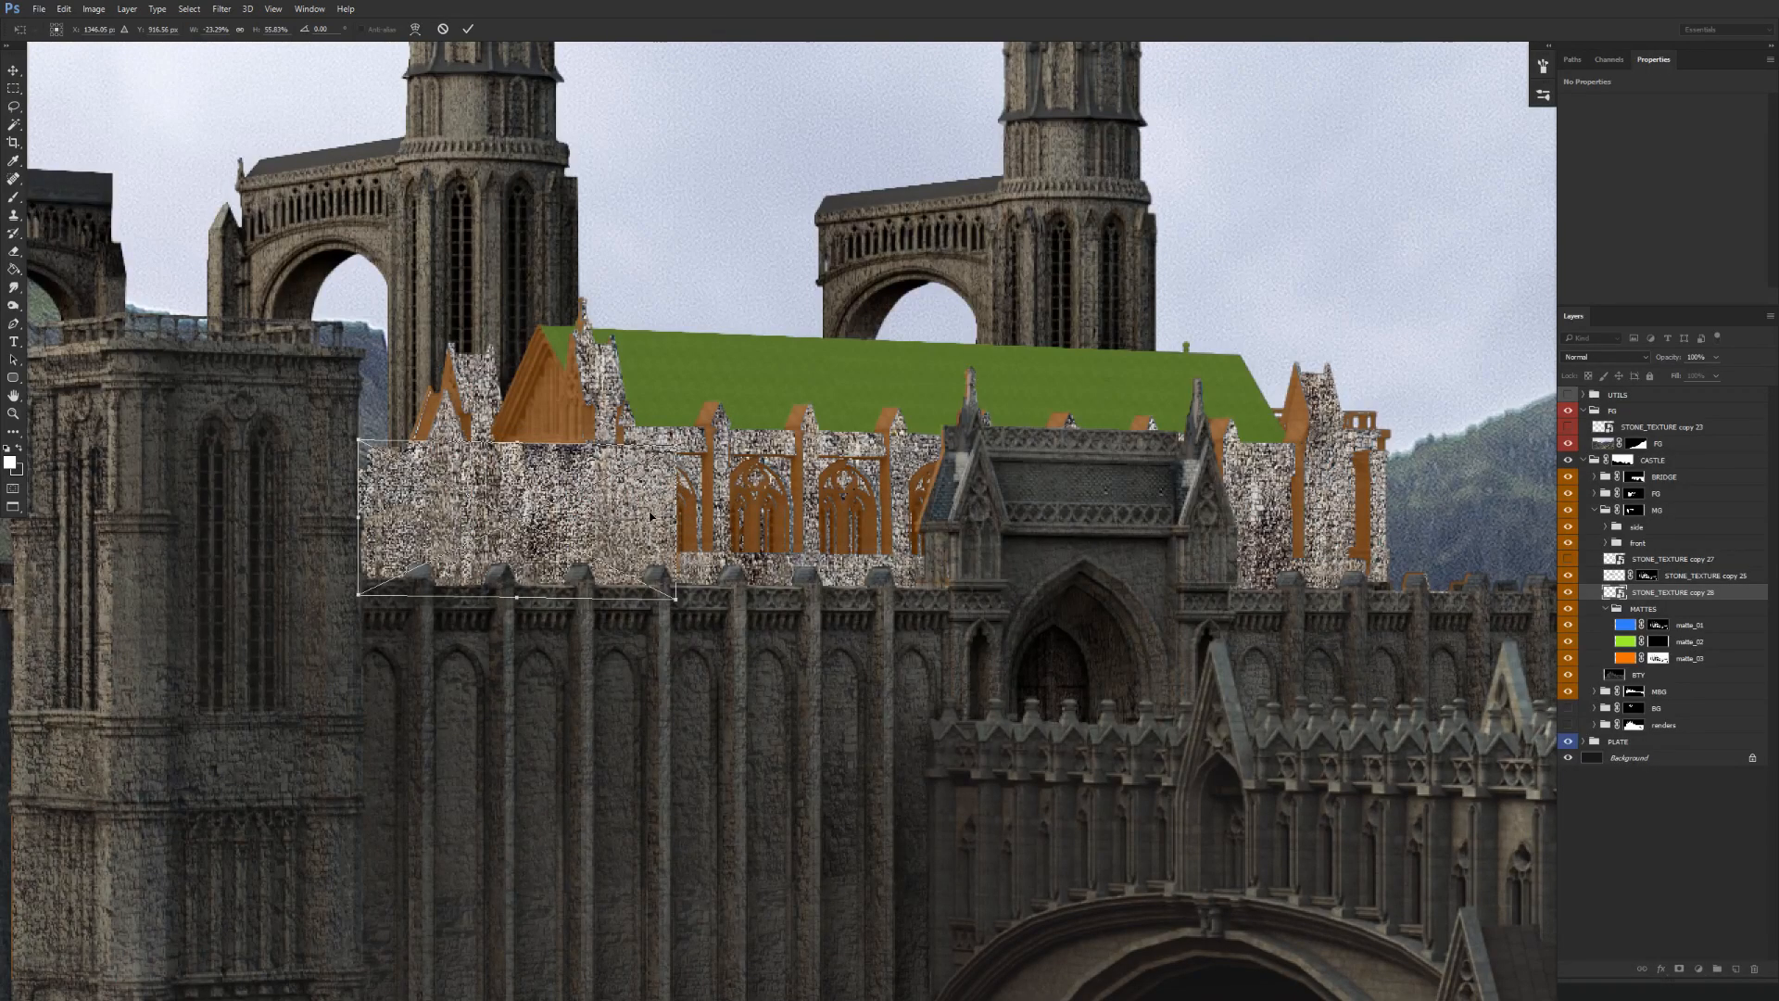
Apply the texture's placement, then duplicate it upward and stretch the copy to cover the front gable's peak.
drag(625, 520, 690, 509)
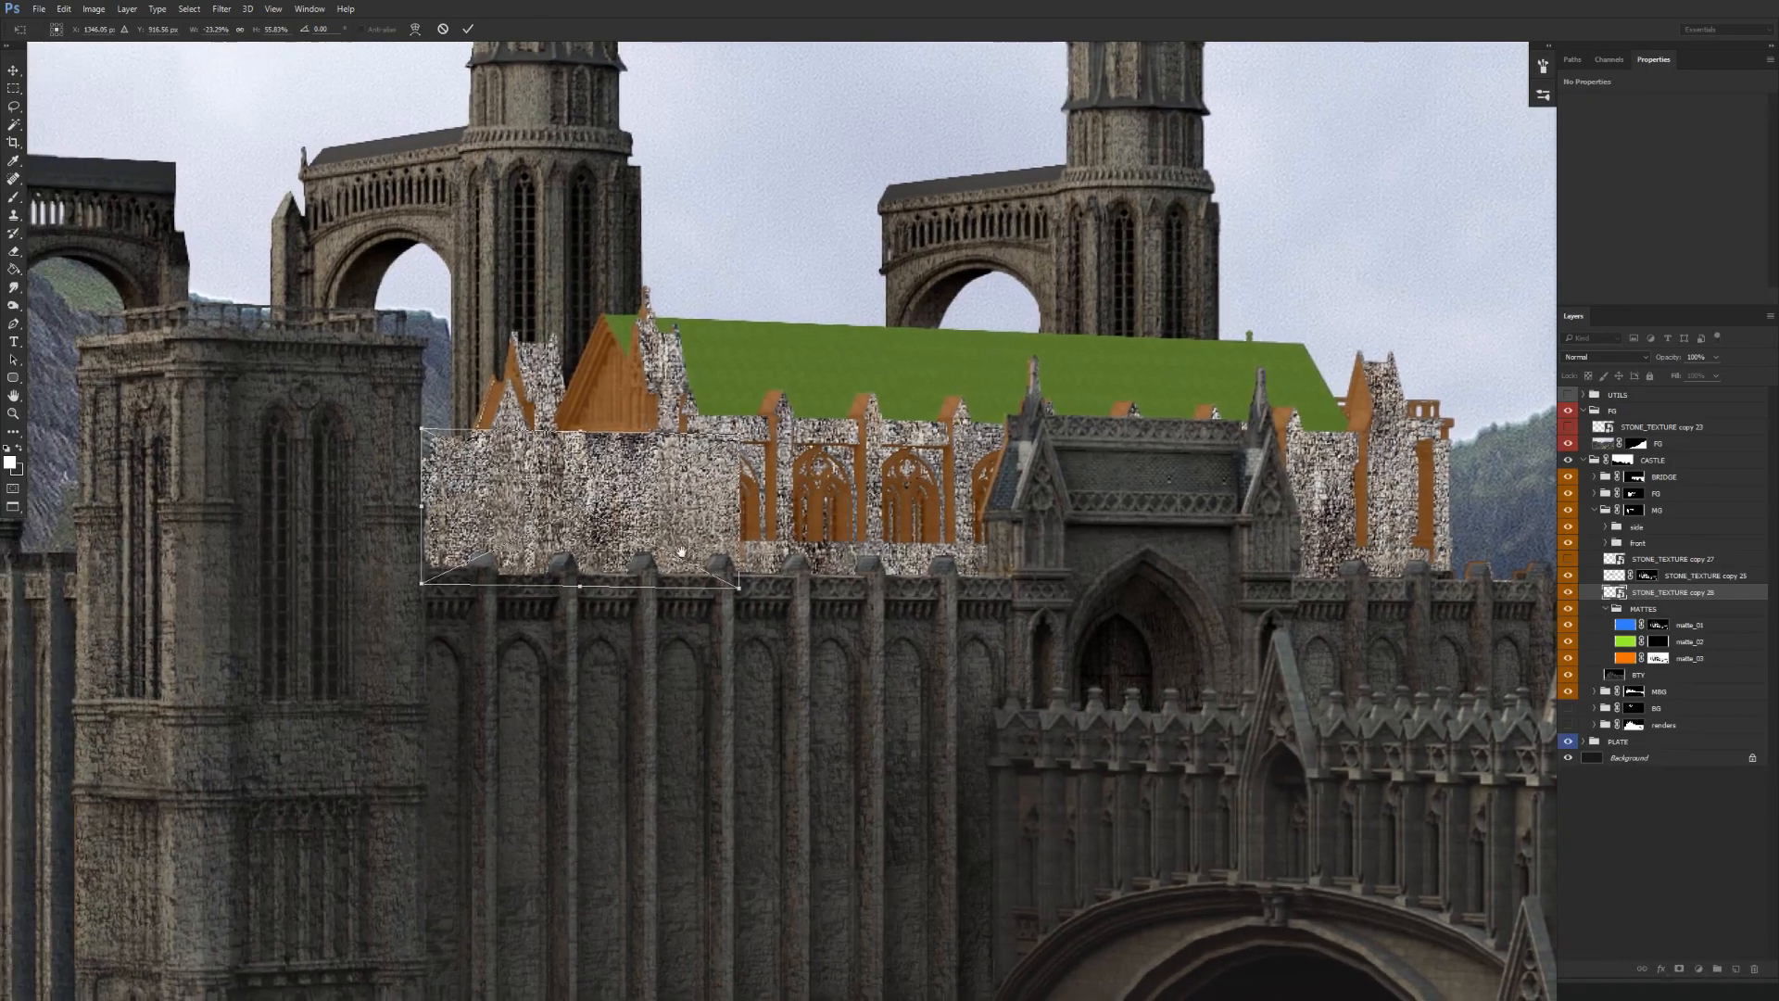
key(Return)
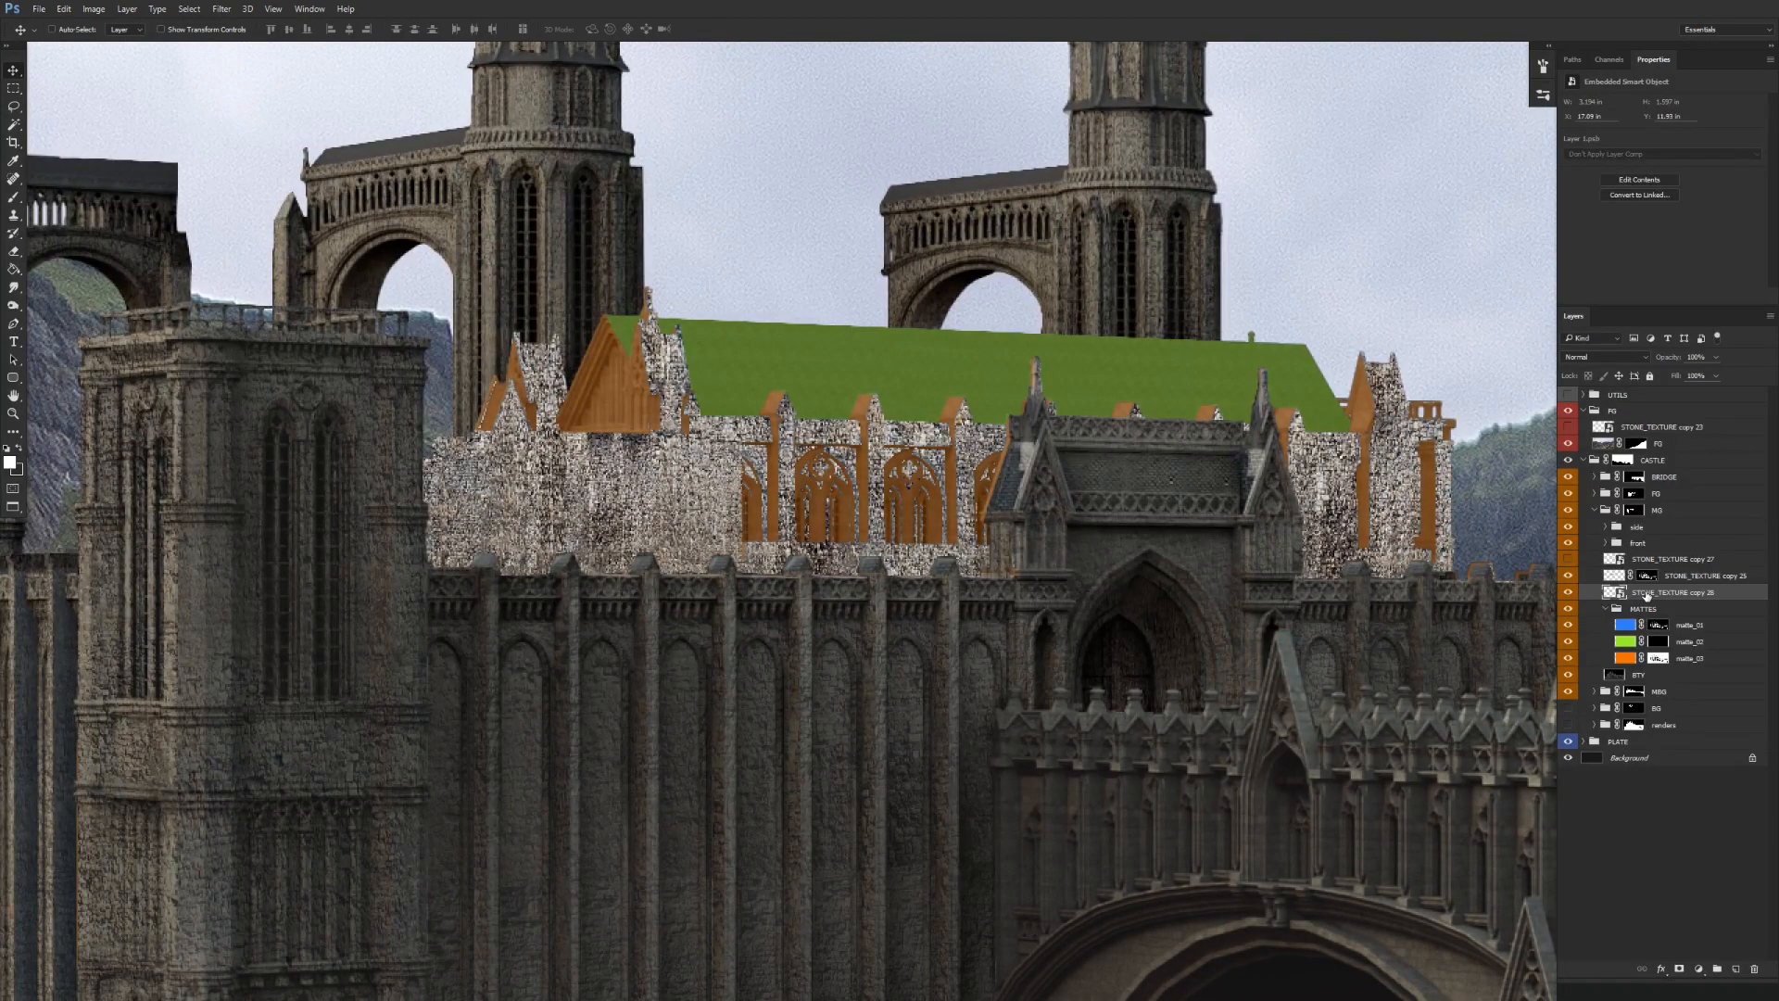
drag(1652, 595, 1656, 585)
key(ctrl+t)
drag(620, 447, 620, 439)
drag(606, 545, 607, 429)
drag(595, 309, 594, 286)
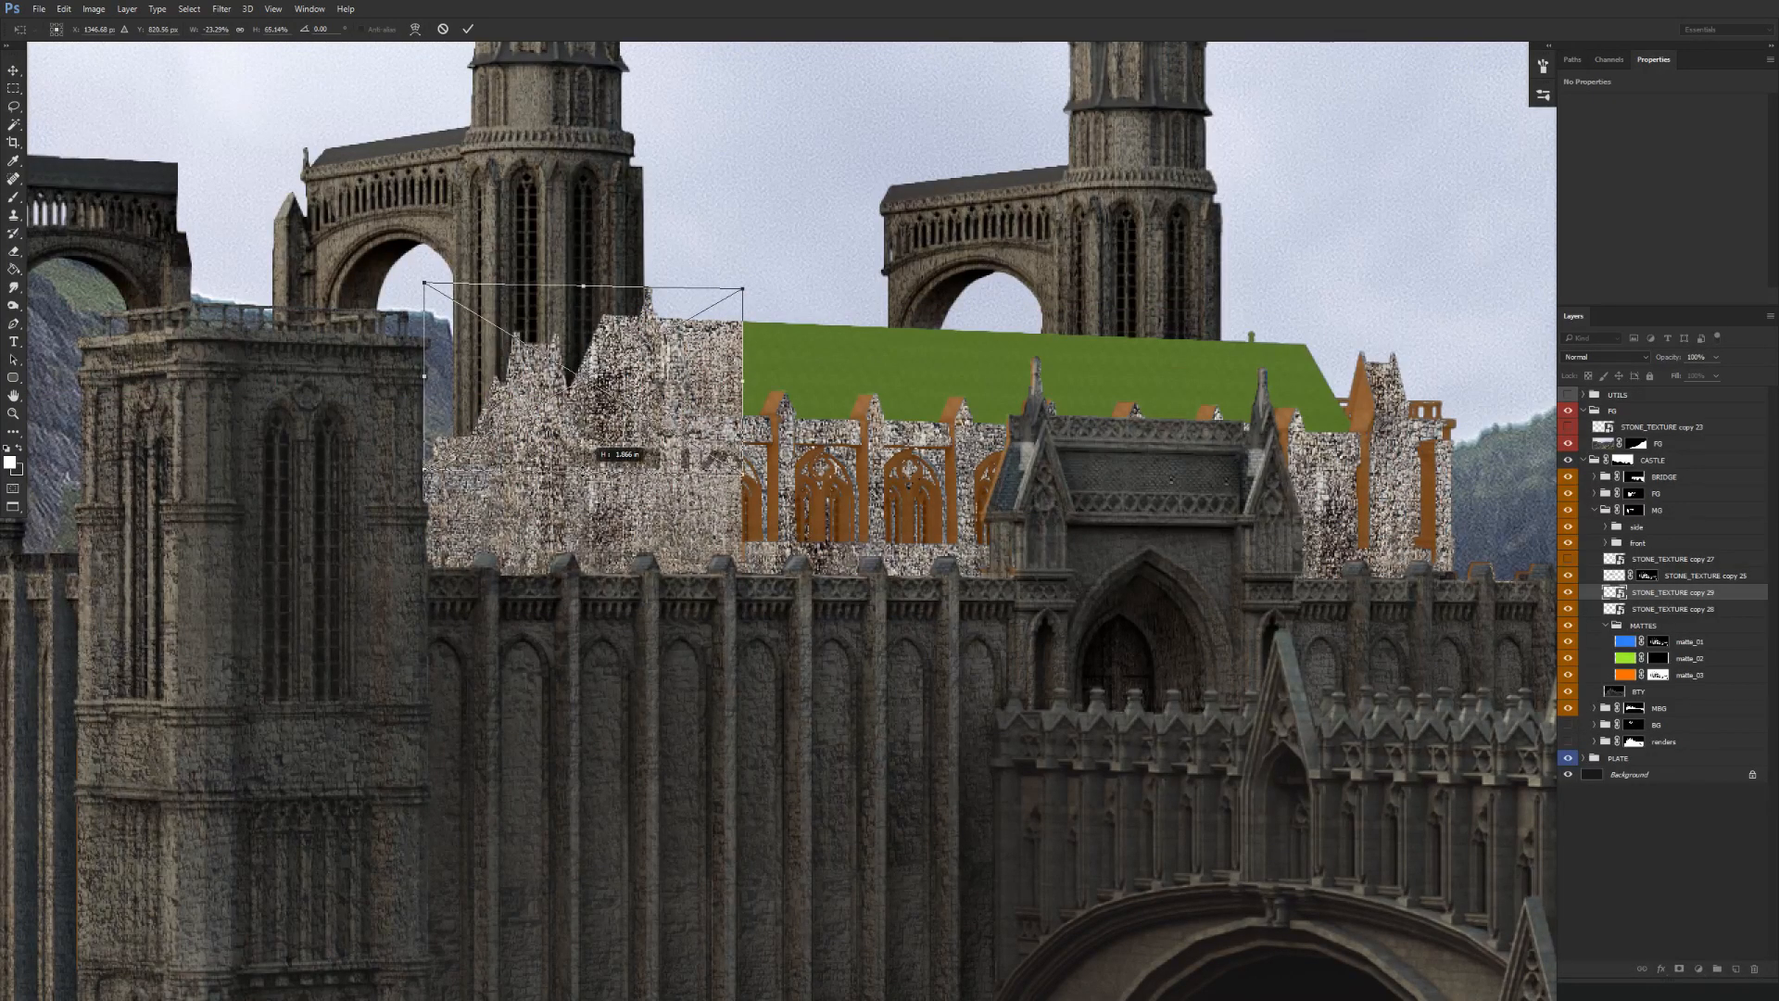
key(Return)
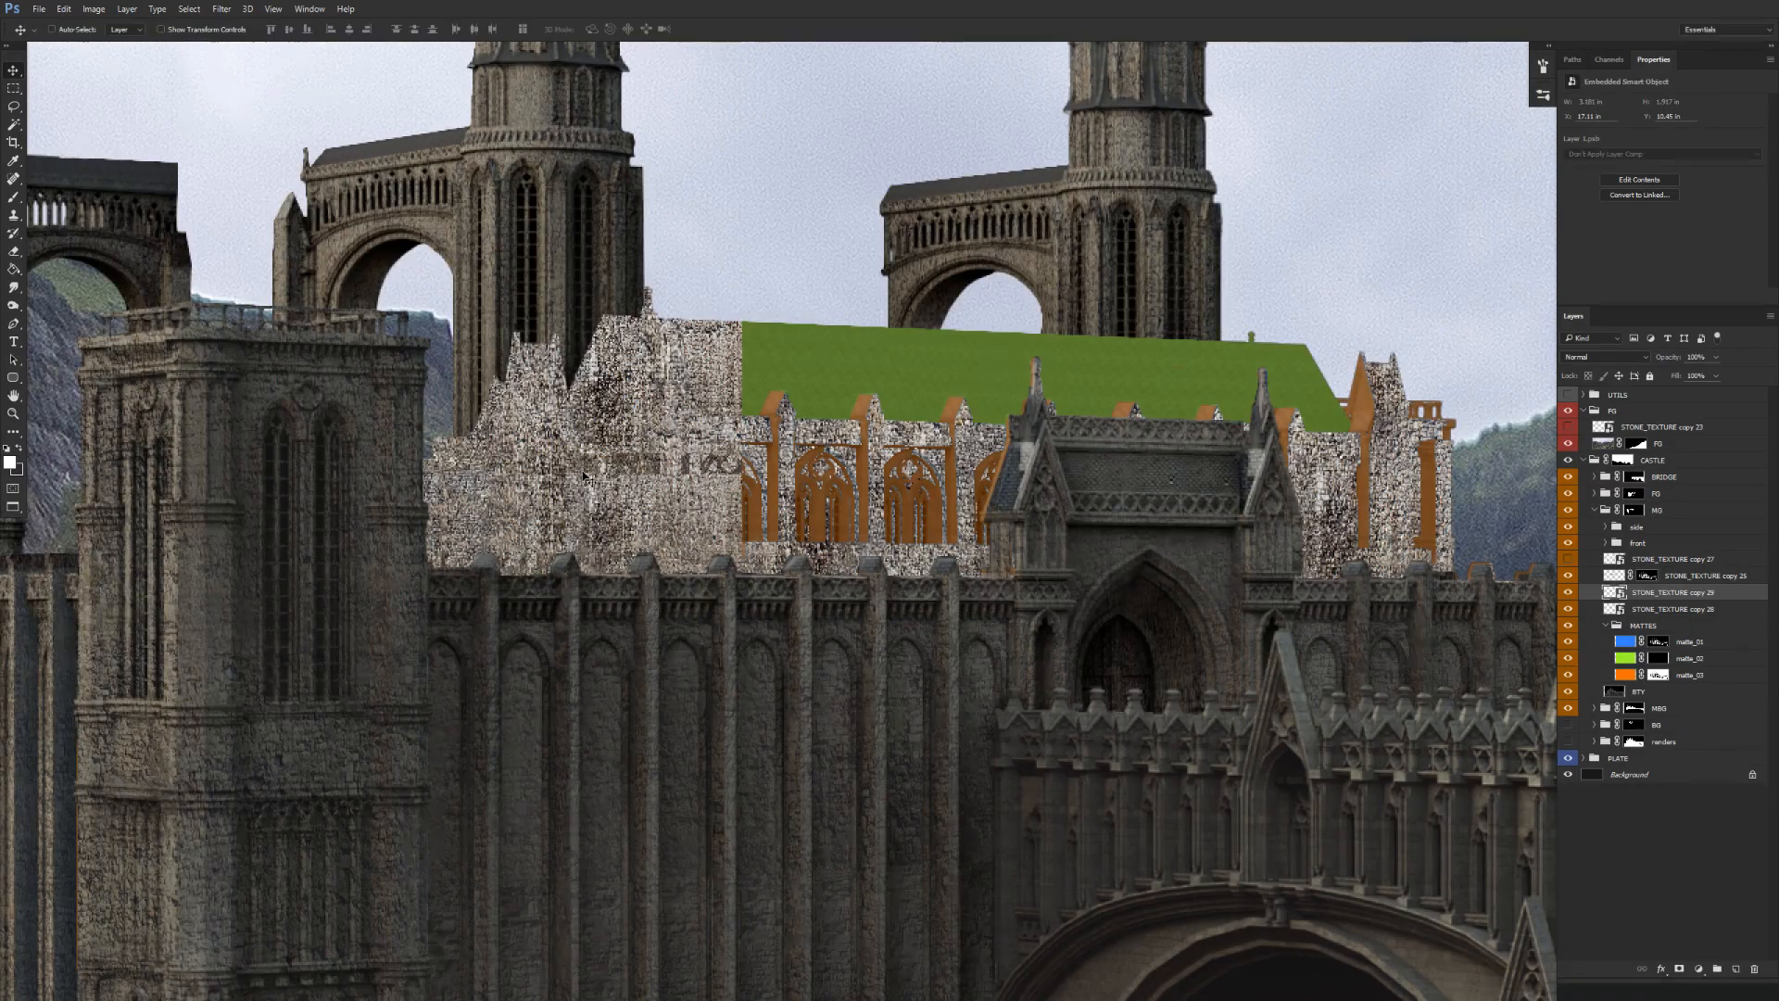
Mask the upper texture copy to blend its seam with the lower one, and merge both into one layer.
click(1679, 970)
key(b)
key(x)
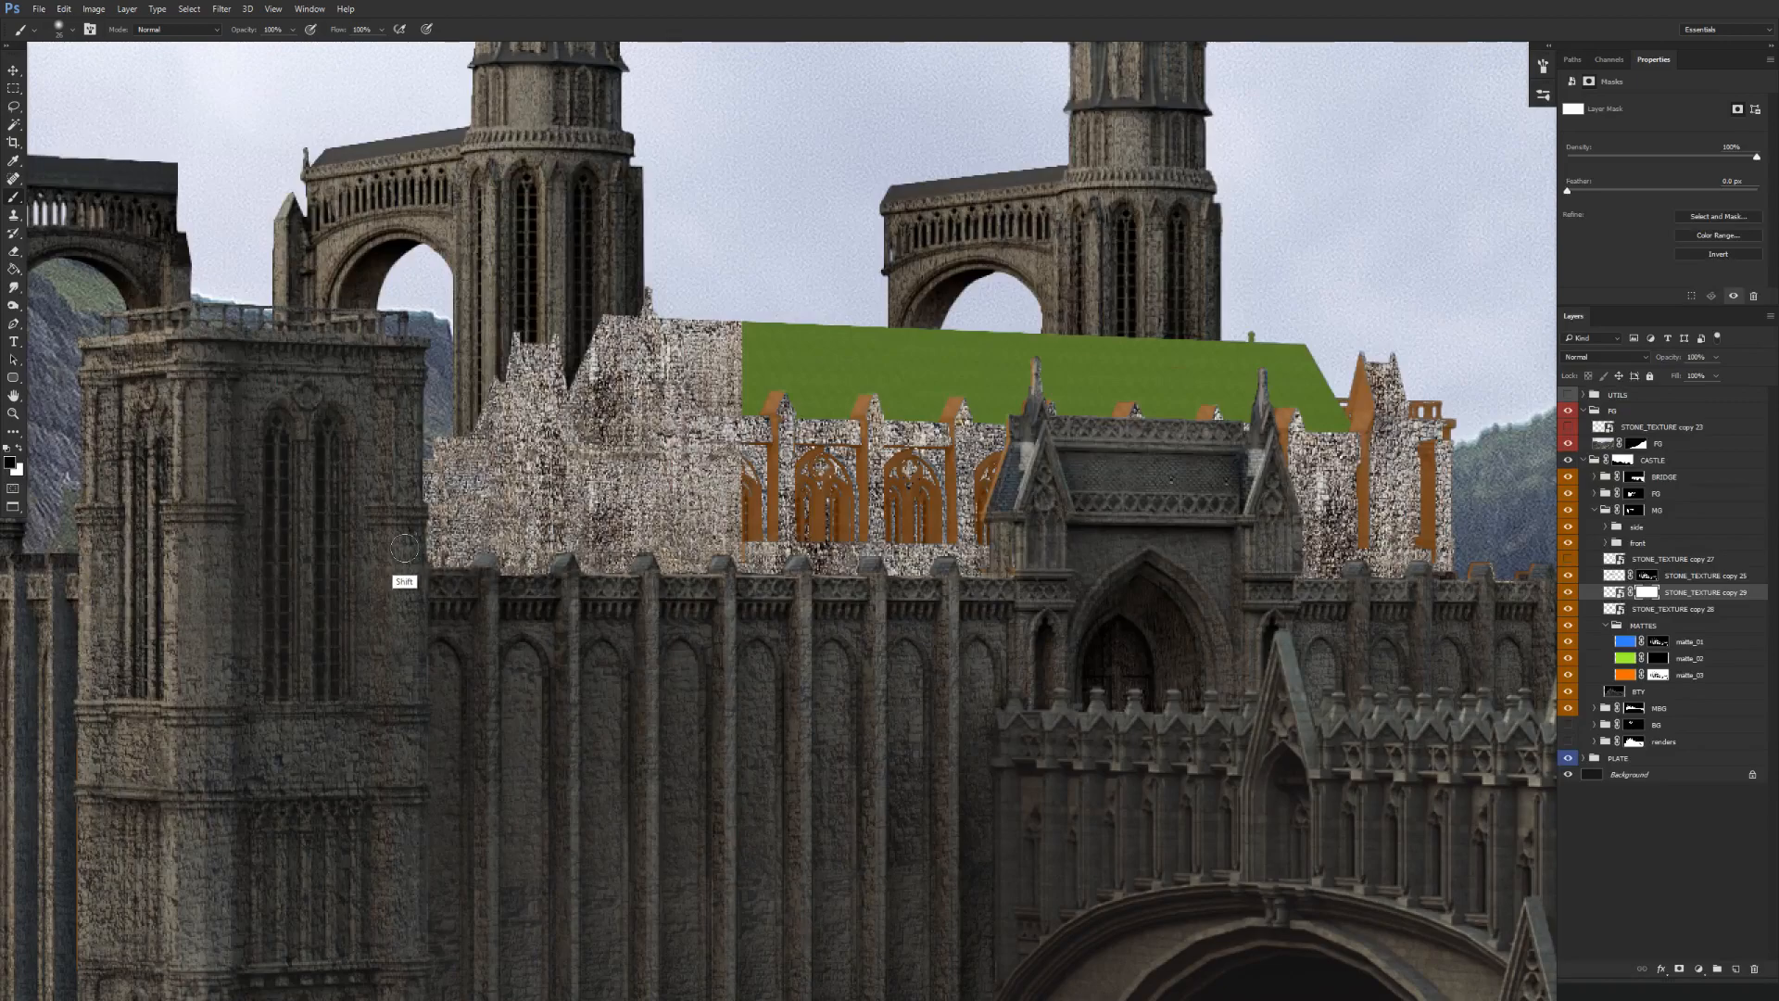
drag(799, 603, 752, 623)
key(v)
ctrl+click(1679, 609)
key(ctrl+e)
Duplicate the merged texture over the hall's arched side windows and erase its overlapping edge to blend it in.
key(ctrl+j)
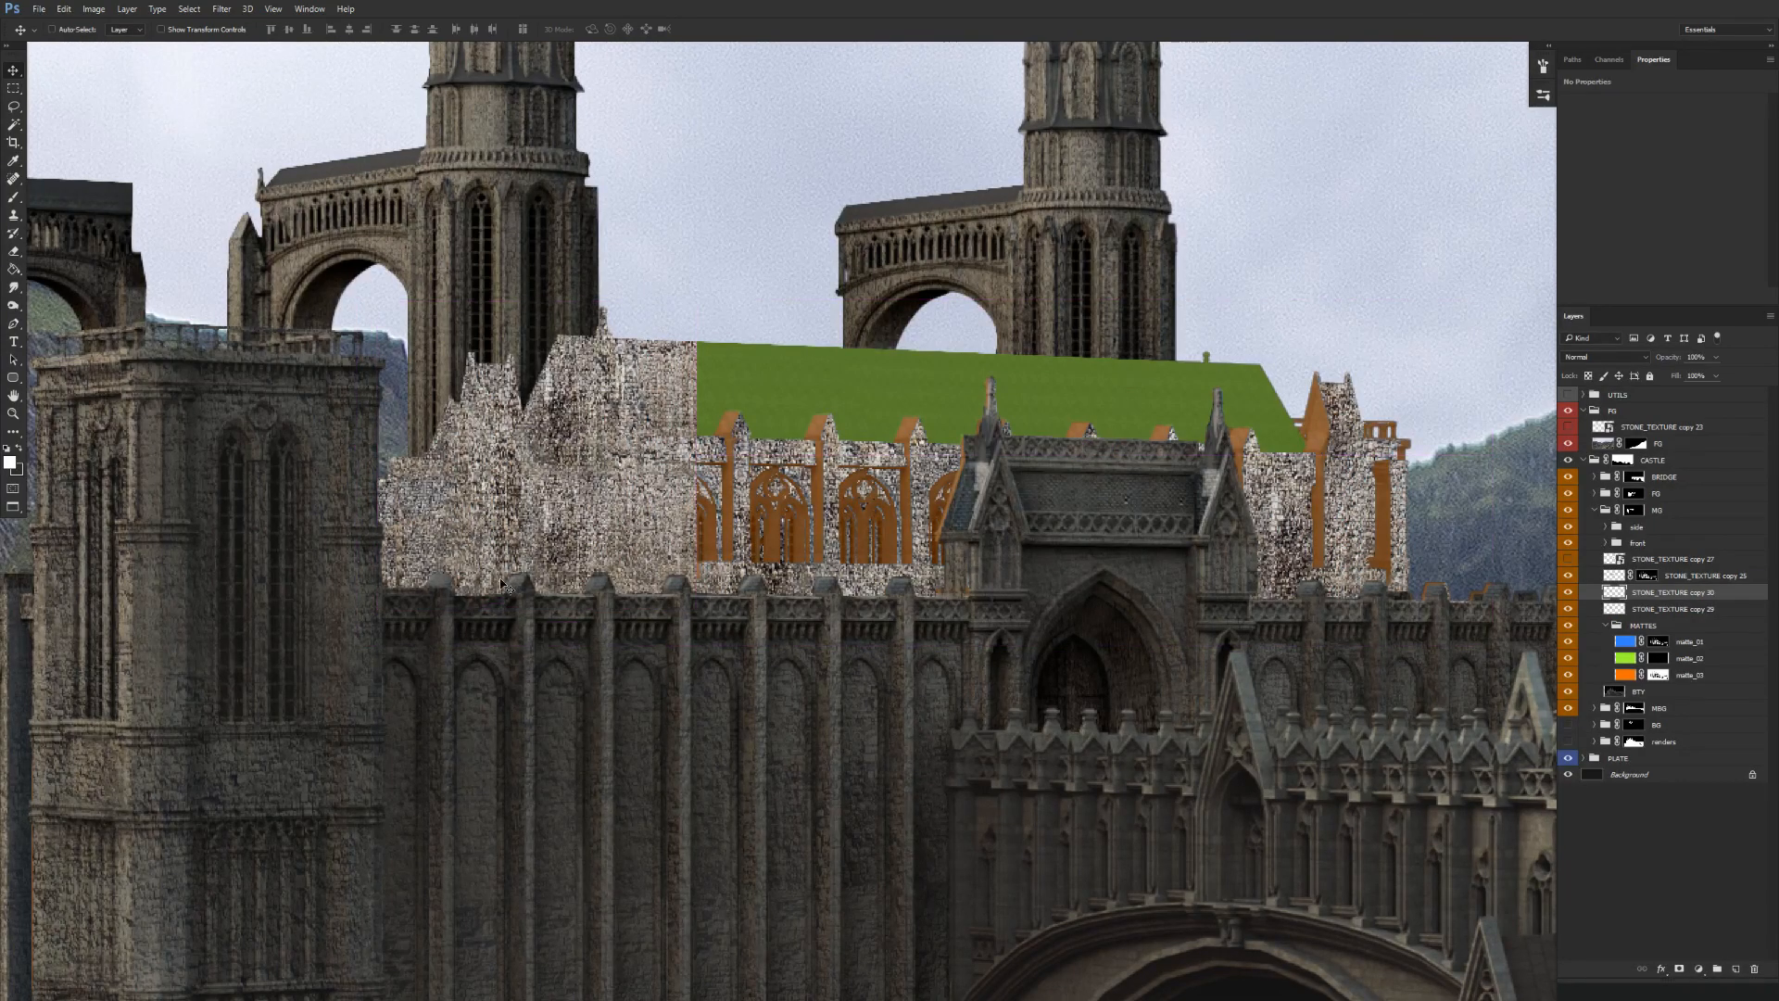
mouse_move(904, 613)
mouse_down()
mouse_move(947, 623)
mouse_move(785, 644)
mouse_up()
key(e)
drag(650, 370, 585, 385)
key(0)
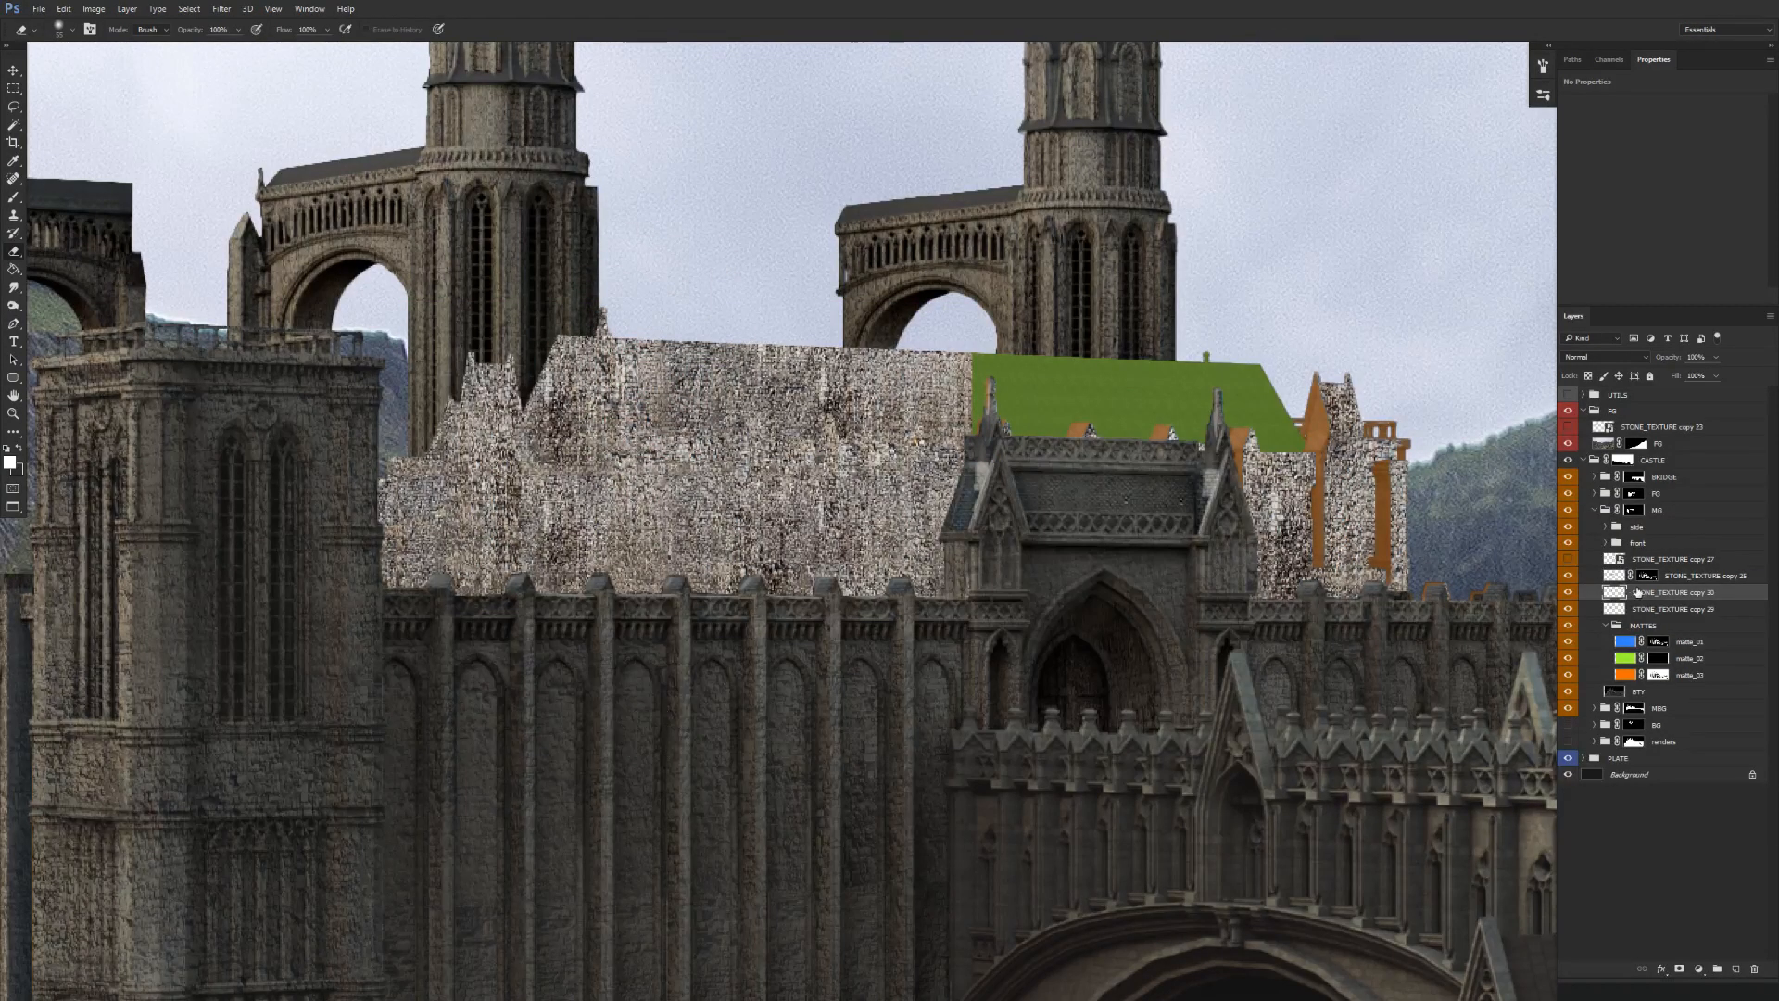
Add another duplicate over the hall's far end and merge the three stone texture layers into one.
key(ctrl+j)
key(v)
drag(905, 675, 1193, 656)
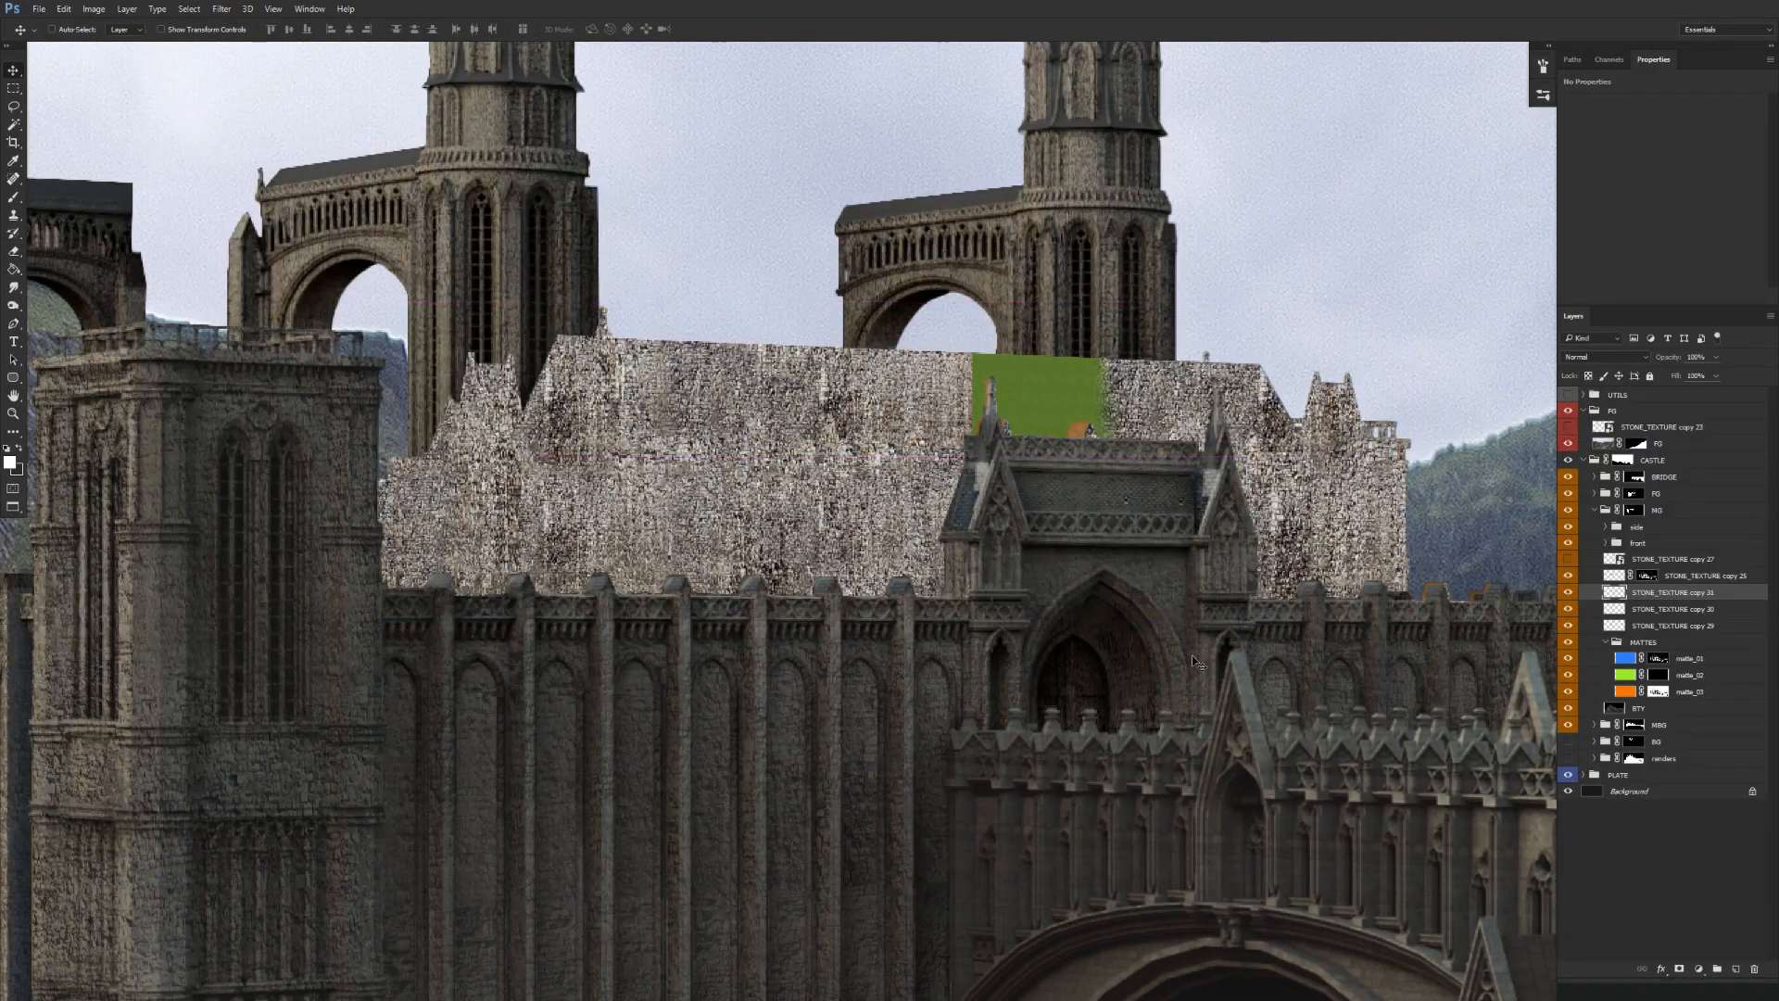
shift+click(1669, 627)
key(ctrl+e)
Clone stone texture into the uncovered green roof gap above the entrance gable.
key(s)
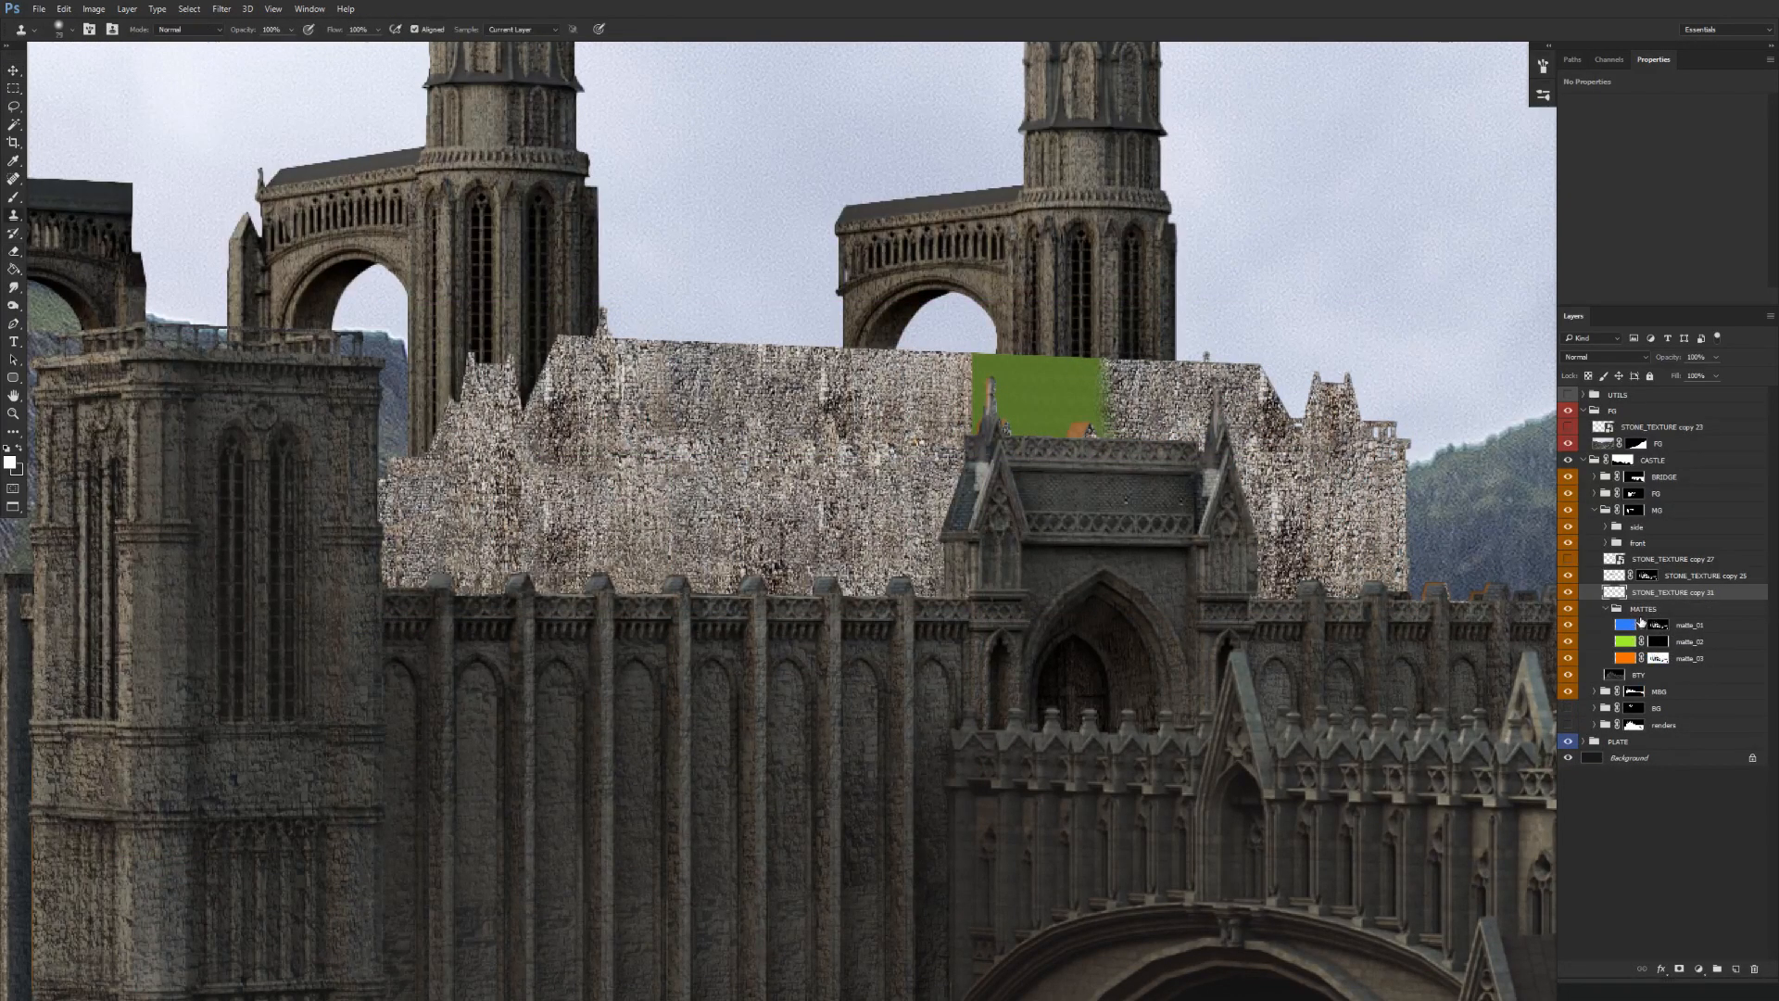
alt+click(843, 474)
alt+right_click(1051, 435)
click(1076, 438)
drag(992, 410, 1001, 424)
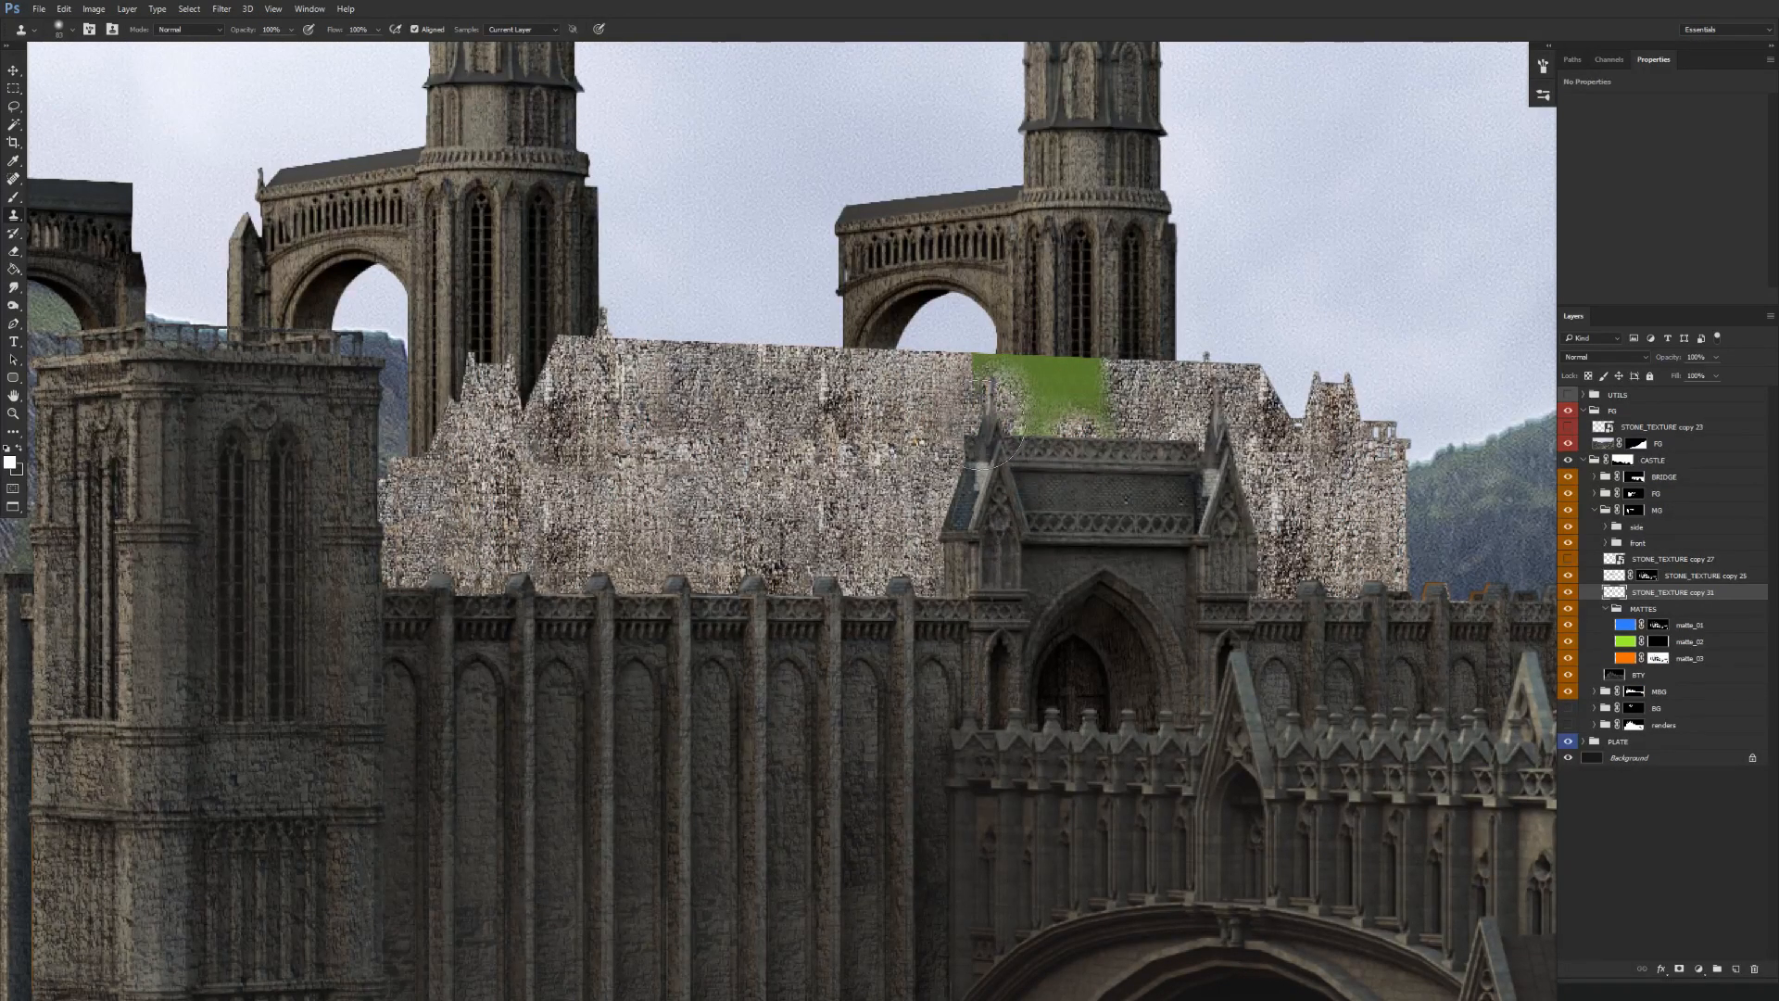
drag(879, 584, 866, 558)
Copy the matte_03 mask onto the merged stone texture layer and compare the texture on and off.
key(v)
drag(1658, 658, 1666, 594)
click(1567, 593)
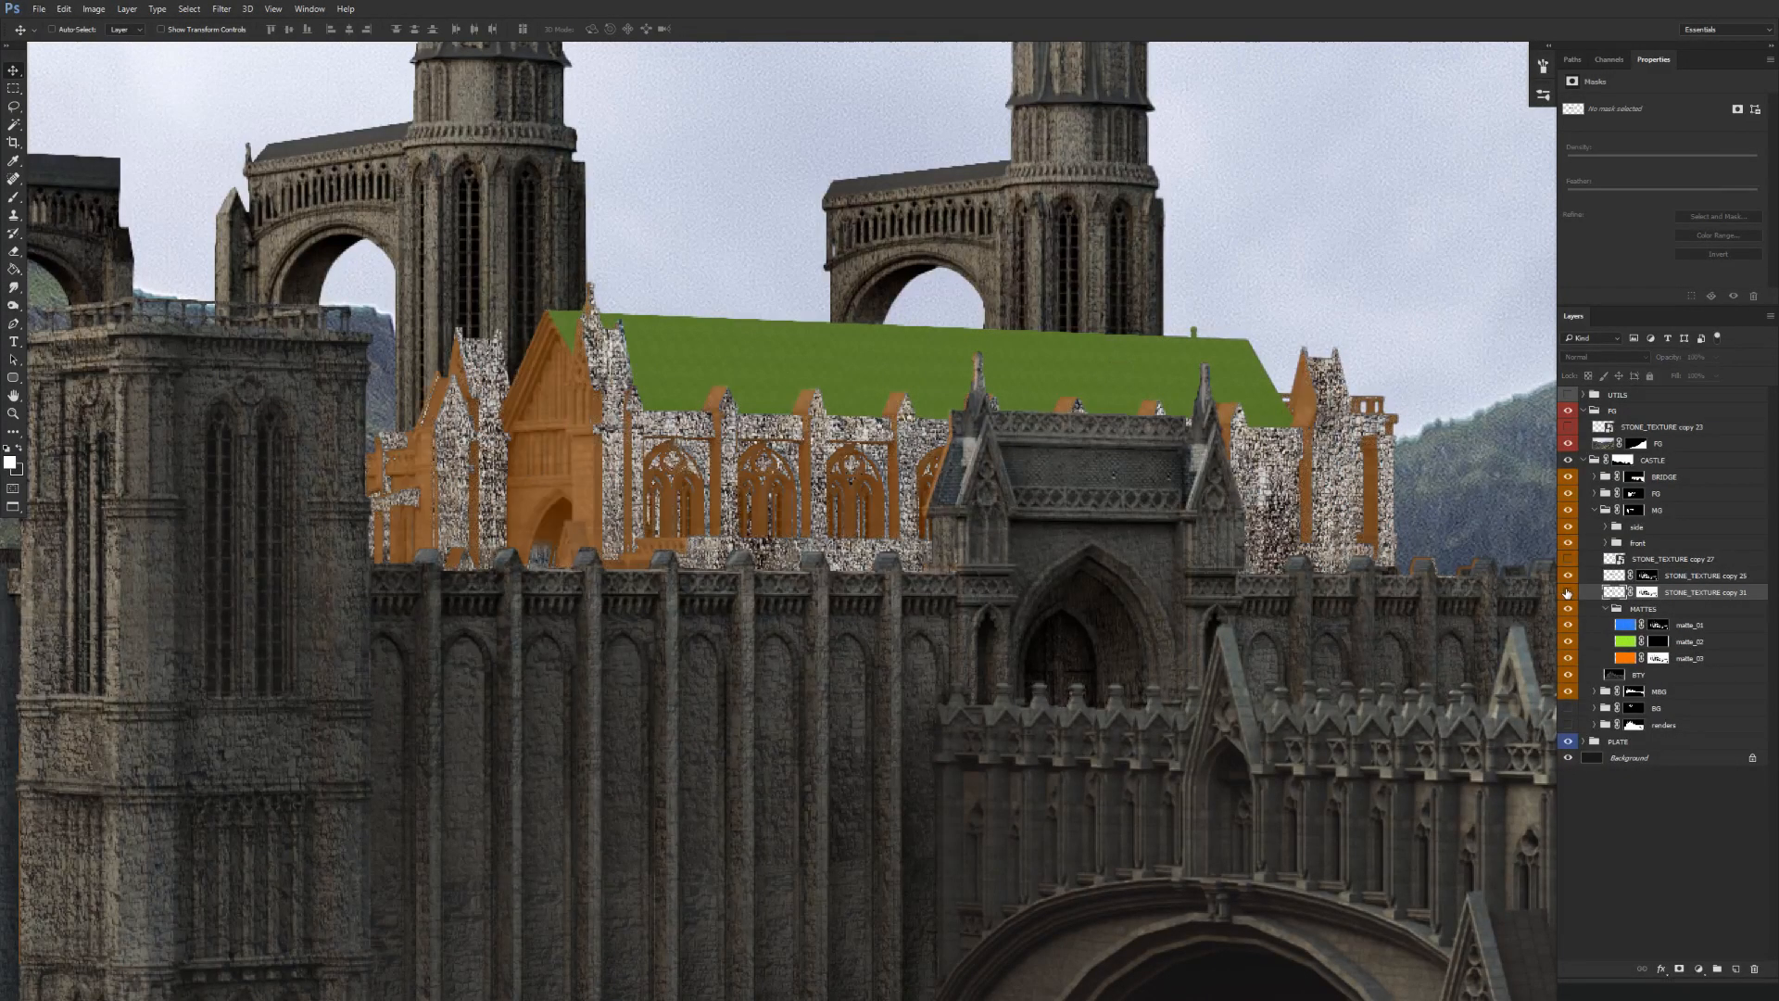
click(1567, 593)
scroll(712, 669, down, 5)
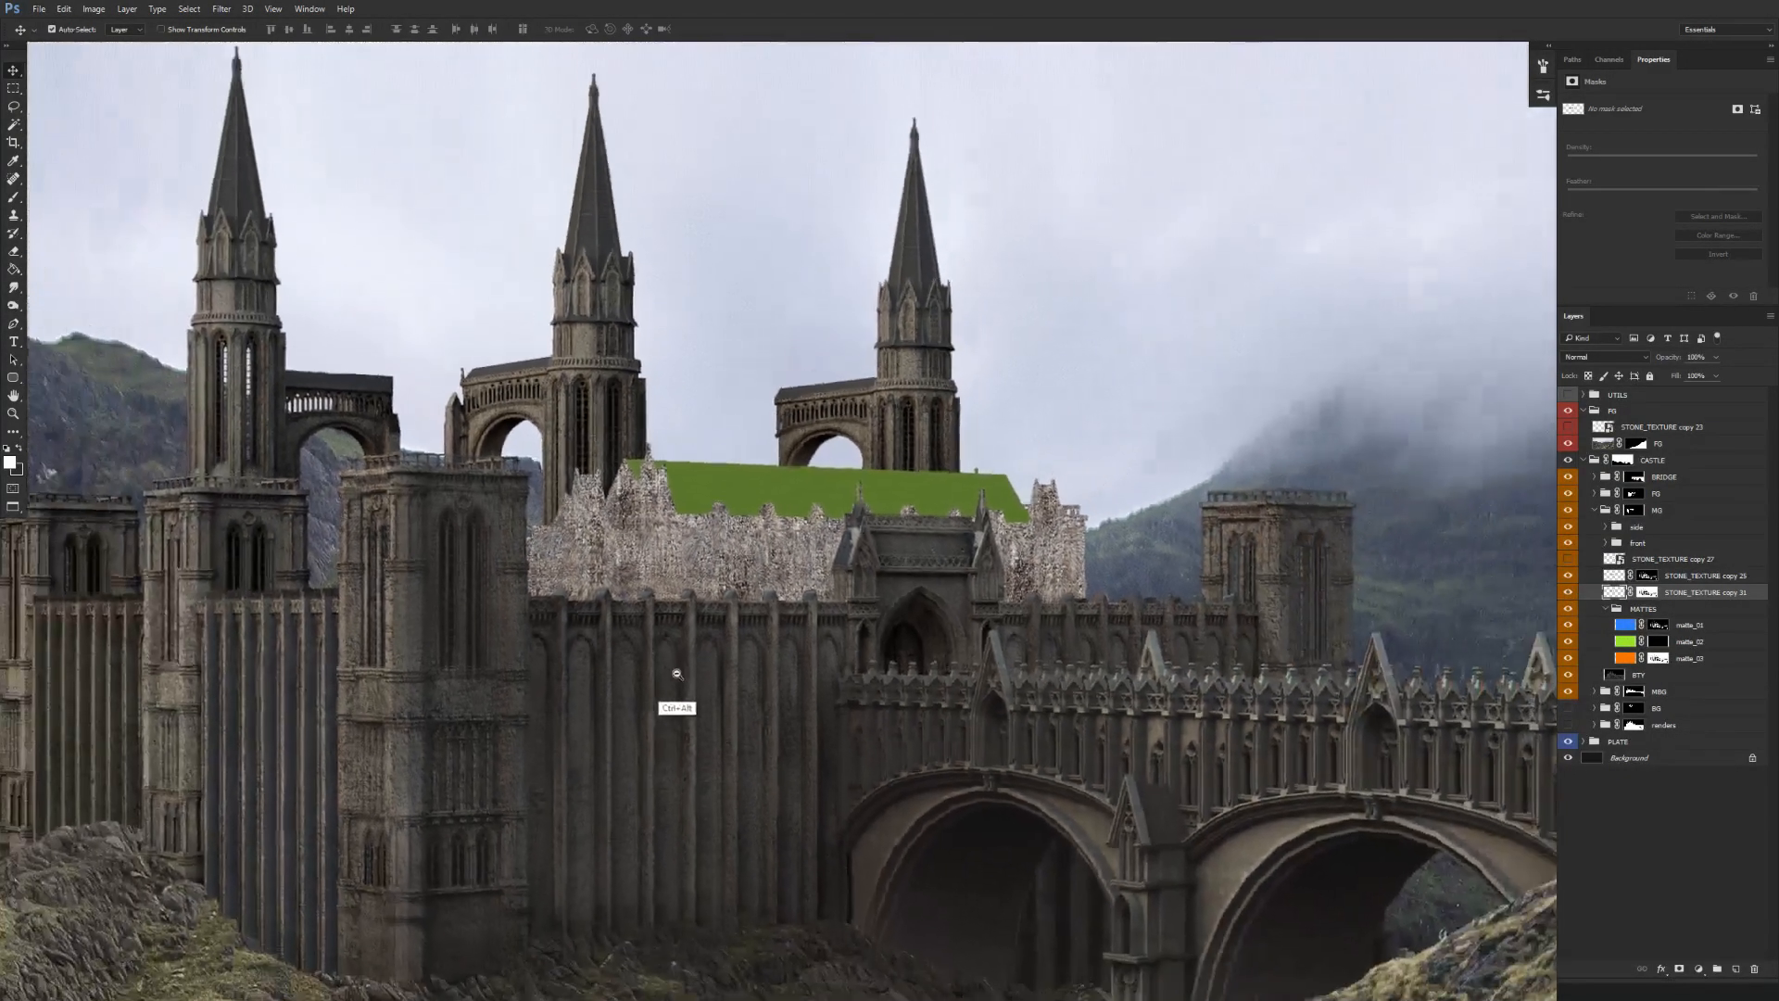
drag(682, 740, 668, 624)
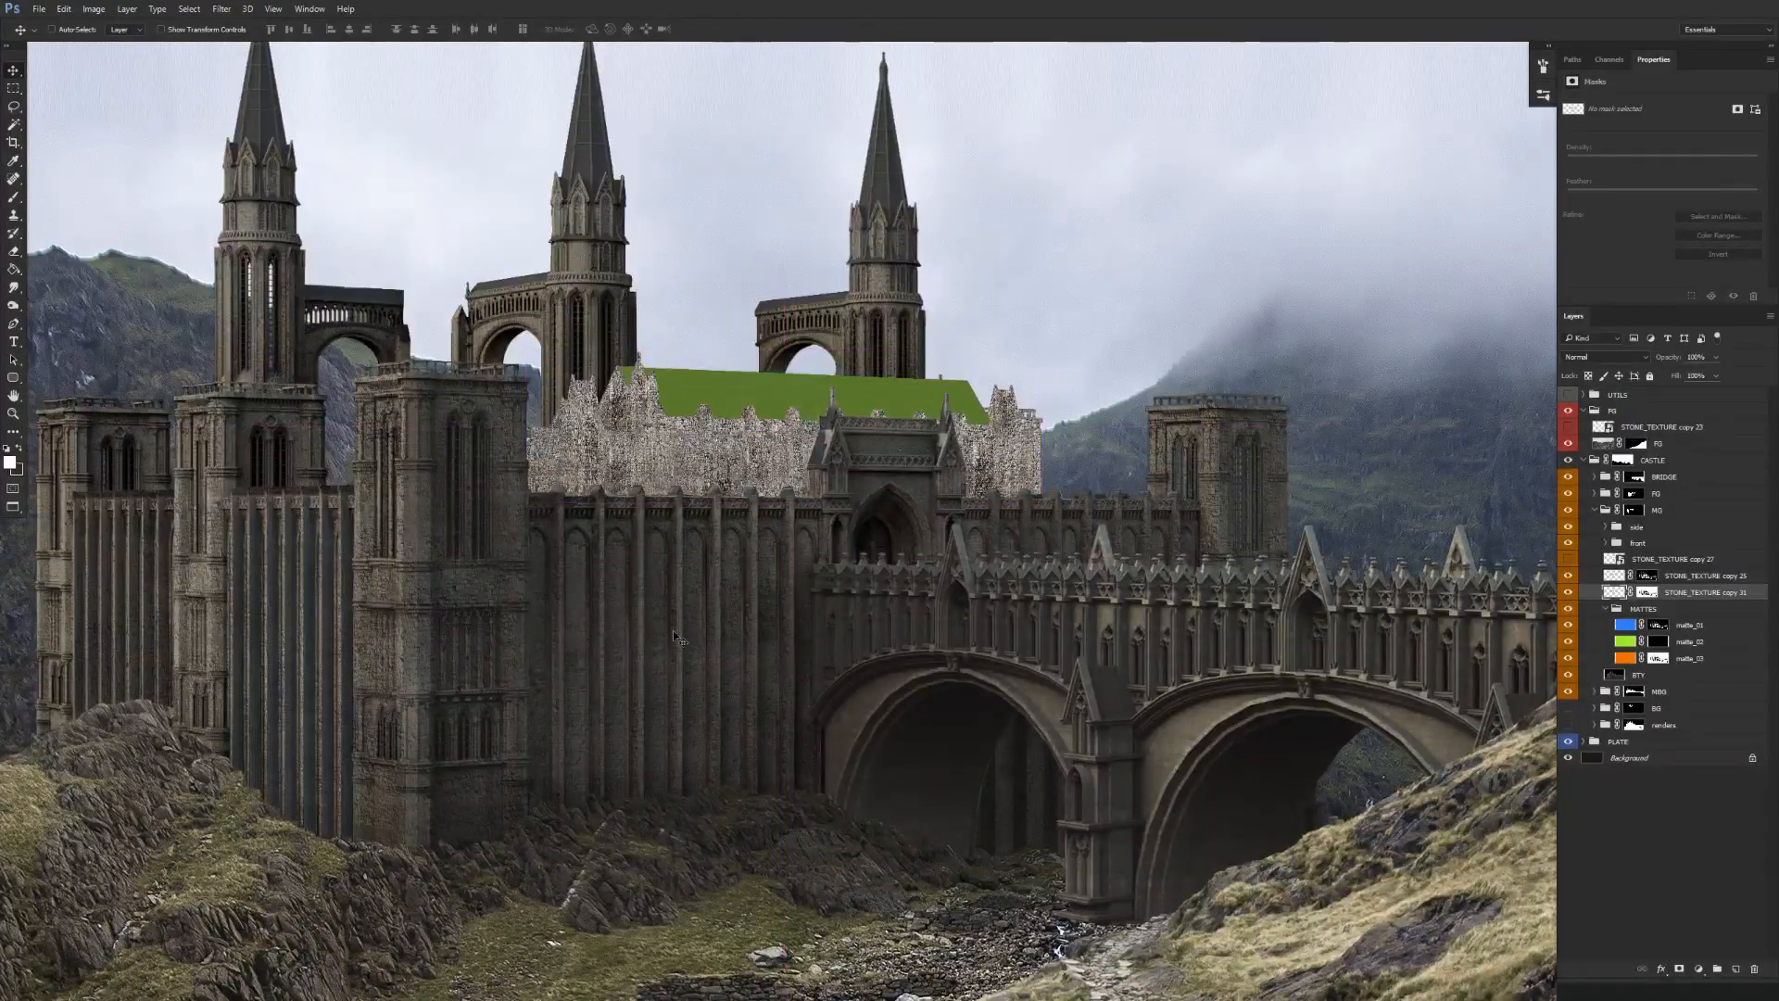
drag(657, 707, 669, 702)
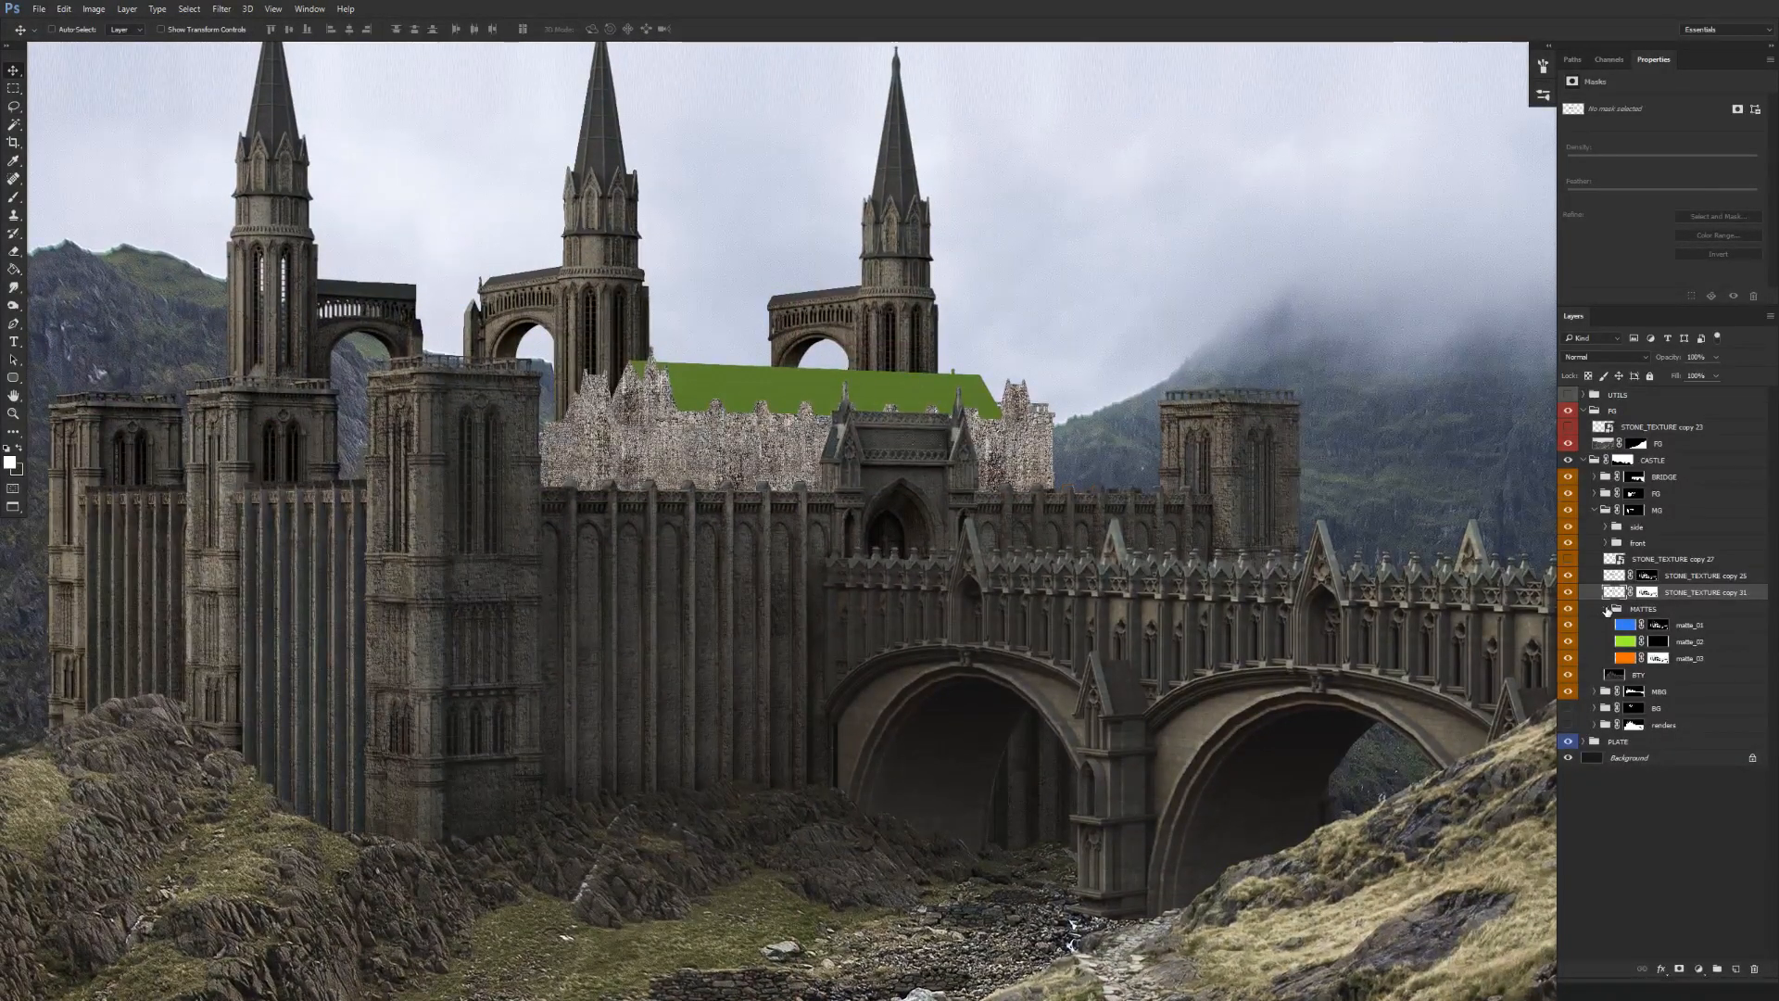
Collapse the MATTES group and place the matte_01-masked STONE_TEXTURE copy 25 in its own group.
click(1607, 609)
click(1682, 577)
key(ctrl+g)
double_click(1655, 577)
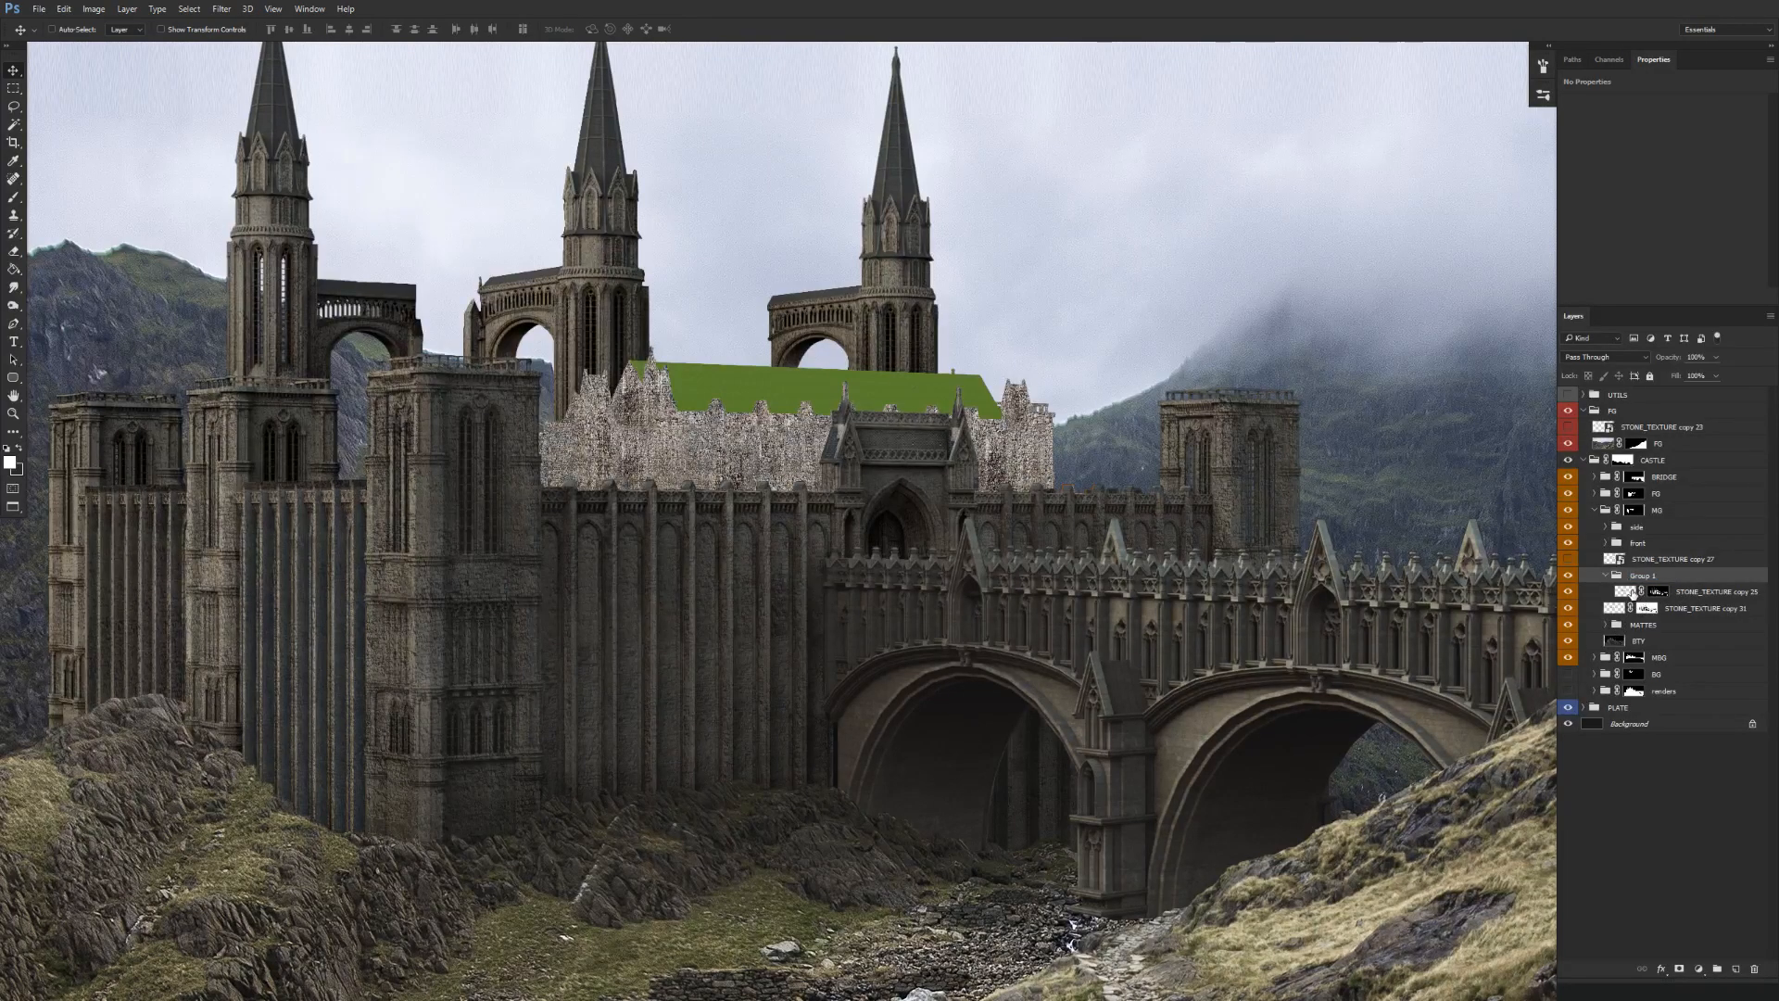
Check the two masked textures separately and touch up the front gable on STONE_TEXTURE copy 31 with the Clone Stamp.
click(1629, 593)
click(1569, 608)
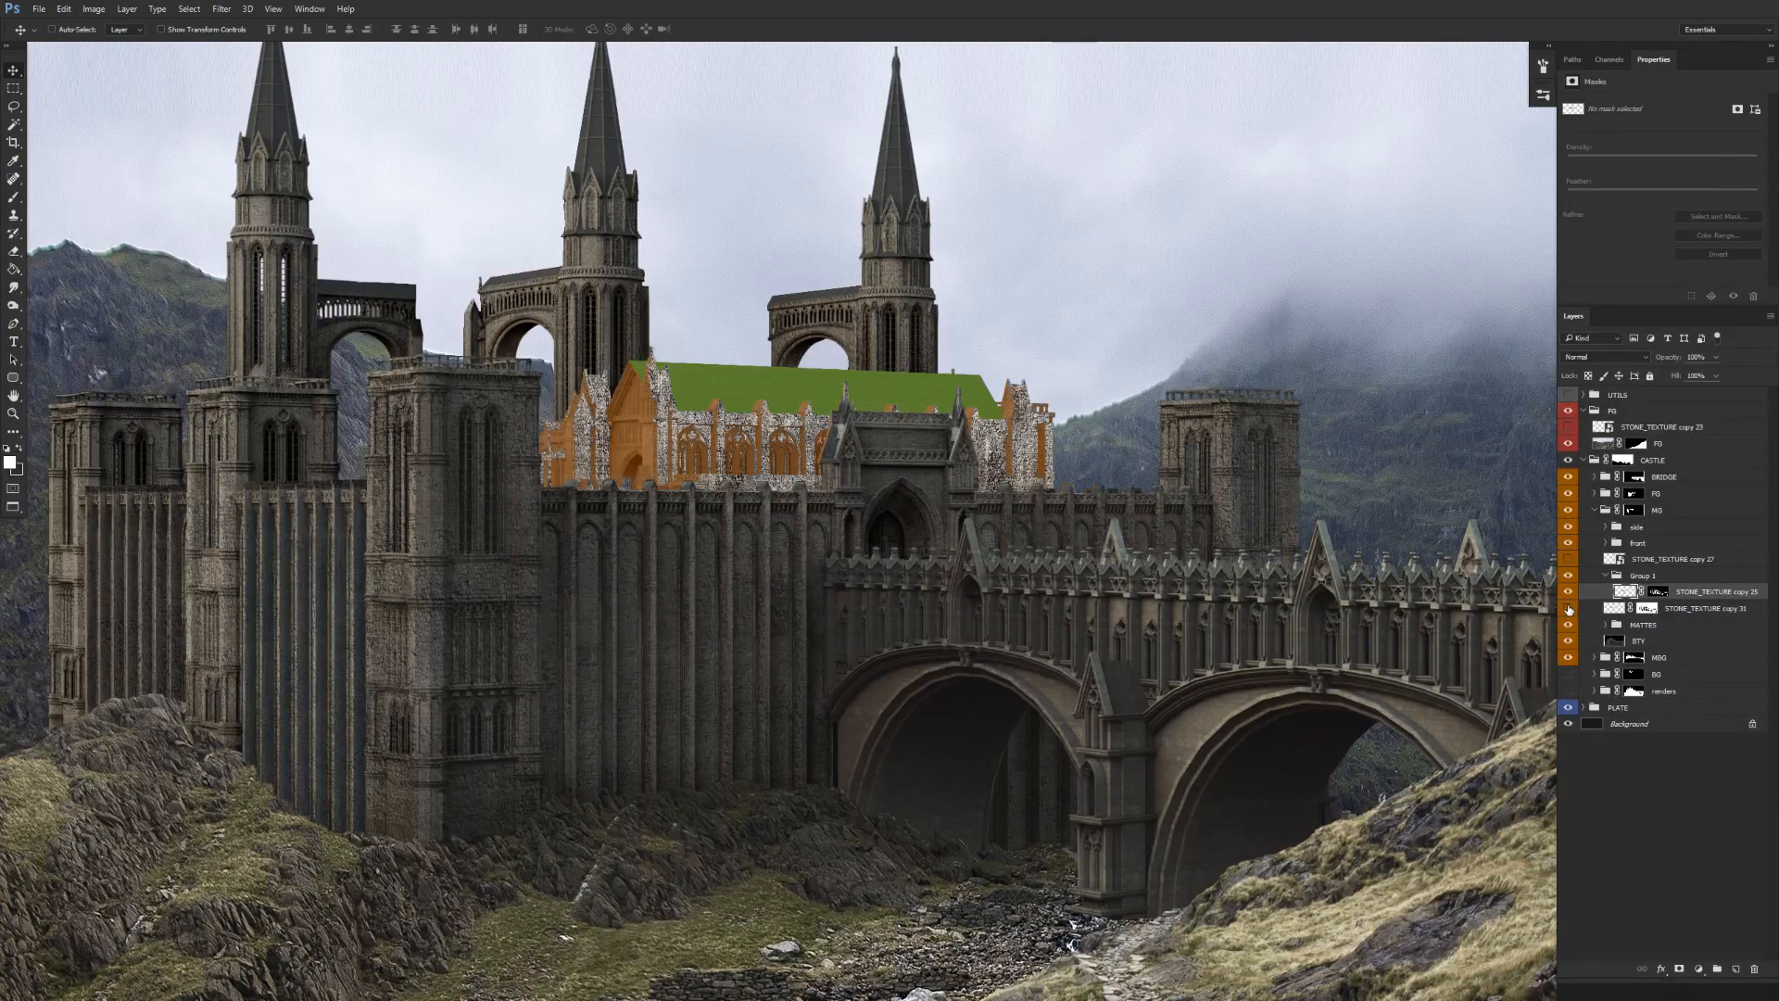
click(1571, 593)
click(1614, 608)
key(s)
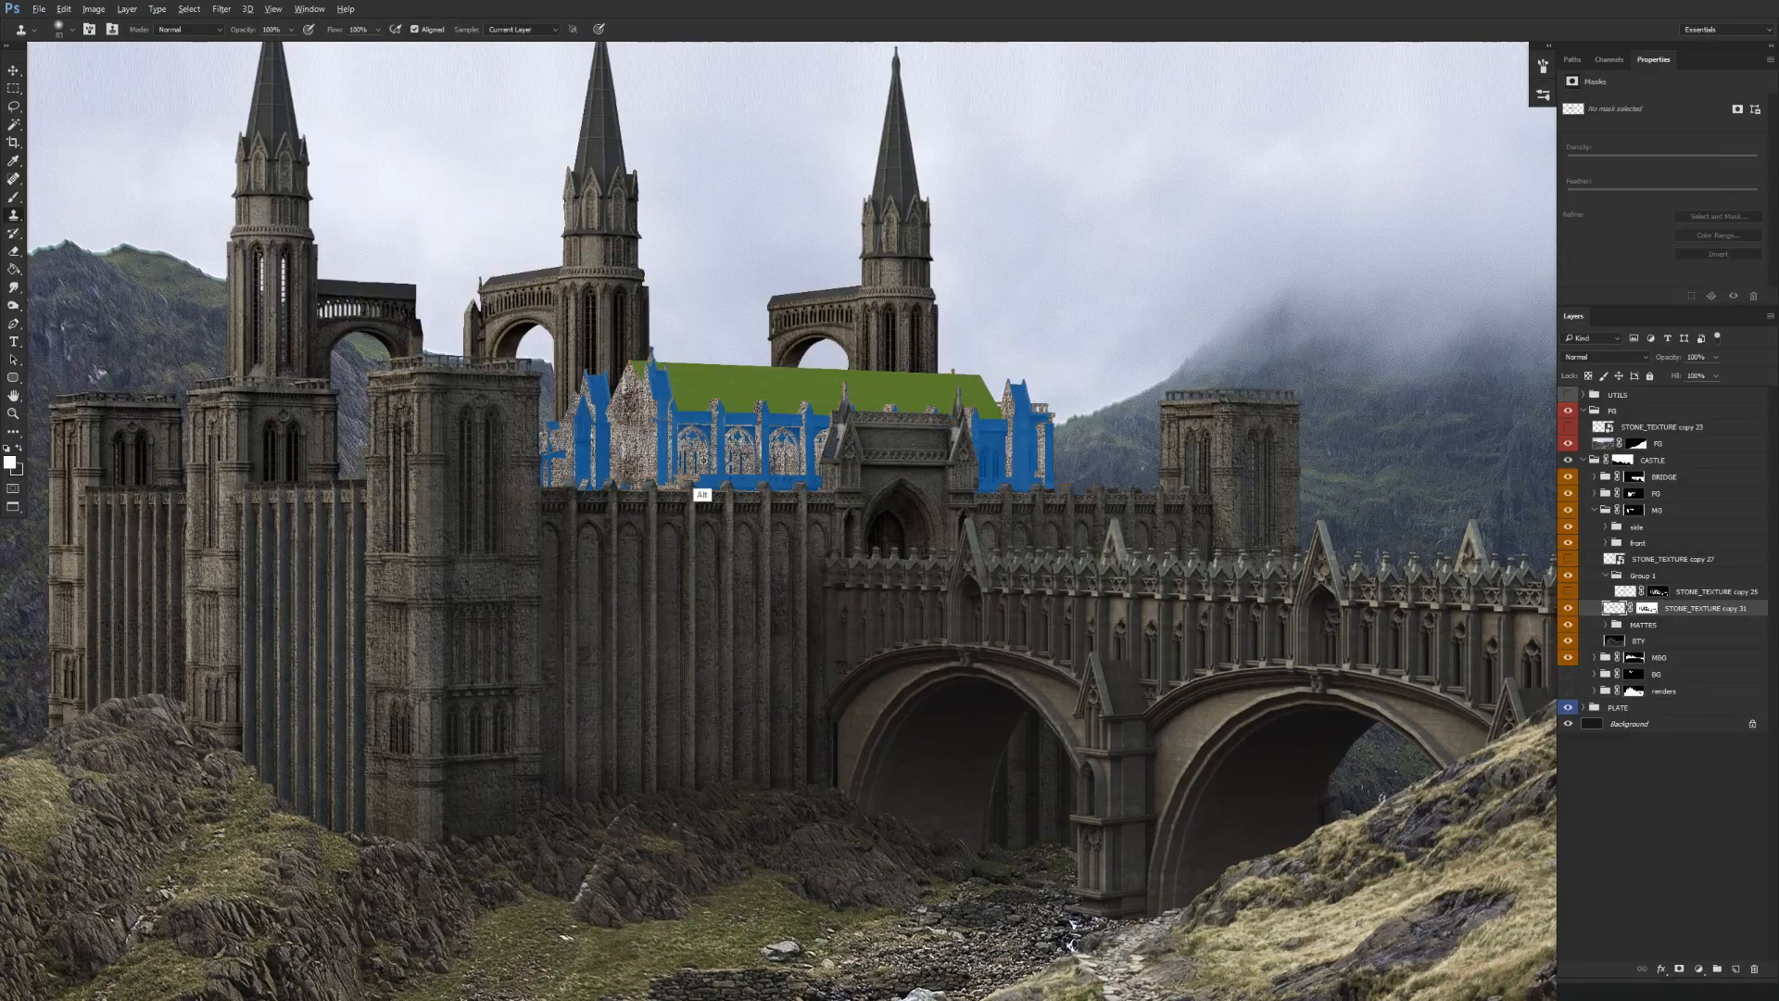
alt+click(676, 451)
click(630, 408)
key(v)
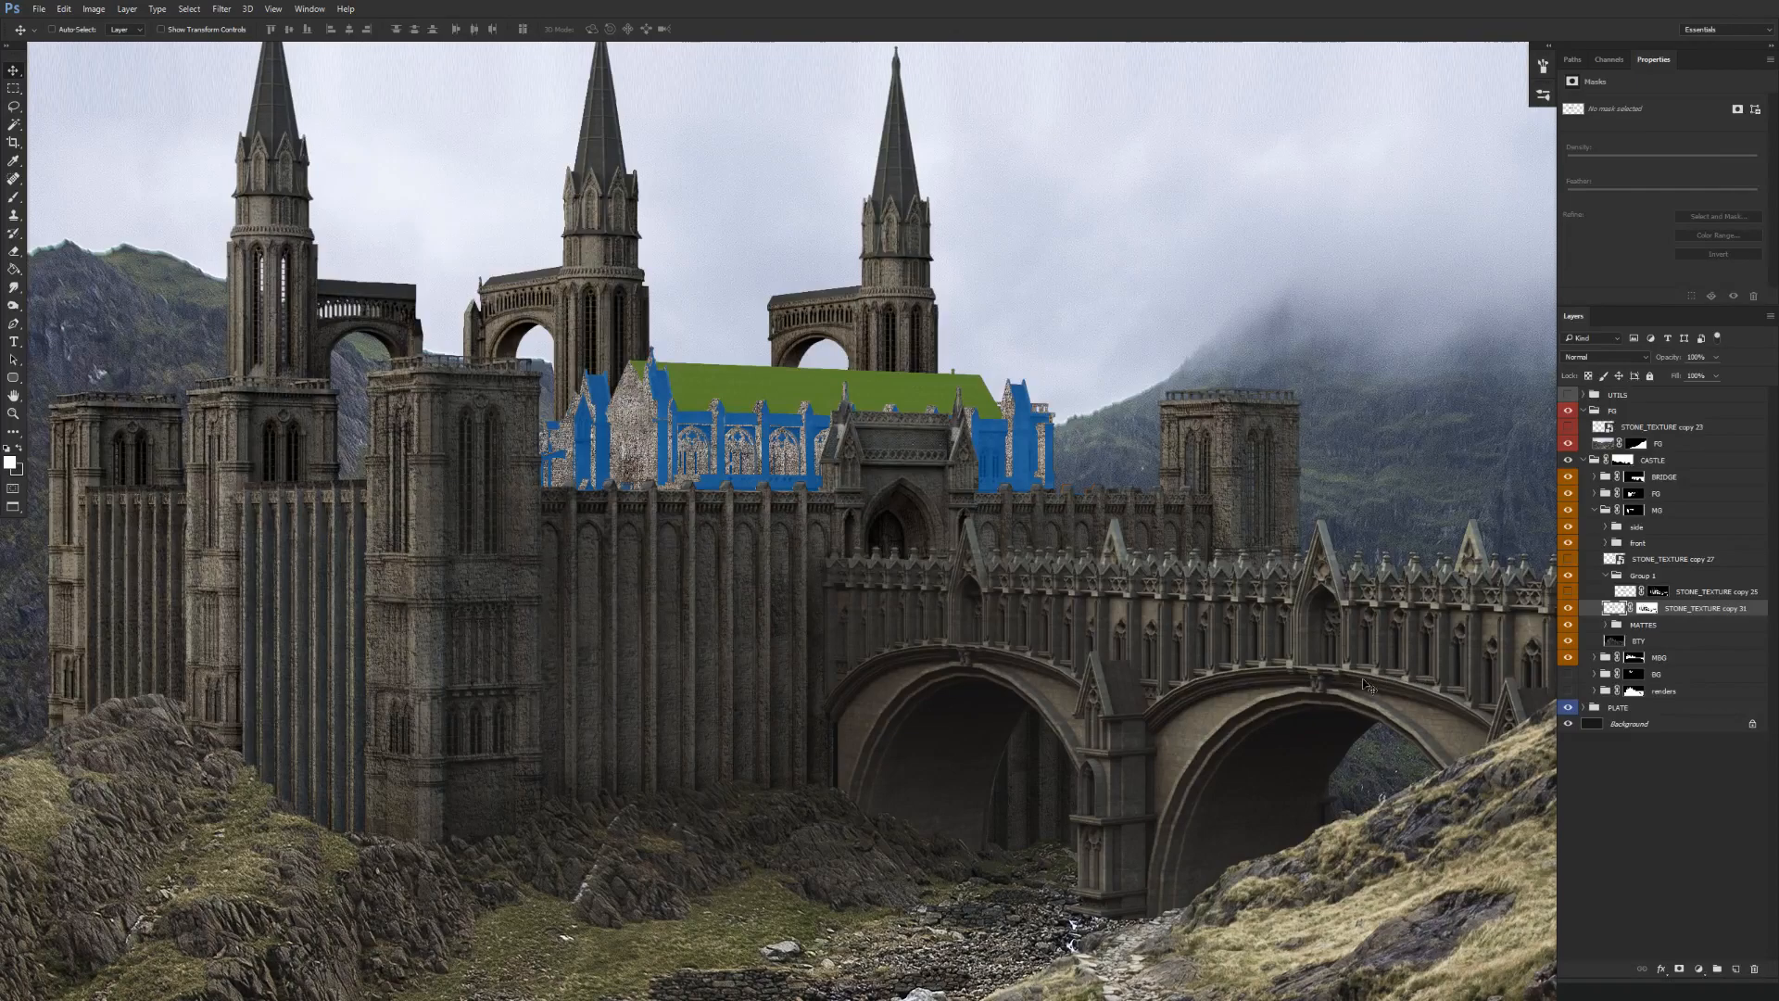
Name the STONE_TEXTURE copy 25 group "front" and put STONE_TEXTURE copy 31 in a new group named "side".
click(1650, 576)
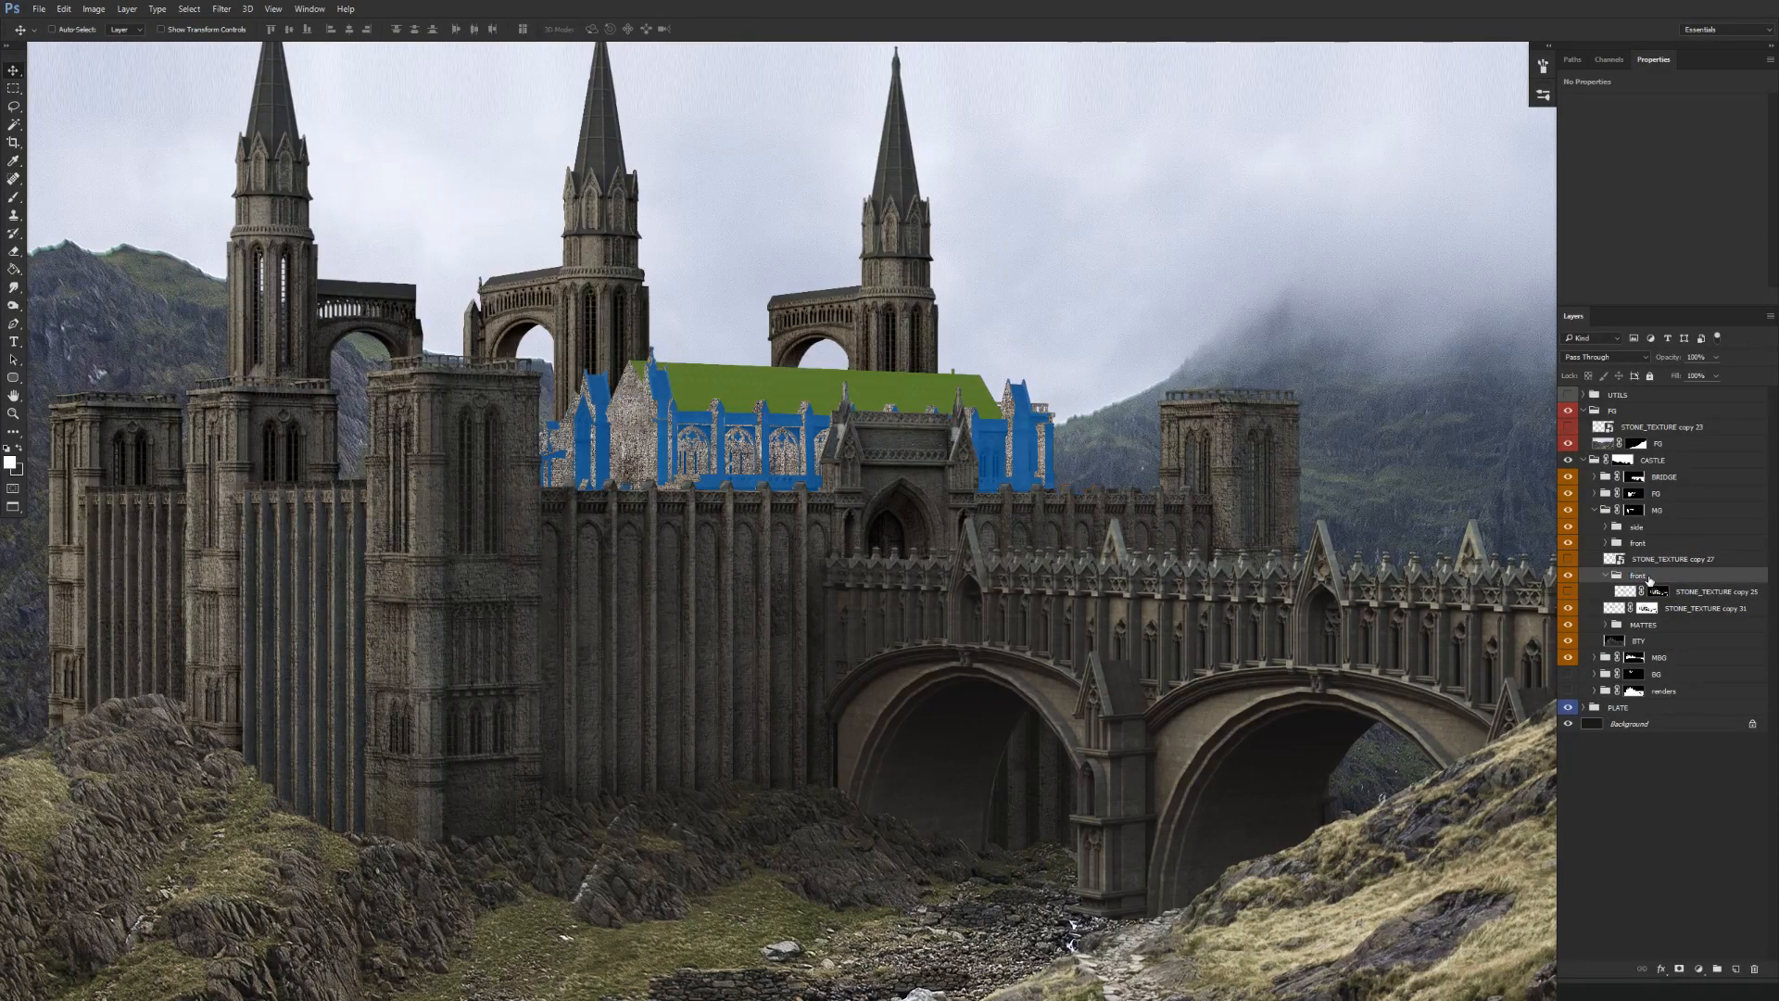
click(1644, 608)
key(ctrl+g)
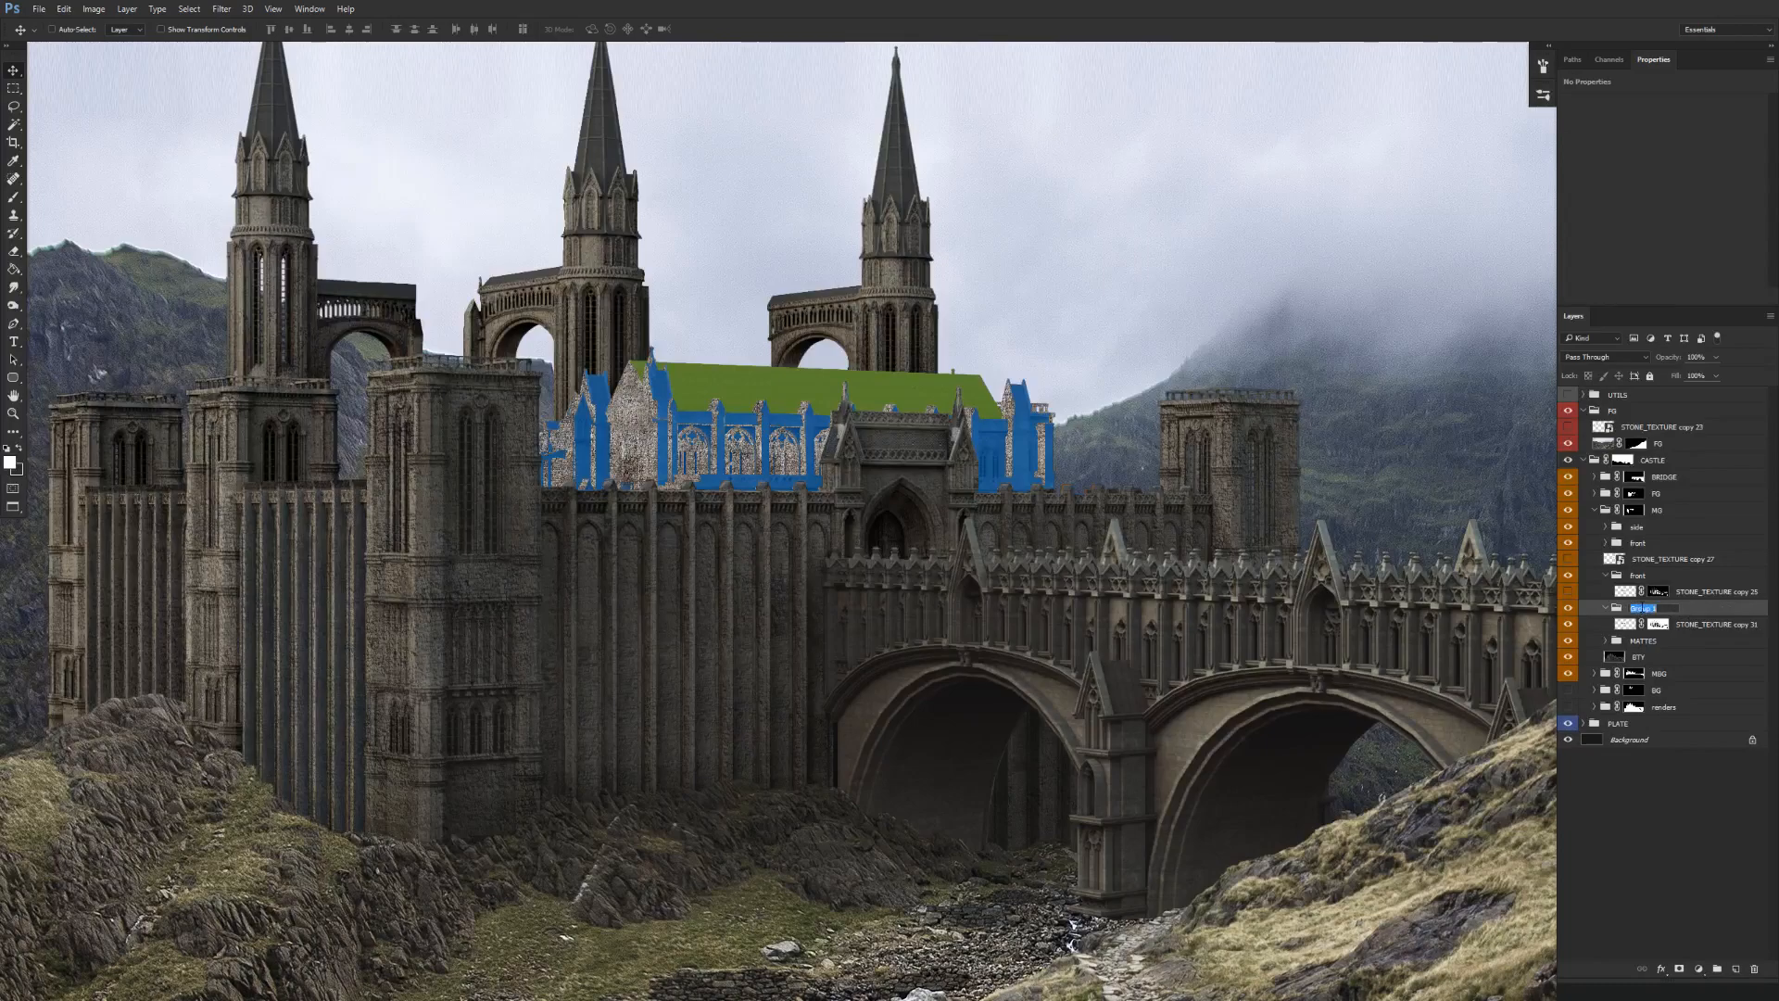
text(side)
key(Return)
Copy the Levels_cc_01 adjustment from the finished side group into the new front and side groups, clipped to their stone textures.
click(1704, 596)
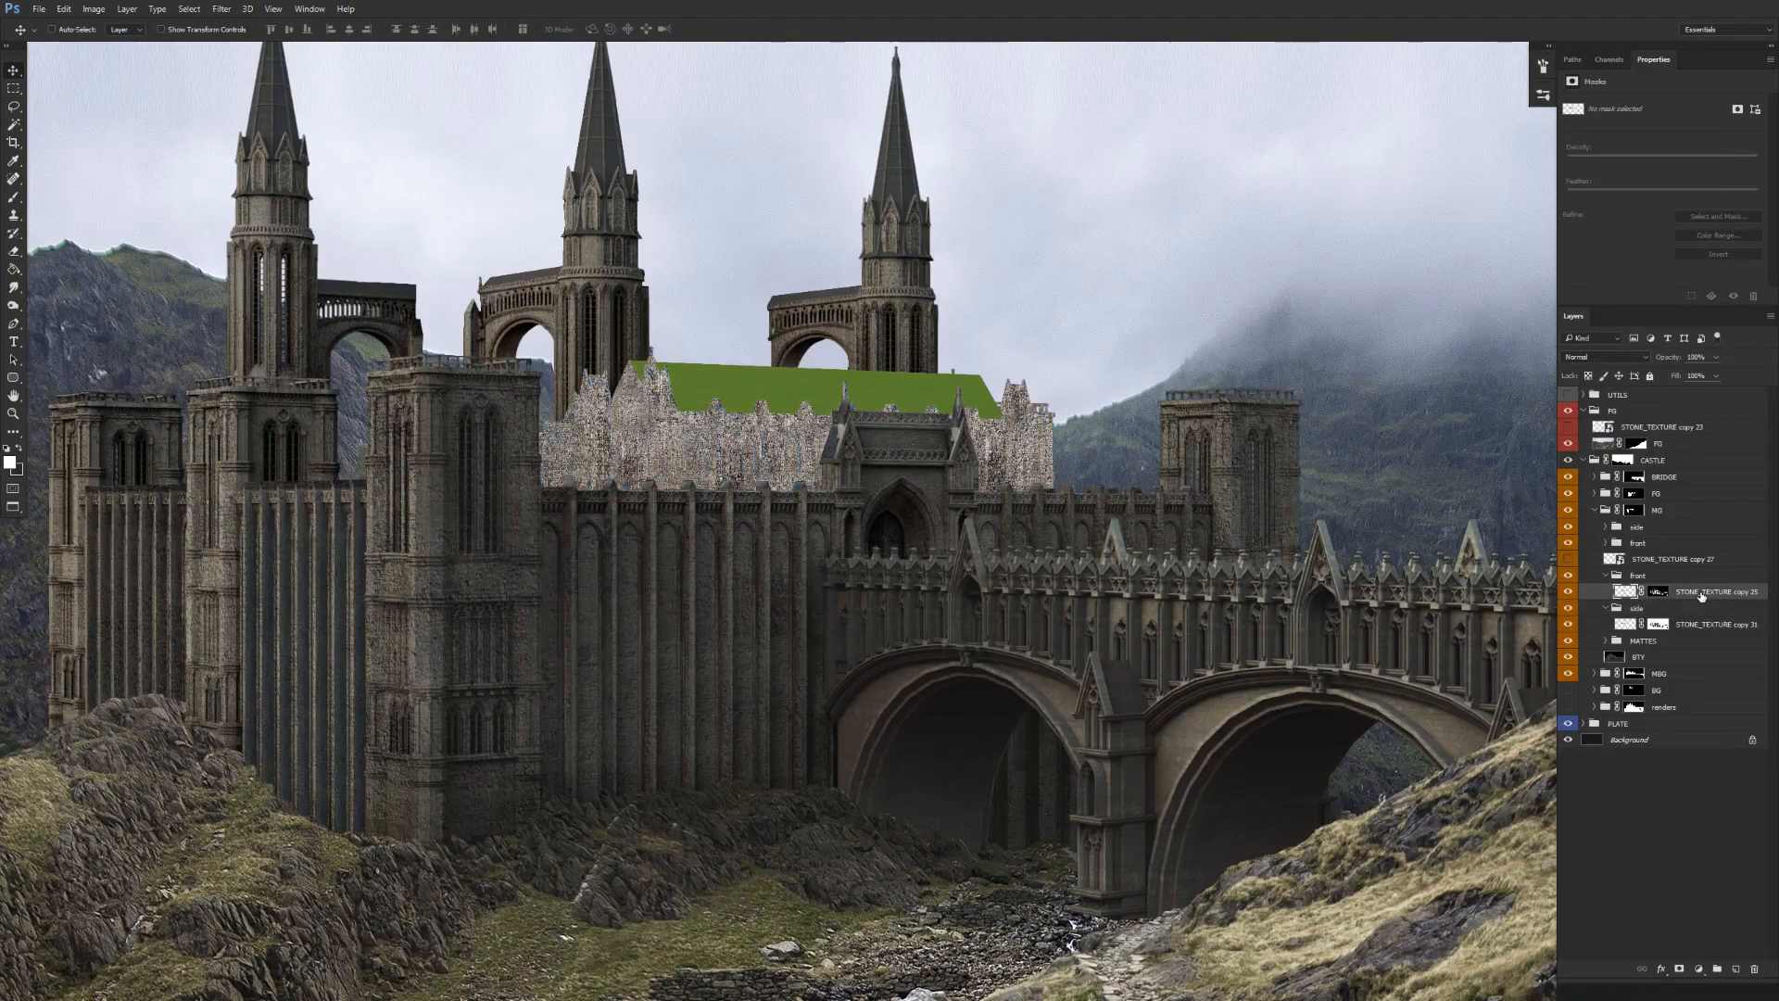
drag(1156, 727, 871, 667)
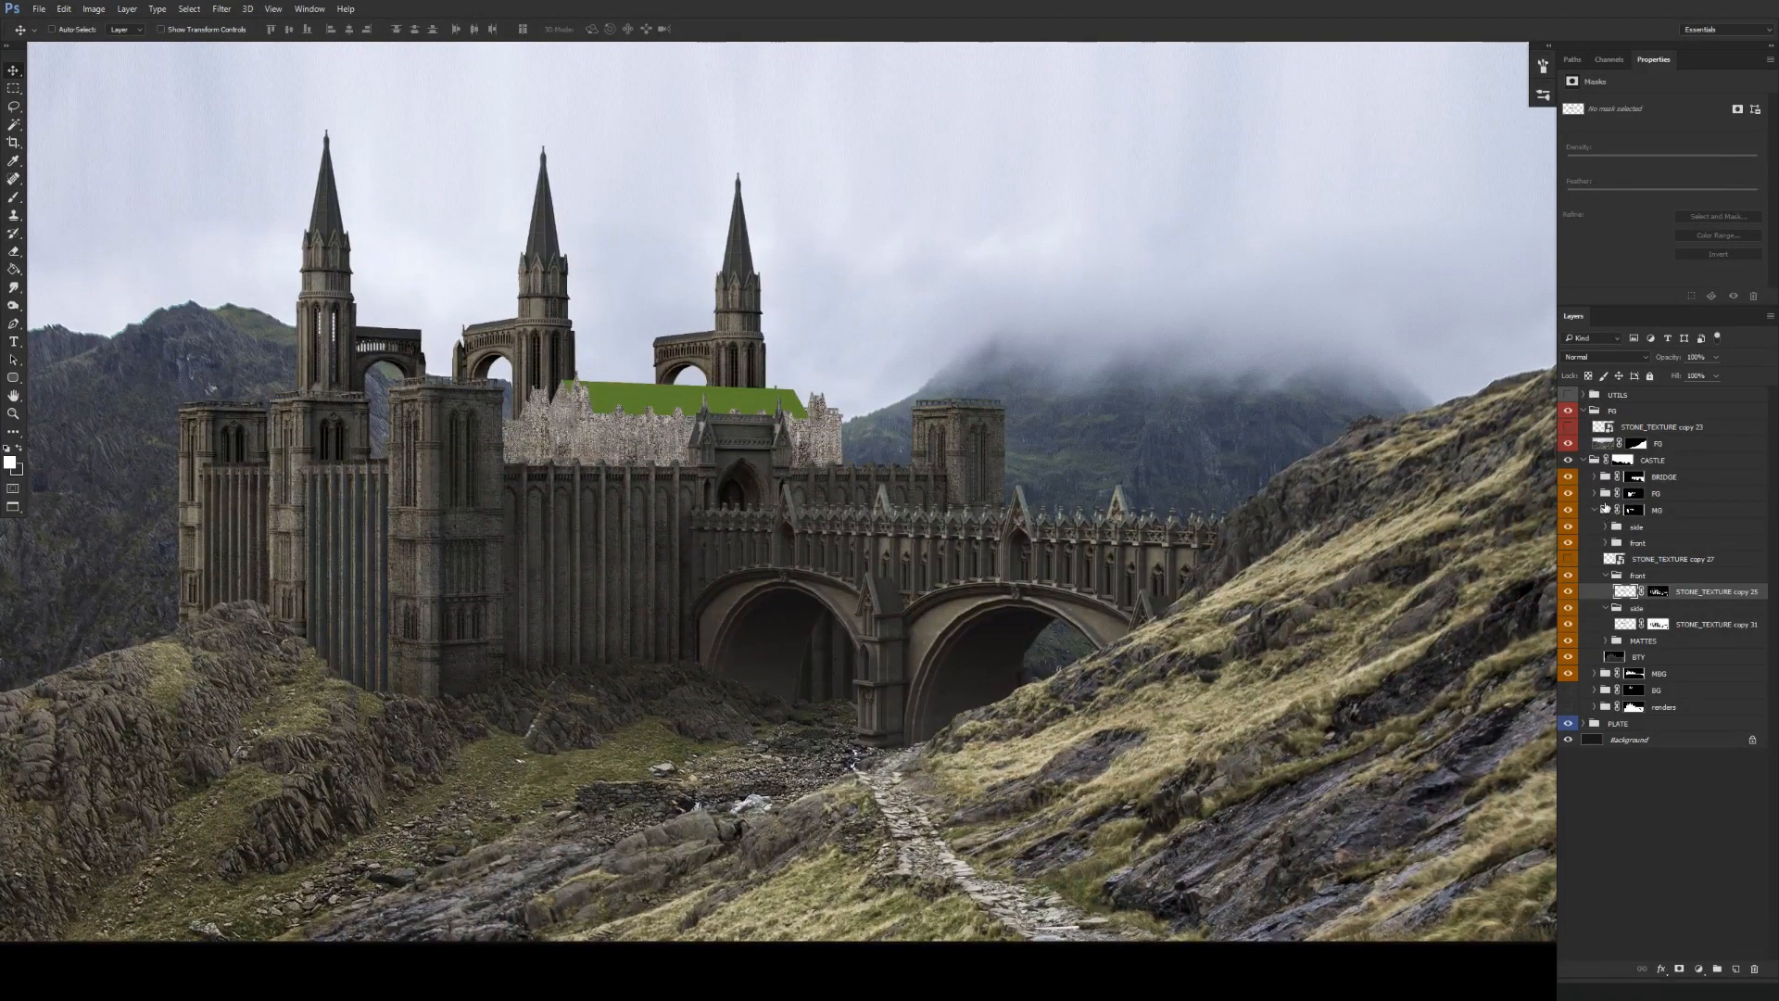
click(1606, 526)
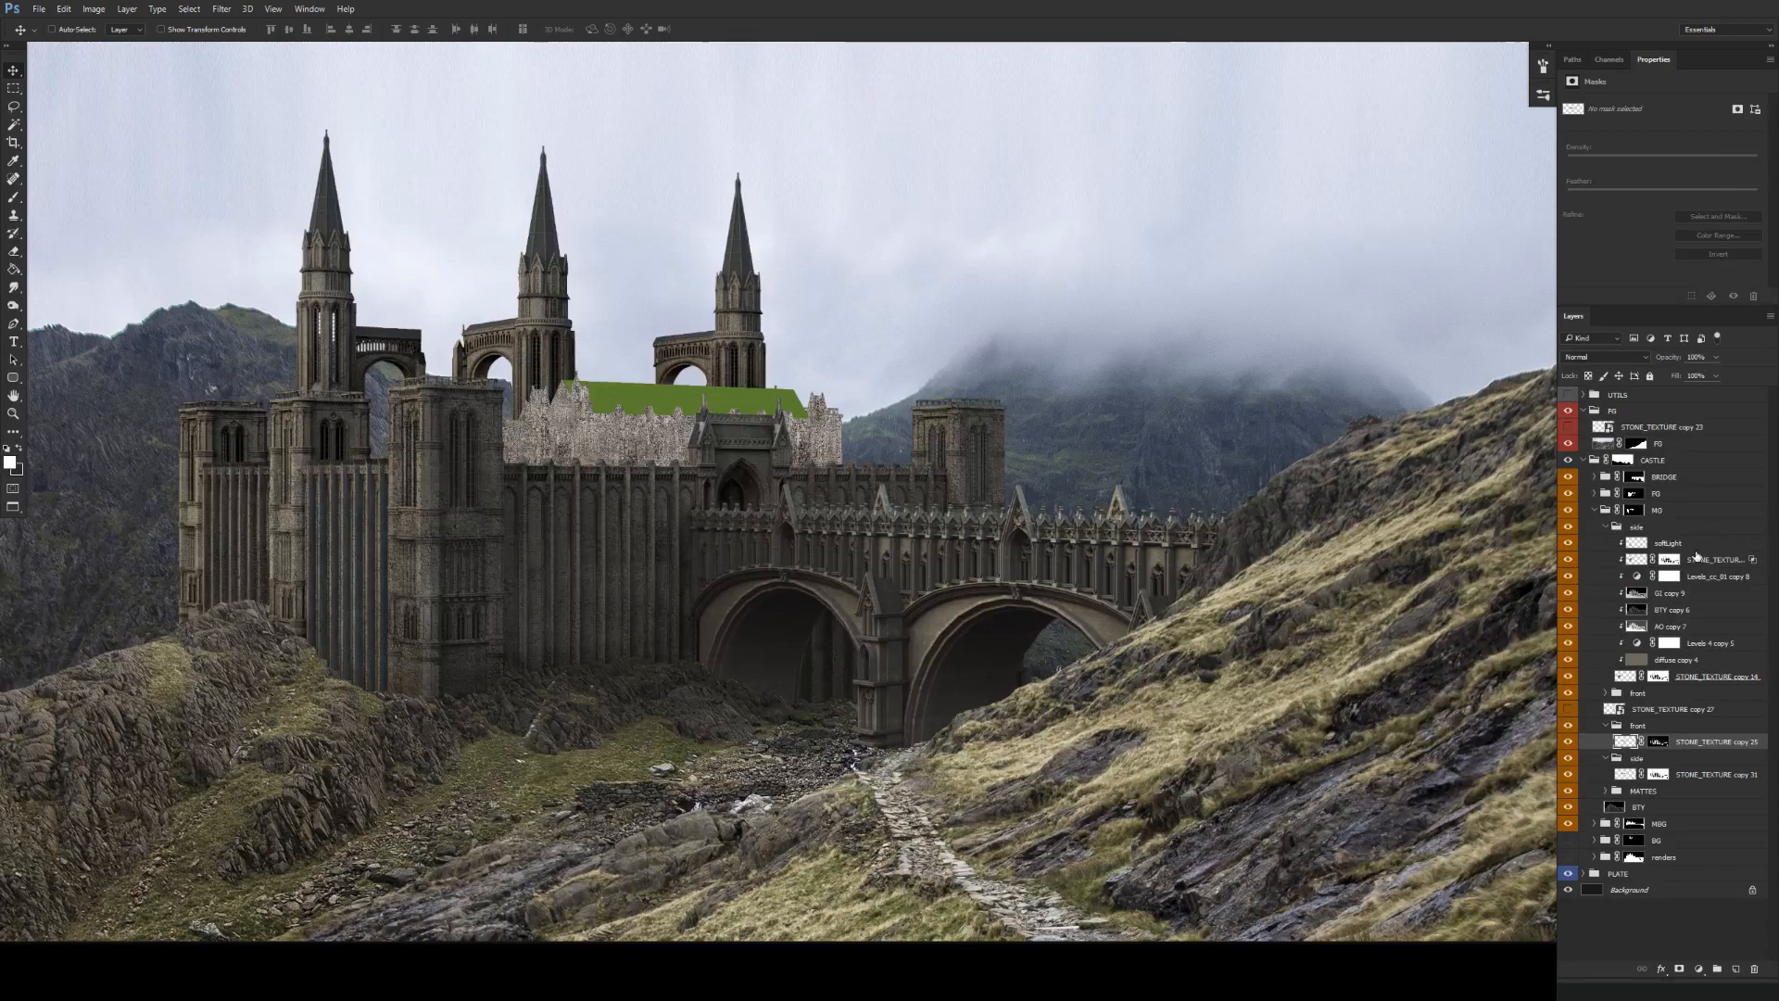
click(1695, 599)
drag(1719, 581, 1703, 794)
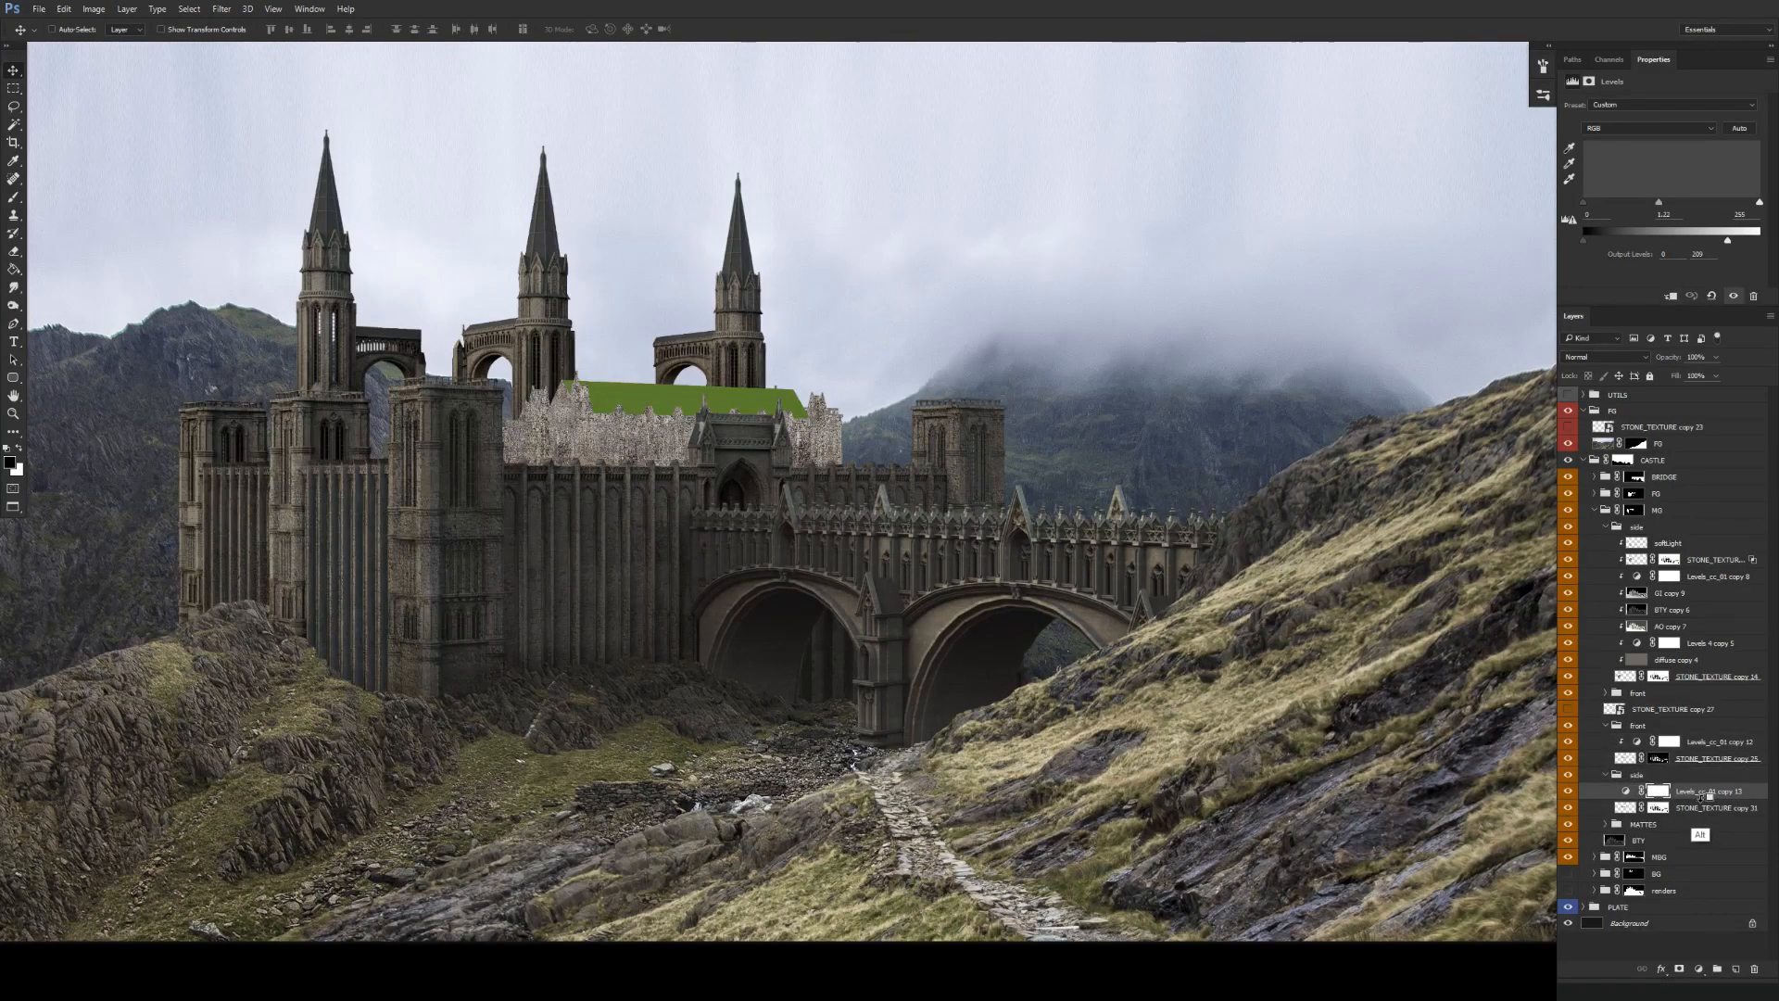
Copy the GI, BTY, AO, Levels 4 and diffuse layers from the finished side group into both new groups, clipped to their textures.
click(1682, 593)
shift+click(1710, 660)
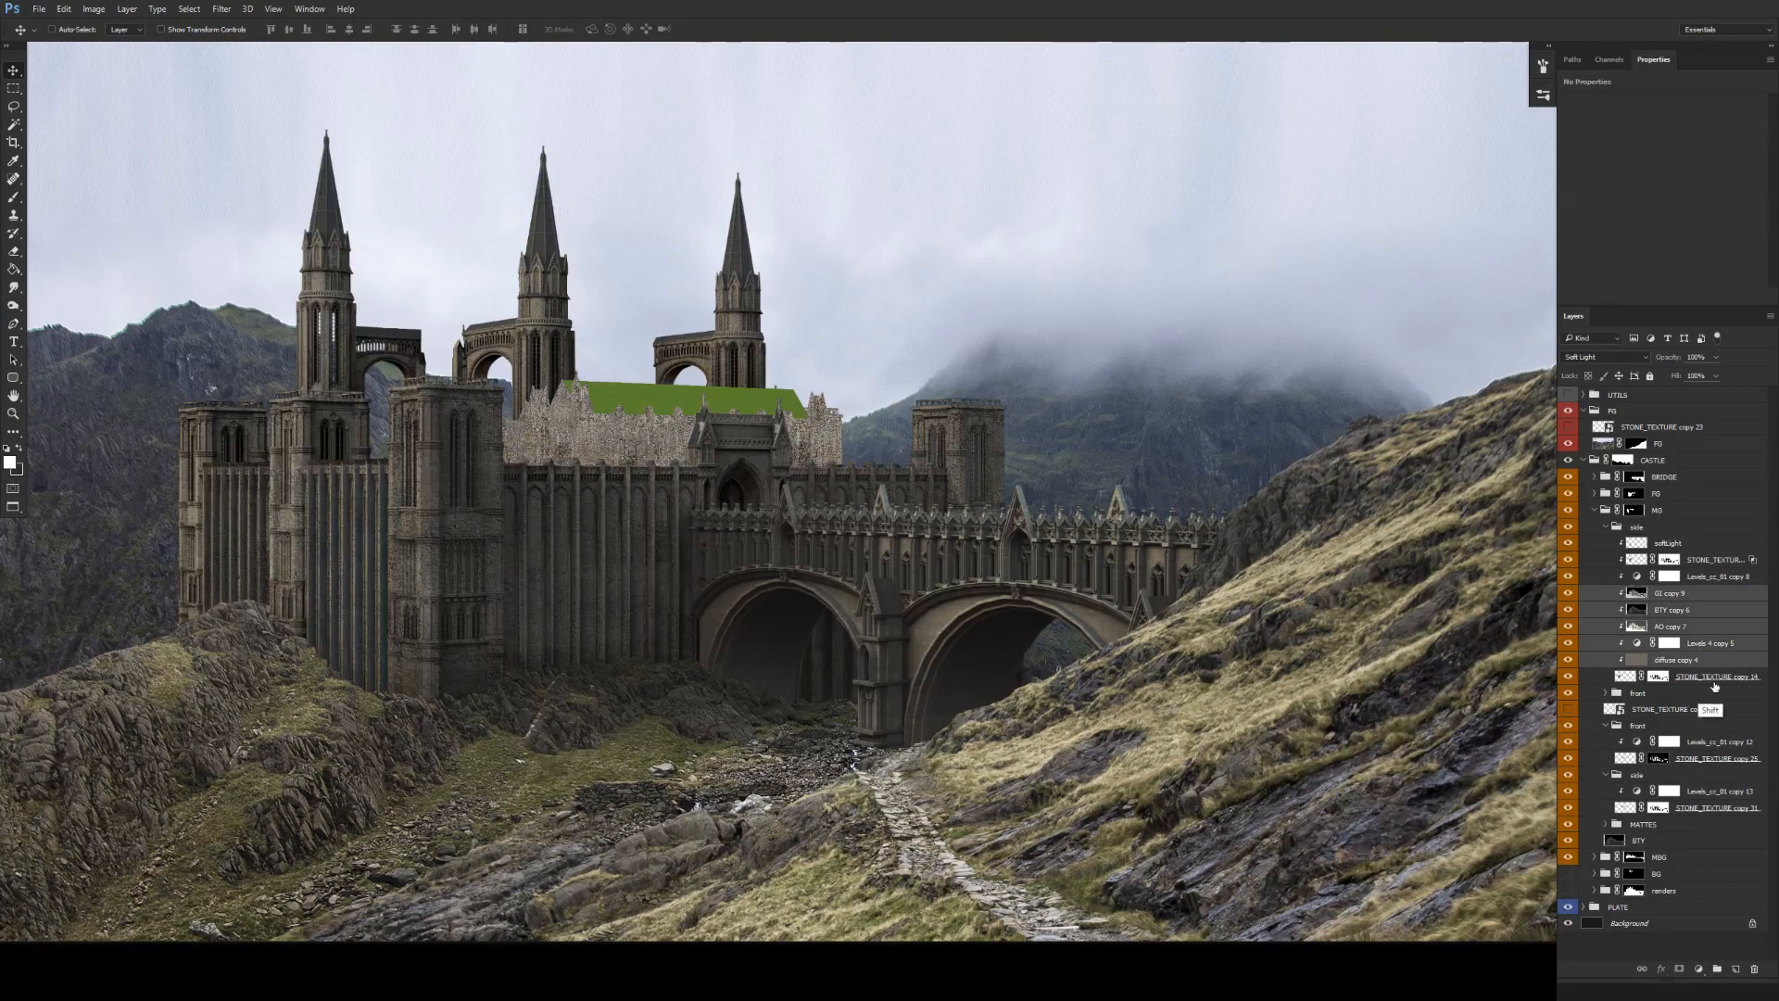
alt+drag(1717, 662, 1716, 749)
click(1606, 528)
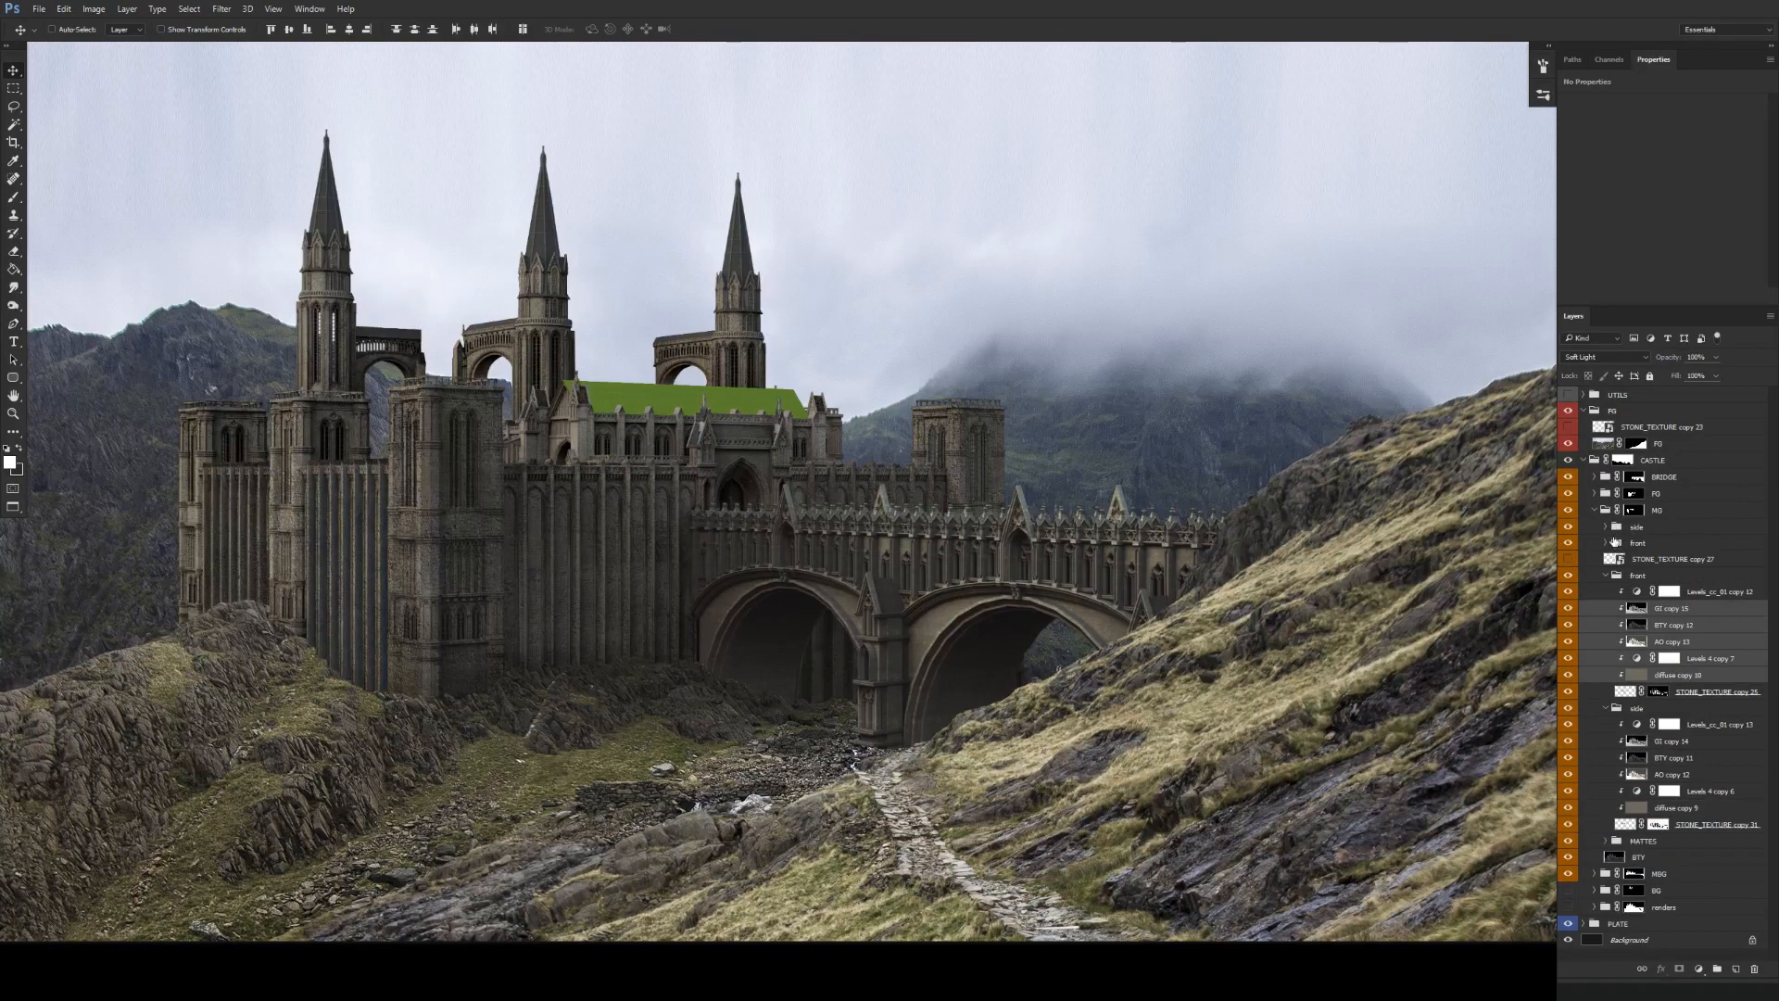
Collapse the new front and side groups and the MG group, and expand the castle group directly below it.
click(1604, 510)
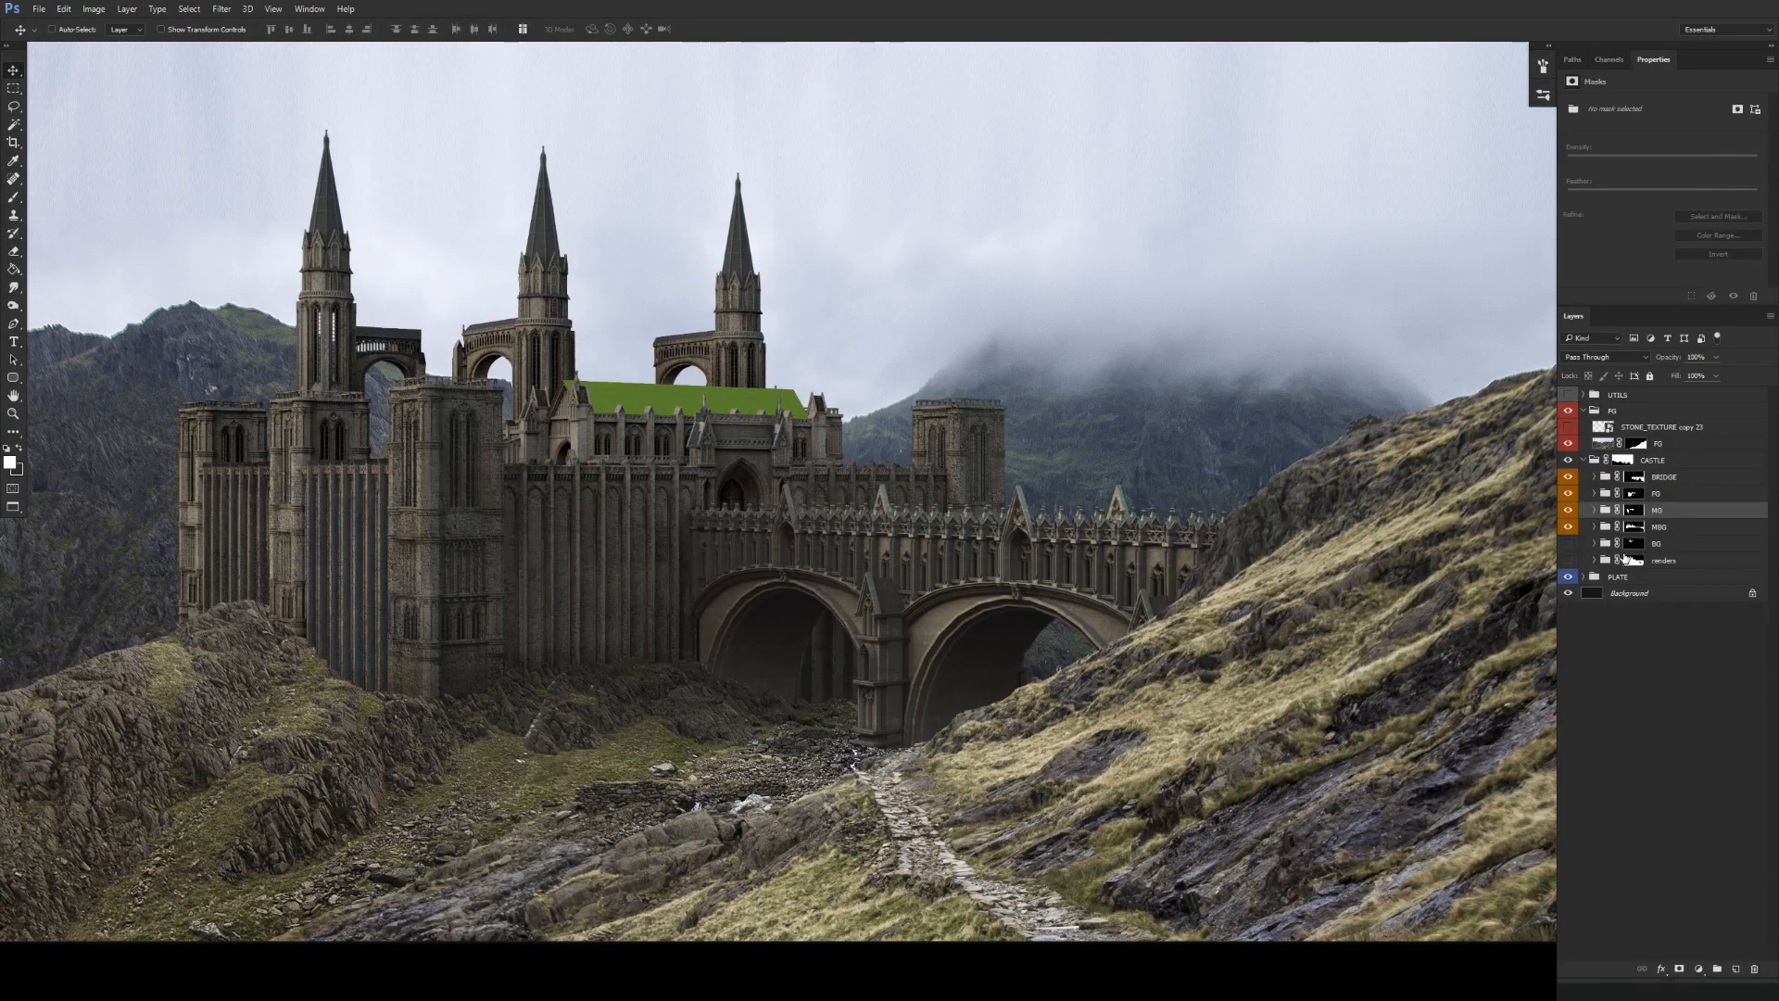
click(1596, 509)
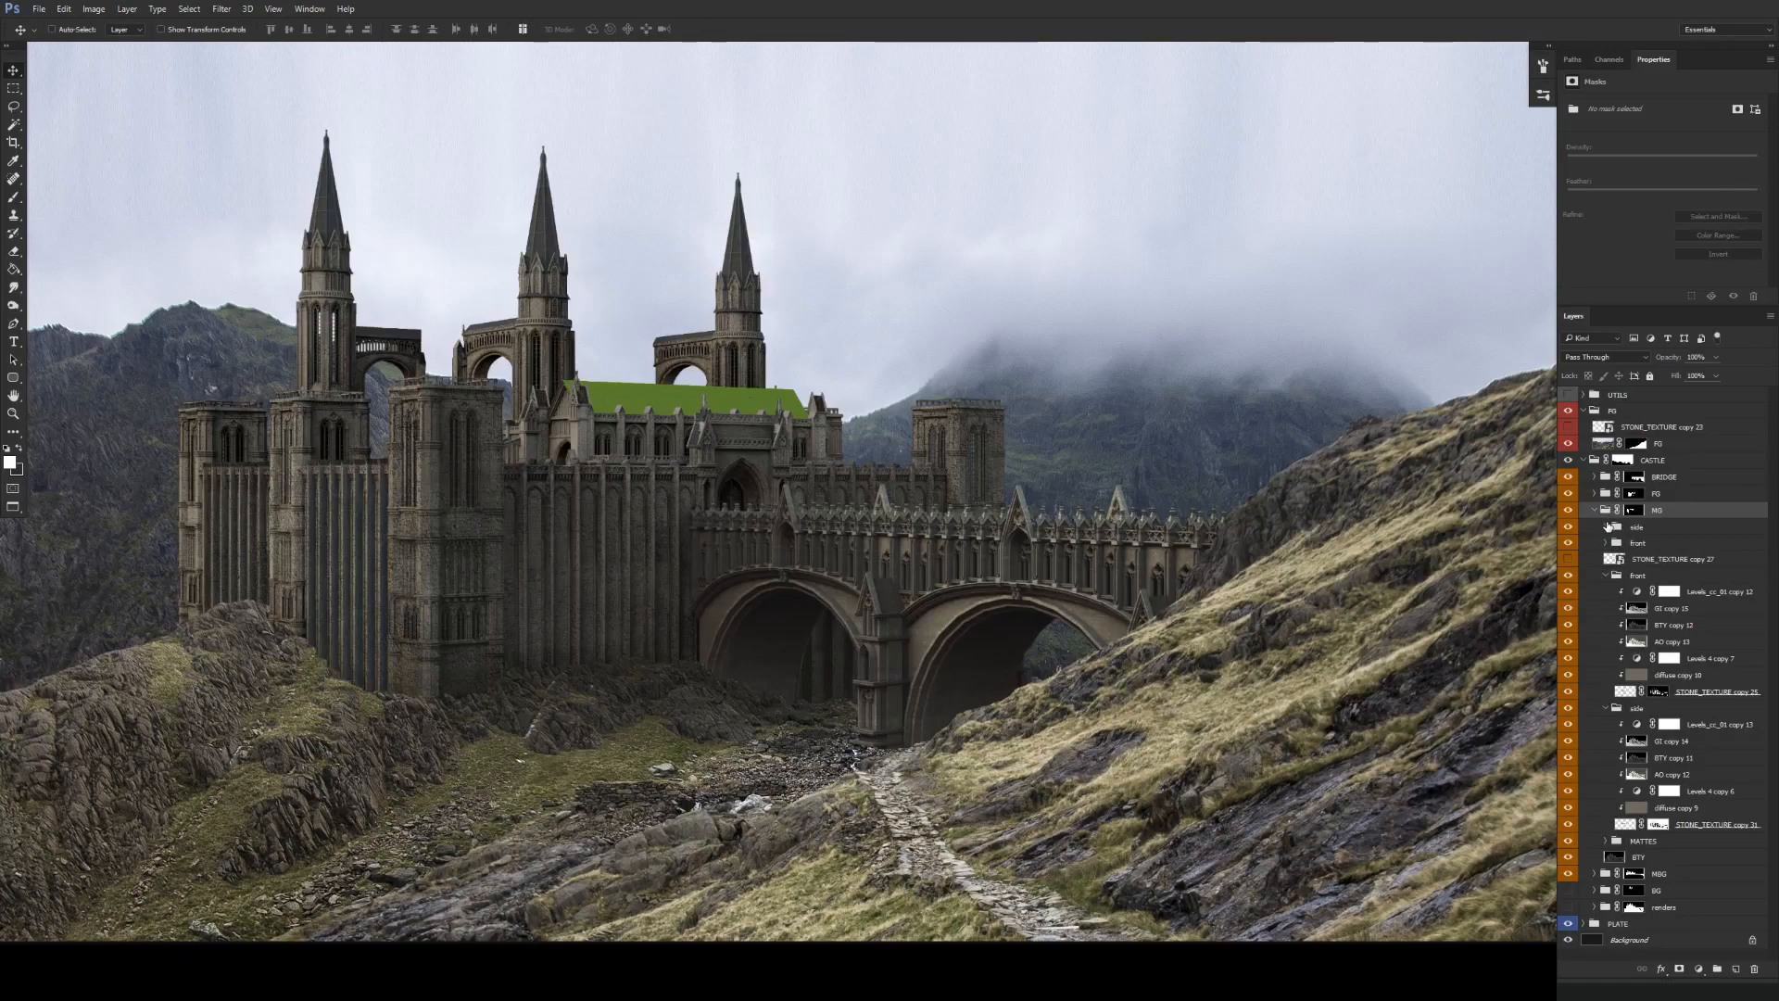
click(1604, 542)
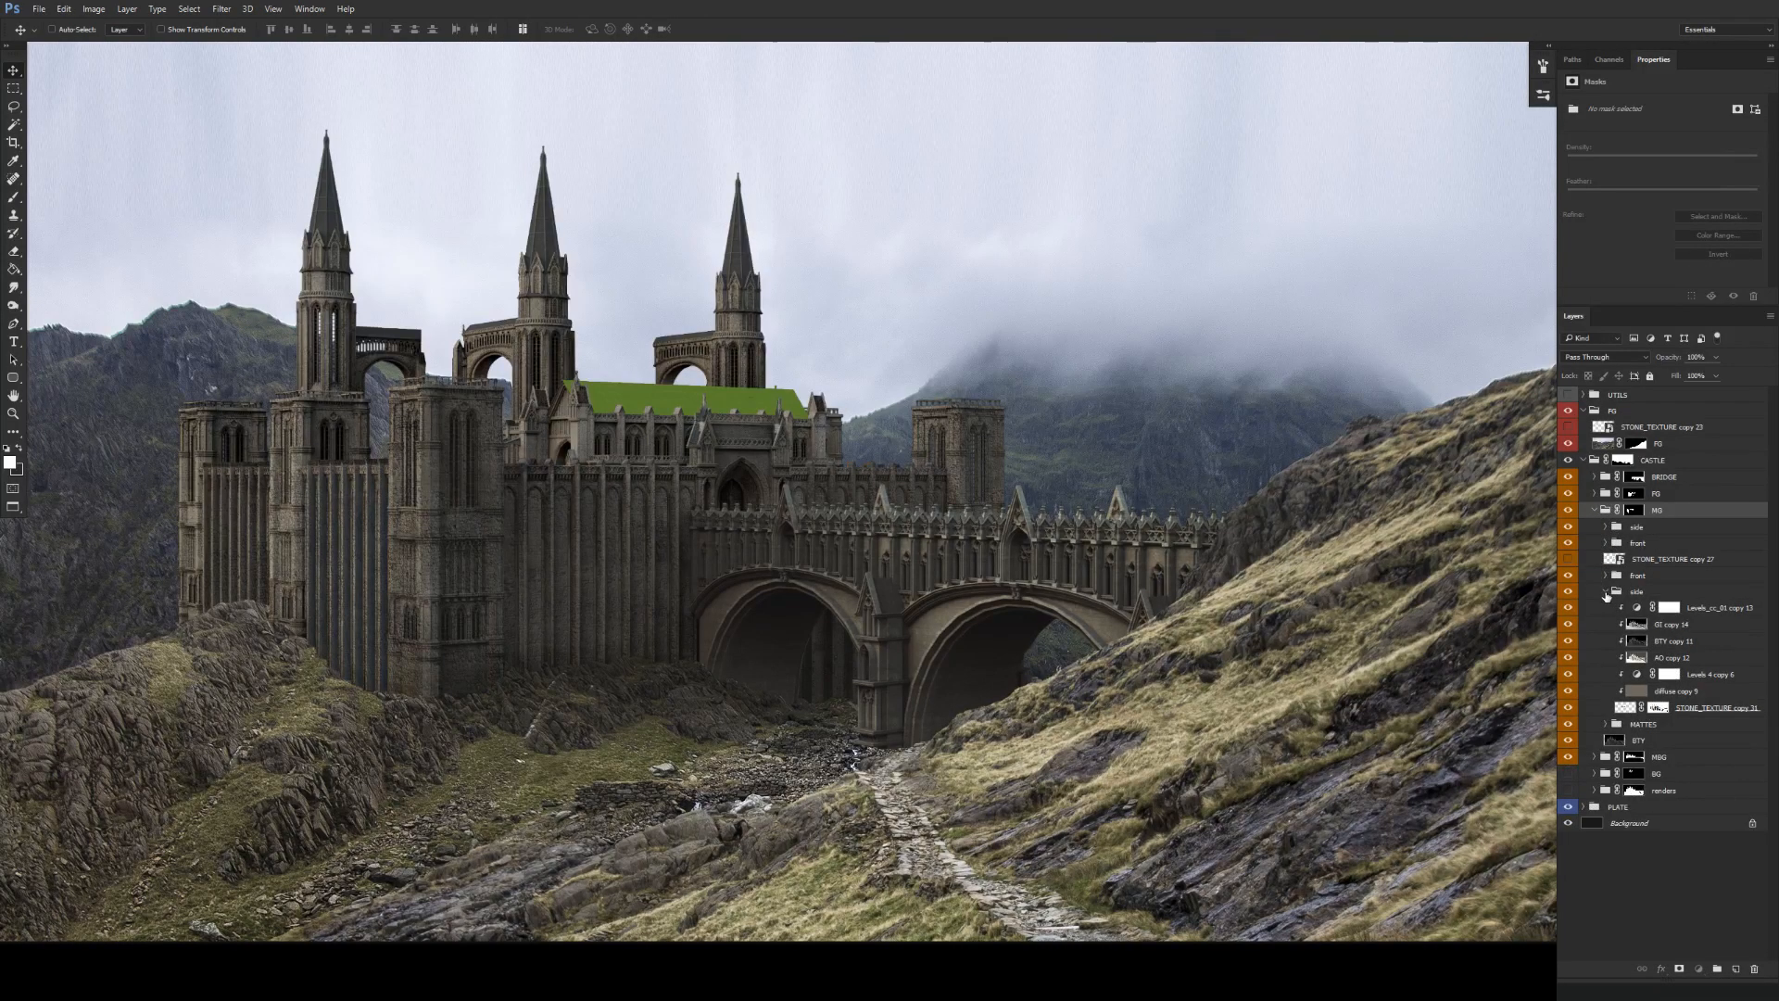
click(1606, 592)
click(1595, 509)
click(1595, 526)
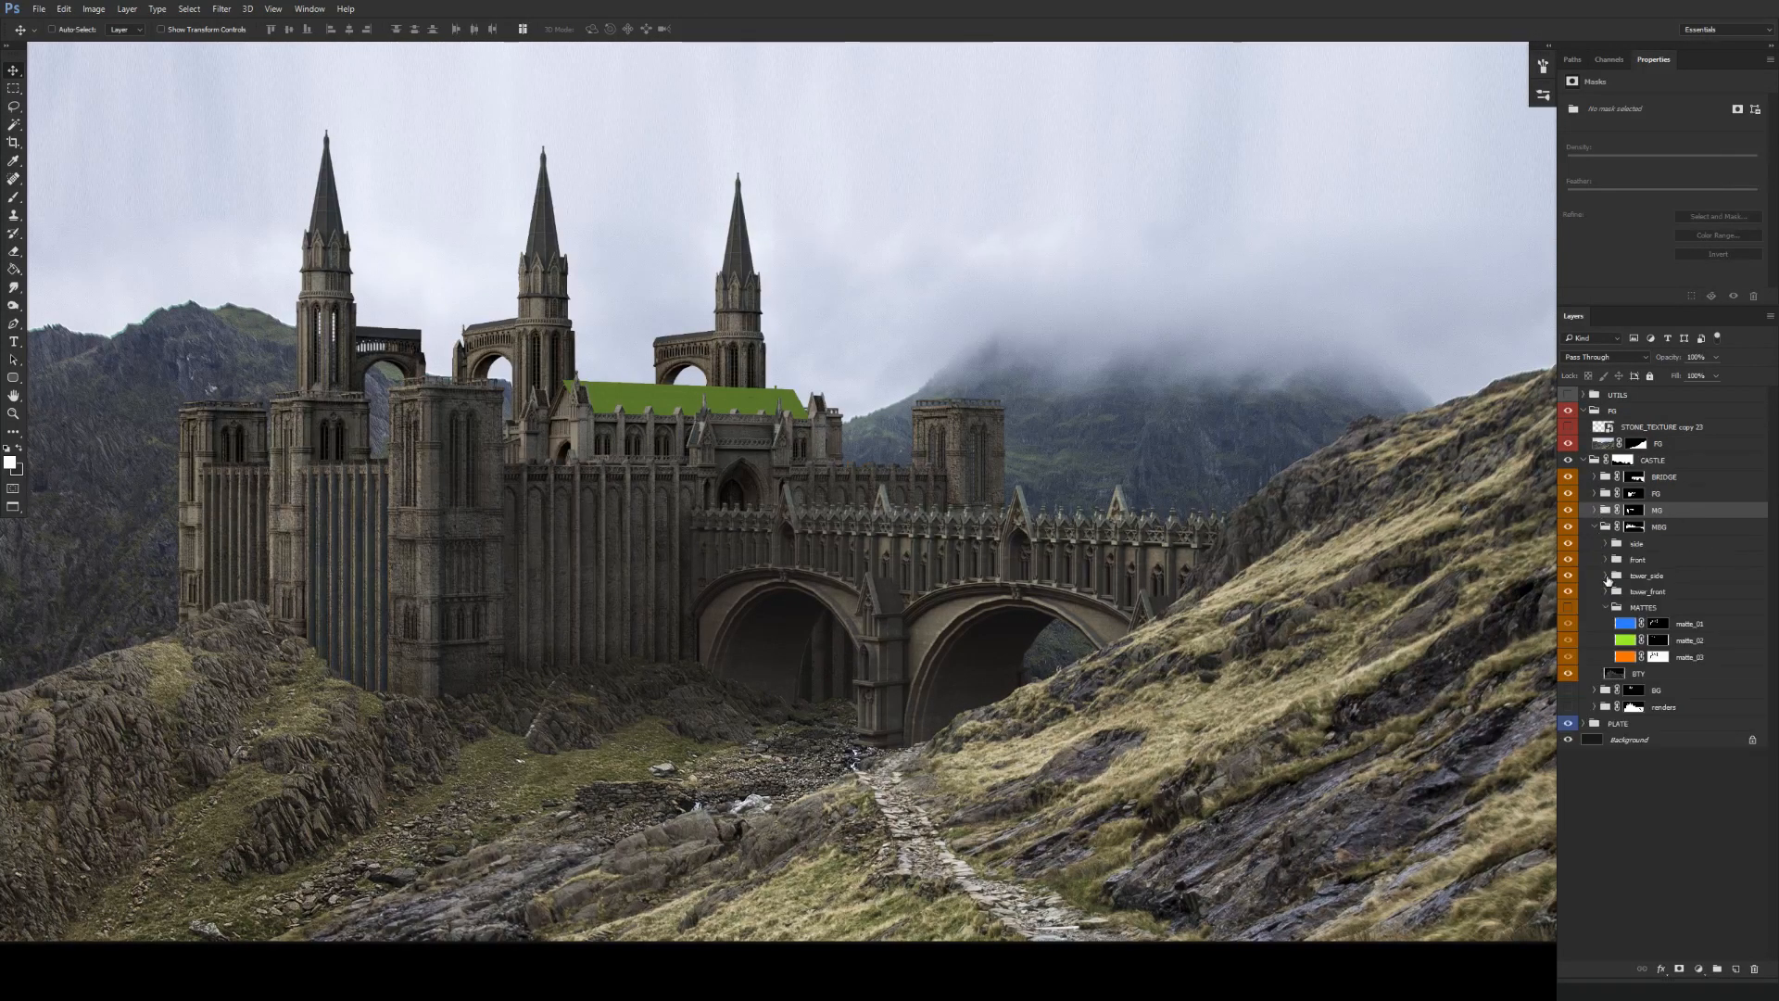
scroll(738, 540, up, 4)
drag(714, 591, 708, 623)
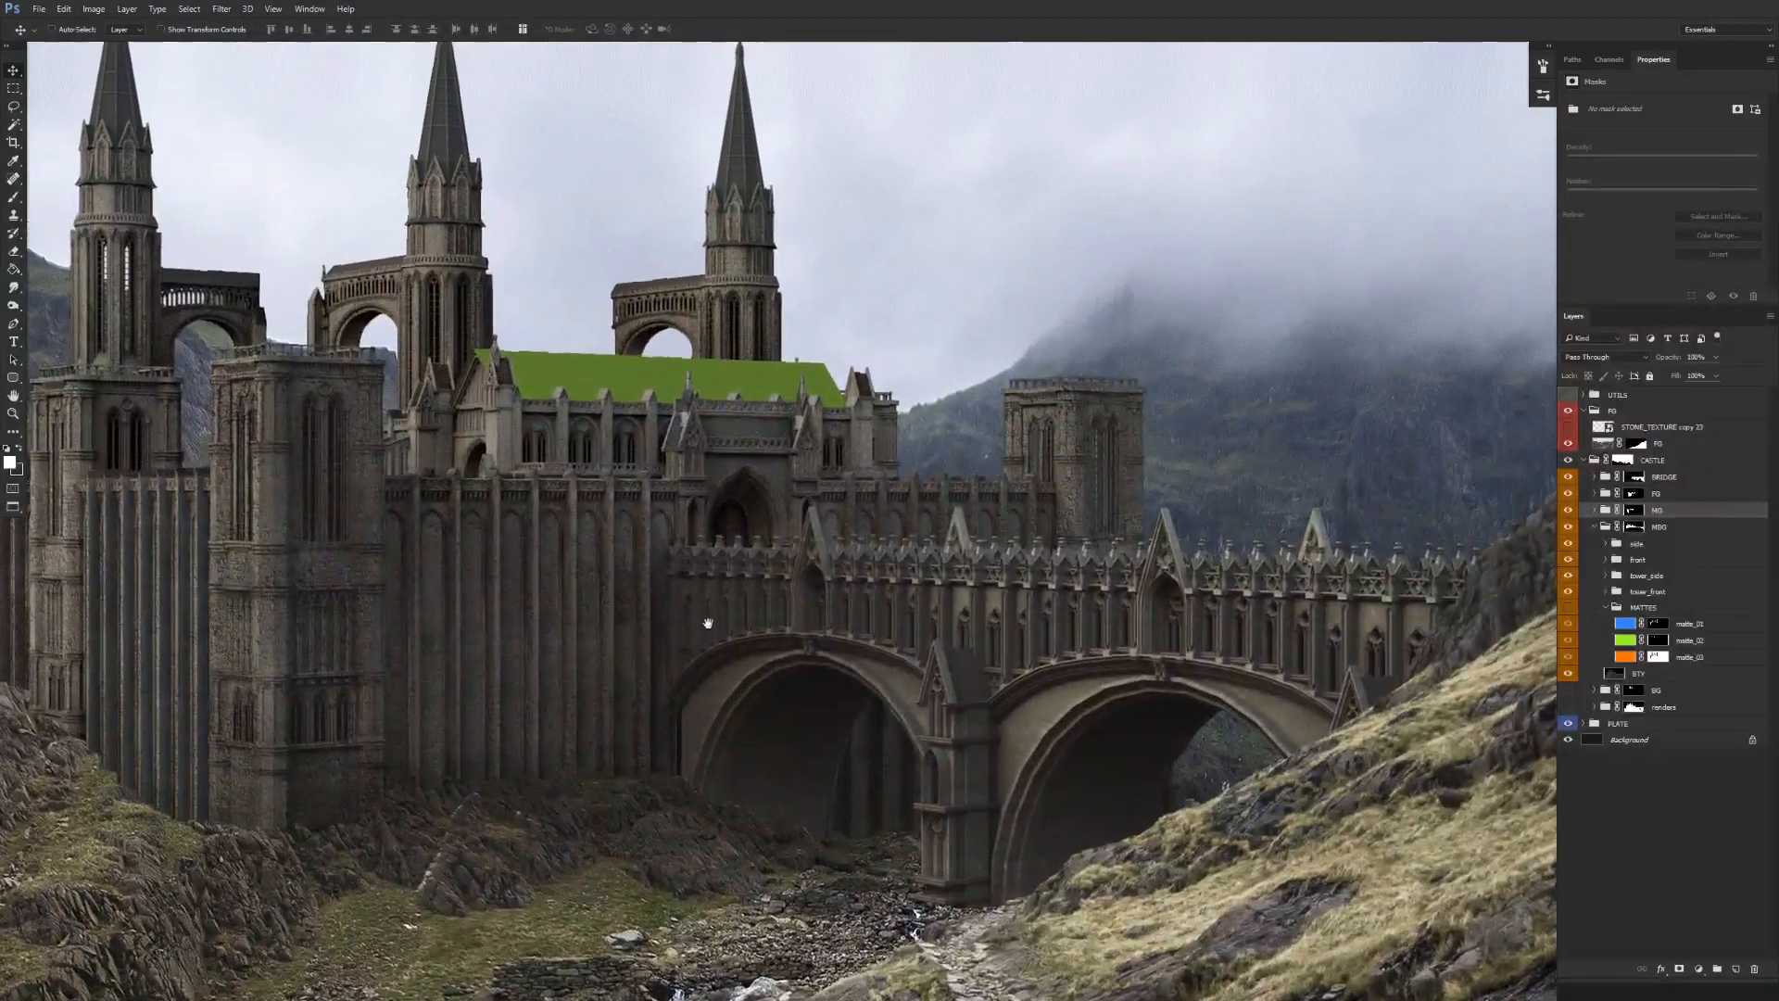
Collapse the castle group just below MG, expand MG, and remove the unused STONE_TEXTURE copy 27 layer from it.
click(1605, 605)
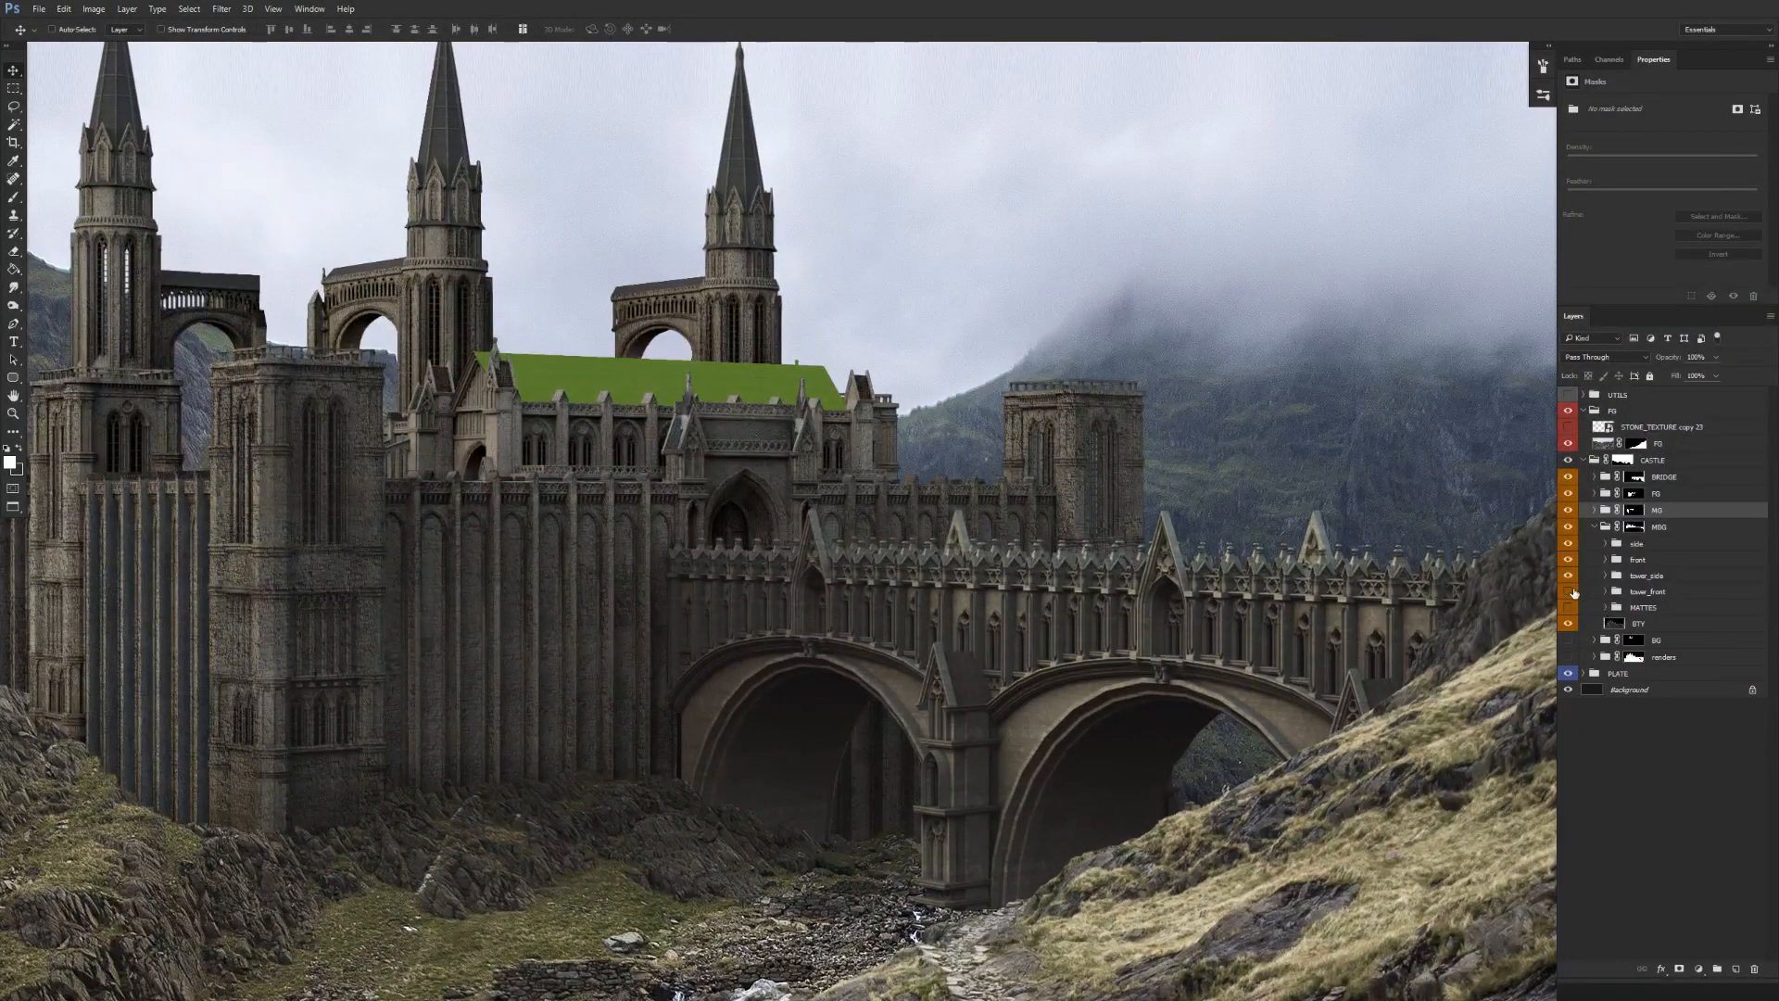
click(1568, 591)
click(1568, 591)
click(1568, 511)
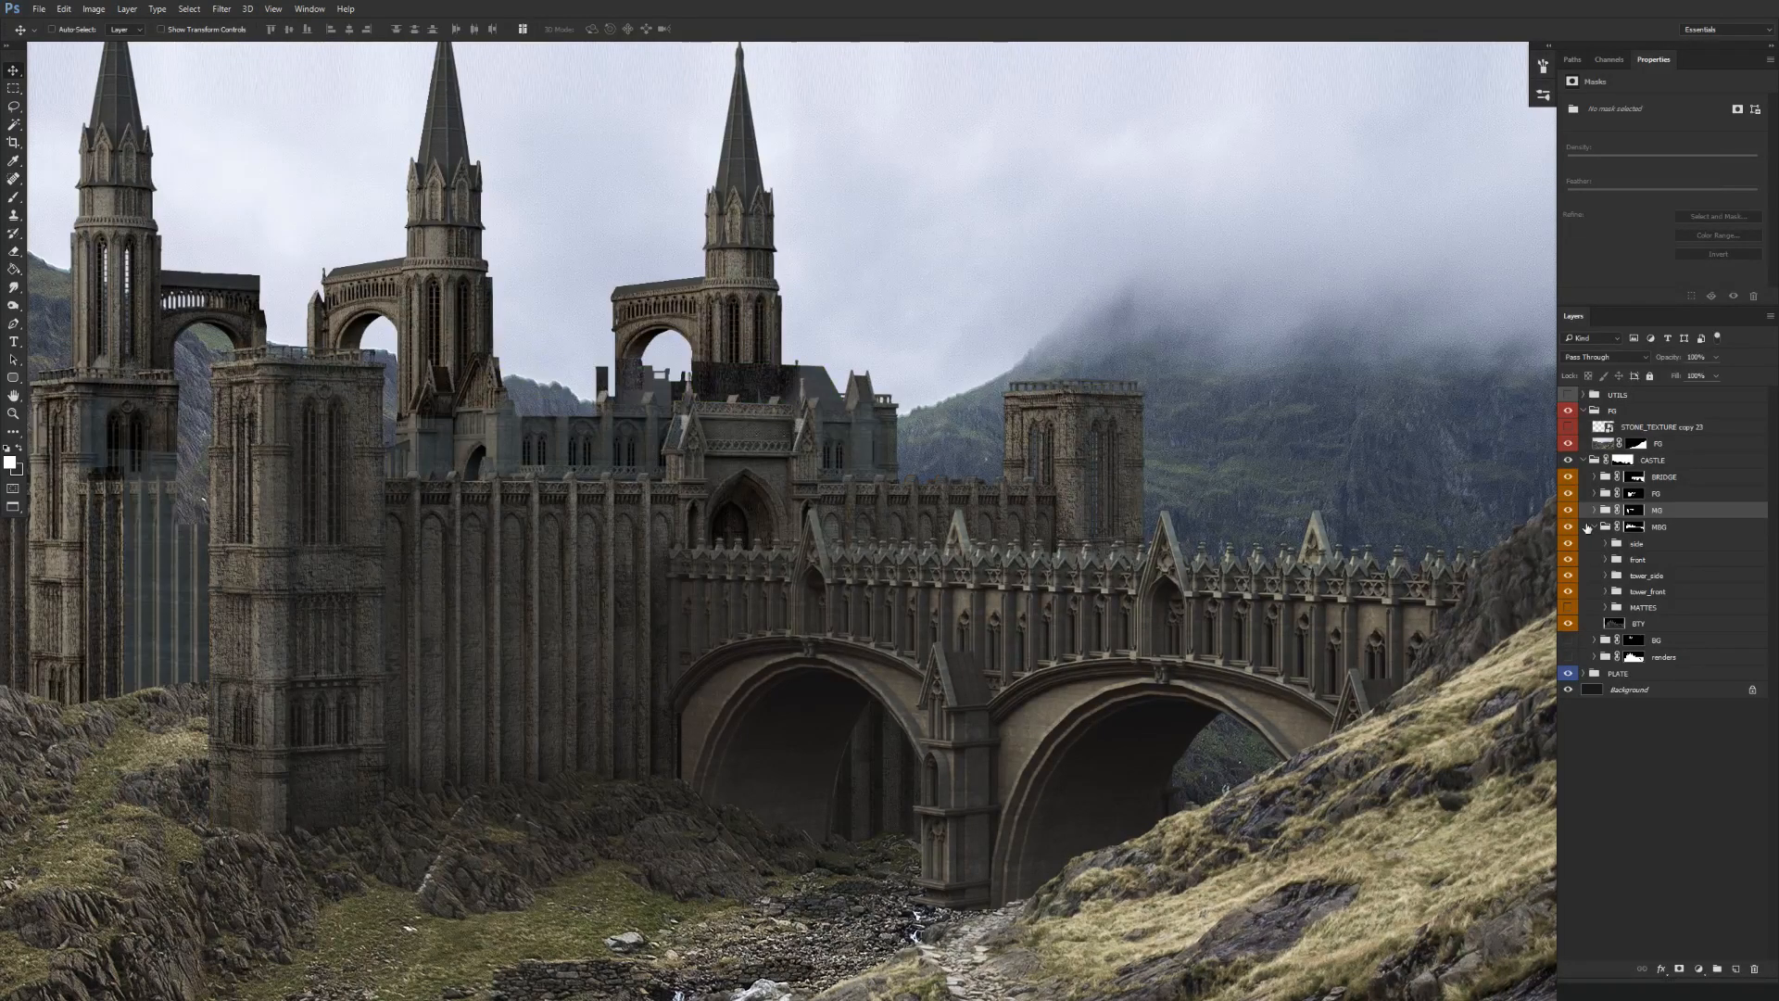
click(1568, 511)
click(1596, 527)
click(1595, 510)
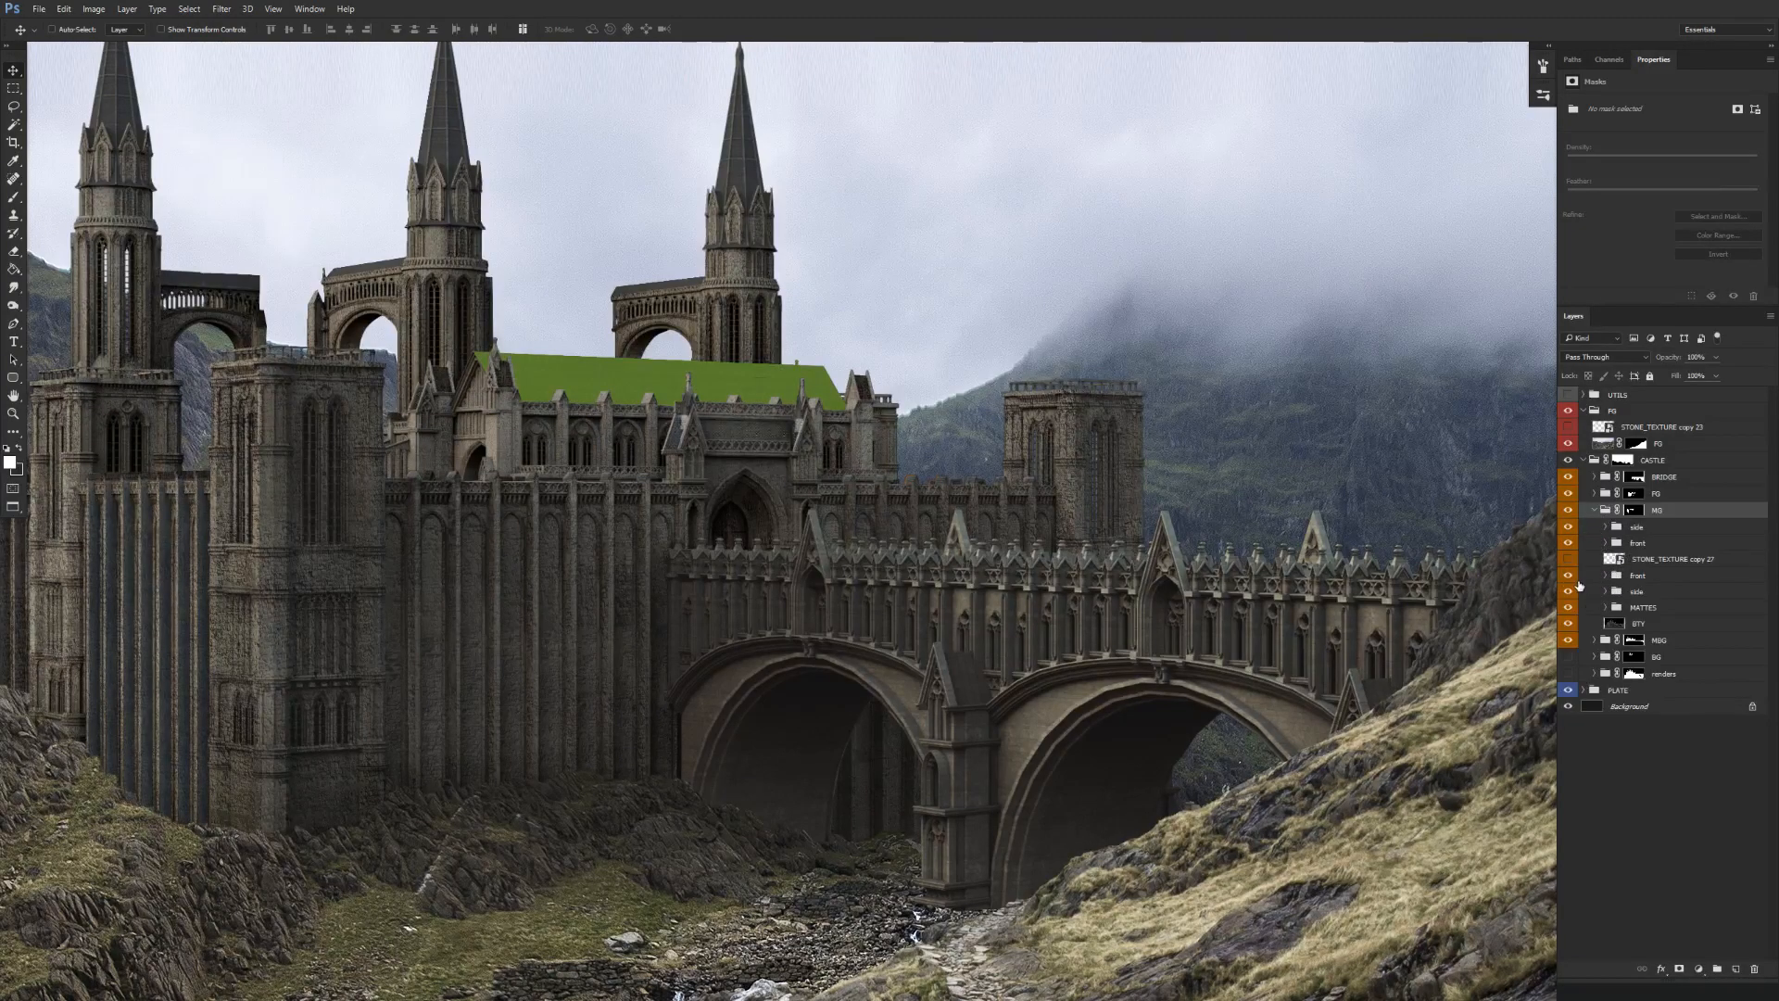
drag(1655, 560, 1614, 572)
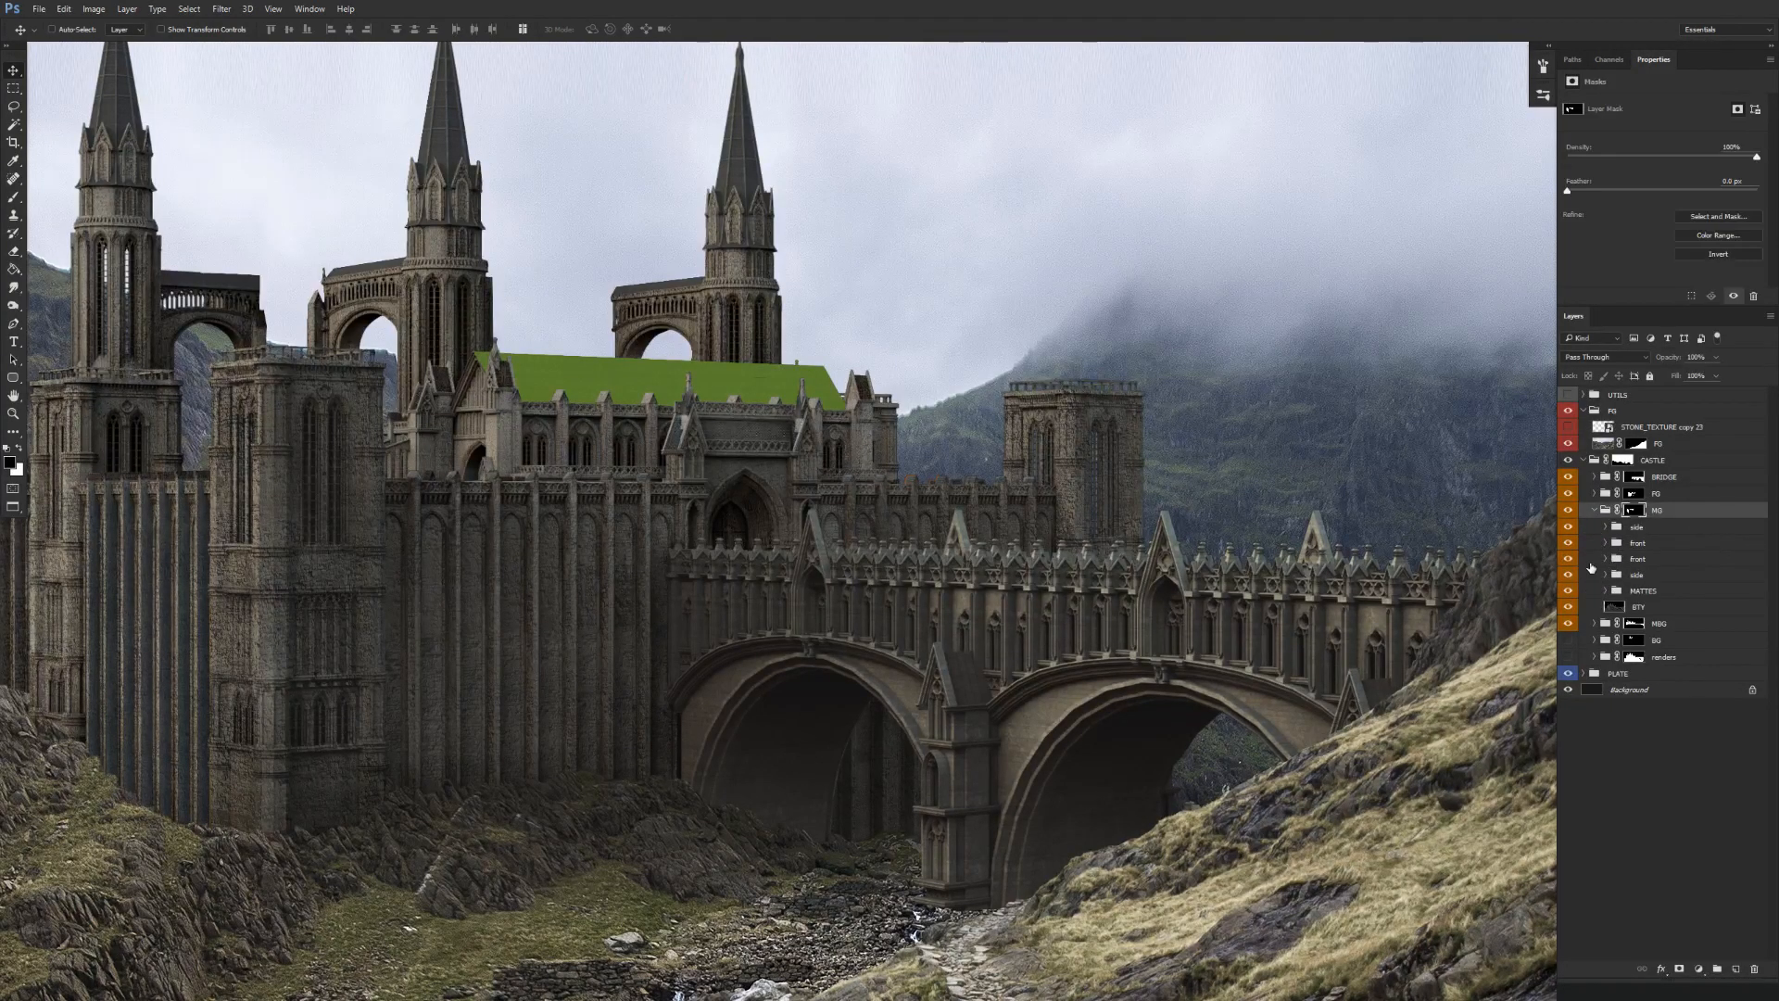
Check which parts of the main hall the lower front and side groups in MG cover by toggling their visibility.
click(1631, 561)
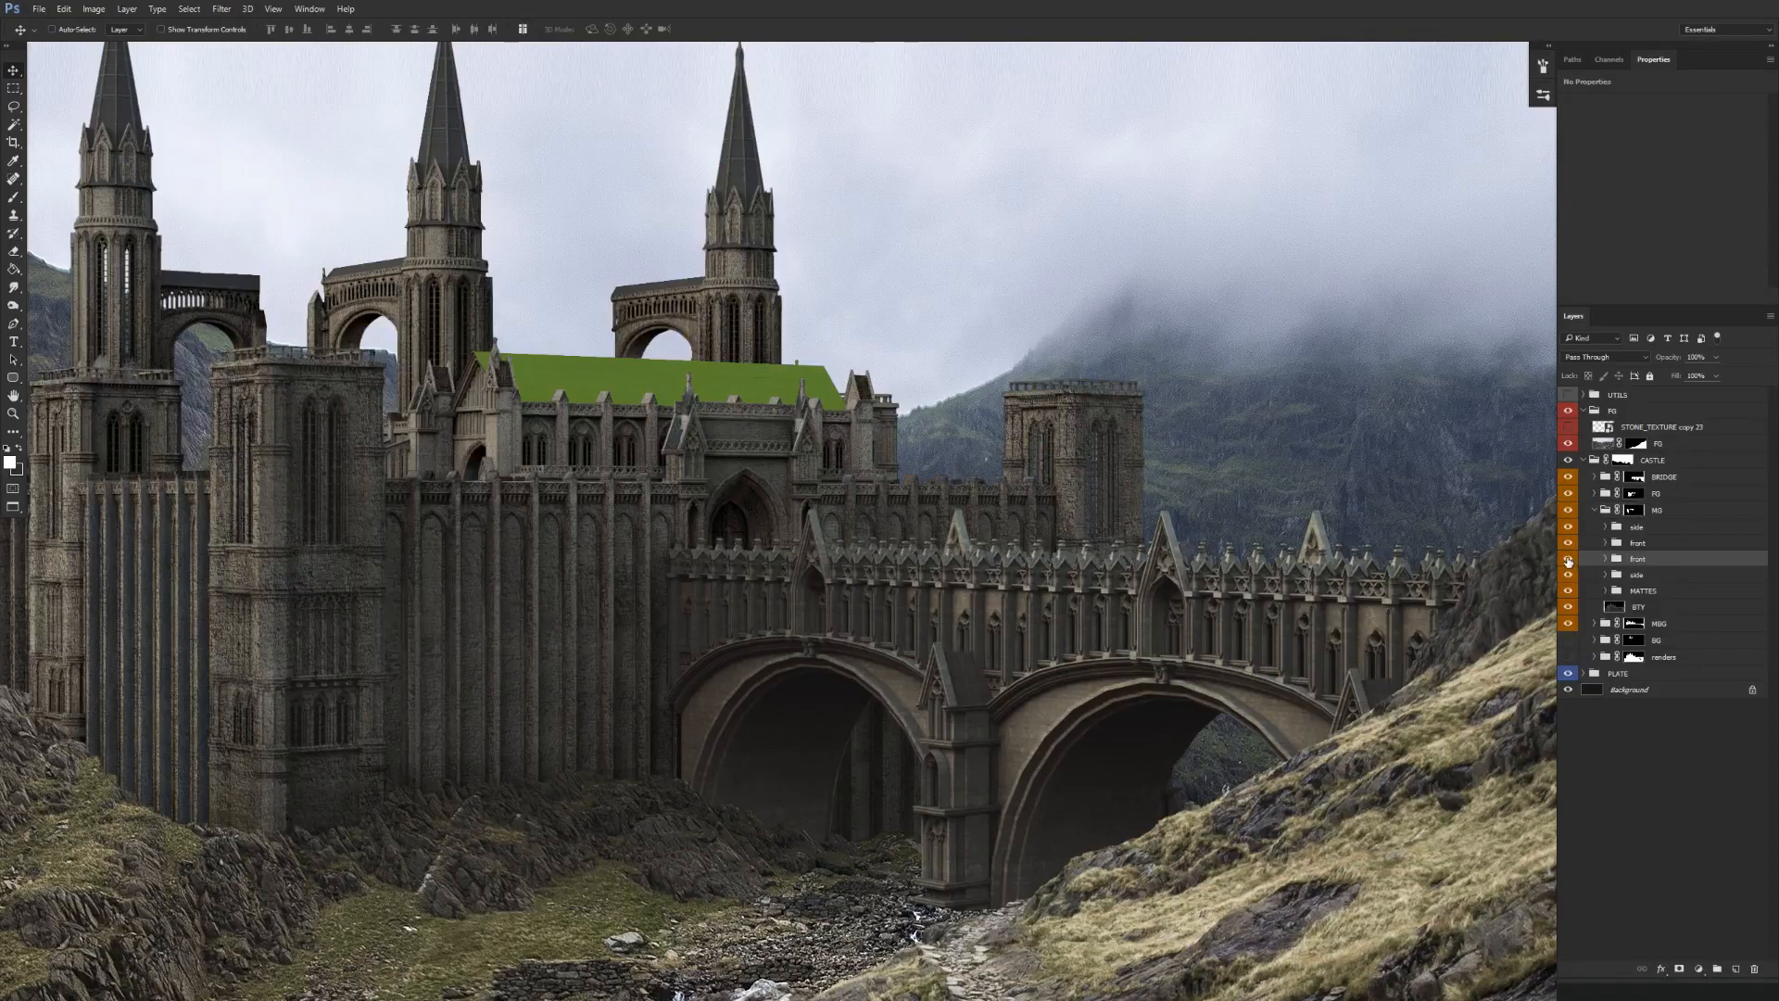
click(1568, 560)
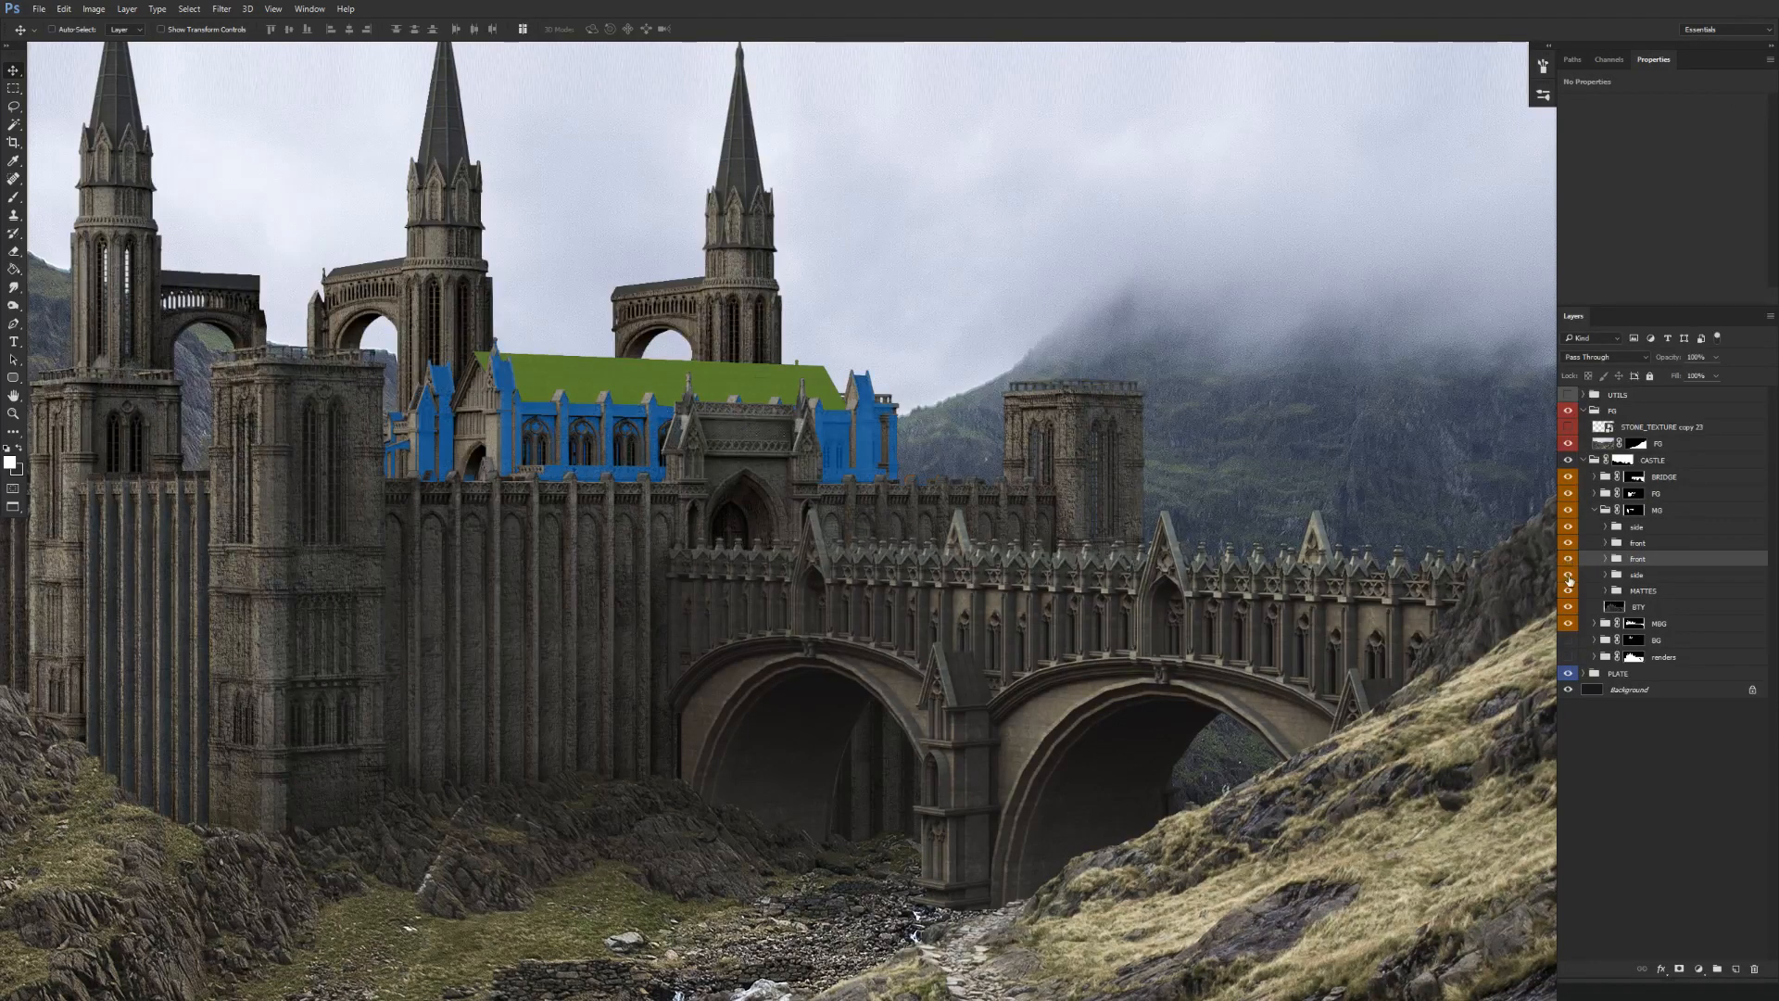
drag(703, 506, 789, 626)
ctrl+alt+click(760, 631)
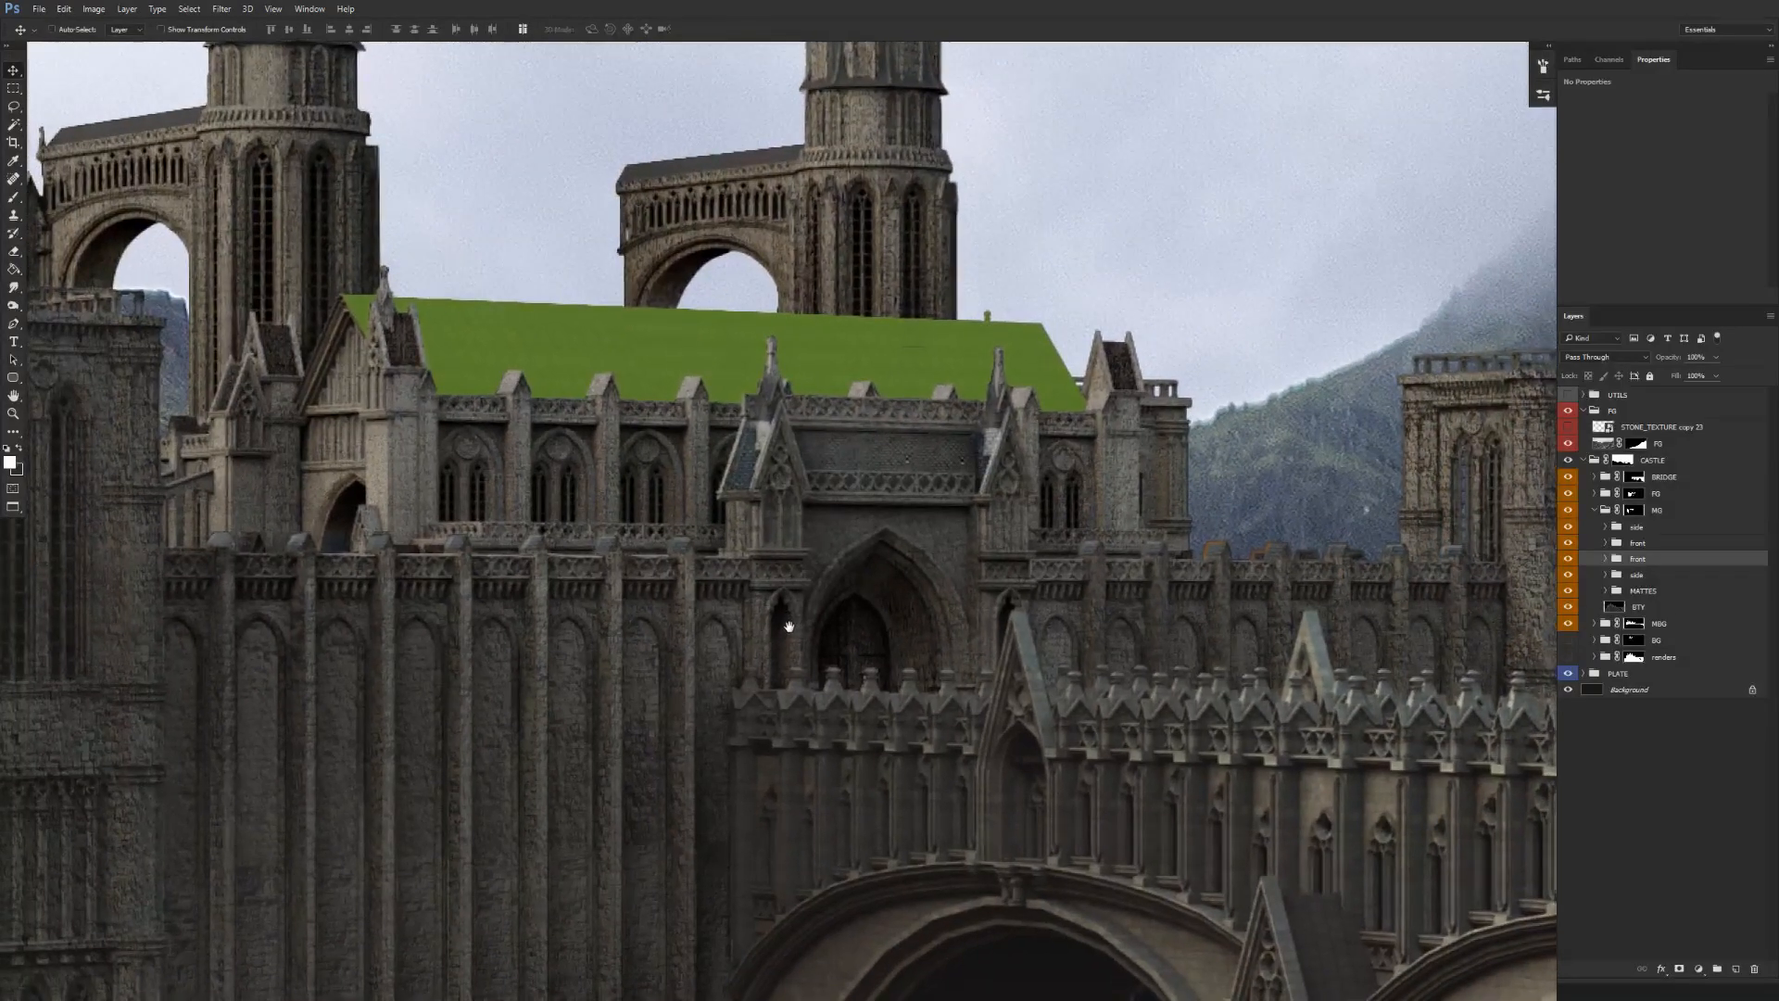
click(1569, 562)
click(1569, 575)
click(1569, 576)
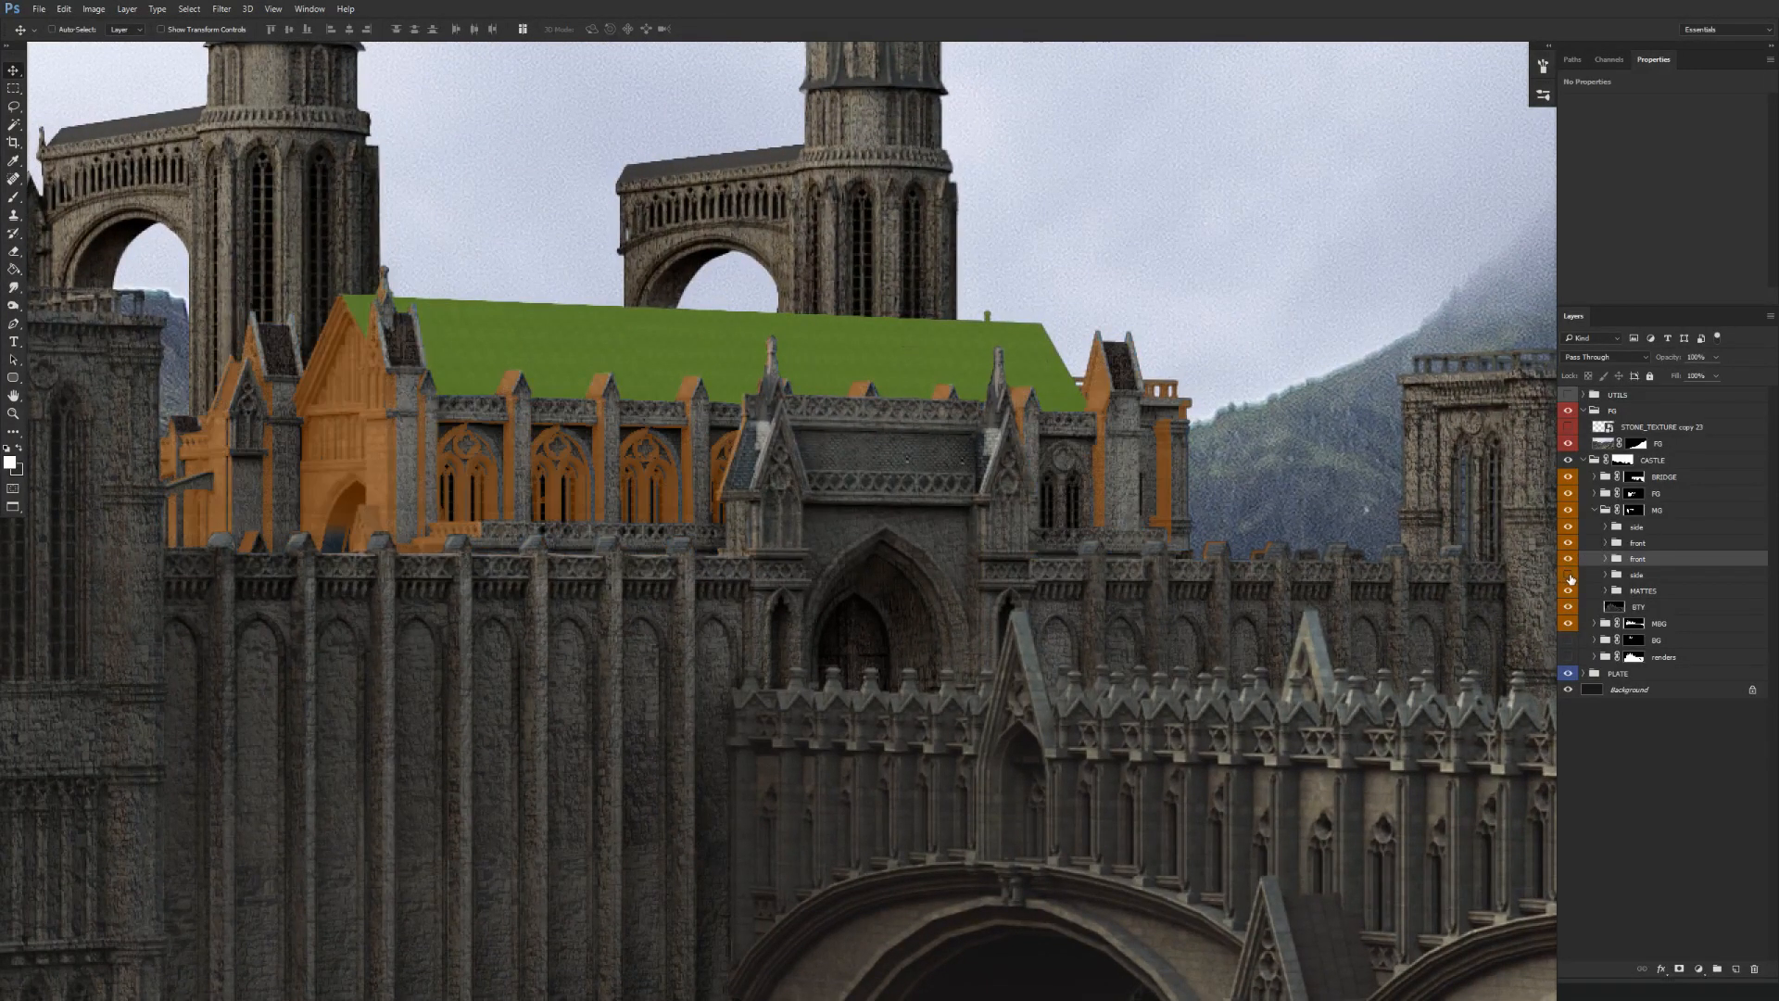
click(1573, 576)
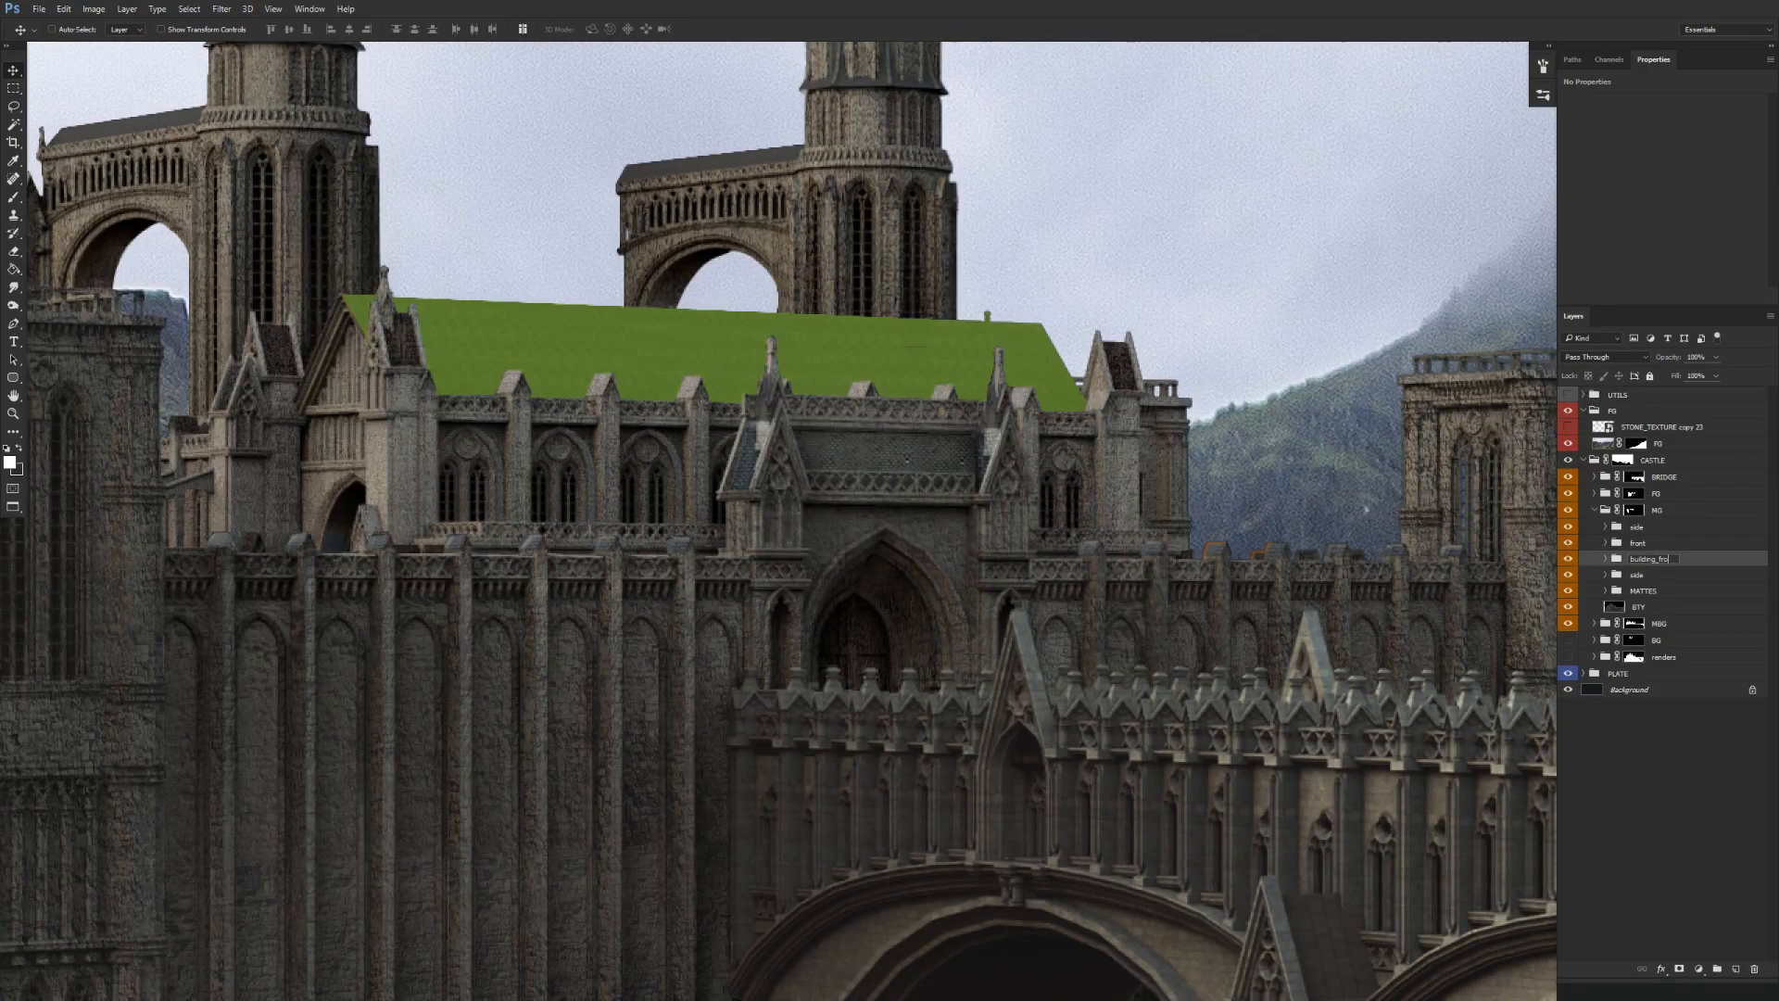
Rename MG's lower front and side groups as building_front and building_side.
click(1657, 560)
double_click(1637, 575)
text(building_side)
key(Return)
Inspect the layers of building_side and building_front, and delete the clipped diffuse copy from building_front.
drag(709, 670, 842, 645)
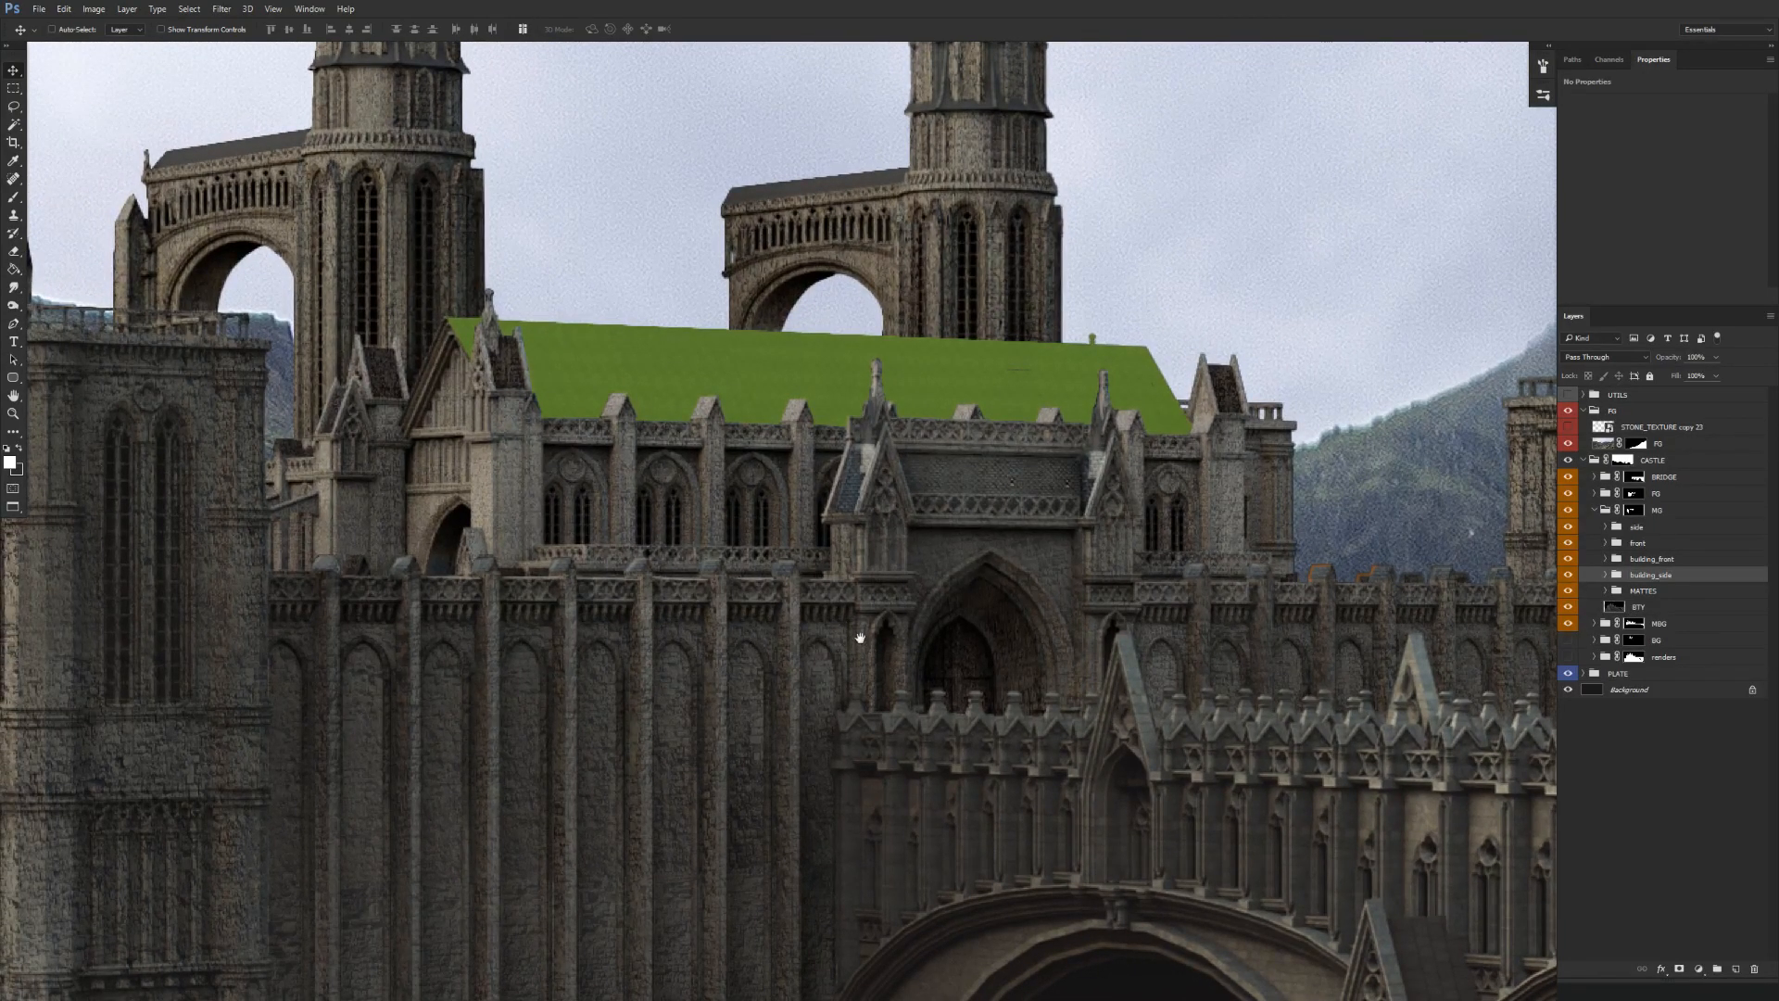
click(1606, 574)
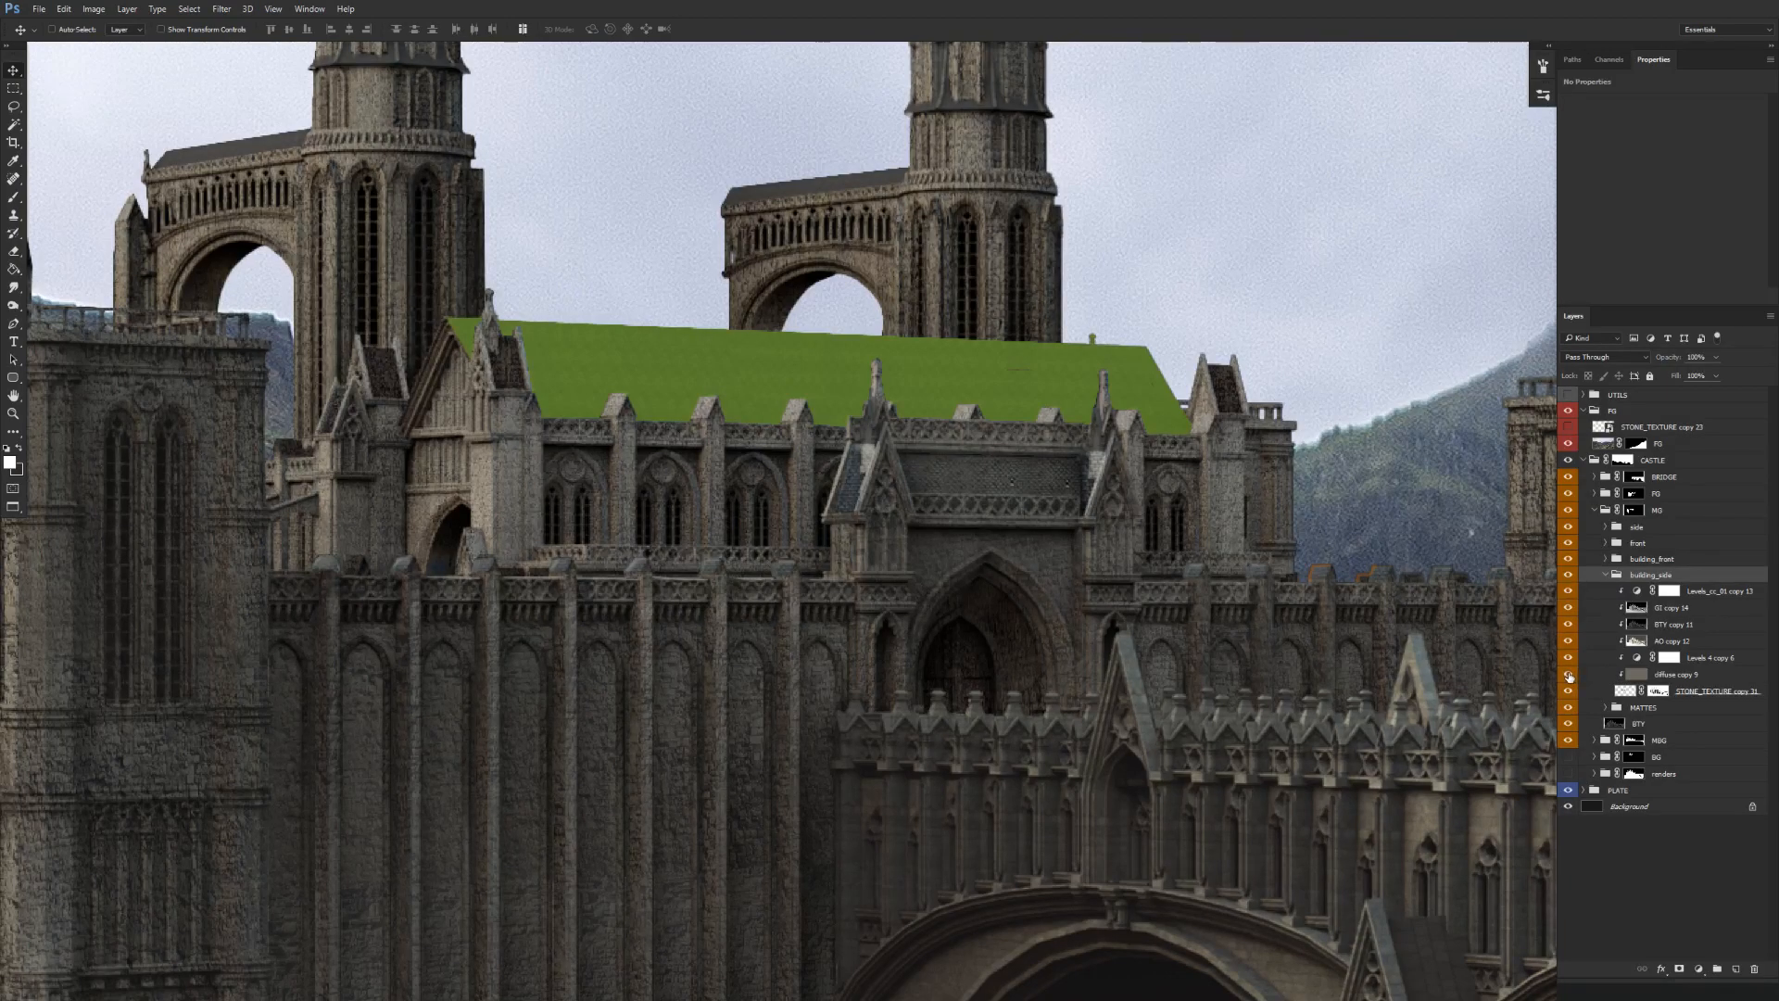
click(1606, 574)
click(1614, 561)
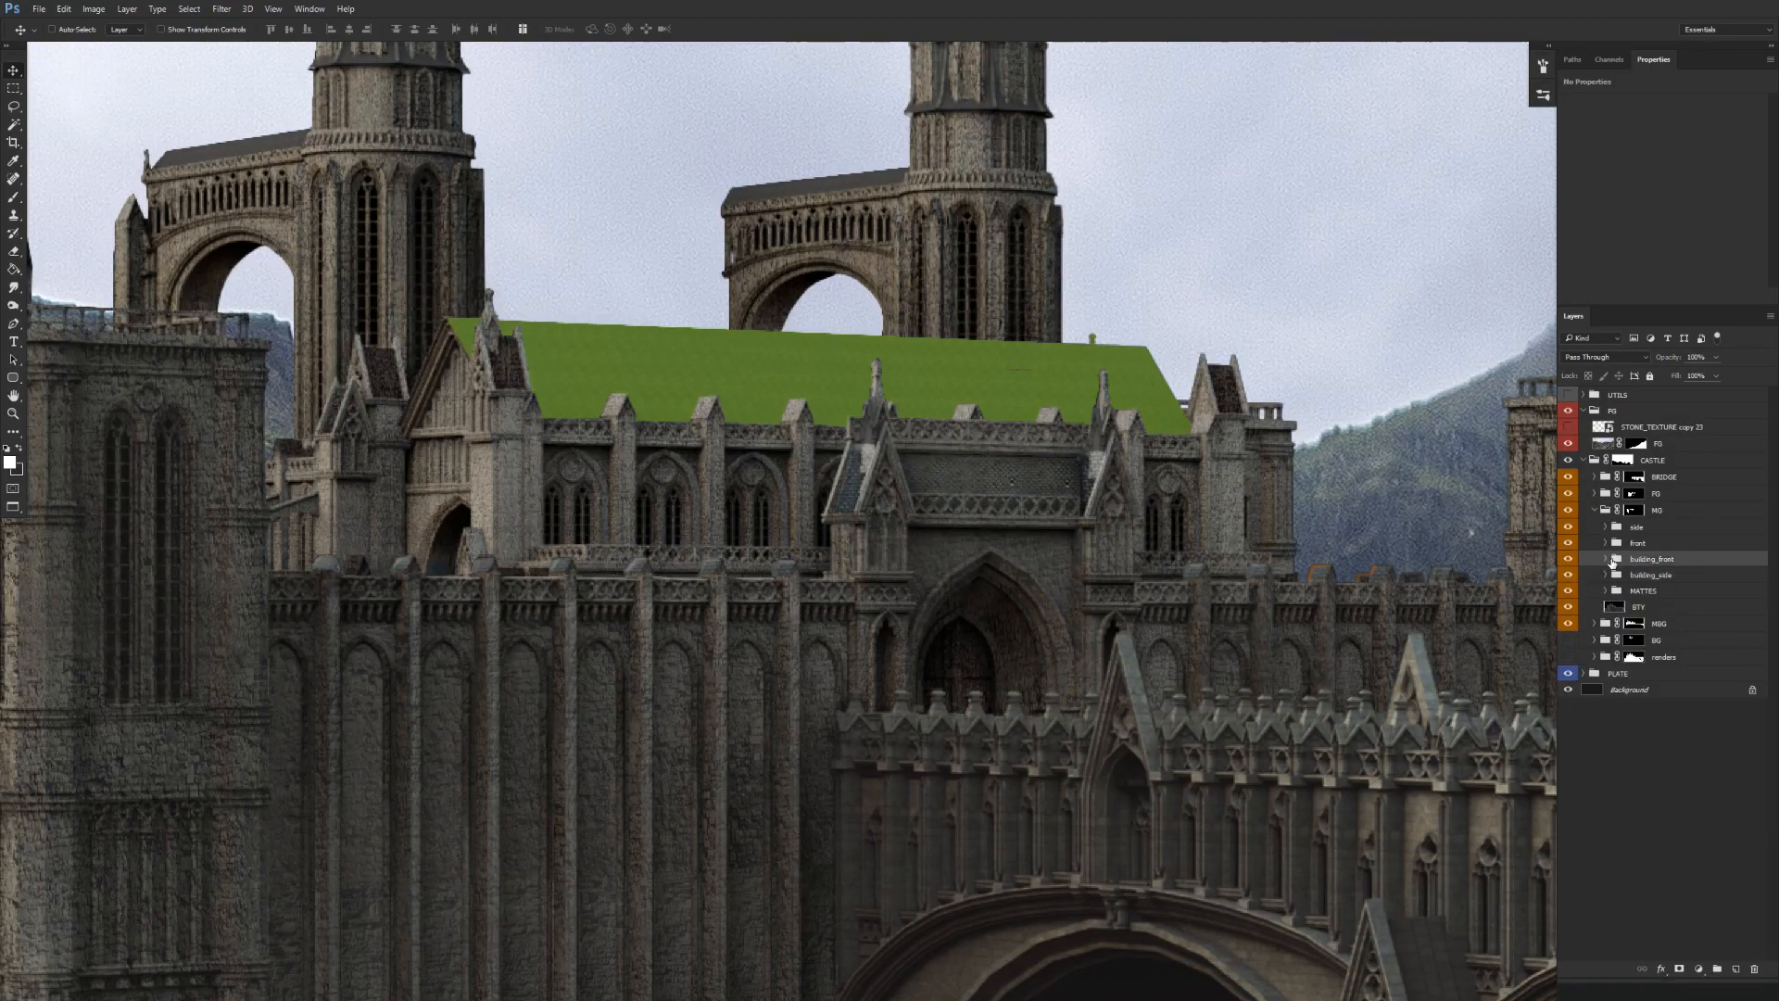
click(1607, 559)
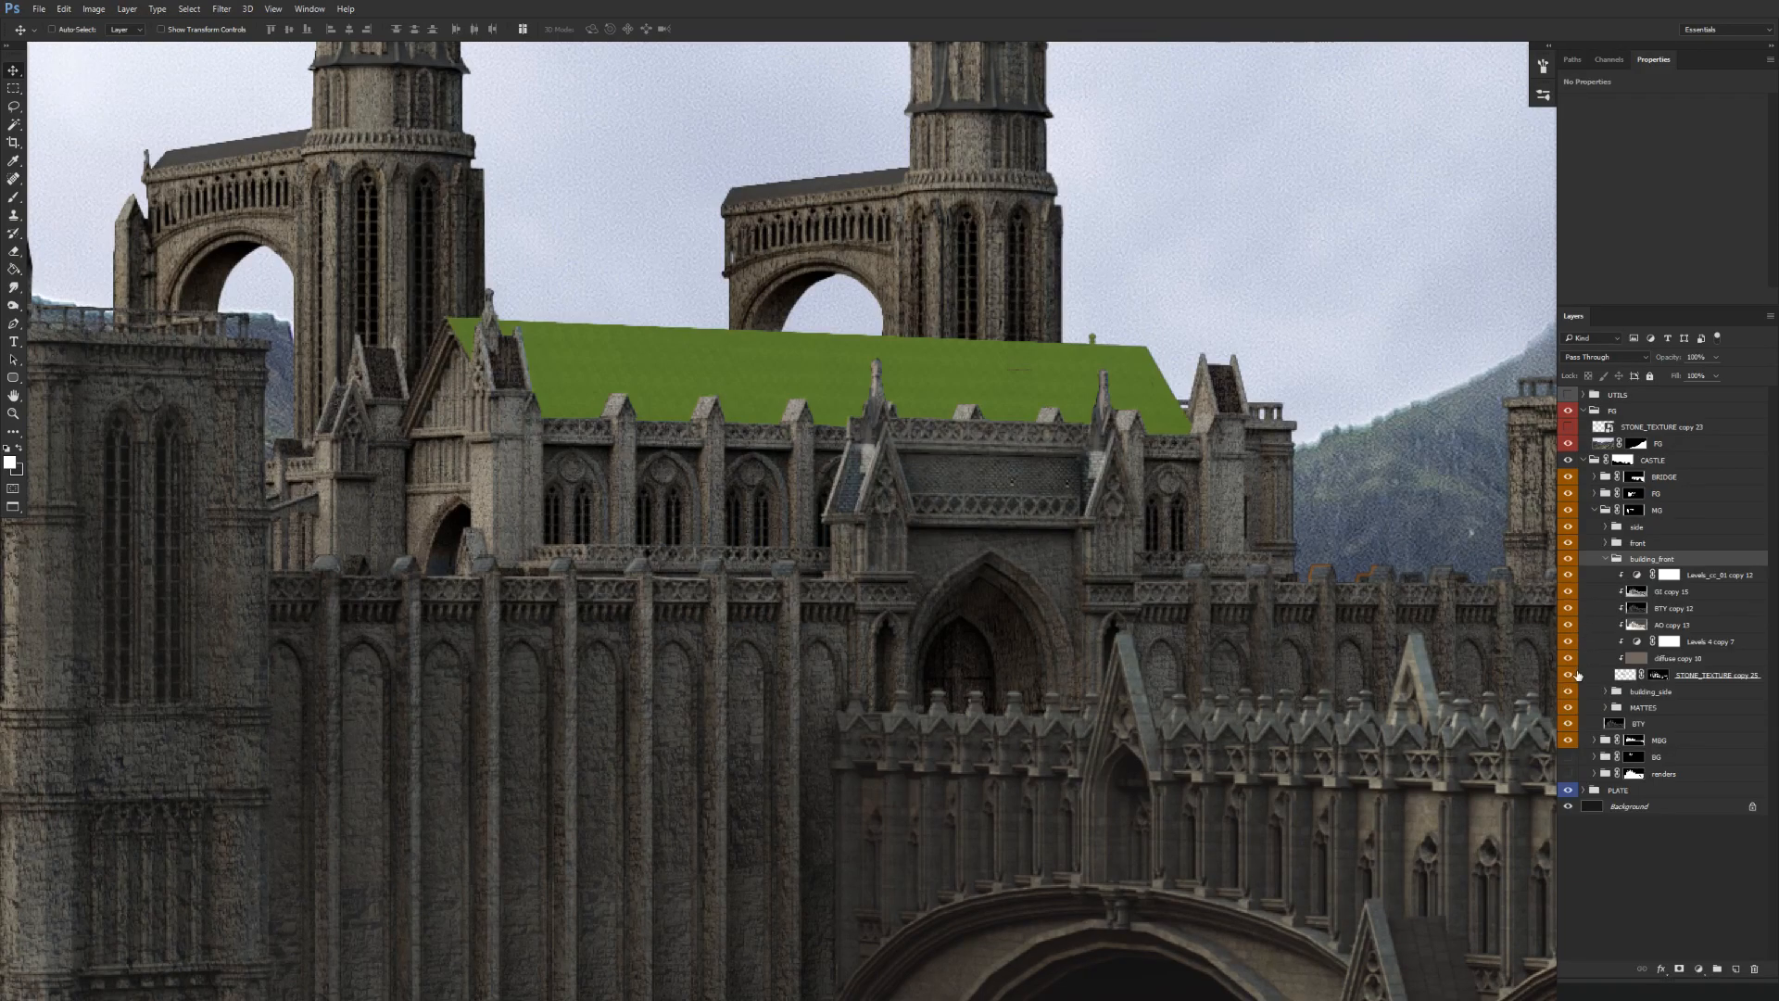
click(1643, 655)
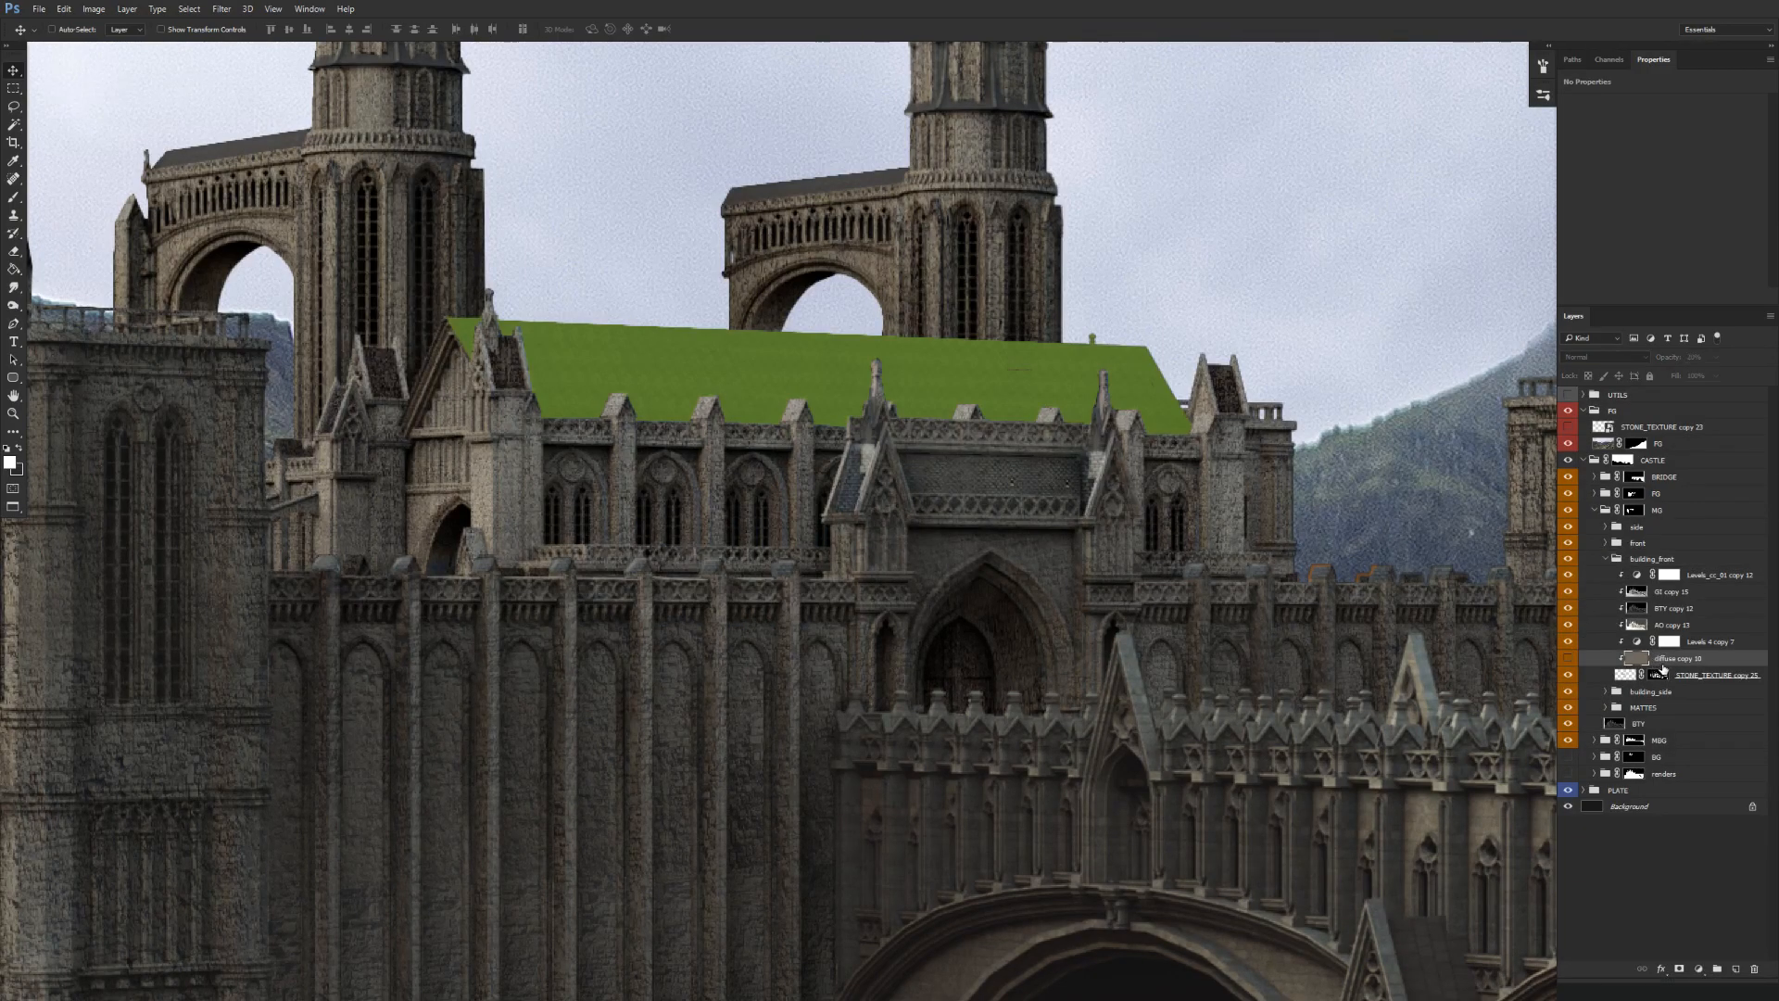
key(Delete)
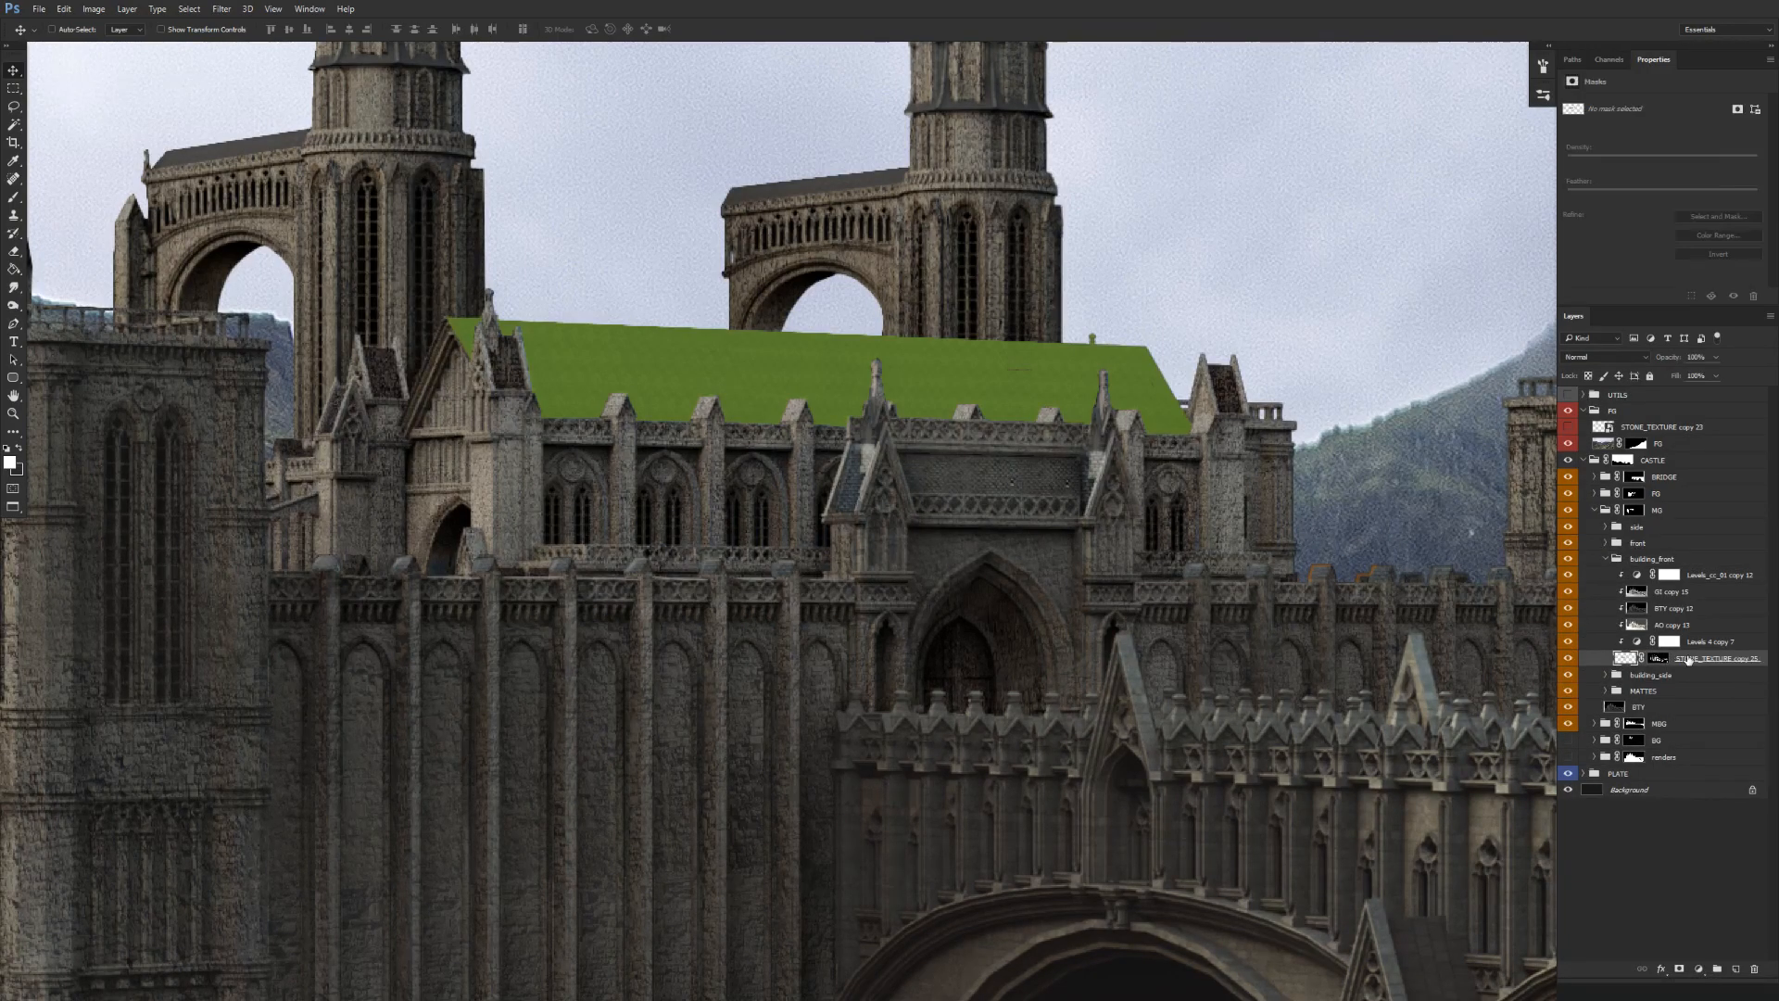
click(1566, 658)
key(ctrl+z)
mouse_move(1012, 684)
mouse_down()
mouse_move(973, 706)
mouse_move(984, 682)
mouse_up()
Set the midtone input of the Levels_cc_01 adjustment in building_front to 1.06.
click(1566, 562)
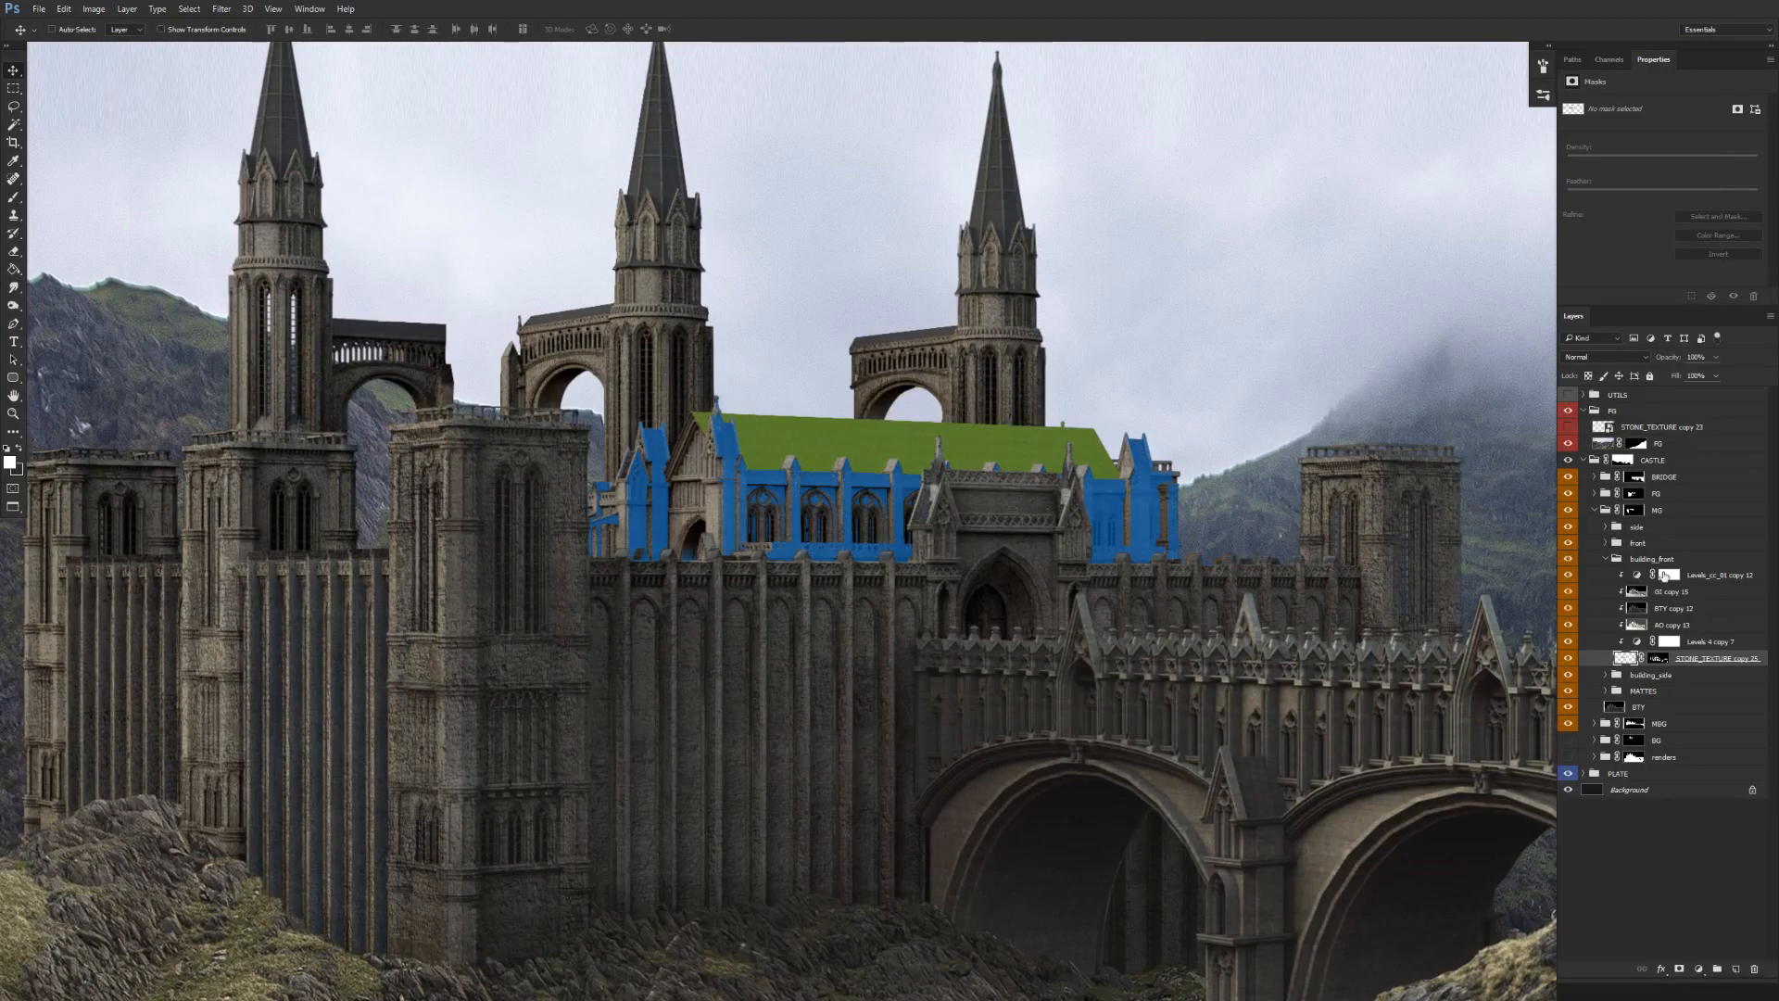
click(1721, 579)
drag(1667, 206, 1666, 207)
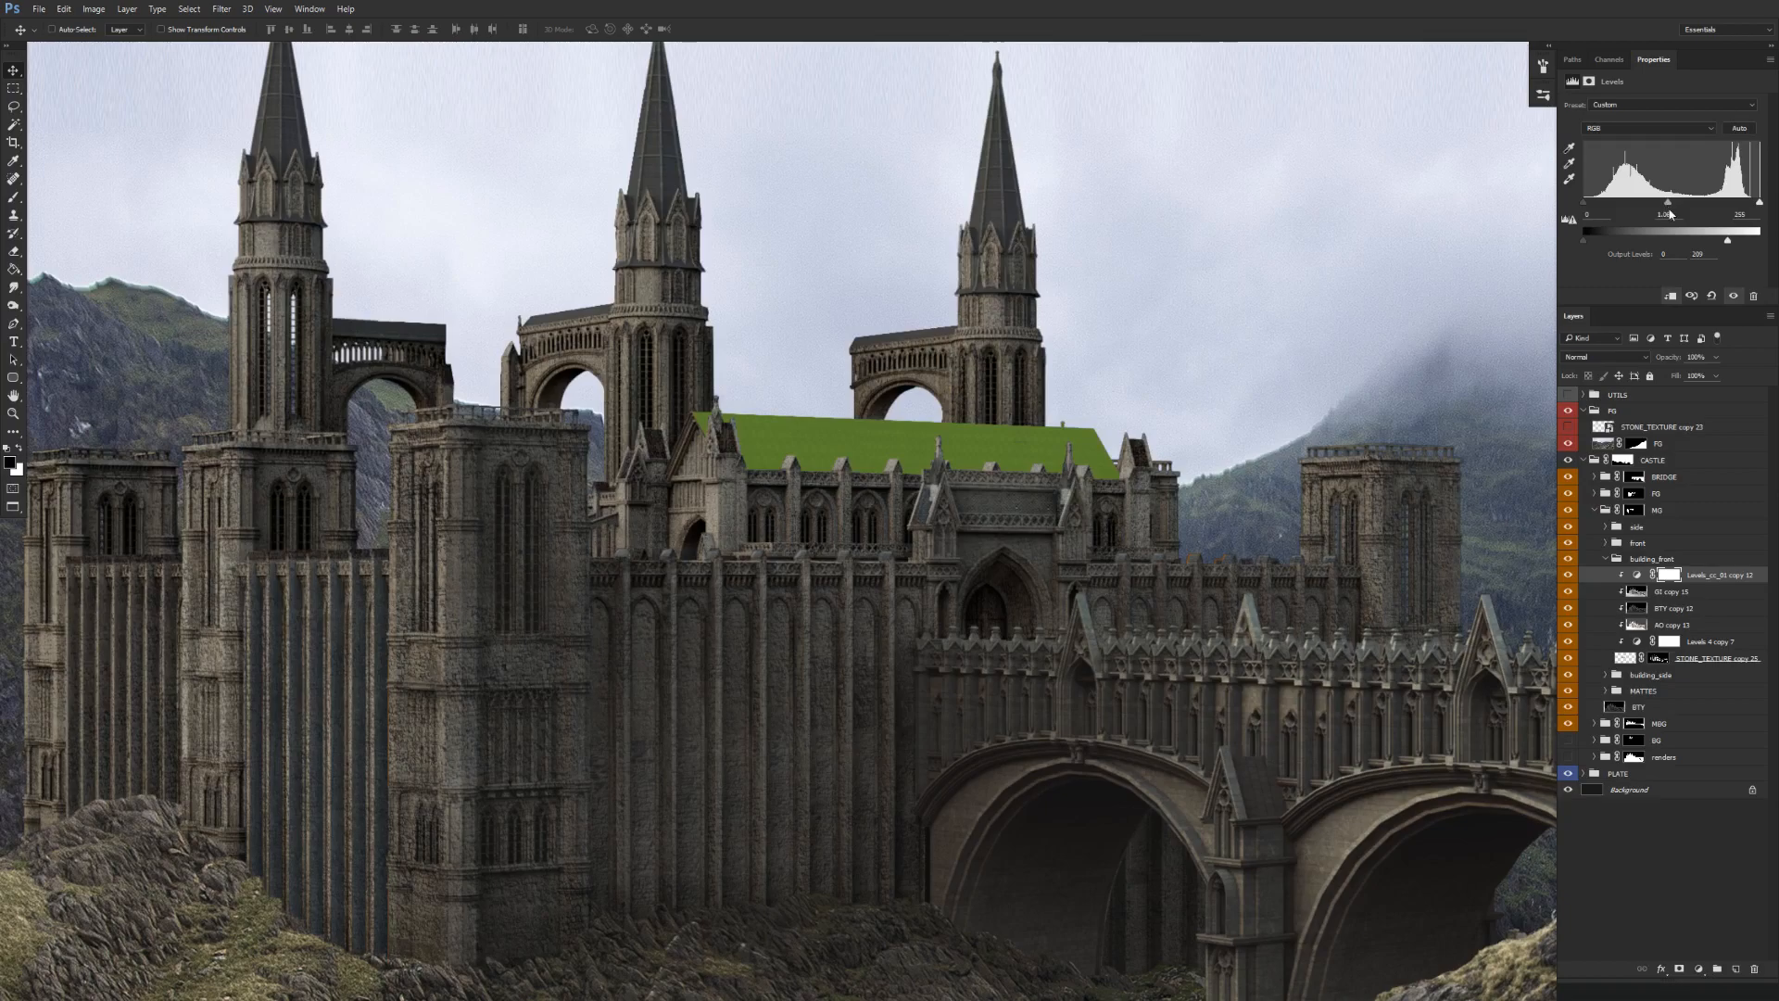
mouse_move(1340, 586)
mouse_down()
mouse_move(1351, 545)
mouse_move(1327, 596)
mouse_up()
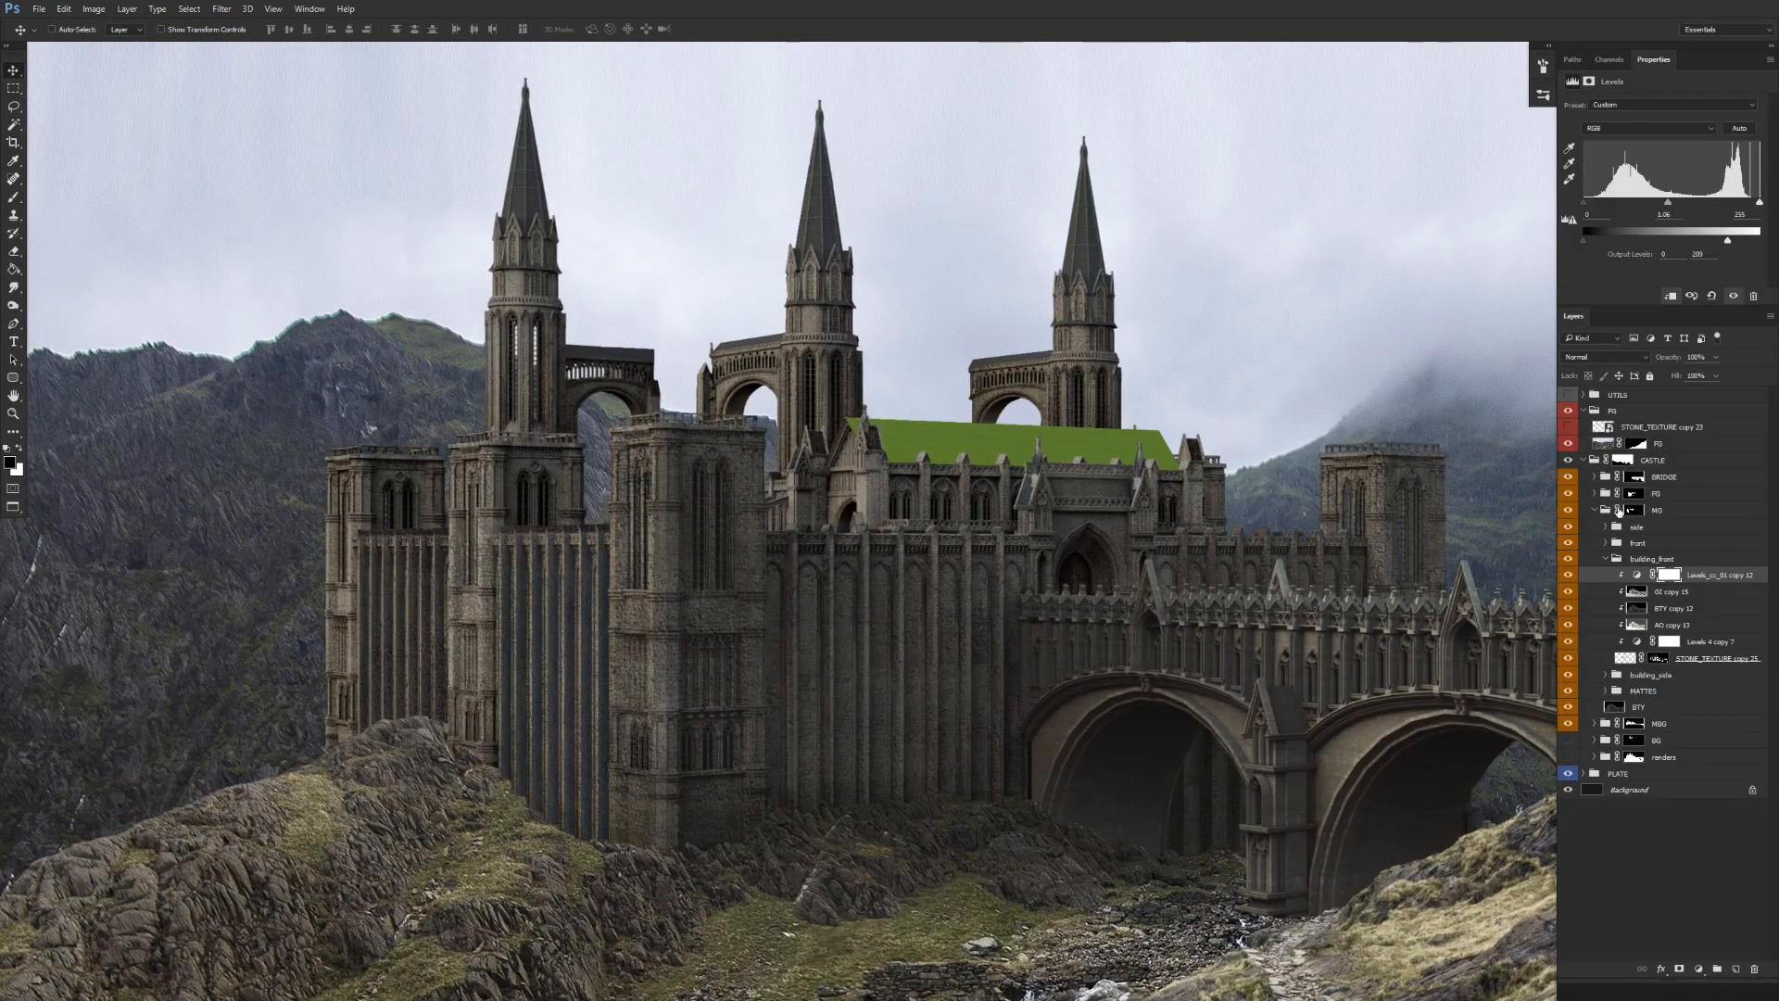
Hide the MATTES group inside MG, and collapse building_front and the MG group.
click(1605, 560)
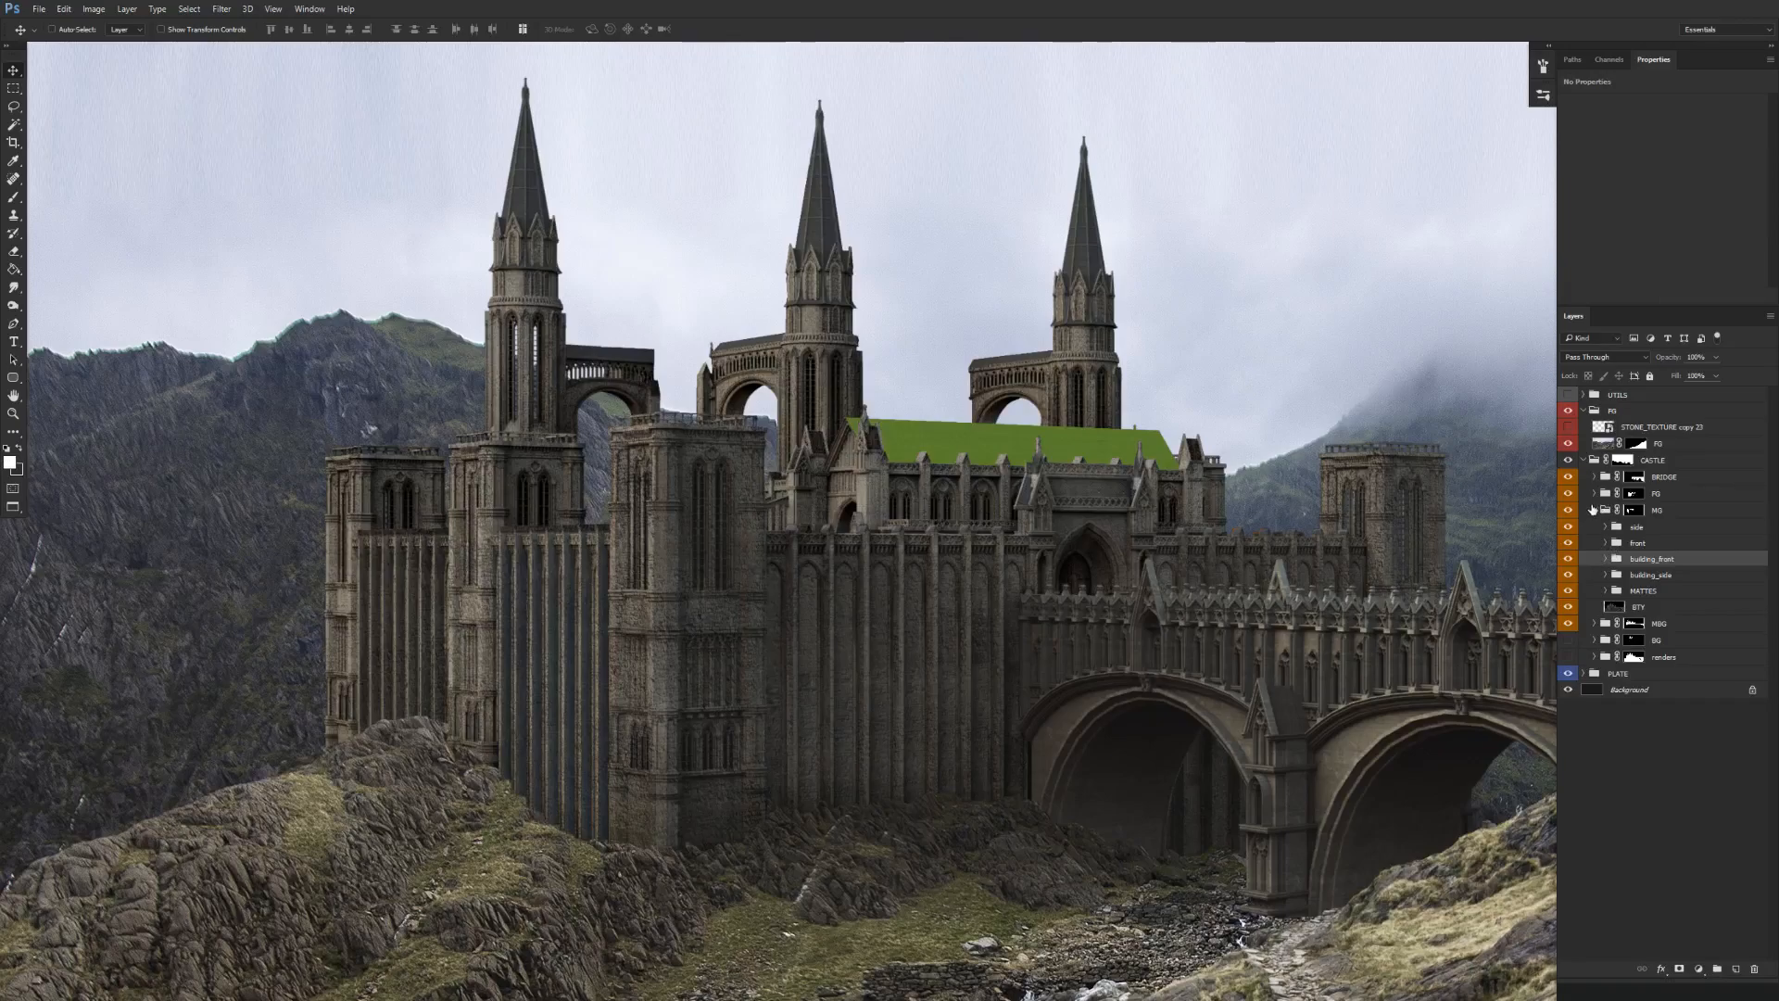
click(1594, 509)
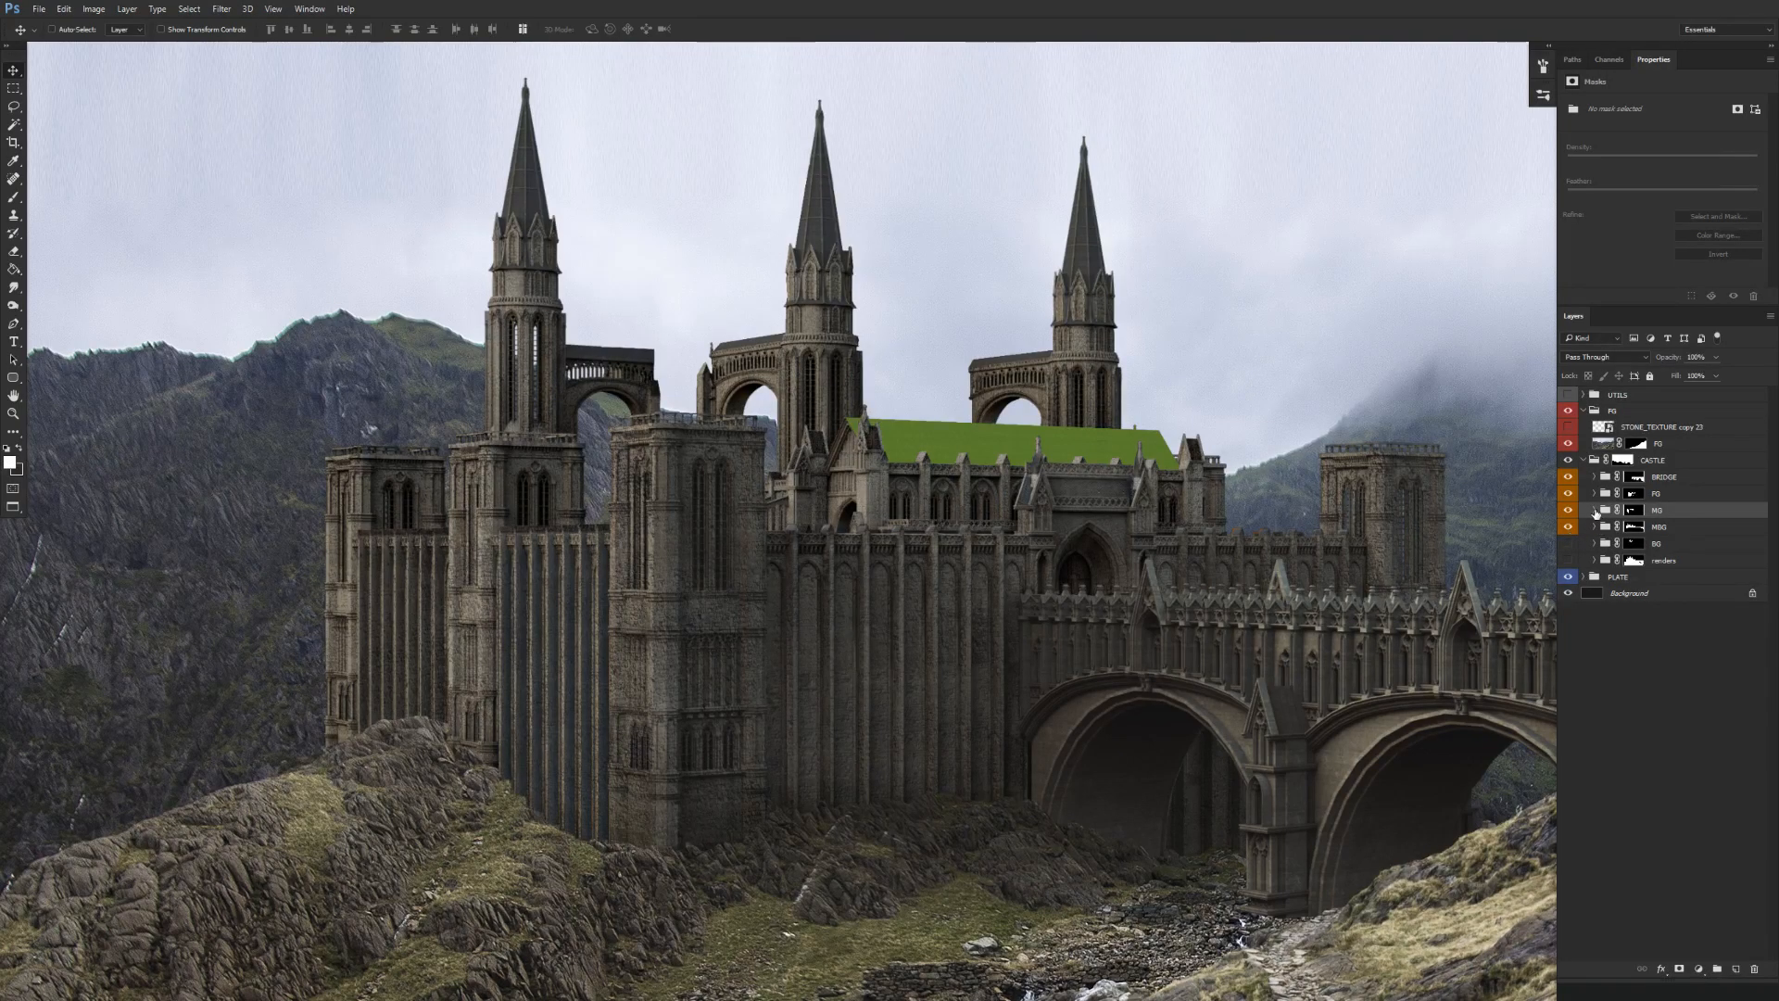
click(1594, 511)
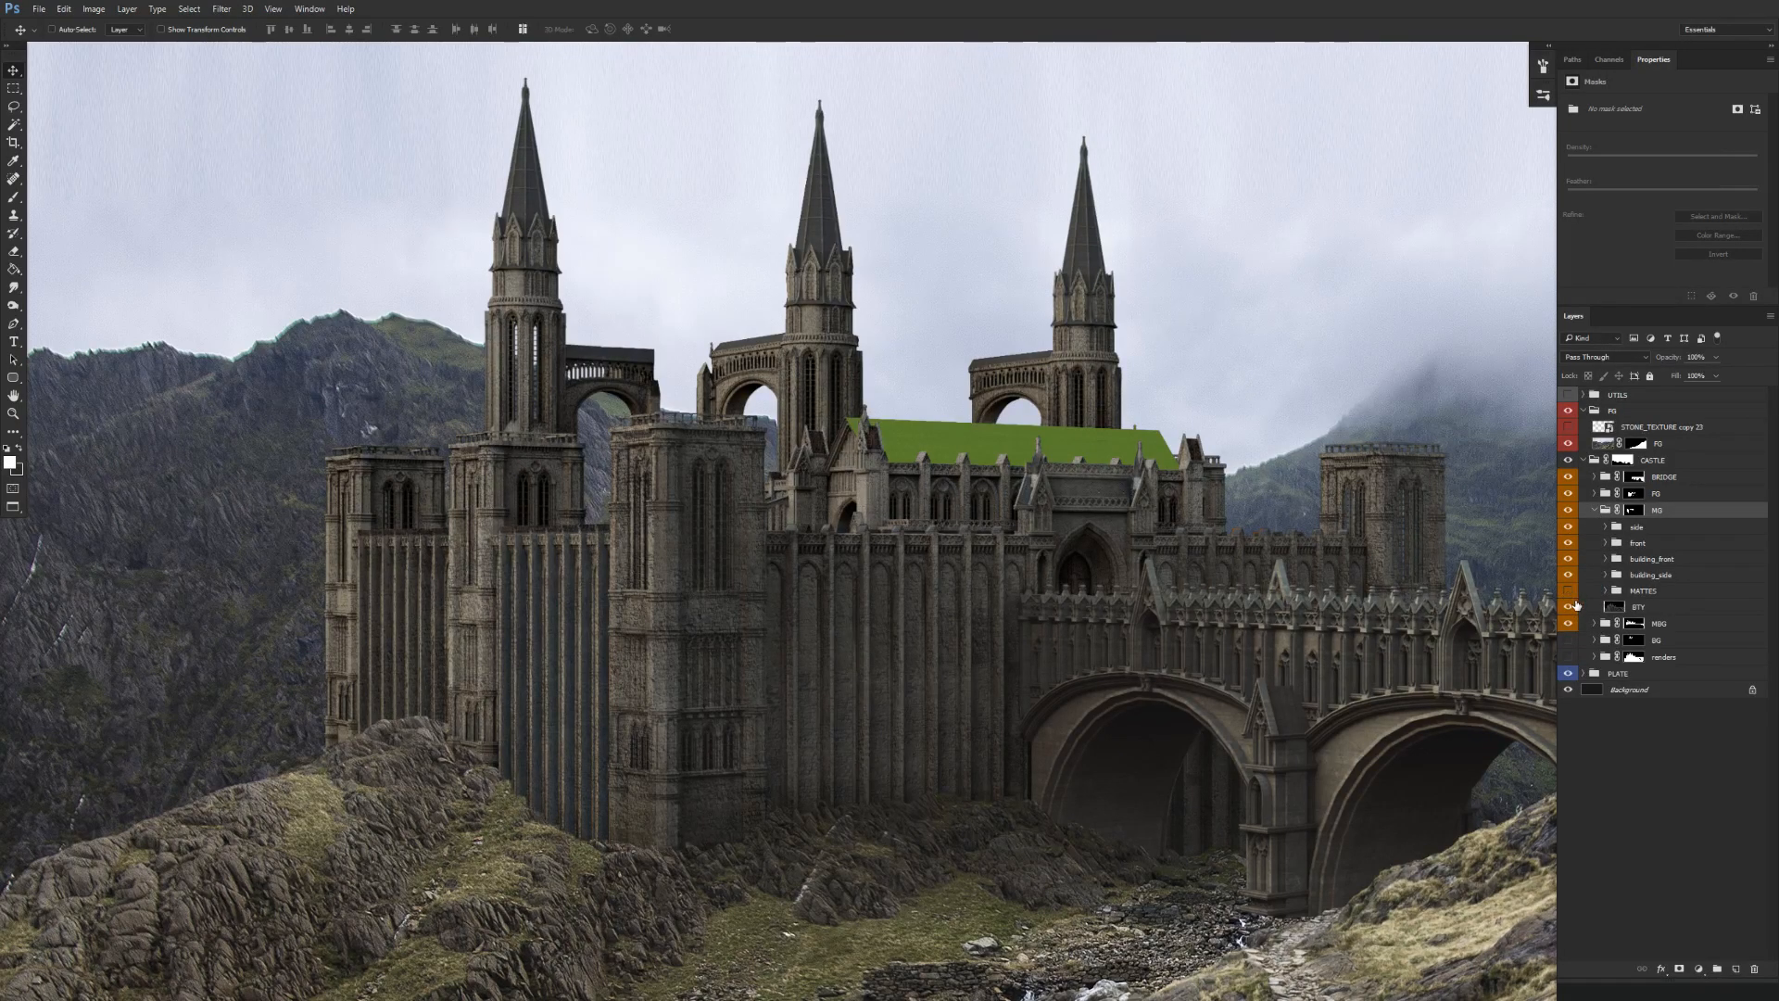
click(1569, 593)
click(1594, 510)
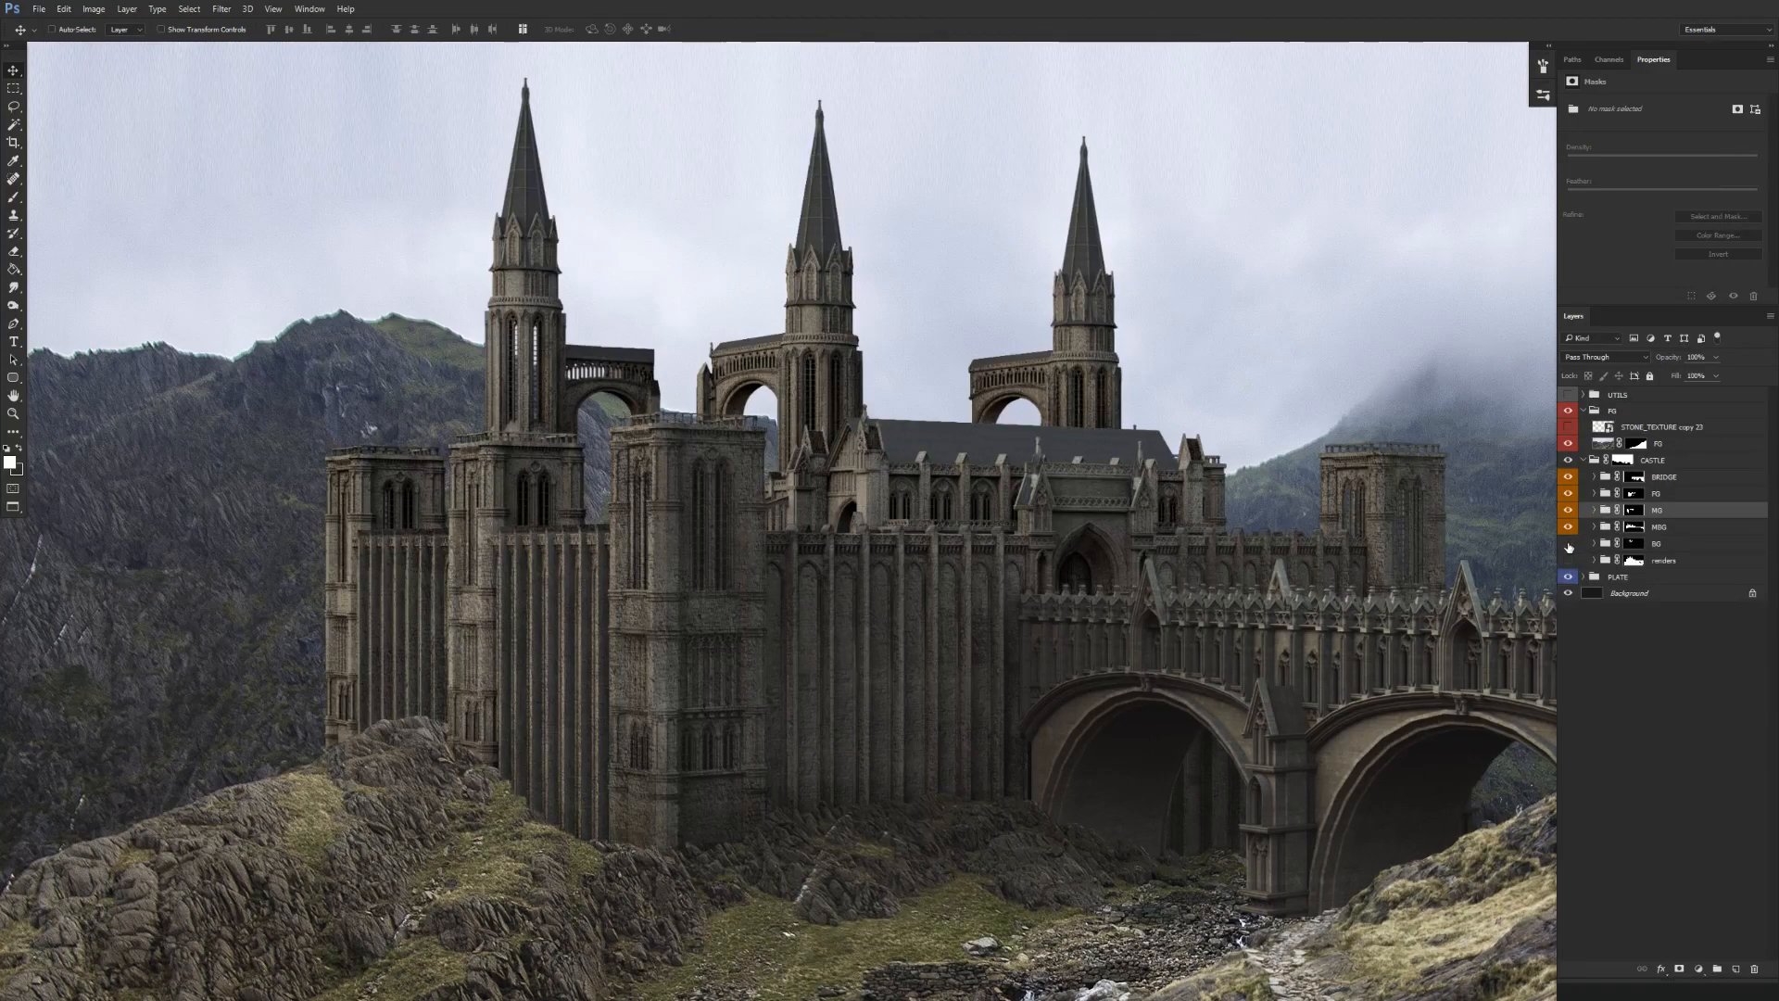
Turn on the BG castle group and compare the whole castle with and without it.
click(1568, 545)
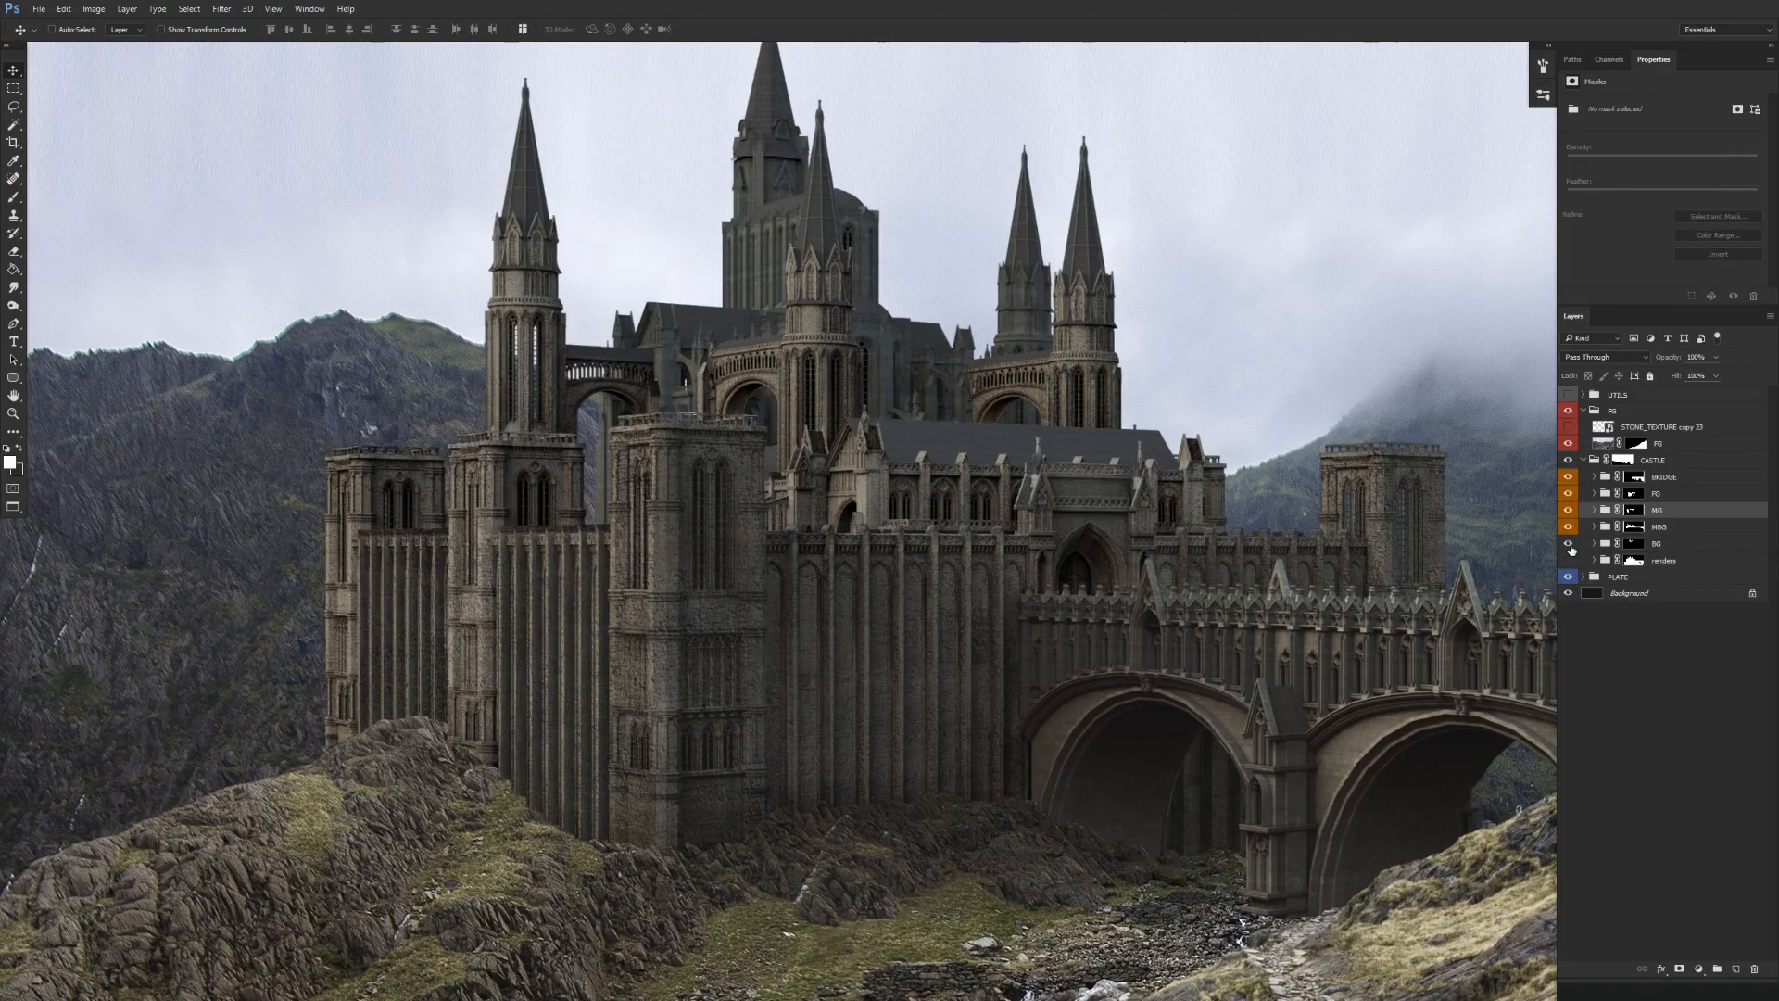
drag(1112, 605, 981, 641)
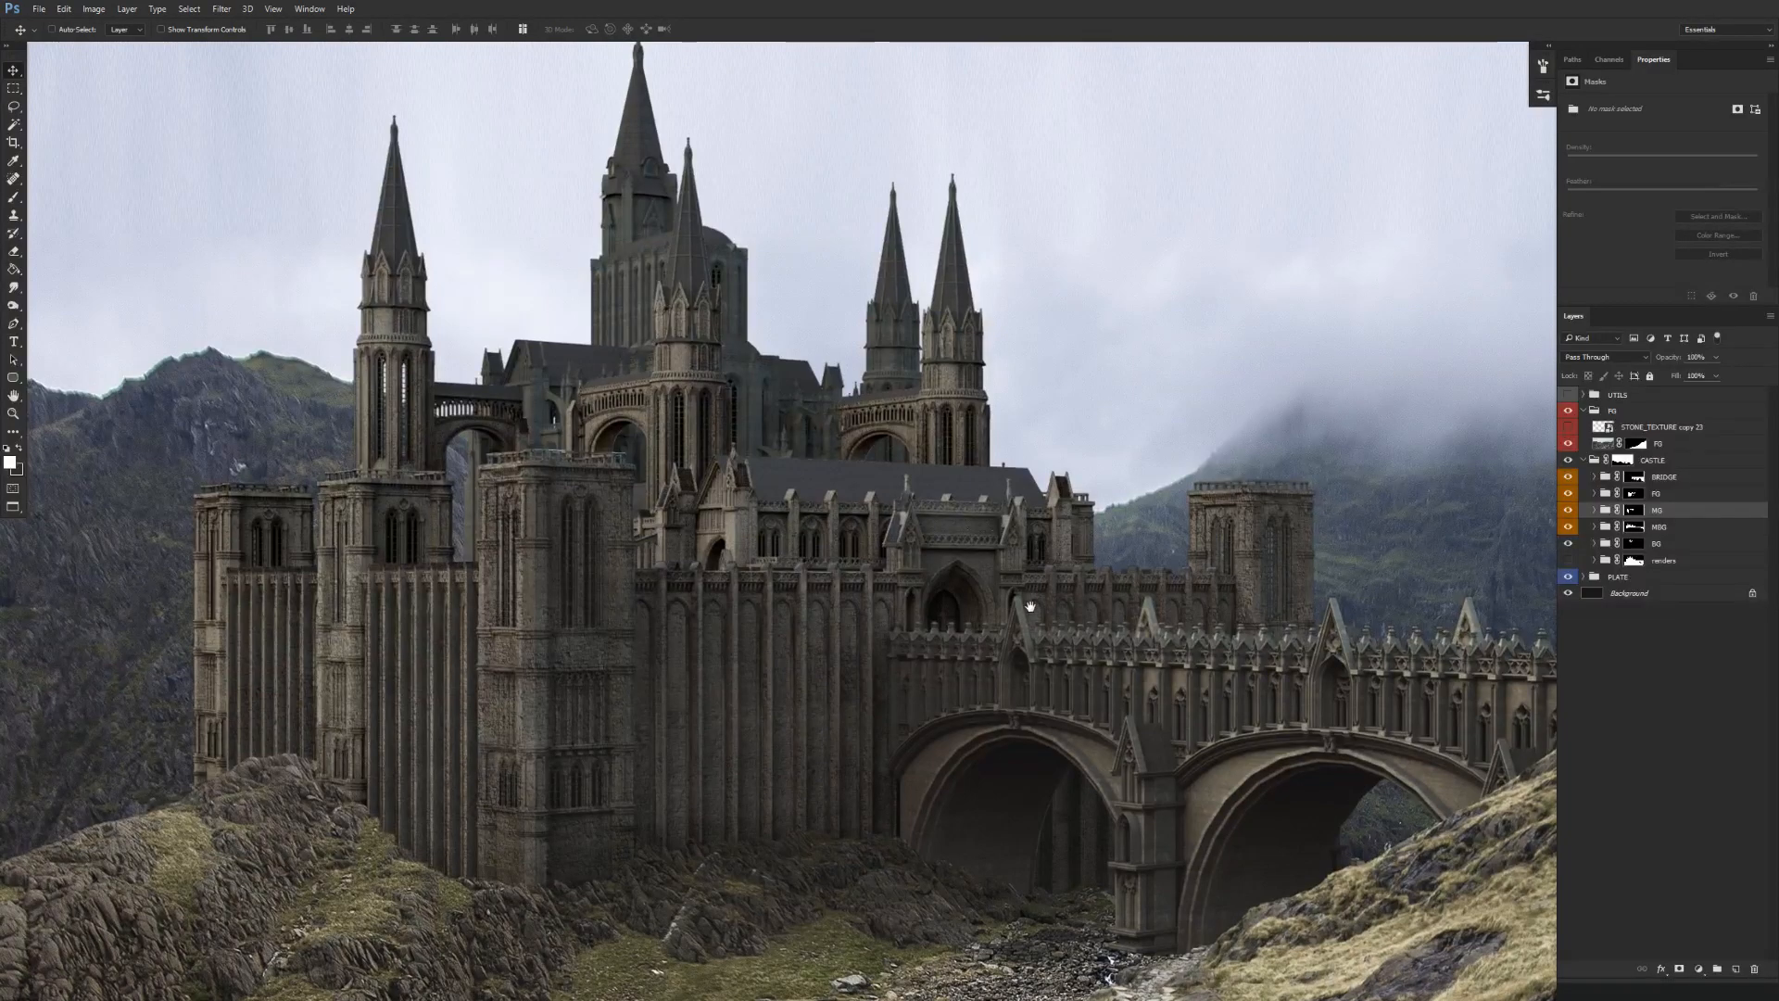
scroll(1029, 605, up, 1)
drag(1025, 622, 1042, 601)
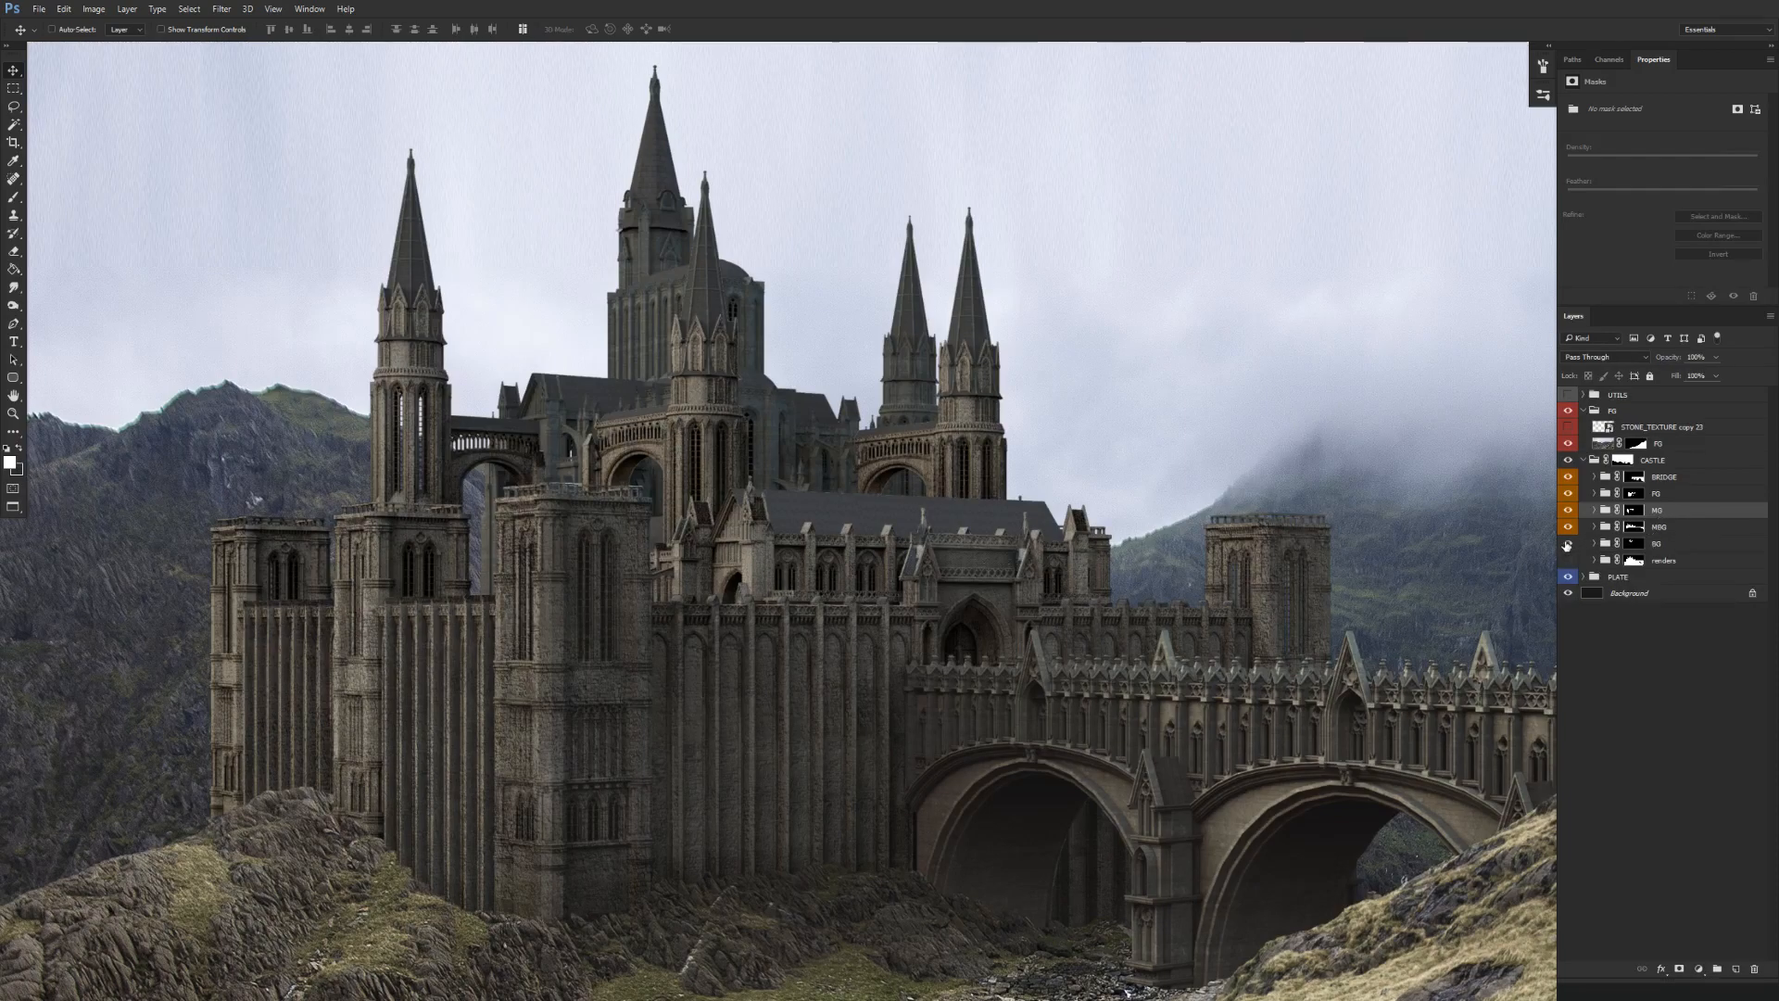
click(1570, 545)
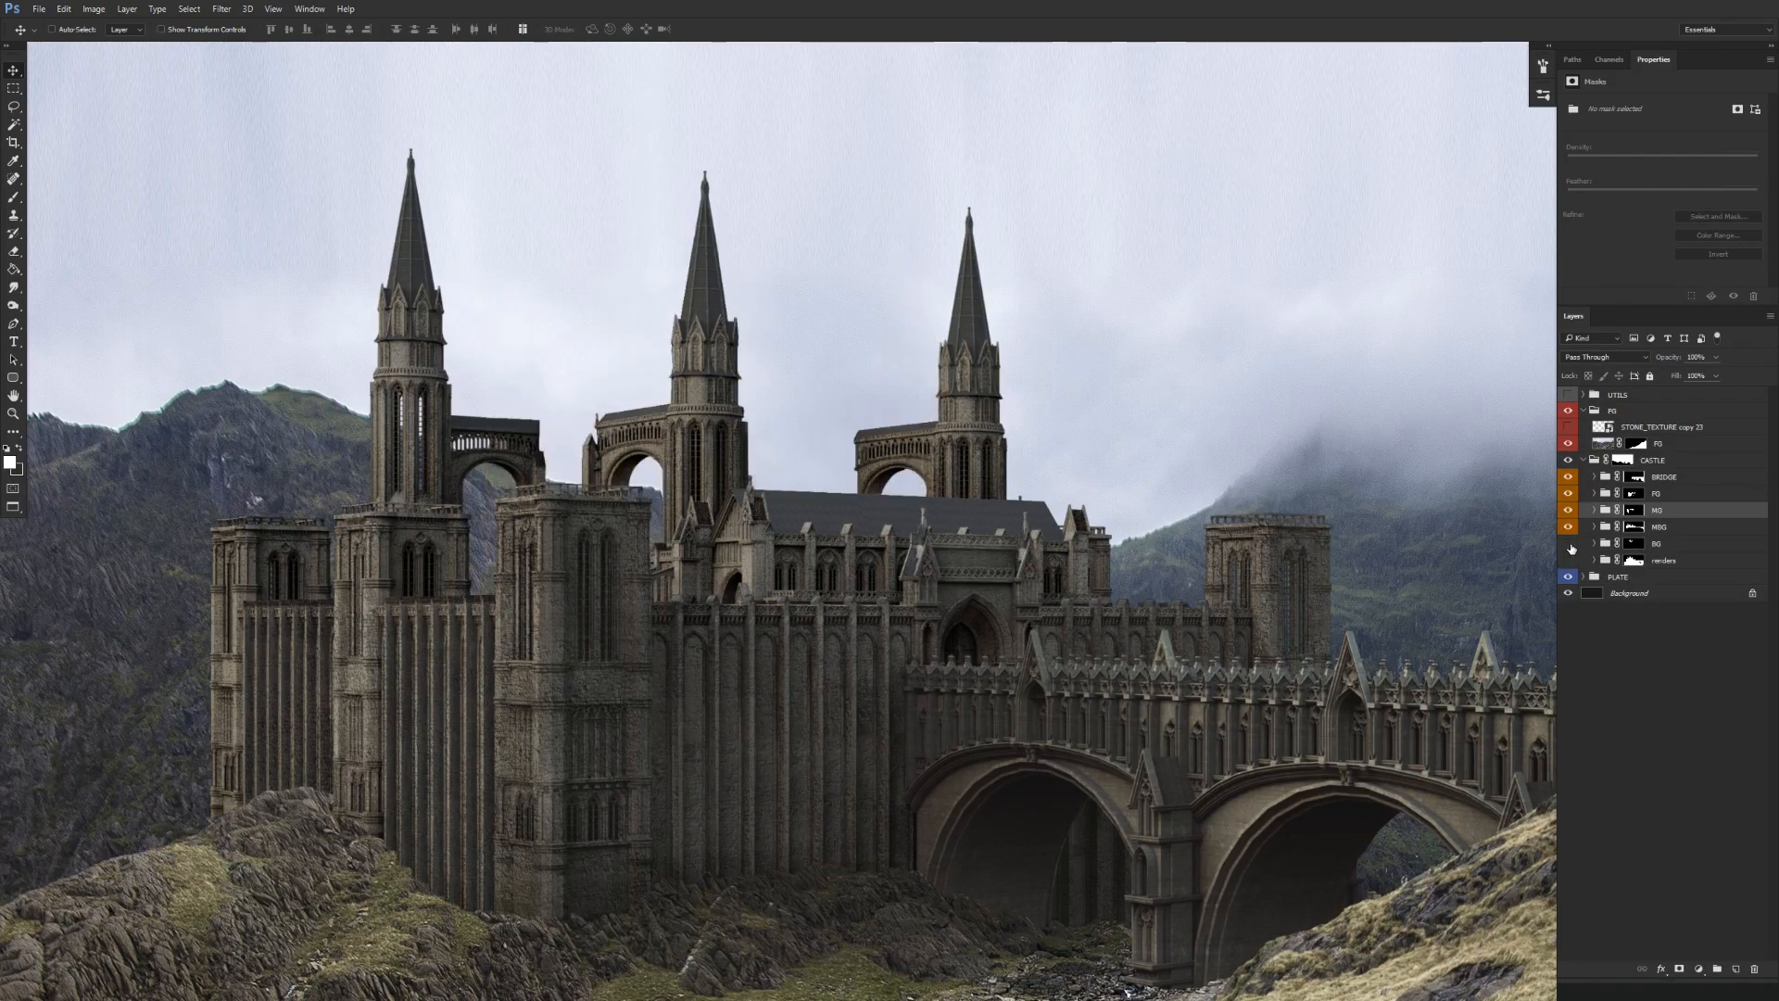
click(1570, 544)
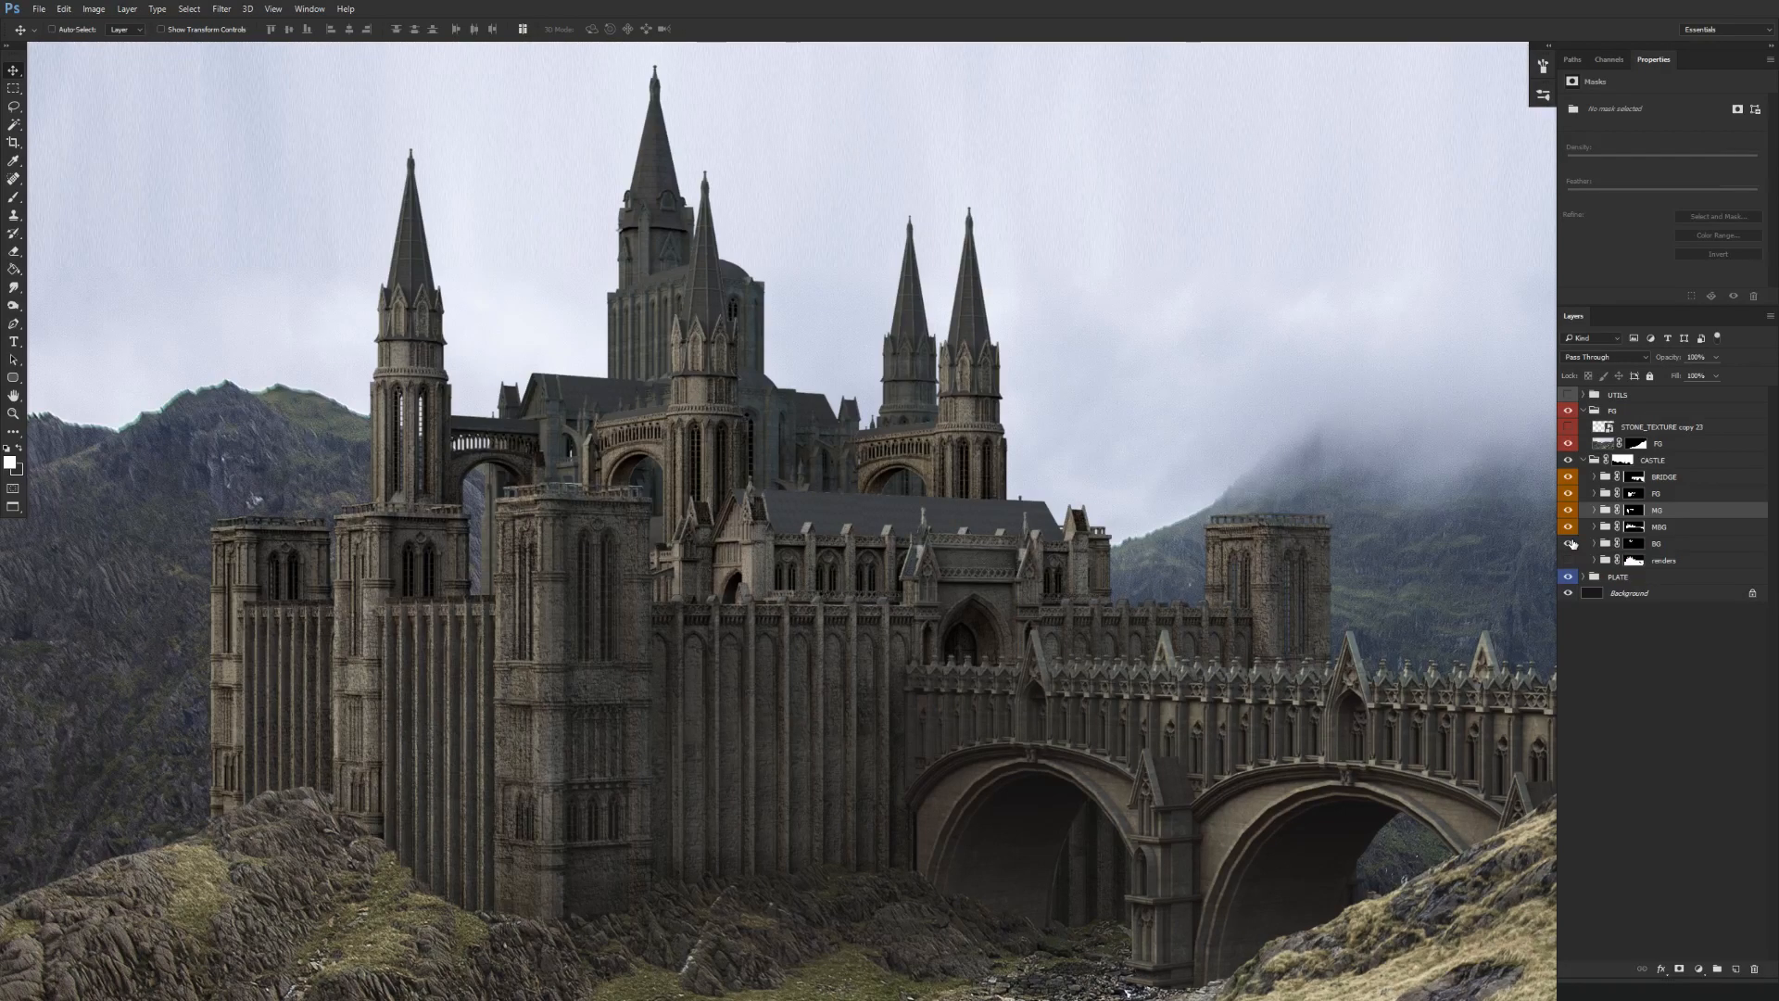
Expand BG, copy STONE_TEXTURE copy 23 into it above MATTES, and fit the copy over the rear building between the two leftmost spires.
click(1595, 544)
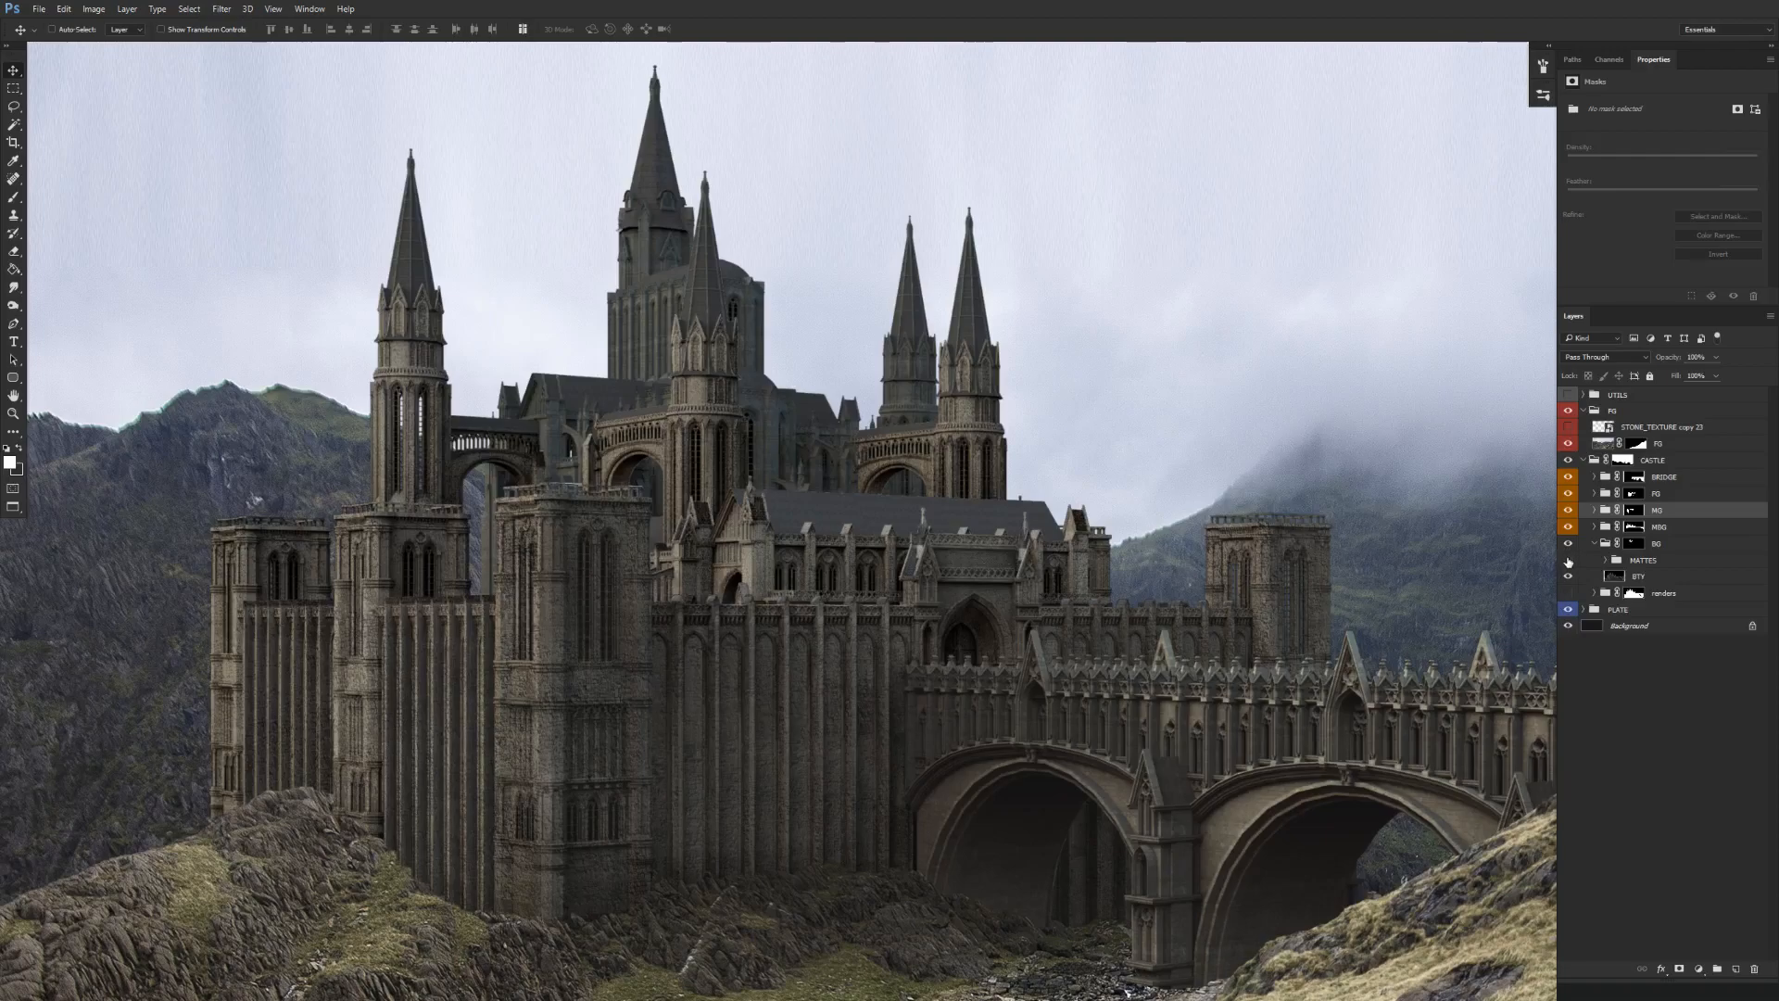
drag(958, 609, 970, 683)
scroll(1008, 658, down, 3)
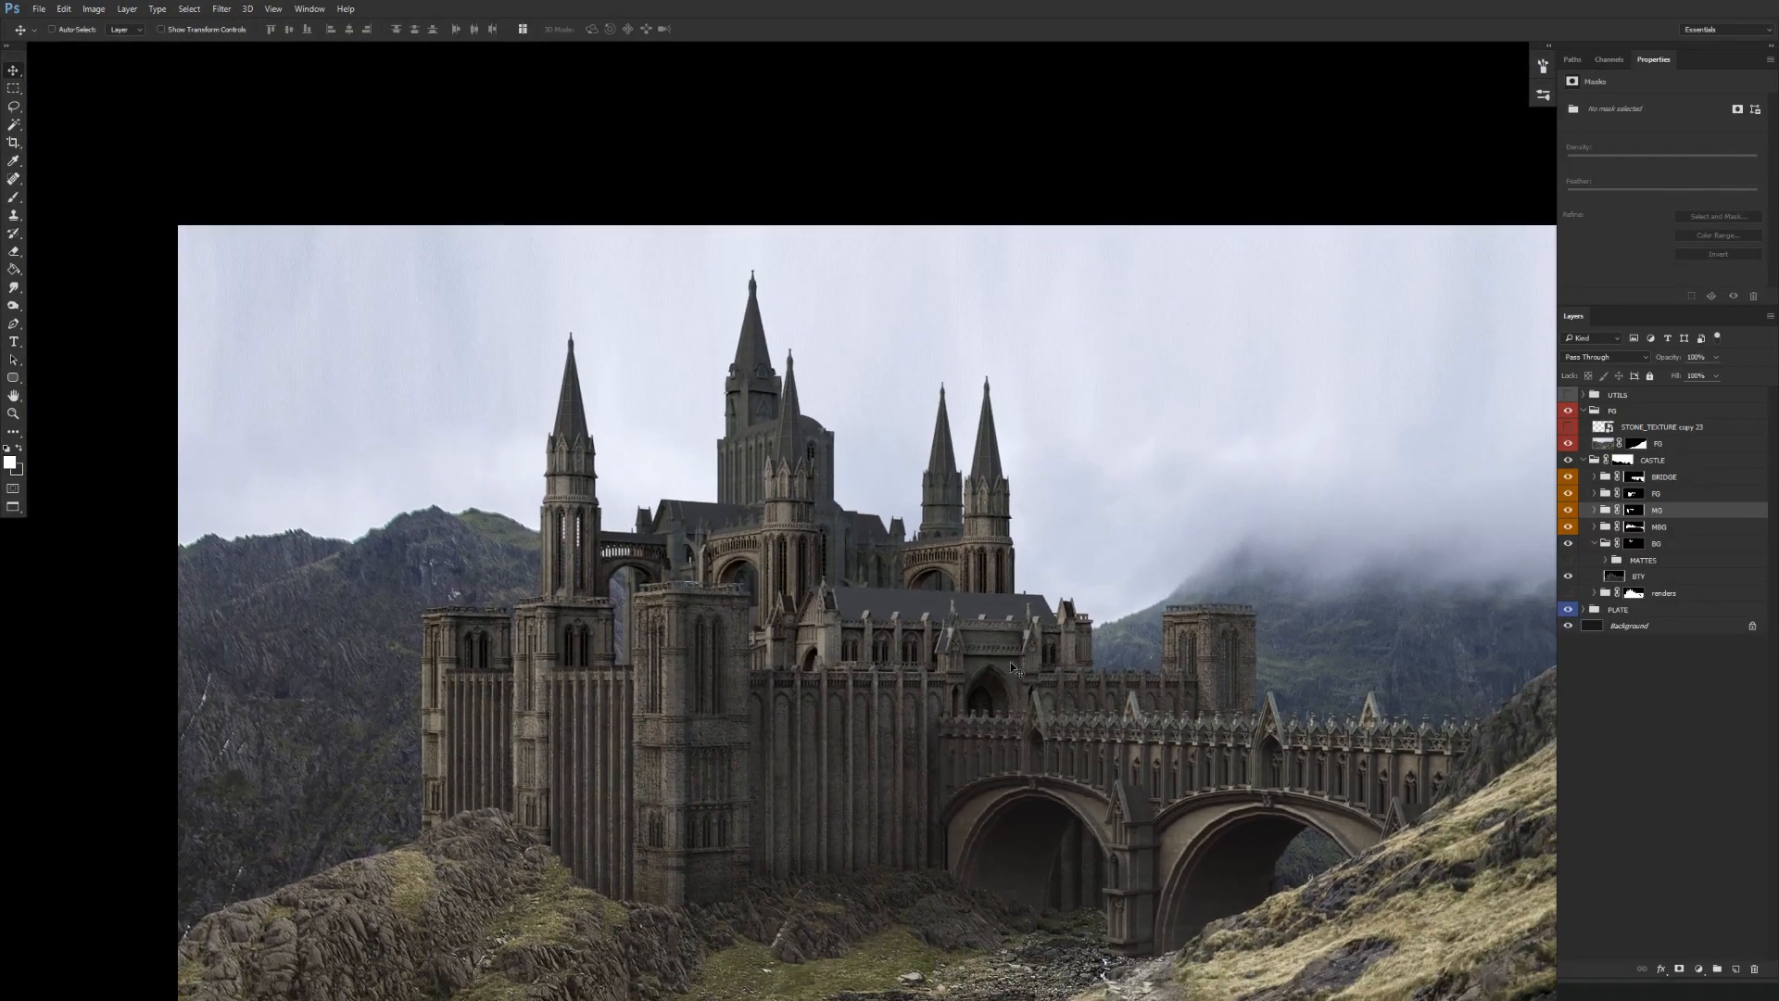
drag(1309, 679, 1211, 571)
drag(1660, 427, 1675, 552)
key(ctrl+t)
drag(465, 483, 588, 465)
Shift the upper corners of the BG stone texture to match the rear building's perspective and apply the transform.
scroll(621, 450, up, 3)
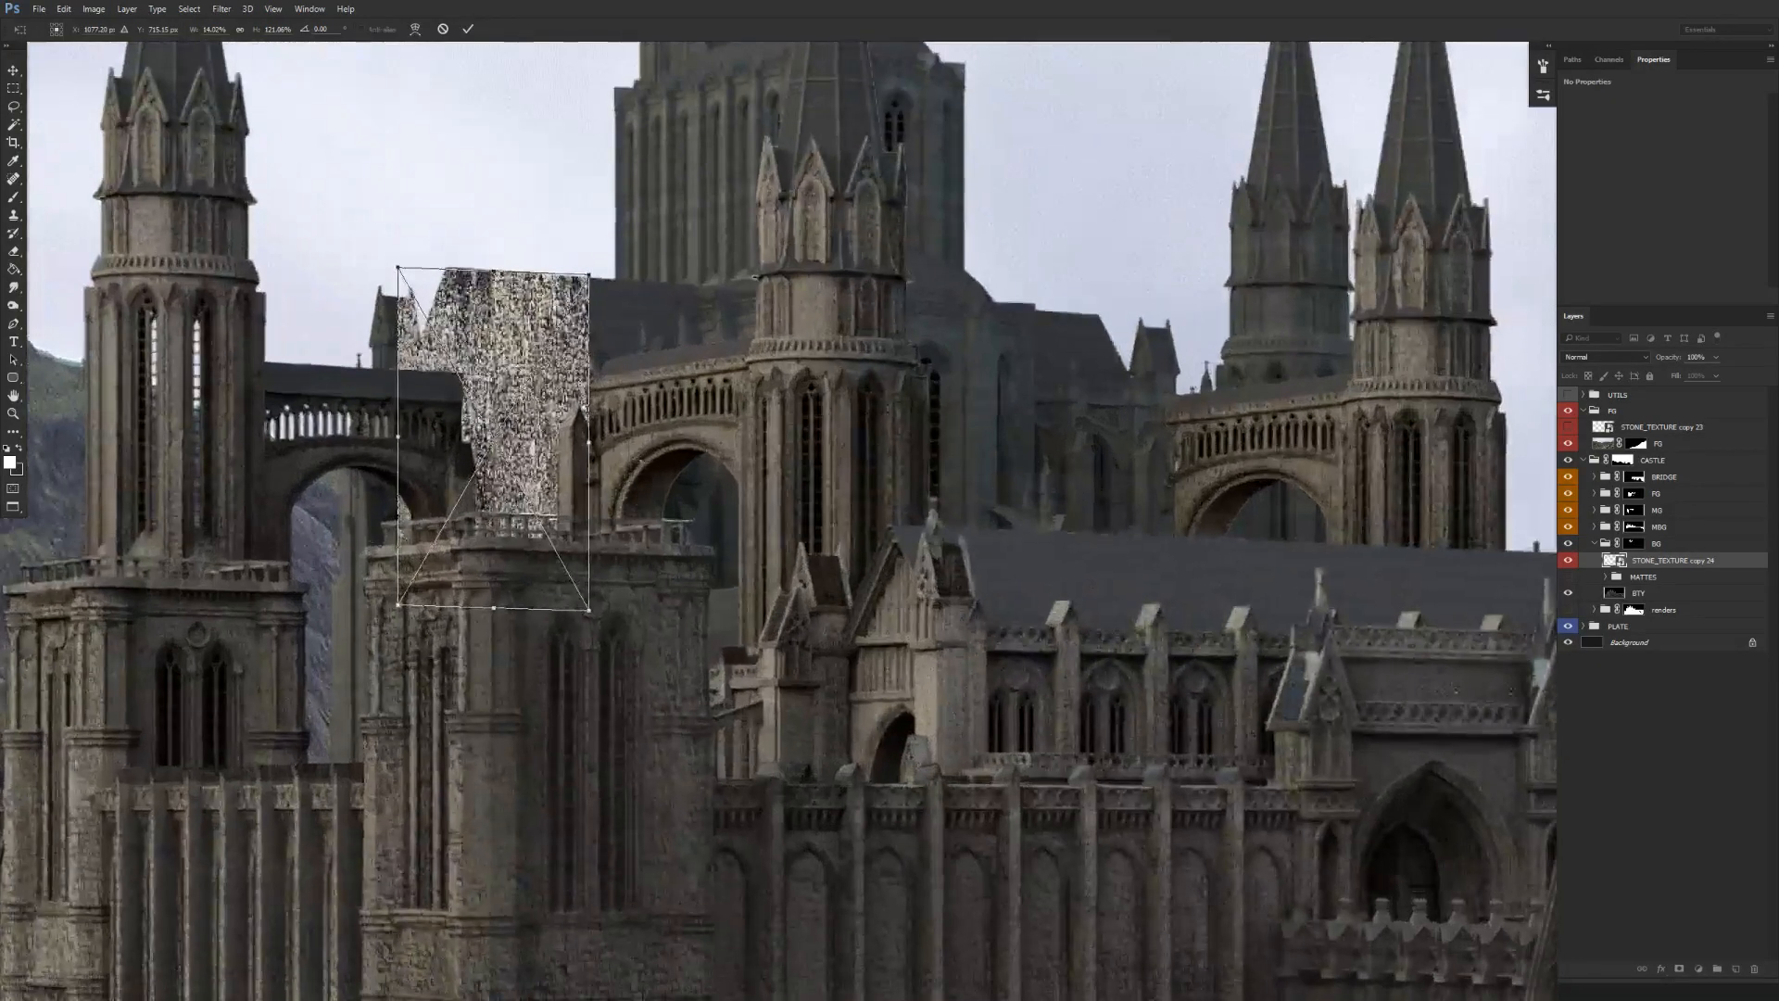
right_click(532, 423)
click(588, 530)
drag(589, 276, 589, 280)
drag(398, 269, 401, 263)
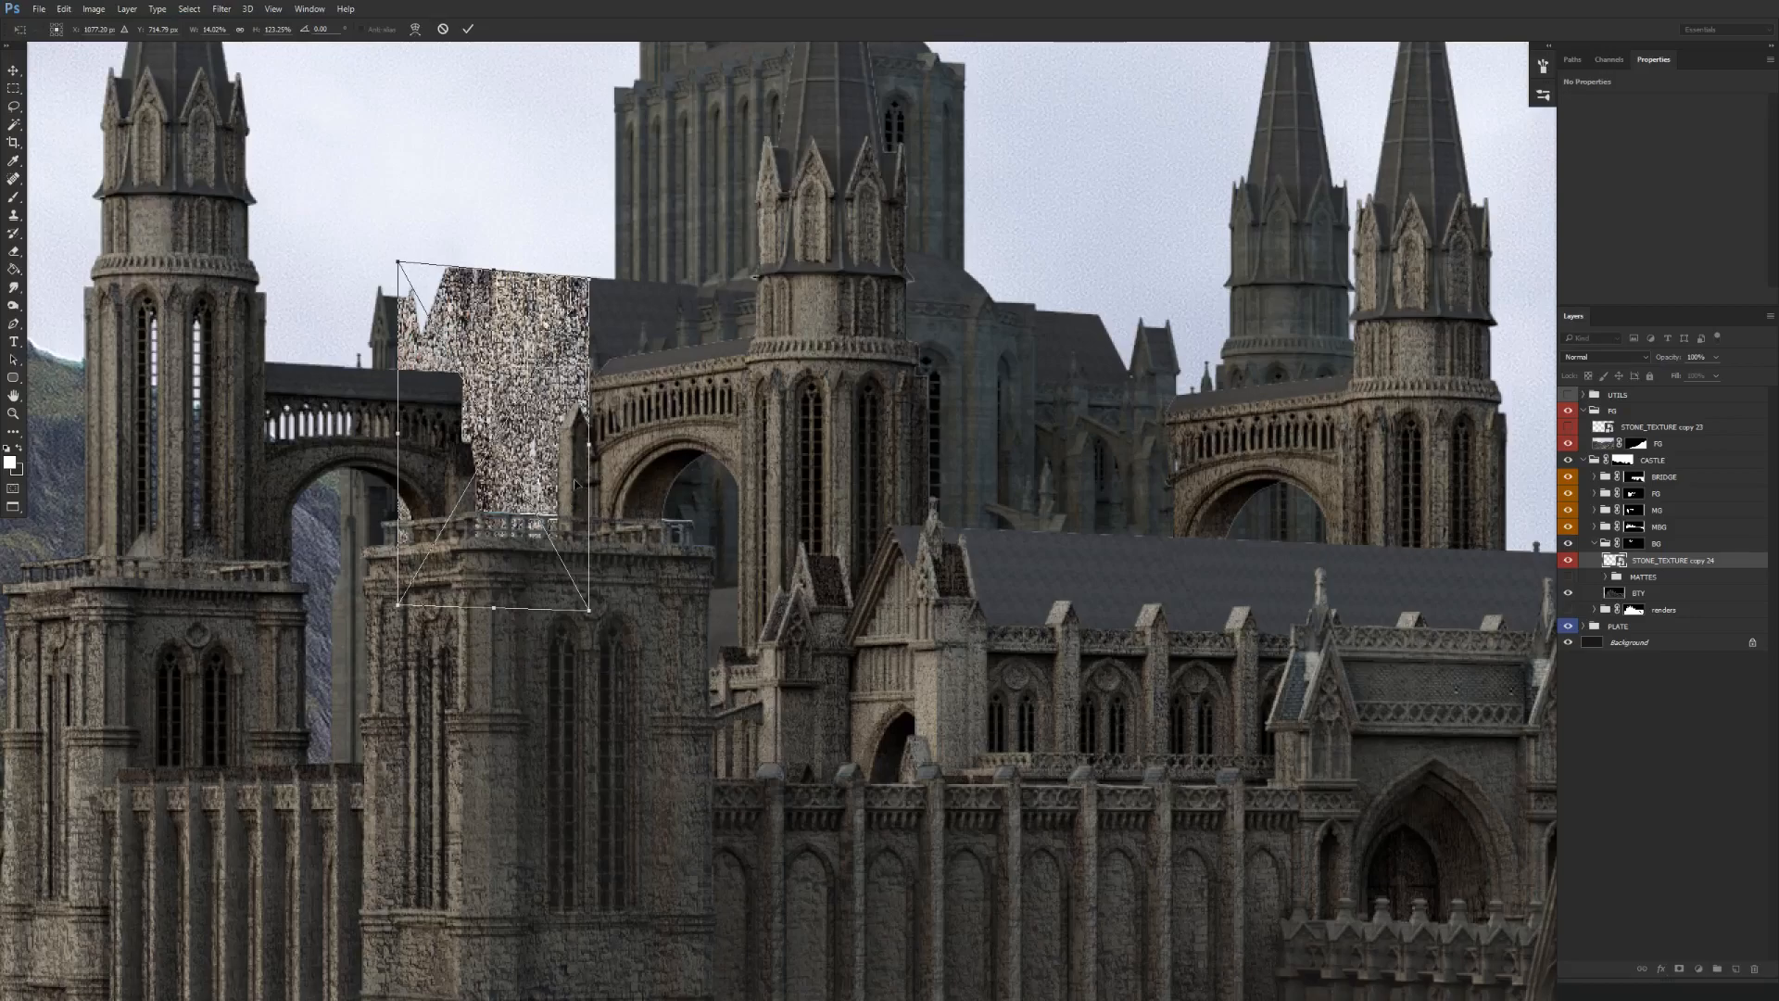
scroll(578, 483, down, 5)
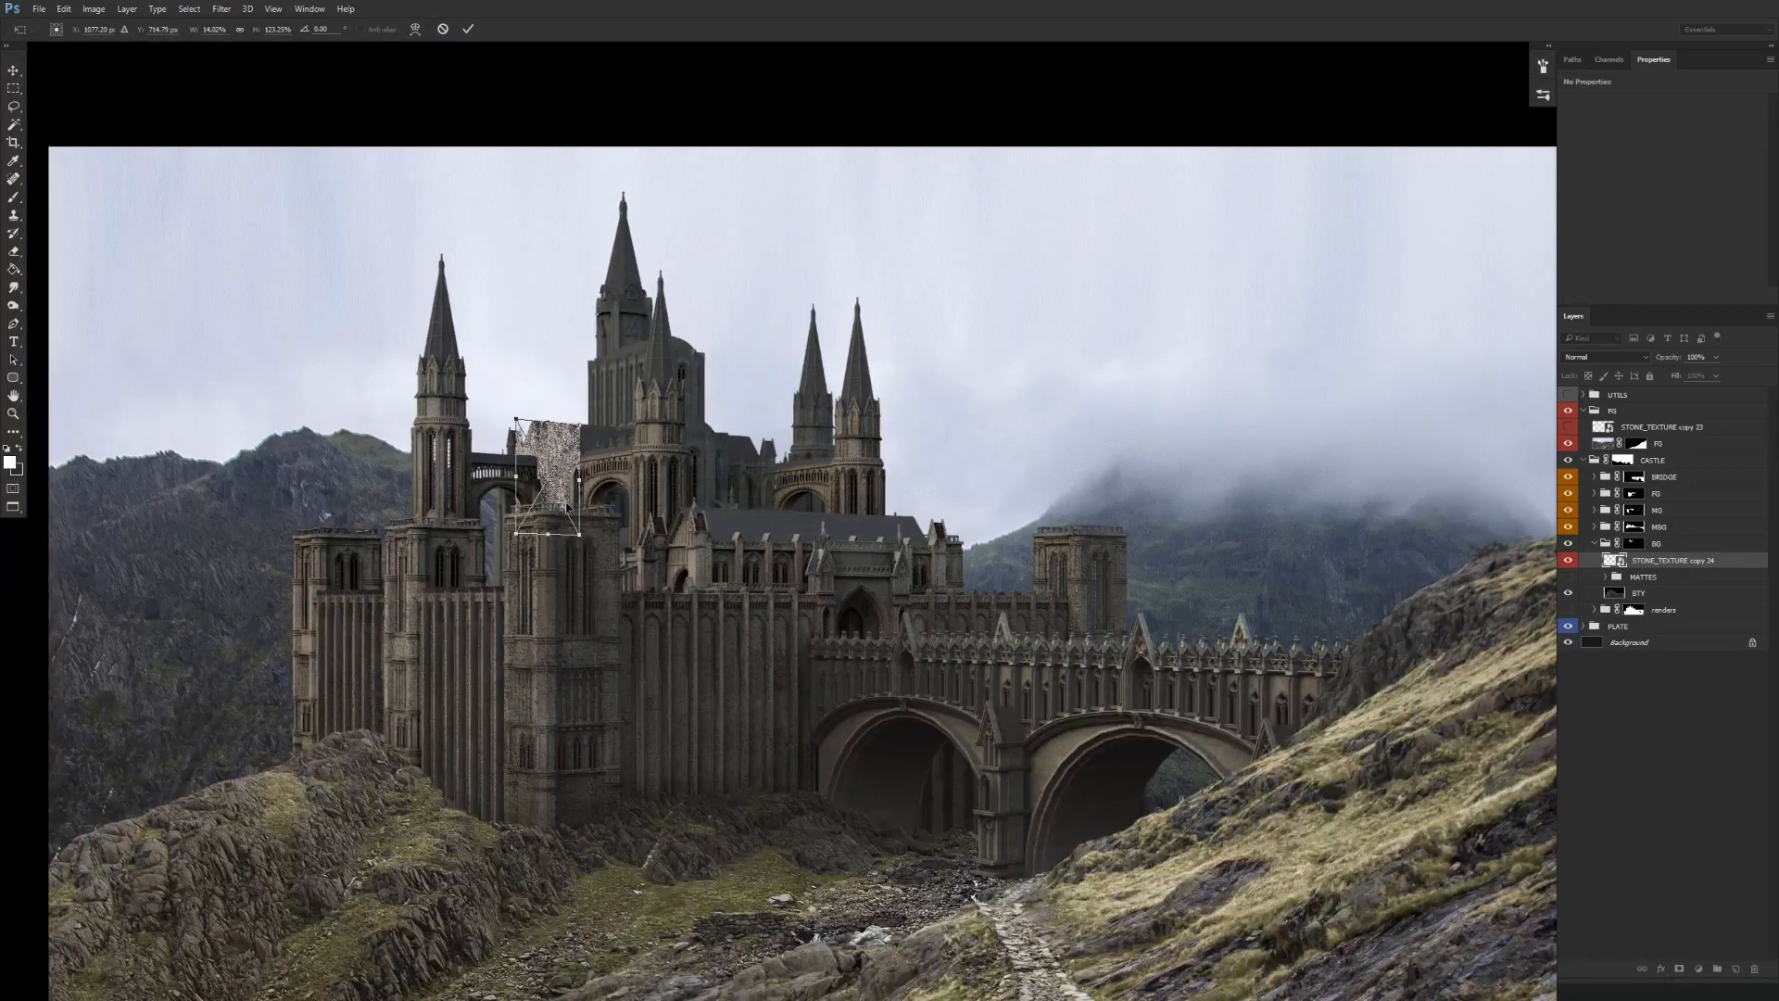
drag(553, 521, 568, 520)
key(Return)
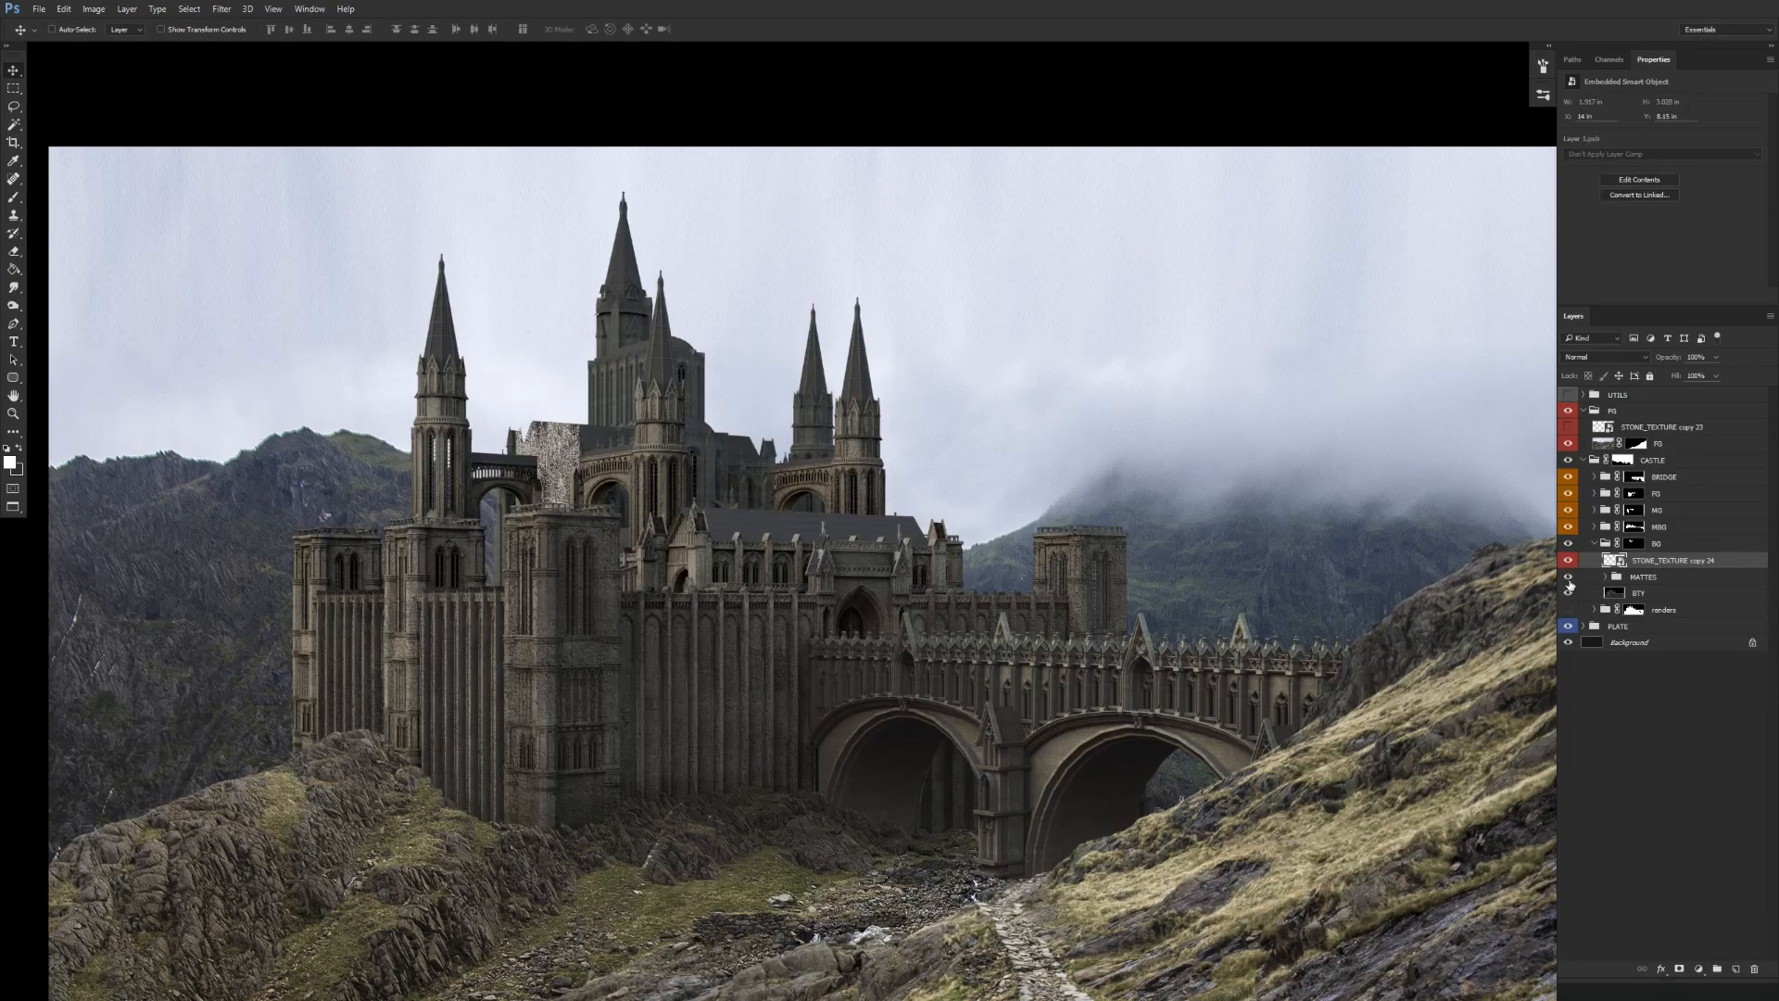
Widen the BG stone texture leftward so it covers the rear building's small turret beside the leftmost spire.
drag(589, 497, 602, 515)
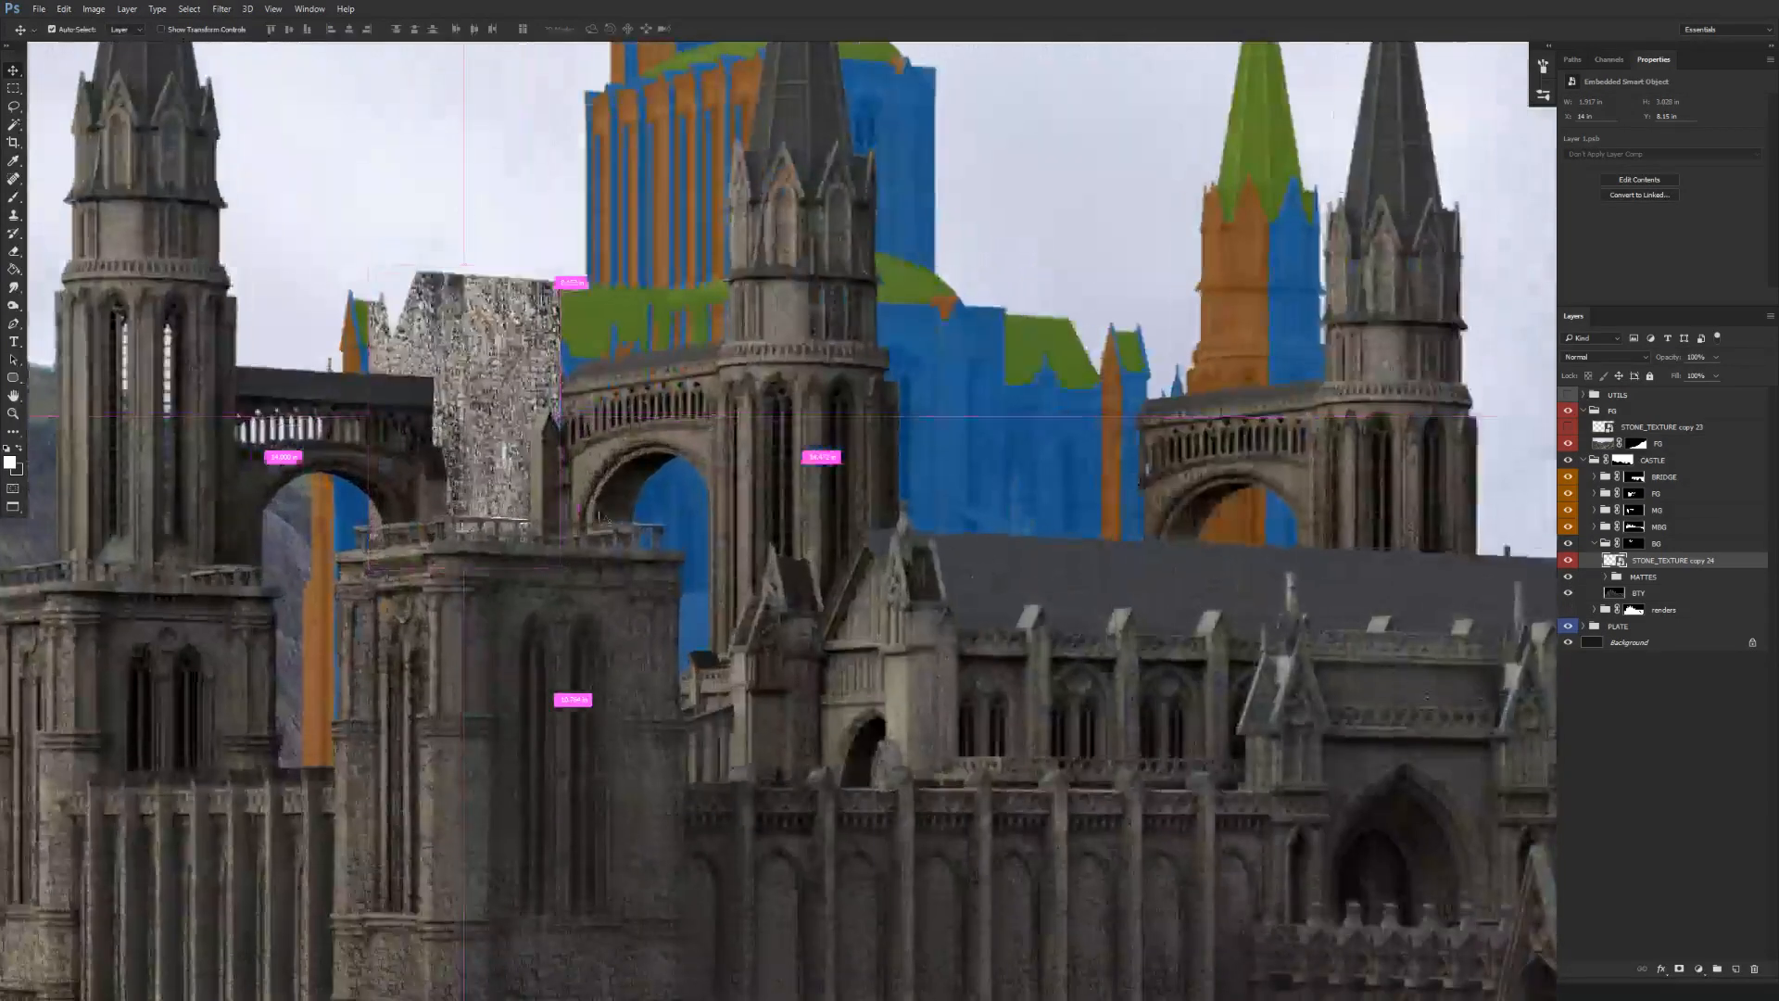
key(ctrl+t)
drag(368, 418, 322, 409)
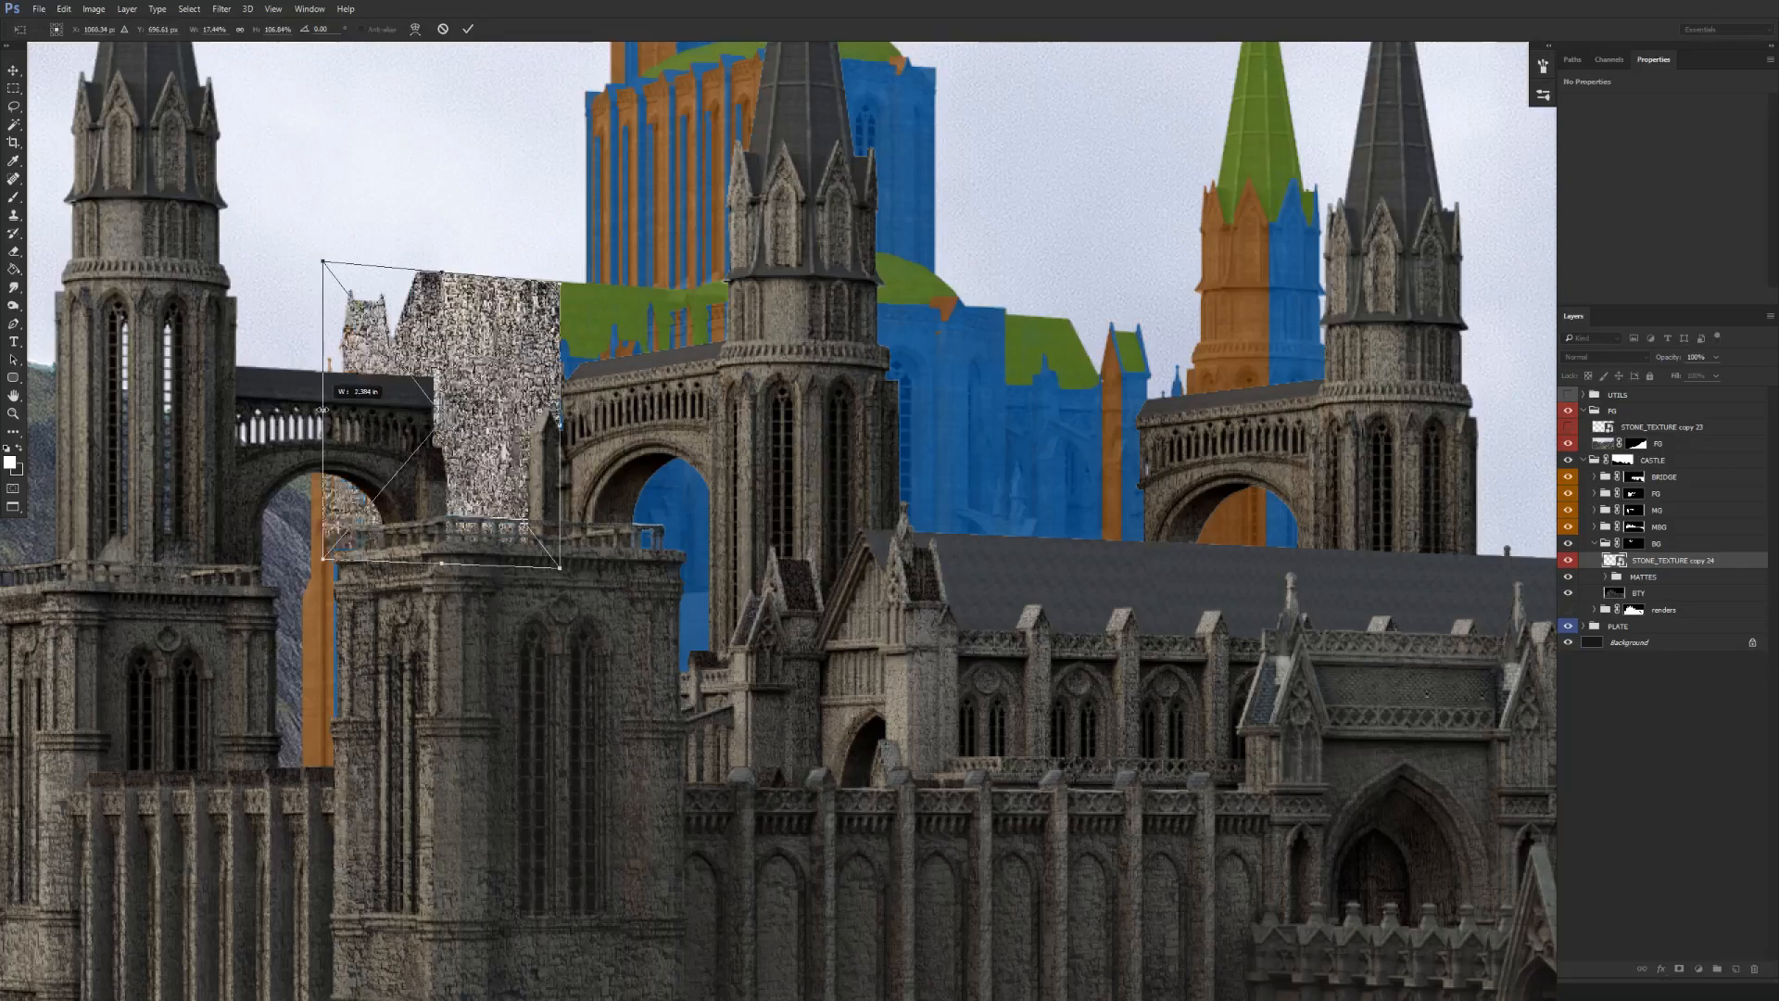
key(Return)
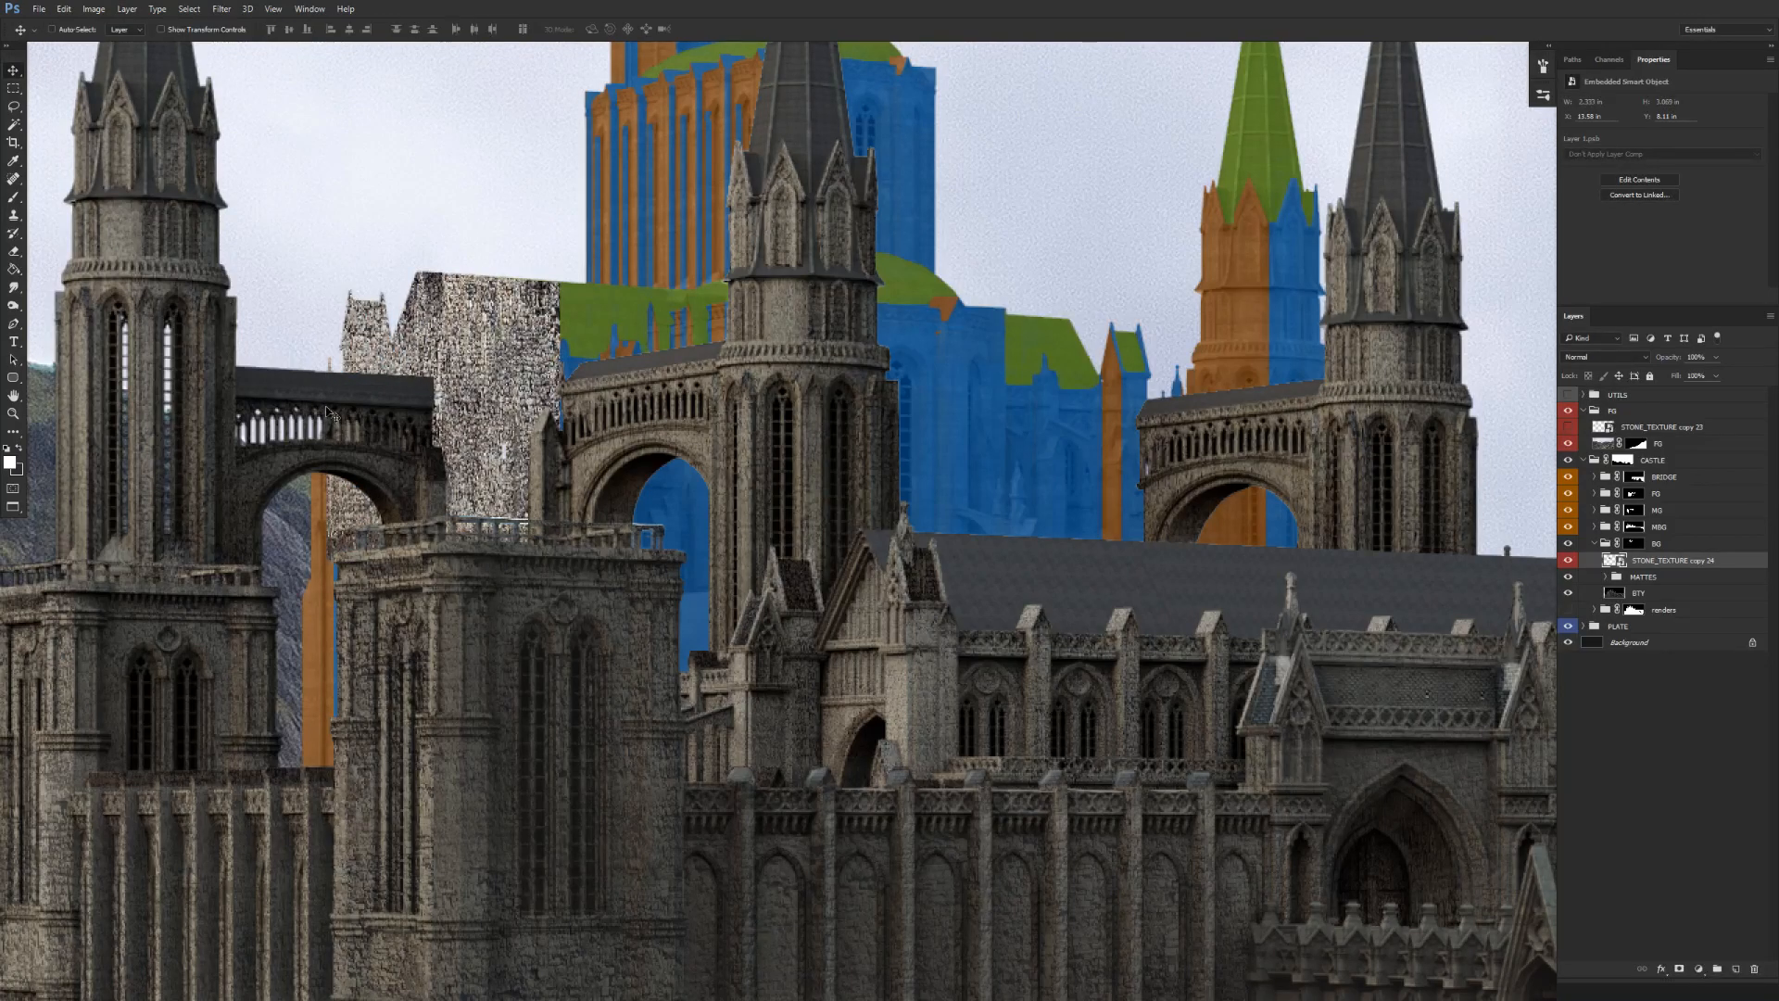
Duplicate the BG stone texture and fit the copy over the rear wall between the first texture and the central spire.
key(ctrl+j)
key(ctrl+t)
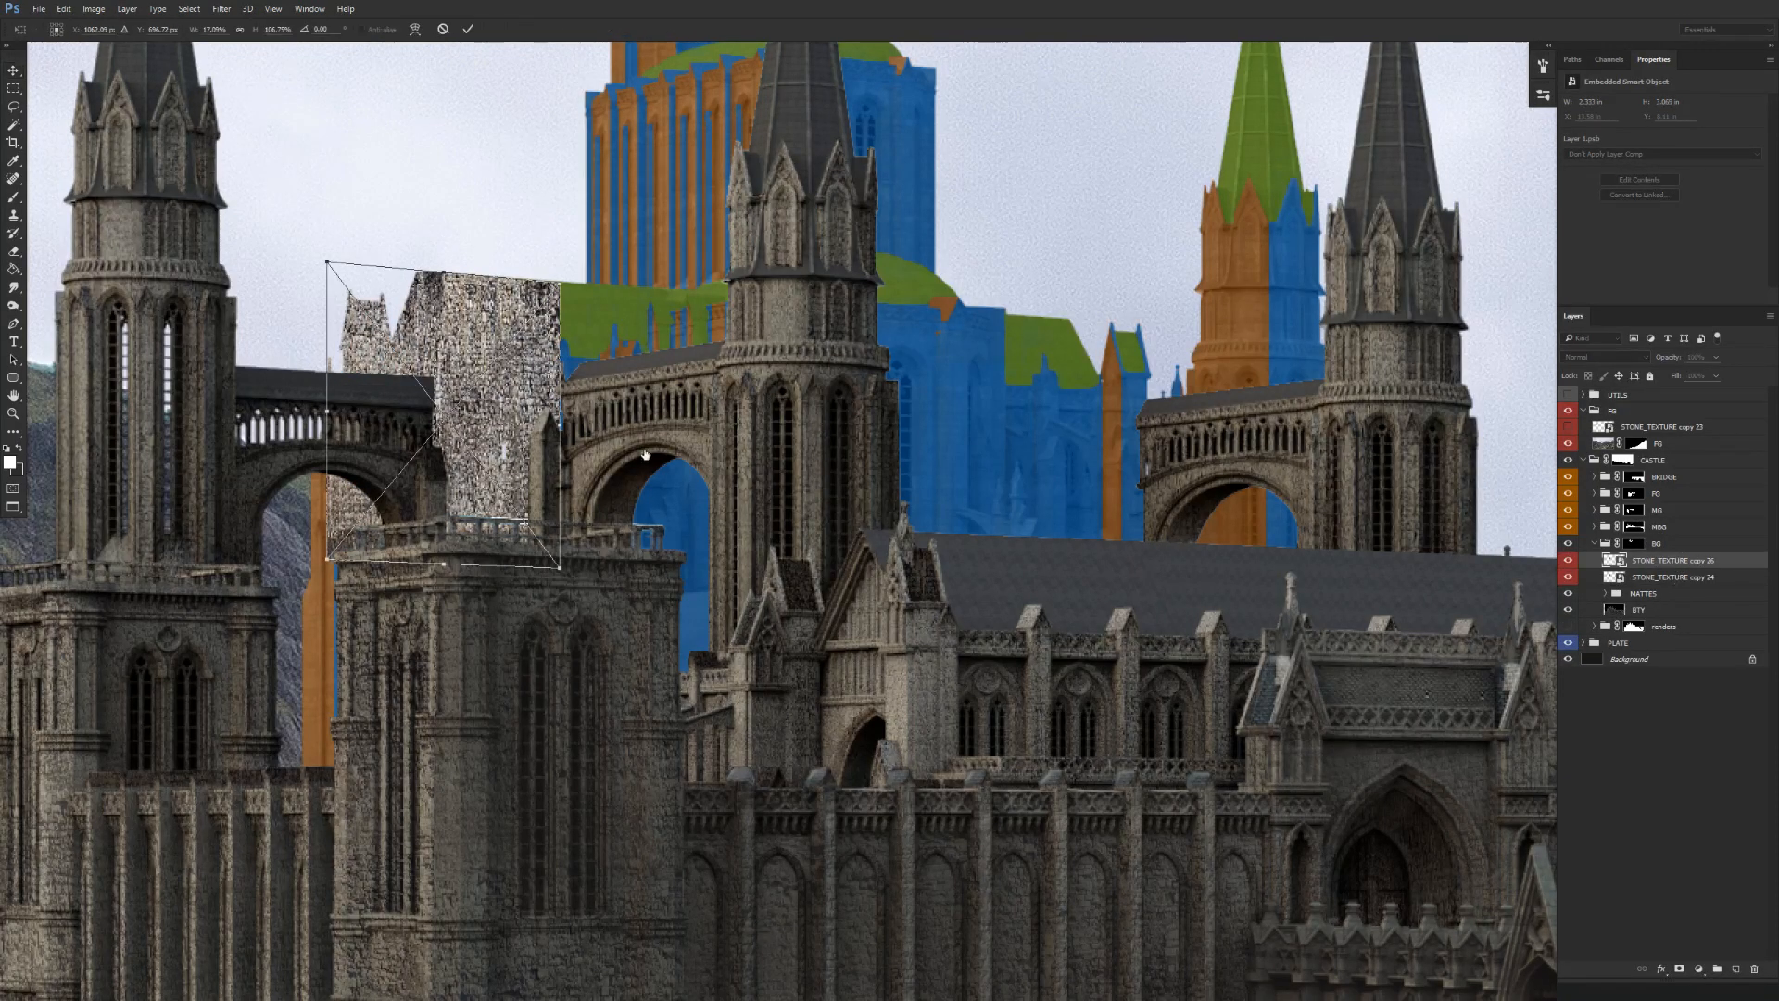
drag(561, 425, 750, 436)
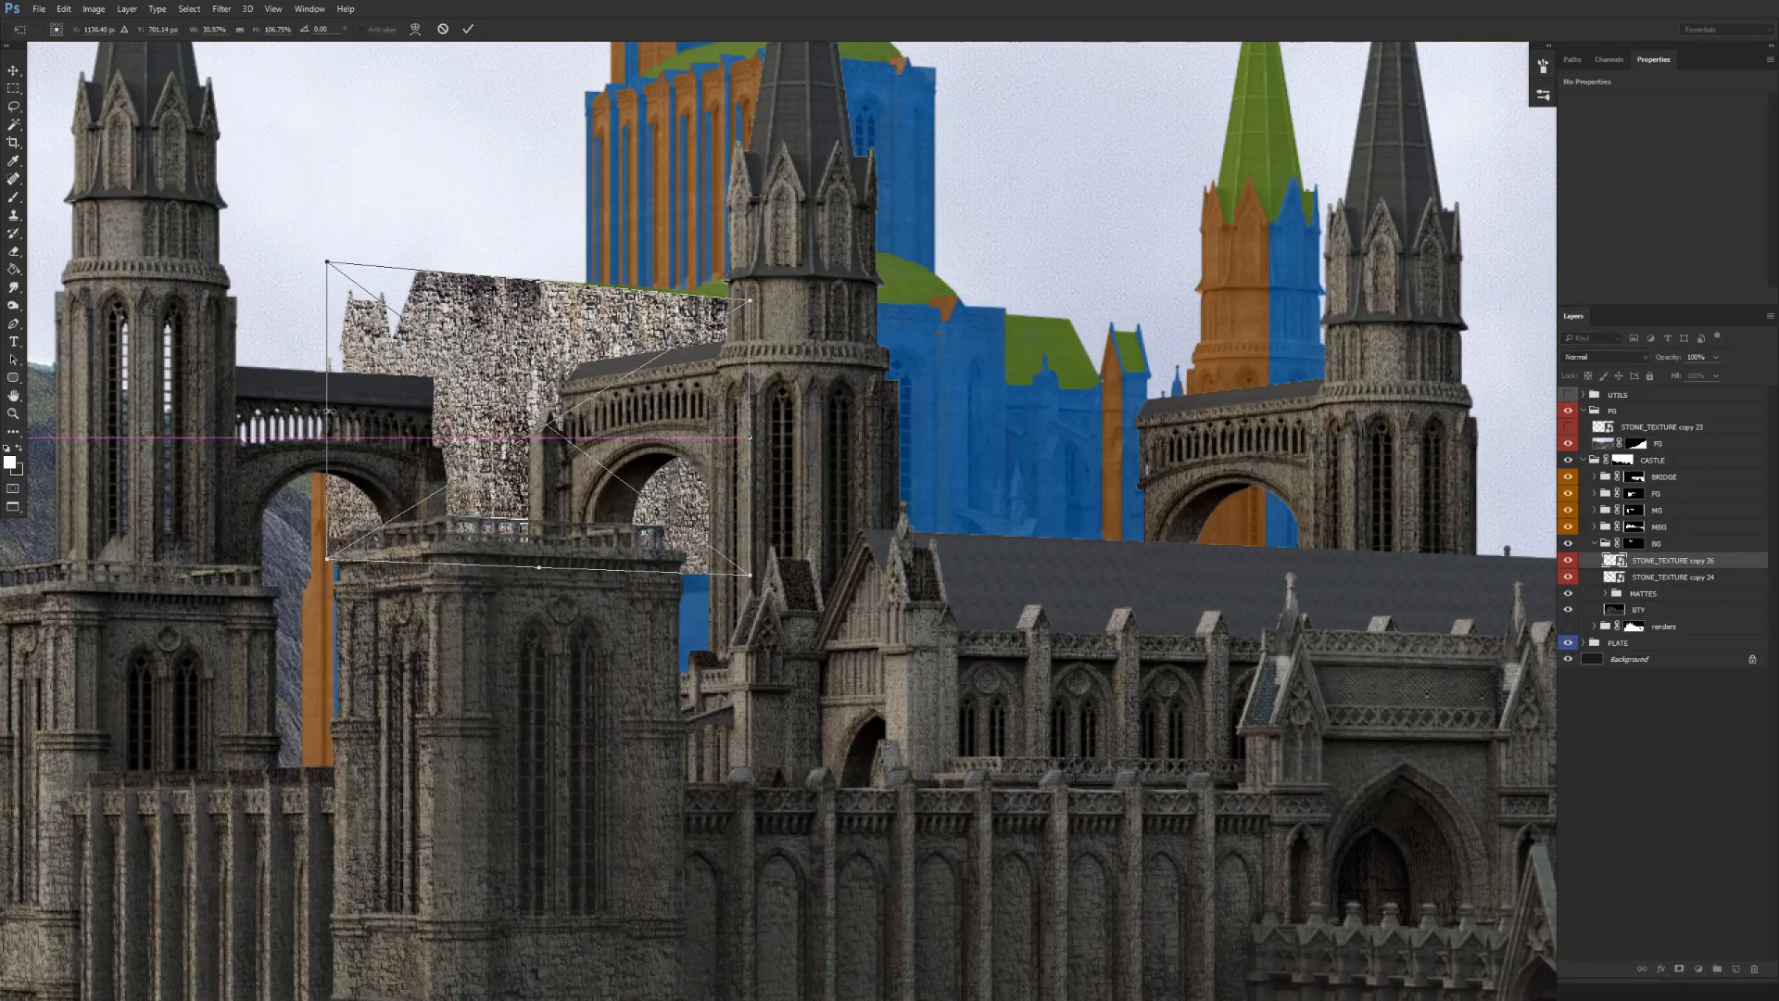
drag(332, 481, 515, 484)
key(Return)
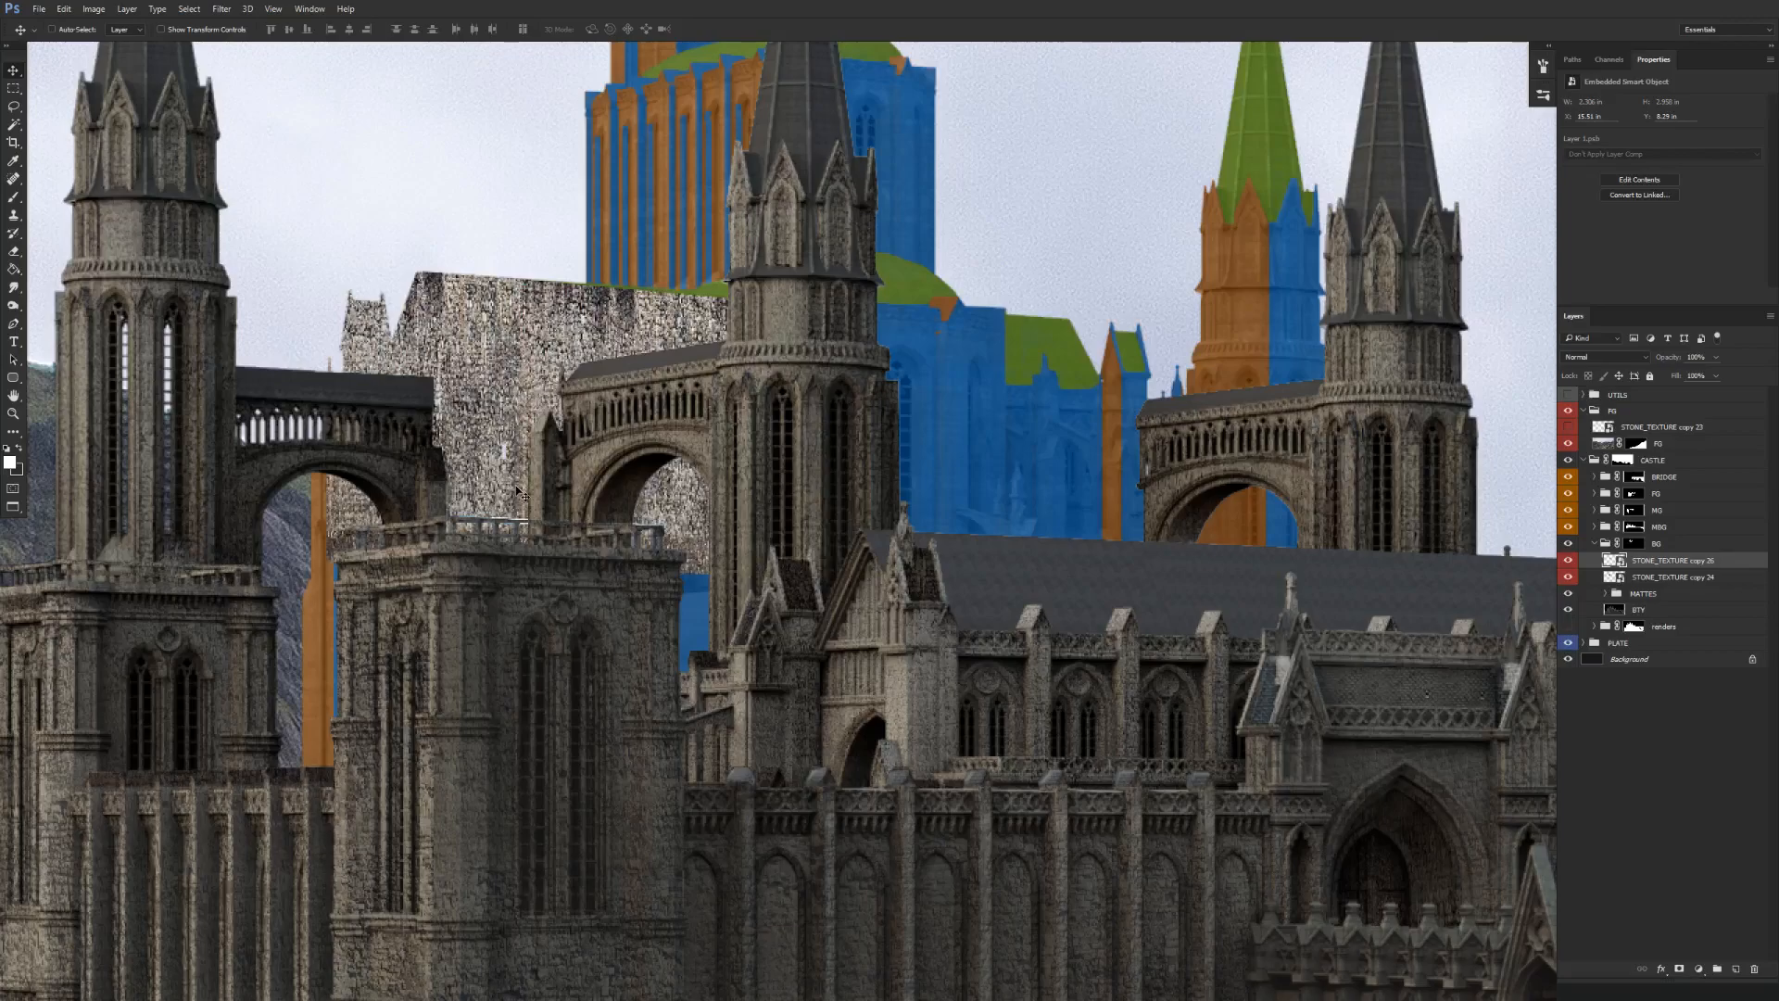
Add a layer mask to STONE_TEXTURE copy 26.
click(1679, 969)
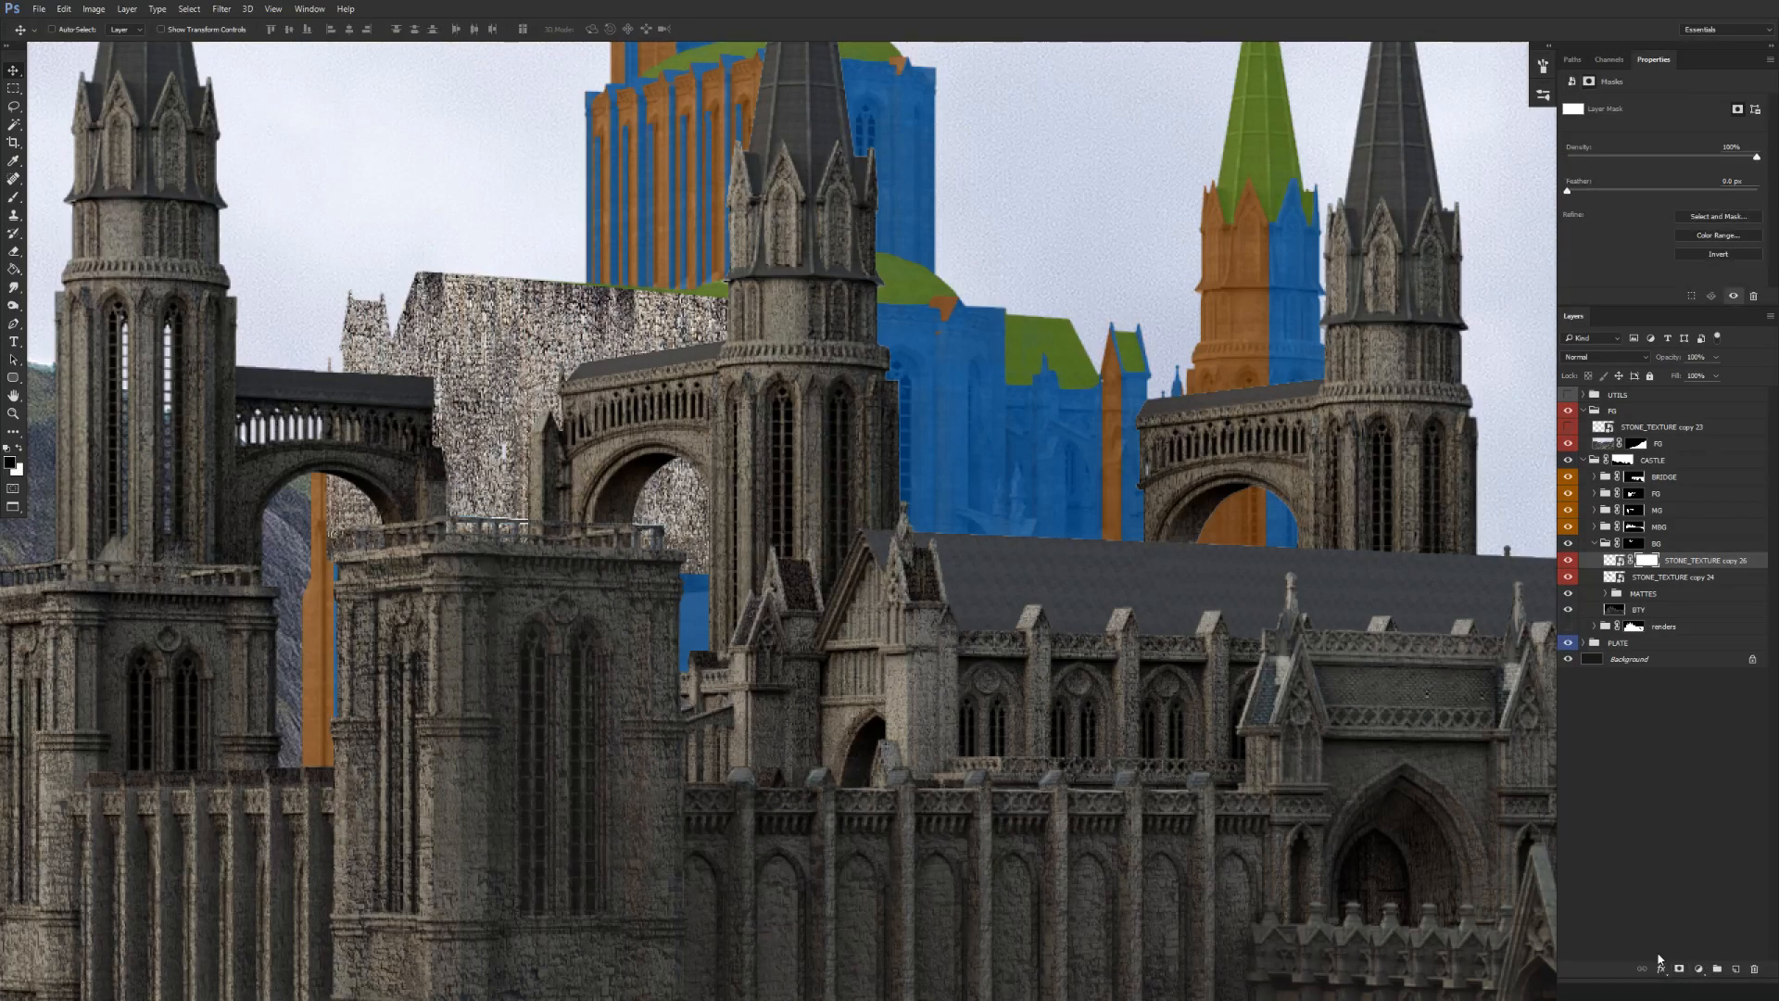
key(b)
alt+right_click(536, 394)
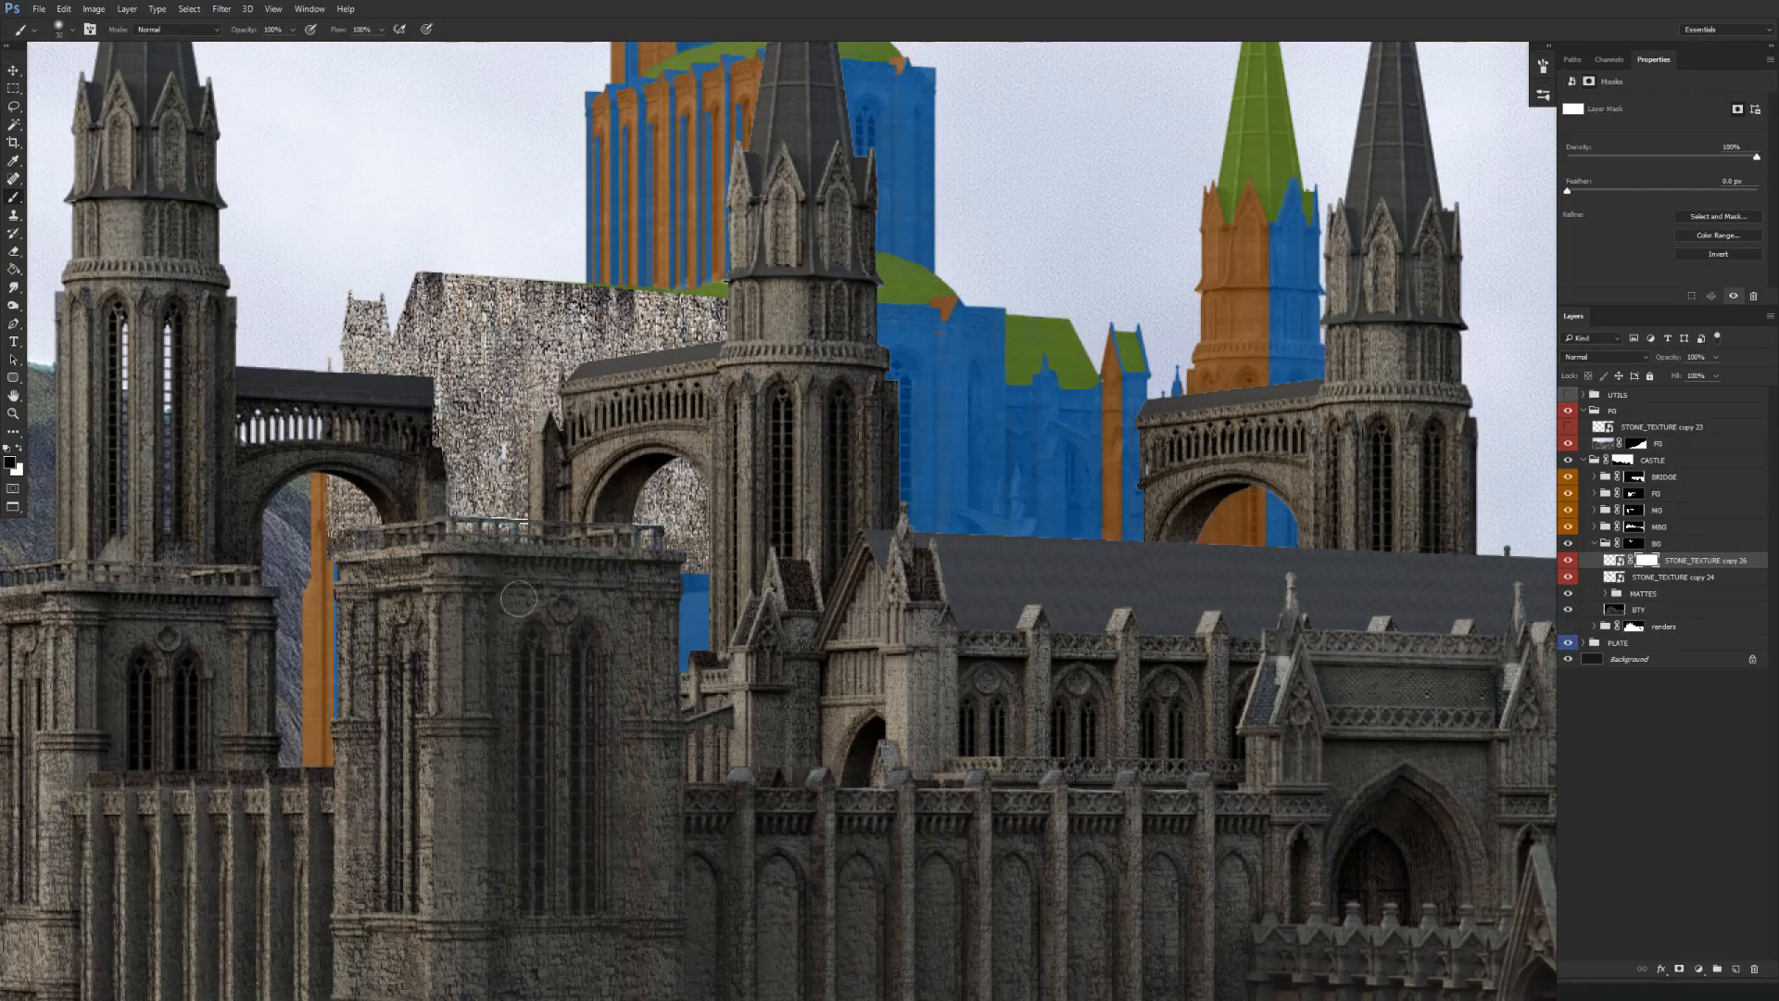
key(v)
Duplicate the stone texture without its mask, below copy 26, and fit it over the rear wall just right of the central spire.
drag(1690, 564, 1712, 568)
right_click(1654, 582)
click(1667, 610)
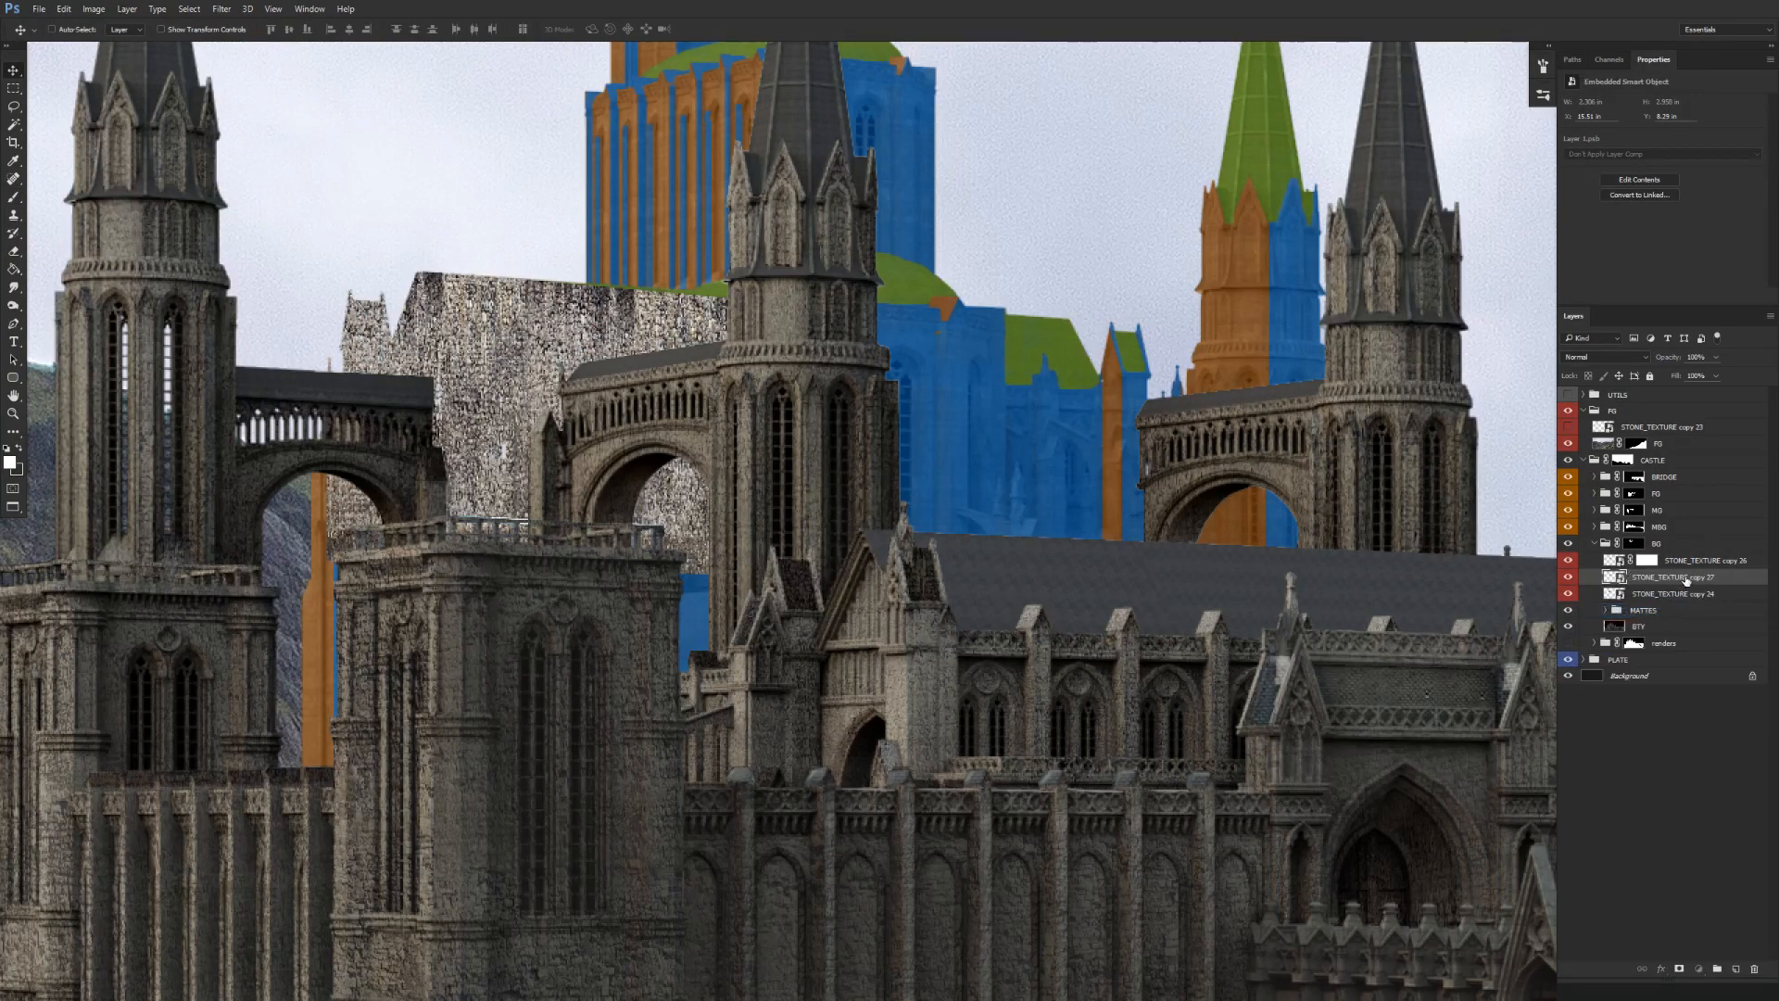
key(ctrl+t)
drag(741, 355, 1009, 464)
drag(522, 435, 787, 448)
drag(897, 313, 903, 287)
drag(901, 573, 902, 569)
key(Return)
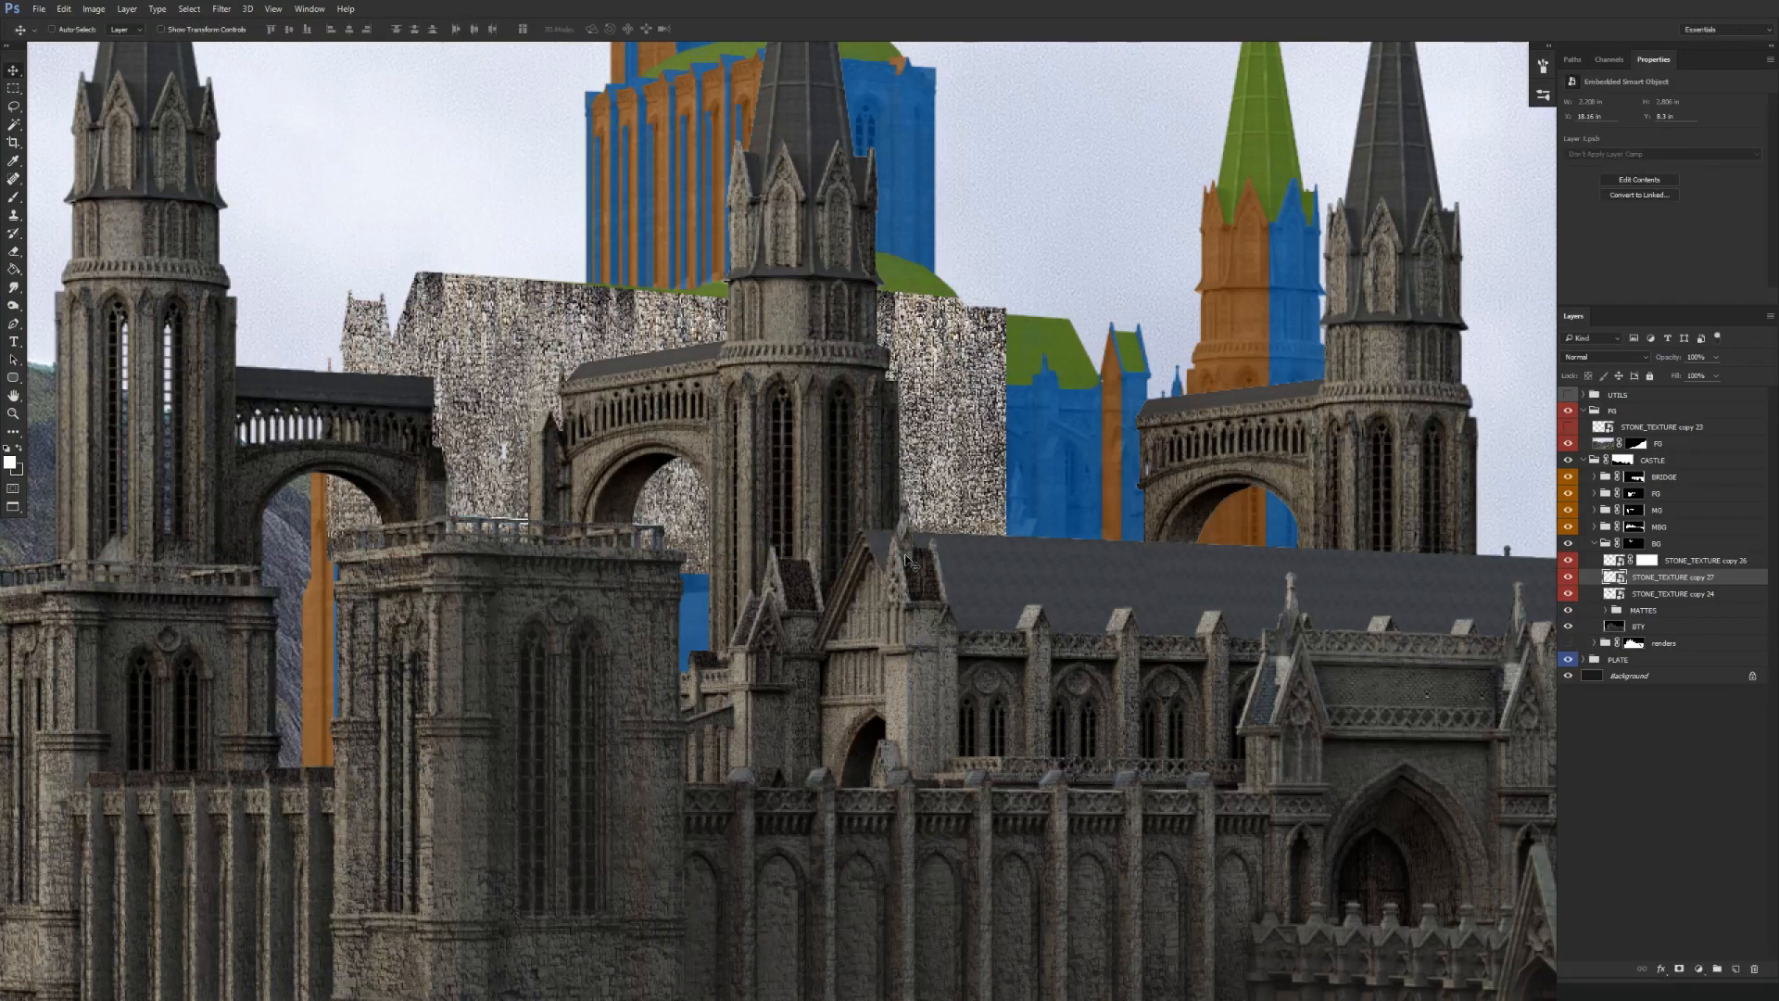
Duplicate the stone texture again and fit it over the lower blue wall between the previous section and the right flying arch.
drag(1687, 594, 1684, 593)
key(ctrl+t)
drag(788, 430, 1220, 445)
drag(1221, 446, 1221, 446)
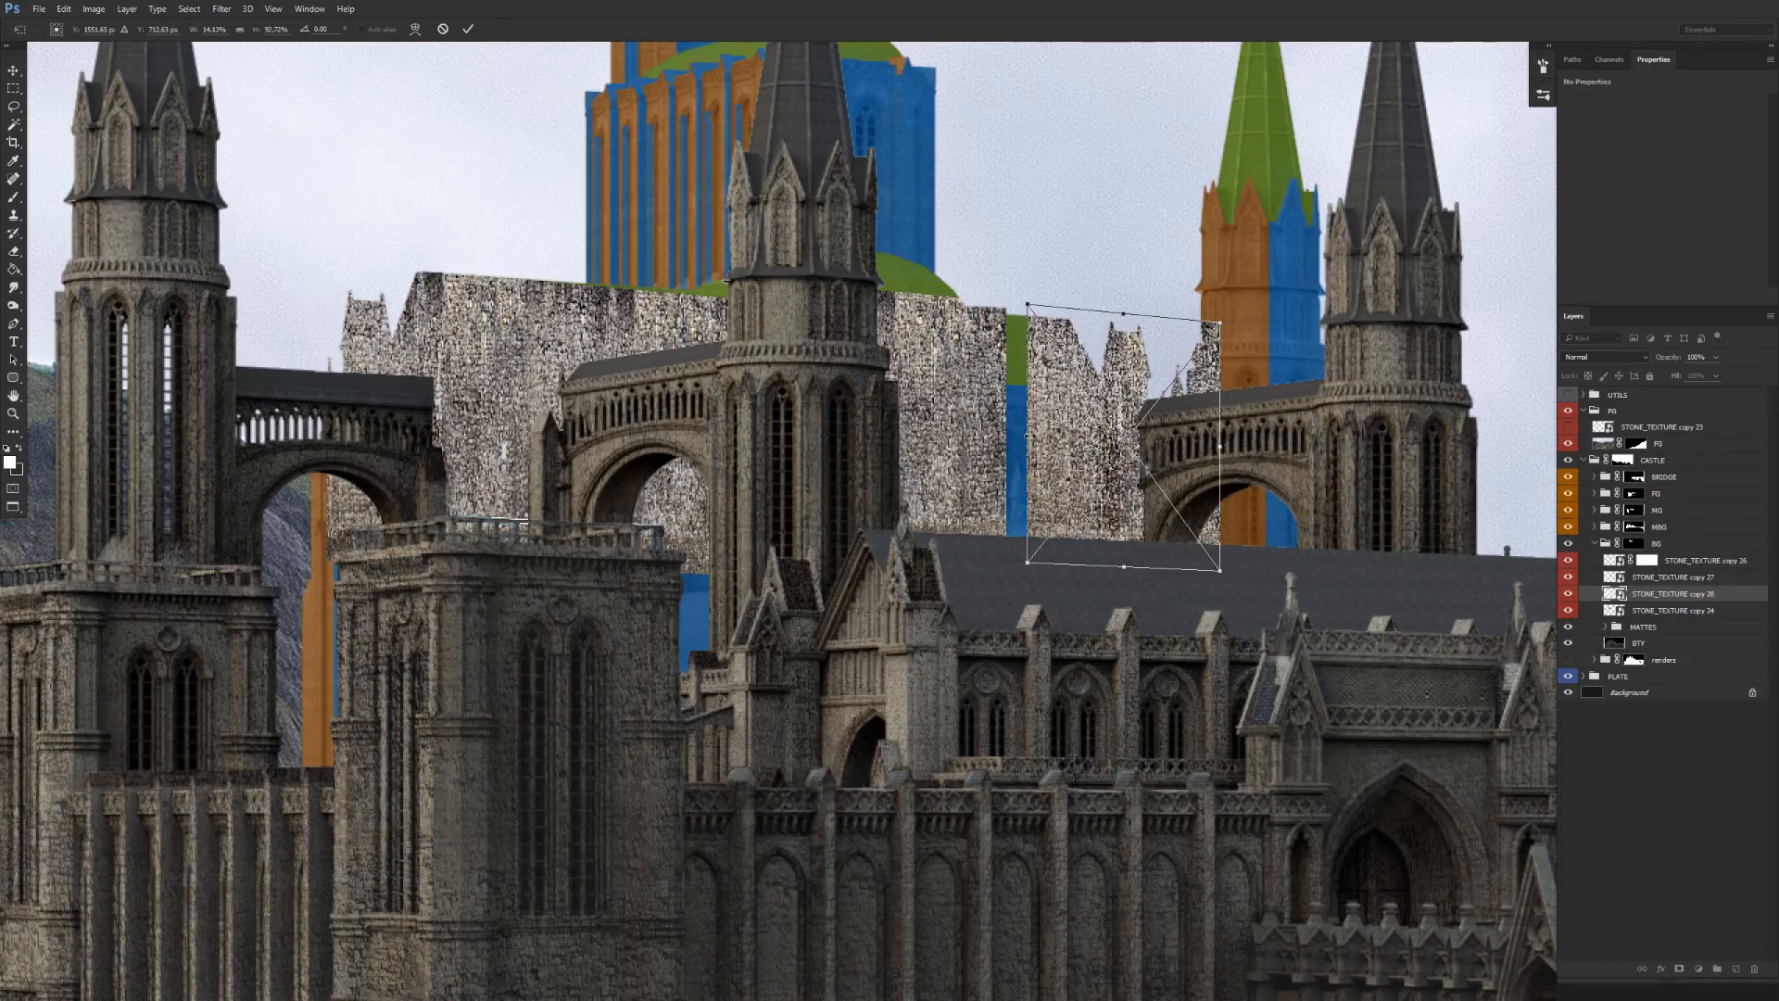
drag(1010, 435, 1006, 432)
drag(1124, 315, 1130, 367)
drag(1114, 572, 996, 597)
key(Return)
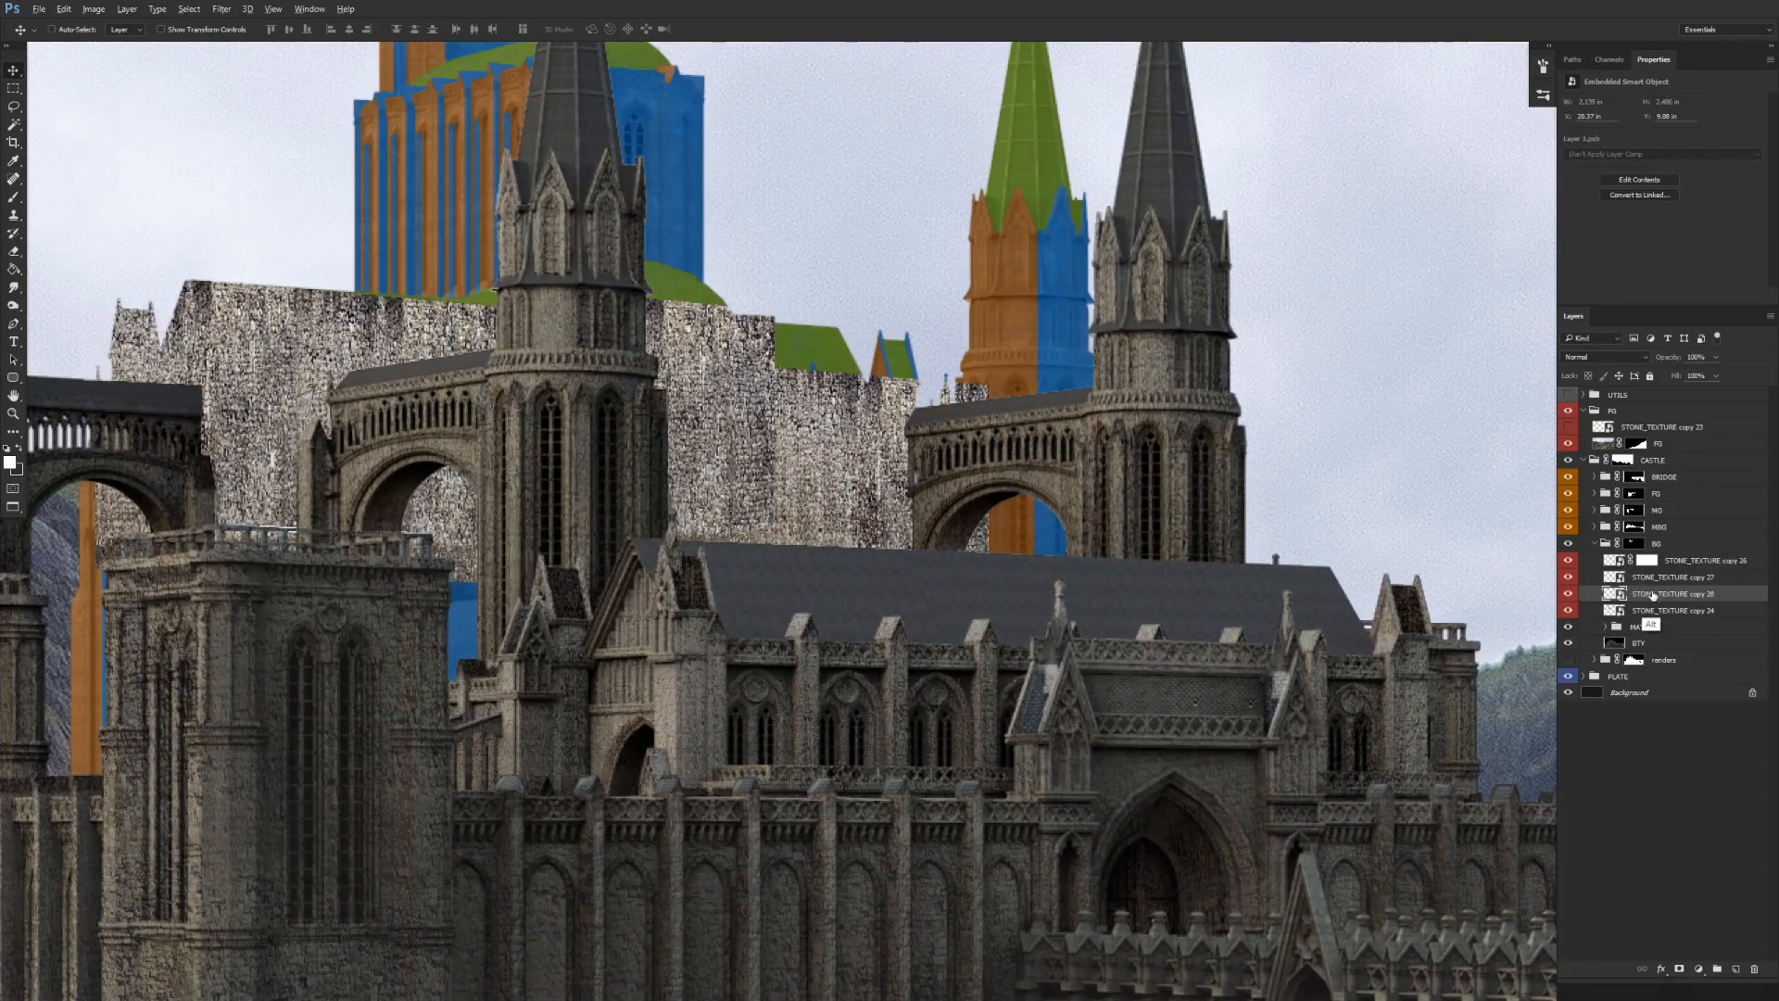
Add another stone texture copy and fit it over the rear tower's base, behind the right flying arch.
drag(1659, 598, 1659, 616)
key(ctrl+t)
drag(998, 500, 1105, 526)
drag(777, 499, 972, 519)
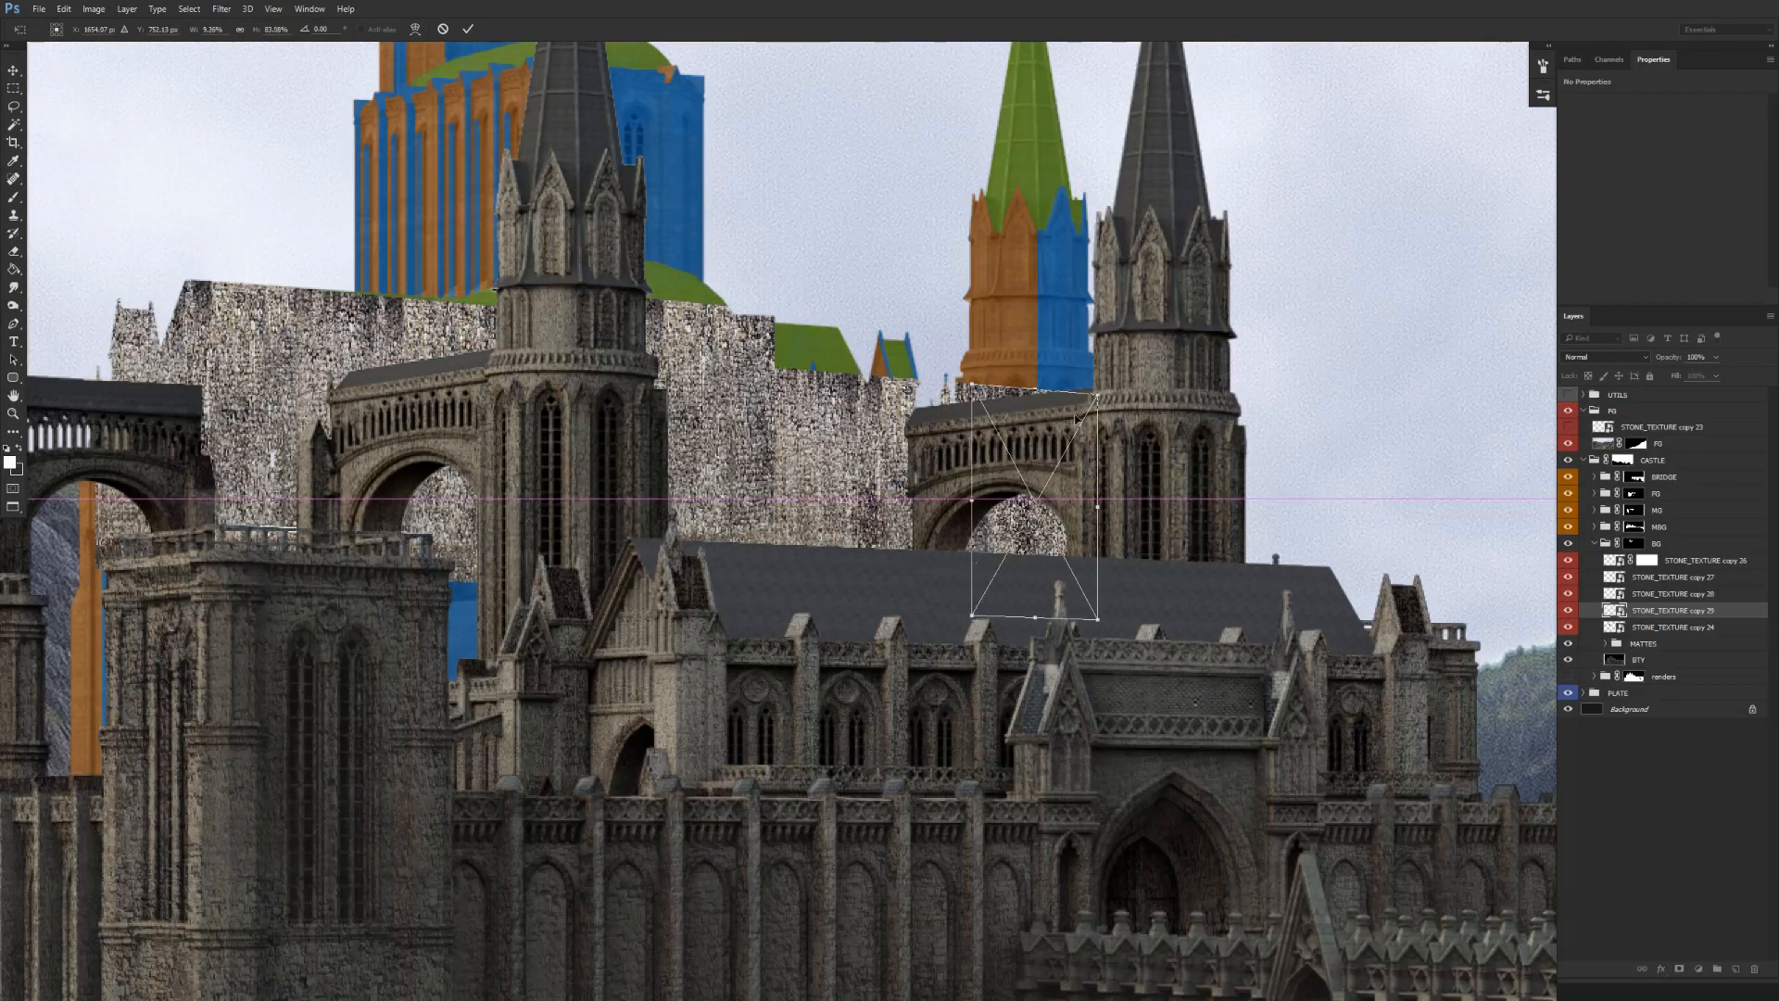
drag(1104, 499, 1127, 500)
drag(1045, 405, 1076, 343)
drag(1035, 622, 1061, 566)
key(Return)
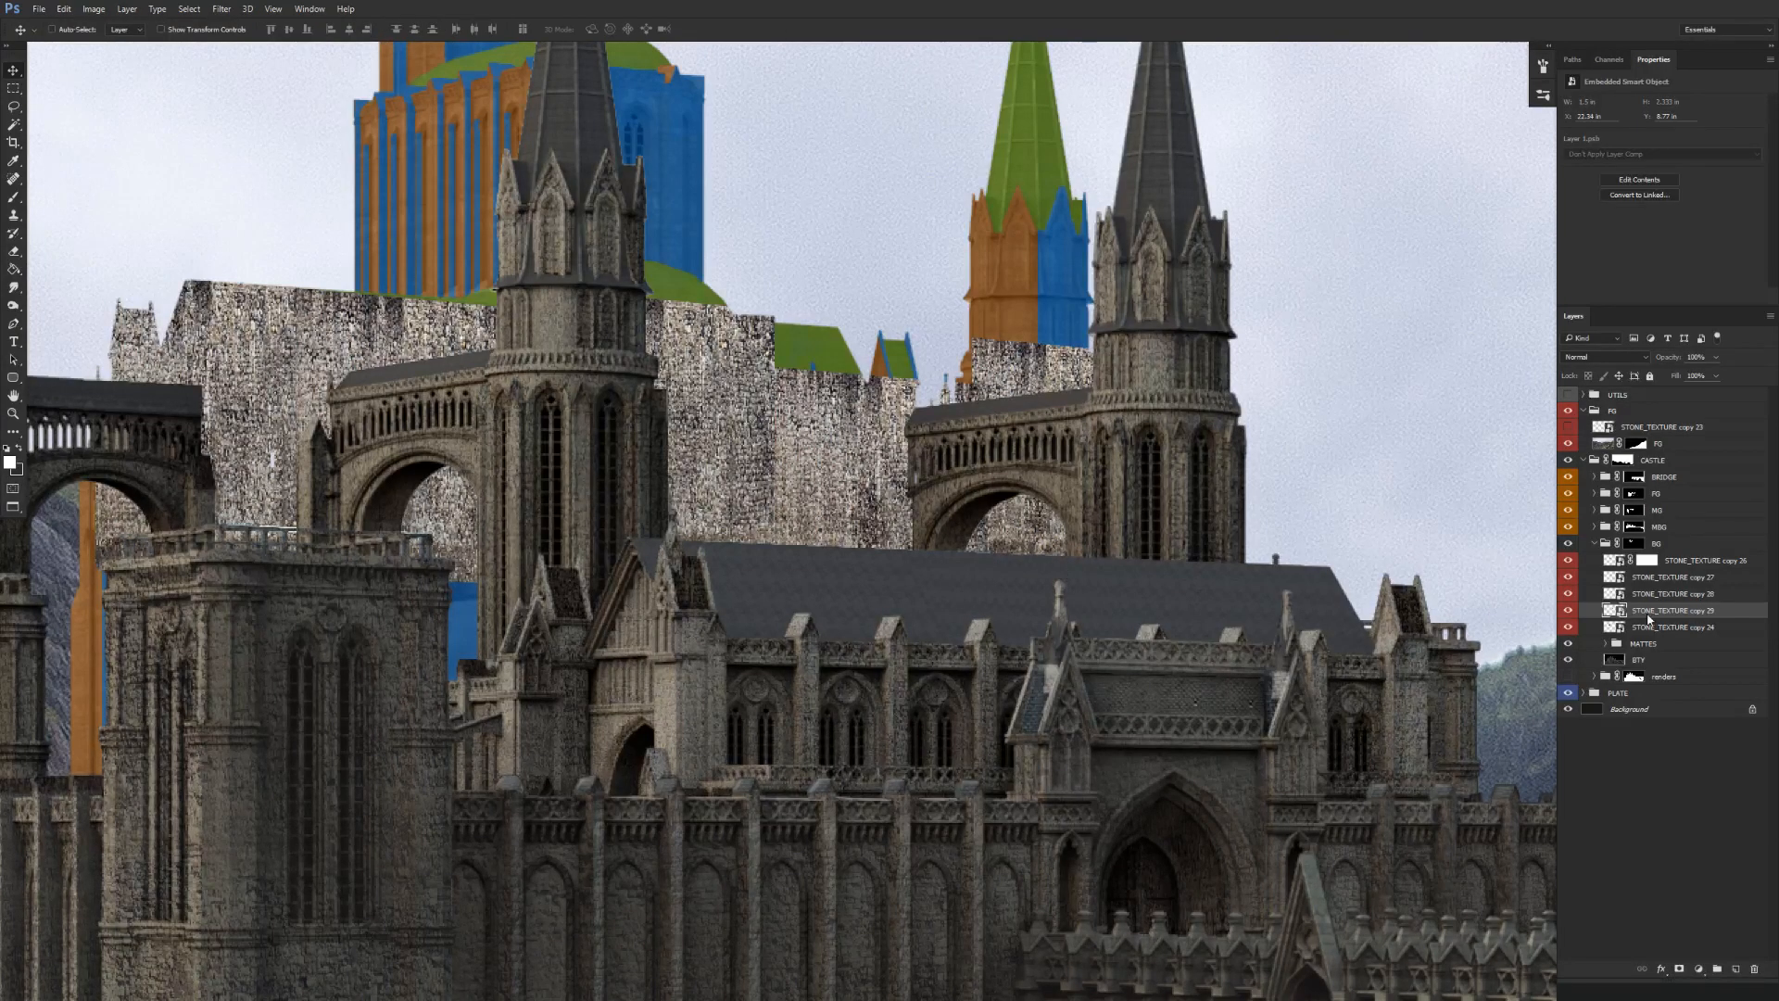
Duplicate the tower-base texture and fit the copy over the blue face of the rear tower, up to its green spire roof.
key(ctrl+j)
drag(1226, 553, 1130, 679)
key(ctrl+t)
drag(986, 467, 989, 311)
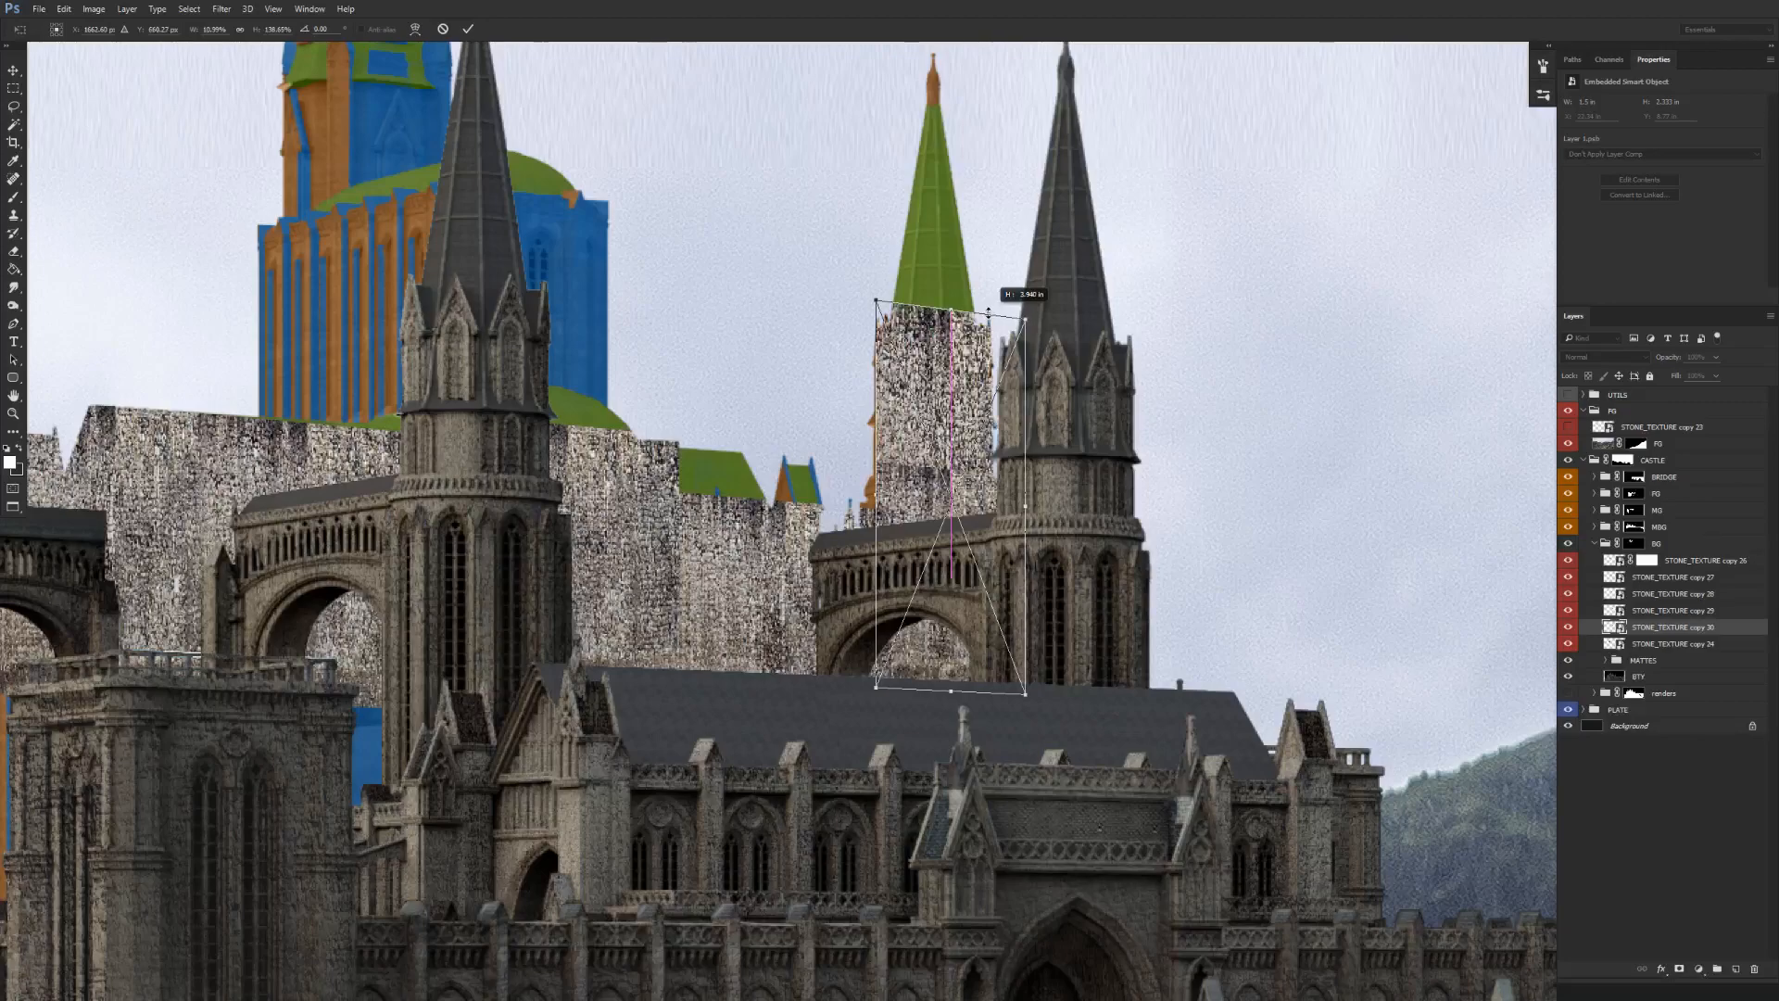
drag(972, 532, 972, 530)
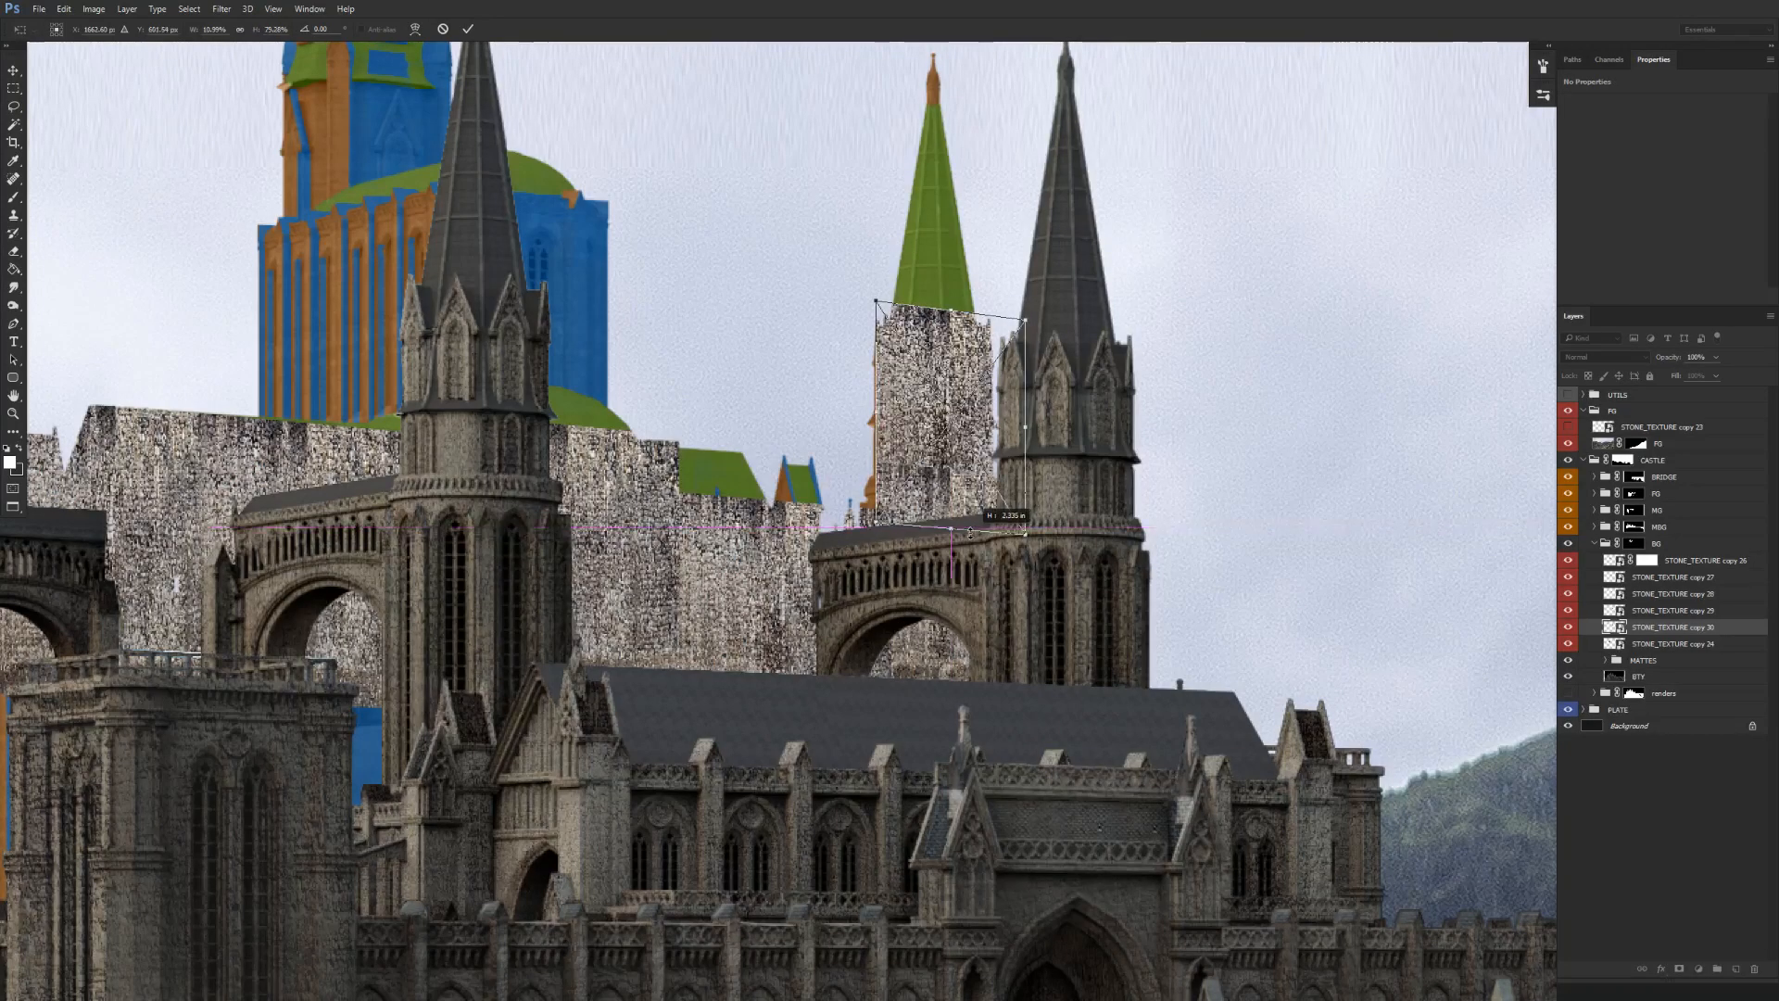
alt+drag(877, 413, 886, 413)
alt+drag(1019, 432, 1016, 433)
key(Return)
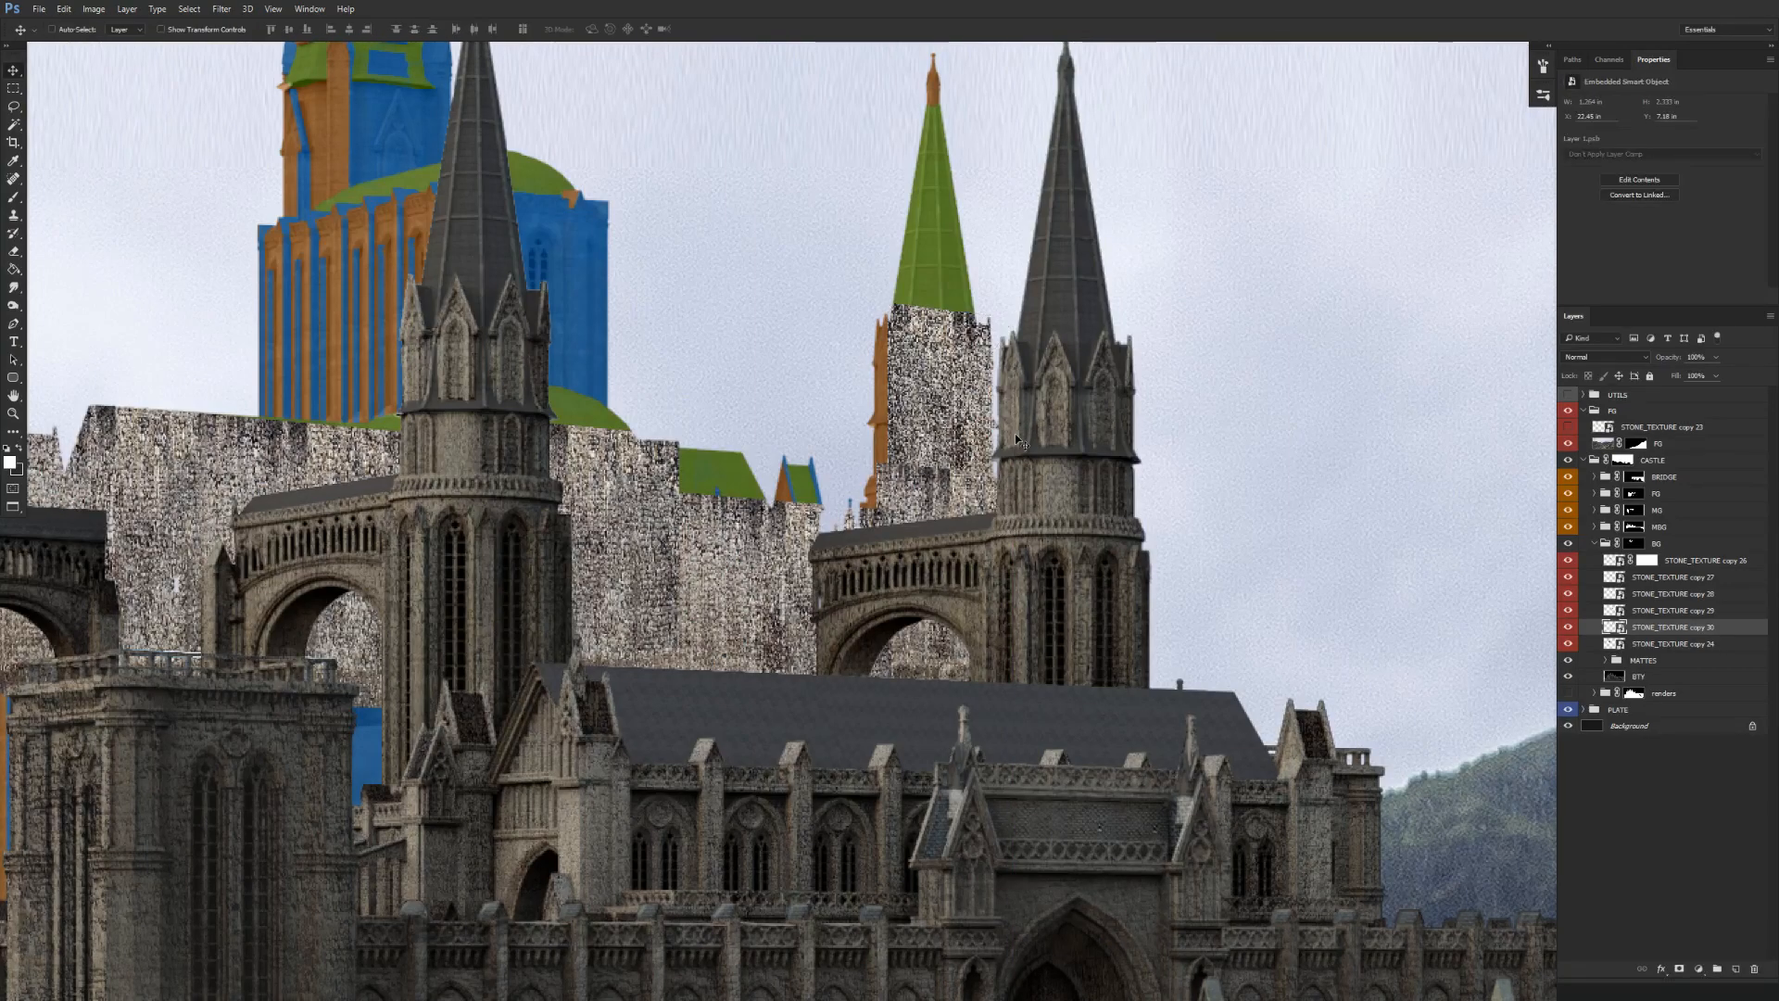
Duplicate the stone texture and resize the copy over the main keep's blue side wall, just right of the central spire.
drag(986, 611, 1070, 619)
alt+drag(1663, 633, 1667, 647)
drag(1041, 631, 1060, 704)
key(ctrl+t)
drag(1115, 510, 616, 459)
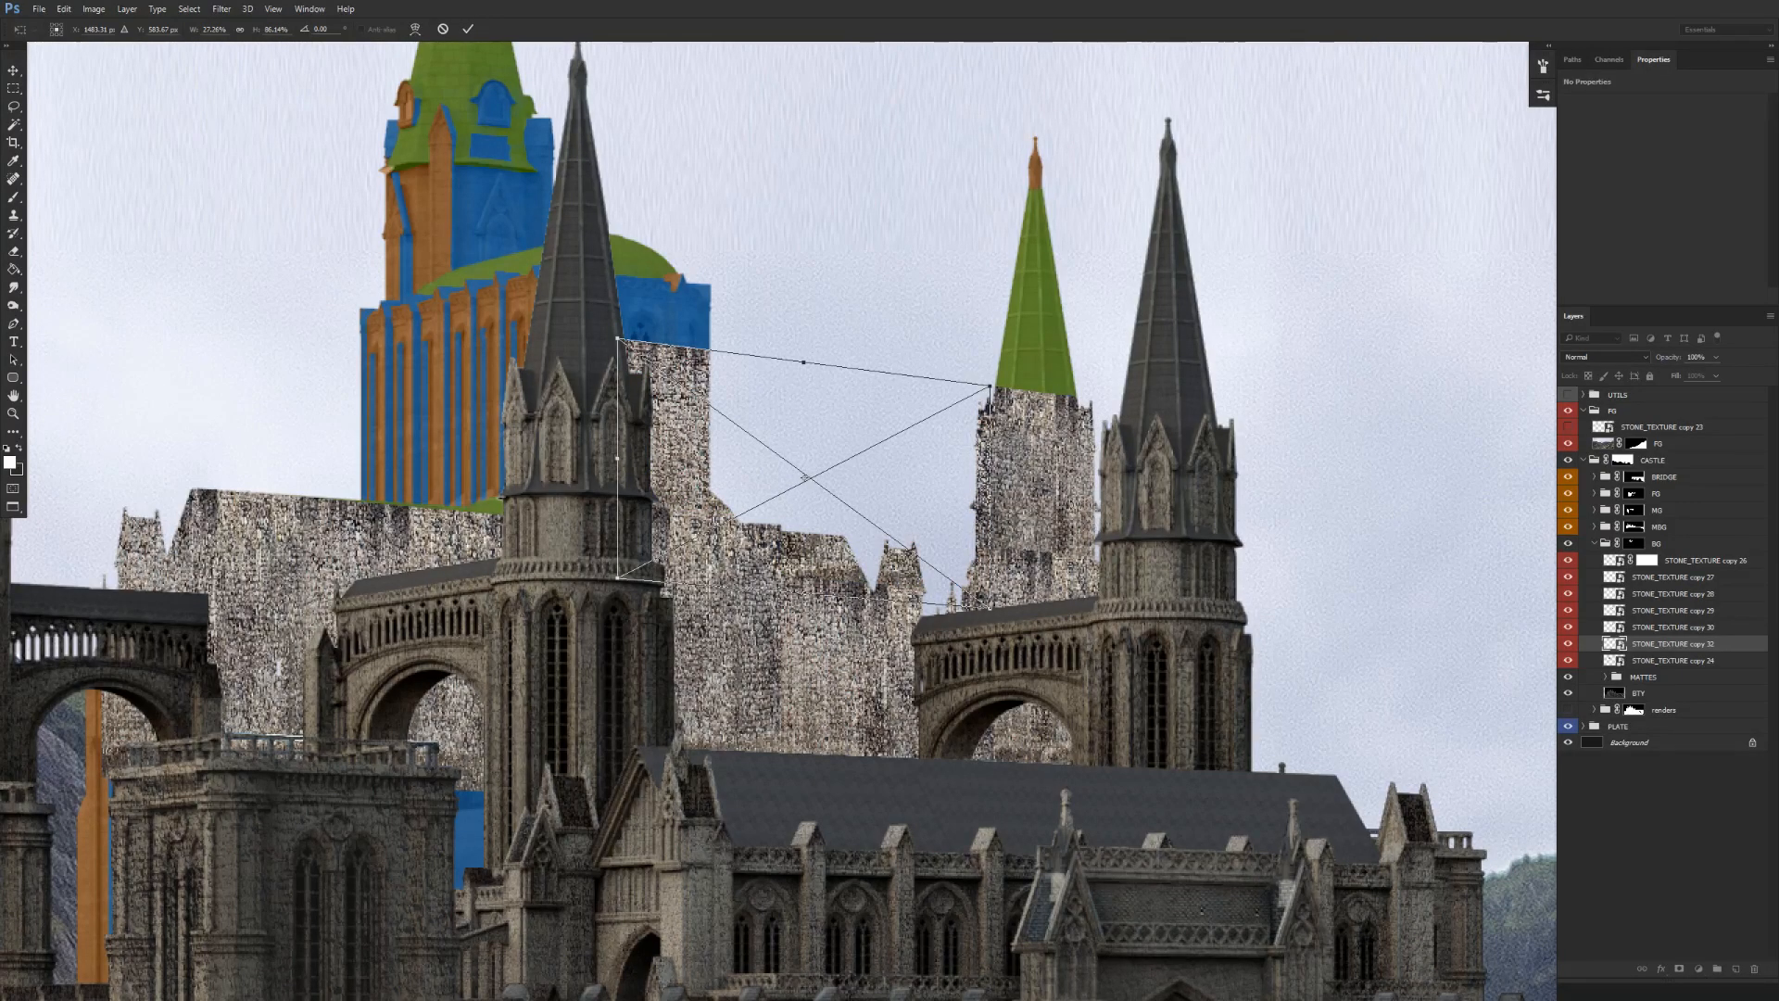
drag(987, 511, 729, 450)
drag(672, 343, 672, 264)
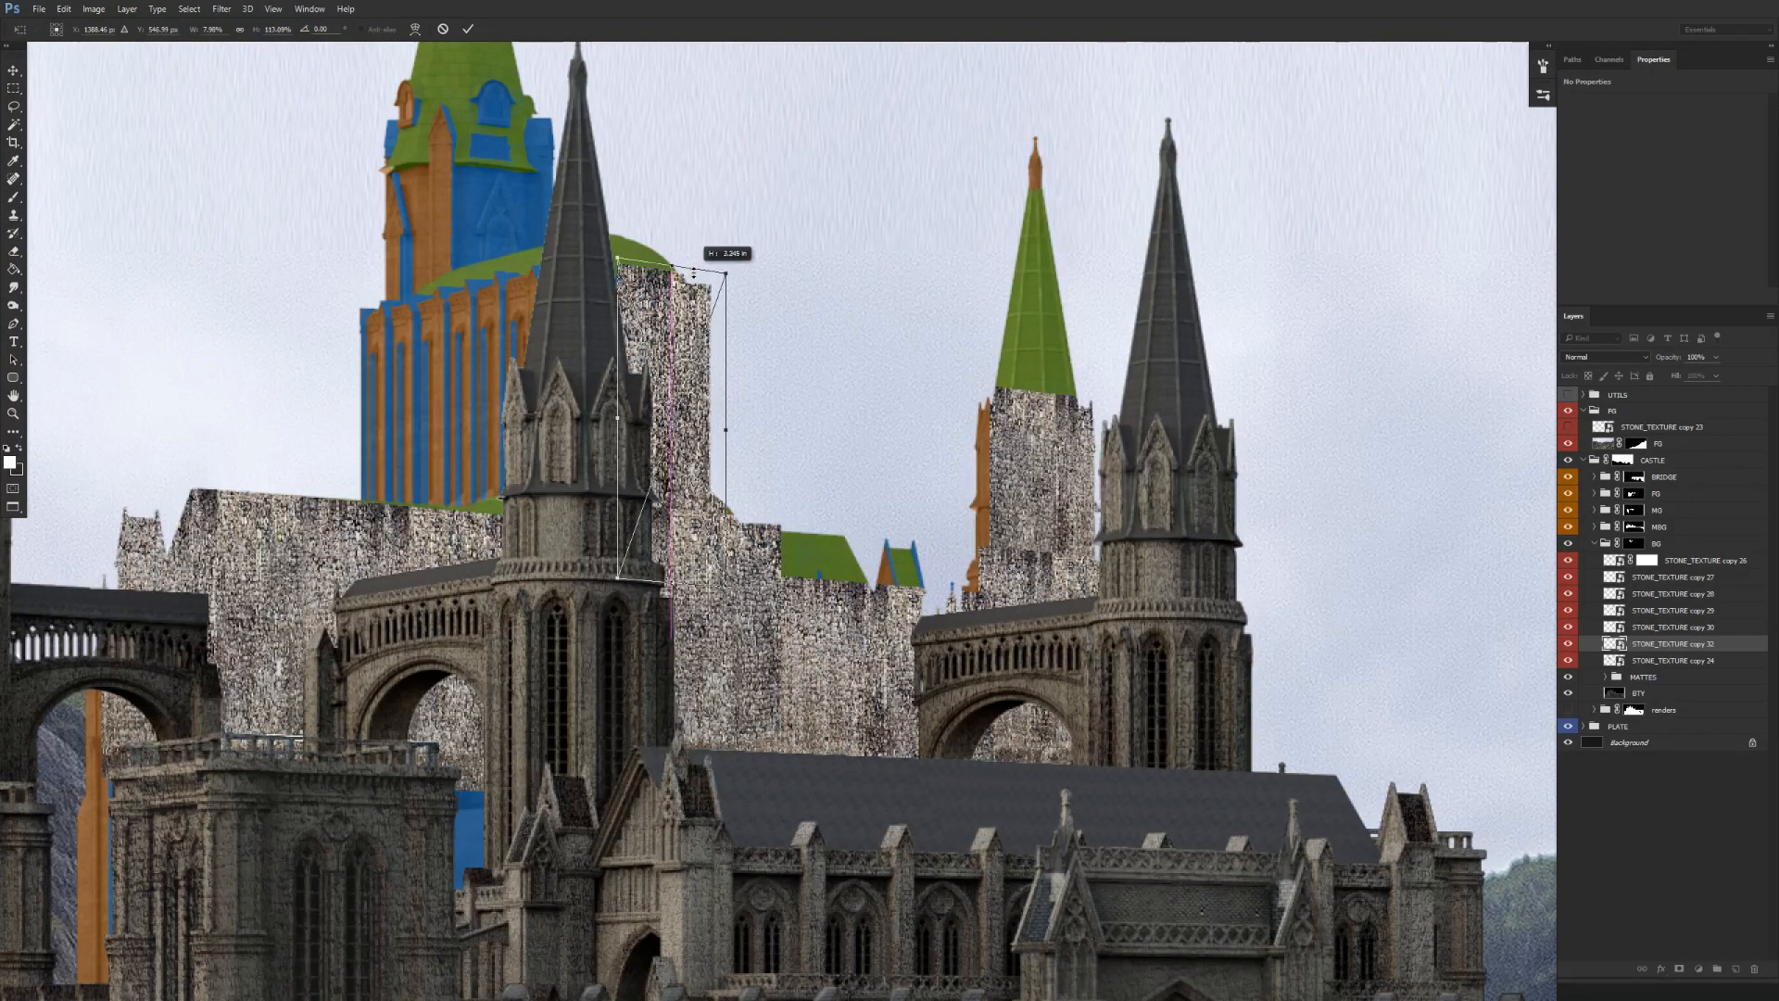
drag(672, 582, 717, 501)
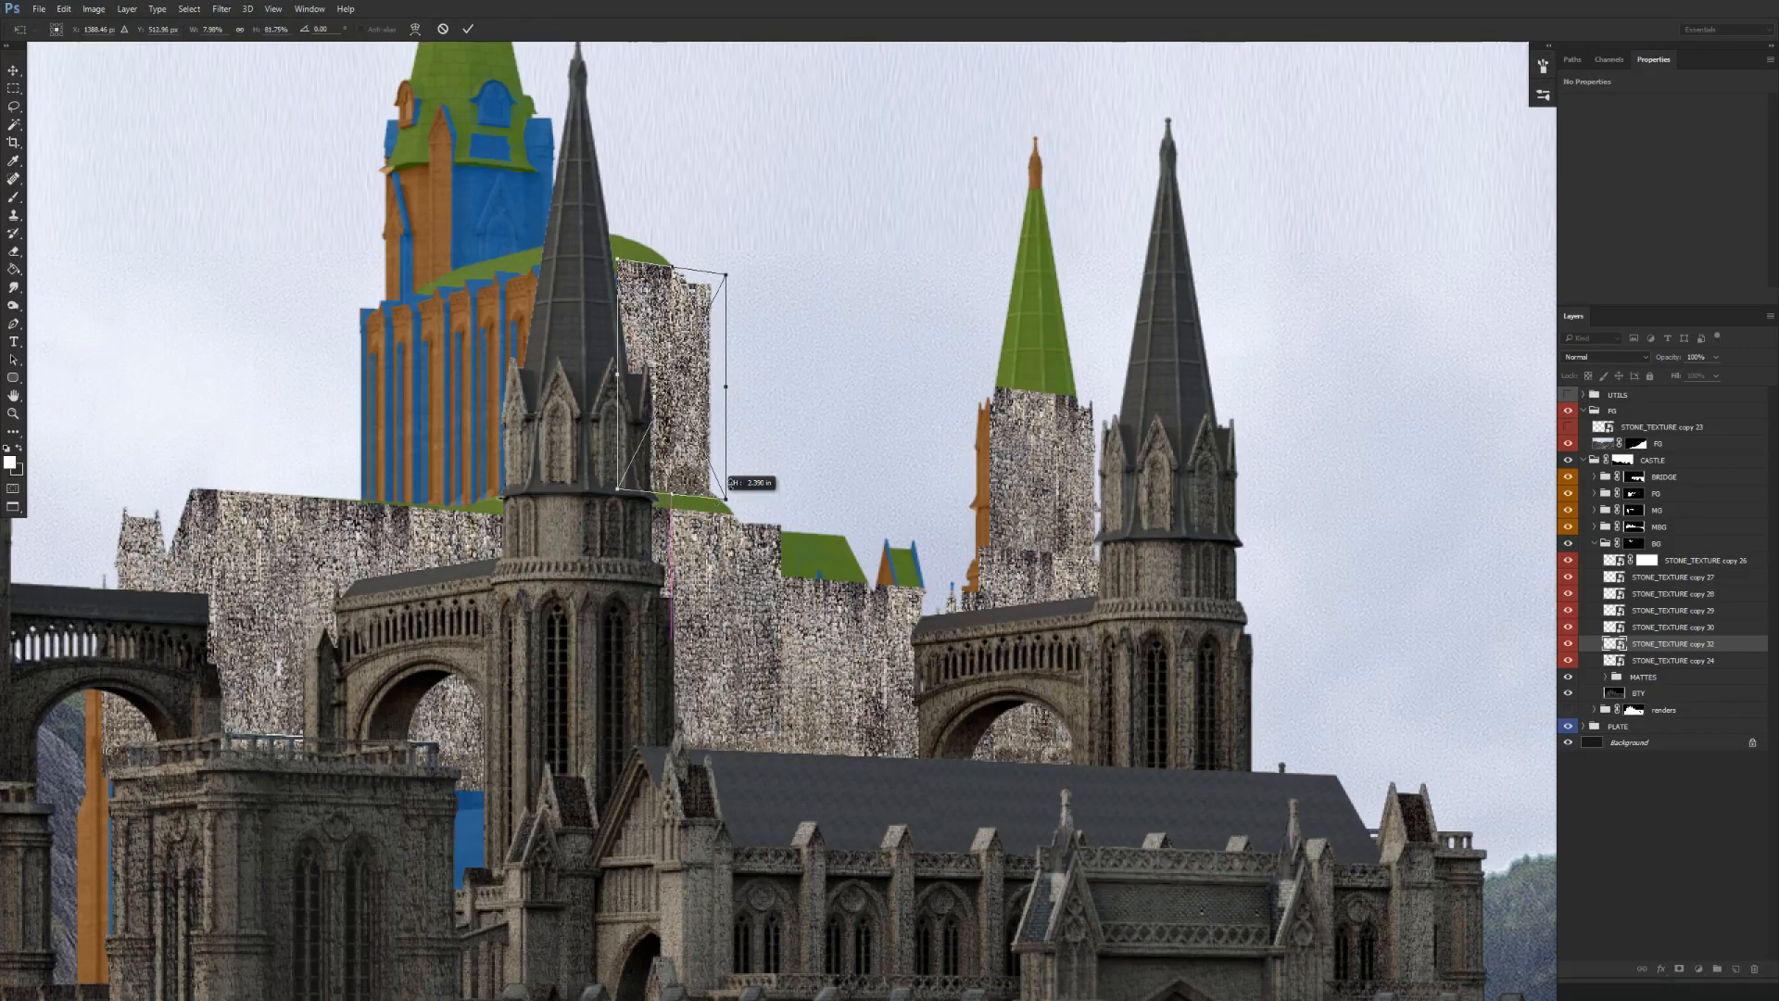
Extend the keep's stone texture leftward behind the central spire, skew it to the wall's perspective, and apply the transform.
right_click(684, 367)
click(639, 364)
drag(617, 374, 569, 368)
right_click(641, 368)
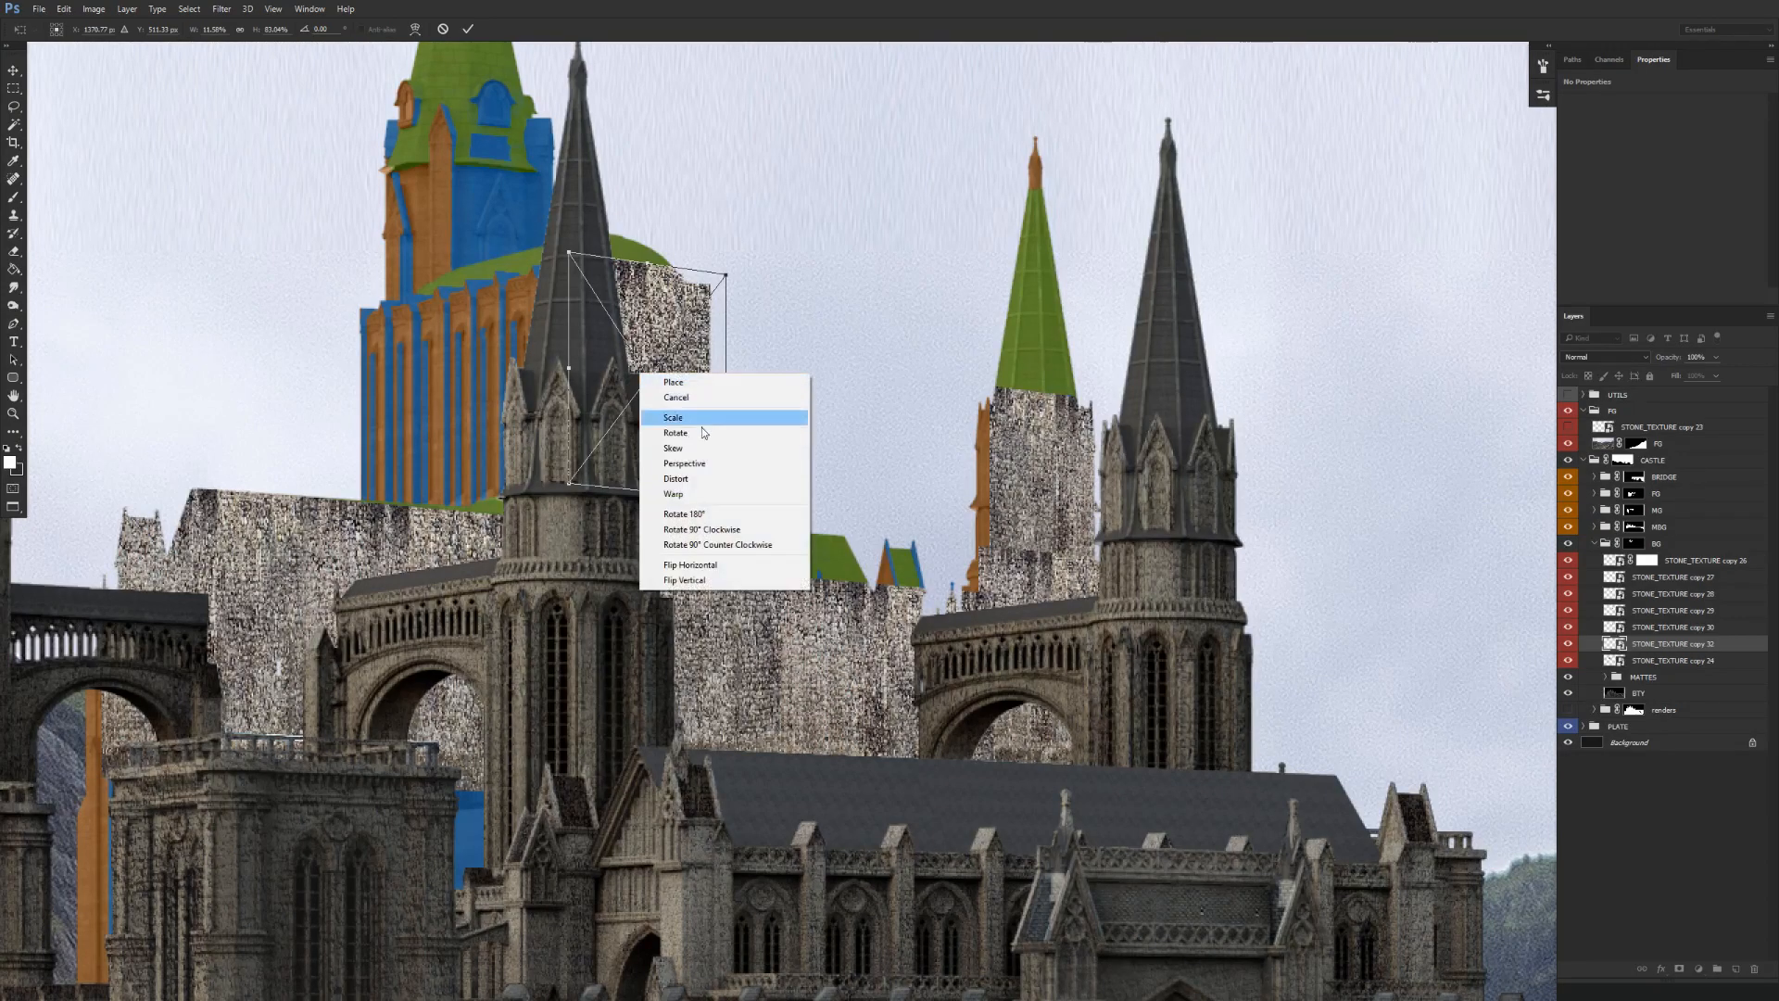
click(705, 447)
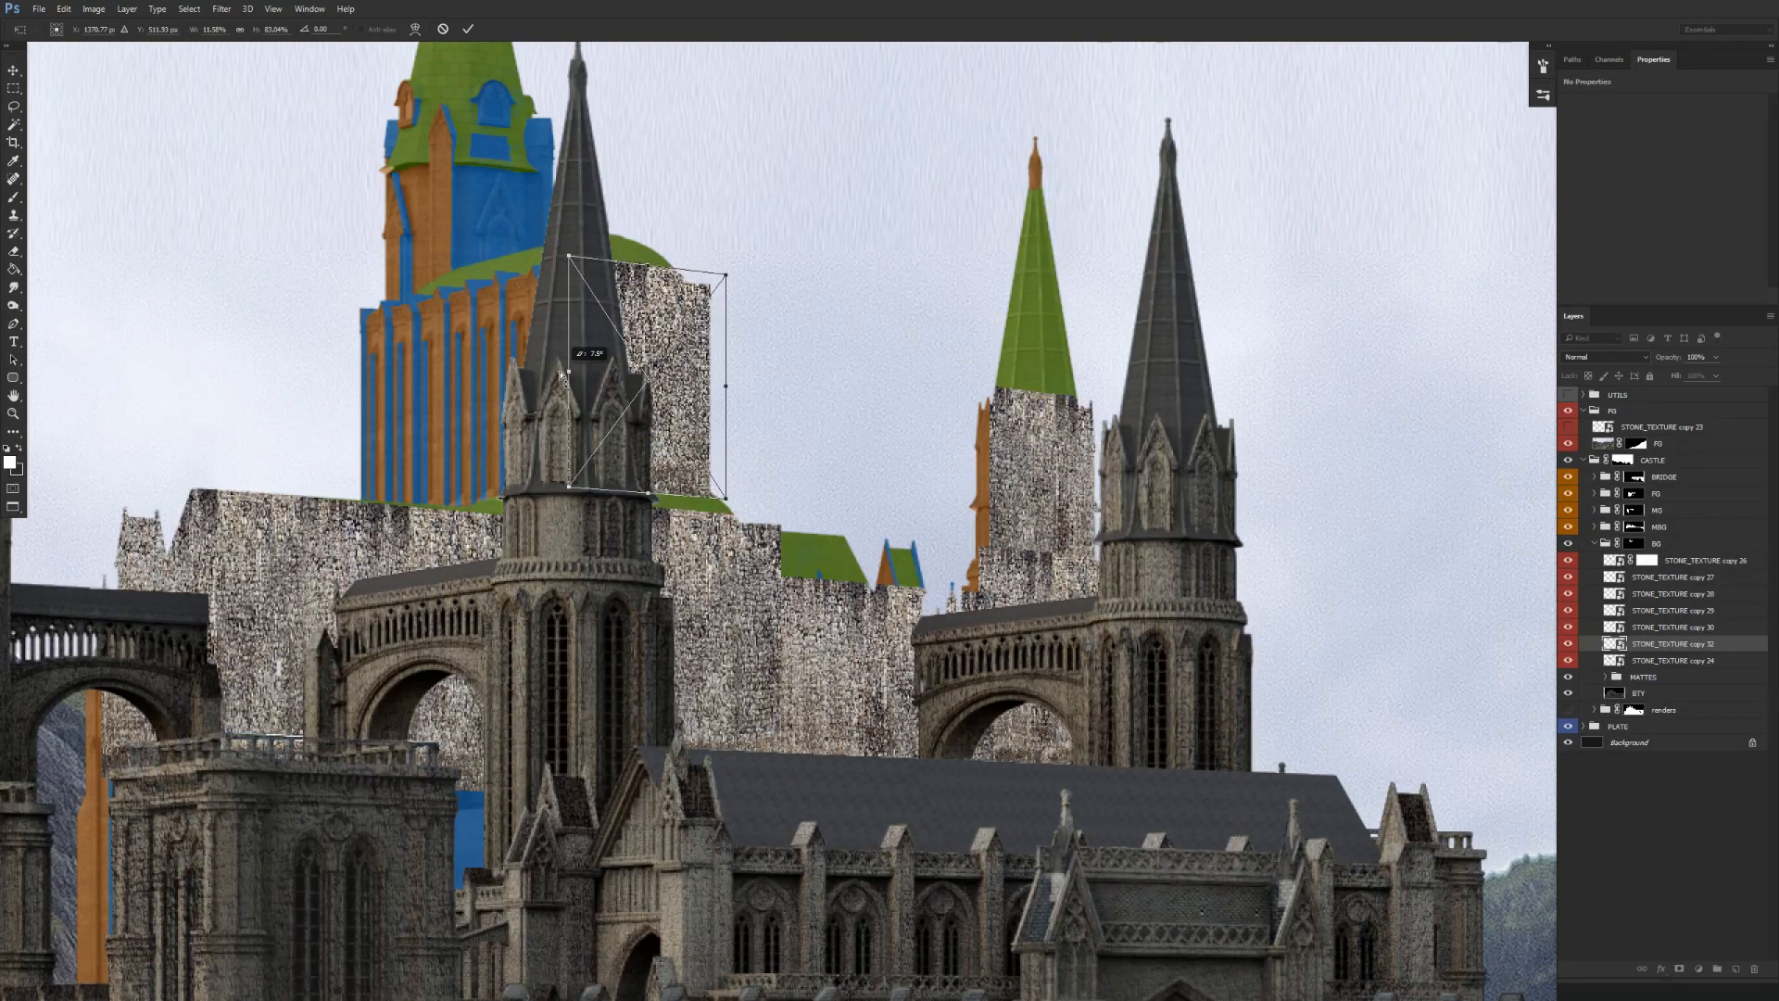
key(Return)
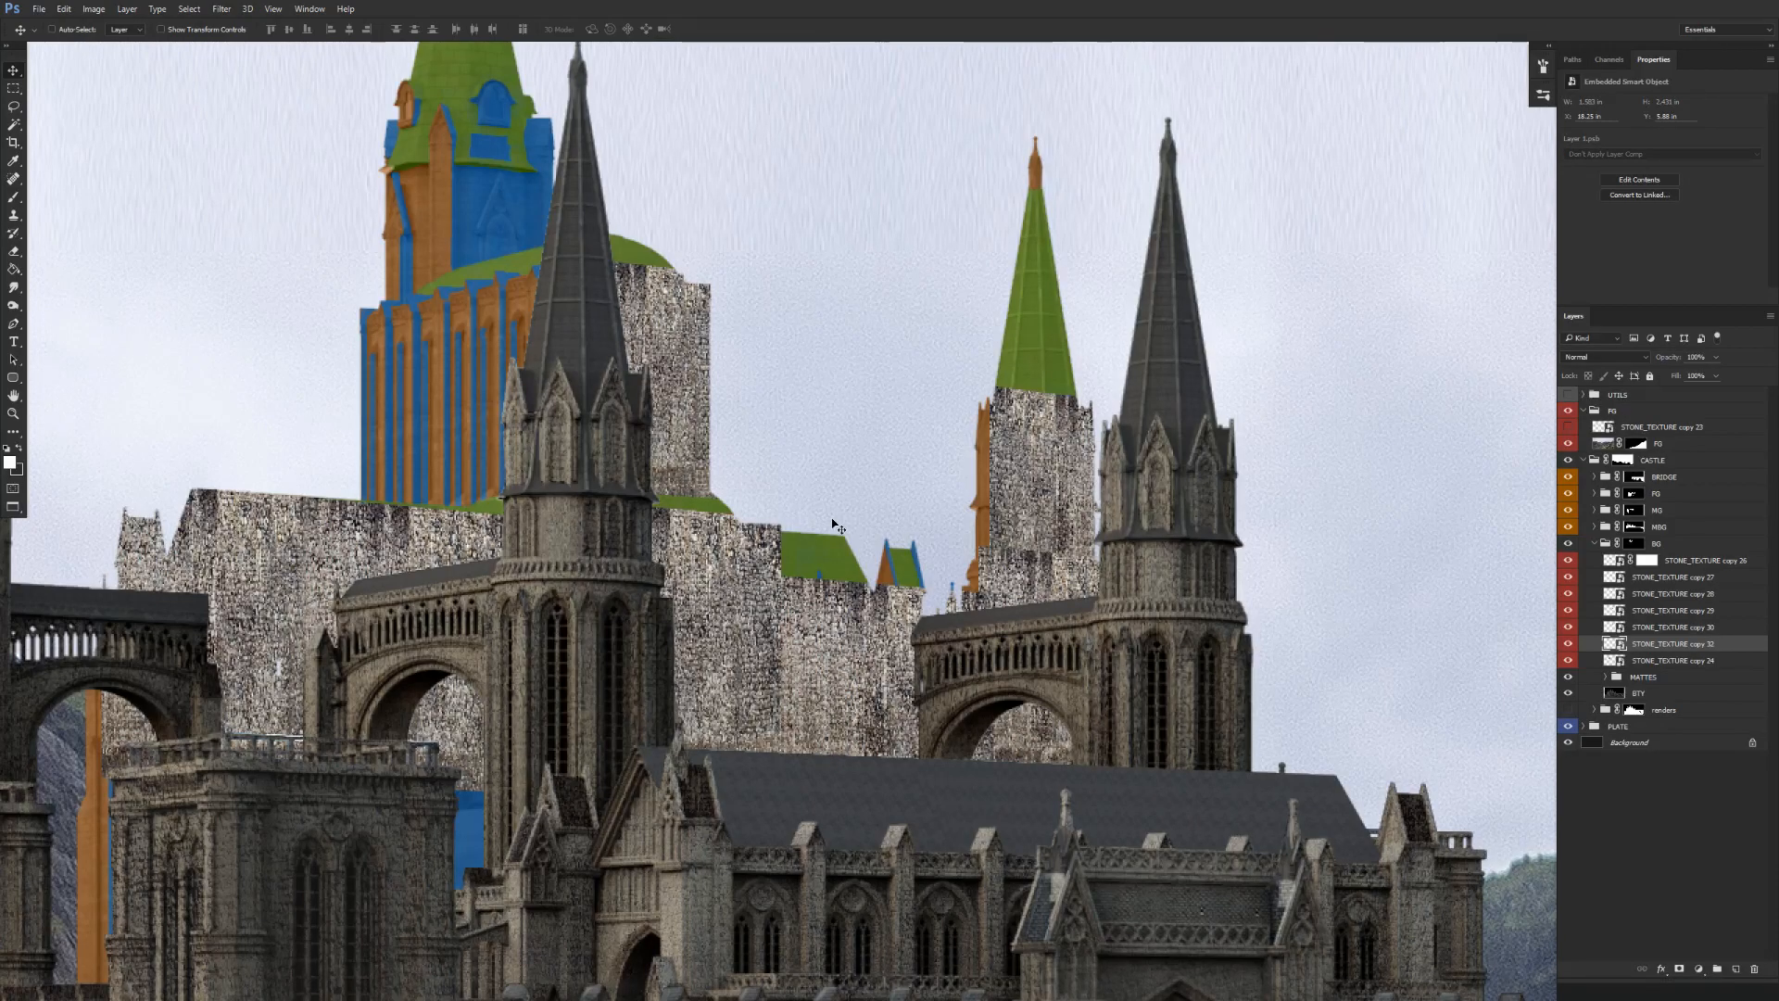
drag(817, 634, 893, 646)
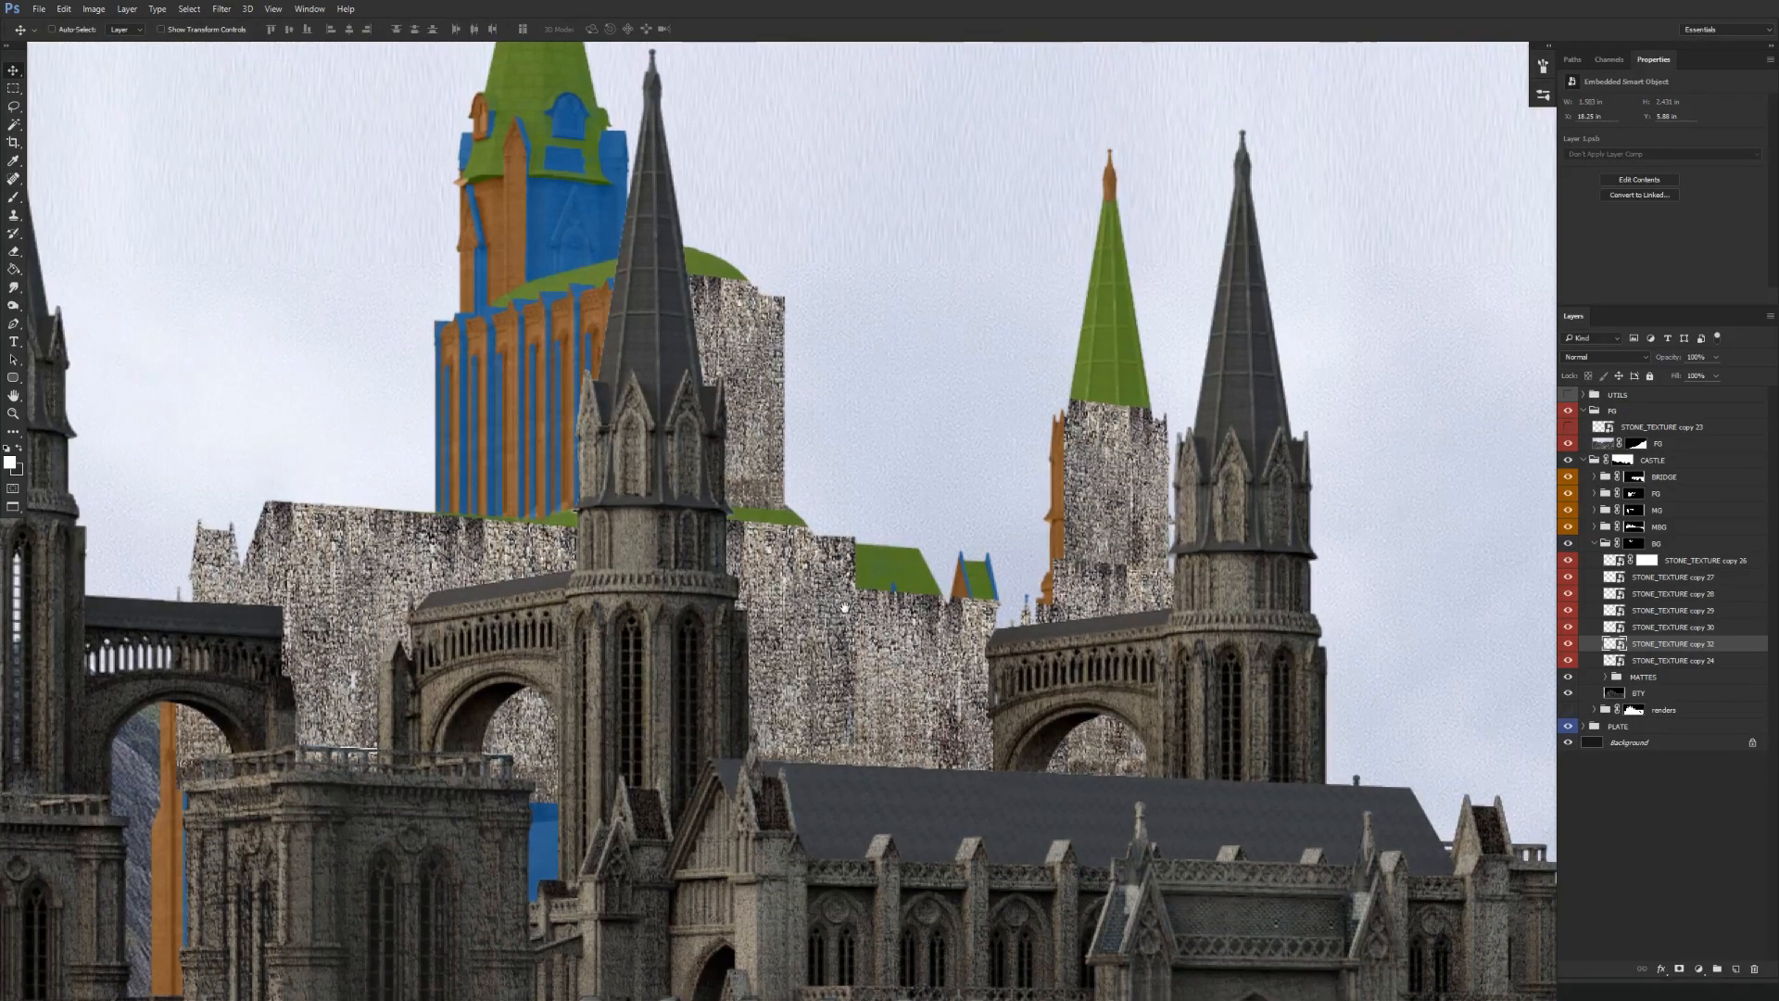
drag(865, 573, 892, 603)
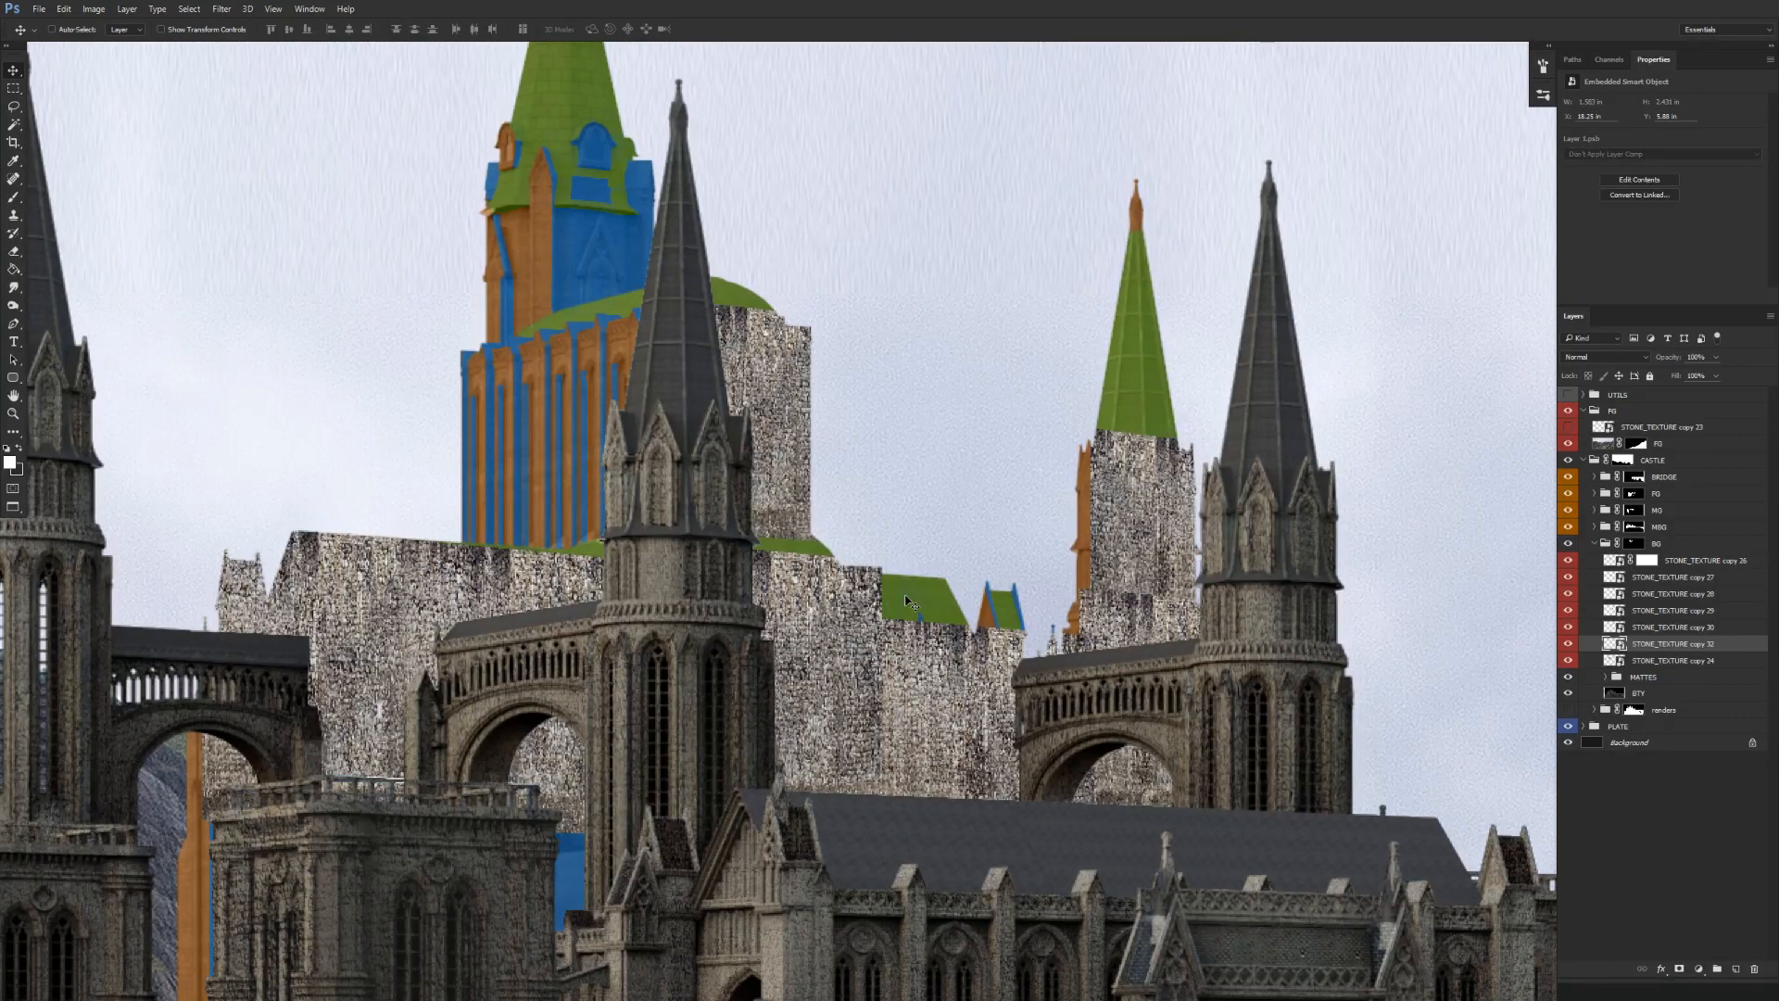
drag(824, 647, 843, 698)
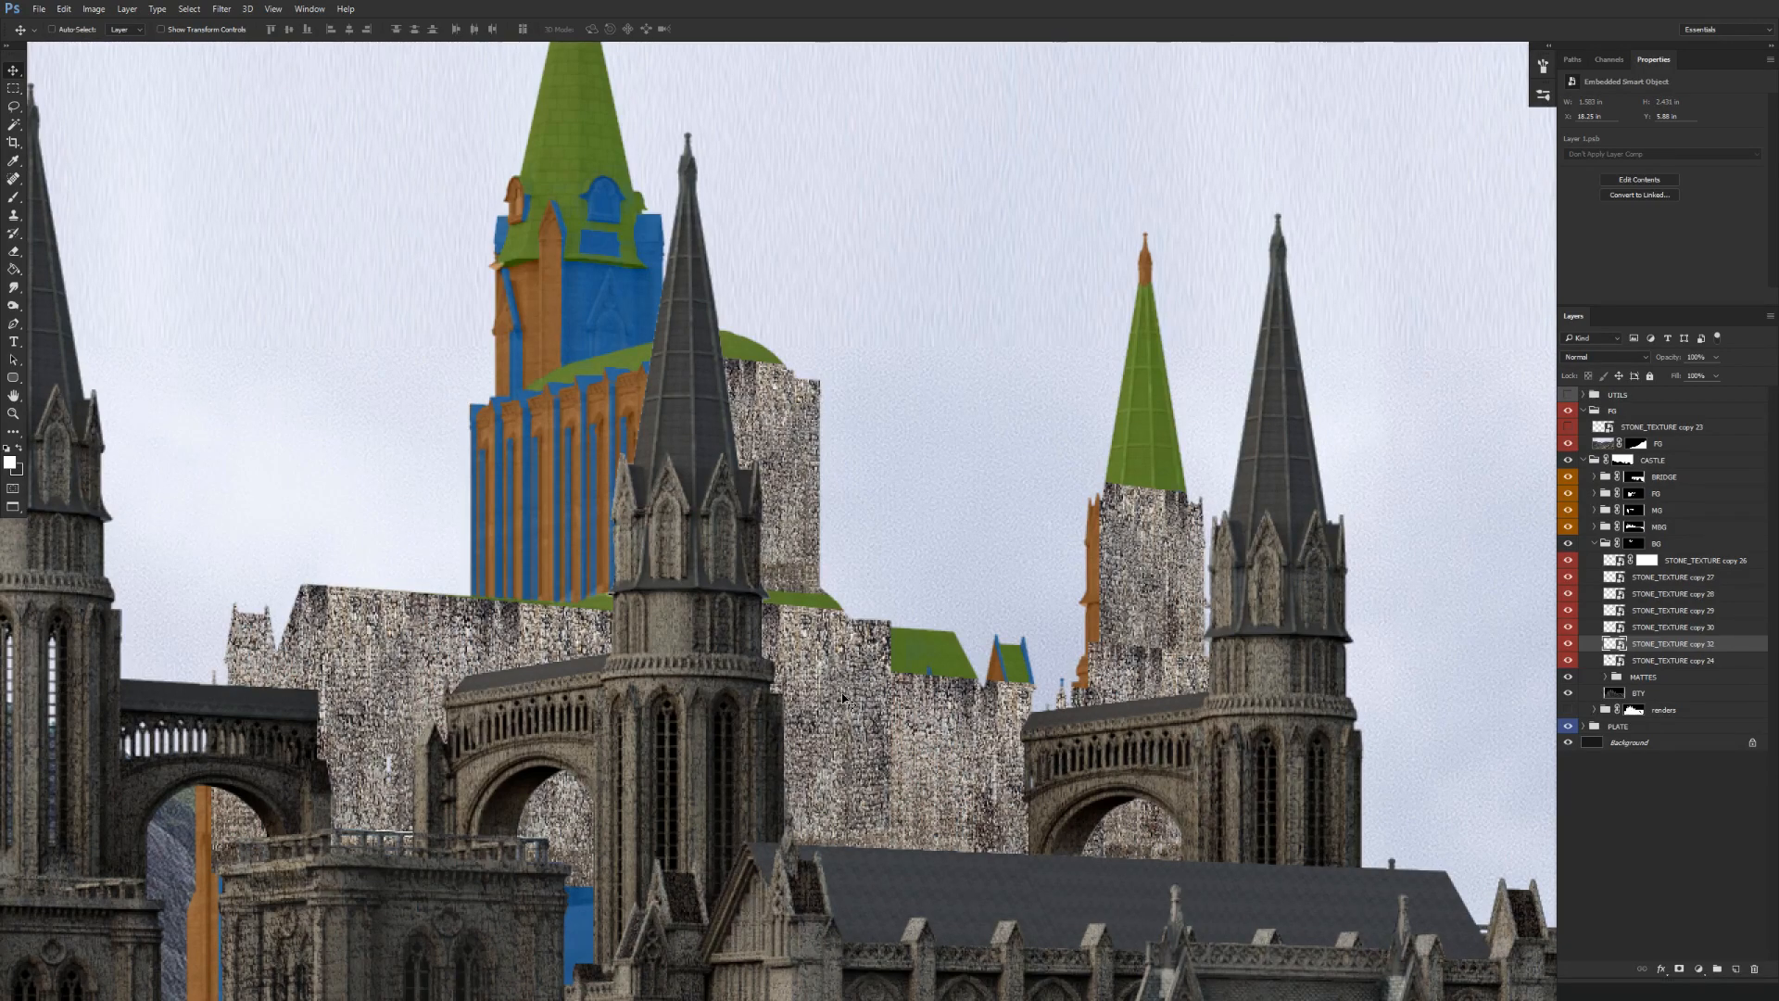
Duplicate the keep's stone texture and fit the copy over the keep's buttressed blue-and-orange wall, up to the base of its tower.
drag(1665, 650, 1666, 639)
key(ctrl+t)
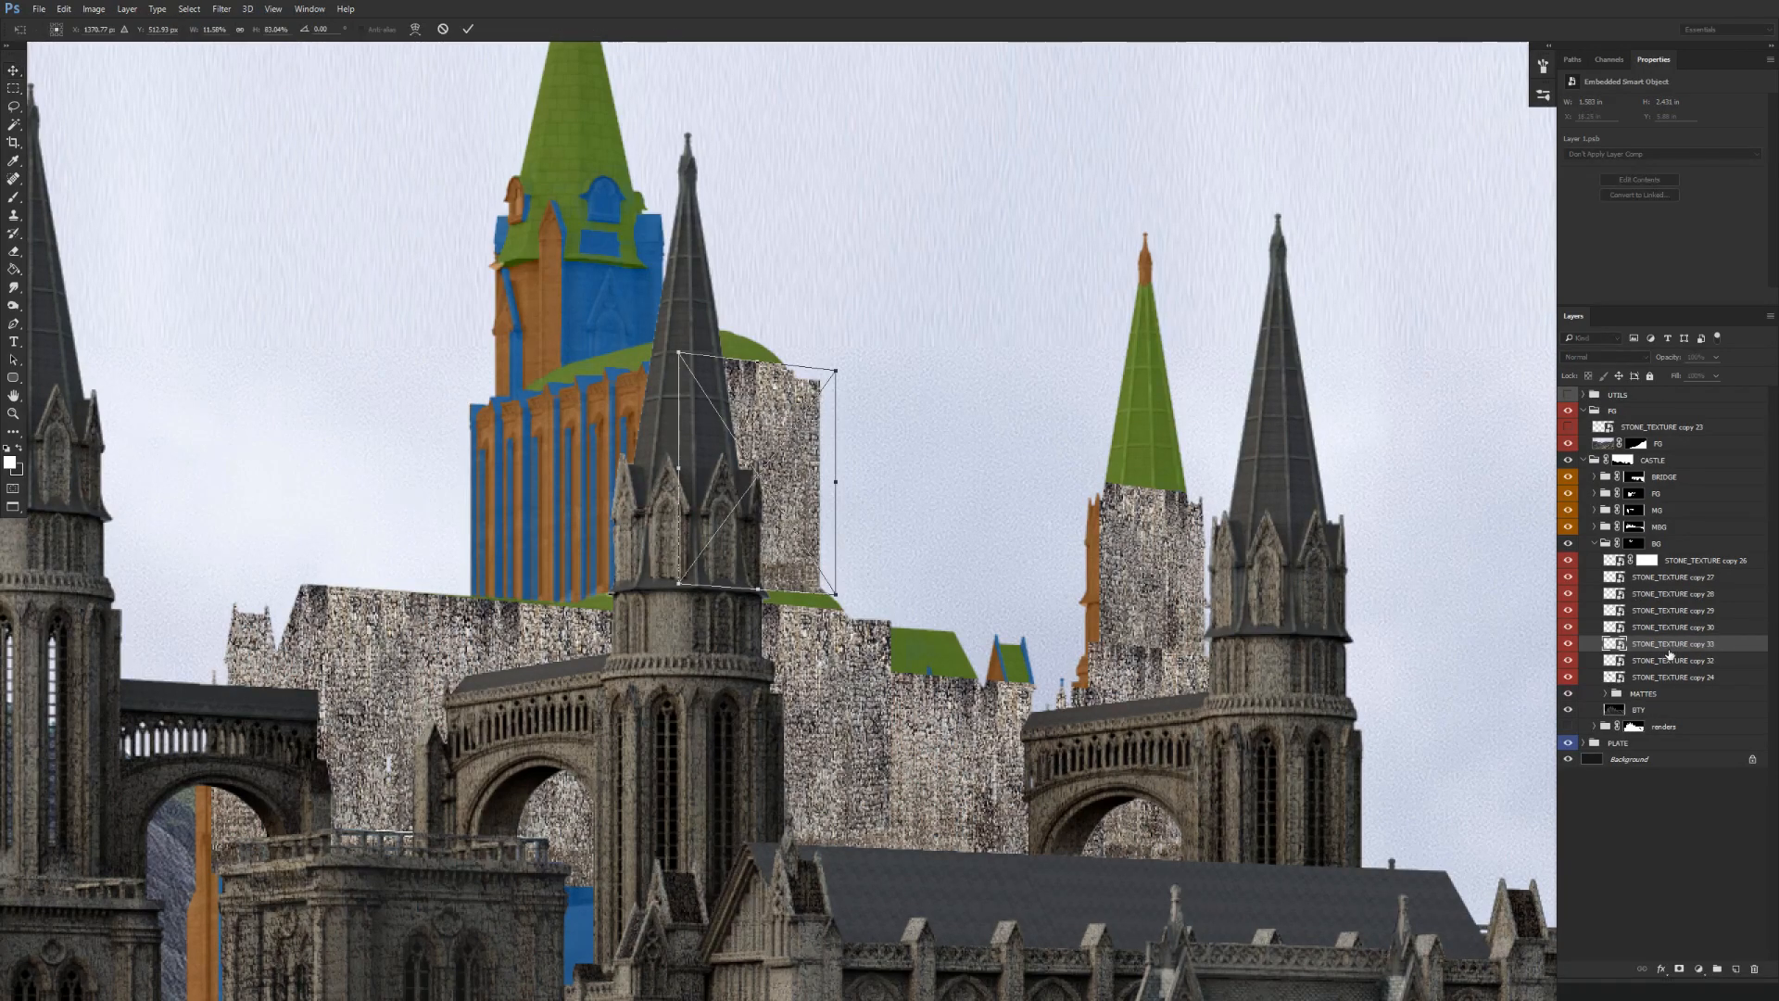
drag(442, 509, 439, 463)
drag(559, 587, 559, 618)
drag(559, 343, 651, 357)
key(Return)
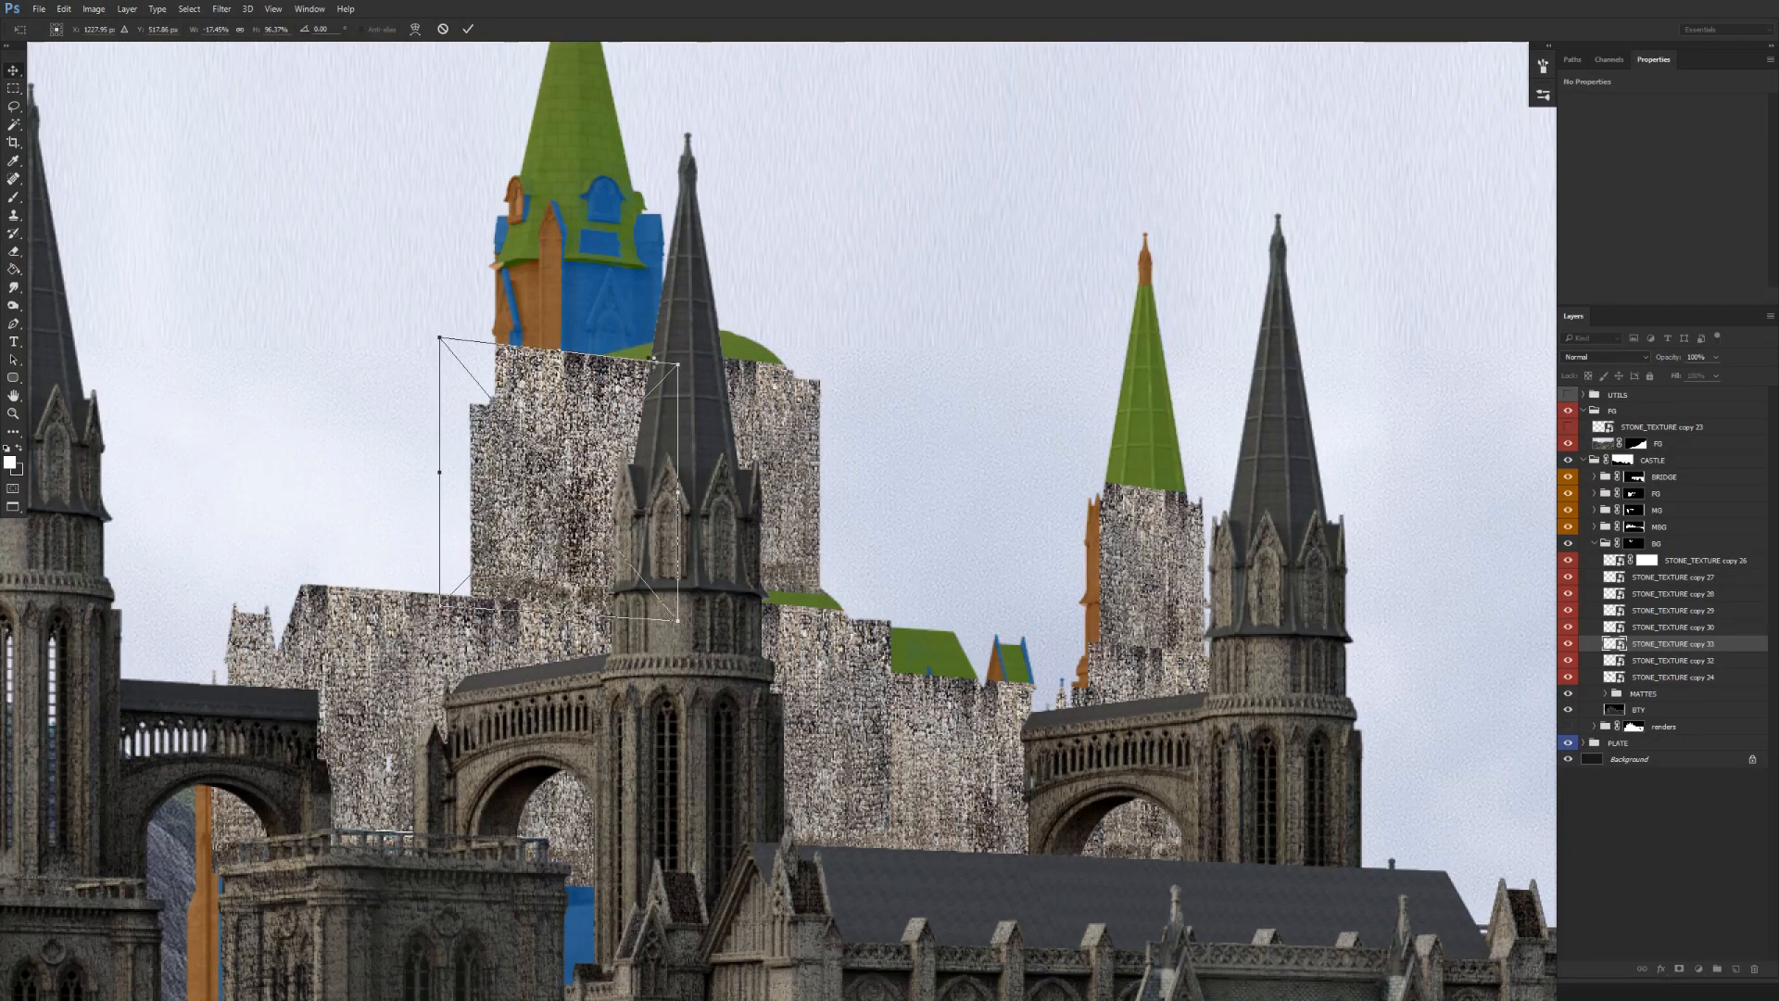
Duplicate that wall texture and fit the copy over the keep's upper tower, up to its green spire roof.
key(ctrl+j)
key(ctrl+t)
drag(602, 345, 613, 165)
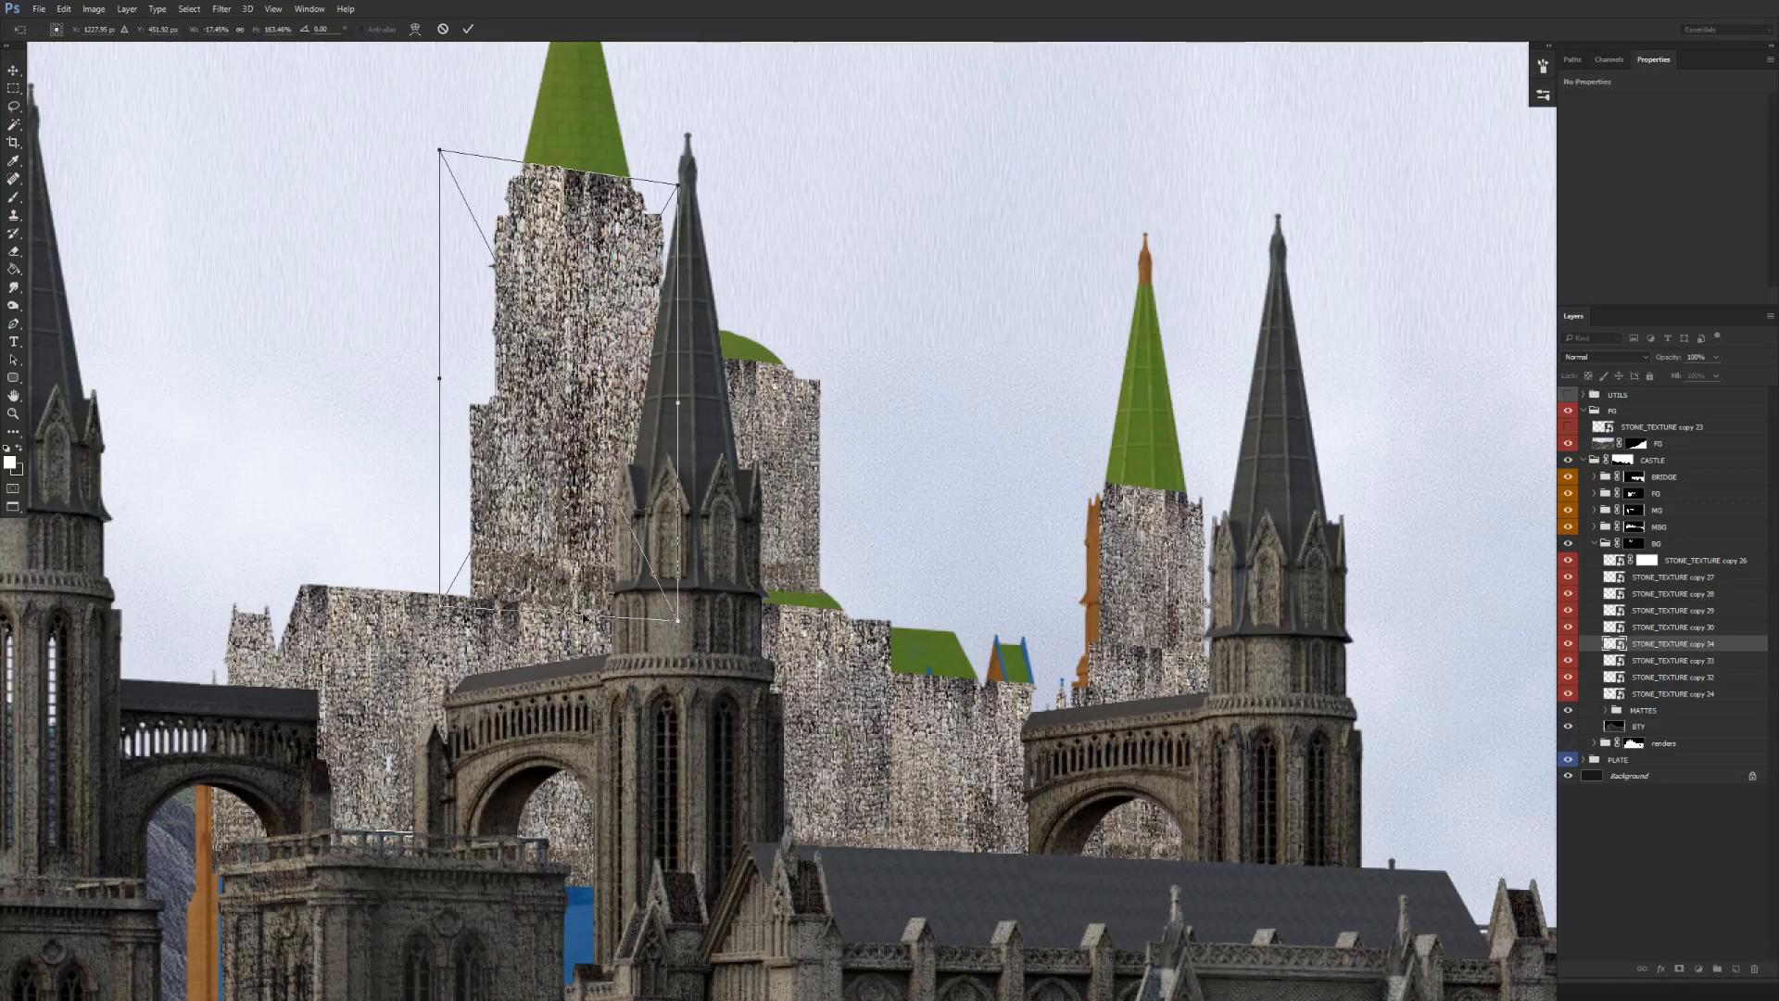
drag(613, 615, 636, 425)
key(Return)
Add a layer mask to the upper tower's stone texture, then merge all the BG group's stone texture copies into one layer.
click(1678, 970)
mouse_move(533, 404)
mouse_down()
mouse_move(788, 461)
mouse_move(795, 447)
mouse_move(985, 461)
mouse_up()
key(b)
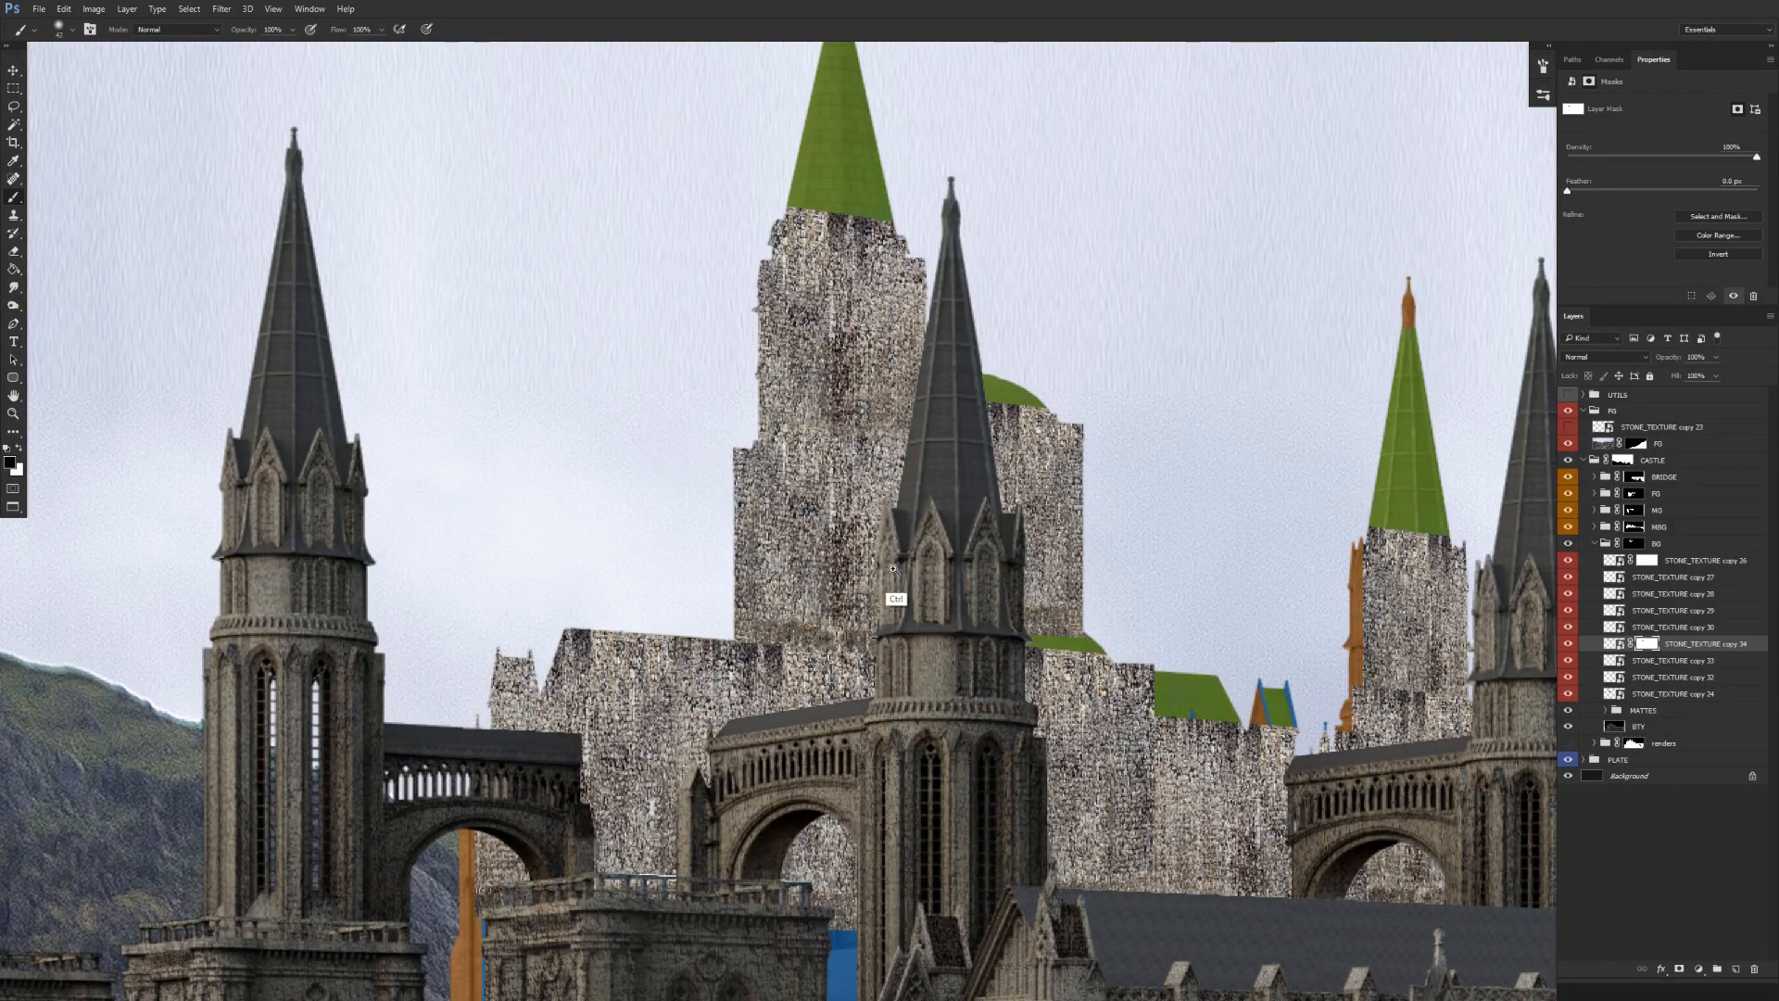
drag(939, 552, 875, 621)
drag(938, 790, 722, 601)
click(1647, 697)
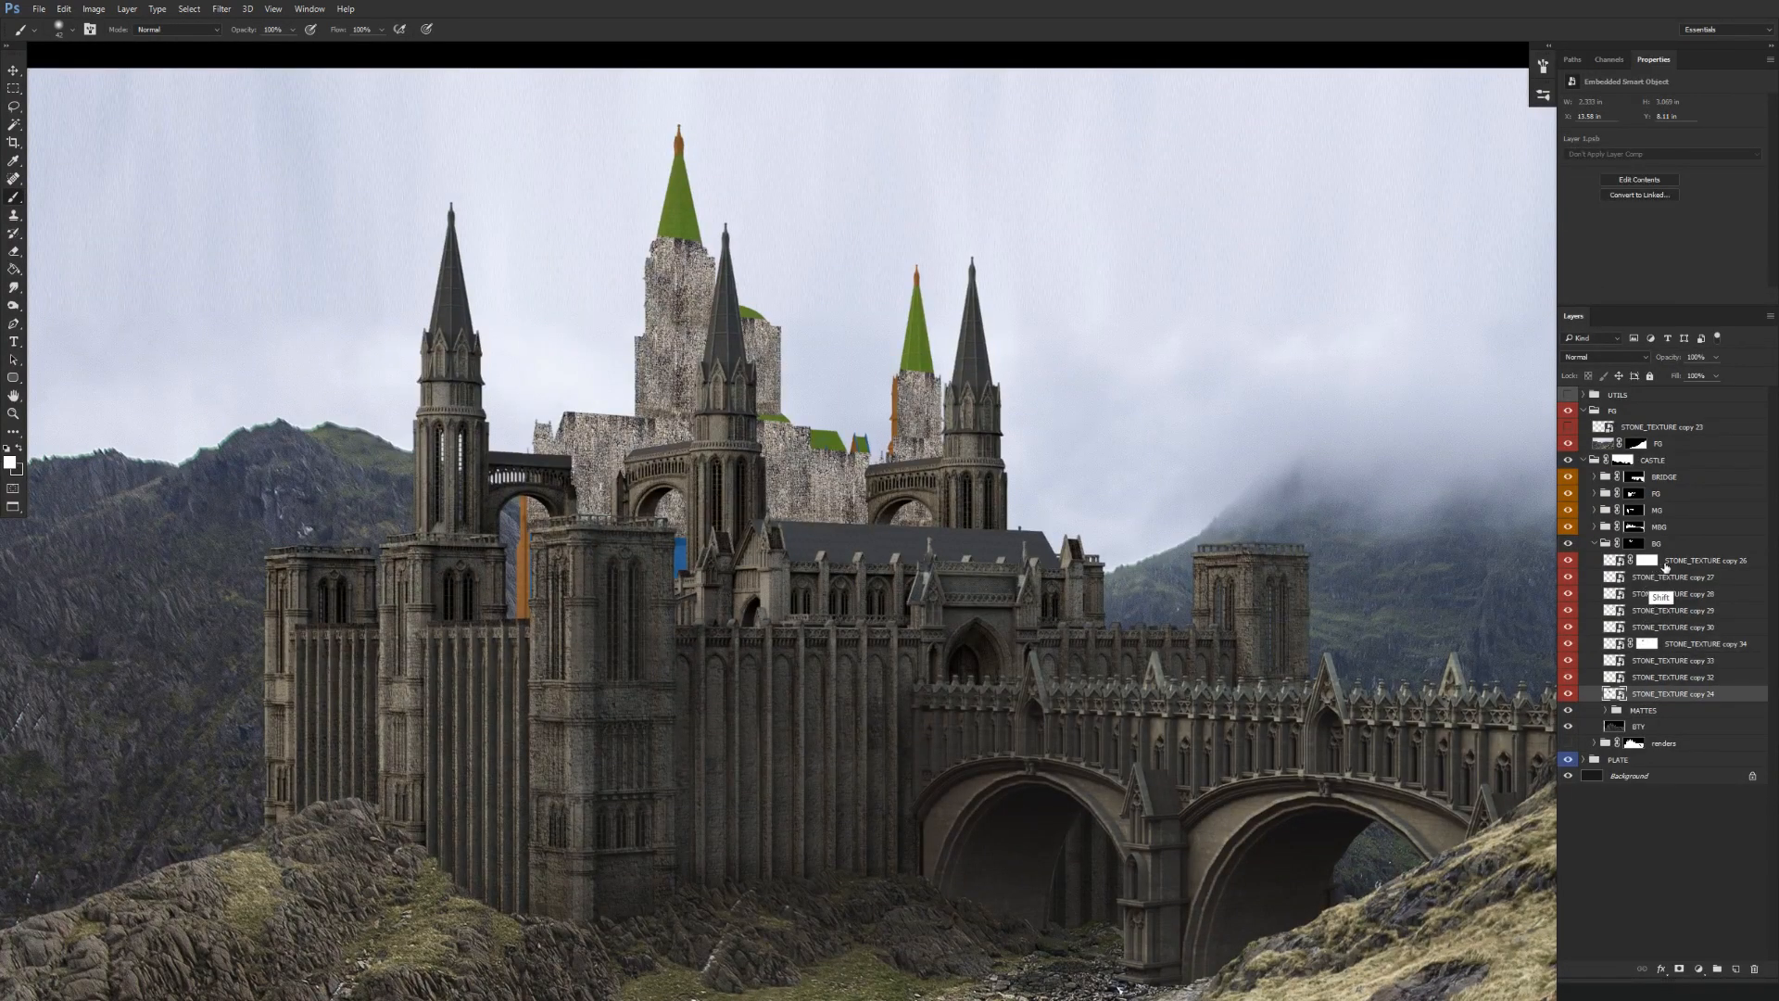
shift+click(1663, 564)
key(ctrl+e)
Compare the BG castle with and without the merged stone texture by toggling its visibility.
key(s)
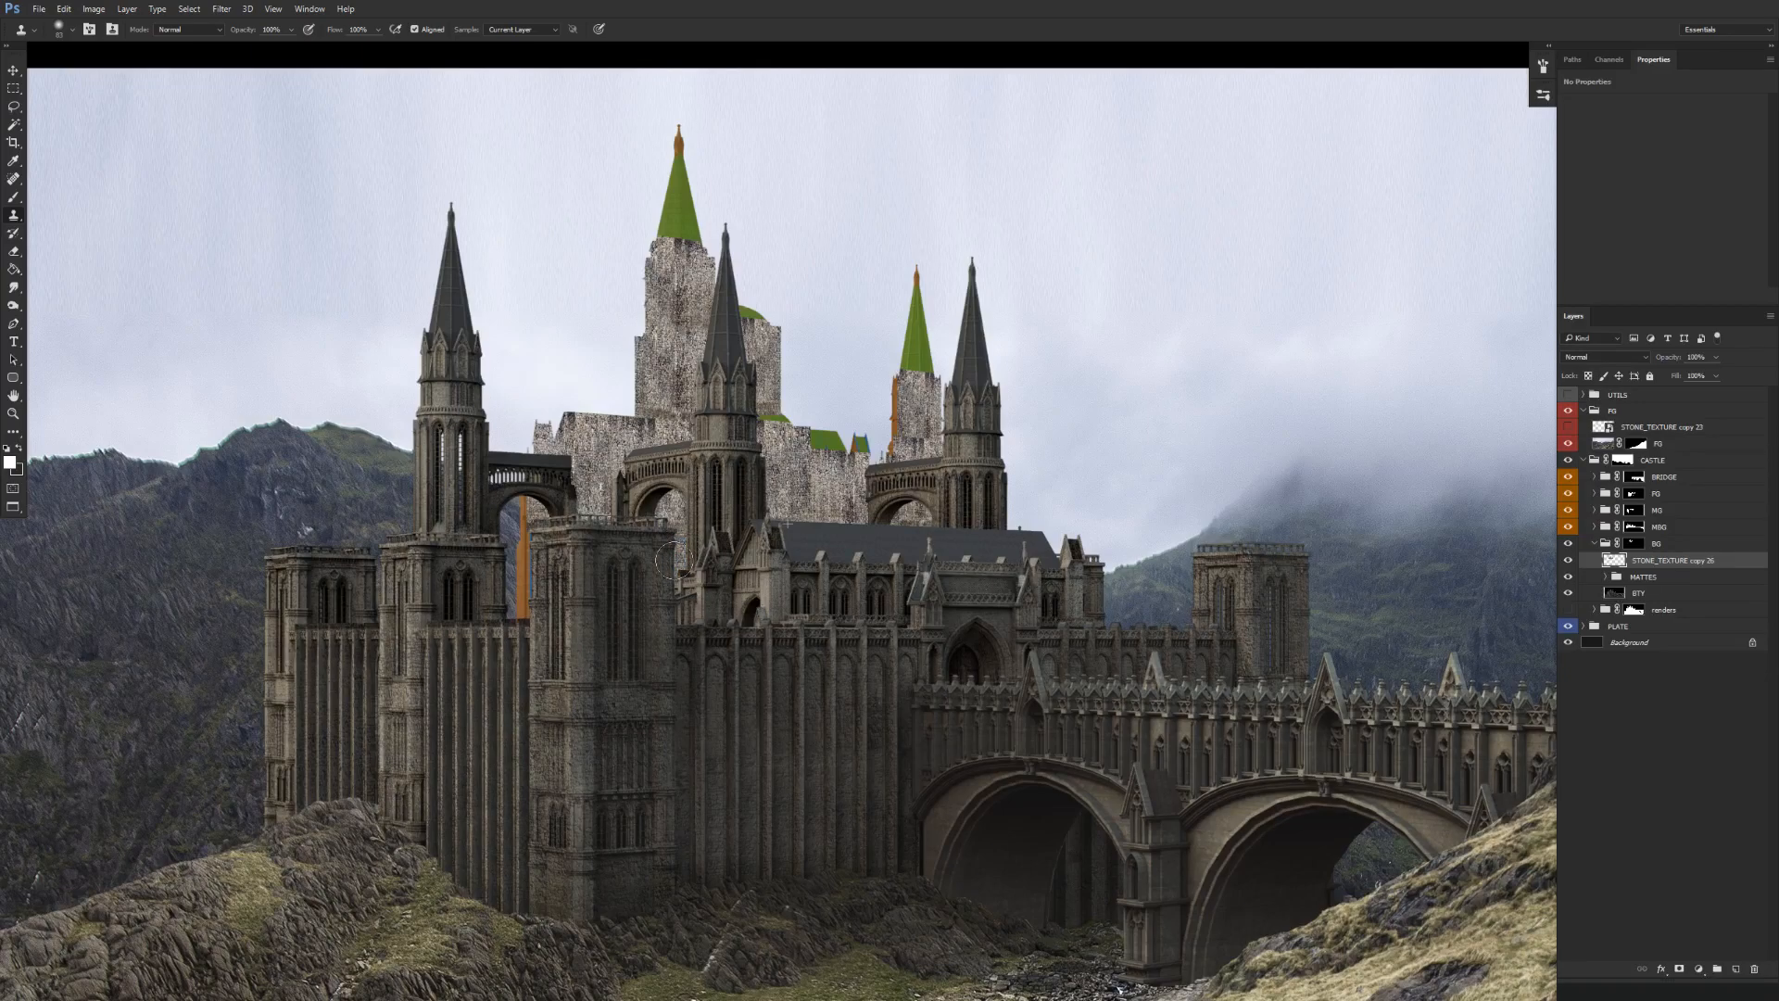
drag(778, 669, 714, 661)
key(v)
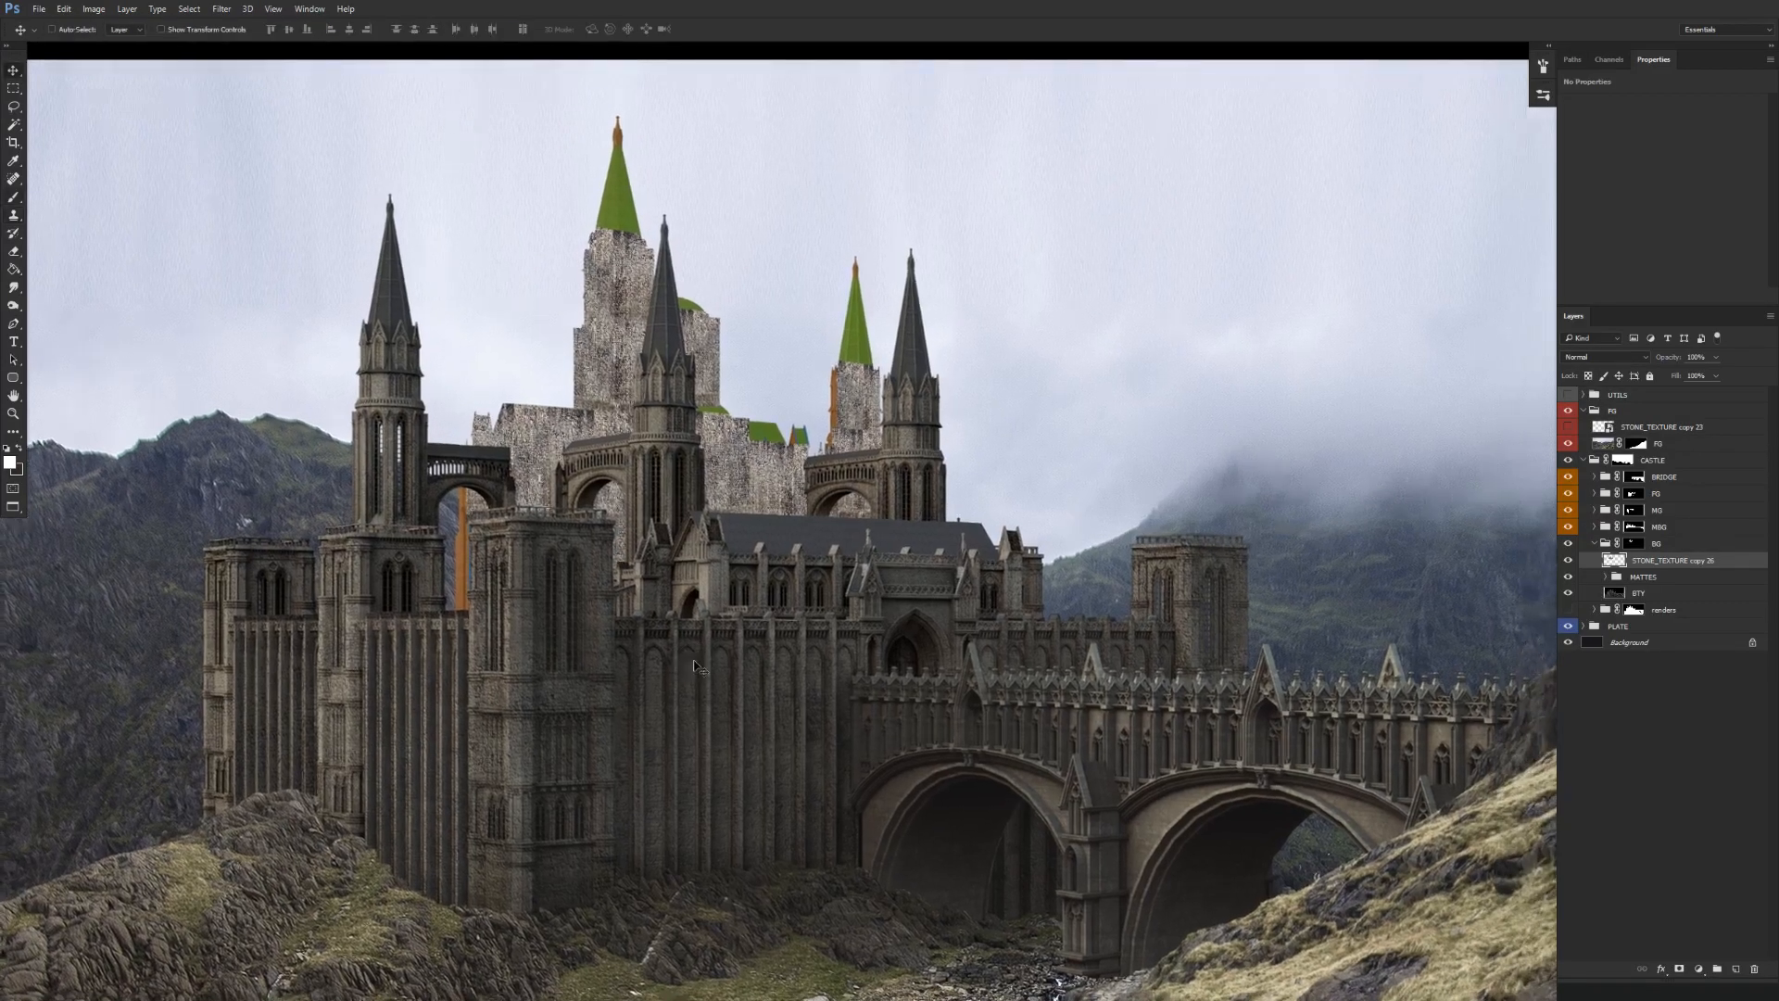
drag(908, 686, 993, 587)
click(1568, 560)
click(1568, 561)
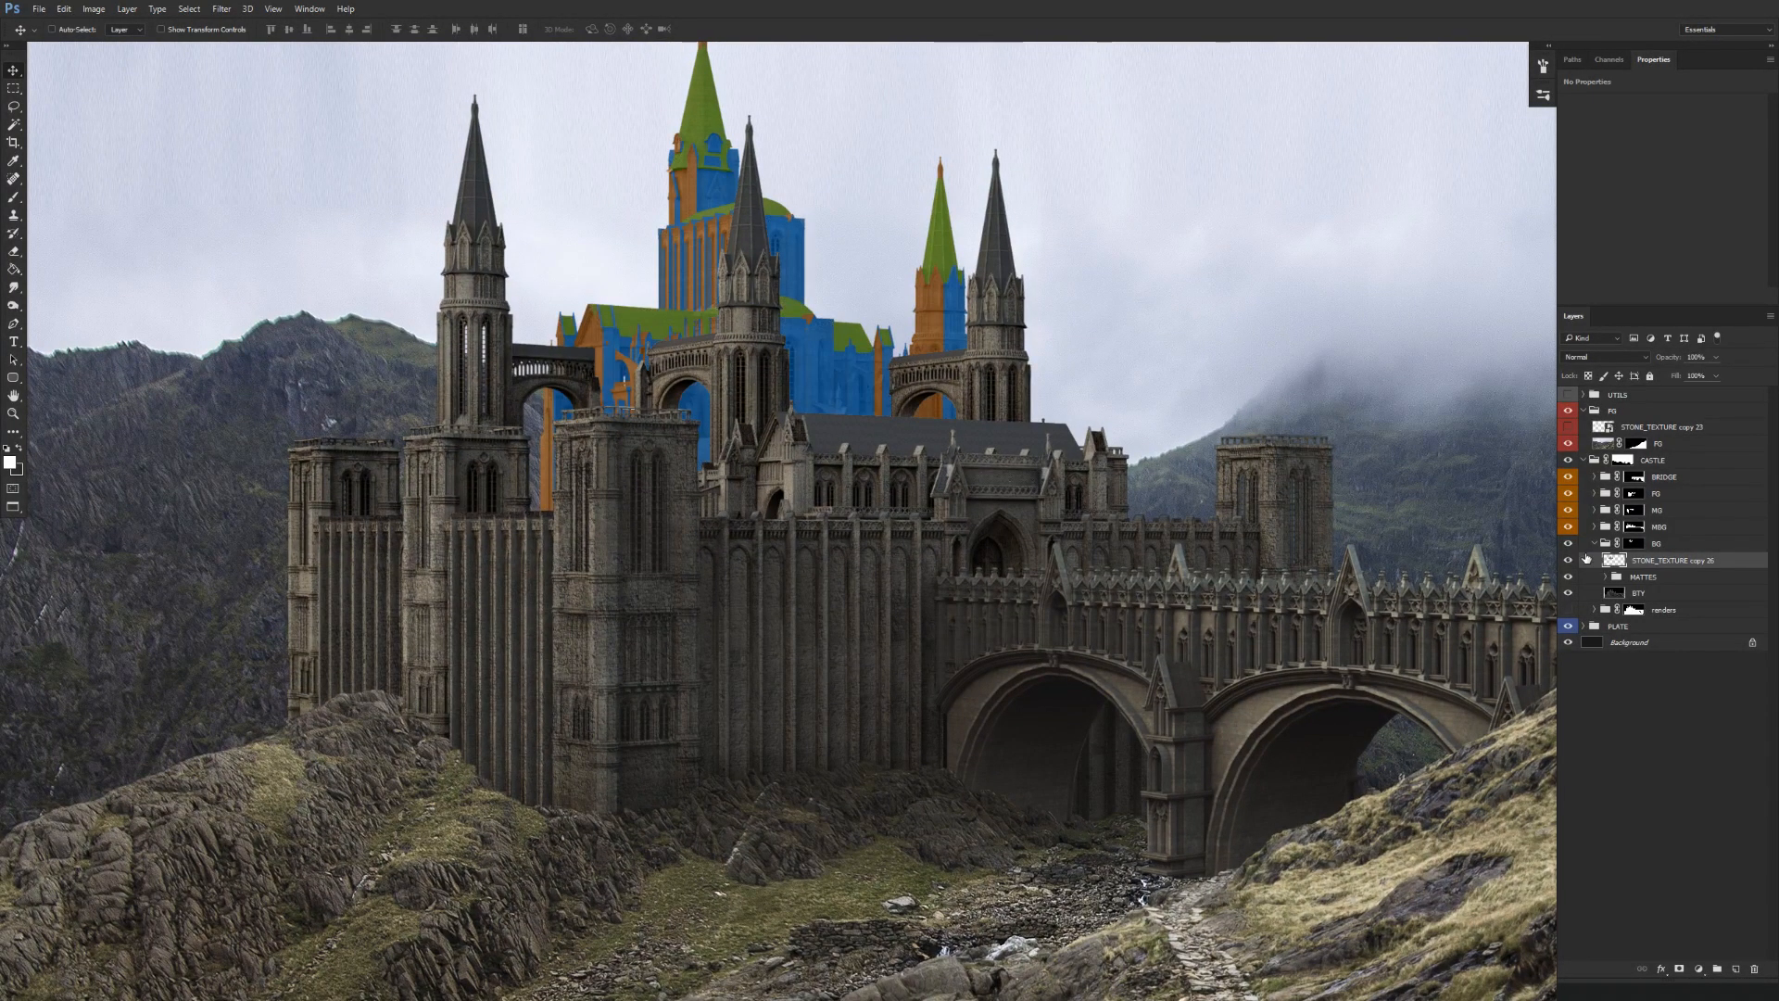
key(s)
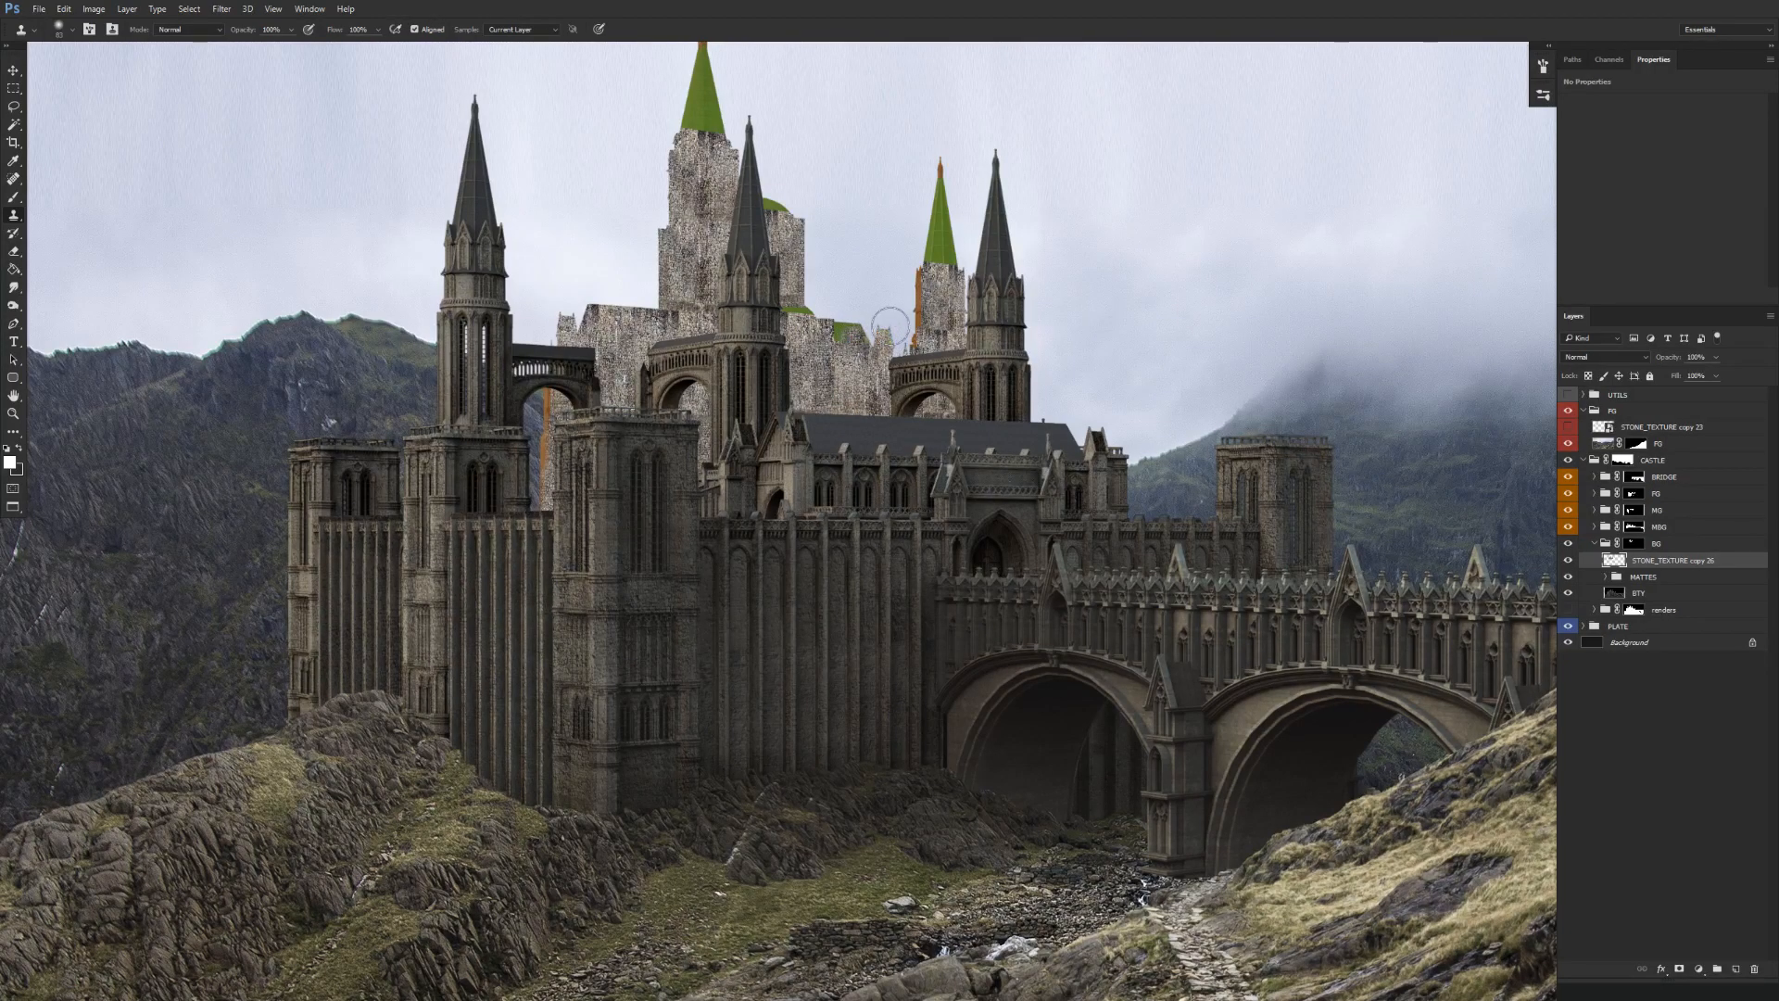
drag(860, 303, 849, 305)
key(v)
Copy the matte_01 mask from the MATTES group onto the merged stone texture layer and check its effect.
click(1605, 576)
drag(1656, 599, 1656, 578)
click(1568, 562)
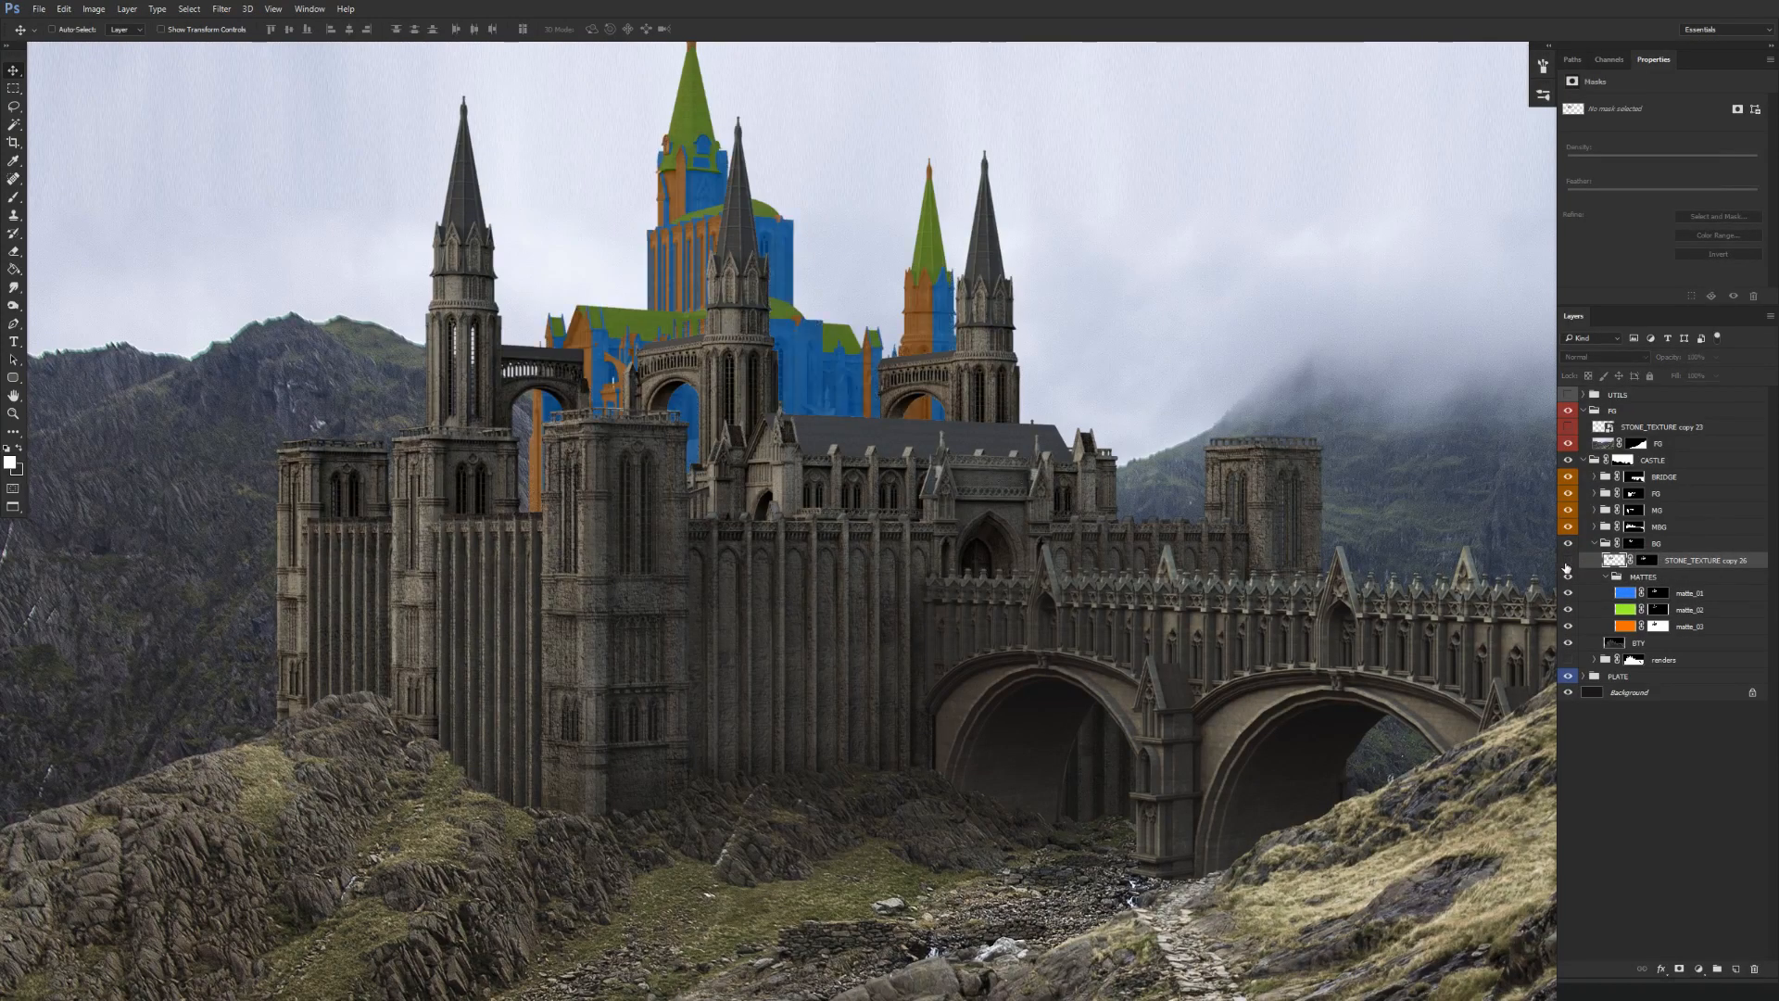
click(1568, 561)
drag(1181, 681, 1178, 752)
click(1611, 576)
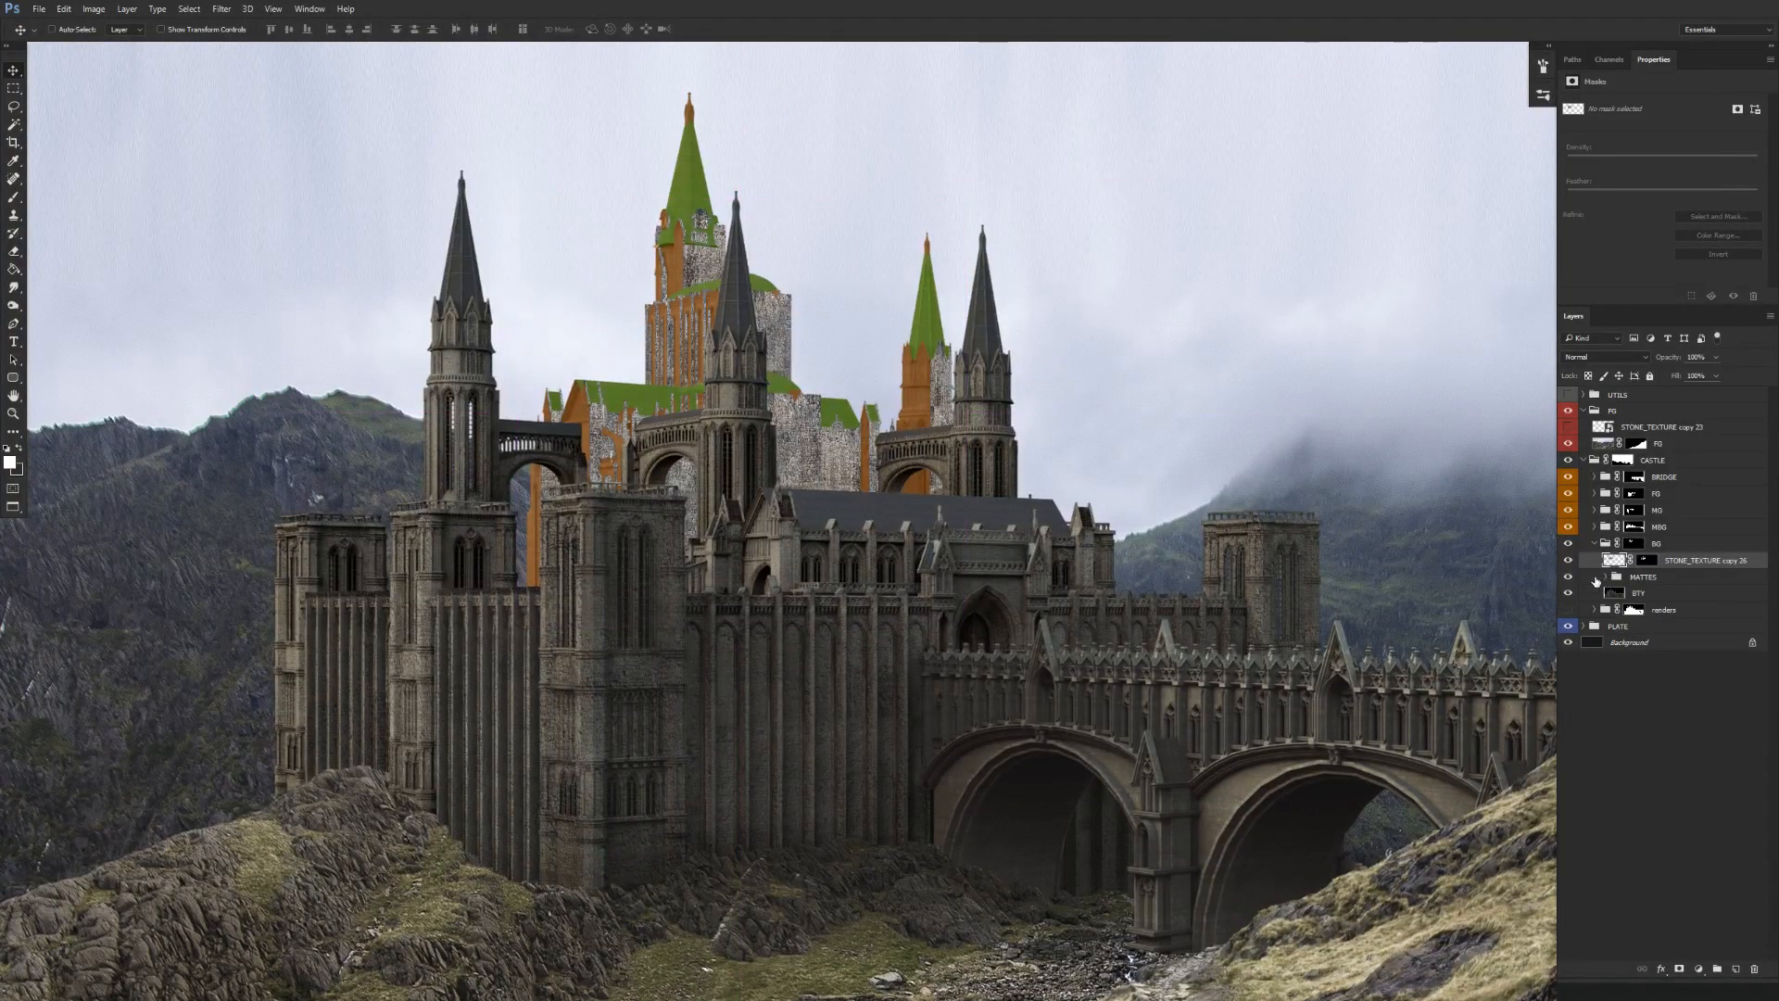
Copy the FG group's stone texture into the BG group above the masked texture and fit it over the main keep's buttressed wall.
drag(1643, 432, 1559, 563)
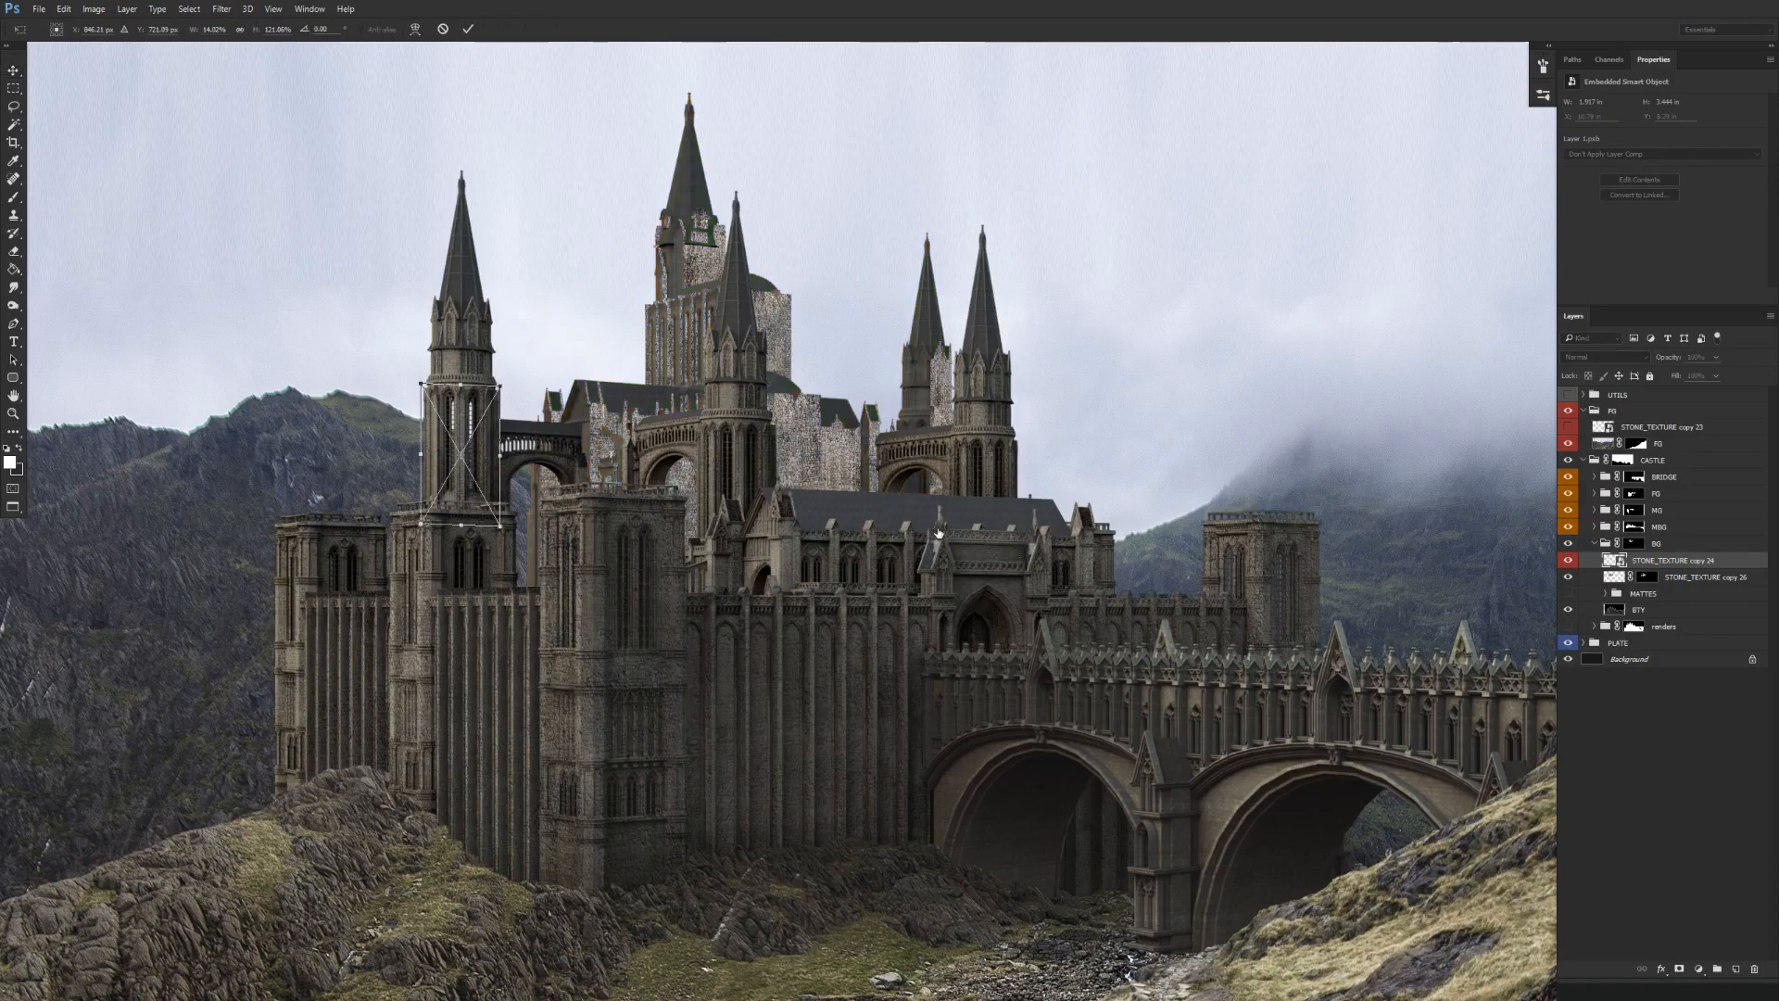
click(1569, 560)
click(1567, 563)
key(ctrl+t)
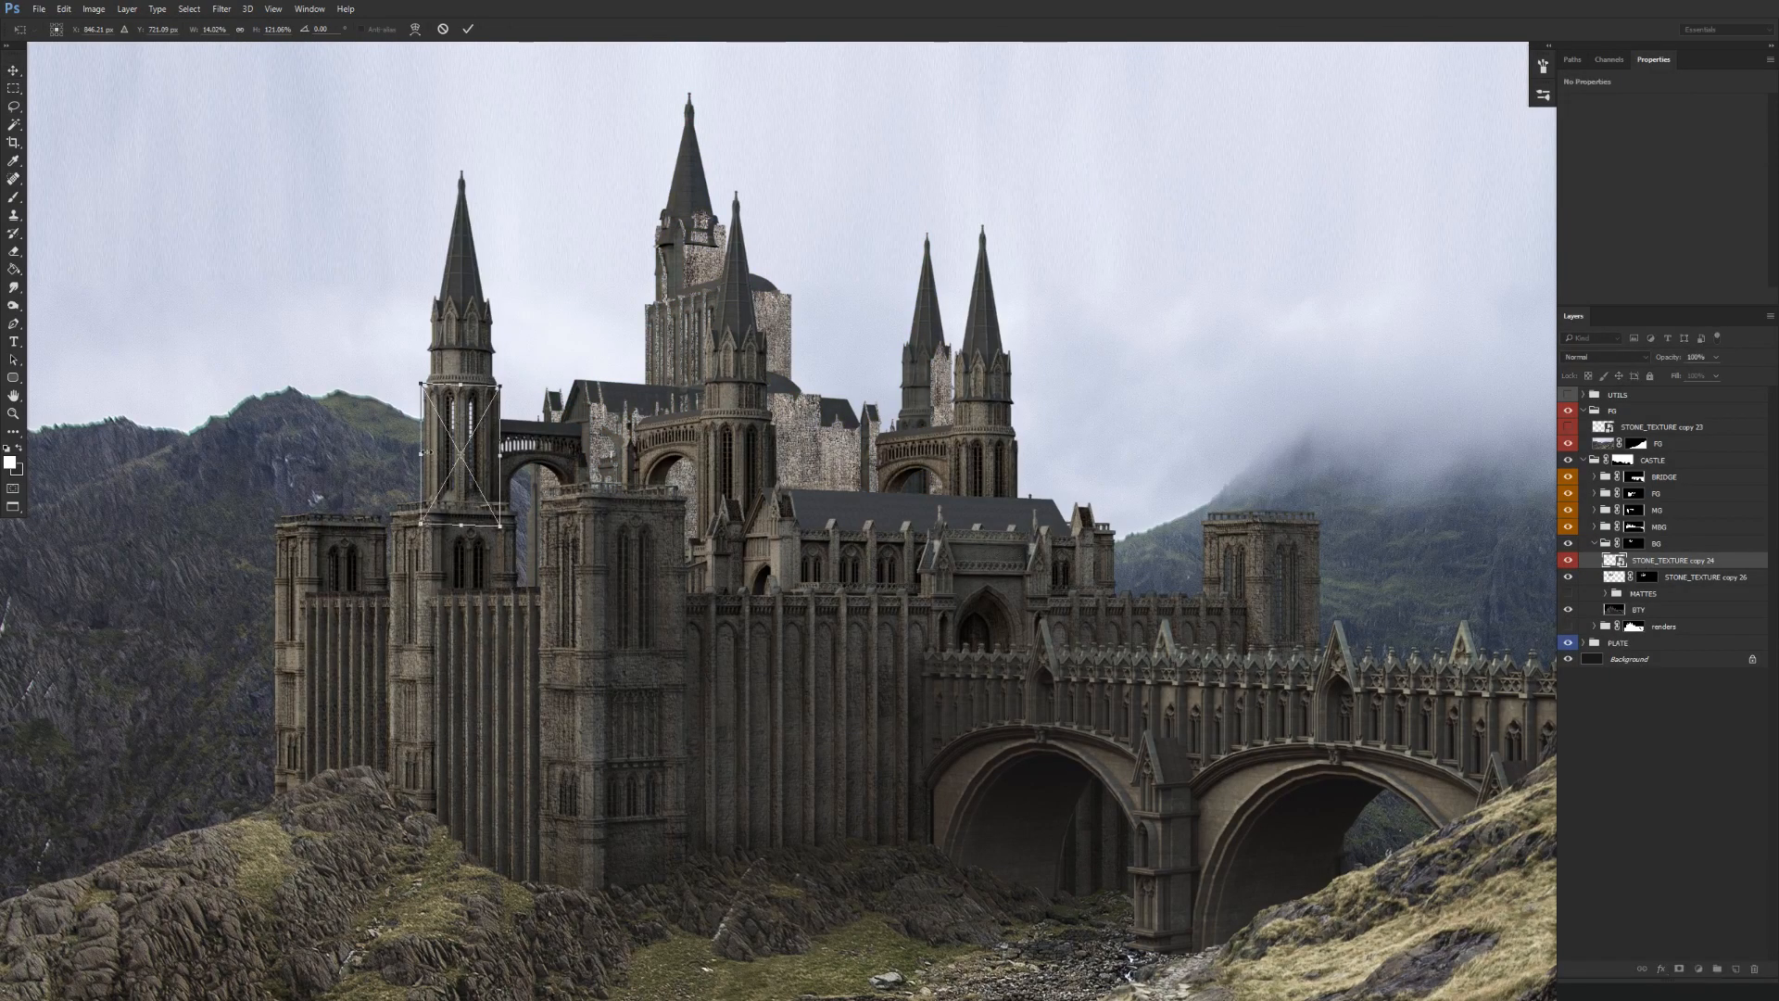
drag(464, 453, 571, 414)
drag(698, 352, 696, 554)
drag(692, 474, 646, 519)
key(Return)
Show the MATTES group and distort the keep's texture copy so its upper edge follows the wall's perspective.
click(1567, 593)
key(ctrl+t)
right_click(708, 470)
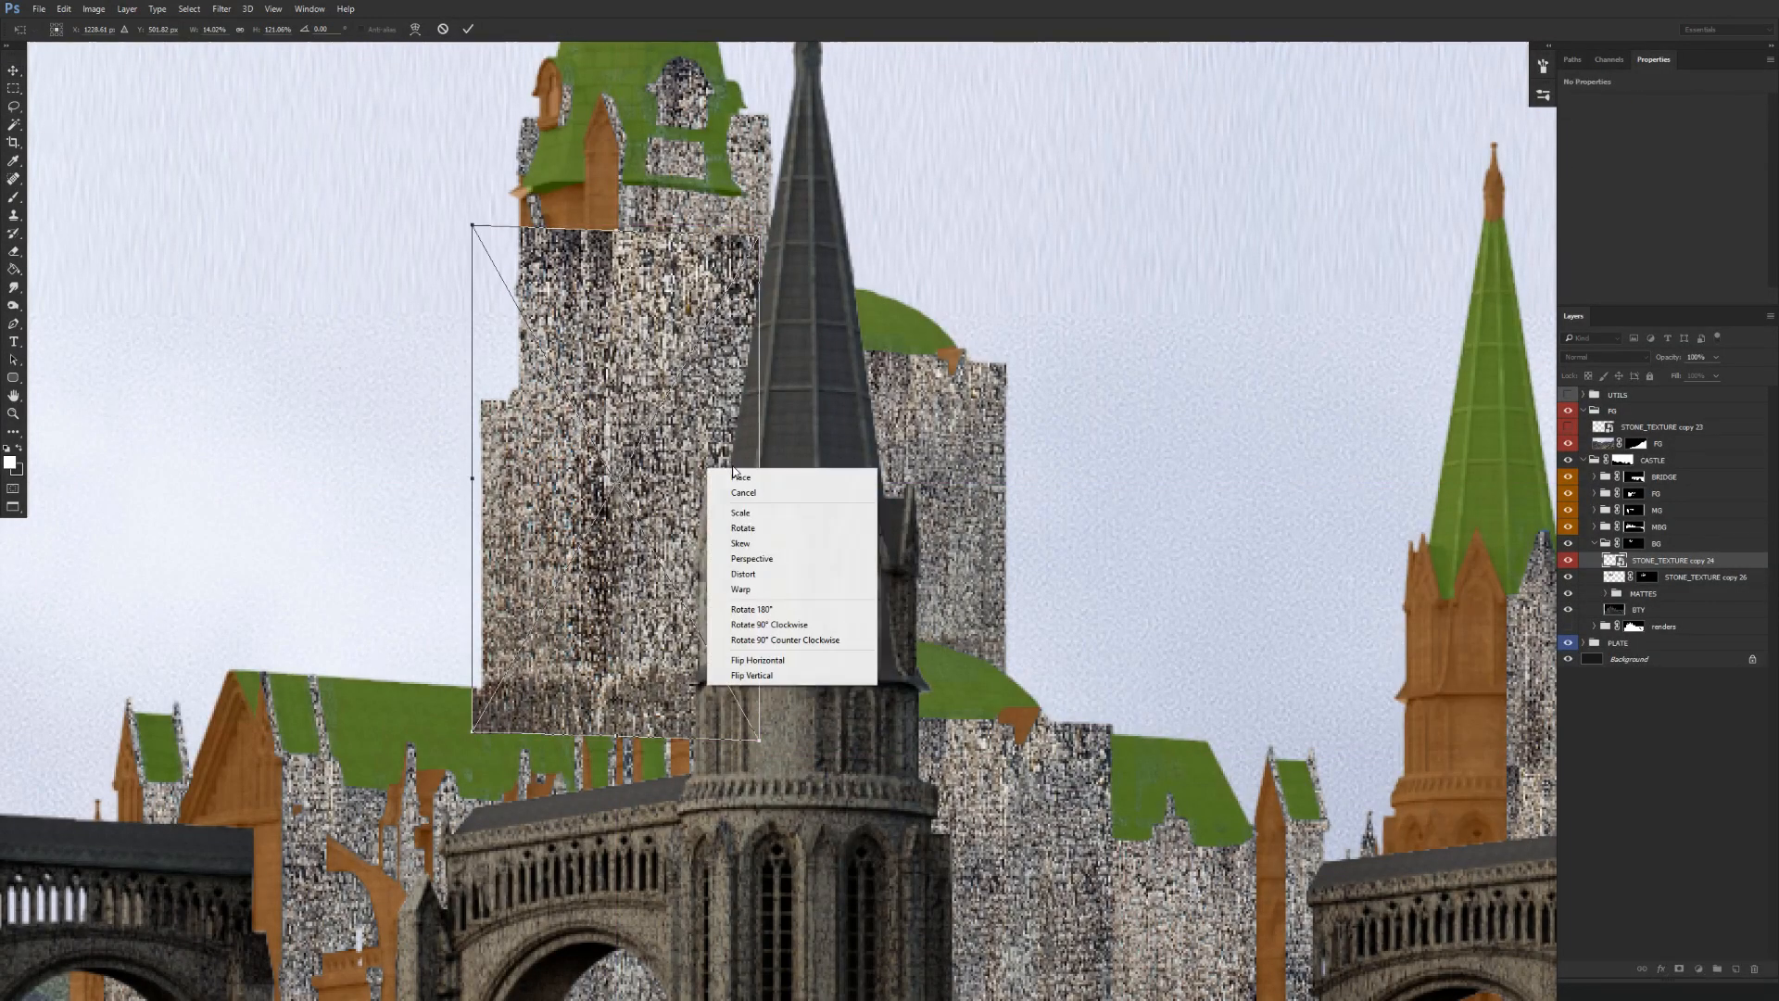
click(772, 574)
drag(479, 235, 481, 267)
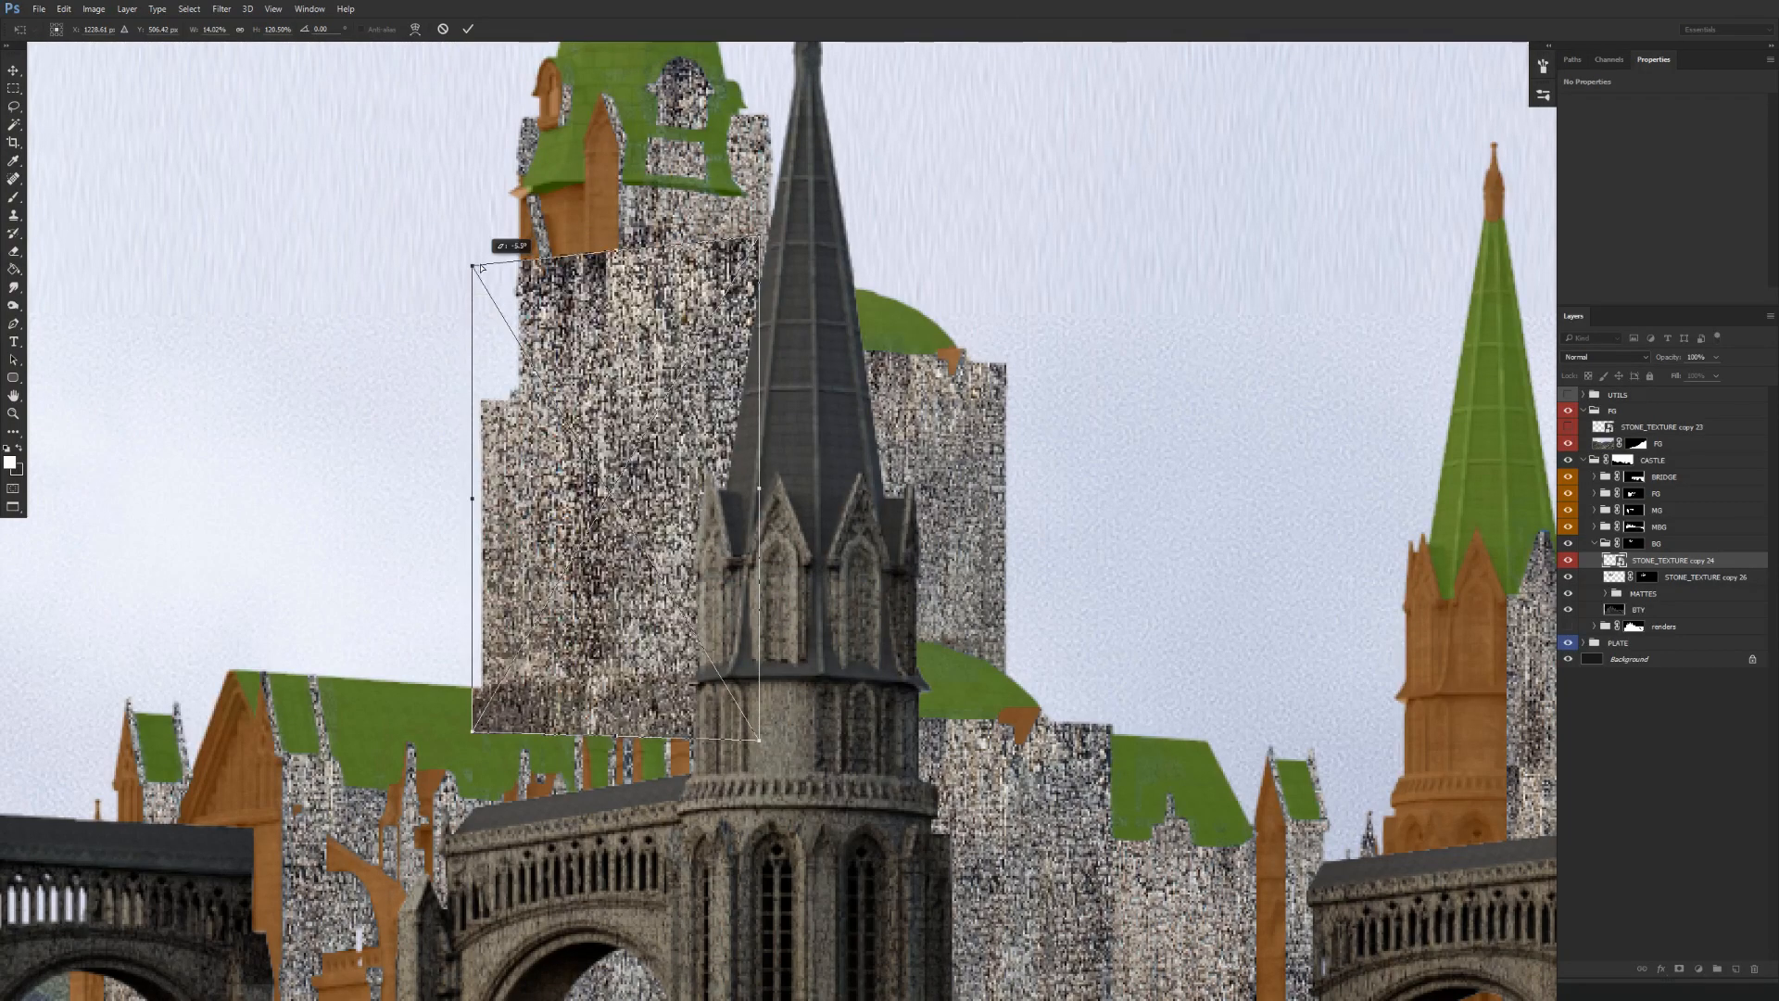
key(Return)
Duplicate the keep's texture and resize the copy over the lower gabled wall between the two flying arches.
key(ctrl+j)
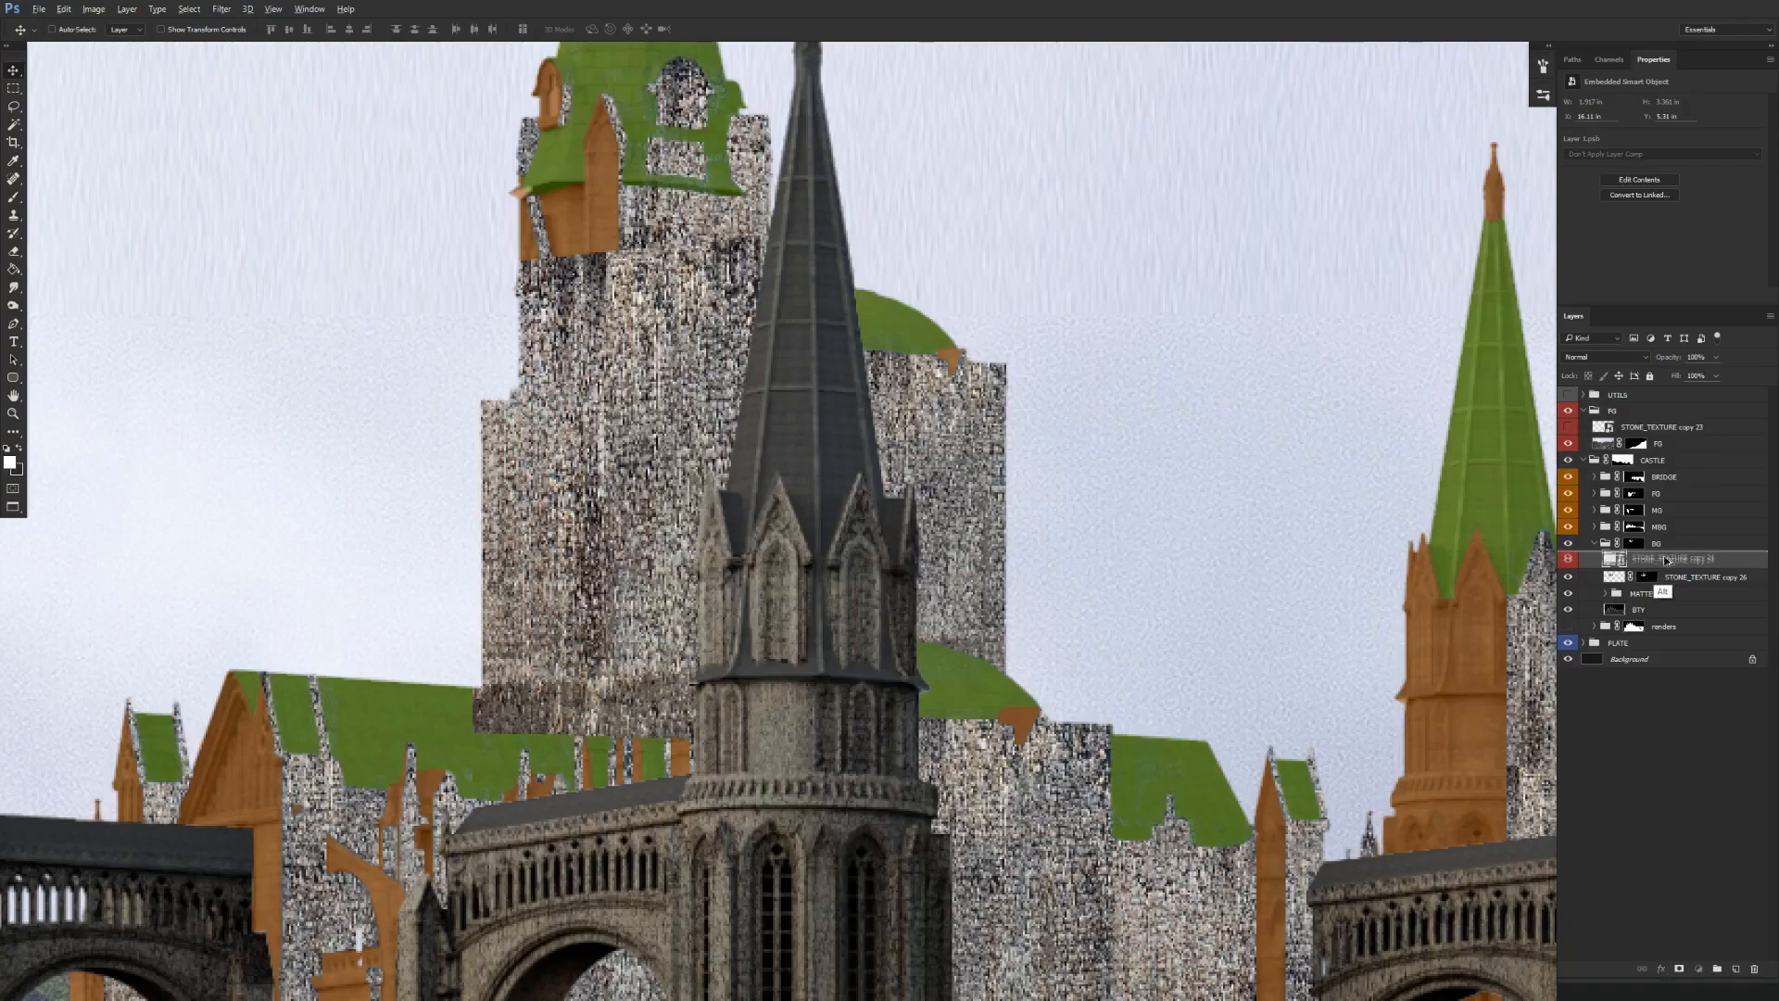
drag(1100, 655, 1016, 689)
scroll(1015, 691, down, 2)
key(ctrl+t)
drag(805, 648, 810, 665)
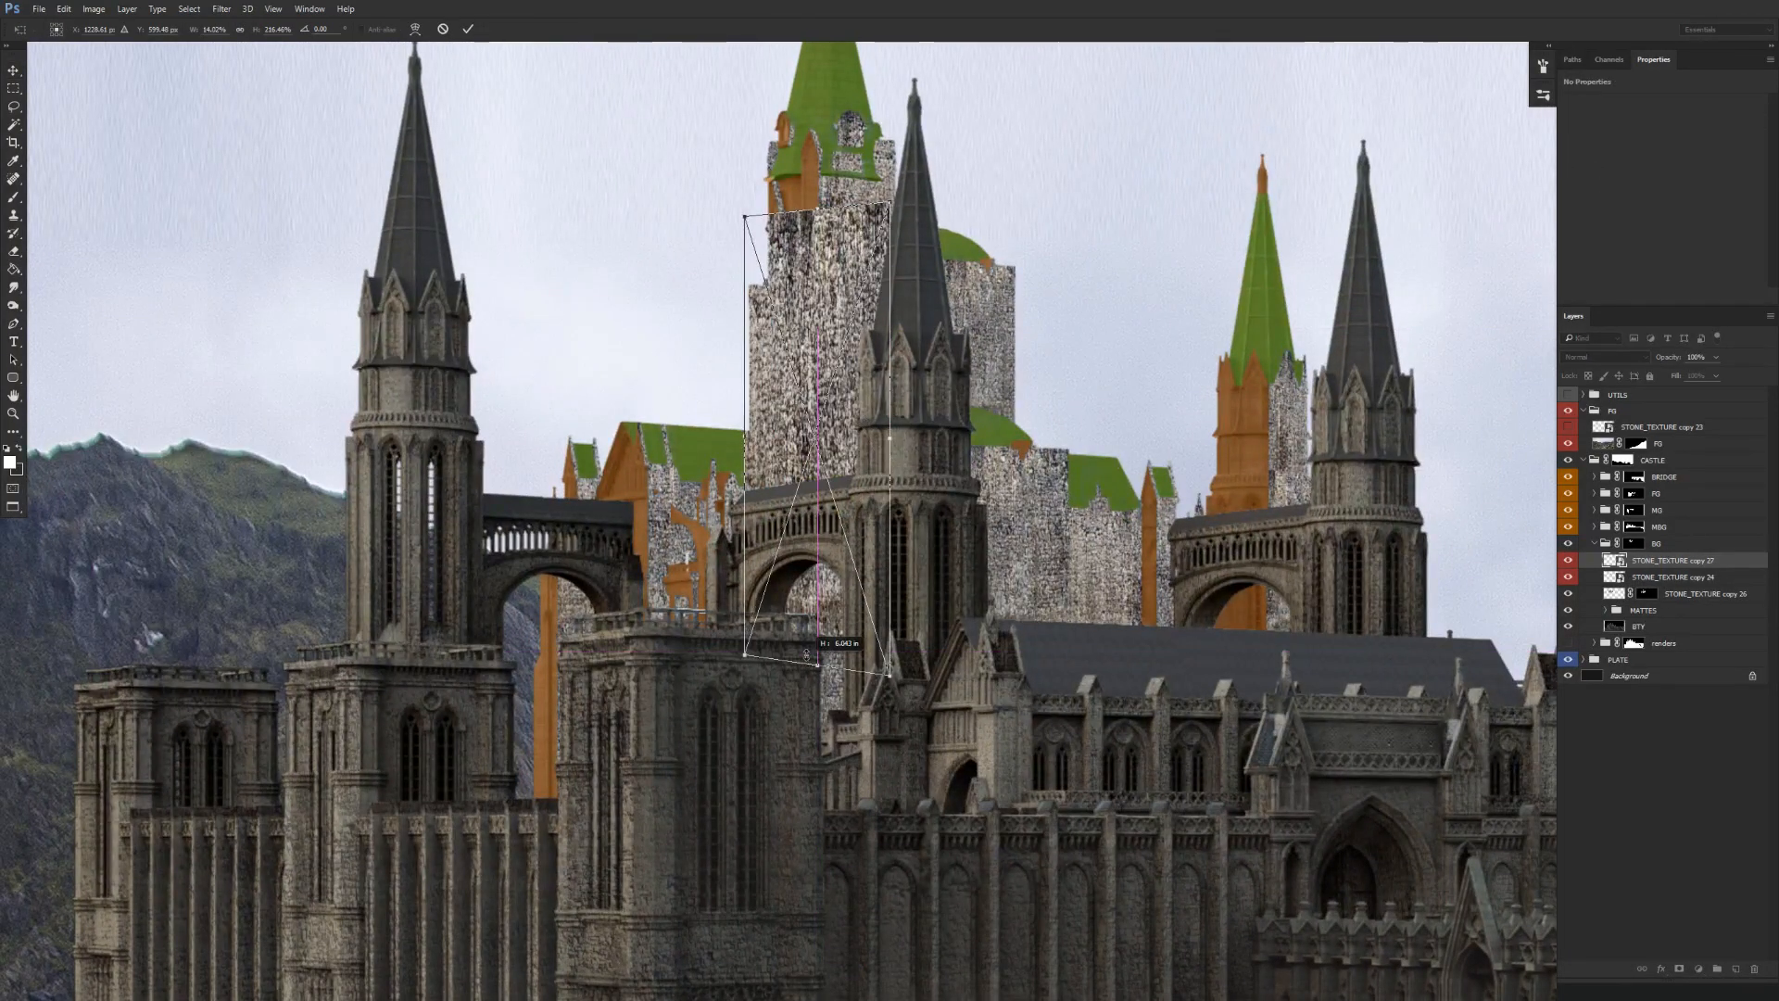
drag(819, 209, 820, 424)
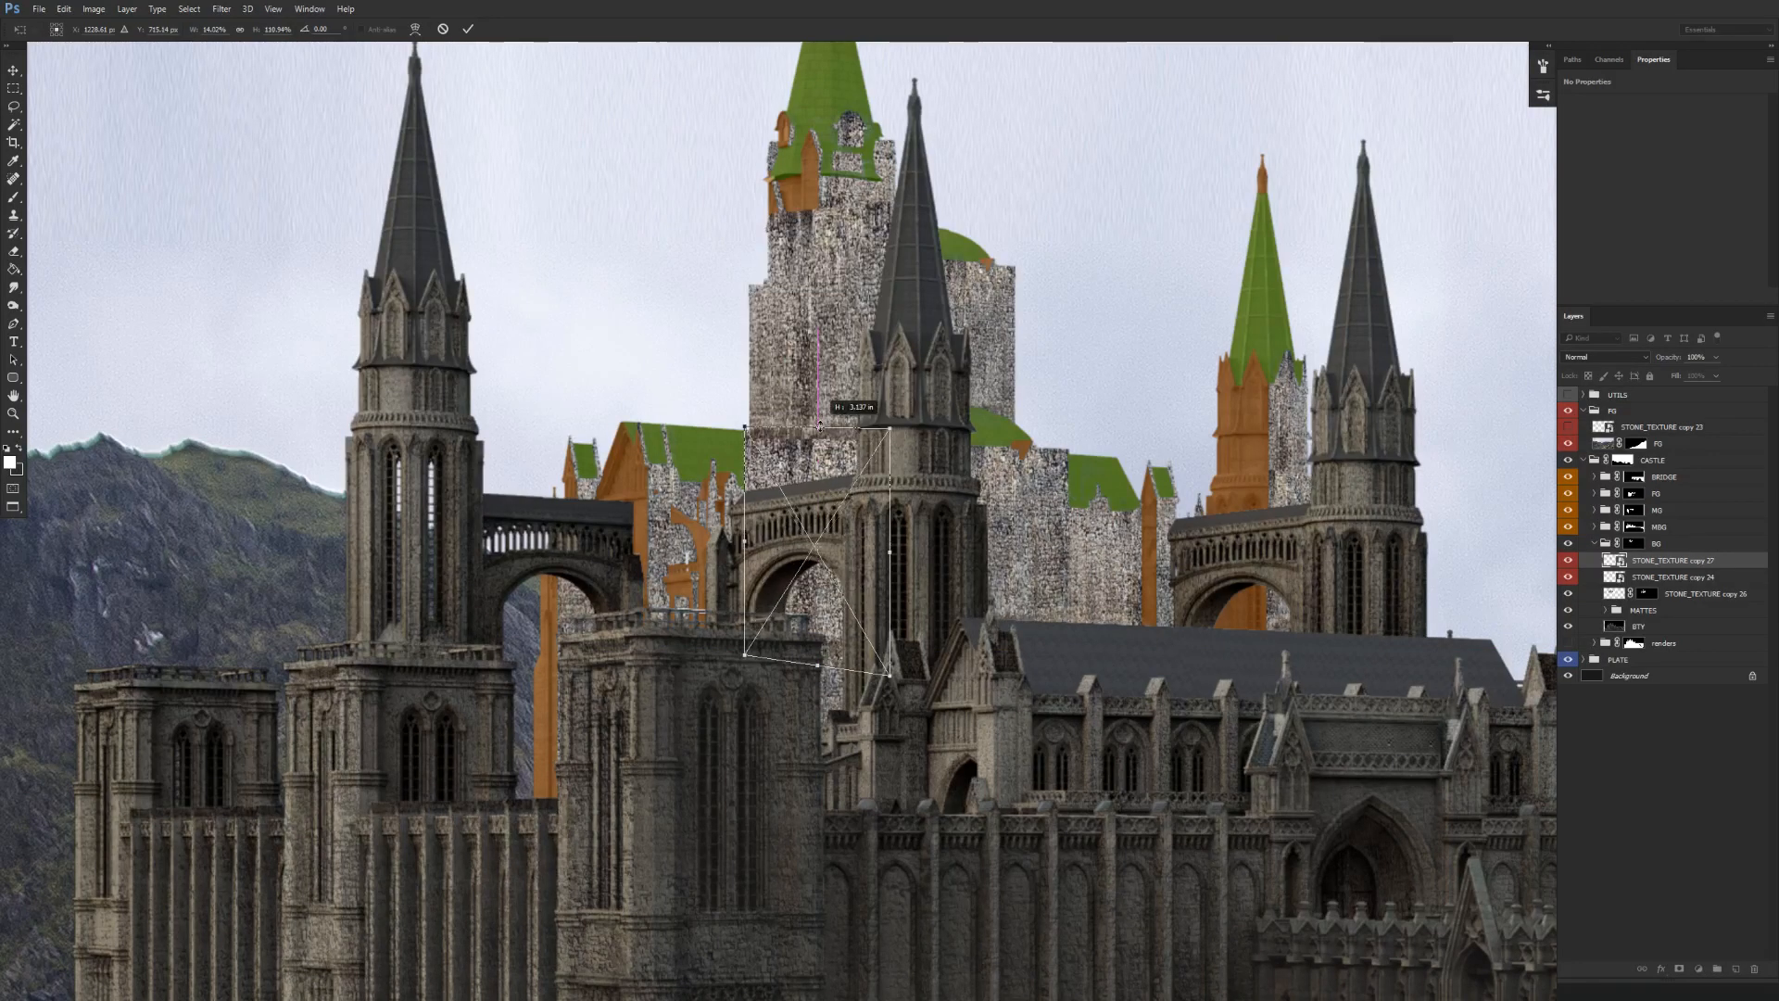
drag(747, 550, 549, 558)
key(ctrl+z)
drag(744, 552, 532, 561)
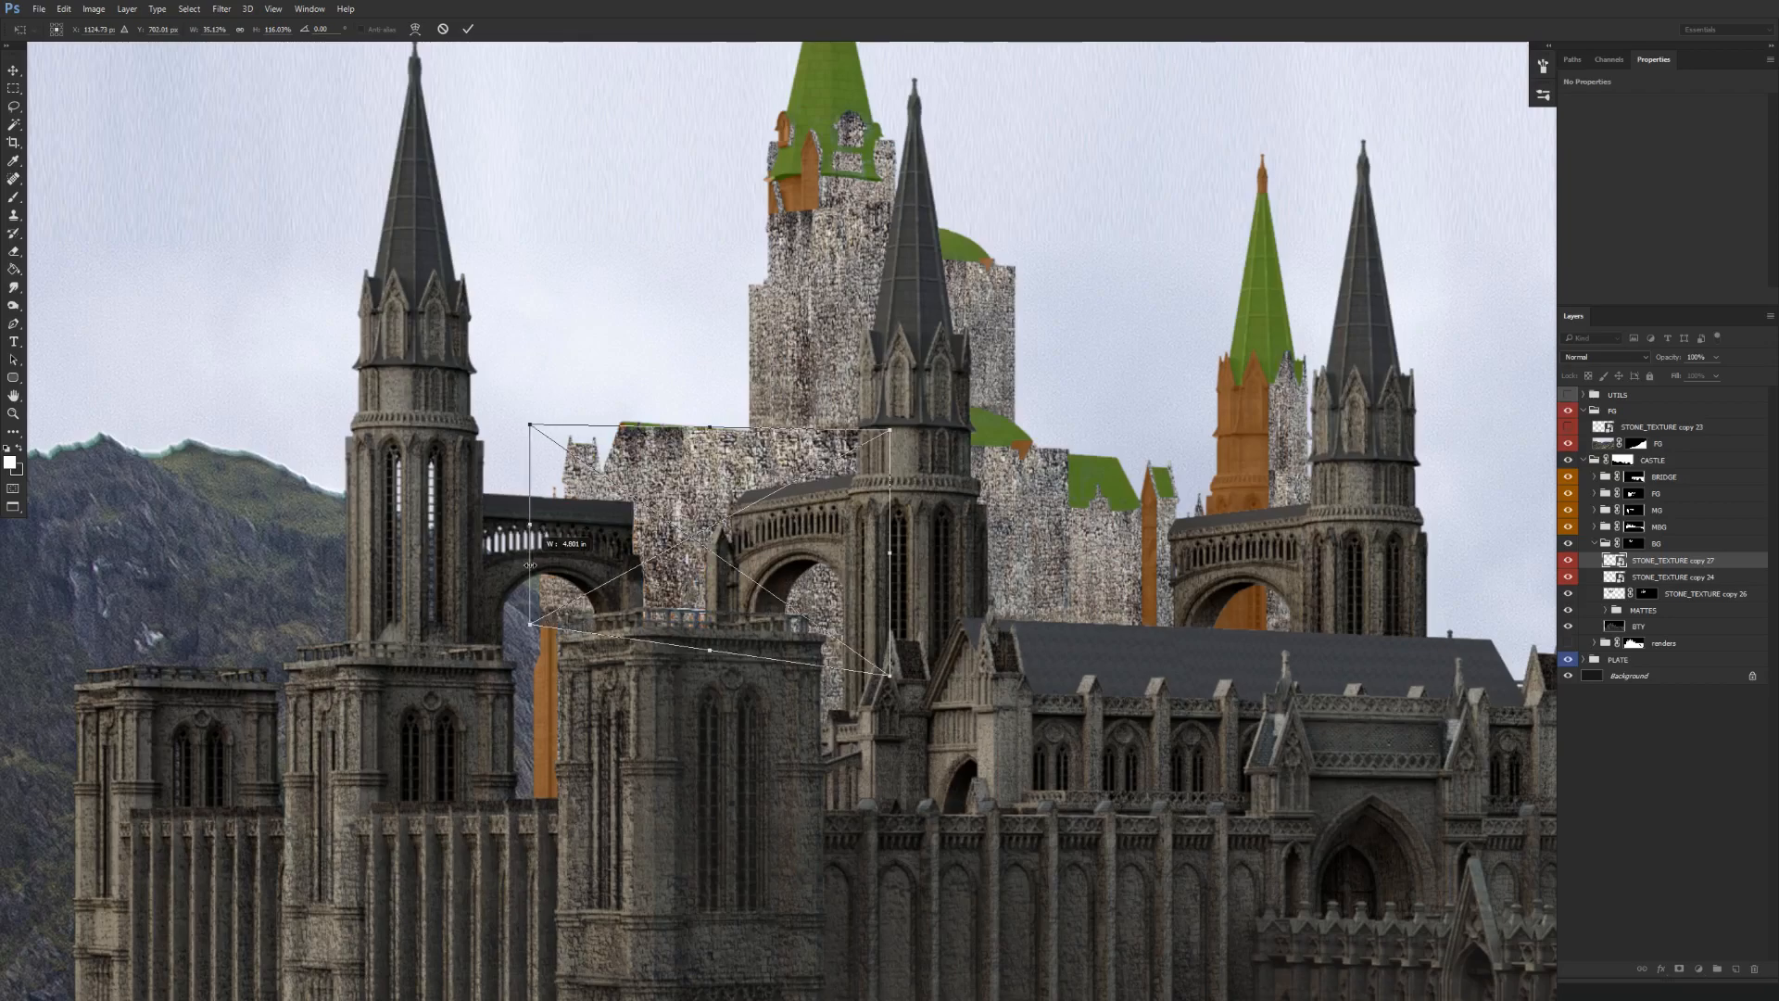
drag(889, 582, 738, 556)
Distort the gabled wall's texture to match its perspective and narrow it to the wall's front section.
right_click(693, 545)
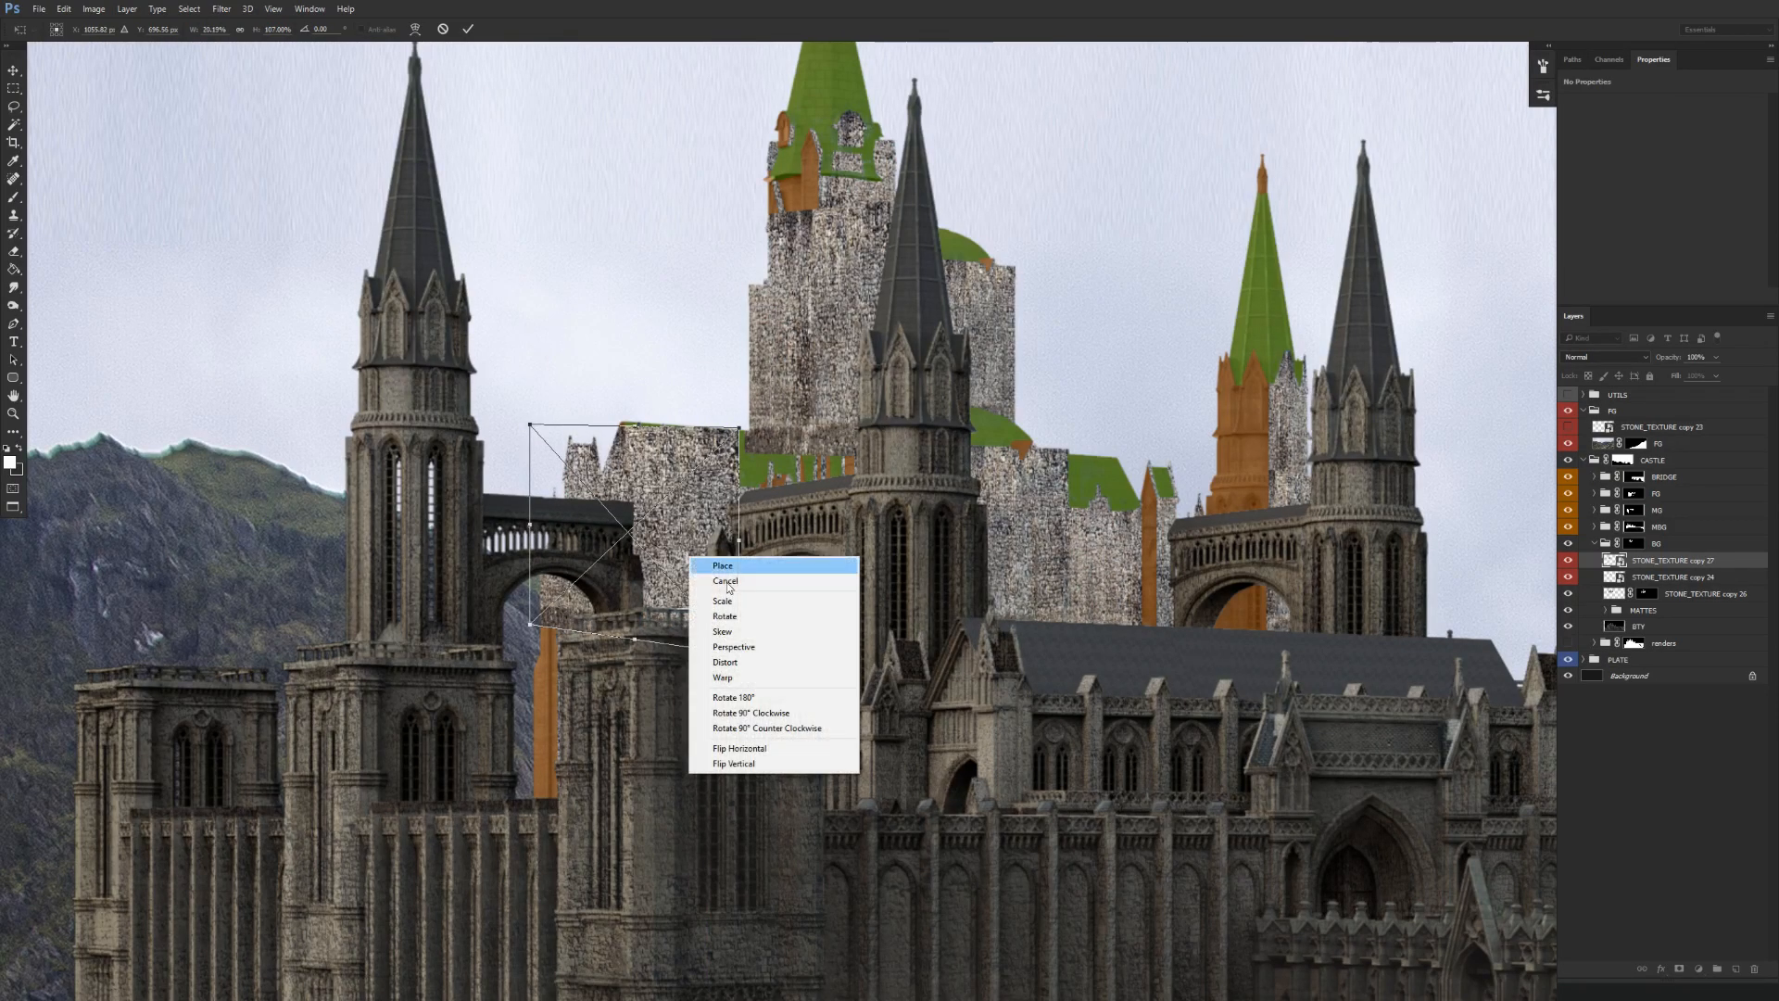
click(745, 631)
right_click(716, 593)
click(741, 700)
drag(738, 427, 739, 409)
drag(530, 623, 527, 661)
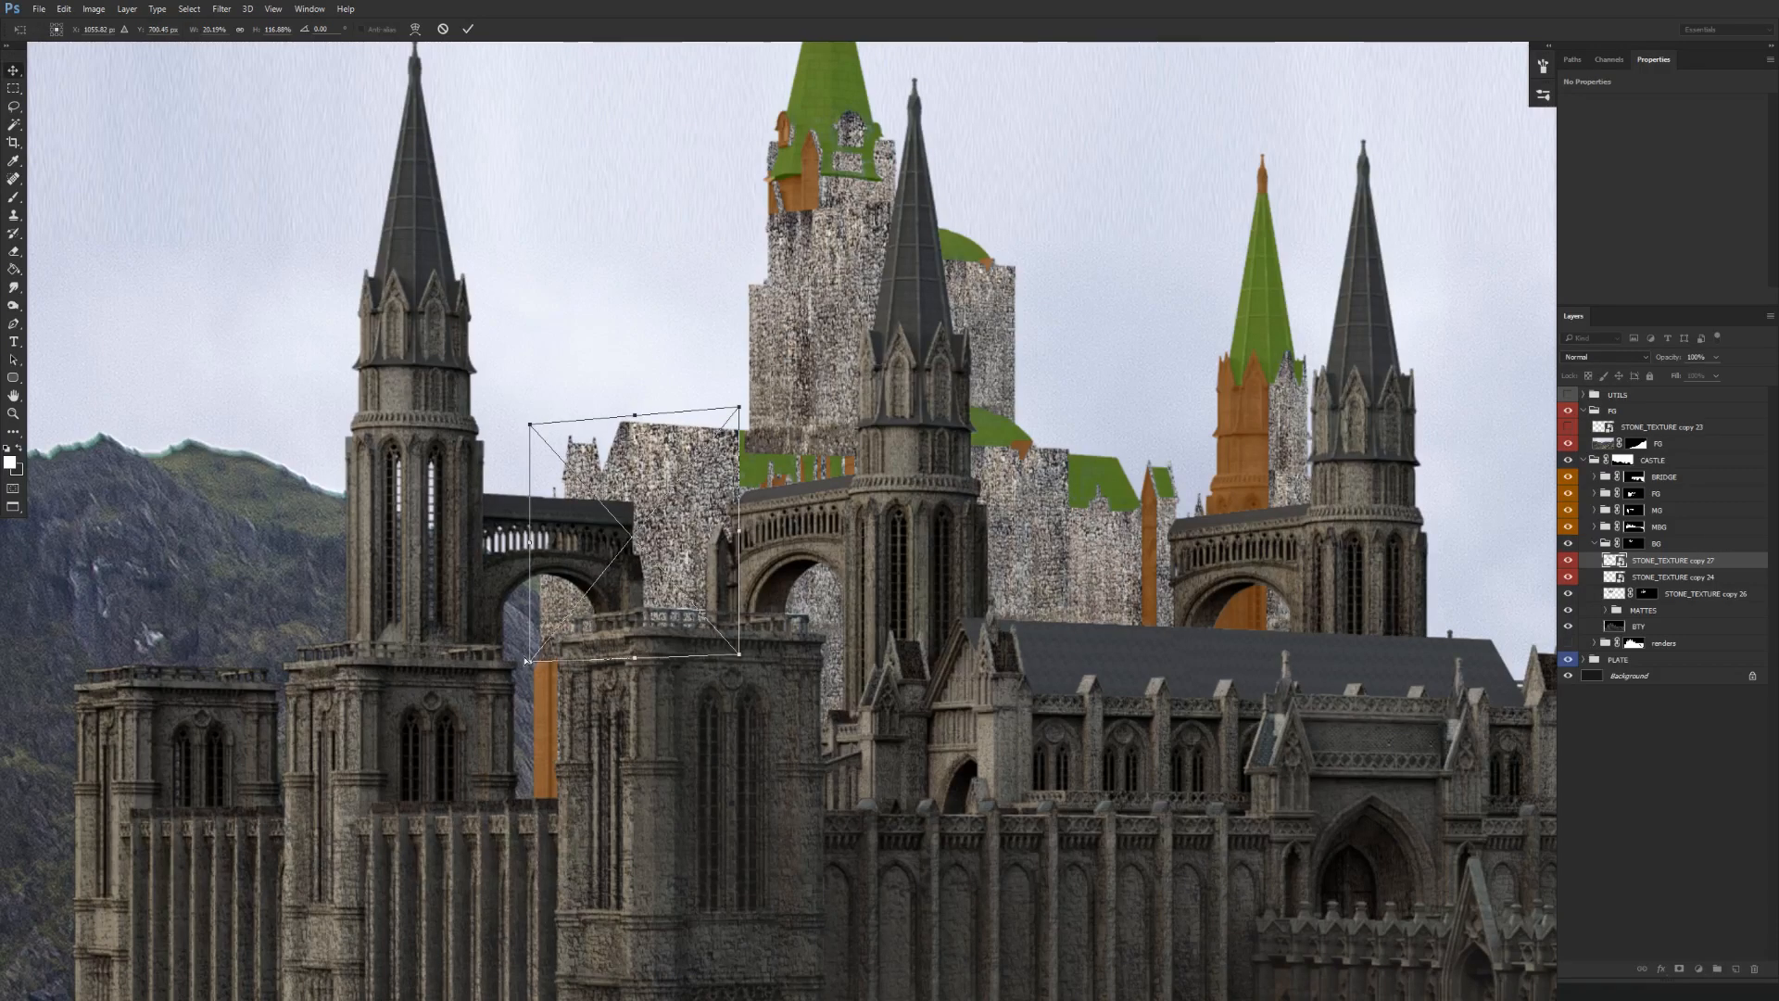
drag(525, 562, 622, 551)
drag(619, 551, 614, 550)
key(Return)
Duplicate the gabled wall's texture and fit the copy over the small turrets behind the left flying arch.
key(ctrl+j)
key(ctrl+t)
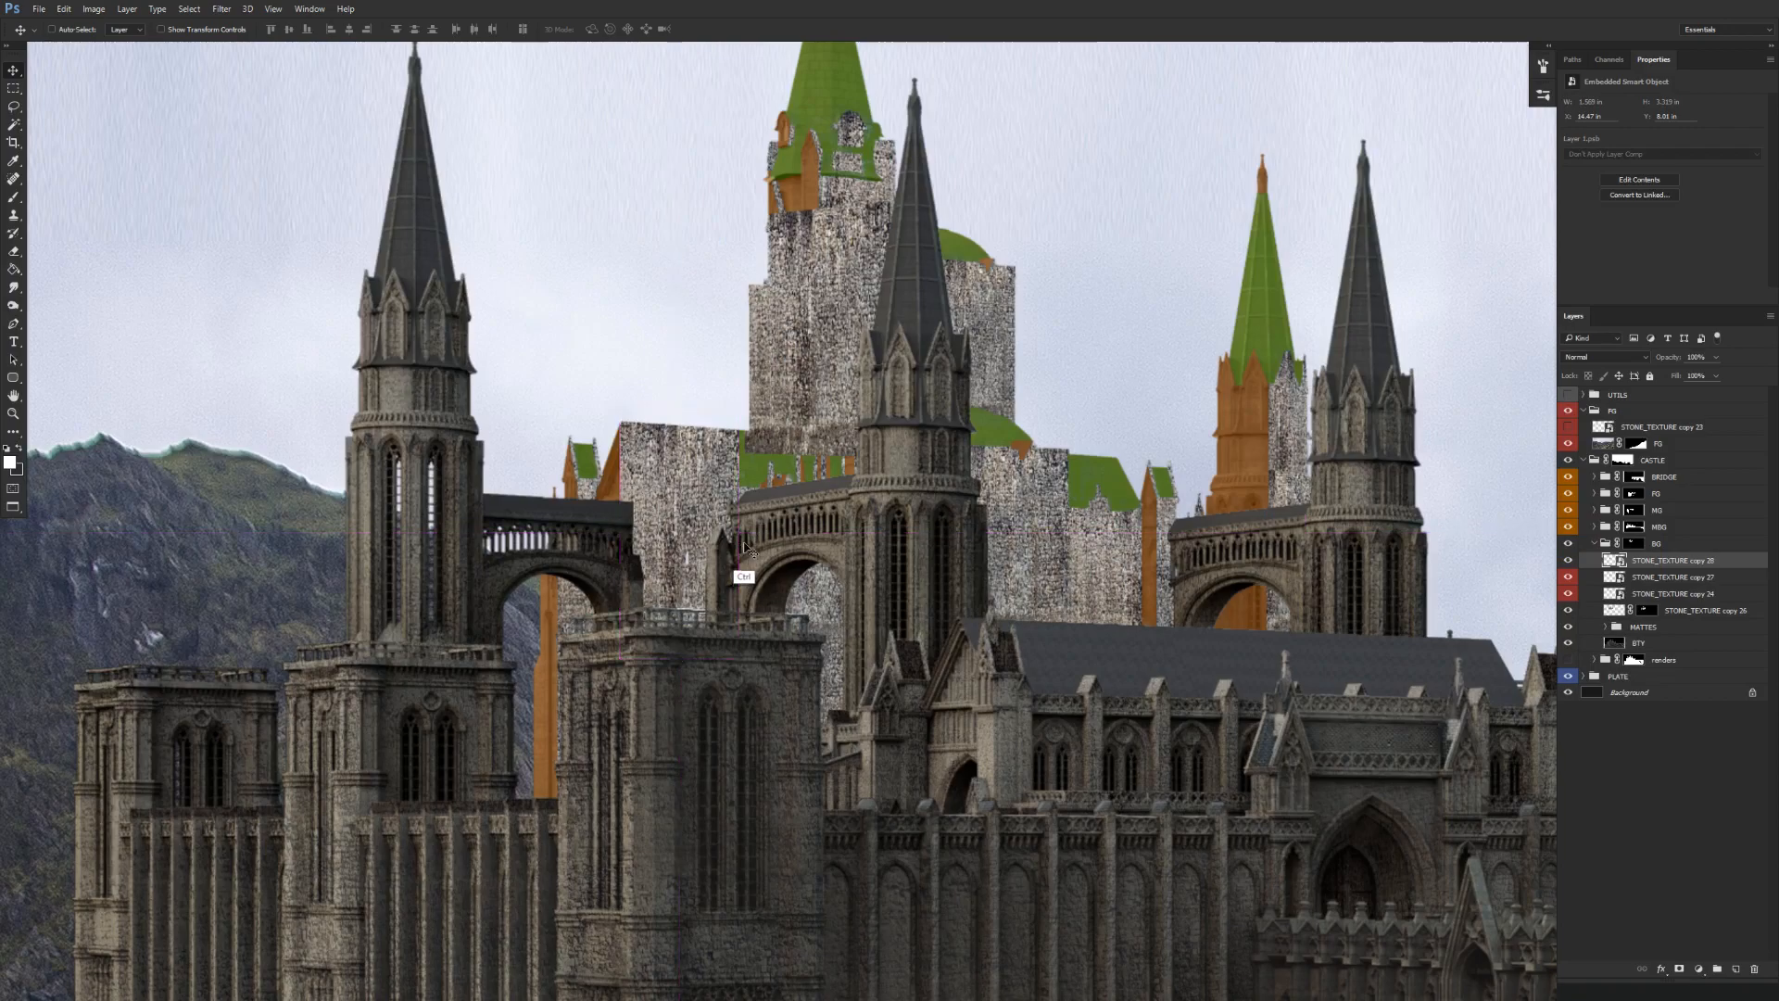
drag(739, 532, 520, 590)
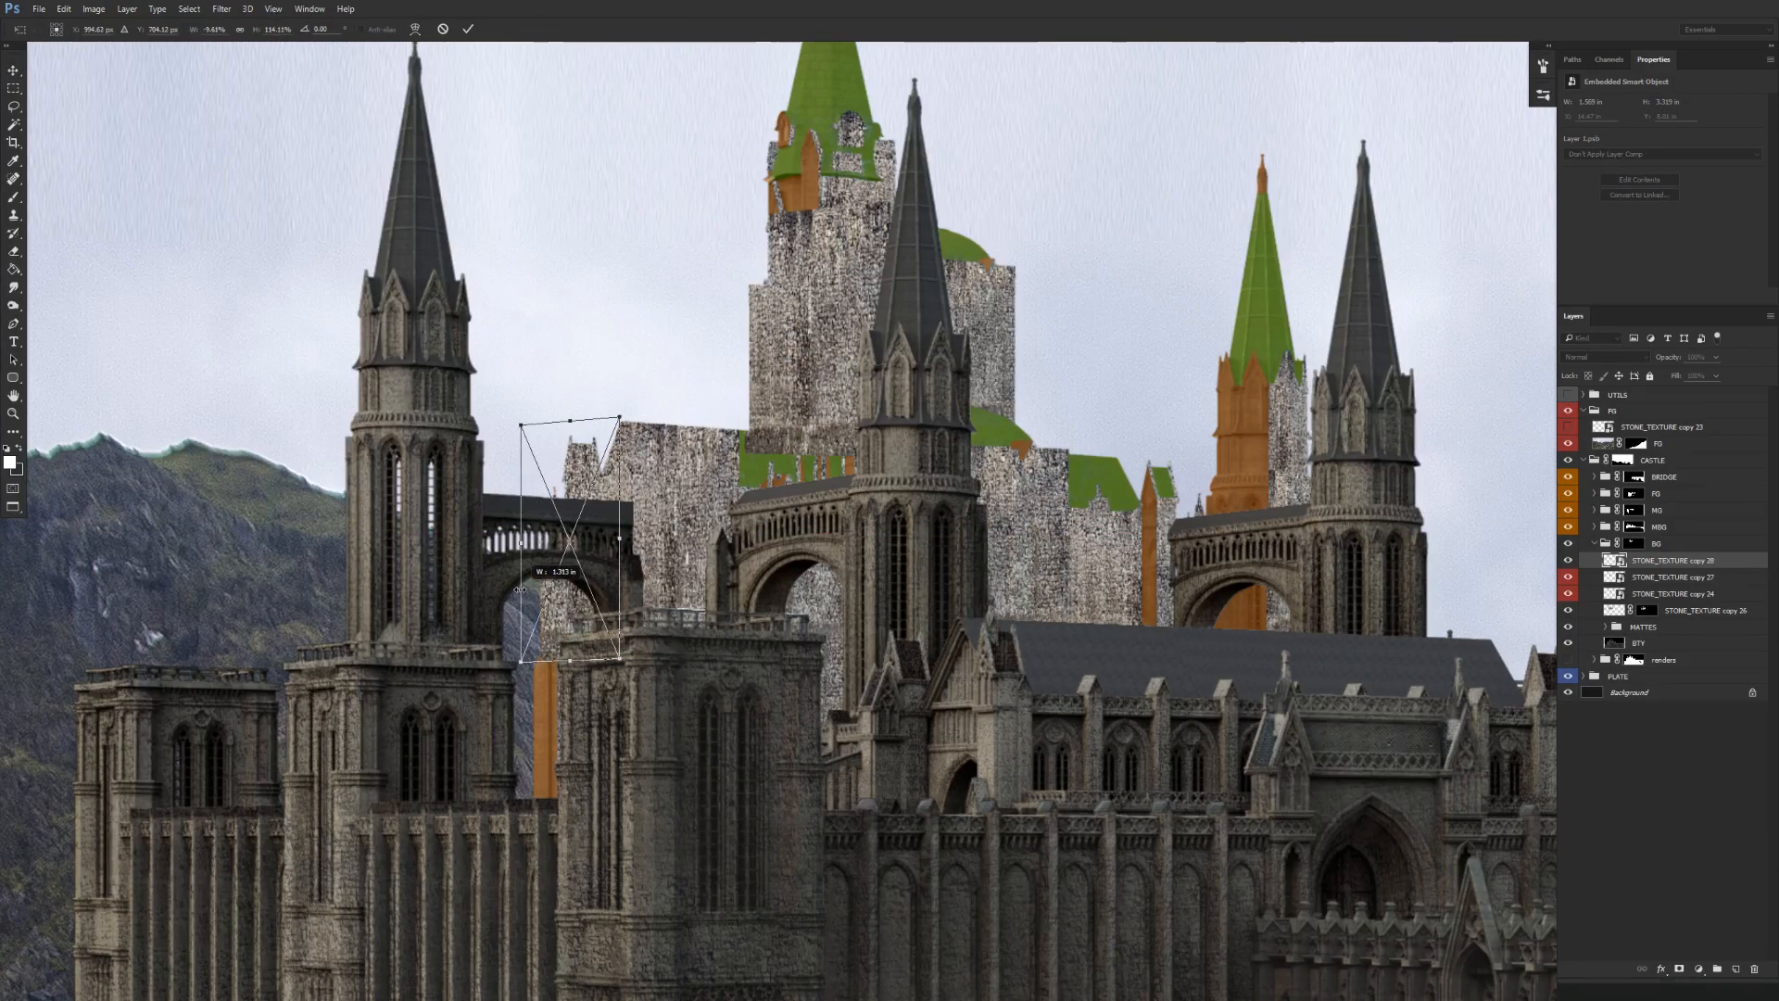
key(Return)
Merge the three newly fitted, unmasked stone texture copies into one layer.
drag(702, 808, 748, 716)
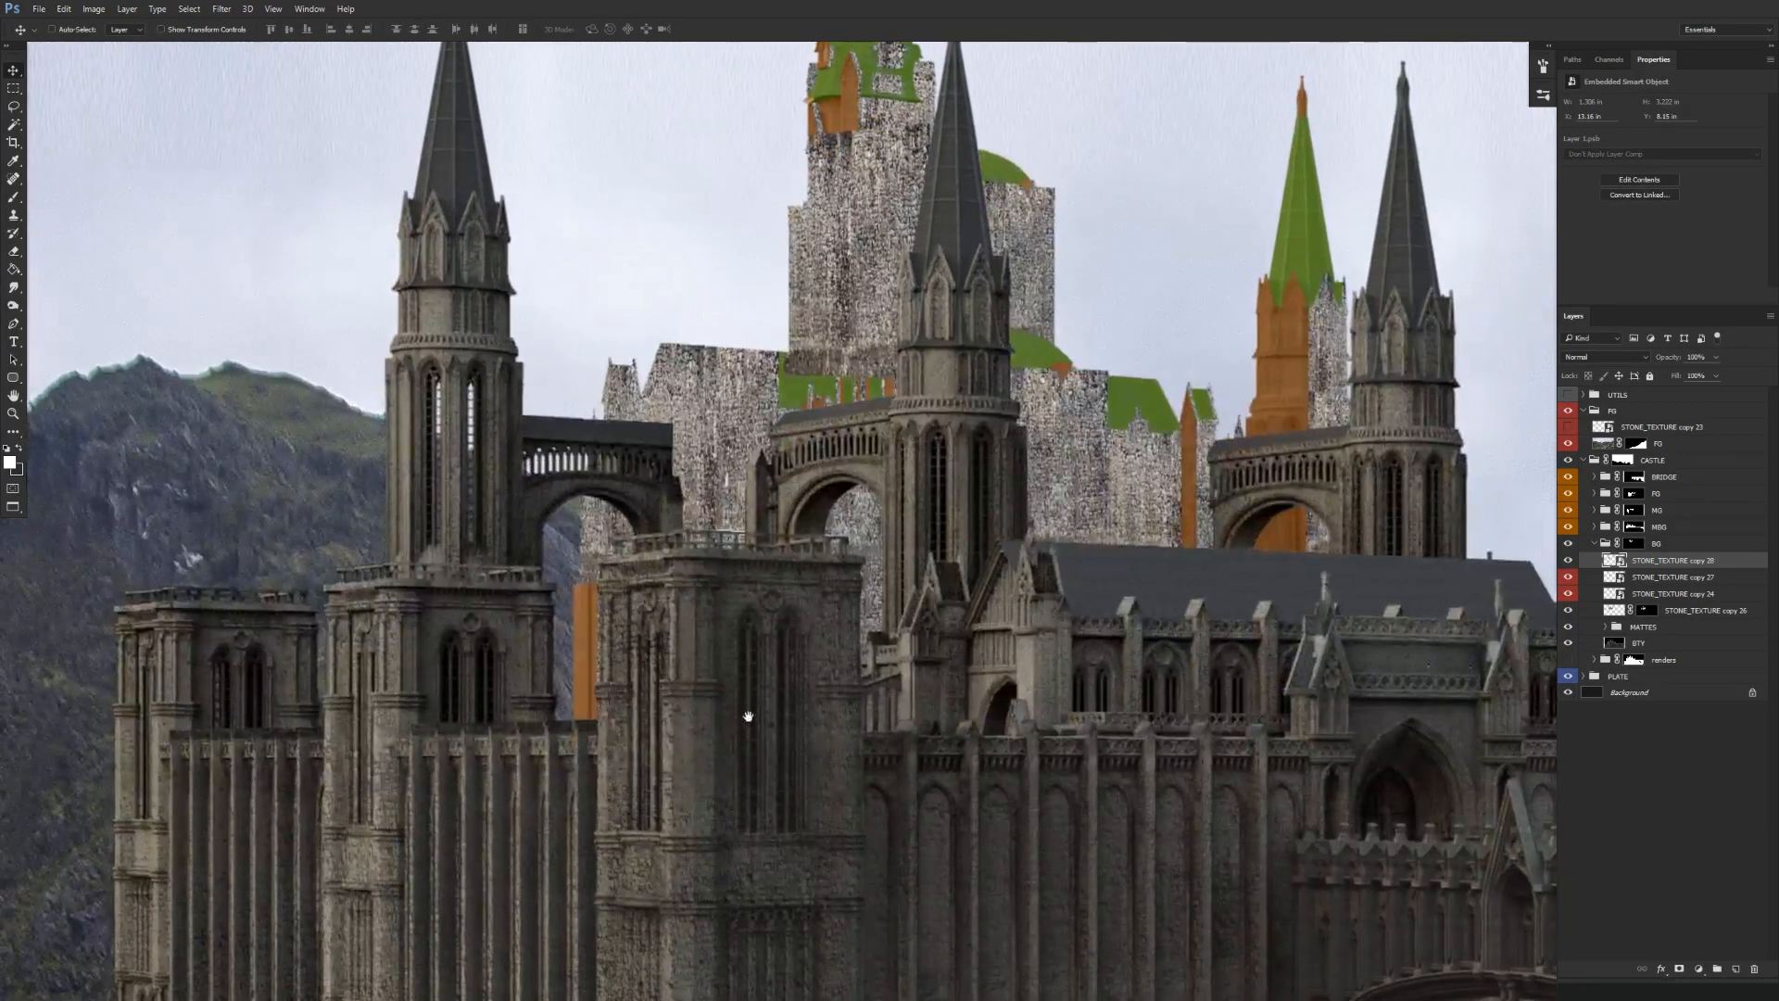
shift+click(1645, 593)
key(ctrl+e)
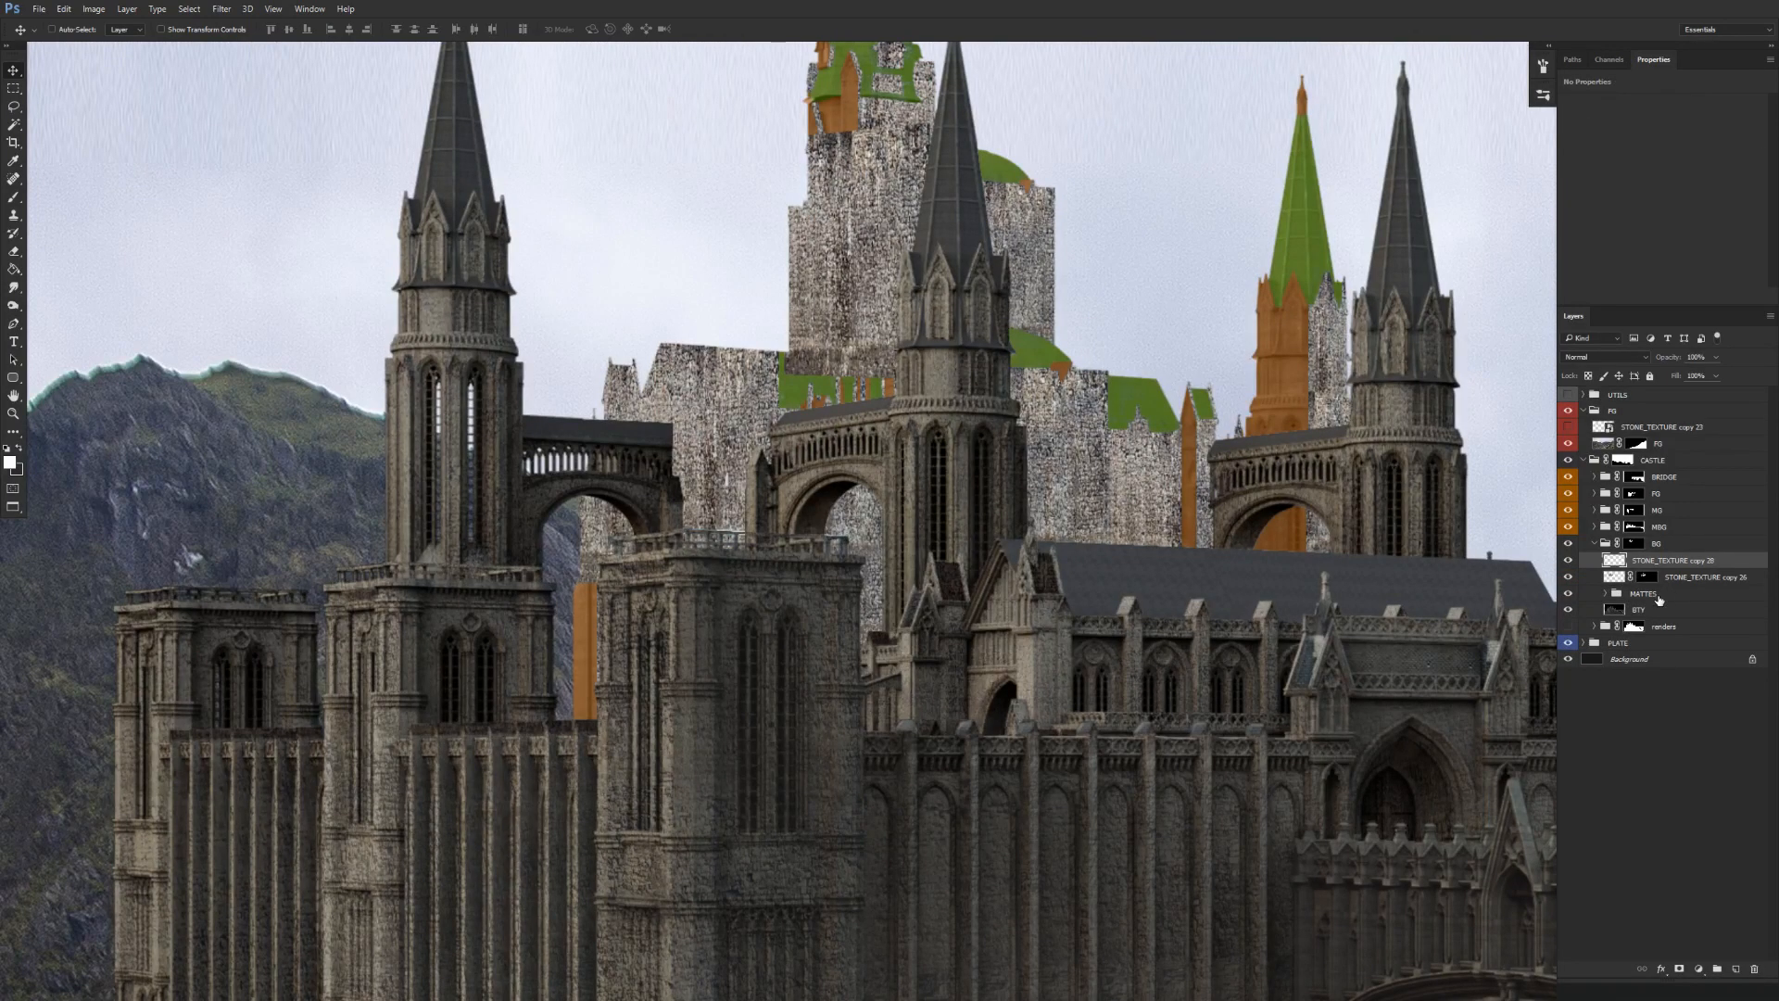
Clone the stone texture over the upper tower's orange walls and its spire tip with an enlarged soft Clone Stamp brush.
drag(759, 632, 705, 829)
key(s)
alt+click(755, 346)
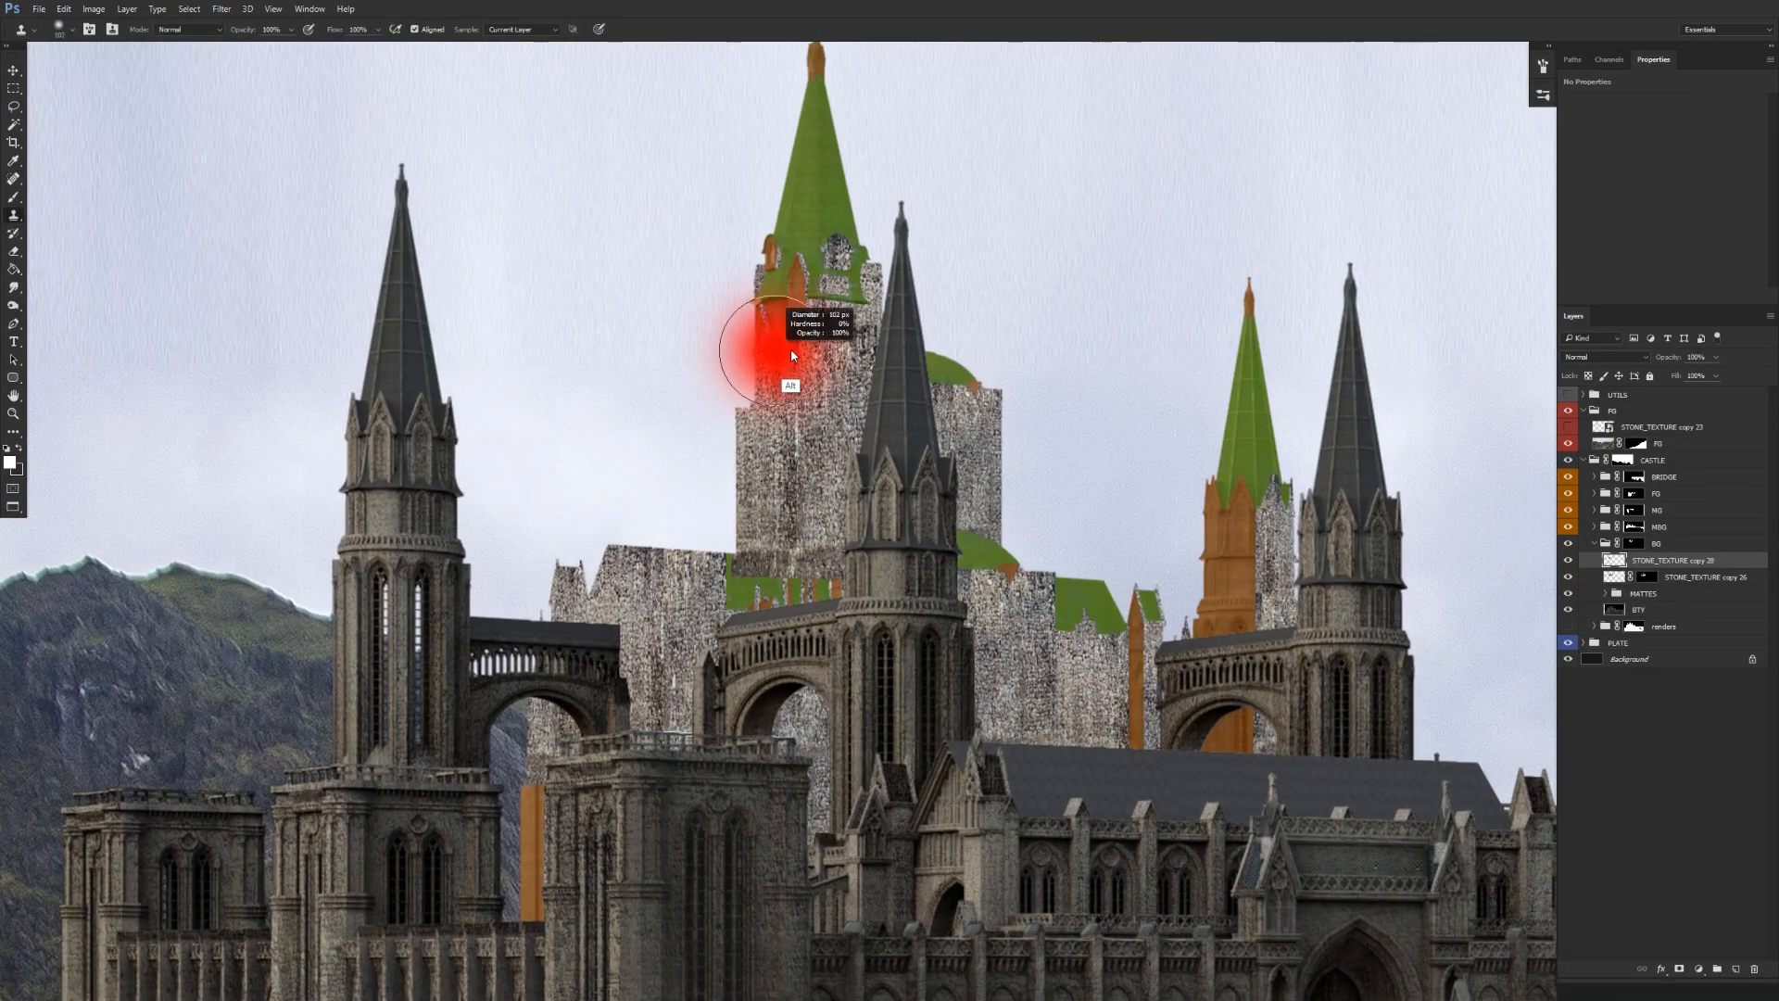
mouse_move(785, 336)
mouse_down()
mouse_move(792, 282)
mouse_move(778, 325)
mouse_move(783, 238)
mouse_up()
drag(841, 448, 826, 486)
drag(804, 112, 807, 76)
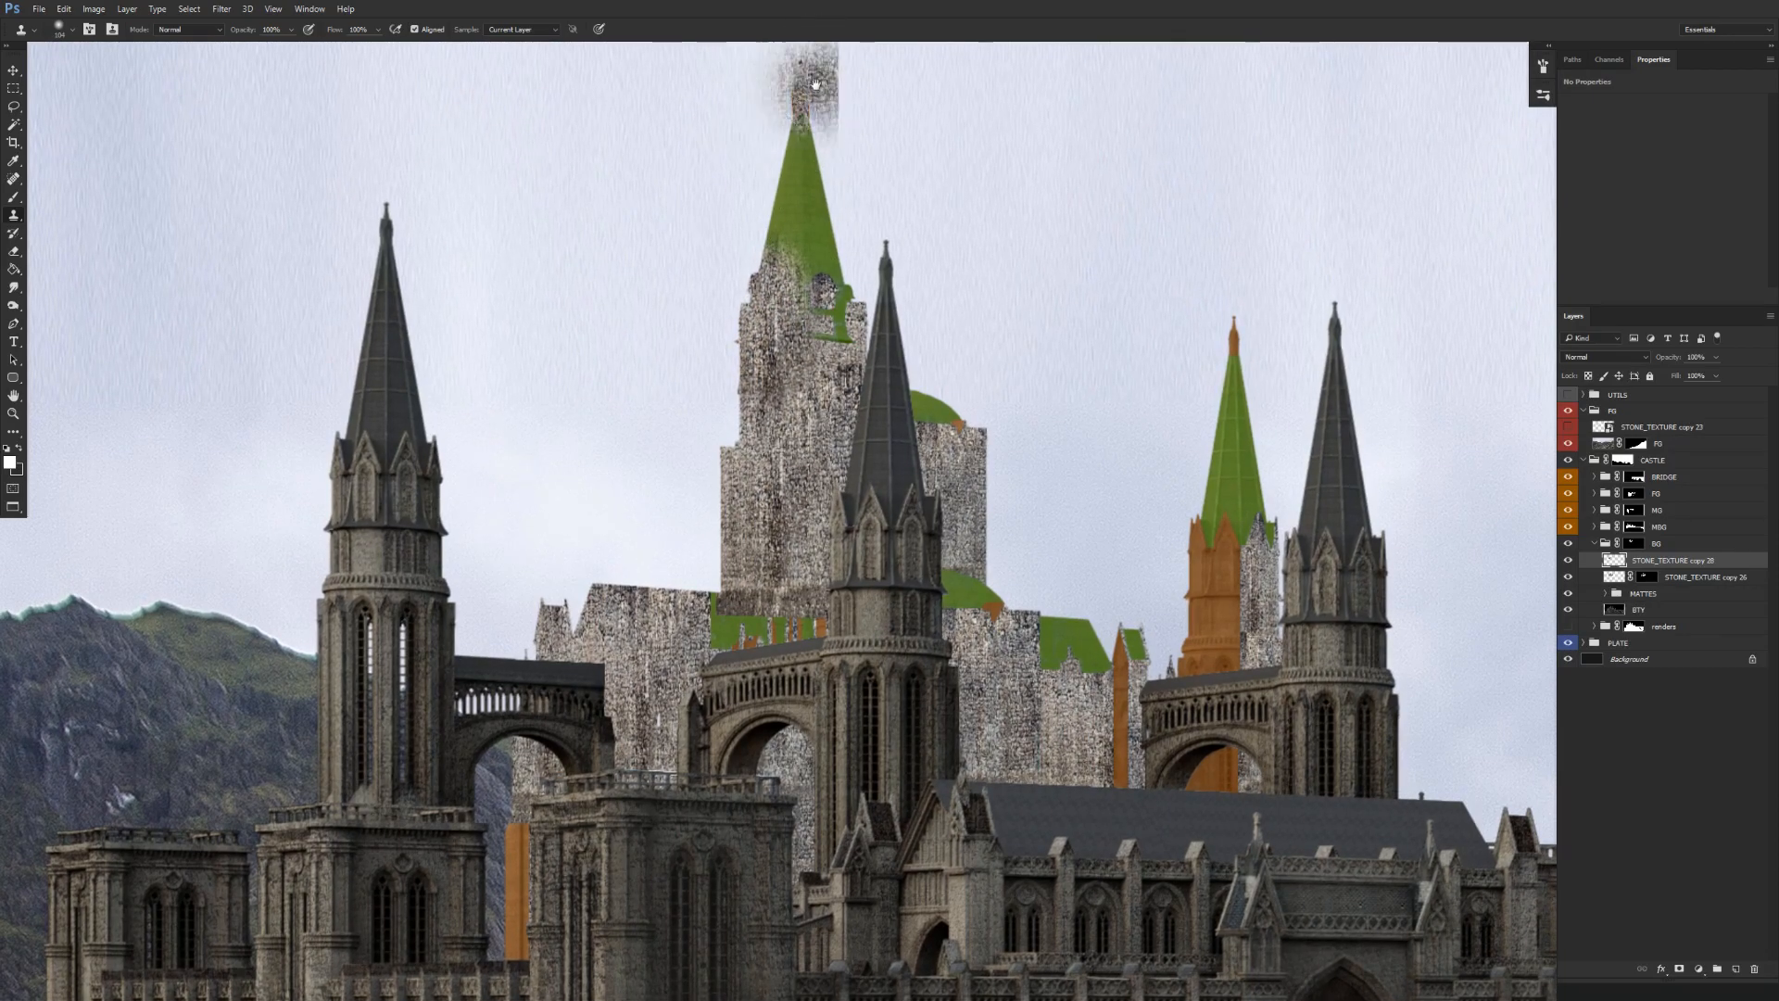
Clone stone over the orange details at the keep's base, the rear tower's orange wall, and the edge below the keep's dome roof.
scroll(807, 83, down, 3)
mouse_move(825, 413)
mouse_down()
mouse_move(761, 428)
mouse_move(816, 389)
mouse_move(750, 393)
mouse_up()
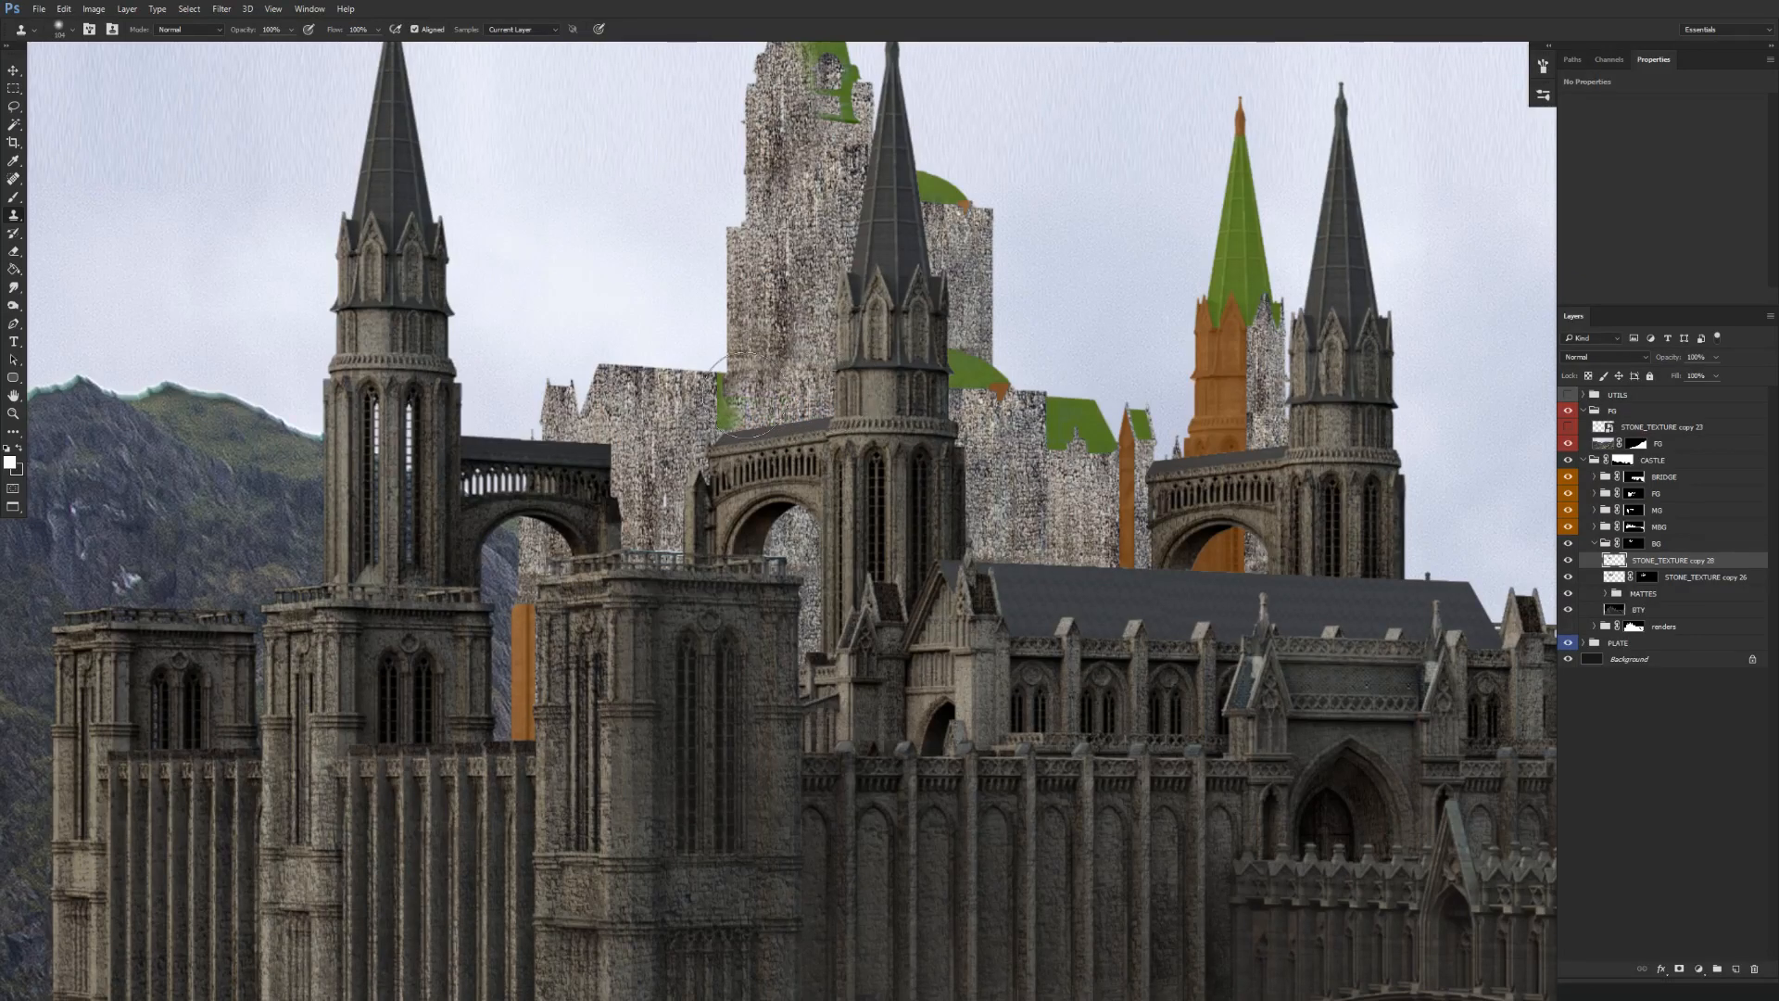
mouse_move(1208, 357)
mouse_down()
mouse_move(1202, 463)
mouse_move(1228, 324)
mouse_move(1222, 468)
mouse_up()
alt+click(794, 303)
click(976, 207)
Resample the keep's stone and clone it over the orange detail below the low green roof and the narrow orange turret.
alt+click(821, 278)
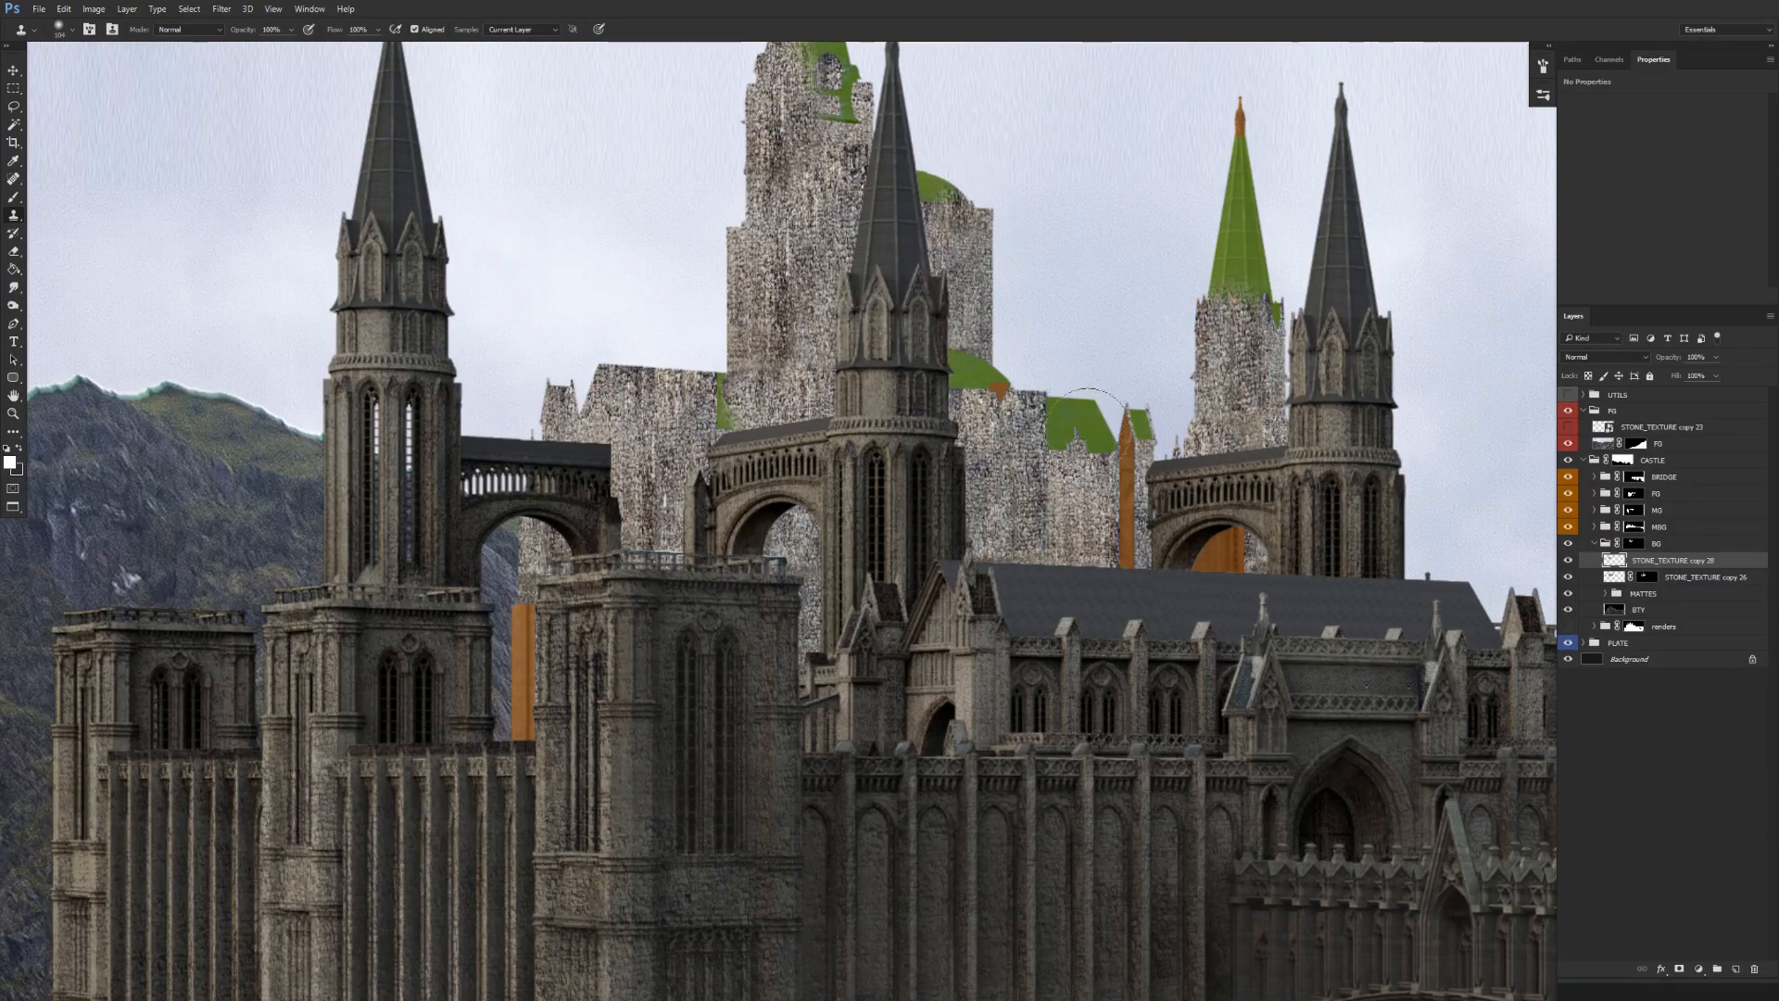
drag(1020, 372, 1012, 389)
alt+click(825, 316)
click(1006, 380)
alt+click(824, 248)
mouse_move(1130, 420)
mouse_down()
mouse_move(1120, 579)
mouse_move(1139, 486)
mouse_up()
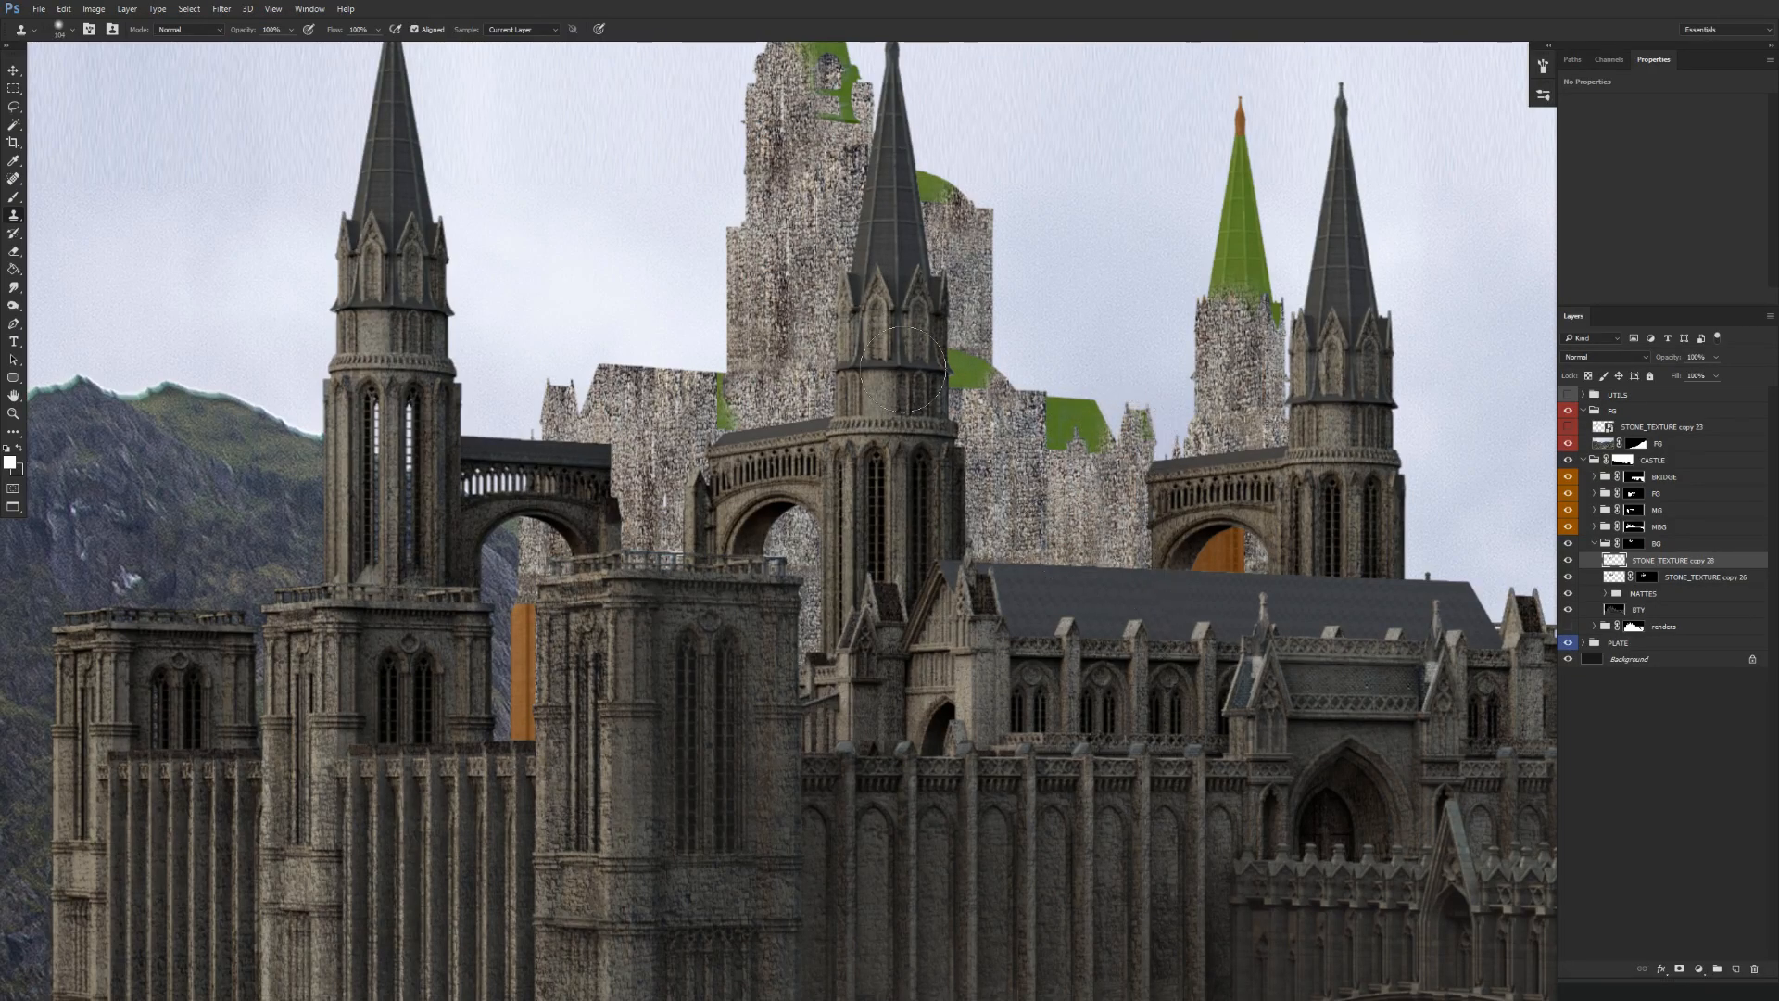
Clone stone over the orange wall under the right flying arch and the orange strip between the left foreground towers.
alt+click(825, 352)
mouse_move(1212, 542)
mouse_down()
mouse_move(1223, 584)
mouse_move(1232, 556)
mouse_up()
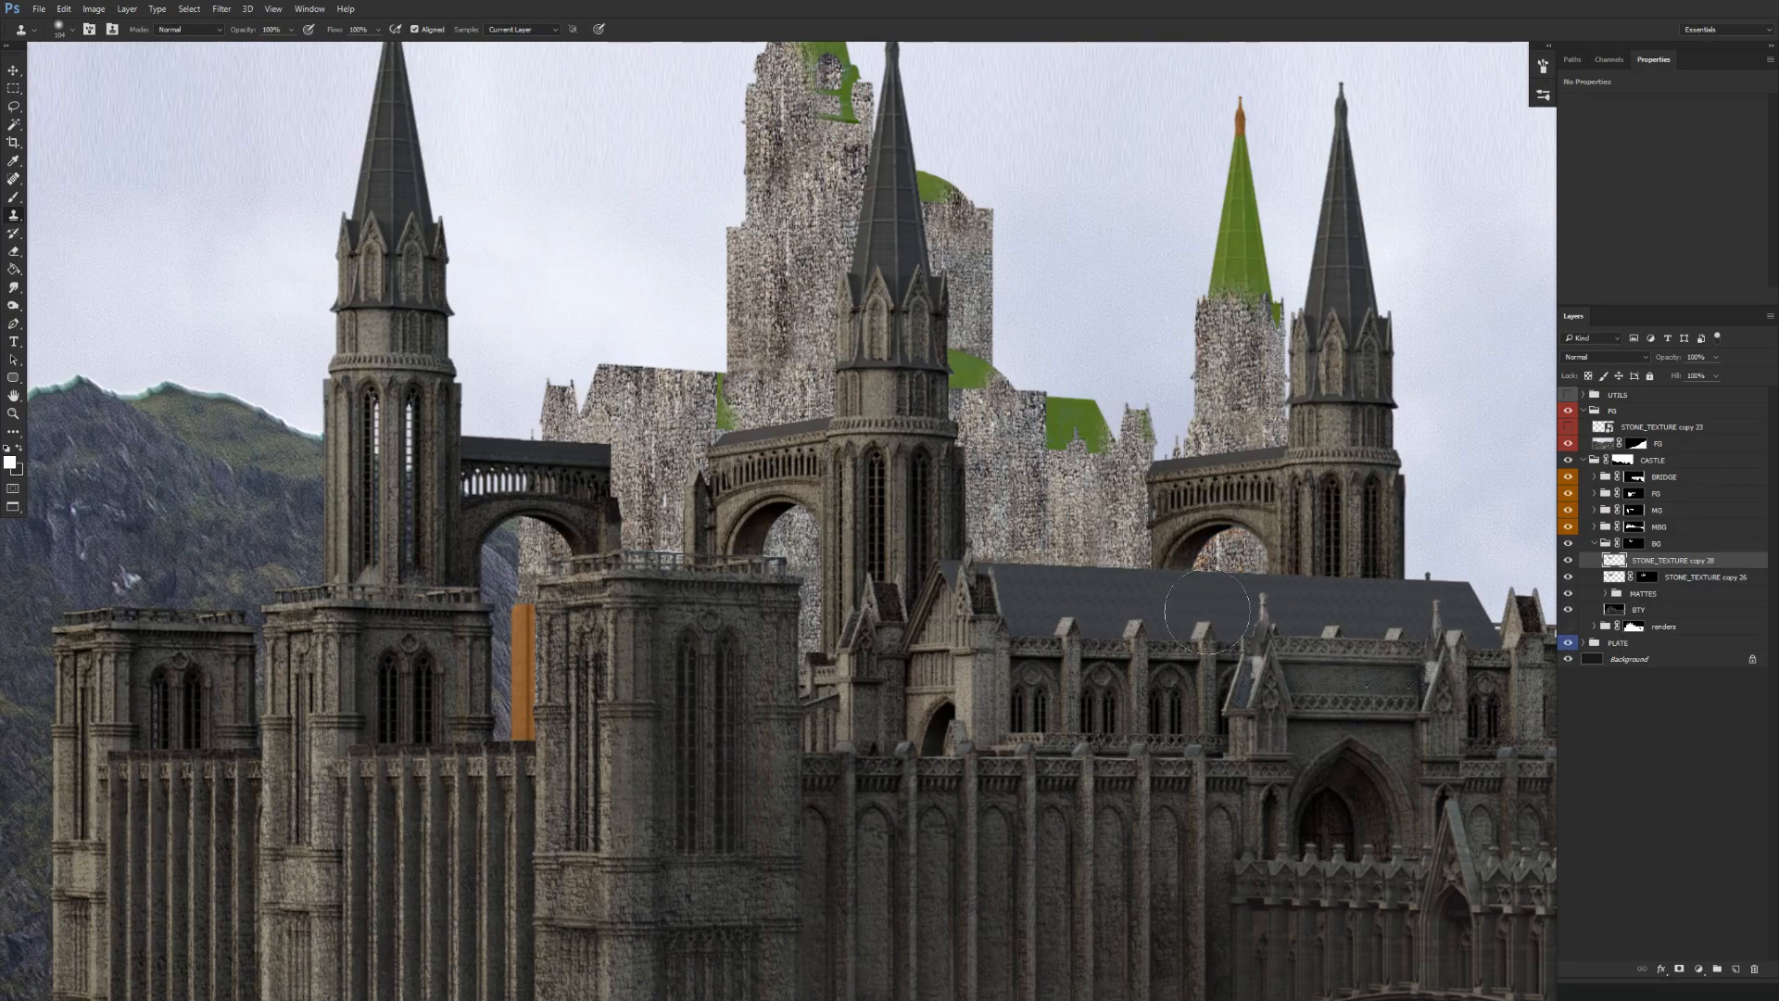
drag(524, 602, 525, 740)
scroll(778, 640, down, 3)
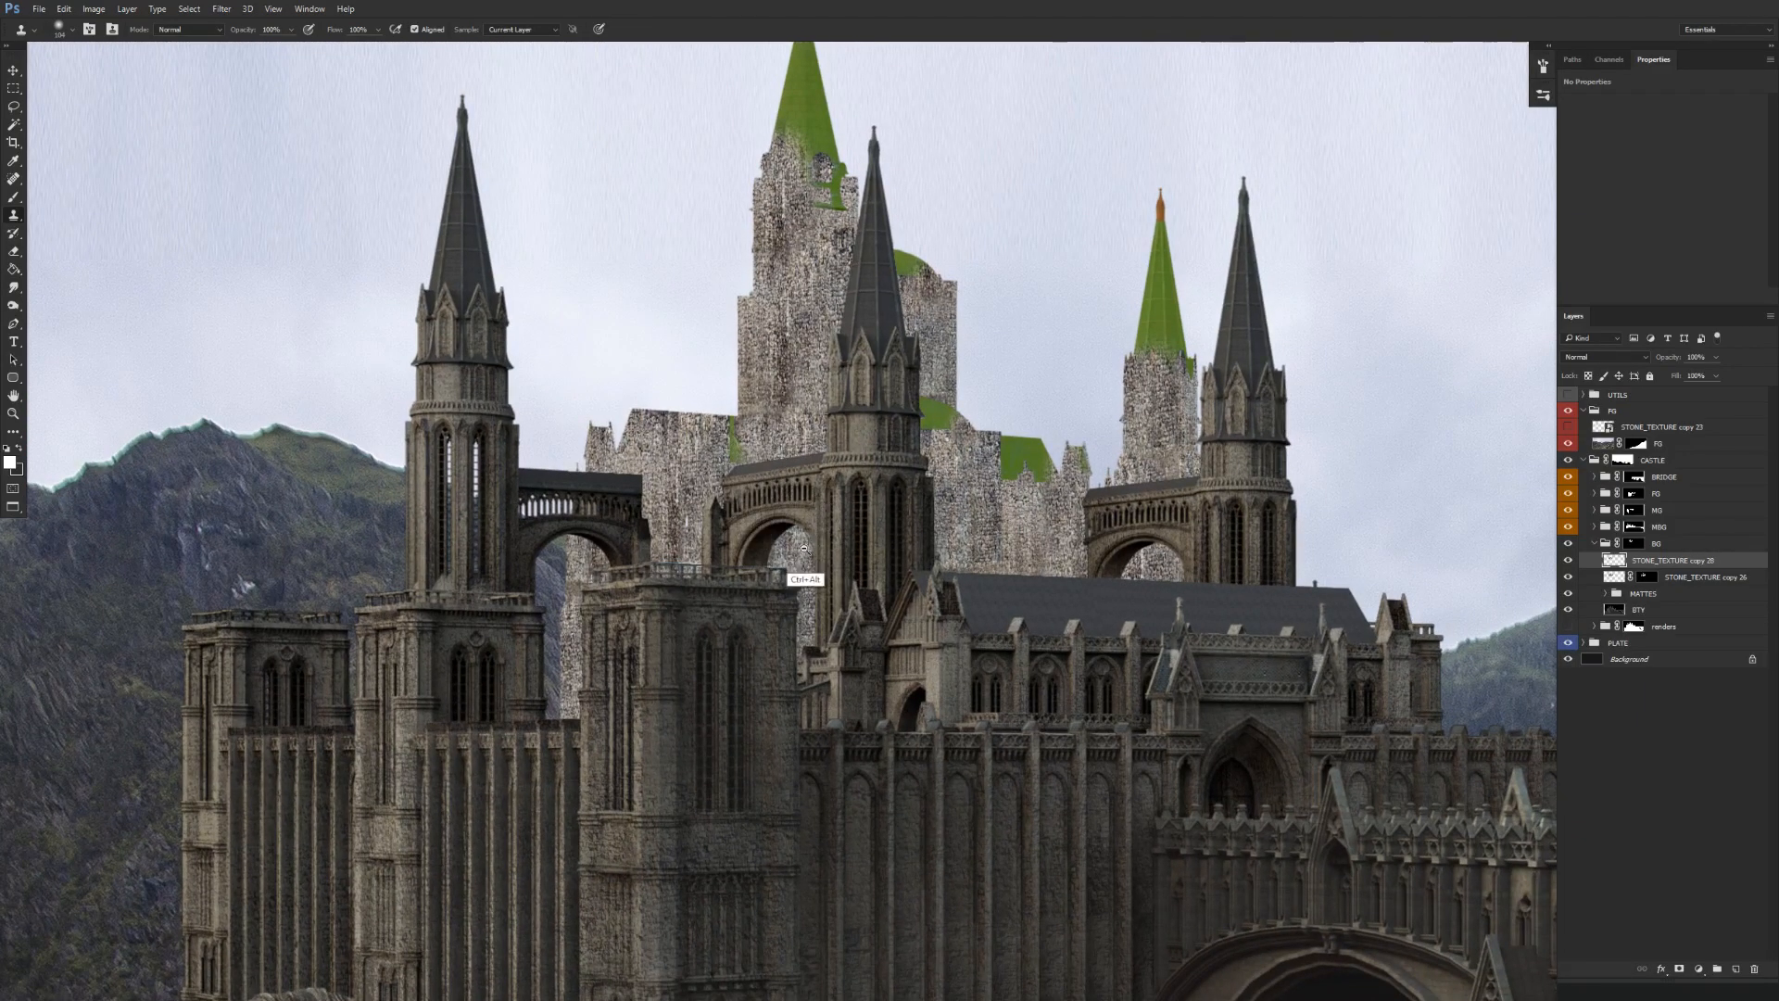
scroll(806, 568, down, 4)
Copy the matte_03 mask from the MATTES group onto the cloned stone texture layer and make that layer visible.
key(v)
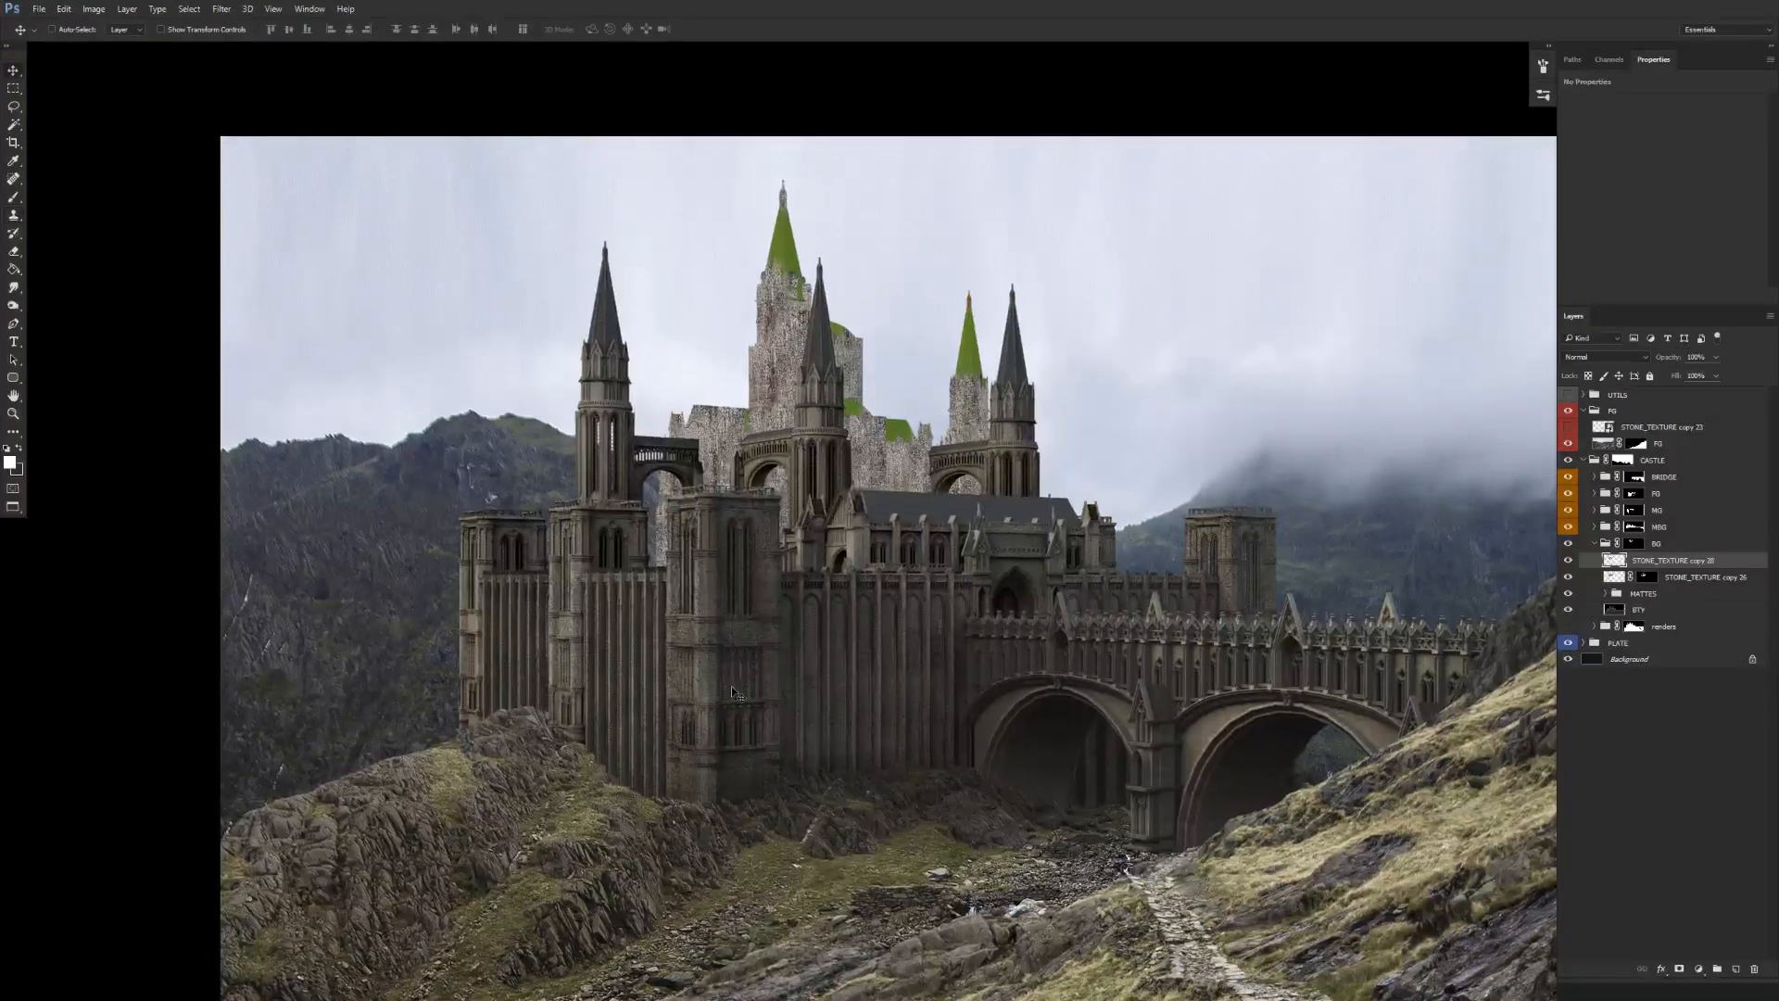
click(1607, 594)
click(1569, 561)
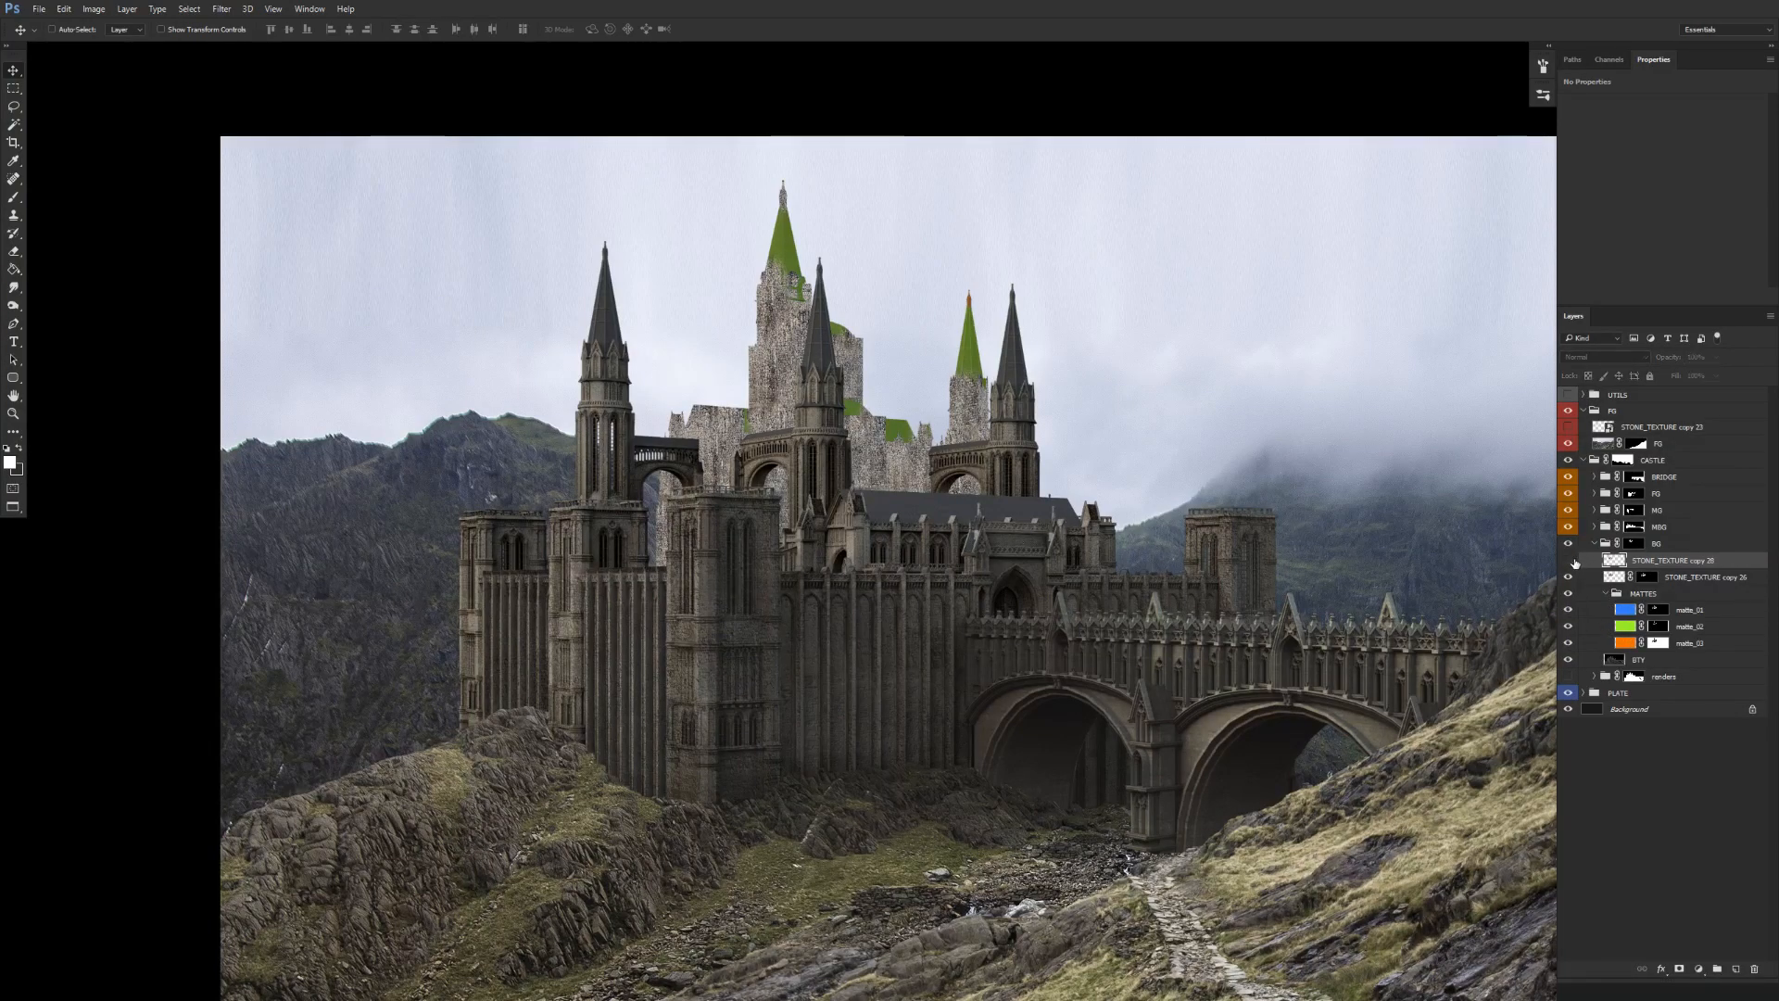
drag(1658, 643, 1647, 561)
click(1567, 560)
drag(940, 673, 786, 712)
drag(773, 608, 784, 648)
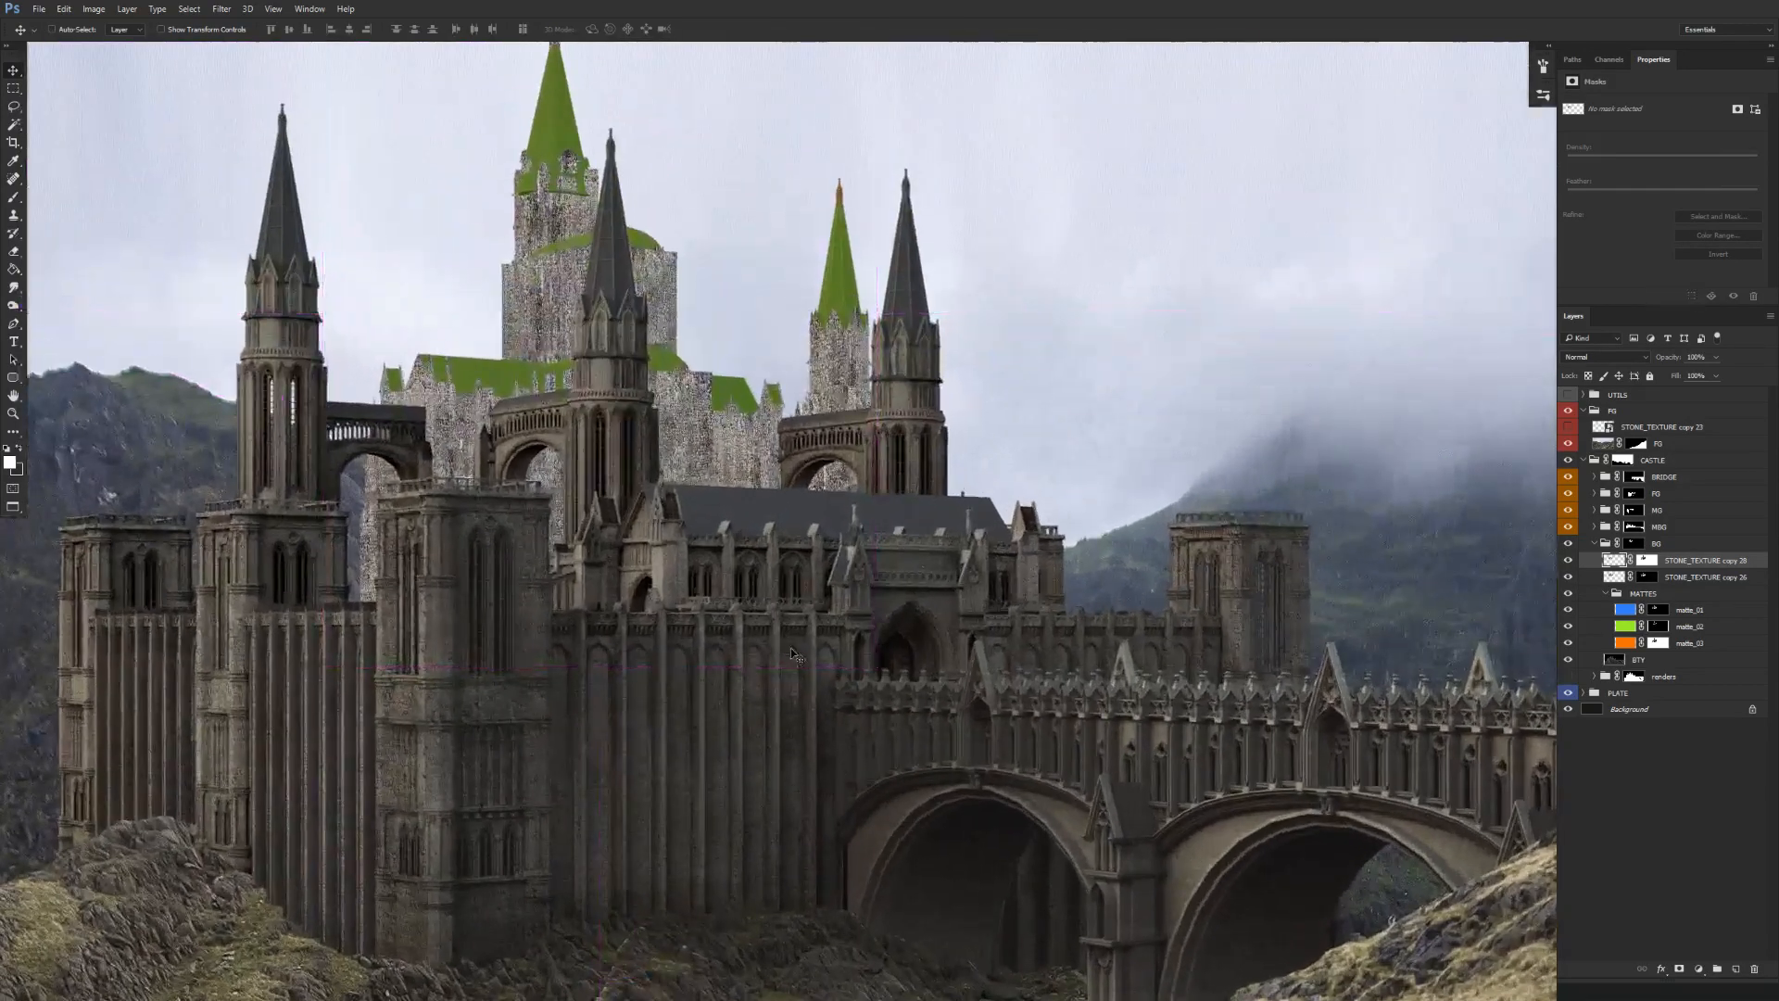
Collapse the BG group's MATTES folder and hide it.
scroll(797, 667, up, 3)
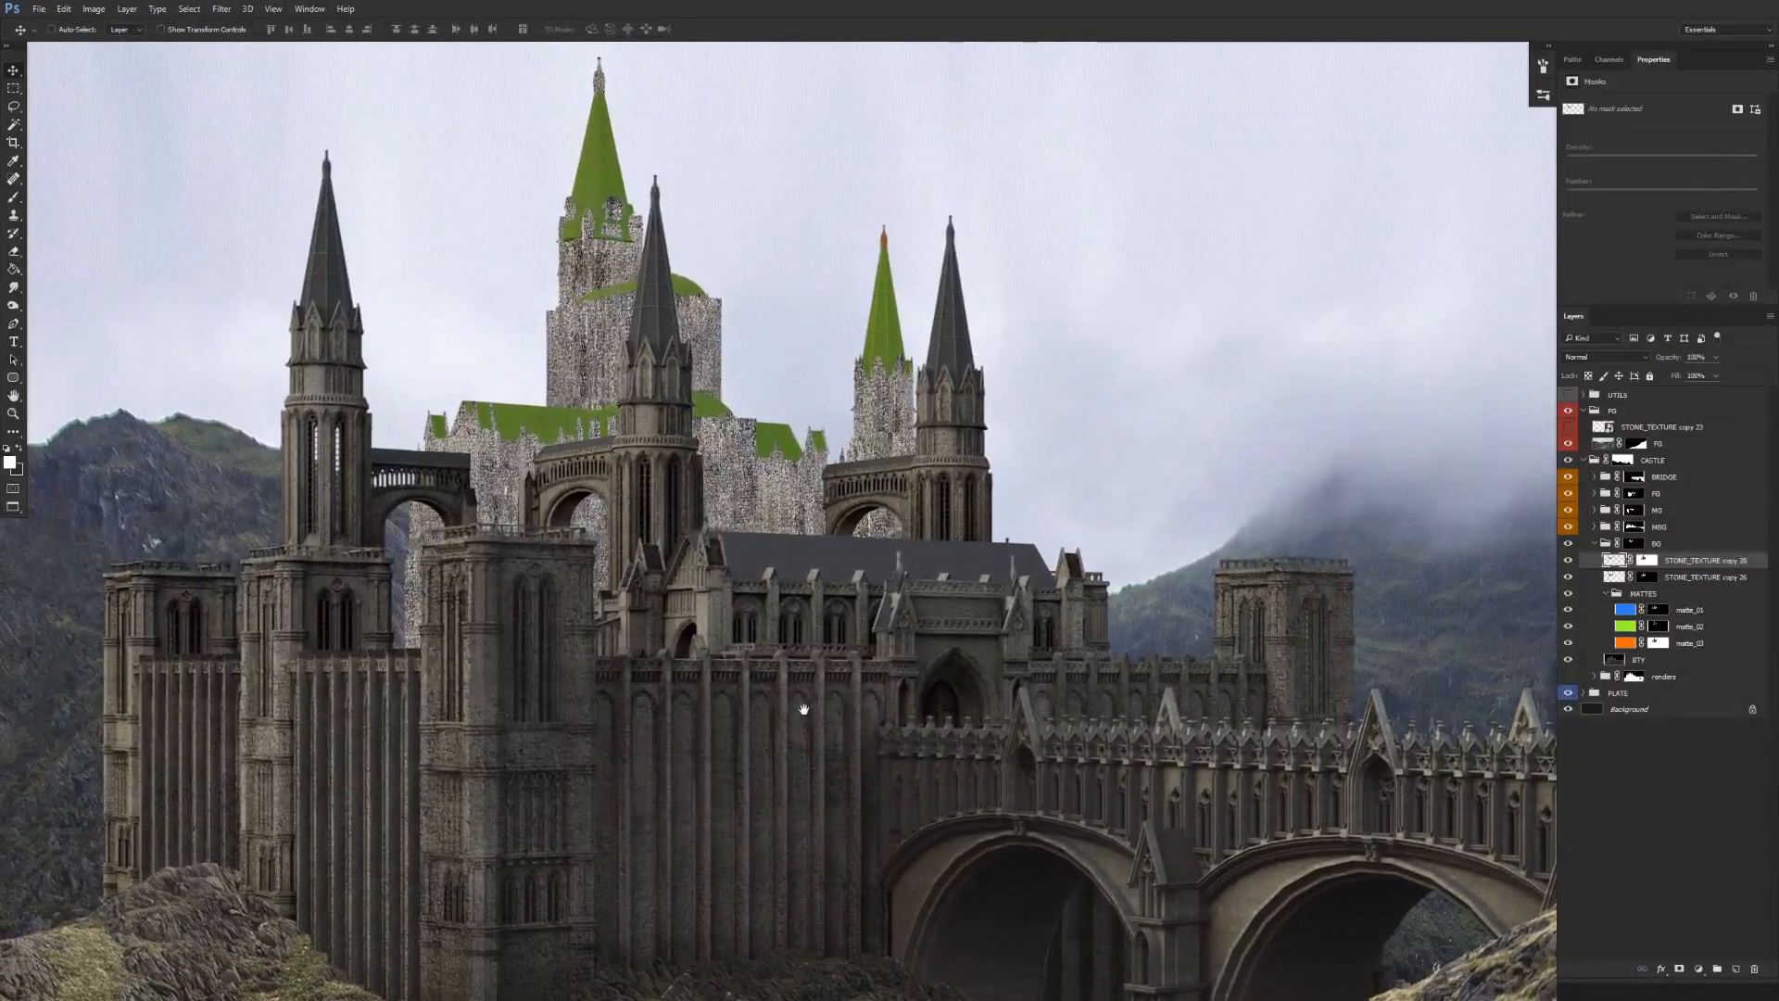
click(1604, 594)
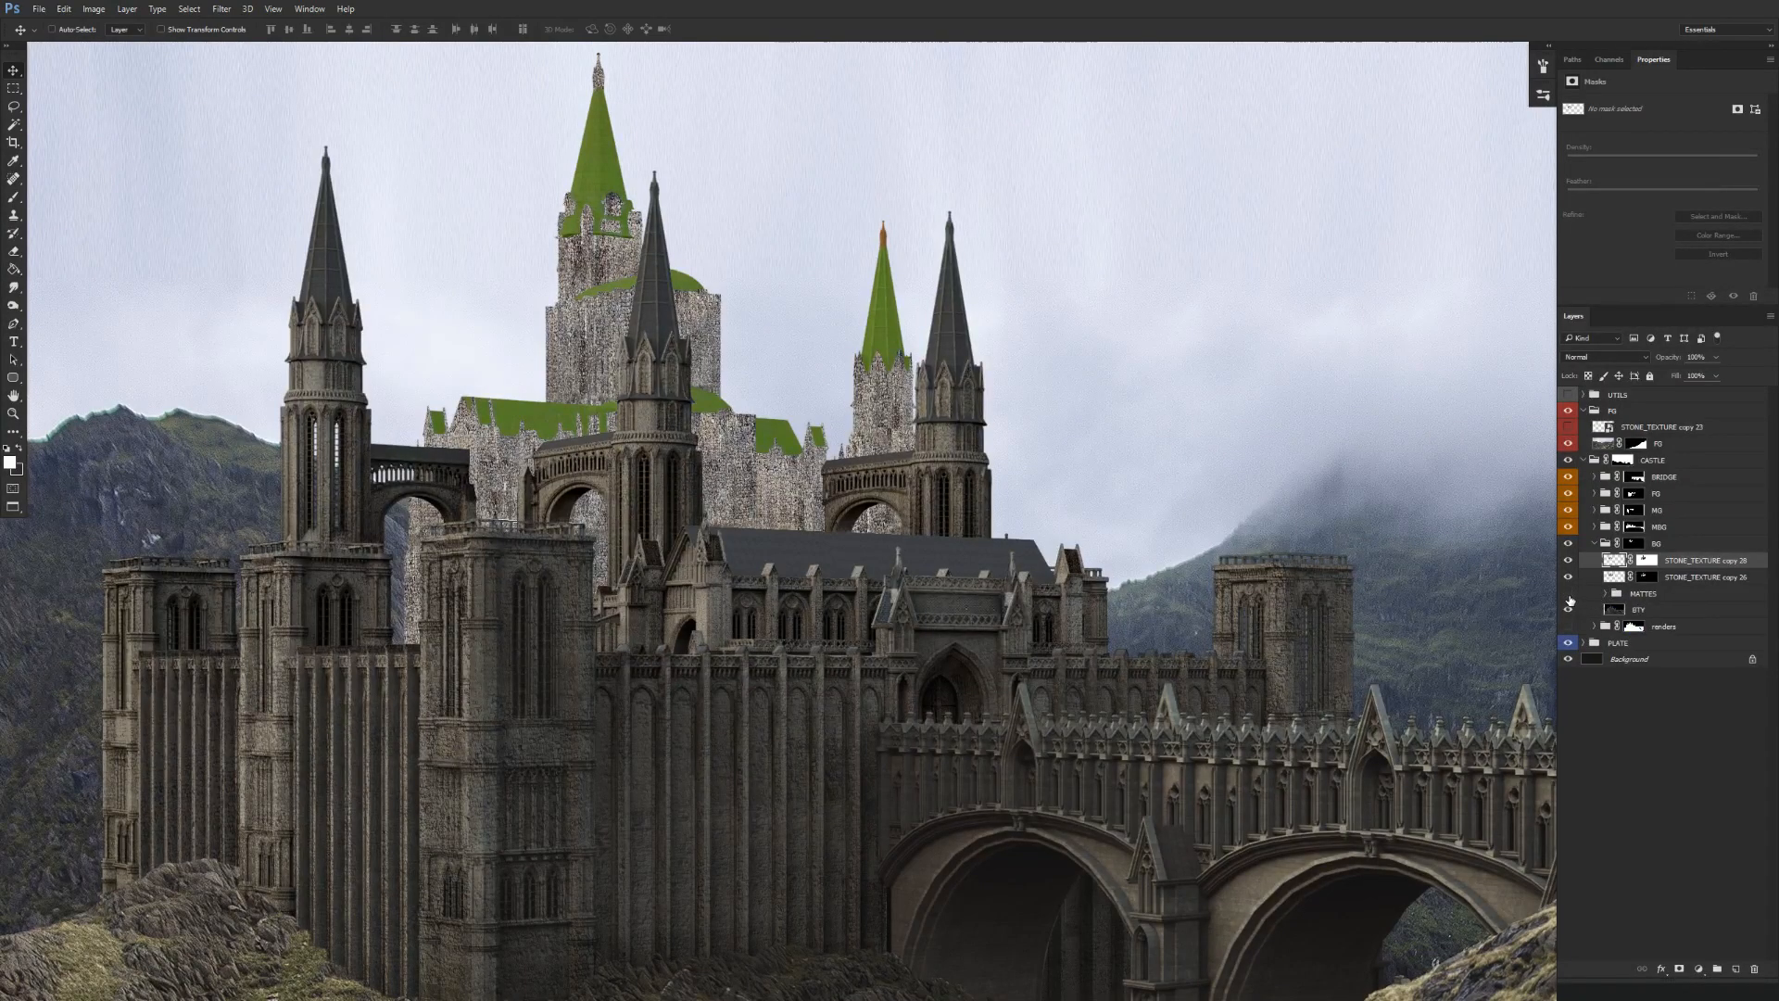
click(1567, 594)
scroll(945, 630, up, 2)
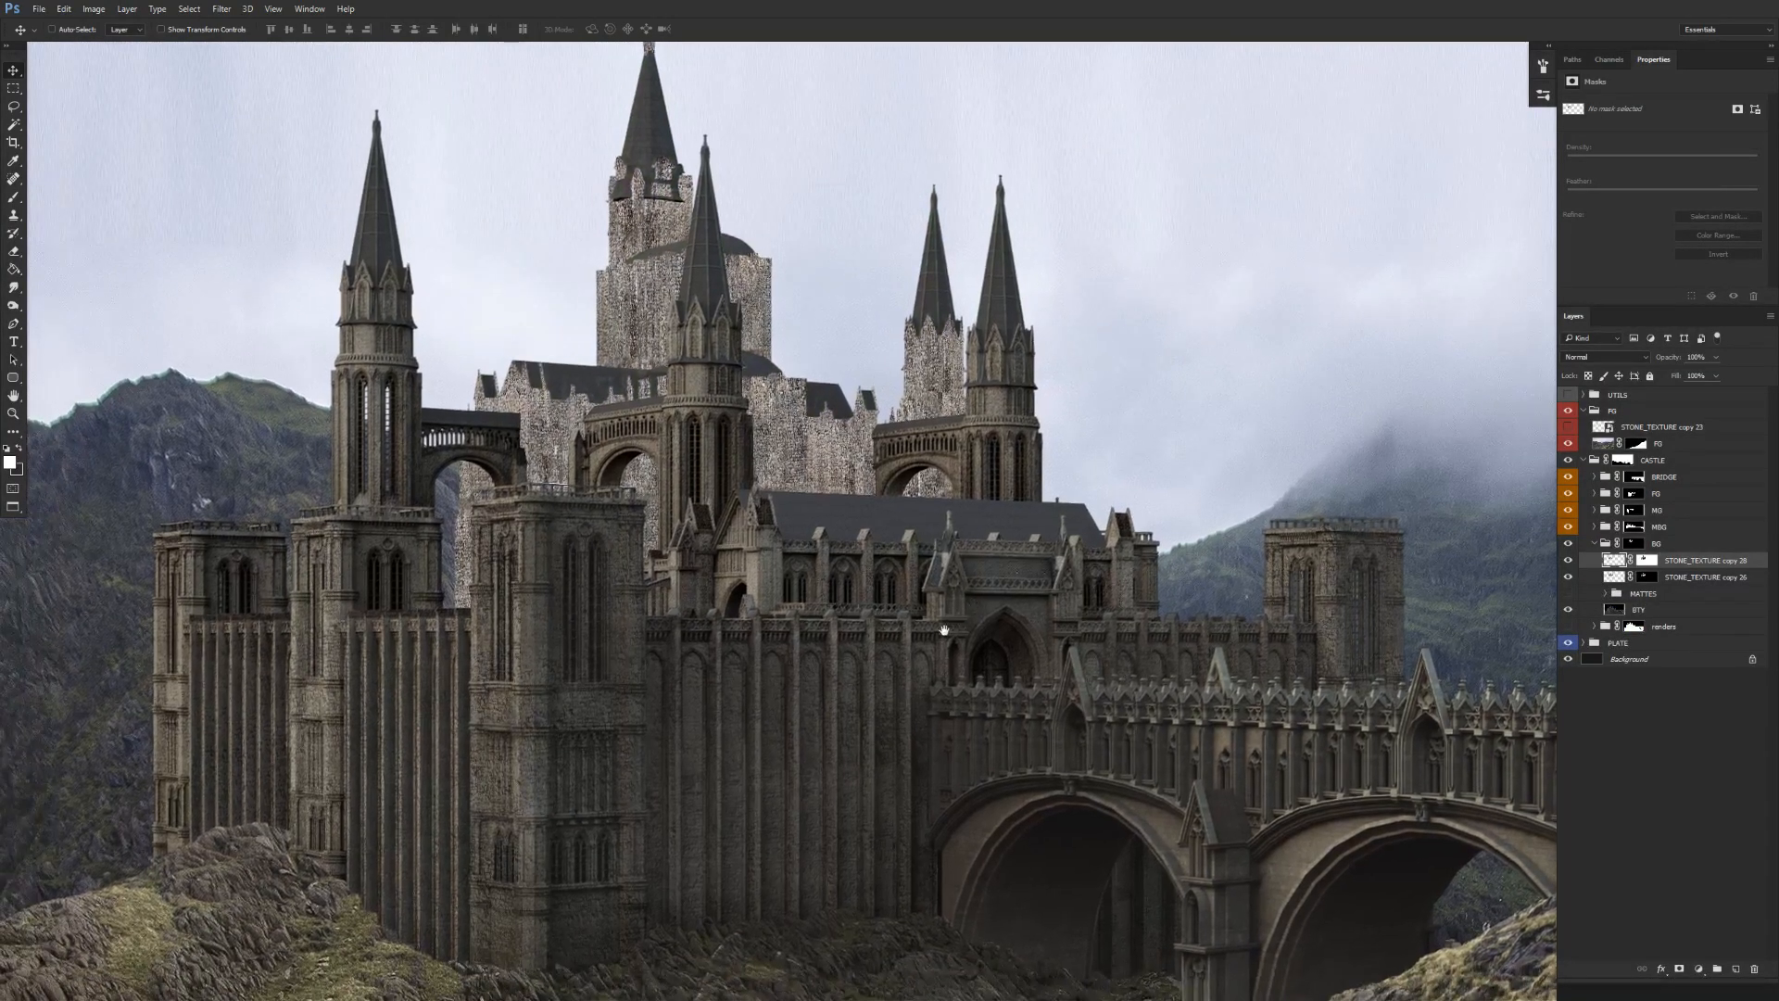
Put the upper BG stone texture layer into its own group and name the group front.
click(1568, 560)
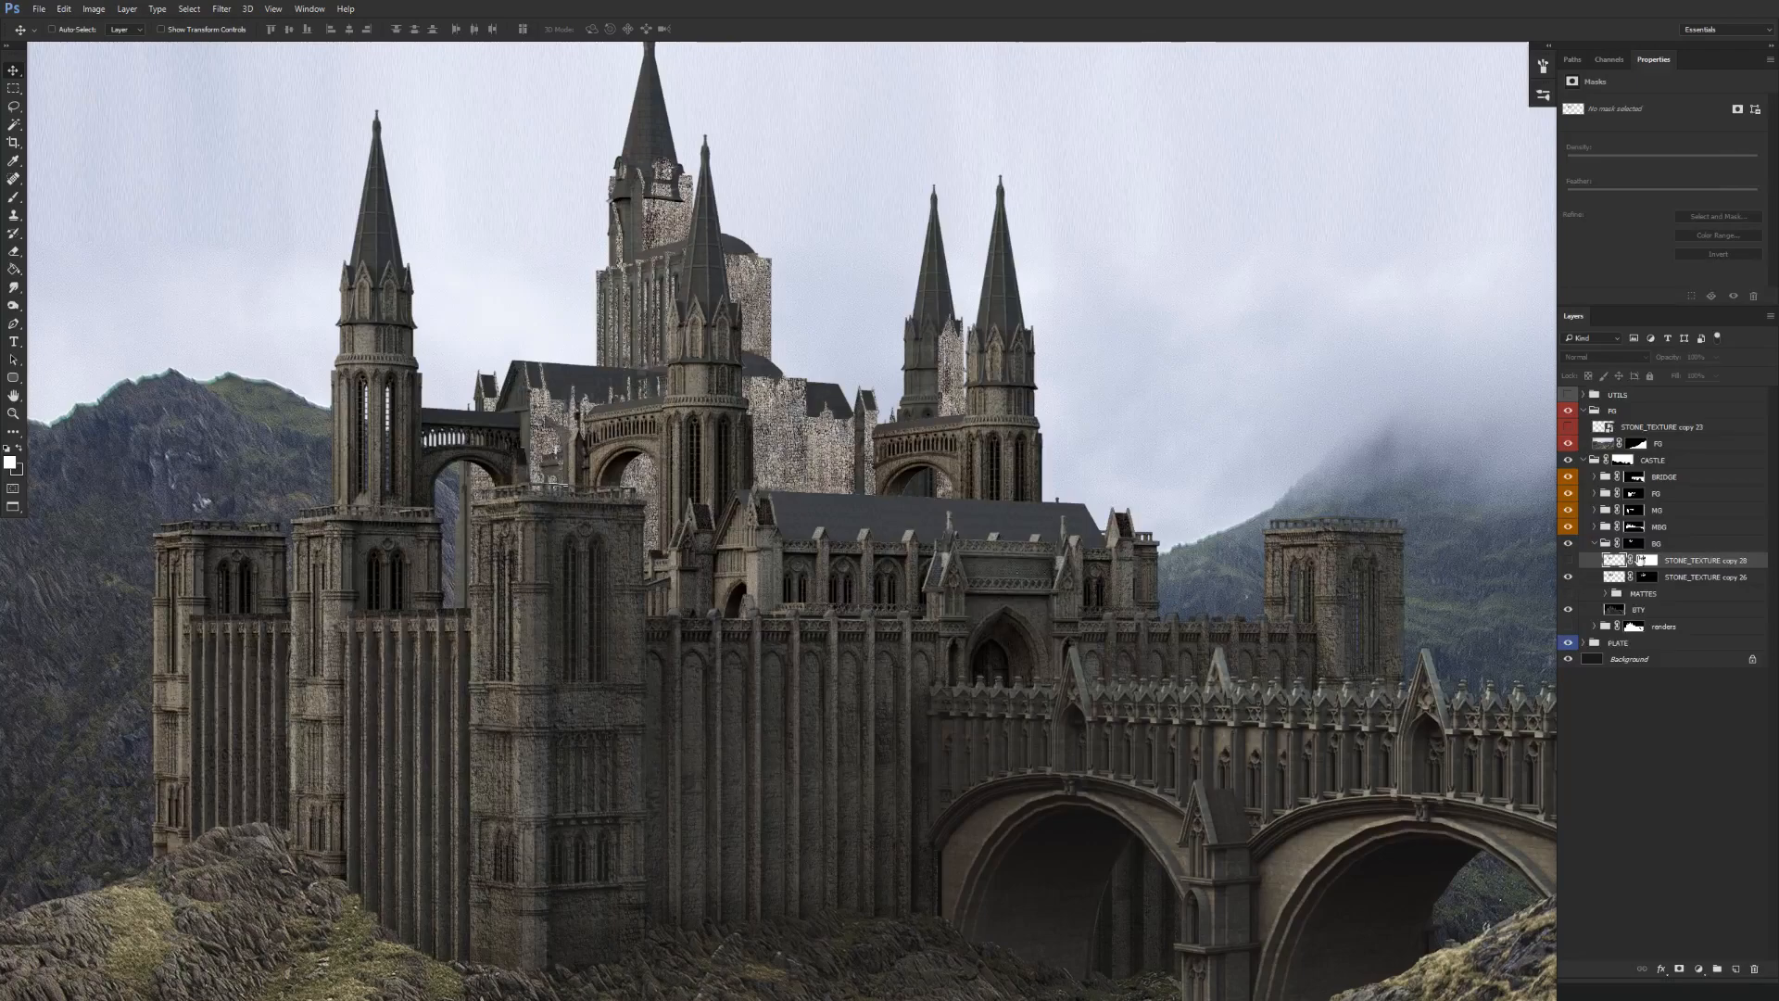
key(ctrl+g)
double_click(1641, 560)
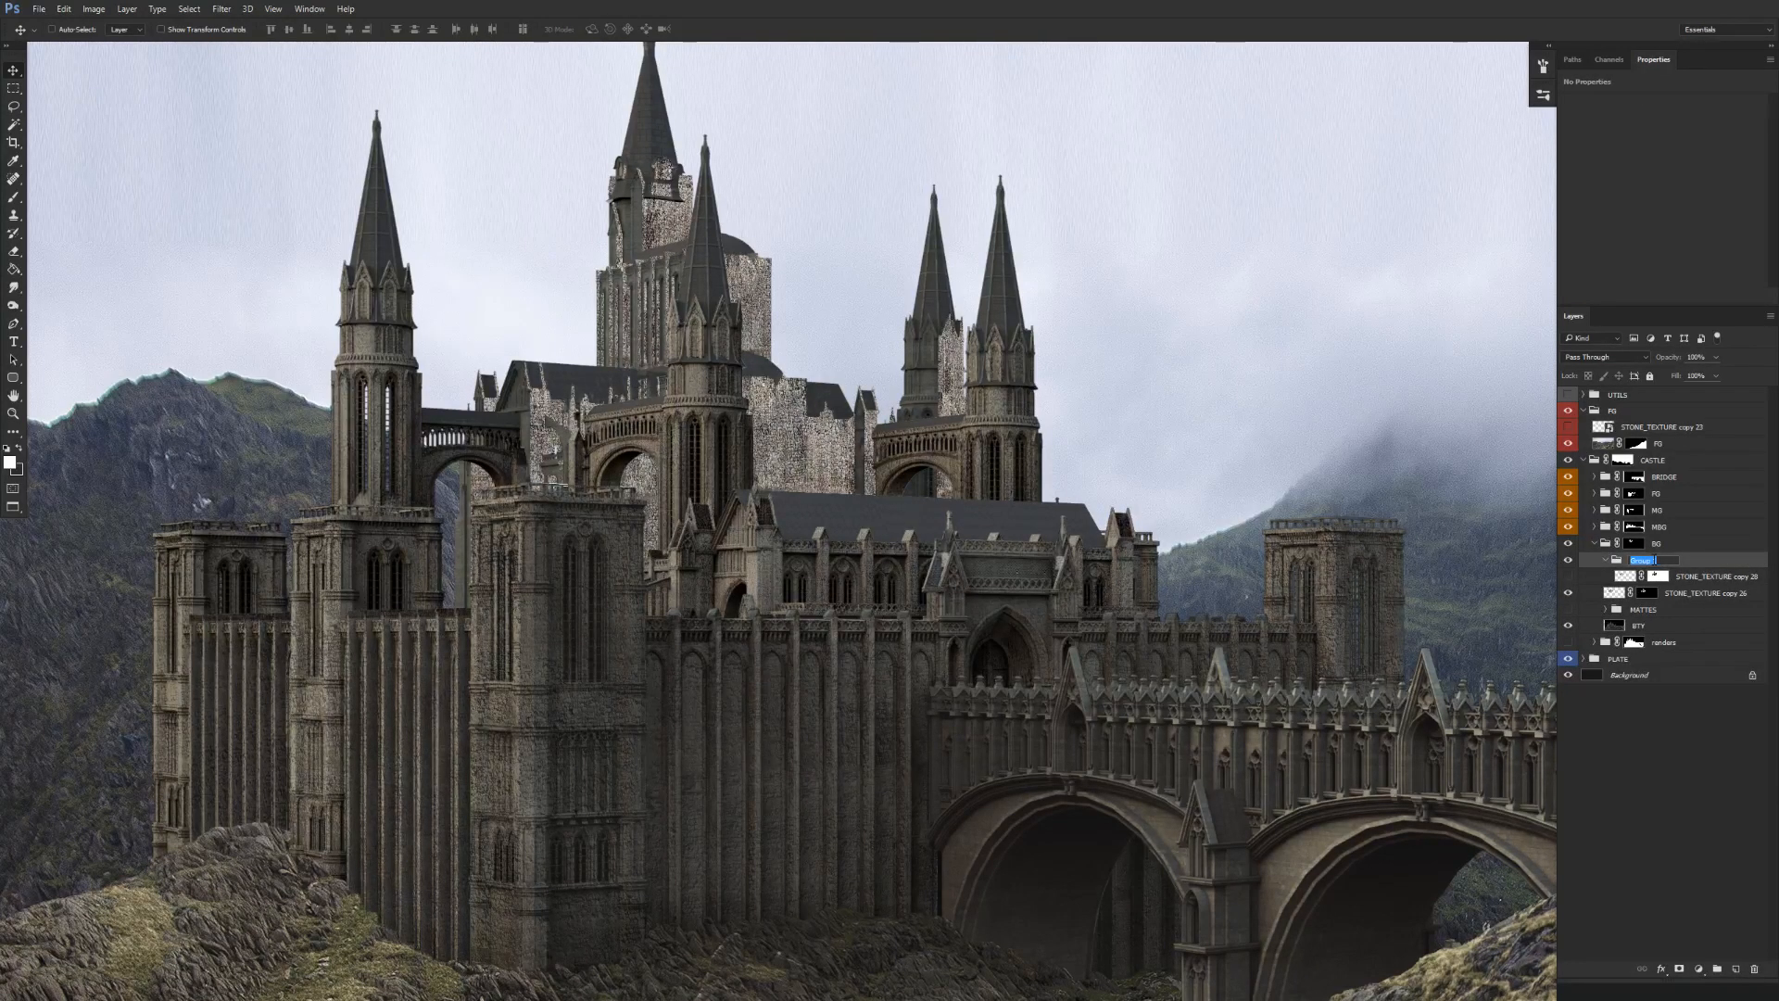
text(side)
key(Return)
double_click(1638, 560)
text(front)
key(Return)
Put the other BG stone texture layer into its own group and name the group side.
key(ctrl+g)
double_click(1641, 592)
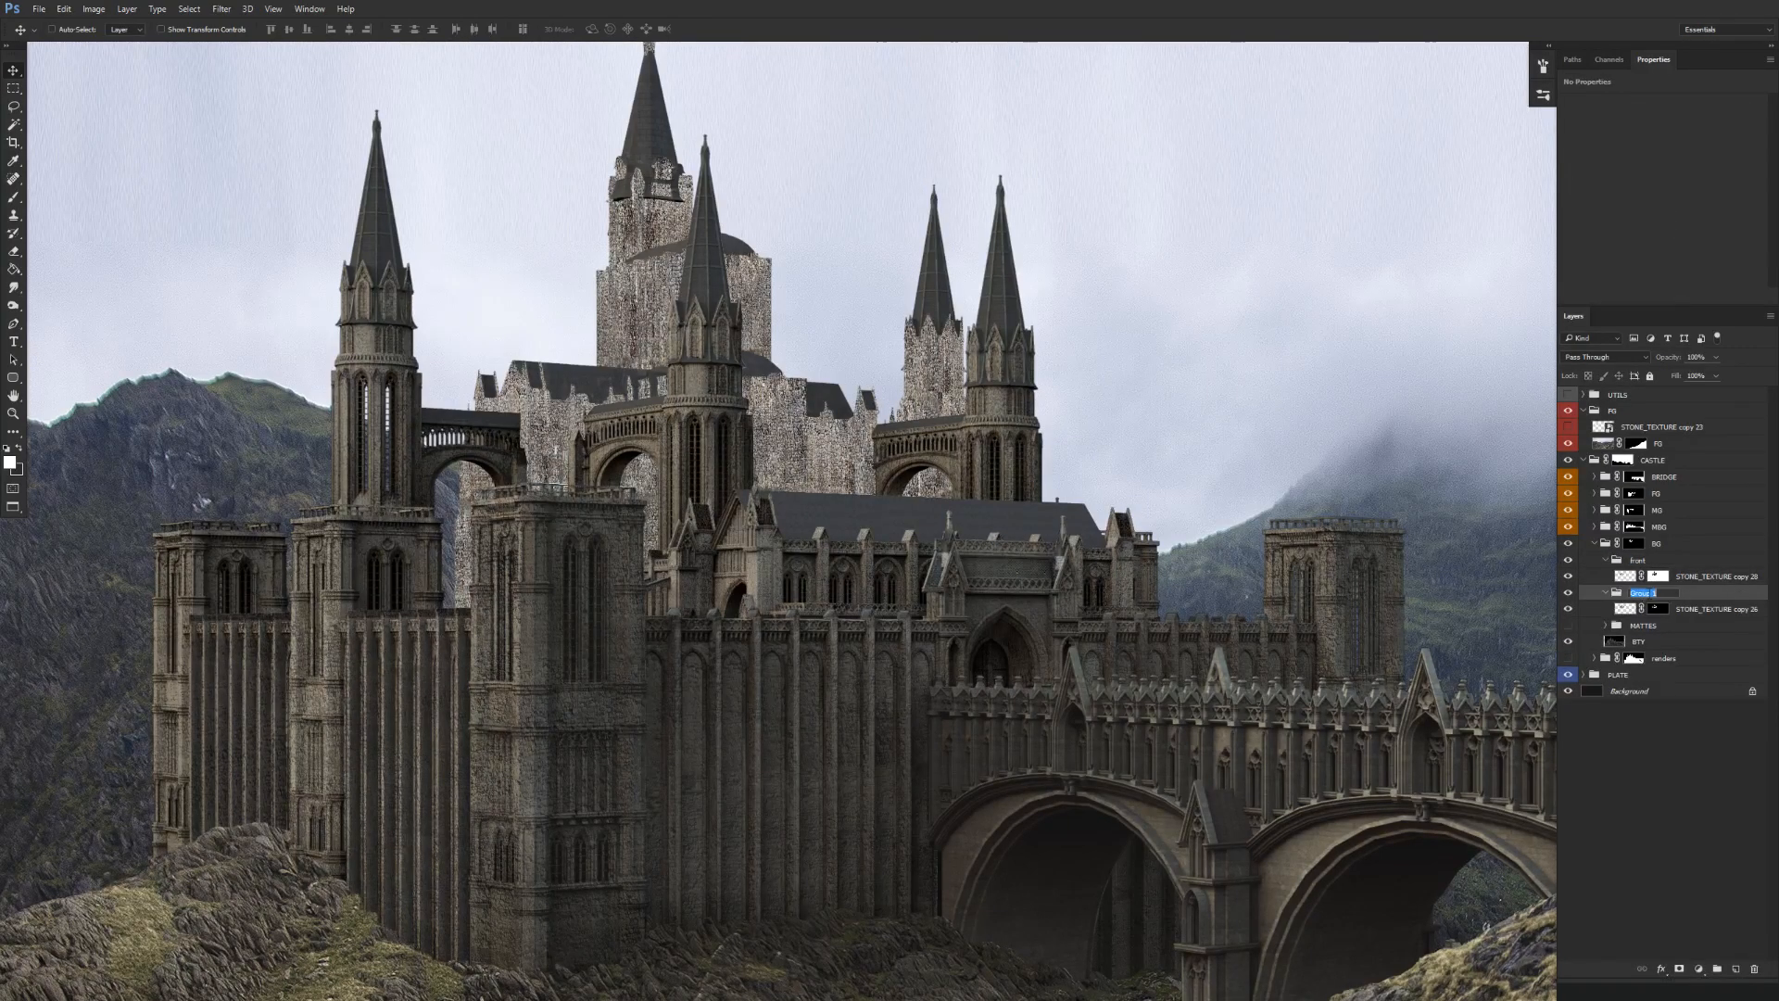
text(side)
key(Return)
Copy the Levels_cc_02 adjustment from MSG's front group onto the stone textures in BG's front and side groups as a clipped layer.
click(1595, 526)
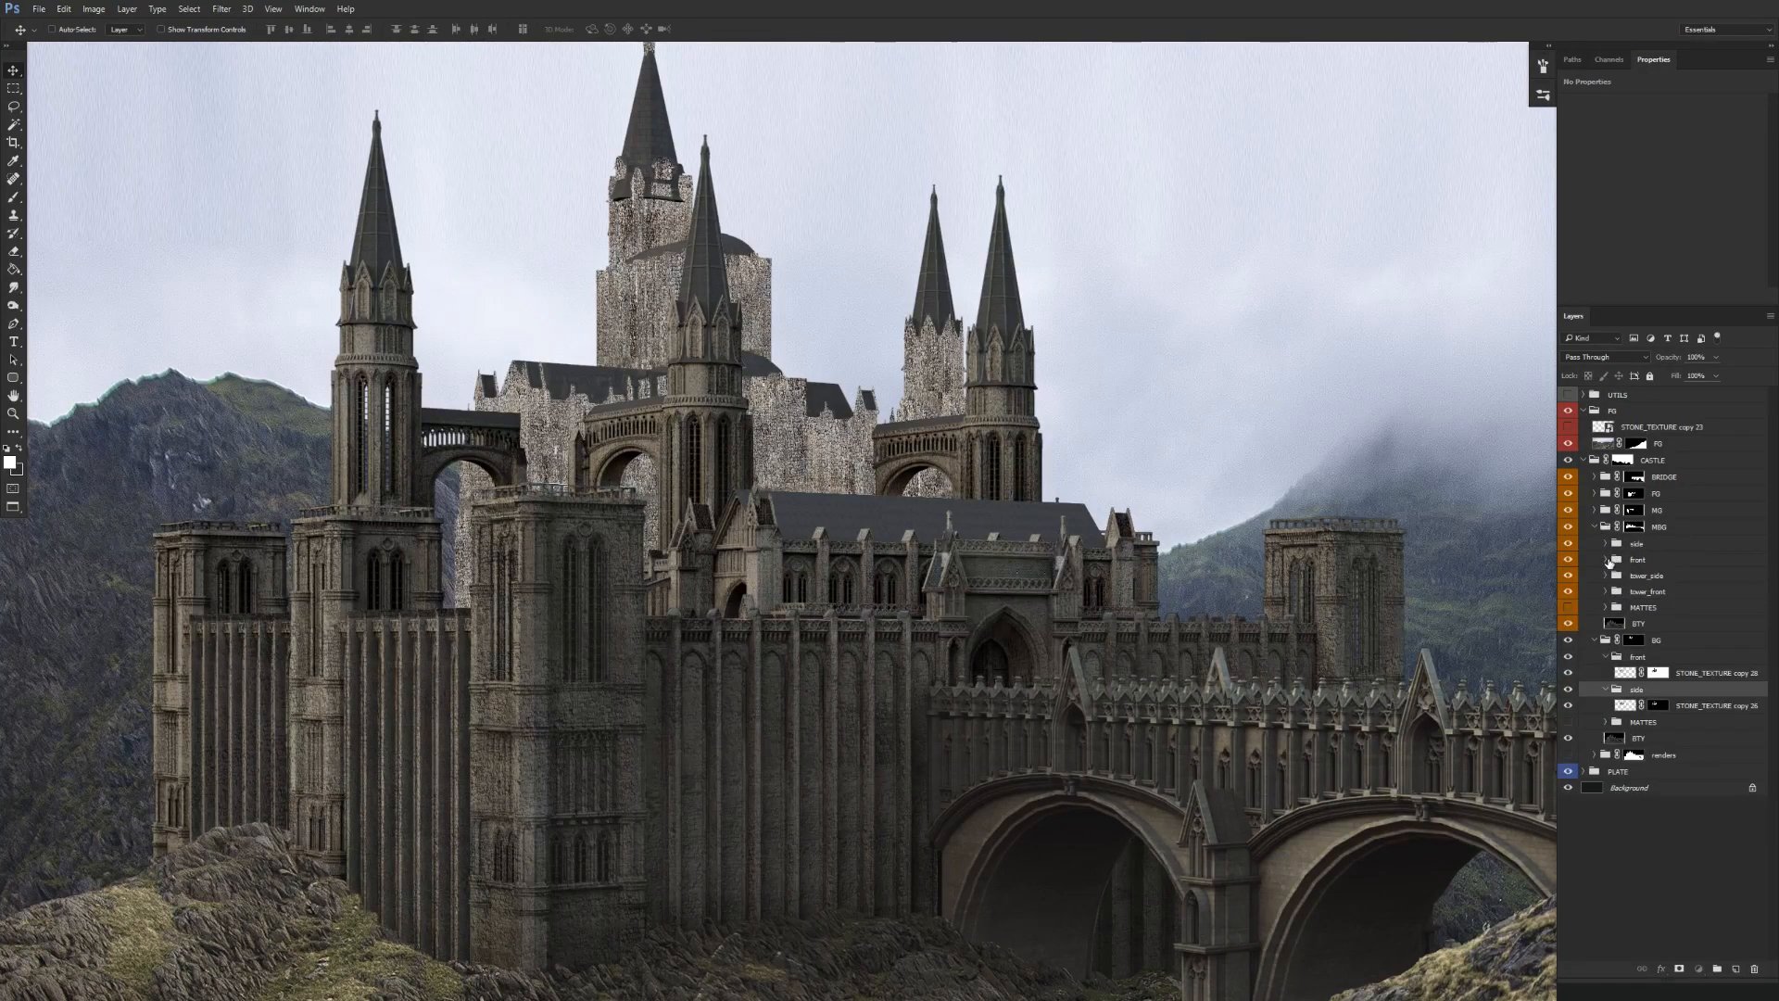
click(1608, 560)
drag(1708, 679, 1703, 825)
alt+click(1698, 862)
alt+click(1705, 831)
click(1709, 609)
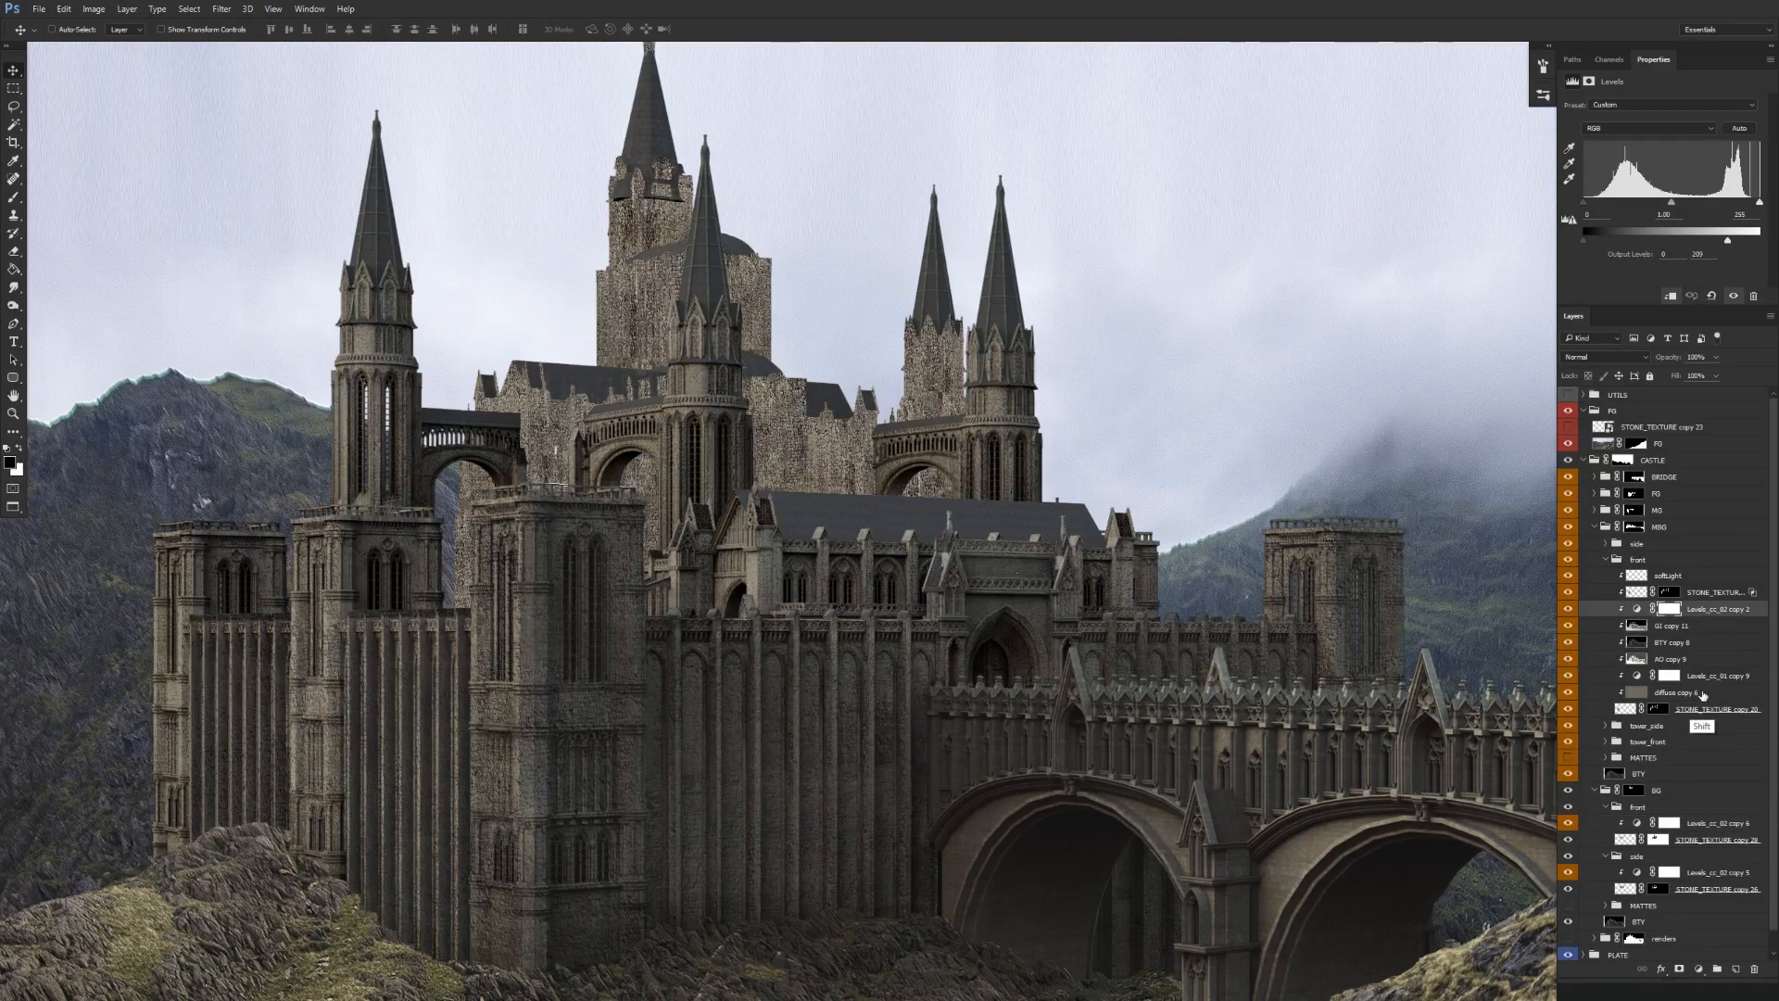
Copy the clipped GI, BTY, AO, Levels_cc_01 and diffuse layers from MSG's front group into BG's front and side groups, and collapse the groups.
click(1682, 628)
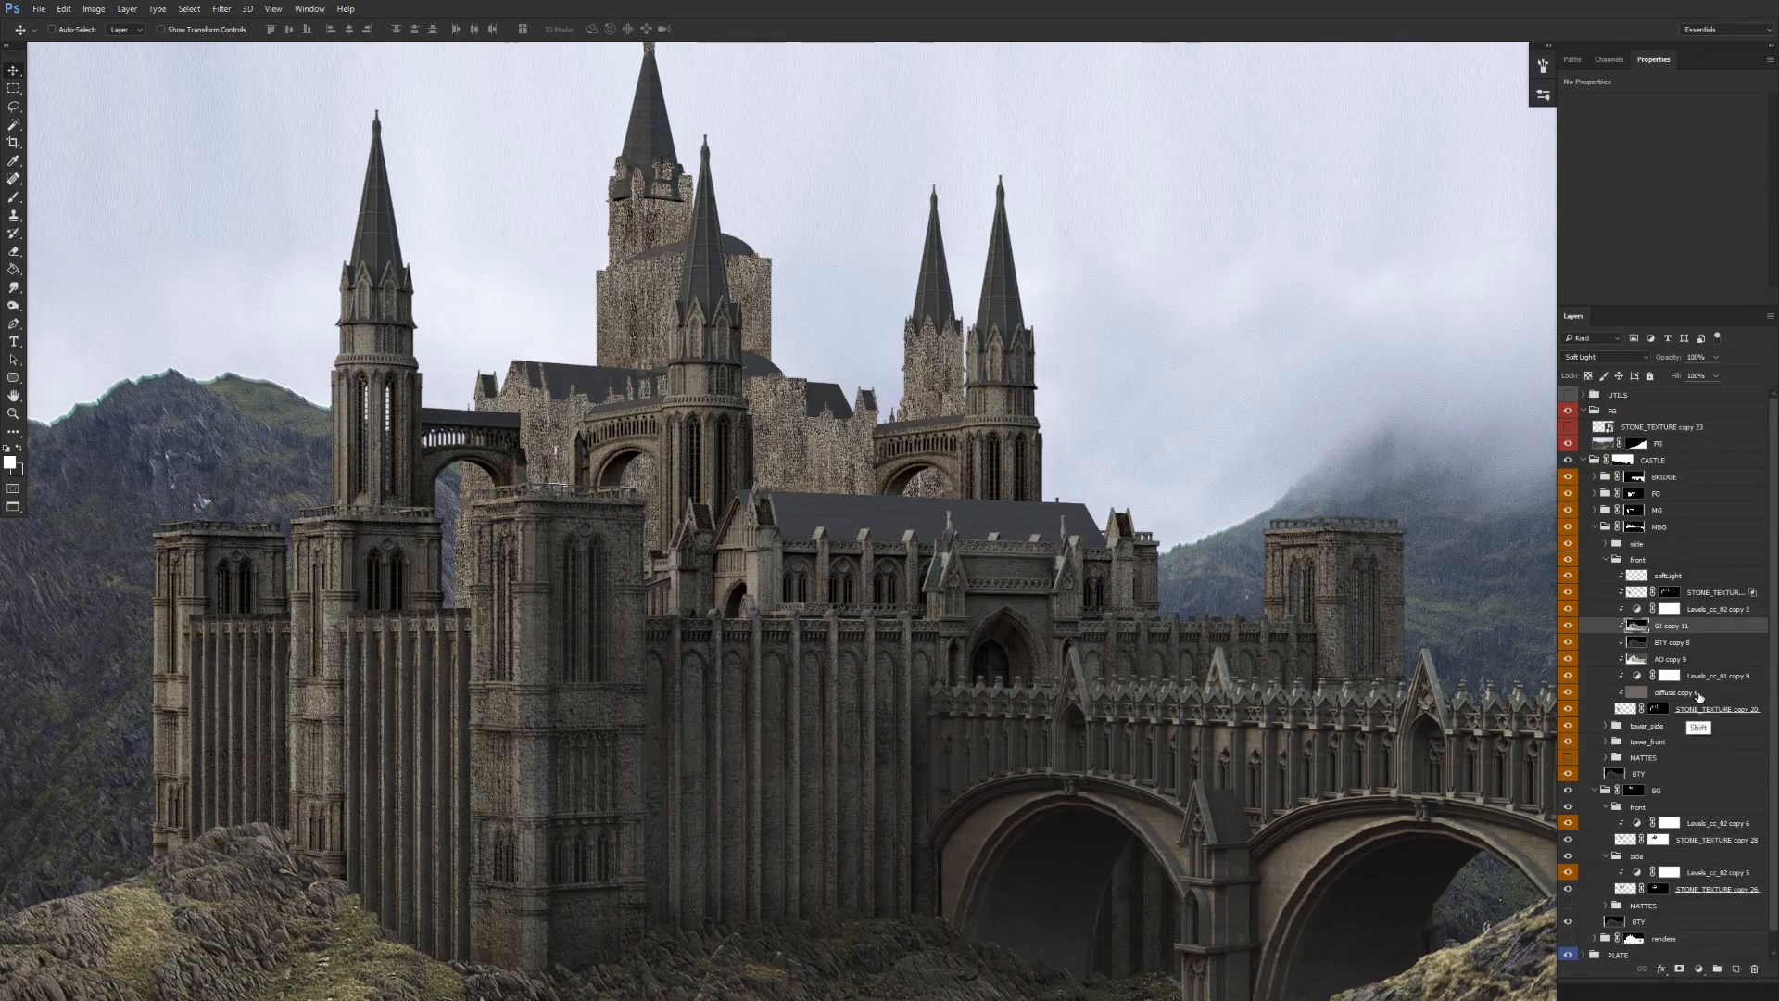
shift+click(1699, 695)
drag(1699, 695, 1696, 831)
click(1617, 561)
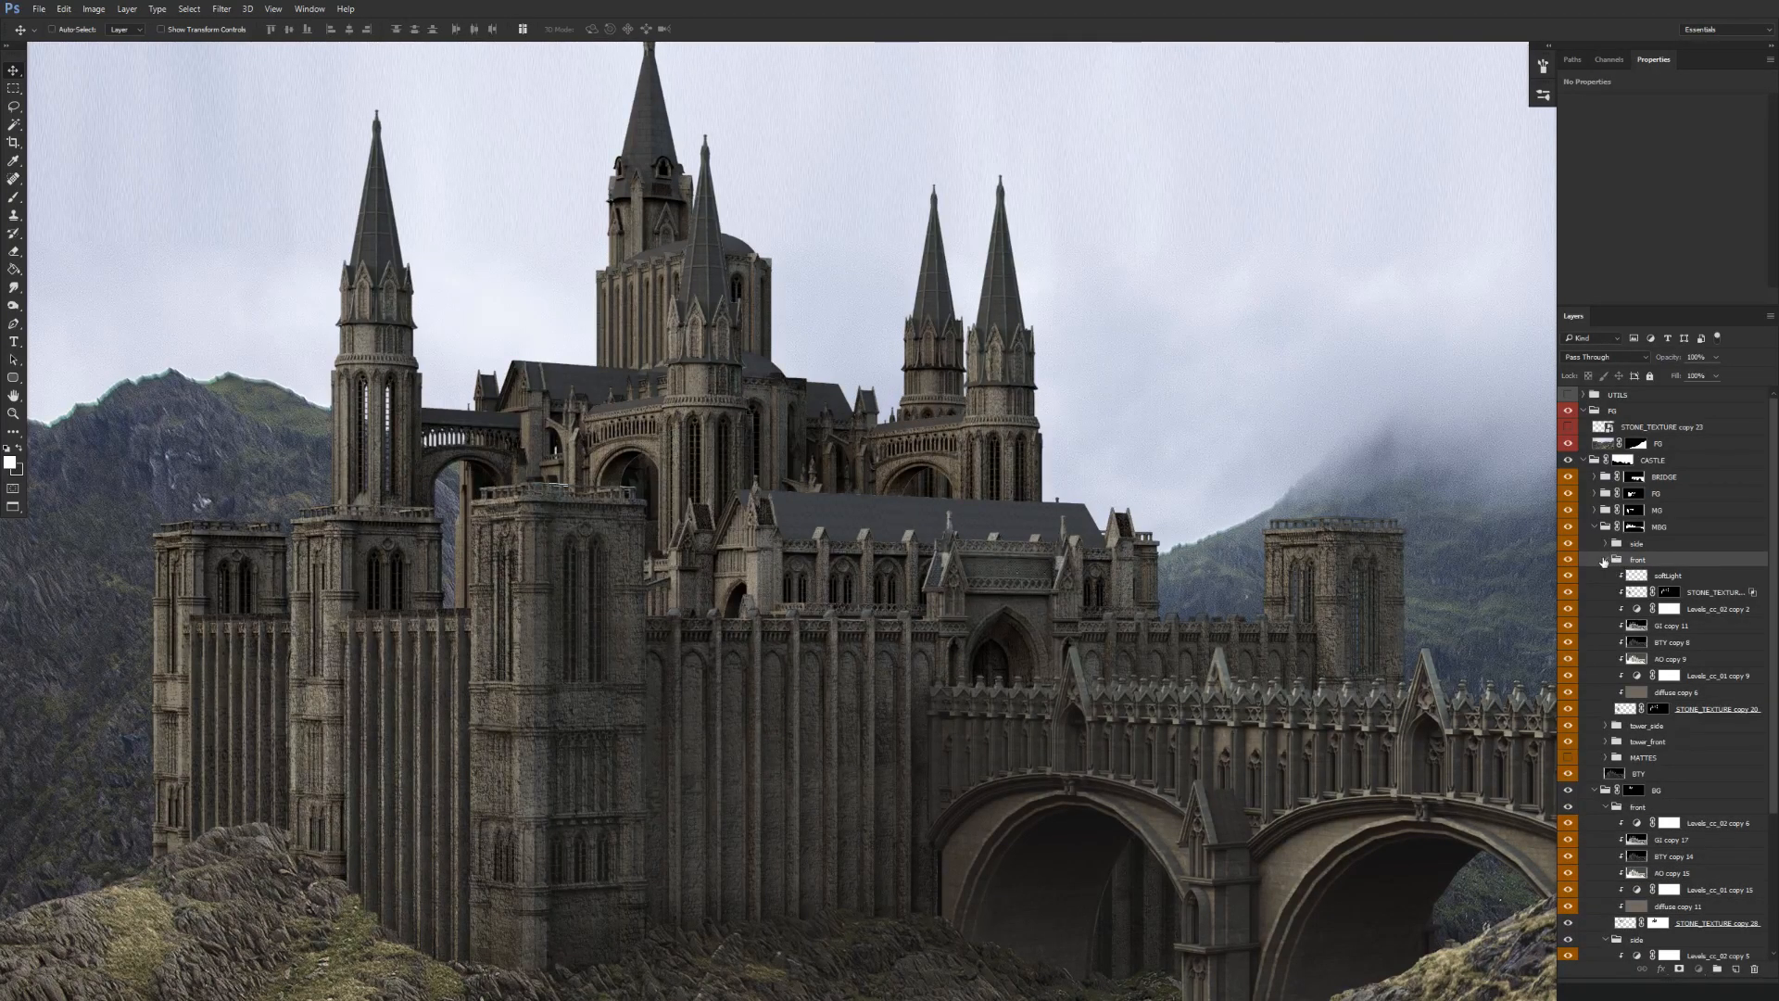
click(1604, 562)
click(1605, 656)
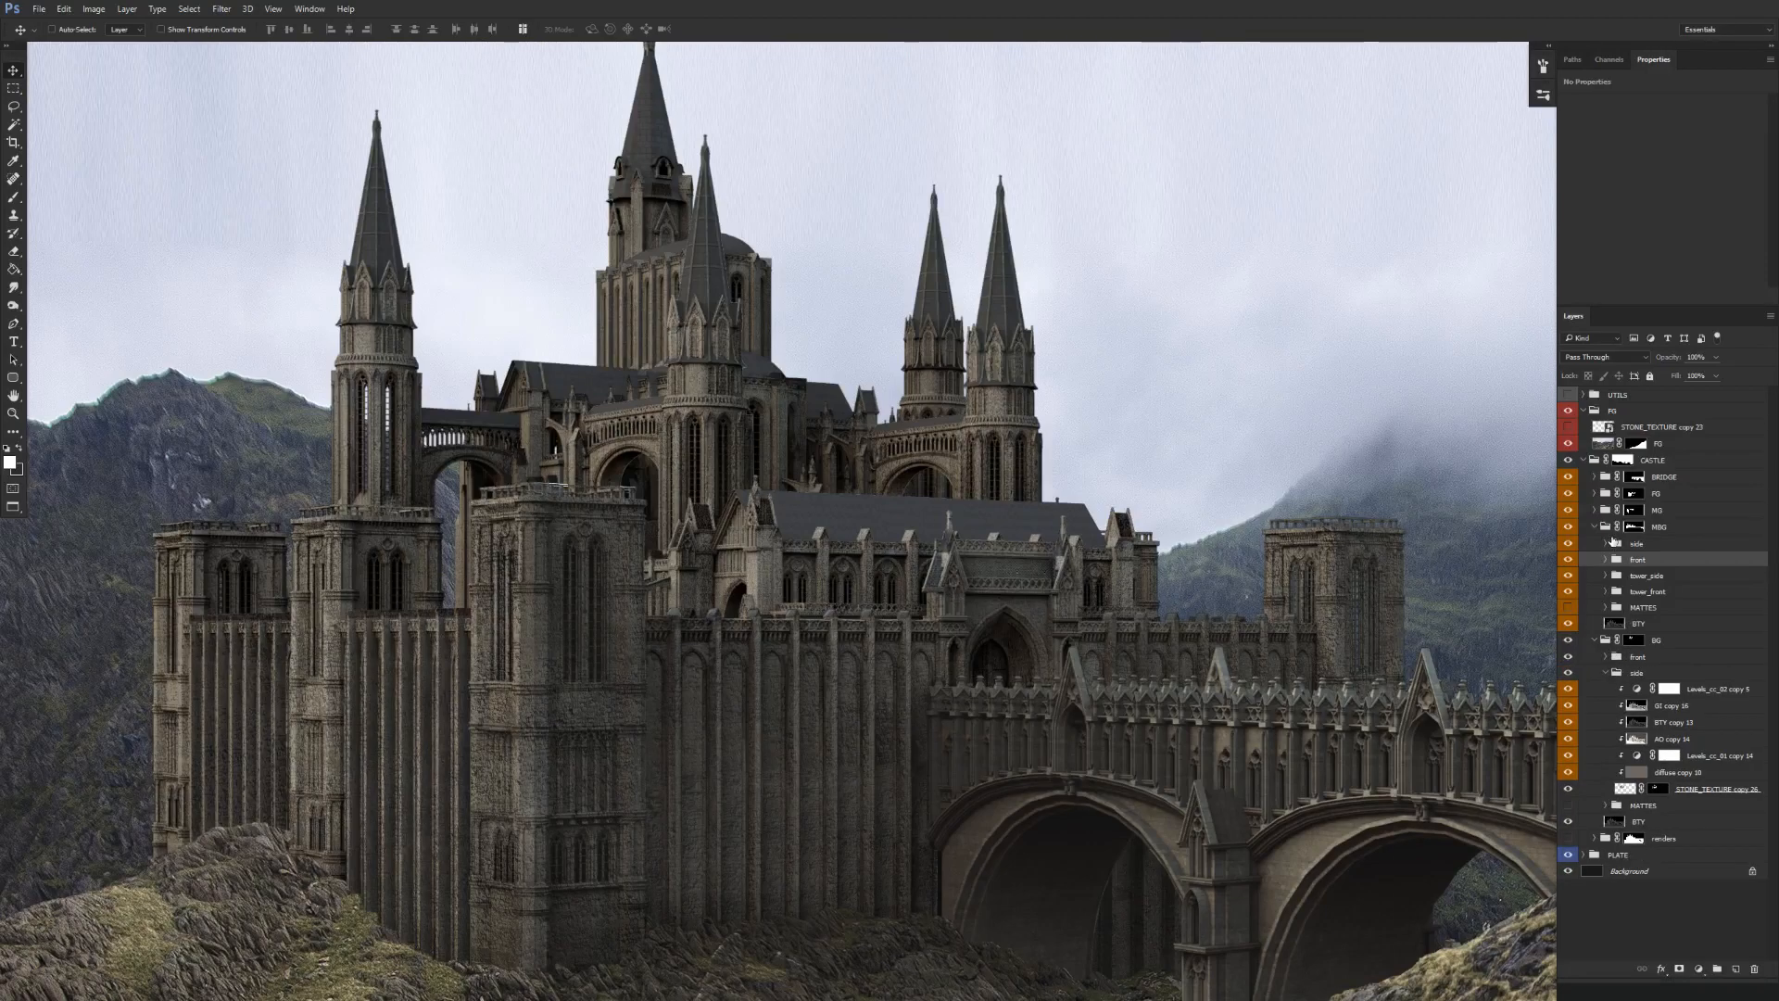
click(1600, 528)
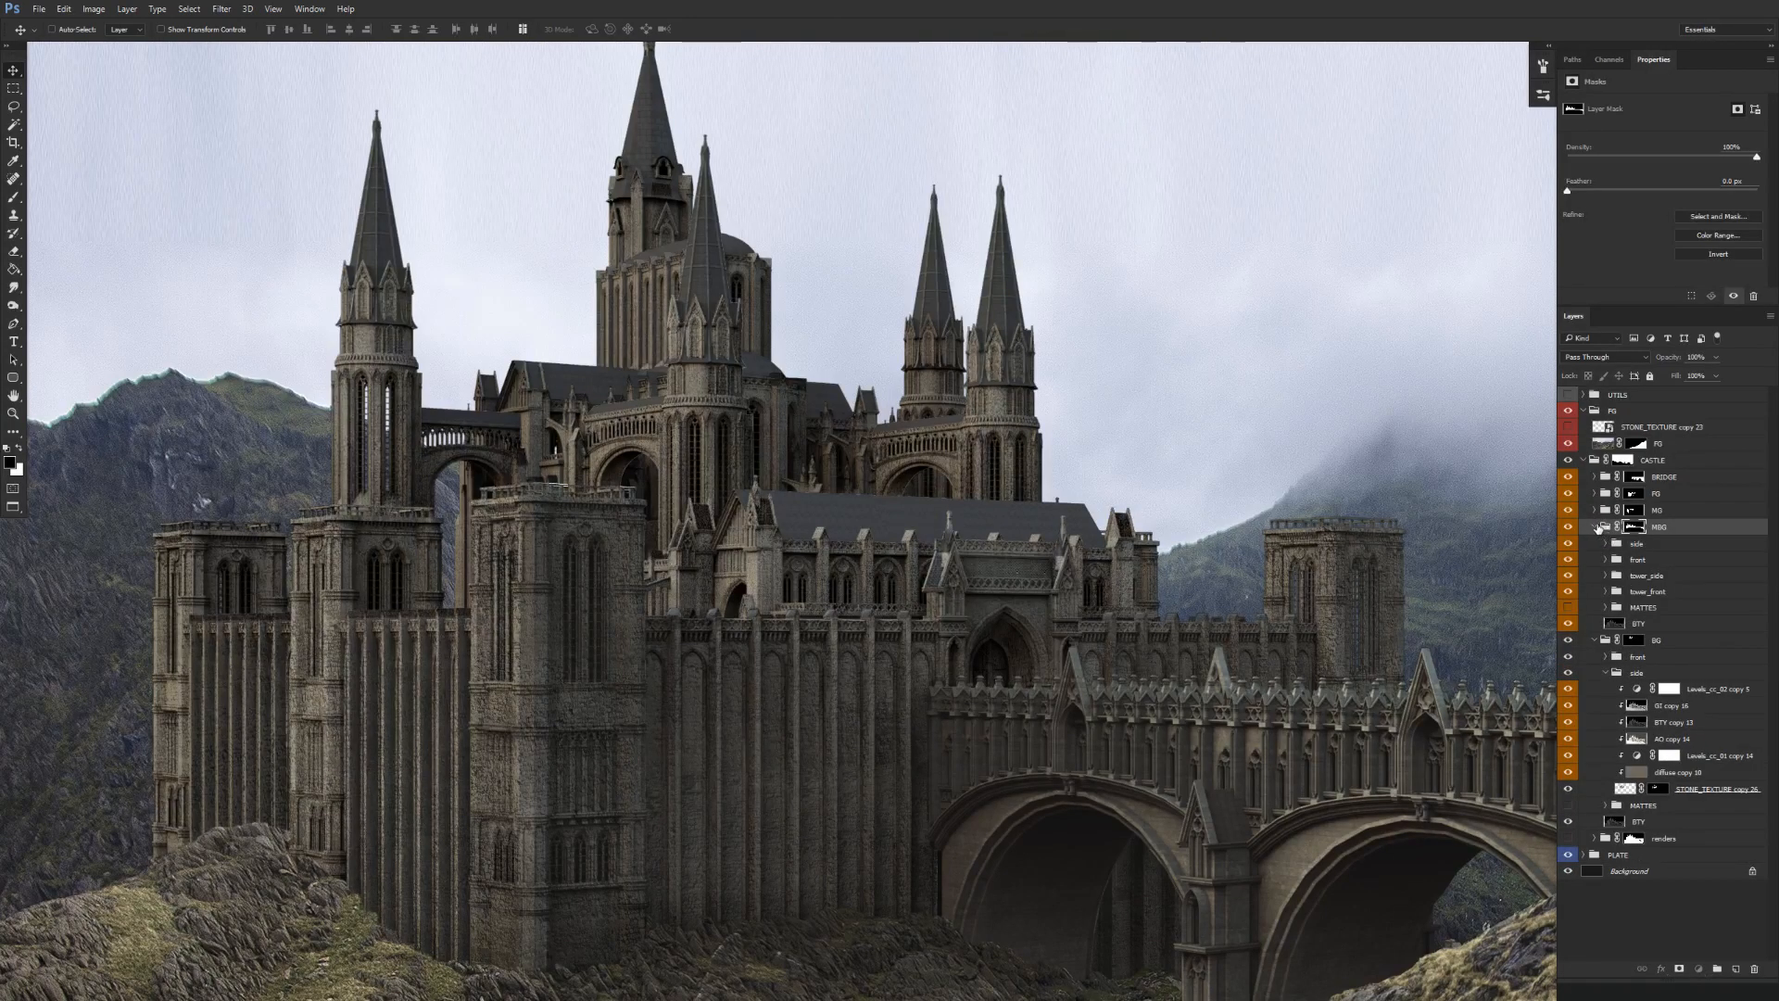
click(1596, 528)
click(1607, 577)
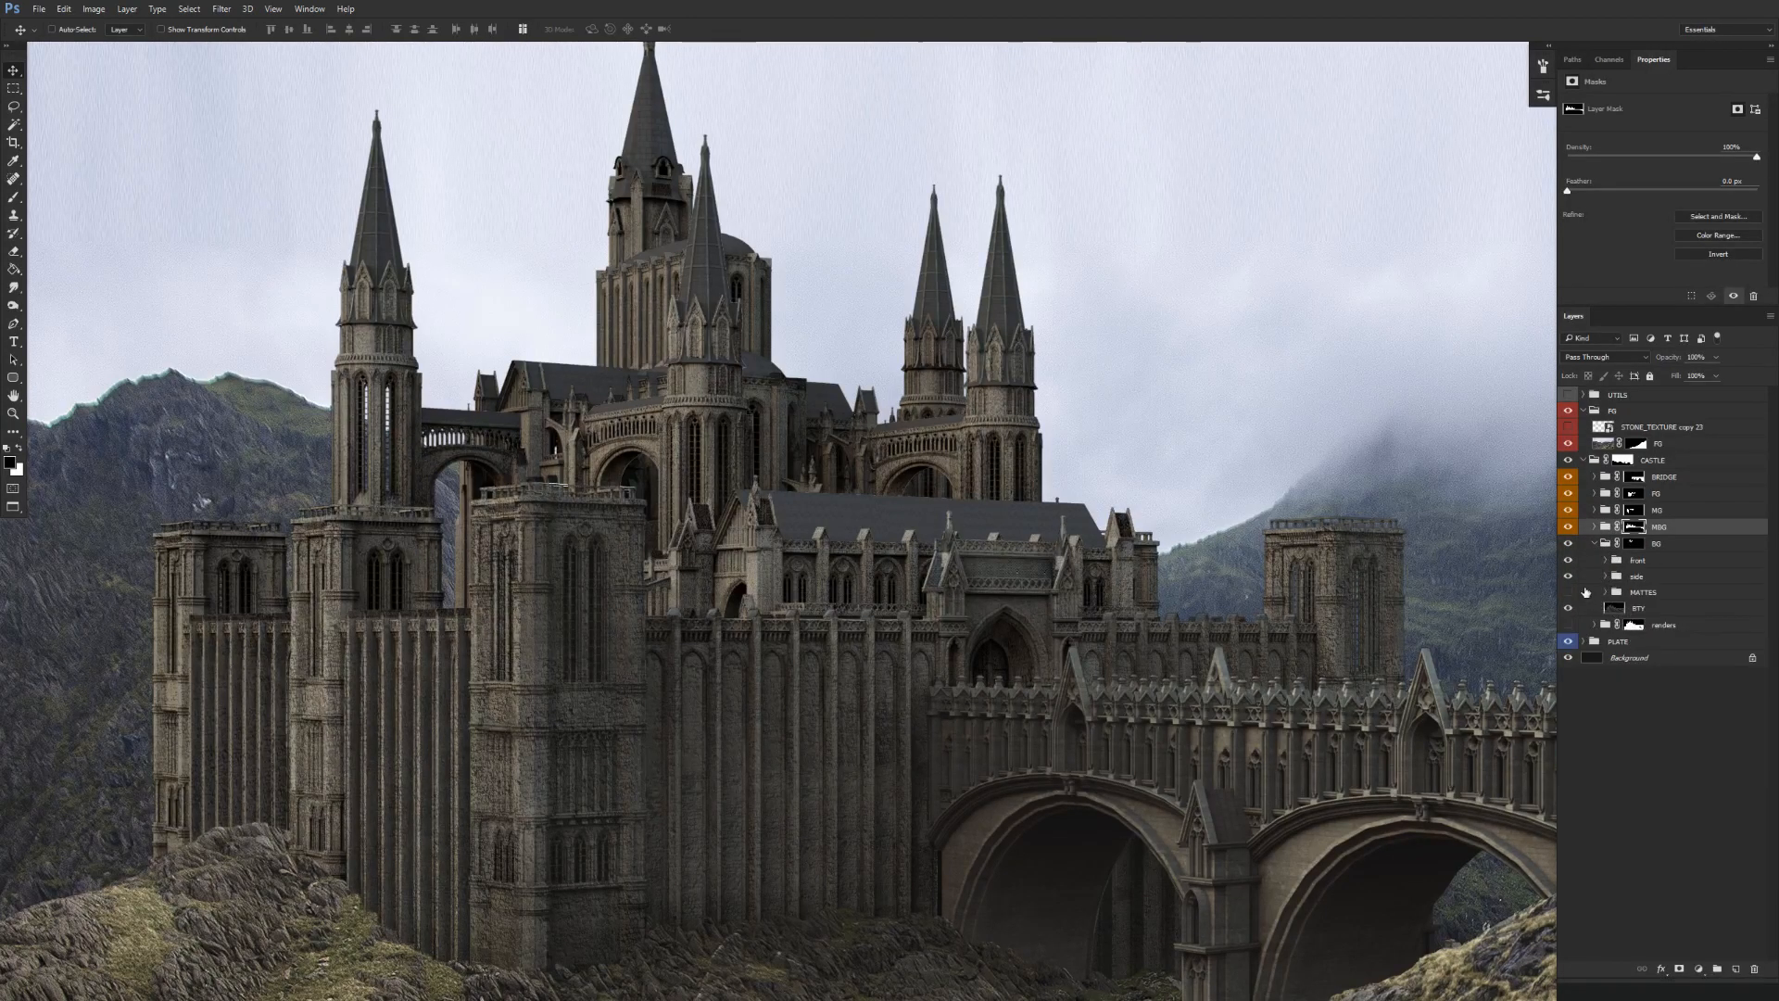
Compare the castle with and without the BG group and inspect the shaded keep, arches and rear towers up close.
click(1568, 544)
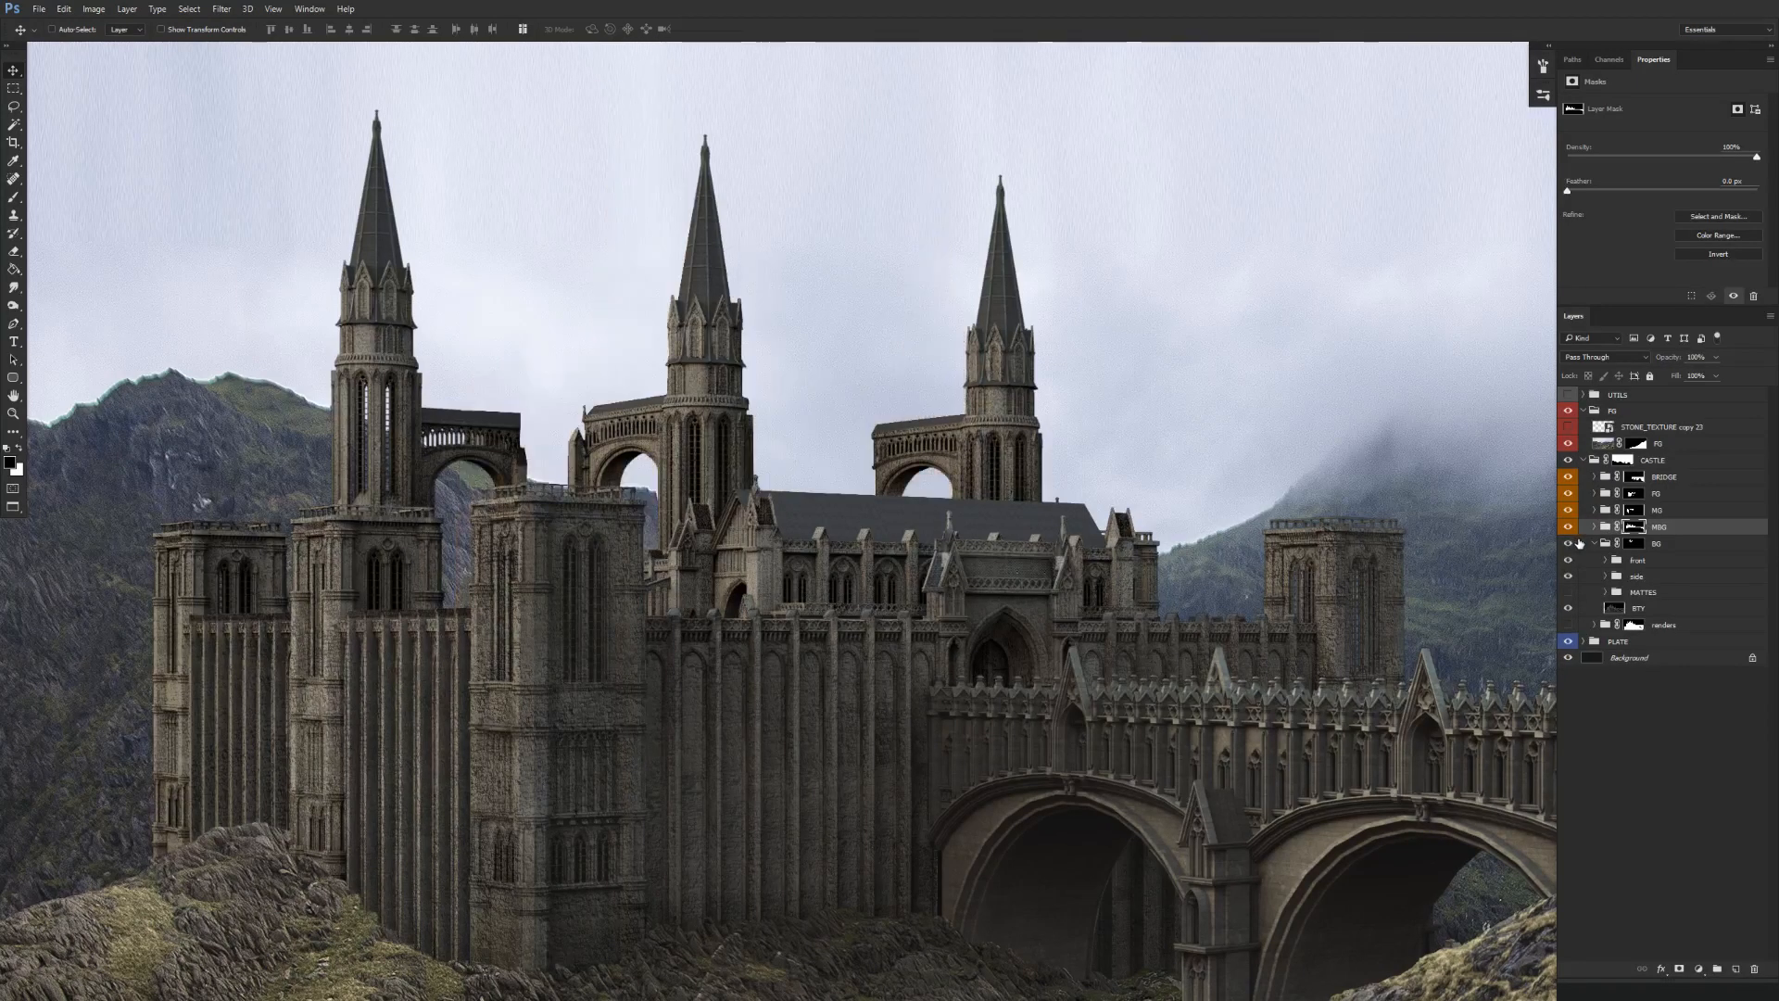
click(1568, 543)
key(ctrl+alt)
ctrl+alt+click(1034, 639)
ctrl+alt+click(1034, 640)
drag(929, 749, 812, 616)
ctrl+click(800, 544)
ctrl+click(759, 349)
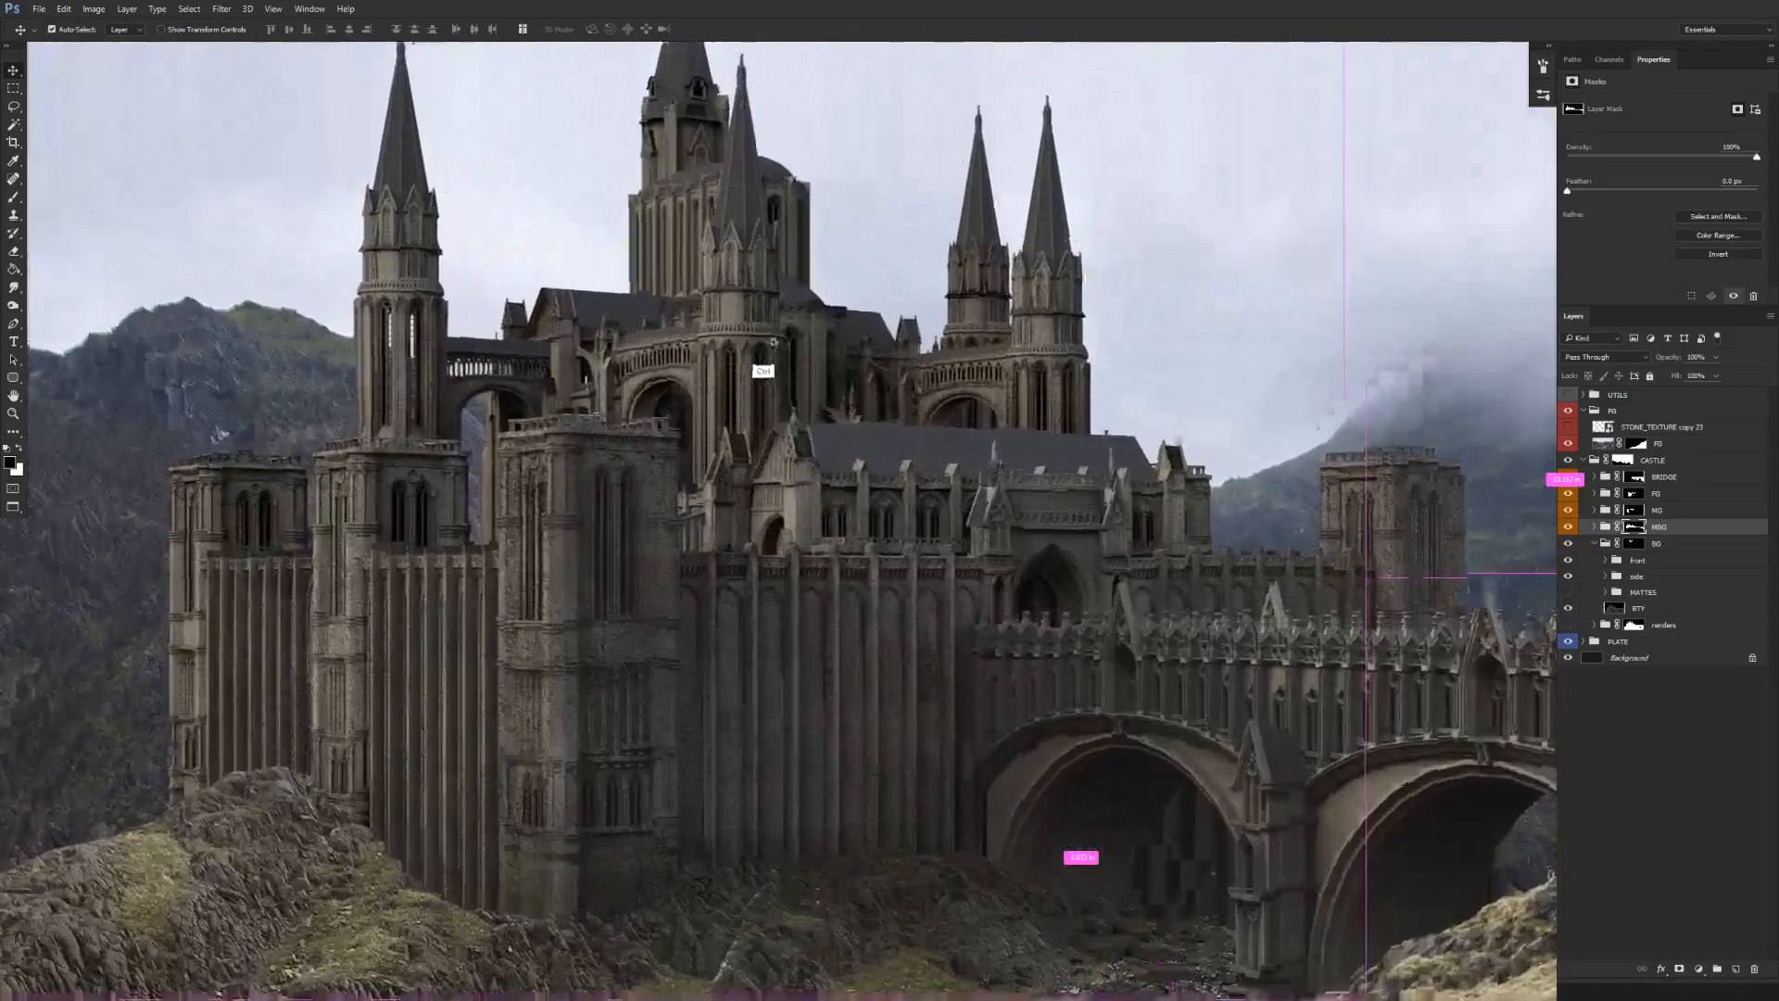
ctrl+click(759, 349)
drag(580, 509, 594, 498)
drag(384, 489, 418, 554)
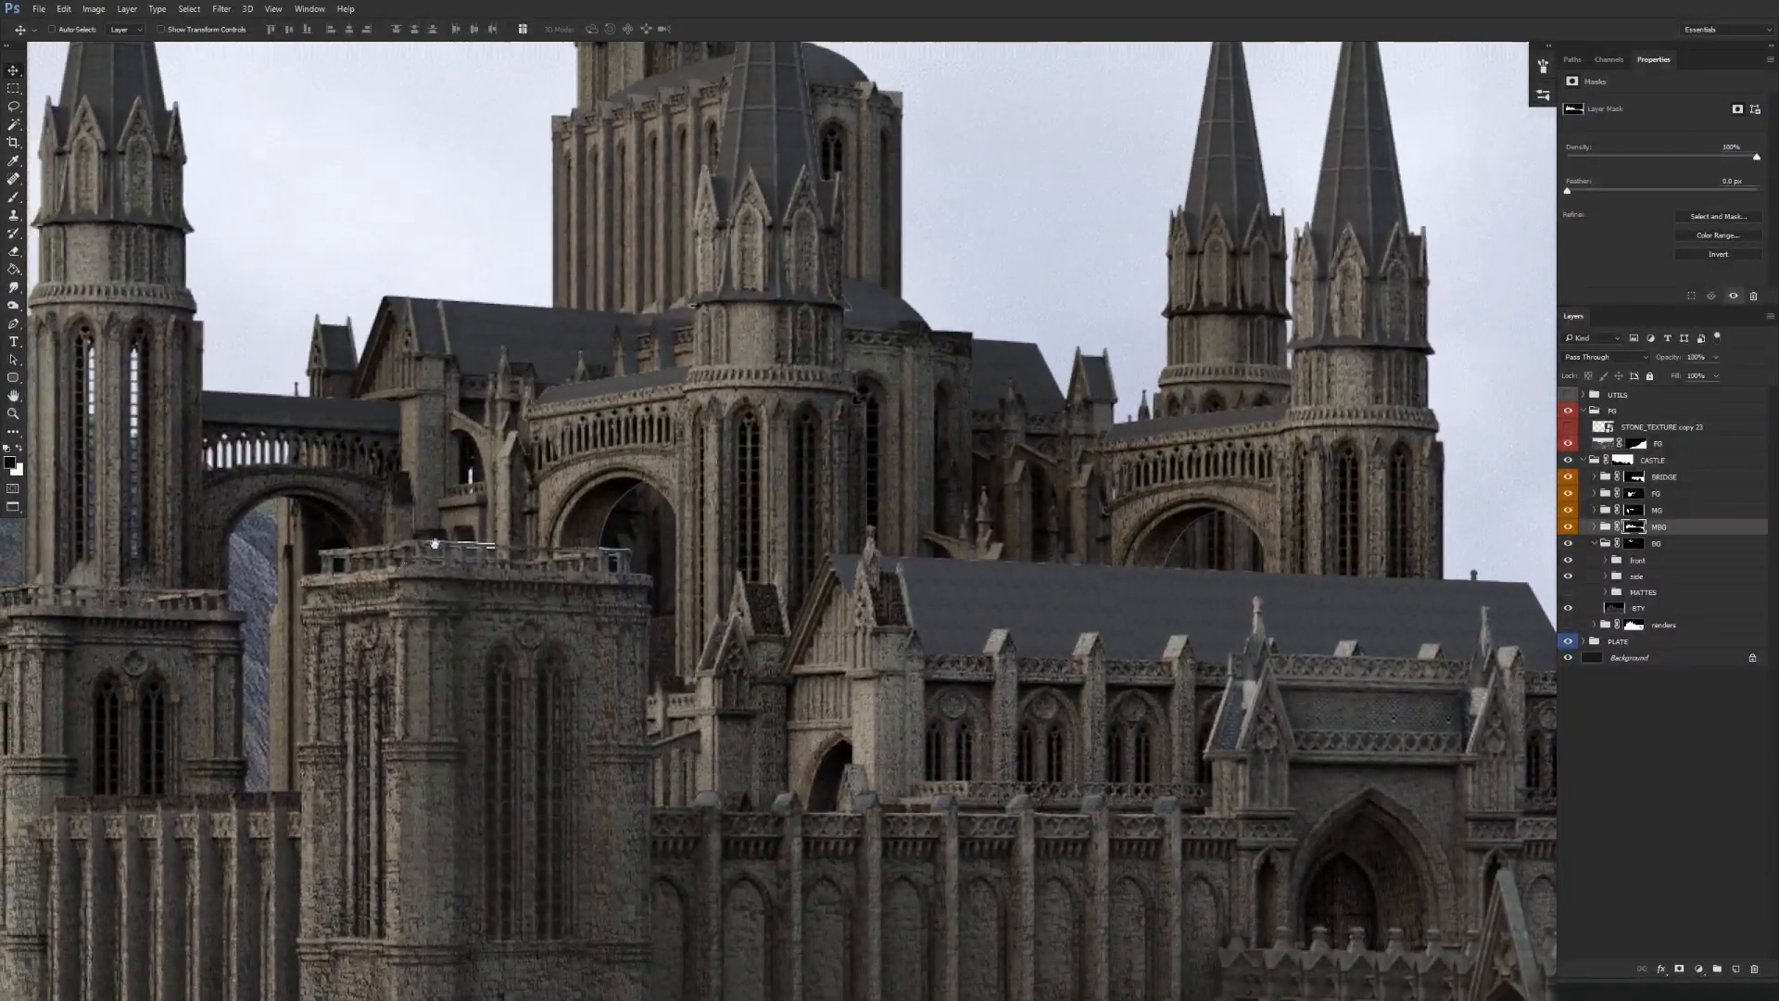
drag(884, 570, 838, 658)
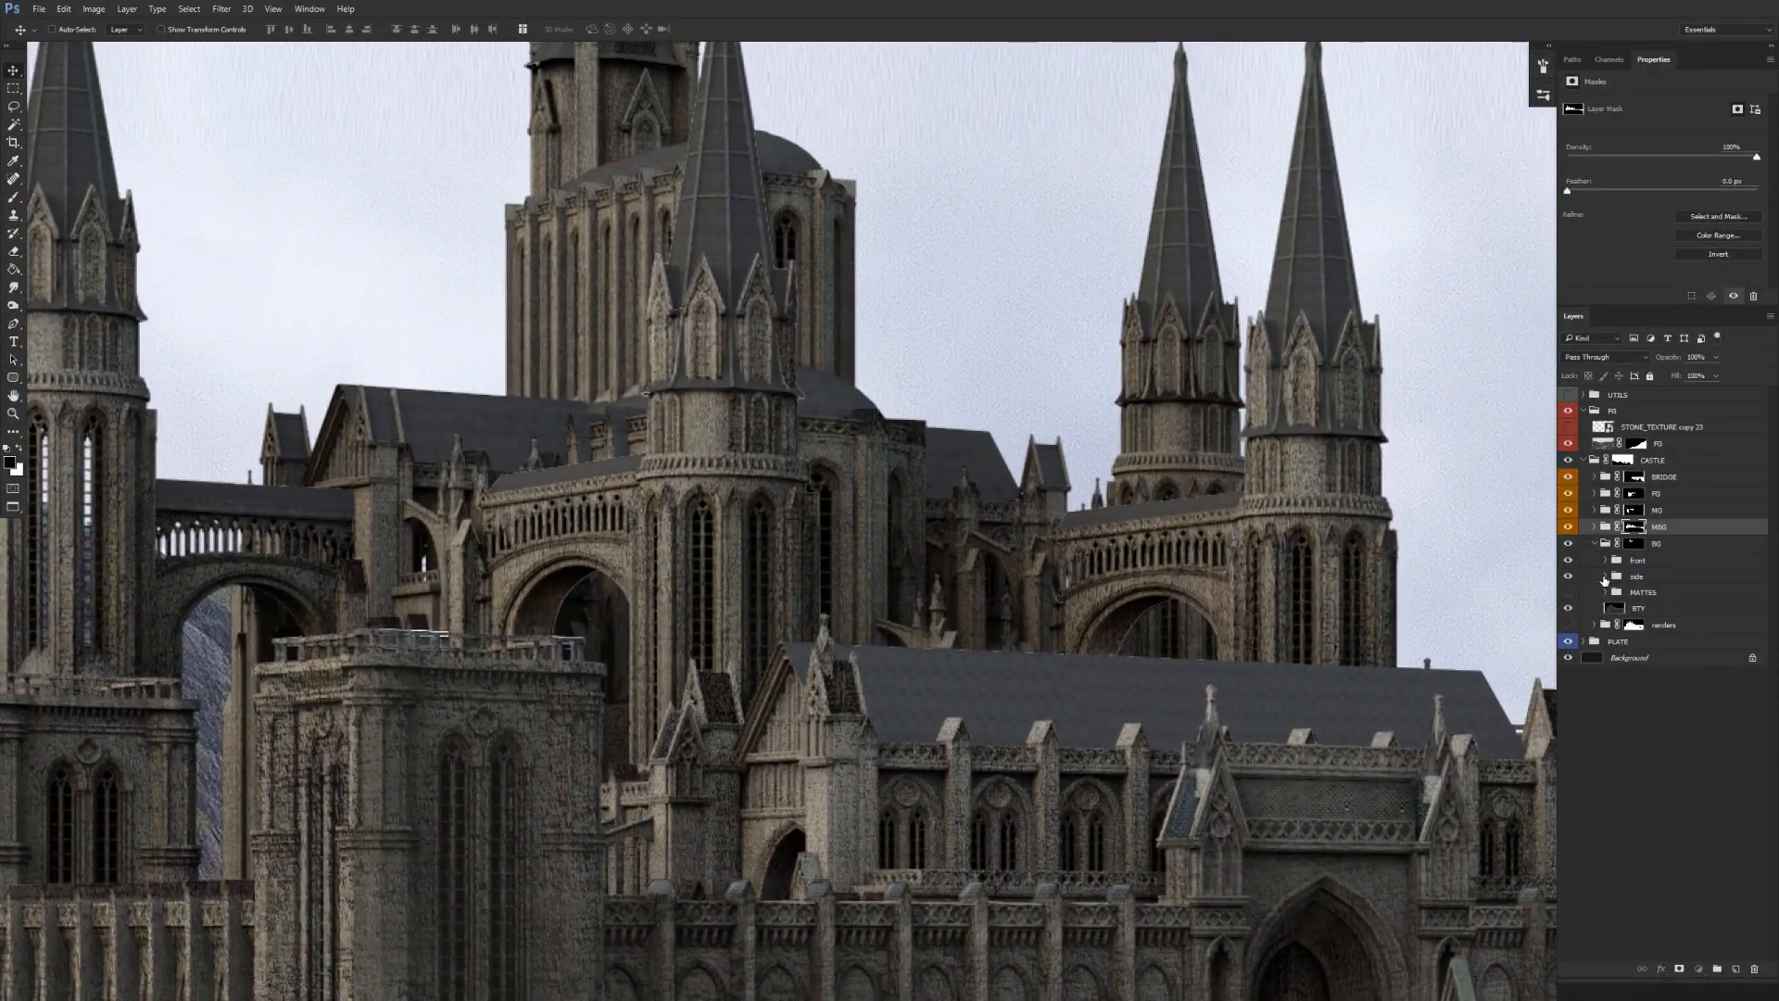
Delete the diffuse layers from the side and front groups of BG.
click(1604, 577)
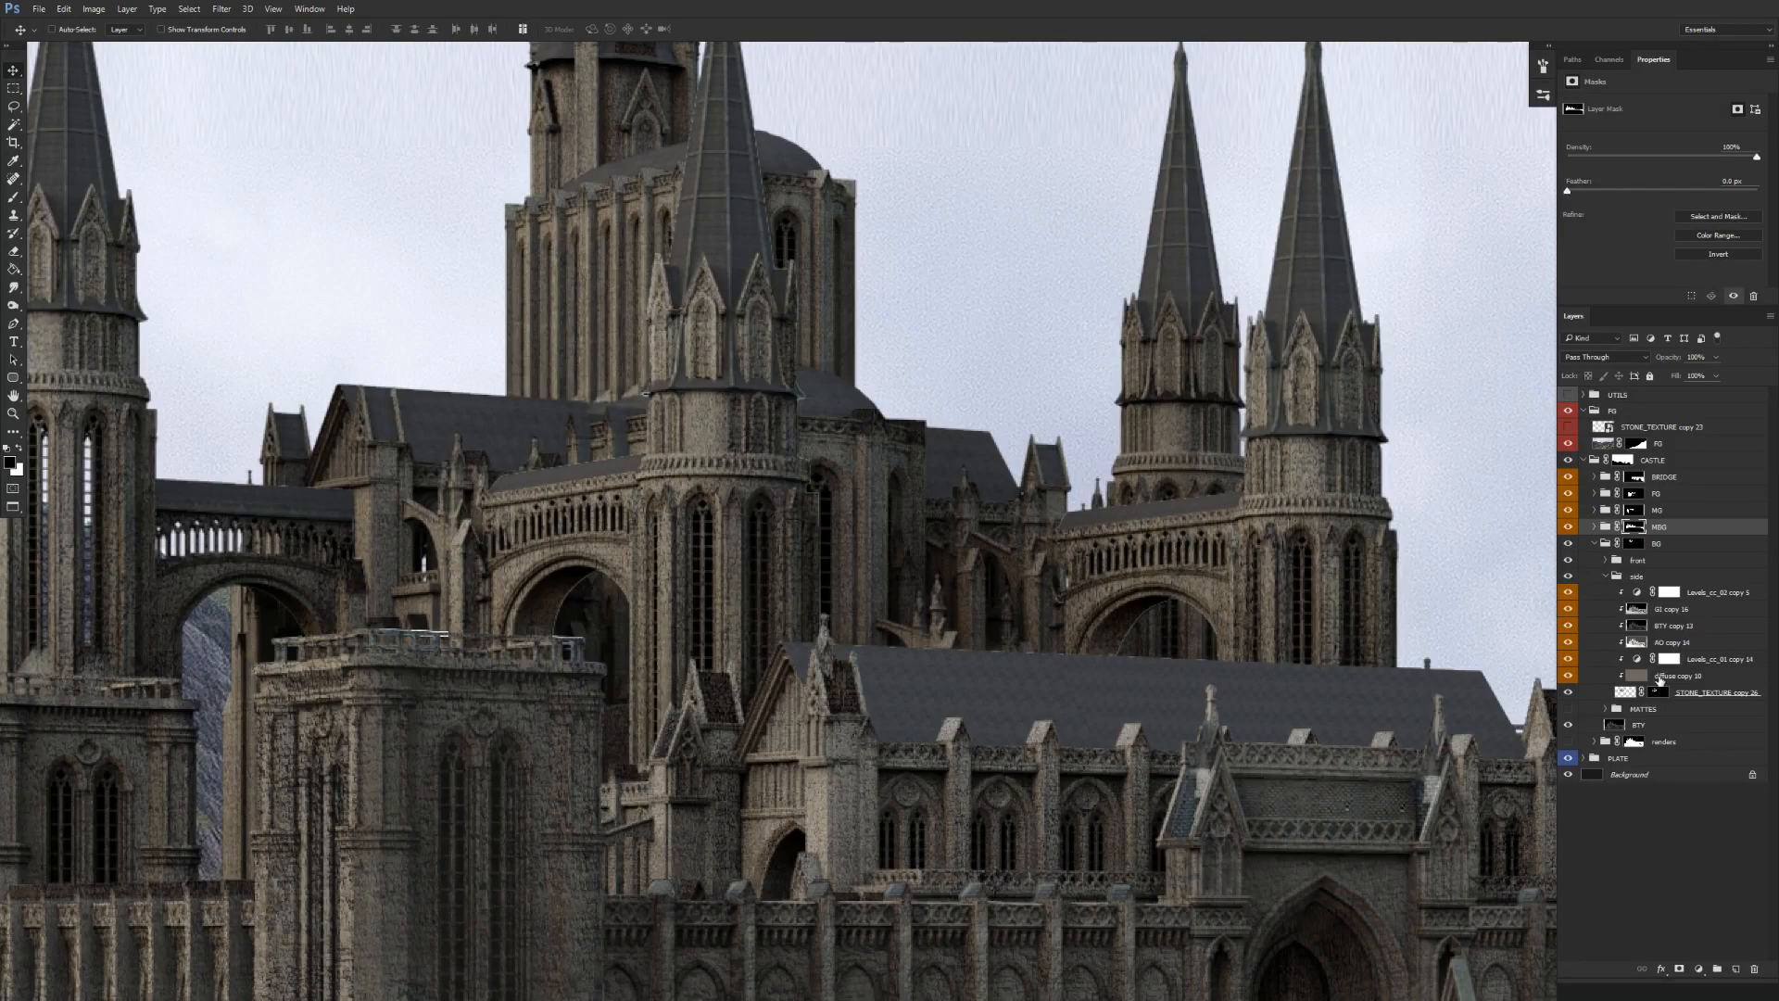
click(1666, 678)
key(Delete)
click(1605, 575)
click(1606, 561)
click(1682, 662)
key(Delete)
click(1606, 561)
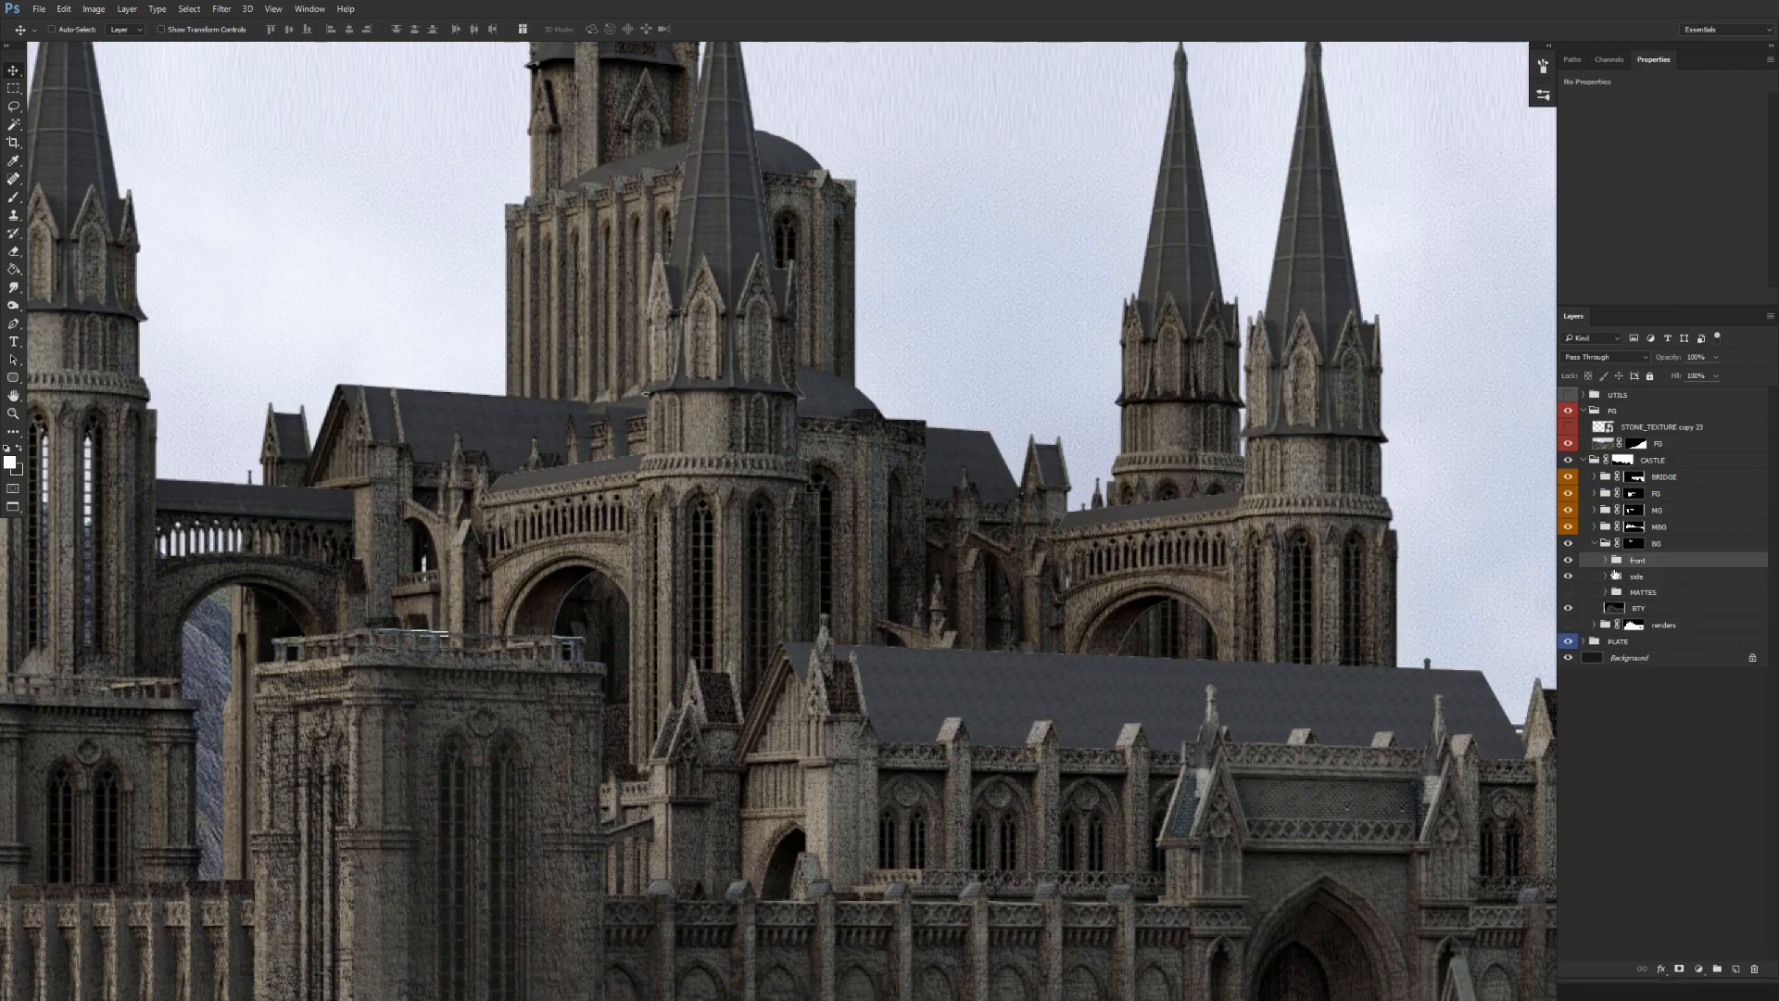
Compare the castle with and without the side group, and with and without the whole BG group.
click(1569, 577)
click(1569, 578)
drag(1073, 646, 984, 658)
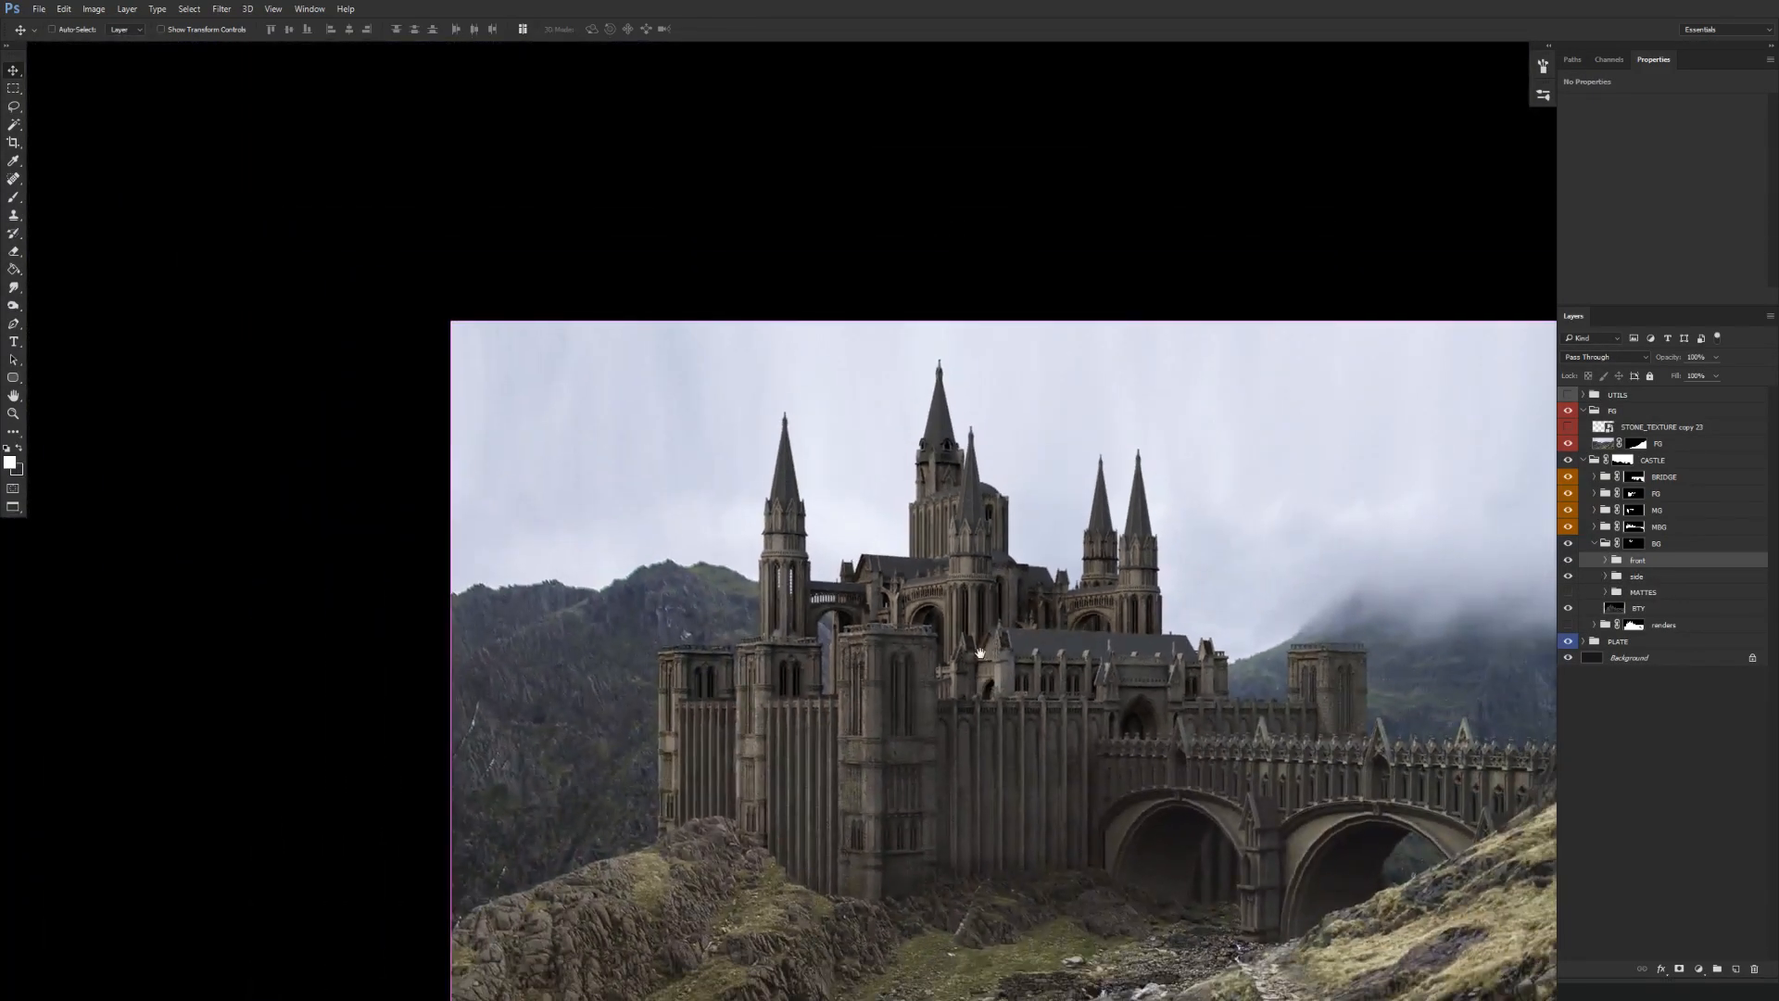
drag(1395, 727, 1212, 596)
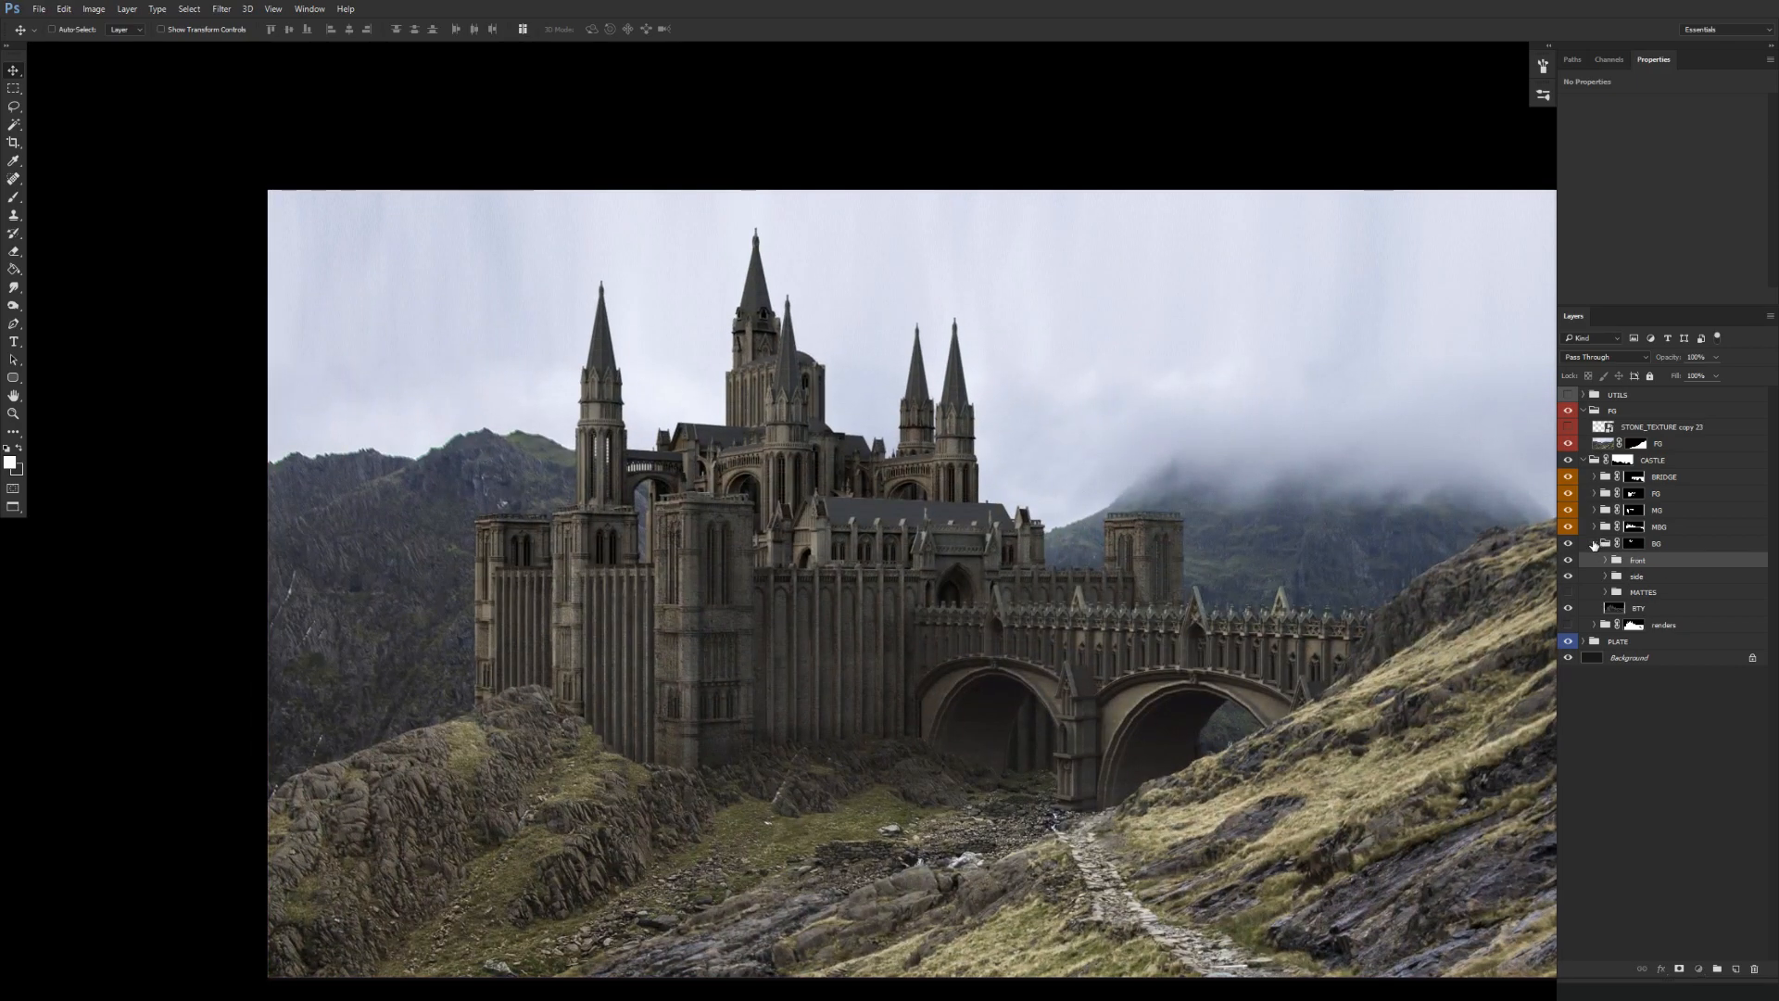
click(1595, 544)
click(1568, 544)
click(1568, 544)
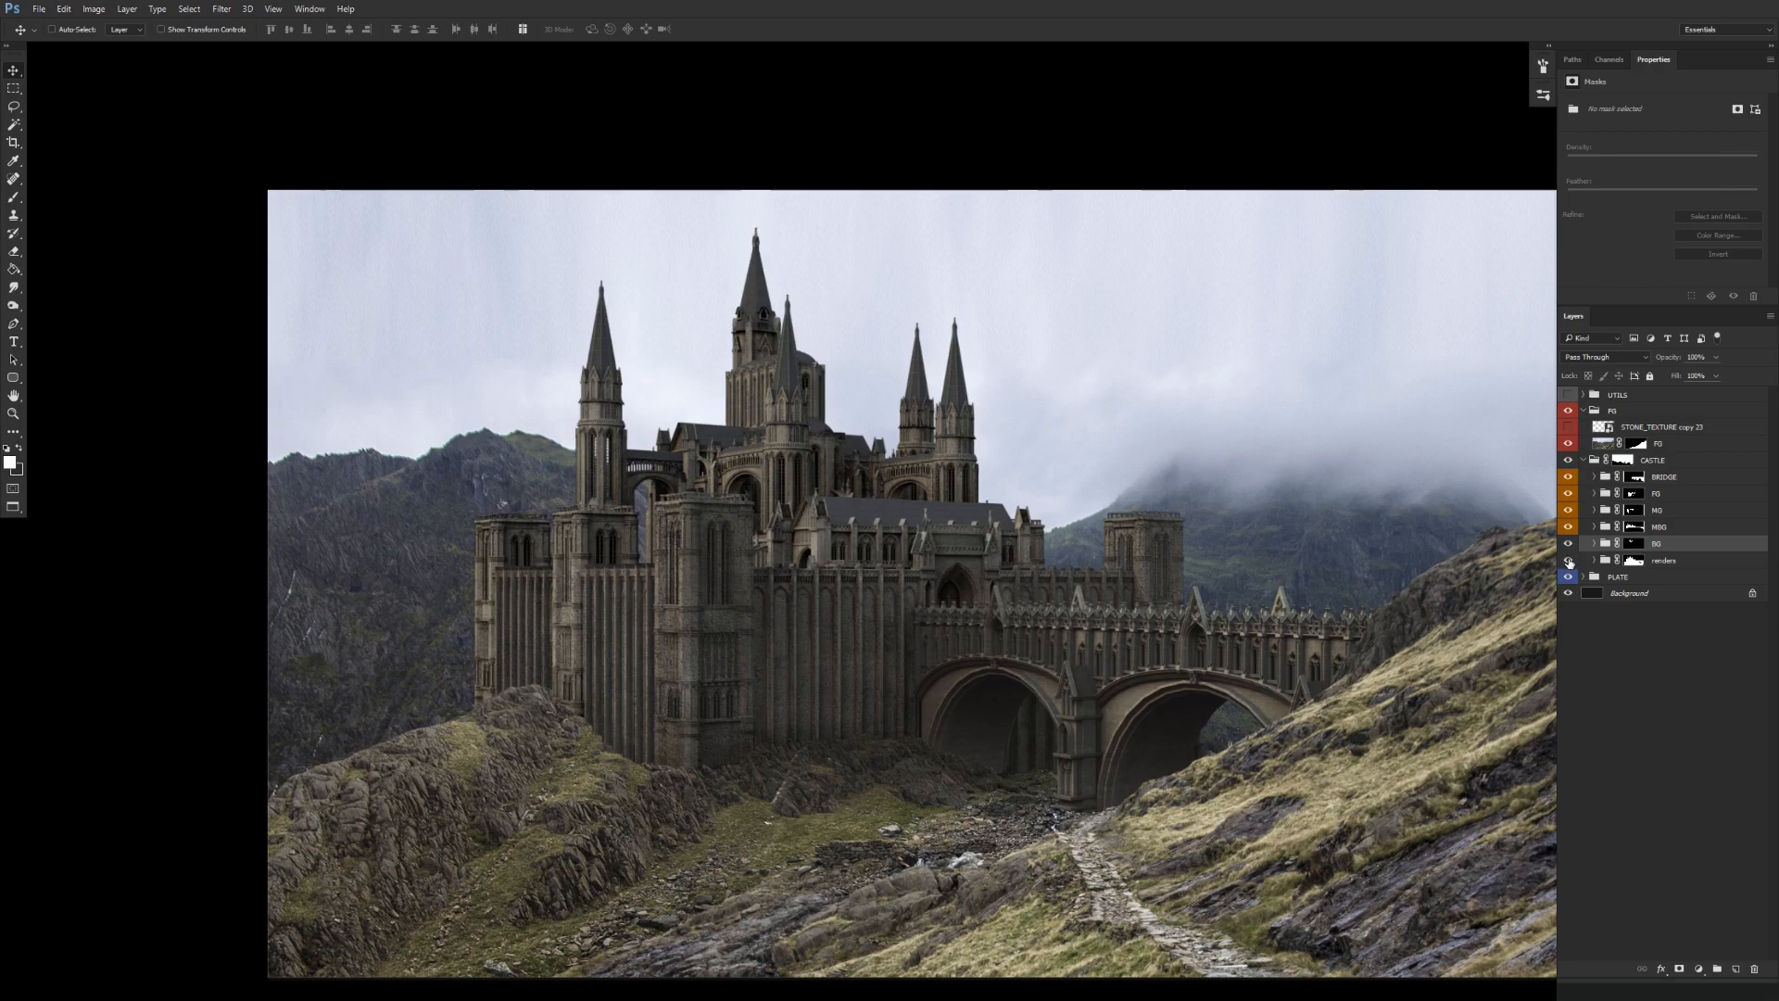
Check the renders group's visibility and review the entire matte painting fitted to the screen.
drag(896, 738, 798, 715)
click(1568, 559)
scroll(1027, 613, right, 2)
scroll(1027, 612, down, 1)
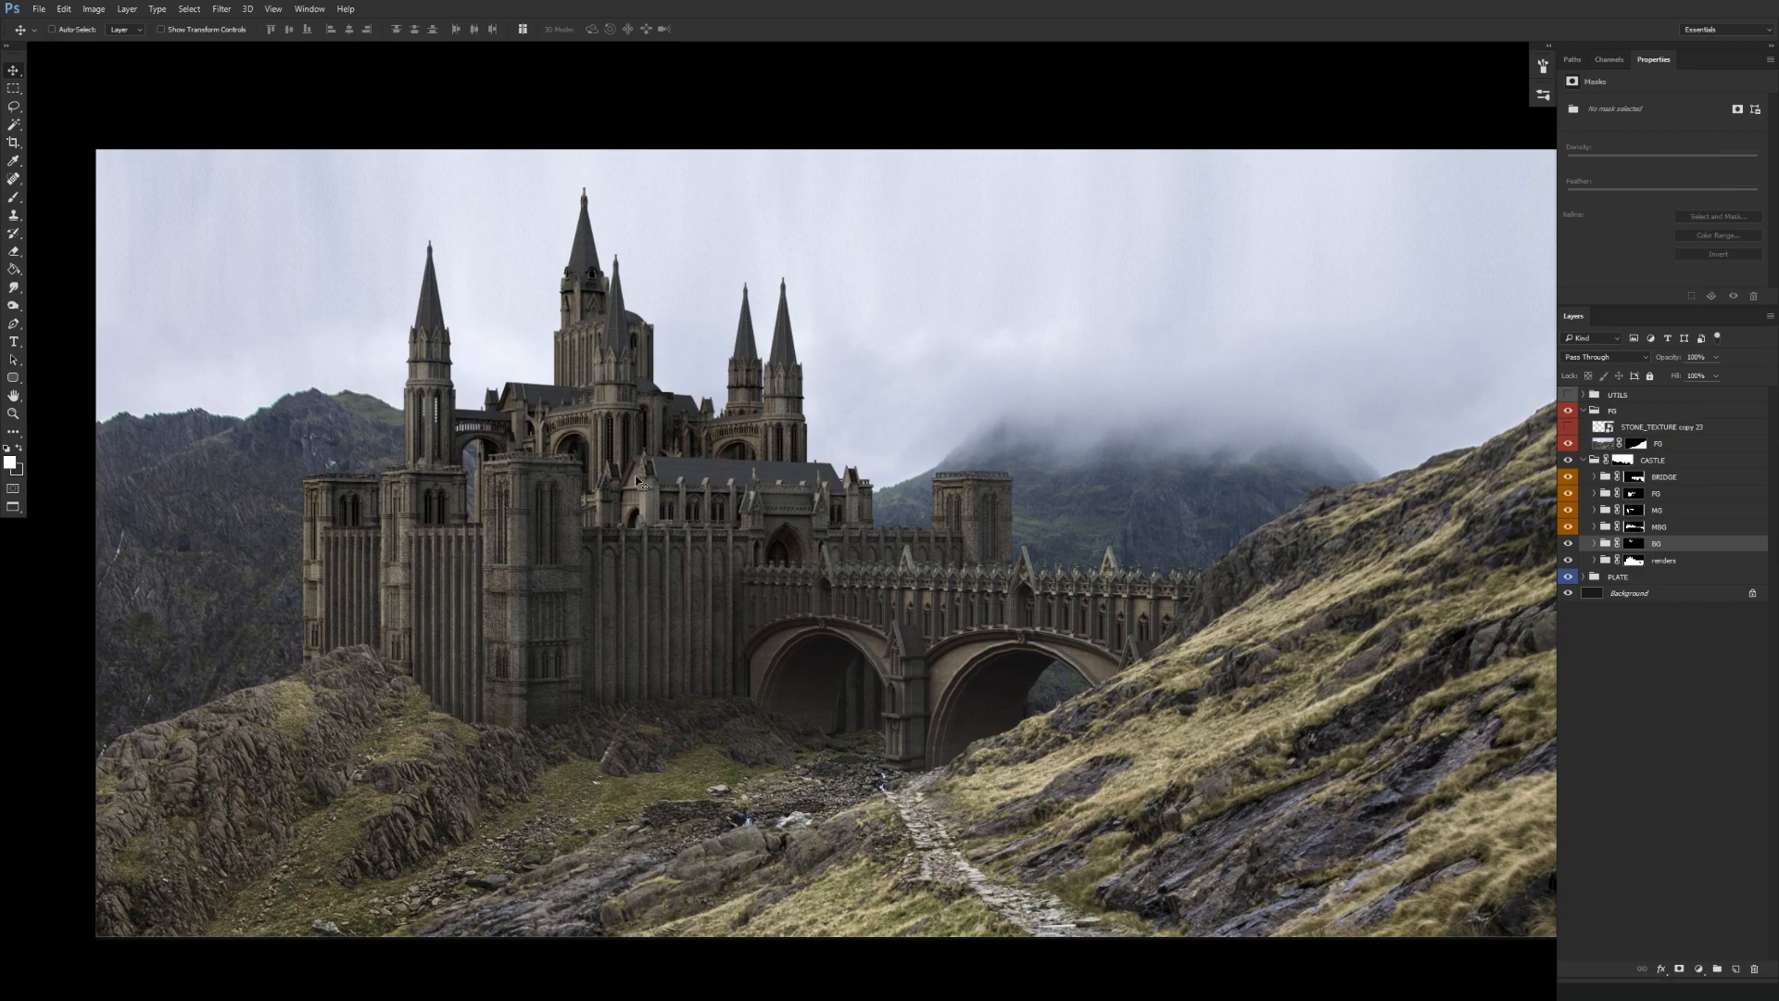
drag(628, 418, 690, 415)
drag(669, 732, 635, 667)
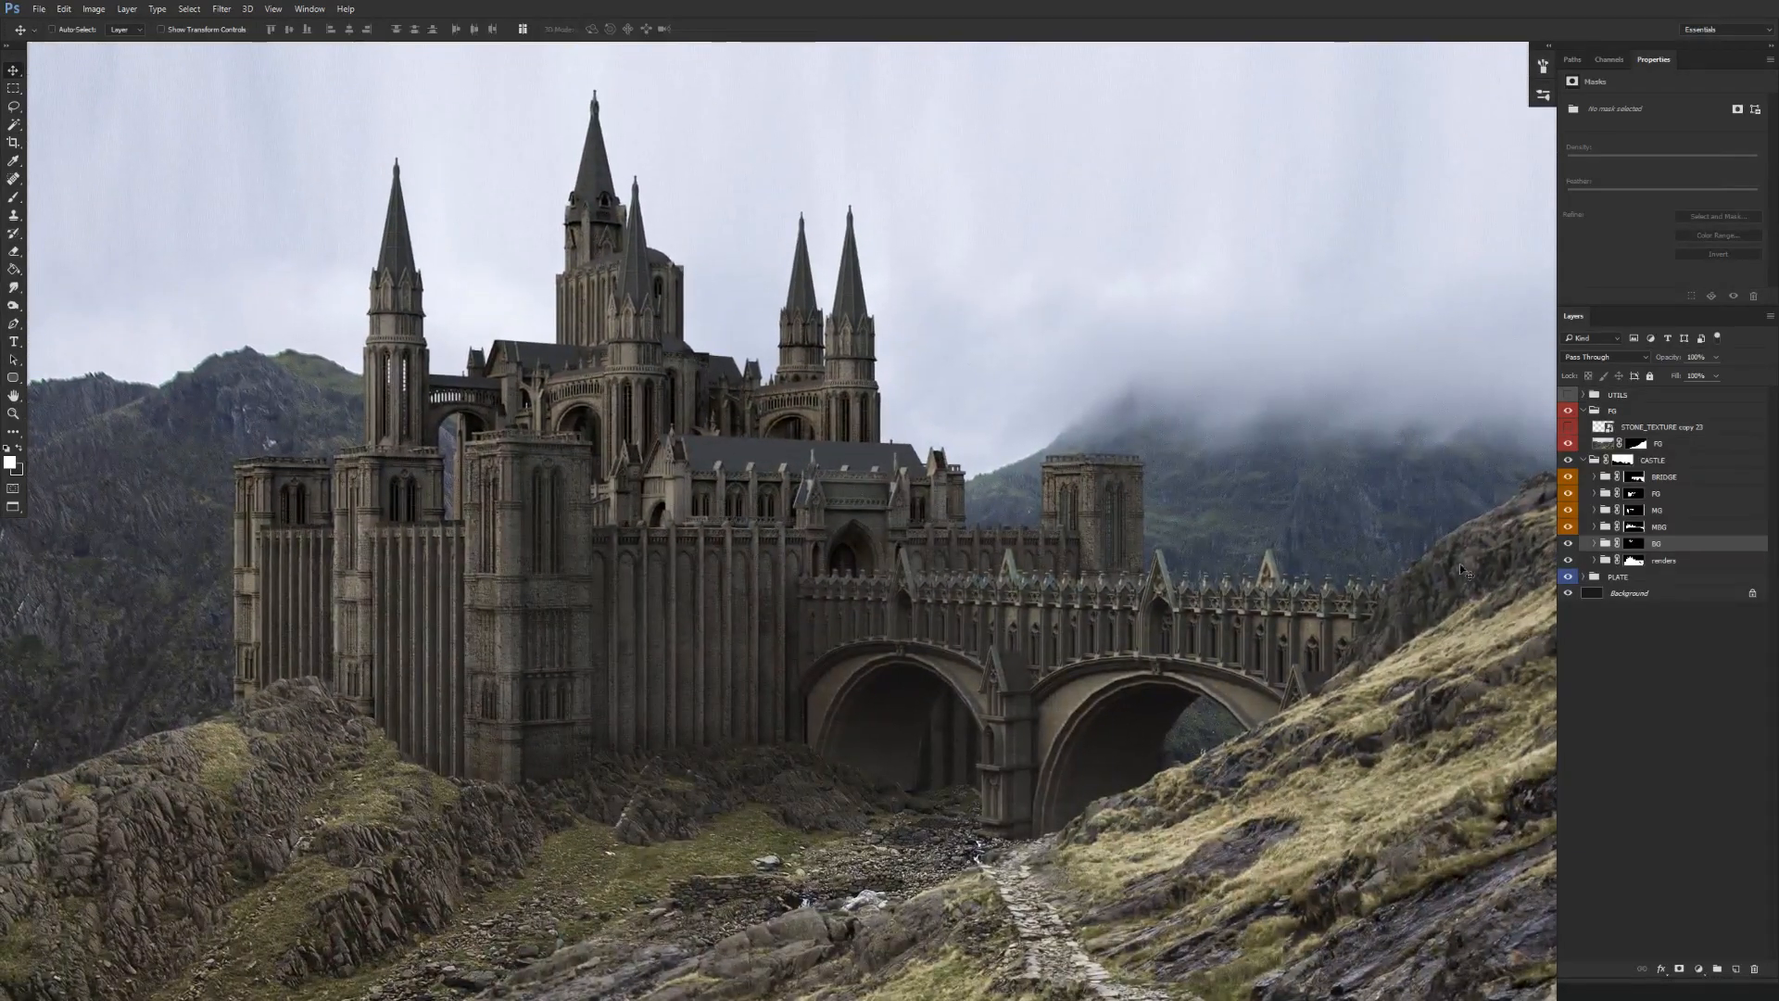
drag(934, 769, 969, 713)
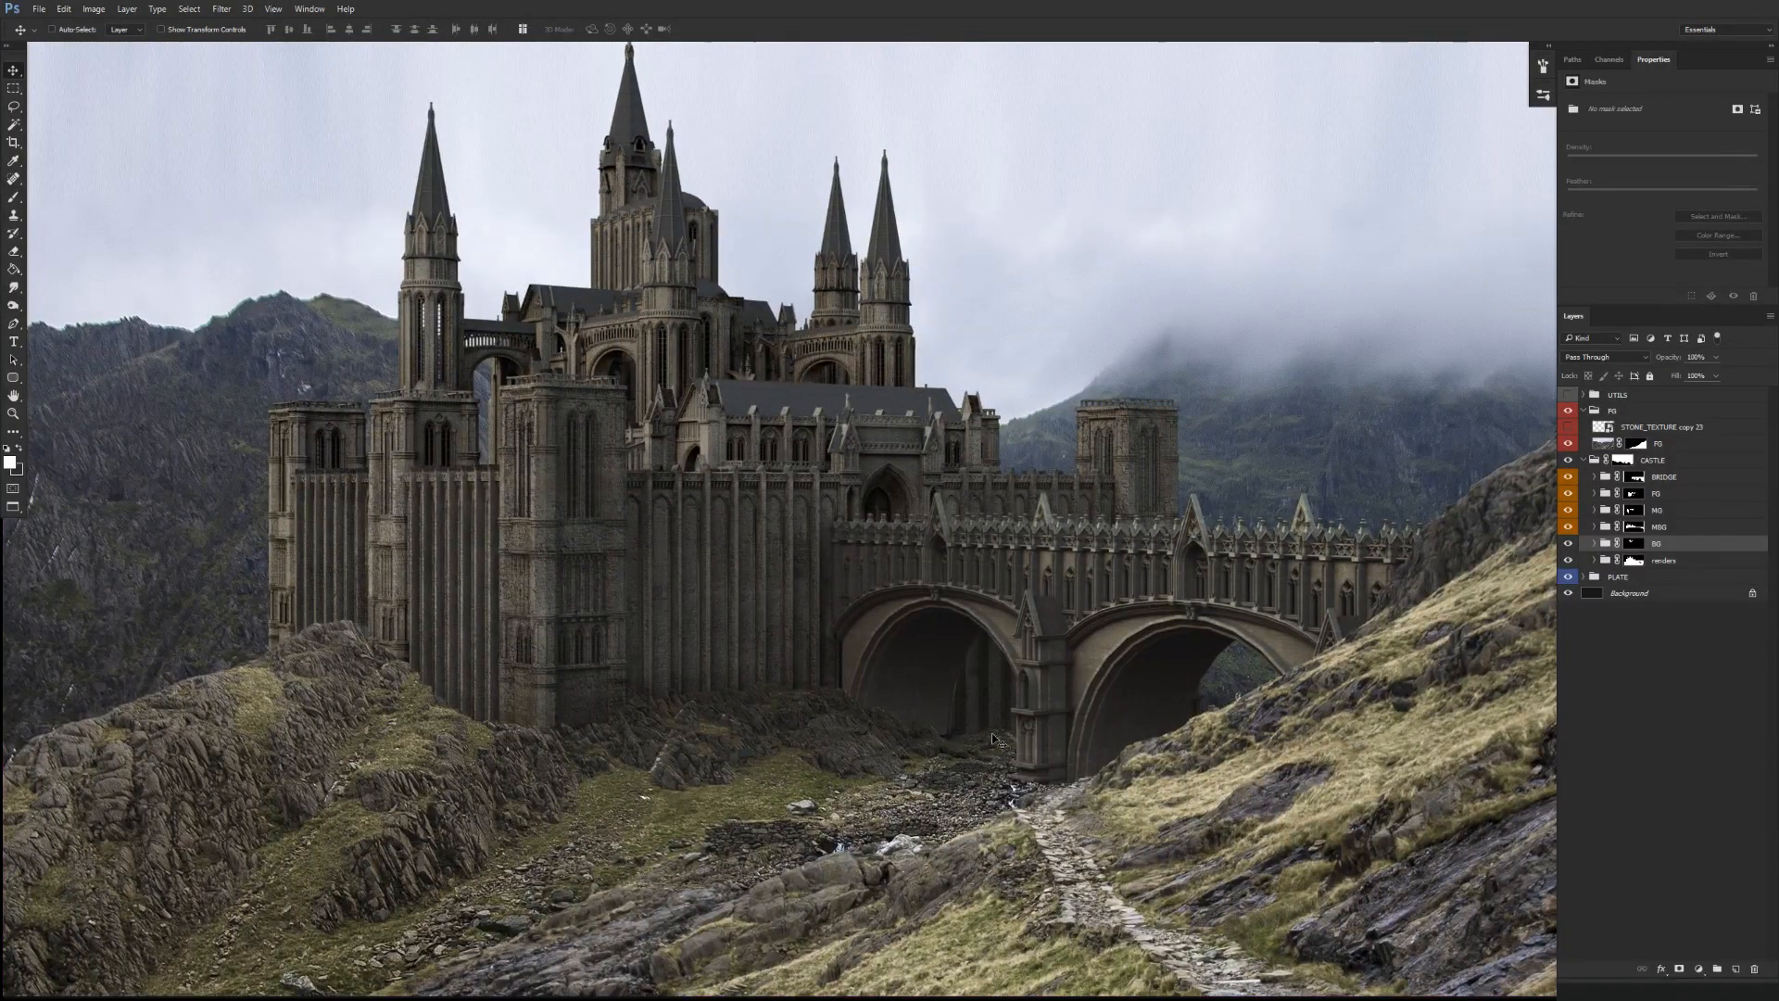
key(ctrl+0)
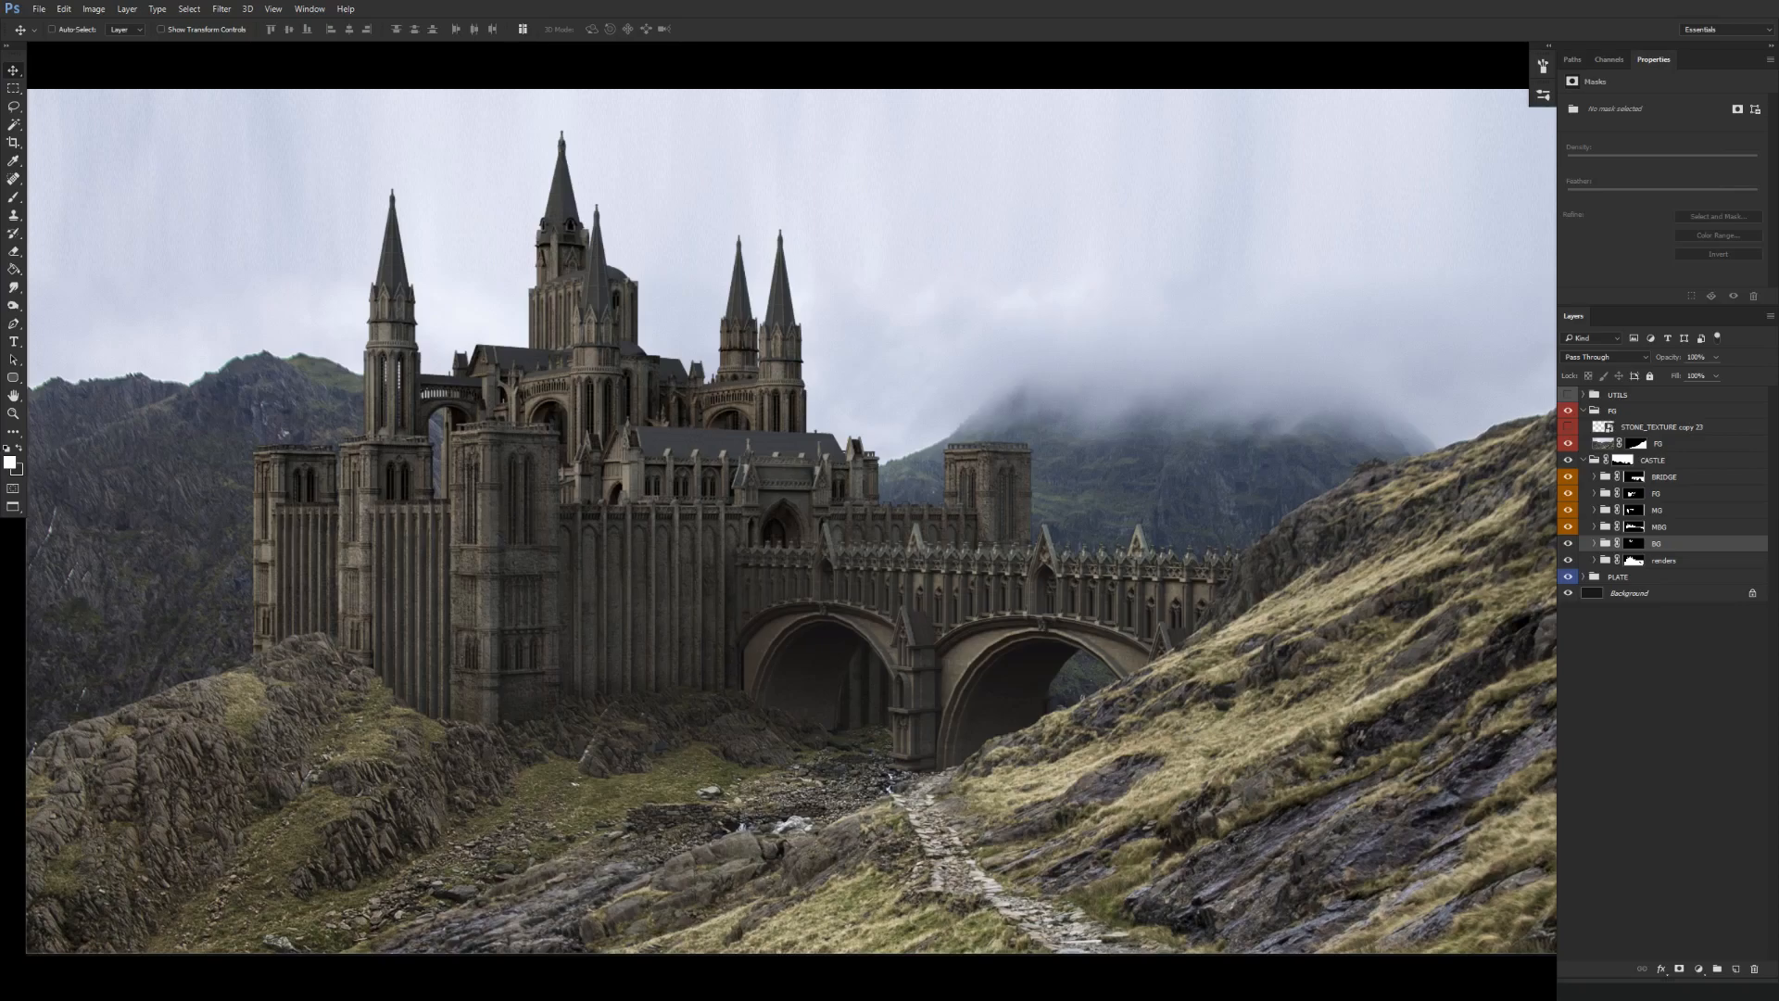
Switch to the browser, watch the KitBash 3D | Flagship video on Vimeo in full screen, and close the browser window.
drag(1255, 1000, 399, 256)
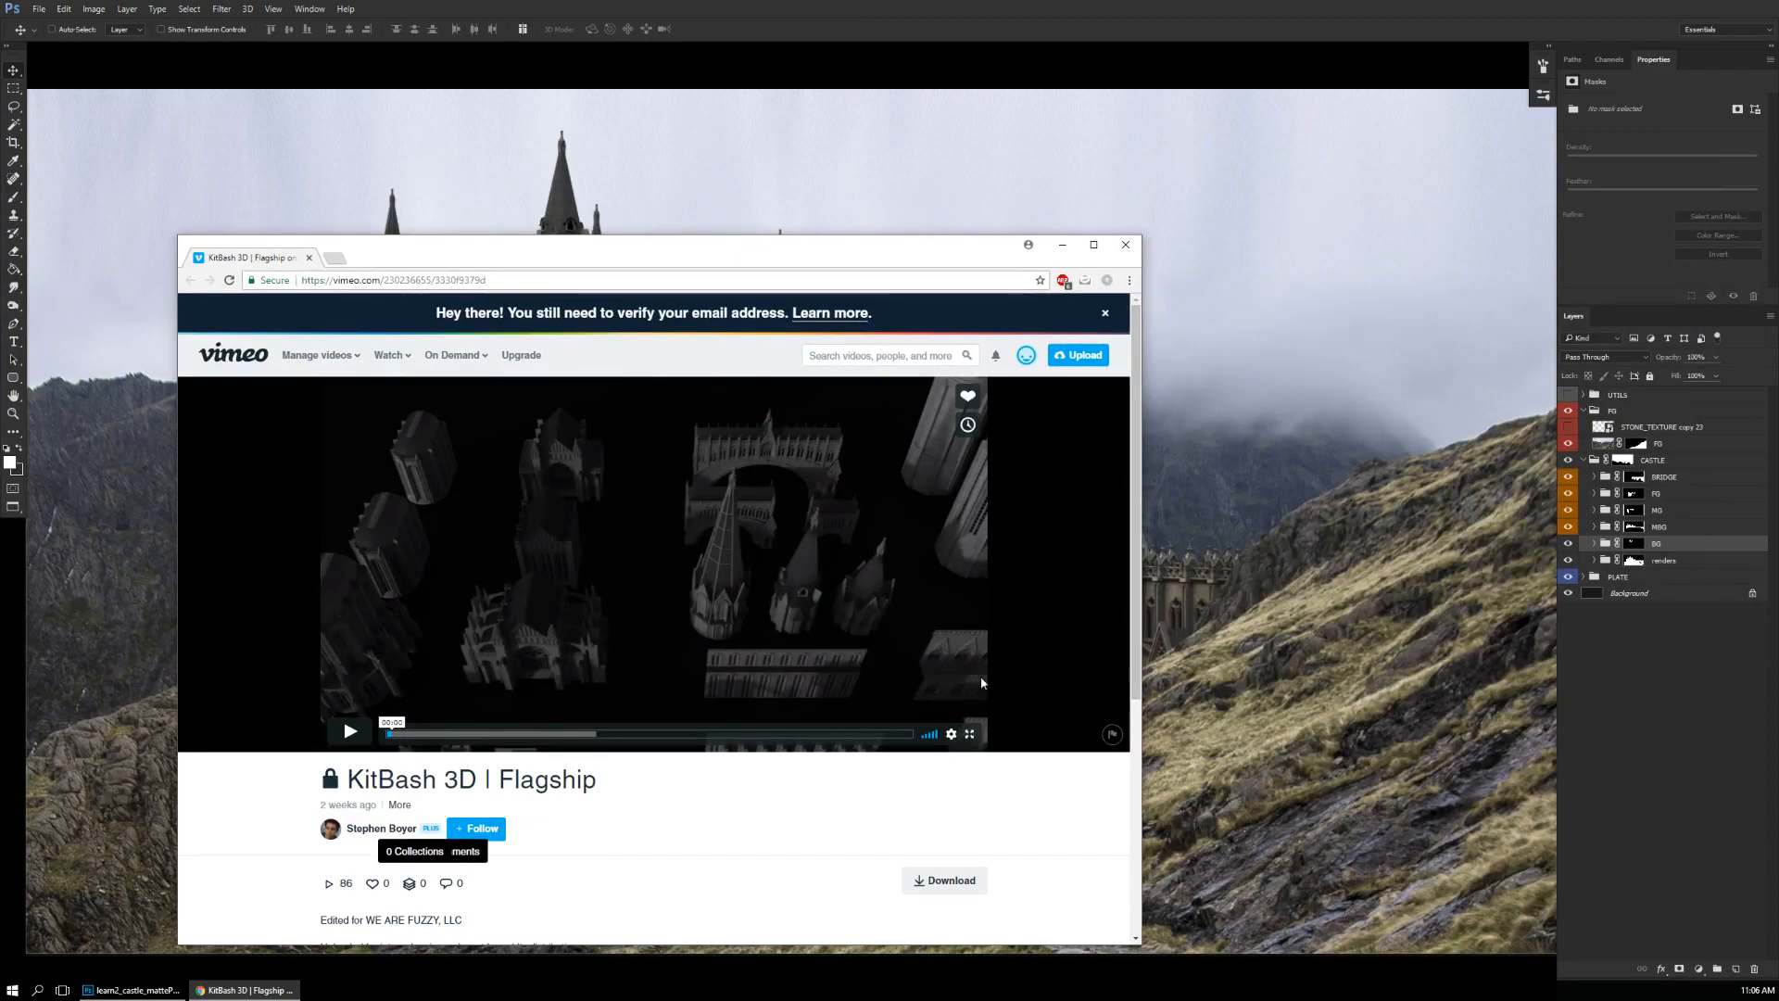
click(970, 734)
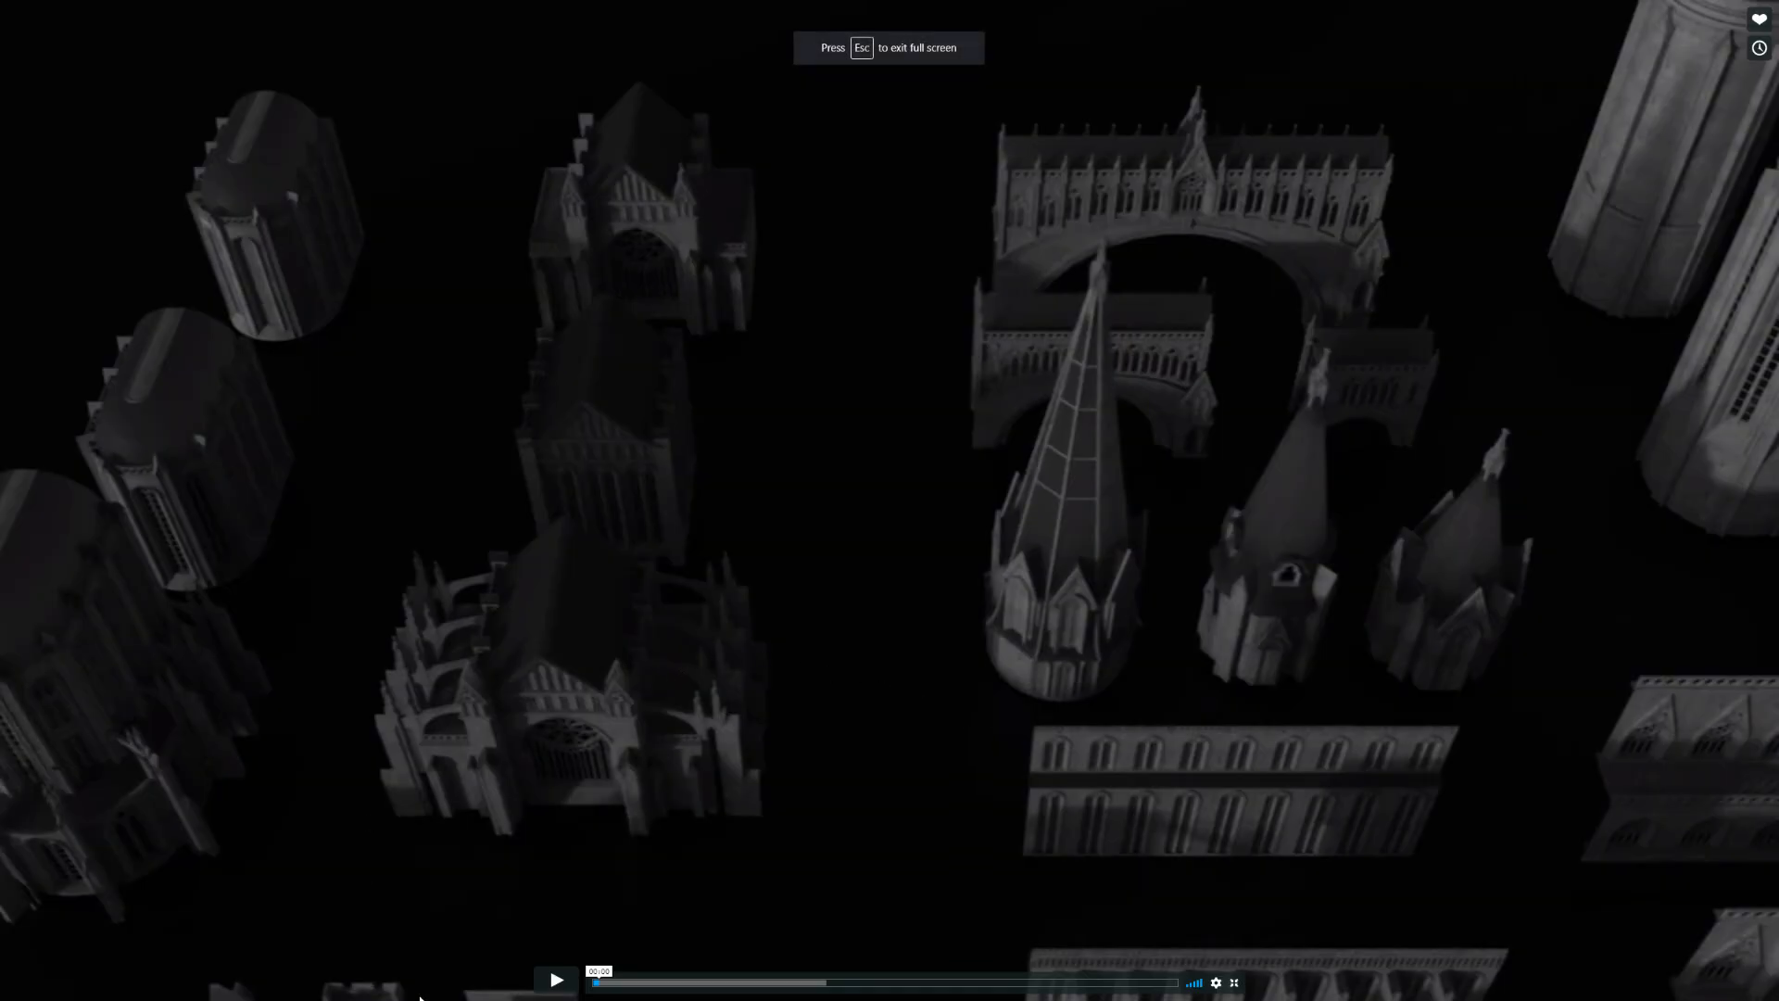
click(593, 982)
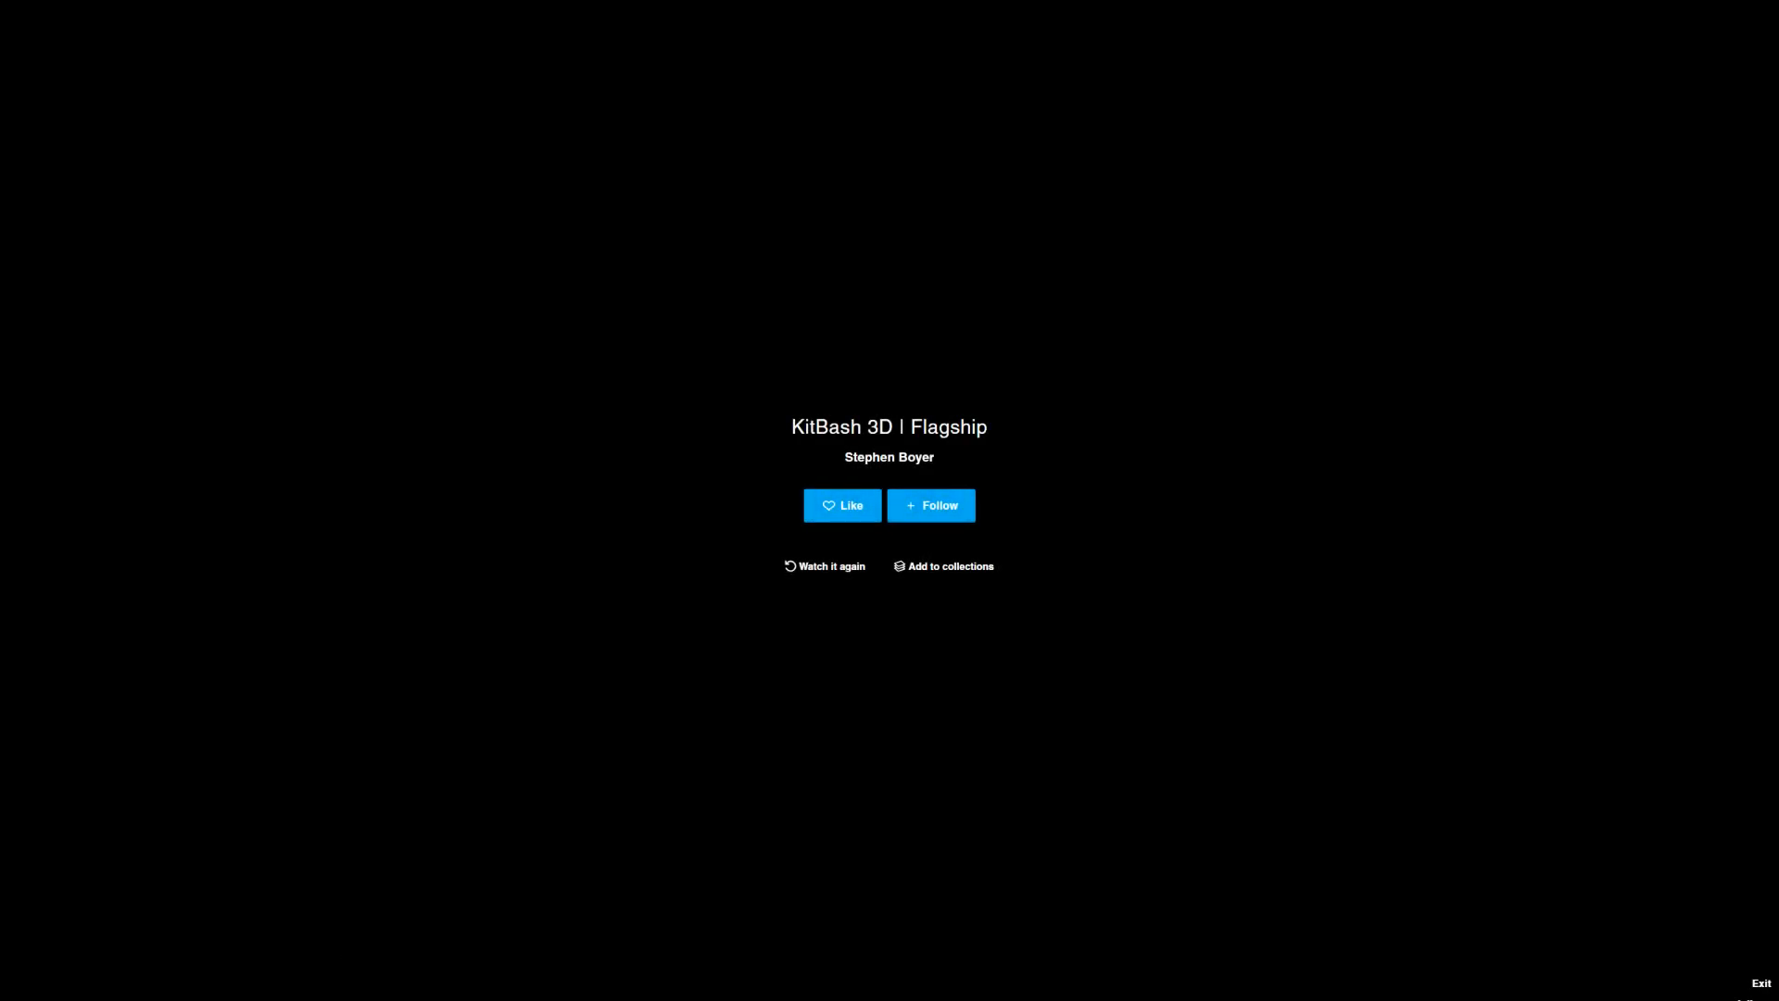
key(Escape)
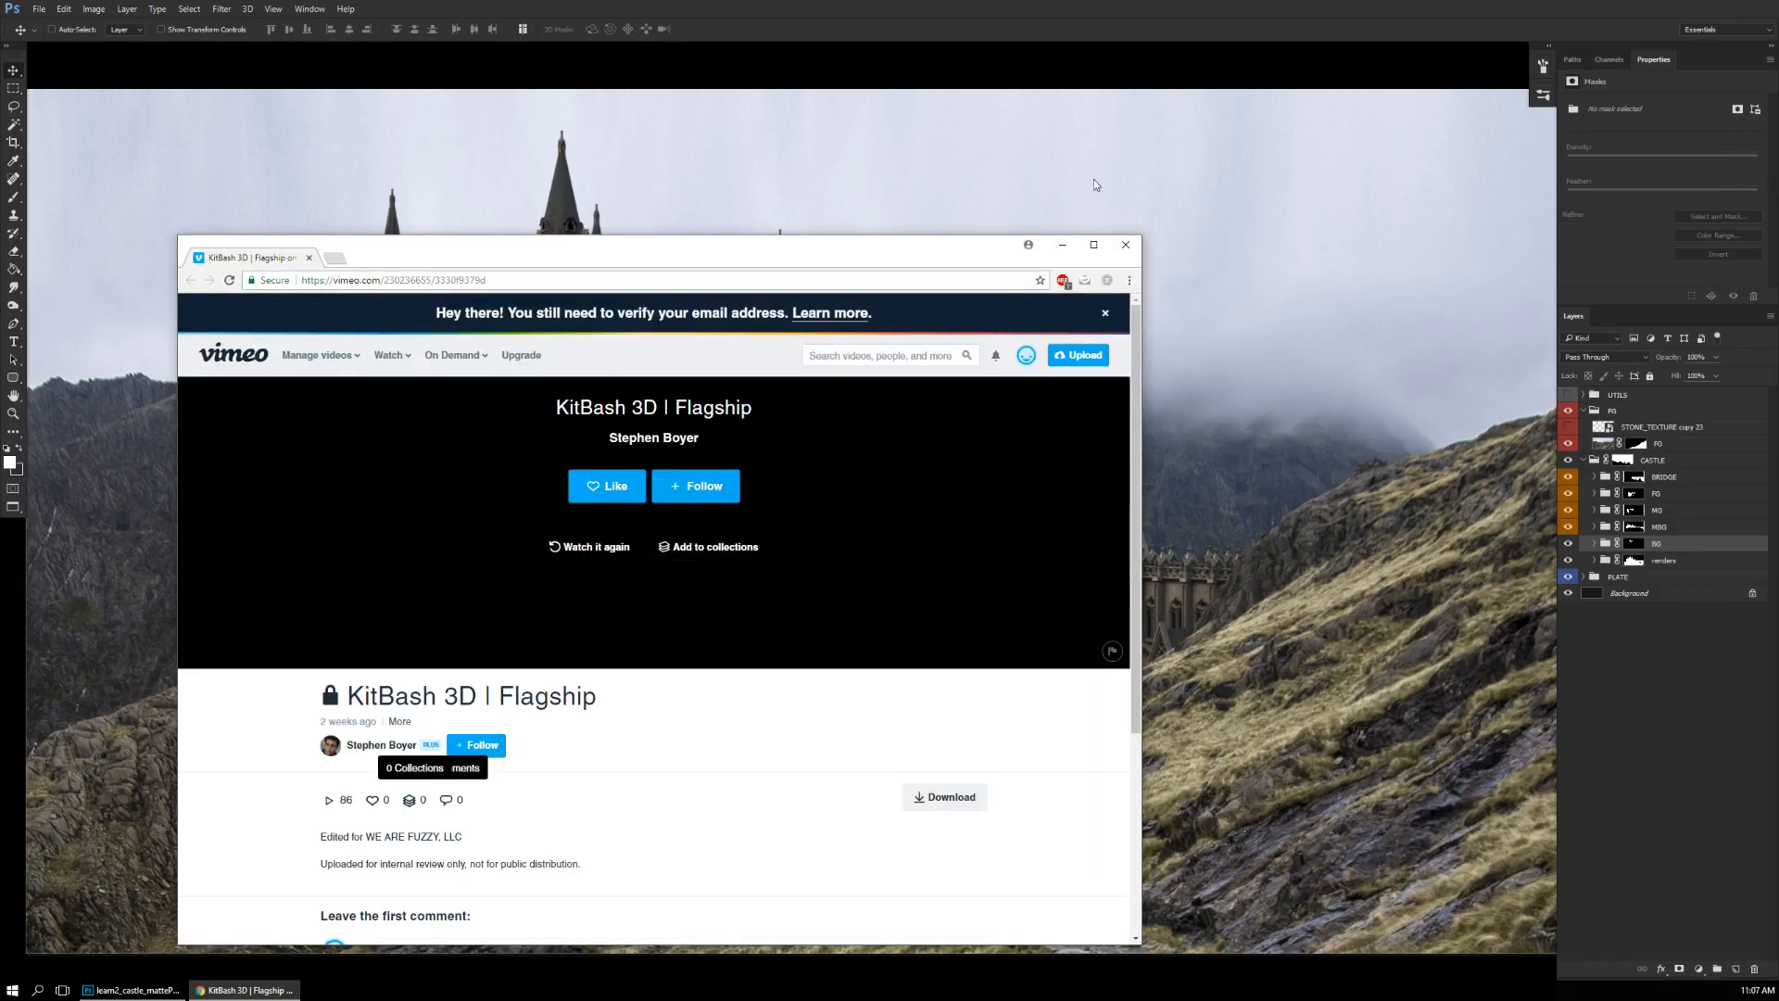
click(1126, 244)
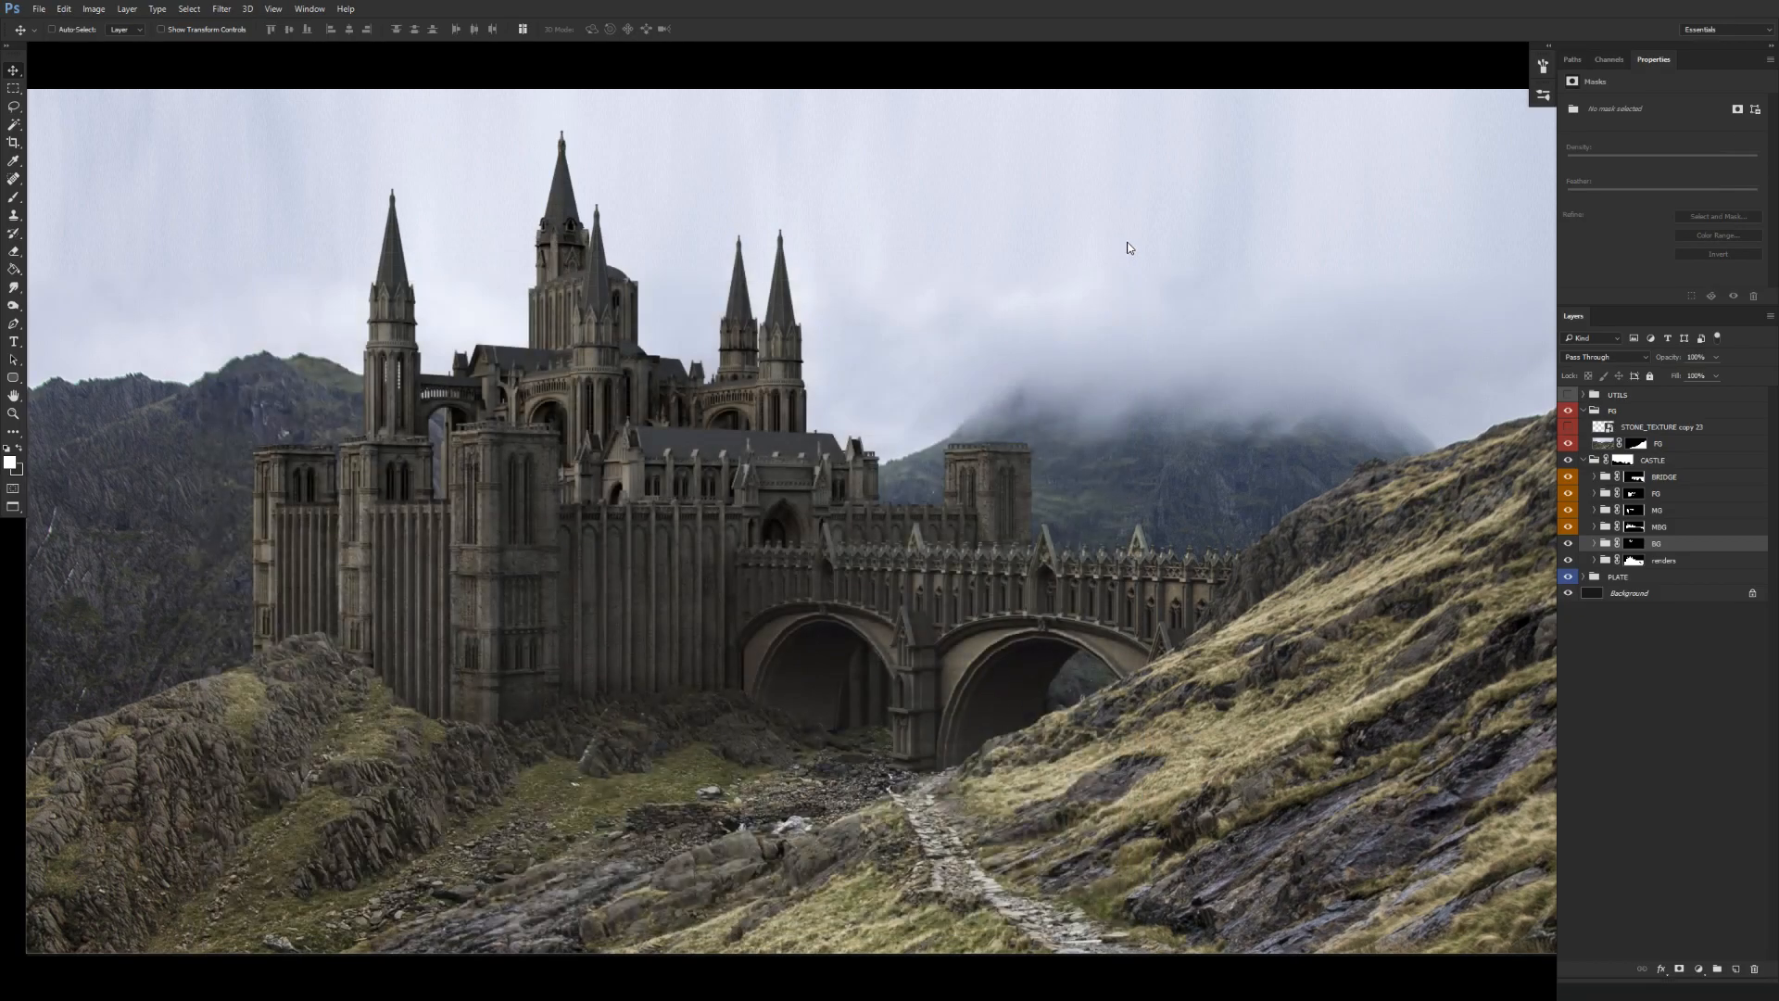